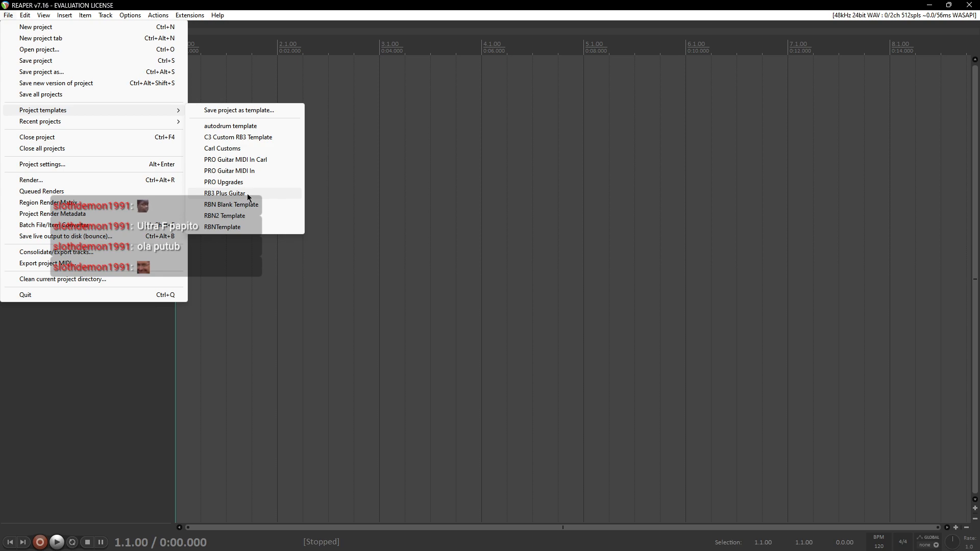
# Step: Start a new project from the RB3 Plus Guitar project template
pyautogui.click(247, 194)
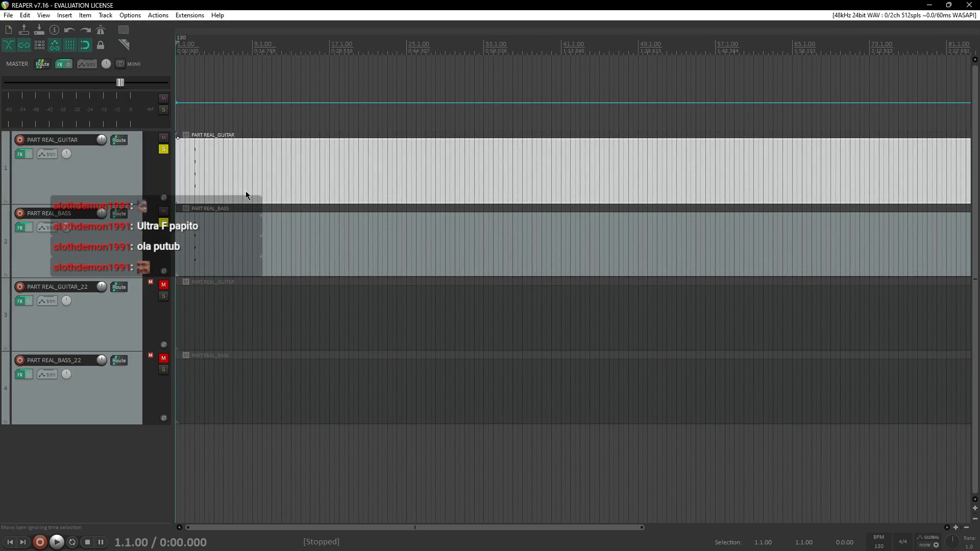
# Step: Import policetruck.mid below the existing tracks, expanding its MIDI tracks to new tracks and importing its tempo map
pyautogui.click(61, 546)
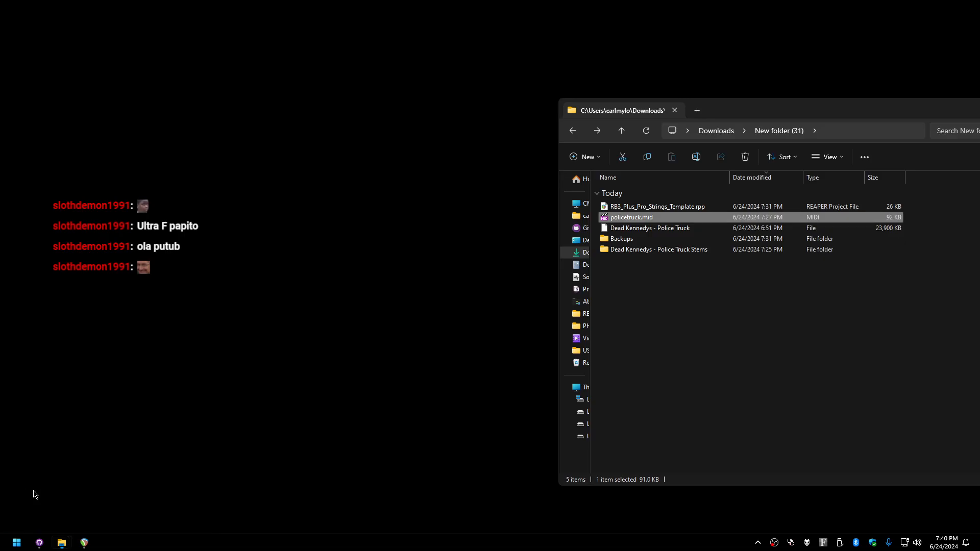
pyautogui.click(29, 494)
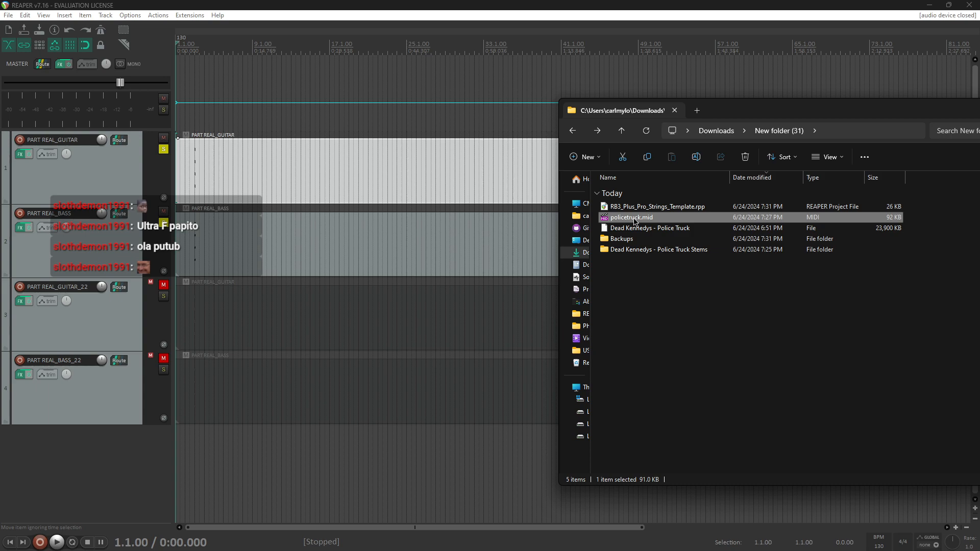
pyautogui.moveTo(641, 220); pyautogui.dragTo(177, 446)
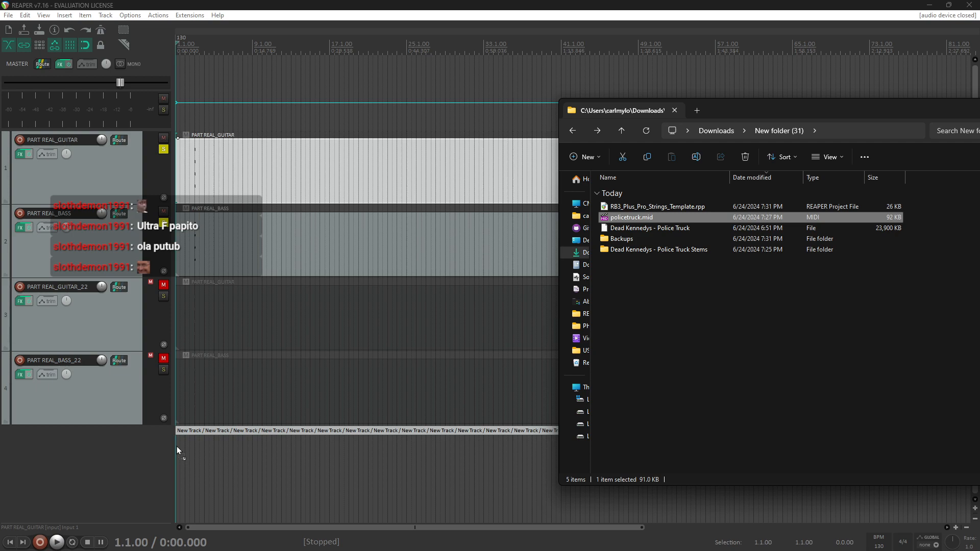
pyautogui.moveTo(176, 446); pyautogui.dragTo(177, 446)
pyautogui.moveTo(118, 417); pyautogui.dragTo(176, 449)
pyautogui.click(446, 296)
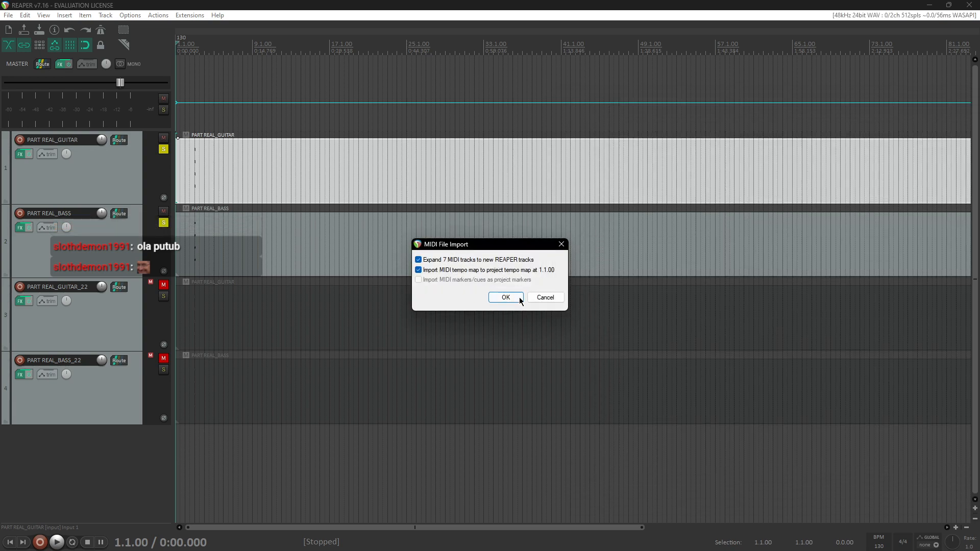
pyautogui.click(505, 298)
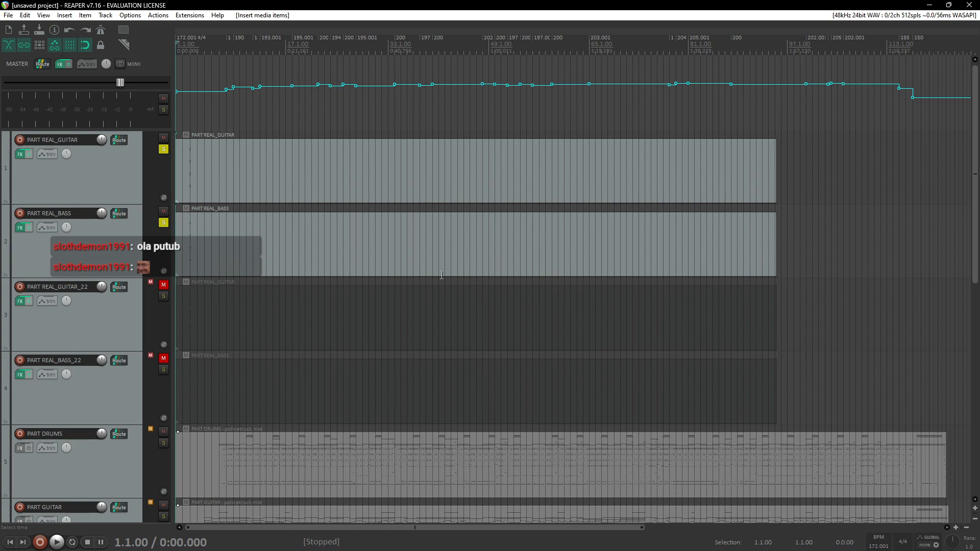
# Step: Delete the imported PART DRUMS track
pyautogui.scroll(-5, 443, 276)
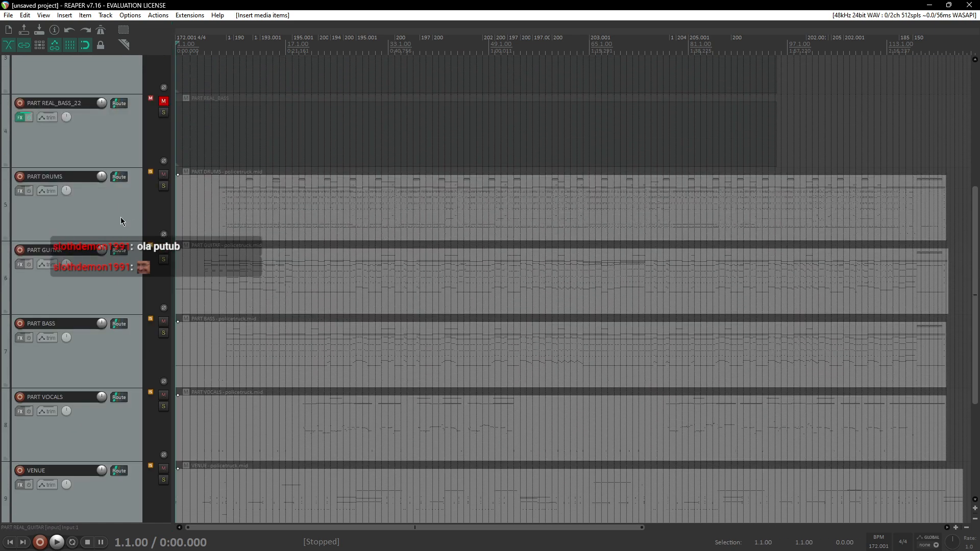
pyautogui.click(128, 223)
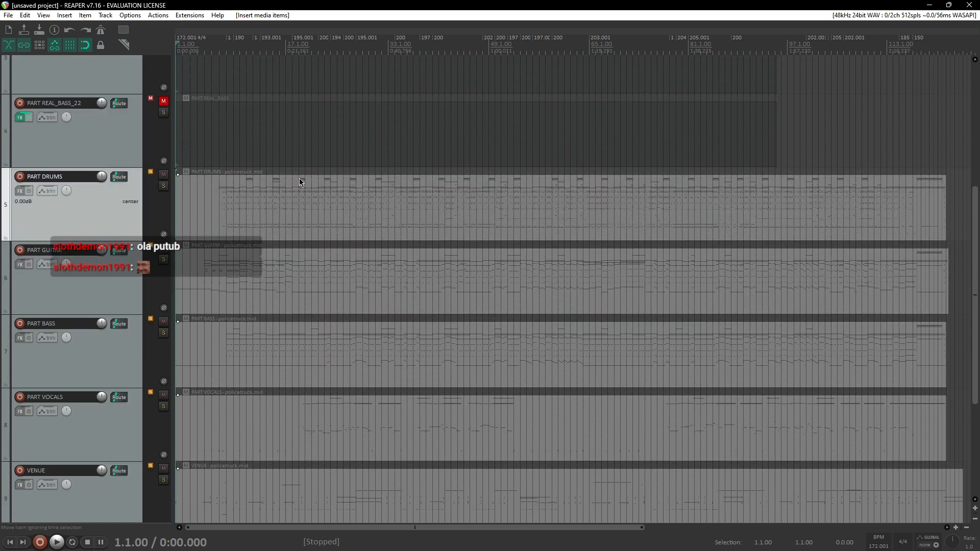
pyautogui.press('Delete')
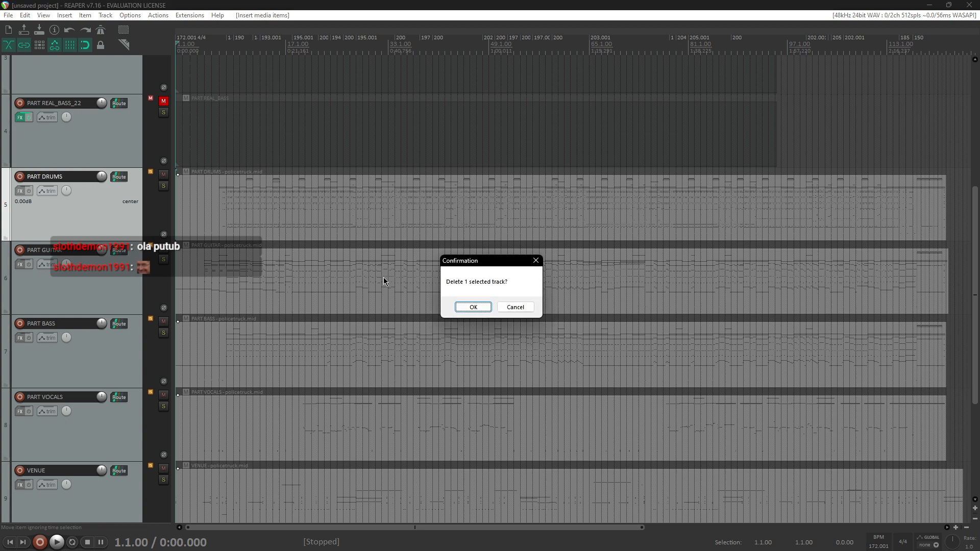
pyautogui.click(466, 306)
# Step: Delete the PART VOCALS track
pyautogui.click(105, 371)
pyautogui.press('Delete')
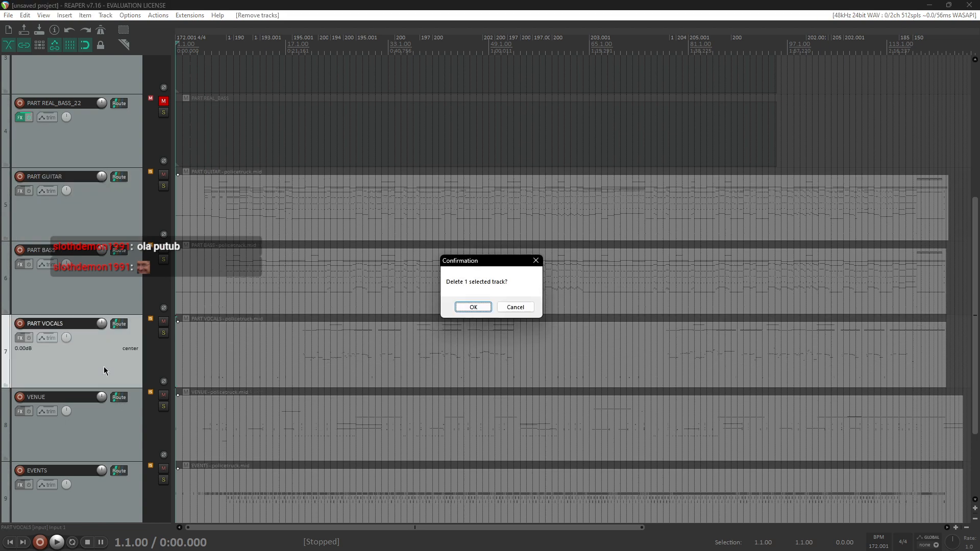
pyautogui.press('Return')
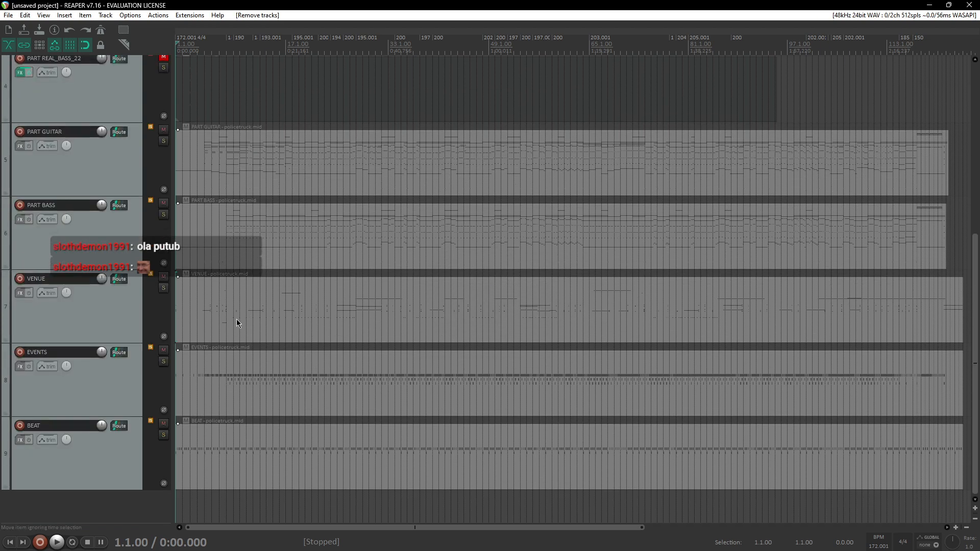
# Step: Delete the VENUE, EVENTS and BEAT tracks together
pyautogui.click(97, 317)
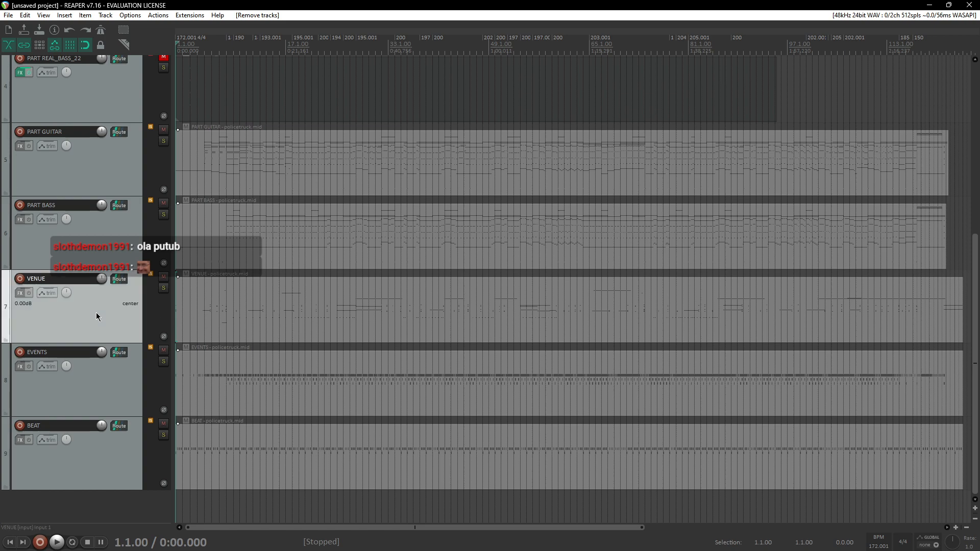
pyautogui.keyDown('shift'); pyautogui.click(99, 384); pyautogui.keyUp('shift')
pyautogui.keyDown('shift'); pyautogui.click(97, 464); pyautogui.keyUp('shift')
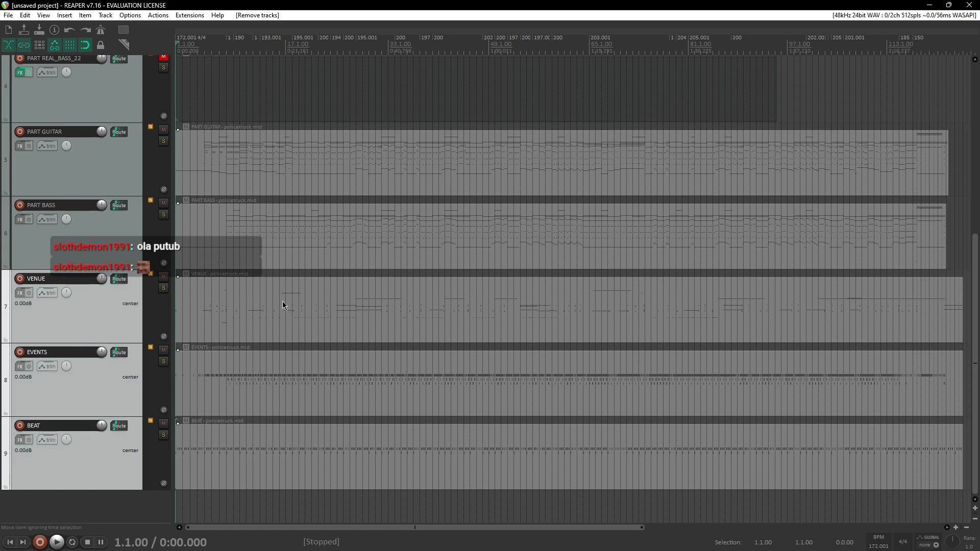
pyautogui.press('Delete')
pyautogui.click(474, 307)
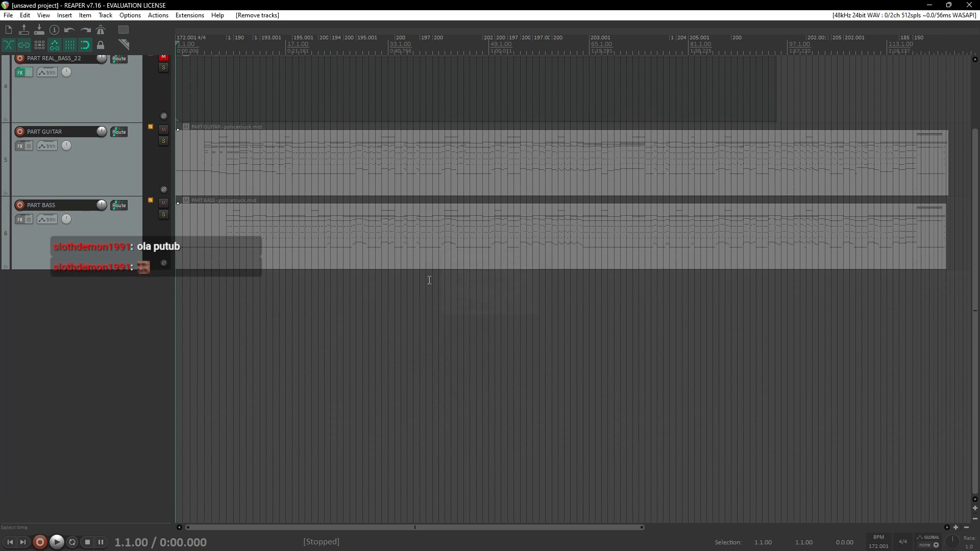
# Step: Open the PART GUITAR MIDI item in the editor and load the GUITAR note names for its keys
pyautogui.scroll(3, 397, 276)
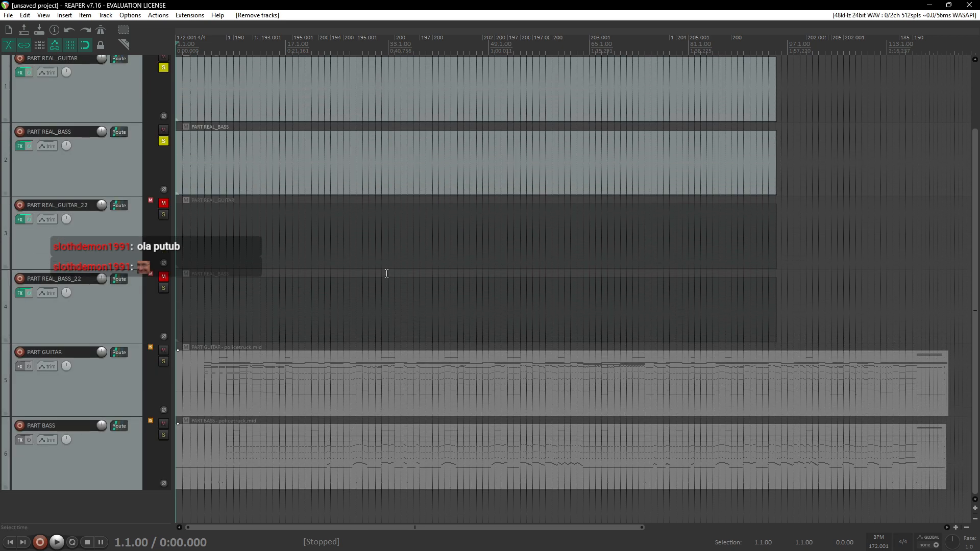
pyautogui.click(247, 389)
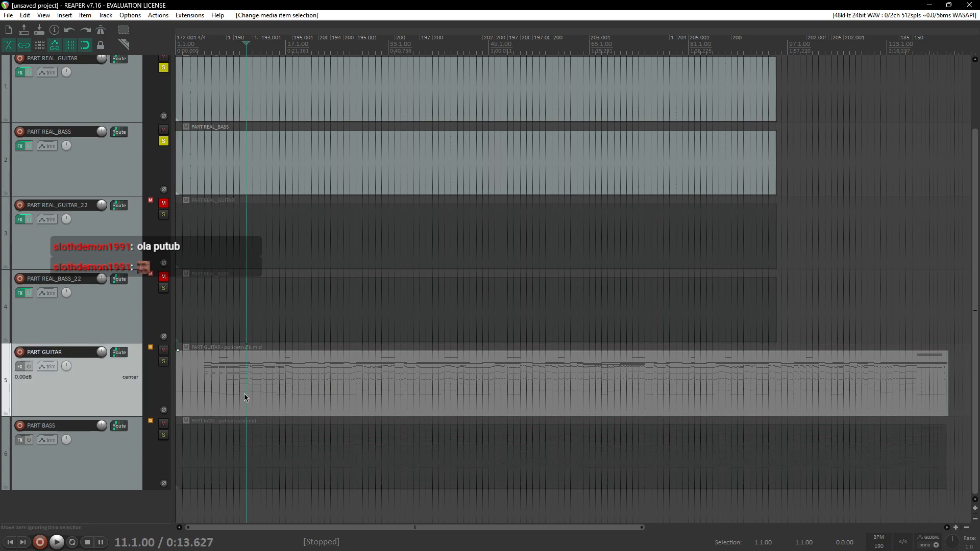
pyautogui.doubleClick(264, 402)
pyautogui.scroll(1, 166, 138)
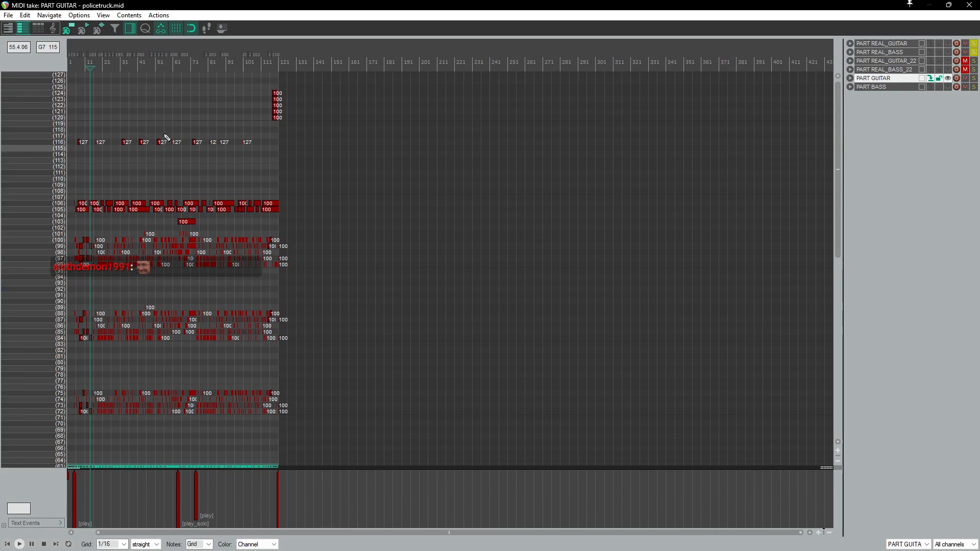
pyautogui.rightClick(43, 66)
pyautogui.moveTo(84, 76)
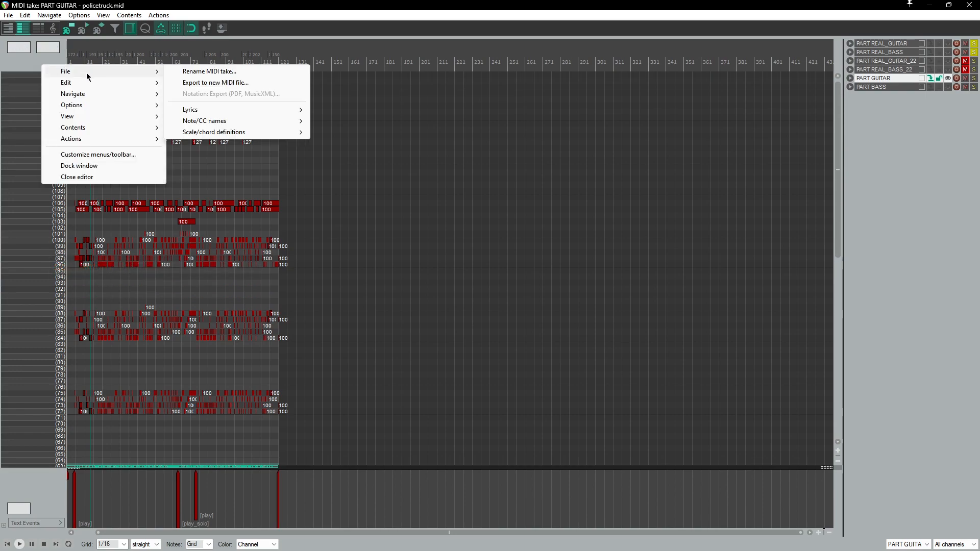
pyautogui.moveTo(212, 121)
pyautogui.moveTo(372, 147)
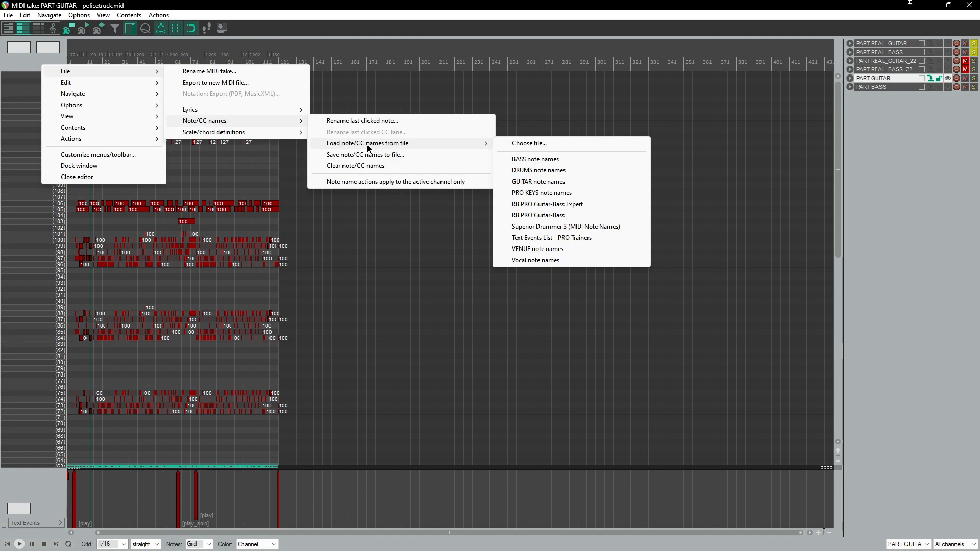
pyautogui.click(539, 183)
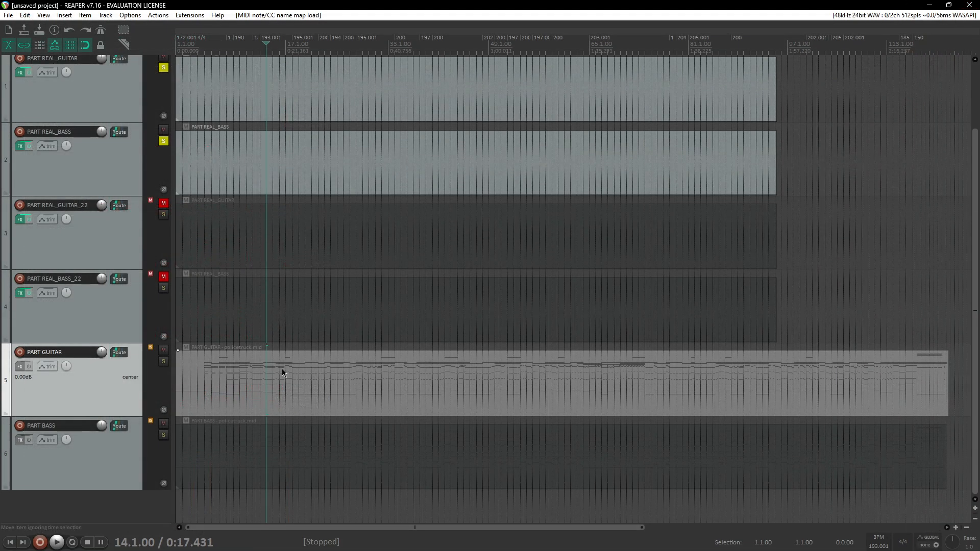
# Step: Open the PART BASS MIDI item in the editor and load the BASS note names for its keys
pyautogui.click(256, 462)
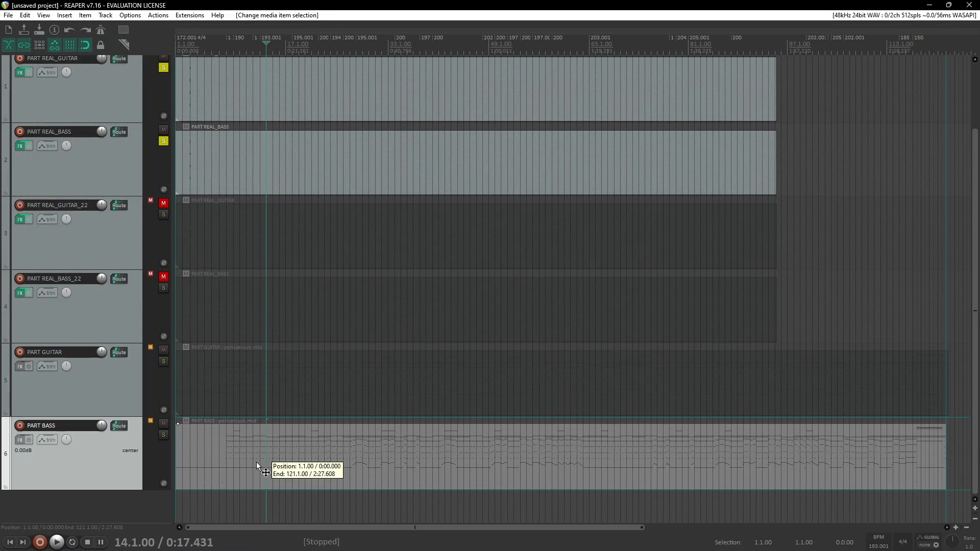
pyautogui.doubleClick(258, 471)
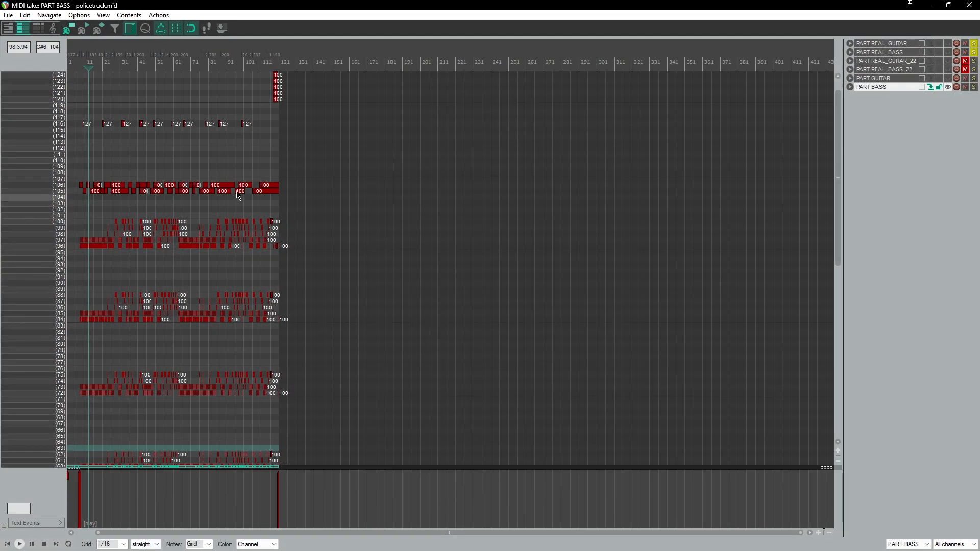
pyautogui.rightClick(54, 62)
pyautogui.moveTo(90, 69)
pyautogui.moveTo(237, 118)
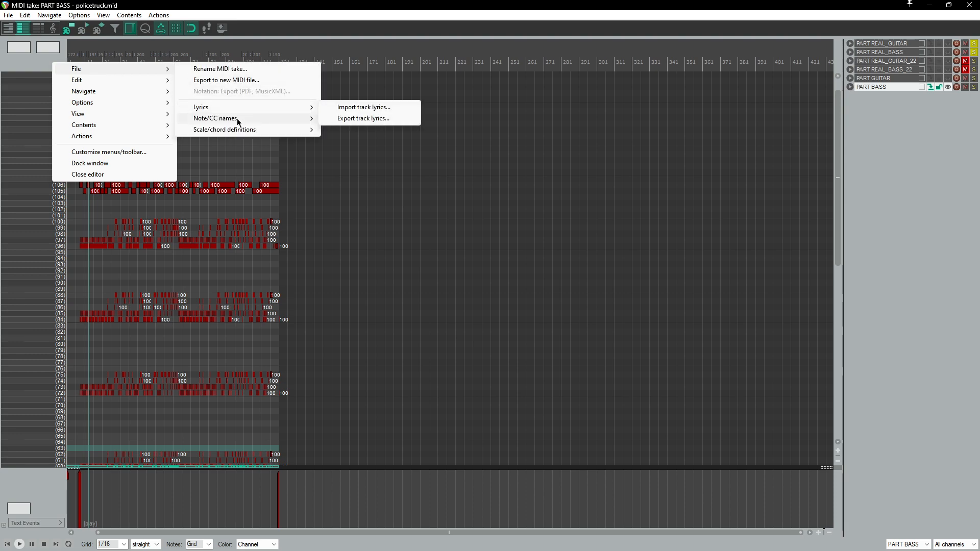
pyautogui.moveTo(351, 141)
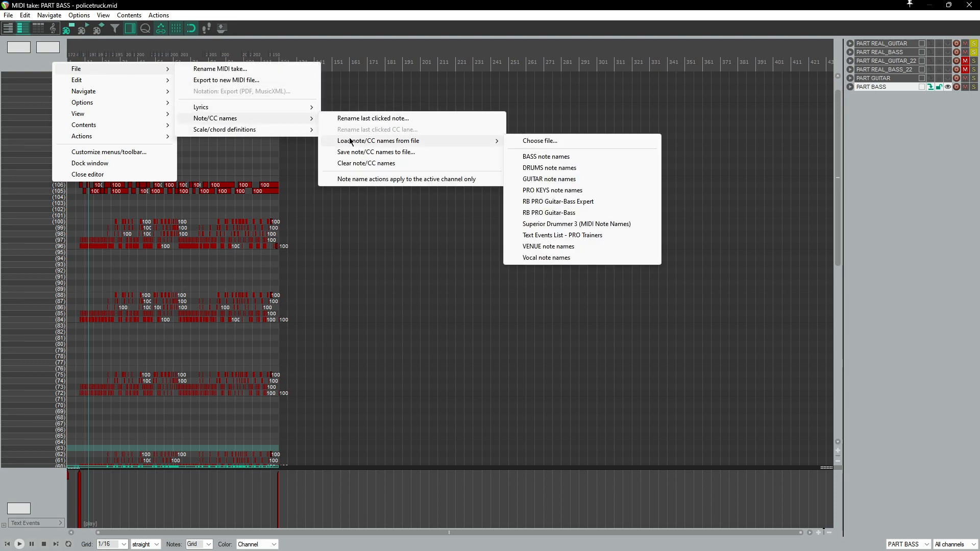
pyautogui.click(554, 156)
# Step: Dock the MIDI editor window into the main window
pyautogui.scroll(1, 347, 190)
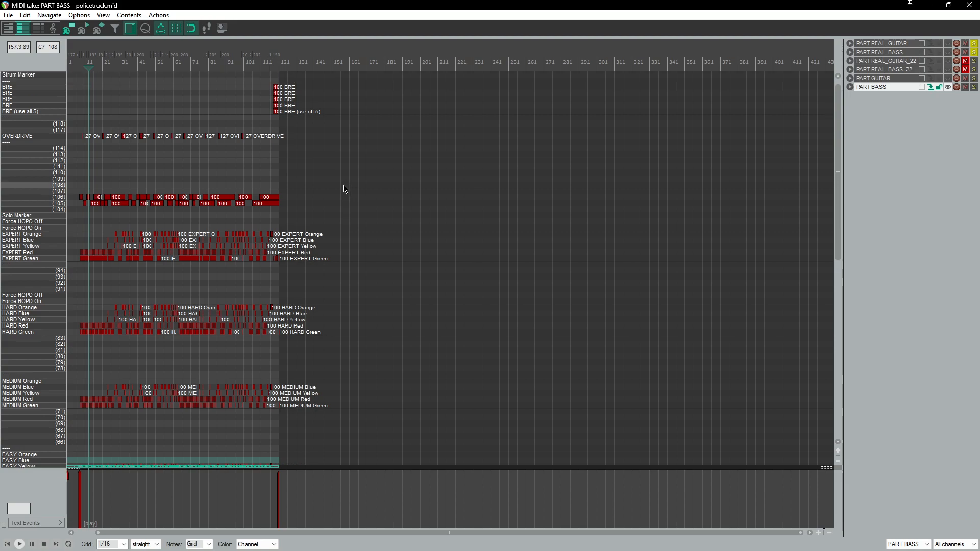
pyautogui.scroll(-6, 344, 190)
pyautogui.rightClick(56, 4)
pyautogui.click(97, 100)
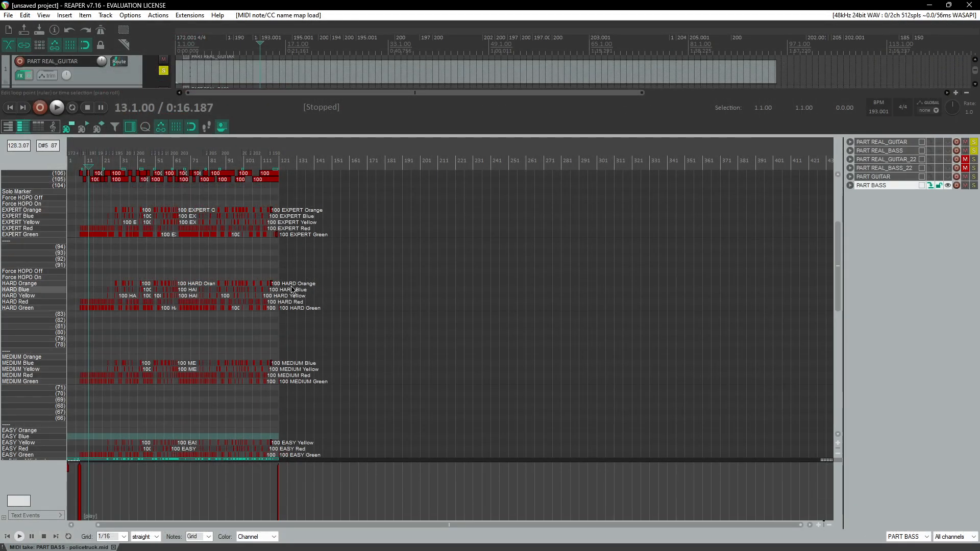
# Step: Delete all Hard, Medium and Easy difficulty notes from the PART BASS item
pyautogui.scroll(2, 295, 291)
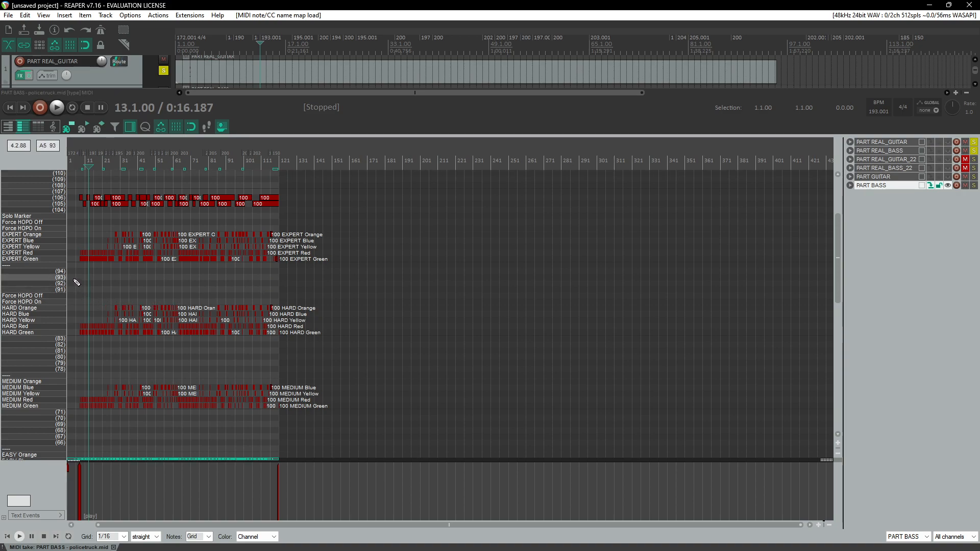
pyautogui.moveTo(75, 278); pyautogui.dragTo(375, 501)
pyautogui.press('Delete')
# Step: Delete the notes on pitch rows 105 and 106 in the PART BASS item
pyautogui.scroll(10, 276, 375)
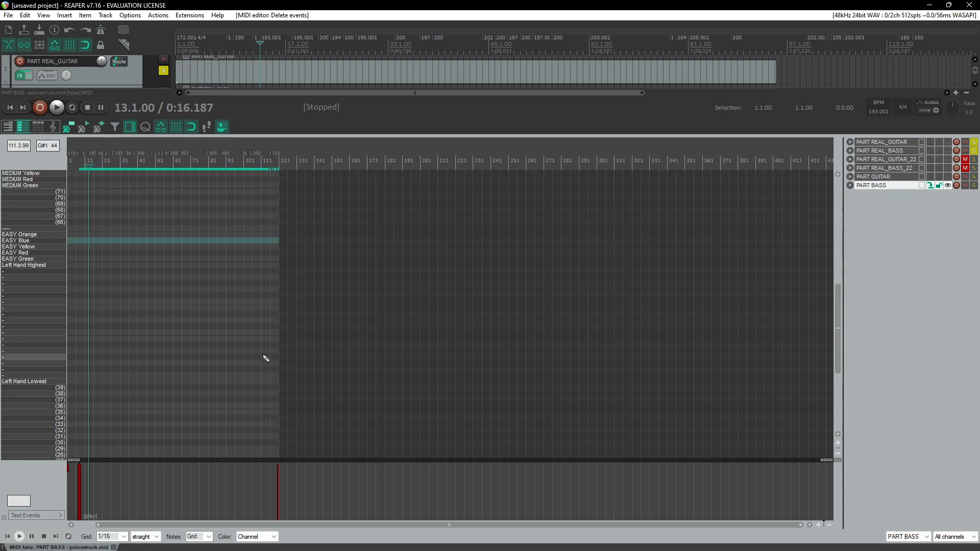
pyautogui.scroll(10, 266, 359)
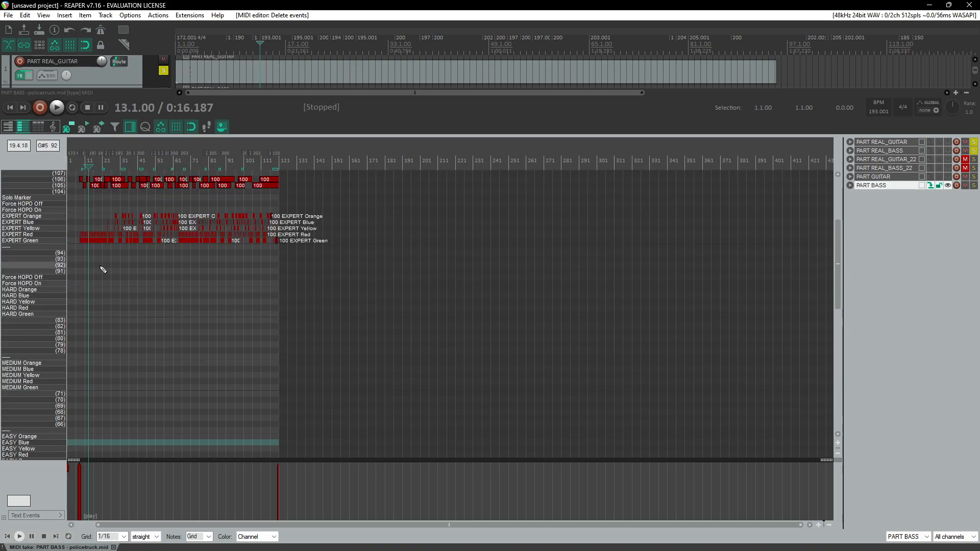
pyautogui.scroll(8, 110, 275)
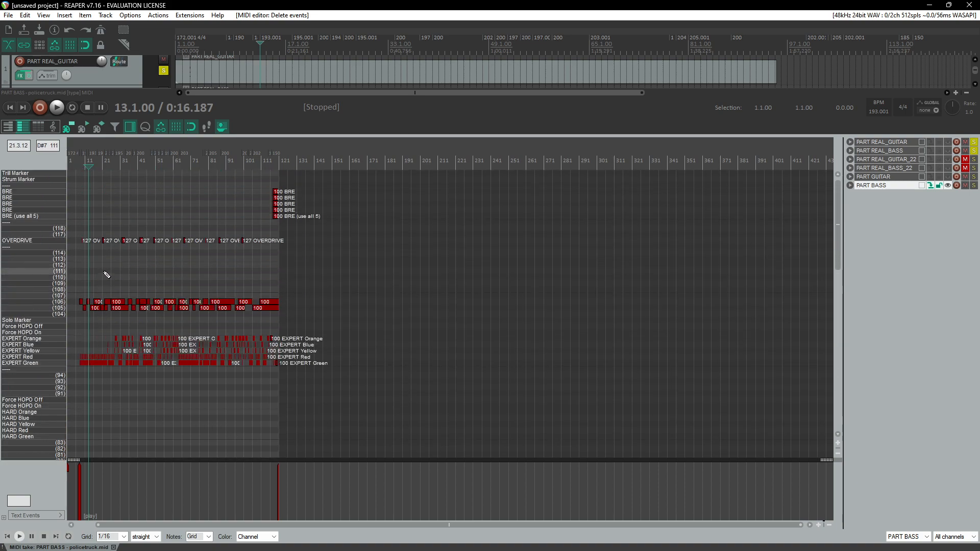
pyautogui.moveTo(329, 281); pyautogui.dragTo(74, 317)
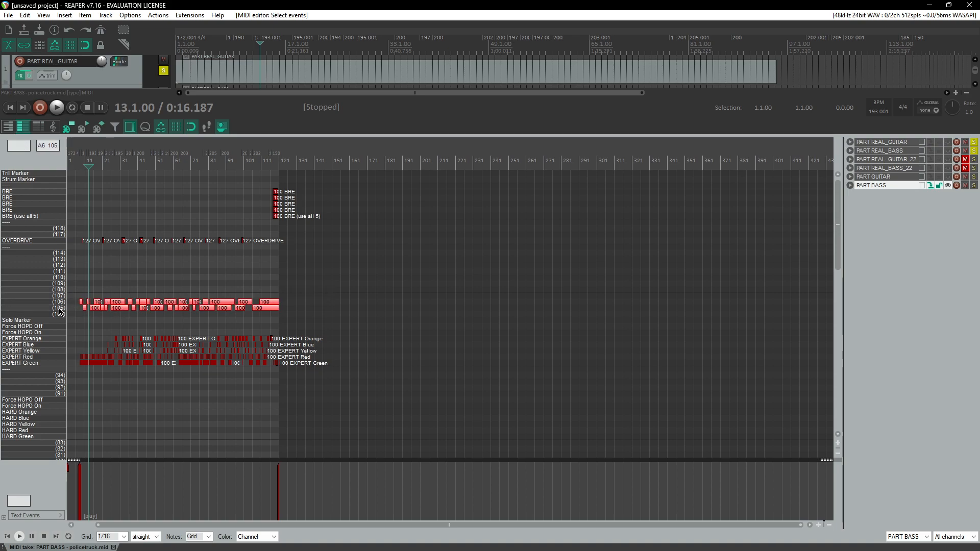
pyautogui.scroll(2, 115, 301)
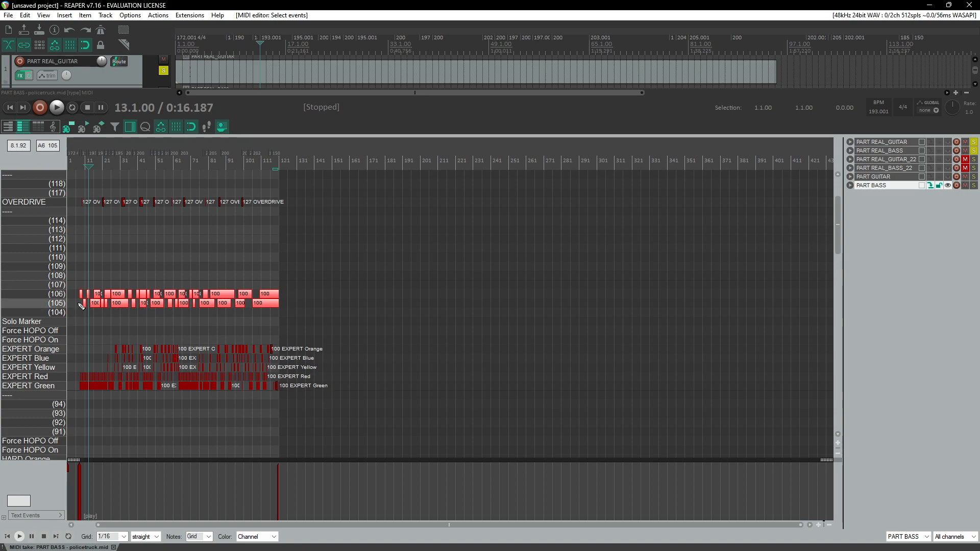
pyautogui.scroll(-3, 163, 282)
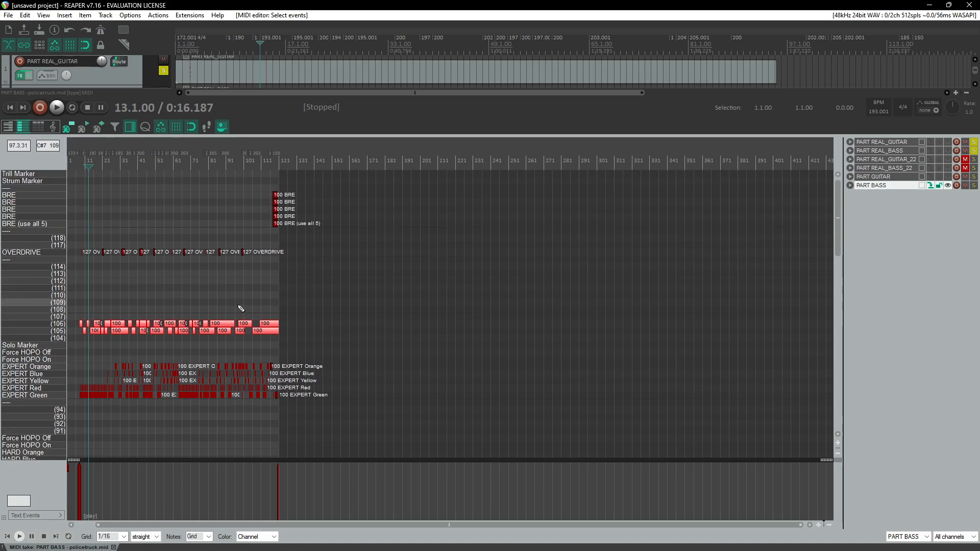
pyautogui.press('Delete')
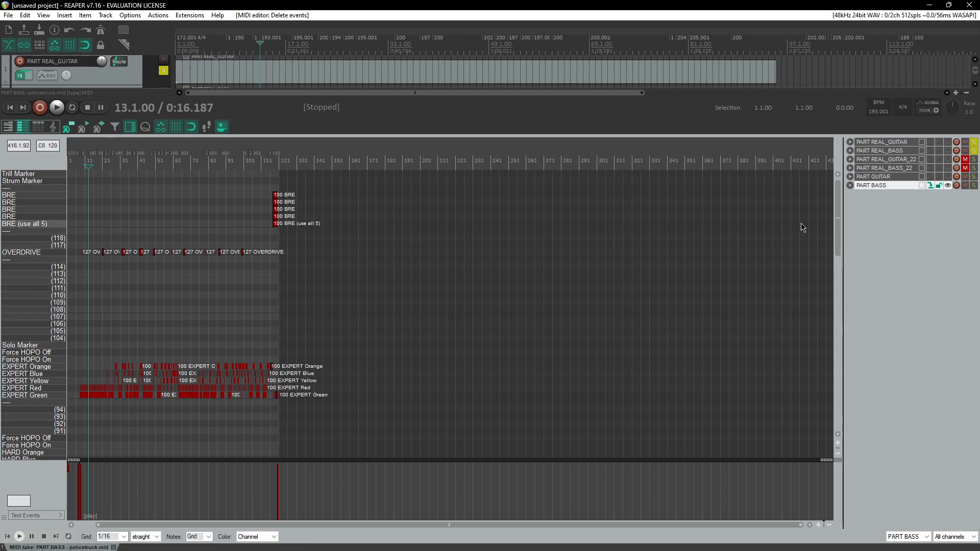
# Step: Switch to the PART GUITAR item and delete its notes on pitch rows 105 and 106
pyautogui.click(931, 177)
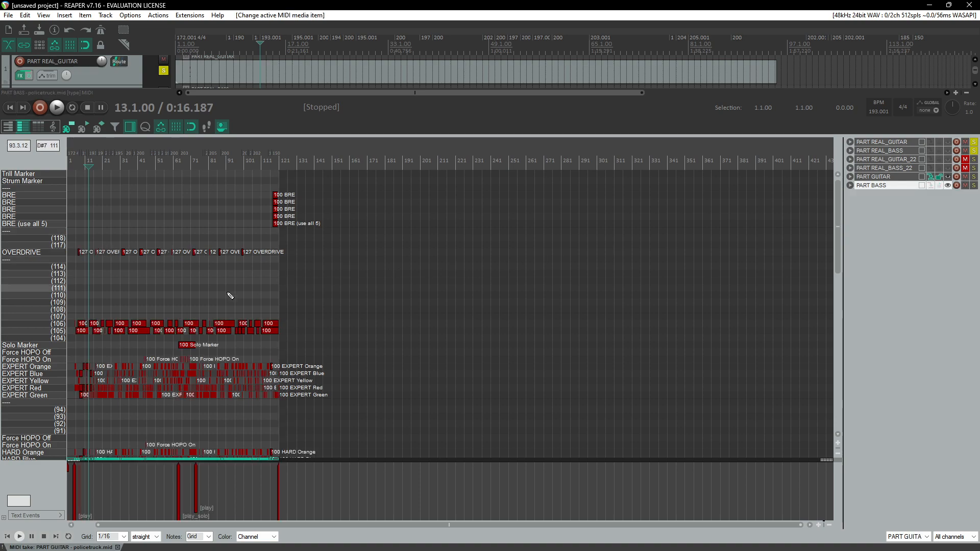
pyautogui.moveTo(349, 301); pyautogui.dragTo(74, 334)
pyautogui.scroll(-1, 202, 268)
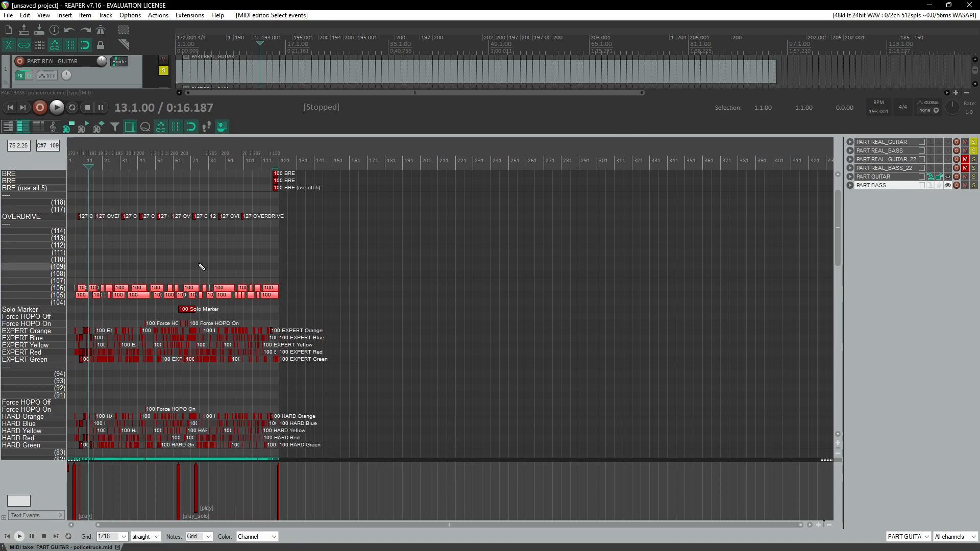
pyautogui.scroll(-4, 201, 268)
pyautogui.press('Delete')
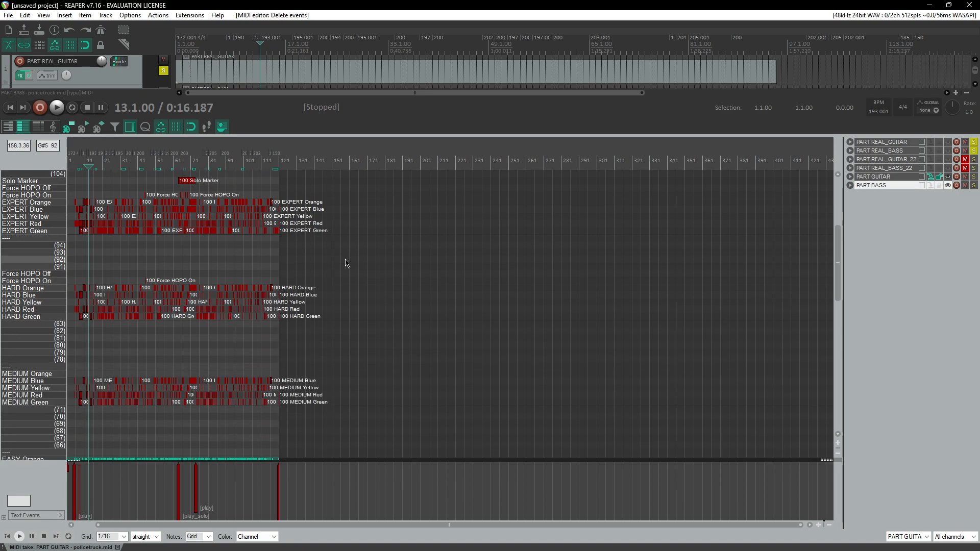
# Step: Delete all Hard, Medium and Easy difficulty notes from the PART GUITAR item
pyautogui.scroll(5, 300, 264)
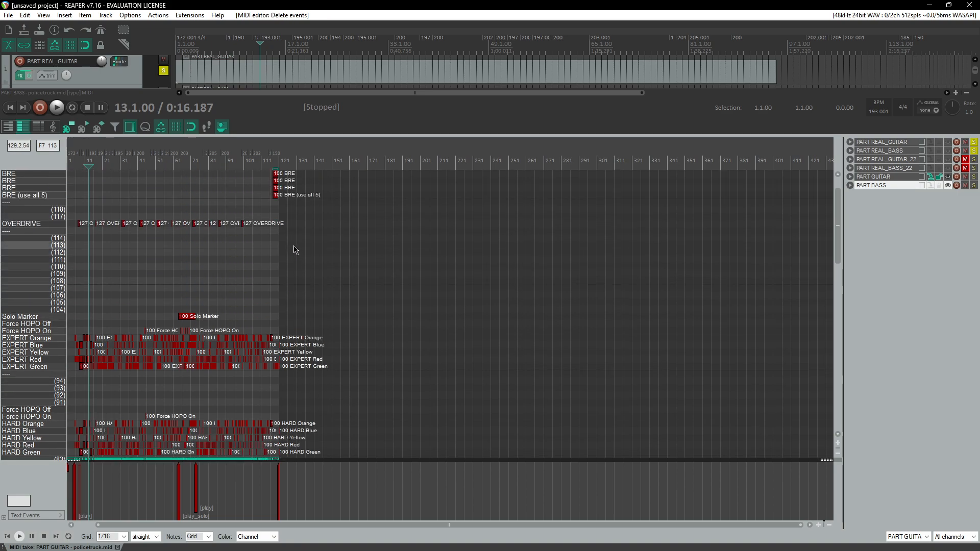
pyautogui.scroll(-3, 284, 192)
pyautogui.moveTo(350, 326); pyautogui.dragTo(3, 493)
pyautogui.press('Delete')
pyautogui.scroll(3, 407, 339)
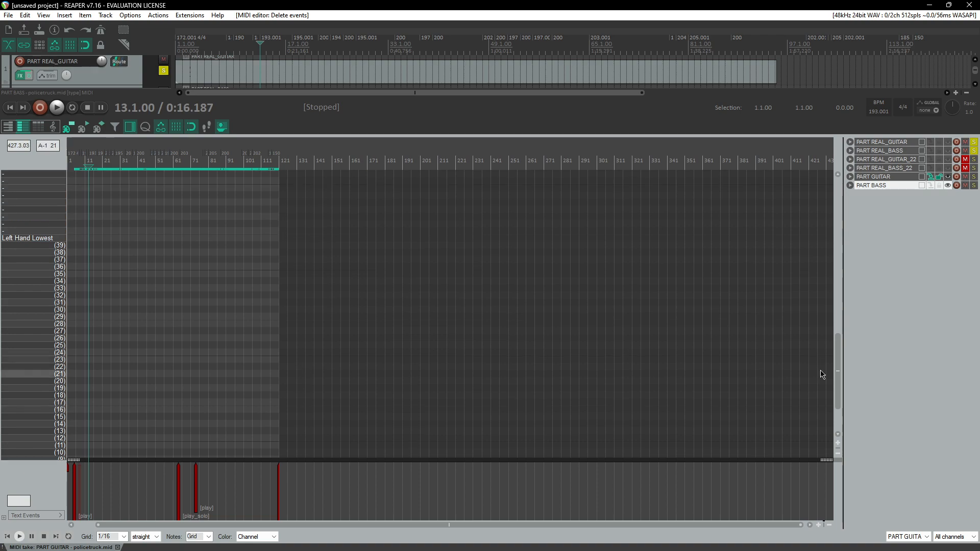
pyautogui.moveTo(840, 364); pyautogui.dragTo(856, 196)
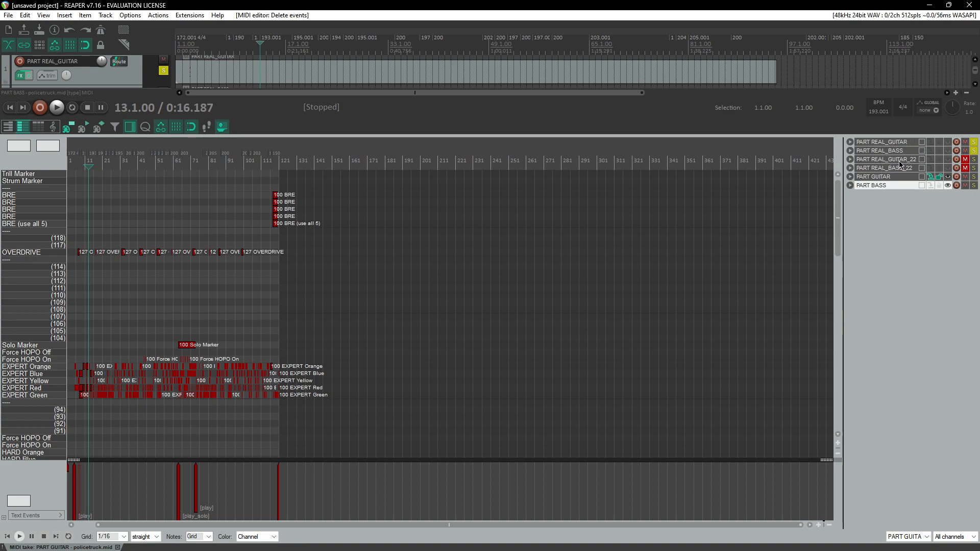
# Step: Switch to the PART REAL_BASS item and delete its Hard, Medium and Easy difficulty notes
pyautogui.click(932, 152)
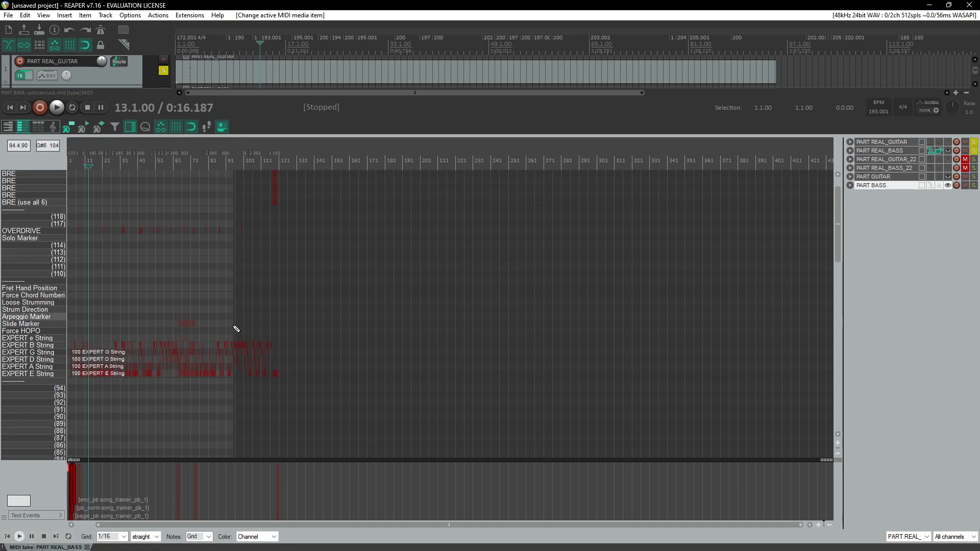
pyautogui.scroll(-6, 174, 312)
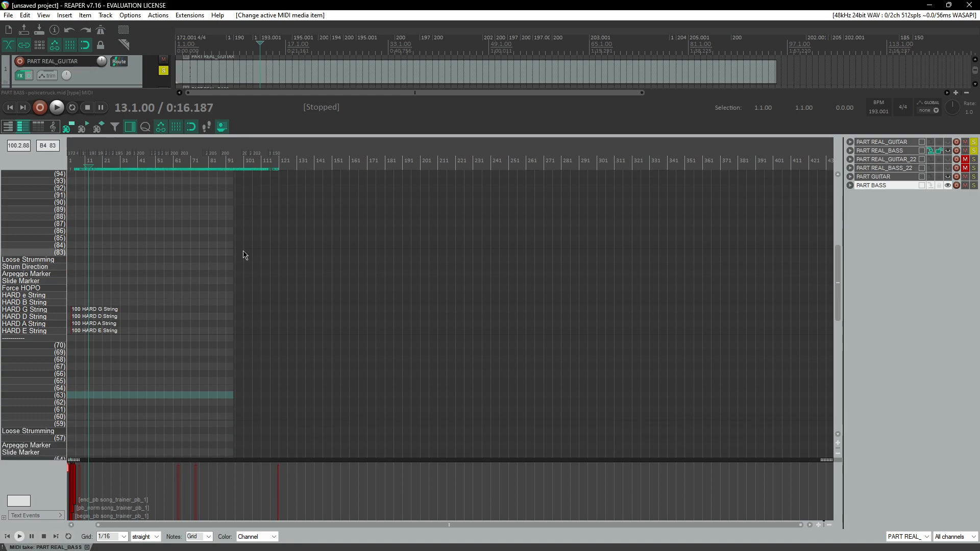
pyautogui.moveTo(244, 246); pyautogui.dragTo(37, 468)
pyautogui.press('Delete')
pyautogui.scroll(10, 168, 315)
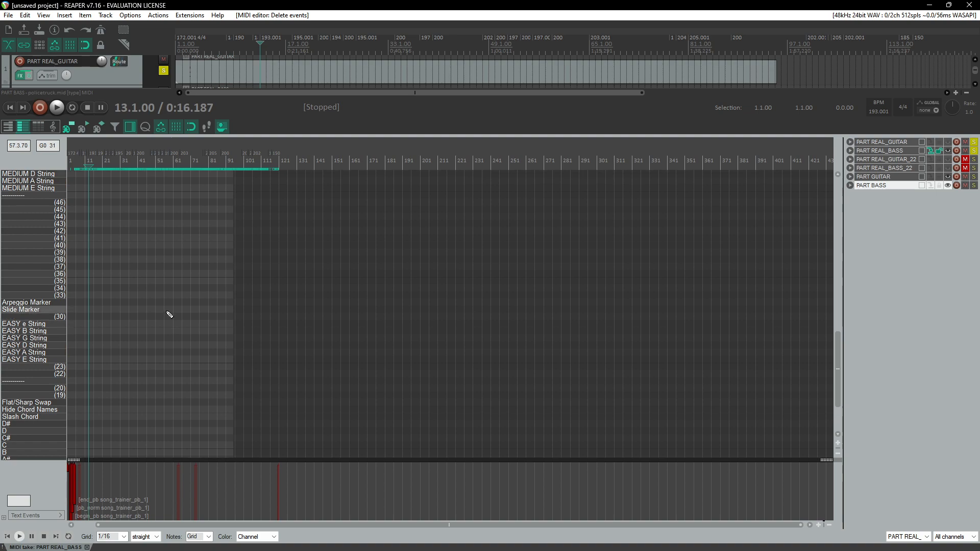
pyautogui.scroll(8, 158, 315)
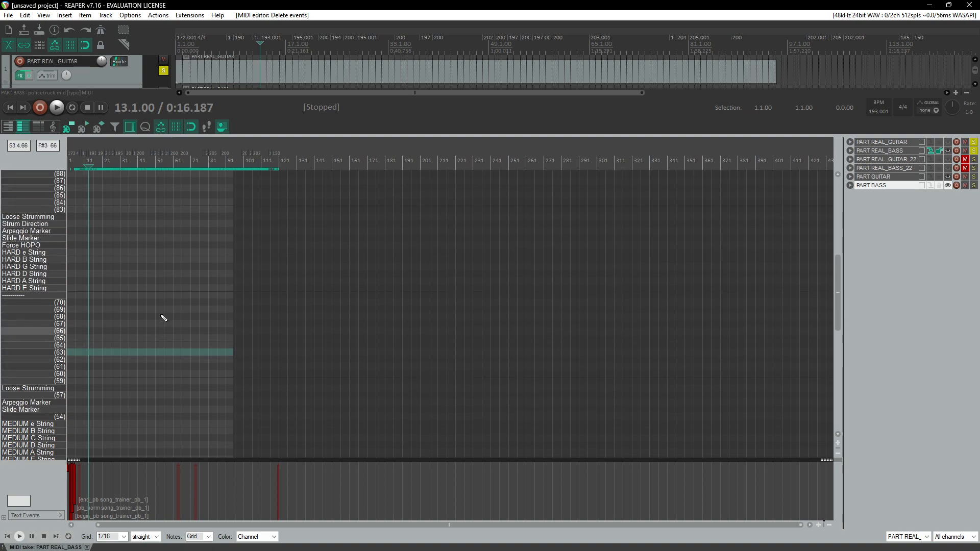
pyautogui.scroll(6, 151, 321)
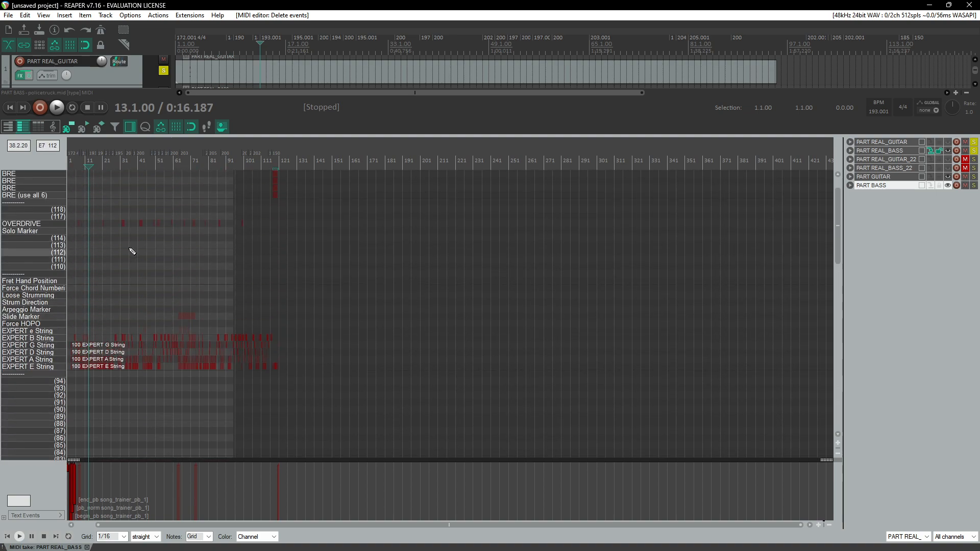
# Step: Load the RB PRO Guitar-Bass Expert note names for the PART REAL_BASS item
pyautogui.rightClick(33, 164)
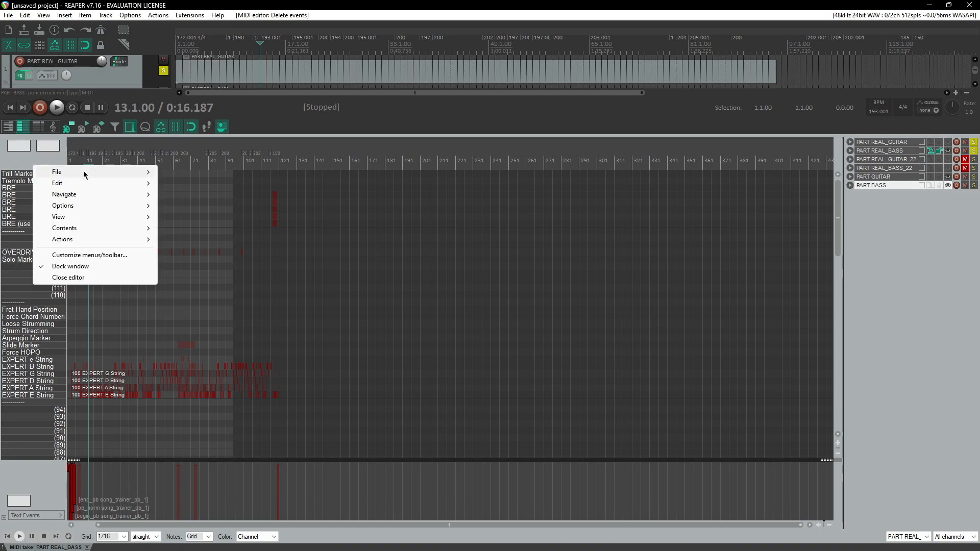
pyautogui.moveTo(85, 173)
pyautogui.moveTo(216, 221)
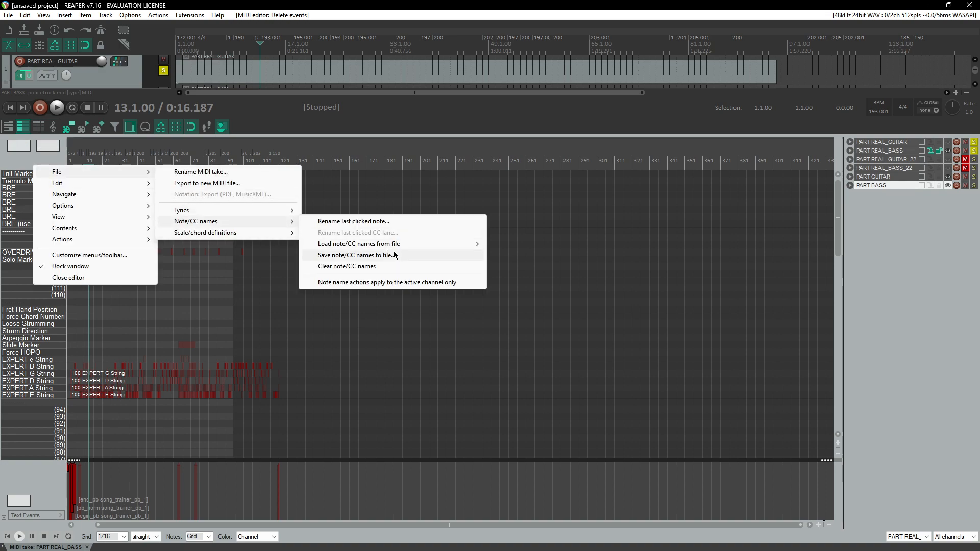
pyautogui.moveTo(396, 247)
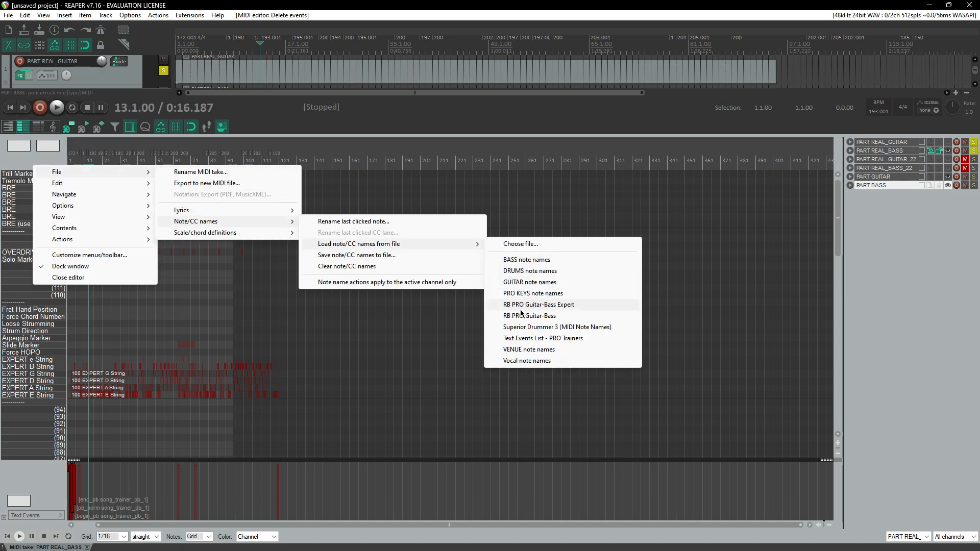
pyautogui.click(553, 306)
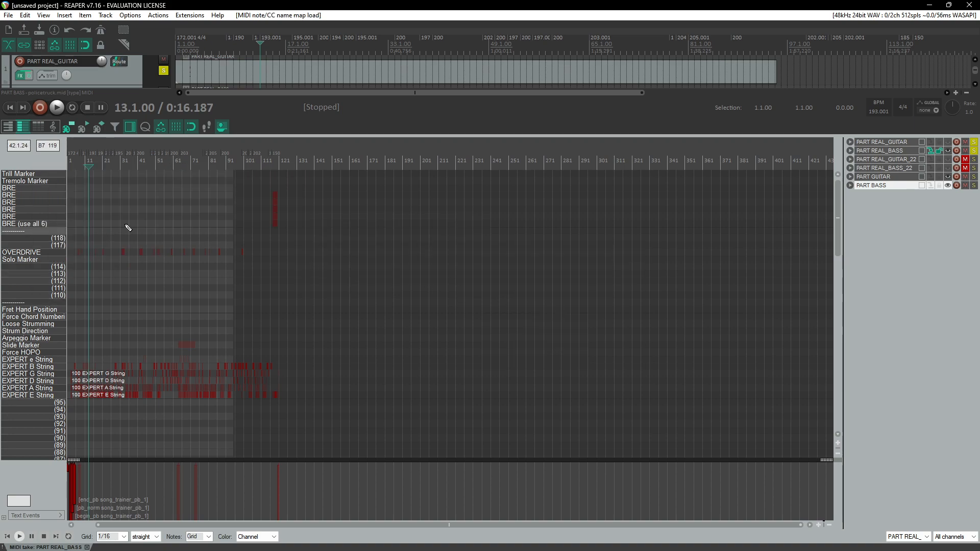
# Step: Hide unused and unnamed note rows in the PART REAL_BASS editor view
pyautogui.rightClick(38, 161)
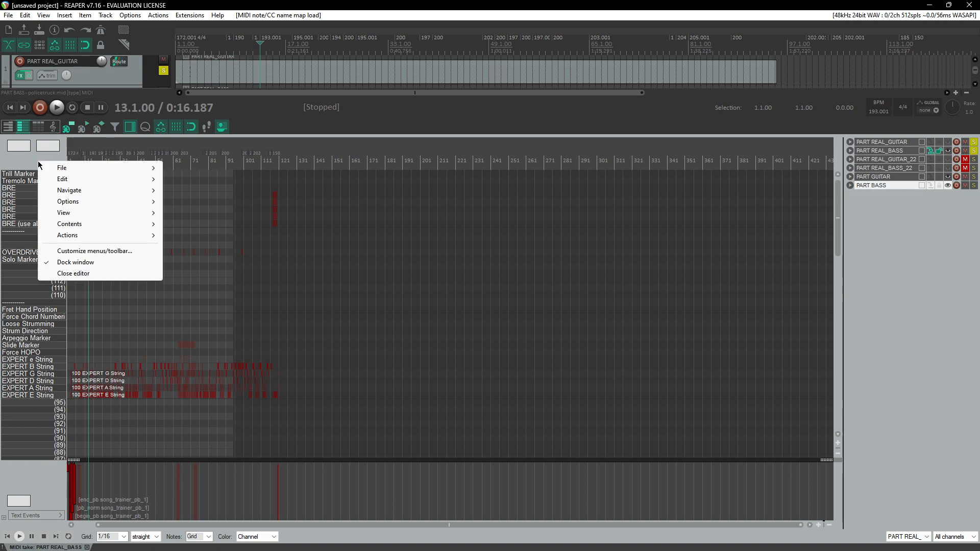
pyautogui.moveTo(125, 212)
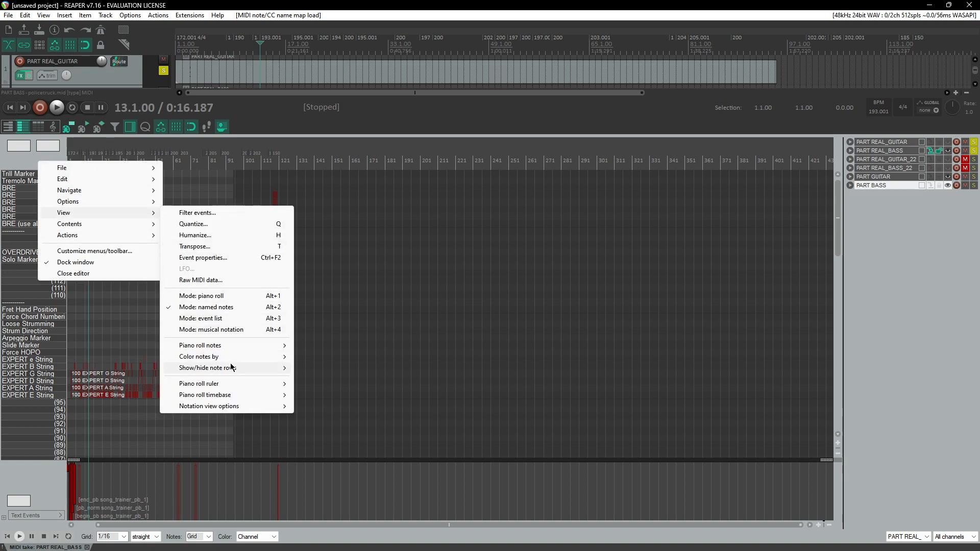
pyautogui.moveTo(230, 368)
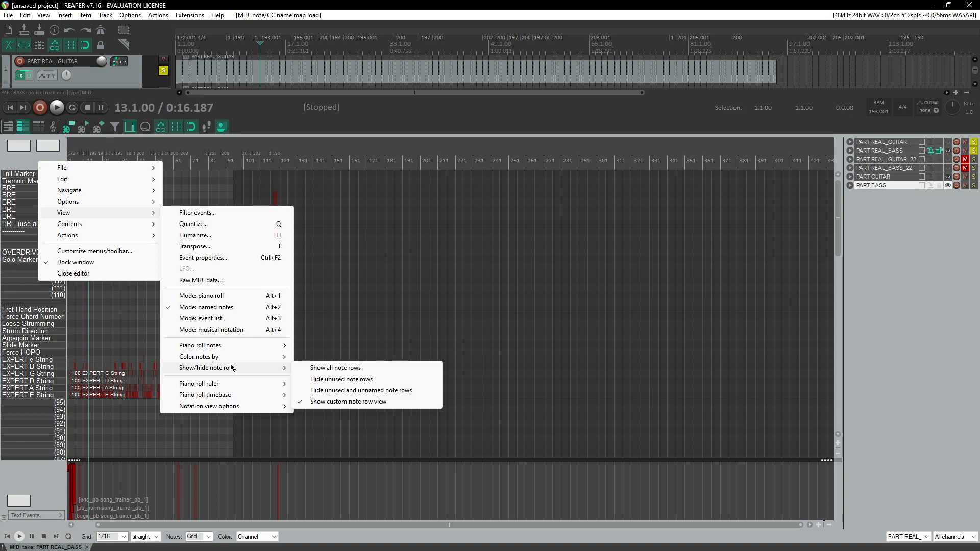
pyautogui.click(396, 392)
pyautogui.scroll(-5, 222, 294)
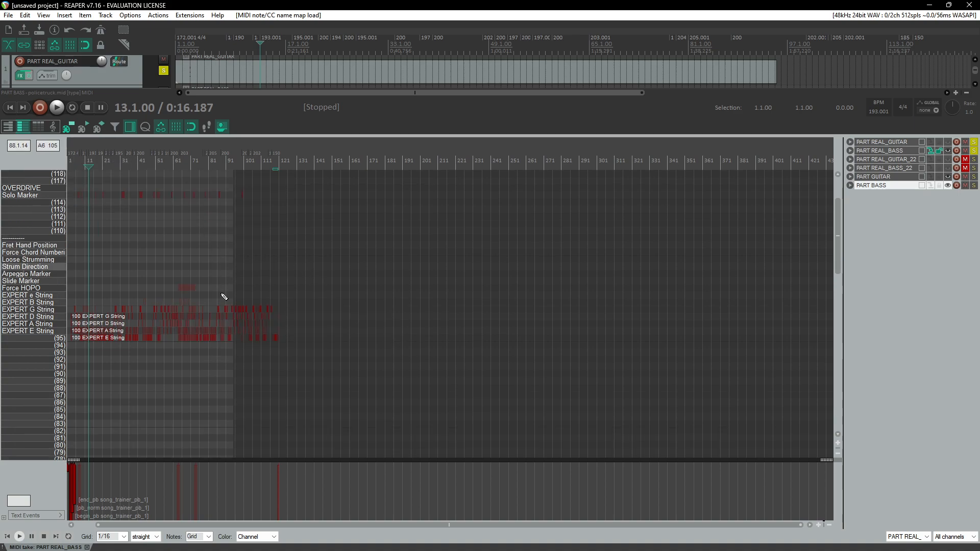
pyautogui.scroll(-2, 219, 295)
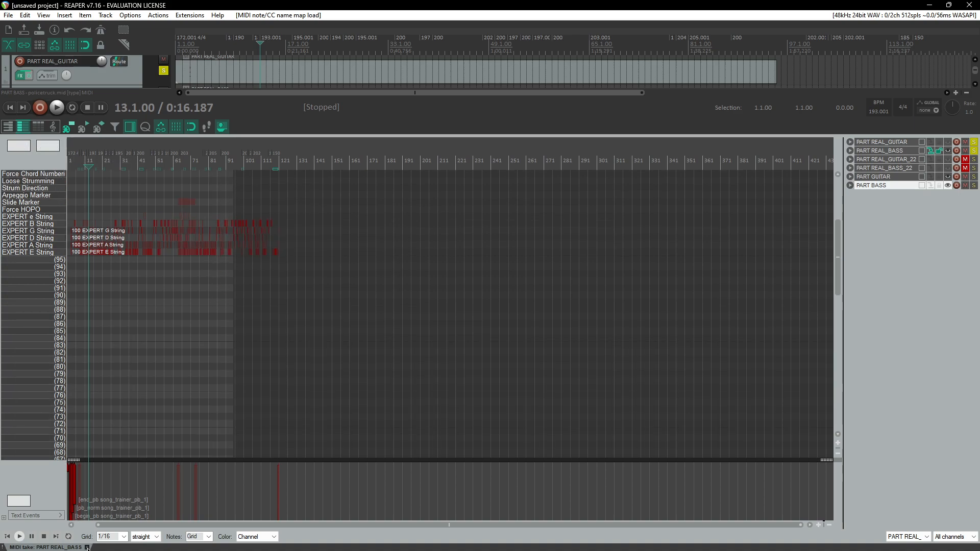
# Step: Open the PART REAL_GUITAR item in a separate MIDI editor window
pyautogui.click(87, 548)
pyautogui.scroll(3, 214, 230)
pyautogui.doubleClick(233, 194)
pyautogui.scroll(-1, 200, 285)
# Step: Load the RB PRO Guitar-Bass Expert note names for the PART REAL_GUITAR item
pyautogui.rightClick(49, 67)
pyautogui.moveTo(98, 78)
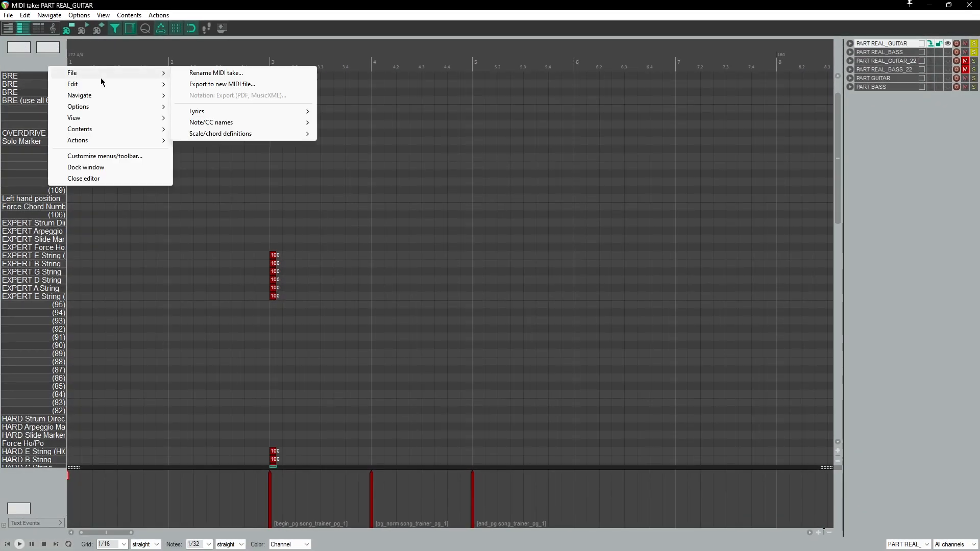
pyautogui.moveTo(230, 123)
pyautogui.moveTo(434, 145)
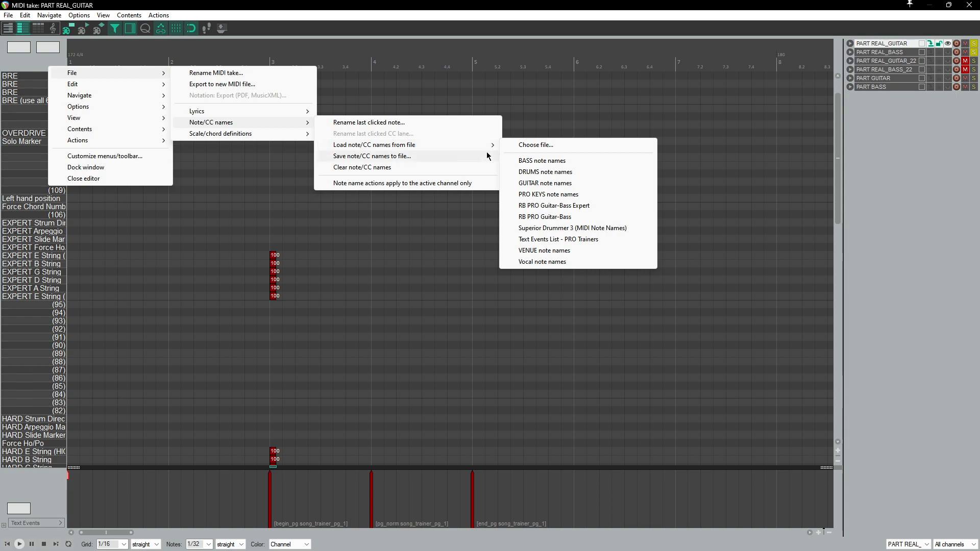
pyautogui.click(582, 205)
# Step: Hide unused and unnamed note rows in the PART REAL_GUITAR editor view
pyautogui.rightClick(40, 66)
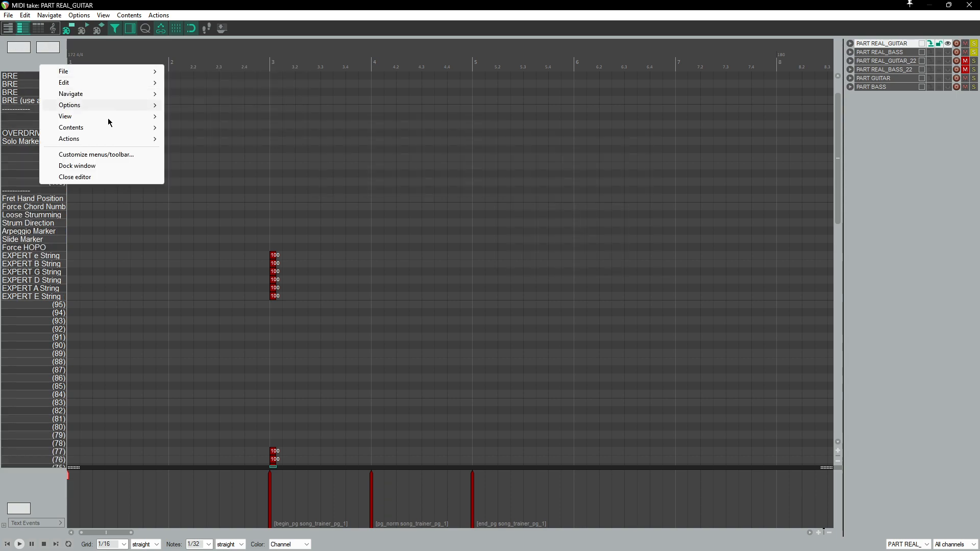
pyautogui.moveTo(102, 116)
pyautogui.moveTo(240, 272)
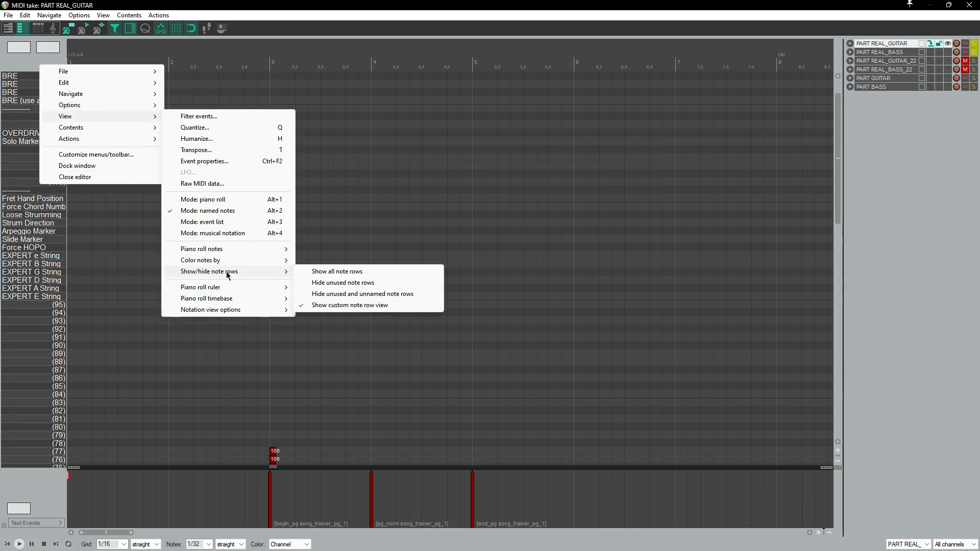
pyautogui.click(388, 293)
# Step: Delete all Hard, Medium and Easy difficulty notes from the PART REAL_GUITAR item
pyautogui.scroll(-3, 194, 207)
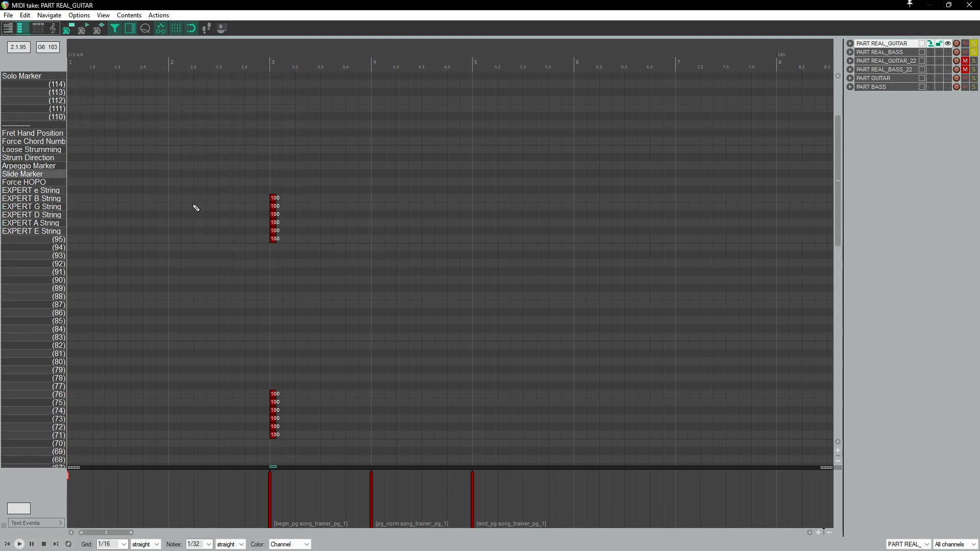
pyautogui.scroll(-3, 196, 208)
pyautogui.moveTo(241, 172); pyautogui.dragTo(344, 536)
pyautogui.scroll(2, 255, 254)
pyautogui.press('Delete')
pyautogui.rightClick(30, 65)
pyautogui.moveTo(56, 118)
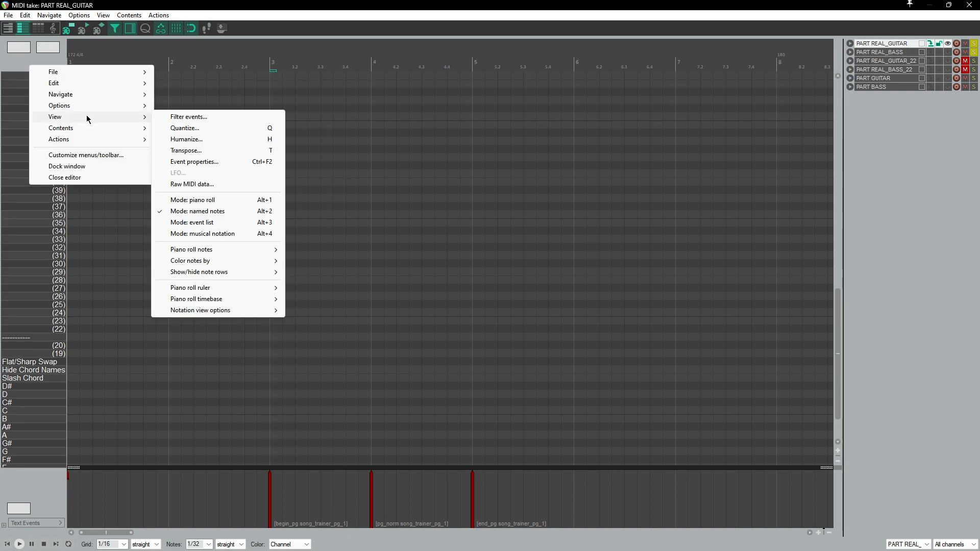
pyautogui.moveTo(217, 274)
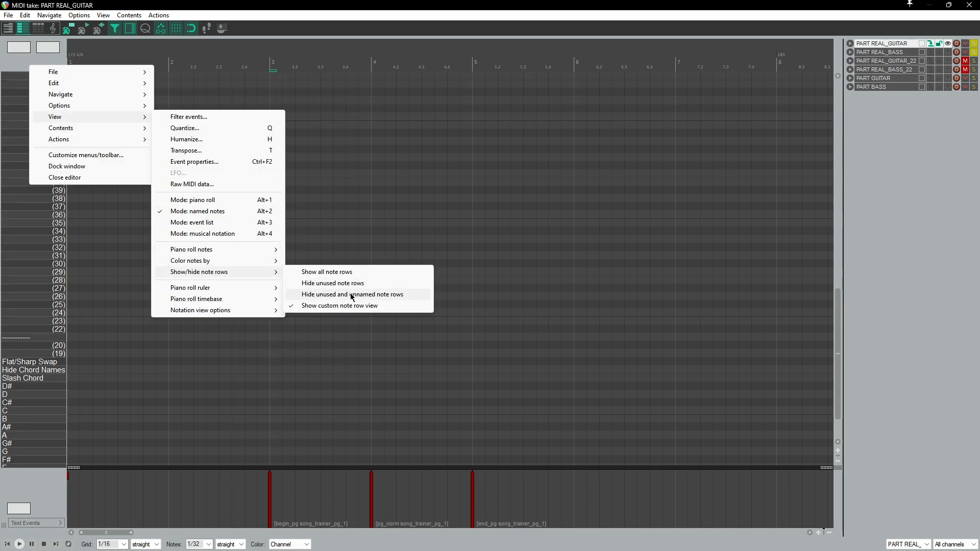
pyautogui.click(351, 295)
pyautogui.scroll(1, 300, 252)
# Step: Switch the PART REAL_GUITAR view to hide only unused note rows
pyautogui.rightClick(41, 59)
pyautogui.moveTo(106, 111)
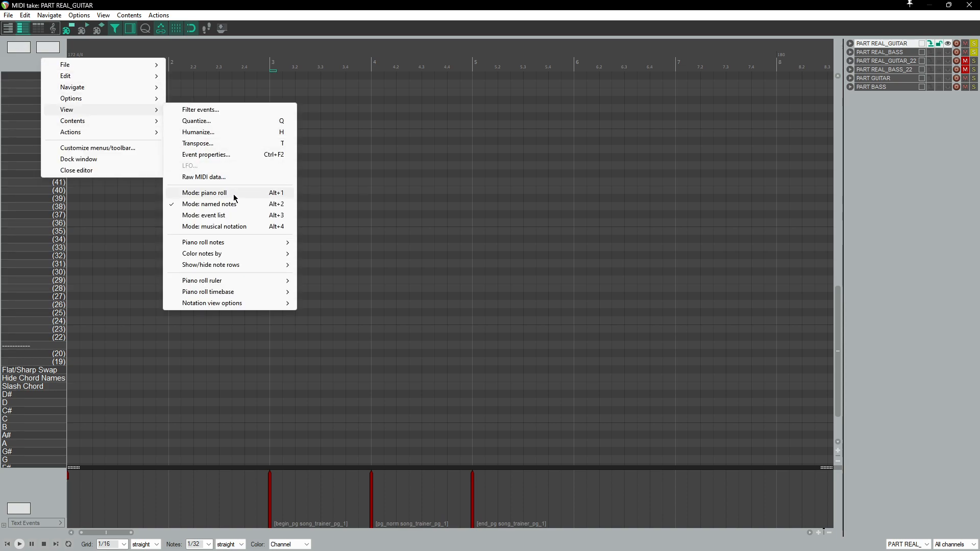
pyautogui.moveTo(241, 271)
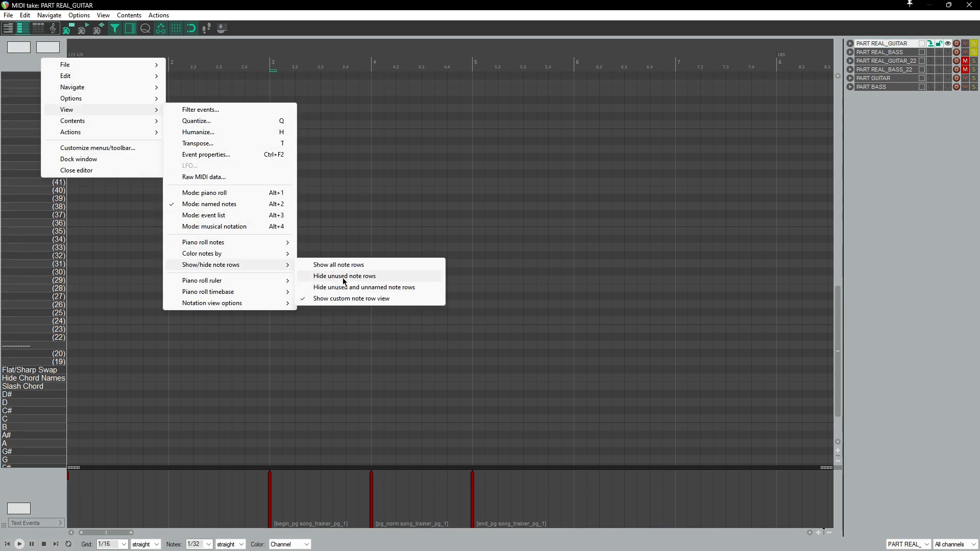
pyautogui.click(343, 278)
# Step: Close the MIDI editor, reopen the PART REAL_GUITAR item and load the RB PRO Guitar-Bass Expert note names
pyautogui.click(969, 5)
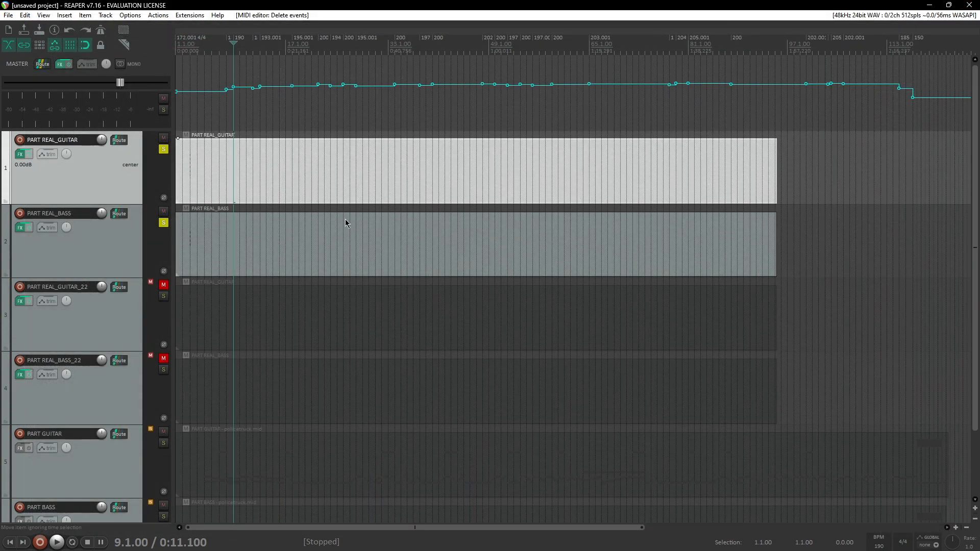
pyautogui.doubleClick(335, 191)
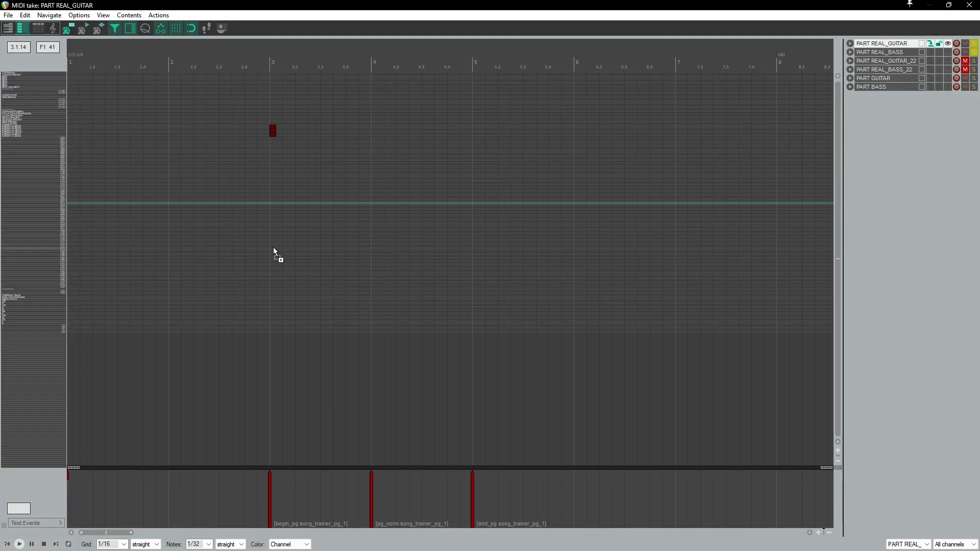
pyautogui.rightClick(37, 68)
pyautogui.moveTo(77, 74)
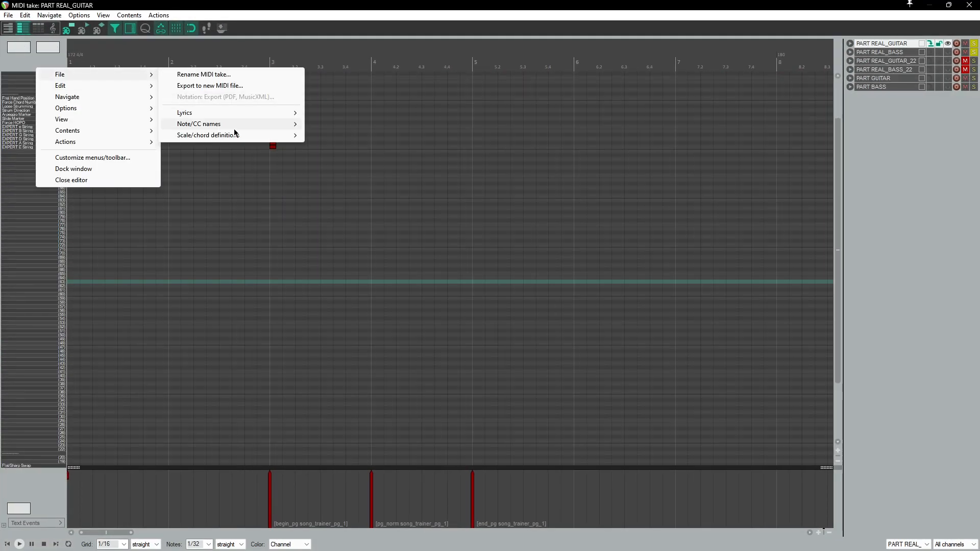
pyautogui.moveTo(224, 125)
pyautogui.moveTo(388, 146)
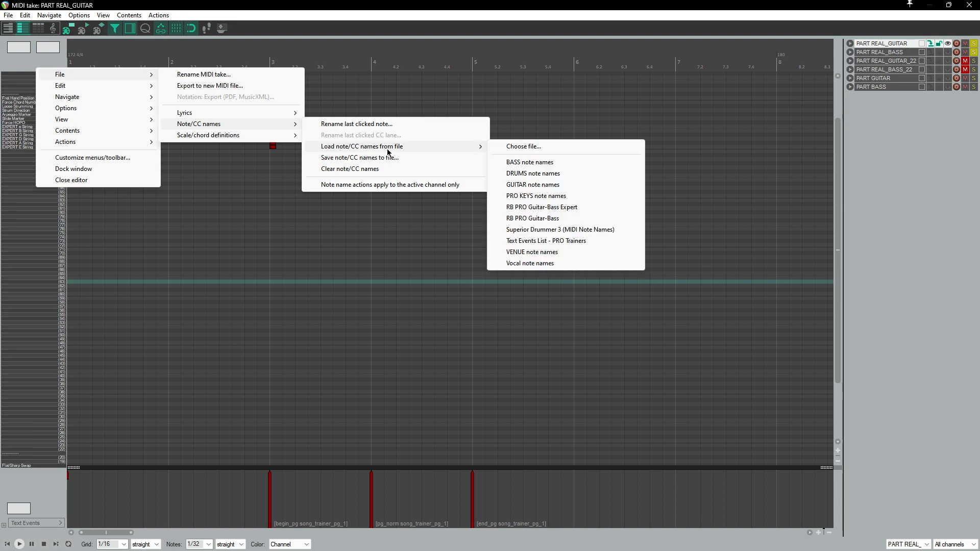
pyautogui.click(574, 212)
# Step: Hide unused and unnamed note rows in the reopened PART REAL_GUITAR editor
pyautogui.rightClick(41, 66)
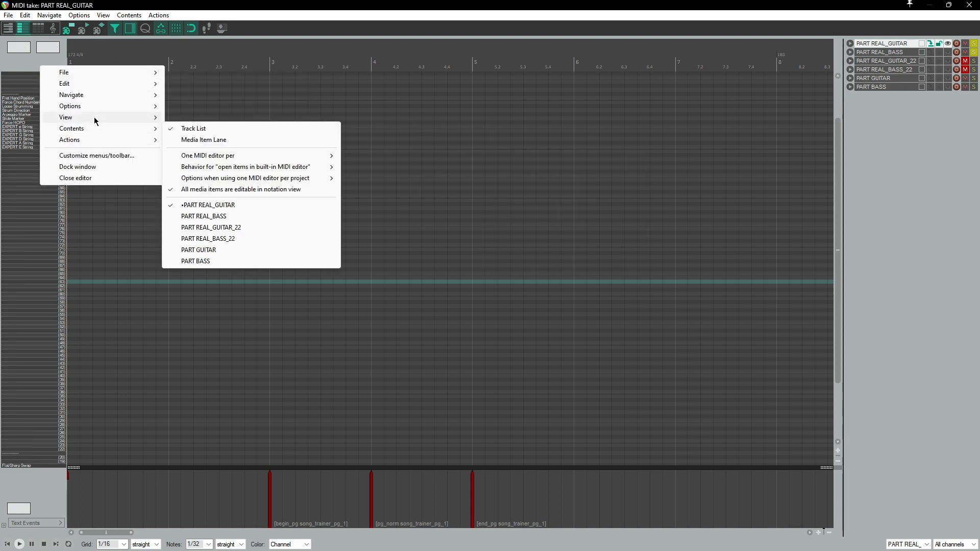
pyautogui.moveTo(94, 116)
pyautogui.moveTo(225, 272)
pyautogui.click(353, 295)
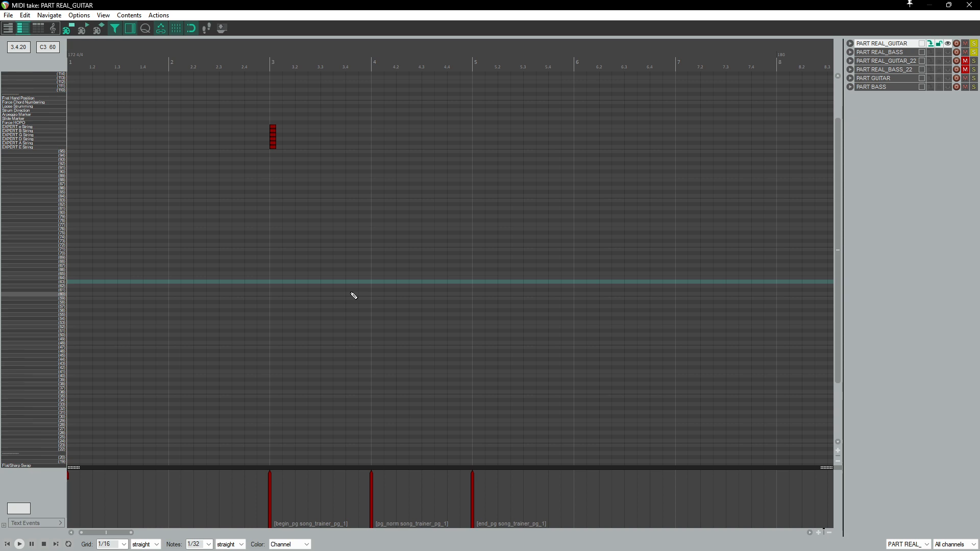
# Step: Try hiding unused and unnamed note rows, then only unused note rows, in the PART REAL_GUITAR editor
pyautogui.scroll(5, 257, 235)
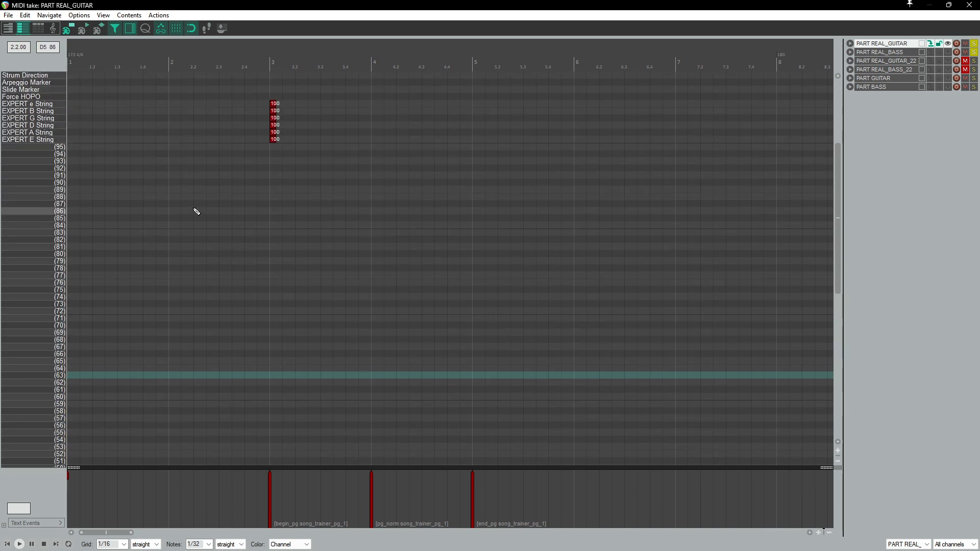
pyautogui.scroll(1, 190, 211)
pyautogui.rightClick(22, 56)
pyautogui.moveTo(96, 111)
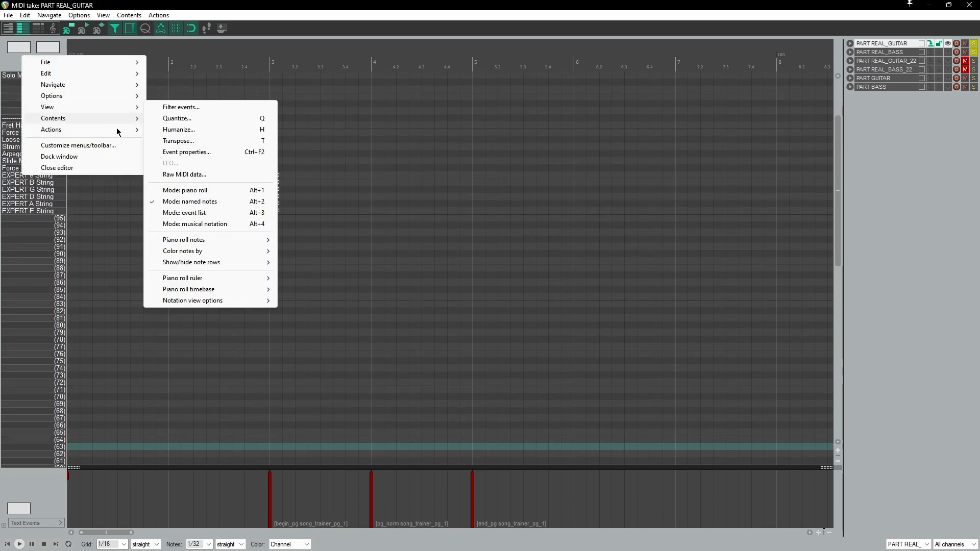
pyautogui.moveTo(210, 266)
pyautogui.click(325, 284)
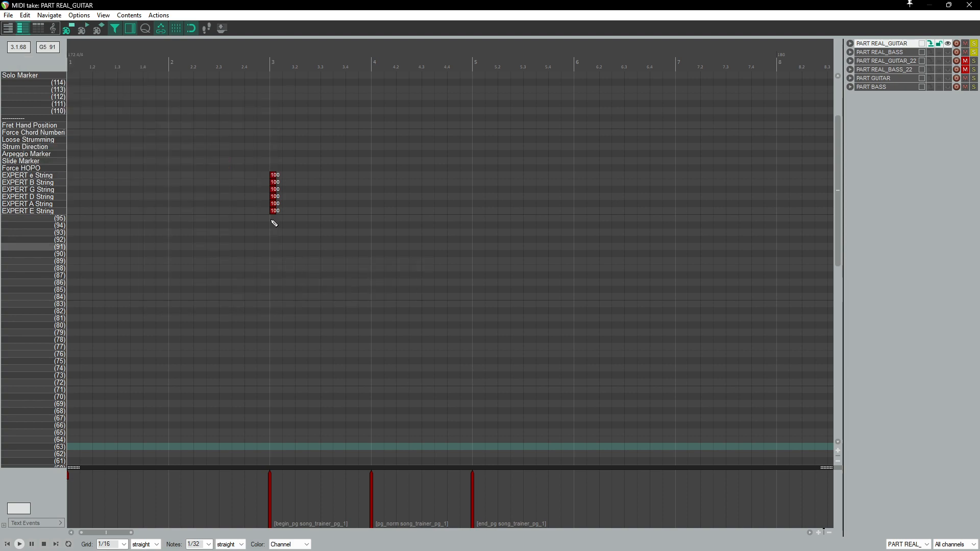
pyautogui.rightClick(58, 66)
pyautogui.moveTo(122, 114)
pyautogui.moveTo(251, 271)
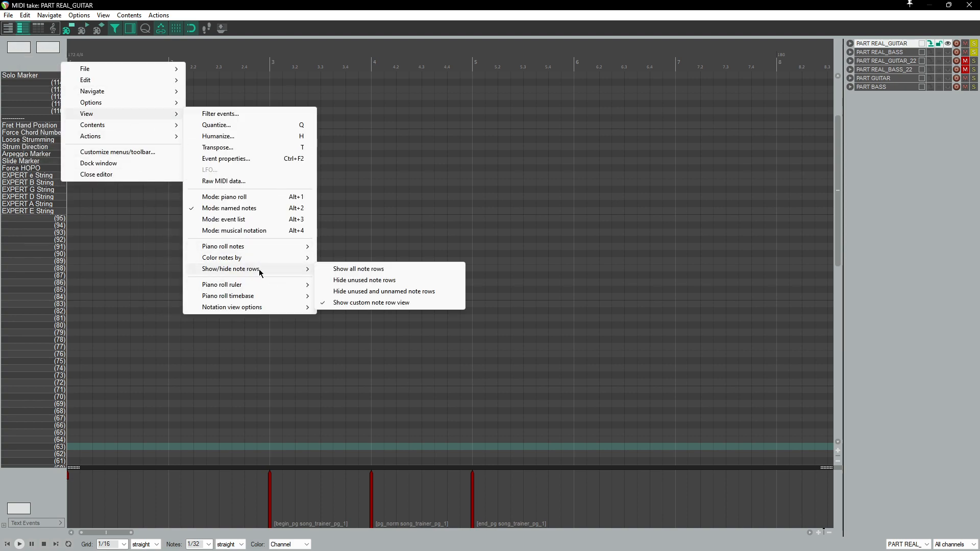
pyautogui.click(398, 284)
# Step: Inspect the PART REAL_GUITAR notes in piano roll and event list modes, then return to named notes mode
pyautogui.scroll(-3, 494, 234)
pyautogui.moveTo(834, 201); pyautogui.dragTo(777, 257)
pyautogui.scroll(-8, 423, 239)
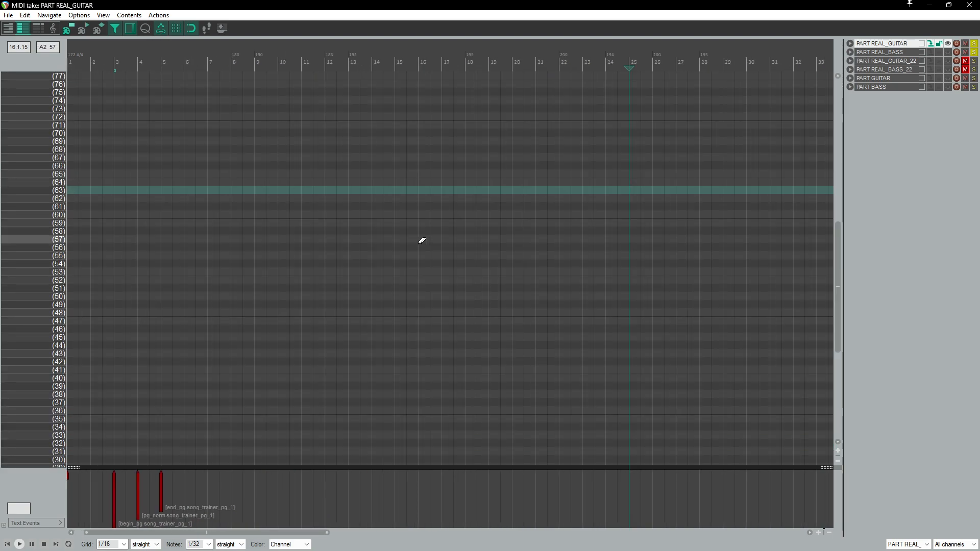
pyautogui.scroll(-4, 417, 245)
pyautogui.scroll(3, 408, 243)
pyautogui.moveTo(264, 141); pyautogui.dragTo(1, 448)
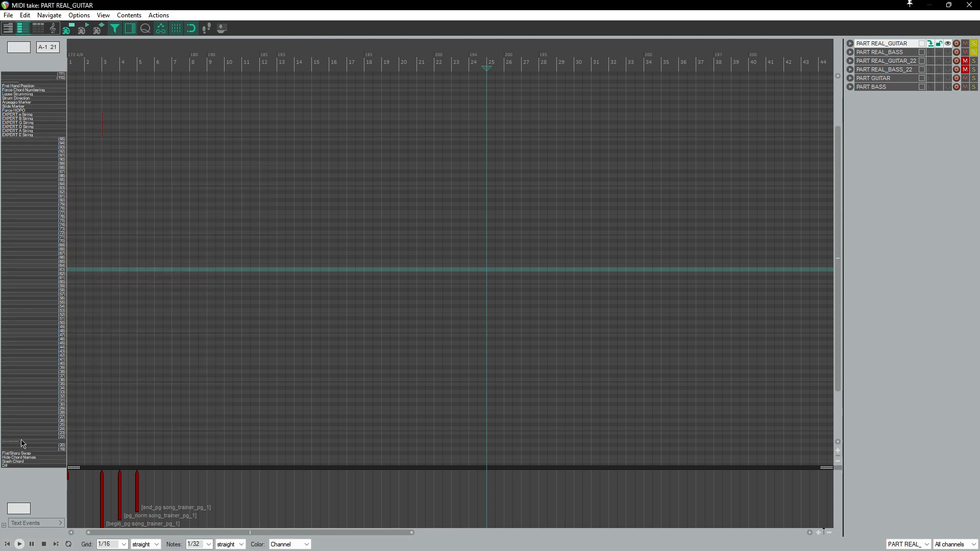
pyautogui.scroll(2, 153, 240)
pyautogui.click(19, 29)
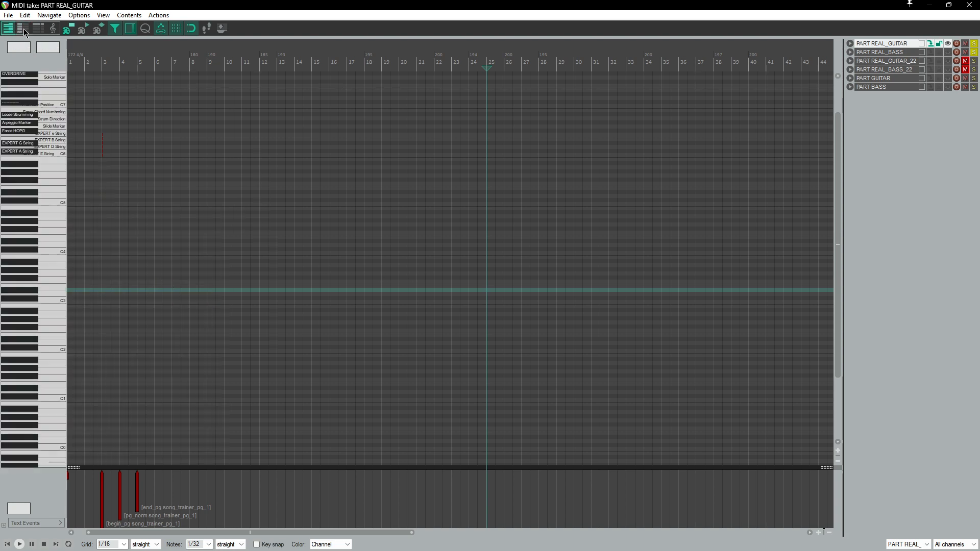
pyautogui.click(32, 30)
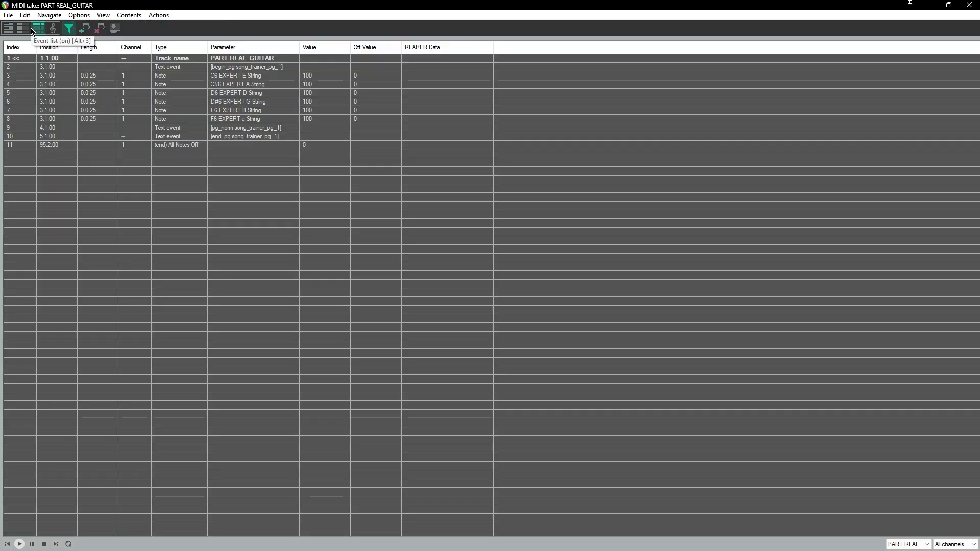
pyautogui.click(22, 30)
# Step: Set the PART REAL_GUITAR editor to hide unused and unnamed note rows
pyautogui.rightClick(32, 63)
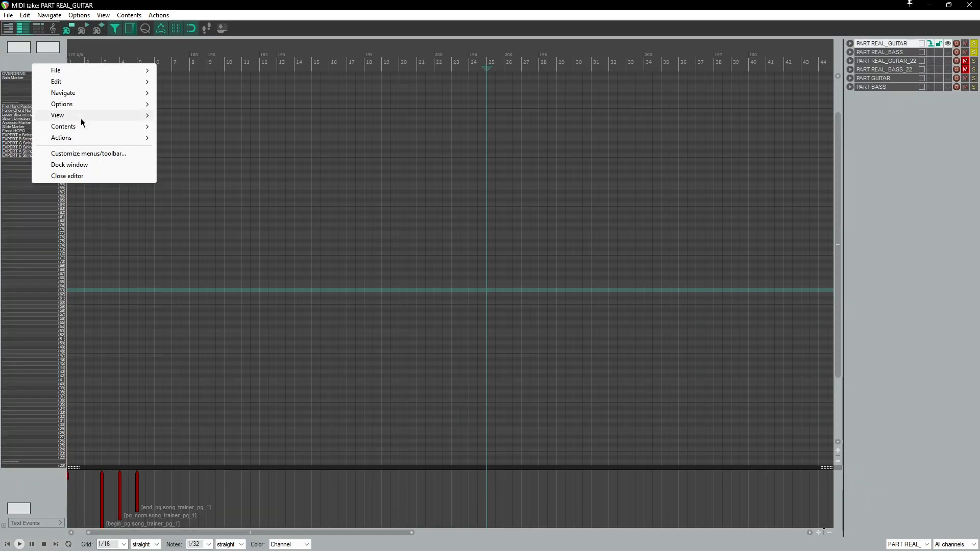
pyautogui.moveTo(80, 119)
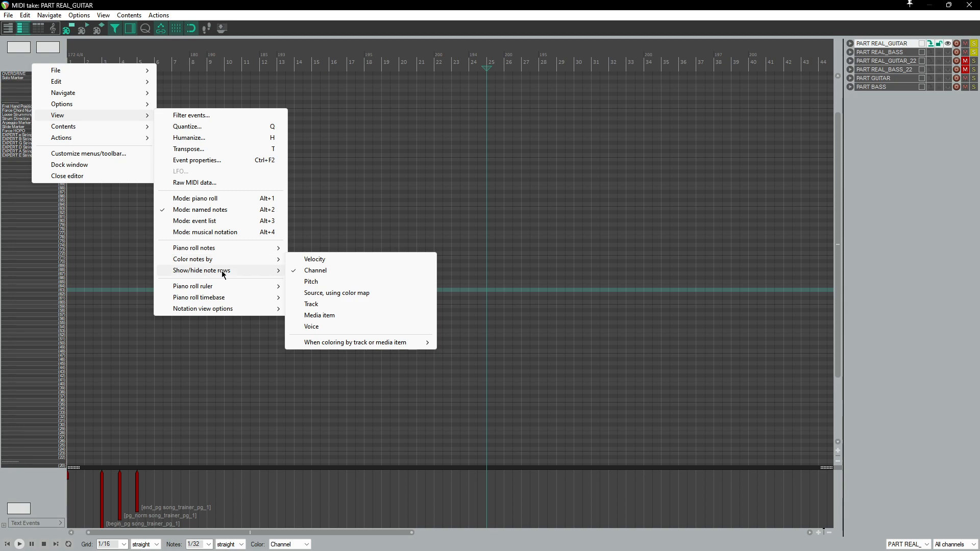
pyautogui.moveTo(222, 274)
pyautogui.click(366, 289)
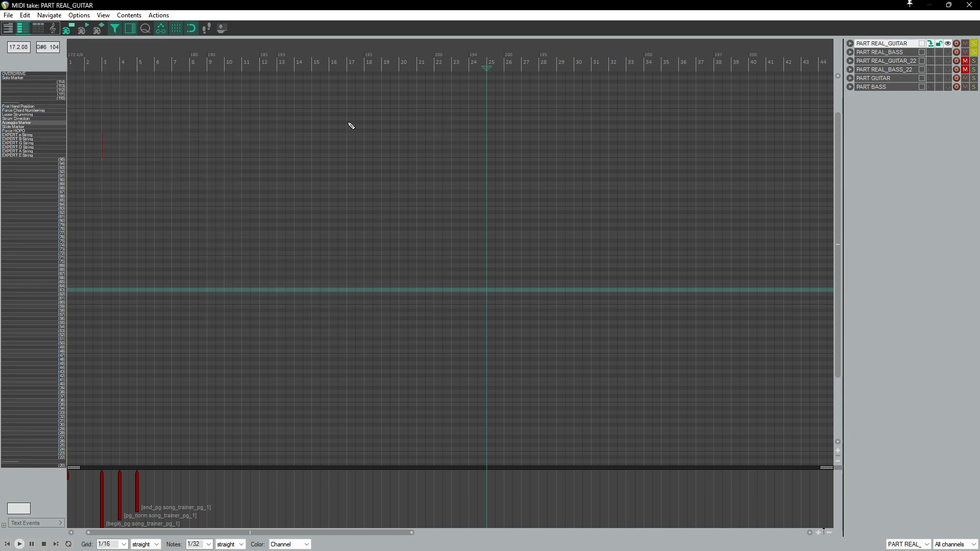
pyautogui.rightClick(35, 59)
pyautogui.moveTo(102, 111)
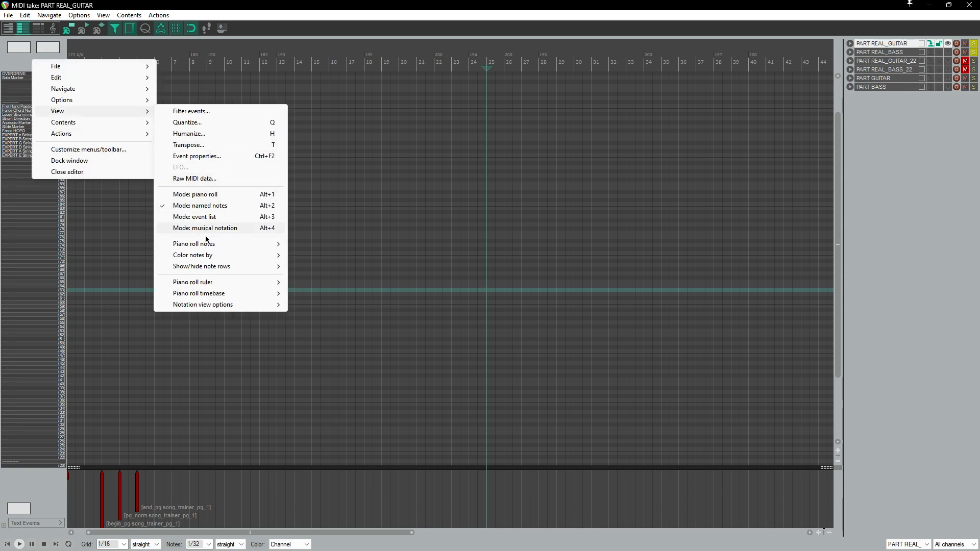
pyautogui.moveTo(230, 266)
pyautogui.click(332, 289)
# Step: Close the MIDI editor and open the PART REAL_BASS item
pyautogui.click(969, 5)
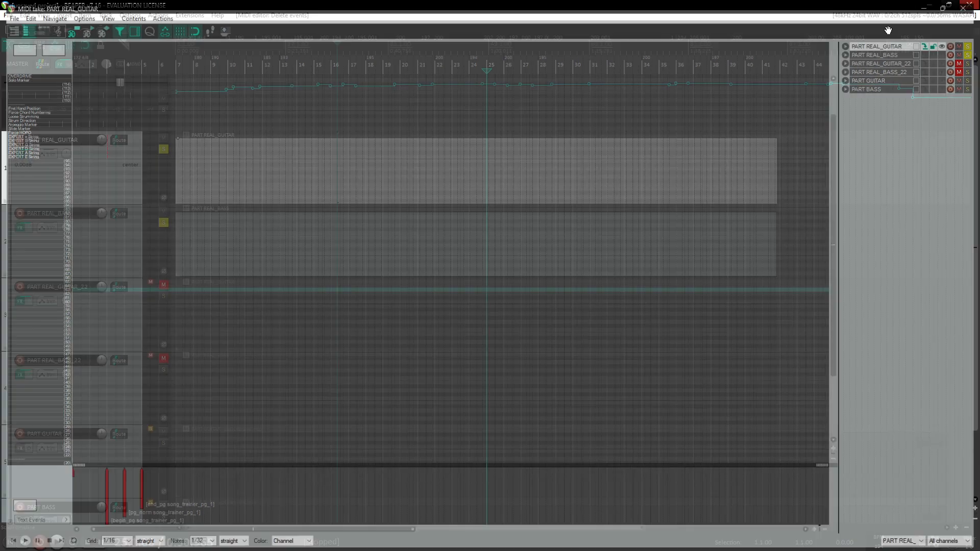
pyautogui.click(240, 245)
pyautogui.doubleClick(225, 259)
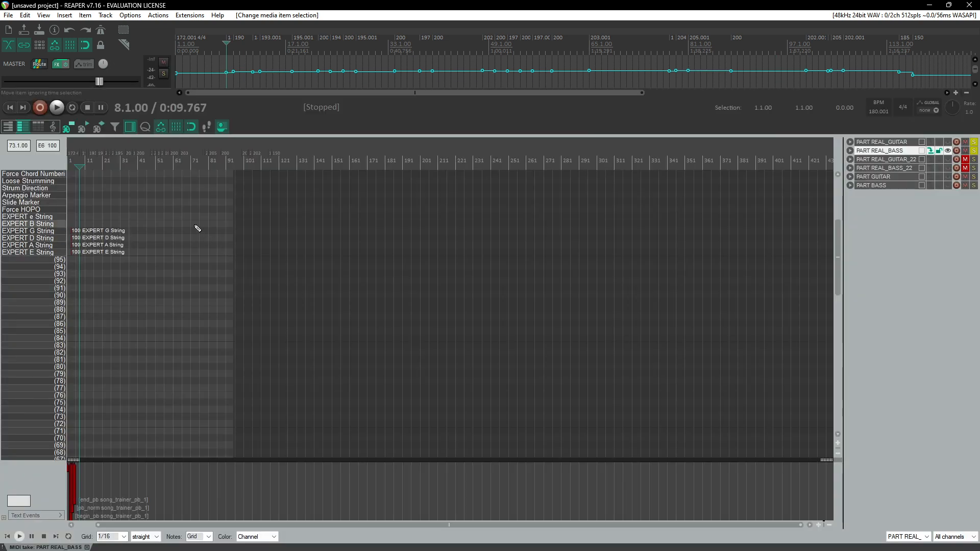
# Step: Hide unused note rows, then unused and unnamed note rows, in the PART REAL_BASS editor
pyautogui.rightClick(45, 165)
pyautogui.moveTo(76, 215)
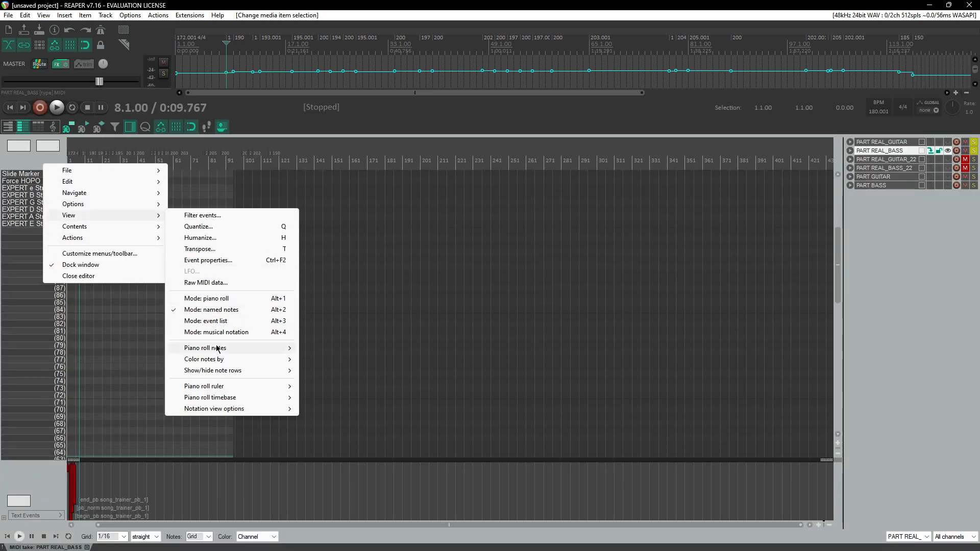
pyautogui.moveTo(226, 371)
pyautogui.click(355, 382)
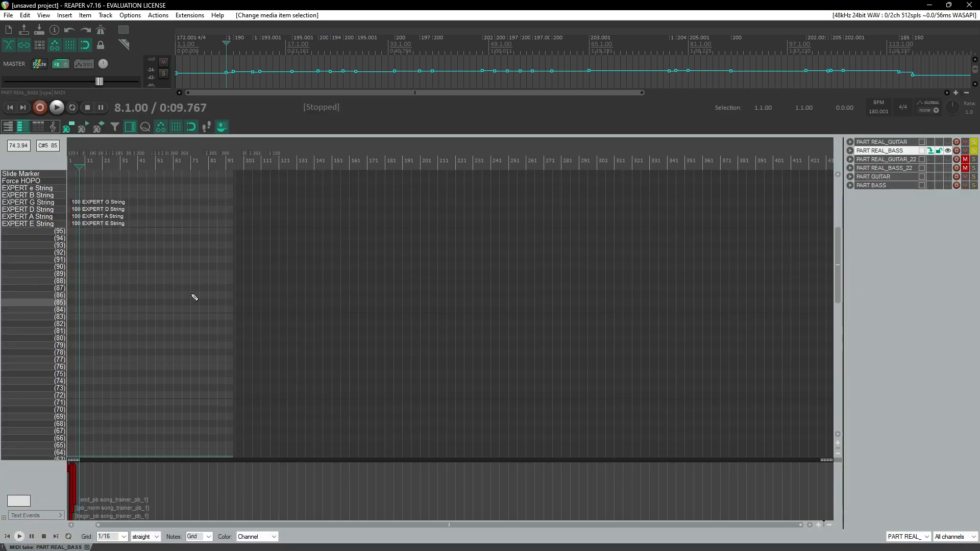
pyautogui.rightClick(45, 157)
pyautogui.moveTo(122, 209)
pyautogui.moveTo(235, 363)
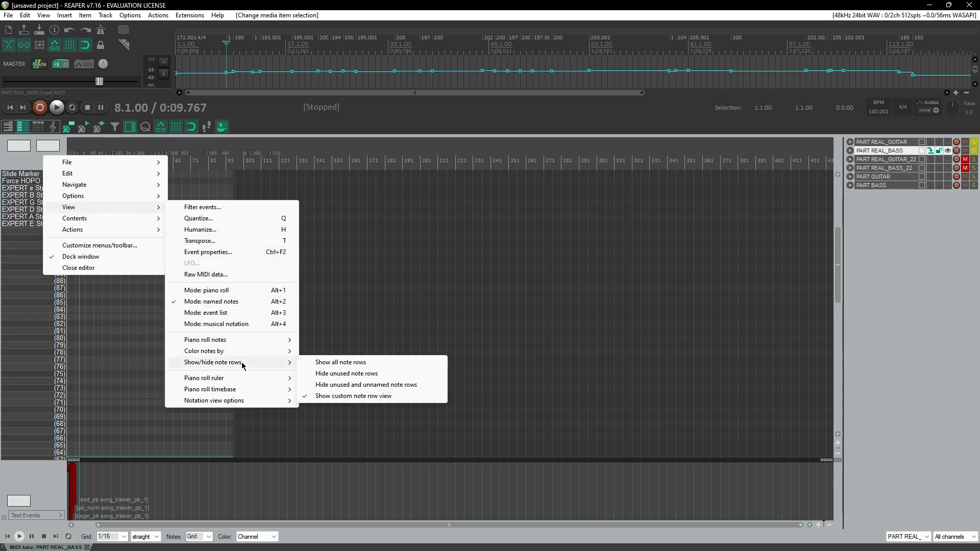
pyautogui.click(340, 387)
pyautogui.rightClick(33, 166)
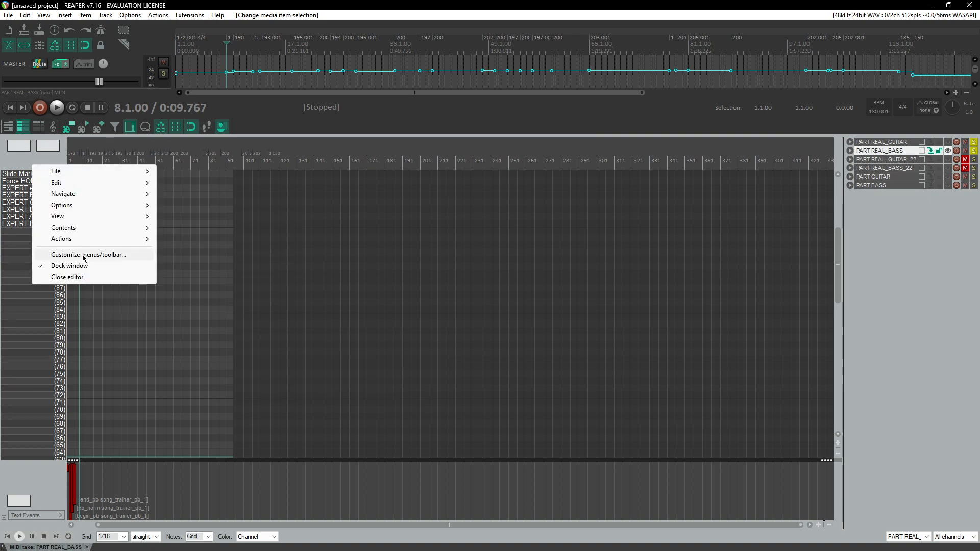
pyautogui.moveTo(89, 219)
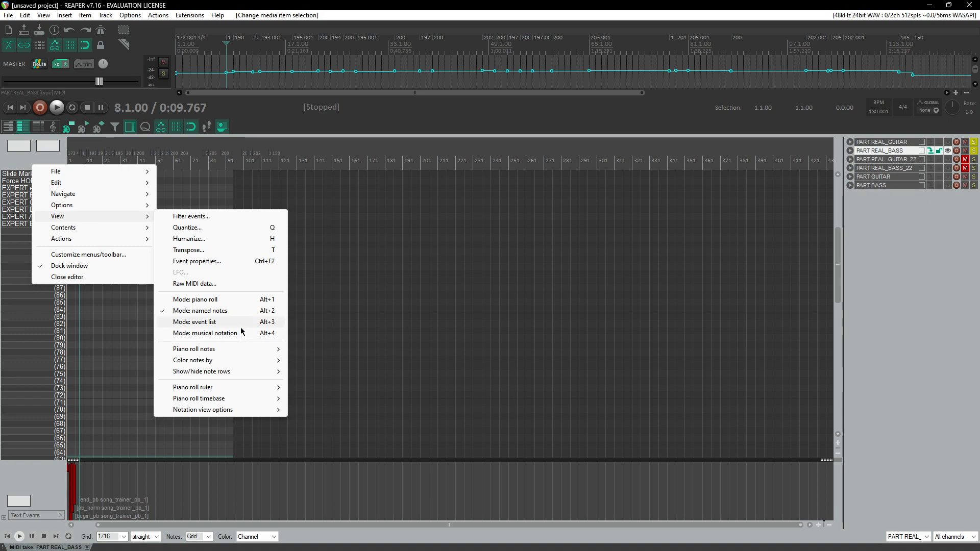
pyautogui.moveTo(243, 349)
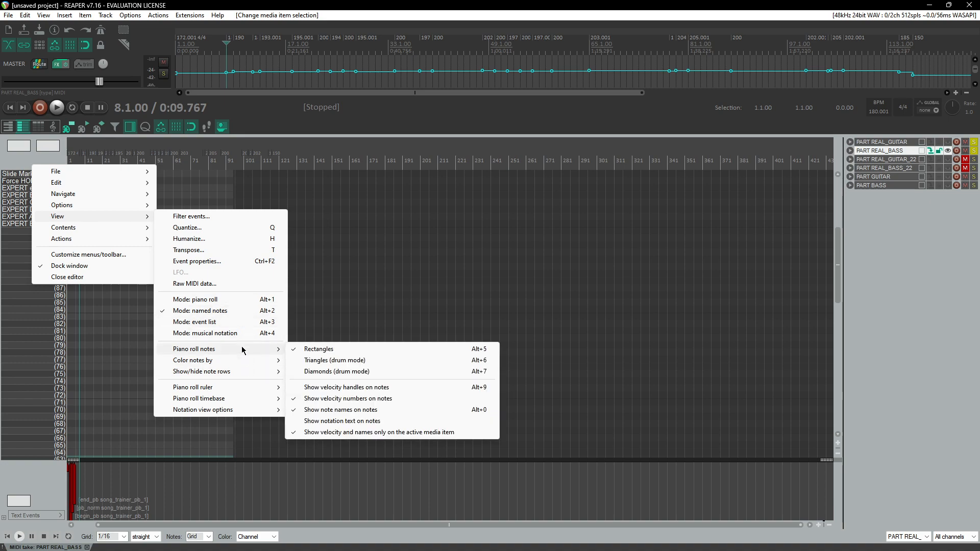
pyautogui.moveTo(274, 376)
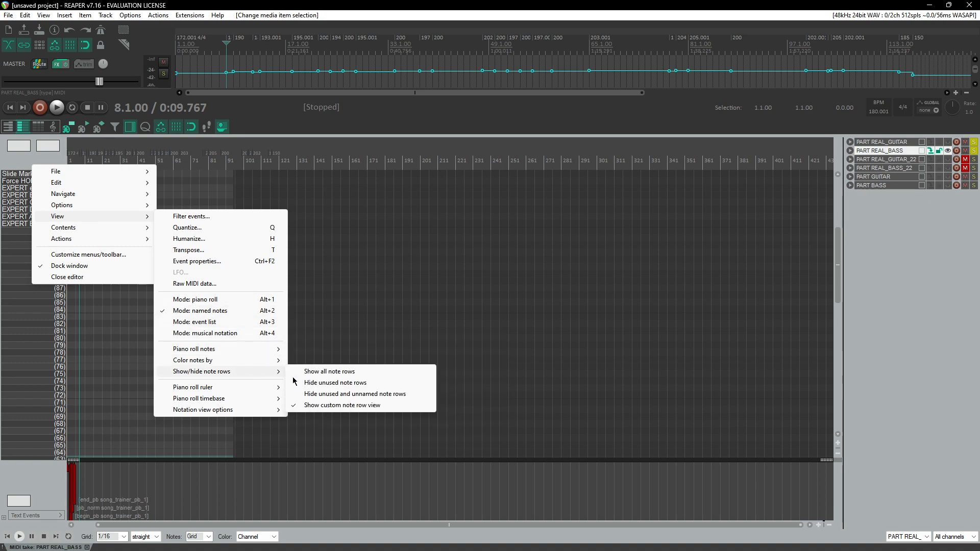
# Step: Make PART REAL_GUITAR the active editable item and zoom in on its notes at measure 3
pyautogui.click(920, 161)
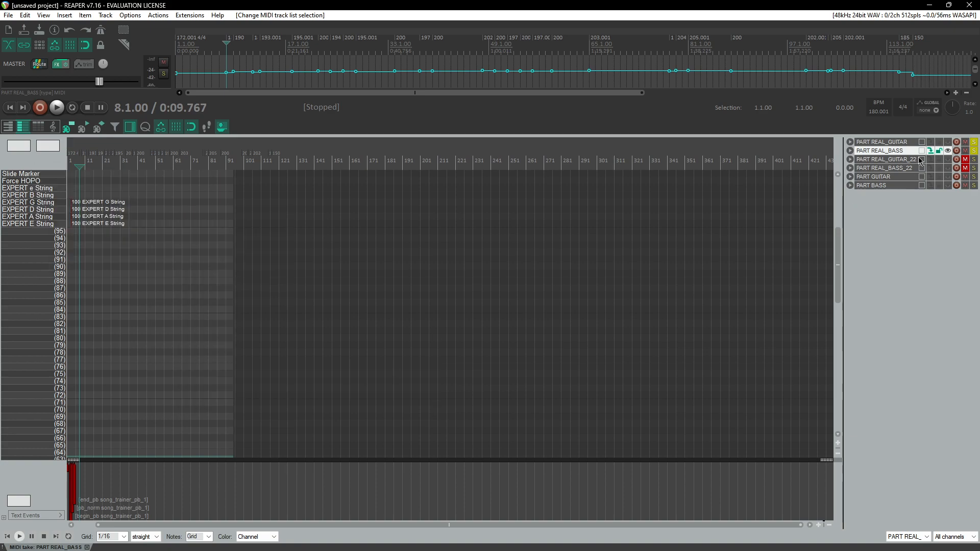
pyautogui.click(939, 143)
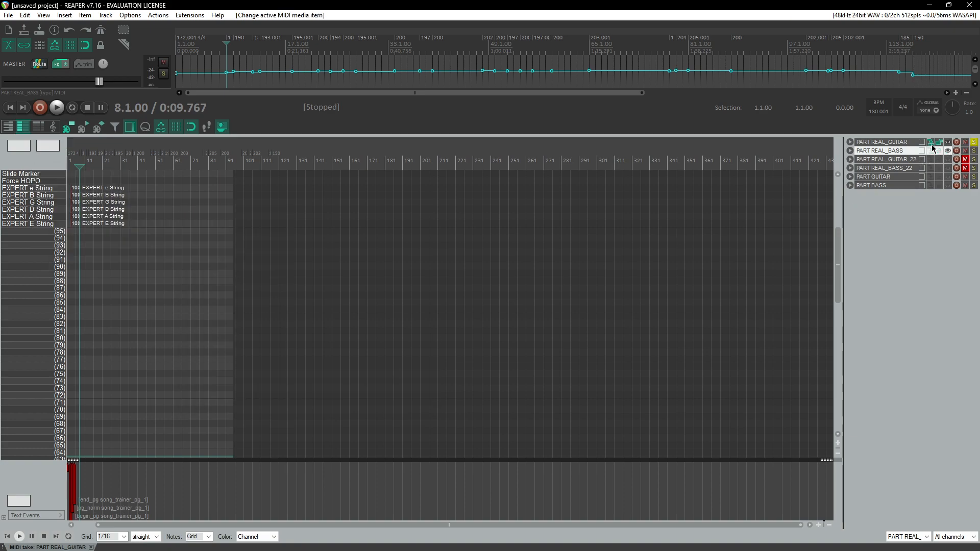
pyautogui.scroll(5, 99, 234)
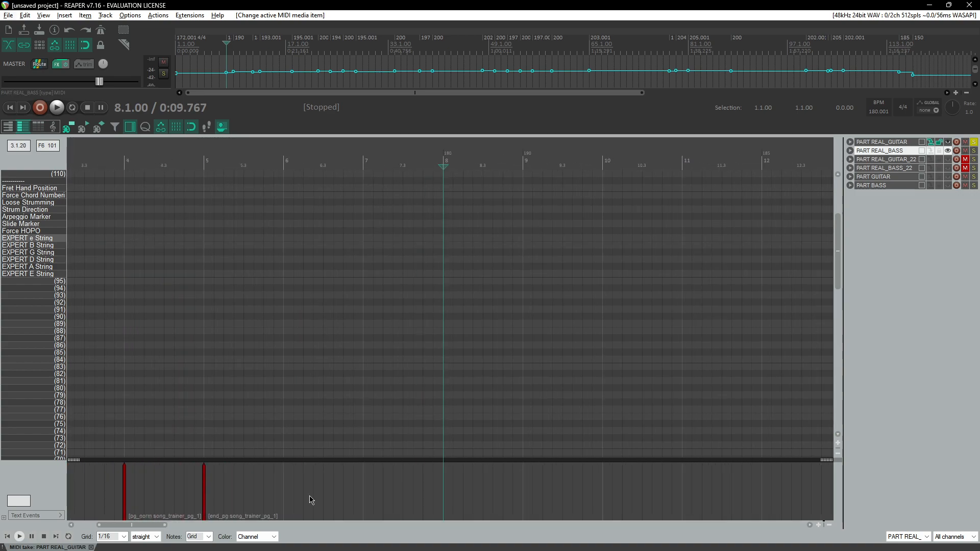
pyautogui.moveTo(138, 527); pyautogui.dragTo(118, 526)
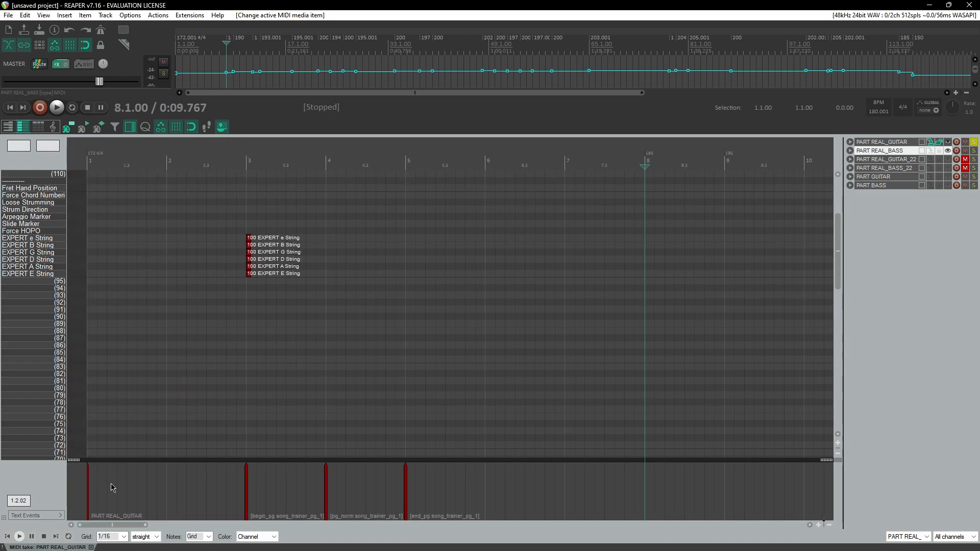
pyautogui.click(251, 163)
pyautogui.scroll(5, 233, 227)
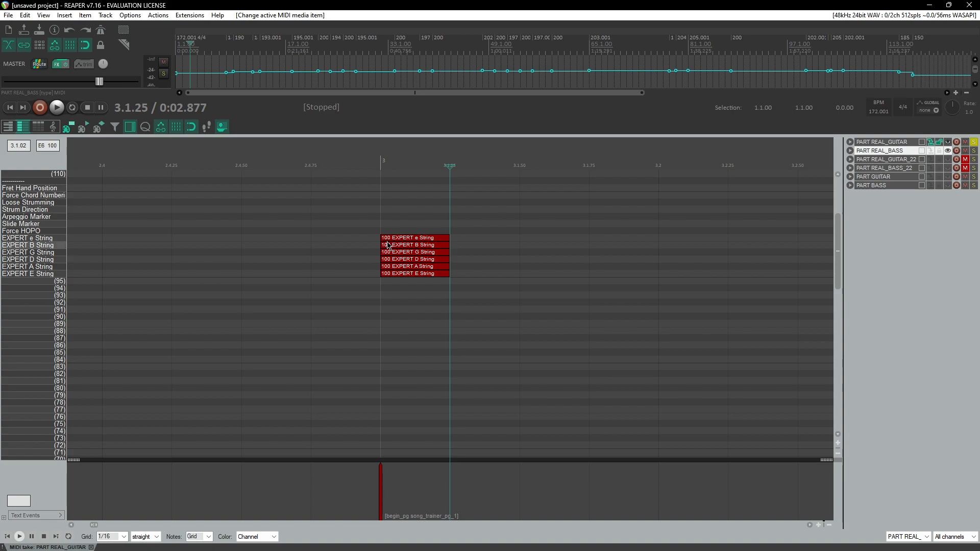
# Step: Select each of the six PART REAL_GUITAR Expert string notes in turn, from E up to e
pyautogui.click(408, 274)
pyautogui.click(408, 267)
pyautogui.click(406, 260)
pyautogui.click(405, 252)
pyautogui.click(404, 245)
pyautogui.click(403, 238)
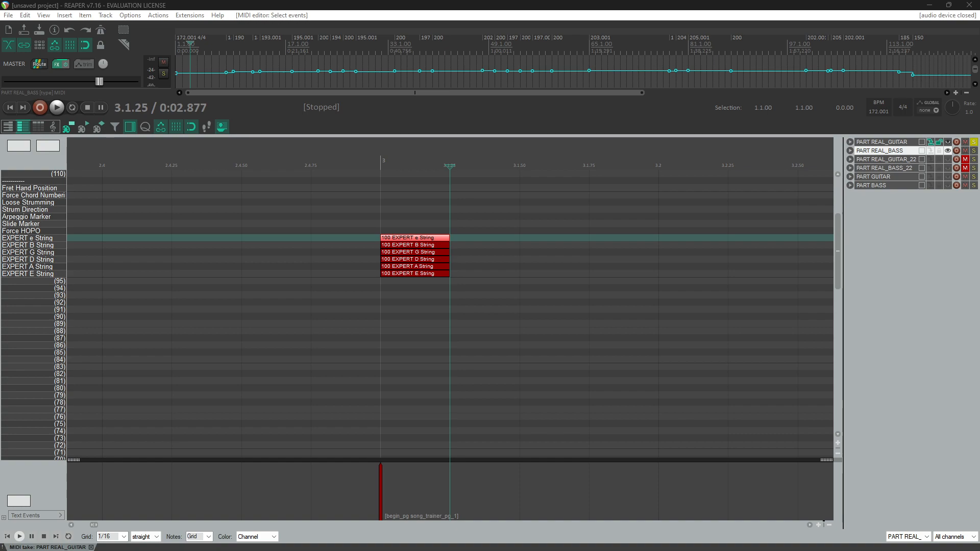
# Step: Make PART REAL_BASS the active item and examine its Expert string notes around measure 3
pyautogui.click(937, 151)
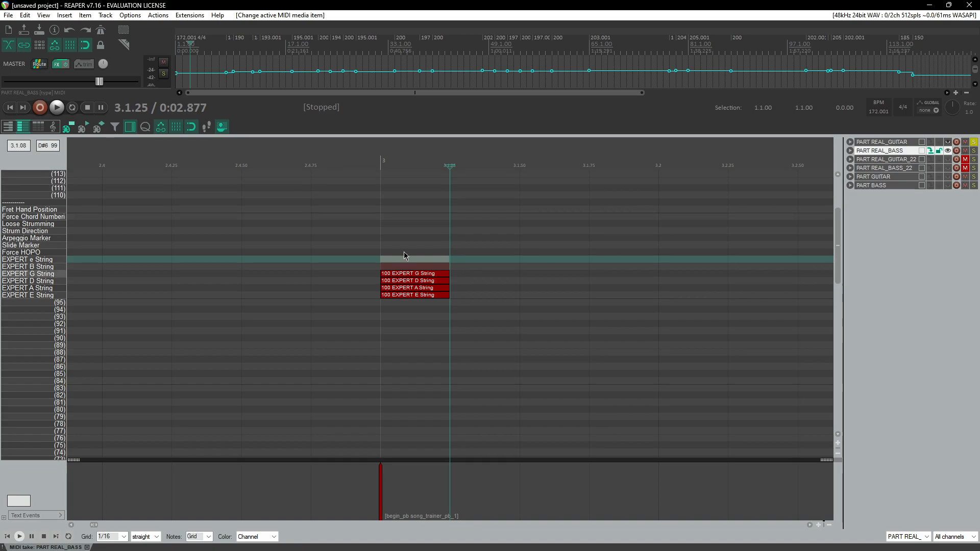
pyautogui.scroll(1, 417, 279)
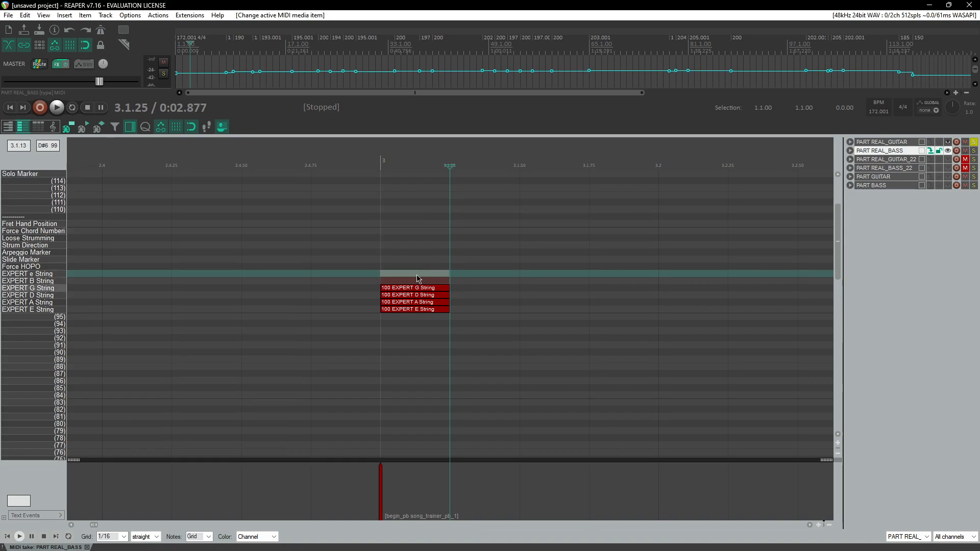
pyautogui.scroll(2, 417, 279)
pyautogui.scroll(-2, 413, 278)
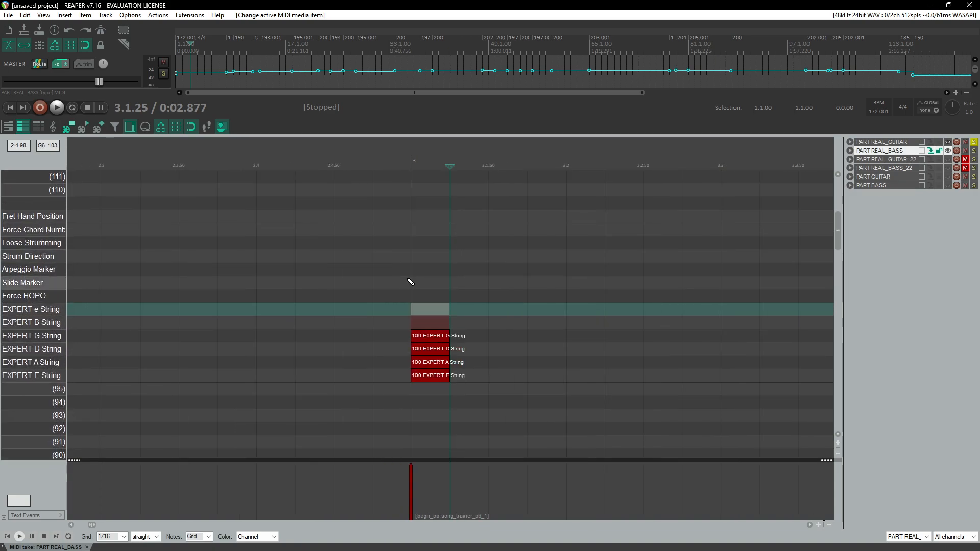
pyautogui.scroll(-3, 412, 285)
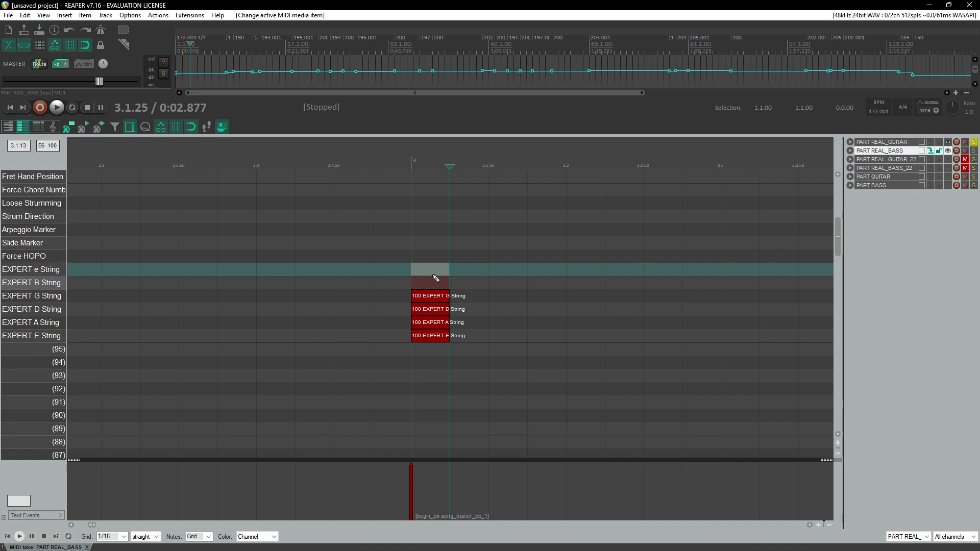
pyautogui.scroll(-3, 433, 283)
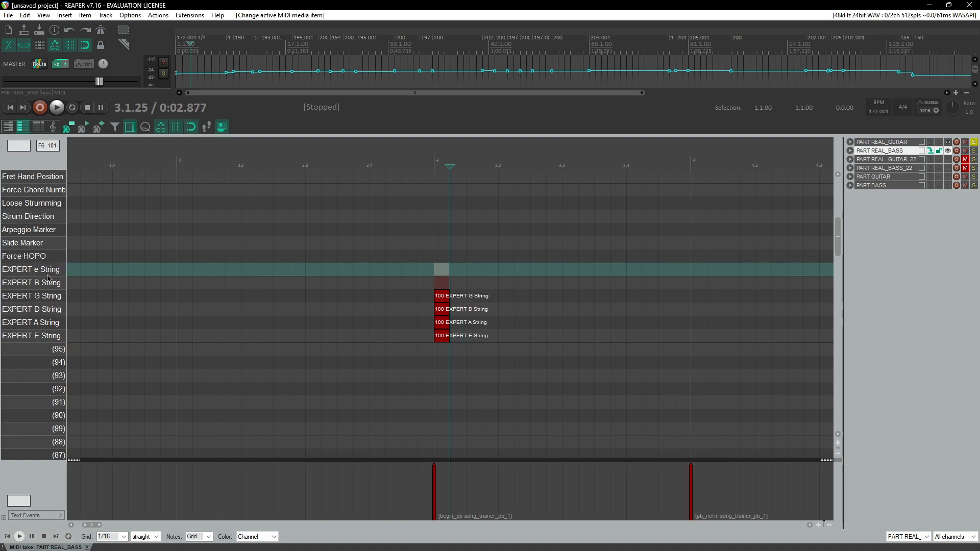
pyautogui.scroll(-4, 354, 271)
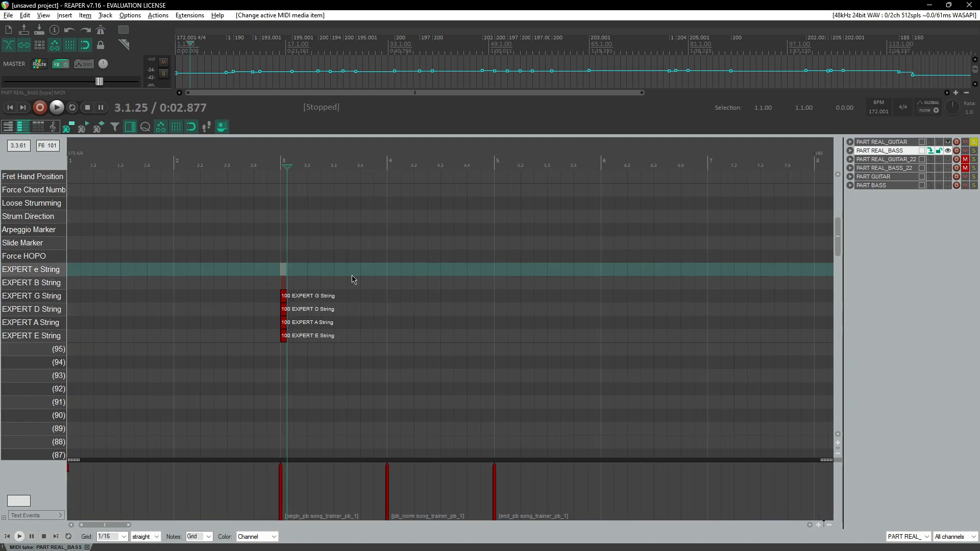
pyautogui.scroll(-3, 352, 279)
# Step: Bring up the File Explorer window showing the Downloads project folder with policetruck.mid
pyautogui.click(87, 547)
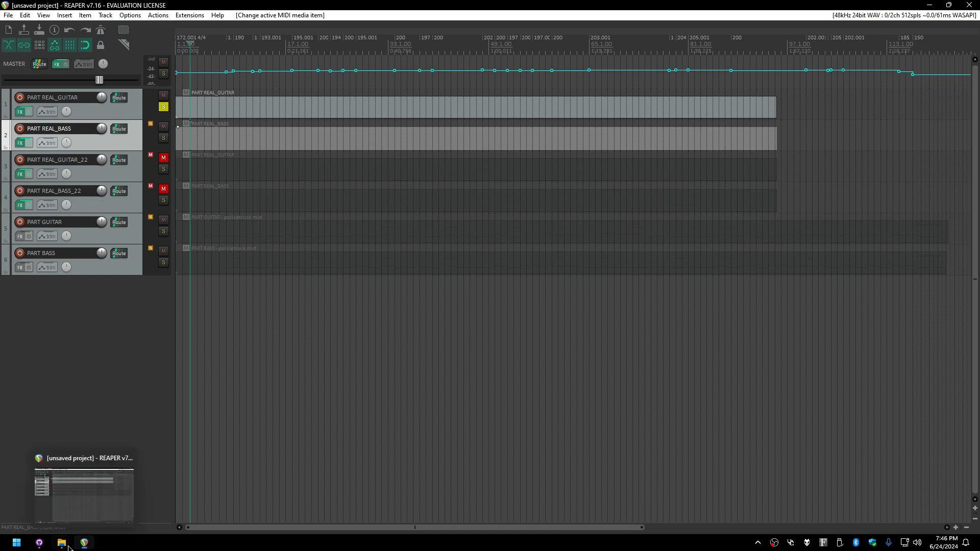
pyautogui.moveTo(62, 542)
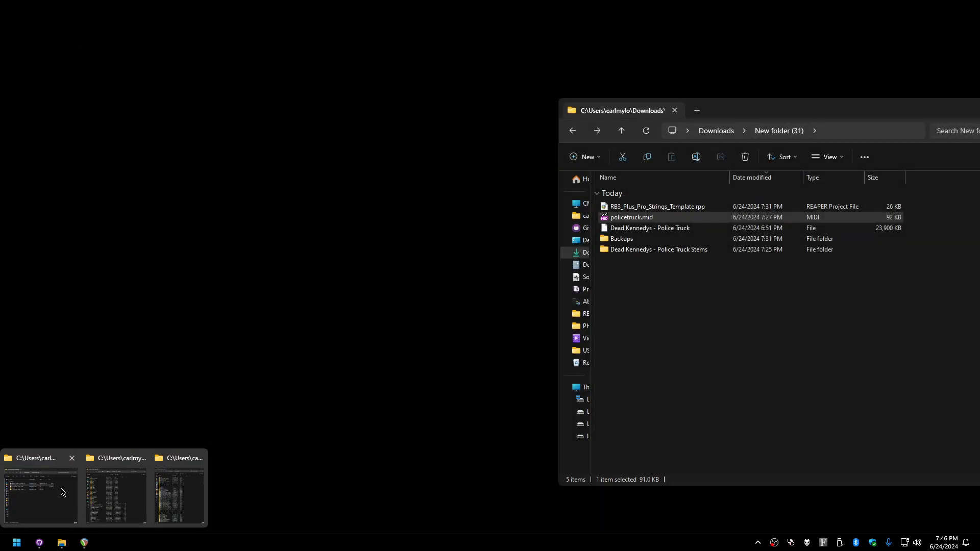
pyautogui.click(62, 491)
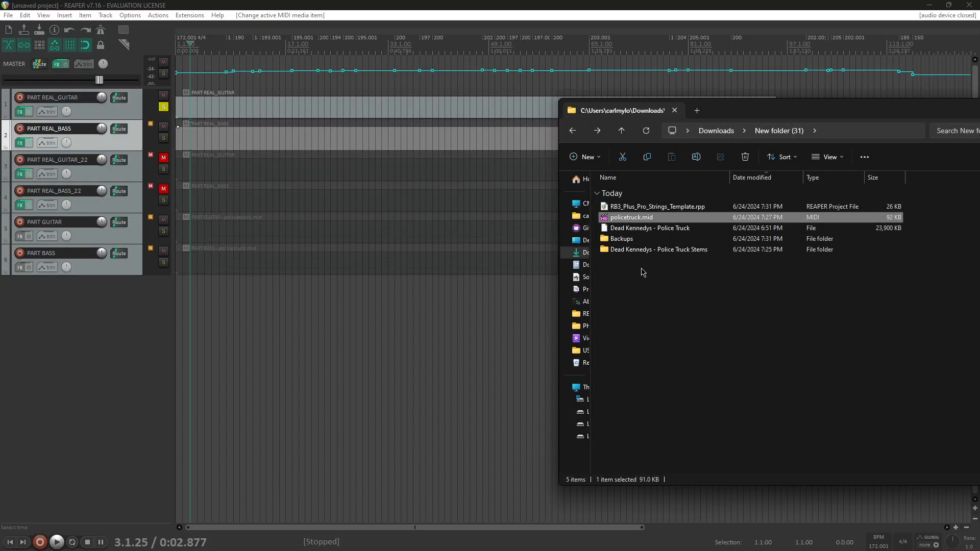
# Step: Insert the bass and guitar stems from the Police Truck Stems folder as new tracks at the same time position
pyautogui.doubleClick(652, 249)
pyautogui.click(635, 260)
pyautogui.keyDown('ctrl'); pyautogui.click(623, 217); pyautogui.keyUp('ctrl')
pyautogui.moveTo(656, 221); pyautogui.dragTo(177, 312)
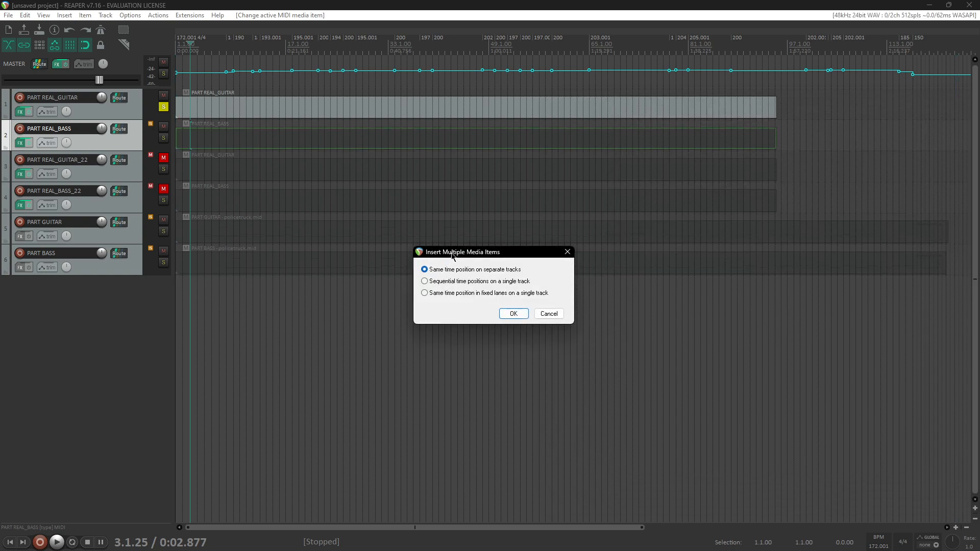
pyautogui.click(513, 315)
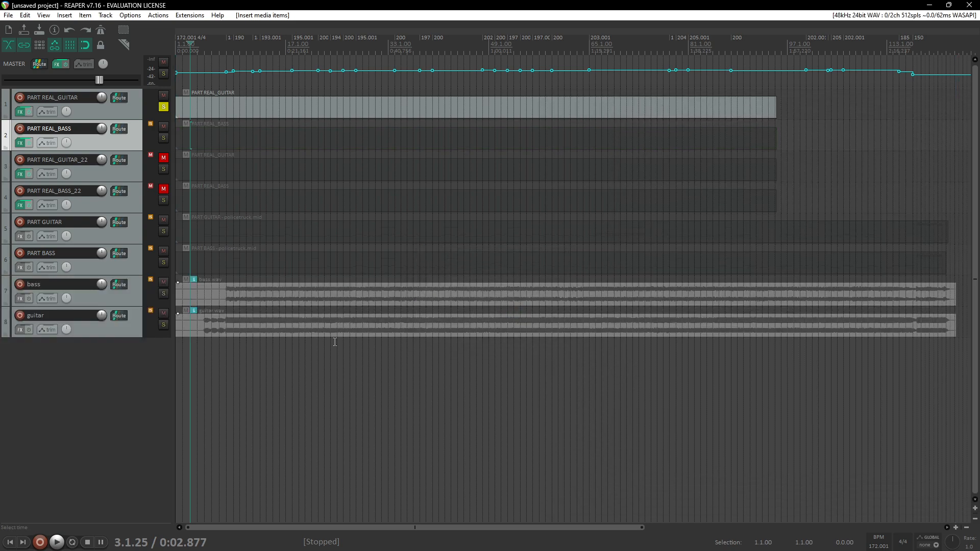
# Step: Solo PART REAL_BASS and the bass stem track, then play back from measure 8 to listen
pyautogui.click(164, 106)
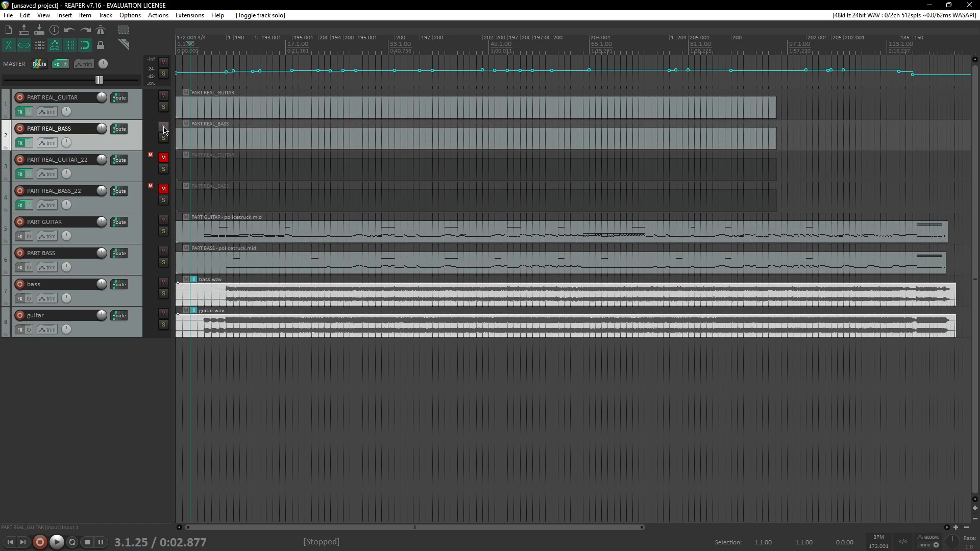
pyautogui.click(163, 138)
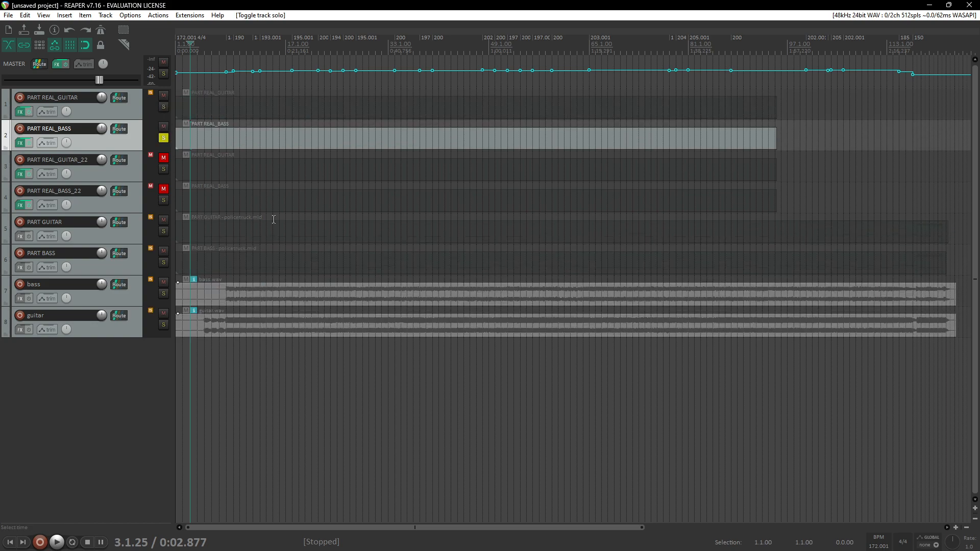
pyautogui.click(163, 293)
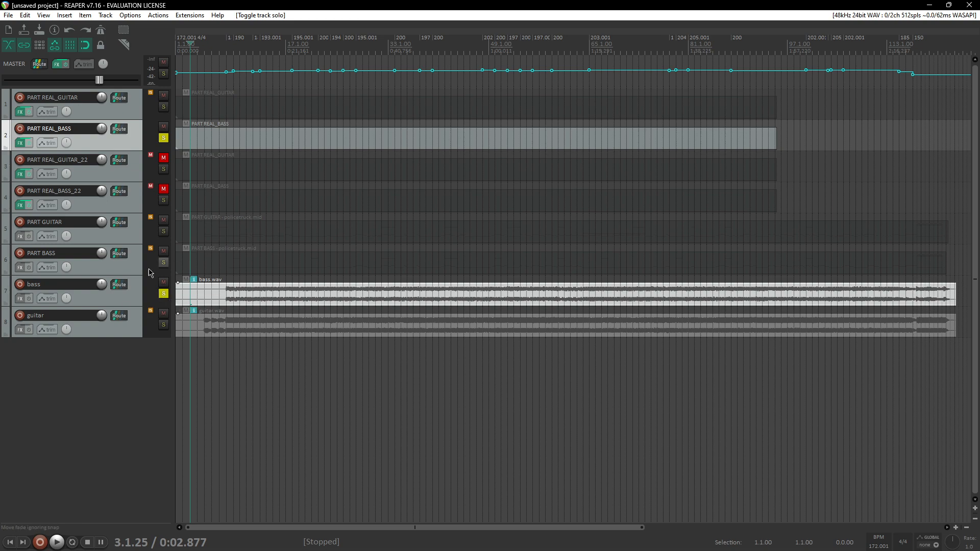
pyautogui.click(226, 49)
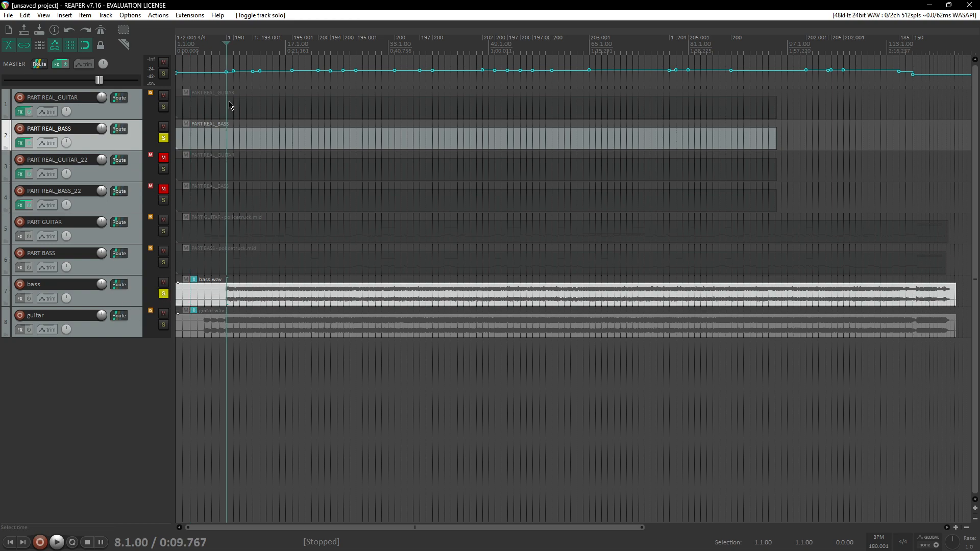
pyautogui.scroll(3, 216, 208)
pyautogui.scroll(3, 216, 208)
pyautogui.press('space')
pyautogui.scroll(5, 307, 204)
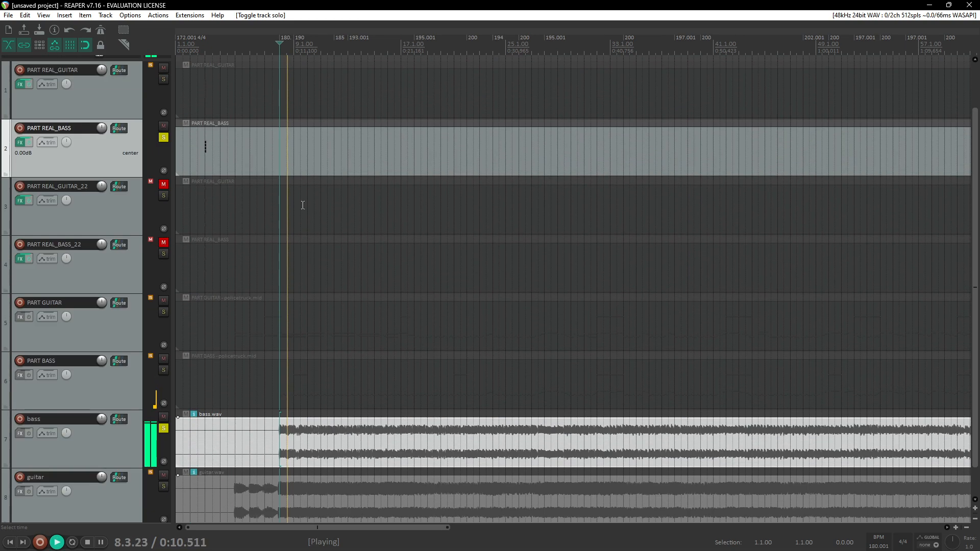
pyautogui.press('space')
# Step: Open PART REAL_BASS in the MIDI editor and show the PART BASS notes as a reference around measure 8
pyautogui.doubleClick(277, 216)
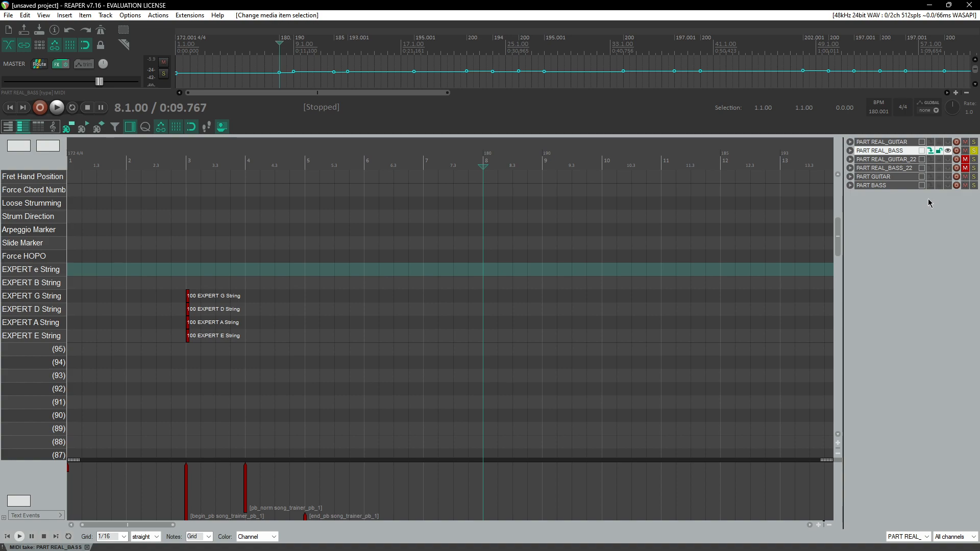
pyautogui.click(948, 186)
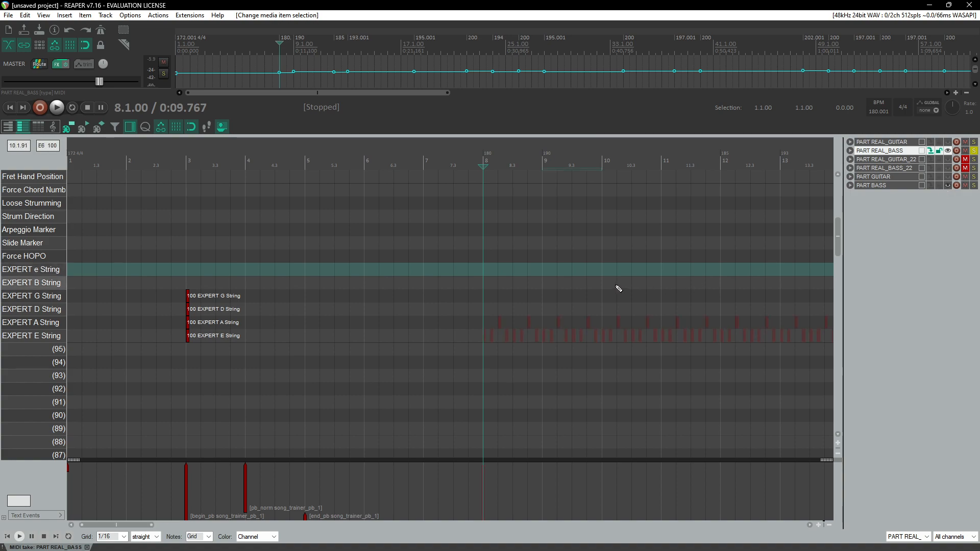
pyautogui.click(948, 186)
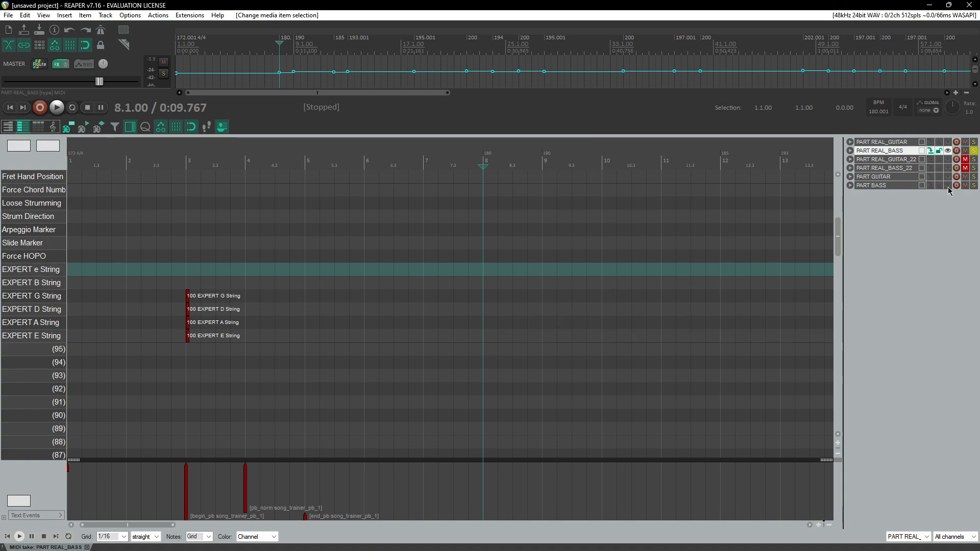
pyautogui.click(877, 187)
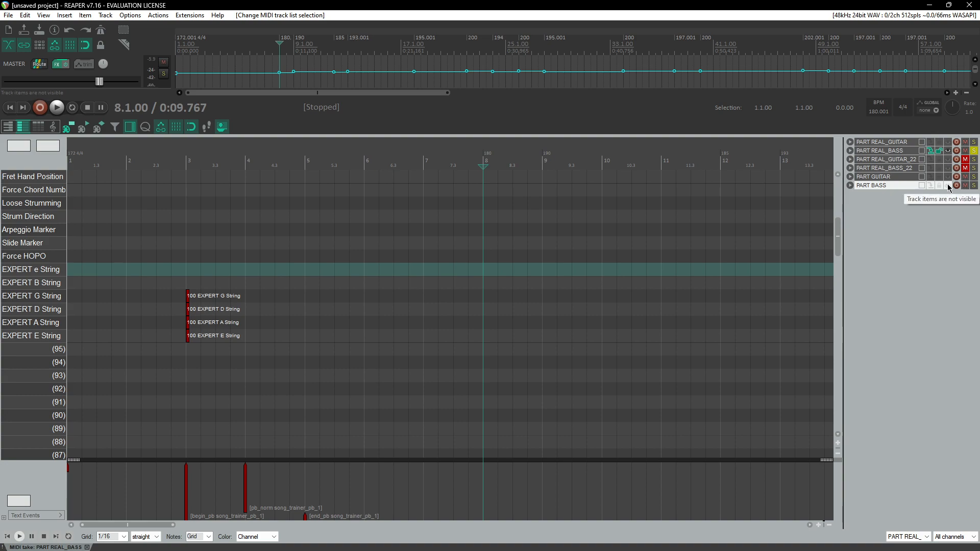
pyautogui.click(948, 187)
pyautogui.click(486, 168)
pyautogui.scroll(4, 482, 281)
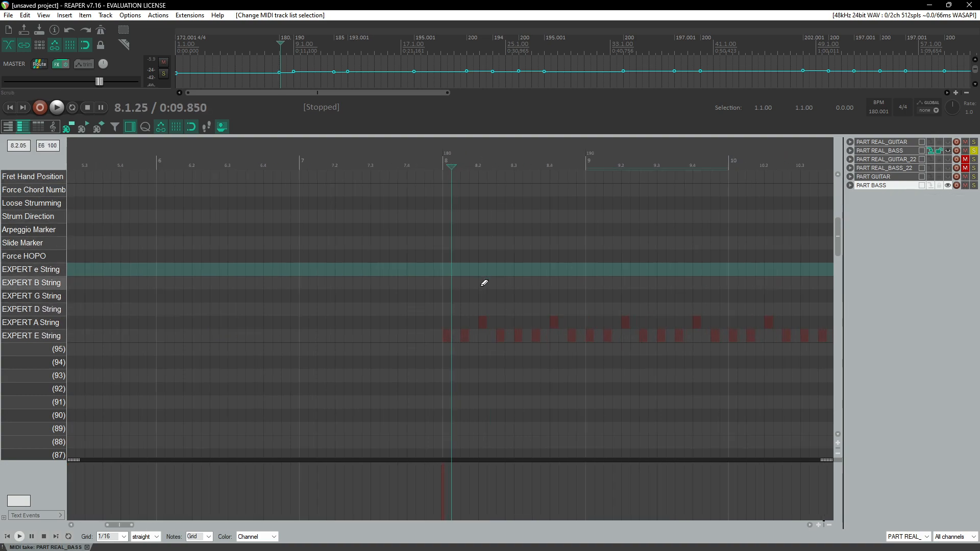
pyautogui.scroll(3, 468, 337)
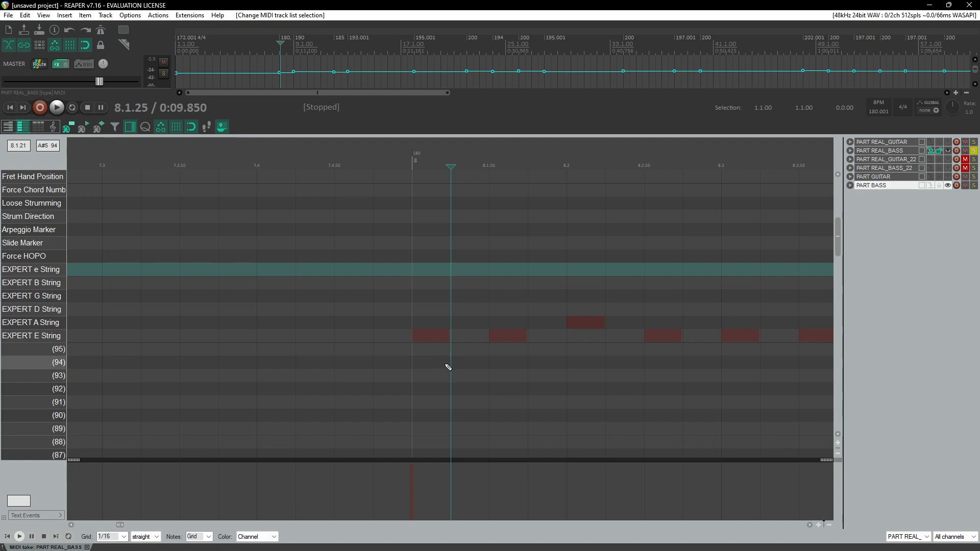
pyautogui.scroll(-3, 459, 347)
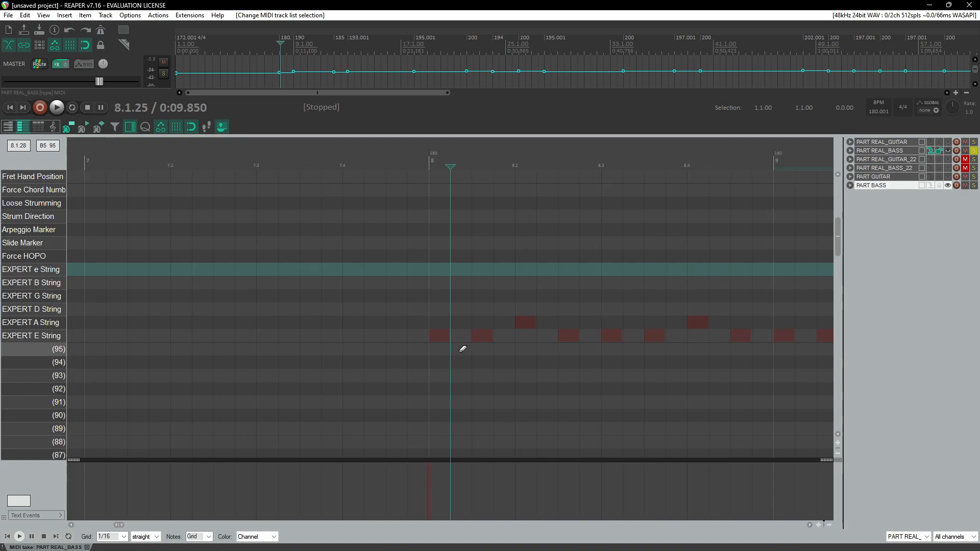
pyautogui.scroll(-1, 469, 350)
pyautogui.hscroll(-2, 469, 351)
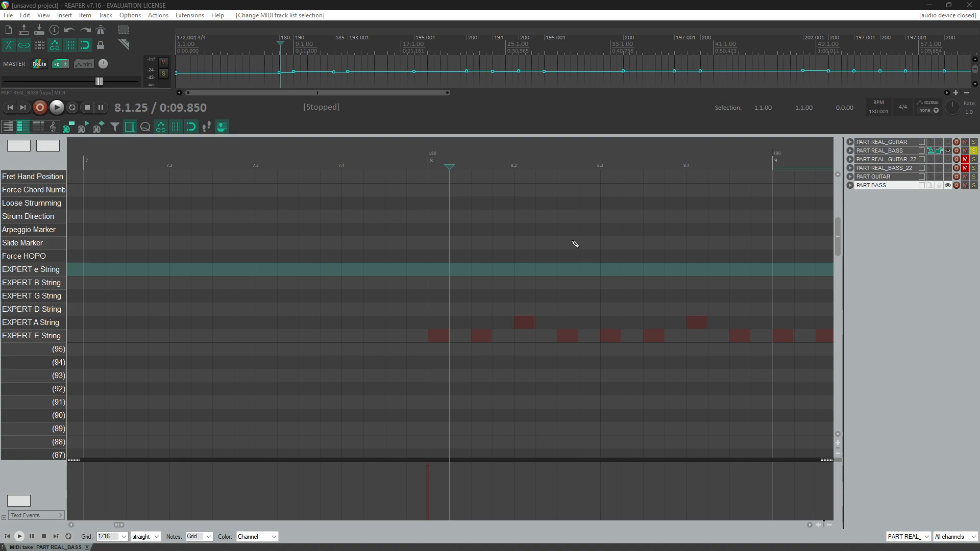
# Step: Add an EXPERT E String note at the start of measure 8
pyautogui.click(169, 161)
pyautogui.click(269, 160)
pyautogui.click(260, 160)
pyautogui.click(431, 158)
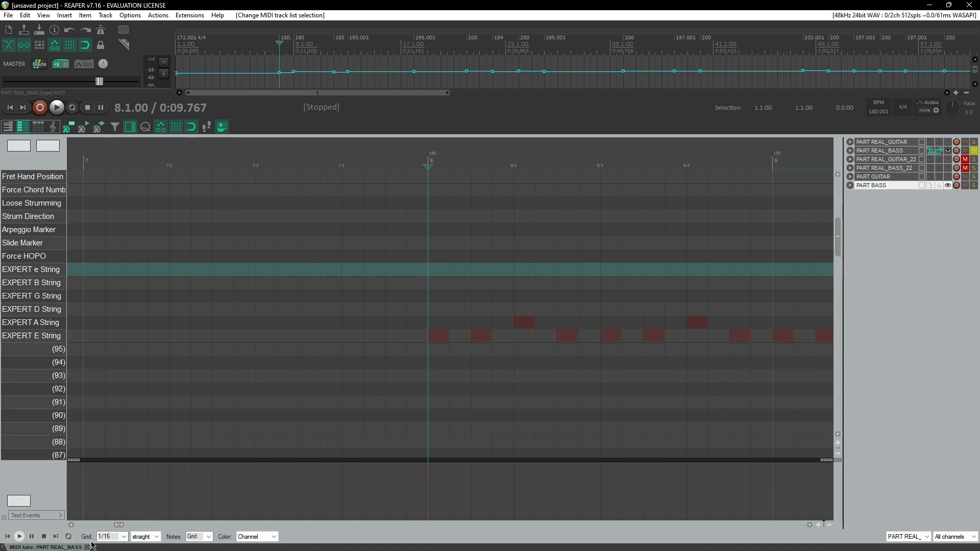
pyautogui.scroll(1, 123, 540)
pyautogui.scroll(-2, 123, 541)
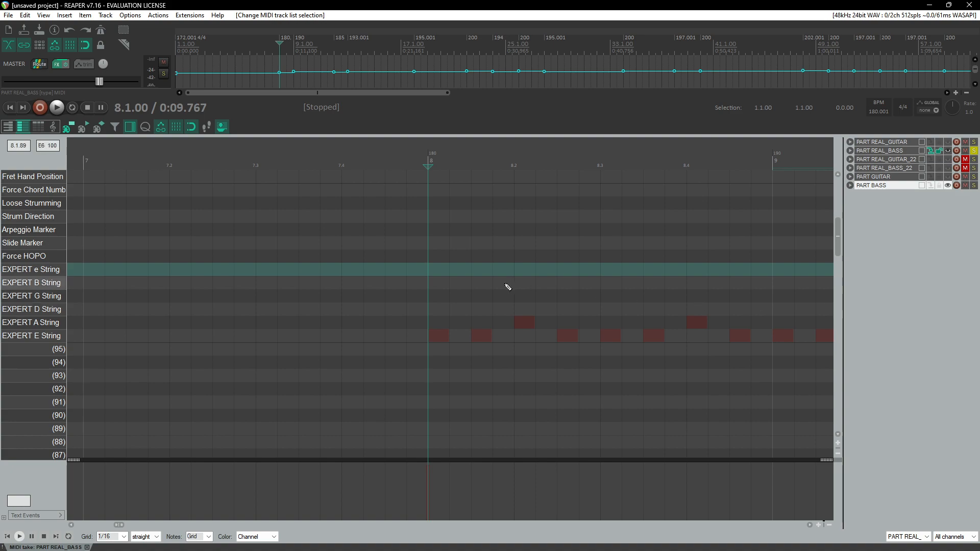
pyautogui.click(445, 339)
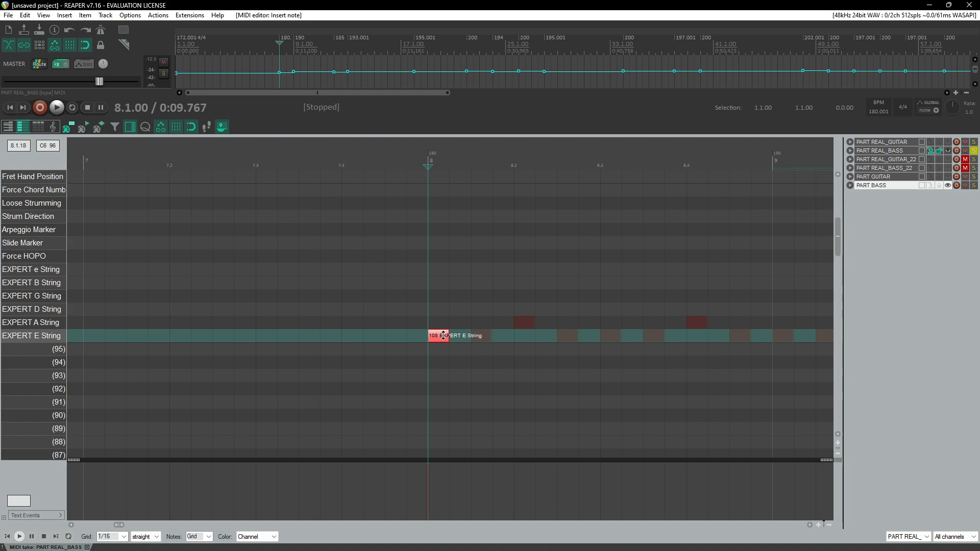
pyautogui.moveTo(443, 335); pyautogui.dragTo(444, 338)
pyautogui.click(435, 336)
pyautogui.click(464, 309)
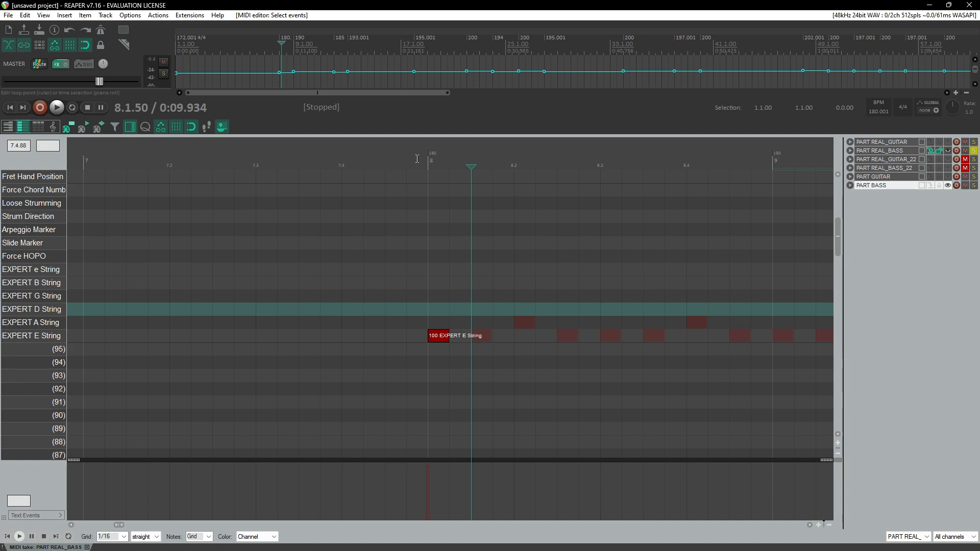
# Step: Play back from measure 8 and copy the E String note to the next eighth-note position
pyautogui.click(418, 174)
pyautogui.press('space')
pyautogui.press('space')
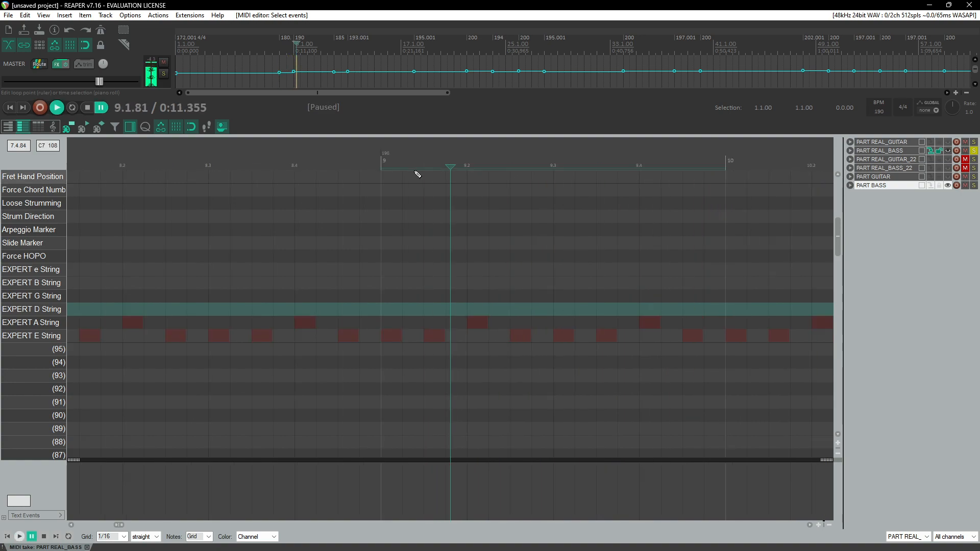
pyautogui.hscroll(-4, 400, 326)
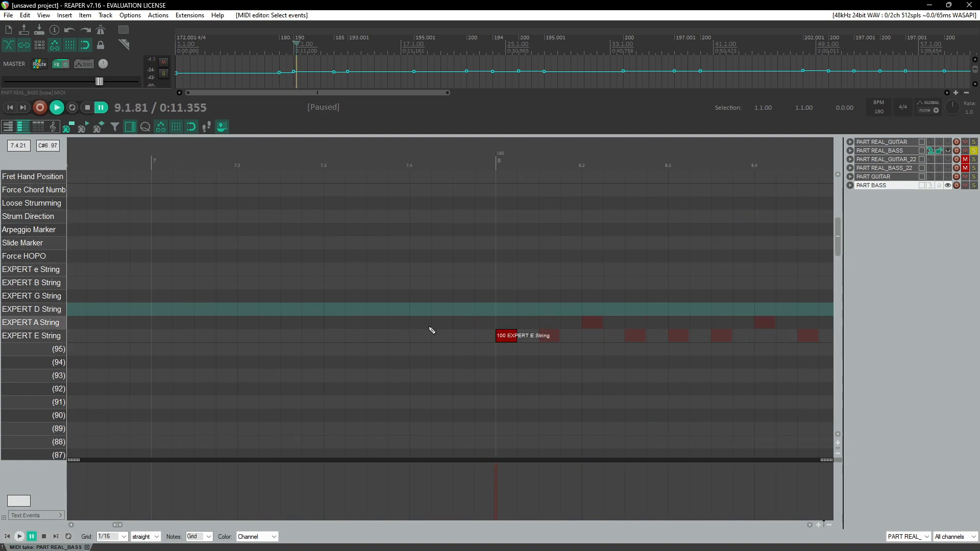
pyautogui.click(507, 339)
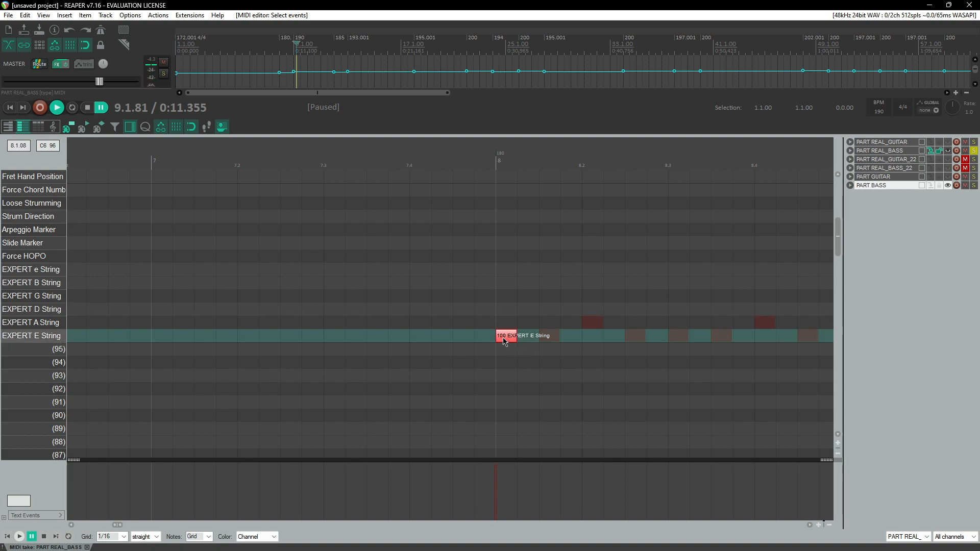
pyautogui.moveTo(504, 339); pyautogui.dragTo(548, 339)
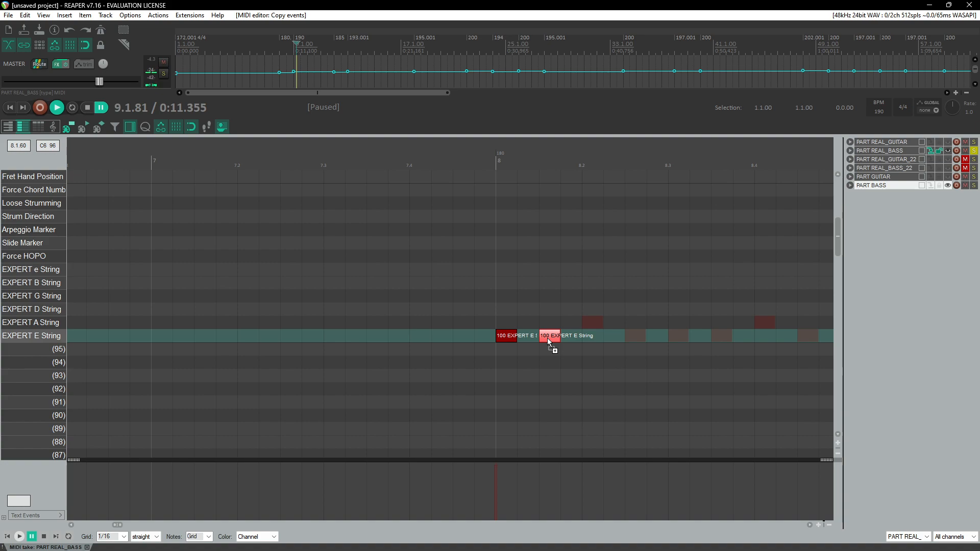
# Step: Add a third EXPERT E String note at 8.2 and set its velocity to 103
pyautogui.click(576, 166)
pyautogui.moveTo(576, 165)
pyautogui.mouseDown()
pyautogui.moveTo(639, 166)
pyautogui.moveTo(578, 167)
pyautogui.mouseUp()
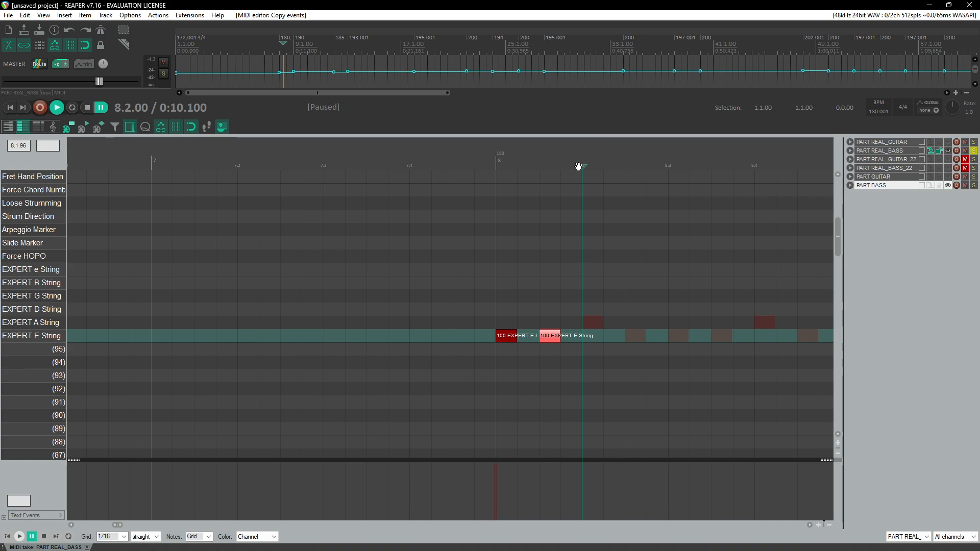
pyautogui.click(589, 338)
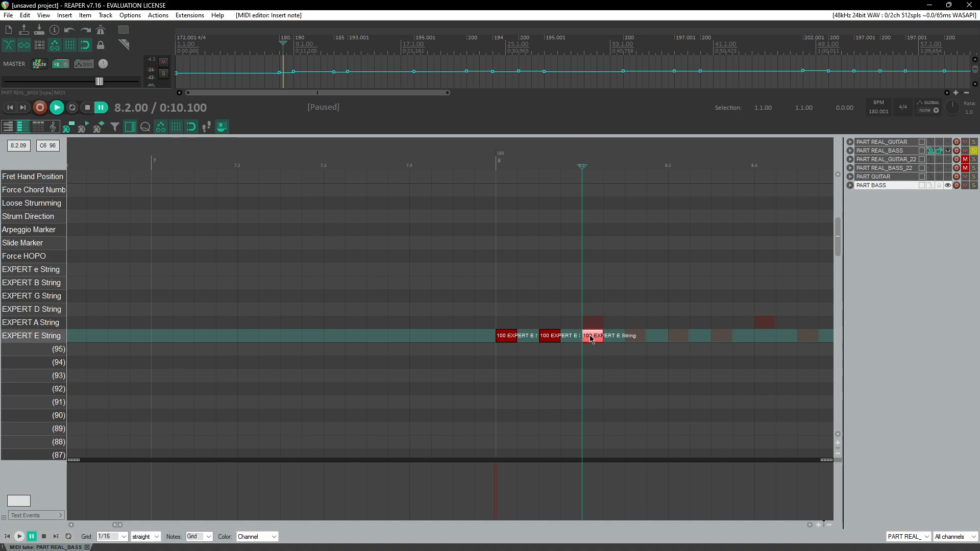
pyautogui.moveTo(593, 337); pyautogui.dragTo(600, 336)
# Step: Play back the new notes, then copy an E String note to add a fourth note after the 103-velocity note
pyautogui.scroll(-4, 612, 316)
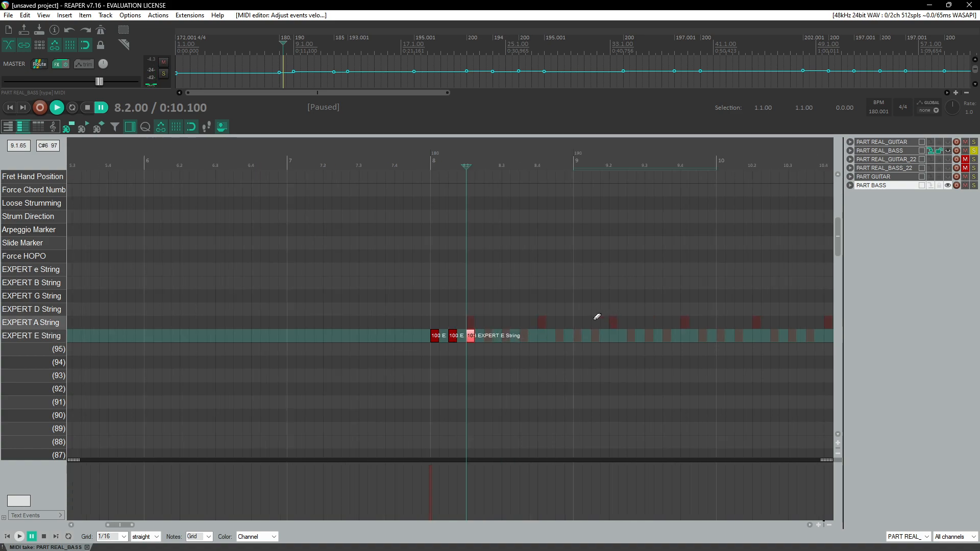
pyautogui.click(422, 155)
pyautogui.press('space')
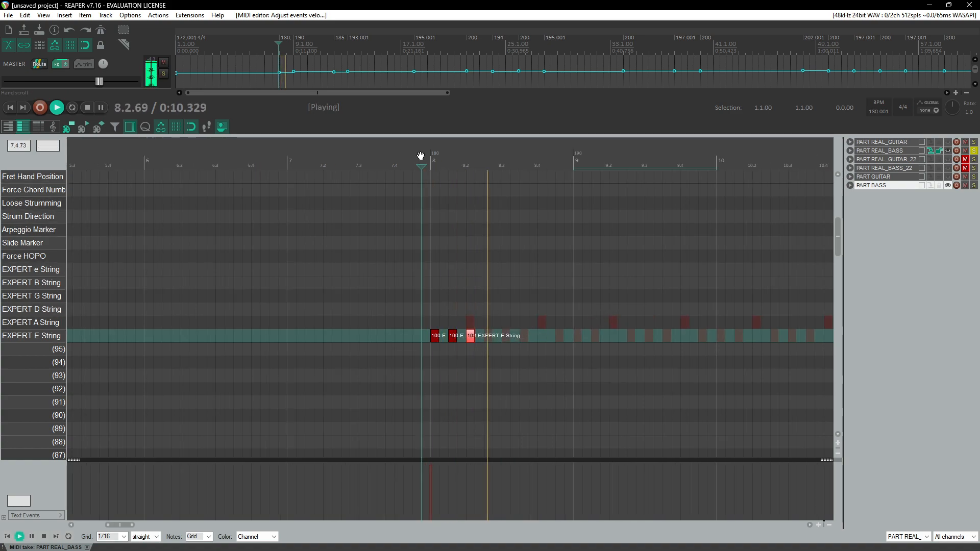
pyautogui.hotkey('ctrl', 'space')
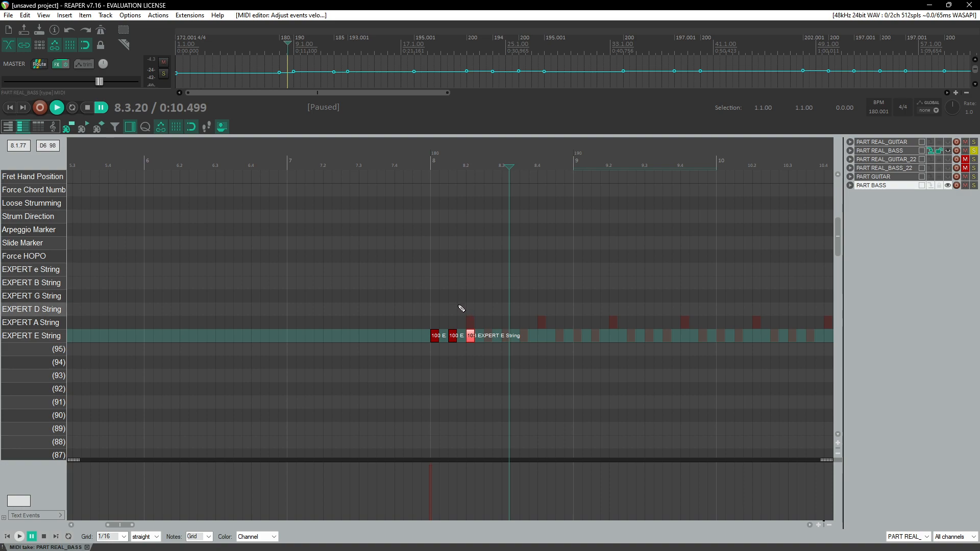
pyautogui.moveTo(421, 324); pyautogui.dragTo(480, 355)
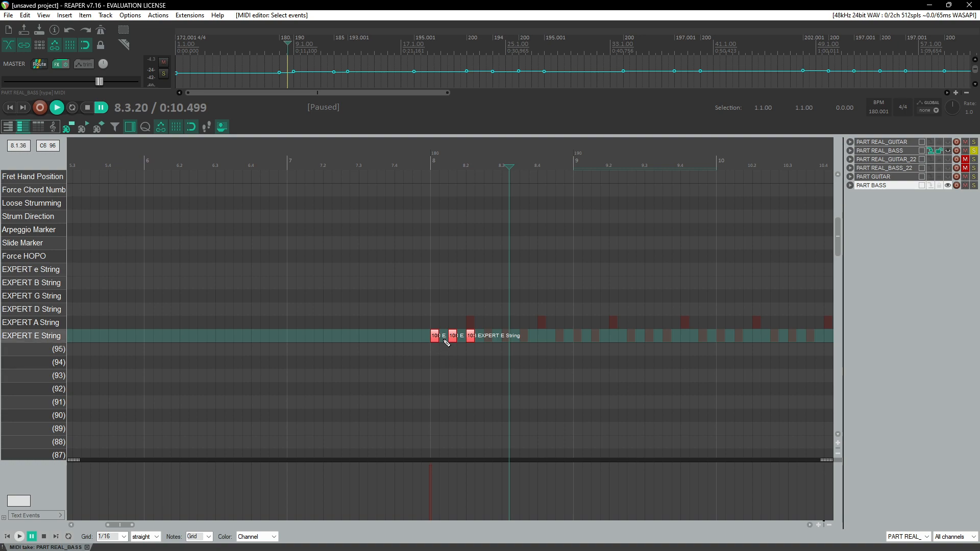
pyautogui.click(492, 163)
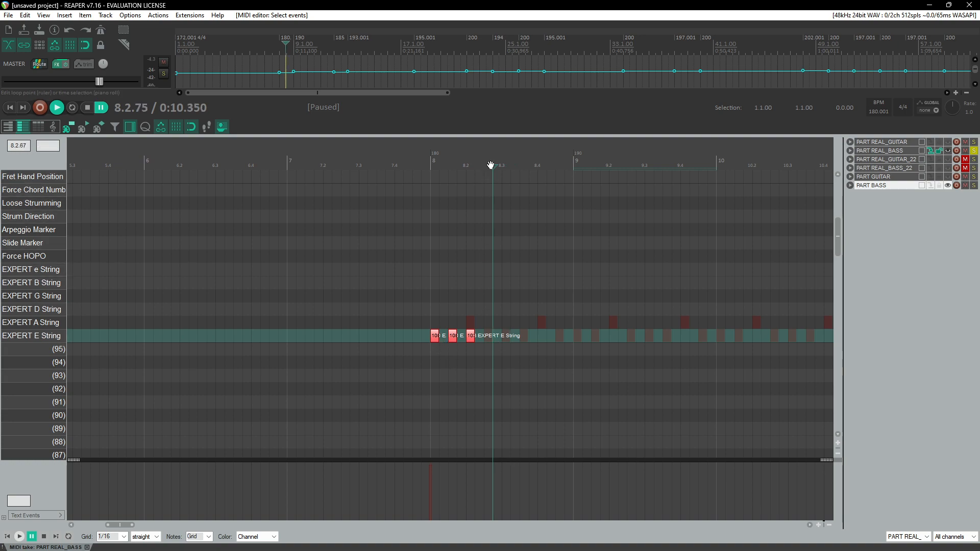
pyautogui.scroll(3, 487, 278)
pyautogui.click(350, 338)
pyautogui.click(385, 337)
pyautogui.moveTo(388, 337); pyautogui.dragTo(450, 340)
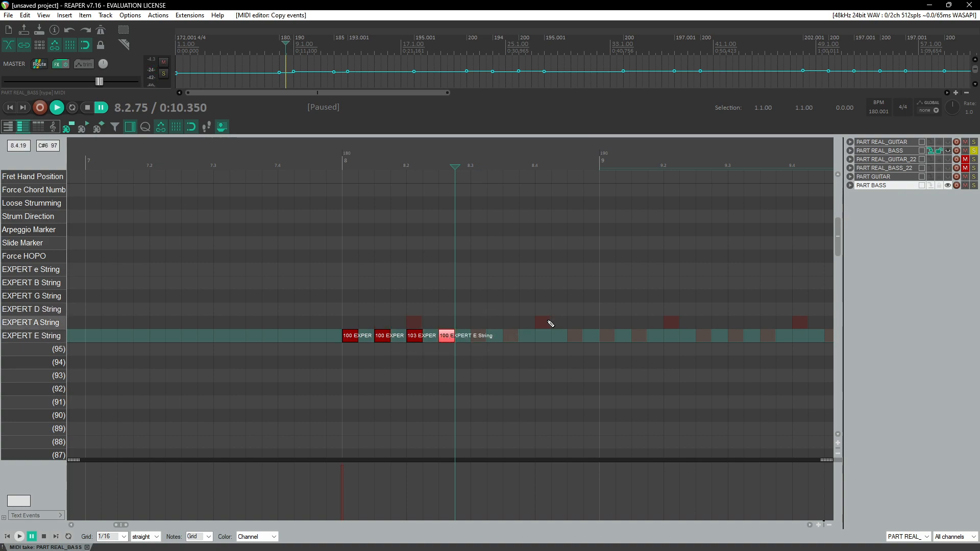
# Step: Select the four-note E String pattern and duplicate it repeatedly to fill measures 8 and 9
pyautogui.moveTo(334, 307); pyautogui.dragTo(464, 351)
pyautogui.moveTo(356, 342); pyautogui.dragTo(612, 341)
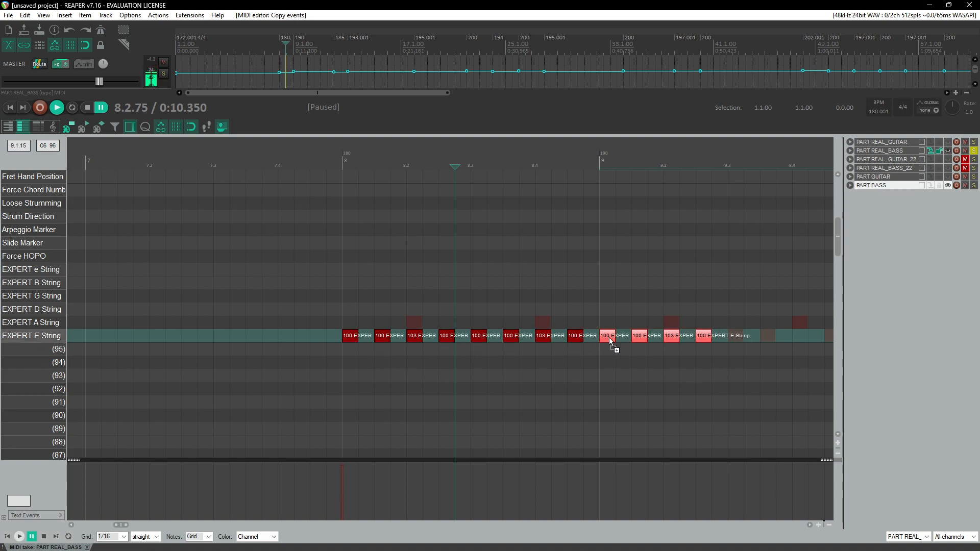
pyautogui.hscroll(3, 442, 328)
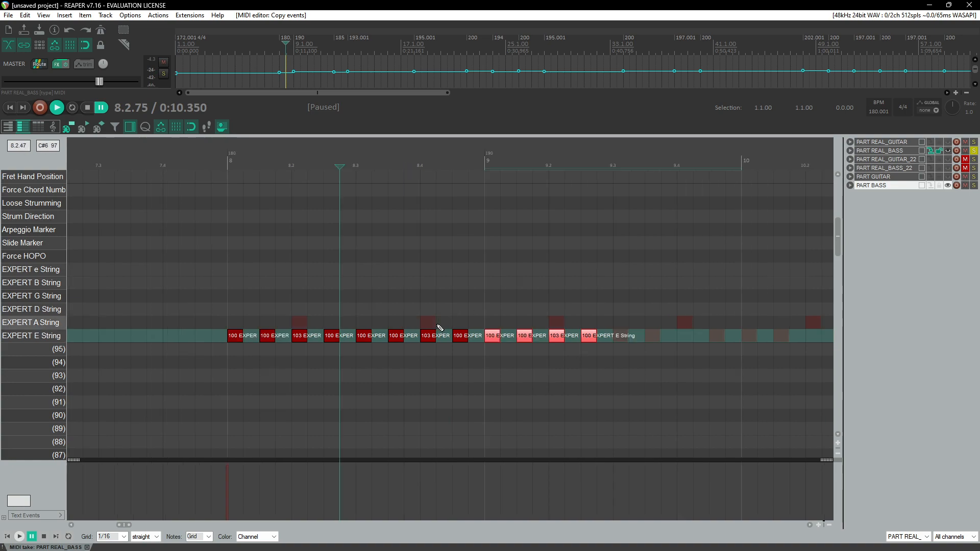
pyautogui.hscroll(3, 440, 329)
pyautogui.moveTo(398, 343); pyautogui.dragTo(504, 338)
# Step: Play back the new E String bass line from just before measure 8
pyautogui.scroll(-3, 505, 334)
pyautogui.click(325, 162)
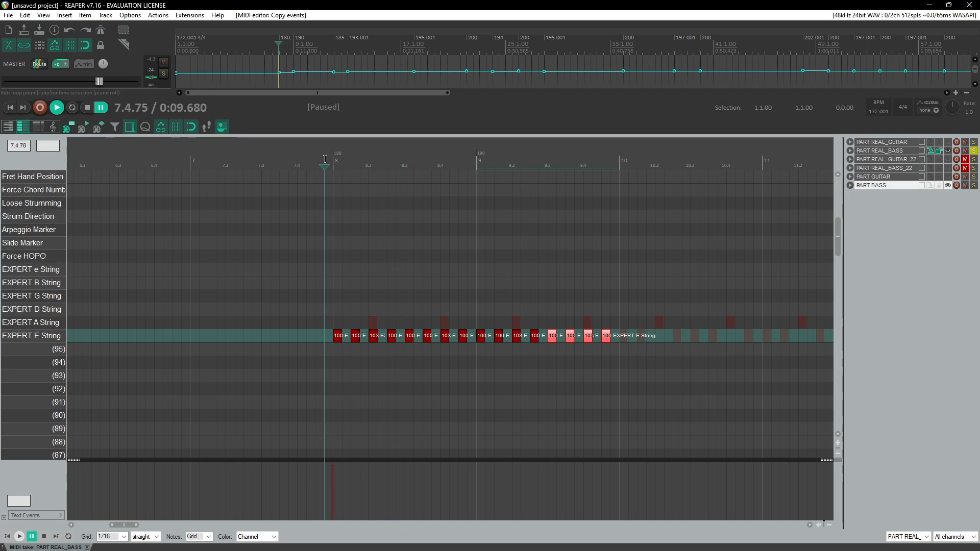
pyautogui.scroll(1, 325, 254)
pyautogui.scroll(1, 325, 253)
pyautogui.press('space')
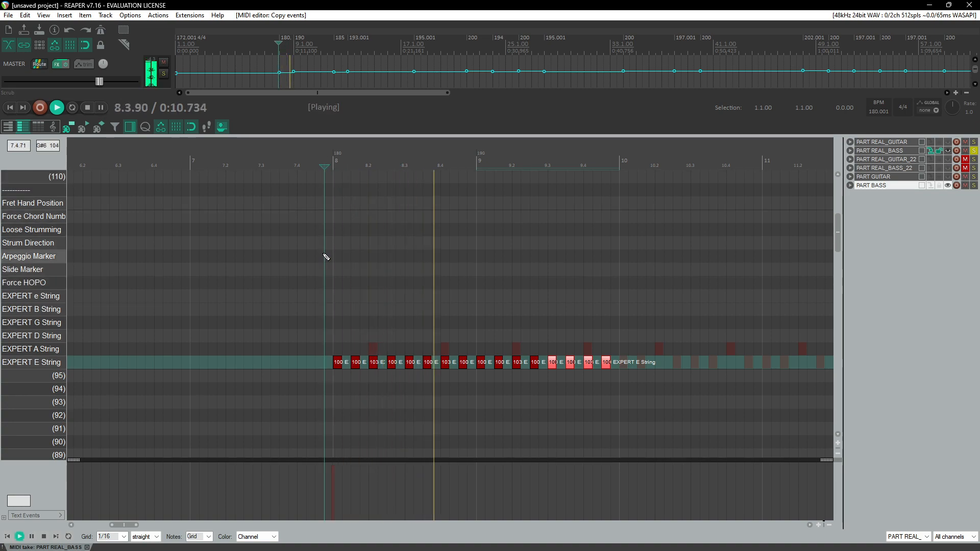
# Step: Stop playback and read the bass guide's section on Fret Hand Position notes and their velocities
pyautogui.hotkey('ctrl', 'space')
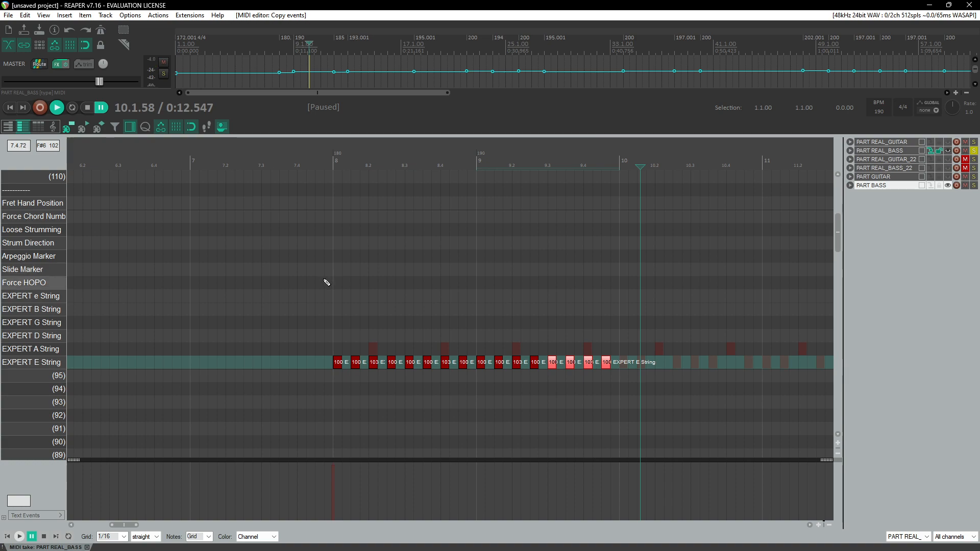
pyautogui.scroll(1, 326, 282)
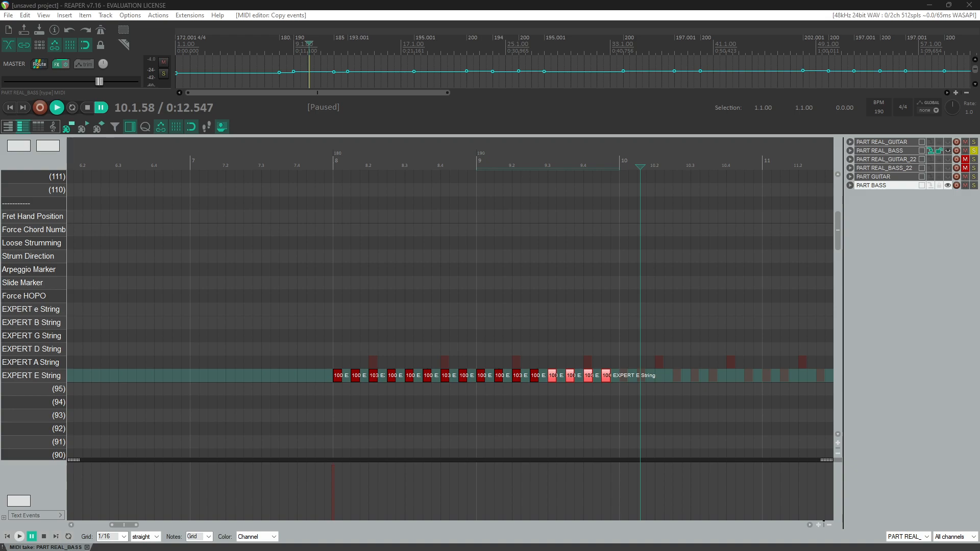
pyautogui.moveTo(978, 197); pyautogui.dragTo(581, 1)
pyautogui.scroll(-2, 707, 245)
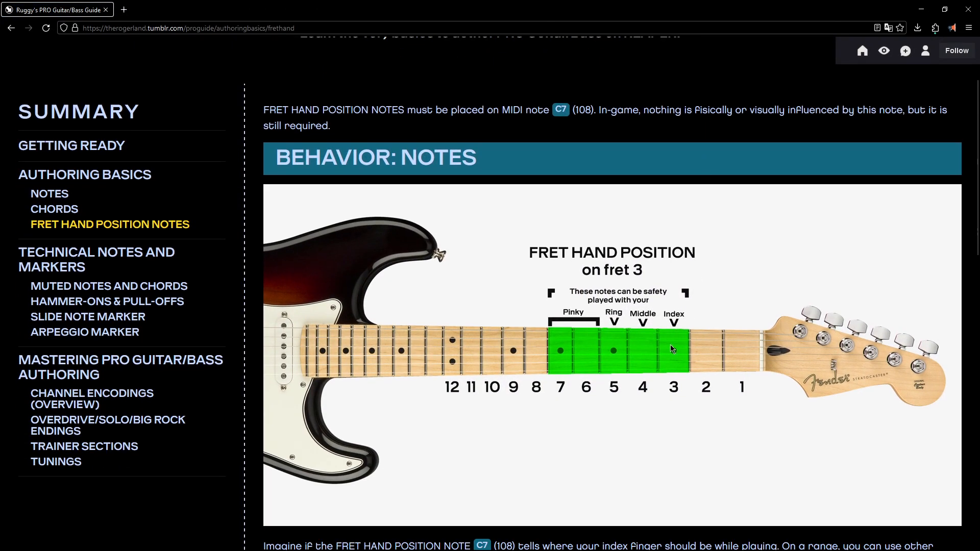
pyautogui.middleClick(690, 138)
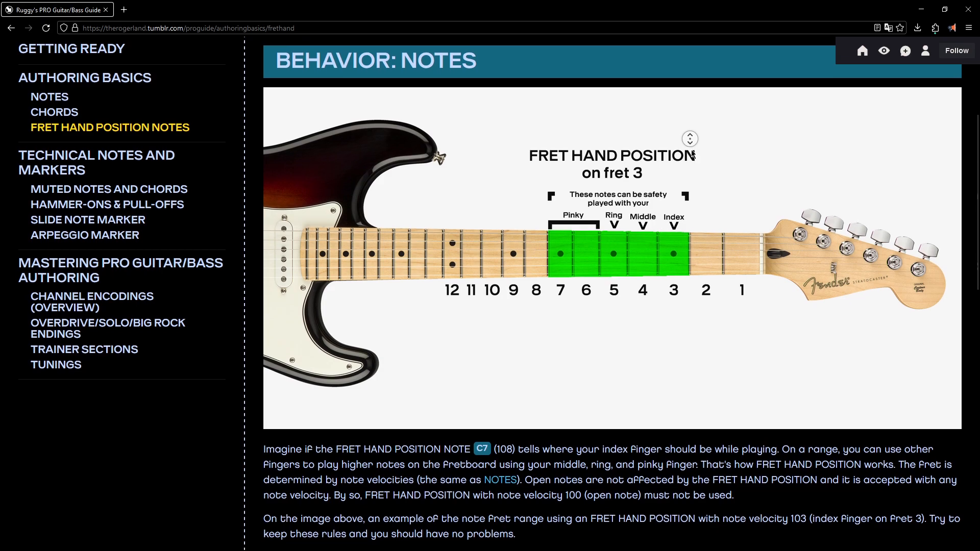
pyautogui.middleClick(692, 154)
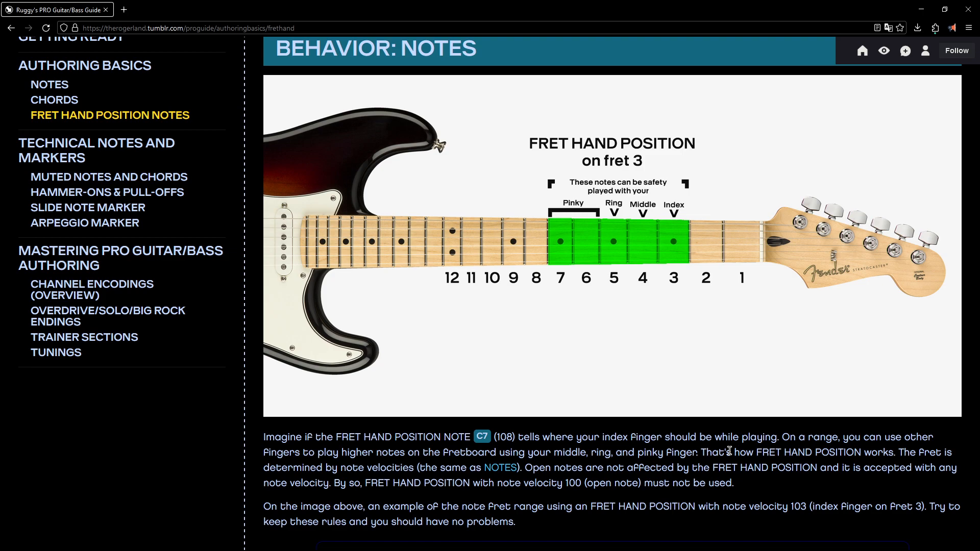
pyautogui.click(971, 4)
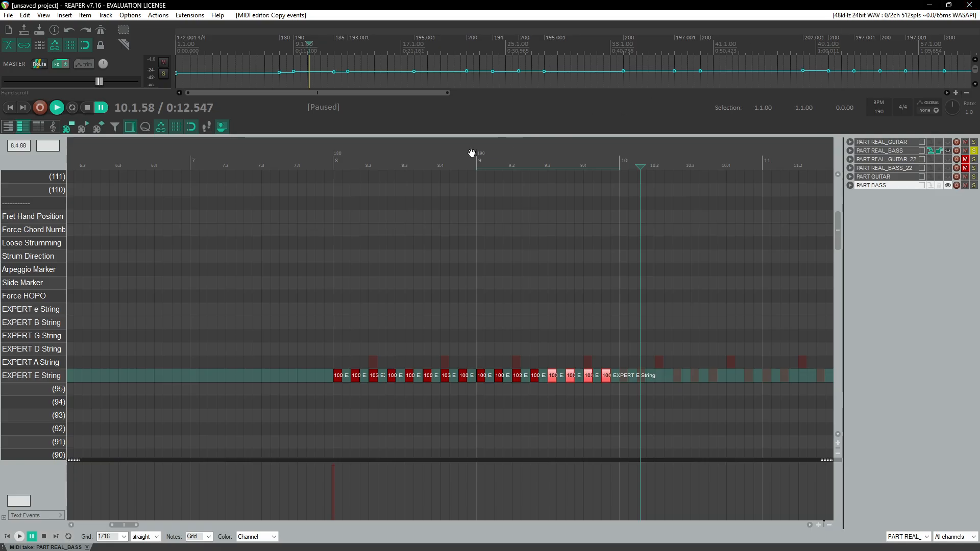
# Step: Insert a Fret Hand Position note at the start of measure 8 and set its velocity to 102
pyautogui.click(336, 217)
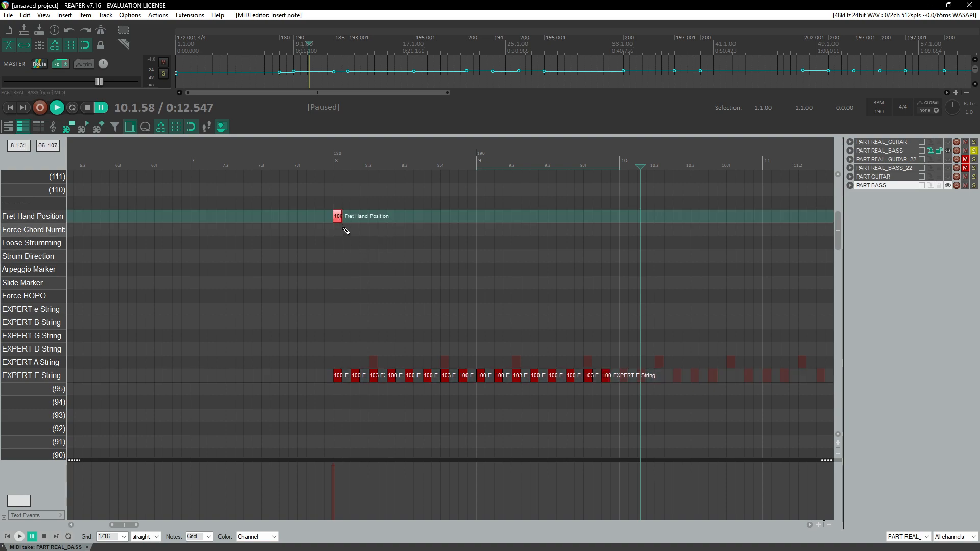
pyautogui.click(326, 160)
pyautogui.scroll(5, 341, 203)
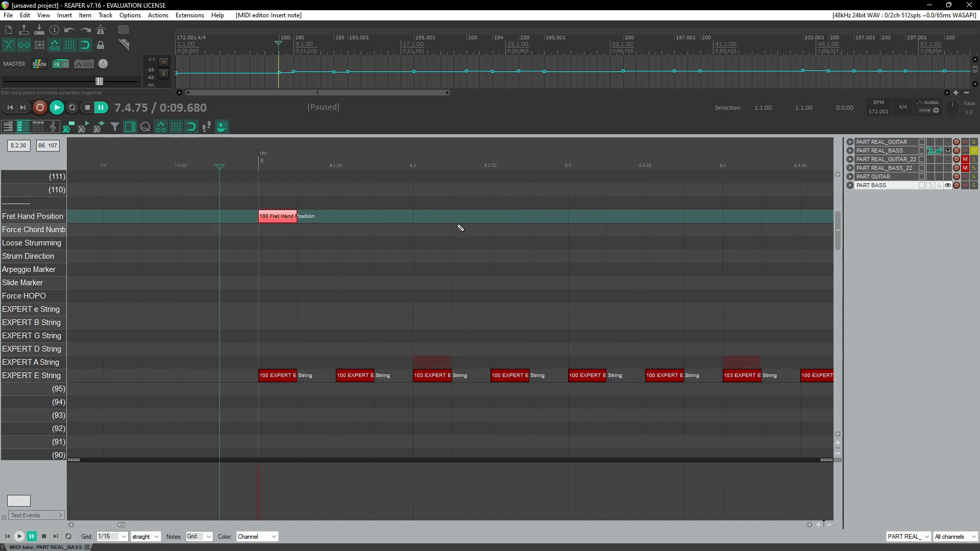
pyautogui.click(260, 167)
pyautogui.moveTo(287, 220); pyautogui.dragTo(292, 218)
pyautogui.scroll(-5, 328, 219)
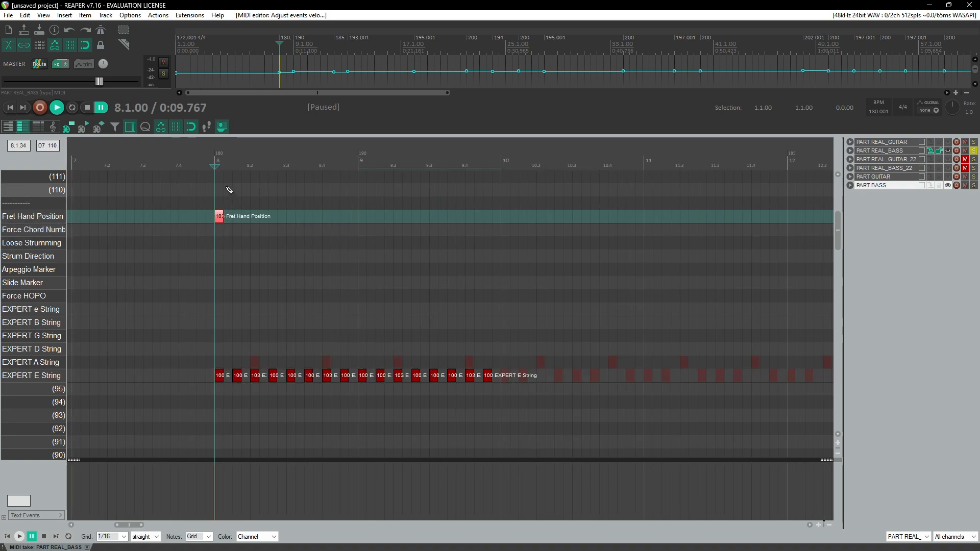
pyautogui.scroll(5, 404, 215)
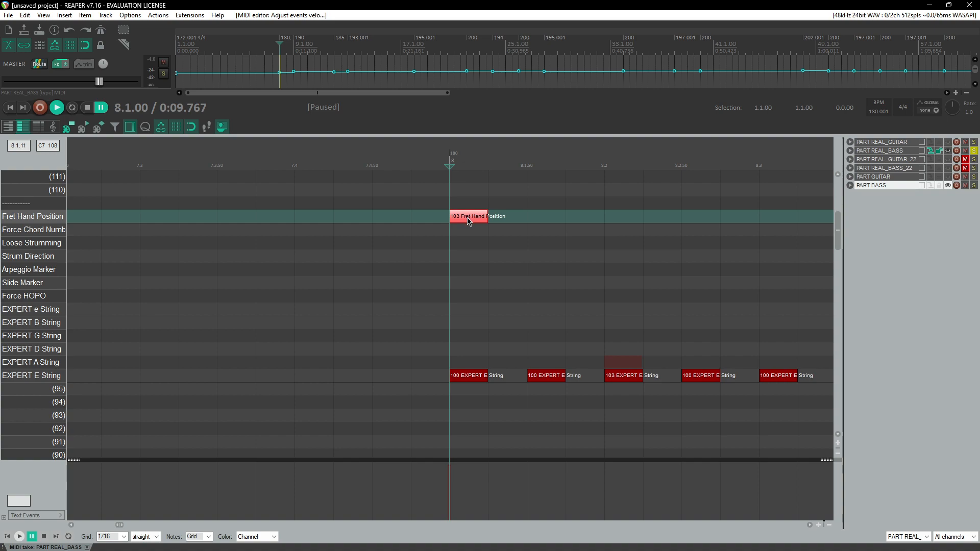
pyautogui.scroll(-3, 468, 221)
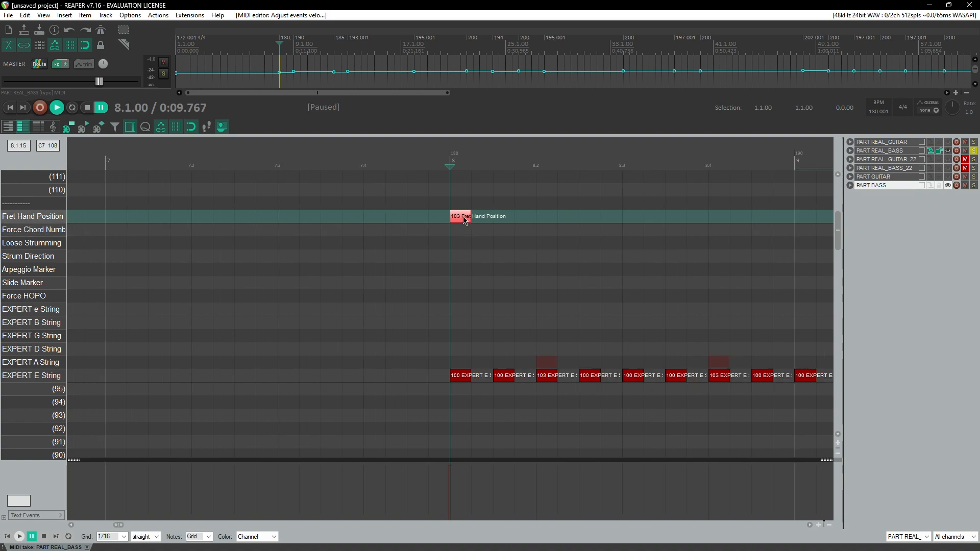
pyautogui.scroll(3, 465, 221)
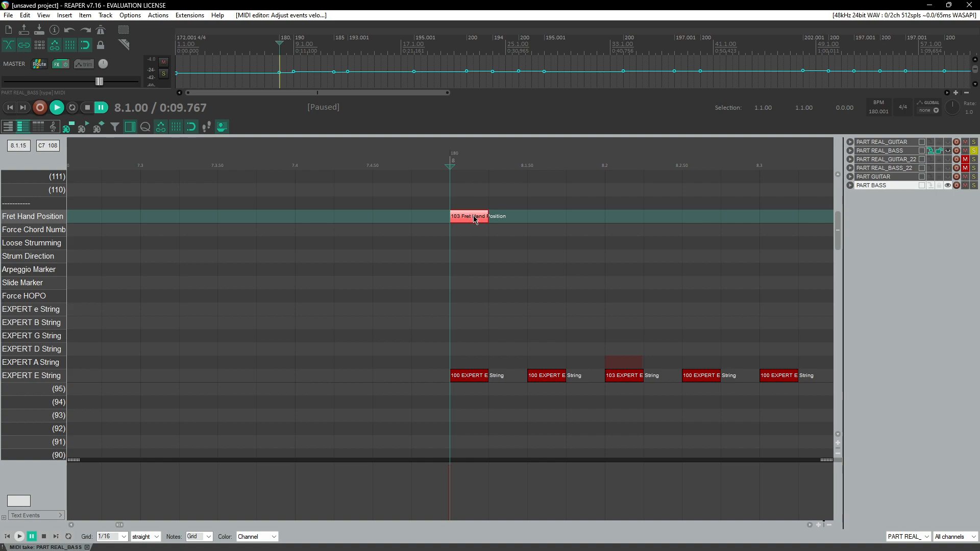
pyautogui.moveTo(474, 217); pyautogui.dragTo(480, 215)
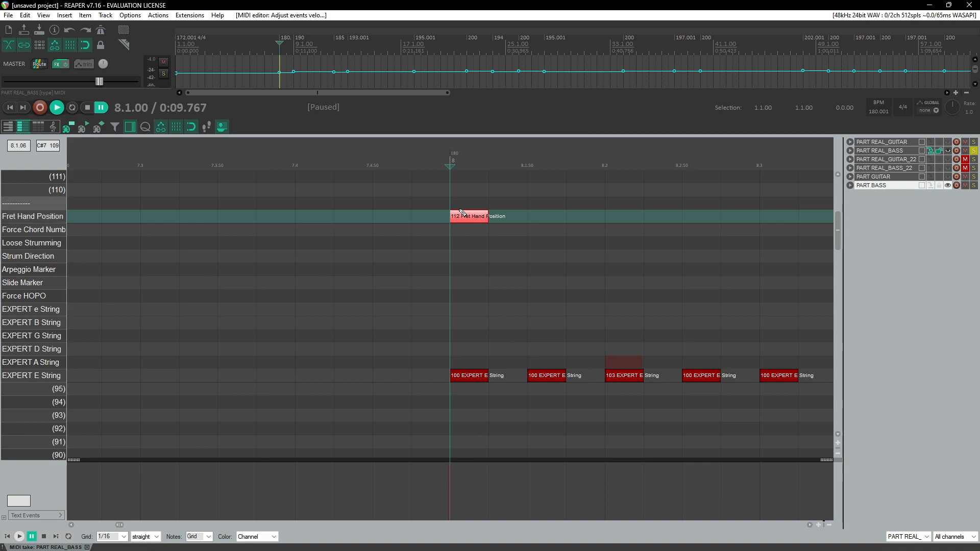
pyautogui.moveTo(473, 214); pyautogui.dragTo(476, 220)
# Step: Play back the chart from just before measure 8 to check the Fret Hand Position note
pyautogui.scroll(-3, 421, 243)
pyautogui.hscroll(3, 422, 252)
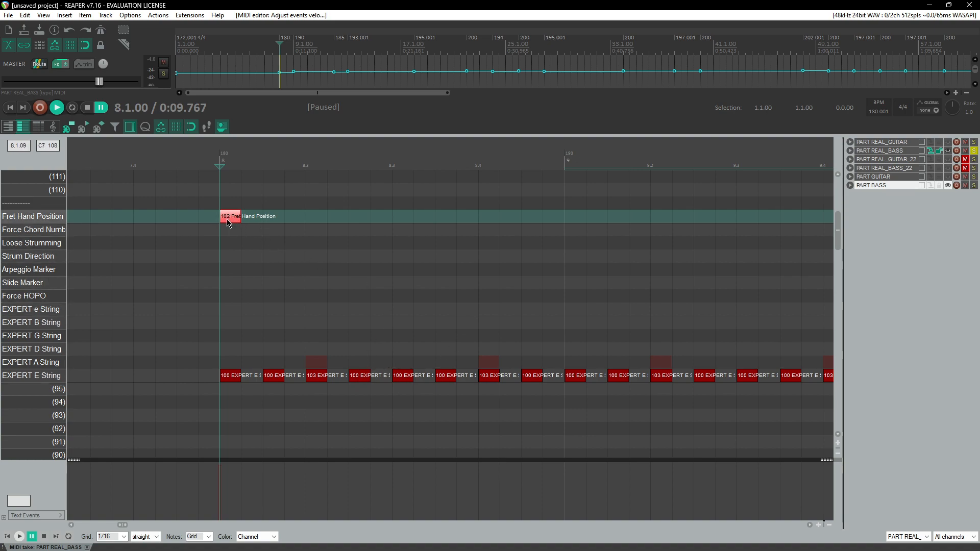
pyautogui.scroll(-3, 286, 227)
pyautogui.hscroll(4, 382, 241)
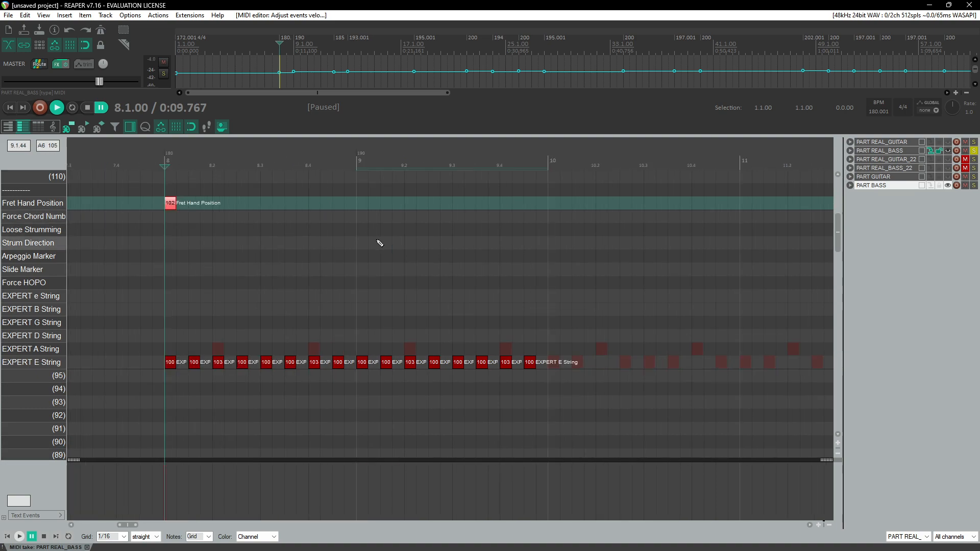
pyautogui.click(152, 161)
pyautogui.press('space')
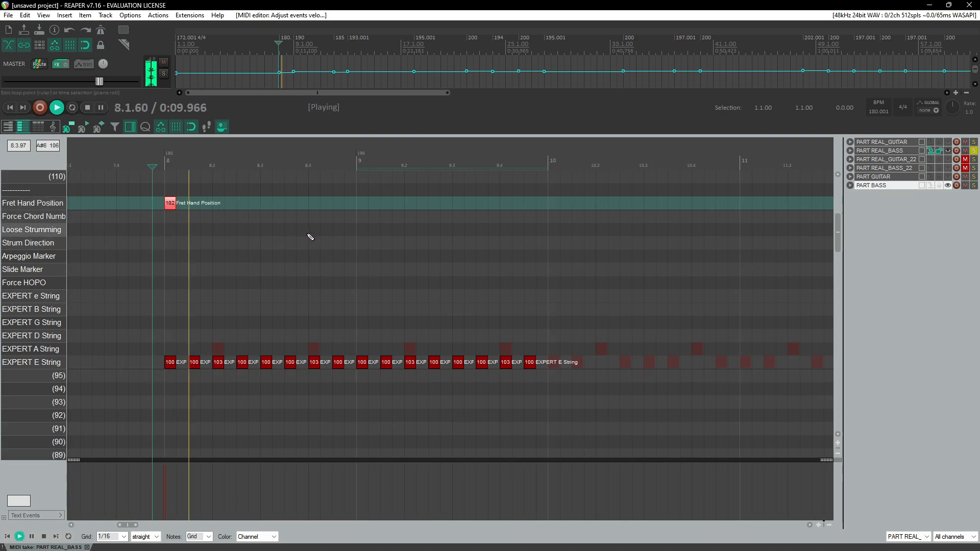
pyautogui.hotkey('ctrl', 'space')
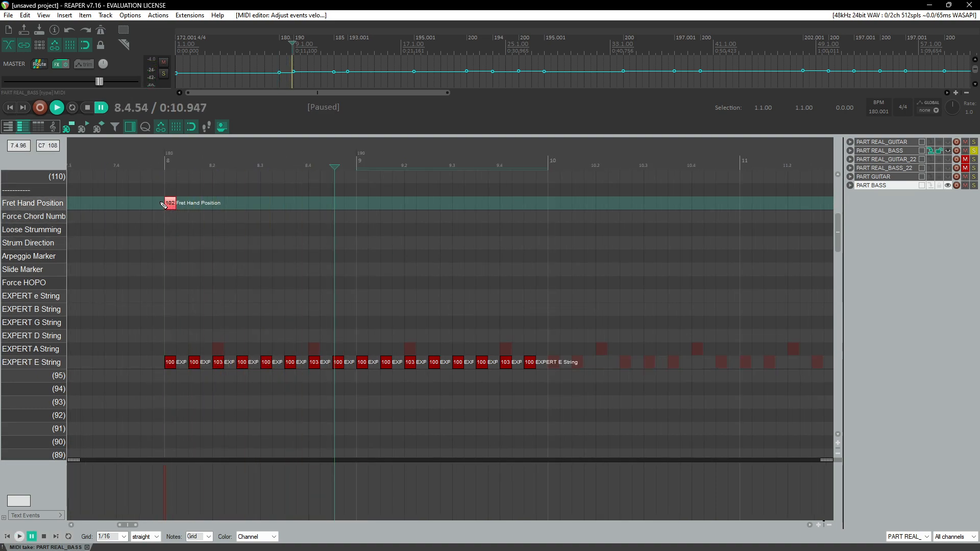
# Step: Duplicate the E String bass pattern repeatedly to continue the line through measure 22
pyautogui.click(167, 205)
pyautogui.press('space')
pyautogui.moveTo(357, 349); pyautogui.dragTo(553, 380)
pyautogui.moveTo(359, 365); pyautogui.dragTo(550, 367)
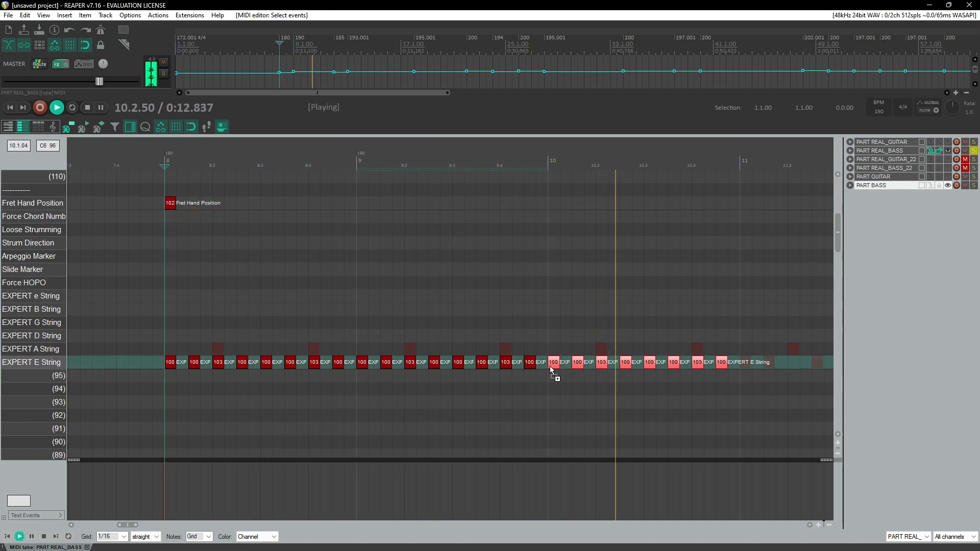
pyautogui.hotkey('ctrl', 'space')
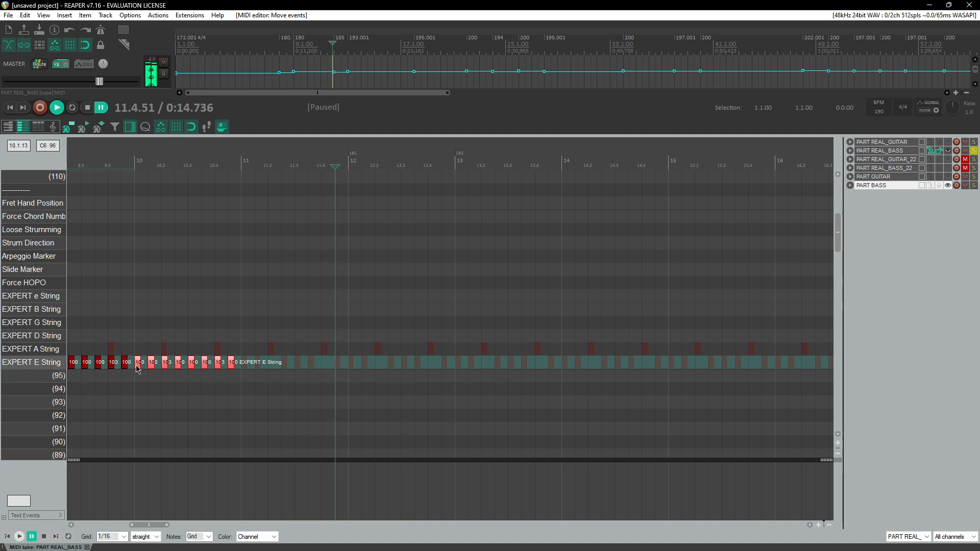
pyautogui.moveTo(139, 366); pyautogui.dragTo(459, 373)
pyautogui.scroll(-2, 459, 374)
pyautogui.hscroll(3, 459, 373)
pyautogui.moveTo(256, 367); pyautogui.dragTo(495, 364)
pyautogui.hscroll(3, 496, 364)
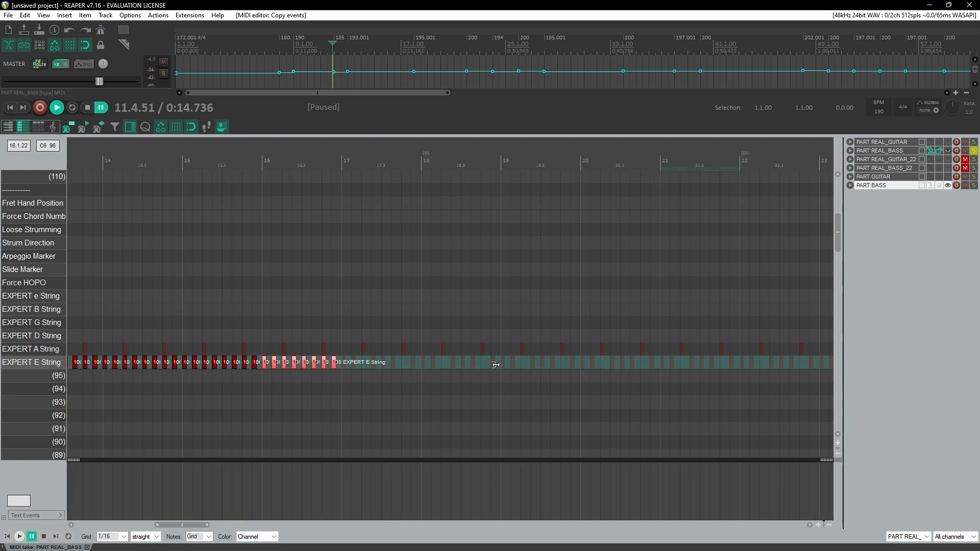
pyautogui.moveTo(266, 365); pyautogui.dragTo(590, 371)
pyautogui.click(242, 165)
pyautogui.press('space')
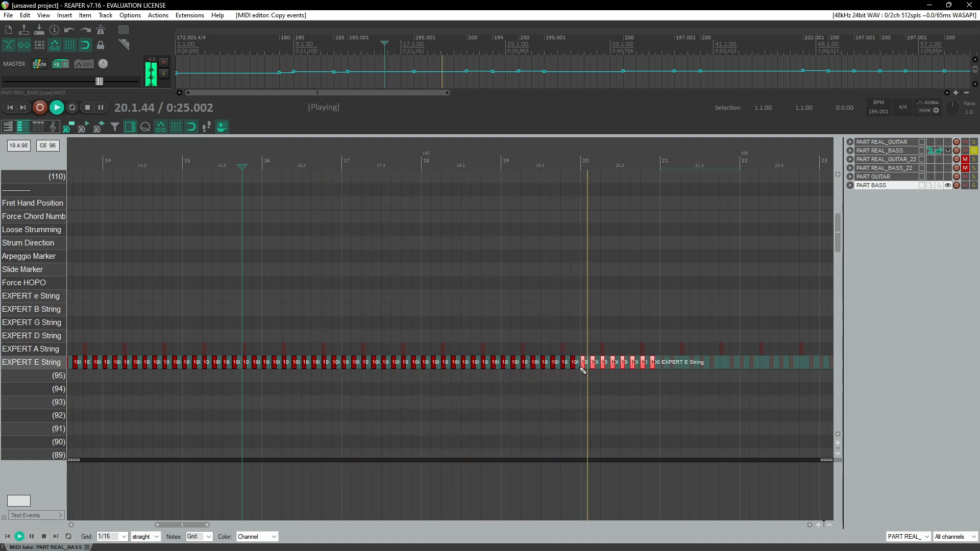
pyautogui.moveTo(356, 370); pyautogui.dragTo(519, 375)
pyautogui.click(549, 174)
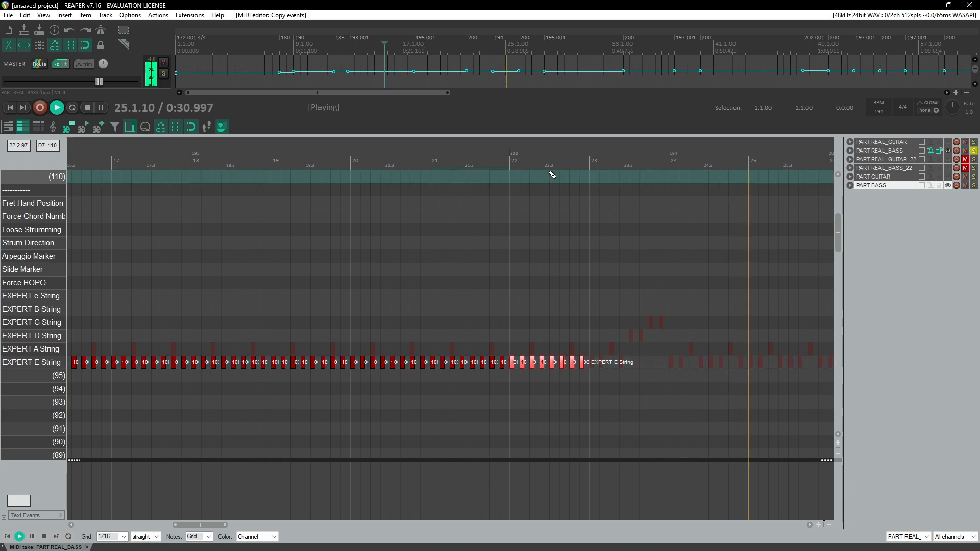
# Step: Play back the bass line around measures 22 and 23
pyautogui.scroll(3, 599, 250)
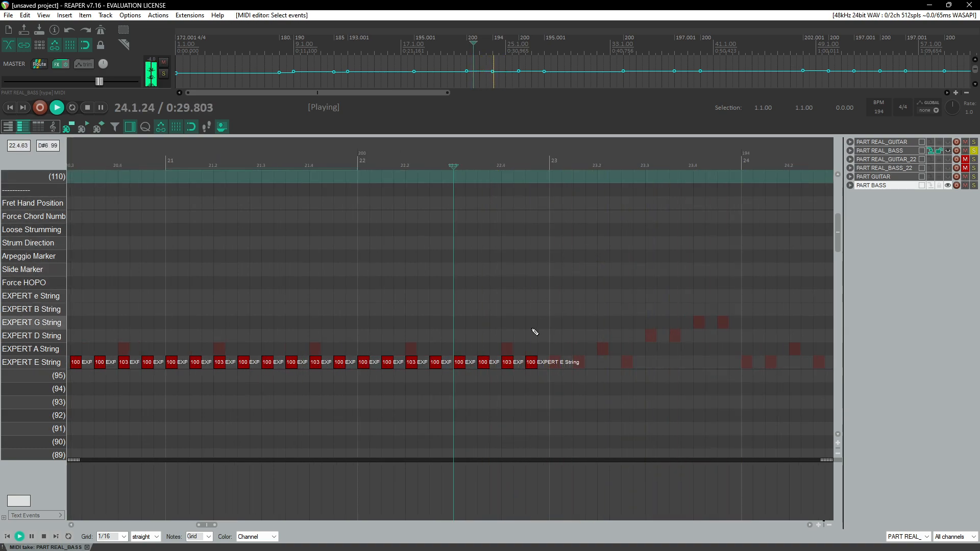
pyautogui.hotkey('ctrl', 'space')
pyautogui.click(537, 160)
pyautogui.hotkey('ctrl', 'space')
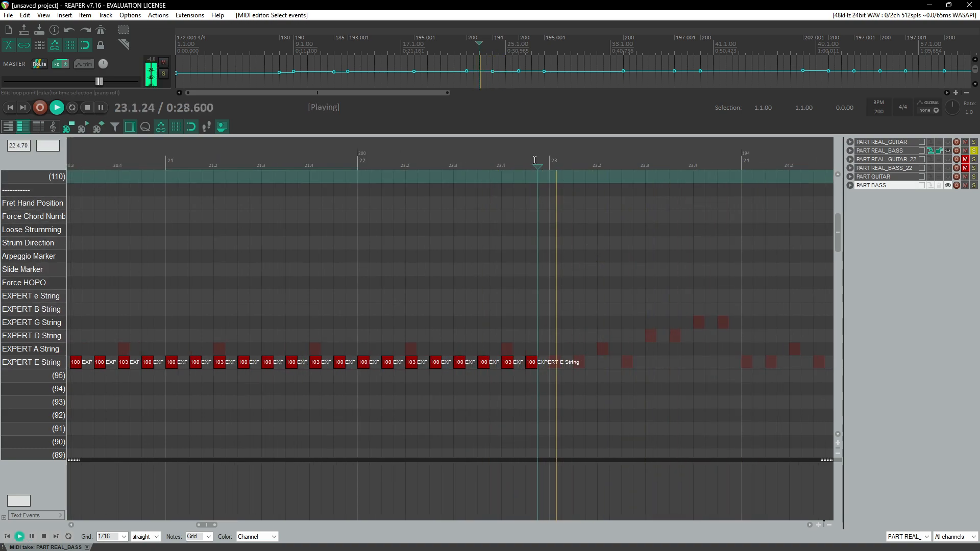
pyautogui.hotkey('ctrl', 'space')
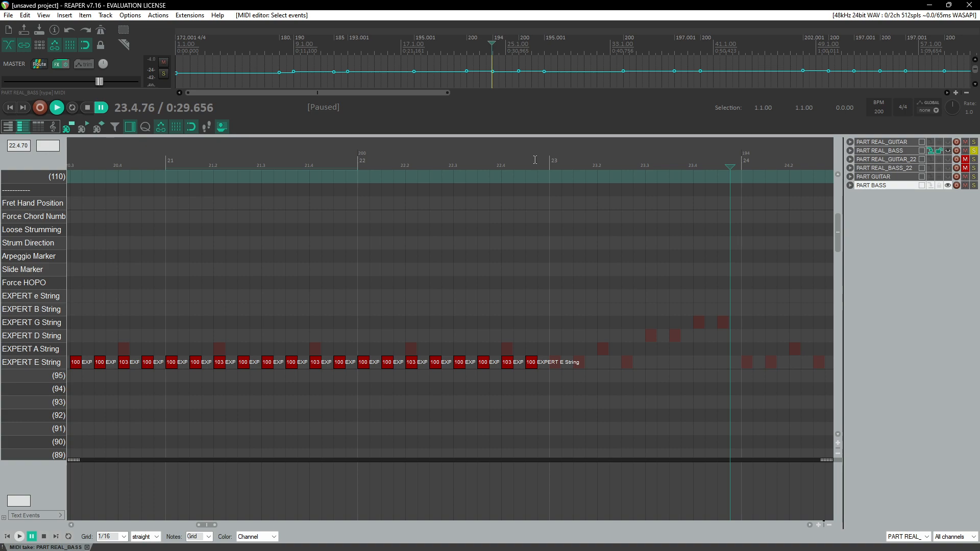
# Step: Extend the EXPERT E String notes into measure 23 up to beat 23.2
pyautogui.moveTo(357, 349); pyautogui.dragTo(632, 376)
pyautogui.click(533, 367)
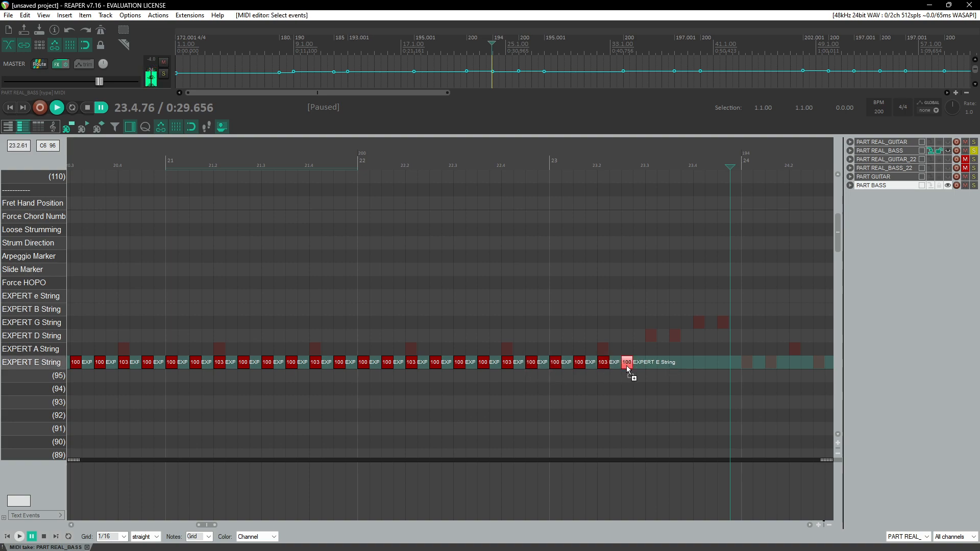
pyautogui.click(542, 157)
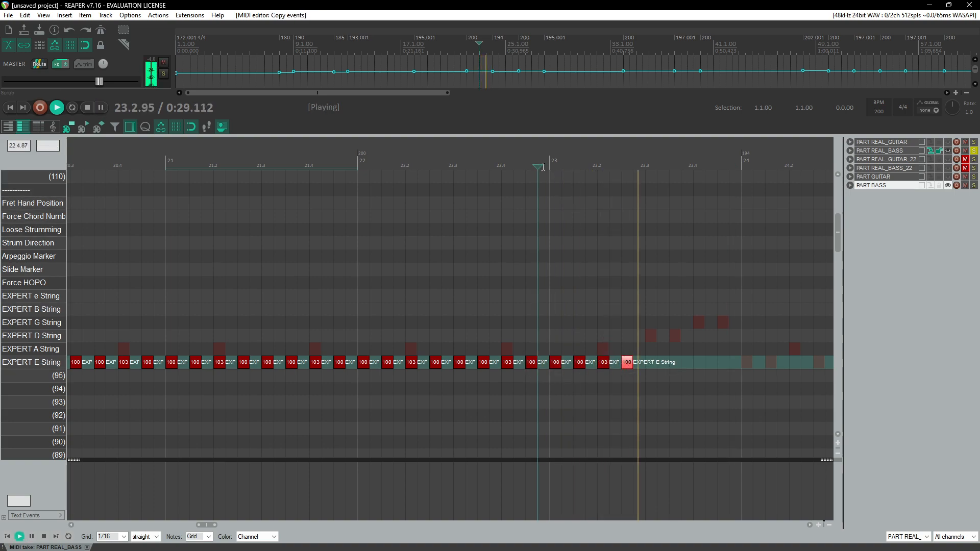
pyautogui.click(651, 162)
# Step: Add EXPERT A String notes at 23.3, 23.3.50, 23.4 and 23.4.50, giving the third note velocity 101
pyautogui.moveTo(653, 346)
pyautogui.mouseDown()
pyautogui.moveTo(653, 335)
pyautogui.moveTo(656, 351)
pyautogui.mouseUp()
pyautogui.scroll(4, 659, 350)
pyautogui.scroll(2, 431, 359)
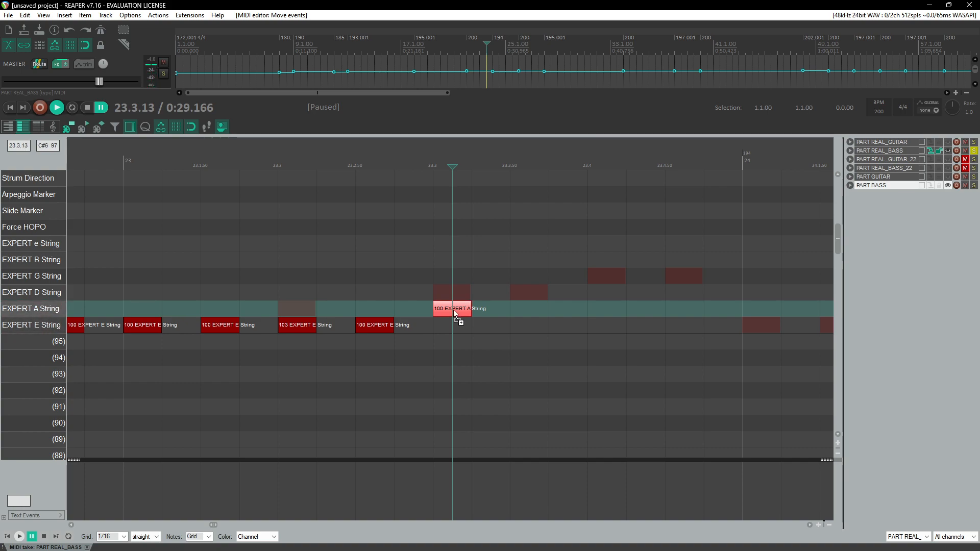
pyautogui.moveTo(458, 318); pyautogui.dragTo(529, 319)
pyautogui.click(348, 155)
pyautogui.press('space')
pyautogui.press('space')
pyautogui.moveTo(530, 309); pyautogui.dragTo(596, 309)
pyautogui.moveTo(453, 312); pyautogui.dragTo(523, 313)
pyautogui.moveTo(604, 309); pyautogui.dragTo(673, 312)
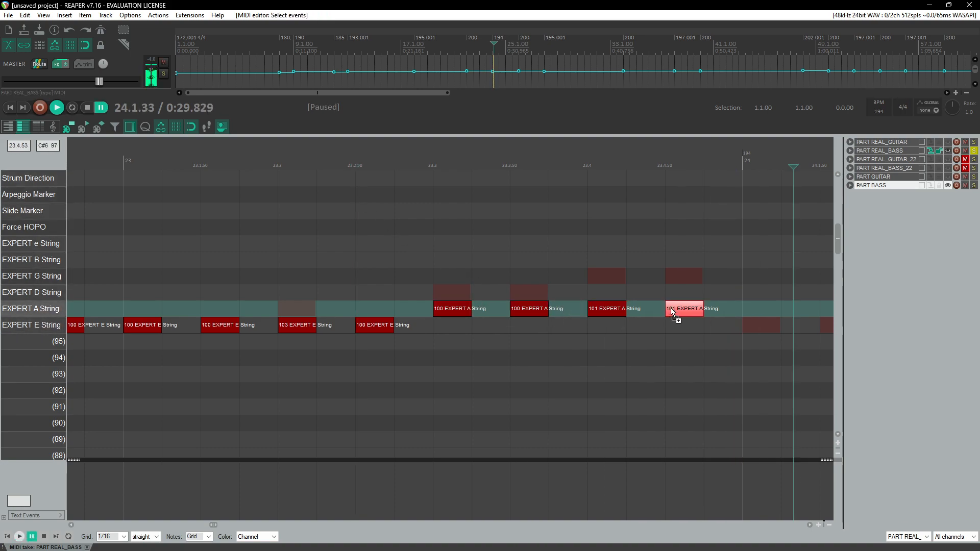
# Step: Play back the new A String notes from measure 23
pyautogui.scroll(-3, 673, 312)
pyautogui.click(279, 155)
pyautogui.press('space')
pyautogui.scroll(-8, 309, 210)
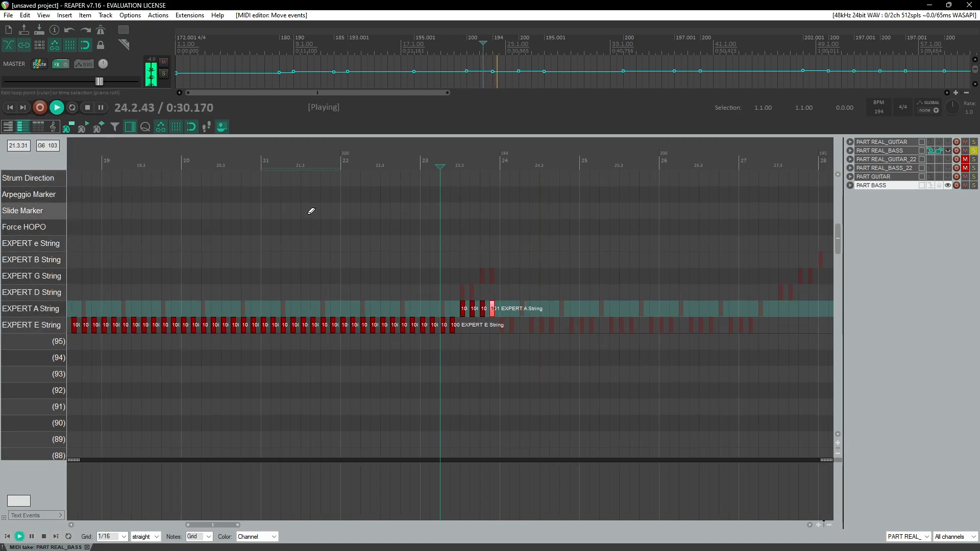
pyautogui.press('space')
# Step: Set the Fret Hand Position note at measure 8 to velocity 101
pyautogui.scroll(2, 158, 256)
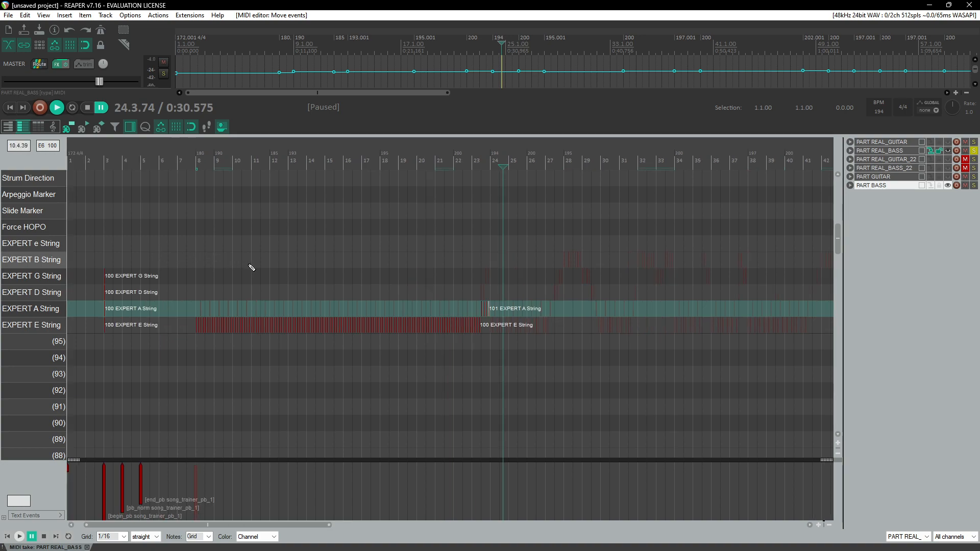
pyautogui.scroll(6, 203, 267)
pyautogui.click(199, 197)
pyautogui.scroll(6, 343, 225)
pyautogui.scroll(4, 343, 225)
pyautogui.click(525, 231)
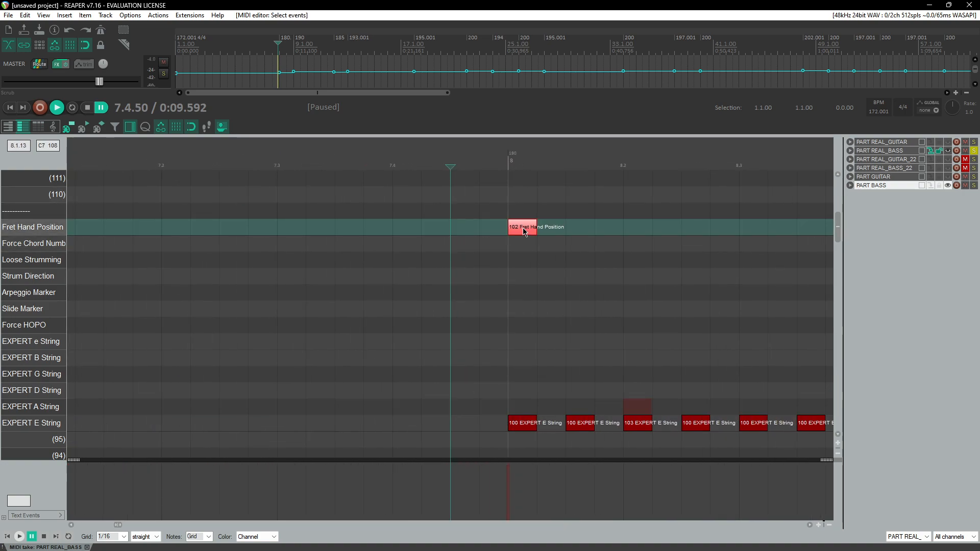
pyautogui.click(529, 231)
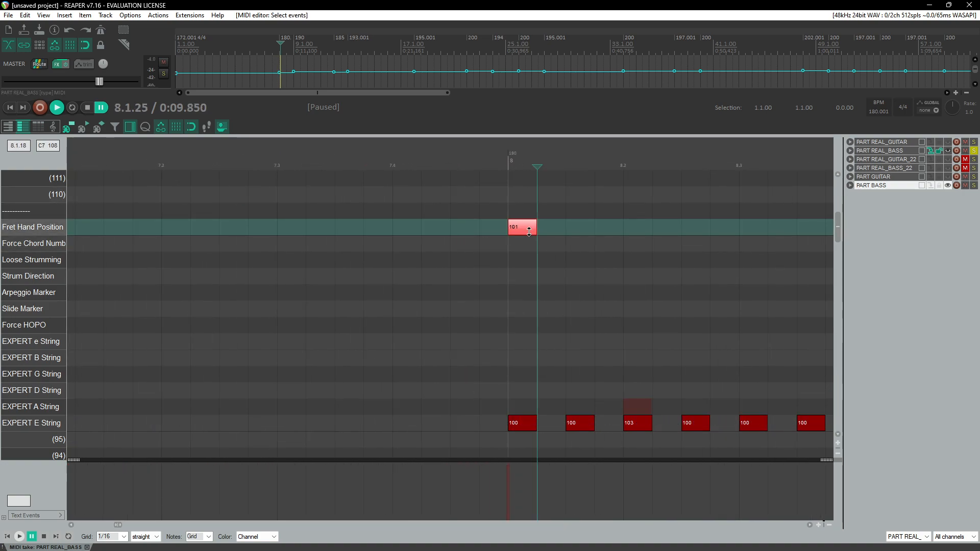
# Step: Scroll through the charted bass notes from measure 8 to measure 24
pyautogui.scroll(-7, 519, 266)
pyautogui.hscroll(5, 512, 282)
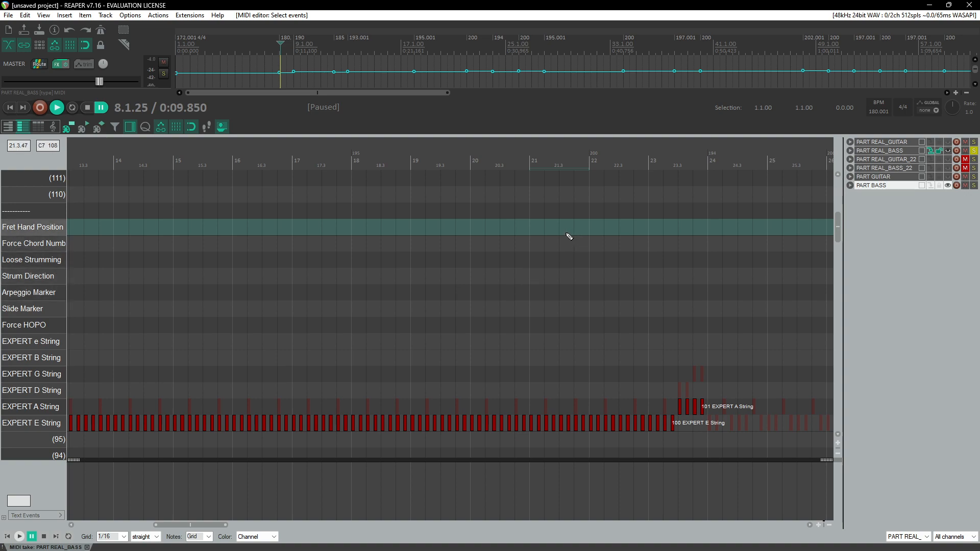
pyautogui.scroll(-4, 554, 234)
pyautogui.scroll(4, 140, 240)
pyautogui.hscroll(-3, 168, 234)
pyautogui.click(625, 163)
pyautogui.scroll(3, 638, 229)
pyautogui.scroll(-5, 564, 278)
pyautogui.hscroll(5, 561, 296)
pyautogui.hscroll(3, 556, 300)
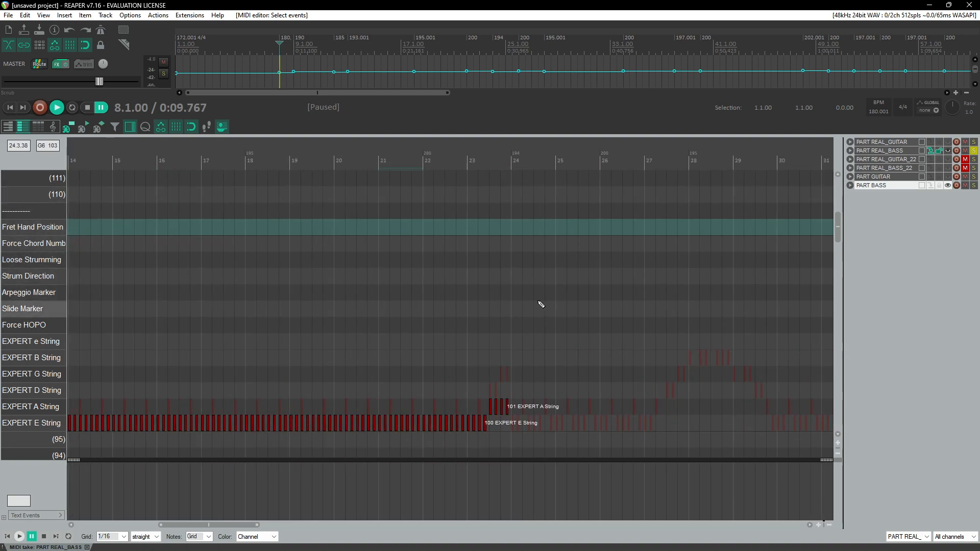
# Step: Play back the charted bass notes from measure 22 through measure 25
pyautogui.click(437, 163)
pyautogui.scroll(6, 480, 271)
pyautogui.hscroll(3, 549, 314)
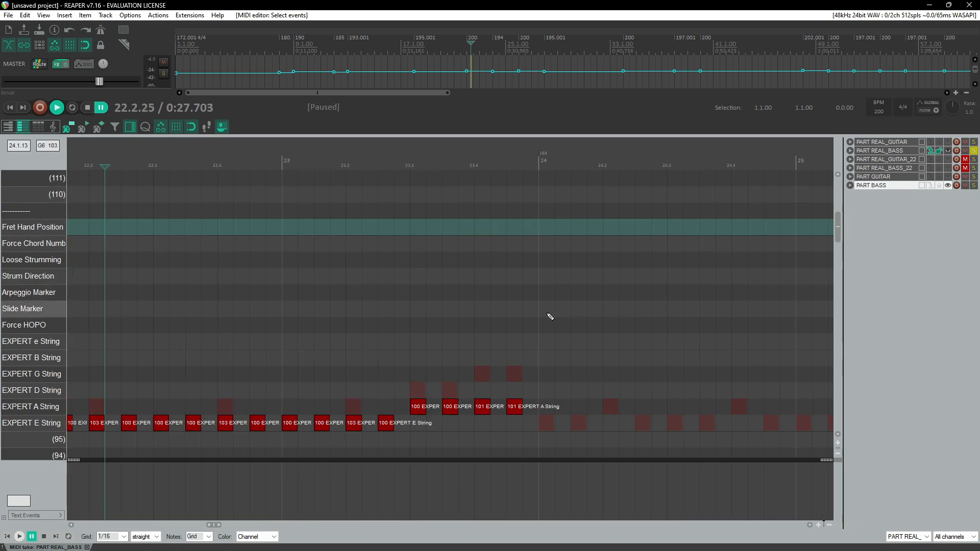
pyautogui.press('space')
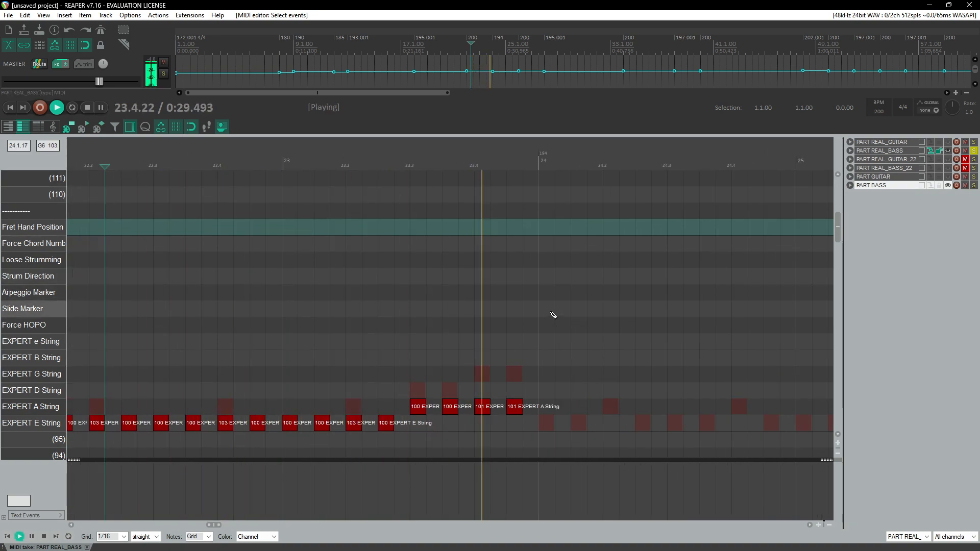
pyautogui.scroll(-4, 550, 317)
pyautogui.scroll(2, 554, 315)
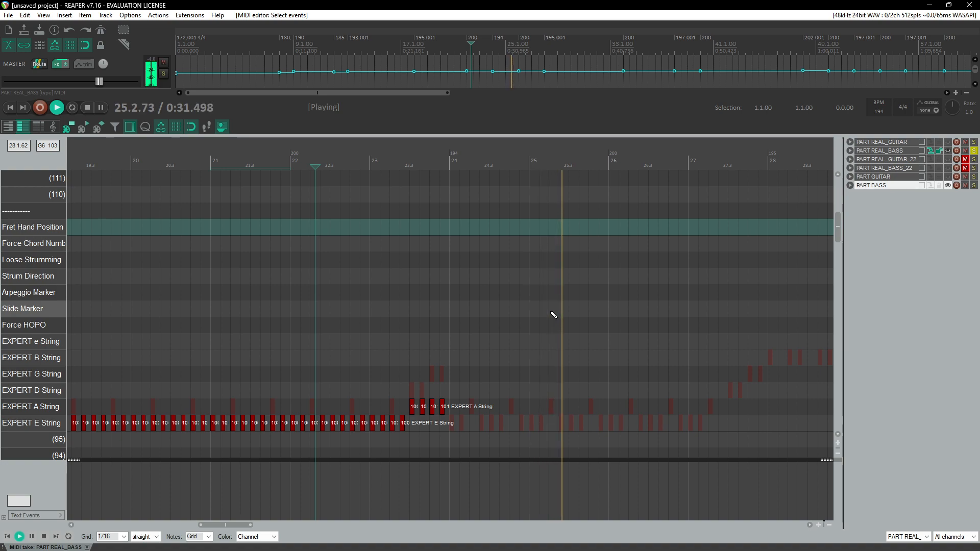
pyautogui.hscroll(3, 554, 315)
pyautogui.press('space')
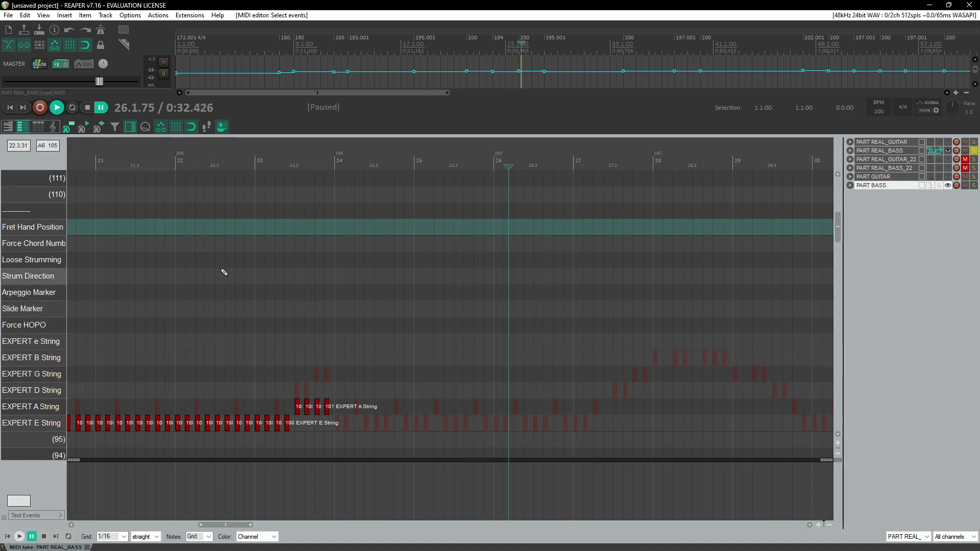
# Step: Copy the EXPERT E String sixteenth-note pattern and paste it repeatedly to fill measures 24 through 26
pyautogui.click(176, 159)
pyautogui.scroll(3, 392, 359)
pyautogui.moveTo(430, 417); pyautogui.dragTo(481, 438)
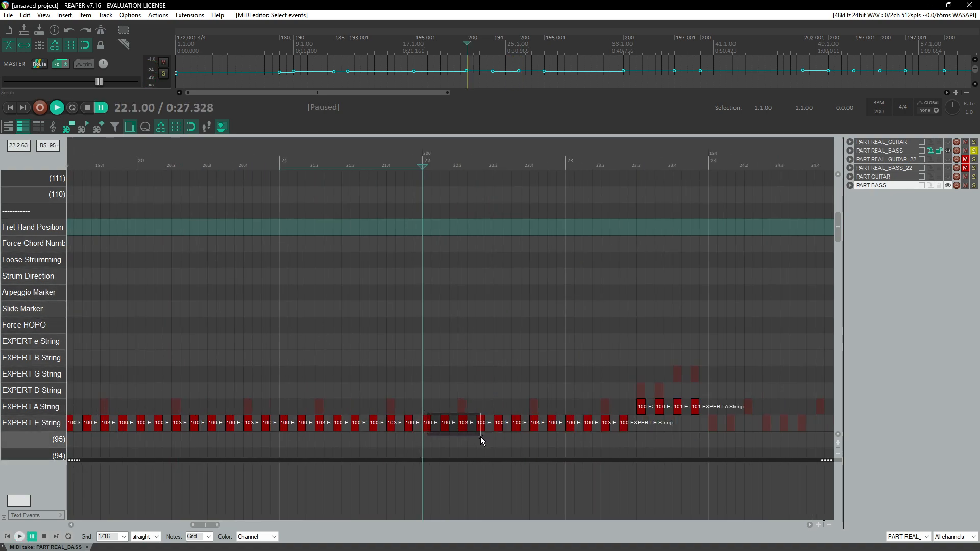
pyautogui.scroll(-4, 542, 387)
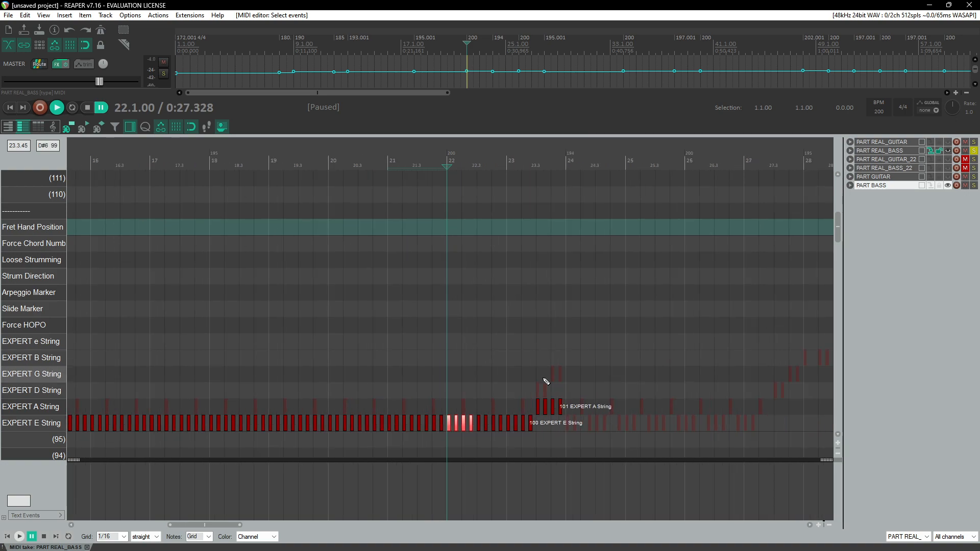
pyautogui.click(457, 438)
pyautogui.hotkey('ctrl', 'v')
pyautogui.scroll(3, 505, 431)
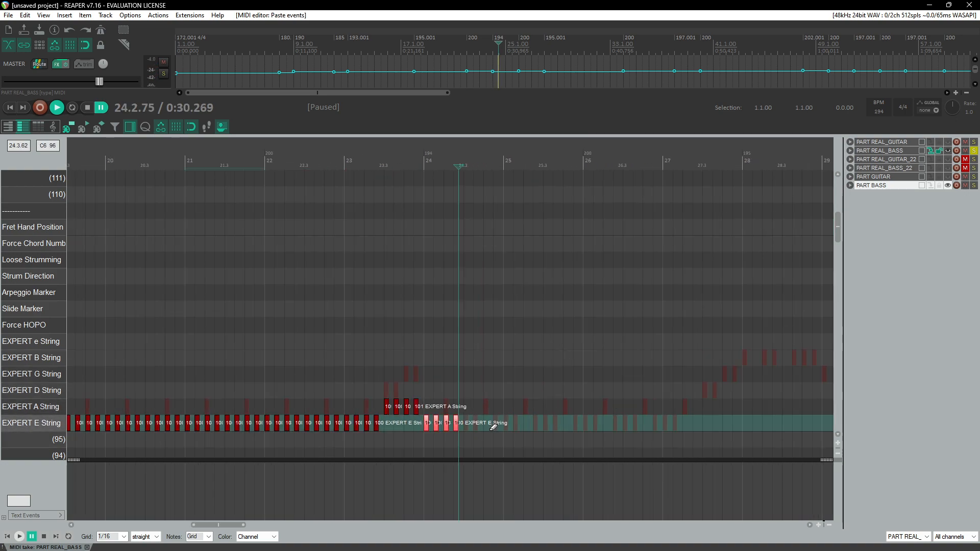
pyautogui.hotkey('ctrl', 'v')
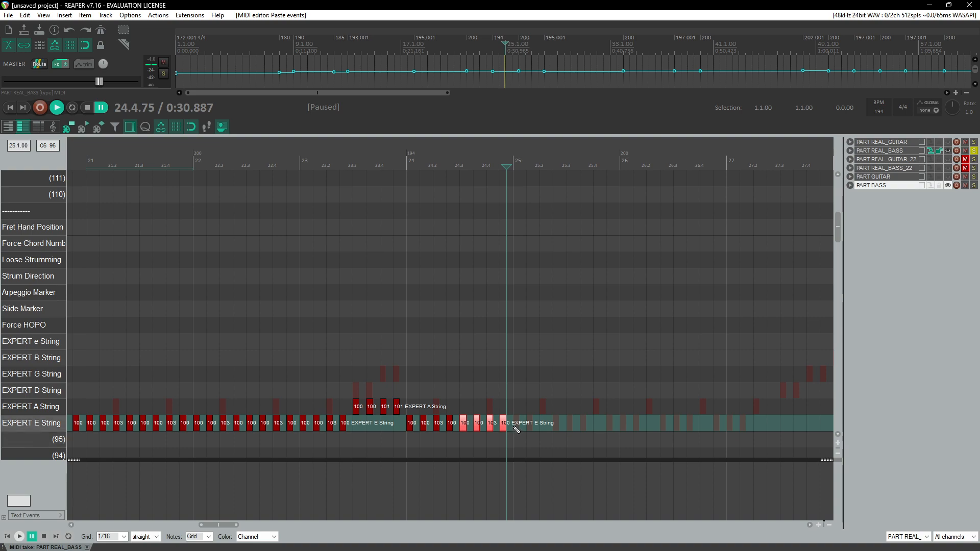
pyautogui.click(516, 440)
pyautogui.moveTo(536, 365); pyautogui.dragTo(408, 444)
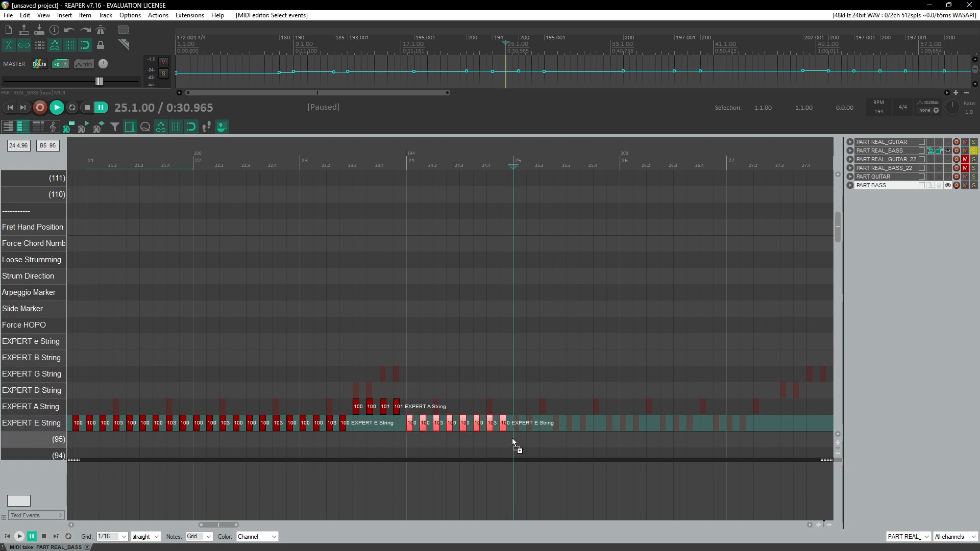
pyautogui.click(515, 428)
pyautogui.hotkey('ctrl', 'v')
pyautogui.click(623, 432)
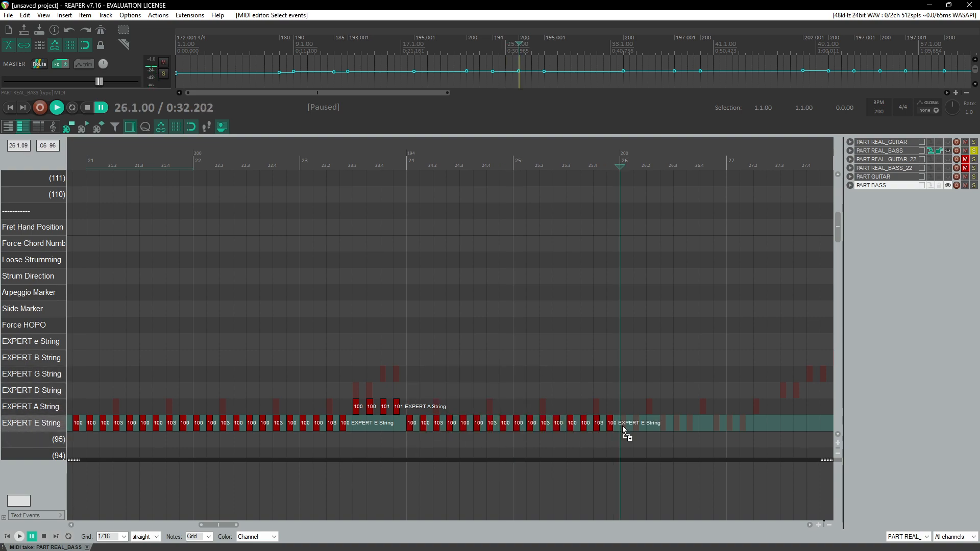
pyautogui.hotkey('ctrl', 'v')
# Step: Duplicate the last EXPERT E String notes into the first half of measure 27
pyautogui.click(350, 184)
pyautogui.press('space')
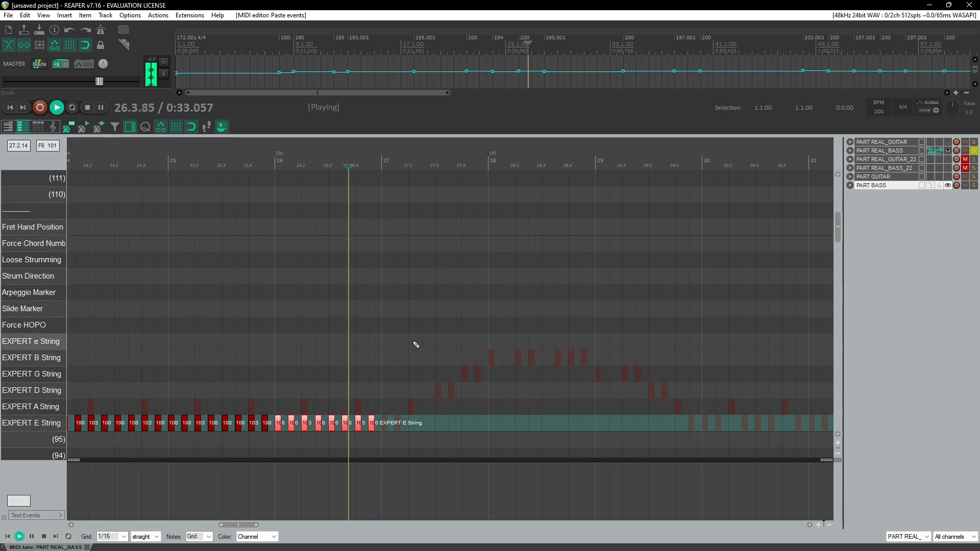
pyautogui.scroll(3, 540, 393)
pyautogui.hotkey('ctrl', 'space')
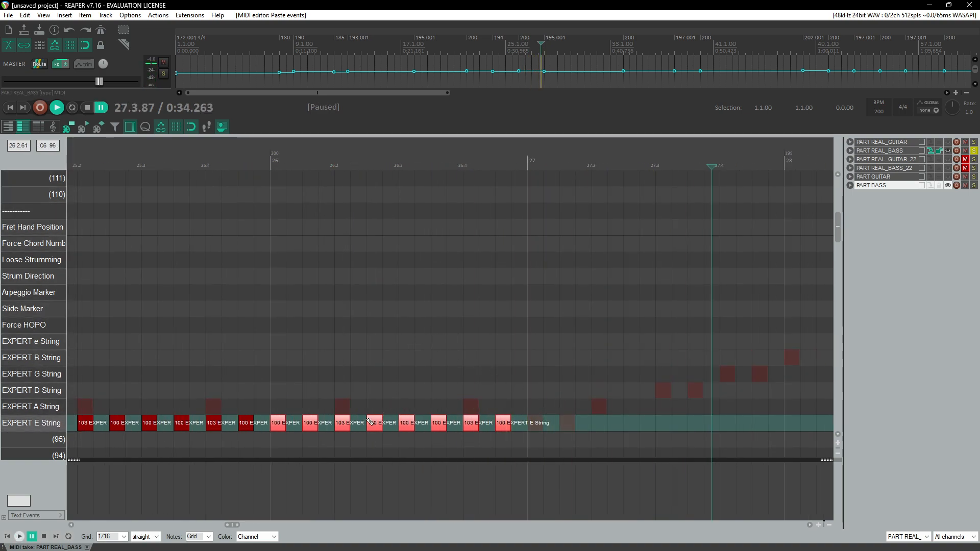
pyautogui.moveTo(398, 406); pyautogui.dragTo(513, 429)
pyautogui.moveTo(408, 424); pyautogui.dragTo(536, 422)
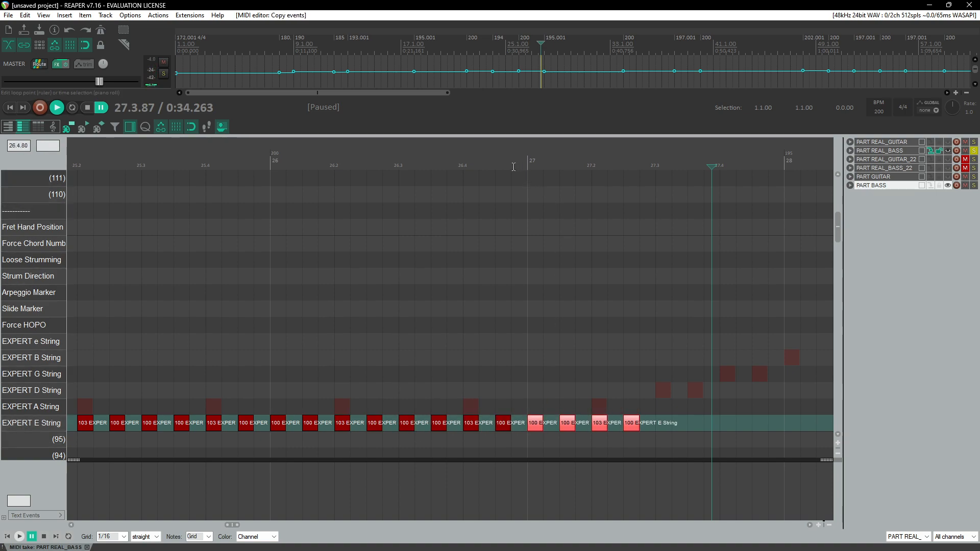
# Step: Add four EXPERT A String notes at 27.3, 27.3.50, 27.4 and 27.4.50
pyautogui.press('space')
pyautogui.scroll(-3, 404, 287)
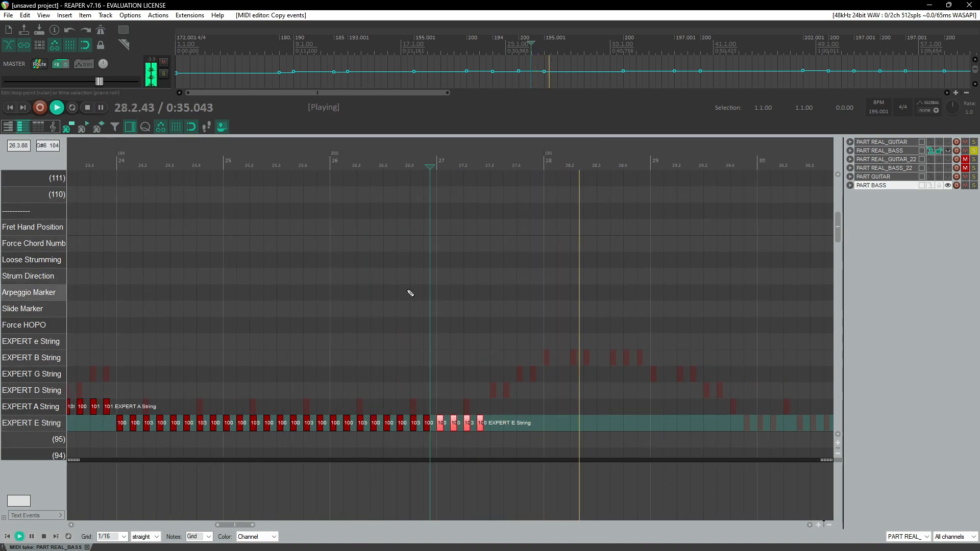
pyautogui.scroll(-2, 458, 299)
pyautogui.hotkey('ctrl', 'space')
pyautogui.click(463, 161)
pyautogui.scroll(3, 470, 296)
pyautogui.scroll(1, 512, 306)
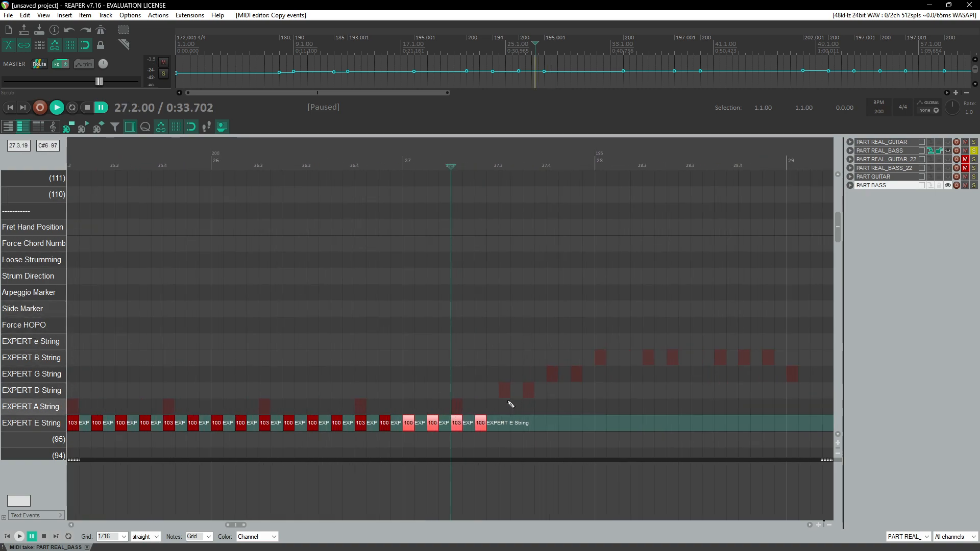
pyautogui.scroll(2, 508, 405)
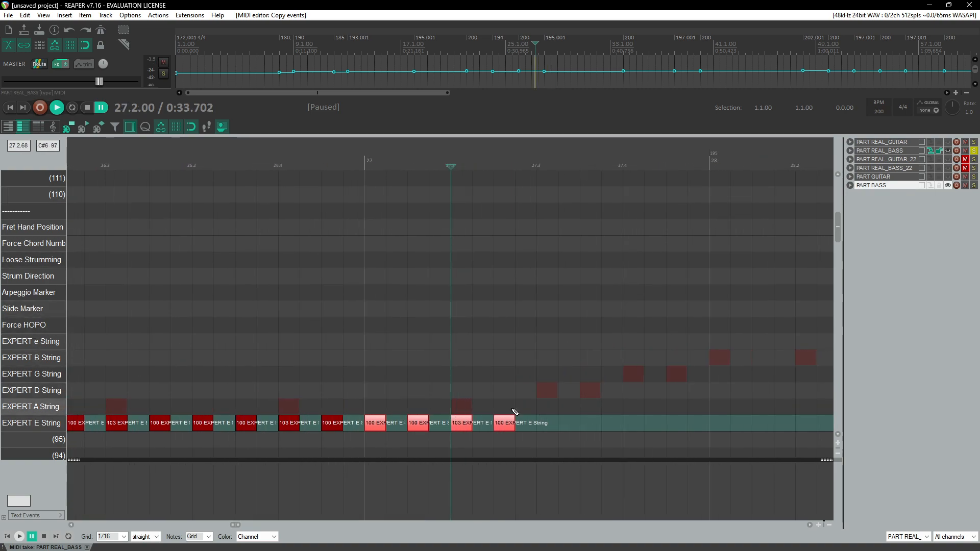
pyautogui.click(547, 410)
pyautogui.click(639, 409)
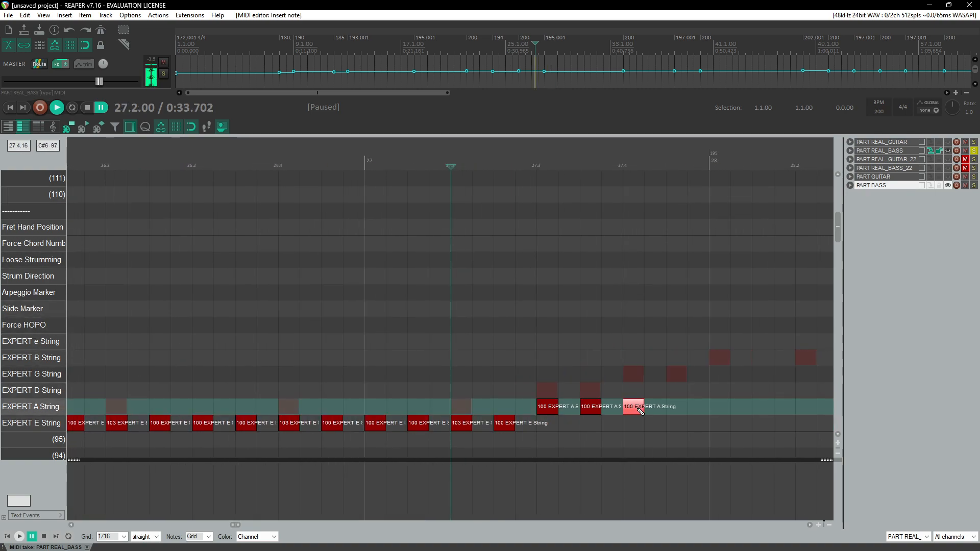
pyautogui.moveTo(705, 412)
pyautogui.mouseDown()
pyautogui.moveTo(619, 402)
pyautogui.moveTo(702, 416)
pyautogui.mouseUp()
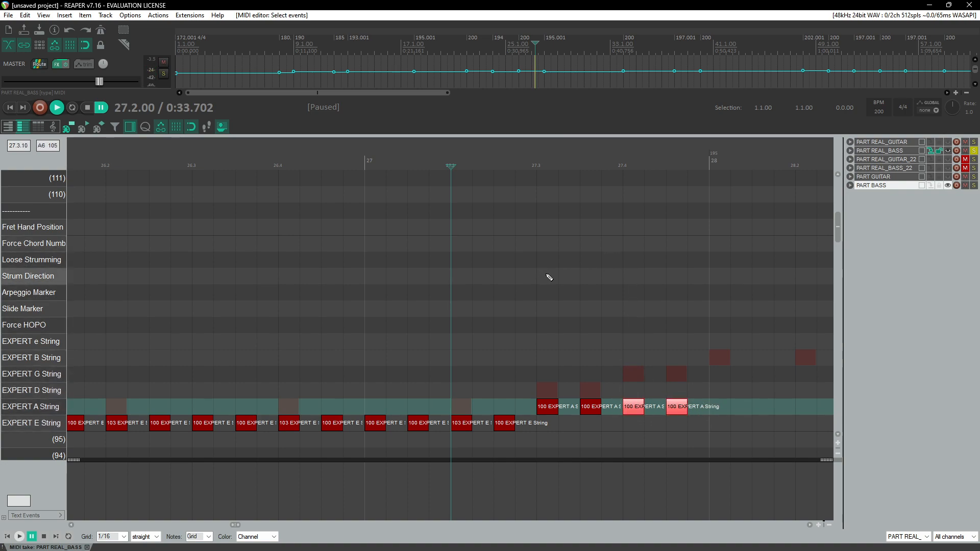
# Step: Set the last two EXPERT A String notes in measure 27 to velocity 101
pyautogui.moveTo(476, 307); pyautogui.dragTo(538, 425)
pyautogui.moveTo(363, 343); pyautogui.dragTo(516, 439)
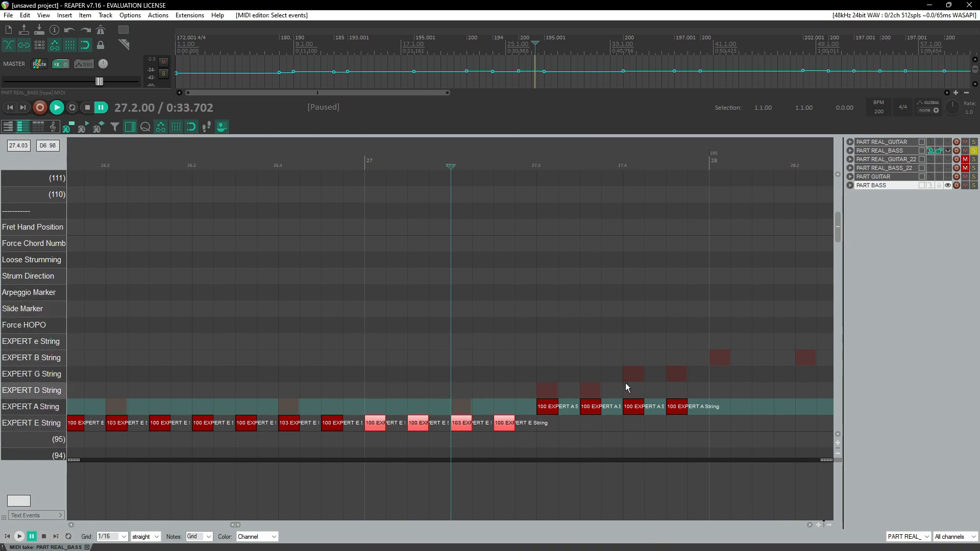
pyautogui.moveTo(626, 383); pyautogui.dragTo(715, 437)
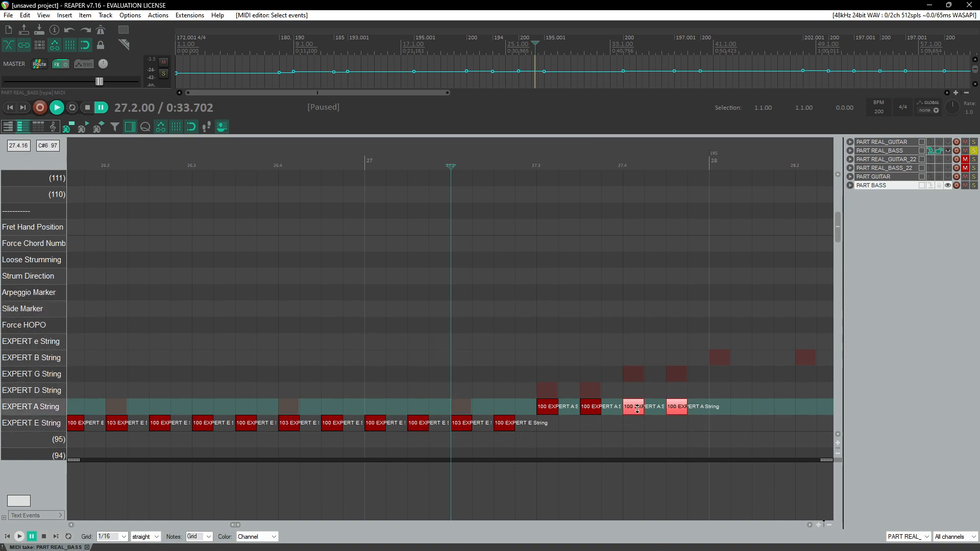
pyautogui.moveTo(618, 387); pyautogui.dragTo(716, 438)
pyautogui.moveTo(641, 409); pyautogui.dragTo(641, 407)
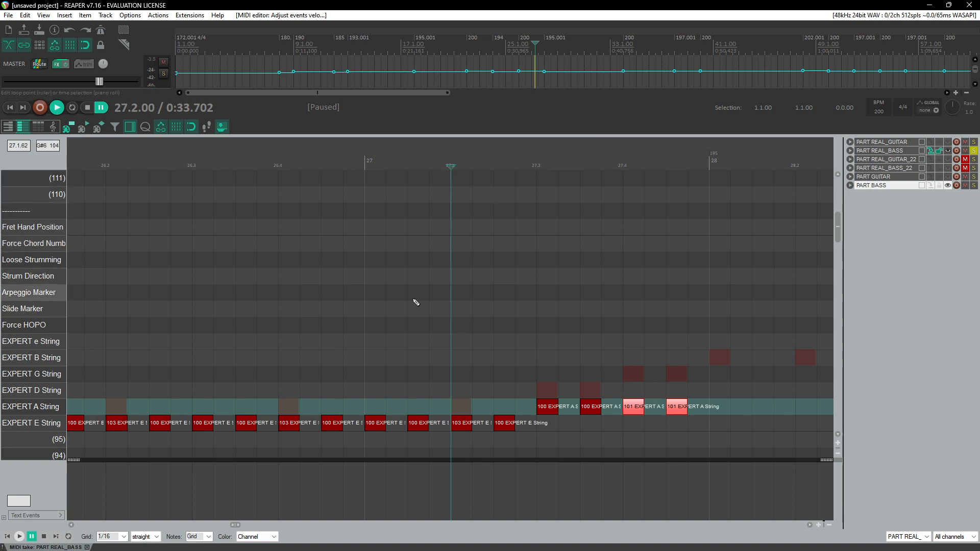
# Step: Add EXPERT A String notes at the start of measure 28 with velocity 102
pyautogui.hscroll(3, 413, 306)
pyautogui.press('space')
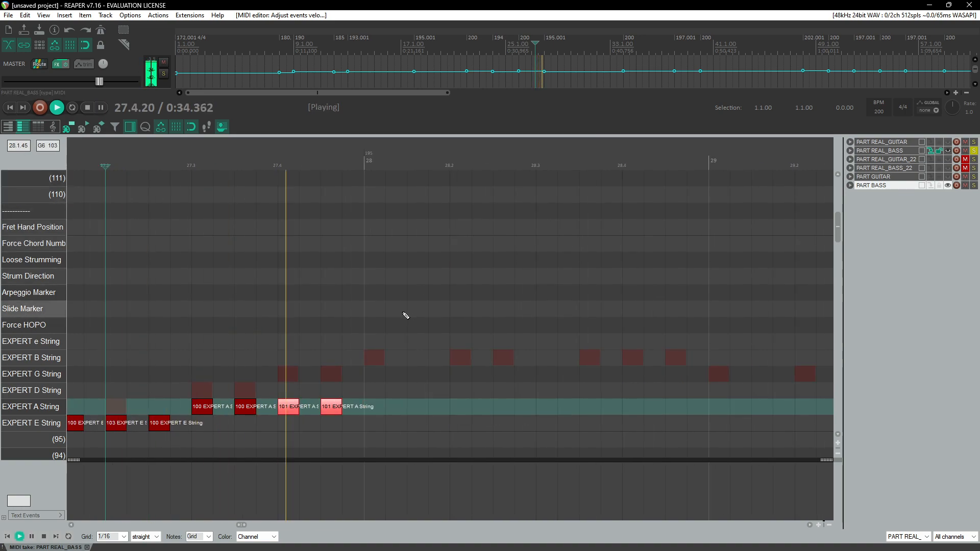
pyautogui.scroll(-3, 400, 299)
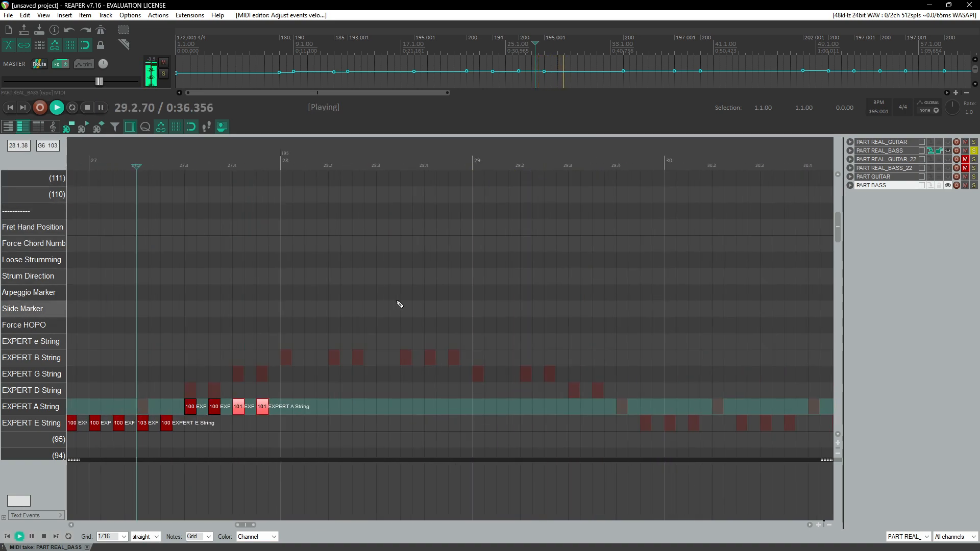
pyautogui.click(277, 160)
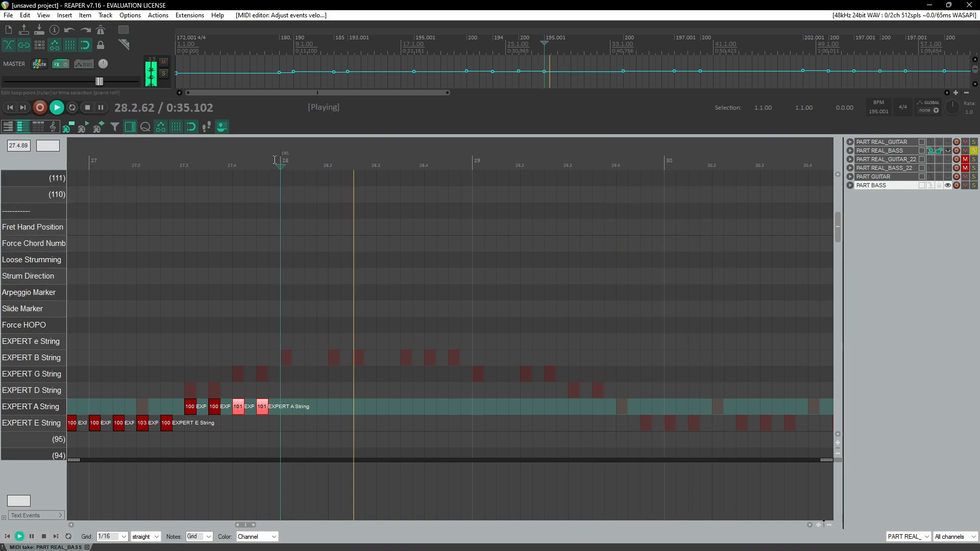
pyautogui.hotkey('ctrl', 'space')
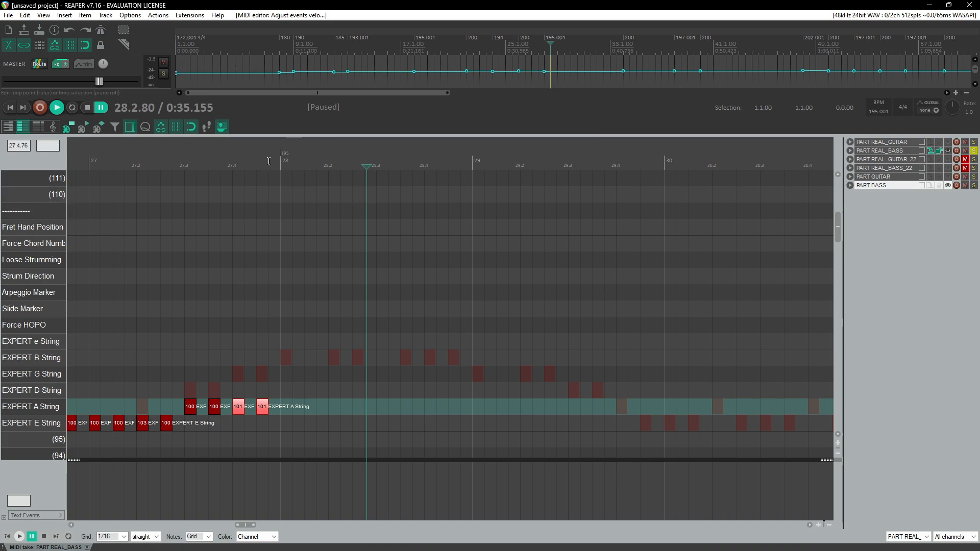
pyautogui.click(271, 376)
pyautogui.press('space')
pyautogui.hotkey('ctrl', 'space')
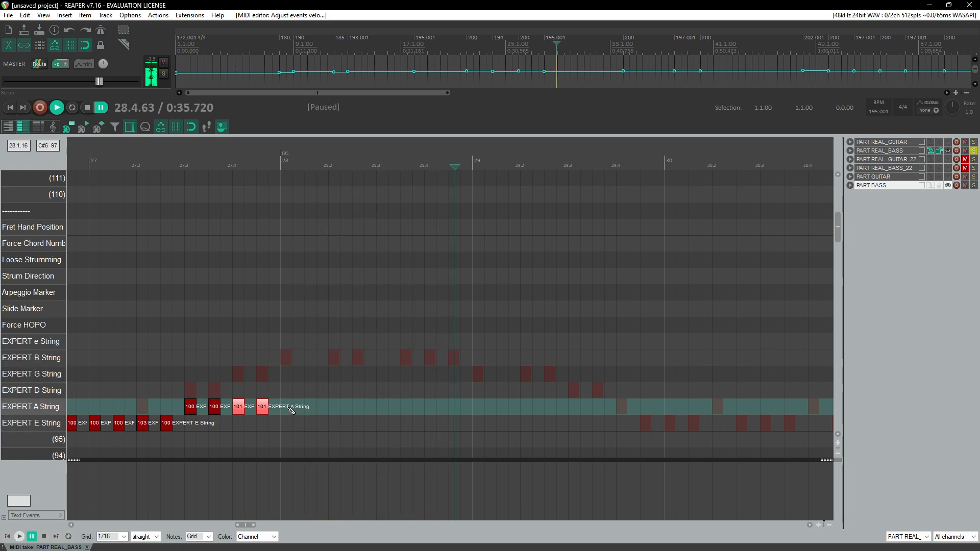
pyautogui.click(287, 407)
pyautogui.click(322, 407)
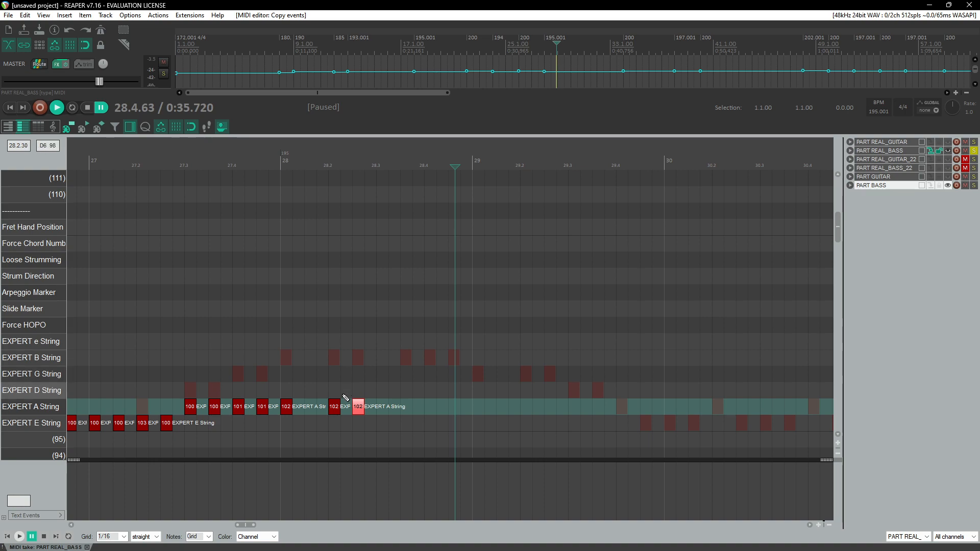
# Step: Copy EXPERT A String notes to fill the second half of measure 28
pyautogui.click(333, 162)
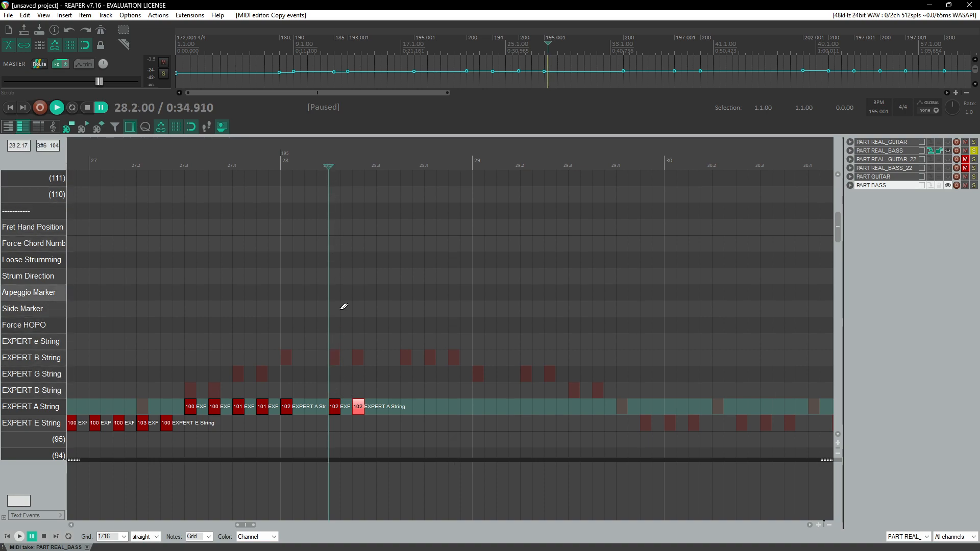
pyautogui.scroll(4, 341, 296)
pyautogui.scroll(-4, 462, 352)
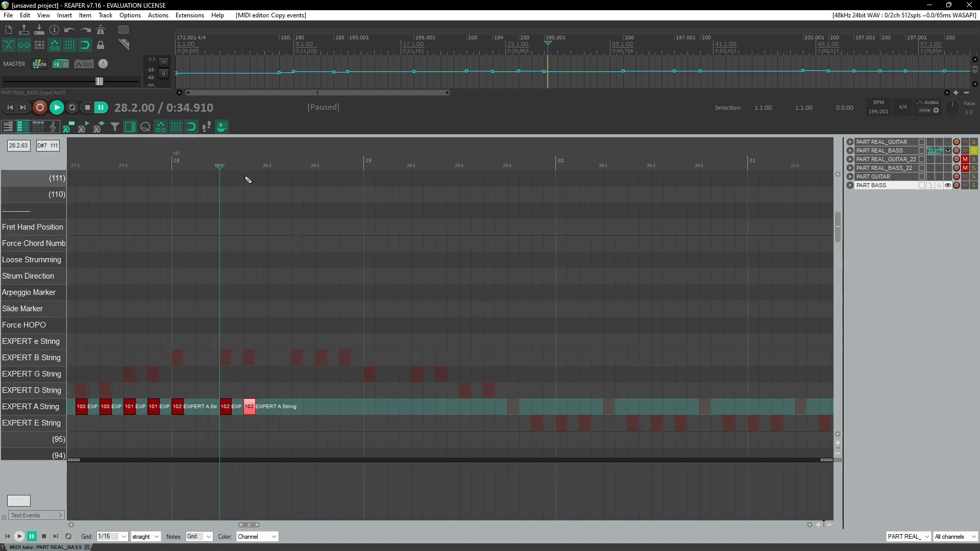
pyautogui.press('space')
pyautogui.press('space')
pyautogui.click(228, 407)
pyautogui.moveTo(245, 412); pyautogui.dragTo(317, 412)
pyautogui.click(308, 167)
pyautogui.scroll(4, 376, 280)
pyautogui.click(484, 409)
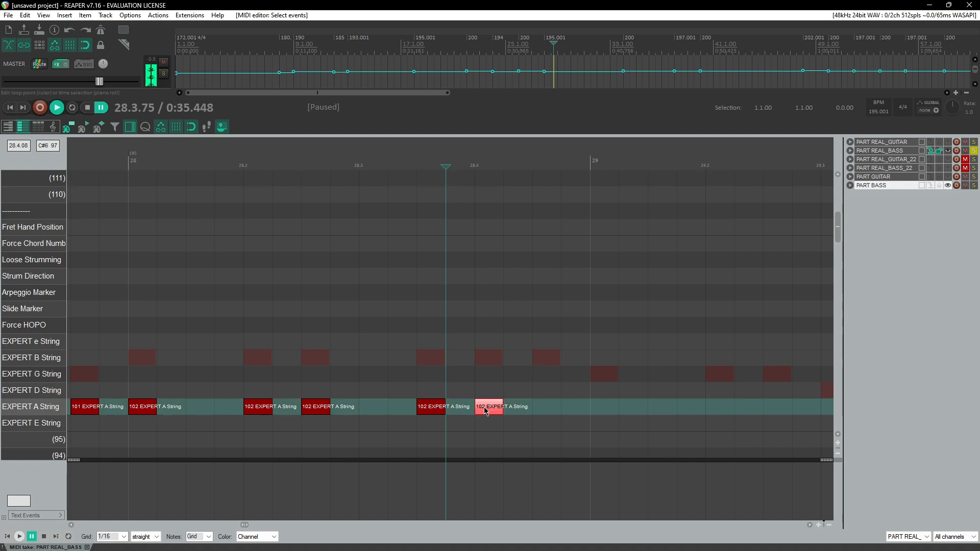
pyautogui.moveTo(493, 411); pyautogui.dragTo(550, 411)
# Step: Add EXPERT A String notes at 29.1, 29.2 and 29.2.50 with velocity 101
pyautogui.scroll(-4, 510, 411)
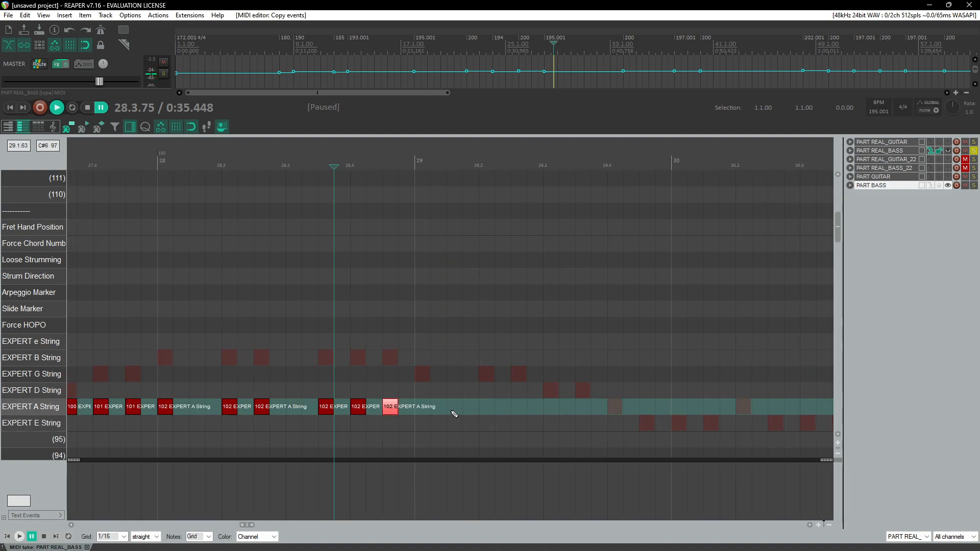
pyautogui.click(421, 413)
pyautogui.moveTo(425, 411); pyautogui.dragTo(425, 413)
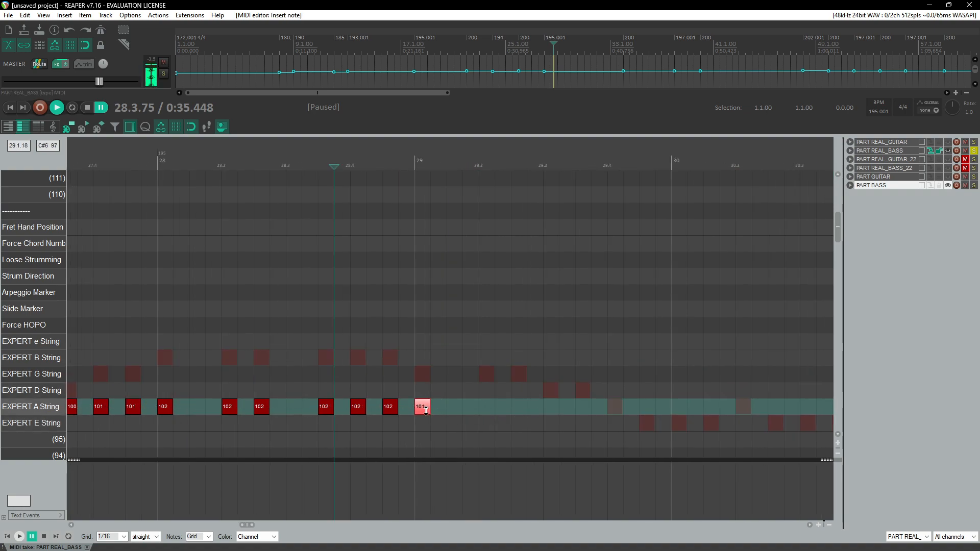
pyautogui.click(296, 160)
pyautogui.press('space')
pyautogui.hotkey('ctrl', 'space')
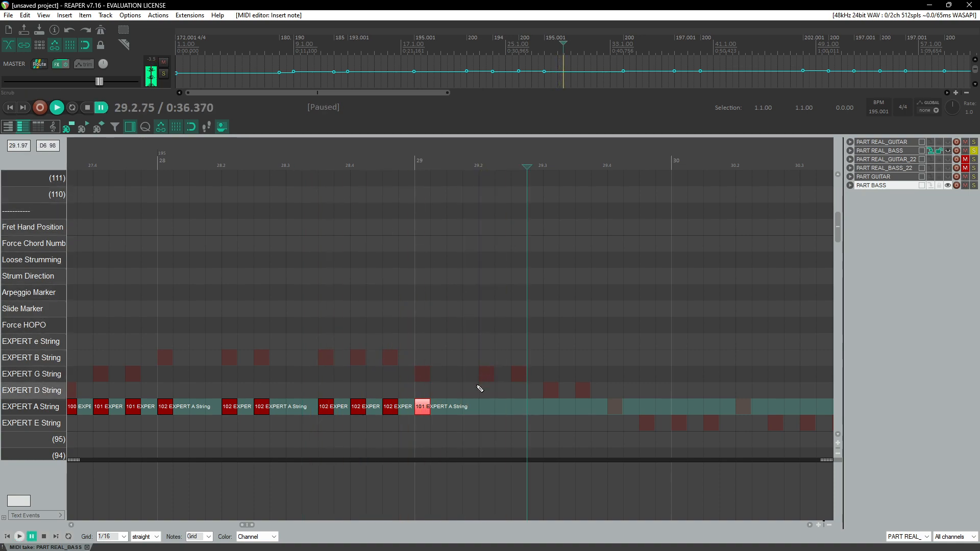
pyautogui.click(486, 410)
pyautogui.click(518, 410)
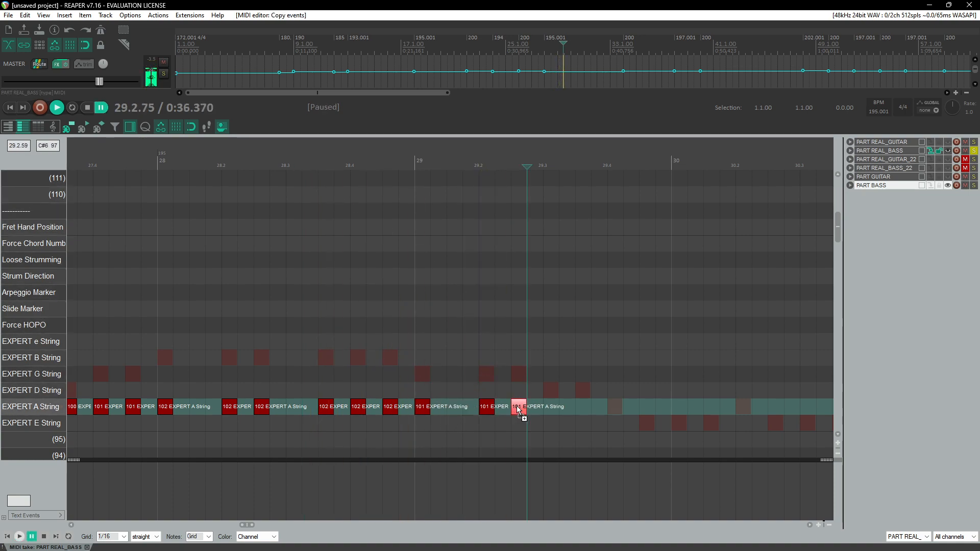
pyautogui.keyDown('ctrl'); pyautogui.click(489, 411); pyautogui.keyUp('ctrl')
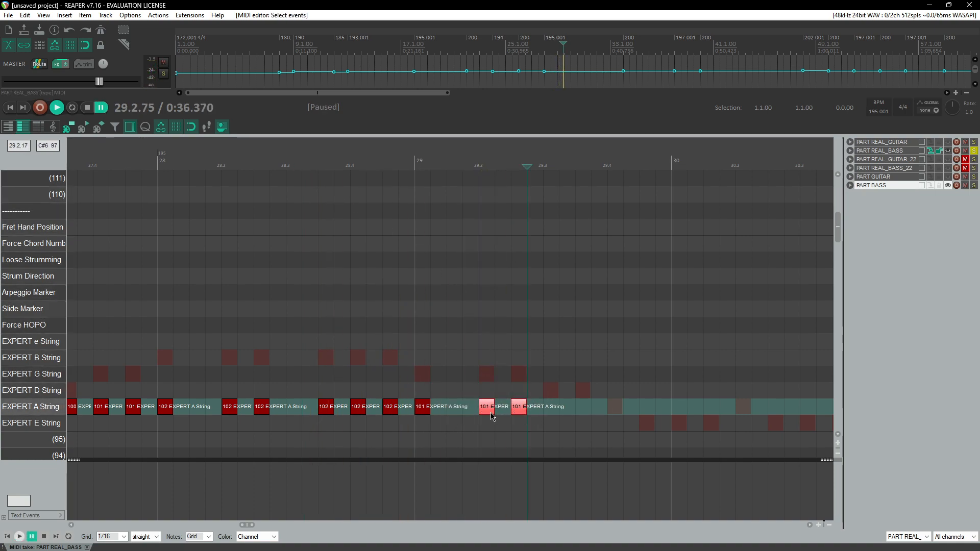
# Step: Copy the pair of EXPERT A String notes at 29.2 onto 29.3 and play back measures 28 to 29
pyautogui.moveTo(499, 412); pyautogui.dragTo(551, 408)
pyautogui.click(337, 151)
pyautogui.press('space')
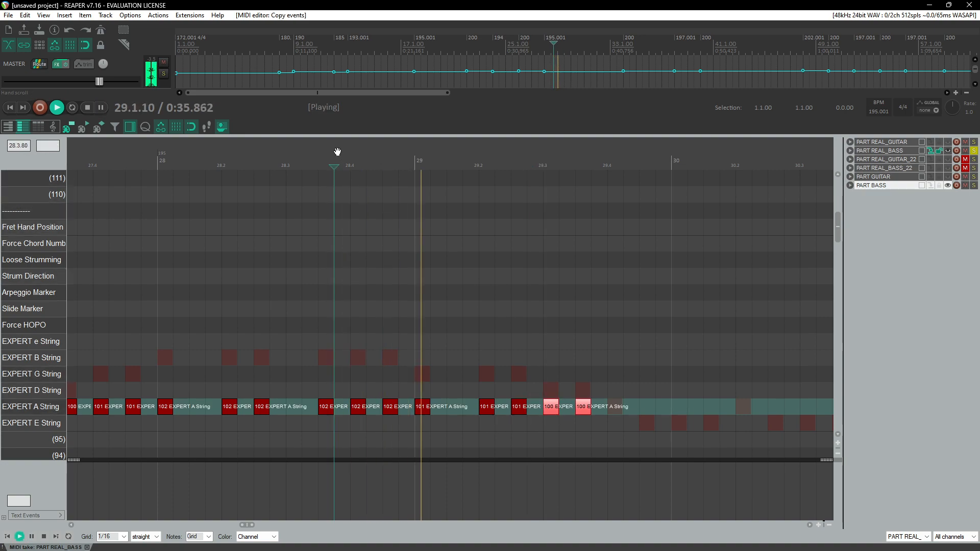
pyautogui.hotkey('ctrl', 'space')
pyautogui.click(380, 149)
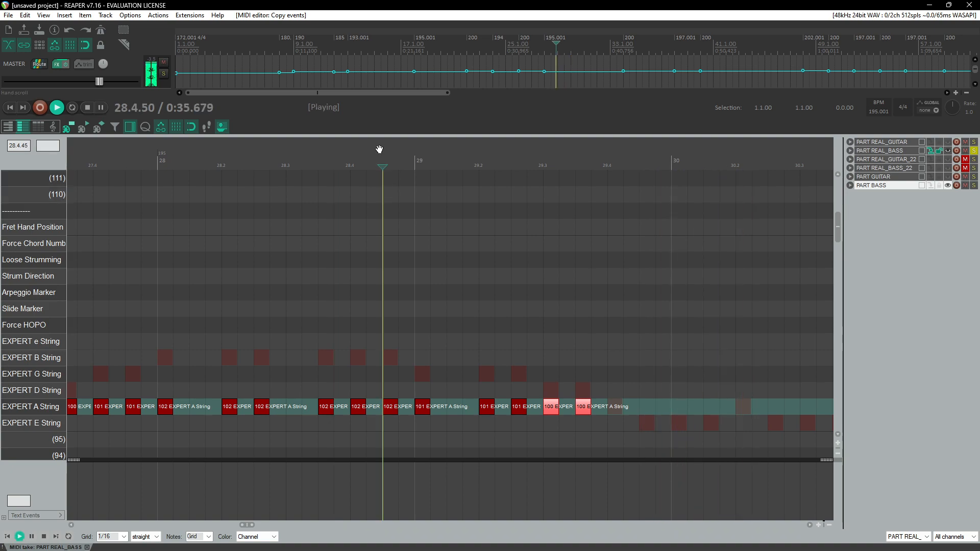
pyautogui.hotkey('ctrl', 'space')
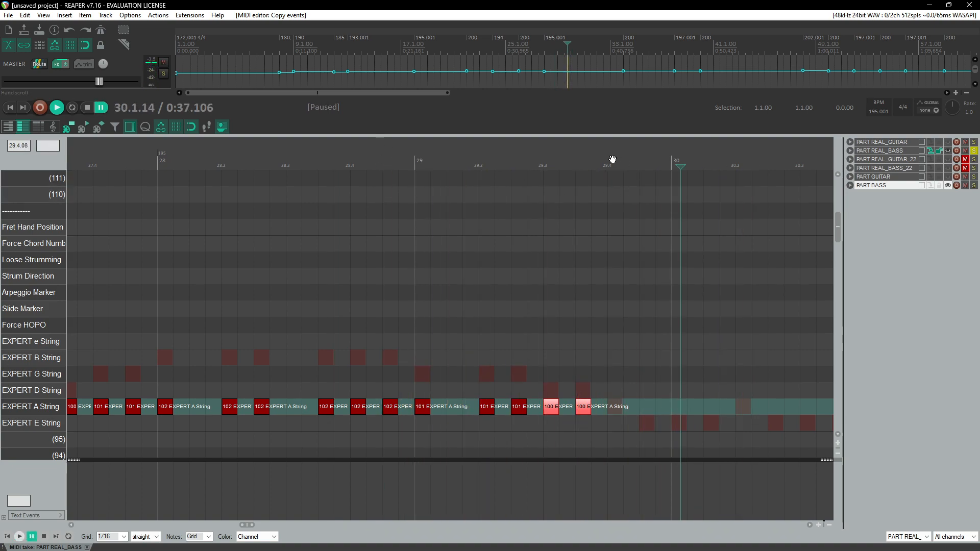
# Step: Add EXPERT E String notes at 29.4 and 29.4.50 with velocities 103 and 100
pyautogui.click(607, 160)
pyautogui.press('space')
pyautogui.hotkey('ctrl', 'space')
pyautogui.click(617, 408)
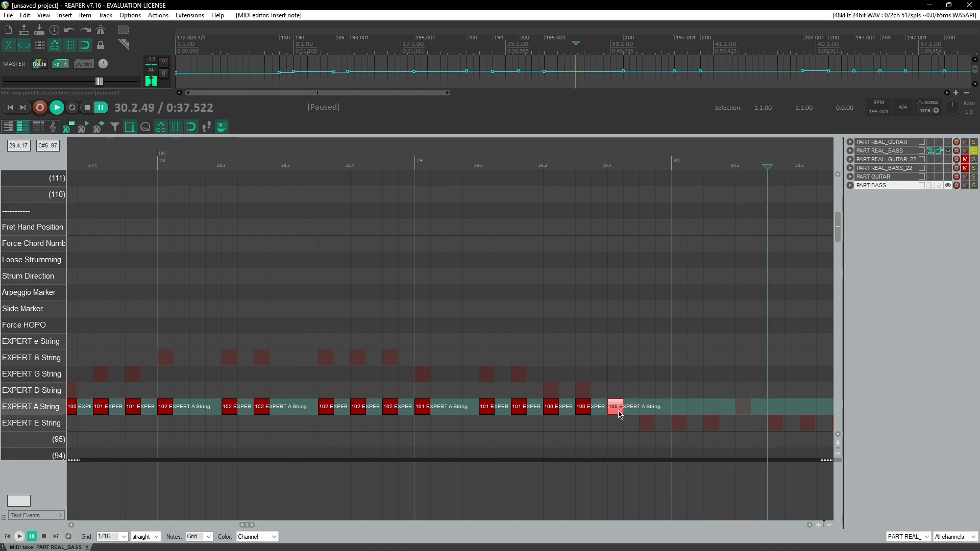
pyautogui.moveTo(619, 409); pyautogui.dragTo(618, 424)
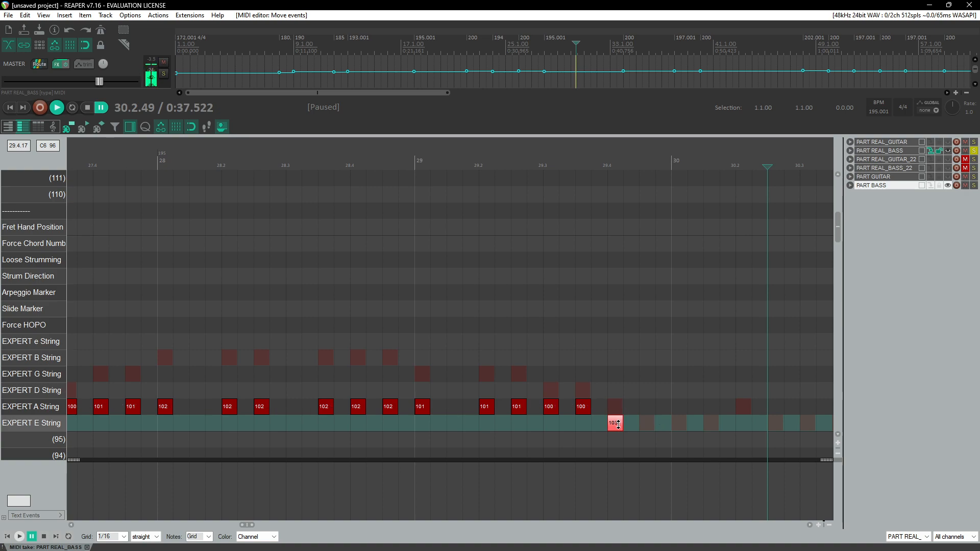
pyautogui.click(649, 425)
pyautogui.moveTo(648, 427); pyautogui.dragTo(649, 428)
# Step: Play back measures 27 to 30 to check the new E String notes
pyautogui.scroll(-4, 616, 335)
pyautogui.click(216, 156)
pyautogui.press('space')
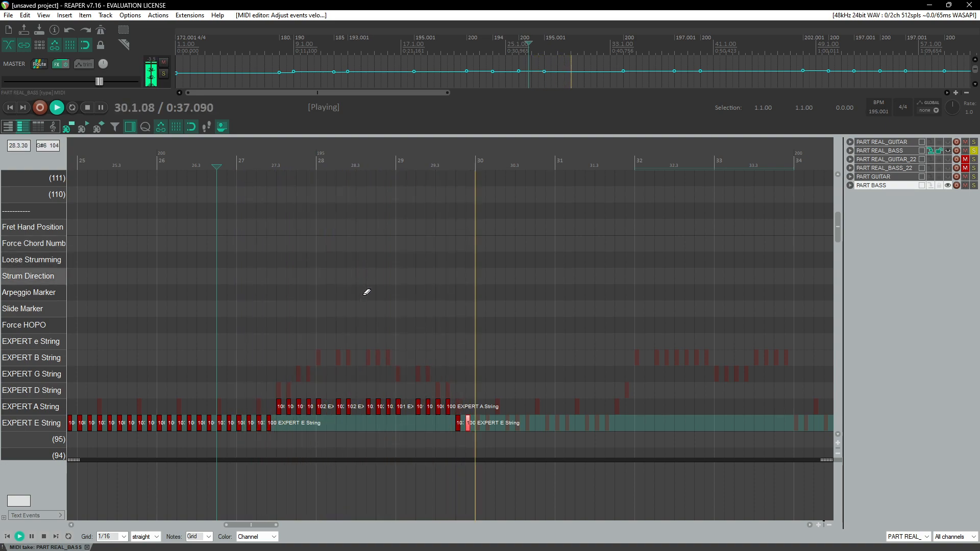
pyautogui.press('space')
pyautogui.click(456, 158)
pyautogui.scroll(4, 546, 337)
pyautogui.press('space')
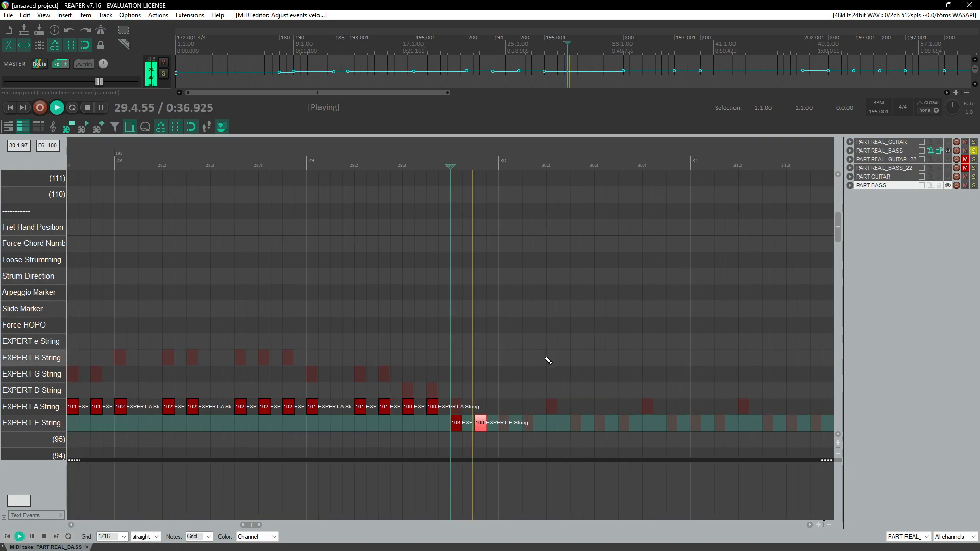
pyautogui.press('space')
# Step: Chart EXPERT E String notes through measures 30 and 31 by copying and pasting the note pattern
pyautogui.click(501, 426)
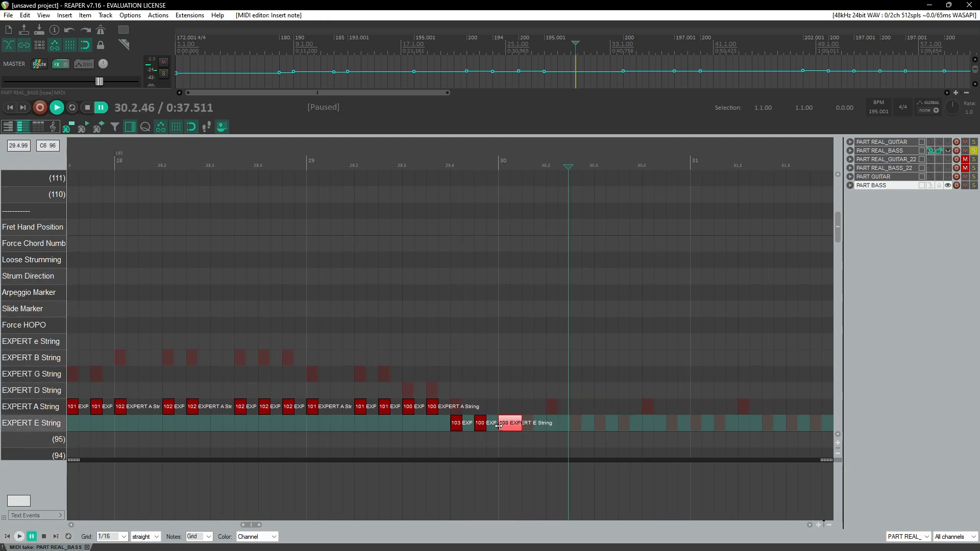
pyautogui.click(527, 423)
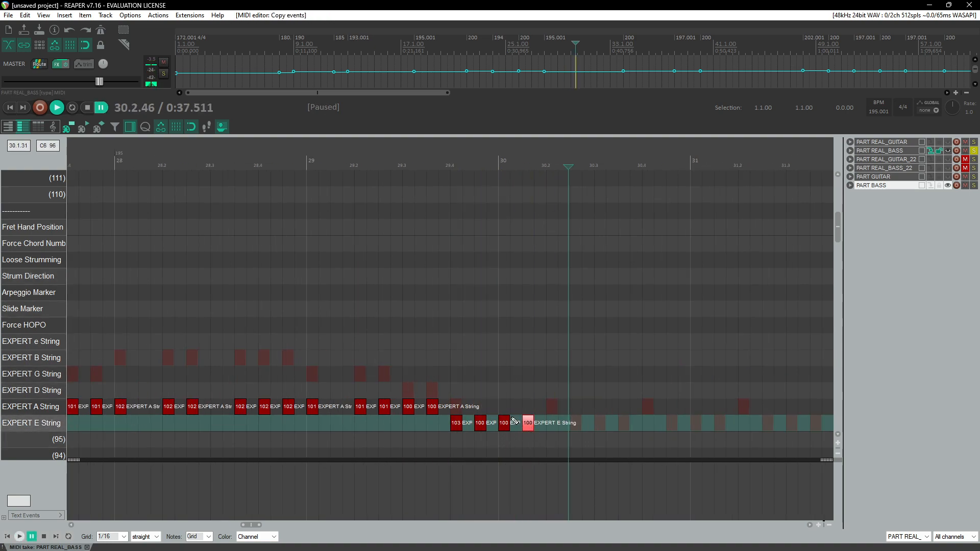
pyautogui.moveTo(549, 427); pyautogui.dragTo(557, 427)
pyautogui.moveTo(594, 391); pyautogui.dragTo(577, 431)
pyautogui.moveTo(503, 403); pyautogui.dragTo(595, 442)
pyautogui.click(602, 443)
pyautogui.hotkey('ctrl', 'v')
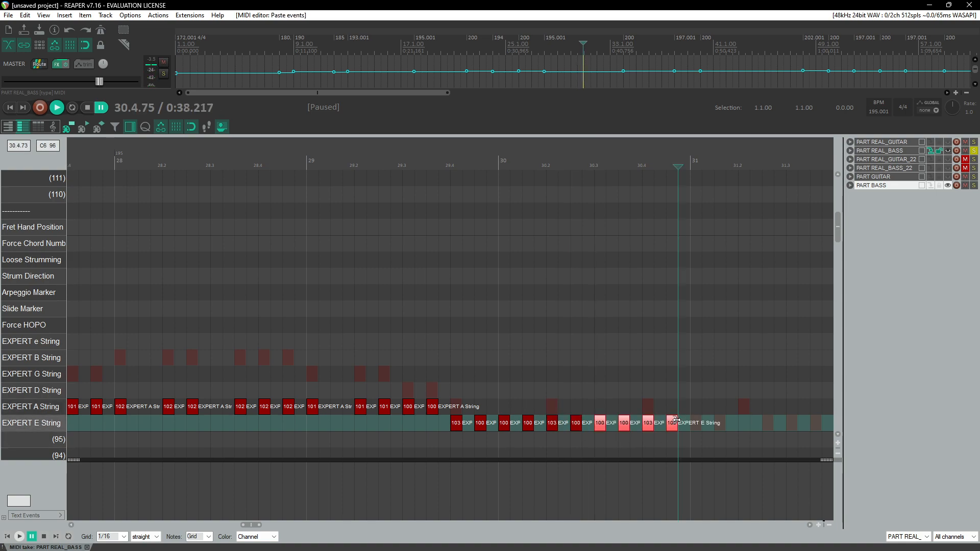
pyautogui.press('space')
pyautogui.hotkey('ctrl', 'v')
pyautogui.hotkey('ctrl', 'space')
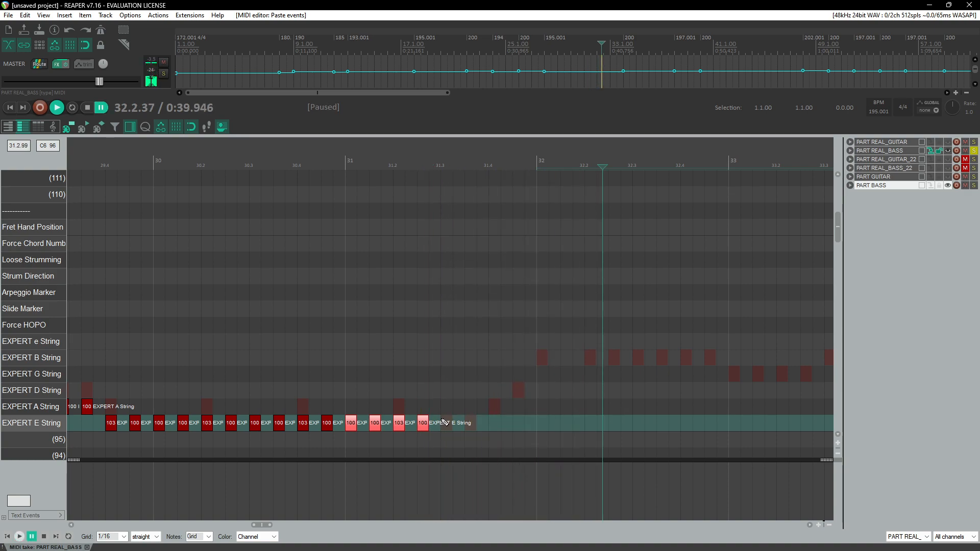
# Step: Fill the end of measure 31 with E String notes and move the note at 32.1 to EXPERT A String
pyautogui.click(443, 423)
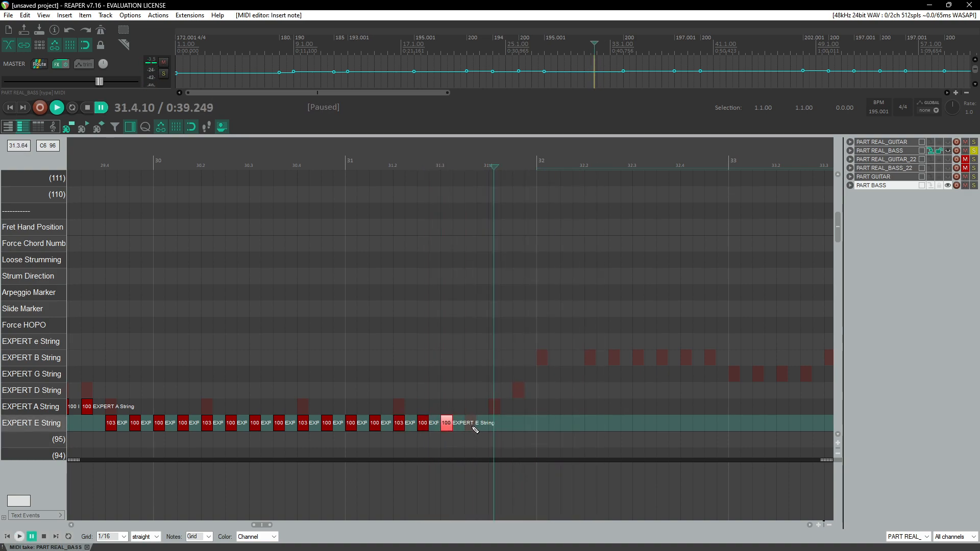
pyautogui.moveTo(478, 430); pyautogui.dragTo(499, 426)
pyautogui.press('space')
pyautogui.press('space')
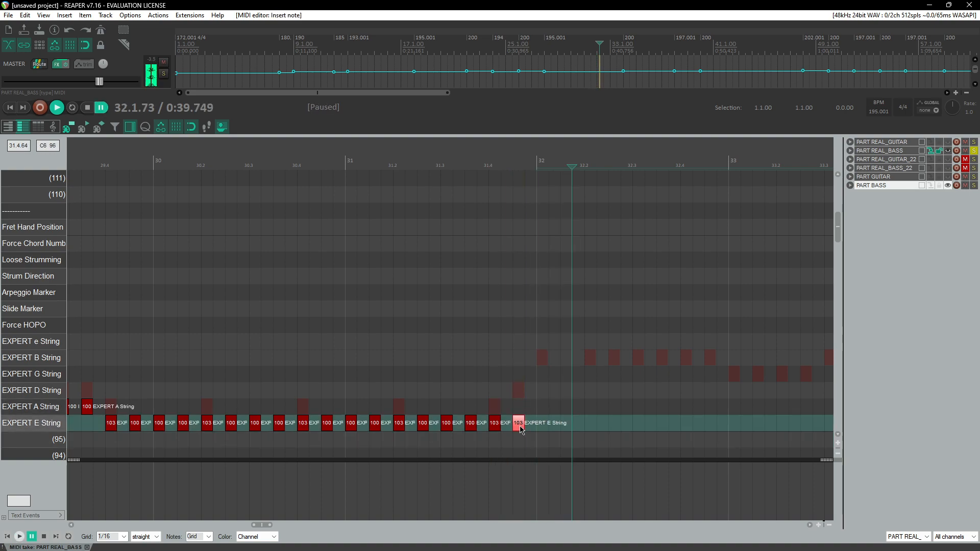
pyautogui.doubleClick(519, 426)
pyautogui.moveTo(518, 411); pyautogui.dragTo(518, 414)
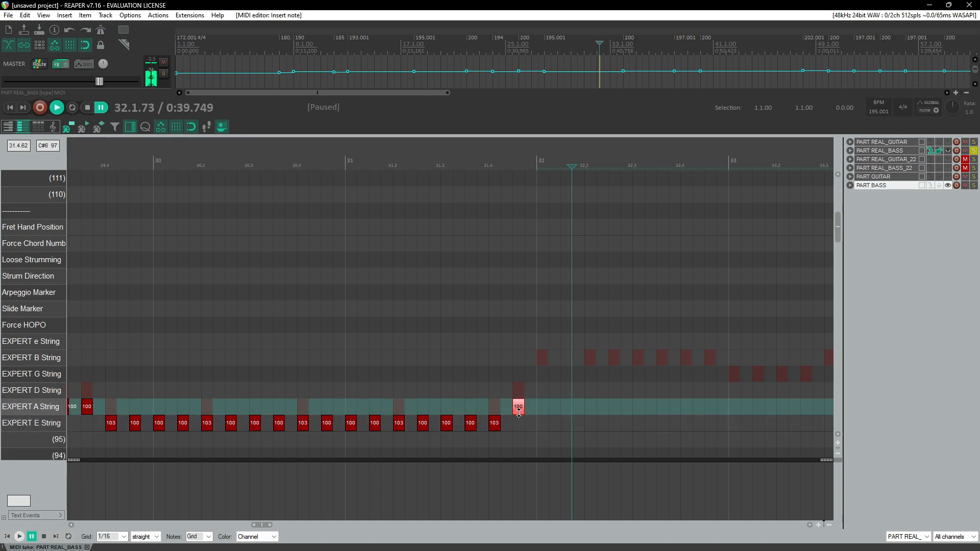
# Step: Enable pitch preservation and slow the master playrate to about 0.51 for checking the passage
pyautogui.click(514, 169)
pyautogui.press('space')
pyautogui.press('space')
pyautogui.hscroll(3, 489, 317)
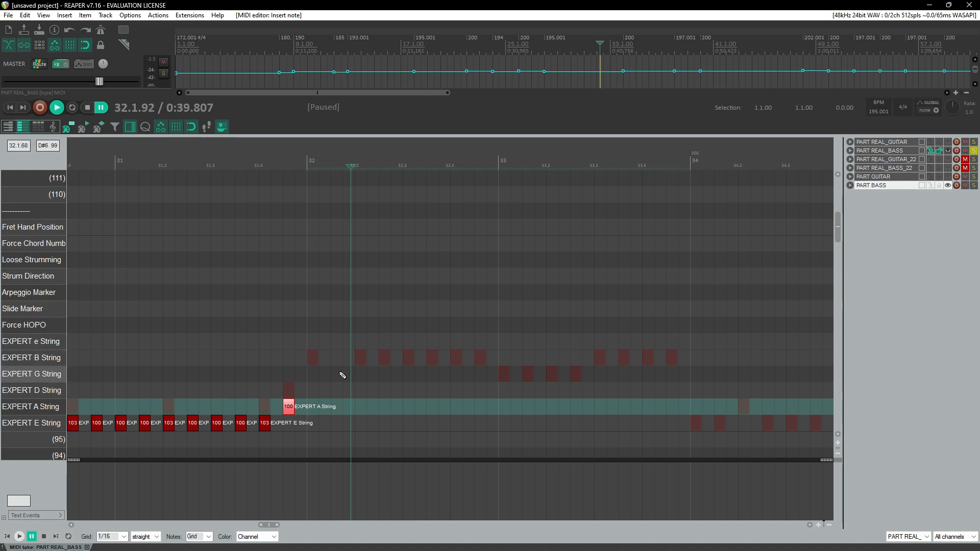
pyautogui.hscroll(-2, 356, 374)
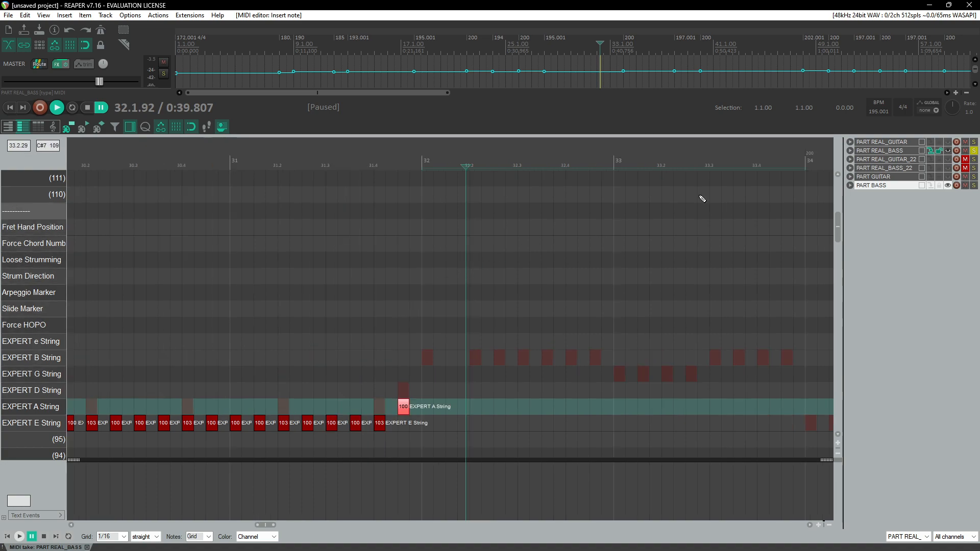
pyautogui.rightClick(954, 113)
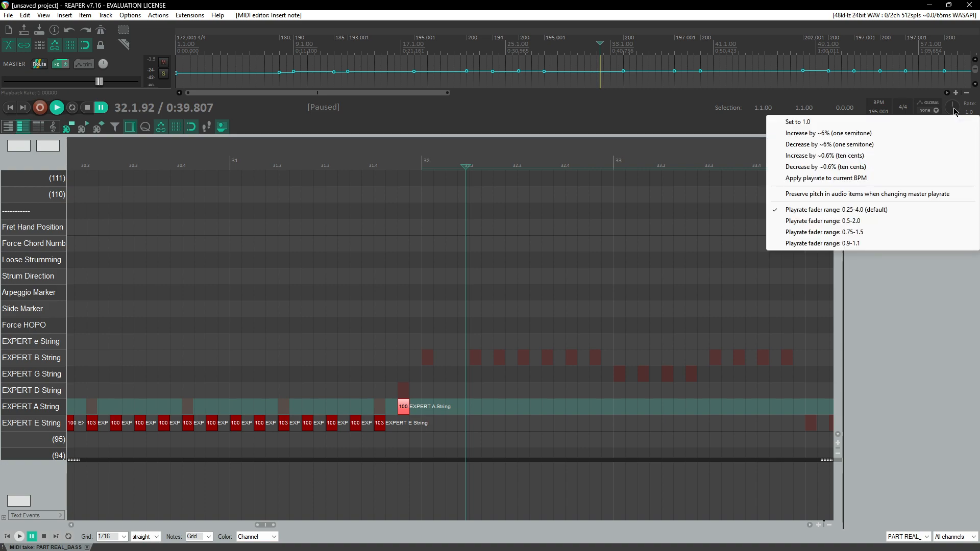
pyautogui.click(805, 194)
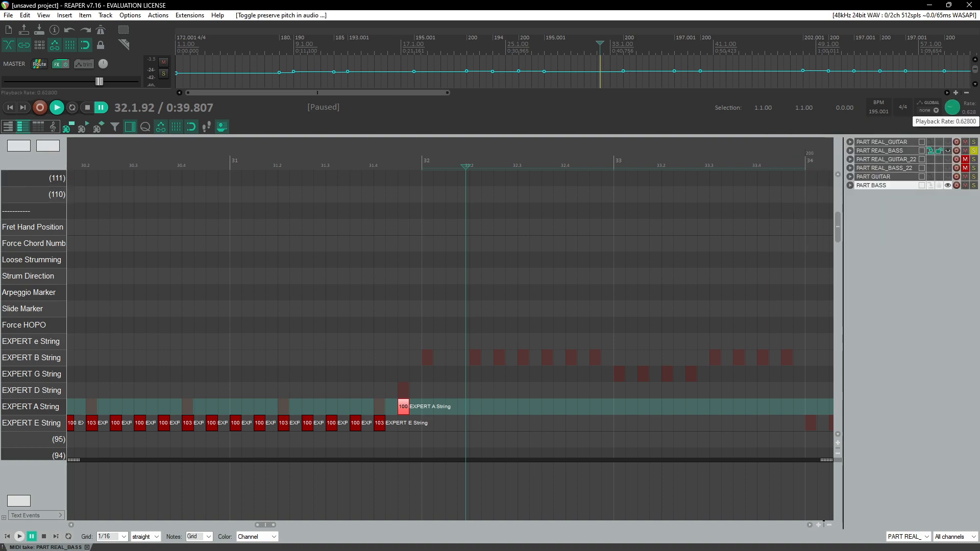
pyautogui.moveTo(953, 108); pyautogui.dragTo(952, 120)
# Step: Copy the EXPERT A String note at 32.1 to 32.1.50 with velocity 102 and play it back slowly
pyautogui.click(316, 155)
pyautogui.press('space')
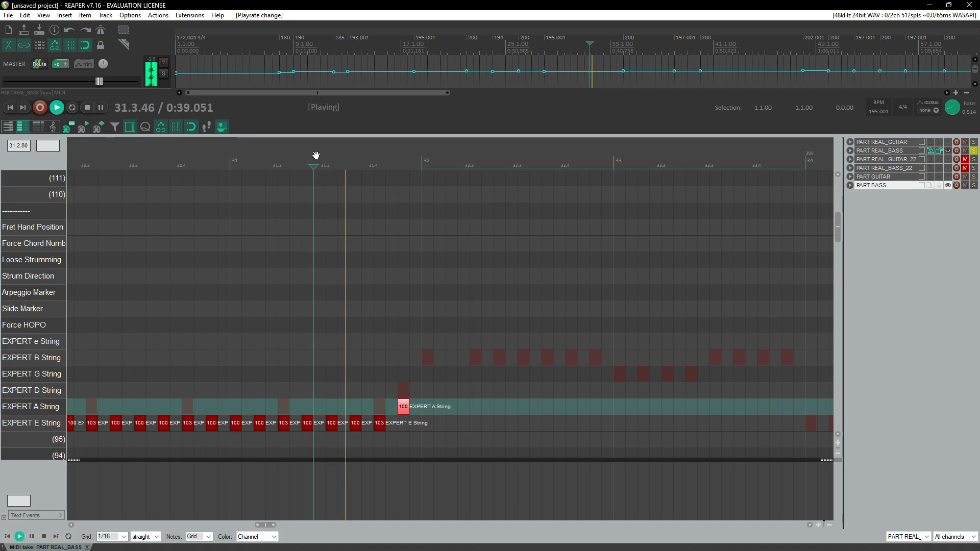
pyautogui.click(316, 156)
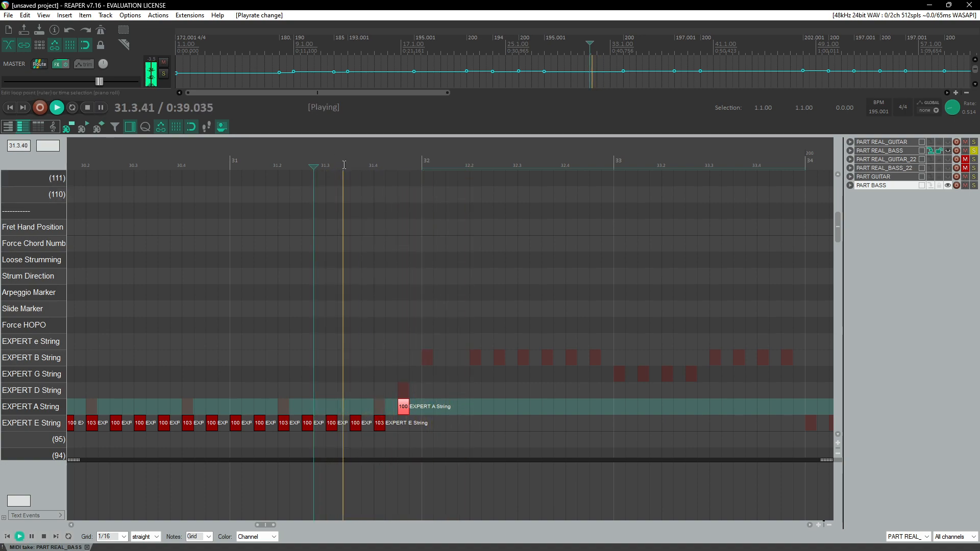
pyautogui.hotkey('ctrl', 'space')
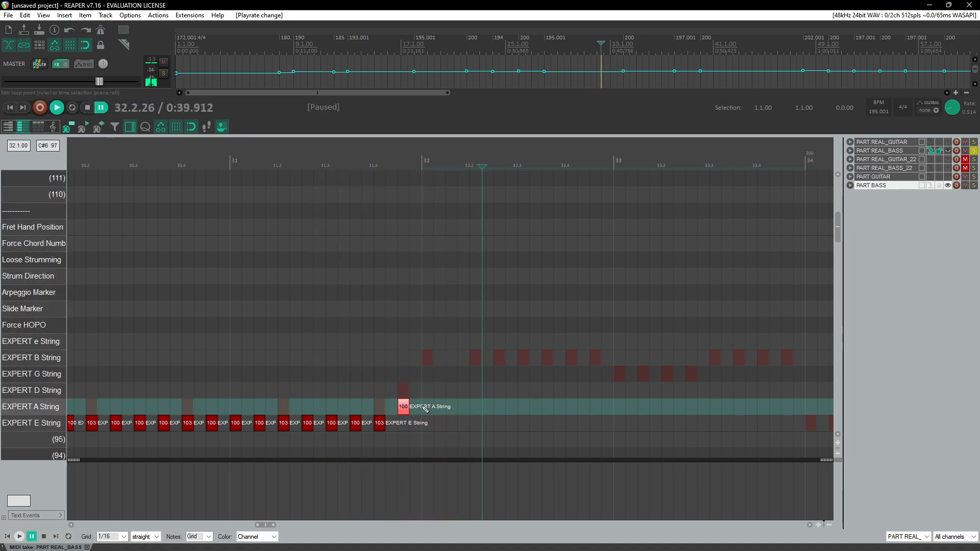
pyautogui.moveTo(430, 410); pyautogui.dragTo(436, 407)
pyautogui.click(392, 155)
pyautogui.press('space')
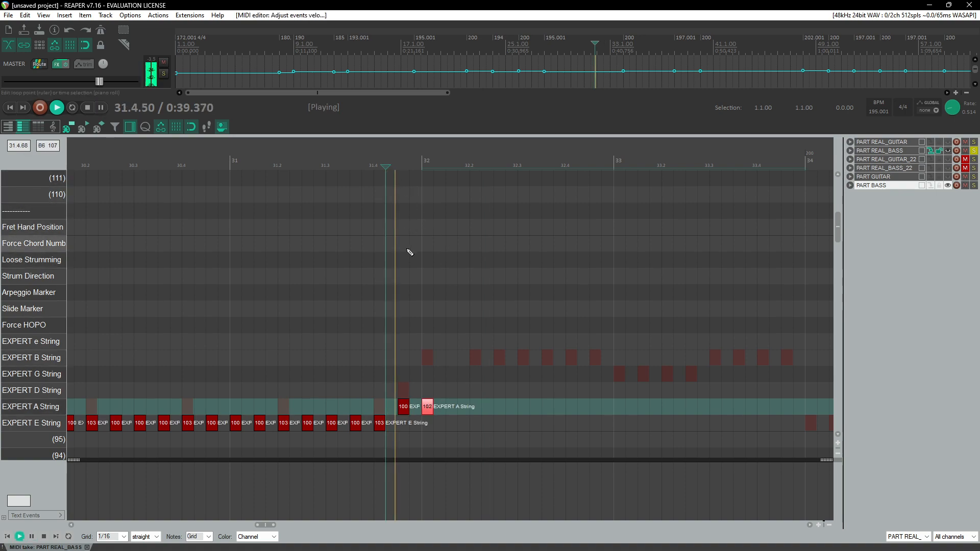
pyautogui.hotkey('ctrl', 'space')
# Step: Reset the playrate to 1.0 and fill measures 32 and 33 with copied EXPERT A String notes
pyautogui.doubleClick(955, 110)
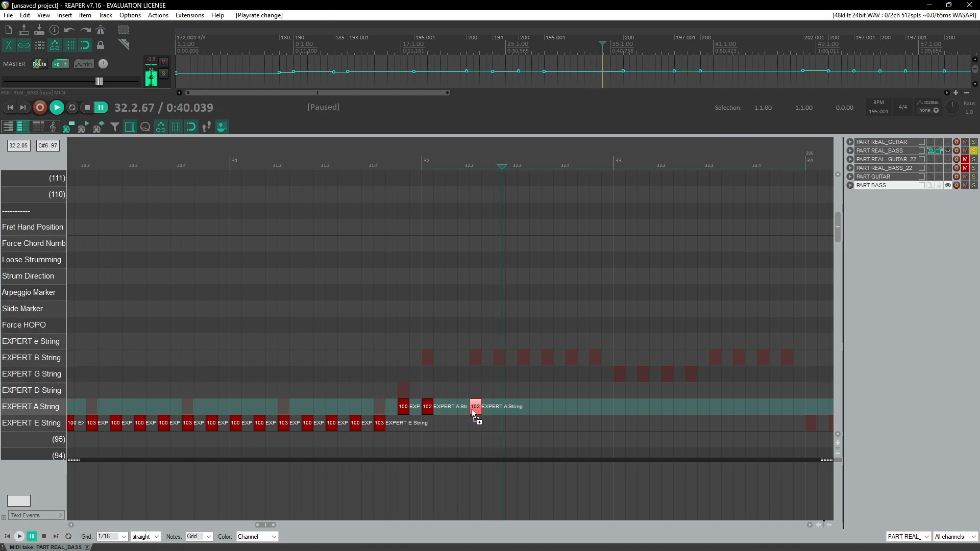
pyautogui.moveTo(545, 414); pyautogui.dragTo(551, 417)
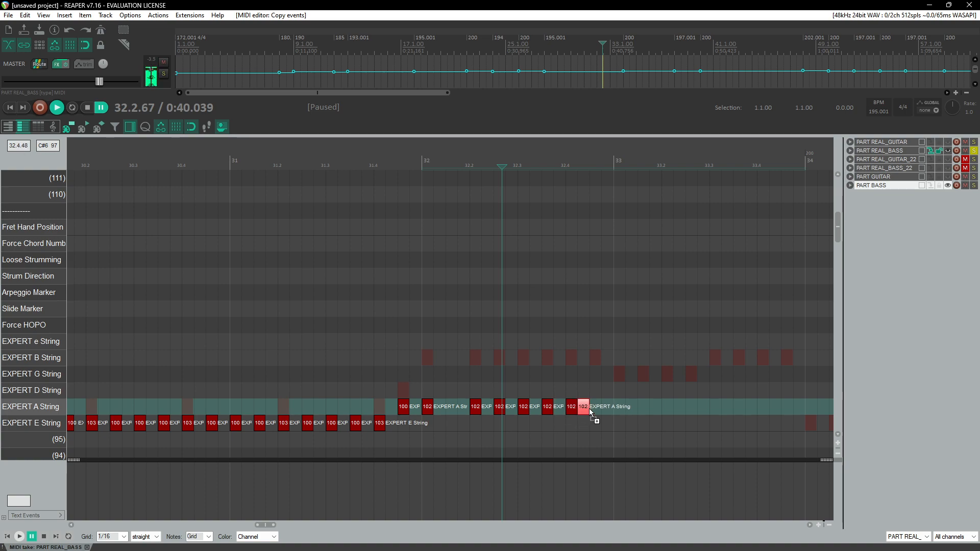
pyautogui.moveTo(490, 402); pyautogui.dragTo(618, 409)
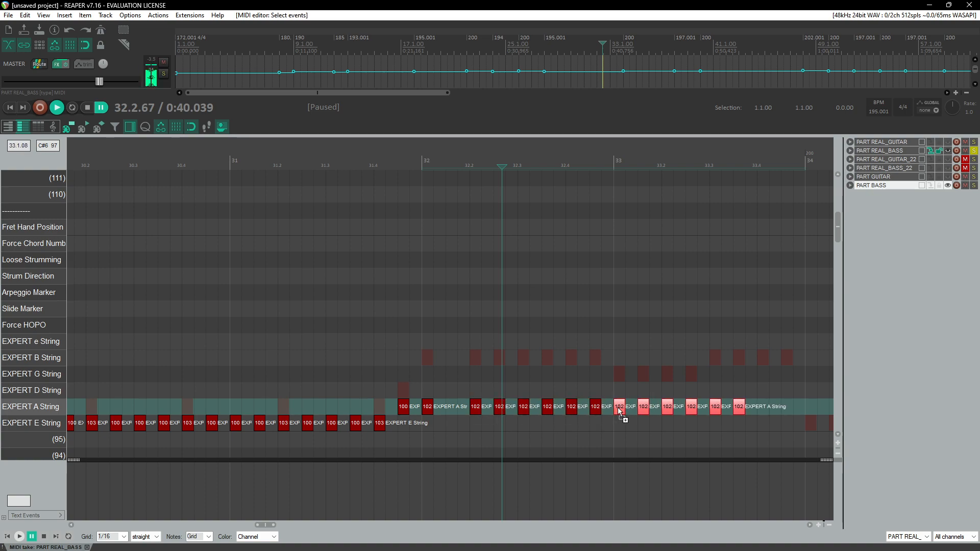
pyautogui.click(620, 408)
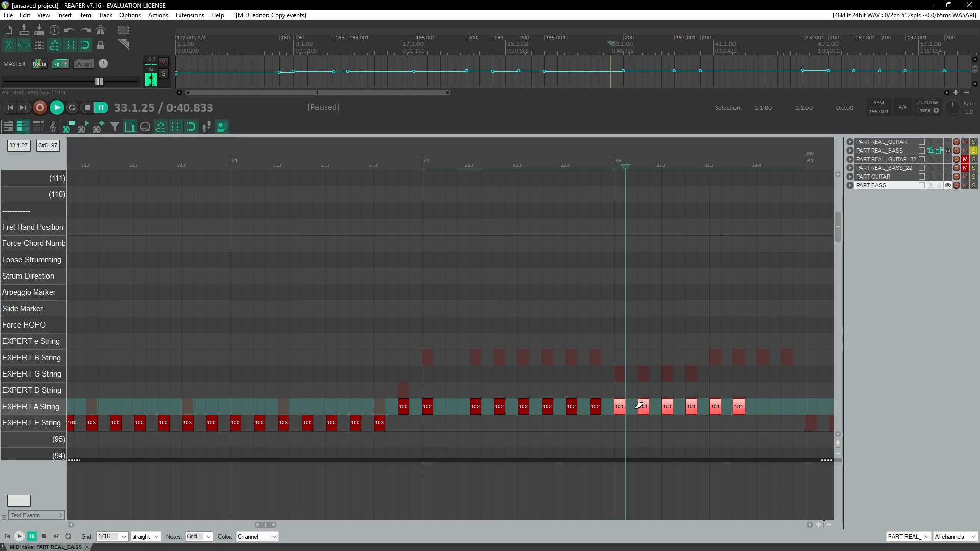
# Step: Copy EXPERT A String notes into the end of measure 33 with velocity 100 and play back
pyautogui.moveTo(770, 396); pyautogui.dragTo(792, 413)
pyautogui.click(338, 163)
pyautogui.press('space')
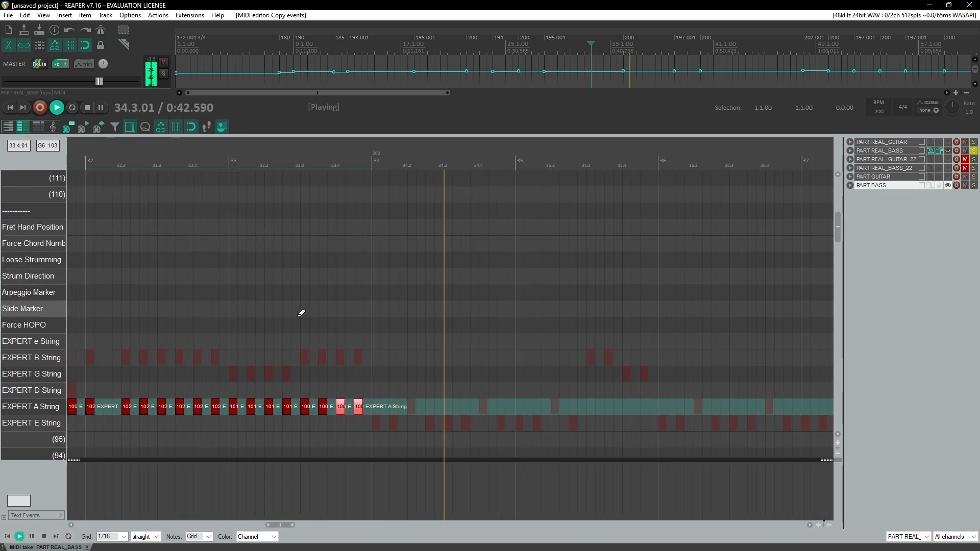
pyautogui.scroll(-4, 358, 337)
pyautogui.press('space')
# Step: Paste the copied EXPERT E String note pattern across measures 34 and 35
pyautogui.click(484, 428)
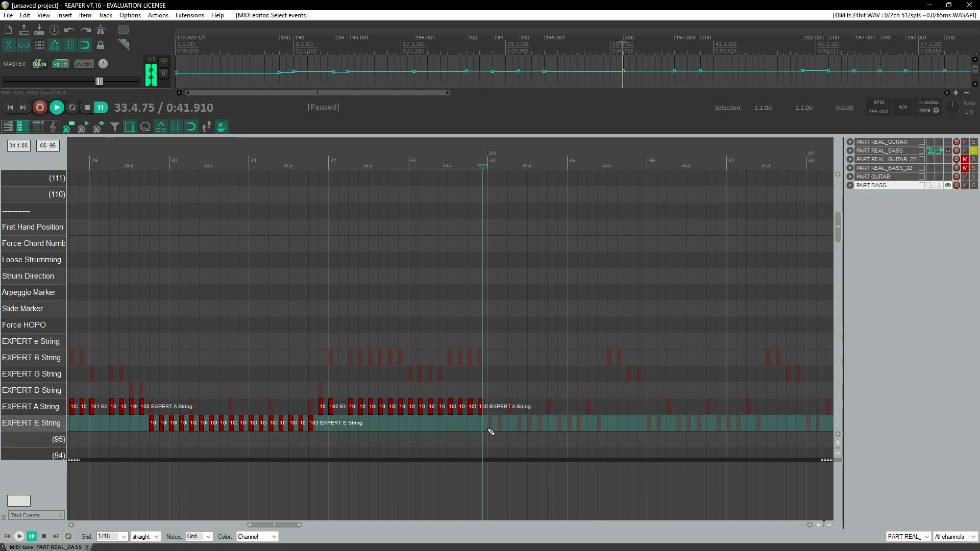
pyautogui.click(488, 430)
pyautogui.hotkey('ctrl', 'v')
pyautogui.scroll(3, 546, 437)
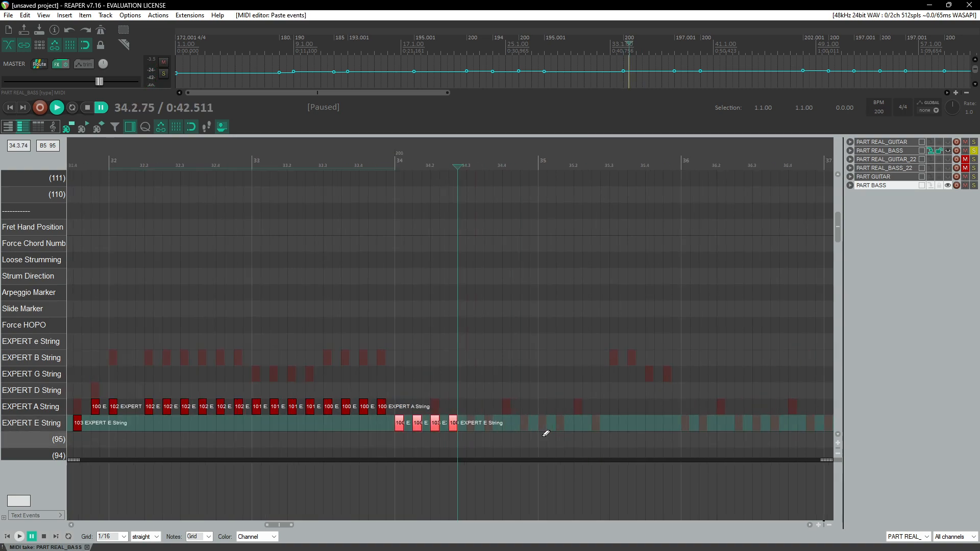
pyautogui.click(474, 427)
pyautogui.hotkey('ctrl', 'v')
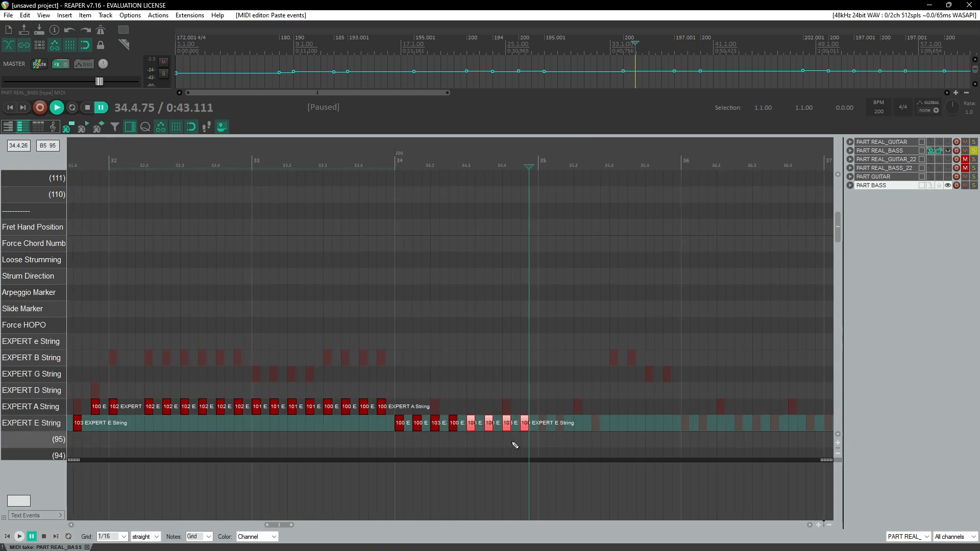
pyautogui.click(381, 153)
pyautogui.press('space')
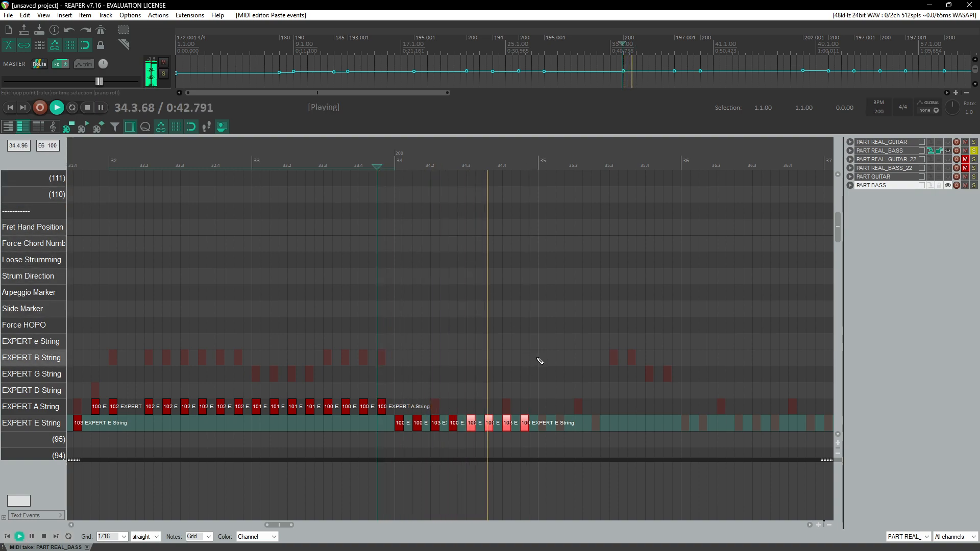
pyautogui.press('space')
pyautogui.click(542, 430)
pyautogui.hotkey('ctrl', 'v')
# Step: Play back measures 34 to 35 to review the pasted notes
pyautogui.click(484, 161)
pyautogui.press('space')
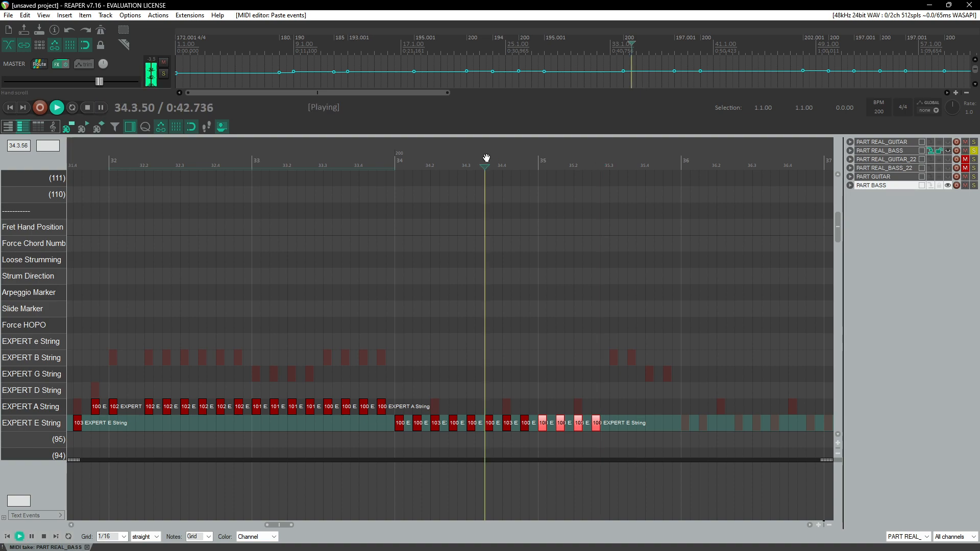
pyautogui.press('space')
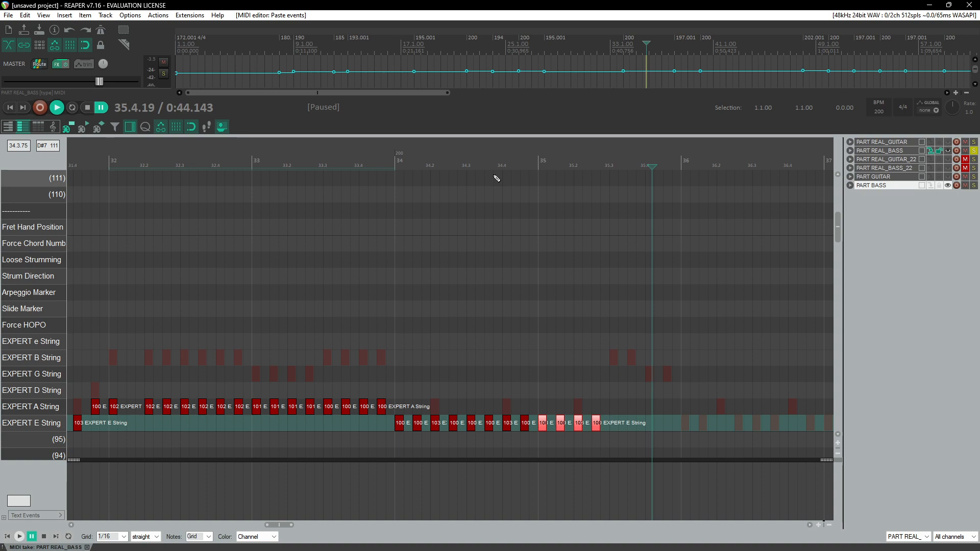
pyautogui.click(499, 176)
pyautogui.press('space')
pyautogui.press('space')
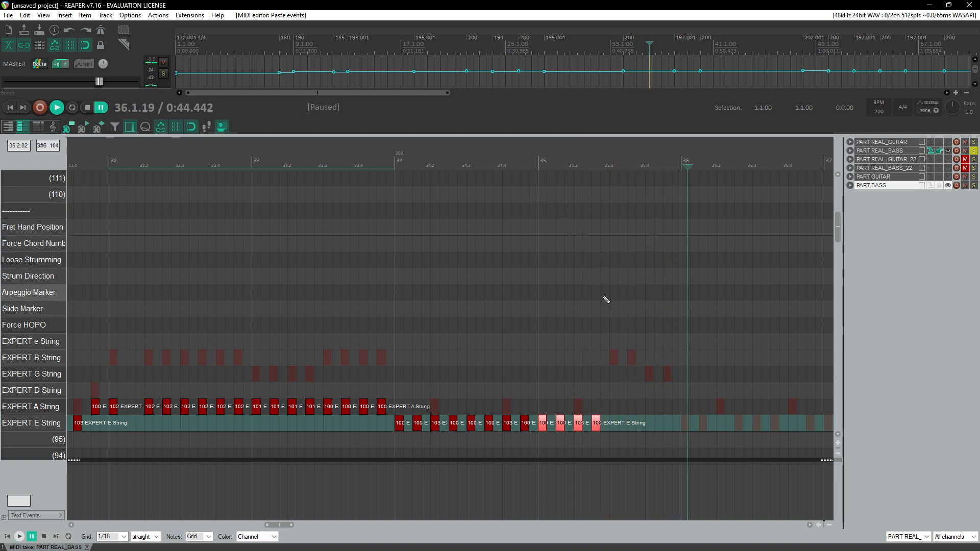
pyautogui.scroll(3, 606, 301)
pyautogui.click(217, 158)
pyautogui.press('space')
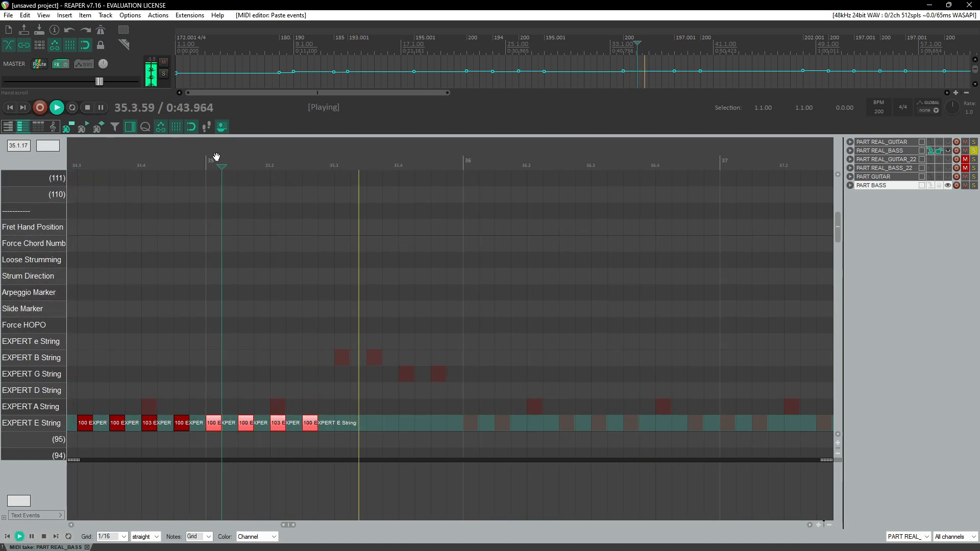
# Step: Play back the beginning of measure 35 to review the charted E String notes, then pause
pyautogui.click(157, 158)
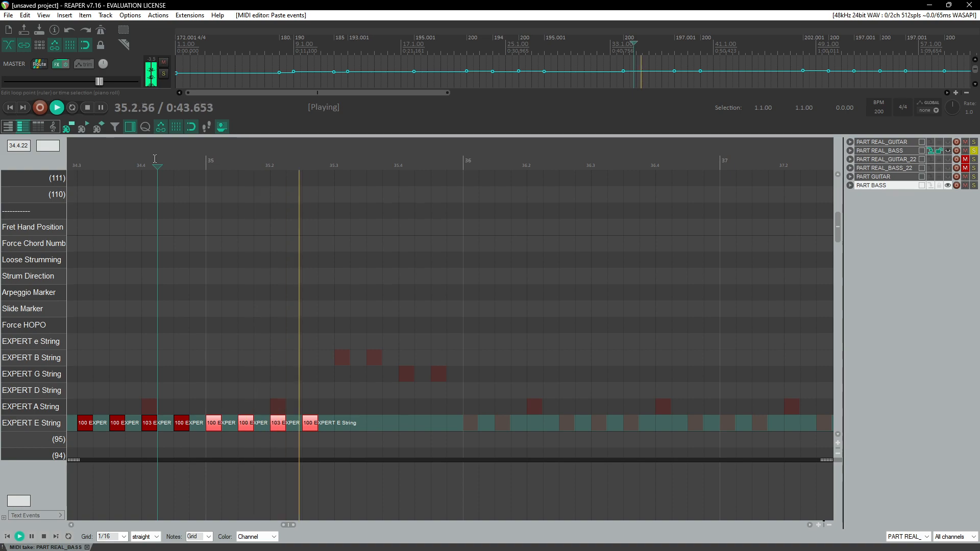
pyautogui.click(205, 159)
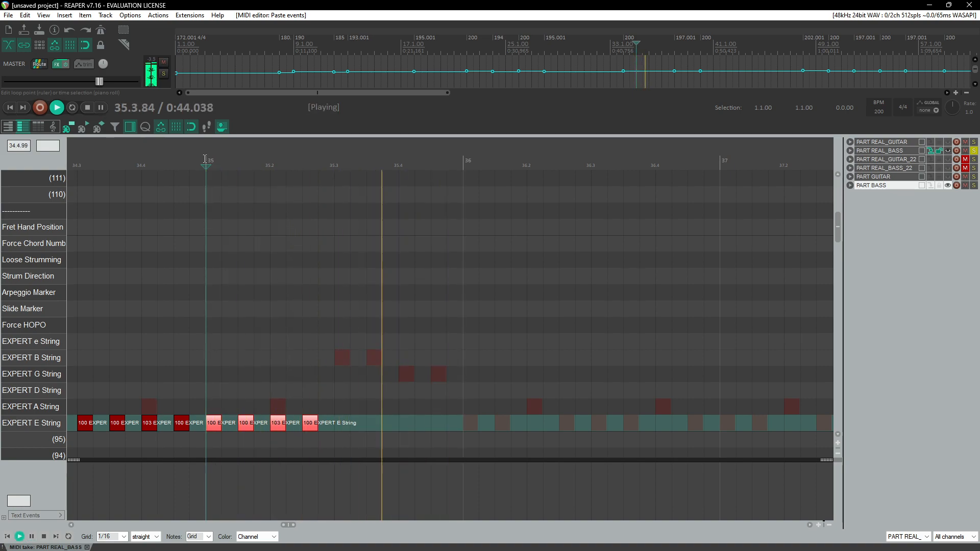
pyautogui.click(221, 162)
pyautogui.hotkey('ctrl', 'space')
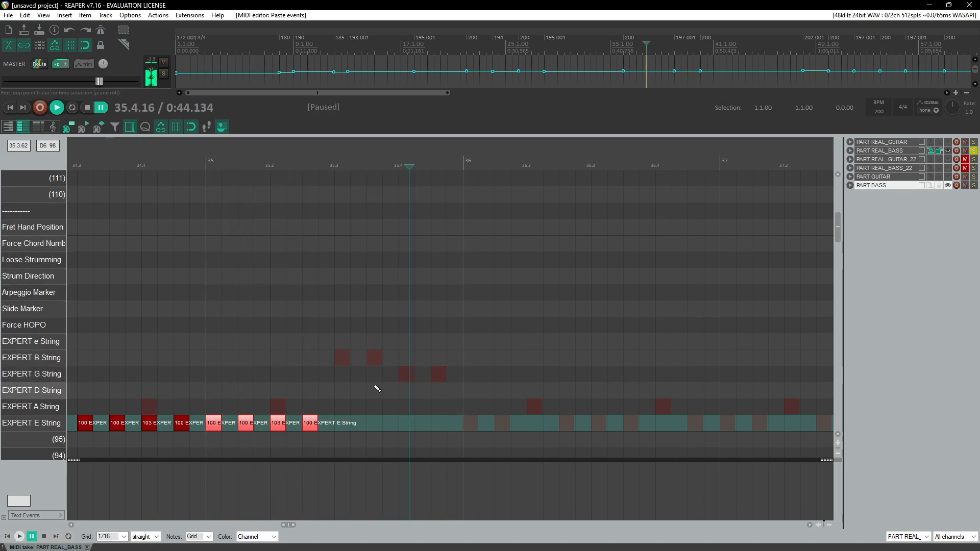
# Step: Add EXPERT E String notes at the end of measure 35, set their velocity to 106, and replay from measure 34
pyautogui.click(343, 426)
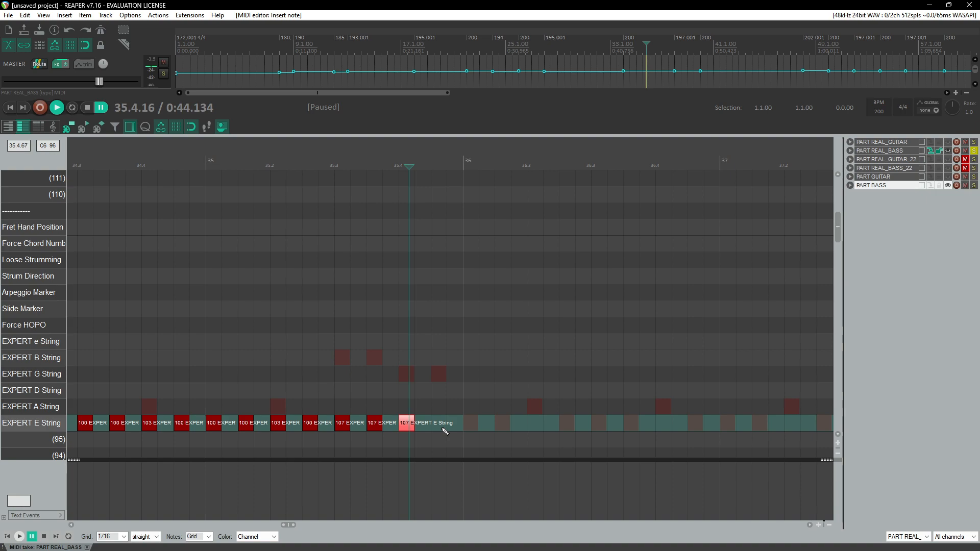
pyautogui.moveTo(401, 412)
pyautogui.mouseDown()
pyautogui.moveTo(462, 438)
pyautogui.moveTo(413, 427)
pyautogui.mouseUp()
pyautogui.click(174, 151)
pyautogui.press('space')
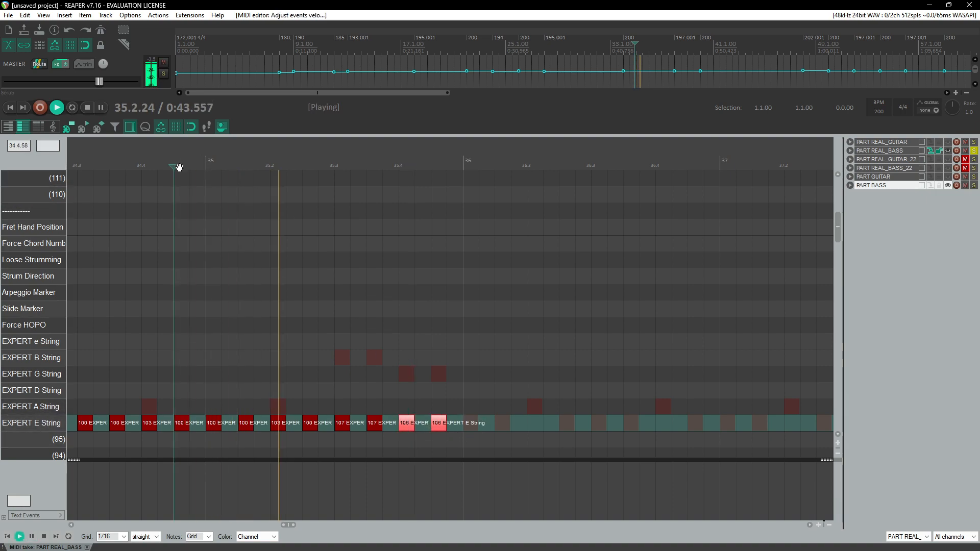
# Step: Review the charted notes across measures 31 to 37 during playback, then pause
pyautogui.scroll(-3, 221, 247)
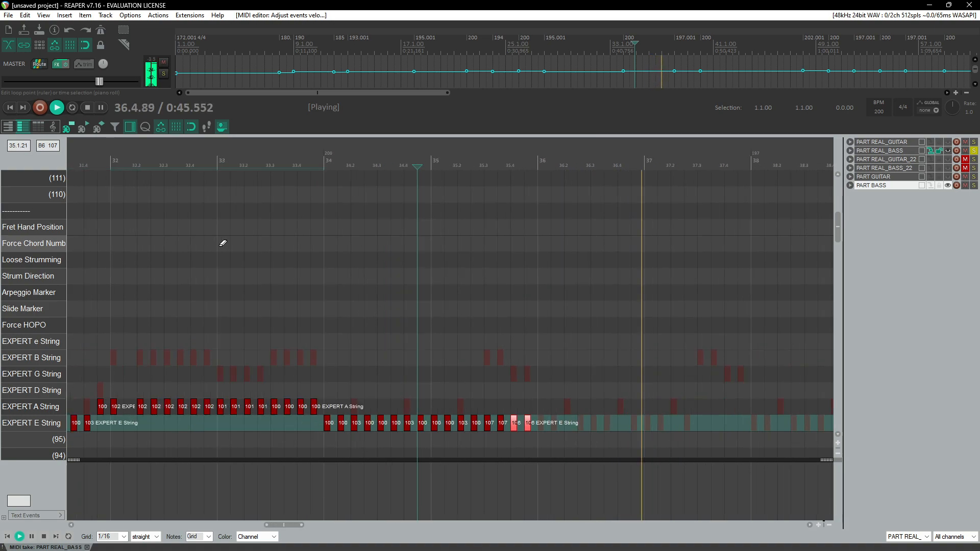
pyautogui.hotkey('ctrl', 'space')
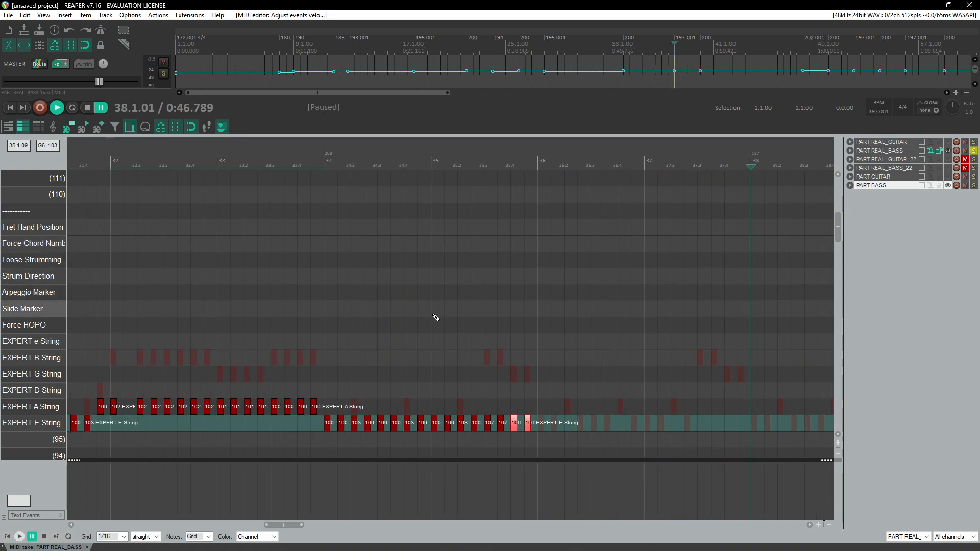
pyautogui.scroll(1, 437, 318)
pyautogui.scroll(-1, 436, 319)
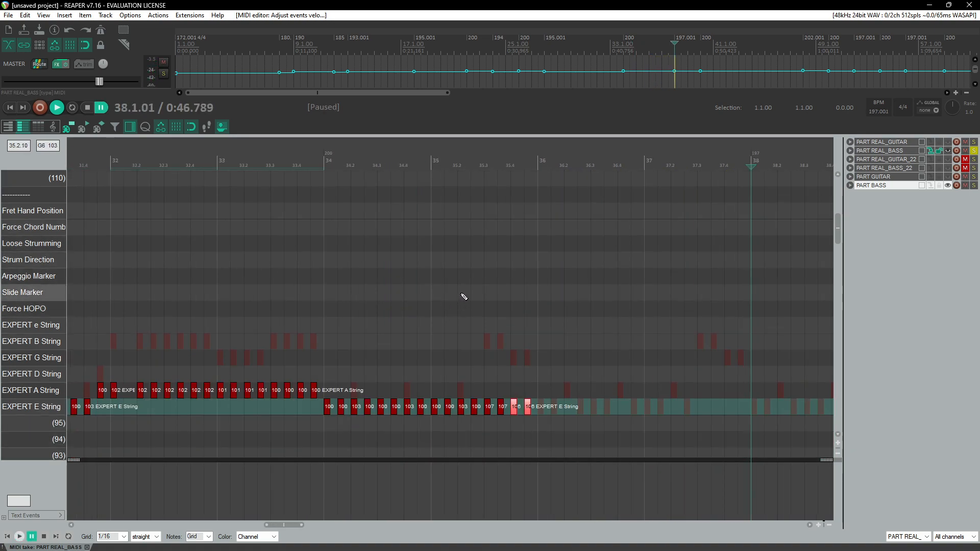
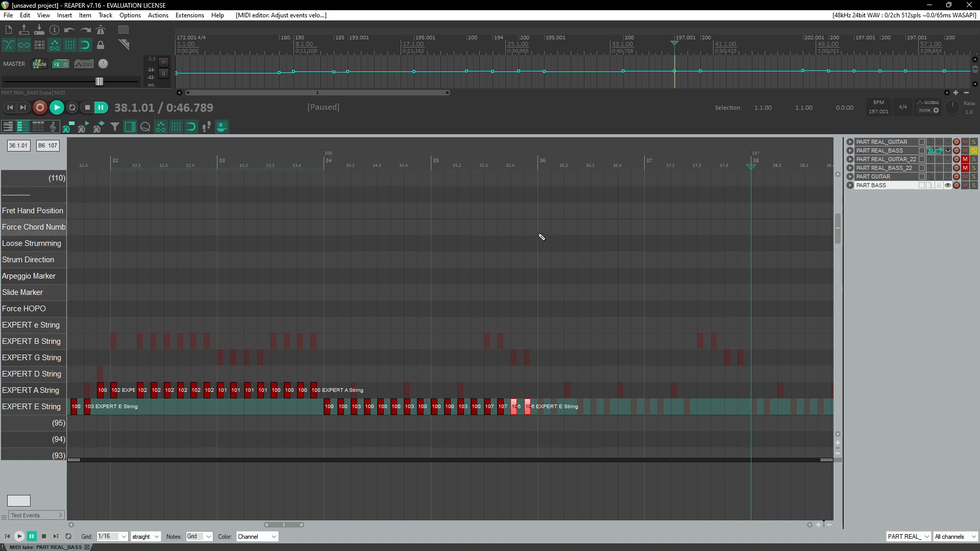
# Step: Add a Fret Hand Position marker with velocity 106 in the second beat of measure 35
pyautogui.click(438, 216)
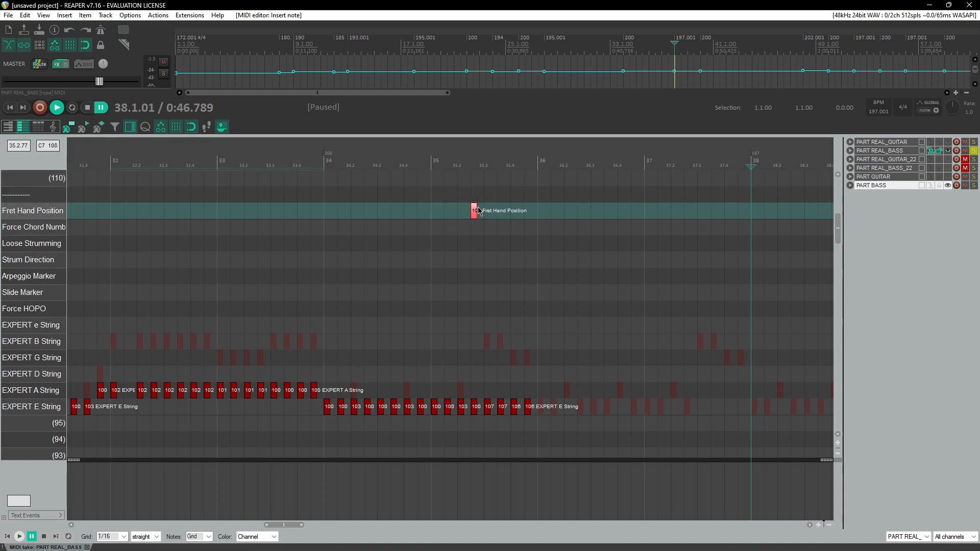
pyautogui.moveTo(478, 207); pyautogui.dragTo(478, 207)
pyautogui.click(478, 165)
pyautogui.scroll(6, 490, 225)
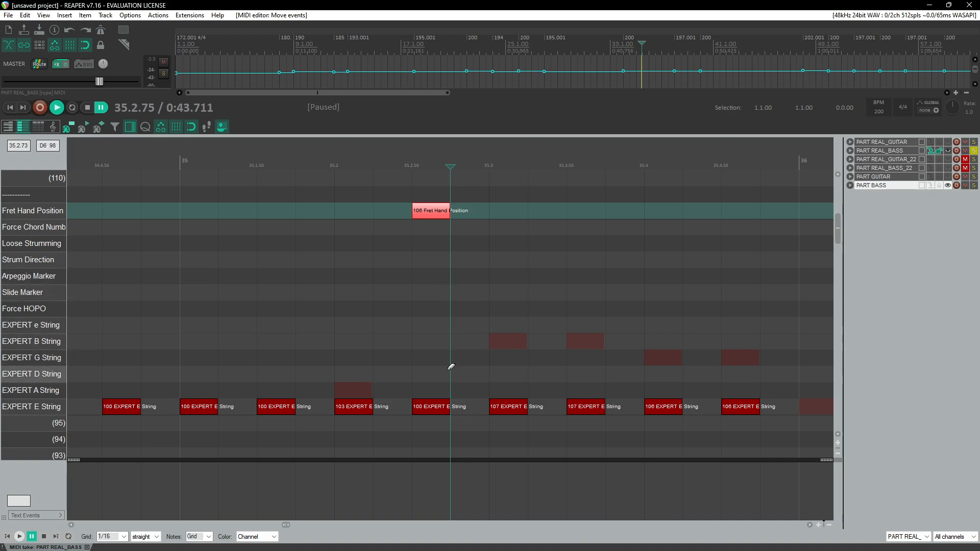
# Step: Play back around measure 35 to review the new fret marker, then pause
pyautogui.scroll(-6, 440, 230)
pyautogui.click(274, 162)
pyautogui.press('space')
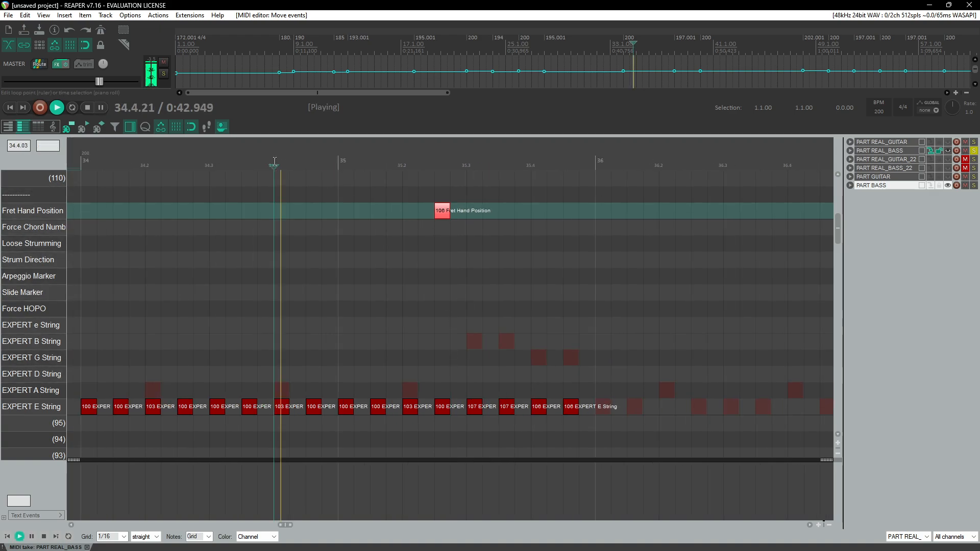
pyautogui.press('space')
# Step: Add two EXPERT E String notes at the start of measure 36 and a Fret Hand Position marker there with velocity 101
pyautogui.hscroll(5, 394, 280)
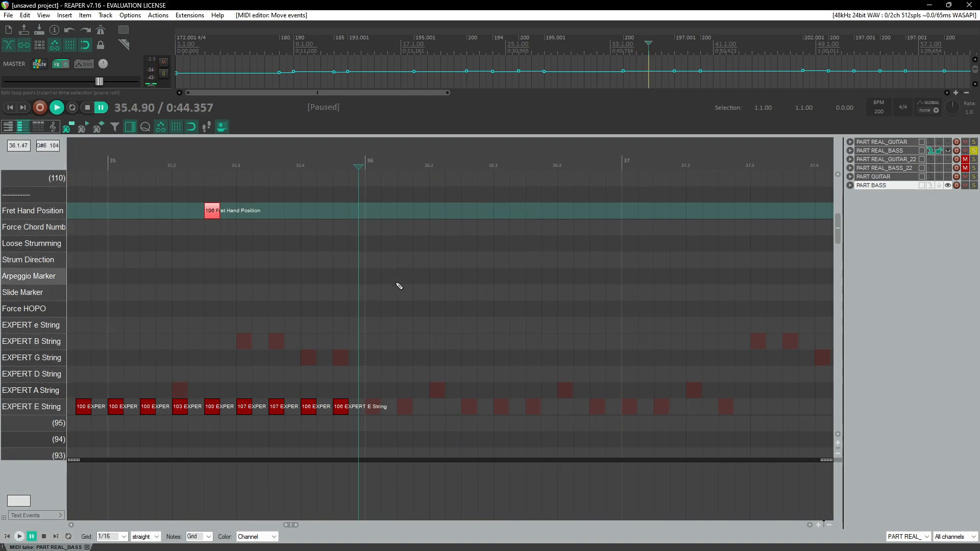
pyautogui.click(375, 412)
pyautogui.click(406, 413)
pyautogui.moveTo(412, 402); pyautogui.dragTo(377, 411)
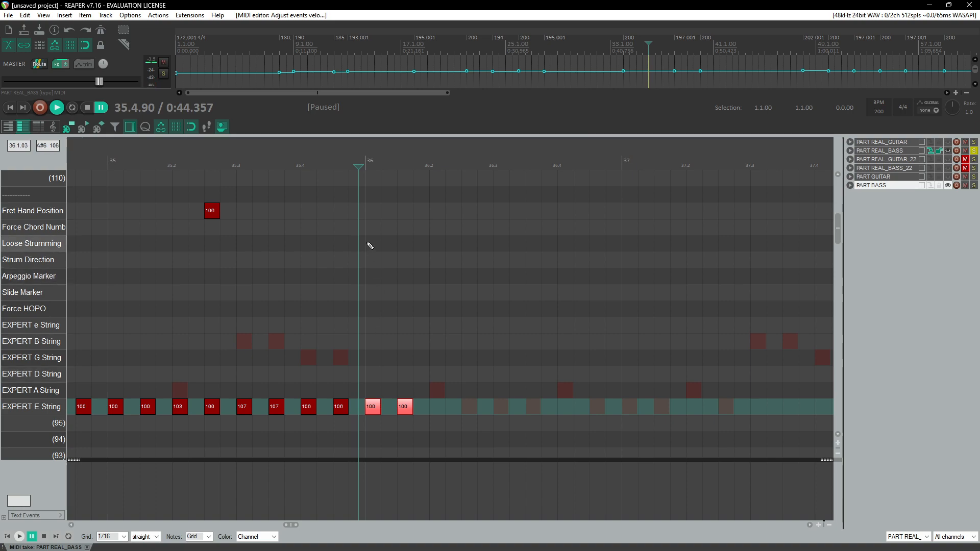
pyautogui.click(374, 214)
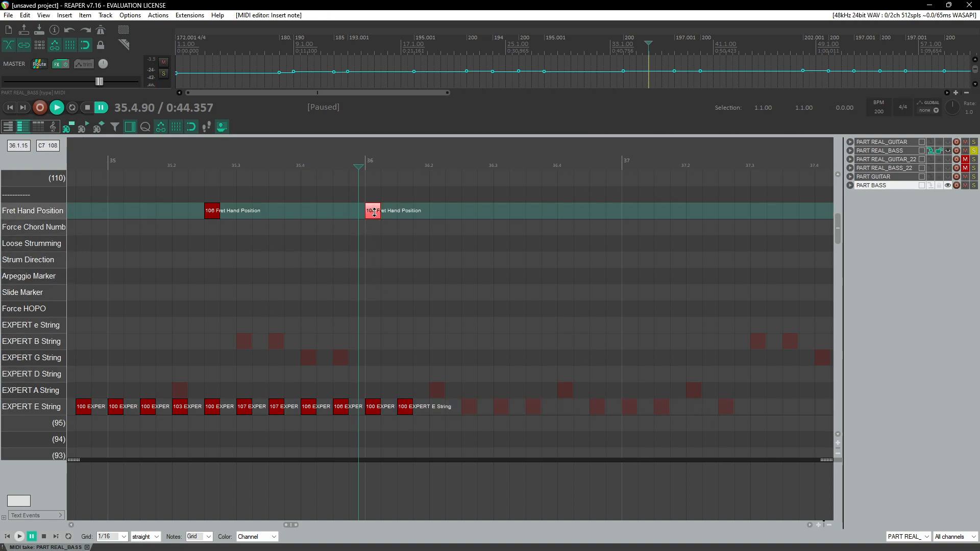
pyautogui.moveTo(377, 212); pyautogui.dragTo(377, 211)
# Step: Play back from measure 35 to review the new notes and marker, then pause
pyautogui.scroll(-3, 378, 211)
pyautogui.click(296, 178)
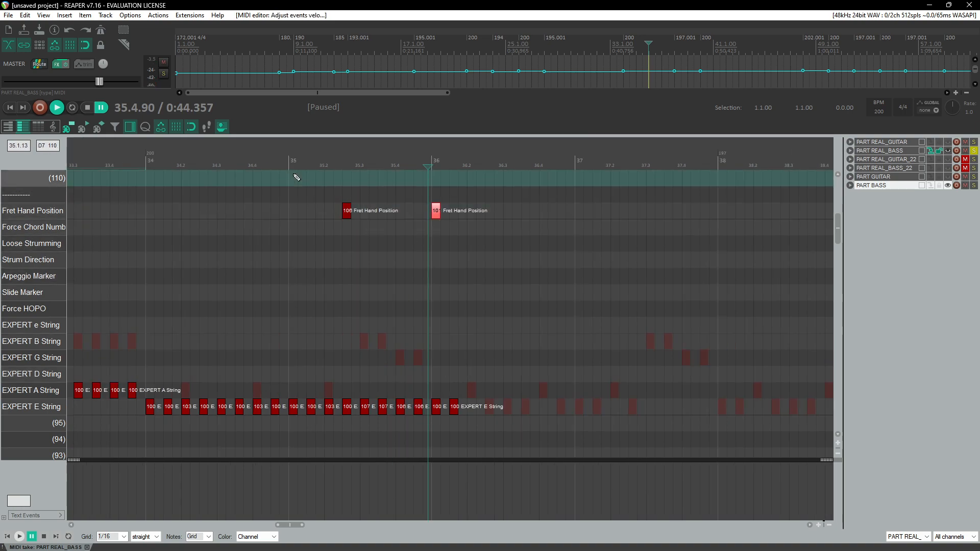
pyautogui.press('space')
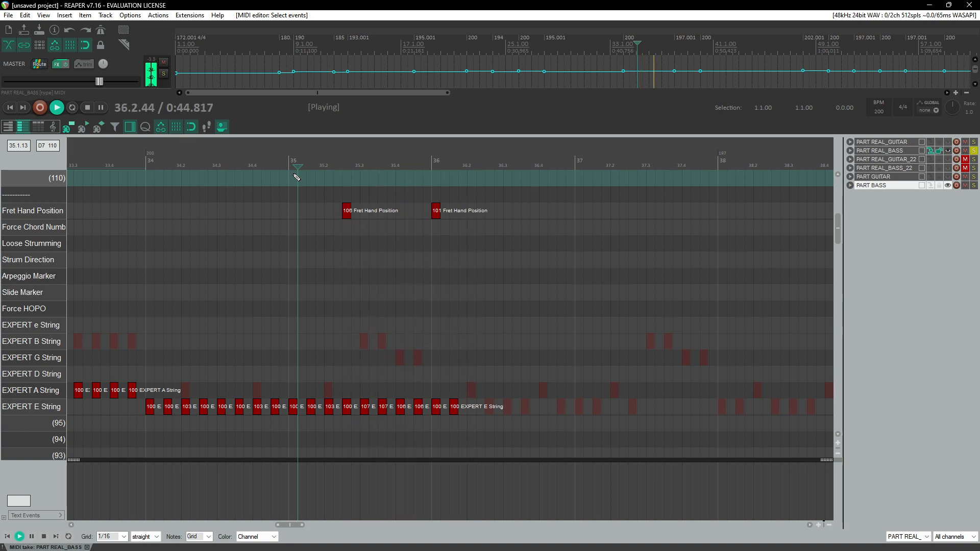
pyautogui.hotkey('ctrl', 'space')
# Step: Copy the EXPERT E String notes and fret marker of measures 34–35 and paste them into measures 36–37
pyautogui.moveTo(491, 380); pyautogui.dragTo(148, 200)
pyautogui.press('Delete')
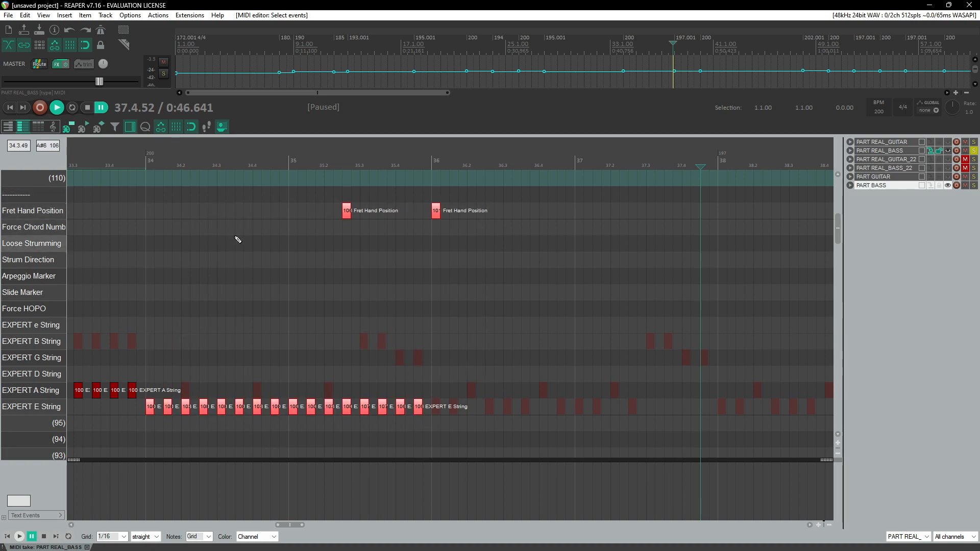
pyautogui.click(437, 215)
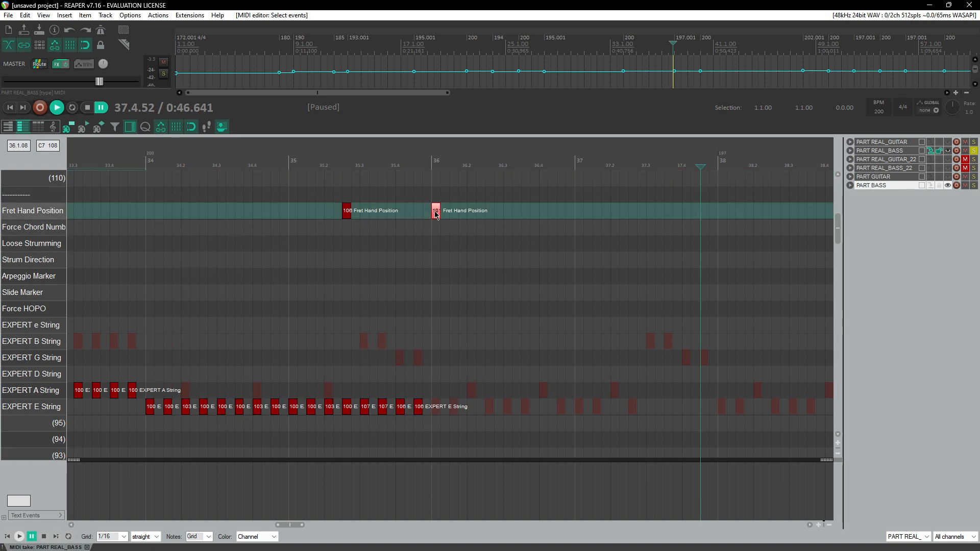
pyautogui.moveTo(441, 423); pyautogui.dragTo(148, 351)
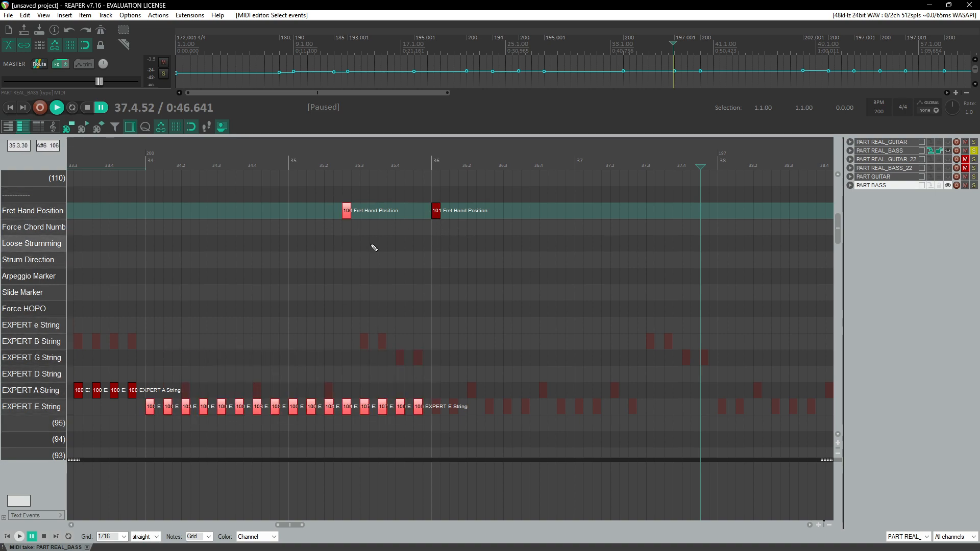
pyautogui.hotkey('ctrl', 'v')
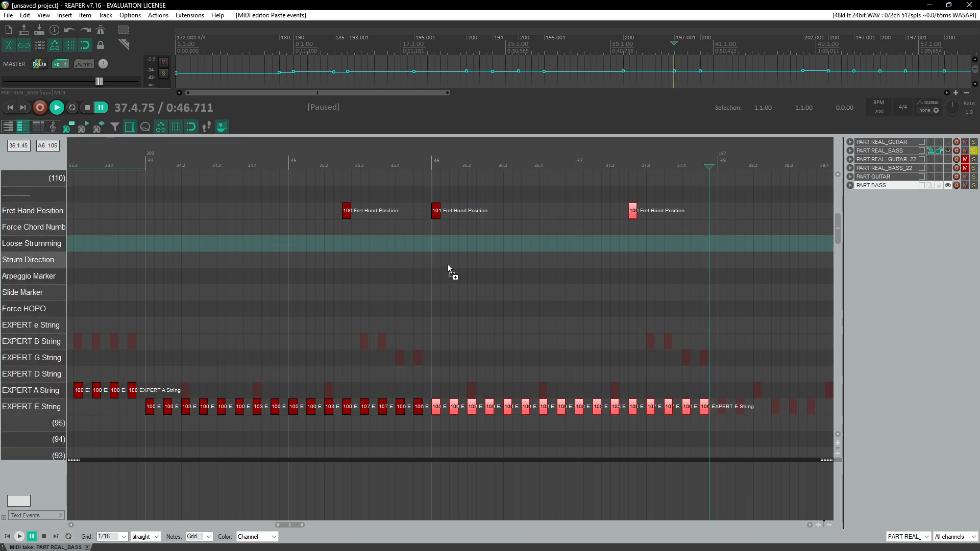
# Step: Play back the pasted notes from measure 35 onward, then pause
pyautogui.click(396, 160)
pyautogui.press('space')
pyautogui.hscroll(3, 408, 247)
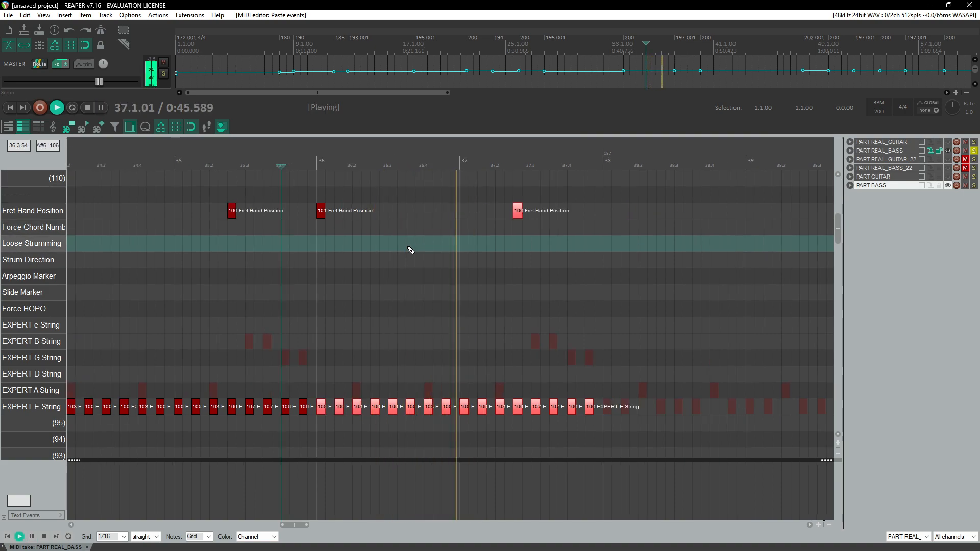
pyautogui.scroll(-2, 412, 245)
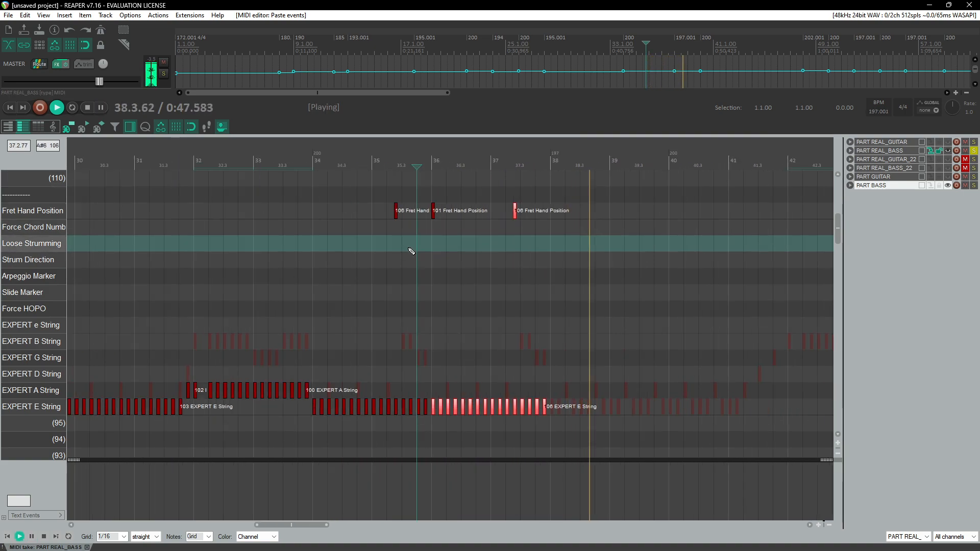
pyautogui.scroll(-8, 412, 250)
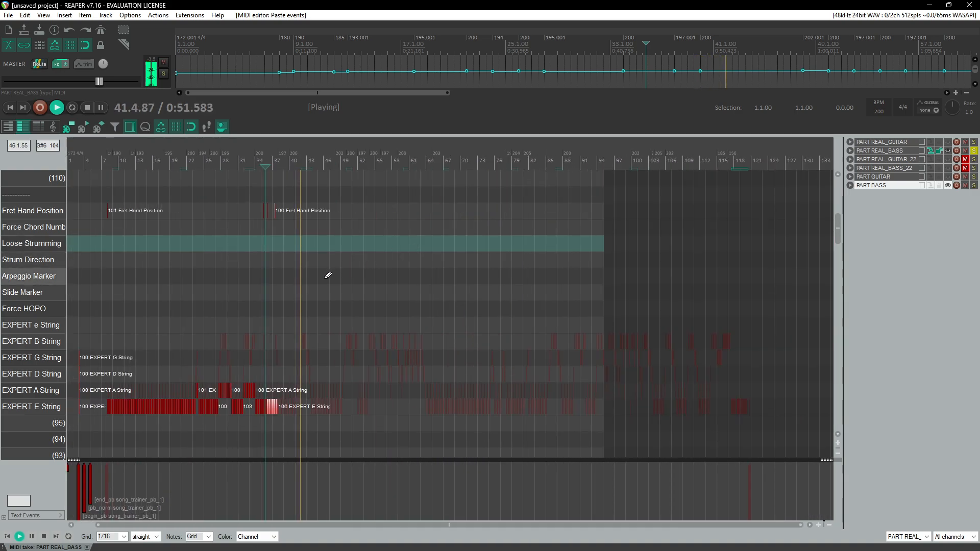
pyautogui.scroll(4, 455, 327)
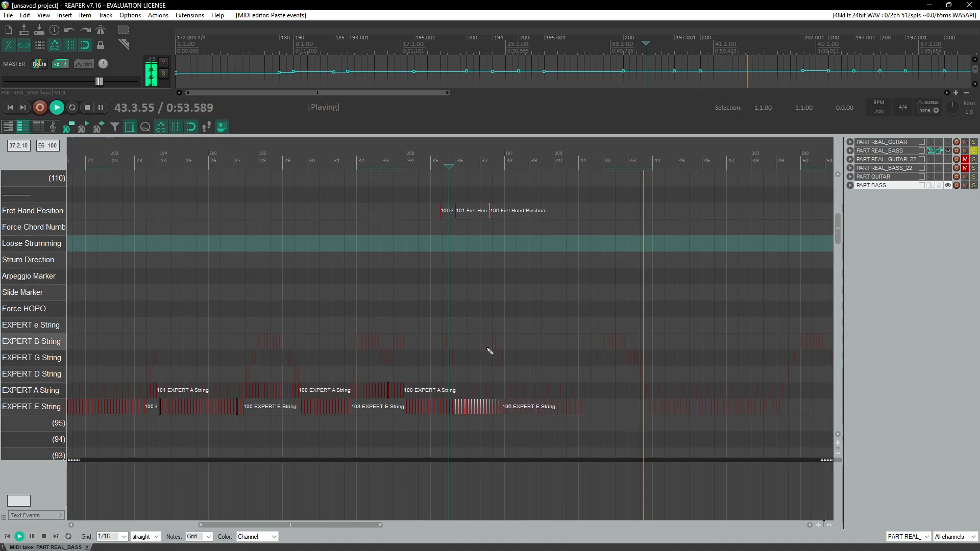
pyautogui.scroll(1, 483, 327)
pyautogui.click(225, 158)
pyautogui.scroll(4, 415, 296)
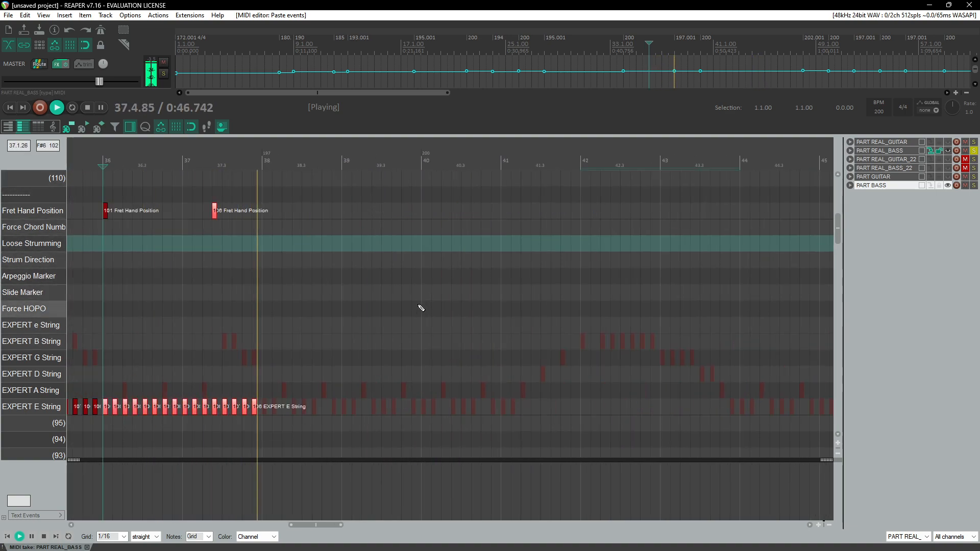
pyautogui.hotkey('ctrl', 'space')
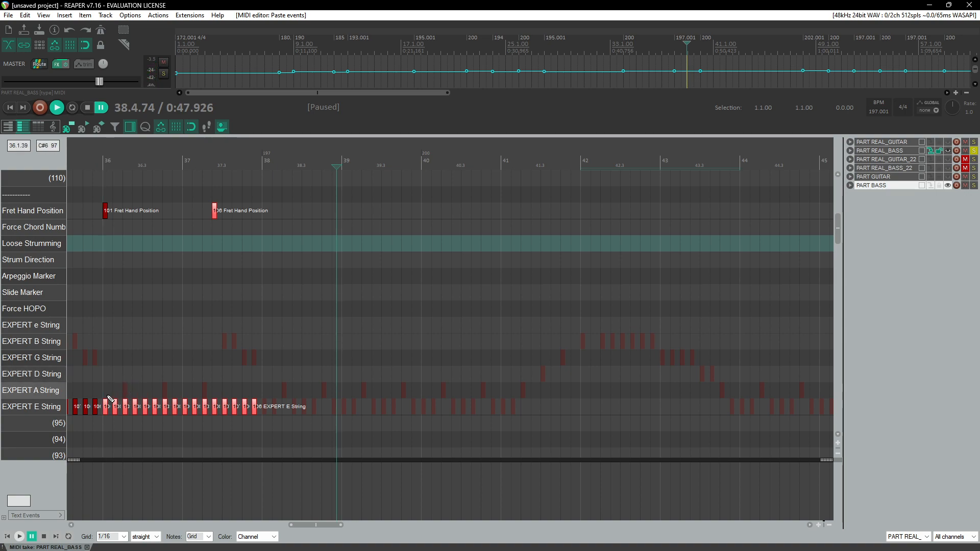
# Step: Copy the first EXPERT E String notes of measure 36 and paste them at the start of measure 38
pyautogui.click(106, 162)
pyautogui.scroll(2, 119, 192)
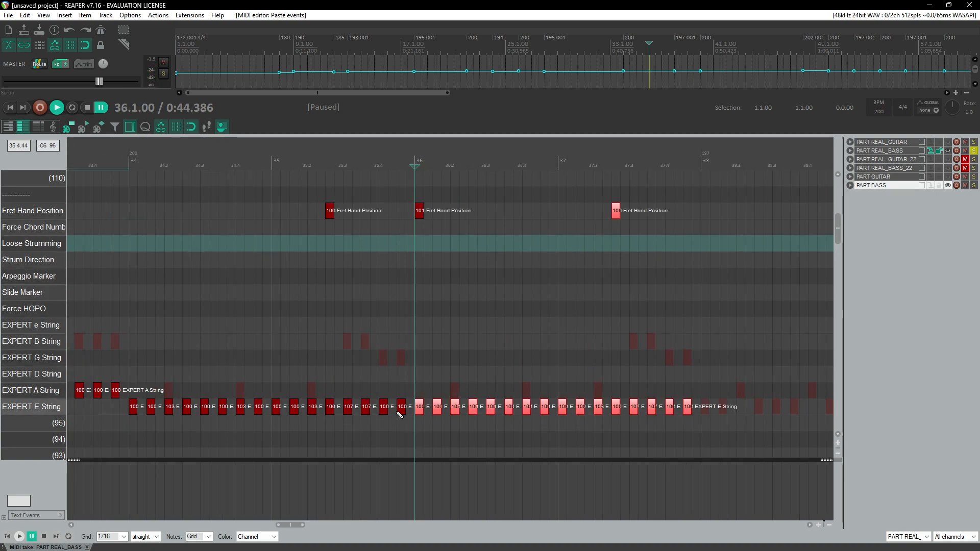
pyautogui.moveTo(415, 397); pyautogui.dragTo(482, 426)
pyautogui.scroll(-2, 494, 404)
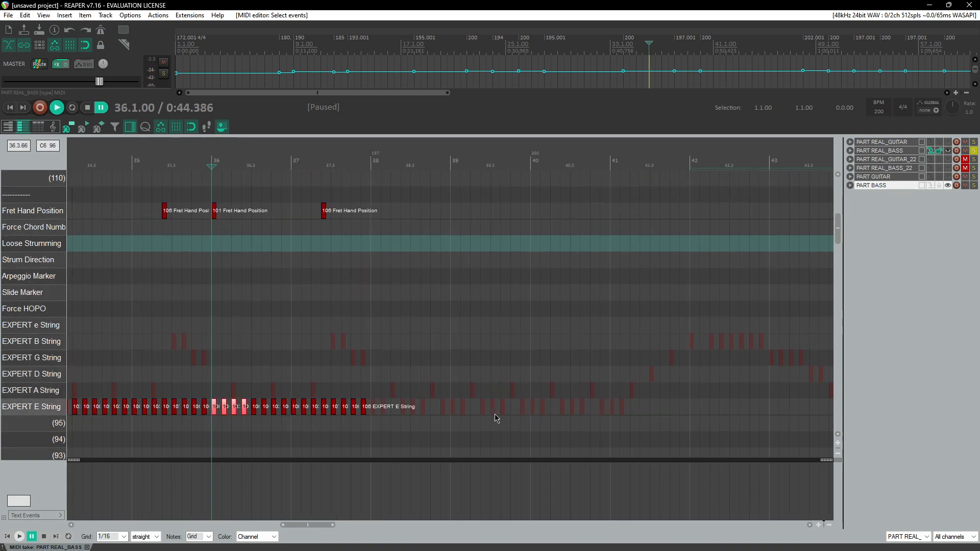
pyautogui.click(372, 374)
pyautogui.hotkey('ctrl', 'v')
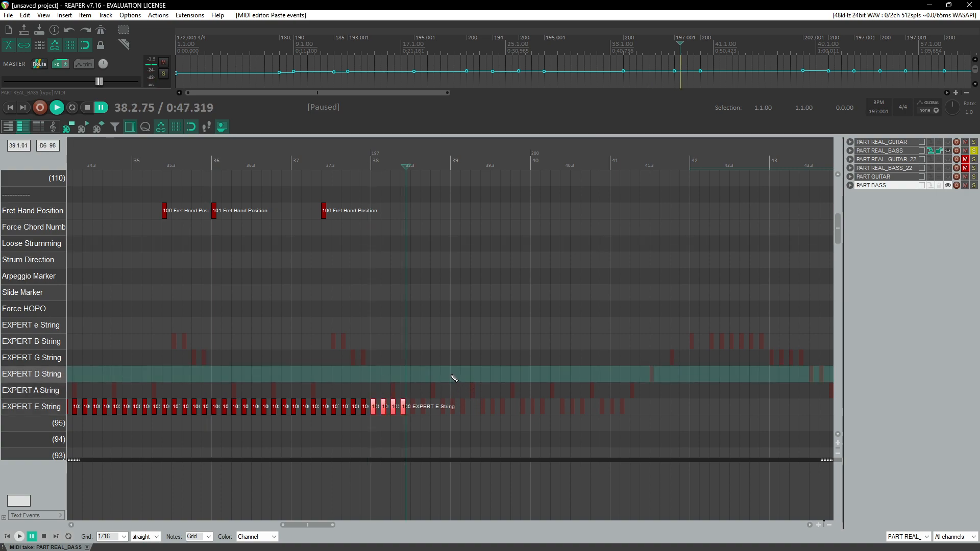
# Step: Paste further copies of those E String notes through measures 39 and 40, checking briefly with playback
pyautogui.scroll(2, 453, 381)
pyautogui.hotkey('ctrl', 'v')
pyautogui.hotkey('ctrl', 'v')
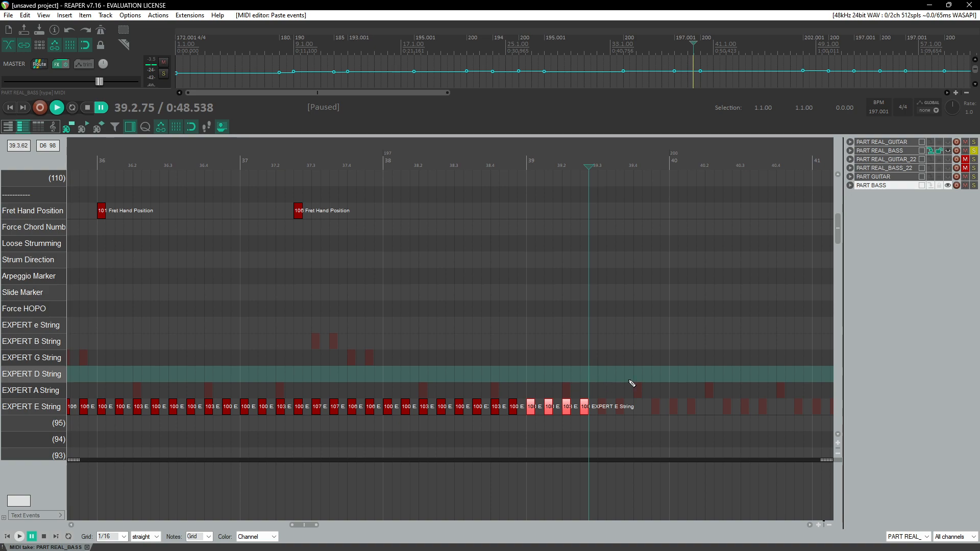
pyautogui.click(671, 366)
pyautogui.hotkey('ctrl', 'v')
pyautogui.hotkey('ctrl', 'v')
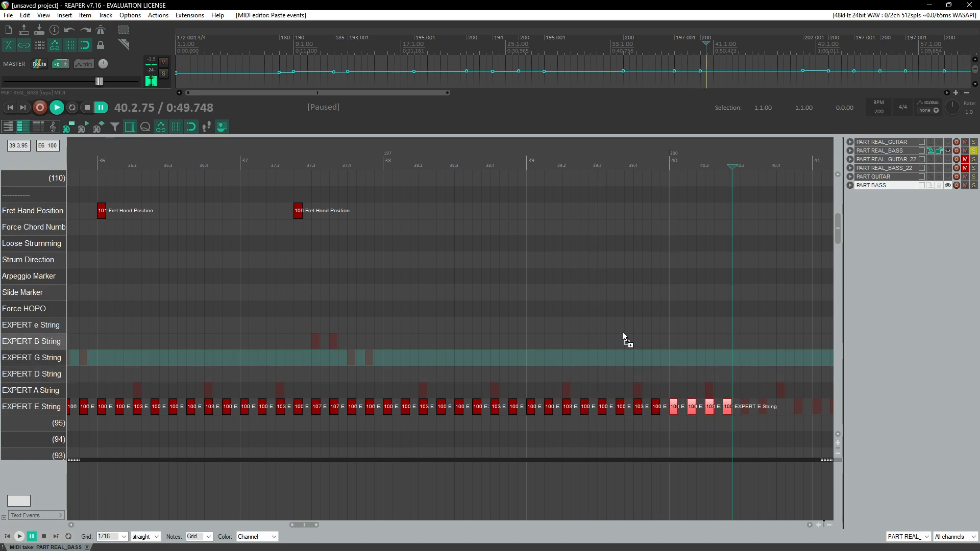
pyautogui.press('space')
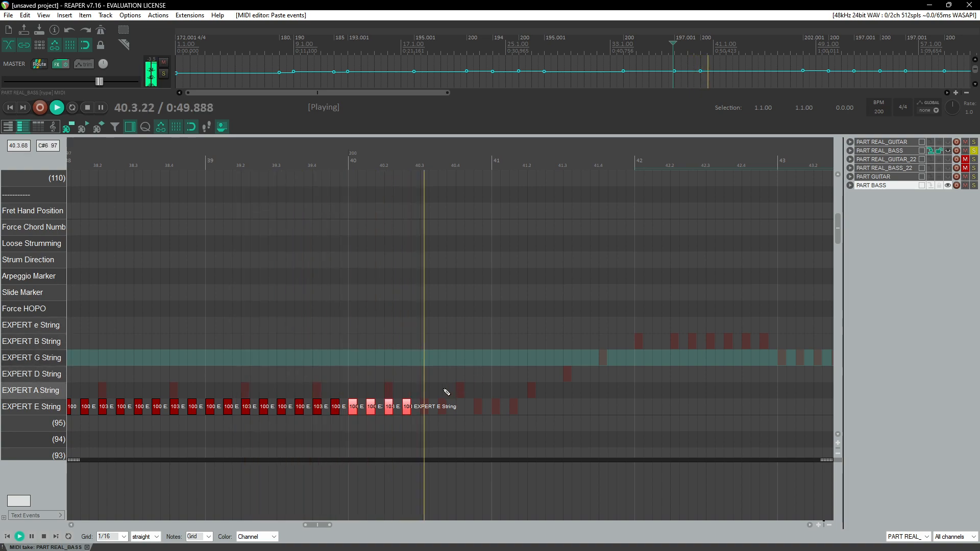
pyautogui.hotkey('ctrl', 'space')
pyautogui.hotkey('ctrl', 'v')
# Step: Play back into measure 41 to review the pasted notes, then pause
pyautogui.press('space')
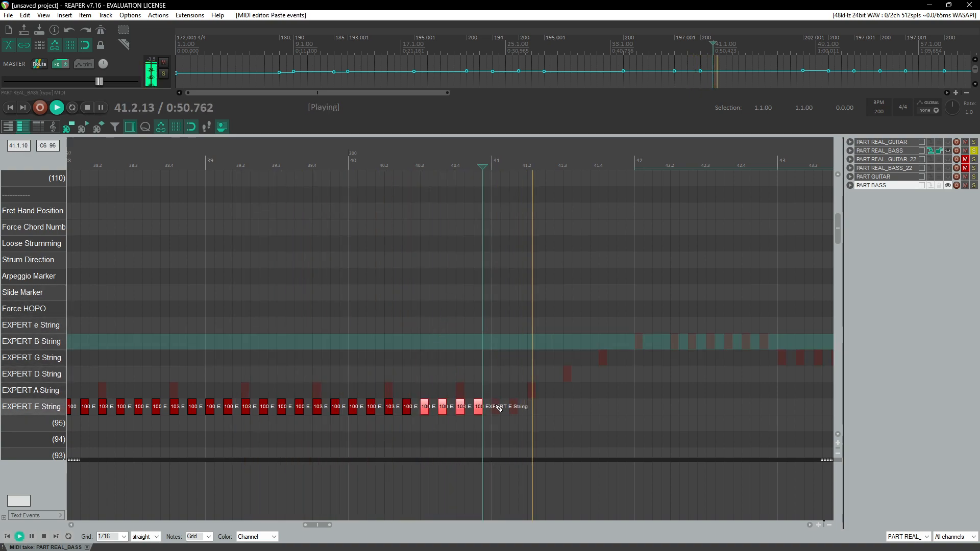
pyautogui.click(490, 161)
pyautogui.scroll(4, 521, 296)
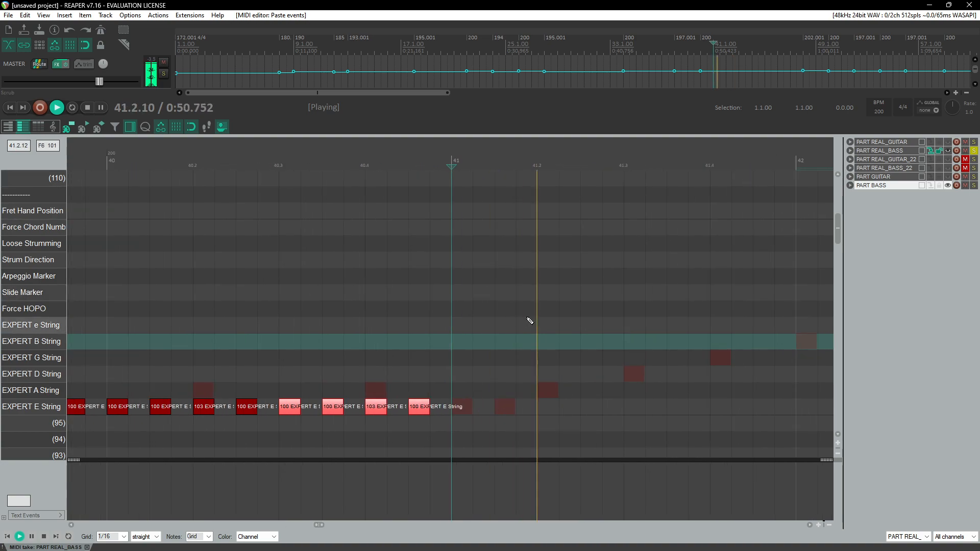
pyautogui.hotkey('ctrl', 'space')
# Step: Add two EXPERT E String notes at the start of measure 41
pyautogui.click(462, 412)
pyautogui.click(463, 406)
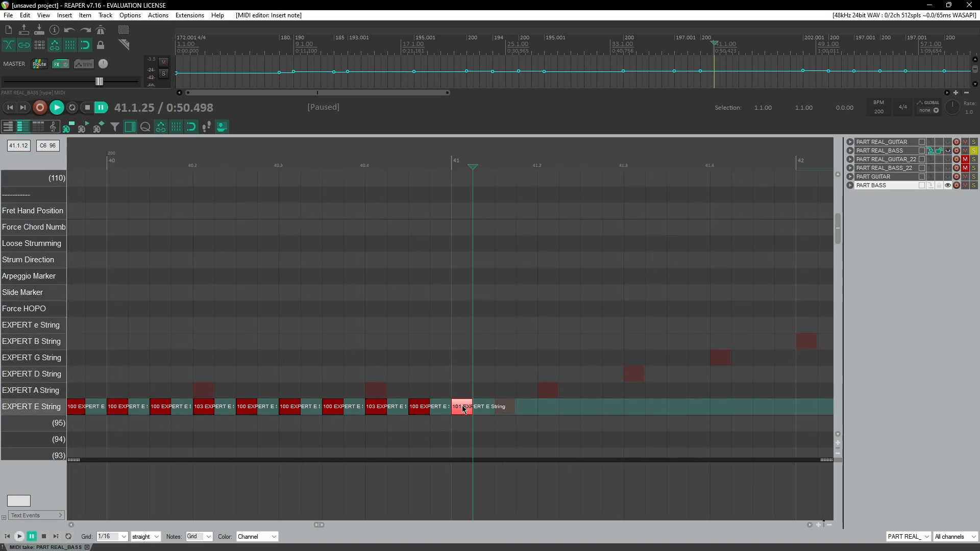
pyautogui.moveTo(466, 409); pyautogui.dragTo(467, 410)
pyautogui.click(510, 410)
# Step: Replay the start of measure 41 several times to check the new notes
pyautogui.click(453, 161)
pyautogui.press('space')
pyautogui.press('space')
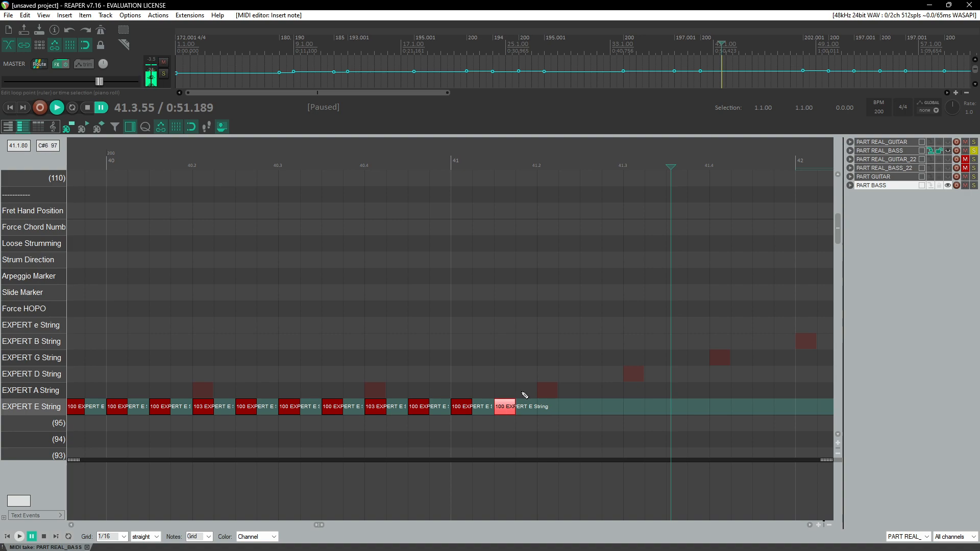
pyautogui.click(536, 166)
pyautogui.press('space')
pyautogui.press('space')
pyautogui.click(535, 166)
pyautogui.press('space')
pyautogui.press('space')
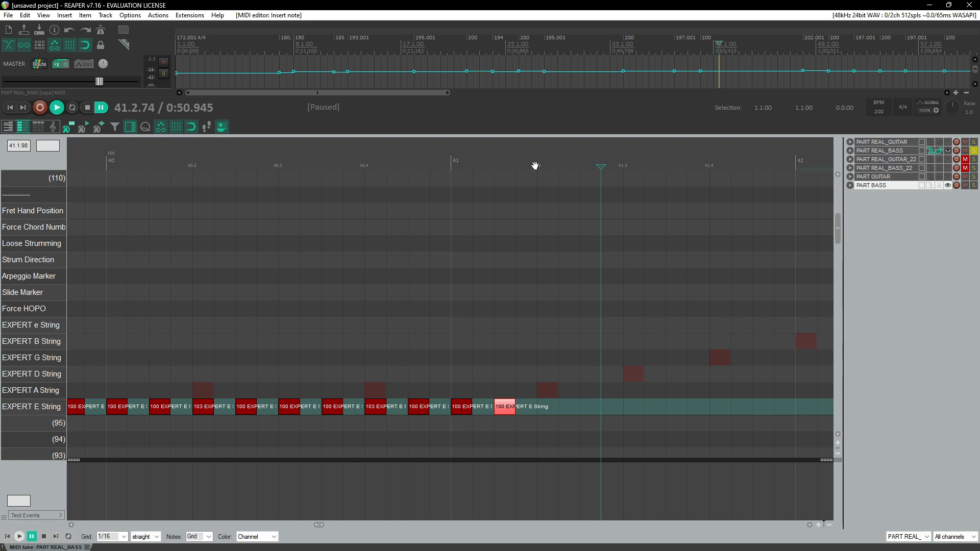
# Step: Add an EXPERT E String note on beat 2 of measure 41 with velocity 103 and replay it
pyautogui.click(553, 411)
pyautogui.moveTo(553, 415); pyautogui.dragTo(557, 410)
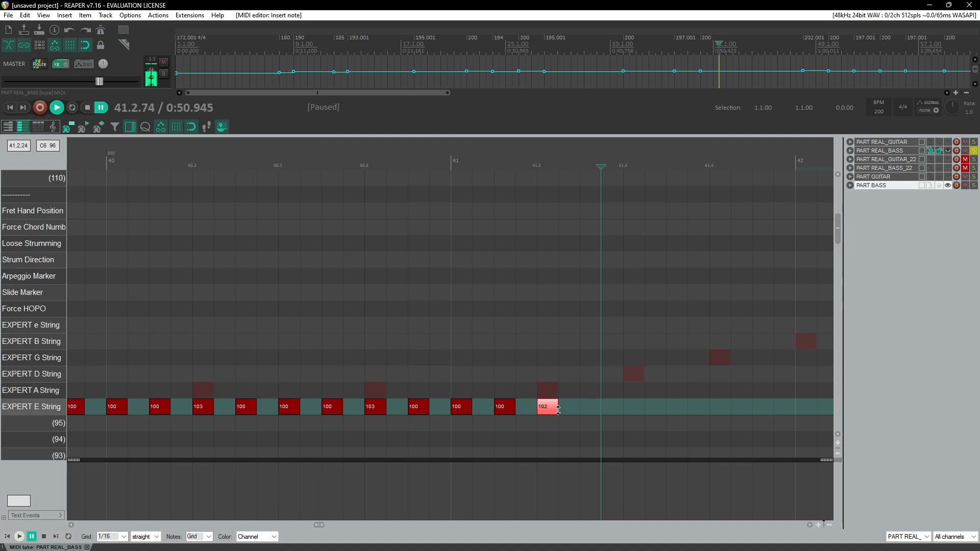
pyautogui.click(433, 154)
pyautogui.press('space')
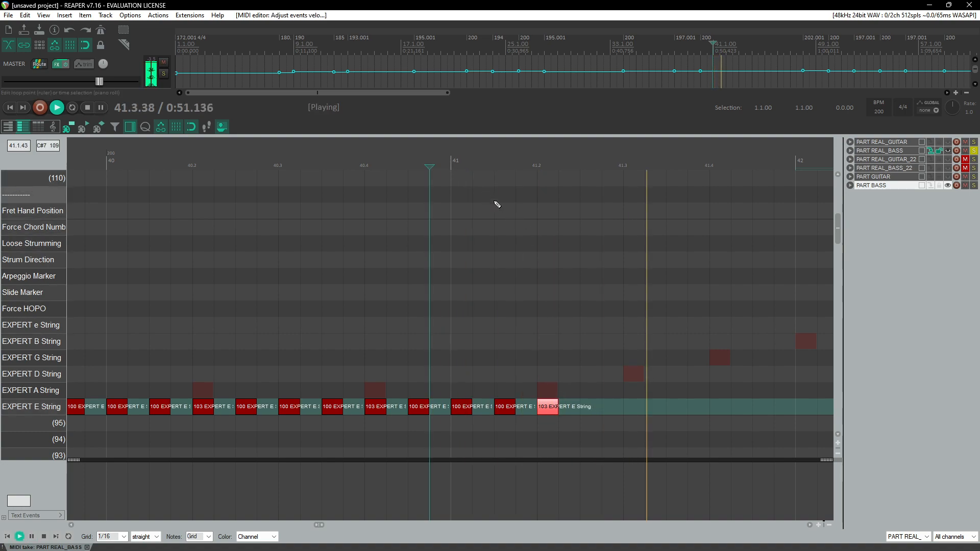
pyautogui.press('space')
# Step: Add a note on beat 3 of measure 41 in the EXPERT D String row, replay, and move it to the E String row
pyautogui.click(638, 381)
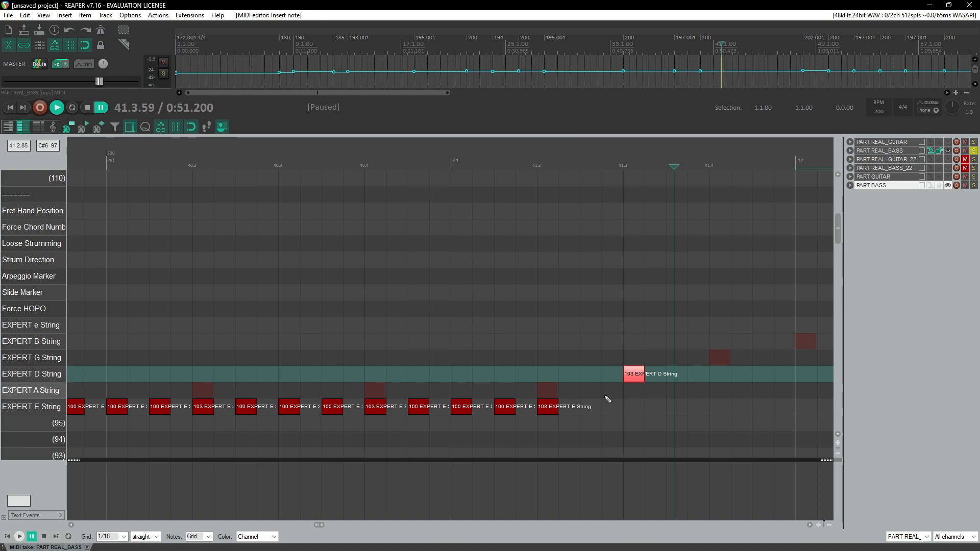
pyautogui.press('space')
# Step: Replay measure 41, then move the beat-3 note up to the EXPERT A String row
pyautogui.press('space')
pyautogui.moveTo(404, 374); pyautogui.dragTo(416, 409)
pyautogui.click(217, 160)
pyautogui.press('space')
pyautogui.press('space')
pyautogui.moveTo(404, 411); pyautogui.dragTo(406, 411)
pyautogui.press('space')
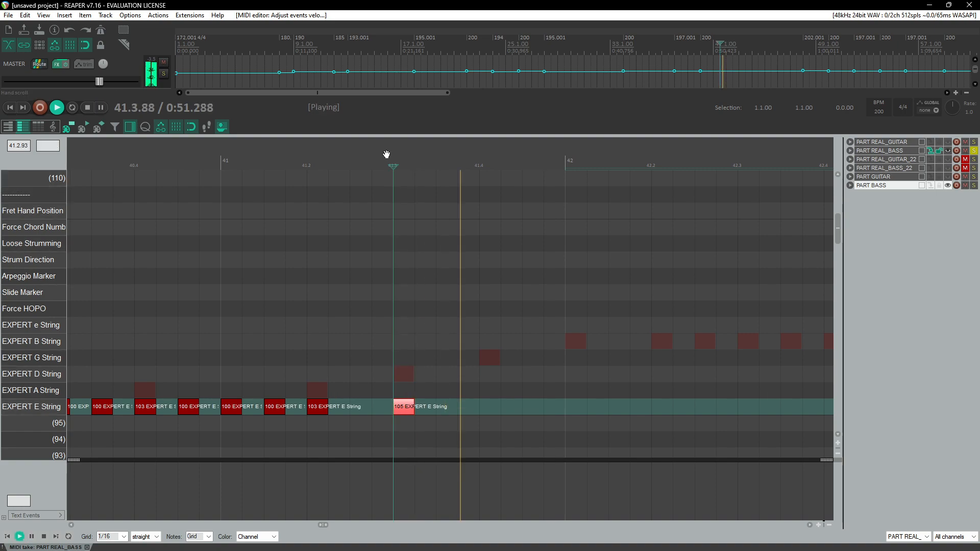
pyautogui.press('space')
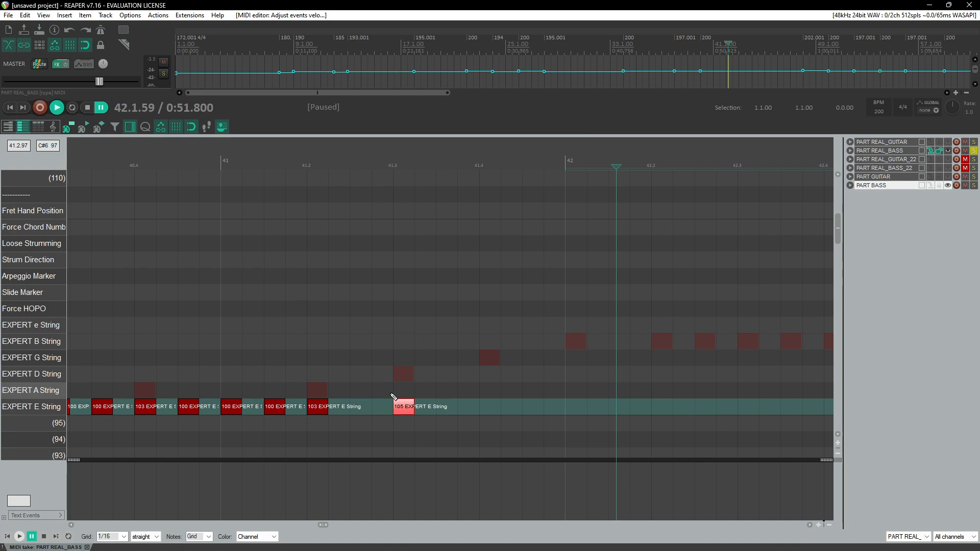
pyautogui.moveTo(405, 406); pyautogui.dragTo(408, 393)
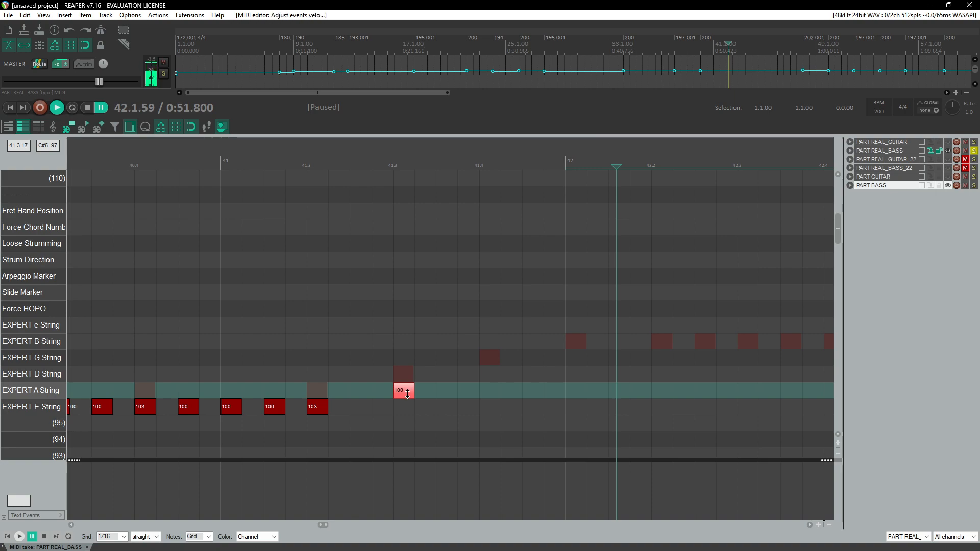
# Step: Add an EXPERT A String note on beat 4 of measure 41 and replay the second half of the measure
pyautogui.click(221, 148)
pyautogui.press('space')
pyautogui.press('space')
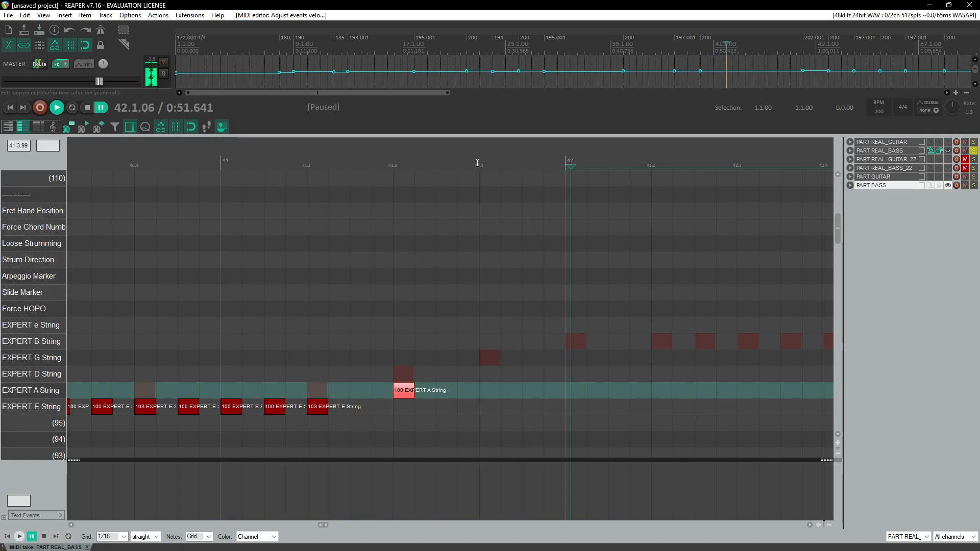
pyautogui.click(469, 391)
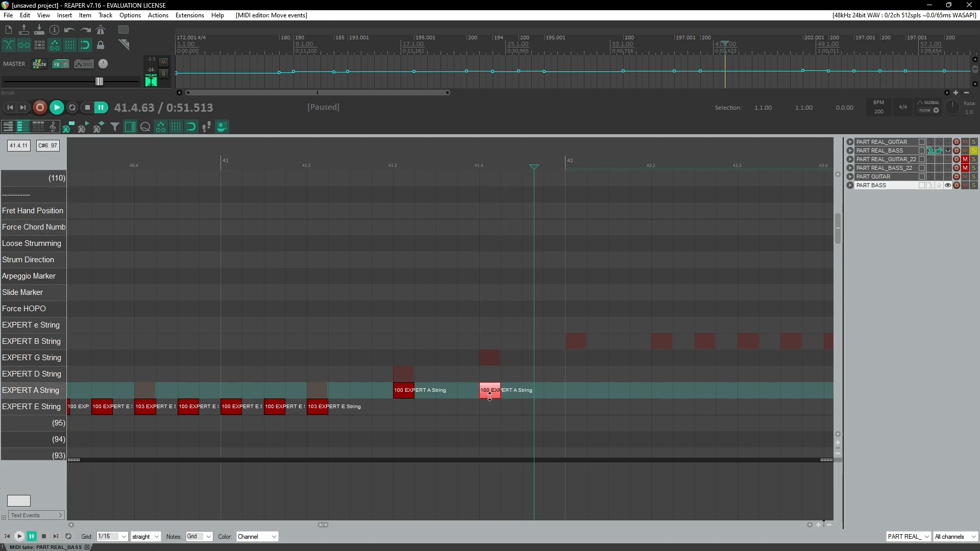
pyautogui.click(399, 163)
pyautogui.press('space')
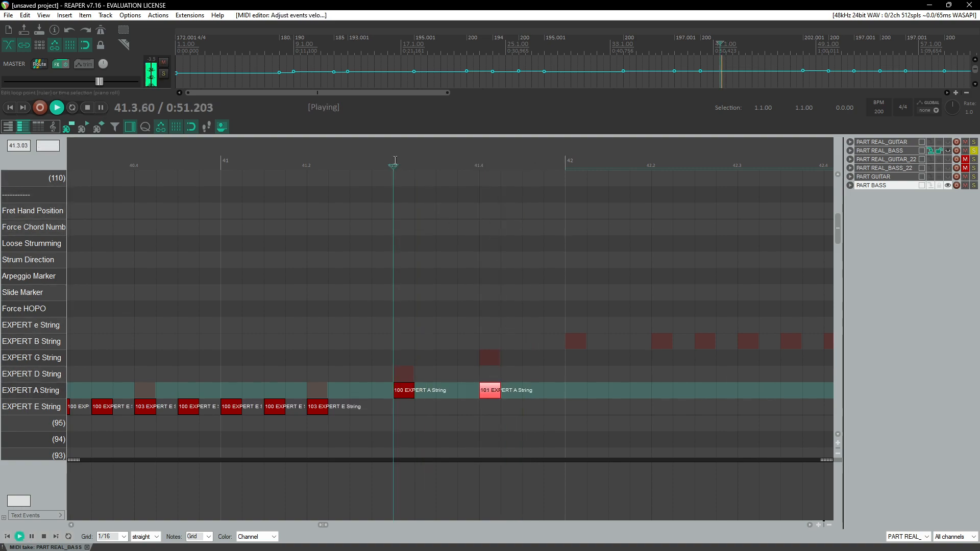
# Step: Add EXPERT A String notes across measure 42
pyautogui.scroll(-3, 383, 209)
pyautogui.click(334, 165)
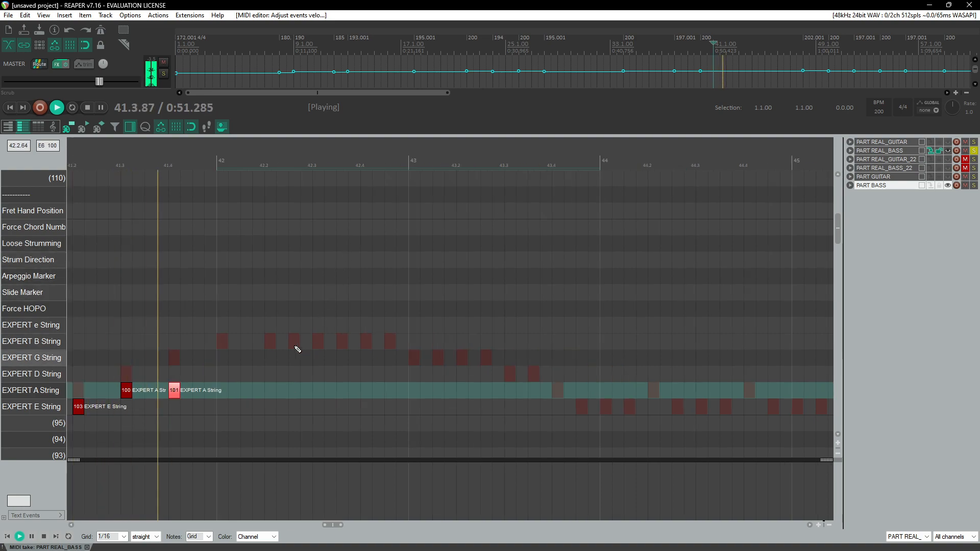
pyautogui.press('space')
pyautogui.hscroll(-3, 231, 400)
pyautogui.click(338, 397)
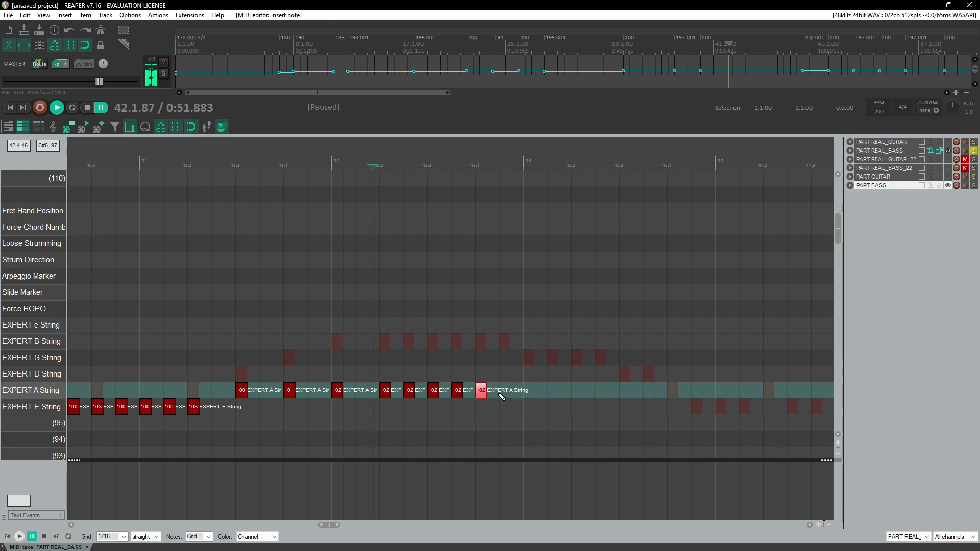
# Step: Replay measures 41 and 42 to check the new notes
pyautogui.click(212, 179)
pyautogui.press('space')
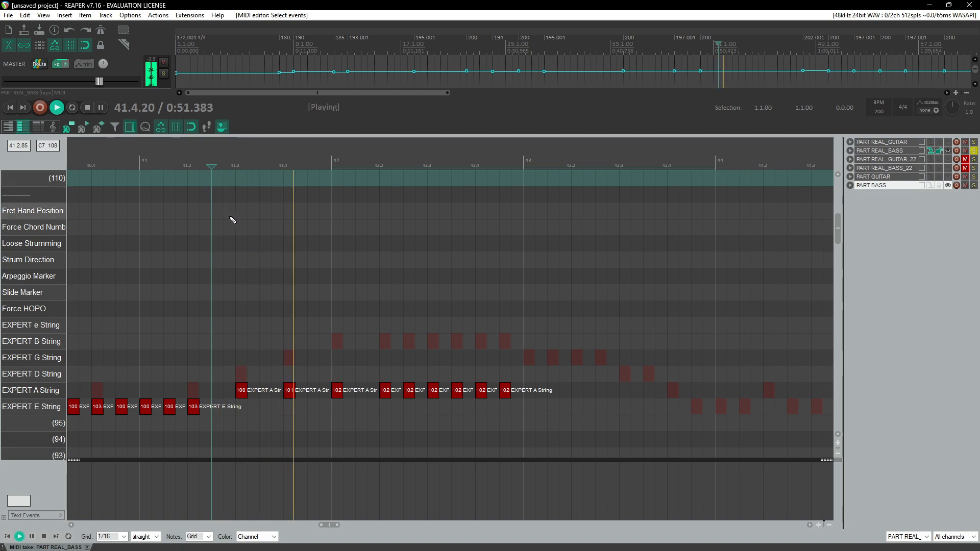
pyautogui.press('space')
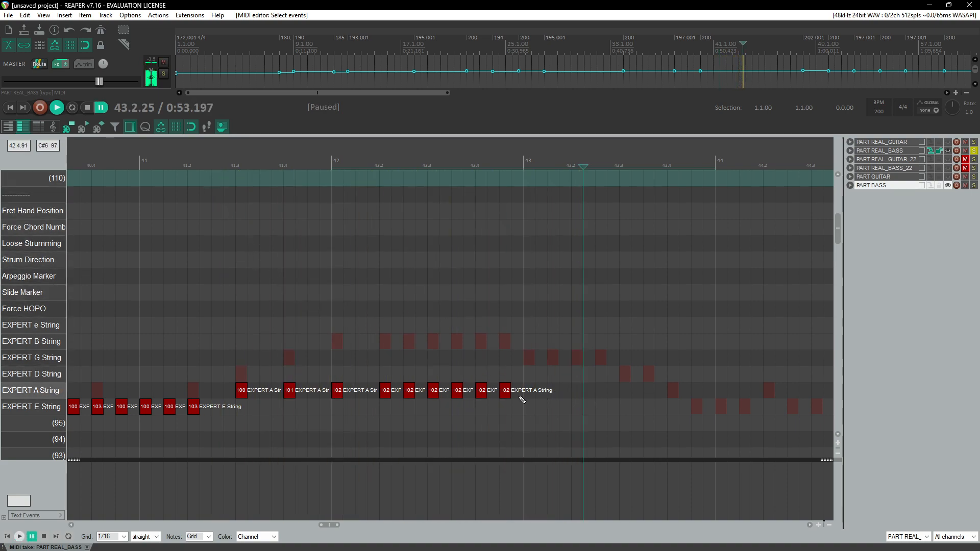
# Step: Add EXPERT A String notes through measure 43
pyautogui.click(418, 396)
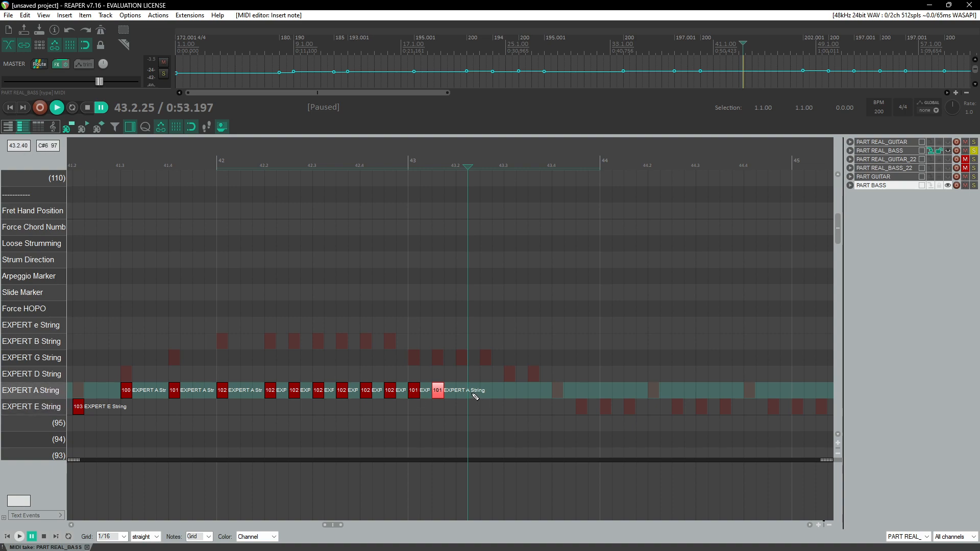
pyautogui.click(488, 390)
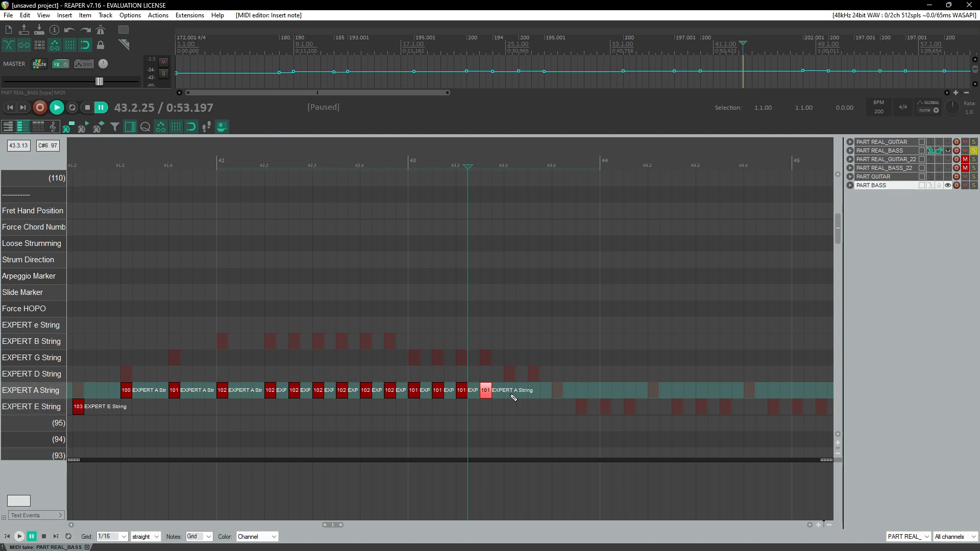
pyautogui.click(536, 391)
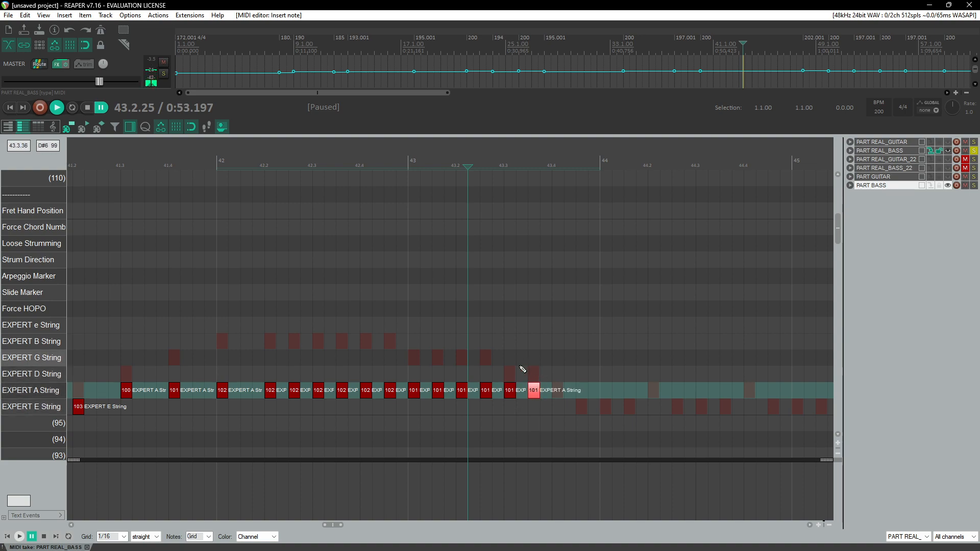
pyautogui.moveTo(507, 382)
pyautogui.mouseDown()
pyautogui.moveTo(535, 402)
pyautogui.moveTo(509, 394)
pyautogui.mouseUp()
# Step: Replay the end of measure 43 several times to check the new notes
pyautogui.click(376, 167)
pyautogui.press('space')
pyautogui.hscroll(1, 374, 239)
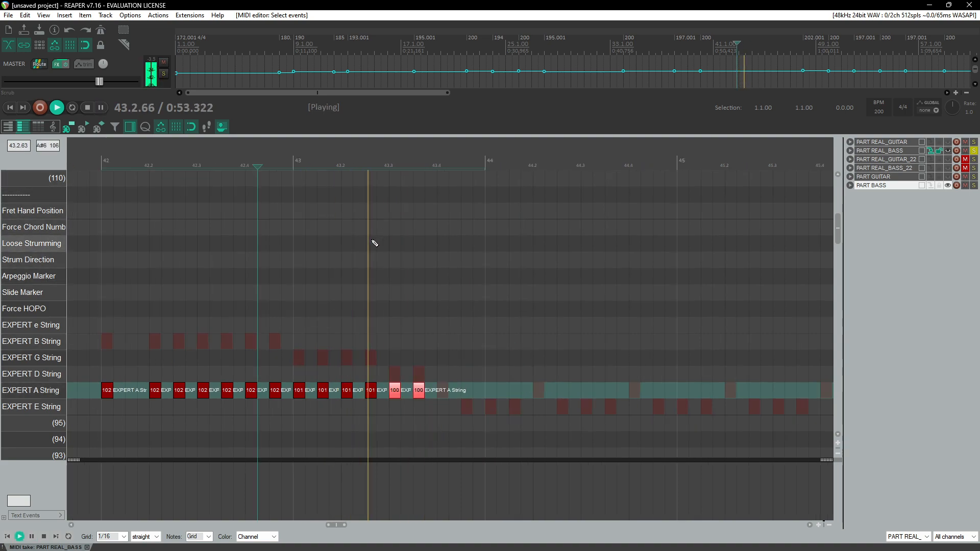
pyautogui.click(431, 159)
pyautogui.click(431, 160)
pyautogui.press('space')
pyautogui.click(432, 159)
pyautogui.press('space')
pyautogui.press('space')
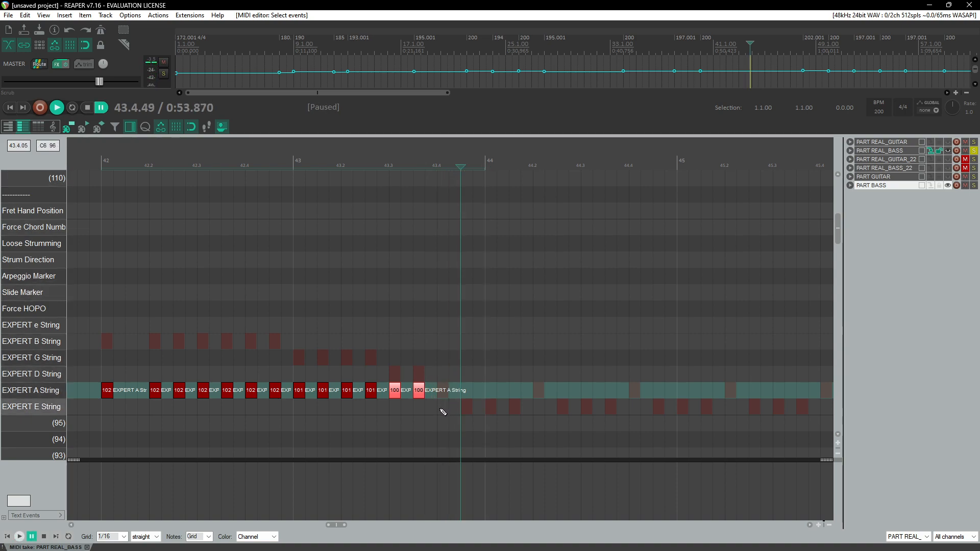
# Step: Add two EXPERT E String notes on the last beat of measure 43 and replay from measure 42
pyautogui.click(444, 408)
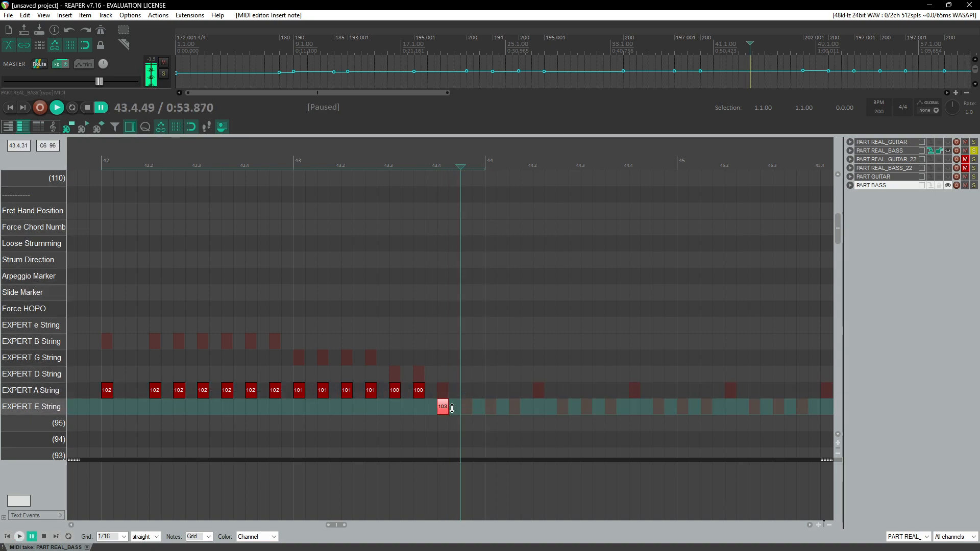
pyautogui.click(466, 408)
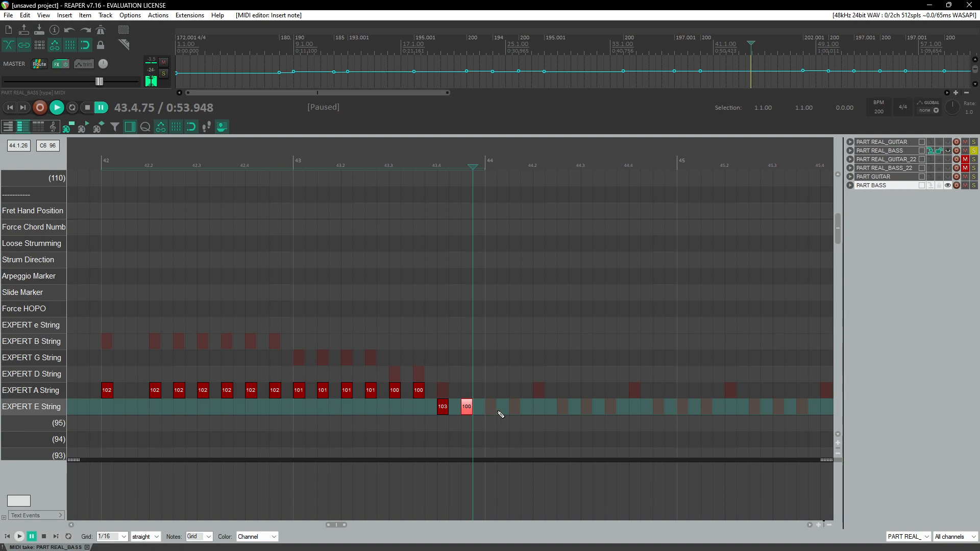
pyautogui.click(317, 161)
pyautogui.press('space')
pyautogui.scroll(-8, 291, 284)
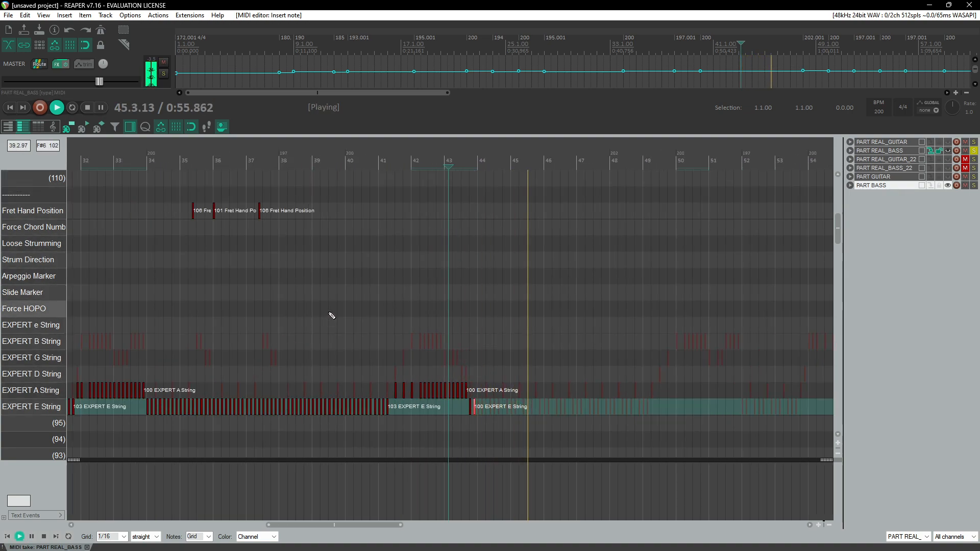
# Step: Copy the four EXPERT E String notes in the second half of measure 40 and paste them repeatedly from measure 44 through measure 49
pyautogui.hotkey('ctrl', 'space')
pyautogui.click(366, 160)
pyautogui.scroll(8, 352, 328)
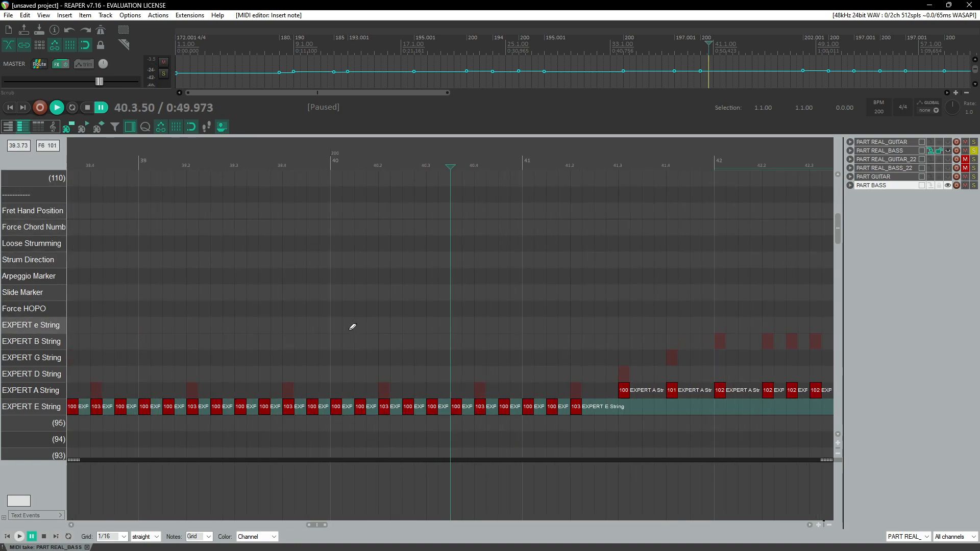
pyautogui.moveTo(337, 400); pyautogui.dragTo(416, 432)
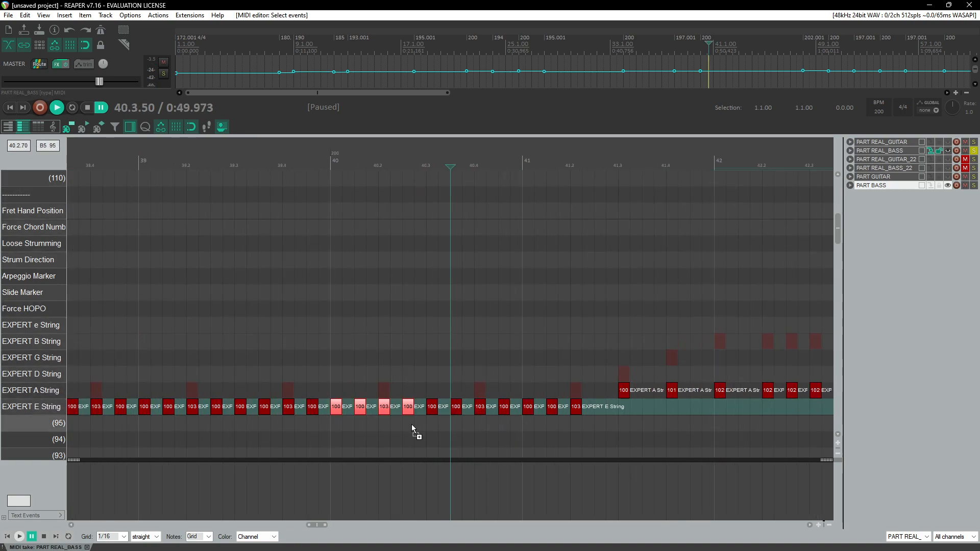
pyautogui.scroll(-4, 408, 412)
pyautogui.hscroll(5, 398, 414)
pyautogui.click(267, 410)
pyautogui.hotkey('ctrl', 'v')
pyautogui.hotkey('ctrl', 'v')
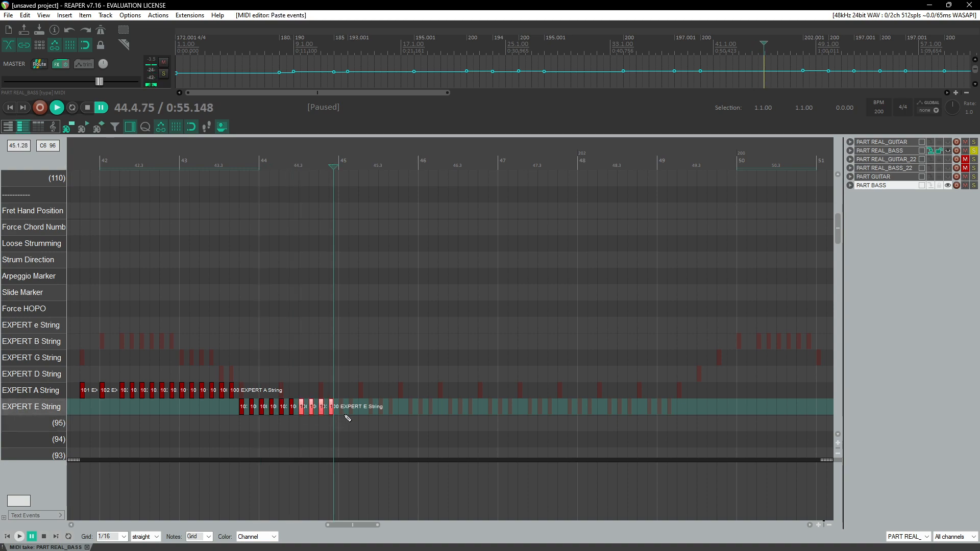
pyautogui.hotkey('ctrl', 'v')
pyautogui.hotkey('ctrl', 'v')
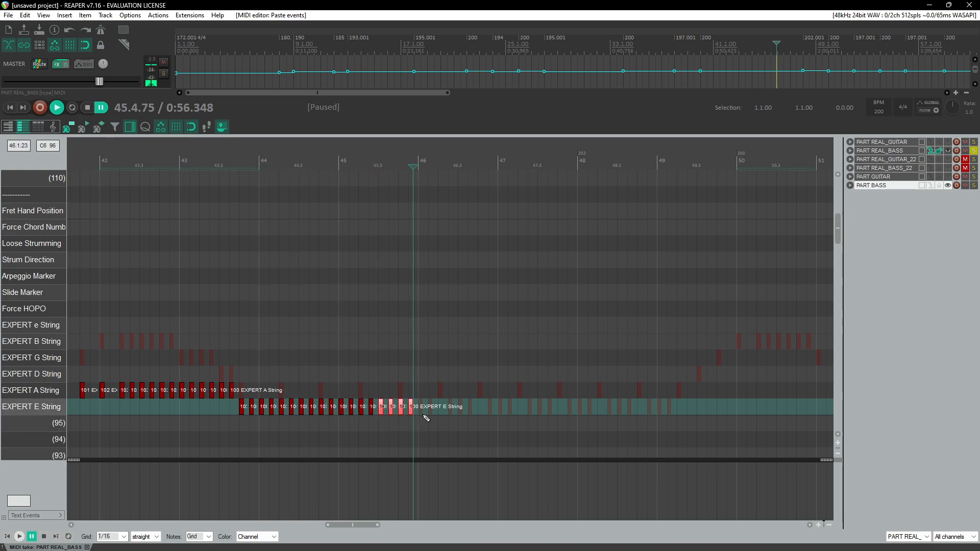
pyautogui.hotkey('ctrl', 'v')
pyautogui.click(462, 408)
pyautogui.hotkey('ctrl', 'v')
pyautogui.hotkey('ctrl', 'v')
pyautogui.click(544, 415)
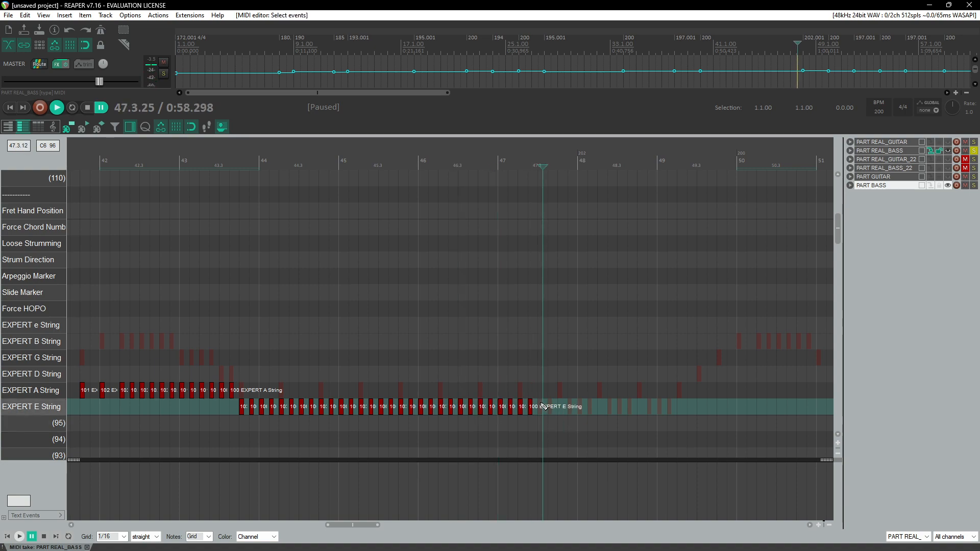
pyautogui.hotkey('ctrl', 'v')
pyautogui.hotkey('ctrl', 'v')
pyautogui.hotkey('ctrl', 'v')
pyautogui.click(660, 408)
pyautogui.hotkey('ctrl', 'v')
# Step: Play back the pasted bass pattern from measure 42 onward
pyautogui.click(215, 163)
pyautogui.press('space')
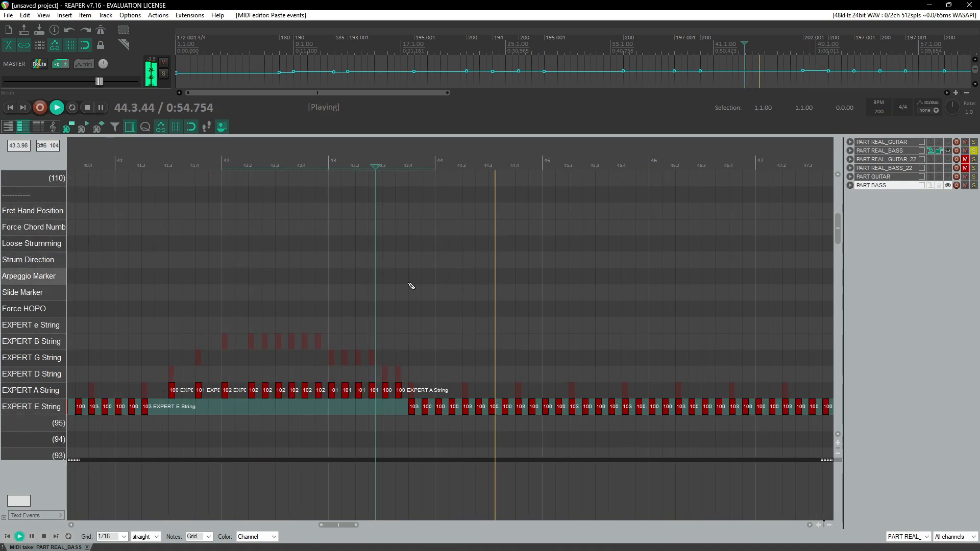
pyautogui.scroll(-3, 405, 301)
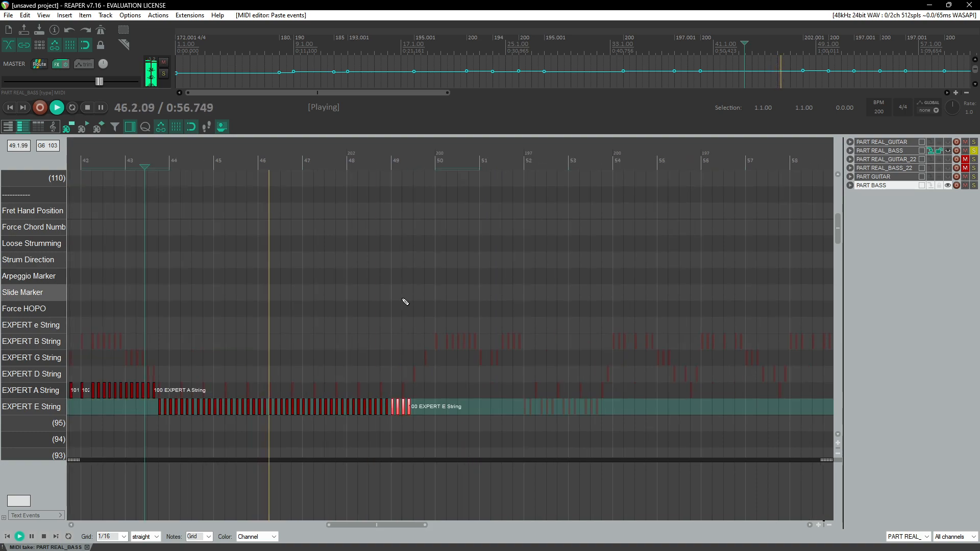
pyautogui.scroll(3, 501, 267)
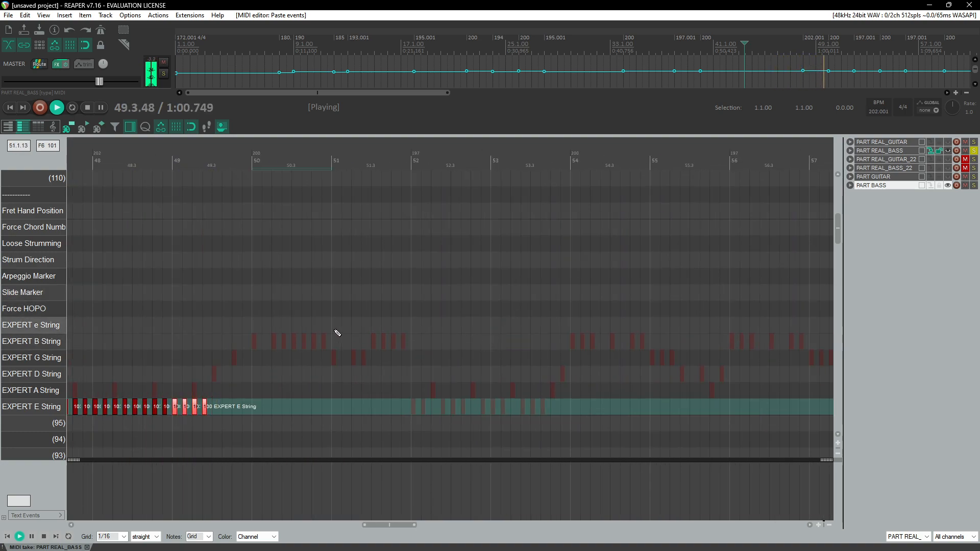
pyautogui.scroll(5, 280, 299)
pyautogui.scroll(3, 432, 360)
pyautogui.press('space')
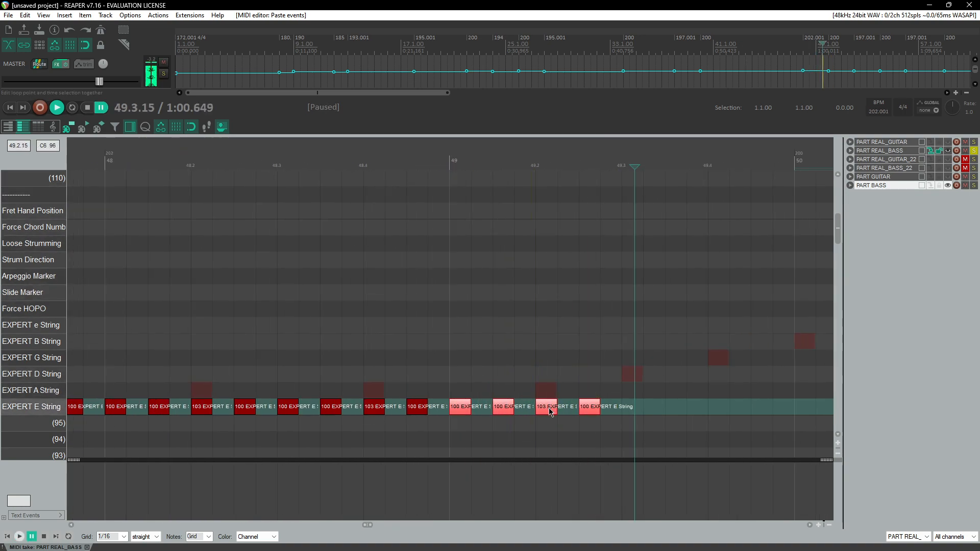
# Step: Move the last EXPERT E String note of measure 49 to beat 3 and replay from beat 2
pyautogui.click(549, 409)
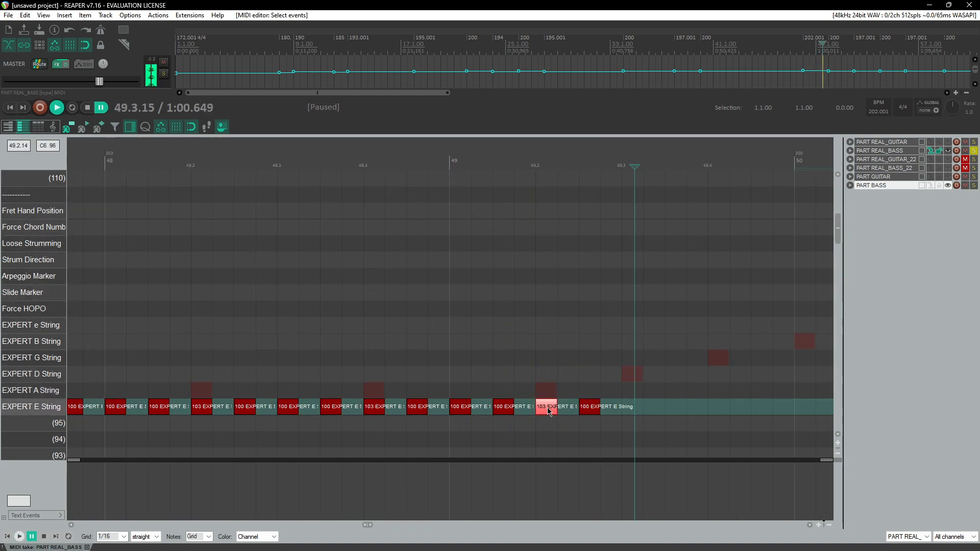
pyautogui.moveTo(588, 413); pyautogui.dragTo(631, 413)
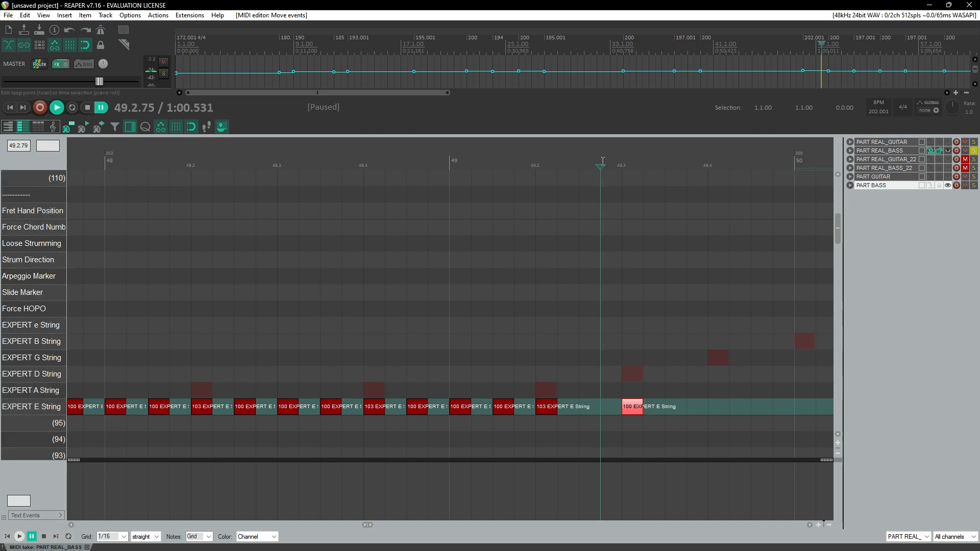
pyautogui.press('space')
pyautogui.click(377, 163)
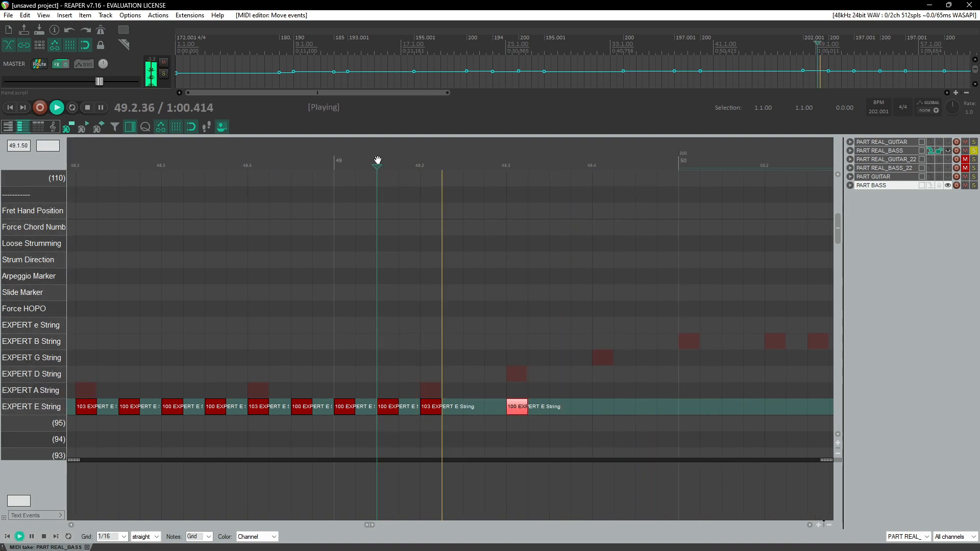
# Step: Replay beat 2 of measure 49 repeatedly, looping it and then removing the time selection
pyautogui.press('space')
pyautogui.click(405, 163)
pyautogui.press('space')
pyautogui.press('space')
pyautogui.click(419, 162)
pyautogui.press('space')
pyautogui.press('space')
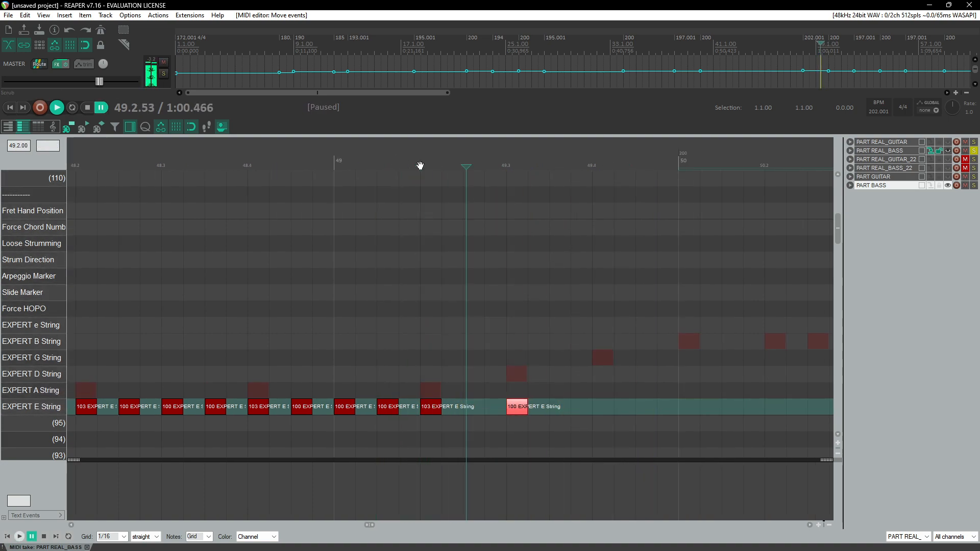
pyautogui.click(416, 162)
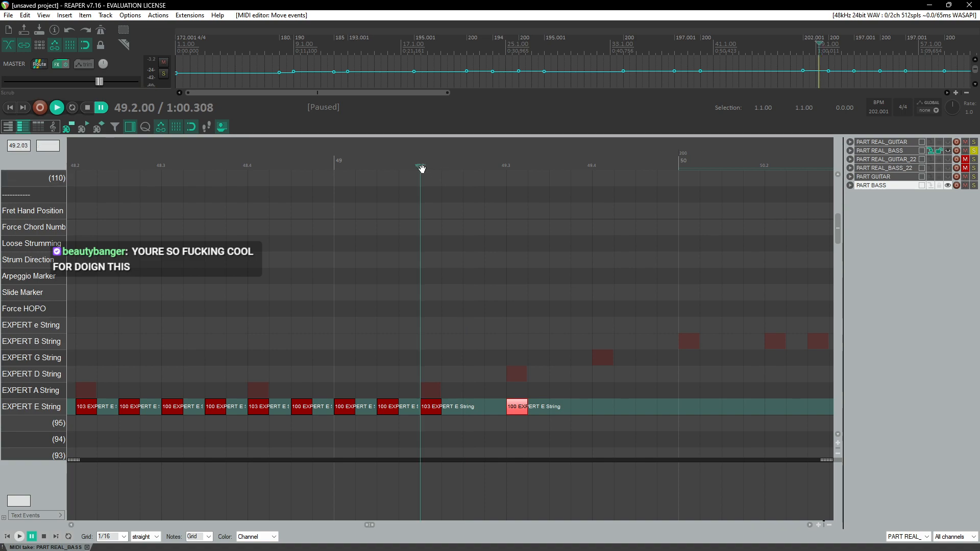
pyautogui.moveTo(411, 165); pyautogui.dragTo(442, 165)
pyautogui.press('space')
pyautogui.press('space')
pyautogui.click(425, 165)
# Step: Move the beat-3 note of measure 49 up to the EXPERT A String row
pyautogui.press('space')
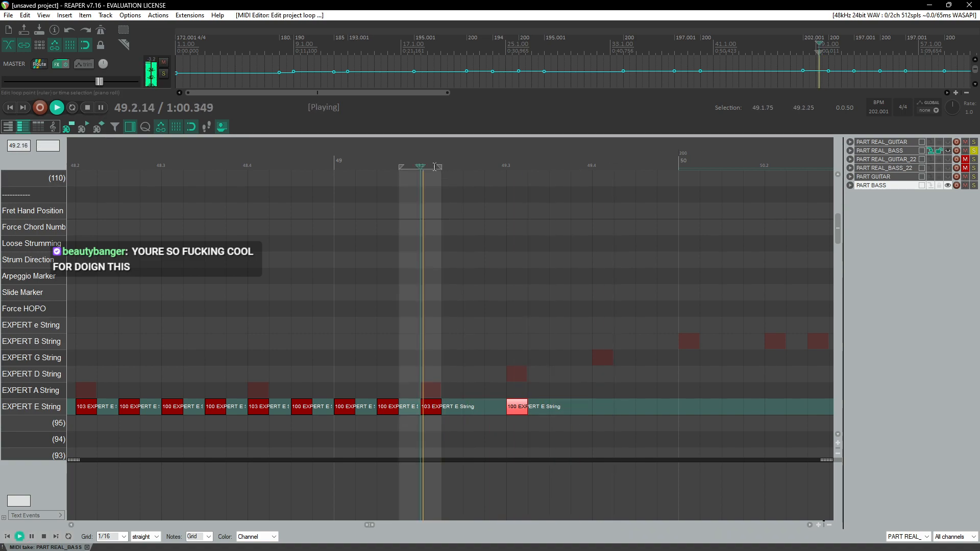
pyautogui.press('space')
pyautogui.rightClick(424, 165)
pyautogui.click(462, 212)
pyautogui.click(402, 166)
pyautogui.press('space')
pyautogui.press('space')
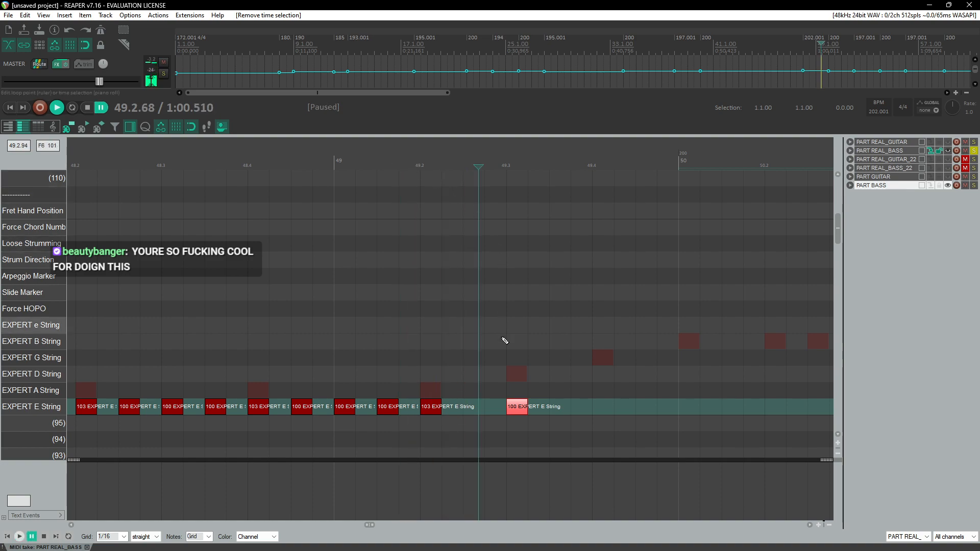
pyautogui.press('Up')
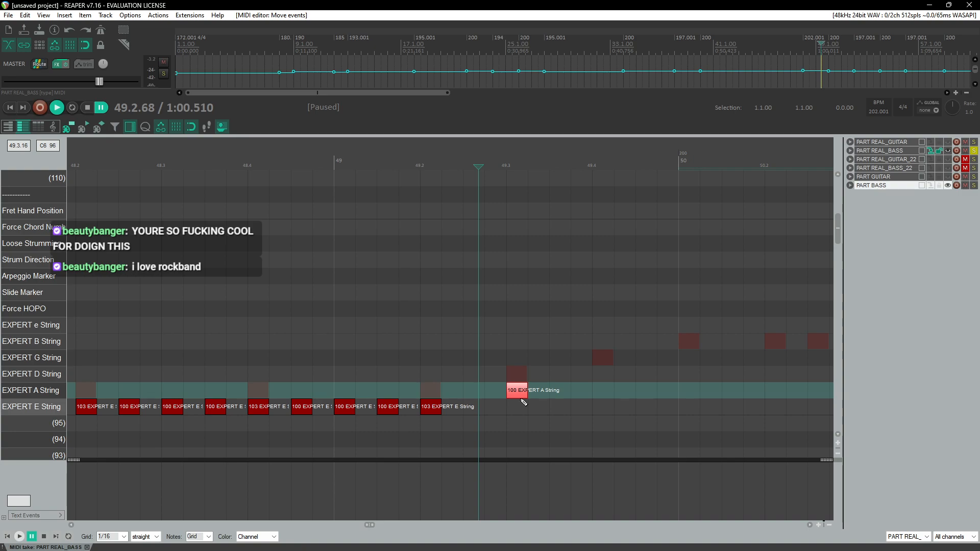
# Step: Play back from the start of measure 49 to check the change
pyautogui.hscroll(5, 420, 385)
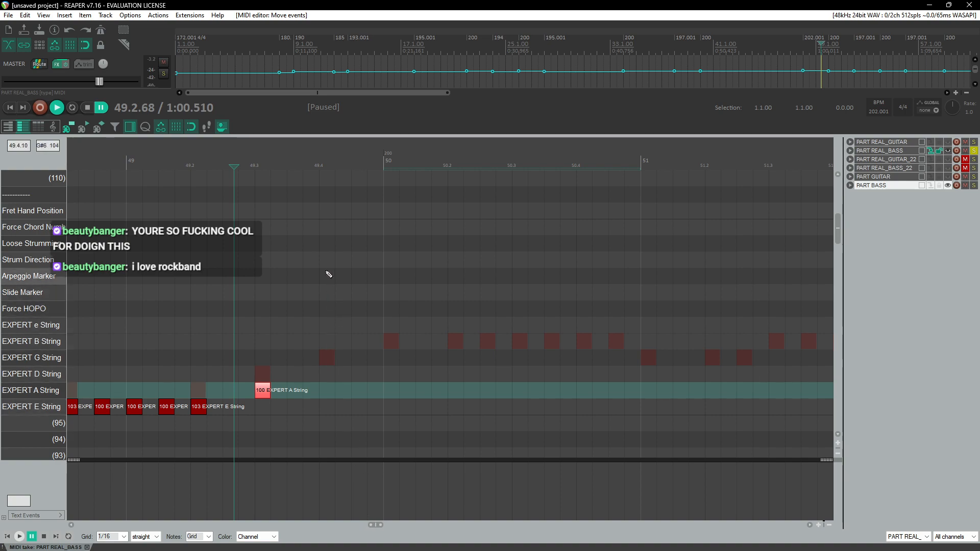
pyautogui.scroll(-3, 326, 271)
pyautogui.click(332, 156)
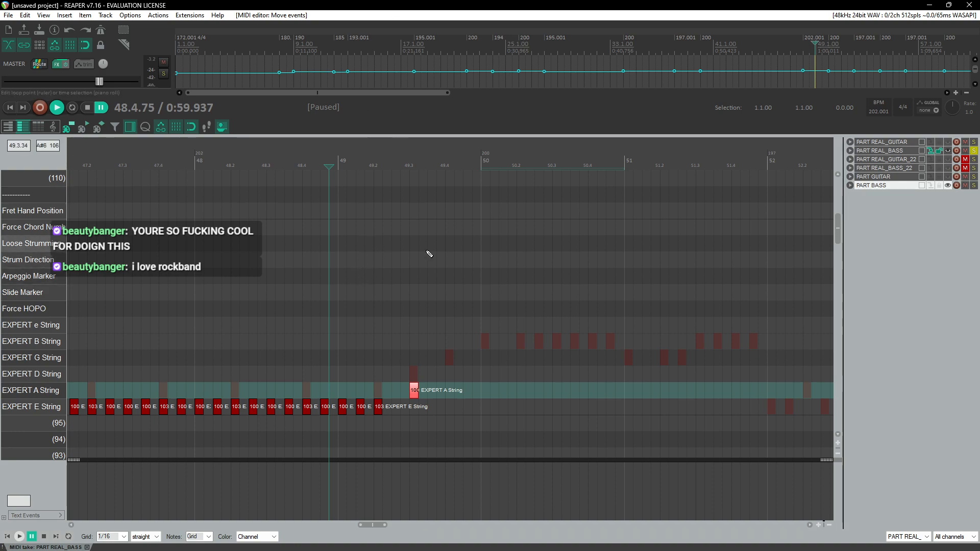
pyautogui.press('space')
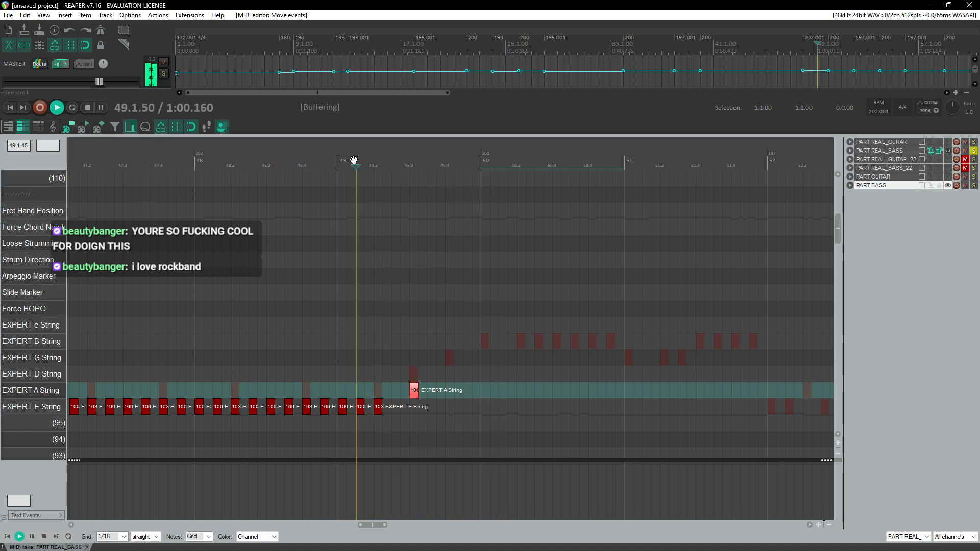
# Step: Chart EXPERT A String notes from beat 4 of measure 49 through measure 50
pyautogui.click(352, 158)
pyautogui.scroll(3, 433, 304)
pyautogui.press('space')
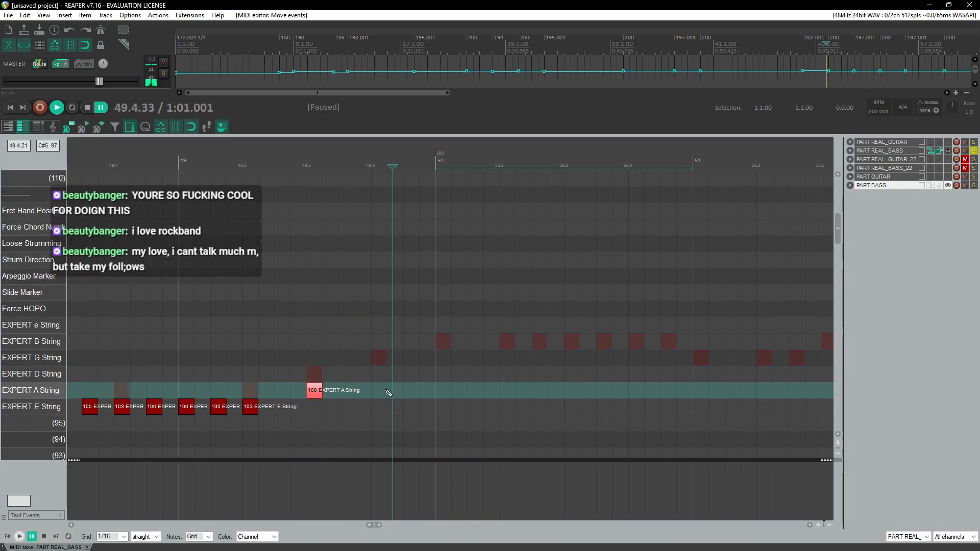
pyautogui.moveTo(383, 394); pyautogui.dragTo(383, 395)
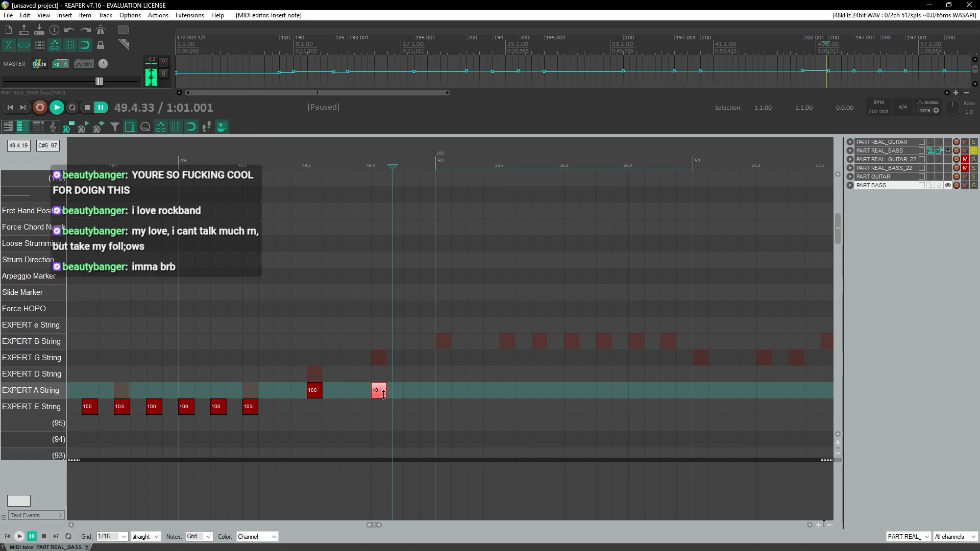
pyautogui.click(447, 396)
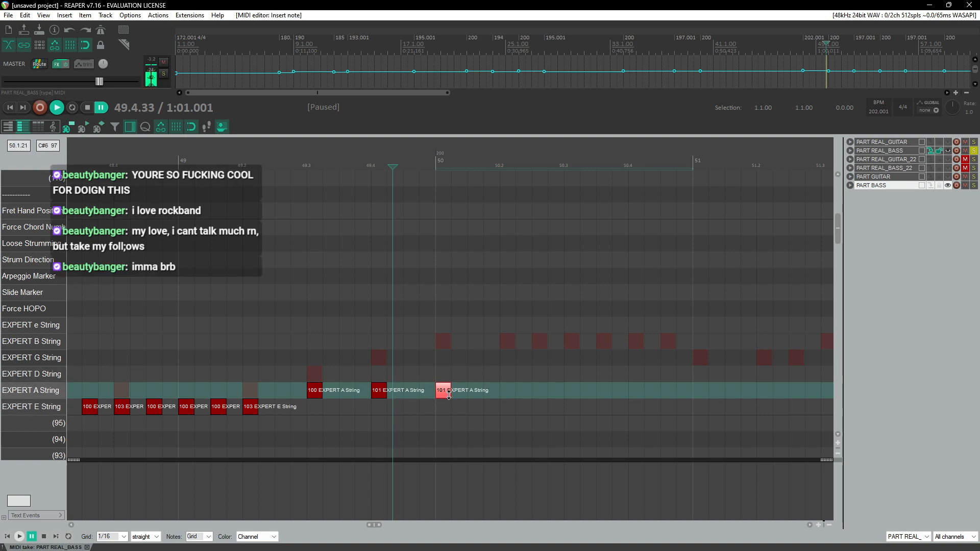
pyautogui.click(508, 394)
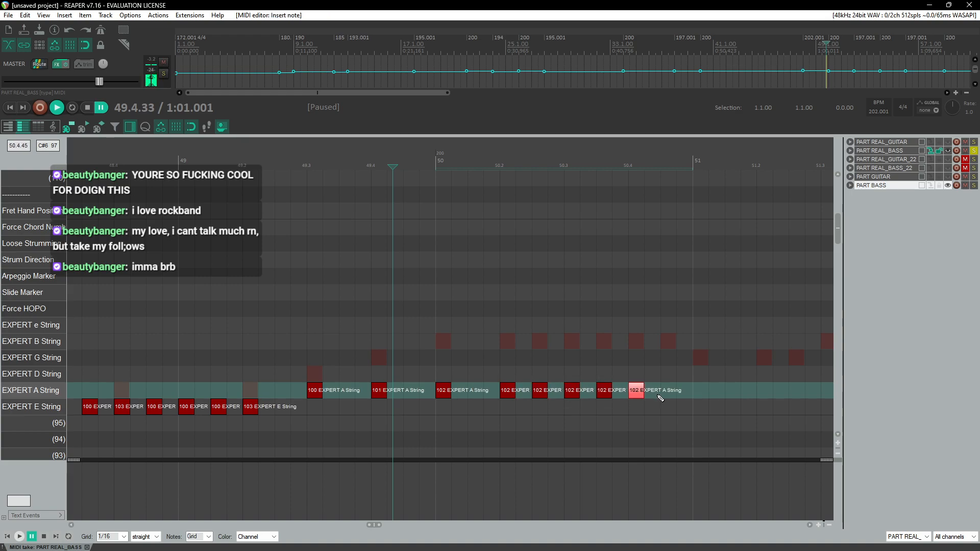
# Step: Add EXPERT A String notes at the start of measure 51, moving one up from the EXPERT E String row
pyautogui.press('space')
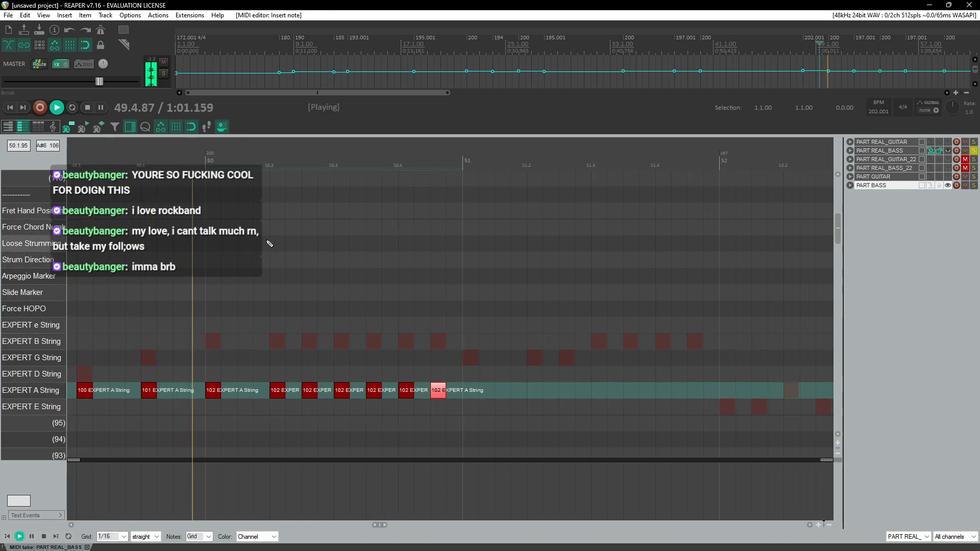
pyautogui.hotkey('ctrl', 'space')
pyautogui.click(476, 409)
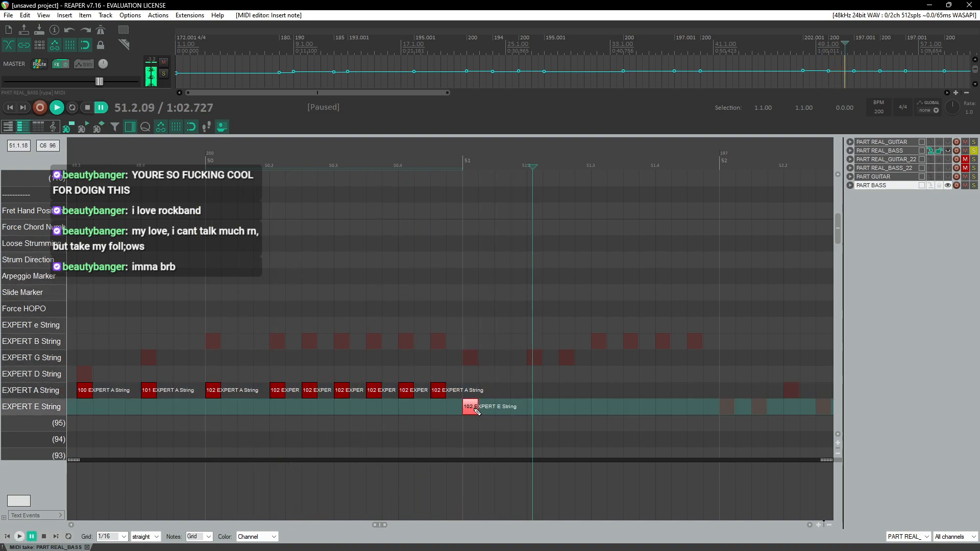
pyautogui.moveTo(474, 412); pyautogui.dragTo(473, 401)
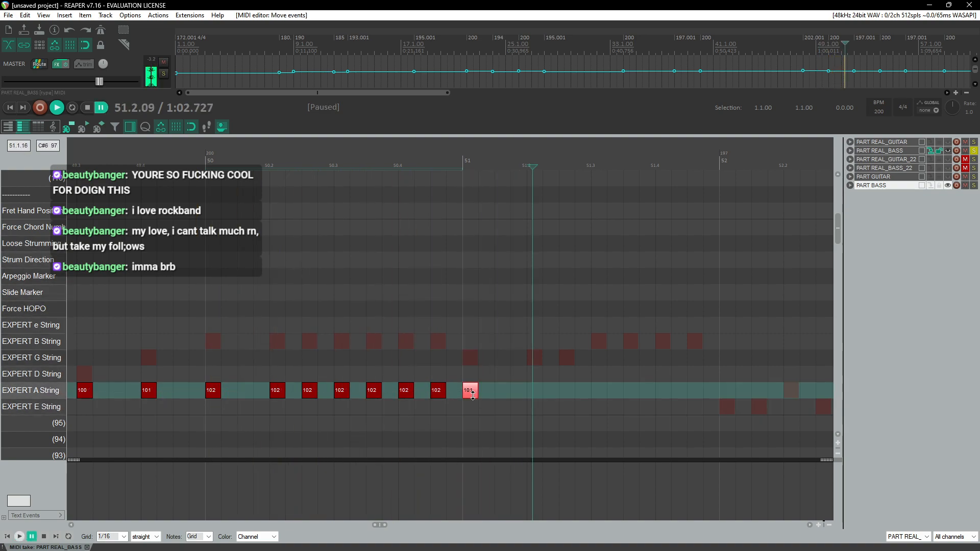
pyautogui.click(534, 392)
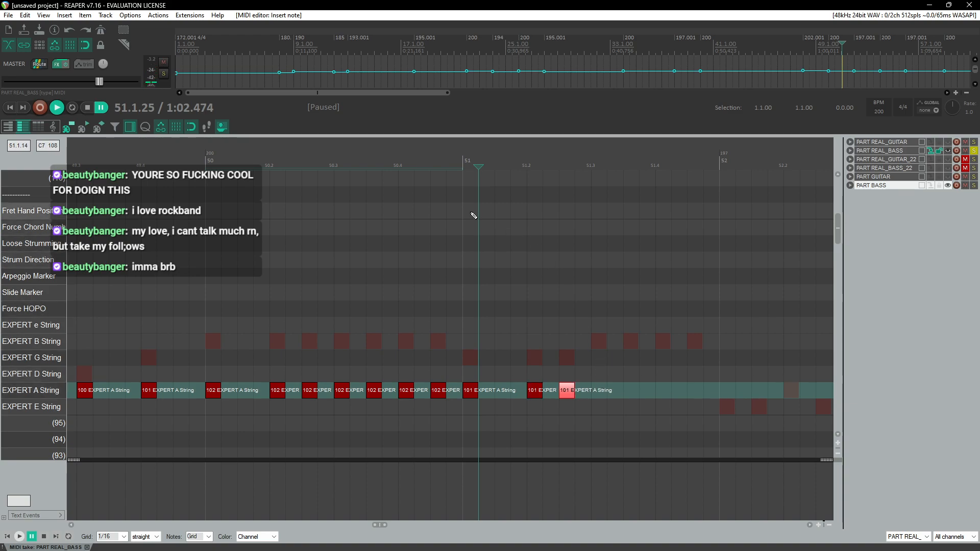
# Step: Fill the rest of measure 51 with EXPERT A String notes, slightly lengthening one of them
pyautogui.press('space')
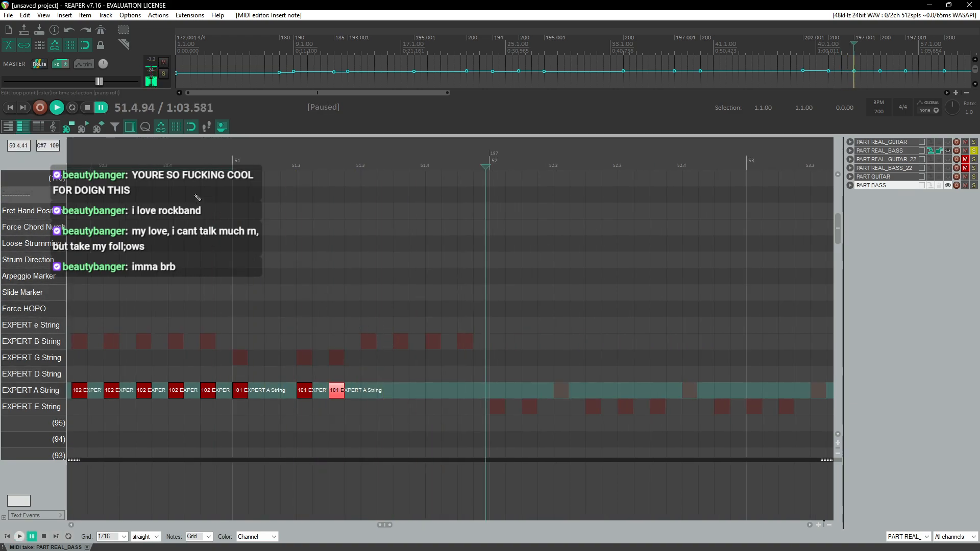
pyautogui.click(173, 177)
pyautogui.press('space')
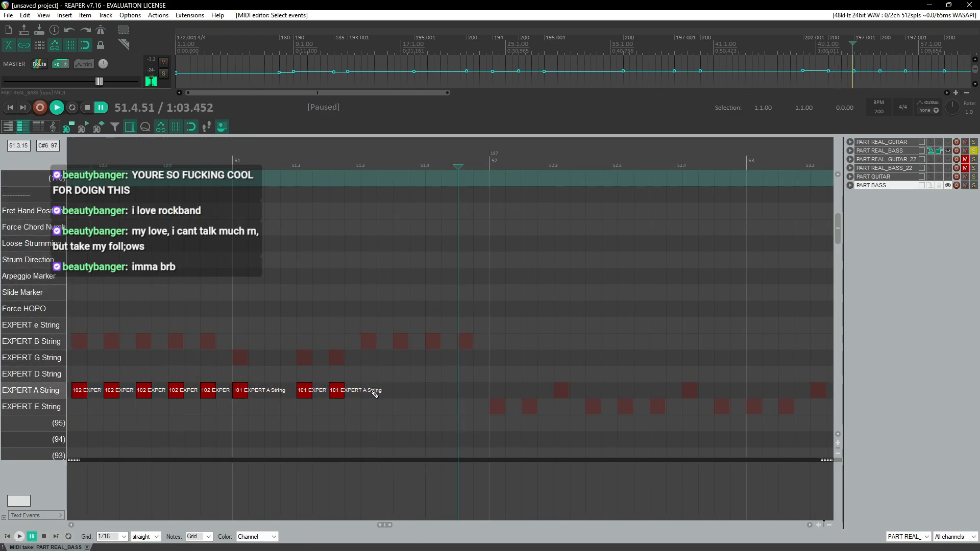
pyautogui.click(370, 392)
pyautogui.click(401, 391)
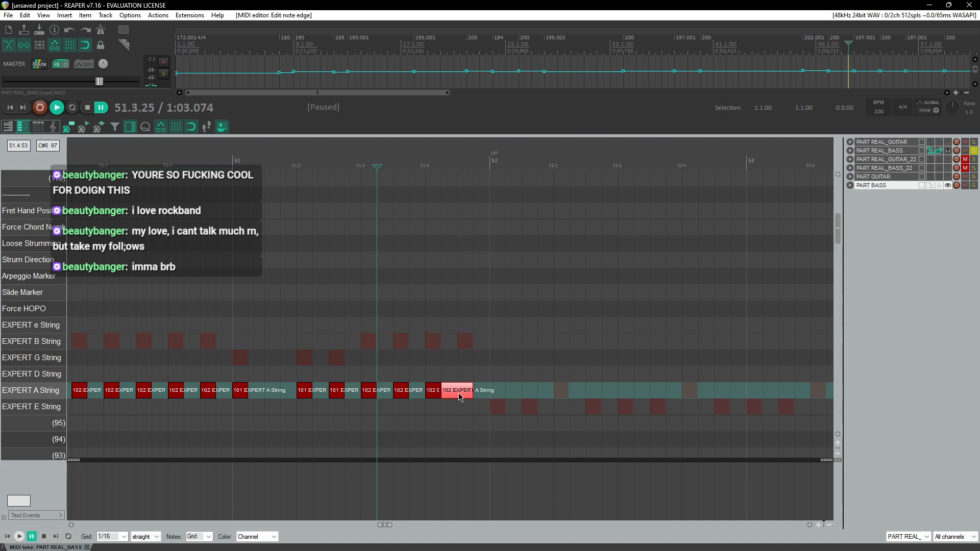
pyautogui.moveTo(460, 397); pyautogui.dragTo(466, 397)
pyautogui.click(475, 391)
# Step: Paste the copied EXPERT E String pattern four times in a row starting at measure 52
pyautogui.scroll(-5, 469, 306)
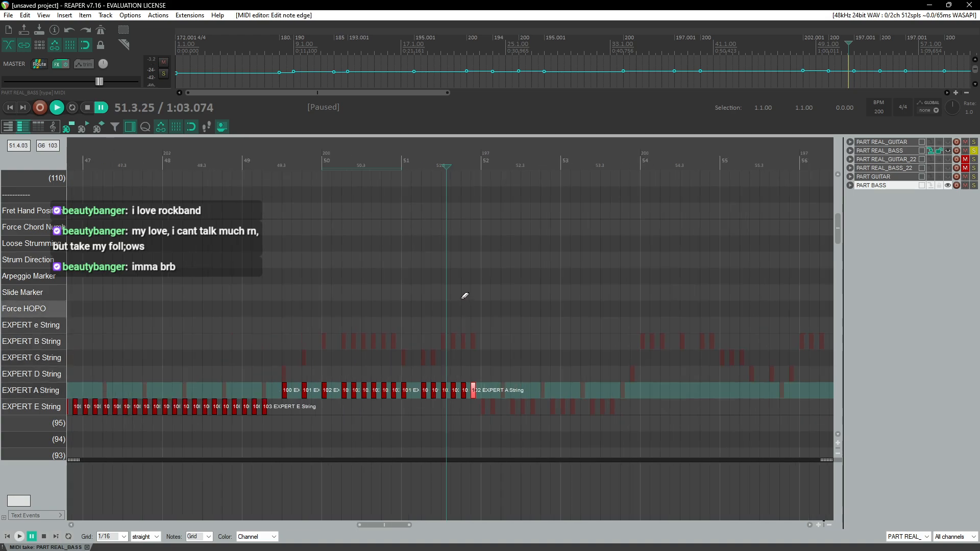
pyautogui.click(263, 164)
pyautogui.press('space')
pyautogui.scroll(3, 386, 281)
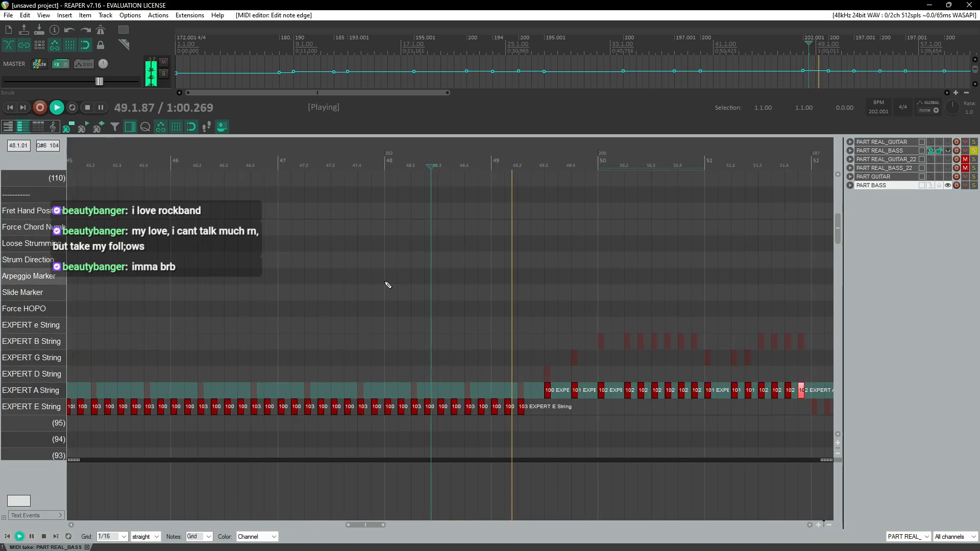
pyautogui.hscroll(1, 387, 288)
pyautogui.hscroll(1, 387, 292)
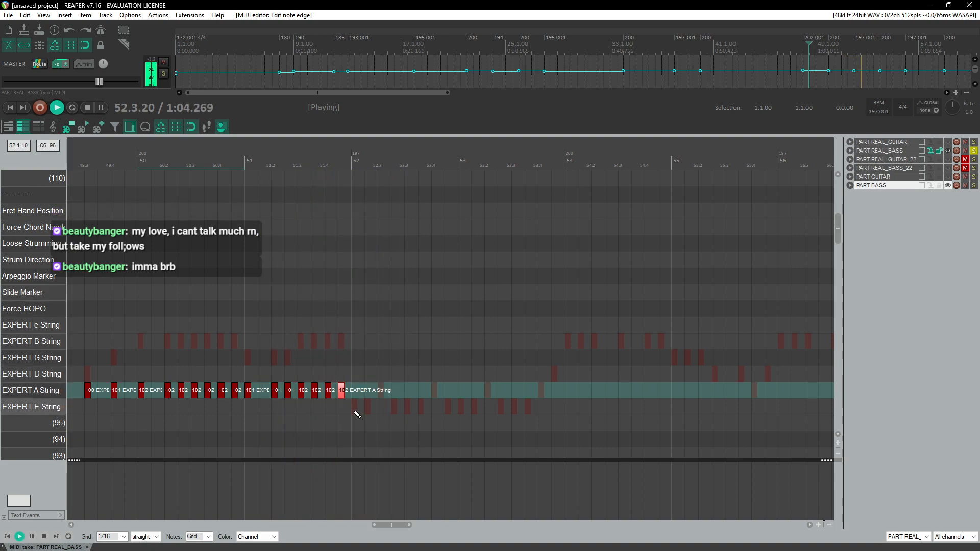
pyautogui.hotkey('ctrl', 'v')
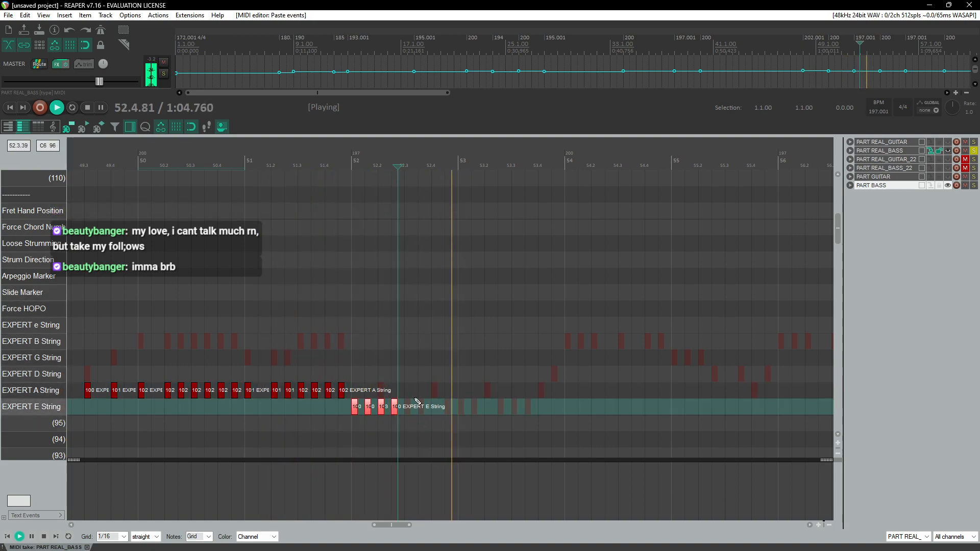
pyautogui.hotkey('ctrl', 'v')
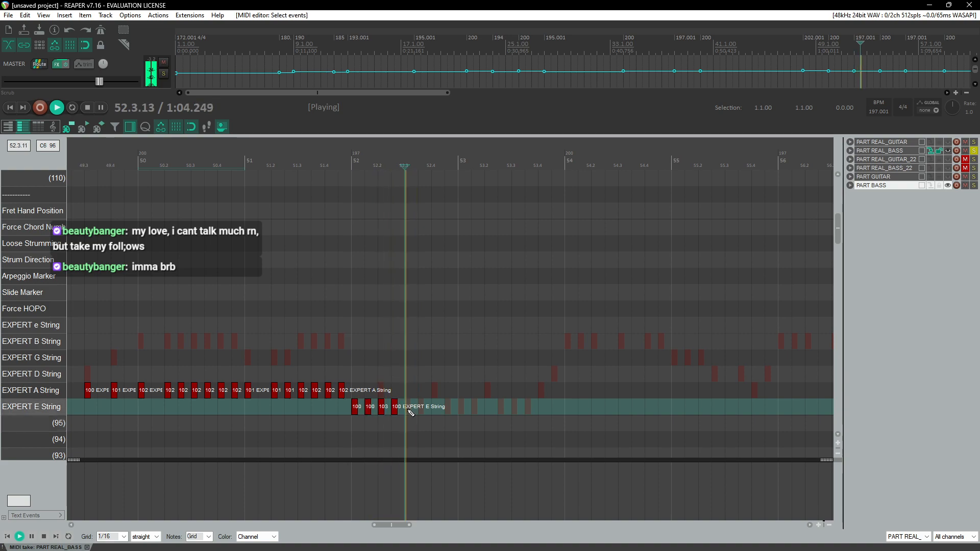
pyautogui.hotkey('ctrl', 'v')
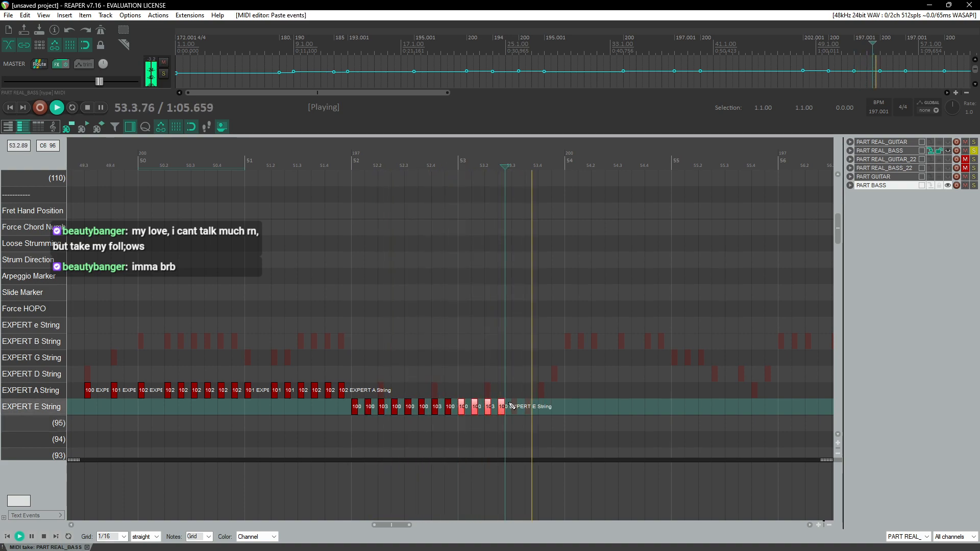
pyautogui.hotkey('ctrl', 'v')
# Step: Play back measures 52 and 53 repeatedly to check the pasted notes against the song
pyautogui.click(499, 160)
pyautogui.scroll(2, 485, 294)
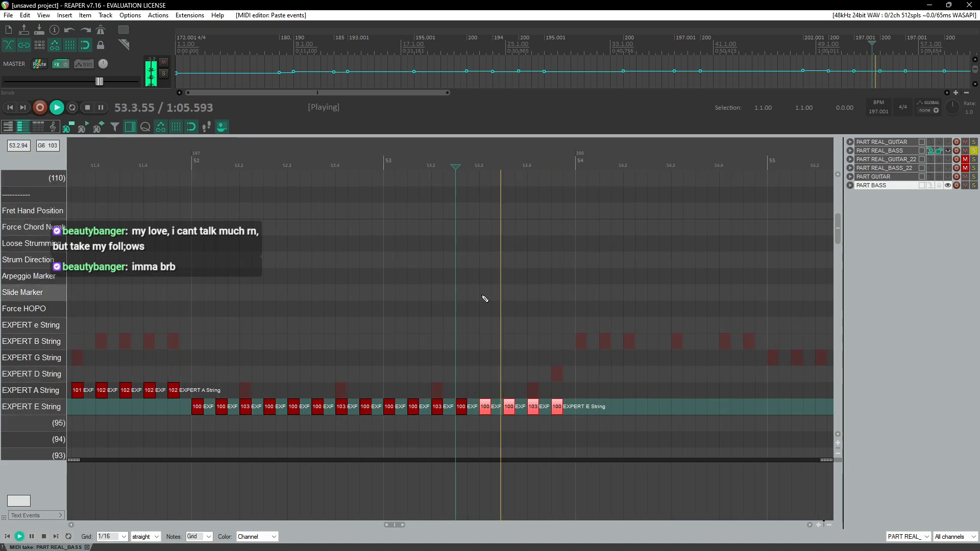
pyautogui.hscroll(2, 482, 301)
pyautogui.press('space')
pyautogui.click(381, 164)
pyautogui.press('space')
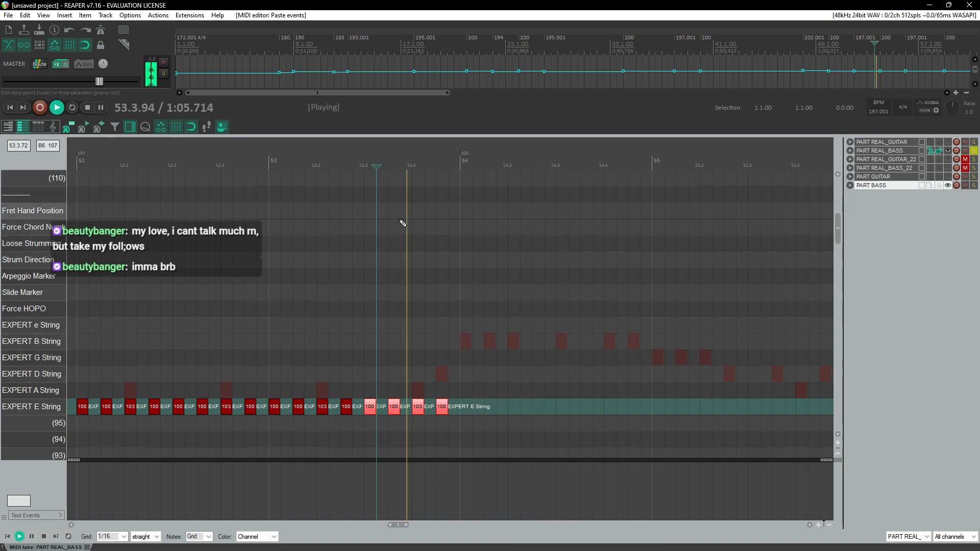
pyautogui.click(399, 162)
pyautogui.click(386, 163)
pyautogui.scroll(1, 467, 347)
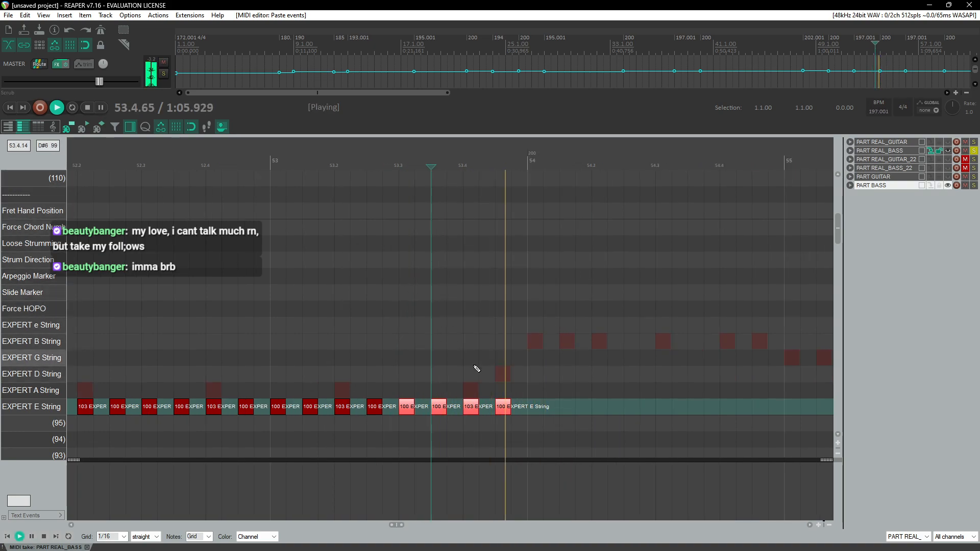
pyautogui.press('space')
# Step: Delete the pasted EXPERT E String notes after beat 3 of measure 53
pyautogui.moveTo(473, 378); pyautogui.dragTo(507, 423)
pyautogui.press('Delete')
# Step: Slow the playback rate to 0.778 and replay from beat 3 of measure 53
pyautogui.click(449, 159)
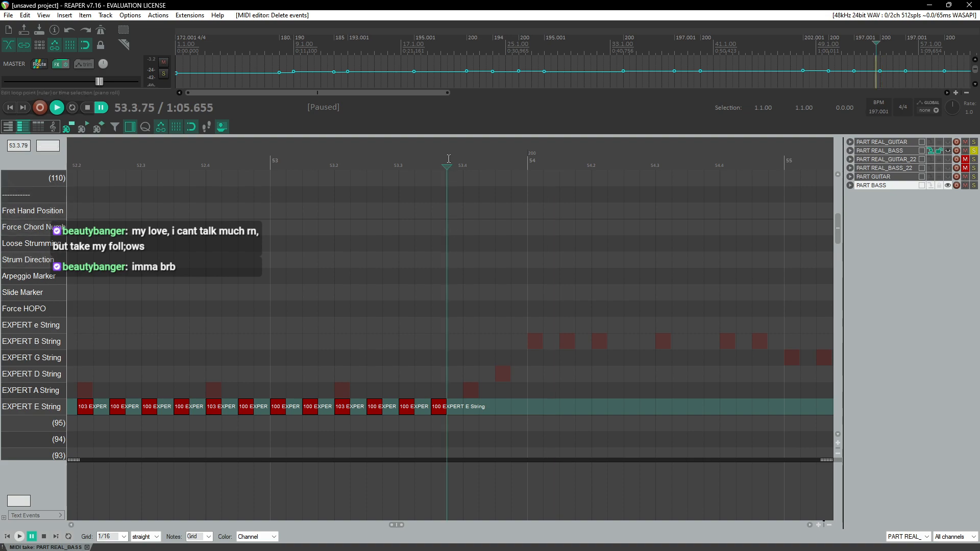
pyautogui.press('space')
pyautogui.click(456, 159)
pyautogui.click(447, 161)
pyautogui.press('space')
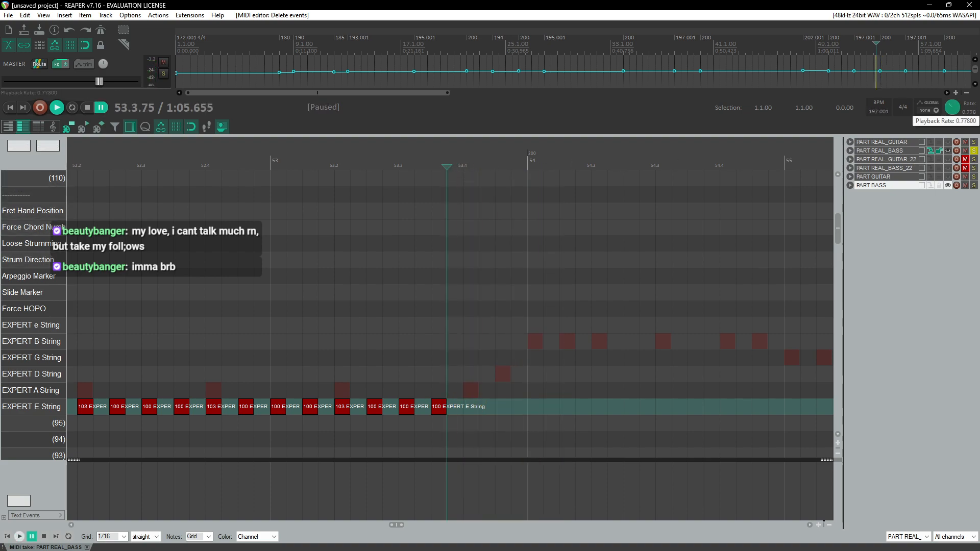
pyautogui.press('space')
# Step: Add an EXPERT E String note on beat 4 of measure 53 and an EXPERT A String note after it
pyautogui.press('space')
pyautogui.click(399, 167)
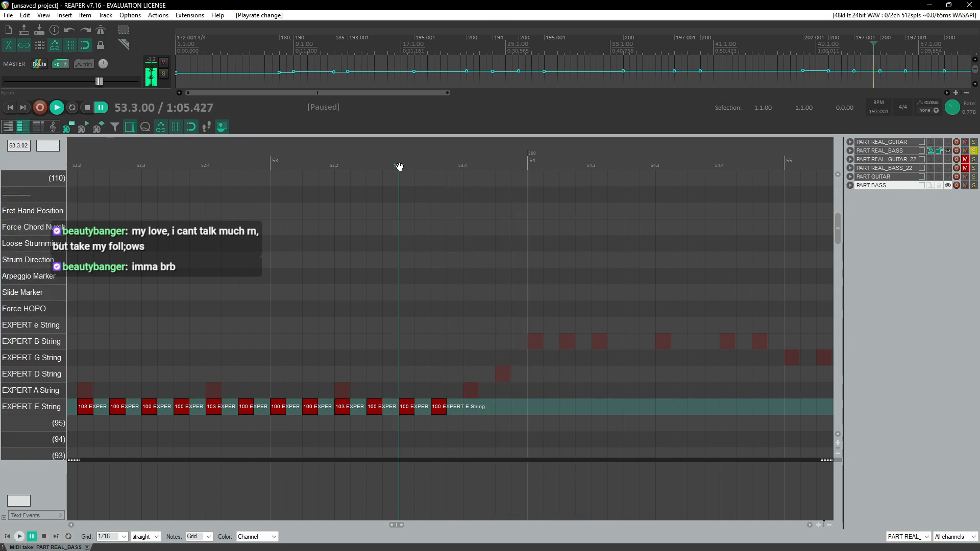
pyautogui.press('space')
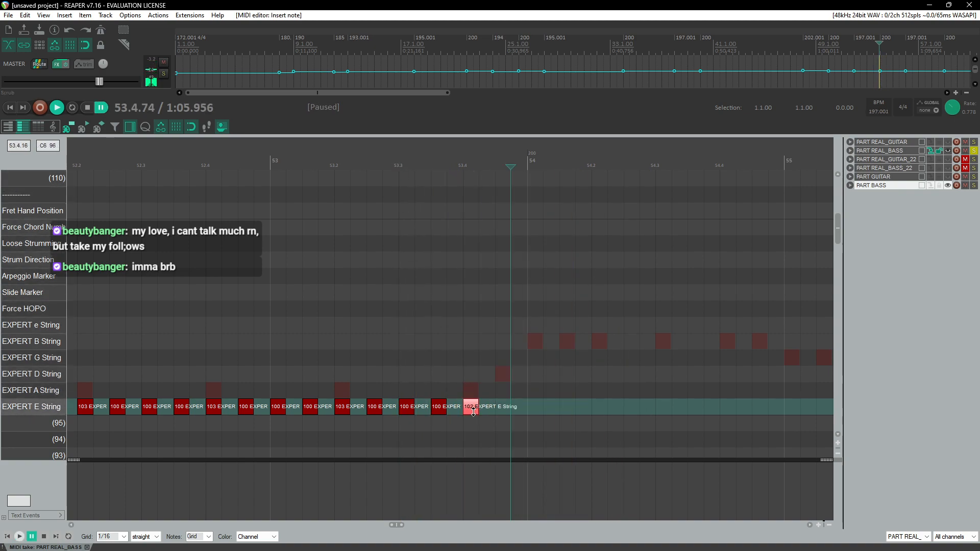
pyautogui.click(505, 394)
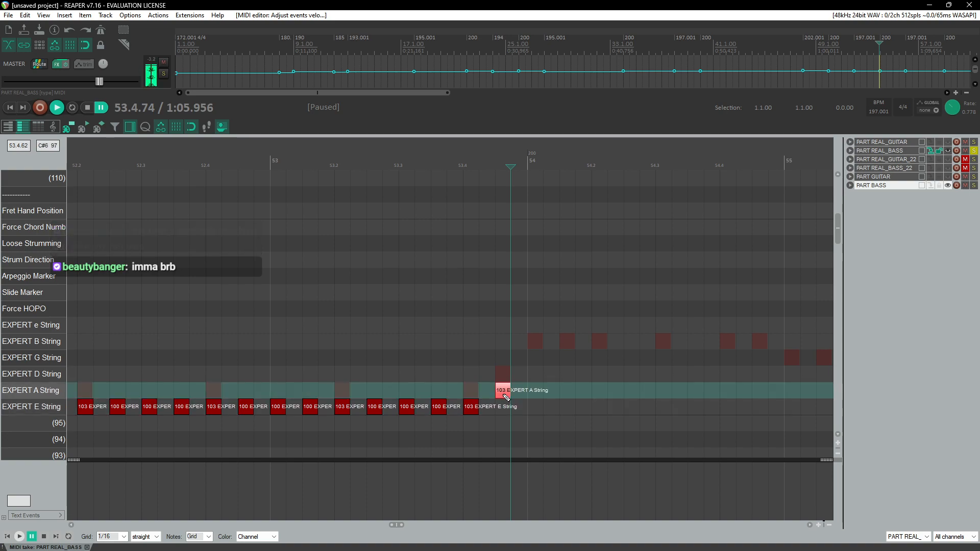
# Step: Replay the end of measure 53 and add two EXPERT A String notes at the start of measure 54
pyautogui.click(452, 159)
pyautogui.press('space')
pyautogui.click(454, 160)
pyautogui.click(479, 164)
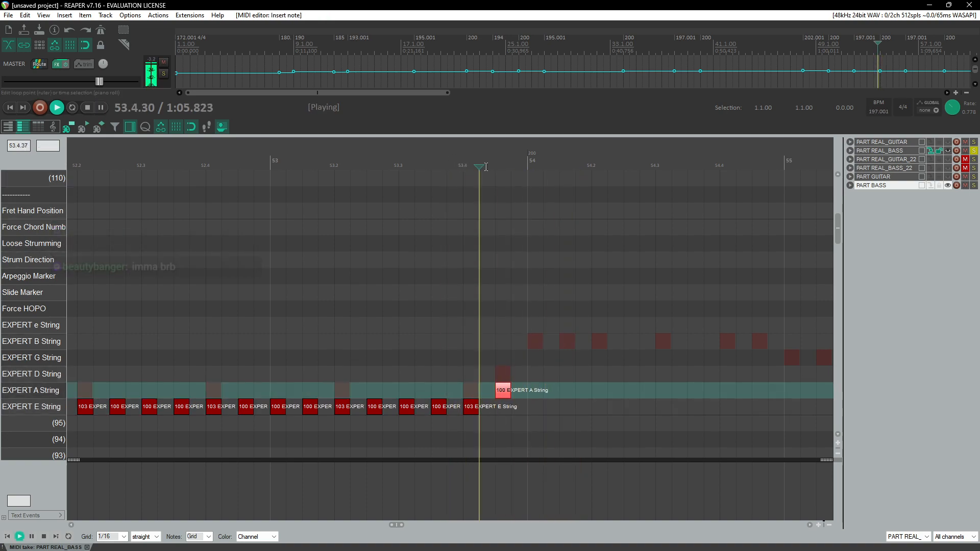
pyautogui.click(491, 167)
pyautogui.hotkey('ctrl', 'space')
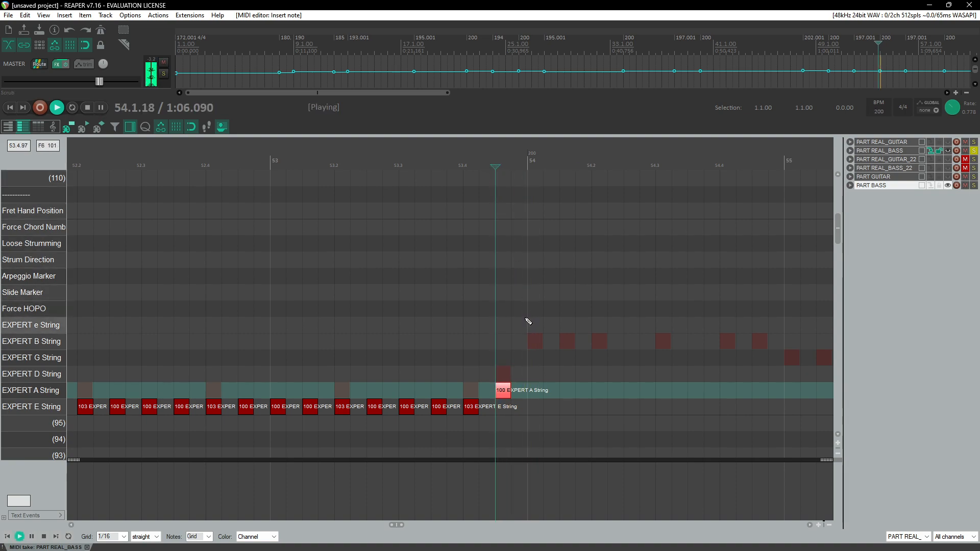
pyautogui.moveTo(537, 392); pyautogui.dragTo(544, 391)
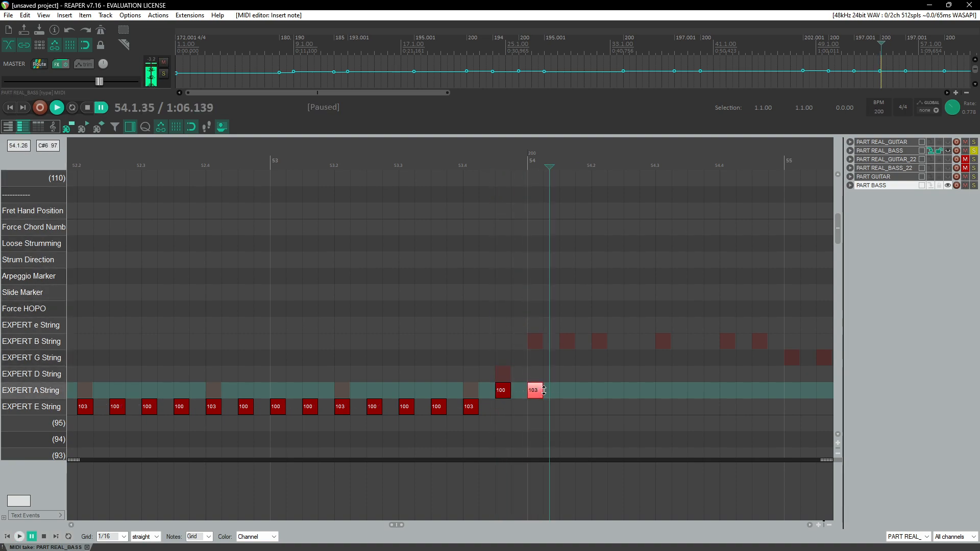
pyautogui.click(560, 397)
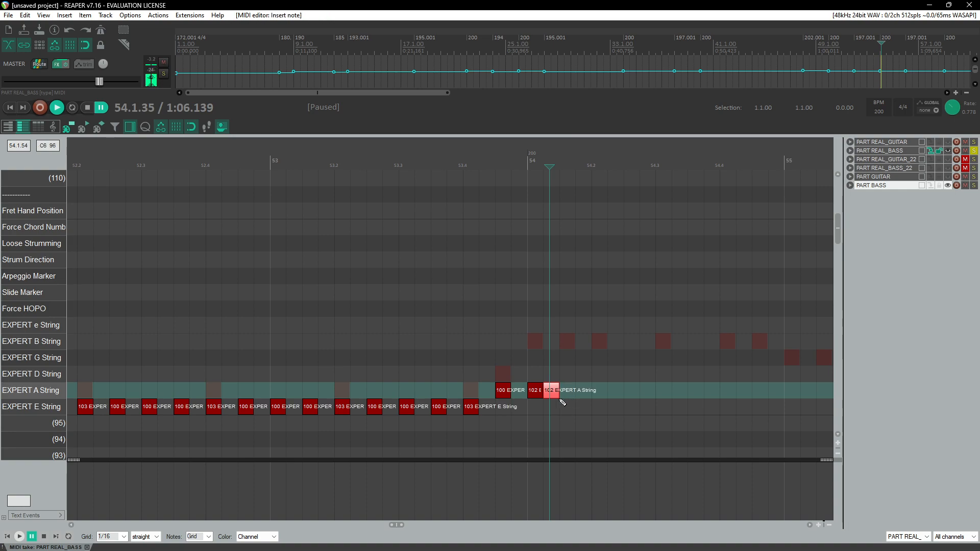
# Step: Chart EXPERT A String notes through the rest of measure 54 and into measure 55
pyautogui.press('space')
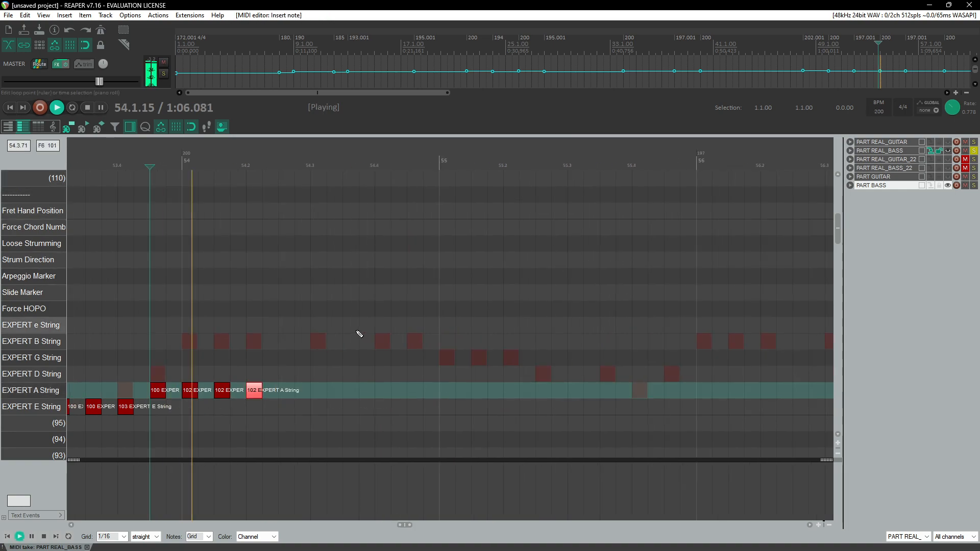
pyautogui.click(322, 391)
pyautogui.click(383, 391)
pyautogui.hotkey('ctrl', 'space')
pyautogui.click(415, 391)
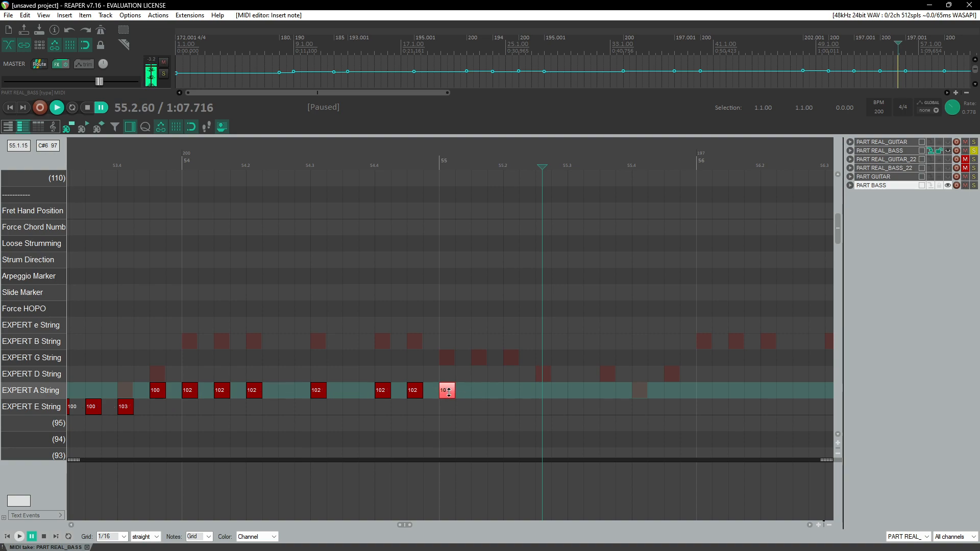
pyautogui.click(480, 392)
pyautogui.click(550, 397)
pyautogui.hotkey('ctrl', 'space')
pyautogui.hotkey('ctrl', 'space')
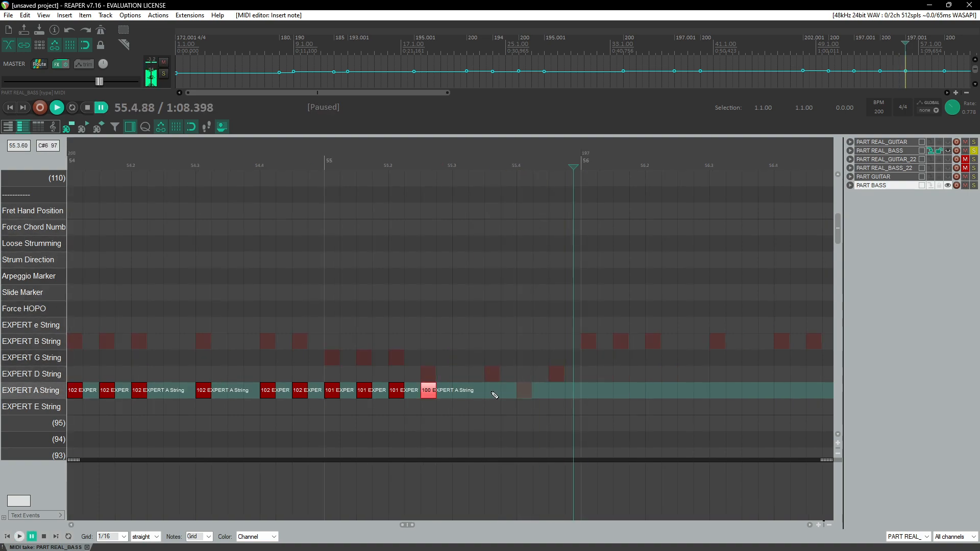
pyautogui.click(488, 166)
pyautogui.press('space')
pyautogui.press('space')
pyautogui.click(522, 395)
pyautogui.press('space')
pyautogui.press('space')
pyautogui.click(525, 394)
pyautogui.moveTo(528, 397); pyautogui.dragTo(526, 411)
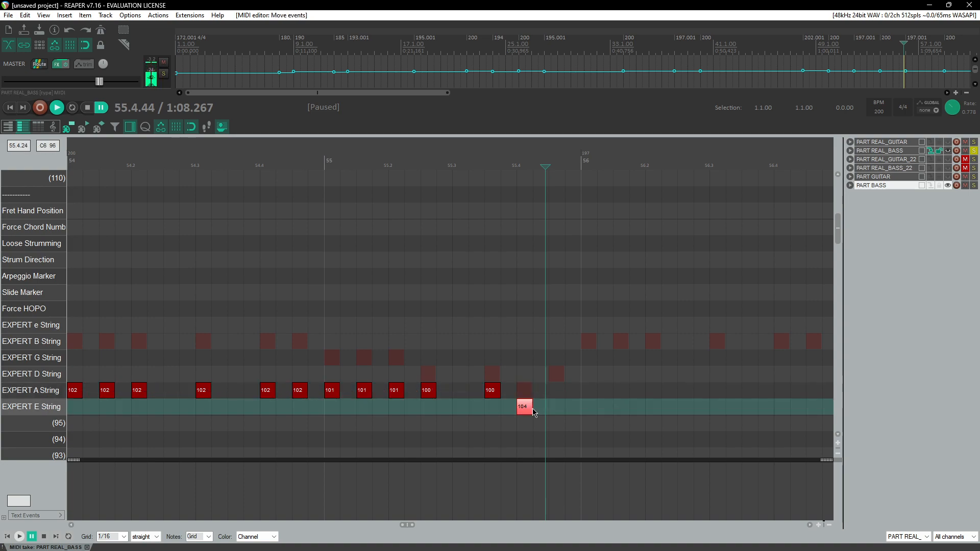
pyautogui.moveTo(525, 406); pyautogui.dragTo(525, 409)
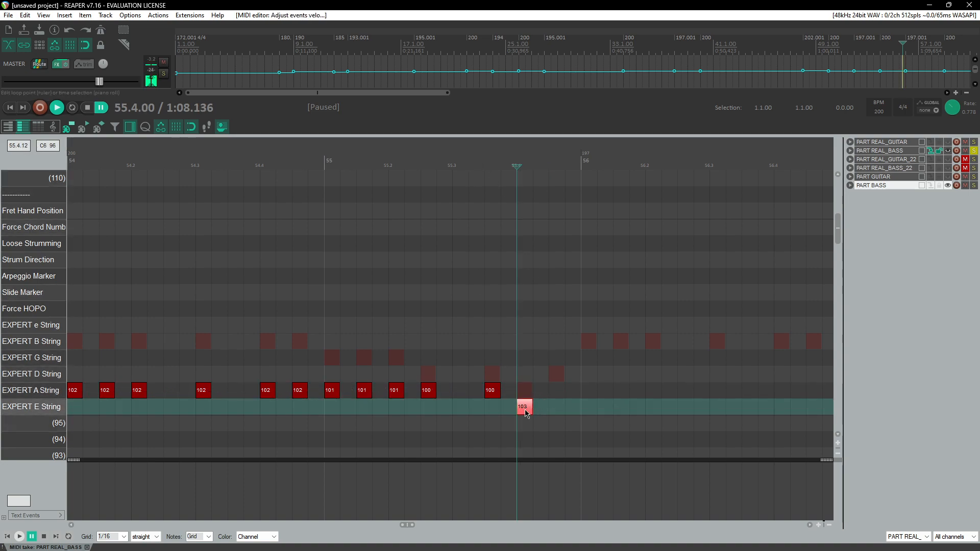
pyautogui.press('Delete')
pyautogui.click(457, 153)
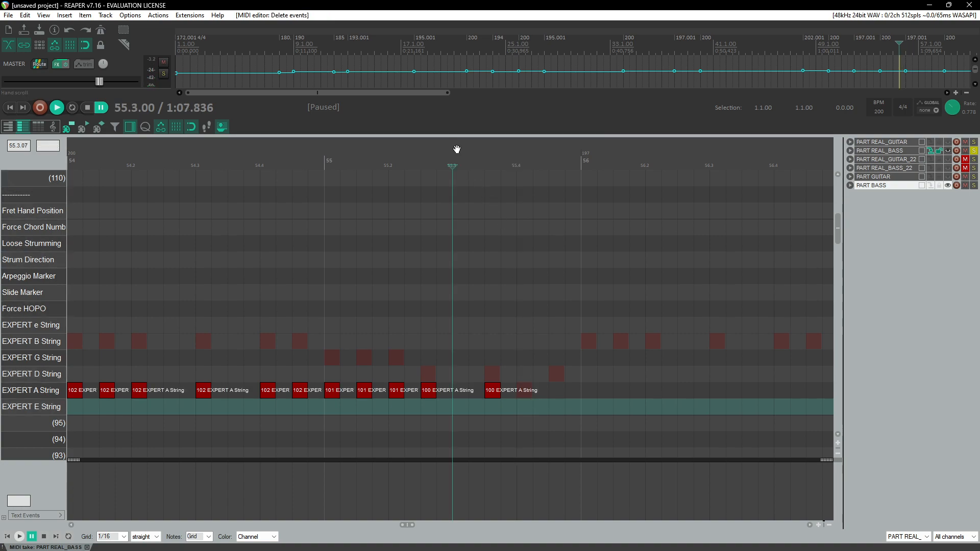
# Step: Loop beats 3 to 4 of measure 55 and replay it, adding an EXPERT E String note on beat 4
pyautogui.press('space')
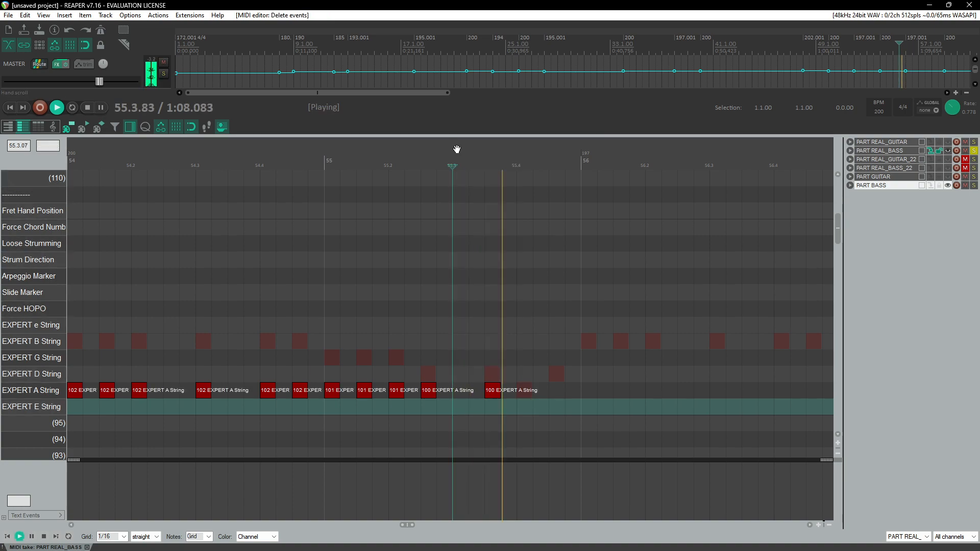
pyautogui.moveTo(502, 167); pyautogui.dragTo(533, 169)
pyautogui.hotkey('ctrl', 'space')
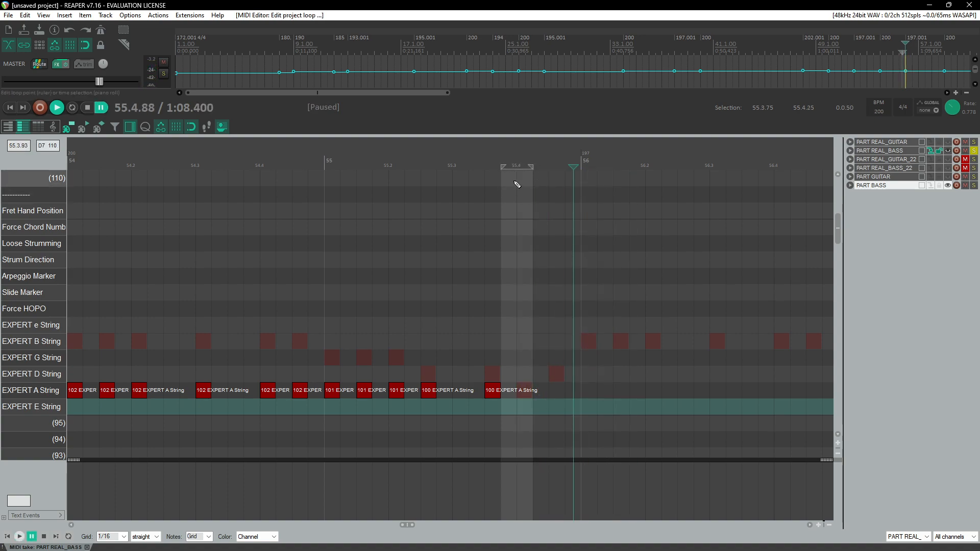
pyautogui.scroll(3, 513, 199)
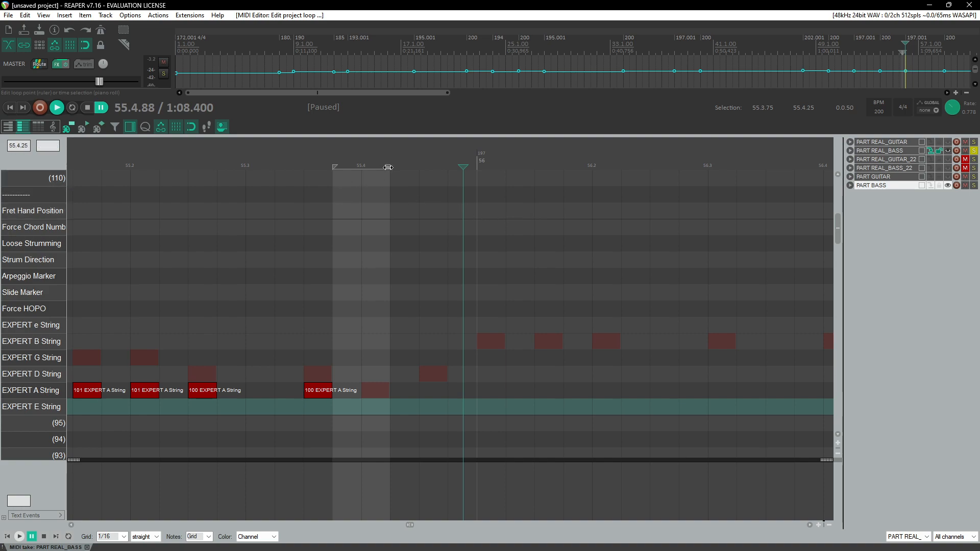
pyautogui.moveTo(388, 167); pyautogui.dragTo(406, 168)
pyautogui.moveTo(276, 165); pyautogui.dragTo(388, 168)
pyautogui.click(430, 165)
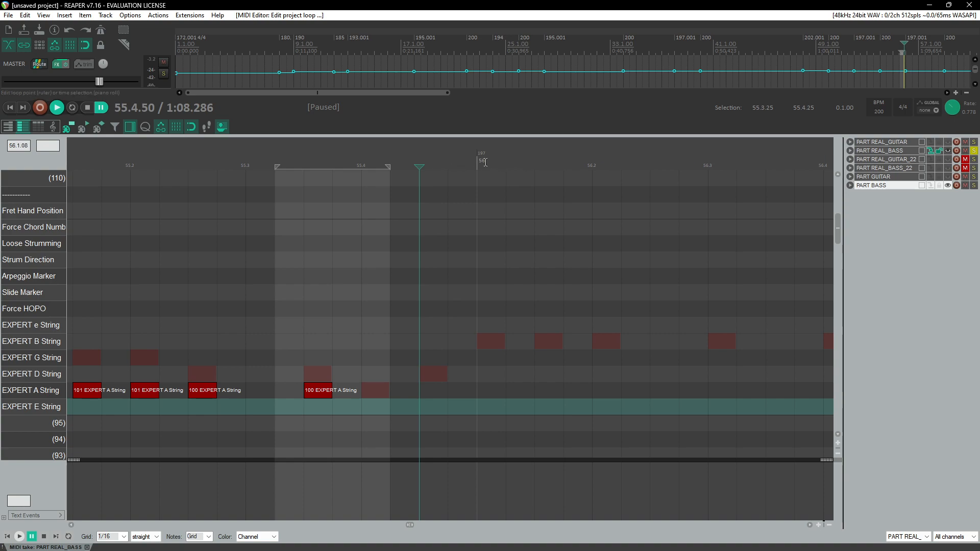
pyautogui.moveTo(517, 161); pyautogui.dragTo(559, 163)
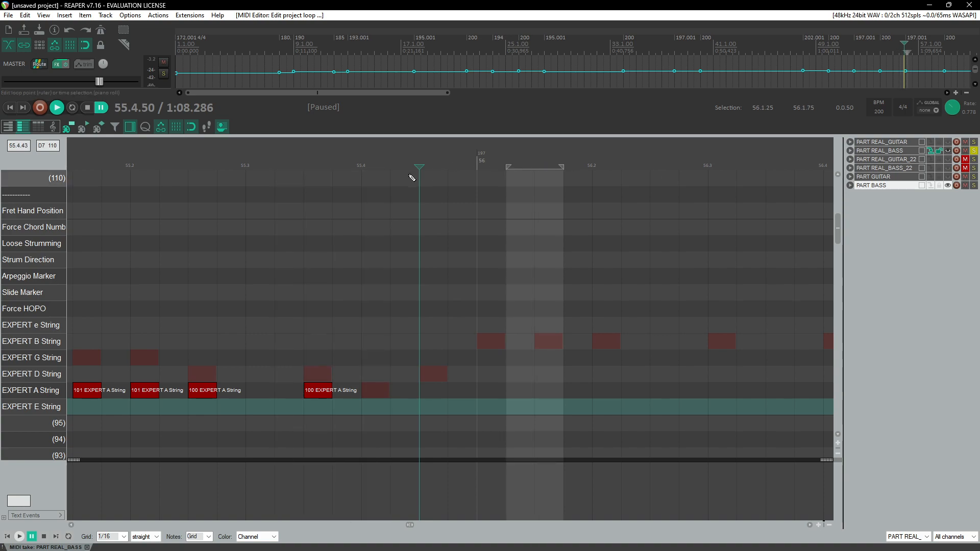
pyautogui.moveTo(359, 161); pyautogui.dragTo(334, 167)
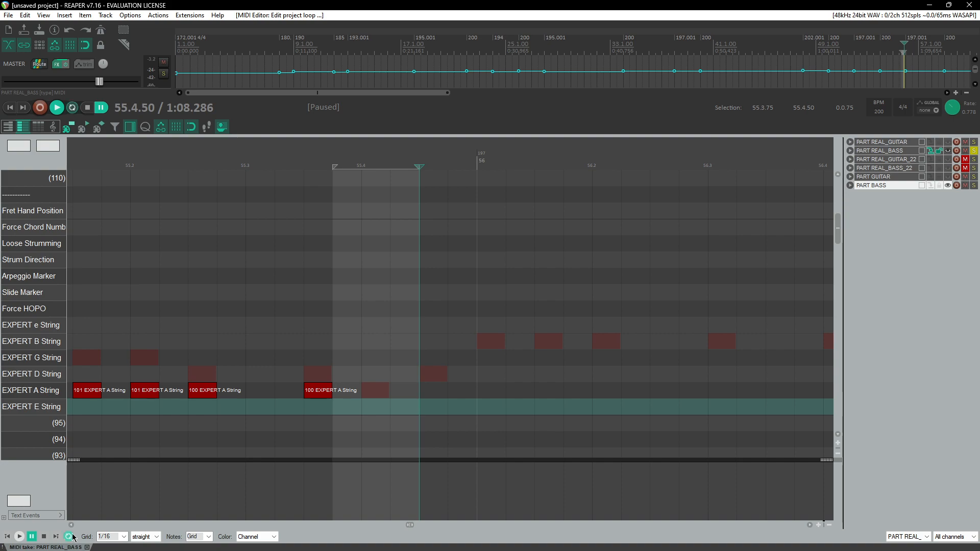
pyautogui.press('space')
pyautogui.click(332, 157)
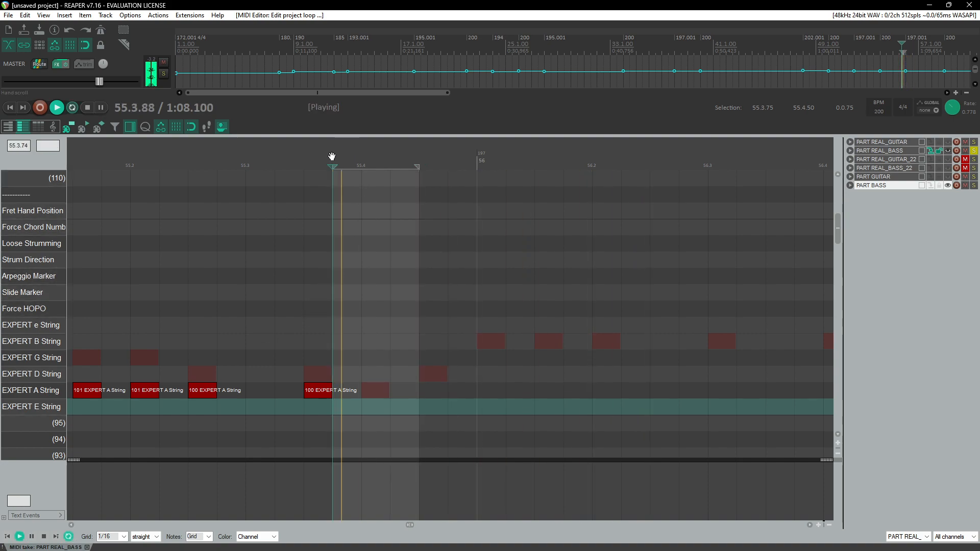
pyautogui.hotkey('ctrl', 'space')
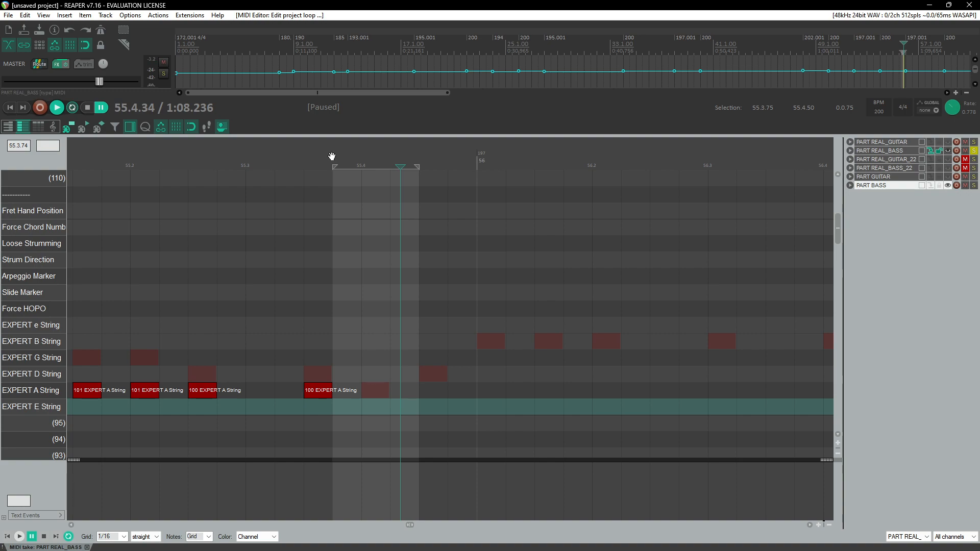
pyautogui.hotkey('ctrl', 'space')
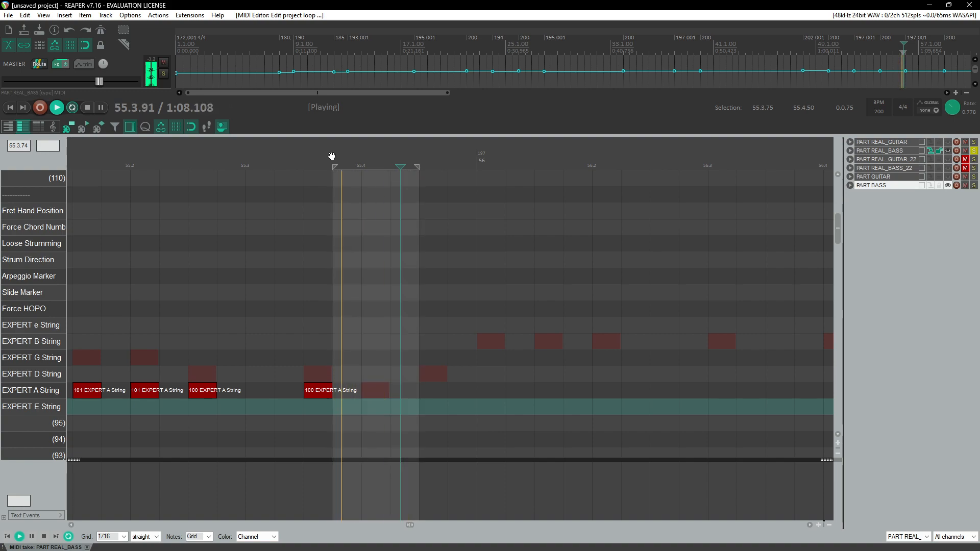
pyautogui.hotkey('ctrl', 'space')
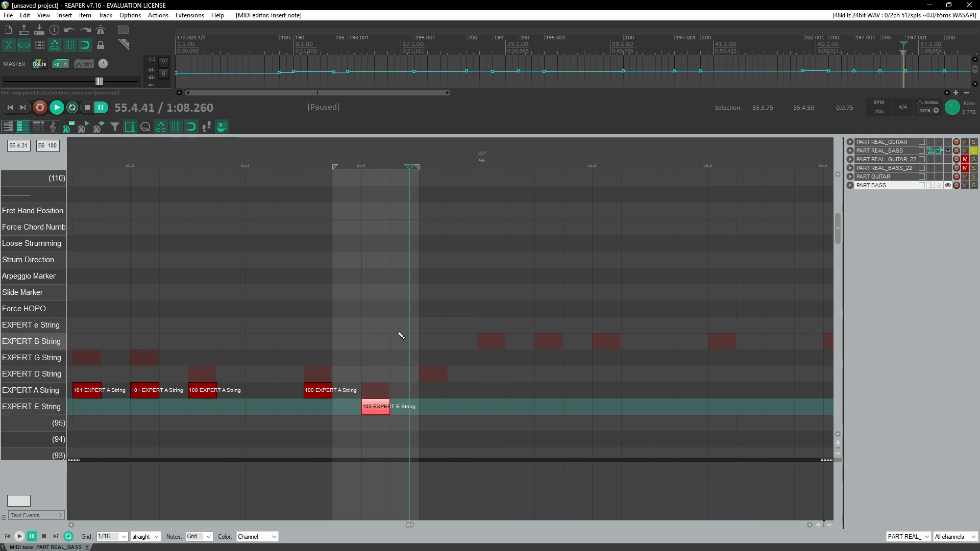
# Step: Clear the time selection and add an EXPERT A String note just after the E String note in measure 55
pyautogui.click(421, 166)
pyautogui.hotkey('ctrl', 'space')
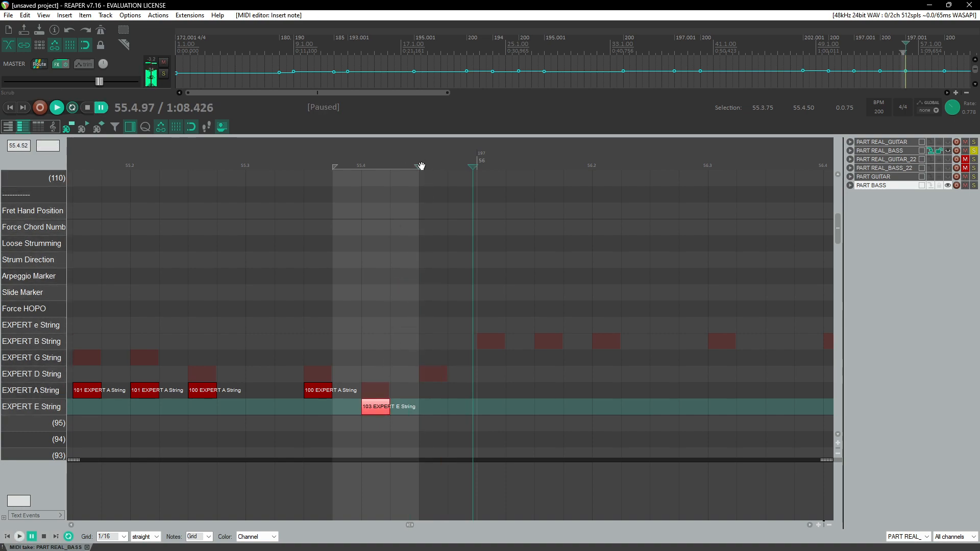
pyautogui.rightClick(420, 161)
pyautogui.click(451, 210)
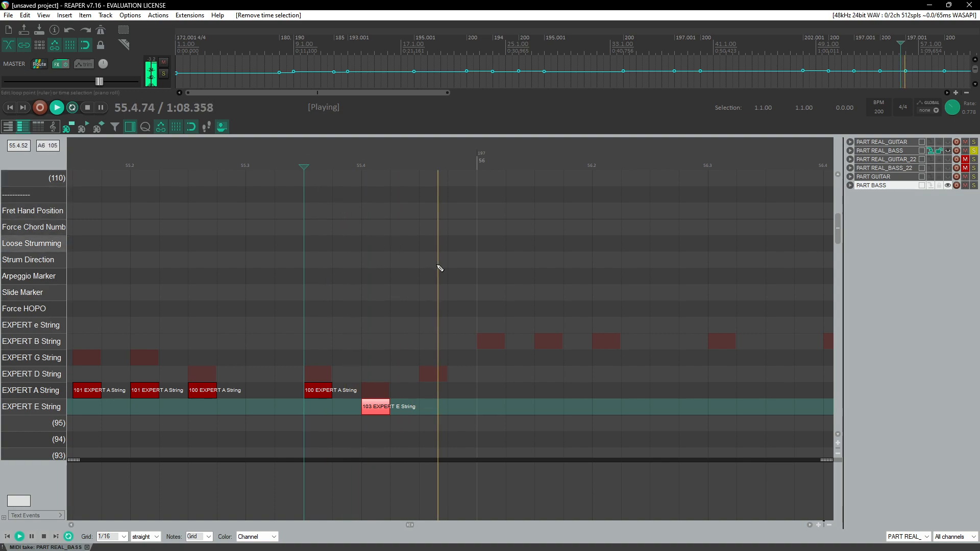
pyautogui.hotkey('ctrl', 'space')
pyautogui.click(432, 377)
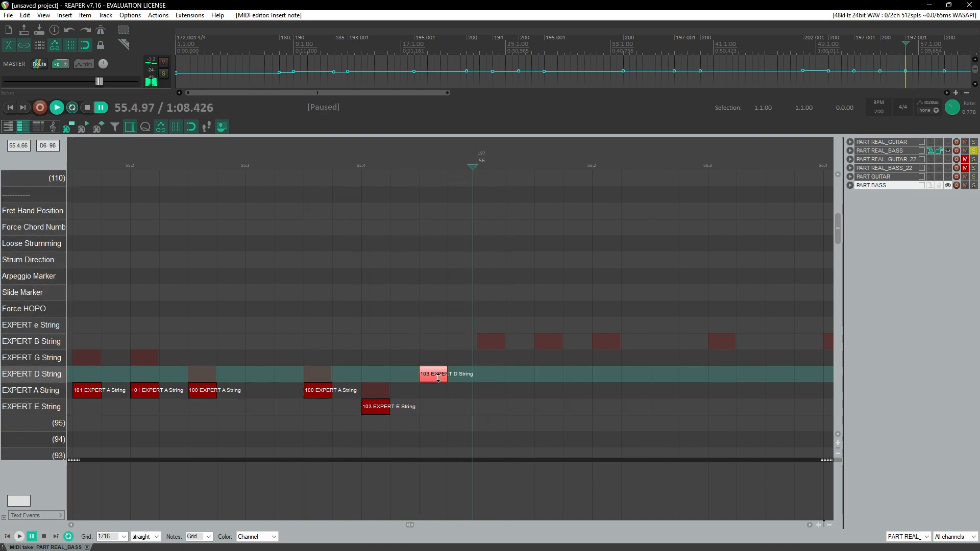
pyautogui.moveTo(438, 383); pyautogui.dragTo(443, 397)
# Step: Replay the end of measure 55 from beat 4 to check the new notes
pyautogui.click(412, 166)
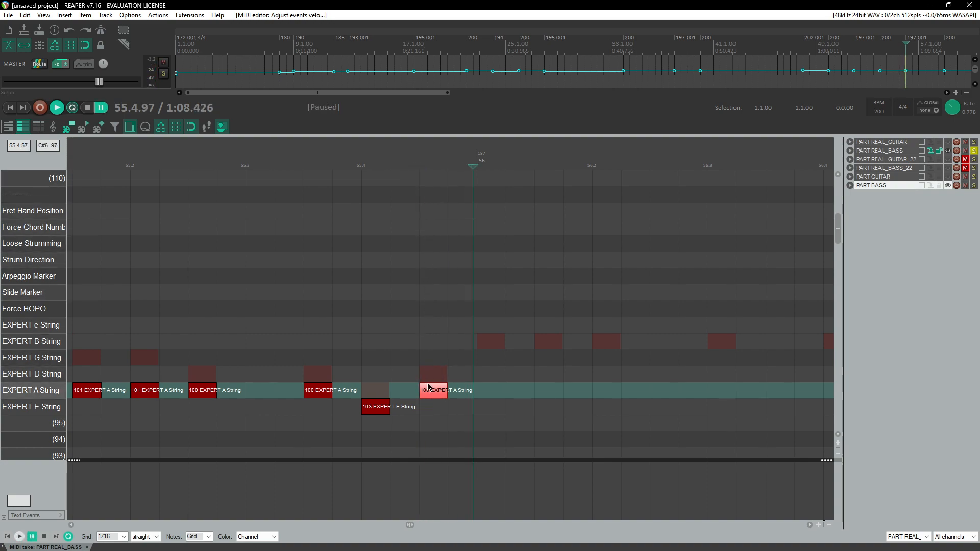
pyautogui.click(375, 406)
pyautogui.click(434, 391)
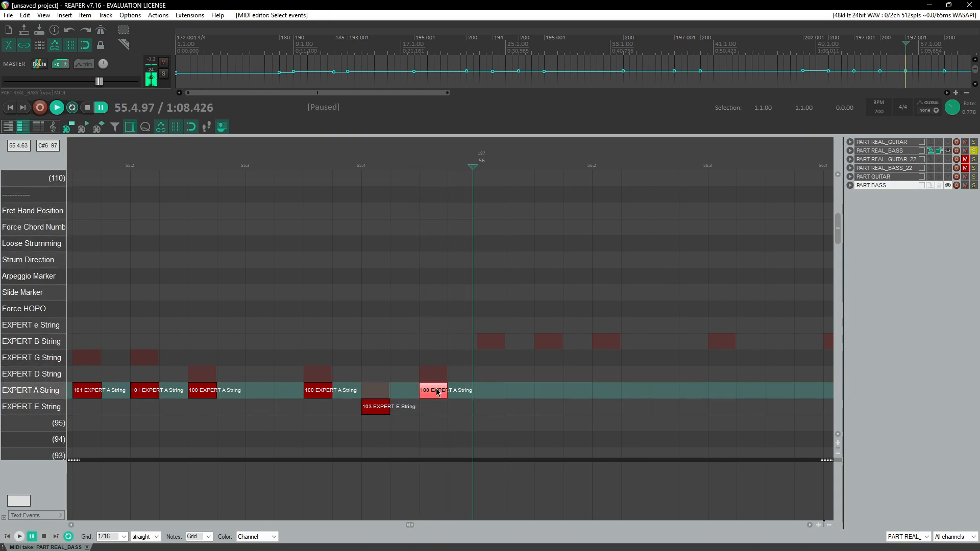
pyautogui.click(329, 159)
pyautogui.press('space')
pyautogui.click(363, 159)
pyautogui.press('space')
pyautogui.click(417, 160)
pyautogui.click(414, 159)
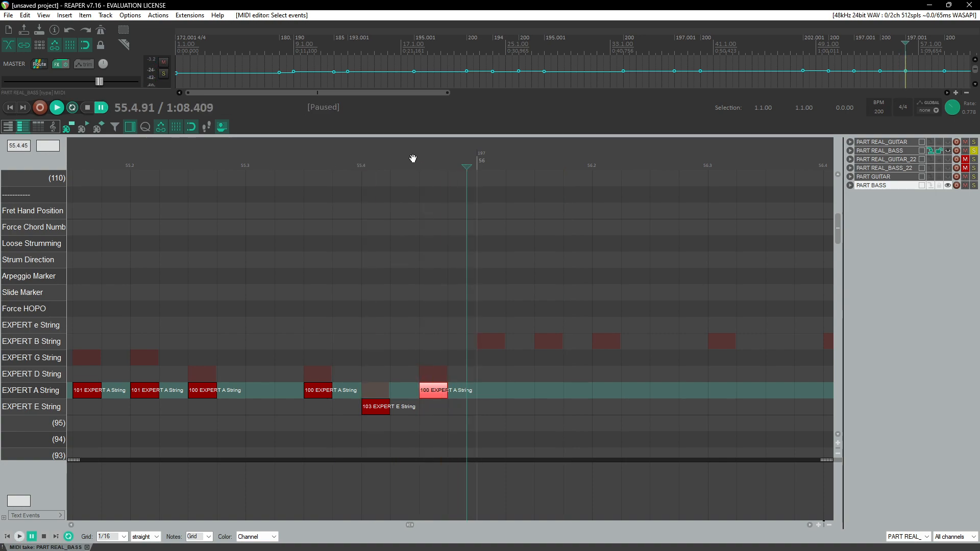
pyautogui.click(413, 159)
pyautogui.press('space')
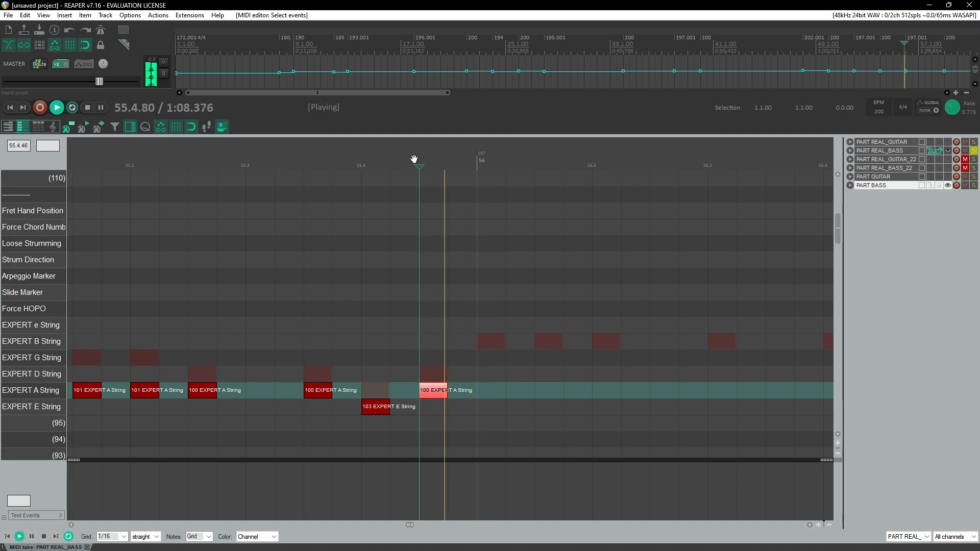
pyautogui.press('space')
# Step: Add three EXPERT A String notes at the start of measure 56 and replay through measure 56
pyautogui.click(490, 391)
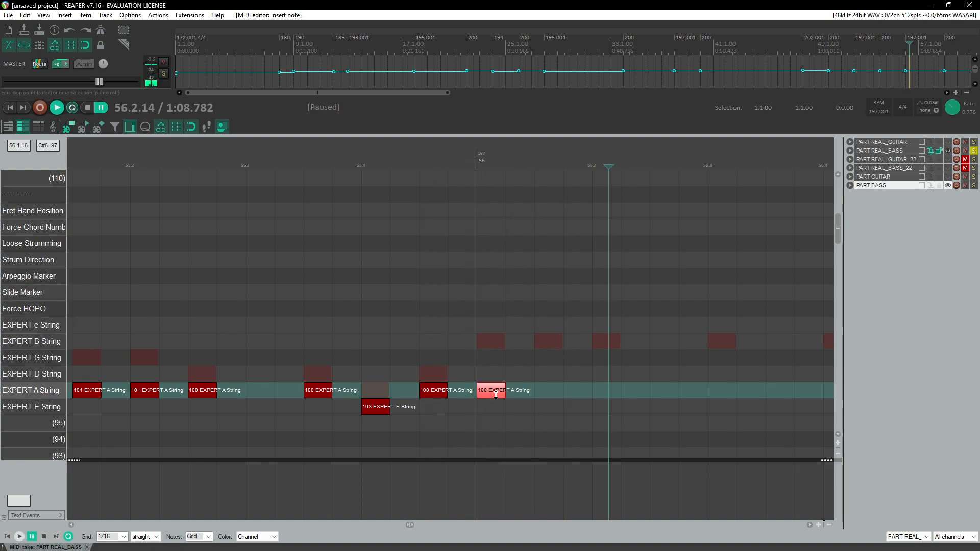
pyautogui.click(554, 395)
pyautogui.click(602, 395)
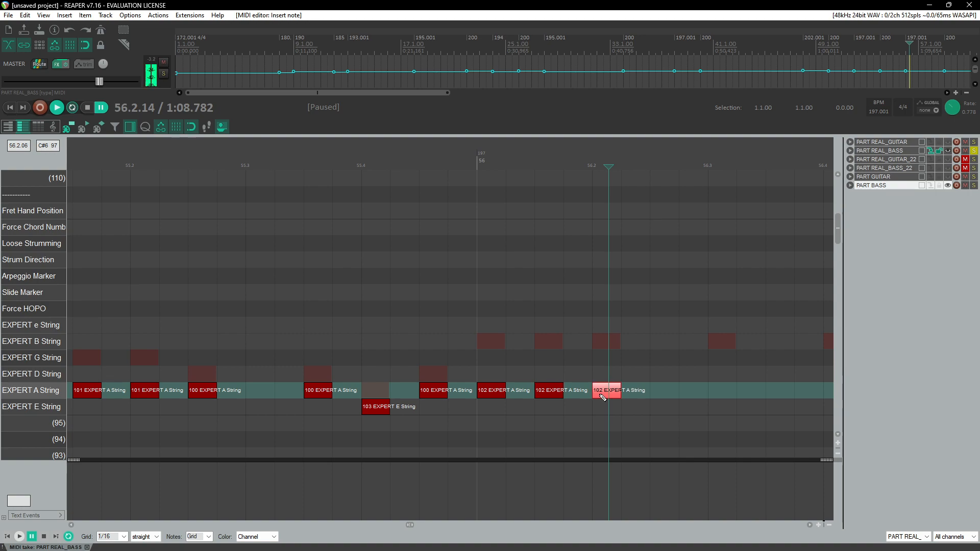
pyautogui.scroll(-4, 599, 378)
pyautogui.hscroll(5, 474, 375)
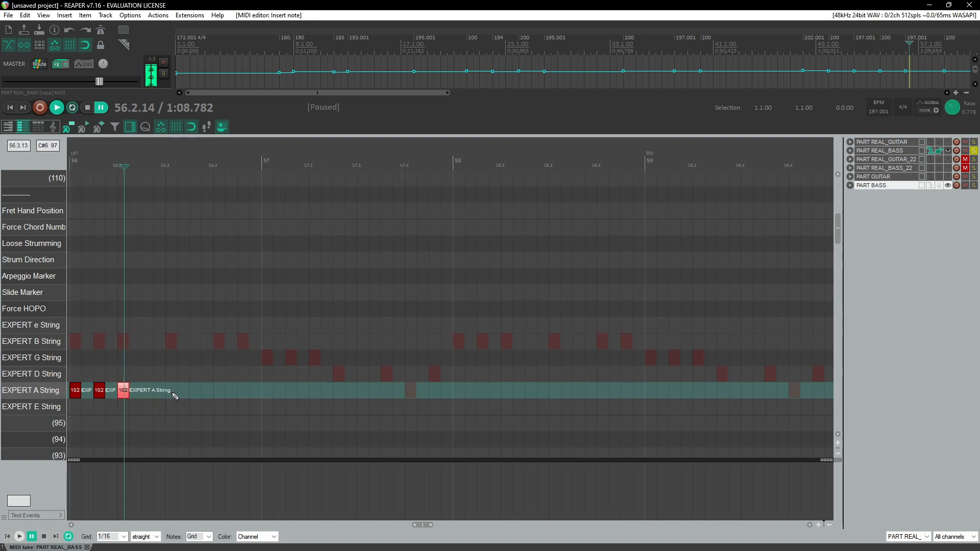
pyautogui.hscroll(-2, 255, 378)
pyautogui.click(275, 164)
pyautogui.press('space')
pyautogui.hscroll(2, 312, 309)
pyautogui.hscroll(-1, 319, 349)
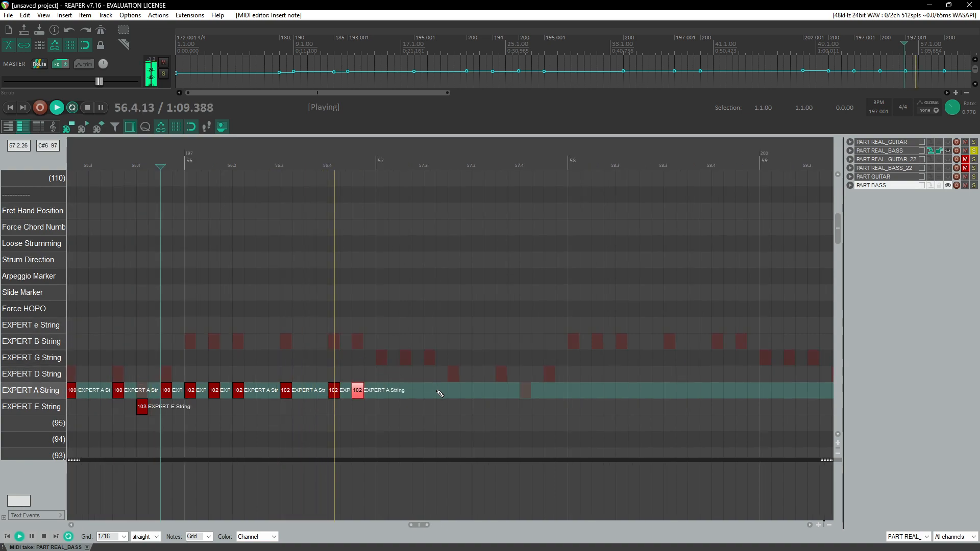
pyautogui.hotkey('ctrl', 'space')
# Step: Add three EXPERT A String notes at the start of measure 57
pyautogui.click(383, 393)
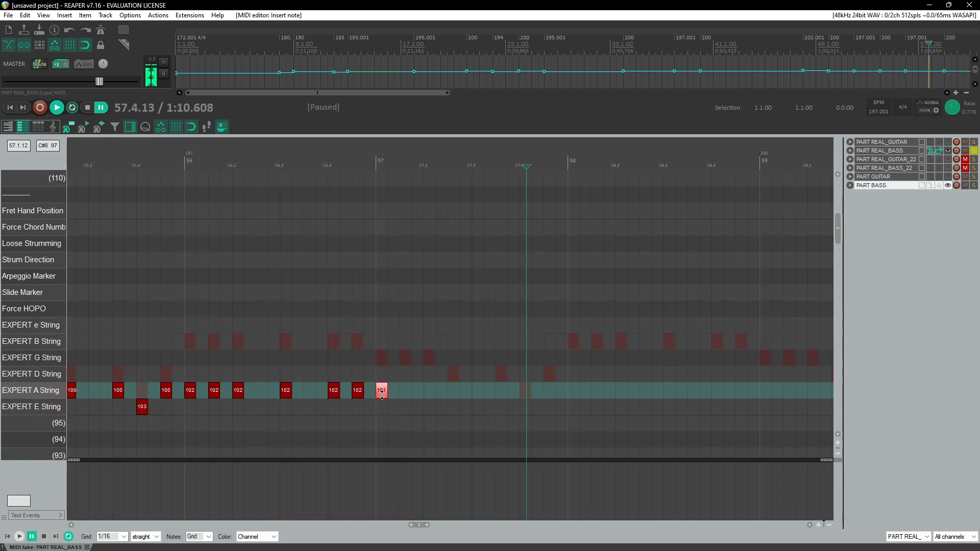
pyautogui.click(406, 391)
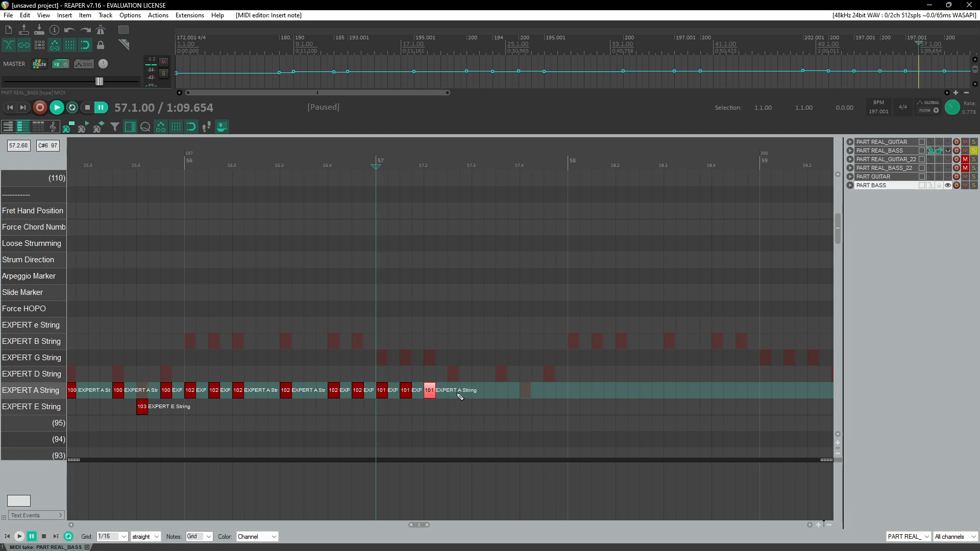
pyautogui.moveTo(454, 394); pyautogui.dragTo(454, 396)
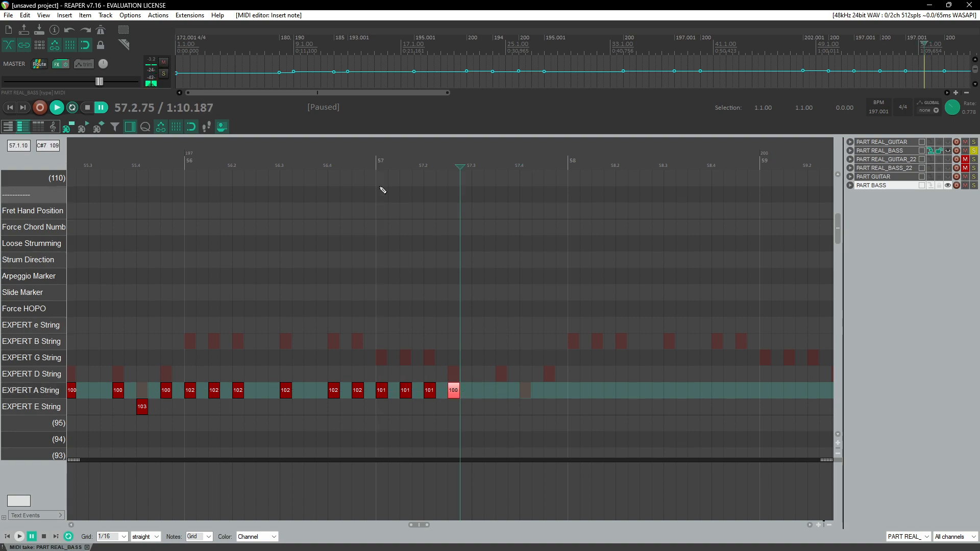
# Step: Replay measure 57 and add an EXPERT A String note on beat 4 followed by an EXPERT E String note
pyautogui.click(347, 158)
pyautogui.press('space')
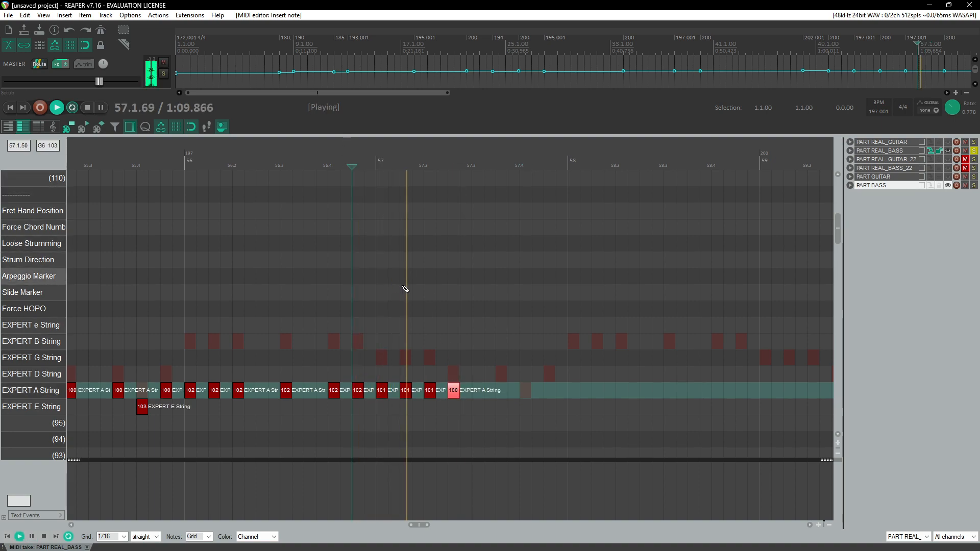
pyautogui.hotkey('ctrl', 'space')
pyautogui.click(501, 392)
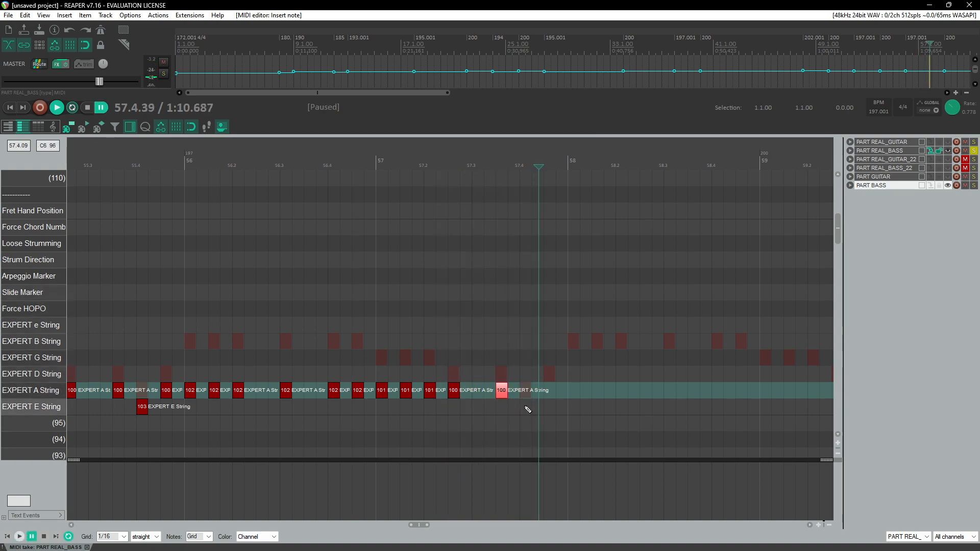
pyautogui.click(527, 412)
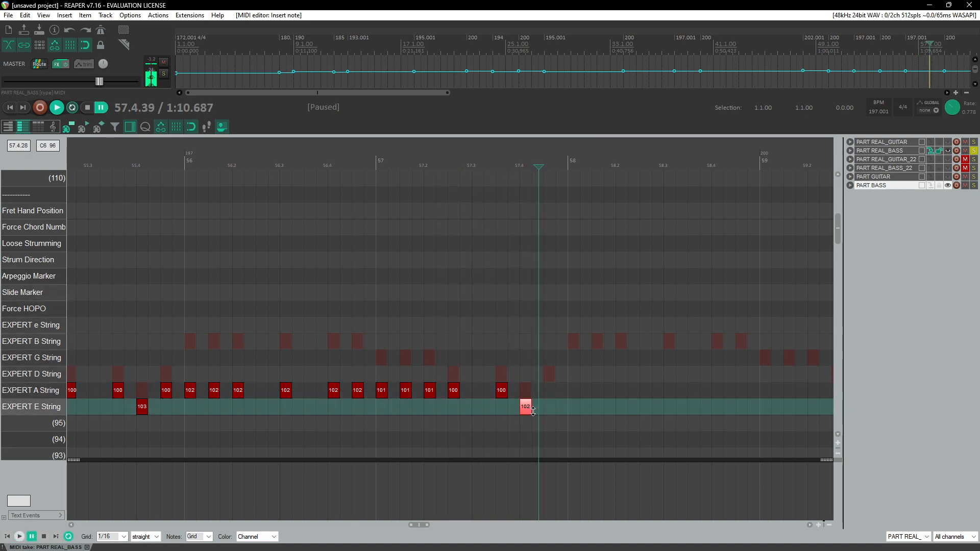
pyautogui.click(504, 394)
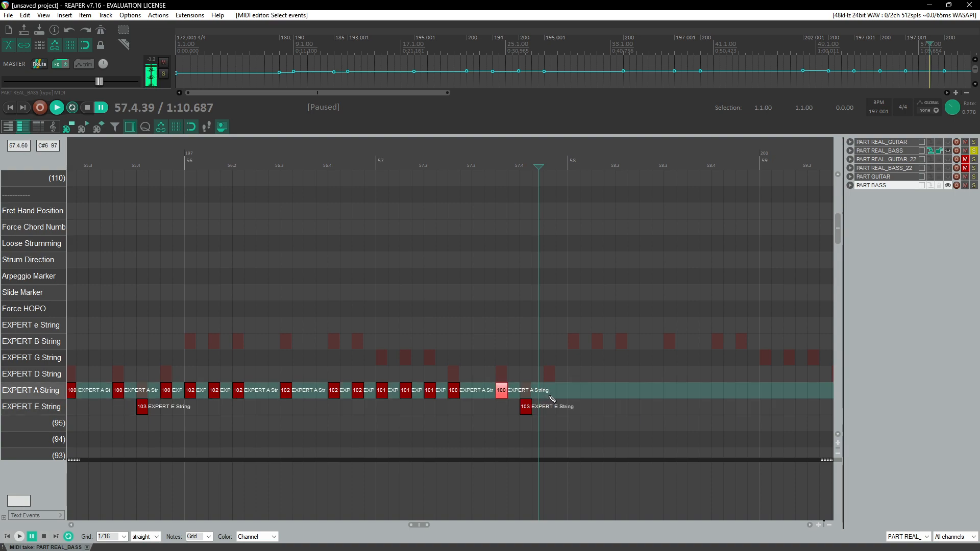
pyautogui.click(551, 395)
# Step: Replay from measure 57 and chart EXPERT A String notes through measure 58
pyautogui.click(304, 179)
pyautogui.press('space')
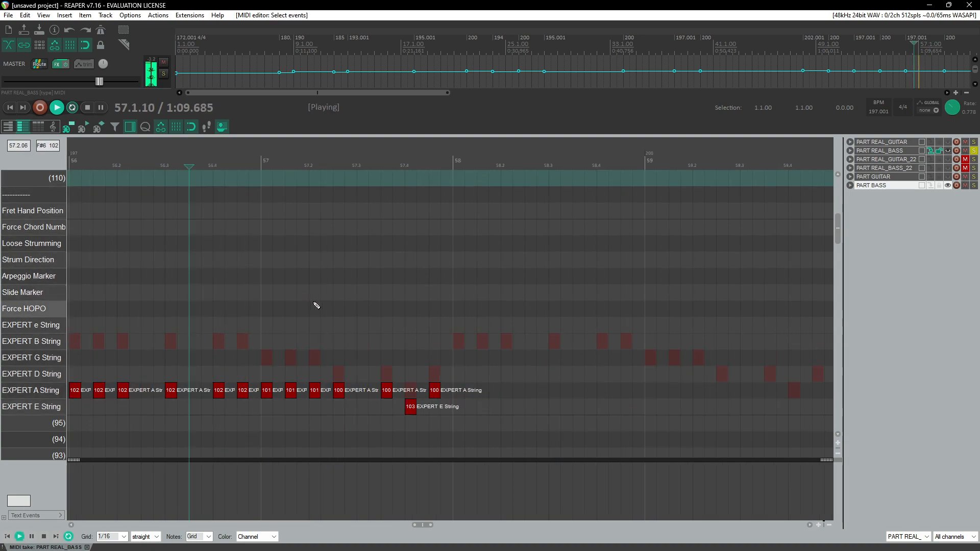
pyautogui.scroll(-5, 469, 392)
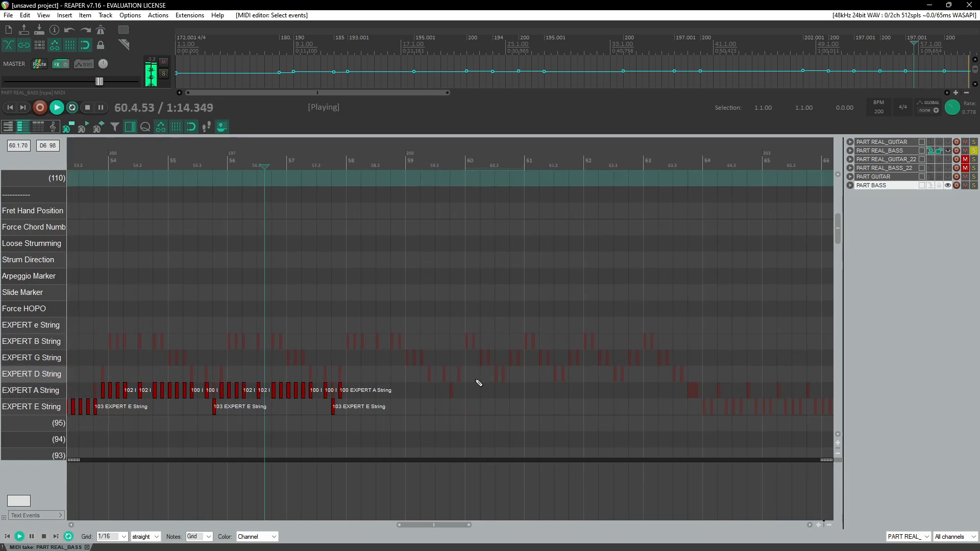
pyautogui.click(344, 179)
pyautogui.scroll(5, 382, 367)
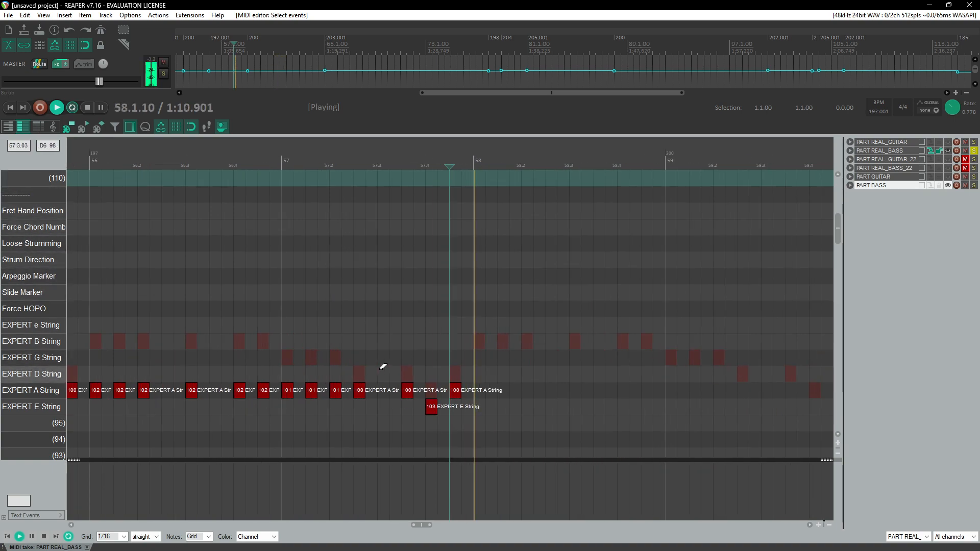
pyautogui.scroll(1, 388, 370)
pyautogui.hotkey('ctrl', 'space')
pyautogui.click(492, 397)
pyautogui.moveTo(495, 395); pyautogui.dragTo(557, 396)
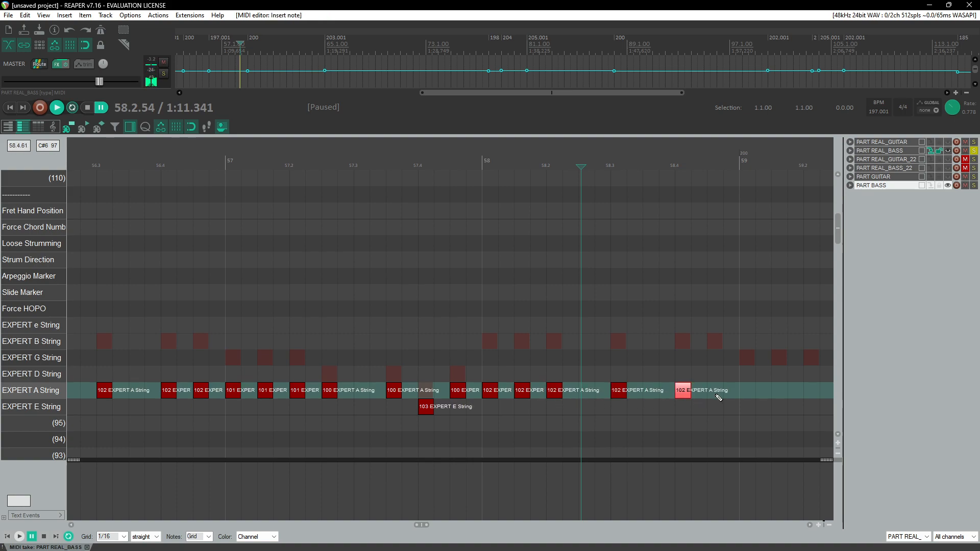
# Step: Replay the end of measure 58 and add three EXPERT A String notes at the start of measure 59
pyautogui.click(451, 151)
pyautogui.press('space')
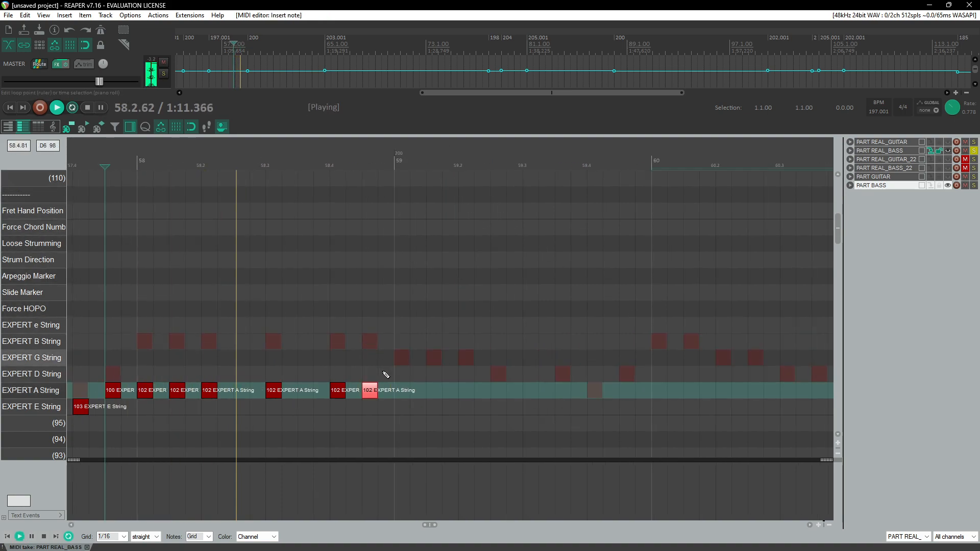
pyautogui.hotkey('ctrl', 'space')
pyautogui.click(409, 396)
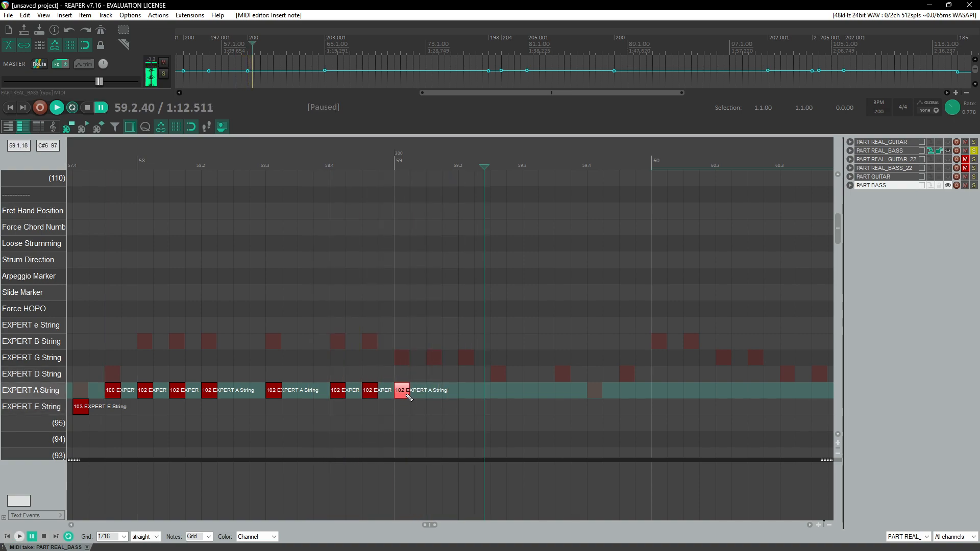
pyautogui.moveTo(405, 394); pyautogui.dragTo(438, 395)
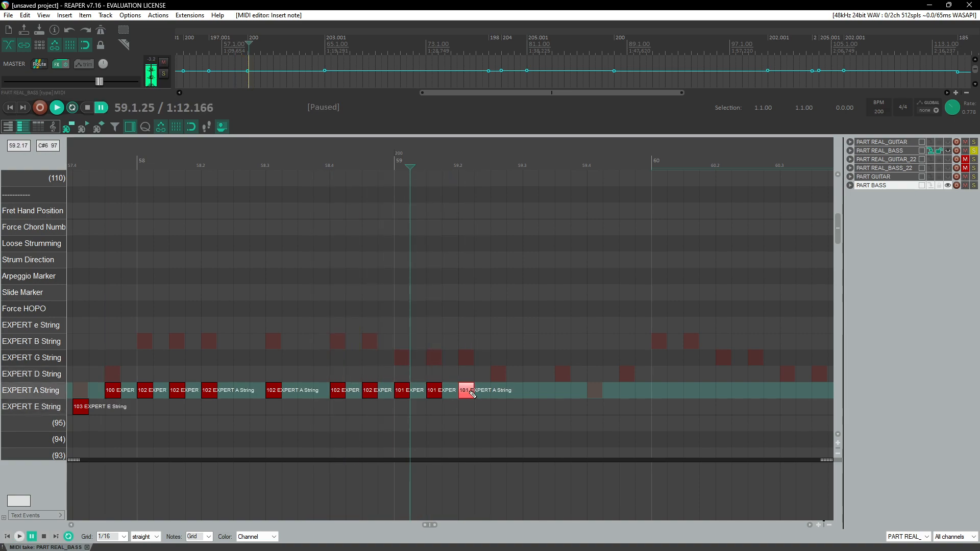
# Step: Add two more EXPERT A String notes in measure 59 and an EXPERT E String note with velocity 103 after them
pyautogui.moveTo(499, 393)
pyautogui.mouseDown()
pyautogui.moveTo(532, 389)
pyautogui.moveTo(508, 392)
pyautogui.mouseUp()
pyautogui.click(573, 396)
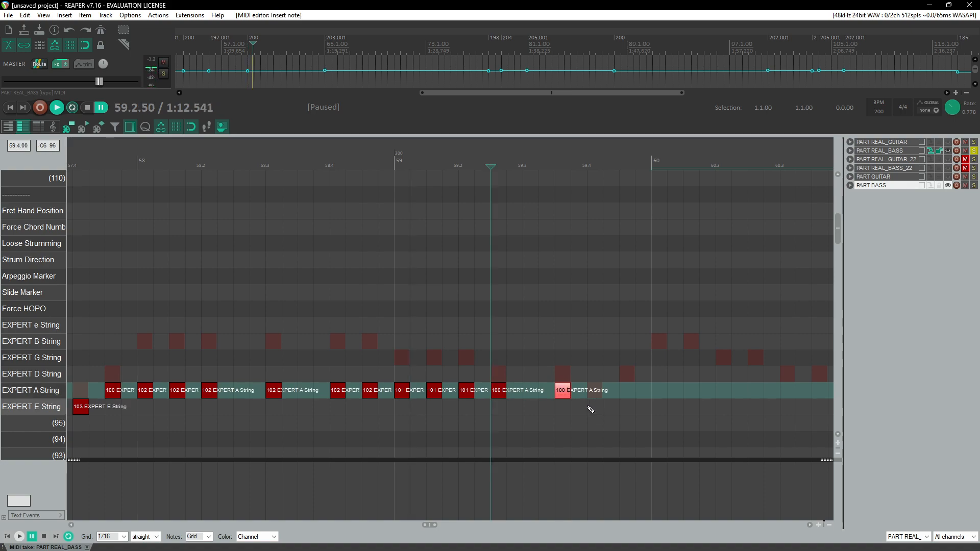
pyautogui.click(594, 408)
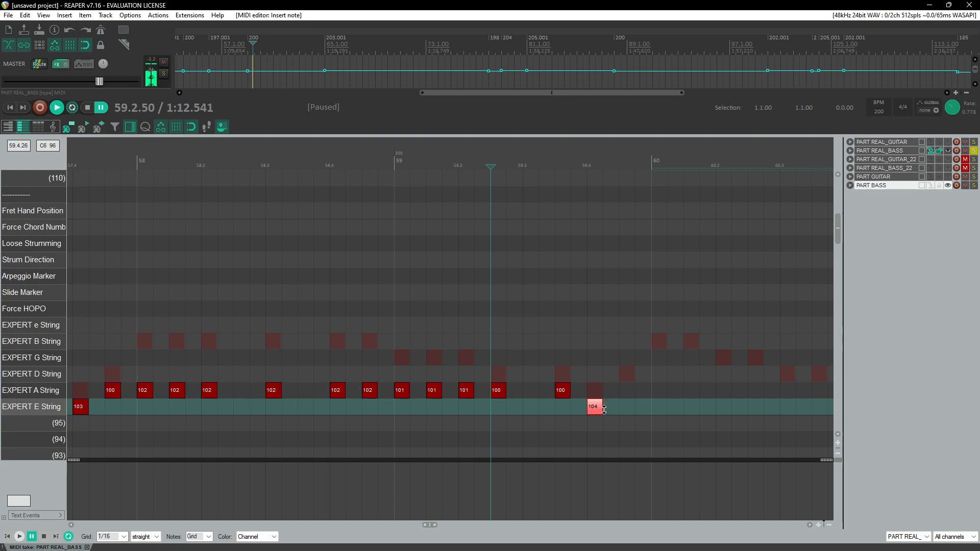
pyautogui.moveTo(604, 410); pyautogui.dragTo(602, 411)
pyautogui.click(567, 393)
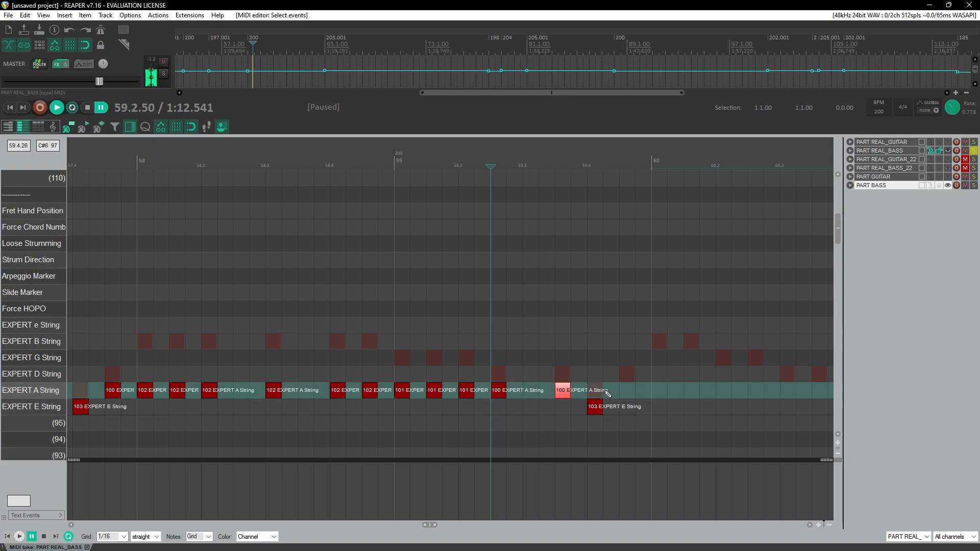
# Step: Replay the end of measure 59 and add three EXPERT D String notes at the start of measure 60
pyautogui.press('space')
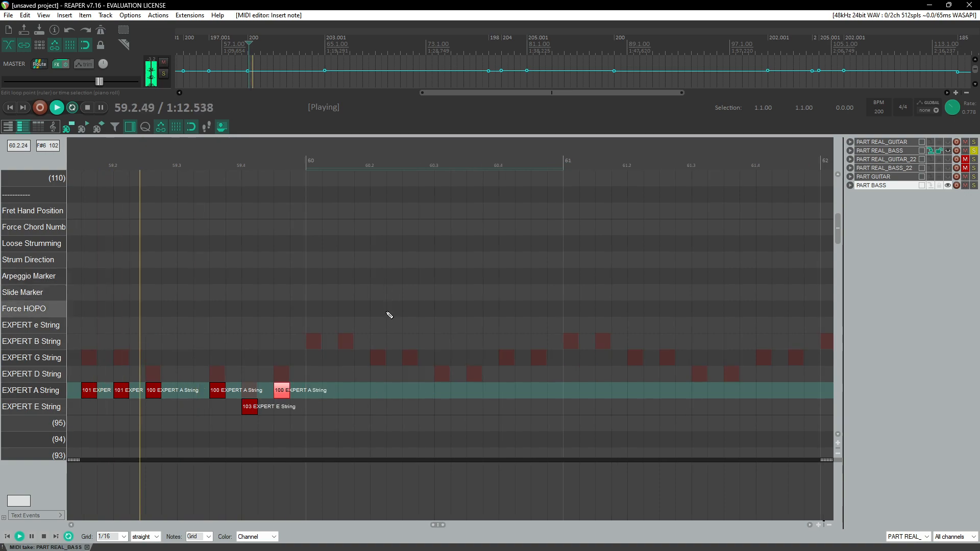
pyautogui.click(205, 162)
pyautogui.click(242, 162)
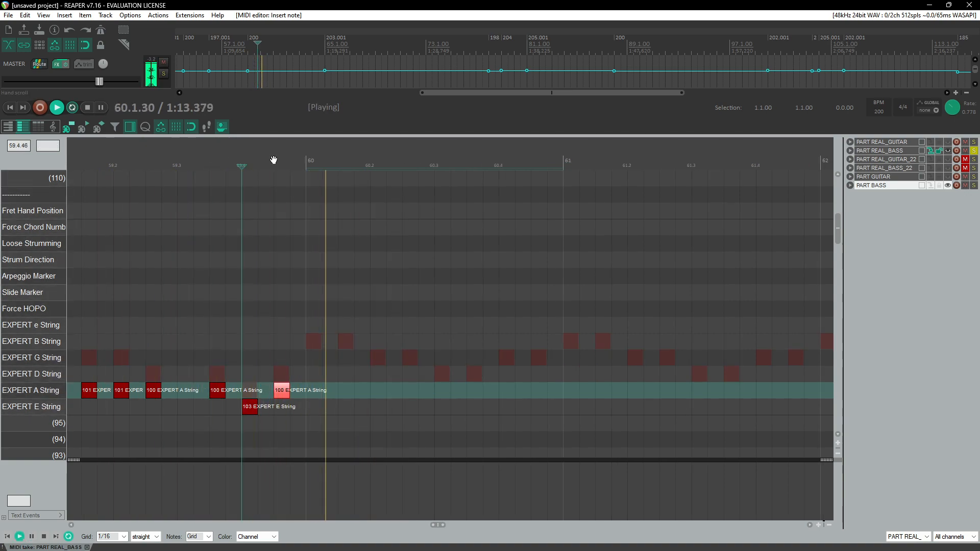
pyautogui.hotkey('ctrl', 'space')
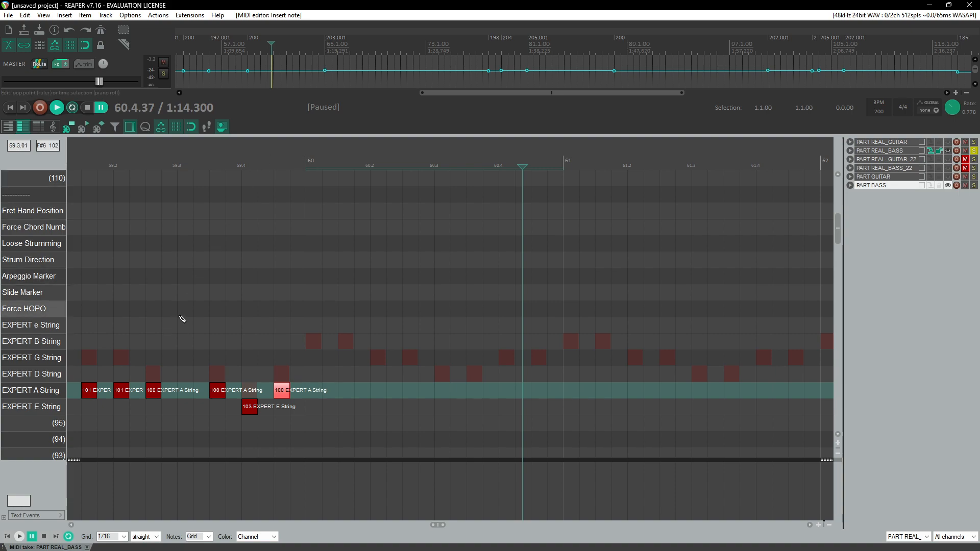
pyautogui.click(319, 378)
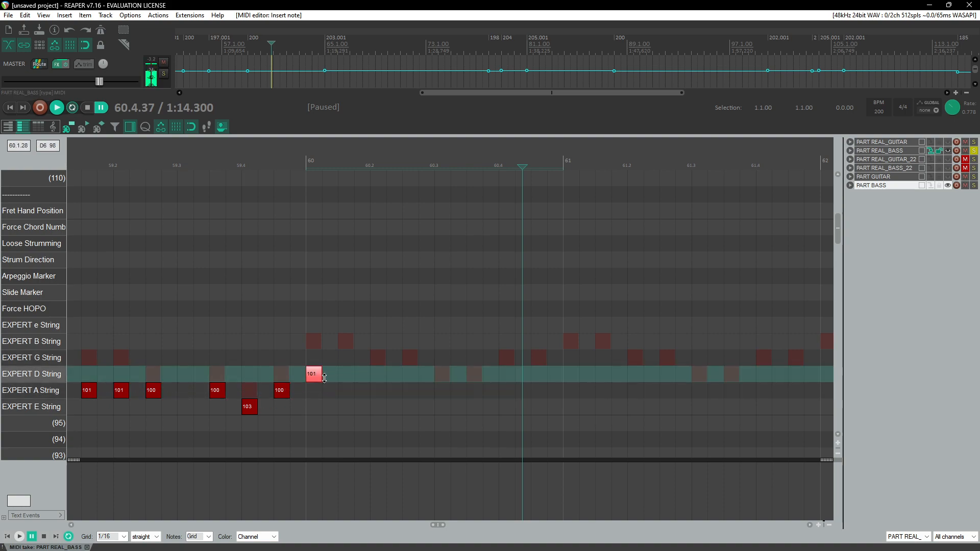
pyautogui.click(352, 378)
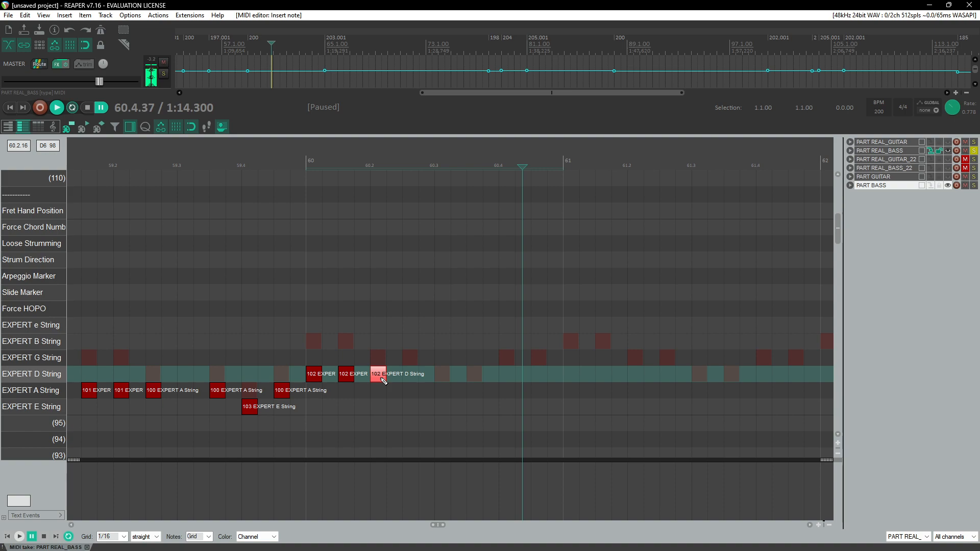
pyautogui.moveTo(379, 378); pyautogui.dragTo(380, 379)
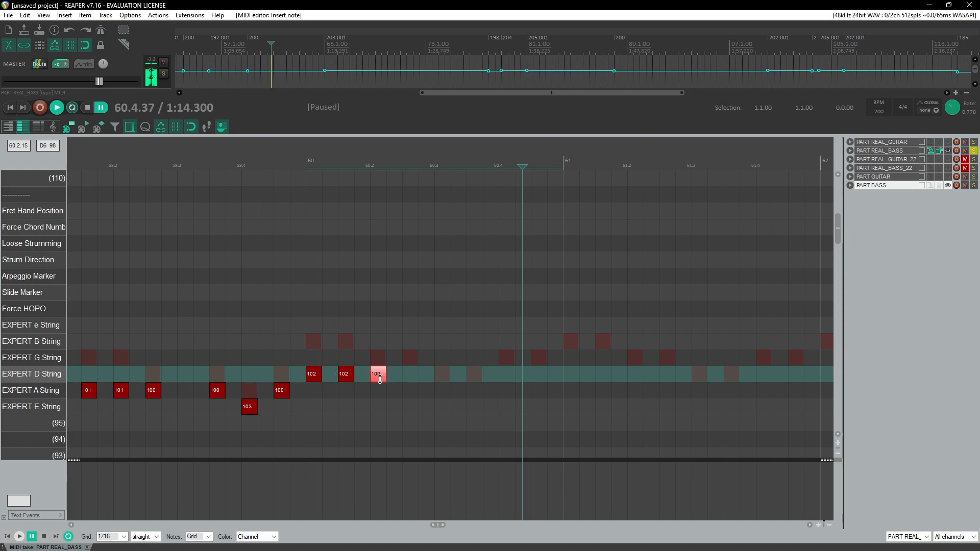
# Step: Complete measure 60's EXPERT D String notes, copy them and paste the pattern further along the measure
pyautogui.click(417, 376)
pyautogui.moveTo(443, 380); pyautogui.dragTo(444, 382)
pyautogui.click(475, 377)
pyautogui.moveTo(321, 381); pyautogui.dragTo(307, 379)
pyautogui.hotkey('ctrl', 'c')
pyautogui.click(500, 378)
pyautogui.hotkey('ctrl', 'v')
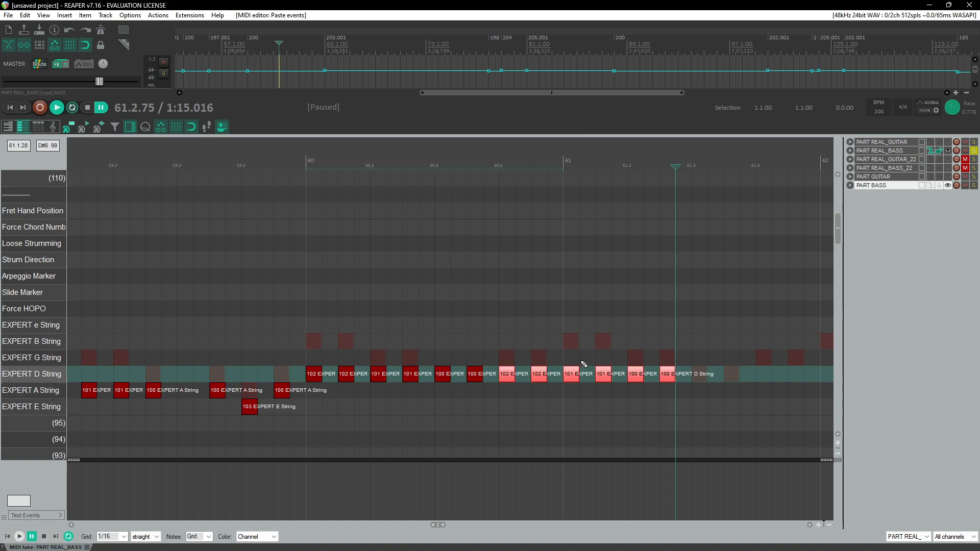
# Step: Replay measure 60 and undo the last paste
pyautogui.click(301, 197)
pyautogui.press('space')
pyautogui.scroll(-3, 307, 284)
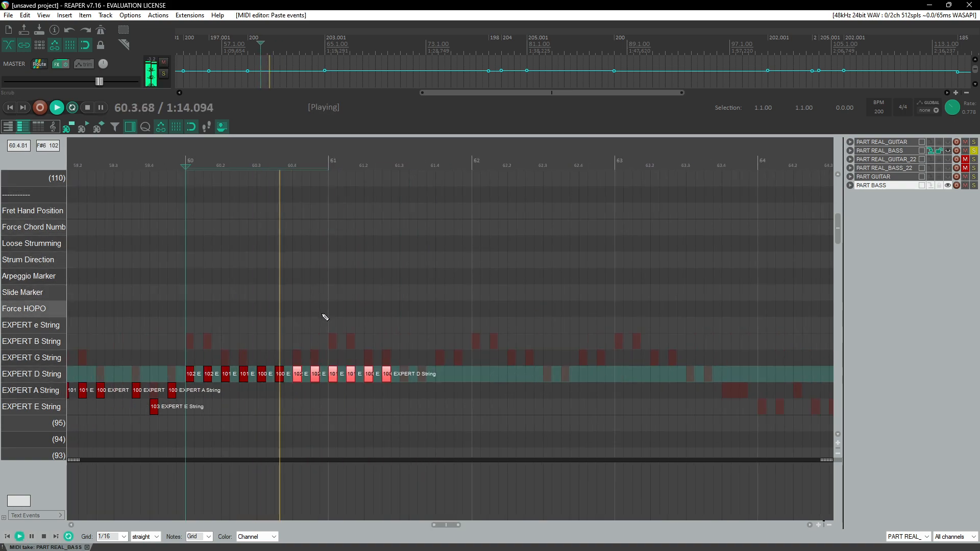
pyautogui.press('space')
pyautogui.hotkey('ctrl', 'z')
pyautogui.click(177, 168)
pyautogui.press('space')
pyautogui.scroll(3, 285, 301)
pyautogui.press('space')
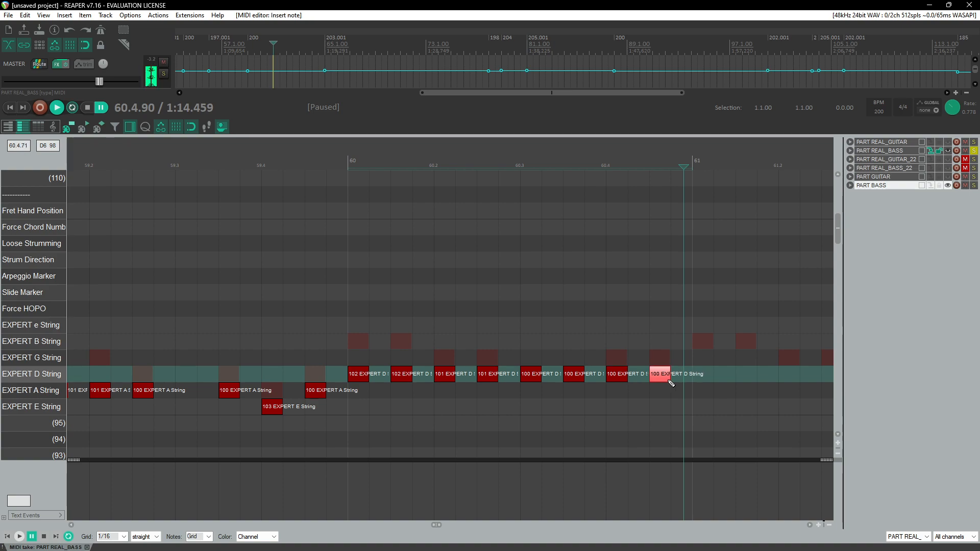
# Step: Select measure 60's EXPERT D String notes and paste the pattern into measure 61
pyautogui.keyDown('shift'); pyautogui.click(619, 379); pyautogui.keyUp('shift')
pyautogui.keyDown('alt'); pyautogui.moveTo(627, 378); pyautogui.dragTo(627, 376); pyautogui.keyUp('alt')
pyautogui.moveTo(684, 350); pyautogui.dragTo(348, 393)
pyautogui.click(333, 161)
pyautogui.press('space')
pyautogui.scroll(-3, 320, 271)
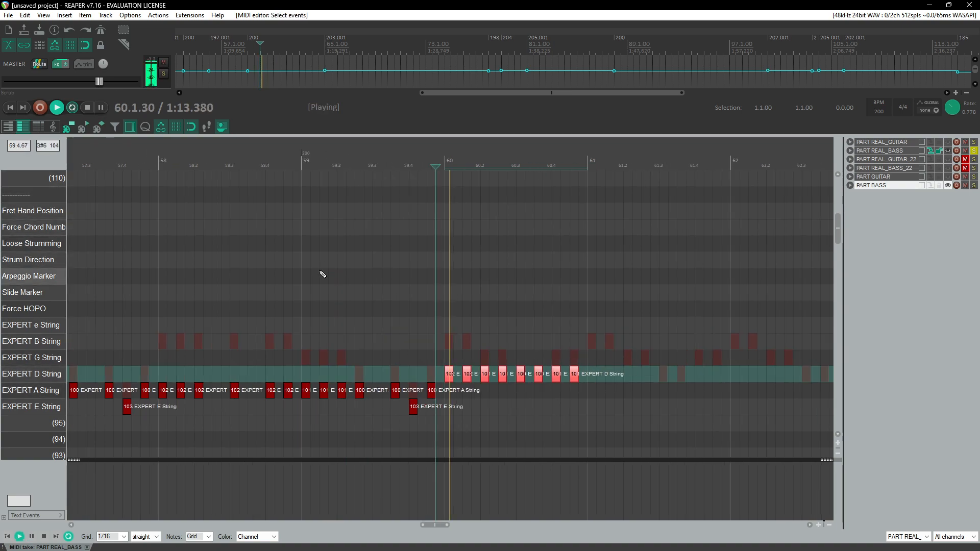
pyautogui.click(360, 378)
pyautogui.hotkey('ctrl', 'v')
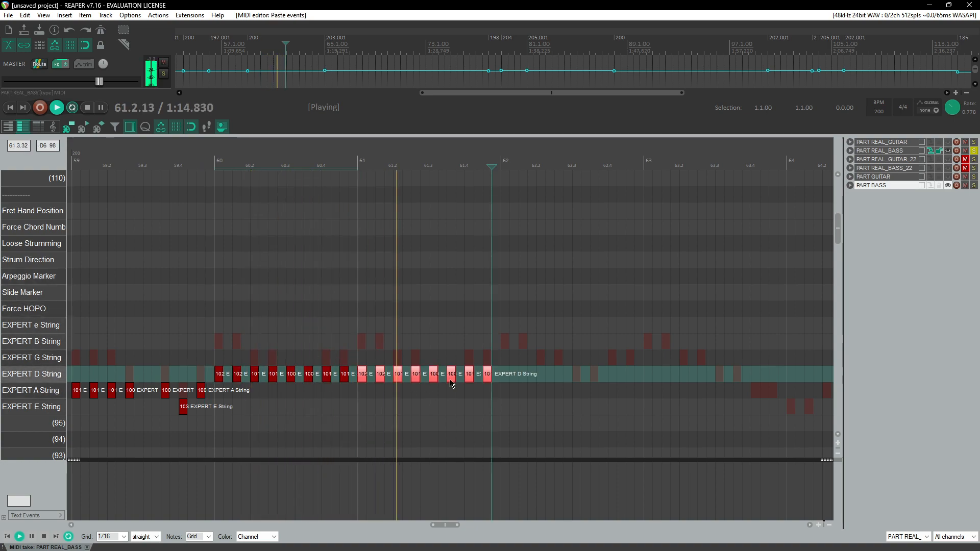
# Step: Paste the EXPERT D String pattern again through measures 62 and 63
pyautogui.hotkey('ctrl', 'v')
pyautogui.hscroll(3, 673, 382)
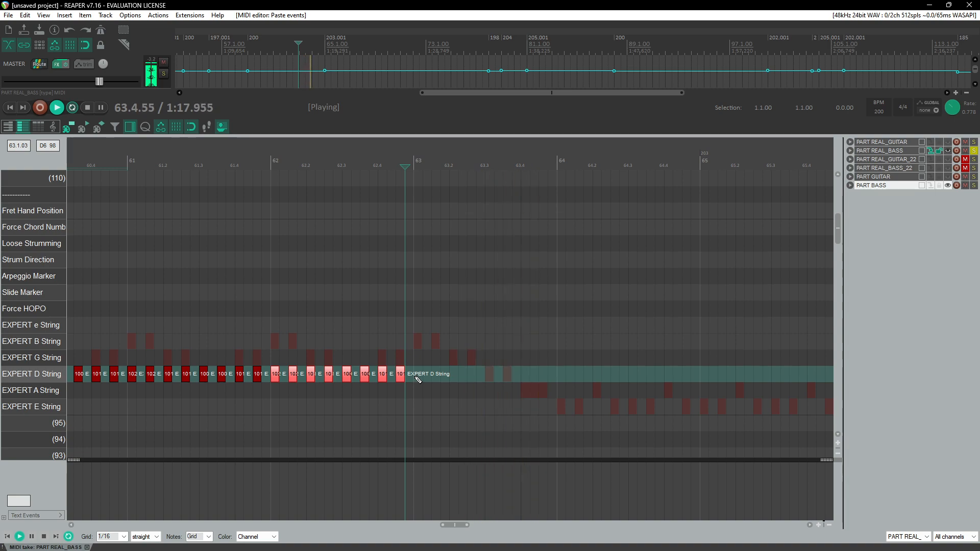
pyautogui.hotkey('ctrl', 'v')
pyautogui.scroll(2, 461, 317)
pyautogui.hscroll(3, 461, 319)
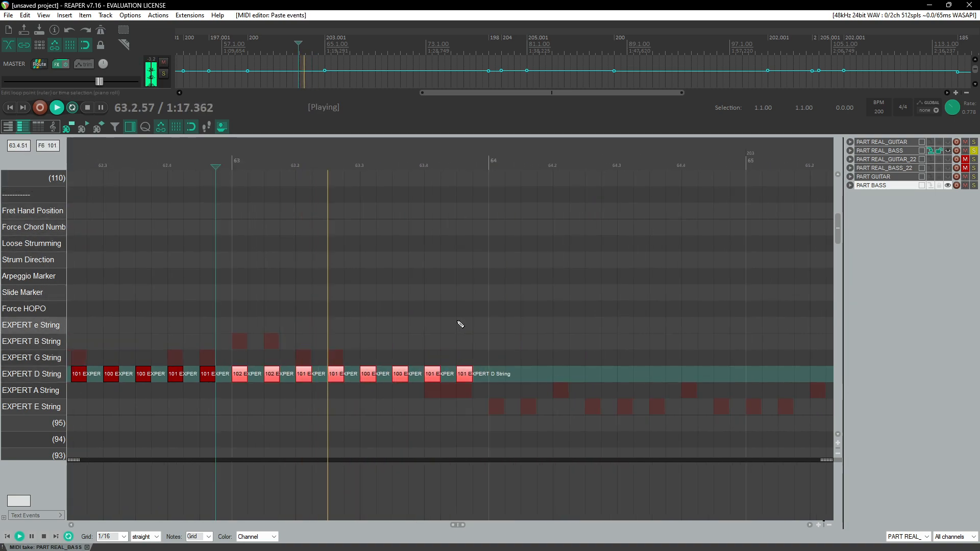
# Step: Delete the final EXPERT D String note of measure 63
pyautogui.press('space')
pyautogui.click(472, 382)
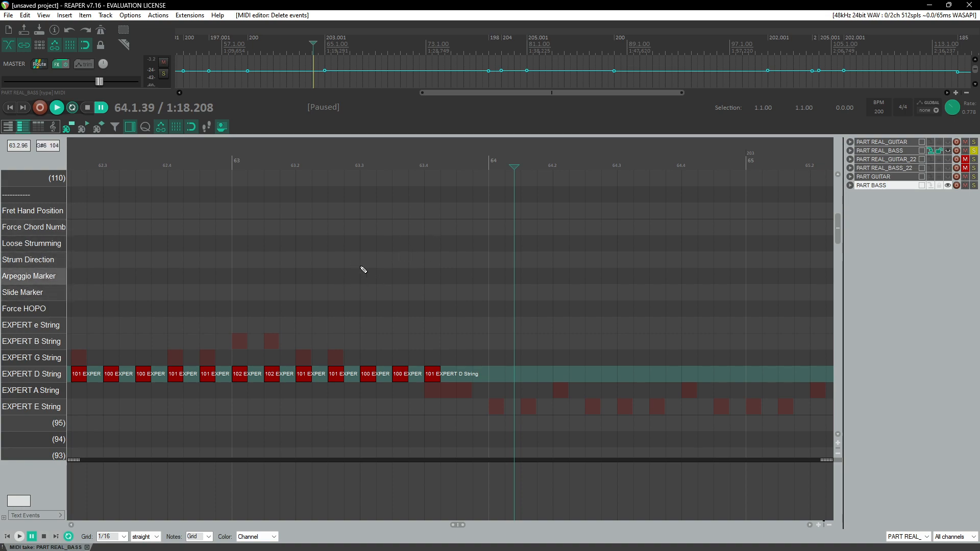
# Step: Replay measure 63 and lengthen its last EXPERT D String note
pyautogui.hscroll(2, 353, 271)
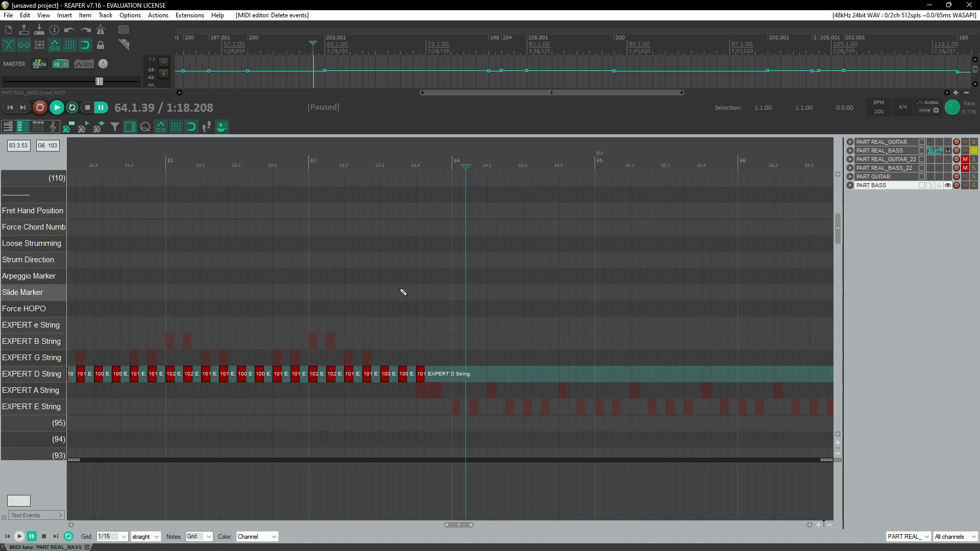
pyautogui.click(325, 158)
pyautogui.press('space')
pyautogui.press('space')
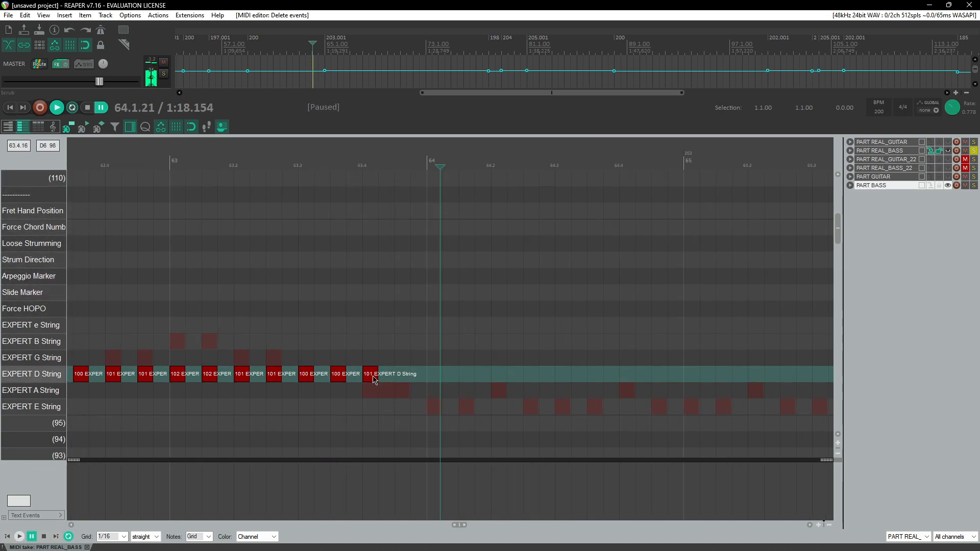
pyautogui.click(207, 147)
pyautogui.press('space')
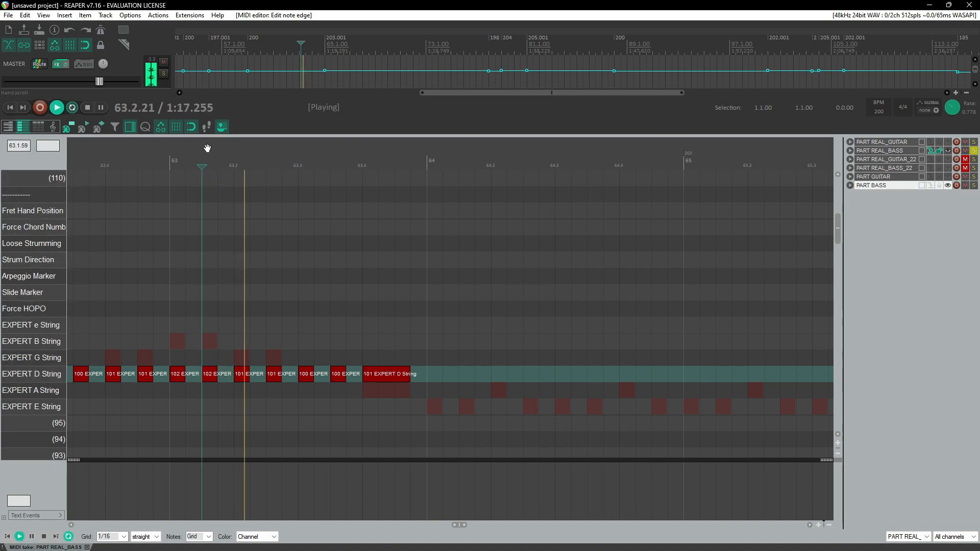
pyautogui.click(171, 195)
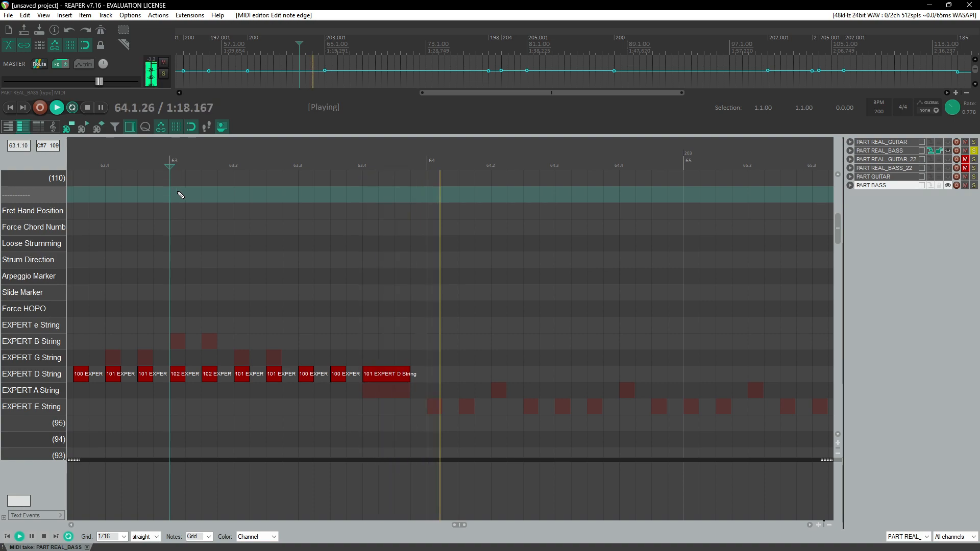
pyautogui.press('space')
# Step: Move the lengthened note down to EXPERT E String and set its velocity to 107, replaying the passage
pyautogui.moveTo(384, 380); pyautogui.dragTo(386, 392)
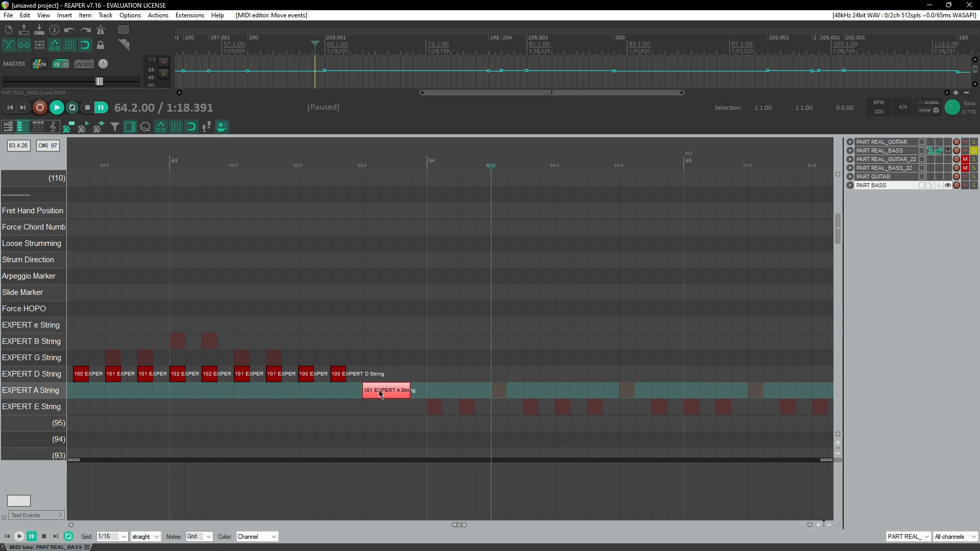
pyautogui.moveTo(378, 394)
pyautogui.mouseDown()
pyautogui.moveTo(375, 406)
pyautogui.moveTo(390, 408)
pyautogui.mouseUp()
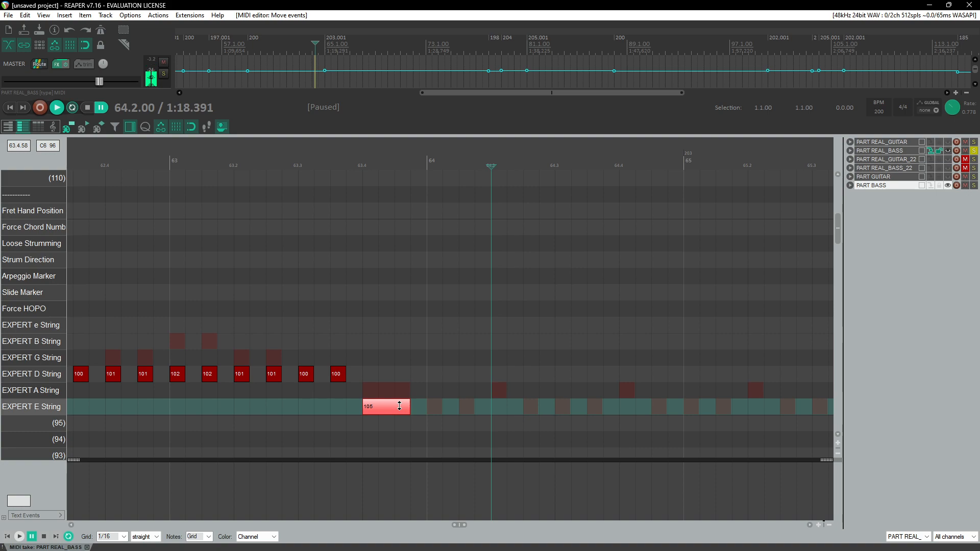
pyautogui.click(251, 154)
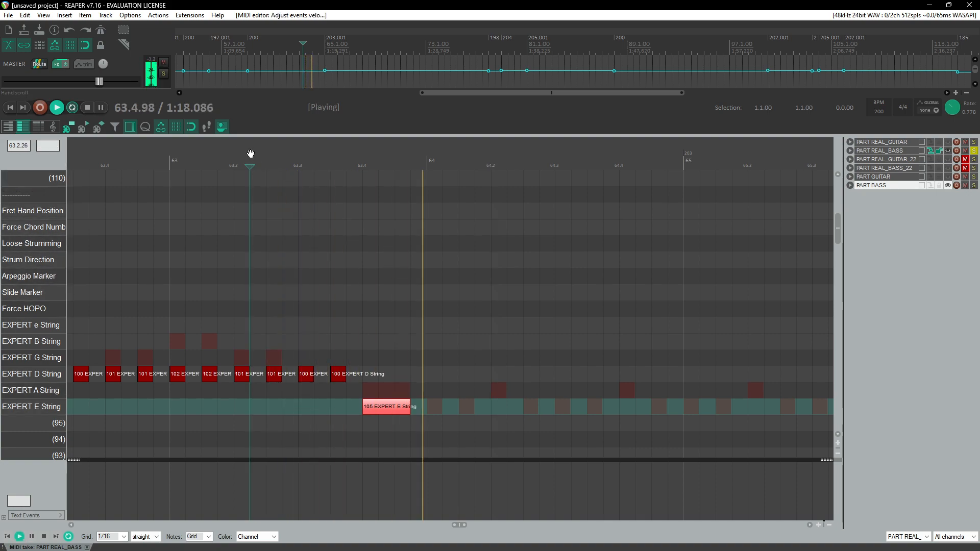
pyautogui.hotkey('ctrl', 'space')
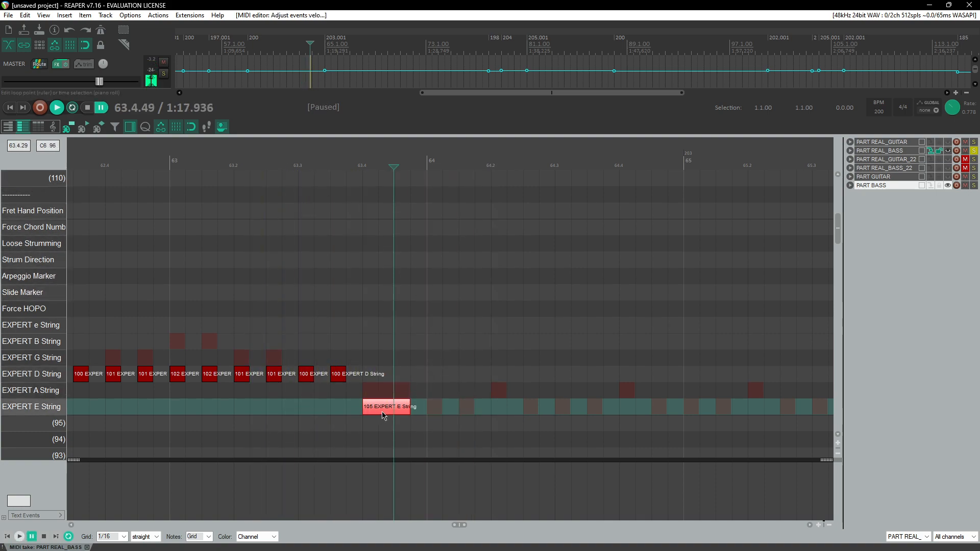
pyautogui.moveTo(386, 411); pyautogui.dragTo(386, 409)
pyautogui.click(326, 164)
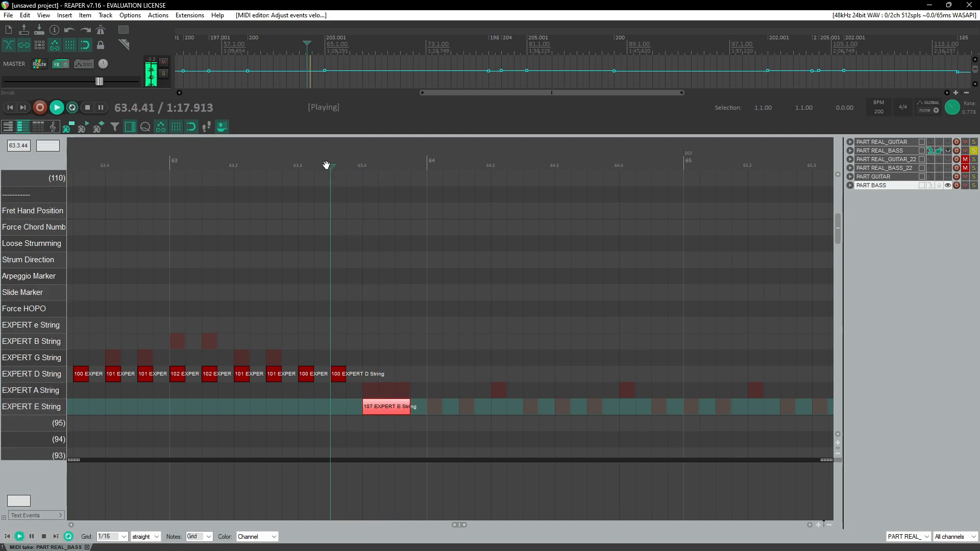
pyautogui.hotkey('ctrl', 'space')
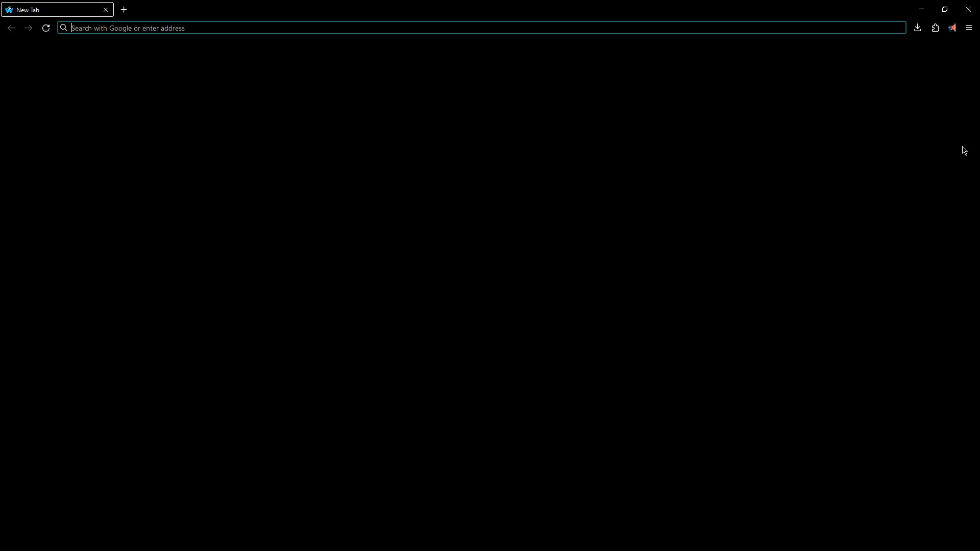
# Step: Switch to the PRO Guitar/Bass guide in the browser and read the Slide Note Marker section
pyautogui.moveTo(889, 9); pyautogui.dragTo(979, 95)
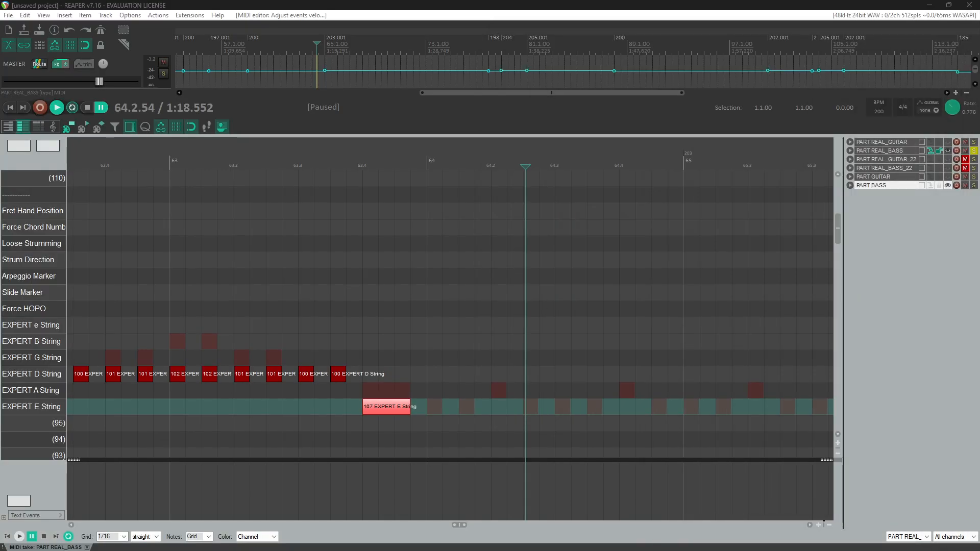
pyautogui.moveTo(979, 51); pyautogui.dragTo(555, 2)
pyautogui.scroll(-3, 196, 349)
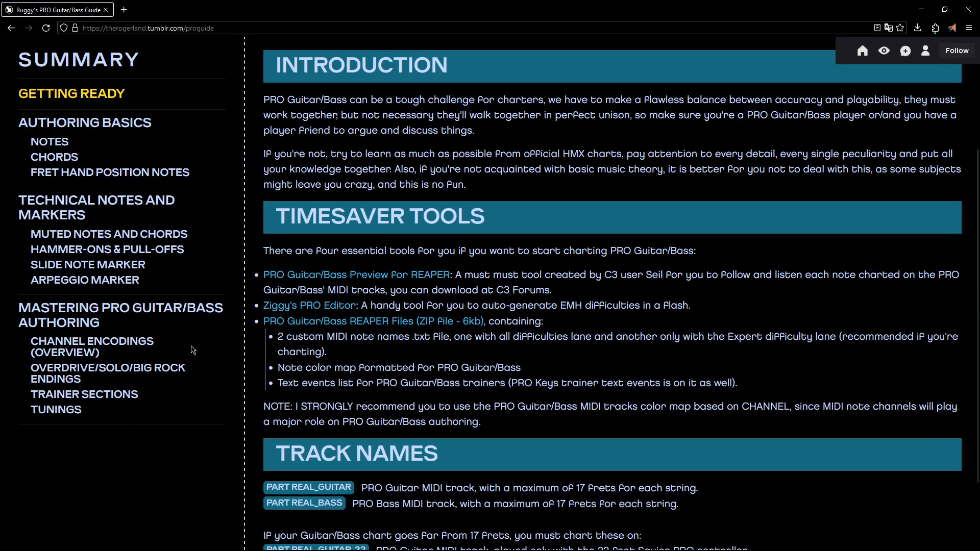
pyautogui.click(130, 265)
pyautogui.scroll(-3, 382, 271)
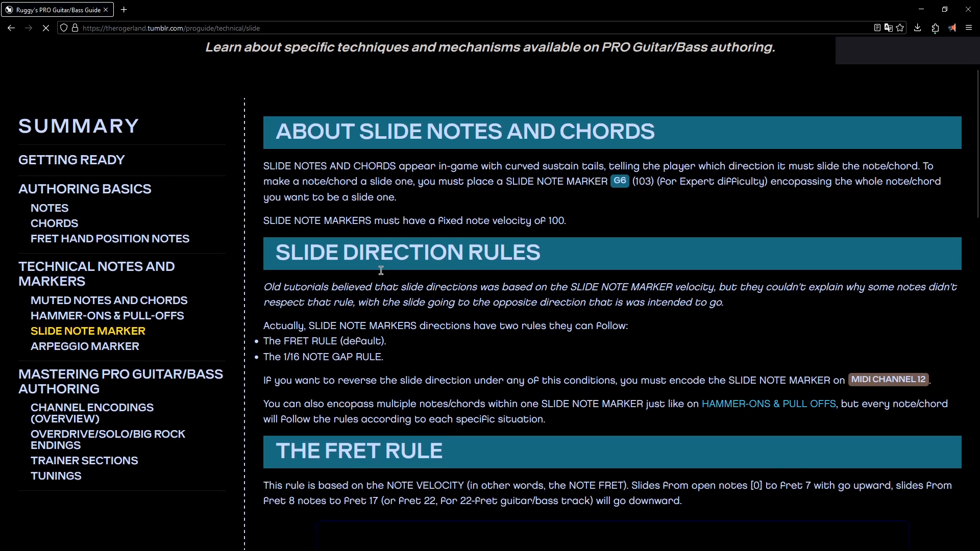
pyautogui.scroll(-2, 381, 271)
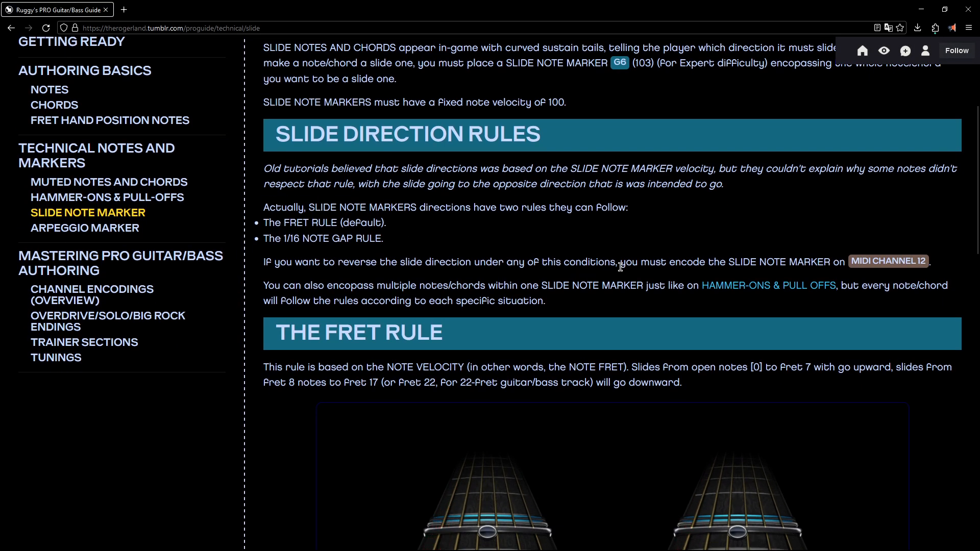
pyautogui.scroll(1, 352, 255)
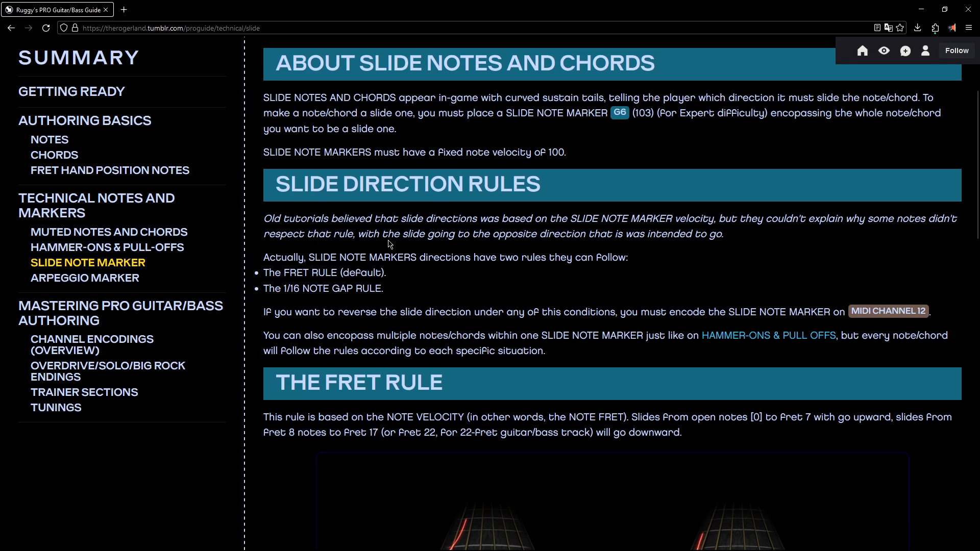
# Step: Return to the MIDI editor and add a Slide Marker spanning the EXPERT E String note at the end of measure 63
pyautogui.moveTo(408, 4); pyautogui.dragTo(979, 184)
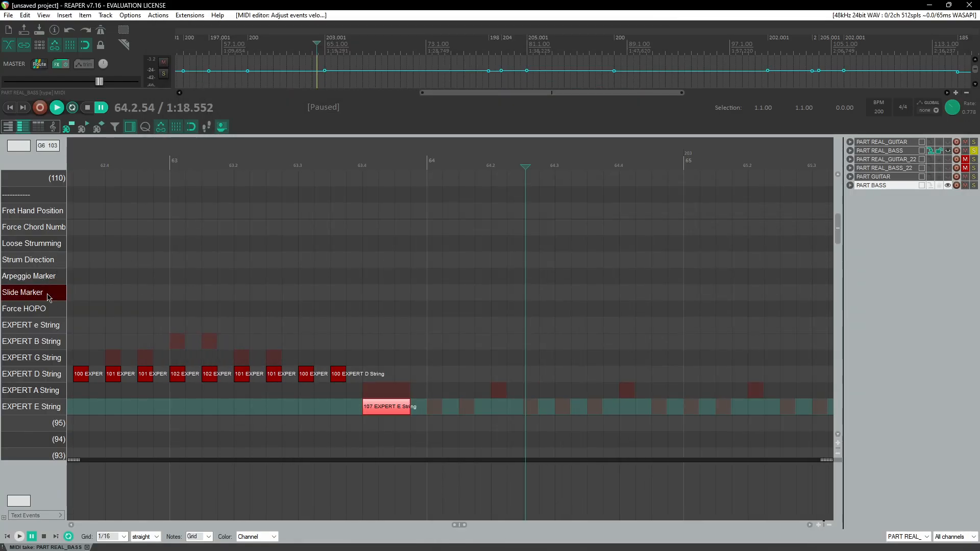
pyautogui.click(58, 295)
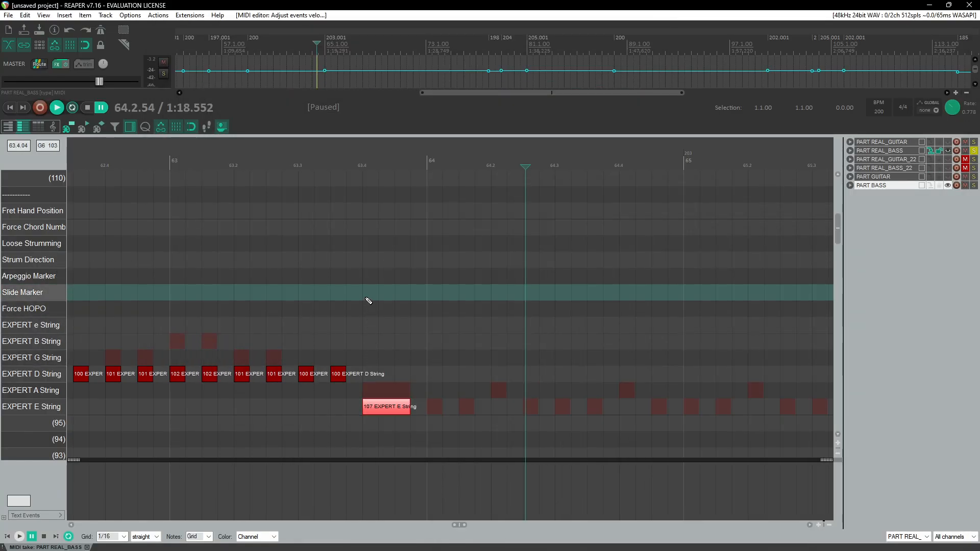
pyautogui.click(369, 299)
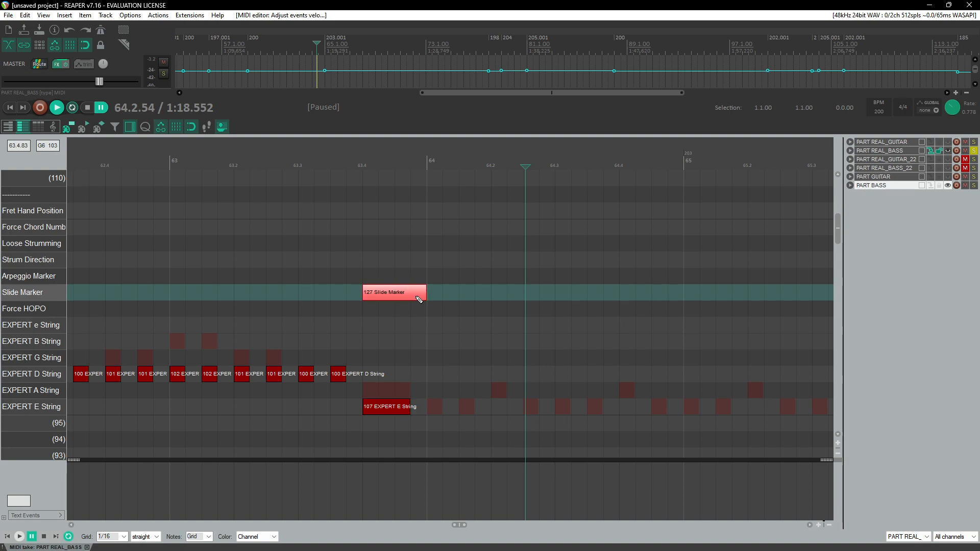
# Step: Undo the last edit and replay the passage from the end of measure 63
pyautogui.hotkey('ctrl', 'z')
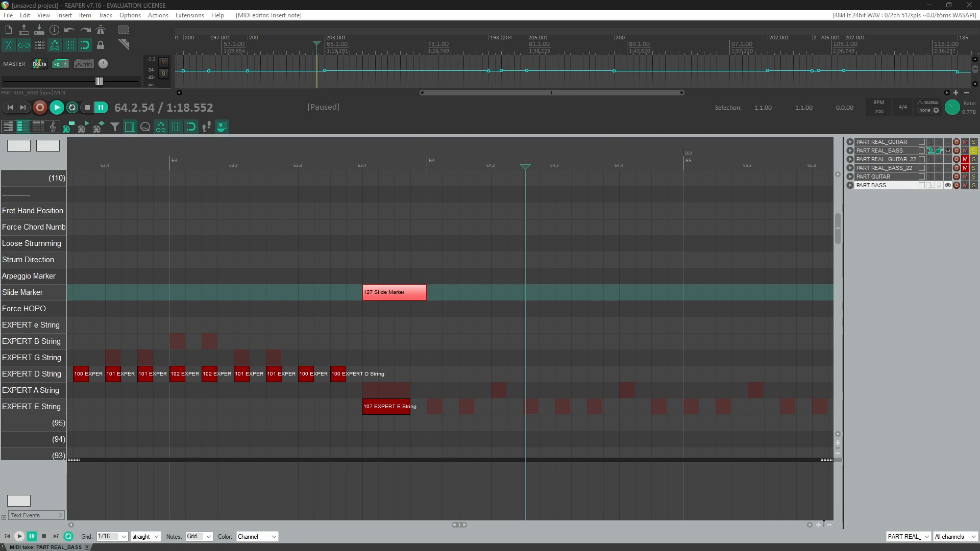
pyautogui.click(344, 163)
pyautogui.press('space')
pyautogui.press('space')
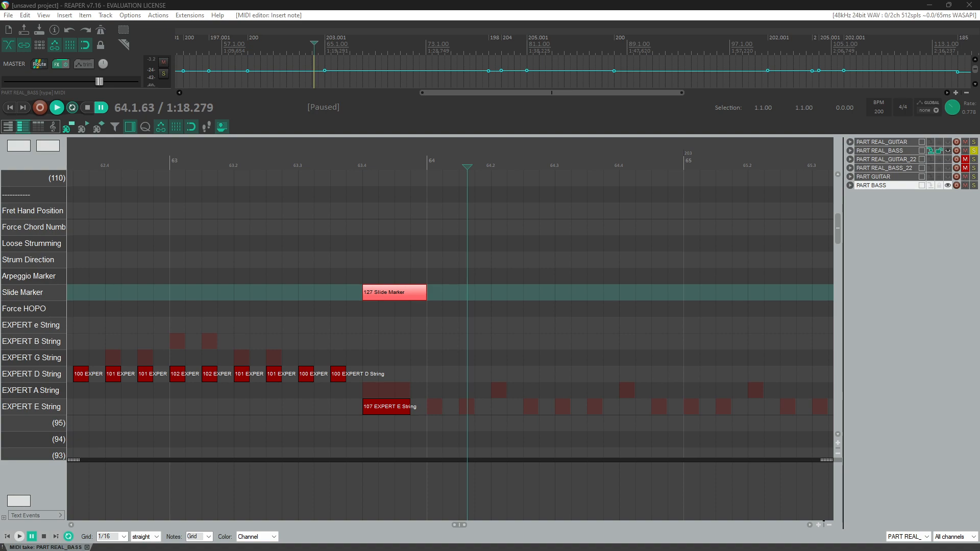
# Step: Read the guide's Channel Used On Notes list of MIDI channels for note types
pyautogui.moveTo(979, 169); pyautogui.dragTo(687, 118)
pyautogui.scroll(-4, 730, 289)
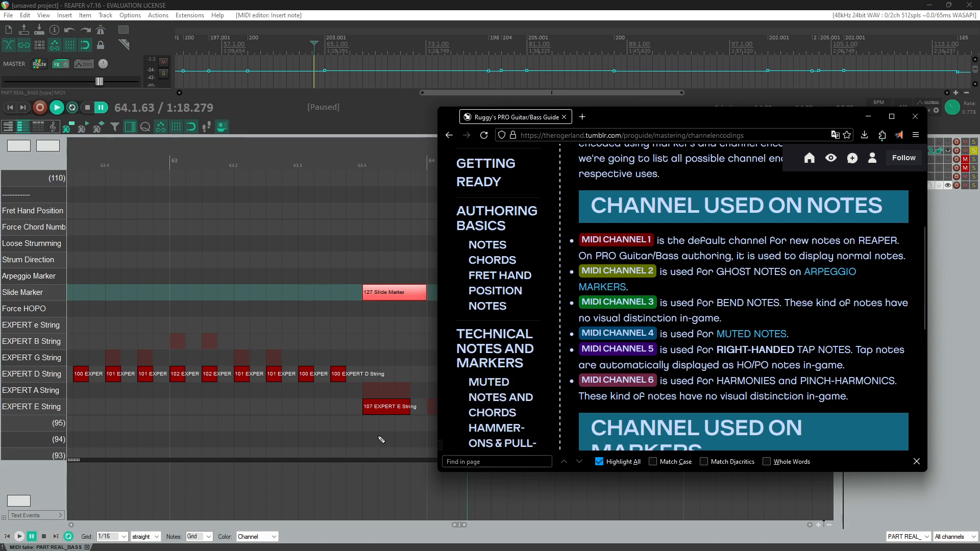
pyautogui.click(384, 408)
pyautogui.press('Delete')
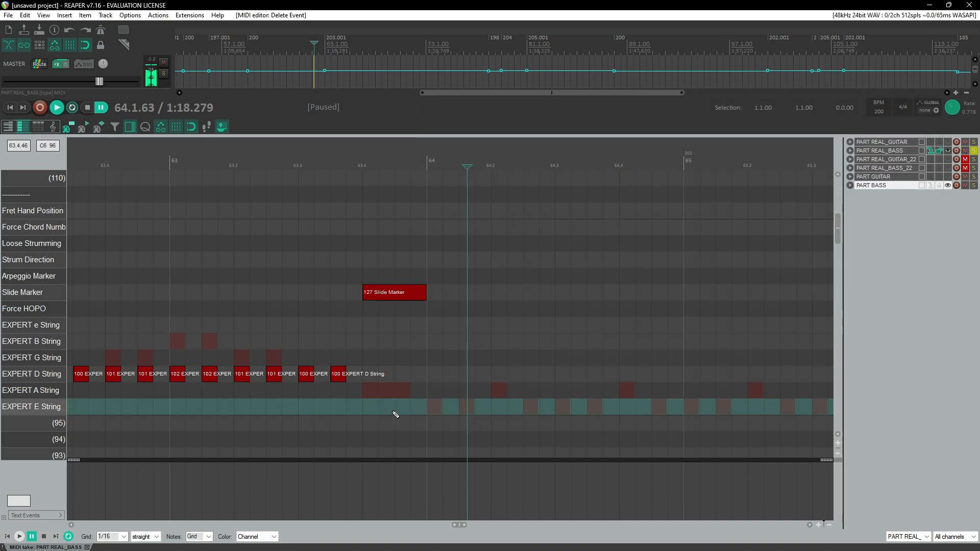
pyautogui.hotkey('ctrl', 'z')
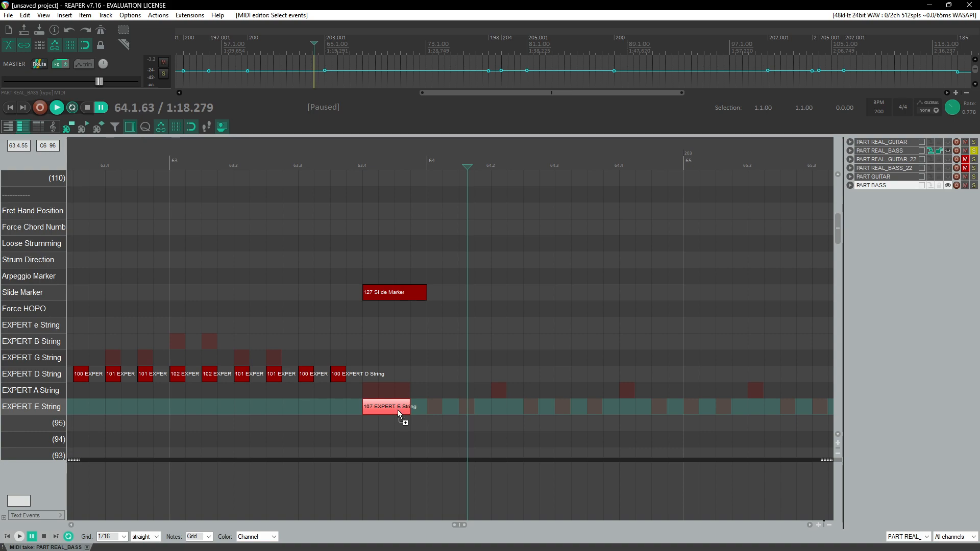
# Step: Set the EXPERT E String note at the end of measure 63 to MIDI channel 4, marking it as a muted note
pyautogui.doubleClick(398, 413)
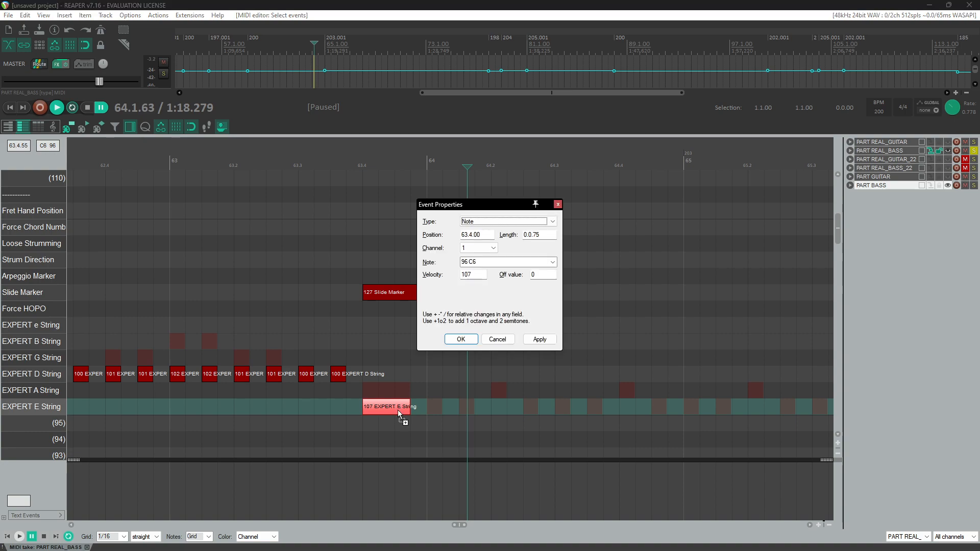
pyautogui.click(484, 249)
pyautogui.click(474, 269)
pyautogui.click(541, 339)
pyautogui.hotkey('alt', 'Tab')
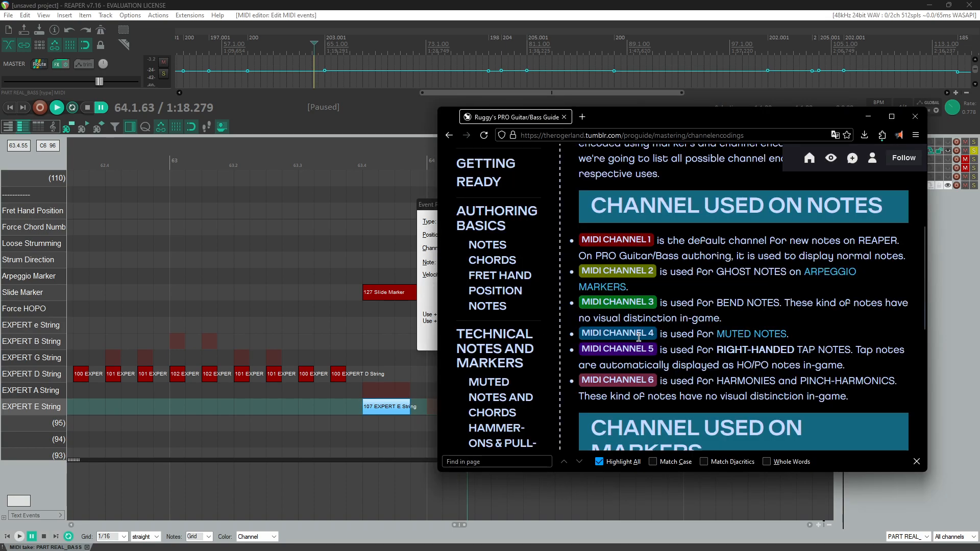
pyautogui.click(427, 346)
pyautogui.click(462, 339)
# Step: Replay the passage around the muted note at a wider zoom
pyautogui.scroll(-5, 445, 322)
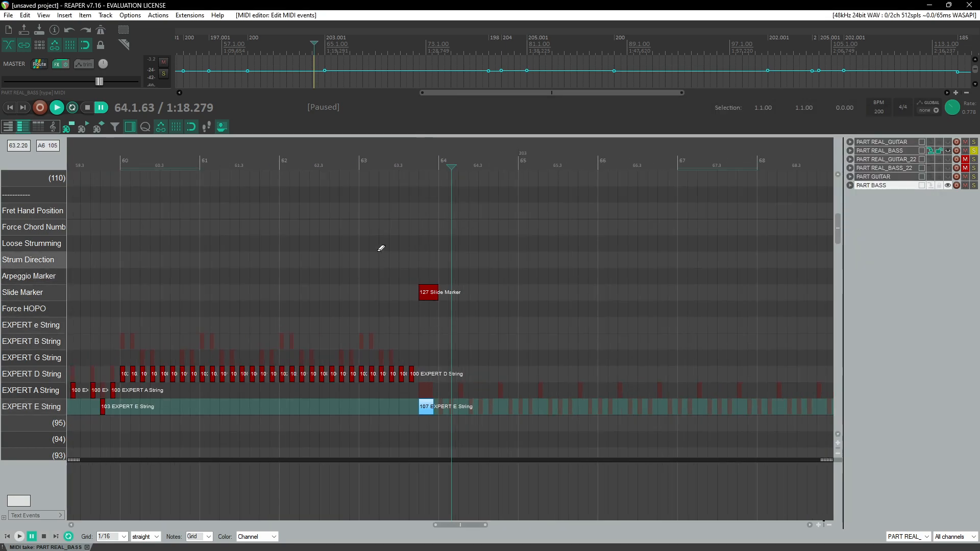
pyautogui.click(305, 172)
pyautogui.press('space')
pyautogui.scroll(3, 444, 262)
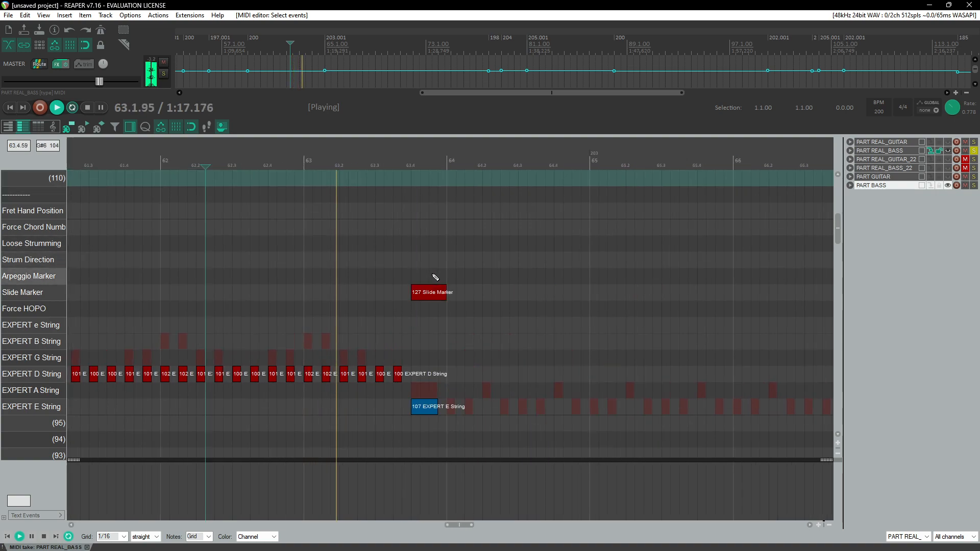
pyautogui.scroll(-6, 626, 385)
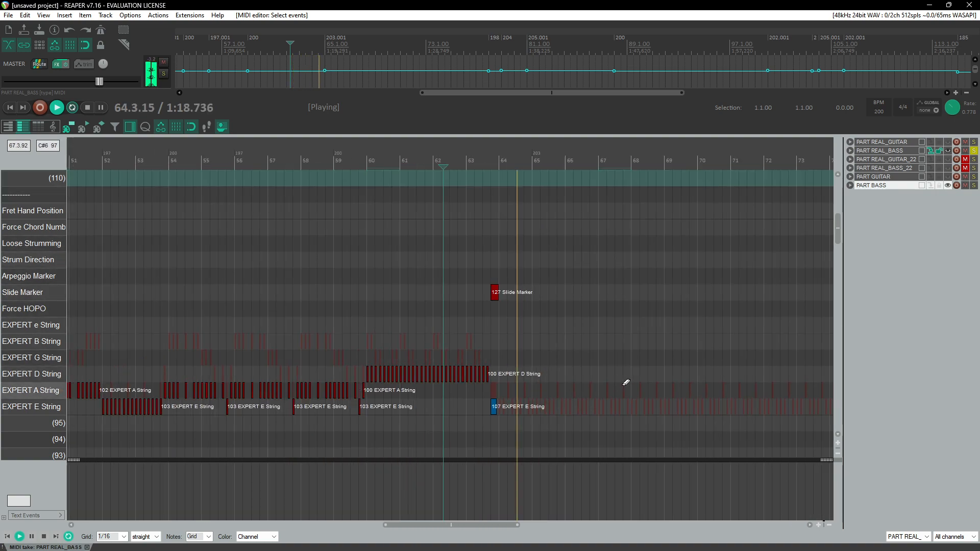
pyautogui.hotkey('ctrl', 'space')
# Step: Navigate back to measures 36 to 38 and play back that passage
pyautogui.click(248, 157)
pyautogui.scroll(3, 242, 289)
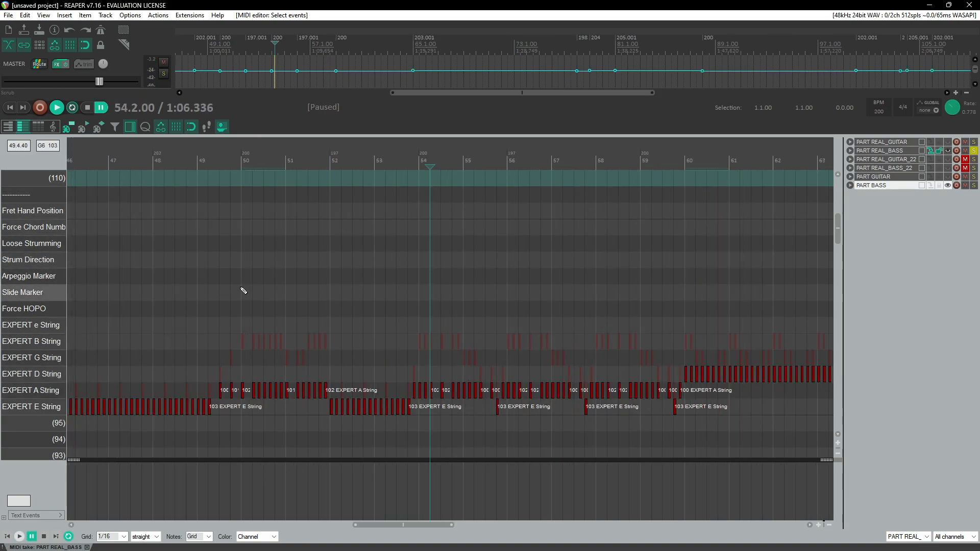
pyautogui.hscroll(-4, 251, 284)
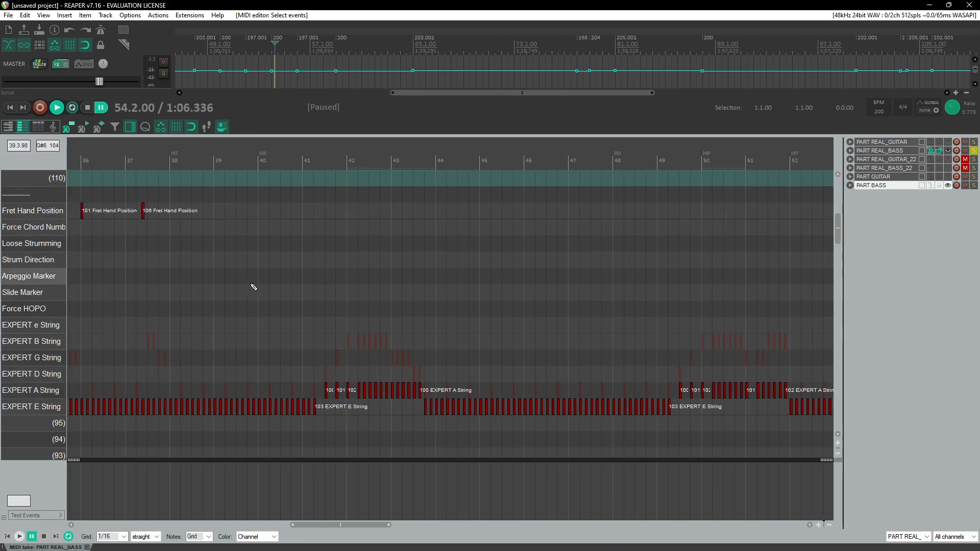
pyautogui.click(170, 163)
pyautogui.scroll(3, 240, 321)
pyautogui.hotkey('ctrl', 'space')
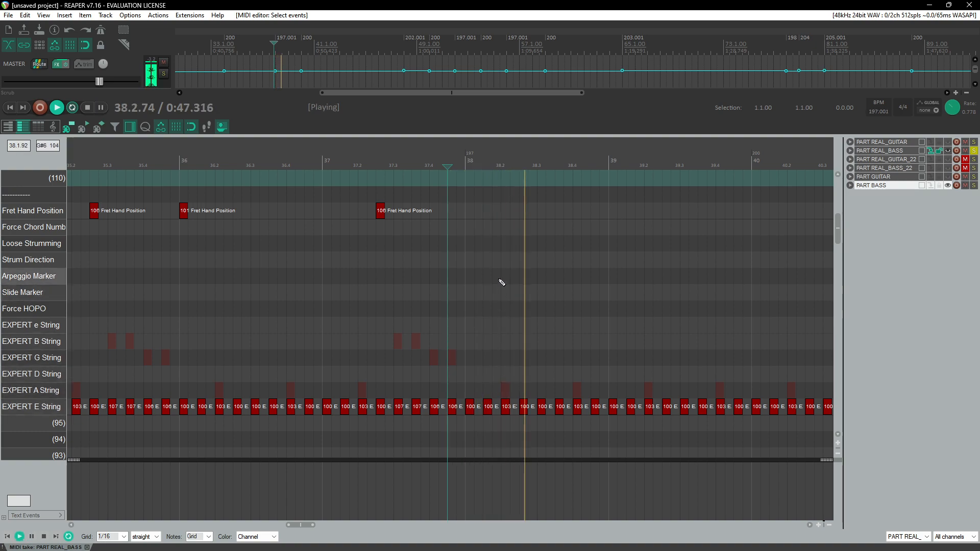
pyautogui.hotkey('ctrl', 'space')
pyautogui.scroll(1, 496, 298)
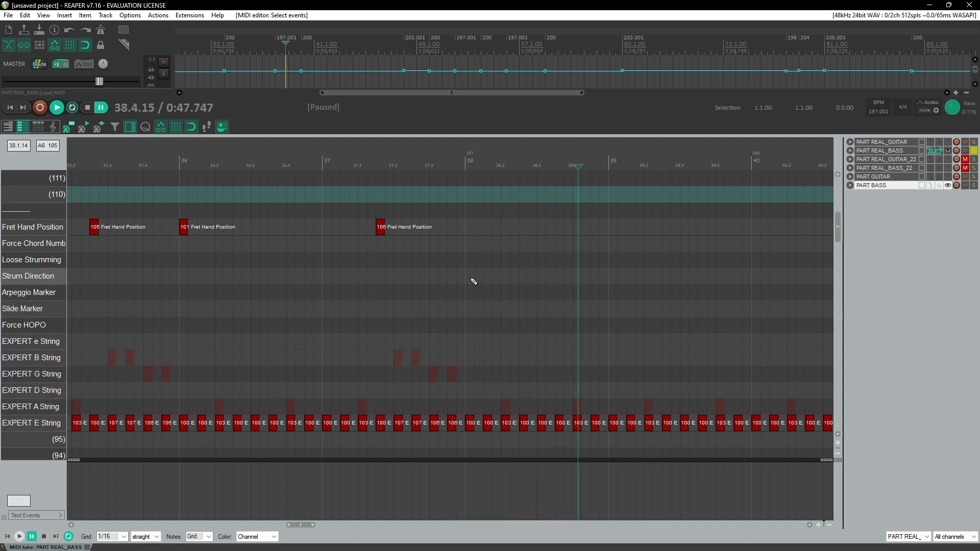
pyautogui.scroll(-2, 428, 238)
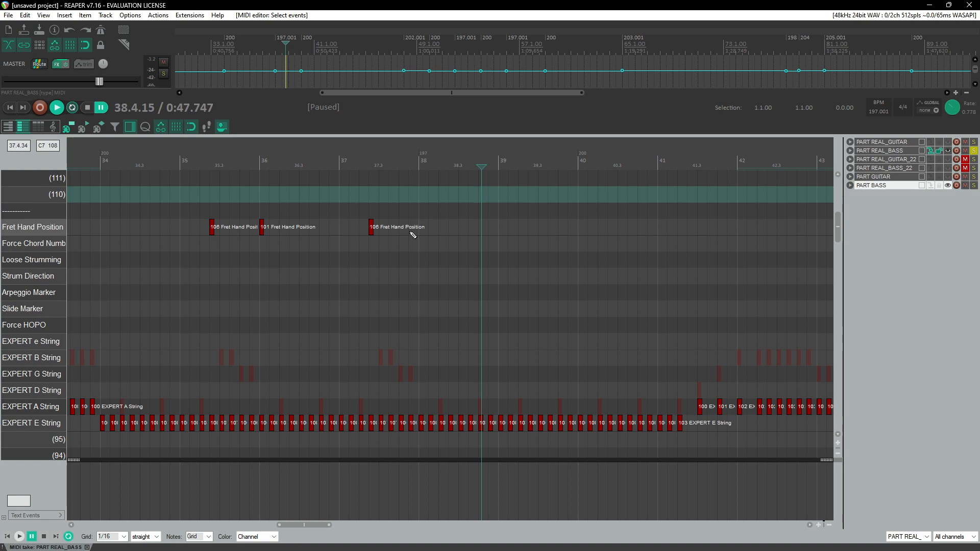
# Step: Copy the 101 Fret Hand Position marker near measure 36 and paste it at the start of measure 38
pyautogui.moveTo(256, 216); pyautogui.dragTo(274, 244)
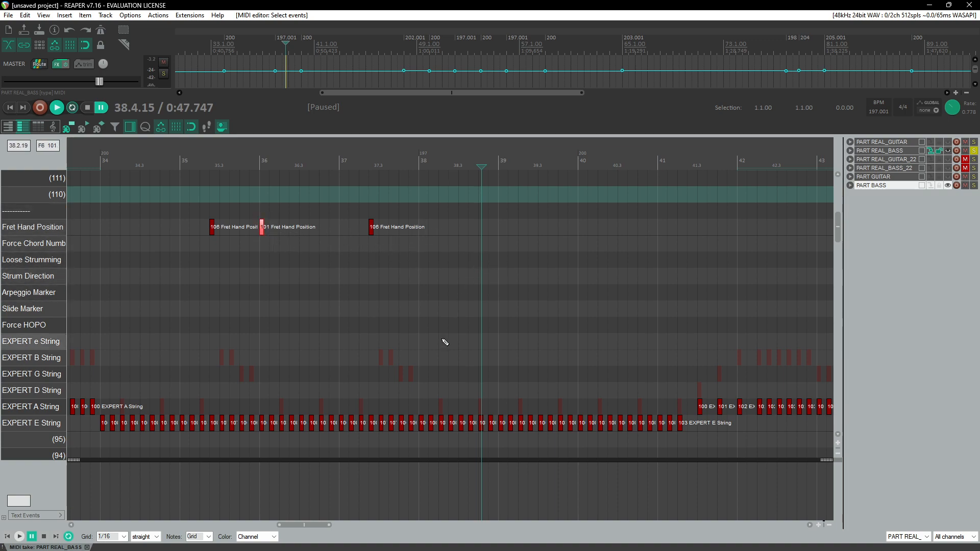
pyautogui.click(379, 162)
pyautogui.scroll(2, 434, 246)
pyautogui.press('space')
pyautogui.scroll(2, 531, 267)
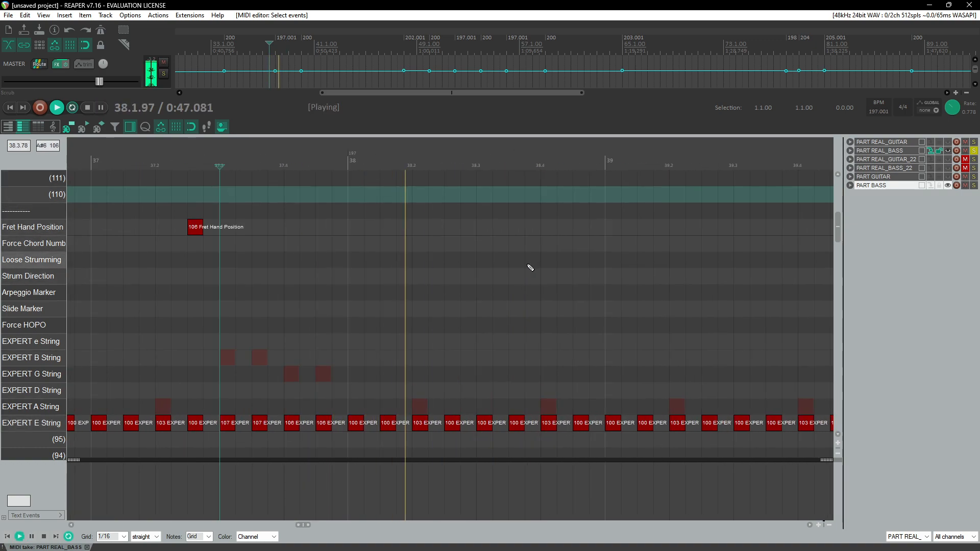
pyautogui.hotkey('ctrl', 'space')
pyautogui.click(347, 164)
pyautogui.hotkey('ctrl', 'v')
# Step: Select the EXPERT E String notes of measure 38 and paste them into measure 64
pyautogui.scroll(-2, 409, 240)
pyautogui.press('space')
pyautogui.scroll(-4, 444, 250)
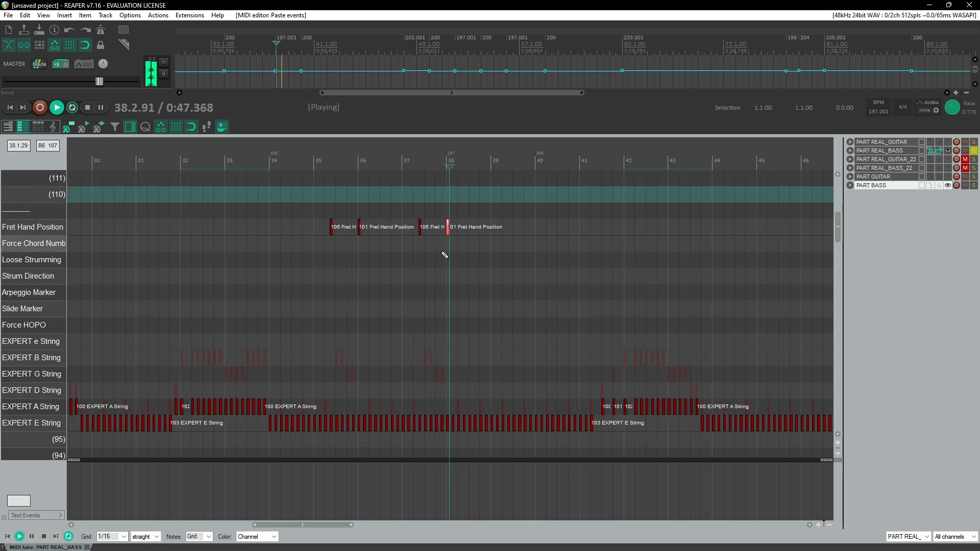
pyautogui.scroll(-5, 446, 256)
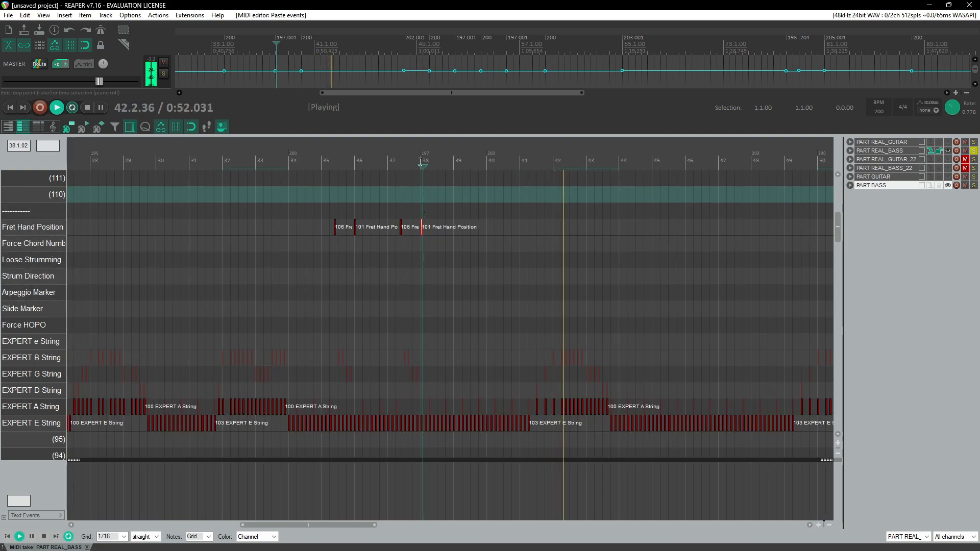
pyautogui.scroll(10, 486, 396)
pyautogui.hotkey('ctrl', 'space')
pyautogui.moveTo(458, 408); pyautogui.dragTo(688, 451)
pyautogui.scroll(-8, 646, 394)
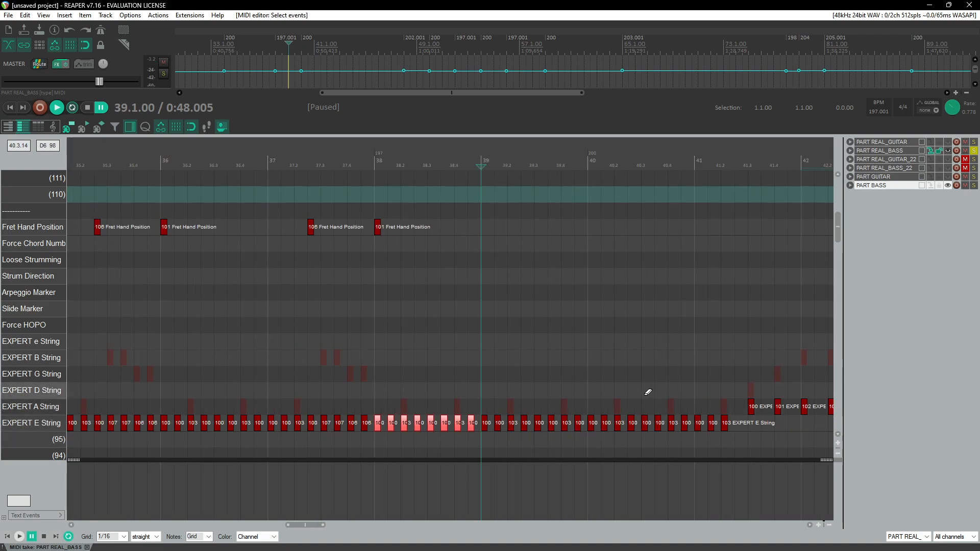
pyautogui.hscroll(8, 567, 423)
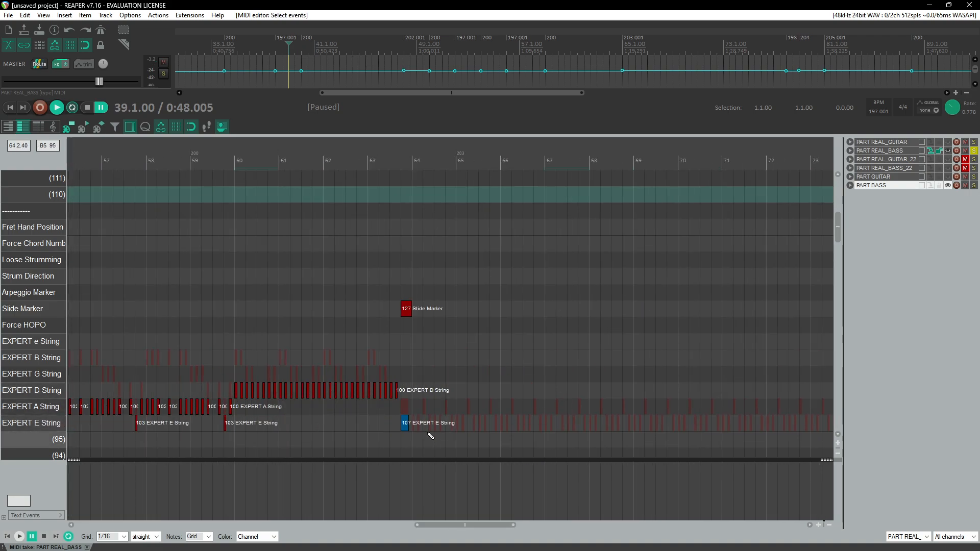
pyautogui.click(415, 423)
pyautogui.scroll(4, 439, 427)
pyautogui.hotkey('ctrl', 'v')
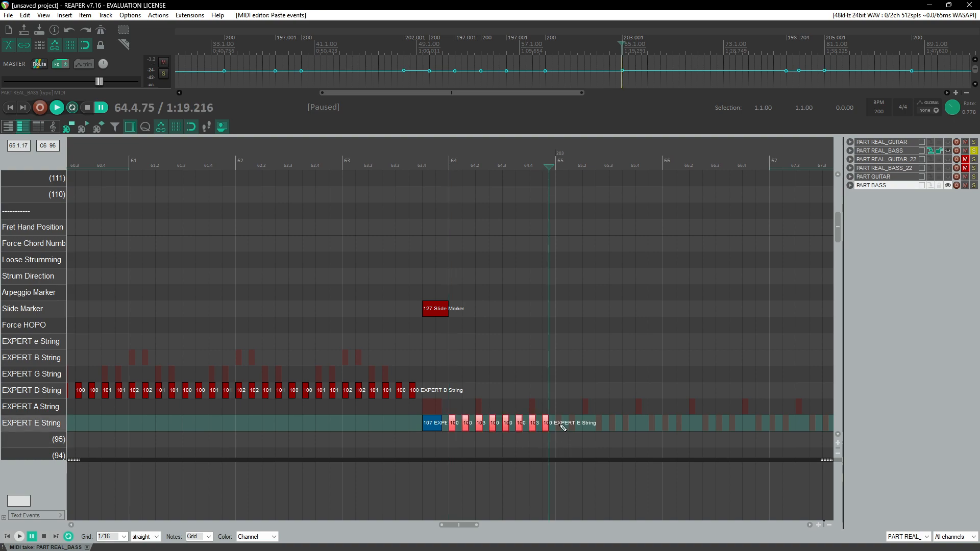
# Step: Paste the copied EXPERT E String measure repeatedly to fill measures 65 through 74
pyautogui.click(561, 425)
pyautogui.hotkey('ctrl', 'v')
pyautogui.click(669, 427)
pyautogui.click(663, 427)
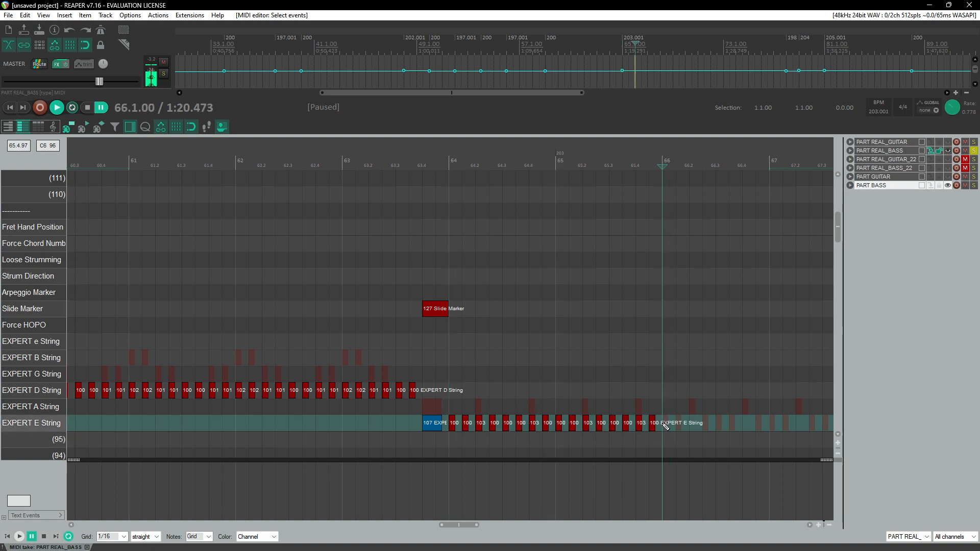
pyautogui.hotkey('ctrl', 'v')
pyautogui.scroll(-3, 667, 423)
pyautogui.click(304, 425)
pyautogui.hotkey('ctrl', 'v')
pyautogui.hotkey('ctrl', 'v')
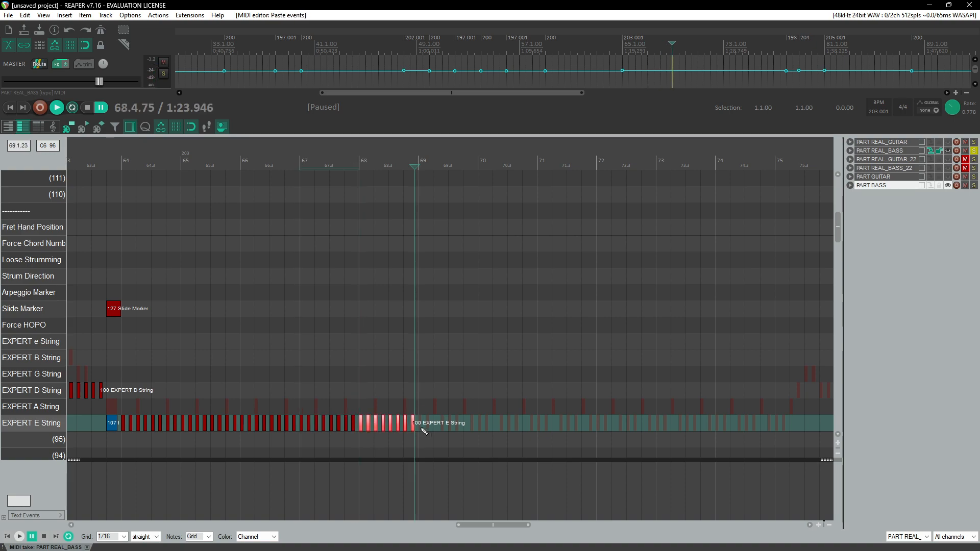
pyautogui.hotkey('ctrl', 'v')
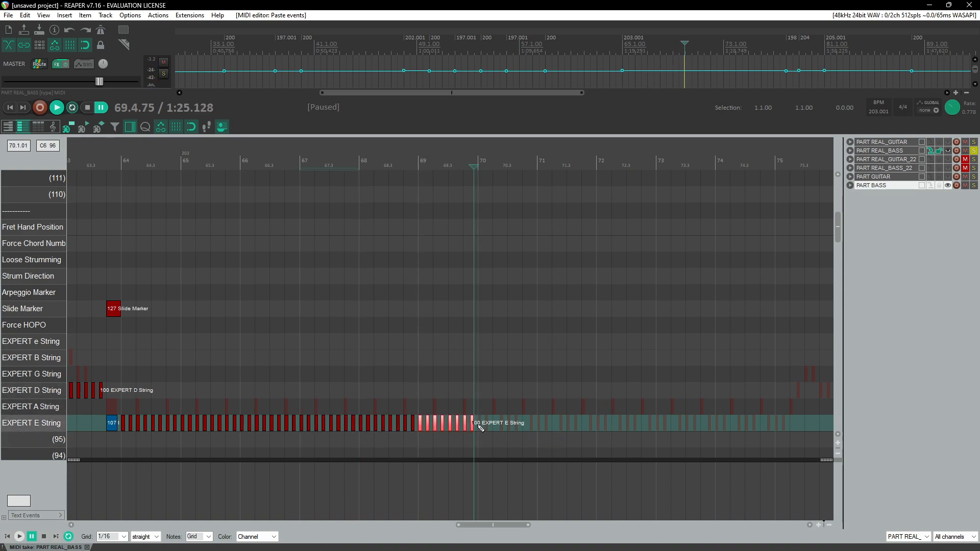
pyautogui.hotkey('ctrl', 'v')
pyautogui.hotkey('ctrl', 'v')
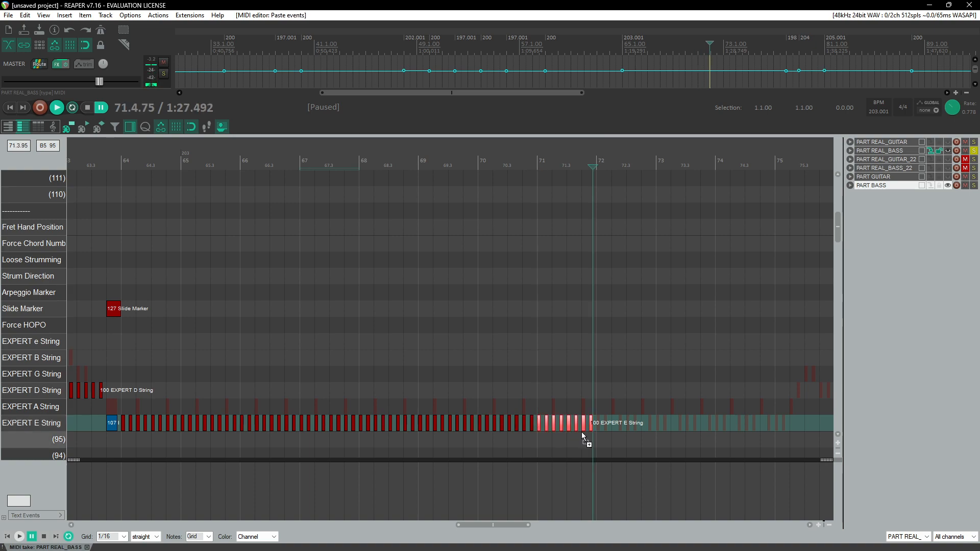
pyautogui.click(595, 431)
pyautogui.hotkey('ctrl', 'v')
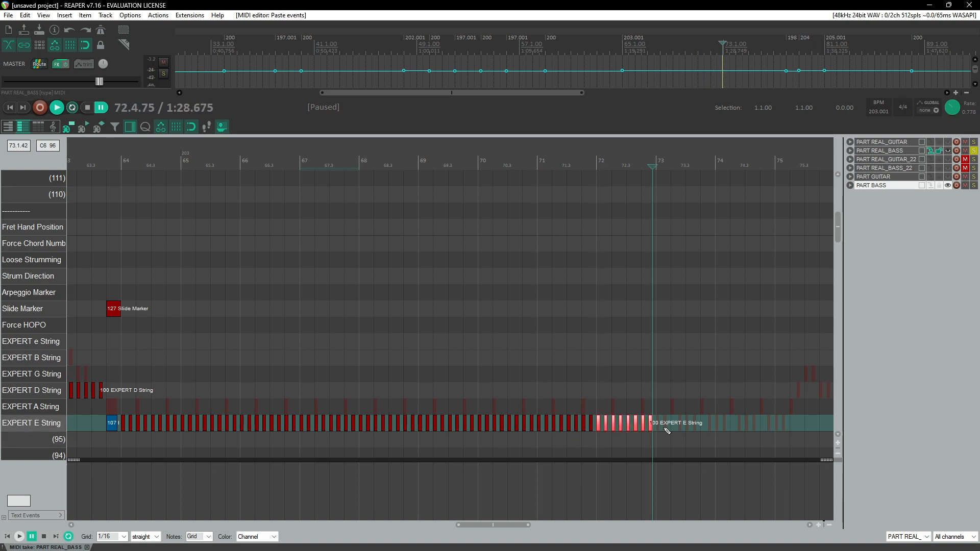
pyautogui.hotkey('ctrl', 'v')
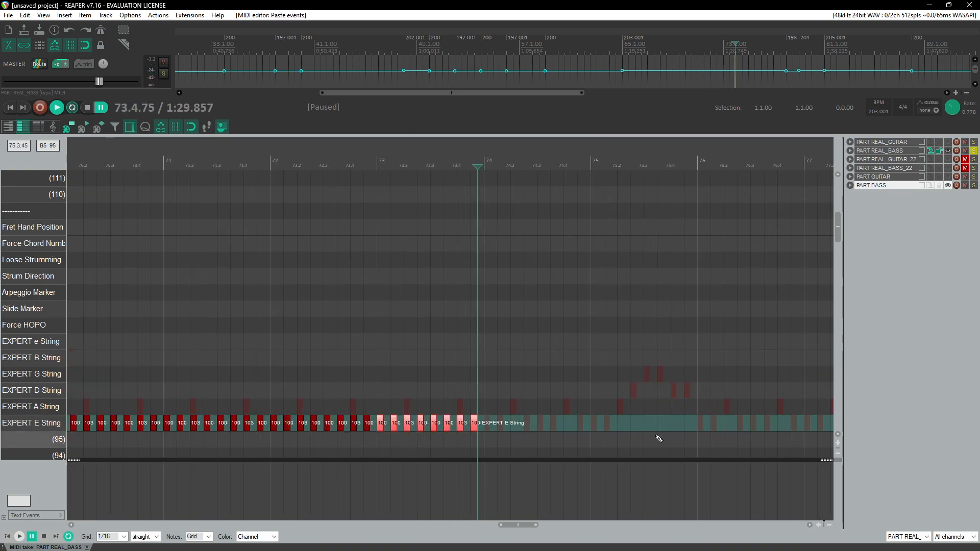
pyautogui.click(257, 424)
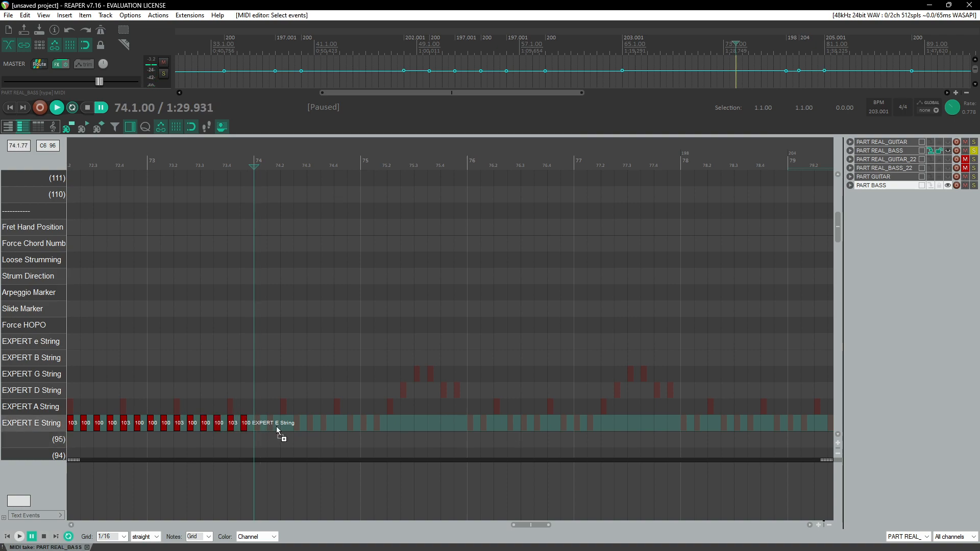
pyautogui.hotkey('ctrl', 'v')
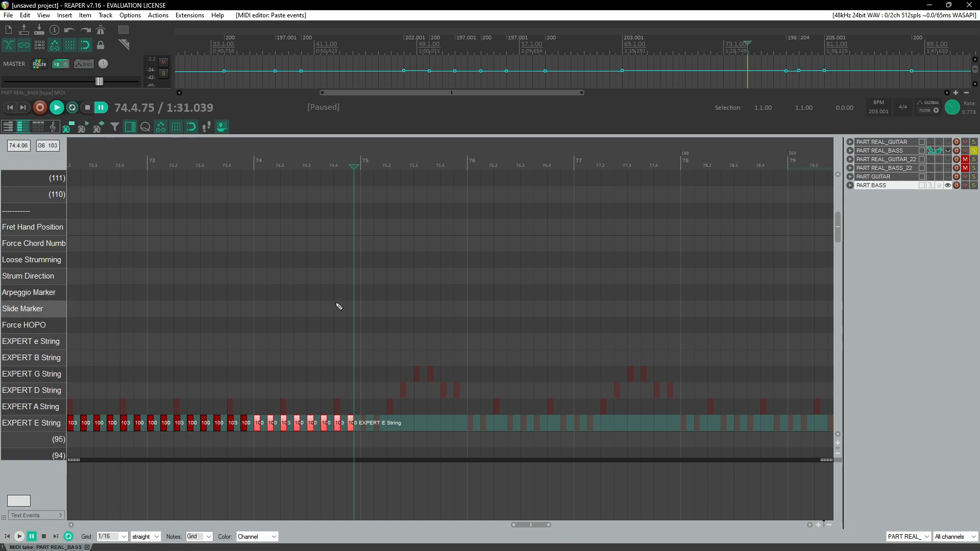
# Step: Replay measures 73 to 75 and insert an EXPERT E String note at the start of measure 75
pyautogui.click(198, 160)
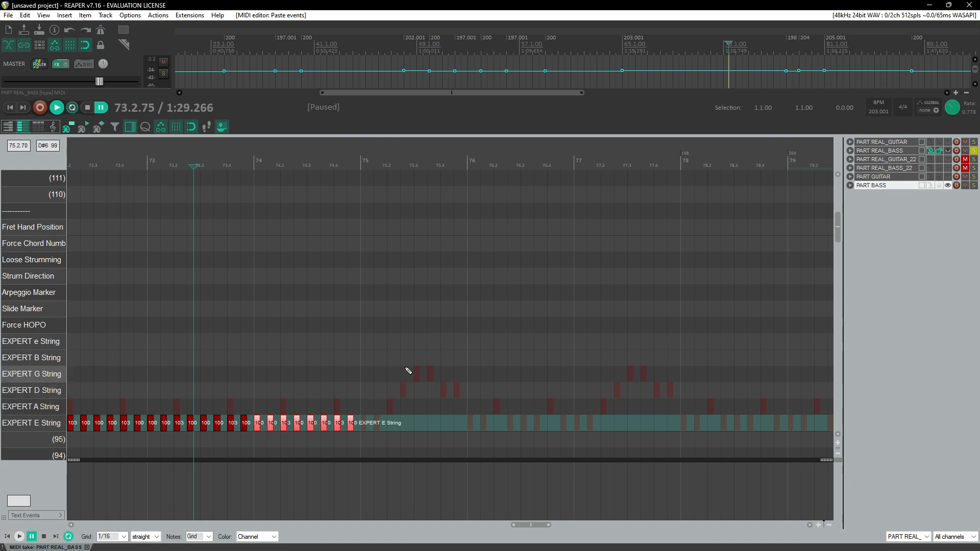
pyautogui.scroll(-3, 401, 387)
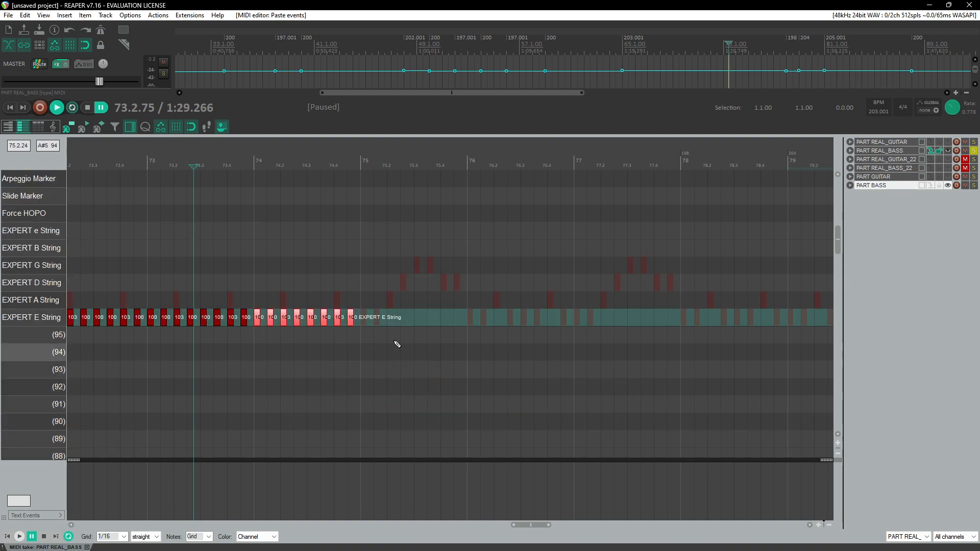
pyautogui.press('space')
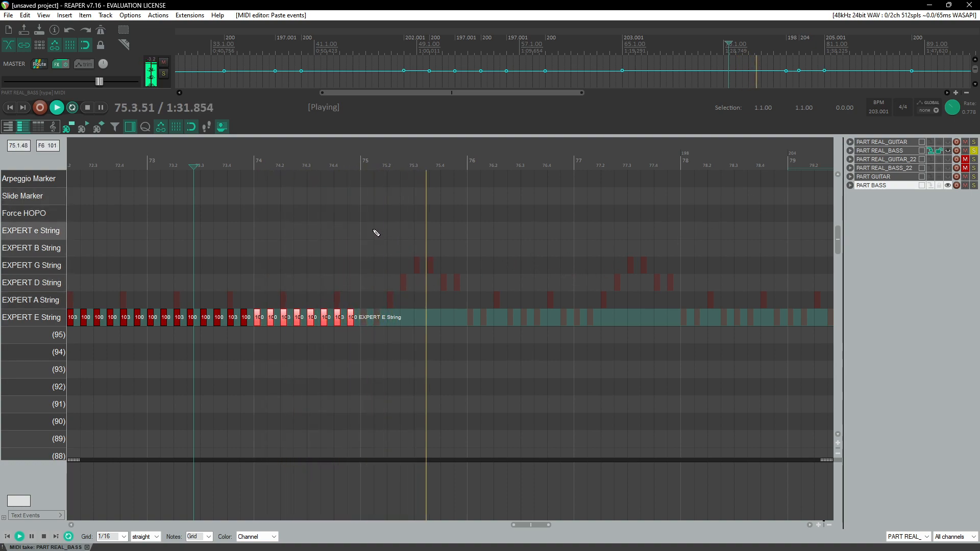
pyautogui.click(361, 161)
pyautogui.scroll(2, 361, 161)
pyautogui.press('space')
pyautogui.click(456, 320)
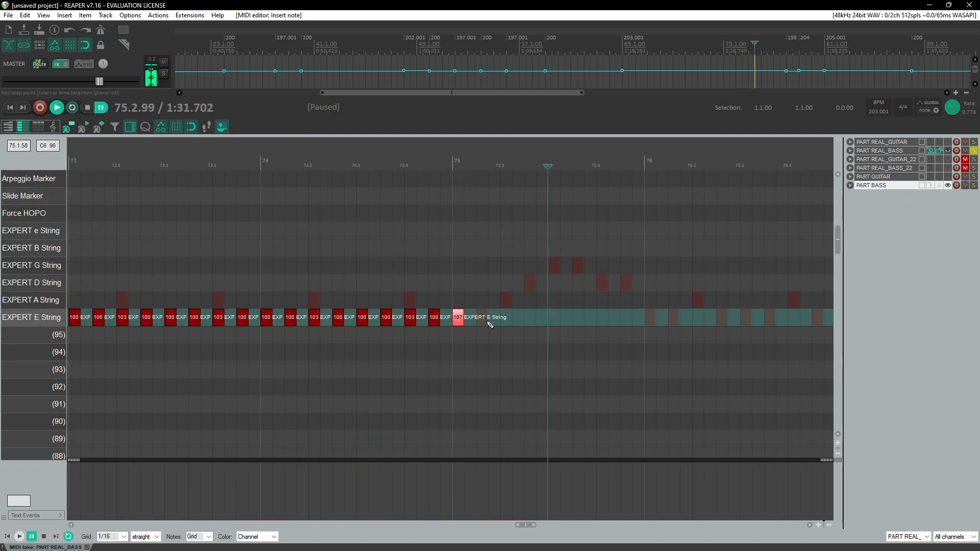
# Step: Set the velocity of the EXPERT E String note at the start of measure 75 to 101 and replay it
pyautogui.moveTo(461, 319); pyautogui.dragTo(464, 325)
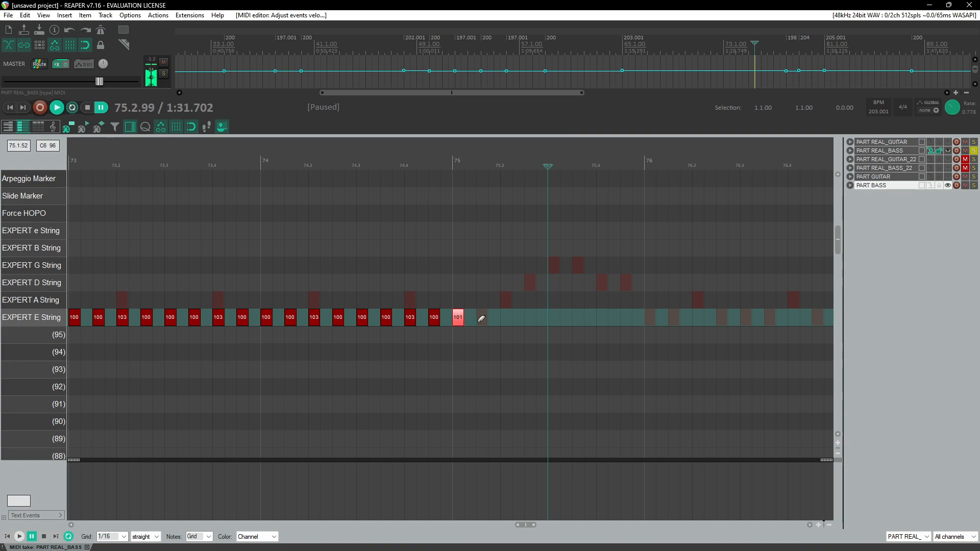
pyautogui.click(482, 317)
pyautogui.press('space')
# Step: Insert another EXPERT E String note on beat 2 of measure 75 and adjust its velocity, replaying the passage
pyautogui.press('space')
pyautogui.click(367, 320)
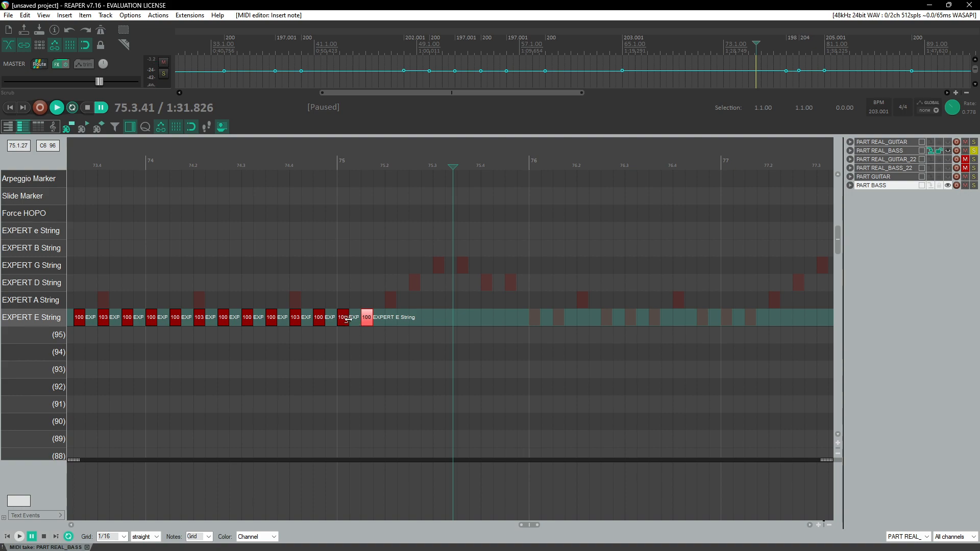
pyautogui.click(367, 323)
pyautogui.click(394, 323)
pyautogui.moveTo(393, 321)
pyautogui.mouseDown()
pyautogui.moveTo(406, 318)
pyautogui.moveTo(410, 348)
pyautogui.mouseUp()
pyautogui.press('space')
pyautogui.press('space')
# Step: Turn the note on beat 2 of measure 75 into a muted note on channel 4 with velocity 103
pyautogui.doubleClick(393, 325)
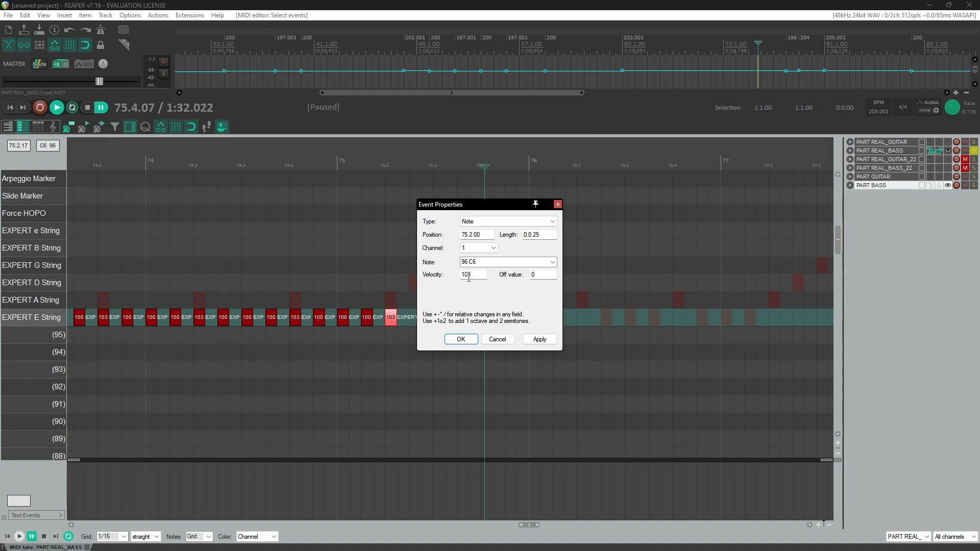
pyautogui.press('space')
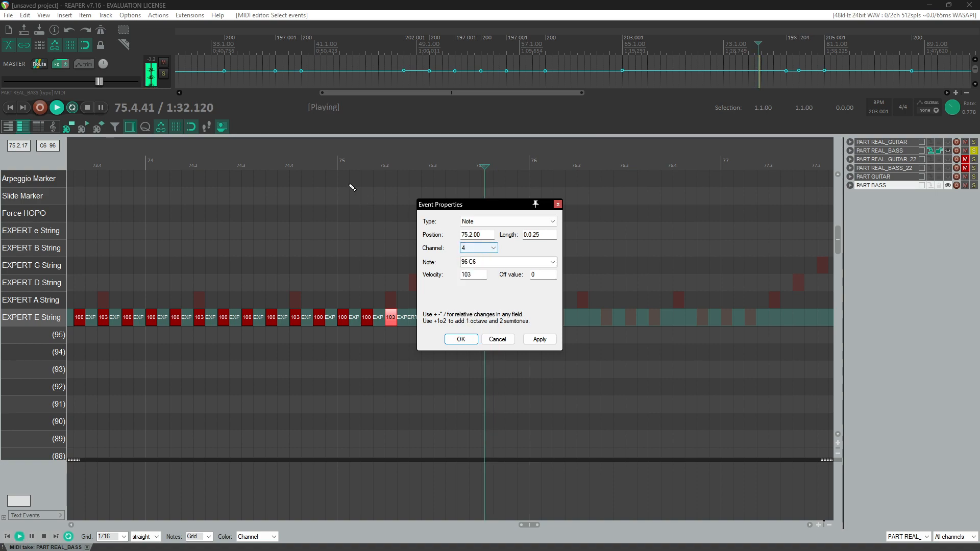
pyautogui.click(475, 338)
# Step: Insert an EXPERT A String note just after the muted note in measure 75 and replay the passage
pyautogui.click(314, 165)
pyautogui.press('space')
pyautogui.click(366, 318)
pyautogui.click(415, 301)
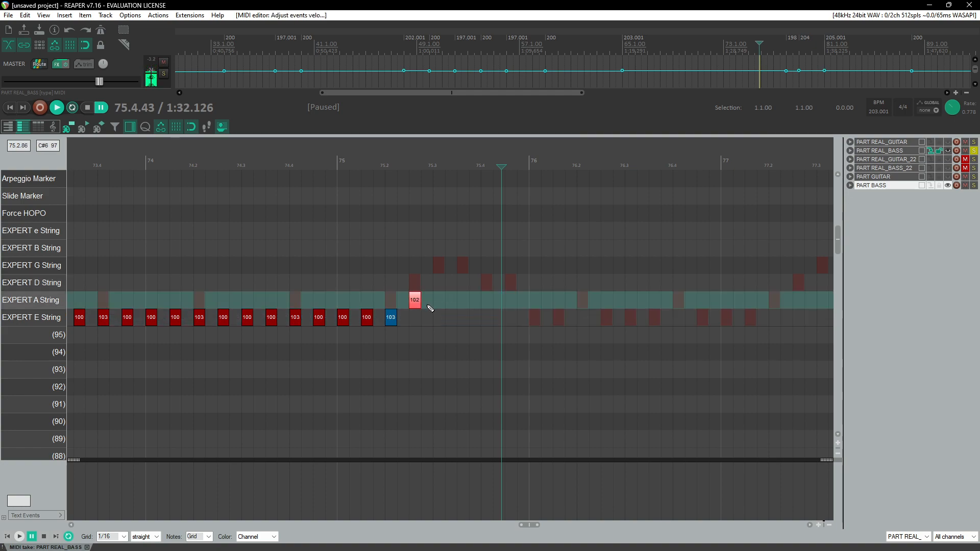
pyautogui.click(349, 162)
pyautogui.press('space')
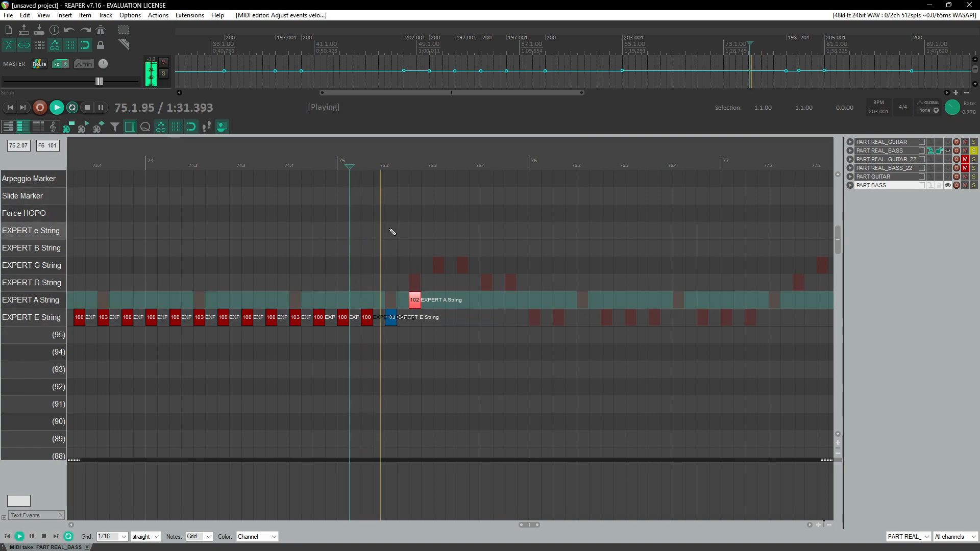
# Step: Replay measure 75 and set the first EXPERT A String note's velocity to 100
pyautogui.click(408, 162)
pyautogui.press('space')
# Step: Add two more EXPERT A String notes after it in measure 75, each with velocity 102
pyautogui.press('space')
pyautogui.press('space')
pyautogui.middleClick(419, 299)
pyautogui.moveTo(419, 298); pyautogui.dragTo(422, 301)
pyautogui.click(397, 167)
pyautogui.press('space')
pyautogui.press('space')
pyautogui.click(442, 304)
pyautogui.moveTo(445, 300); pyautogui.dragTo(457, 296)
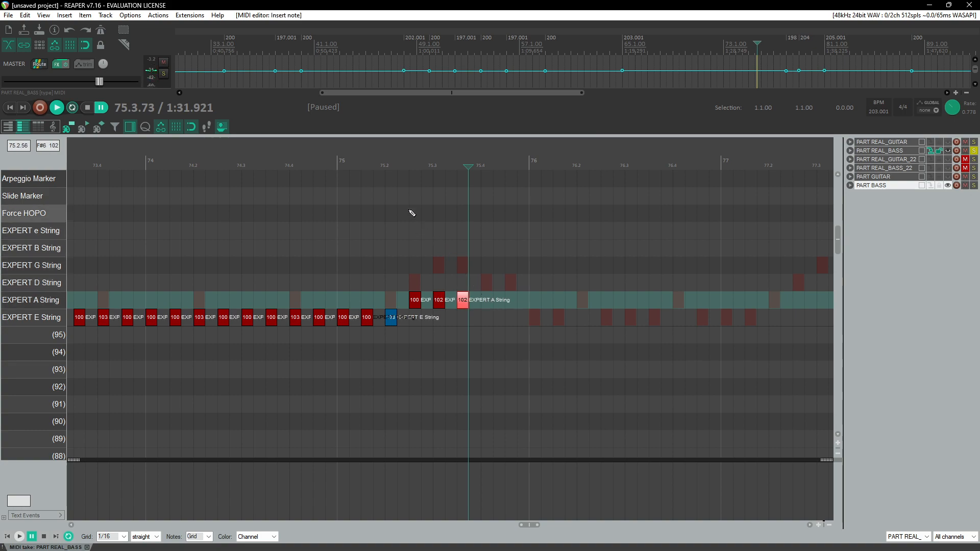
# Step: Add a fourth EXPERT A String note in measure 75 with velocity 101
pyautogui.click(392, 181)
pyautogui.press('space')
pyautogui.press('space')
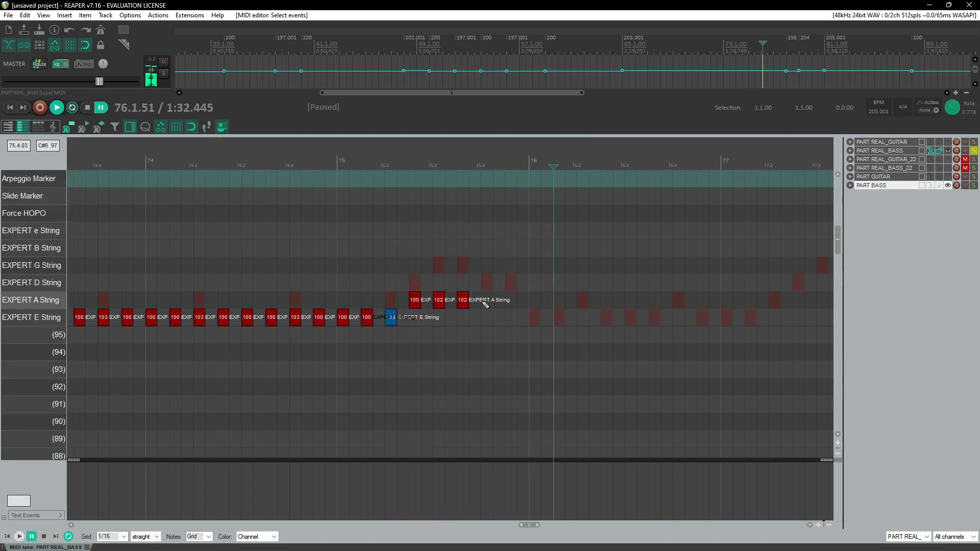
pyautogui.click(489, 304)
pyautogui.moveTo(488, 303); pyautogui.dragTo(489, 305)
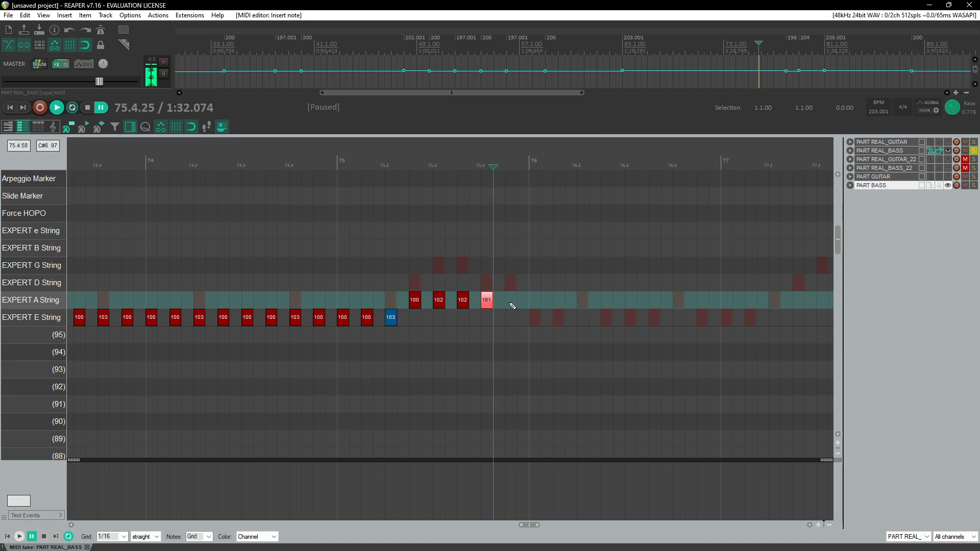
# Step: Reset the playback rate to 1.0 and play the chart back from around measure 22
pyautogui.doubleClick(952, 108)
pyautogui.scroll(-7, 538, 278)
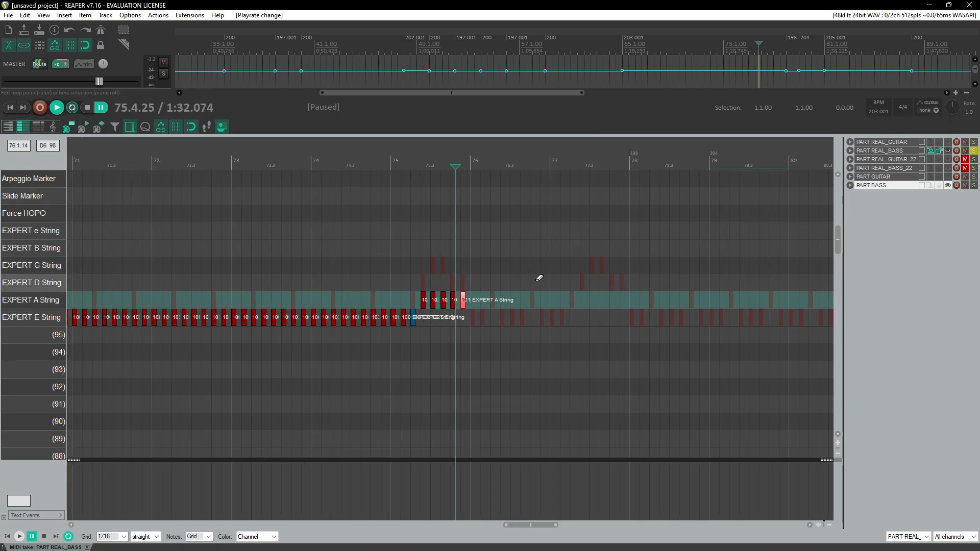
pyautogui.scroll(-5, 537, 278)
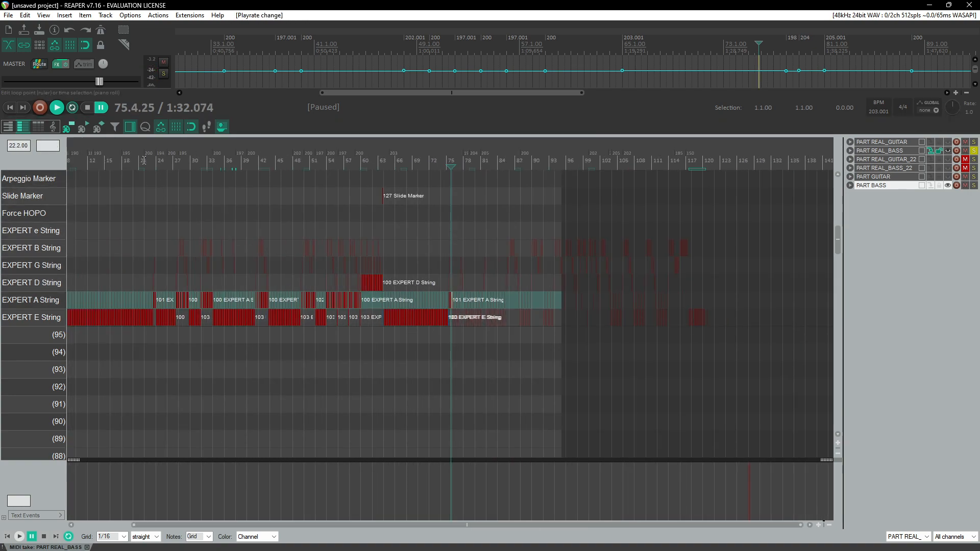
pyautogui.click(144, 160)
pyautogui.press('space')
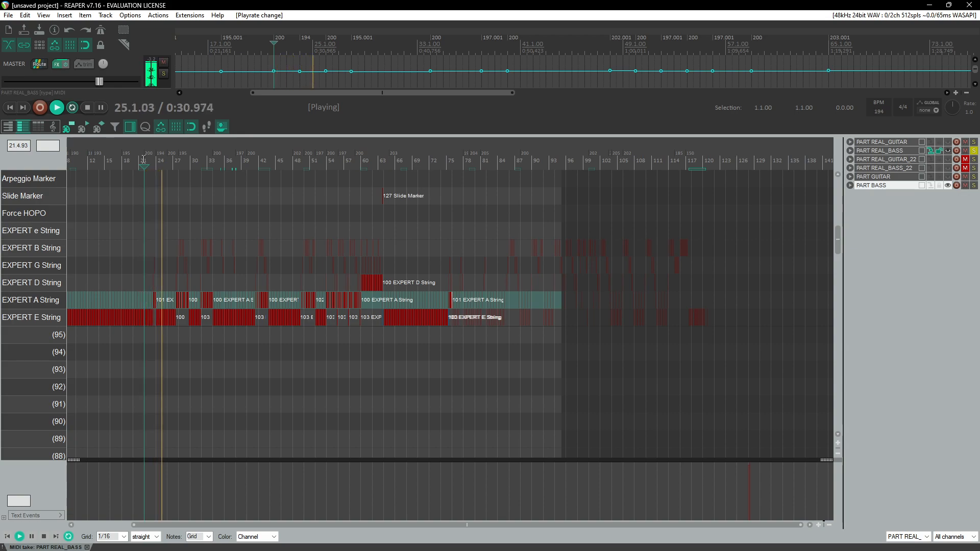
pyautogui.scroll(5, 352, 285)
pyautogui.scroll(2, 359, 289)
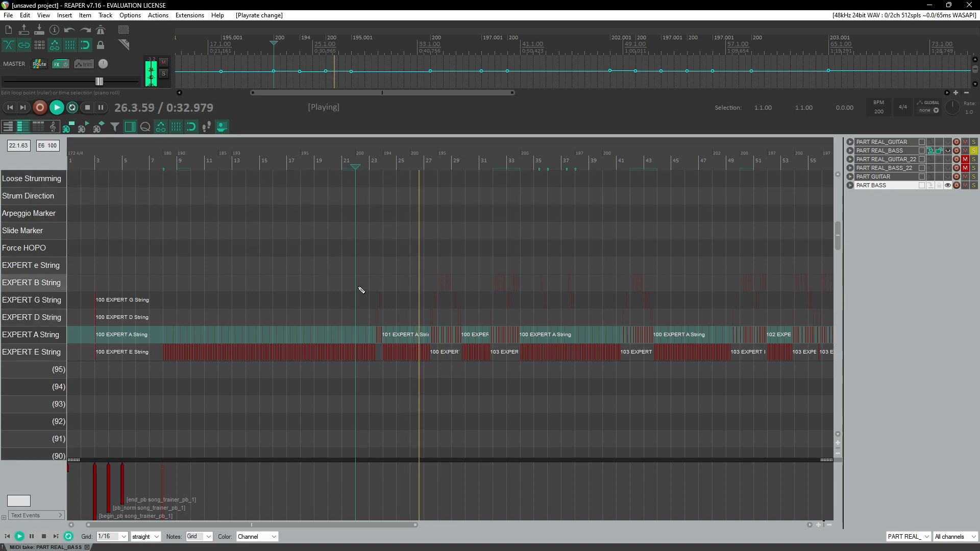
pyautogui.scroll(3, 495, 323)
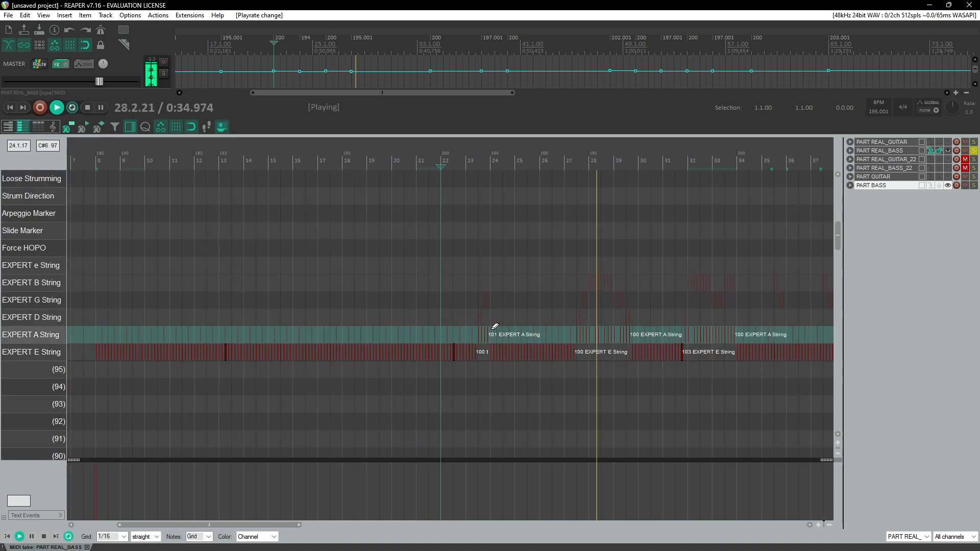
pyautogui.scroll(3, 505, 339)
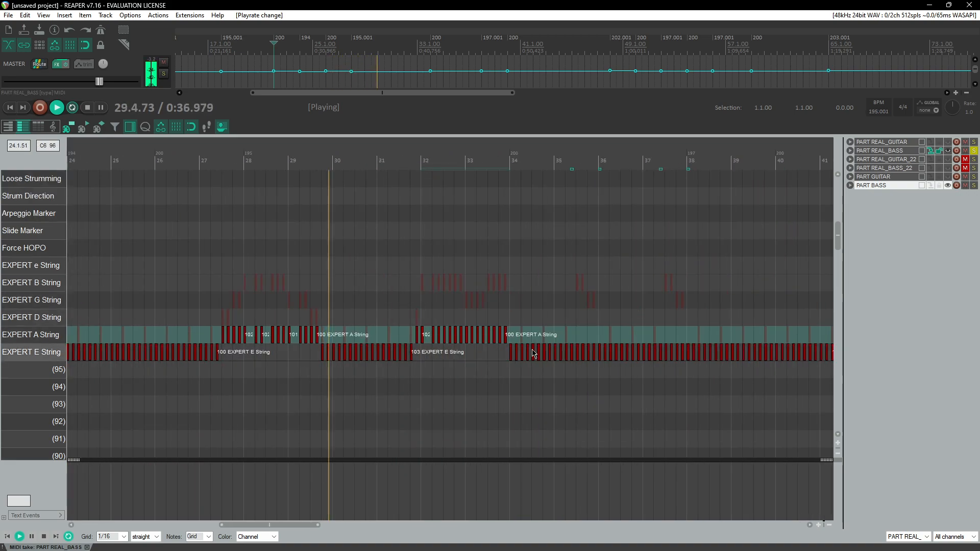
pyautogui.hotkey('ctrl', 's')
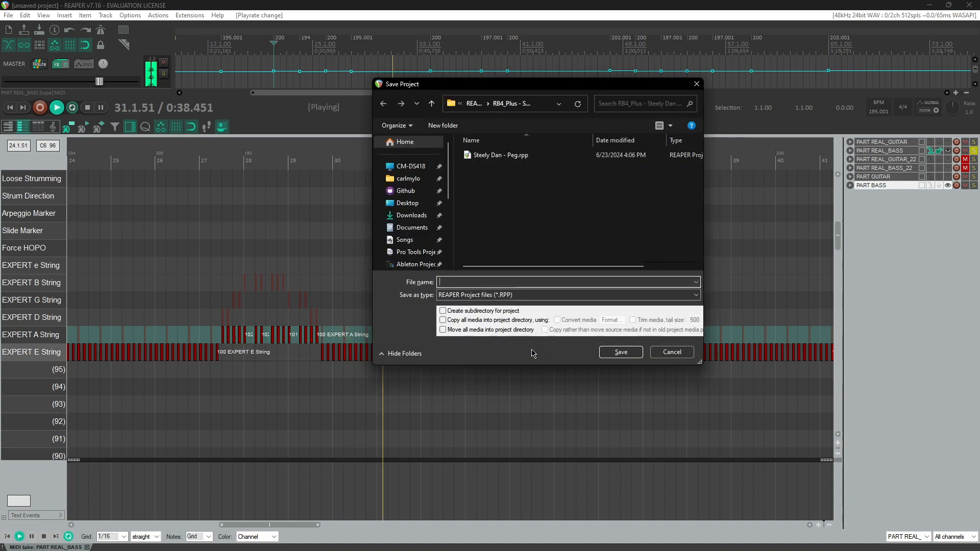
pyautogui.click(670, 352)
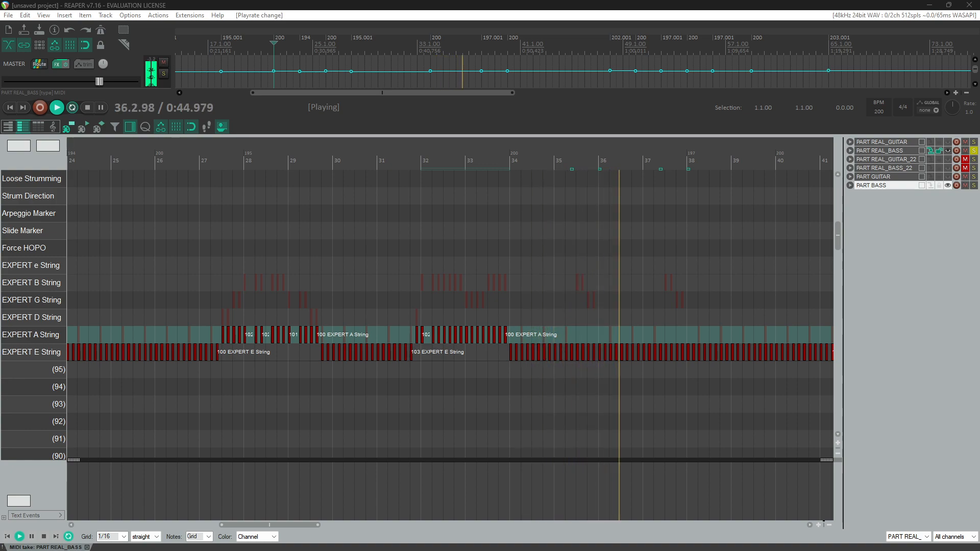
pyautogui.click(662, 4)
pyautogui.press('space')
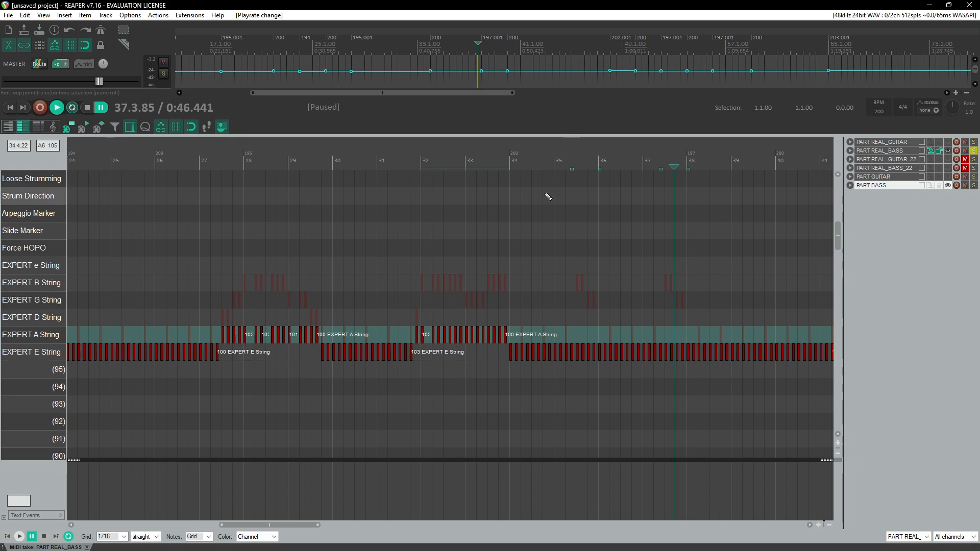
# Step: Save the project in the REAPER Media folder as RB3_PLUS - Dead Kennedys - Police Truck, in its own subdirectory
pyautogui.hotkey('ctrl', 's')
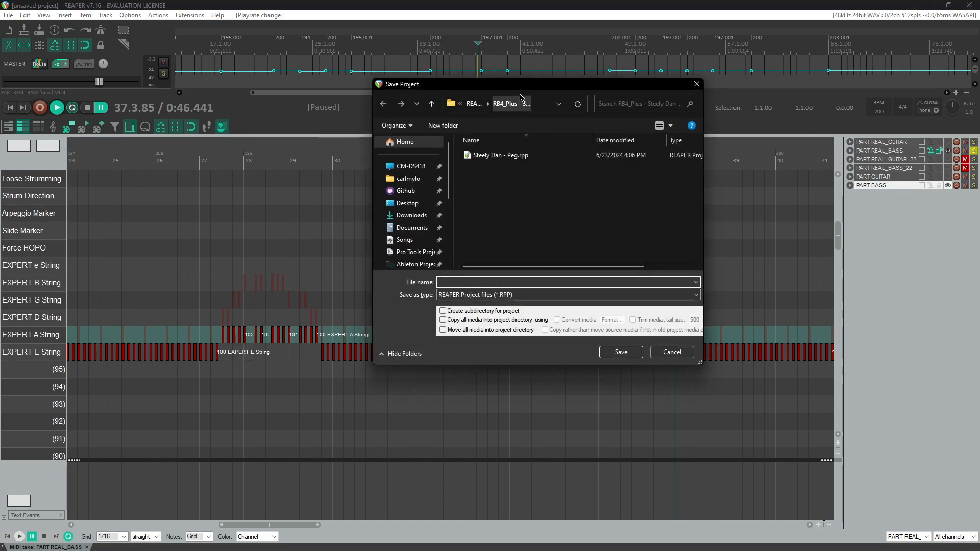
pyautogui.click(432, 104)
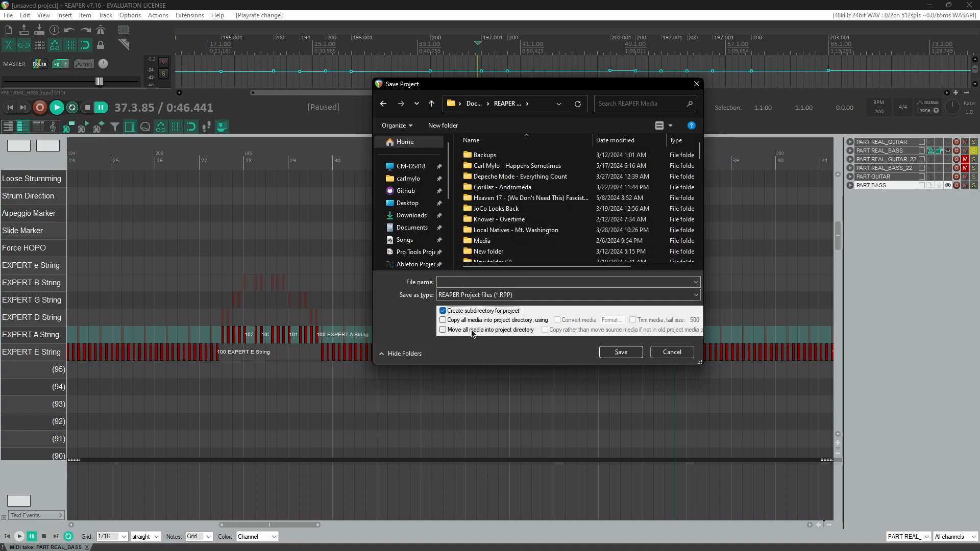
pyautogui.click(490, 281)
pyautogui.write('RB')
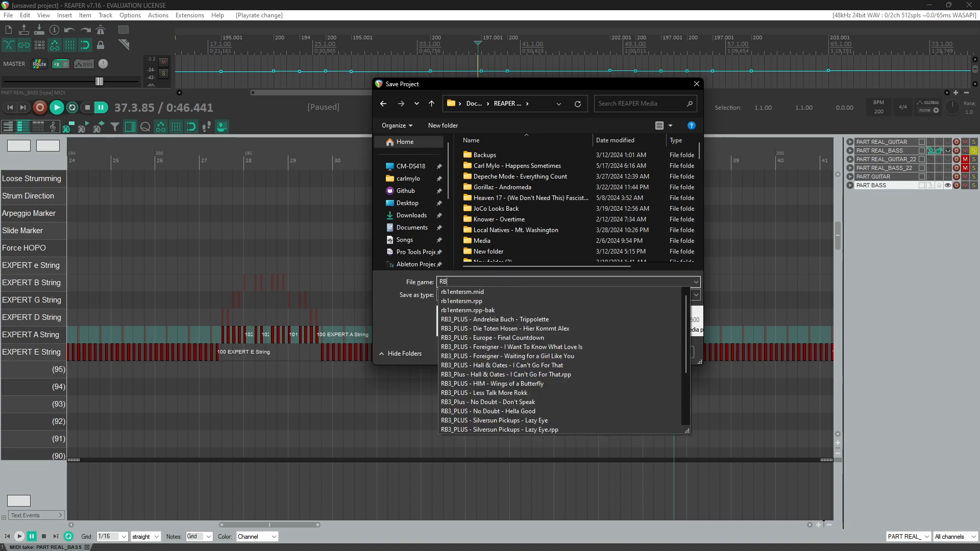
pyautogui.write('3_PLUS - ')
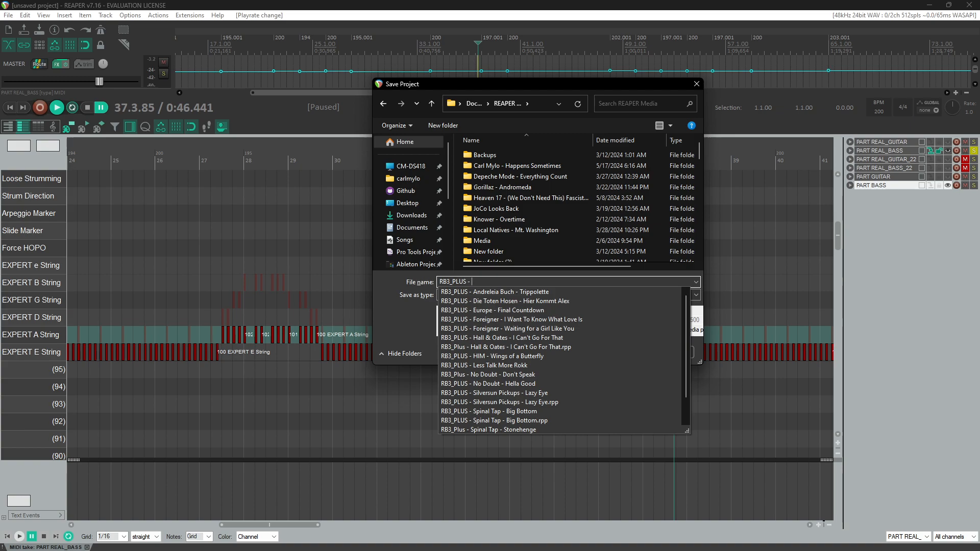
pyautogui.write('Dead Kennedys - Police Truck')
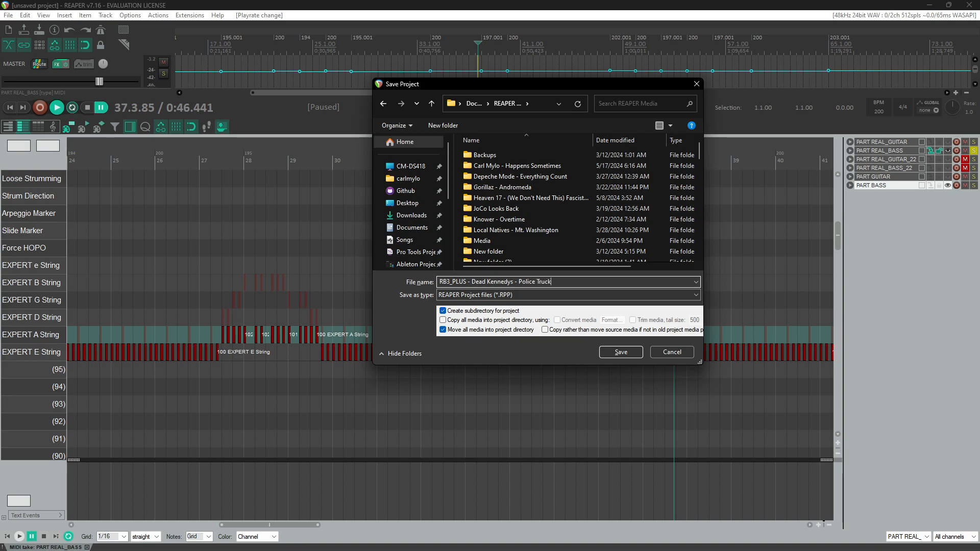
pyautogui.press('Return')
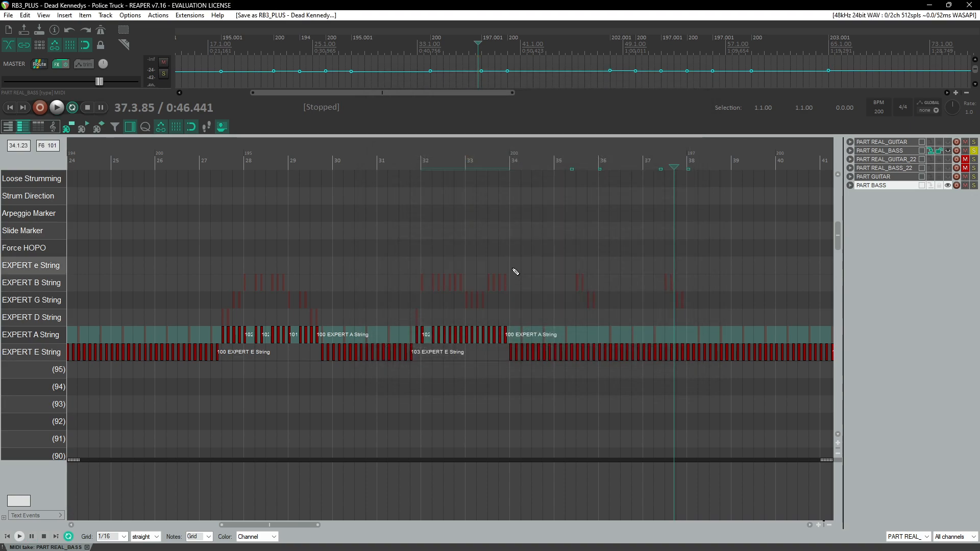
# Step: Play back the chart from around measure 37 to review the bass part
pyautogui.scroll(-3, 514, 272)
pyautogui.hscroll(5, 514, 272)
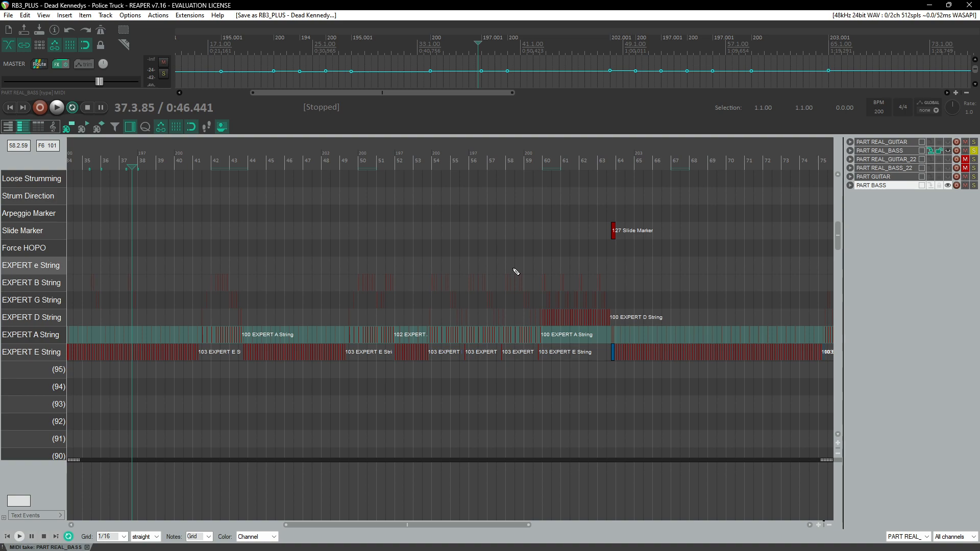
pyautogui.press('space')
pyautogui.scroll(4, 515, 272)
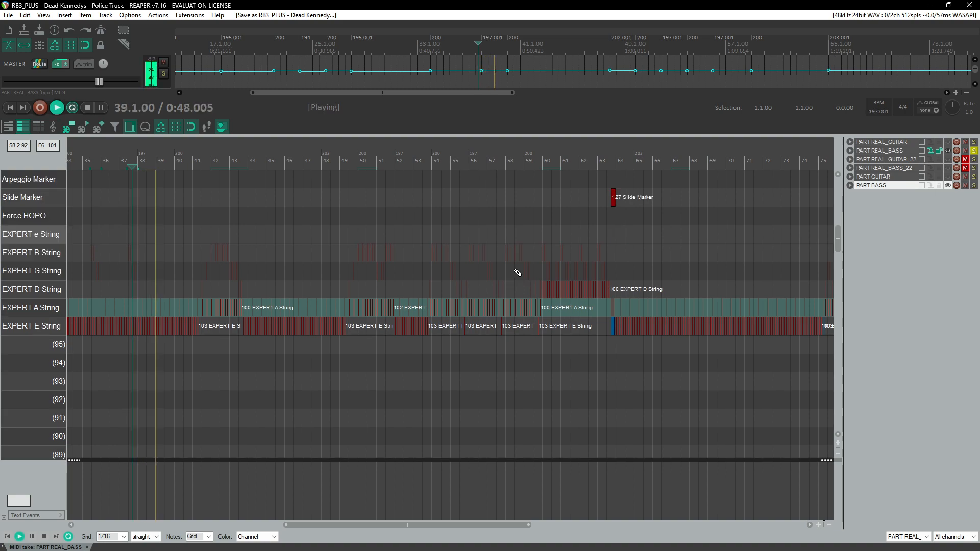
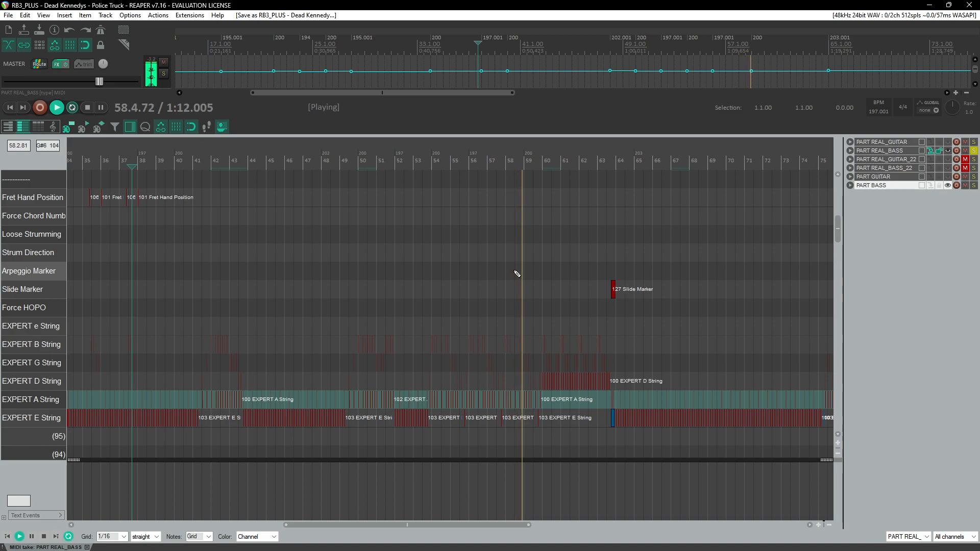
# Step: Copy the EXPERT E String notes from measure 74 and paste them into measure 76
pyautogui.scroll(5, 617, 406)
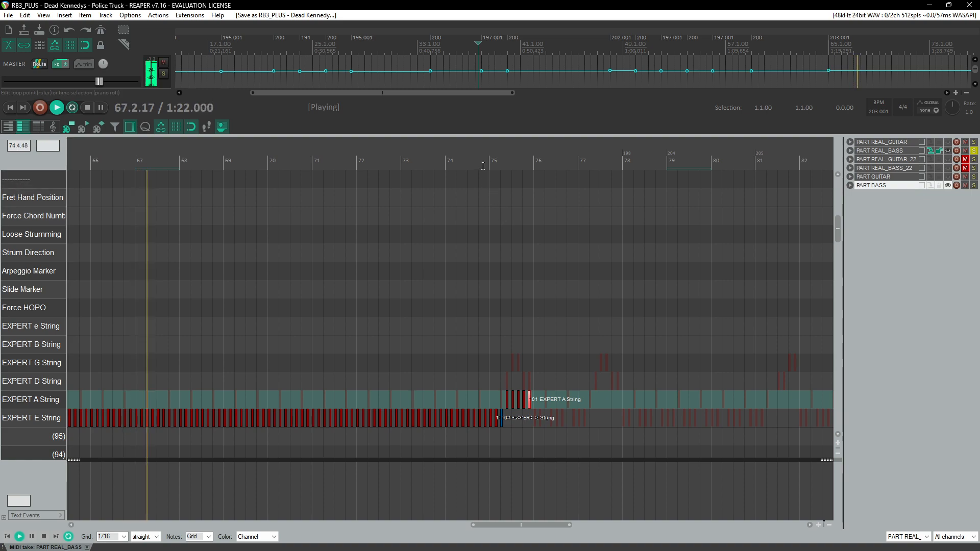
pyautogui.click(487, 164)
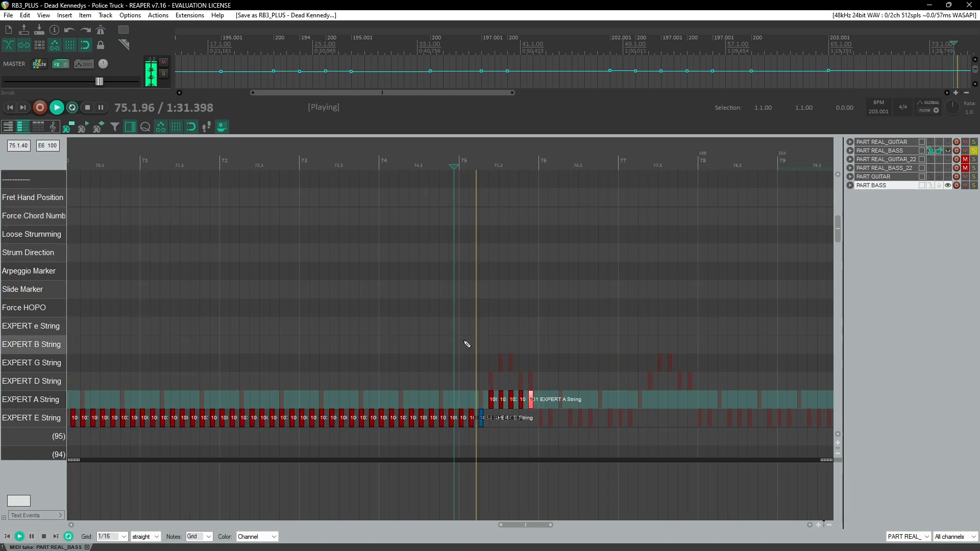
pyautogui.scroll(3, 477, 340)
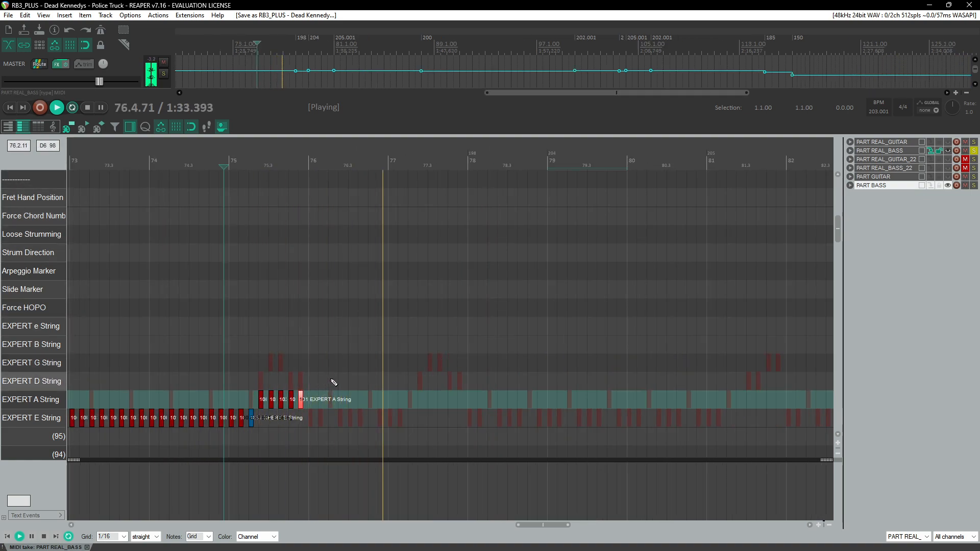
pyautogui.click(278, 164)
pyautogui.scroll(3, 317, 302)
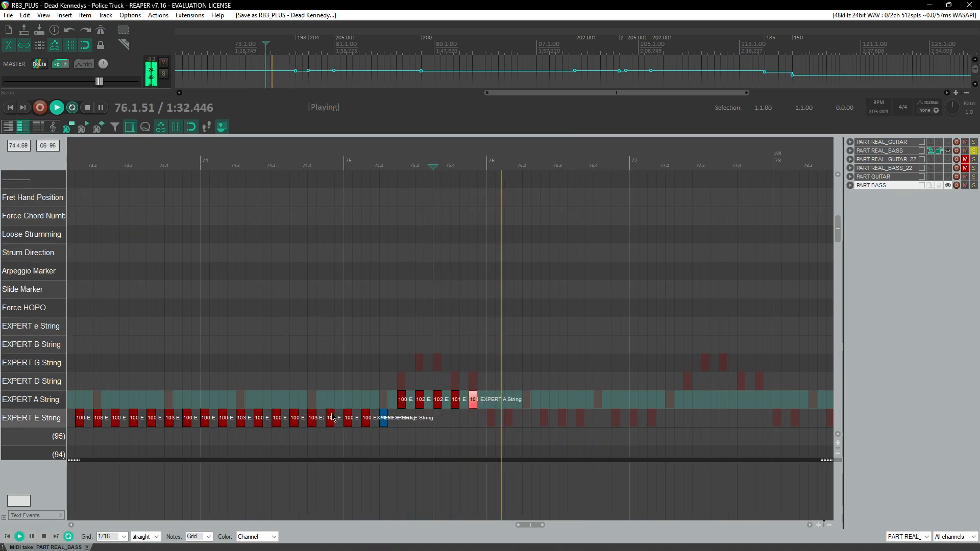
pyautogui.press('space')
pyautogui.moveTo(207, 413); pyautogui.dragTo(247, 437)
pyautogui.hotkey('ctrl', 'c')
pyautogui.click(488, 420)
pyautogui.hotkey('ctrl', 'v')
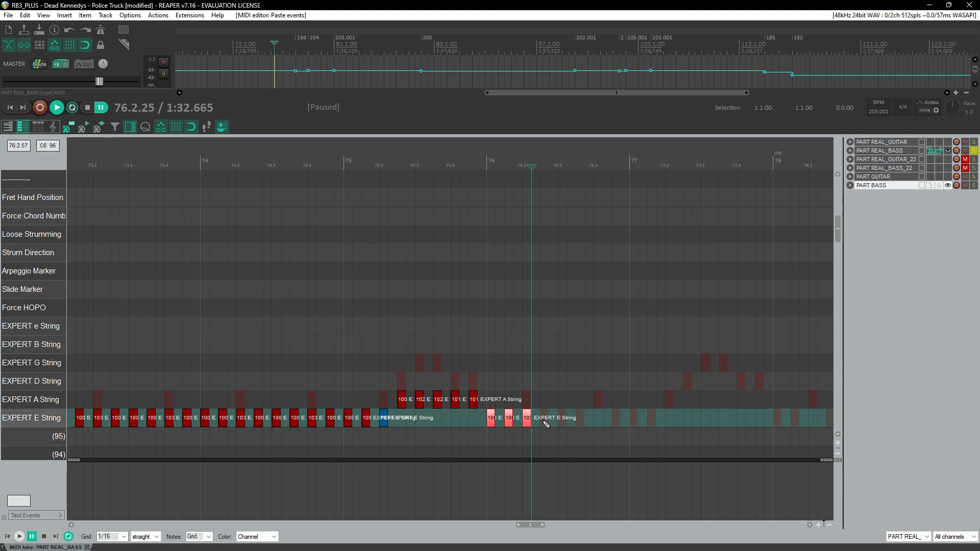
pyautogui.click(545, 435)
pyautogui.click(561, 419)
pyautogui.hotkey('ctrl', 'v')
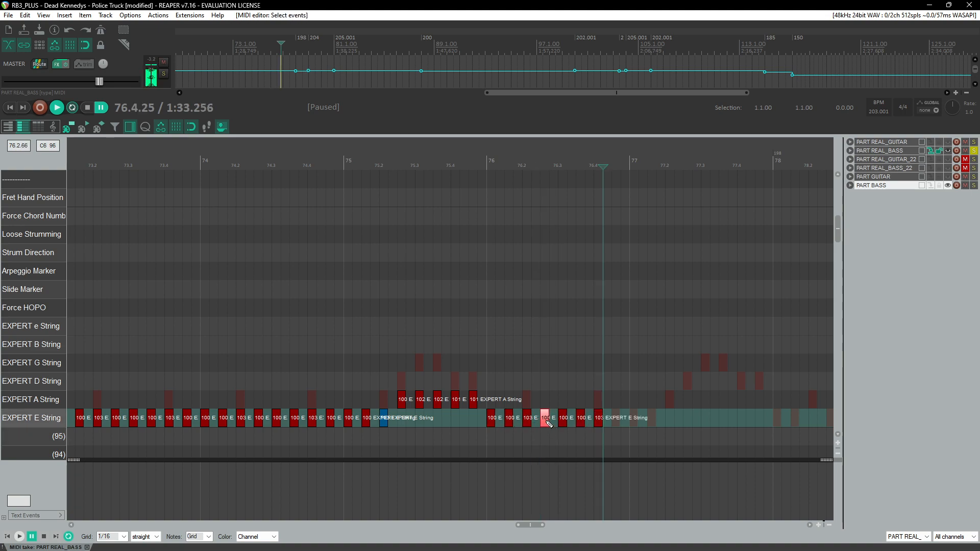
# Step: Play back the chart from measure 76 to review the pasted notes
pyautogui.click(482, 240)
pyautogui.press('space')
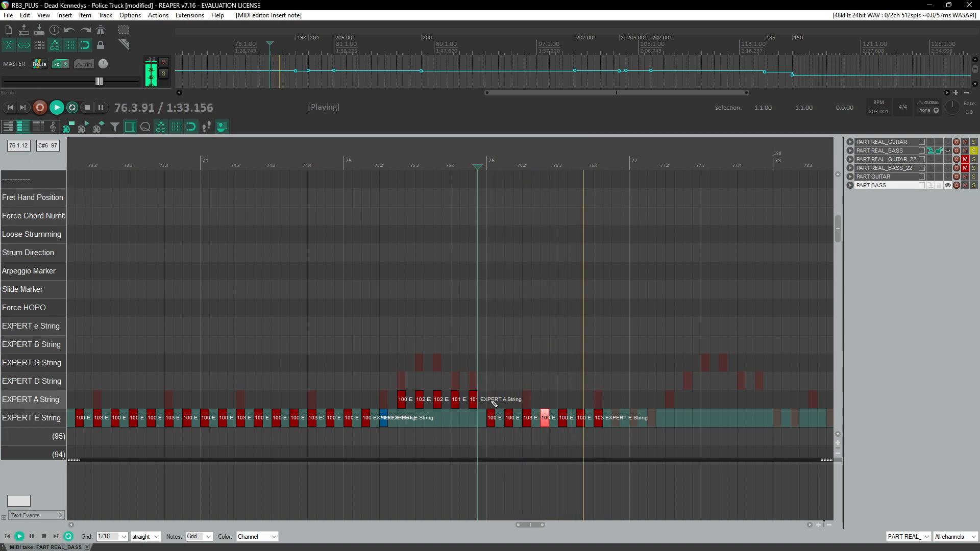
pyautogui.press('space')
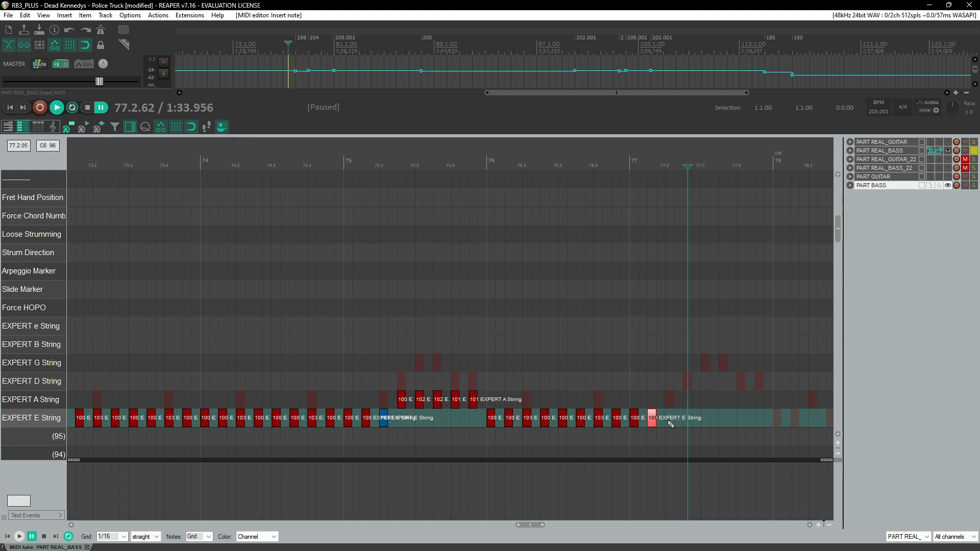
# Step: Select and delete the extra EXPERT E String note around measure 77.2
pyautogui.moveTo(443, 425); pyautogui.dragTo(478, 438)
pyautogui.press('space')
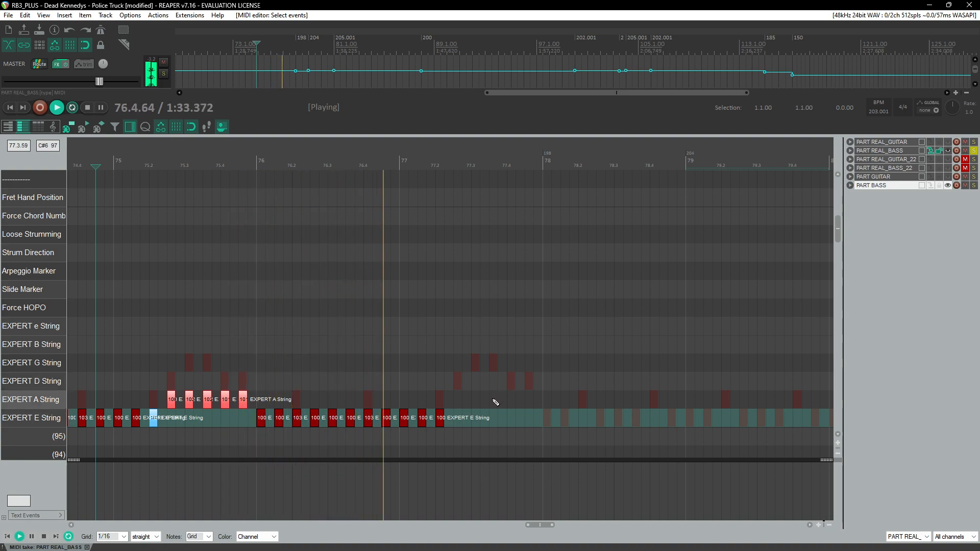
pyautogui.moveTo(436, 400); pyautogui.dragTo(448, 434)
pyautogui.press('Delete')
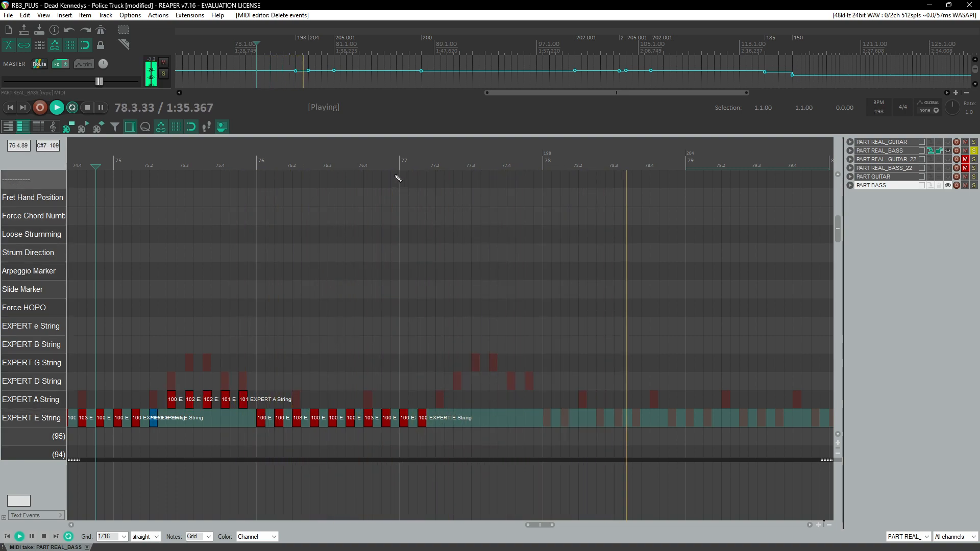
# Step: Paste the copied EXPERT A String figure into the second half of measure 77
pyautogui.click(398, 178)
pyautogui.press('space')
pyautogui.click(437, 424)
pyautogui.hotkey('ctrl', 'v')
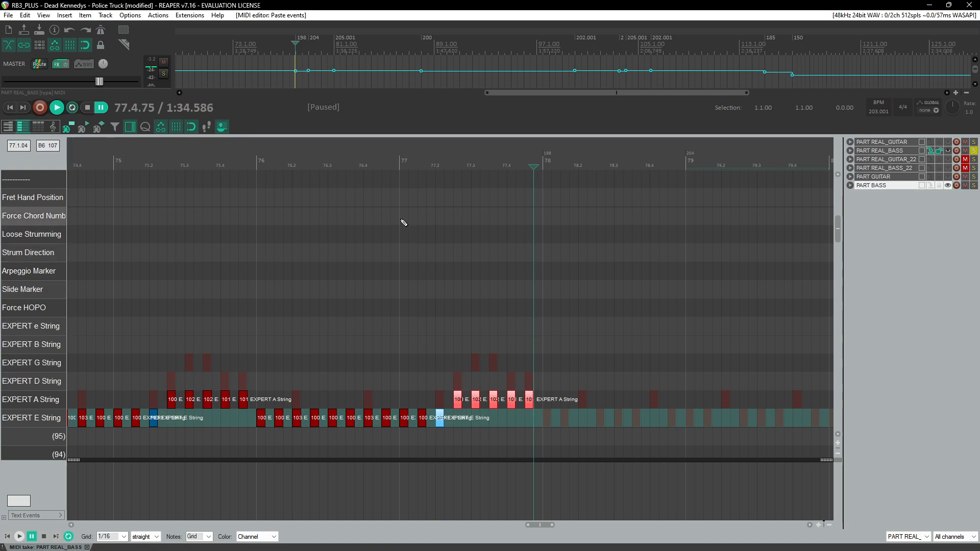
# Step: Select the EXPERT E String run from measure 76 and paste it repeatedly across measures 78 to 80
pyautogui.click(393, 197)
pyautogui.press('space')
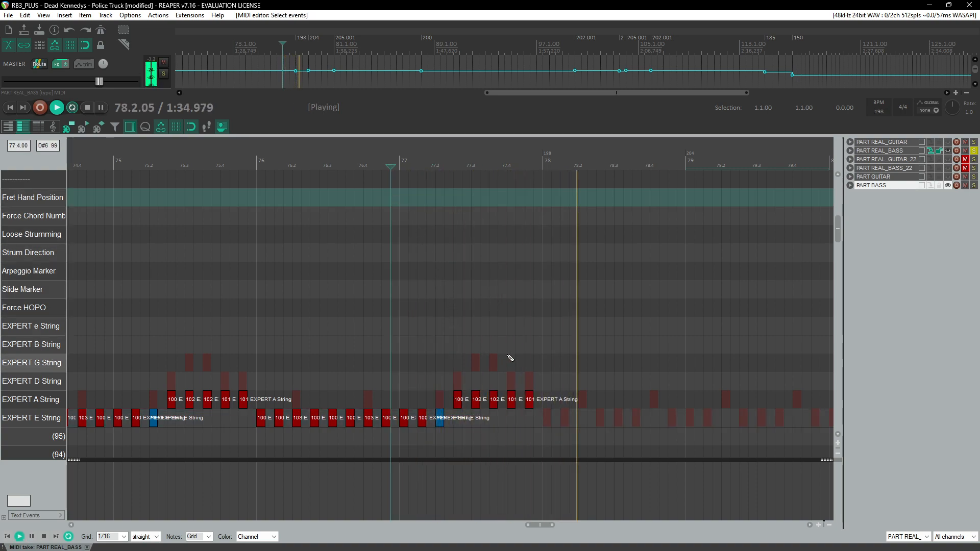
pyautogui.moveTo(259, 406); pyautogui.dragTo(392, 436)
pyautogui.scroll(-2, 509, 386)
pyautogui.click(422, 164)
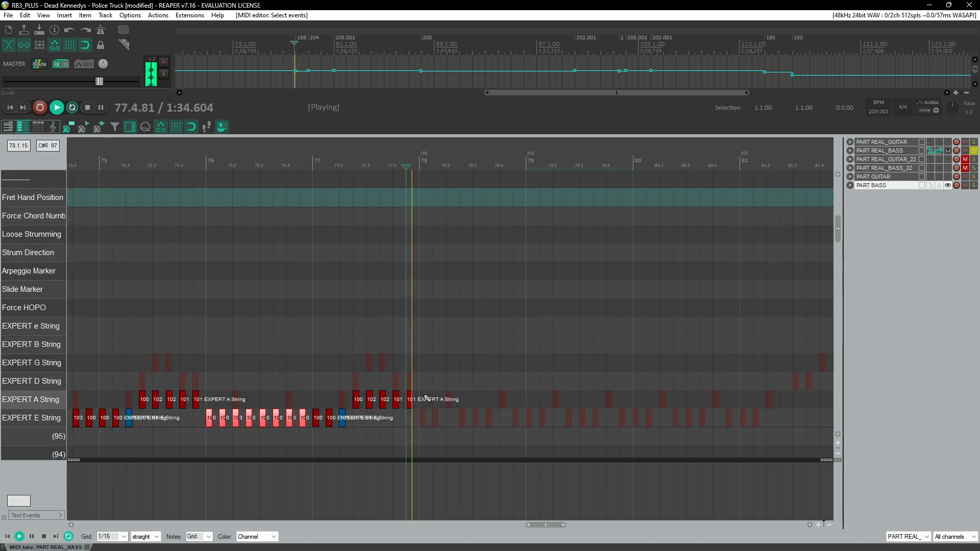
pyautogui.click(420, 418)
pyautogui.hotkey('ctrl', 'v')
pyautogui.hotkey('ctrl', 'v')
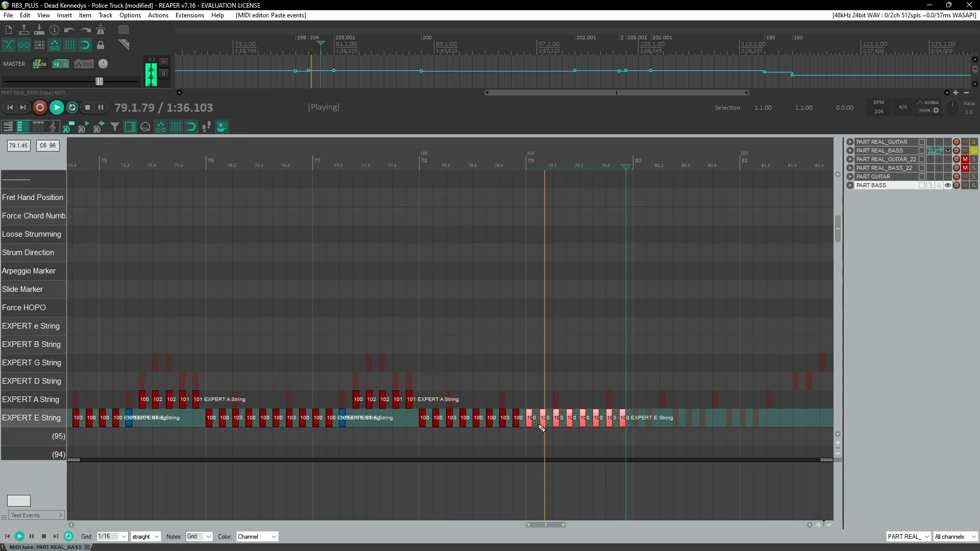
pyautogui.hotkey('ctrl', 'v')
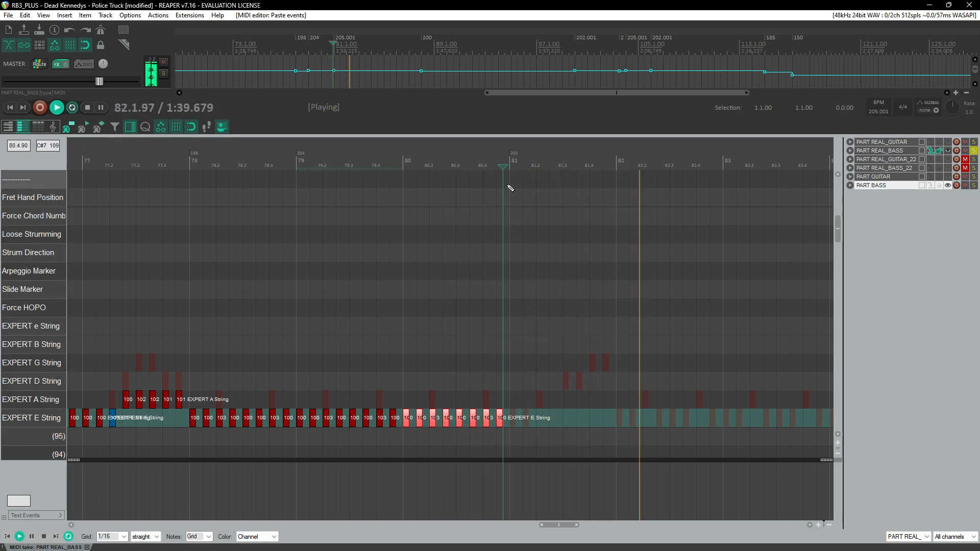
# Step: Add an EXPERT E String note at measure 81.2
pyautogui.scroll(2, 527, 354)
pyautogui.click(464, 420)
pyautogui.hotkey('ctrl', 'space')
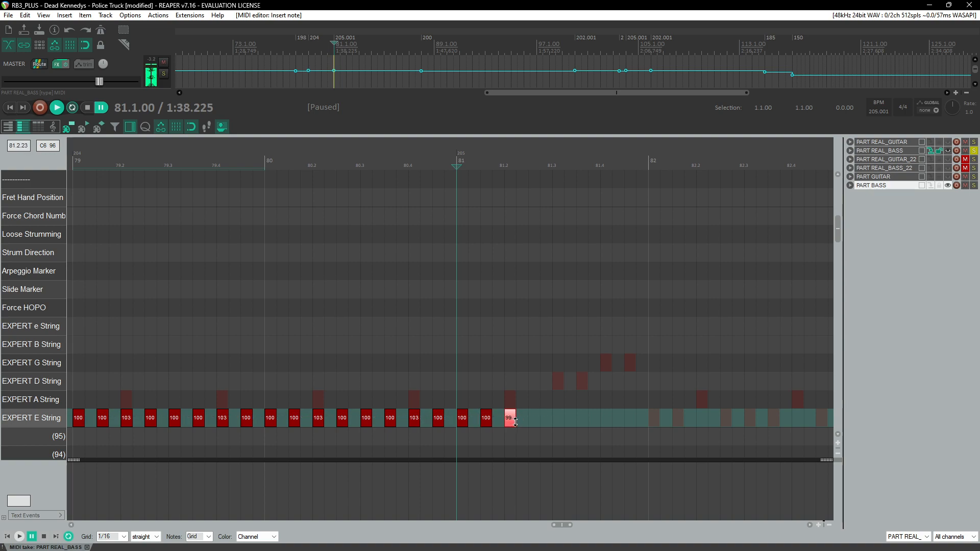
pyautogui.moveTo(521, 419); pyautogui.dragTo(522, 419)
pyautogui.press('space')
# Step: Add four EXPERT A String notes across measure 81.3 to 81.4 with velocities 100 and 101
pyautogui.hscroll(3, 526, 403)
pyautogui.press('space')
pyautogui.click(329, 402)
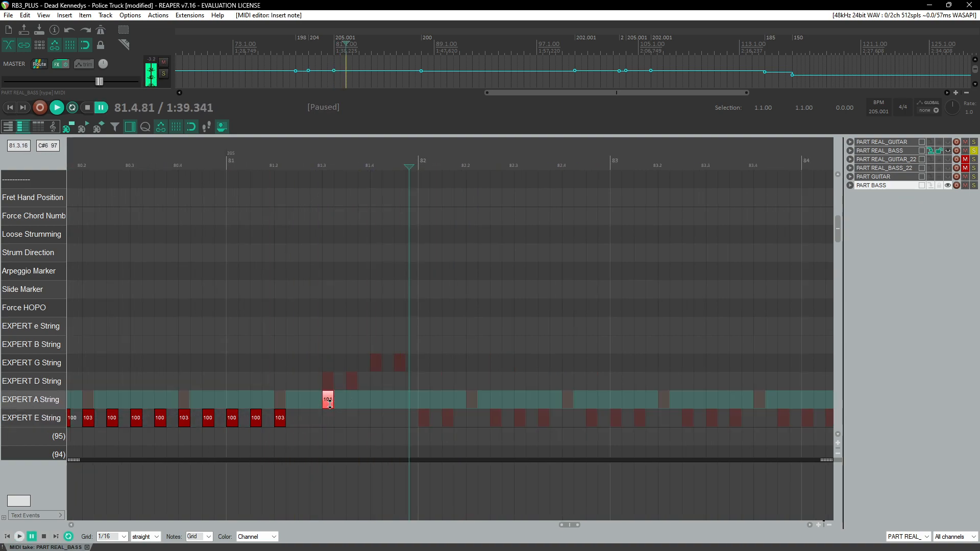
pyautogui.moveTo(330, 404); pyautogui.dragTo(330, 404)
pyautogui.click(334, 164)
pyautogui.press('space')
pyautogui.click(311, 164)
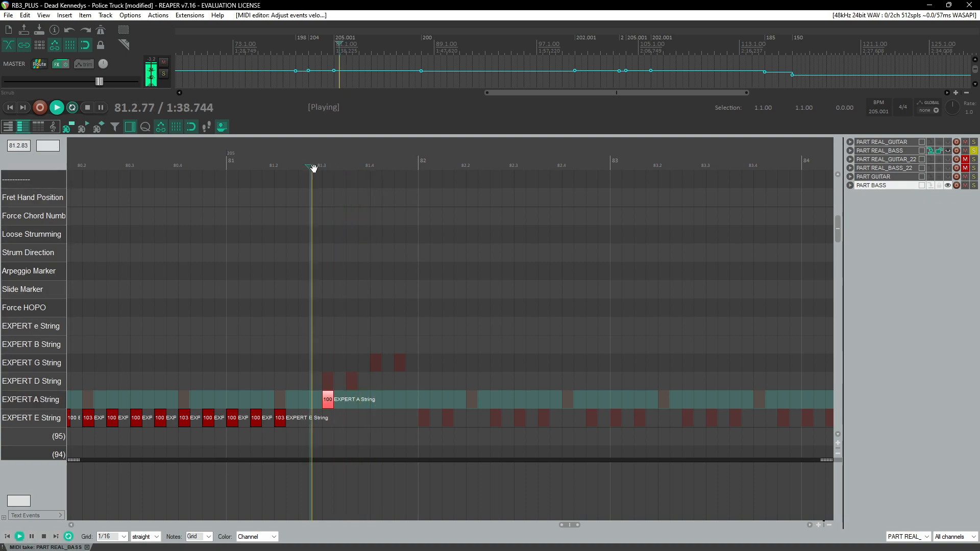
pyautogui.press('space')
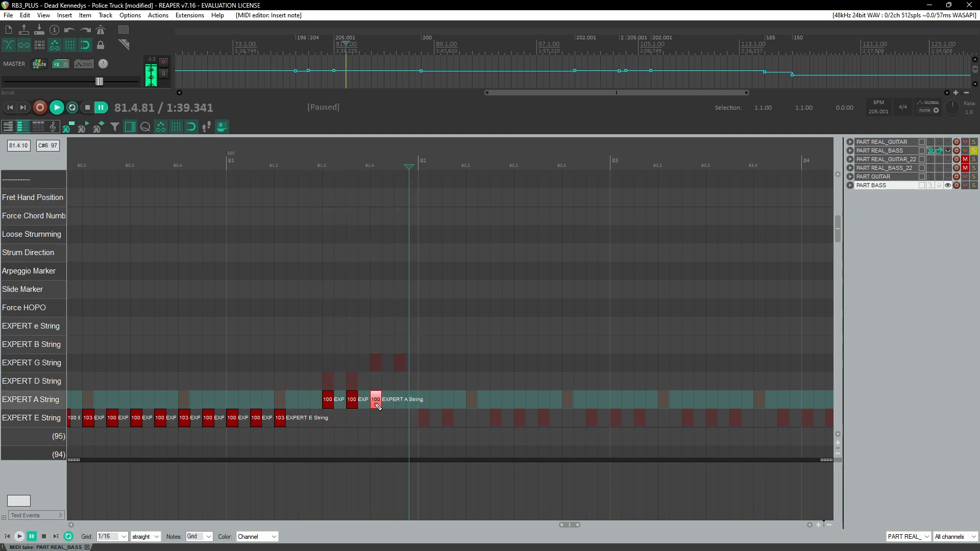
pyautogui.click(205, 164)
pyautogui.press('space')
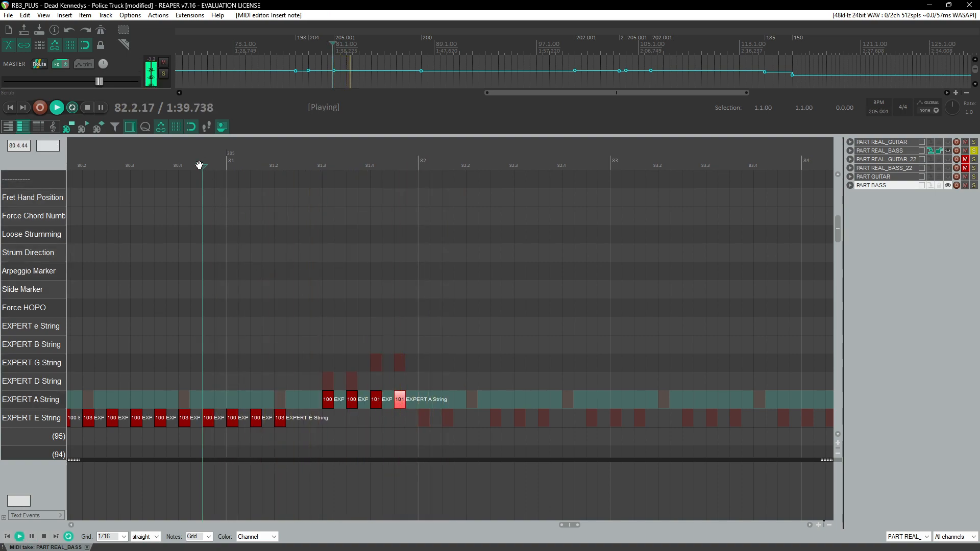
# Step: Copy the EXPERT E String notes of measures 80 to 81 and paste them across measures 82 to 85
pyautogui.scroll(-2, 370, 271)
pyautogui.click(270, 179)
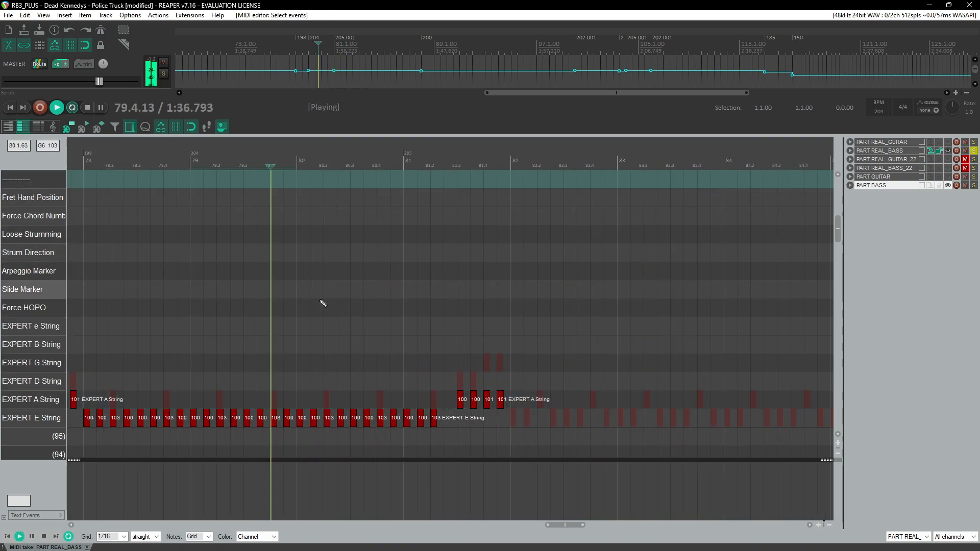
pyautogui.moveTo(298, 407); pyautogui.dragTo(398, 432)
pyautogui.hotkey('ctrl', 'c')
pyautogui.hotkey('ctrl', 'v')
pyautogui.hotkey('ctrl', 'v')
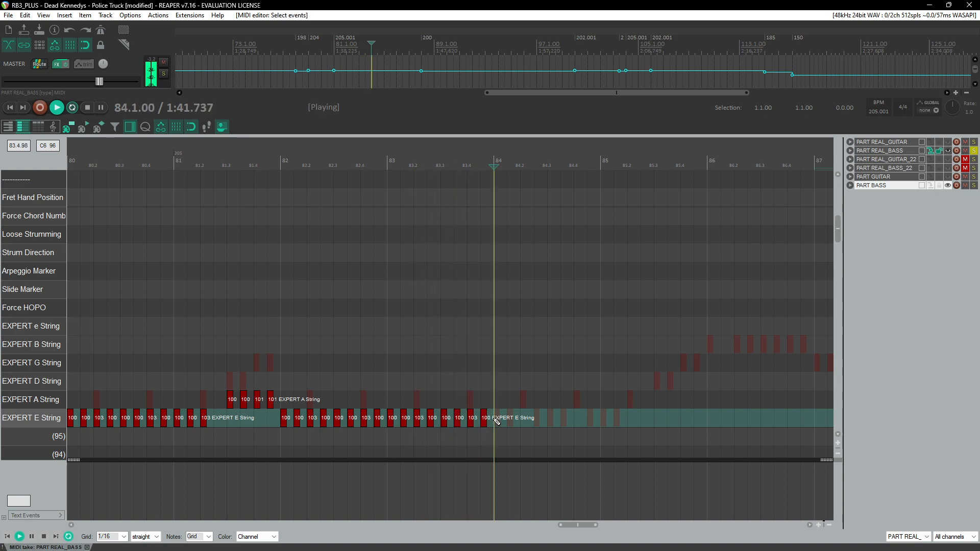
pyautogui.hotkey('ctrl', 'v')
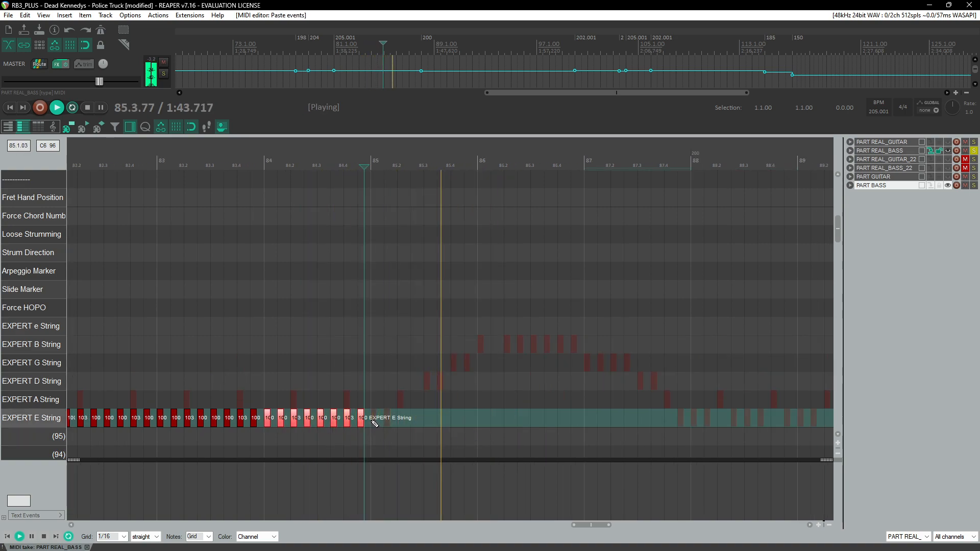
pyautogui.hotkey('ctrl', 'v')
# Step: Select and delete the surplus pasted notes after measure 85.1
pyautogui.click(368, 181)
pyautogui.moveTo(413, 399); pyautogui.dragTo(523, 433)
pyautogui.press('Delete')
# Step: Play back the chart around measure 85 to review the bass part
pyautogui.click(359, 167)
pyautogui.scroll(4, 428, 324)
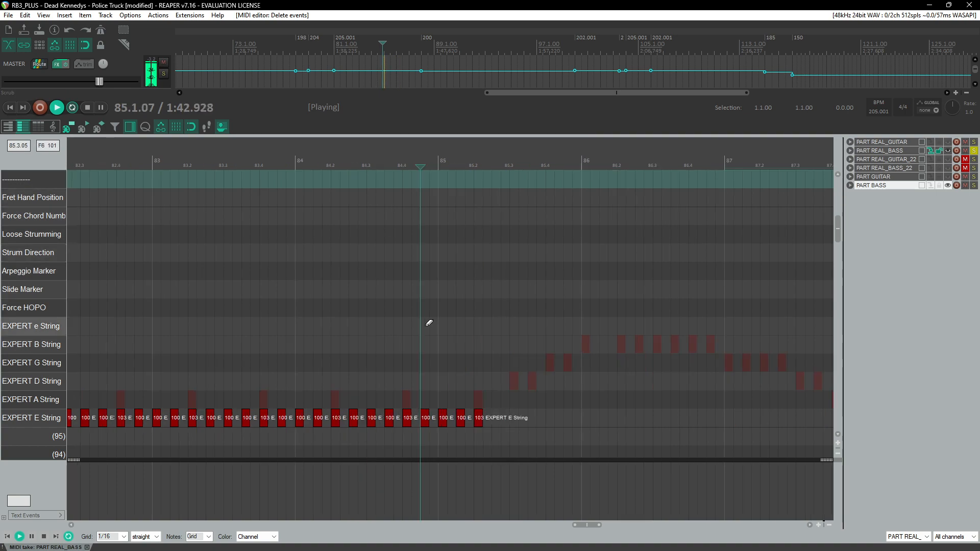
pyautogui.press('space')
pyautogui.click(403, 419)
pyautogui.click(390, 161)
pyautogui.press('space')
pyautogui.press('space')
pyautogui.click(397, 164)
pyautogui.press('space')
pyautogui.press('space')
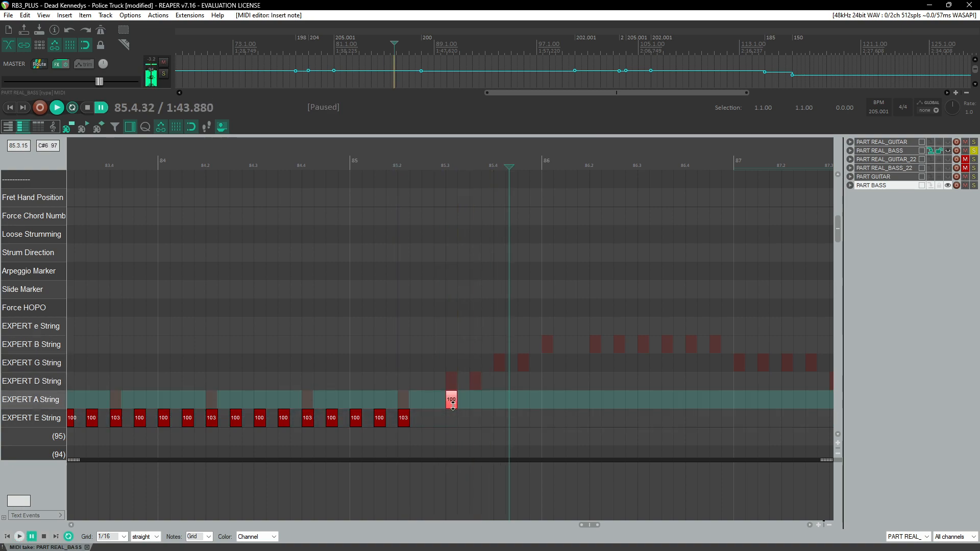
# Step: Add EXPERT A String notes through measures 85.3 to 86.4 with velocities 100, 101 and 102
pyautogui.click(453, 406)
pyautogui.press('space')
pyautogui.click(476, 402)
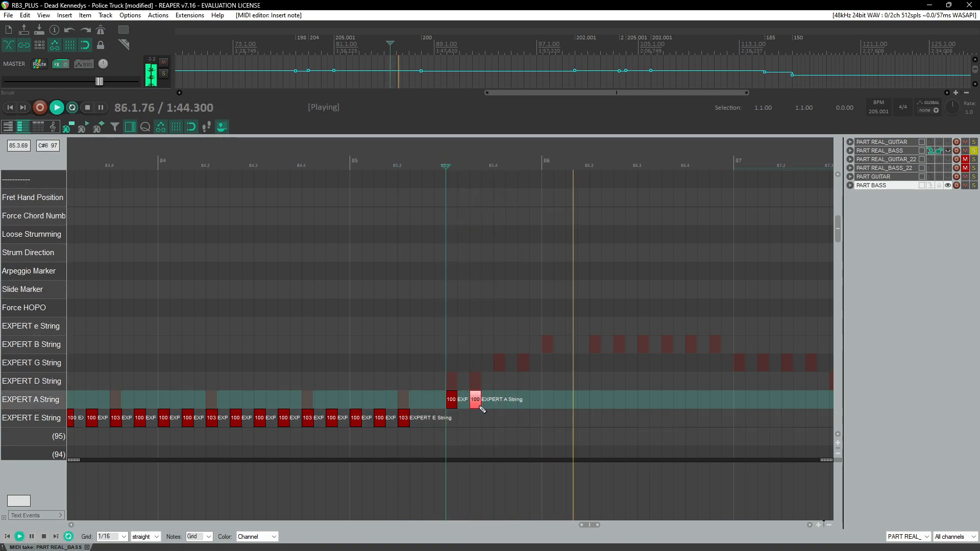
pyautogui.press('space')
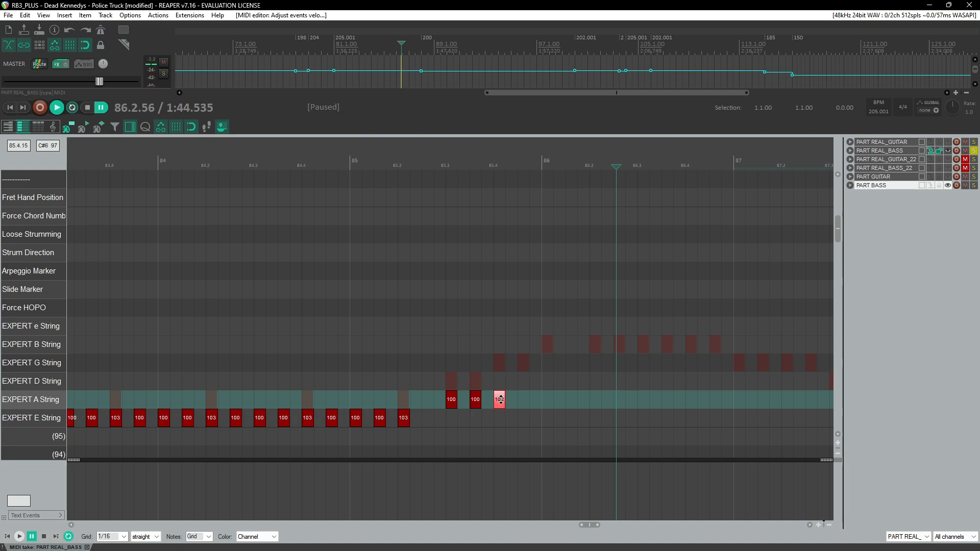
pyautogui.click(504, 400)
pyautogui.click(524, 400)
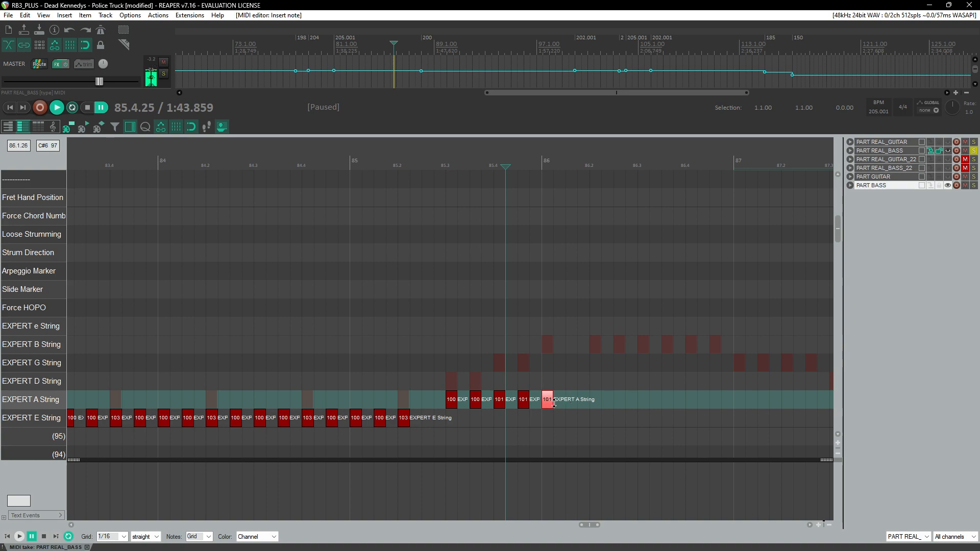
pyautogui.moveTo(555, 403); pyautogui.dragTo(555, 402)
pyautogui.hscroll(3, 490, 416)
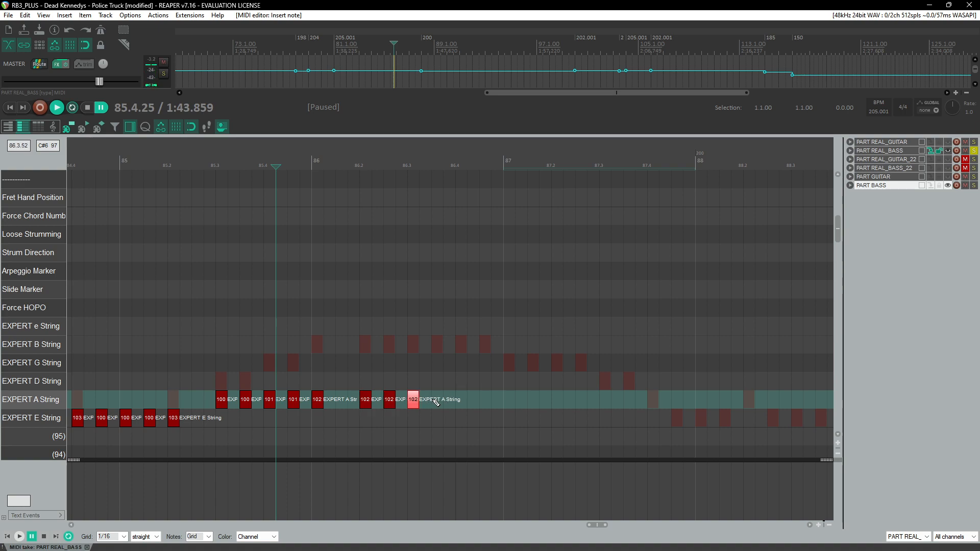
# Step: Continue the EXPERT A String notes into measure 87, undoing an accidentally lengthened note
pyautogui.click(215, 164)
pyautogui.press('space')
pyautogui.hscroll(2, 364, 328)
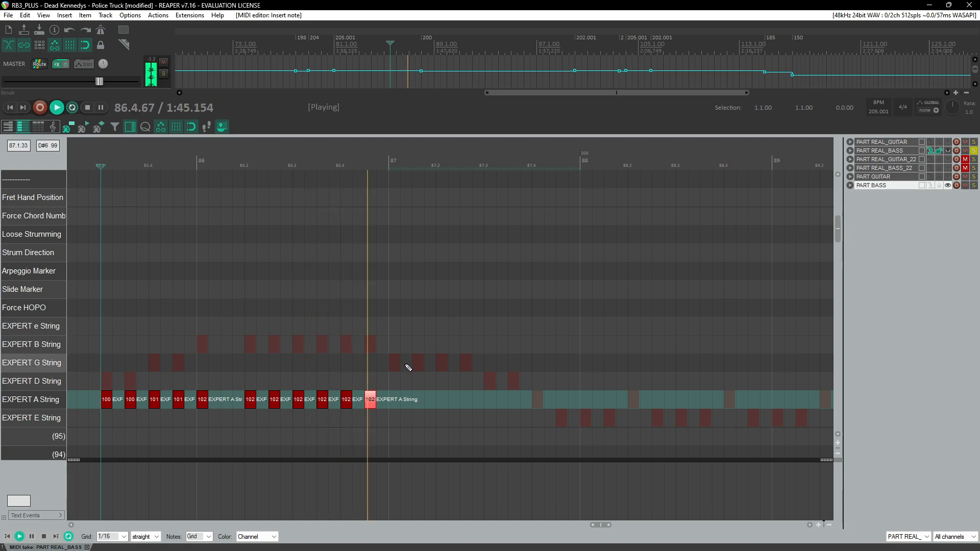
pyautogui.hotkey('ctrl', 'space')
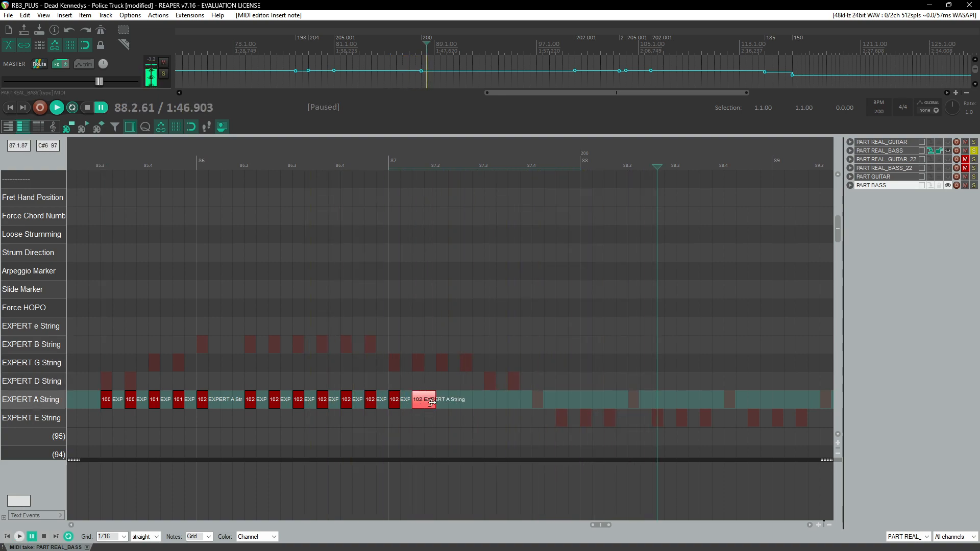
pyautogui.hotkey('ctrl', 'z')
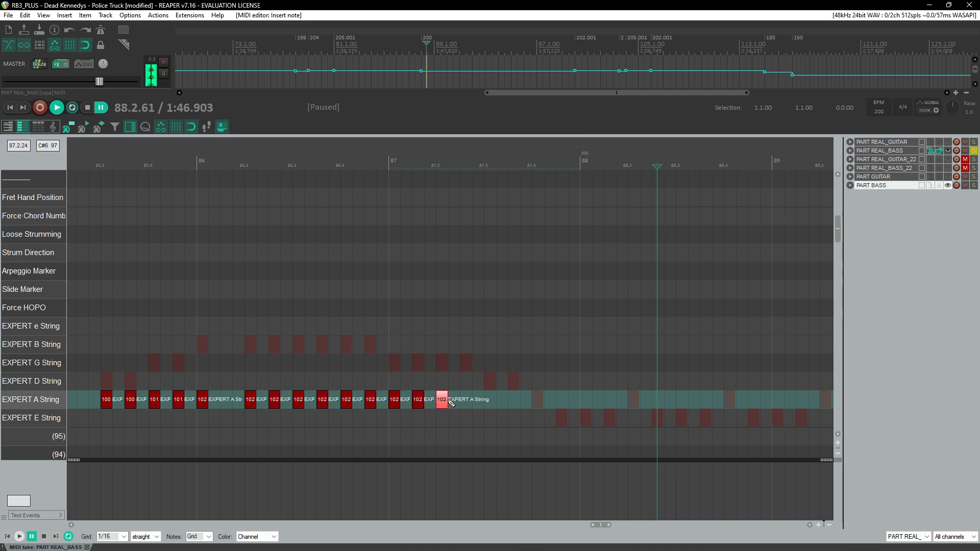
# Step: Rework the EXPERT A String notes in measure 87, undoing two changes and setting the last notes' velocity to 100
pyautogui.moveTo(469, 402); pyautogui.dragTo(395, 405)
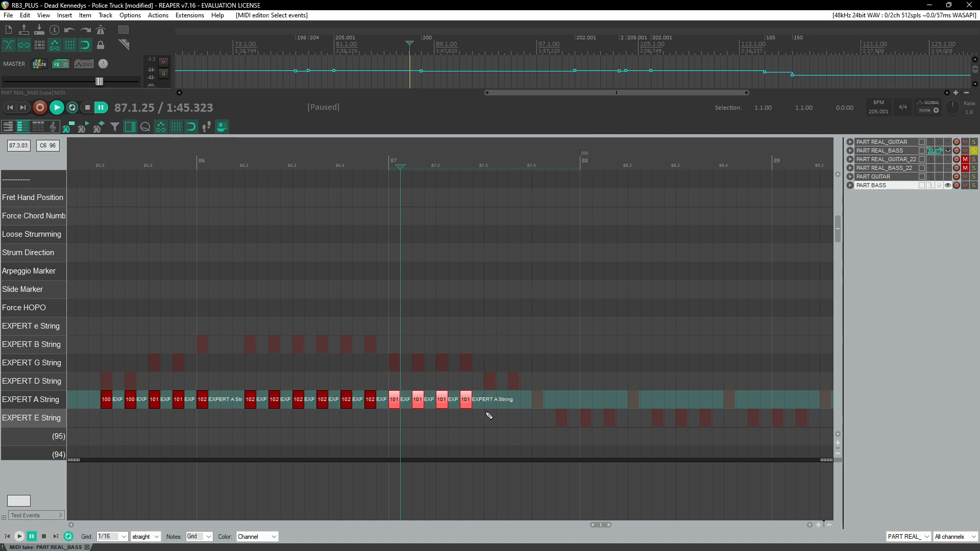
pyautogui.click(493, 404)
pyautogui.click(516, 403)
pyautogui.hotkey('ctrl', 'z')
pyautogui.hotkey('ctrl', 'z')
pyautogui.click(494, 402)
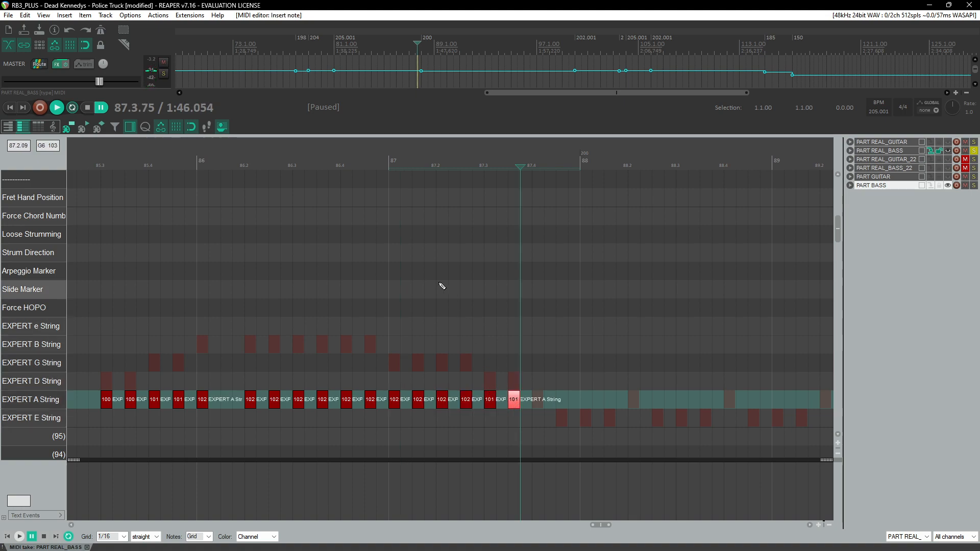
pyautogui.moveTo(399, 386); pyautogui.dragTo(491, 402)
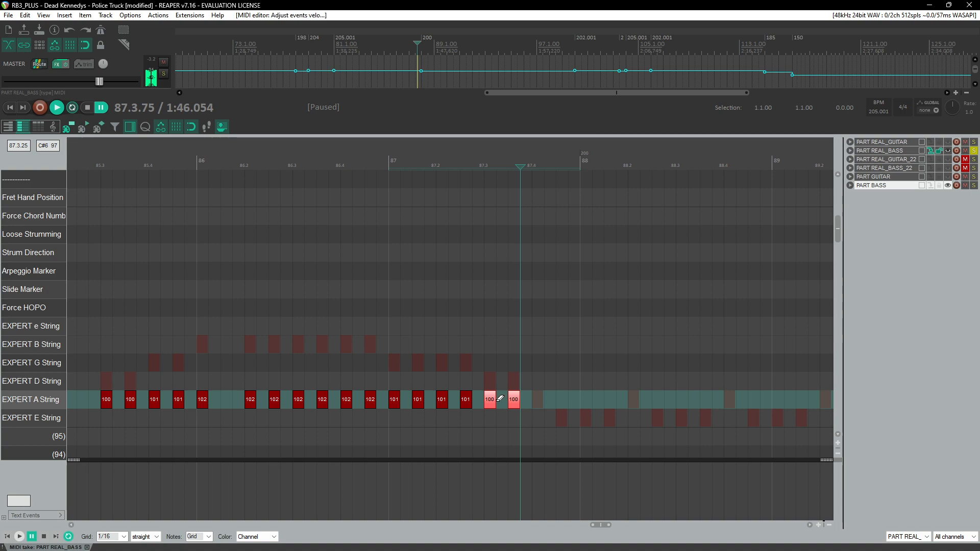
# Step: Review playback near measure 87 and add an EXPERT E String note at measure 88.1 with velocity 103
pyautogui.click(360, 147)
pyautogui.press('space')
pyautogui.hscroll(3, 372, 309)
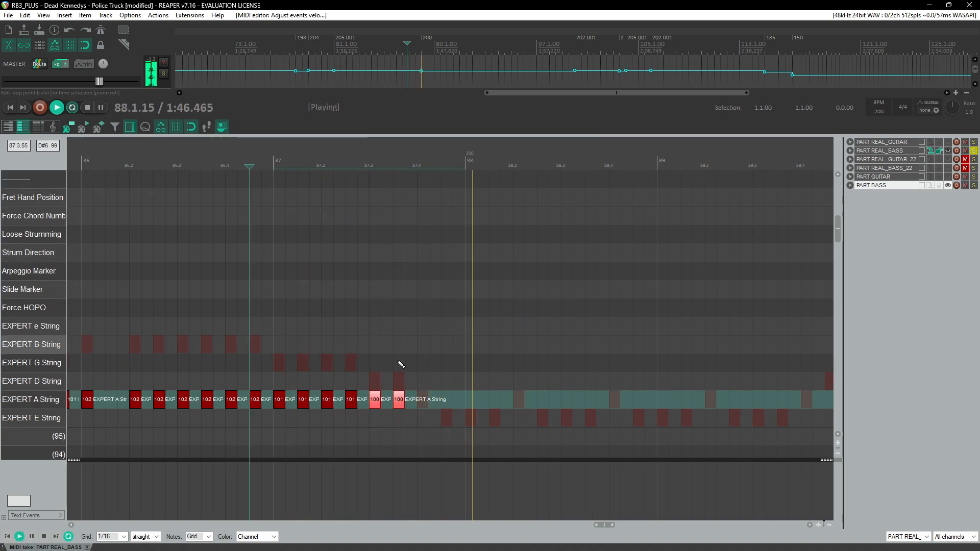
pyautogui.hotkey('ctrl', 'space')
pyautogui.click(423, 418)
pyautogui.moveTo(431, 420); pyautogui.dragTo(434, 419)
# Step: Loop-play the region around measure 87.4 to check the transition, and clear the time selection
pyautogui.moveTo(406, 166); pyautogui.dragTo(393, 168)
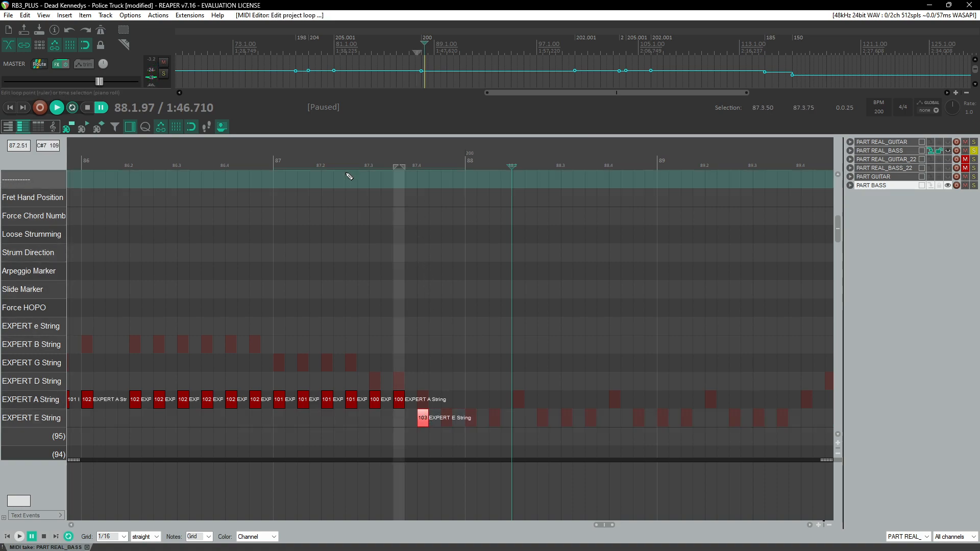
pyautogui.click(348, 174)
pyautogui.press('space')
pyautogui.rightClick(402, 167)
pyautogui.click(424, 207)
pyautogui.click(334, 159)
pyautogui.hotkey('ctrl', 'space')
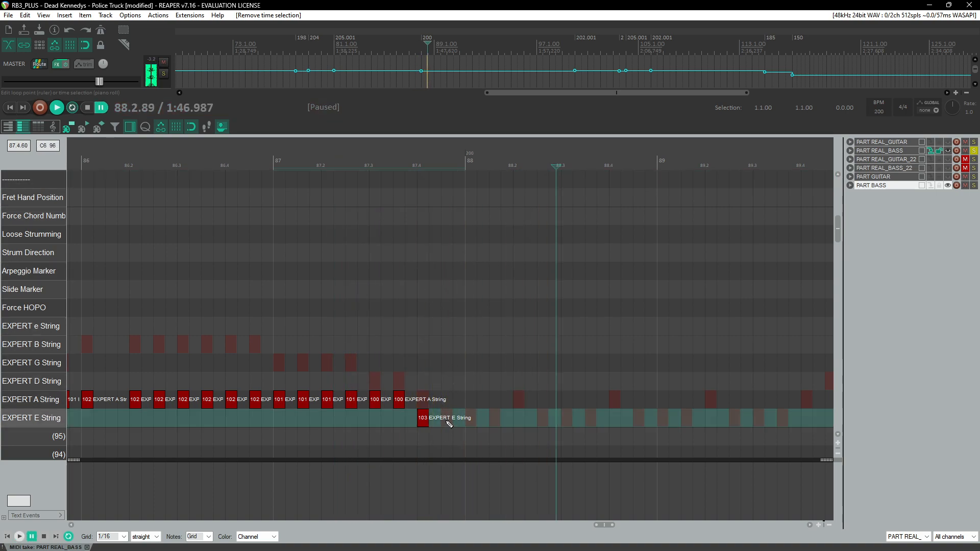
# Step: Add EXPERT E String notes through measure 88.2 with velocities 100 and 103
pyautogui.moveTo(448, 419); pyautogui.dragTo(467, 422)
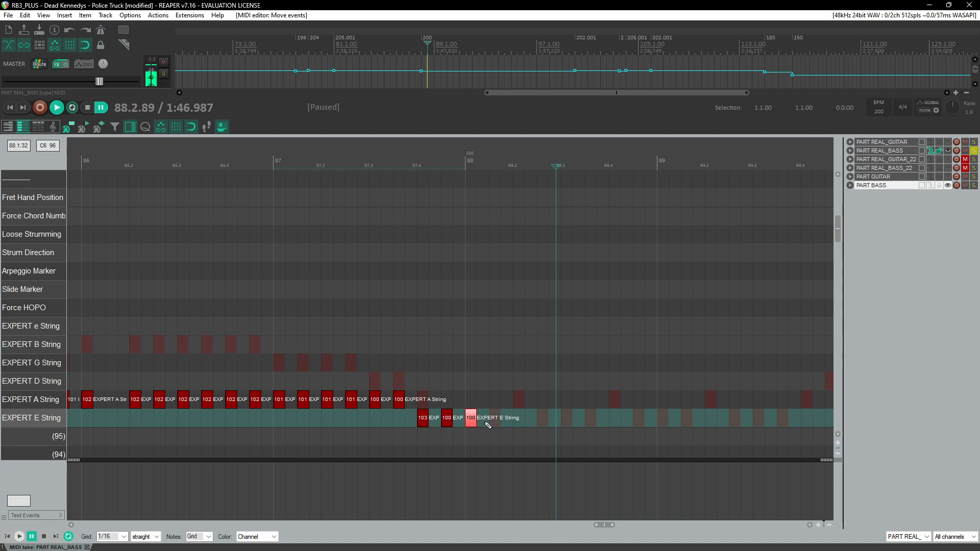
pyautogui.click(521, 426)
pyautogui.moveTo(520, 421); pyautogui.dragTo(537, 419)
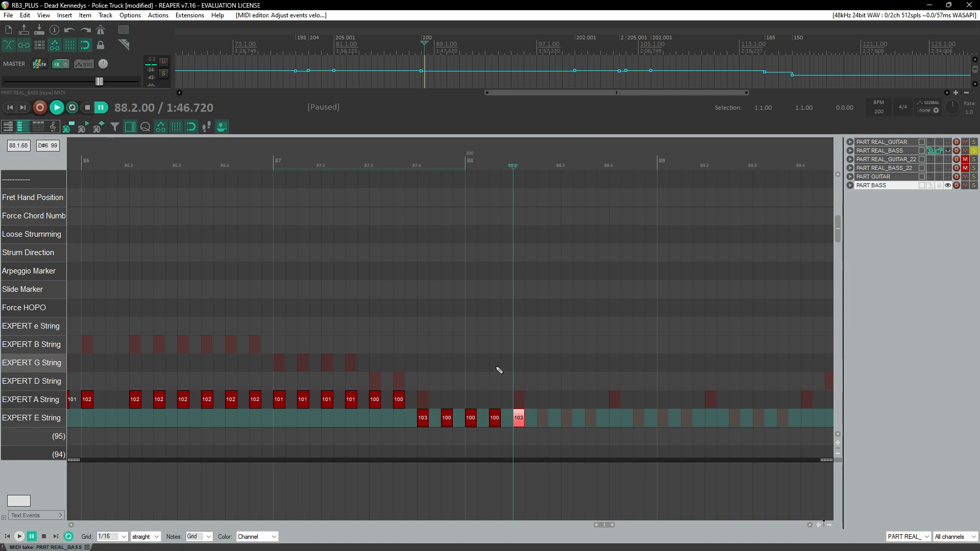
# Step: Extend the EXPERT E String notes through measure 88.4 with velocities 100 and 103
pyautogui.click(342, 193)
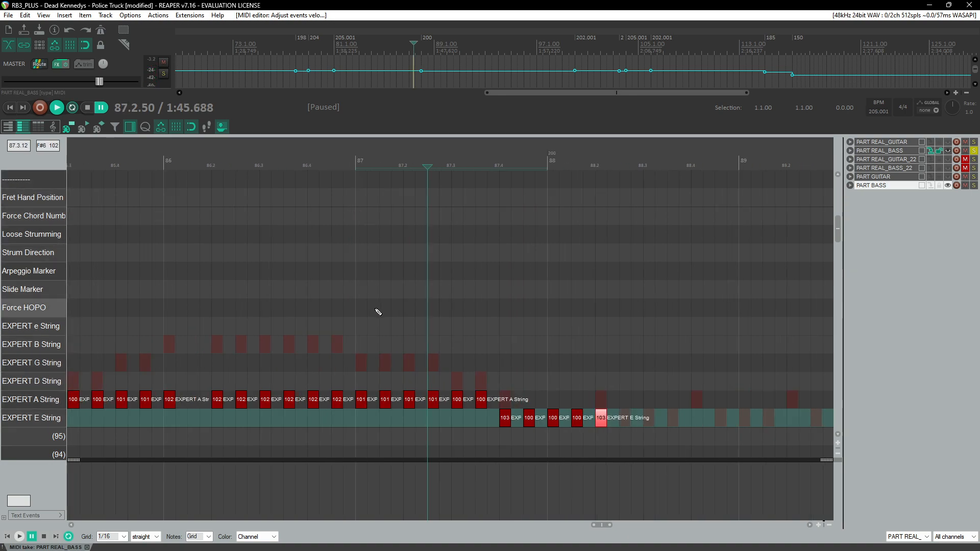
pyautogui.press('space')
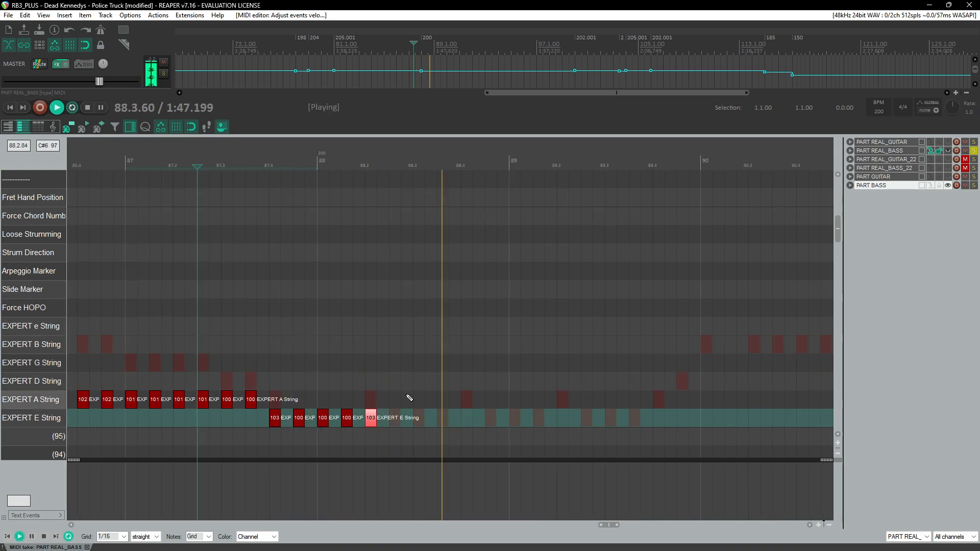
pyautogui.hotkey('ctrl', 'space')
pyautogui.click(392, 350)
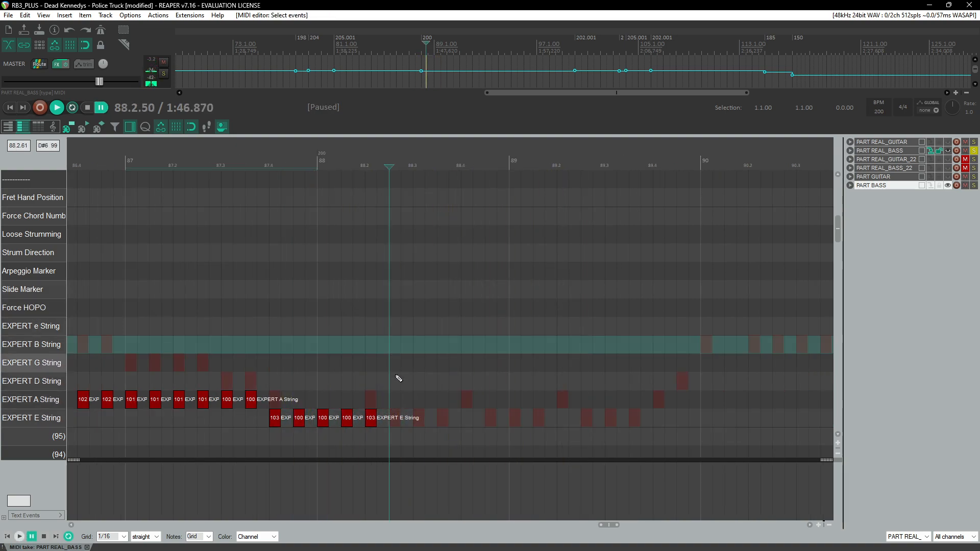
pyautogui.moveTo(395, 423); pyautogui.dragTo(478, 421)
pyautogui.click(470, 422)
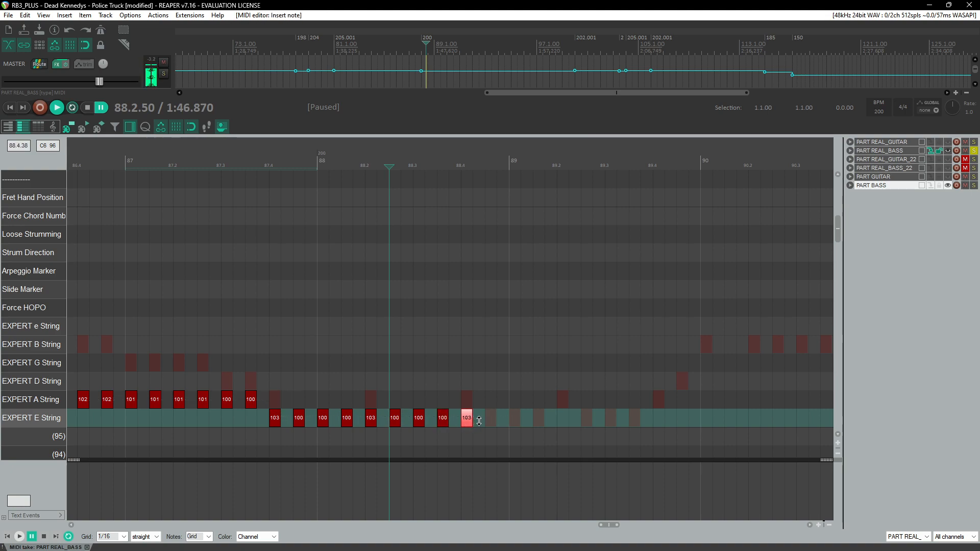
pyautogui.click(497, 424)
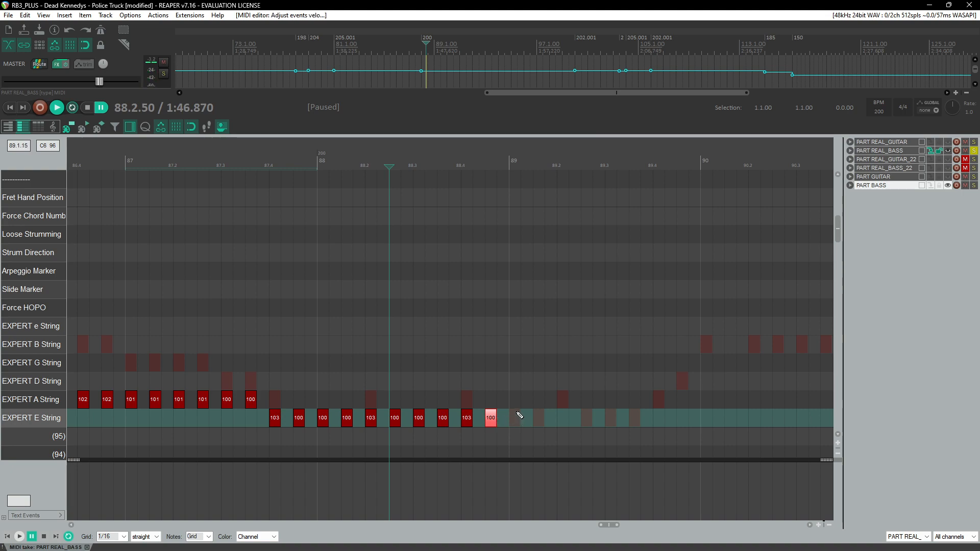
# Step: Paste the copied E String notes after measure 88 and delete the extra pasted notes around measure 90
pyautogui.hotkey('ctrl', 'v')
pyautogui.press('space')
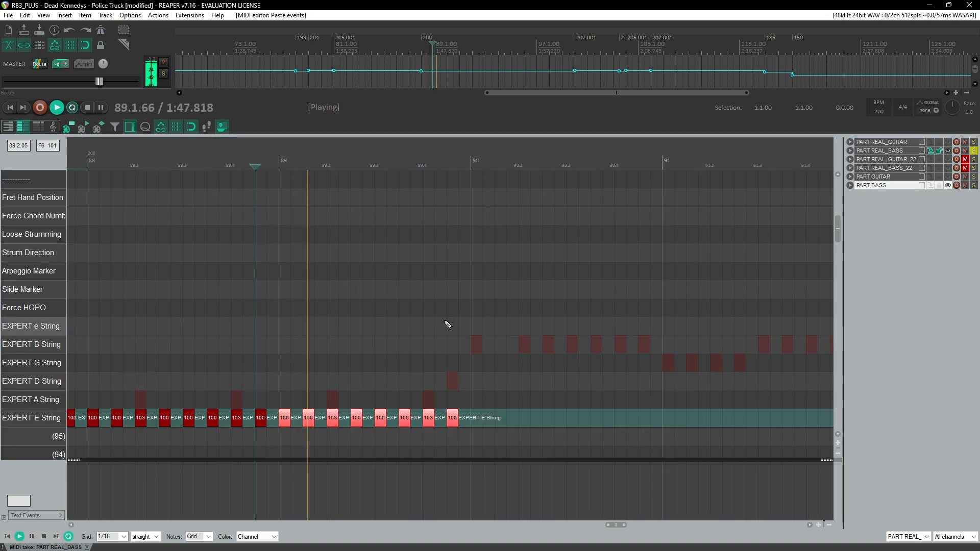
pyautogui.scroll(-2, 468, 350)
pyautogui.moveTo(496, 403); pyautogui.dragTo(531, 432)
pyautogui.press('Delete')
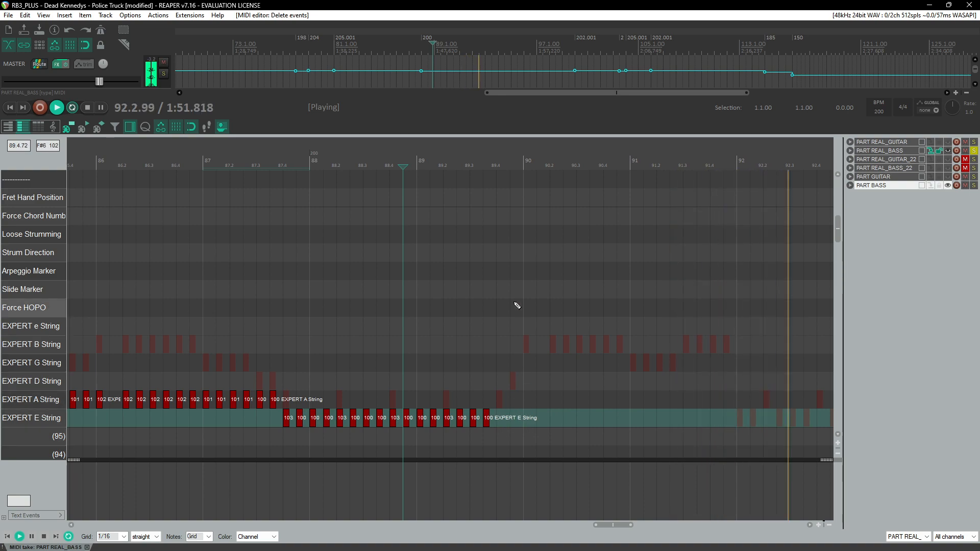
# Step: Add an EXPERT E String note at measure 89.4 and an EXPERT A String note just before measure 90
pyautogui.click(498, 174)
pyautogui.scroll(2, 506, 306)
pyautogui.press('space')
pyautogui.click(454, 180)
pyautogui.press('space')
pyautogui.hotkey('ctrl', 'space')
pyautogui.click(456, 419)
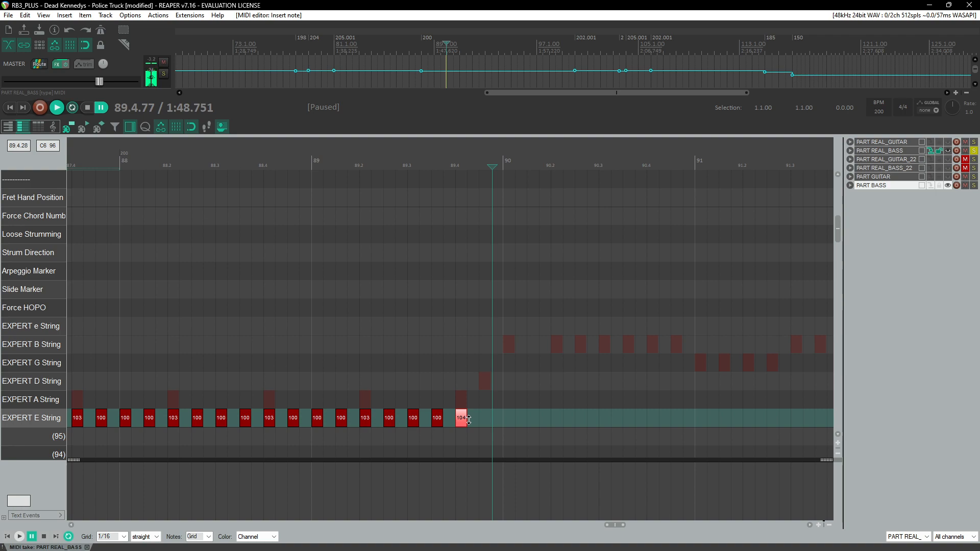
pyautogui.click(485, 401)
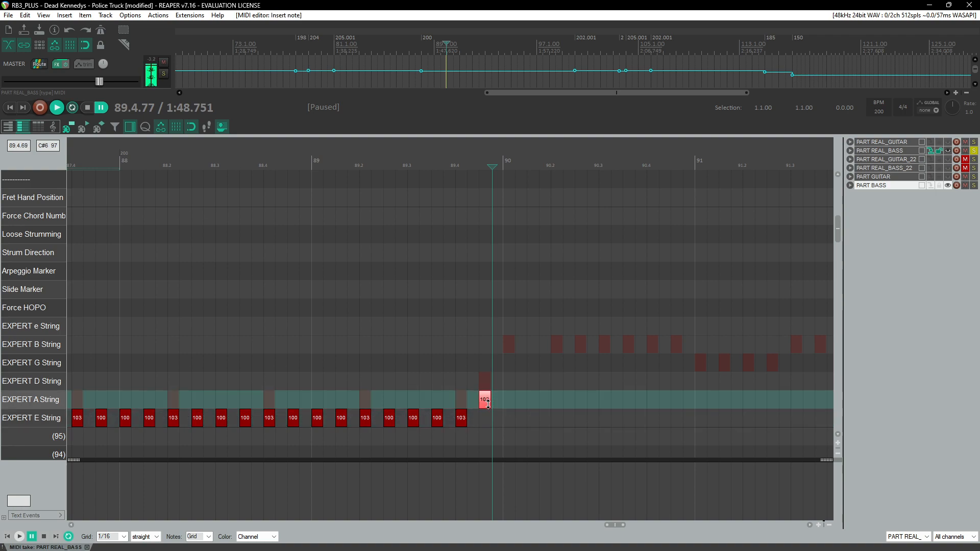
# Step: Set the E String note at measure 89.4 to channel 4 to mark it as muted
pyautogui.click(462, 418)
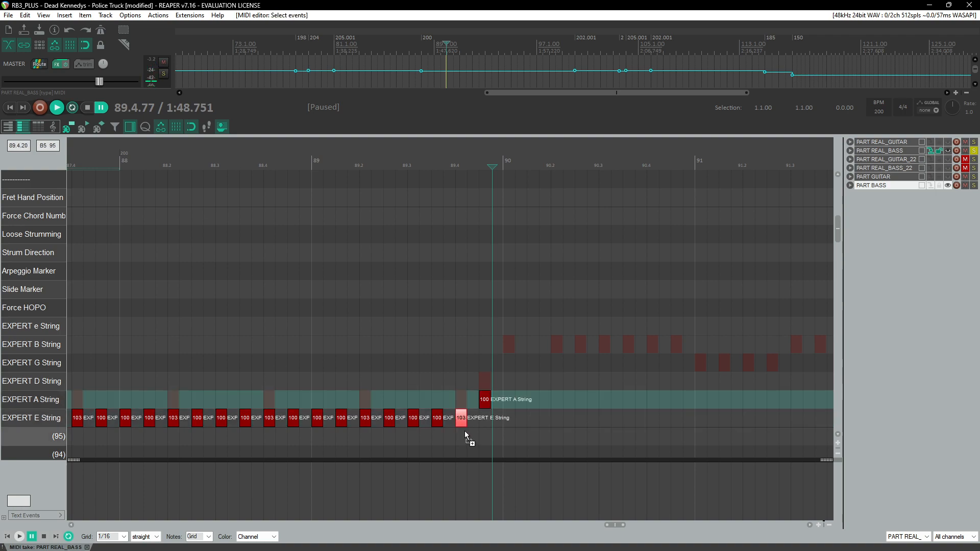
pyautogui.hotkey('ctrl', 'F2')
pyautogui.click(475, 251)
pyautogui.click(475, 252)
pyautogui.click(475, 252)
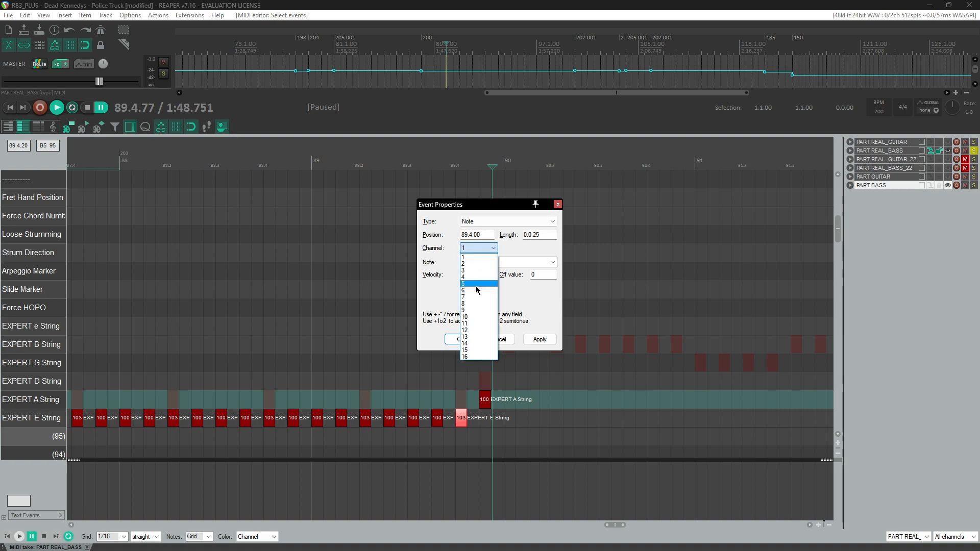
pyautogui.click(478, 278)
pyautogui.click(458, 340)
# Step: Add EXPERT A String notes across measure 90 with velocities 100 and 102, undoing an accidental note-length edit
pyautogui.press('space')
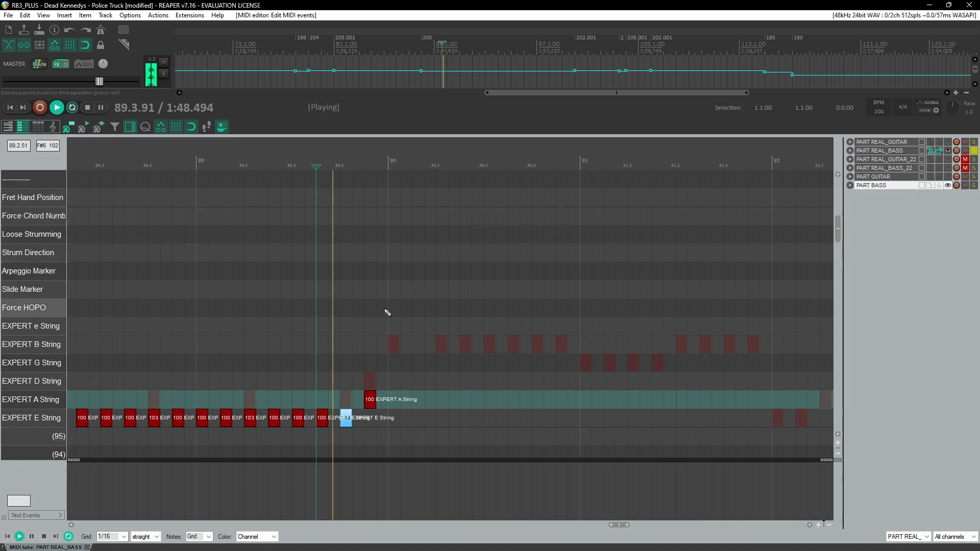
pyautogui.press('space')
pyautogui.moveTo(256, 404); pyautogui.dragTo(329, 405)
pyautogui.hotkey('ctrl', 'z')
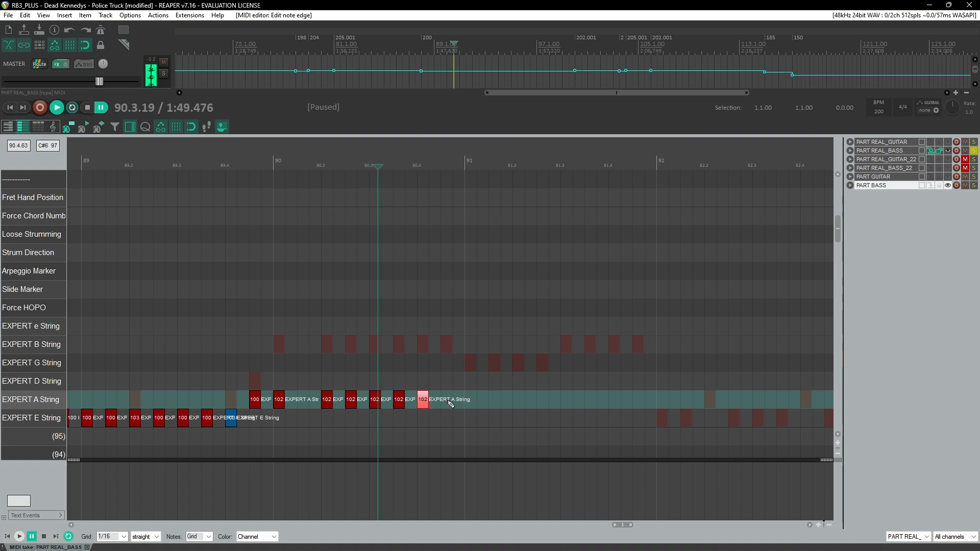
pyautogui.moveTo(425, 408); pyautogui.dragTo(424, 407)
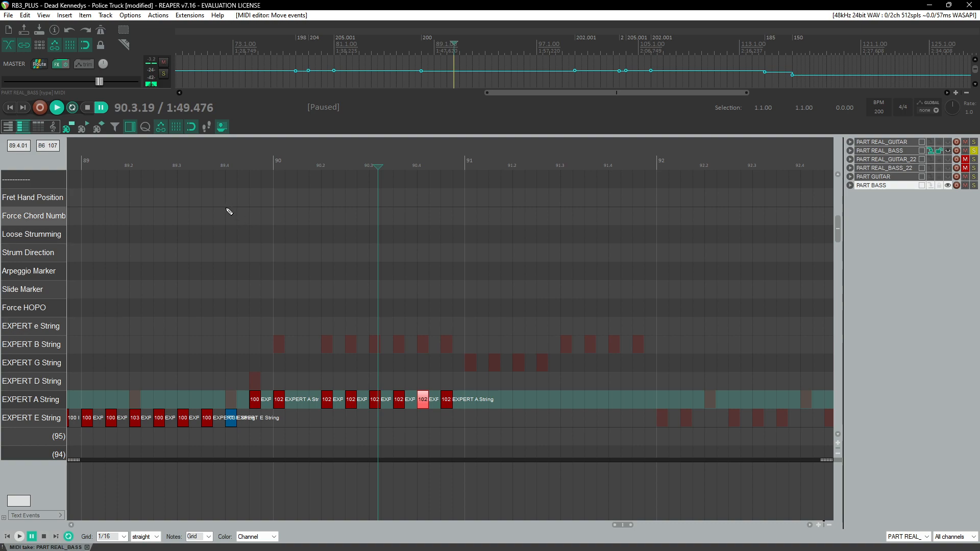
# Step: Continue the EXPERT A String notes with velocity 102 through measure 91.4
pyautogui.click(190, 162)
pyautogui.press('space')
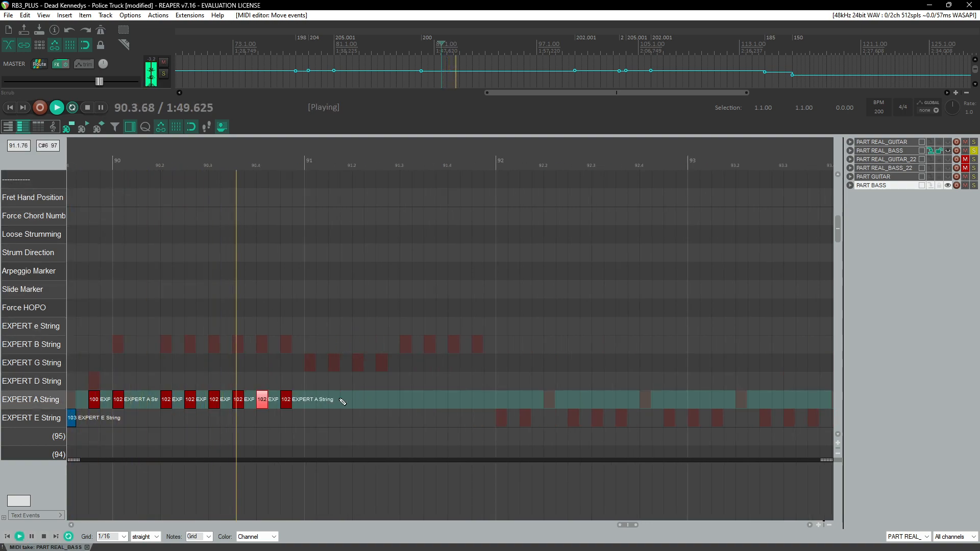
pyautogui.hotkey('ctrl', 'space')
pyautogui.click(314, 407)
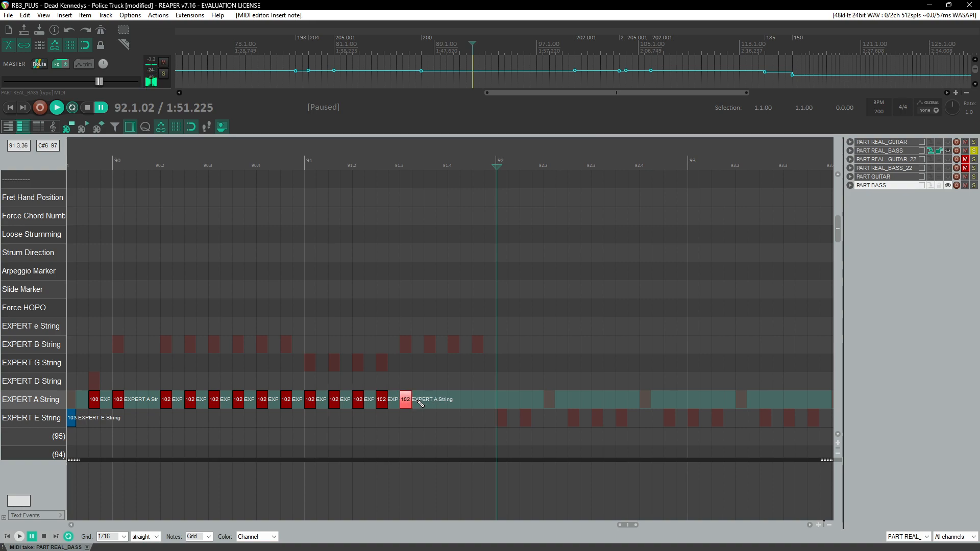
pyautogui.click(479, 401)
pyautogui.moveTo(408, 388); pyautogui.dragTo(481, 407)
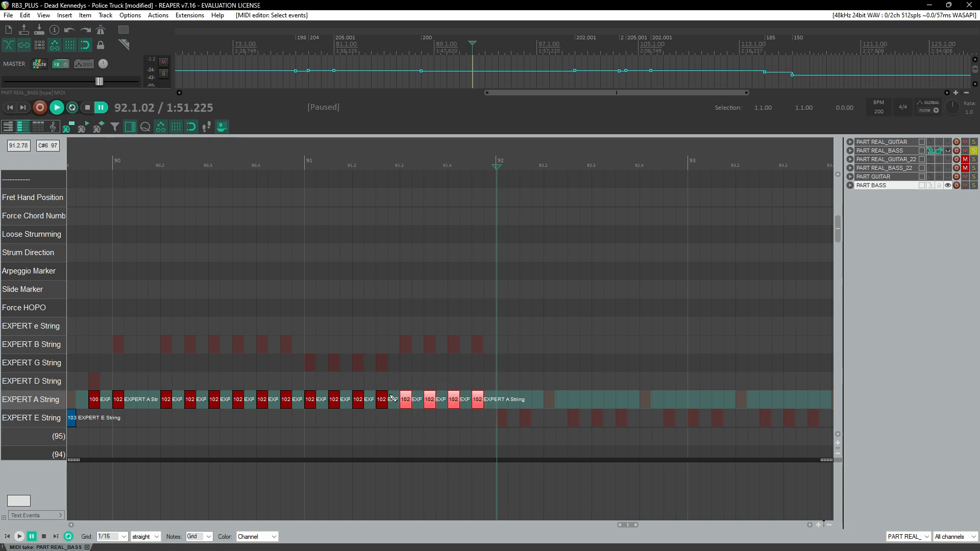
# Step: Set the EXPERT A String notes in measures 91.1 to 91.2 to velocity 101
pyautogui.moveTo(301, 388); pyautogui.dragTo(387, 406)
pyautogui.click(125, 163)
pyautogui.press('space')
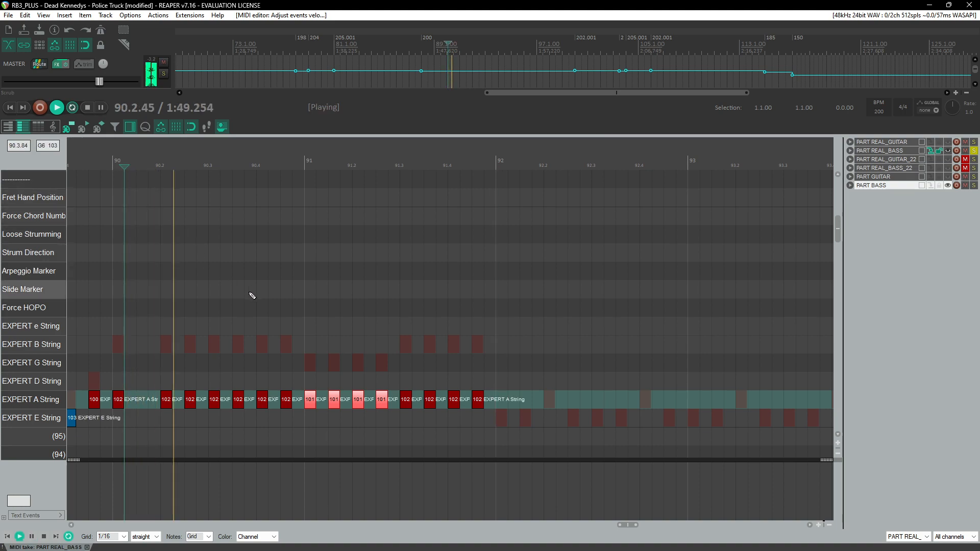
# Step: Extend the MIDI item's end to about measure 121
pyautogui.scroll(-3, 354, 361)
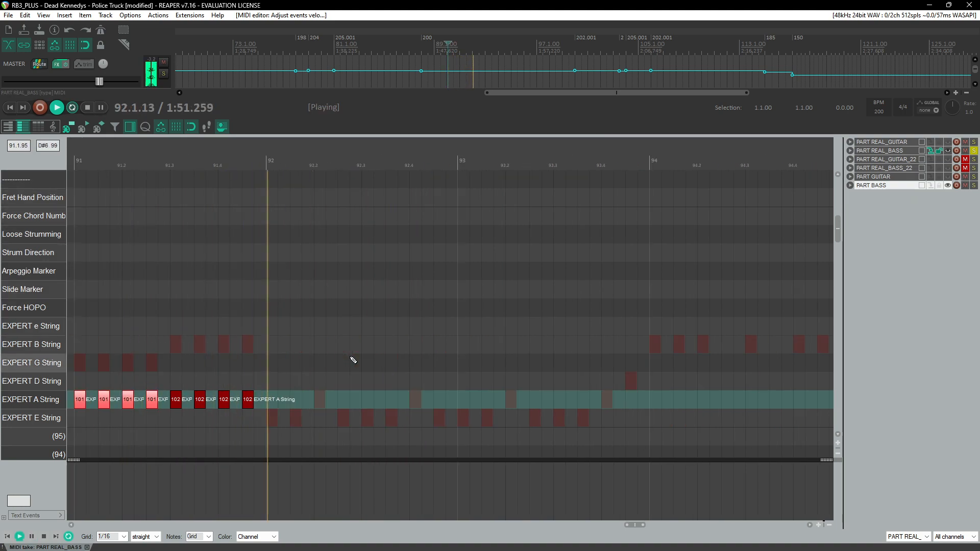
pyautogui.scroll(-6, 359, 365)
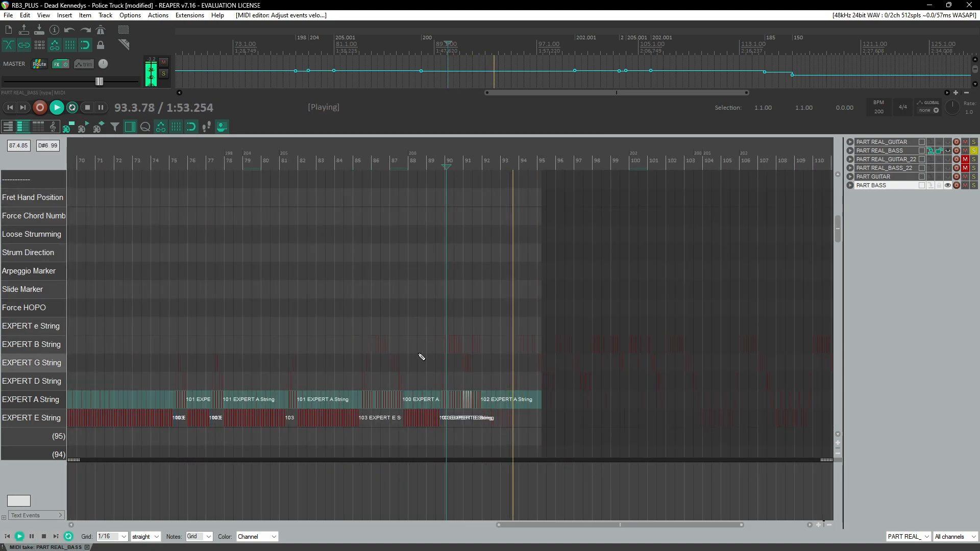
pyautogui.press('Return')
pyautogui.hscroll(2, 564, 355)
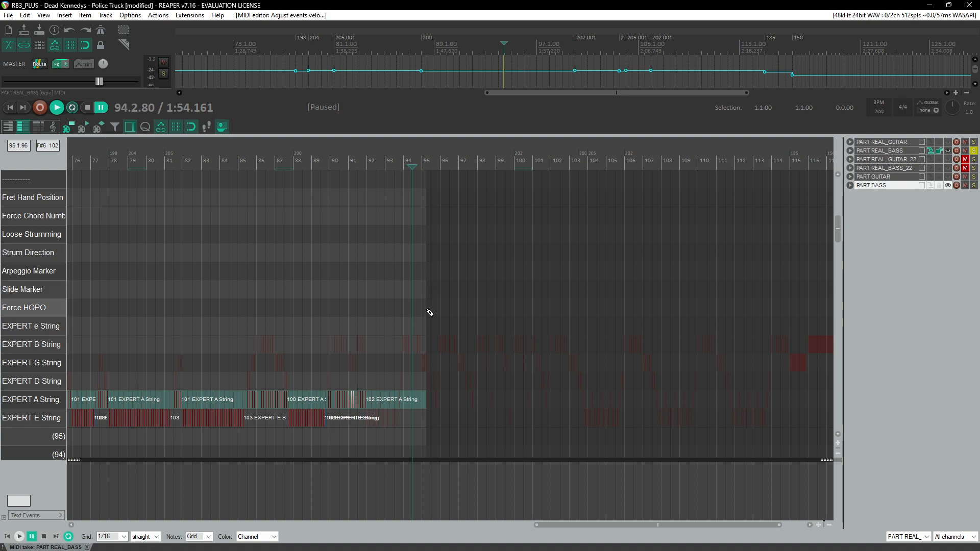
pyautogui.moveTo(427, 308); pyautogui.dragTo(333, 321)
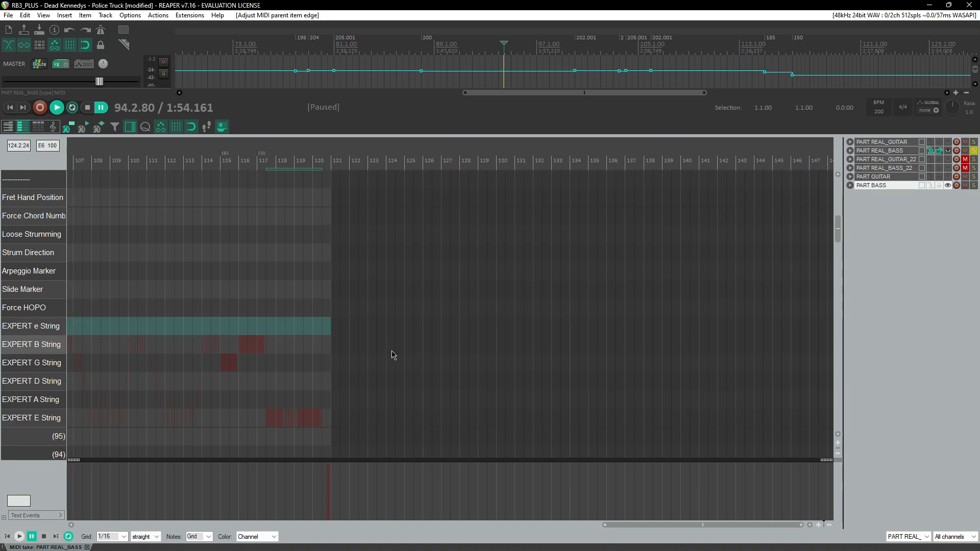
# Step: Play back measures 88 to 93 to review the charted bass notes
pyautogui.hscroll(-3, 393, 352)
pyautogui.scroll(5, 515, 310)
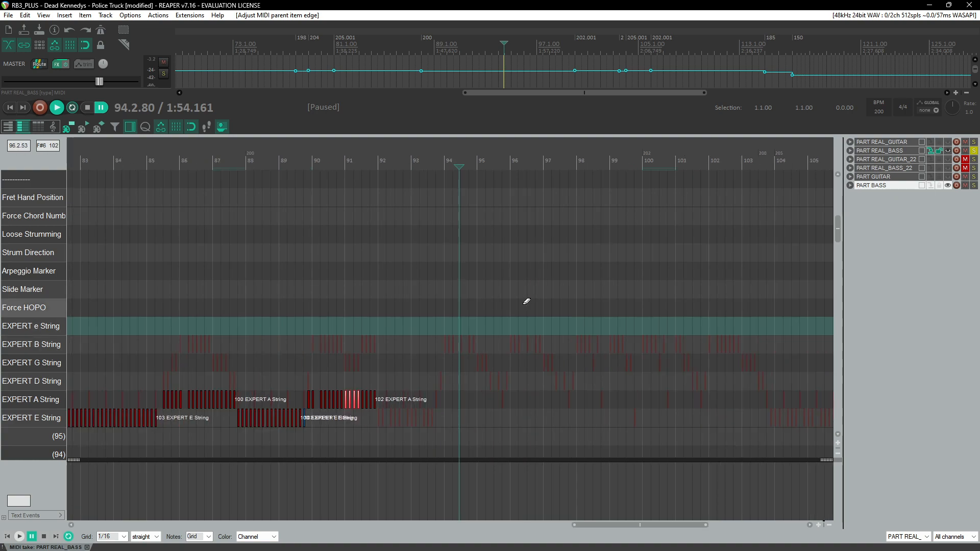
pyautogui.click(299, 161)
pyautogui.press('space')
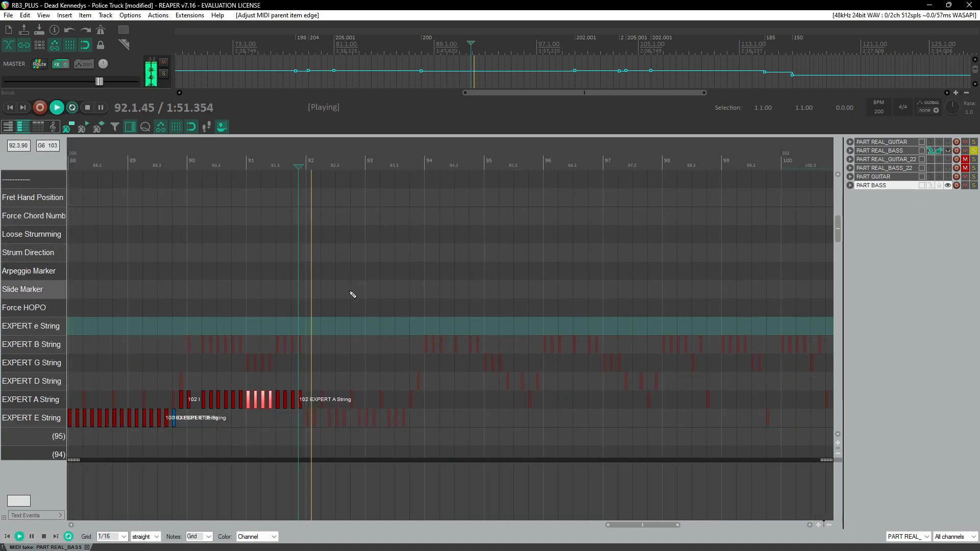
pyautogui.scroll(-2, 360, 274)
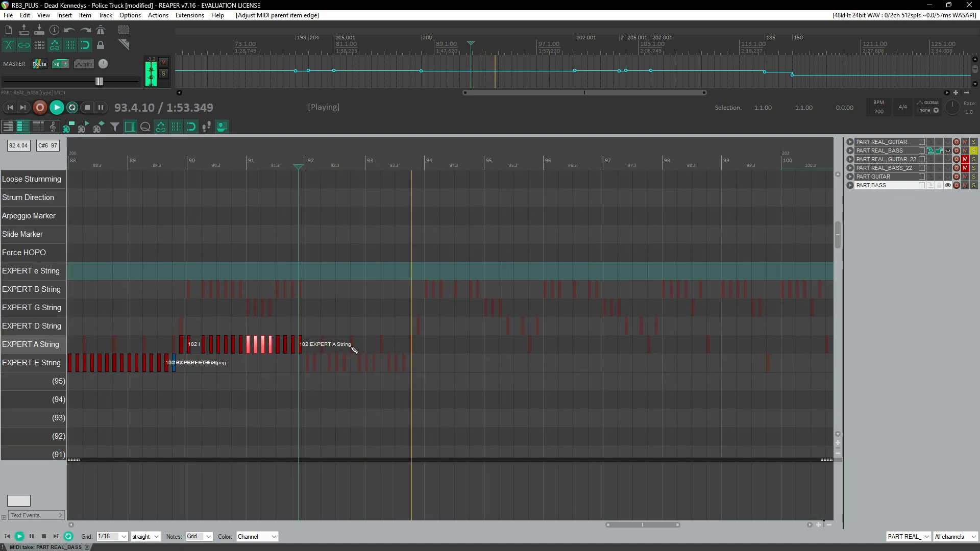
pyautogui.press('space')
pyautogui.click(285, 163)
pyautogui.press('space')
pyautogui.scroll(3, 378, 357)
pyautogui.press('space')
pyautogui.hscroll(-3, 173, 365)
# Step: Paste the EXPERT E String note pattern starting at measure 92
pyautogui.moveTo(276, 353); pyautogui.dragTo(378, 379)
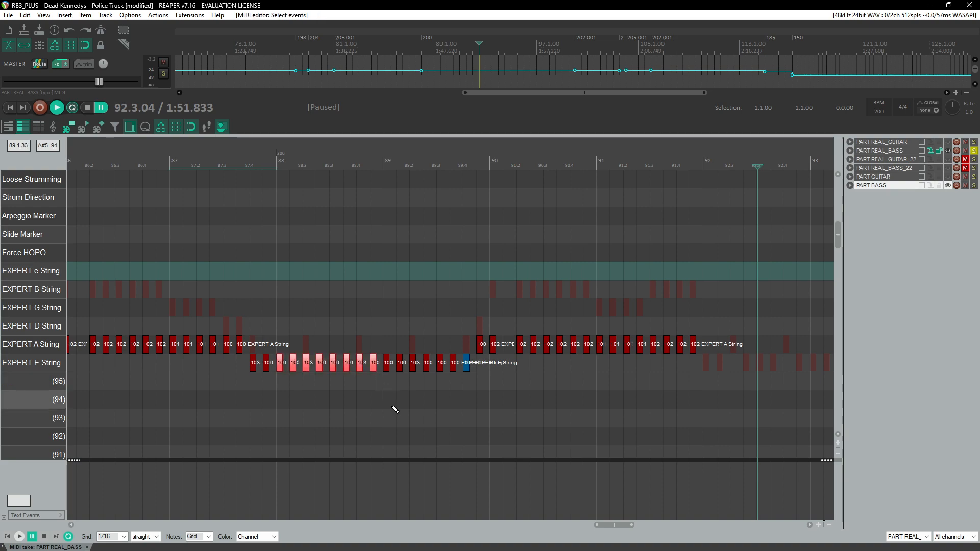
pyautogui.hscroll(5, 375, 387)
pyautogui.click(243, 368)
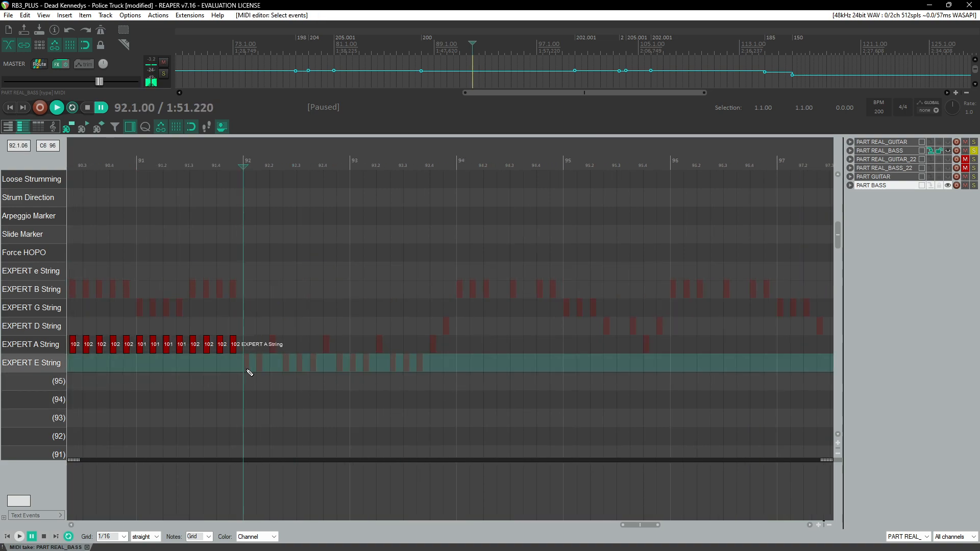
pyautogui.hotkey('ctrl', 'v')
pyautogui.press('Right')
pyautogui.click(237, 161)
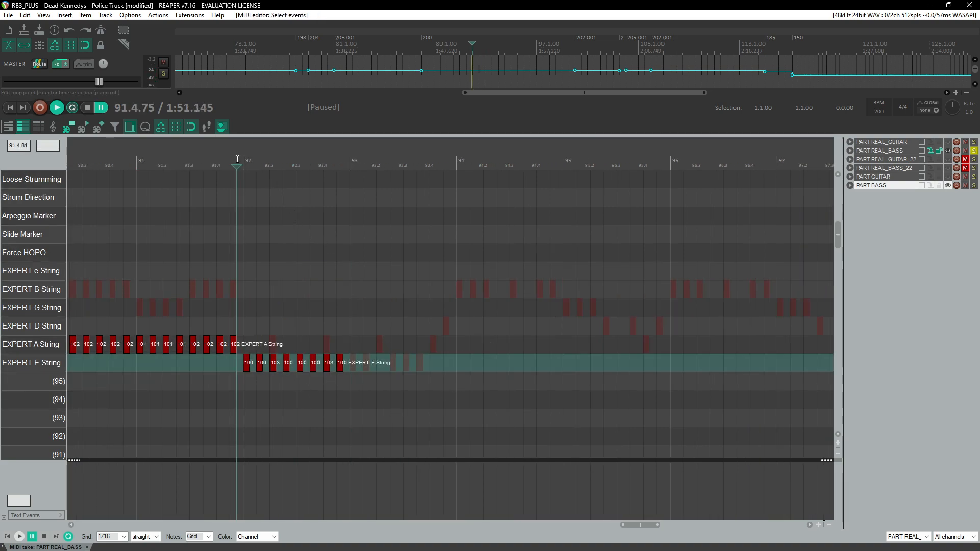
# Step: Paste another copy of the E String pattern after it, filling measures 92.4 through 93.4
pyautogui.press('space')
pyautogui.click(356, 366)
pyautogui.hotkey('ctrl', 'v')
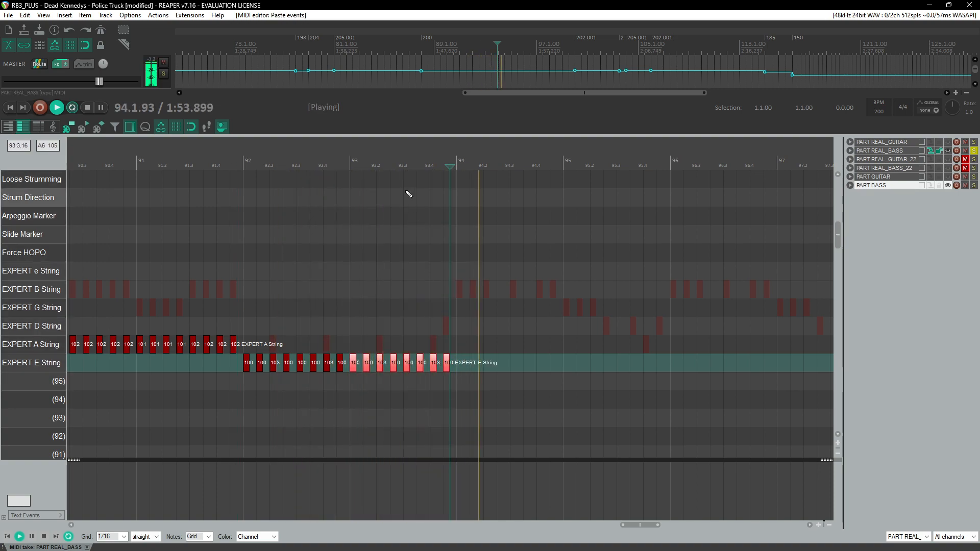
pyautogui.click(397, 163)
pyautogui.scroll(3, 473, 315)
pyautogui.press('space')
pyautogui.click(536, 368)
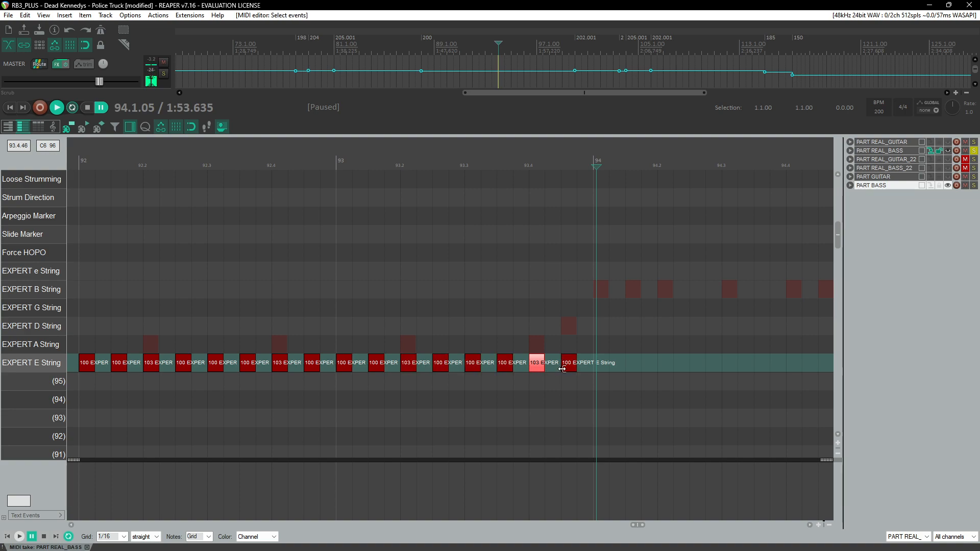
# Step: Move the last E-string note of measure 93 onto the A string and add A-string notes at the start of measure 94
pyautogui.moveTo(572, 370); pyautogui.dragTo(571, 346)
pyautogui.press('space')
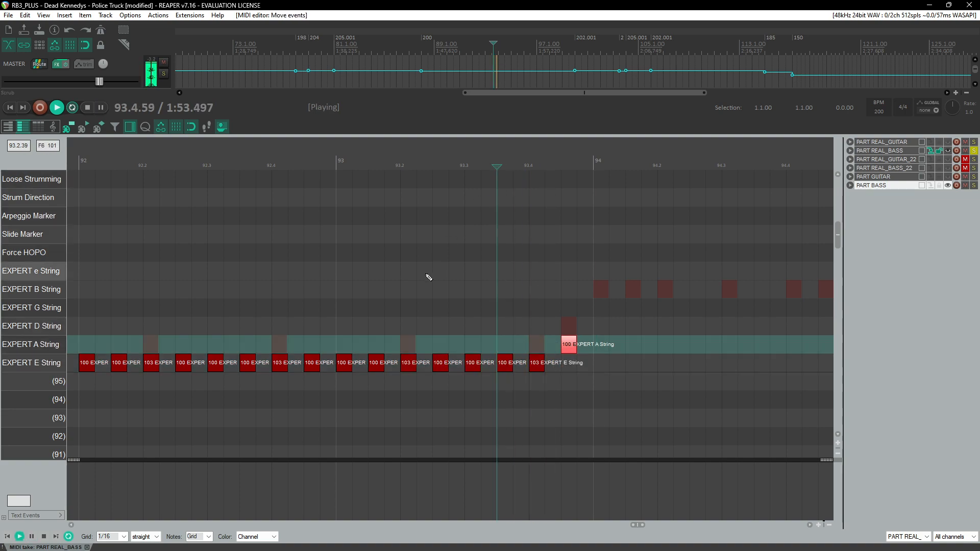
pyautogui.press('space')
pyautogui.click(487, 350)
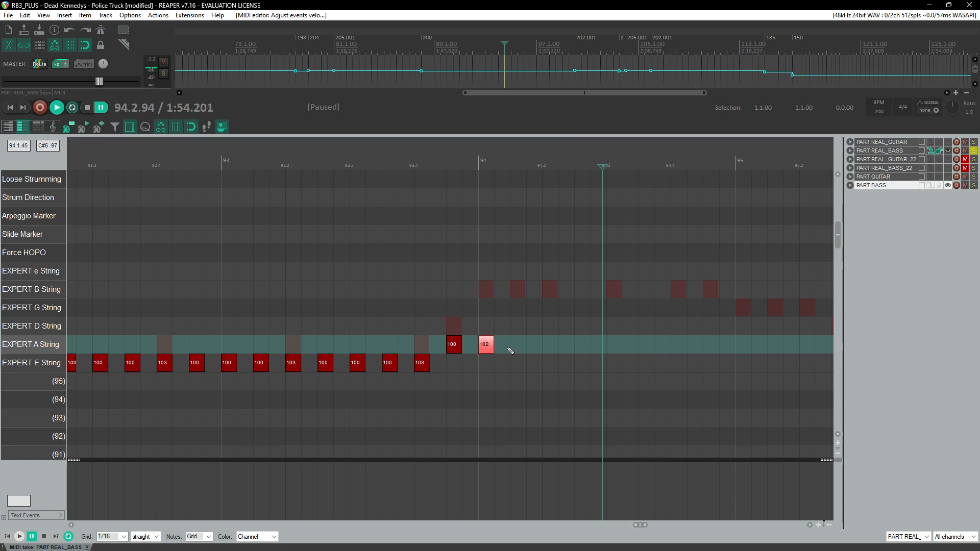
pyautogui.moveTo(510, 350); pyautogui.dragTo(532, 353)
pyautogui.hotkey('ctrl', 'z')
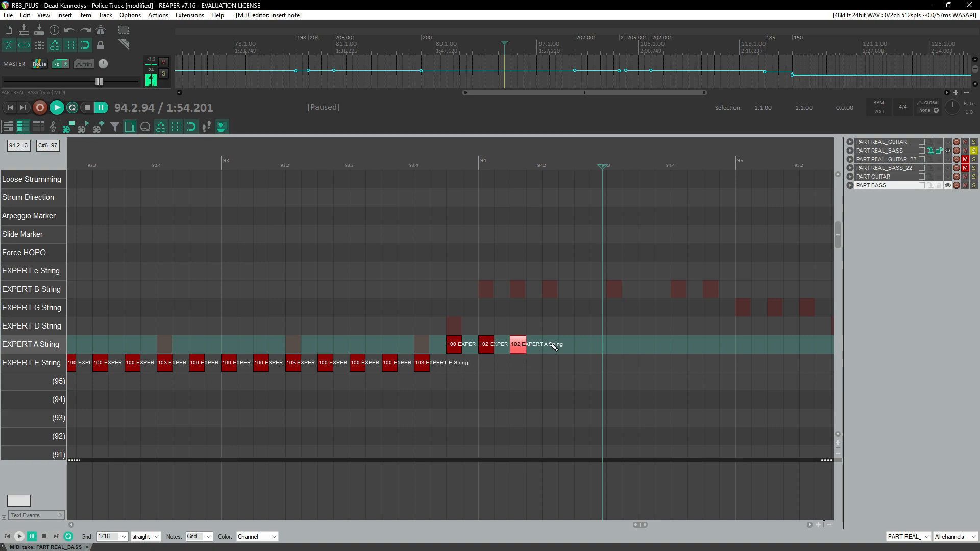
# Step: Play back from measure 93 and inspect the properties of the E-string note at 93.4
pyautogui.click(313, 158)
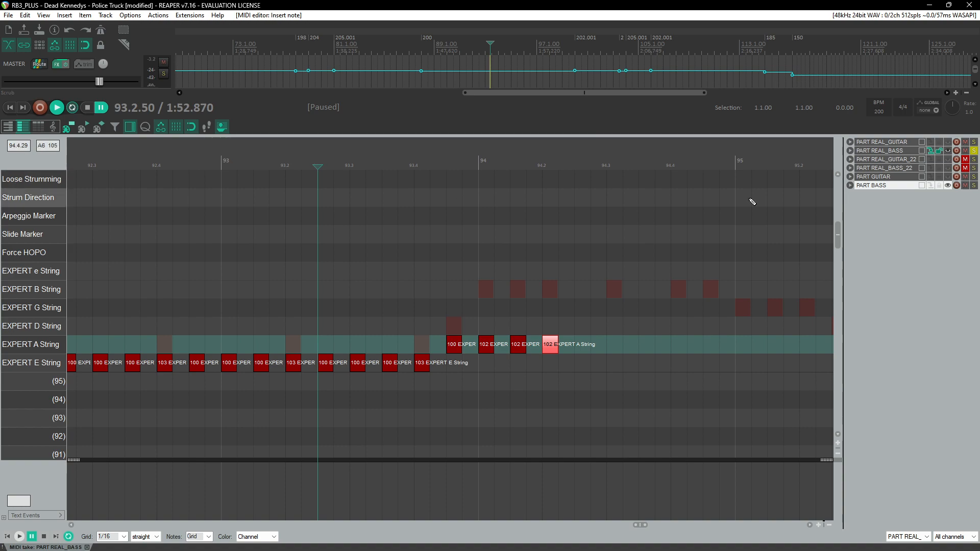
pyautogui.click(251, 159)
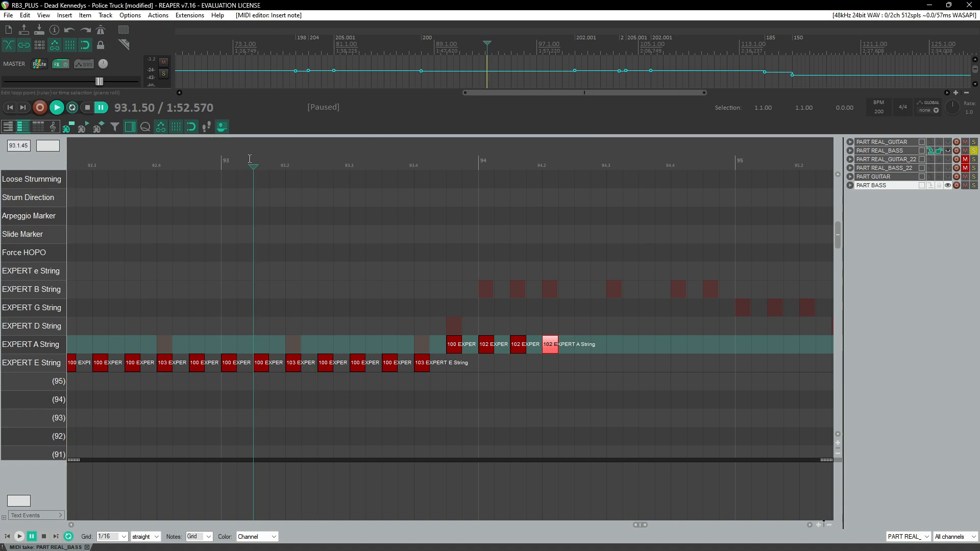
pyautogui.press('space')
pyautogui.click(384, 163)
pyautogui.hotkey('ctrl', 'space')
pyautogui.doubleClick(422, 363)
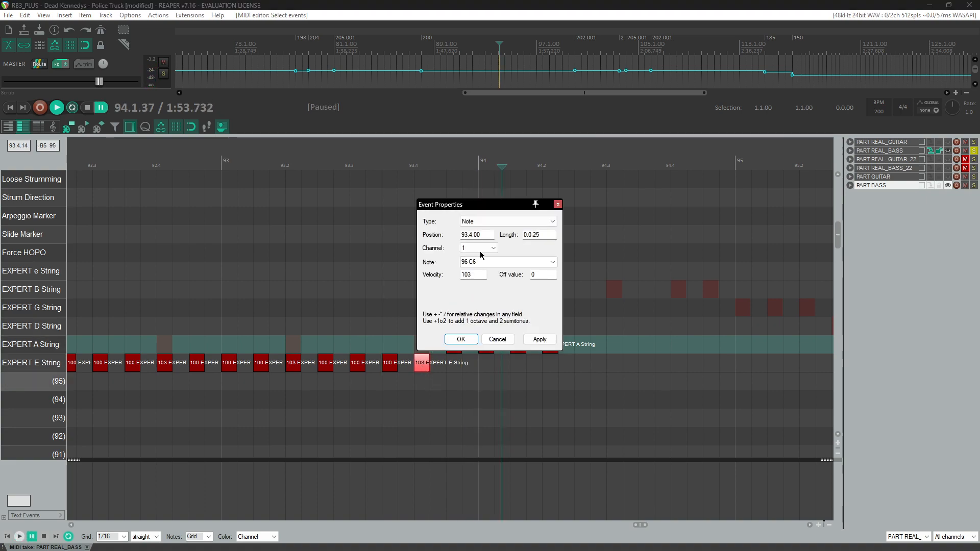
pyautogui.press('Return')
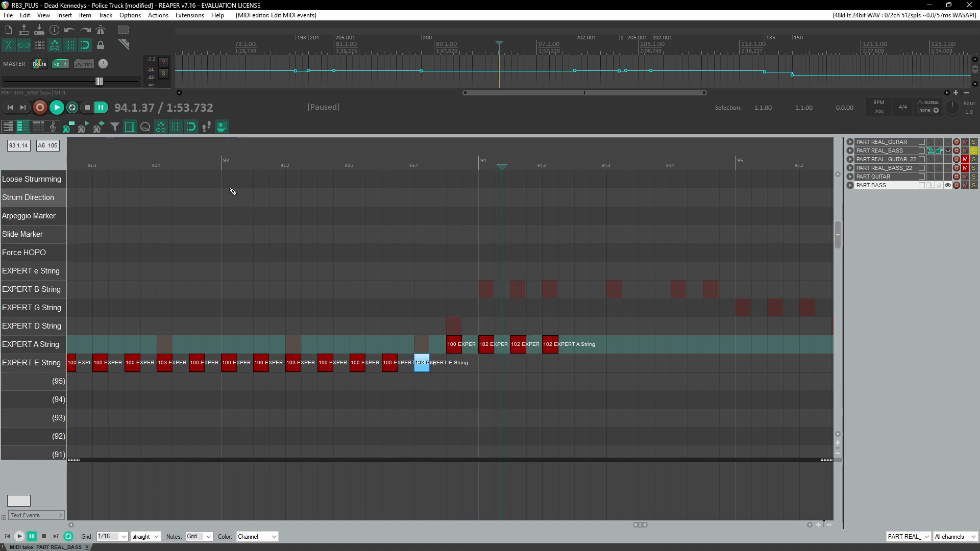
# Step: Add A-string notes through the rest of measure 94 and the start of measure 95
pyautogui.click(209, 159)
pyautogui.press('space')
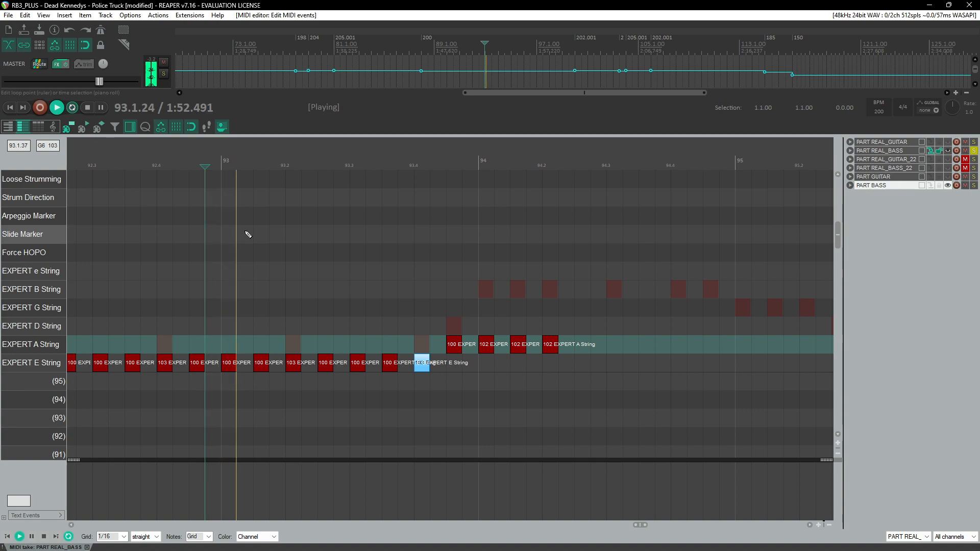
pyautogui.hotkey('ctrl', 'space')
pyautogui.click(499, 344)
pyautogui.click(563, 344)
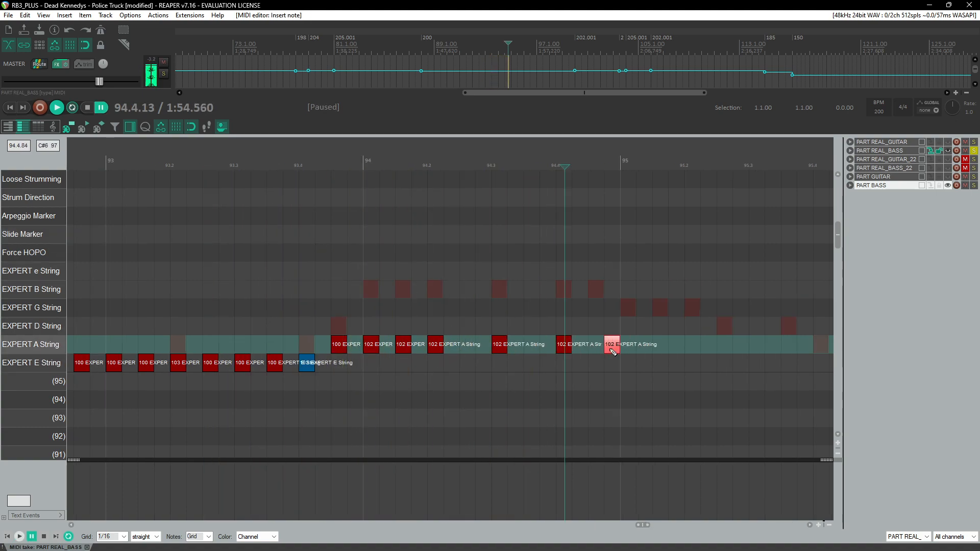
pyautogui.hscroll(3, 624, 354)
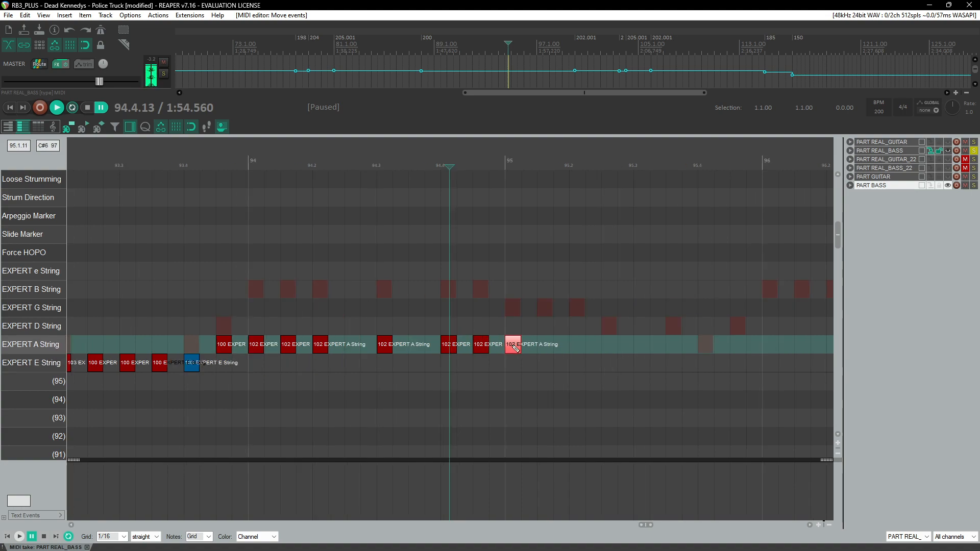
pyautogui.click(576, 345)
pyautogui.moveTo(511, 330); pyautogui.dragTo(552, 345)
pyautogui.click(550, 345)
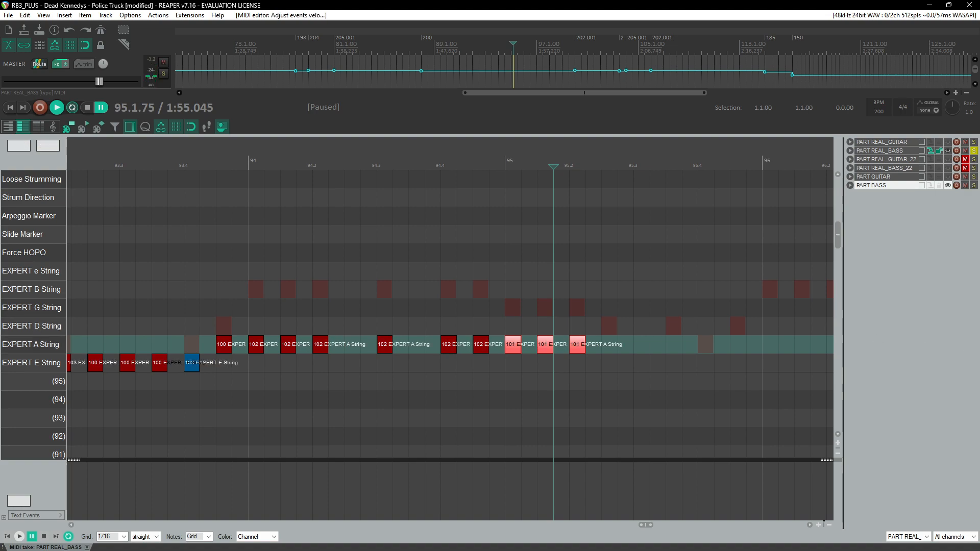
# Step: Add A-string notes in the second half of measure 95, followed by an E-string note
pyautogui.hscroll(3, 497, 350)
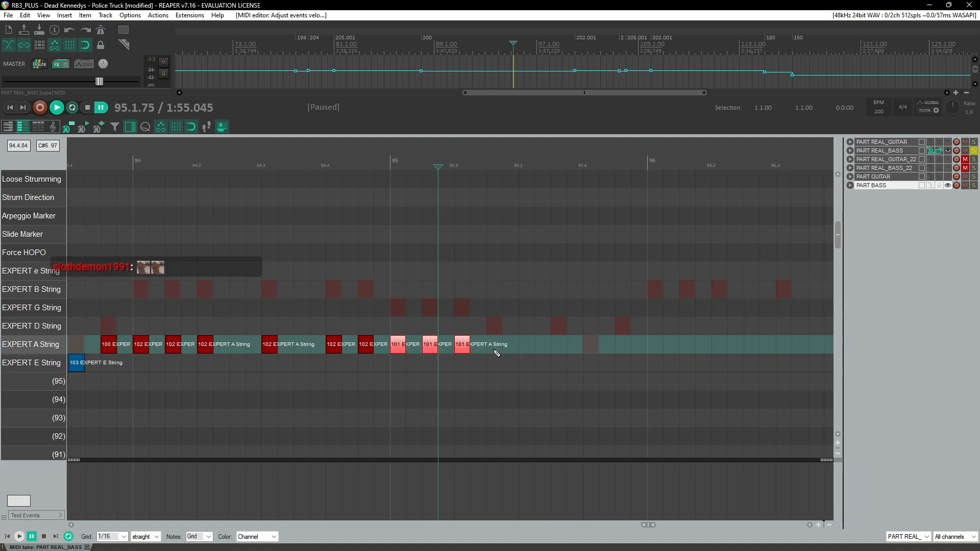
pyautogui.click(149, 158)
pyautogui.press('space')
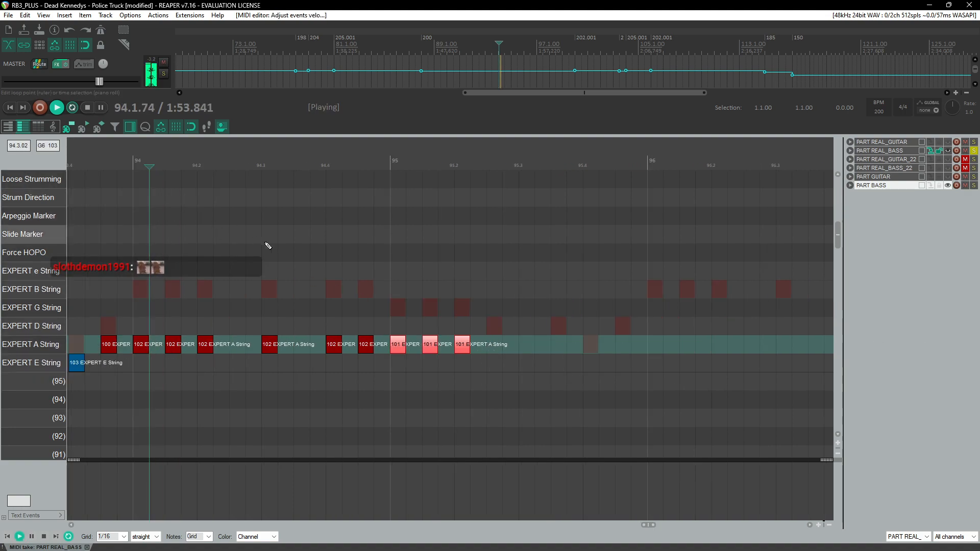
pyautogui.click(102, 179)
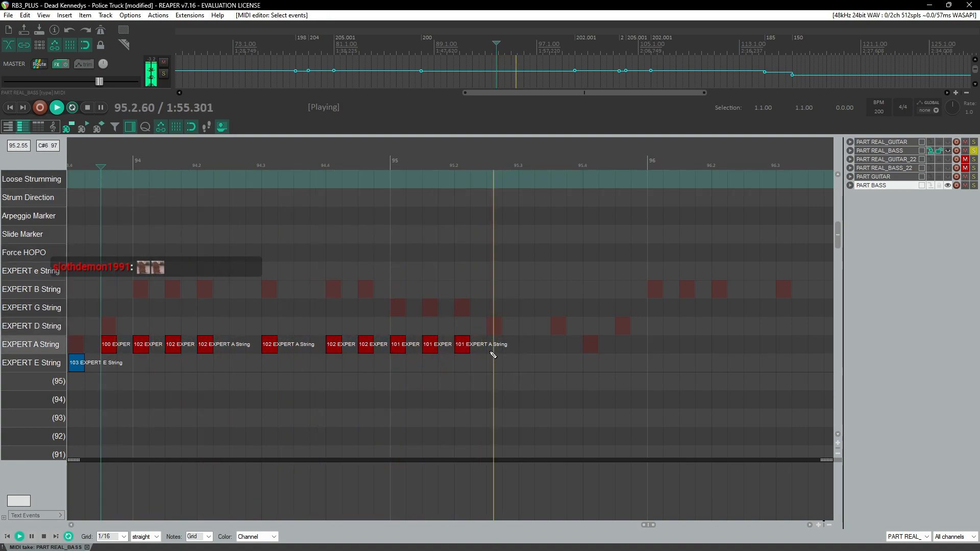
pyautogui.hotkey('ctrl', 'space')
pyautogui.moveTo(495, 350); pyautogui.dragTo(500, 346)
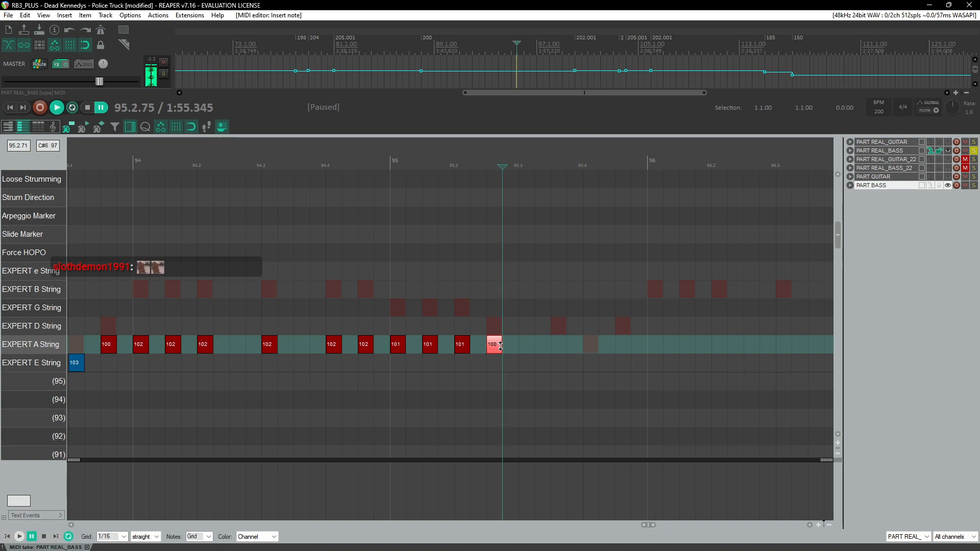
pyautogui.click(563, 349)
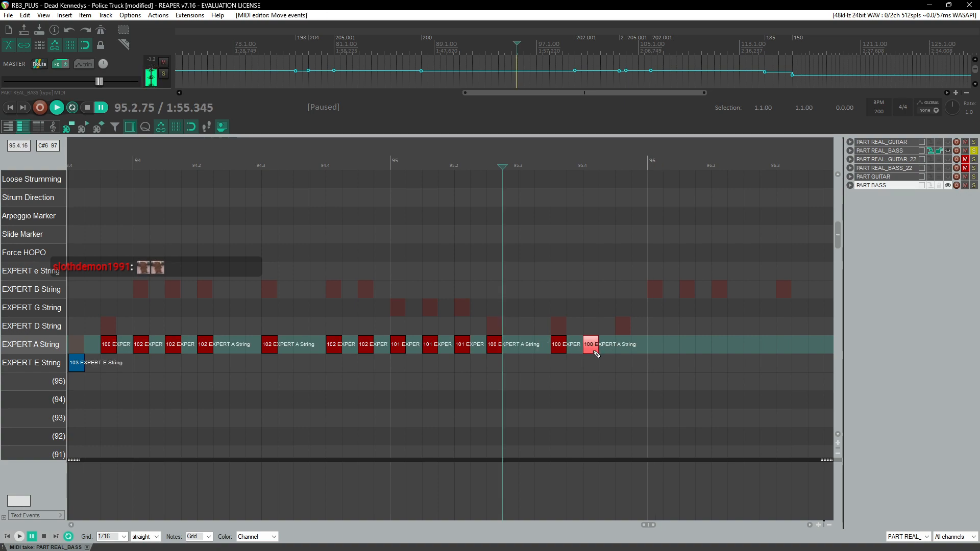
pyautogui.moveTo(592, 352); pyautogui.dragTo(598, 357)
pyautogui.press('space')
pyautogui.hotkey('ctrl', 'space')
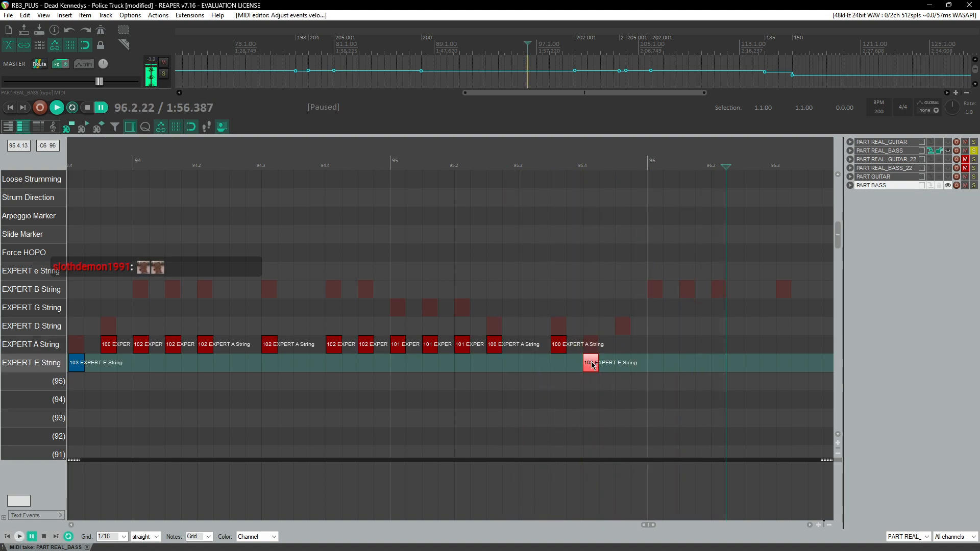
# Step: Add more A-string notes around the E-string note near the end of measure 95
pyautogui.hscroll(3, 599, 348)
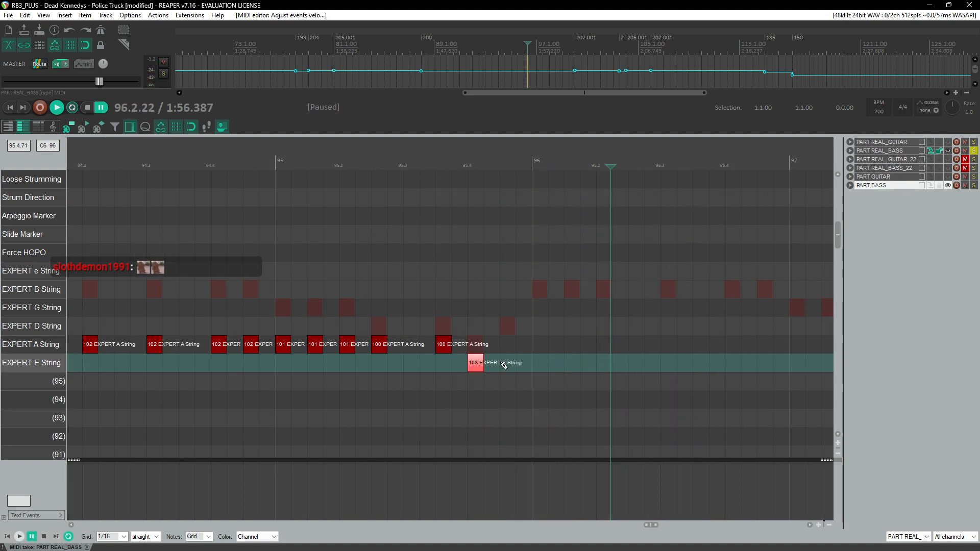
pyautogui.click(444, 347)
pyautogui.hscroll(3, 510, 347)
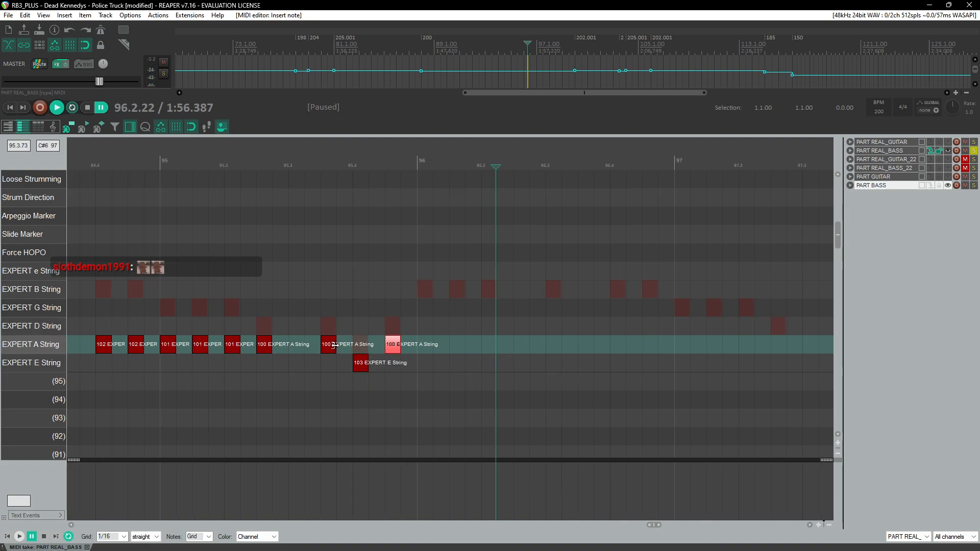
pyautogui.click(394, 348)
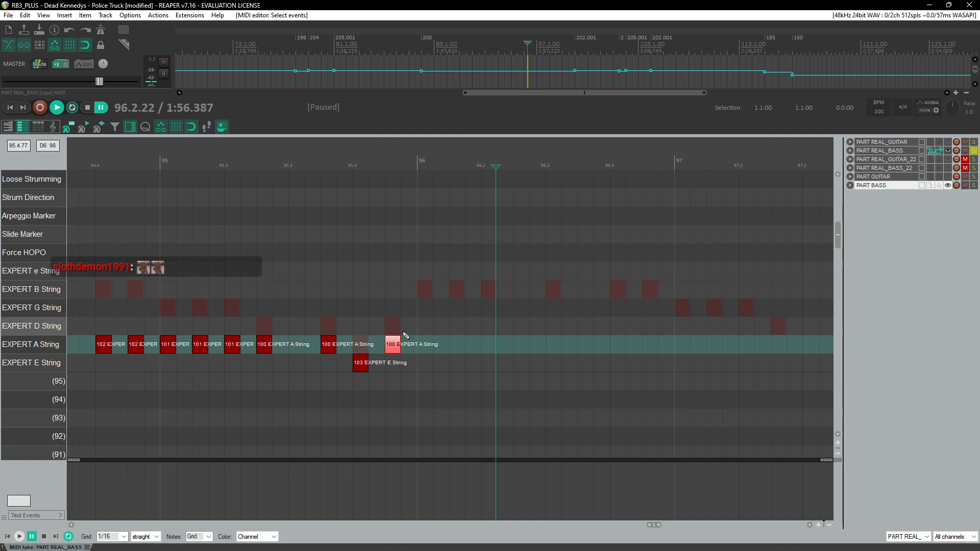
# Step: Copy the A-string notes from the start of measure 95 and paste them at measure 97
pyautogui.scroll(-3, 406, 335)
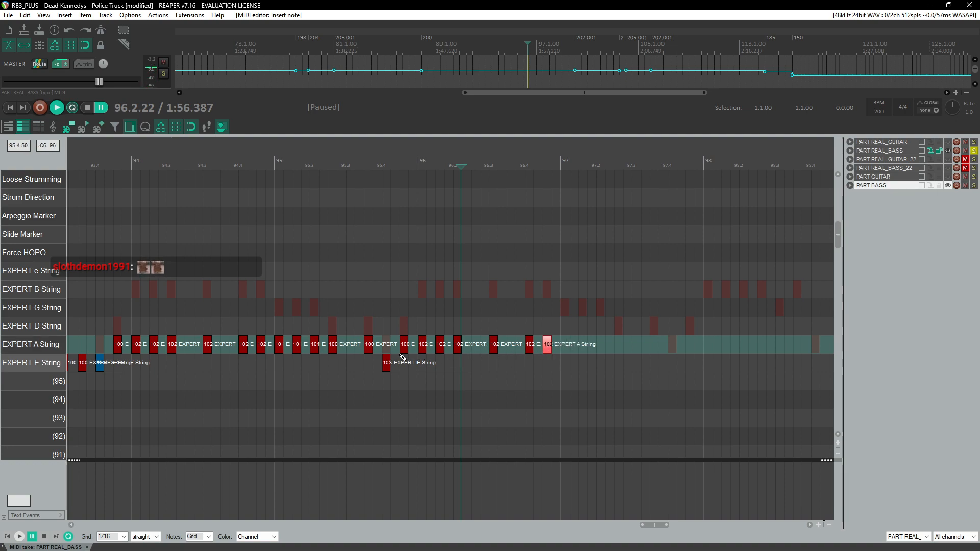
pyautogui.moveTo(276, 335); pyautogui.dragTo(322, 349)
pyautogui.hotkey('ctrl', 'c')
pyautogui.hotkey('ctrl', 'v')
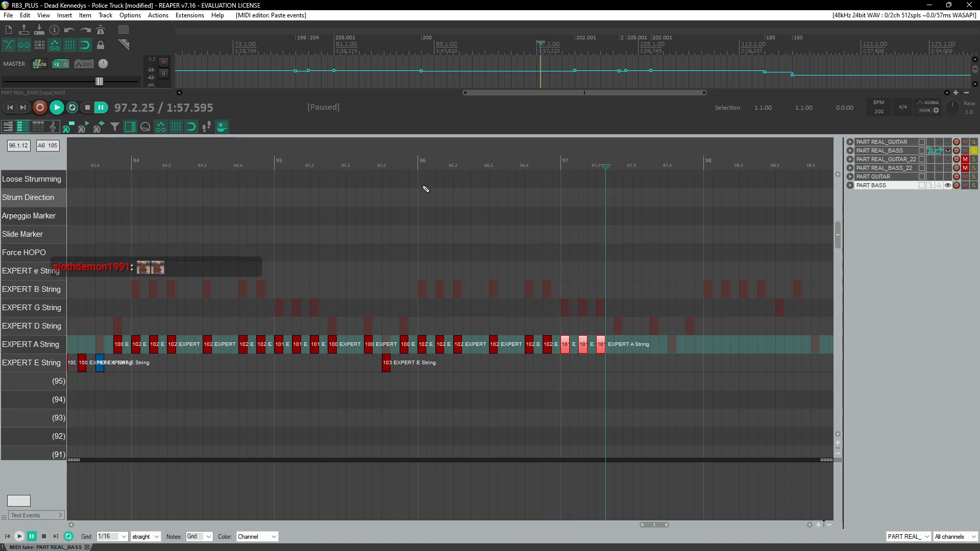
# Step: Play back measures 96 to 97 to review the pasted notes
pyautogui.click(409, 160)
pyautogui.scroll(2, 461, 291)
pyautogui.hscroll(3, 445, 323)
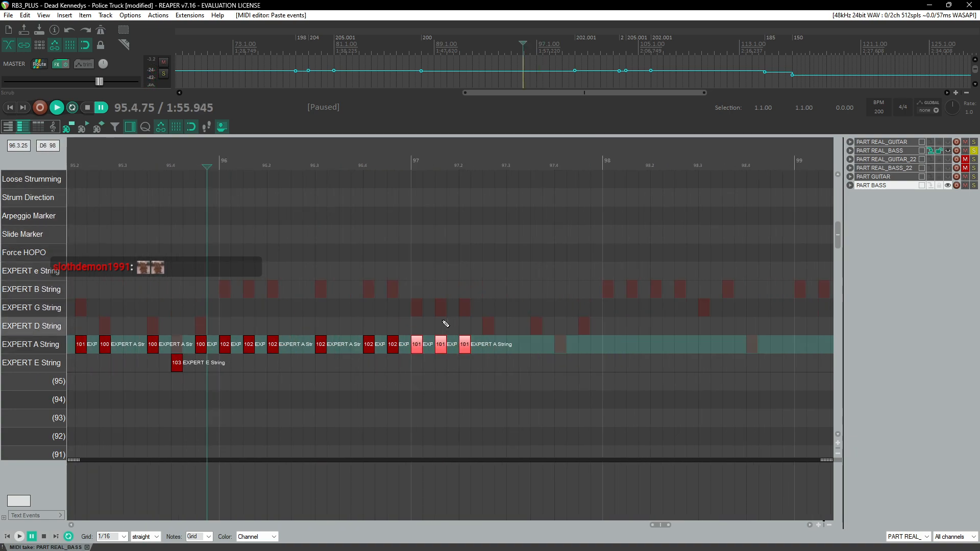
pyautogui.press('space')
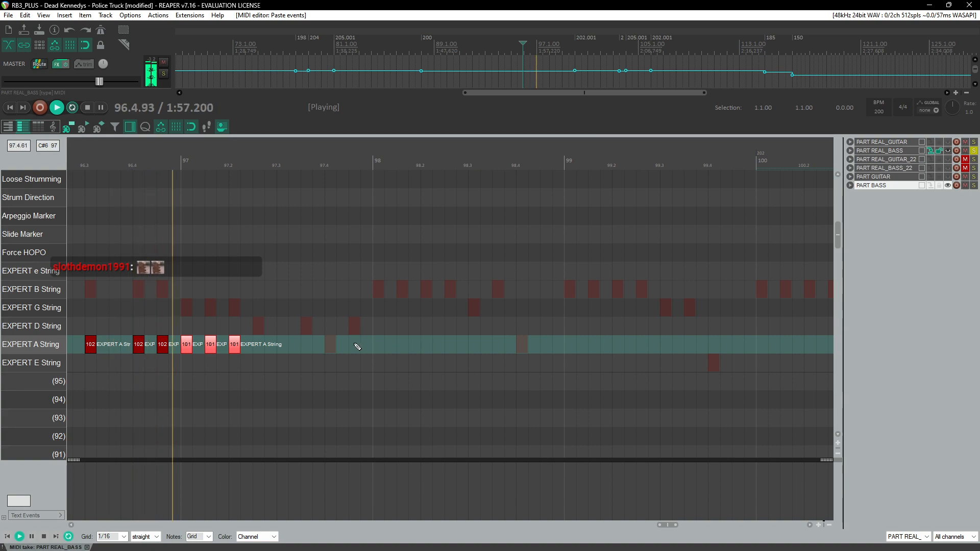
pyautogui.hotkey('ctrl', 'space')
# Step: Add an A-string note, an E-string note and another A-string note in the second half of measure 97
pyautogui.click(261, 348)
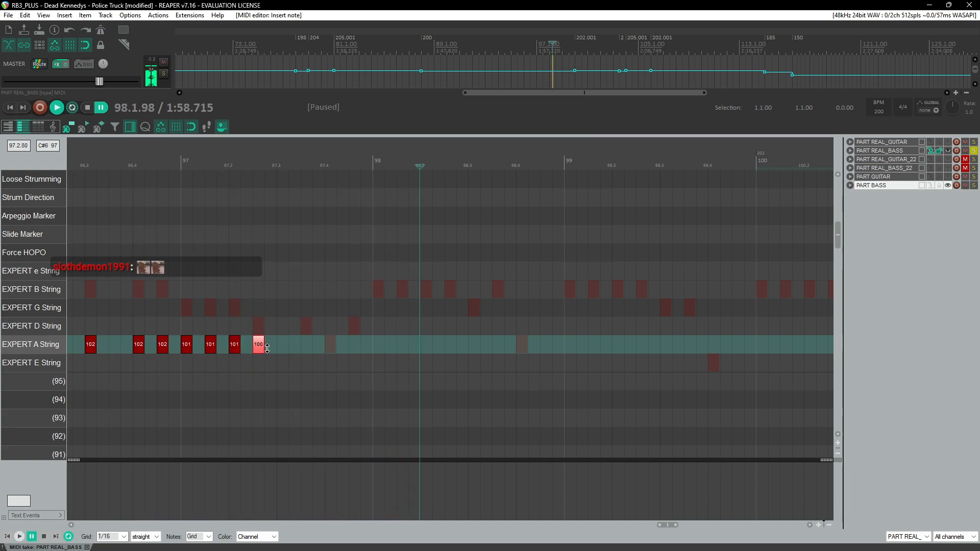
pyautogui.click(332, 365)
pyautogui.moveTo(332, 368); pyautogui.dragTo(334, 365)
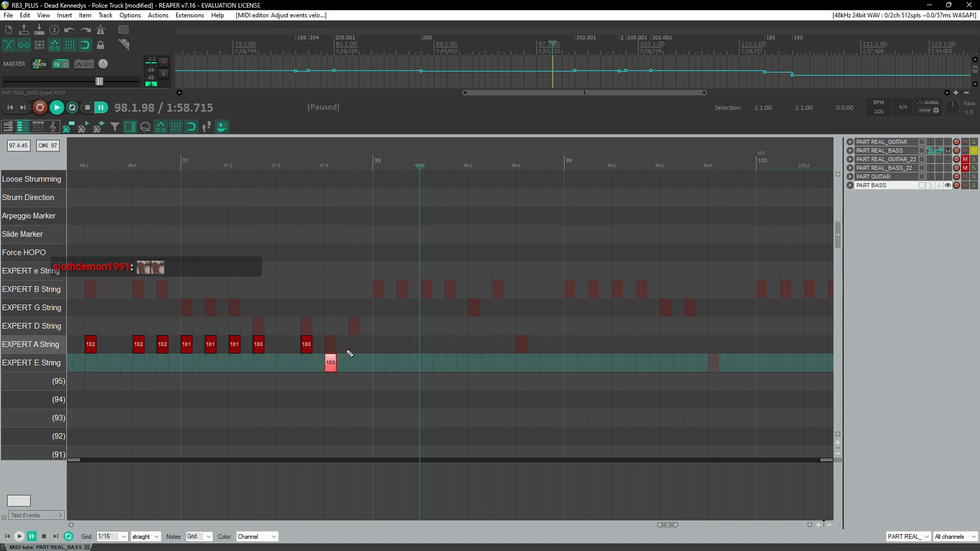
pyautogui.click(353, 346)
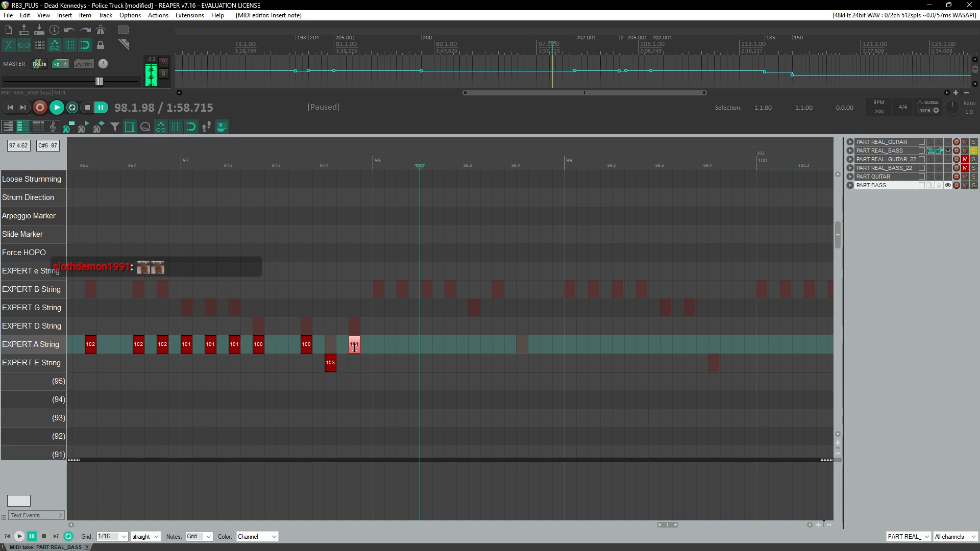
pyautogui.moveTo(354, 349); pyautogui.dragTo(355, 348)
# Step: Play back measure 97 to review the new notes
pyautogui.click(205, 162)
pyautogui.press('space')
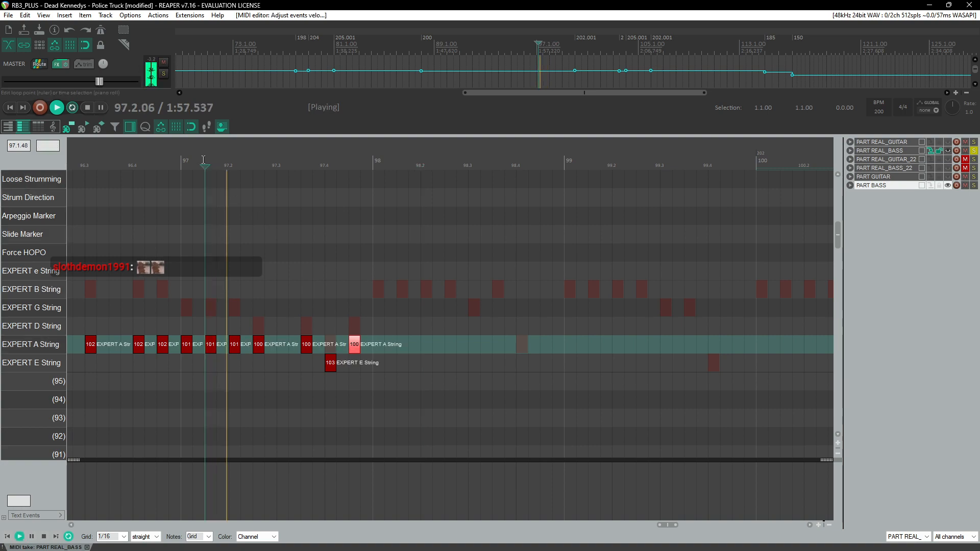
pyautogui.scroll(-2, 363, 286)
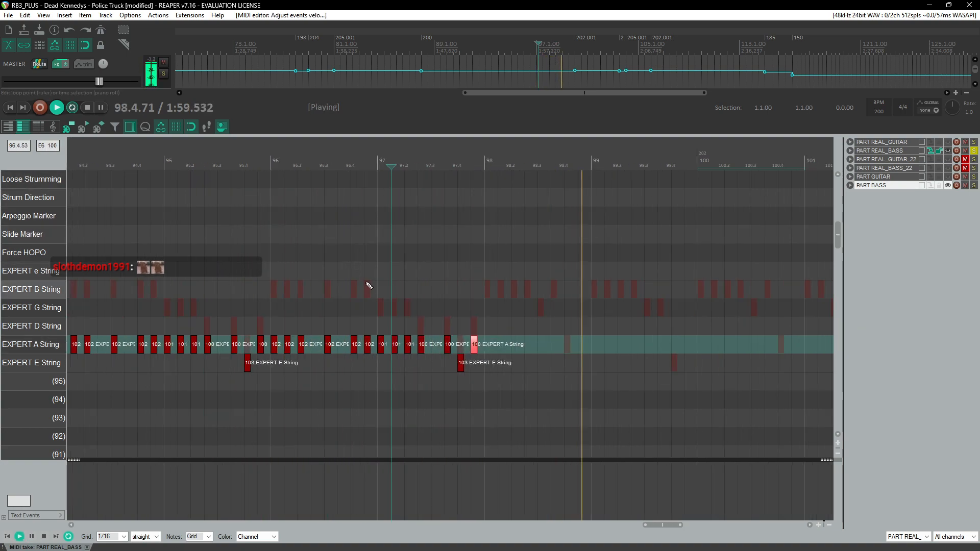
pyautogui.scroll(3, 492, 266)
pyautogui.press('space')
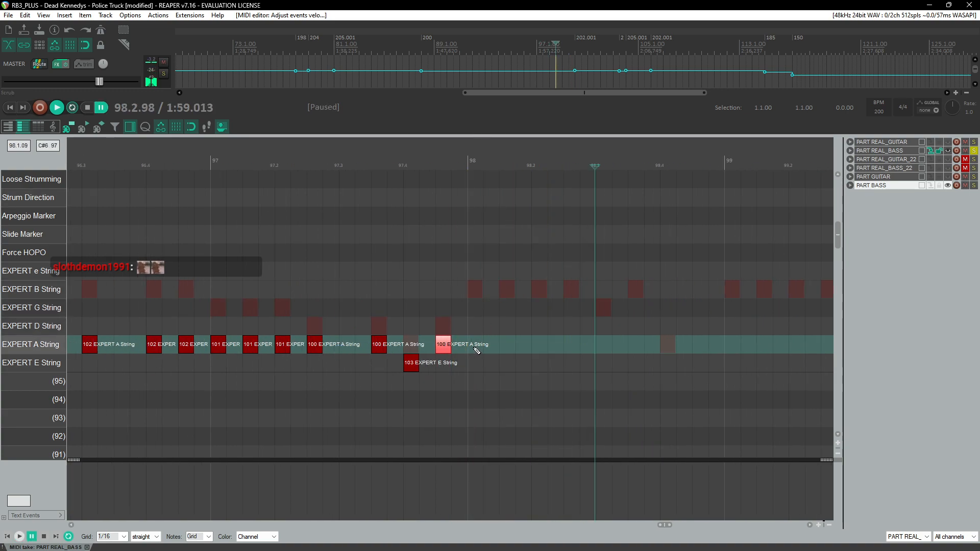
# Step: Add A-string notes across the first three beats of measure 98
pyautogui.moveTo(477, 347); pyautogui.dragTo(484, 345)
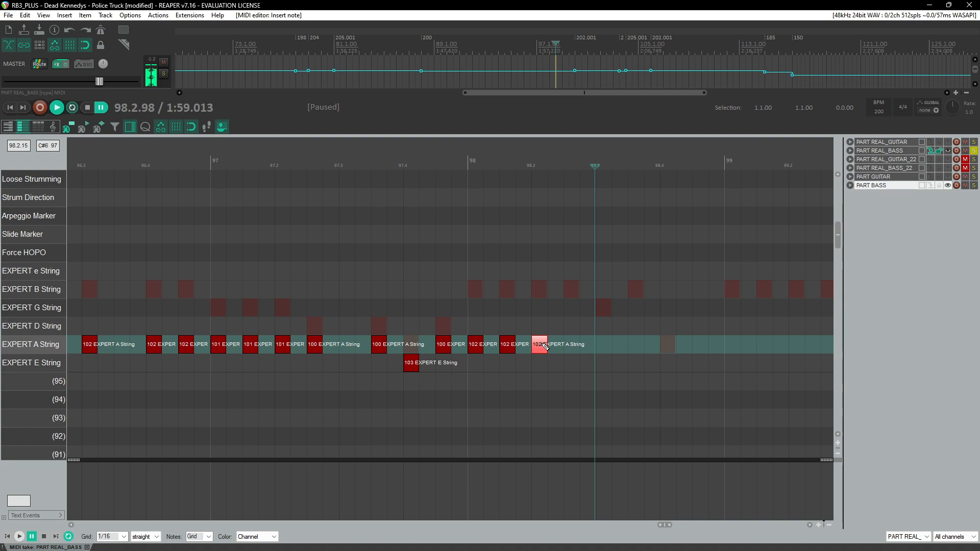
pyautogui.click(568, 347)
pyautogui.click(450, 166)
pyautogui.press('space')
pyautogui.hscroll(2, 428, 219)
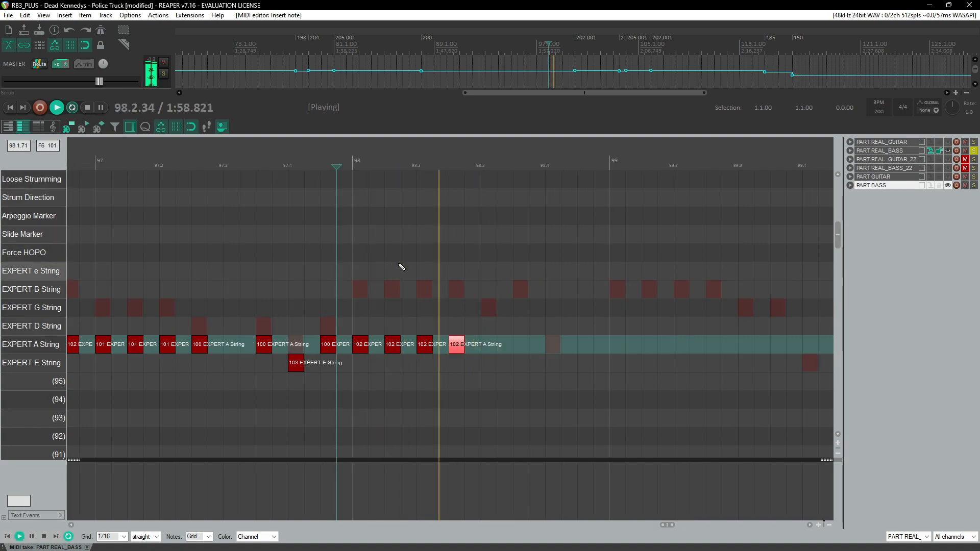
pyautogui.click(483, 349)
pyautogui.hotkey('ctrl', 'space')
pyautogui.press('Insert')
pyautogui.hotkey('ctrl', 'z')
pyautogui.hotkey('ctrl', 'z')
# Step: Reposition an A-string note near beat 98.3 and add another after it, playing the passage back
pyautogui.moveTo(523, 348); pyautogui.dragTo(490, 348)
pyautogui.click(367, 164)
pyautogui.press('space')
pyautogui.hotkey('ctrl', 'space')
pyautogui.click(488, 349)
pyautogui.click(482, 164)
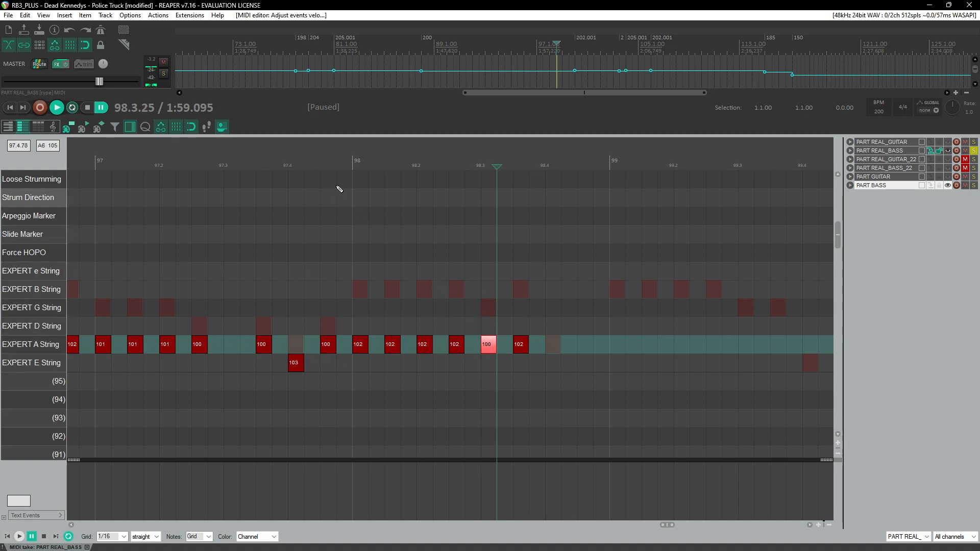
pyautogui.press('space')
pyautogui.hotkey('ctrl', 'space')
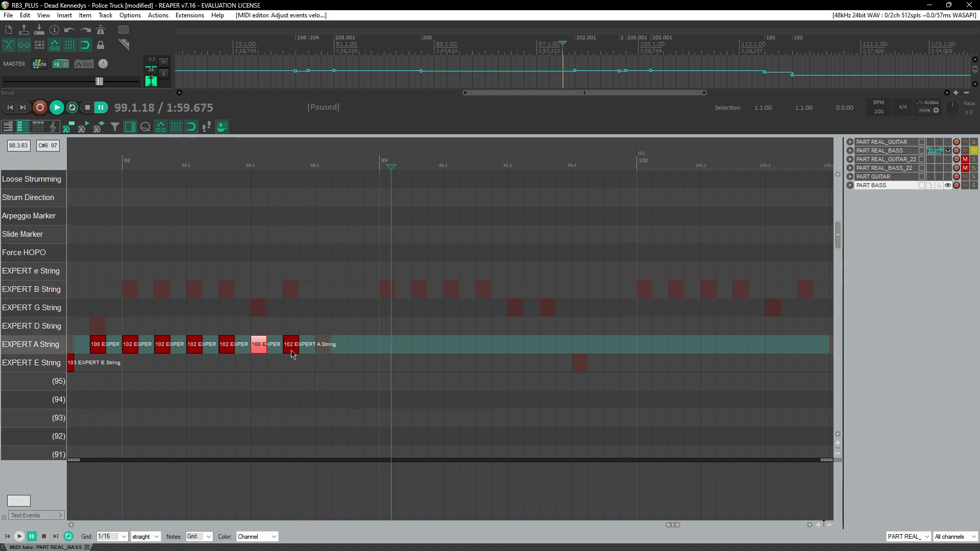
# Step: Add a D-string note near the end of measure 98
pyautogui.click(291, 351)
pyautogui.click(260, 352)
pyautogui.click(330, 350)
pyautogui.click(332, 334)
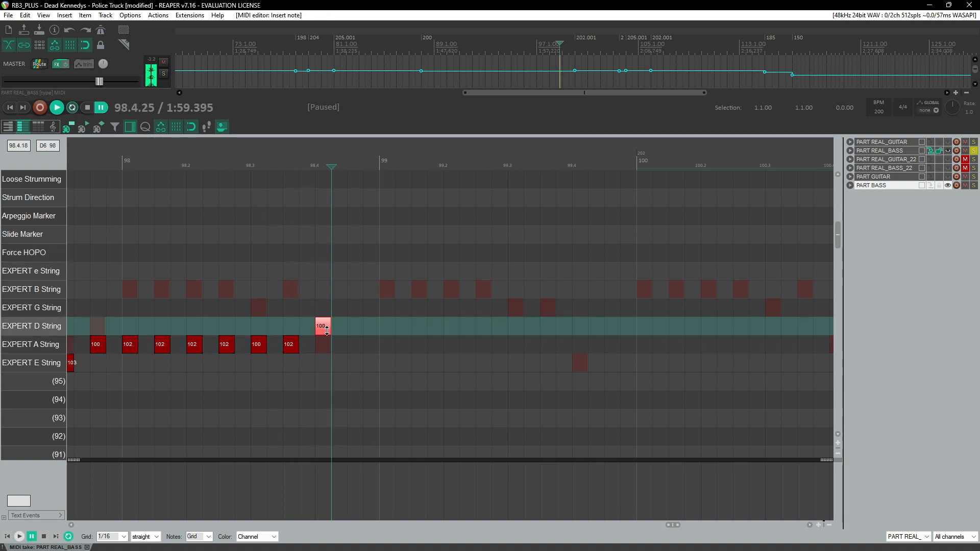
# Step: Try moving the note near beat 98.4 from the D string to the A string, play it back, and delete it
pyautogui.moveTo(323, 330); pyautogui.dragTo(328, 334)
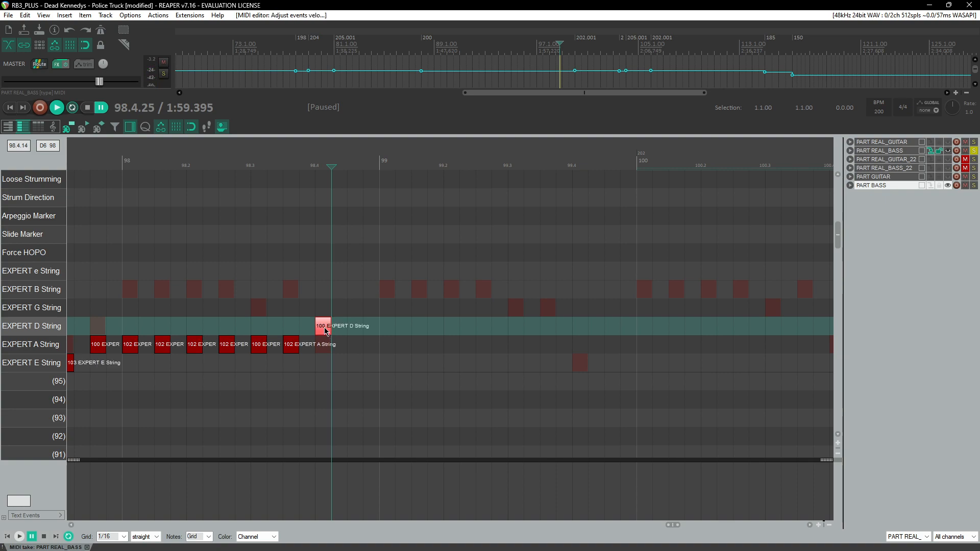
pyautogui.moveTo(325, 331); pyautogui.dragTo(339, 348)
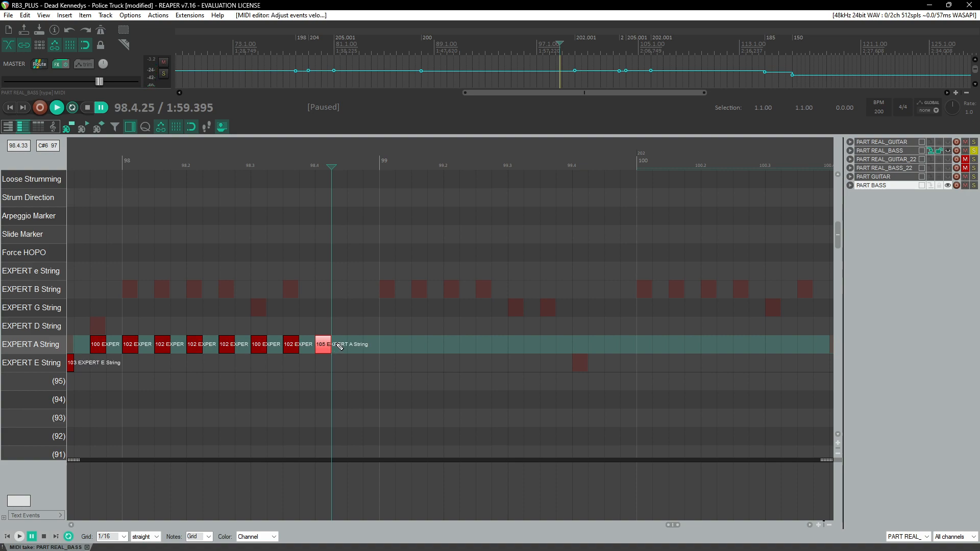
pyautogui.click(108, 160)
pyautogui.press('space')
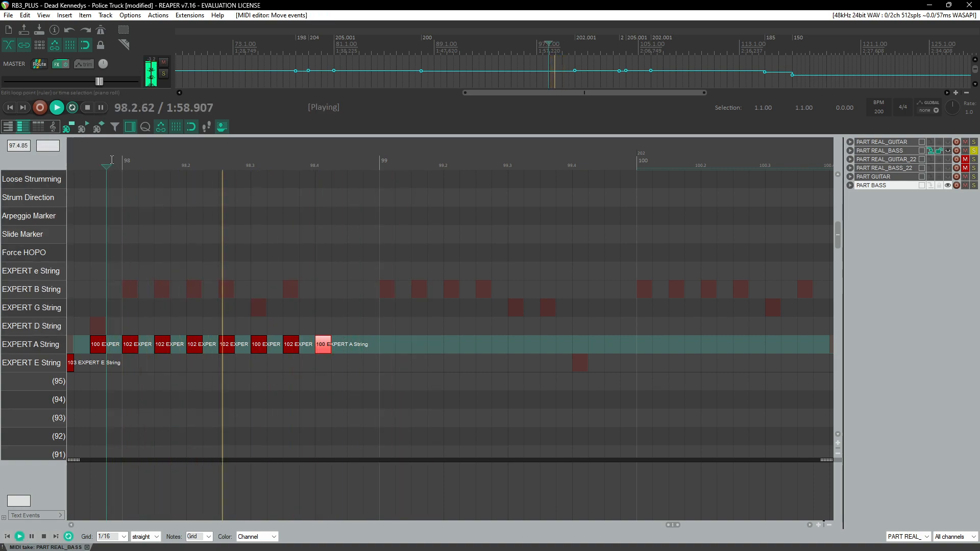
pyautogui.hotkey('ctrl', 'space')
pyautogui.press('Delete')
# Step: Re-add a D-string note on beat 98.4 and play back the end of measure 98
pyautogui.click(274, 164)
pyautogui.press('space')
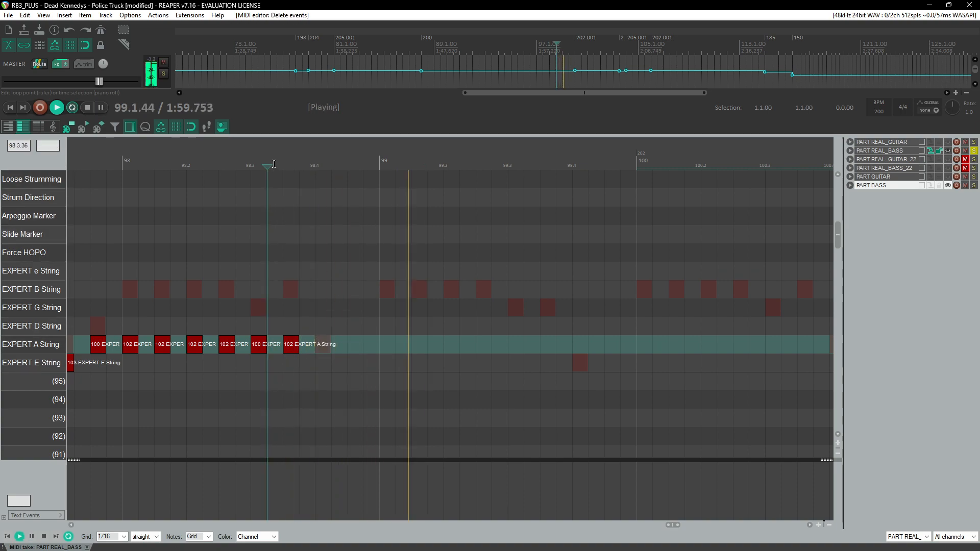
pyautogui.press('space')
pyautogui.click(250, 163)
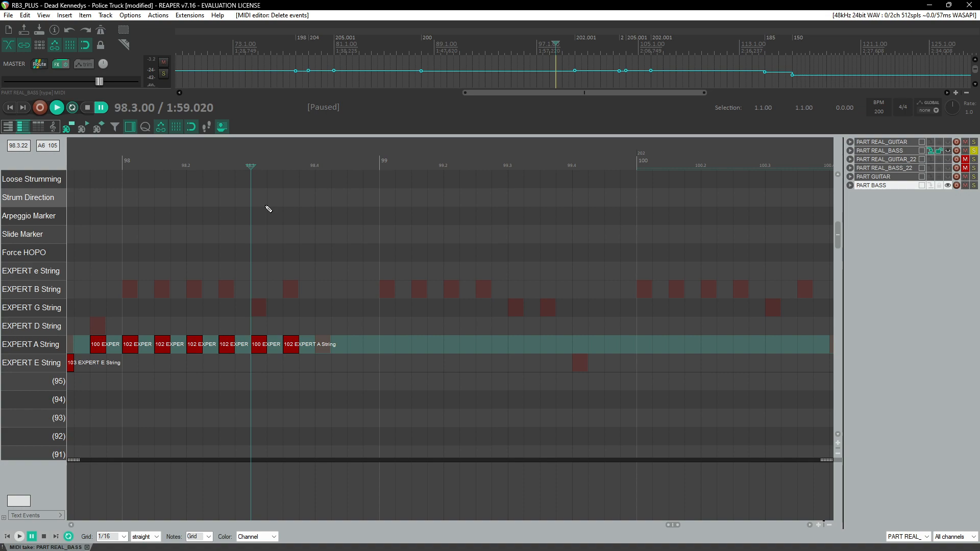
pyautogui.click(325, 333)
pyautogui.moveTo(327, 334); pyautogui.dragTo(328, 333)
pyautogui.press('space')
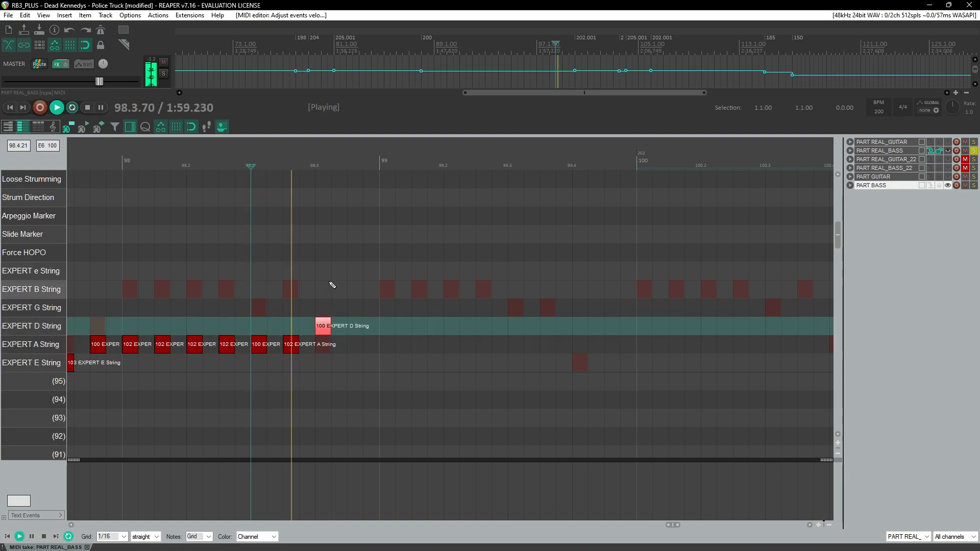
pyautogui.press('space')
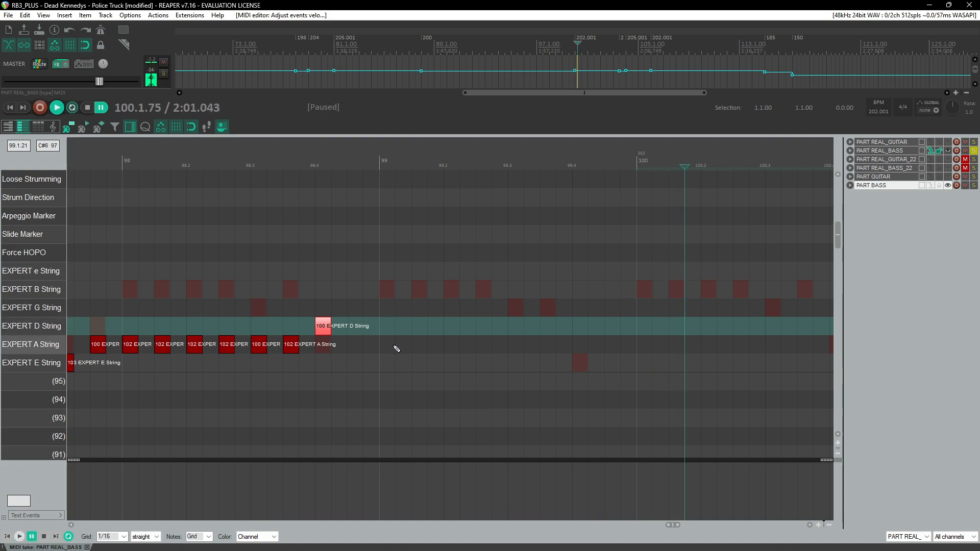
# Step: Add six A-string notes across the first three beats of measure 99
pyautogui.click(292, 343)
pyautogui.click(221, 158)
pyautogui.press('space')
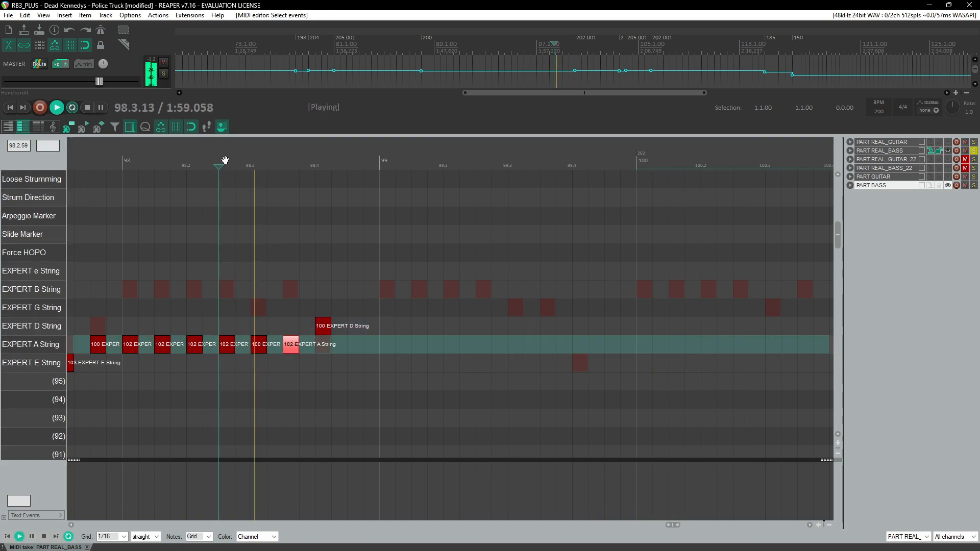
pyautogui.press('space')
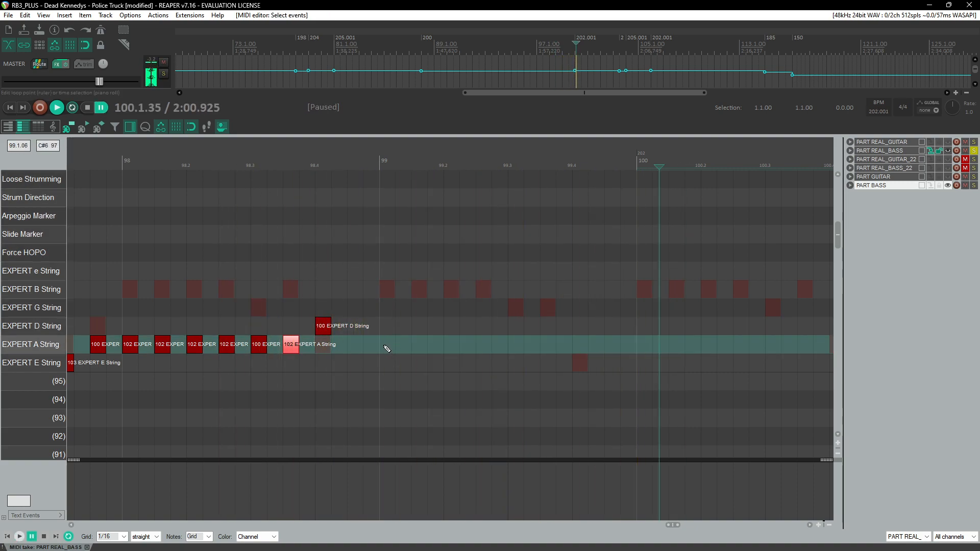
pyautogui.click(389, 347)
pyautogui.click(418, 347)
pyautogui.moveTo(449, 346); pyautogui.dragTo(471, 345)
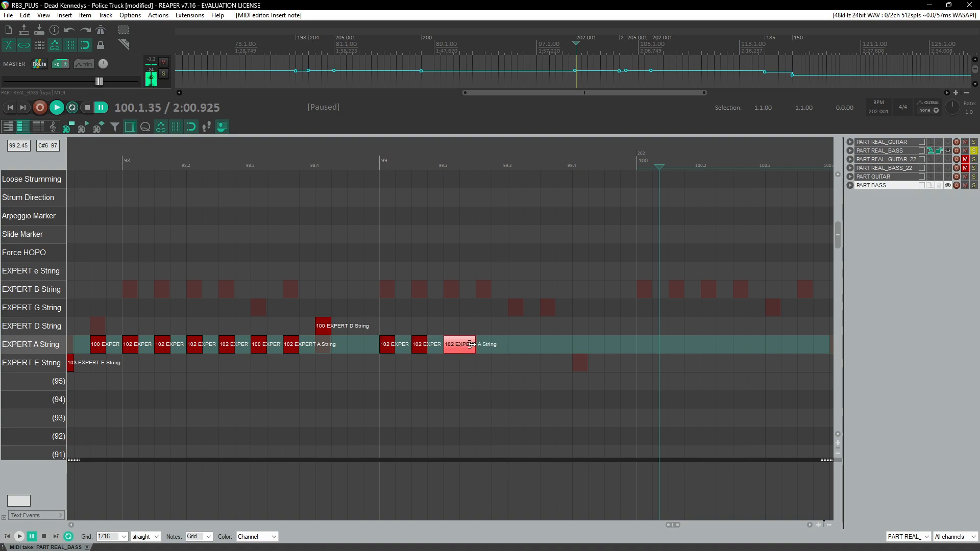
pyautogui.hotkey('ctrl', 'z')
pyautogui.click(456, 345)
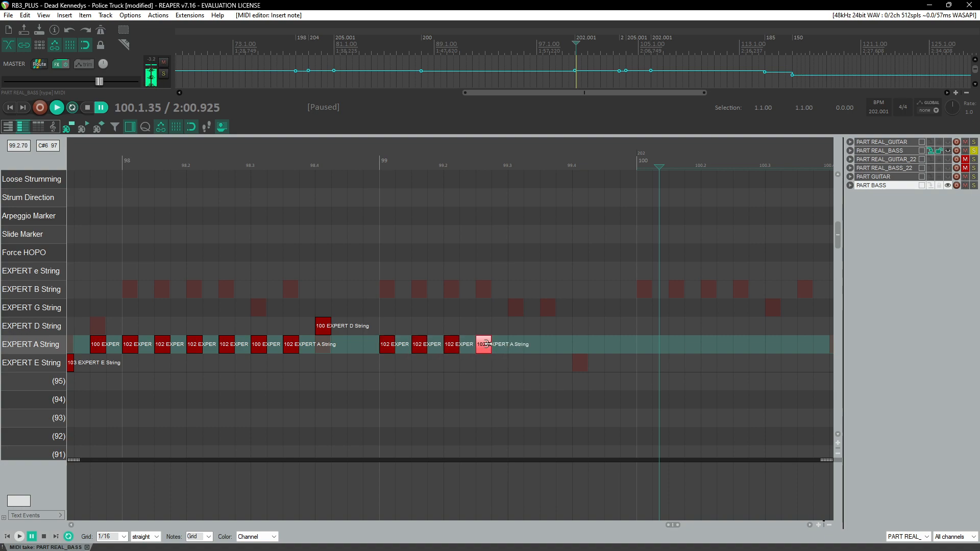
pyautogui.moveTo(517, 350); pyautogui.dragTo(517, 352)
pyautogui.click(529, 348)
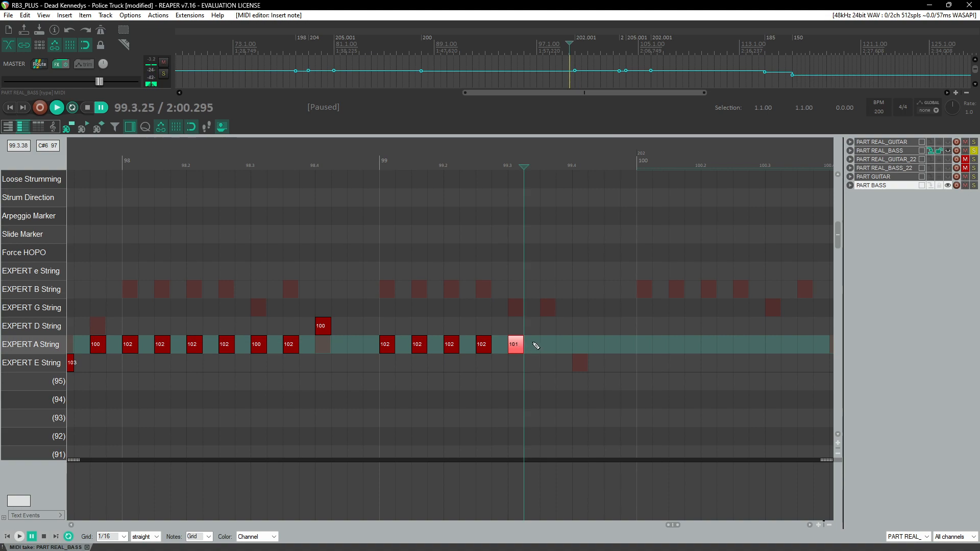
# Step: Play back measure 99 and re-enter the A-string notes around beat 99.3
pyautogui.click(363, 158)
pyautogui.press('space')
pyautogui.press('space')
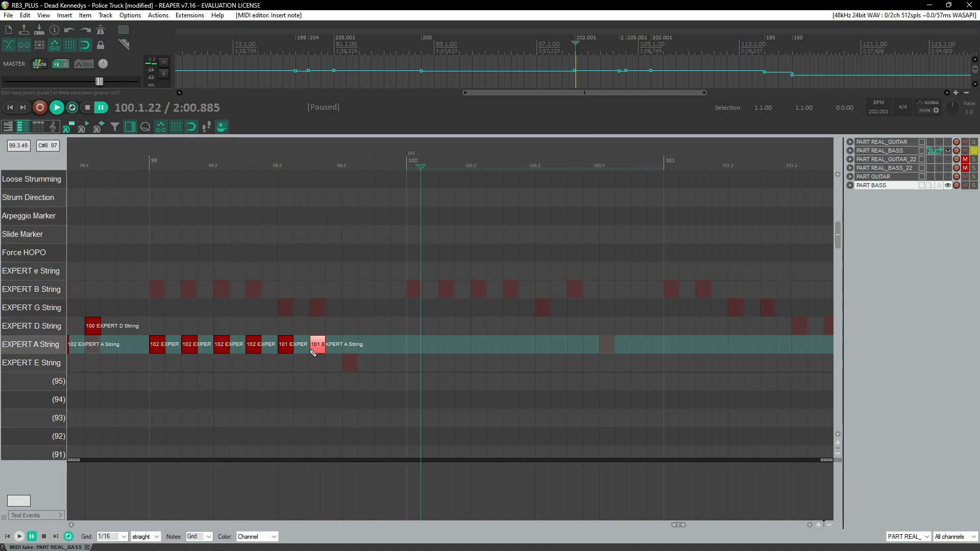
pyautogui.click(262, 160)
pyautogui.press('space')
pyautogui.press('space')
pyautogui.keyDown('ctrl'); pyautogui.click(289, 345); pyautogui.keyUp('ctrl')
pyautogui.press('Delete')
pyautogui.click(263, 164)
pyautogui.press('space')
pyautogui.click(278, 166)
pyautogui.click(310, 166)
# Step: Add an E-string note on beat 99.4 and play the passage back
pyautogui.press('space')
pyautogui.click(289, 345)
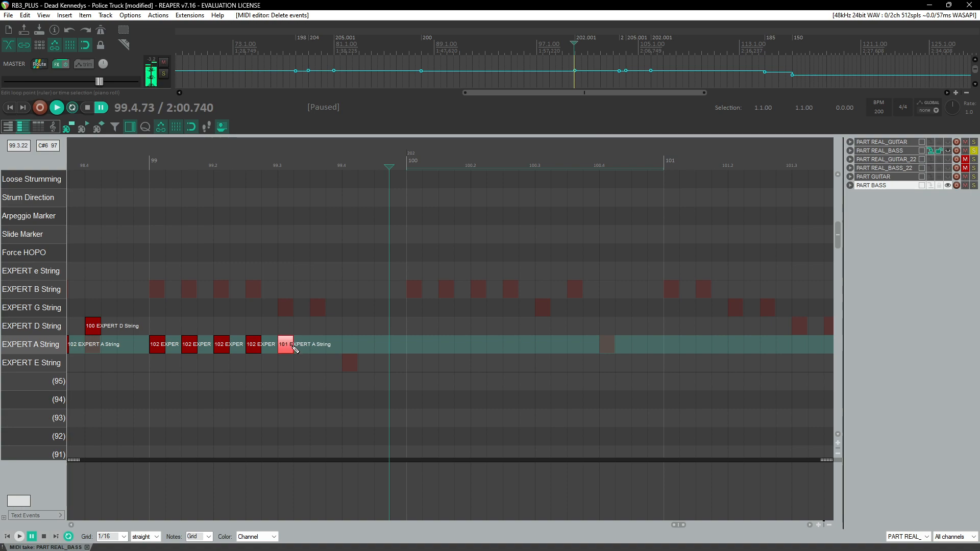
pyautogui.click(324, 347)
pyautogui.moveTo(354, 367); pyautogui.dragTo(356, 369)
pyautogui.click(132, 159)
pyautogui.press('space')
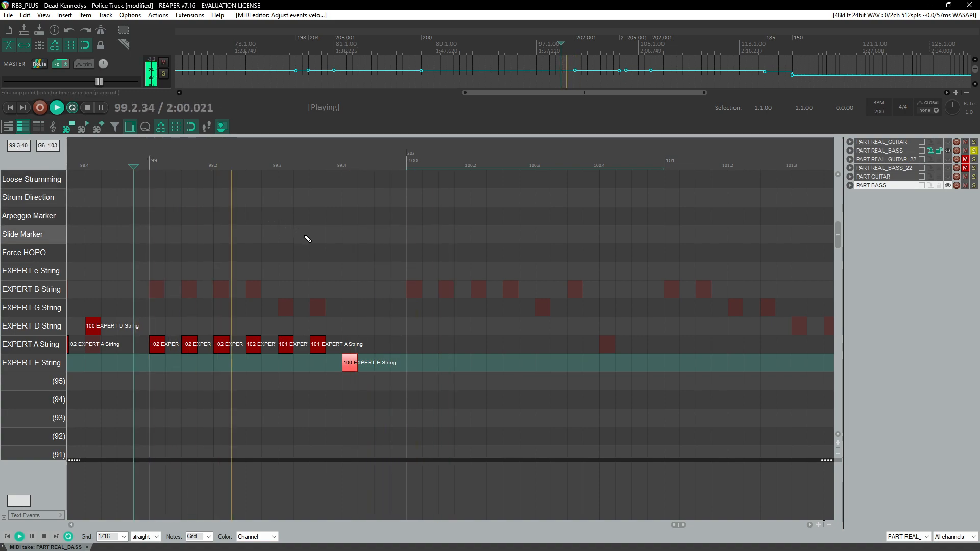
# Step: Zoom out and scan the following measures of the reference chart during playback
pyautogui.scroll(-3, 317, 242)
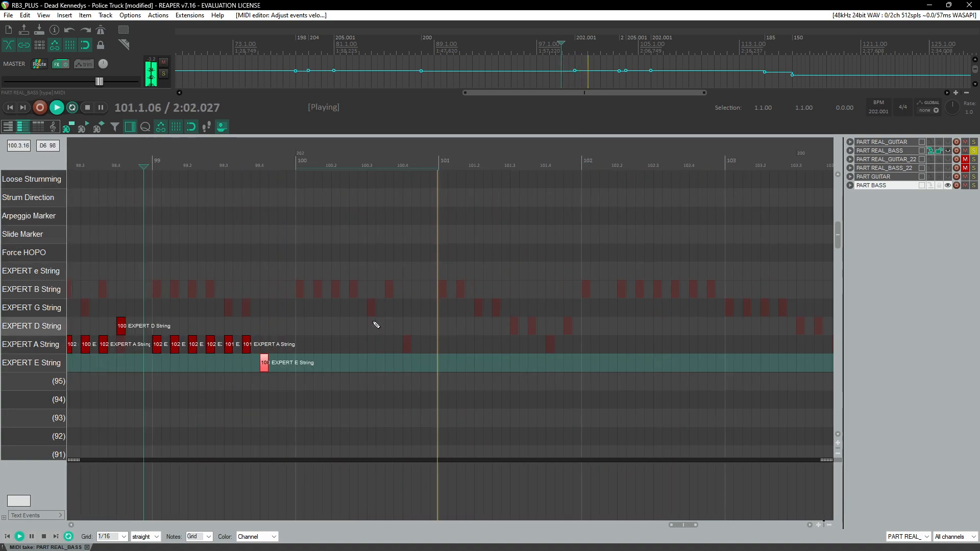
pyautogui.scroll(-3, 355, 327)
pyautogui.hscroll(-3, 356, 330)
pyautogui.hscroll(6, 358, 334)
pyautogui.hscroll(-3, 359, 333)
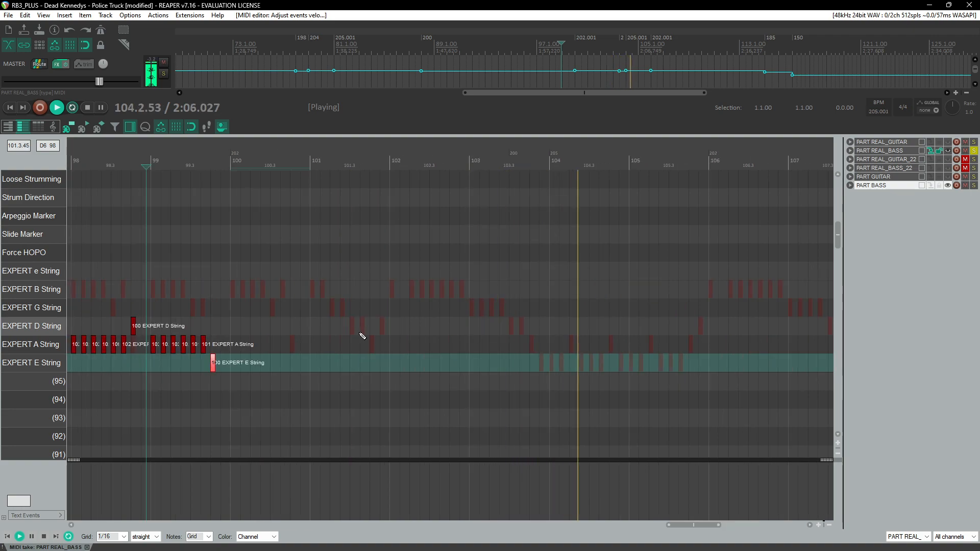
pyautogui.scroll(-5, 362, 336)
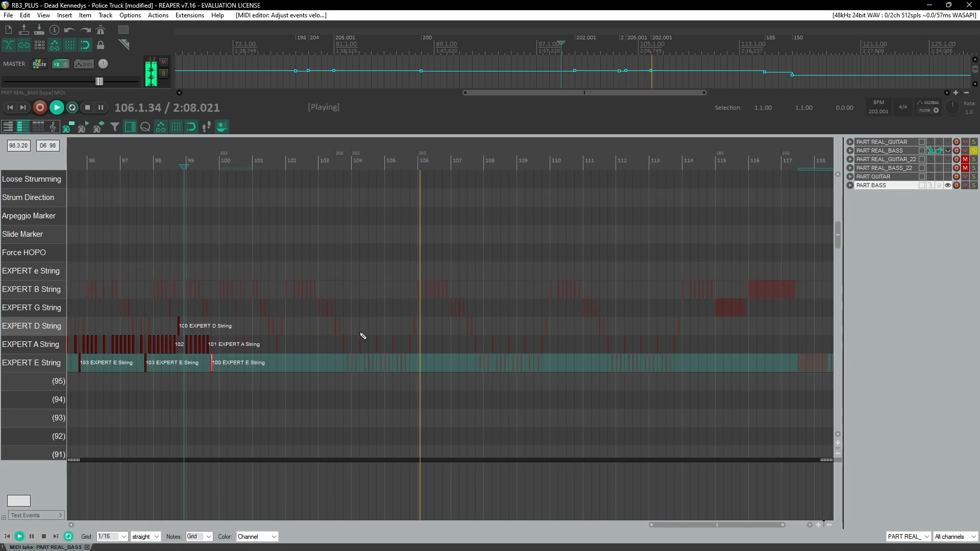
pyautogui.hscroll(-3, 363, 336)
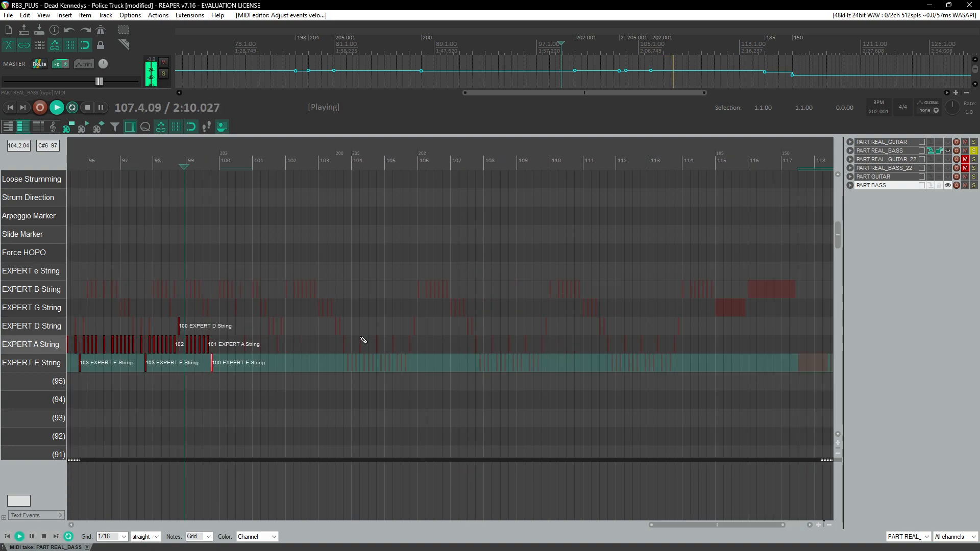
pyautogui.click(209, 178)
pyautogui.scroll(6, 327, 327)
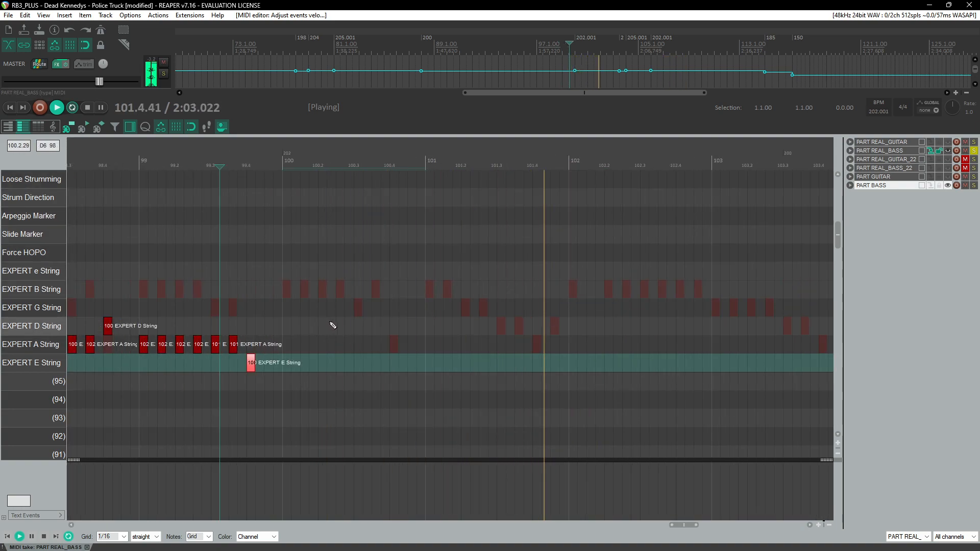
# Step: Add A-string notes across the first three beats of measure 100 and a D-string note on beat 100.4
pyautogui.press('space')
pyautogui.click(289, 347)
pyautogui.hscroll(3, 416, 343)
pyautogui.scroll(2, 415, 343)
pyautogui.scroll(-1, 412, 342)
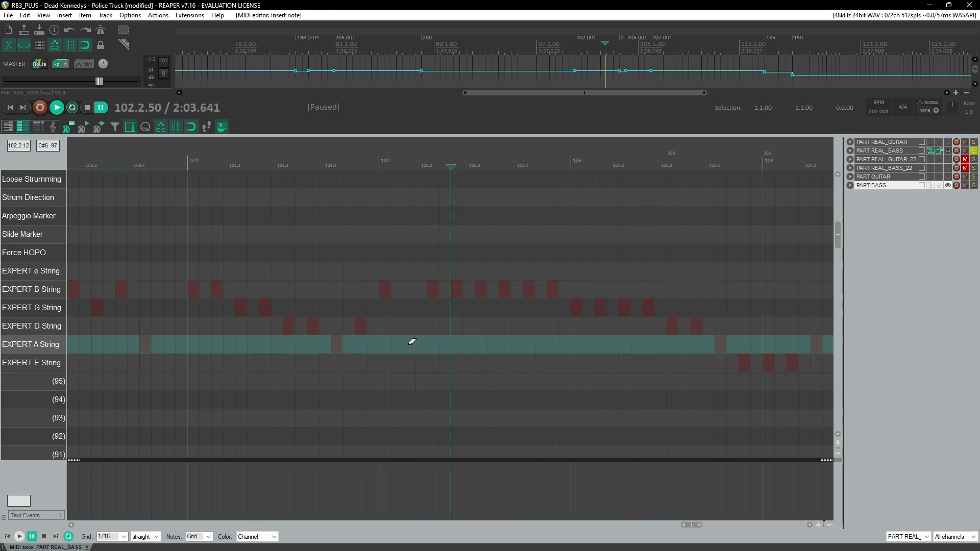
pyautogui.hscroll(-3, 415, 342)
pyautogui.moveTo(354, 346); pyautogui.dragTo(358, 345)
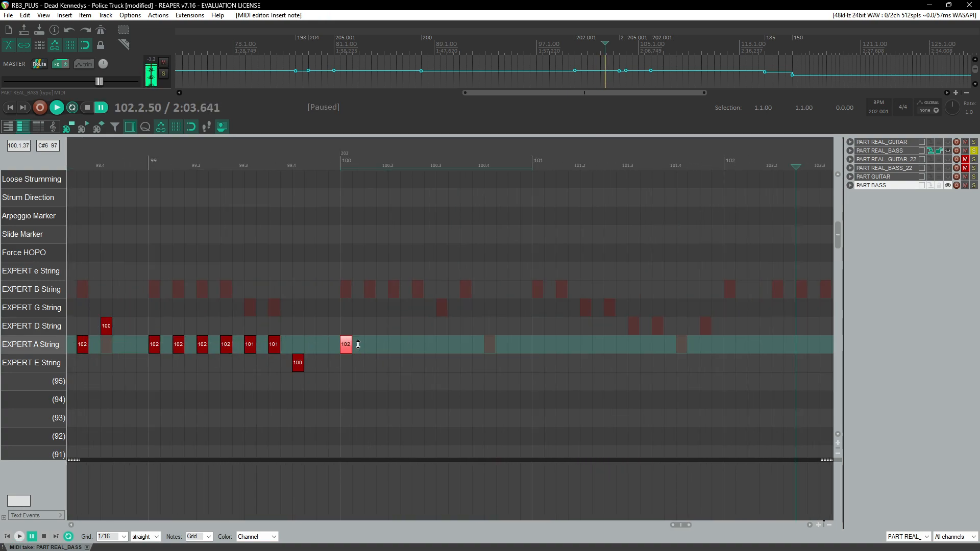
pyautogui.click(368, 350)
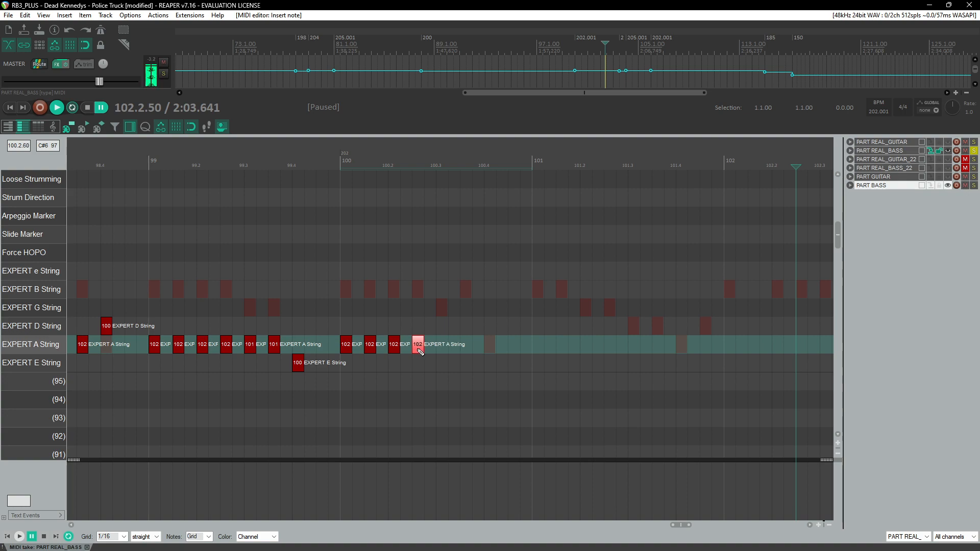
pyautogui.moveTo(442, 351); pyautogui.dragTo(491, 334)
pyautogui.click(493, 333)
pyautogui.press('space')
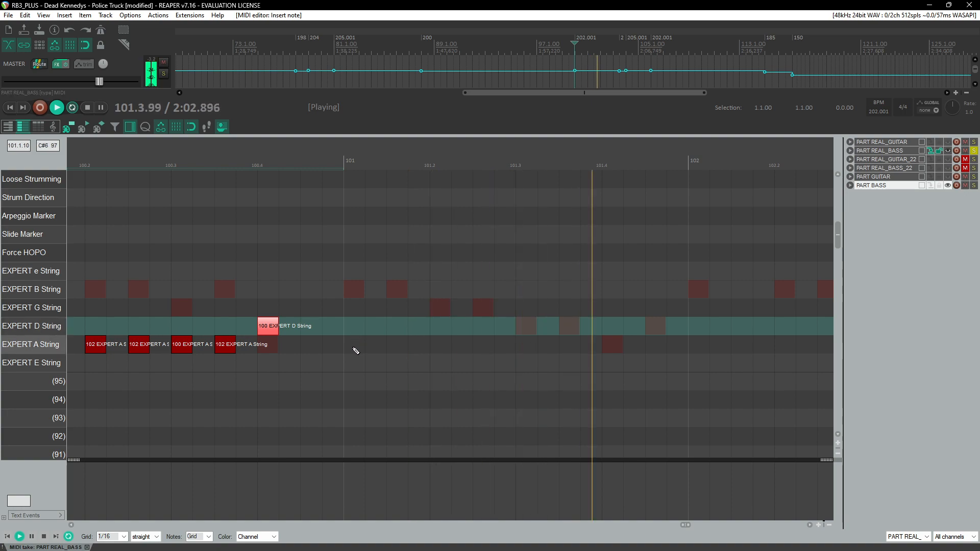
# Step: Add four A-string notes across the first two beats of measure 101, setting the last two to velocity 101
pyautogui.hotkey('ctrl', 'space')
pyautogui.click(356, 345)
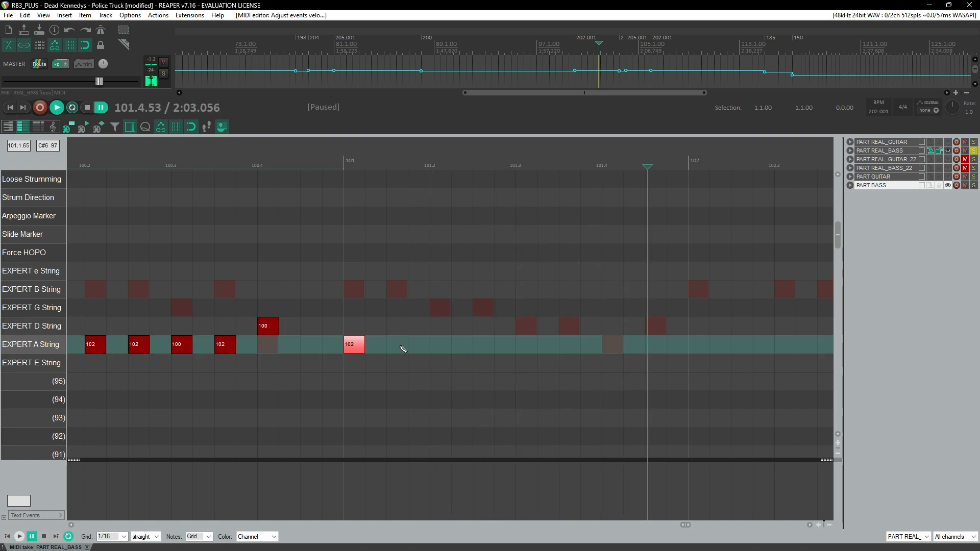
pyautogui.click(322, 163)
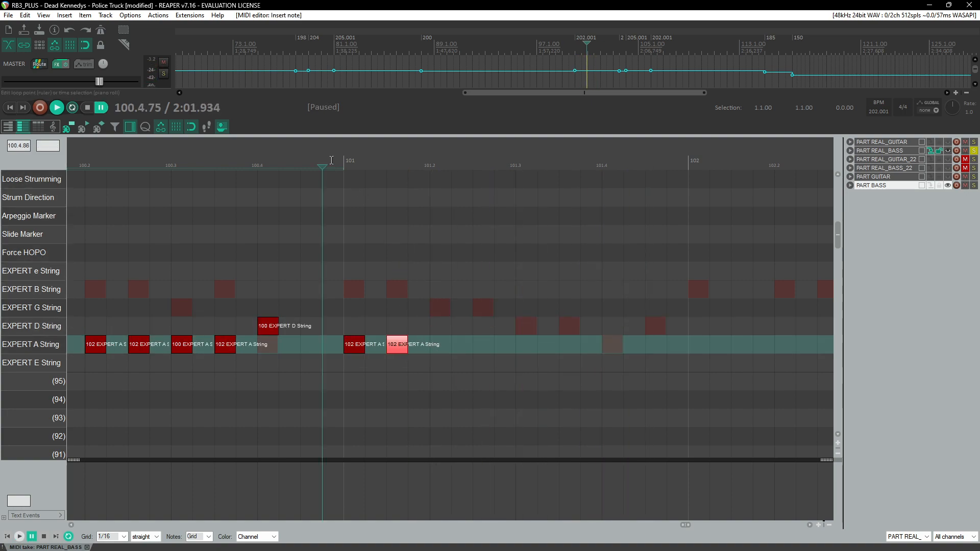
pyautogui.press('space')
pyautogui.hotkey('ctrl', 'space')
pyautogui.click(440, 344)
pyautogui.click(483, 344)
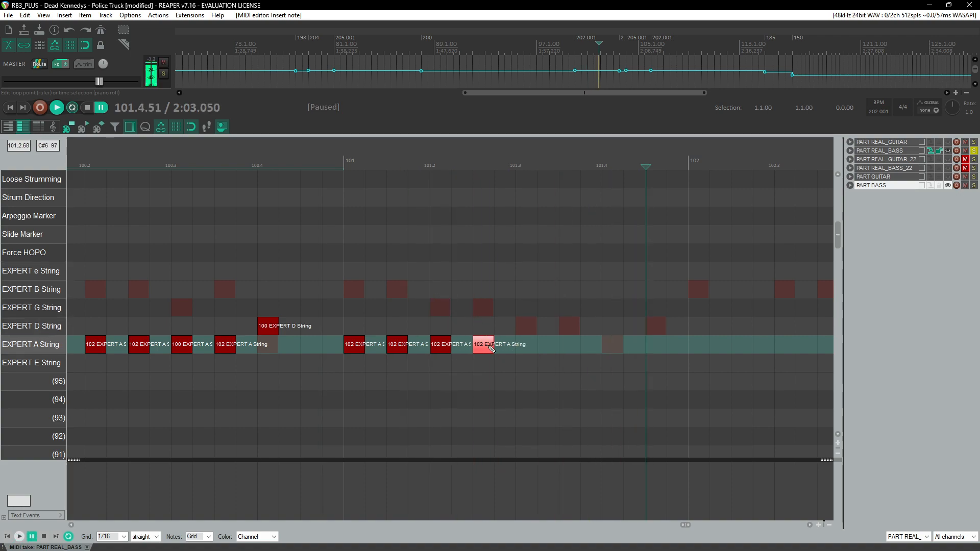
pyautogui.moveTo(489, 356); pyautogui.dragTo(486, 349)
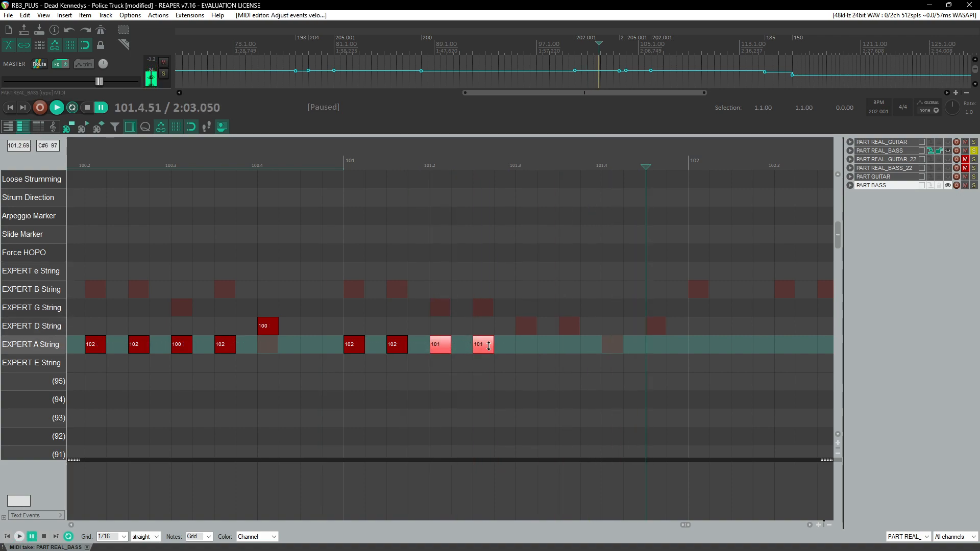
pyautogui.click(342, 162)
pyautogui.press('space')
pyautogui.press('space')
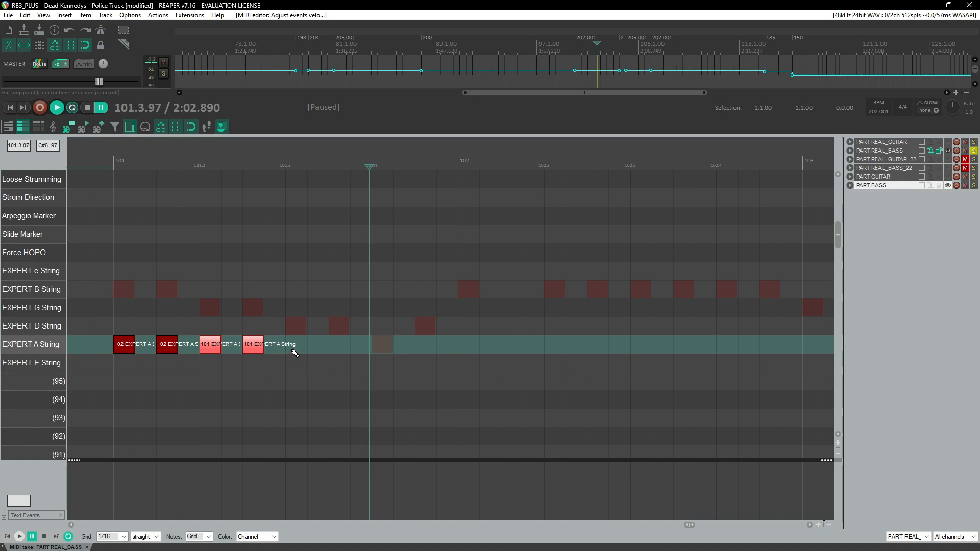
# Step: Add two A-string notes on beat 101.3 and play them back
pyautogui.click(296, 345)
pyautogui.click(338, 345)
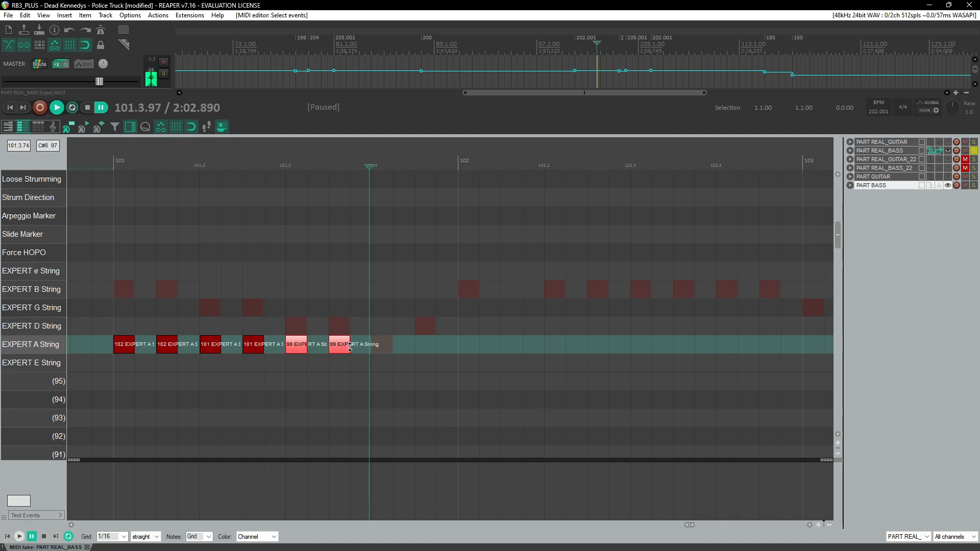
pyautogui.press('space')
# Step: Add an E-string note on beat 101.4 with velocity 103 and play the end of measure 101 back
pyautogui.press('space')
pyautogui.click(381, 362)
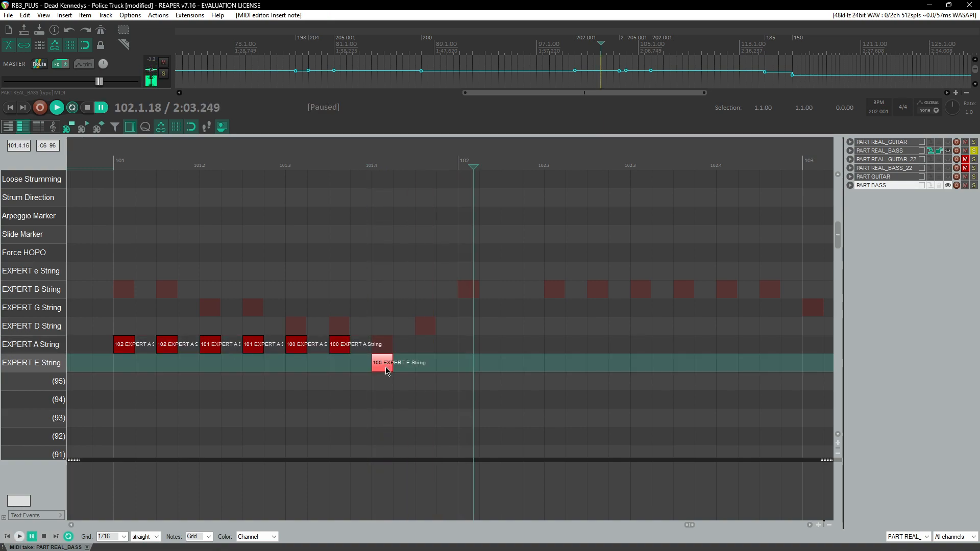
pyautogui.click(358, 164)
pyautogui.press('space')
pyautogui.press('space')
pyautogui.click(372, 165)
pyautogui.press('space')
pyautogui.press('space')
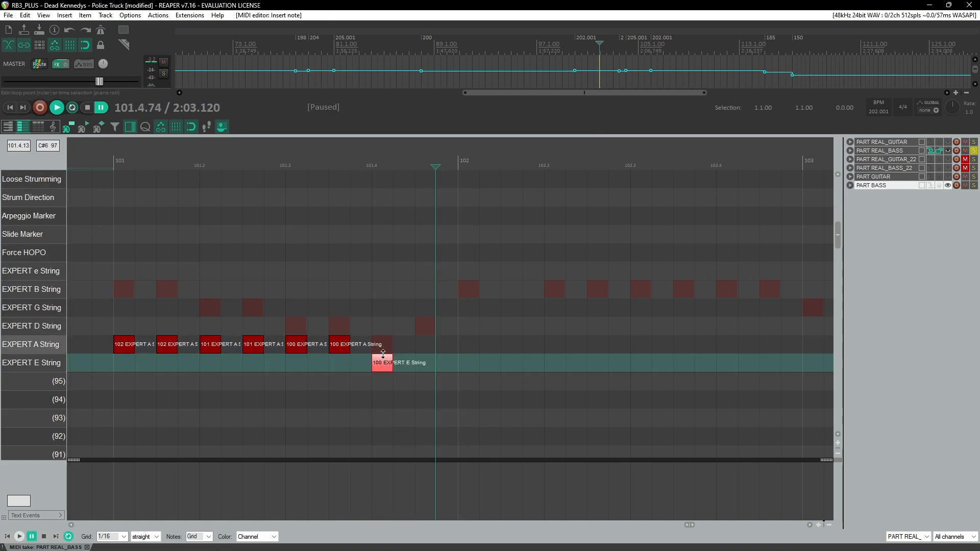
pyautogui.moveTo(393, 363); pyautogui.dragTo(388, 364)
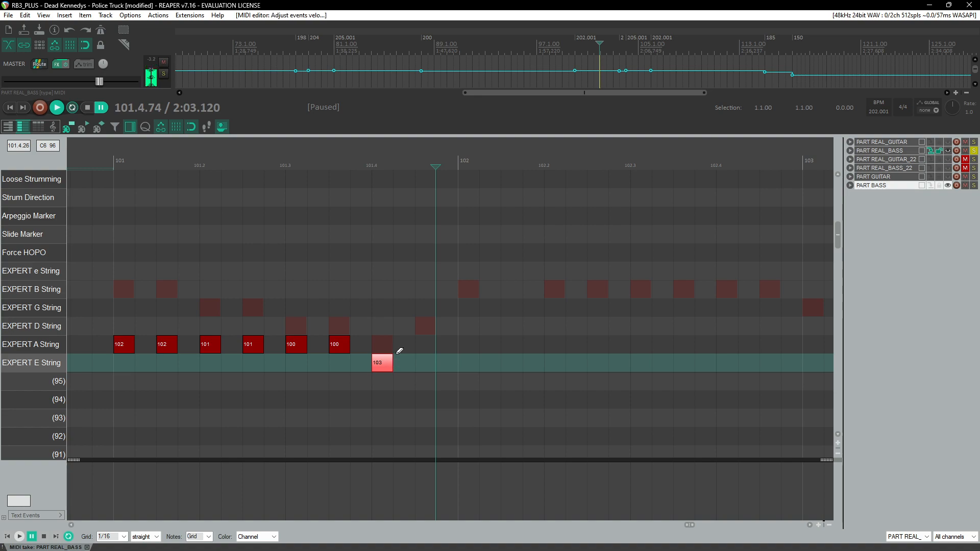
pyautogui.click(327, 160)
pyautogui.press('space')
pyautogui.click(351, 160)
pyautogui.press('space')
pyautogui.click(372, 160)
pyautogui.press('space')
pyautogui.press('space')
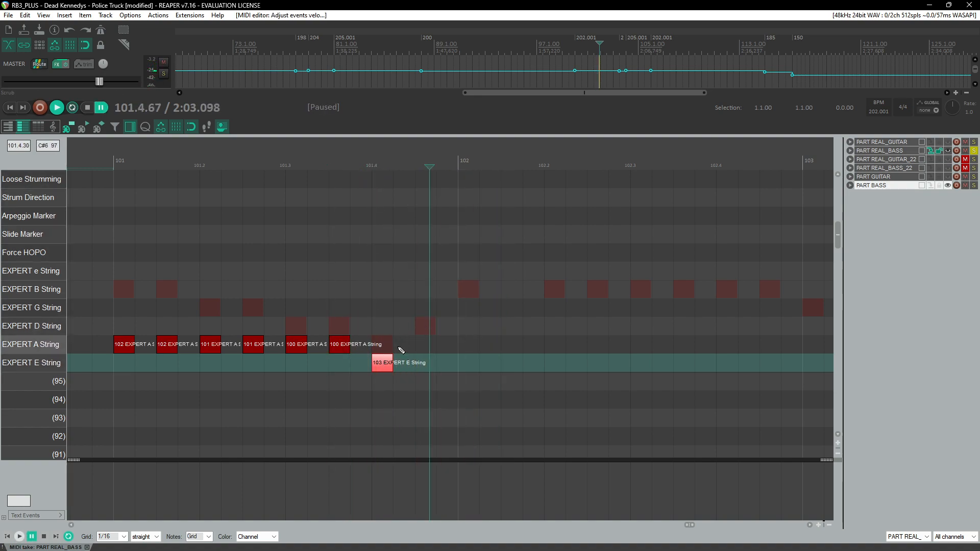
# Step: Add A-string notes from the end of measure 101 through measure 102
pyautogui.click(334, 351)
pyautogui.click(427, 347)
pyautogui.click(141, 351)
pyautogui.click(473, 349)
pyautogui.click(554, 347)
pyautogui.click(597, 349)
pyautogui.click(642, 351)
pyautogui.click(684, 347)
pyautogui.click(726, 347)
pyautogui.click(768, 348)
pyautogui.scroll(-5, 592, 365)
pyautogui.scroll(-1, 561, 345)
pyautogui.hscroll(2, 557, 349)
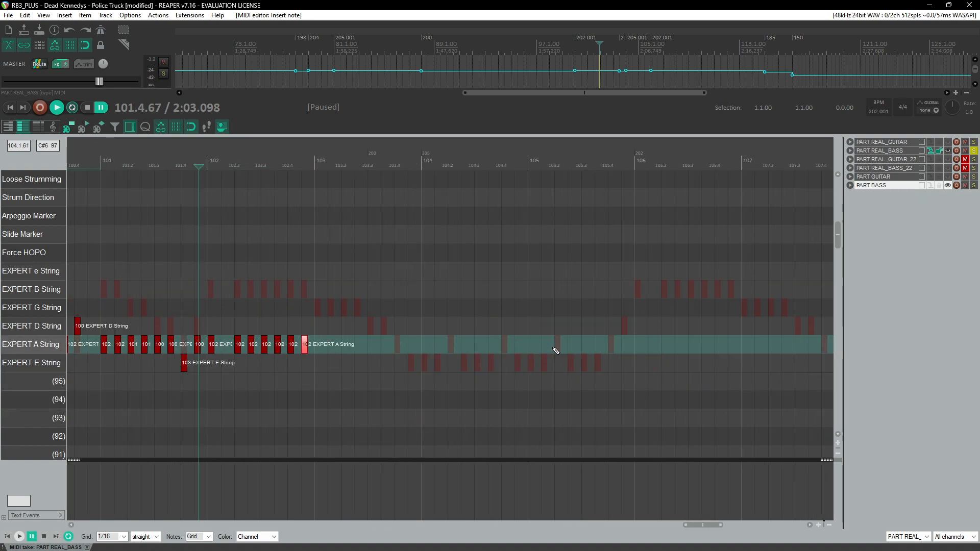
# Step: Add an A-string note at the start of measure 103 and play that spot back
pyautogui.hscroll(9, 466, 341)
pyautogui.hscroll(3, 466, 340)
pyautogui.hscroll(-11, 466, 341)
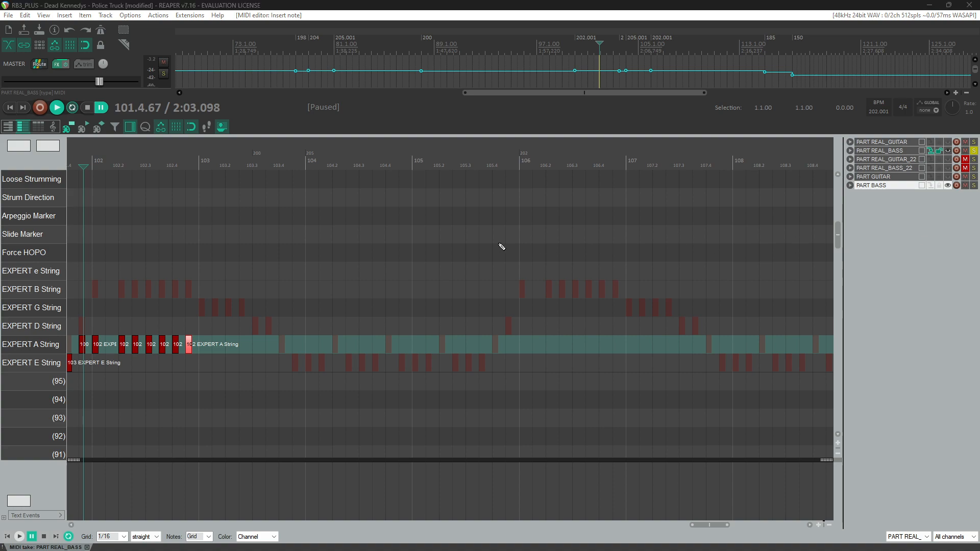
pyautogui.click(186, 158)
pyautogui.scroll(4, 382, 282)
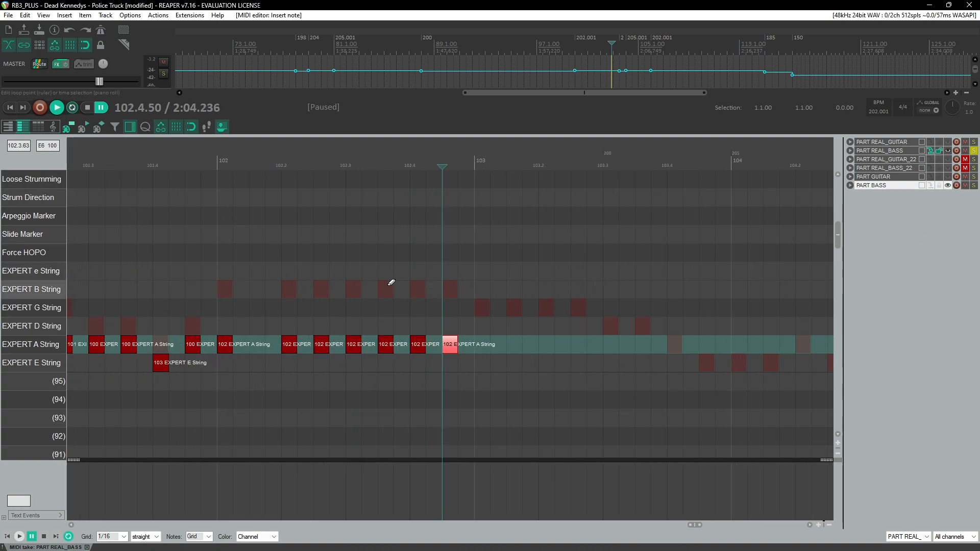
pyautogui.hscroll(3, 400, 293)
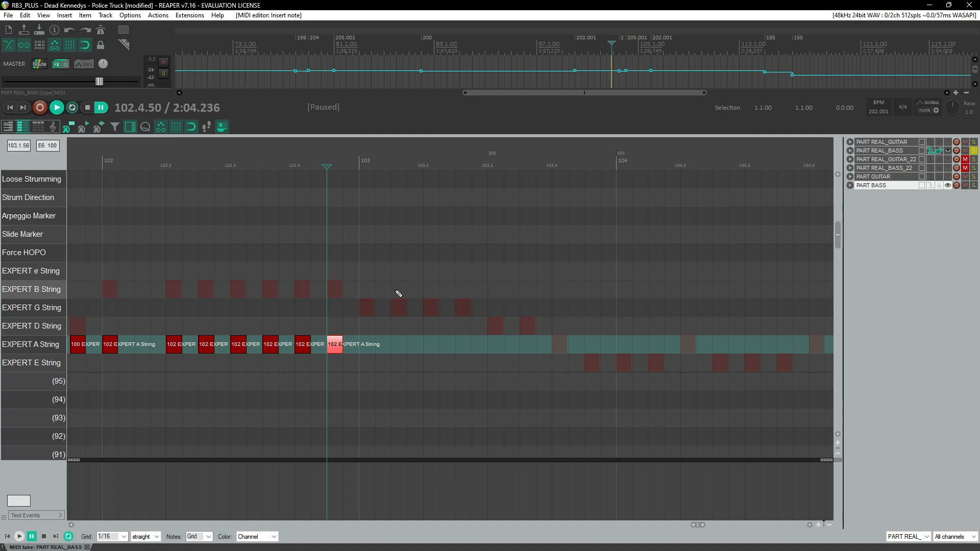
pyautogui.click(359, 159)
pyautogui.press('space')
pyautogui.press('space')
pyautogui.click(369, 345)
pyautogui.click(362, 158)
pyautogui.press('space')
pyautogui.press('space')
# Step: Add A-string notes through measure 103 at velocity 101, setting the last two to velocity 100, and play them back
pyautogui.scroll(-1, 372, 344)
pyautogui.click(380, 345)
pyautogui.click(396, 349)
pyautogui.click(434, 350)
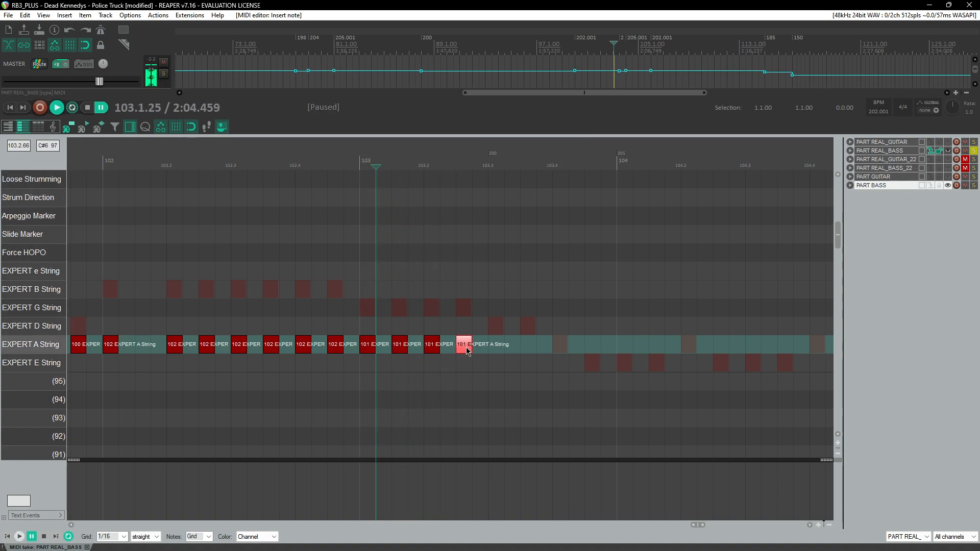
pyautogui.click(497, 349)
pyautogui.click(529, 345)
pyautogui.moveTo(475, 321); pyautogui.dragTo(501, 349)
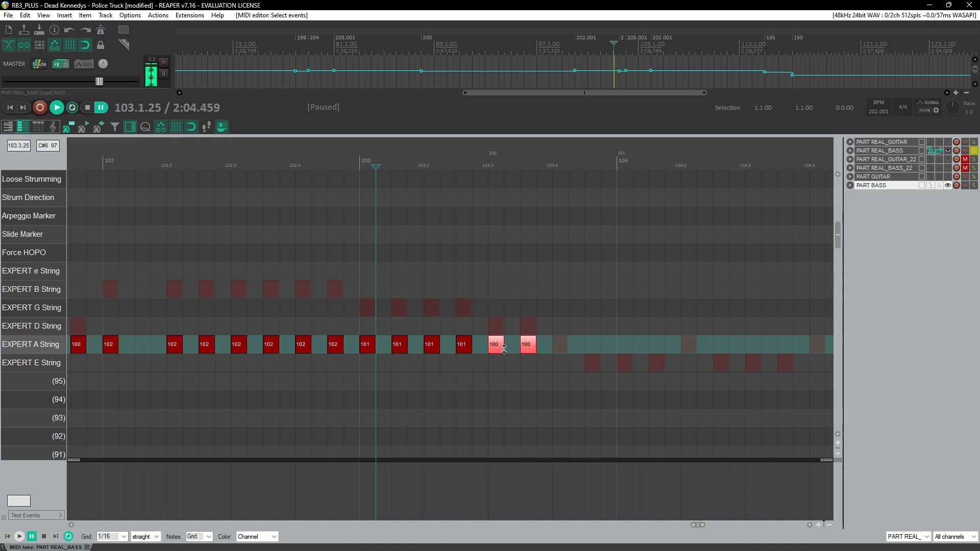
pyautogui.click(346, 164)
pyautogui.press('space')
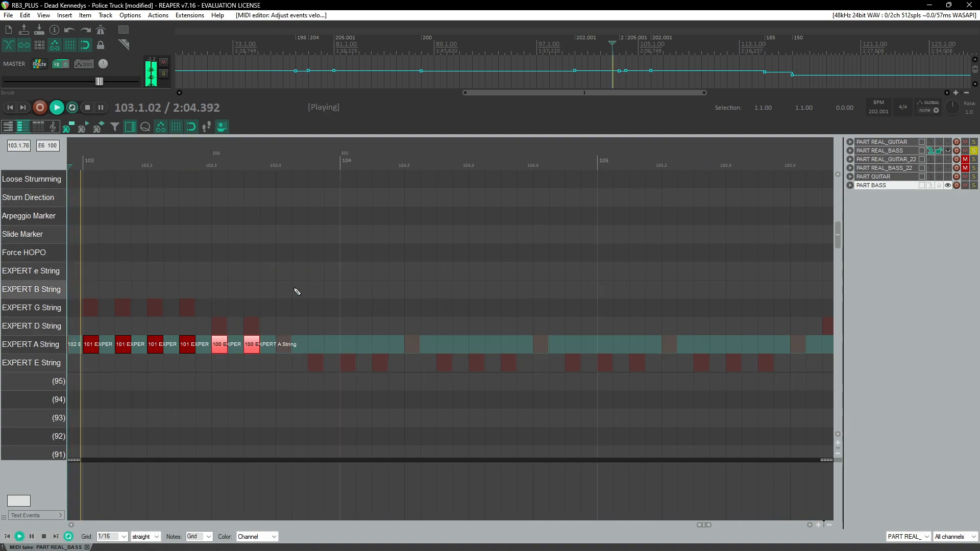
pyautogui.hotkey('ctrl', 'space')
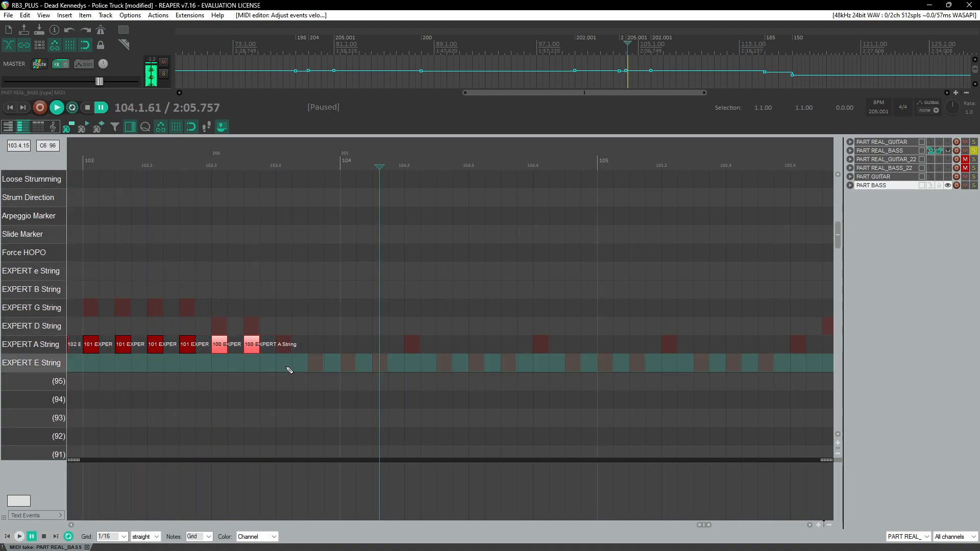
# Step: Add E-string notes from beat 103.4 into measure 104, with velocity 103 on the first and fifth notes
pyautogui.click(285, 364)
pyautogui.moveTo(291, 366); pyautogui.dragTo(294, 363)
pyautogui.click(213, 165)
pyautogui.press('space')
pyautogui.hotkey('ctrl', 'space')
pyautogui.click(316, 364)
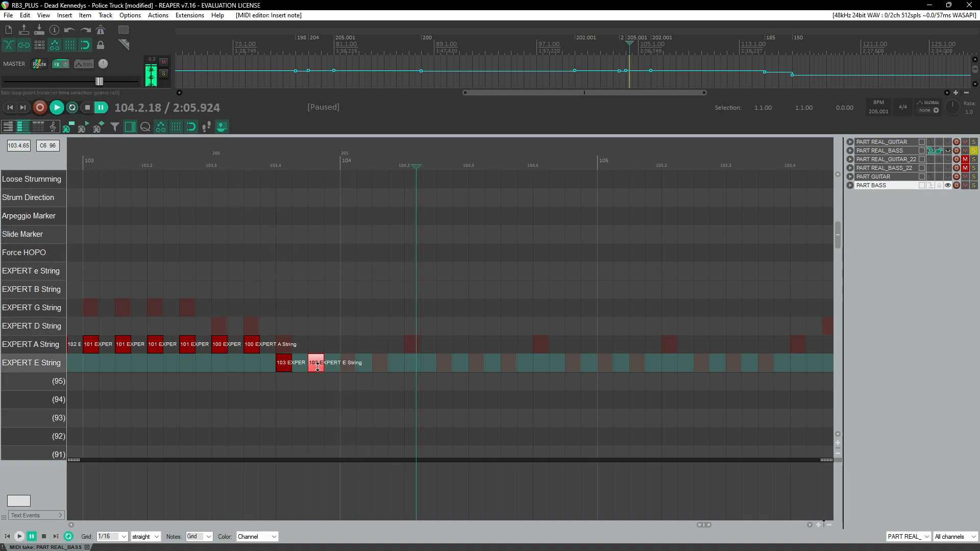
pyautogui.click(351, 369)
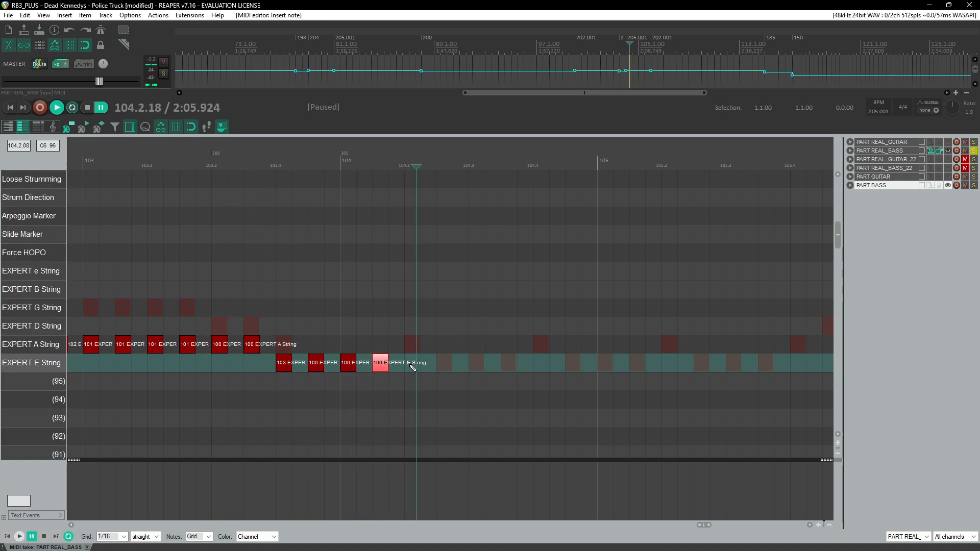
pyautogui.moveTo(421, 367); pyautogui.dragTo(419, 364)
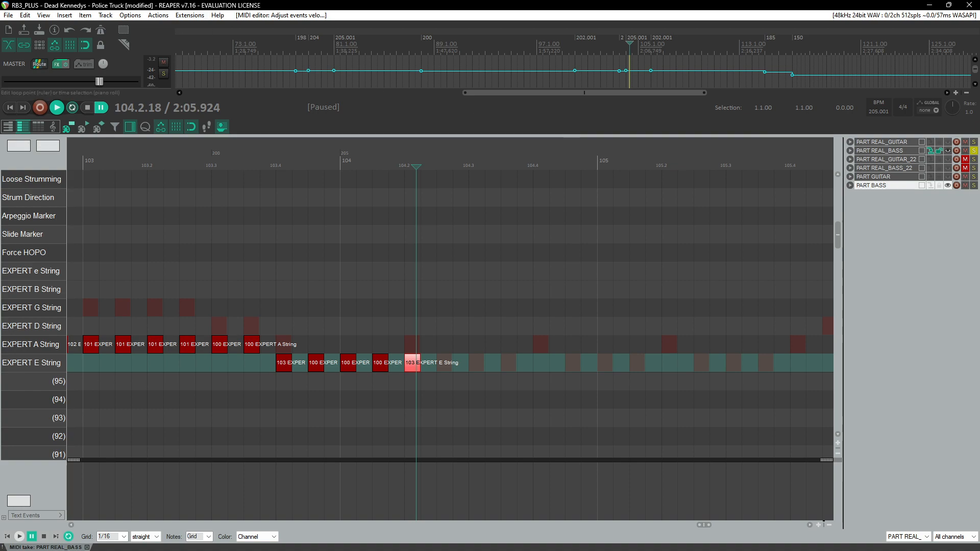
pyautogui.hotkey('alt', 'Tab')
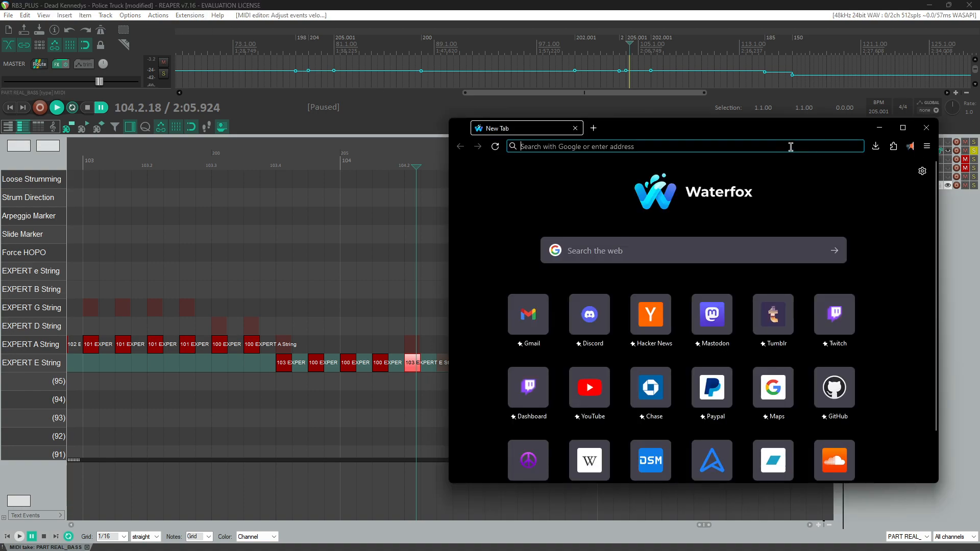
pyautogui.moveTo(790, 128); pyautogui.dragTo(979, 135)
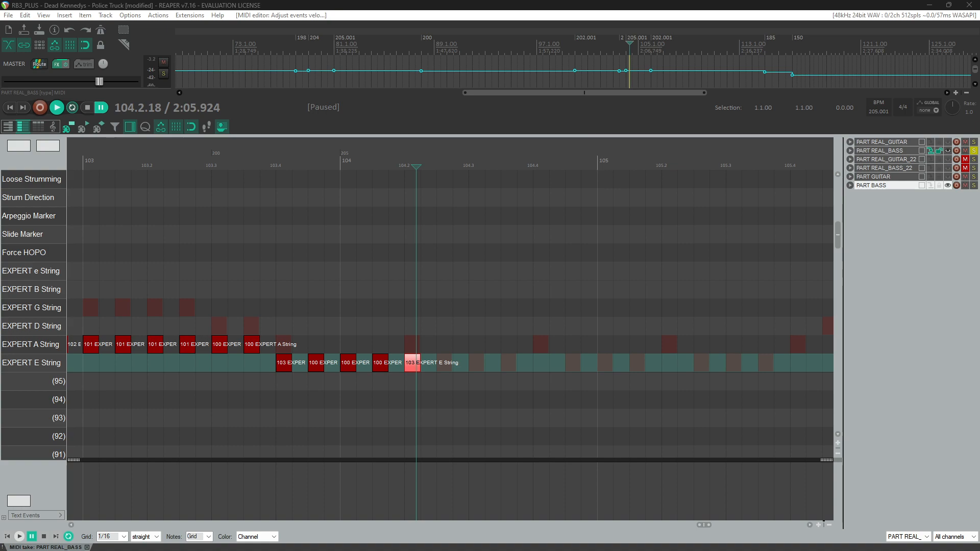
pyautogui.click(453, 5)
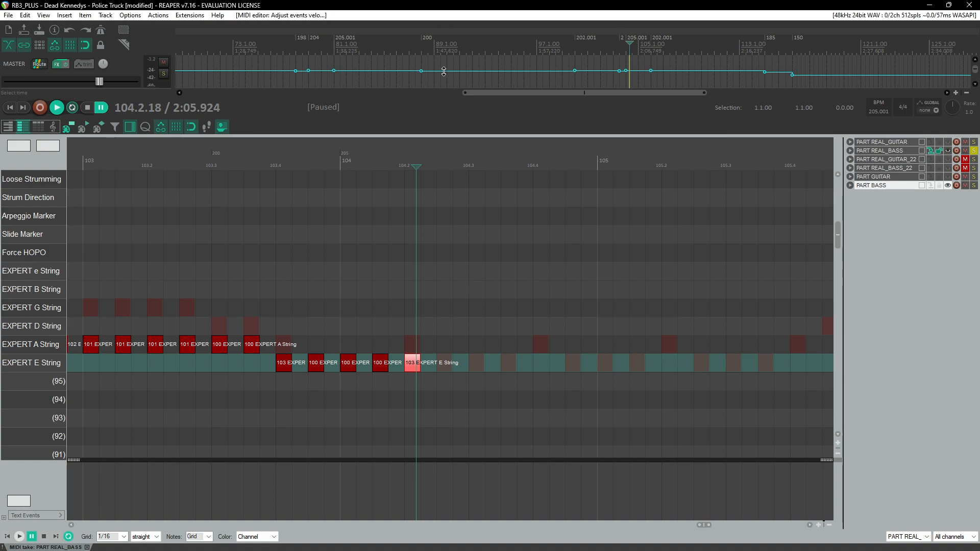
# Step: Add more E-string notes through measure 104, with velocity 103 on the note at beat 104.4
pyautogui.click(384, 369)
pyautogui.click(445, 366)
pyautogui.click(477, 368)
pyautogui.click(416, 368)
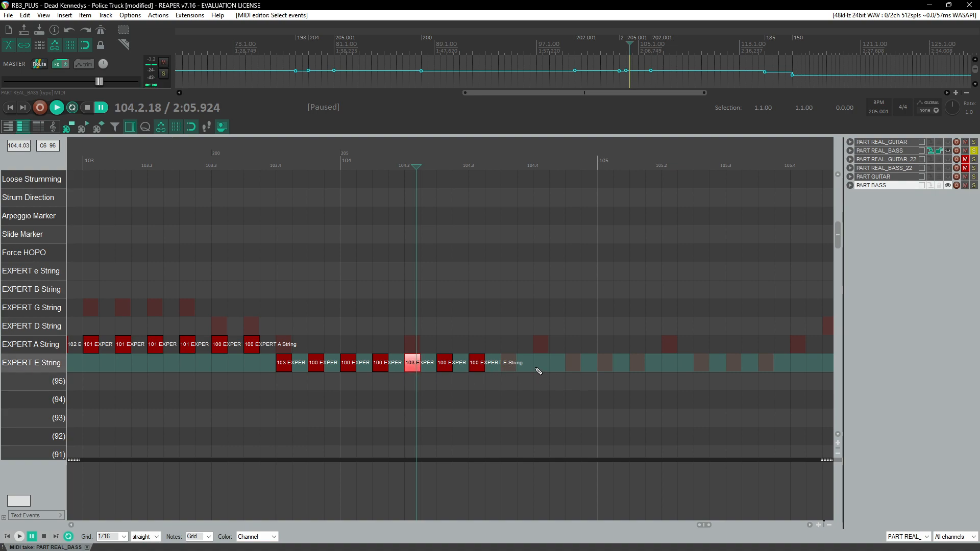
pyautogui.click(545, 368)
pyautogui.click(478, 366)
pyautogui.click(509, 366)
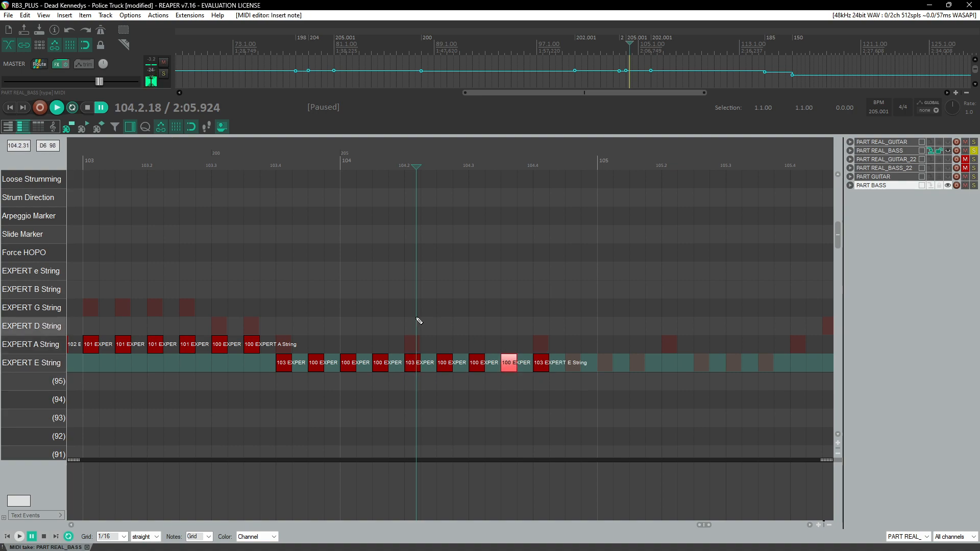
# Step: Play measure 104 back and add one more E-string note near the end of the measure
pyautogui.click(328, 163)
pyautogui.press('space')
pyautogui.press('space')
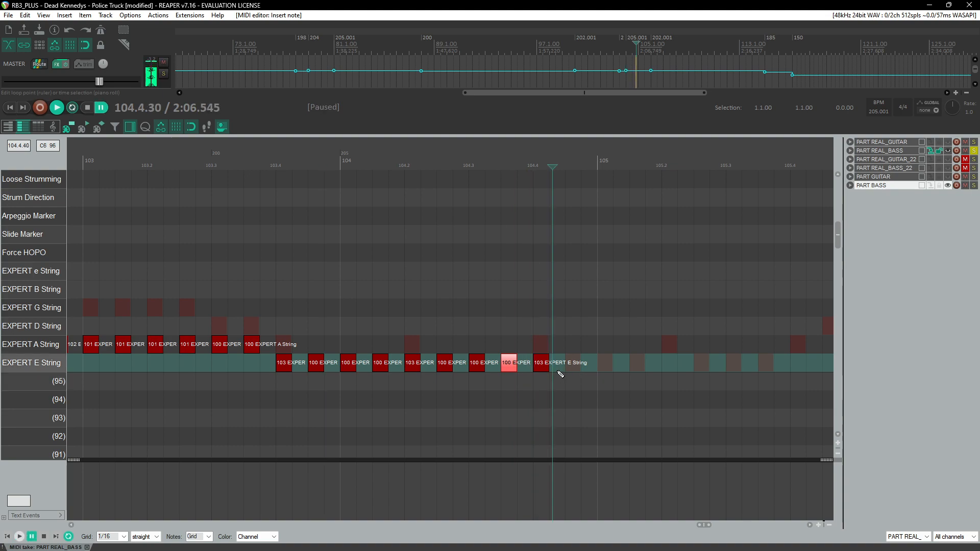
pyautogui.click(570, 366)
# Step: Select the E-string run from measure 103 to 104 and paste it into measure 105, deleting the overflow
pyautogui.moveTo(602, 331); pyautogui.dragTo(332, 368)
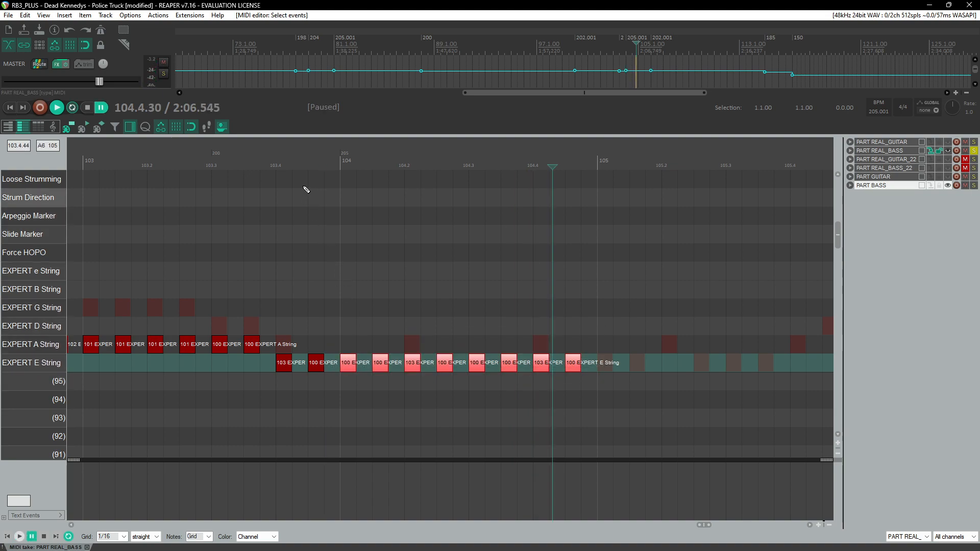
pyautogui.press('space')
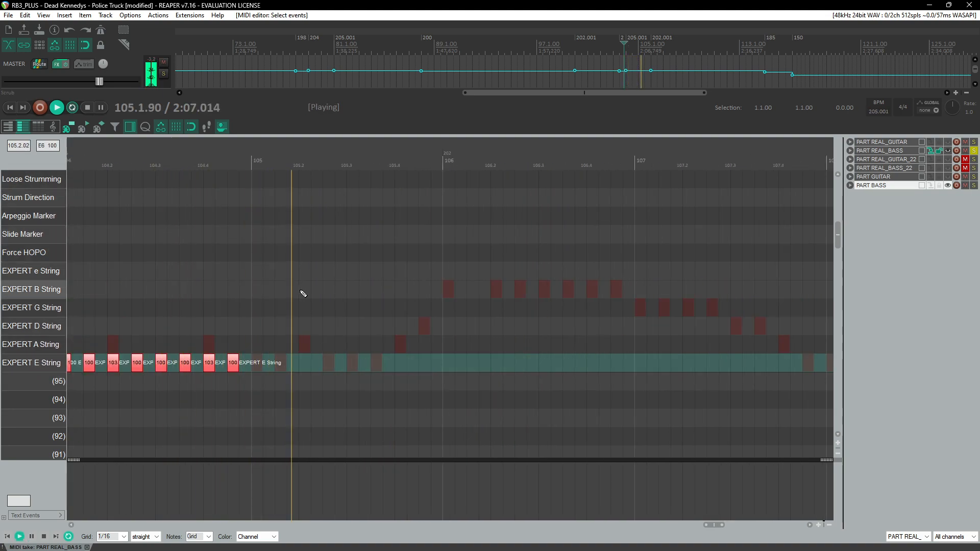
pyautogui.scroll(-3, 308, 313)
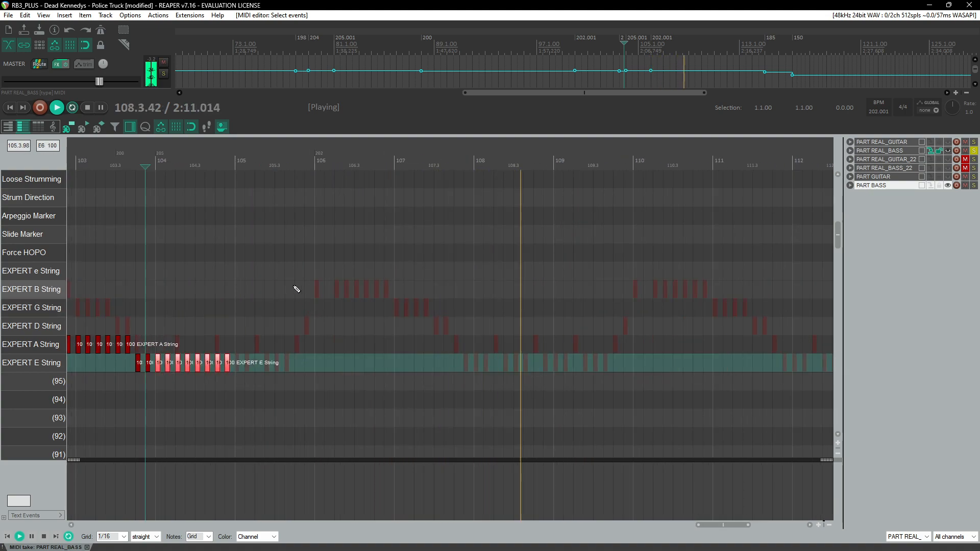
pyautogui.click(228, 168)
pyautogui.scroll(2, 313, 287)
pyautogui.click(453, 376)
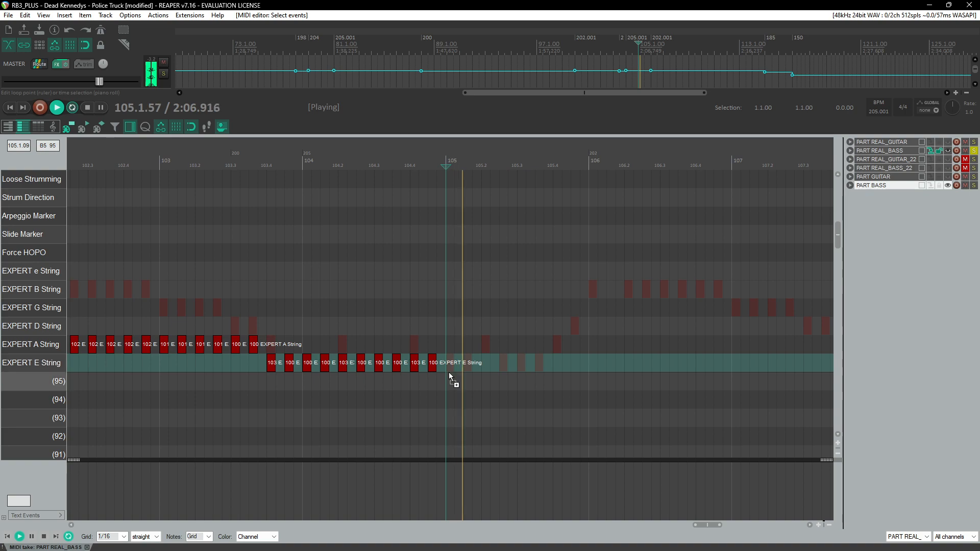
pyautogui.hotkey('ctrl', 'v')
pyautogui.press('Delete')
# Step: Paste the E-string run twice starting at measure 108 and delete the notes that overrun
pyautogui.click(434, 175)
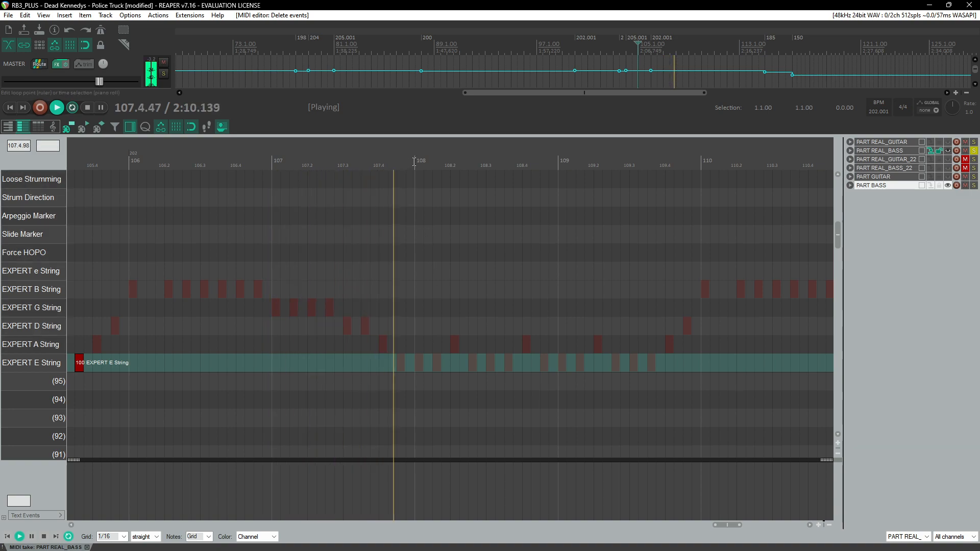
pyautogui.hotkey('ctrl', 'v')
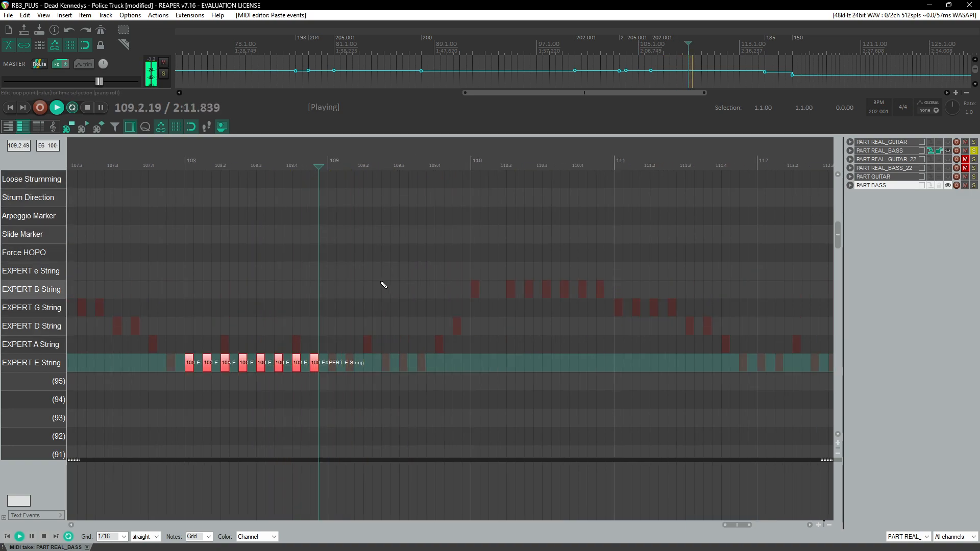
pyautogui.hotkey('ctrl', 'v')
pyautogui.moveTo(438, 347); pyautogui.dragTo(464, 383)
pyautogui.press('Delete')
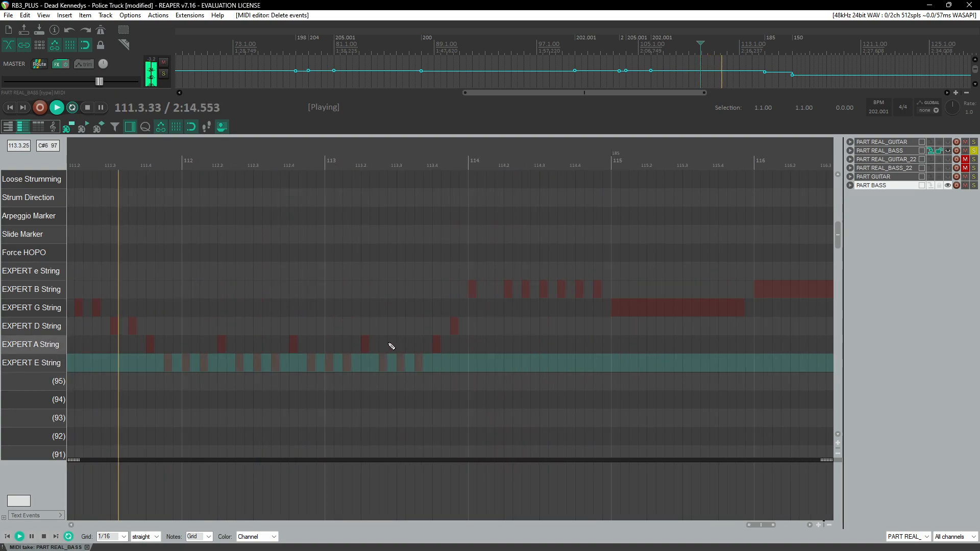
# Step: Paste the E-string run twice starting at measure 112 and delete the notes that overrun
pyautogui.click(183, 362)
pyautogui.hotkey('ctrl', 'v')
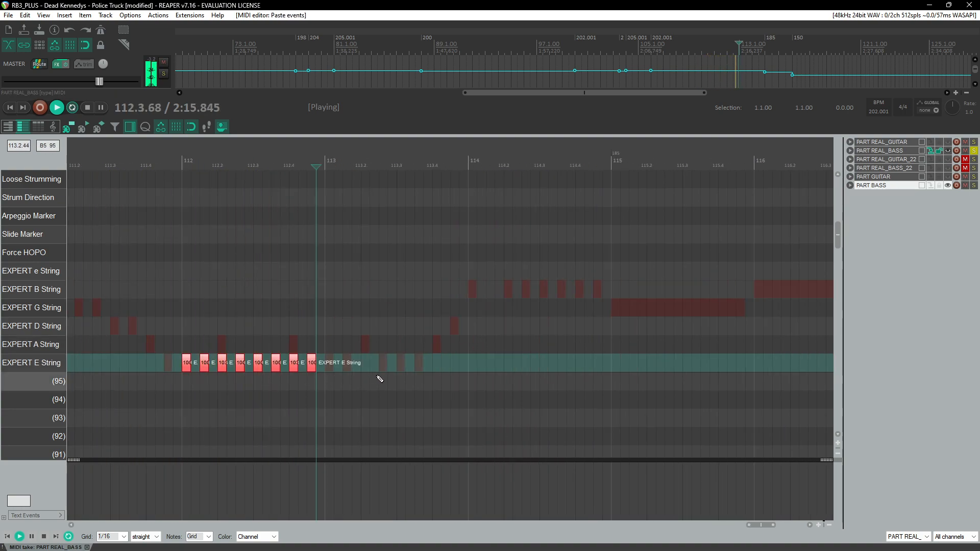
pyautogui.hotkey('ctrl', 'v')
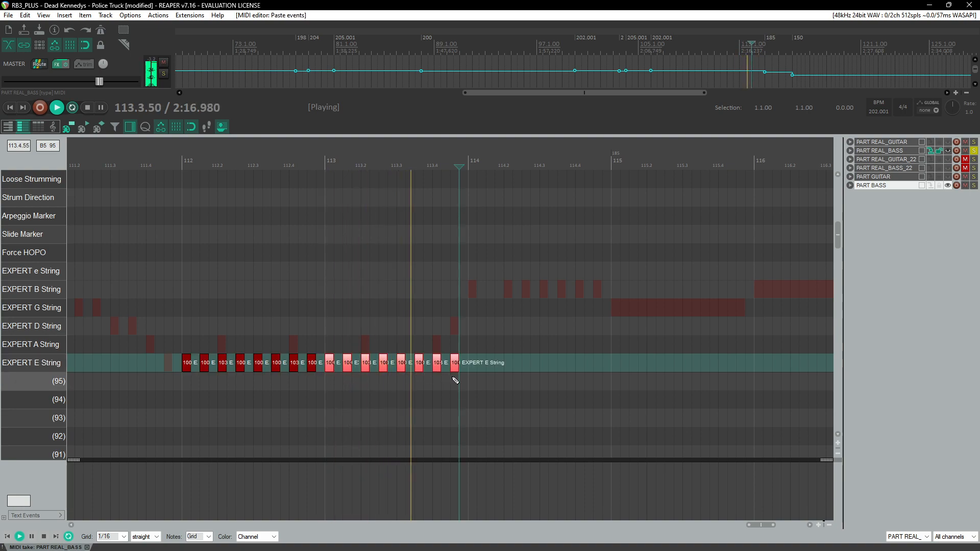
pyautogui.moveTo(446, 369); pyautogui.dragTo(470, 391)
pyautogui.press('Delete')
# Step: Review the pasted E-string runs and play back from measure 105
pyautogui.hscroll(3, 470, 391)
pyautogui.scroll(-7, 483, 335)
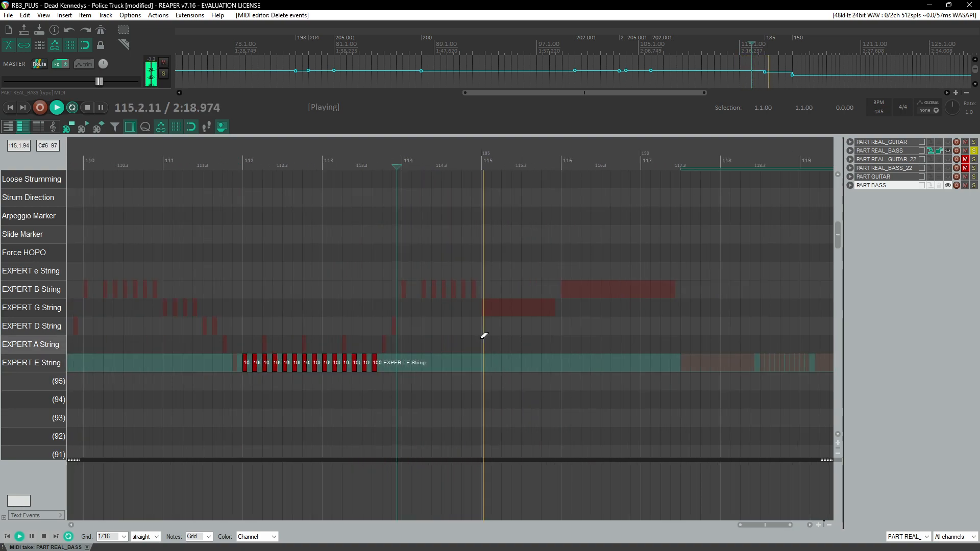
pyautogui.hotkey('ctrl', 'space')
pyautogui.scroll(3, 491, 334)
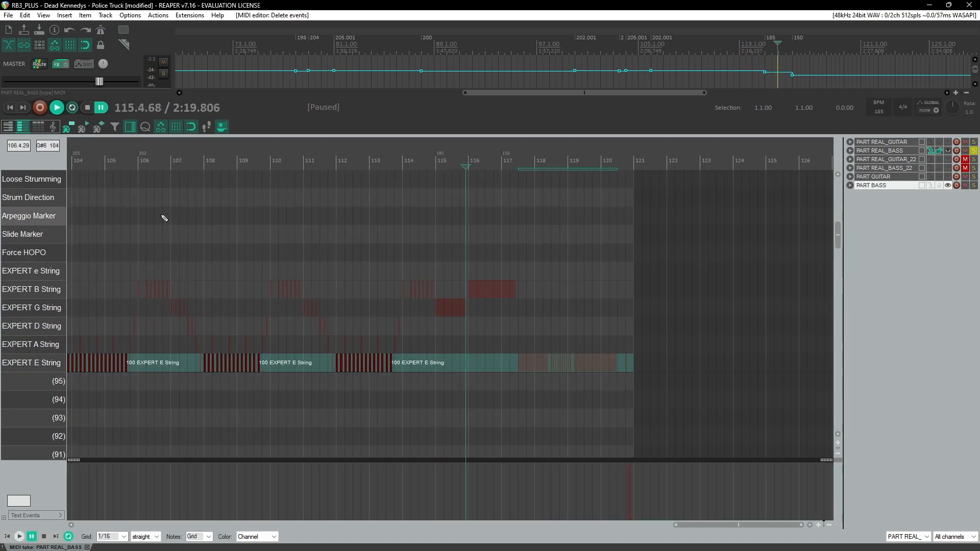
pyautogui.click(132, 165)
pyautogui.scroll(10, 328, 299)
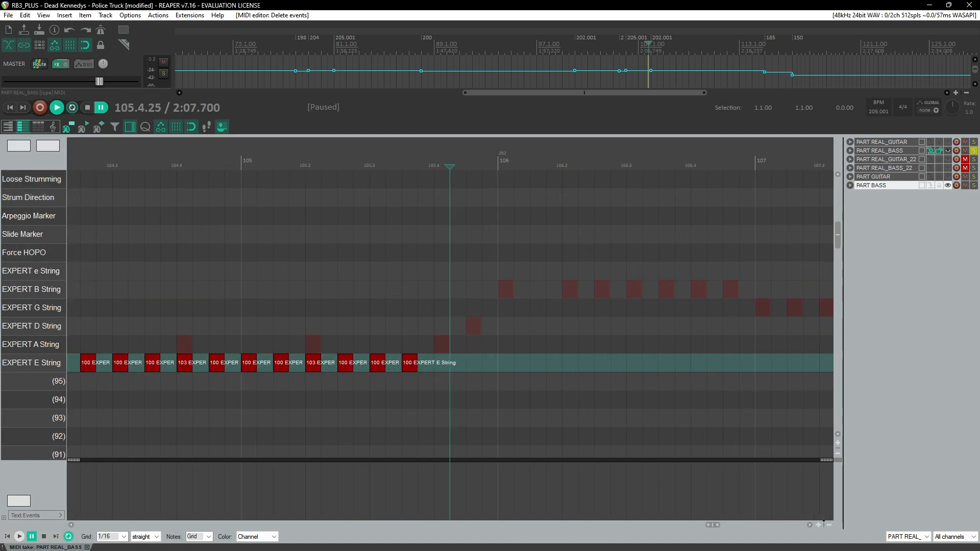
pyautogui.hotkey('ctrl', 'space')
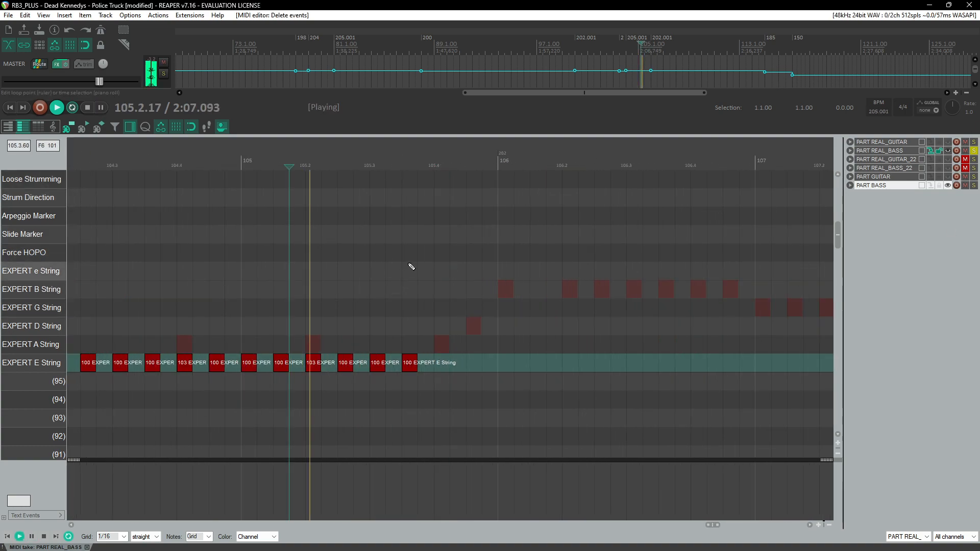
pyautogui.hotkey('ctrl', 'space')
# Step: Add a velocity-103 E-string note at the end of measure 105 and an A-string note on beat 106, then play back
pyautogui.click(443, 367)
pyautogui.moveTo(447, 369); pyautogui.dragTo(448, 368)
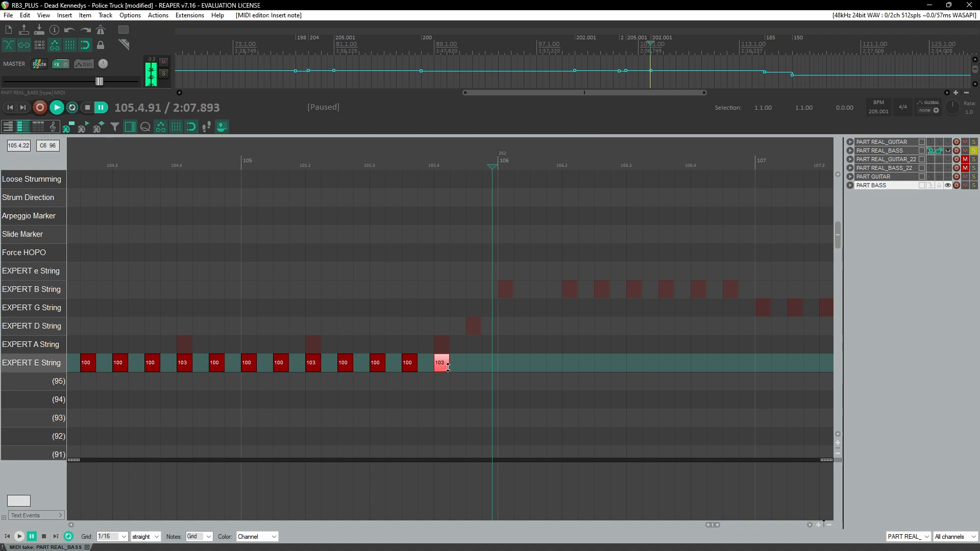
pyautogui.click(473, 345)
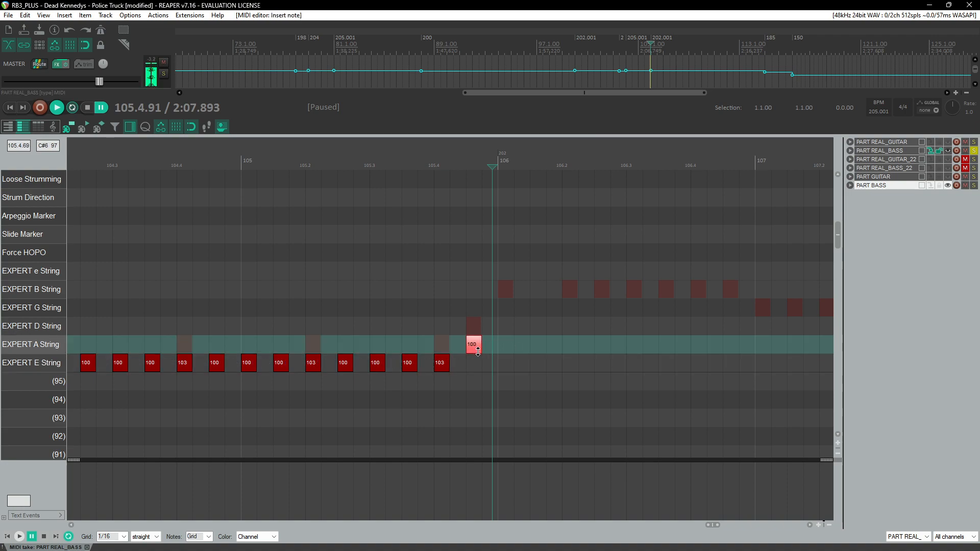
pyautogui.click(431, 158)
pyautogui.press('space')
pyautogui.press('space')
# Step: Add A-string notes across measures 106 and 107 with velocities 102, 101 and 100, and play them back
pyautogui.click(276, 352)
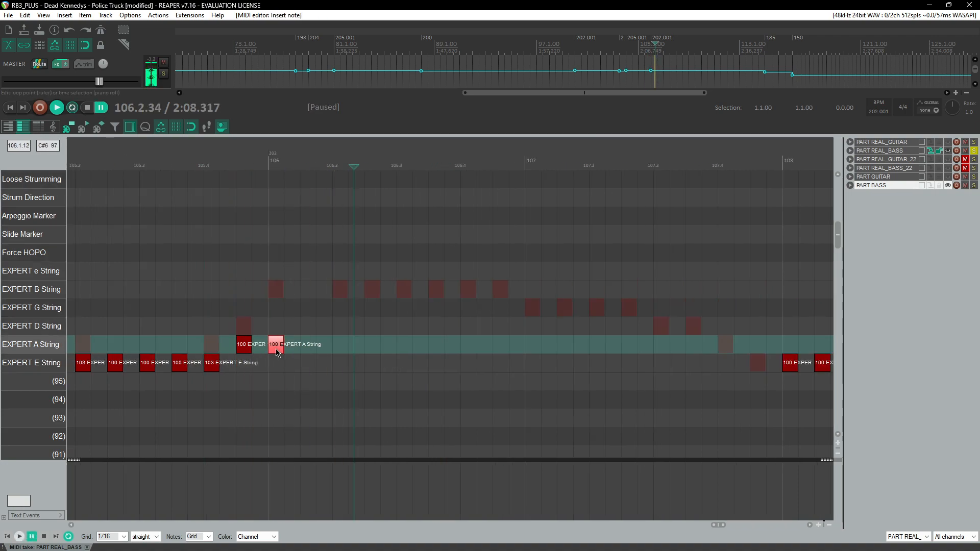
pyautogui.click(340, 347)
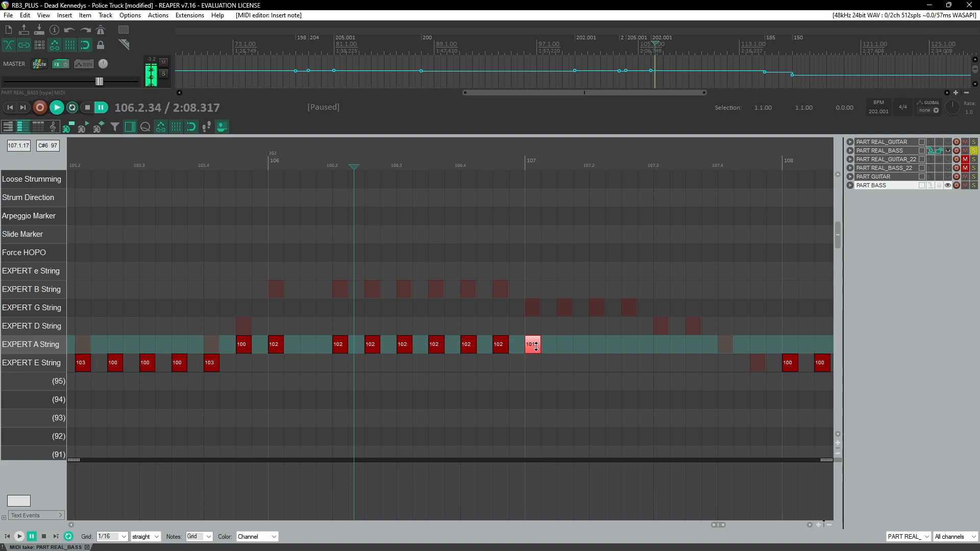
pyautogui.click(565, 345)
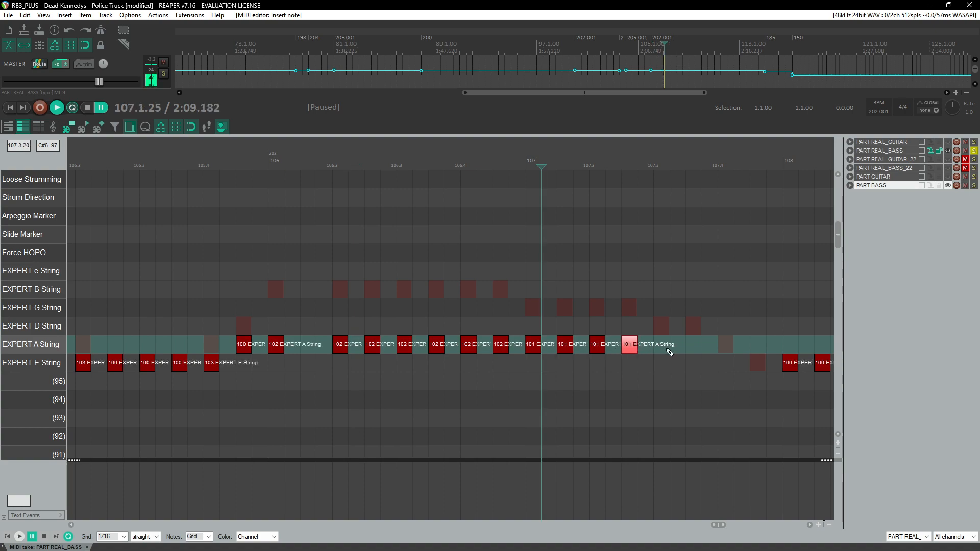
pyautogui.moveTo(662, 347); pyautogui.dragTo(662, 348)
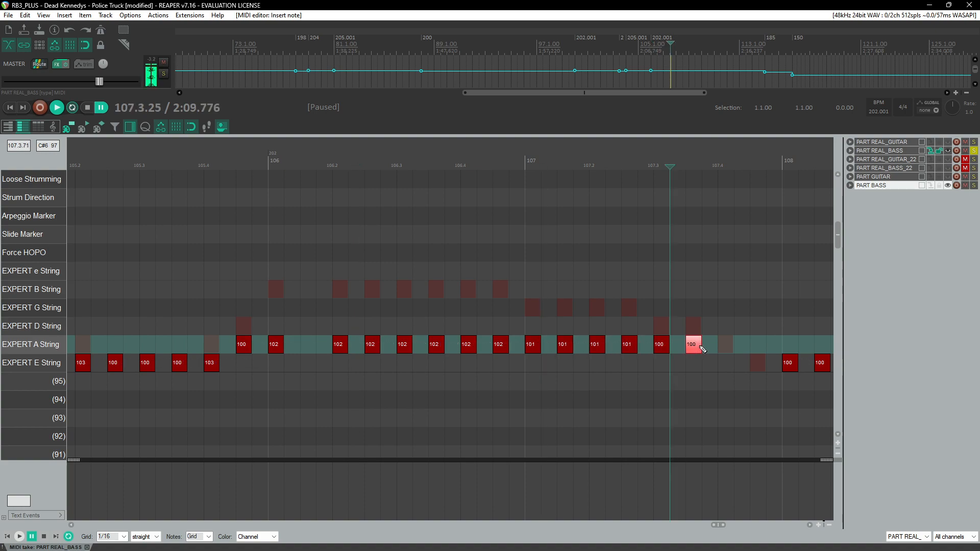
pyautogui.hscroll(3, 703, 349)
pyautogui.press('space')
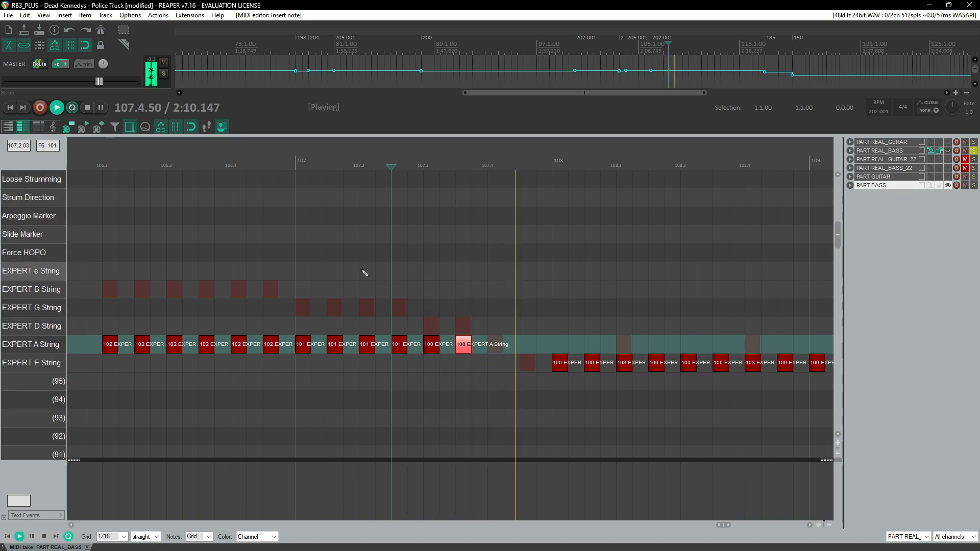
# Step: Add a velocity-105 E-string note at the end of measure 107 and play back from there
pyautogui.hotkey('ctrl', 'space')
pyautogui.click(528, 365)
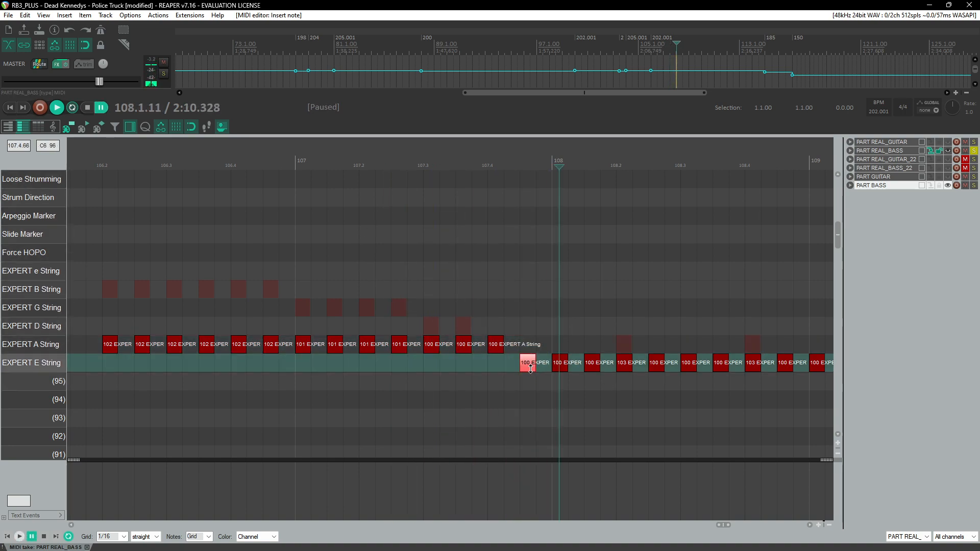
pyautogui.moveTo(537, 366); pyautogui.dragTo(537, 363)
pyautogui.click(423, 153)
pyautogui.press('space')
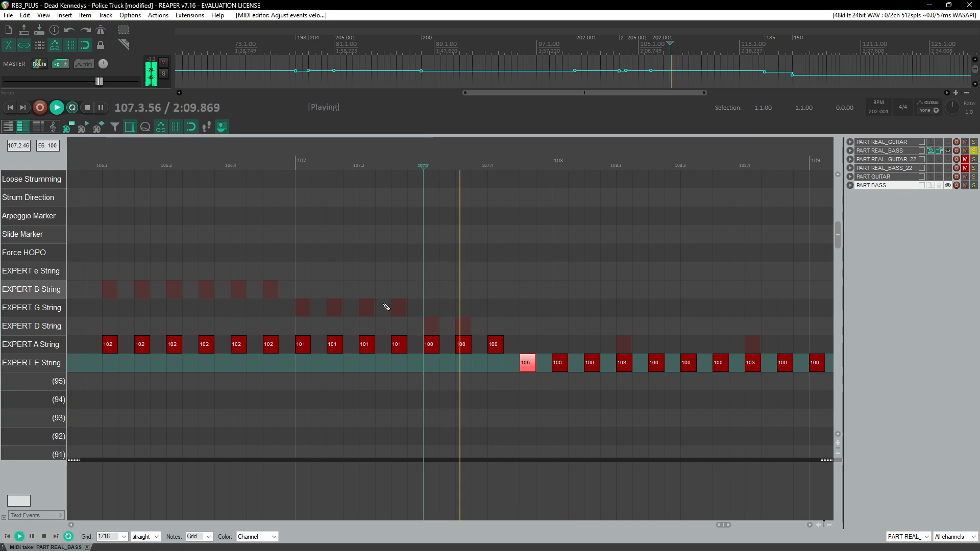
# Step: Set the E-string note just before measure 108 to velocity 103 and play back
pyautogui.hscroll(3, 387, 305)
pyautogui.hotkey('ctrl', 'space')
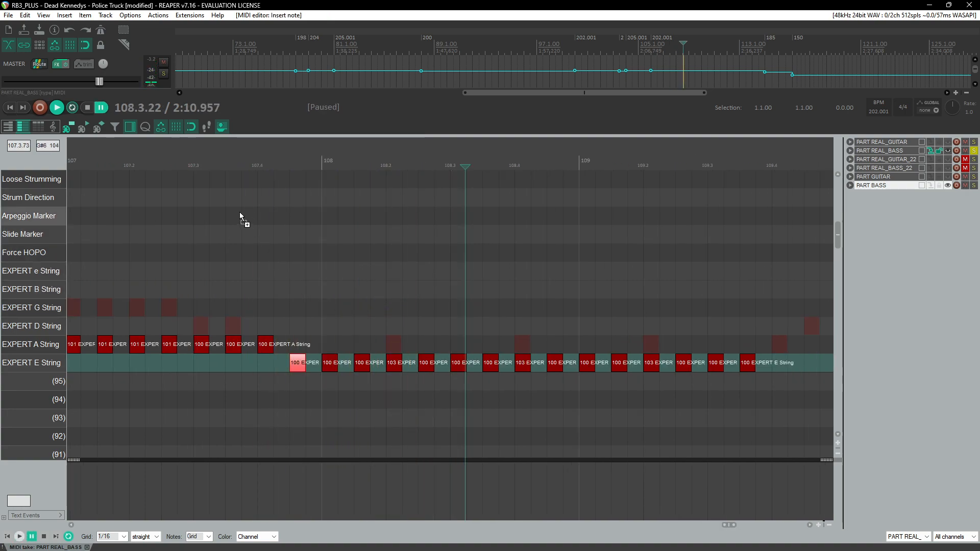
pyautogui.click(227, 154)
pyautogui.press('space')
pyautogui.hotkey('ctrl', 'space')
pyautogui.moveTo(298, 367); pyautogui.dragTo(304, 366)
pyautogui.scroll(-3, 236, 175)
pyautogui.press('space')
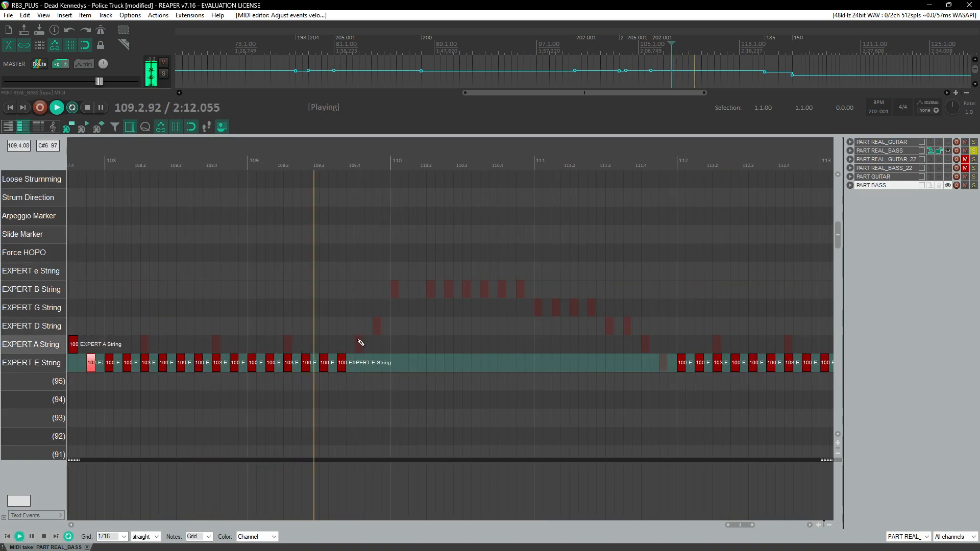
# Step: Add an E-string note at the end of measure 109 and a velocity-102 A-string note on measure 110
pyautogui.hotkey('ctrl', 'space')
pyautogui.click(359, 366)
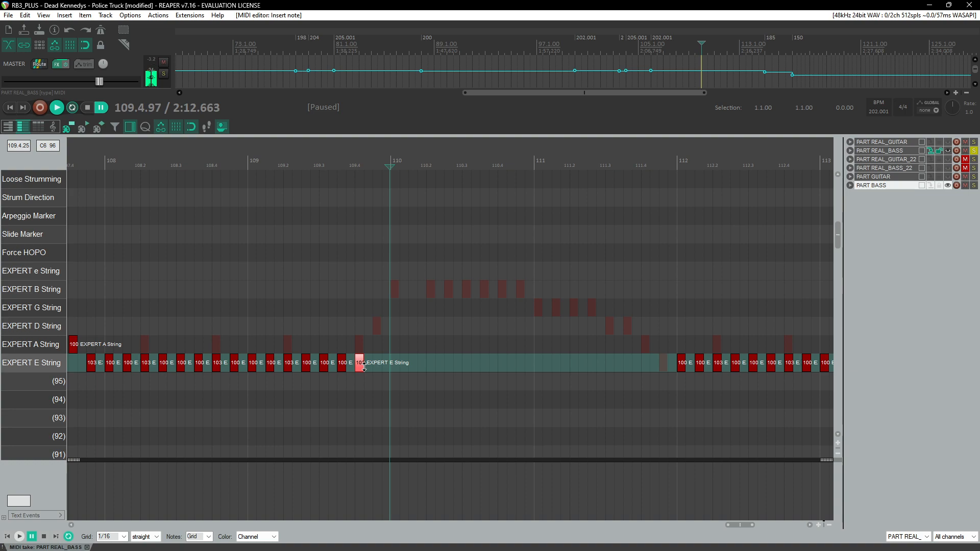
pyautogui.moveTo(364, 367); pyautogui.dragTo(364, 365)
pyautogui.scroll(3, 367, 372)
pyautogui.click(429, 334)
pyautogui.moveTo(426, 330); pyautogui.dragTo(461, 346)
pyautogui.click(462, 351)
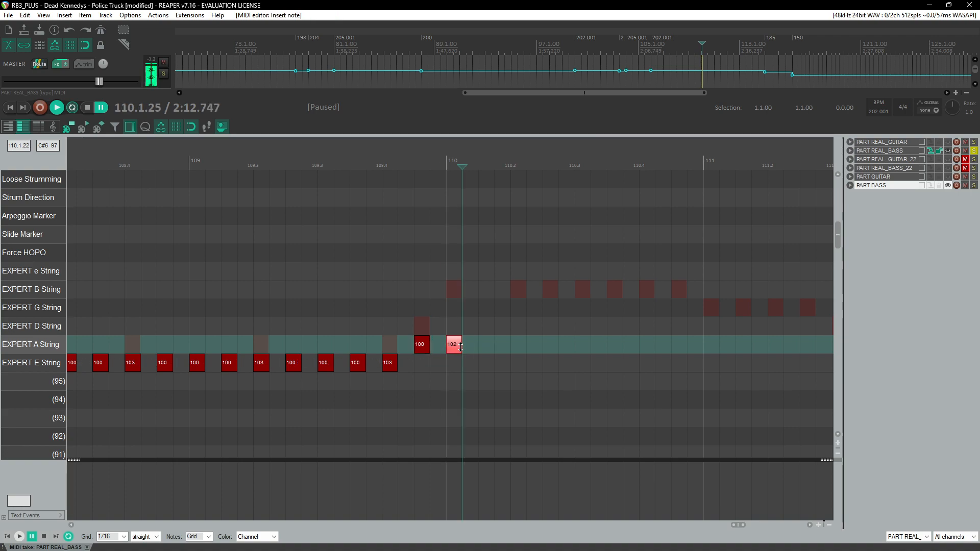
# Step: Add velocity-102 A-string notes across measure 110, copy the run and paste it after
pyautogui.click(513, 347)
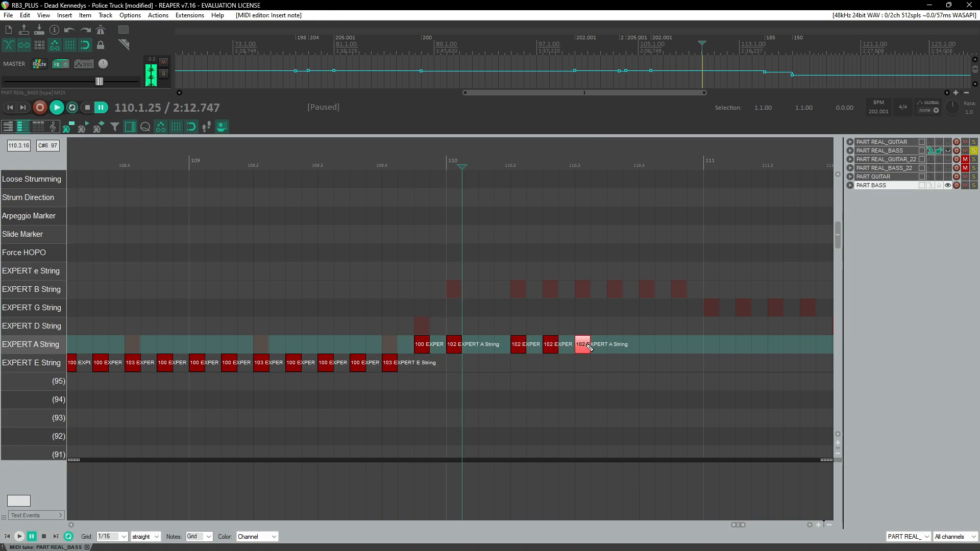
pyautogui.moveTo(614, 325); pyautogui.dragTo(497, 363)
pyautogui.hotkey('ctrl', 'c')
pyautogui.click(609, 348)
pyautogui.hotkey('ctrl', 'v')
# Step: Paste the copied A-string run twice more through measure 111
pyautogui.hscroll(3, 614, 371)
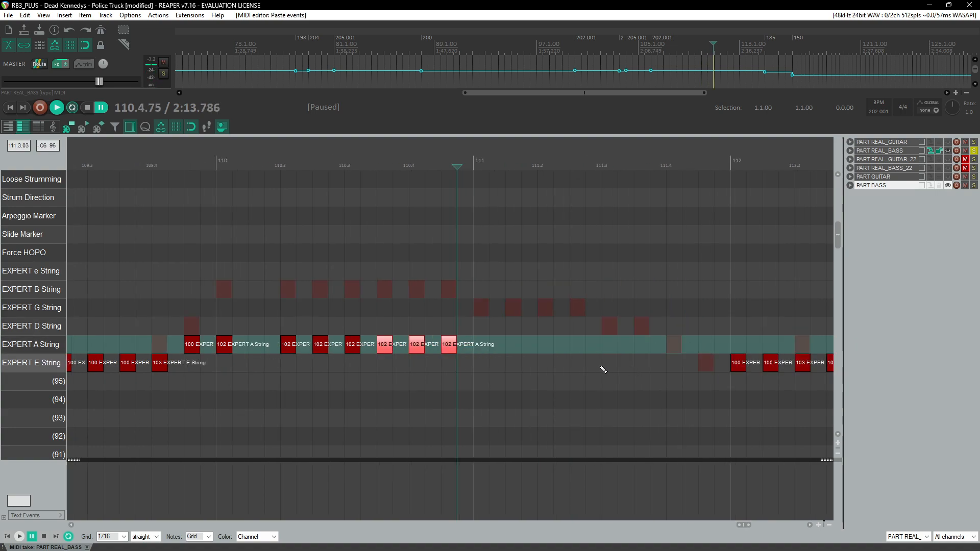
pyautogui.click(478, 349)
pyautogui.hotkey('ctrl', 'v')
pyautogui.click(575, 353)
pyautogui.hotkey('ctrl', 'v')
pyautogui.hscroll(3, 582, 360)
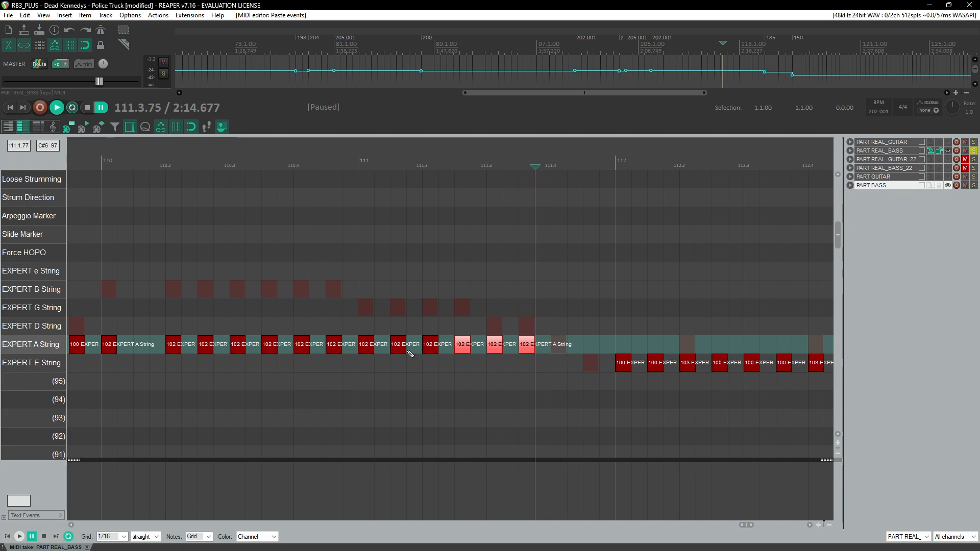
# Step: Lower the A-string notes at the end of measure 111 to velocities 101 and 100, and play back
pyautogui.moveTo(484, 327); pyautogui.dragTo(497, 346)
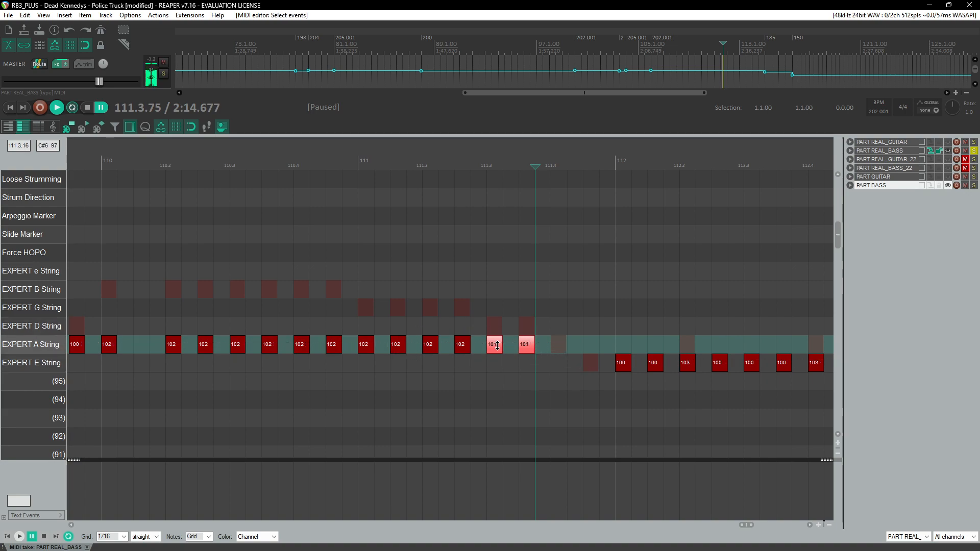
pyautogui.click(260, 166)
pyautogui.moveTo(363, 324); pyautogui.dragTo(529, 350)
pyautogui.click(227, 145)
pyautogui.press('space')
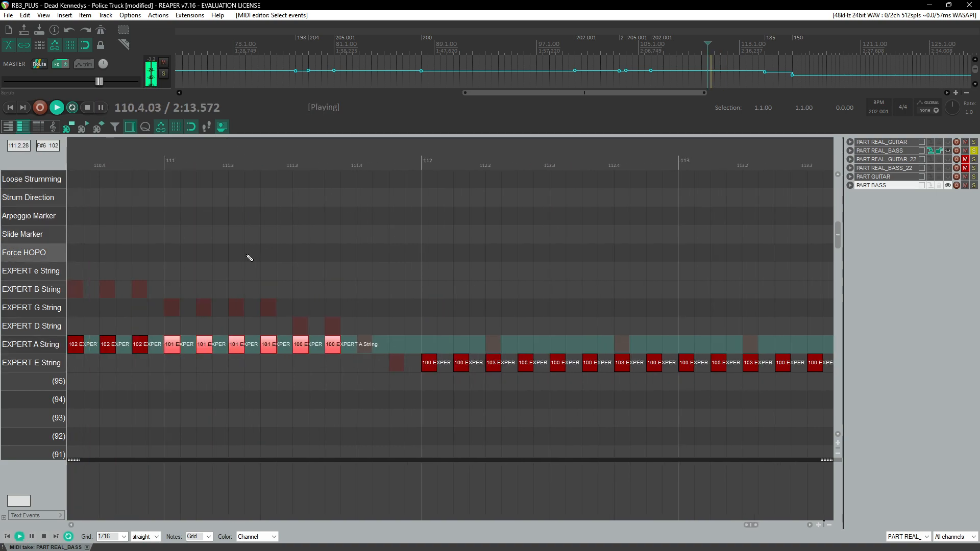
# Step: Add velocity-103 and velocity-100 E-string notes at the end of measure 111 and play back
pyautogui.hotkey('ctrl', 'space')
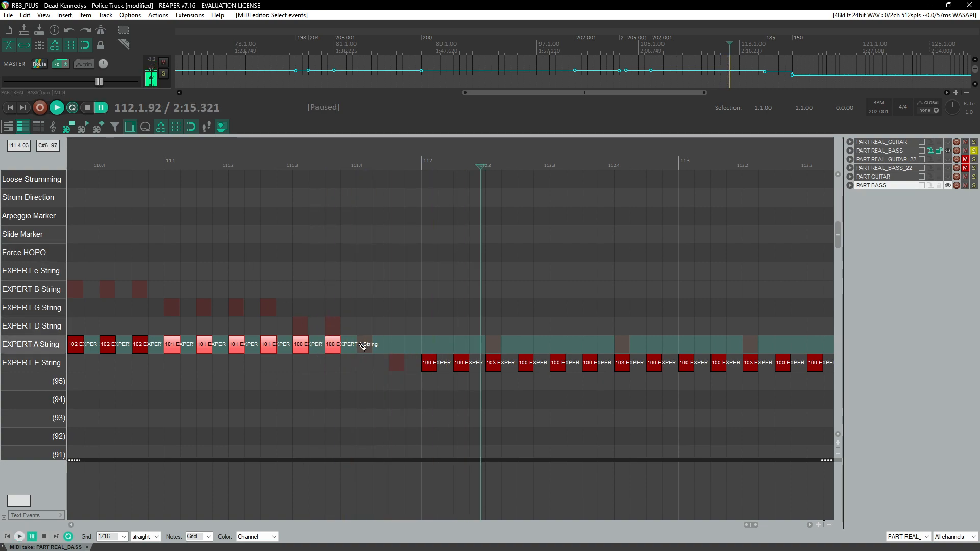
pyautogui.click(364, 346)
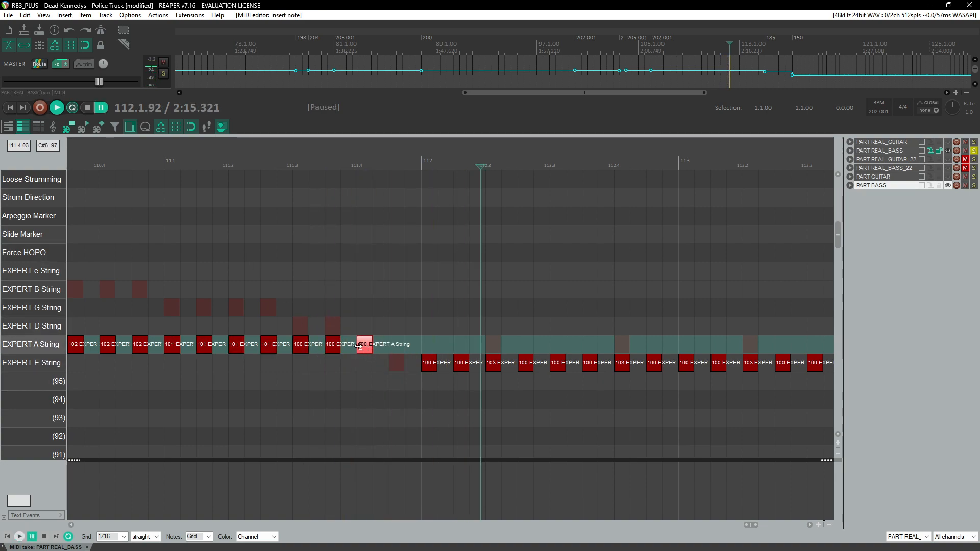
pyautogui.moveTo(425, 363)
pyautogui.mouseDown()
pyautogui.moveTo(433, 353)
pyautogui.moveTo(434, 364)
pyautogui.mouseUp()
pyautogui.moveTo(364, 345); pyautogui.dragTo(372, 364)
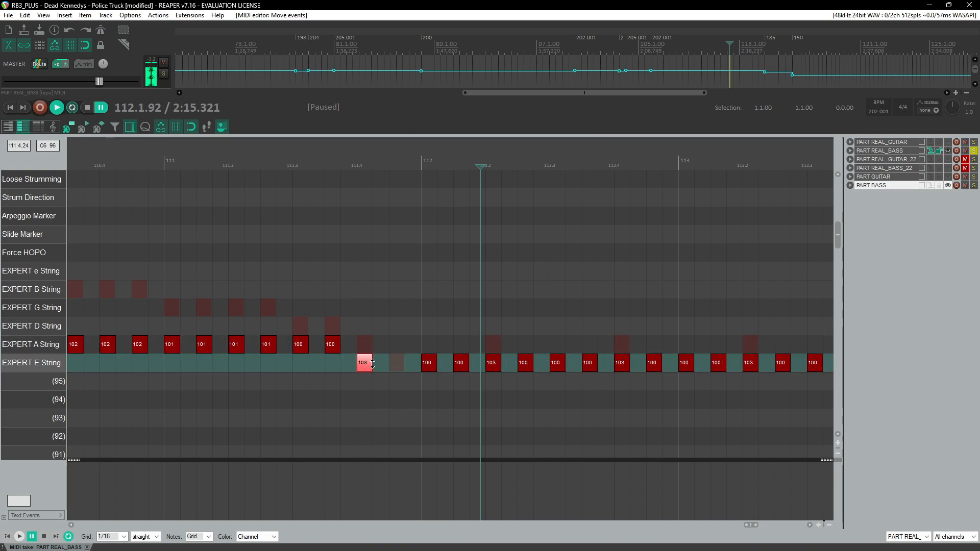
pyautogui.click(423, 364)
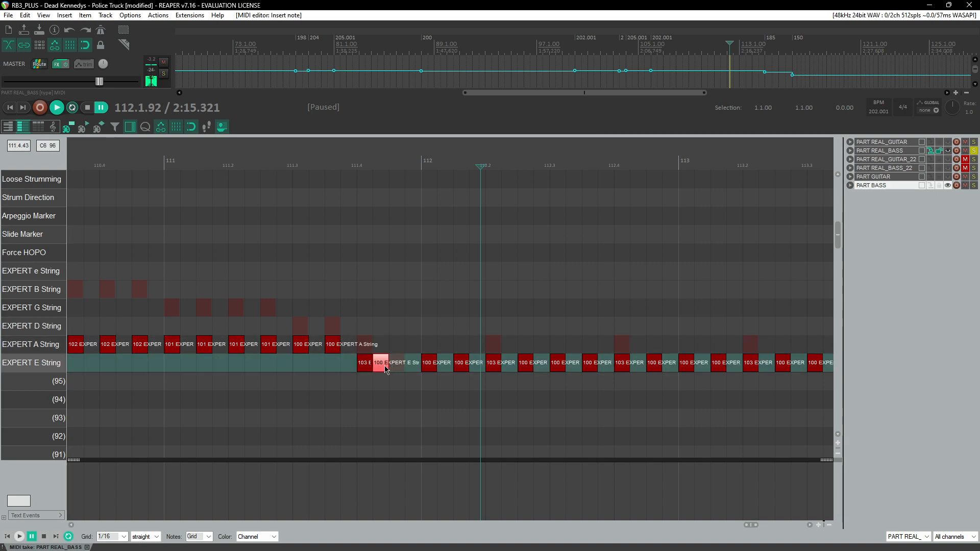
pyautogui.click(343, 151)
pyautogui.press('space')
pyautogui.scroll(-3, 329, 287)
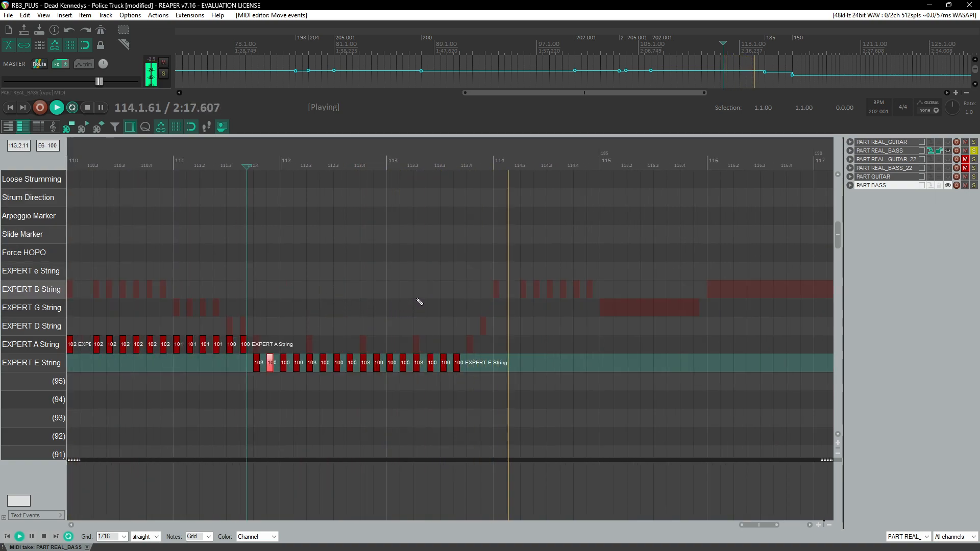
# Step: Add a velocity-103 E-string note and an A-string note at the end of measure 113
pyautogui.click(457, 179)
pyautogui.scroll(3, 463, 299)
pyautogui.press('space')
pyautogui.click(491, 363)
pyautogui.moveTo(491, 367); pyautogui.dragTo(499, 367)
pyautogui.click(523, 345)
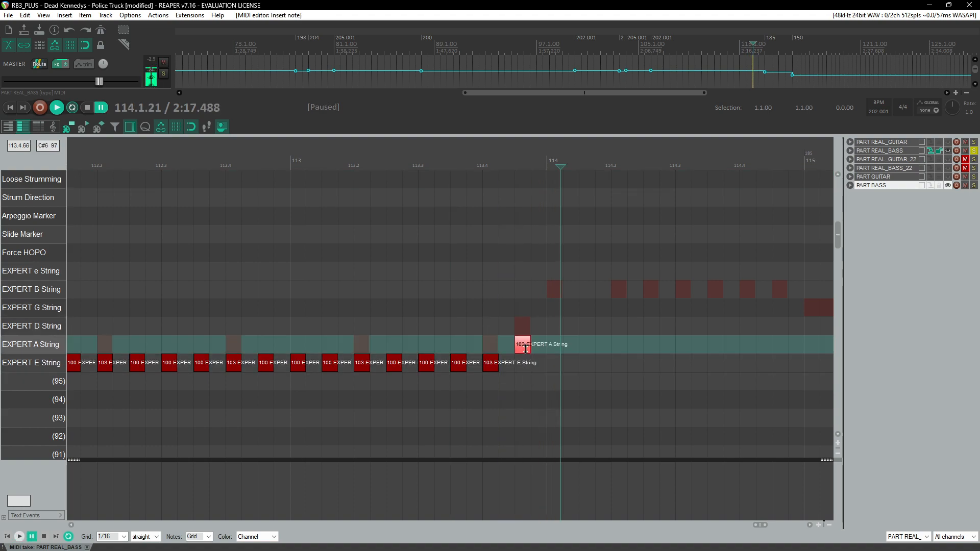
# Step: Add velocity-102 A-string notes across measure 114
pyautogui.click(561, 346)
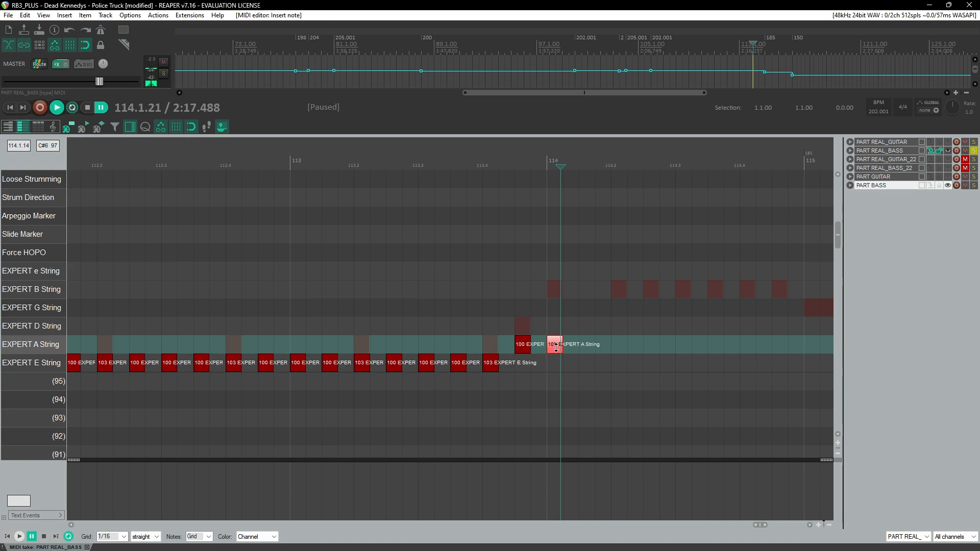
pyautogui.moveTo(626, 352); pyautogui.dragTo(650, 351)
pyautogui.click(652, 347)
pyautogui.click(683, 347)
pyautogui.hscroll(2, 754, 350)
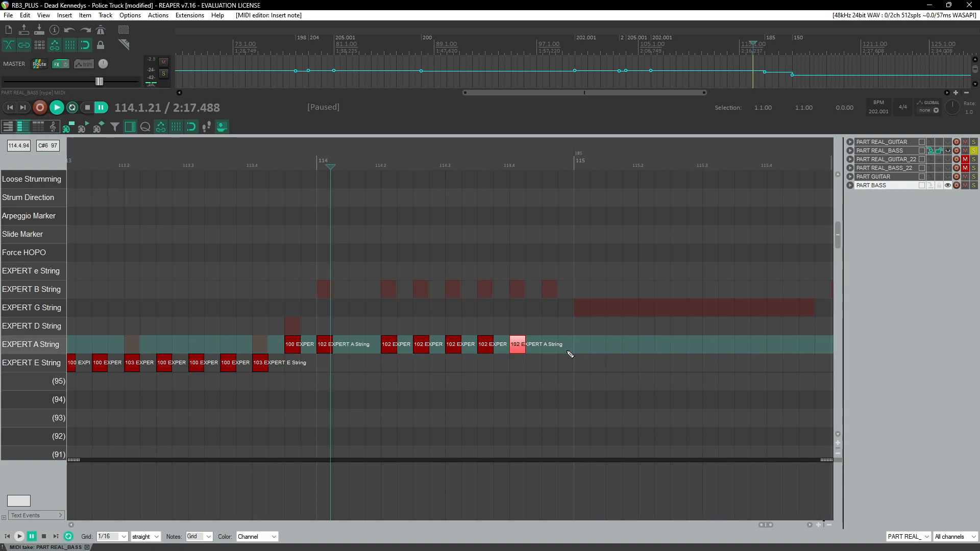
# Step: Add a final A-string note in measure 114 and draw a sustained velocity-101 A-string note over measure 115, then play back
pyautogui.click(550, 349)
pyautogui.hscroll(2, 553, 350)
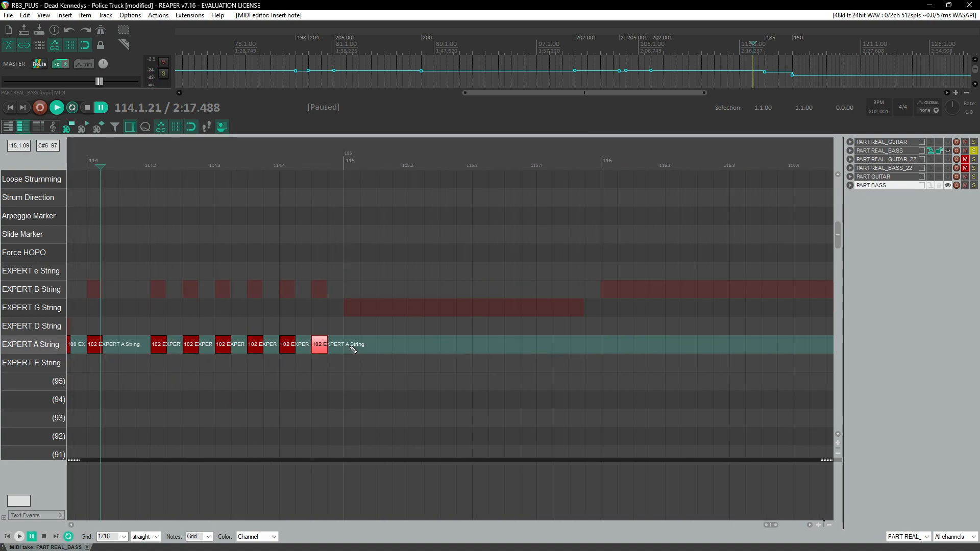
pyautogui.moveTo(353, 349); pyautogui.dragTo(561, 349)
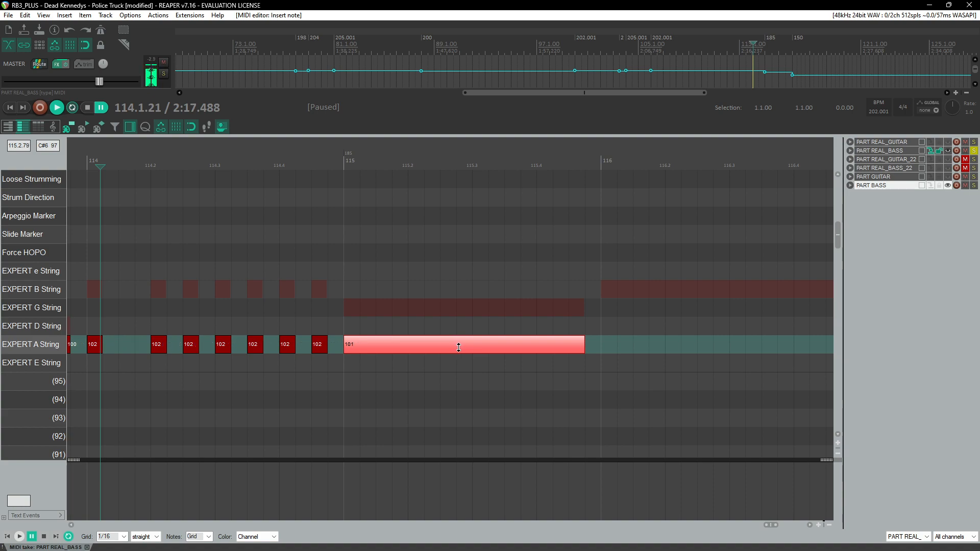
pyautogui.press('space')
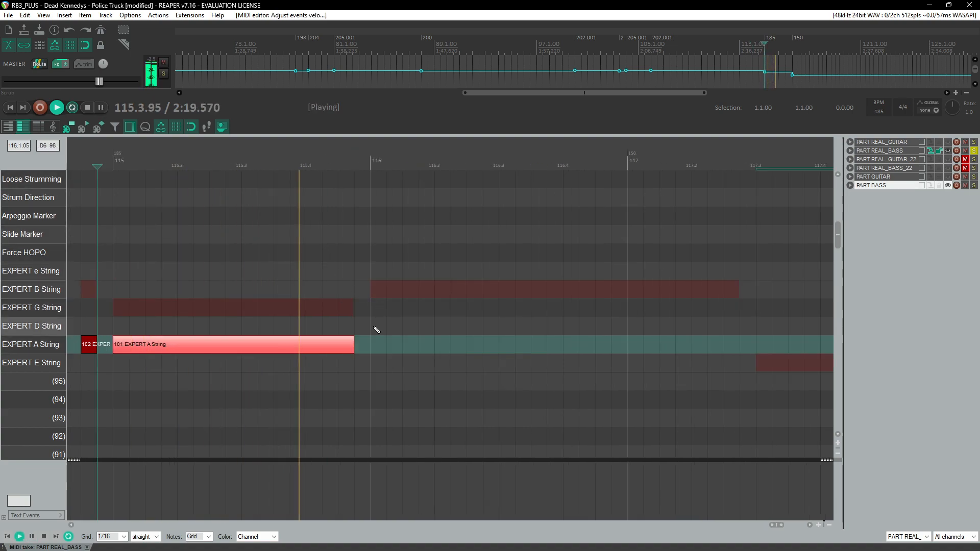
# Step: Draw a sustained velocity-102 A-string note across measure 116 and play back
pyautogui.press('space')
pyautogui.moveTo(377, 345); pyautogui.dragTo(722, 347)
pyautogui.press('space')
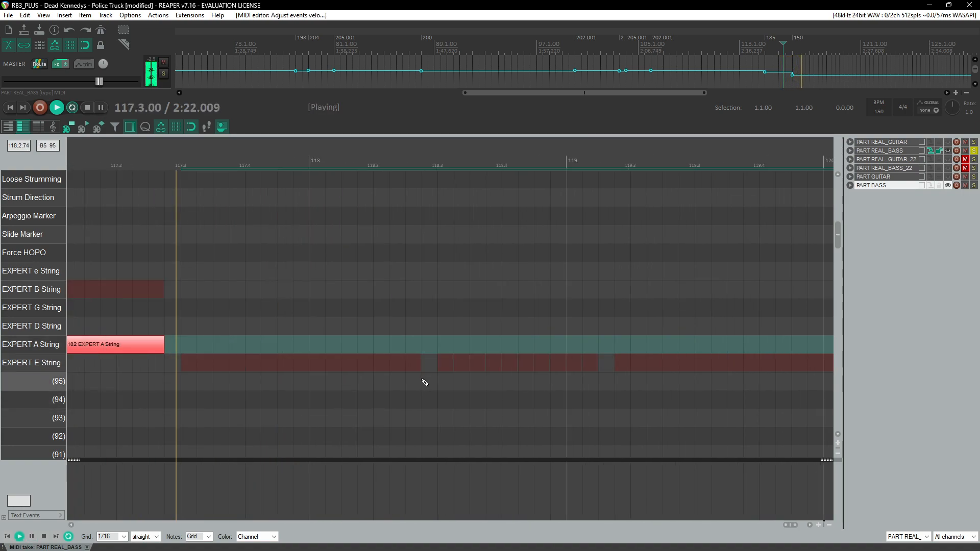
pyautogui.scroll(-3, 367, 380)
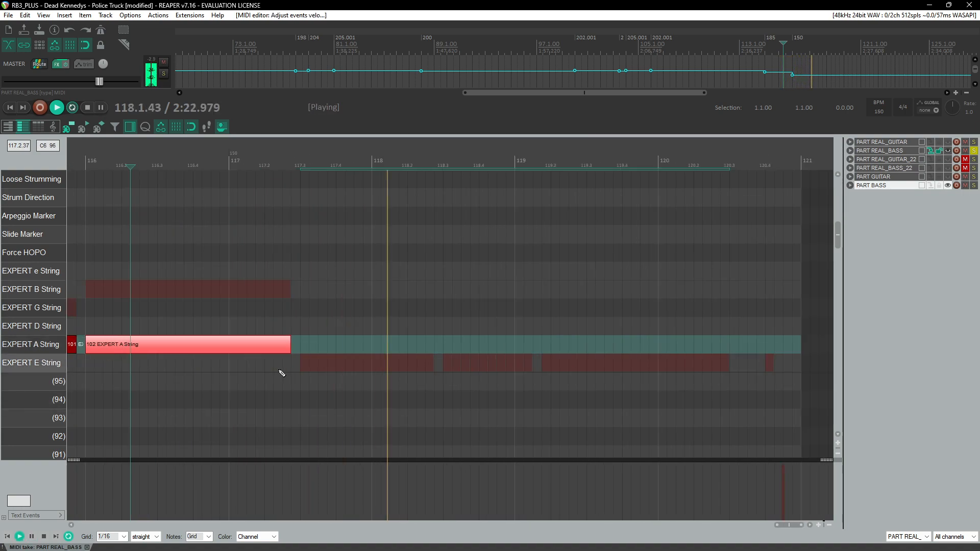
# Step: Add a velocity-100 E-string note at 117.3 and extend it to about 118.2
pyautogui.click(307, 370)
pyautogui.hotkey('ctrl', 'space')
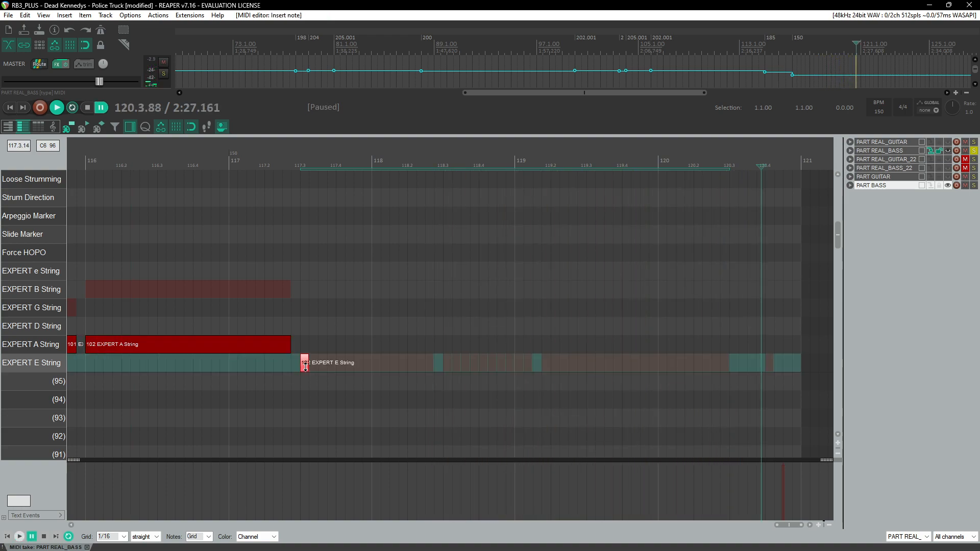
pyautogui.moveTo(305, 367); pyautogui.dragTo(429, 372)
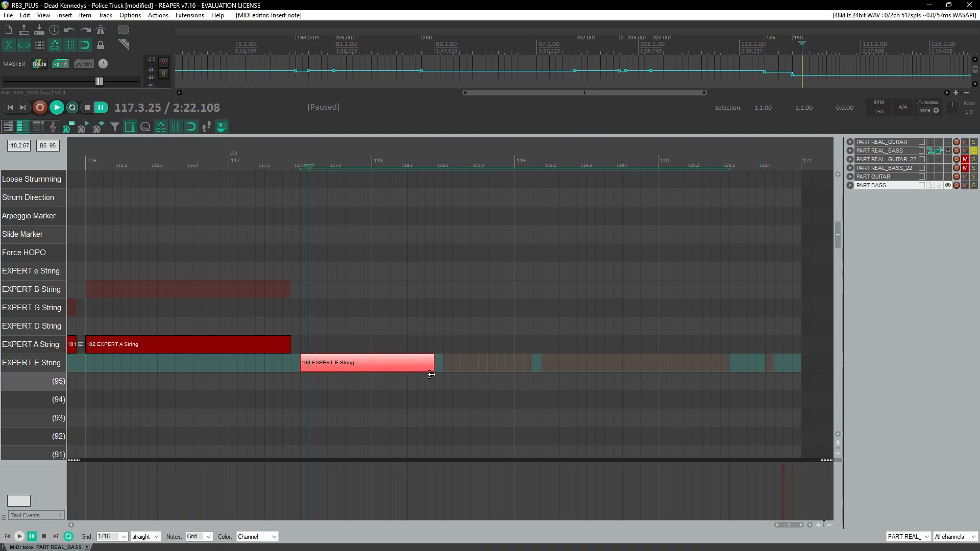
pyautogui.scroll(3, 491, 369)
pyautogui.scroll(3, 503, 371)
pyautogui.hscroll(5, 588, 380)
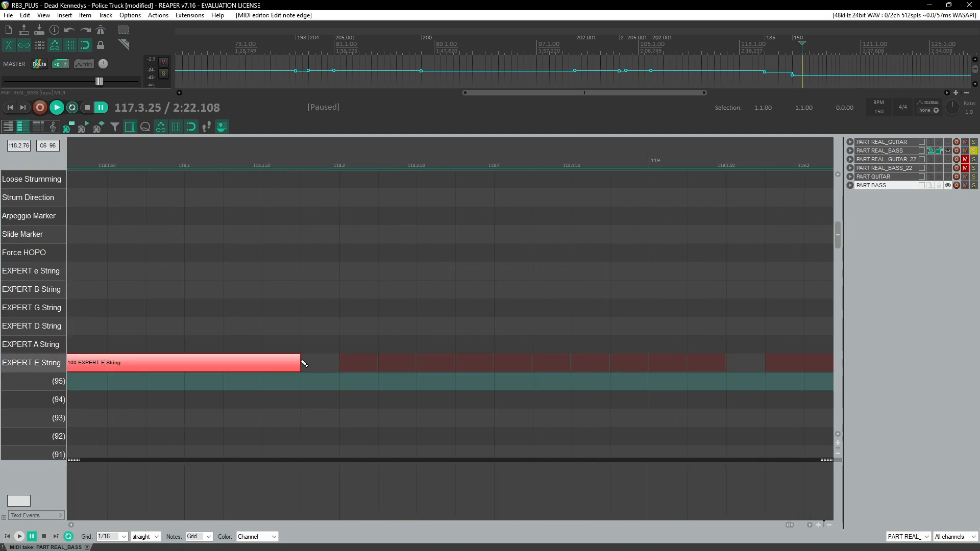
pyautogui.moveTo(298, 363); pyautogui.dragTo(260, 378)
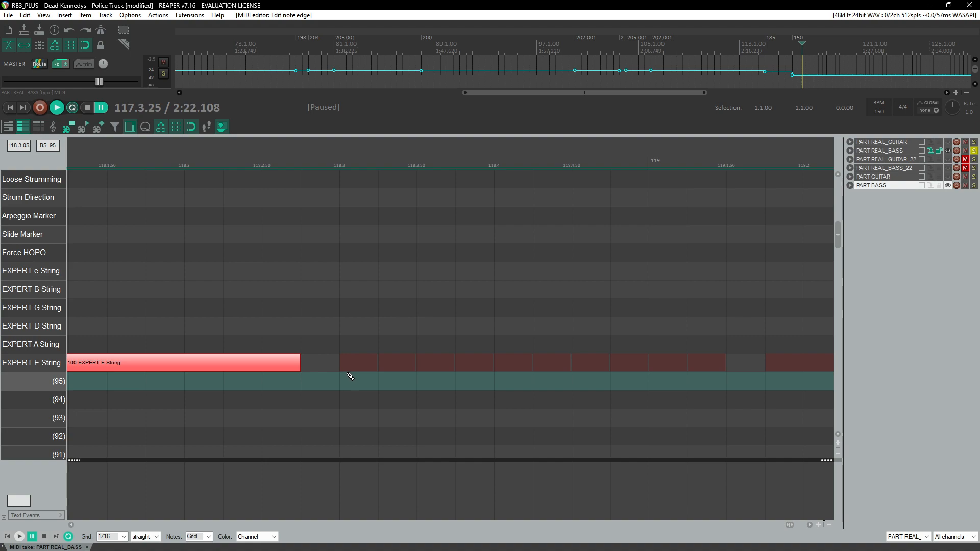
pyautogui.scroll(1, 357, 376)
pyautogui.scroll(2, 385, 377)
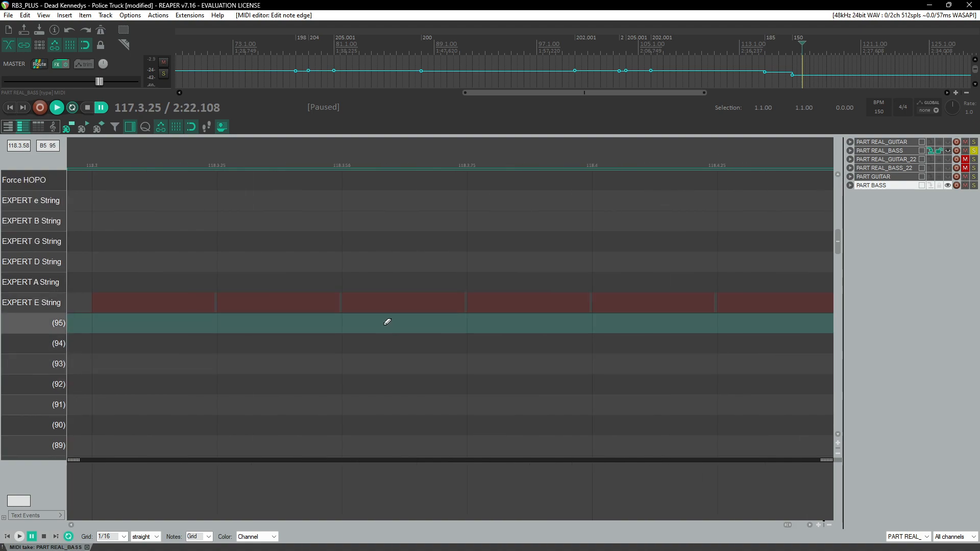
# Step: Add a run of velocity-100 E-string notes from measure 118.3 up to measure 119
pyautogui.click(278, 306)
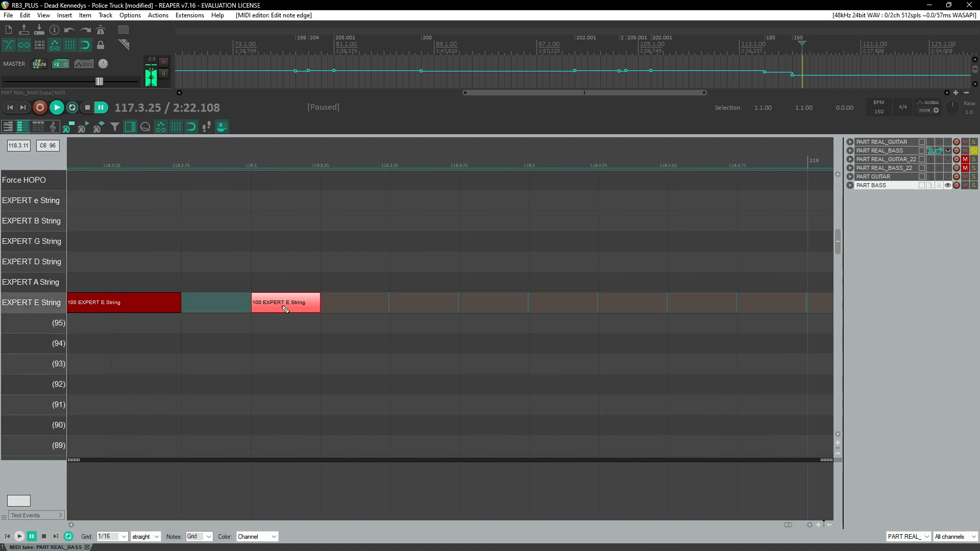
pyautogui.click(334, 306)
pyautogui.click(410, 308)
pyautogui.click(562, 308)
pyautogui.click(634, 308)
pyautogui.click(703, 306)
pyautogui.hscroll(3, 591, 343)
pyautogui.click(418, 306)
pyautogui.click(500, 306)
pyautogui.click(567, 306)
# Step: Draw a sustained E-string note from about 119.2 to 120.3 and add a short E-string note at 120.4
pyautogui.hscroll(3, 494, 338)
pyautogui.hscroll(3, 494, 339)
pyautogui.scroll(-3, 338, 321)
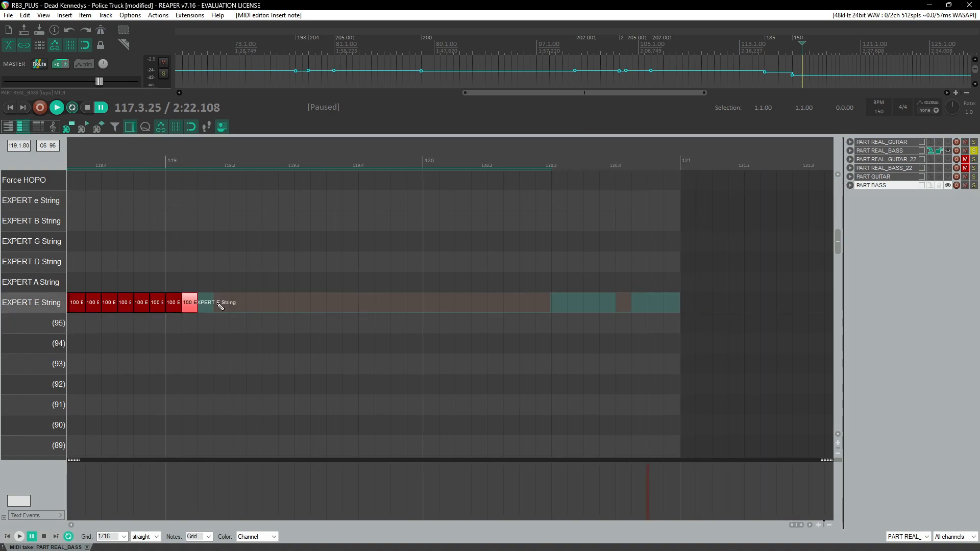
pyautogui.moveTo(219, 306); pyautogui.dragTo(520, 306)
pyautogui.click(620, 306)
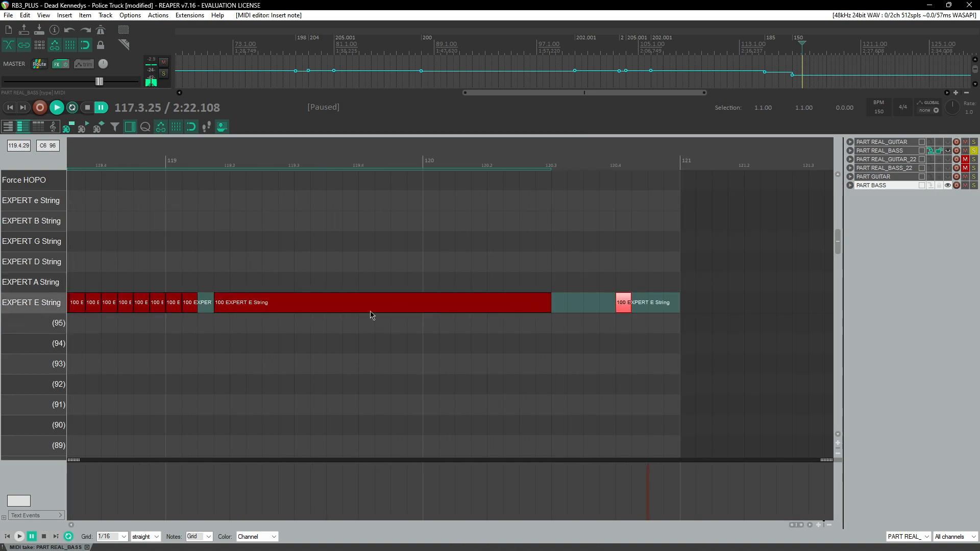
# Step: Draw a BRE (use all 6) marker spanning from about 117.3 to 120.3
pyautogui.scroll(-3, 306, 337)
pyautogui.scroll(5, 321, 326)
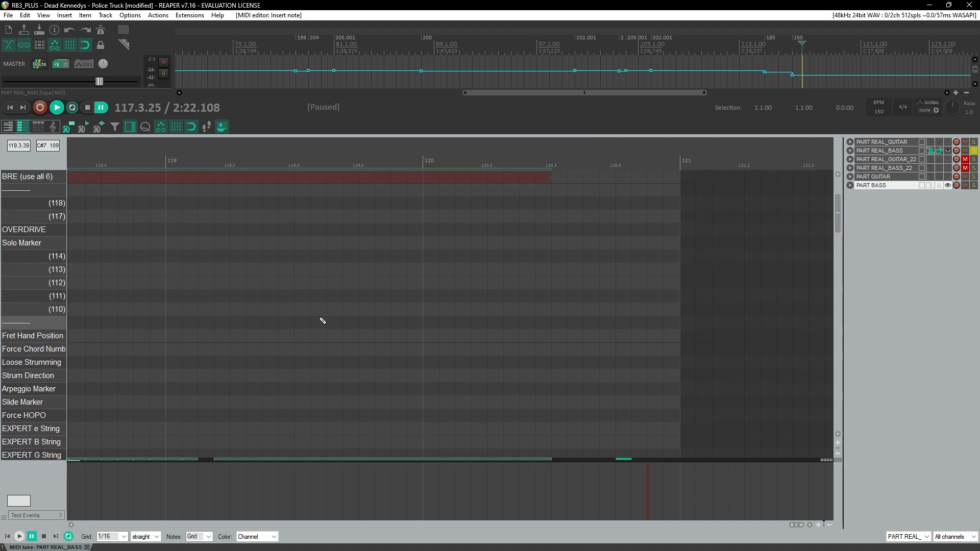
pyautogui.scroll(-3, 315, 313)
pyautogui.hscroll(-3, 359, 273)
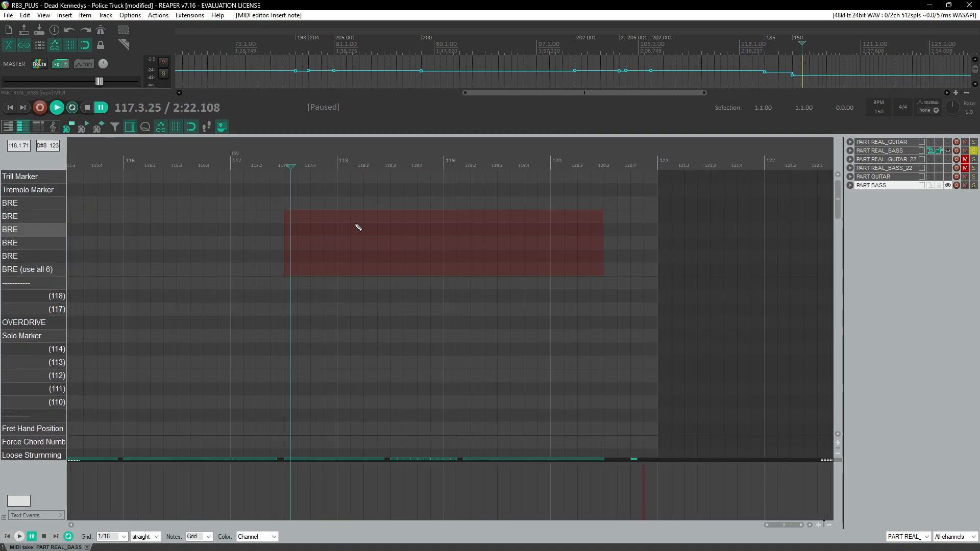
pyautogui.moveTo(292, 274); pyautogui.dragTo(603, 270)
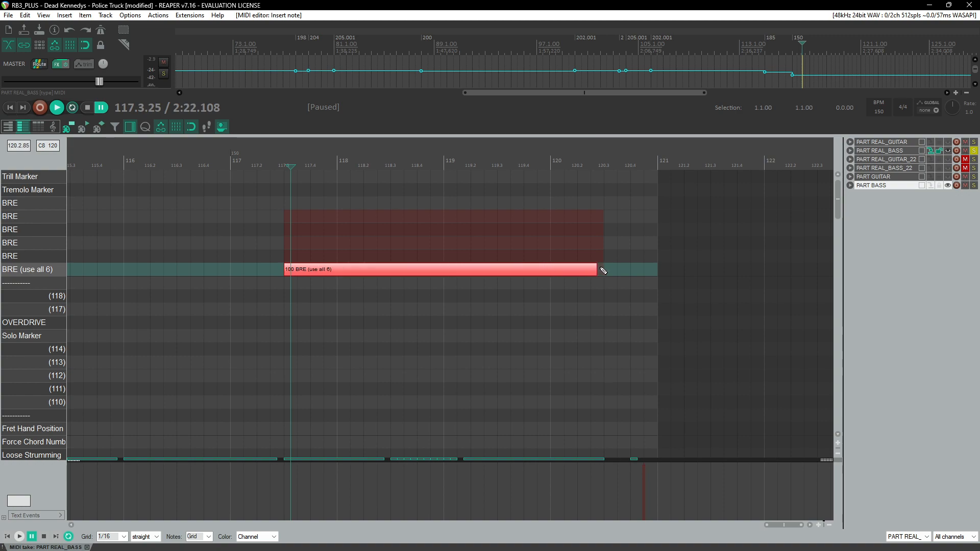
# Step: Copy the BRE (use all 6) marker into the BRE lanes above it across the same span
pyautogui.moveTo(318, 268); pyautogui.dragTo(311, 233)
pyautogui.click(326, 270)
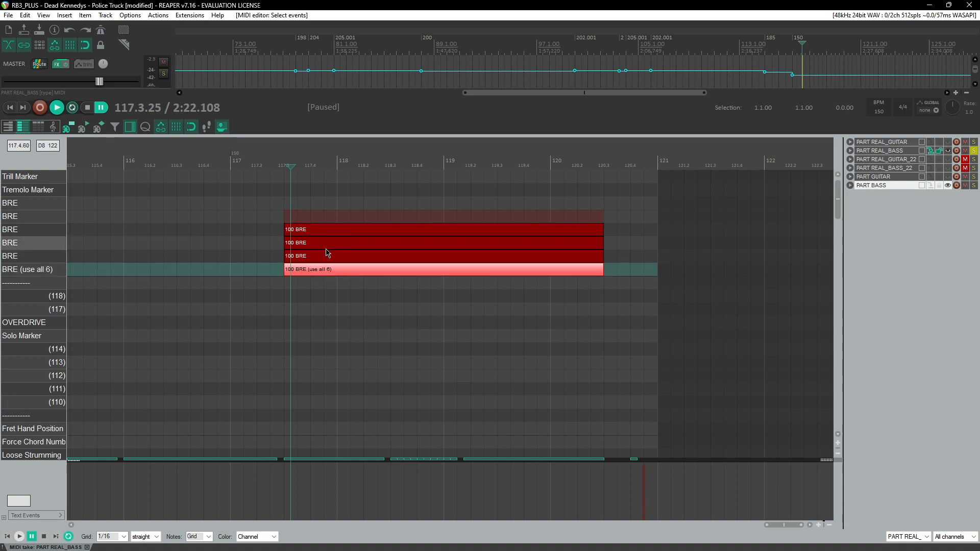
# Step: Zoom out and play back the end of the chart to review the new notes and BRE markers
pyautogui.scroll(-3, 351, 256)
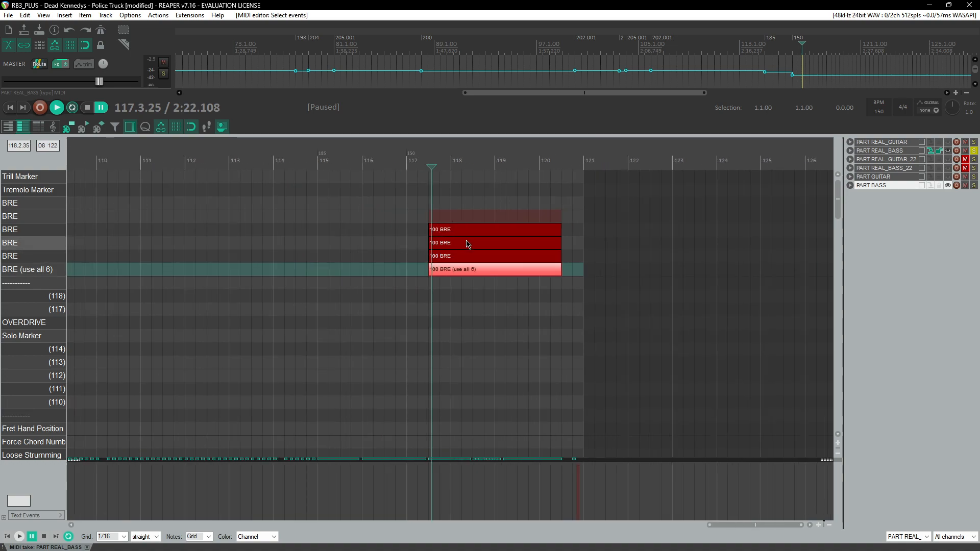
pyautogui.scroll(-2, 467, 240)
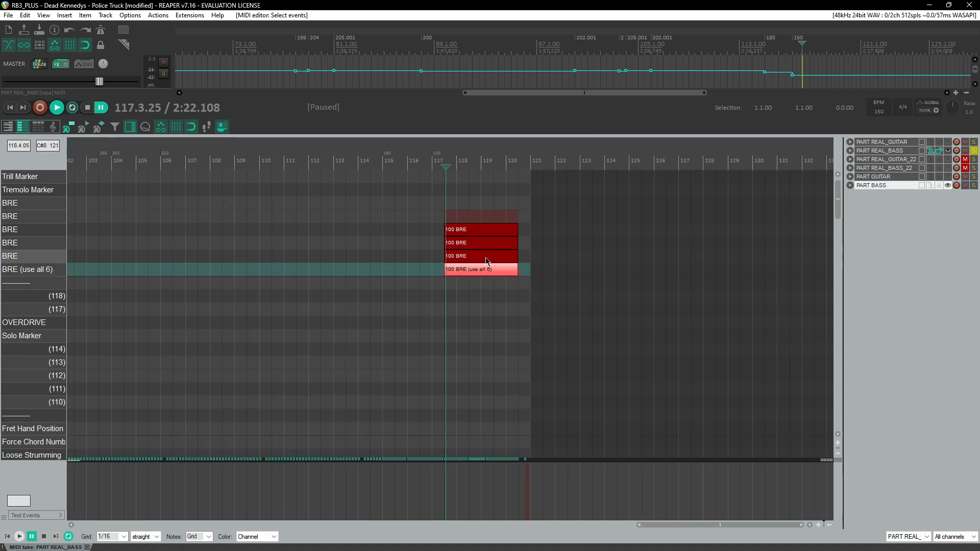
pyautogui.scroll(-8, 472, 259)
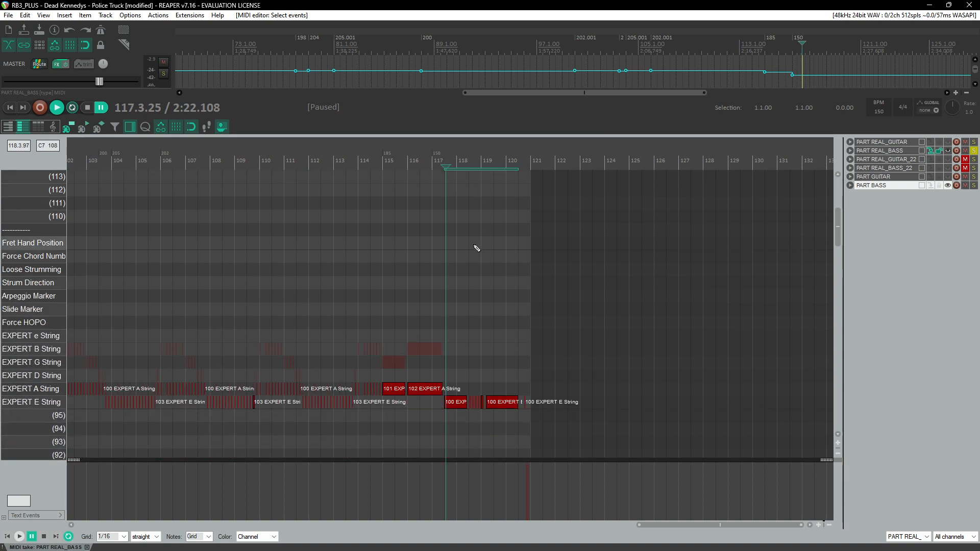
pyautogui.scroll(2, 476, 247)
pyautogui.press('space')
pyautogui.scroll(5, 525, 275)
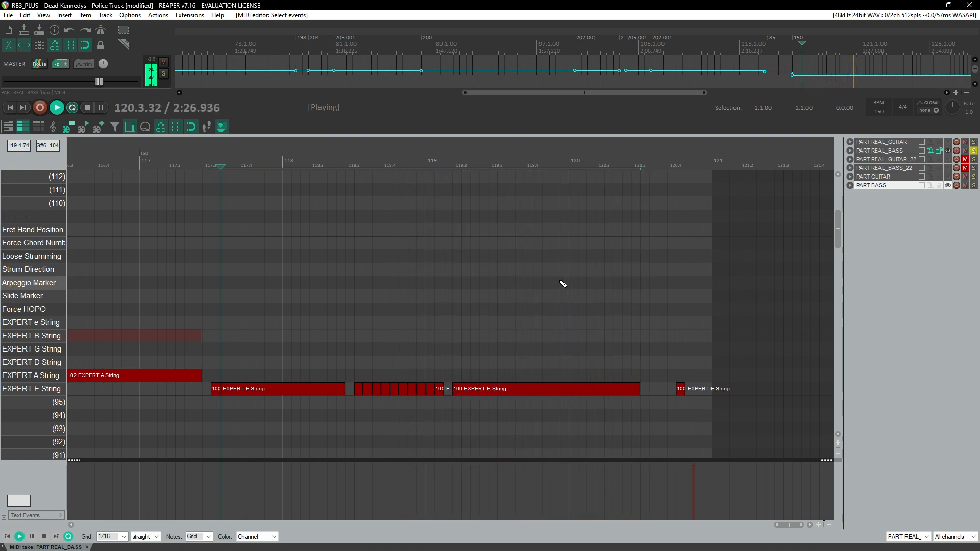
pyautogui.scroll(-8, 563, 282)
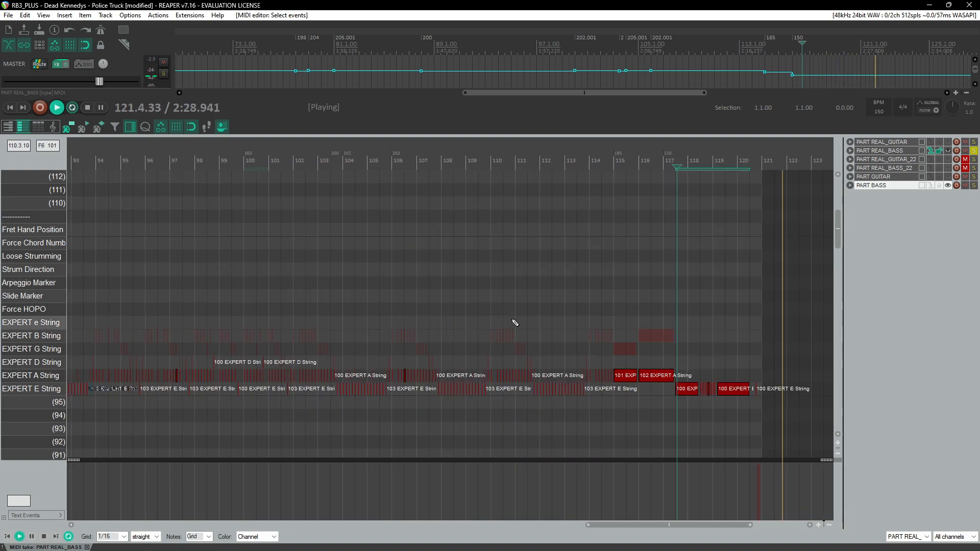
# Step: Return to the song start and delete the placeholder notes at measure 3 on the G, D, A and E string lanes
pyautogui.press('Home')
pyautogui.press('space')
pyautogui.scroll(-5, 350, 346)
pyautogui.scroll(5, 176, 371)
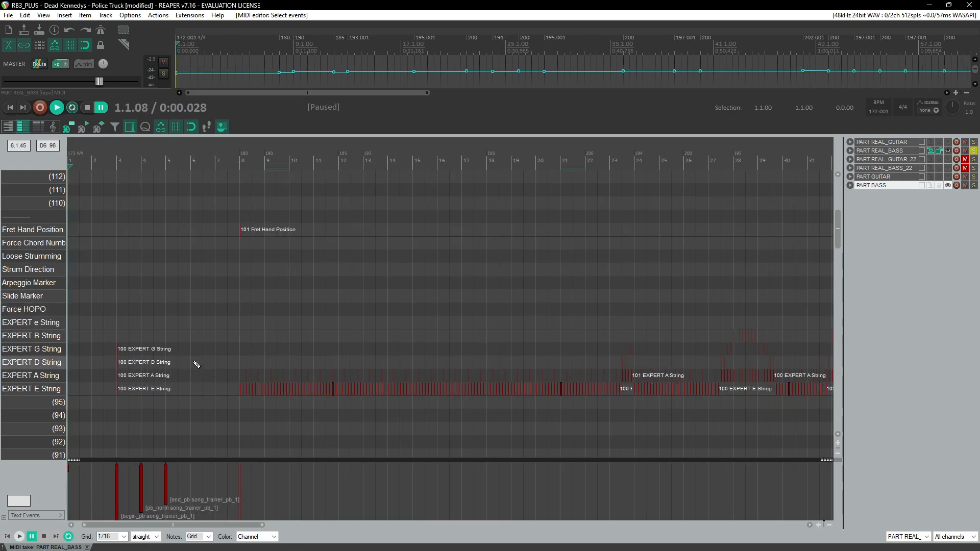
pyautogui.scroll(4, 197, 365)
pyautogui.moveTo(171, 322); pyautogui.dragTo(227, 448)
pyautogui.press('Delete')
pyautogui.scroll(-4, 273, 327)
pyautogui.scroll(2, 277, 321)
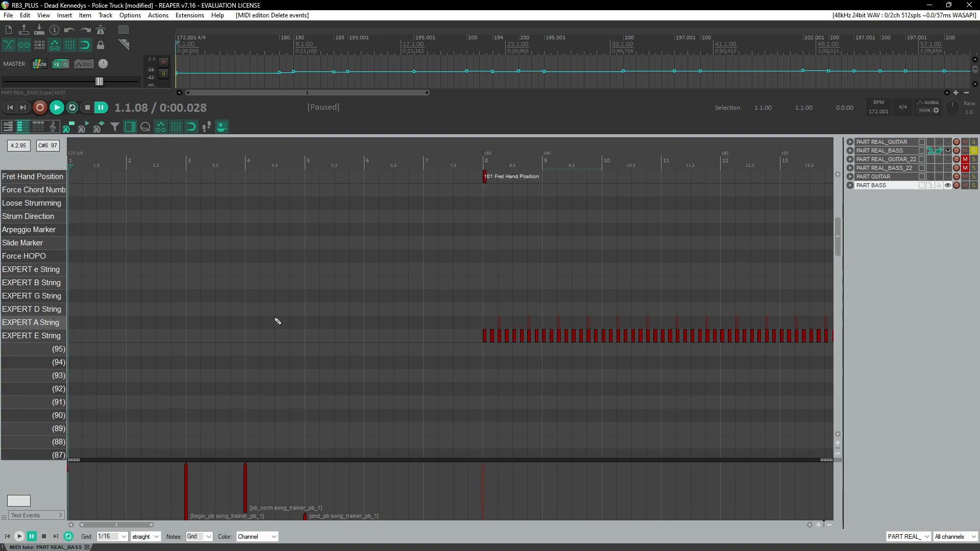
# Step: Play the chart from measure 8 and close the MIDI editor to return to the arrangement
pyautogui.click(479, 163)
pyautogui.press('space')
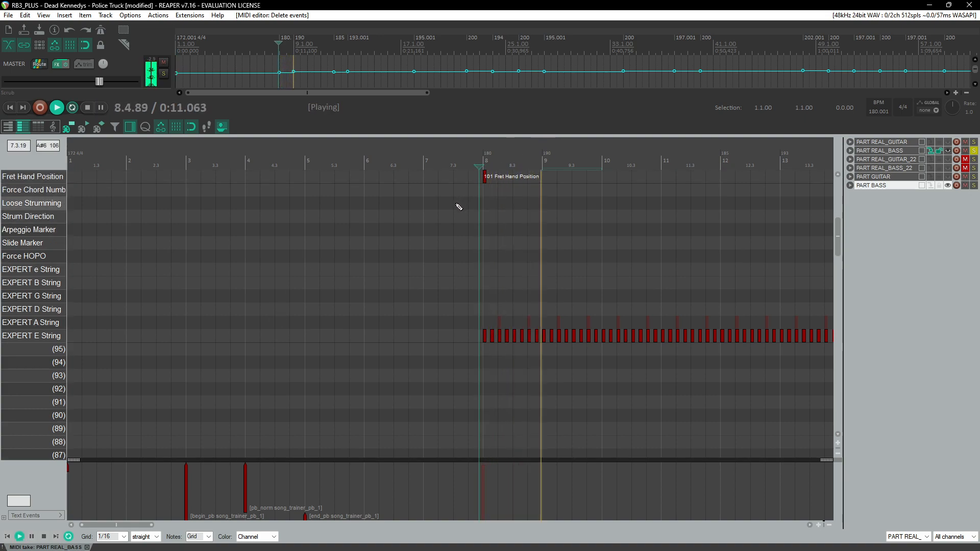
pyautogui.click(85, 547)
pyautogui.press('space')
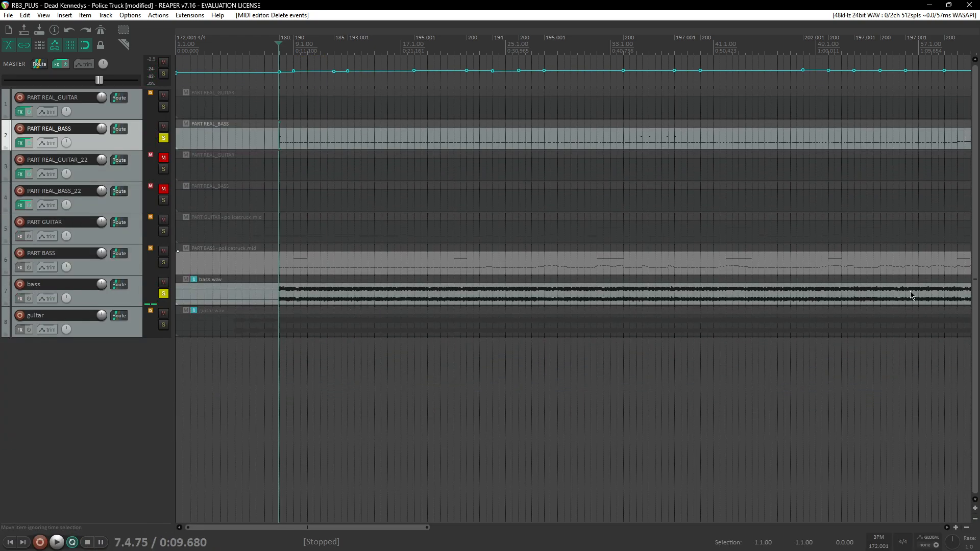
# Step: Import the backing, drums_1, drums_2, drums_3 and vocals stem WAVs from the Police Truck Stems folder as new tracks
pyautogui.moveTo(61, 542)
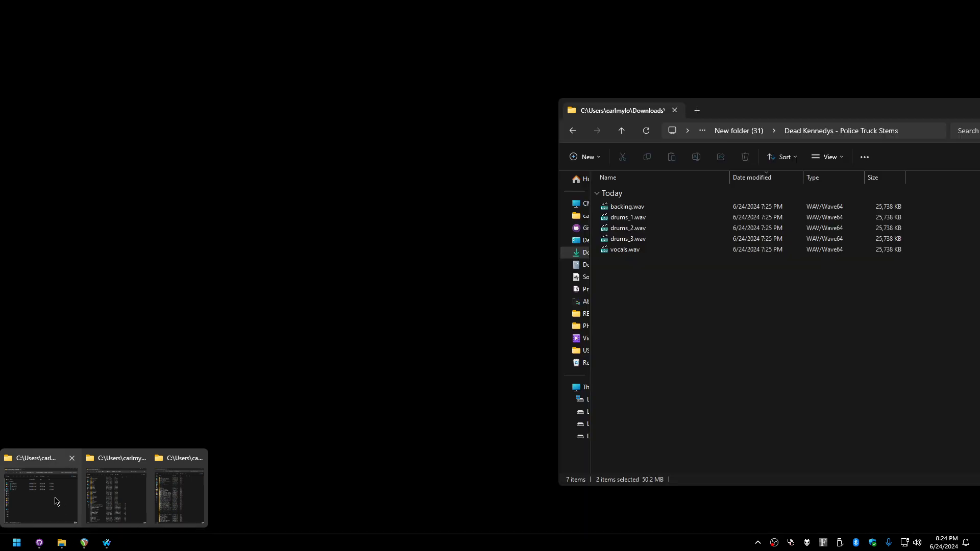
pyautogui.click(56, 502)
pyautogui.moveTo(672, 332); pyautogui.dragTo(599, 186)
pyautogui.moveTo(625, 228); pyautogui.dragTo(177, 408)
pyautogui.click(508, 313)
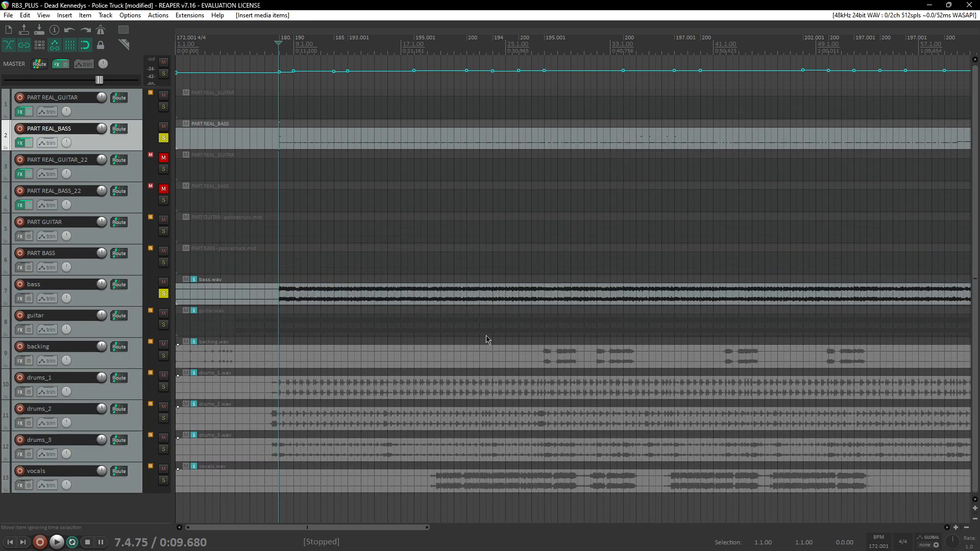
# Step: Unsolo the bass stem track
pyautogui.click(164, 294)
pyautogui.click(144, 304)
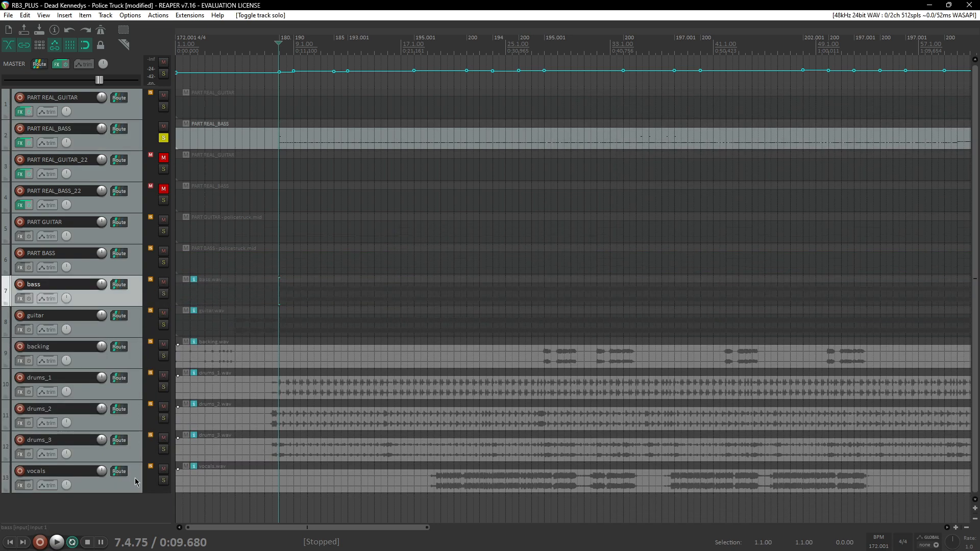
pyautogui.keyDown('shift'); pyautogui.click(136, 481); pyautogui.keyUp('shift')
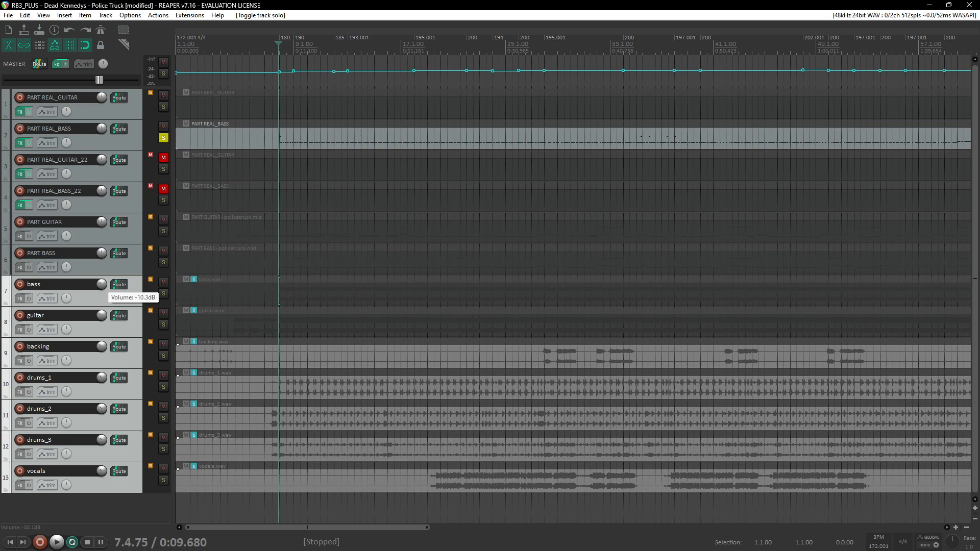
# Step: Lower the bass stem track's volume to -41.0 dB and unsolo the PART REAL_BASS track
pyautogui.press('space')
pyautogui.moveTo(103, 285); pyautogui.dragTo(102, 275)
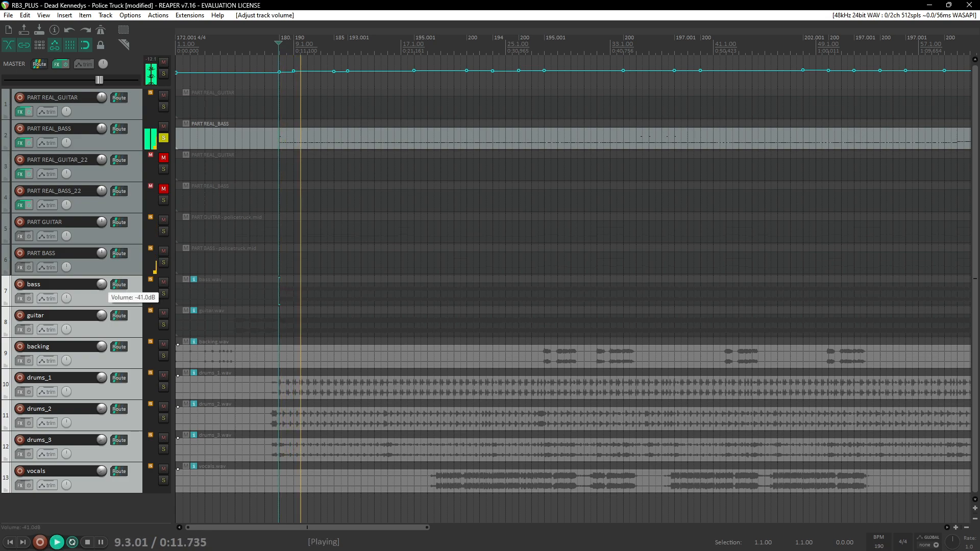
pyautogui.click(163, 138)
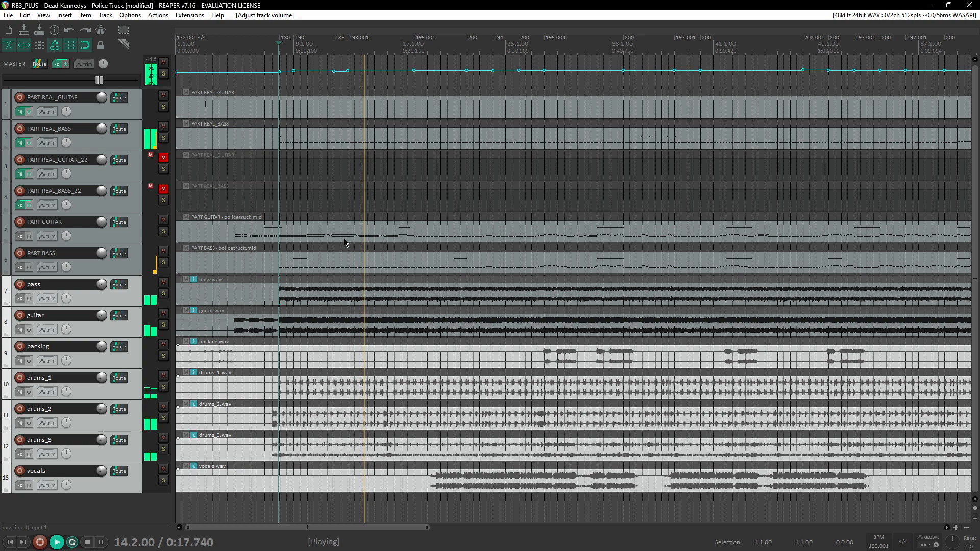
# Step: Open the PART REAL_BASS MIDI item in the MIDI editor around measure 41
pyautogui.hscroll(2, 519, 233)
pyautogui.hscroll(2, 520, 233)
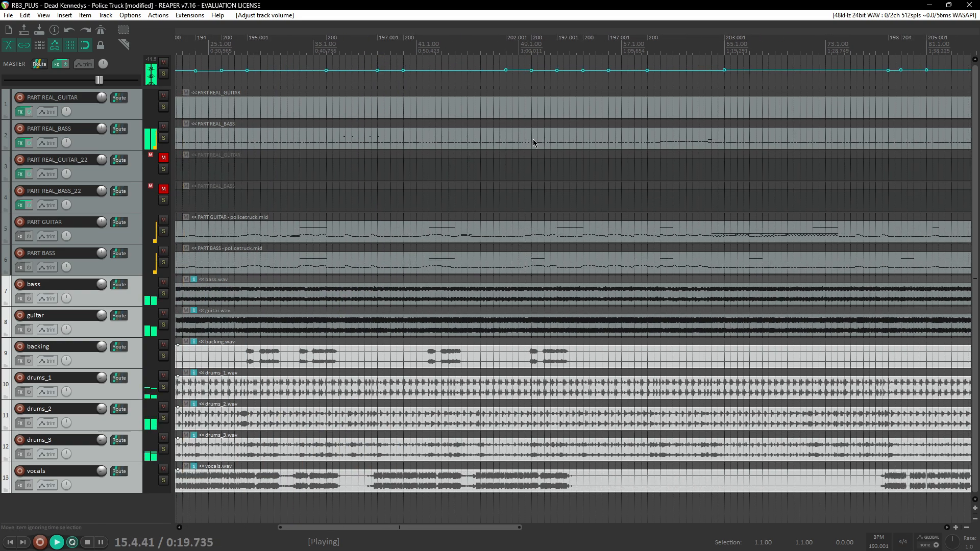
pyautogui.click(411, 49)
pyautogui.click(400, 135)
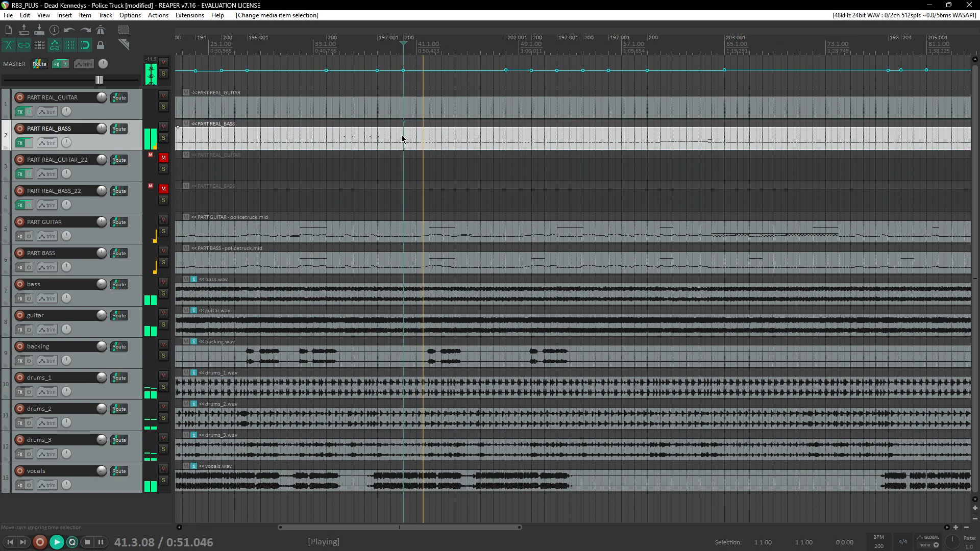
pyautogui.doubleClick(444, 143)
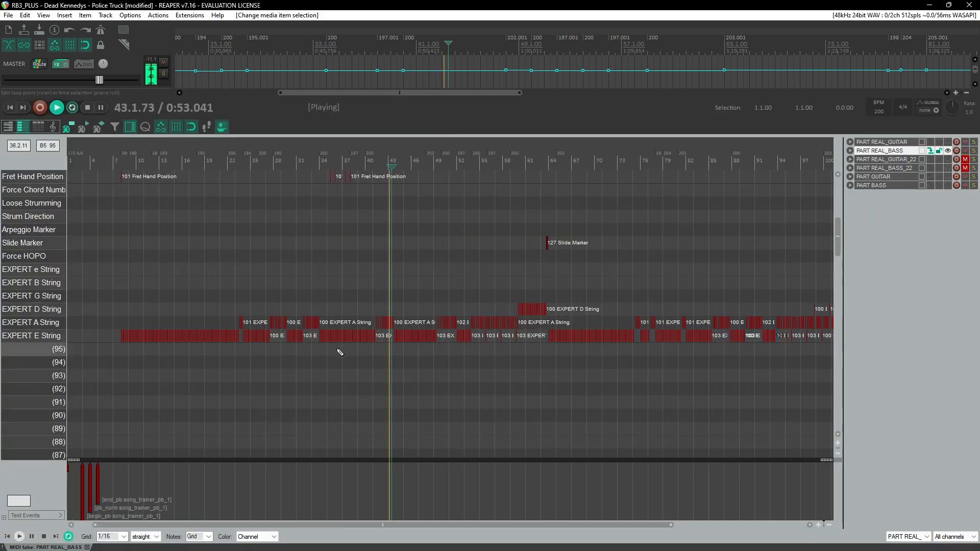
# Step: Move the begin_pb, pb_norm and end_pb song trainer text events to start at measure 64
pyautogui.moveTo(188, 473); pyautogui.dragTo(622, 357)
pyautogui.click(546, 163)
pyautogui.scroll(3, 558, 313)
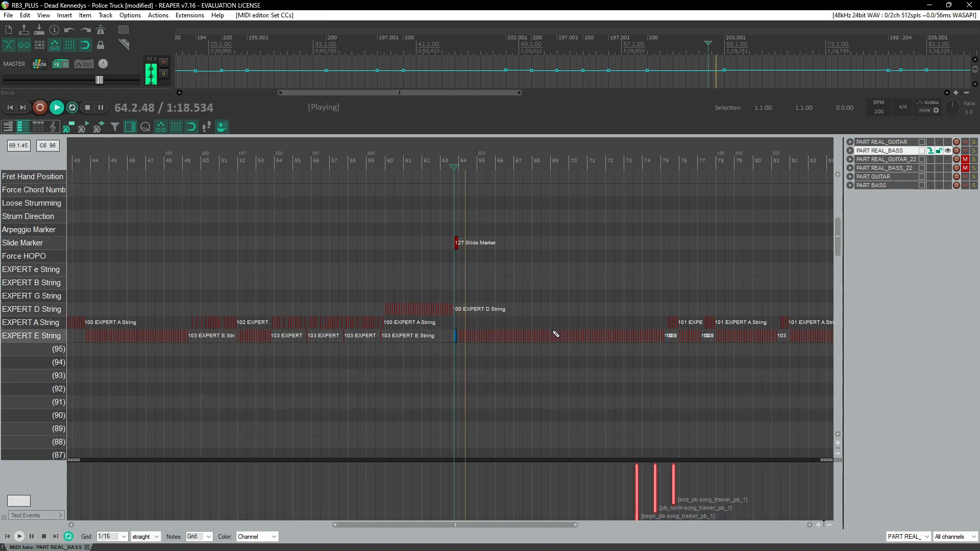
pyautogui.scroll(2, 551, 332)
pyautogui.moveTo(779, 486); pyautogui.dragTo(460, 485)
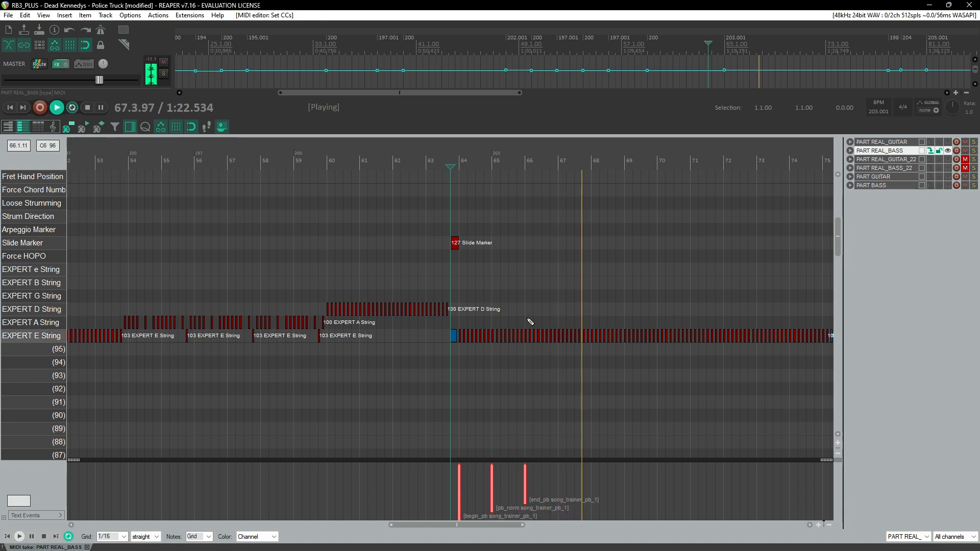
pyautogui.click(454, 162)
pyautogui.scroll(4, 482, 357)
pyautogui.hscroll(3, 484, 363)
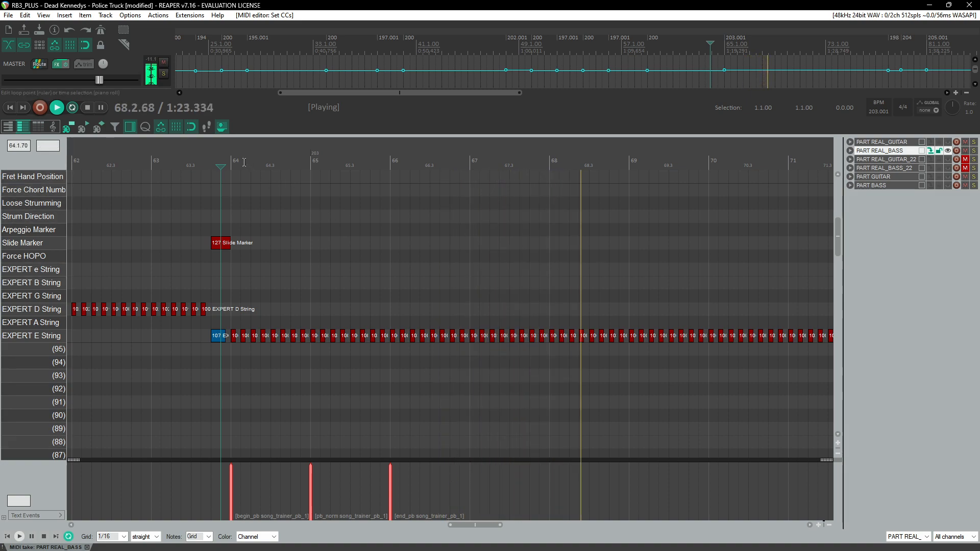
# Step: Reposition the song trainer events so pb_norm sits at measure 66 and end_pb at measure 68
pyautogui.click(408, 480)
pyautogui.hotkey('ctrl', 'space')
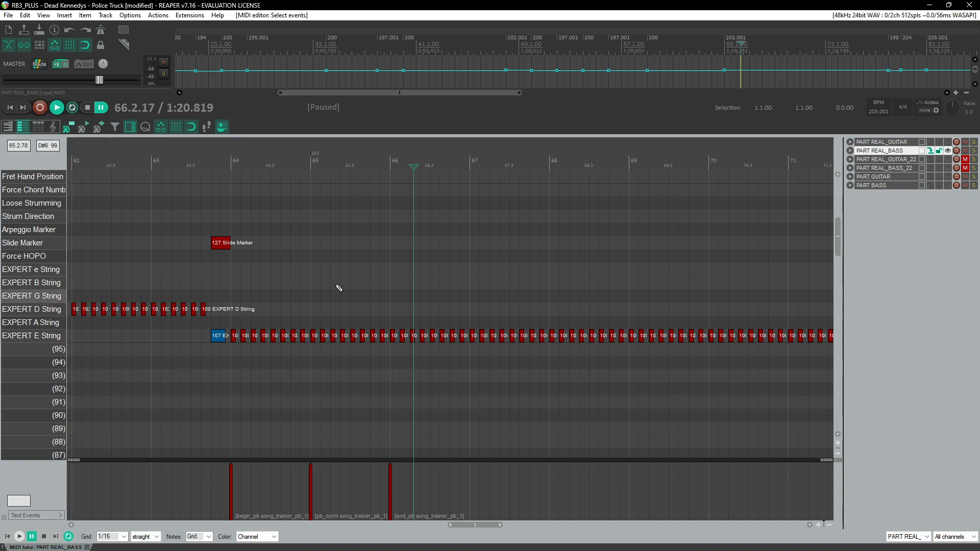
pyautogui.click(225, 161)
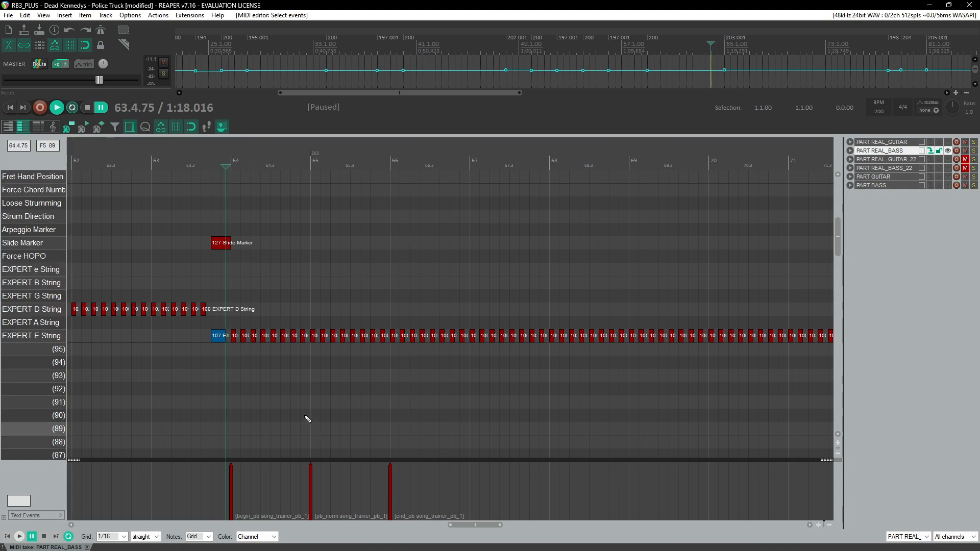
pyautogui.press('space')
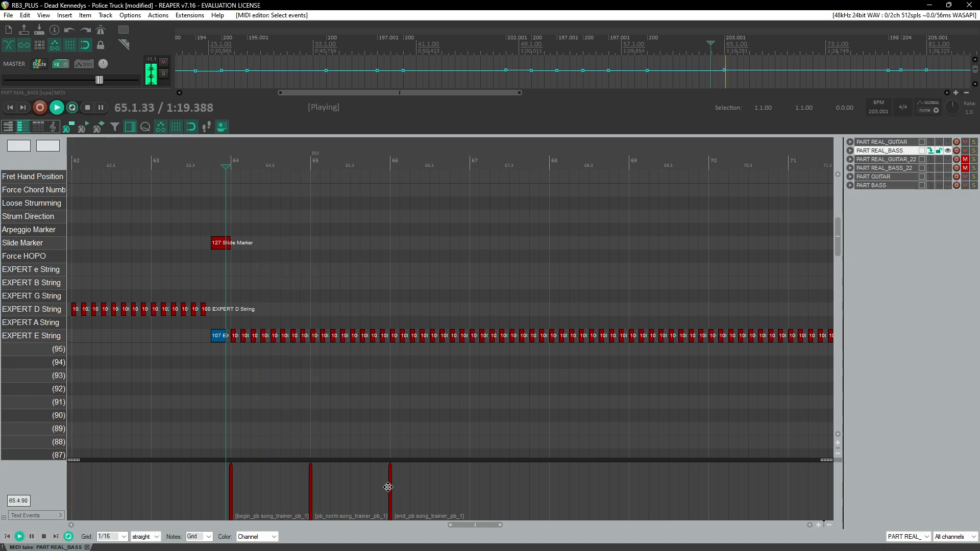
pyautogui.moveTo(390, 489); pyautogui.dragTo(549, 489)
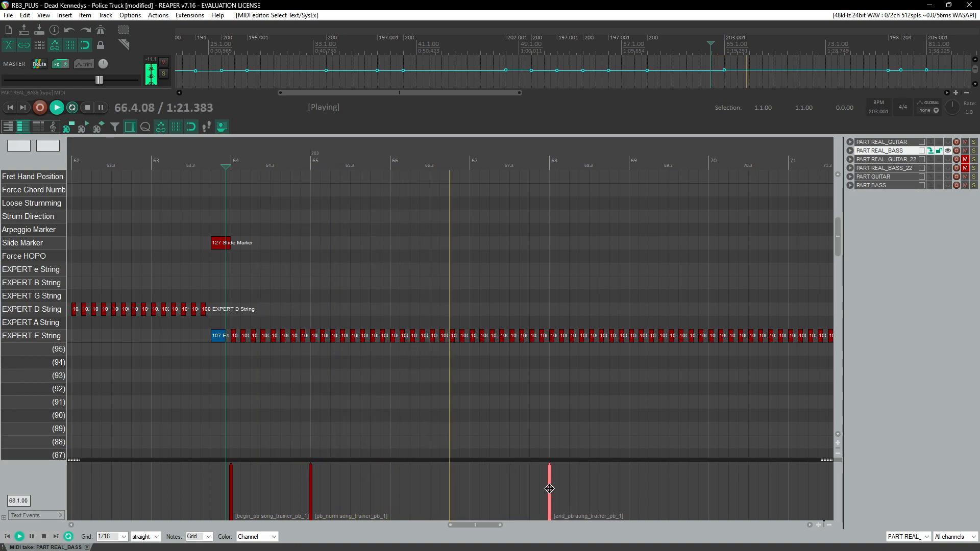
pyautogui.click(313, 483)
pyautogui.hotkey('ctrl', 'space')
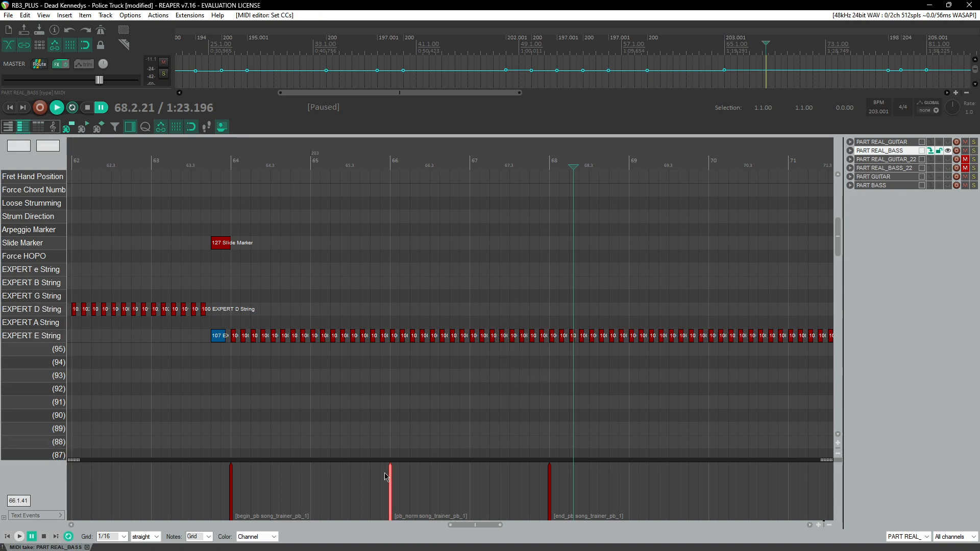
pyautogui.click(236, 495)
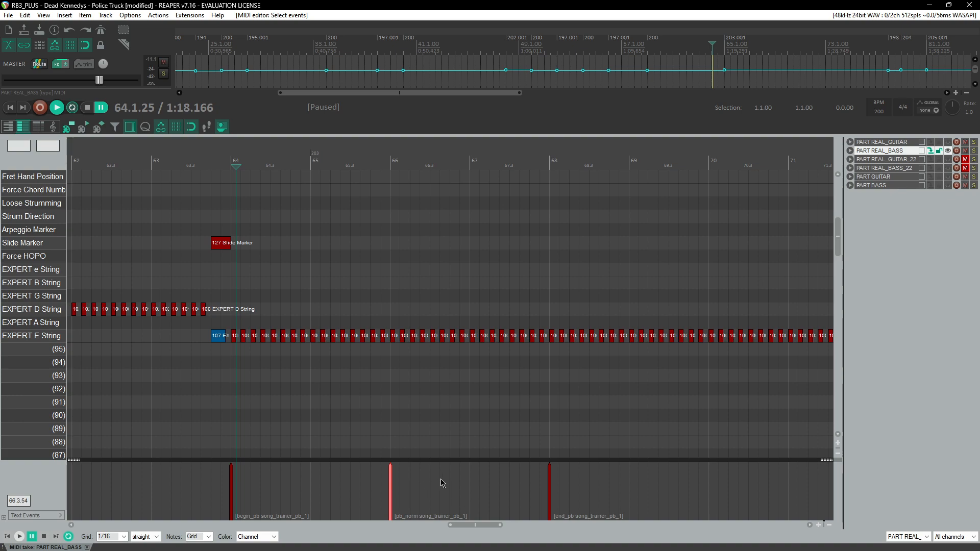
# Step: Loop-play measures 64 to 68 to check the song trainer section, then remove the time selection
pyautogui.moveTo(551, 162); pyautogui.dragTo(231, 157)
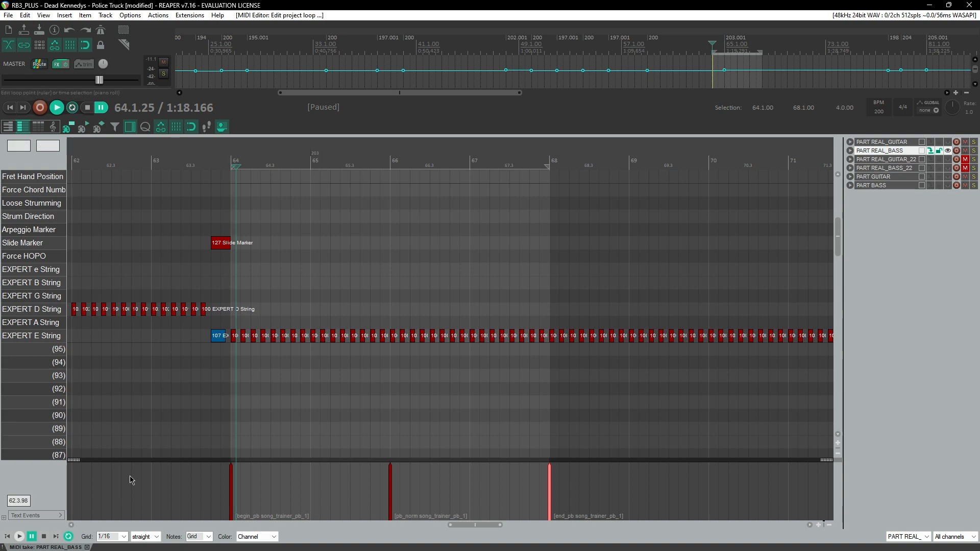
pyautogui.click(31, 537)
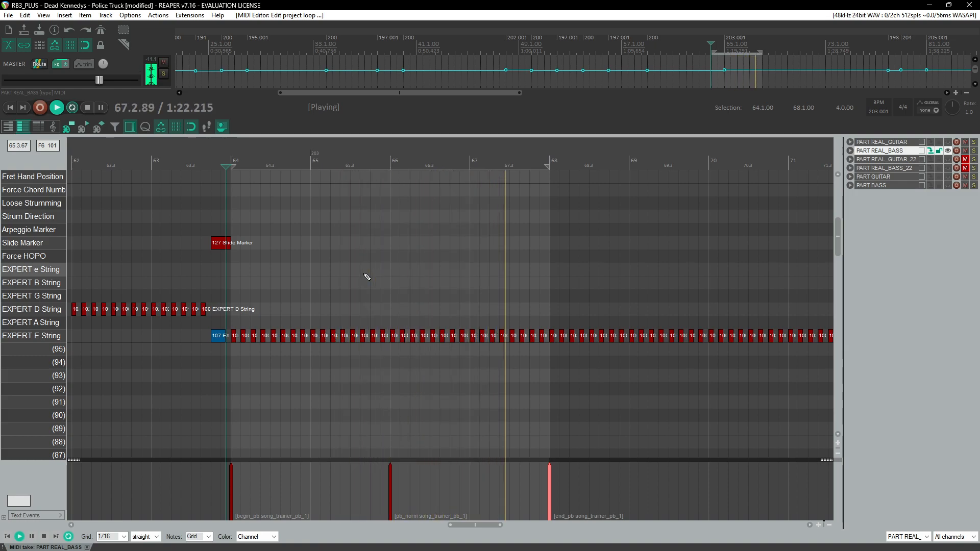
pyautogui.hotkey('ctrl', 'space')
pyautogui.scroll(-4, 408, 352)
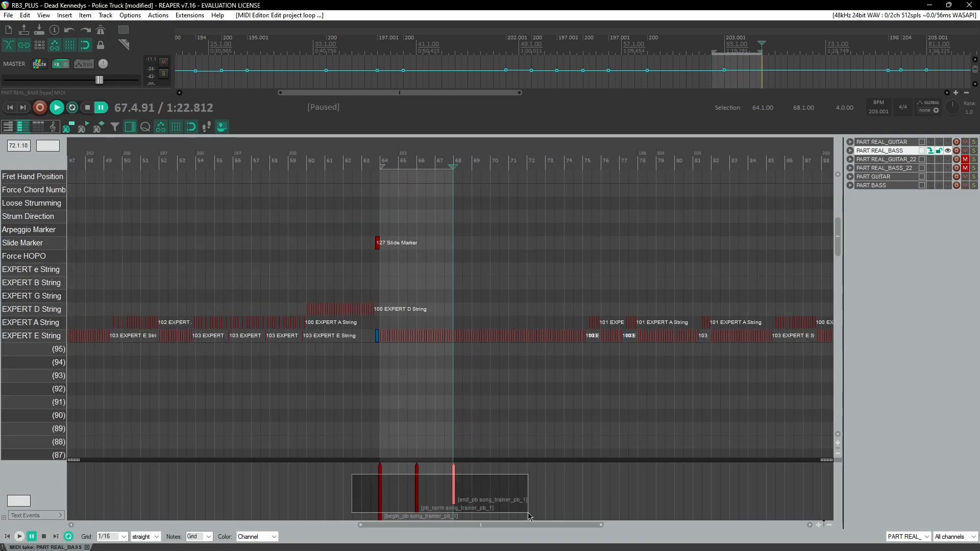
pyautogui.rightClick(442, 163)
pyautogui.click(470, 209)
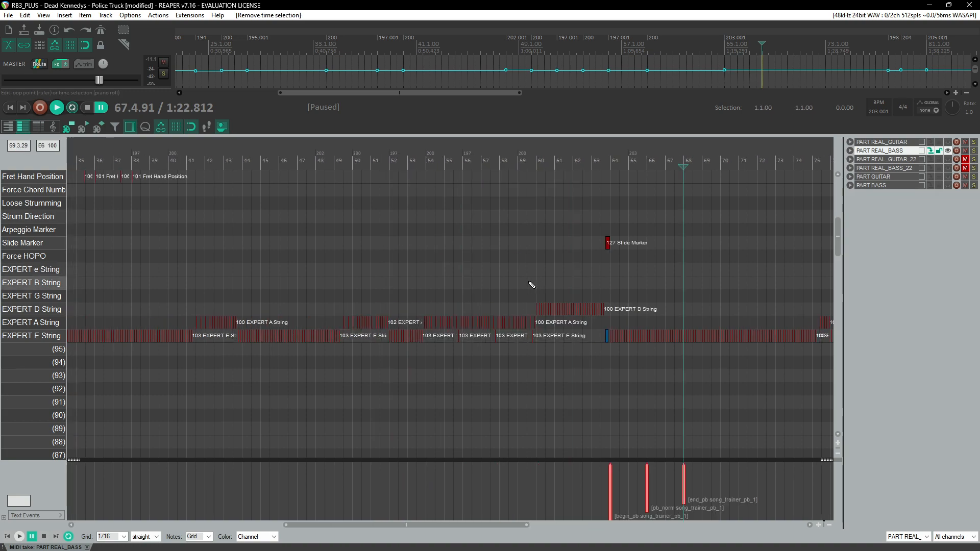
# Step: Play back the chart from around measure 27 to review the bass notes
pyautogui.hscroll(-10, 531, 285)
pyautogui.hscroll(-2, 511, 301)
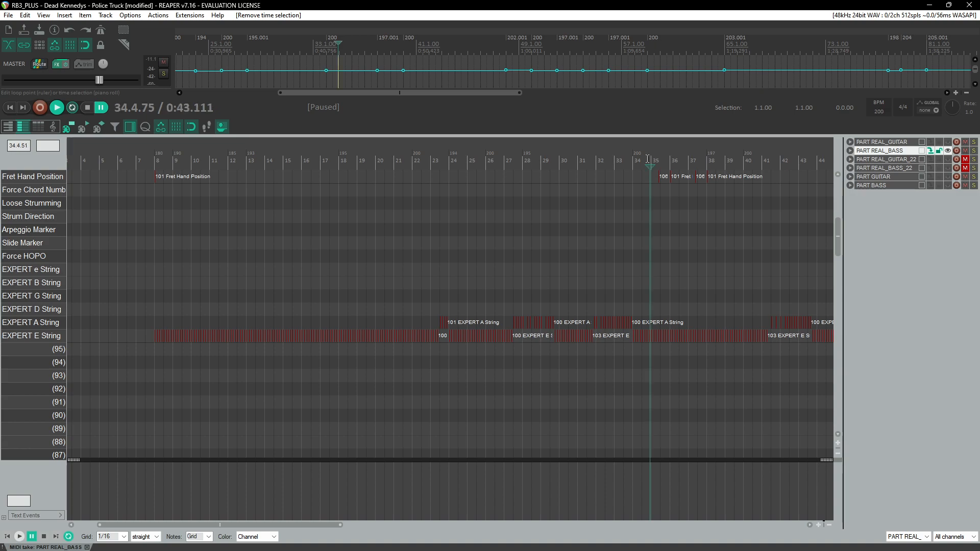
pyautogui.click(506, 158)
pyautogui.scroll(2, 535, 294)
pyautogui.press('space')
pyautogui.scroll(1, 530, 313)
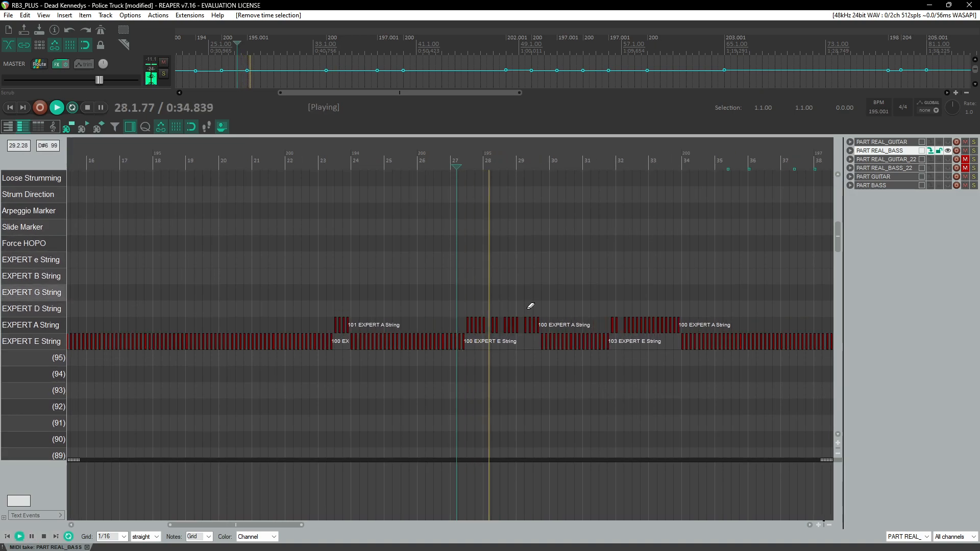
pyautogui.scroll(2, 531, 306)
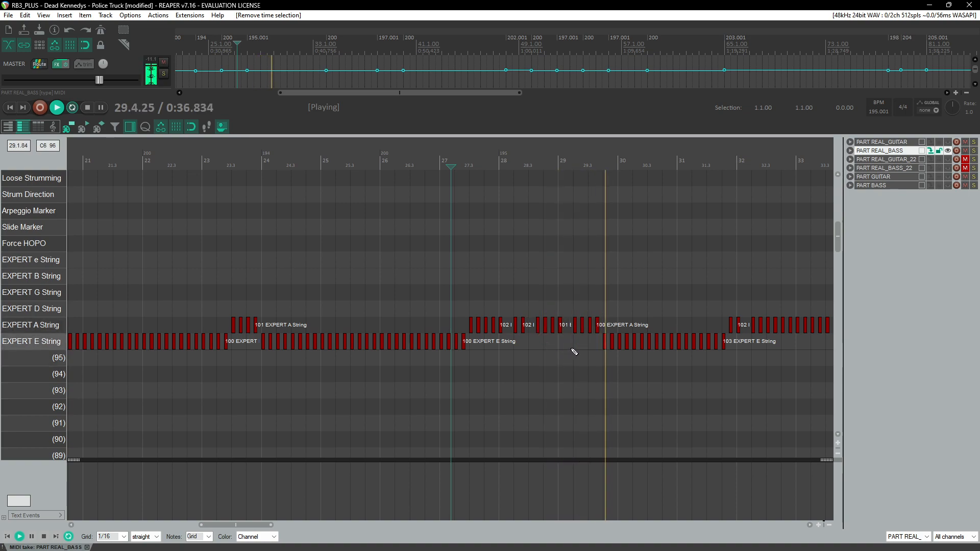
# Step: Paste the copied song trainer text events into the text events lane around measure 26
pyautogui.hscroll(2, 565, 360)
pyautogui.click(207, 159)
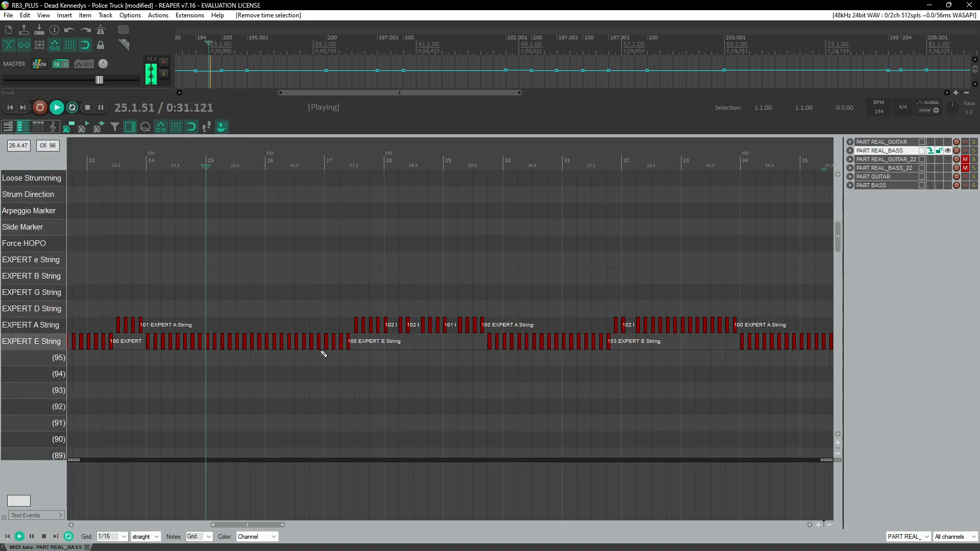
pyautogui.click(269, 493)
pyautogui.hotkey('ctrl', 'v')
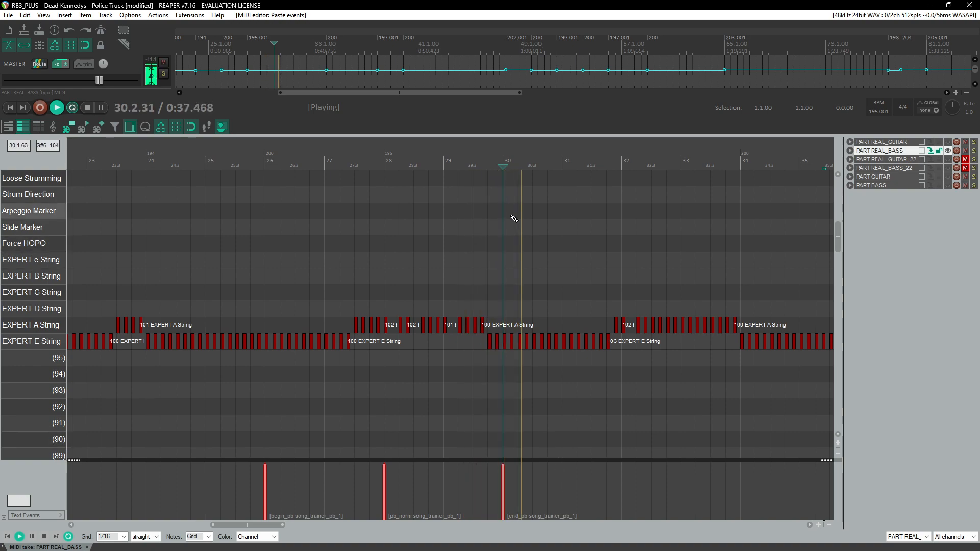
# Step: Move the pasted begin_pb, pb_norm and end_pb events so they sit at measures 30, 32 and 34
pyautogui.click(551, 499)
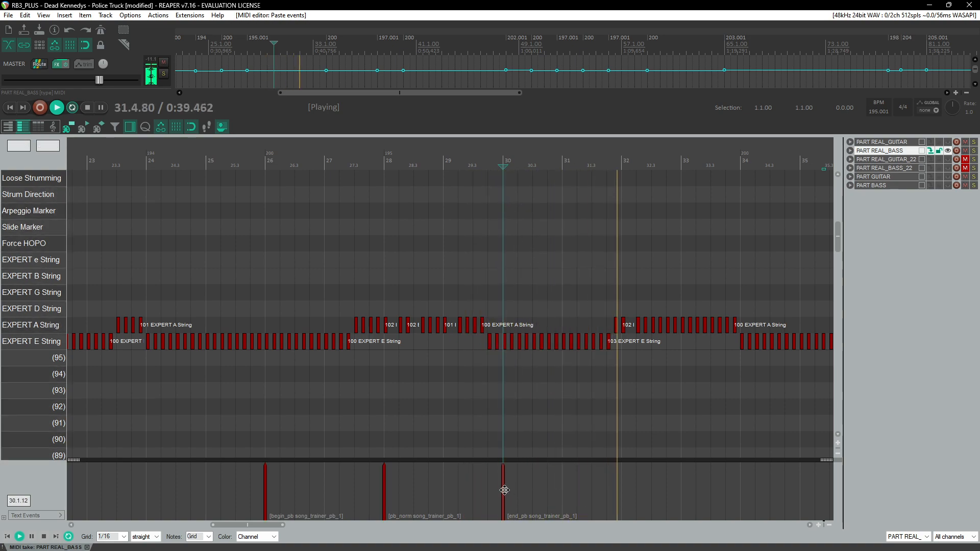
pyautogui.press('space')
pyautogui.click(559, 159)
pyautogui.press('space')
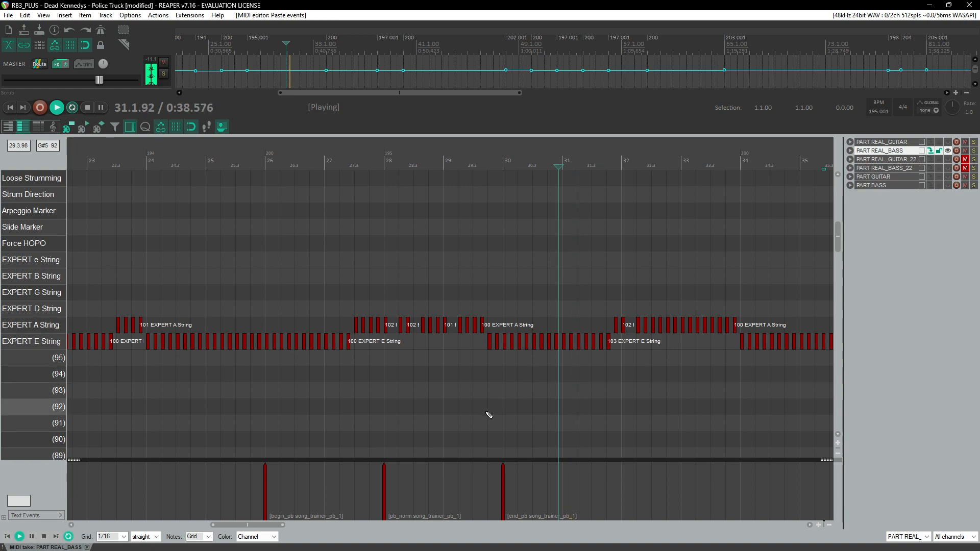
pyautogui.click(266, 160)
pyautogui.moveTo(558, 485); pyautogui.dragTo(455, 493)
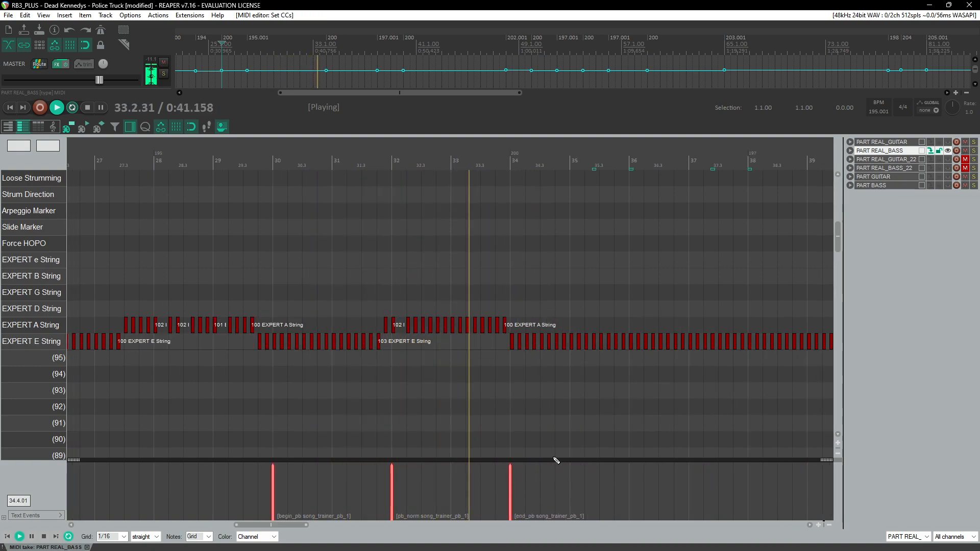
# Step: Loop-play measures 30 to 34 to check the new song trainer section
pyautogui.hotkey('ctrl', 'space')
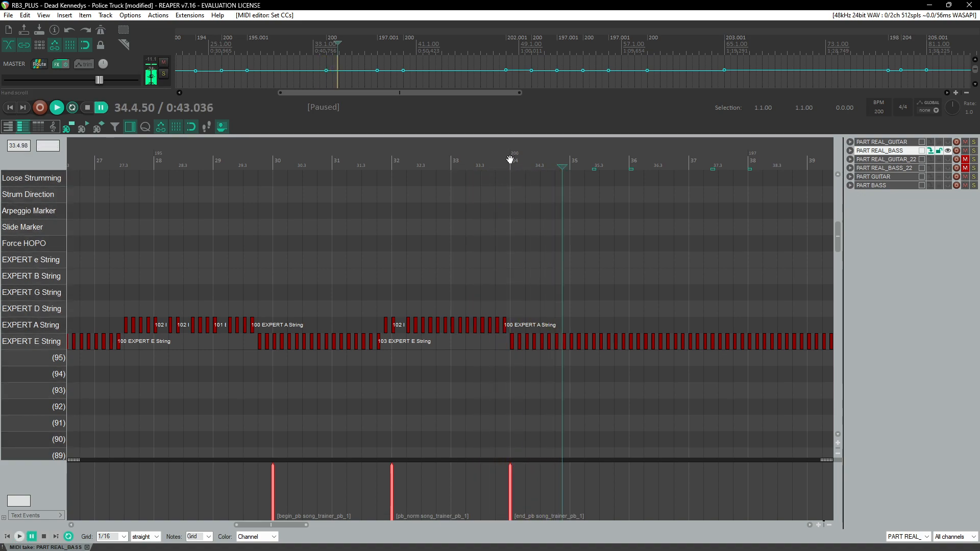
pyautogui.moveTo(511, 161)
pyautogui.mouseDown()
pyautogui.moveTo(272, 165)
pyautogui.moveTo(514, 166)
pyautogui.mouseUp()
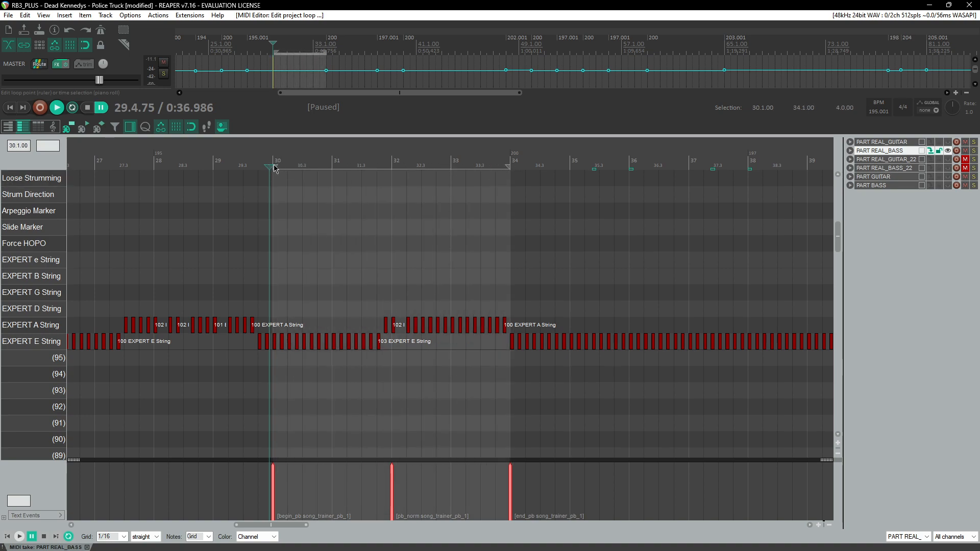
pyautogui.press('space')
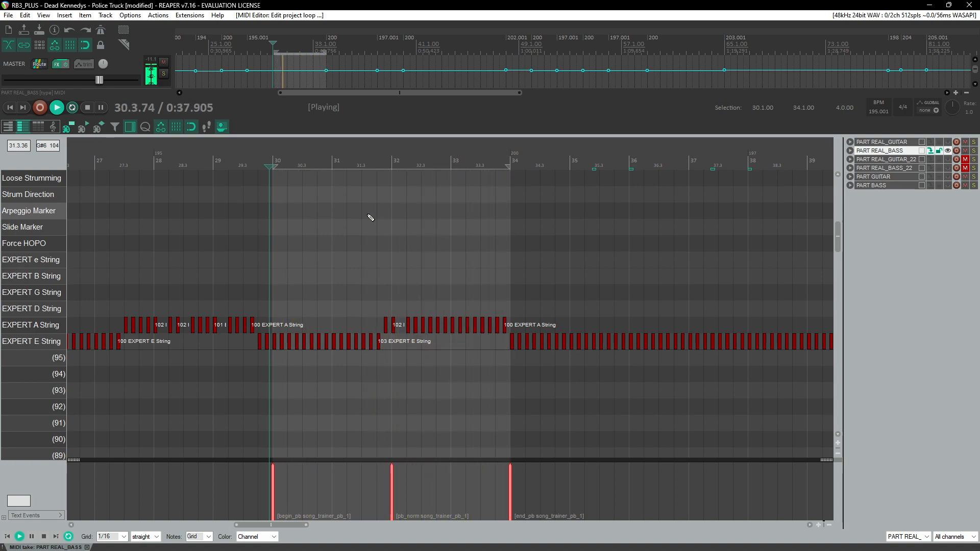
pyautogui.scroll(-6, 381, 259)
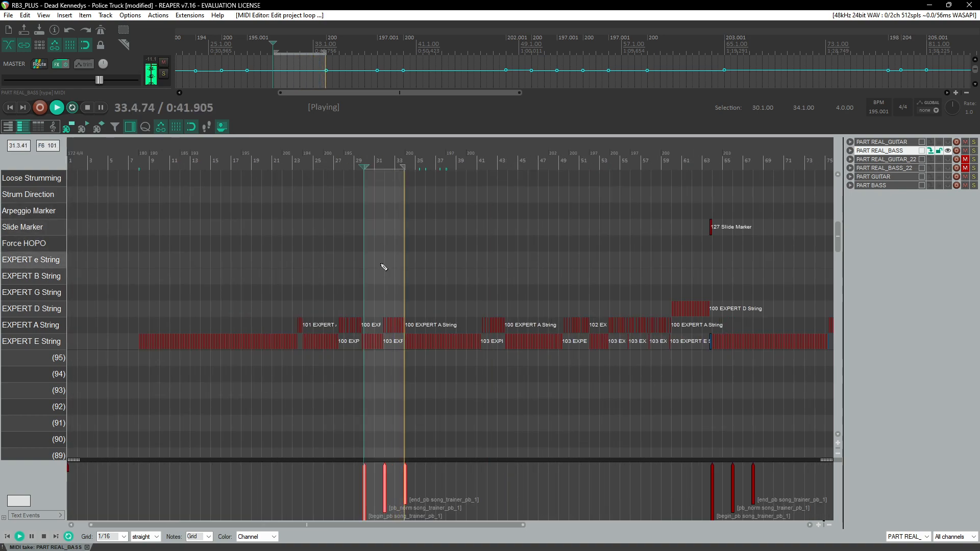
pyautogui.hotkey('ctrl', 'space')
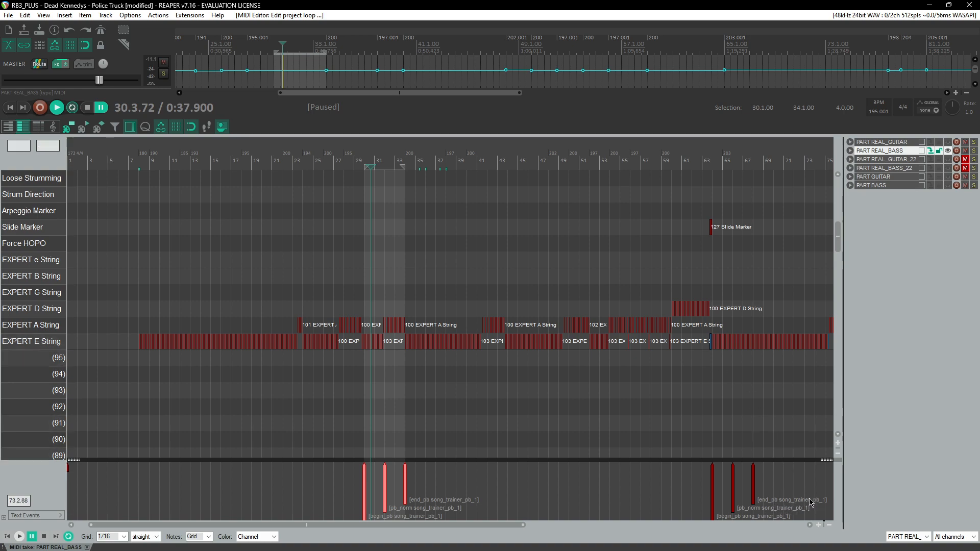
# Step: Load bass_trainers.txt into the end_pb event at measure 34 and set its text to [end_pb song_trainer_pb_2]
pyautogui.doubleClick(409, 489)
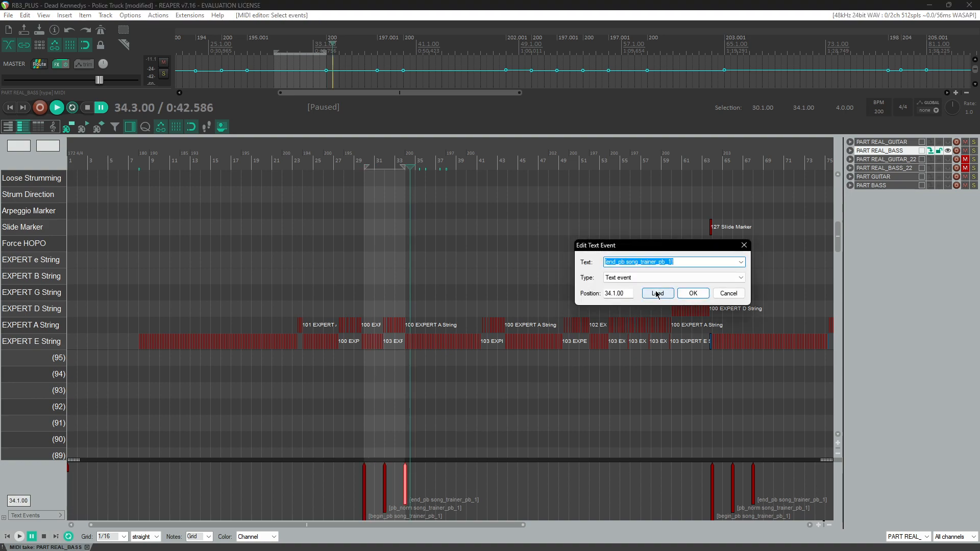
pyautogui.click(657, 294)
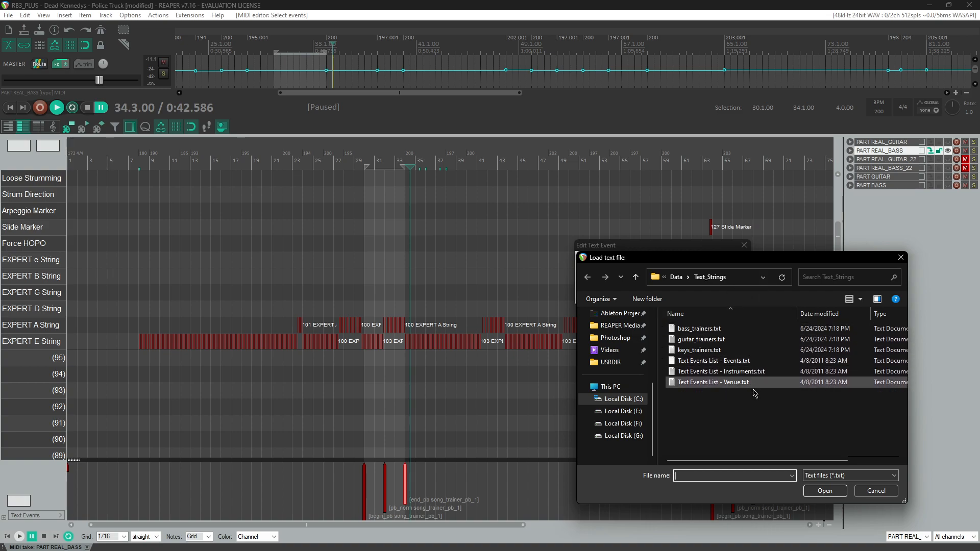
pyautogui.doubleClick(736, 329)
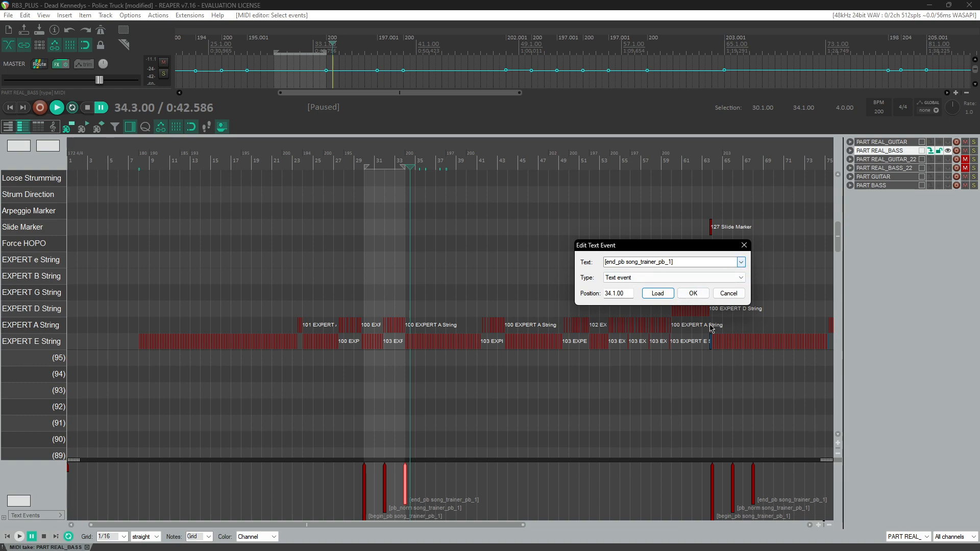
pyautogui.click(692, 295)
# Step: Set the pb_norm and begin_pb events at measures 32 and 30 to song_trainer_pb_2
pyautogui.doubleClick(386, 478)
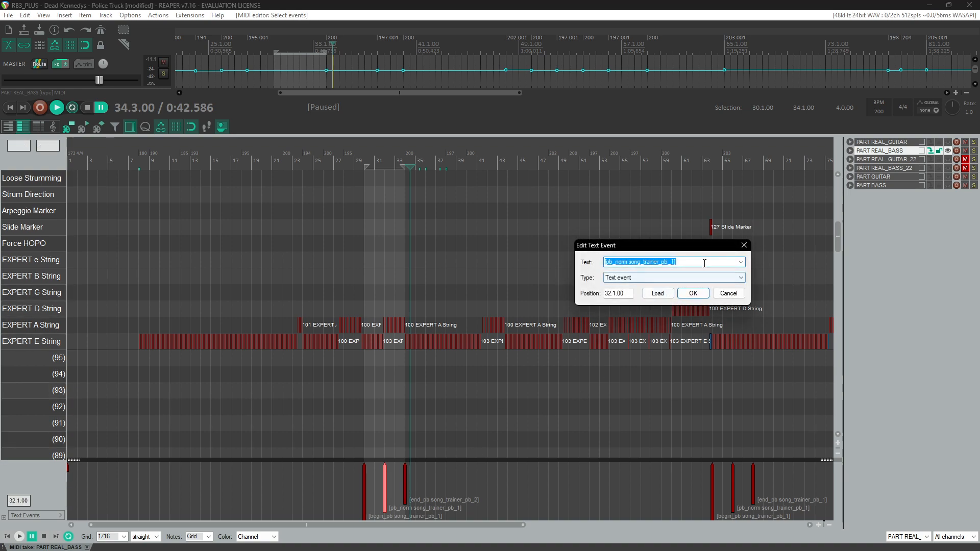
pyautogui.click(693, 293)
pyautogui.doubleClick(364, 474)
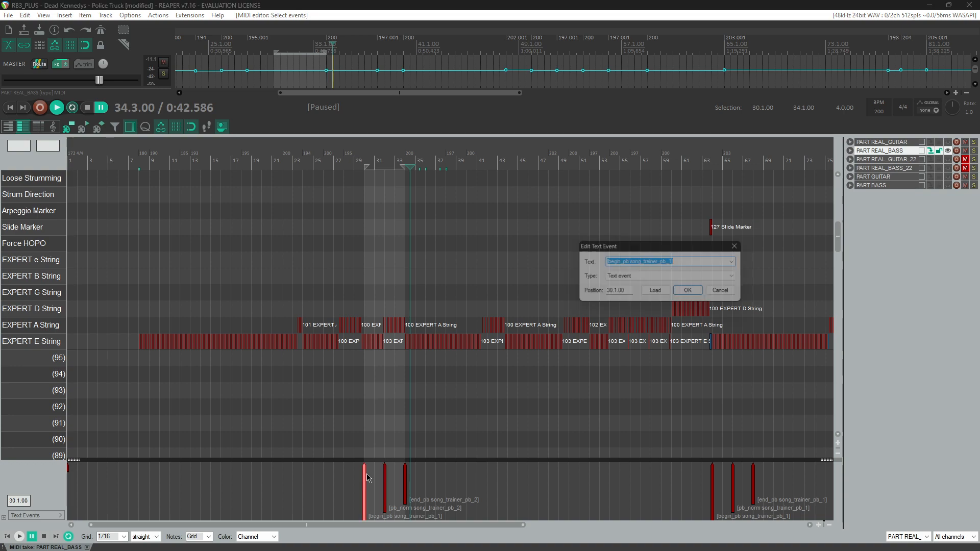
pyautogui.click(692, 293)
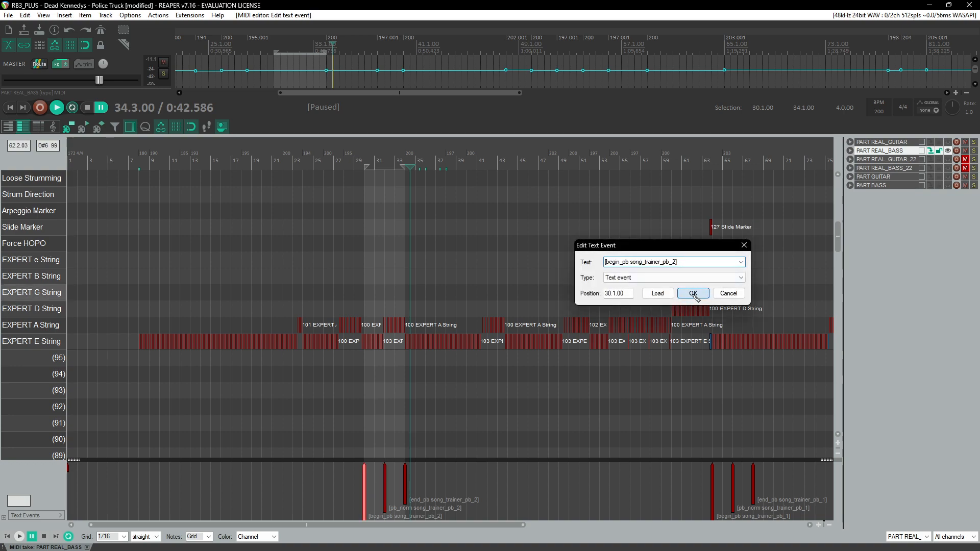
# Step: Select measures 63 to 68 and play back the first song trainer section
pyautogui.moveTo(708, 164); pyautogui.dragTo(755, 163)
pyautogui.scroll(3, 504, 352)
pyautogui.scroll(-3, 579, 357)
pyautogui.hscroll(4, 577, 357)
pyautogui.click(374, 163)
pyautogui.scroll(2, 398, 243)
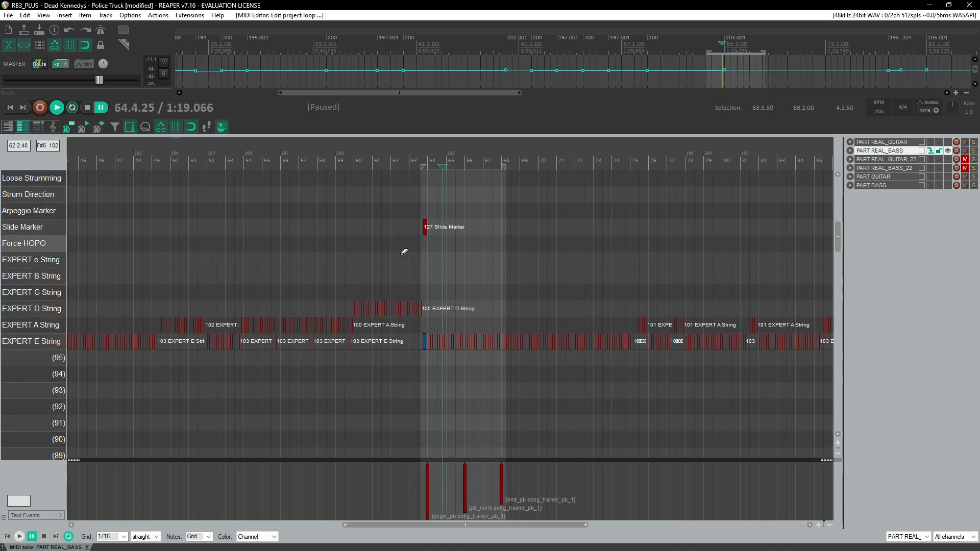
pyautogui.click(437, 159)
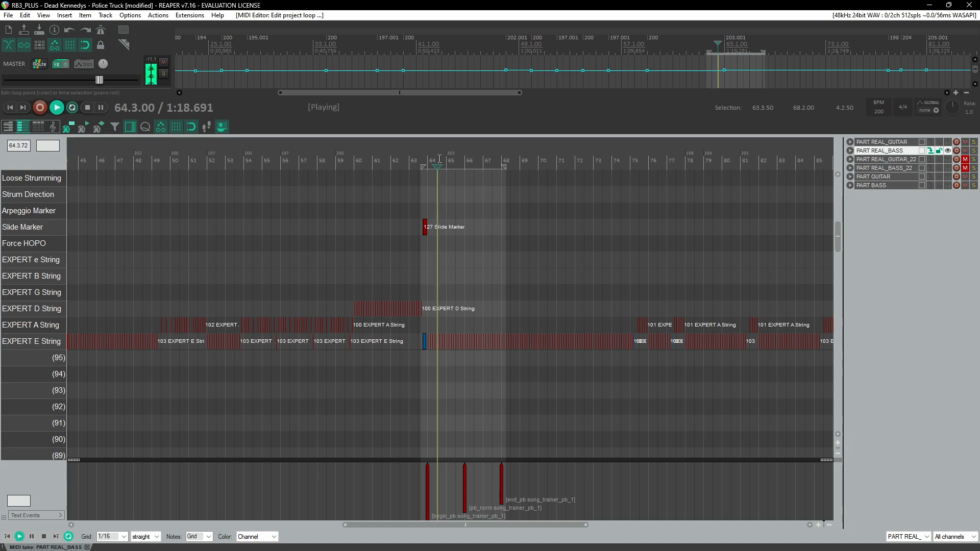
pyautogui.scroll(-2, 475, 250)
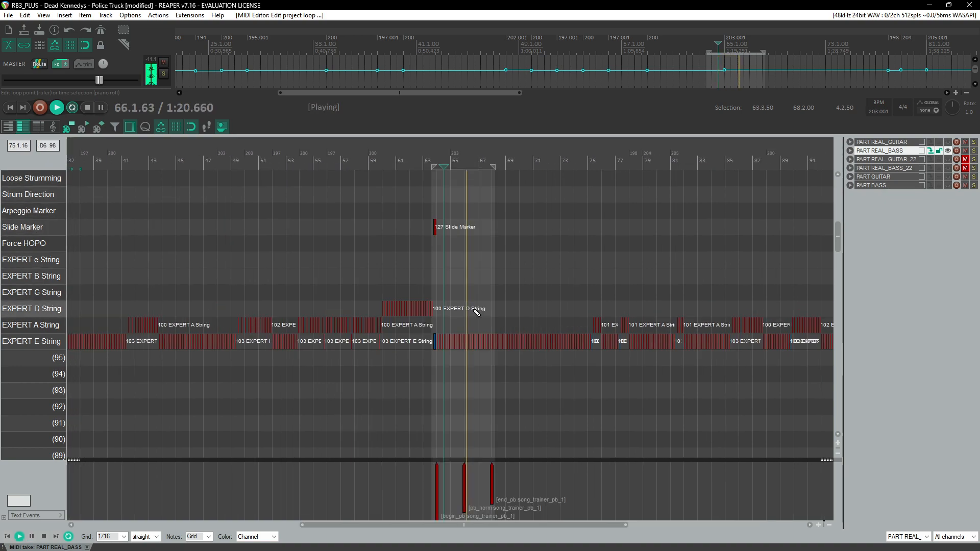
# Step: Play back the chart from measure 30 to review the second song trainer section
pyautogui.hscroll(-3, 477, 312)
pyautogui.press('space')
pyautogui.click(207, 155)
pyautogui.click(203, 154)
pyautogui.press('space')
pyautogui.scroll(3, 255, 232)
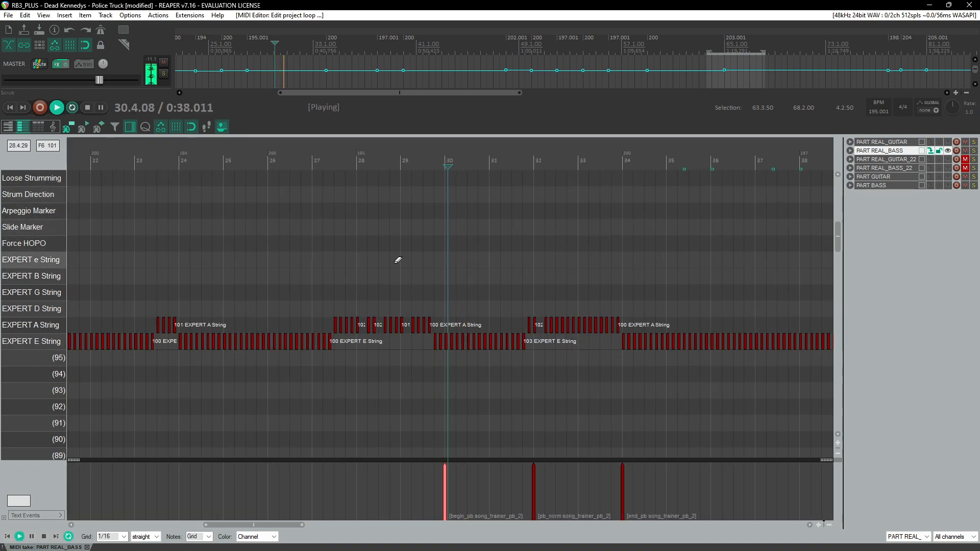
pyautogui.hscroll(3, 425, 270)
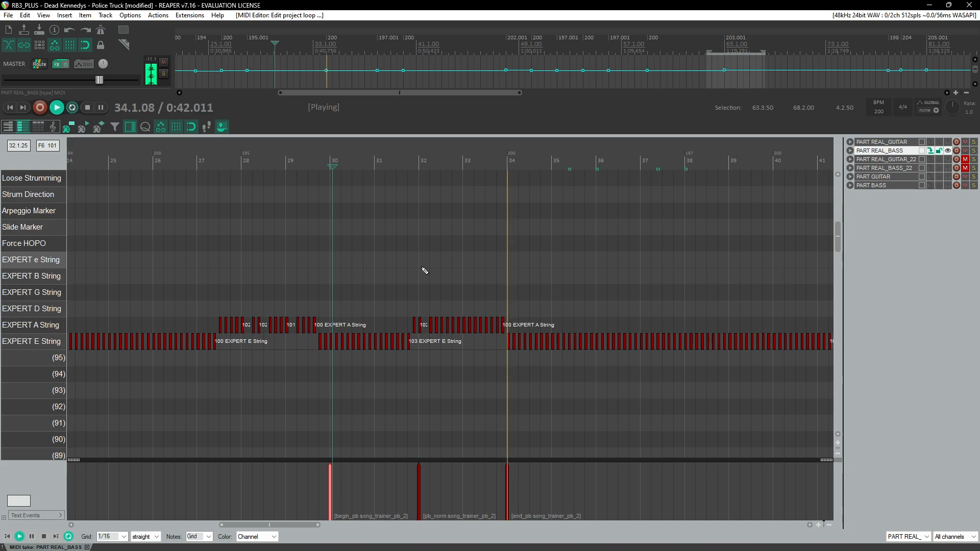
pyautogui.scroll(-5, 444, 350)
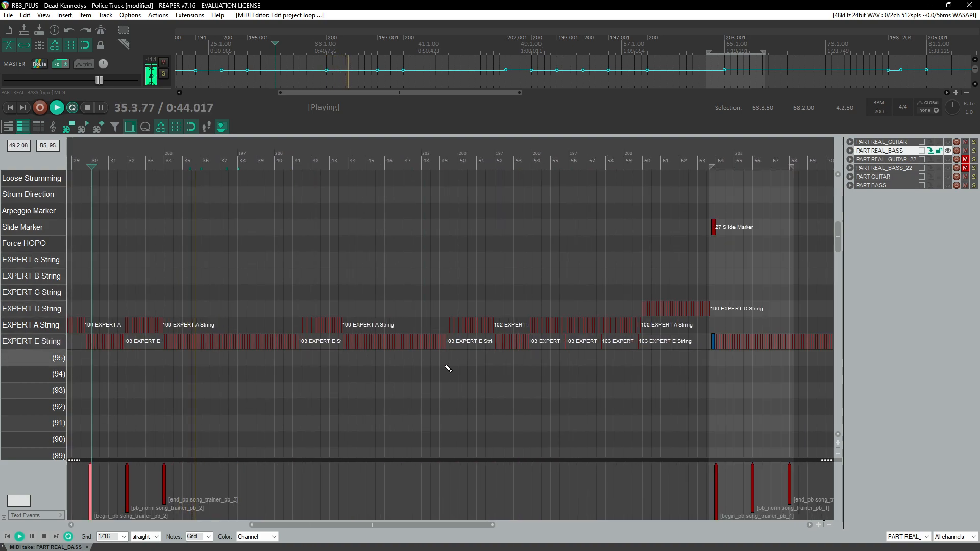
pyautogui.hotkey('ctrl', 'space')
# Step: Paste the song trainer text events again starting at measure 98
pyautogui.scroll(-5, 454, 365)
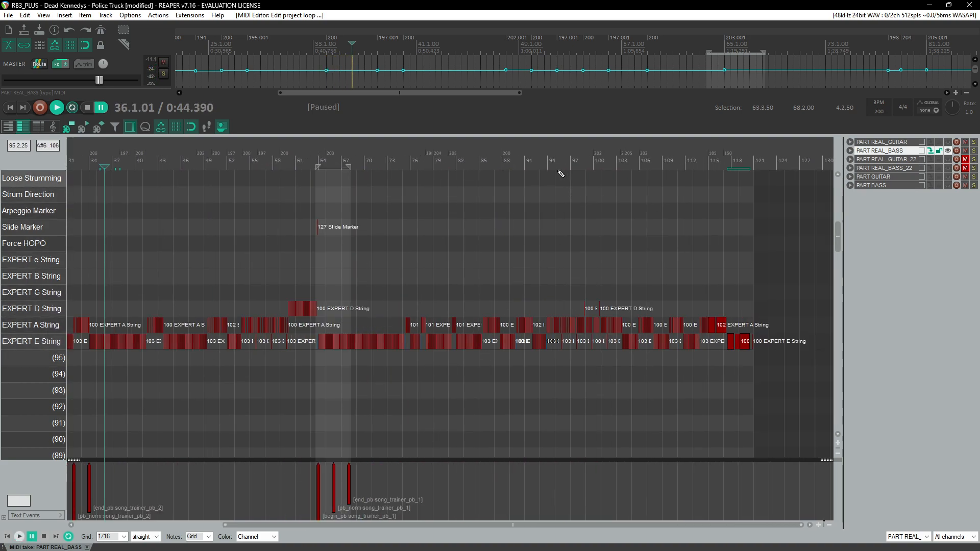
pyautogui.click(560, 176)
pyautogui.press('space')
pyautogui.scroll(6, 619, 319)
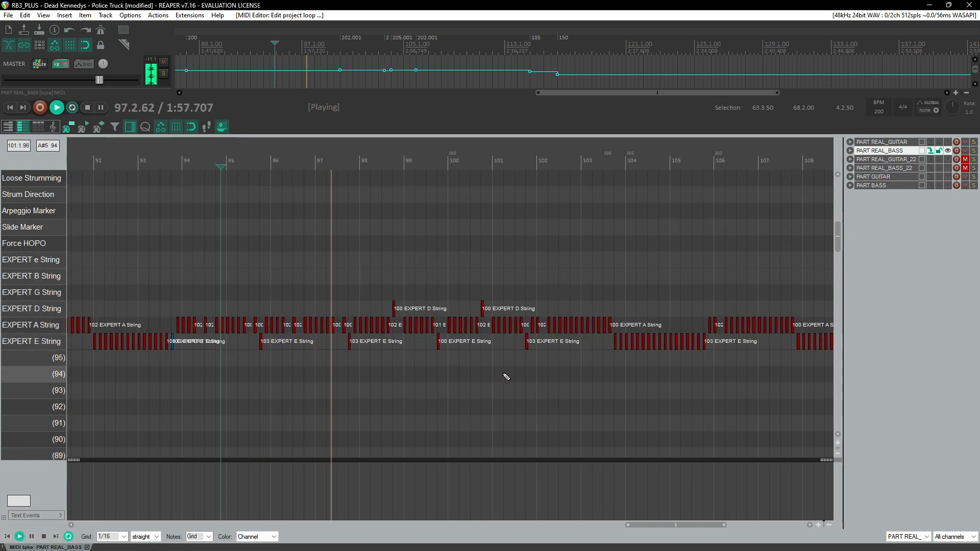
pyautogui.click(362, 496)
pyautogui.hotkey('ctrl', 'v')
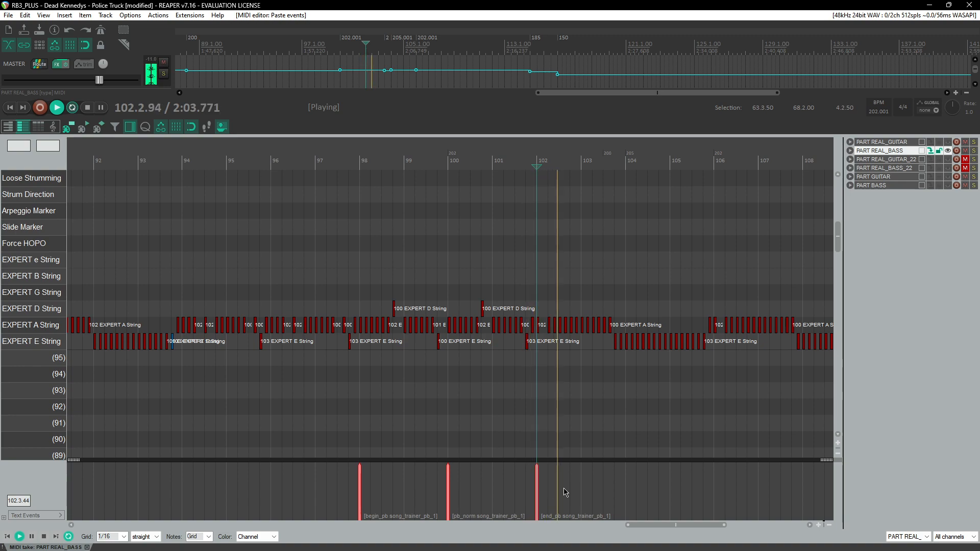
# Step: Set the begin_pb, pb_norm and end_pb events at measures 98 to 102 to song_trainer_pb_3
pyautogui.scroll(-4, 523, 315)
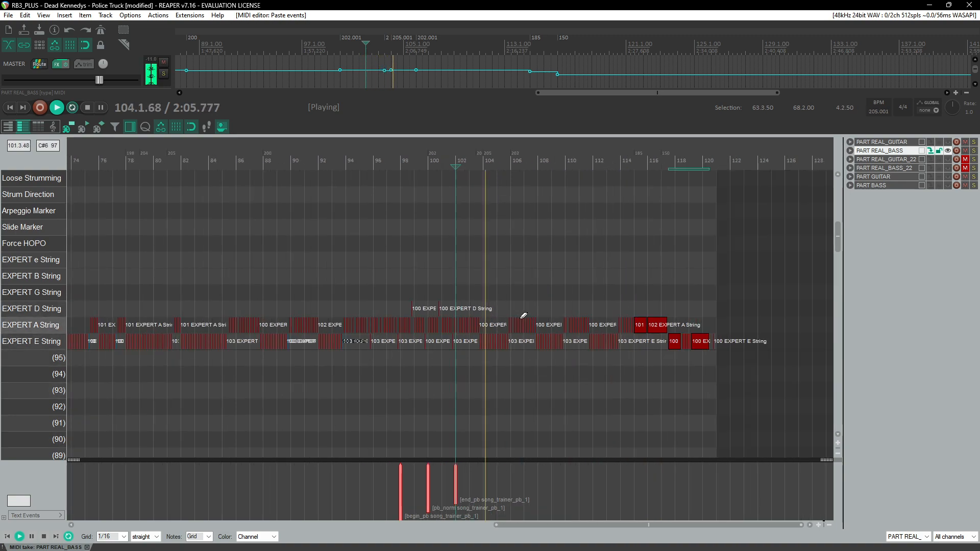
pyautogui.scroll(-3, 520, 321)
pyautogui.hotkey('ctrl', 'space')
pyautogui.doubleClick(427, 481)
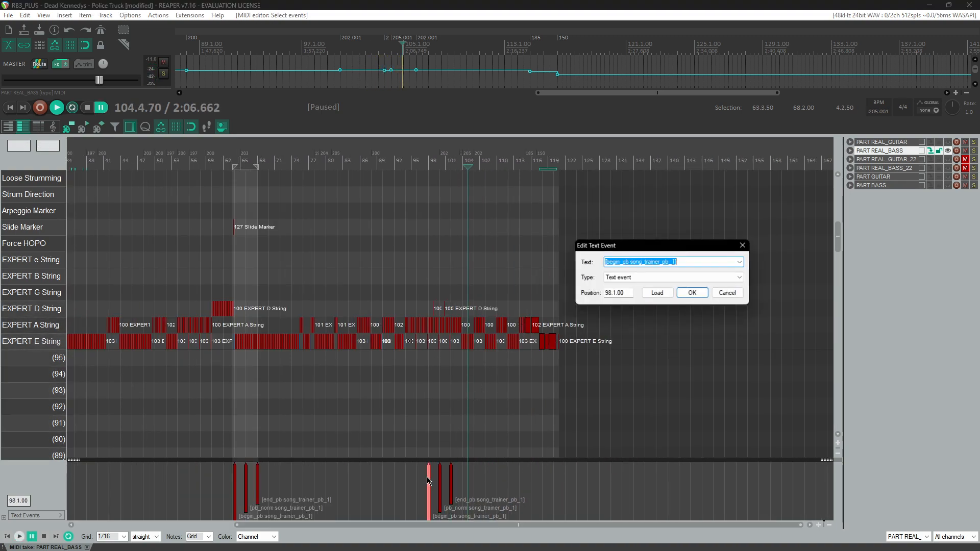
pyautogui.press('Return')
pyautogui.doubleClick(439, 480)
pyautogui.press('Return')
pyautogui.doubleClick(451, 475)
pyautogui.press('Down')
pyautogui.press('Down')
pyautogui.press('Return')
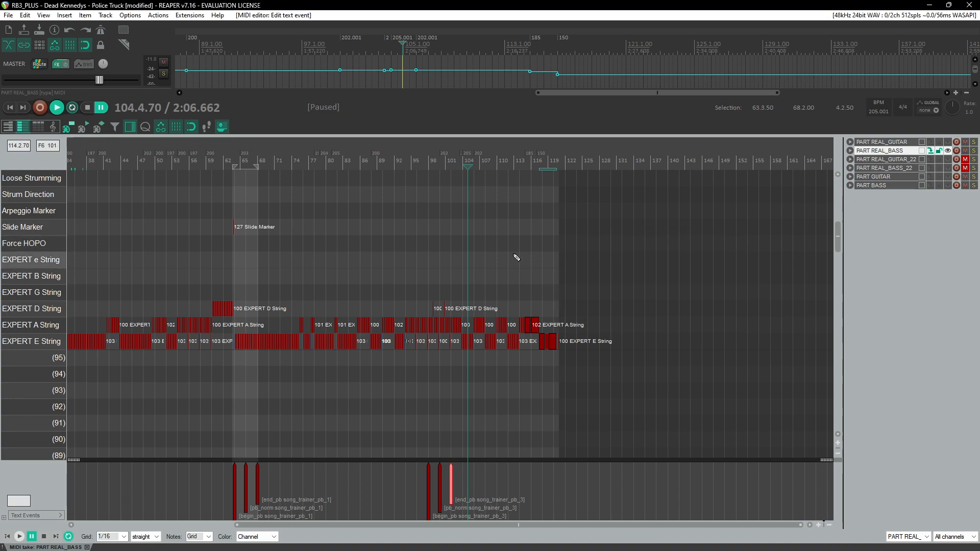
# Step: Play back the chart from around measure 29 to review the bass notes and fret hand positions
pyautogui.hscroll(-3, 396, 291)
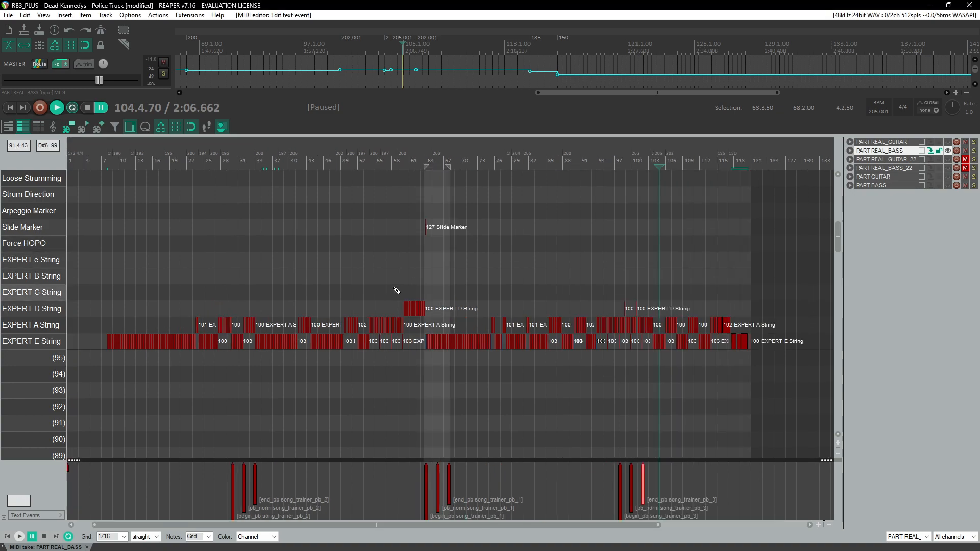
pyautogui.click(227, 165)
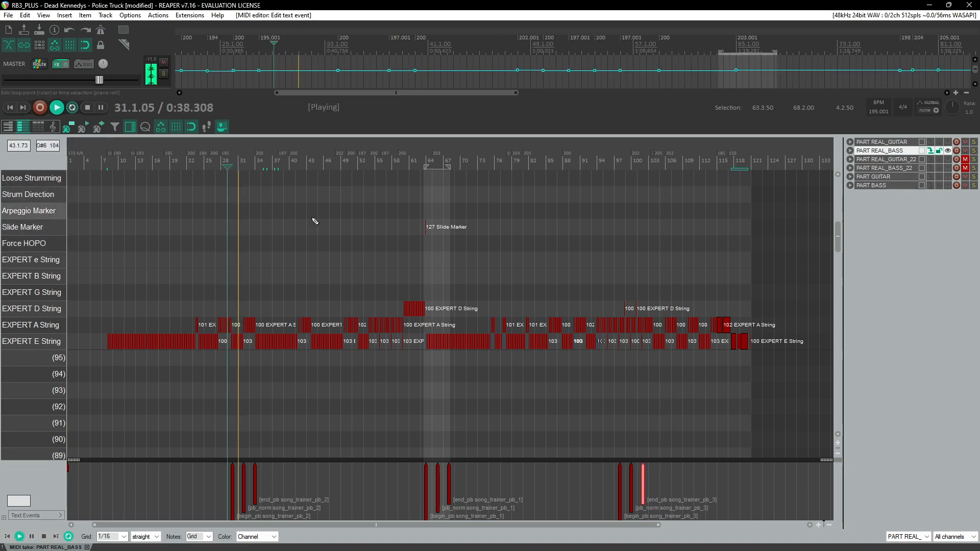
pyautogui.scroll(4, 343, 243)
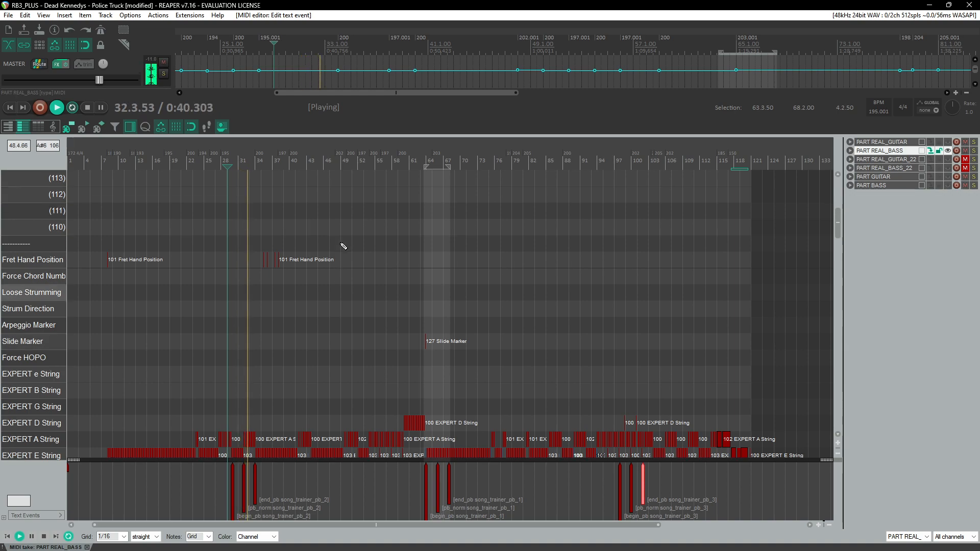
pyautogui.scroll(-2, 341, 245)
pyautogui.scroll(2, 284, 252)
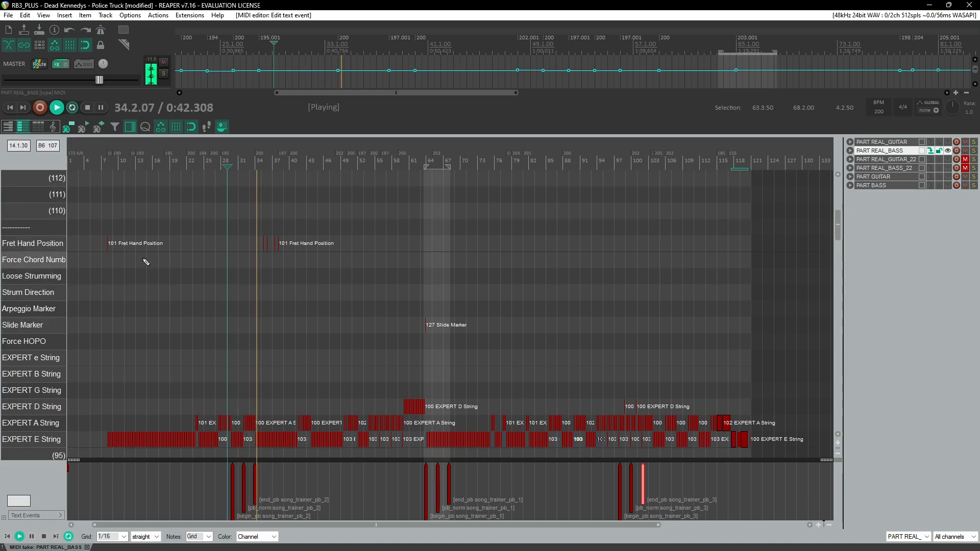
pyautogui.scroll(5, 383, 235)
pyautogui.scroll(3, 558, 285)
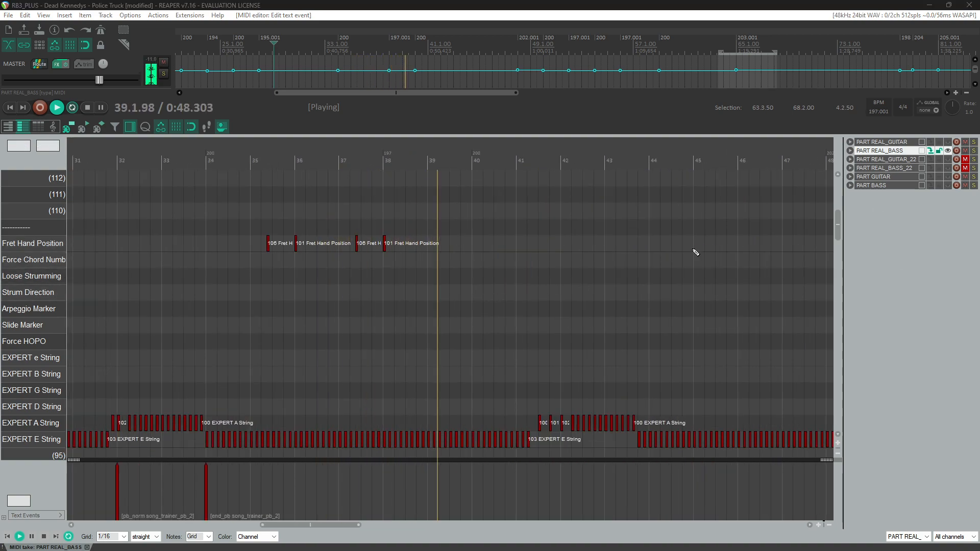
pyautogui.scroll(-1, 638, 258)
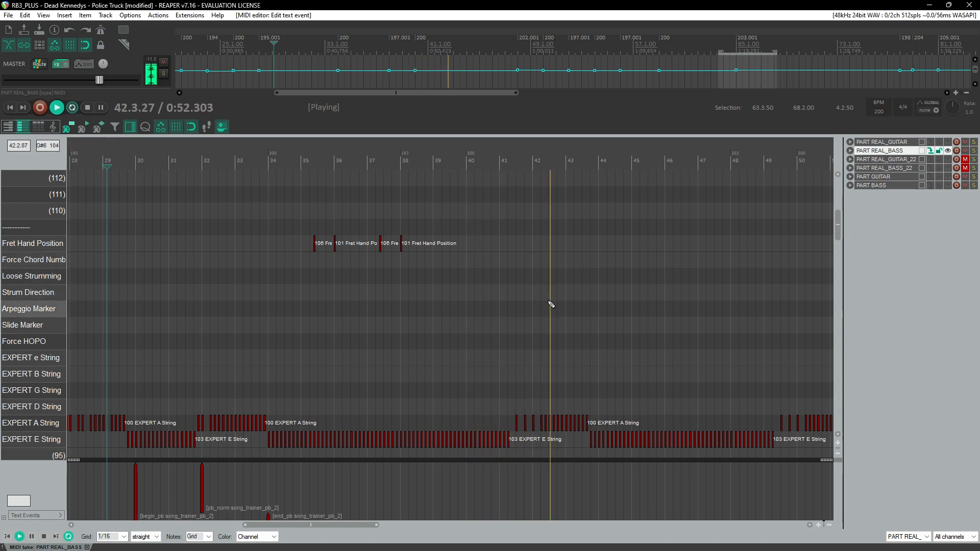
pyautogui.hscroll(3, 548, 300)
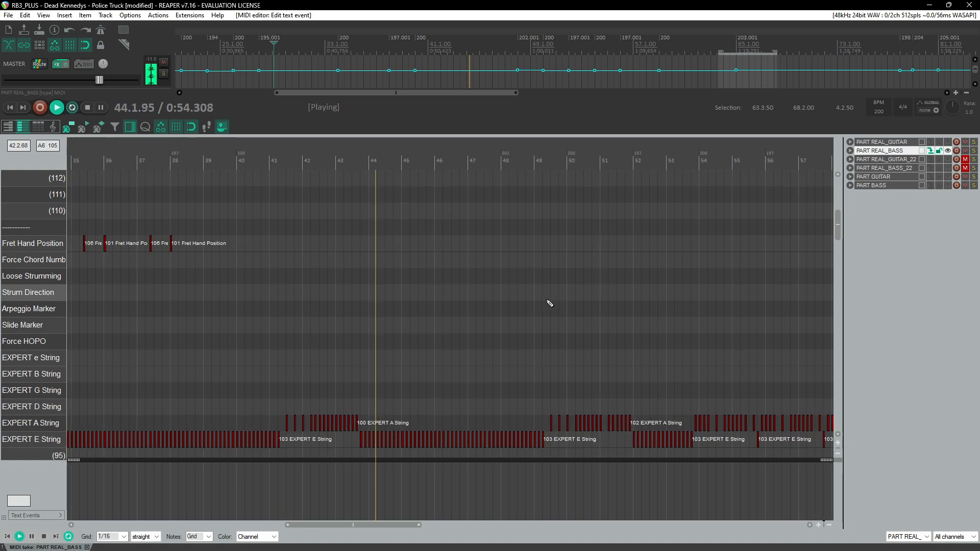
# Step: Save the project
pyautogui.scroll(-2, 397, 292)
pyautogui.hotkey('ctrl', 's')
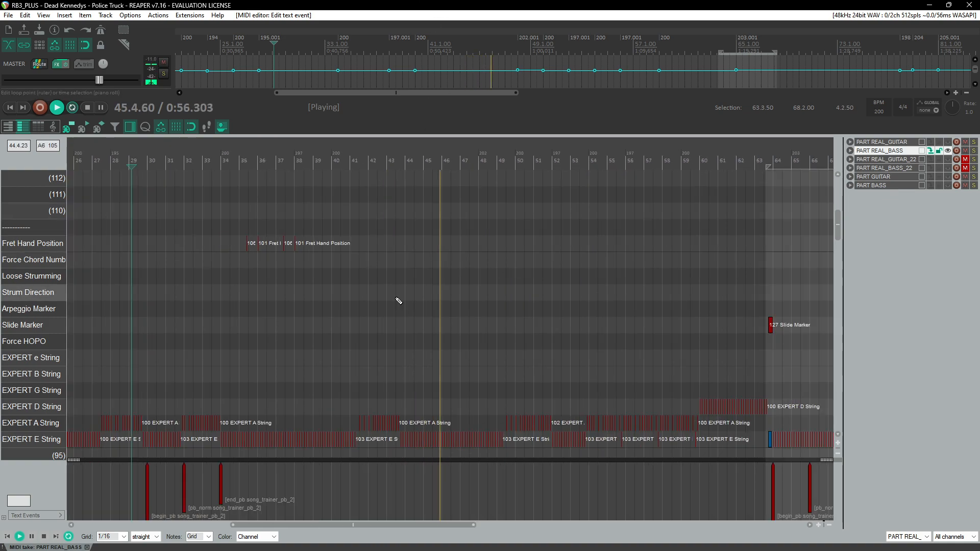
# Step: Restart playback near measure 7 and raise the bass stem track's volume in the mixer
pyautogui.scroll(-1, 396, 299)
pyautogui.scroll(-6, 399, 301)
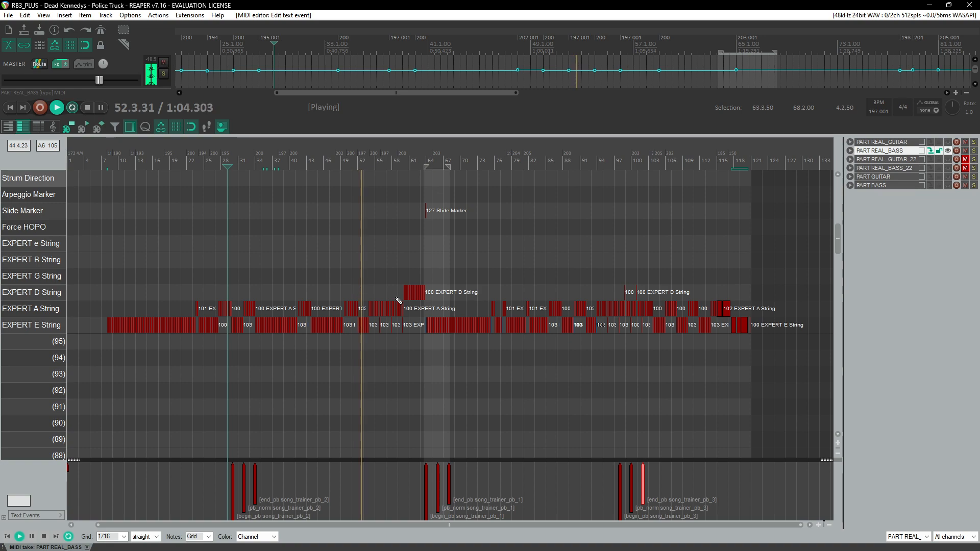
pyautogui.scroll(3, 201, 330)
pyautogui.scroll(1, 201, 330)
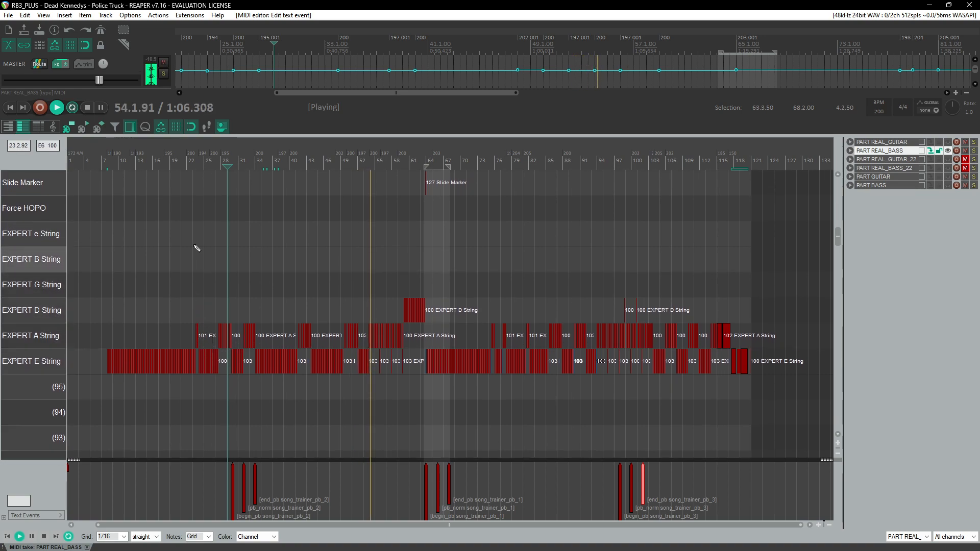
pyautogui.click(107, 160)
pyautogui.hotkey('ctrl', 'm')
pyautogui.moveTo(350, 493); pyautogui.dragTo(351, 453)
pyautogui.hotkey('ctrl', 'm')
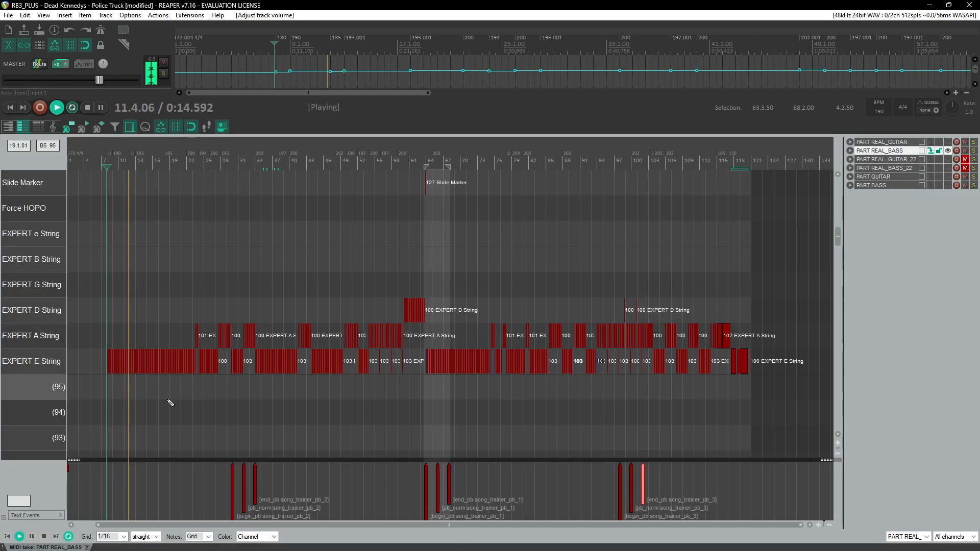
# Step: Pan the PART REAL_BASS track 100% left and nudge the bass stem's volume fader up slightly
pyautogui.scroll(8, 160, 396)
pyautogui.hotkey('ctrl', 'm')
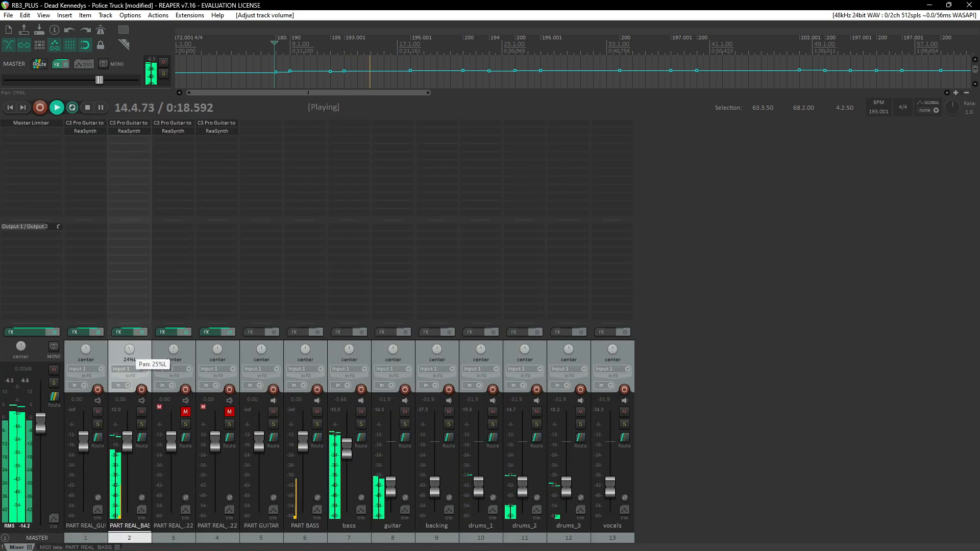
pyautogui.moveTo(129, 349); pyautogui.dragTo(130, 360)
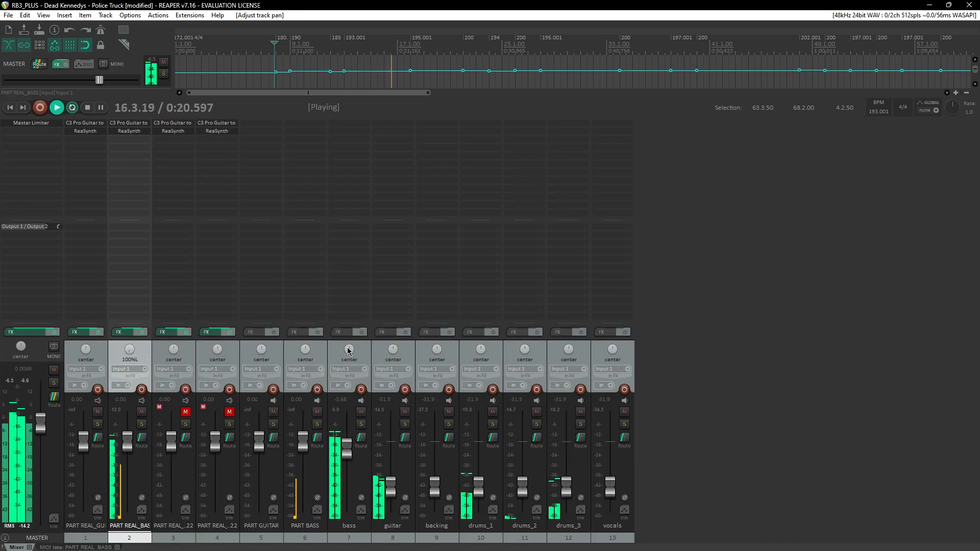
pyautogui.moveTo(349, 351)
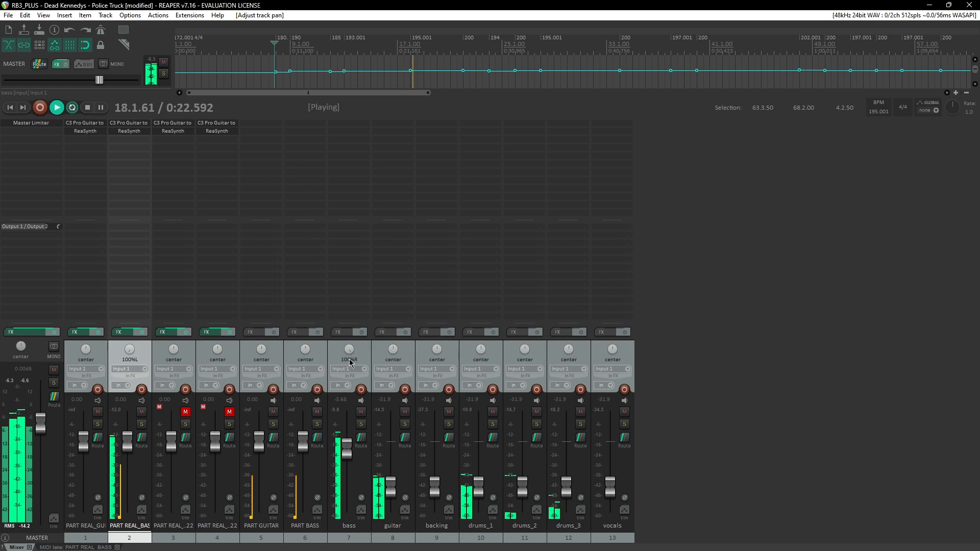
pyautogui.moveTo(347, 449); pyautogui.dragTo(347, 445)
pyautogui.hotkey('ctrl', 'm')
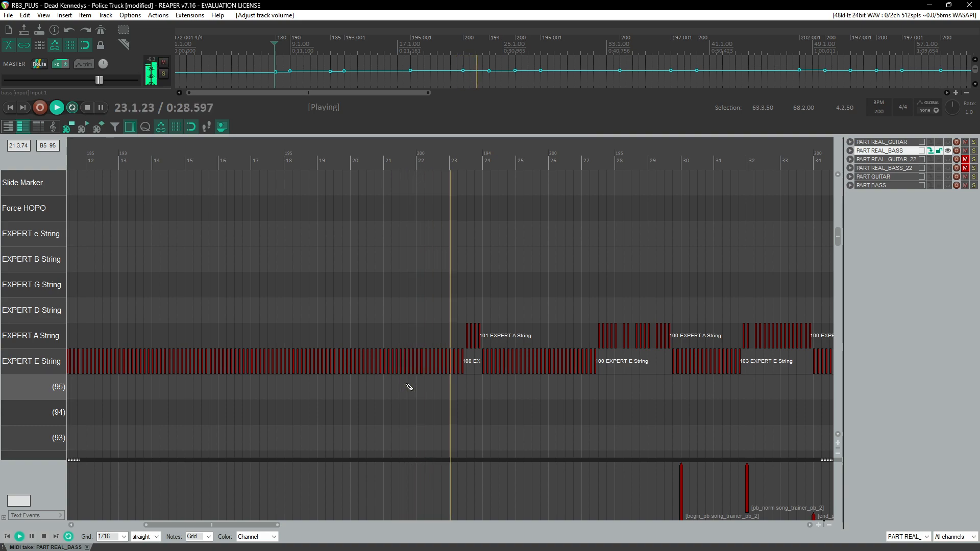
# Step: Review the bass notes and fret hand positions around measures 35 to 65 during playback
pyautogui.scroll(5, 409, 388)
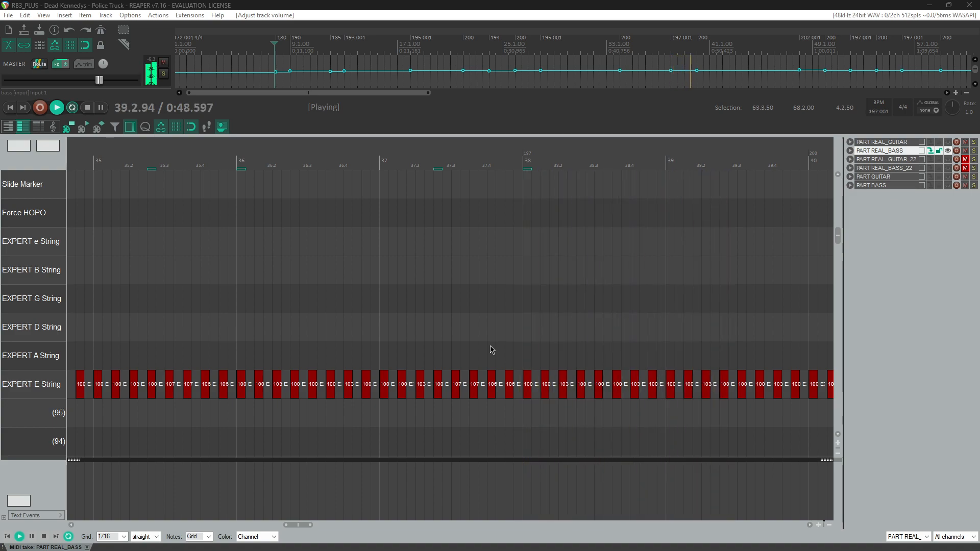
pyautogui.scroll(2, 492, 350)
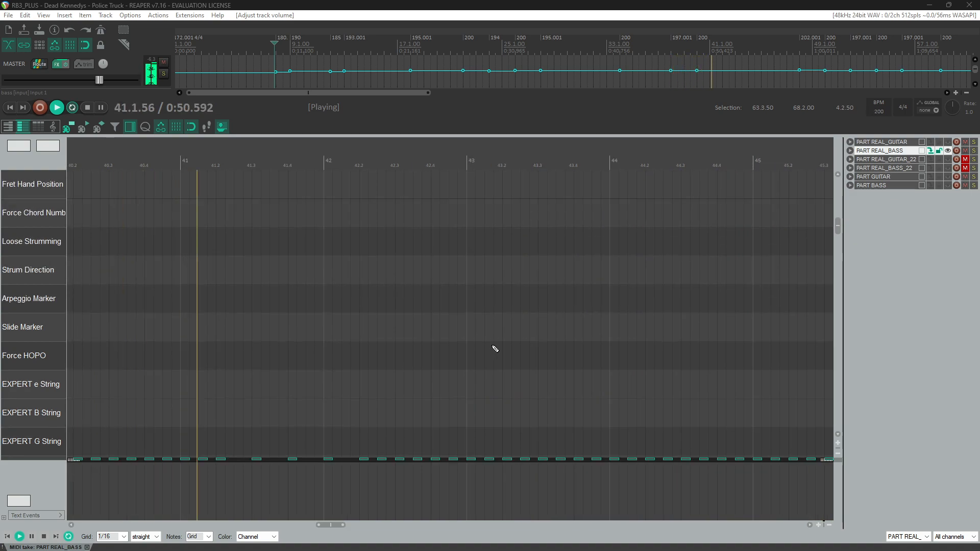
pyautogui.scroll(-2, 495, 349)
pyautogui.scroll(-3, 492, 346)
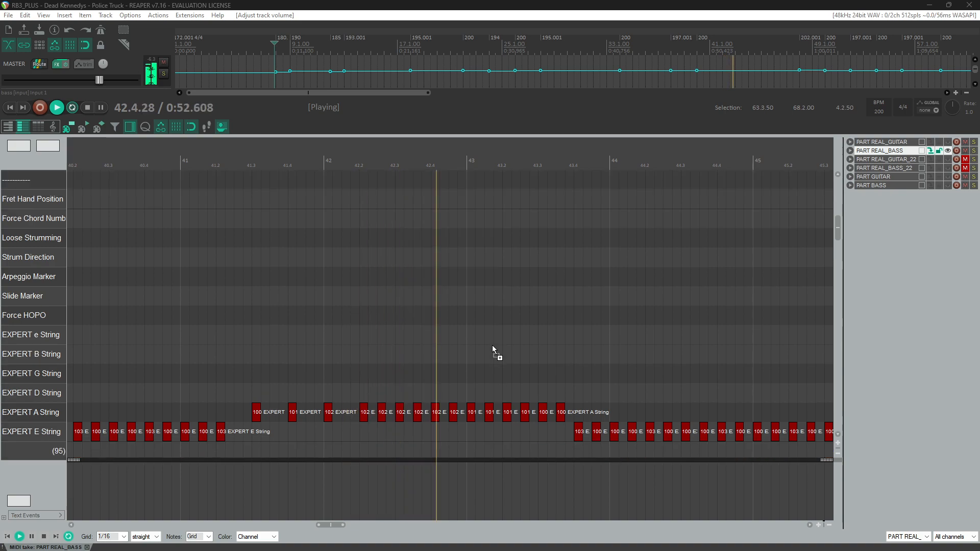
pyautogui.scroll(-3, 492, 345)
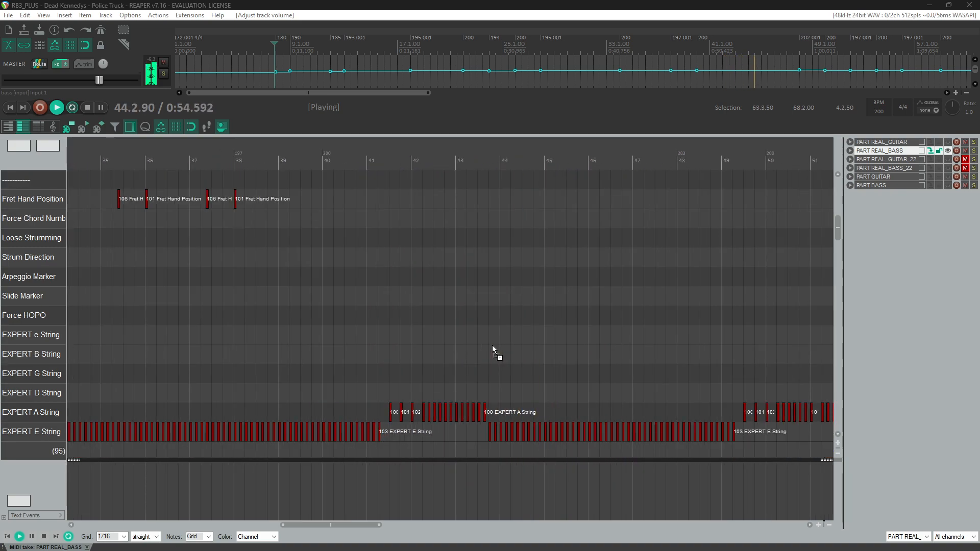
pyautogui.scroll(3, 496, 343)
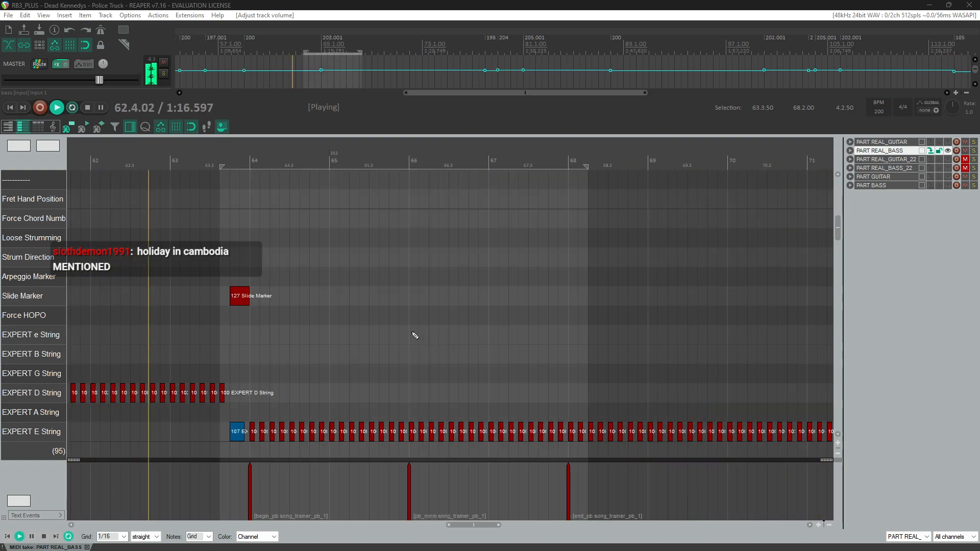
# Step: Remove the time selection
pyautogui.rightClick(277, 164)
pyautogui.click(311, 211)
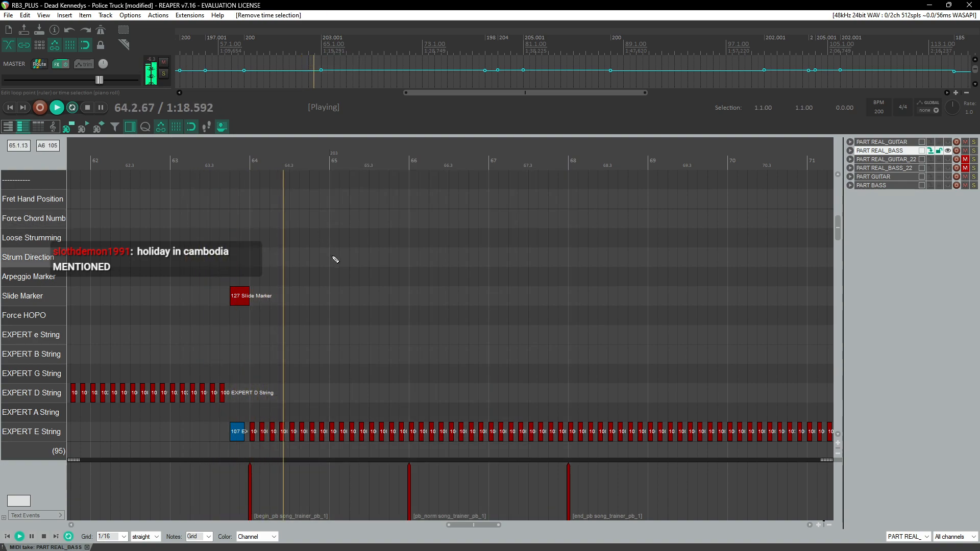
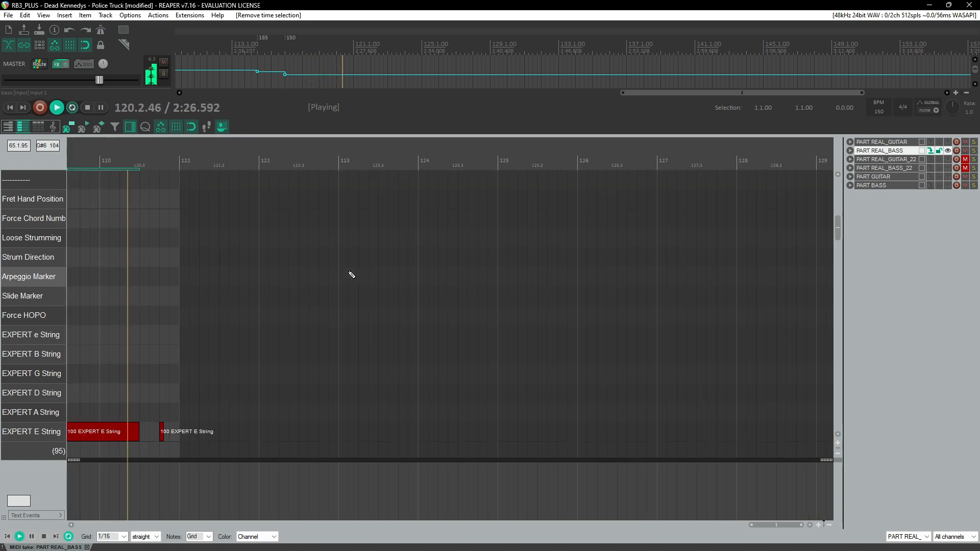
# Step: Copy the three song_trainer_pb_3 events from measures 98 to 102 and paste them starting at measure 58
pyautogui.scroll(-10, 335, 248)
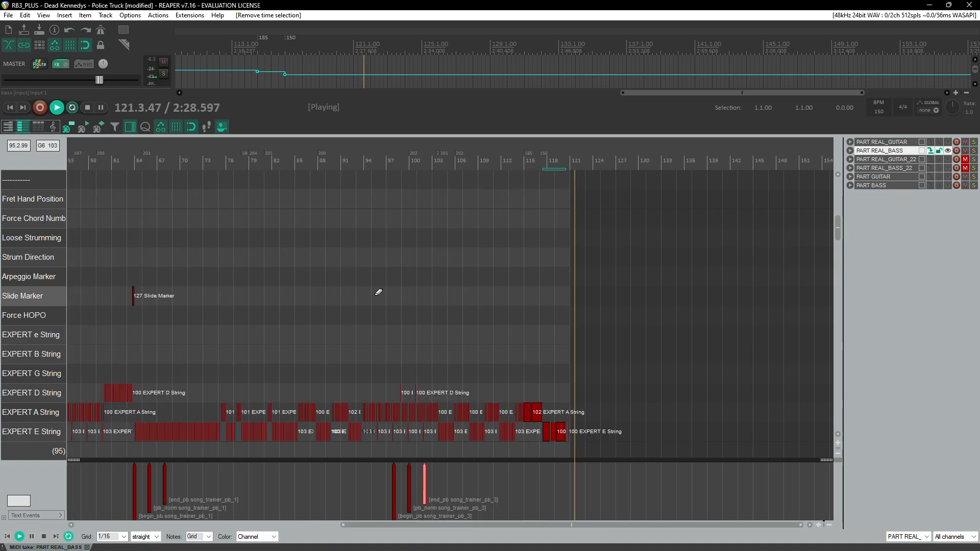
pyautogui.hotkey('ctrl', 'space')
pyautogui.scroll(-4, 394, 274)
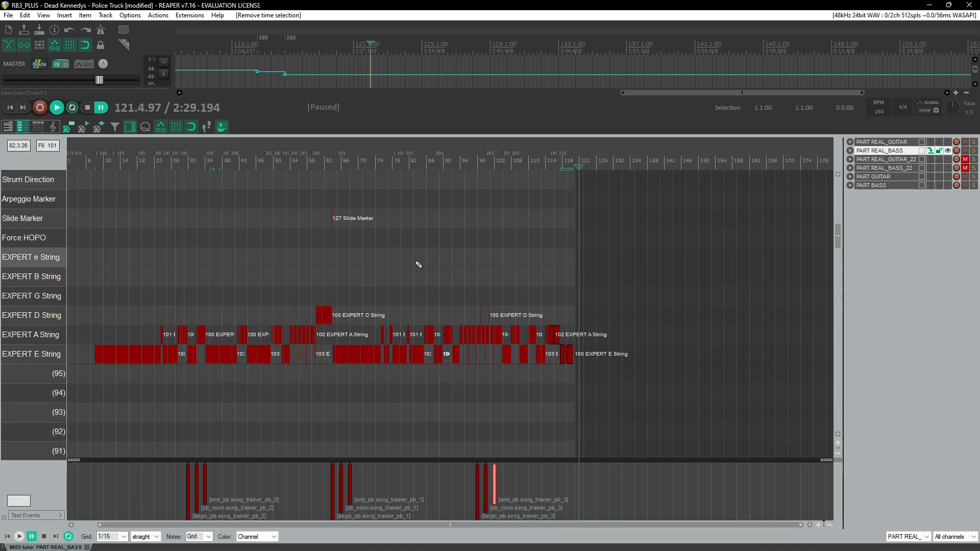
pyautogui.click(470, 166)
pyautogui.scroll(6, 501, 298)
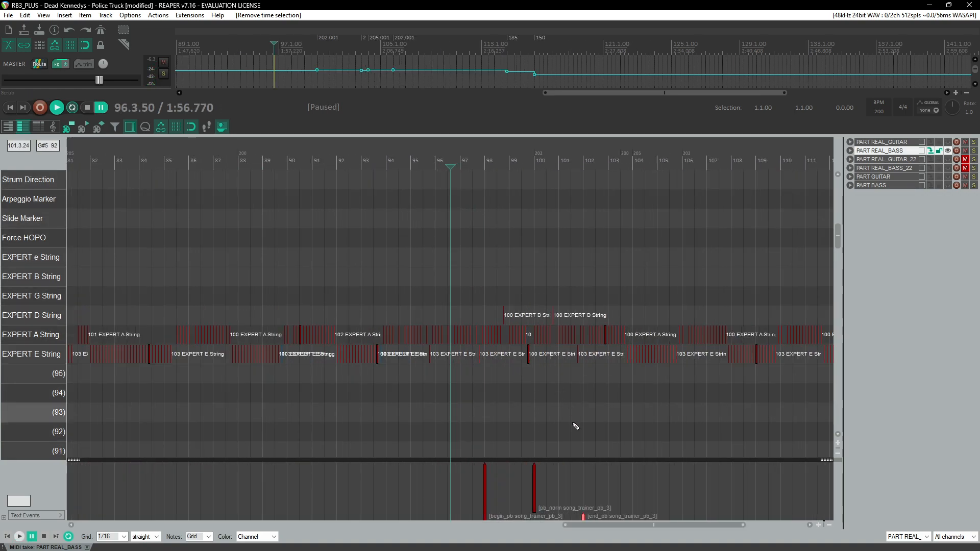
pyautogui.moveTo(465, 476); pyautogui.dragTo(623, 524)
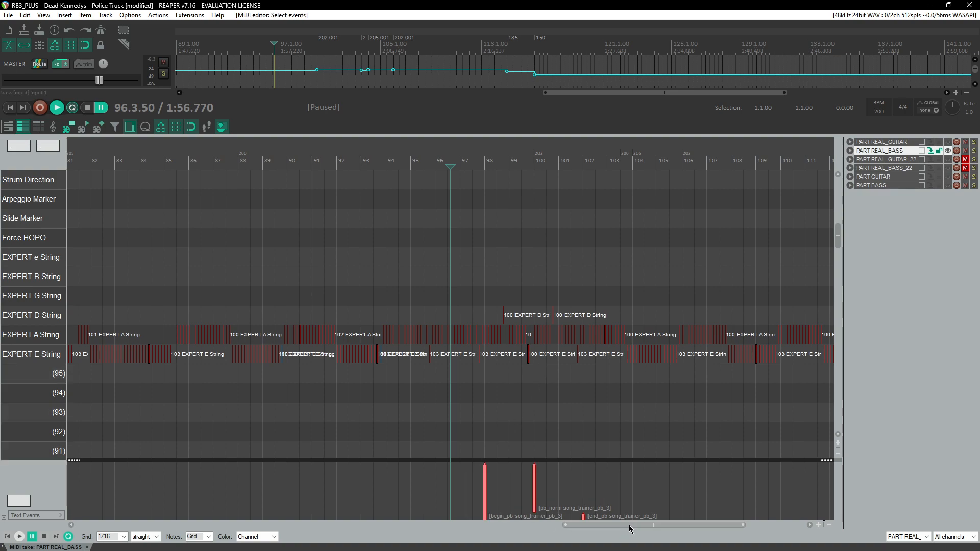
pyautogui.click(642, 486)
pyautogui.doubleClick(483, 492)
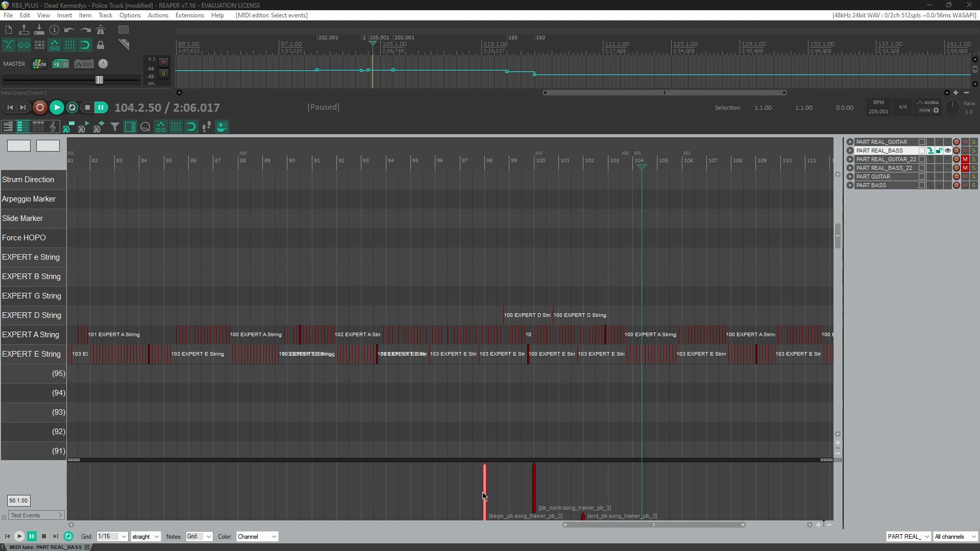
pyautogui.click(735, 295)
pyautogui.moveTo(452, 492); pyautogui.dragTo(653, 529)
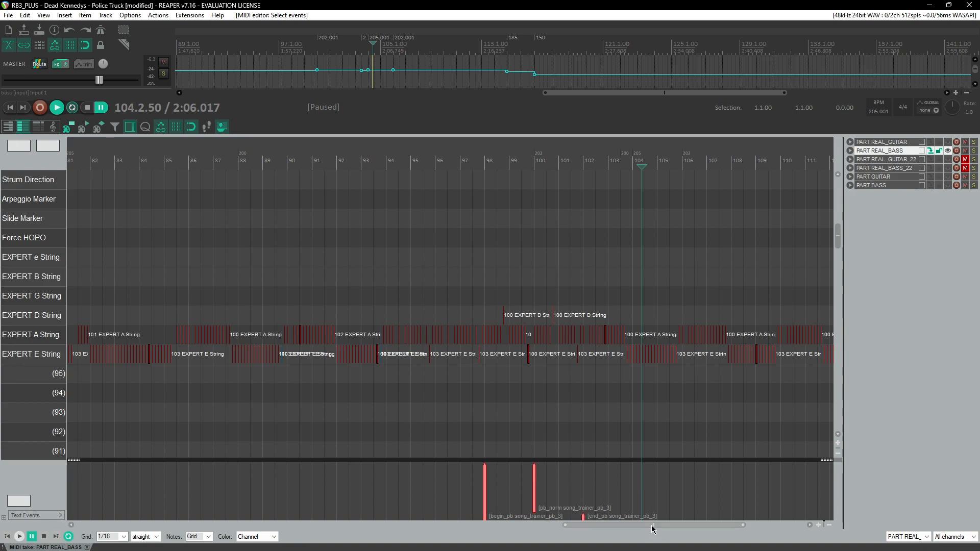
pyautogui.hscroll(-5, 453, 479)
pyautogui.click(201, 163)
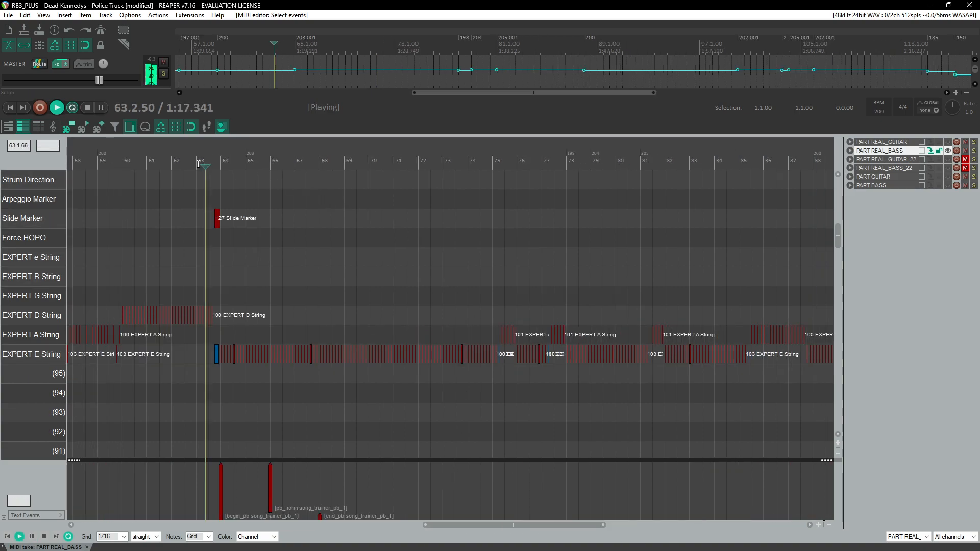
pyautogui.click(126, 163)
pyautogui.scroll(4, 263, 294)
pyautogui.scroll(3, 265, 292)
pyautogui.click(330, 162)
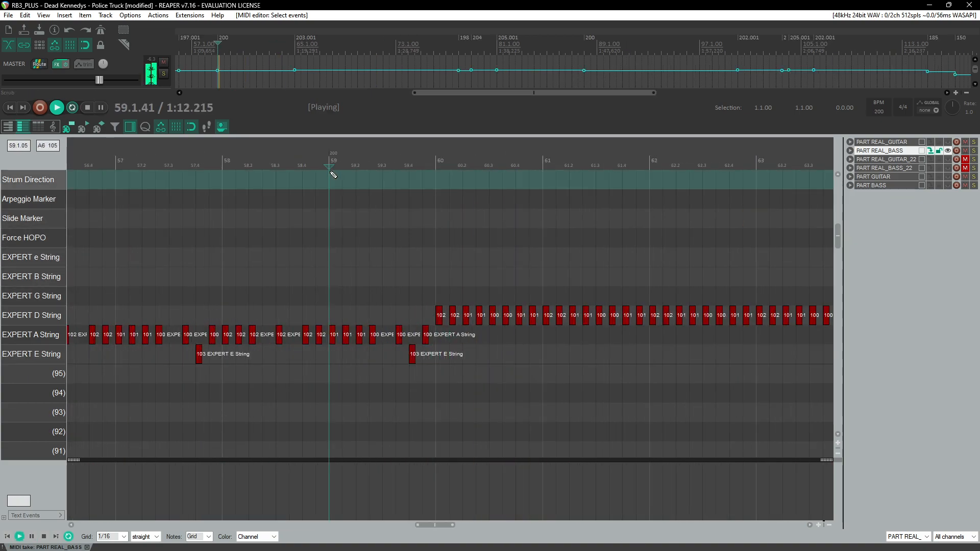
pyautogui.click(217, 164)
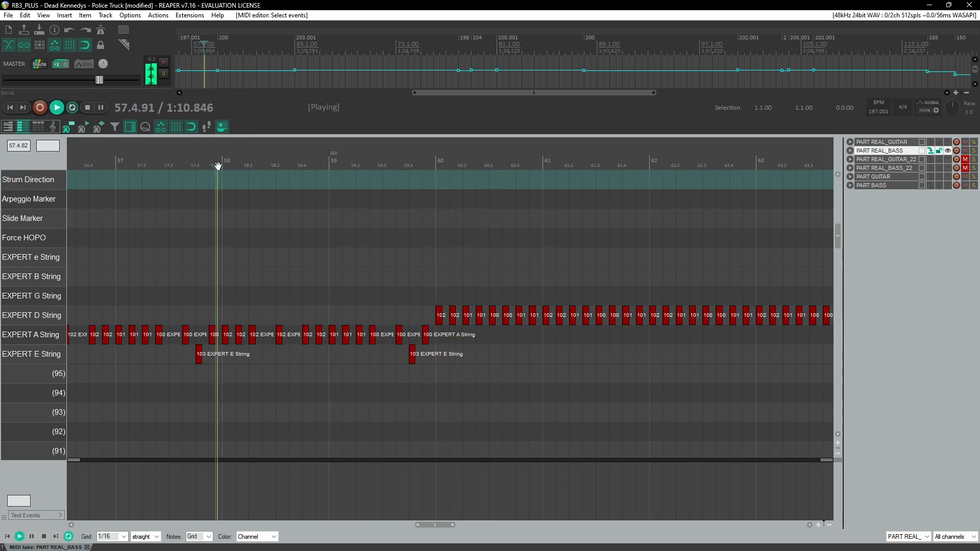
pyautogui.click(224, 166)
pyautogui.scroll(-3, 313, 271)
pyautogui.hotkey('ctrl', 'v')
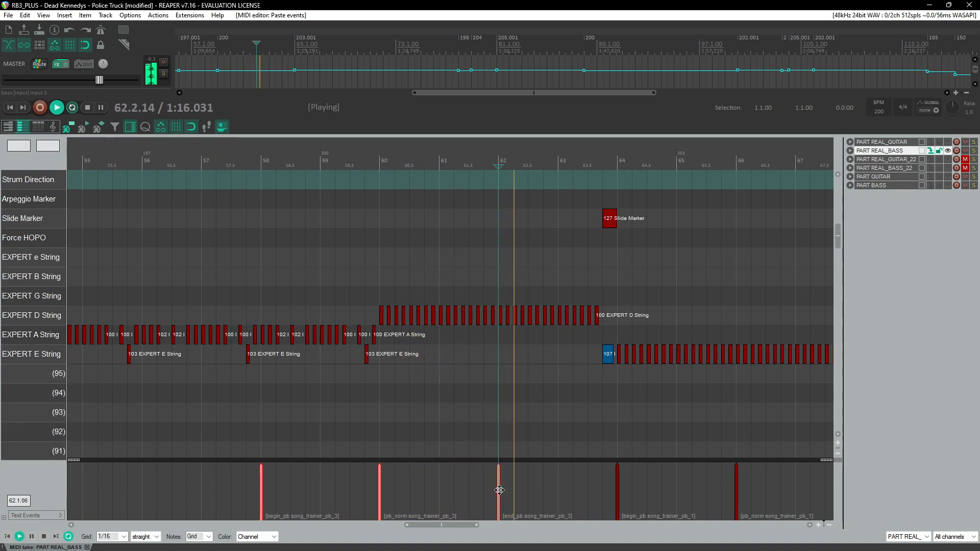
# Step: Move the pasted end_pb event to measure 64 and set a time selection from measure 58 to 64
pyautogui.moveTo(500, 494); pyautogui.dragTo(616, 498)
pyautogui.click(264, 159)
pyautogui.moveTo(261, 160); pyautogui.dragTo(617, 163)
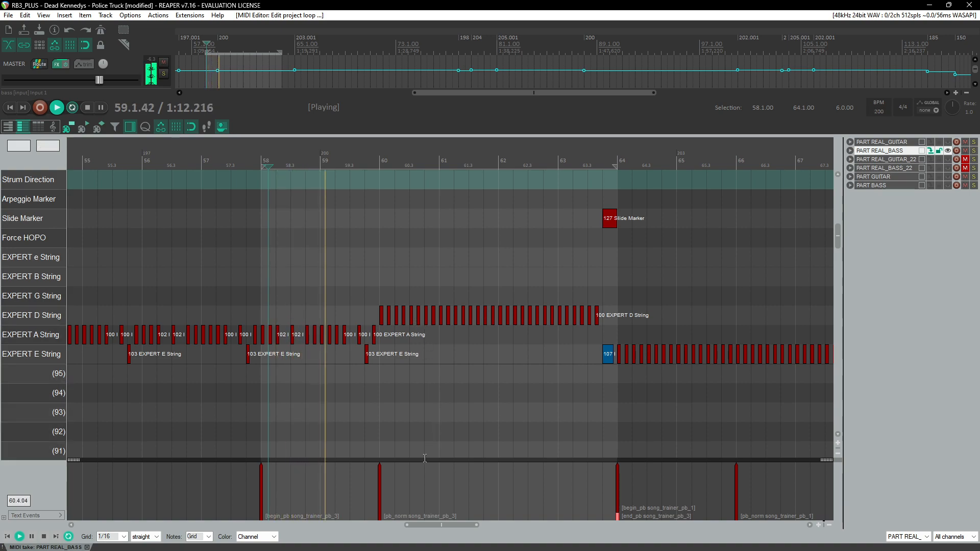
# Step: Delete the pasted pb_norm song trainer event at measure 60
pyautogui.moveTo(353, 486); pyautogui.dragTo(431, 525)
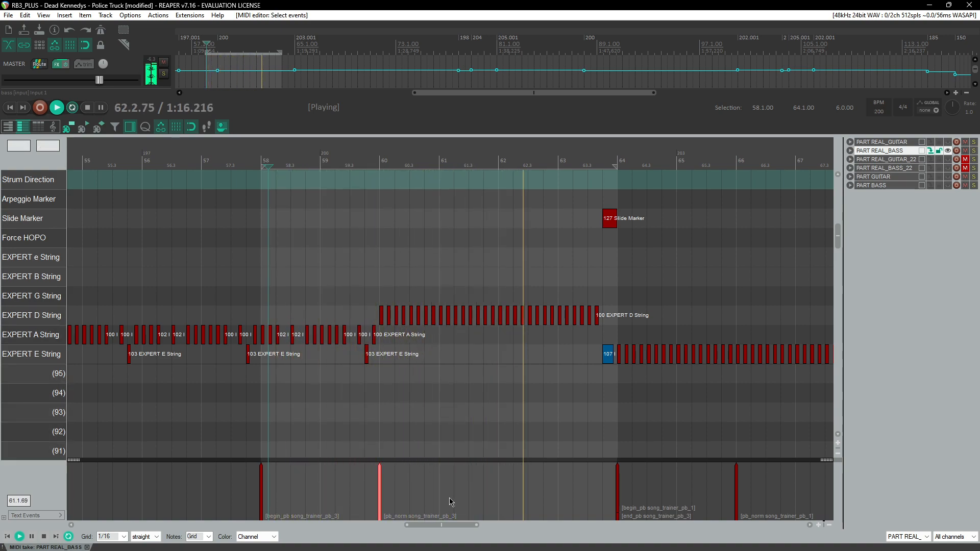
pyautogui.scroll(-1, 449, 503)
pyautogui.press('space')
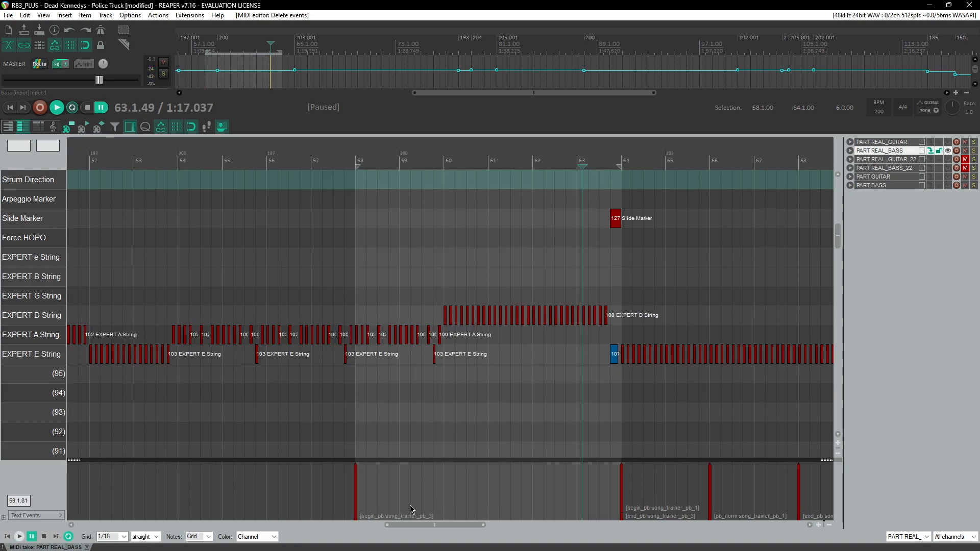
# Step: Renumber the begin_pb, pb_norm and end_pb song trainer events at measures 98 to 102 to song_trainer_pb_4
pyautogui.hscroll(10, 411, 502)
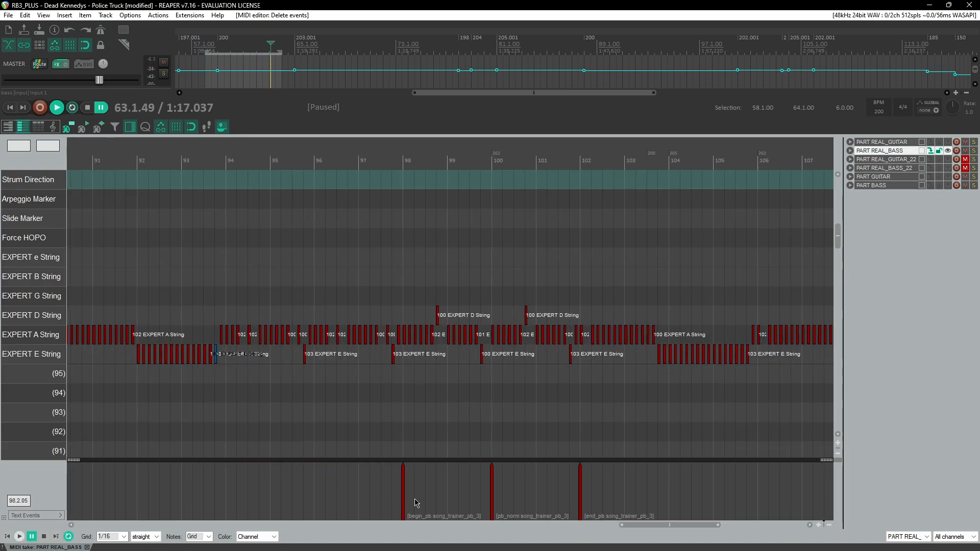
pyautogui.doubleClick(403, 488)
pyautogui.press('Right')
pyautogui.press('Left')
pyautogui.press('BackSpace')
pyautogui.write('4')
pyautogui.press('Return')
pyautogui.doubleClick(490, 491)
pyautogui.press('Right')
pyautogui.press('Left')
pyautogui.press('BackSpace')
pyautogui.write('4')
pyautogui.press('Return')
pyautogui.doubleClick(580, 490)
pyautogui.press('Right')
pyautogui.press('Left')
pyautogui.press('BackSpace')
pyautogui.write('4')
pyautogui.press('Return')
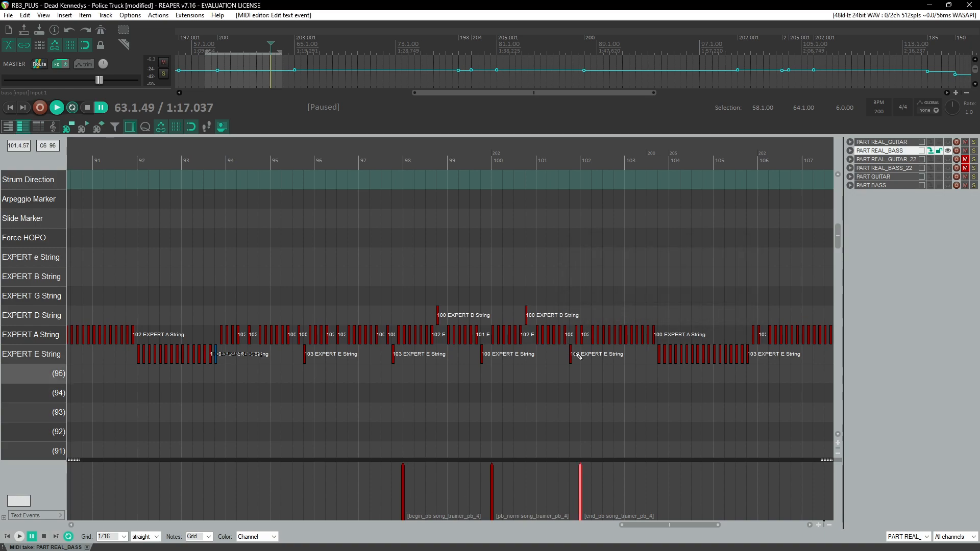
# Step: Remove the time selection
pyautogui.scroll(-5, 531, 306)
pyautogui.hscroll(-6, 503, 310)
pyautogui.rightClick(625, 162)
pyautogui.click(602, 210)
pyautogui.hscroll(-5, 460, 296)
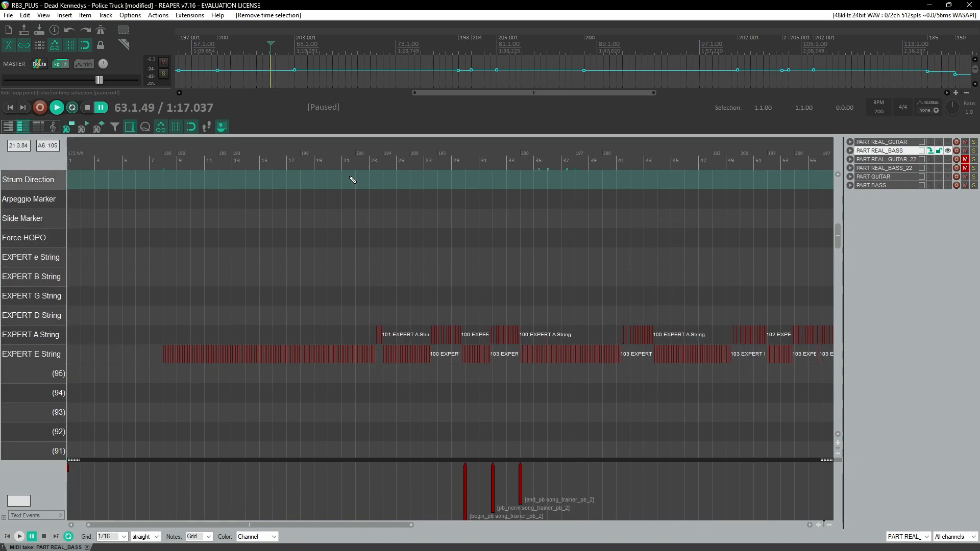
# Step: Play back and review the bass notes around measures 21 to 28
pyautogui.click(348, 163)
pyautogui.scroll(1, 427, 287)
pyautogui.scroll(5, 449, 289)
pyautogui.scroll(-4, 485, 287)
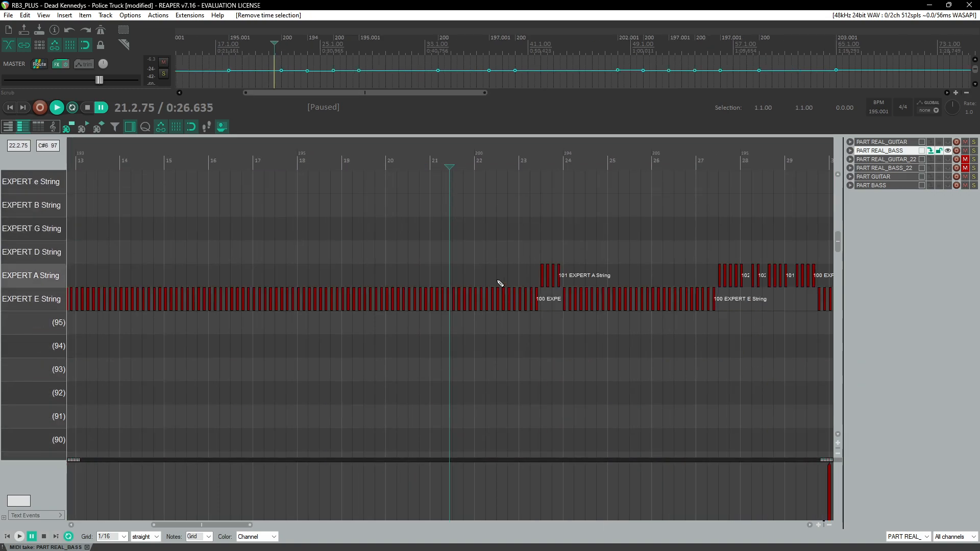
pyautogui.click(510, 152)
pyautogui.press('space')
pyautogui.scroll(5, 544, 265)
pyautogui.hscroll(2, 513, 285)
pyautogui.press('space')
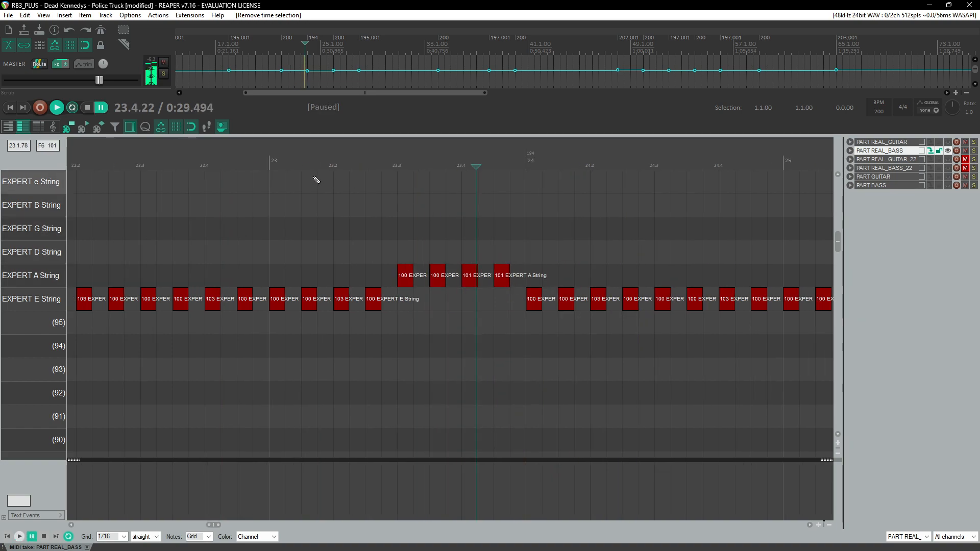
pyautogui.click(238, 172)
pyautogui.press('space')
pyautogui.scroll(-3, 302, 285)
pyautogui.hscroll(3, 300, 300)
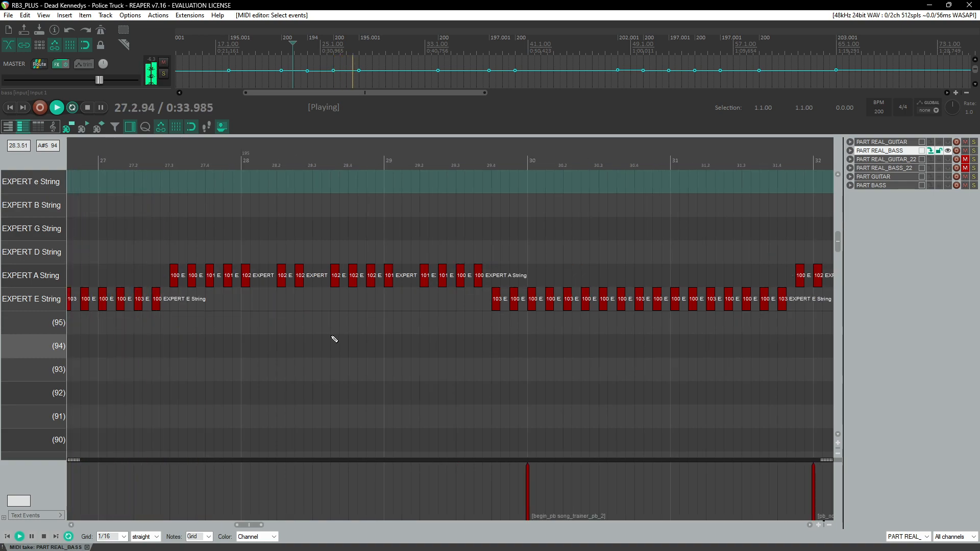
pyautogui.click(155, 167)
pyautogui.click(152, 167)
pyautogui.click(149, 167)
pyautogui.click(146, 167)
# Step: Inspect the event properties of the EXPERT E String note at 27.2.50
pyautogui.click(156, 299)
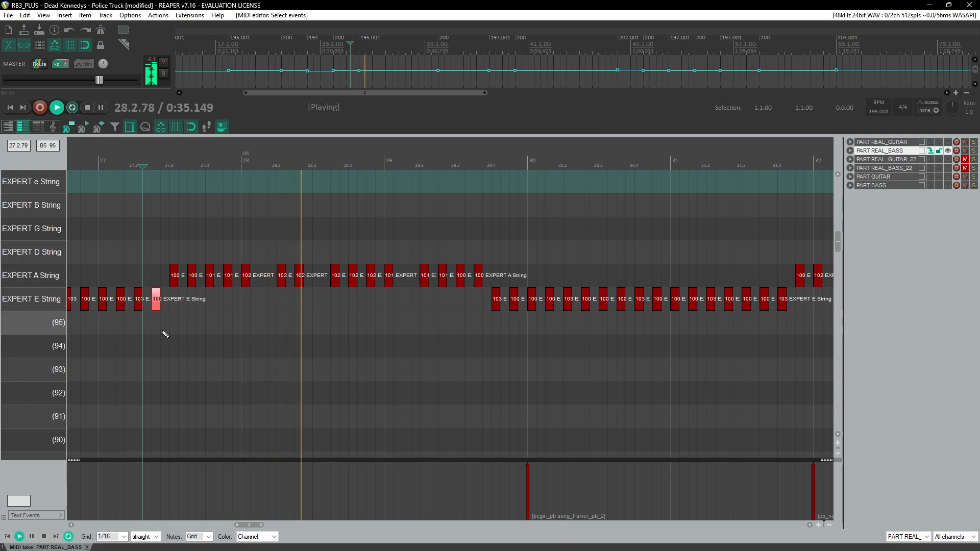
pyautogui.hotkey('ctrl', 'F2')
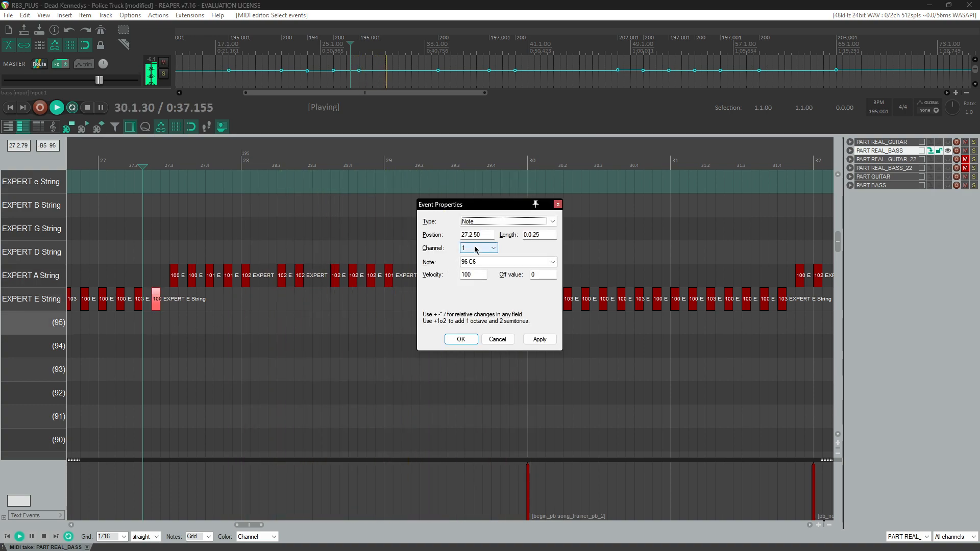
pyautogui.press('Return')
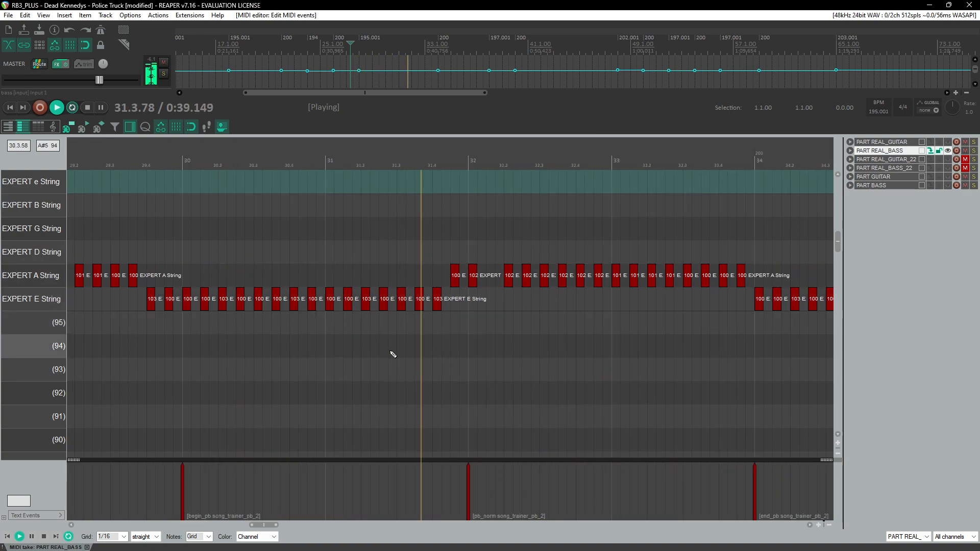
# Step: Inspect the event properties of the EXPERT A String note at 33.4.50 during playback
pyautogui.click(423, 165)
pyautogui.click(429, 165)
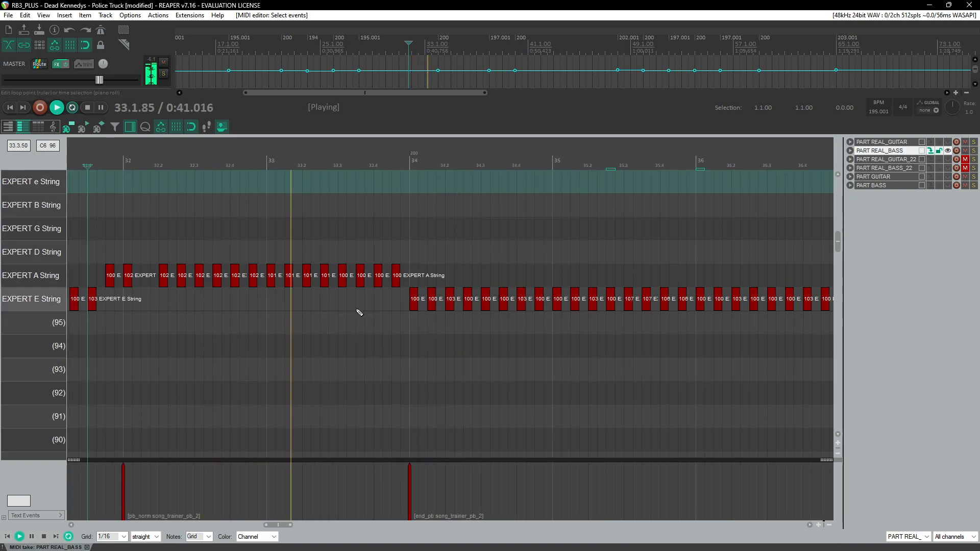
pyautogui.click(99, 166)
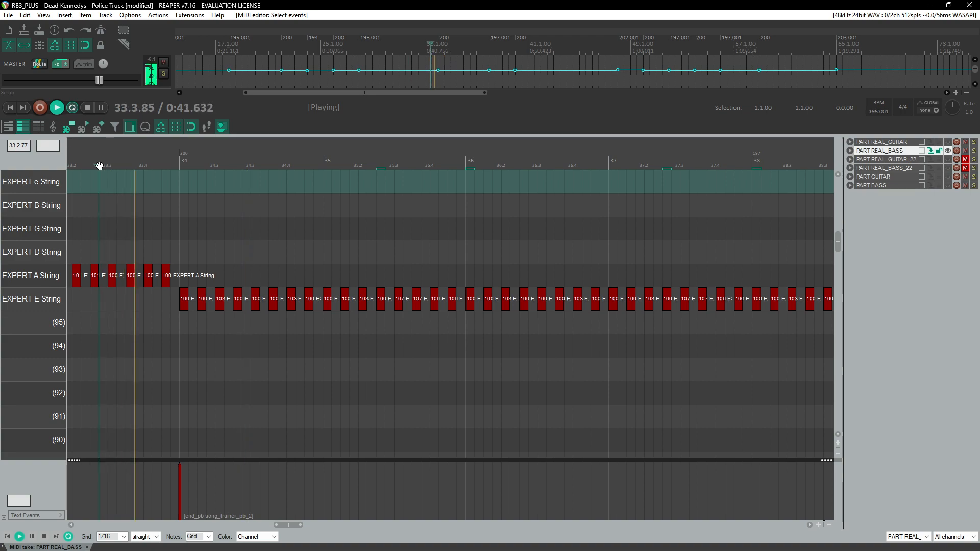
pyautogui.click(95, 164)
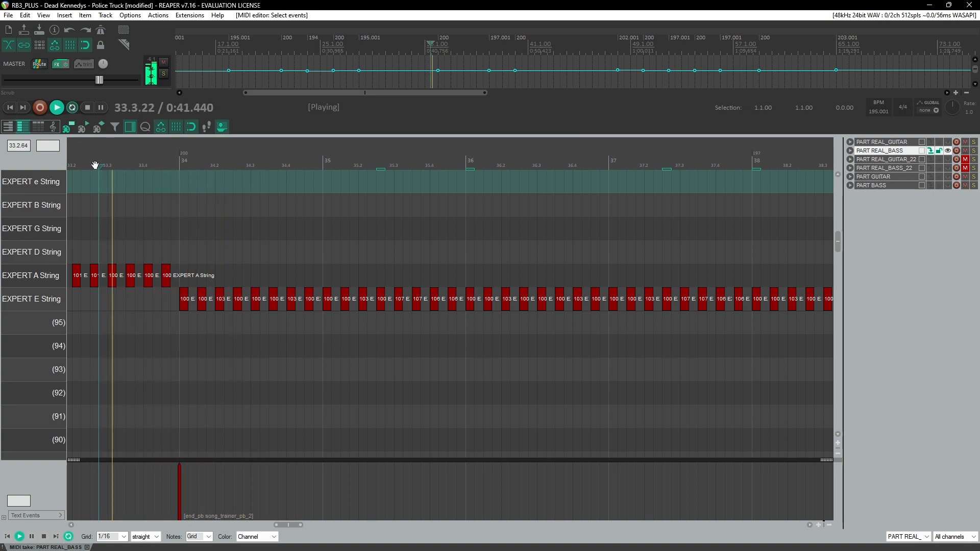
pyautogui.click(136, 167)
pyautogui.click(142, 167)
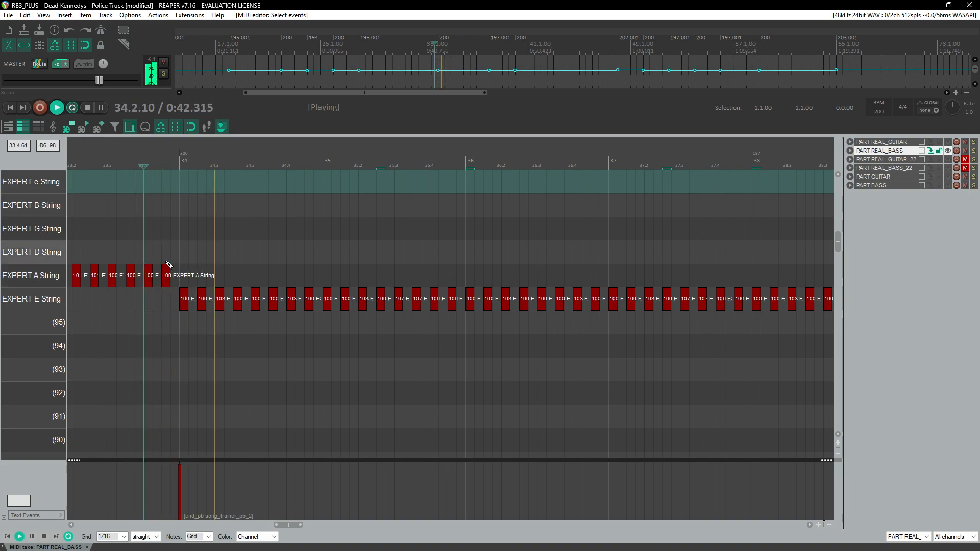
pyautogui.click(166, 278)
pyautogui.hotkey('ctrl', 'F2')
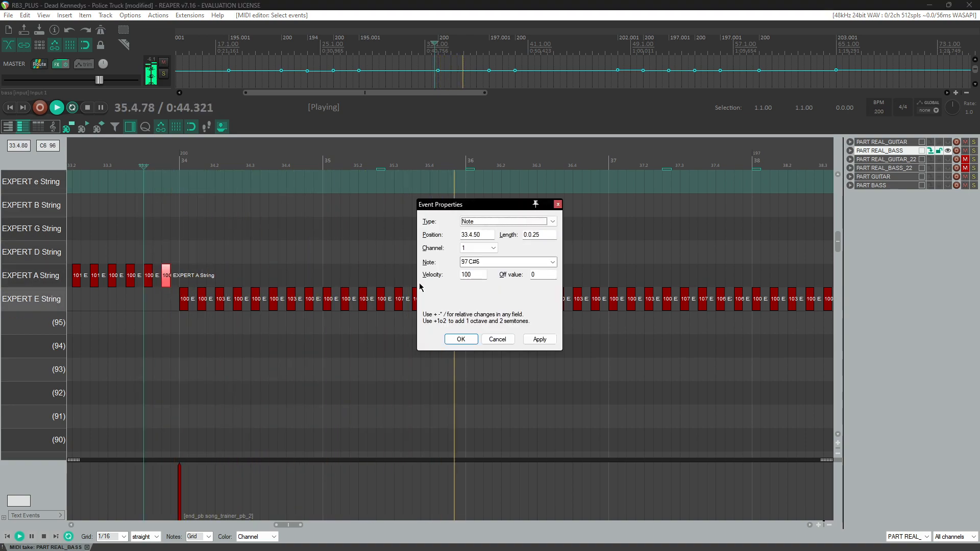
pyautogui.press('Return')
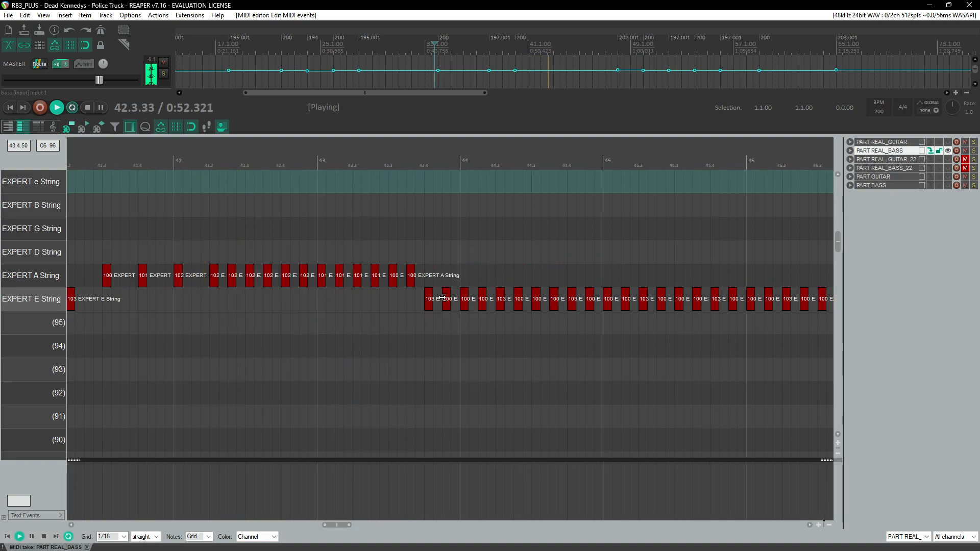
# Step: Inspect the event properties of the EXPERT A String note at 43.3.50
pyautogui.click(397, 161)
pyautogui.click(411, 275)
pyautogui.doubleClick(413, 284)
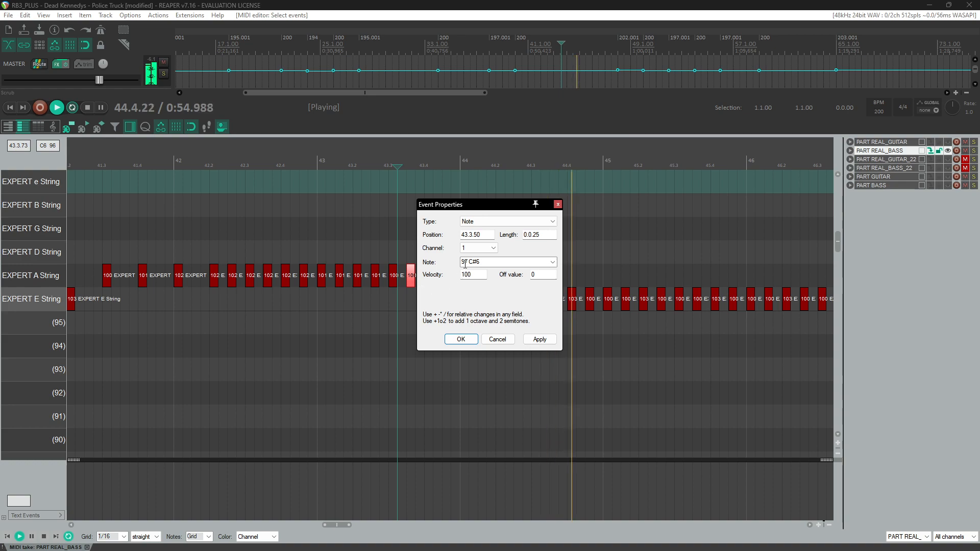
pyautogui.press('Return')
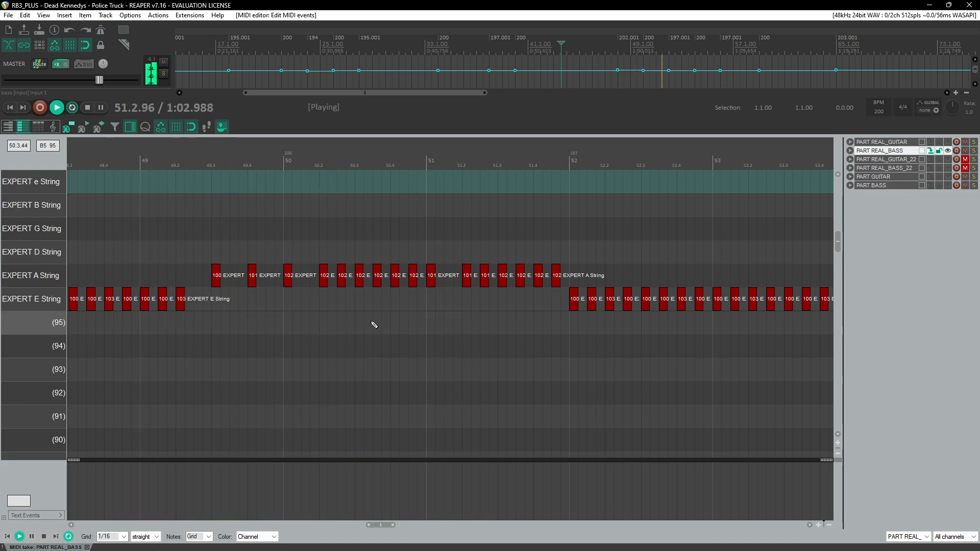
# Step: Play back from measure 49 and review the bass notes through about measure 90
pyautogui.click(142, 158)
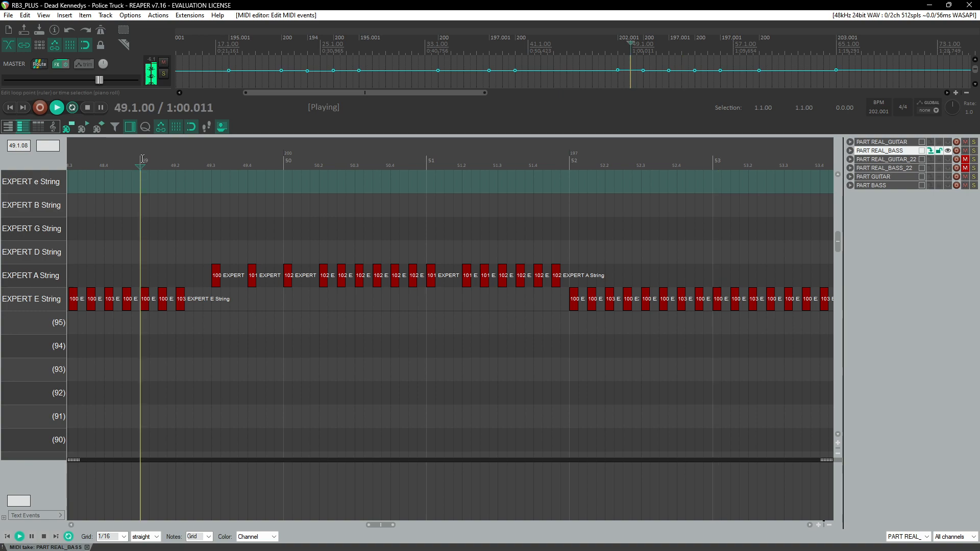
pyautogui.hscroll(2, 271, 250)
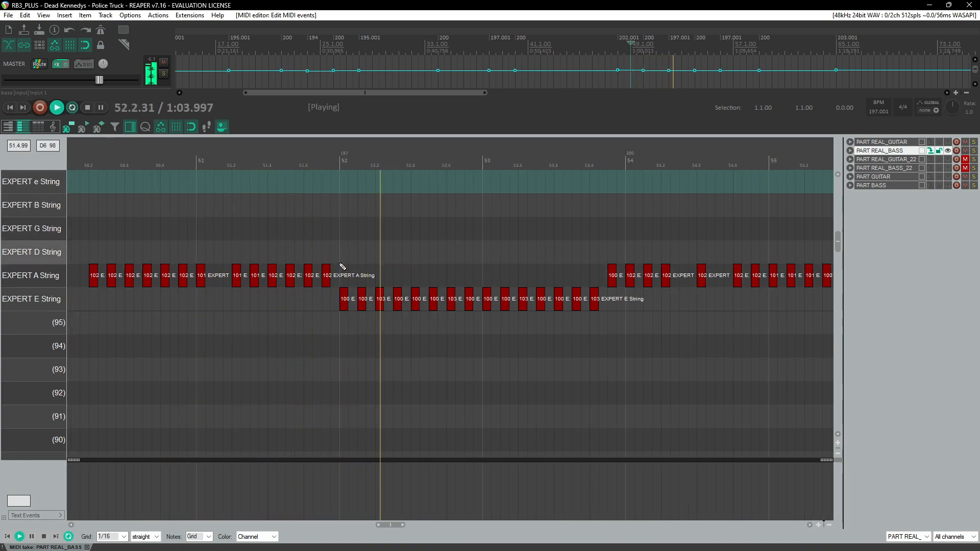
pyautogui.hscroll(2, 341, 266)
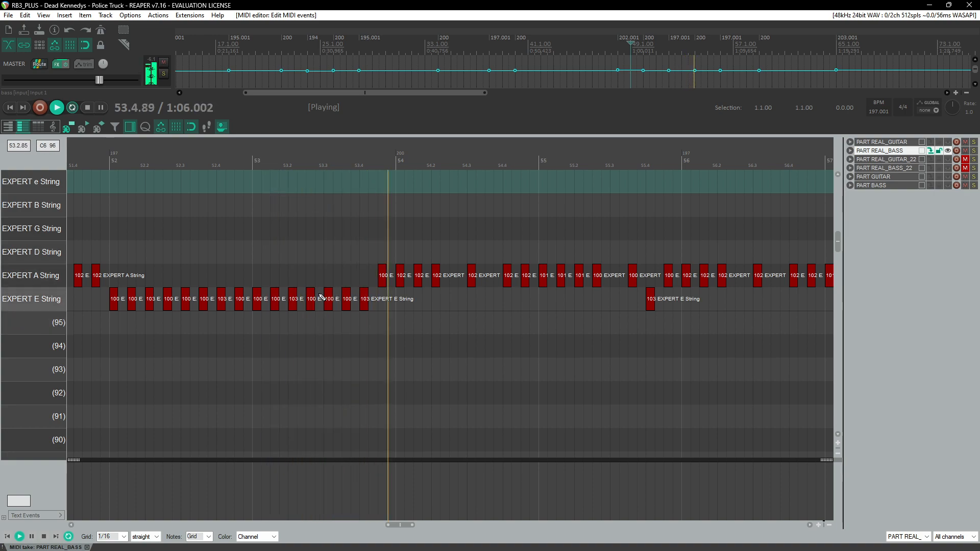
pyautogui.scroll(1, 323, 297)
pyautogui.hscroll(3, 398, 306)
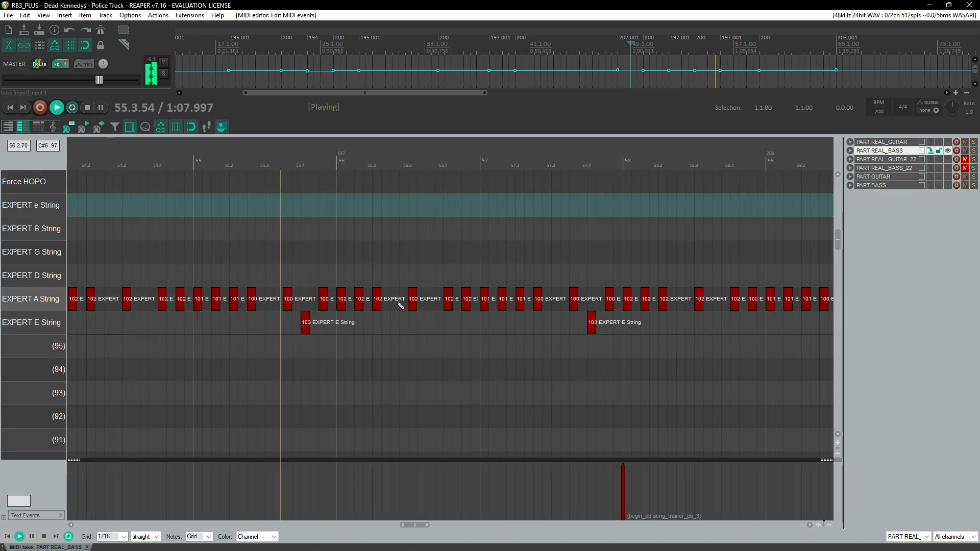
pyautogui.hscroll(2, 400, 305)
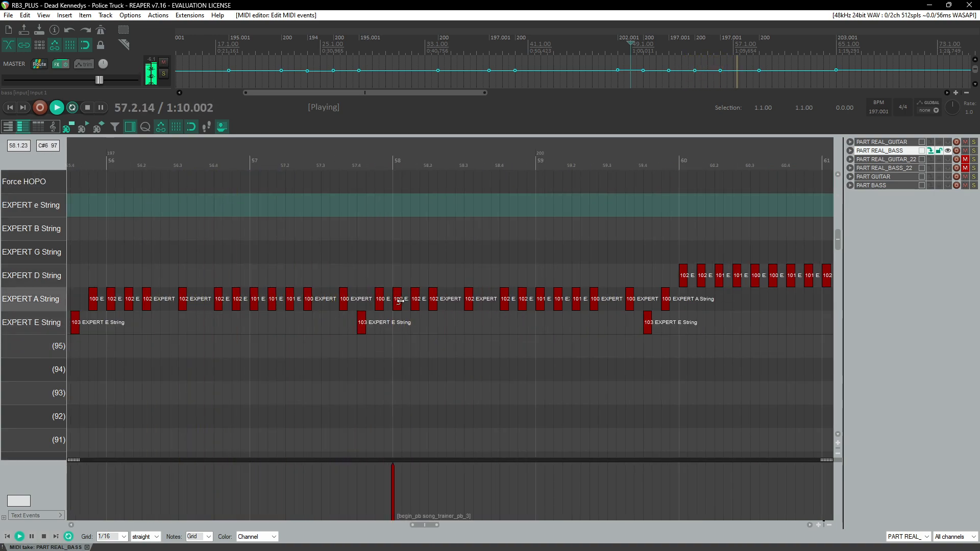
pyautogui.hscroll(2, 405, 305)
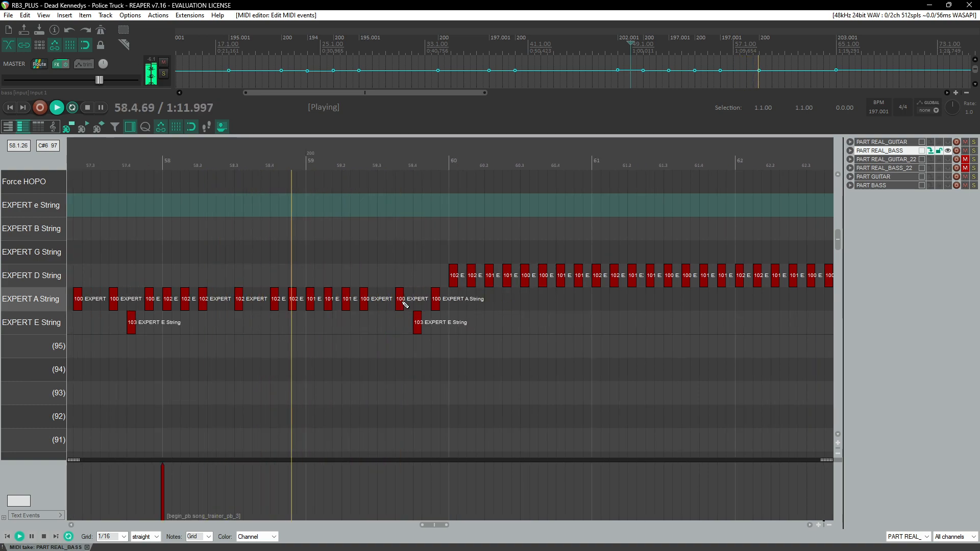
pyautogui.hscroll(2, 498, 315)
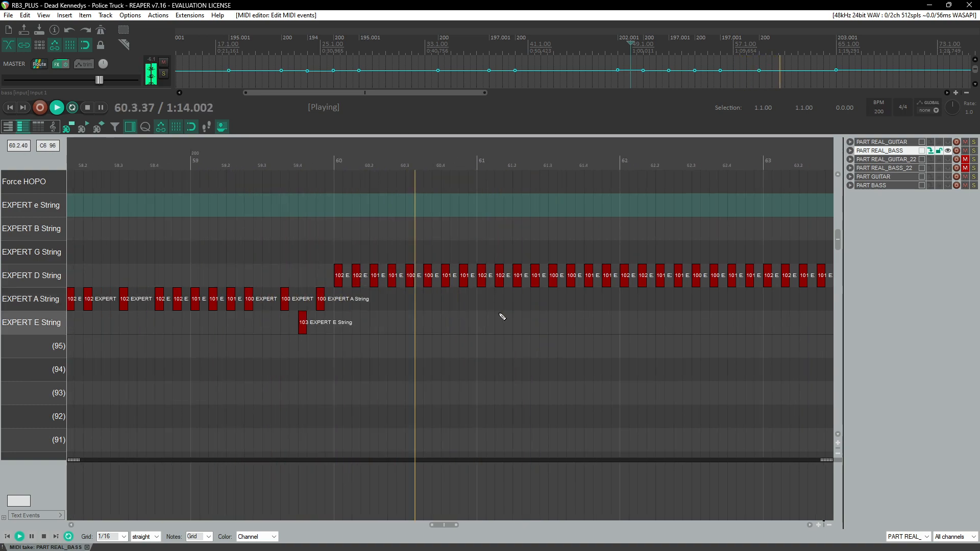
pyautogui.hscroll(2, 502, 317)
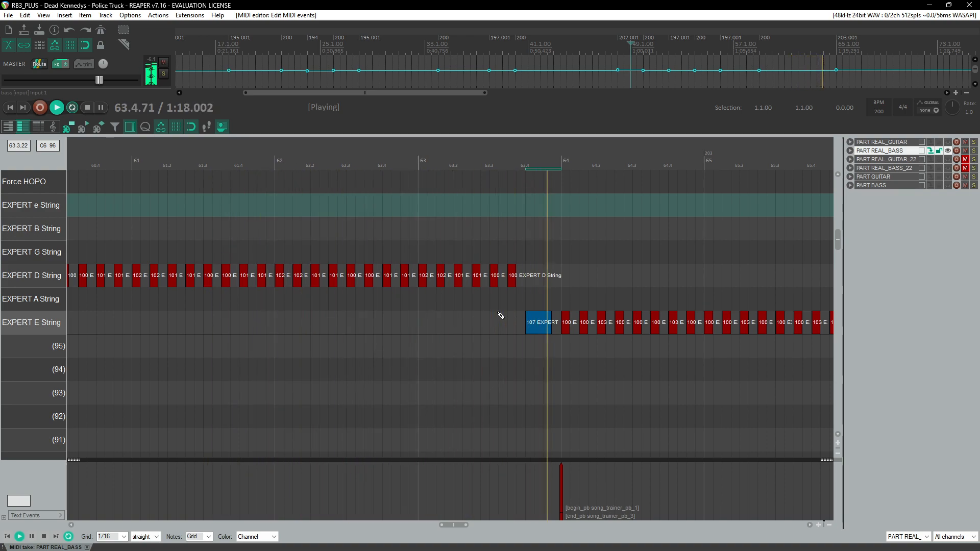
pyautogui.hscroll(2, 500, 316)
pyautogui.hscroll(2, 500, 316)
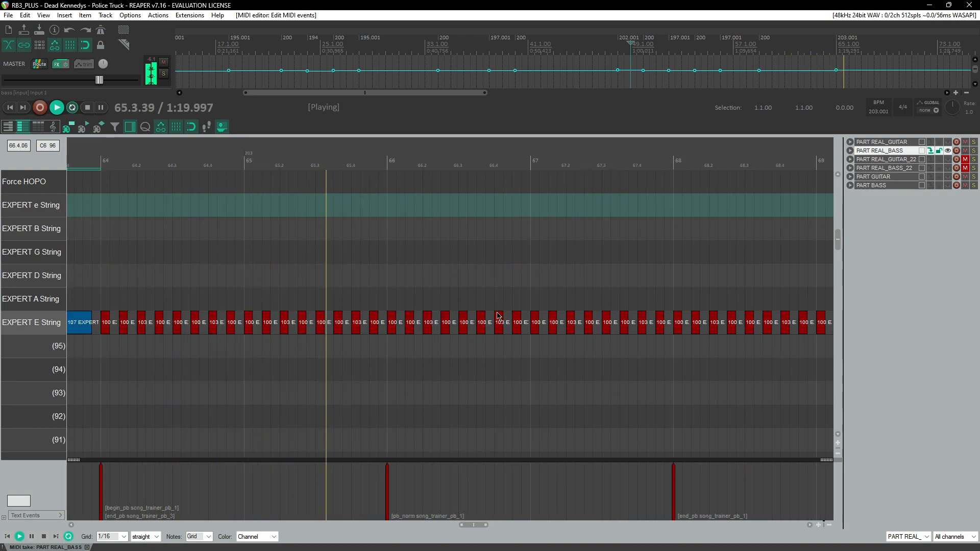
pyautogui.scroll(1, 498, 316)
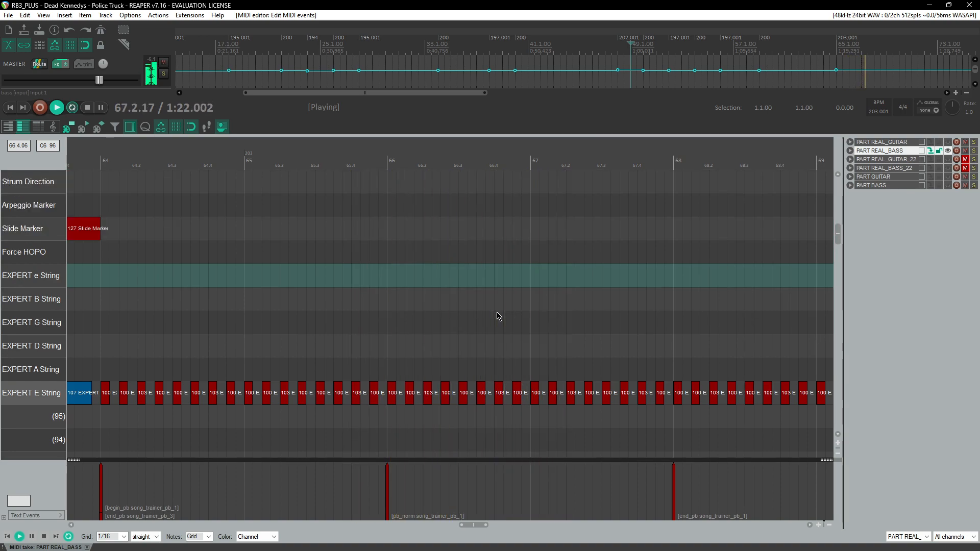
pyautogui.hscroll(3, 499, 316)
pyautogui.scroll(-1, 500, 316)
pyautogui.scroll(-3, 500, 316)
pyautogui.hscroll(2, 500, 316)
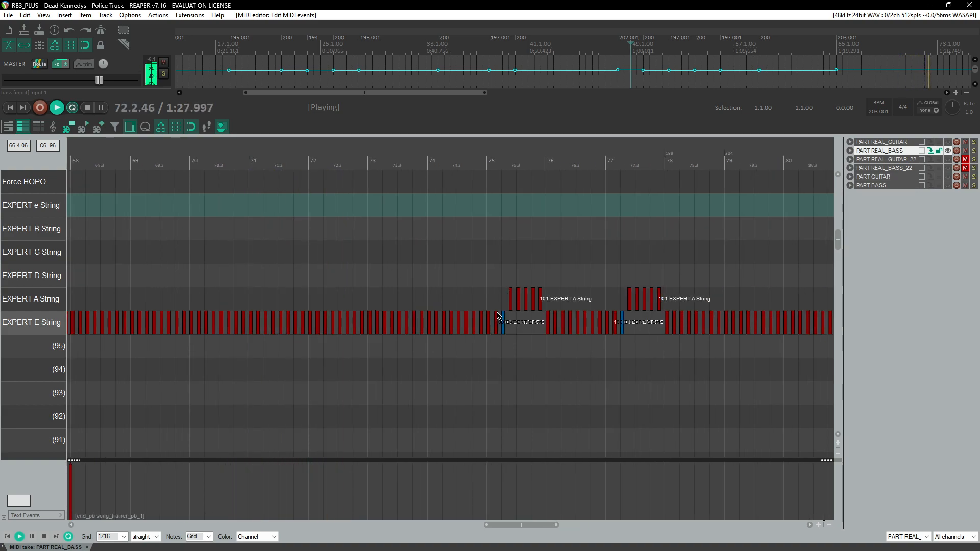
pyautogui.scroll(2, 532, 344)
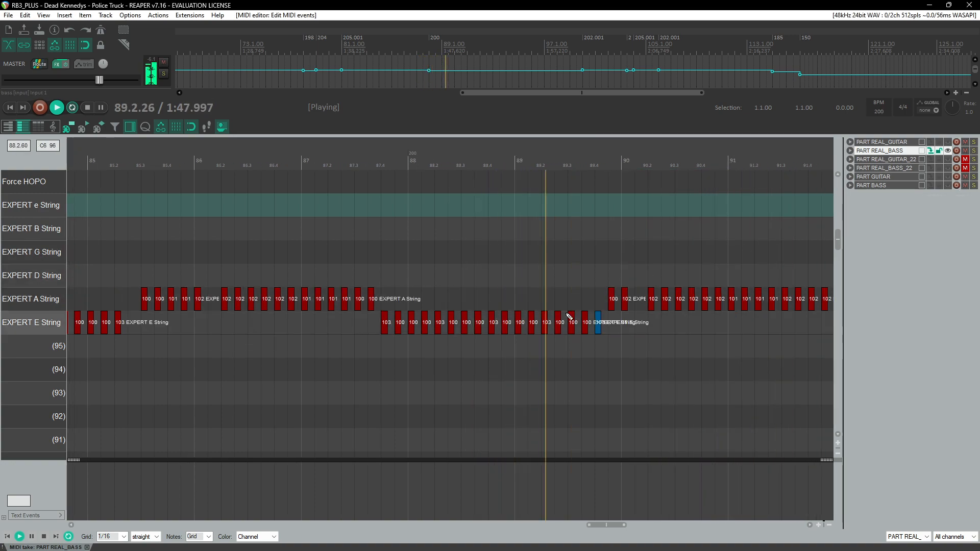
# Step: Set the channel of the EXPERT E String note near measure 89.4 to 1
pyautogui.click(368, 324)
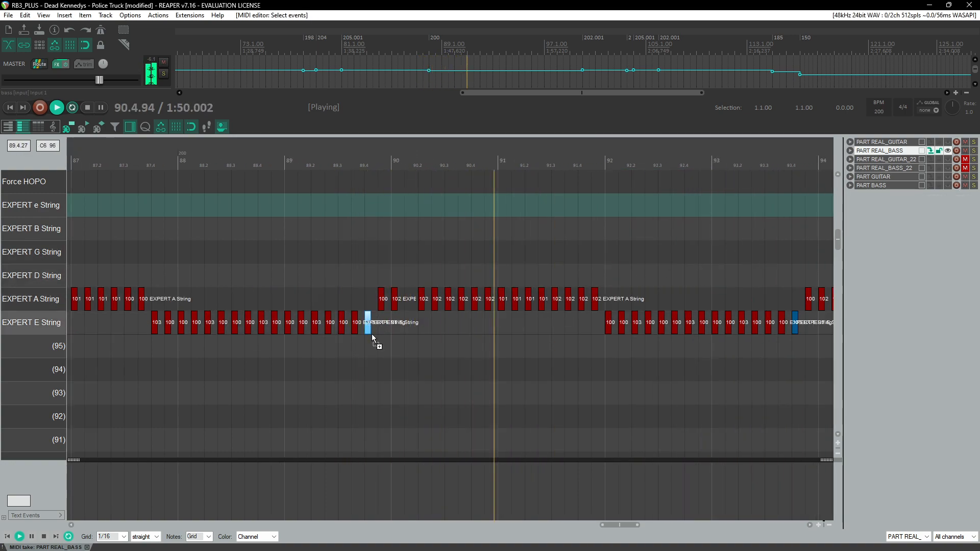
pyautogui.hotkey('ctrl', 'F2')
pyautogui.doubleClick(483, 249)
pyautogui.write('1')
pyautogui.press('Return')
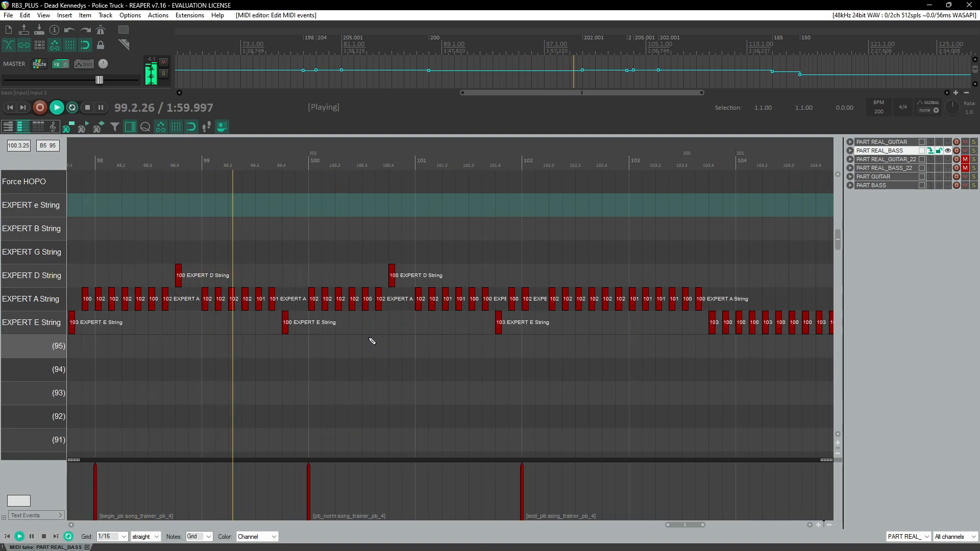
# Step: Restart playback around measure 97 and change the channel of the EXPERT E String note at measure 98
pyautogui.click(274, 159)
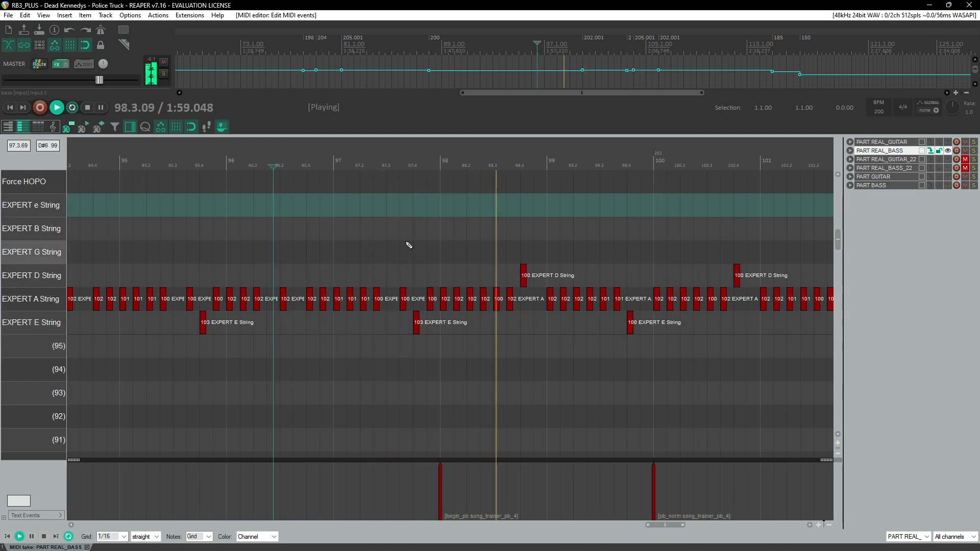
pyautogui.click(404, 159)
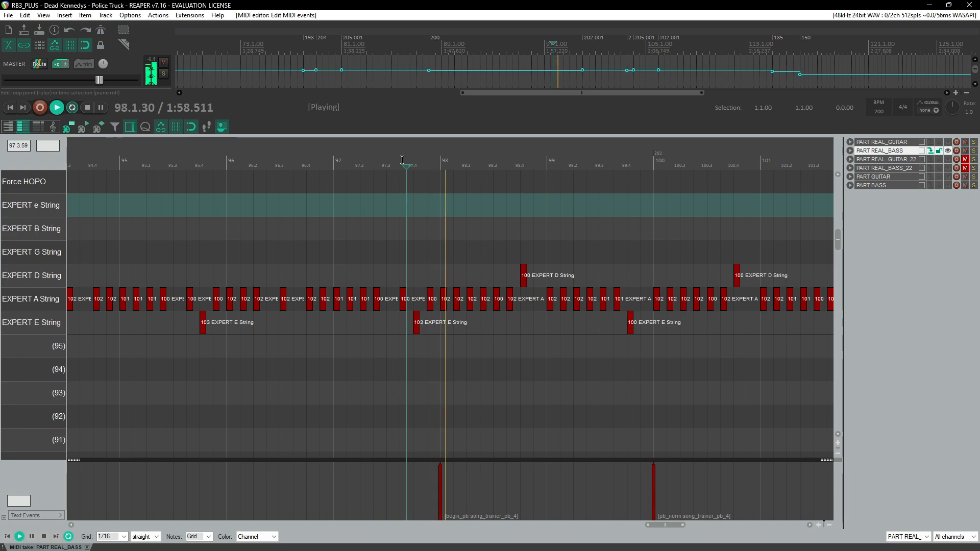
pyautogui.click(416, 322)
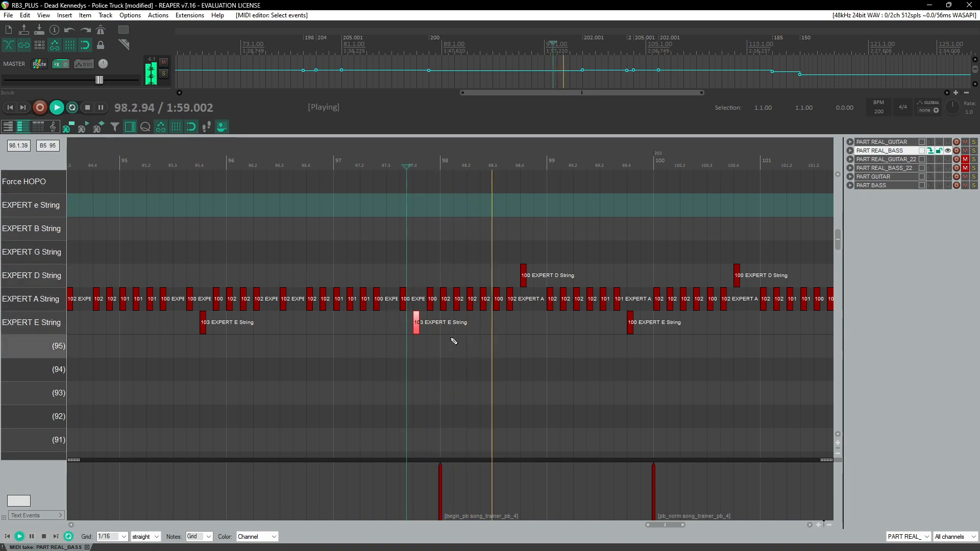
pyautogui.hotkey('alt', 'Return')
pyautogui.click(492, 248)
pyautogui.click(457, 338)
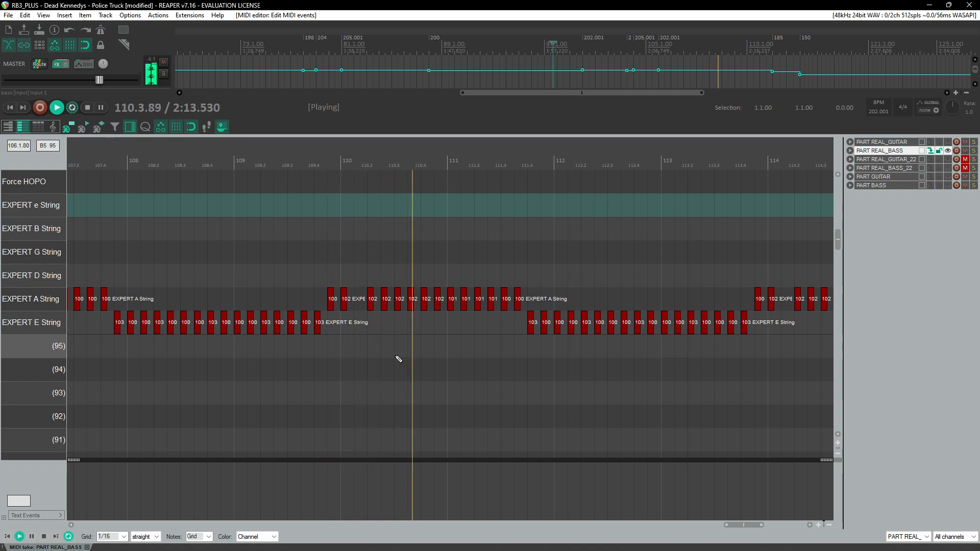
# Step: Inspect the event properties of the EXPERT A String note at 111.3.50 and zoom out over the whole bass chart
pyautogui.doubleClick(287, 300)
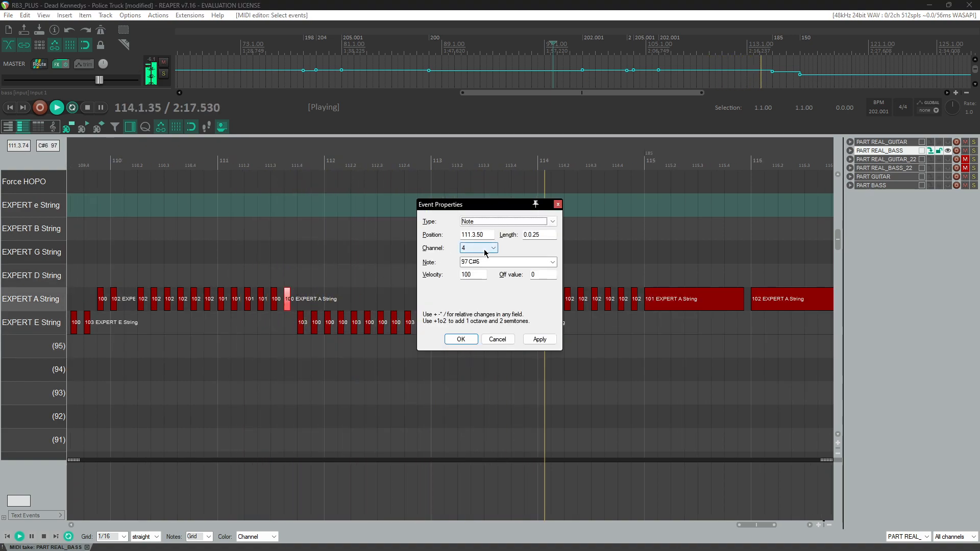
pyautogui.press('Return')
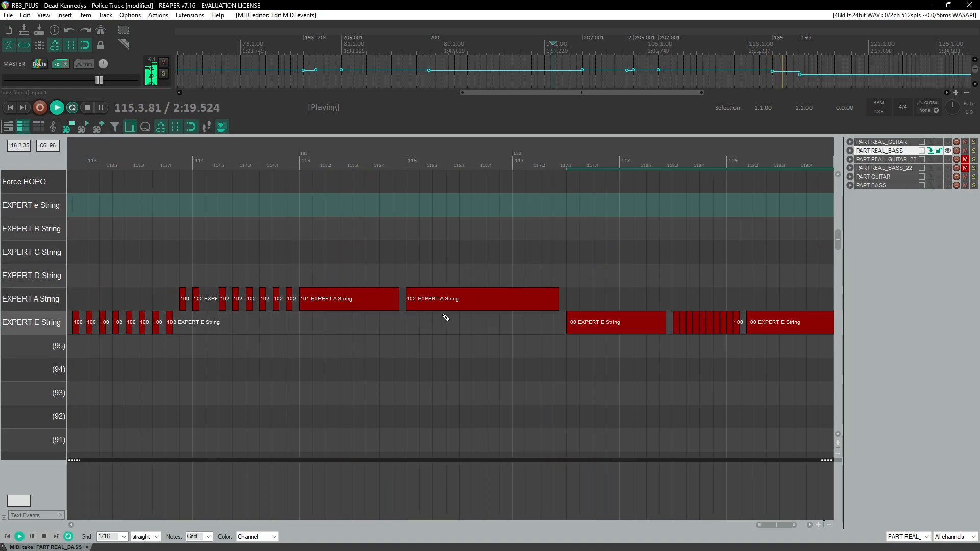
pyautogui.scroll(-6, 444, 317)
pyautogui.scroll(-3, 441, 317)
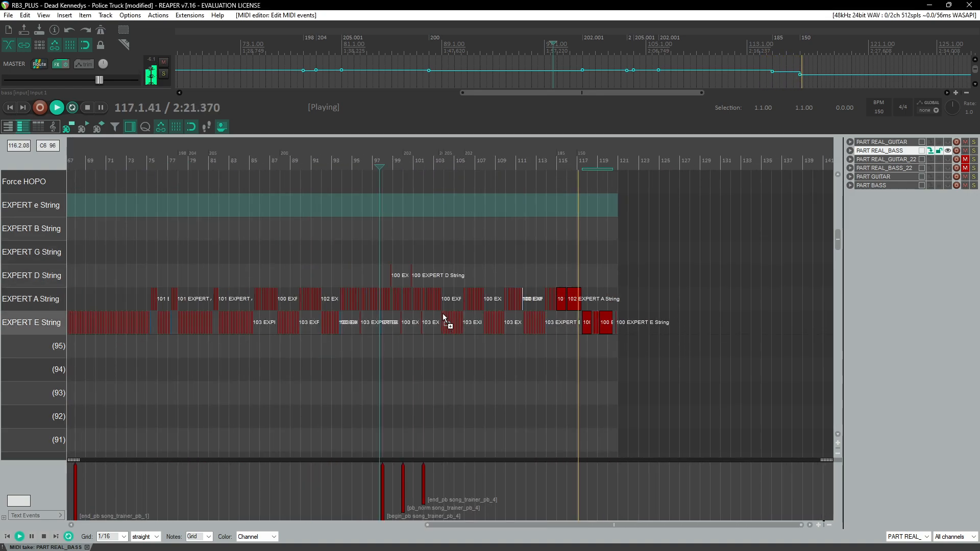
pyautogui.scroll(-1, 443, 317)
pyautogui.scroll(2, 443, 317)
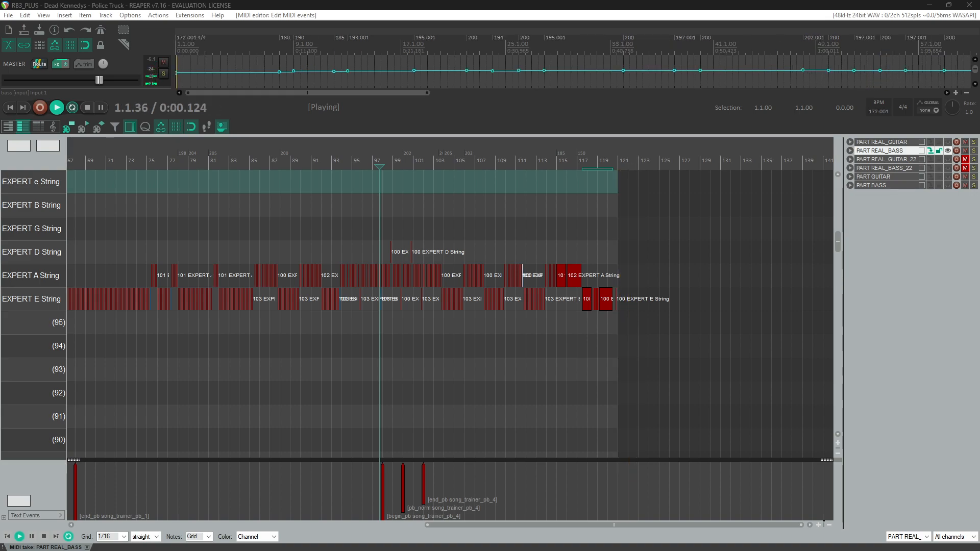
pyautogui.scroll(-3, 406, 335)
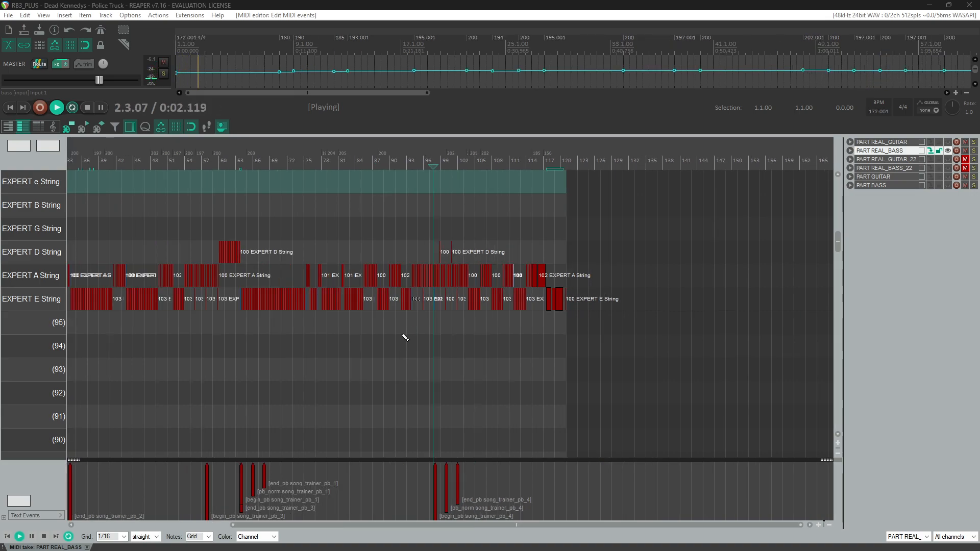
# Step: Pause playback and switch the MIDI editor to the PART REAL_GUITAR track's notes
pyautogui.click(367, 5)
pyautogui.press('space')
pyautogui.scroll(-4, 271, 320)
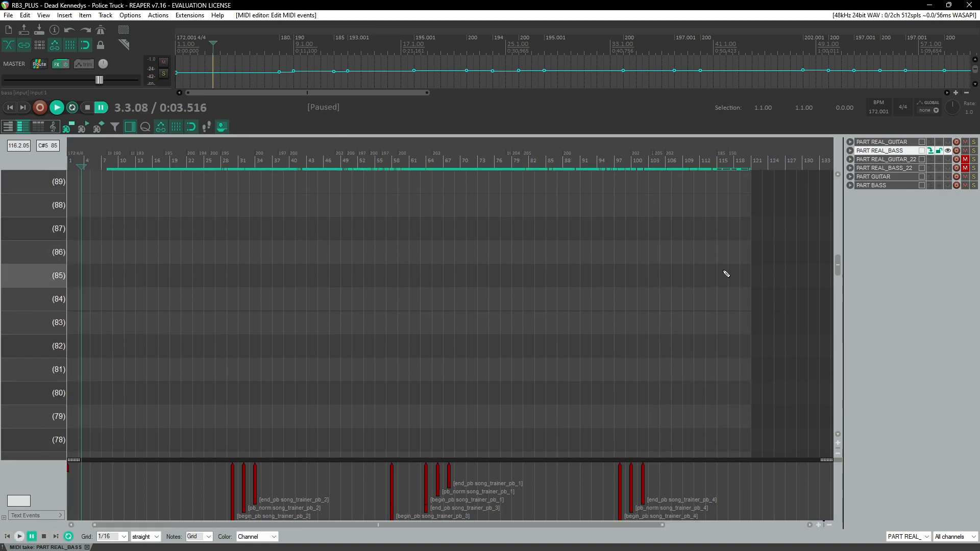
pyautogui.scroll(5, 615, 291)
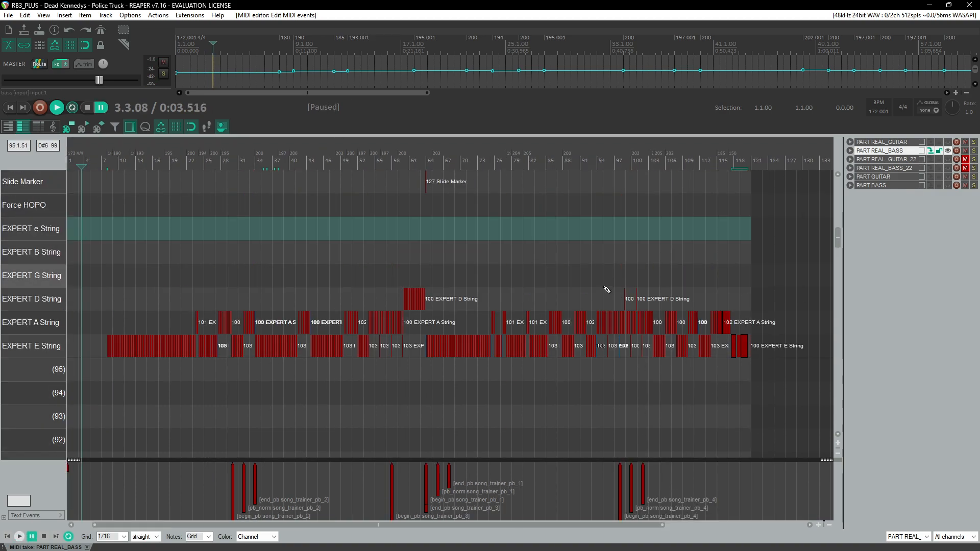
pyautogui.click(940, 142)
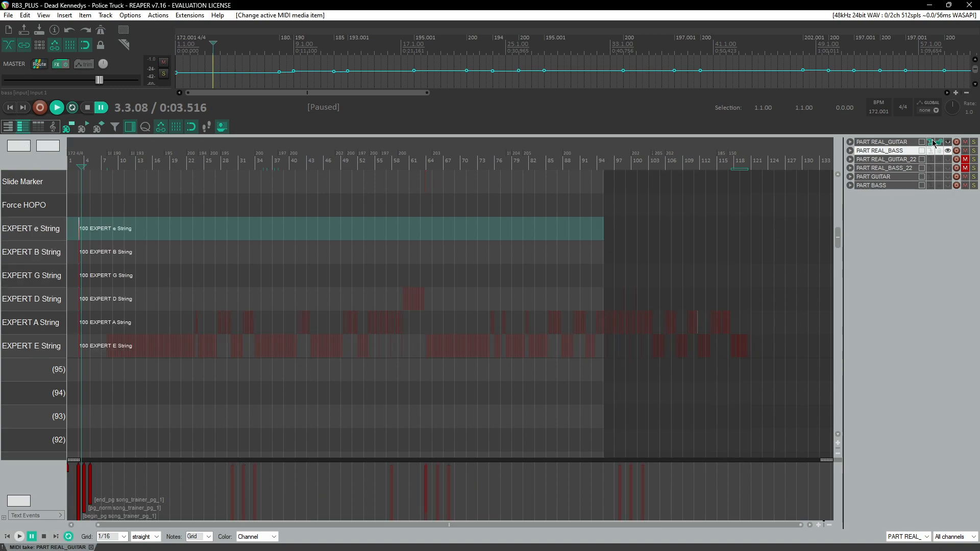
pyautogui.scroll(3, 131, 299)
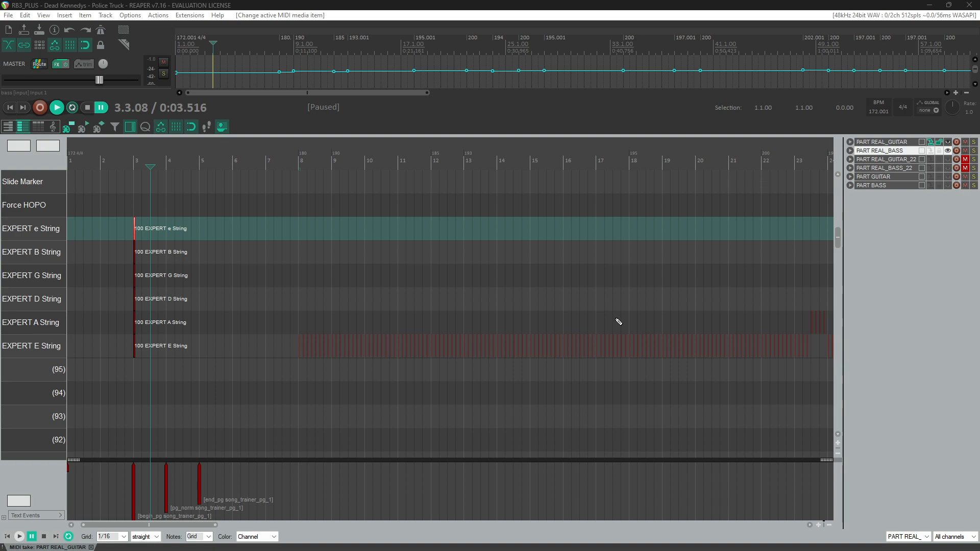
# Step: Switch to Guitar Rig 6 by launching it from the Start menu search for guitar
pyautogui.press('super')
pyautogui.write('guitar')
pyautogui.press('Return')
pyautogui.hotkey('alt', 'Tab')
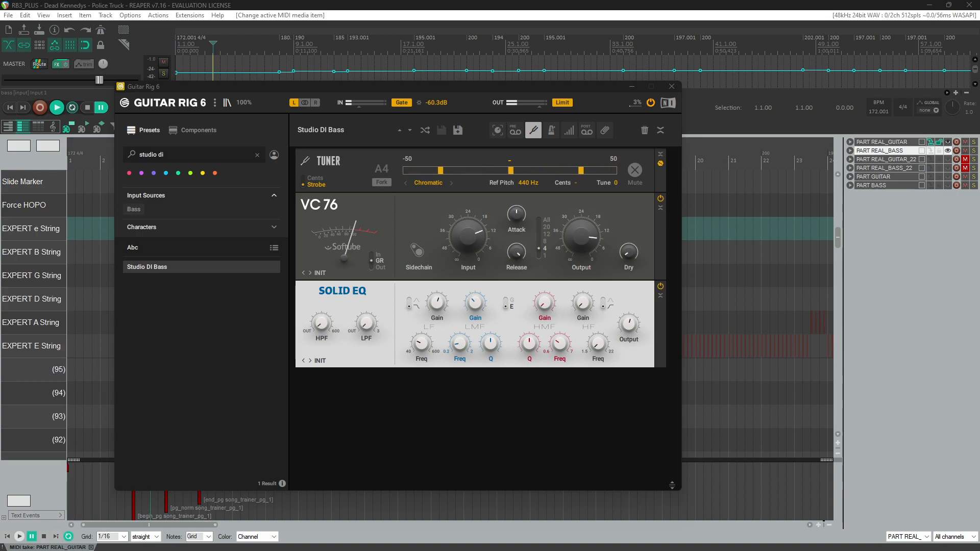
# Step: Search the Guitar Rig presets for surf and load the Surfing Down South preset
pyautogui.doubleClick(172, 158)
pyautogui.hotkey('ctrl', 'a')
pyautogui.write('surf')
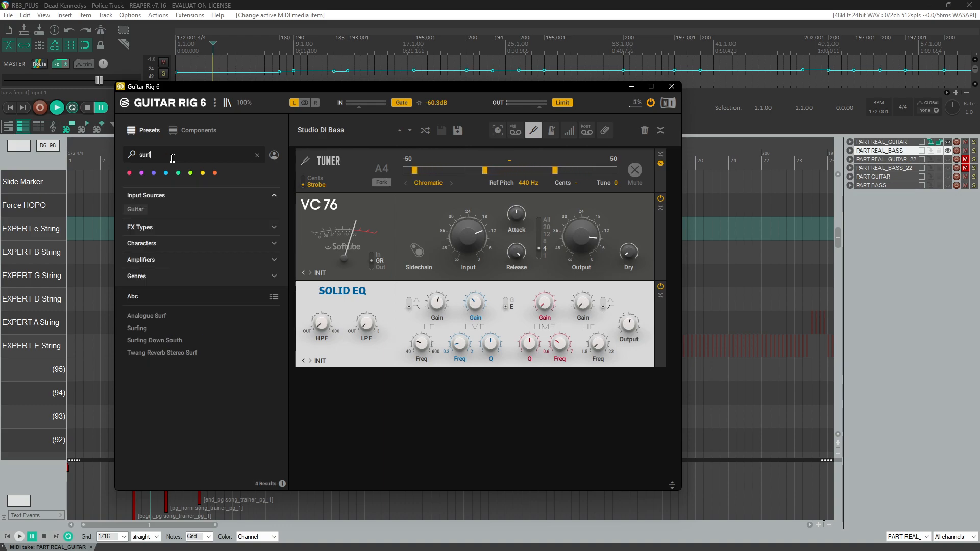
pyautogui.click(168, 328)
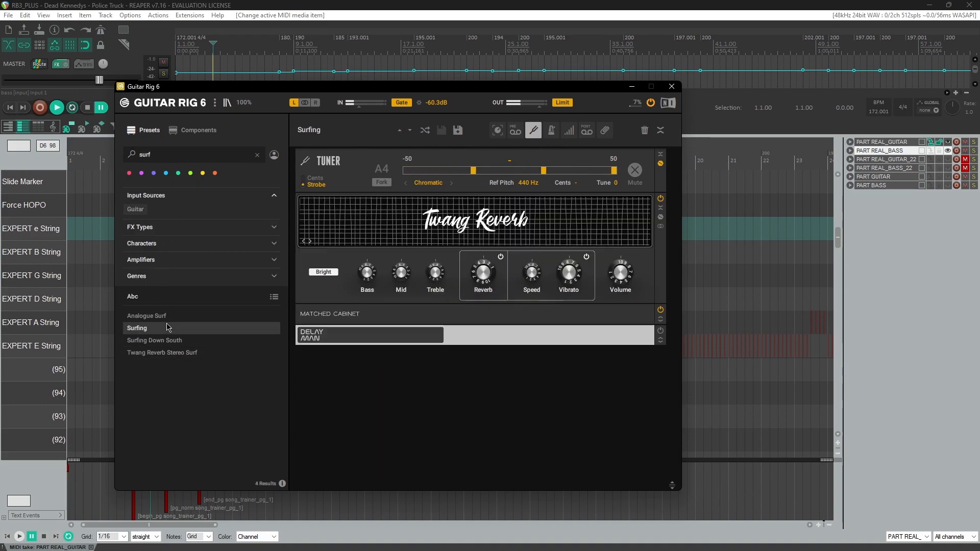
pyautogui.click(165, 321)
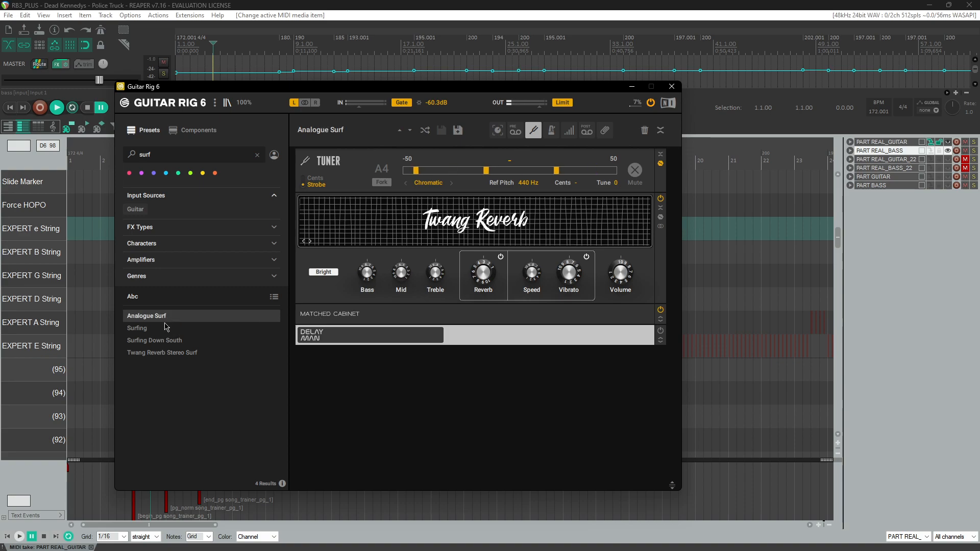
pyautogui.press('Down')
pyautogui.press('Down')
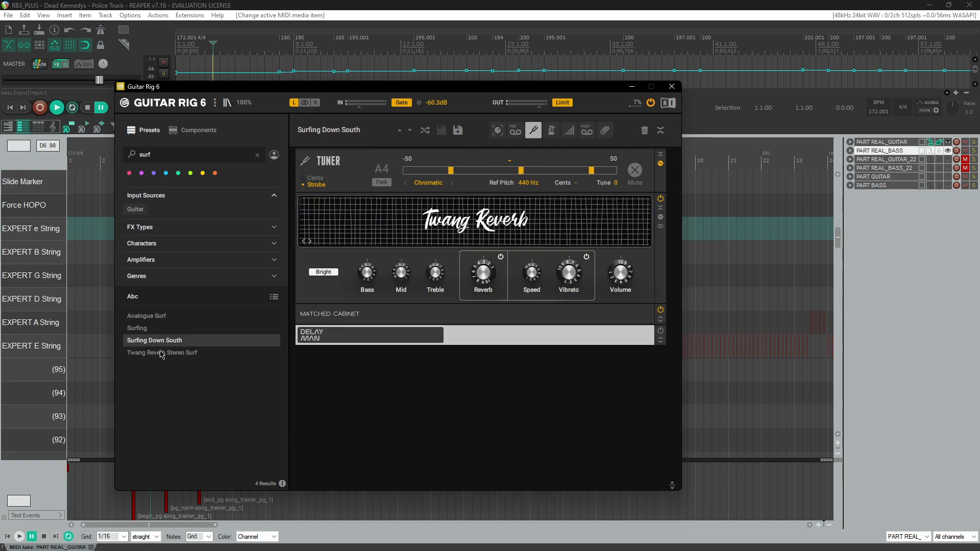
# Step: Minimize Guitar Rig and switch to the Police Truck guitar tabs video, playing it from the start
pyautogui.click(632, 86)
pyautogui.click(524, 3)
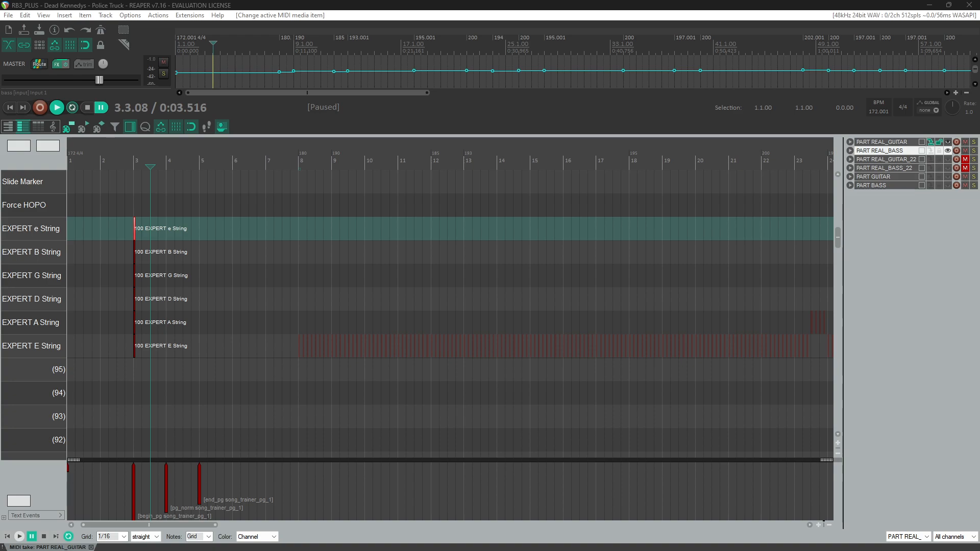
pyautogui.hotkey('alt', 'Tab')
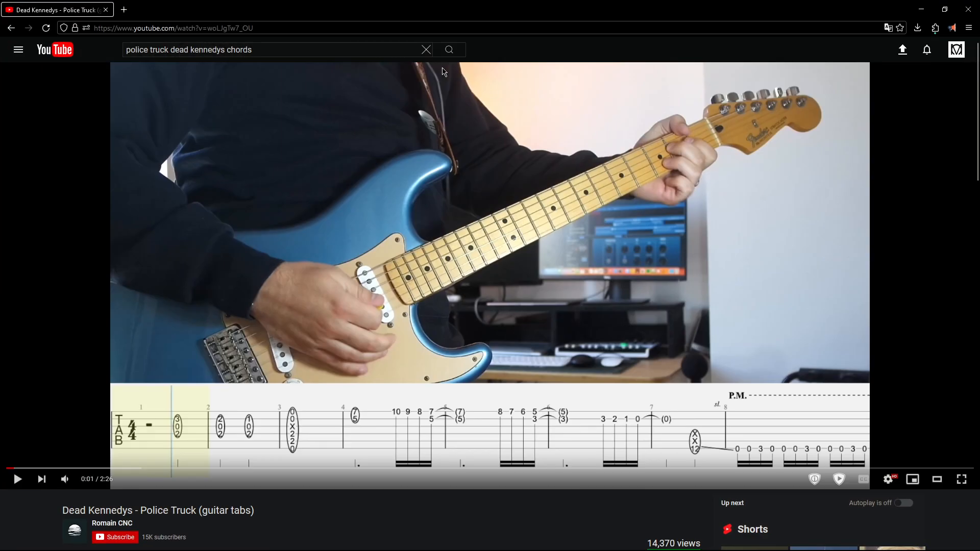
pyautogui.press('space')
pyautogui.press('Left')
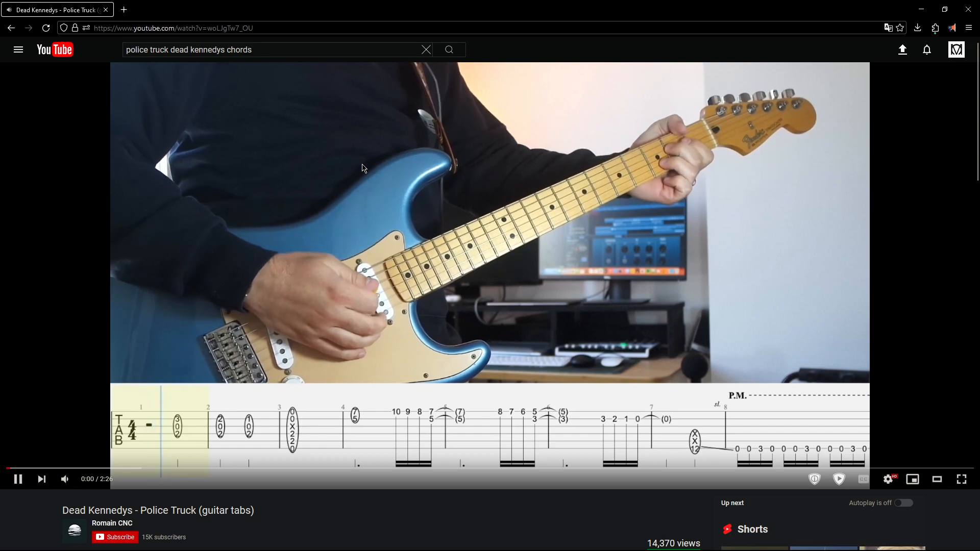
# Step: Pause the tab video and make the PART GUITAR notes visible as a reference in the MIDI editor
pyautogui.press('space')
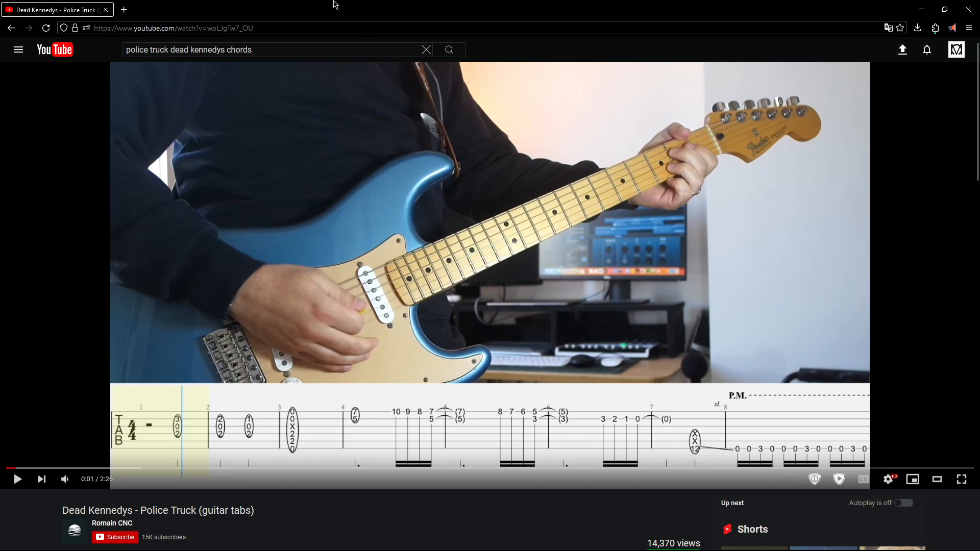
pyautogui.hotkey('alt', 'Tab')
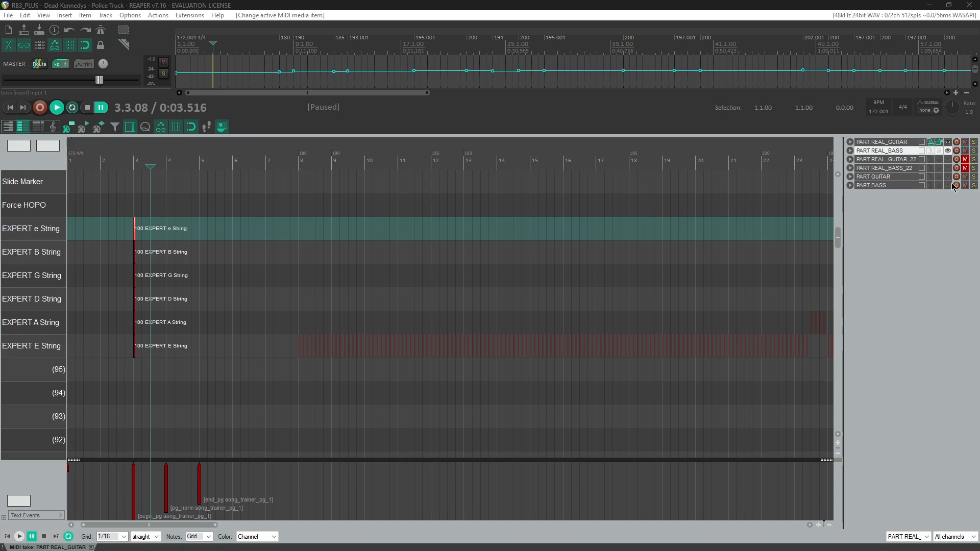
pyautogui.click(947, 151)
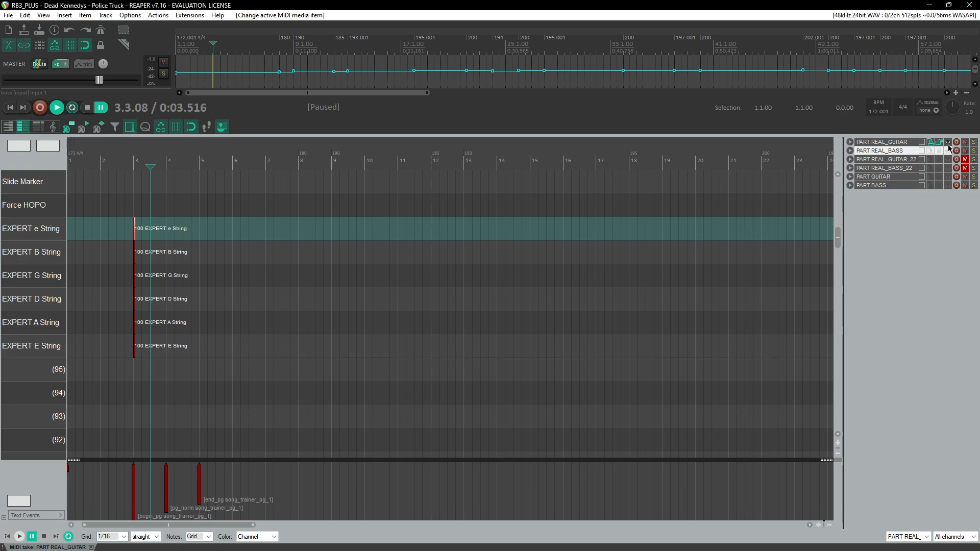
pyautogui.click(931, 152)
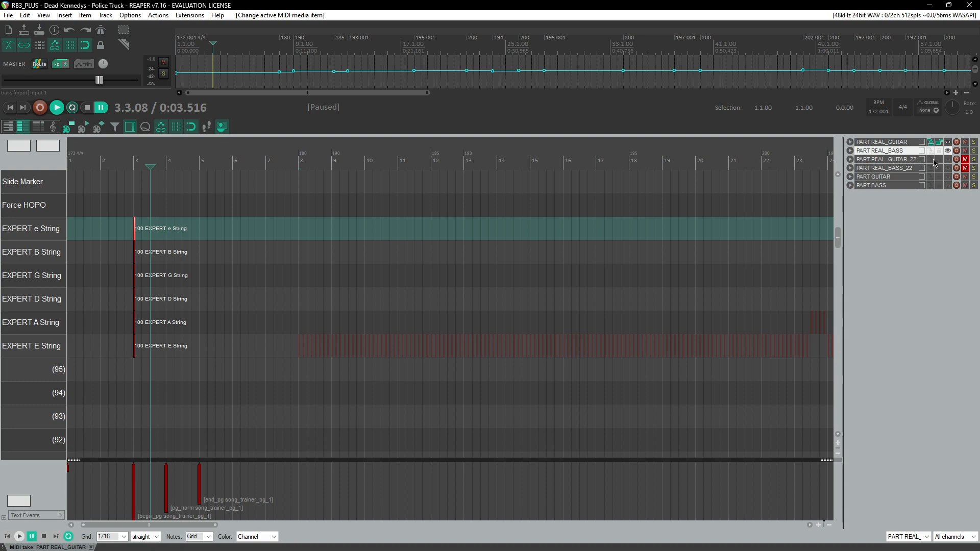
pyautogui.click(948, 177)
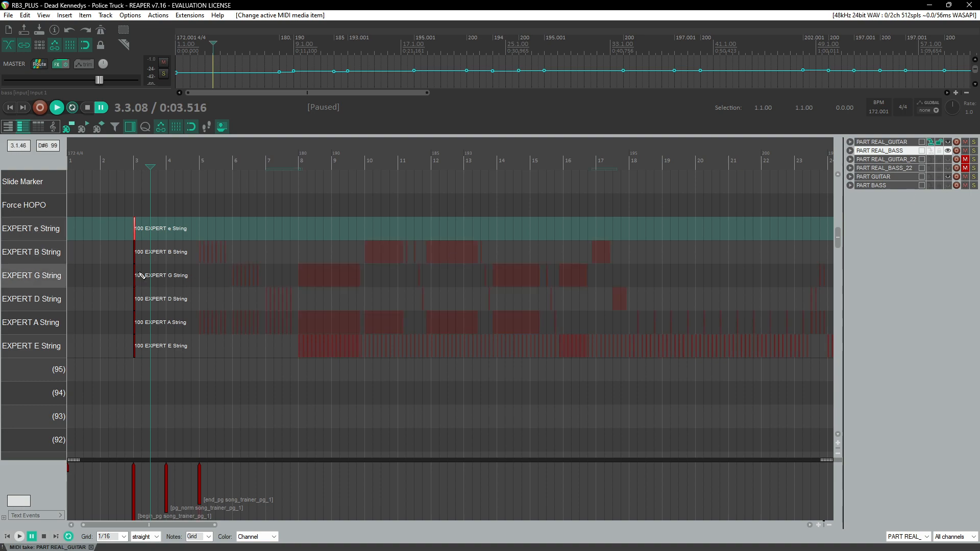
# Step: Select and delete the placeholder six-string notes at bar 3 of PART REAL_GUITAR
pyautogui.click(195, 161)
pyautogui.scroll(3, 221, 208)
pyautogui.moveTo(213, 212); pyautogui.dragTo(334, 411)
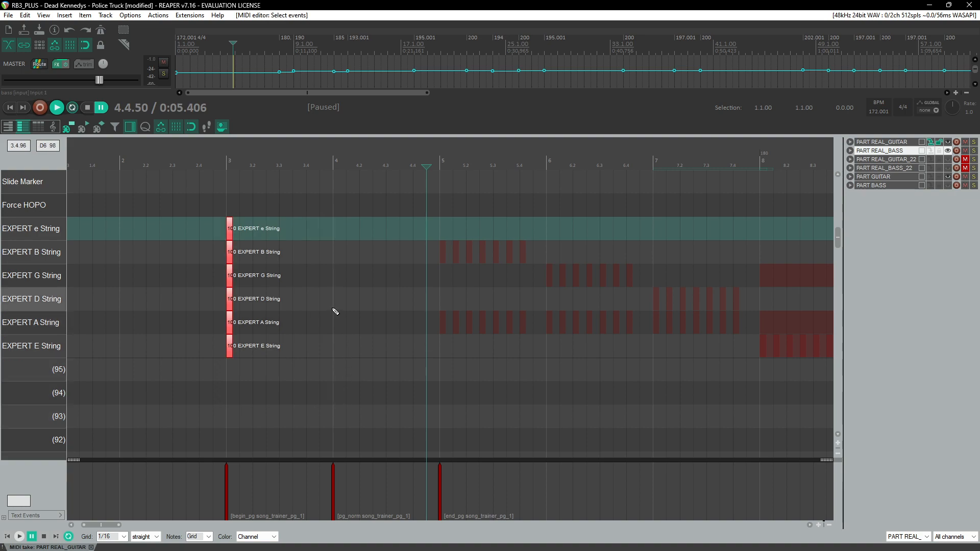
pyautogui.press('Delete')
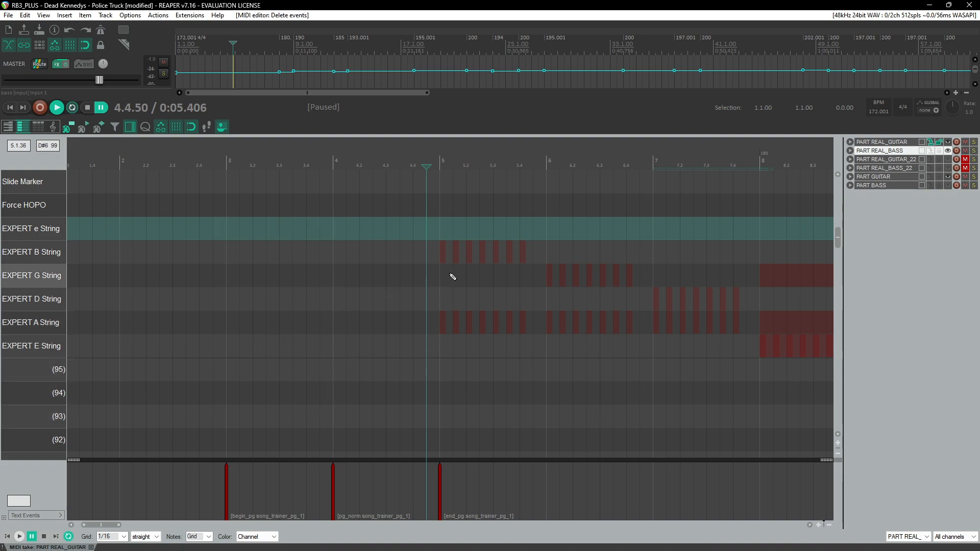
# Step: Play from bar 5, then insert a B-string note at bar 5 with velocity 103 for fret 3
pyautogui.click(437, 164)
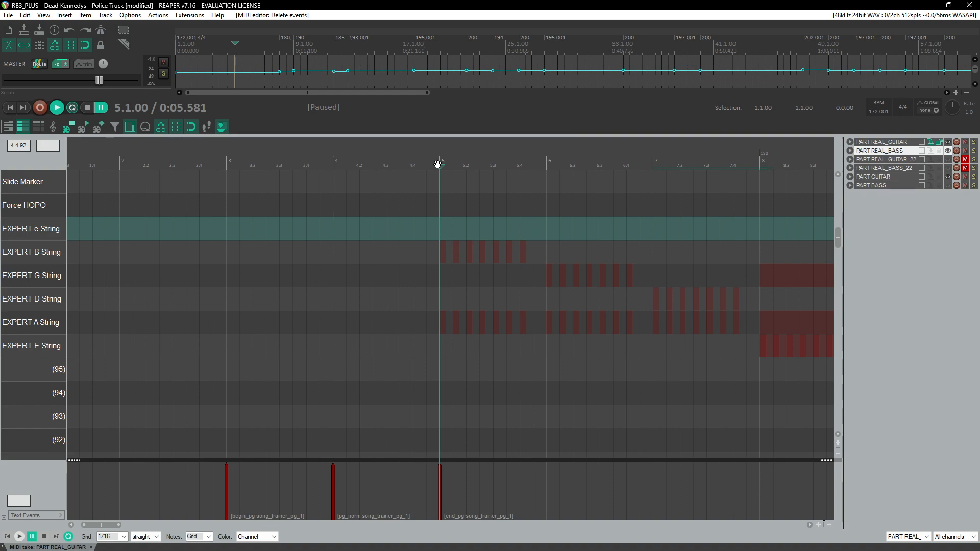
pyautogui.press('space')
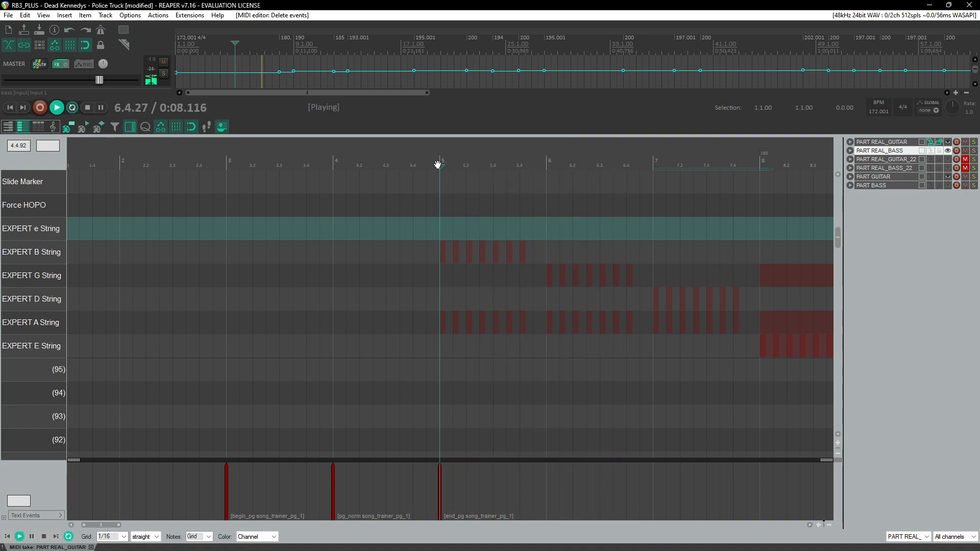
pyautogui.hotkey('ctrl', 'space')
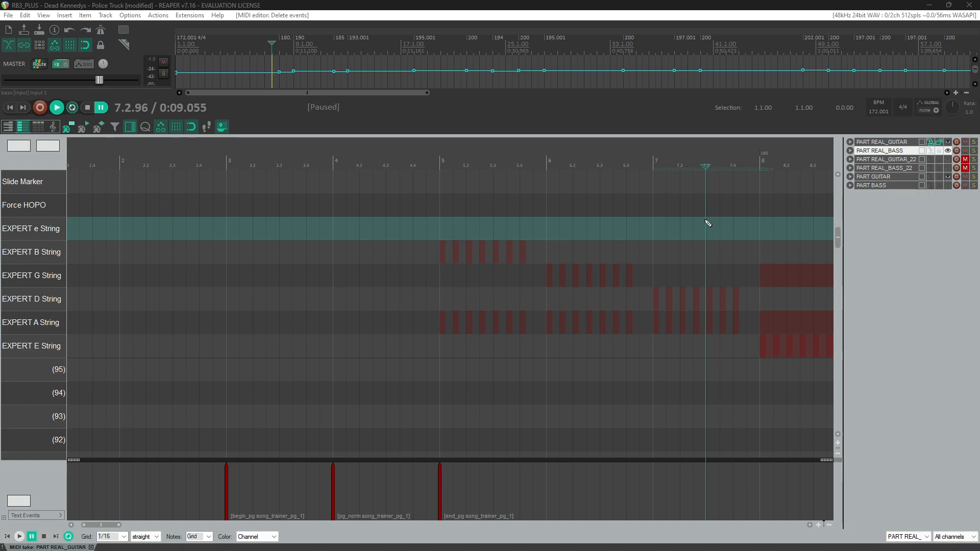
pyautogui.click(444, 260)
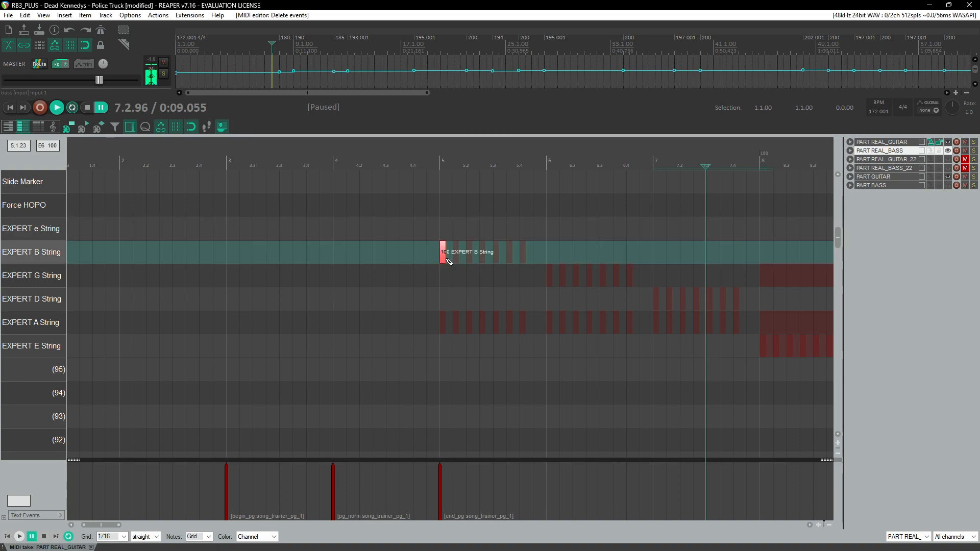
pyautogui.scroll(3, 445, 221)
pyautogui.scroll(2, 443, 224)
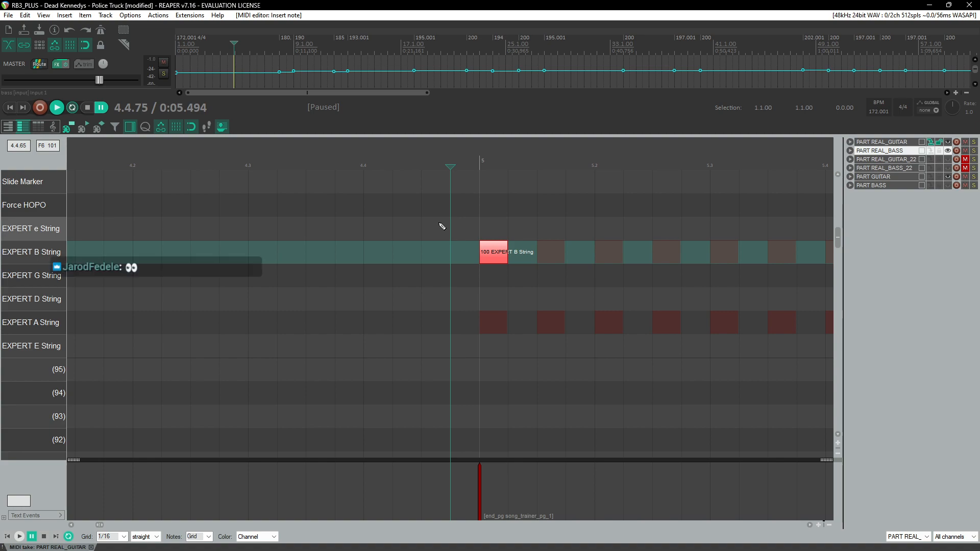
pyautogui.hscroll(-2, 443, 221)
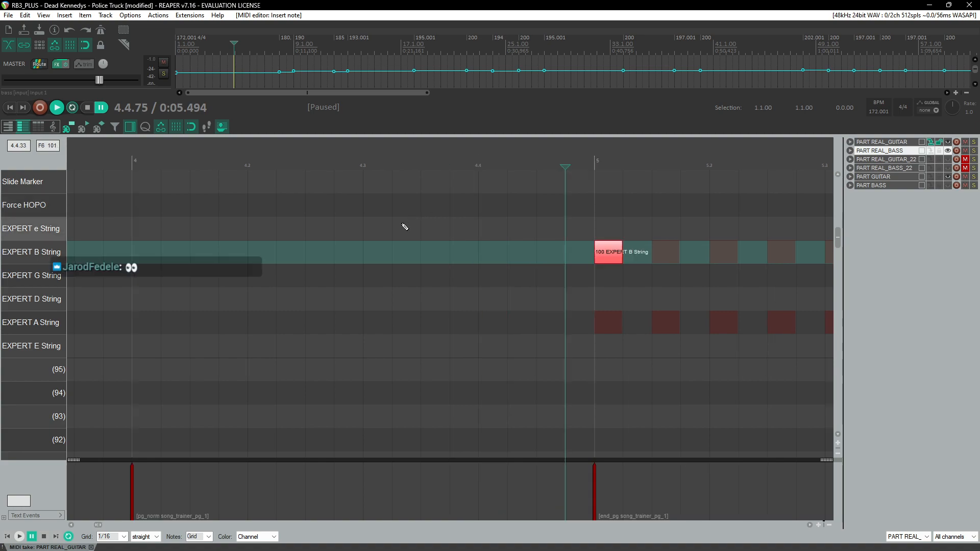
pyautogui.click(617, 256)
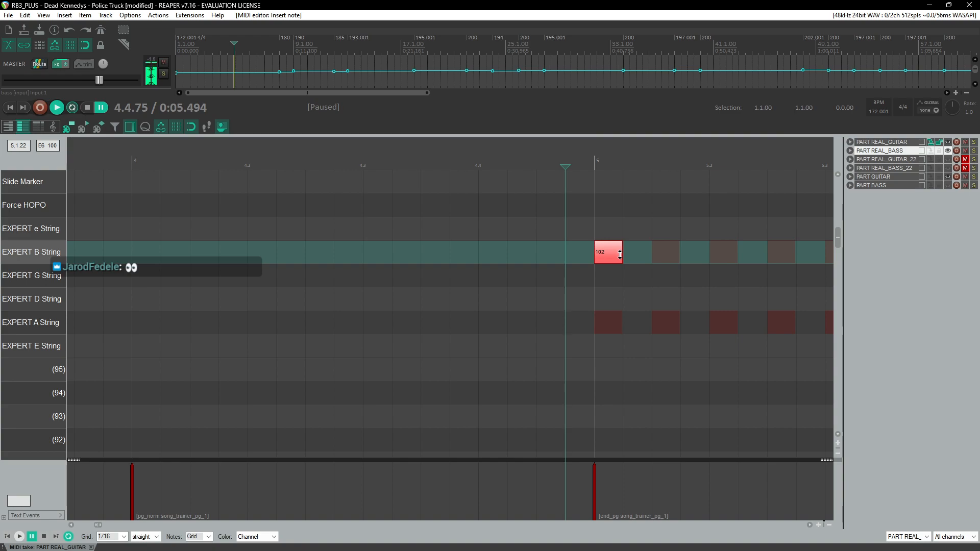
# Step: Arrange the guitar tabs browser window over the REAPER window for side-by-side reference
pyautogui.hscroll(3, 573, 280)
pyautogui.moveTo(979, 76); pyautogui.dragTo(595, 145)
pyautogui.press('super+Right')
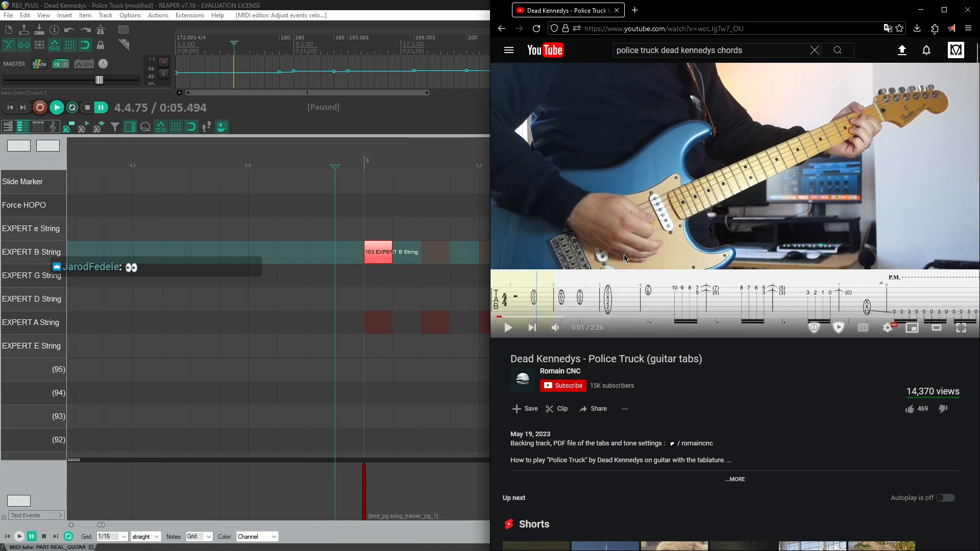
pyautogui.doubleClick(556, 286)
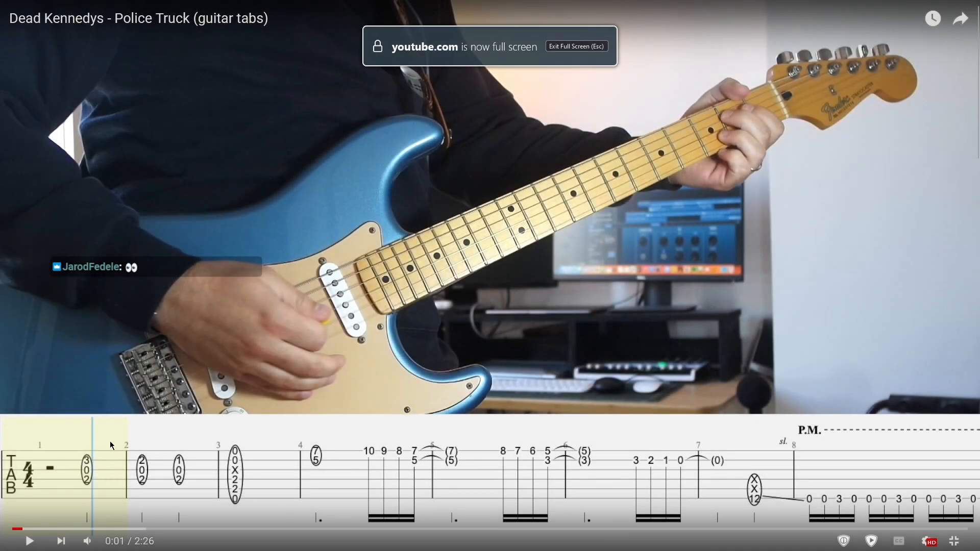
pyautogui.doubleClick(125, 438)
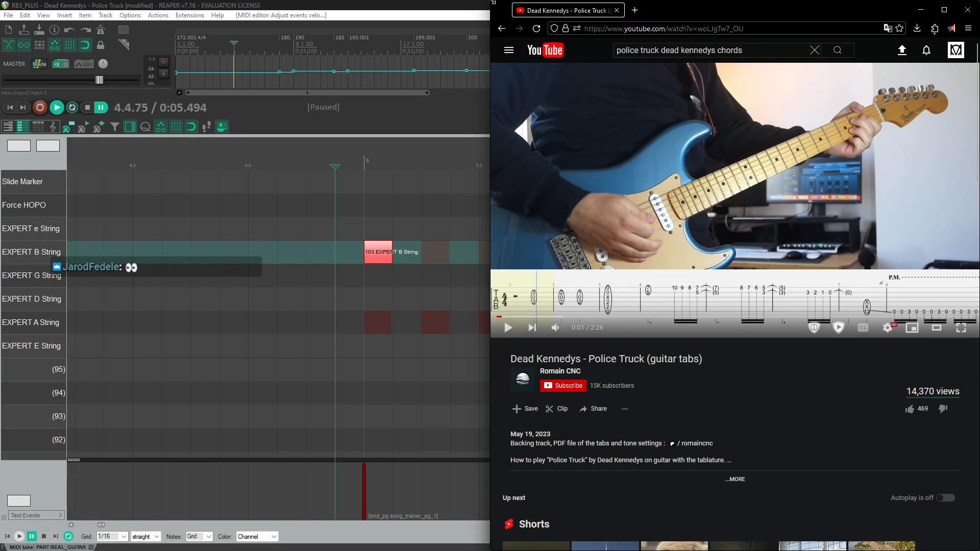
pyautogui.moveTo(493, 2); pyautogui.dragTo(110, 16)
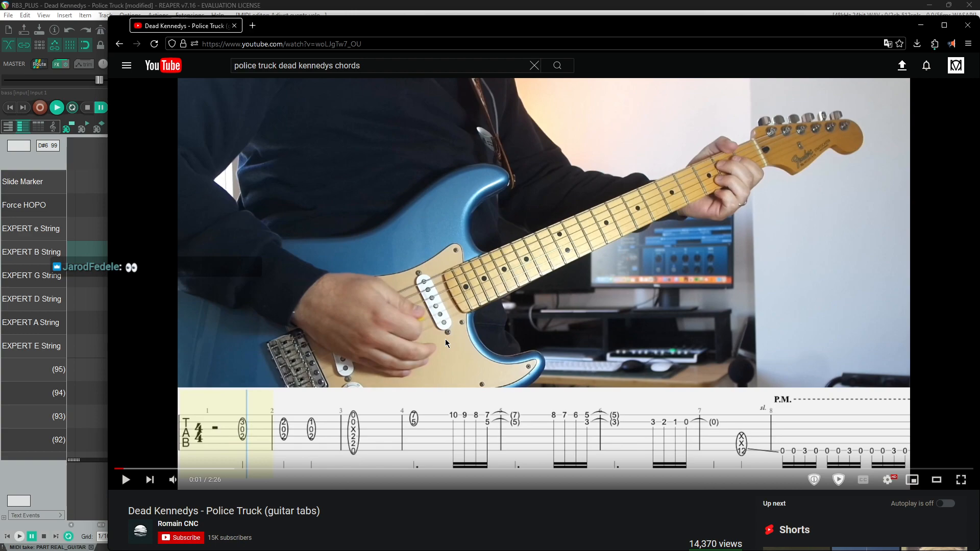
pyautogui.click(172, 5)
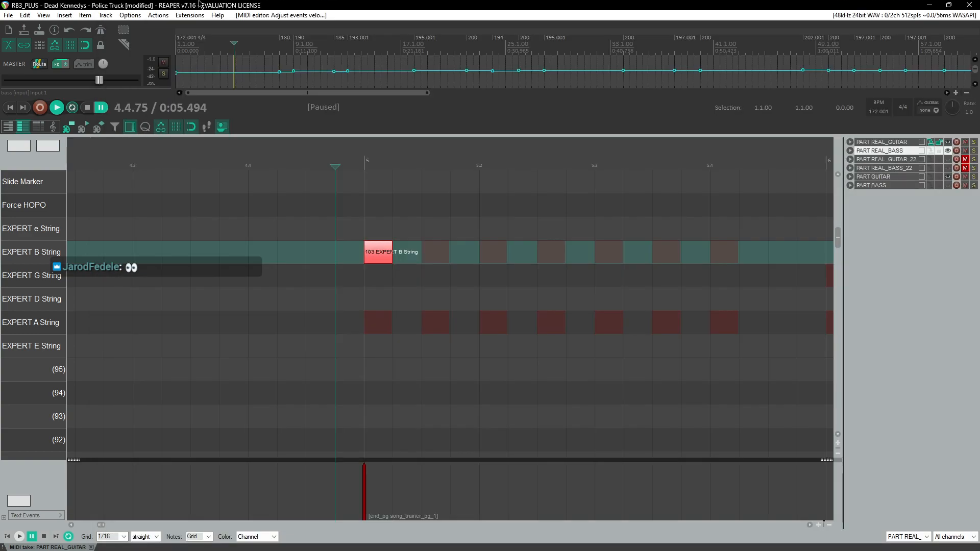
# Step: Add a G-string note with velocity 100 and a D-string note with velocity 102 at bar 5
pyautogui.scroll(-2, 392, 280)
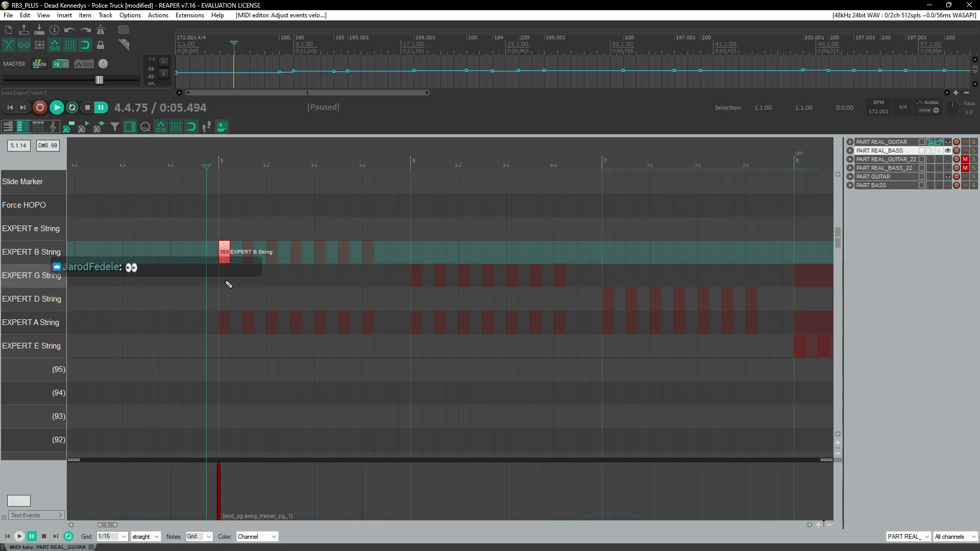
pyautogui.click(225, 252)
pyautogui.scroll(2, 224, 252)
pyautogui.click(444, 283)
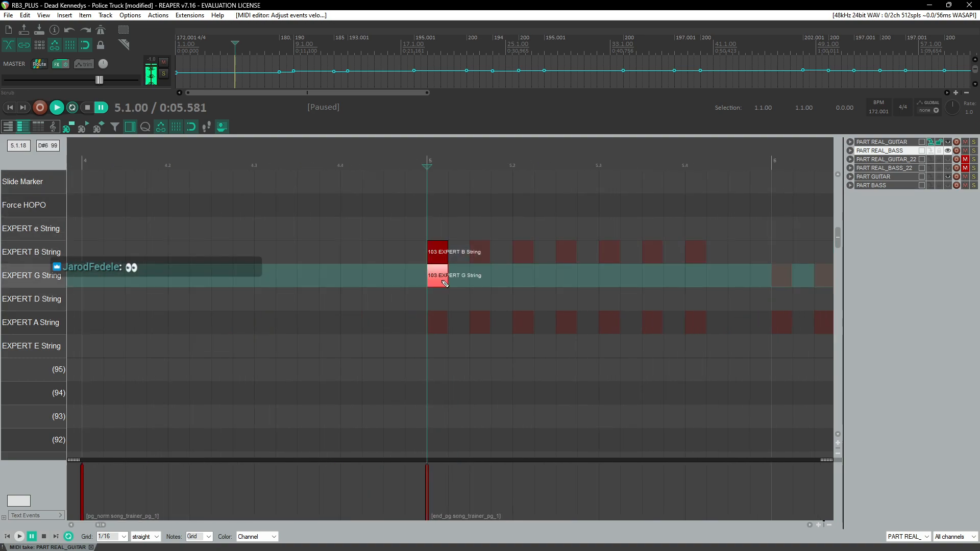
pyautogui.click(440, 304)
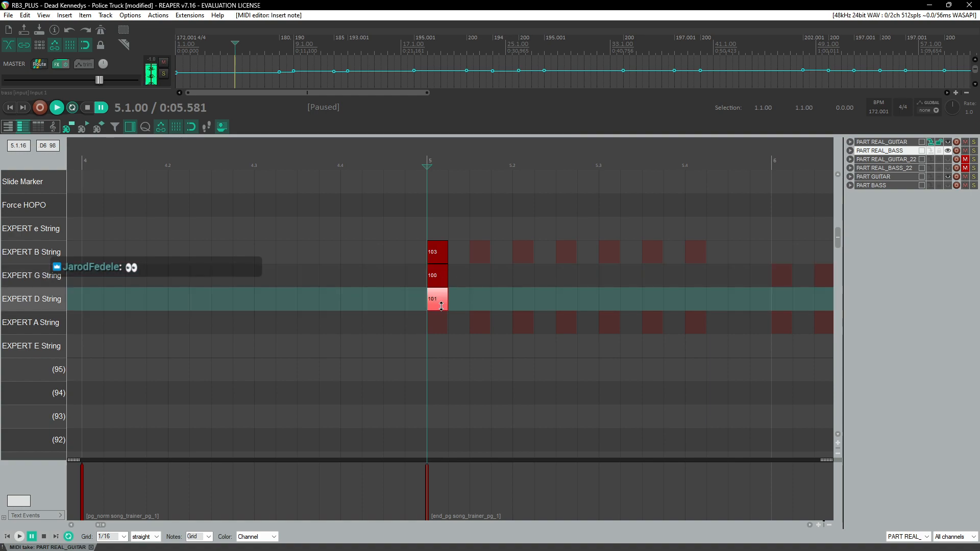
pyautogui.hotkey('alt', 'Tab')
pyautogui.hotkey('alt', 'Tab')
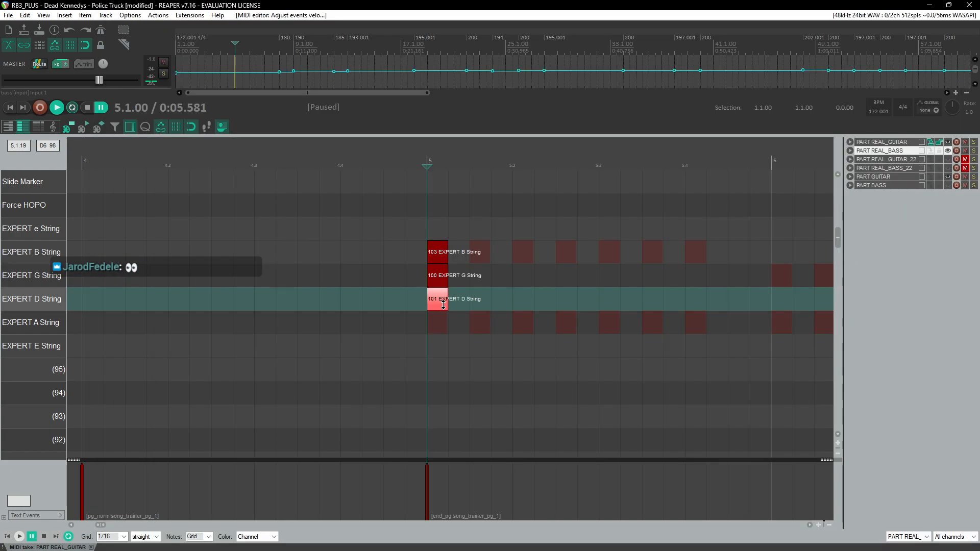
pyautogui.moveTo(444, 304); pyautogui.dragTo(445, 301)
# Step: Copy the bar 5 chord to bar 6 and set its B-string note velocity to 102
pyautogui.press('space')
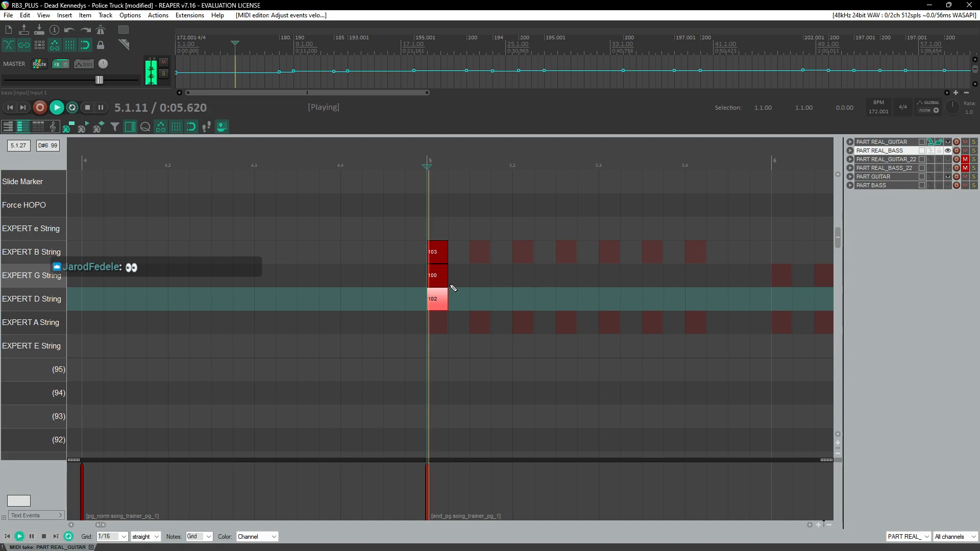
pyautogui.scroll(-4, 453, 283)
pyautogui.hotkey('alt', 'Tab')
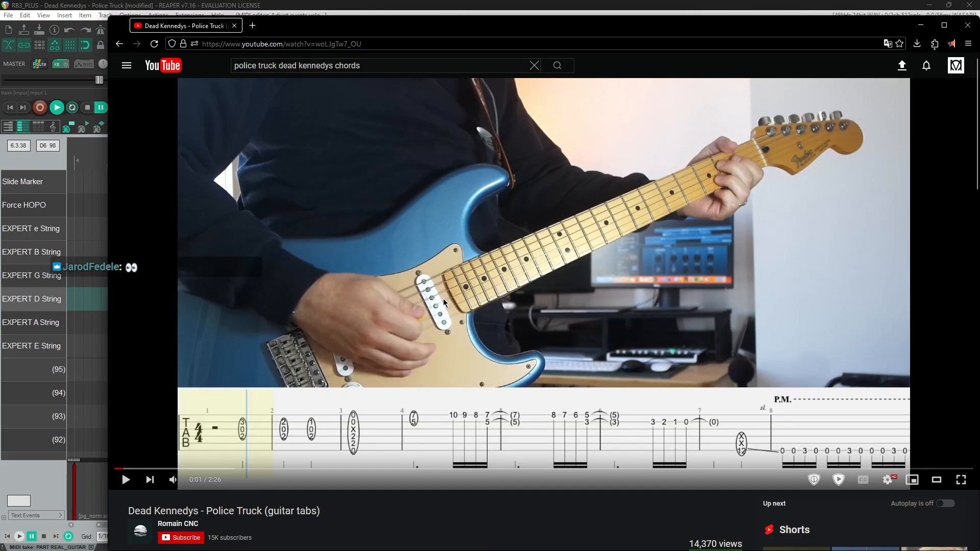
pyautogui.hotkey('alt', 'Tab')
pyautogui.moveTo(209, 244); pyautogui.dragTo(237, 333)
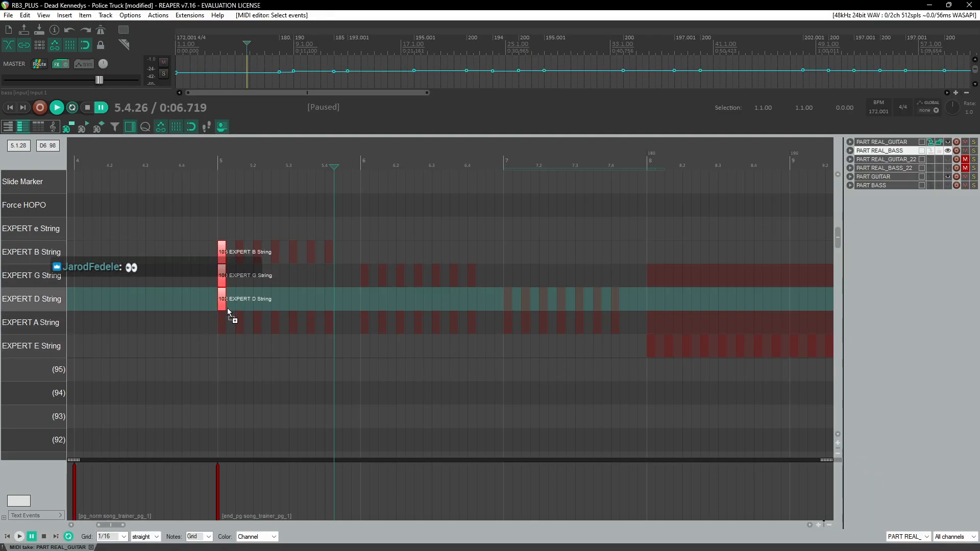
pyautogui.scroll(3, 223, 295)
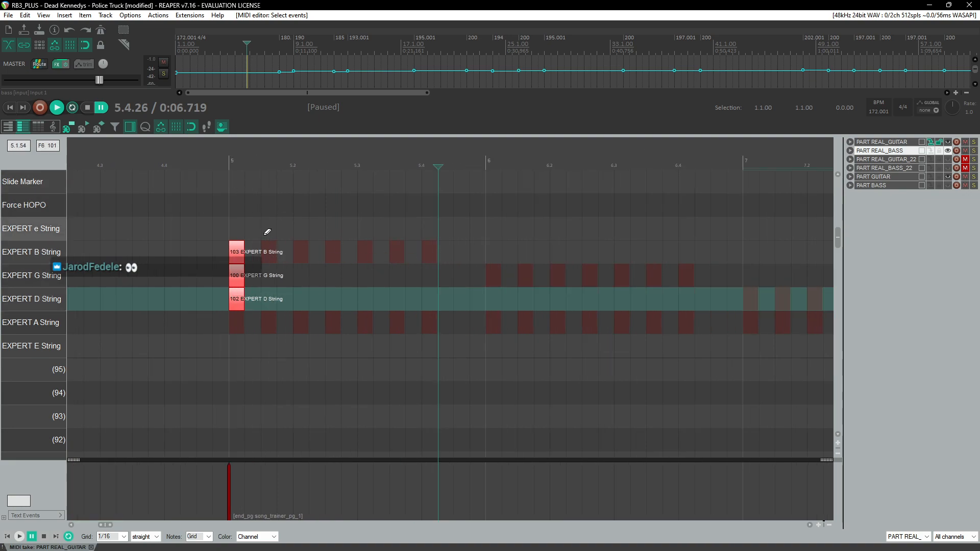
pyautogui.scroll(-3, 265, 230)
pyautogui.hscroll(2, 301, 241)
pyautogui.hotkey('alt', 'Tab')
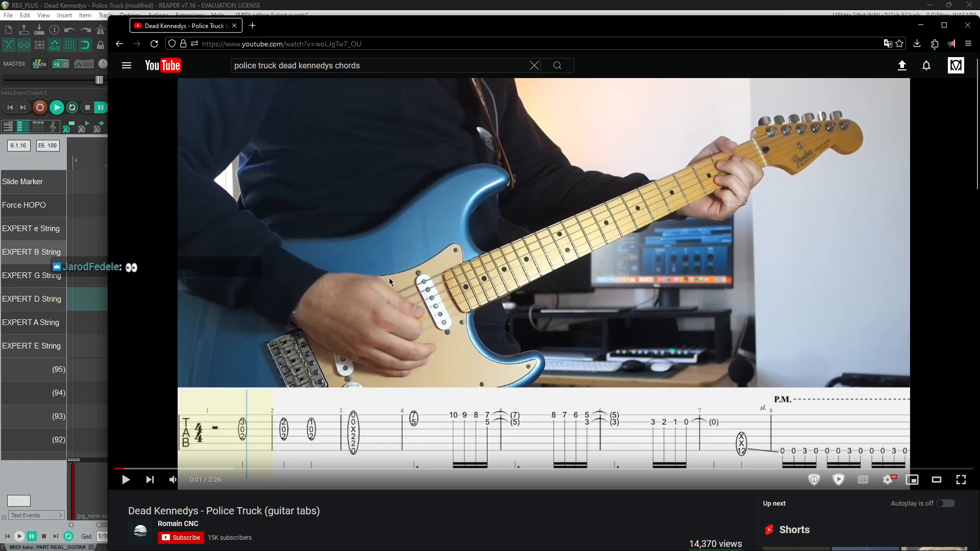
pyautogui.hotkey('alt', 'Tab')
pyautogui.moveTo(228, 303); pyautogui.dragTo(366, 303)
pyautogui.click(363, 254)
pyautogui.moveTo(363, 253); pyautogui.dragTo(368, 254)
# Step: Play from bar 5, then copy the chord to bar 7 with its B-string note at velocity 101
pyautogui.click(216, 165)
pyautogui.press('space')
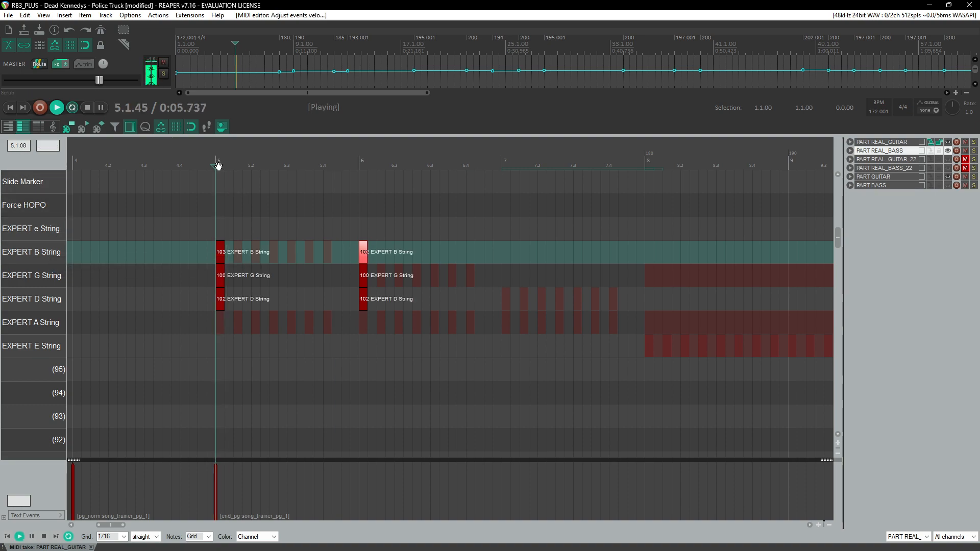
pyautogui.hotkey('alt', 'Tab')
pyautogui.hotkey('alt', 'Tab')
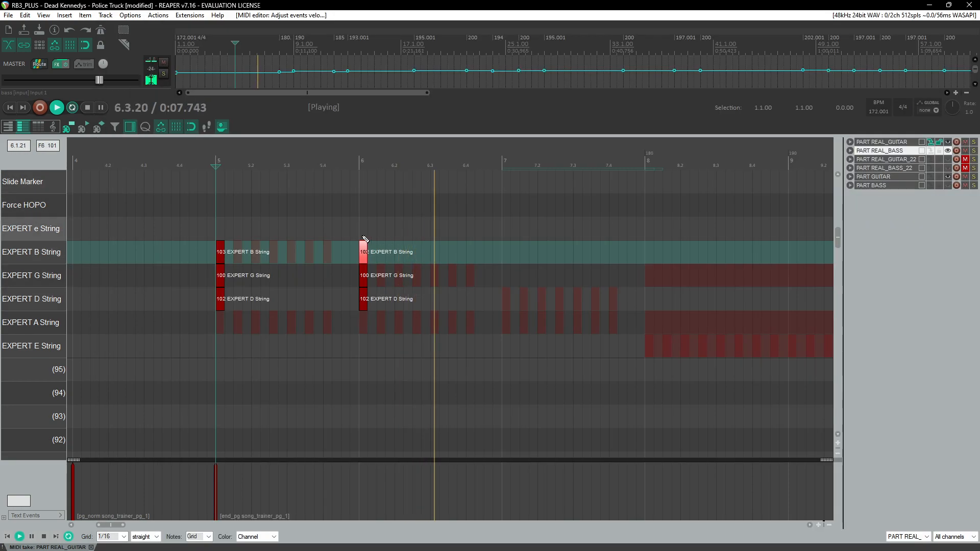
pyautogui.press('space')
pyautogui.moveTo(361, 306); pyautogui.dragTo(515, 298)
pyautogui.moveTo(469, 226); pyautogui.dragTo(511, 251)
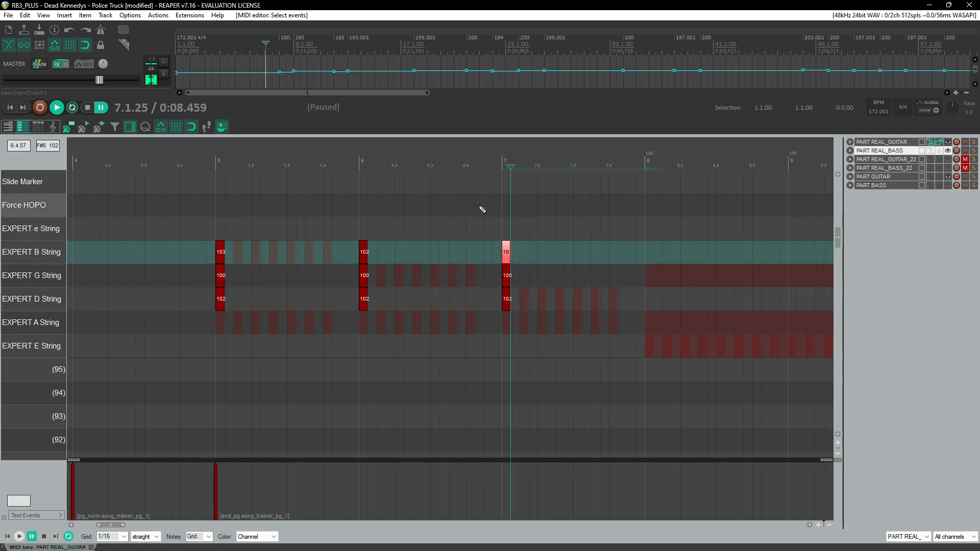
# Step: Play the chart from bar 5 and compare it against the guitar tab video
pyautogui.click(205, 161)
pyautogui.press('space')
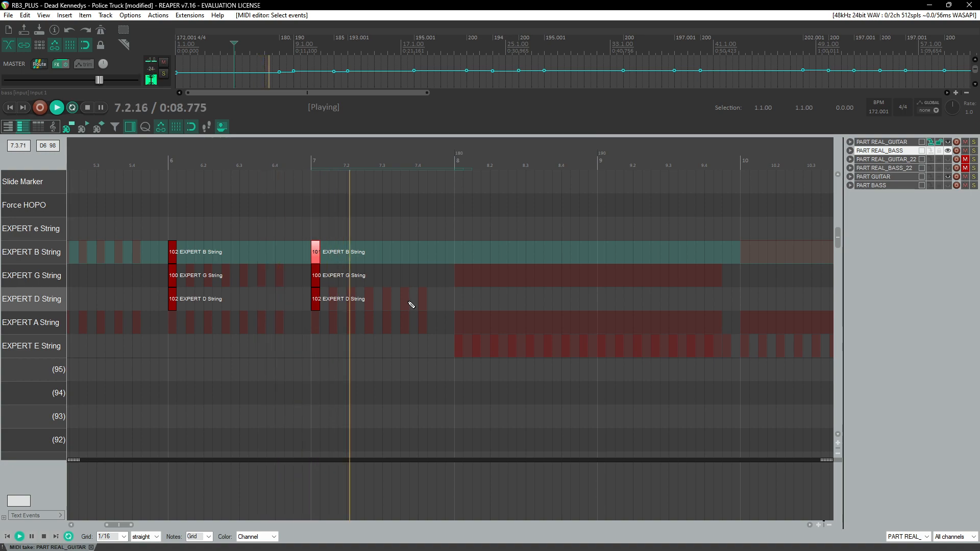
pyautogui.hotkey('alt', 'Tab')
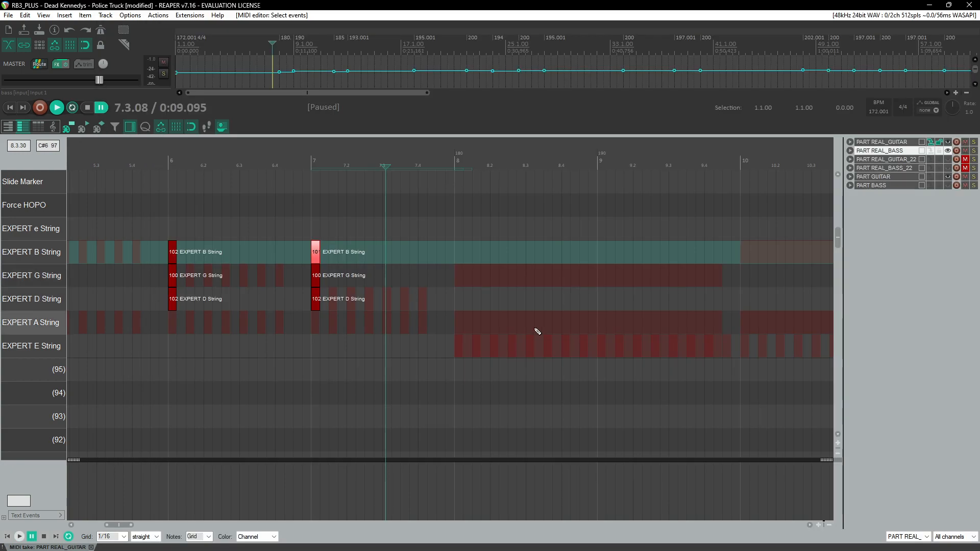
pyautogui.hotkey('alt', 'Tab')
# Step: Add a five-string chord at bar 8: E and B and e strings at velocity 100, A and D strings at velocity 102
pyautogui.click(463, 353)
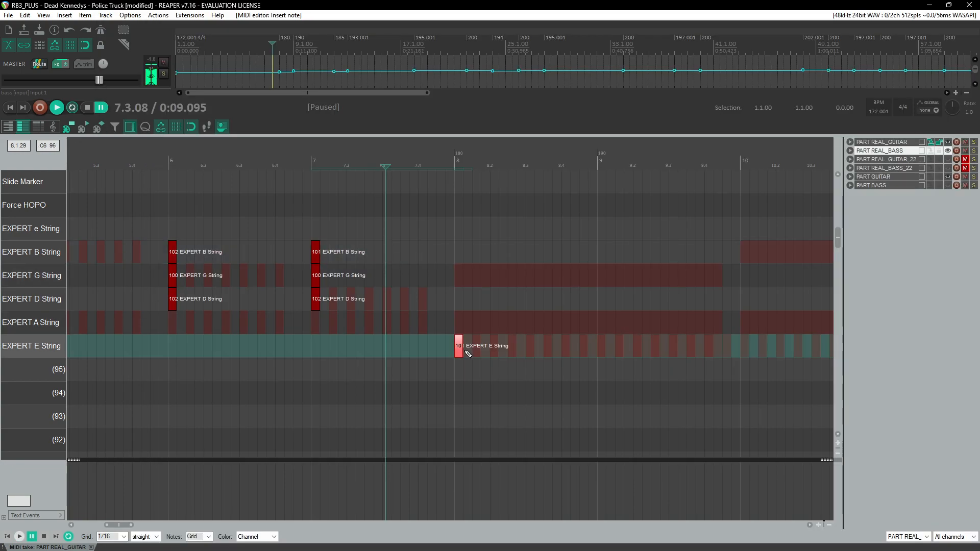
pyautogui.scroll(5, 556, 338)
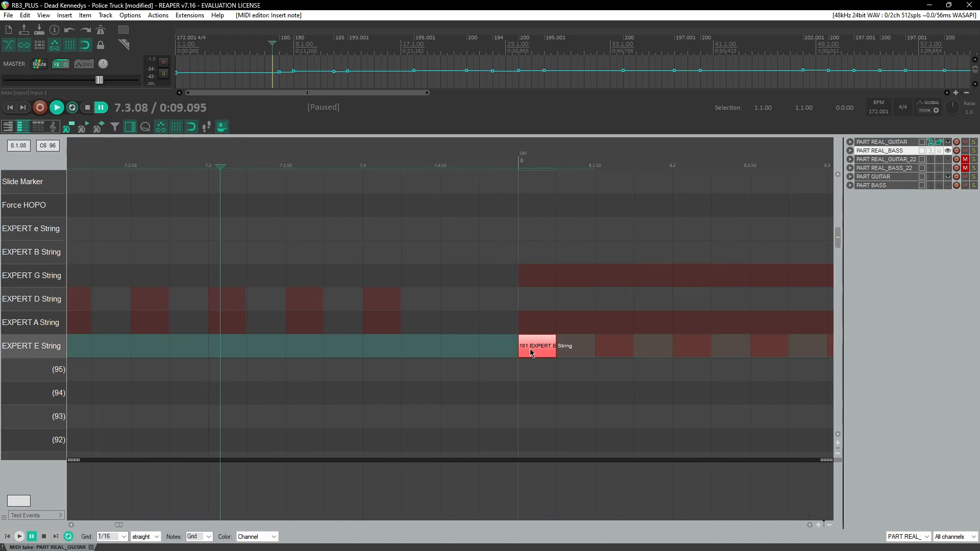
pyautogui.hotkey('alt', 'Tab')
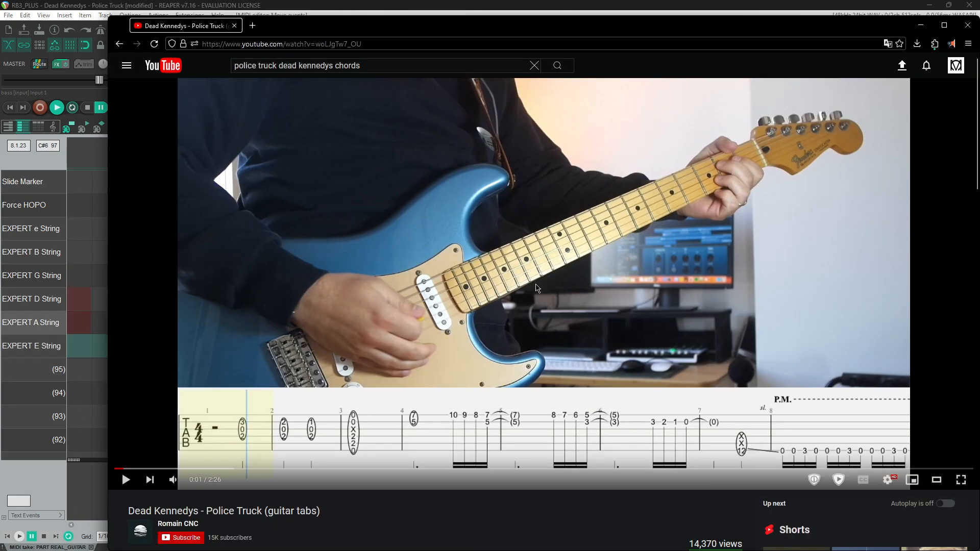
pyautogui.hotkey('alt', 'Tab')
pyautogui.click(541, 322)
pyautogui.moveTo(542, 324); pyautogui.dragTo(541, 309)
pyautogui.click(540, 291)
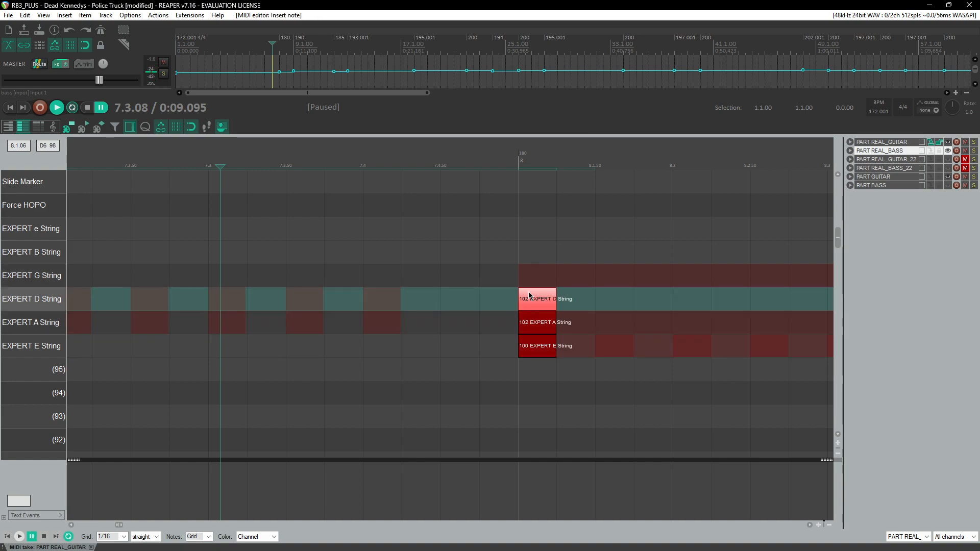
pyautogui.hotkey('alt', 'Tab')
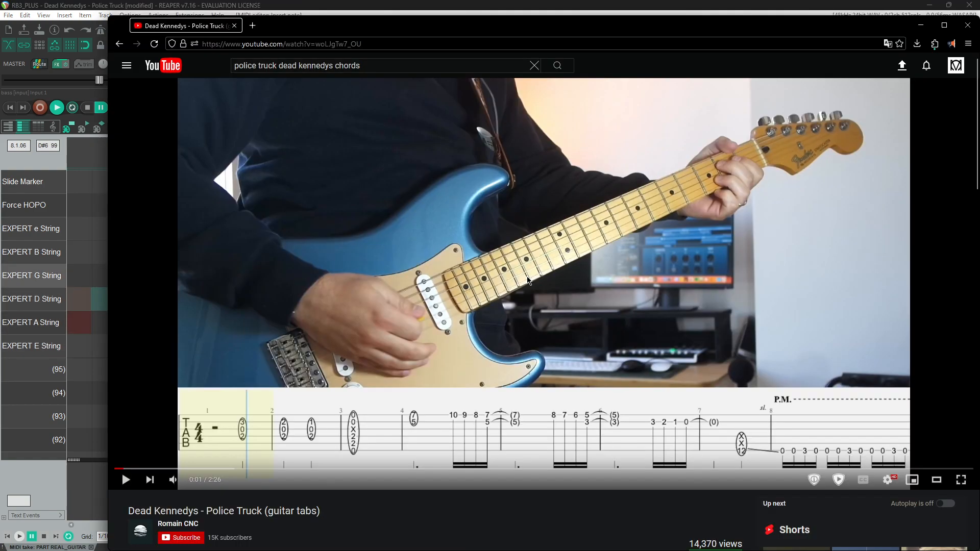
pyautogui.hotkey('alt', 'Tab')
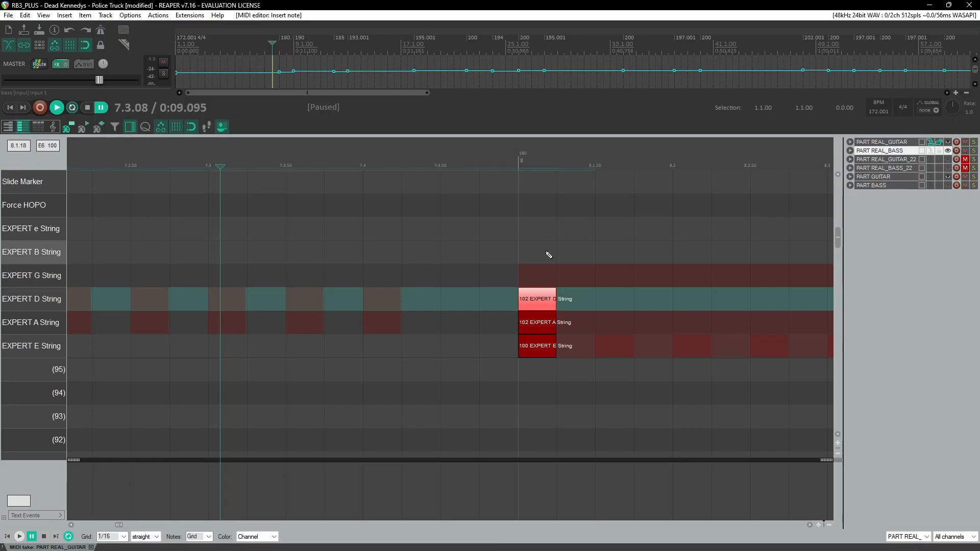
pyautogui.click(540, 257)
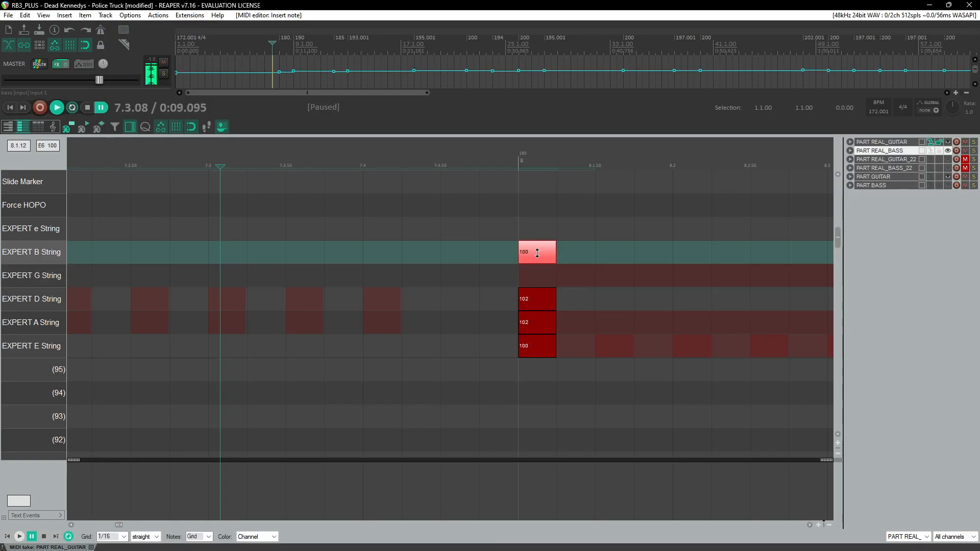
pyautogui.click(526, 233)
# Step: Extend all five notes of the bar 8 chord to sustain until just before bar 10
pyautogui.press('space')
pyautogui.scroll(-5, 473, 225)
pyautogui.press('space')
pyautogui.moveTo(450, 198); pyautogui.dragTo(474, 357)
pyautogui.scroll(-1, 470, 347)
pyautogui.moveTo(460, 322); pyautogui.dragTo(718, 315)
pyautogui.press('space')
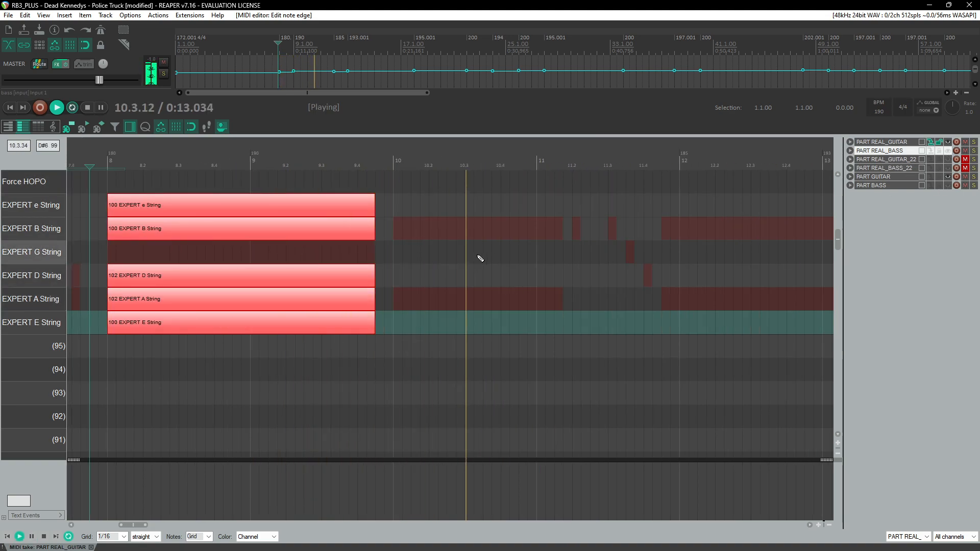
pyautogui.press('space')
# Step: Play the tab video to check the next phrase after the sustained chord
pyautogui.hotkey('alt', 'Tab')
pyautogui.click(431, 388)
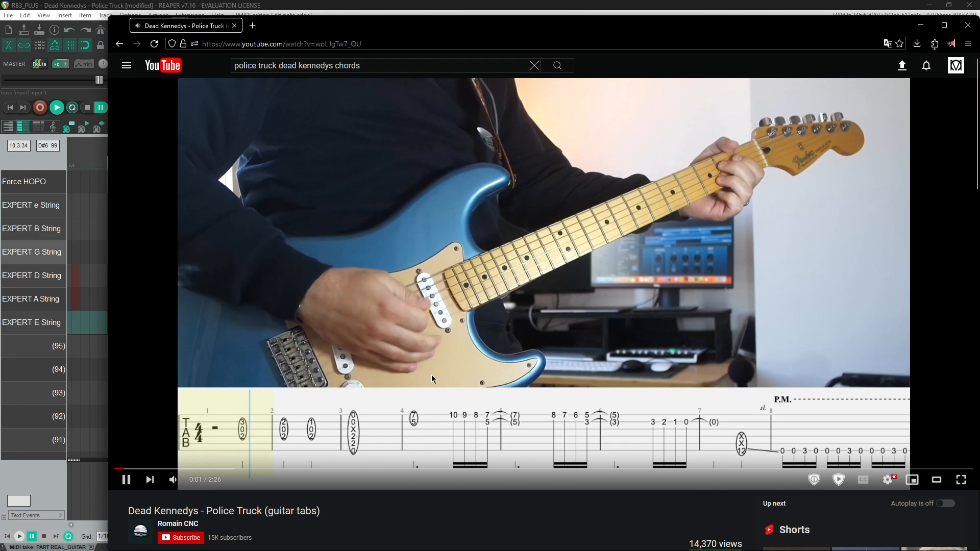
pyautogui.hotkey('alt', 'Tab')
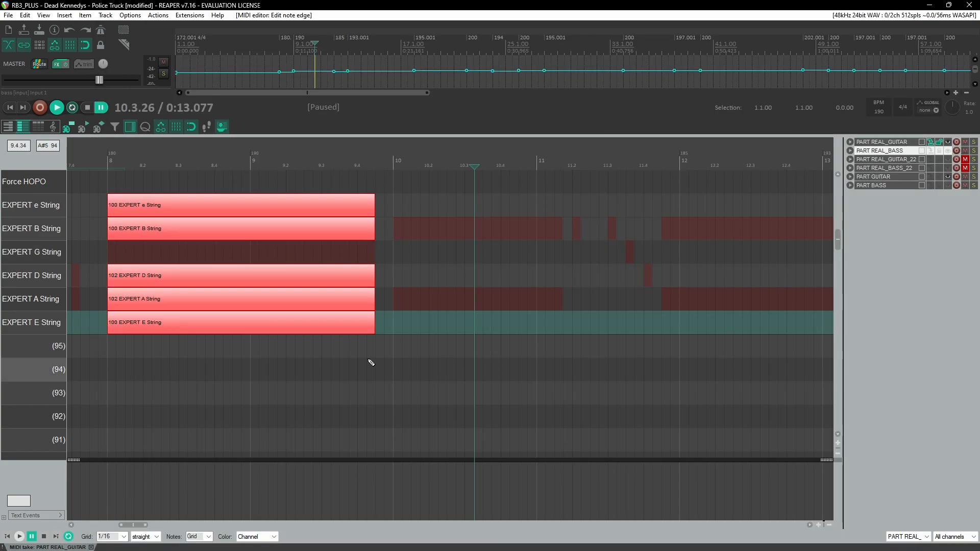
pyautogui.hotkey('alt', 'Tab')
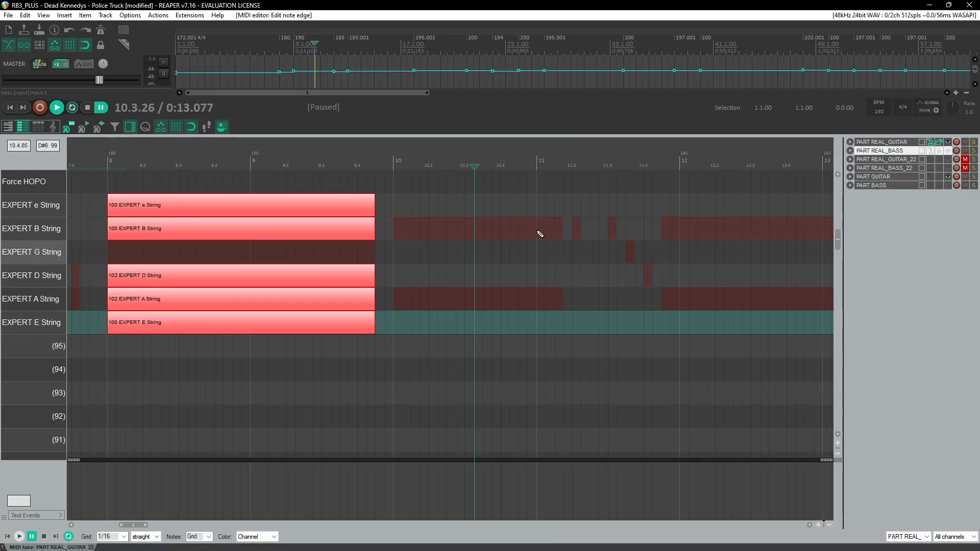
pyautogui.hotkey('alt', 'Tab')
# Step: Add an e-string note at velocity 107 and a B-string note at velocity 105 at bar 10, lasting to about 11.2
pyautogui.click(398, 205)
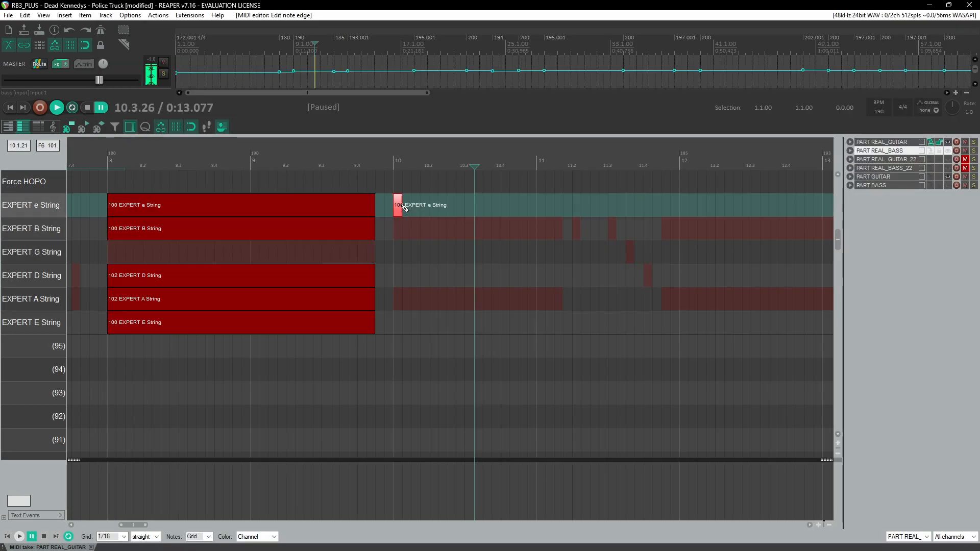
pyautogui.scroll(3, 401, 202)
pyautogui.click(247, 162)
pyautogui.moveTo(274, 209); pyautogui.dragTo(289, 206)
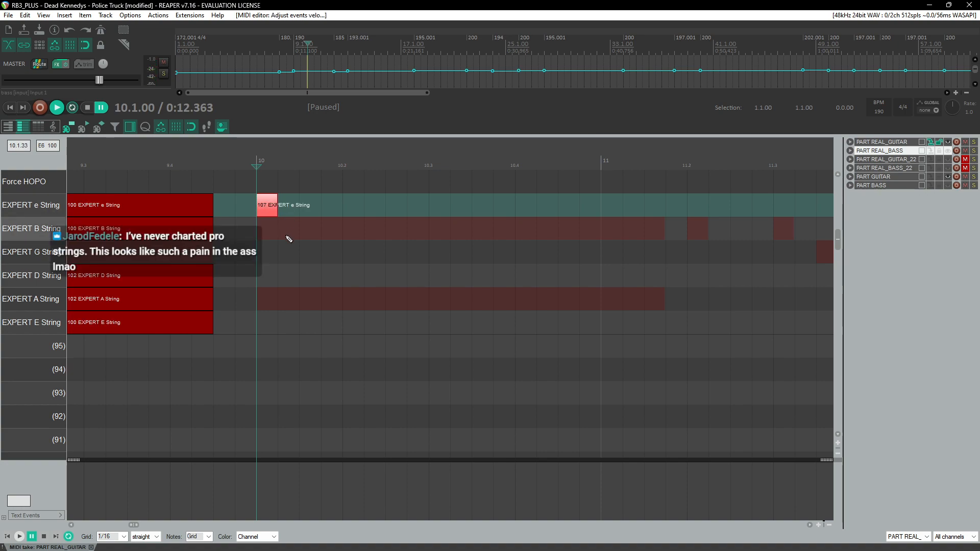
pyautogui.hscroll(-2, 307, 238)
pyautogui.click(385, 232)
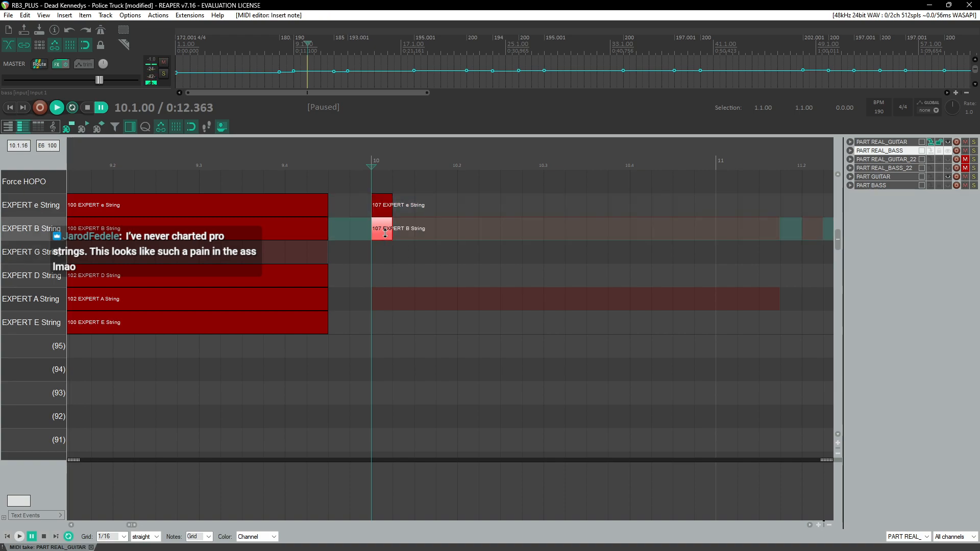
pyautogui.moveTo(393, 235); pyautogui.dragTo(656, 204)
# Step: Check the C3 Pro Guitar to MIDI plugin settings on the PART REAL_GUITAR track
pyautogui.scroll(-2, 398, 222)
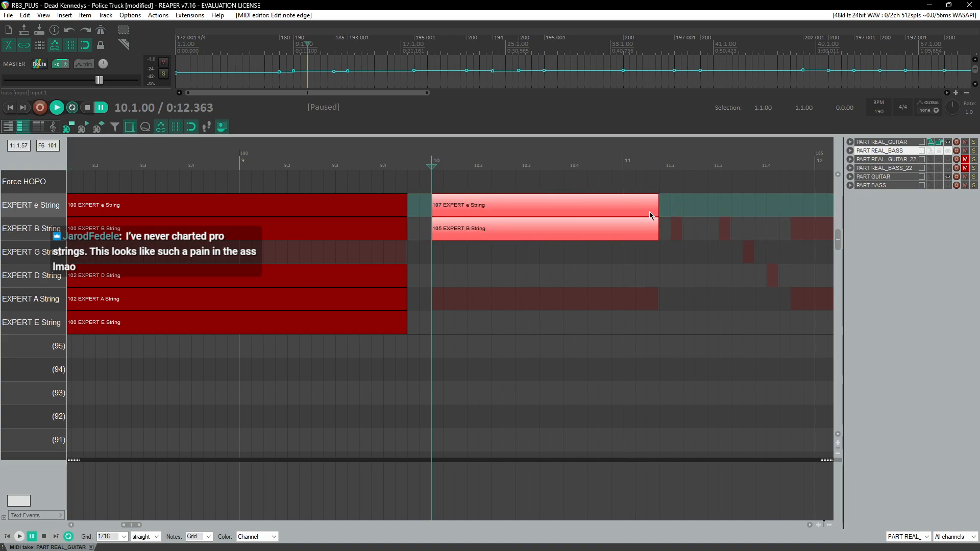
pyautogui.hscroll(-3, 565, 259)
pyautogui.hscroll(-6, 565, 259)
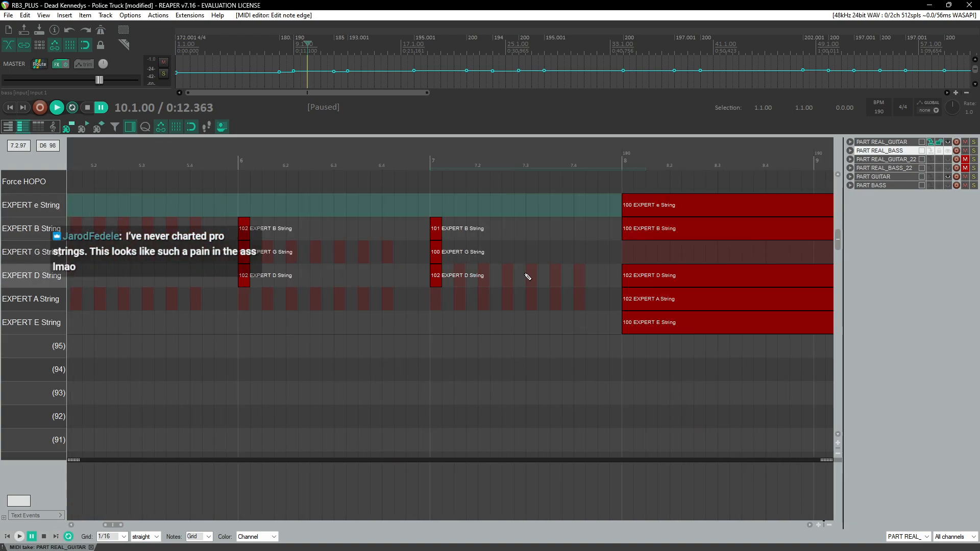
pyautogui.hscroll(3, 528, 275)
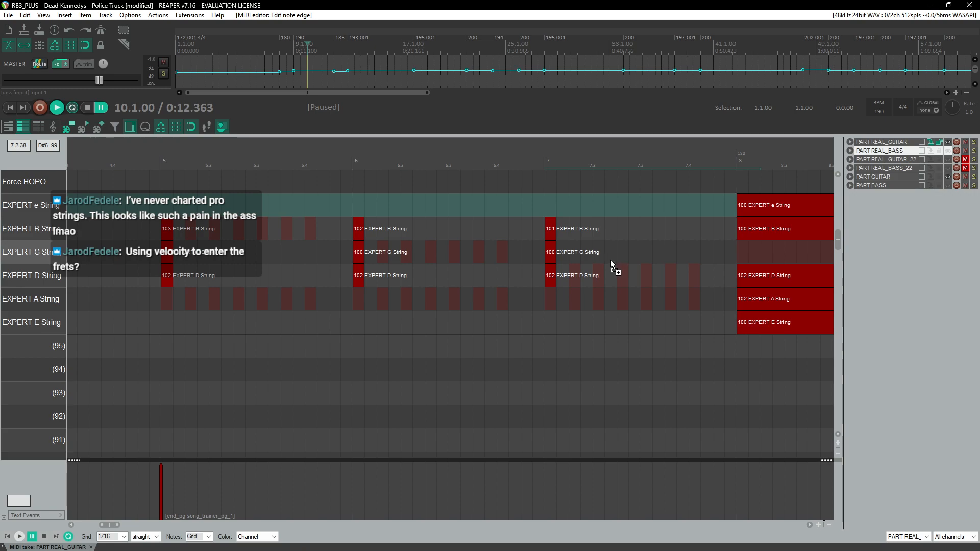
pyautogui.hotkey('ctrl', 'm')
pyautogui.click(87, 129)
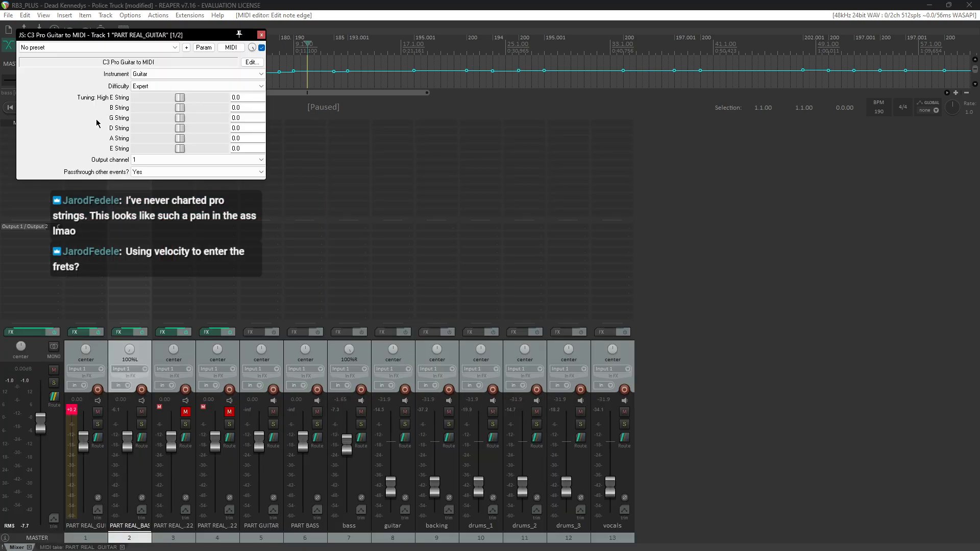
pyautogui.click(260, 35)
pyautogui.hotkey('ctrl', 'm')
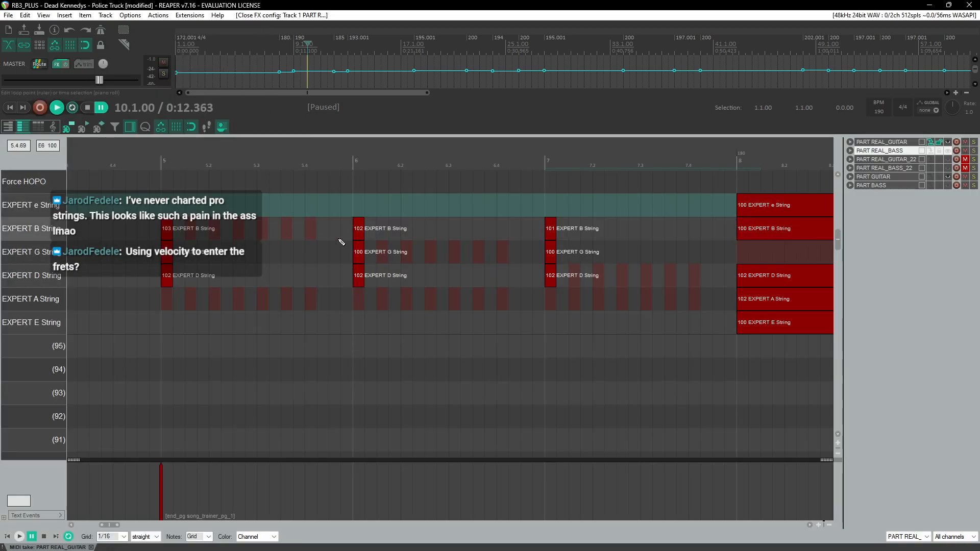
pyautogui.hscroll(3, 354, 247)
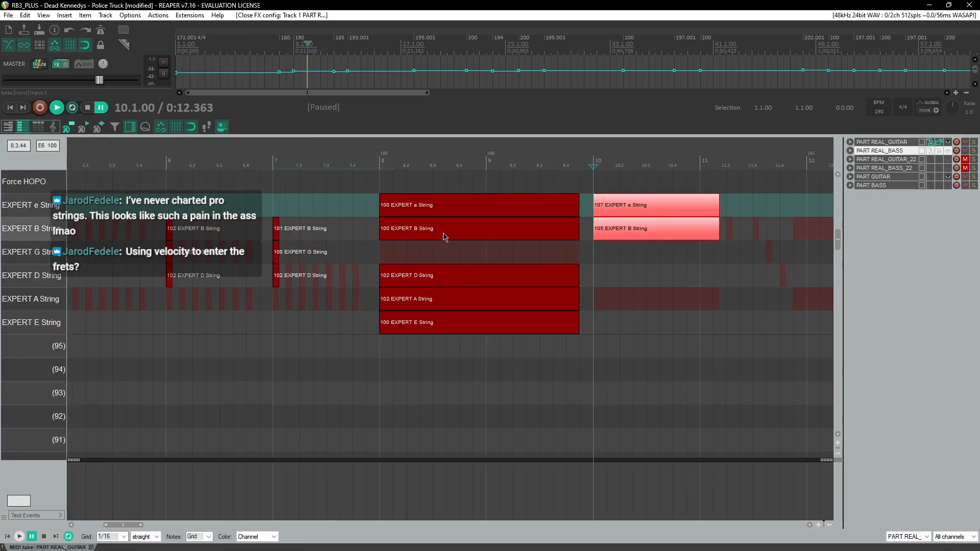
pyautogui.scroll(-4, 333, 283)
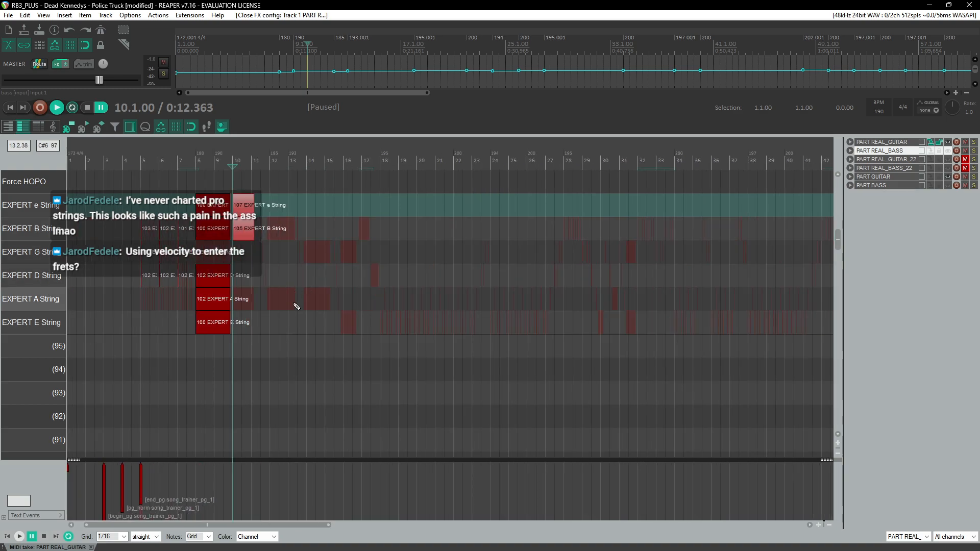
pyautogui.scroll(-3, 298, 304)
pyautogui.scroll(-3, 231, 302)
pyautogui.scroll(2, 232, 302)
pyautogui.scroll(3, 229, 302)
pyautogui.scroll(2, 224, 312)
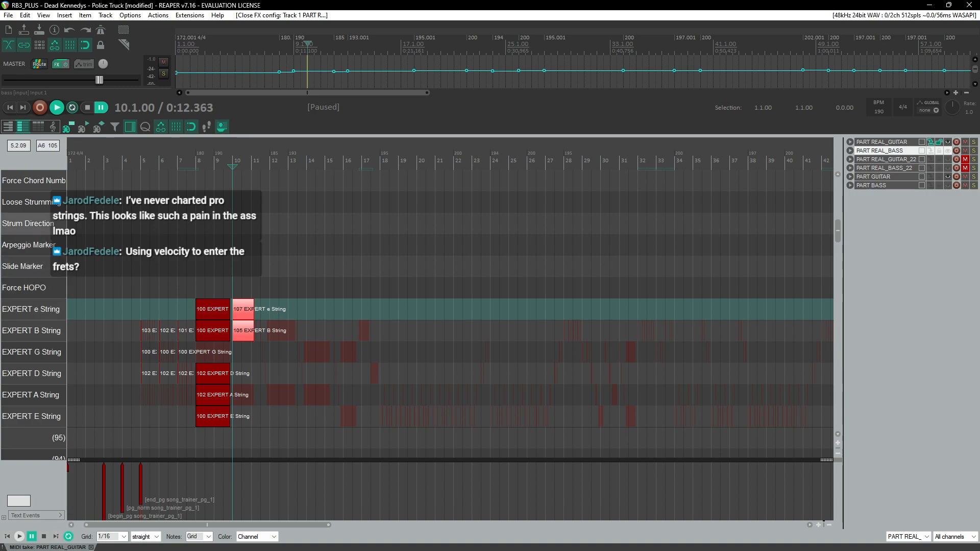
pyautogui.scroll(8, 157, 280)
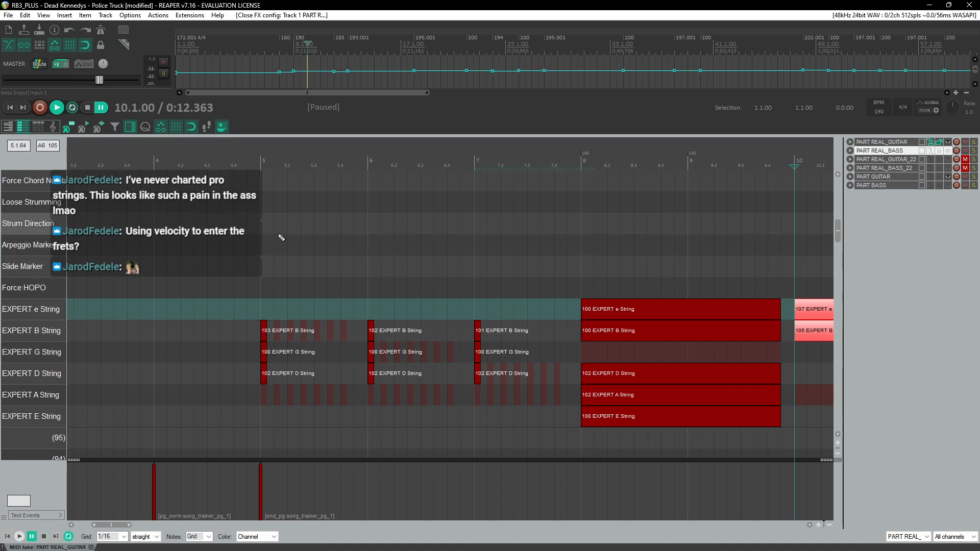
# Step: Play the chart from bar 5 alongside the tab video to check the bar 10 notes
pyautogui.click(254, 161)
pyautogui.press('space')
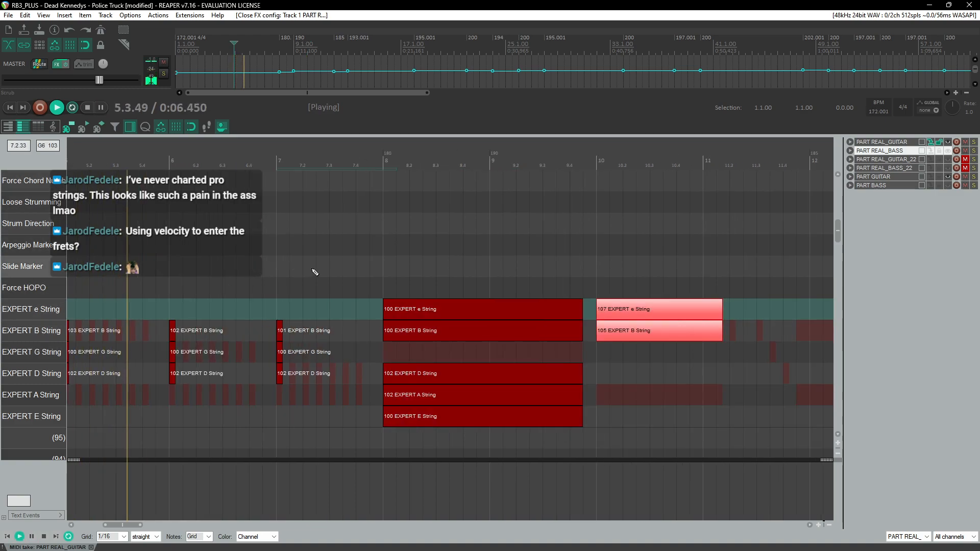
pyautogui.scroll(-2, 327, 267)
pyautogui.hotkey('alt', 'Tab')
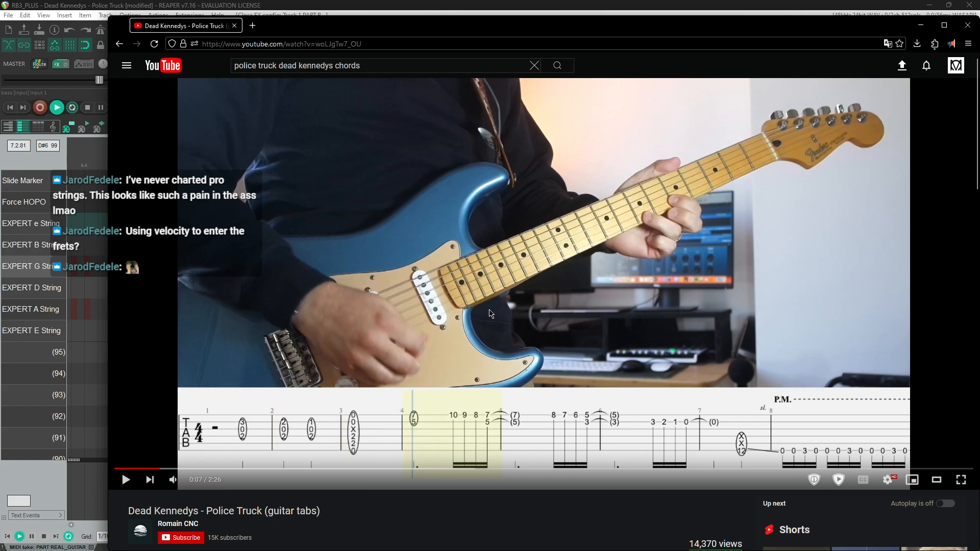
pyautogui.hotkey('alt', 'Tab')
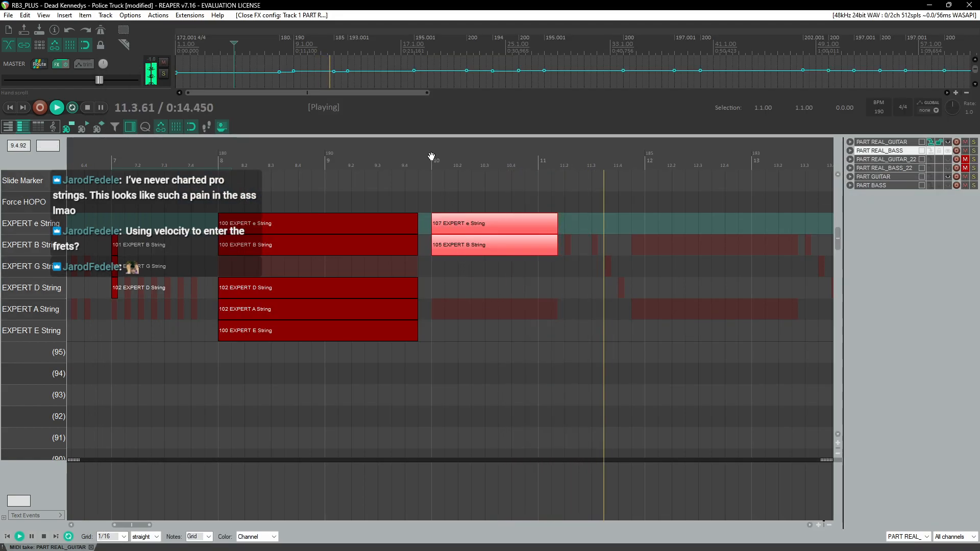
pyautogui.click(565, 160)
pyautogui.press('space')
# Step: Add a short B-string note with velocity 110 at about bar 11.2
pyautogui.scroll(3, 551, 235)
pyautogui.click(458, 250)
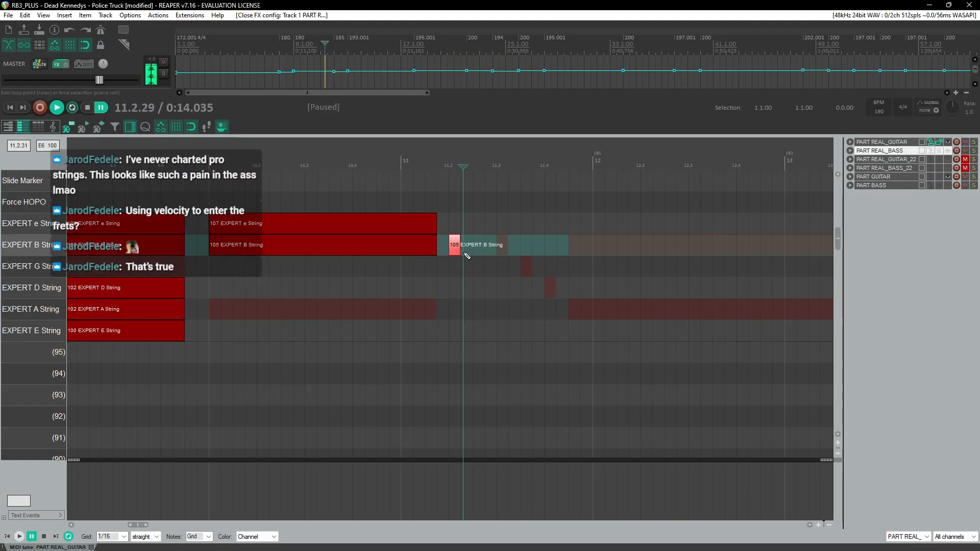
pyautogui.hotkey('alt', 'Tab')
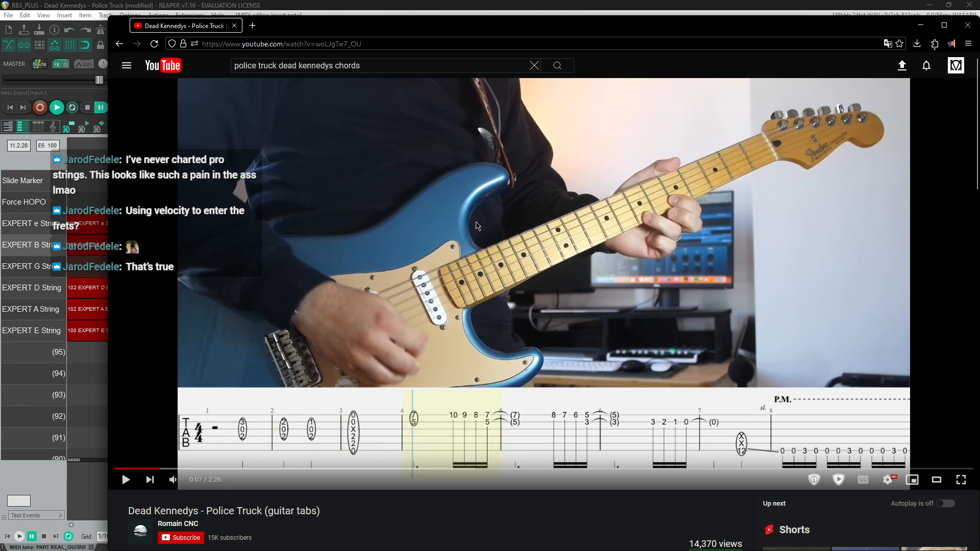
pyautogui.hotkey('alt', 'Tab')
pyautogui.moveTo(459, 247); pyautogui.dragTo(470, 245)
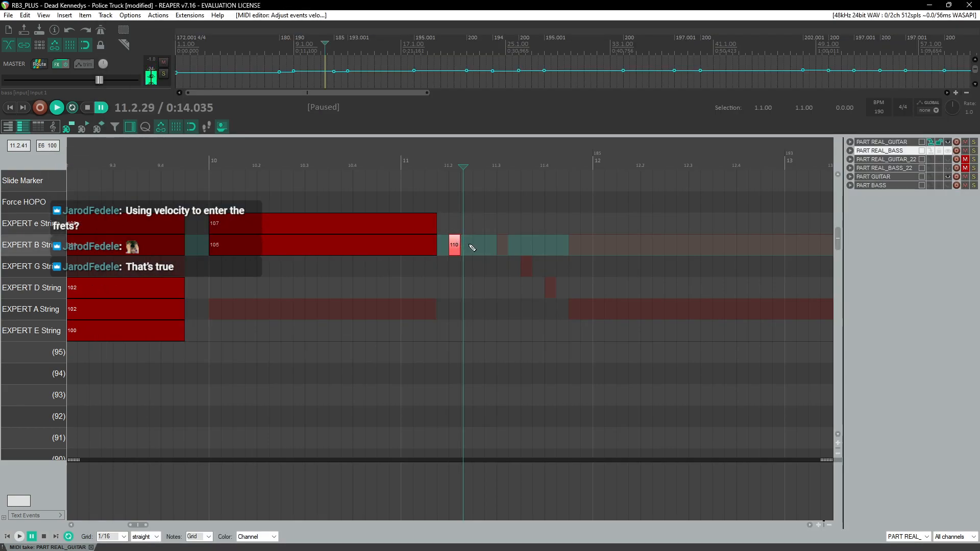
# Step: Delete the e-string and B-string notes at bar 10
pyautogui.click(277, 248)
pyautogui.click(269, 226)
pyautogui.hotkey('alt', 'Tab')
pyautogui.hotkey('alt', 'Tab')
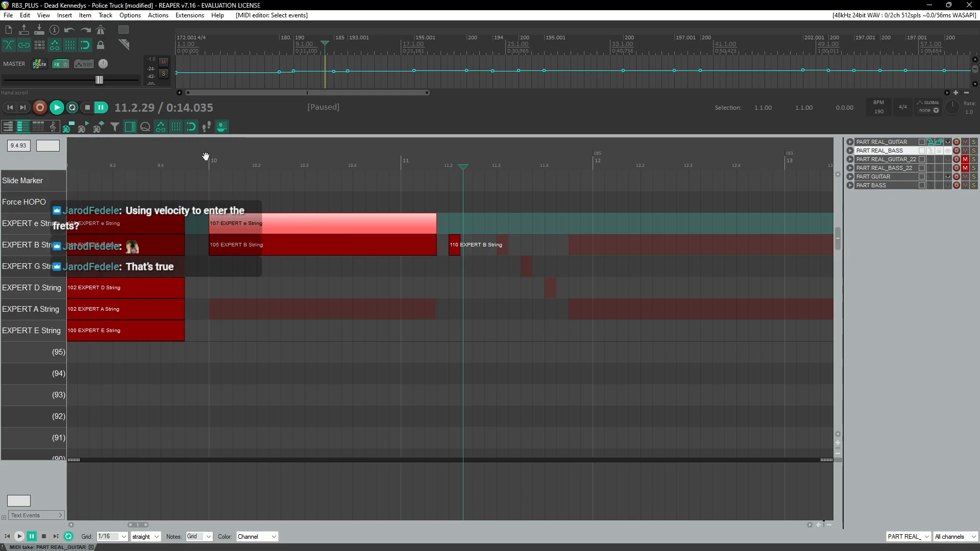
pyautogui.moveTo(194, 194); pyautogui.dragTo(282, 271)
pyautogui.press('Delete')
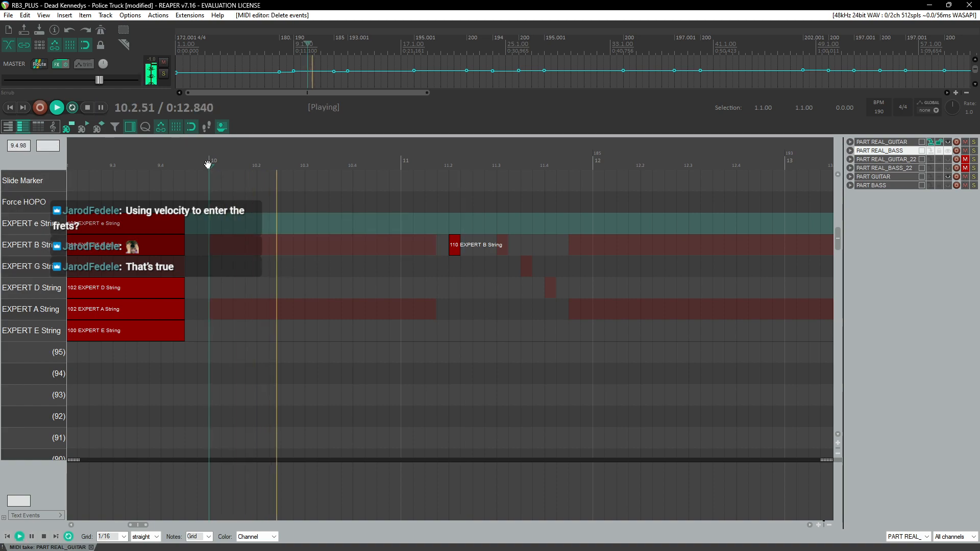
# Step: Draw e-string and B-string notes from bar 10 to about 11.2, both at velocity 112
pyautogui.moveTo(213, 228); pyautogui.dragTo(436, 229)
pyautogui.moveTo(280, 230); pyautogui.dragTo(292, 226)
pyautogui.moveTo(213, 245); pyautogui.dragTo(423, 250)
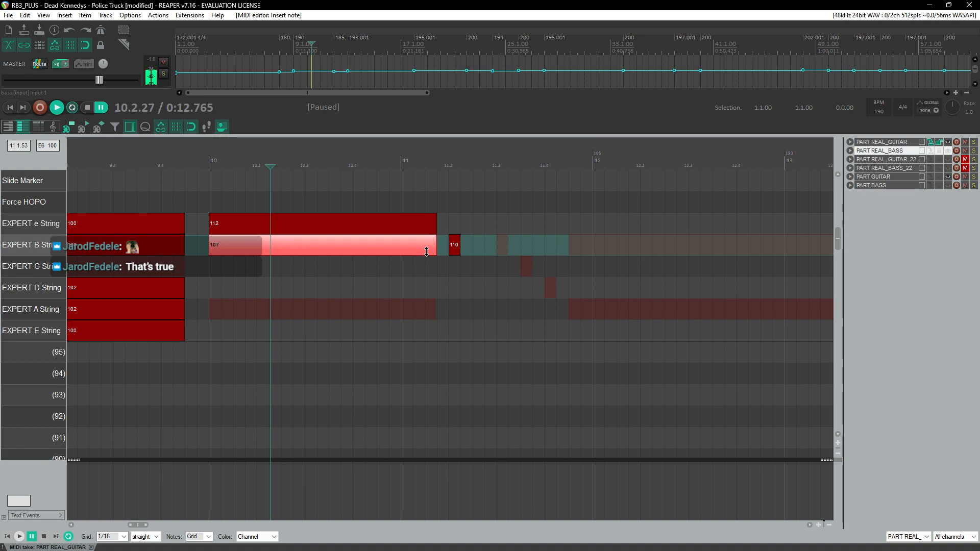
pyautogui.moveTo(313, 252); pyautogui.dragTo(318, 264)
pyautogui.click(200, 164)
pyautogui.press('space')
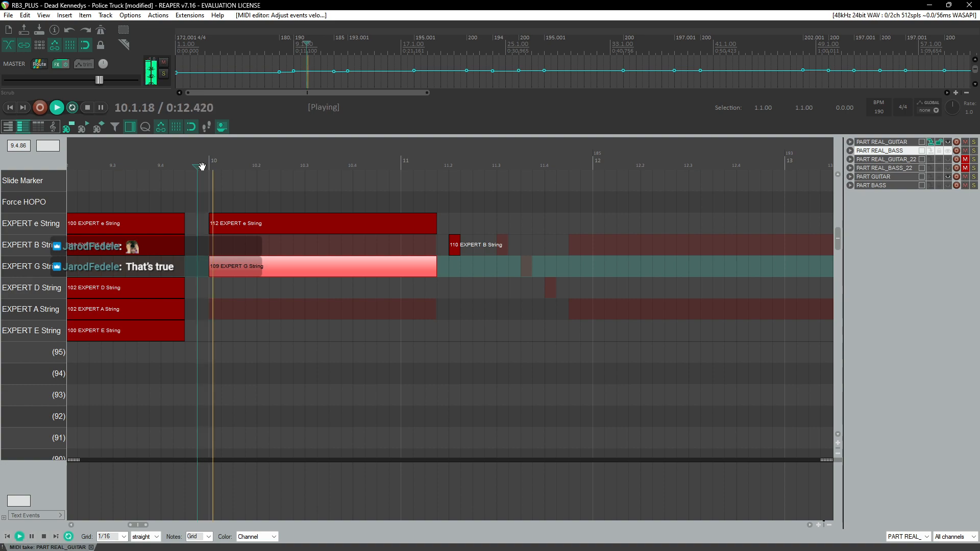
pyautogui.press('space')
pyautogui.moveTo(247, 265); pyautogui.dragTo(249, 251)
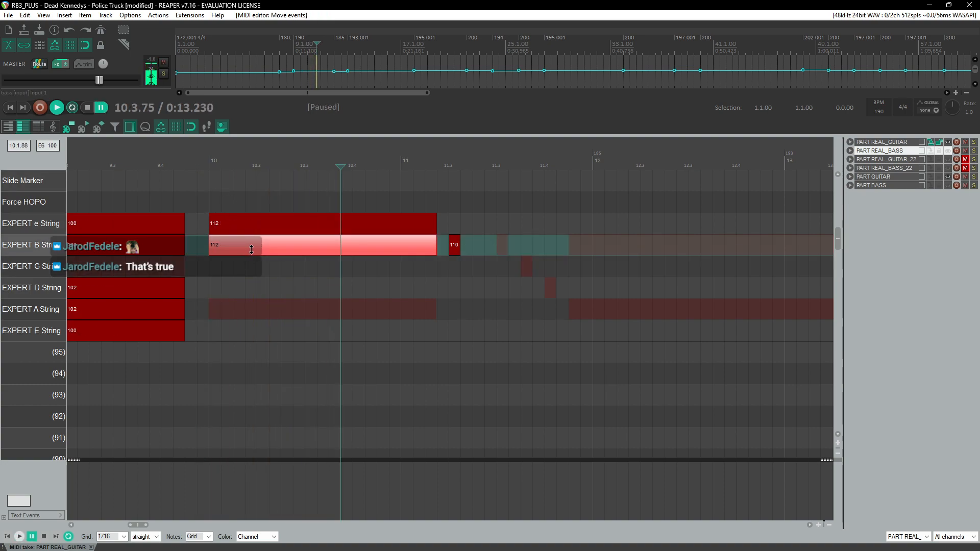
# Step: Replay from bar 10 and step back and forth through the undo history of the bar 10 note edits
pyautogui.moveTo(251, 251); pyautogui.dragTo(251, 250)
pyautogui.click(198, 159)
pyautogui.press('space')
pyautogui.hotkey('ctrl', 'z')
pyautogui.hotkey('ctrl', 'z')
pyautogui.hotkey('ctrl', 'z')
pyautogui.hotkey('ctrl', 'z')
pyautogui.hotkey('ctrl', 'z')
pyautogui.hotkey('ctrl', 'z')
pyautogui.hotkey('ctrl', 'z')
pyautogui.hotkey('ctrl', 'z')
pyautogui.hotkey('ctrl', 'shift', 'z')
pyautogui.hotkey('ctrl', 'z')
pyautogui.hotkey('ctrl', 'z')
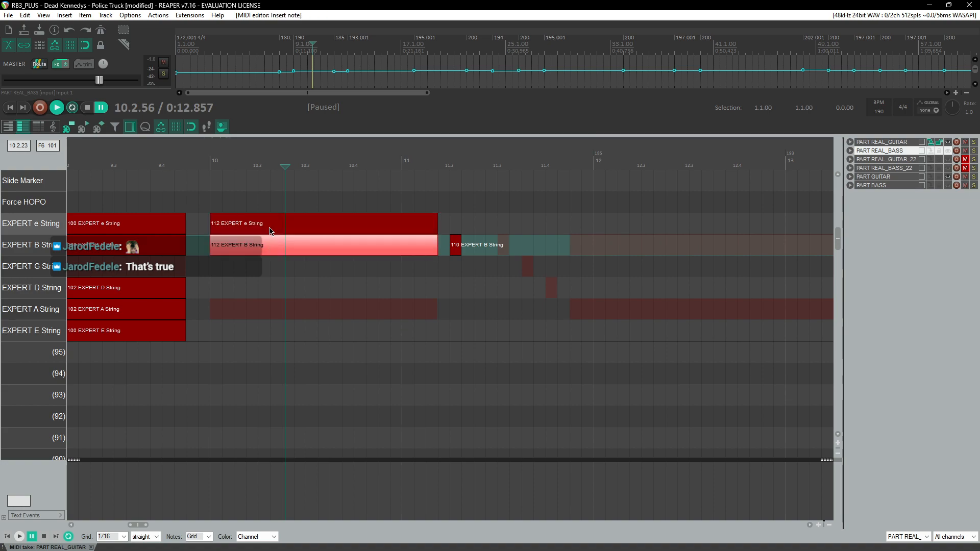
pyautogui.hotkey('ctrl', 'shift', 'z')
pyautogui.hotkey('ctrl', 'shift', 'z')
pyautogui.hotkey('ctrl', 'shift', 'z')
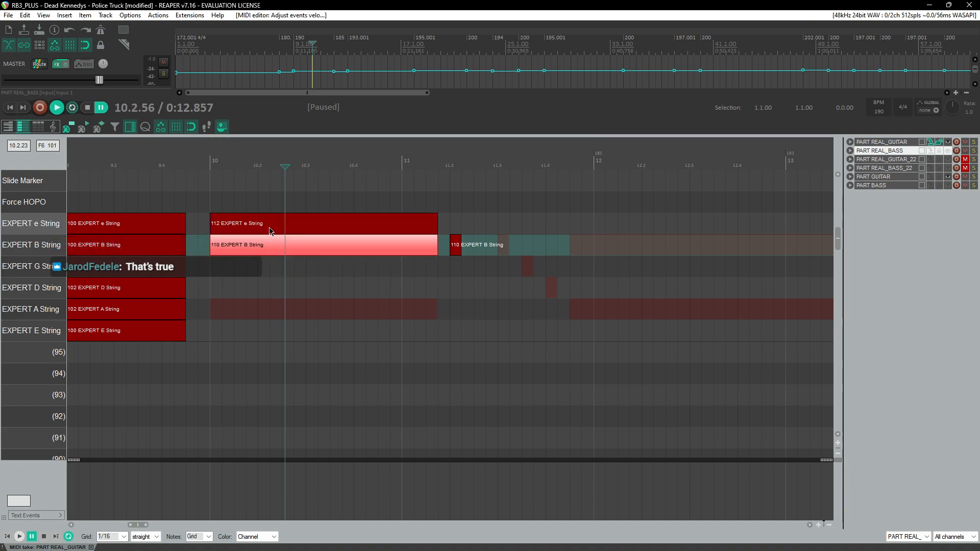
# Step: Delete both bar 10 notes and draw a new e-string note spanning bar 10 to bar 11
pyautogui.click(254, 226)
pyautogui.press('Delete')
pyautogui.click(230, 242)
pyautogui.press('Delete')
pyautogui.moveTo(219, 224); pyautogui.dragTo(414, 219)
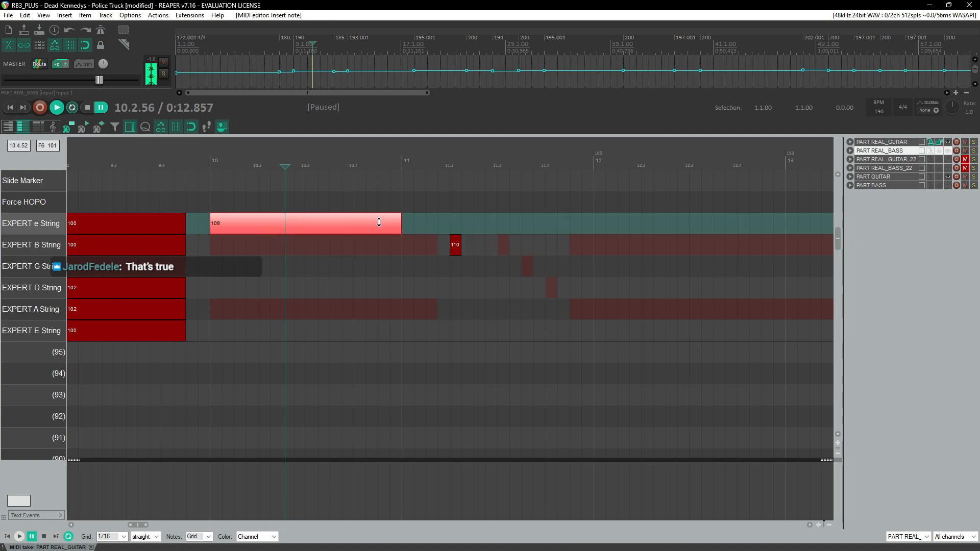
# Step: Draw a matching B-string note from bar 10 to bar 11 and play the passage from bar 10
pyautogui.hotkey('alt', 'Tab')
pyautogui.hotkey('alt', 'Tab')
pyautogui.moveTo(213, 245)
pyautogui.mouseDown()
pyautogui.moveTo(382, 251)
pyautogui.moveTo(366, 254)
pyautogui.mouseUp()
pyautogui.click(212, 164)
pyautogui.press('space')
pyautogui.press('space')
pyautogui.click(242, 226)
pyautogui.click(244, 246)
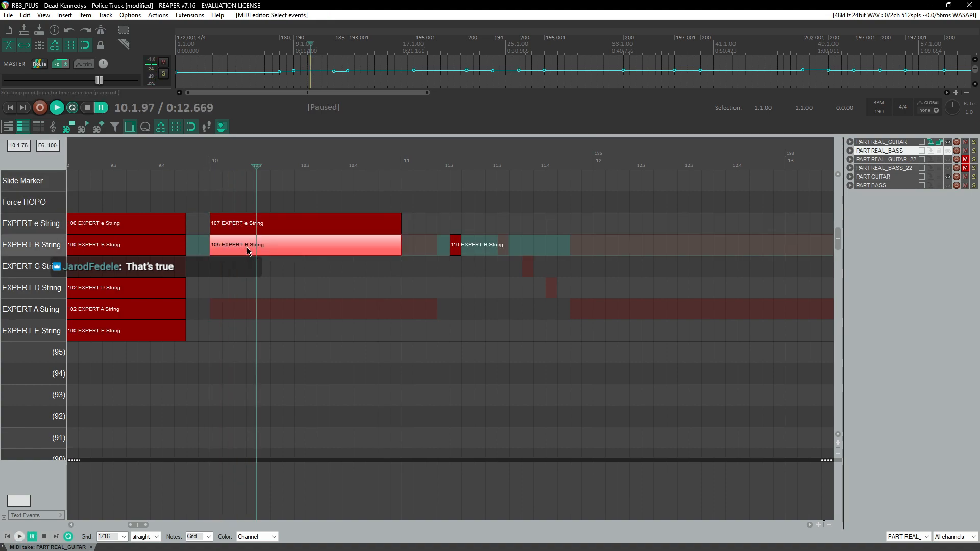
pyautogui.click(205, 159)
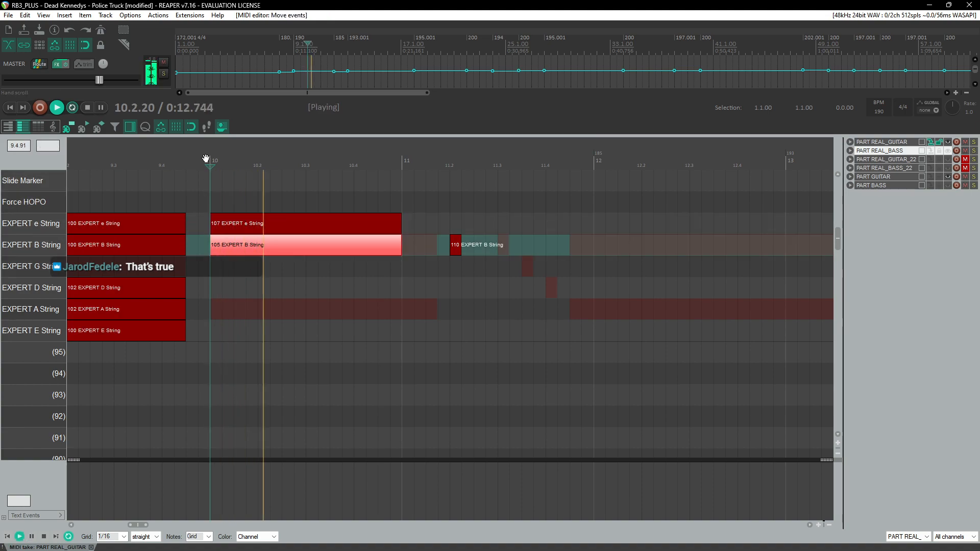
pyautogui.press('space')
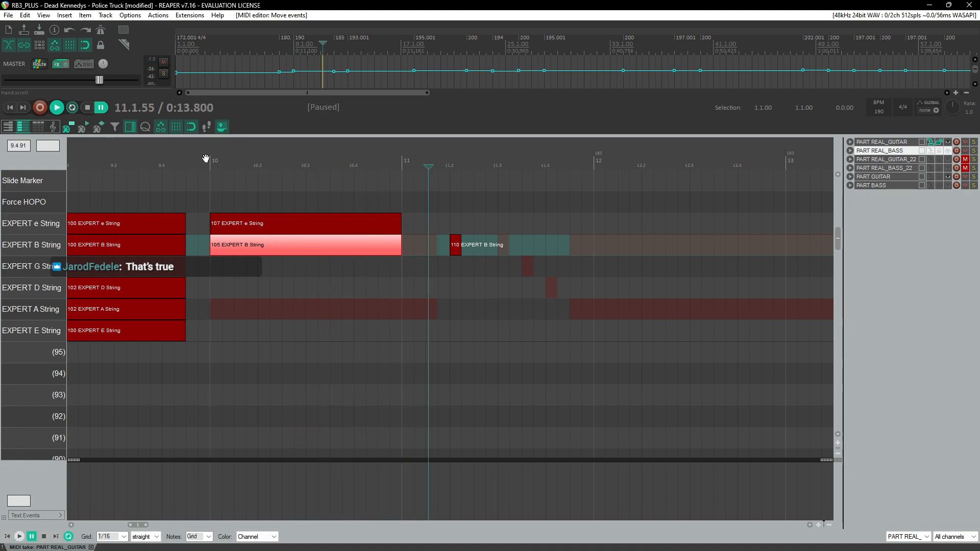
# Step: Try moving the e-string note into the Force HOPO lane, delete it there, and restore the e-string note
pyautogui.click(228, 227)
pyautogui.moveTo(228, 227); pyautogui.dragTo(233, 209)
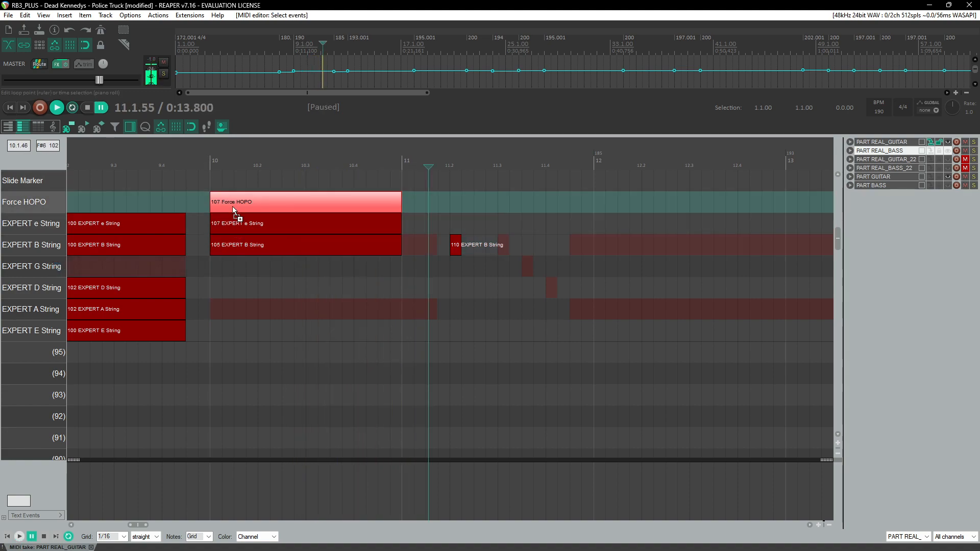
pyautogui.press('Delete')
pyautogui.click(241, 221)
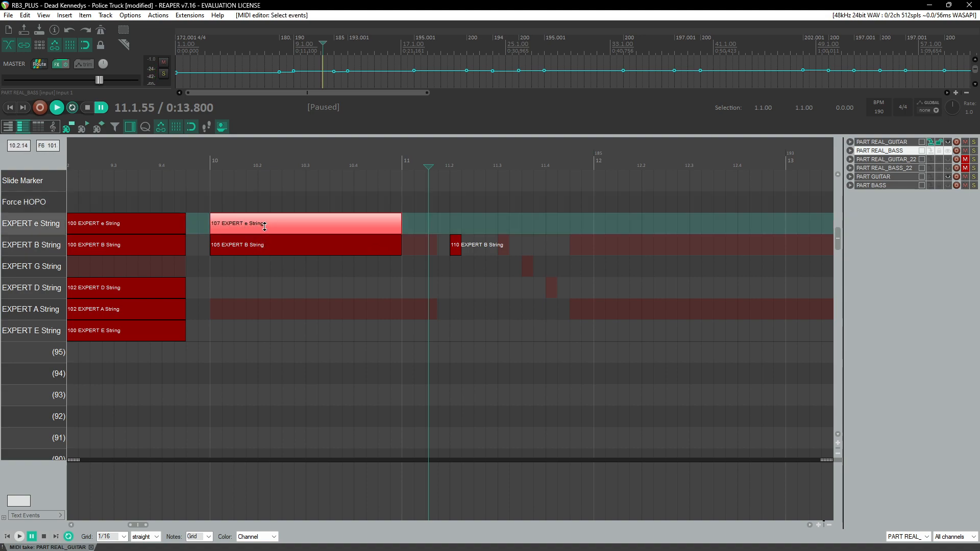
# Step: Try moving and deleting the bar 10 notes, undoing each change
pyautogui.moveTo(278, 225); pyautogui.dragTo(262, 247)
pyautogui.hotkey('ctrl', 'z')
pyautogui.click(207, 161)
pyautogui.press('Delete')
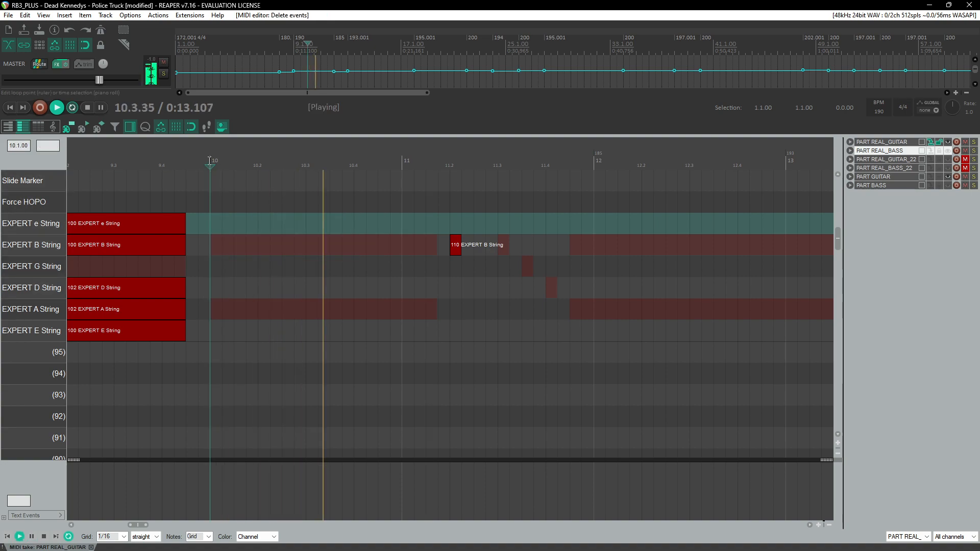
pyautogui.hotkey('ctrl', 'space')
pyautogui.hotkey('ctrl', 'z')
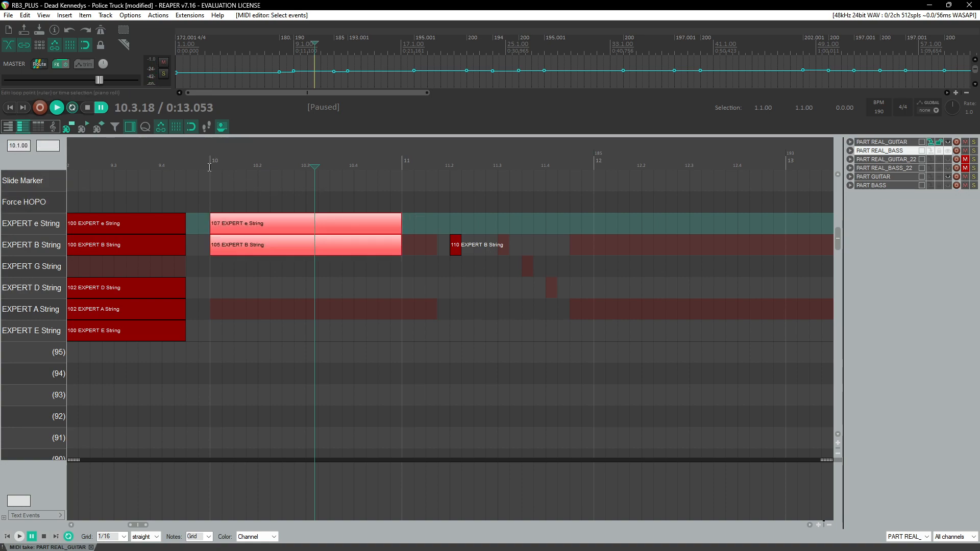
# Step: Search YouTube for "police truck dead kennedys live" and skim the BlankTV live video
pyautogui.hotkey('alt', 'Tab')
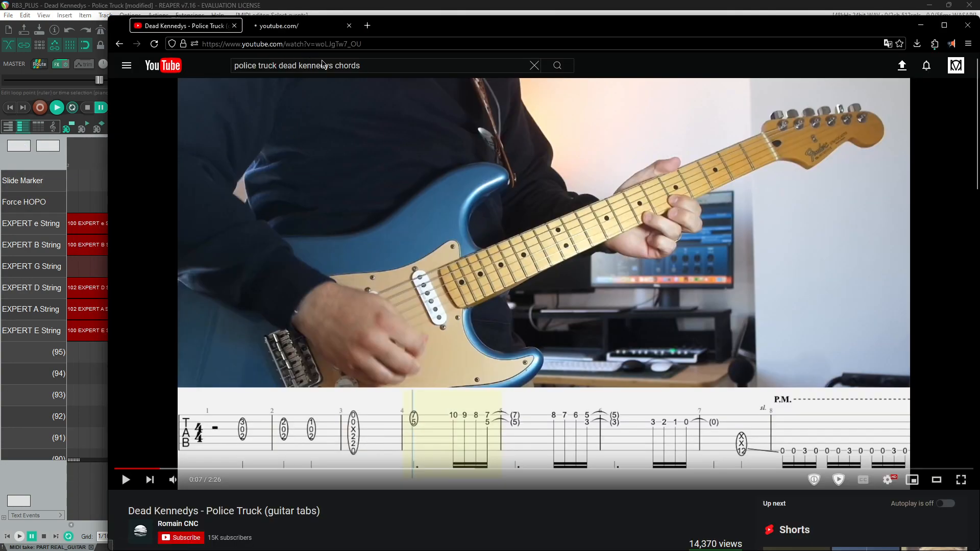
pyautogui.tripleClick(379, 64)
pyautogui.hotkey('ctrl', 'c')
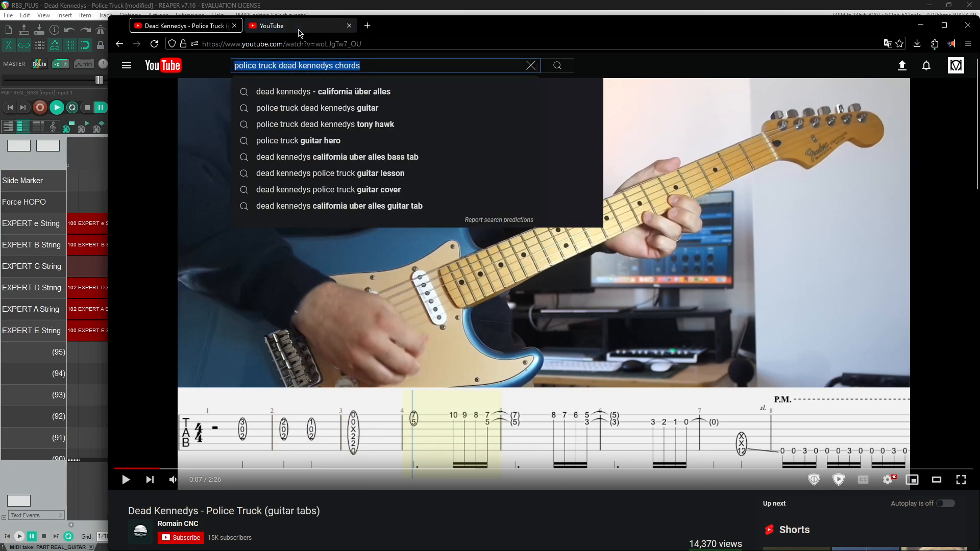
pyautogui.click(299, 30)
pyautogui.click(345, 67)
pyautogui.hotkey('ctrl', 'v')
pyautogui.moveTo(413, 29); pyautogui.dragTo(979, 41)
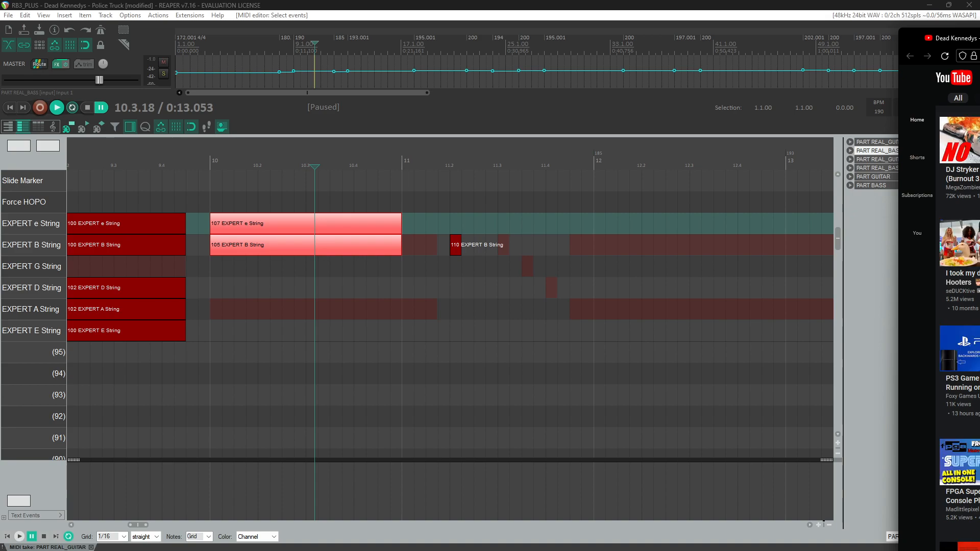
pyautogui.press('Return')
pyautogui.moveTo(979, 42); pyautogui.dragTo(507, 68)
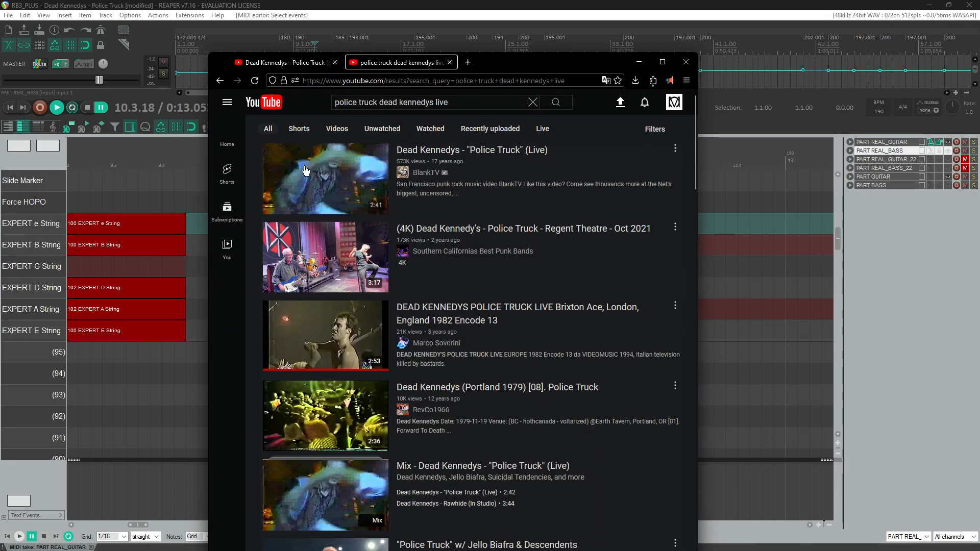
pyautogui.click(387, 189)
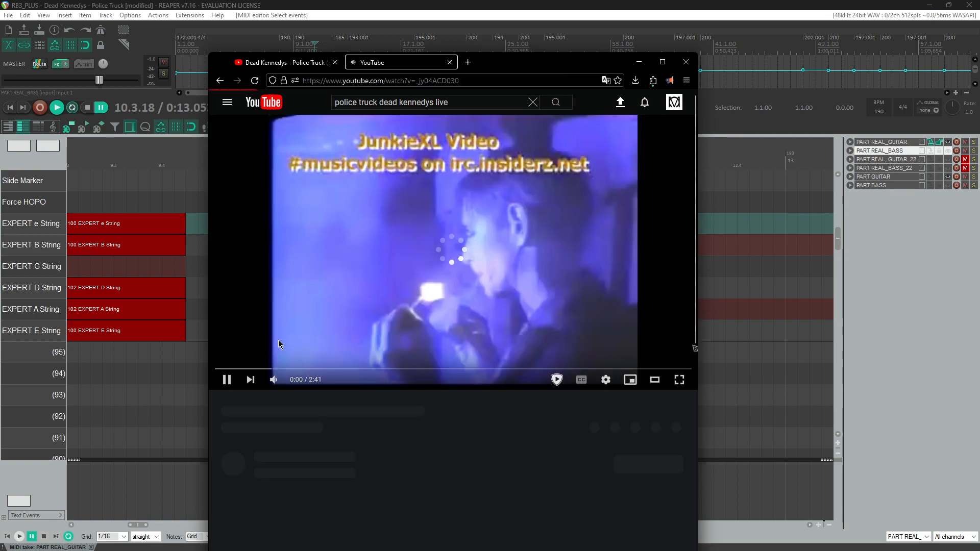
pyautogui.press('Right')
pyautogui.press('Right')
pyautogui.press('Right')
pyautogui.press('Right')
pyautogui.press('Right')
pyautogui.press('Left')
pyautogui.press('Right')
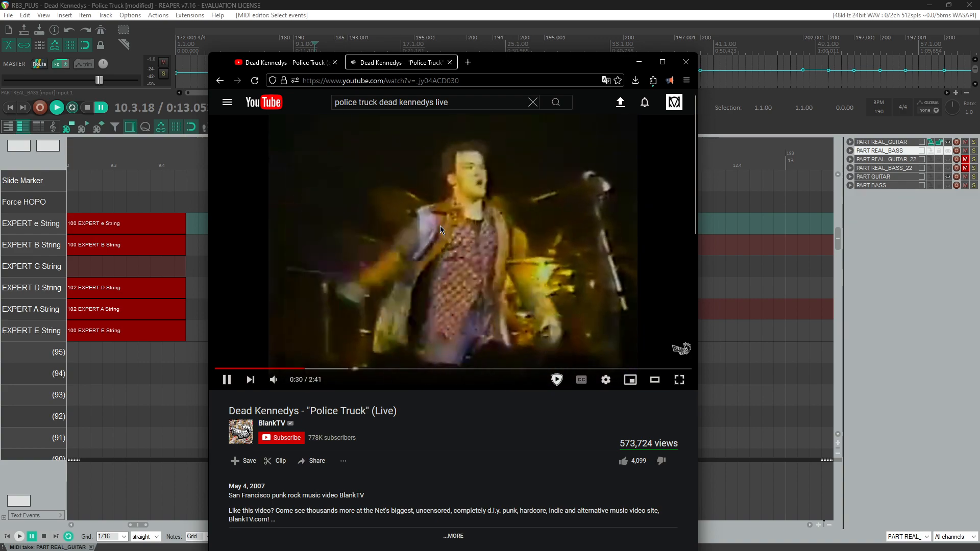
pyautogui.press('Right')
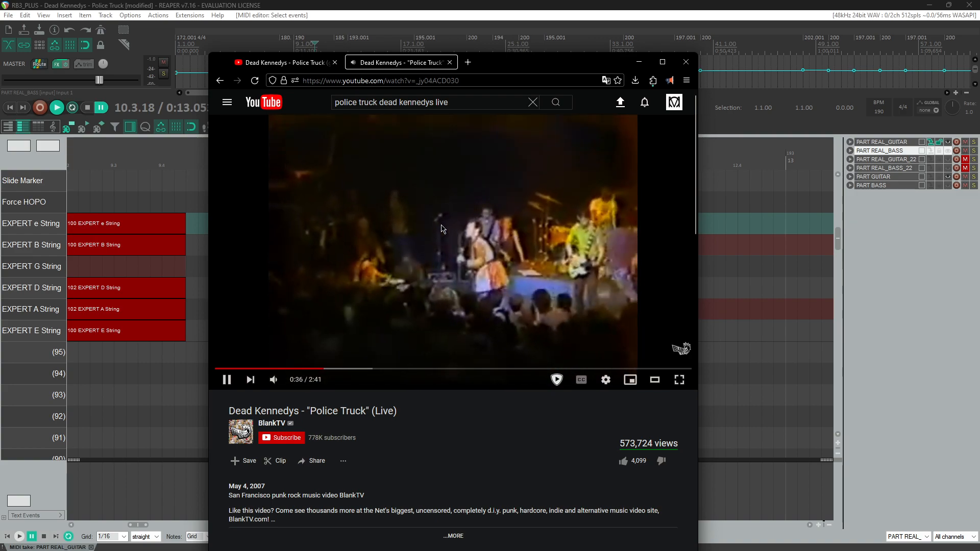
# Step: Compare other live performances from the results, including the Brixton 1982 and Regent Theatre 2021 videos
pyautogui.hotkey('alt', 'Left')
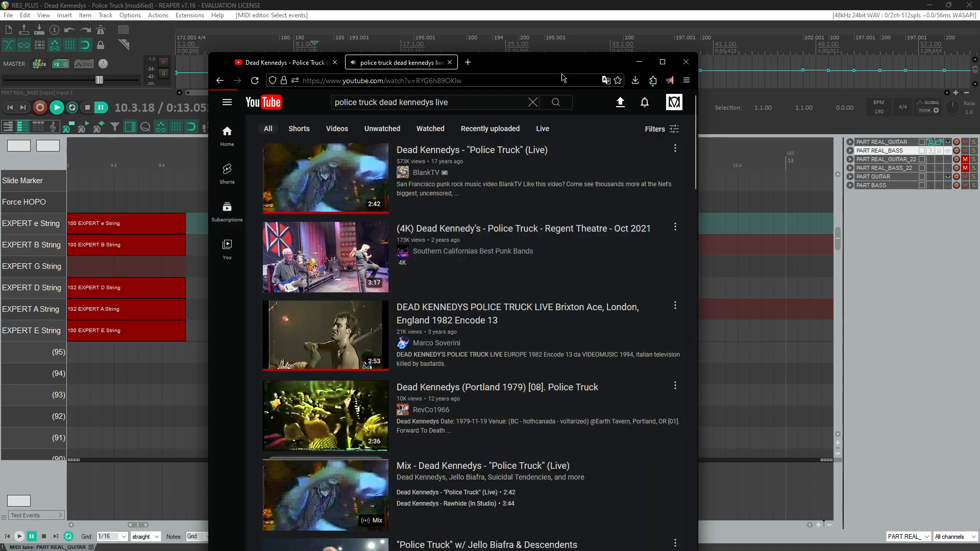
pyautogui.click(329, 335)
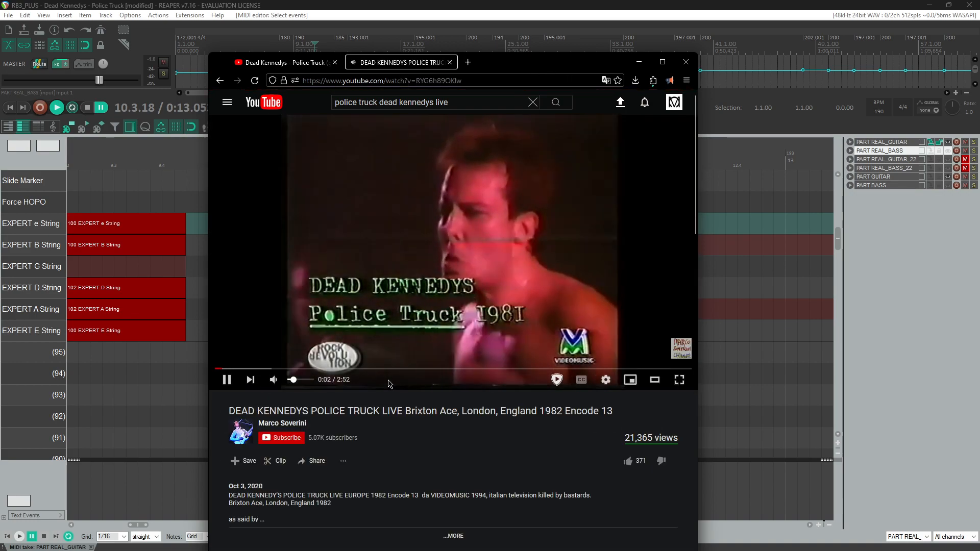
pyautogui.press('Right')
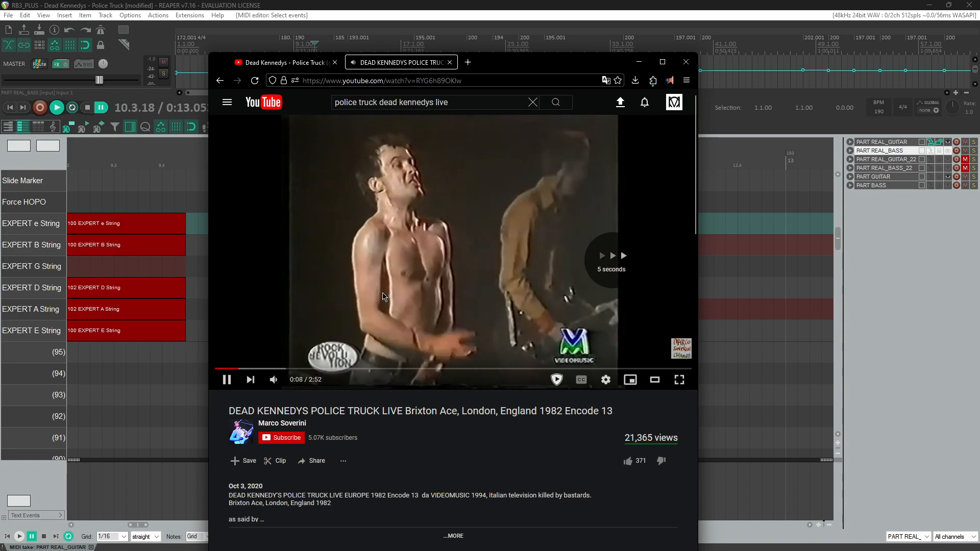
pyautogui.hotkey('alt', 'Left')
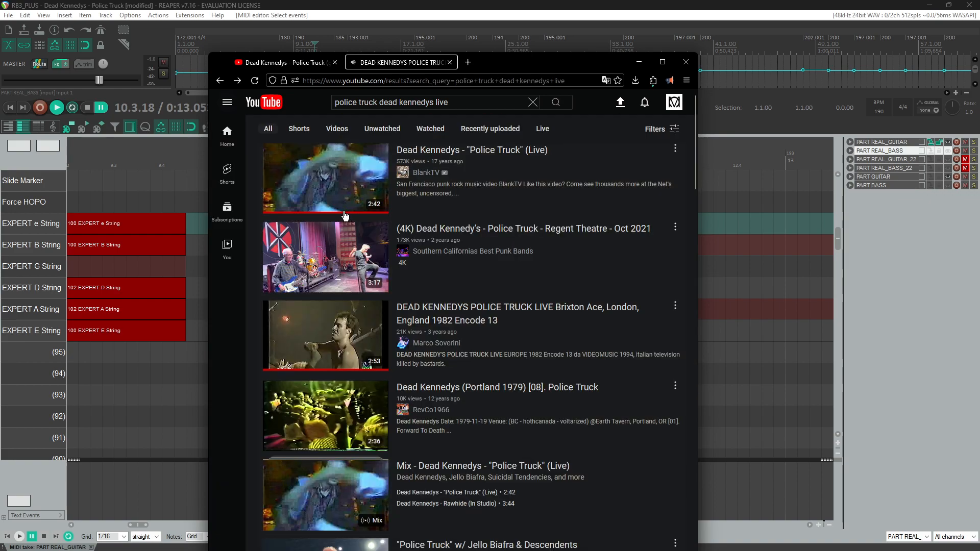
pyautogui.scroll(-3, 275, 305)
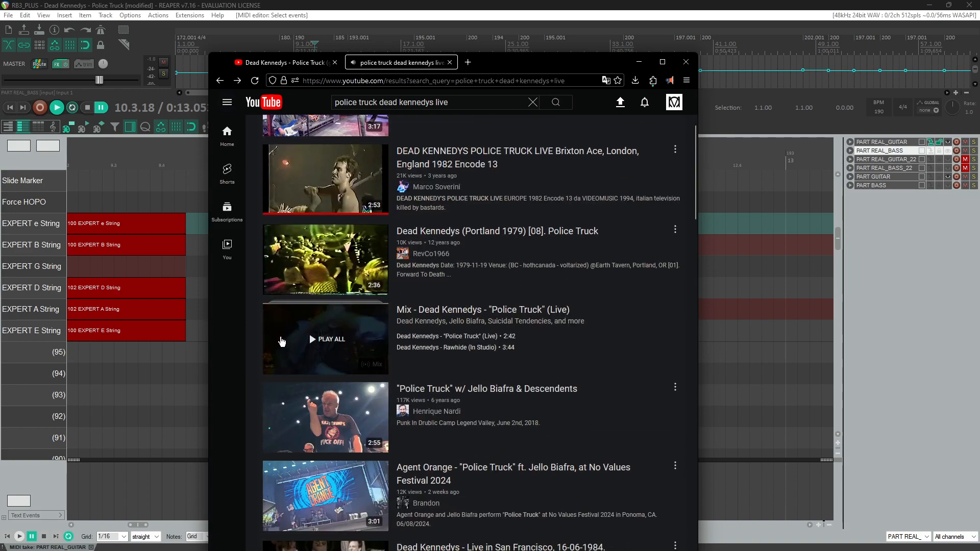
pyautogui.scroll(3, 306, 286)
pyautogui.click(324, 251)
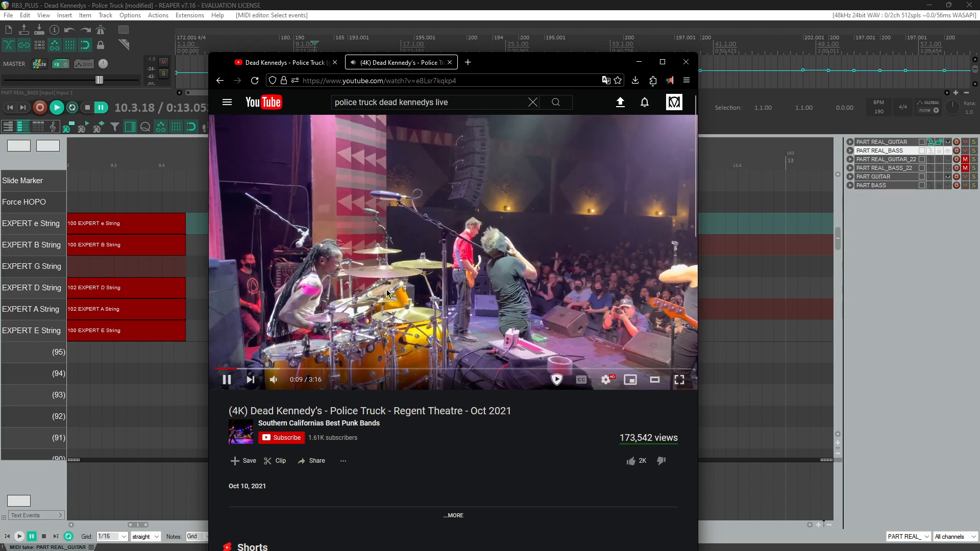
pyautogui.press('Right')
pyautogui.press('Right')
pyautogui.press('Right')
pyautogui.press('Right')
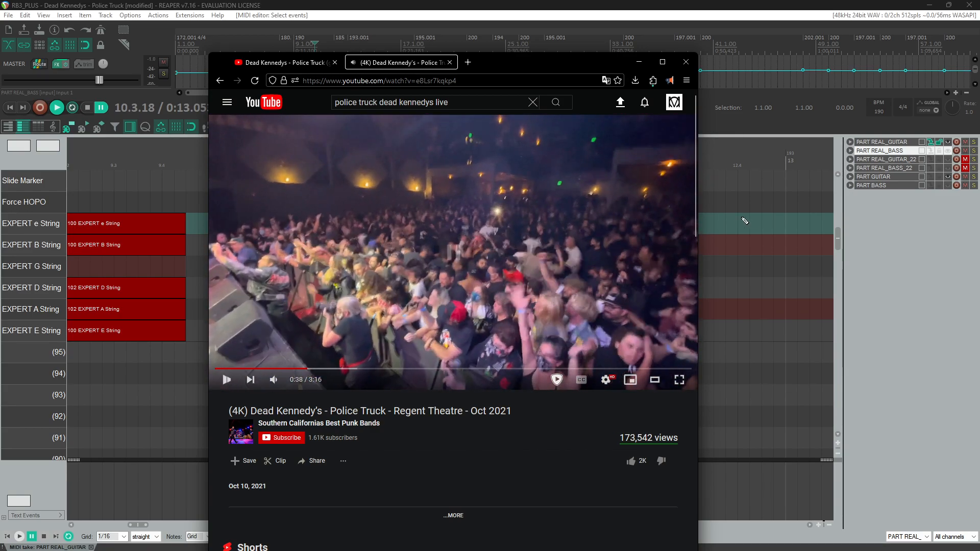
# Step: Delete the stray B-string note near bar 13
pyautogui.hotkey('alt', 'Tab')
pyautogui.click(249, 231)
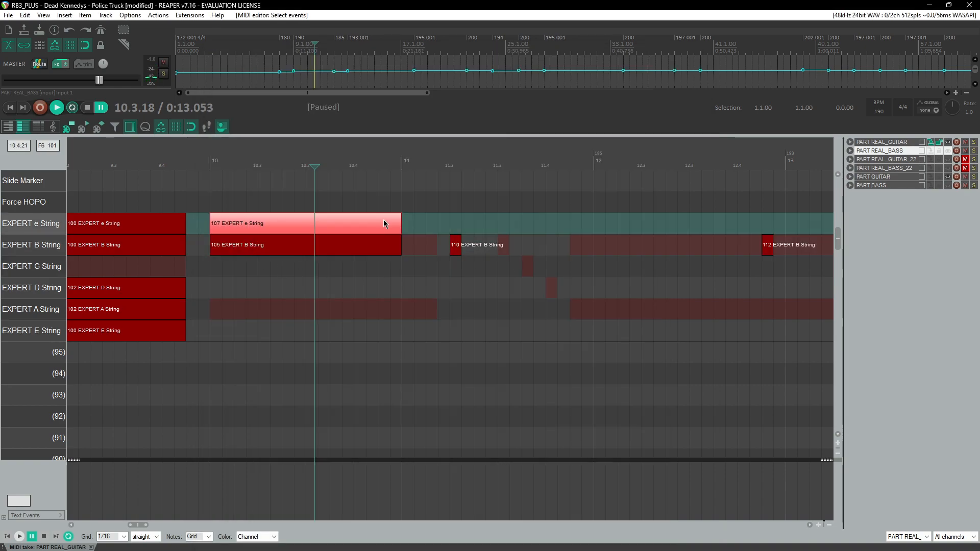
pyautogui.moveTo(719, 229); pyautogui.dragTo(778, 267)
pyautogui.press('Delete')
# Step: Rewind the Regent Theatre video a few seconds and pause it
pyautogui.hotkey('alt', 'Tab')
pyautogui.click(492, 253)
pyautogui.press('Left')
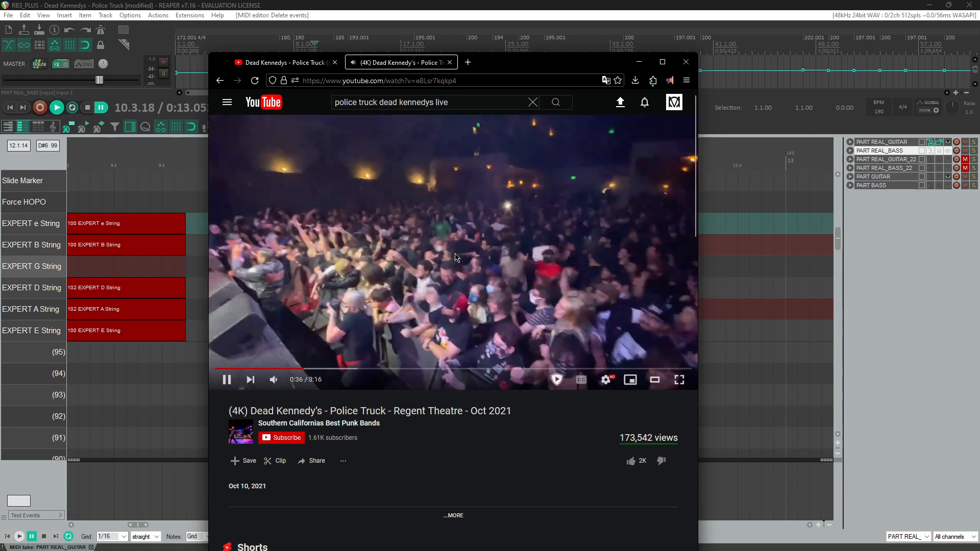
pyautogui.press('Left')
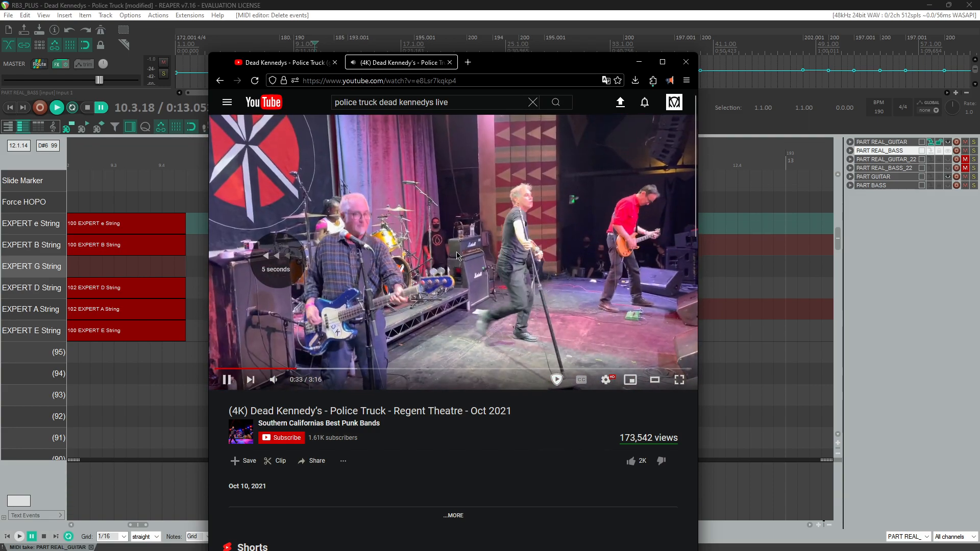
pyautogui.press('space')
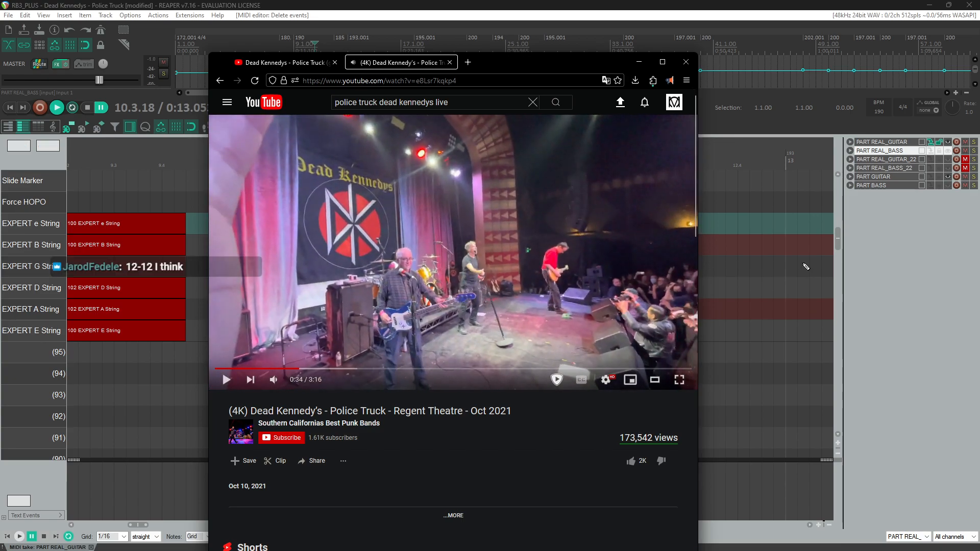
# Step: Set both bar 10 notes to velocity 112 and play the passage from bar 10
pyautogui.click(817, 267)
pyautogui.click(262, 226)
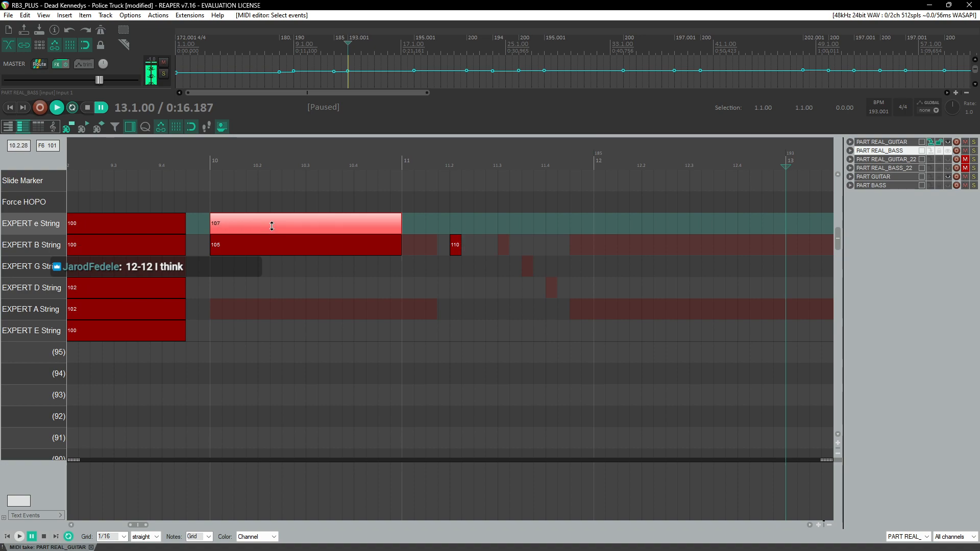
pyautogui.click(259, 249)
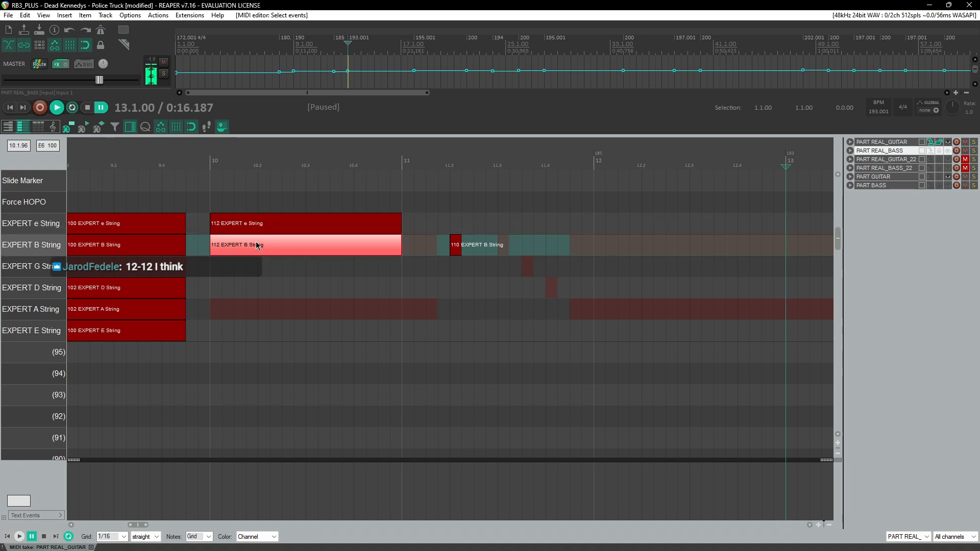
pyautogui.click(205, 160)
pyautogui.press('space')
pyautogui.press('space')
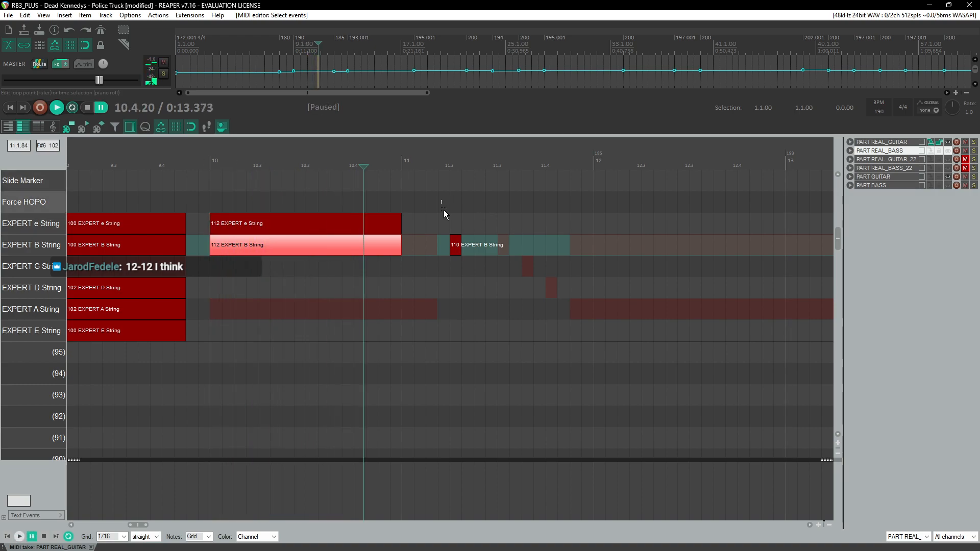
# Step: Delete the short B-string note at about bar 11.2, check the tab video, and replay from bar 10
pyautogui.click(456, 245)
pyautogui.hotkey('alt', 'Tab')
pyautogui.click(270, 63)
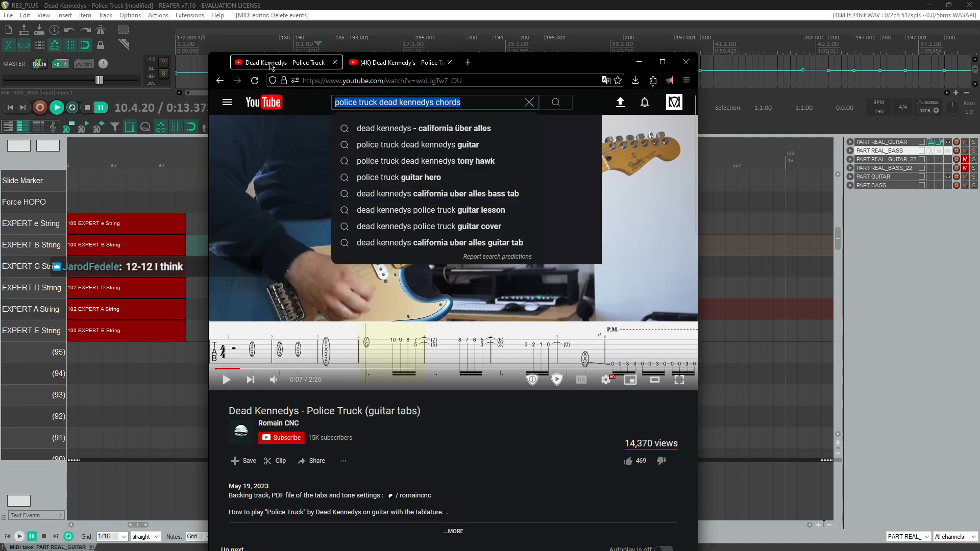
pyautogui.hotkey('alt', 'Tab')
pyautogui.click(198, 159)
pyautogui.press('space')
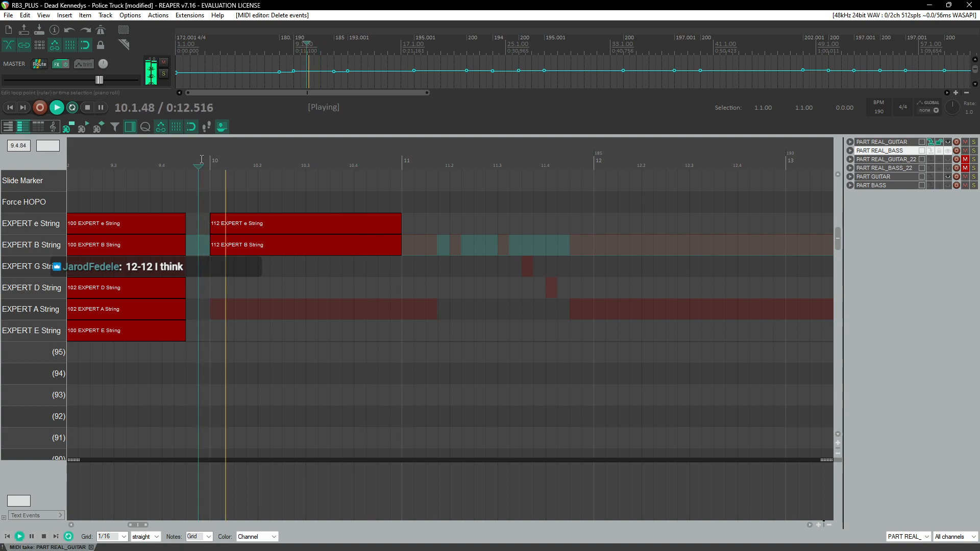
pyautogui.press('space')
# Step: Extend both bar 10 notes to end at about bar 11.2
pyautogui.moveTo(390, 288); pyautogui.dragTo(398, 223)
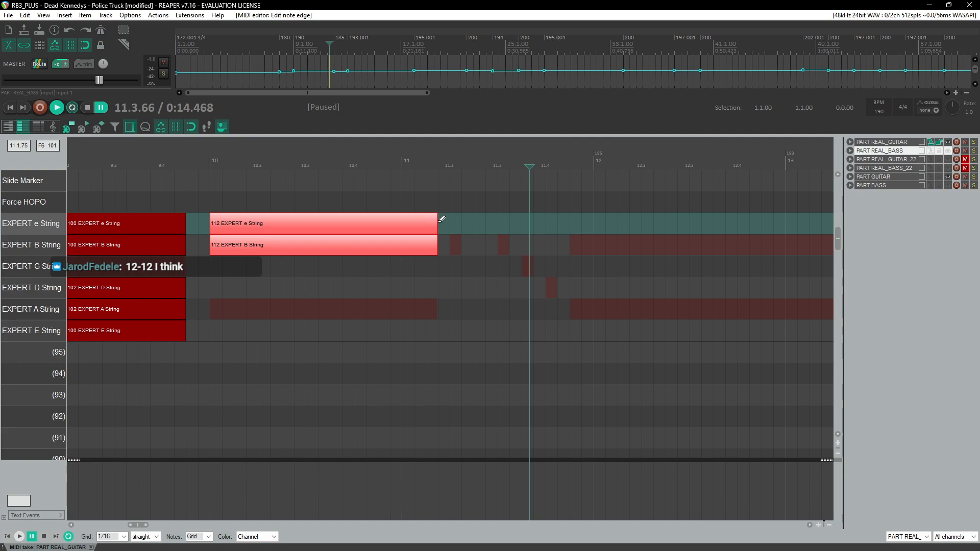
pyautogui.hotkey('alt', 'Tab')
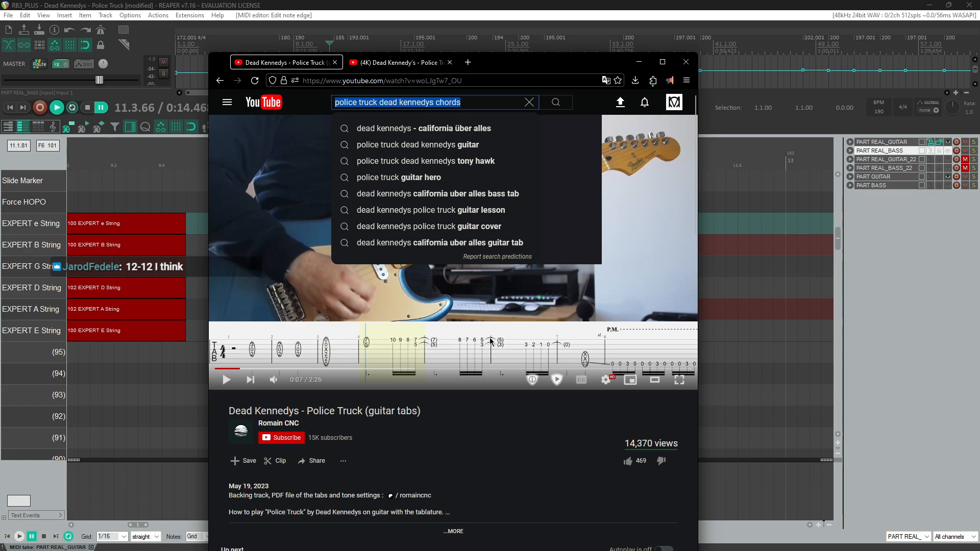
# Step: Switch back to REAPER, play from bar 10, and insert a B-string note at about bar 11.2
pyautogui.hotkey('alt', 'Tab')
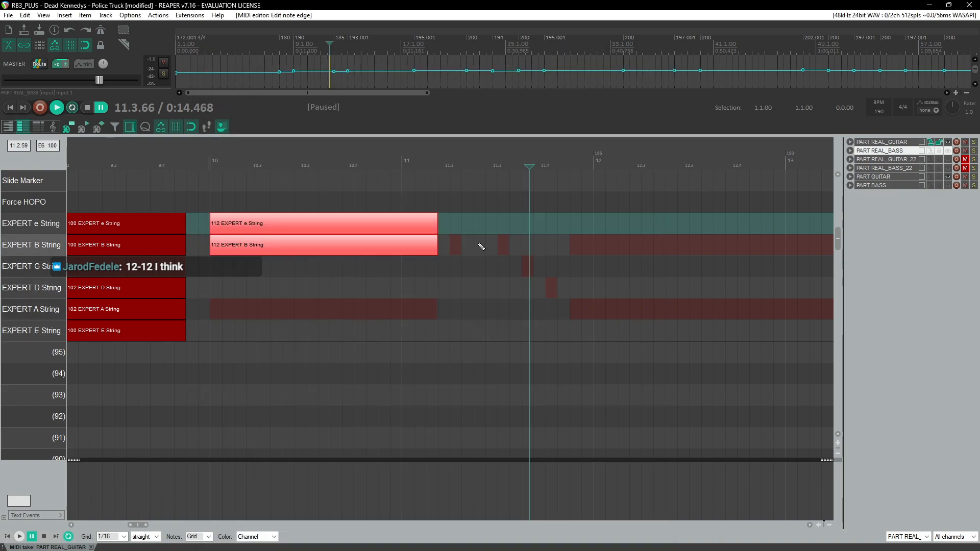
pyautogui.click(210, 165)
pyautogui.press('space')
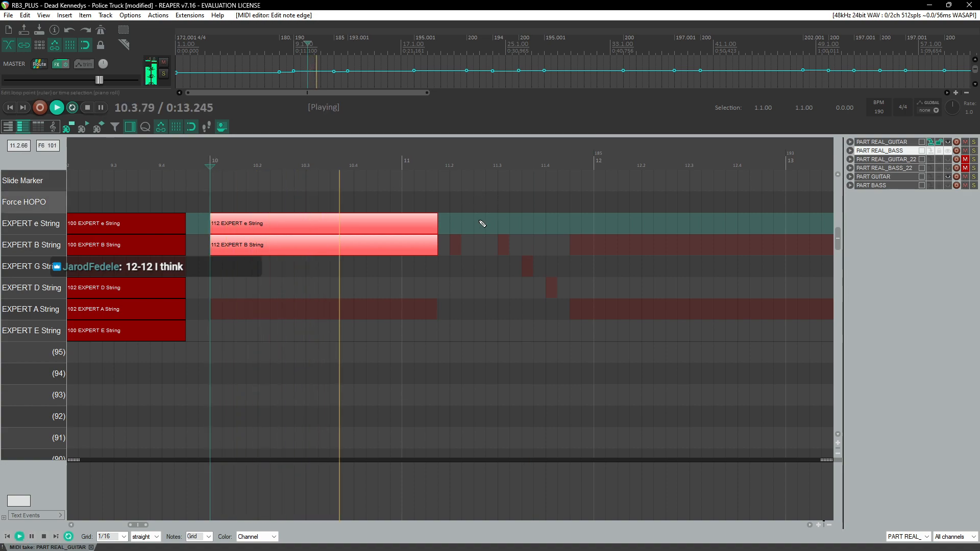
pyautogui.click(459, 252)
pyautogui.hotkey('ctrl', 'space')
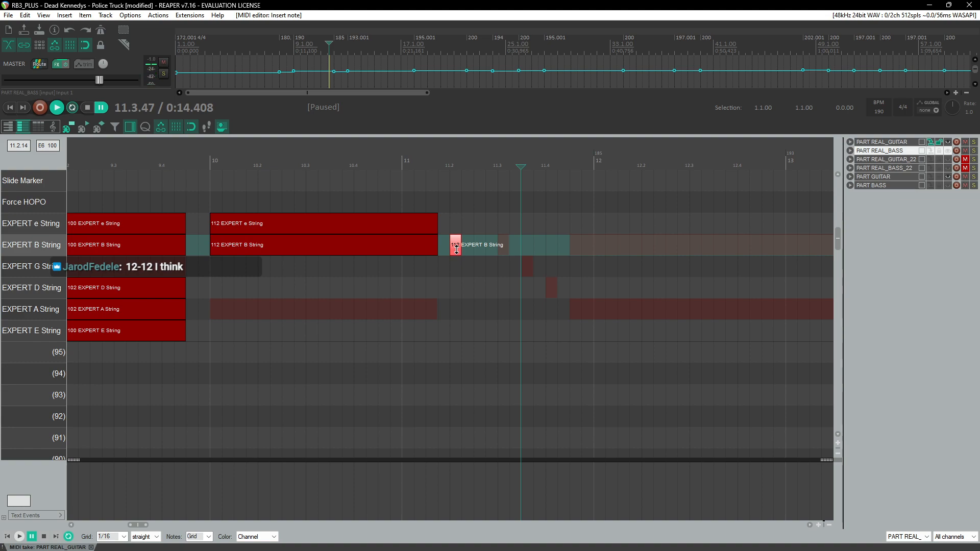
# Step: Move the new bar 11.2 note up onto the e string and replay the passage from bar 11
pyautogui.click(441, 164)
pyautogui.press('space')
pyautogui.scroll(2, 497, 221)
pyautogui.press('space')
pyautogui.moveTo(481, 243); pyautogui.dragTo(484, 224)
pyautogui.click(468, 165)
pyautogui.press('space')
pyautogui.press('space')
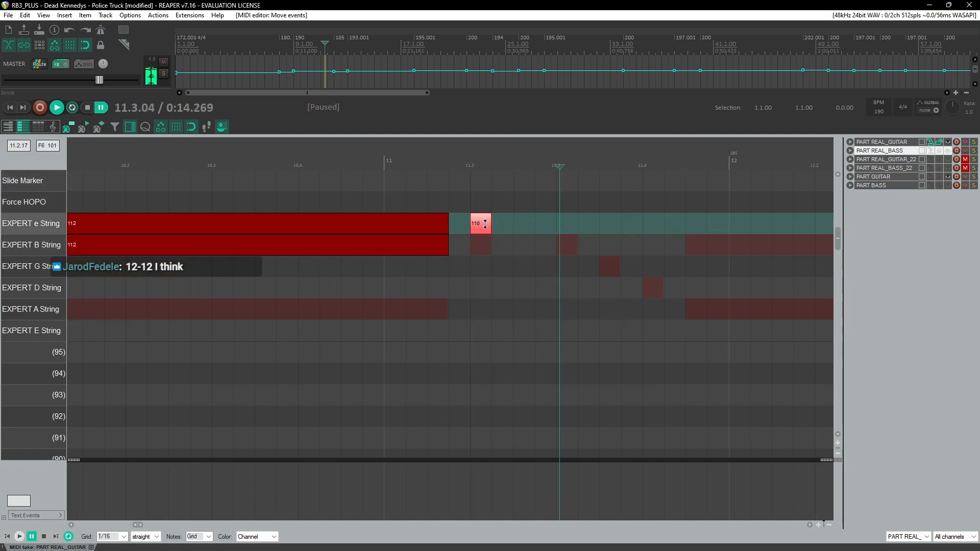
# Step: Insert an e-string note at about bar 11.3, set its velocity to 109, and play from bar 11.2
pyautogui.click(566, 225)
pyautogui.moveTo(568, 226); pyautogui.dragTo(567, 223)
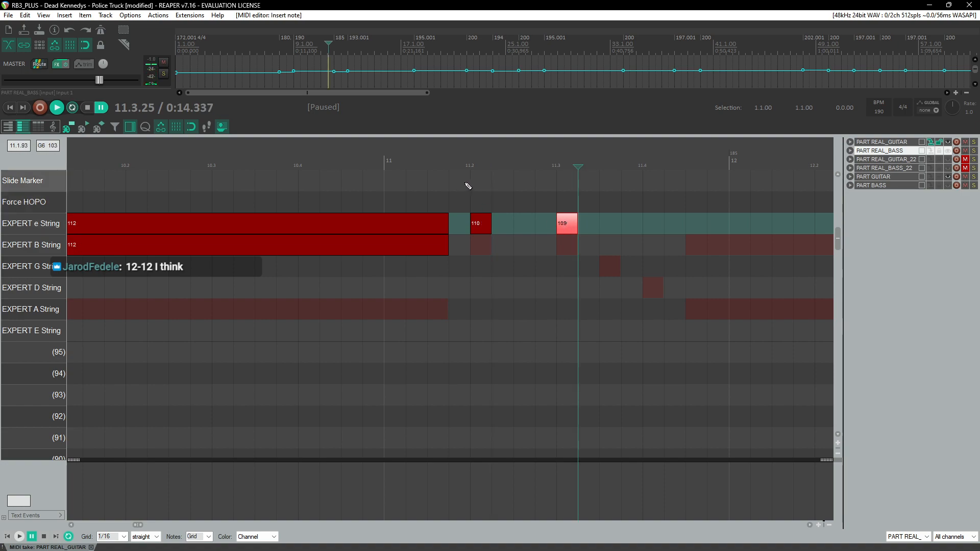
pyautogui.click(470, 173)
pyautogui.press('space')
# Step: Delete the e-string notes at bars 11.2 and 11.3 and replay the passage
pyautogui.press('space')
pyautogui.click(483, 224)
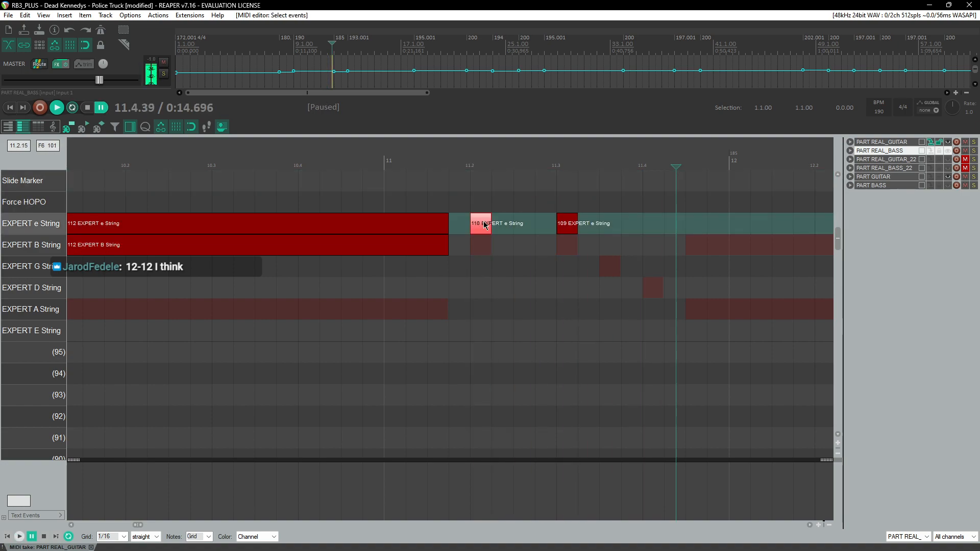
pyautogui.press('Delete')
pyautogui.click(463, 162)
pyautogui.press('space')
pyautogui.click(448, 161)
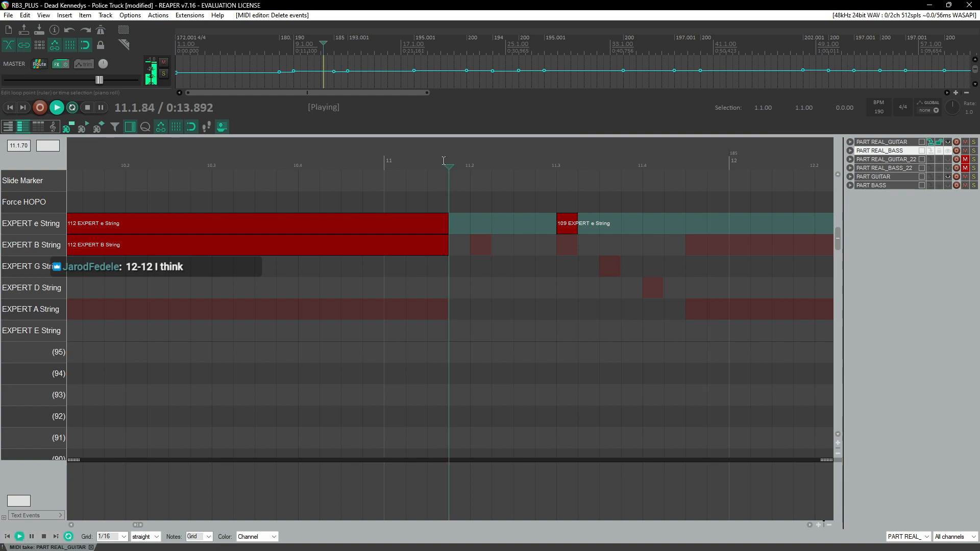
pyautogui.scroll(-2, 258, 171)
pyautogui.click(514, 223)
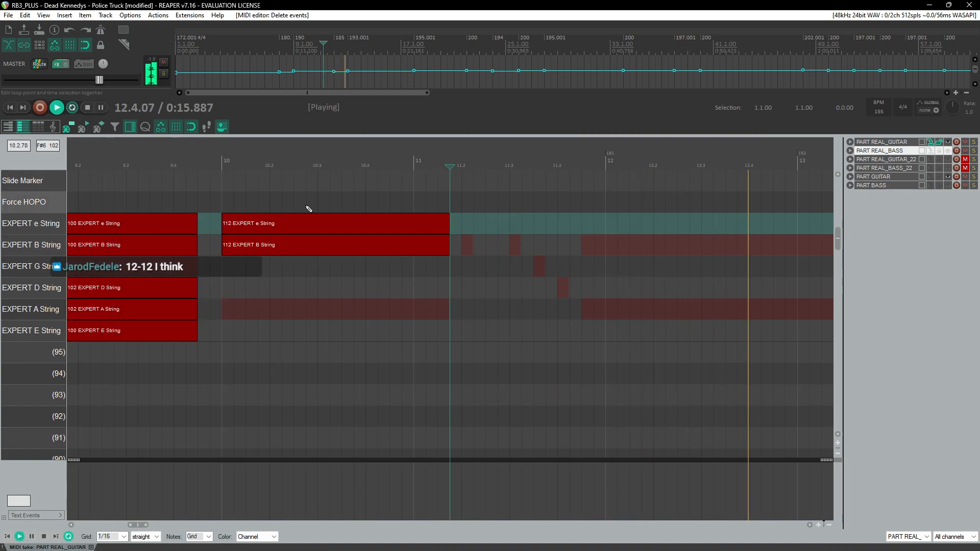
pyautogui.press('Delete')
pyautogui.press('space')
# Step: Insert a note at about bar 11.4, move it onto the e string with velocity 108, and replay from bar 11.2
pyautogui.click(213, 160)
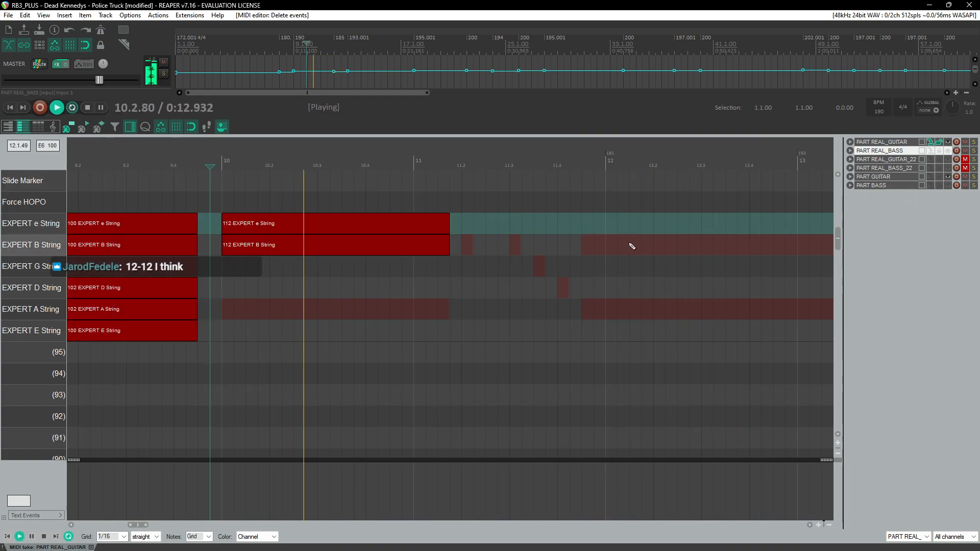
pyautogui.click(450, 160)
pyautogui.press('space')
pyautogui.click(518, 249)
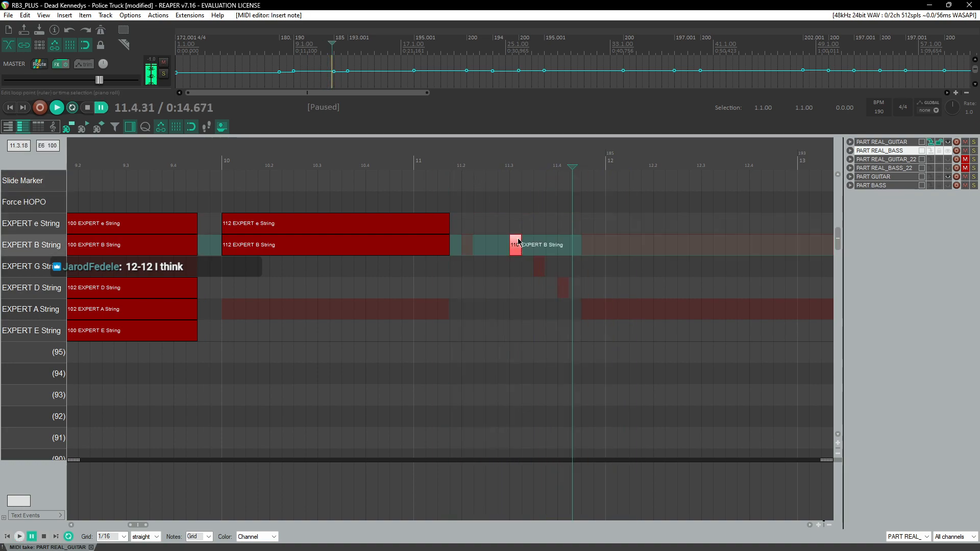
pyautogui.moveTo(519, 242); pyautogui.dragTo(517, 234)
pyautogui.click(506, 164)
pyautogui.press('space')
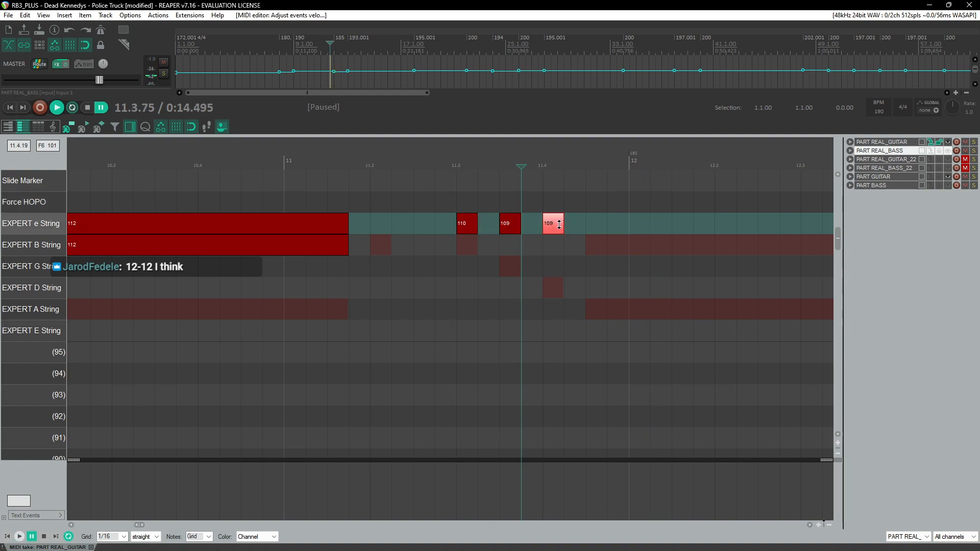
pyautogui.click(507, 178)
pyautogui.press('space')
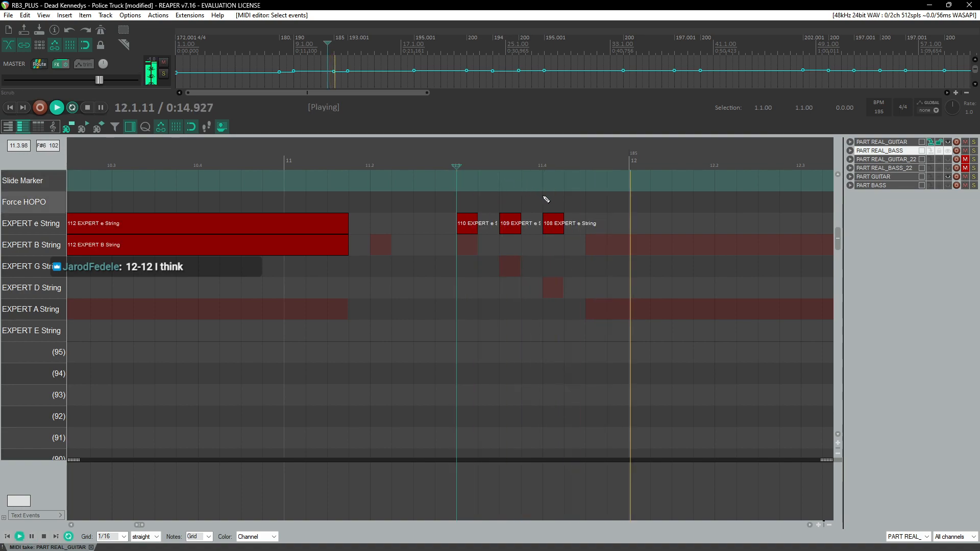
# Step: Paste the bar 10 e- and B-string chord at bar 12 and play the passage
pyautogui.scroll(-5, 555, 195)
pyautogui.press('space')
pyautogui.scroll(2, 500, 228)
pyautogui.moveTo(197, 289); pyautogui.dragTo(130, 205)
pyautogui.hscroll(-2, 179, 225)
pyautogui.click(458, 227)
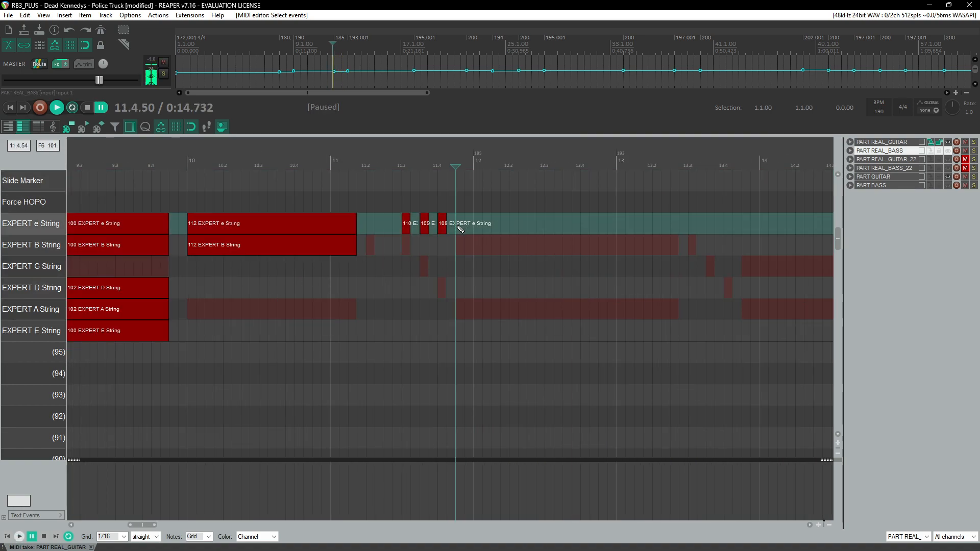
pyautogui.hotkey('ctrl', 'v')
pyautogui.press('space')
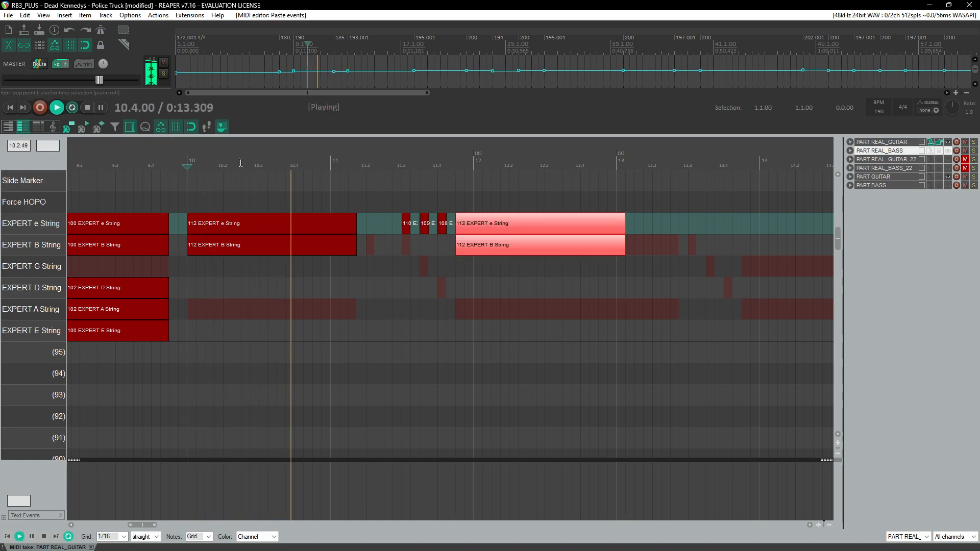
pyautogui.moveTo(325, 268); pyautogui.dragTo(324, 265)
pyautogui.press('Delete')
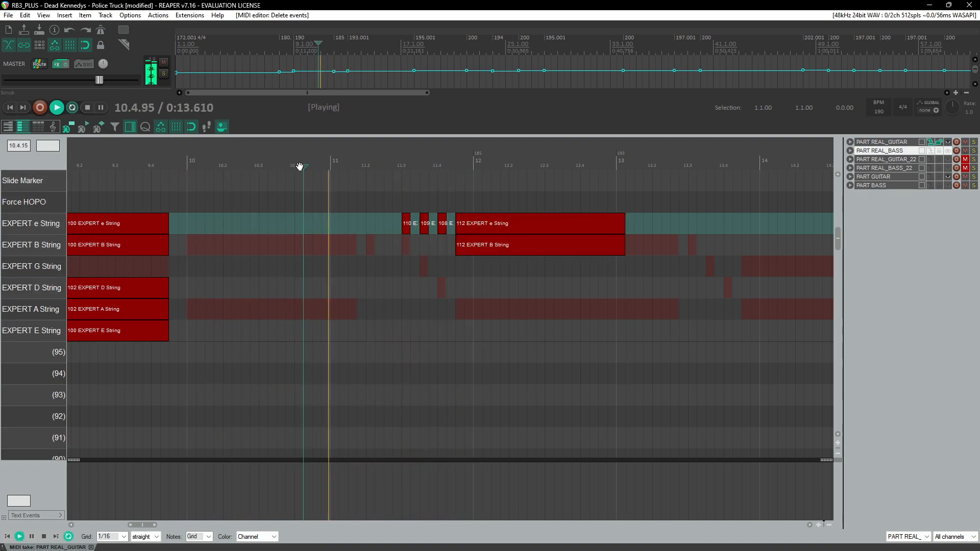
pyautogui.hotkey('ctrl', 'space')
pyautogui.hotkey('ctrl', 'z')
# Step: Insert an e- and B-string sixteenth-note pair at bar 11.2 with velocity 112
pyautogui.scroll(4, 403, 245)
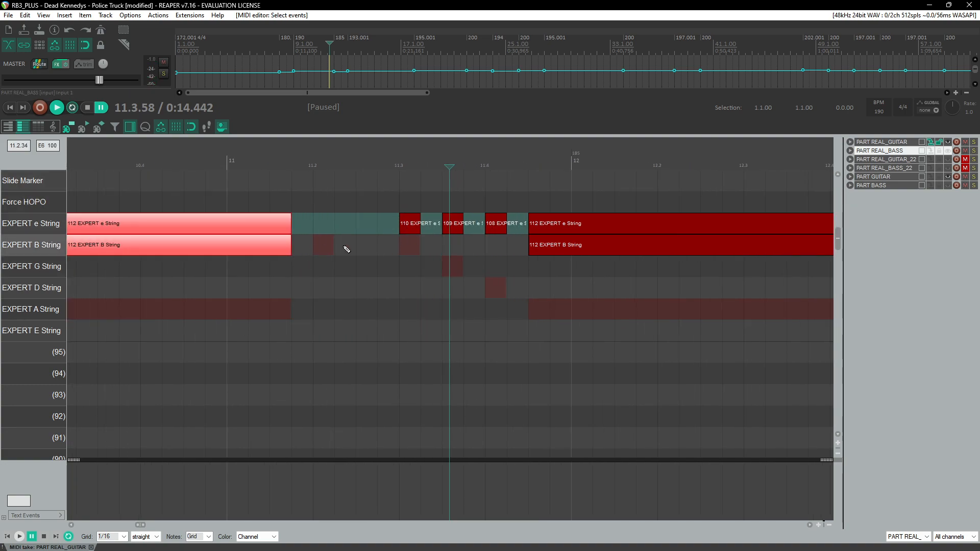
pyautogui.click(325, 252)
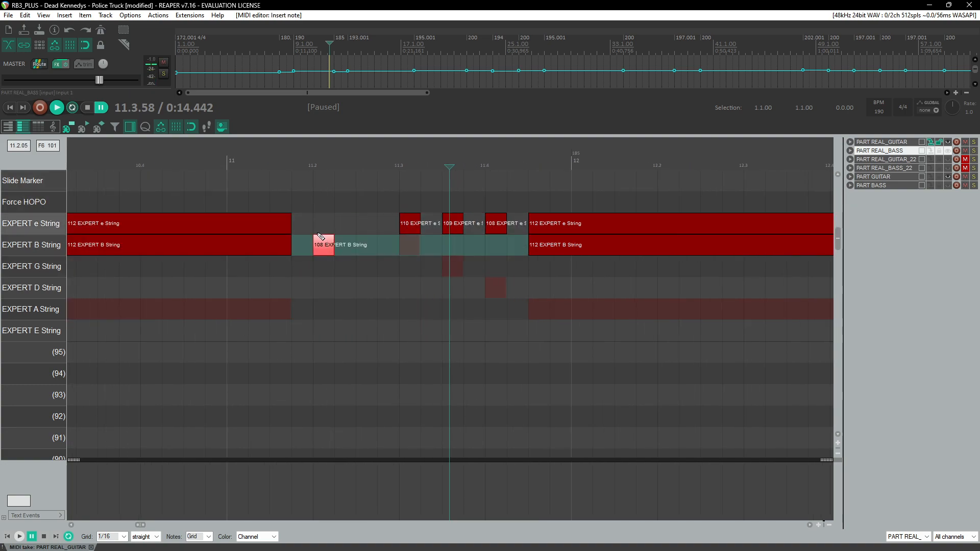
pyautogui.click(324, 227)
pyautogui.keyDown('ctrl'); pyautogui.click(326, 249); pyautogui.keyUp('ctrl')
pyautogui.moveTo(327, 249); pyautogui.dragTo(333, 245)
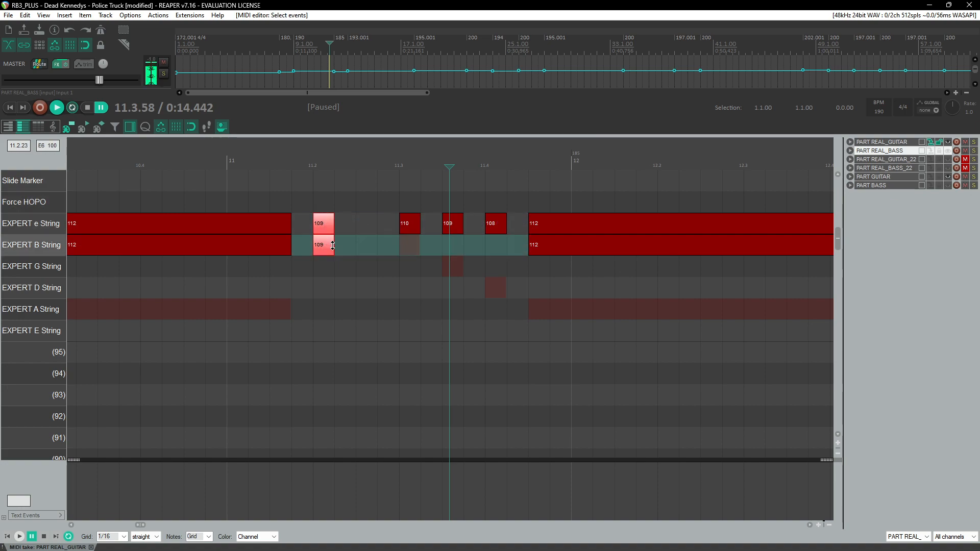
pyautogui.doubleClick(333, 248)
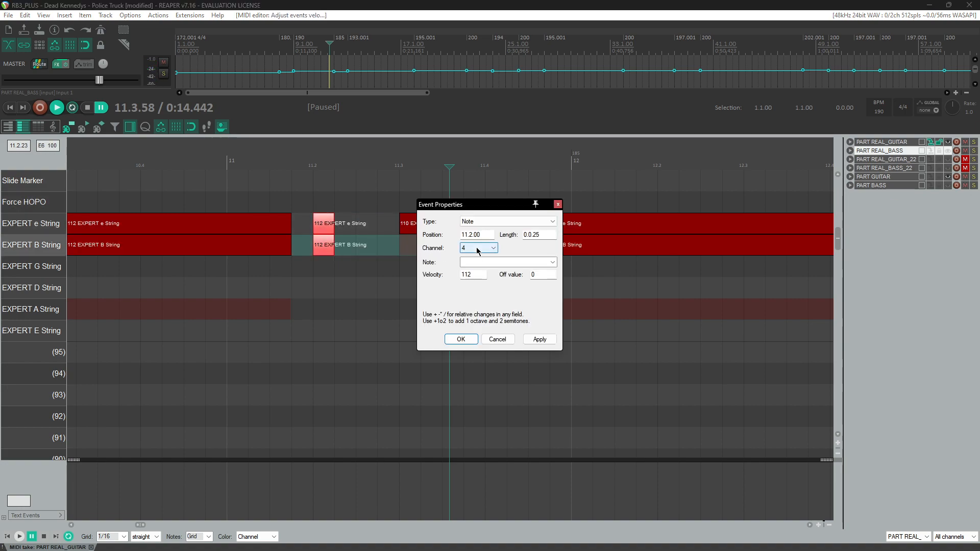
pyautogui.press('Return')
# Step: Play back the passage from bar 9 through bar 15 to review the chart
pyautogui.scroll(-5, 409, 186)
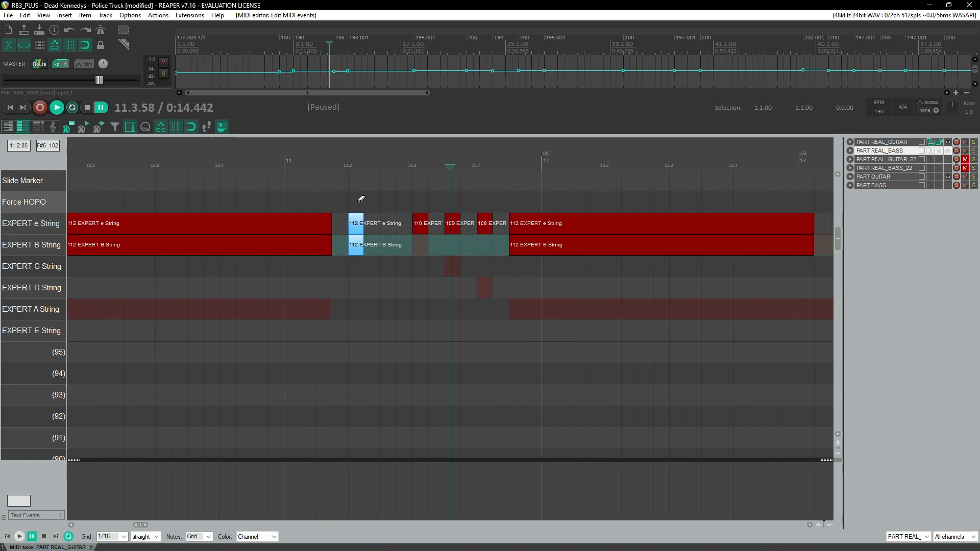
pyautogui.click(302, 153)
pyautogui.press('space')
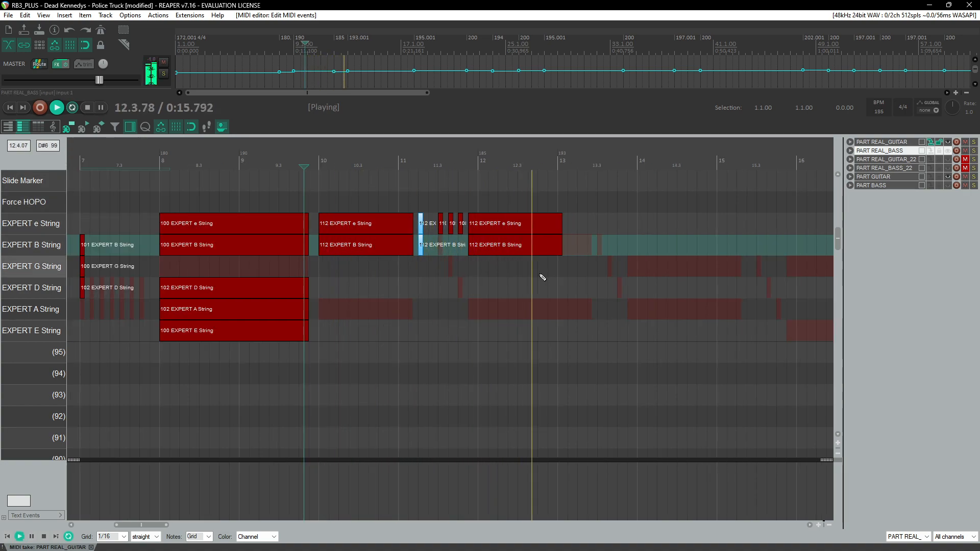
pyautogui.hscroll(-3, 543, 277)
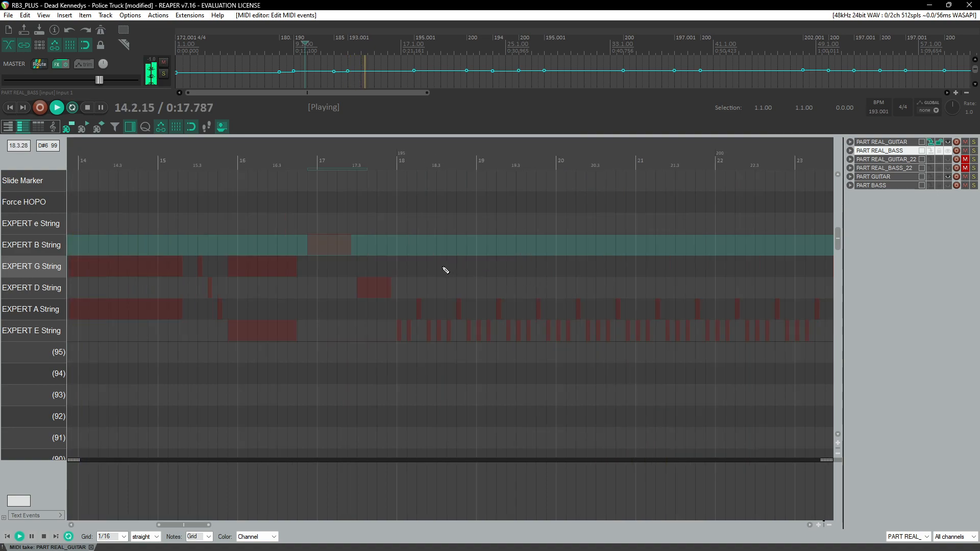
pyautogui.hscroll(-3, 443, 272)
pyautogui.press('space')
pyautogui.moveTo(233, 270); pyautogui.dragTo(252, 224)
pyautogui.click(239, 166)
pyautogui.press('space')
pyautogui.scroll(2, 451, 243)
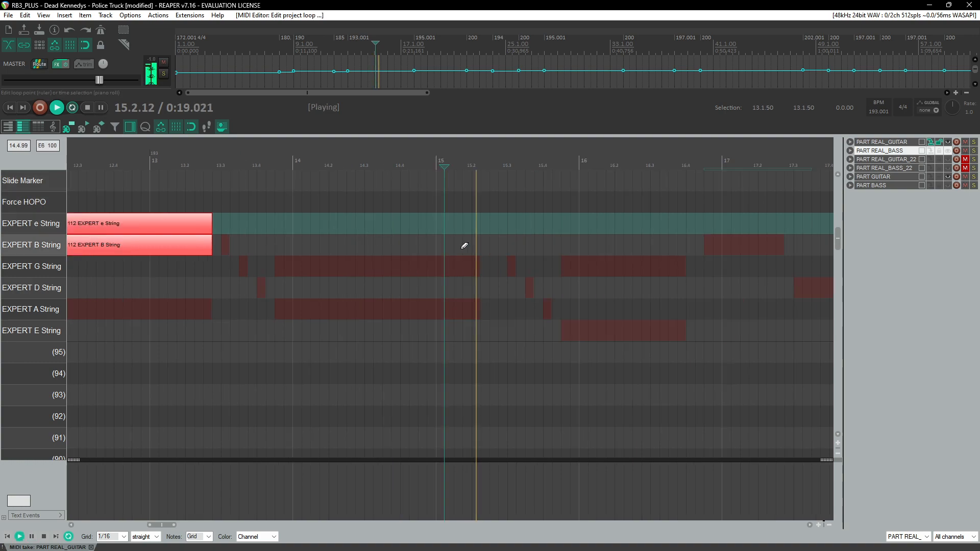
pyautogui.scroll(-3, 414, 239)
pyautogui.click(341, 166)
pyautogui.scroll(3, 501, 261)
pyautogui.press('space')
# Step: Chart B-string notes at about bars 13.2 and 13.3 with velocities 113 and 112, and play them back
pyautogui.click(522, 268)
pyautogui.moveTo(525, 272); pyautogui.dragTo(527, 276)
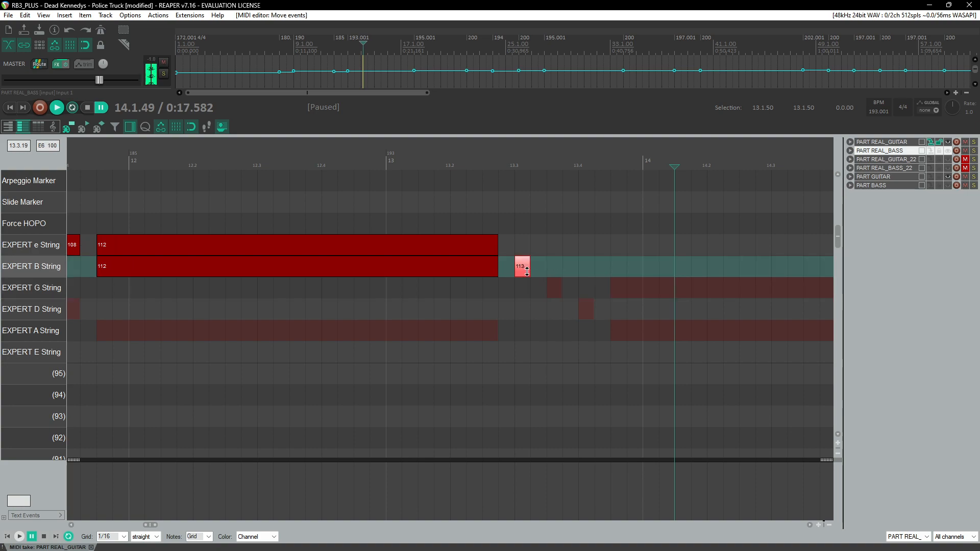
pyautogui.click(527, 272)
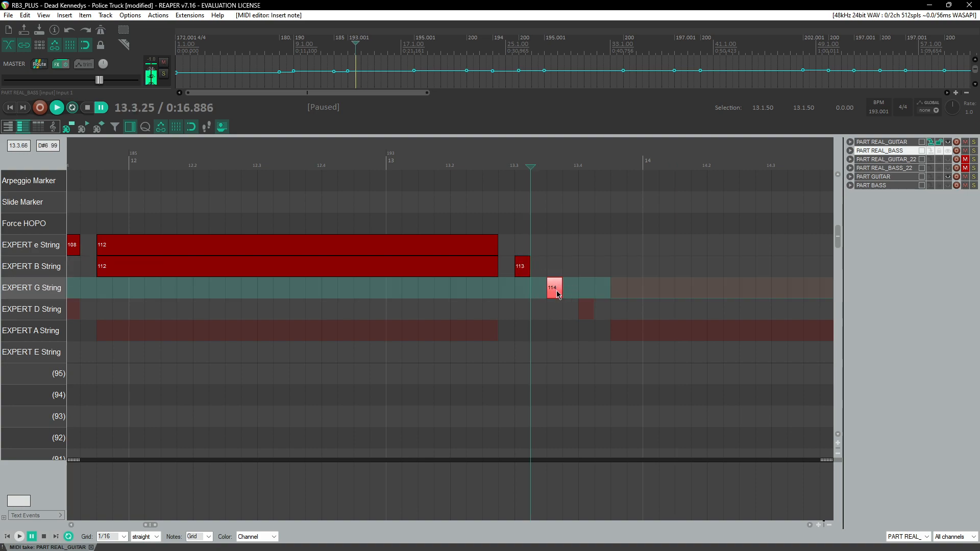
pyautogui.moveTo(558, 288); pyautogui.dragTo(560, 273)
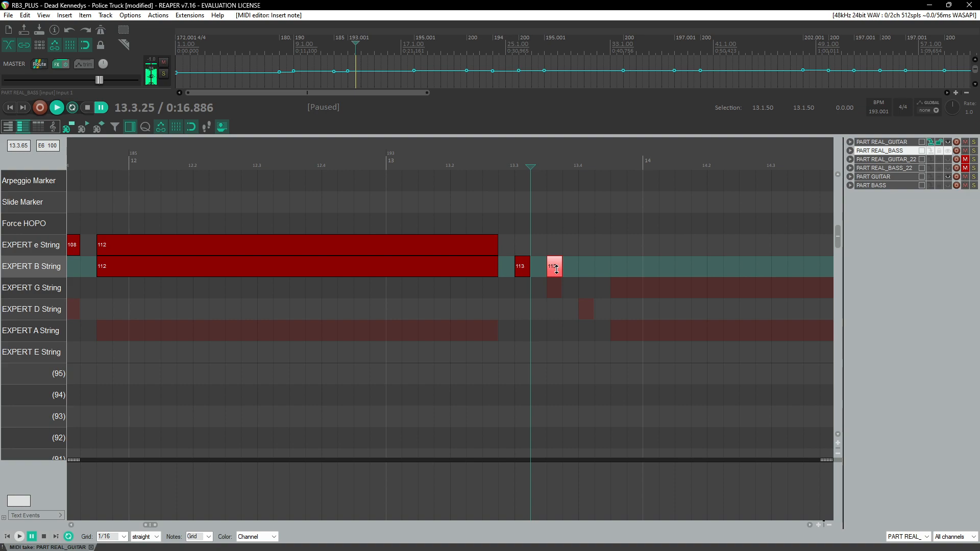
pyautogui.click(503, 176)
pyautogui.press('space')
# Step: Add a B-string note at about bar 13.4 with velocity 111 and replay the passage
pyautogui.press('space')
pyautogui.doubleClick(589, 270)
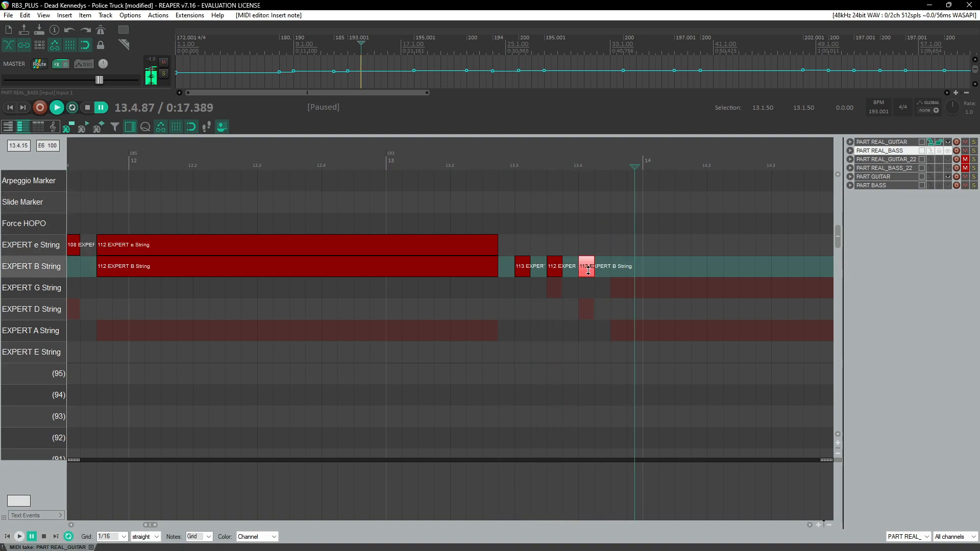
pyautogui.click(514, 167)
pyautogui.press('space')
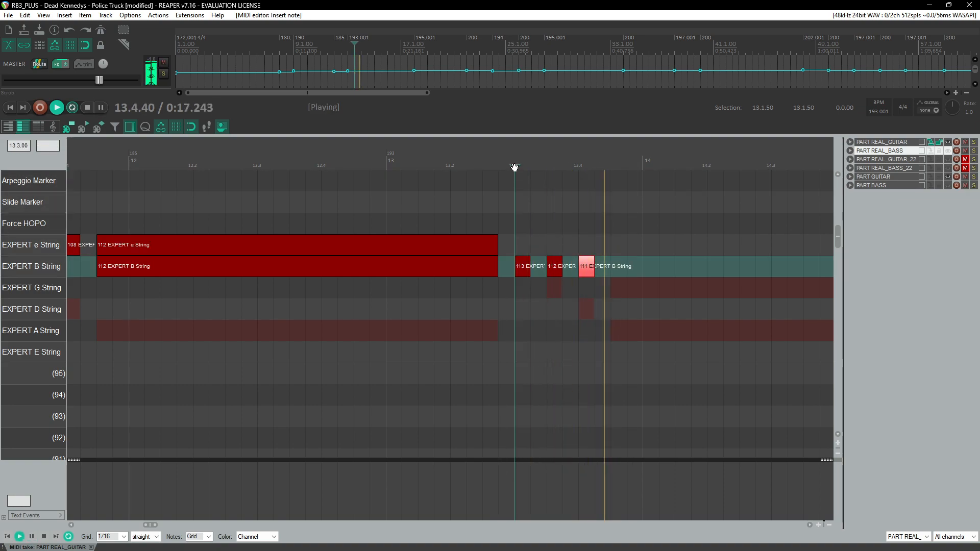
pyautogui.press('space')
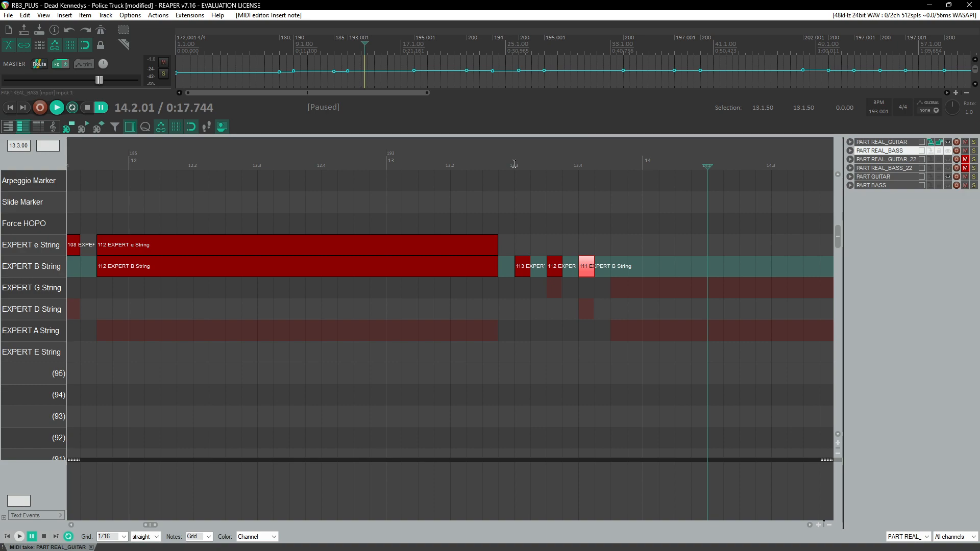
pyautogui.click(599, 164)
pyautogui.press('space')
pyautogui.press('space')
pyautogui.click(613, 161)
pyautogui.press('space')
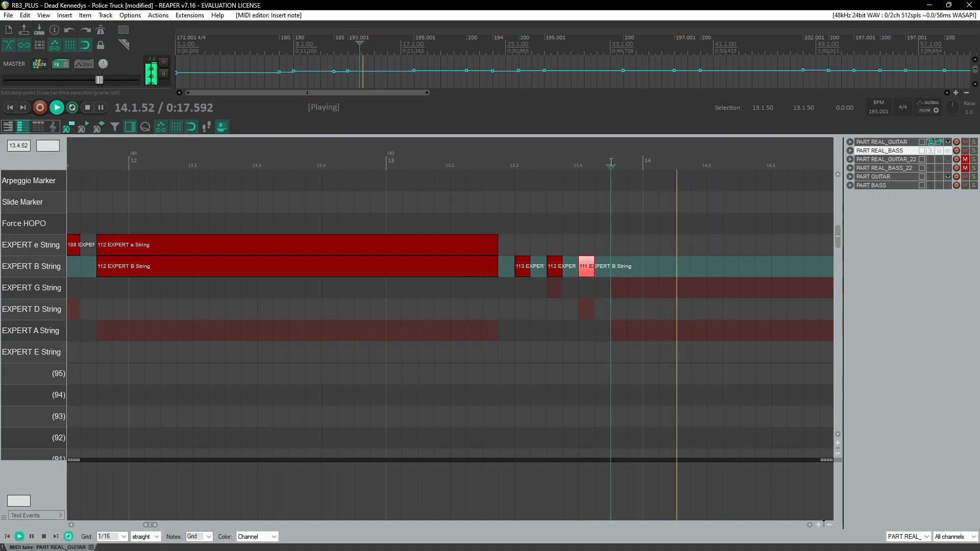
pyautogui.press('space')
# Step: Draw a sustained B-string note from about bar 13.5 to 14.2 and play it back
pyautogui.moveTo(617, 295)
pyautogui.mouseDown()
pyautogui.moveTo(693, 293)
pyautogui.moveTo(650, 271)
pyautogui.mouseUp()
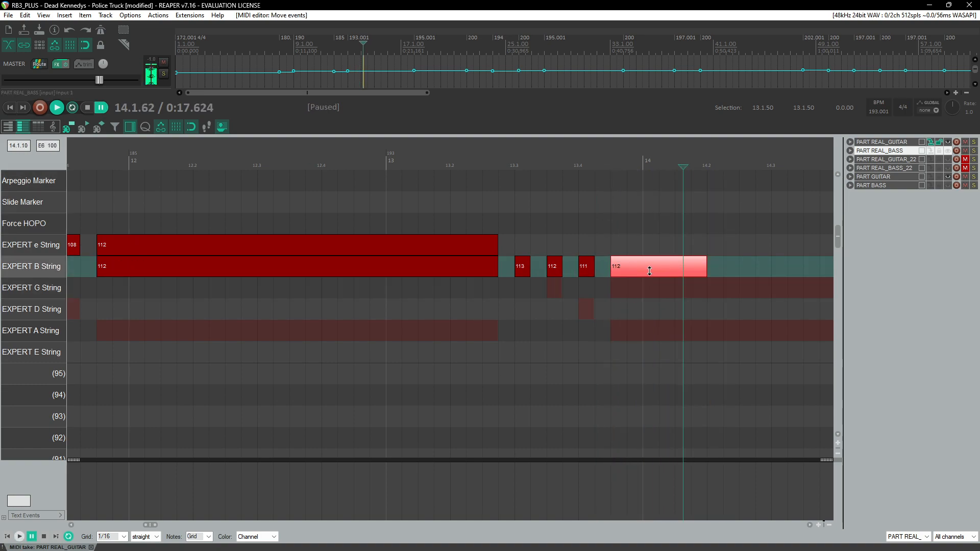
pyautogui.click(595, 155)
pyautogui.press('space')
# Step: Adjust the B- and G-string notes at the start of bar 14 and replay them
pyautogui.press('space')
pyautogui.moveTo(407, 276)
pyautogui.mouseDown()
pyautogui.moveTo(413, 292)
pyautogui.moveTo(405, 269)
pyautogui.moveTo(431, 265)
pyautogui.mouseUp()
pyautogui.click(381, 157)
pyautogui.press('space')
pyautogui.press('space')
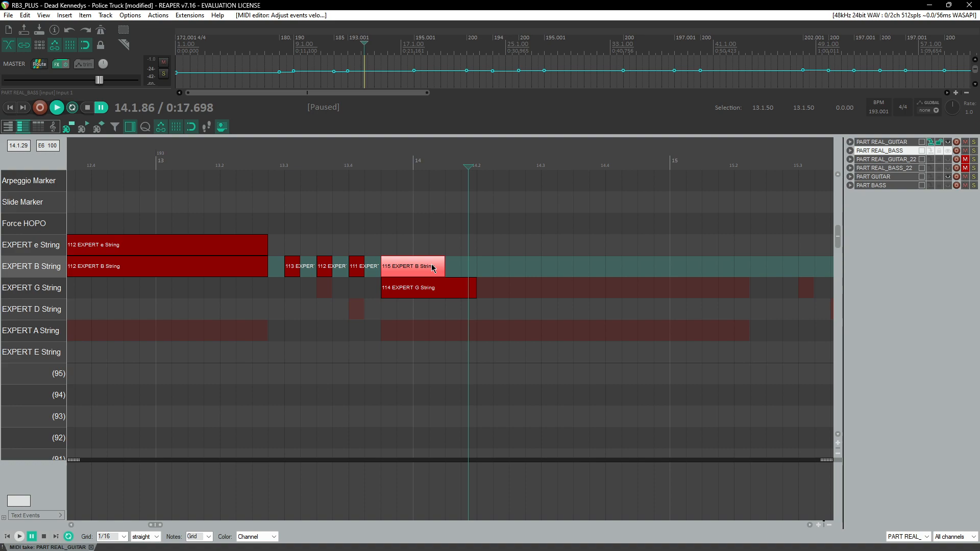
# Step: Move the bar 14 notes onto the e and B strings at about bar 14.3
pyautogui.click(408, 273)
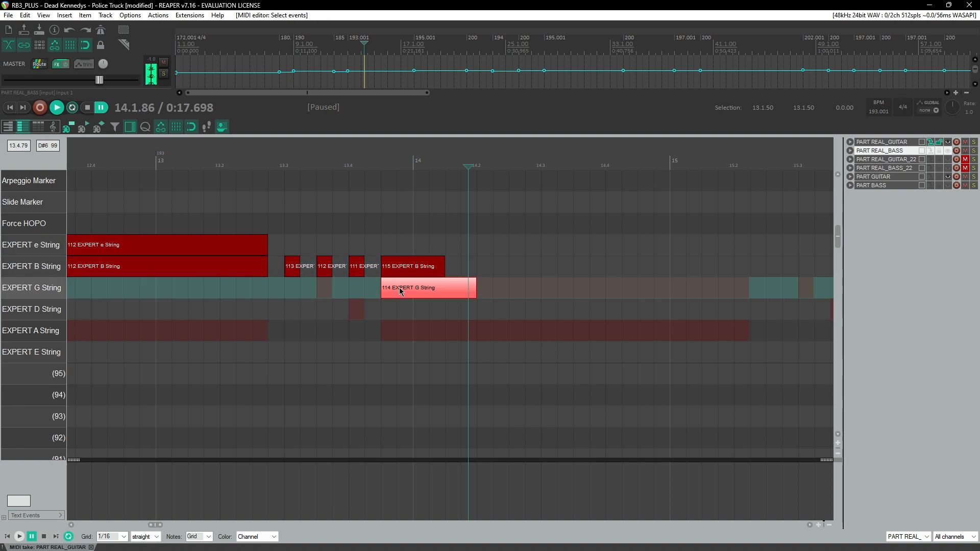
pyautogui.moveTo(406, 269); pyautogui.dragTo(534, 250)
pyautogui.moveTo(412, 294); pyautogui.dragTo(535, 270)
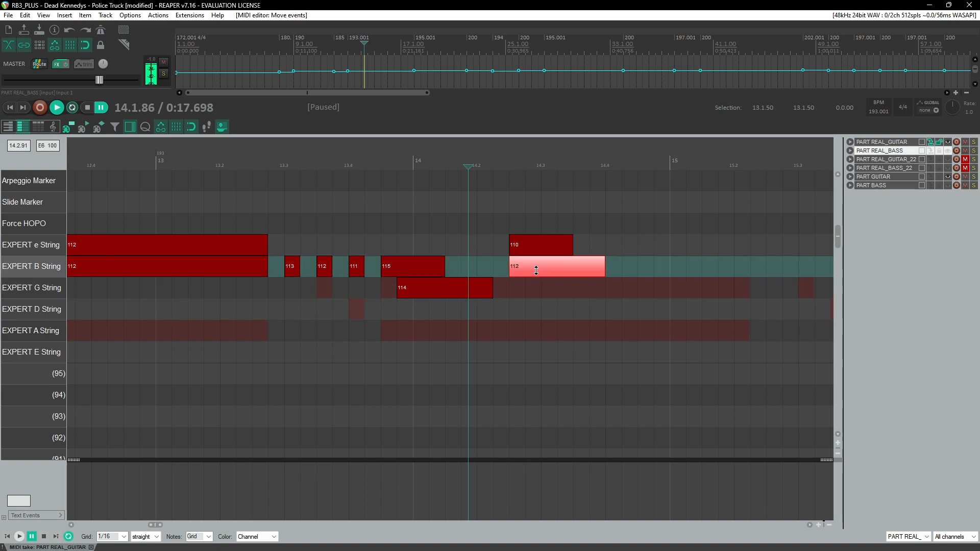
# Step: Select and delete the leftover B- and G-string notes at the start of bar 14
pyautogui.moveTo(396, 239); pyautogui.dragTo(467, 294)
pyautogui.click(422, 286)
pyautogui.click(420, 274)
pyautogui.click(421, 285)
pyautogui.click(516, 253)
pyautogui.click(516, 262)
pyautogui.moveTo(407, 254); pyautogui.dragTo(428, 288)
pyautogui.press('Delete')
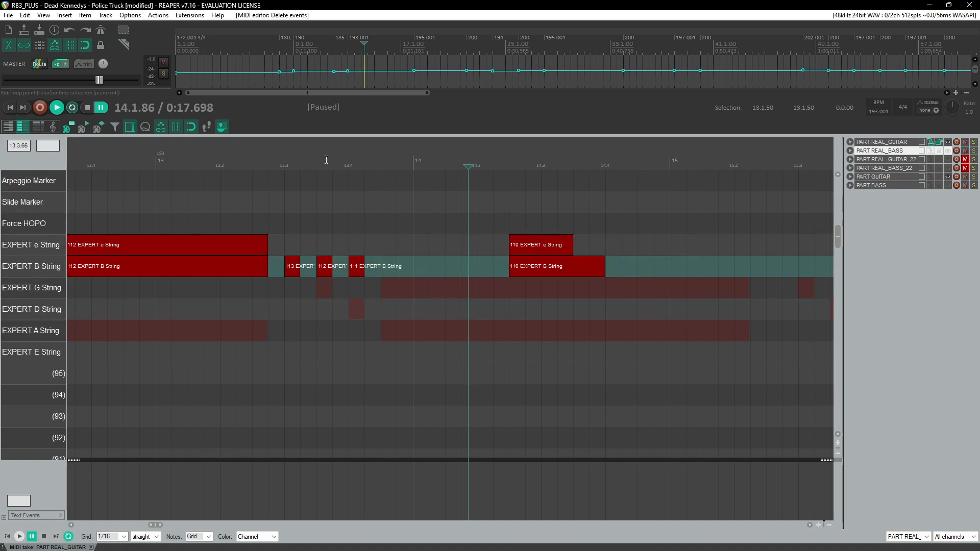
# Step: Move the e- and B-string notes to start just before bar 14 and lengthen them to about bar 15.2, then play back
pyautogui.click(357, 44)
pyautogui.press('space')
pyautogui.moveTo(470, 214); pyautogui.dragTo(528, 272)
pyautogui.press('space')
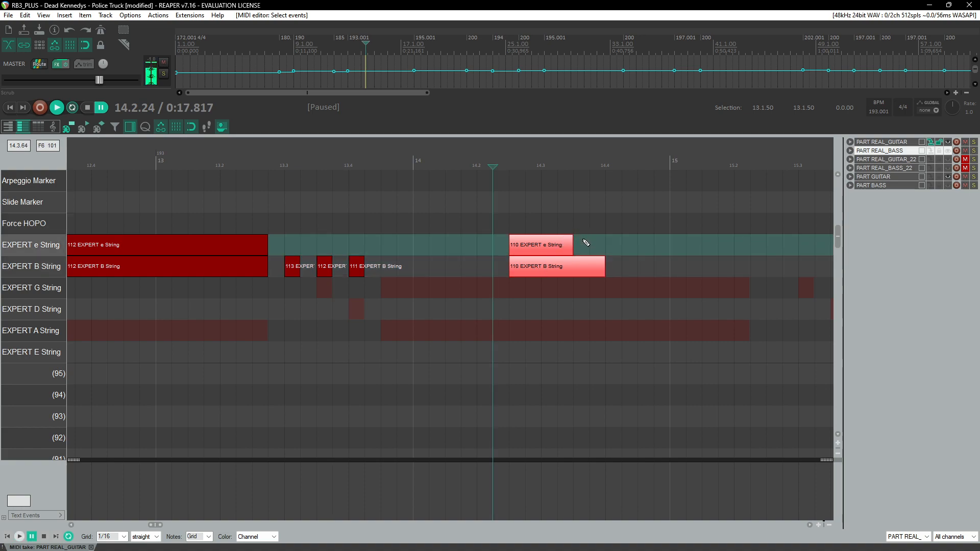
pyautogui.click(585, 242)
pyautogui.moveTo(545, 269); pyautogui.dragTo(417, 268)
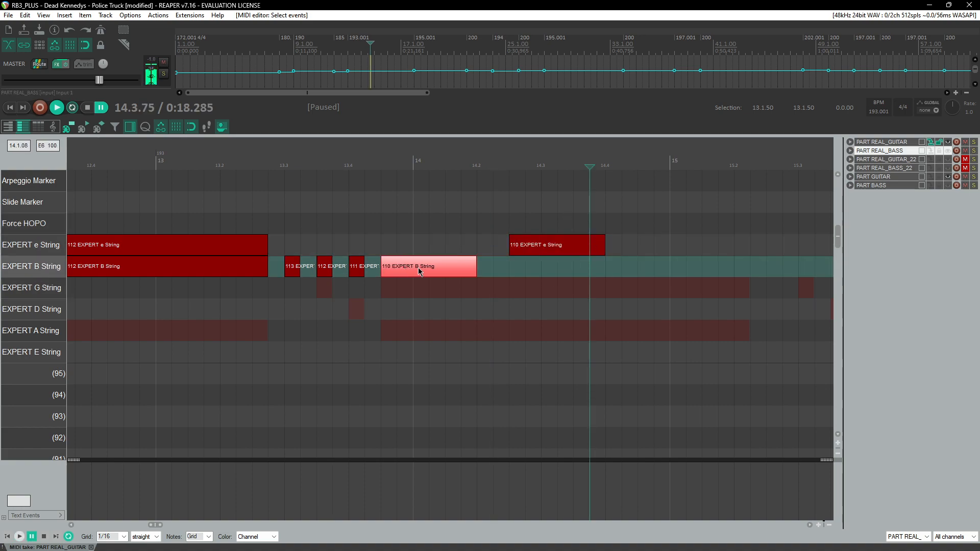
pyautogui.moveTo(549, 246); pyautogui.dragTo(750, 280)
pyautogui.click(236, 161)
pyautogui.press('space')
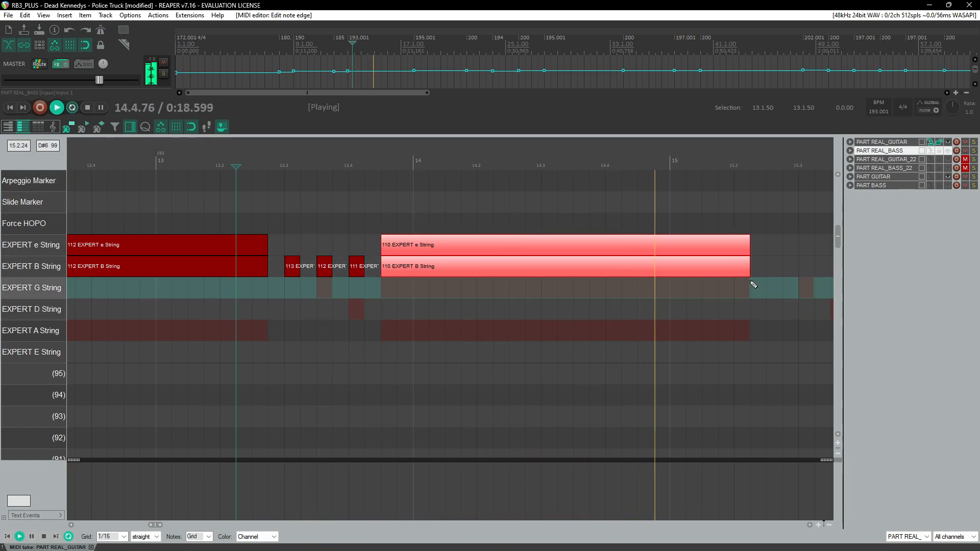
# Step: Play back bars 14 to 16 to review the sustained notes against the audio
pyautogui.scroll(-3, 485, 306)
pyautogui.scroll(-2, 417, 300)
pyautogui.press('space')
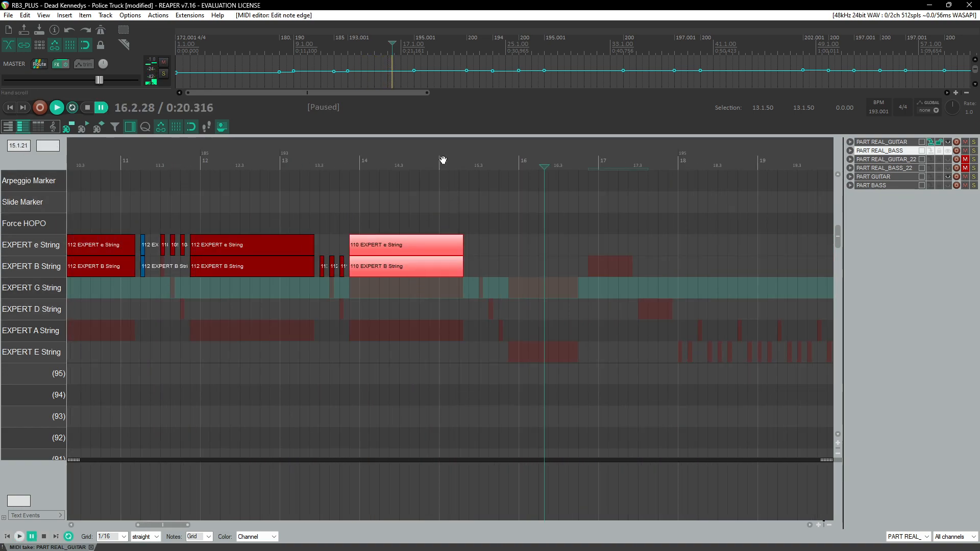
pyautogui.click(444, 159)
pyautogui.press('space')
pyautogui.scroll(5, 533, 289)
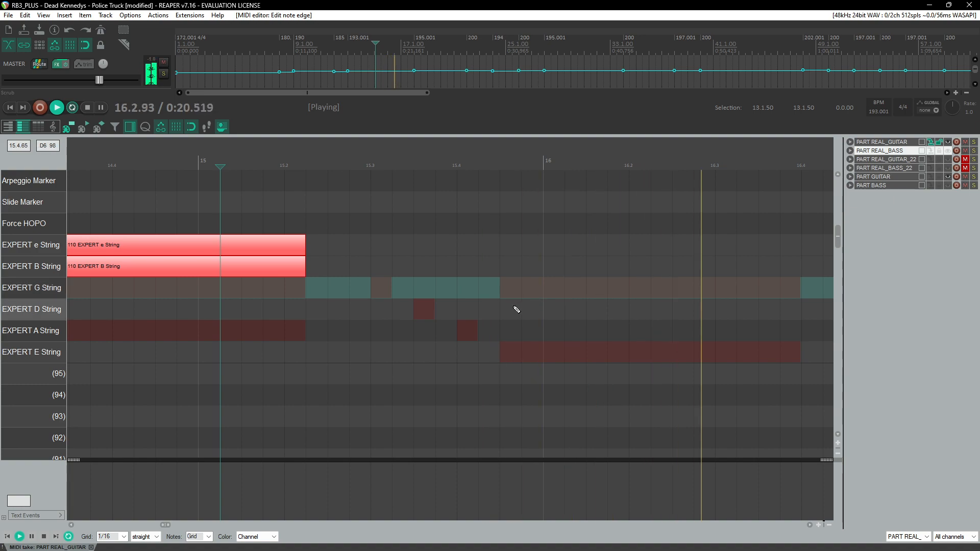
pyautogui.hotkey('ctrl', 'space')
pyautogui.click(503, 160)
pyautogui.press('space')
pyautogui.press('space')
# Step: Adjust the bass backing track's volume in the mixer
pyautogui.hotkey('ctrl', 'm')
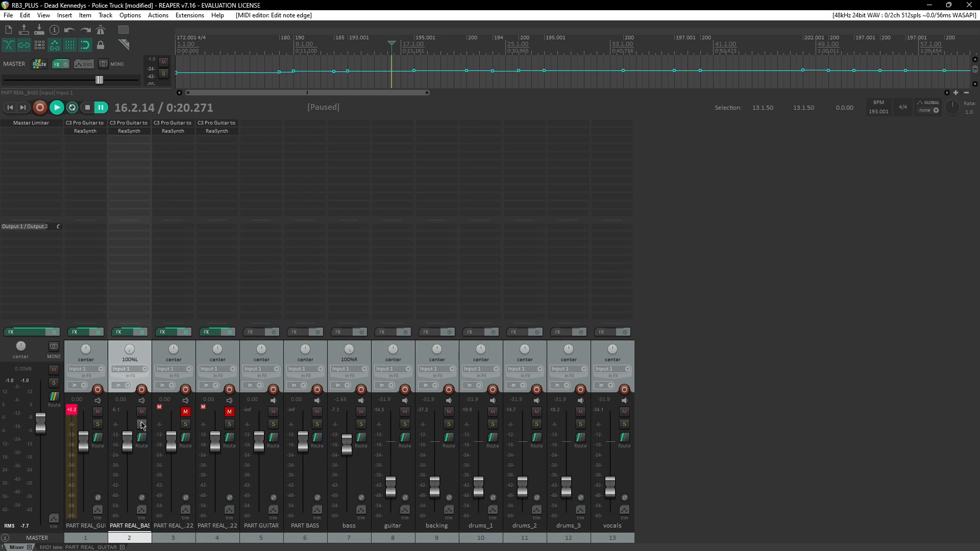
pyautogui.moveTo(347, 444); pyautogui.dragTo(396, 448)
pyautogui.hotkey('ctrl', 'm')
# Step: Play back the chart from about bar 7 to review the guitar part
pyautogui.scroll(-6, 507, 265)
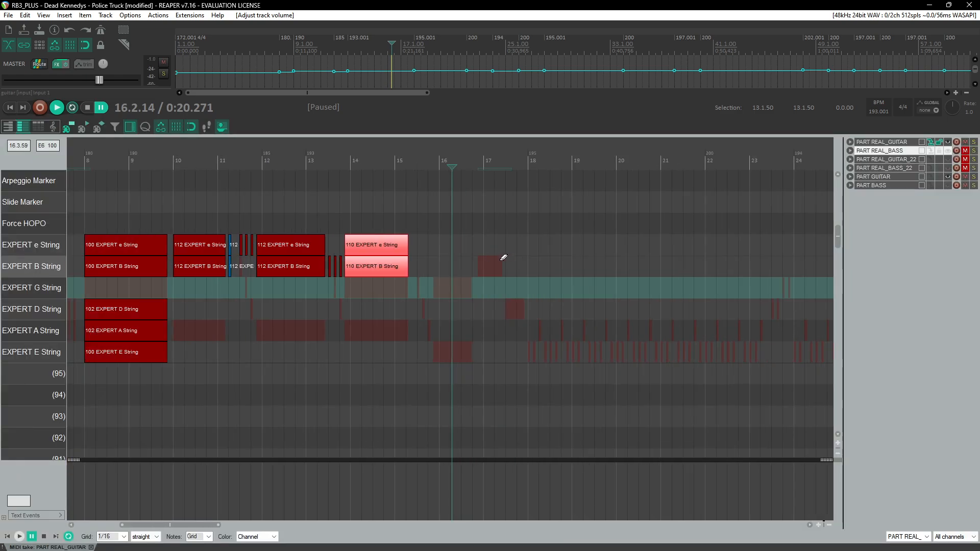
pyautogui.hscroll(-4, 503, 259)
pyautogui.click(286, 161)
pyautogui.press('space')
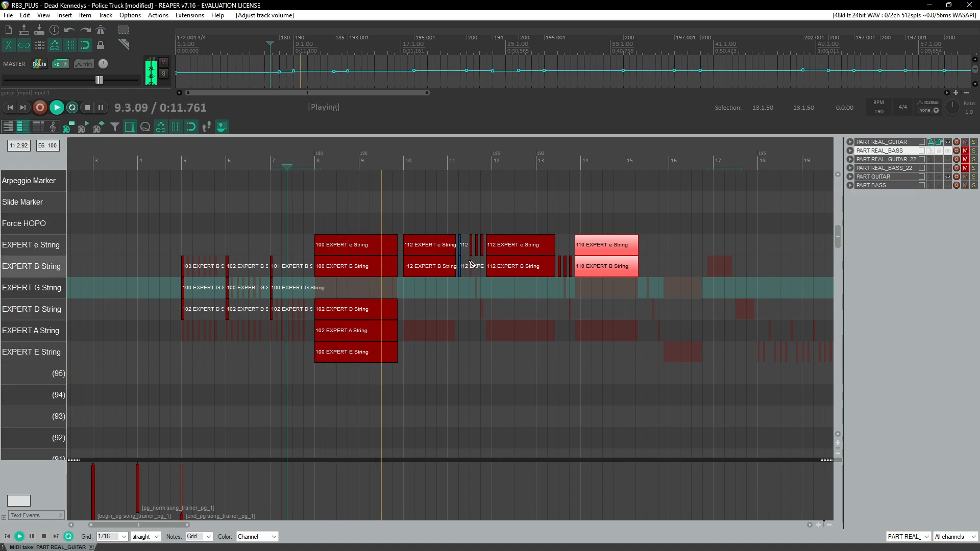
pyautogui.scroll(5, 471, 263)
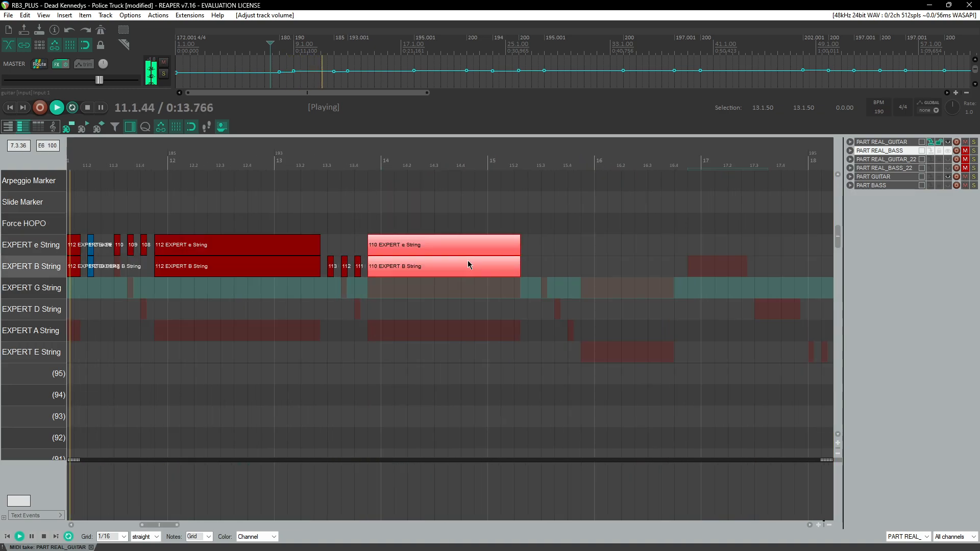
pyautogui.hscroll(-4, 396, 305)
pyautogui.hscroll(1, 391, 300)
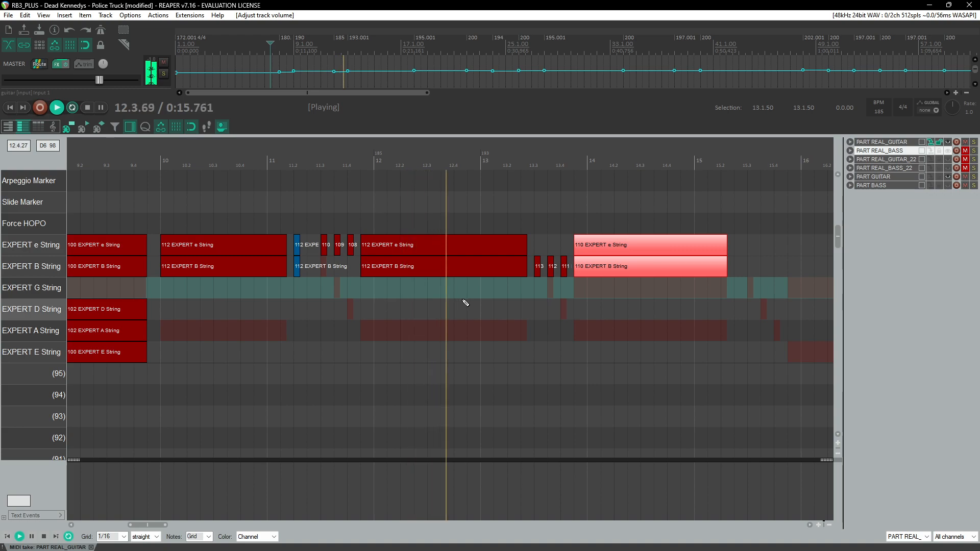
pyautogui.hscroll(2, 475, 316)
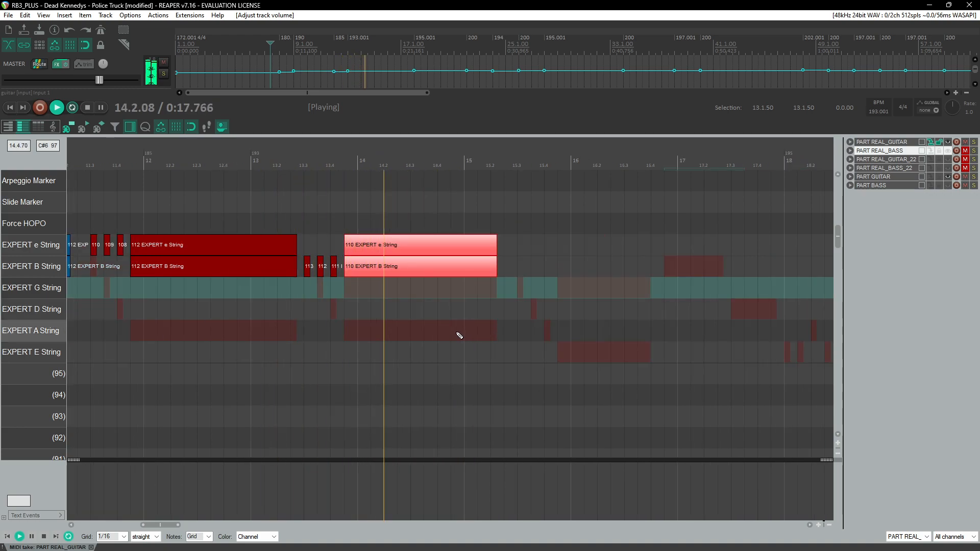
pyautogui.hscroll(2, 408, 331)
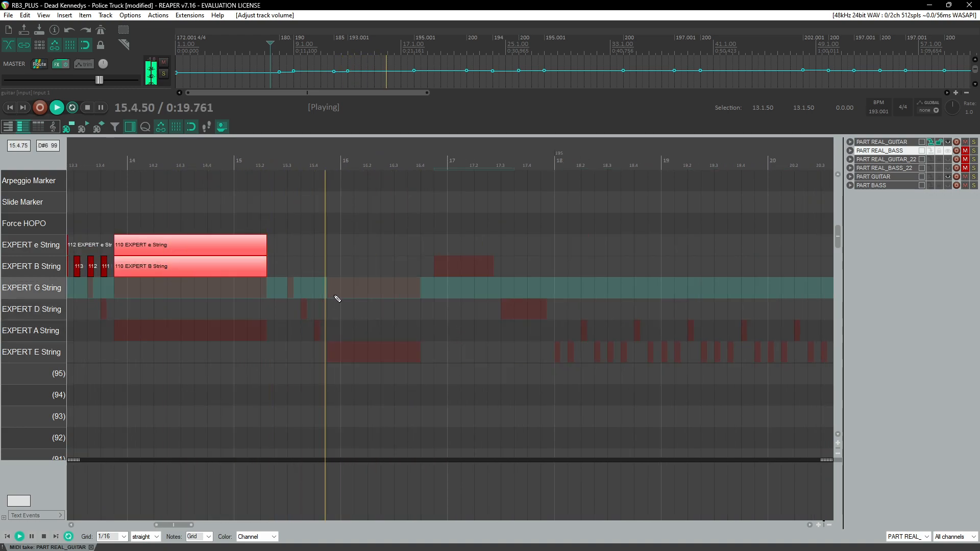
pyautogui.hotkey('ctrl', 'space')
# Step: Draw G- and D-string notes from just before bar 16 to about bar 16.4 and play them back
pyautogui.moveTo(330, 287); pyautogui.dragTo(392, 295)
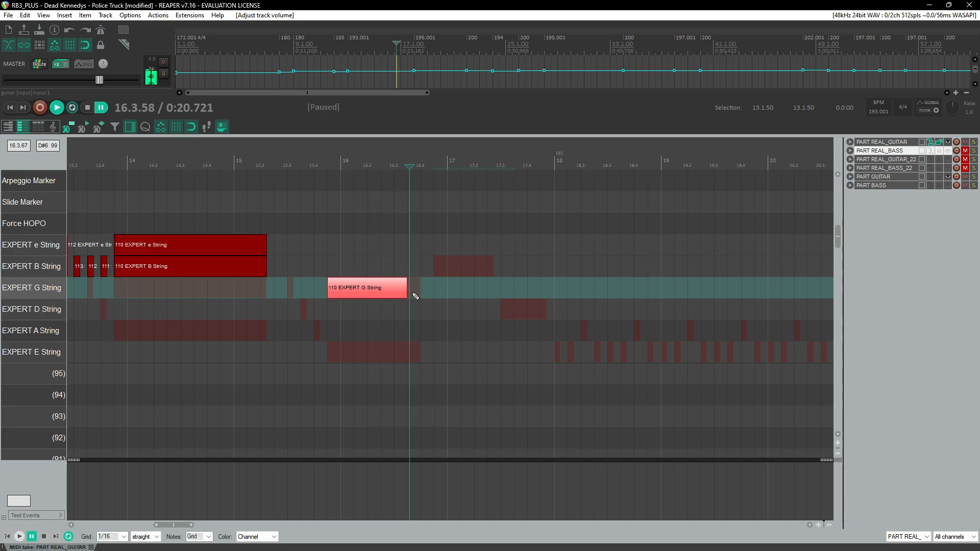
pyautogui.scroll(3, 360, 298)
pyautogui.moveTo(303, 309); pyautogui.dragTo(454, 309)
pyautogui.click(274, 159)
pyautogui.press('space')
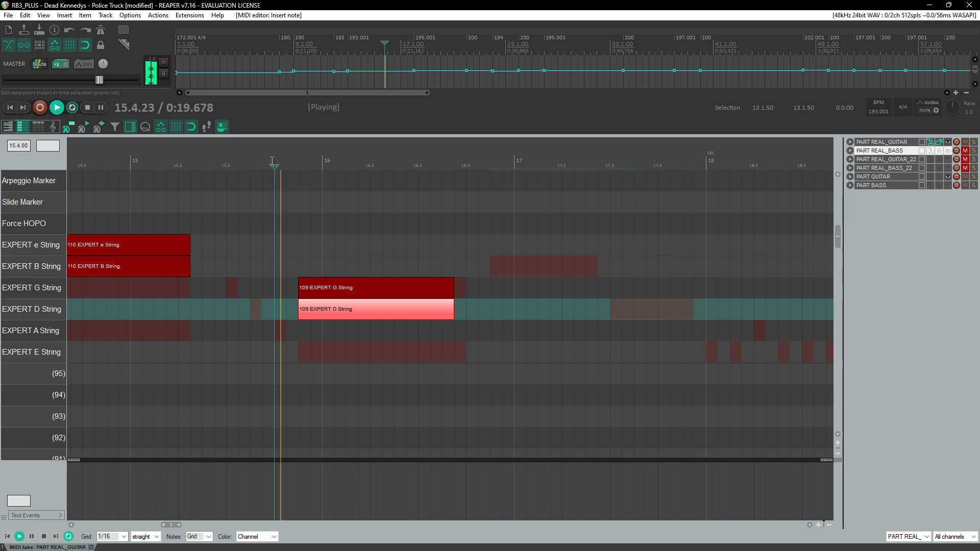
pyautogui.moveTo(440, 269); pyautogui.dragTo(466, 310)
pyautogui.scroll(-3, 455, 276)
pyautogui.click(348, 160)
pyautogui.scroll(5, 431, 252)
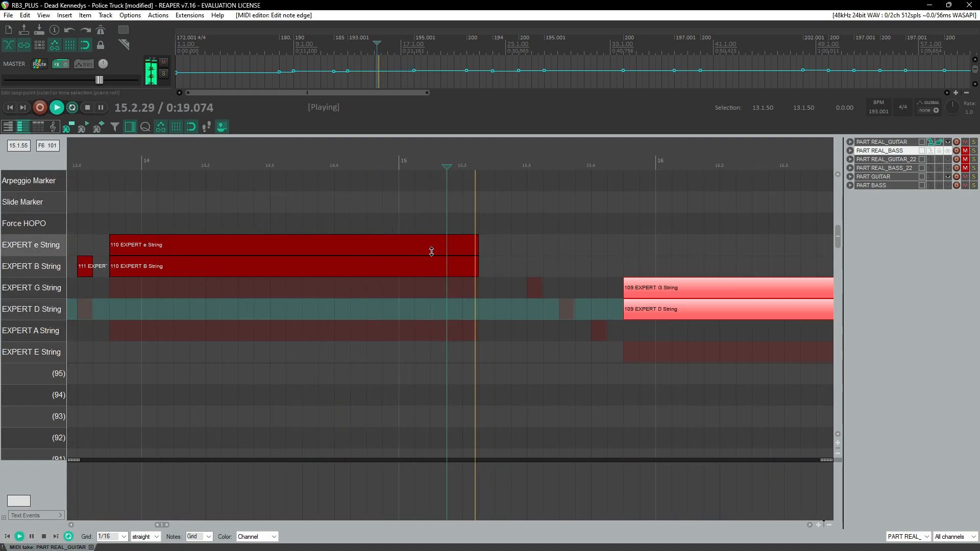
pyautogui.press('space')
pyautogui.moveTo(515, 270); pyautogui.dragTo(263, 294)
pyautogui.click(266, 288)
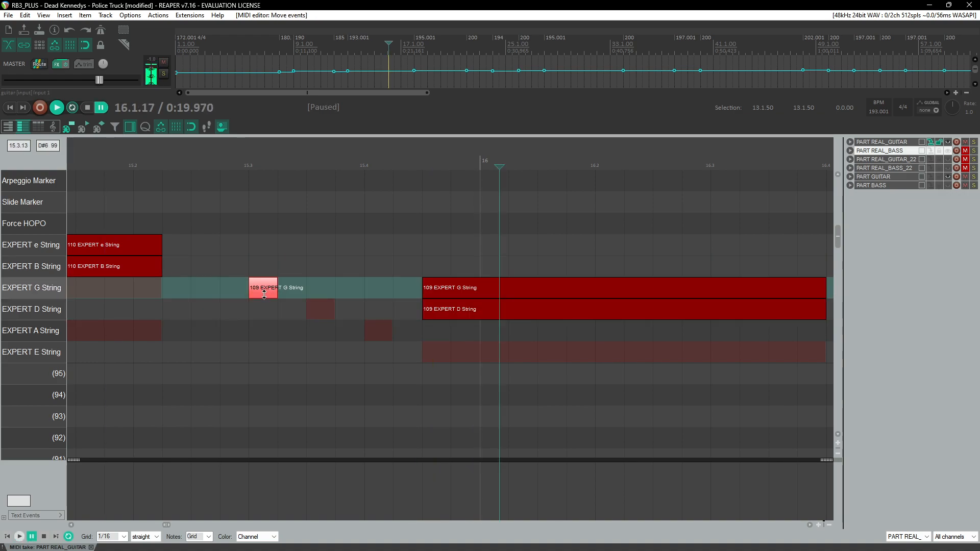
pyautogui.click(321, 292)
pyautogui.moveTo(250, 285); pyautogui.dragTo(264, 268)
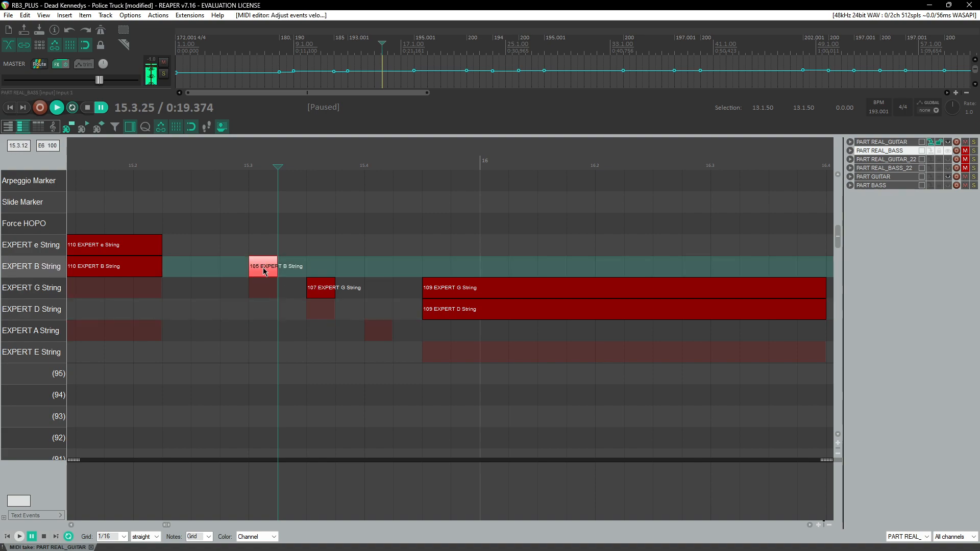
pyautogui.press('space')
pyautogui.moveTo(245, 220); pyautogui.dragTo(326, 300)
pyautogui.press('Delete')
# Step: Insert three short G-string notes an eighth apart from about bar 15.3 and play them back
pyautogui.click(263, 292)
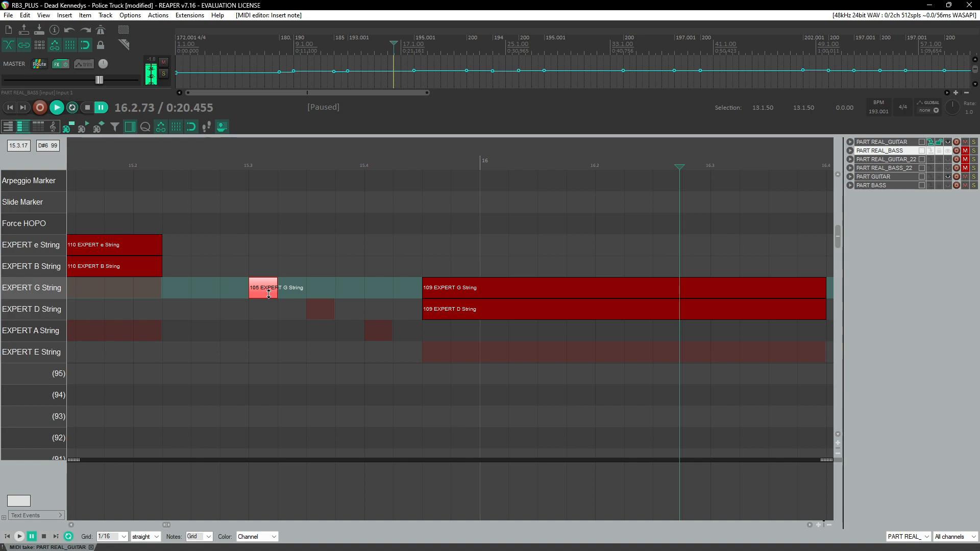
pyautogui.click(320, 289)
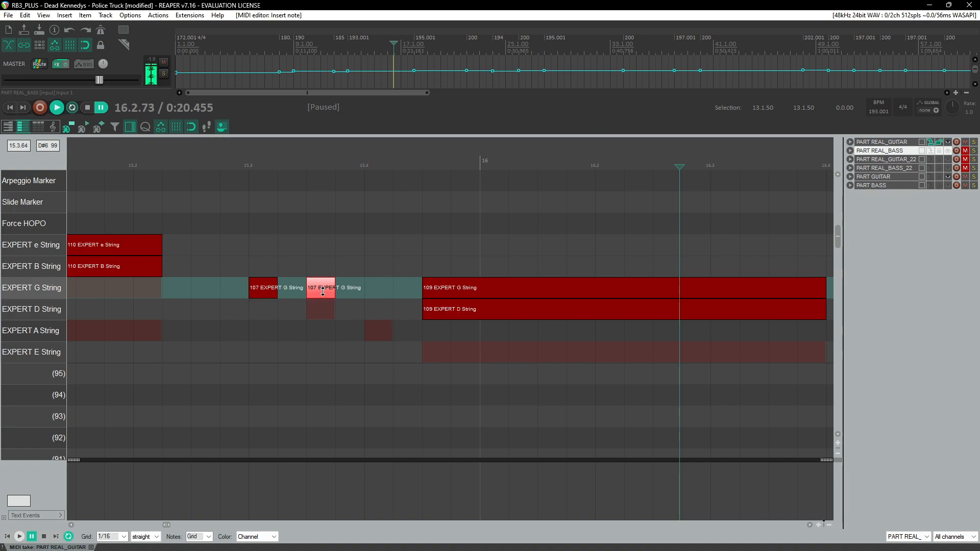
pyautogui.click(389, 290)
pyautogui.click(227, 173)
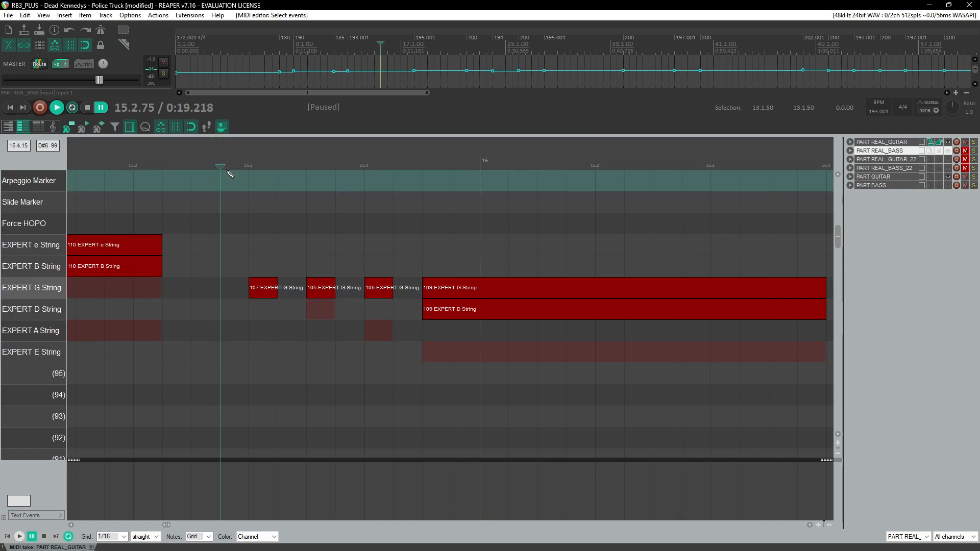
pyautogui.press('space')
# Step: Select the three short notes and move them down to the D string
pyautogui.moveTo(238, 249); pyautogui.dragTo(389, 314)
pyautogui.moveTo(270, 291); pyautogui.dragTo(271, 309)
pyautogui.press('space')
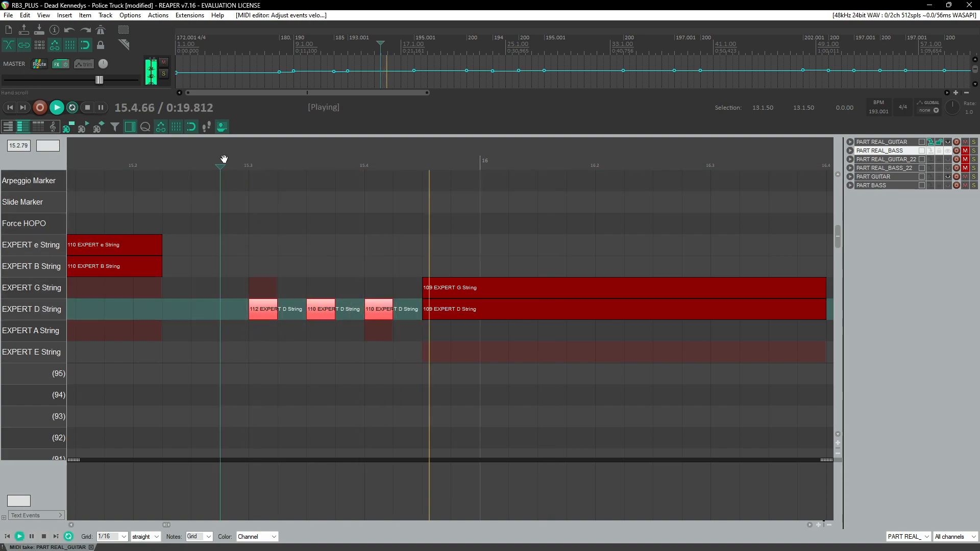
# Step: Play back the chart from about bar 4 to review the new notes
pyautogui.scroll(-3, 254, 246)
pyautogui.scroll(-1, 280, 269)
pyautogui.scroll(-3, 280, 265)
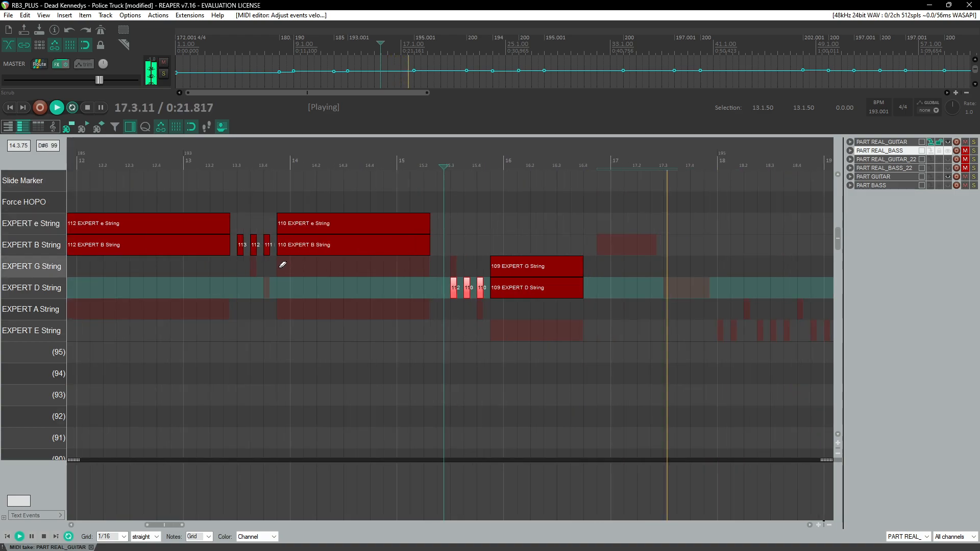
pyautogui.scroll(-3, 302, 264)
pyautogui.click(83, 163)
pyautogui.scroll(4, 336, 260)
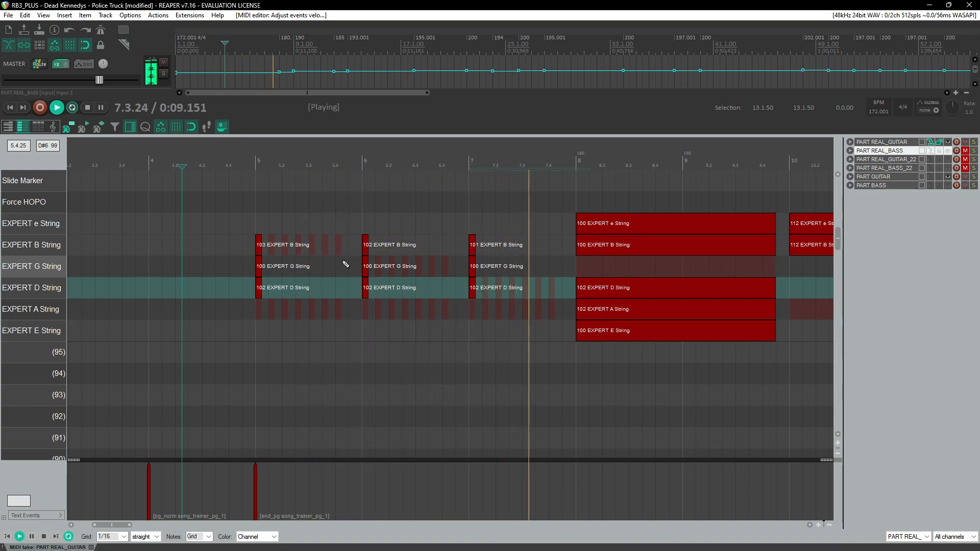
pyautogui.scroll(4, 368, 338)
pyautogui.hscroll(3, 378, 339)
pyautogui.scroll(-2, 375, 342)
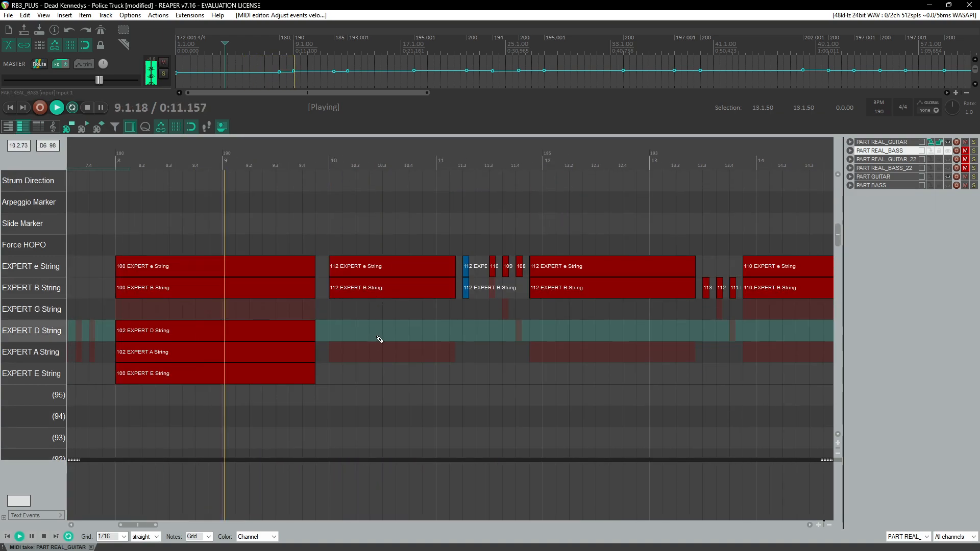
pyautogui.hscroll(3, 400, 342)
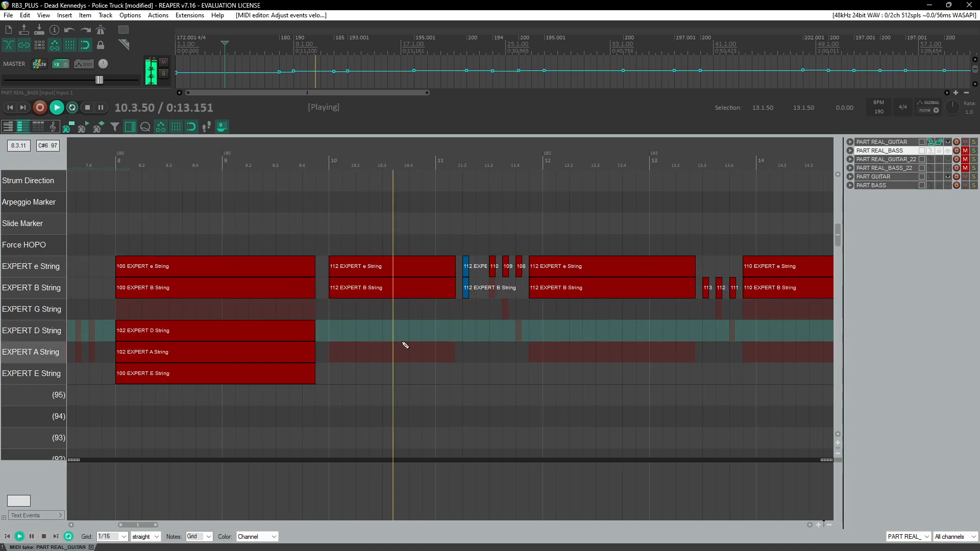
pyautogui.hscroll(3, 402, 344)
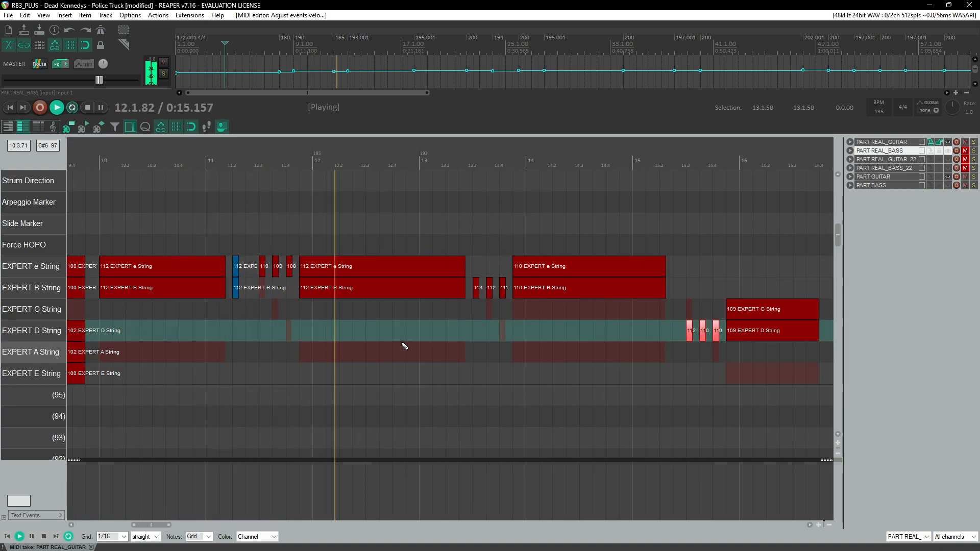
pyautogui.hscroll(3, 405, 347)
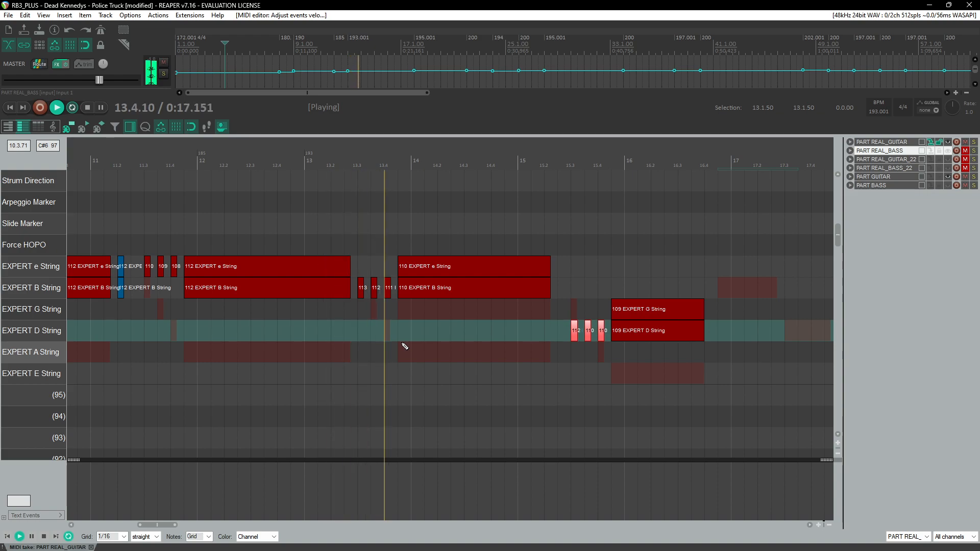
pyautogui.hscroll(3, 404, 347)
pyautogui.hscroll(6, 402, 346)
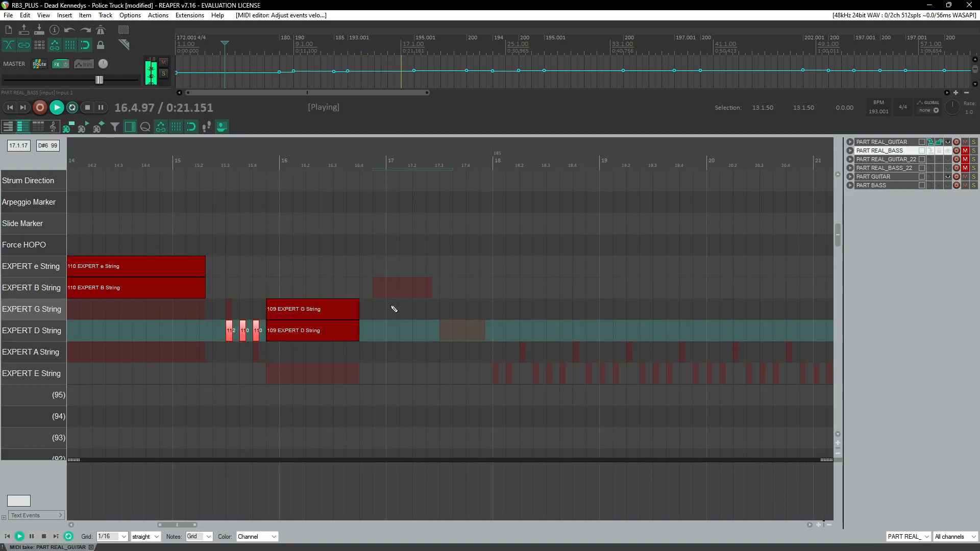
pyautogui.hotkey('ctrl', 'space')
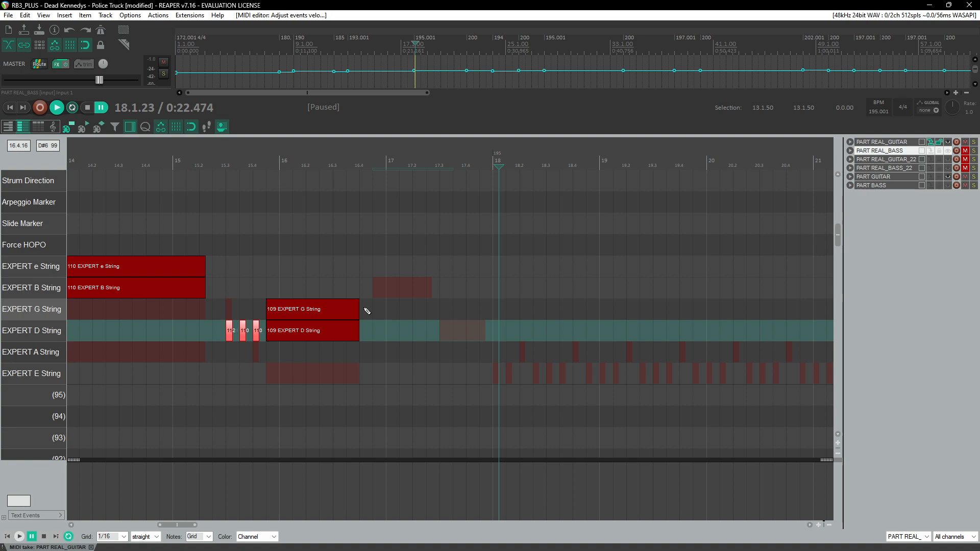
# Step: Draw a D-string note from about bar 16.4 to 17.2 and an A-string note from about 17.3 to 17.4
pyautogui.click(340, 161)
pyautogui.press('space')
pyautogui.scroll(3, 411, 266)
pyautogui.press('Return')
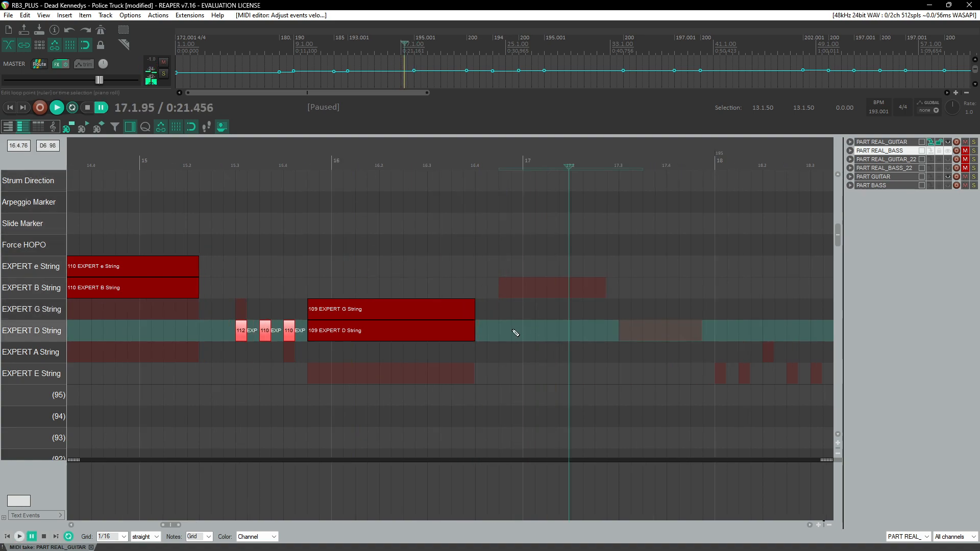
pyautogui.moveTo(503, 337)
pyautogui.mouseDown()
pyautogui.moveTo(588, 338)
pyautogui.moveTo(577, 336)
pyautogui.mouseUp()
pyautogui.hscroll(3, 531, 345)
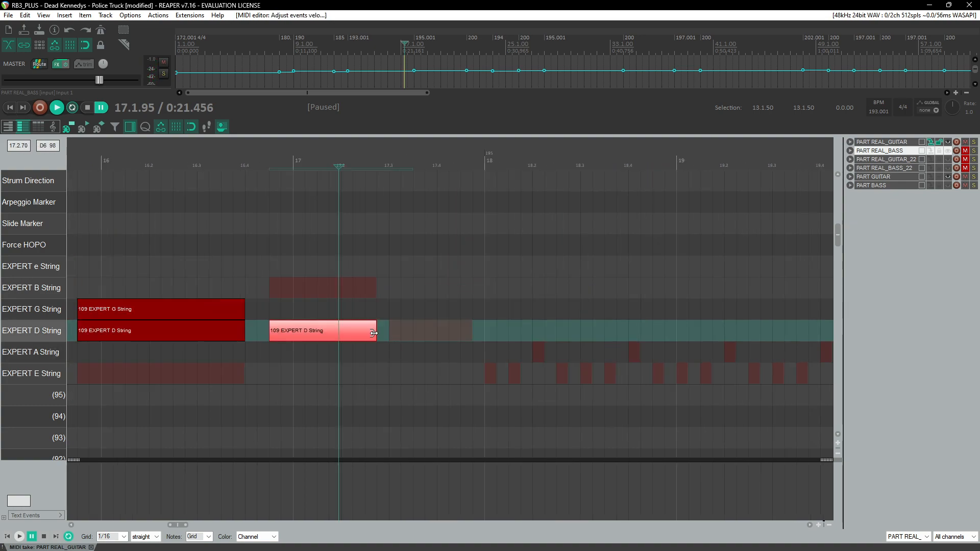
pyautogui.moveTo(394, 356); pyautogui.dragTo(476, 360)
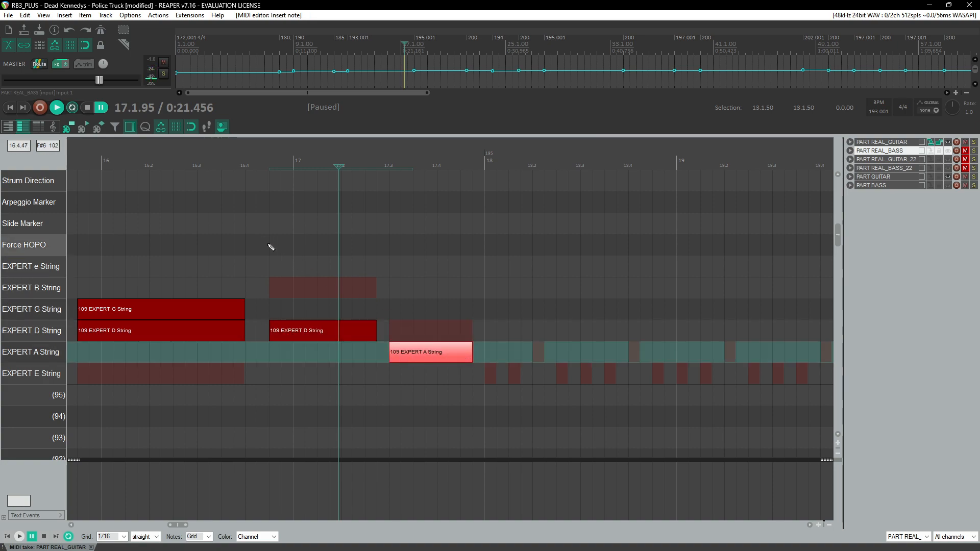
# Step: Add slide markers spanning the D- and A-string notes and play back the passage
pyautogui.moveTo(271, 230); pyautogui.dragTo(482, 229)
pyautogui.click(257, 163)
pyautogui.press('space')
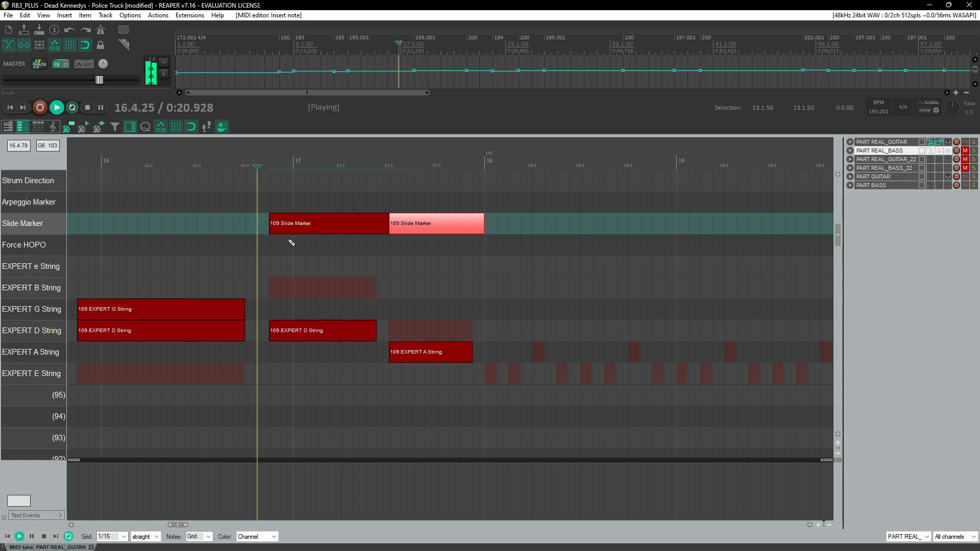
# Step: Select the D- and A-string slide notes and change their MIDI channel
pyautogui.moveTo(325, 299); pyautogui.dragTo(454, 384)
pyautogui.press('space')
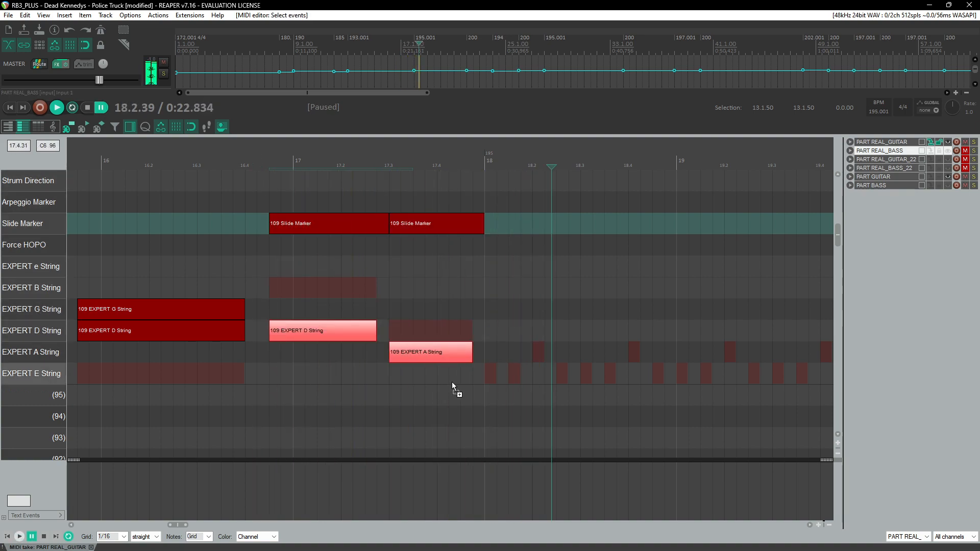
pyautogui.hotkey('ctrl', 'F2')
pyautogui.press('Return')
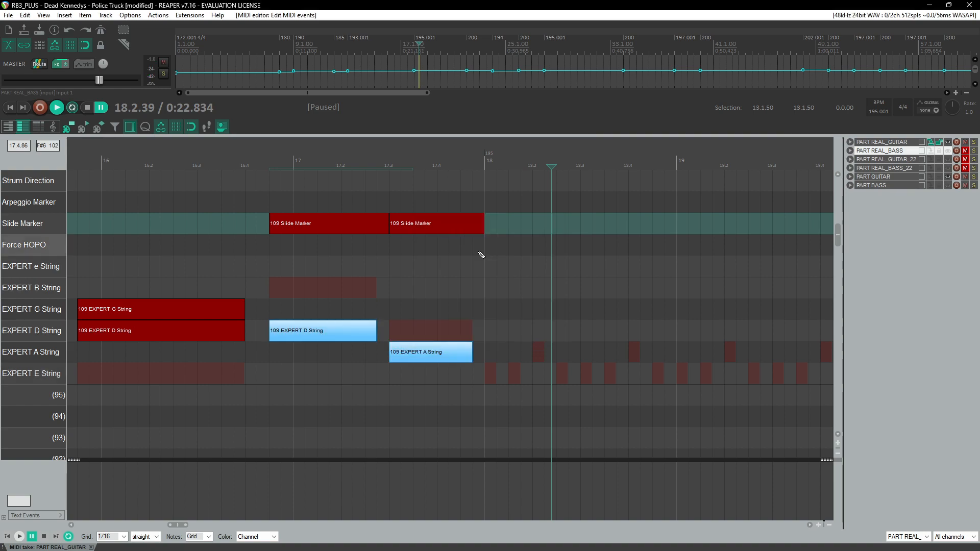
# Step: Play back the chart from about bar 16.3 to review the slide notes
pyautogui.click(216, 158)
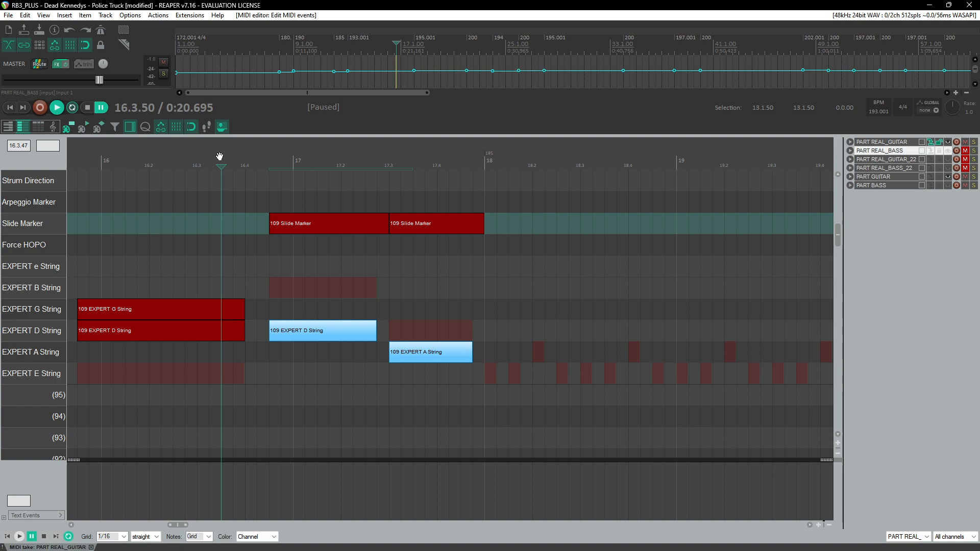
pyautogui.press('space')
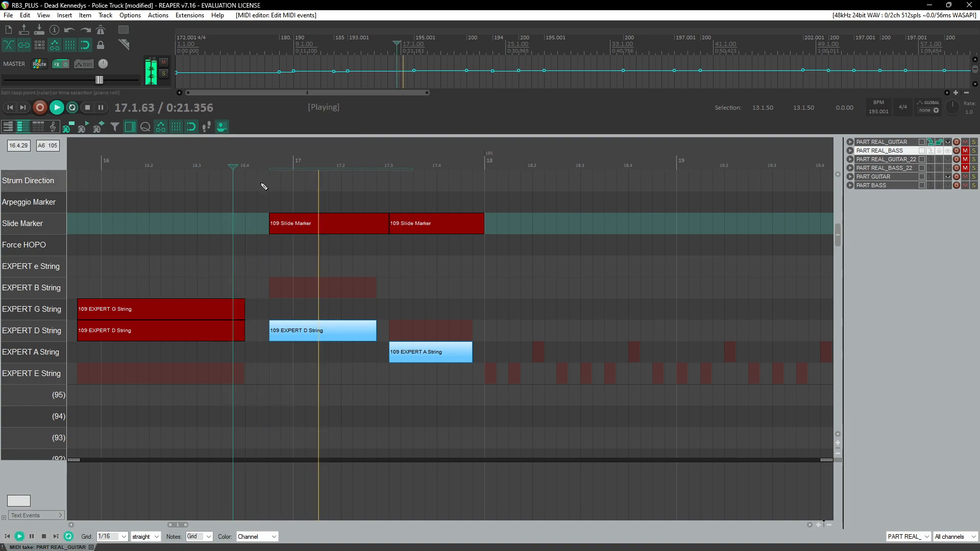
pyautogui.scroll(-3, 300, 210)
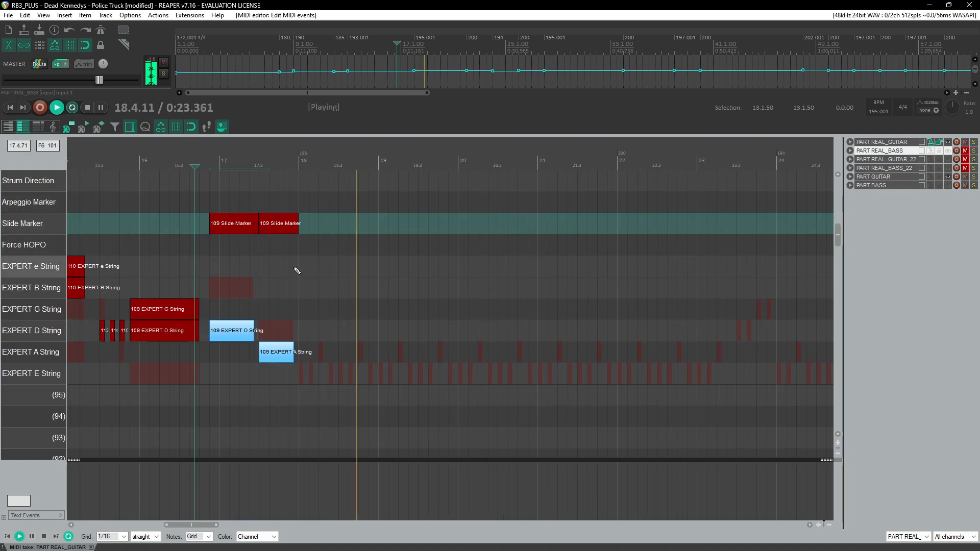
pyautogui.scroll(-5, 312, 280)
pyautogui.hotkey('ctrl', 'space')
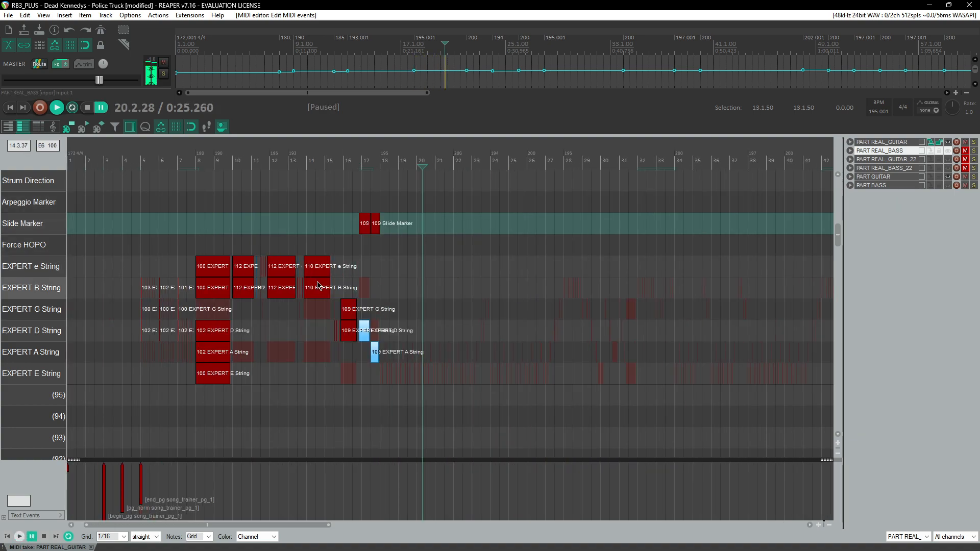
# Step: Open the Guitar Chord Analyzer link from the rb3_plus Discord channel's resource list
pyautogui.scroll(-4, 318, 285)
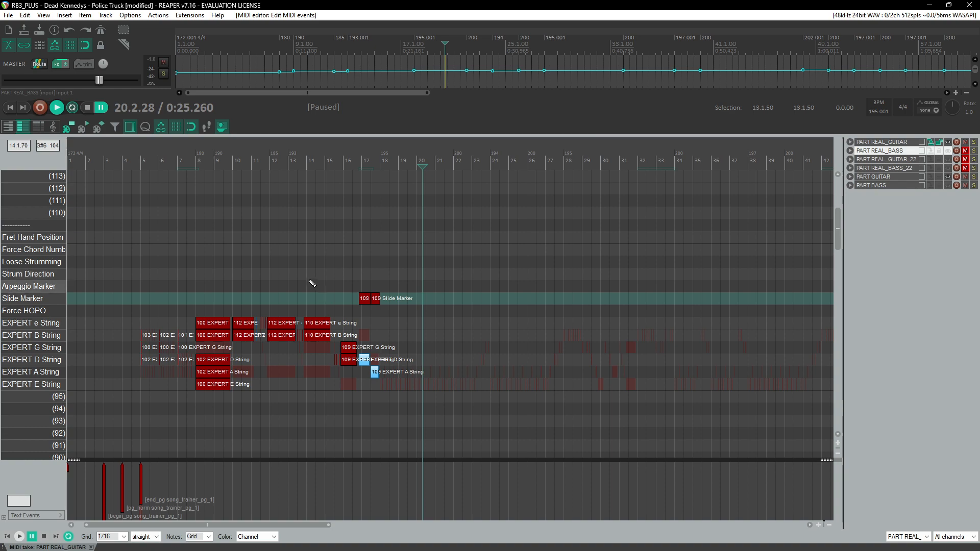
pyautogui.scroll(-1, 312, 284)
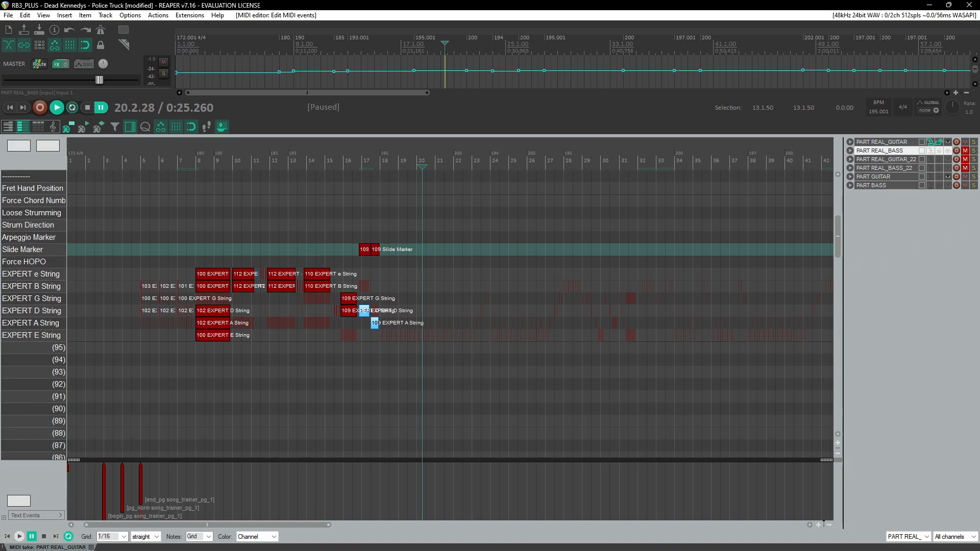
pyautogui.hotkey('alt', 'Tab')
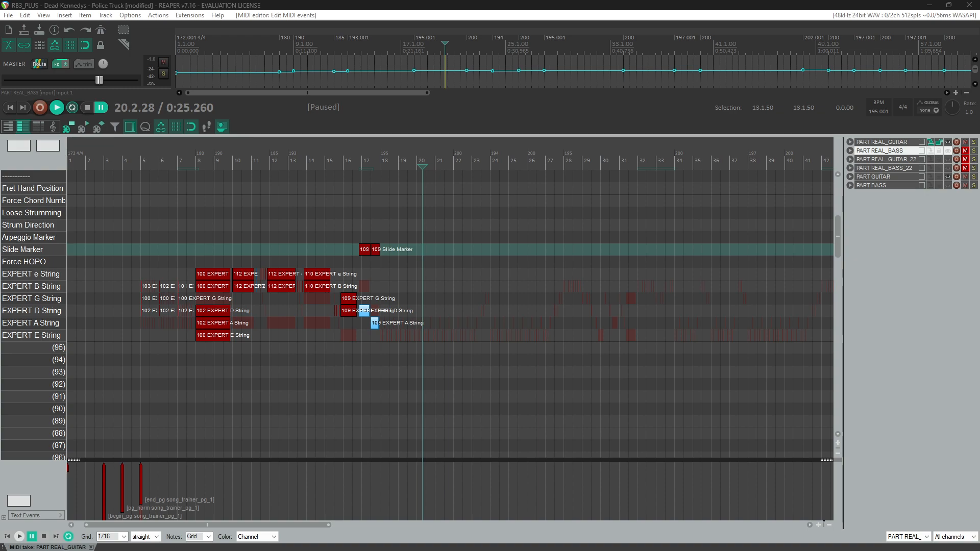
pyautogui.moveTo(979, 143); pyautogui.dragTo(240, 107)
pyautogui.scroll(-6, 408, 241)
pyautogui.scroll(-5, 438, 241)
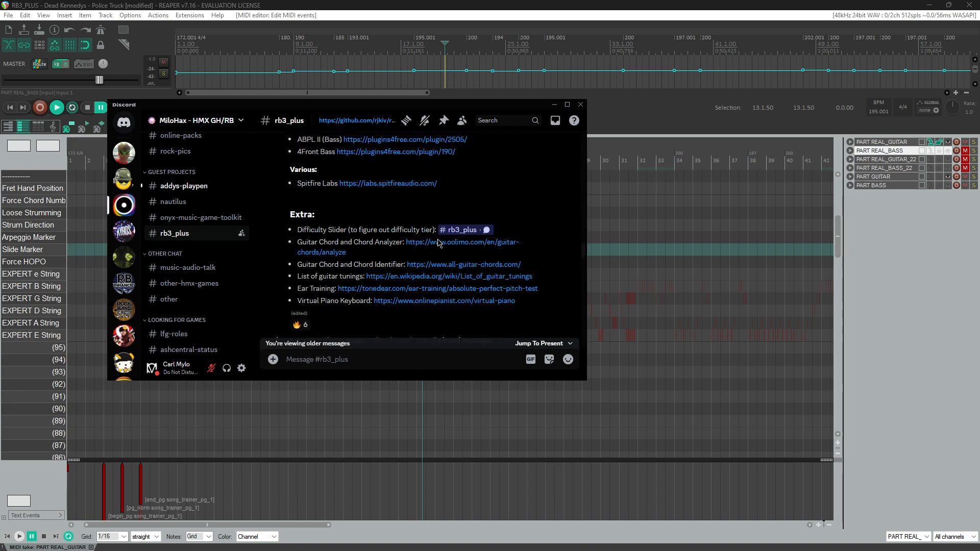
pyautogui.scroll(2, 407, 205)
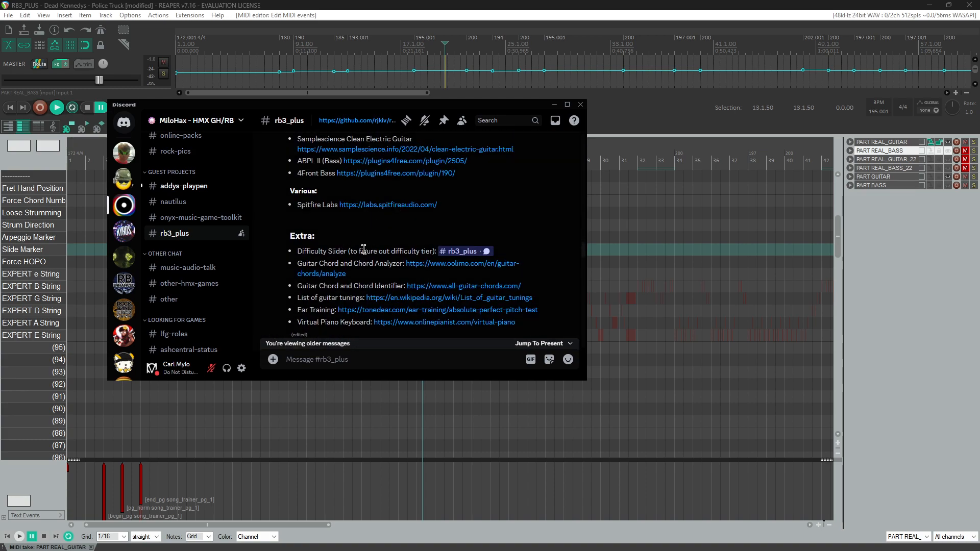
pyautogui.click(449, 263)
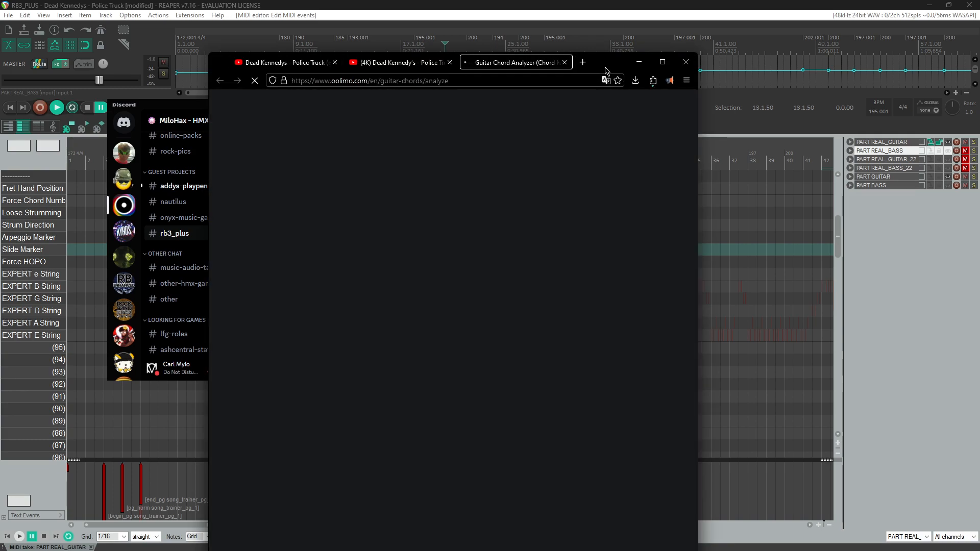
# Step: Place the chord analyzer window beside the piano roll and bring the chart's opening bars around bar 4 into view
pyautogui.moveTo(601, 65); pyautogui.dragTo(979, 63)
pyautogui.click(555, 104)
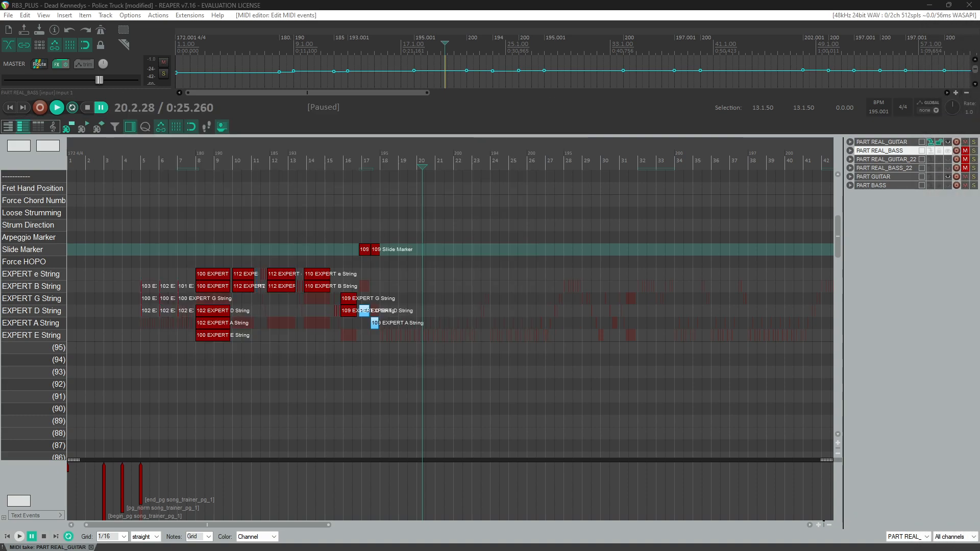
pyautogui.moveTo(979, 103); pyautogui.dragTo(700, 68)
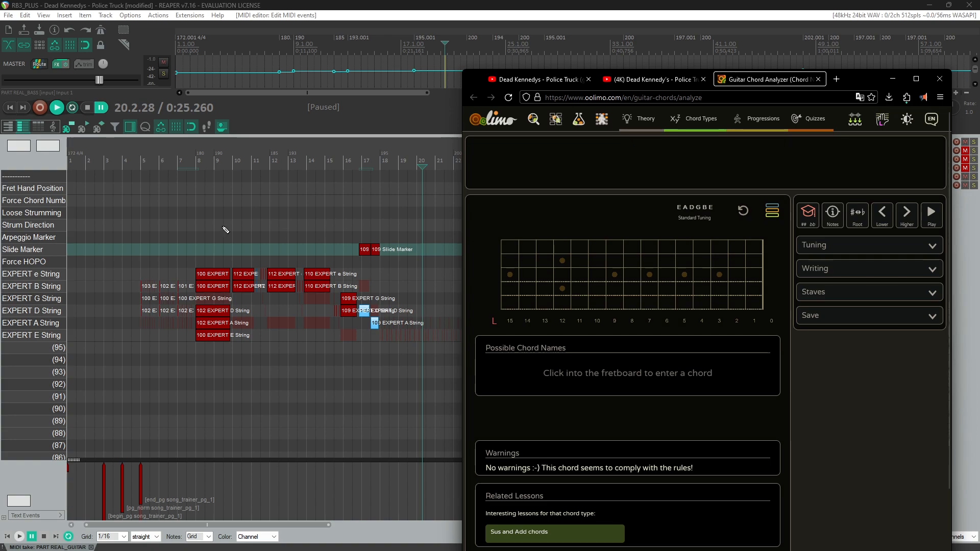
pyautogui.click(136, 163)
pyautogui.scroll(5, 278, 266)
pyautogui.scroll(2, 278, 265)
pyautogui.hotkey('alt', 'Tab')
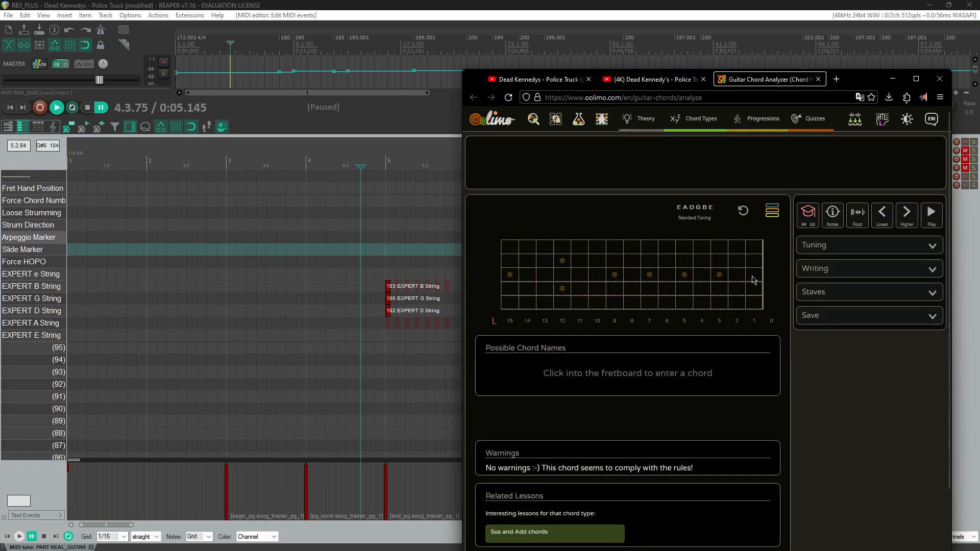
# Step: Identify the chord by marking fret 3 on the G string and fret 2 on the A string in the chord analyzer
pyautogui.click(718, 260)
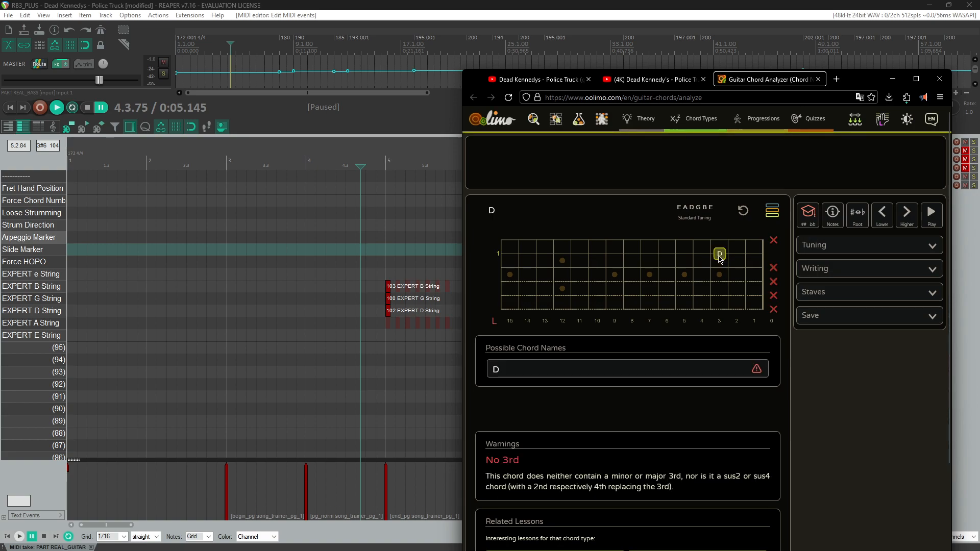
pyautogui.click(719, 258)
pyautogui.click(717, 269)
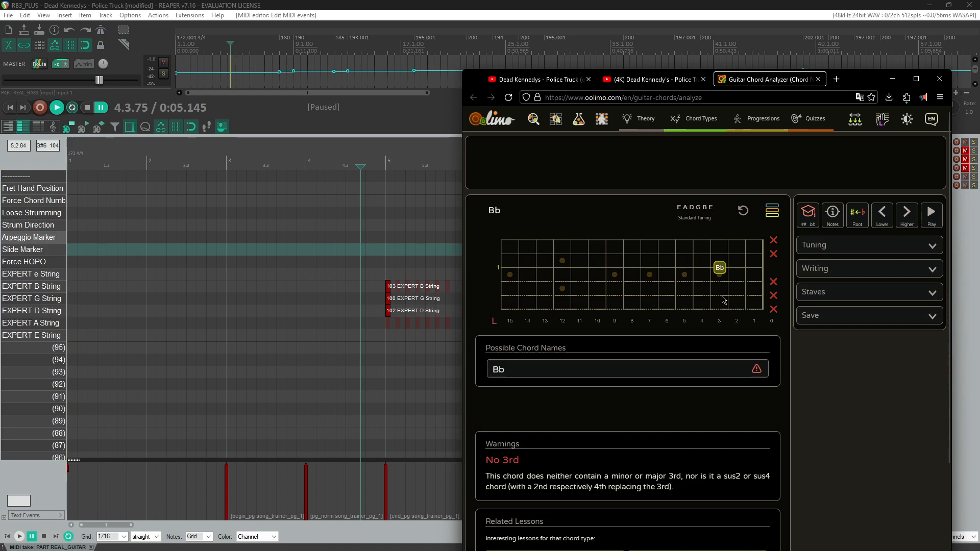
pyautogui.click(737, 296)
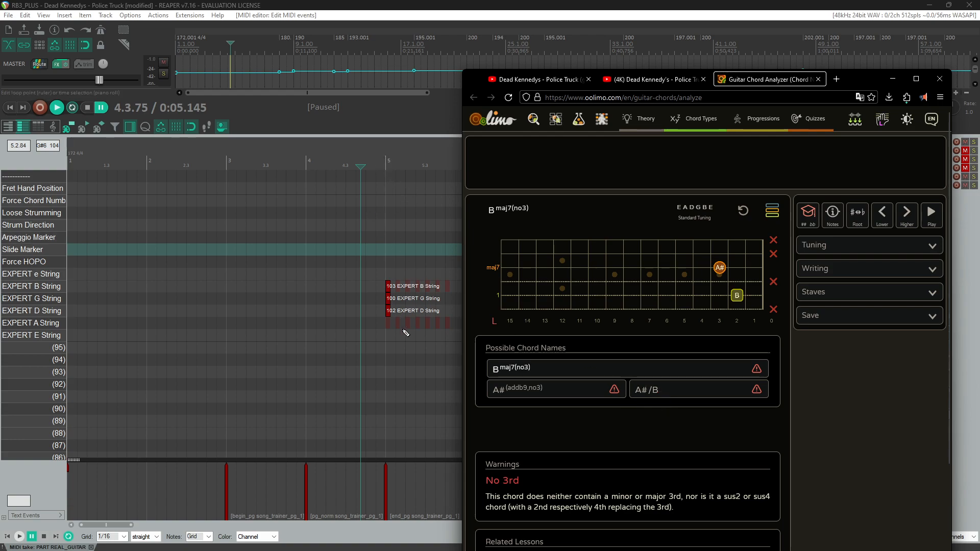
pyautogui.scroll(-1, 575, 339)
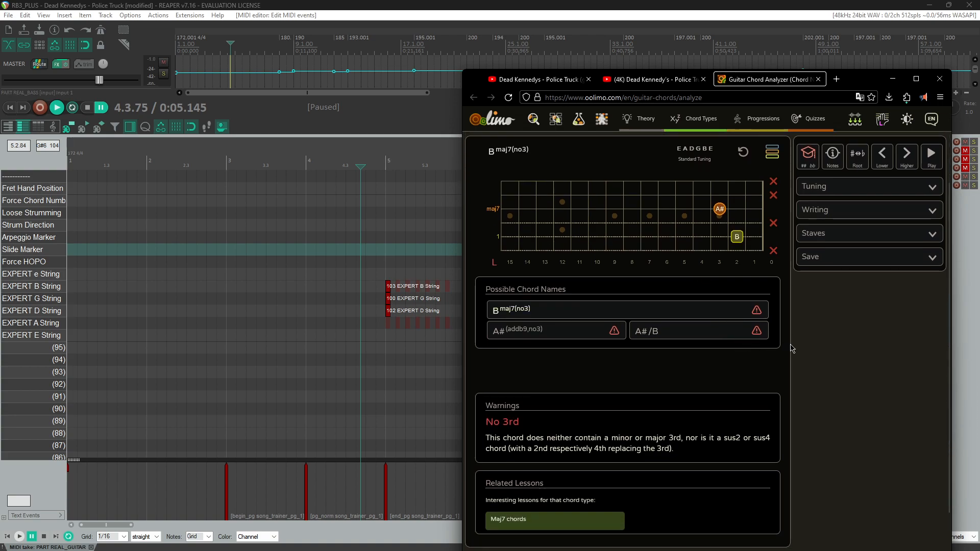
pyautogui.click(892, 79)
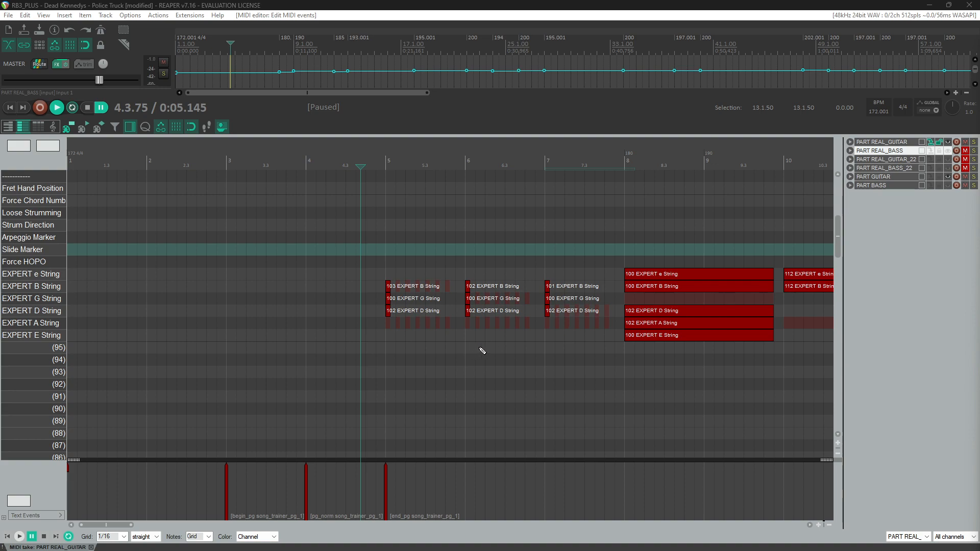
pyautogui.scroll(-6, 475, 351)
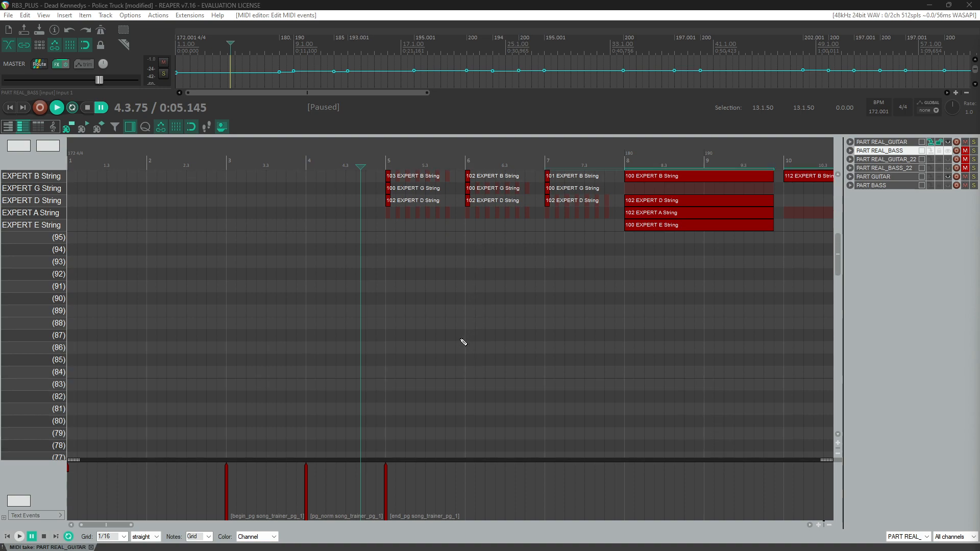
pyautogui.scroll(-4, 443, 329)
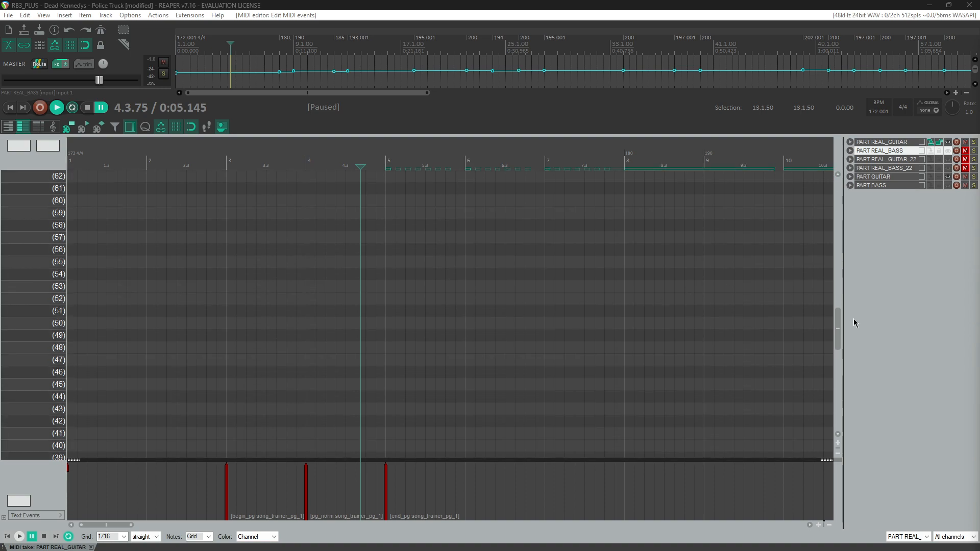
pyautogui.moveTo(838, 323); pyautogui.dragTo(840, 390)
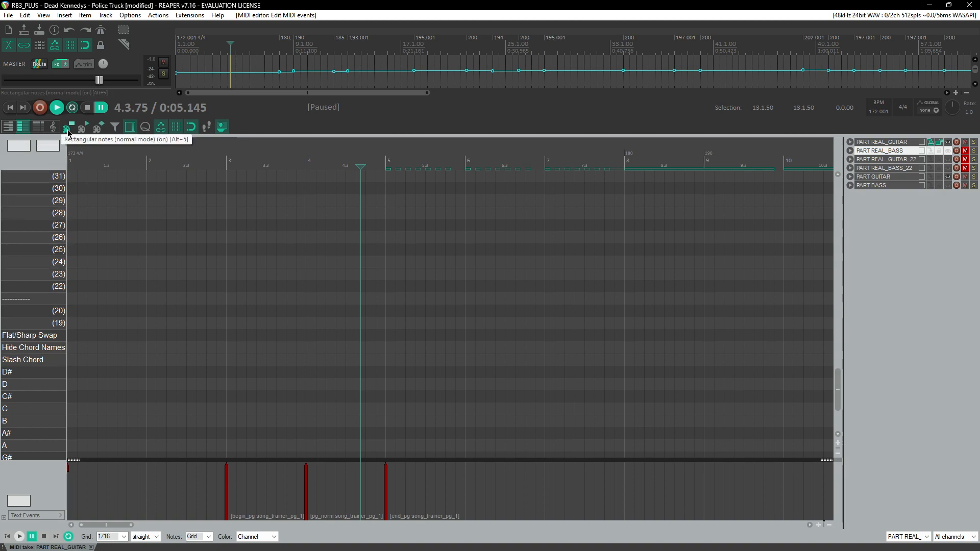
pyautogui.rightClick(53, 160)
pyautogui.moveTo(118, 210)
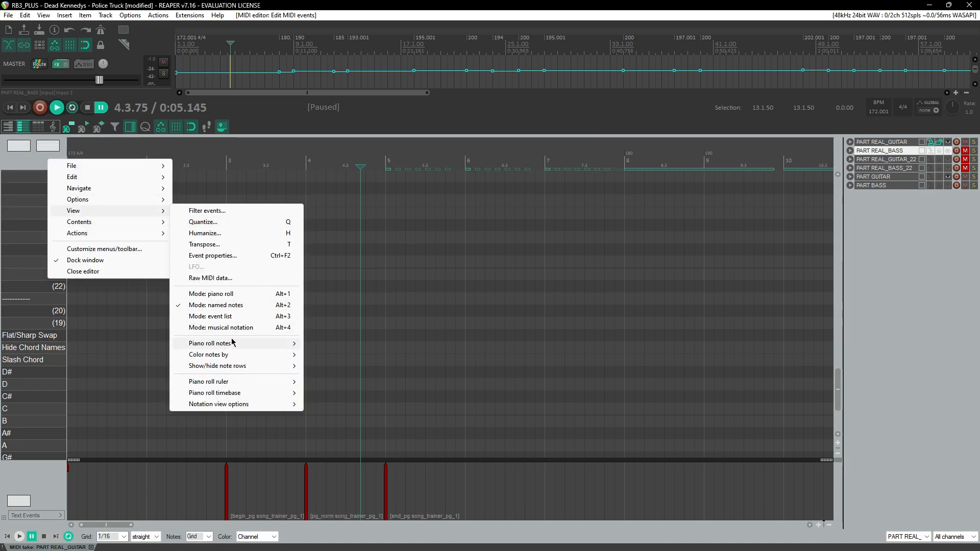
pyautogui.moveTo(285, 365)
pyautogui.click(364, 378)
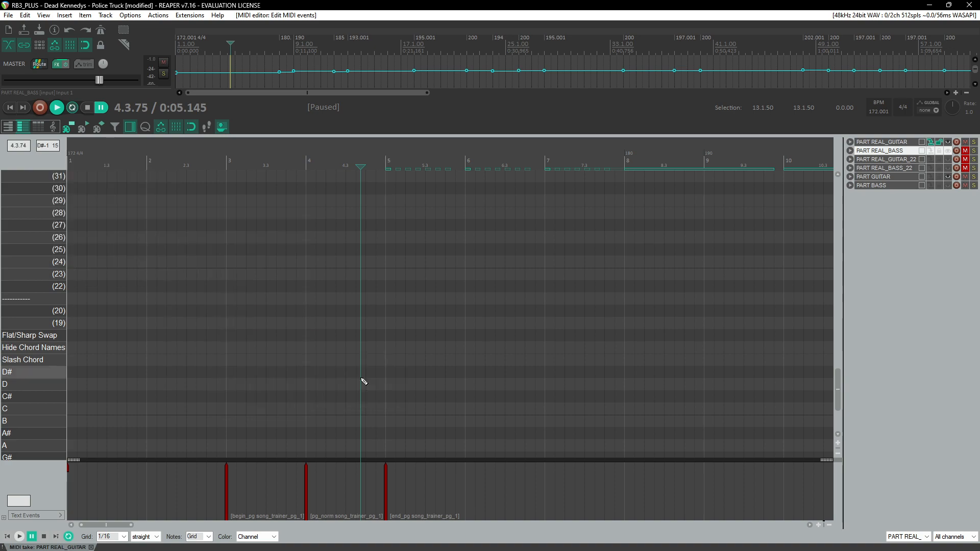
pyautogui.rightClick(44, 160)
pyautogui.moveTo(87, 211)
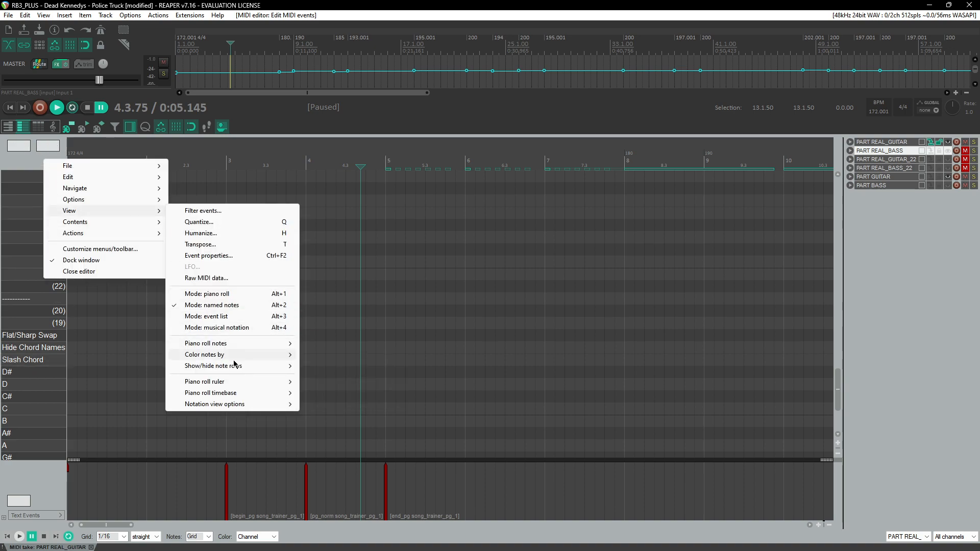
pyautogui.moveTo(236, 366)
pyautogui.click(368, 391)
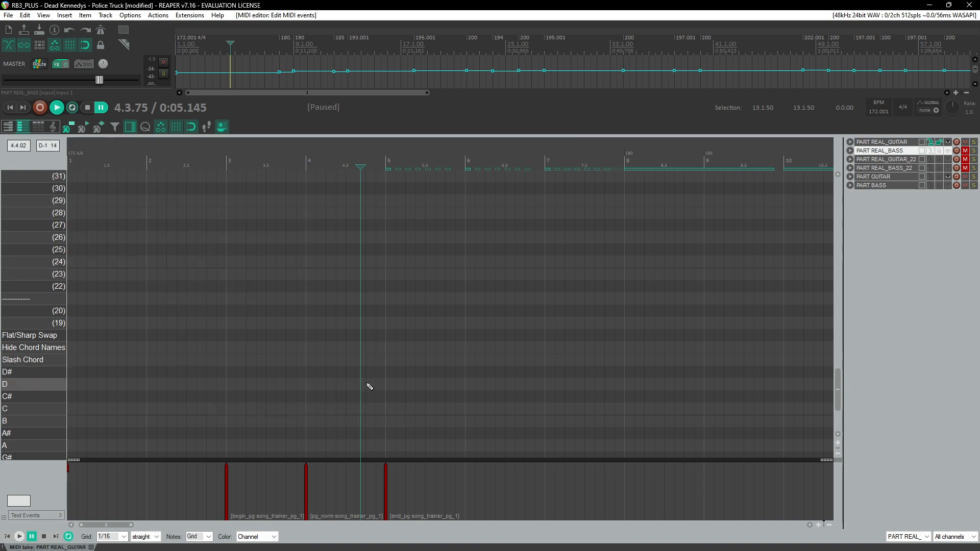
# Step: Draw a note about one bar long on the E row starting at measure 5
pyautogui.scroll(-3, 368, 389)
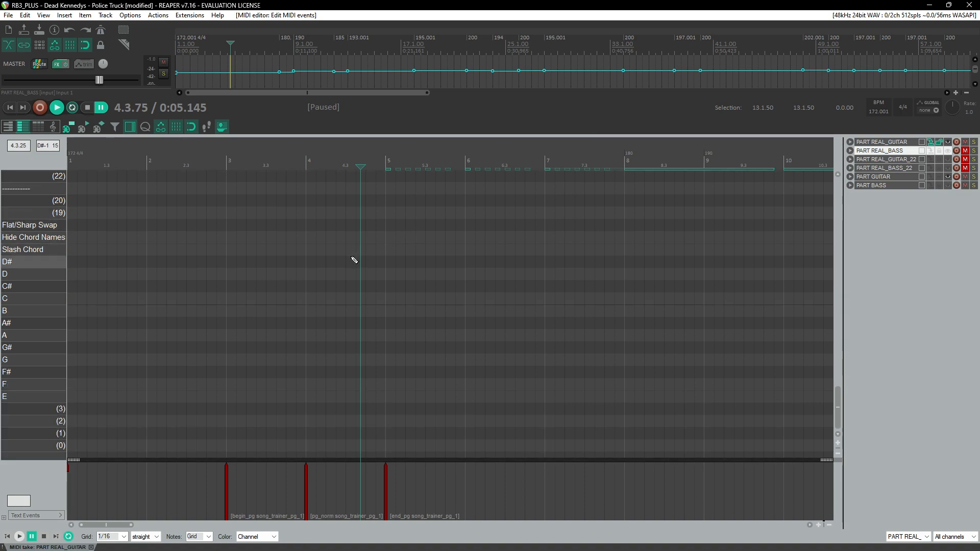
pyautogui.scroll(6, 842, 361)
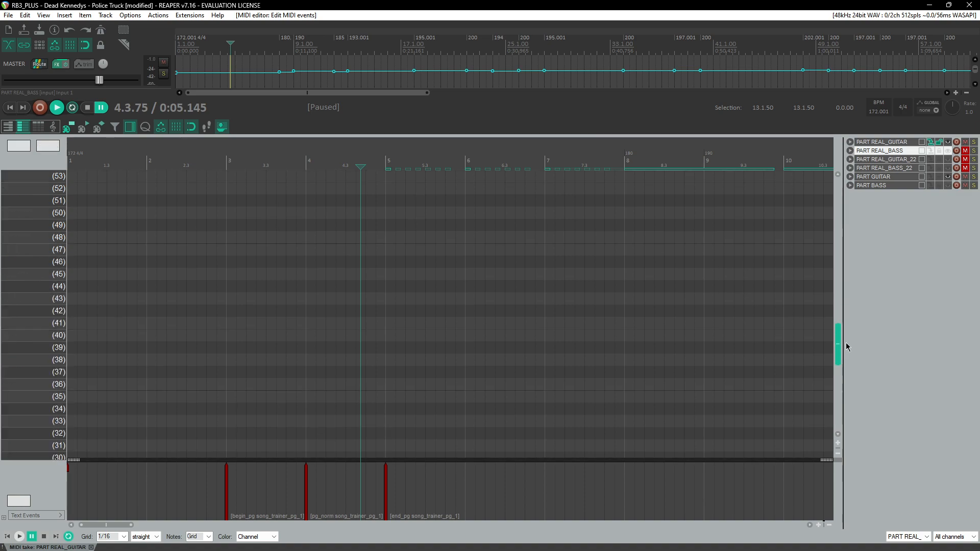
pyautogui.scroll(6, 845, 361)
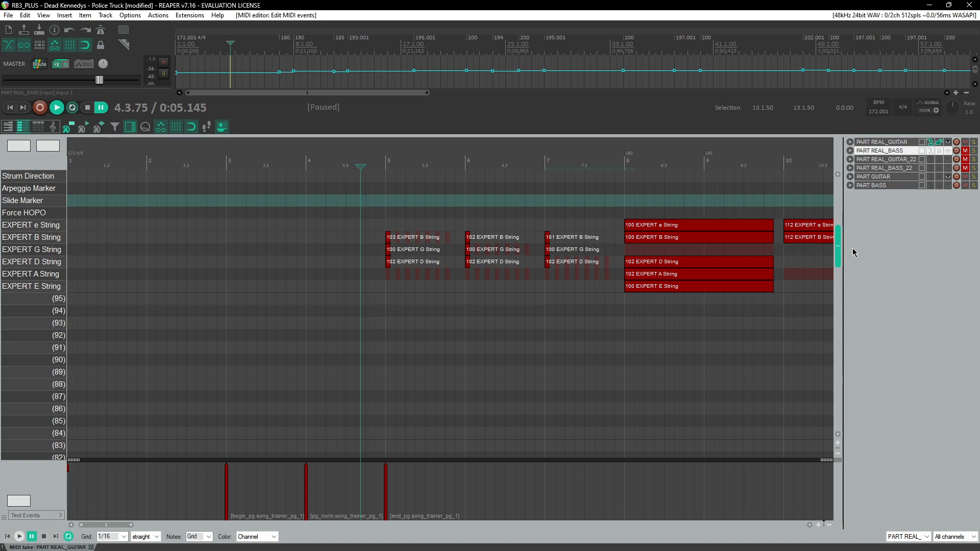
pyautogui.scroll(-7, 485, 316)
pyautogui.scroll(-10, 485, 300)
pyautogui.scroll(-6, 451, 282)
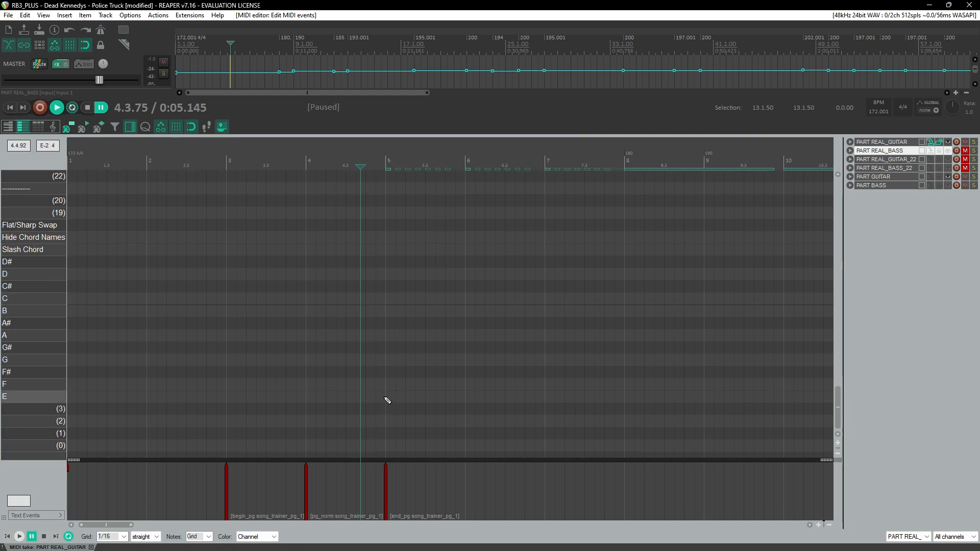
pyautogui.moveTo(390, 400); pyautogui.dragTo(466, 398)
pyautogui.hscroll(5, 416, 377)
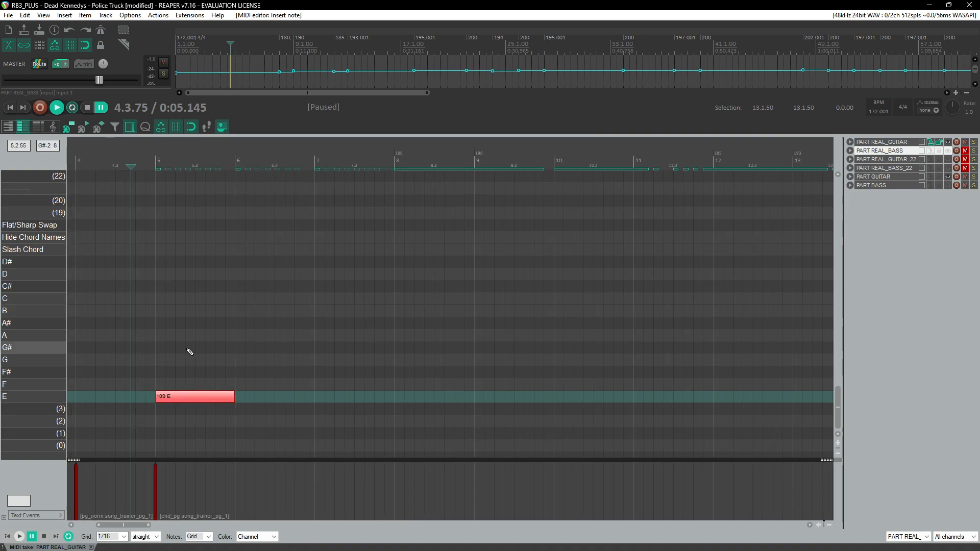
# Step: Set the selected E note's length to the 1/16 grid size
pyautogui.press('g')
pyautogui.scroll(2, 213, 336)
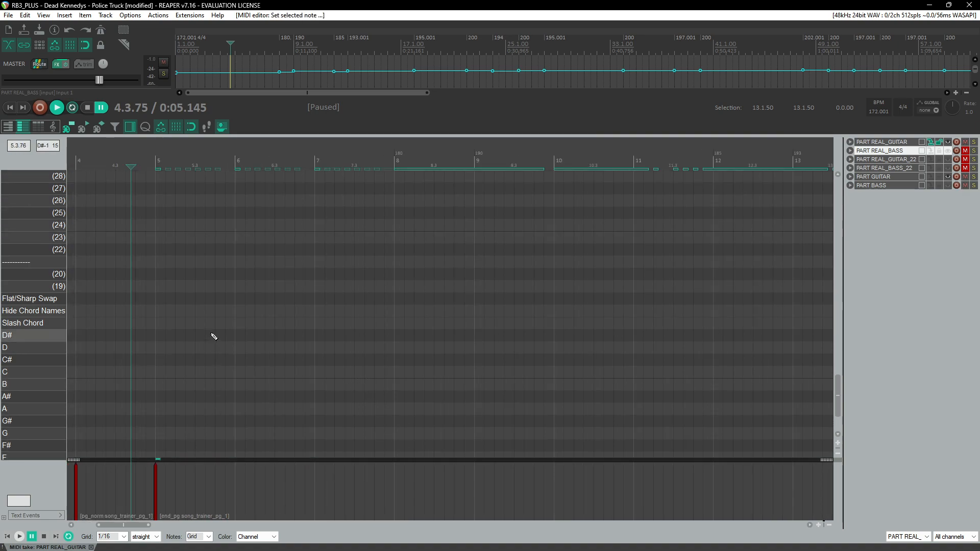
pyautogui.scroll(-1, 213, 336)
pyautogui.scroll(-2, 213, 337)
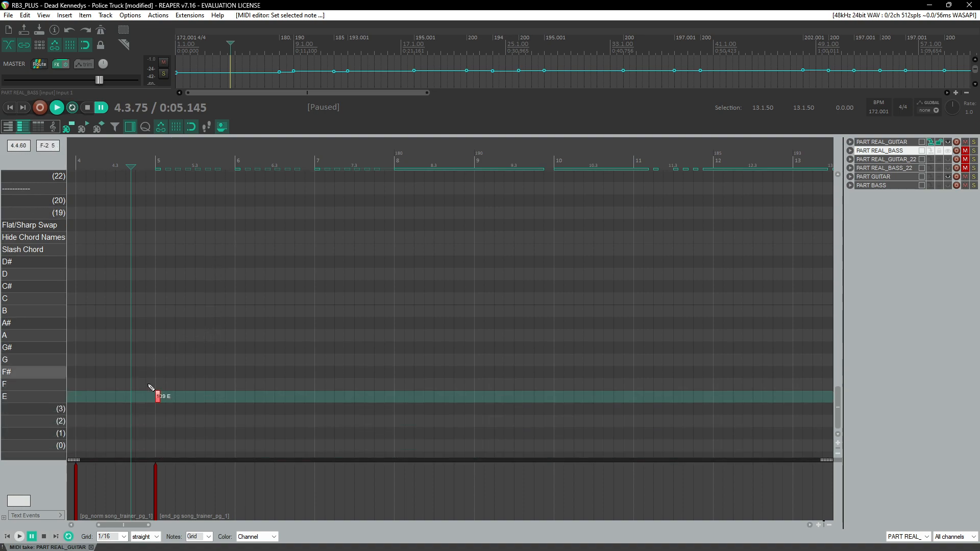
pyautogui.moveTo(838, 411); pyautogui.dragTo(850, 248)
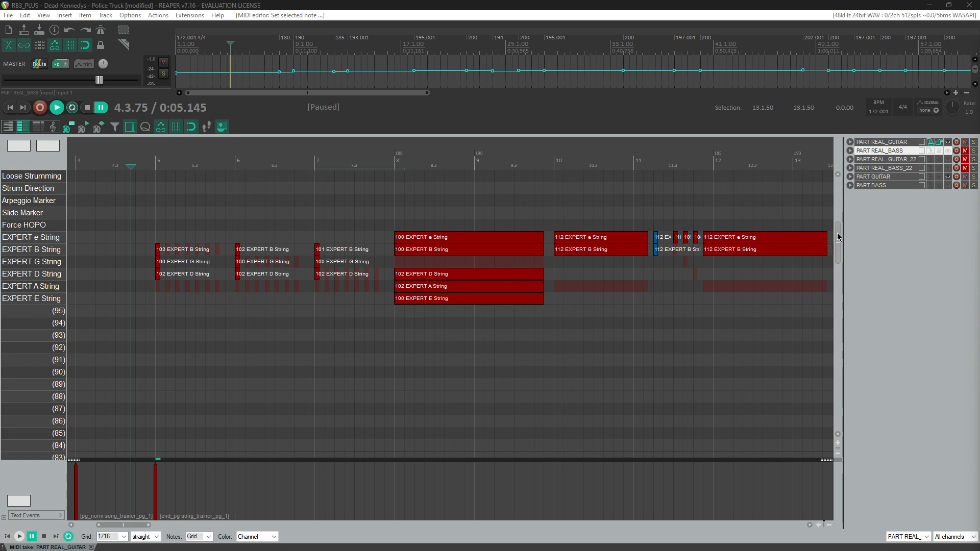
pyautogui.moveTo(838, 241); pyautogui.dragTo(857, 406)
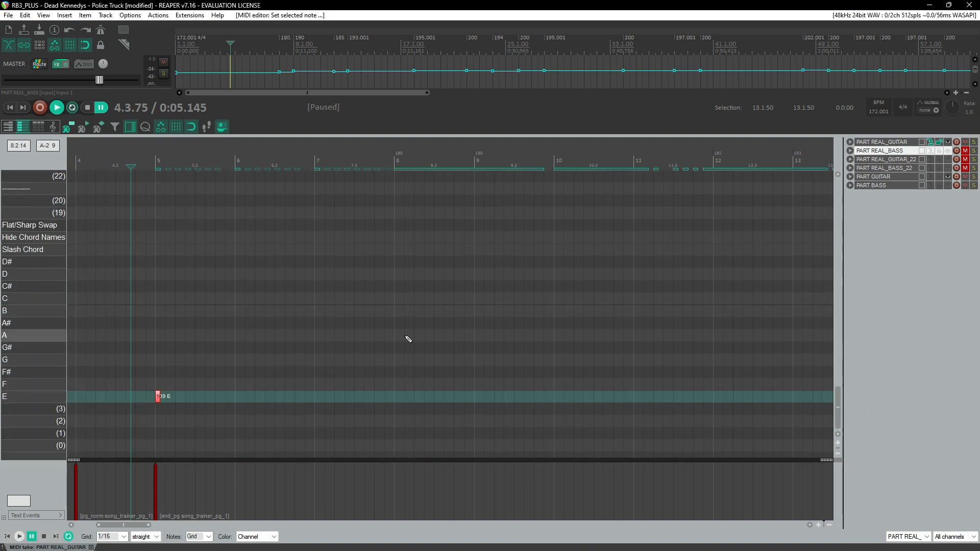
# Step: Play back from the start of measure 5 to hear the new note
pyautogui.click(156, 164)
pyautogui.press('space')
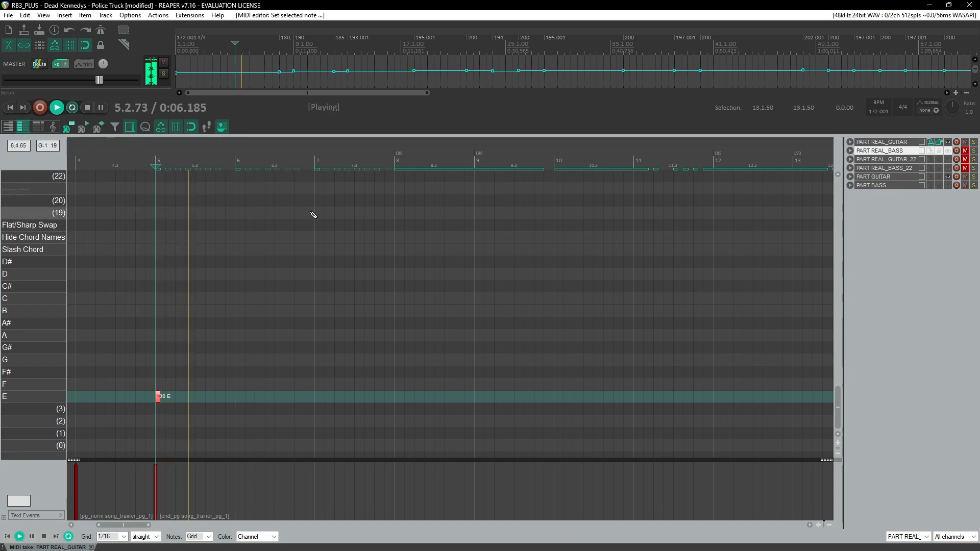
pyautogui.scroll(3, 428, 250)
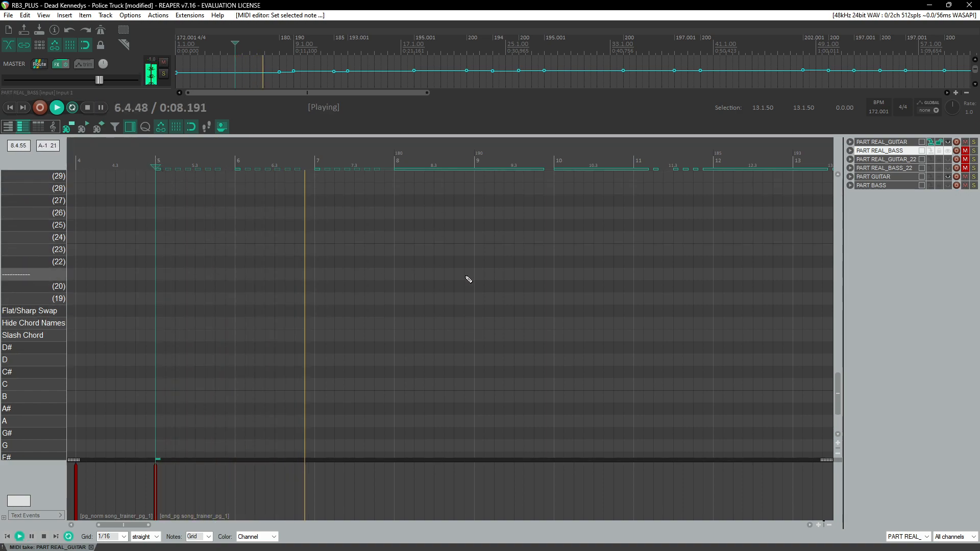
pyautogui.press('space')
pyautogui.scroll(9, 508, 278)
pyautogui.moveTo(839, 344); pyautogui.dragTo(851, 243)
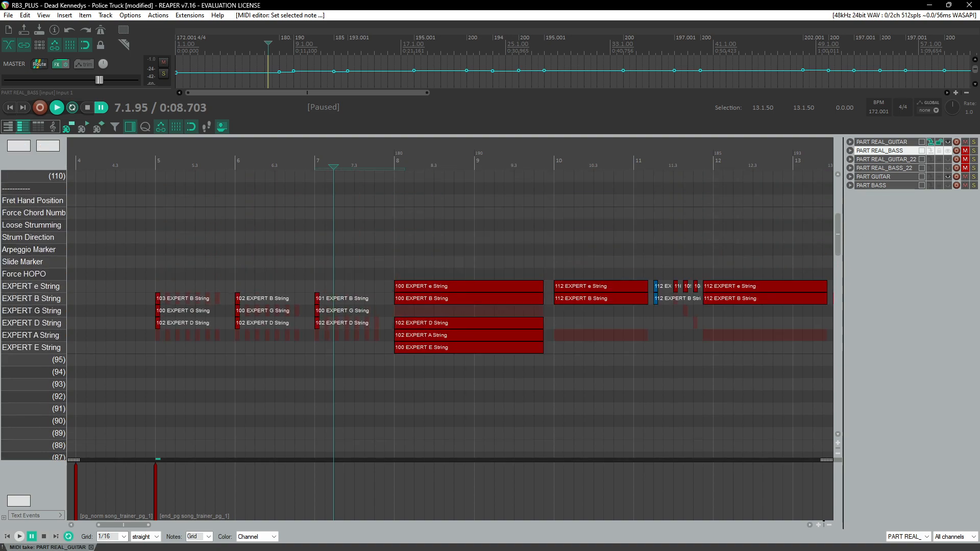
pyautogui.scroll(-12, 578, 326)
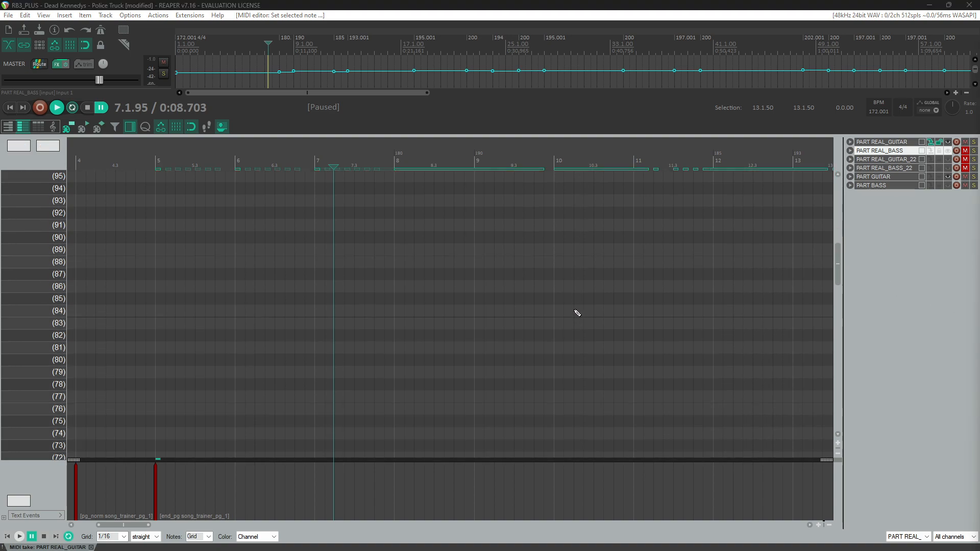
pyautogui.scroll(-12, 574, 301)
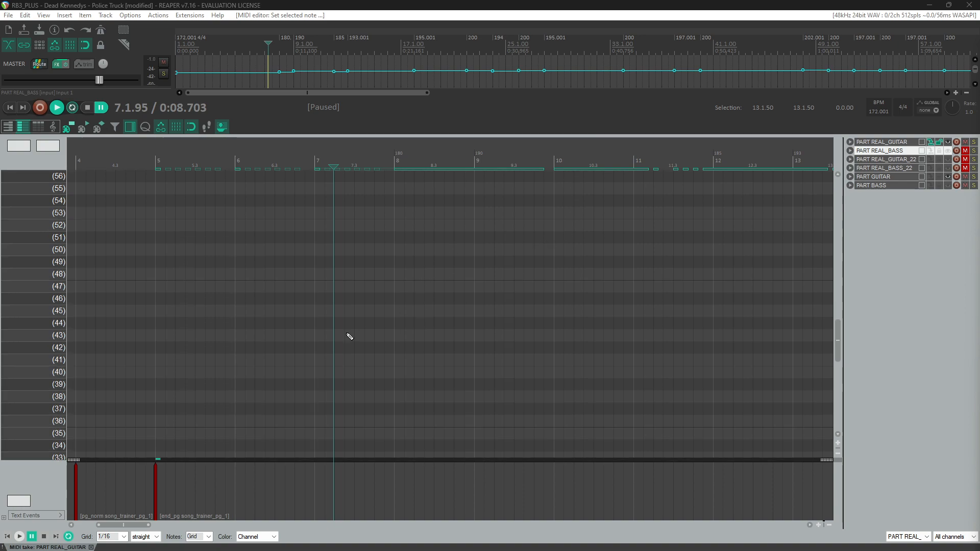
pyautogui.scroll(-4, 300, 352)
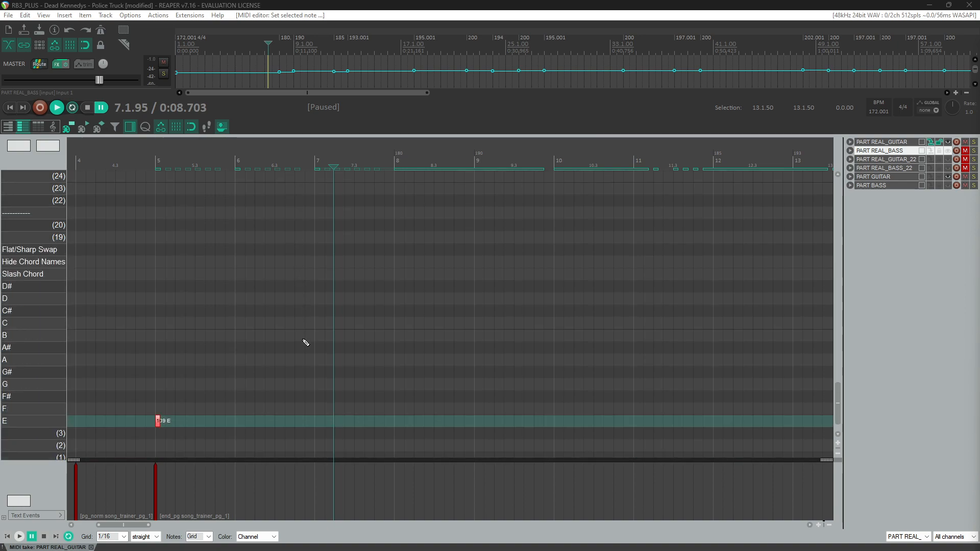
pyautogui.hscroll(-3, 311, 339)
# Step: Play back the passage again and place the edit cursor at the start of measure 8
pyautogui.press('space')
pyautogui.hscroll(3, 440, 295)
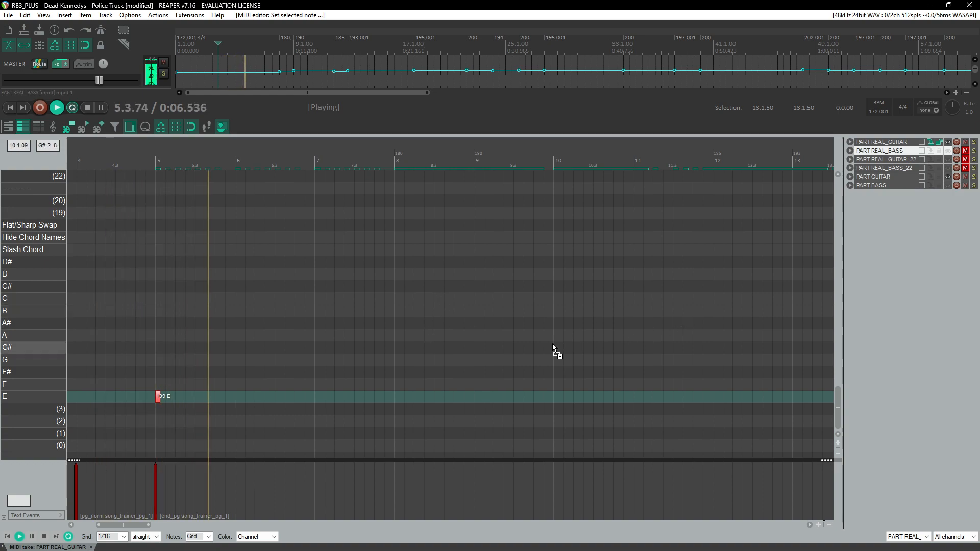
pyautogui.scroll(-4, 556, 347)
pyautogui.scroll(4, 542, 344)
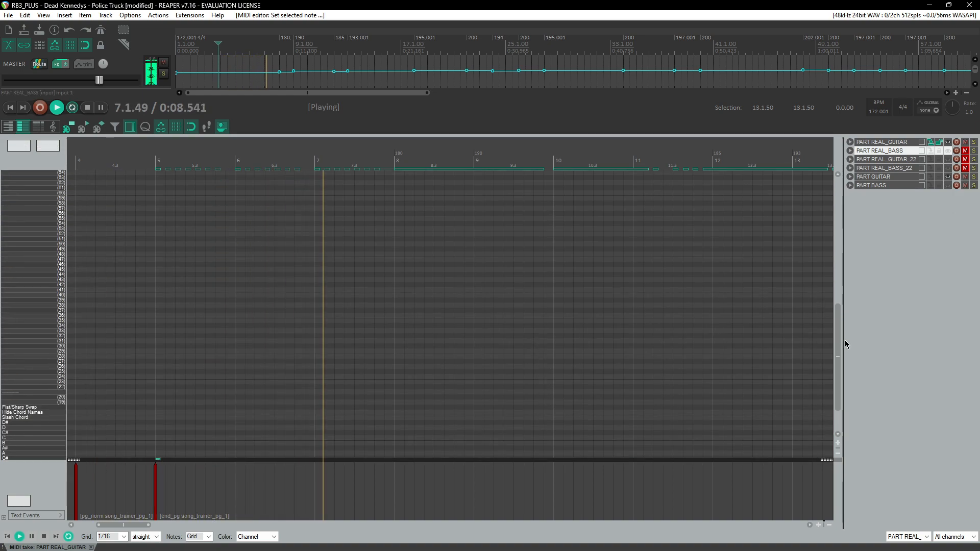
pyautogui.moveTo(838, 350); pyautogui.dragTo(843, 239)
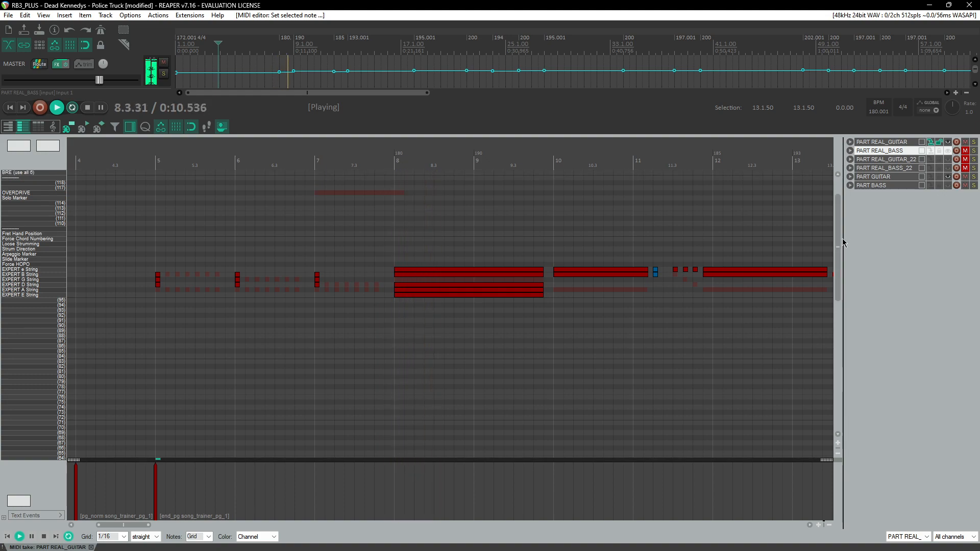
pyautogui.press('space')
pyautogui.click(399, 157)
pyautogui.scroll(4, 394, 237)
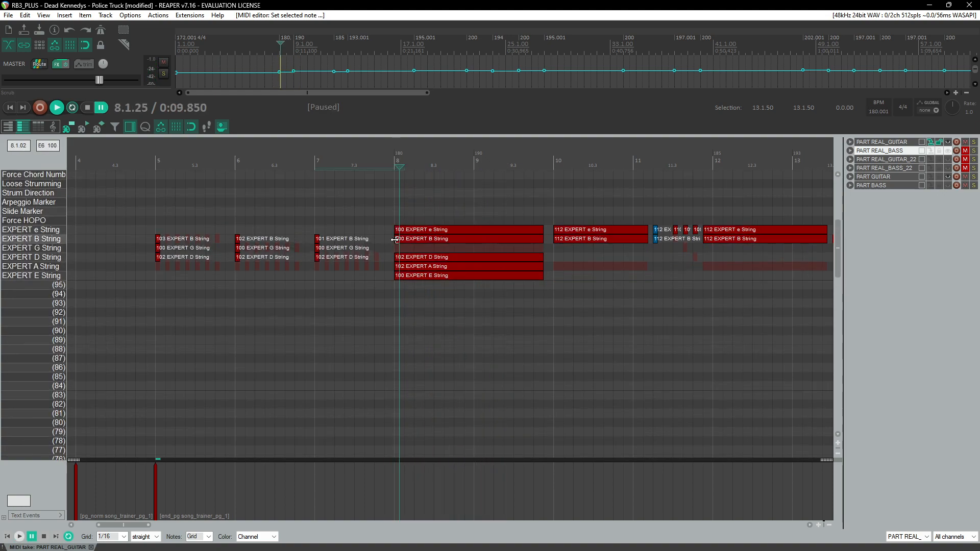
pyautogui.scroll(4, 408, 225)
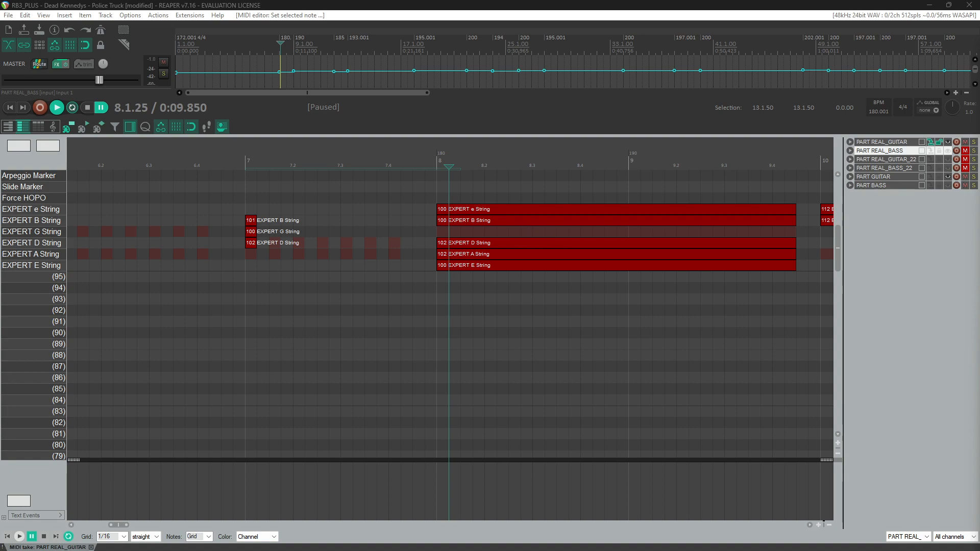
# Step: Switch to the Oolimo chord analyzer in the browser and enter open low E, fret 2 on A and D, and open B
pyautogui.moveTo(979, 168); pyautogui.dragTo(0, 191)
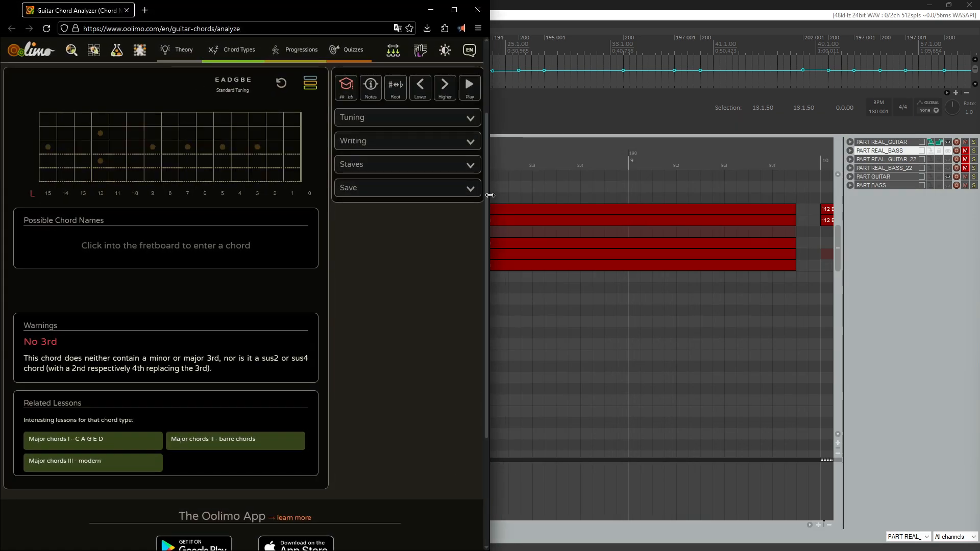
pyautogui.moveTo(497, 200); pyautogui.dragTo(412, 204)
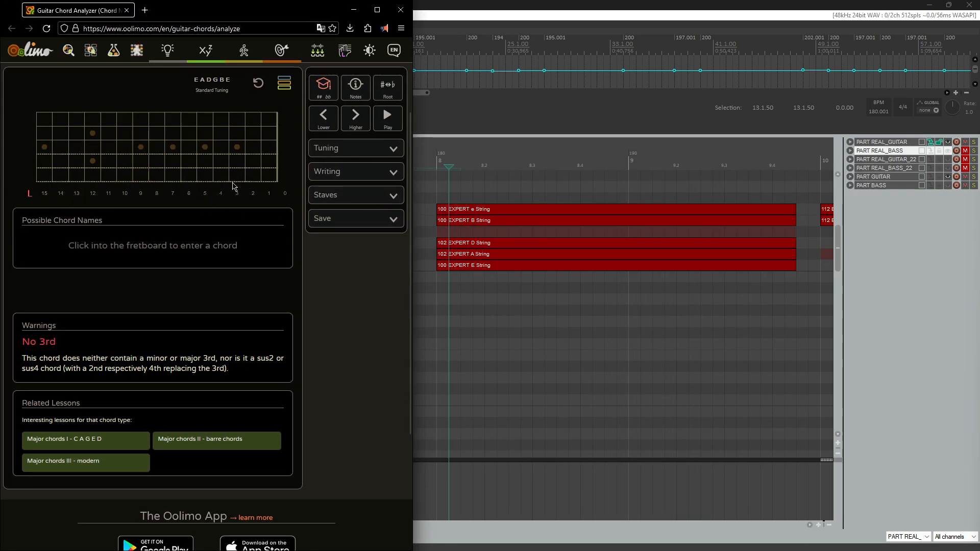
pyautogui.click(277, 182)
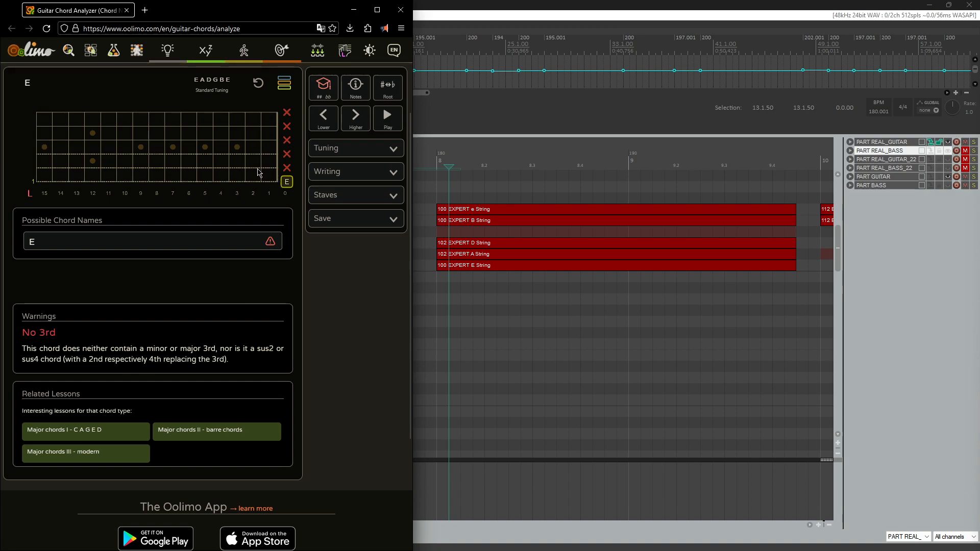
pyautogui.click(255, 167)
pyautogui.click(253, 154)
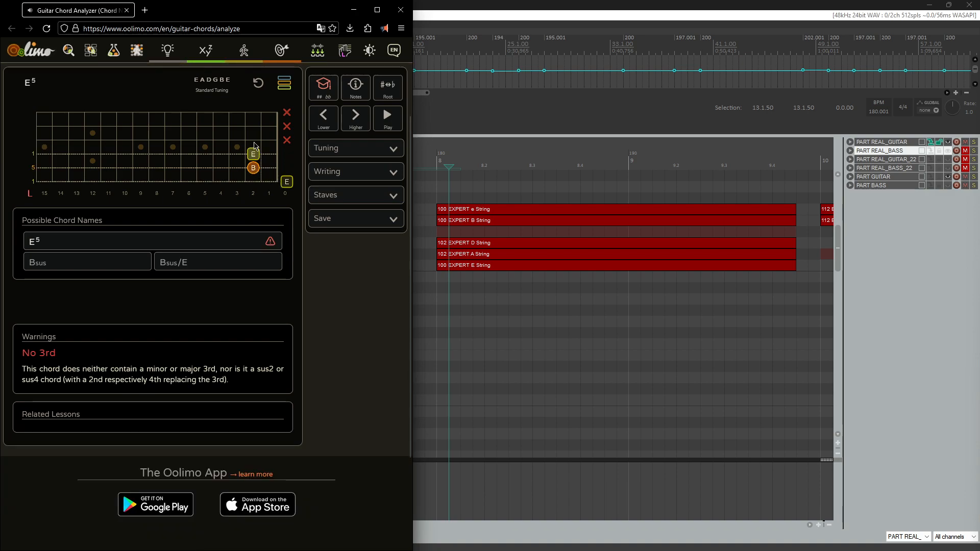
pyautogui.click(286, 126)
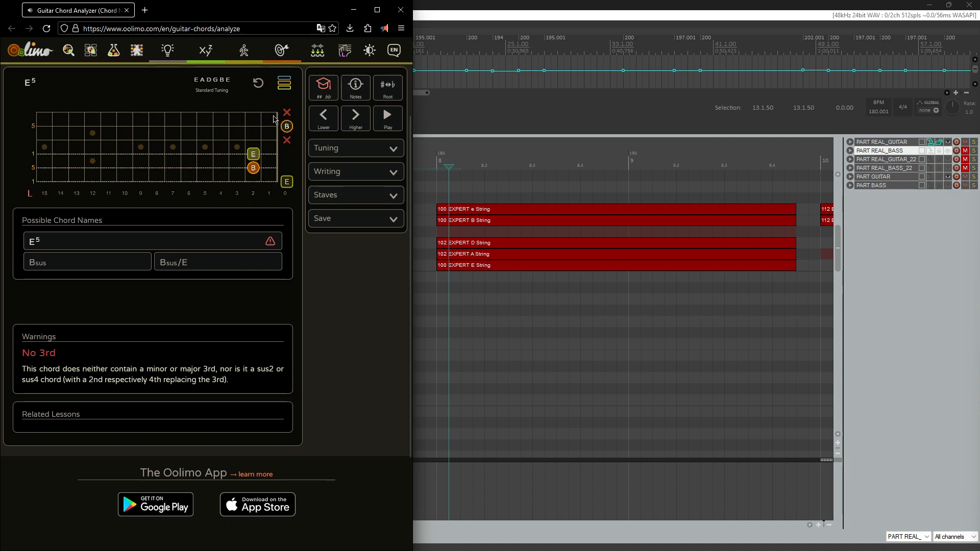
# Step: Add fret 1 on the high e string, then fret 1 on the B string, playing the chord after each
pyautogui.click(273, 114)
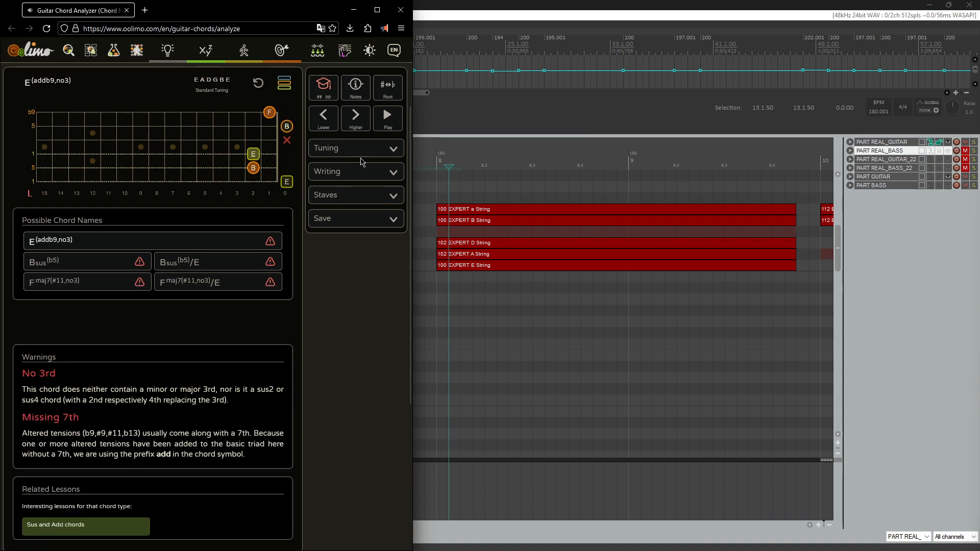
pyautogui.click(392, 120)
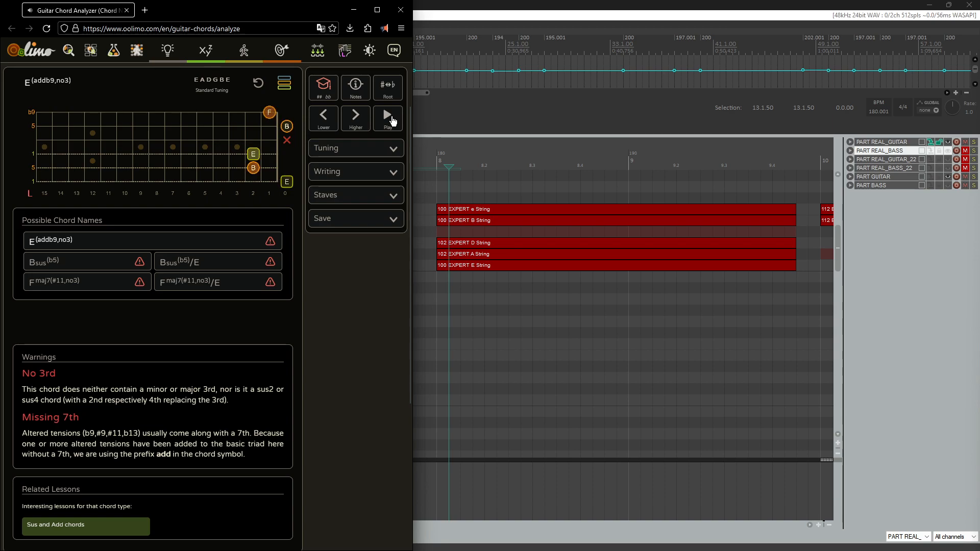
pyautogui.click(269, 126)
pyautogui.click(392, 121)
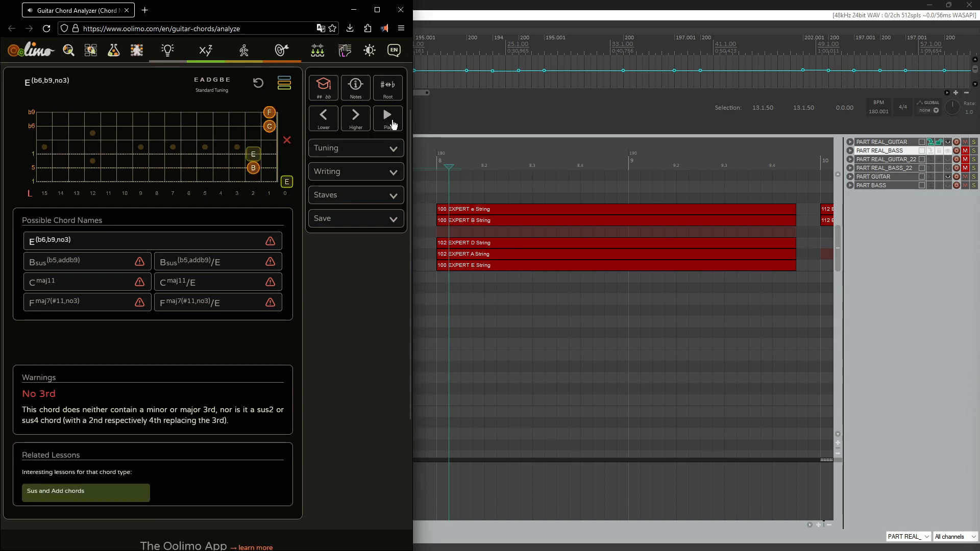
# Step: Select the high e string note of the measure-8 chord in the MIDI editor
pyautogui.click(449, 272)
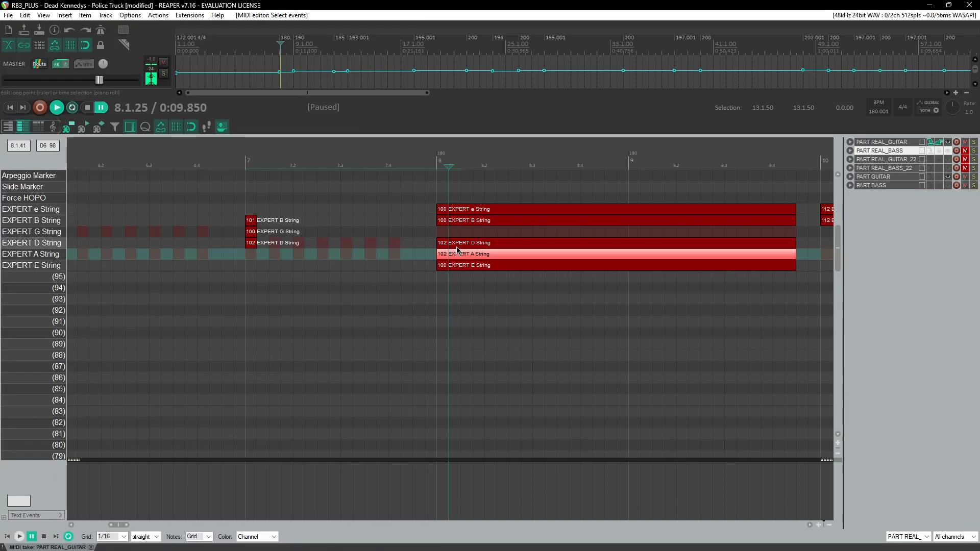
pyautogui.click(456, 210)
pyautogui.hotkey('alt', 'Tab')
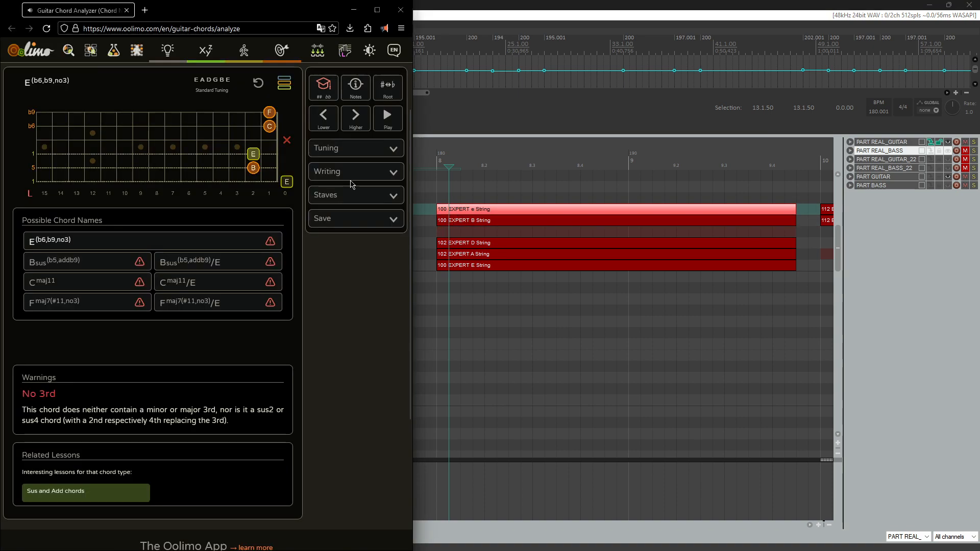
# Step: Set the high e and B strings back to open in the chord analyzer and play the chord
pyautogui.click(270, 126)
pyautogui.click(271, 113)
pyautogui.click(271, 113)
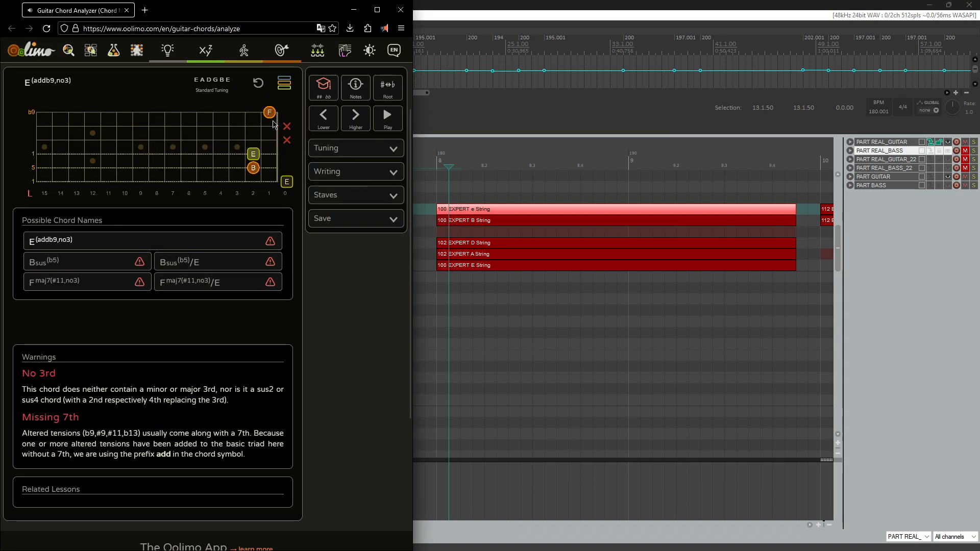
pyautogui.click(286, 113)
pyautogui.click(287, 127)
pyautogui.click(388, 118)
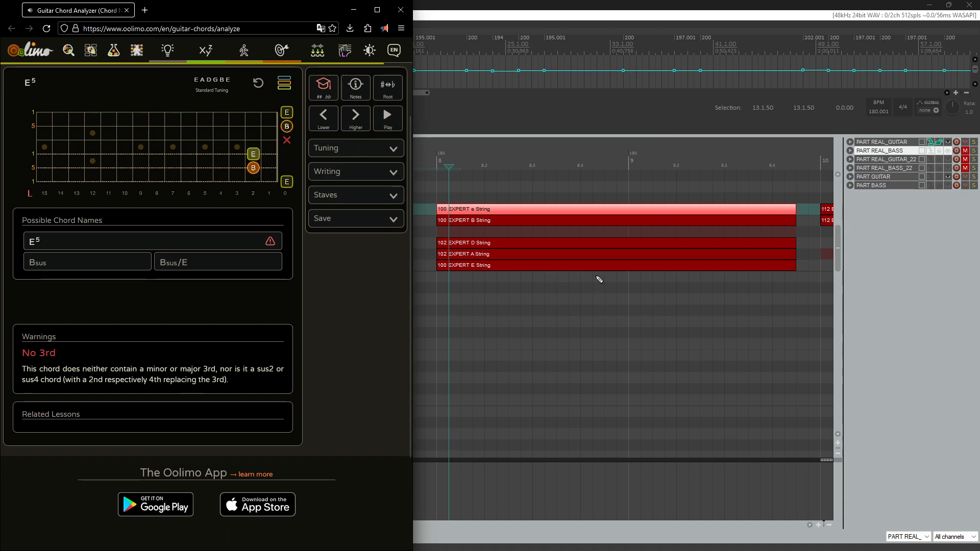
# Step: Play back from the start of measure 8 to compare the chord
pyautogui.scroll(-3, 601, 275)
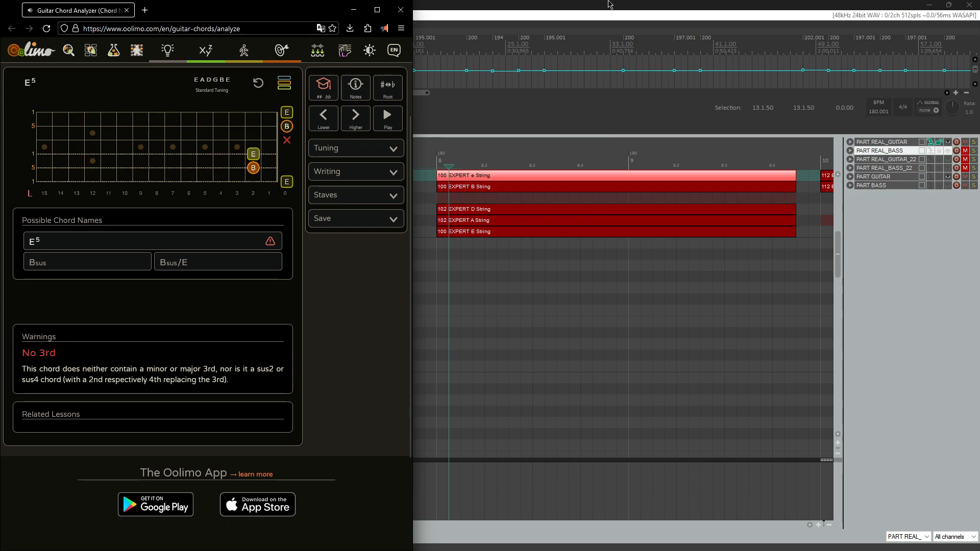
pyautogui.click(608, 4)
pyautogui.scroll(-5, 564, 227)
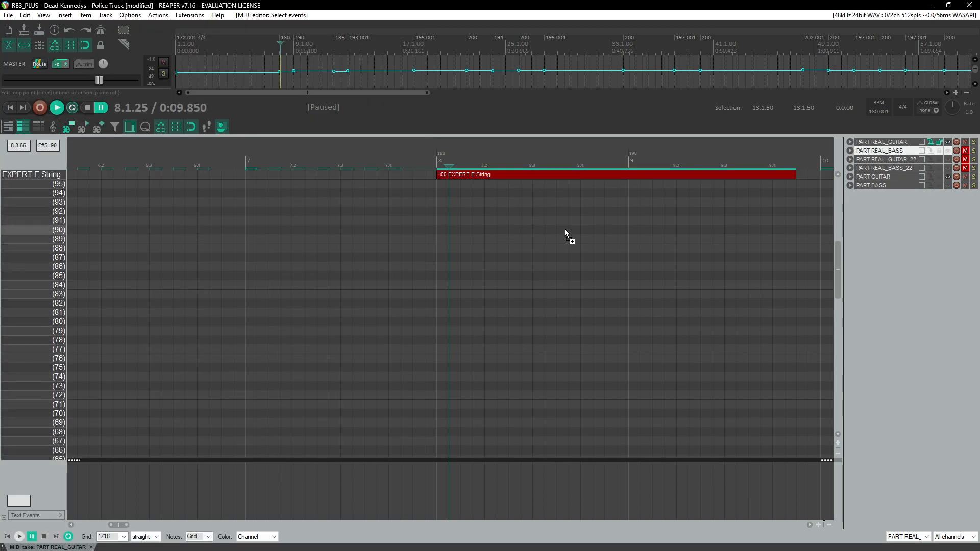
pyautogui.scroll(4, 566, 232)
pyautogui.scroll(-4, 574, 229)
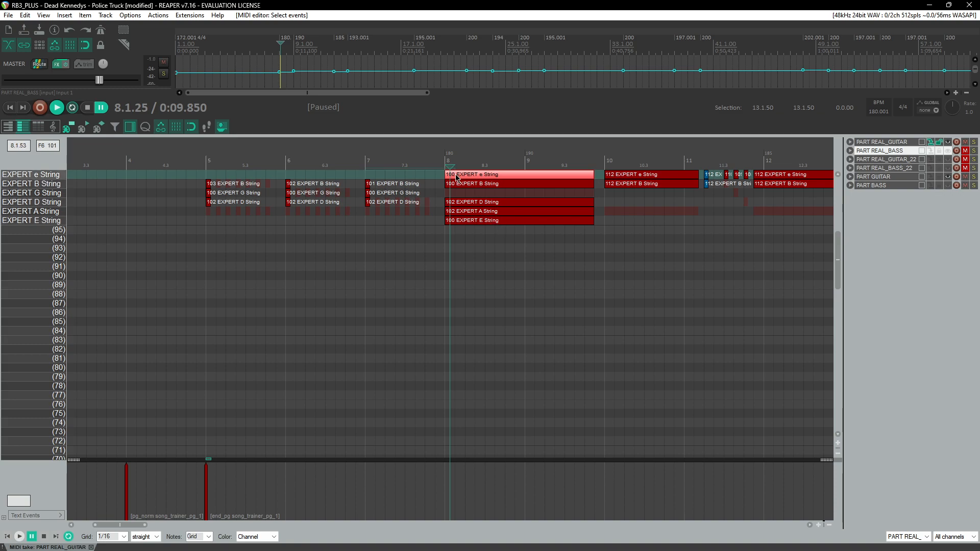
pyautogui.click(440, 158)
pyautogui.press('space')
pyautogui.hscroll(2, 419, 225)
pyautogui.hscroll(1, 390, 288)
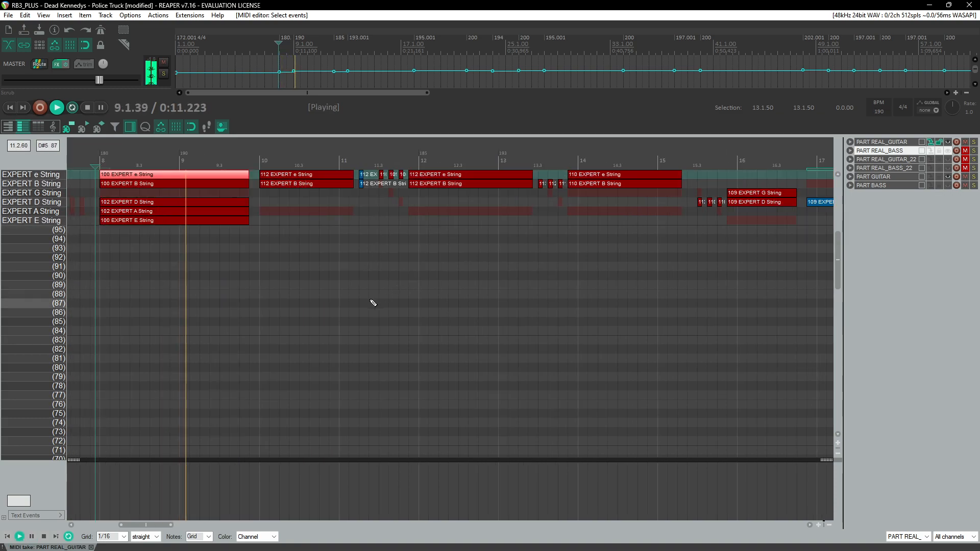
pyautogui.scroll(3, 377, 302)
pyautogui.hotkey('ctrl', 'space')
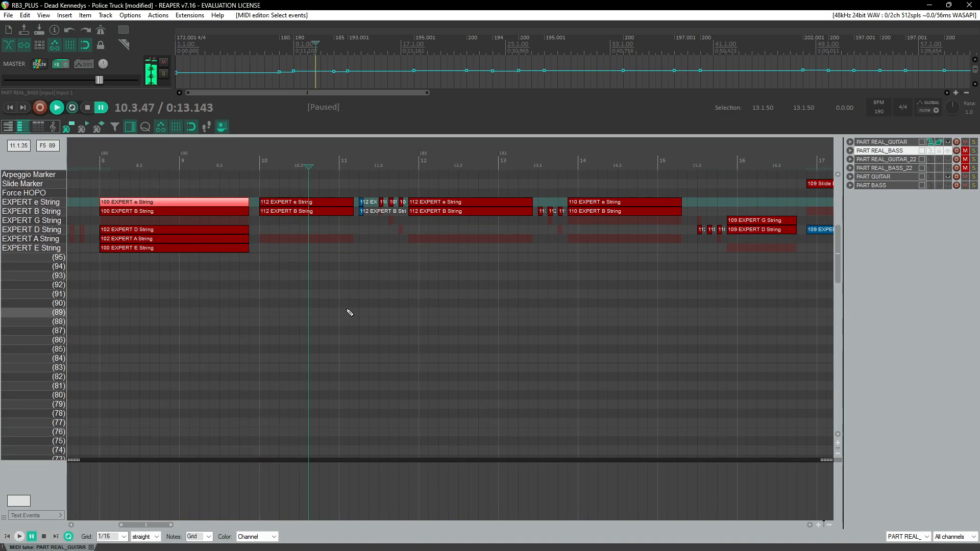
# Step: Mute the open high e, B and low E strings in the chord analyzer
pyautogui.hotkey('alt', 'Tab')
pyautogui.click(287, 114)
pyautogui.click(287, 127)
pyautogui.click(288, 183)
pyautogui.hotkey('alt', 'Tab')
# Step: Play back from measure 10 through the fast run in measure 11
pyautogui.scroll(2, 480, 265)
pyautogui.scroll(2, 480, 266)
pyautogui.click(265, 160)
pyautogui.scroll(2, 335, 247)
pyautogui.press('space')
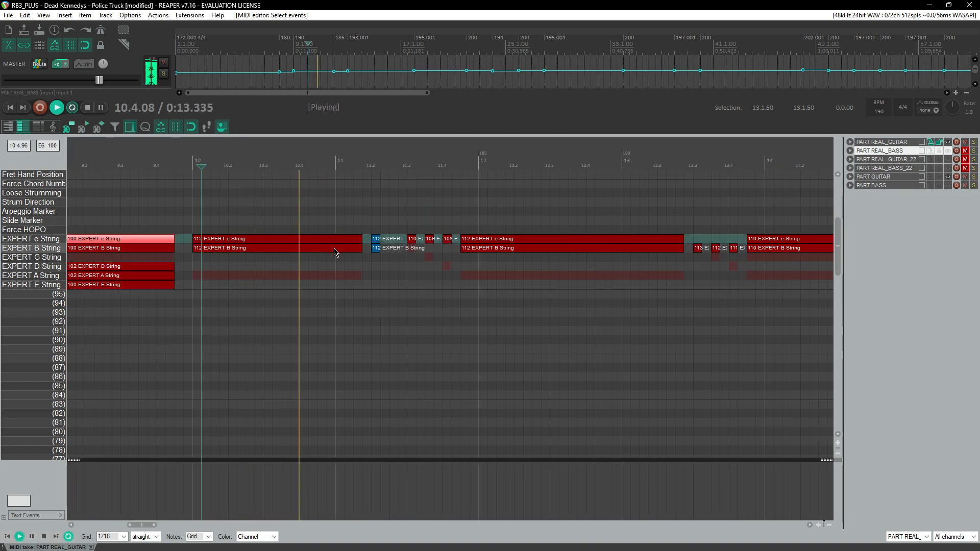
pyautogui.click(373, 160)
pyautogui.scroll(2, 410, 247)
pyautogui.press('space')
# Step: Select the short e and B string notes around beat 11.3 and adjust their velocity
pyautogui.hscroll(3, 412, 254)
pyautogui.click(286, 238)
pyautogui.scroll(4, 281, 268)
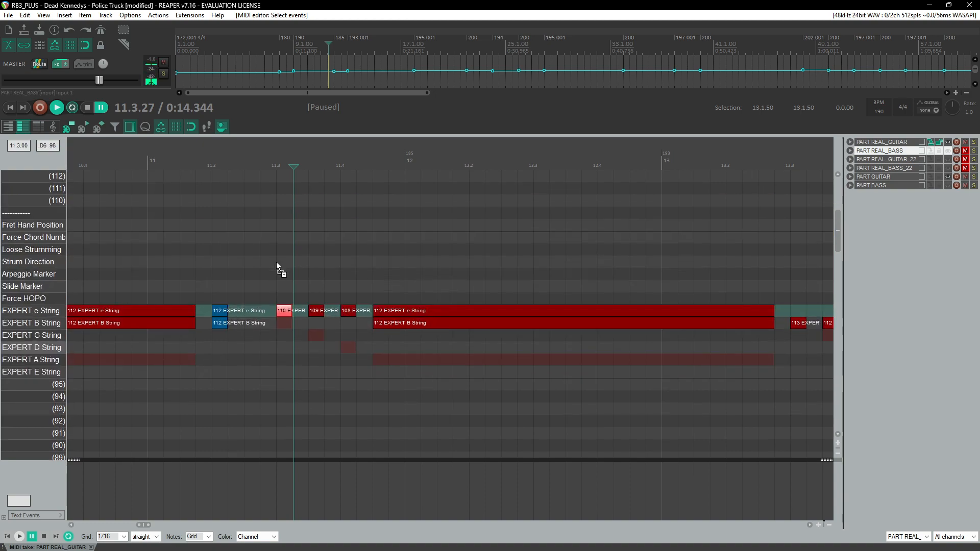
pyautogui.moveTo(268, 311); pyautogui.dragTo(368, 326)
pyautogui.moveTo(287, 322); pyautogui.dragTo(292, 333)
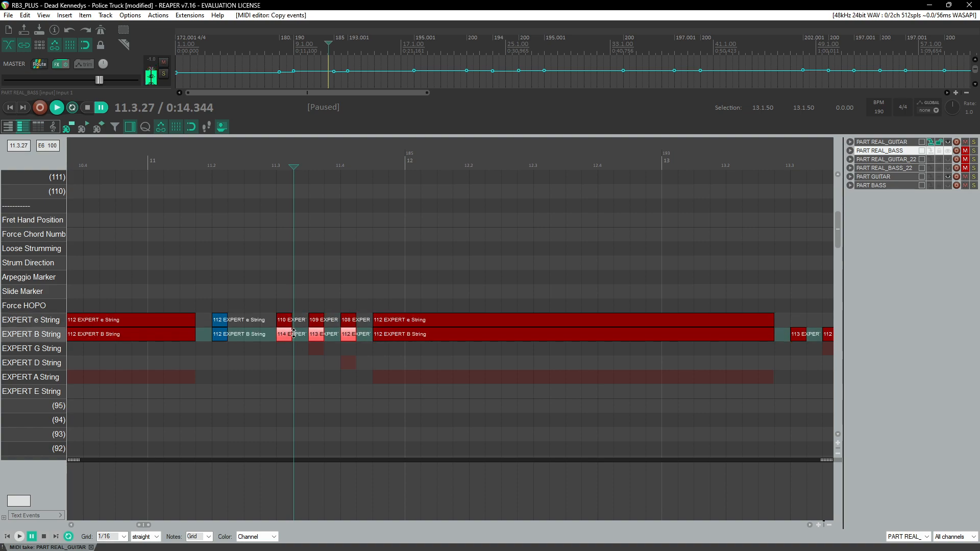
# Step: Play back from beat 11.3 and delete the three short high e string notes there
pyautogui.click(277, 164)
pyautogui.press('space')
pyautogui.press('space')
pyautogui.moveTo(259, 301); pyautogui.dragTo(349, 318)
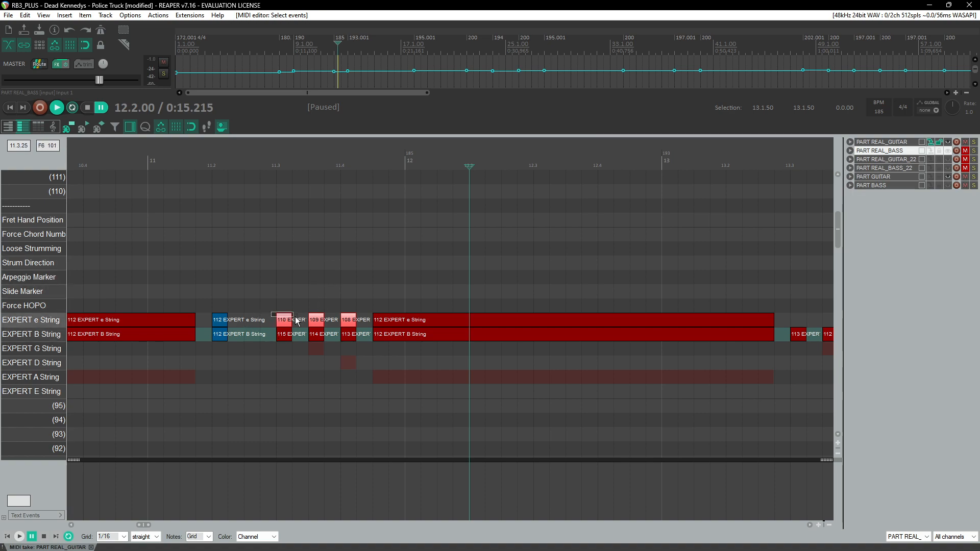
pyautogui.press('Delete')
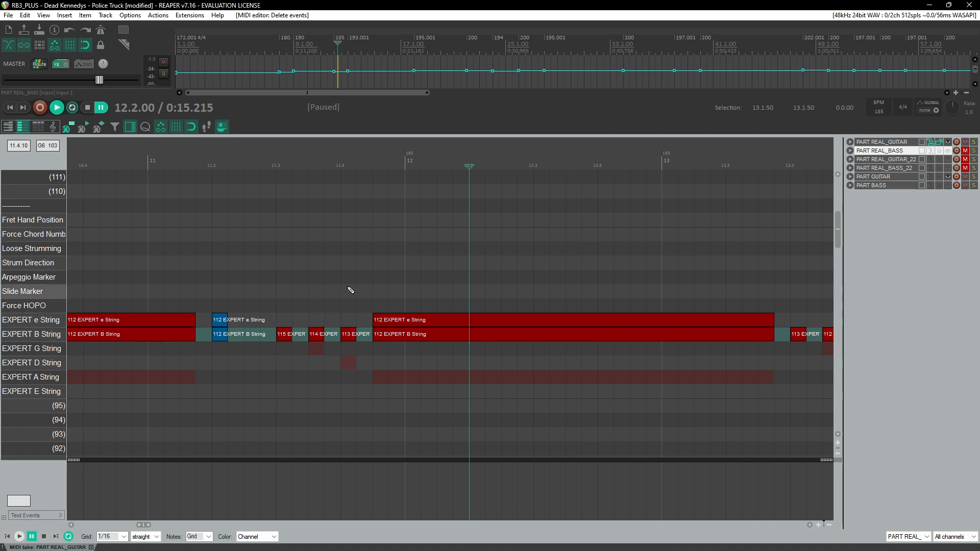
# Step: Play back from measure 11 to hear the edited run
pyautogui.scroll(-4, 377, 288)
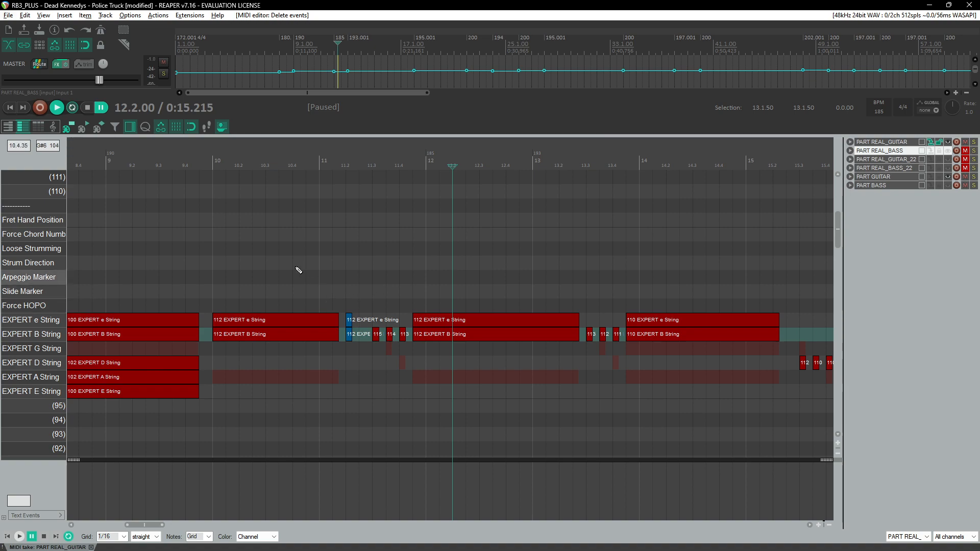
pyautogui.click(205, 160)
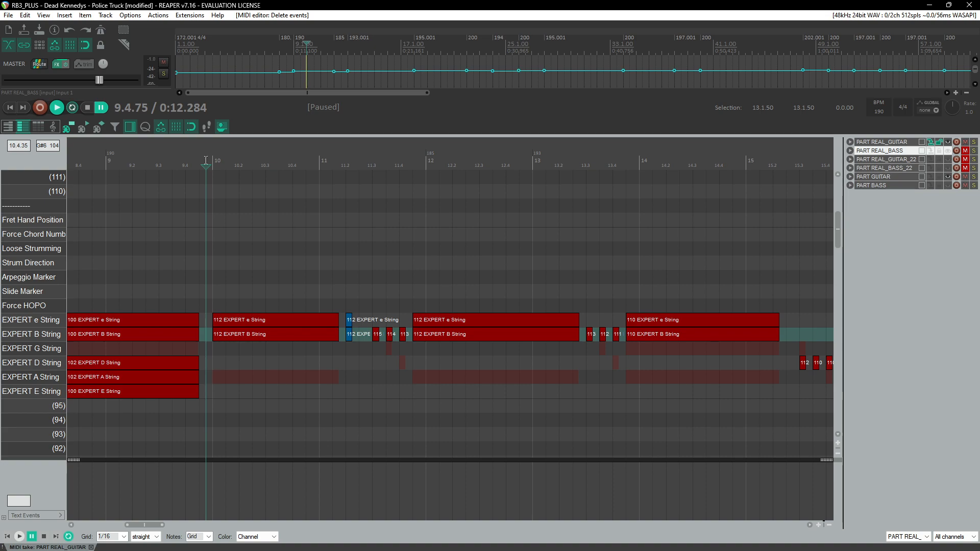
pyautogui.click(345, 159)
pyautogui.press('space')
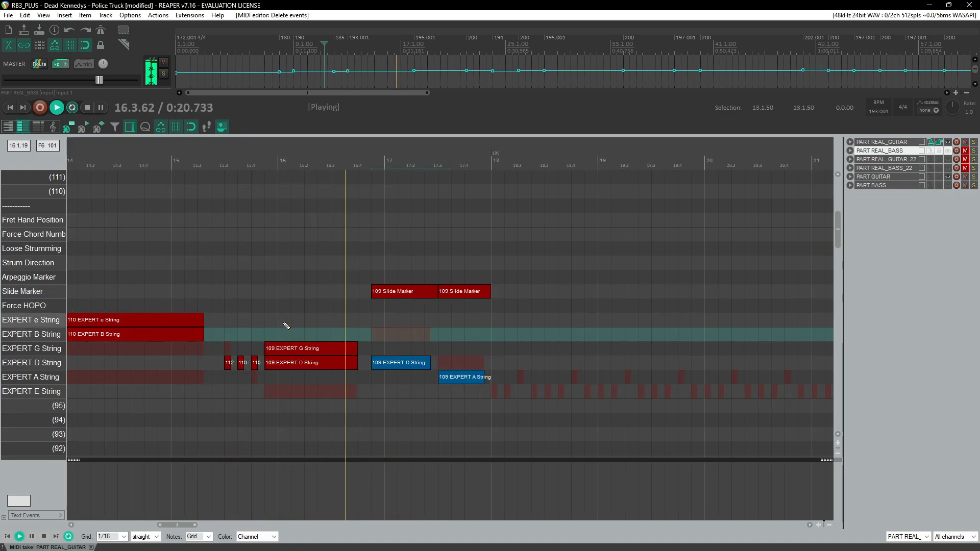
pyautogui.scroll(-3, 286, 320)
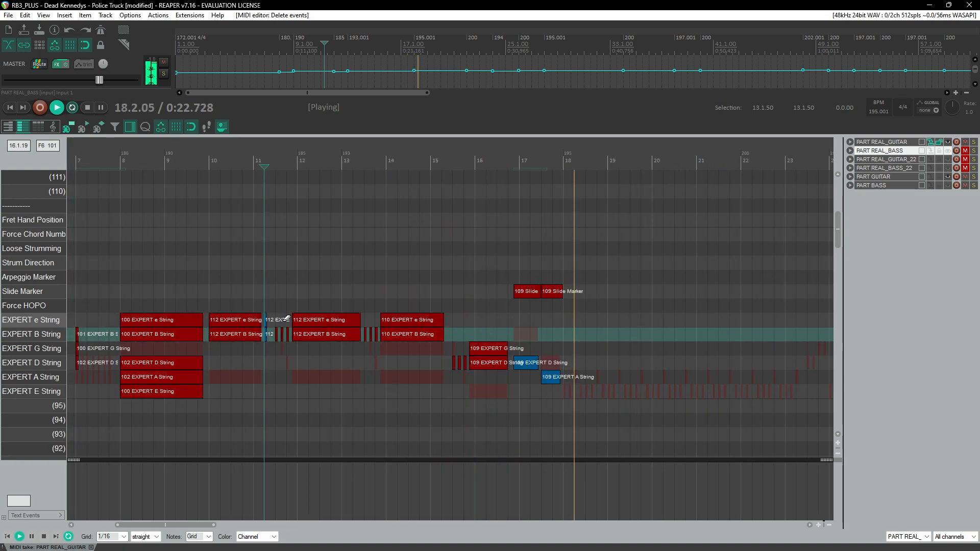
pyautogui.scroll(-3, 286, 319)
pyautogui.hotkey('ctrl', 'space')
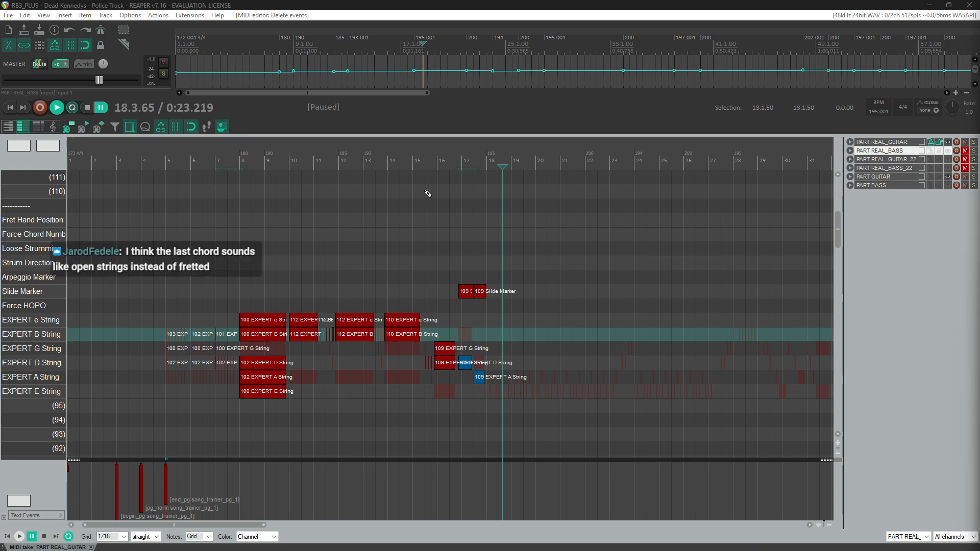
# Step: Play back the passage starting at beat 15.3
pyautogui.scroll(6, 514, 240)
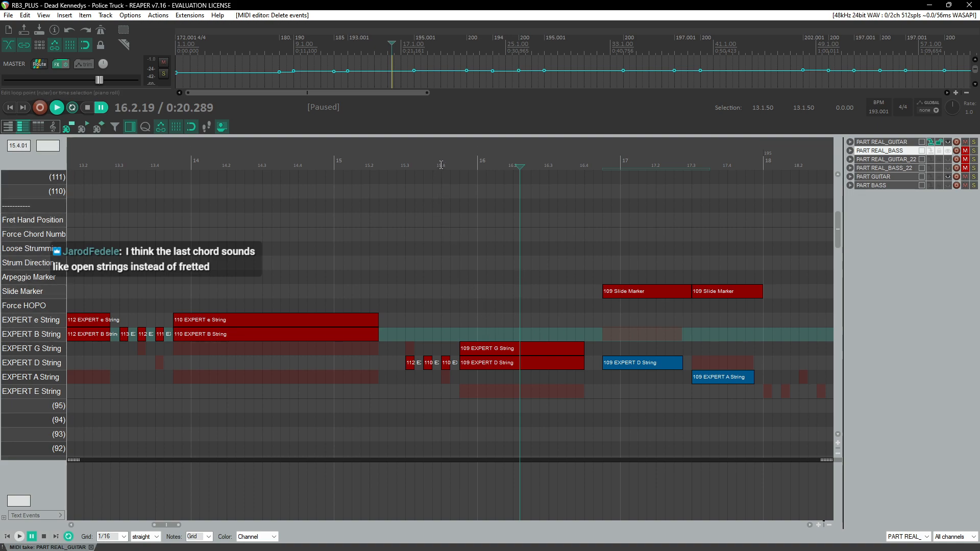
pyautogui.click(406, 165)
pyautogui.press('space')
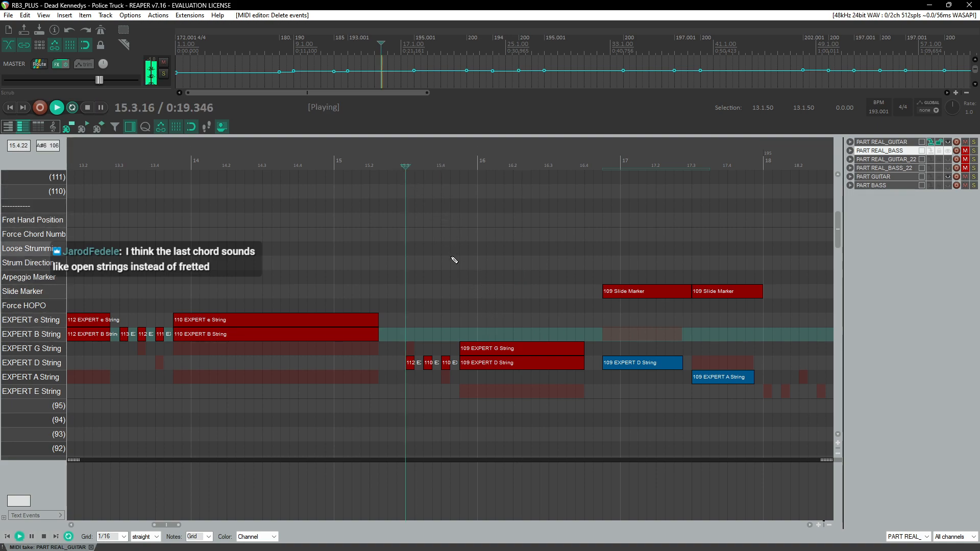
pyautogui.scroll(2, 454, 260)
pyautogui.press('space')
pyautogui.scroll(-2, 457, 284)
pyautogui.hscroll(3, 457, 290)
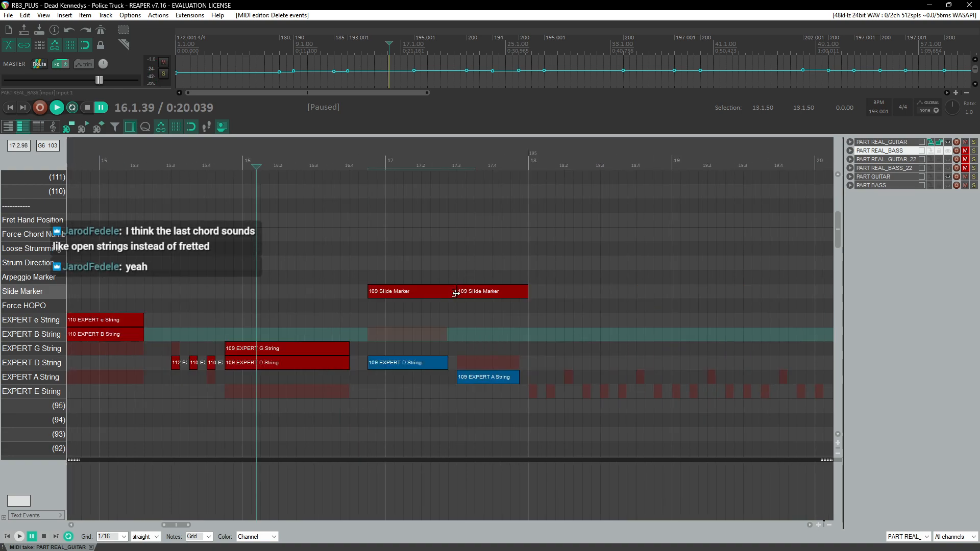
pyautogui.hscroll(-3, 456, 293)
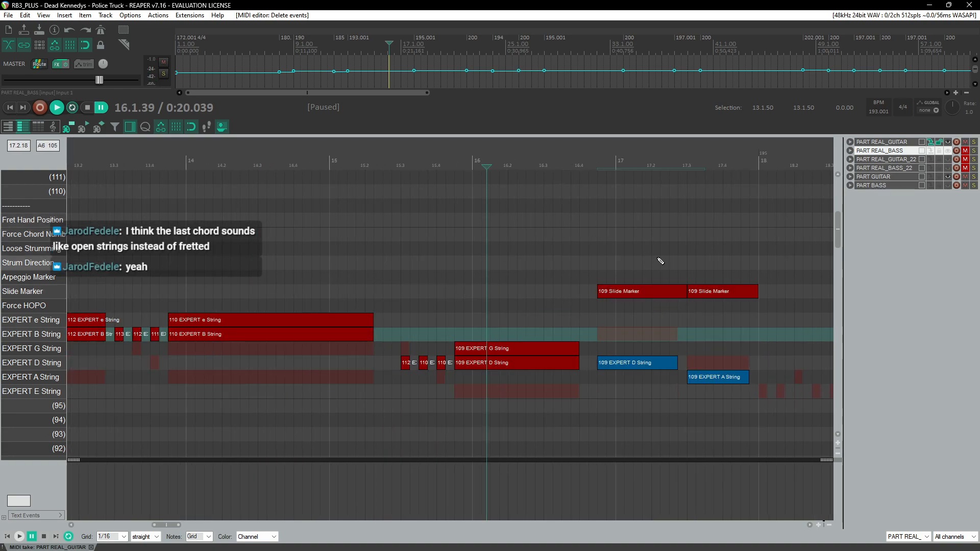
# Step: Move the measure-16 G and D string notes onto open high e and B strings
pyautogui.moveTo(488, 376); pyautogui.dragTo(448, 343)
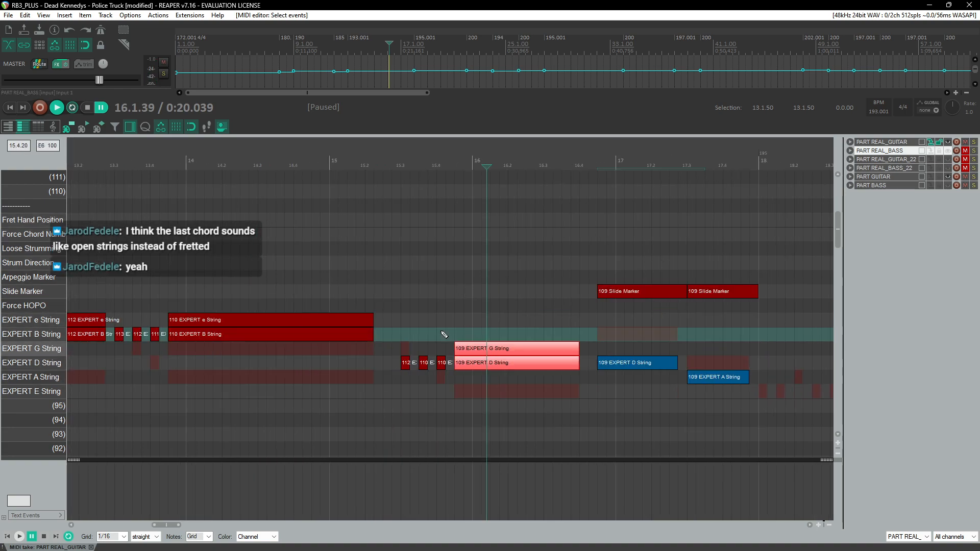
pyautogui.click(395, 164)
pyautogui.press('space')
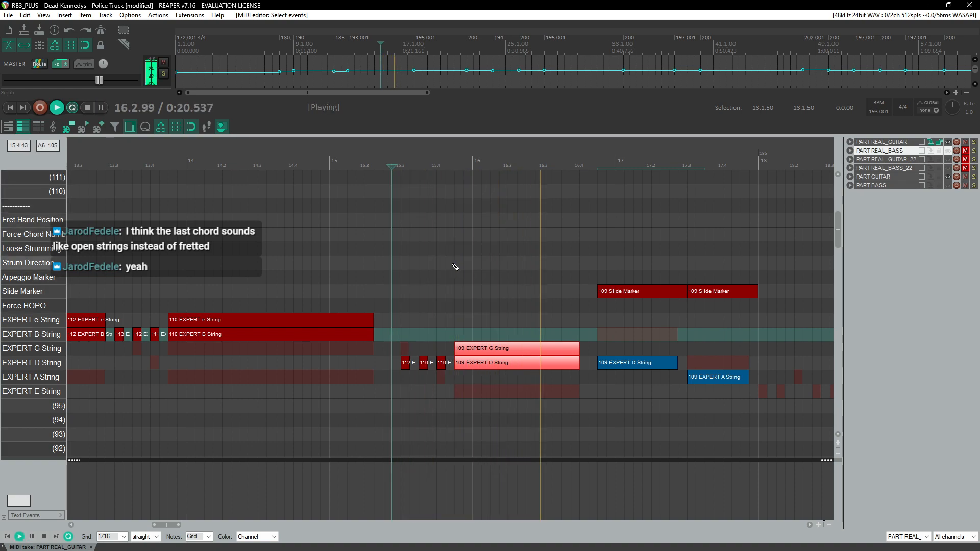
pyautogui.hotkey('ctrl', 'space')
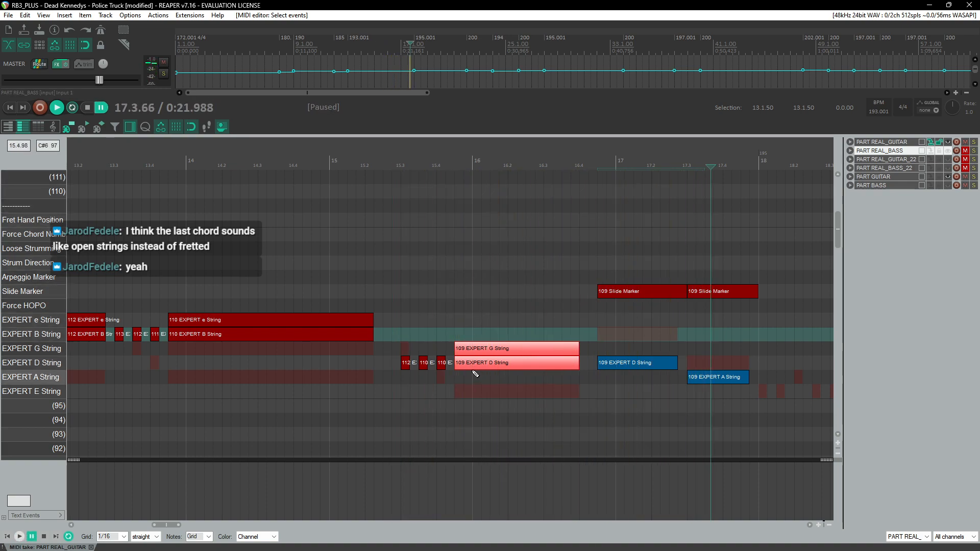
pyautogui.moveTo(473, 366); pyautogui.dragTo(499, 381)
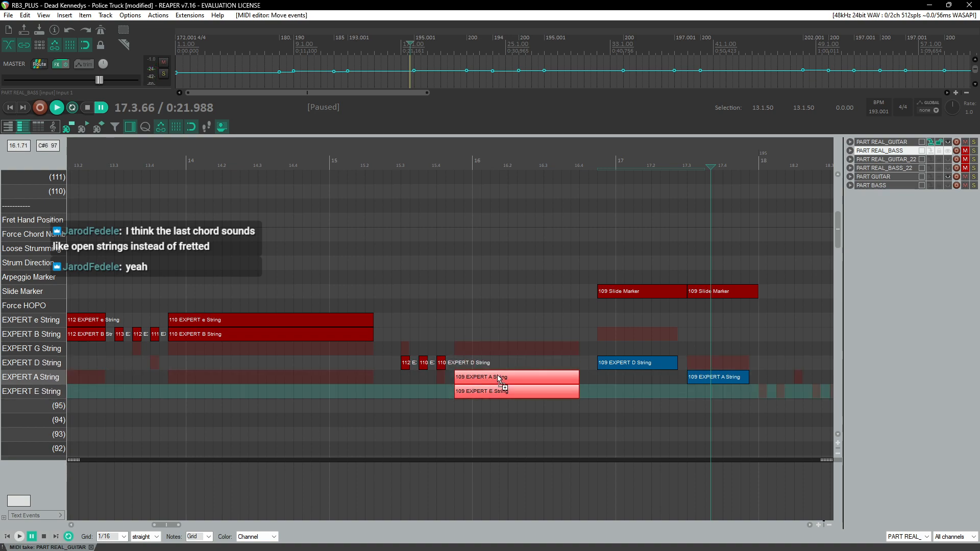
pyautogui.hotkey('ctrl', 'z')
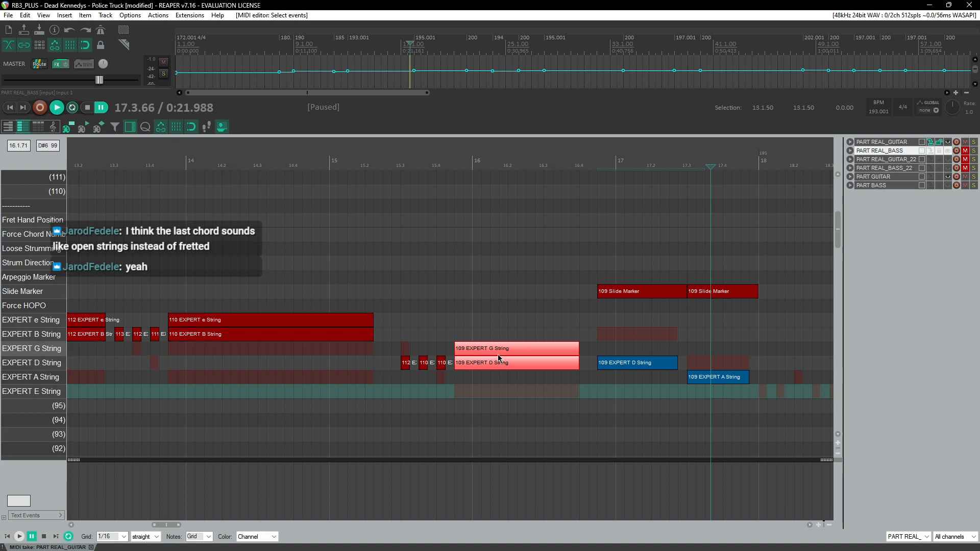
pyautogui.moveTo(481, 355); pyautogui.dragTo(494, 323)
# Step: Play back from measure 15 twice to check the open-string chord
pyautogui.click(390, 167)
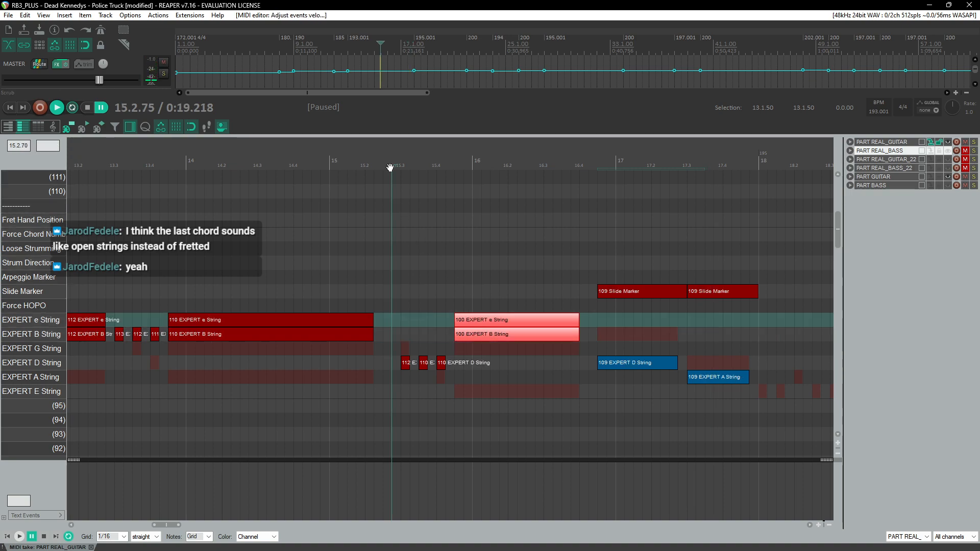
pyautogui.press('space')
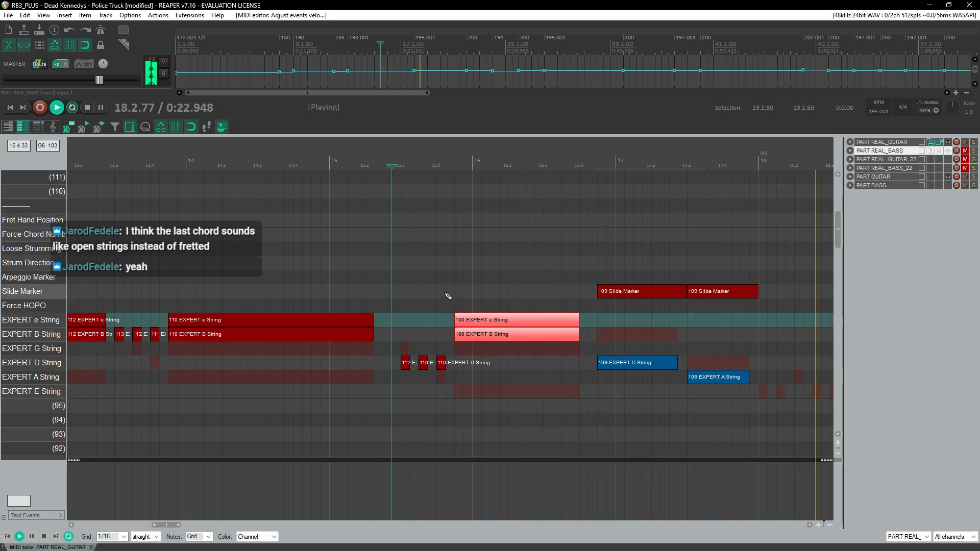
pyautogui.scroll(-5, 444, 311)
pyautogui.hotkey('ctrl', 'space')
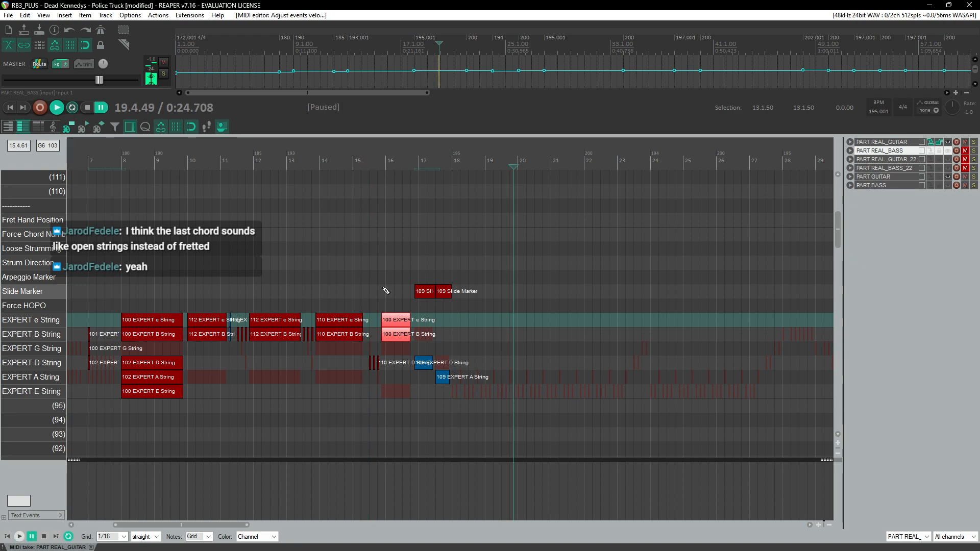
pyautogui.scroll(3, 348, 290)
pyautogui.hscroll(-3, 265, 306)
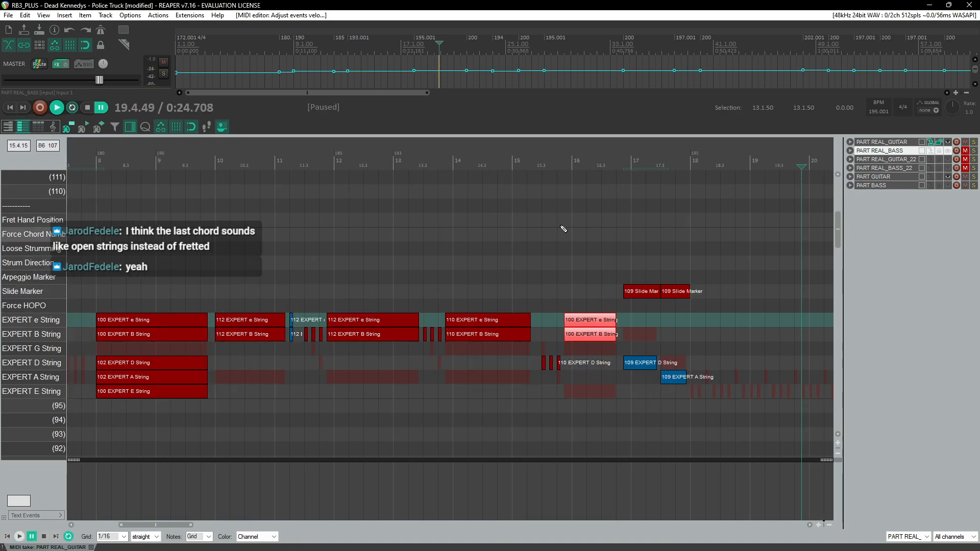
pyautogui.click(527, 159)
pyautogui.scroll(5, 578, 327)
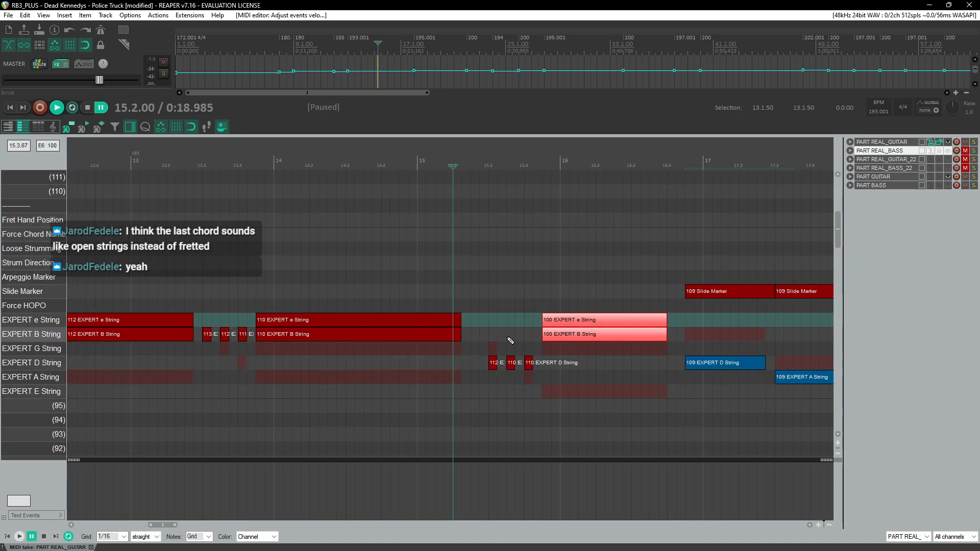
pyautogui.scroll(-3, 506, 332)
pyautogui.press('space')
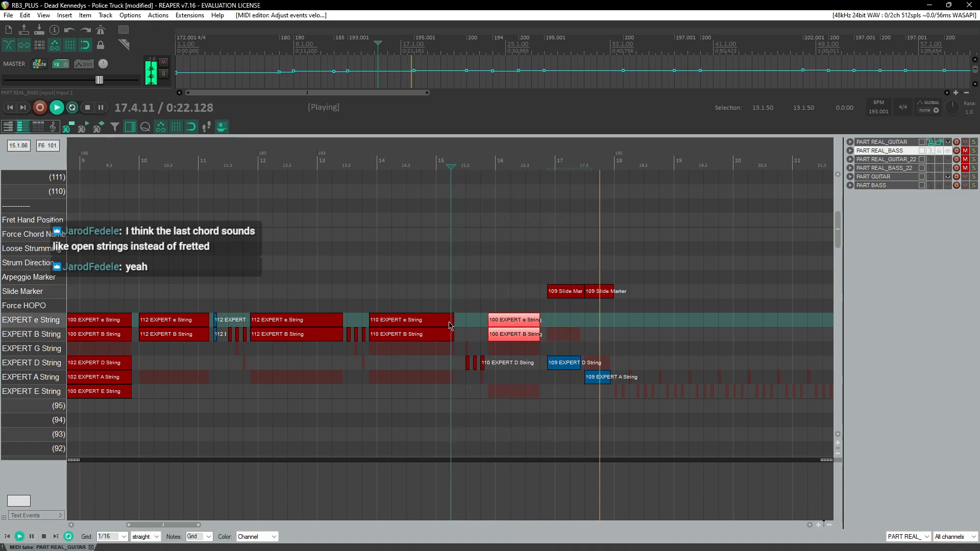
pyautogui.hotkey('ctrl', 'space')
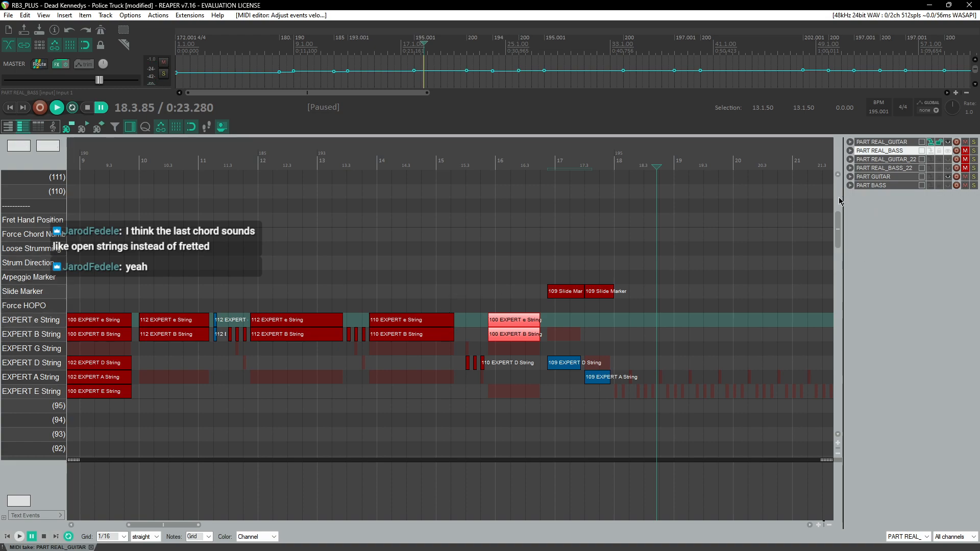
# Step: Play back the passage from measure 10 to listen to the last chord
pyautogui.scroll(-5, 433, 256)
pyautogui.scroll(-1, 287, 251)
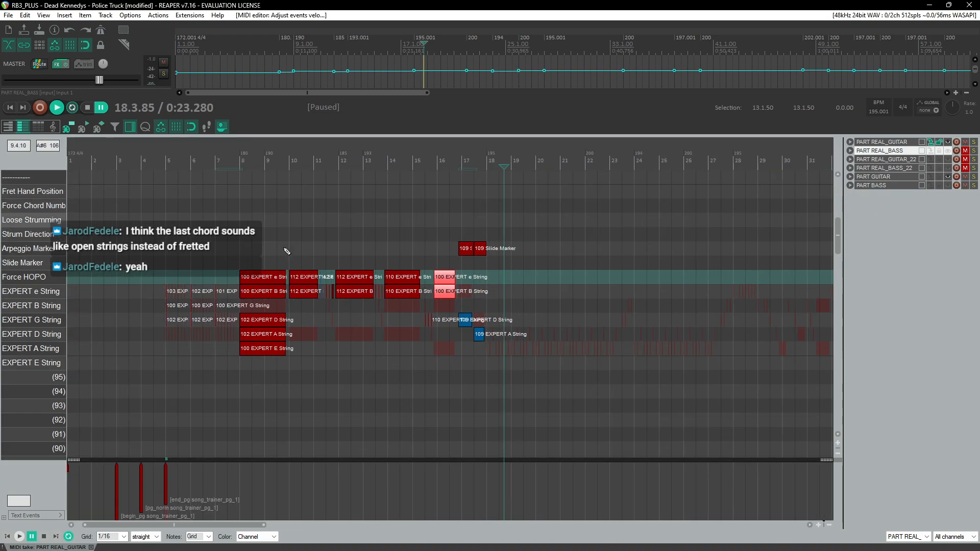
pyautogui.click(284, 156)
pyautogui.scroll(8, 327, 272)
pyautogui.press('space')
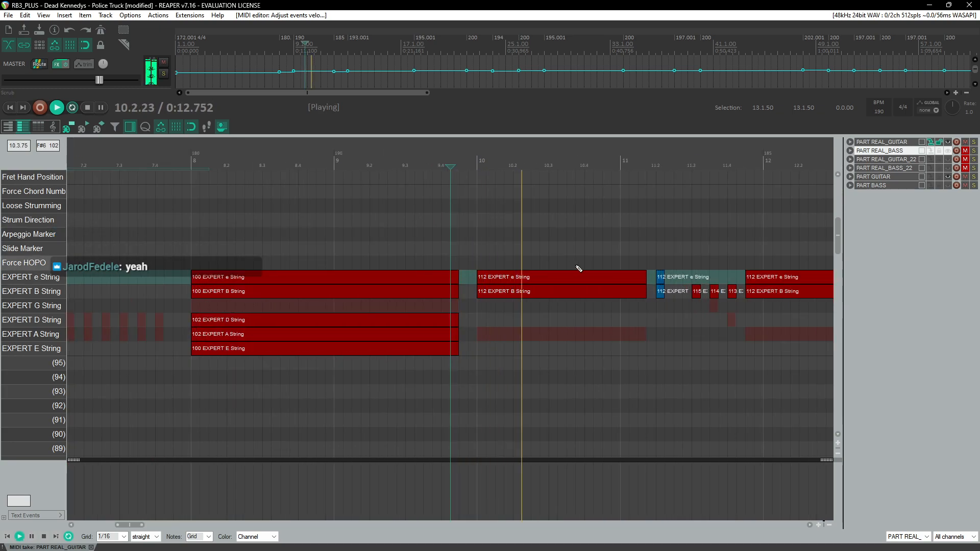
pyautogui.press('space')
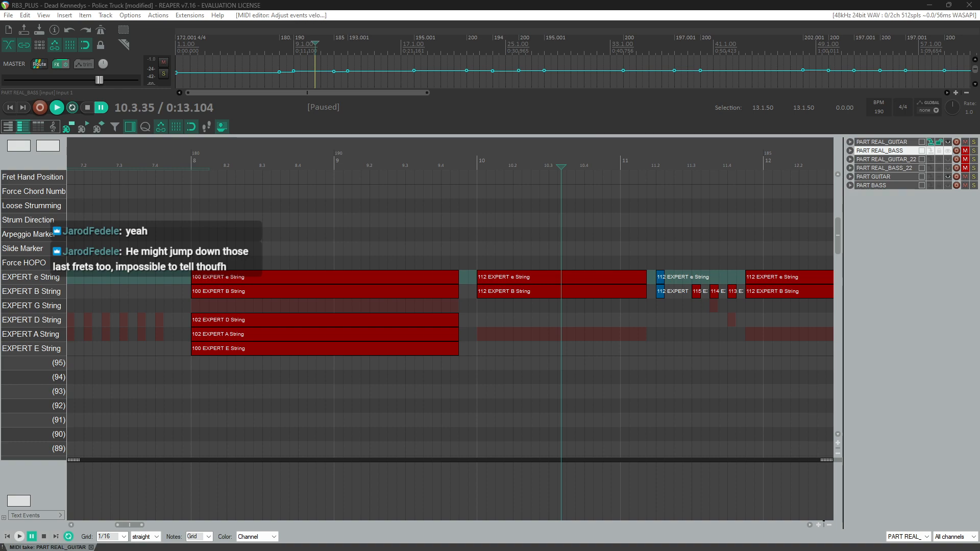
pyautogui.scroll(2, 500, 388)
pyautogui.scroll(-8, 482, 389)
pyautogui.hscroll(5, 479, 387)
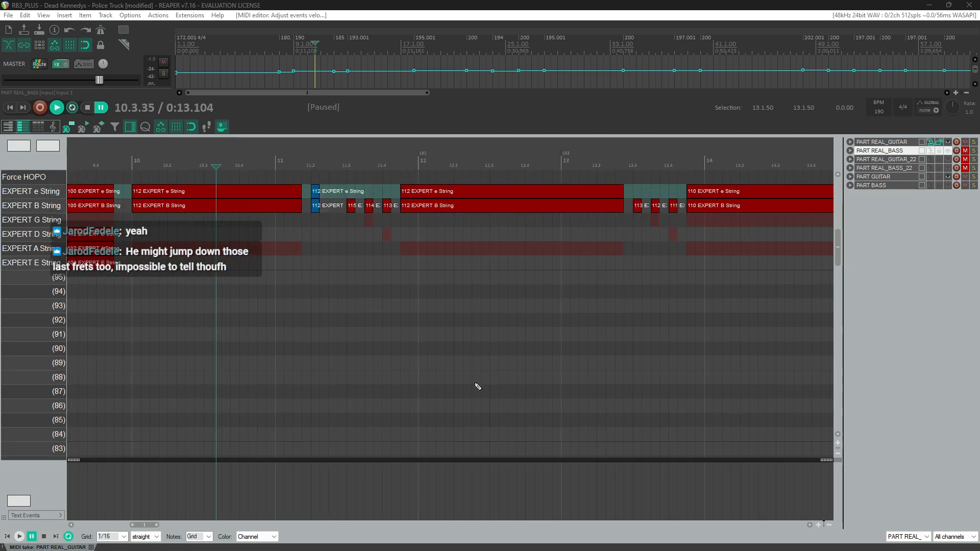
pyautogui.scroll(3, 476, 387)
pyautogui.hscroll(4, 476, 386)
pyautogui.hscroll(4, 478, 386)
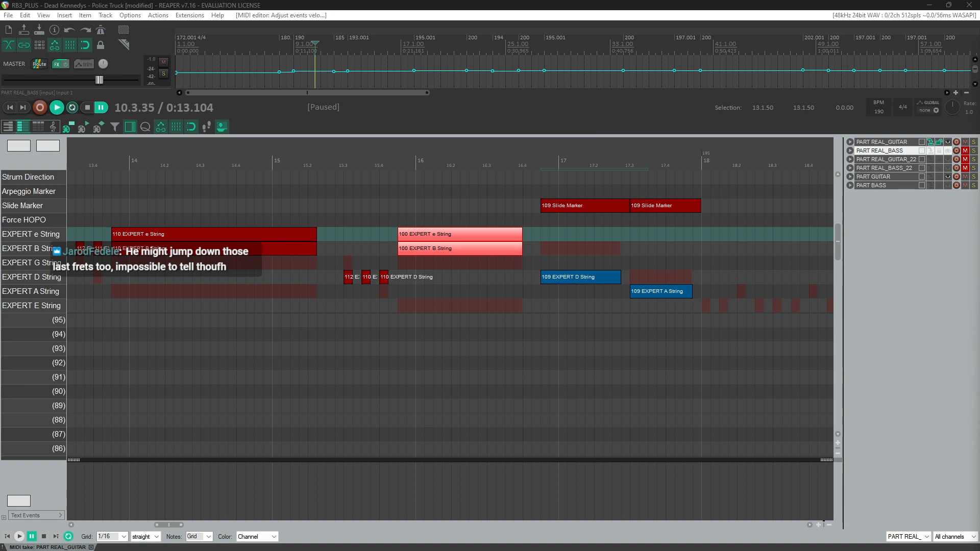
pyautogui.scroll(-4, 473, 307)
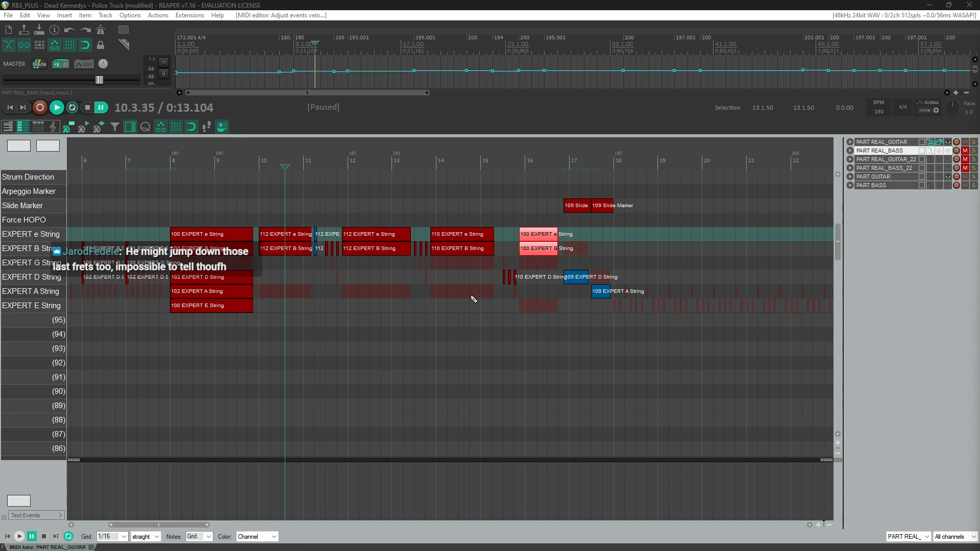
pyautogui.hscroll(-5, 472, 306)
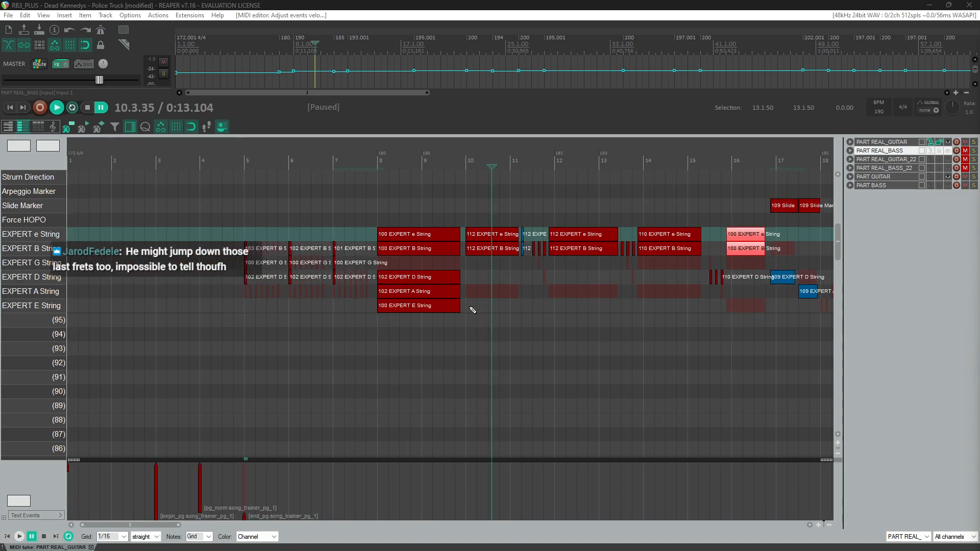
# Step: Play back the guitar part from the end of measure 4
pyautogui.click(233, 162)
pyautogui.scroll(2, 281, 303)
pyautogui.scroll(-3, 282, 303)
pyautogui.scroll(4, 282, 303)
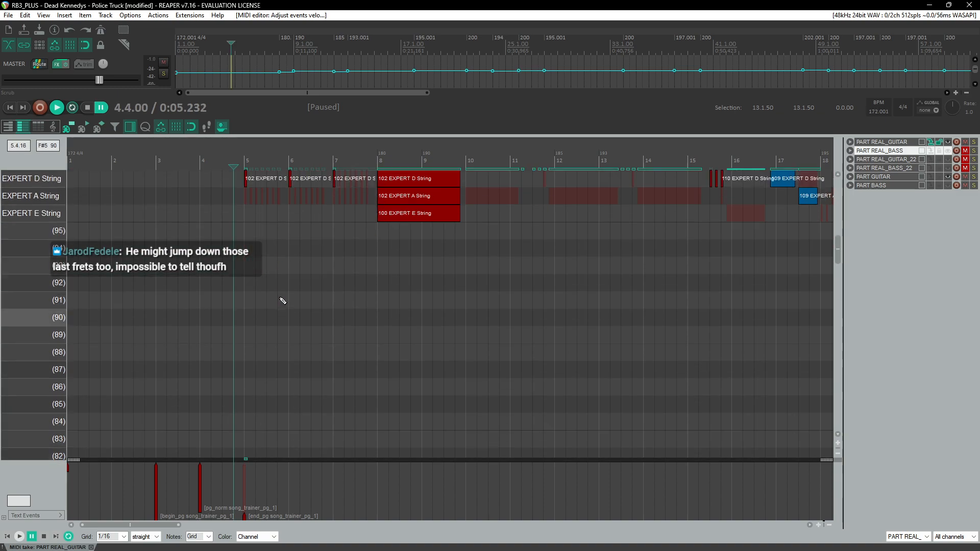
pyautogui.hscroll(3, 290, 319)
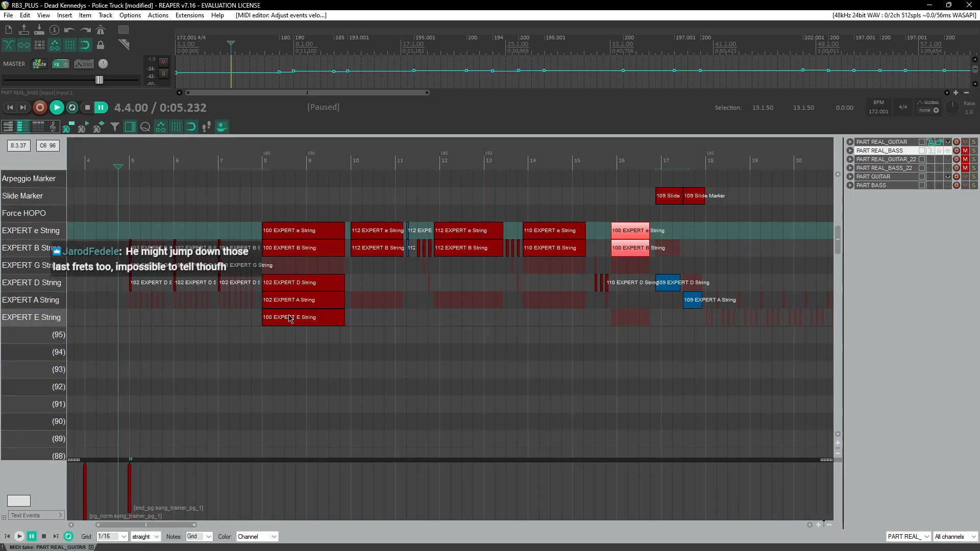
pyautogui.scroll(-10, 293, 316)
pyautogui.scroll(-15, 332, 275)
pyautogui.press('space')
pyautogui.scroll(3, 492, 311)
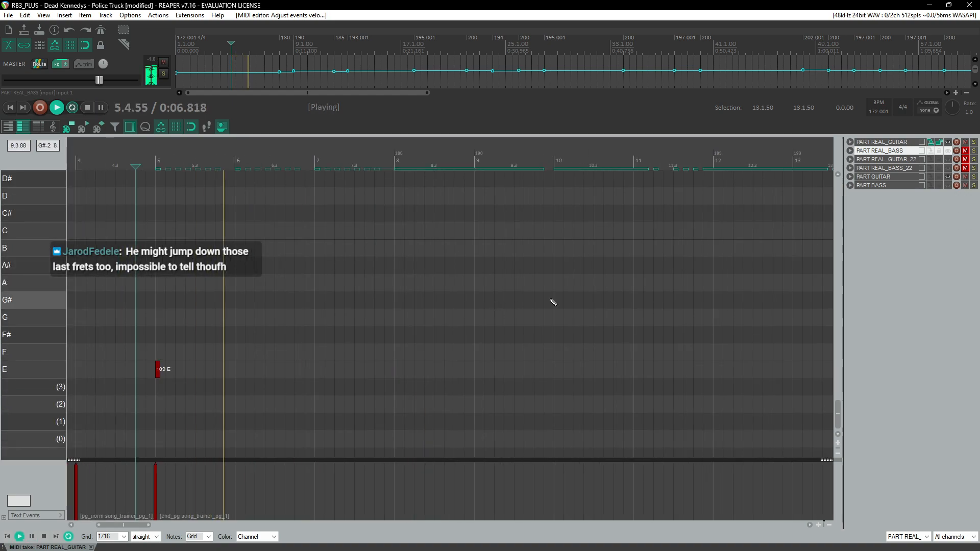
pyautogui.moveTo(838, 415)
pyautogui.mouseDown()
pyautogui.moveTo(852, 218)
pyautogui.moveTo(848, 246)
pyautogui.mouseUp()
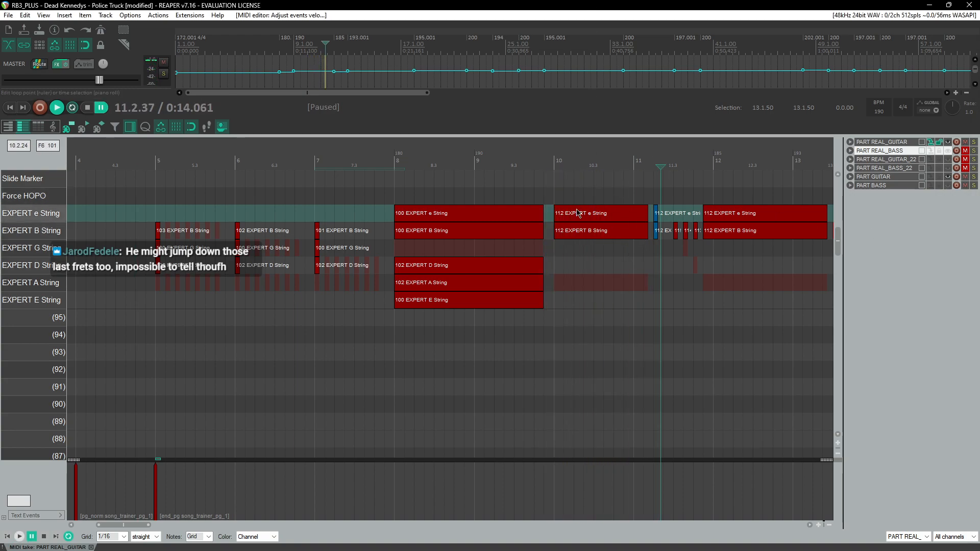
# Step: Play back from the end of measure 9 through measure 15
pyautogui.click(549, 162)
pyautogui.hscroll(3, 590, 295)
pyautogui.hscroll(2, 589, 297)
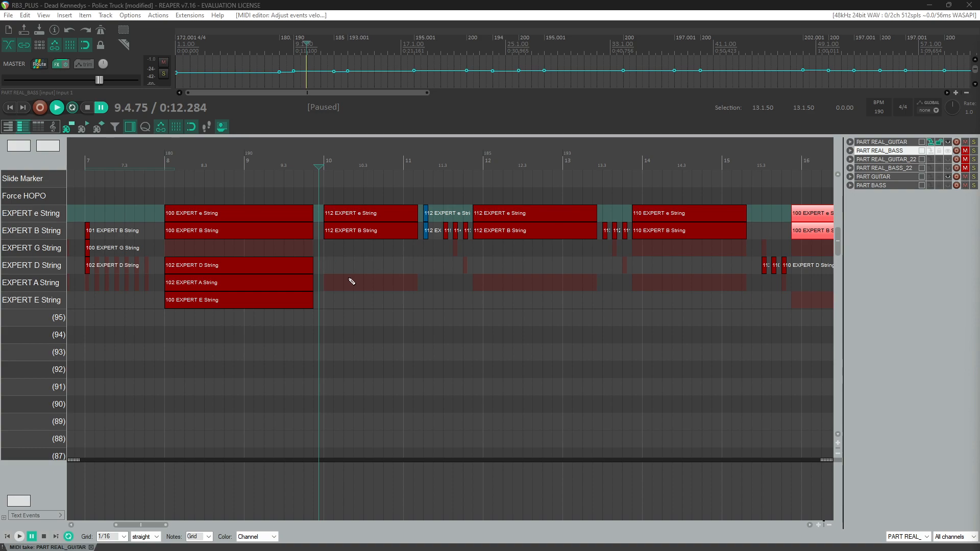
pyautogui.press('space')
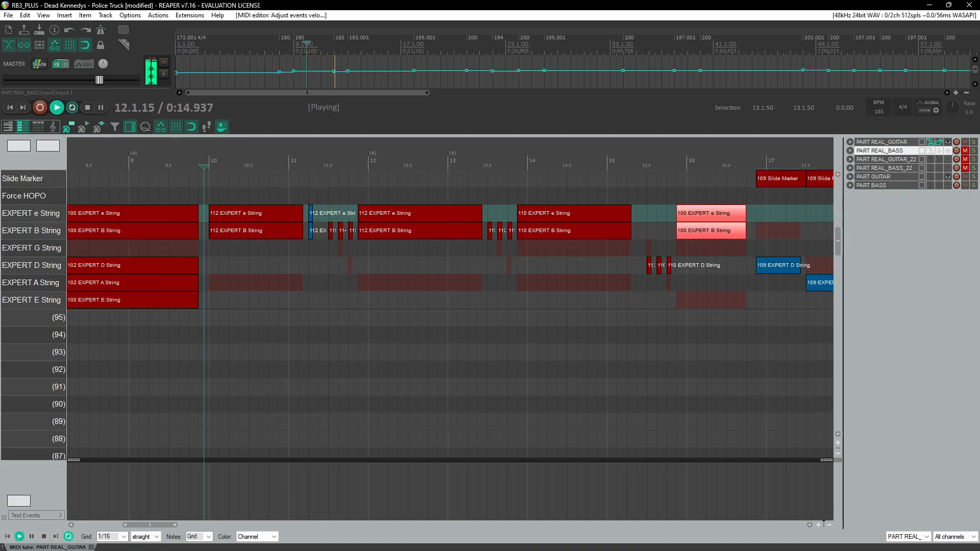
pyautogui.scroll(-3, 520, 335)
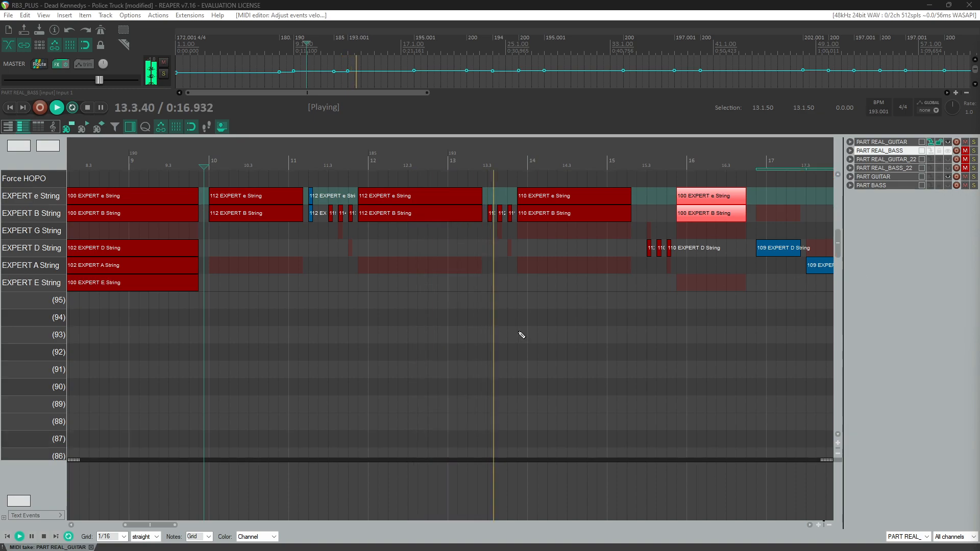
pyautogui.scroll(3, 672, 308)
pyautogui.press('space')
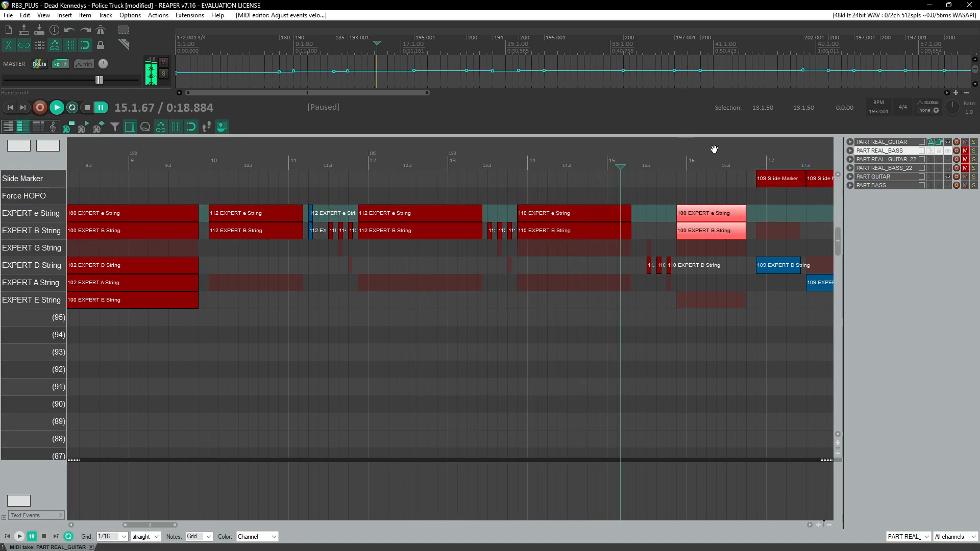
# Step: Add a D chord-name root note at the start of measure 14 in the chord lanes
pyautogui.moveTo(838, 251); pyautogui.dragTo(860, 409)
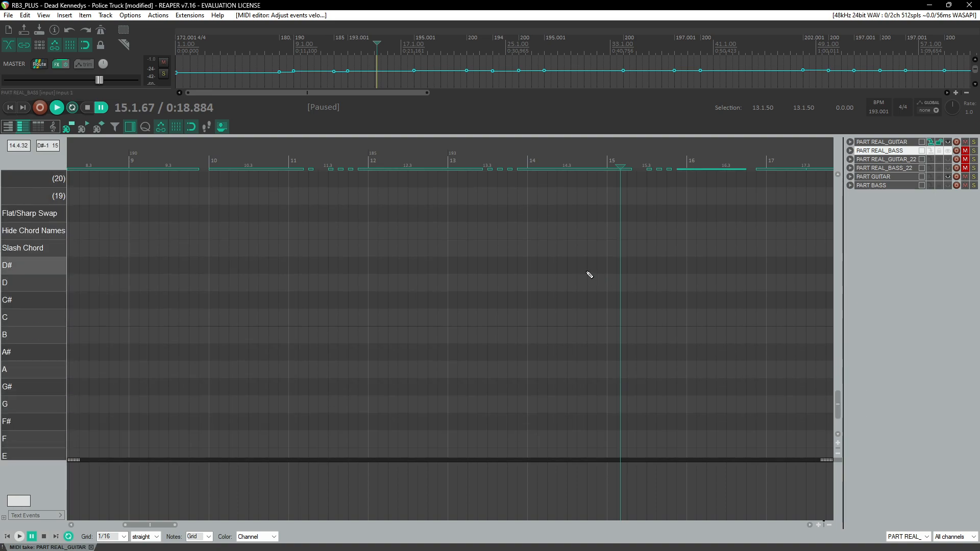
pyautogui.click(524, 160)
pyautogui.press('space')
pyautogui.scroll(3, 558, 239)
pyautogui.hscroll(3, 554, 241)
pyautogui.scroll(1, 363, 267)
pyautogui.press('space')
pyautogui.click(230, 164)
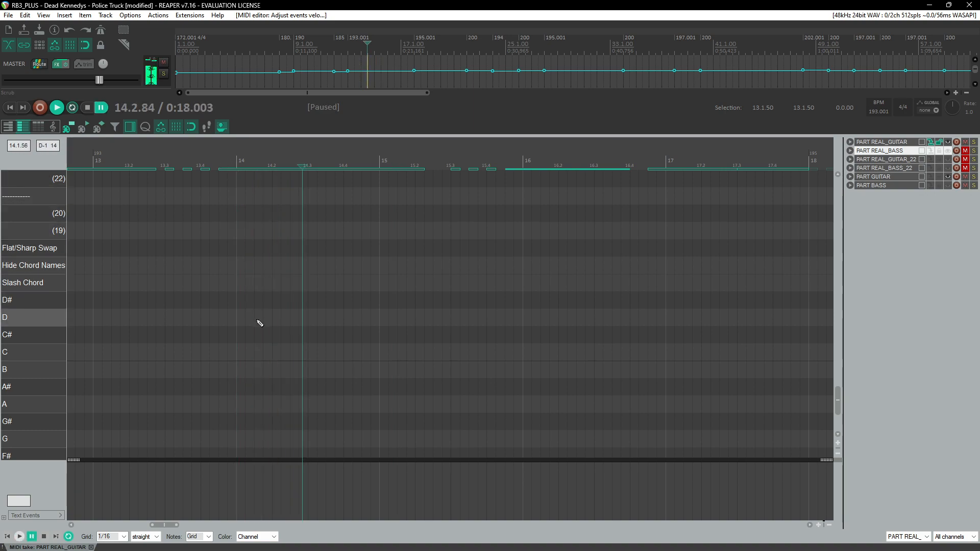
pyautogui.moveTo(247, 323)
pyautogui.mouseDown()
pyautogui.moveTo(320, 325)
pyautogui.moveTo(263, 319)
pyautogui.mouseUp()
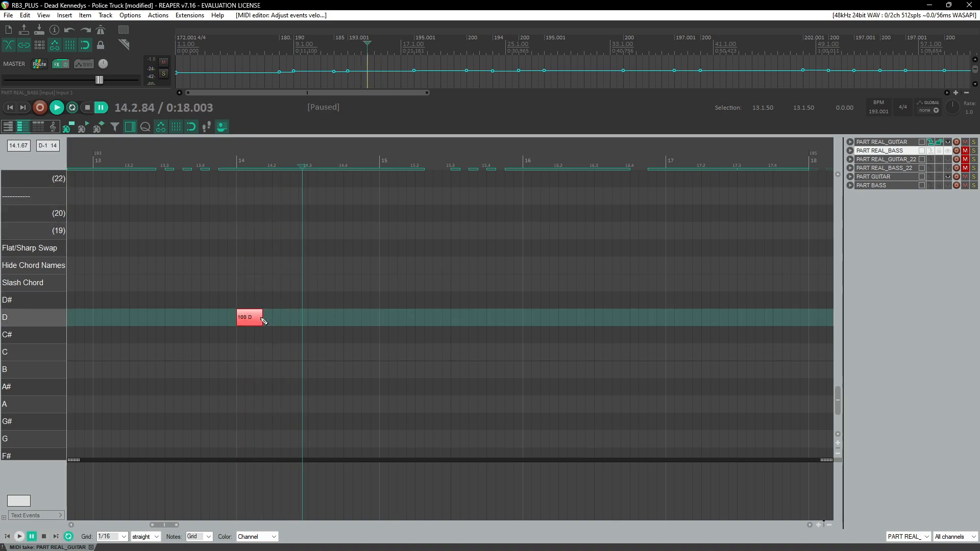
# Step: Play back from measure 12 to hear the passage around the new D chord name
pyautogui.click(94, 164)
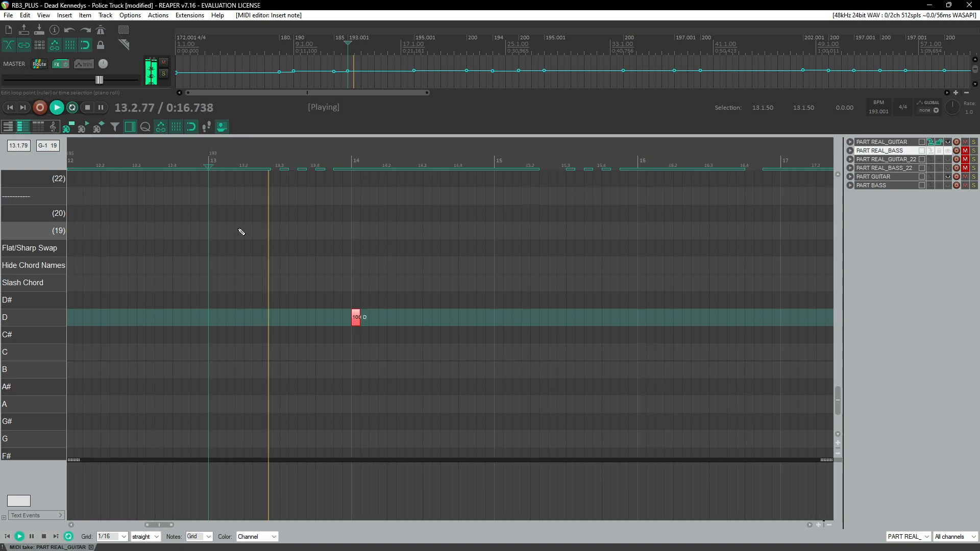
pyautogui.press('space')
pyautogui.click(271, 164)
pyautogui.scroll(3, 377, 223)
pyautogui.press('space')
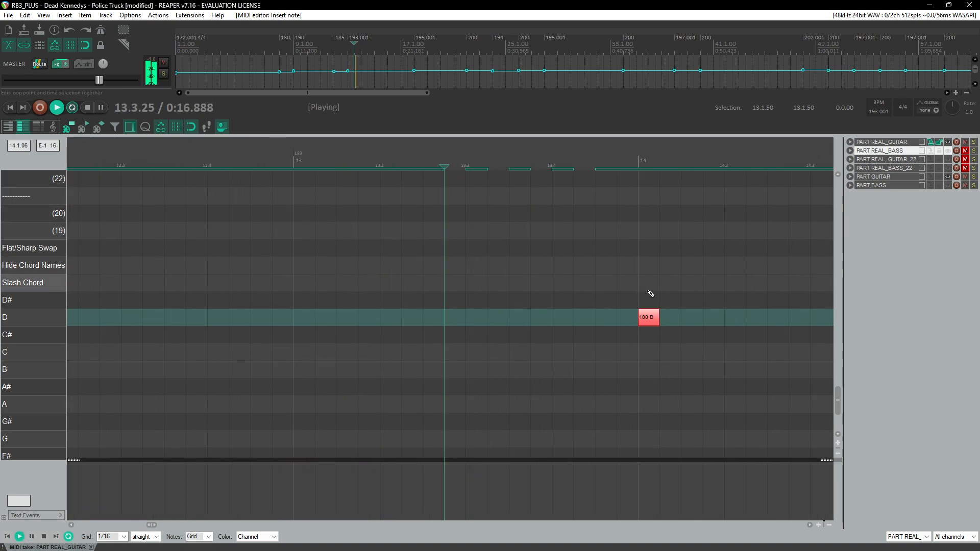
pyautogui.press('space')
pyautogui.press('space')
pyautogui.scroll(-5, 326, 212)
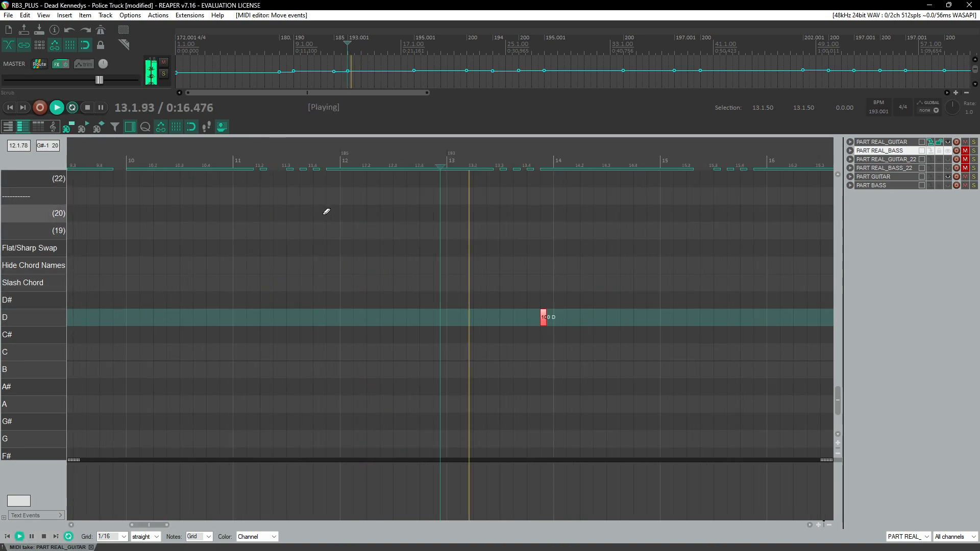
pyautogui.scroll(1, 427, 277)
pyautogui.moveTo(837, 390)
pyautogui.mouseDown()
pyautogui.moveTo(845, 218)
pyautogui.moveTo(839, 390)
pyautogui.mouseUp()
pyautogui.press('space')
# Step: Add an E chord-name root note at the start of measure 16
pyautogui.click(349, 315)
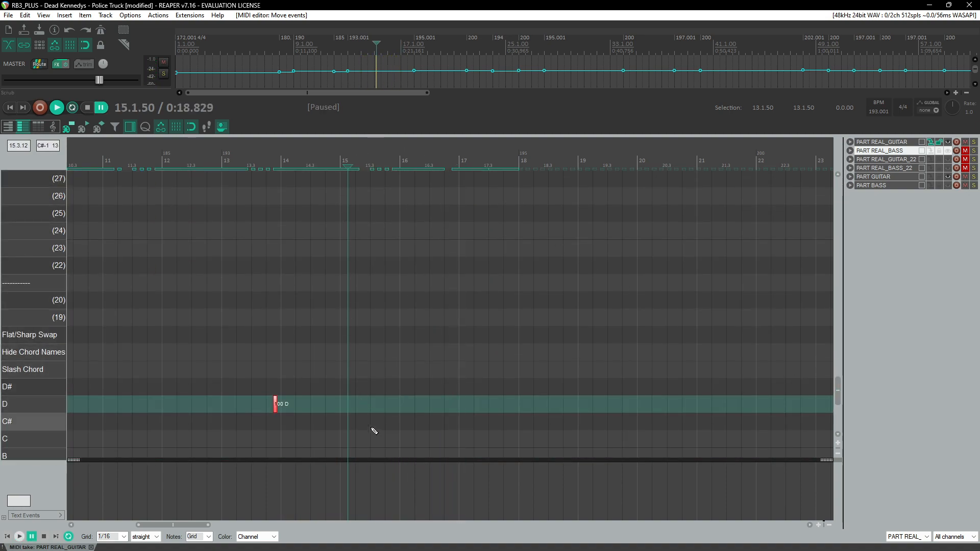
pyautogui.scroll(-5, 356, 347)
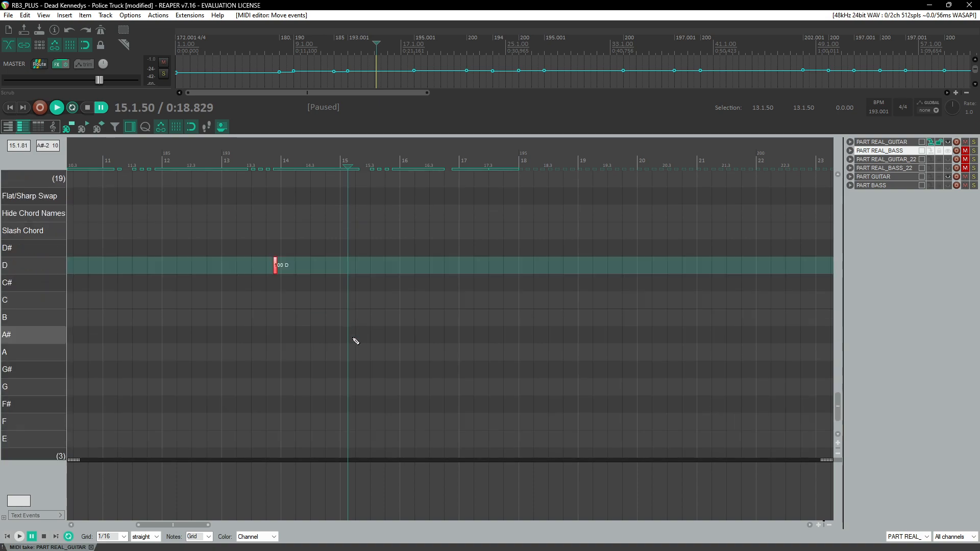
pyautogui.click(350, 404)
pyautogui.scroll(3, 351, 412)
pyautogui.moveTo(444, 407); pyautogui.dragTo(531, 388)
# Step: Play back from measure 14 to check the chord names against the audio
pyautogui.click(409, 160)
pyautogui.press('space')
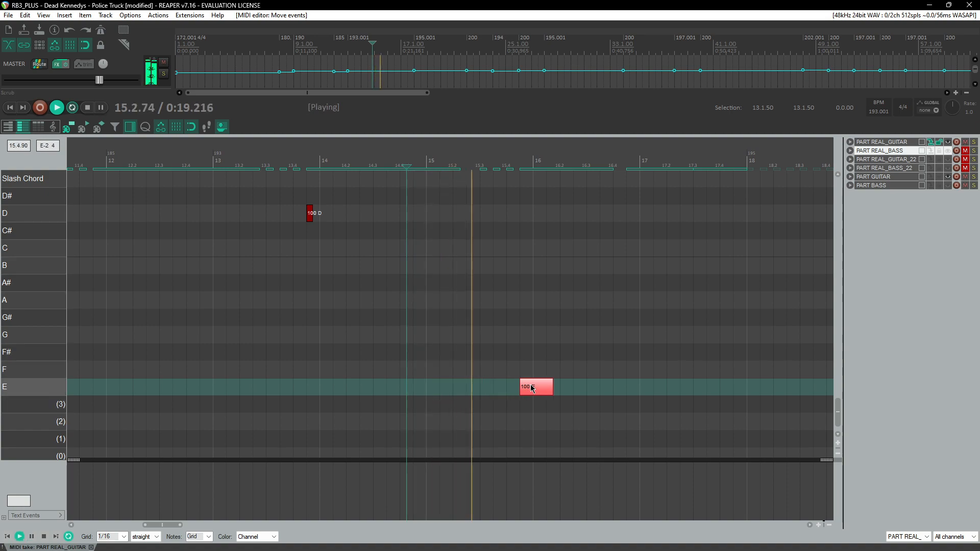
pyautogui.scroll(-4, 496, 332)
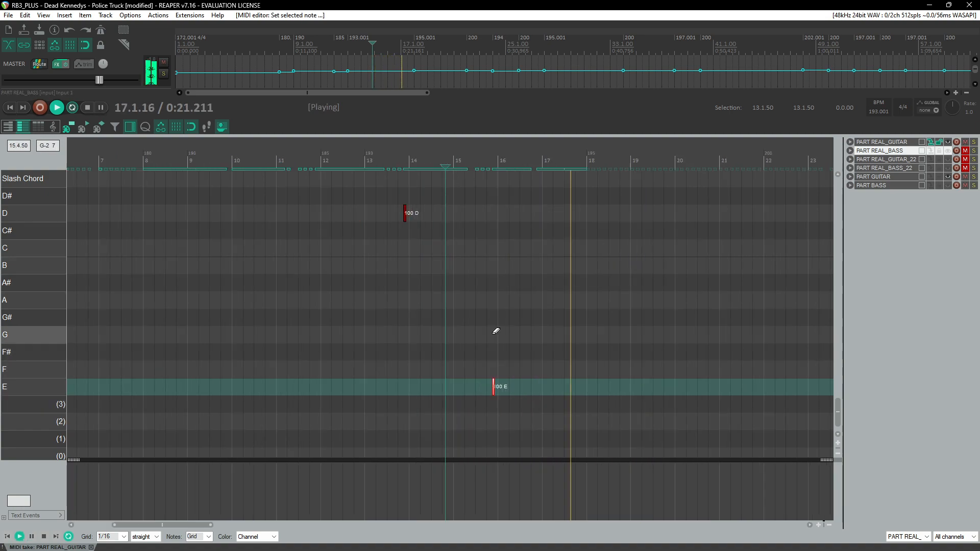
pyautogui.scroll(5, 482, 286)
pyautogui.scroll(8, 480, 283)
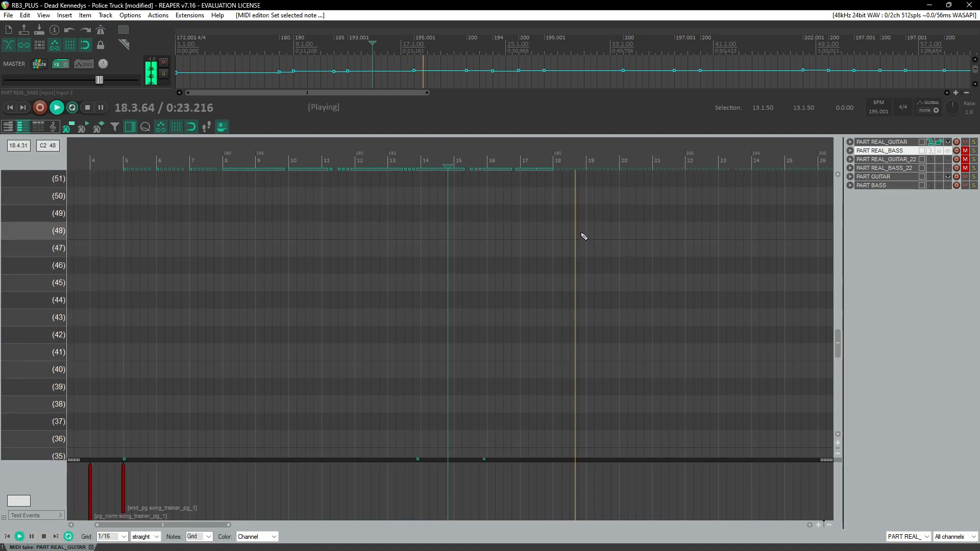
pyautogui.press('space')
pyautogui.moveTo(836, 339); pyautogui.dragTo(838, 224)
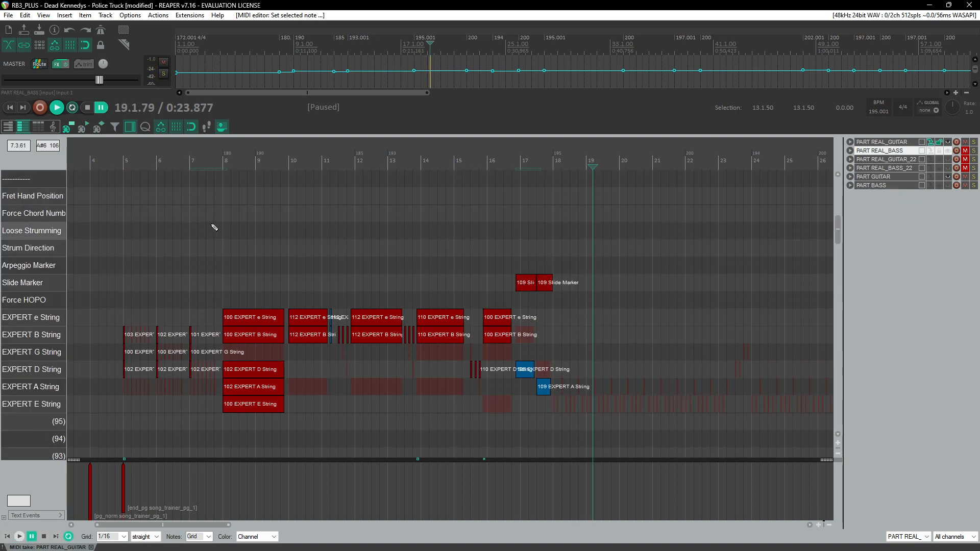
# Step: Add a Fret Hand Position marker at the start of measure 5 and set its value to 102
pyautogui.click(125, 231)
pyautogui.scroll(6, 223, 254)
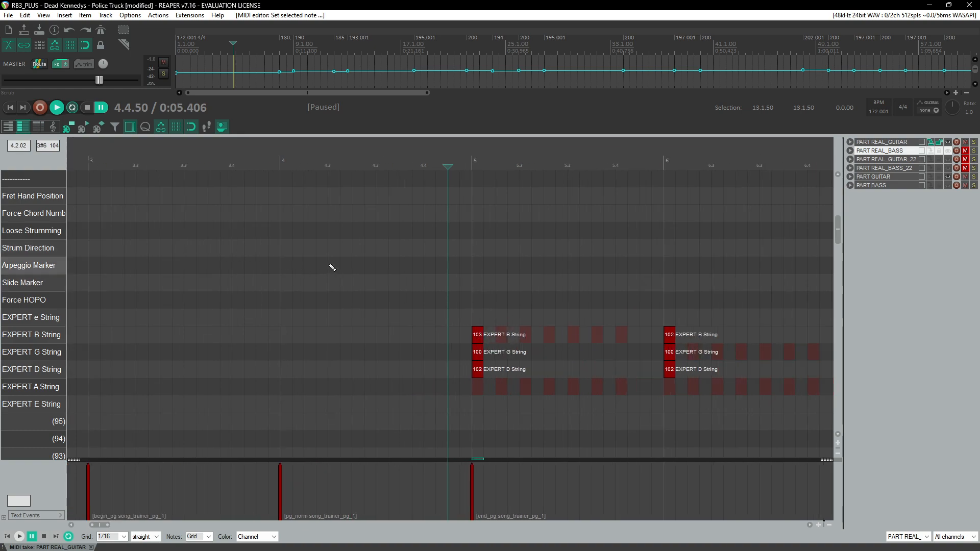
pyautogui.hscroll(3, 456, 205)
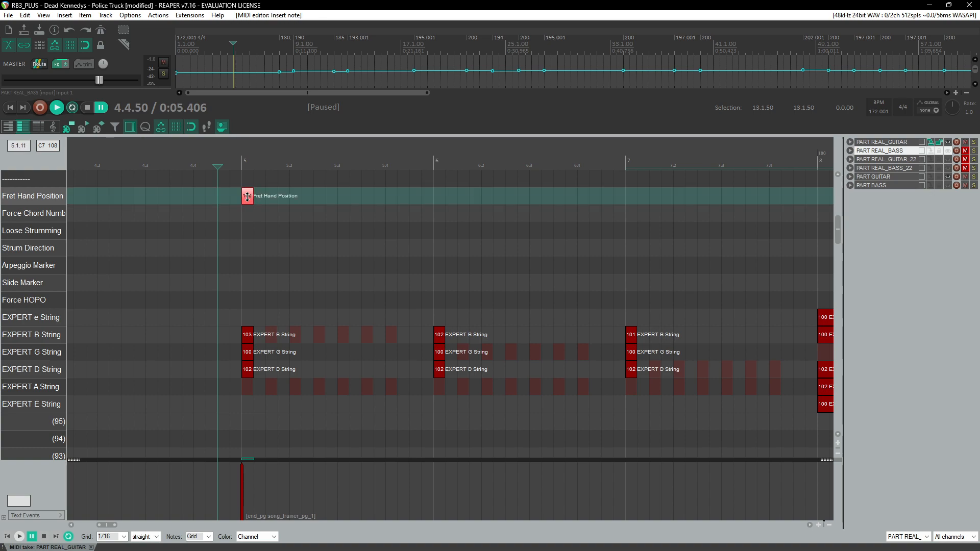
pyautogui.moveTo(249, 197); pyautogui.dragTo(262, 195)
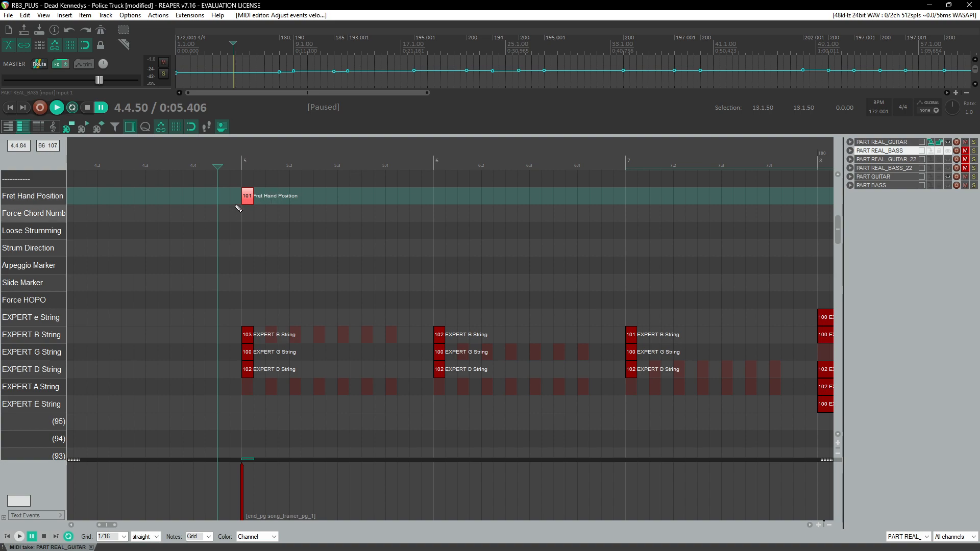
pyautogui.moveTo(250, 202); pyautogui.dragTo(256, 201)
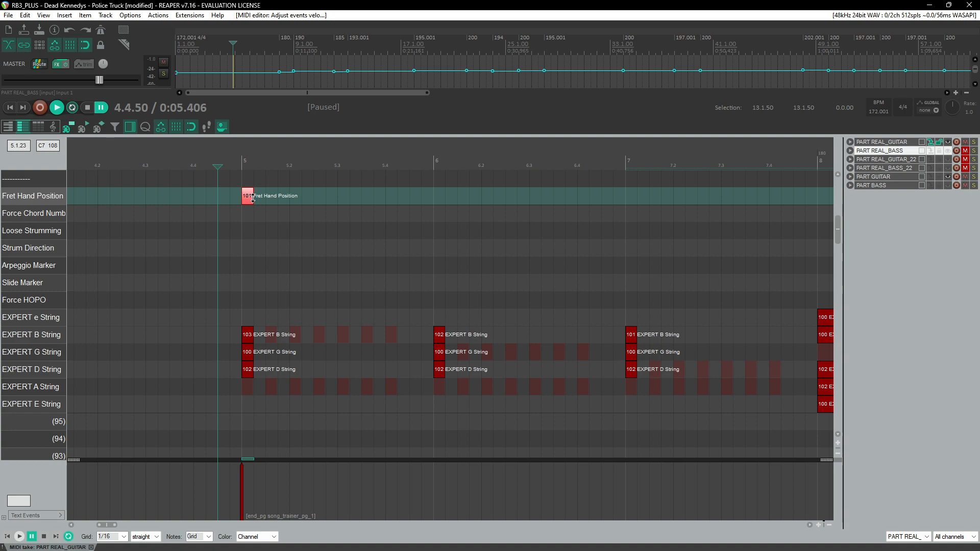
pyautogui.press('space')
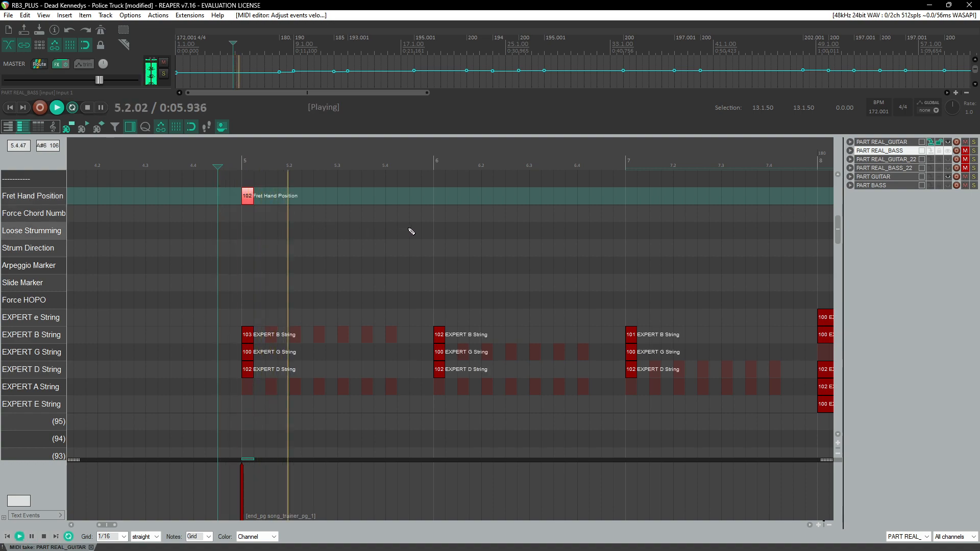
pyautogui.hotkey('ctrl', 'space')
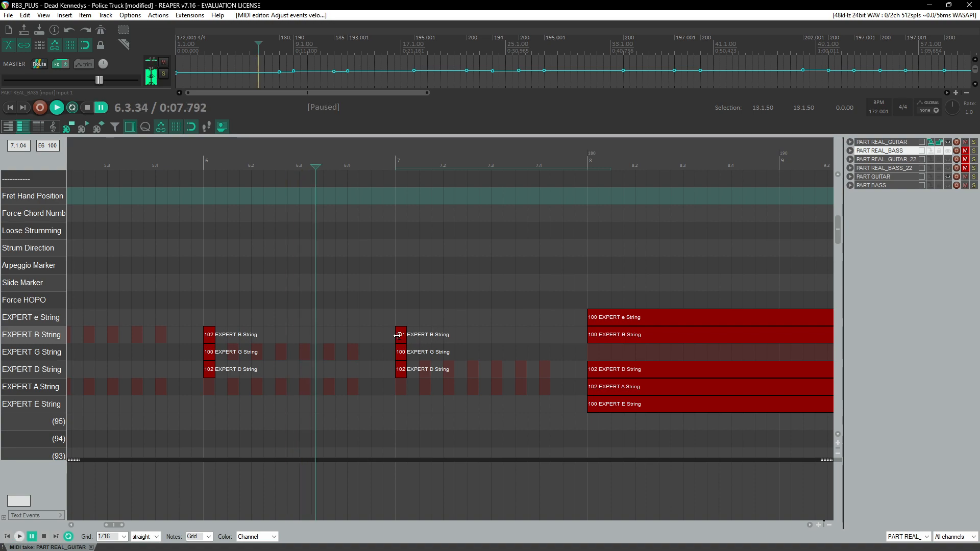
# Step: Copy the measure-7 B string note into the Fret Hand Position lane at measure 7 as a 101 marker
pyautogui.click(403, 338)
pyautogui.moveTo(403, 338); pyautogui.dragTo(403, 199)
pyautogui.press('space')
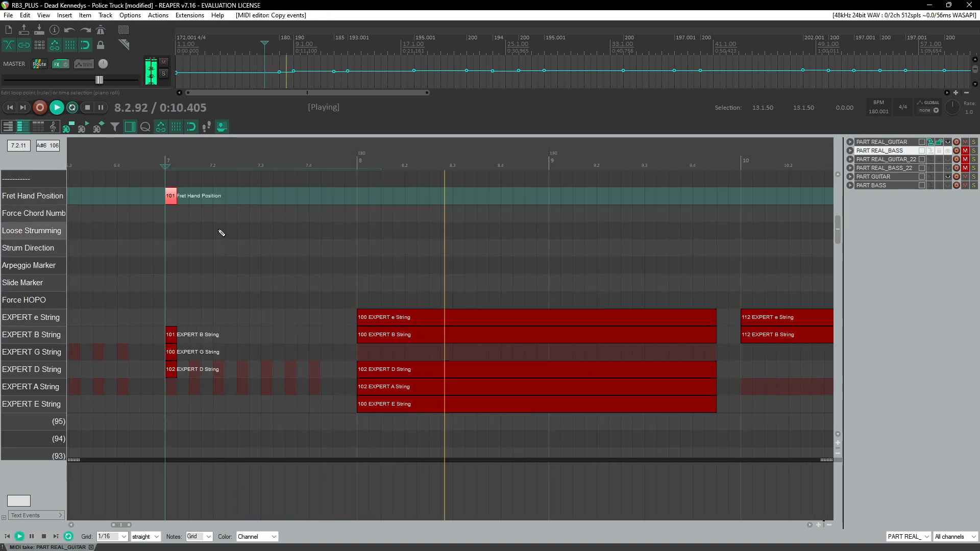
pyautogui.hotkey('ctrl', 'space')
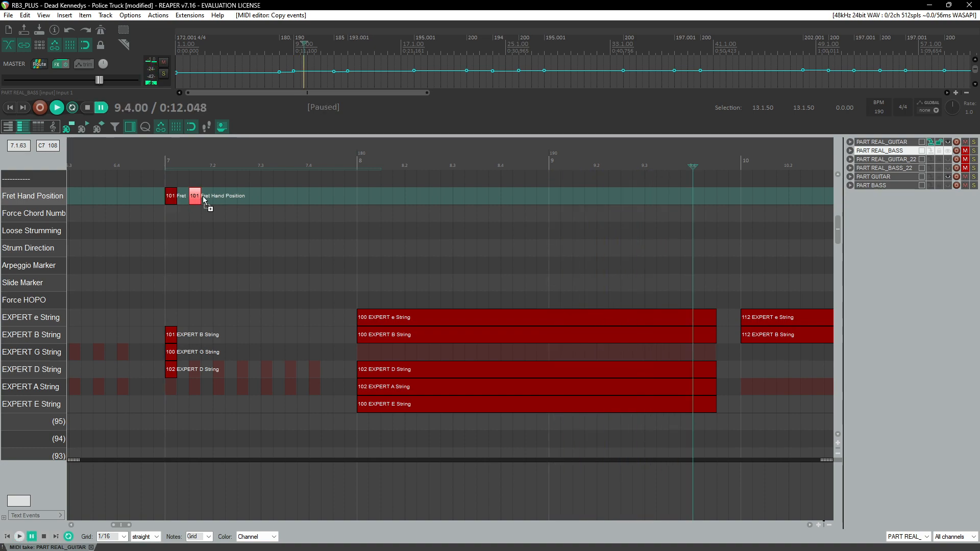
# Step: Place a 112 Fret Hand Position marker at the start of measure 8 and play back from just before it
pyautogui.moveTo(369, 195); pyautogui.dragTo(369, 193)
pyautogui.click(351, 158)
pyautogui.press('space')
pyautogui.scroll(-4, 343, 198)
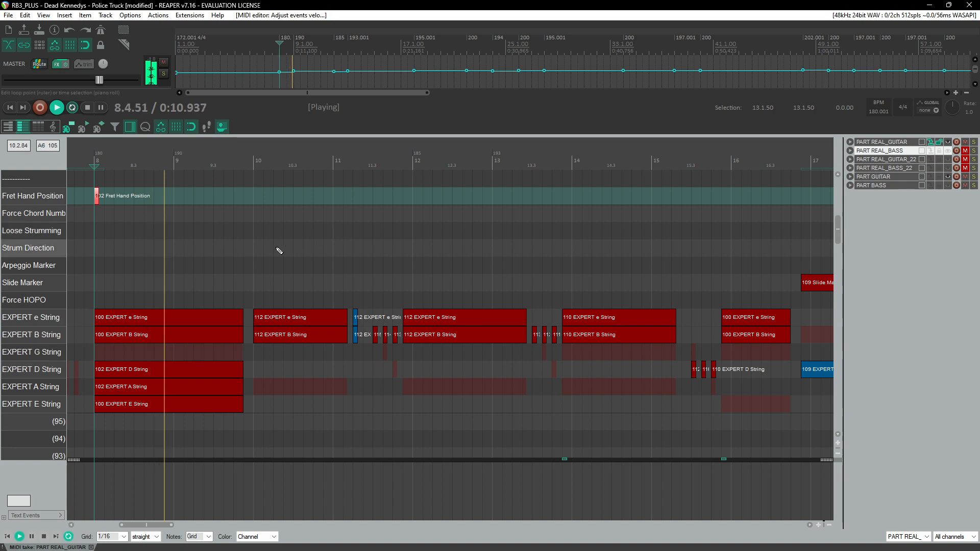
pyautogui.scroll(2, 291, 254)
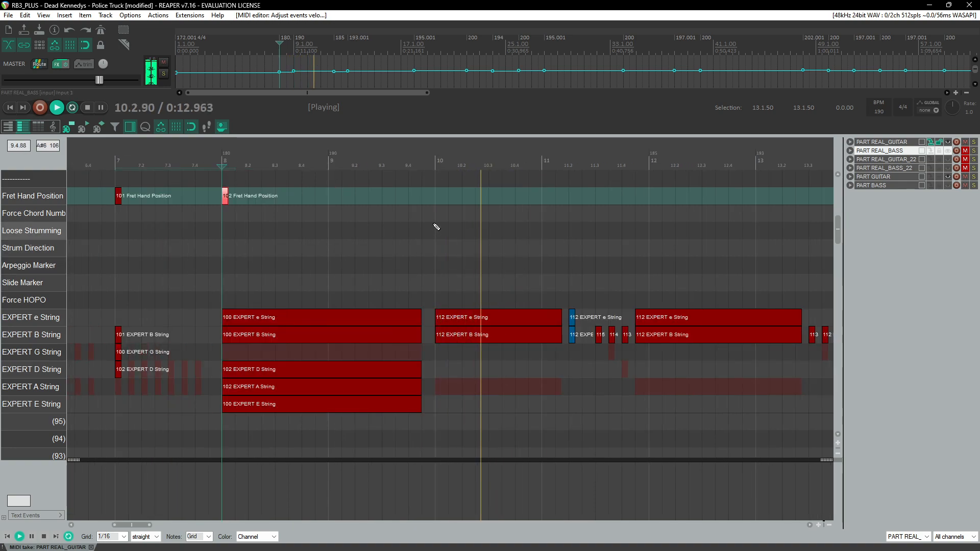
# Step: Add a Fret Hand Position marker at the start of measure 10 and set its value to 113
pyautogui.hotkey('ctrl', 'space')
pyautogui.click(443, 200)
pyautogui.scroll(3, 460, 196)
pyautogui.click(329, 162)
pyautogui.press('space')
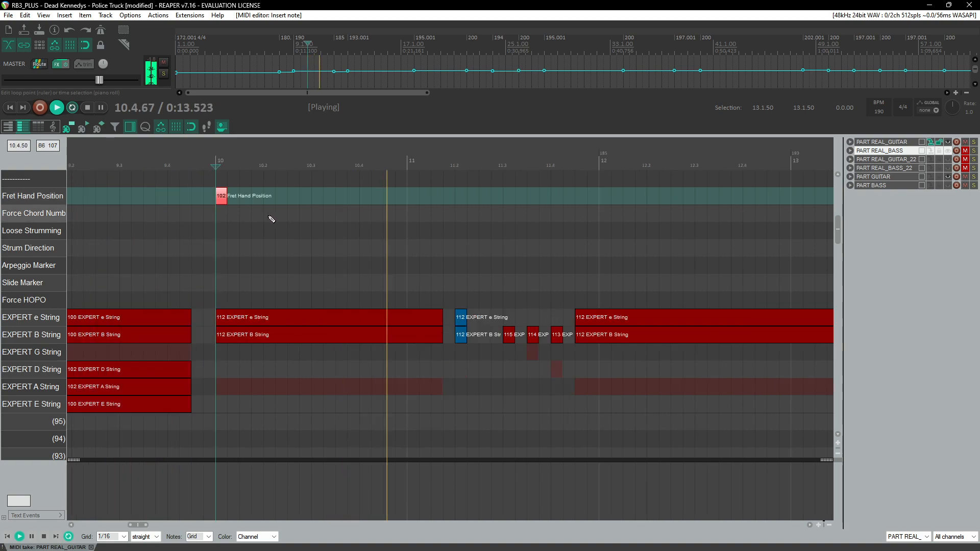
pyautogui.hotkey('ctrl', 'space')
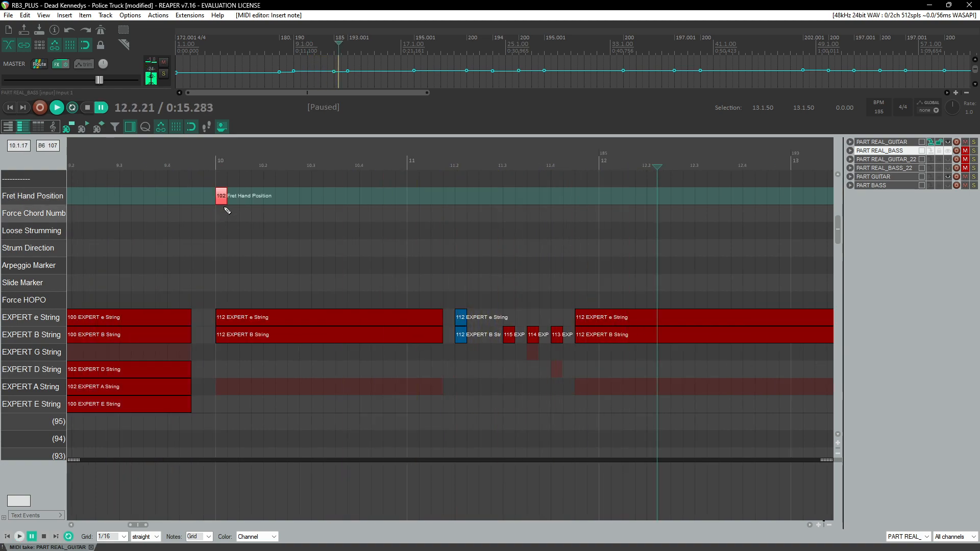
pyautogui.moveTo(224, 200); pyautogui.dragTo(249, 197)
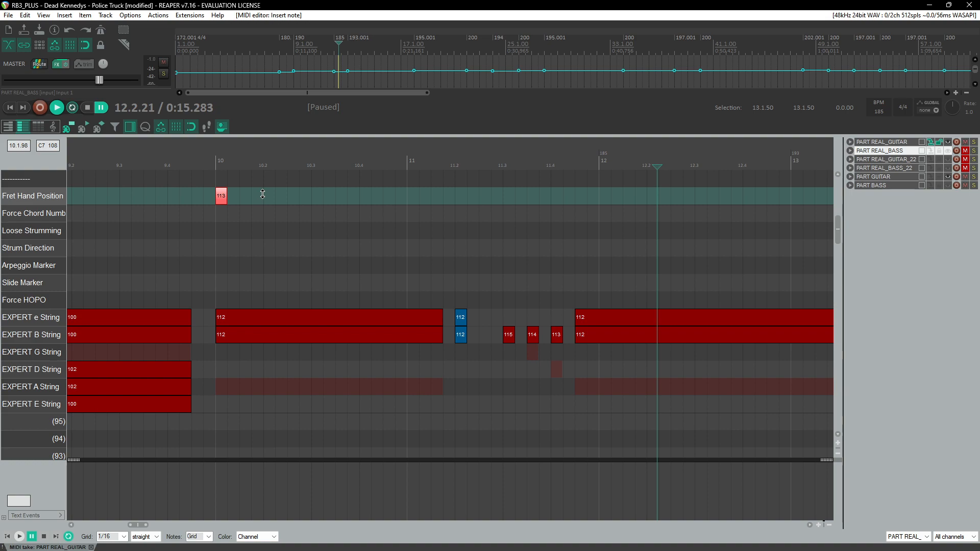
# Step: Add a 110 Fret Hand Position marker near the end of measure 13 and play back to check it
pyautogui.press('space')
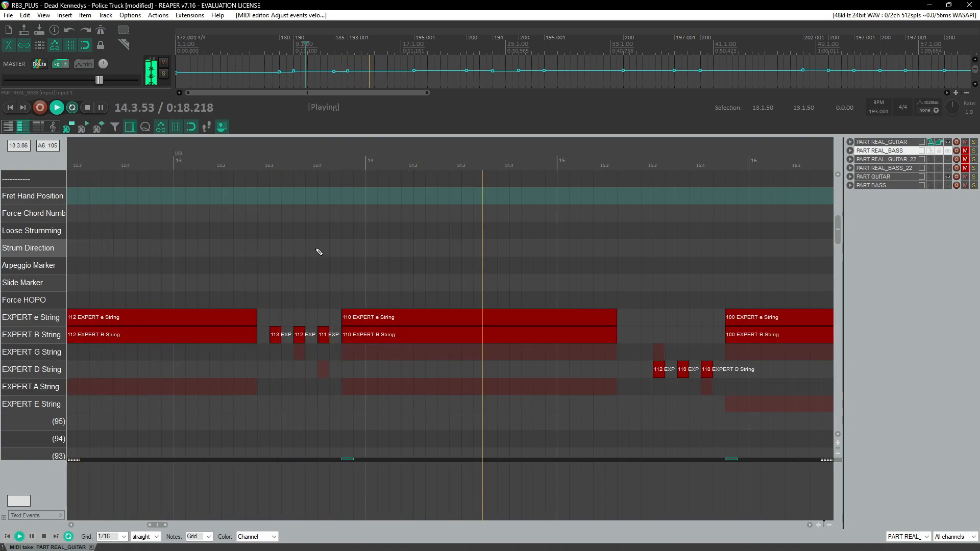
pyautogui.hotkey('ctrl', 'space')
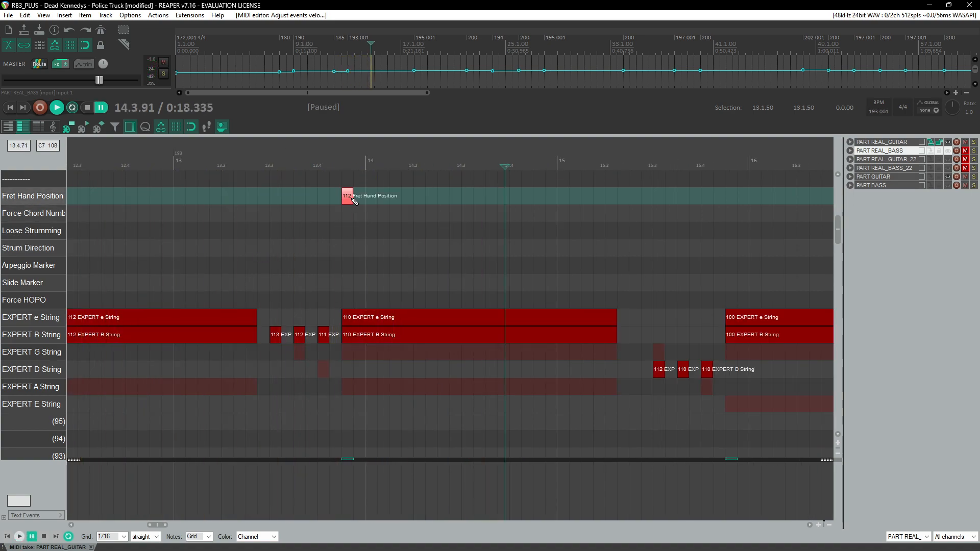
pyautogui.moveTo(349, 203); pyautogui.dragTo(354, 198)
pyautogui.click(233, 163)
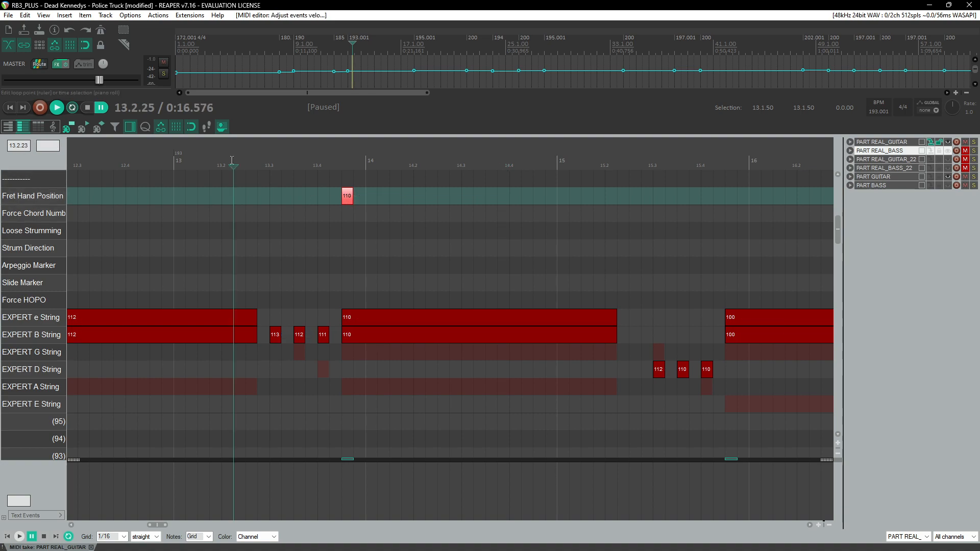
pyautogui.press('space')
# Step: Play back through measures 15 to 17 to listen to the guitar part
pyautogui.press('space')
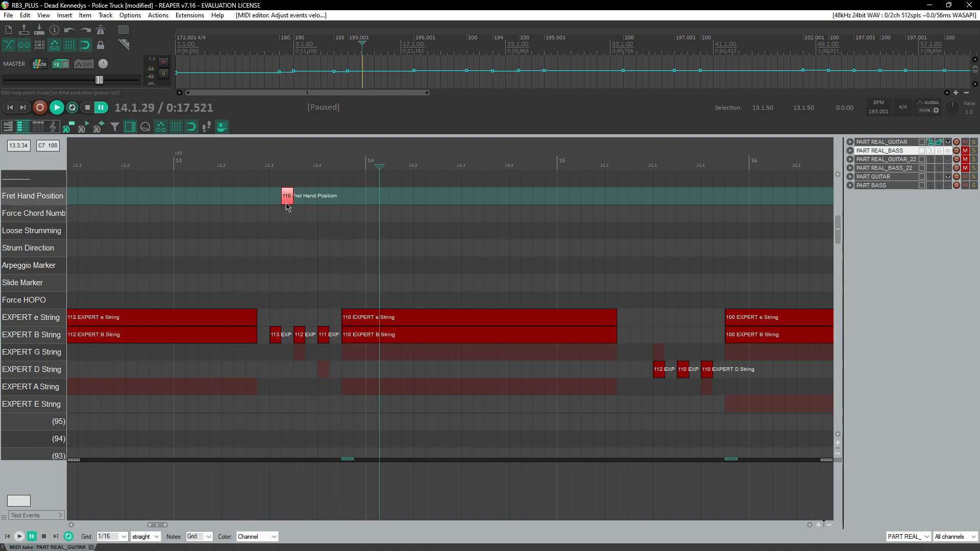
pyautogui.click(289, 203)
pyautogui.press('space')
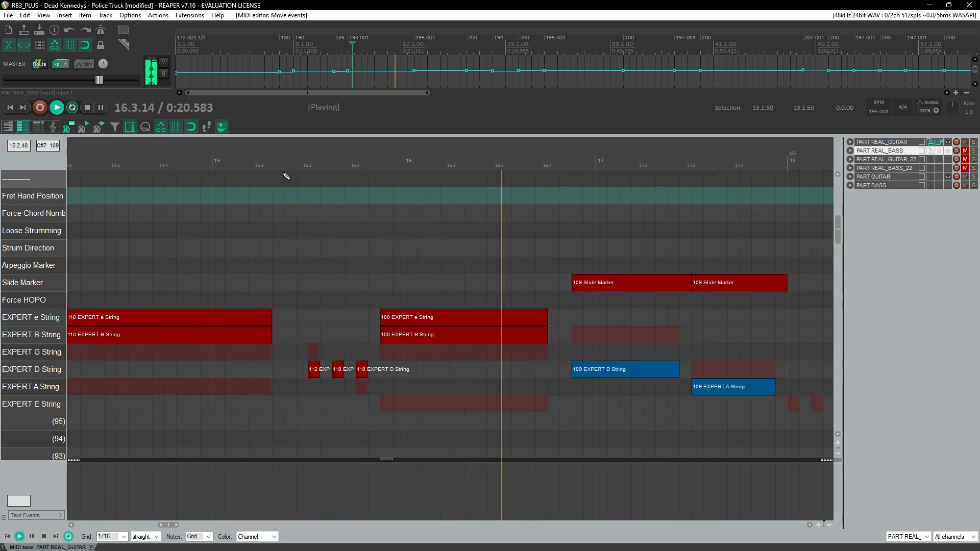
pyautogui.scroll(-2, 289, 193)
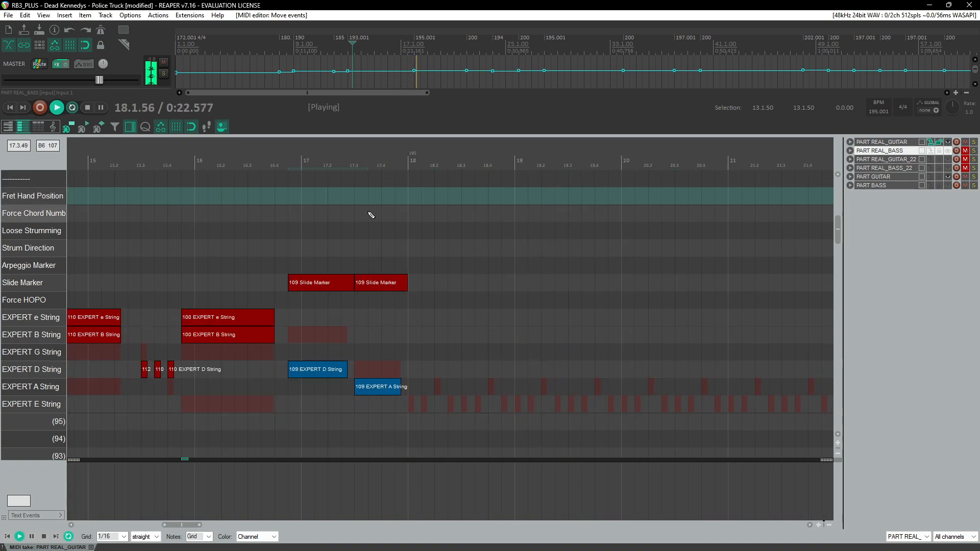
pyautogui.press('space')
# Step: Copy the bass part's low E string riff from measure 18 and paste it into the guitar part at measure 18
pyautogui.click(410, 163)
pyautogui.scroll(3, 419, 232)
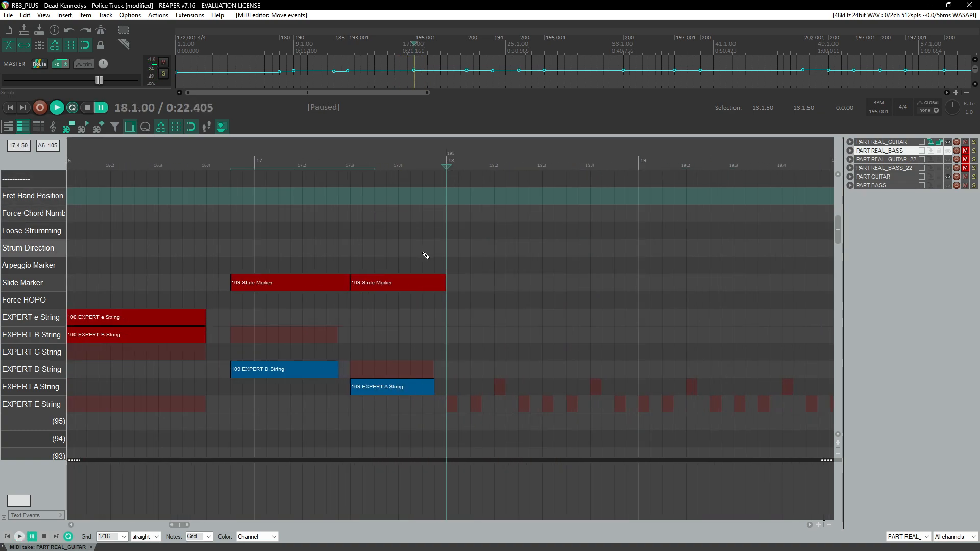
pyautogui.click(927, 151)
pyautogui.moveTo(452, 394); pyautogui.dragTo(632, 415)
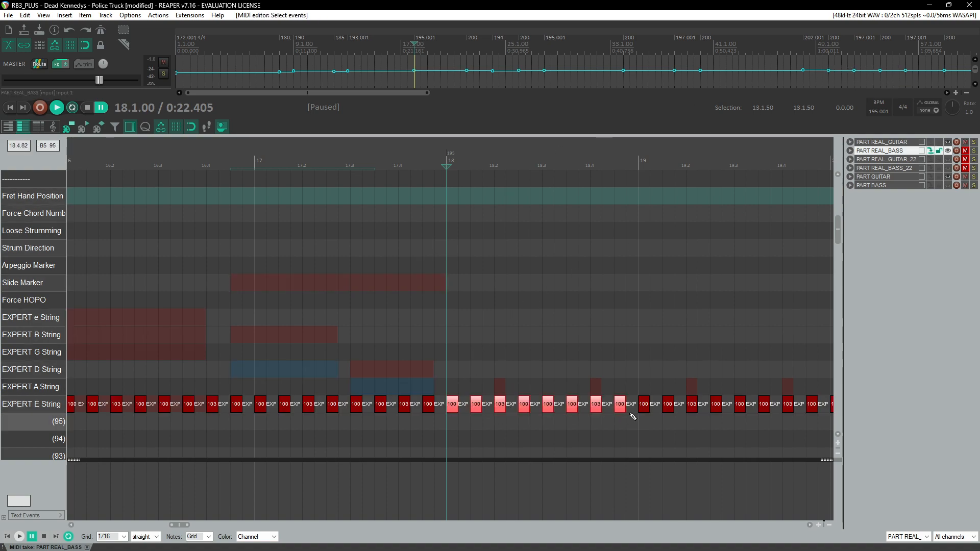
pyautogui.click(929, 143)
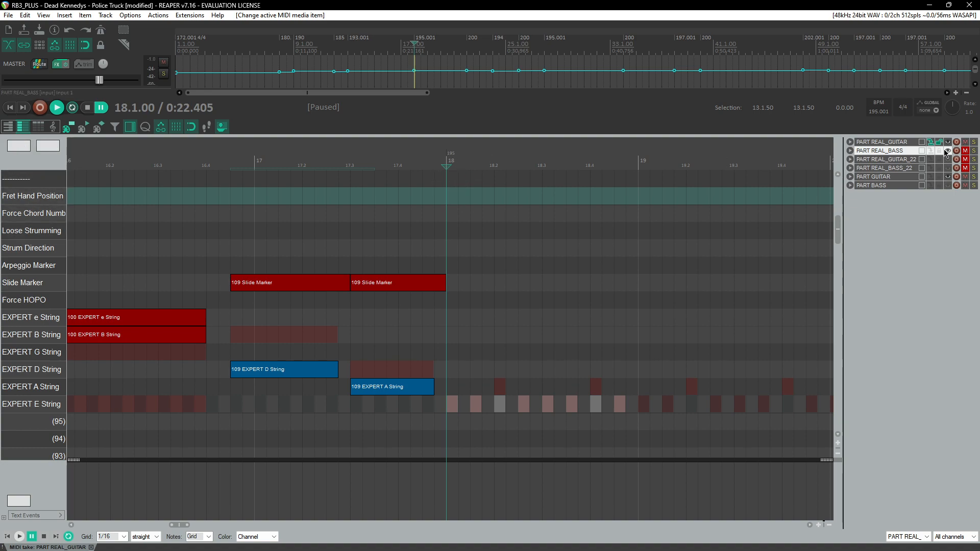
pyautogui.hotkey('ctrl', 'v')
# Step: Paste the riff again at measure 19 and the following measure to extend the low E pattern
pyautogui.click(412, 165)
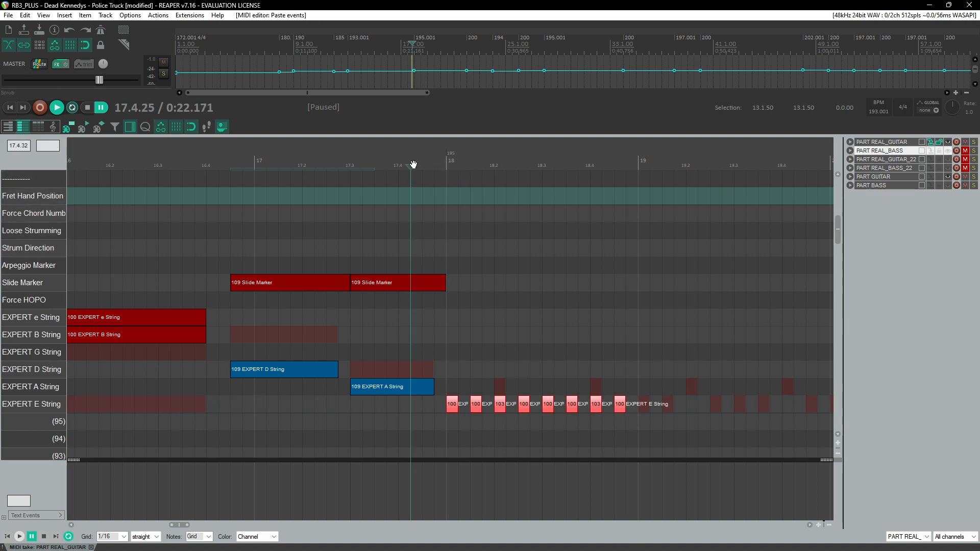
pyautogui.press('space')
pyautogui.click(638, 160)
pyautogui.hotkey('ctrl', 'v')
pyautogui.scroll(-4, 549, 243)
pyautogui.hscroll(2, 549, 243)
pyautogui.click(383, 162)
pyautogui.hotkey('ctrl', 'v')
pyautogui.press('space')
pyautogui.click(224, 163)
pyautogui.scroll(4, 337, 215)
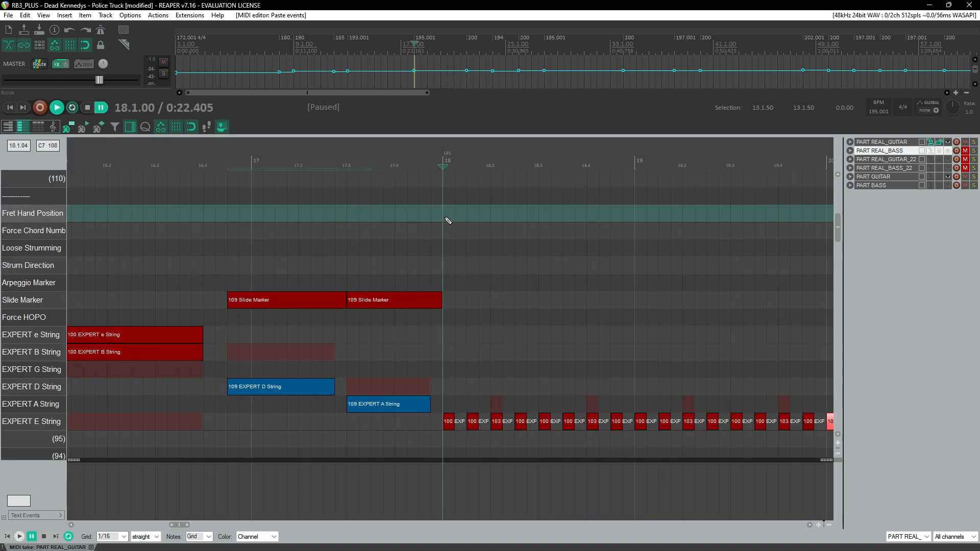
# Step: Add a Fret Hand Position marker at the start of measure 18 and play the section
pyautogui.moveTo(448, 215); pyautogui.dragTo(466, 219)
pyautogui.scroll(-3, 477, 221)
pyautogui.hscroll(3, 450, 219)
pyautogui.press('space')
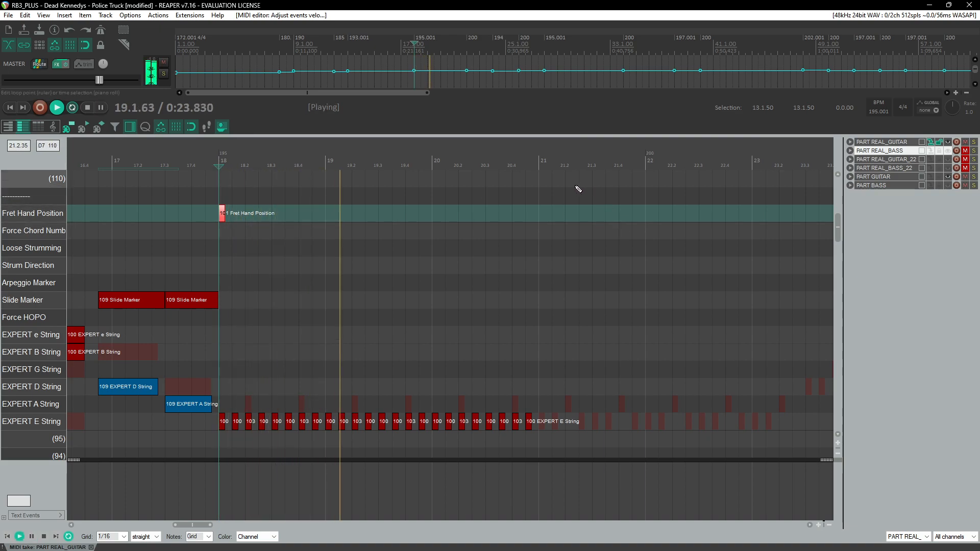
# Step: Paste the riff twice more so the low E string pattern continues through measure 22
pyautogui.click(539, 165)
pyautogui.hotkey('ctrl', 'v')
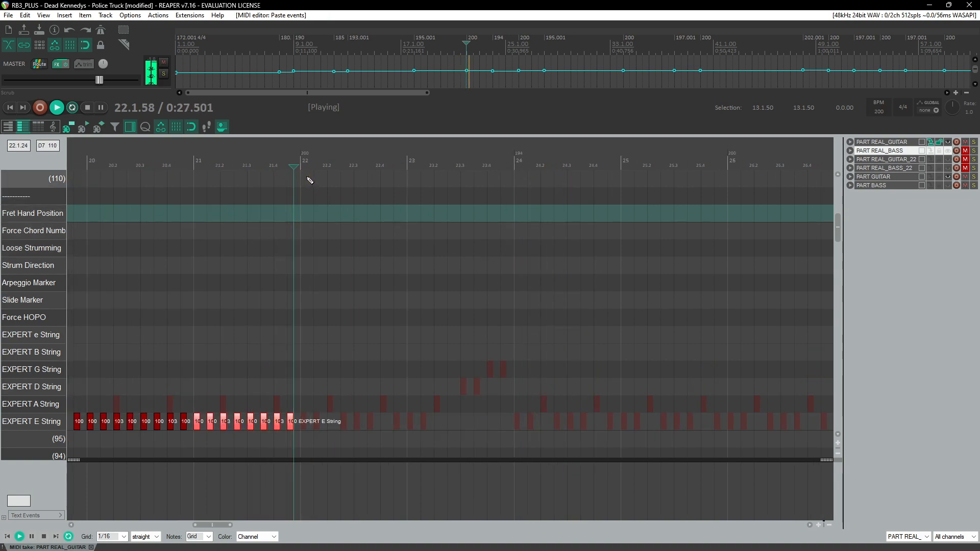
pyautogui.hotkey('ctrl', 'v')
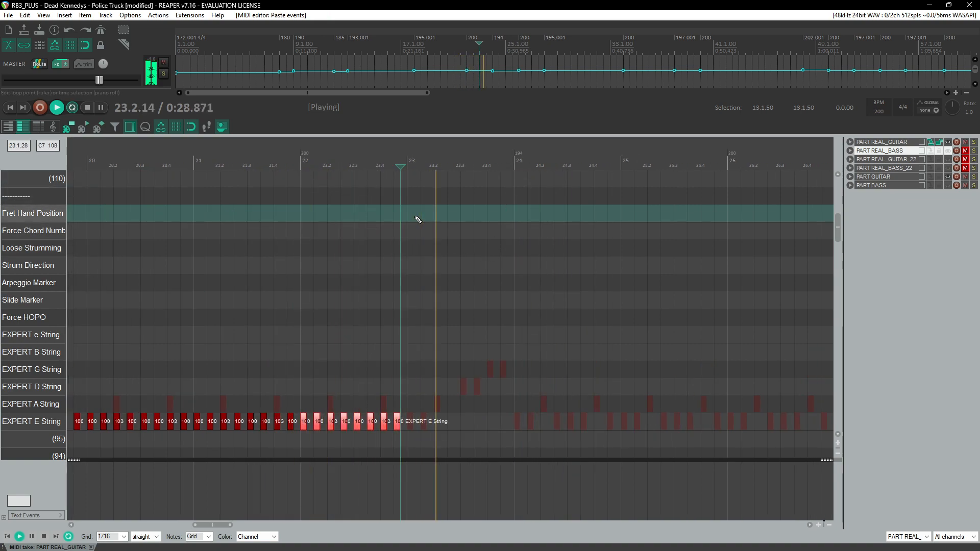
pyautogui.click(407, 166)
pyautogui.scroll(3, 436, 233)
pyautogui.press('space')
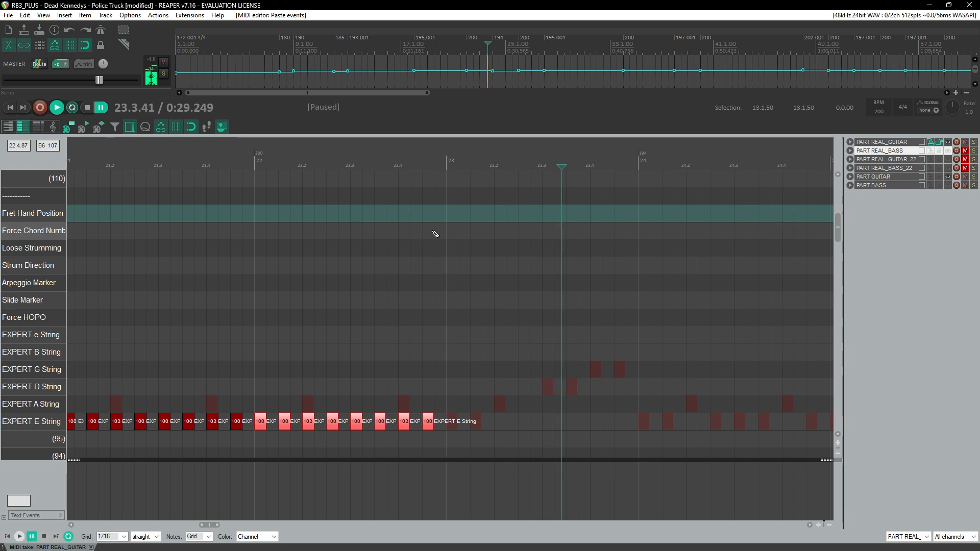
# Step: Add two 100 low E string notes an eighth apart at the start of measure 23
pyautogui.click(452, 421)
pyautogui.click(479, 424)
pyautogui.scroll(3, 475, 423)
pyautogui.keyDown('ctrl'); pyautogui.click(399, 421); pyautogui.keyUp('ctrl')
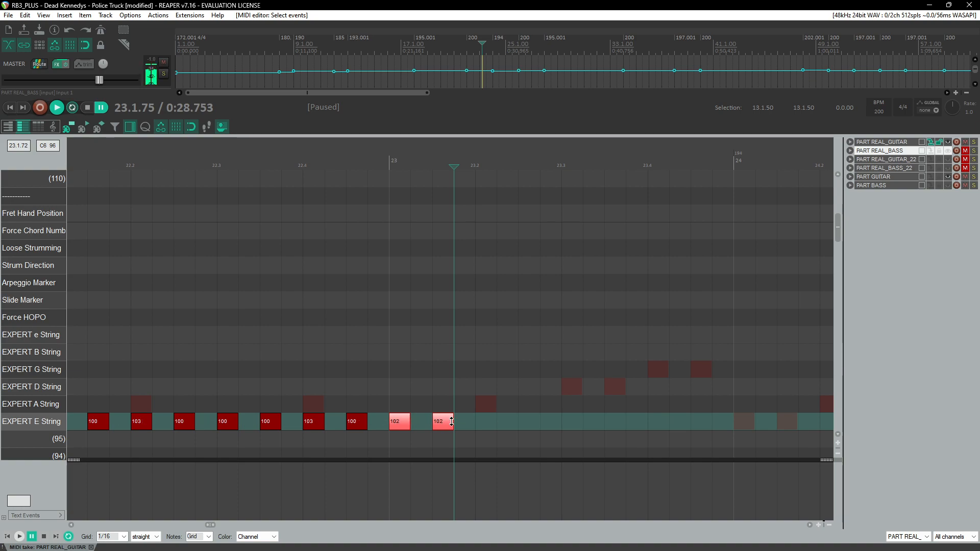
pyautogui.moveTo(458, 424); pyautogui.dragTo(458, 422)
pyautogui.click(461, 157)
pyautogui.press('space')
pyautogui.press('space')
pyautogui.press('space')
pyautogui.press('space')
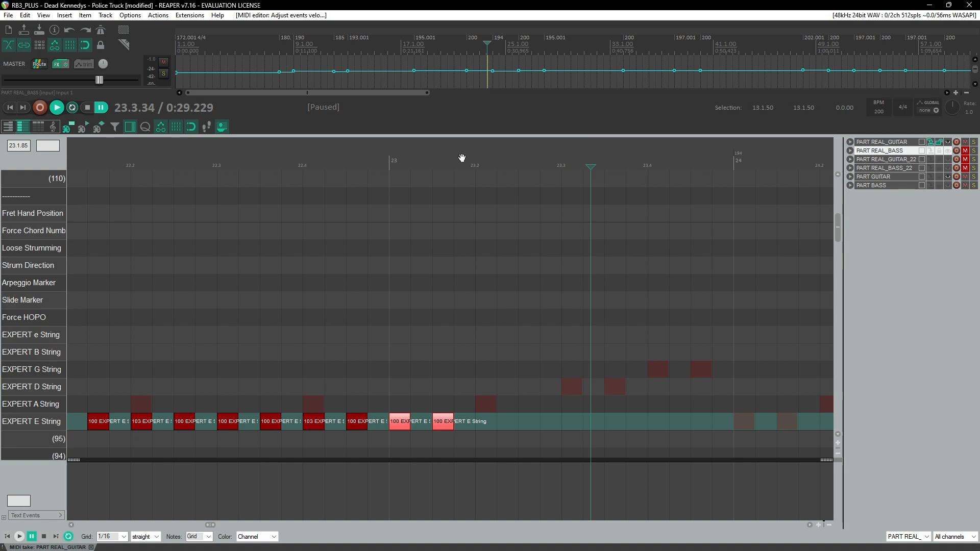
# Step: Add a 103 low E string note on beat 2 of measure 23, one beat long
pyautogui.click(351, 162)
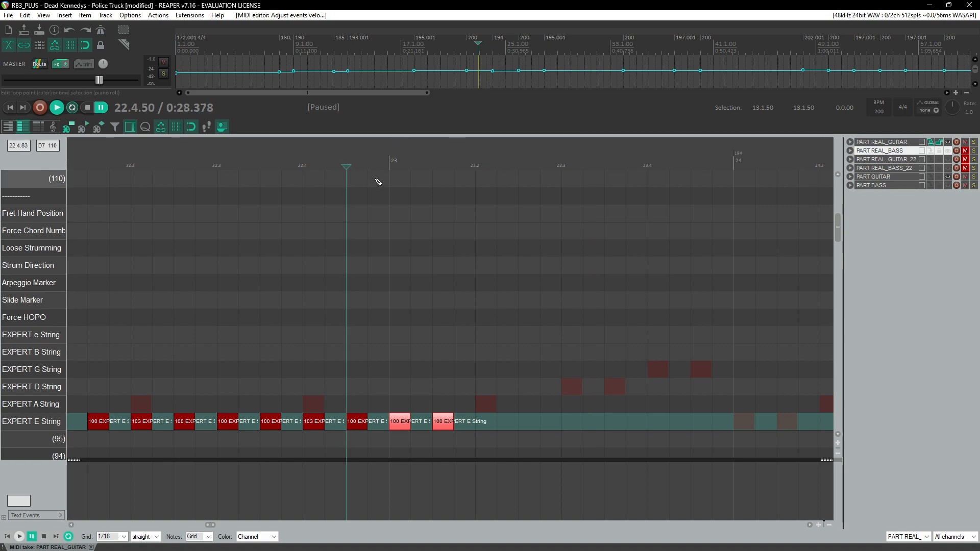
pyautogui.press('space')
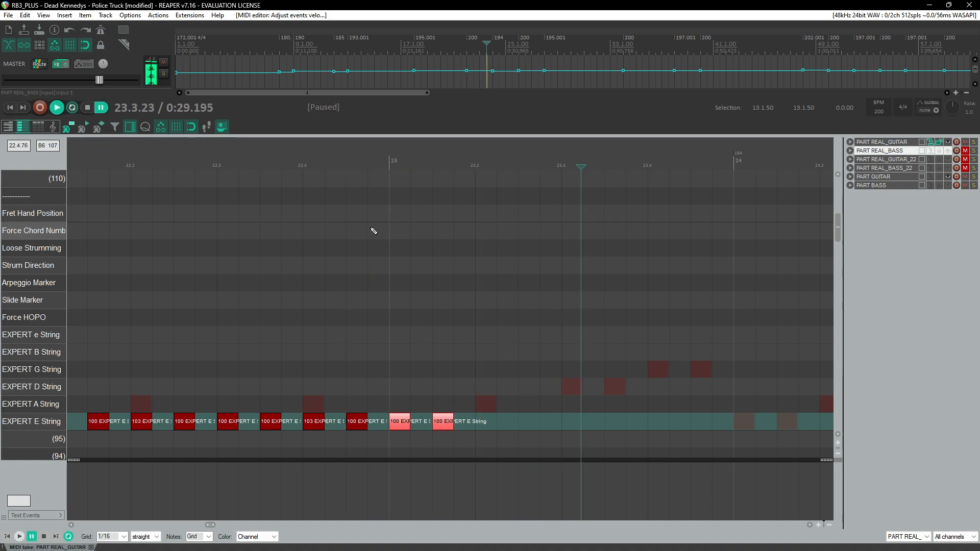
pyautogui.click(385, 179)
pyautogui.hotkey('ctrl', 'space')
pyautogui.click(485, 427)
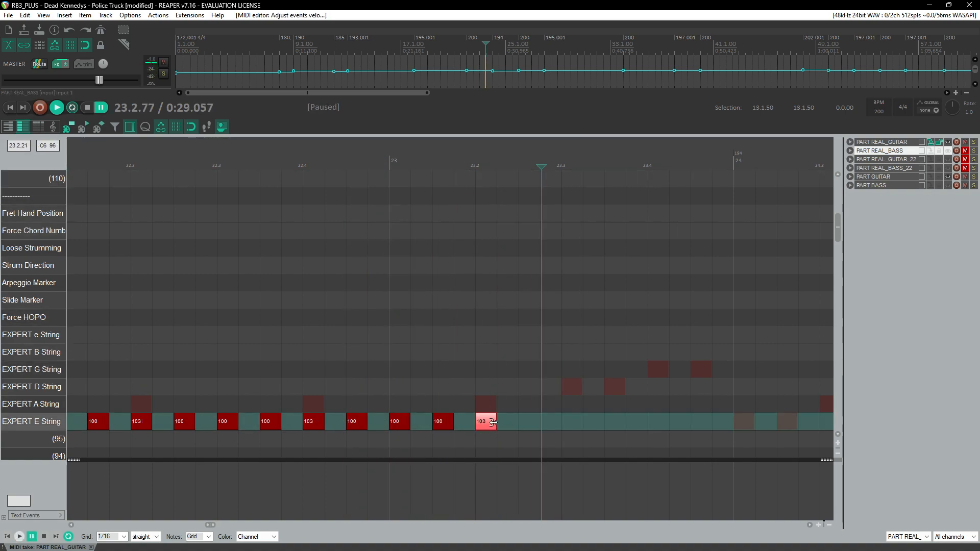
pyautogui.moveTo(493, 422); pyautogui.dragTo(561, 422)
pyautogui.doubleClick(554, 423)
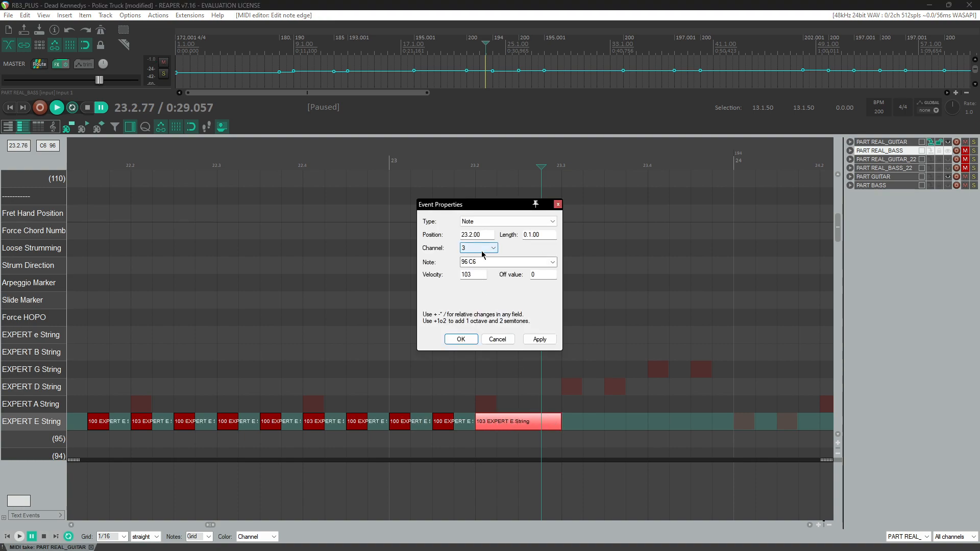
pyautogui.press('Return')
# Step: Change the beat-2 note's MIDI channel in its event properties and shorten it to about three quarters of a beat
pyautogui.doubleClick(509, 413)
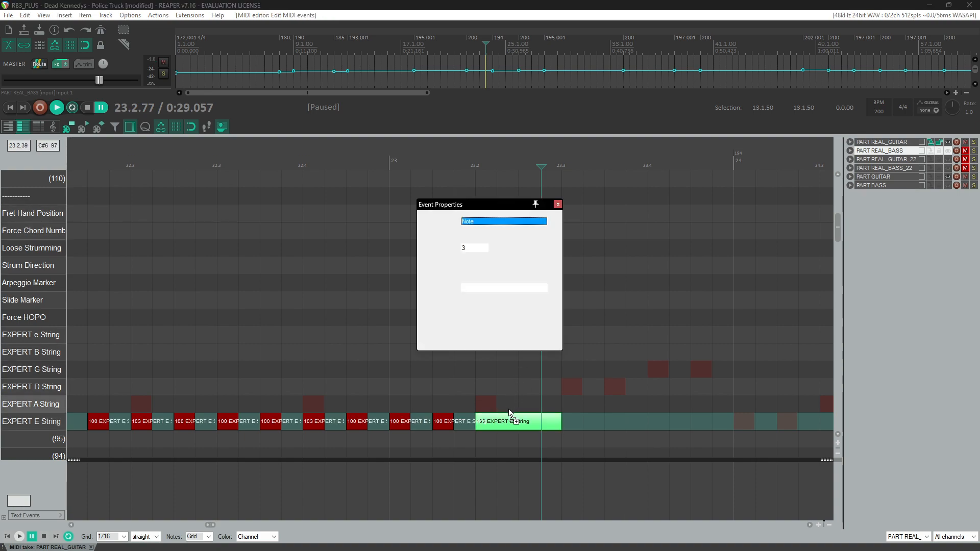
pyautogui.scroll(-1, 480, 252)
pyautogui.press('Return')
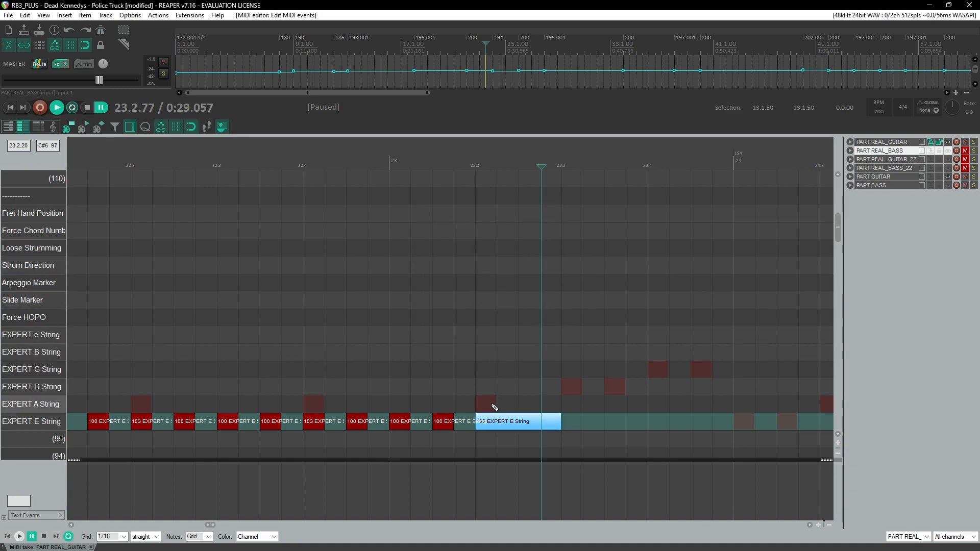
pyautogui.moveTo(519, 422); pyautogui.dragTo(540, 422)
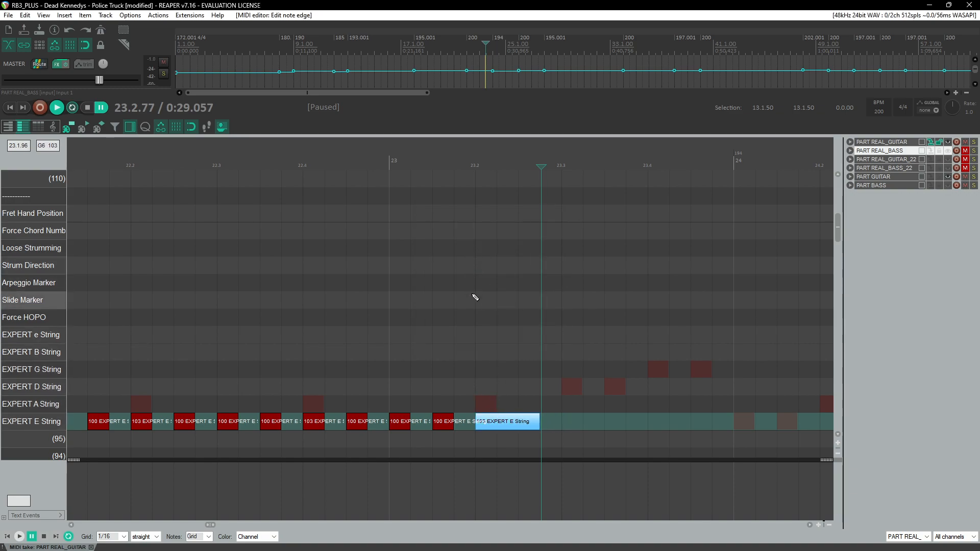
# Step: Draw a Slide Marker spanning the beat-2 note in measure 23 and play it back
pyautogui.moveTo(478, 299); pyautogui.dragTo(513, 301)
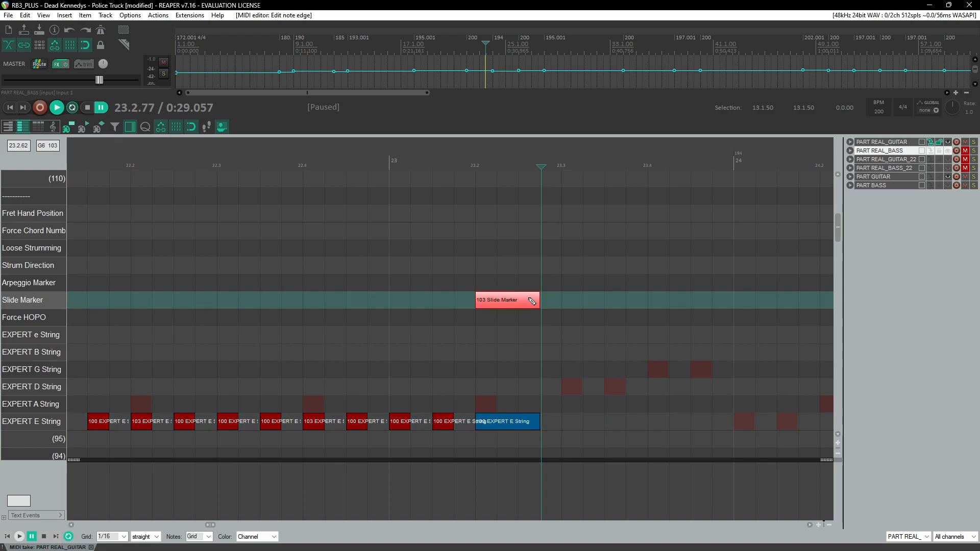
pyautogui.click(386, 163)
pyautogui.press('space')
pyautogui.hscroll(2, 356, 213)
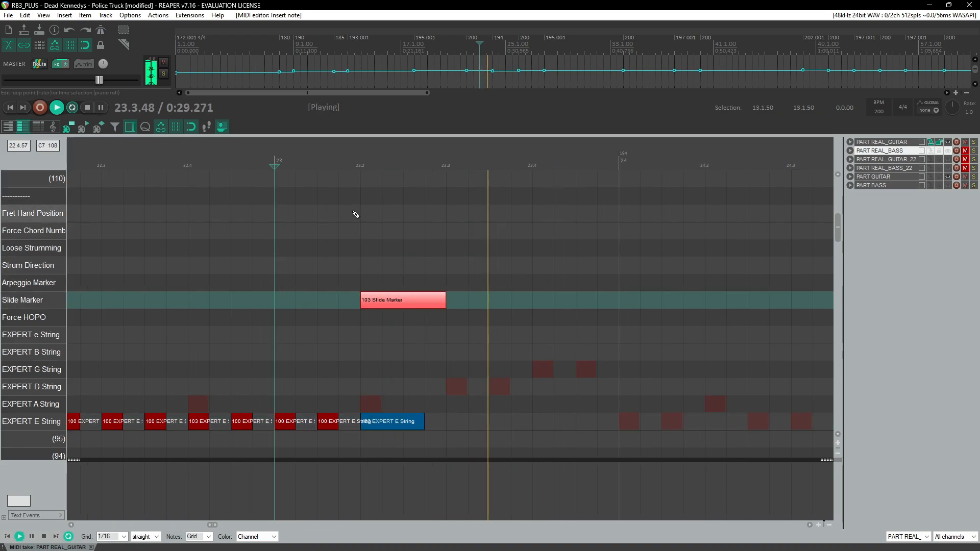
pyautogui.press('space')
# Step: Add a 105 note on the high e string at beat 3 of measure 23
pyautogui.click(349, 391)
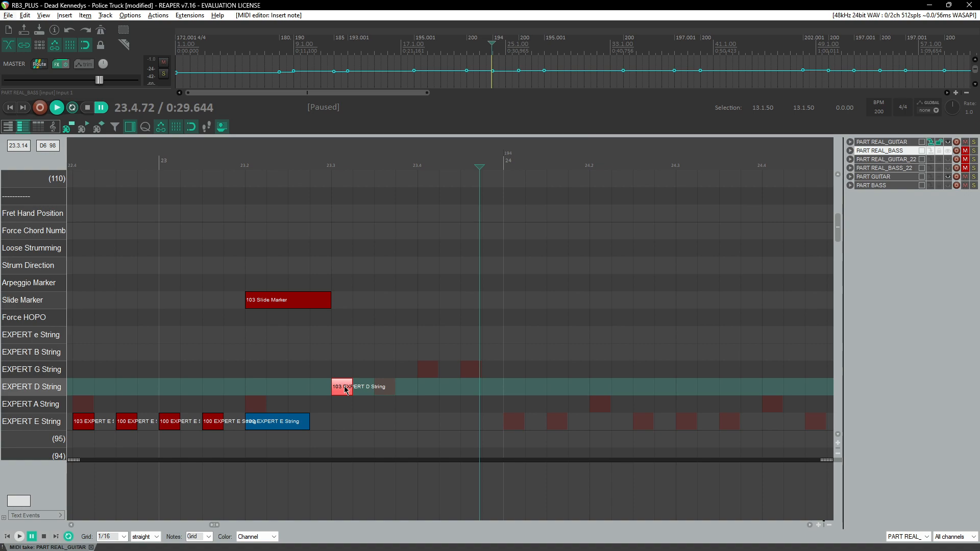
pyautogui.press('Up')
pyautogui.click(343, 391)
pyautogui.press('Up')
pyautogui.press('Up')
pyautogui.press('Up')
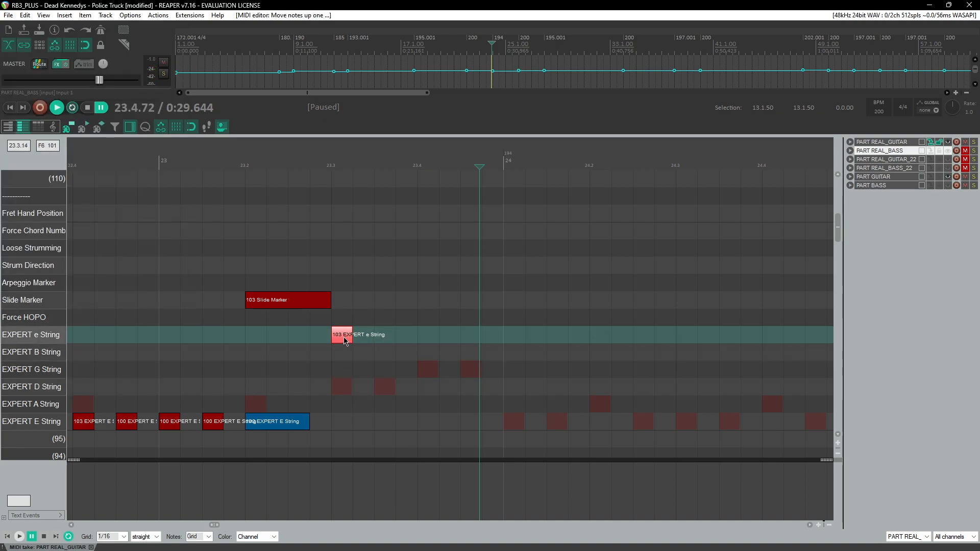
pyautogui.moveTo(349, 337); pyautogui.dragTo(352, 336)
pyautogui.click(332, 165)
pyautogui.press('space')
pyautogui.press('space')
# Step: Add three more 105 notes on the high e string, one every eighth through beat 4 of measure 23
pyautogui.click(386, 341)
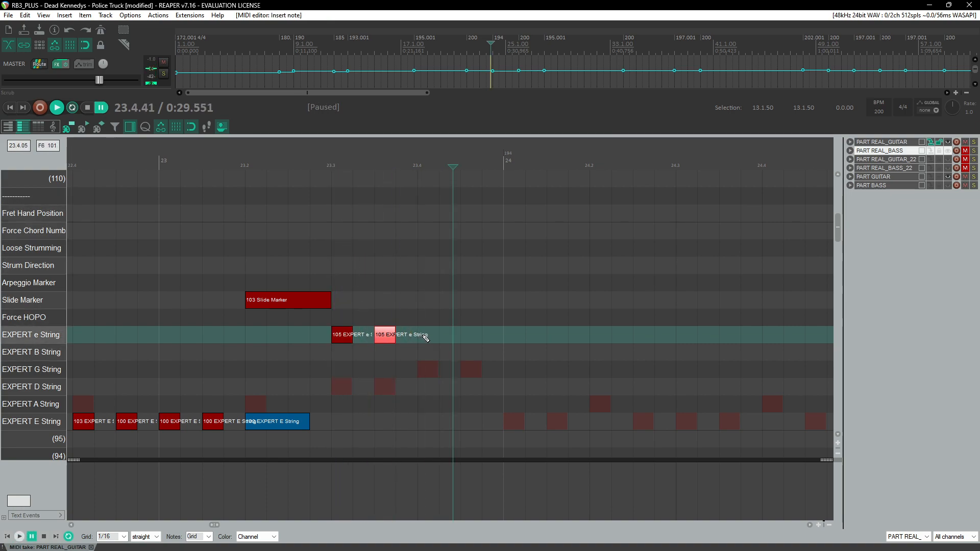
pyautogui.click(430, 336)
pyautogui.click(469, 336)
pyautogui.moveTo(503, 332); pyautogui.dragTo(433, 338)
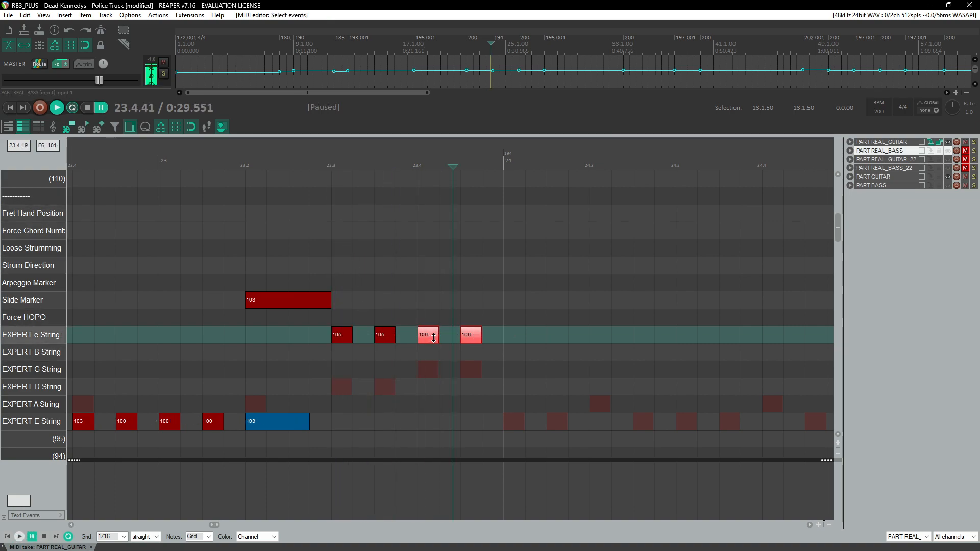
# Step: Play back the part from measure 23 to hear the new e string notes
pyautogui.click(173, 153)
pyautogui.press('space')
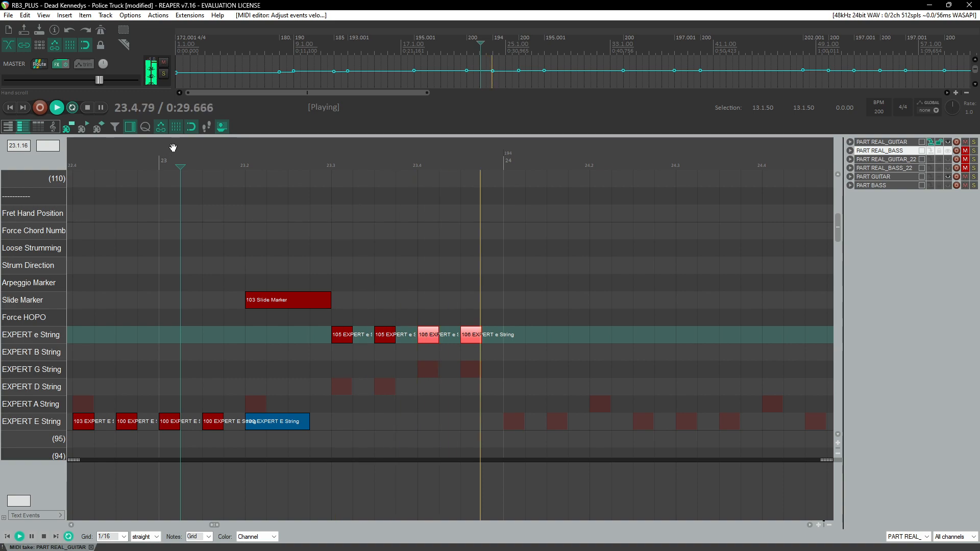
pyautogui.press('Left')
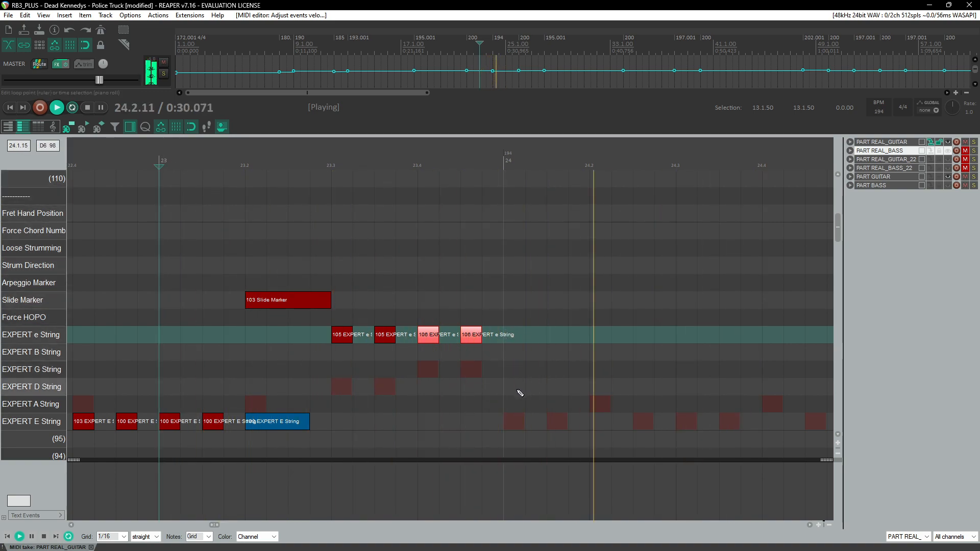
pyautogui.scroll(-1, 520, 393)
pyautogui.press('space')
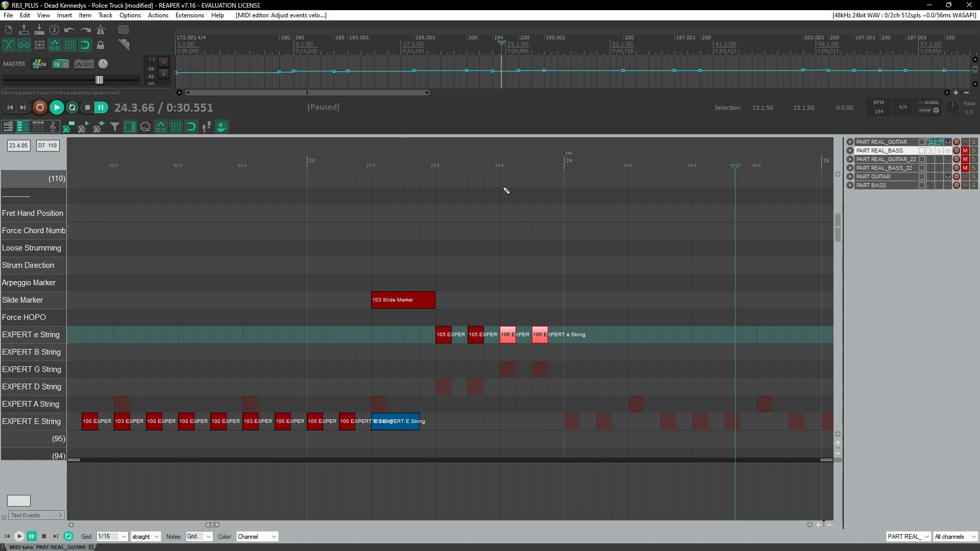
# Step: Add a 105 Fret Hand Position marker at beat 3 of measure 23
pyautogui.click(447, 221)
pyautogui.moveTo(445, 215); pyautogui.dragTo(452, 215)
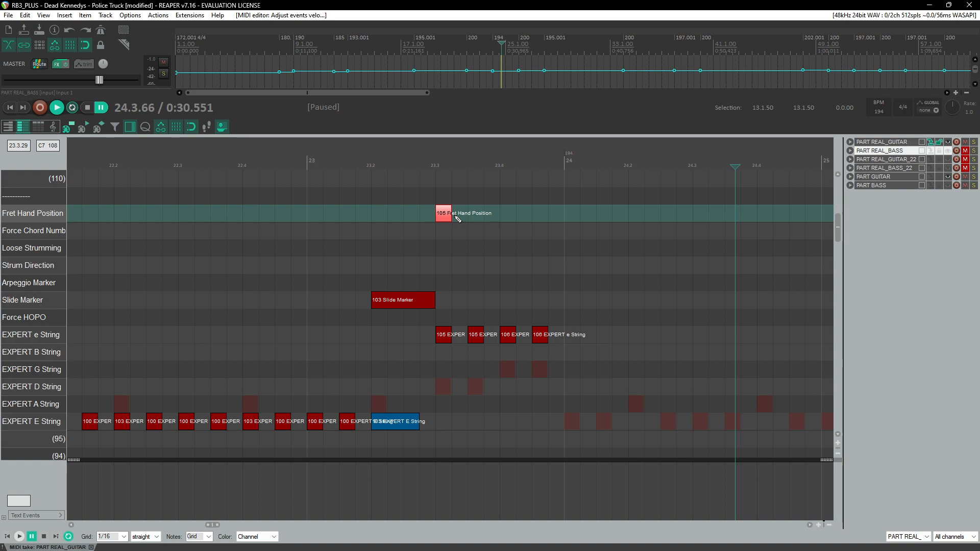
# Step: Play back the section from measure 18 through measure 24 to review the riff
pyautogui.scroll(-5, 468, 190)
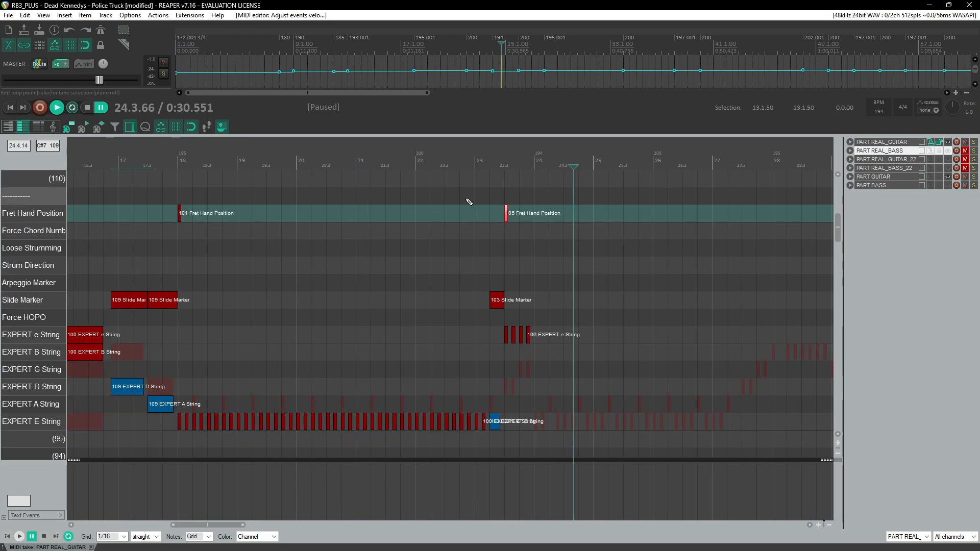
pyautogui.hscroll(-3, 467, 199)
pyautogui.click(296, 159)
pyautogui.press('space')
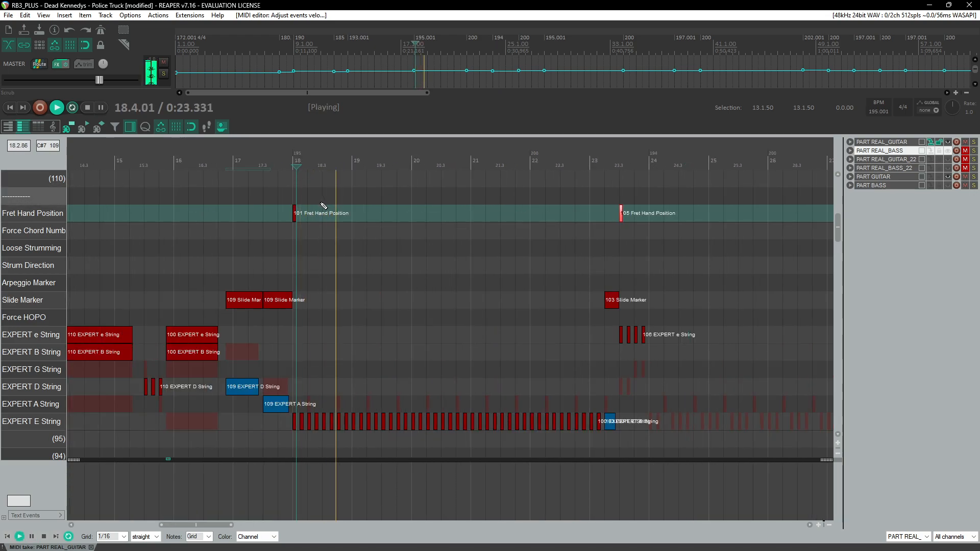
pyautogui.scroll(3, 324, 206)
pyautogui.scroll(-2, 393, 281)
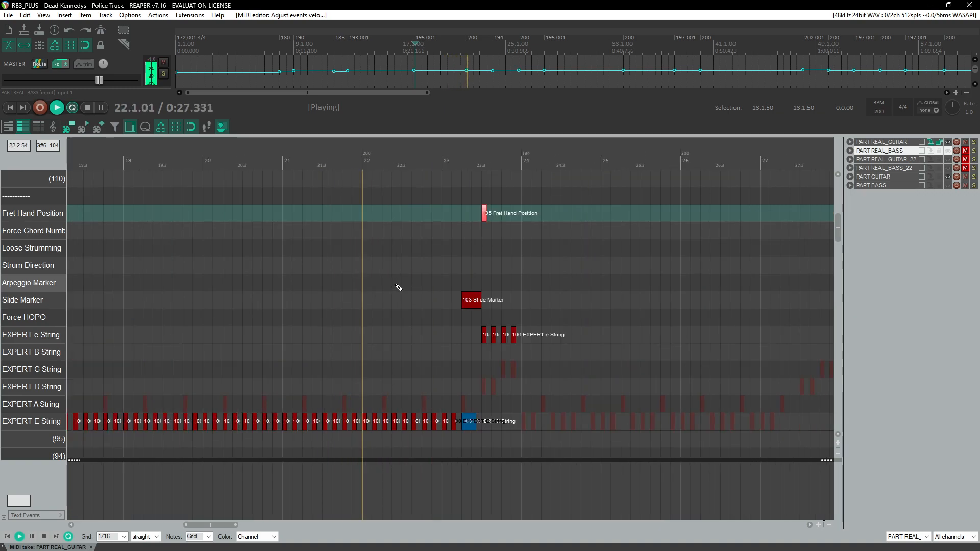
pyautogui.scroll(1, 476, 283)
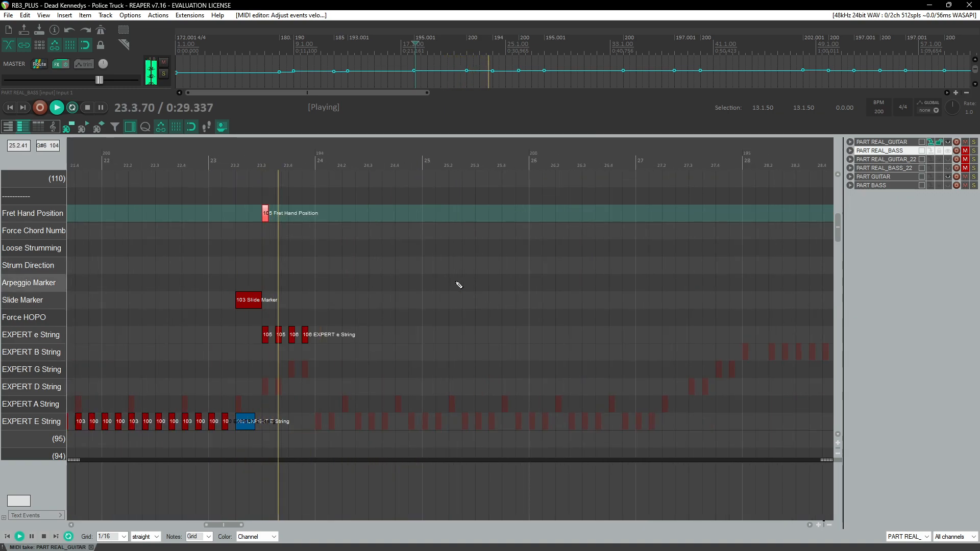
pyautogui.click(222, 161)
pyautogui.scroll(-2, 264, 296)
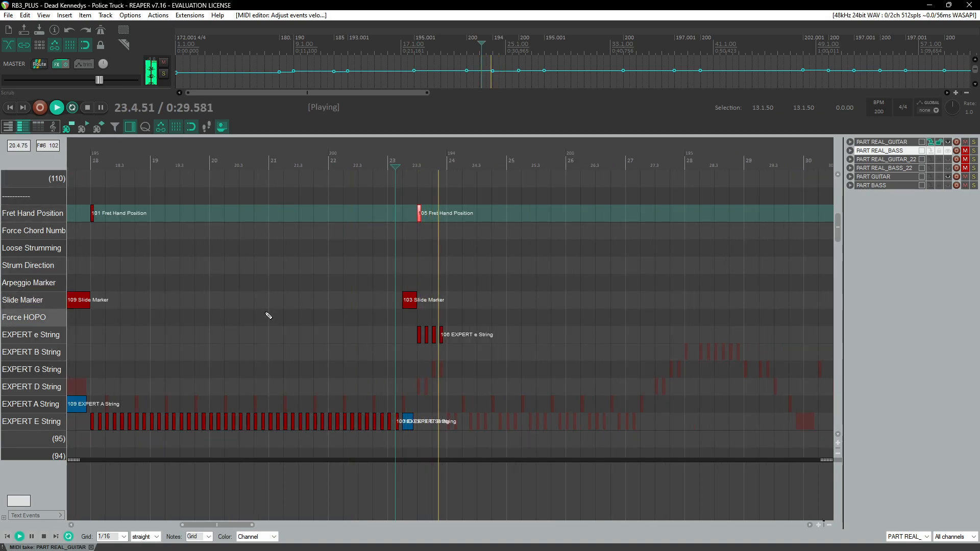
pyautogui.hscroll(-2, 268, 315)
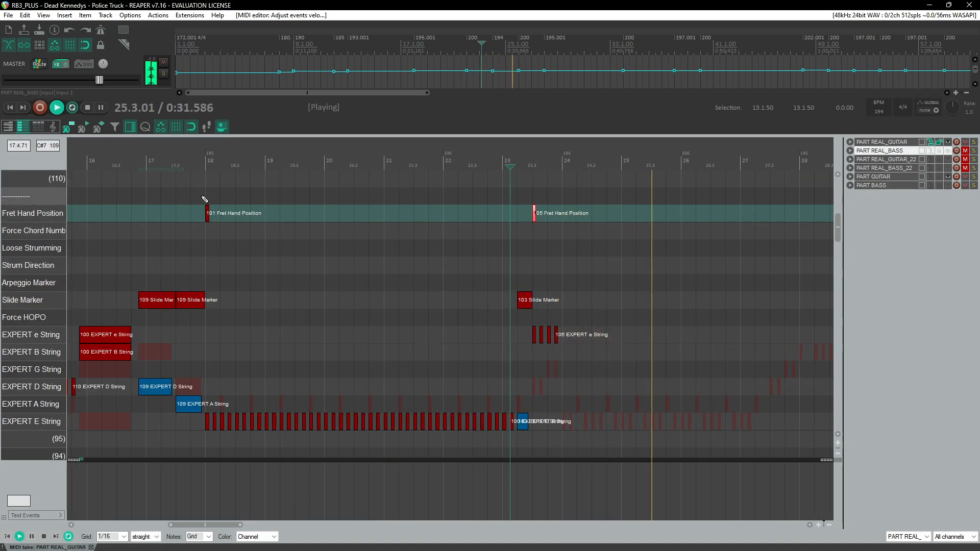
# Step: Select the low E riff with its slide marker and fret hand position from measure 18 and paste it at measure 24
pyautogui.moveTo(205, 201)
pyautogui.mouseDown()
pyautogui.moveTo(365, 409)
pyautogui.moveTo(495, 433)
pyautogui.moveTo(382, 436)
pyautogui.mouseUp()
pyautogui.click(559, 160)
pyautogui.scroll(2, 510, 247)
pyautogui.click(464, 203)
pyautogui.click(467, 205)
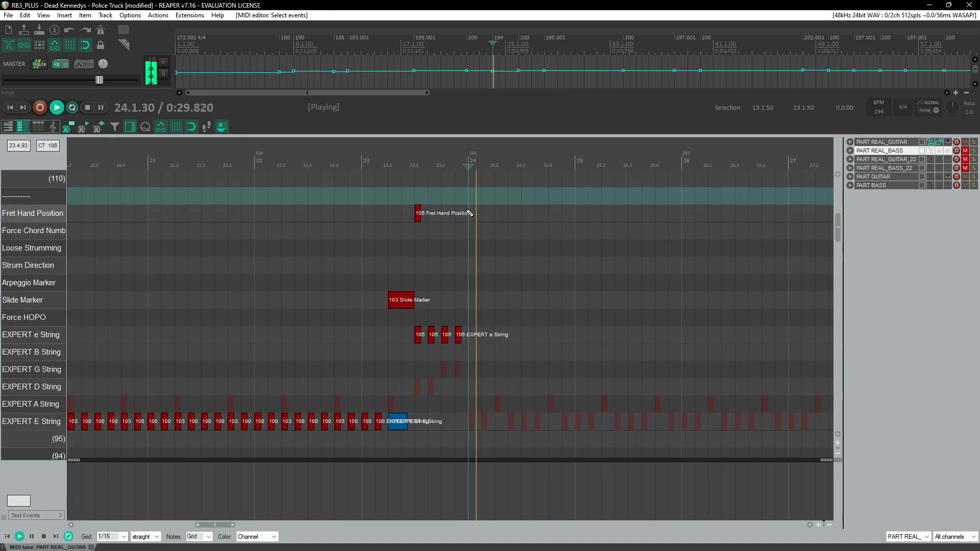
pyautogui.hotkey('ctrl', 'v')
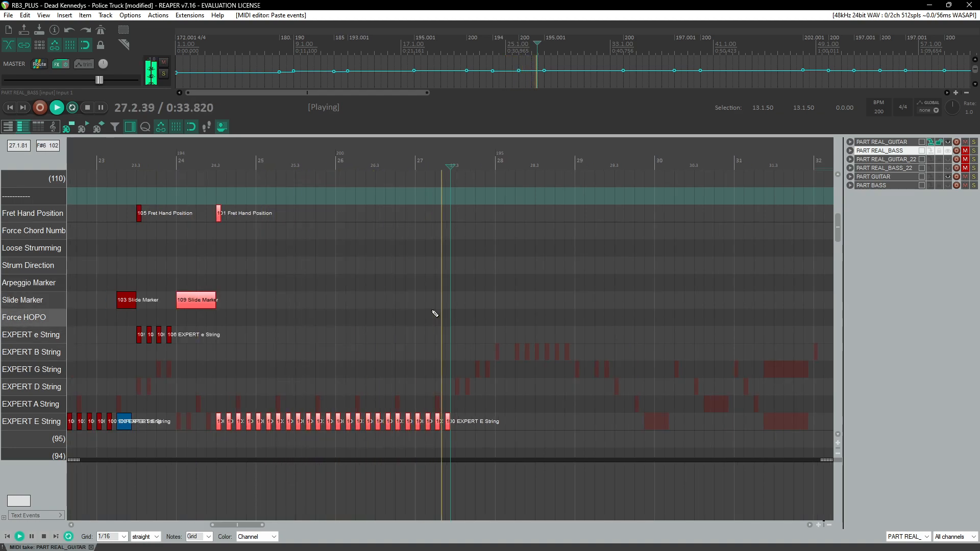
# Step: Delete the pasted low E notes that run past the start of measure 27
pyautogui.click(383, 199)
pyautogui.moveTo(414, 406); pyautogui.dragTo(466, 438)
pyautogui.press('Delete')
# Step: Copy the measure 23 notes, slide markers and fret hand positions and paste them at measure 27
pyautogui.click(95, 181)
pyautogui.moveTo(95, 181); pyautogui.dragTo(207, 446)
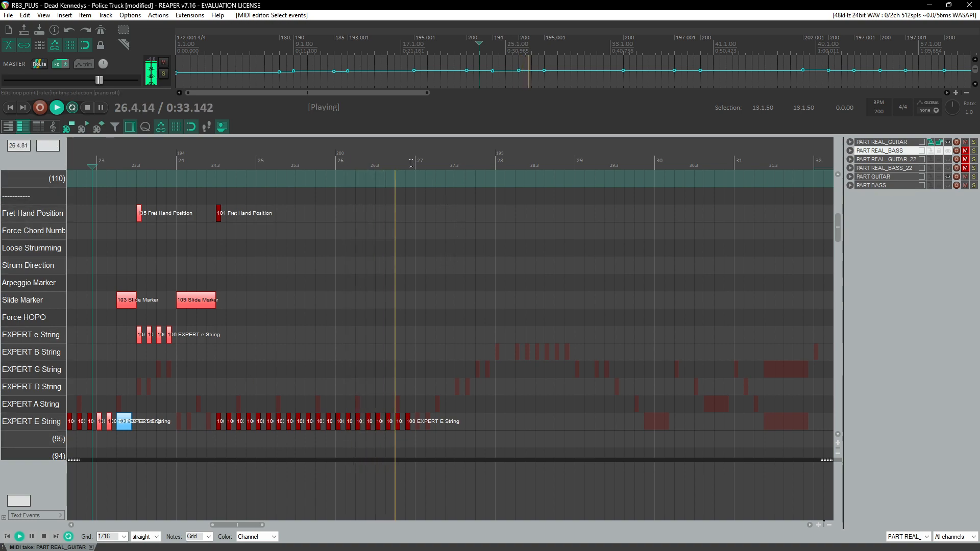
pyautogui.hotkey('ctrl', 'c')
pyautogui.scroll(3, 434, 197)
pyautogui.click(456, 163)
pyautogui.hotkey('ctrl', 'v')
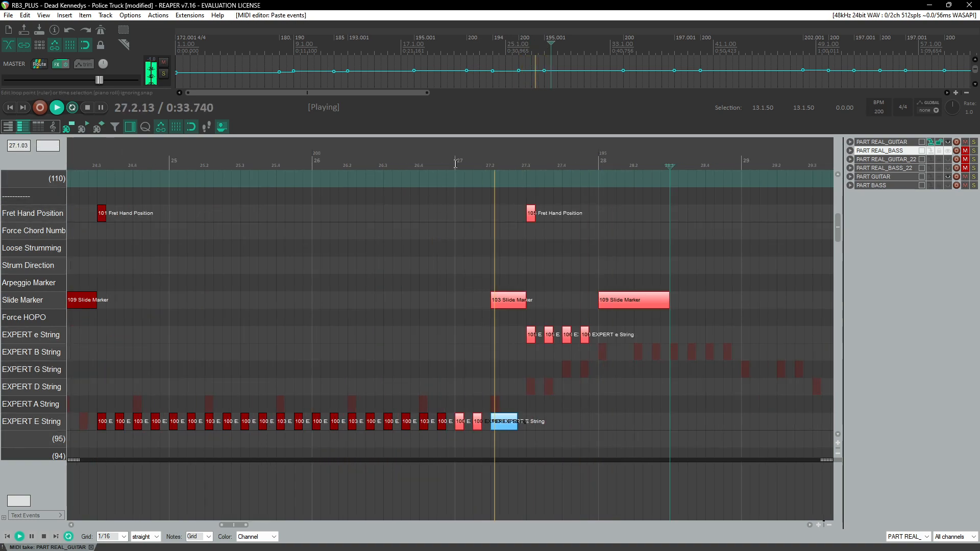
# Step: Delete the extra 109 Slide Marker pasted at measure 28
pyautogui.click(437, 166)
pyautogui.hscroll(3, 406, 250)
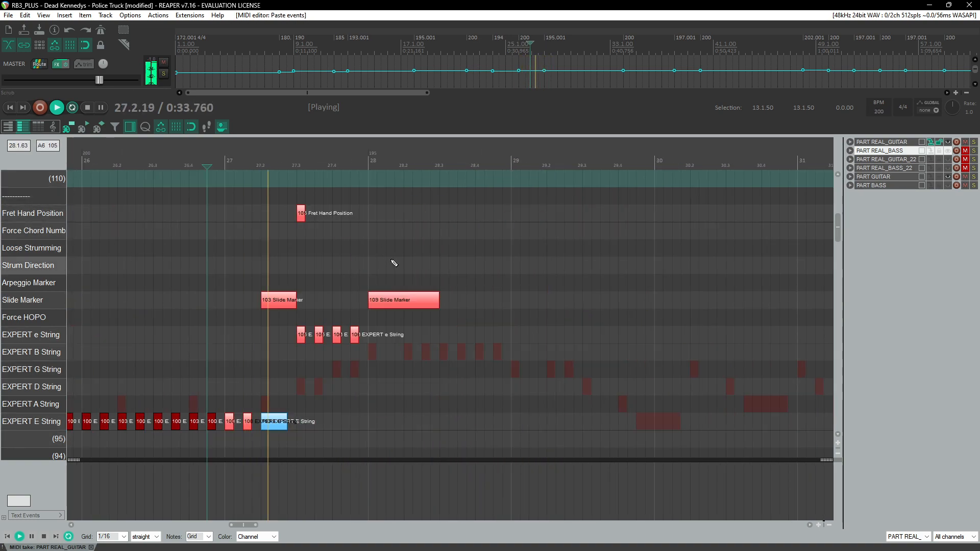
pyautogui.click(419, 299)
pyautogui.press('Delete')
# Step: Delete the 109 Slide Marker and the low E notes at the start of measure 24
pyautogui.scroll(-3, 416, 315)
pyautogui.hscroll(-1, 393, 301)
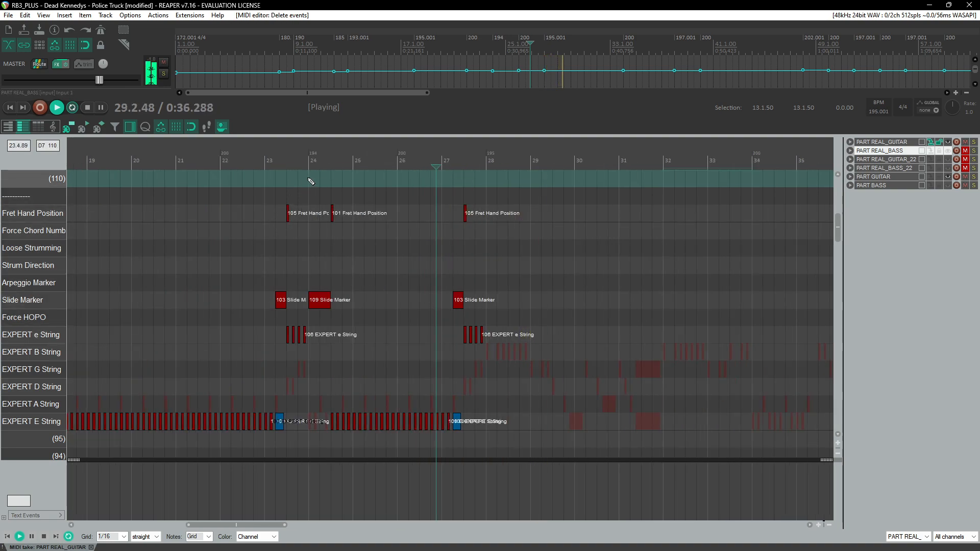
pyautogui.click(308, 165)
pyautogui.scroll(3, 403, 289)
pyautogui.click(416, 166)
pyautogui.scroll(3, 444, 306)
pyautogui.moveTo(504, 287); pyautogui.dragTo(512, 347)
pyautogui.press('Delete')
# Step: Paste low E string notes at the start of measure 24 and add one more low E note before beat 4
pyautogui.click(465, 165)
pyautogui.hscroll(3, 433, 317)
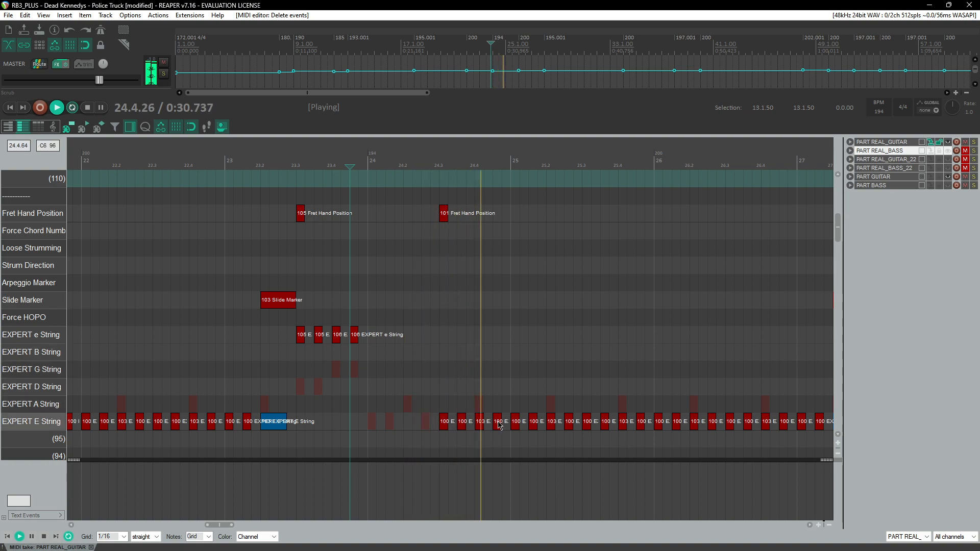
pyautogui.click(371, 425)
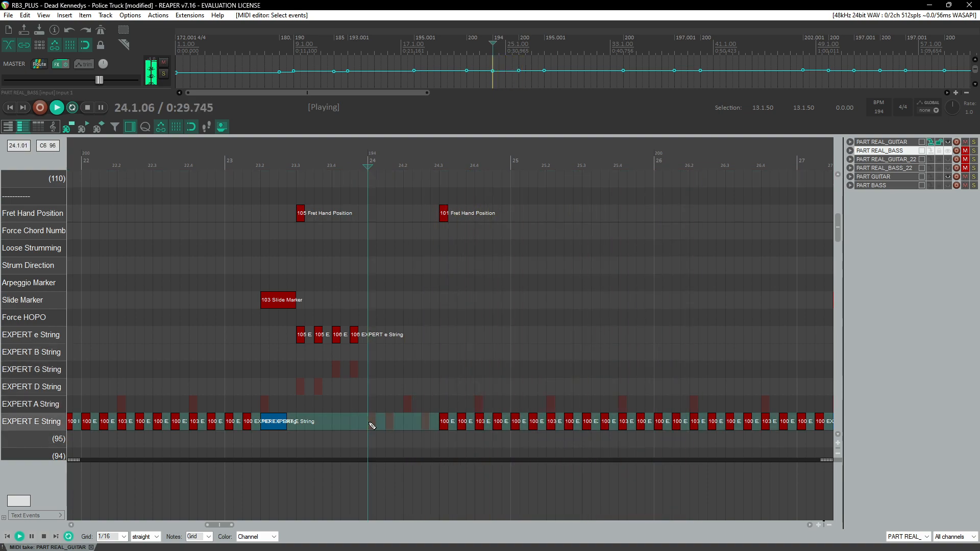
pyautogui.hotkey('ctrl', 'v')
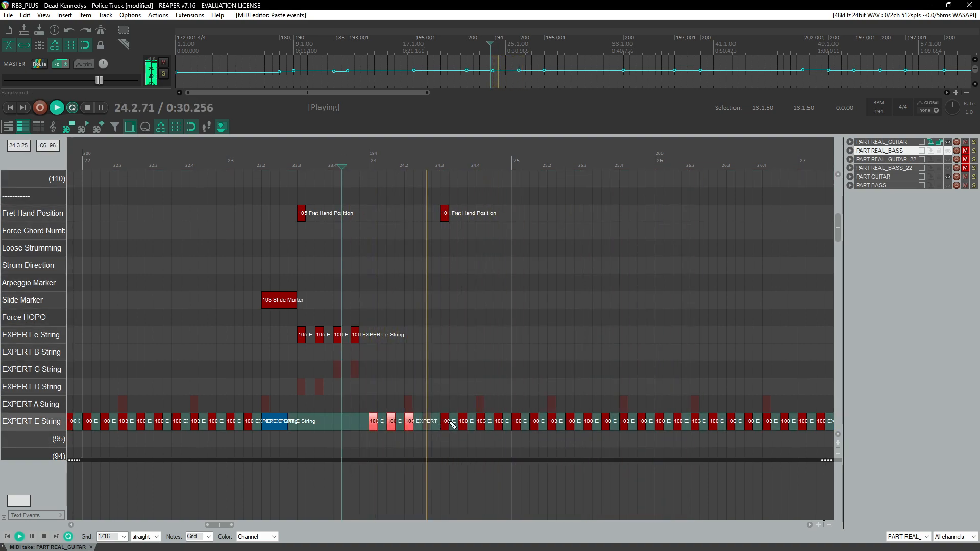
pyautogui.click(429, 423)
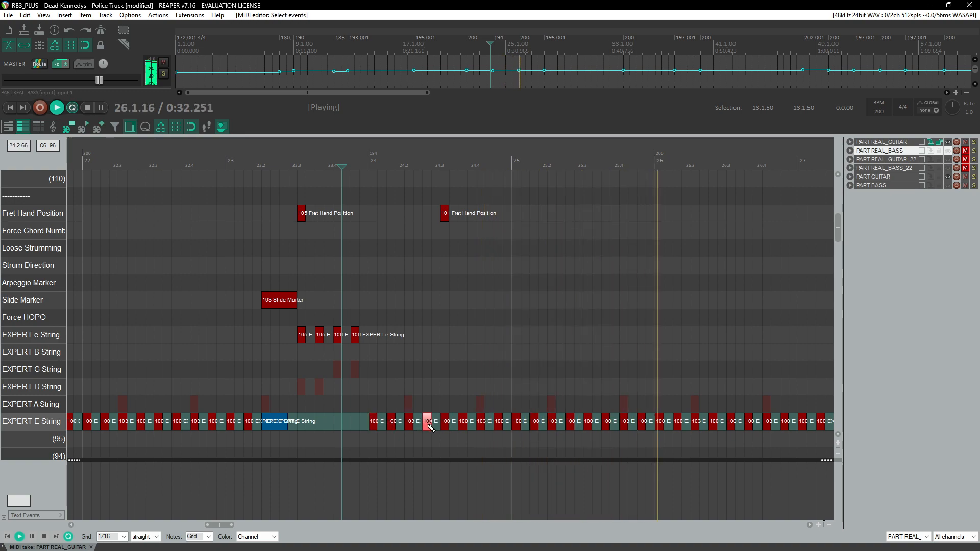
# Step: Move the 101 Fret Hand Position marker to the start of measure 24
pyautogui.moveTo(443, 214); pyautogui.dragTo(370, 215)
pyautogui.click(226, 164)
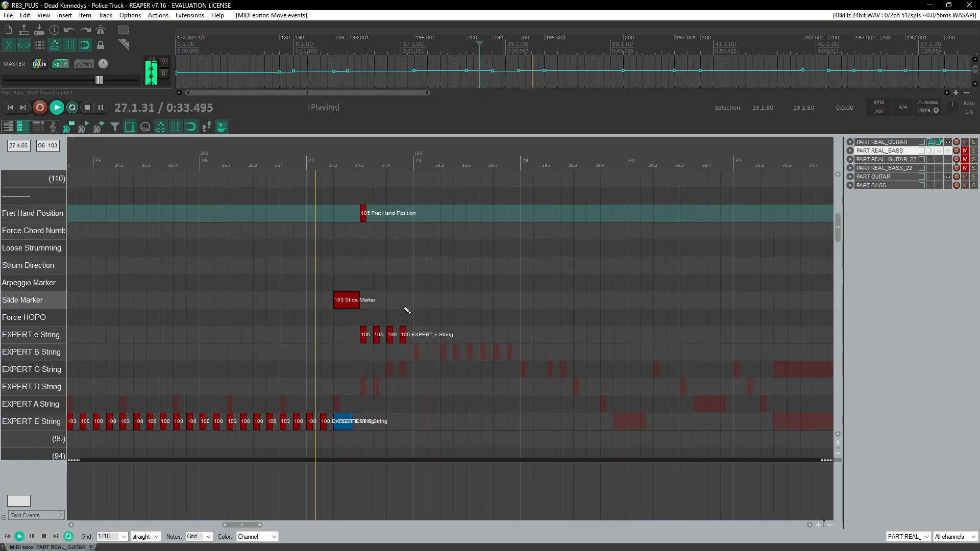
# Step: Play back the passage around measures 27 and 28 to check the pasted section
pyautogui.scroll(1, 417, 334)
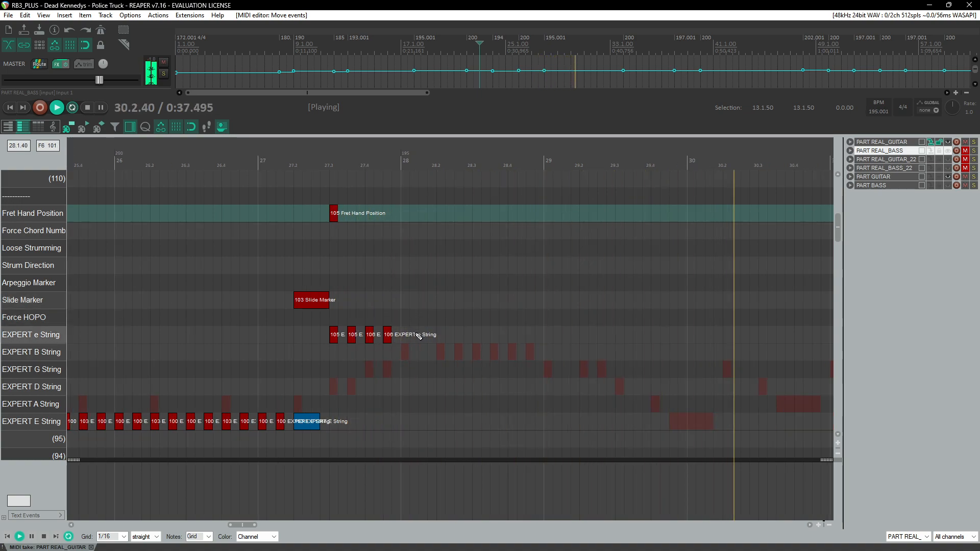
pyautogui.click(309, 165)
pyautogui.hotkey('ctrl', 'space')
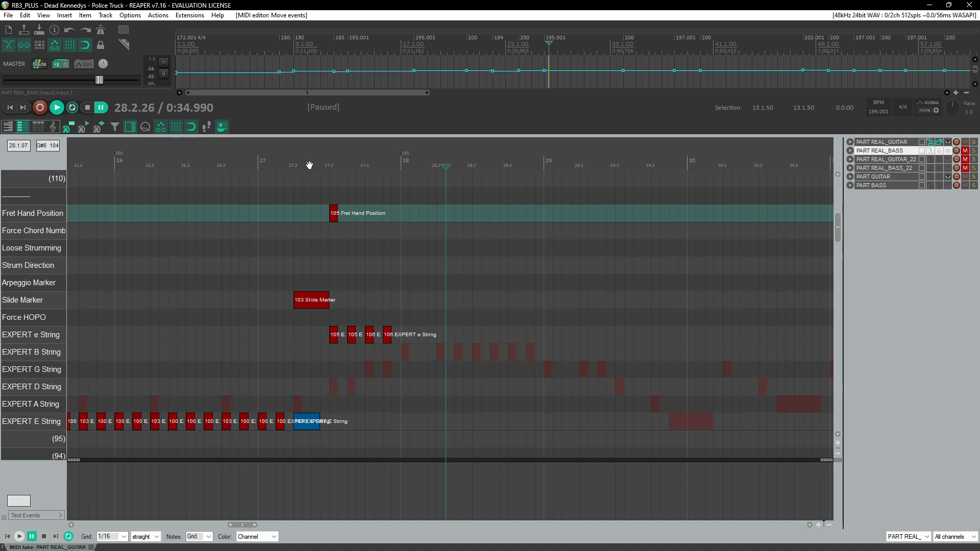
pyautogui.click(267, 159)
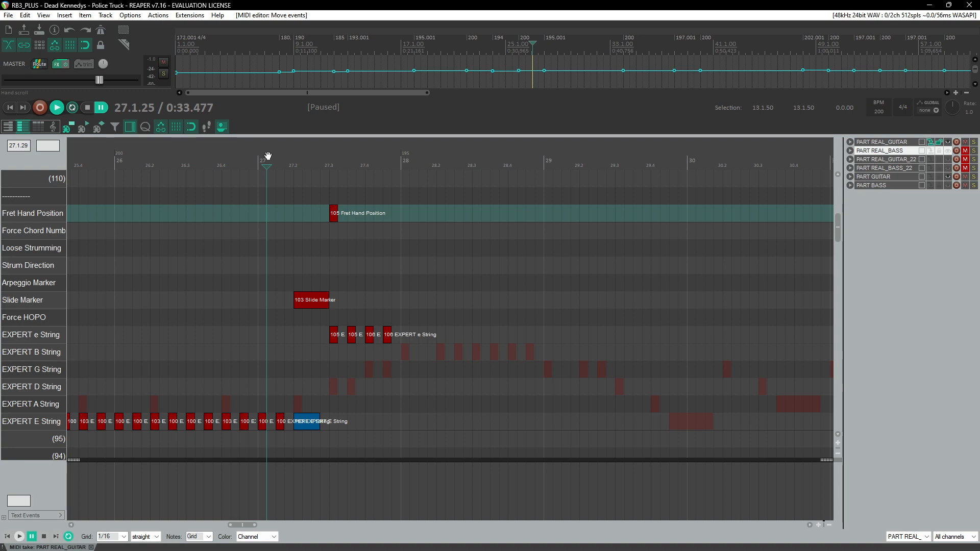
pyautogui.press('space')
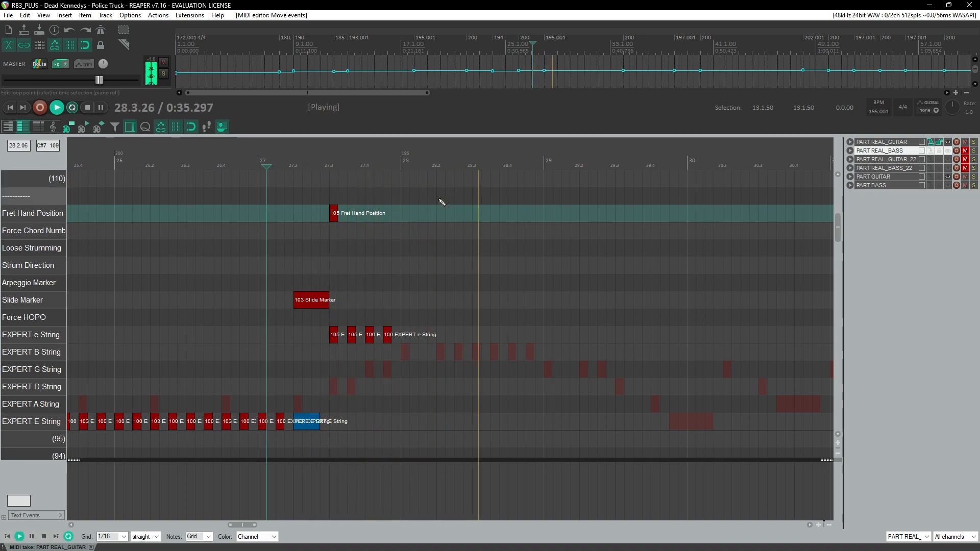
pyautogui.hotkey('ctrl', 'space')
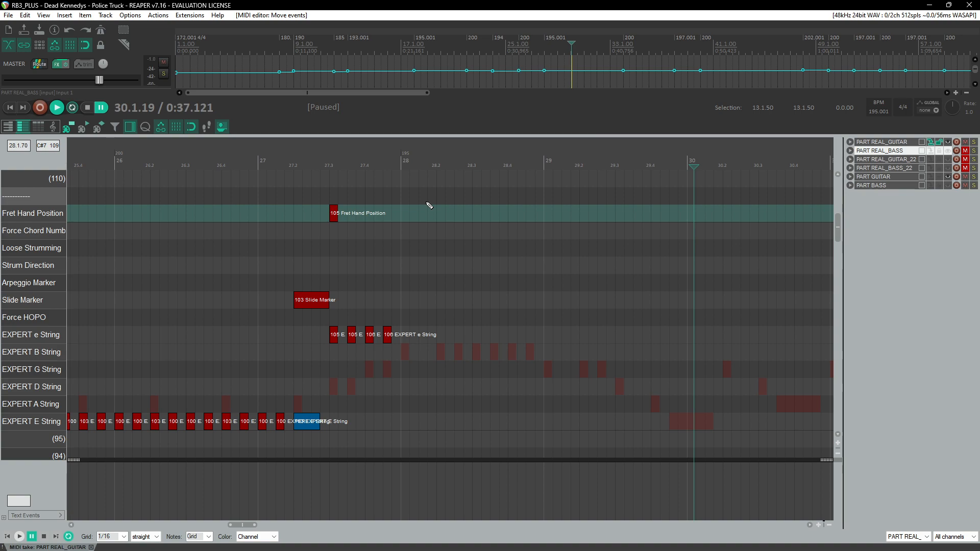
pyautogui.doubleClick(286, 167)
pyautogui.scroll(-6, 384, 200)
pyautogui.scroll(-4, 384, 201)
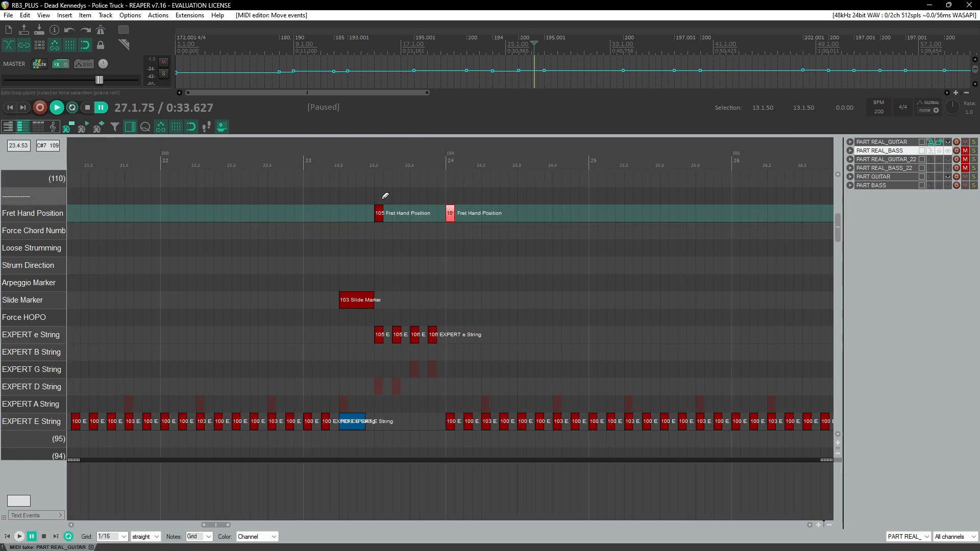
pyautogui.scroll(-5, 427, 241)
pyautogui.press('space')
pyautogui.hscroll(4, 492, 275)
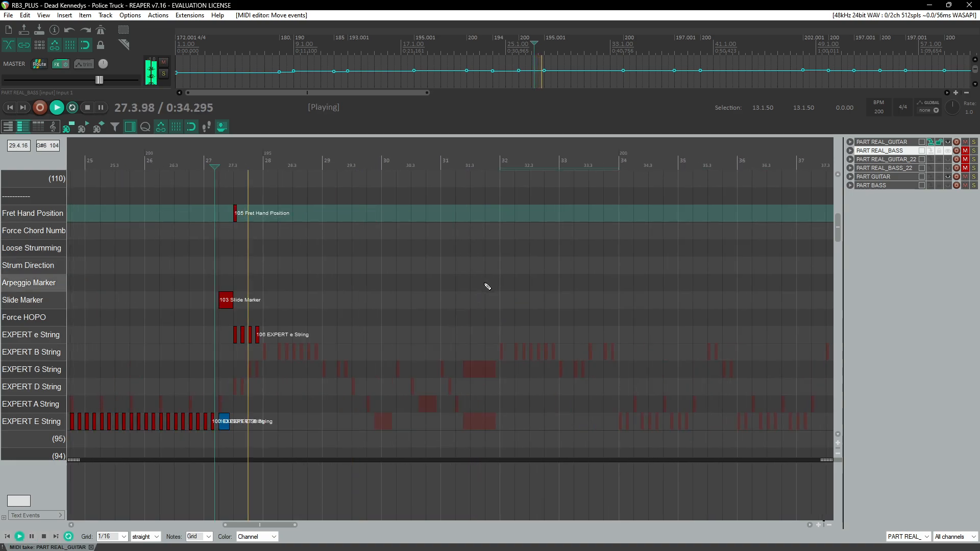
pyautogui.scroll(2, 311, 290)
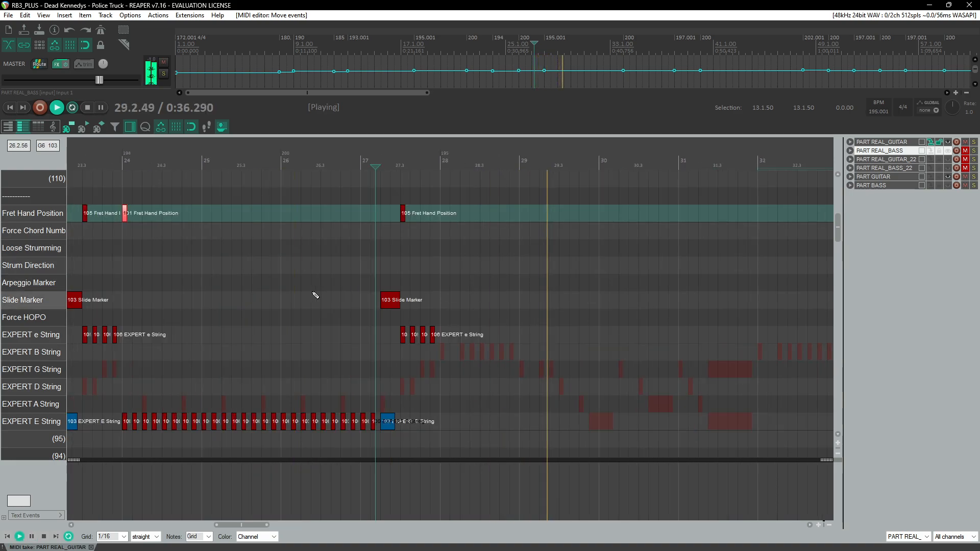
pyautogui.click(393, 160)
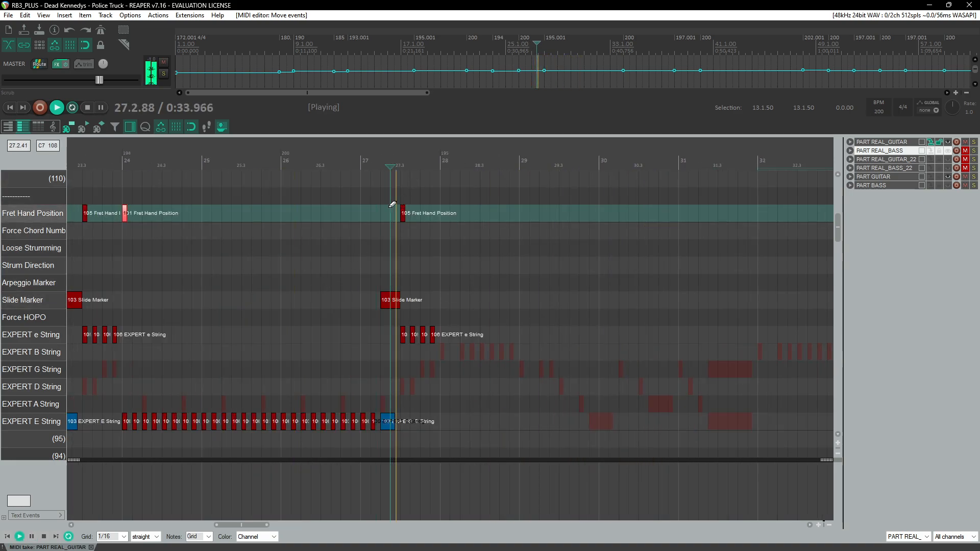
pyautogui.scroll(3, 404, 240)
pyautogui.hscroll(3, 424, 296)
pyautogui.hotkey('ctrl', 'space')
# Step: Add a note at the start of measure 28 and move it onto the A string
pyautogui.click(310, 354)
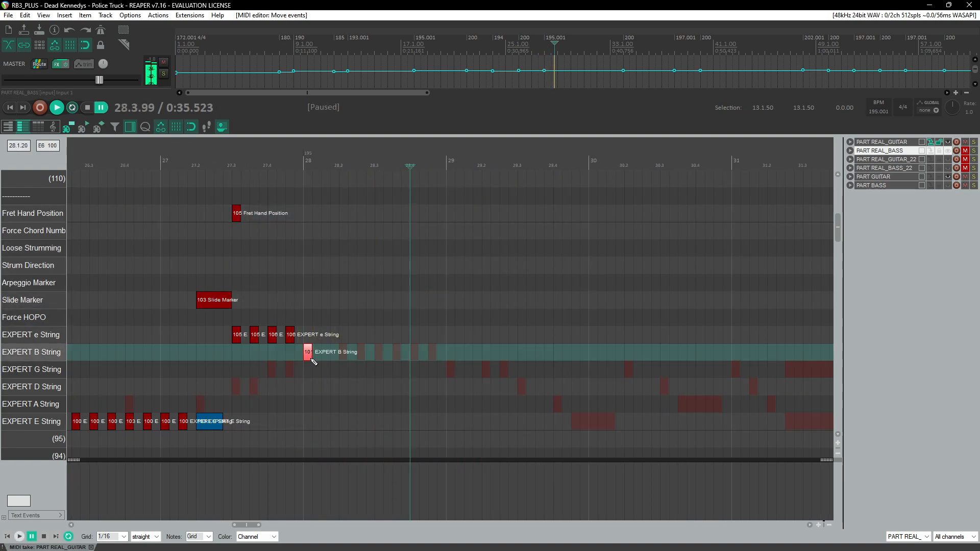
pyautogui.scroll(2, 312, 358)
pyautogui.moveTo(263, 360); pyautogui.dragTo(267, 404)
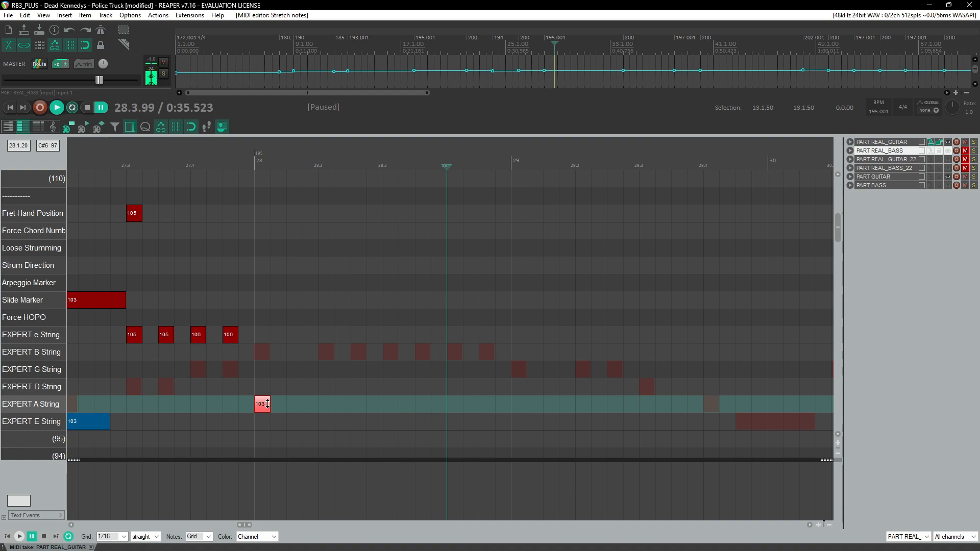
# Step: Add A string notes every eighth from beat 2 to beat 4.5 of measure 28 and play back from measure 27
pyautogui.click(327, 404)
pyautogui.click(358, 405)
pyautogui.click(391, 407)
pyautogui.click(418, 405)
pyautogui.click(450, 406)
pyautogui.click(482, 406)
pyautogui.scroll(-2, 198, 225)
pyautogui.click(203, 164)
pyautogui.press('space')
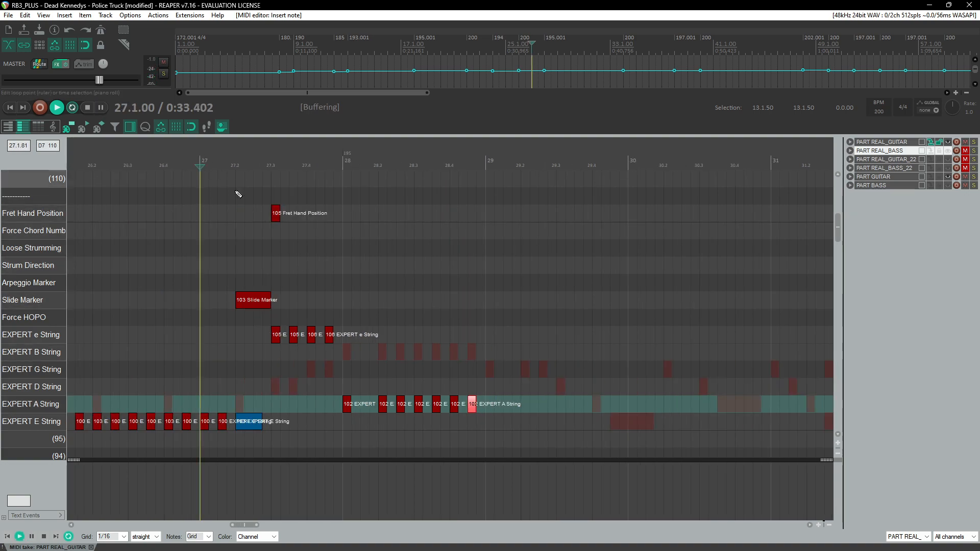
# Step: Add A string notes at fret 101 on beats 1, 2 and 2.5 of measure 29, plus an E string note on beat 3
pyautogui.scroll(1, 321, 261)
pyautogui.hscroll(3, 371, 292)
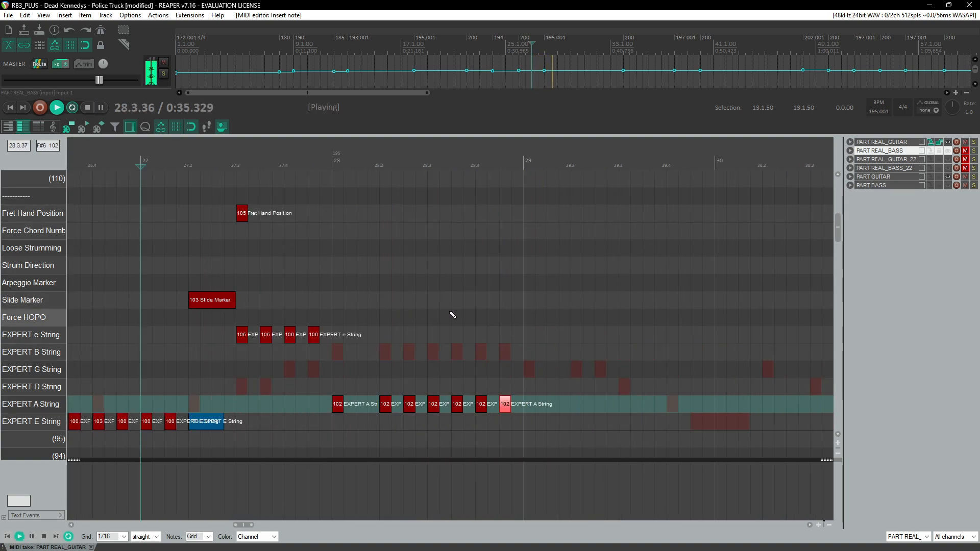
pyautogui.hotkey('ctrl', 'space')
pyautogui.click(529, 410)
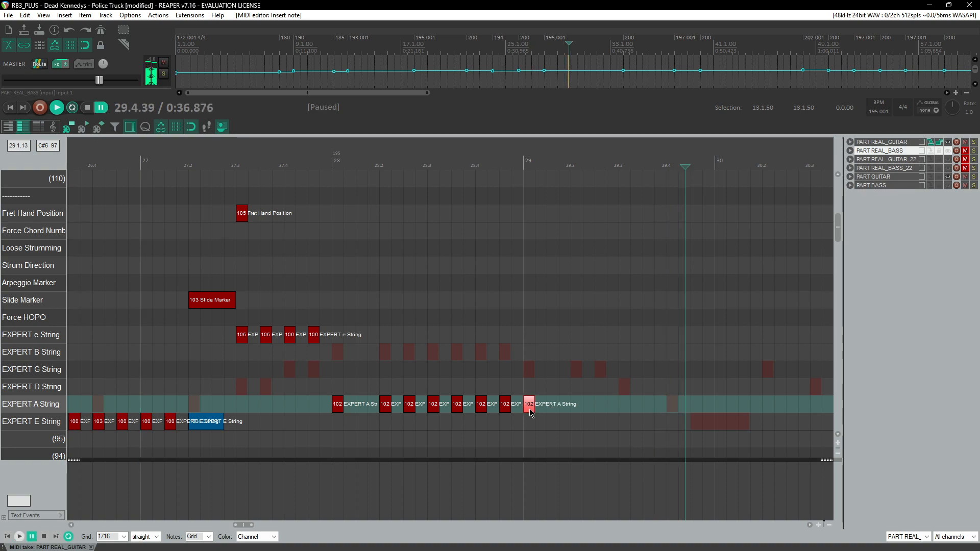
pyautogui.moveTo(531, 409); pyautogui.dragTo(531, 410)
pyautogui.click(579, 410)
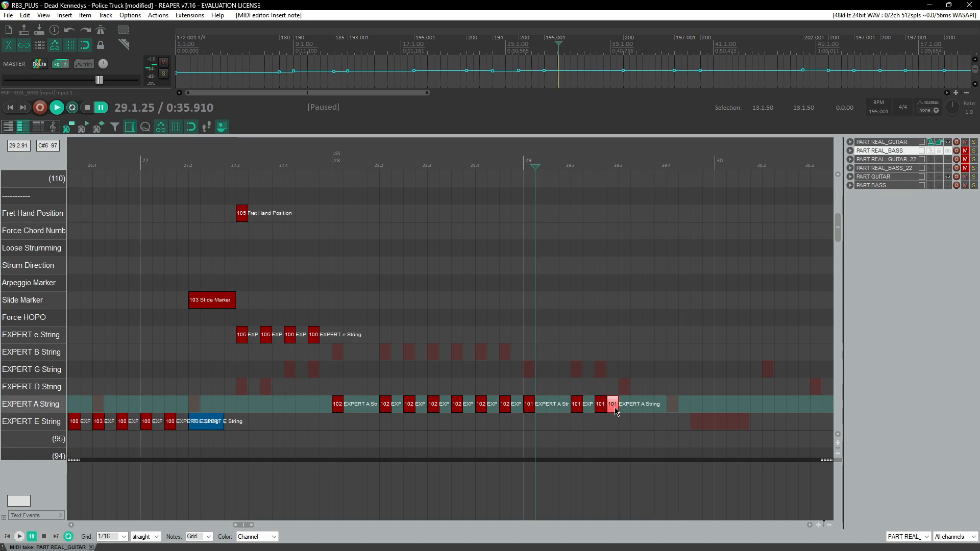
pyautogui.moveTo(624, 407); pyautogui.dragTo(636, 416)
pyautogui.press('space')
pyautogui.hotkey('ctrl', 'space')
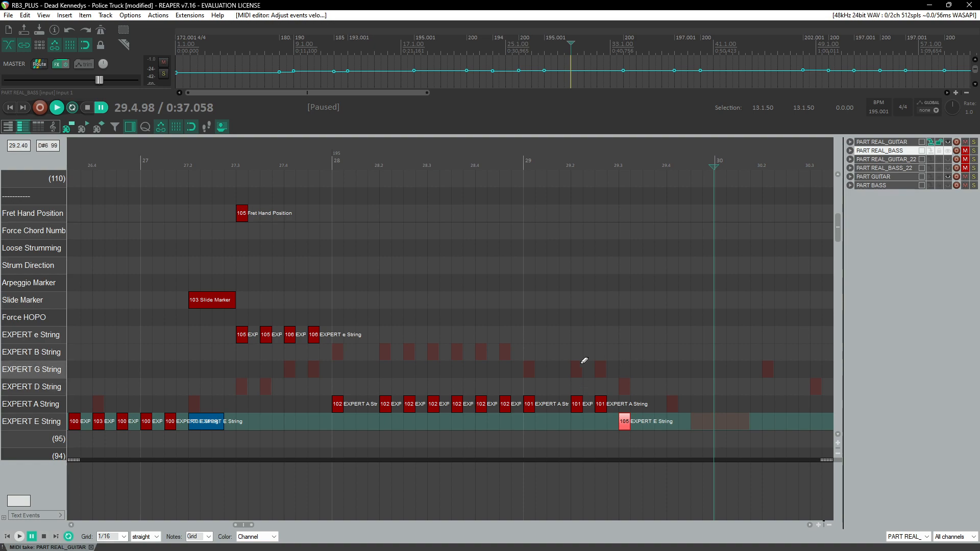
# Step: Add E string notes on beats 4 and 4.5 of measure 29, sustaining the second into measure 30
pyautogui.scroll(-3, 353, 194)
pyautogui.click(276, 154)
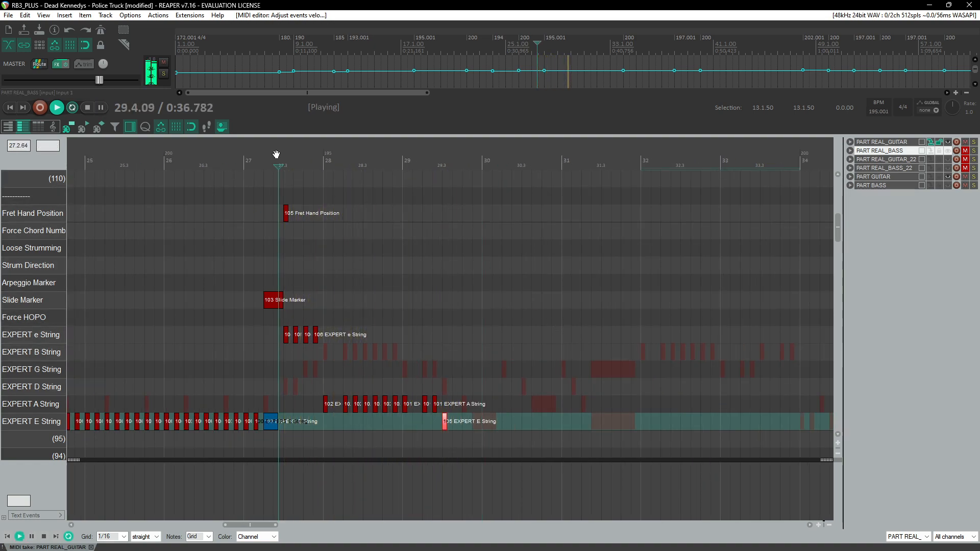
pyautogui.click(423, 156)
pyautogui.scroll(5, 483, 258)
pyautogui.hotkey('ctrl', 'space')
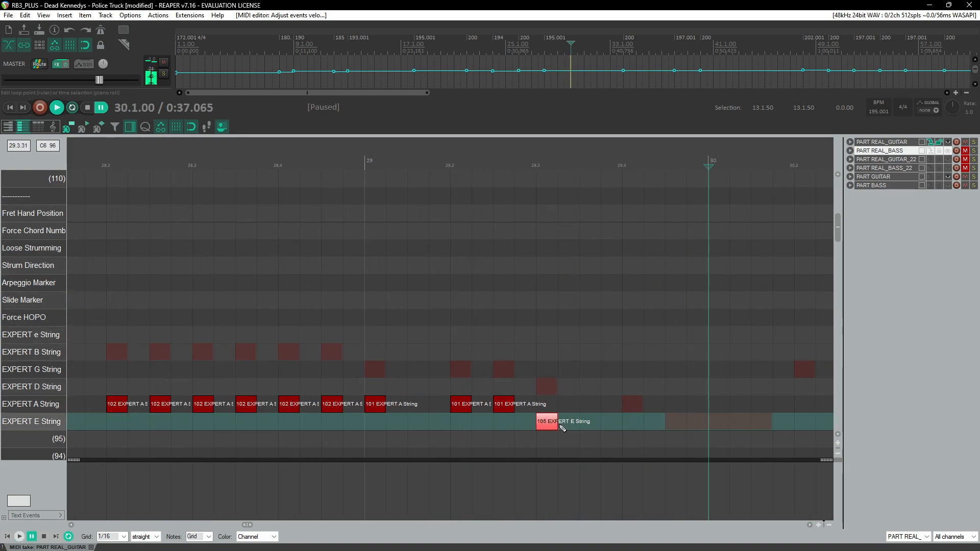
pyautogui.moveTo(633, 427); pyautogui.dragTo(723, 428)
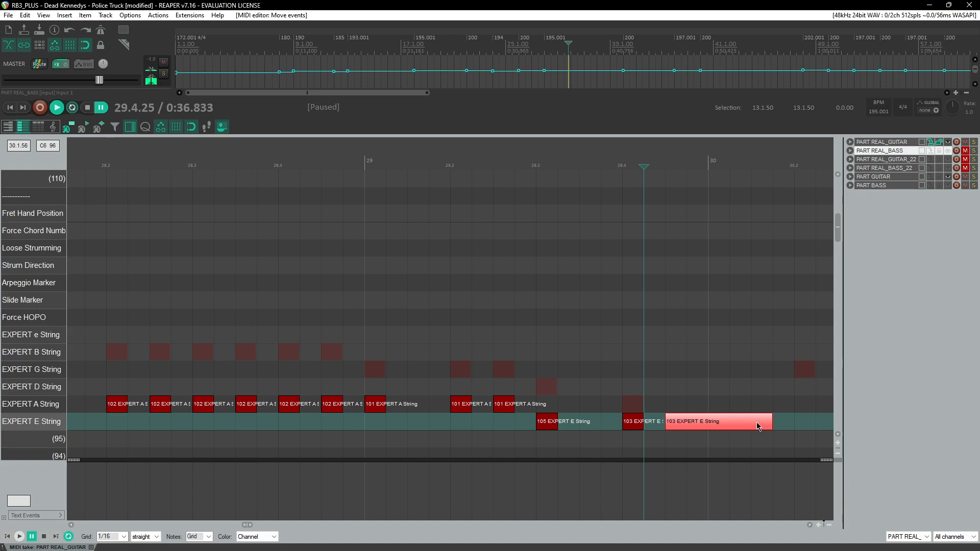
pyautogui.scroll(-5, 448, 215)
pyautogui.press('space')
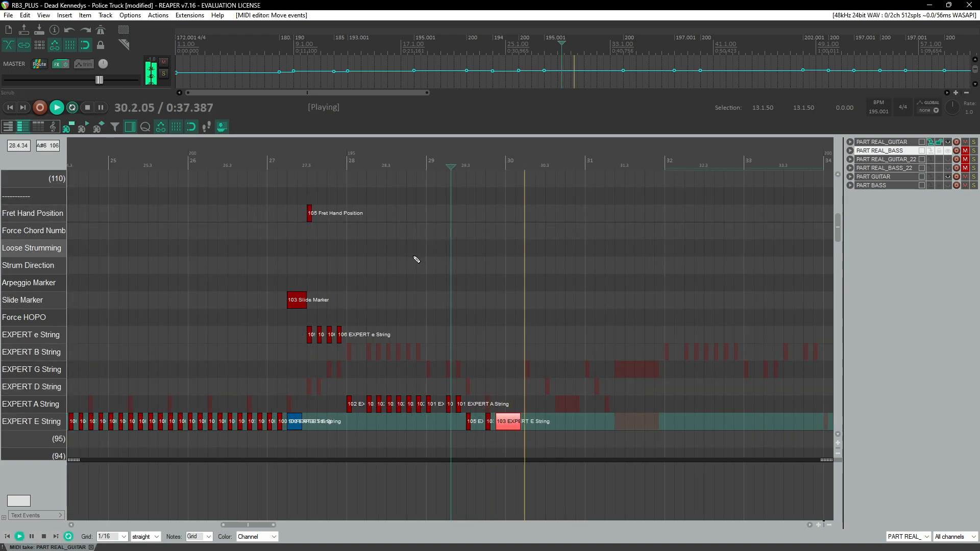
# Step: Play back from measure 27 and save the project
pyautogui.click(327, 165)
pyautogui.scroll(2, 408, 265)
pyautogui.hscroll(3, 408, 265)
pyautogui.hotkey('ctrl', 's')
pyautogui.scroll(-1, 415, 271)
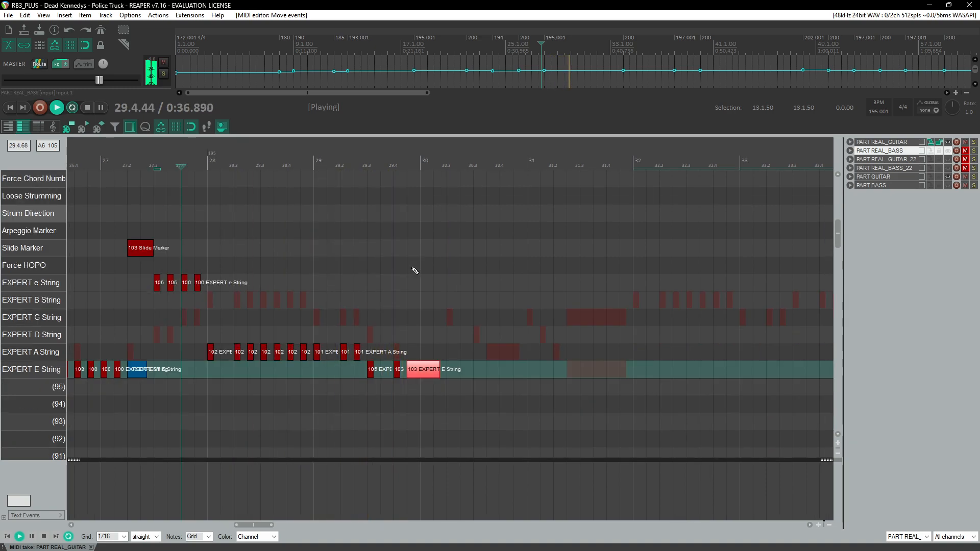
# Step: Add a fret 103 note on beat 2 of measure 30 and move it onto the B string
pyautogui.hotkey('ctrl', 'space')
pyautogui.click(450, 352)
pyautogui.scroll(2, 449, 354)
pyautogui.scroll(1, 374, 359)
pyautogui.moveTo(294, 360); pyautogui.dragTo(294, 329)
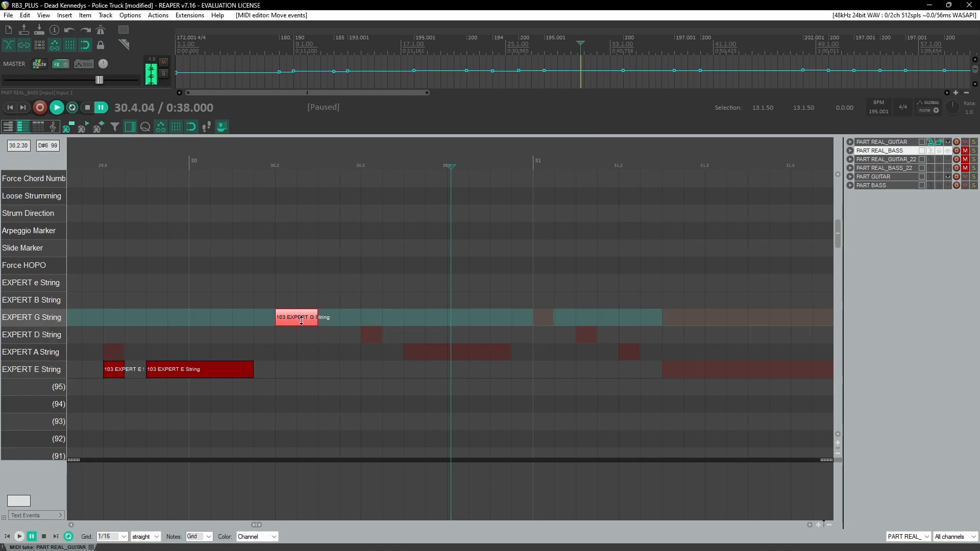
pyautogui.click(280, 177)
pyautogui.hotkey('ctrl', 'space')
pyautogui.click(280, 176)
pyautogui.hotkey('ctrl', 'space')
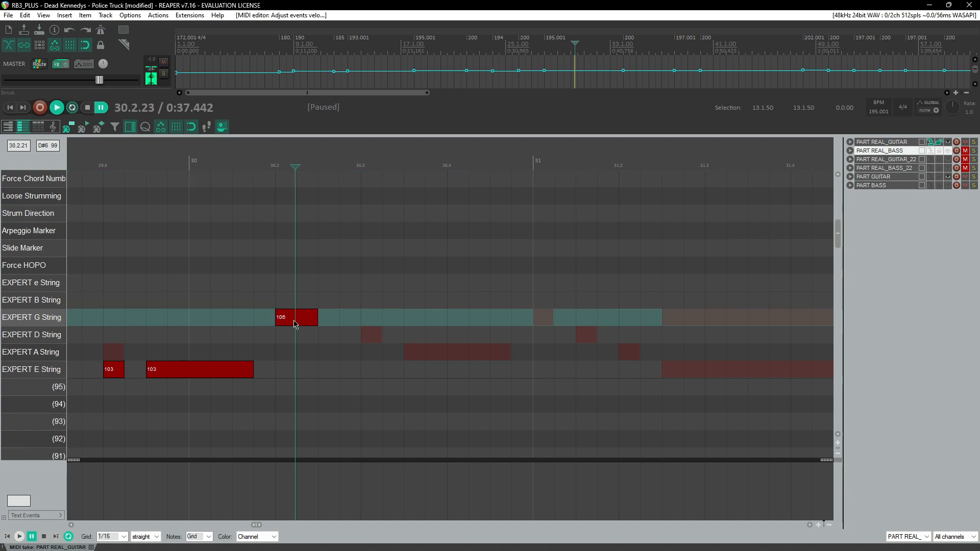
pyautogui.moveTo(293, 320); pyautogui.dragTo(295, 312)
pyautogui.hotkey('ctrl', 'space')
pyautogui.hotkey('ctrl', 'space')
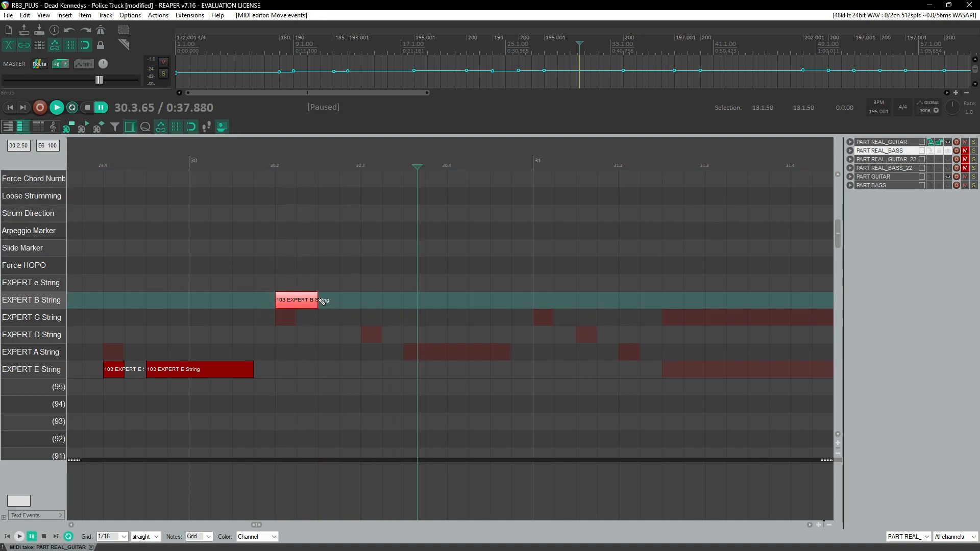
# Step: Add fret 102 B string notes on beat 3 of measure 30 and a long note right after it
pyautogui.click(295, 298)
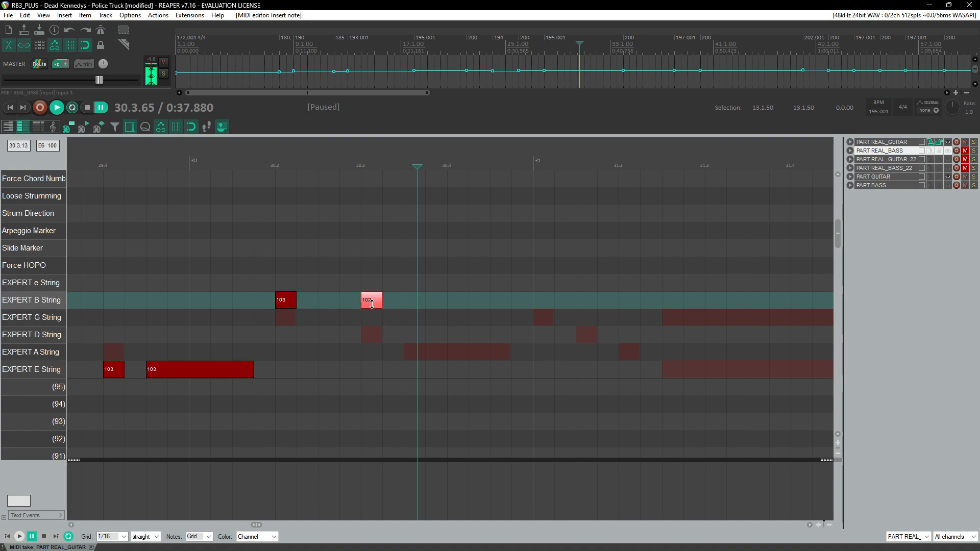
pyautogui.click(371, 304)
pyautogui.click(256, 164)
pyautogui.hotkey('ctrl', 'space')
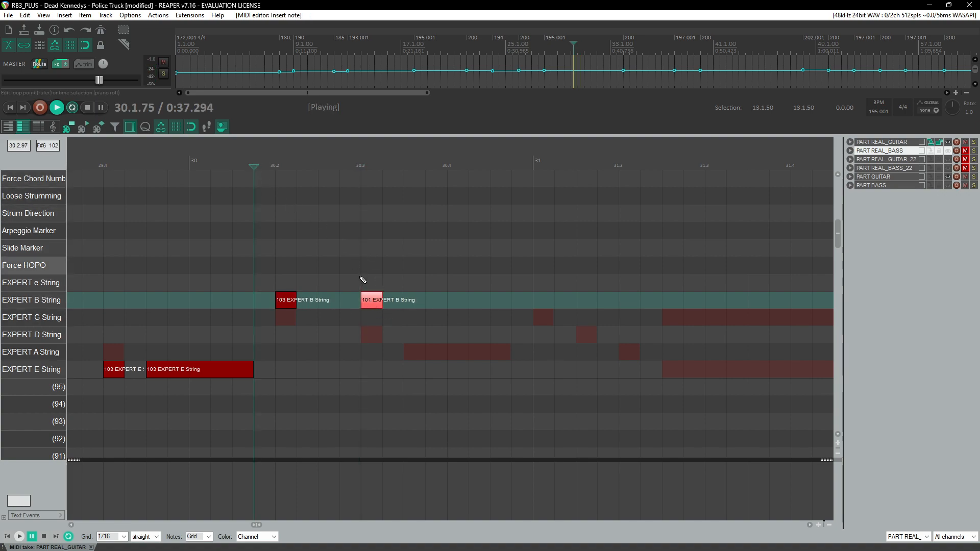
pyautogui.hotkey('ctrl', 'space')
pyautogui.moveTo(375, 302); pyautogui.dragTo(376, 300)
pyautogui.hotkey('ctrl', 'space')
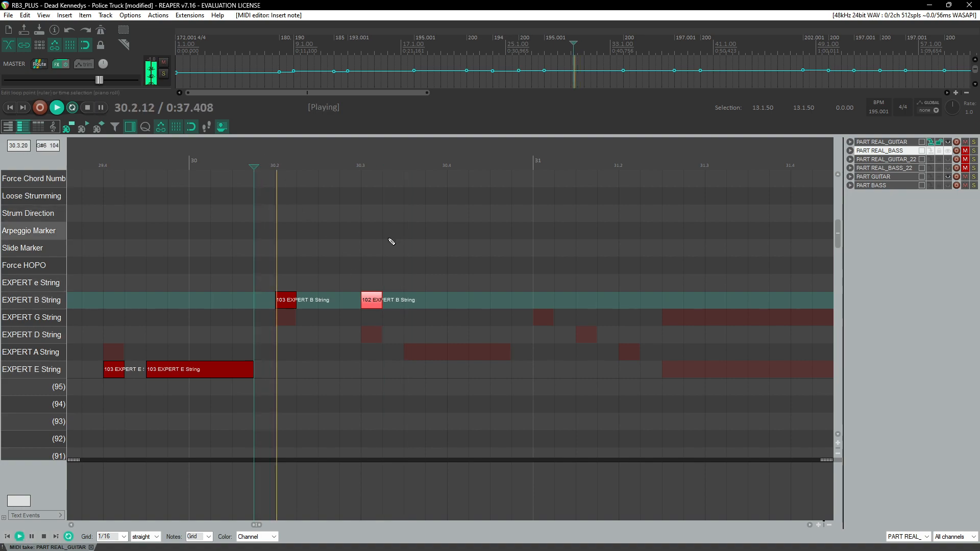
pyautogui.hotkey('ctrl', 'space')
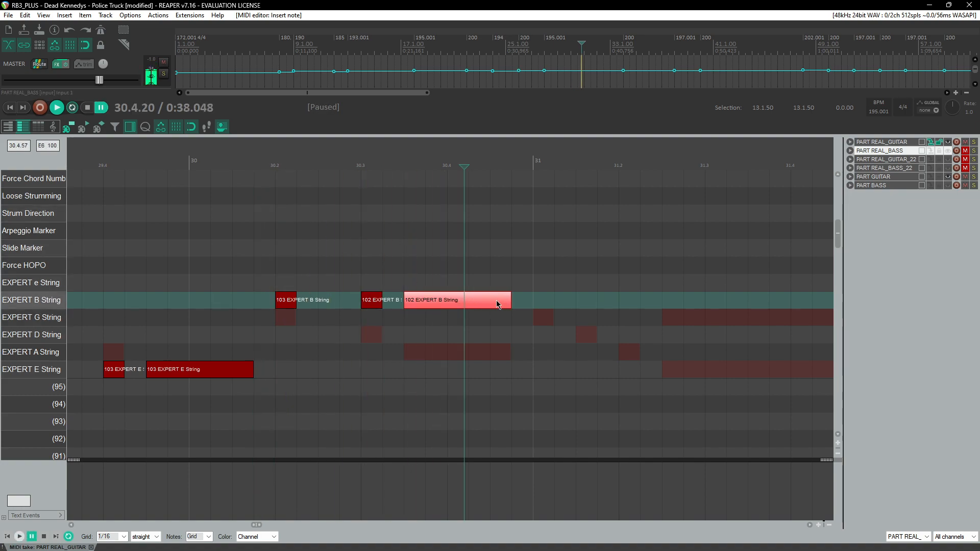
# Step: Set the long B string note in measure 30 to fret 101 and play the passage back
pyautogui.click(493, 301)
pyautogui.click(389, 180)
pyautogui.hotkey('ctrl', 'space')
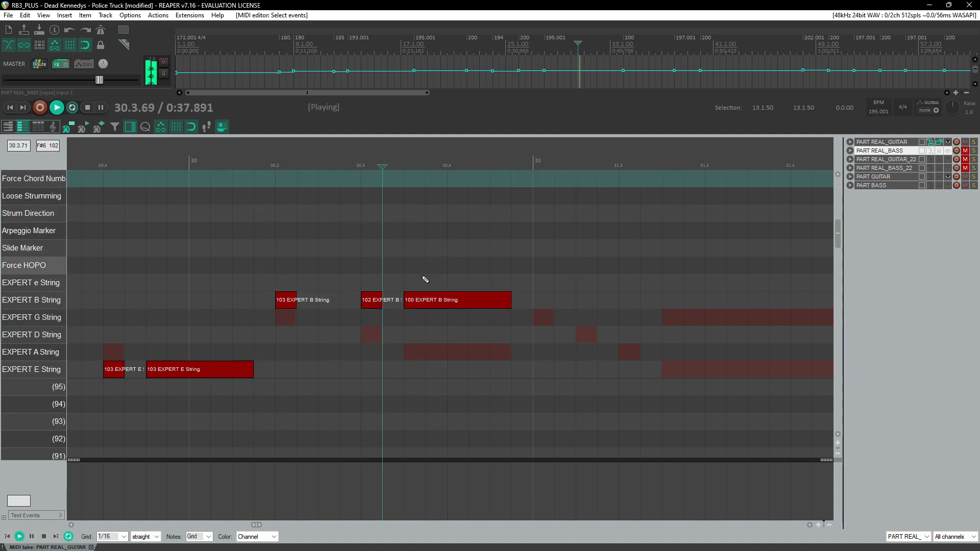
pyautogui.hotkey('ctrl', 'space')
pyautogui.moveTo(428, 302); pyautogui.dragTo(427, 300)
pyautogui.hotkey('ctrl', 'space')
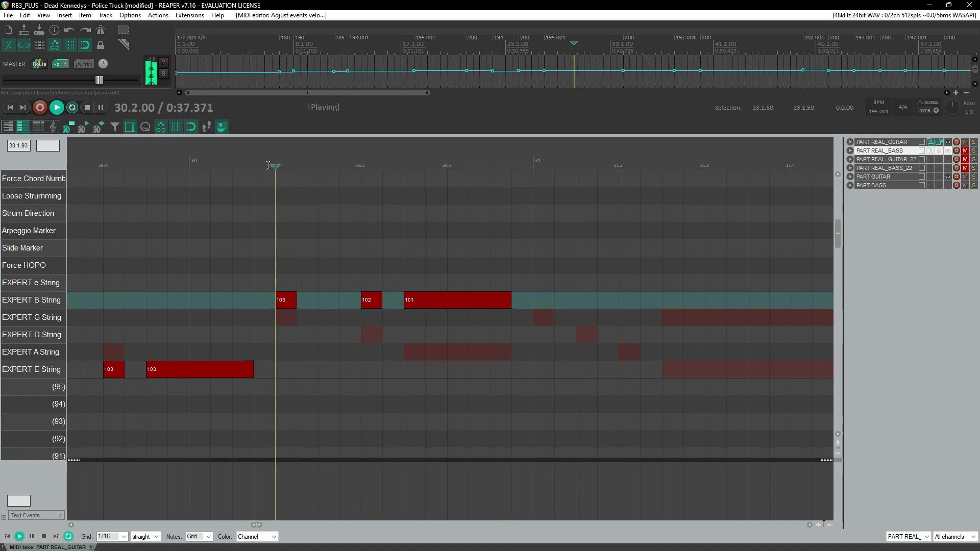
pyautogui.hotkey('ctrl', 'space')
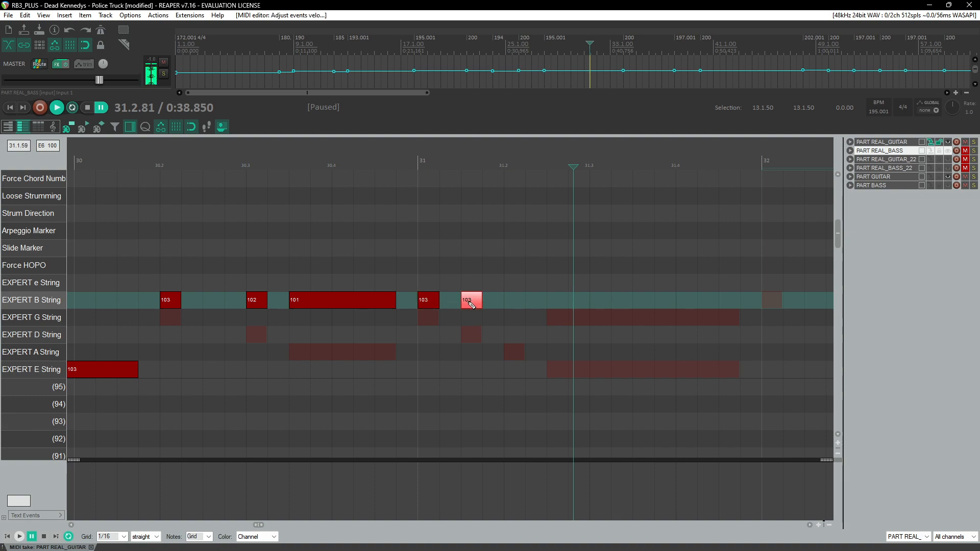
# Step: Add B string notes in the first half of measure 31 and play back from measure 30
pyautogui.click(514, 303)
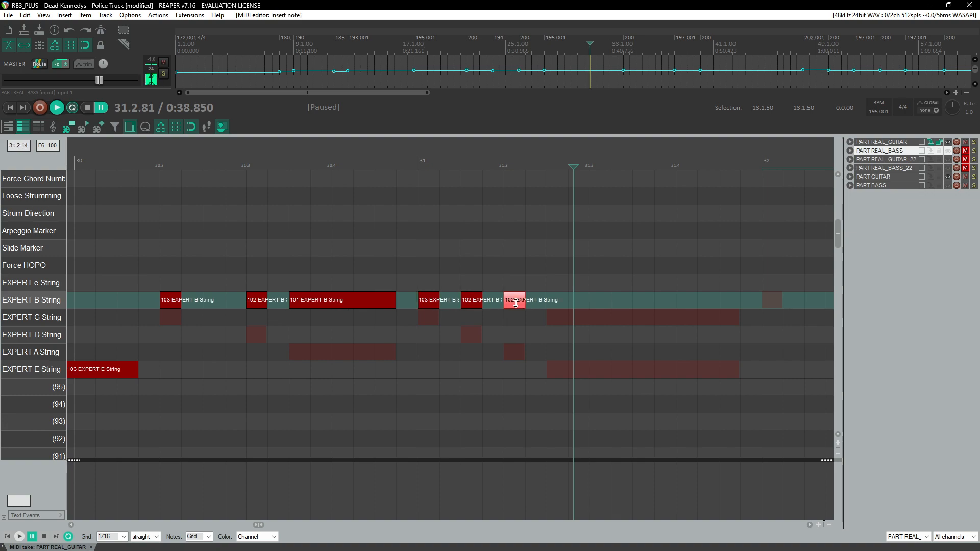
pyautogui.click(142, 158)
pyautogui.press('space')
pyautogui.scroll(-2, 314, 221)
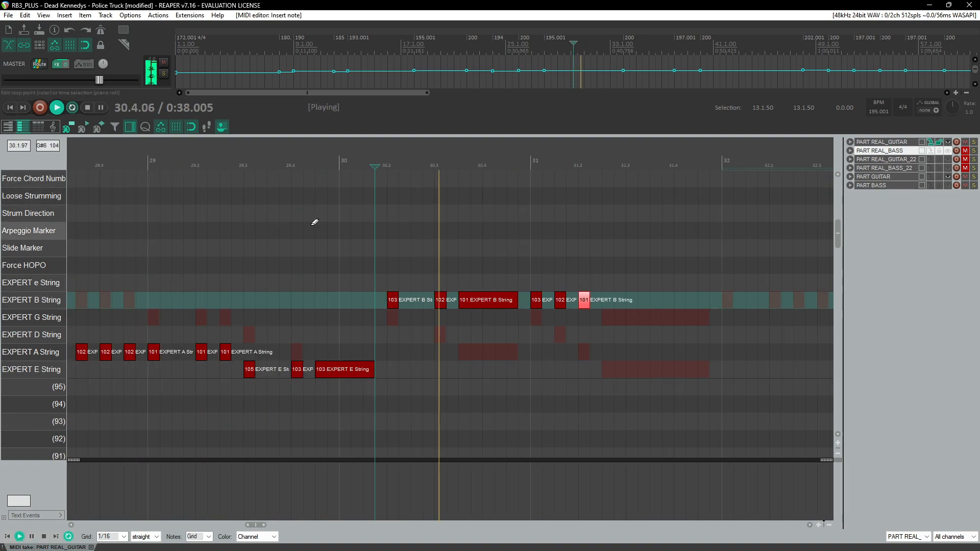
# Step: Add a sustained note on beat 3 of measure 31 and copy it as a B and e string chord
pyautogui.hotkey('ctrl', 'space')
pyautogui.click(373, 318)
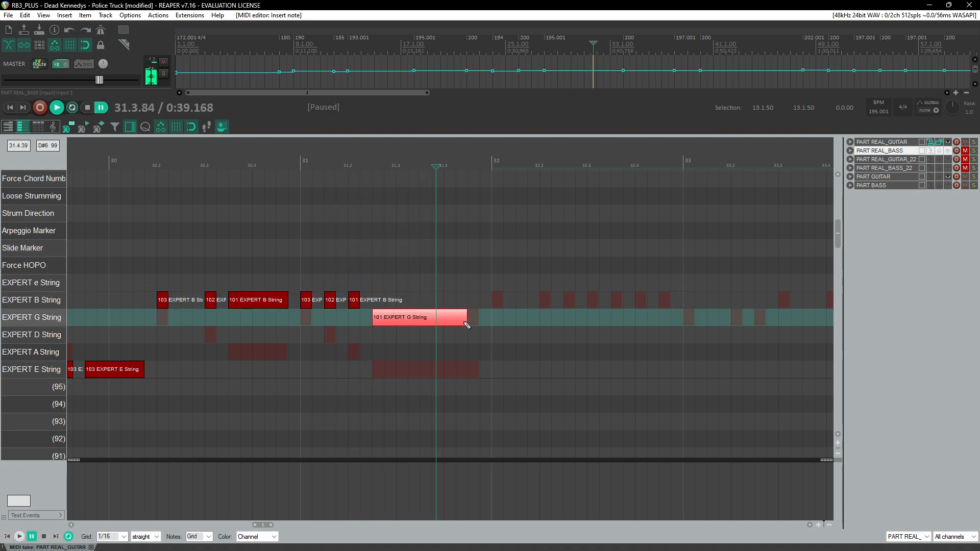
pyautogui.scroll(2, 369, 321)
pyautogui.scroll(1, 369, 320)
pyautogui.moveTo(377, 320); pyautogui.dragTo(378, 284)
# Step: Play back measures 27 to 32 to check the newly charted notes
pyautogui.click(163, 164)
pyautogui.press('space')
pyautogui.scroll(-6, 357, 221)
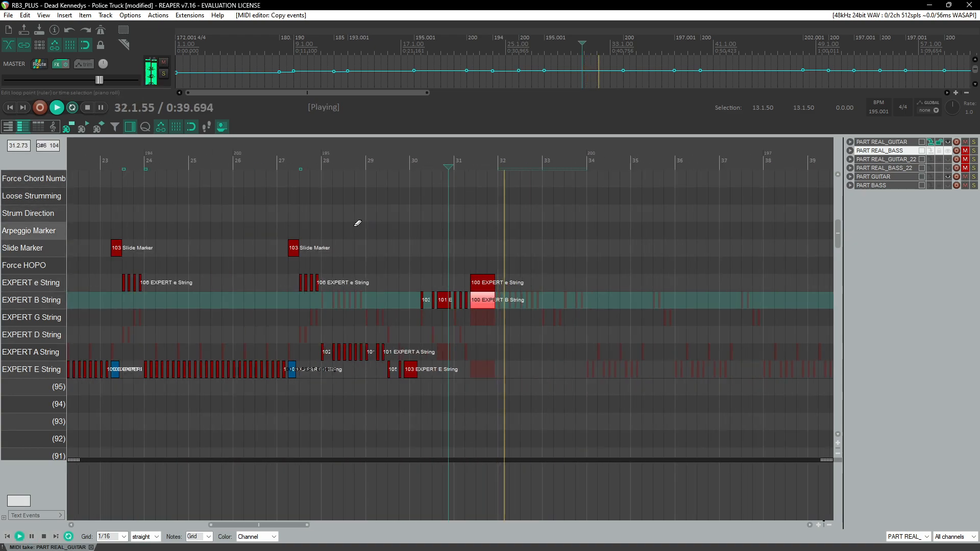
pyautogui.scroll(1, 451, 231)
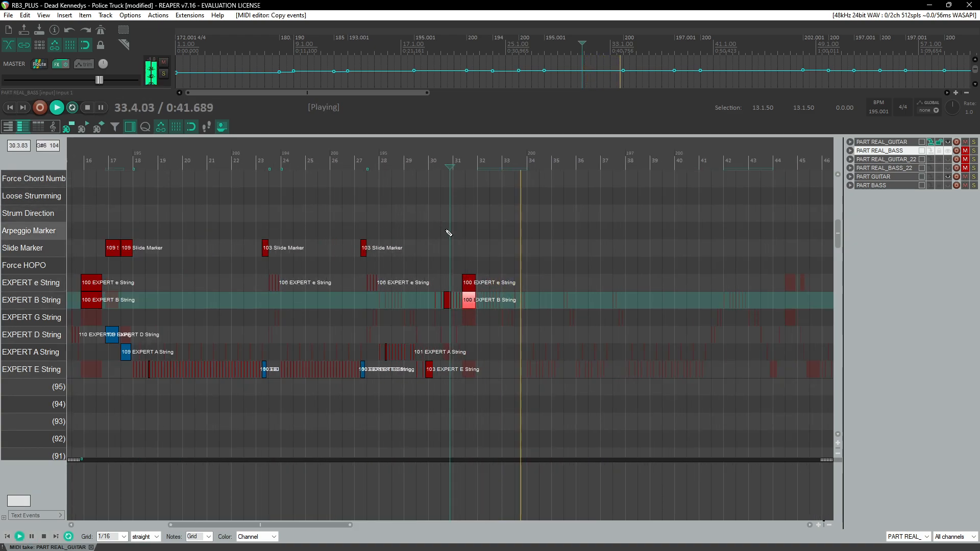
pyautogui.click(335, 164)
pyautogui.scroll(4, 411, 281)
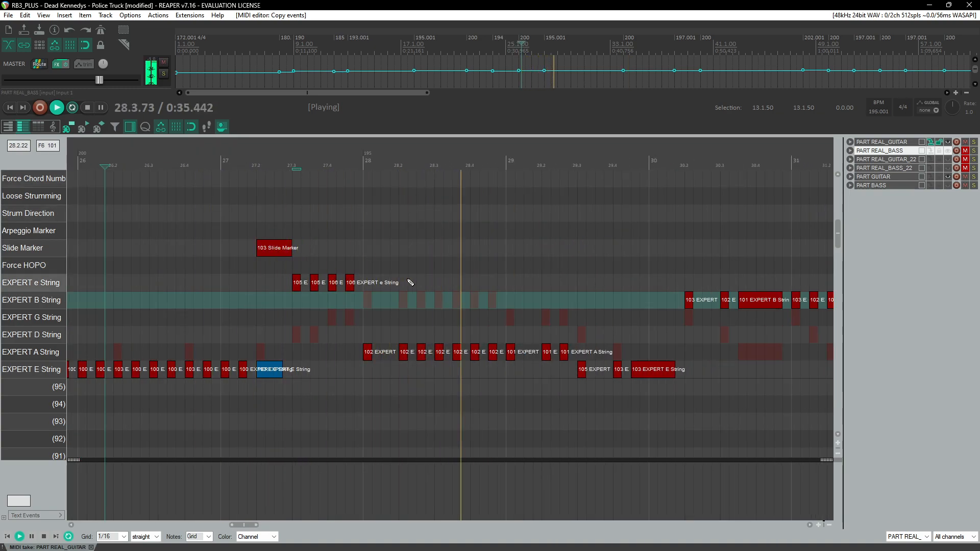
pyautogui.hscroll(3, 422, 304)
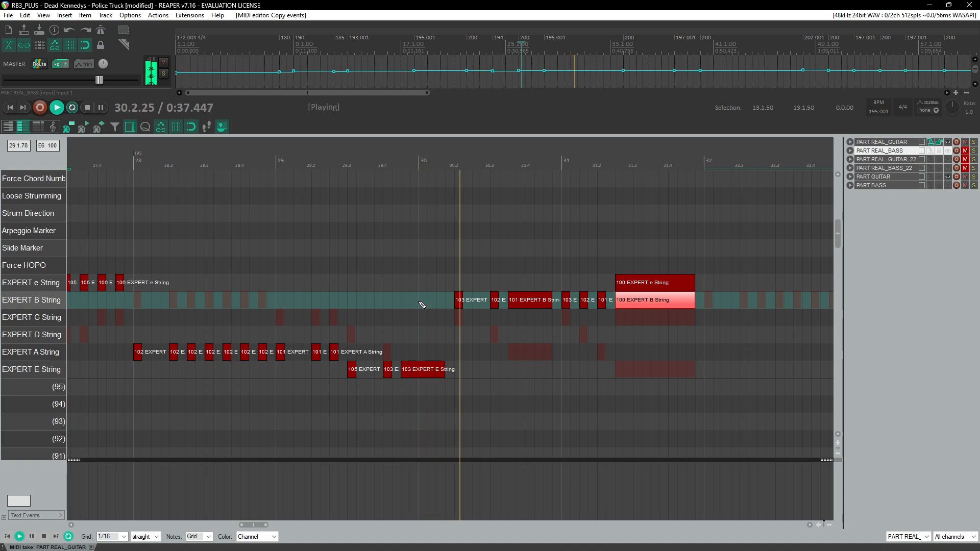
pyautogui.hscroll(8, 421, 306)
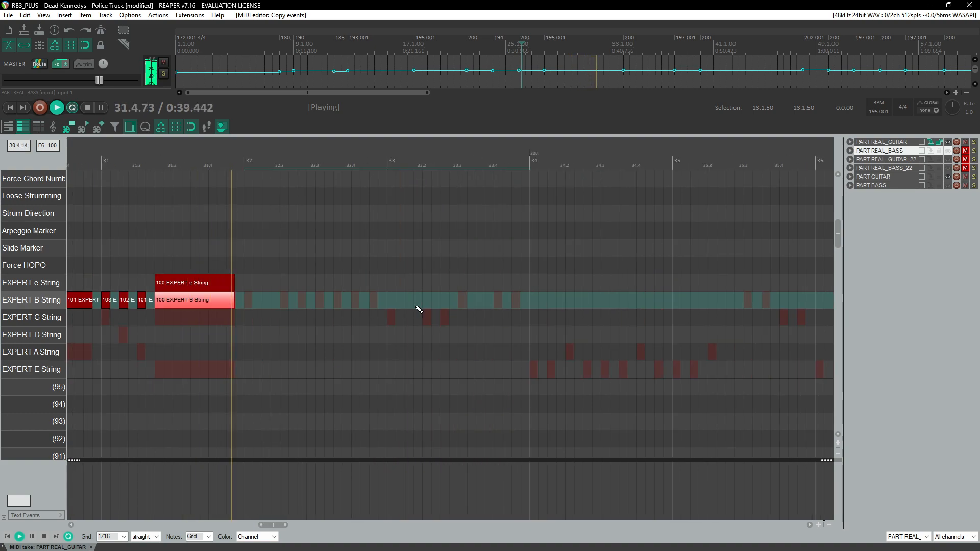
pyautogui.scroll(-2, 397, 279)
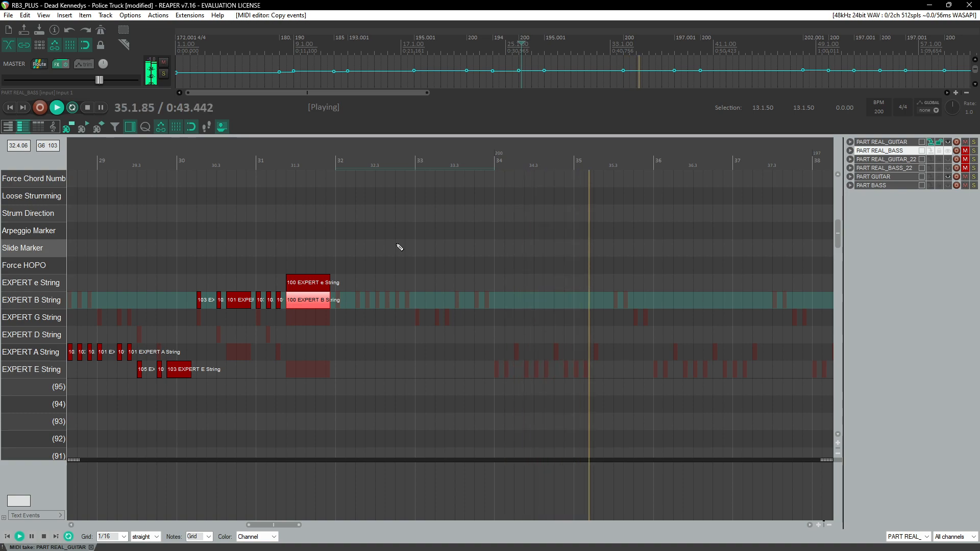
pyautogui.click(326, 164)
pyautogui.scroll(2, 380, 258)
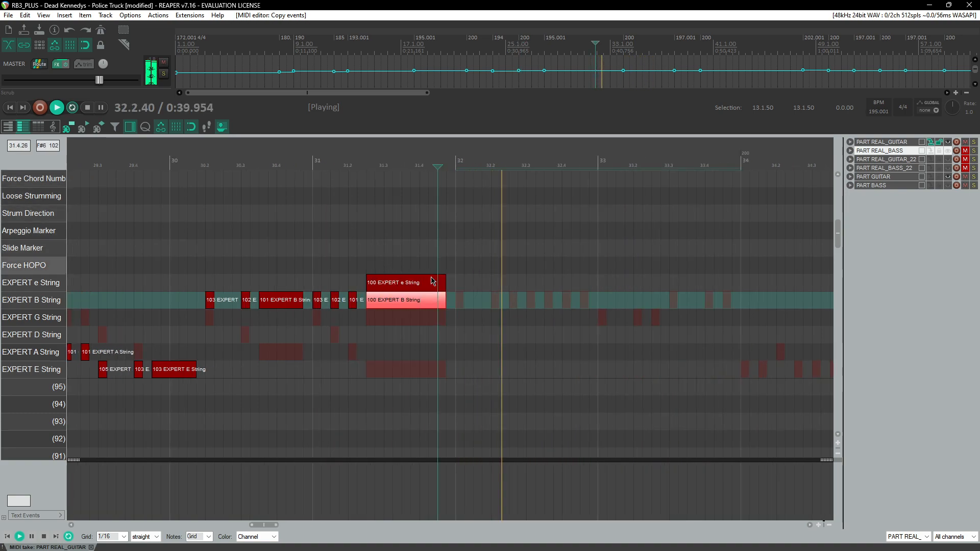
pyautogui.press('space')
# Step: Add fret 102 A string notes through measure 32 starting on beat 1
pyautogui.click(457, 303)
pyautogui.scroll(3, 458, 326)
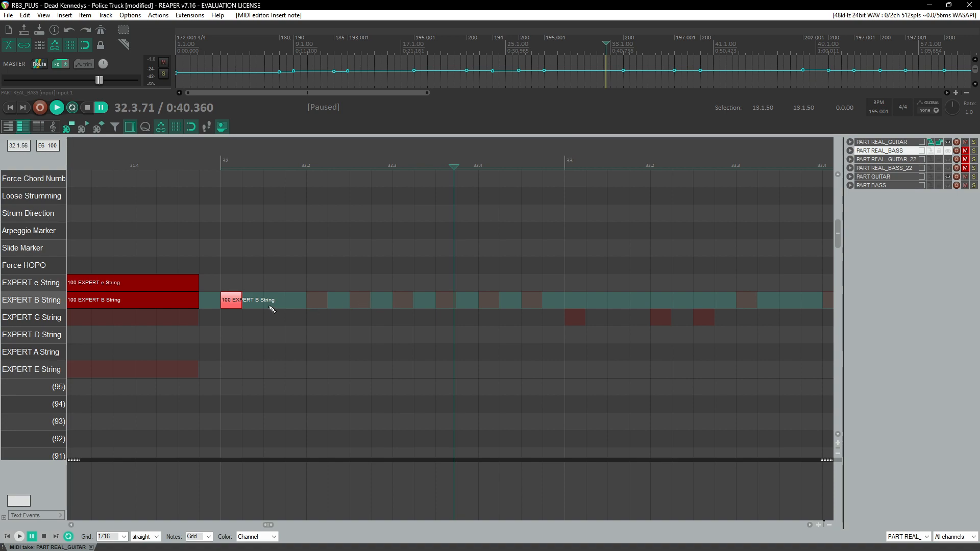
pyautogui.moveTo(234, 305); pyautogui.dragTo(238, 364)
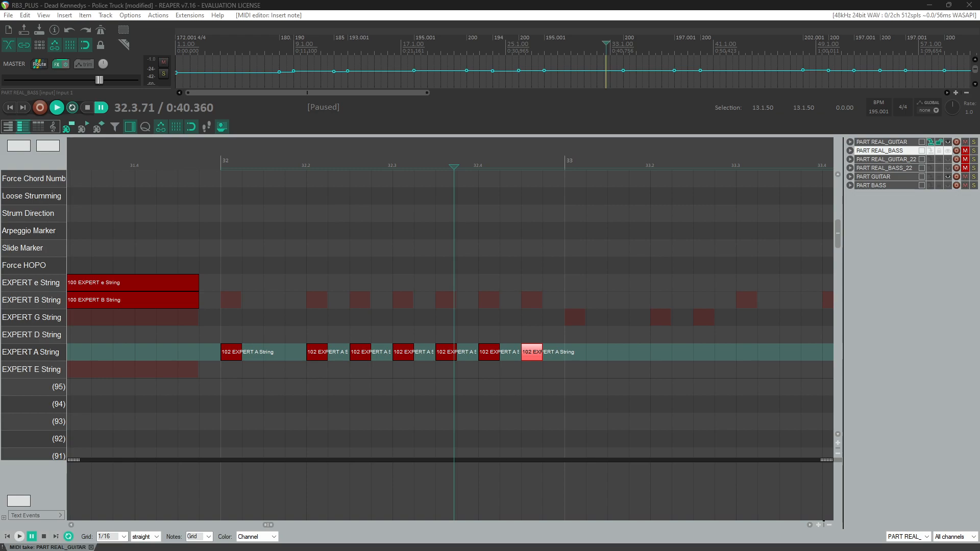
# Step: Check the guitar tab video in the browser for the next riff
pyautogui.moveTo(979, 220); pyautogui.dragTo(565, 91)
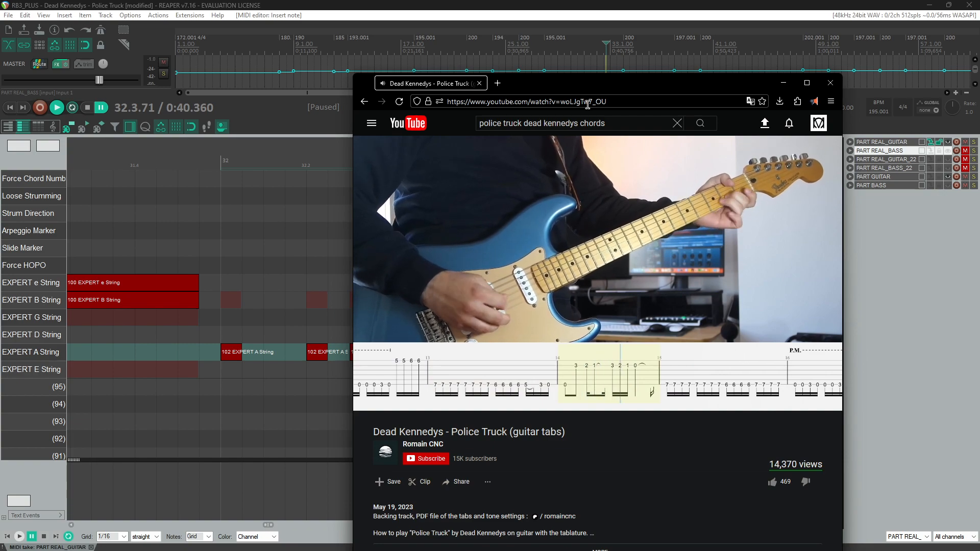
pyautogui.moveTo(665, 261)
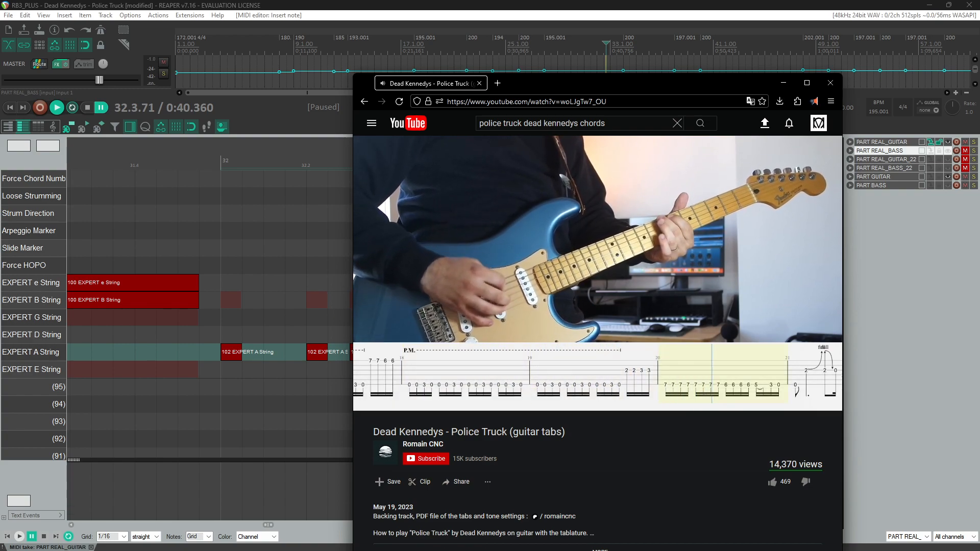
pyautogui.click(485, 4)
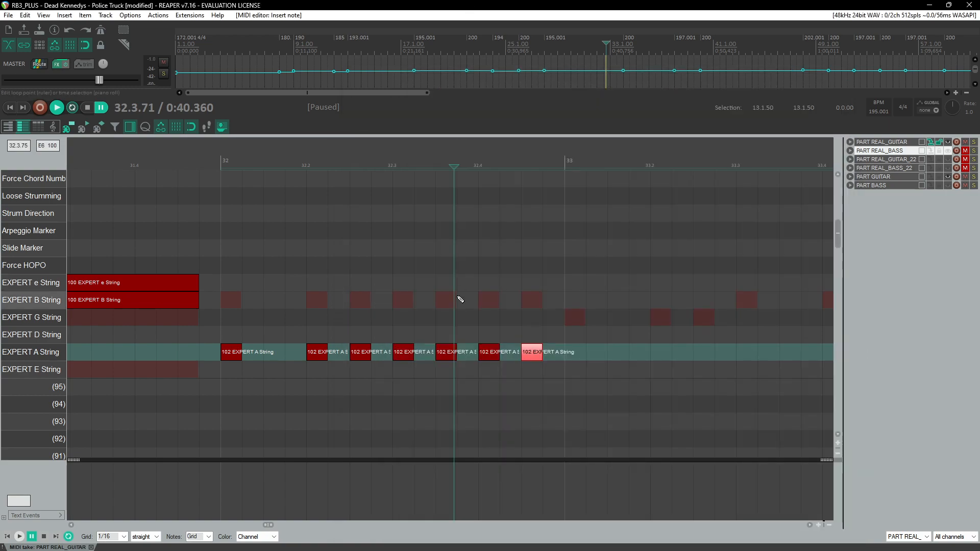
pyautogui.scroll(-8, 459, 302)
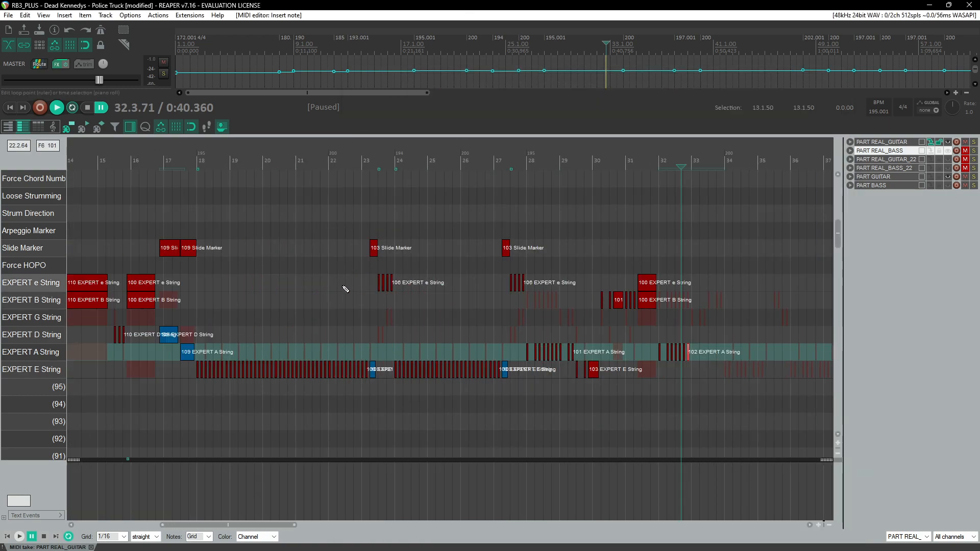
# Step: Move the notes of measures 28 and 29 from the A string down to the E string
pyautogui.click(318, 159)
pyautogui.scroll(7, 380, 263)
pyautogui.press('space')
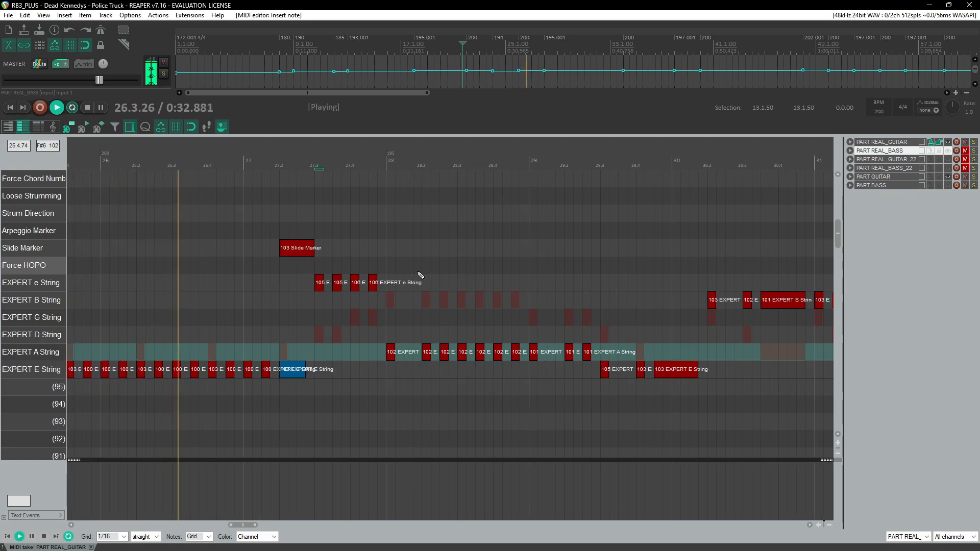
pyautogui.hotkey('ctrl', 'space')
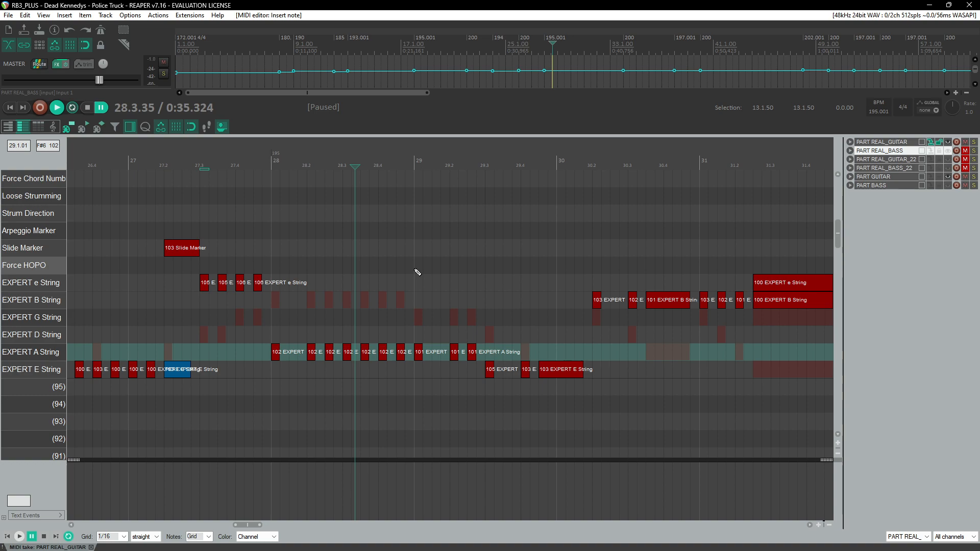
pyautogui.moveTo(264, 335); pyautogui.dragTo(430, 356)
pyautogui.moveTo(265, 338); pyautogui.dragTo(484, 356)
pyautogui.scroll(3, 248, 368)
pyautogui.moveTo(301, 353)
pyautogui.mouseDown()
pyautogui.moveTo(301, 371)
pyautogui.moveTo(311, 368)
pyautogui.mouseUp()
# Step: Move the notes of measure 32 from the A string down to the E string
pyautogui.click(280, 157)
pyautogui.press('space')
pyautogui.scroll(-3, 312, 196)
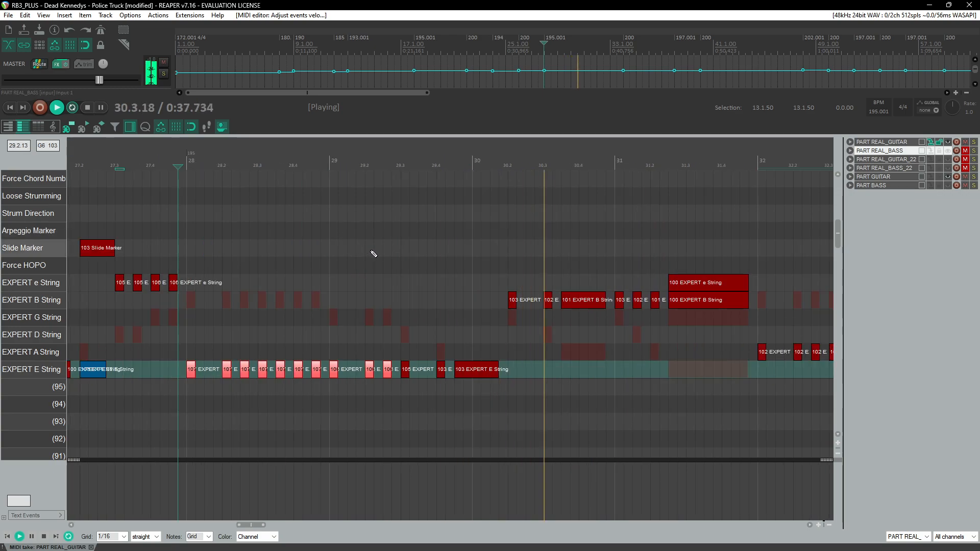
pyautogui.scroll(-2, 382, 256)
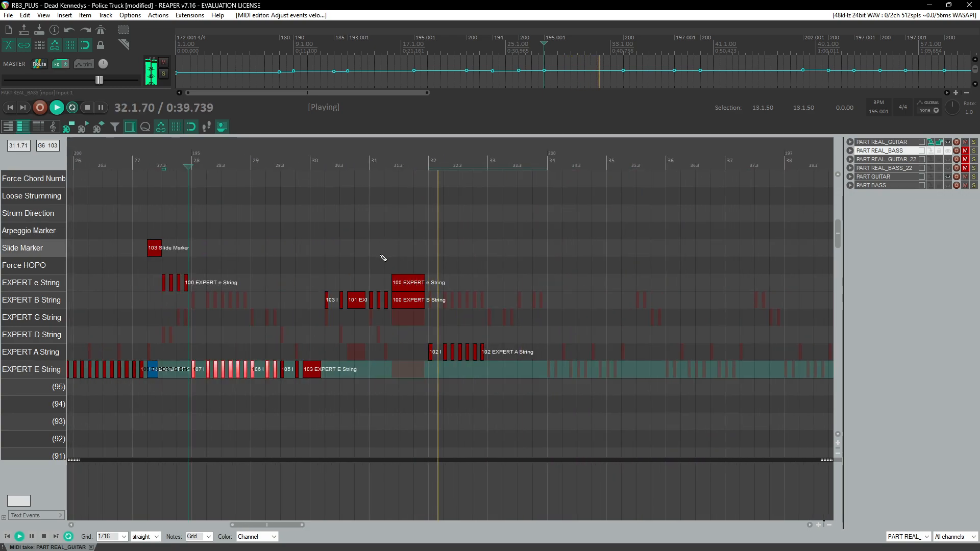
pyautogui.scroll(-1, 511, 278)
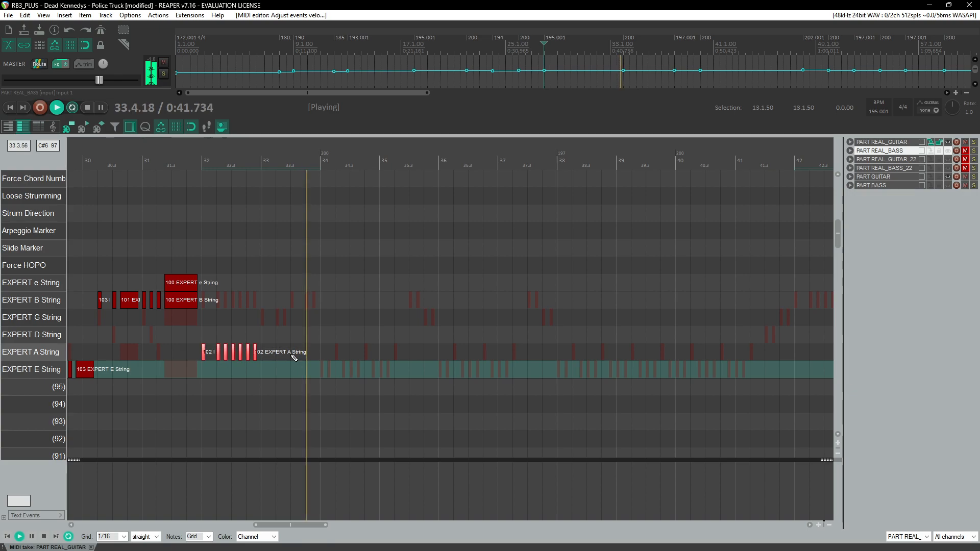
pyautogui.click(203, 163)
pyautogui.scroll(3, 282, 284)
pyautogui.press('space')
pyautogui.moveTo(446, 352); pyautogui.dragTo(446, 373)
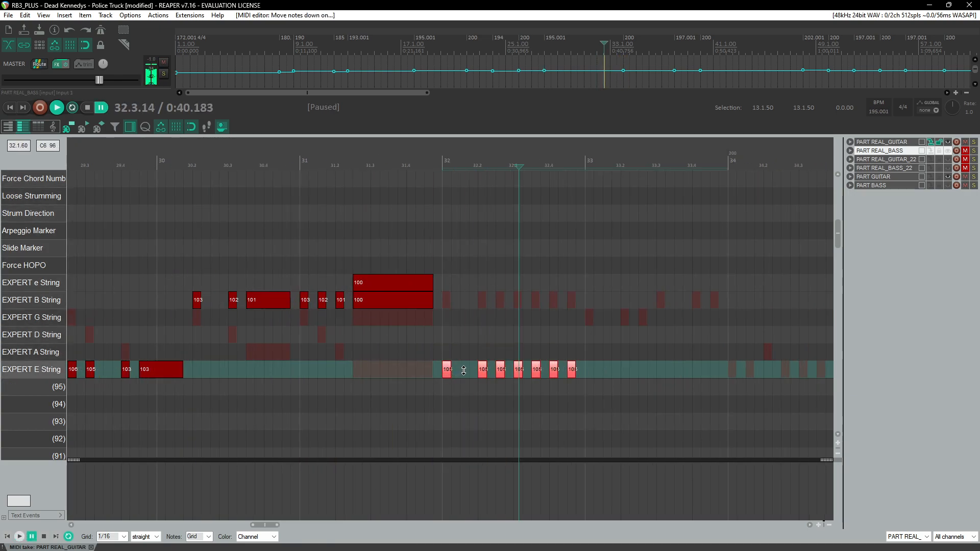
# Step: Play back the chart from measure 16 through measure 33 to review the charted riffs
pyautogui.click(433, 163)
pyautogui.press('space')
pyautogui.scroll(2, 423, 287)
pyautogui.hscroll(2, 424, 290)
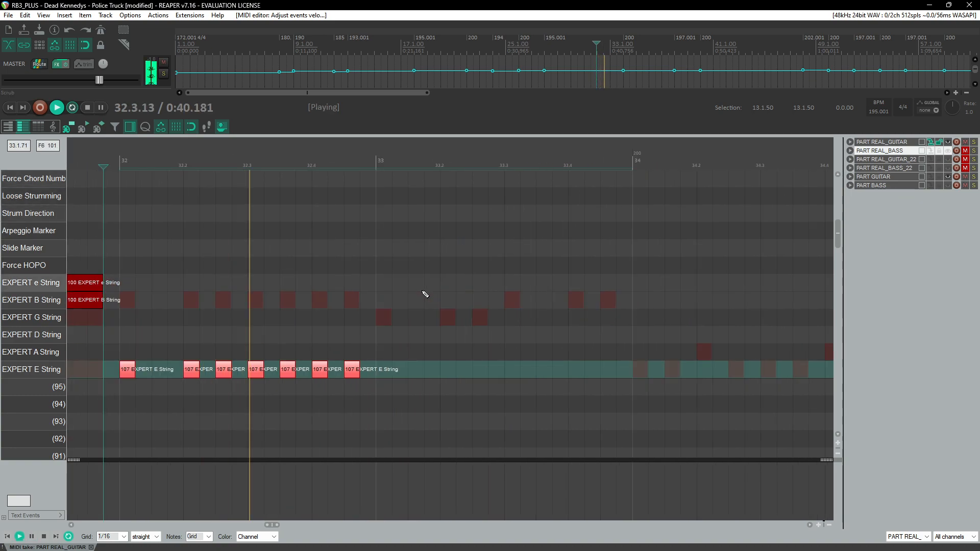
pyautogui.scroll(-3, 388, 314)
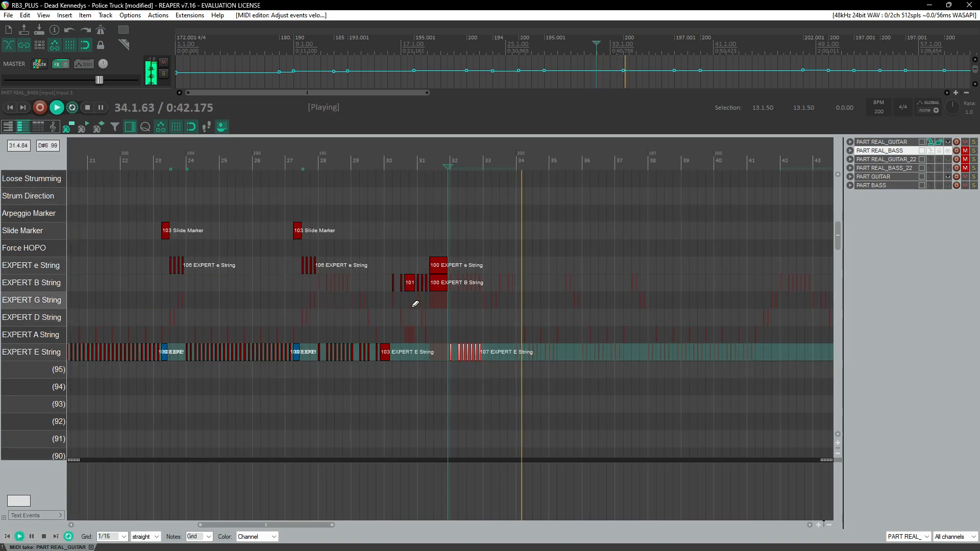
pyautogui.click(145, 159)
pyautogui.scroll(3, 145, 158)
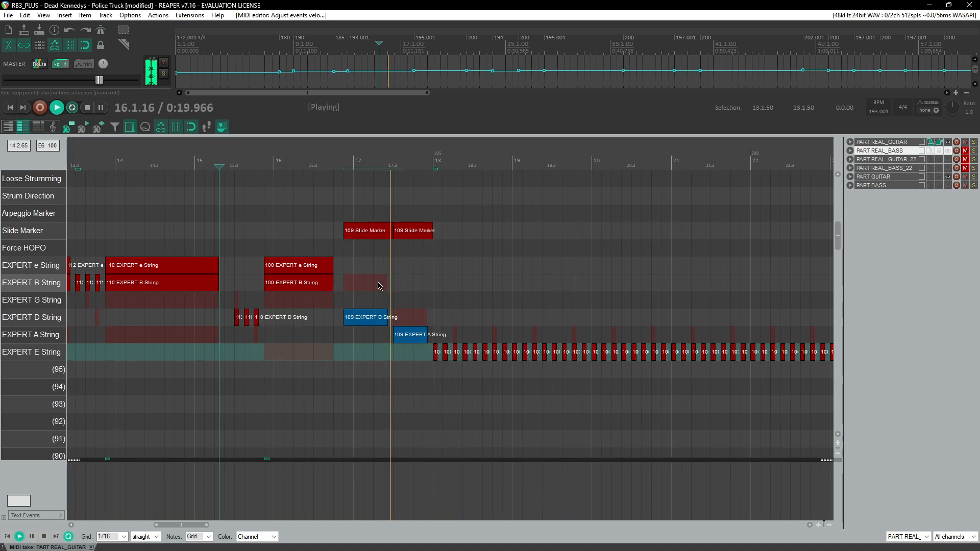
pyautogui.hscroll(-3, 434, 306)
pyautogui.scroll(2, 462, 312)
pyautogui.hscroll(3, 446, 335)
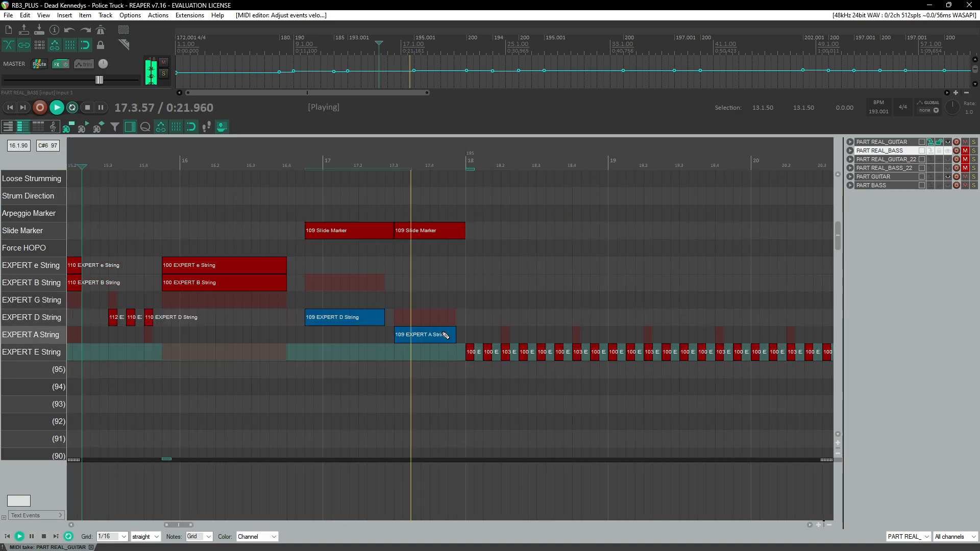
pyautogui.hscroll(-1, 437, 335)
pyautogui.scroll(-4, 437, 334)
pyautogui.hscroll(3, 442, 337)
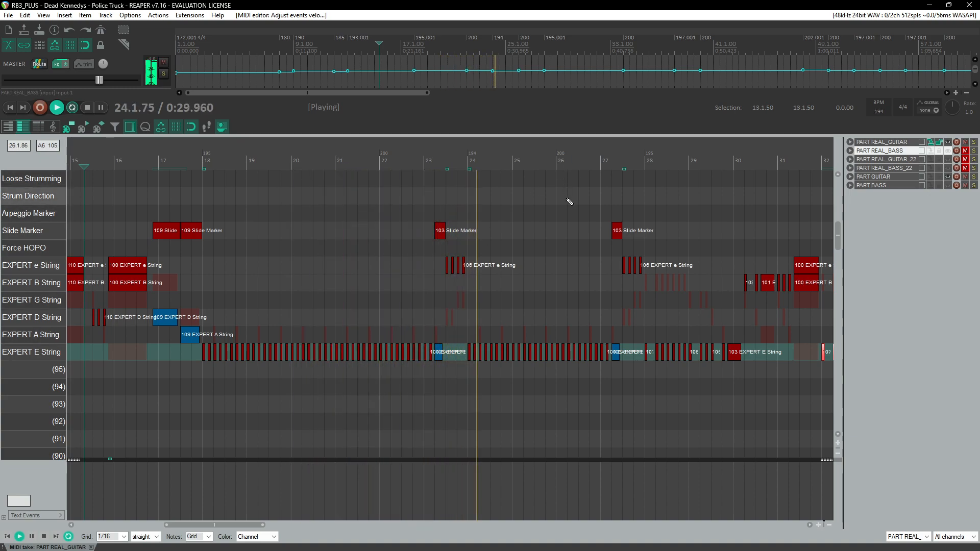
pyautogui.scroll(5, 511, 286)
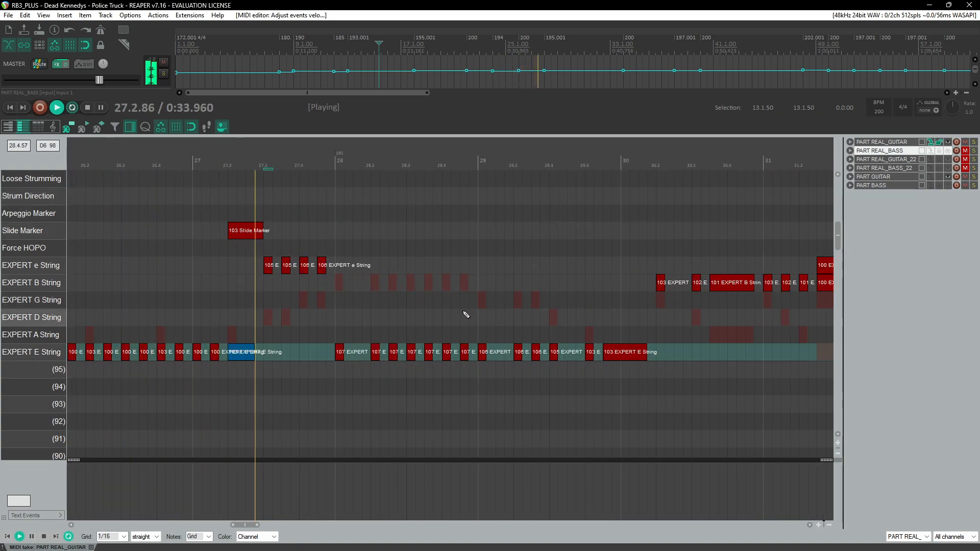
pyautogui.hscroll(3, 464, 311)
pyautogui.hscroll(3, 466, 314)
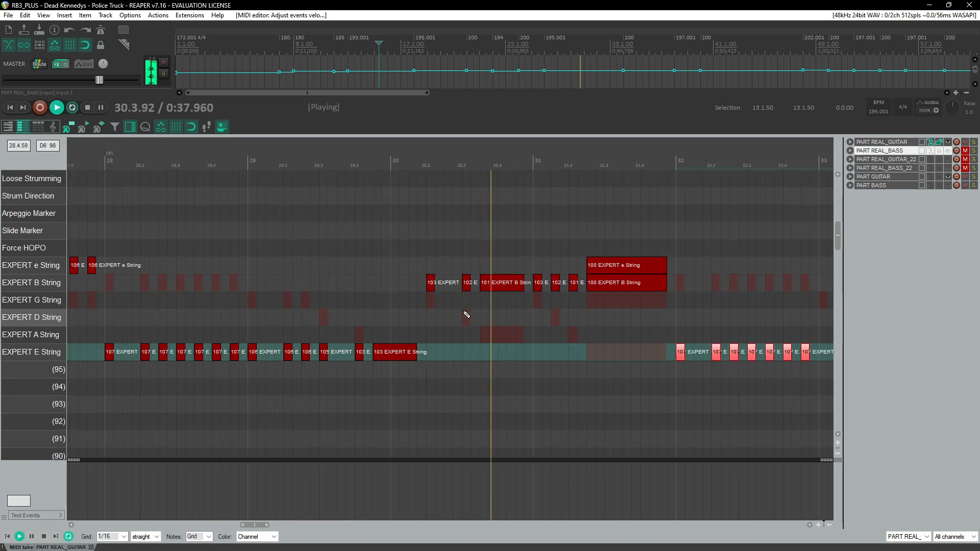
pyautogui.hscroll(9, 466, 314)
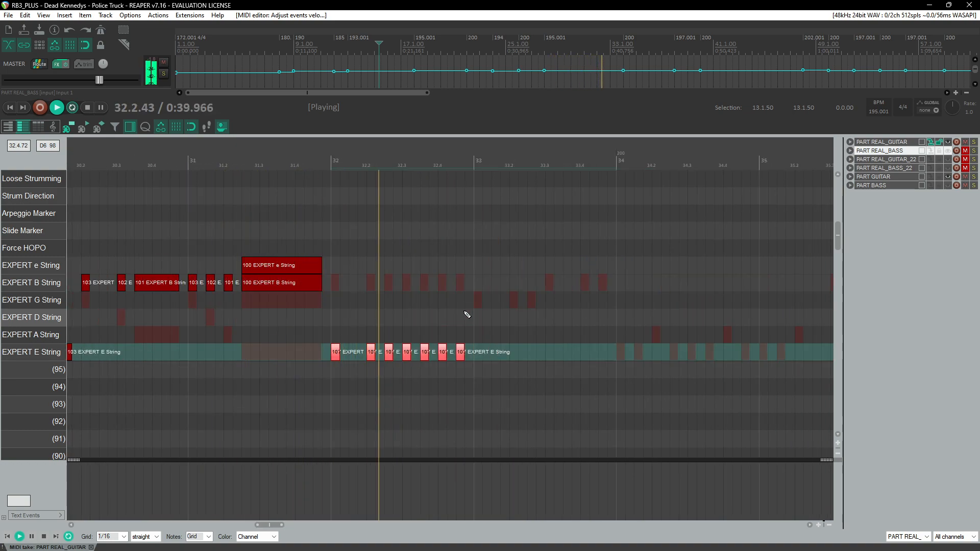
pyautogui.hscroll(3, 466, 314)
pyautogui.press('space')
# Step: Add fret 107 notes on the E string in the second half of measure 33
pyautogui.click(363, 354)
pyautogui.scroll(3, 360, 301)
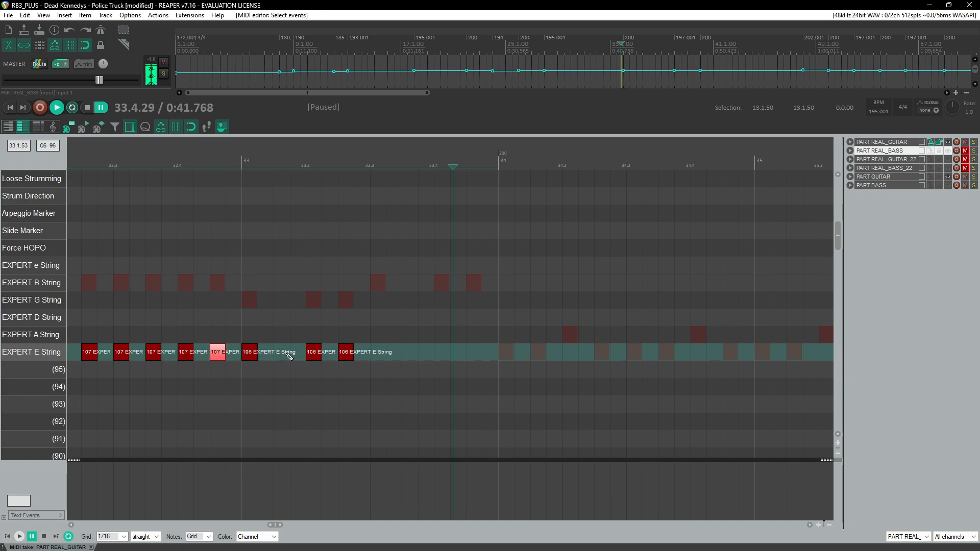
pyautogui.click(480, 357)
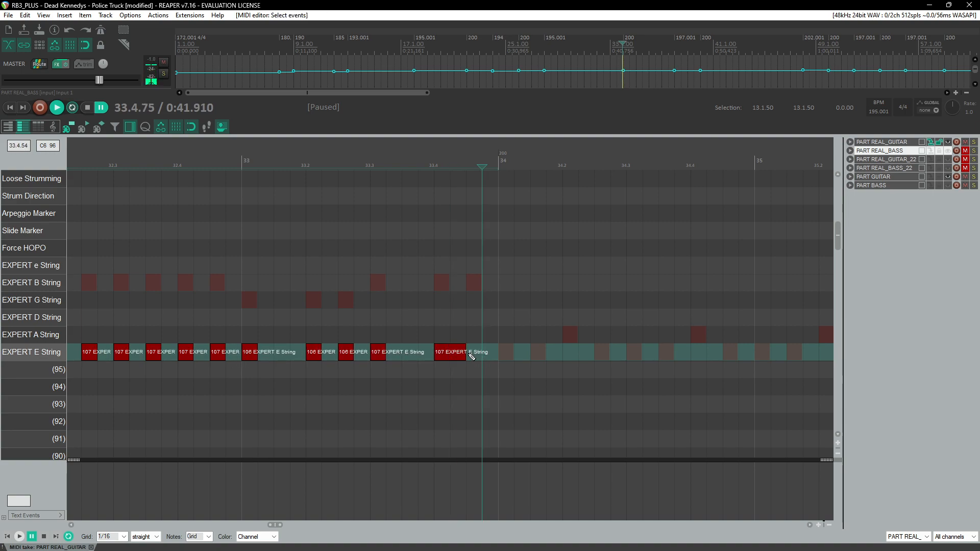
# Step: Extend the last E-string note of measure 33 to measure 34 and add a slide marker above it
pyautogui.scroll(-4, 477, 352)
pyautogui.click(253, 167)
pyautogui.press('space')
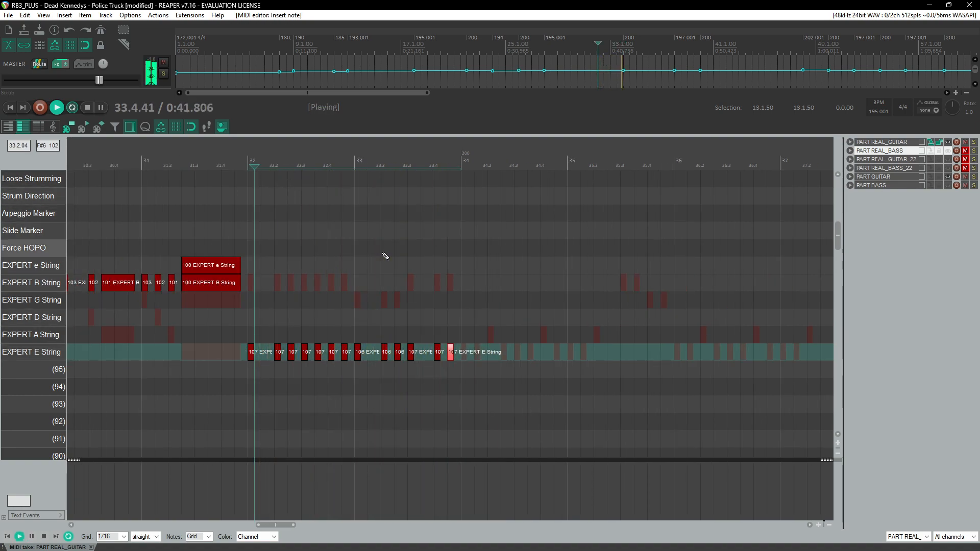
pyautogui.click(200, 177)
pyautogui.scroll(4, 326, 280)
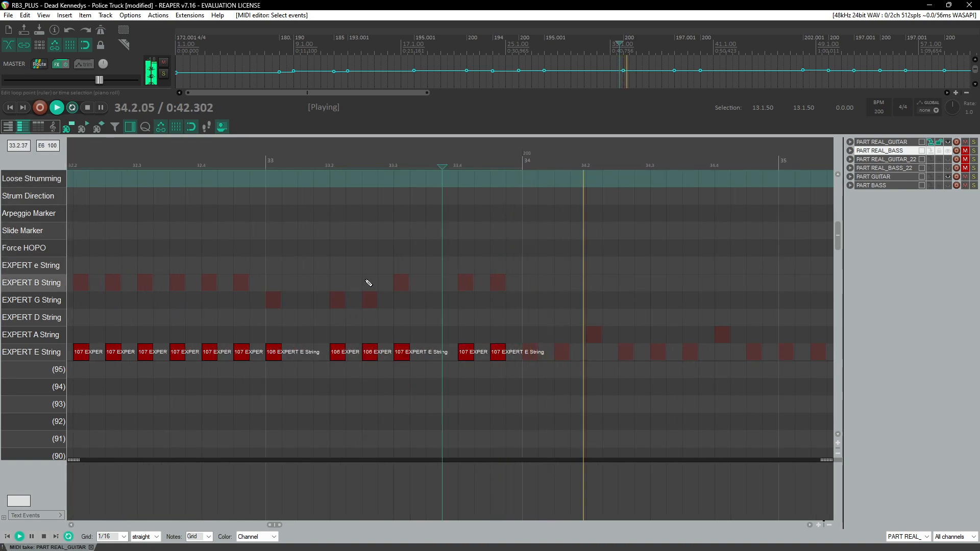
pyautogui.press('space')
pyautogui.moveTo(503, 352); pyautogui.dragTo(522, 352)
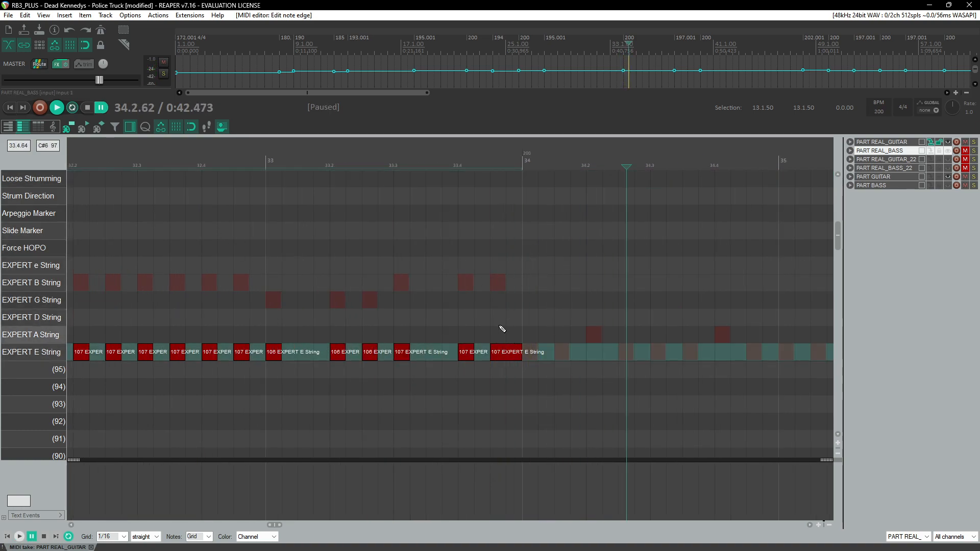
pyautogui.moveTo(488, 233); pyautogui.dragTo(523, 239)
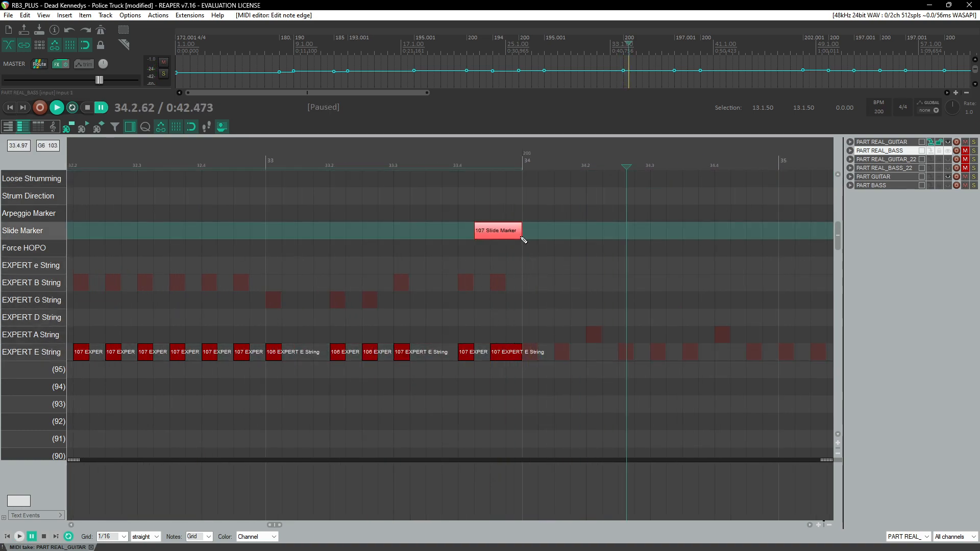
# Step: Add E-string notes at frets 100 and 103 across measure 34
pyautogui.click(468, 152)
pyautogui.press('space')
pyautogui.click(468, 152)
pyautogui.press('space')
pyautogui.moveTo(532, 354); pyautogui.dragTo(536, 354)
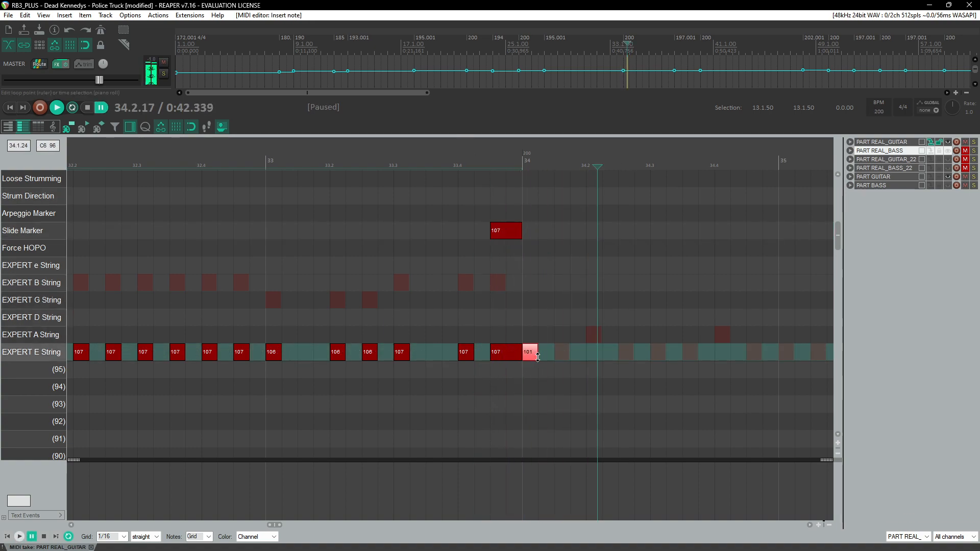
pyautogui.click(592, 357)
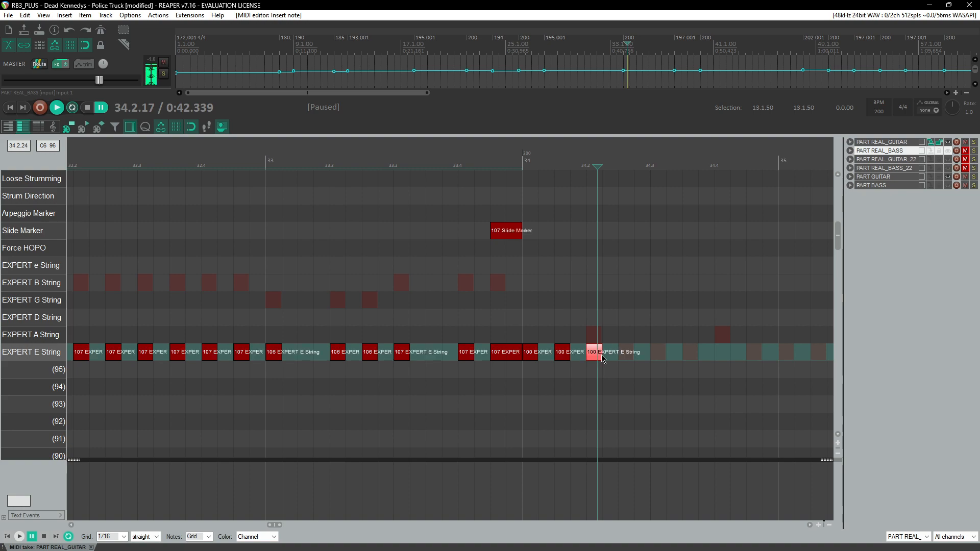
pyautogui.click(567, 357)
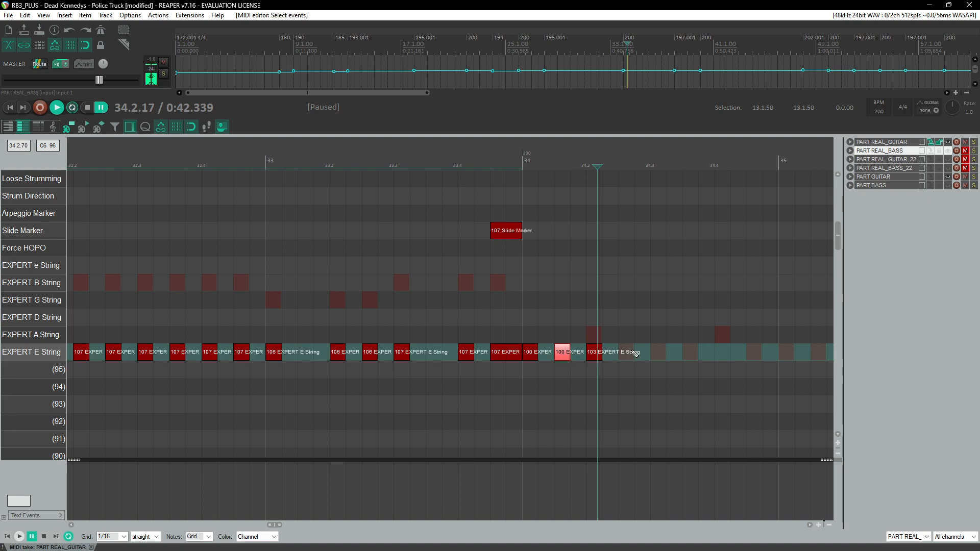
pyautogui.moveTo(670, 357); pyautogui.dragTo(689, 351)
pyautogui.hscroll(3, 690, 350)
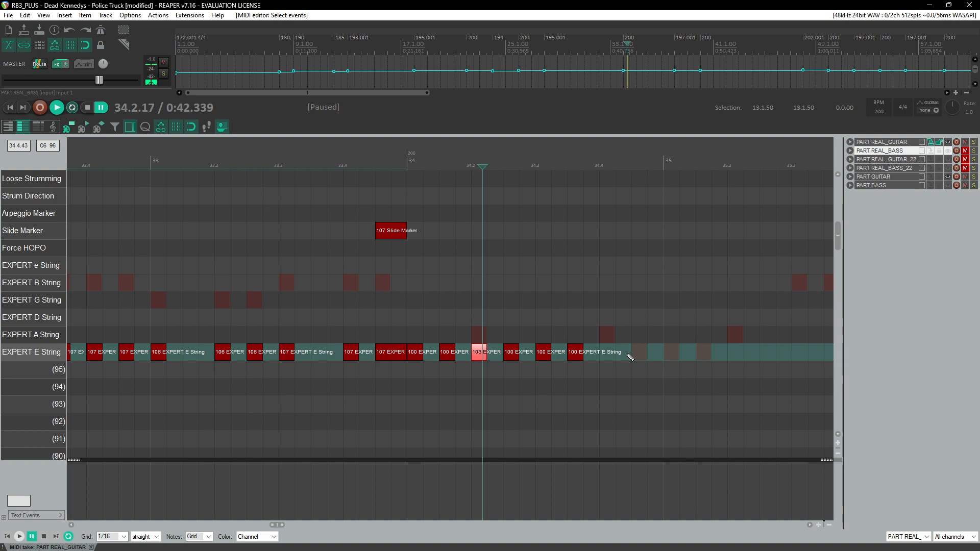
pyautogui.click(645, 357)
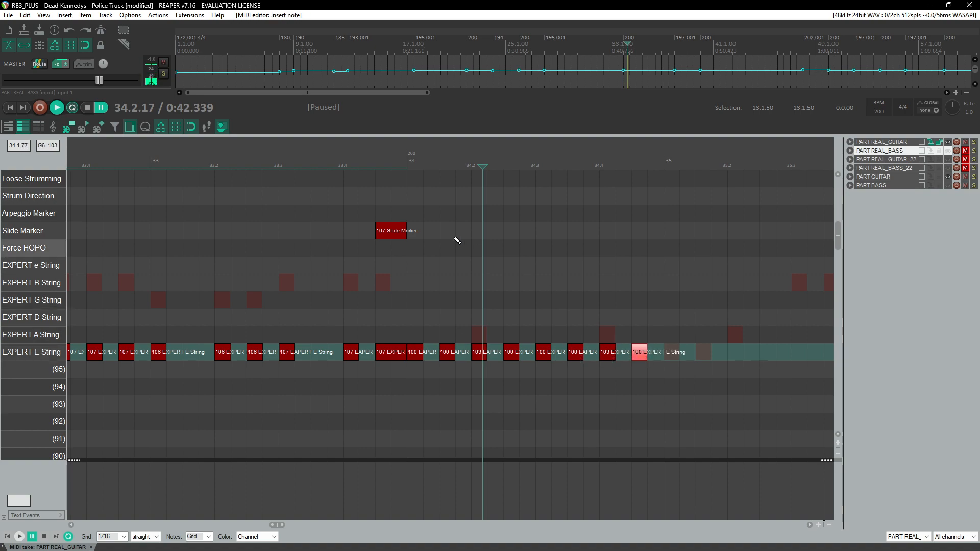
# Step: Add a fret 103 E-string note on beat 2 of measure 35
pyautogui.click(378, 150)
pyautogui.press('space')
pyautogui.scroll(-2, 476, 242)
pyautogui.moveTo(608, 327); pyautogui.dragTo(453, 365)
pyautogui.hscroll(3, 528, 342)
pyautogui.click(477, 155)
pyautogui.scroll(2, 486, 285)
pyautogui.hotkey('ctrl', 'space')
pyautogui.click(470, 358)
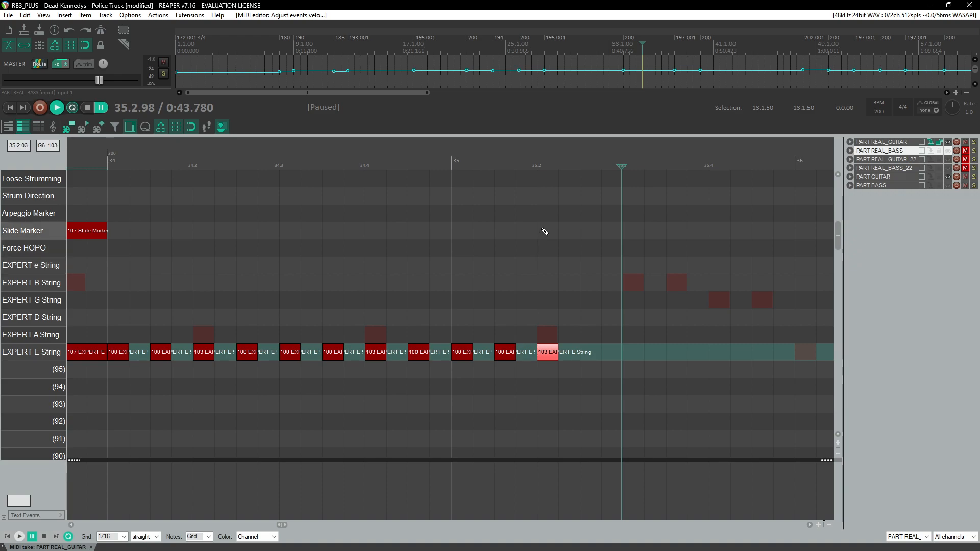
# Step: Add e string notes at frets 107 and 106 on beats 3 and 4 of measure 35
pyautogui.click(639, 290)
pyautogui.moveTo(633, 284); pyautogui.dragTo(681, 269)
pyautogui.hotkey('ctrl', 'space')
pyautogui.hotkey('ctrl', 'space')
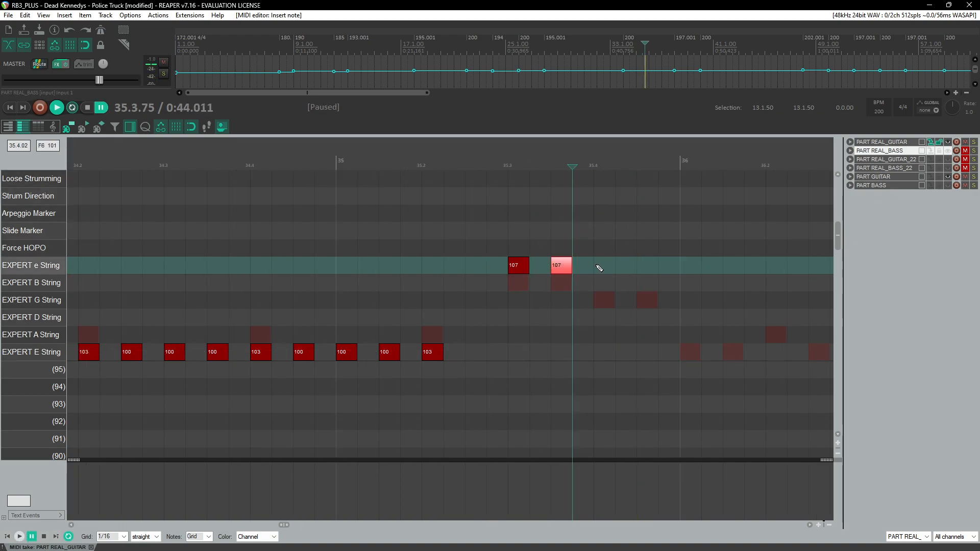
pyautogui.moveTo(626, 267)
pyautogui.mouseDown()
pyautogui.moveTo(648, 266)
pyautogui.moveTo(608, 269)
pyautogui.mouseUp()
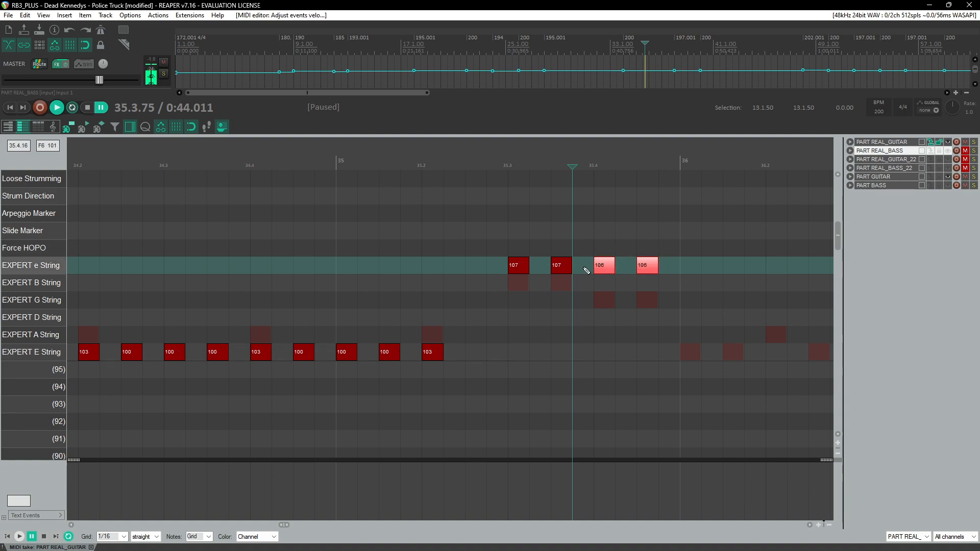
# Step: Save the project
pyautogui.click(116, 155)
pyautogui.press('space')
pyautogui.scroll(-3, 275, 211)
pyautogui.hscroll(2, 312, 231)
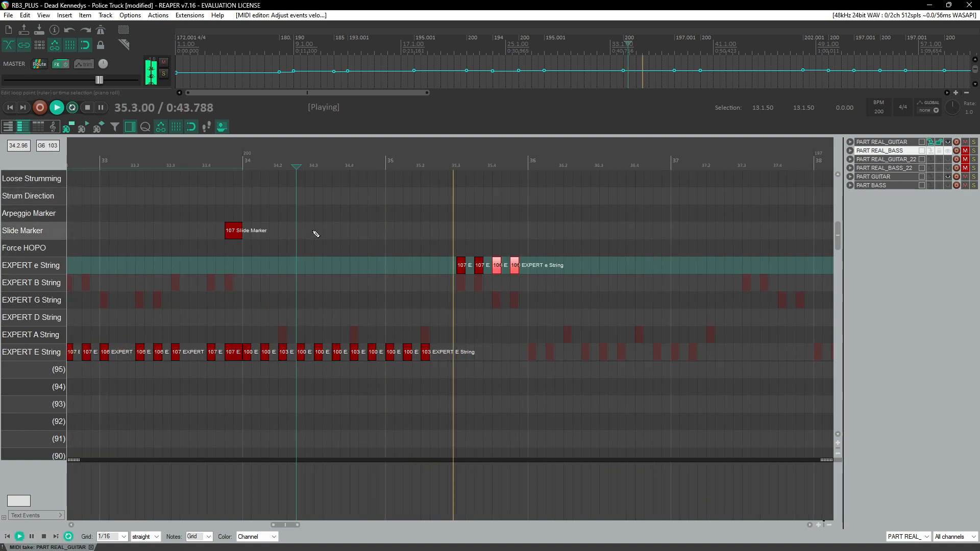
pyautogui.click(188, 161)
pyautogui.hotkey('ctrl', 's')
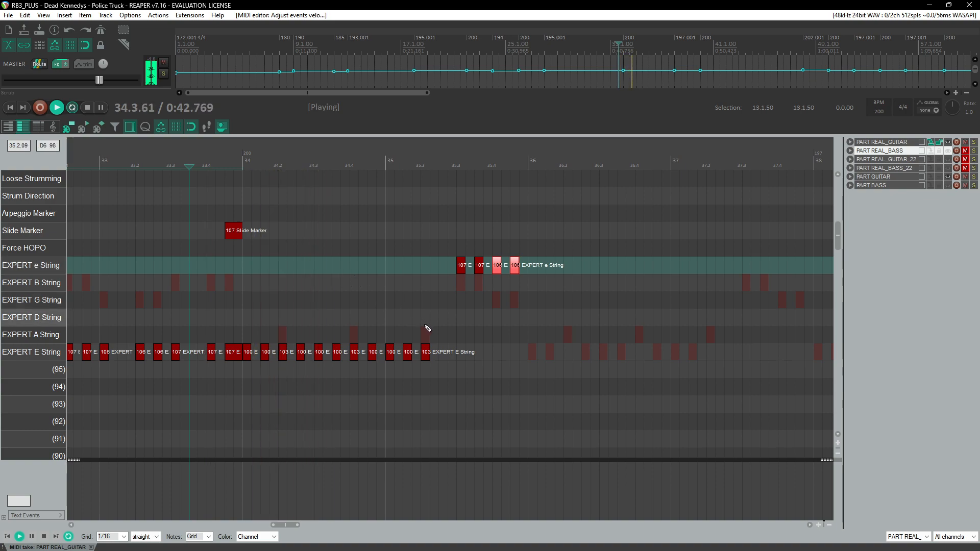
pyautogui.press('space')
# Step: Edit the properties of the E-string note on beat 2 of measure 35 and draw a slide marker above it
pyautogui.moveTo(422, 339); pyautogui.dragTo(440, 379)
pyautogui.press('F2')
pyautogui.press('Return')
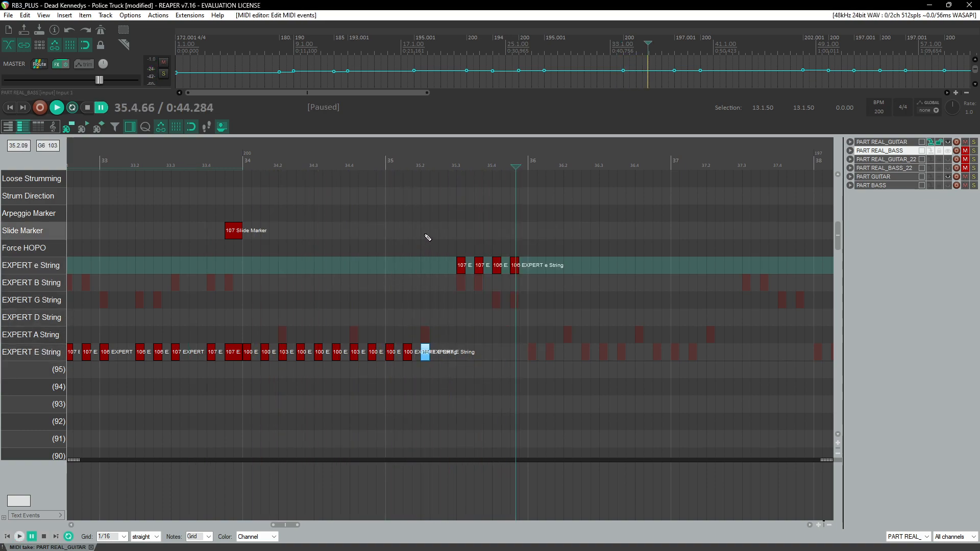
pyautogui.moveTo(425, 249)
pyautogui.mouseDown()
pyautogui.moveTo(458, 249)
pyautogui.moveTo(434, 229)
pyautogui.mouseUp()
# Step: Copy the measure 34–35 riff with its slide marker and paste it starting at measure 36
pyautogui.click(388, 147)
pyautogui.press('space')
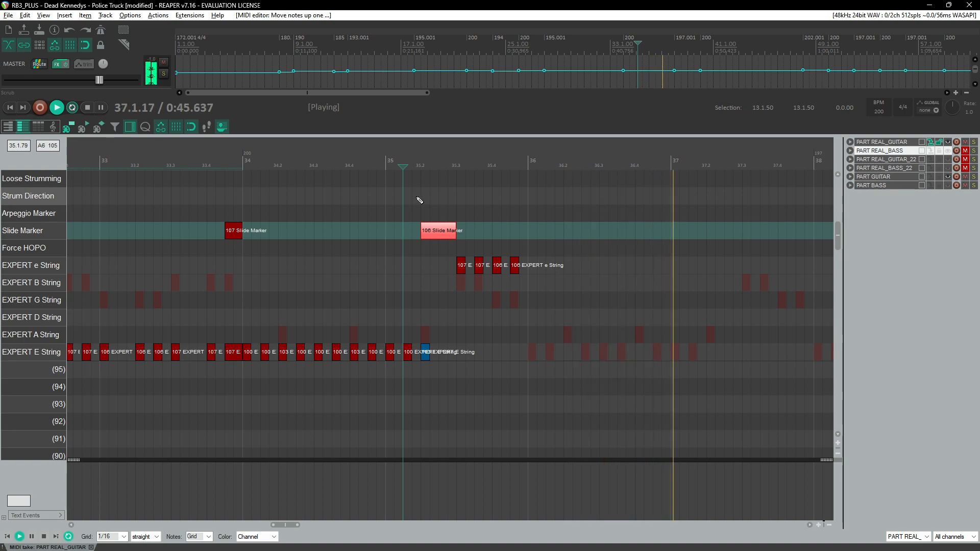
pyautogui.click(394, 163)
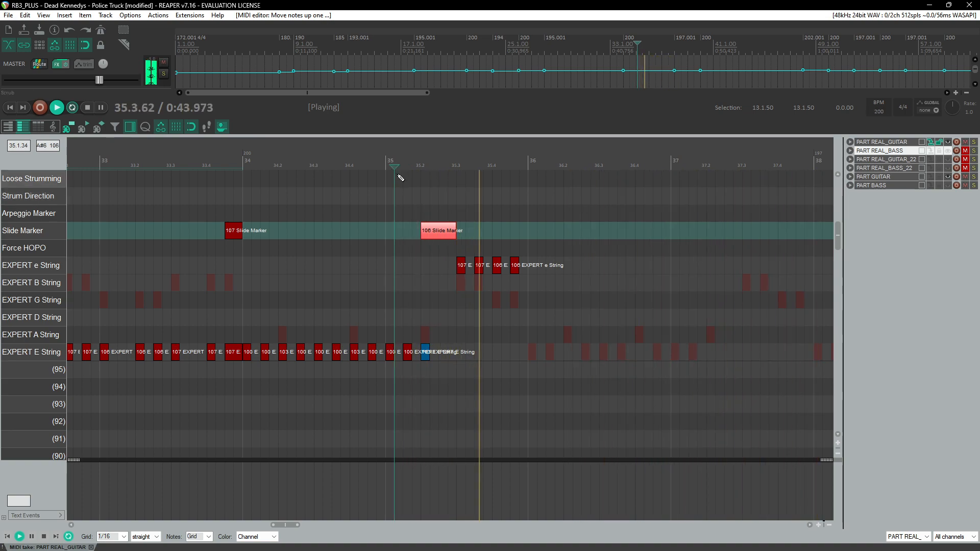
pyautogui.moveTo(247, 214)
pyautogui.mouseDown()
pyautogui.moveTo(455, 344)
pyautogui.moveTo(523, 370)
pyautogui.mouseUp()
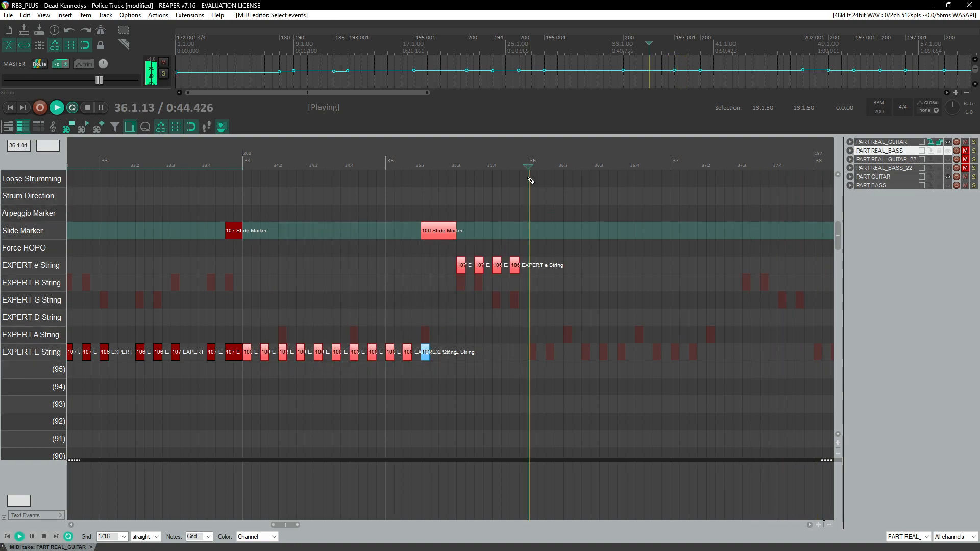
pyautogui.hotkey('ctrl', 'c')
pyautogui.hotkey('ctrl', 'v')
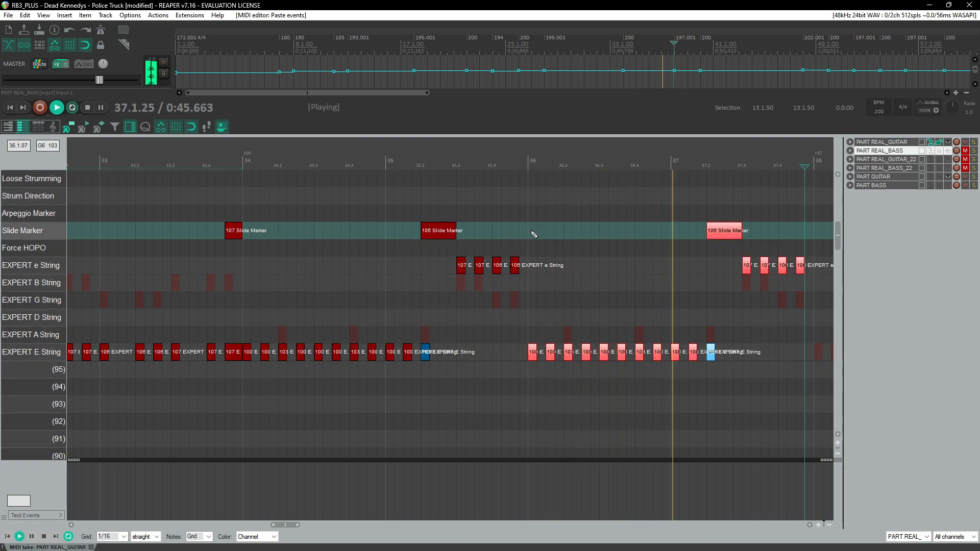
# Step: Play back and review the guitar chart from measure 17 through measure 32
pyautogui.scroll(-6, 503, 273)
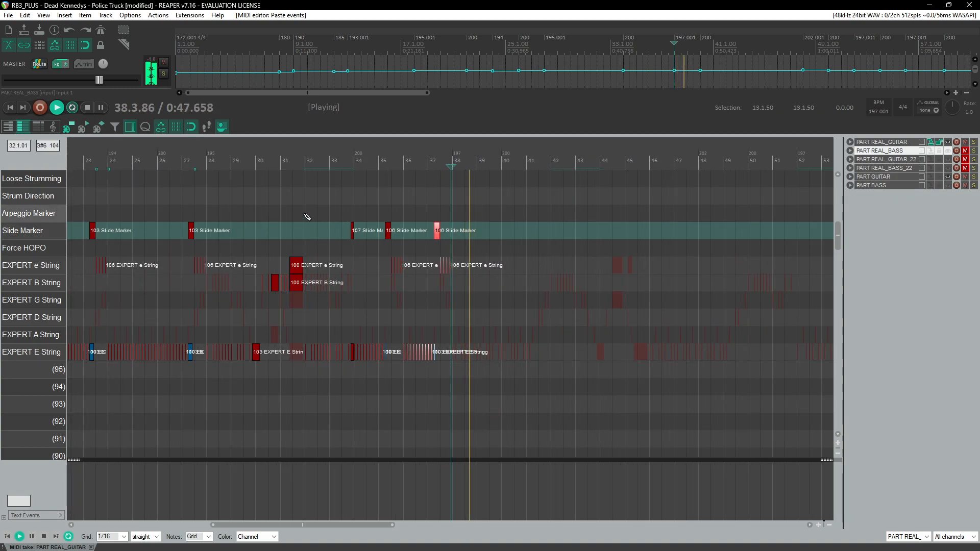
pyautogui.scroll(-3, 299, 214)
pyautogui.hotkey('ctrl', 'space')
pyautogui.scroll(5, 307, 212)
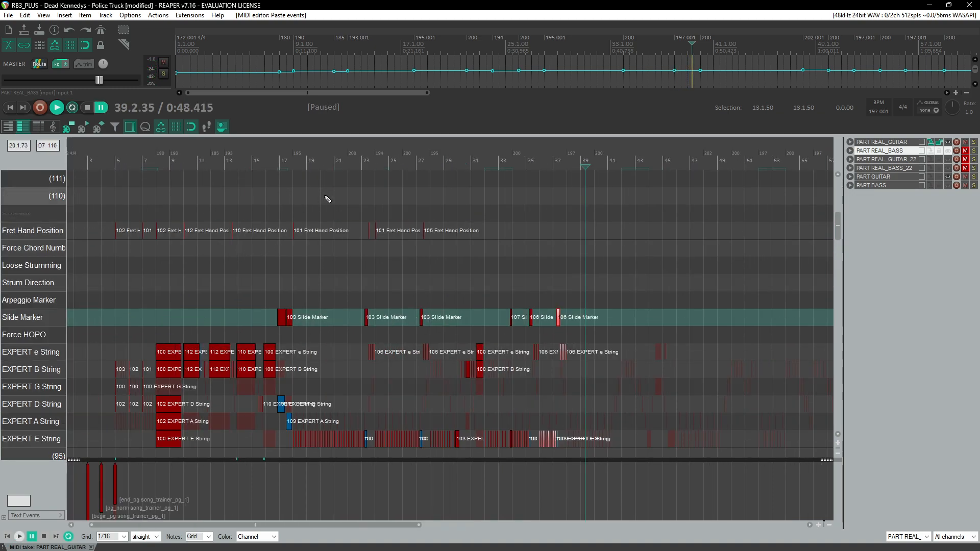
pyautogui.click(287, 174)
pyautogui.press('space')
pyautogui.scroll(5, 403, 246)
pyautogui.hscroll(2, 406, 252)
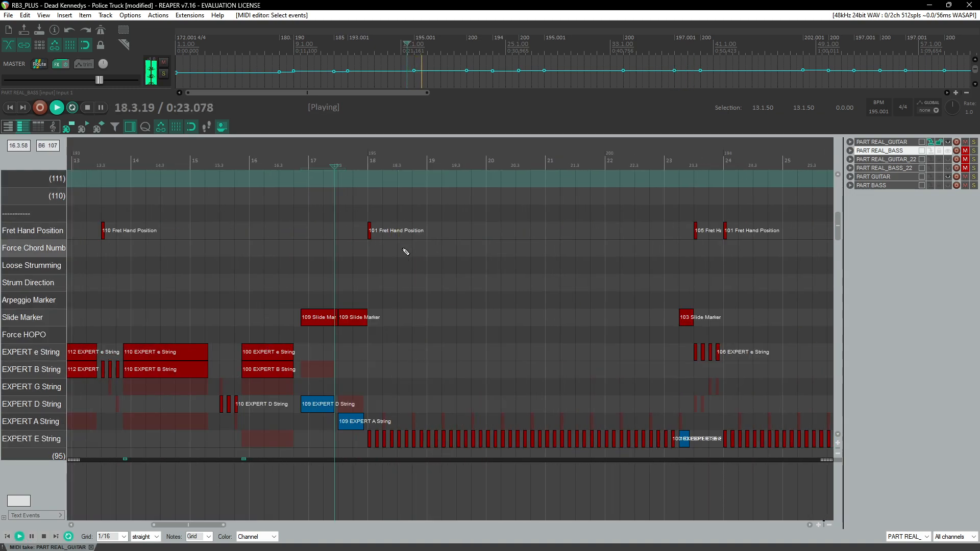
pyautogui.hscroll(2, 406, 252)
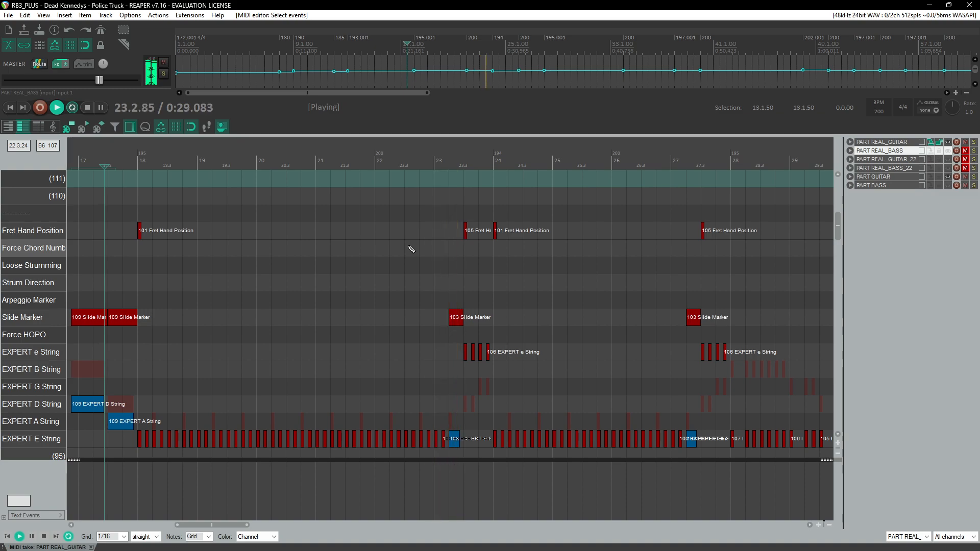
pyautogui.scroll(1, 411, 249)
pyautogui.hscroll(2, 443, 257)
pyautogui.hscroll(-1, 390, 279)
pyautogui.hscroll(1, 389, 279)
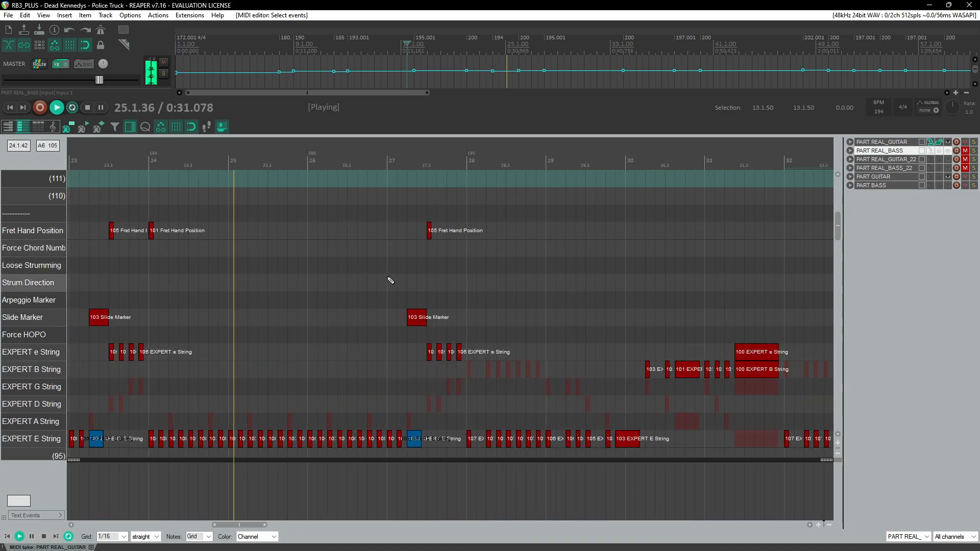
pyautogui.scroll(1, 406, 300)
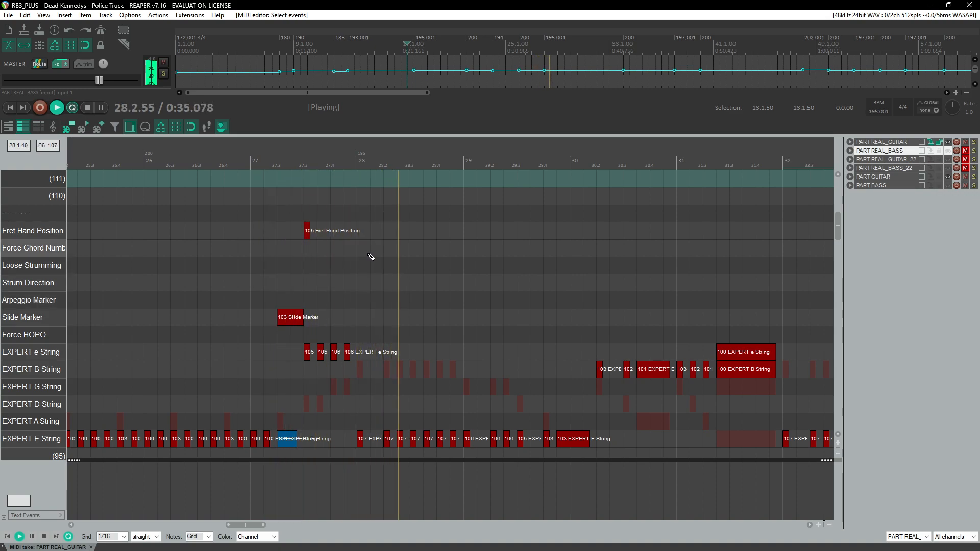
# Step: Play back measures 28 to 30 to check the E-string notes
pyautogui.click(416, 179)
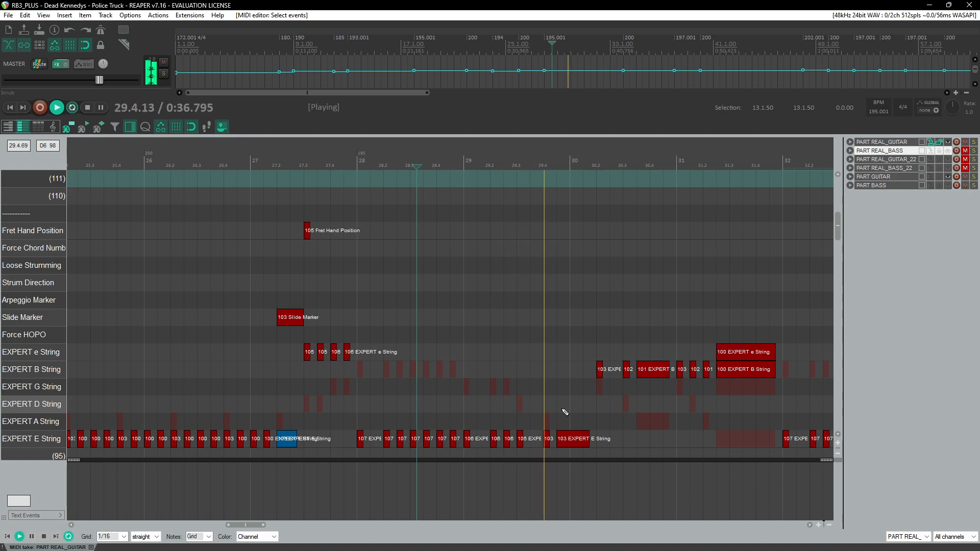
pyautogui.click(471, 181)
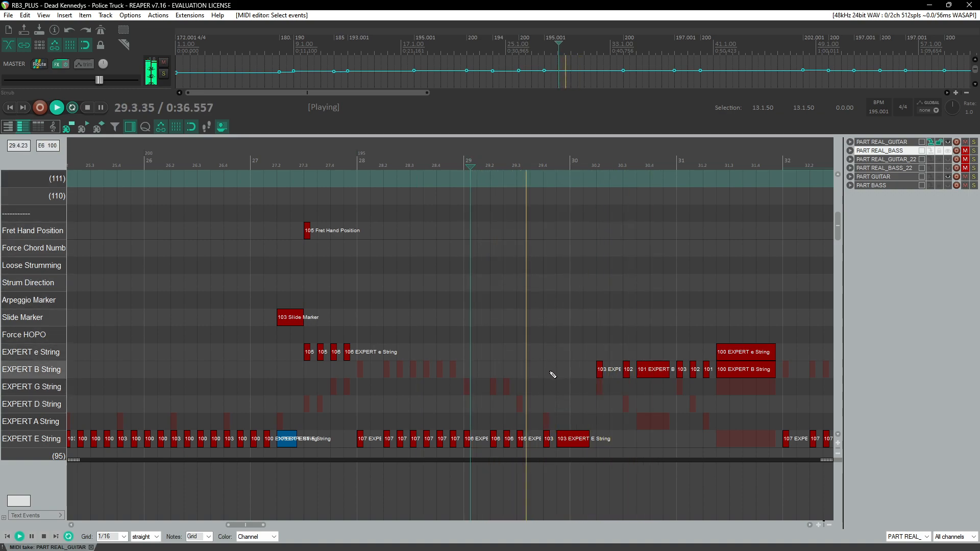
pyautogui.press('space')
pyautogui.click(571, 443)
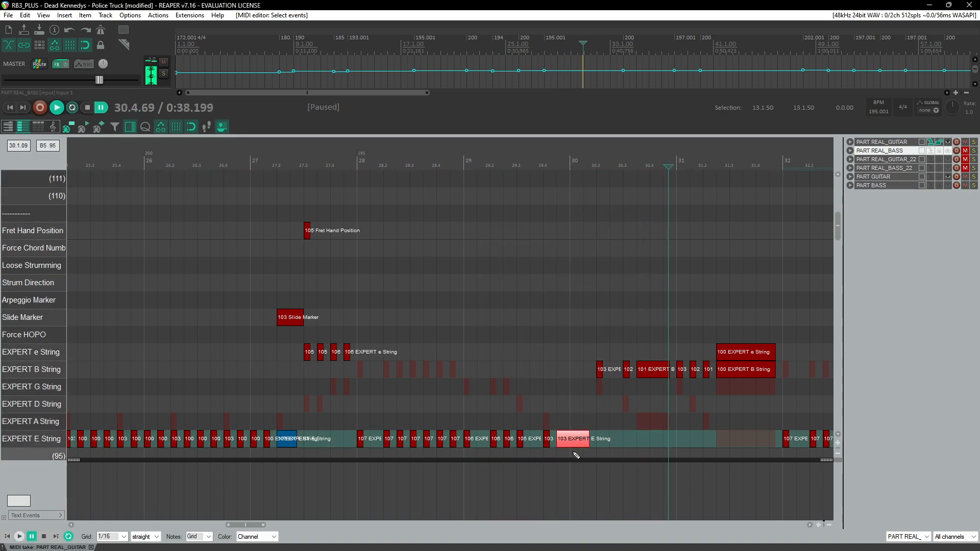
pyautogui.click(429, 154)
pyautogui.press('space')
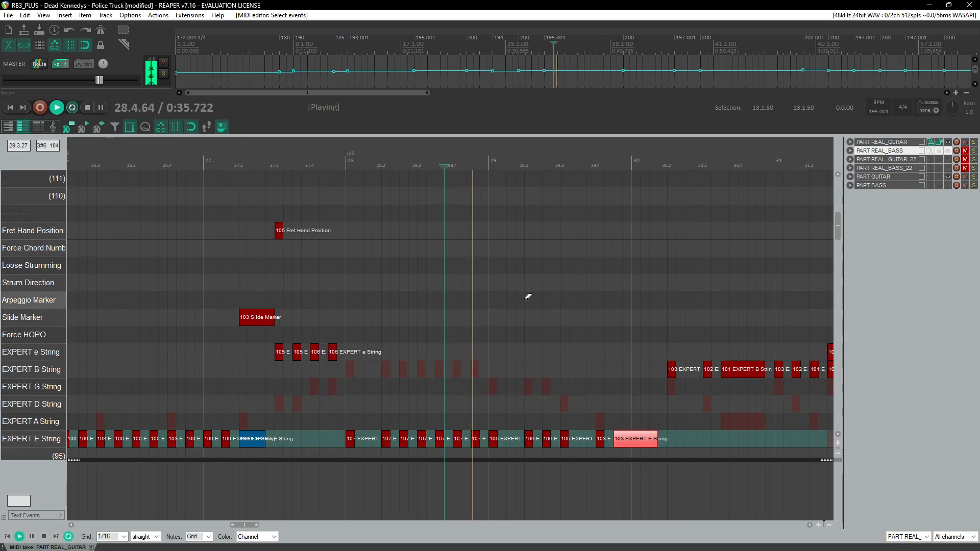
pyautogui.click(346, 162)
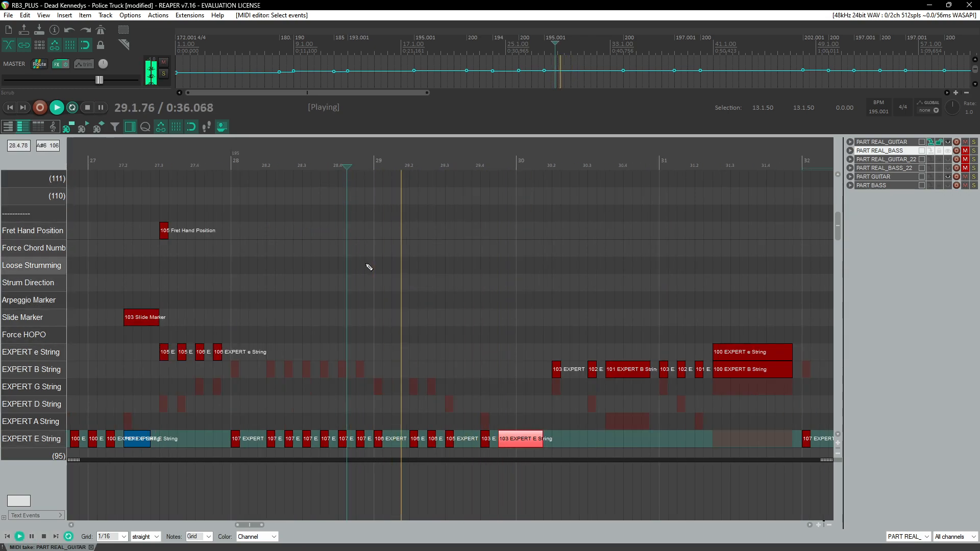
pyautogui.press('space')
# Step: Copy an E-string note into the Fret Hand Position lane and place it on beat 4 of measure 29
pyautogui.doubleClick(449, 439)
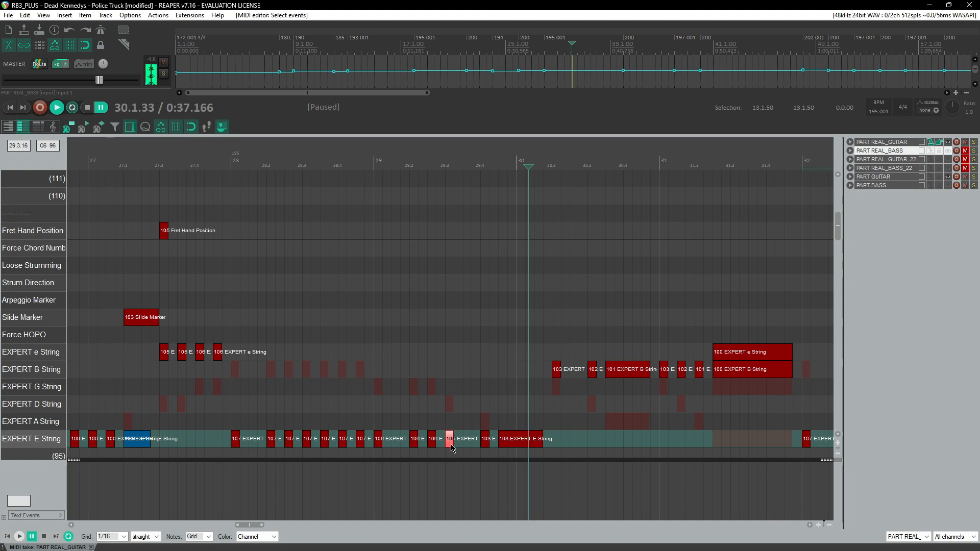
pyautogui.hotkey('ctrl', 'z')
pyautogui.moveTo(448, 441); pyautogui.dragTo(454, 235)
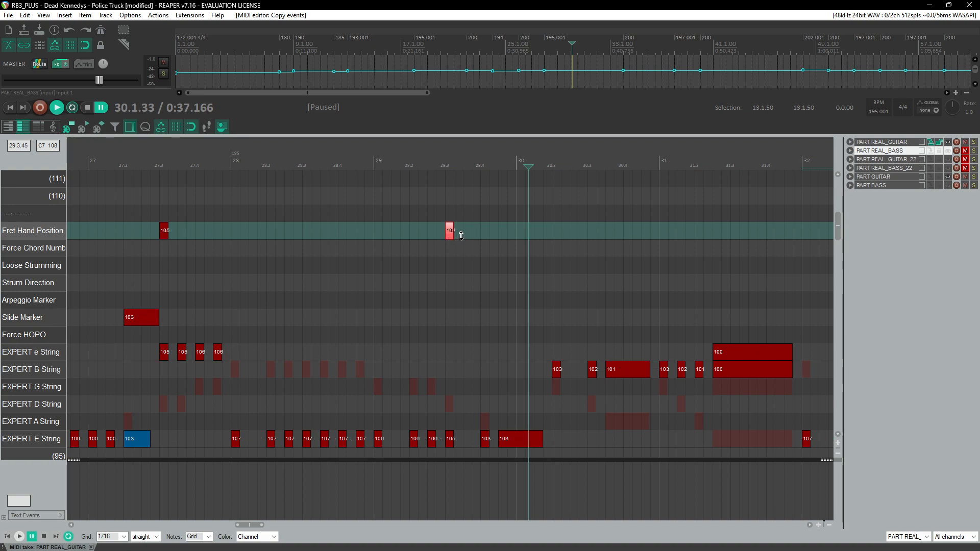
pyautogui.moveTo(450, 233); pyautogui.dragTo(488, 233)
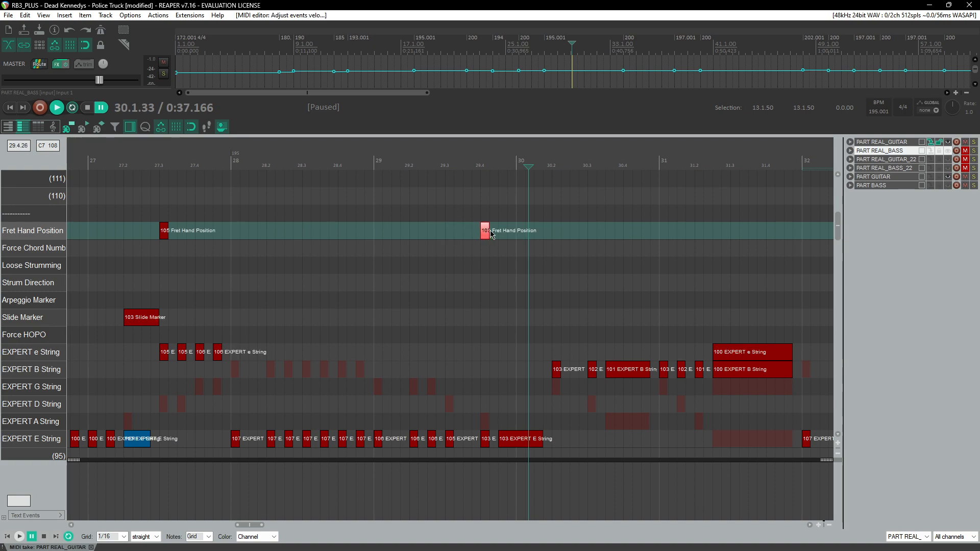
# Step: Copy a B-string note into the Fret Hand Position lane on beat 2 of measure 30
pyautogui.click(437, 162)
pyautogui.press('space')
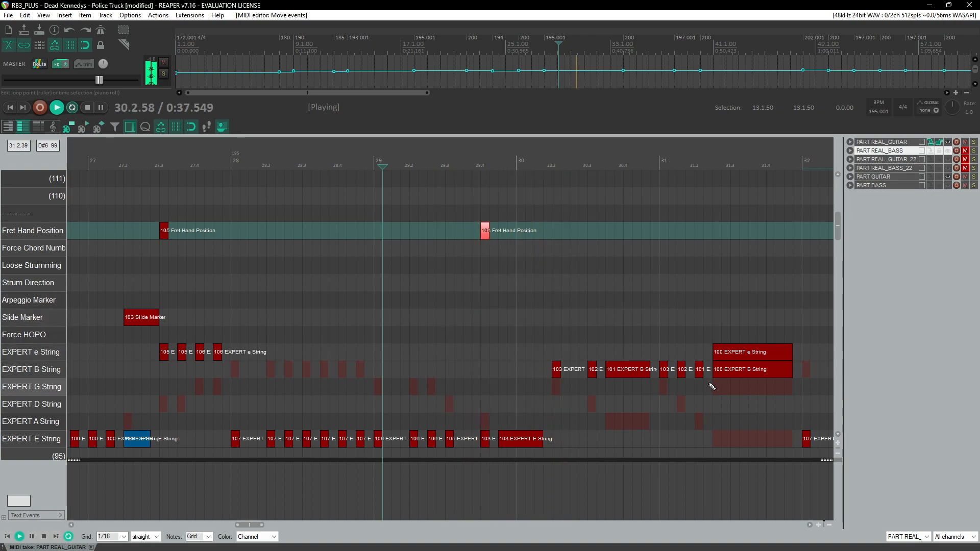
pyautogui.hotkey('ctrl', 'space')
pyautogui.moveTo(628, 377); pyautogui.dragTo(569, 225)
pyautogui.press('l')
# Step: Play back the section and save the project
pyautogui.click(550, 166)
pyautogui.press('space')
pyautogui.hscroll(3, 490, 235)
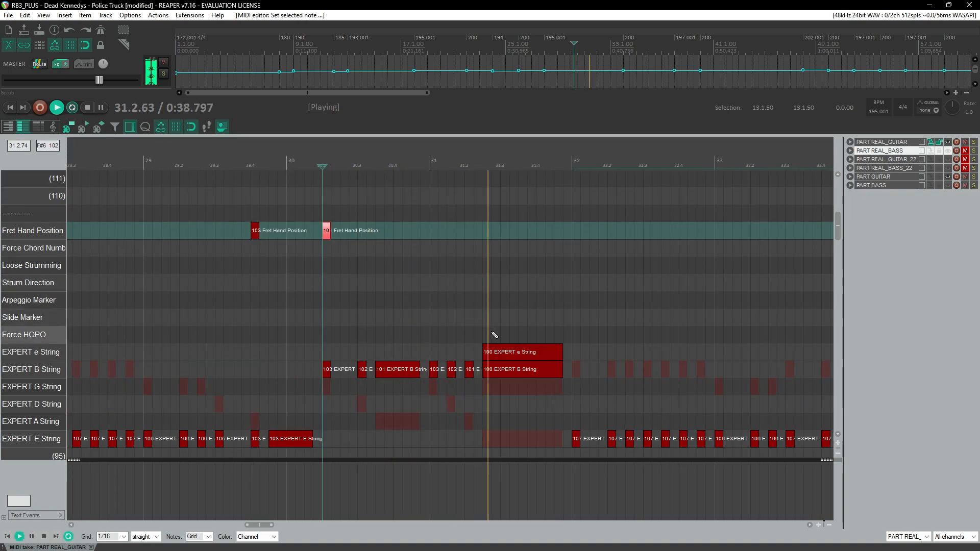
pyautogui.scroll(-5, 490, 306)
pyautogui.click(185, 163)
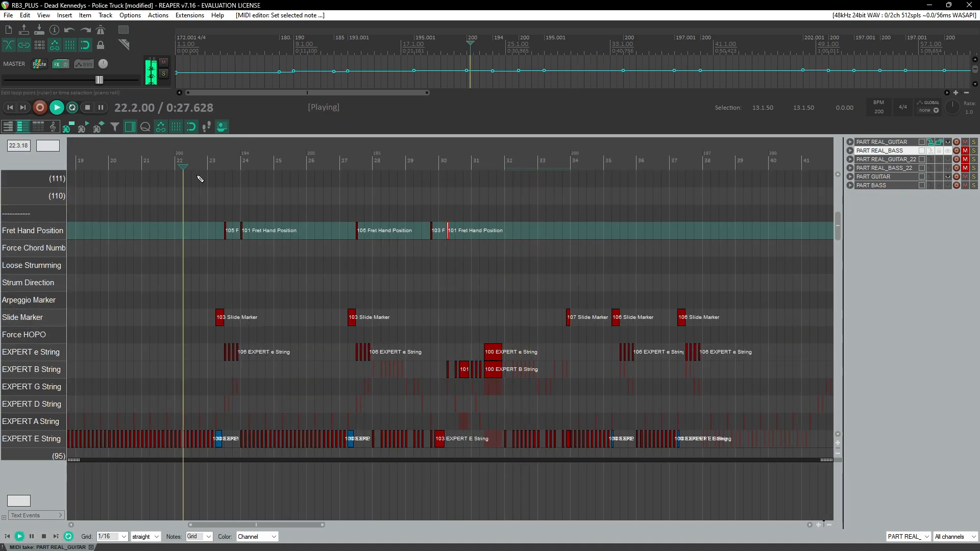
pyautogui.scroll(5, 386, 297)
pyautogui.hotkey('ctrl', 's')
# Step: Add a 106 fret hand position marker at the start of measure 35
pyautogui.hscroll(3, 385, 296)
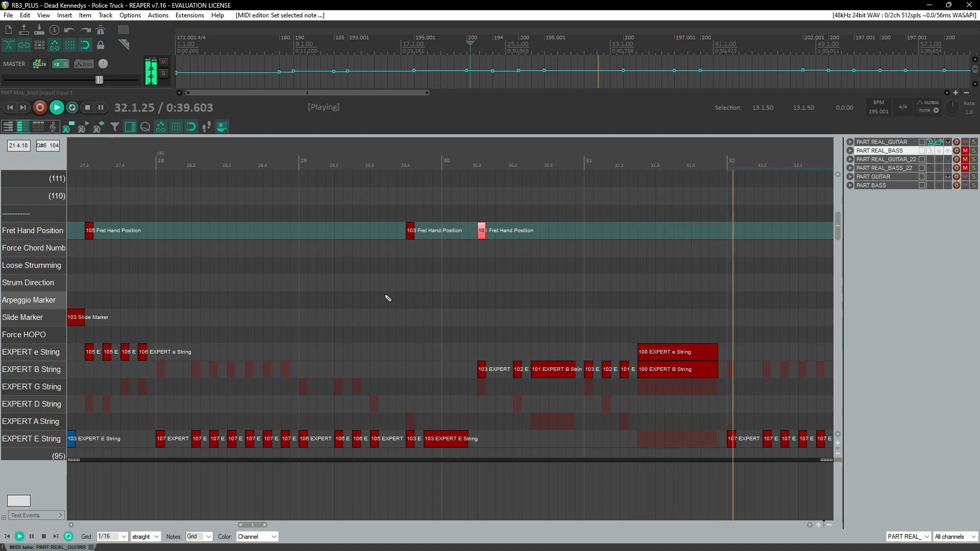
pyautogui.hotkey('ctrl', 'space')
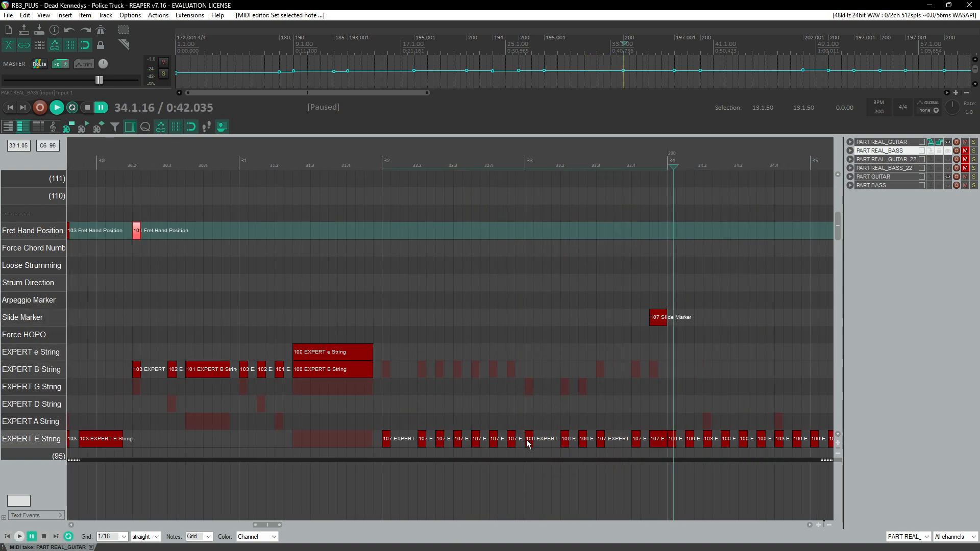
pyautogui.moveTo(529, 443); pyautogui.dragTo(402, 233)
pyautogui.press('space')
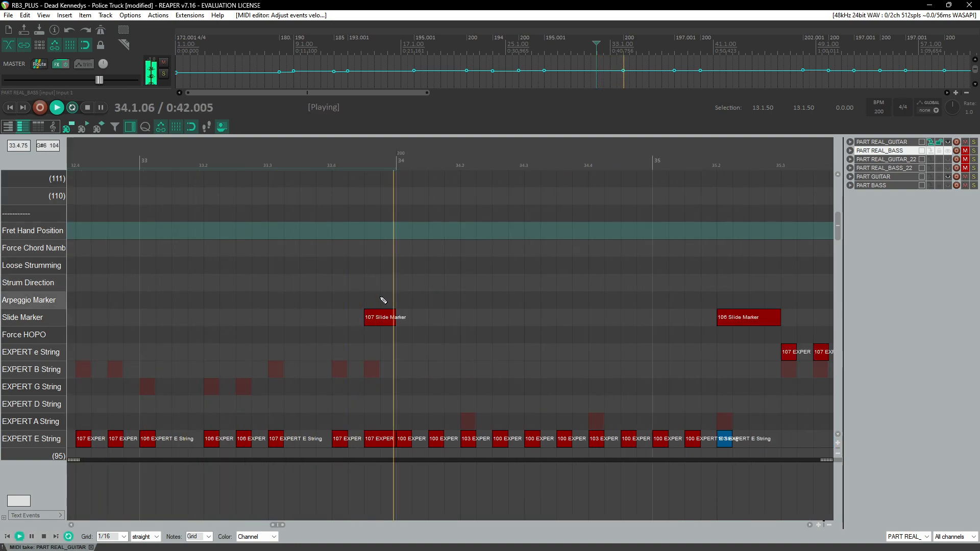
pyautogui.click(331, 164)
pyautogui.scroll(-3, 378, 233)
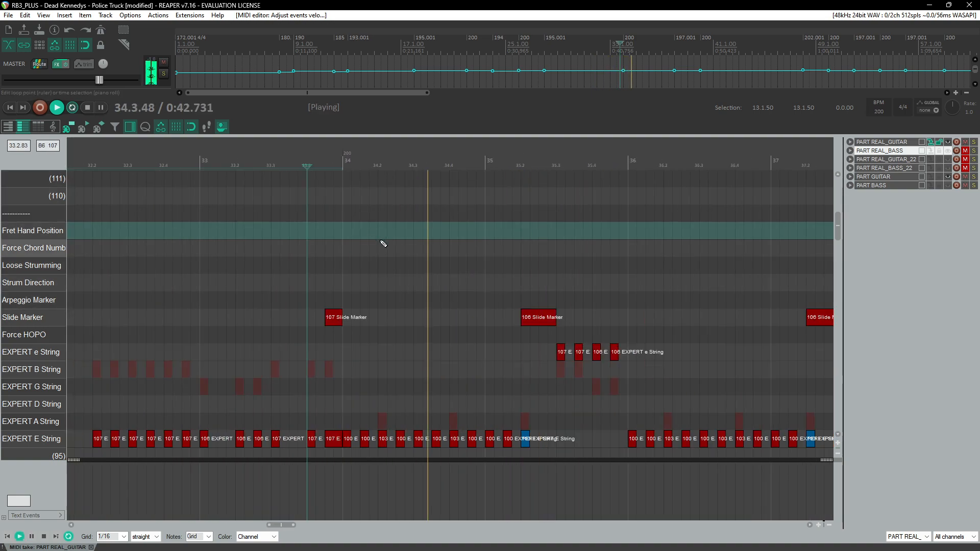
pyautogui.click(389, 164)
pyautogui.scroll(2, 431, 228)
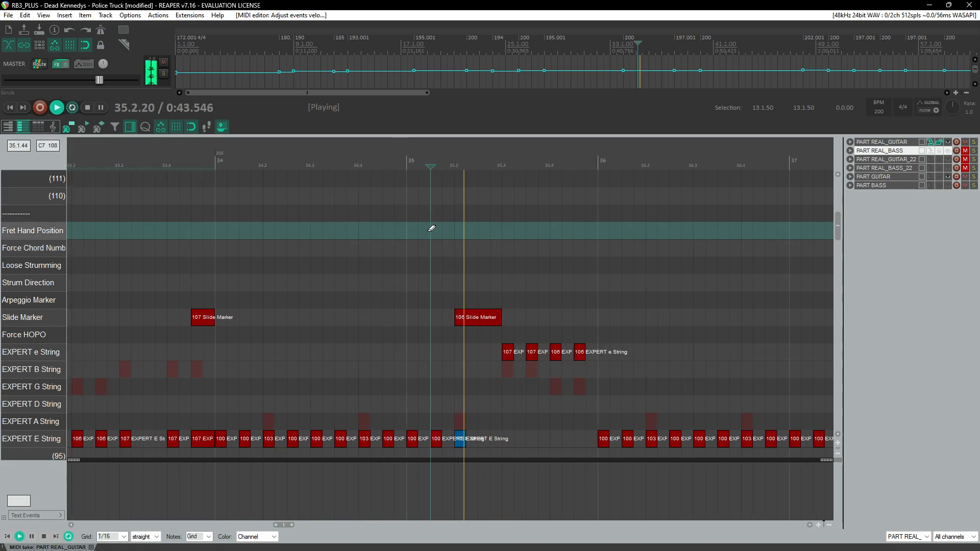
pyautogui.press('space')
pyautogui.moveTo(645, 325); pyautogui.dragTo(427, 234)
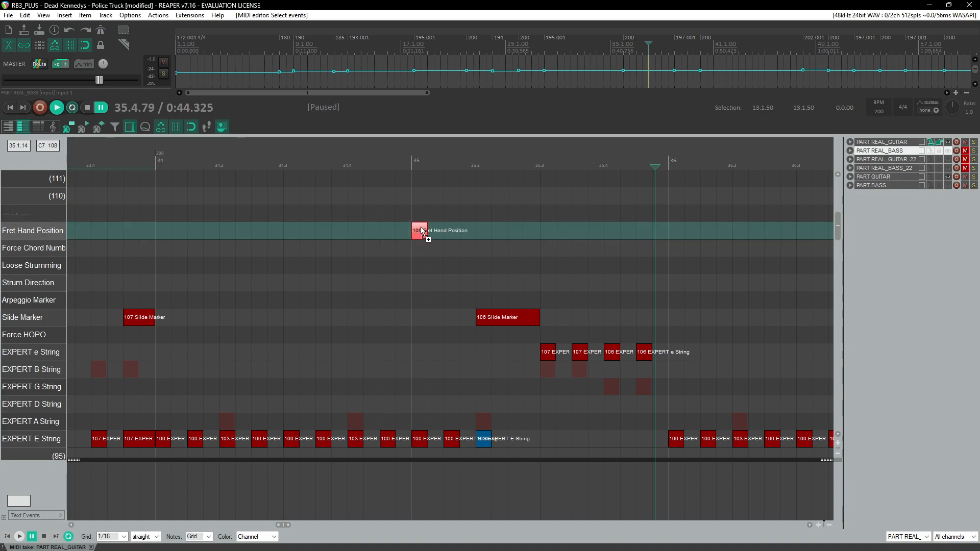
# Step: Add a 103 fret hand position marker at the start of measure 34
pyautogui.scroll(-5, 479, 228)
pyautogui.scroll(3, 408, 241)
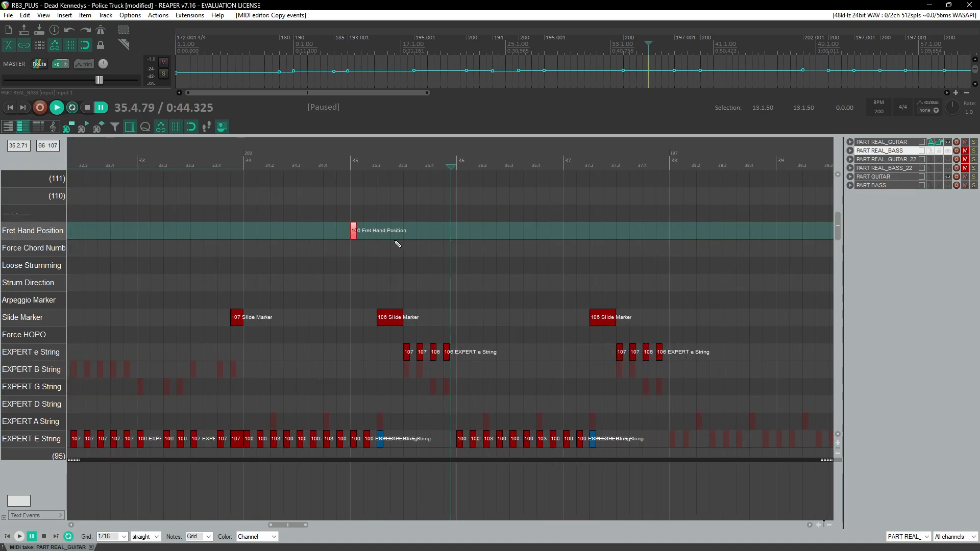
pyautogui.hscroll(-3, 323, 253)
pyautogui.click(271, 164)
pyautogui.press('space')
pyautogui.scroll(2, 363, 261)
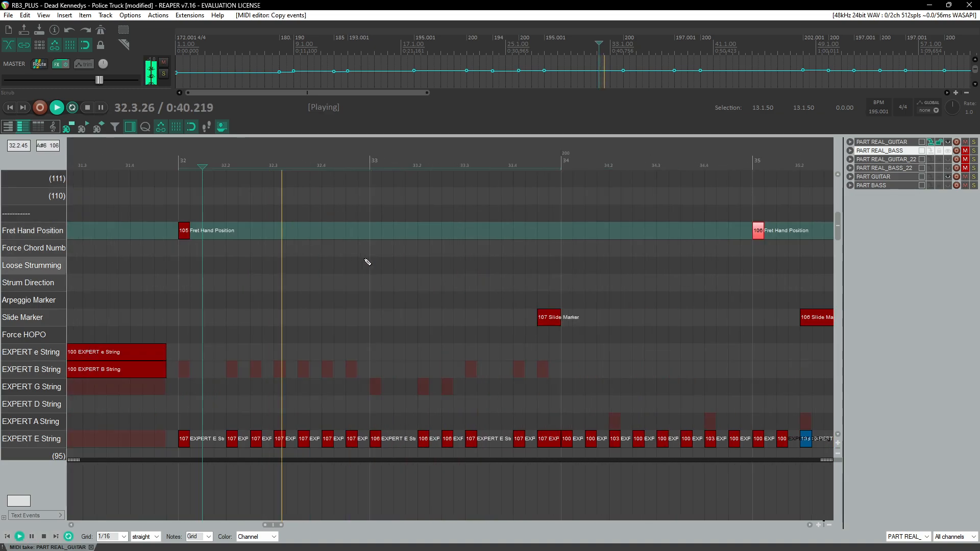
pyautogui.hscroll(2, 612, 258)
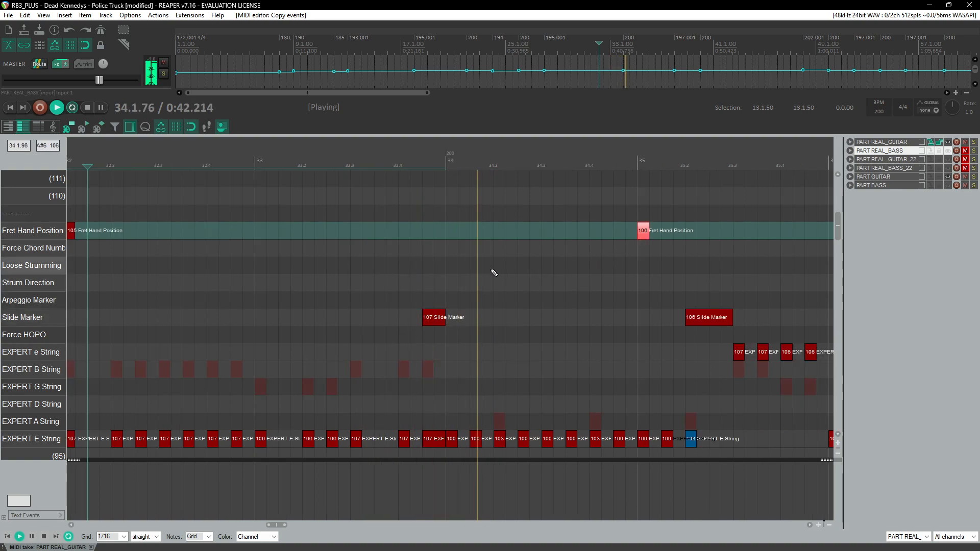
pyautogui.hotkey('ctrl', 'space')
pyautogui.moveTo(453, 238); pyautogui.dragTo(457, 232)
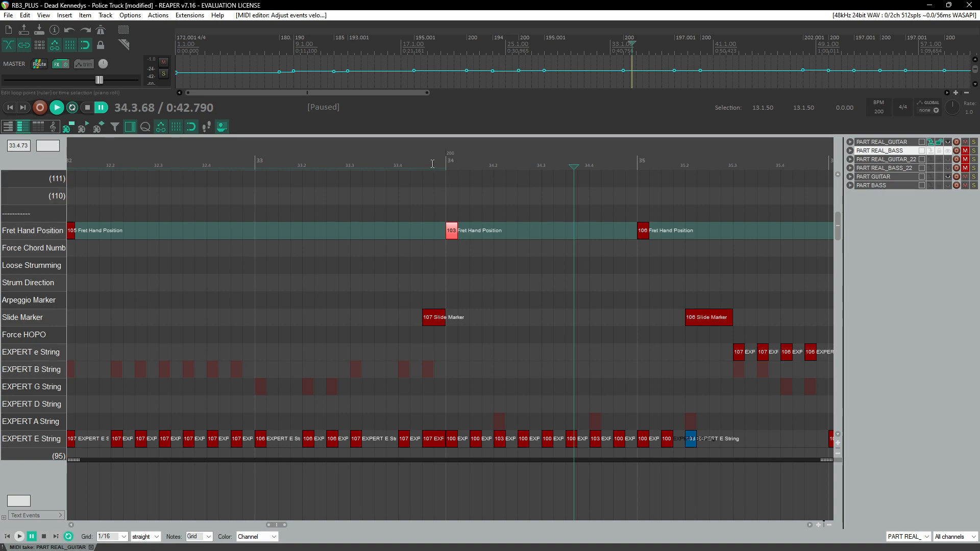
# Step: Add a 103 fret hand position marker at the start of measure 36
pyautogui.press('space')
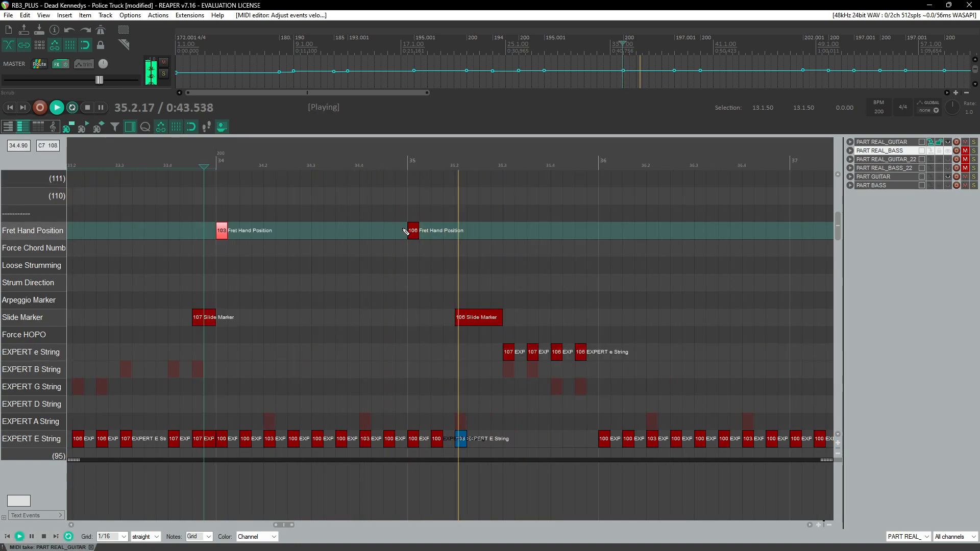
pyautogui.hotkey('ctrl', 'space')
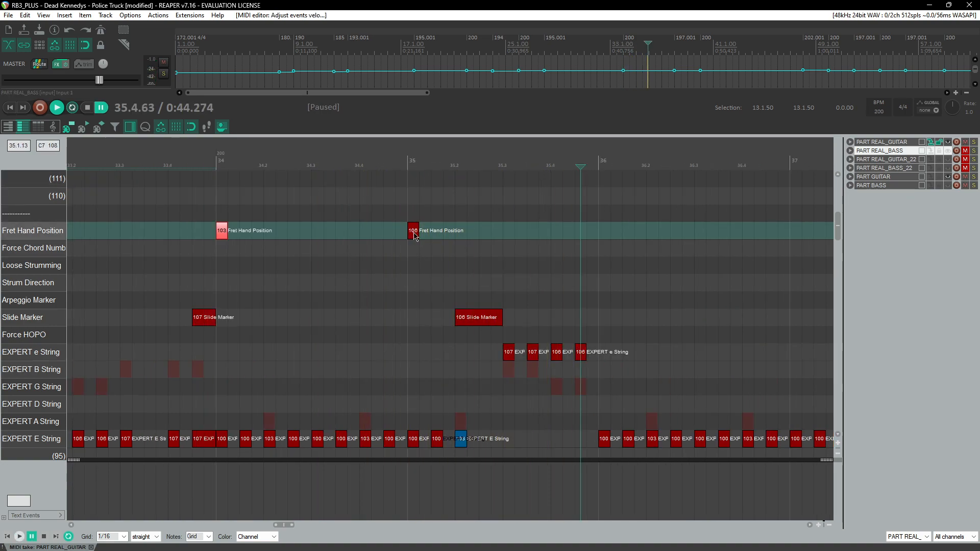
pyautogui.moveTo(415, 232); pyautogui.dragTo(424, 234)
pyautogui.press('space')
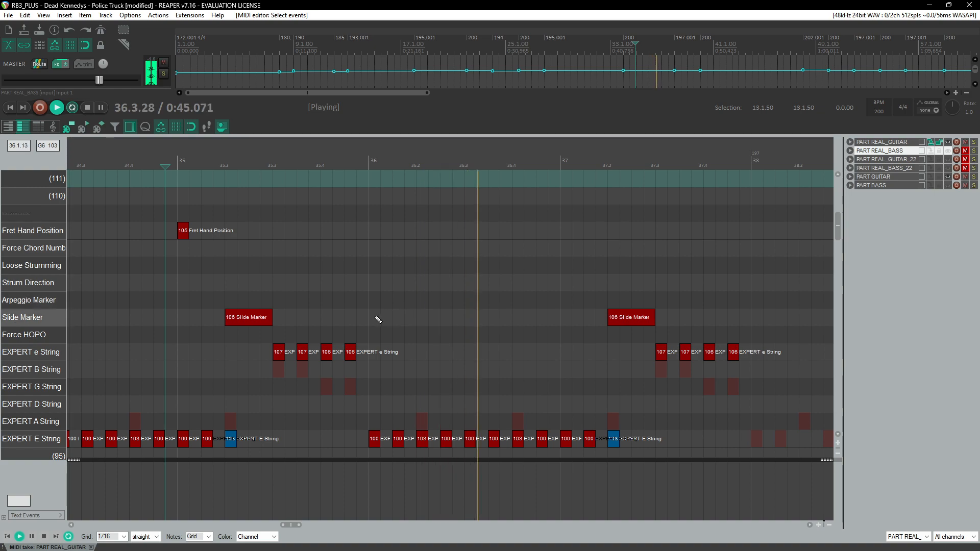
pyautogui.hotkey('ctrl', 'space')
pyautogui.click(375, 231)
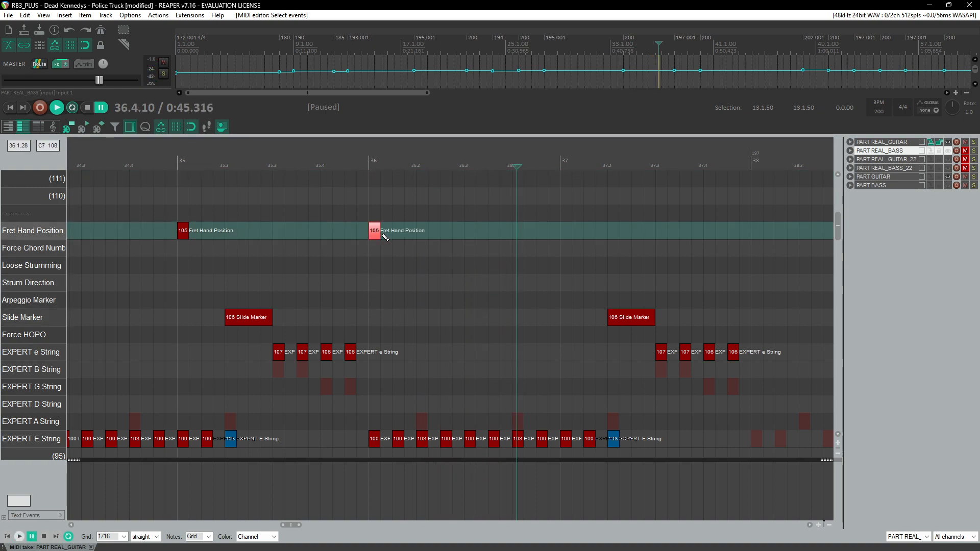
# Step: Copy the measure 35 fret hand position marker and paste it on beat 2 of measure 37
pyautogui.click(342, 167)
pyautogui.press('space')
pyautogui.click(182, 232)
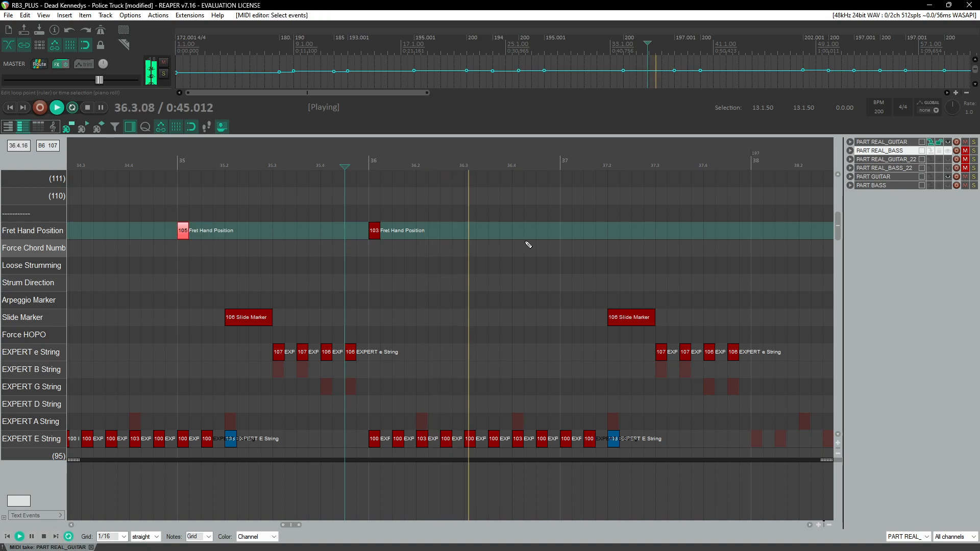
pyautogui.click(566, 236)
pyautogui.hotkey('ctrl', 'v')
pyautogui.click(558, 167)
pyautogui.moveTo(566, 235); pyautogui.dragTo(615, 235)
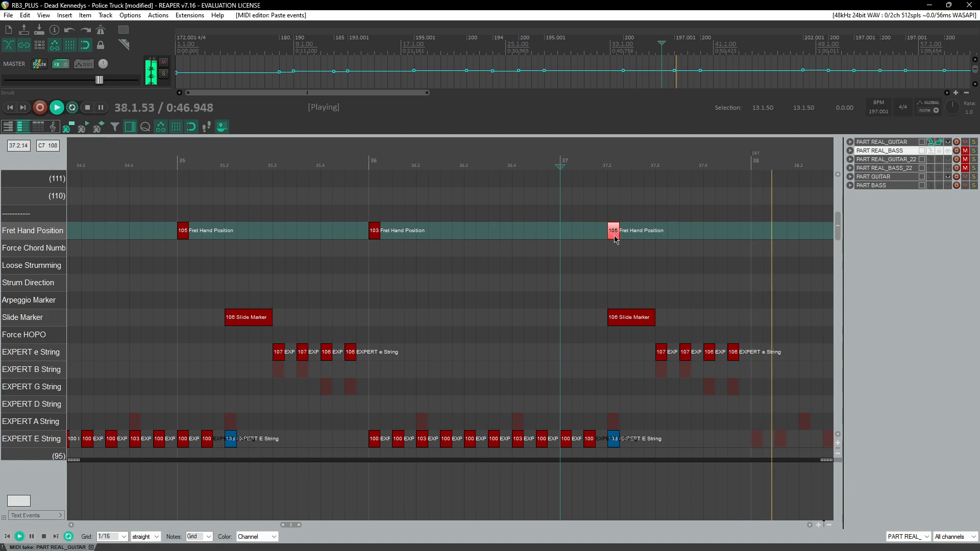
# Step: Move the pasted fret hand position marker to beat 3 of measure 37
pyautogui.scroll(-2, 343, 212)
pyautogui.click(201, 168)
pyautogui.scroll(2, 204, 192)
pyautogui.press('space')
pyautogui.moveTo(500, 241); pyautogui.dragTo(500, 239)
pyautogui.click(384, 168)
pyautogui.press('space')
pyautogui.hscroll(3, 378, 230)
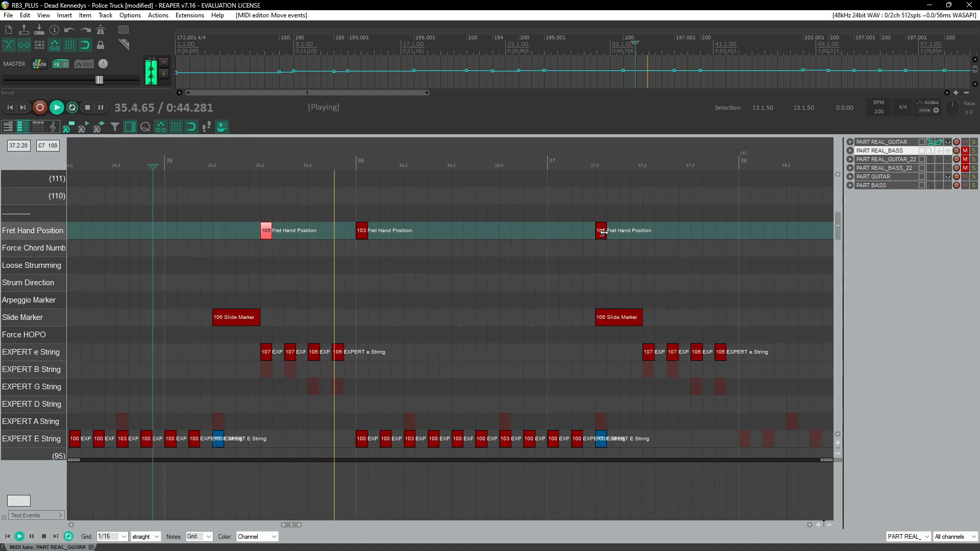
pyautogui.moveTo(603, 232); pyautogui.dragTo(650, 232)
pyautogui.scroll(-2, 613, 232)
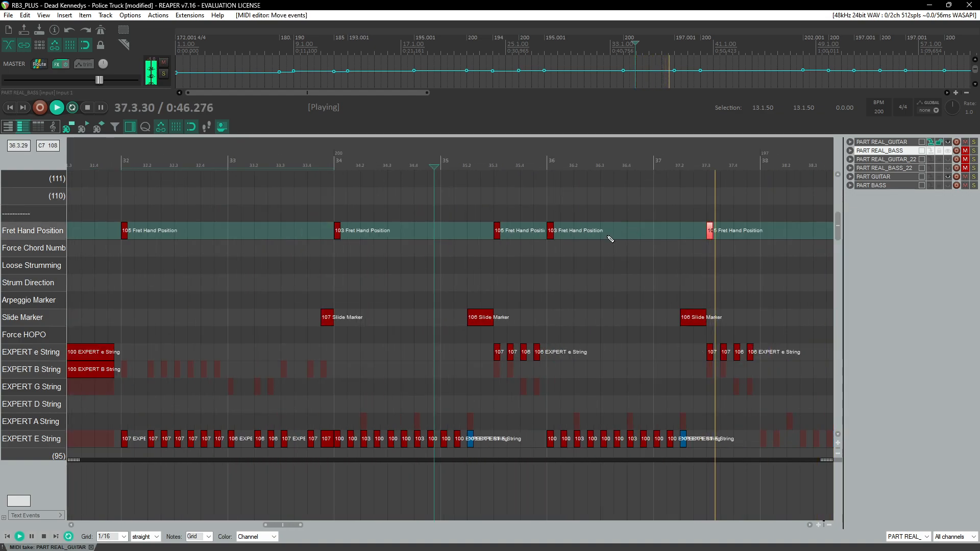
# Step: Play back the song from the start and review the charted fret hand positions, slide markers and string notes along the timeline
pyautogui.hscroll(3, 612, 234)
pyautogui.scroll(-2, 467, 292)
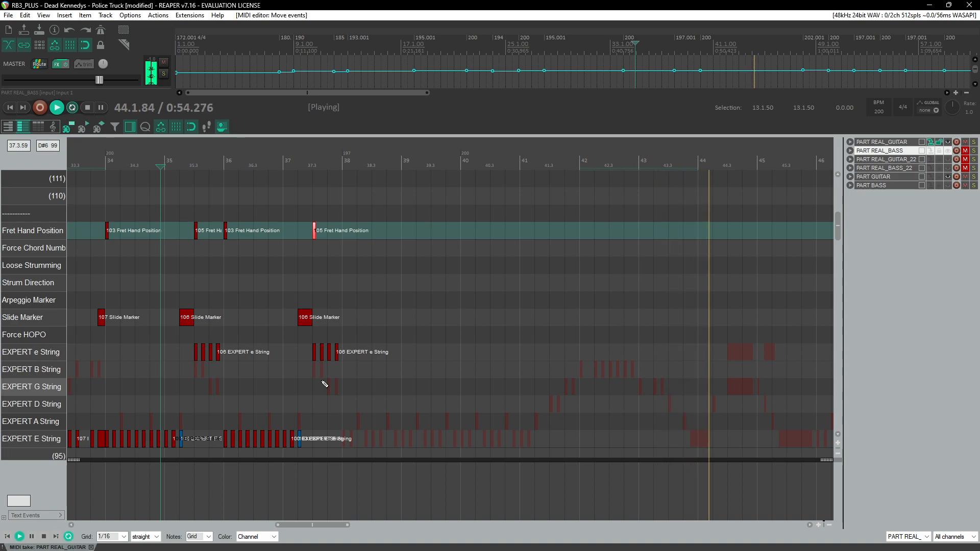
pyautogui.scroll(-5, 327, 382)
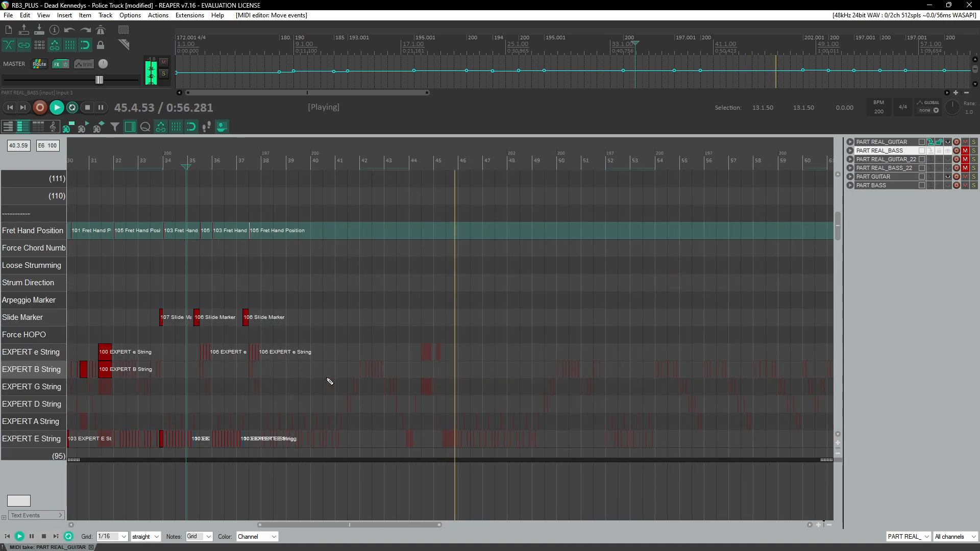
pyautogui.hotkey('ctrl', 'space')
pyautogui.scroll(-6, 320, 294)
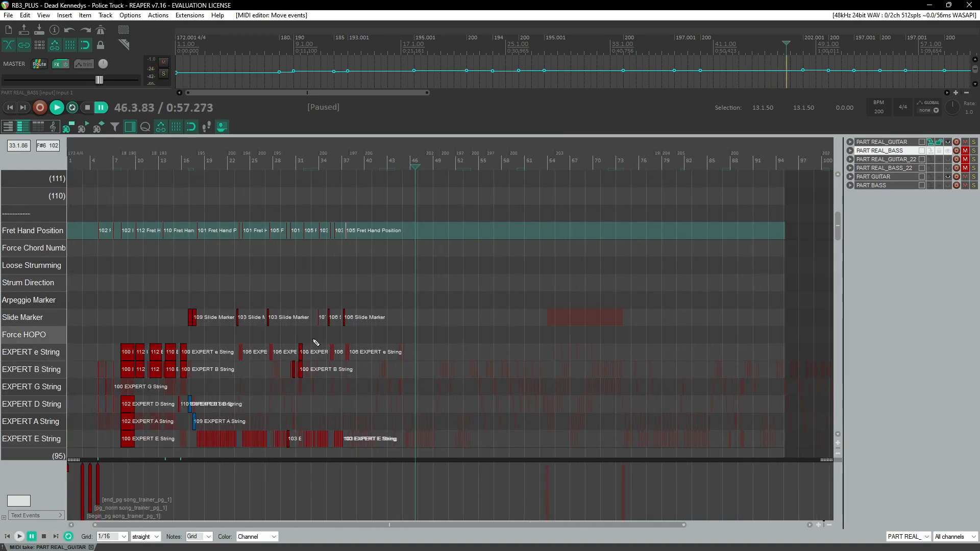
pyautogui.hotkey('ctrl', 'space')
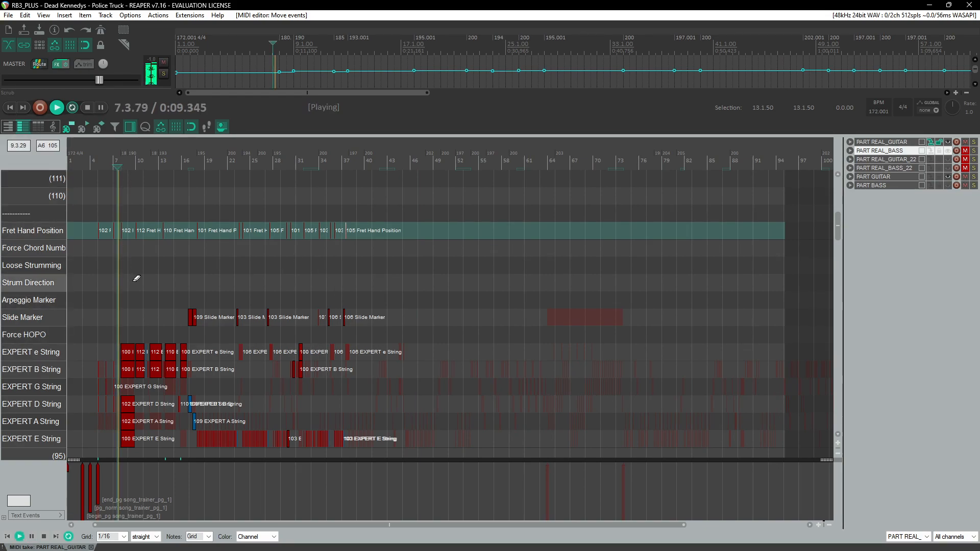
pyautogui.scroll(7, 424, 289)
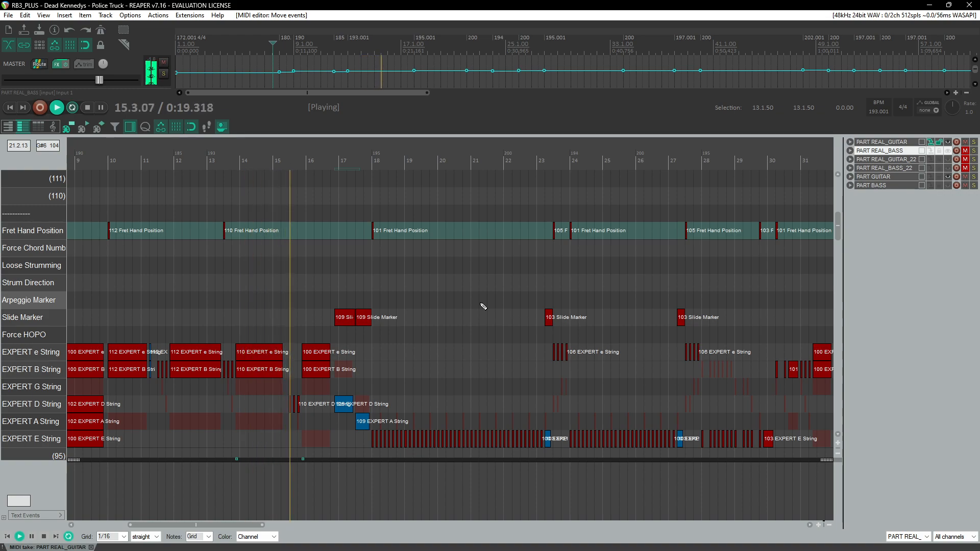
pyautogui.scroll(-3, 483, 307)
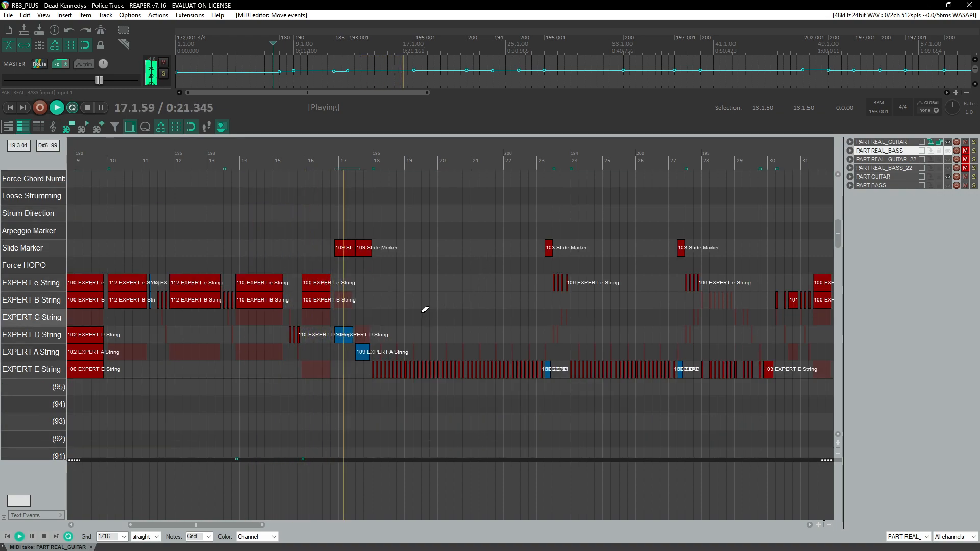
pyautogui.scroll(2, 433, 310)
pyautogui.scroll(3, 393, 332)
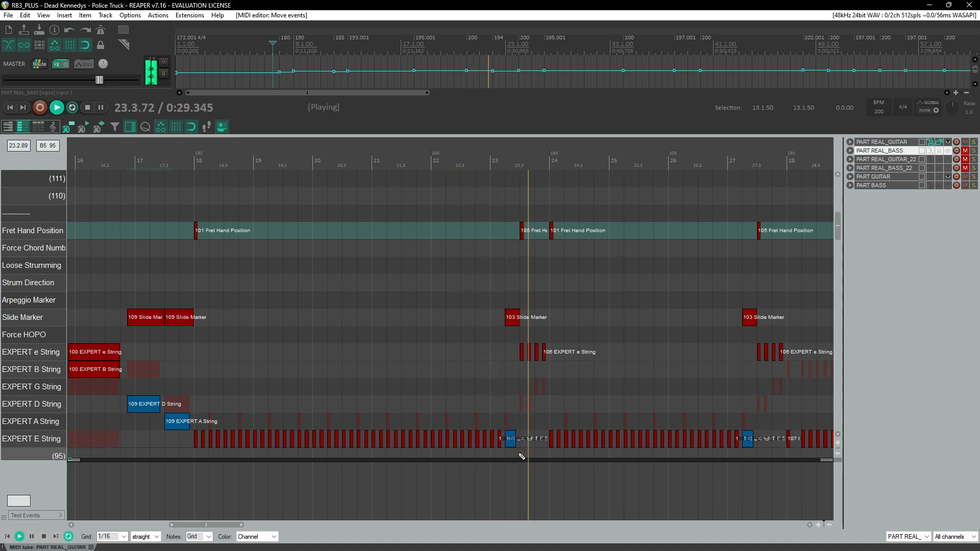
pyautogui.moveTo(217, 526); pyautogui.dragTo(257, 527)
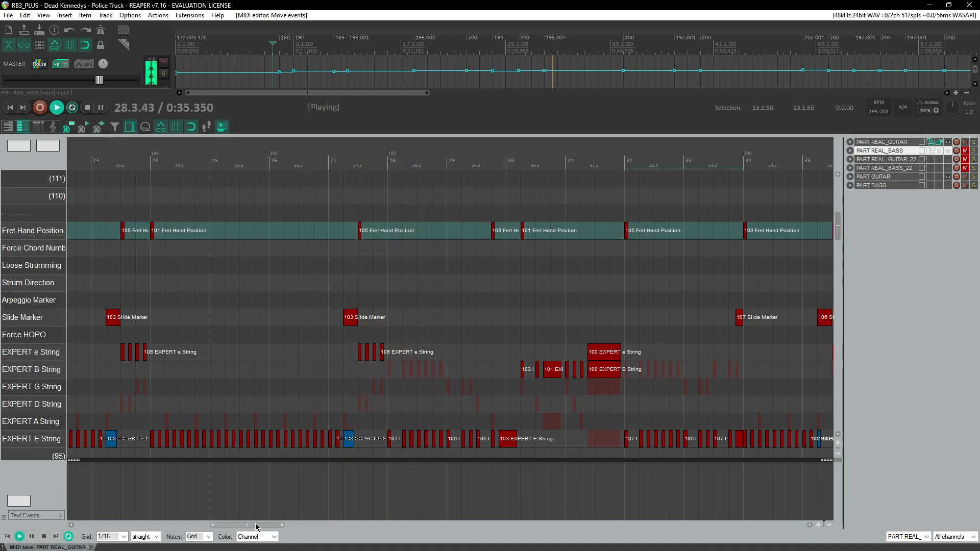
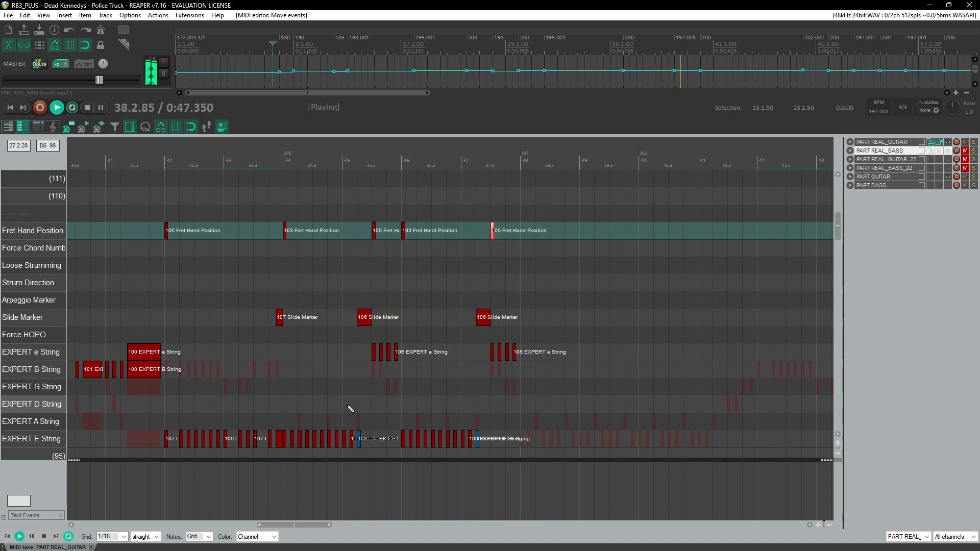
# Step: Adjust the length of the E string notes beneath the slide markers in measures 35 and 37
pyautogui.click(254, 245)
pyautogui.hscroll(3, 357, 298)
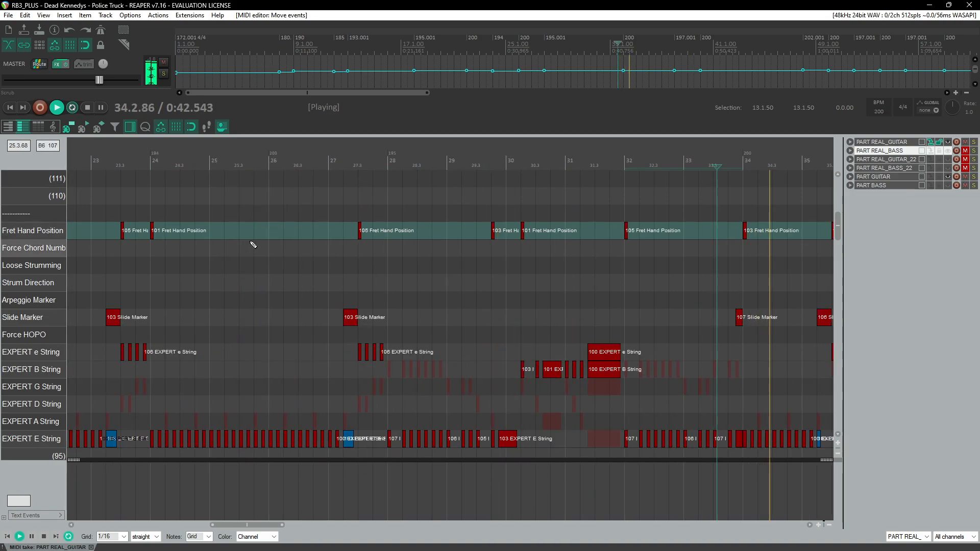
pyautogui.click(484, 163)
pyautogui.scroll(4, 483, 255)
pyautogui.scroll(3, 454, 408)
pyautogui.press('space')
pyautogui.moveTo(402, 413); pyautogui.dragTo(430, 445)
pyautogui.hscroll(3, 434, 444)
pyautogui.moveTo(697, 415)
pyautogui.mouseDown()
pyautogui.moveTo(700, 448)
pyautogui.moveTo(717, 442)
pyautogui.mouseUp()
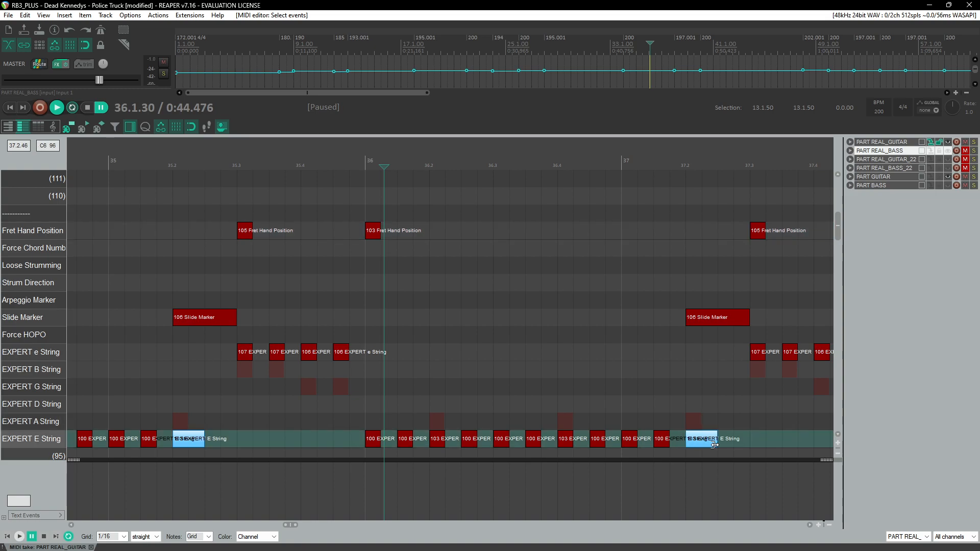
# Step: Play back measures 35 to 37 to review the slide markers and E string notes
pyautogui.click(173, 162)
pyautogui.press('space')
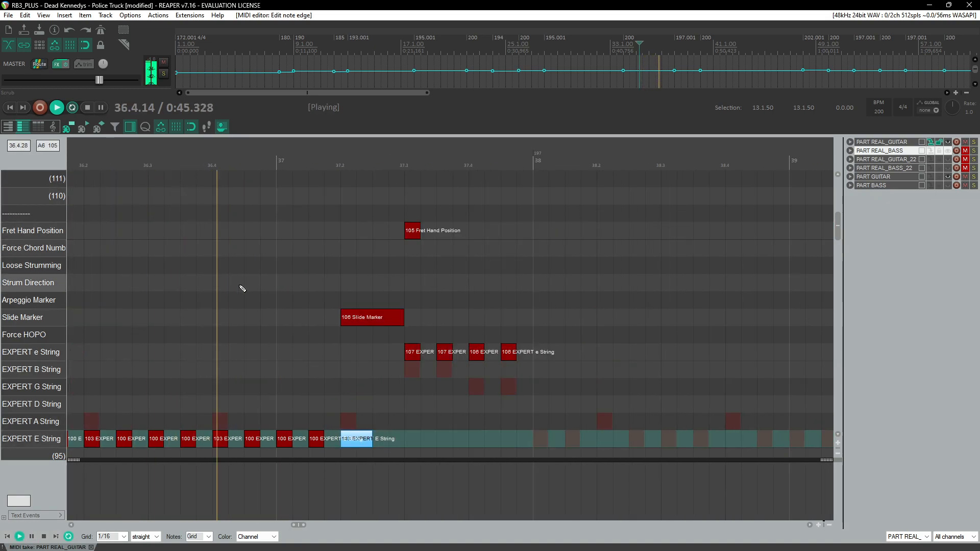
pyautogui.press('space')
pyautogui.scroll(-2, 390, 424)
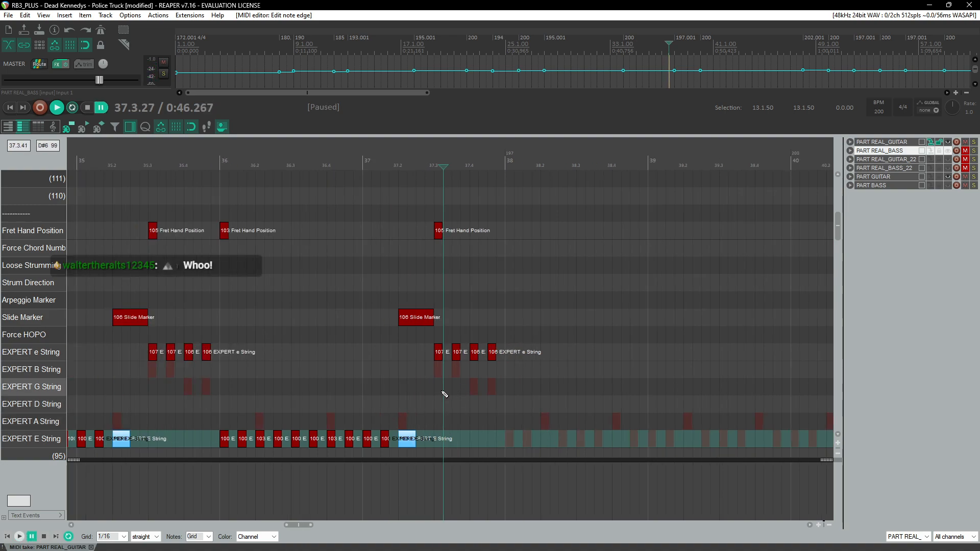
pyautogui.hscroll(-2, 453, 394)
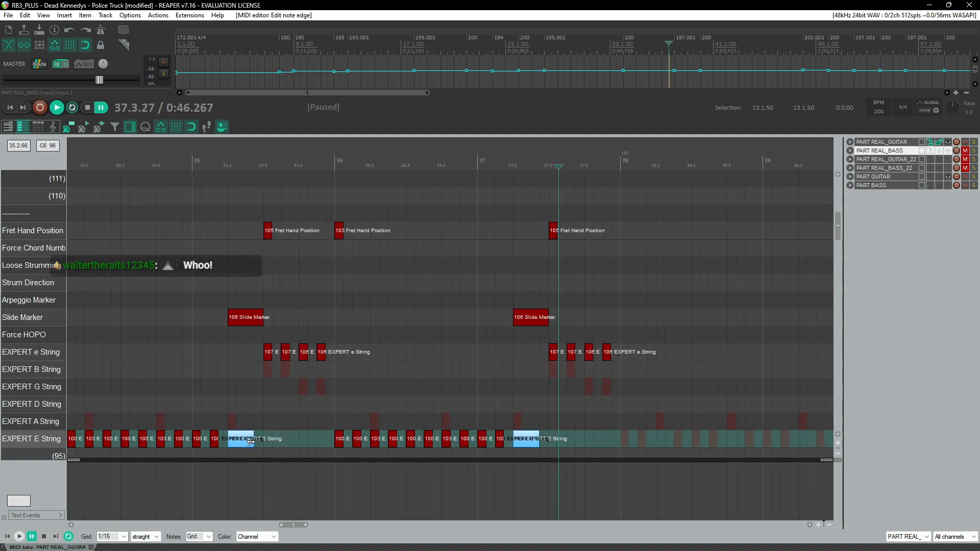
pyautogui.scroll(2, 254, 387)
pyautogui.hscroll(-5, 262, 379)
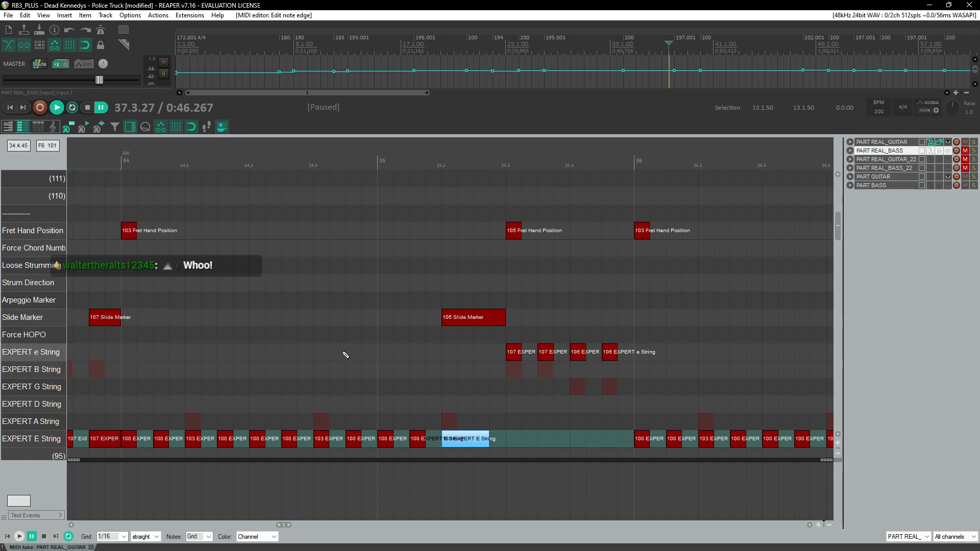
pyautogui.press('space')
pyautogui.press('space')
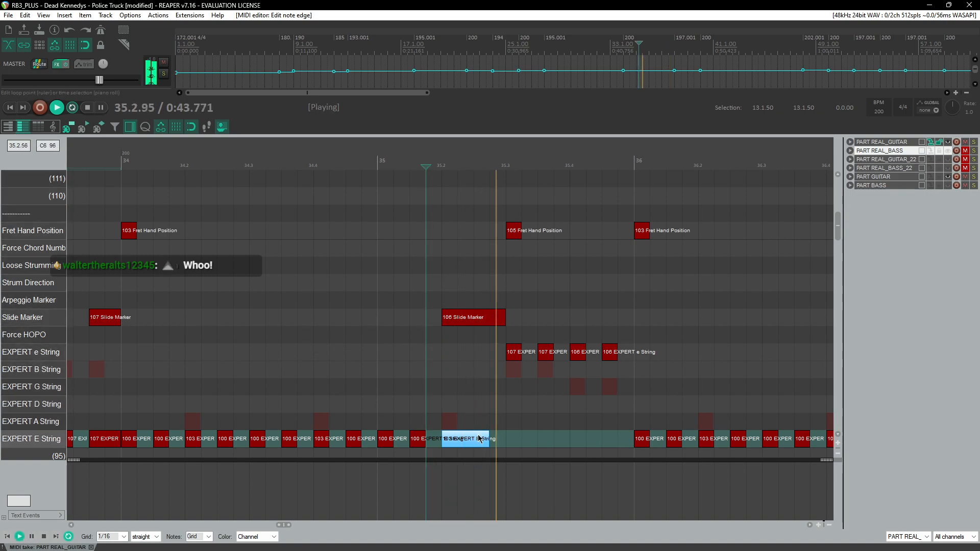
pyautogui.press('space')
pyautogui.scroll(-3, 408, 377)
pyautogui.press('space')
pyautogui.press('super')
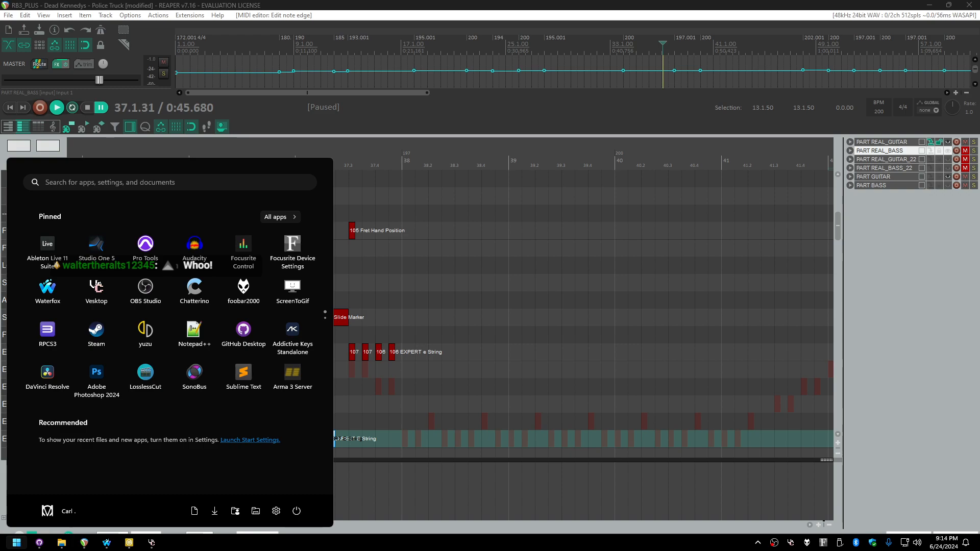
pyautogui.press('Escape')
pyautogui.moveTo(979, 145)
pyautogui.mouseDown()
pyautogui.moveTo(537, 144)
pyautogui.moveTo(979, 145)
pyautogui.mouseUp()
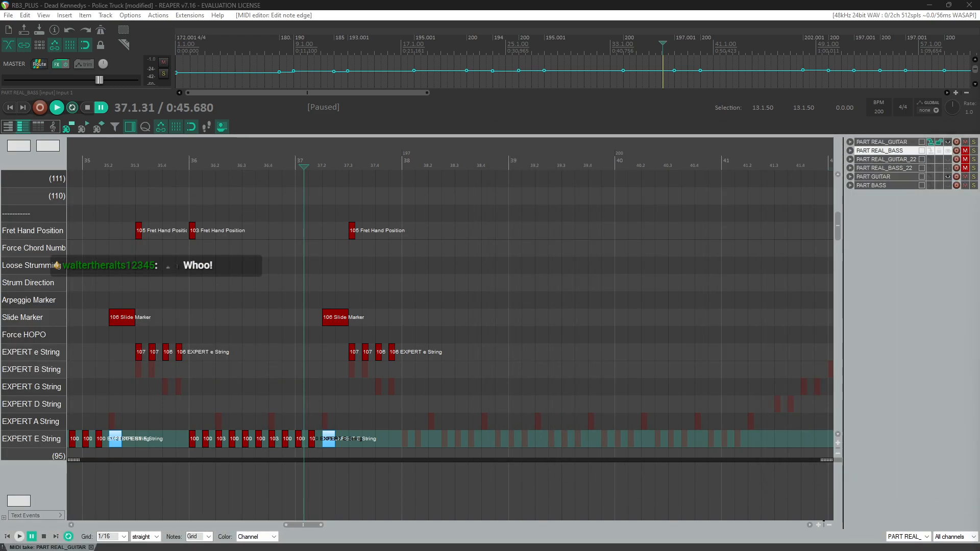
# Step: Play back from measure 32 onward to review the charted fret hand positions and string notes
pyautogui.press('space')
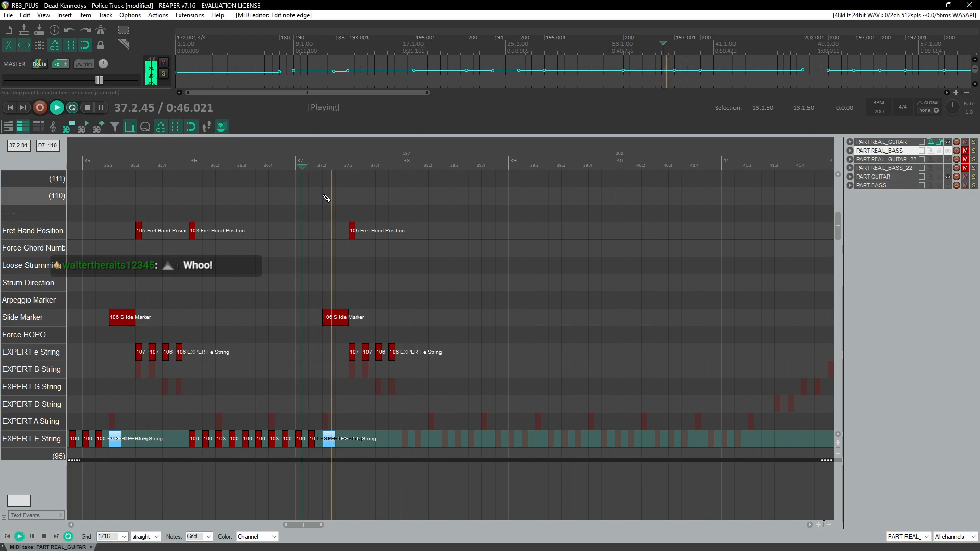
pyautogui.scroll(2, 397, 242)
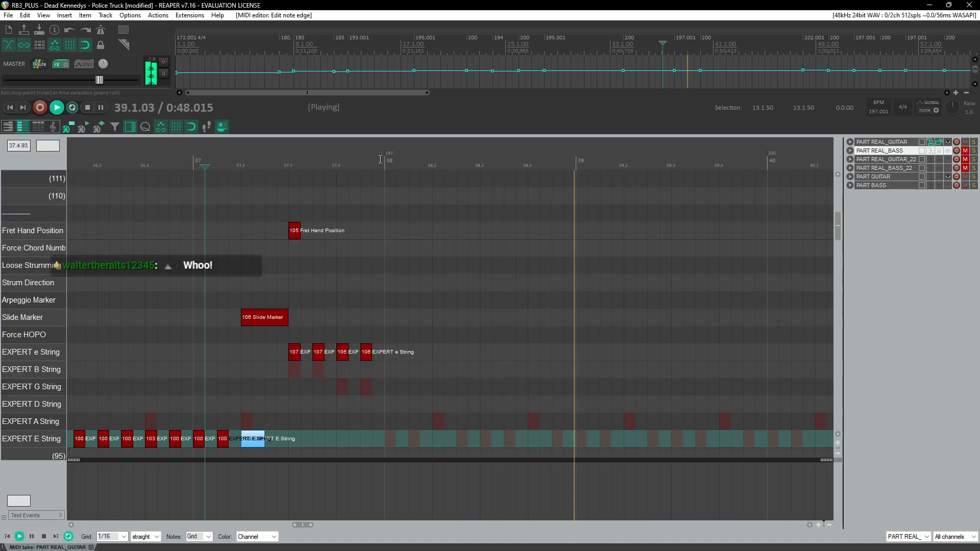
pyautogui.scroll(-3, 398, 204)
pyautogui.click(128, 164)
pyautogui.scroll(2, 306, 245)
pyautogui.scroll(-3, 310, 201)
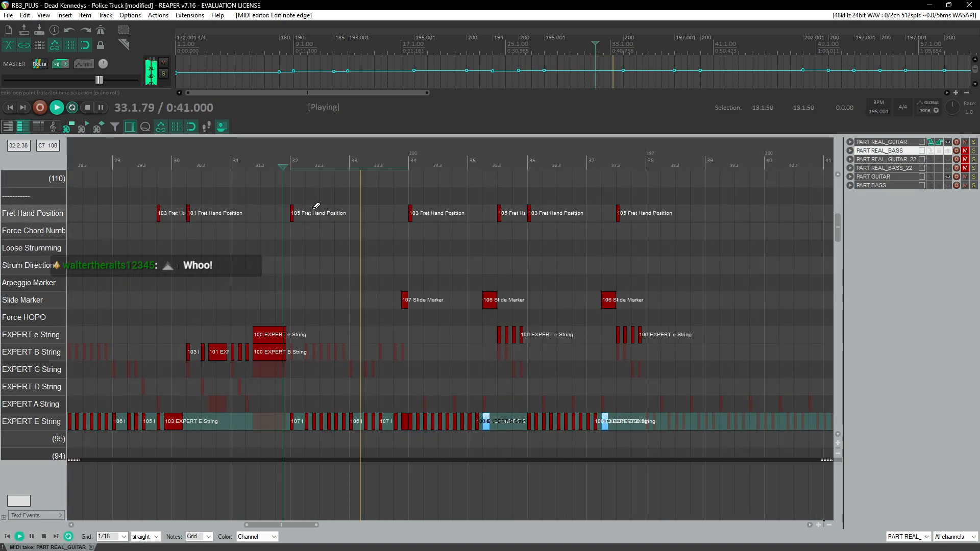
pyautogui.scroll(3, 457, 237)
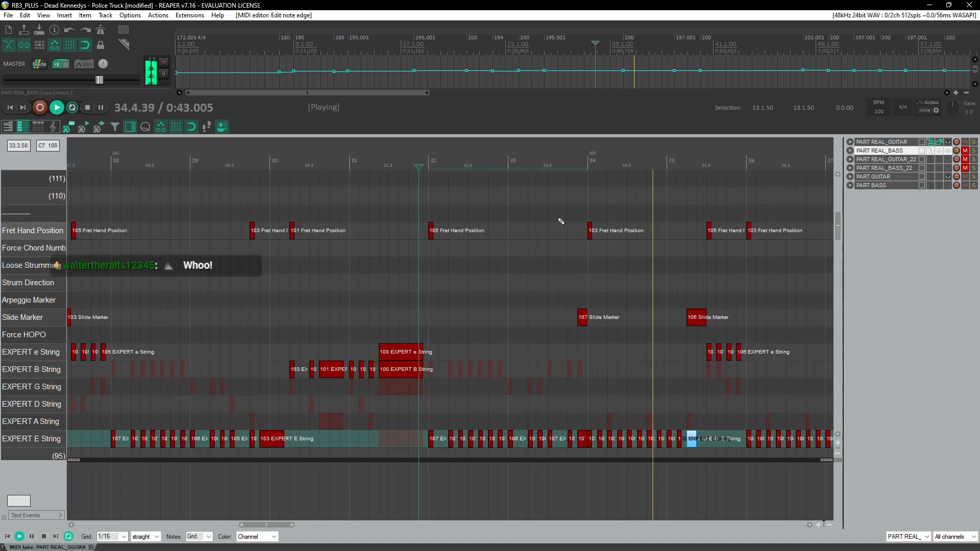
pyautogui.scroll(2, 634, 276)
pyautogui.hotkey('ctrl', 'space')
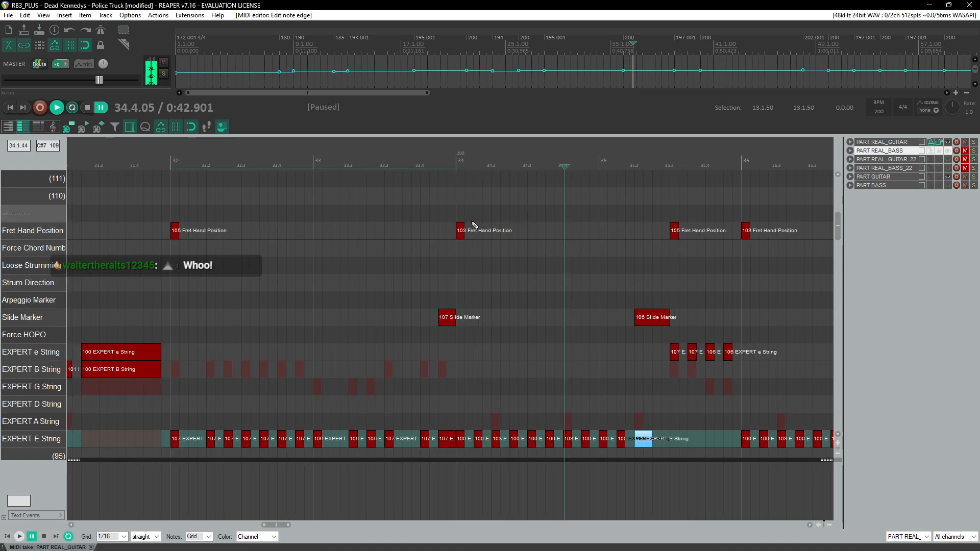
# Step: Select measure 34's 103 fret hand position marker and E string notes and paste them into measure 38
pyautogui.moveTo(461, 218); pyautogui.dragTo(589, 449)
pyautogui.scroll(-3, 500, 303)
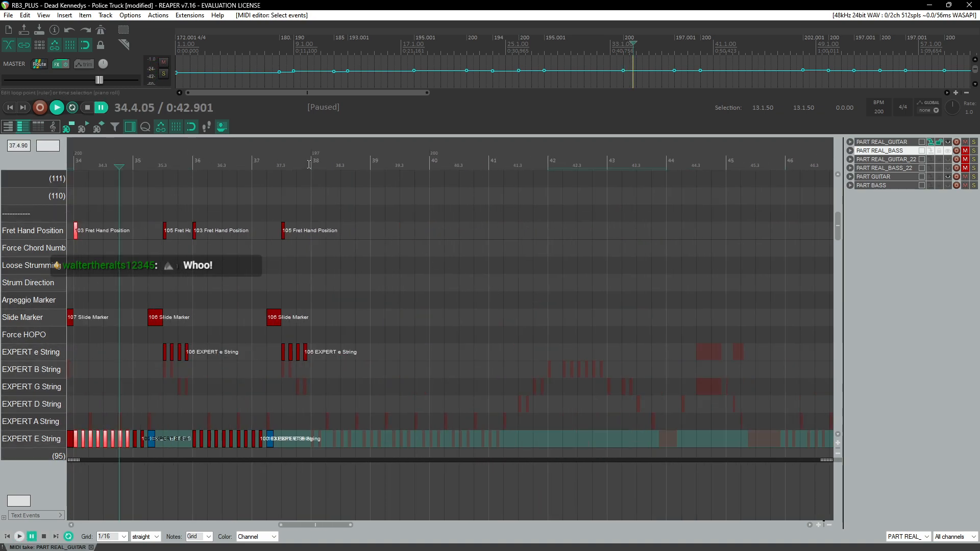
pyautogui.scroll(3, 308, 165)
pyautogui.click(448, 230)
pyautogui.hotkey('ctrl', 'v')
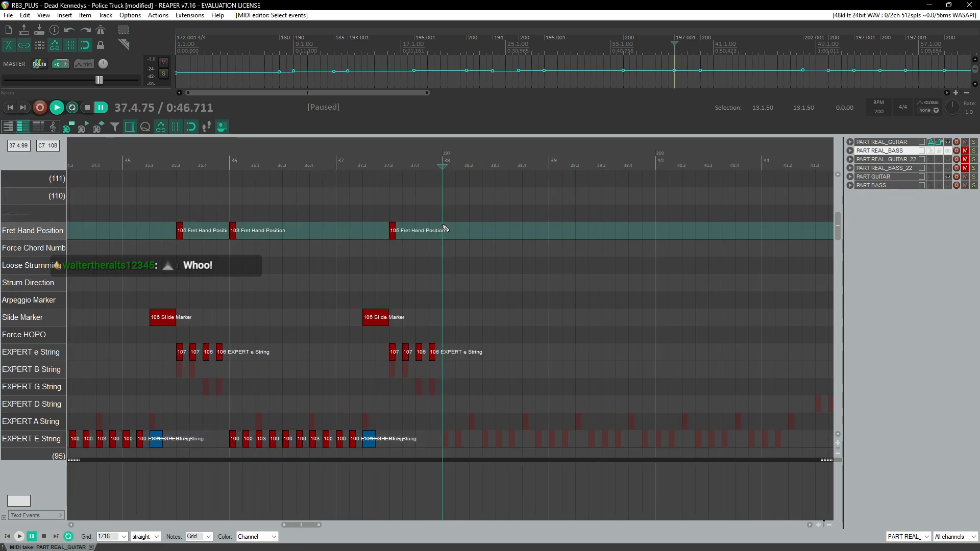
# Step: Paste the same fret hand marker and E string notes again into measures 39 and 40
pyautogui.press('Right')
pyautogui.hotkey('ctrl', 'v')
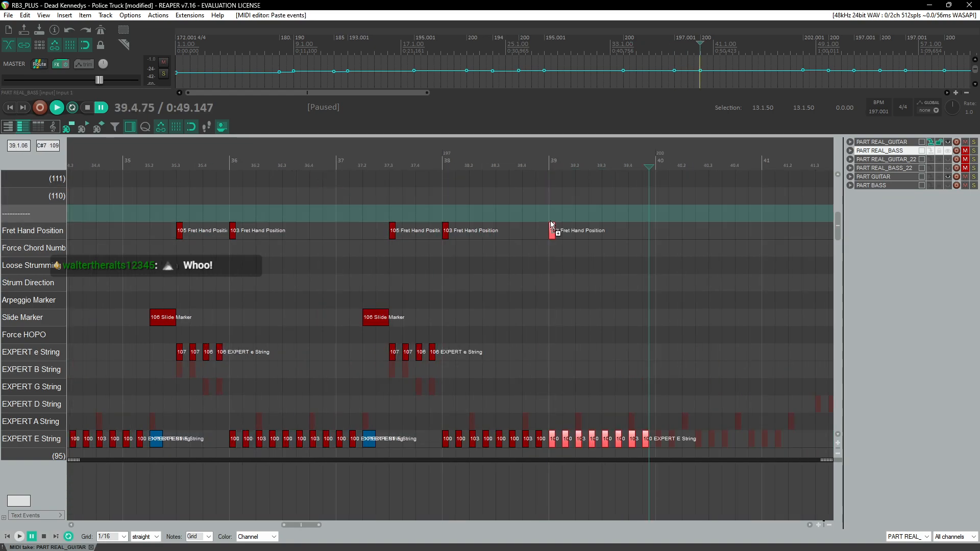
pyautogui.click(536, 275)
pyautogui.press('Right')
pyautogui.hotkey('ctrl', 'v')
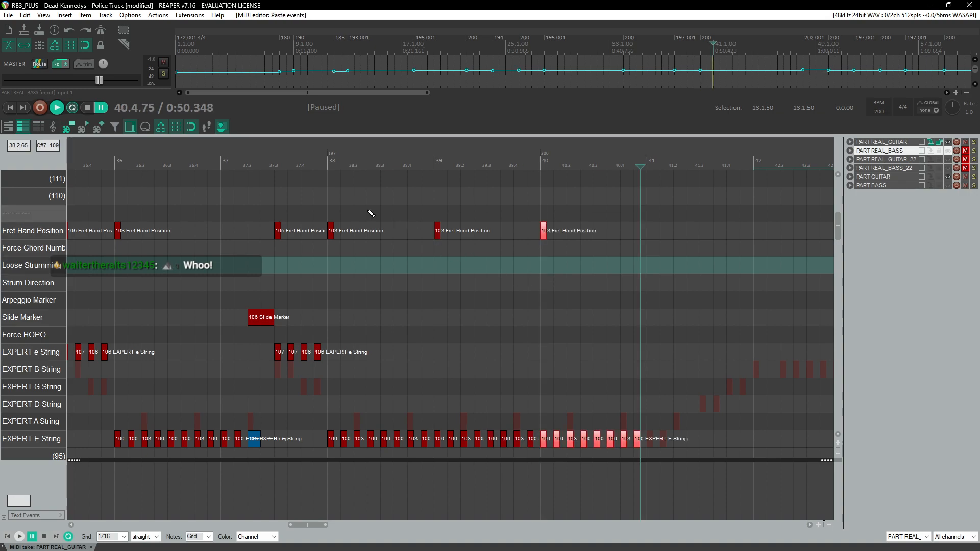
# Step: Add two more 100 E string notes continuing the eighth-note pattern in measure 41
pyautogui.press('space')
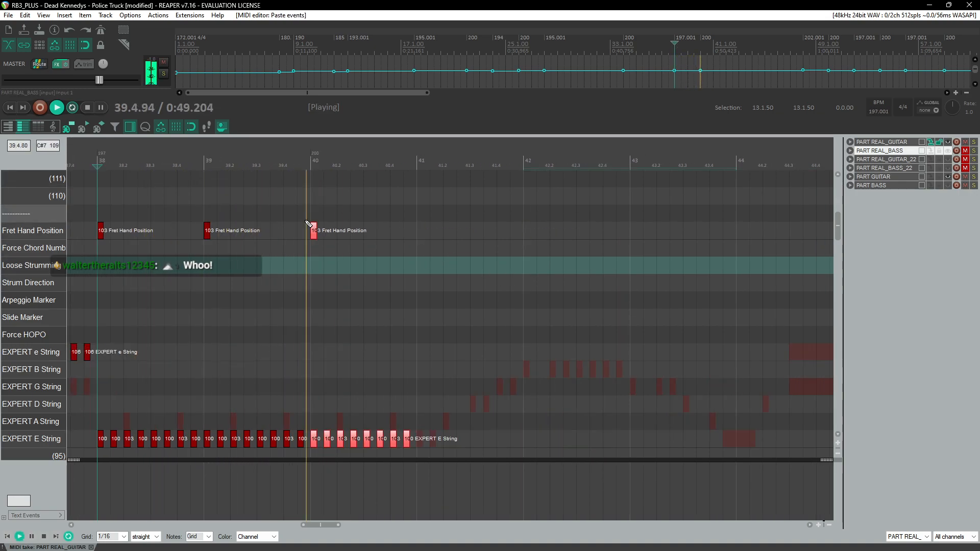
pyautogui.scroll(1, 446, 265)
pyautogui.hscroll(-4, 447, 264)
pyautogui.press('space')
pyautogui.click(428, 162)
pyautogui.scroll(3, 450, 304)
pyautogui.click(461, 440)
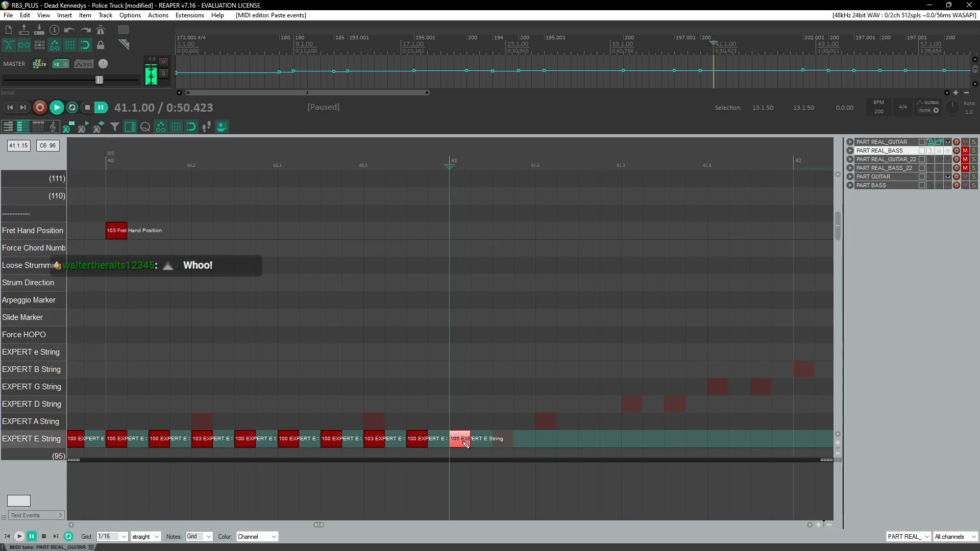
pyautogui.click(510, 442)
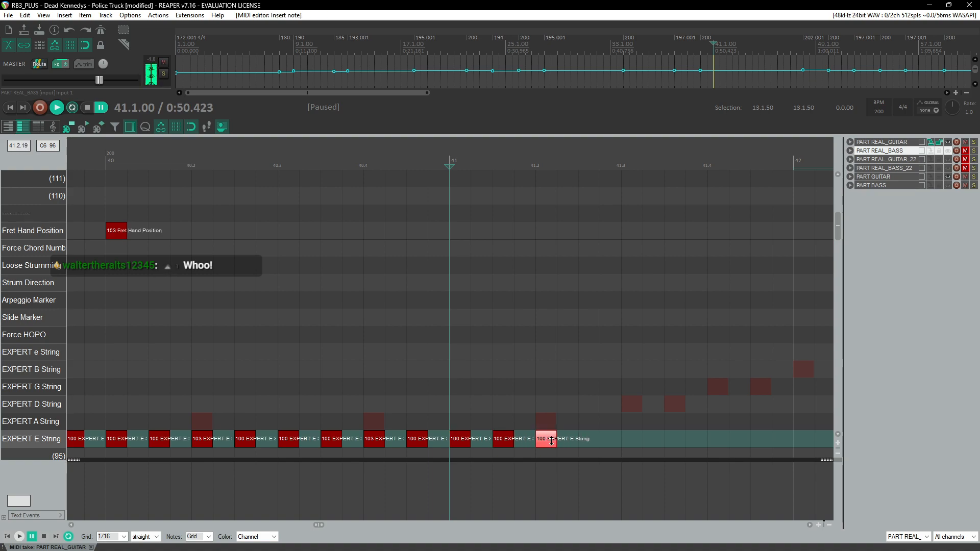
# Step: Add four eighth-note G string notes across beats 3 and 4 of measure 41
pyautogui.scroll(-3, 512, 357)
pyautogui.click(326, 428)
pyautogui.scroll(2, 324, 427)
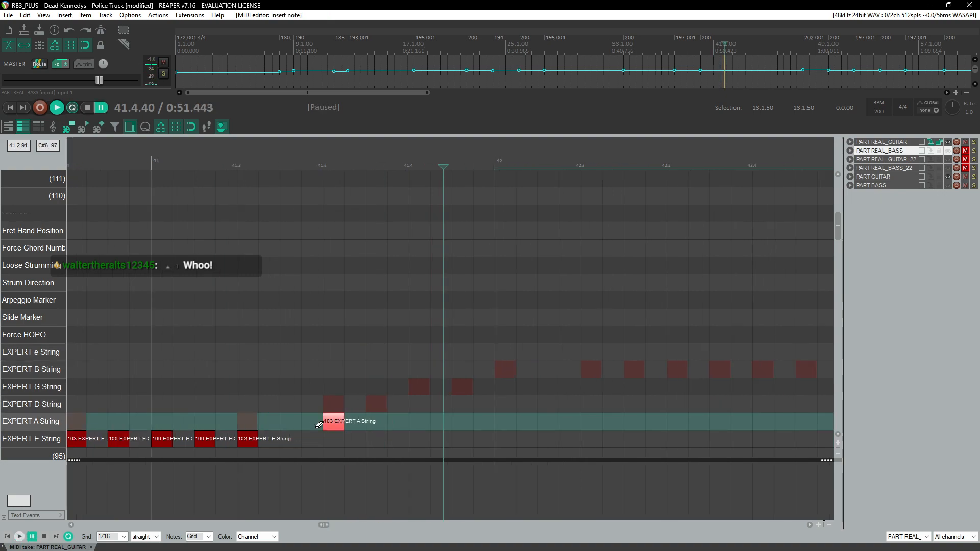
pyautogui.moveTo(334, 418); pyautogui.dragTo(335, 394)
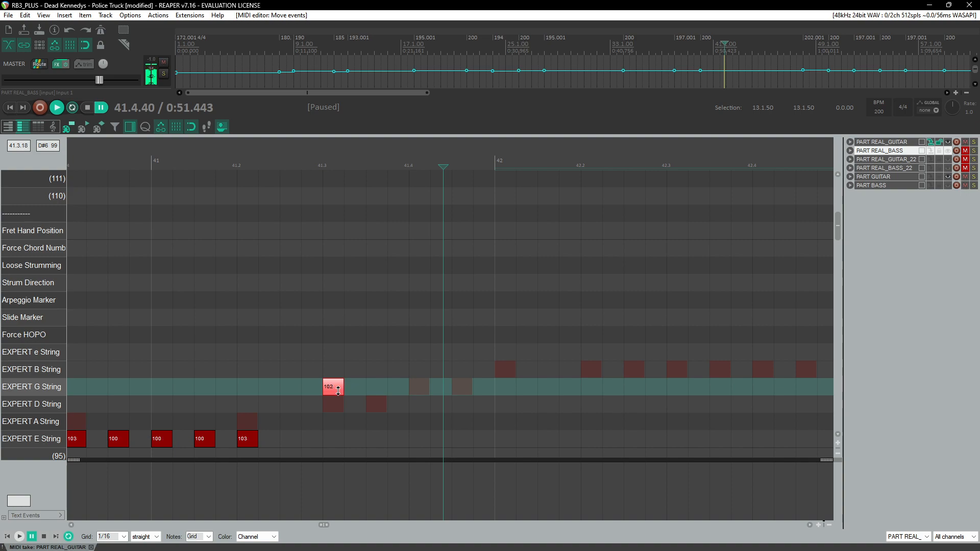
pyautogui.click(423, 394)
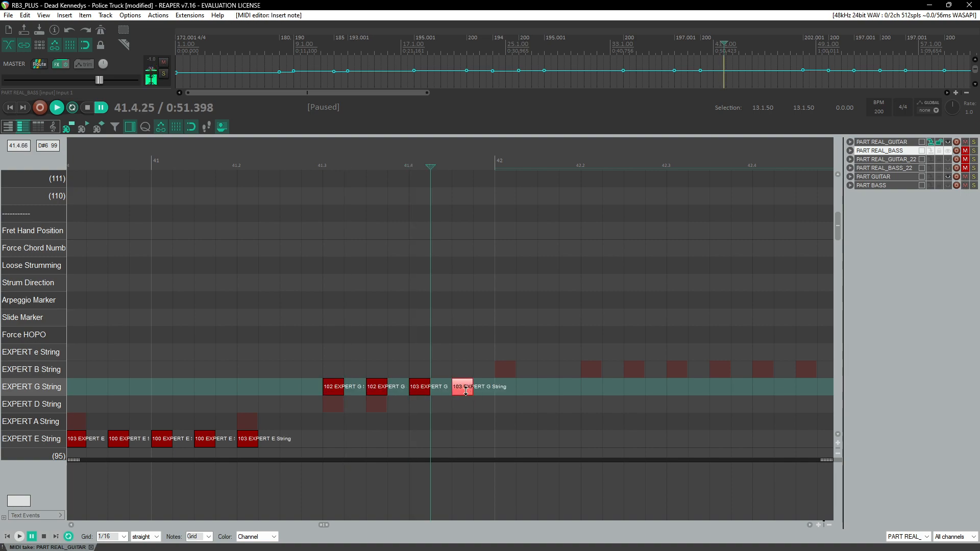
# Step: Play back measure 41 to check the new G string notes
pyautogui.click(301, 164)
pyautogui.press('space')
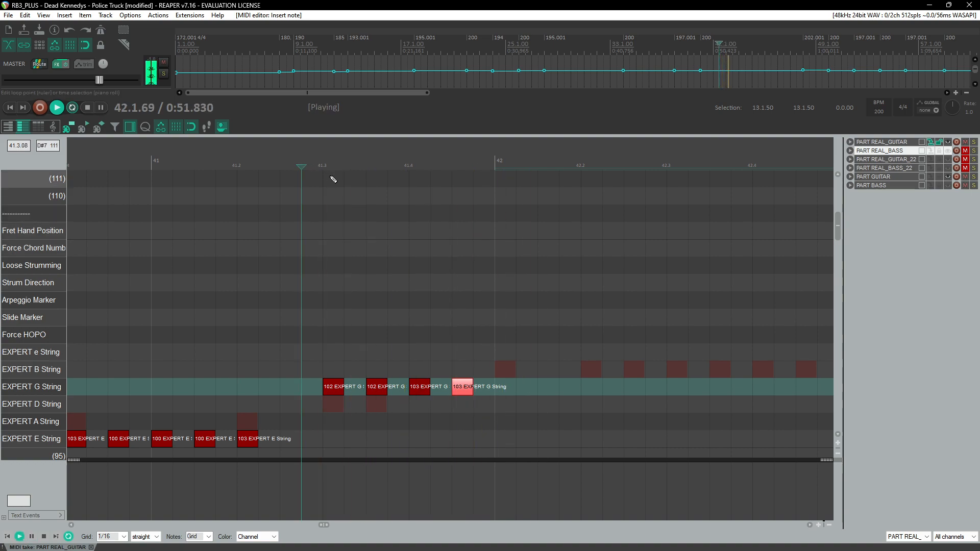
pyautogui.scroll(-3, 358, 235)
pyautogui.press('space')
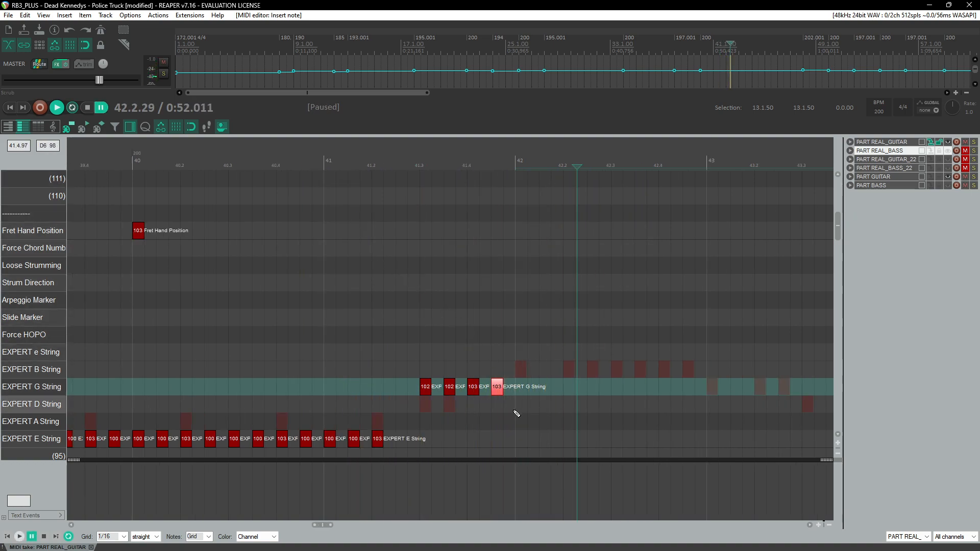
# Step: Add a note on the E string at the start of measure 42
pyautogui.click(521, 423)
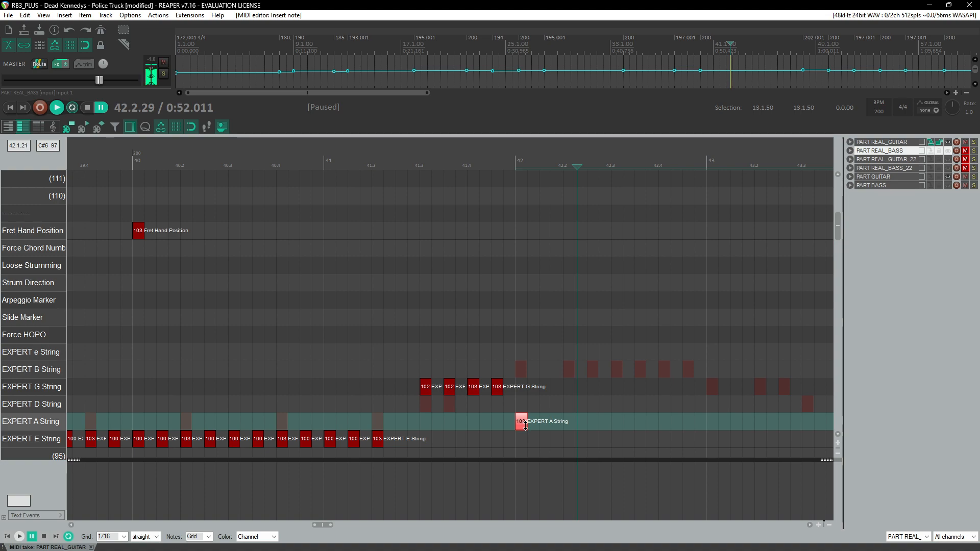
pyautogui.moveTo(522, 427); pyautogui.dragTo(524, 439)
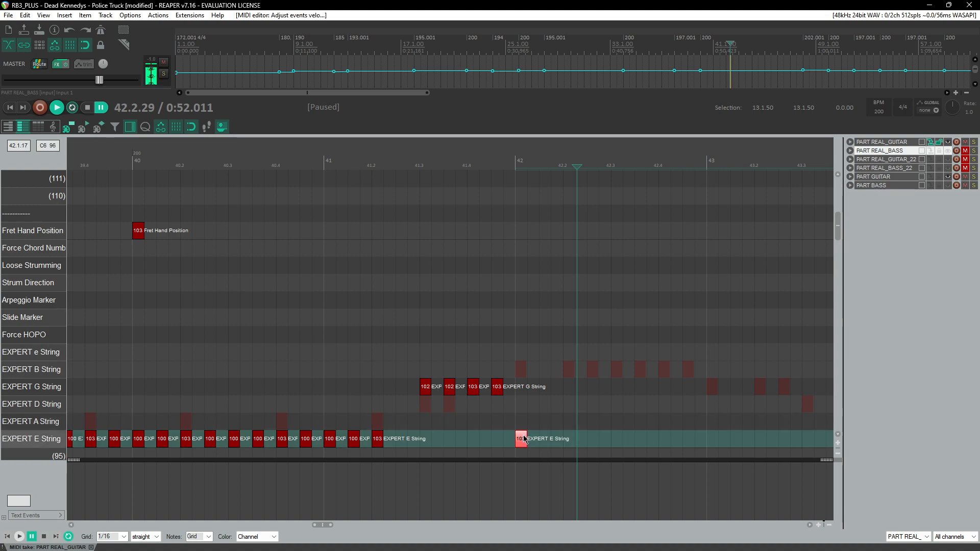
pyautogui.click(336, 164)
pyautogui.press('space')
# Step: Move the four G string notes in measure 41 down to the D string
pyautogui.moveTo(408, 362); pyautogui.dragTo(555, 410)
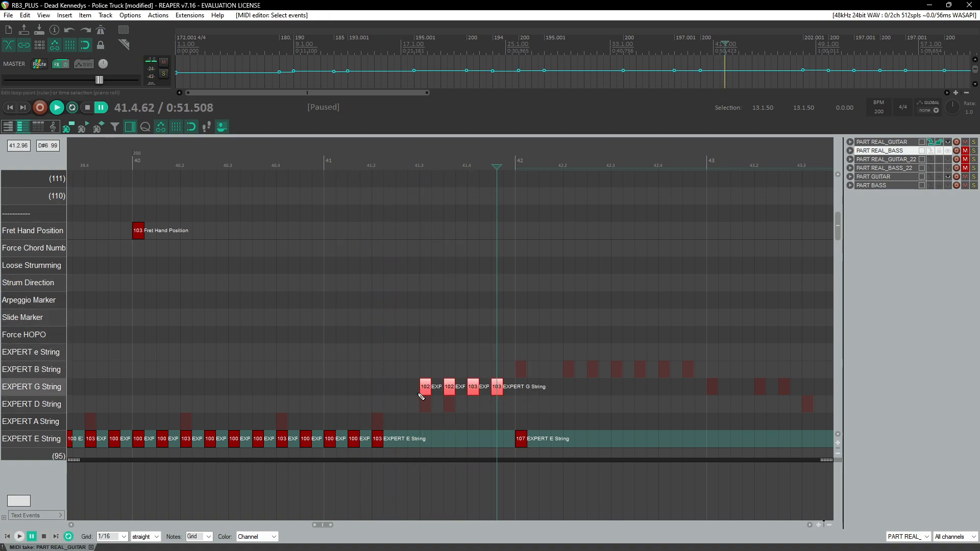
pyautogui.moveTo(426, 390); pyautogui.dragTo(428, 406)
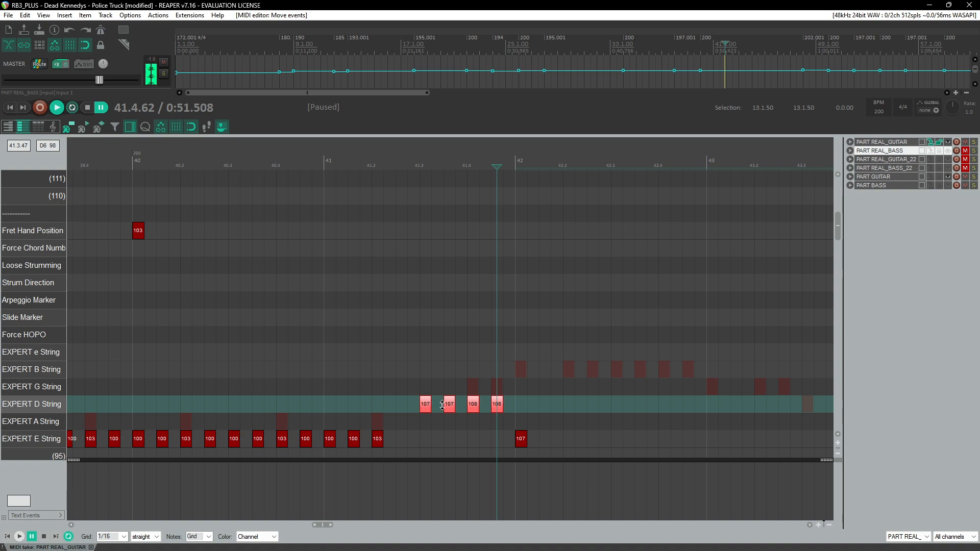
# Step: Play back measures 40 to 42 to check the new notes
pyautogui.click(416, 185)
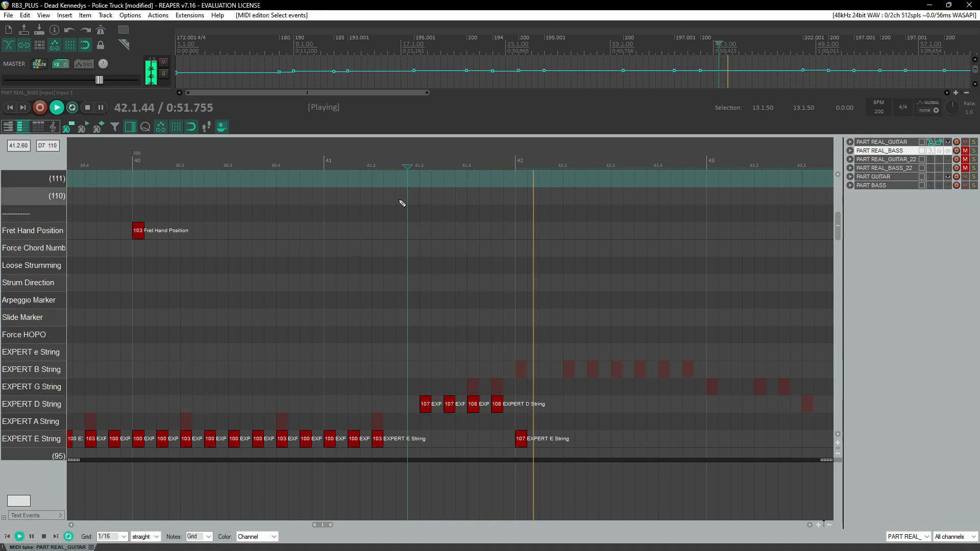
pyautogui.scroll(-4, 372, 238)
pyautogui.click(319, 185)
pyautogui.scroll(4, 454, 278)
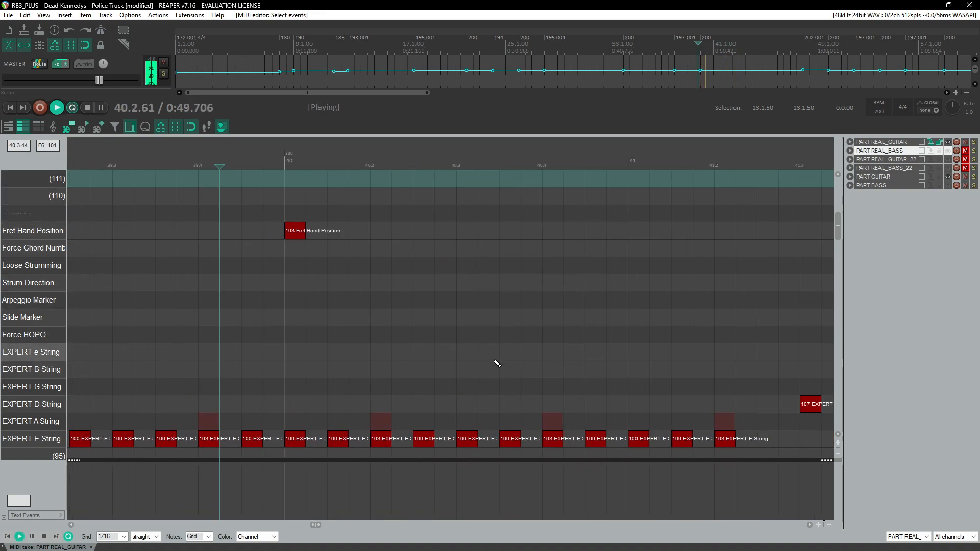
pyautogui.hotkey('ctrl', 'space')
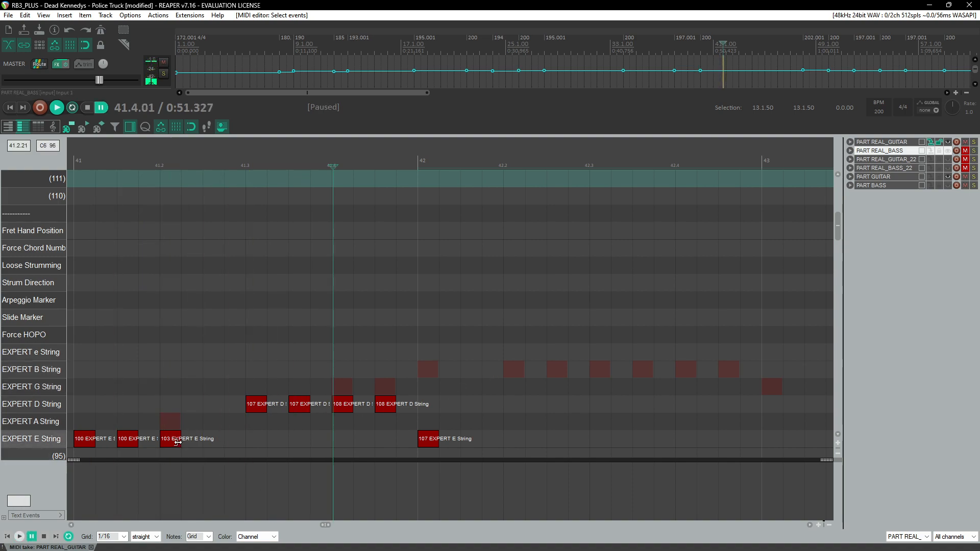
# Step: Reposition the 103 E string note on beat 2 of measure 41 and adjust the nearby notes
pyautogui.moveTo(179, 440); pyautogui.dragTo(199, 442)
pyautogui.scroll(-3, 215, 408)
pyautogui.moveTo(380, 423); pyautogui.dragTo(399, 443)
# Step: Copy the slide marker from beat 2 of measure 37 onto beat 2 of measure 41
pyautogui.scroll(-3, 396, 404)
pyautogui.scroll(3, 171, 417)
pyautogui.hscroll(-4, 174, 414)
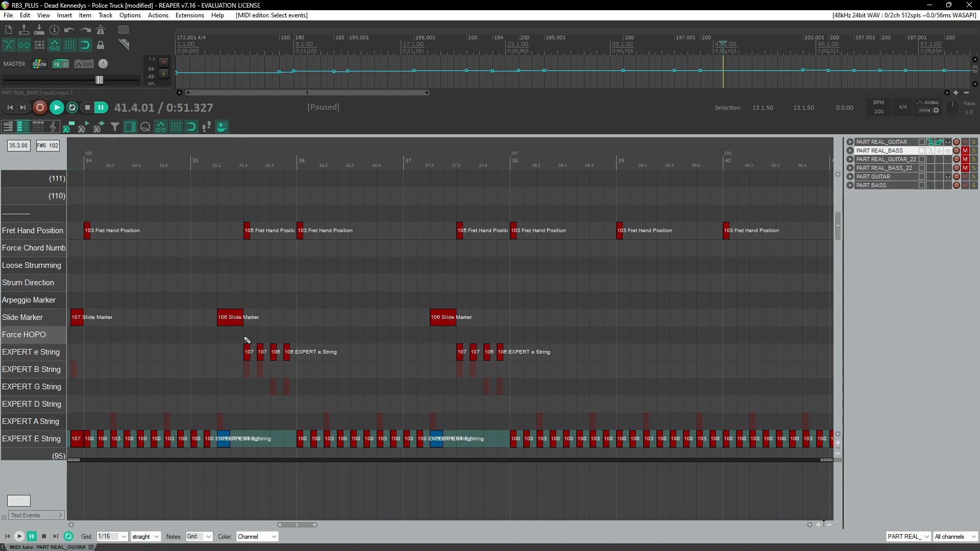
pyautogui.hscroll(1, 215, 327)
pyautogui.click(333, 313)
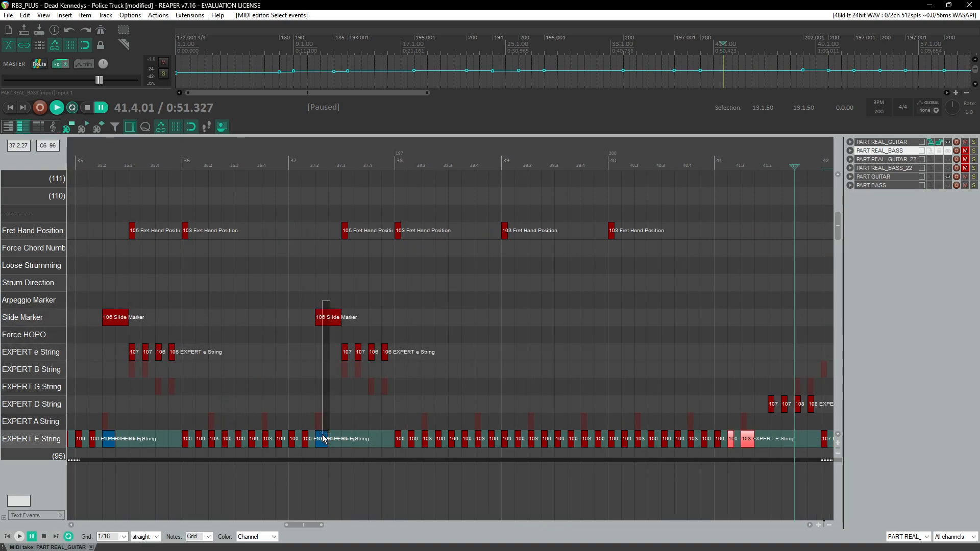
pyautogui.hscroll(3, 625, 404)
pyautogui.moveTo(399, 404); pyautogui.dragTo(411, 448)
pyautogui.press('Delete')
pyautogui.click(401, 423)
pyautogui.hotkey('ctrl', 'v')
# Step: Play back measures 40 to 42 to check the pasted slide marker
pyautogui.click(358, 180)
pyautogui.press('space')
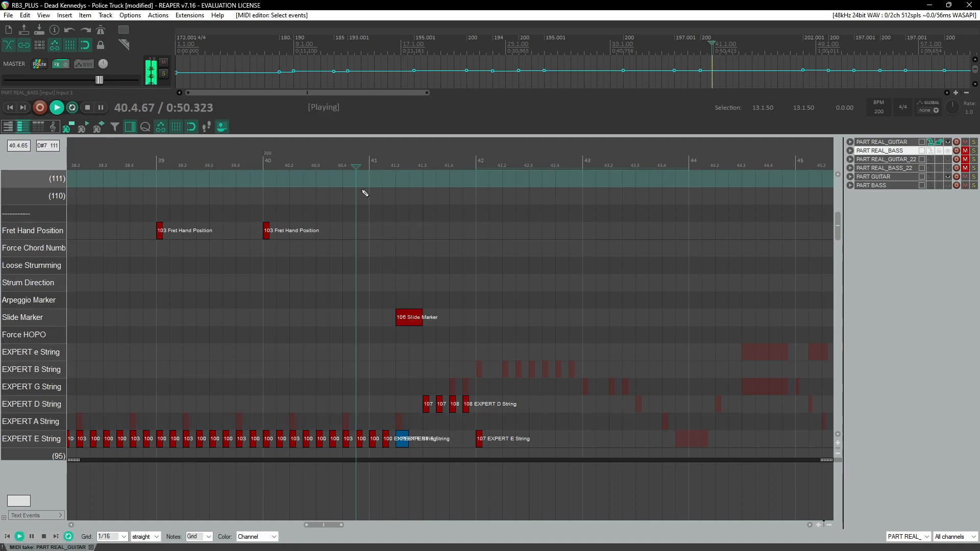
pyautogui.scroll(-5, 437, 359)
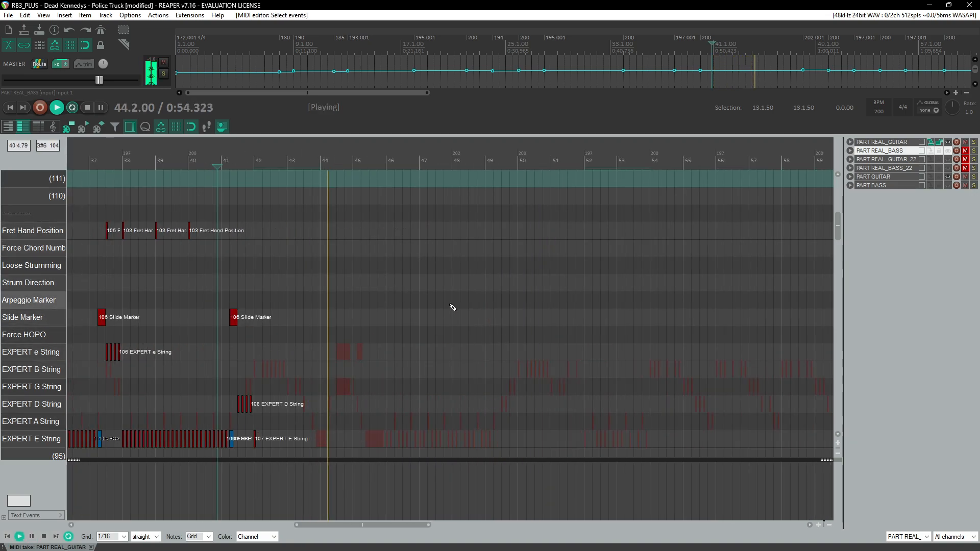
pyautogui.click(196, 159)
pyautogui.scroll(4, 369, 325)
pyautogui.scroll(3, 369, 324)
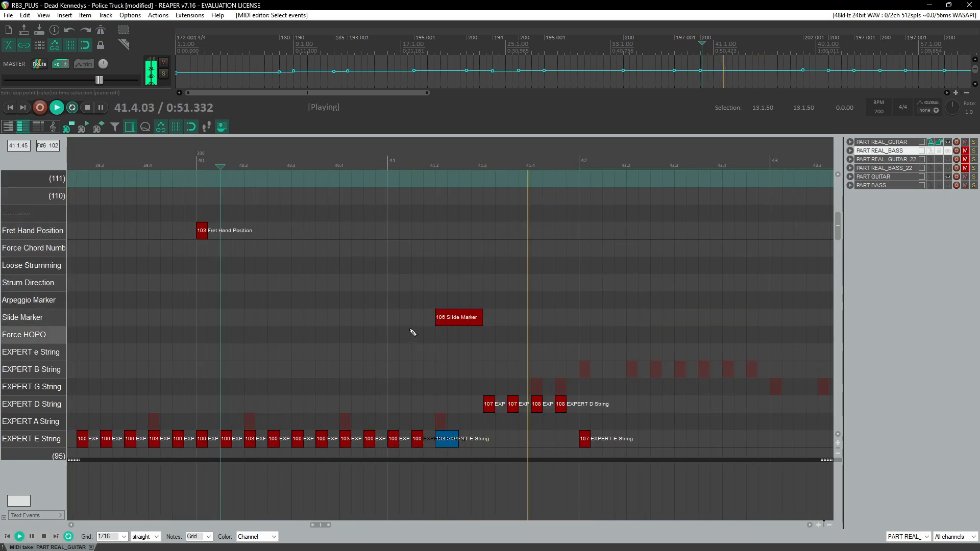
pyautogui.click(329, 166)
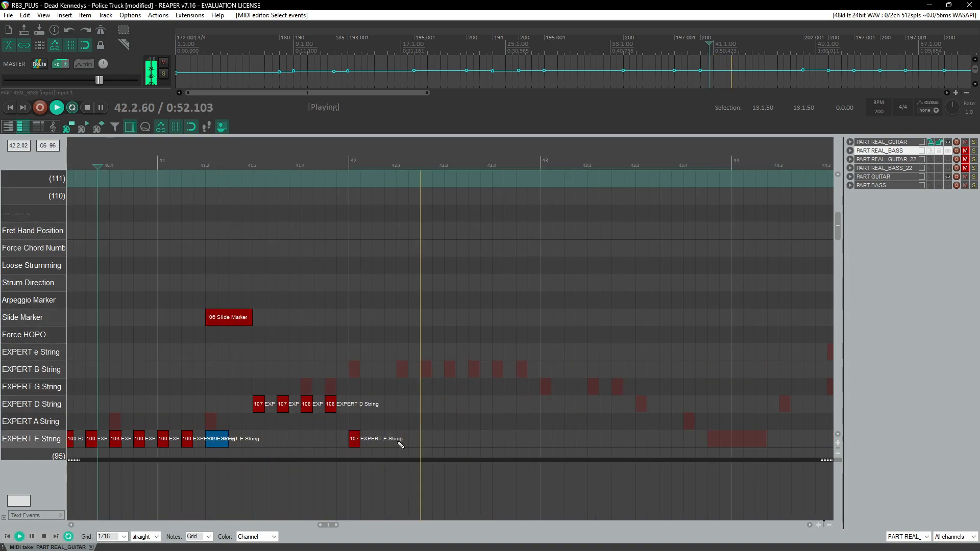
pyautogui.hotkey('ctrl', 'space')
# Step: Delete the E string notes at the start of measure 42
pyautogui.click(403, 440)
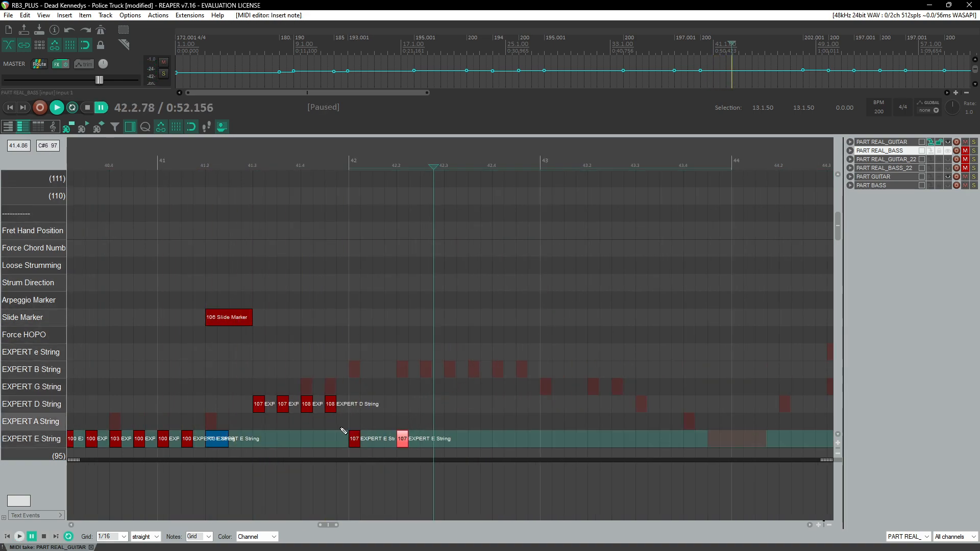
pyautogui.moveTo(339, 431); pyautogui.dragTo(420, 443)
pyautogui.scroll(-4, 467, 420)
pyautogui.hscroll(-4, 471, 421)
pyautogui.press('Delete')
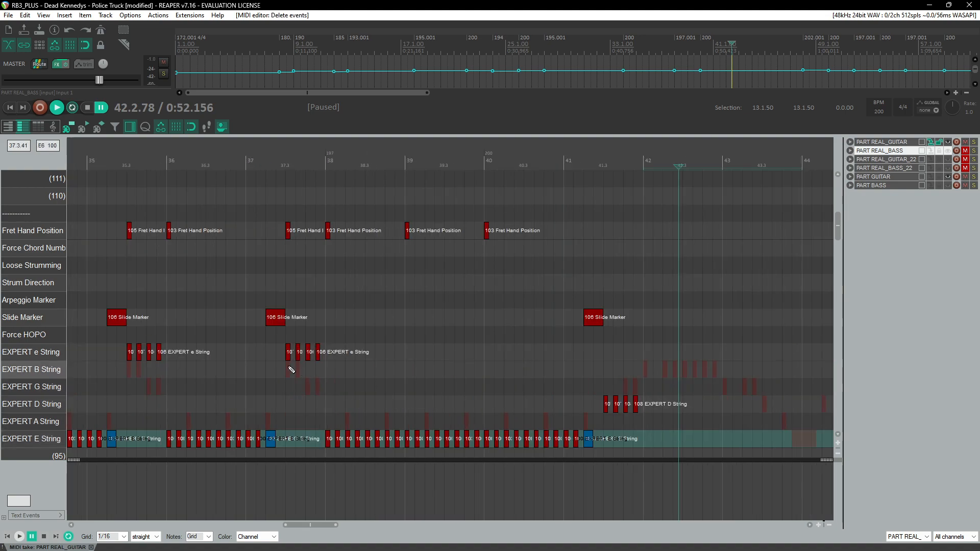
# Step: Play back the part from measure 34
pyautogui.hscroll(-3, 178, 240)
pyautogui.click(247, 162)
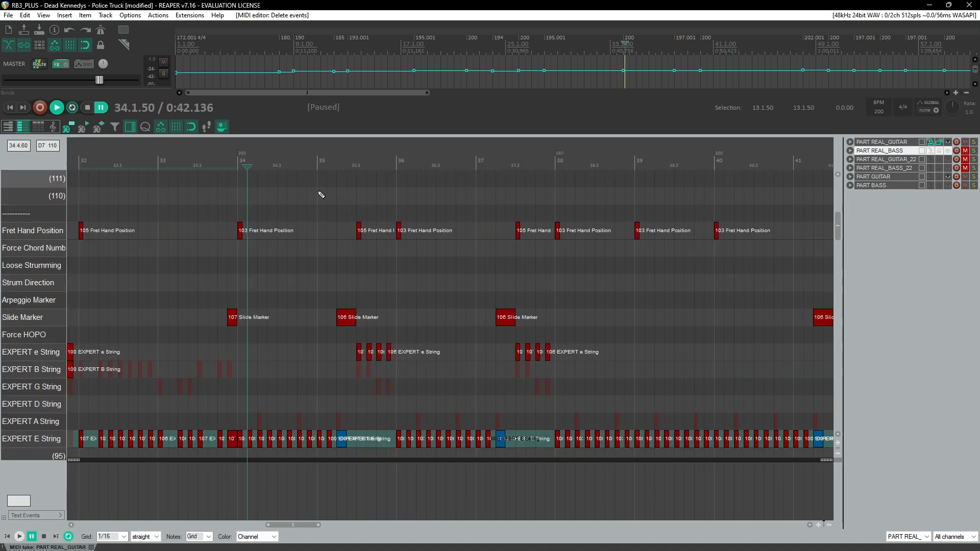
pyautogui.press('space')
pyautogui.scroll(2, 452, 331)
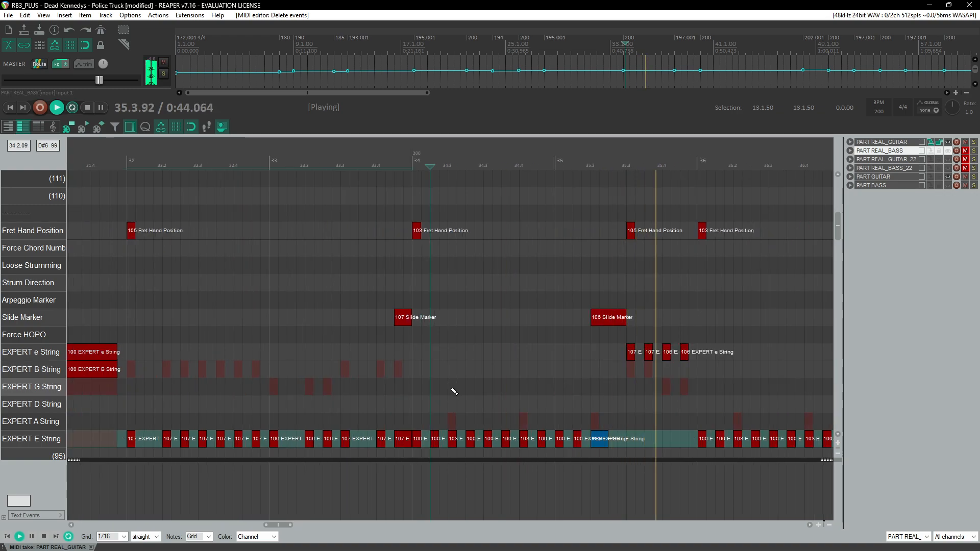
pyautogui.scroll(-4, 439, 375)
# Step: Copy the E string riff from measures 32–33 and paste it into measures 42–43
pyautogui.click(197, 178)
pyautogui.scroll(2, 198, 260)
pyautogui.click(345, 182)
pyautogui.scroll(2, 409, 250)
pyautogui.moveTo(480, 409); pyautogui.dragTo(737, 321)
pyautogui.scroll(-3, 738, 322)
pyautogui.scroll(2, 534, 409)
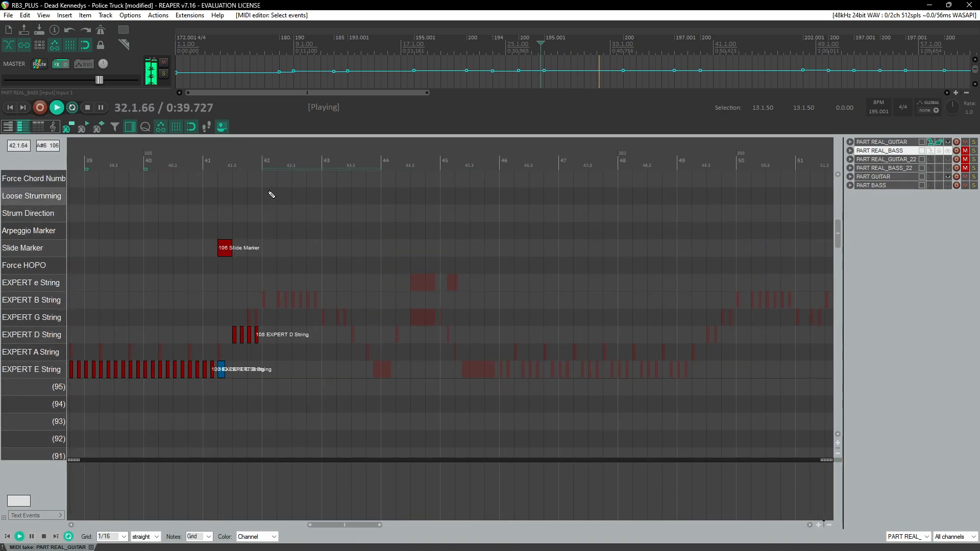
pyautogui.click(244, 166)
pyautogui.scroll(2, 325, 239)
pyautogui.scroll(-2, 449, 272)
pyautogui.hscroll(-2, 452, 274)
pyautogui.scroll(-3, 459, 281)
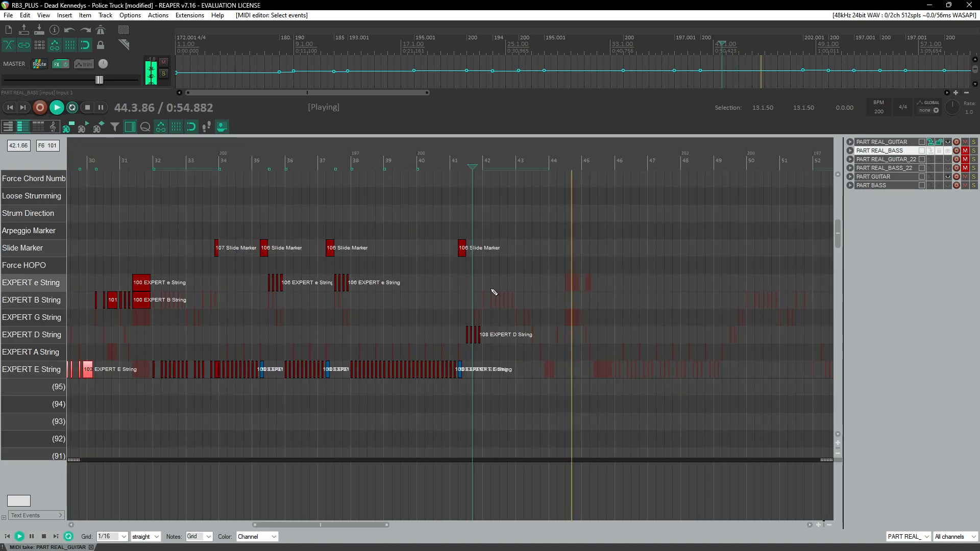
pyautogui.scroll(5, 498, 305)
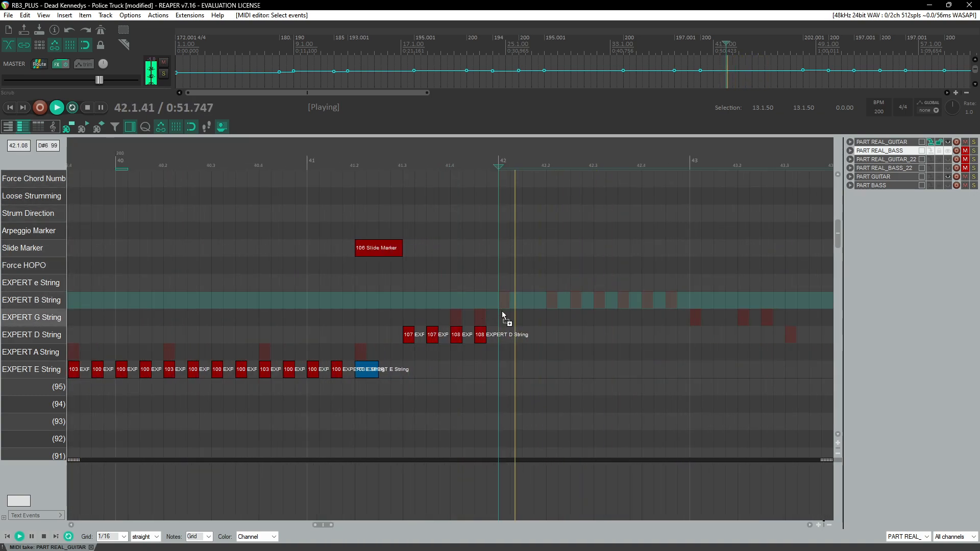
pyautogui.hotkey('ctrl', 'v')
# Step: Play back the pasted riff from measure 41
pyautogui.scroll(-2, 446, 308)
pyautogui.click(222, 166)
pyautogui.scroll(2, 337, 266)
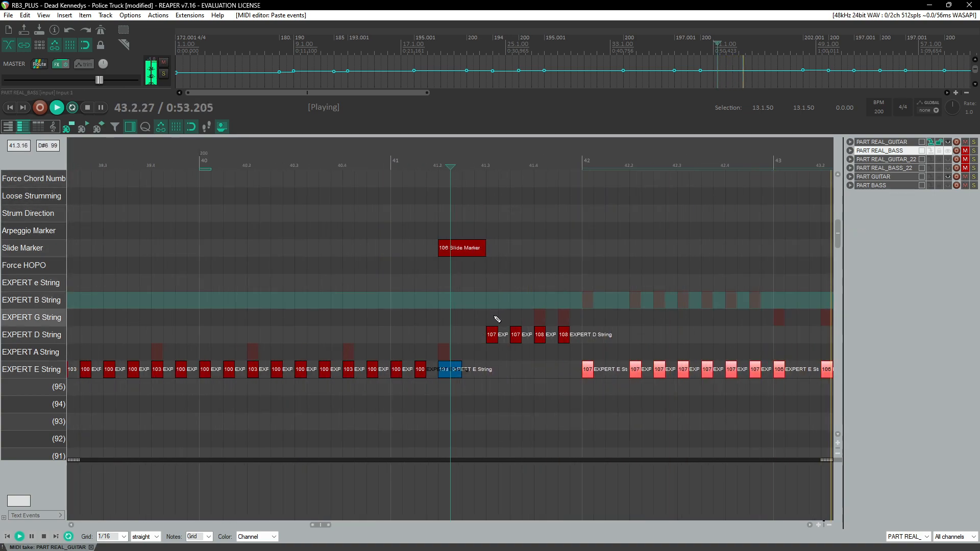
pyautogui.click(417, 210)
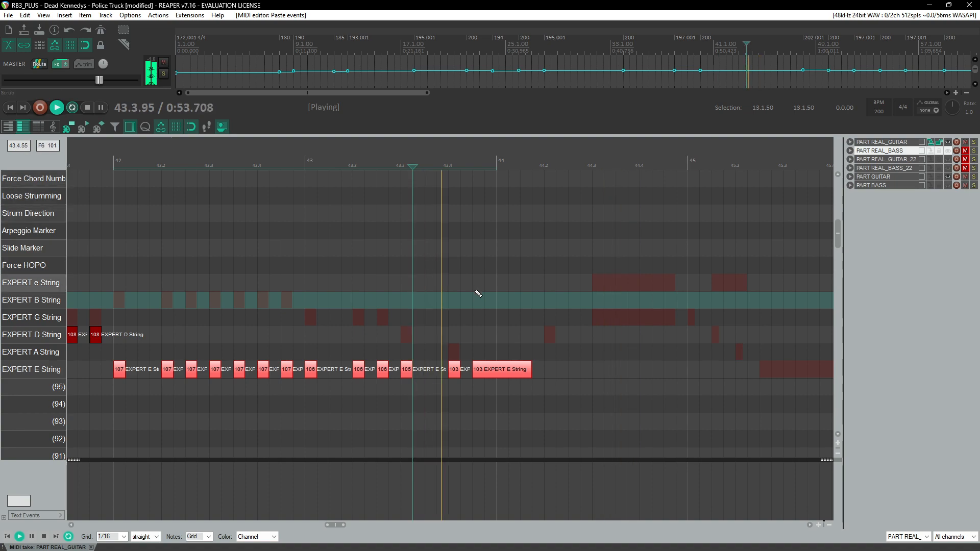
# Step: Set the long E string note at the end of measure 43 to velocity 100
pyautogui.press('space')
pyautogui.click(494, 374)
pyautogui.moveTo(498, 377)
pyautogui.mouseDown()
pyautogui.moveTo(497, 404)
pyautogui.moveTo(494, 372)
pyautogui.mouseUp()
# Step: Play back measures 38 to 43 to check the pasted riff
pyautogui.press('space')
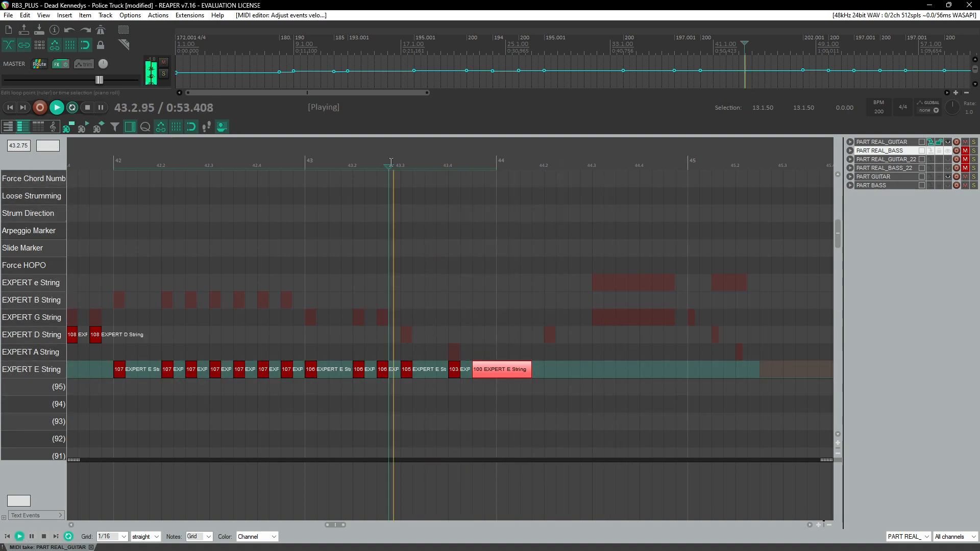
pyautogui.scroll(-5, 409, 205)
pyautogui.click(289, 161)
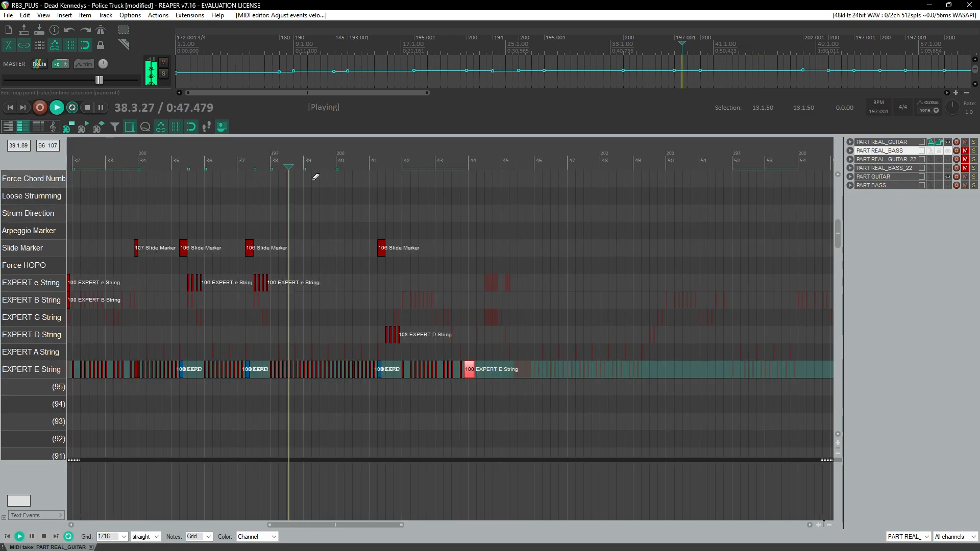
pyautogui.scroll(2, 408, 232)
pyautogui.scroll(2, 414, 249)
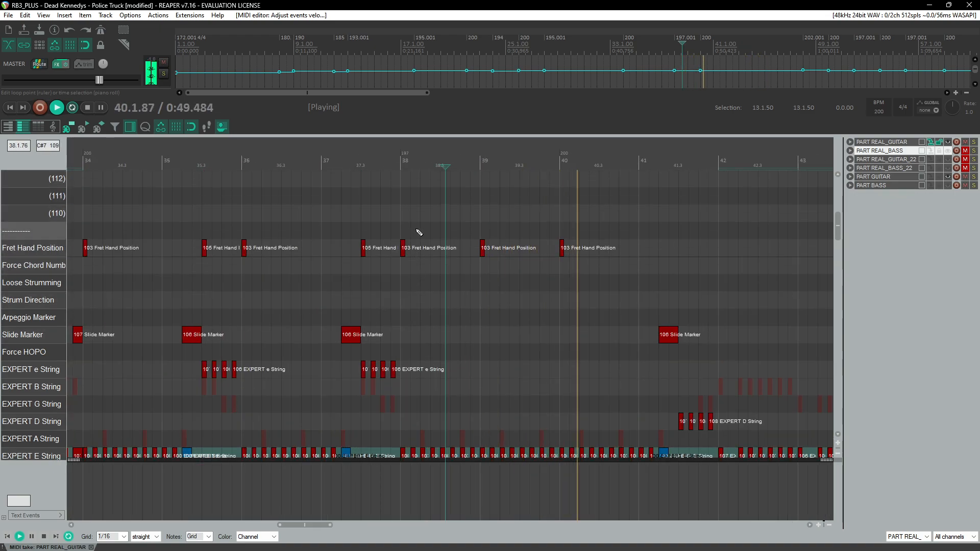
pyautogui.scroll(-1, 415, 231)
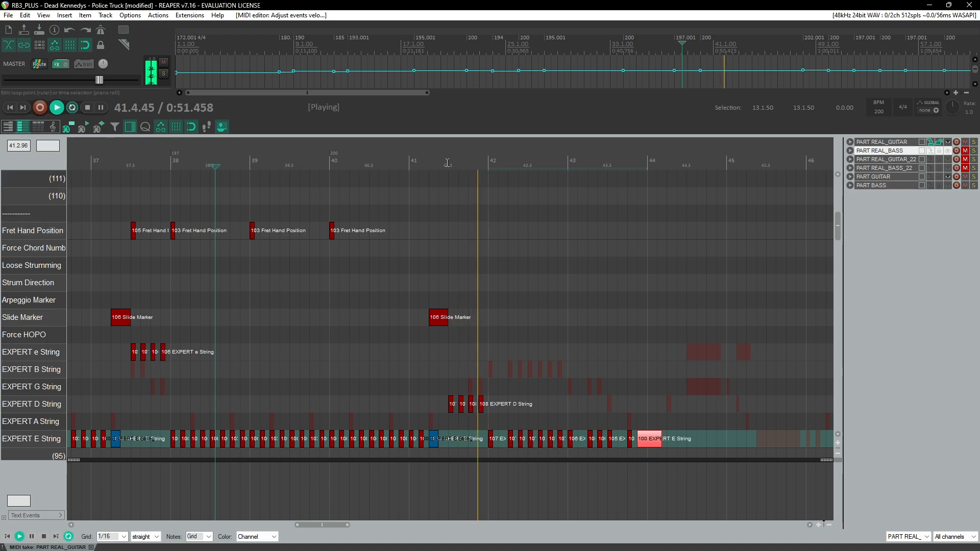
pyautogui.scroll(2, 484, 272)
pyautogui.press('space')
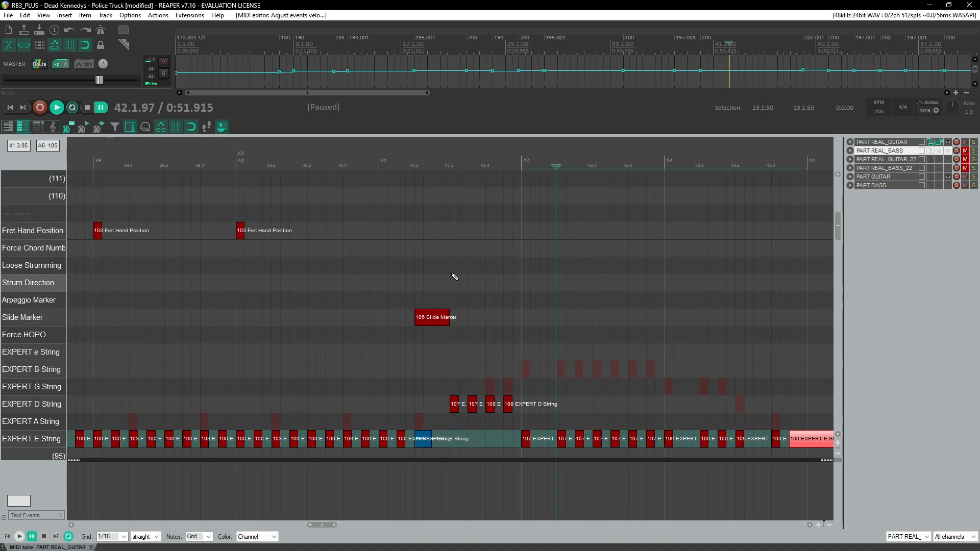
# Step: Add a fret hand position marker with velocity 106 on beat 3 of measure 41
pyautogui.click(456, 232)
pyautogui.scroll(2, 463, 240)
pyautogui.scroll(2, 259, 241)
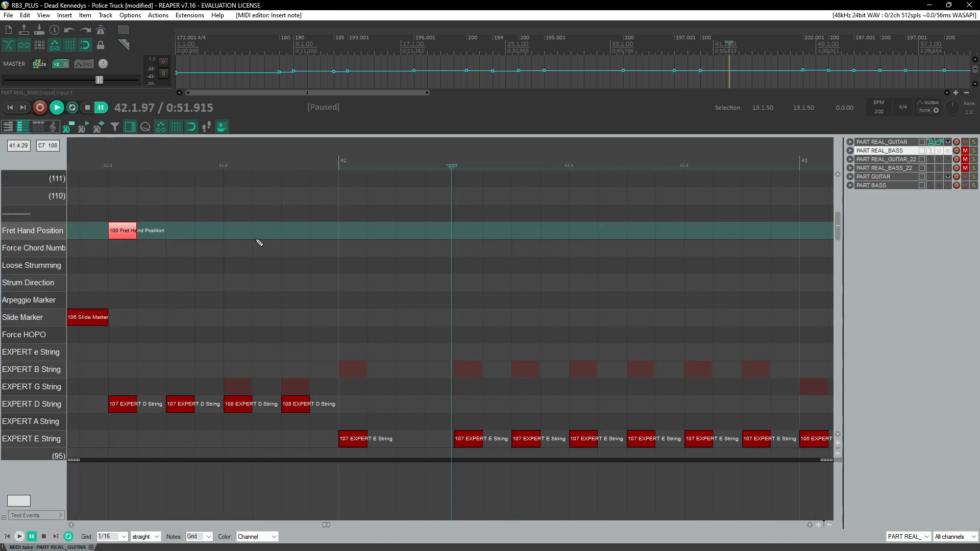
pyautogui.hscroll(-3, 328, 240)
pyautogui.moveTo(355, 233); pyautogui.dragTo(379, 233)
pyautogui.click(328, 154)
pyautogui.press('space')
pyautogui.press('space')
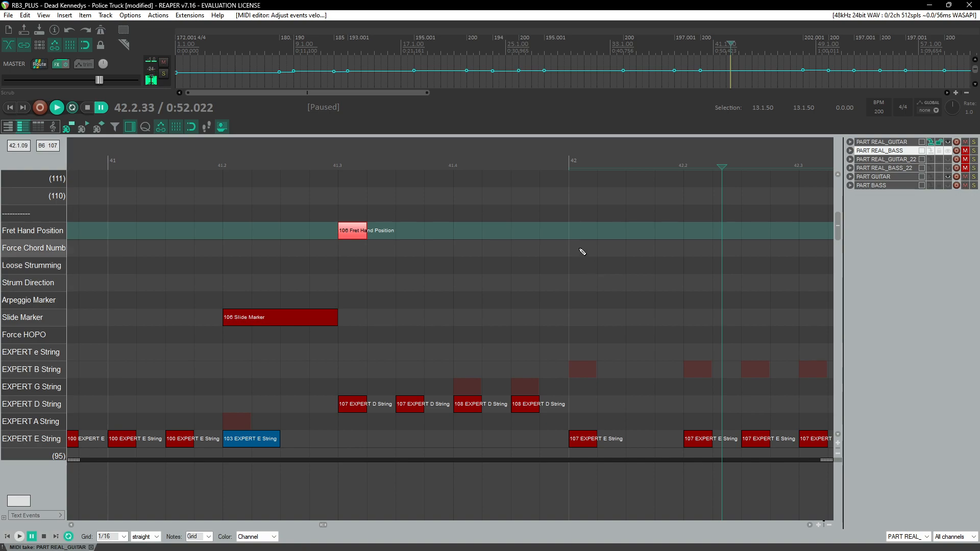
# Step: Add a fret hand position marker with velocity 105 at the start of measure 42
pyautogui.click(586, 231)
pyautogui.moveTo(591, 233); pyautogui.dragTo(589, 234)
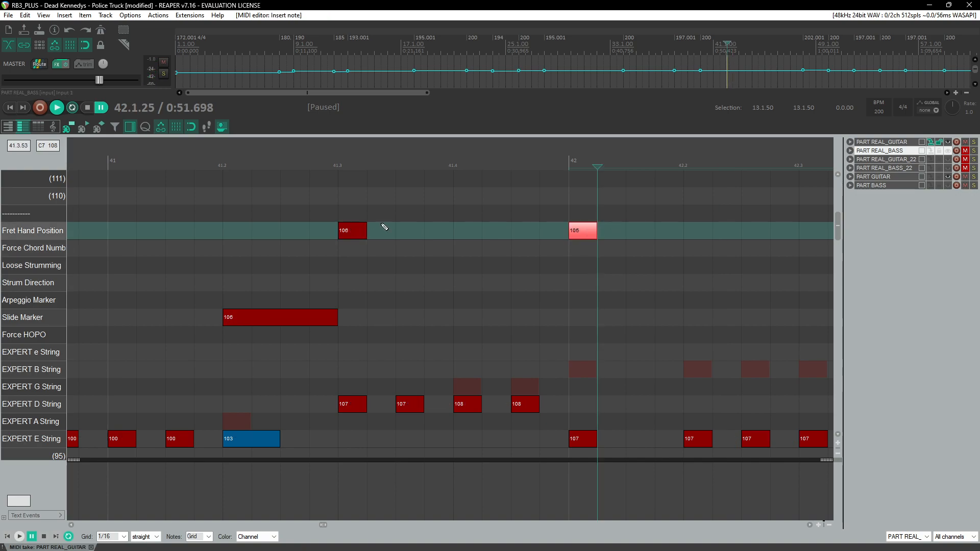
pyautogui.click(305, 165)
pyautogui.press('space')
pyautogui.scroll(-3, 306, 177)
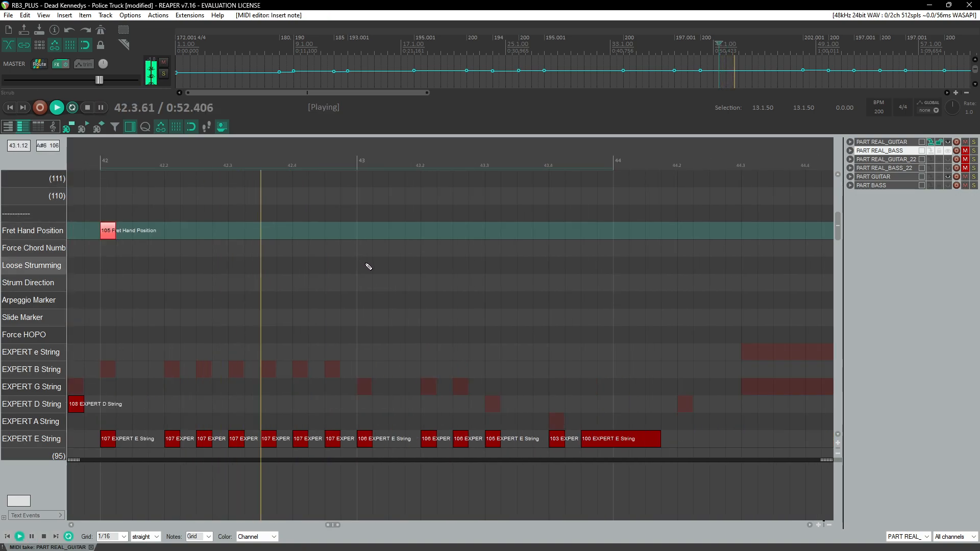
pyautogui.press('space')
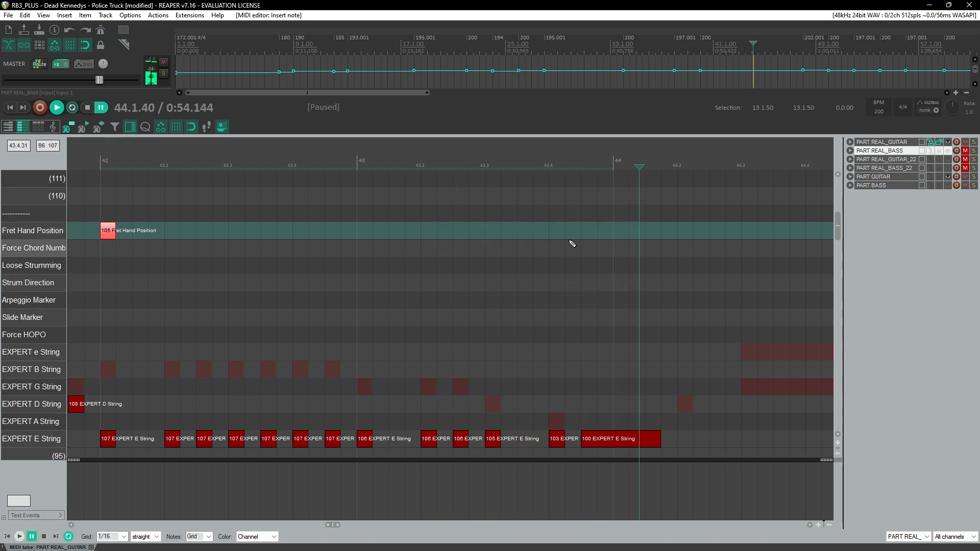
# Step: Add a fret hand position marker with velocity 103 on beat 4 of measure 43
pyautogui.click(561, 234)
pyautogui.moveTo(556, 232); pyautogui.dragTo(565, 233)
pyautogui.click(376, 176)
pyautogui.press('space')
pyautogui.scroll(-3, 383, 199)
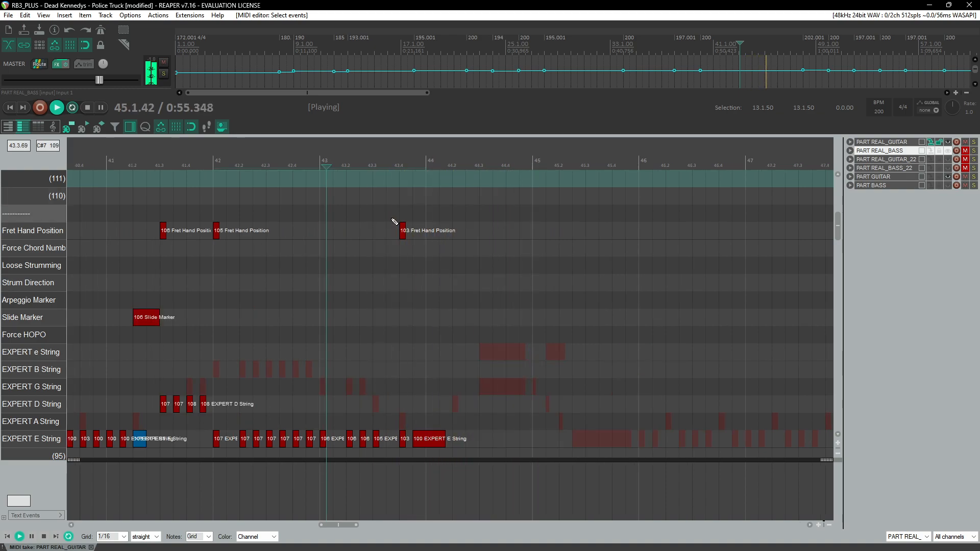
pyautogui.press('space')
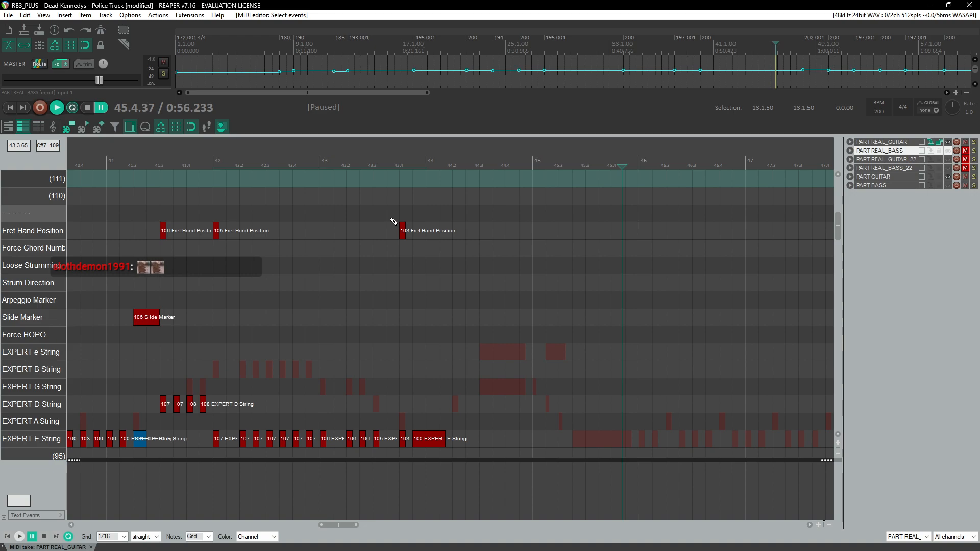
# Step: Play back measures 41 to 45 to check the new fret hand position markers
pyautogui.click(480, 158)
pyautogui.press('space')
pyautogui.click(486, 157)
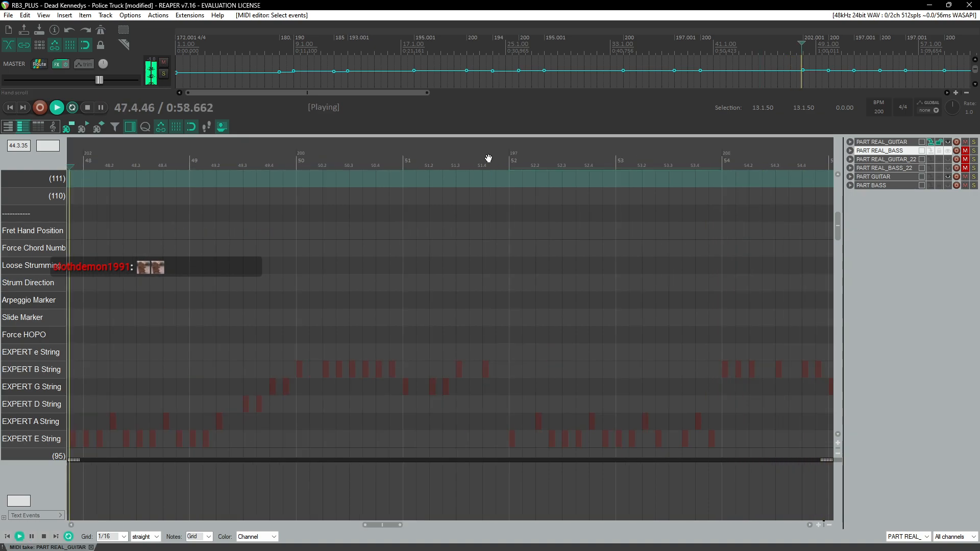
pyautogui.hotkey('ctrl', 'space')
pyautogui.scroll(-3, 407, 210)
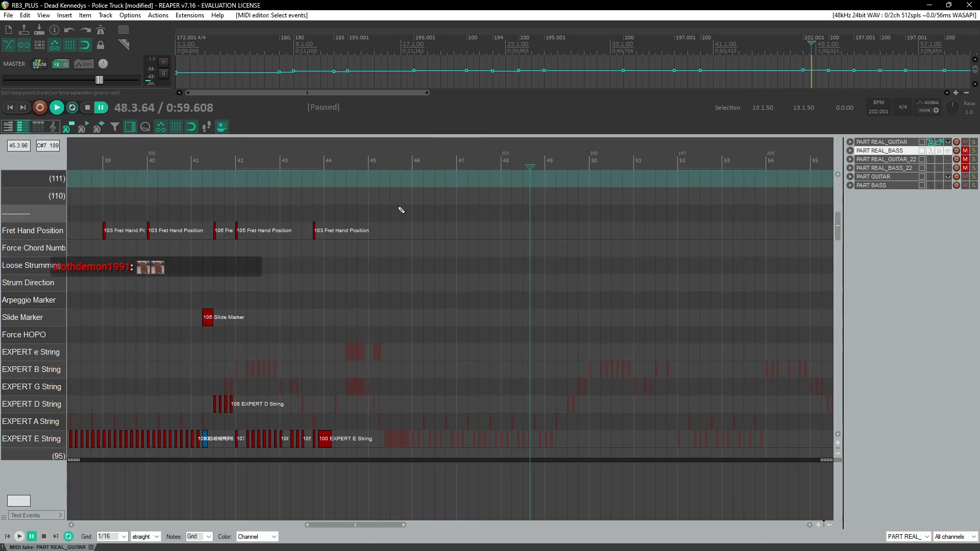
pyautogui.click(335, 165)
pyautogui.press('space')
pyautogui.scroll(1, 356, 219)
pyautogui.scroll(1, 366, 285)
pyautogui.scroll(2, 371, 287)
pyautogui.scroll(-1, 403, 352)
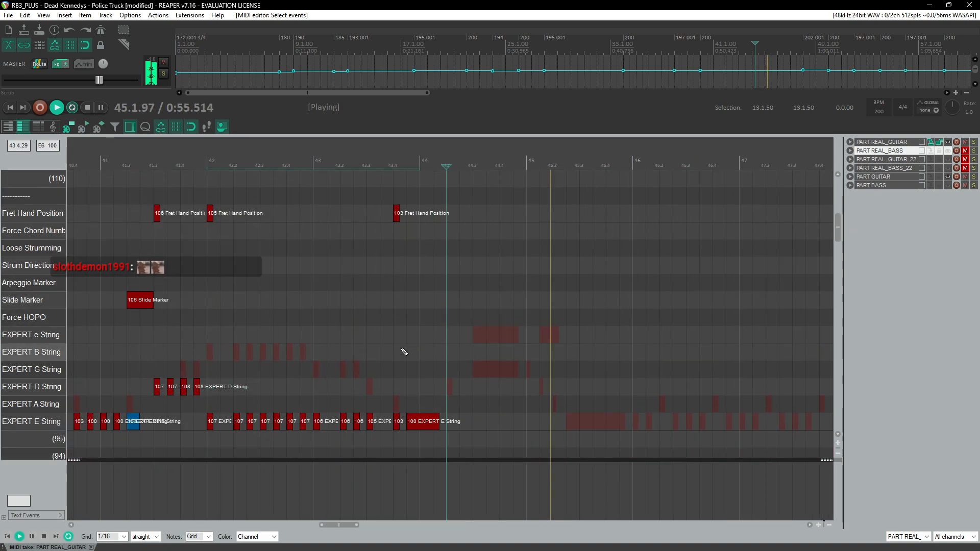
pyautogui.hotkey('ctrl', 'space')
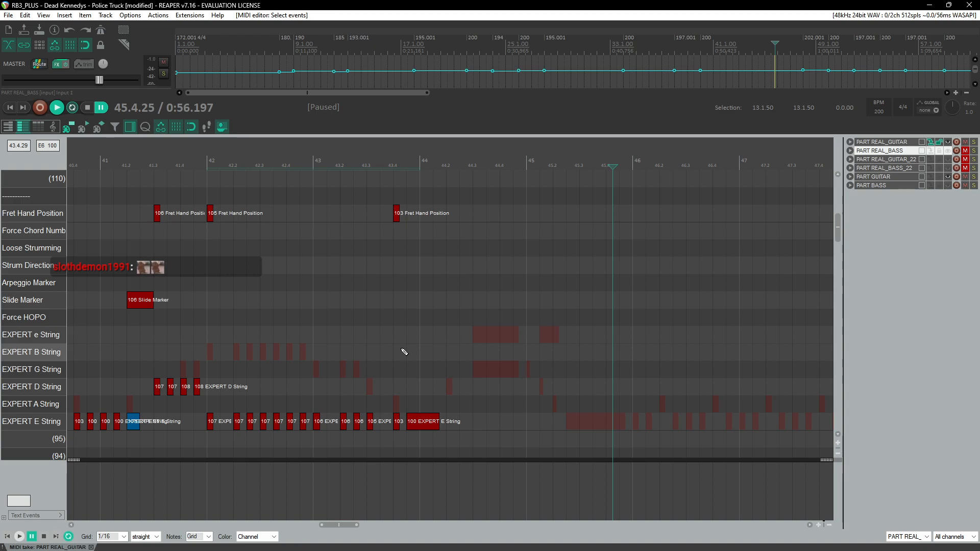
pyautogui.click(426, 163)
pyautogui.press('space')
pyautogui.scroll(4, 488, 305)
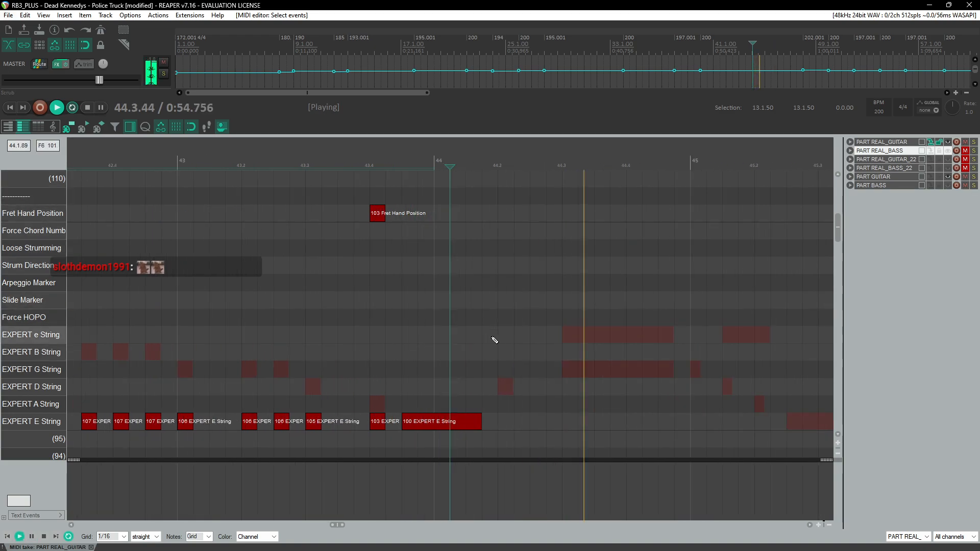
pyautogui.press('space')
# Step: Add a D-string note on beat 2 of measure 44 with velocity 107 on channel 3, lengthened to about beat 4.3
pyautogui.click(506, 391)
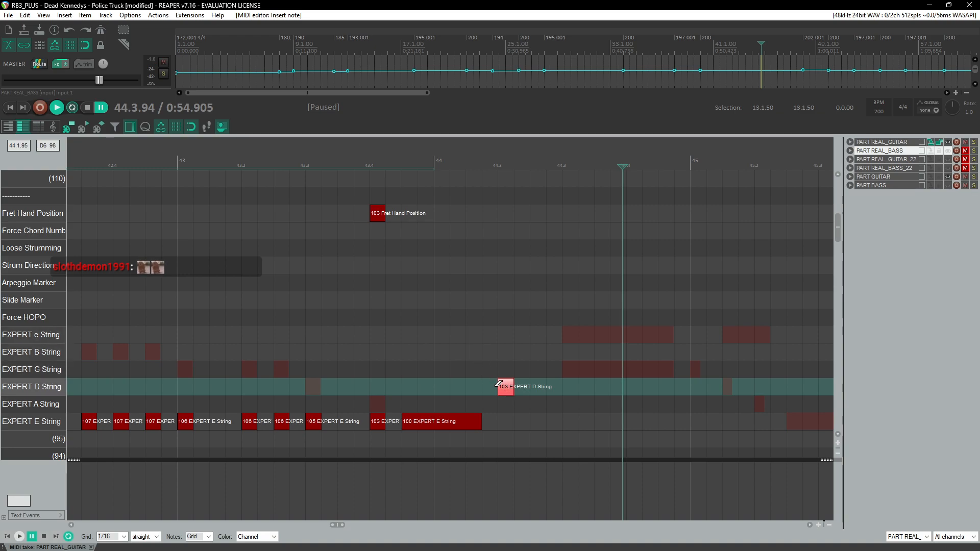
pyautogui.moveTo(506, 391); pyautogui.dragTo(509, 389)
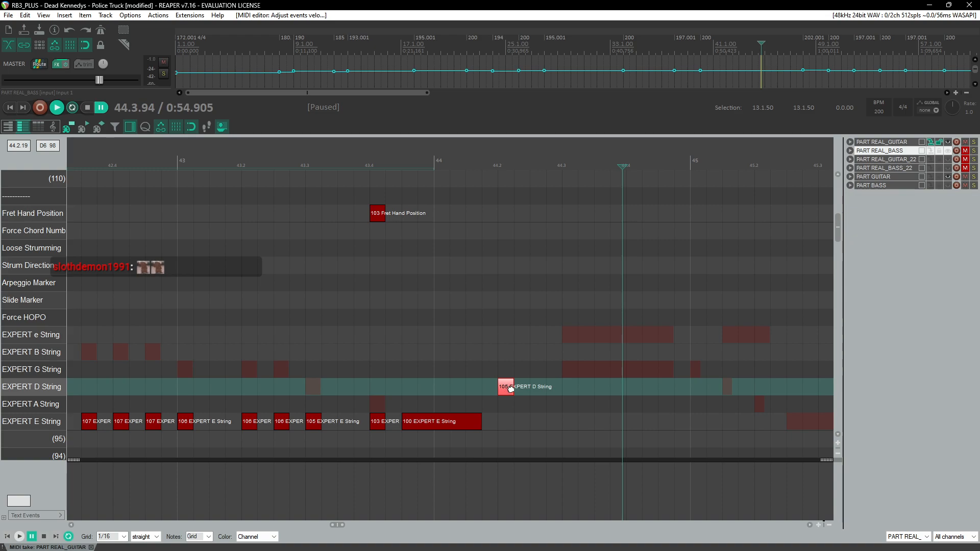
pyautogui.moveTo(511, 387); pyautogui.dragTo(508, 389)
pyautogui.doubleClick(511, 386)
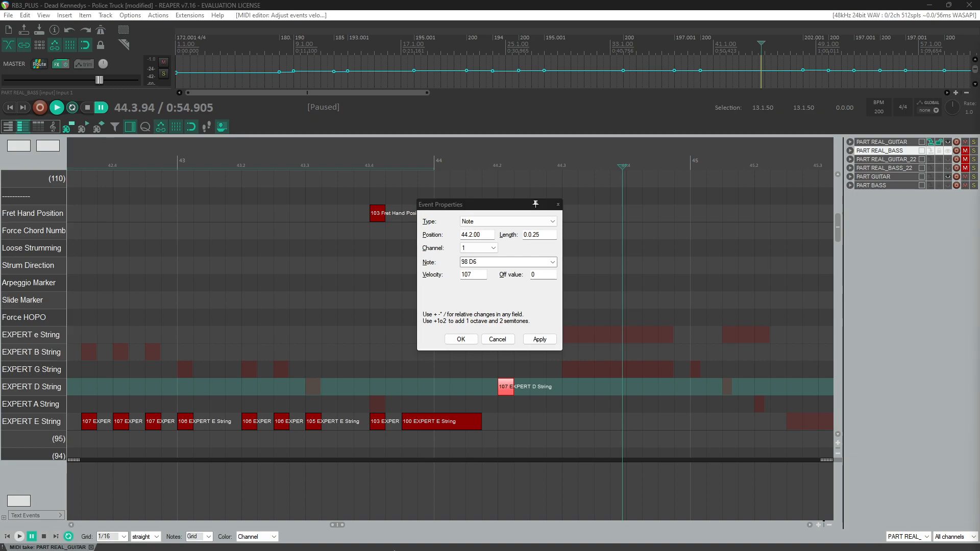
pyautogui.moveTo(305, 550)
pyautogui.moveTo(119, 546)
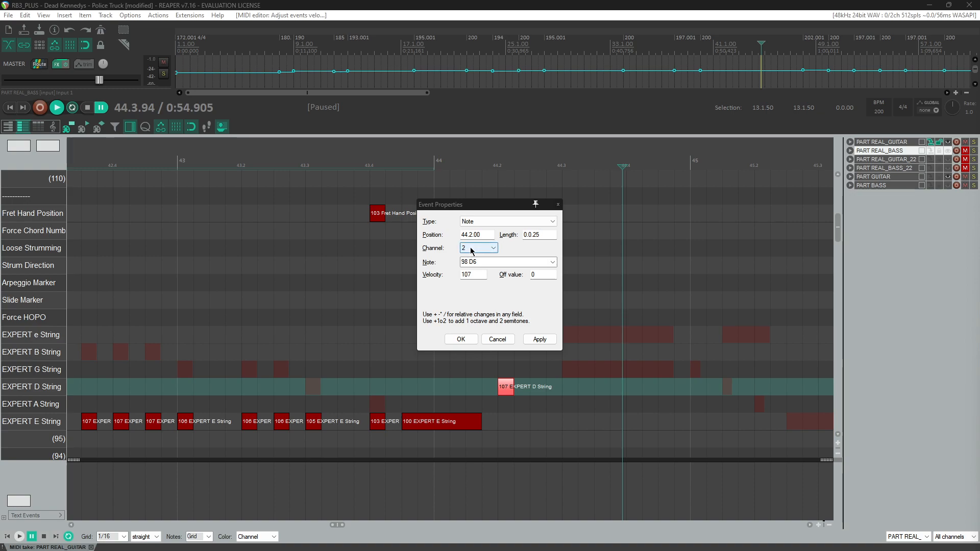
pyautogui.click(539, 340)
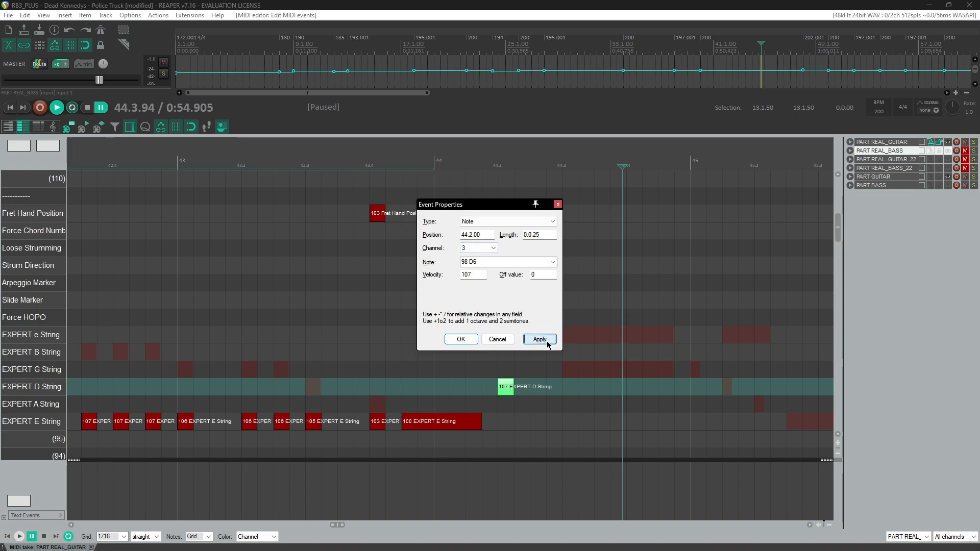
pyautogui.click(461, 341)
pyautogui.moveTo(511, 387); pyautogui.dragTo(674, 386)
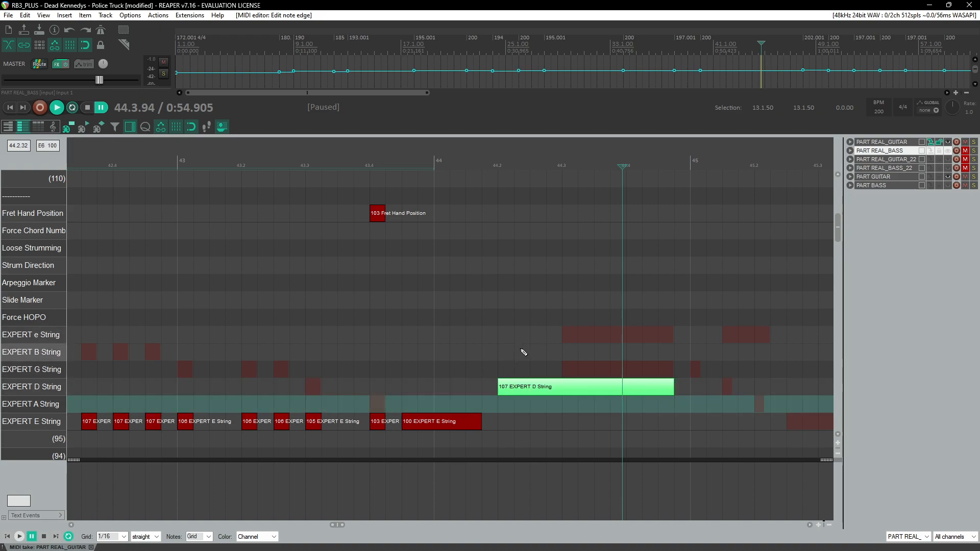
# Step: Play back measures 44 and 45 to check the new D-string note
pyautogui.scroll(-3, 503, 346)
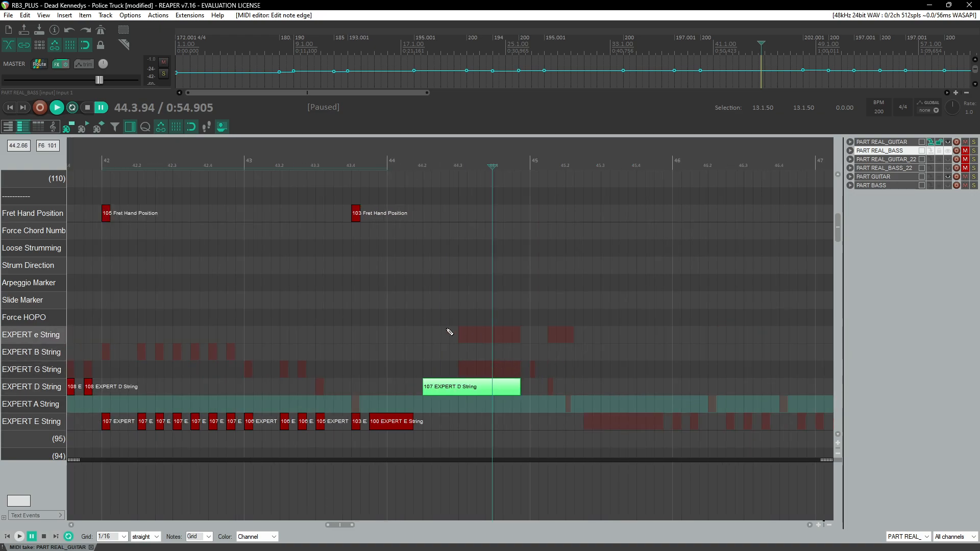
pyautogui.click(370, 162)
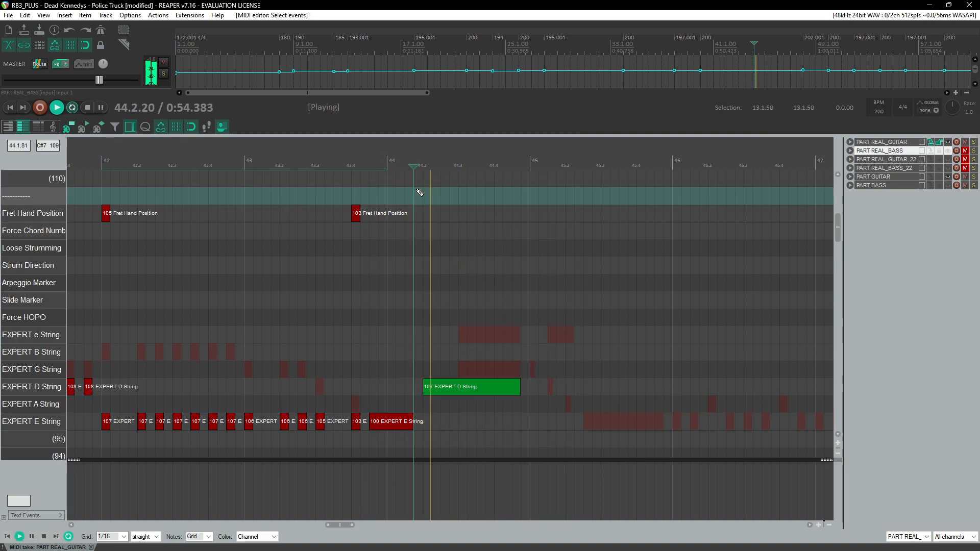
pyautogui.hotkey('ctrl', 'space')
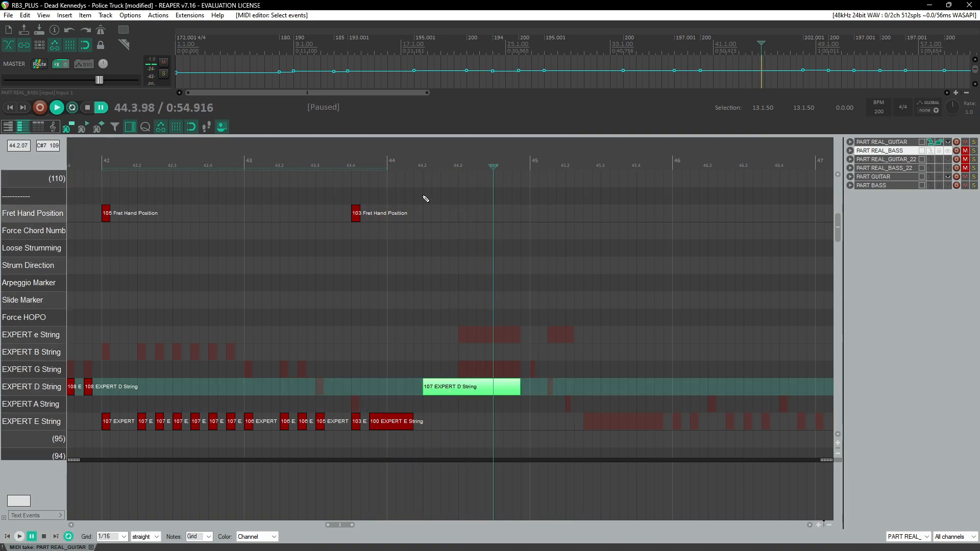
pyautogui.click(411, 162)
pyautogui.hotkey('ctrl', 'space')
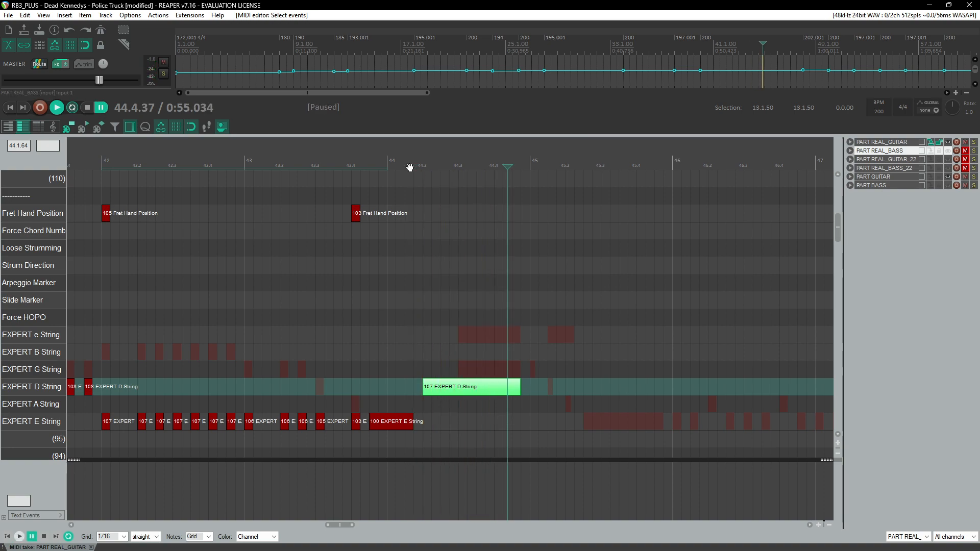
pyautogui.hotkey('ctrl', 'space')
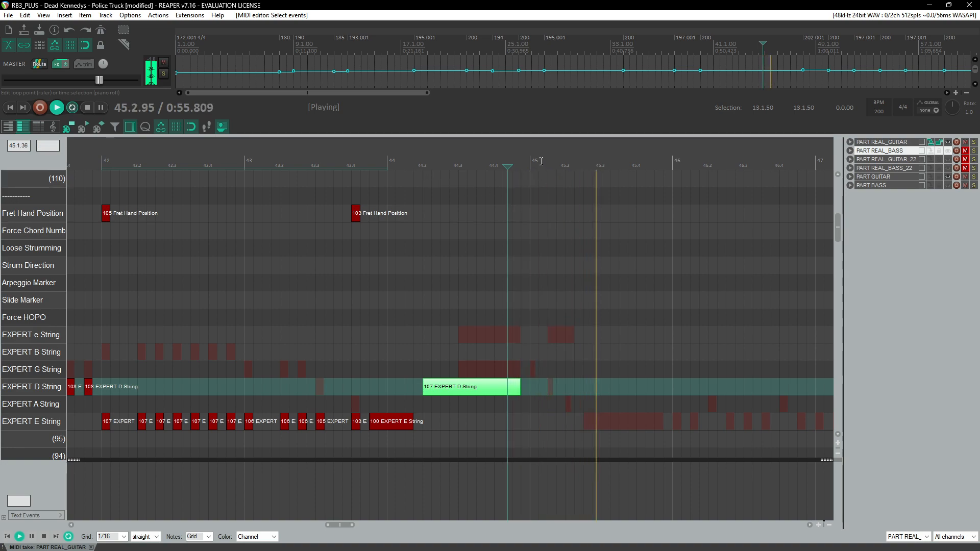
pyautogui.scroll(3, 549, 273)
pyautogui.hotkey('ctrl', 'space')
# Step: Add a D-string note with velocity 109 at the start of measure 45 and audition it
pyautogui.click(461, 392)
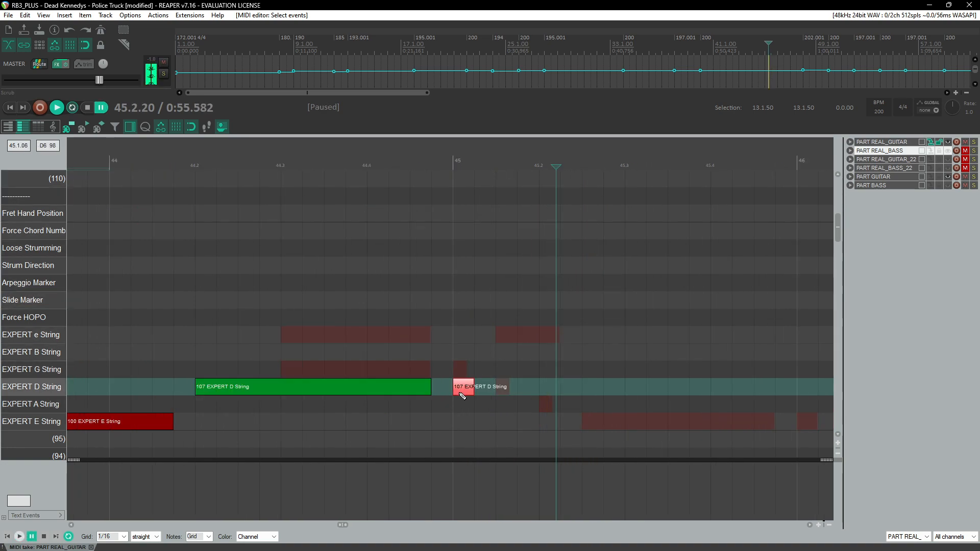
pyautogui.moveTo(462, 393); pyautogui.dragTo(465, 392)
pyautogui.click(452, 160)
pyautogui.hotkey('ctrl', 'space')
pyautogui.click(453, 162)
pyautogui.hotkey('ctrl', 'space')
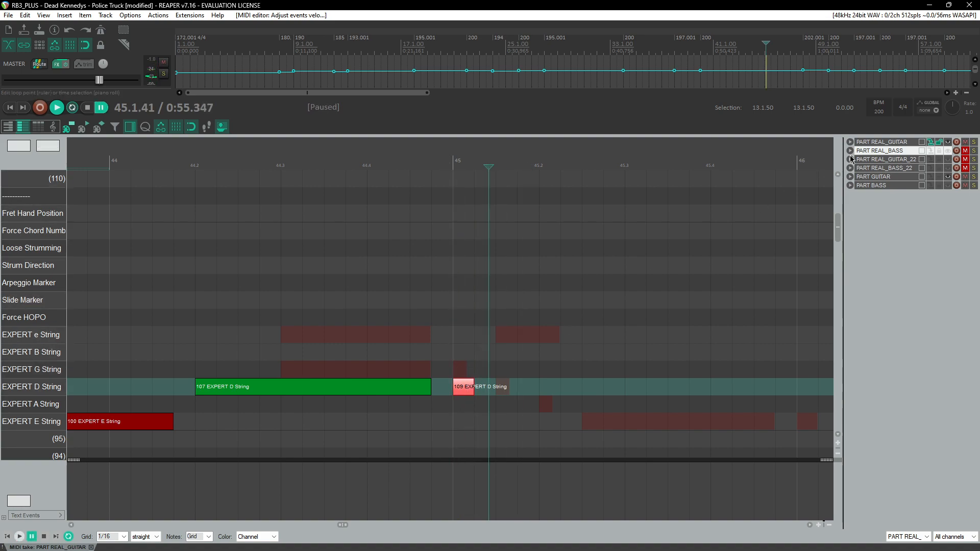
# Step: Lower the playback rate to about 0.634 and replay the start of measure 45
pyautogui.moveTo(952, 108); pyautogui.dragTo(951, 129)
pyautogui.hotkey('ctrl', 'space')
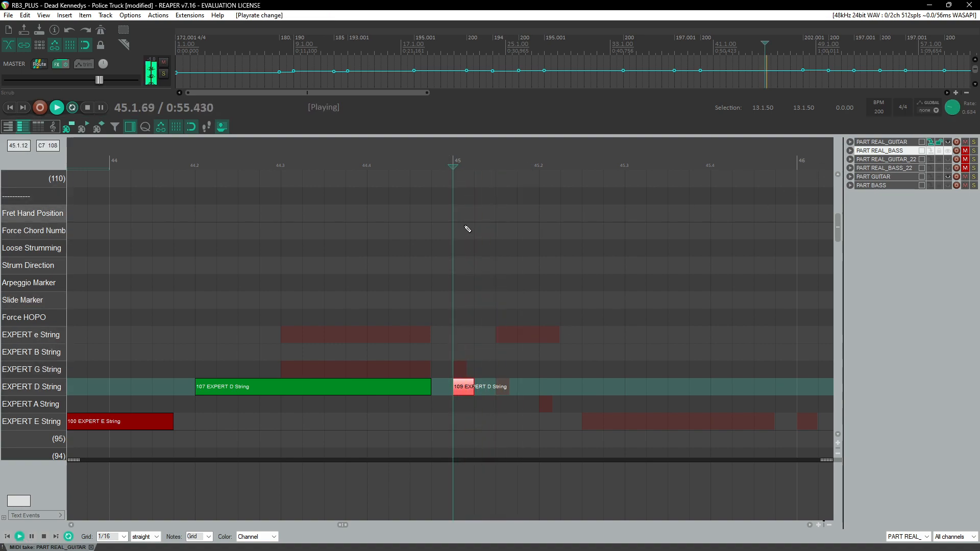
pyautogui.click(450, 153)
pyautogui.hotkey('ctrl', 'space')
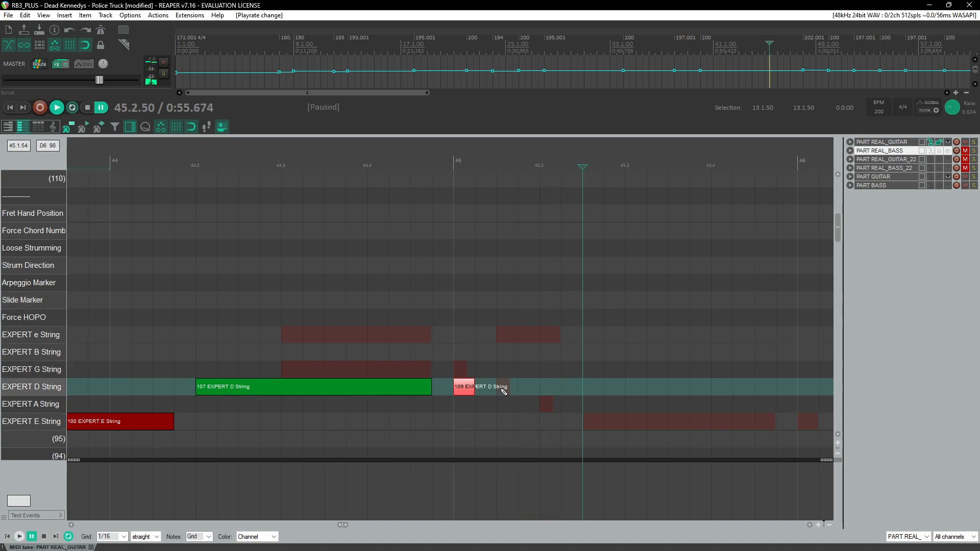
# Step: Add a D-string note with velocity 107 half a beat into measure 45
pyautogui.click(507, 388)
pyautogui.click(505, 390)
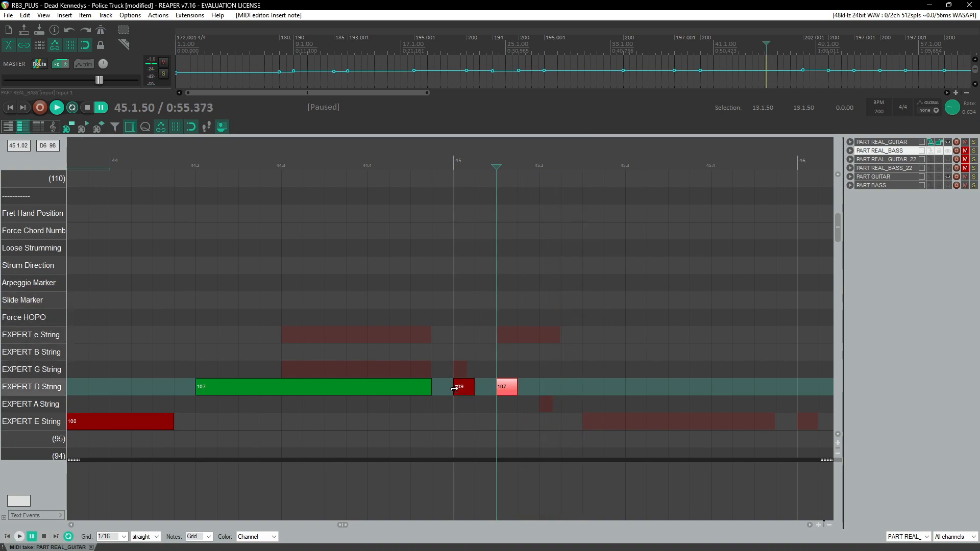
pyautogui.hotkey('ctrl', 'space')
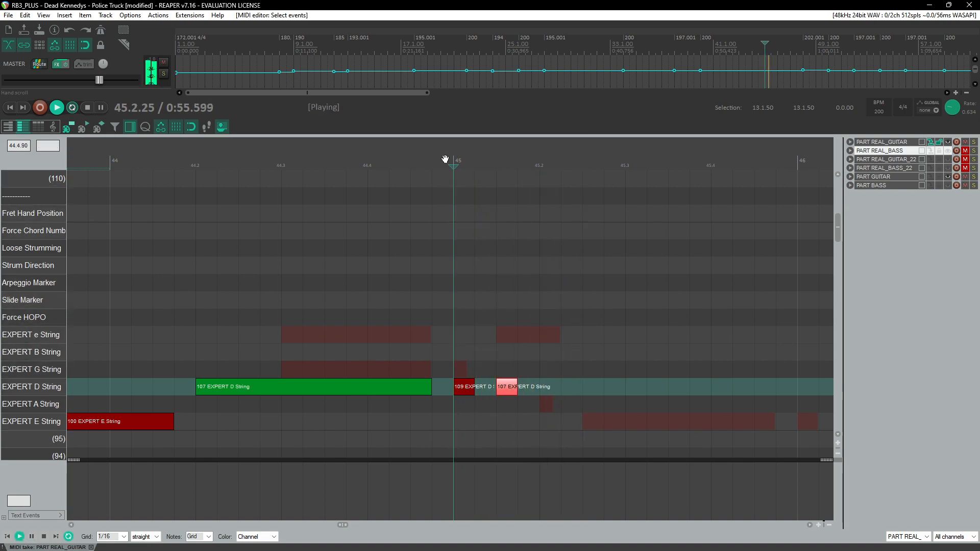
pyautogui.hotkey('ctrl', 'space')
# Step: Set the velocity of the D-string note at the start of measure 45 to 108 and replay the passage
pyautogui.moveTo(457, 387)
pyautogui.mouseDown()
pyautogui.moveTo(461, 403)
pyautogui.moveTo(466, 390)
pyautogui.mouseUp()
pyautogui.click(448, 158)
pyautogui.press('space')
pyautogui.press('space')
pyautogui.click(448, 159)
pyautogui.press('space')
pyautogui.press('space')
pyautogui.click(447, 158)
pyautogui.press('space')
pyautogui.click(448, 159)
pyautogui.click(447, 159)
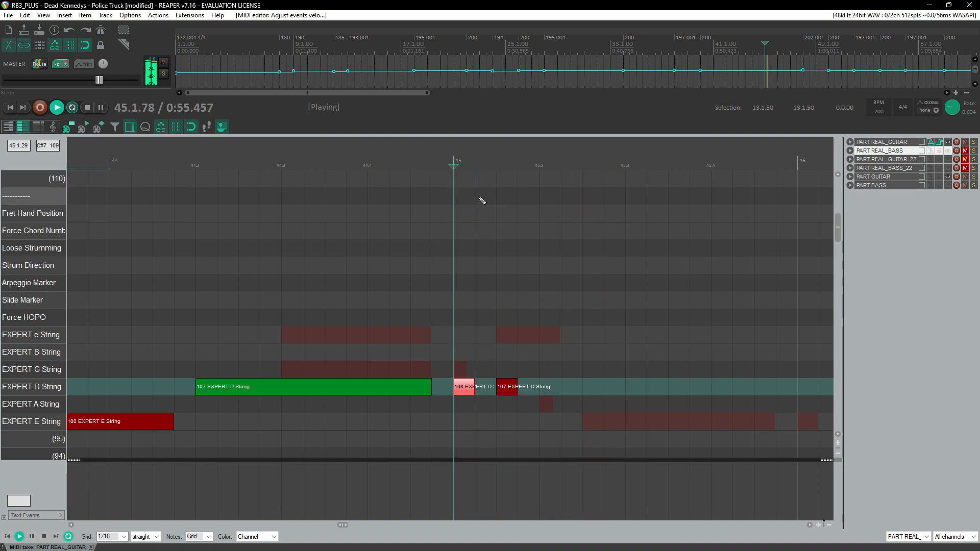
pyautogui.press('space')
# Step: Add an A-string note with velocity 108 on beat 2 of measure 45
pyautogui.click(549, 406)
pyautogui.click(464, 387)
pyautogui.click(506, 387)
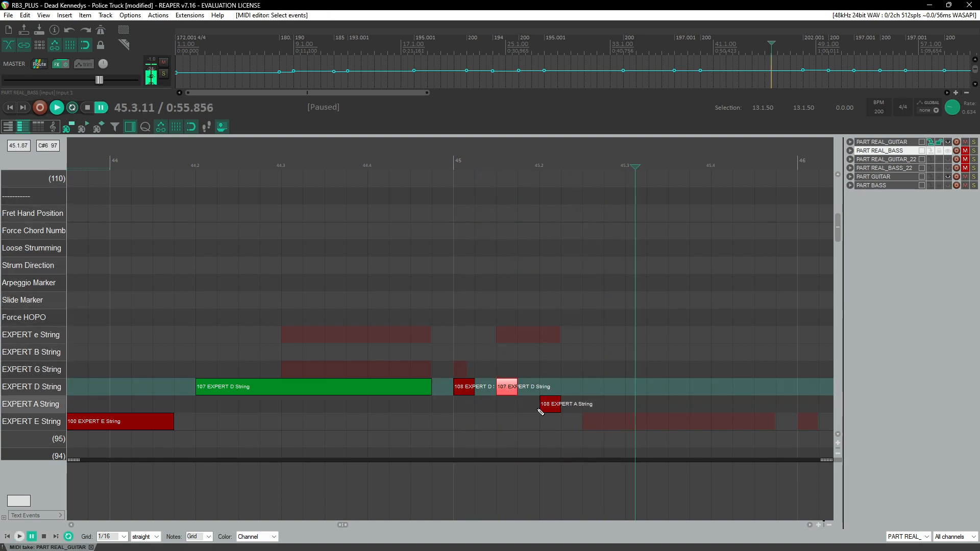
pyautogui.click(555, 409)
pyautogui.click(464, 391)
# Step: Loop the span from the end of measure 44 into measure 45 and play it back repeatedly
pyautogui.click(251, 150)
pyautogui.press('space')
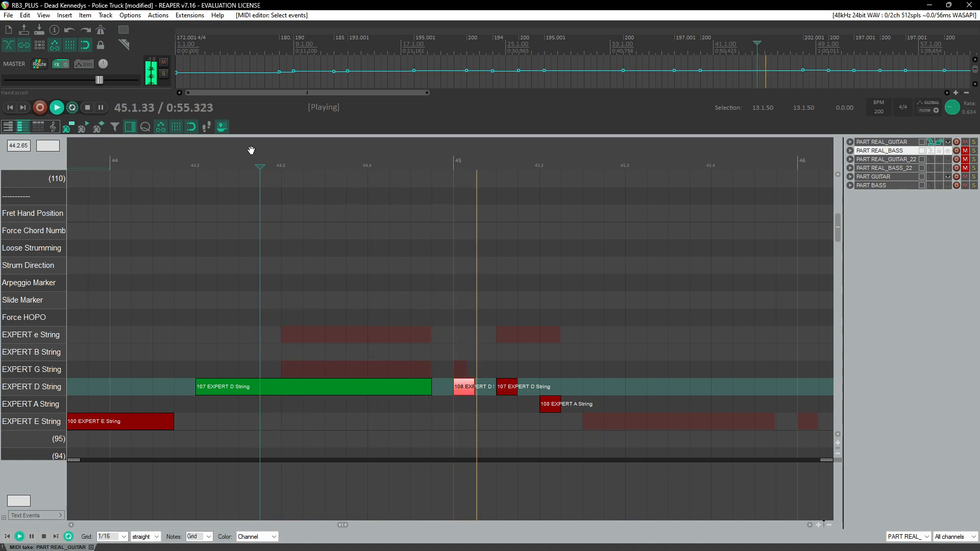
pyautogui.click(456, 157)
pyautogui.press('space')
pyautogui.click(455, 157)
pyautogui.press('space')
pyautogui.press('space')
pyautogui.click(453, 160)
pyautogui.press('space')
pyautogui.press('space')
pyautogui.moveTo(454, 159); pyautogui.dragTo(513, 167)
pyautogui.click(472, 162)
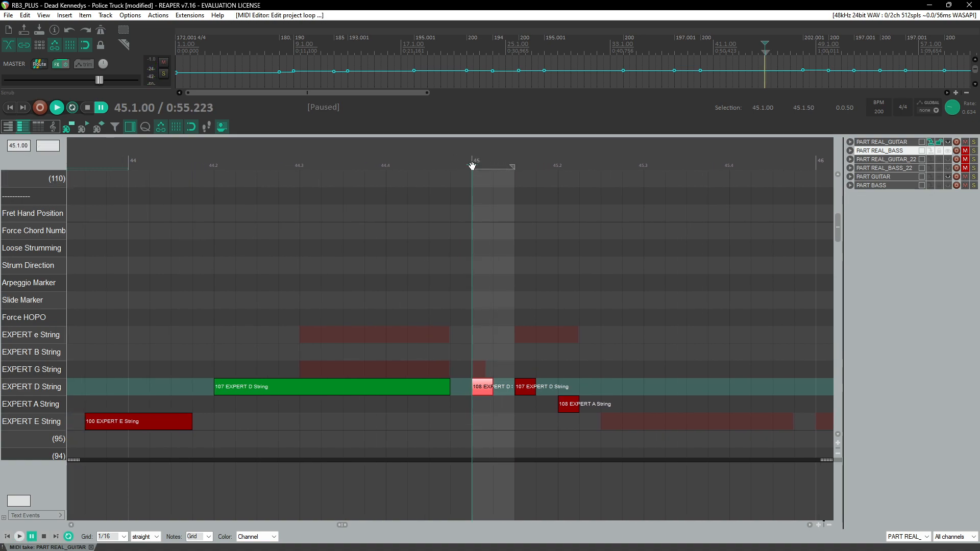
pyautogui.moveTo(453, 161); pyautogui.dragTo(508, 164)
pyautogui.click(451, 162)
pyautogui.press('space')
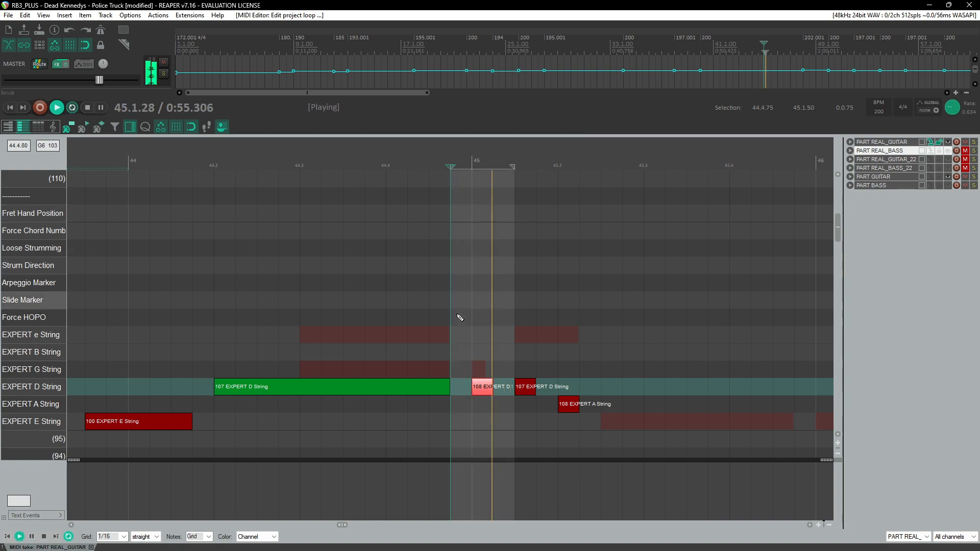
# Step: Set the velocity of the A-string note on beat 2 of measure 45 to 107
pyautogui.moveTo(484, 392); pyautogui.dragTo(486, 392)
pyautogui.press('space')
pyautogui.click(525, 393)
pyautogui.click(572, 406)
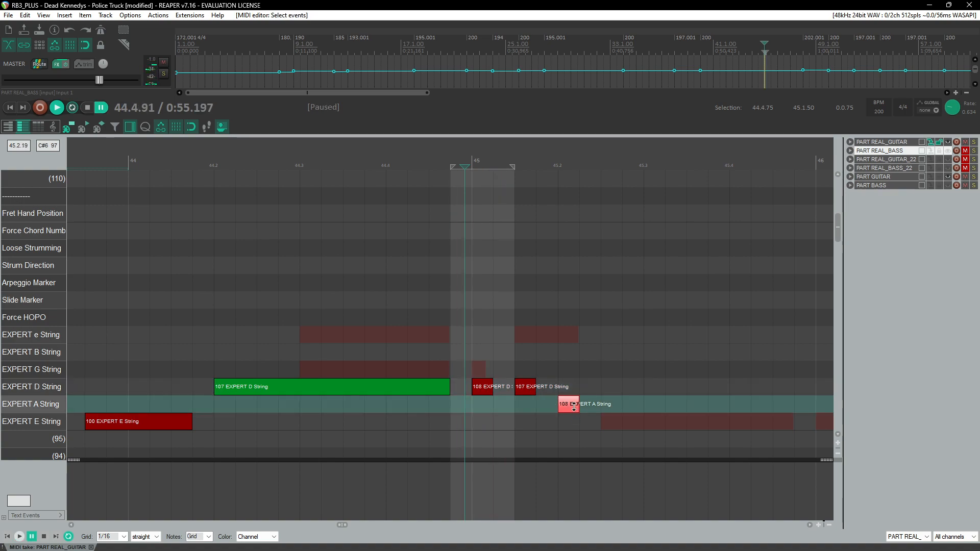
pyautogui.moveTo(575, 407); pyautogui.dragTo(577, 408)
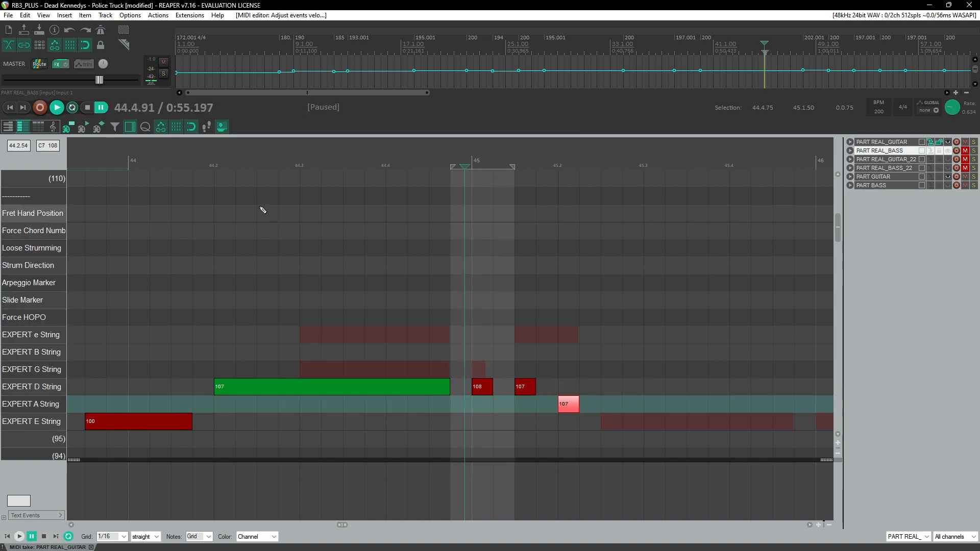
pyautogui.click(214, 150)
pyautogui.press('space')
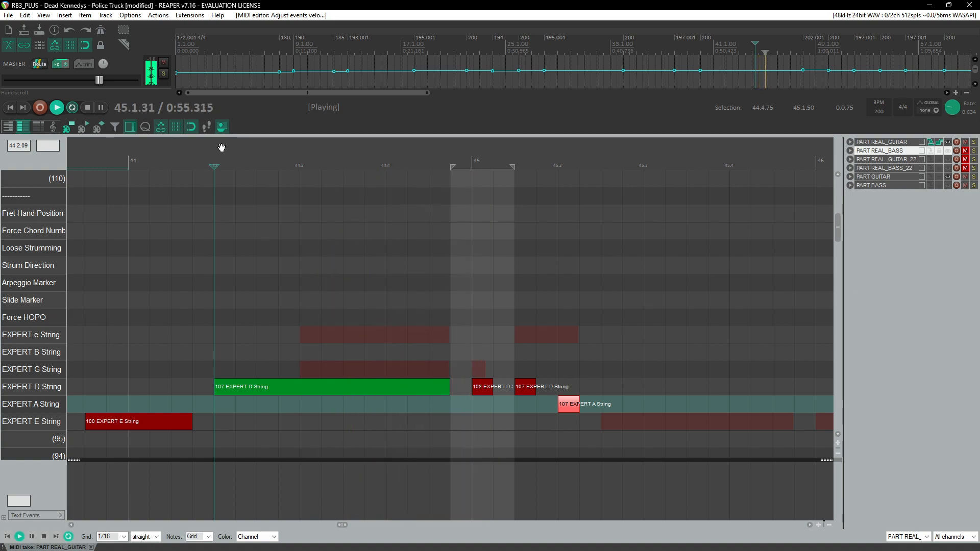
pyautogui.hotkey('ctrl', 'space')
# Step: Remove the time selection and replay from the end of measure 44
pyautogui.rightClick(488, 169)
pyautogui.click(537, 214)
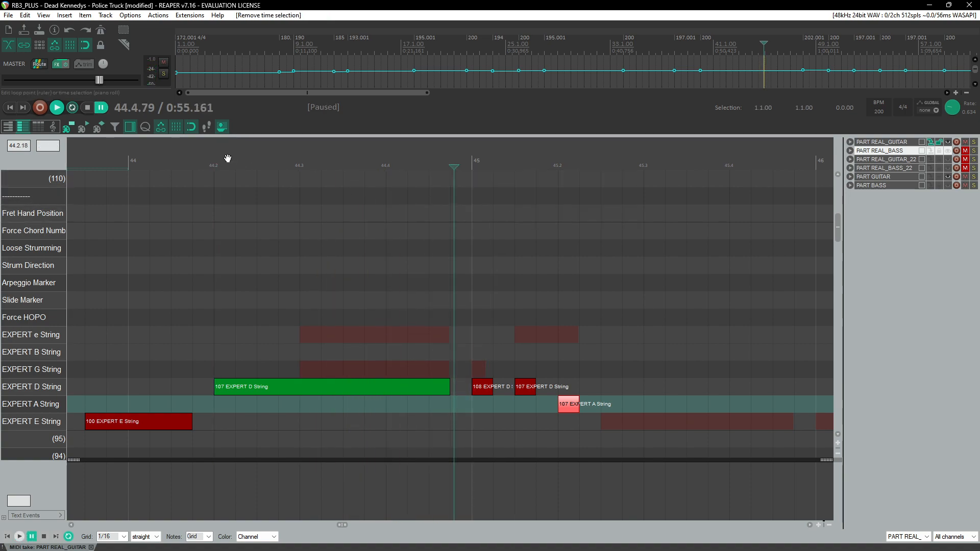
pyautogui.press('space')
pyautogui.click(172, 151)
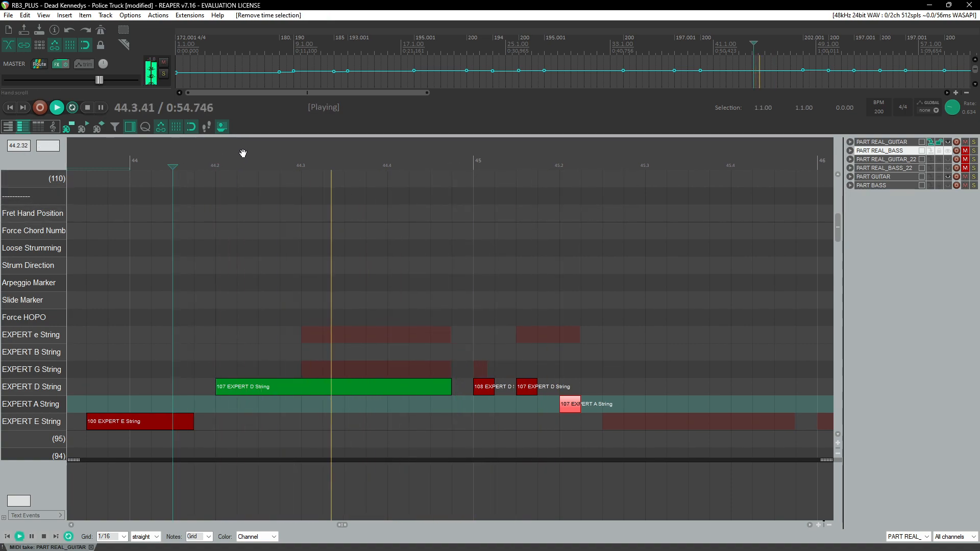
pyautogui.click(191, 150)
pyautogui.hscroll(2, 570, 431)
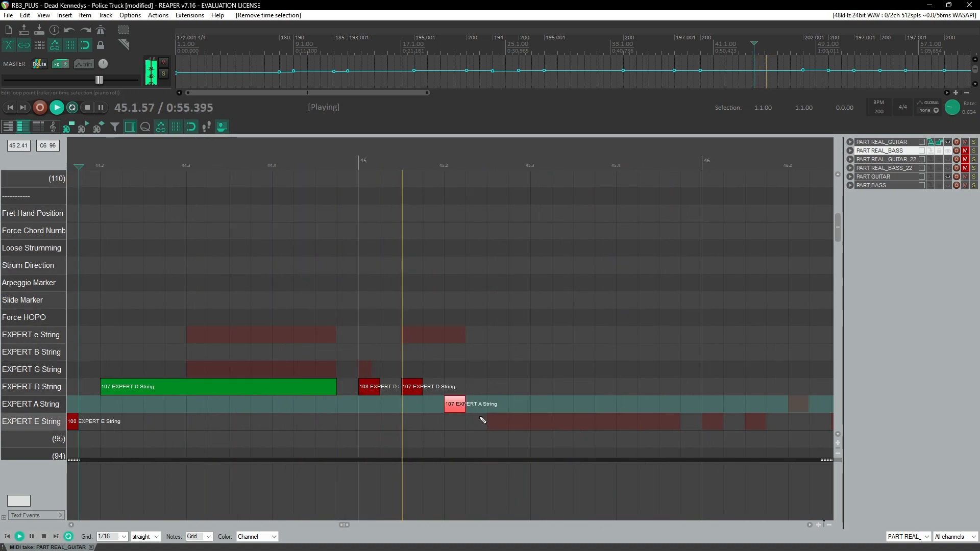
pyautogui.hotkey('ctrl', 'space')
# Step: Add an A-string note with velocity 107 half a beat after beat 2 of measure 45
pyautogui.click(495, 425)
pyautogui.moveTo(499, 426); pyautogui.dragTo(499, 403)
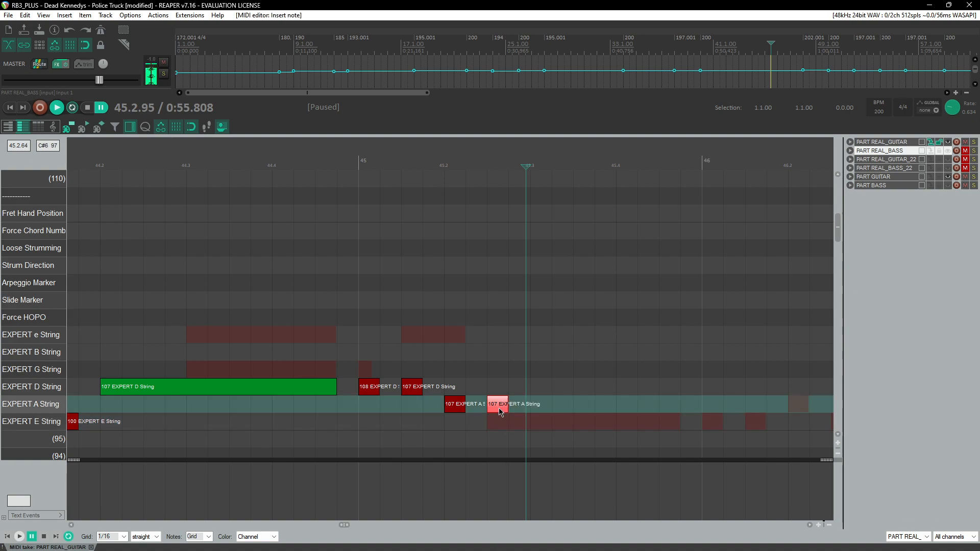
pyautogui.click(329, 155)
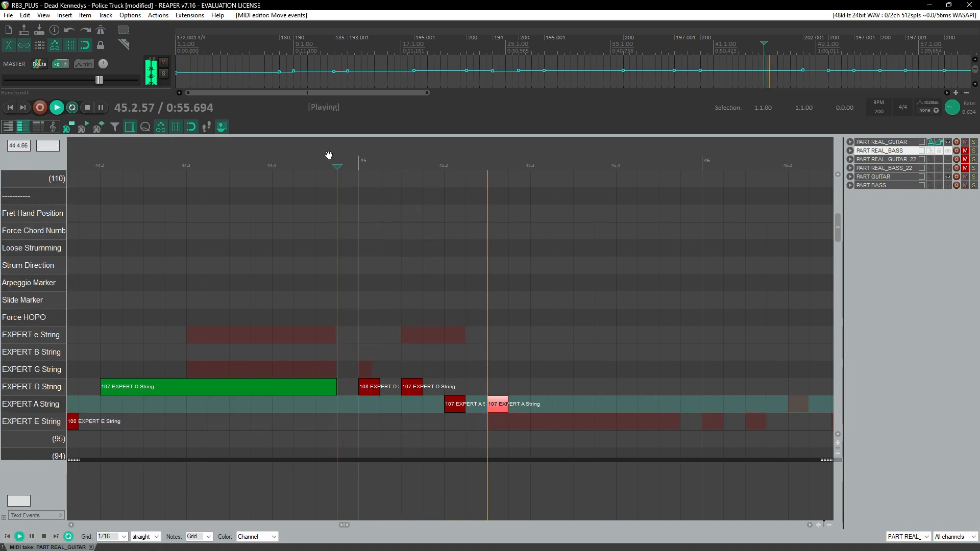
pyautogui.hotkey('ctrl', 'space')
# Step: Set the velocity of the A-string note on beat 2 of measure 45 to 110
pyautogui.click(457, 406)
pyautogui.moveTo(456, 405); pyautogui.dragTo(459, 404)
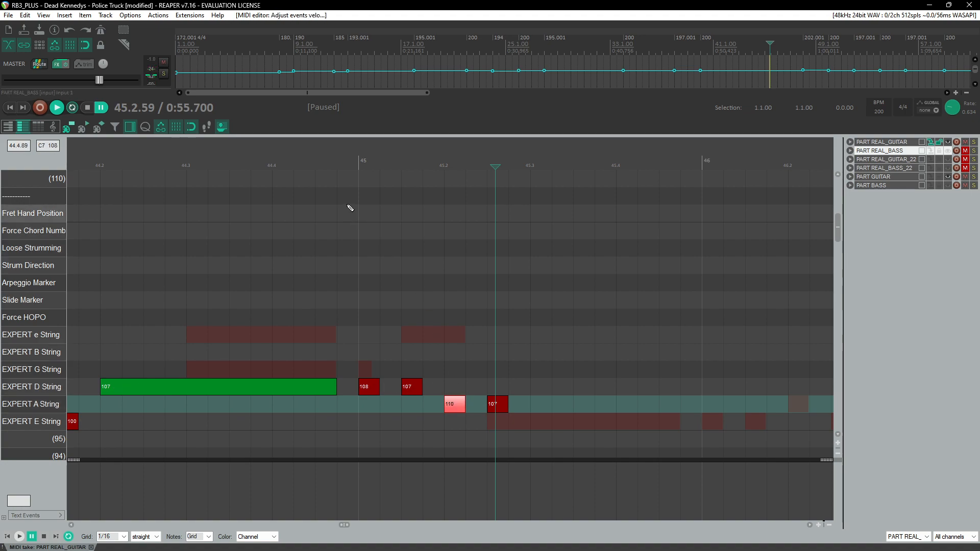
pyautogui.click(334, 177)
pyautogui.press('space')
pyautogui.hotkey('ctrl', 'space')
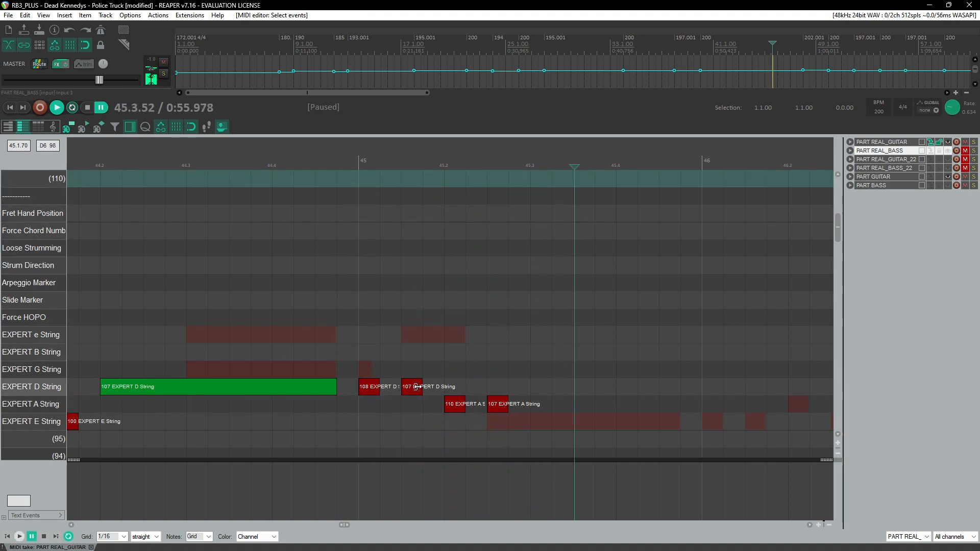
# Step: Select the new notes of measure 45 one by one and replay the passage to check them
pyautogui.click(411, 386)
pyautogui.click(457, 410)
pyautogui.click(374, 391)
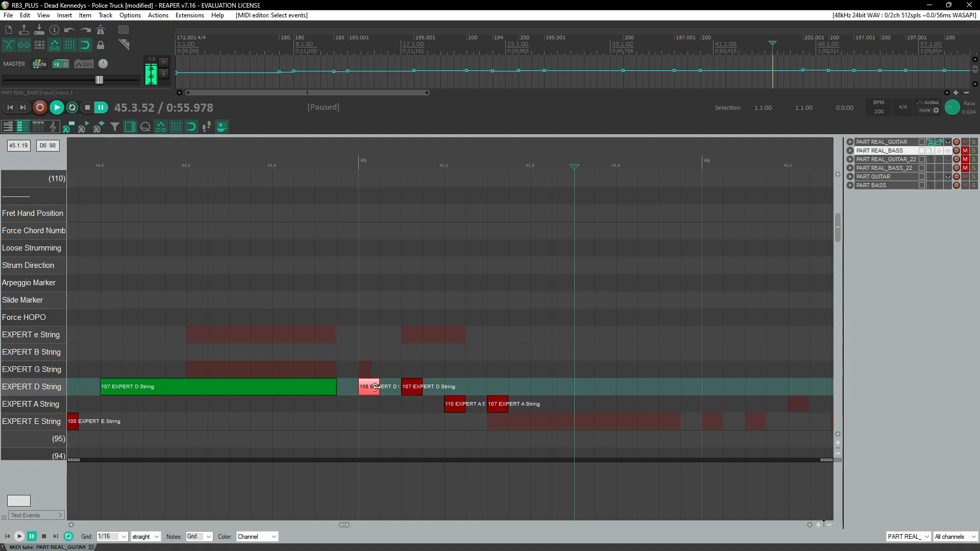
pyautogui.click(454, 404)
pyautogui.click(498, 404)
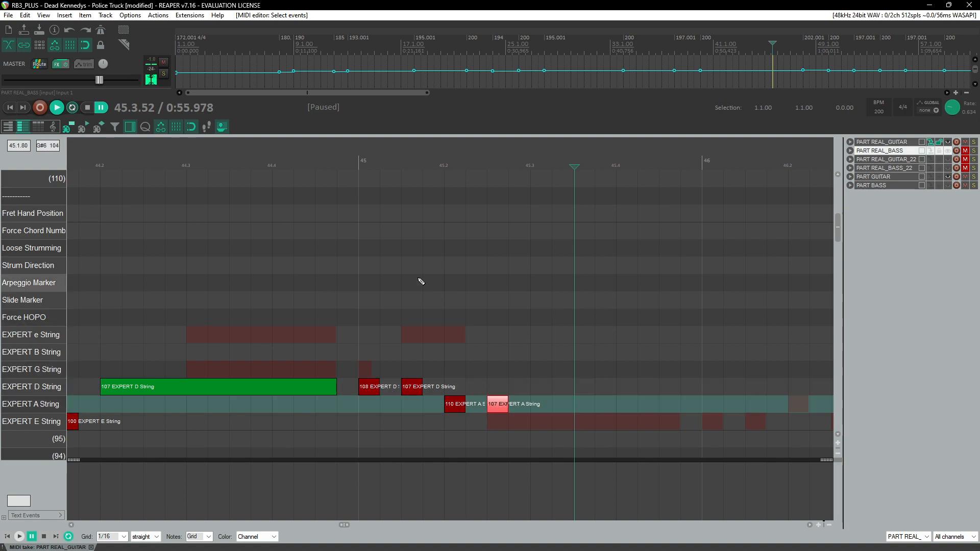
pyautogui.click(354, 165)
pyautogui.press('space')
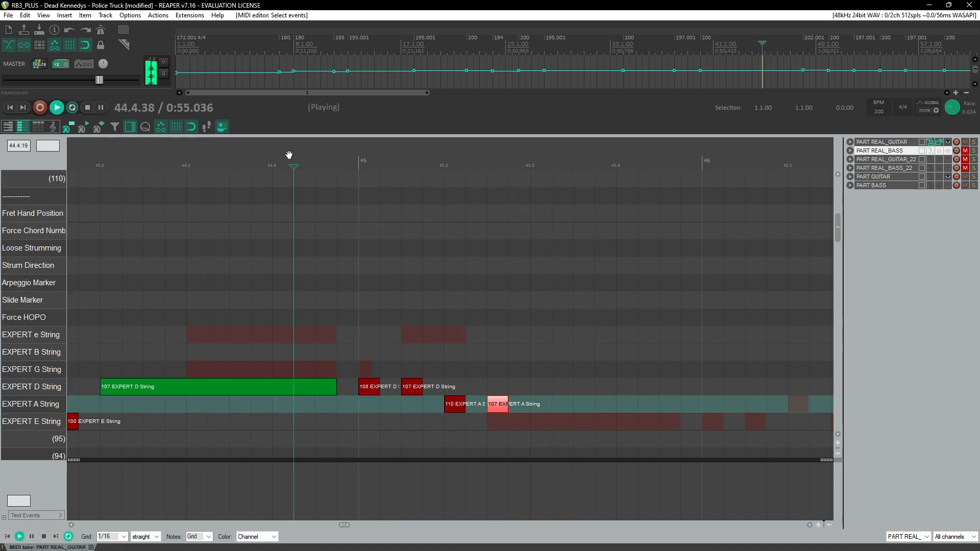
# Step: Stop playback and move the note half a beat after beat 2 of measure 45 from the A string to the D string
pyautogui.hotkey('ctrl', 'space')
pyautogui.click(456, 402)
pyautogui.moveTo(456, 401); pyautogui.dragTo(456, 389)
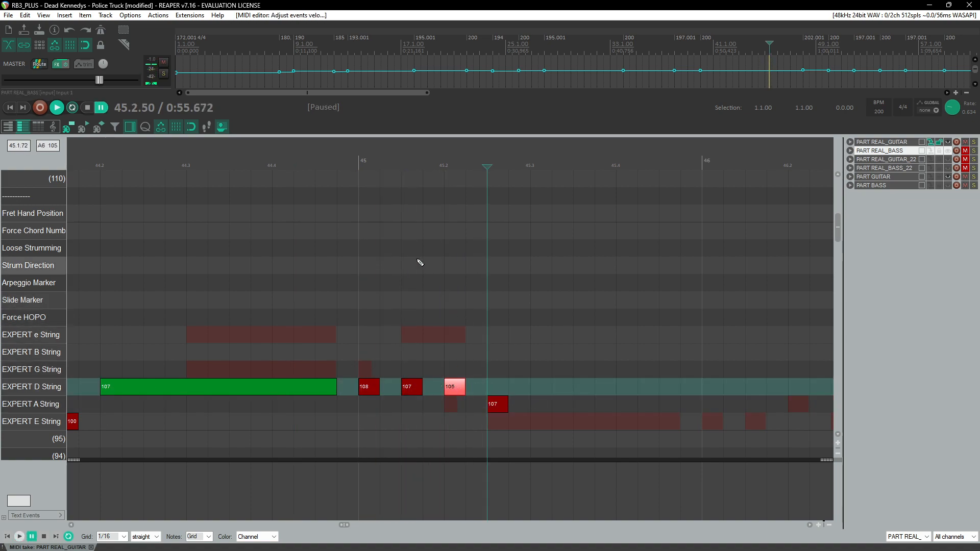
# Step: Replay measures 44–45 and lengthen the A-string note after beat 2 of measure 45 to reach measure 46
pyautogui.click(352, 159)
pyautogui.press('space')
pyautogui.scroll(-4, 376, 232)
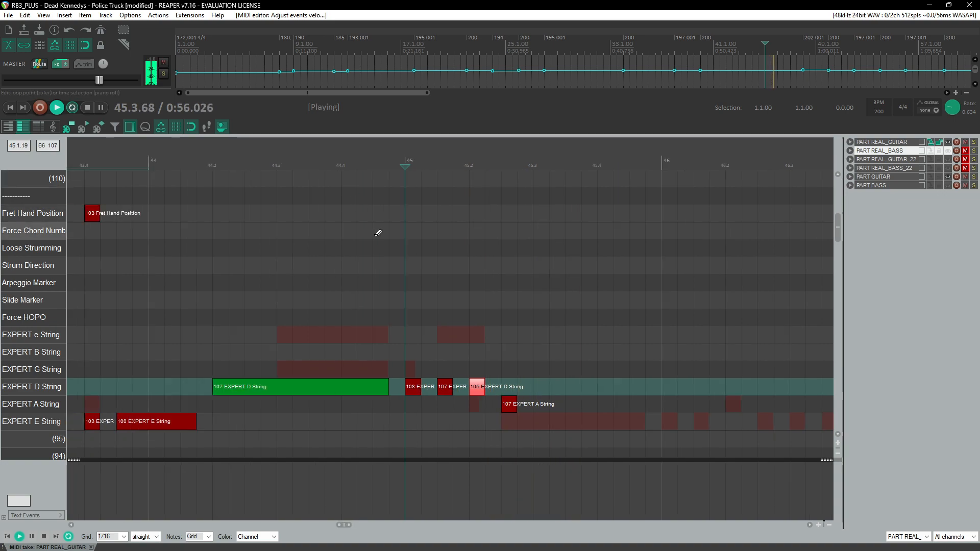
pyautogui.click(284, 158)
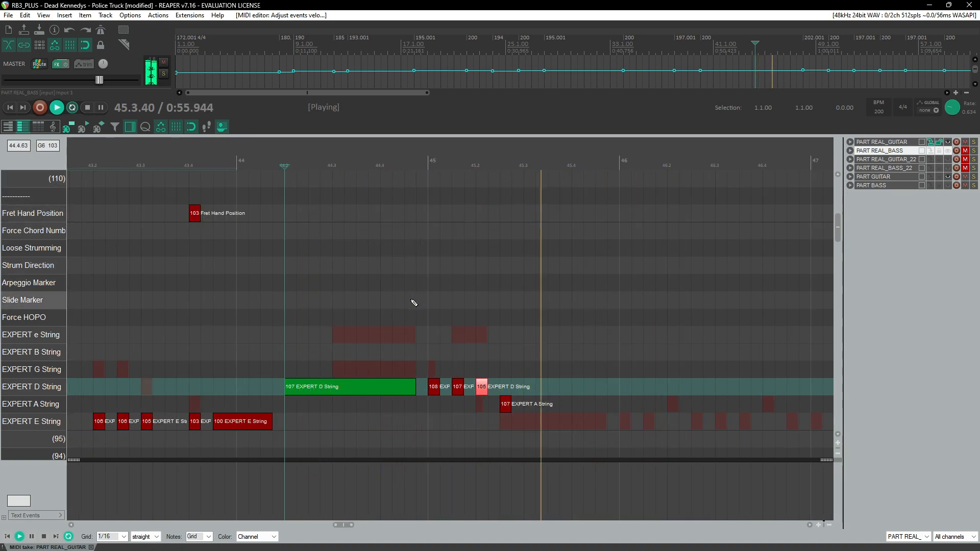
pyautogui.click(308, 158)
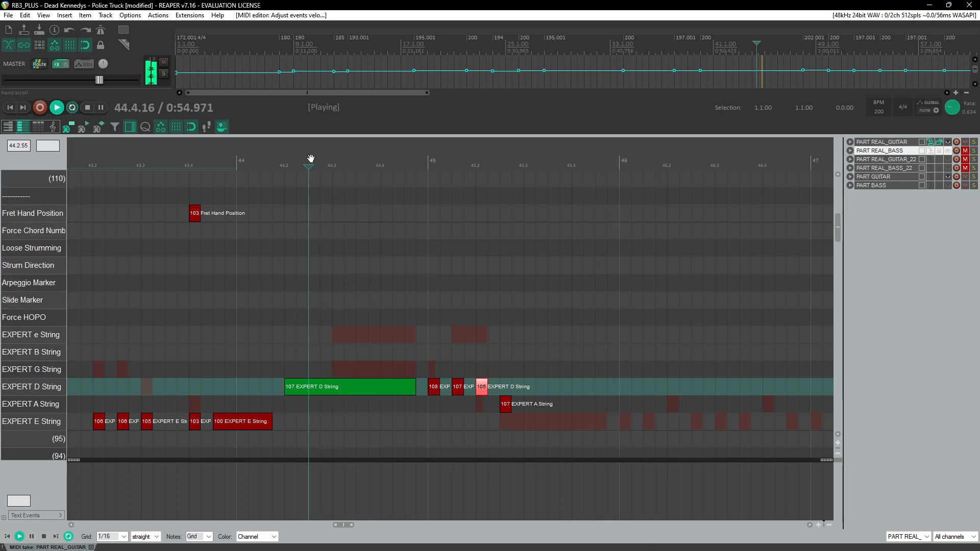
pyautogui.hotkey('ctrl', 'space')
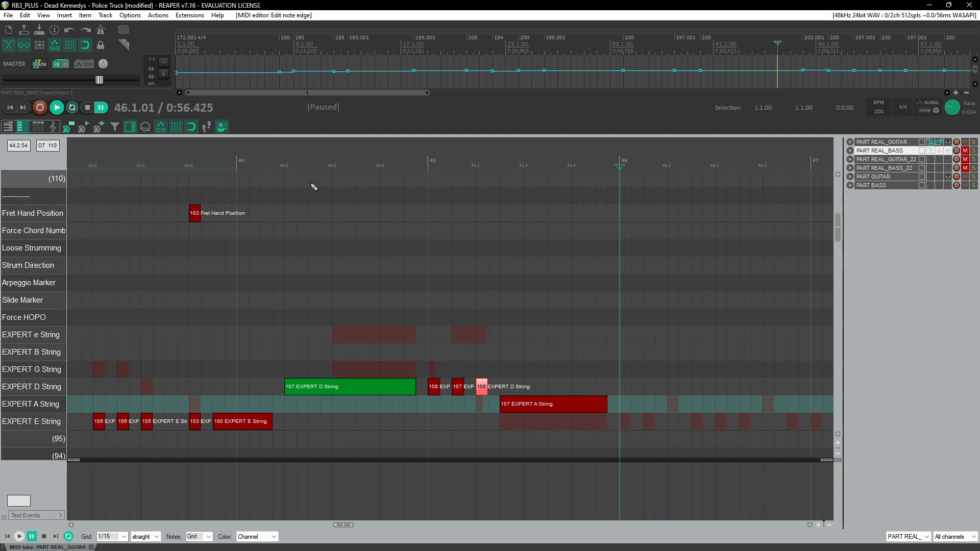
# Step: Reset the playback rate to 1.0 and replay the passage from the end of measure 43
pyautogui.scroll(2, 277, 250)
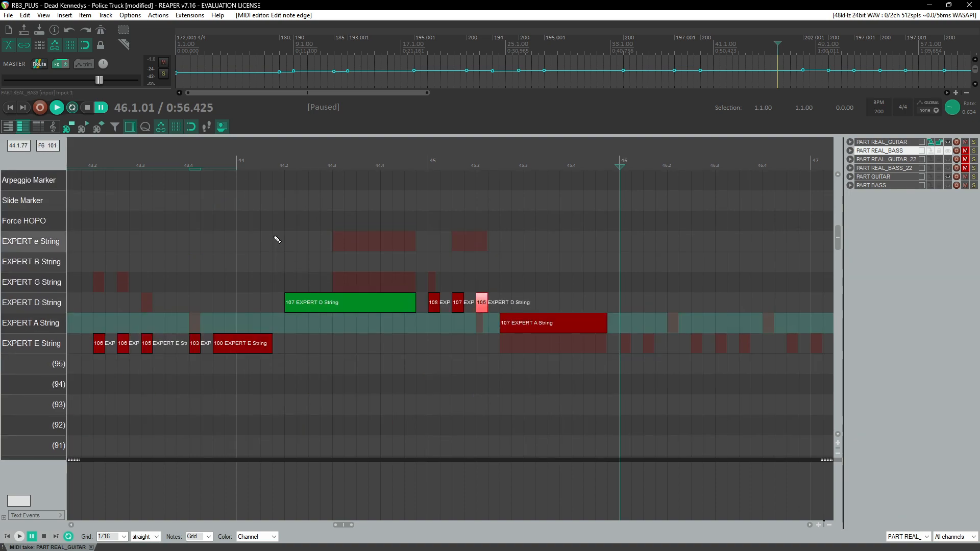
pyautogui.scroll(3, 277, 240)
pyautogui.click(214, 155)
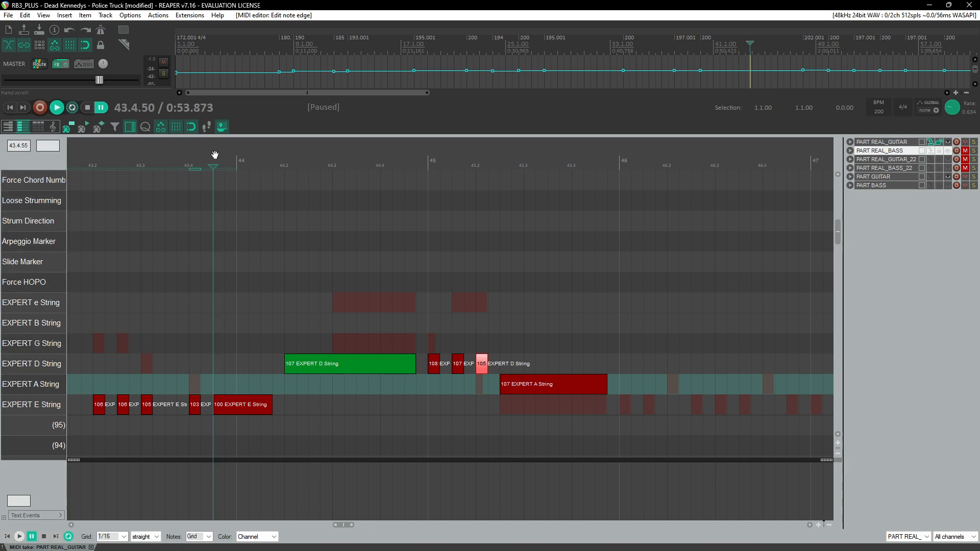
pyautogui.press('space')
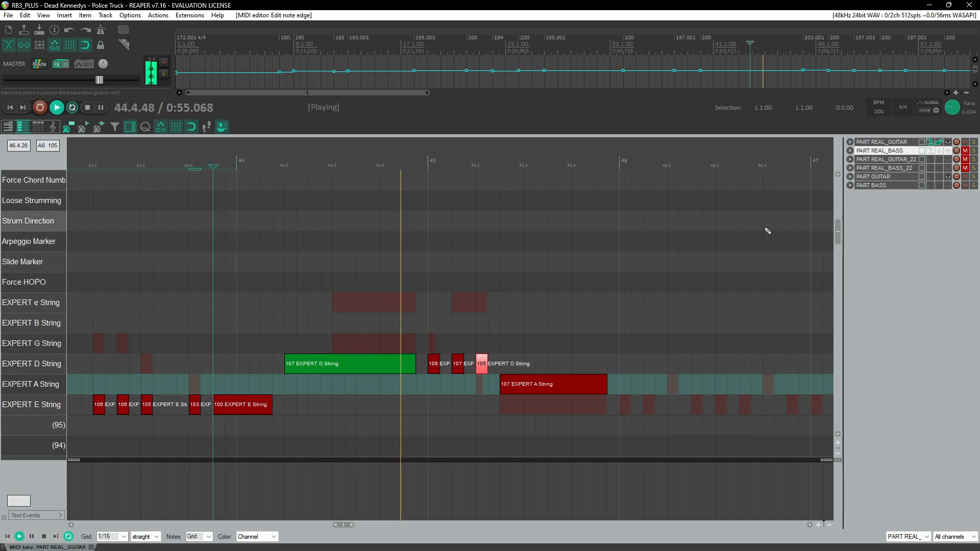
pyautogui.scroll(-3, 578, 261)
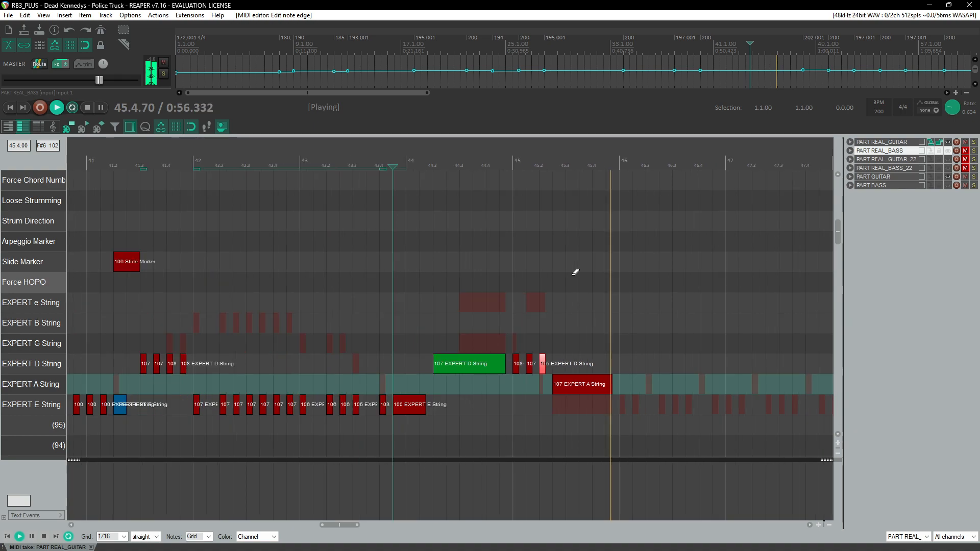
pyautogui.doubleClick(952, 107)
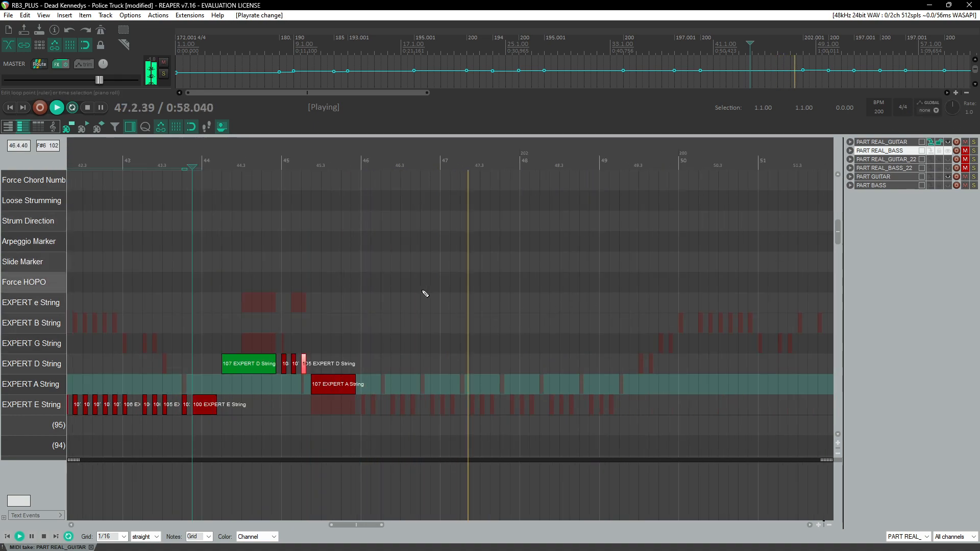
pyautogui.click(360, 161)
pyautogui.scroll(4, 399, 322)
pyautogui.hotkey('ctrl', 'space')
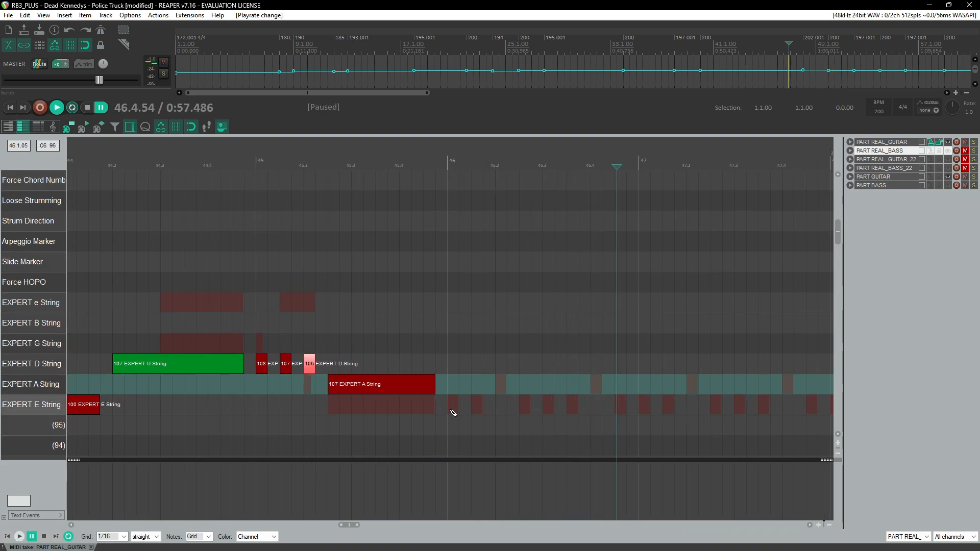
# Step: Add three E-string notes over beat 1 of measure 46 with velocities 100, 100 and 102, then replay them
pyautogui.click(454, 412)
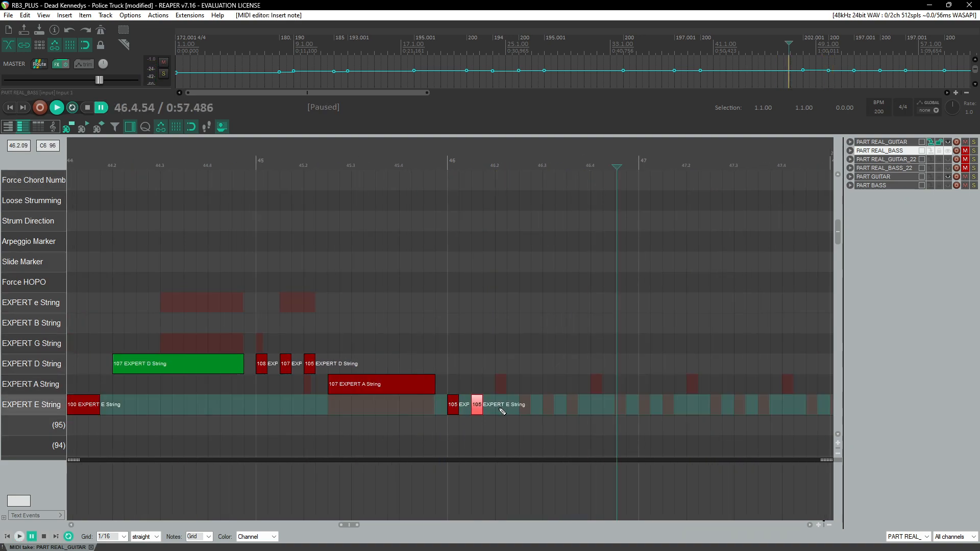
pyautogui.moveTo(551, 389); pyautogui.dragTo(459, 414)
pyautogui.scroll(-4, 481, 319)
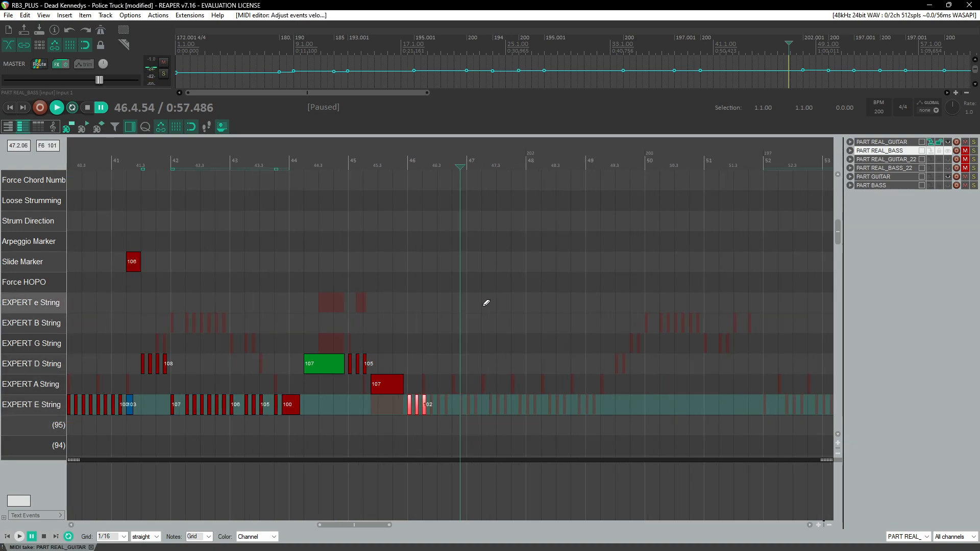
pyautogui.click(311, 148)
pyautogui.press('space')
pyautogui.scroll(5, 551, 390)
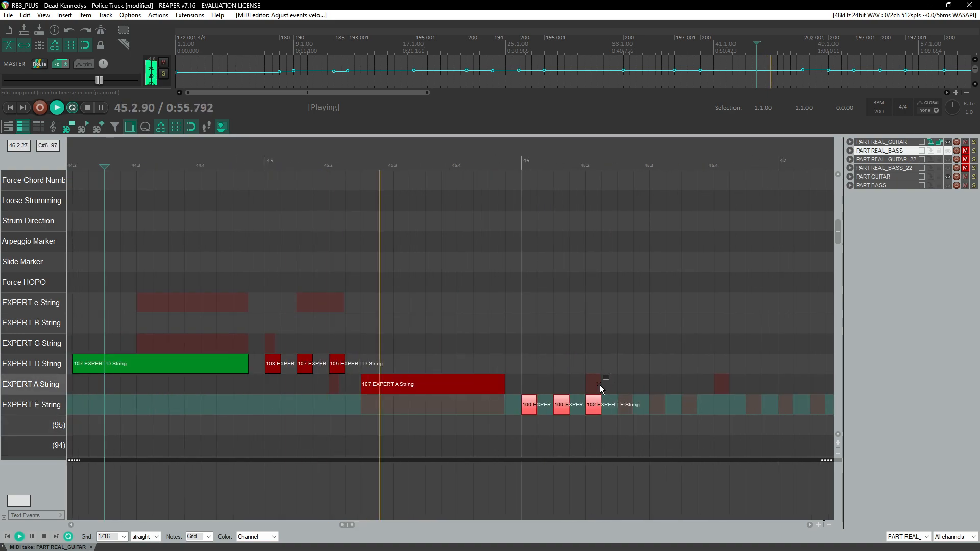
pyautogui.click(594, 404)
pyautogui.scroll(-5, 409, 290)
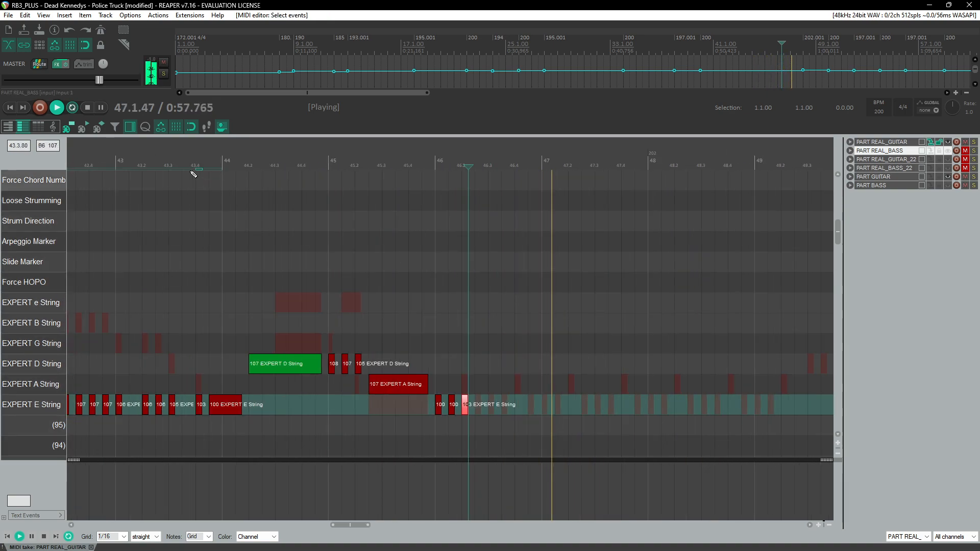
# Step: Replay the passage from measure 43 to check the new measure 46 notes
pyautogui.click(191, 174)
pyautogui.hscroll(-3, 245, 217)
pyautogui.click(266, 180)
pyautogui.scroll(2, 479, 318)
pyautogui.scroll(-2, 503, 311)
pyautogui.scroll(2, 527, 304)
pyautogui.scroll(1, 556, 332)
pyautogui.hscroll(3, 566, 347)
pyautogui.scroll(-2, 515, 311)
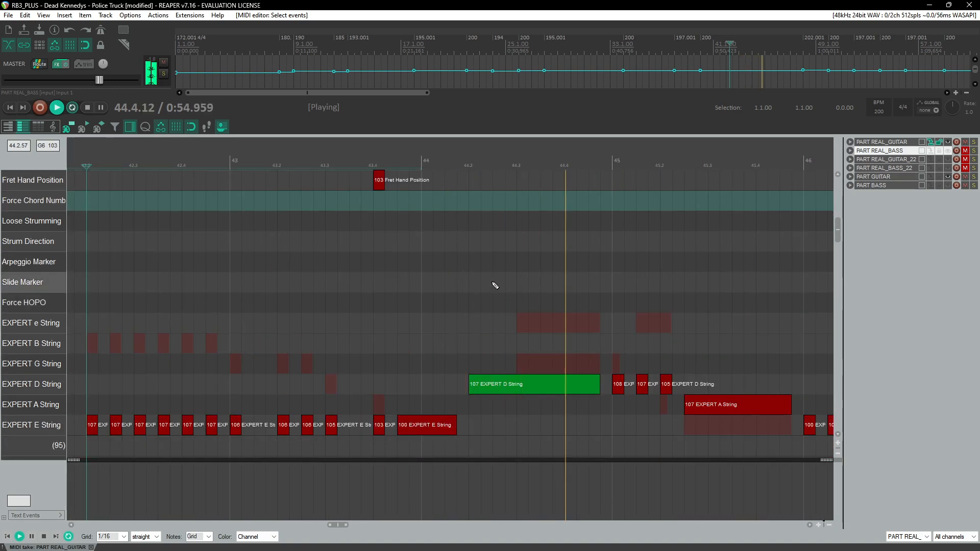
pyautogui.hotkey('ctrl', 'space')
pyautogui.scroll(2, 420, 193)
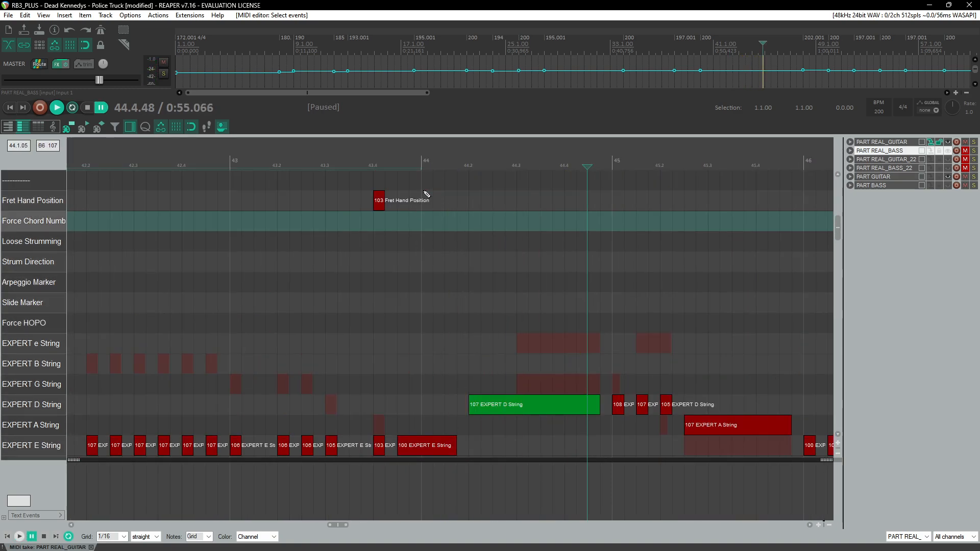
# Step: Add a fret hand position marker with velocity 107 at the start of measure 44 and replay the passage
pyautogui.click(427, 227)
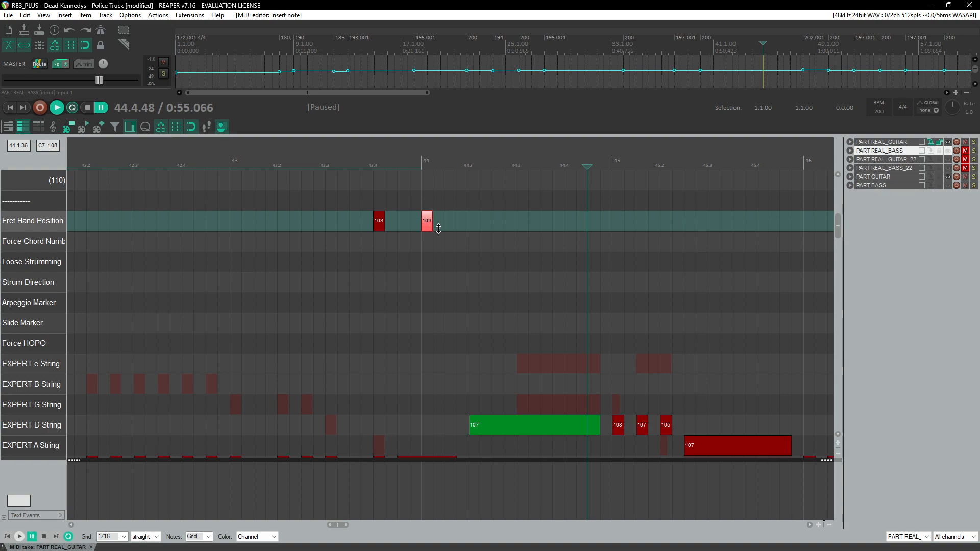
pyautogui.click(341, 164)
pyautogui.press('space')
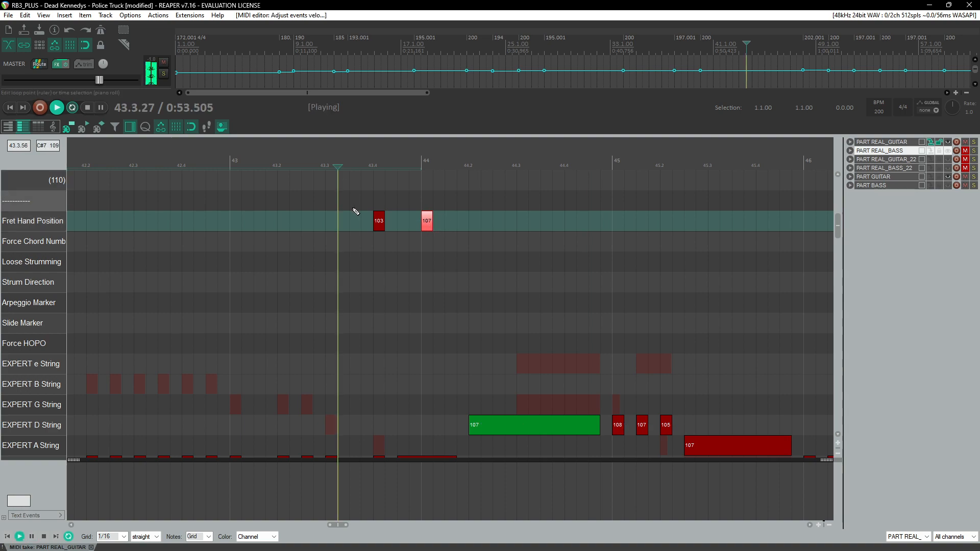
pyautogui.scroll(-3, 363, 222)
pyautogui.scroll(3, 366, 229)
pyautogui.scroll(-1, 373, 245)
pyautogui.scroll(-11, 388, 265)
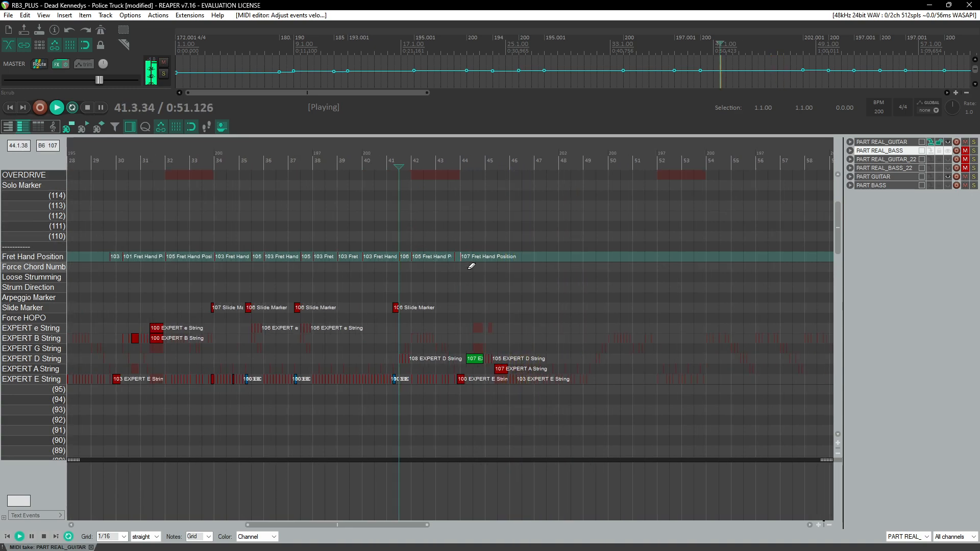
pyautogui.scroll(5, 466, 361)
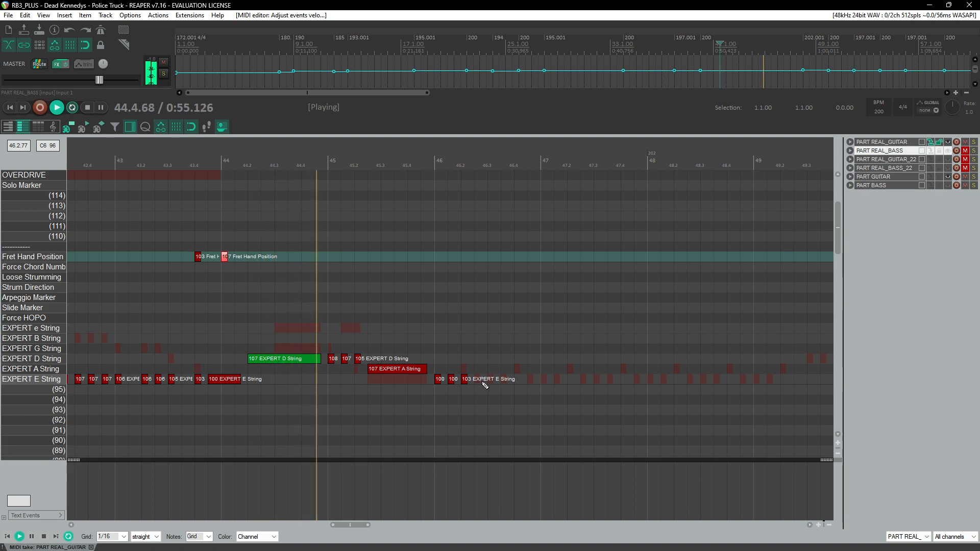
pyautogui.hotkey('ctrl', 'space')
# Step: Add a fourth E-string note after beat 2 of measure 46 and a fret hand position marker at the start of measure 46
pyautogui.click(481, 389)
pyautogui.moveTo(478, 390); pyautogui.dragTo(477, 381)
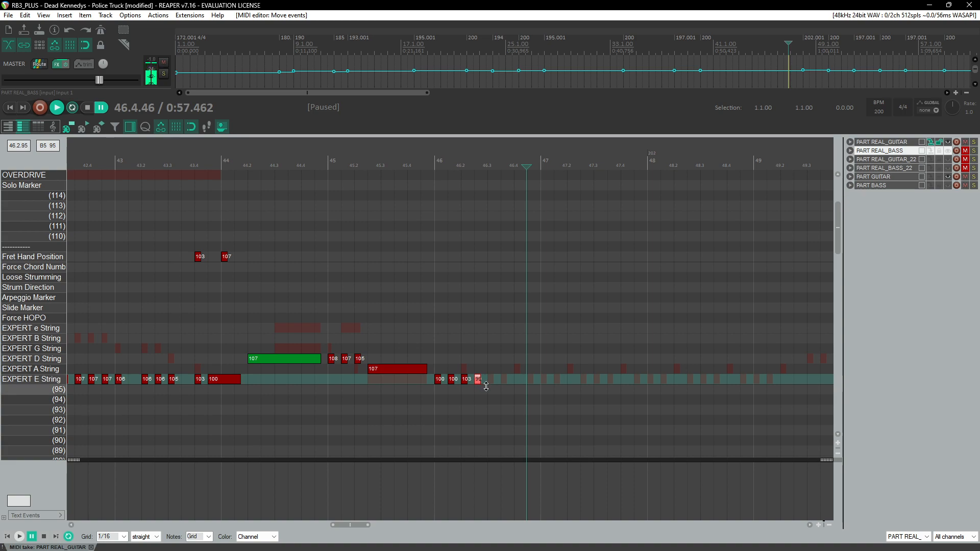
pyautogui.moveTo(523, 368); pyautogui.dragTo(437, 403)
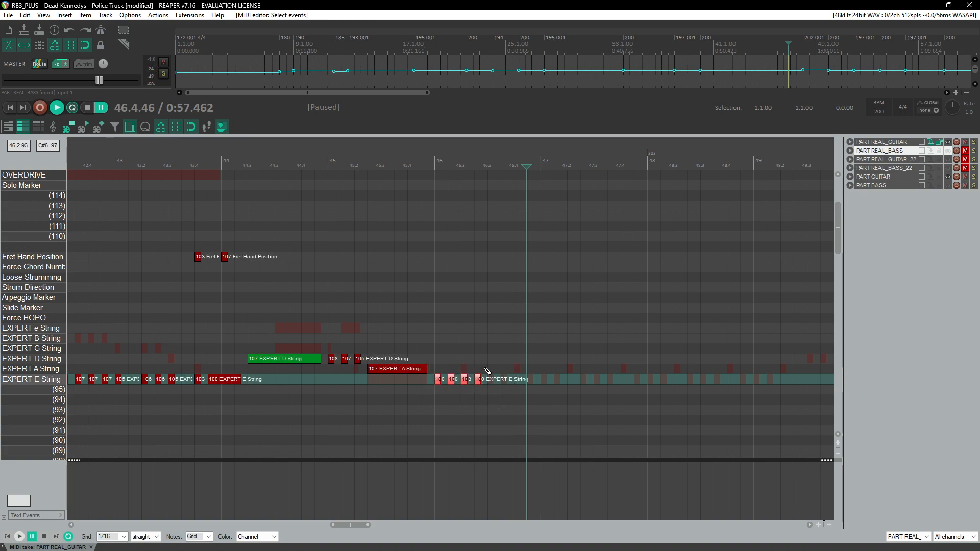
pyautogui.scroll(3, 459, 309)
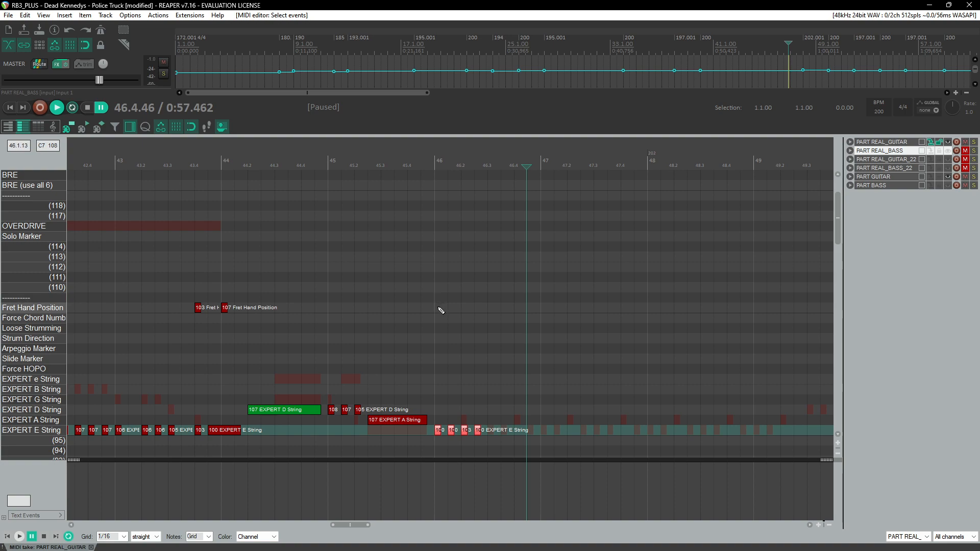
pyautogui.click(441, 309)
# Step: Copy the four E-string notes of measure 46 and paste them repeatedly through measure 48
pyautogui.moveTo(527, 411); pyautogui.dragTo(433, 445)
pyautogui.hotkey('ctrl', 'v')
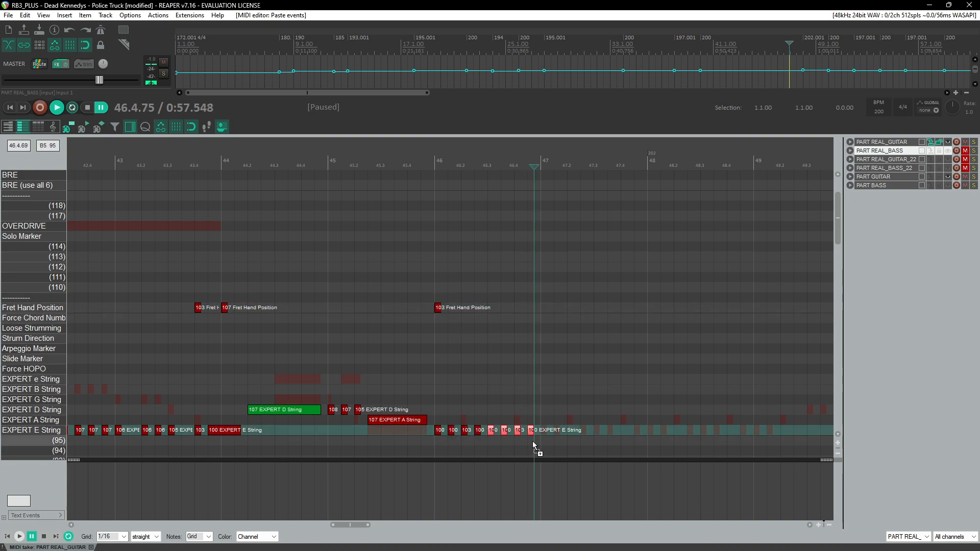
pyautogui.hotkey('ctrl', 'v')
pyautogui.hotkey('ctrl', 'v')
pyautogui.hotkey('ctrl', 'v')
pyautogui.click(471, 431)
pyautogui.hotkey('ctrl', 'v')
# Step: Replay the pasted E-string pattern from measure 46 onward to check it
pyautogui.click(185, 163)
pyautogui.press('space')
pyautogui.scroll(-3, 280, 306)
pyautogui.scroll(2, 284, 312)
pyautogui.scroll(3, 368, 301)
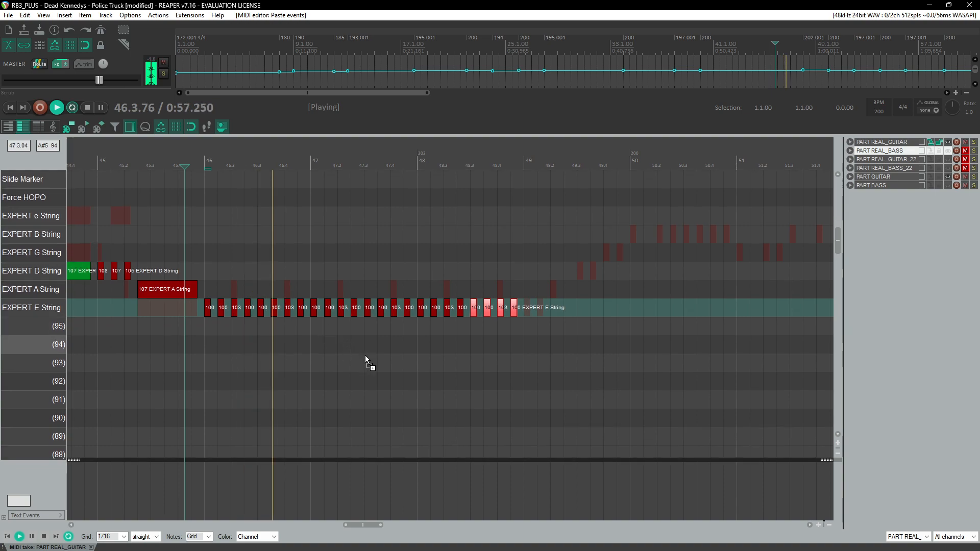
pyautogui.scroll(3, 352, 370)
pyautogui.hscroll(-4, 449, 384)
pyautogui.press('space')
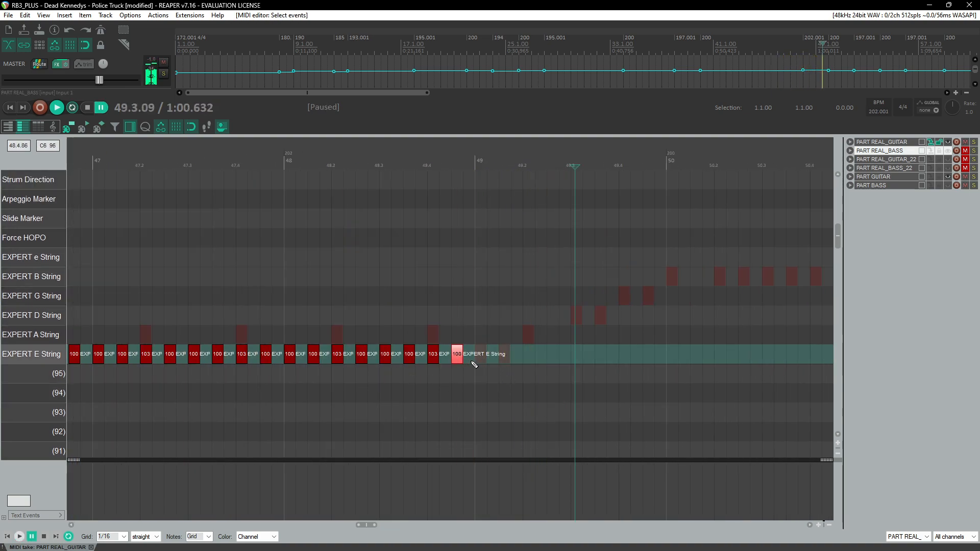
# Step: Add an E-string note with velocity 100 half a beat after beat 1 of measure 49
pyautogui.click(504, 361)
pyautogui.press('space')
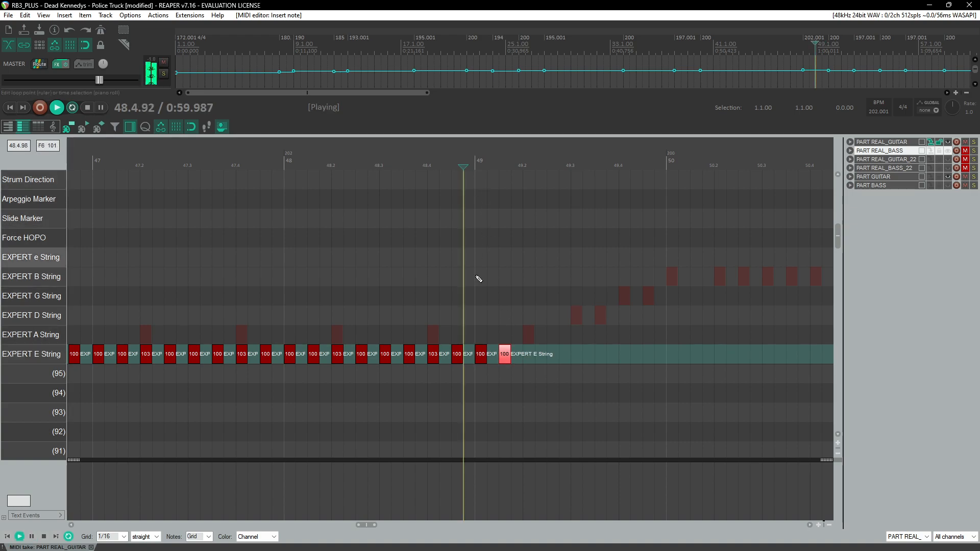
pyautogui.press('space')
# Step: Review the earlier E-string riff and slide markers around measures 21 to 36 while replaying them
pyautogui.scroll(-3, 530, 353)
pyautogui.scroll(3, 460, 357)
pyautogui.scroll(-3, 403, 364)
pyautogui.hscroll(-5, 410, 347)
pyautogui.hscroll(-10, 410, 348)
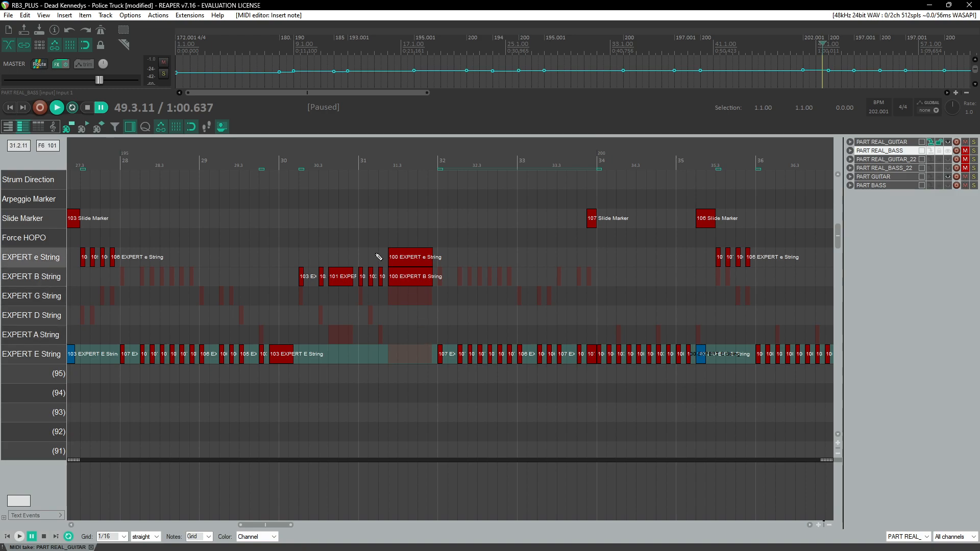
pyautogui.click(279, 158)
pyautogui.press('space')
pyautogui.hscroll(-2, 351, 278)
pyautogui.click(302, 162)
pyautogui.scroll(-3, 327, 223)
pyautogui.hscroll(-1, 326, 224)
pyautogui.click(280, 179)
# Step: Replay and compare the passages from measure 32 through measure 45
pyautogui.scroll(4, 489, 292)
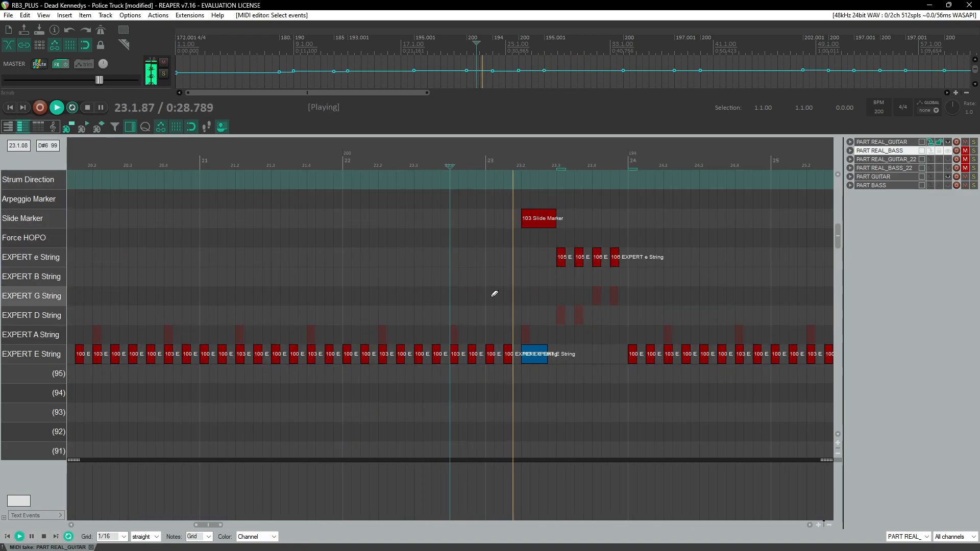
pyautogui.scroll(-3, 494, 295)
pyautogui.scroll(-2, 521, 261)
pyautogui.click(434, 168)
pyautogui.scroll(4, 449, 238)
pyautogui.hscroll(3, 470, 259)
pyautogui.click(643, 171)
pyautogui.hscroll(2, 582, 255)
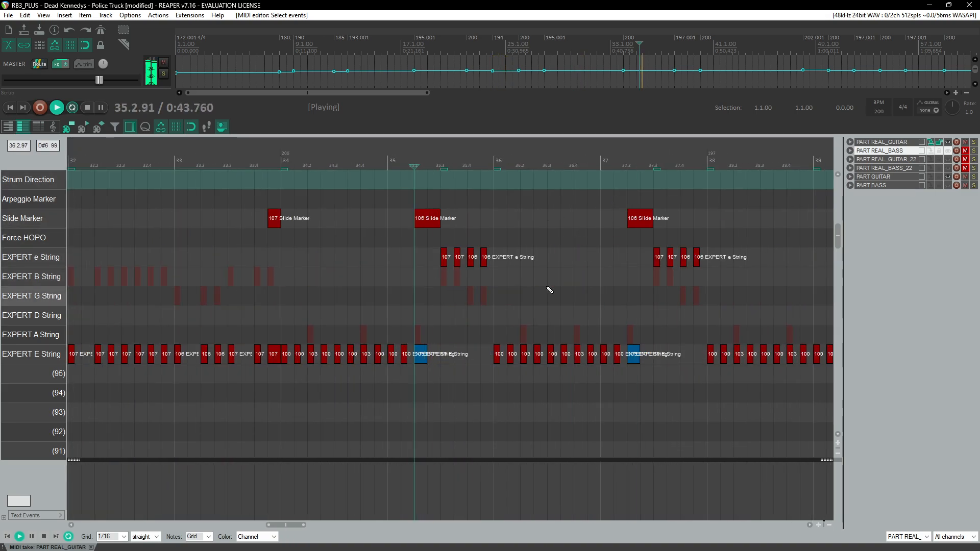
pyautogui.click(640, 171)
pyautogui.hscroll(4, 558, 305)
pyautogui.click(580, 168)
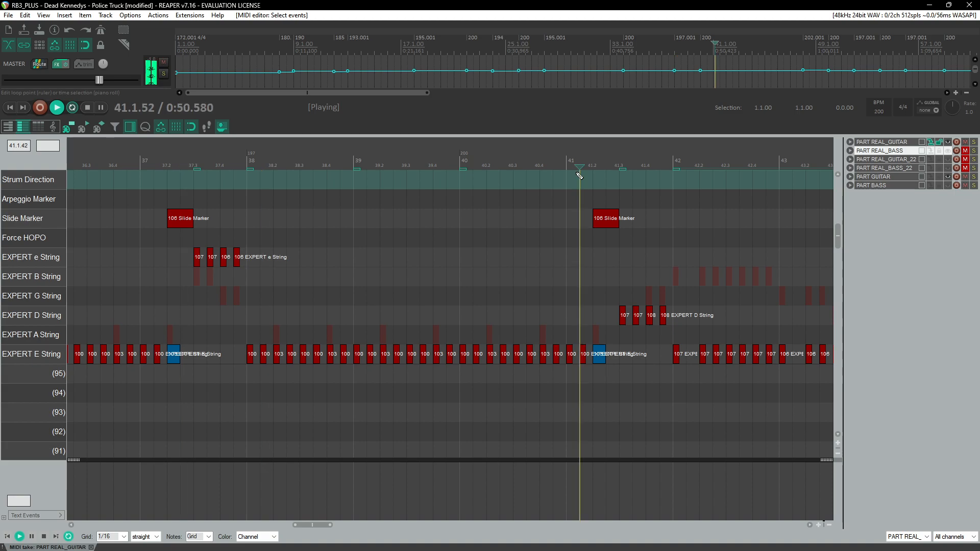
pyautogui.hscroll(3, 501, 294)
pyautogui.click(228, 168)
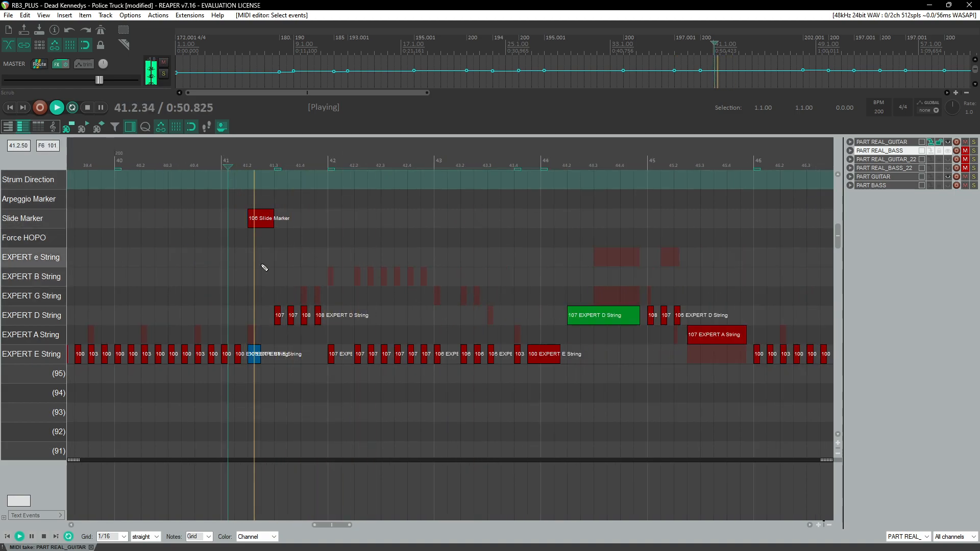
# Step: Paste the selected slide marker and string notes from measure 41 at measure 49, then undo the paste
pyautogui.moveTo(253, 203); pyautogui.dragTo(548, 404)
pyautogui.scroll(-3, 469, 402)
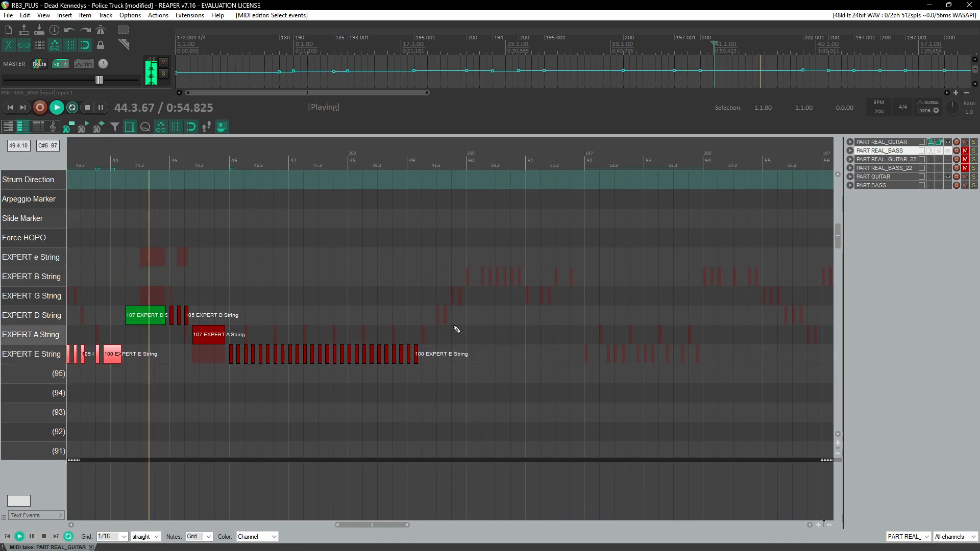
pyautogui.click(429, 167)
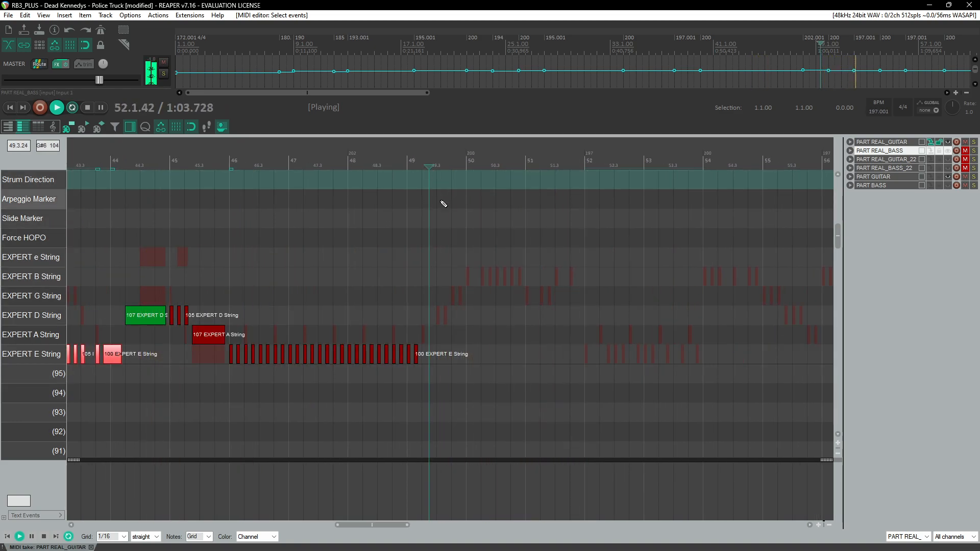
pyautogui.click(430, 314)
pyautogui.hotkey('ctrl', 'v')
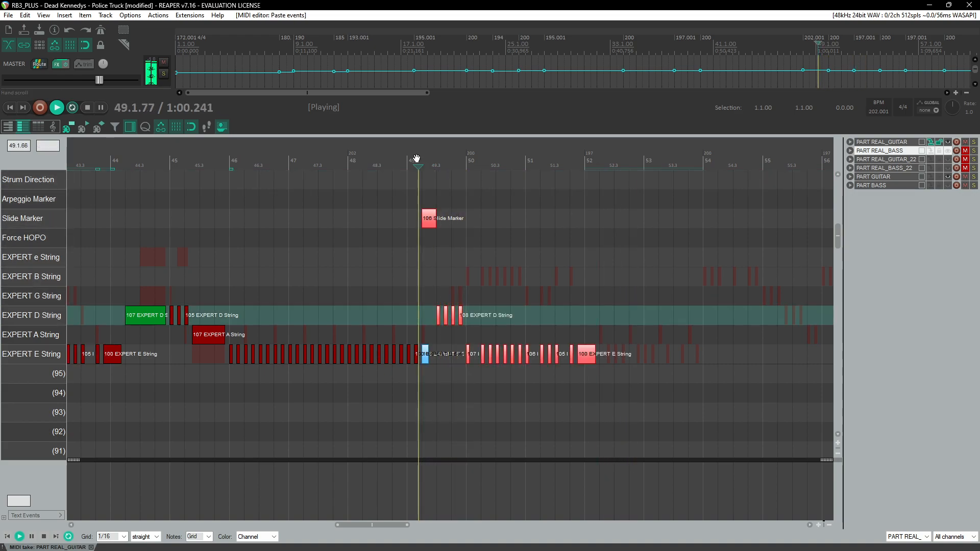
pyautogui.scroll(3, 452, 263)
pyautogui.scroll(3, 424, 312)
pyautogui.hotkey('ctrl', 'z')
# Step: Add the measure 41 fret hand position markers to the selection and paste the whole passage at the start of measure 49
pyautogui.scroll(-4, 425, 311)
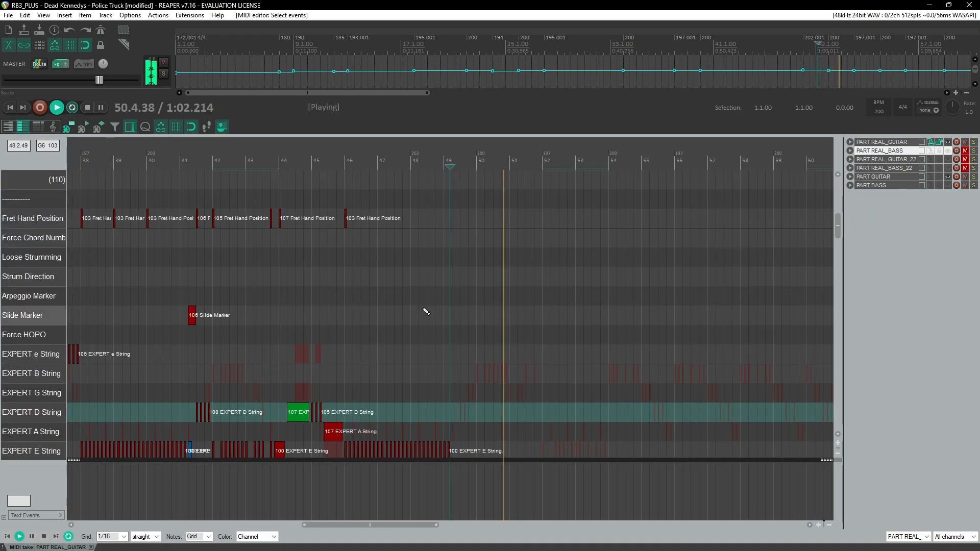
pyautogui.scroll(-2, 425, 313)
pyautogui.press('space')
pyautogui.scroll(-3, 421, 311)
pyautogui.scroll(-1, 416, 308)
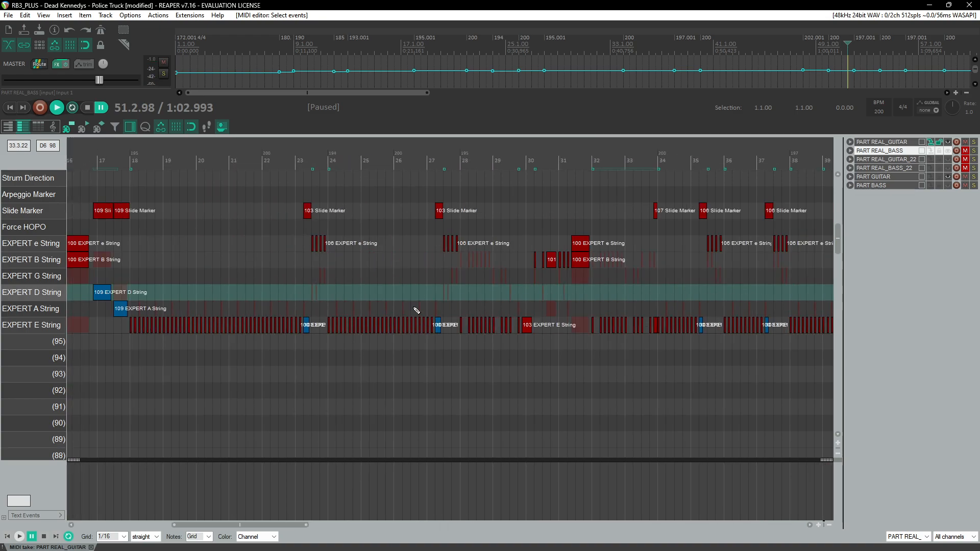
pyautogui.scroll(5, 525, 280)
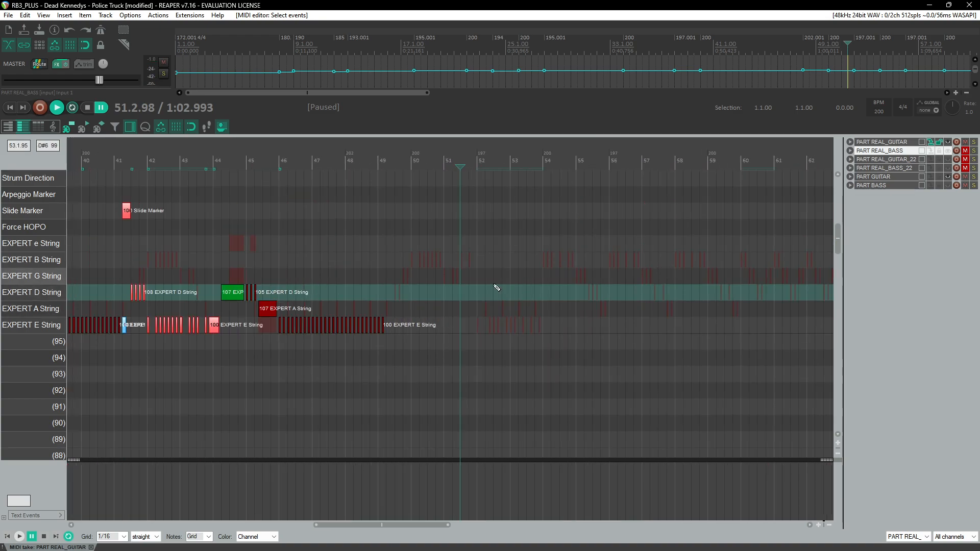
pyautogui.scroll(7, 145, 291)
pyautogui.hscroll(-5, 138, 268)
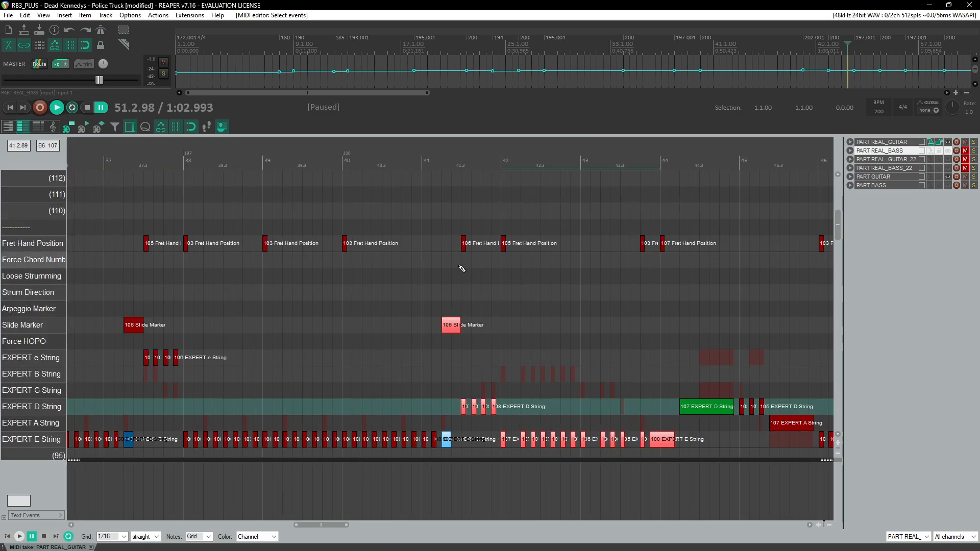
pyautogui.moveTo(453, 225); pyautogui.dragTo(658, 272)
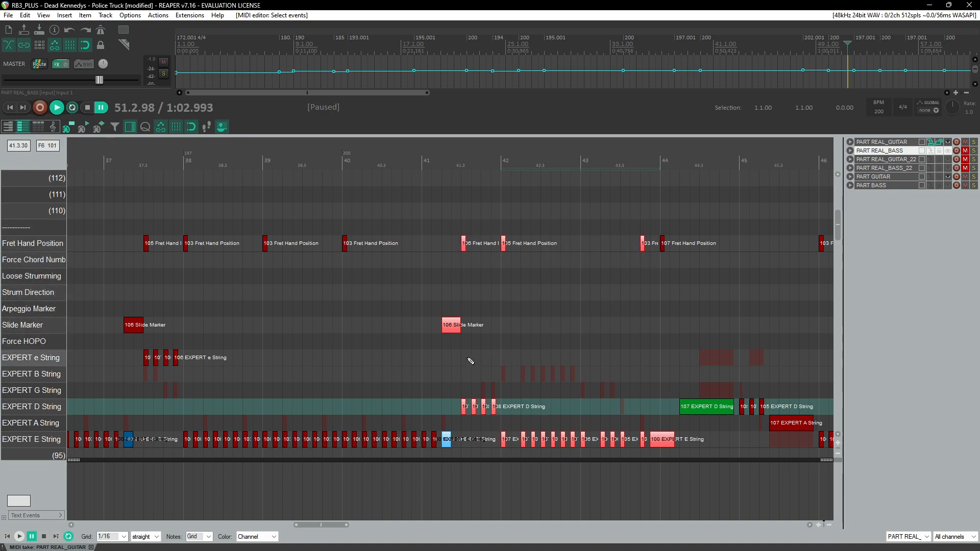
pyautogui.hscroll(3, 470, 359)
pyautogui.click(622, 344)
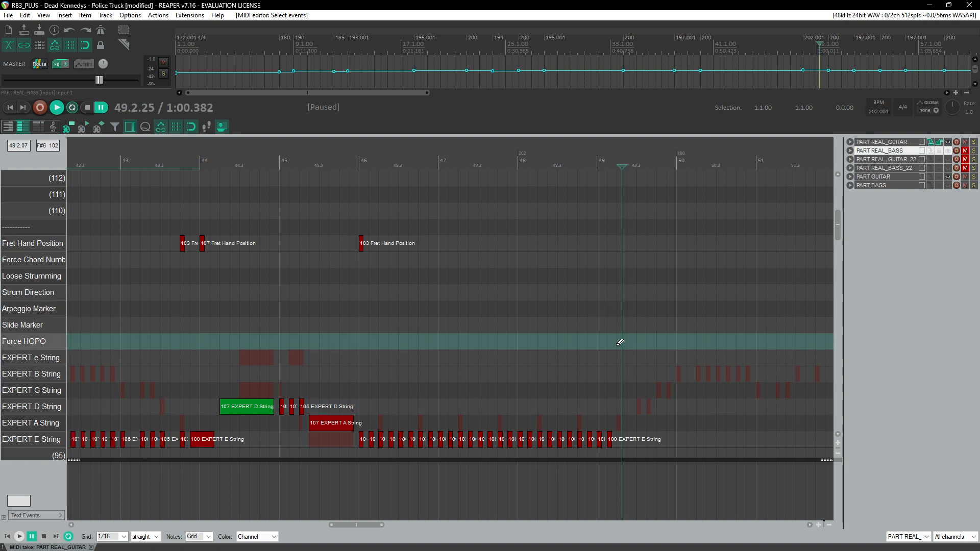
pyautogui.scroll(-2, 448, 404)
pyautogui.click(462, 408)
pyautogui.hotkey('ctrl', 'v')
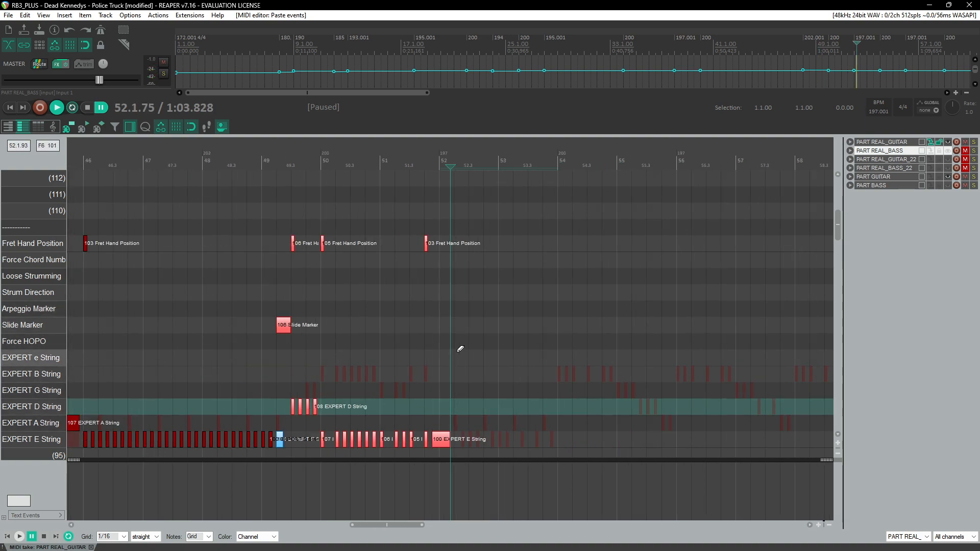
# Step: Replay the pasted passage from measure 47 onward to check it against the recording
pyautogui.hscroll(-3, 460, 350)
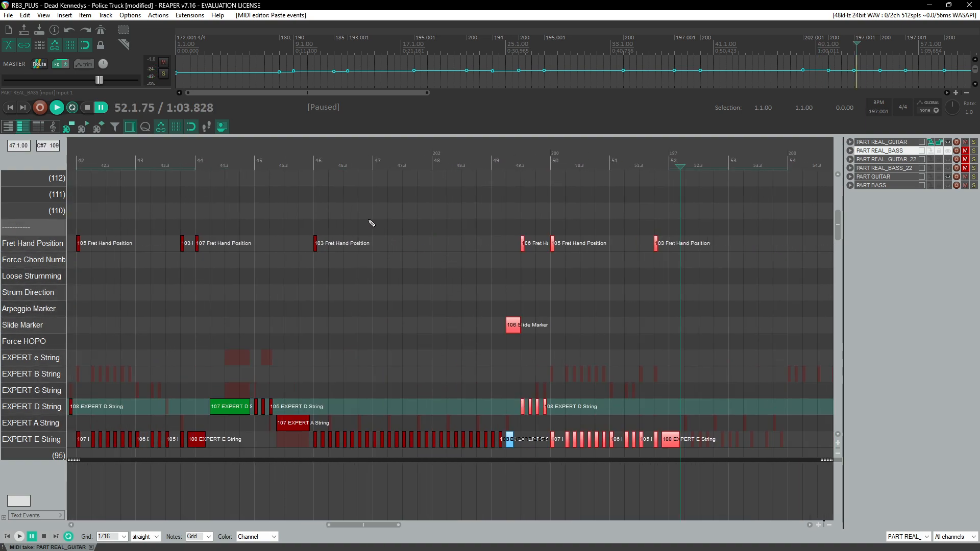
pyautogui.click(344, 157)
pyautogui.press('space')
pyautogui.scroll(4, 441, 298)
pyautogui.hscroll(3, 441, 308)
pyautogui.hscroll(3, 443, 312)
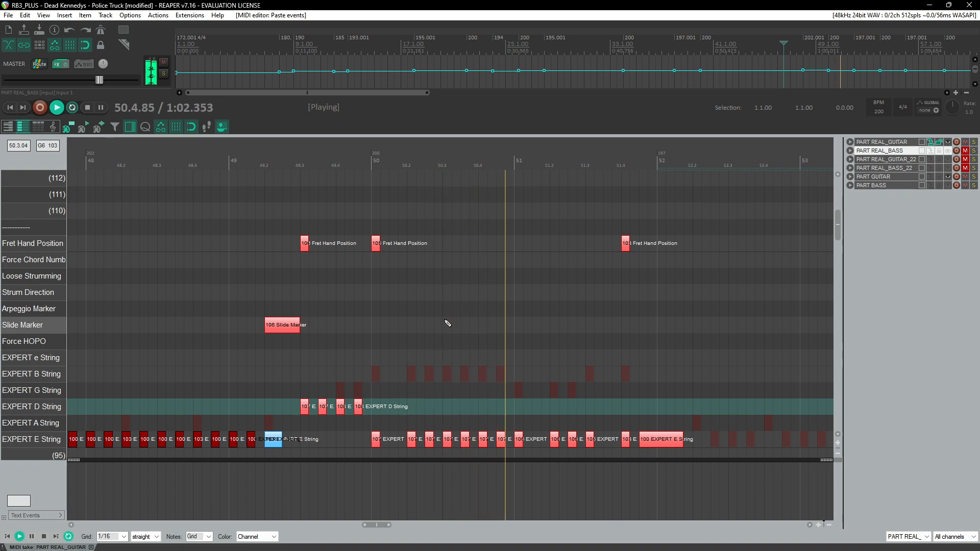
pyautogui.hscroll(3, 448, 324)
pyautogui.click(303, 159)
pyautogui.scroll(3, 400, 298)
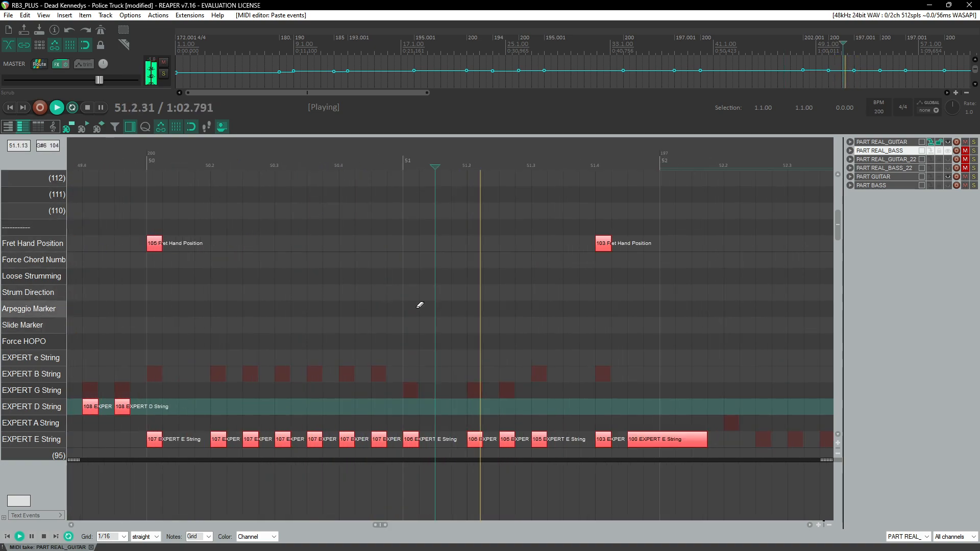
pyautogui.press('space')
# Step: Set the E-string note on beat 4 of measure 51 to velocity 107
pyautogui.click(540, 442)
pyautogui.click(540, 440)
pyautogui.press('space')
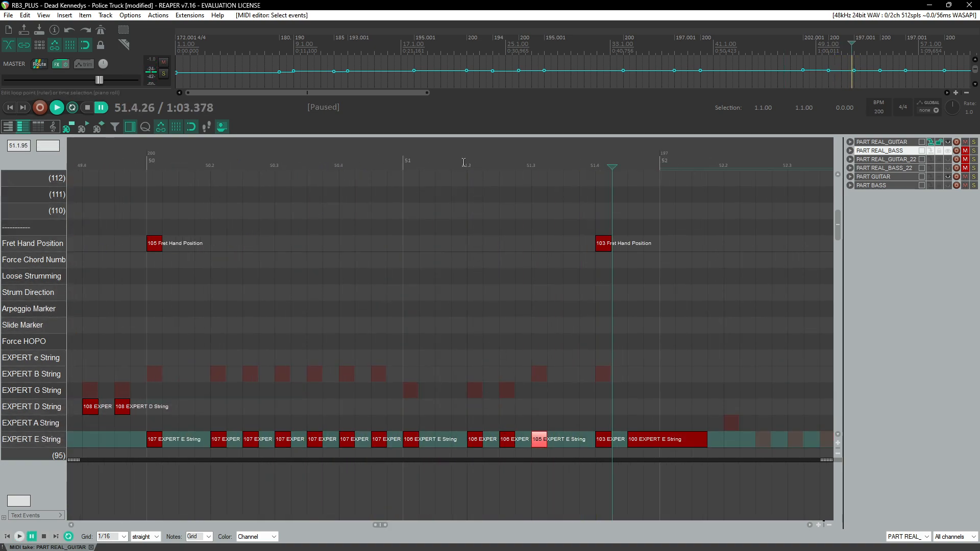
pyautogui.press('space')
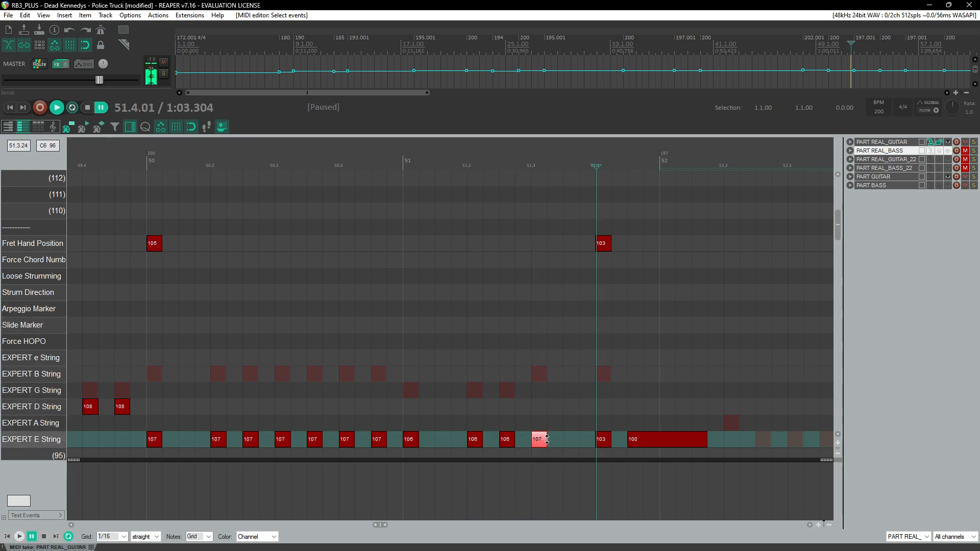
pyautogui.moveTo(605, 443); pyautogui.dragTo(610, 443)
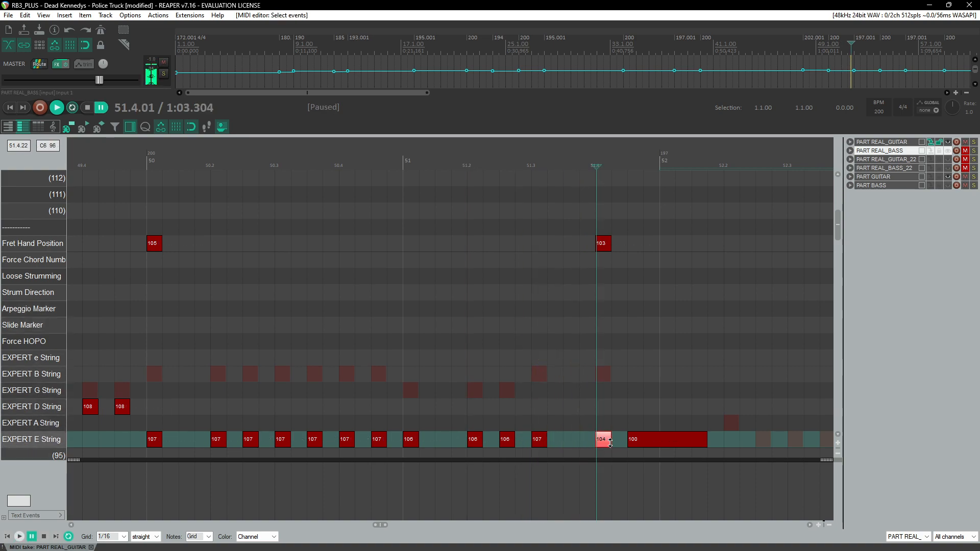
pyautogui.click(452, 165)
pyautogui.press('space')
# Step: Delete the fret hand position marker on beat 4 of measure 51 and the long E-string note at measure 52
pyautogui.press('space')
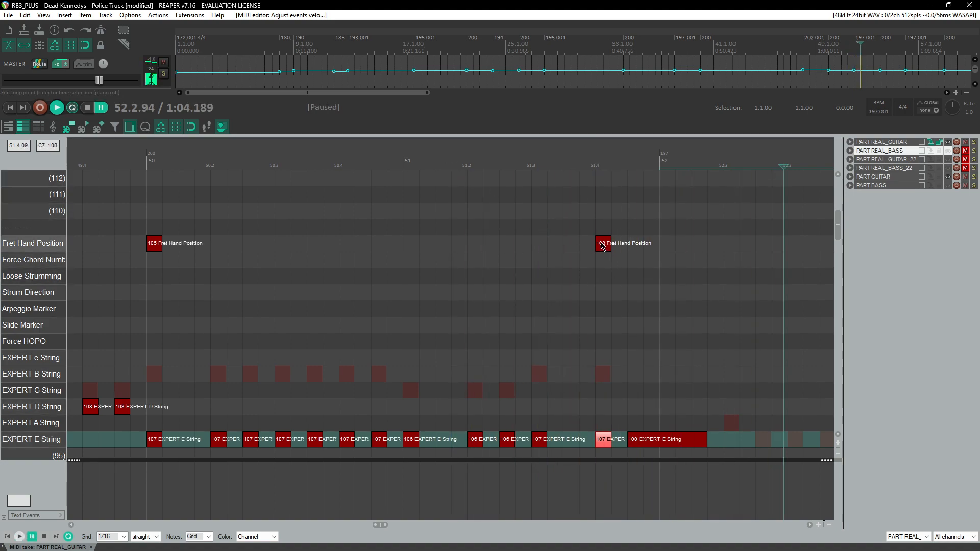
pyautogui.click(602, 243)
pyautogui.press('Delete')
pyautogui.click(579, 158)
pyautogui.press('space')
pyautogui.click(628, 158)
pyautogui.click(667, 439)
pyautogui.press('Delete')
pyautogui.click(550, 190)
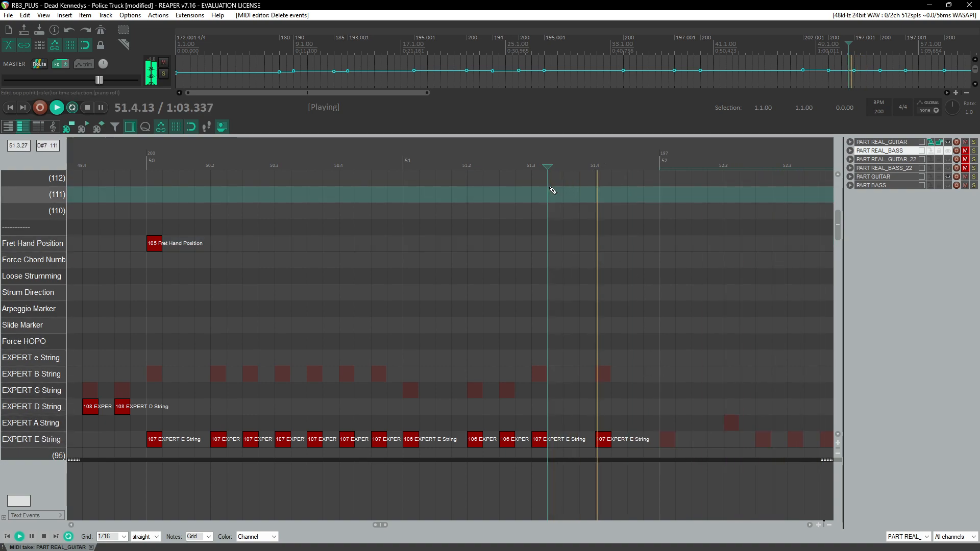
# Step: Extend the E-string note on beat 4 of measure 51 to the barline and add a velocity-107 slide marker spanning it
pyautogui.press('space')
pyautogui.click(583, 179)
pyautogui.moveTo(609, 443); pyautogui.dragTo(643, 445)
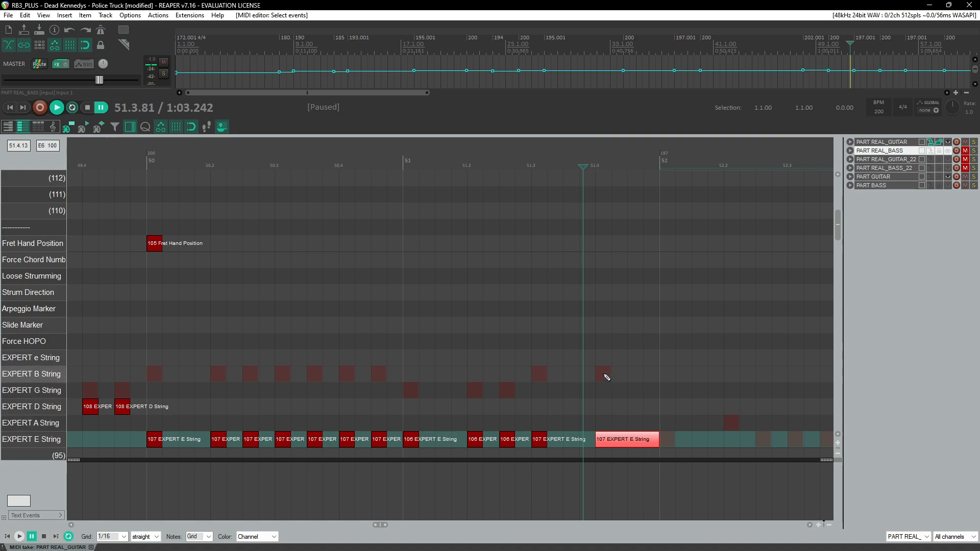
pyautogui.moveTo(589, 325); pyautogui.dragTo(670, 328)
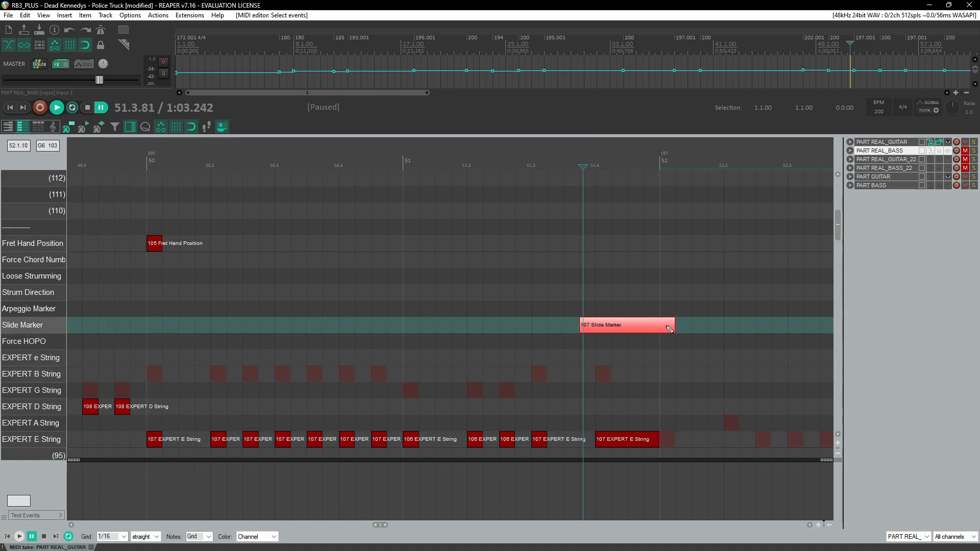
pyautogui.moveTo(582, 326); pyautogui.dragTo(595, 326)
# Step: Add an E-string note with velocity 100 at the start of measure 52
pyautogui.click(667, 440)
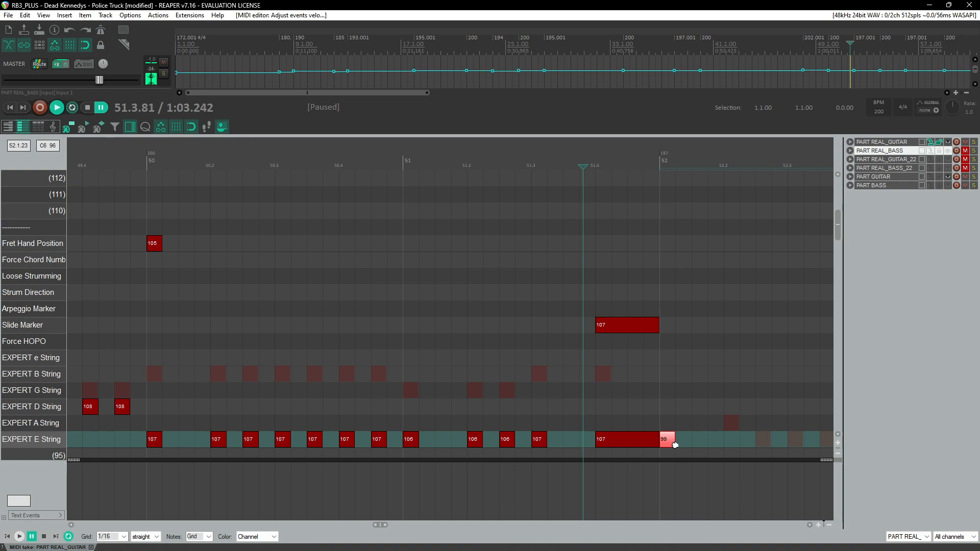
pyautogui.click(670, 440)
pyautogui.moveTo(672, 442); pyautogui.dragTo(672, 440)
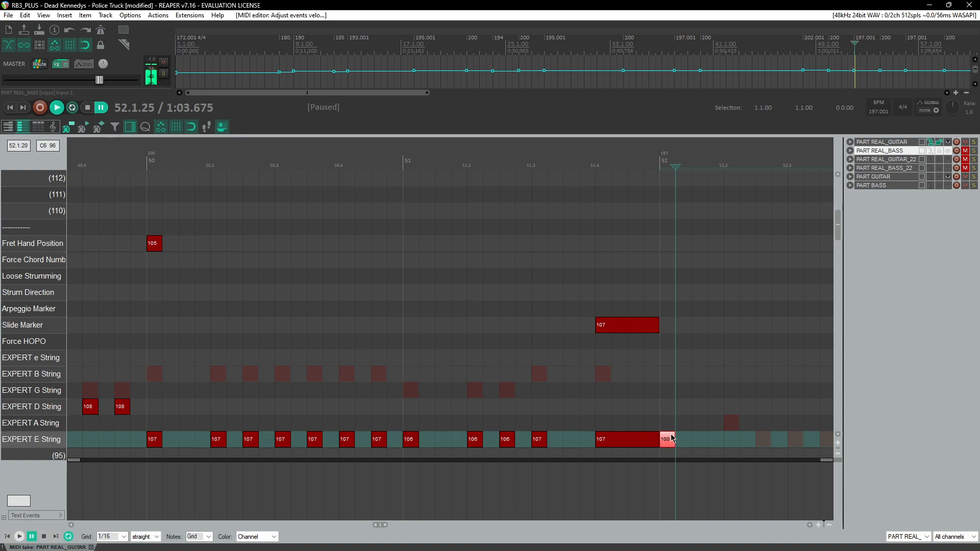
# Step: Replay the passage from measure 50 through measure 52 to check the new slide
pyautogui.click(494, 162)
pyautogui.press('space')
pyautogui.scroll(-3, 503, 261)
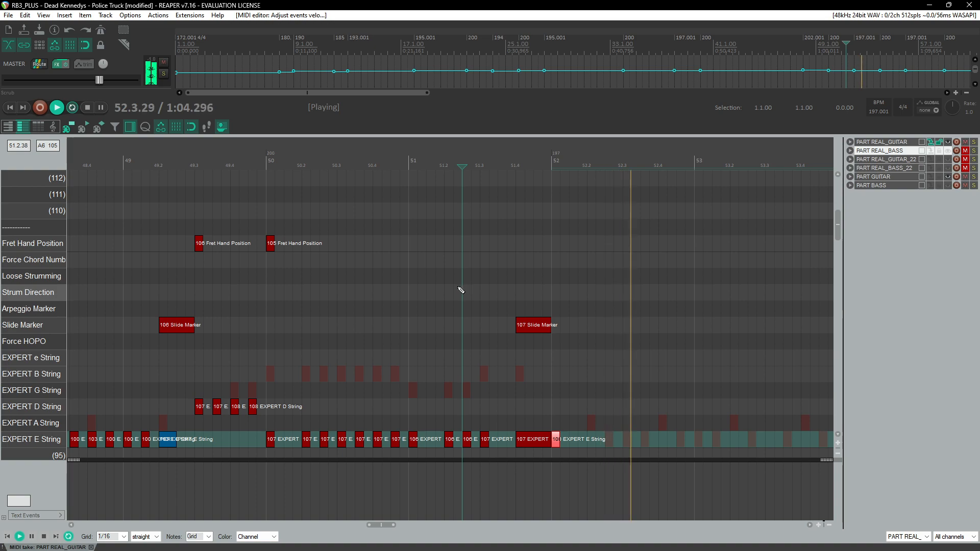
pyautogui.scroll(-2, 460, 288)
pyautogui.click(327, 156)
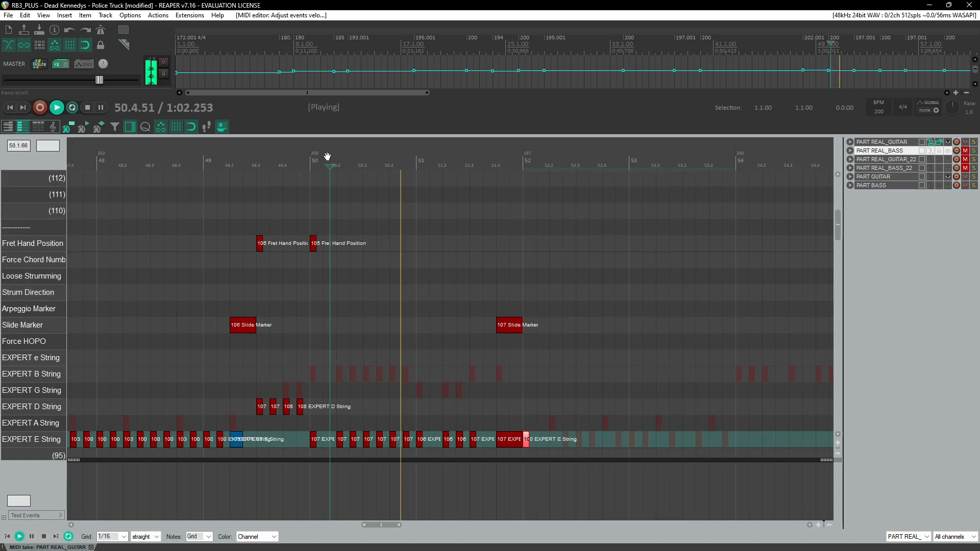
pyautogui.click(238, 158)
pyautogui.hscroll(-2, 396, 282)
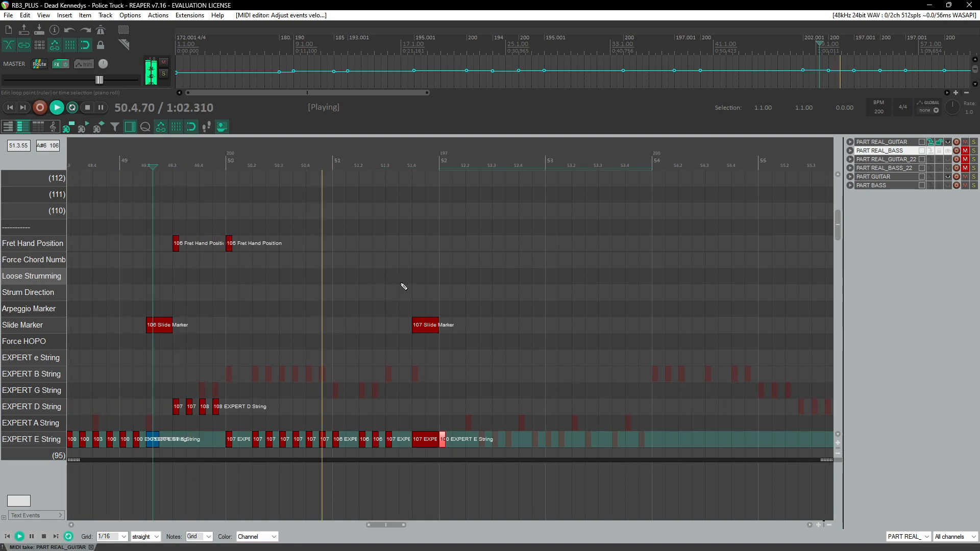
pyautogui.click(299, 158)
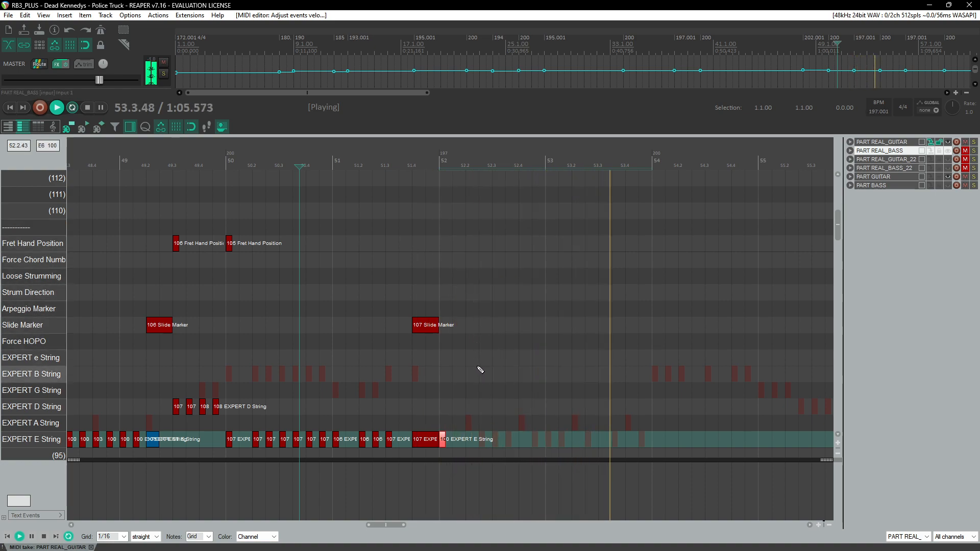
pyautogui.click(443, 174)
pyautogui.scroll(2, 443, 174)
pyautogui.press('space')
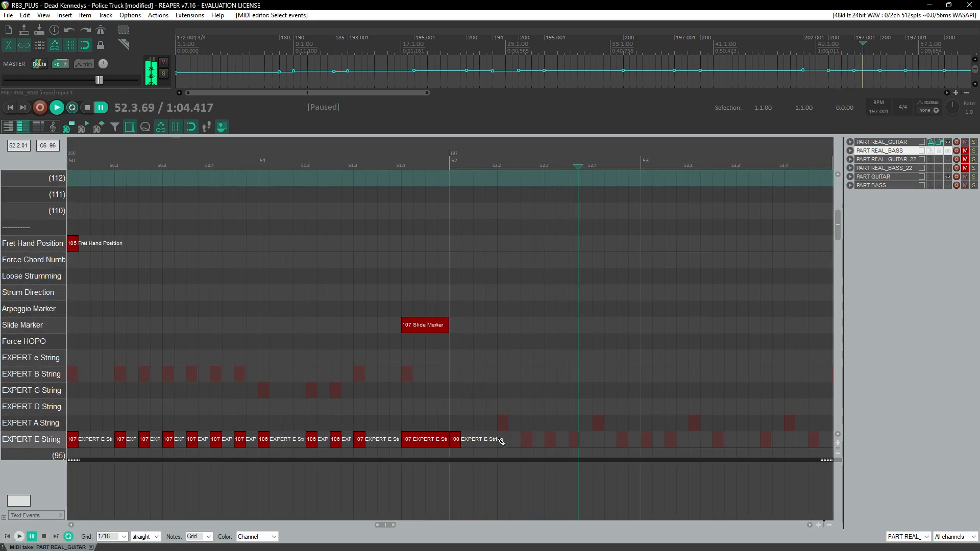
# Step: Add a velocity-103 E-string note on beat 2 of measure 52 and a 103 fret hand position marker at measure 52
pyautogui.click(501, 440)
pyautogui.moveTo(503, 443); pyautogui.dragTo(504, 445)
pyautogui.click(454, 245)
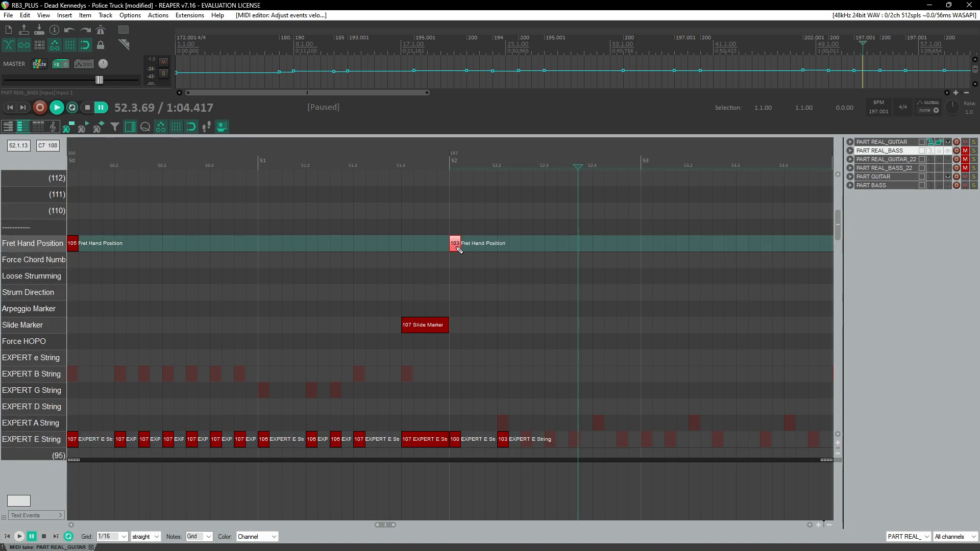
# Step: Fill in E-string notes with velocities 100 and 103 across beats 2 to 4 of measure 52
pyautogui.click(440, 165)
pyautogui.click(453, 444)
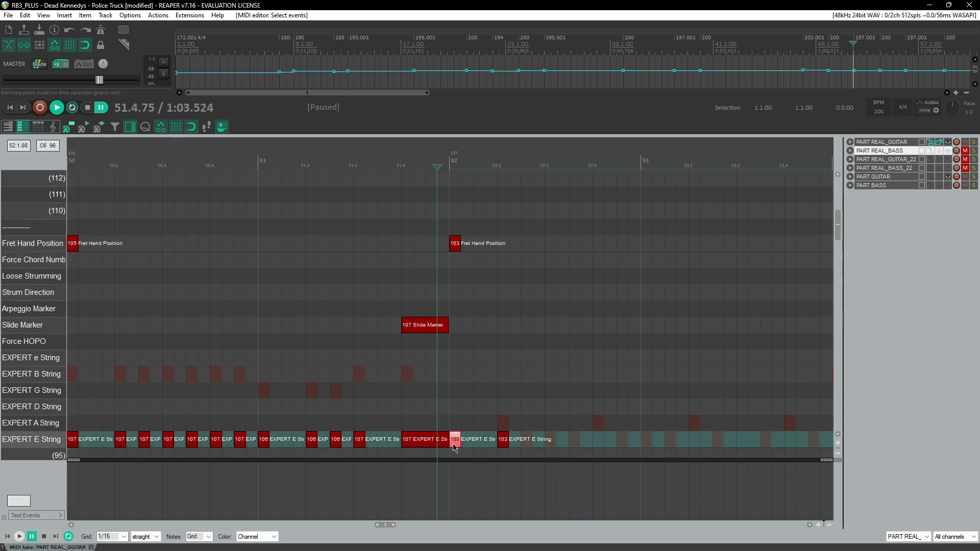
pyautogui.click(530, 444)
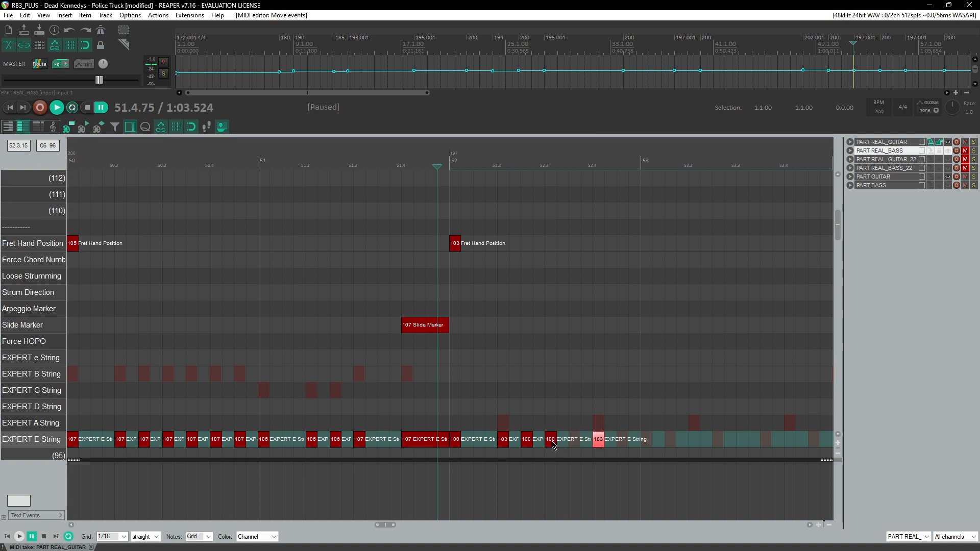
pyautogui.press('space')
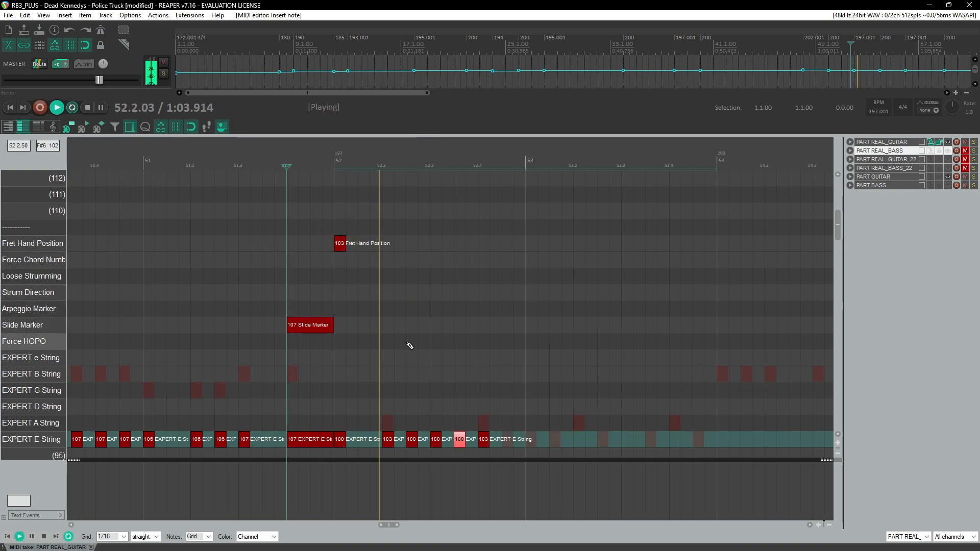
pyautogui.hotkey('ctrl', 'space')
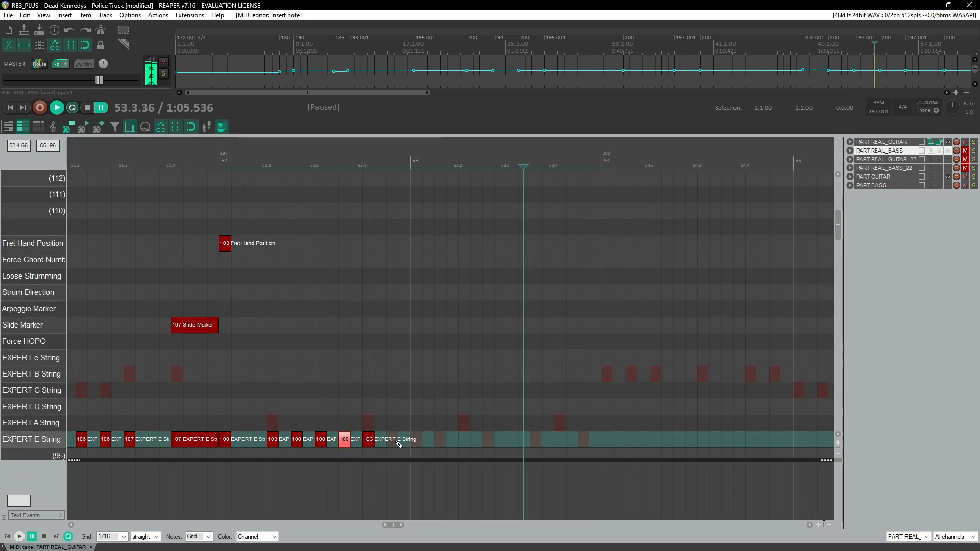
pyautogui.click(395, 444)
# Step: Copy the E-string notes from beats 3 and 4 of measure 52 and paste them at beats 1 and 3 of measure 53
pyautogui.click(276, 145)
pyautogui.press('space')
pyautogui.scroll(-1, 375, 361)
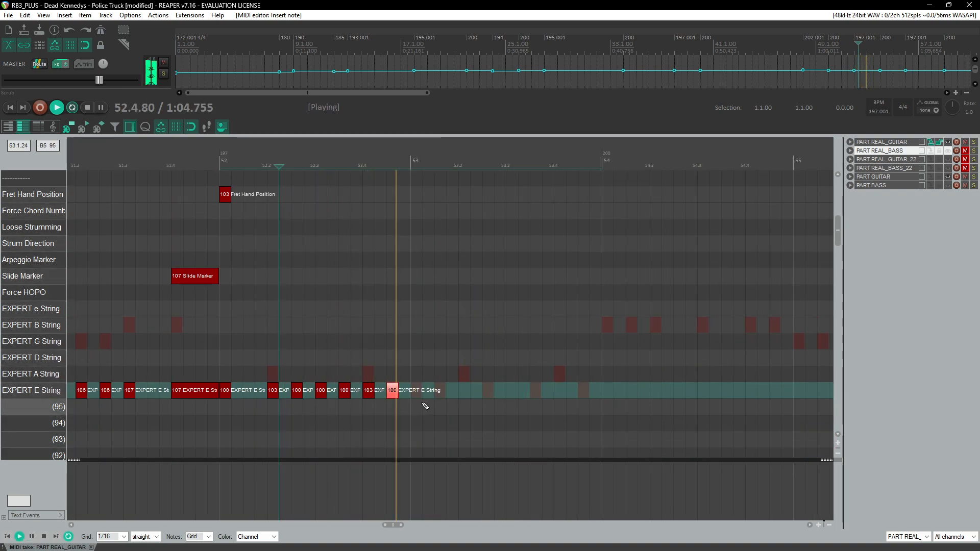
pyautogui.hotkey('ctrl', 'space')
pyautogui.moveTo(318, 380); pyautogui.dragTo(371, 409)
pyautogui.hotkey('ctrl', 'c')
pyautogui.click(416, 390)
pyautogui.hotkey('ctrl', 'v')
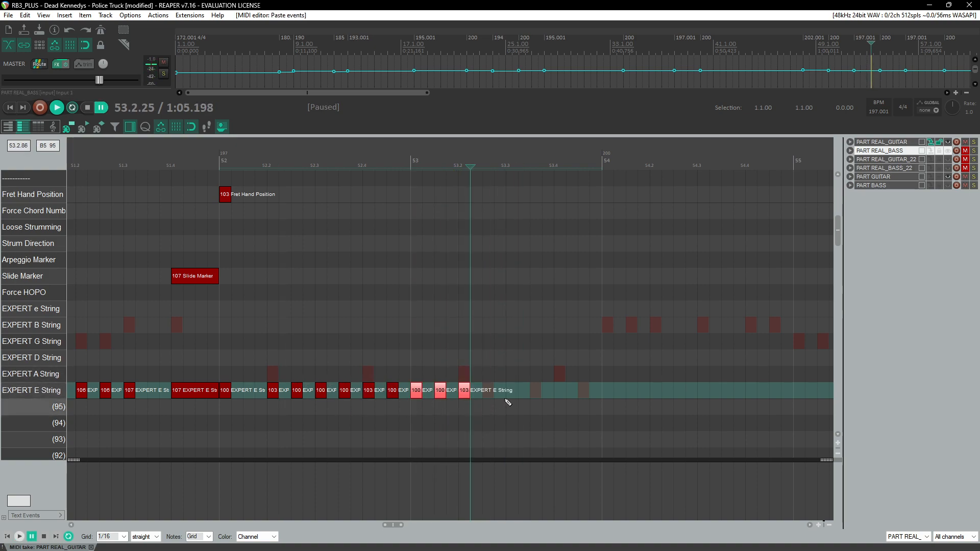
pyautogui.click(533, 402)
pyautogui.hotkey('ctrl', 'v')
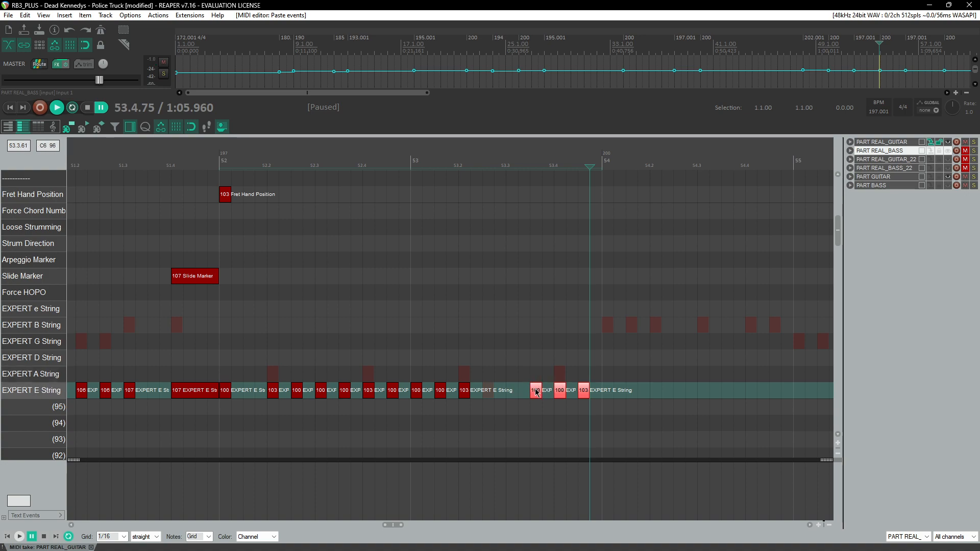
# Step: Reposition the pasted E-string notes in measure 53 and replay the passage from measure 50
pyautogui.click(512, 393)
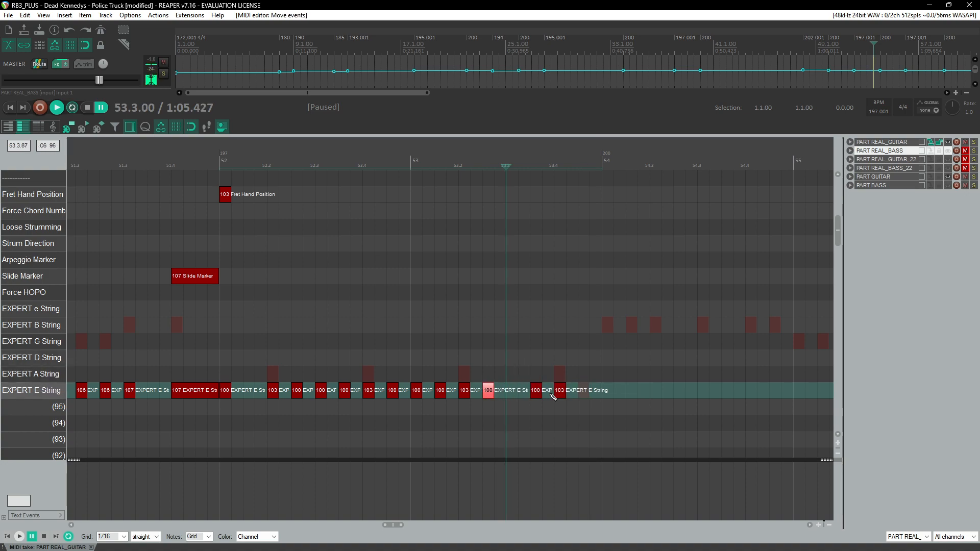
pyautogui.moveTo(581, 398); pyautogui.dragTo(592, 398)
pyautogui.click(173, 158)
pyautogui.press('space')
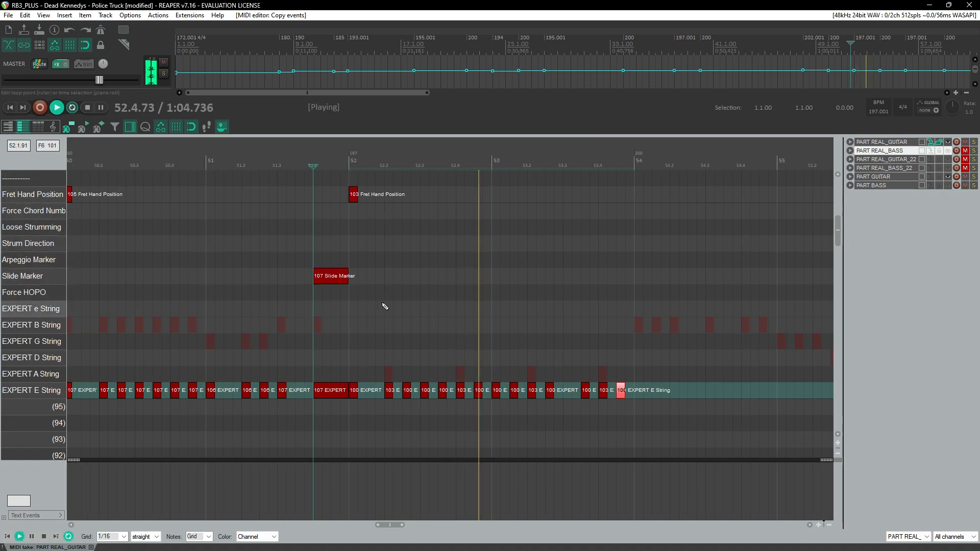
# Step: Add a velocity-100 E-string note near the end of measure 53
pyautogui.click(138, 178)
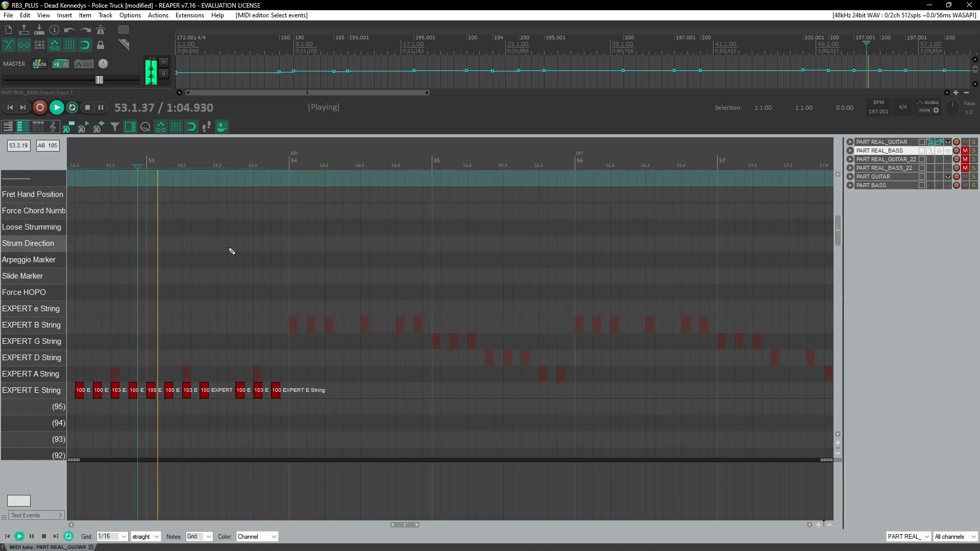
pyautogui.click(174, 164)
pyautogui.scroll(3, 286, 286)
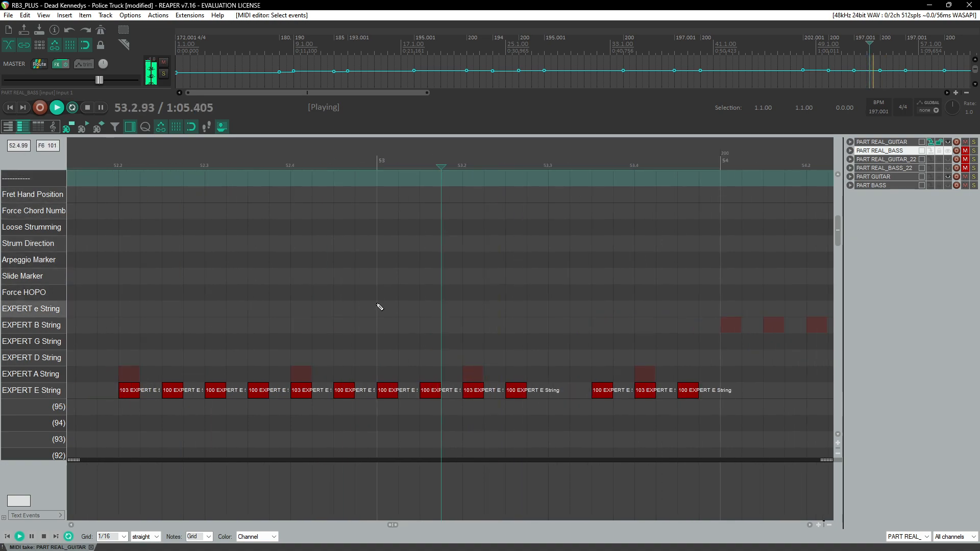
pyautogui.click(422, 160)
pyautogui.hotkey('ctrl', 'space')
pyautogui.hotkey('ctrl', 'space')
pyautogui.click(559, 390)
# Step: Replay the section around measures 52 to 54 to check the new notes
pyautogui.click(399, 160)
pyautogui.scroll(-5, 399, 245)
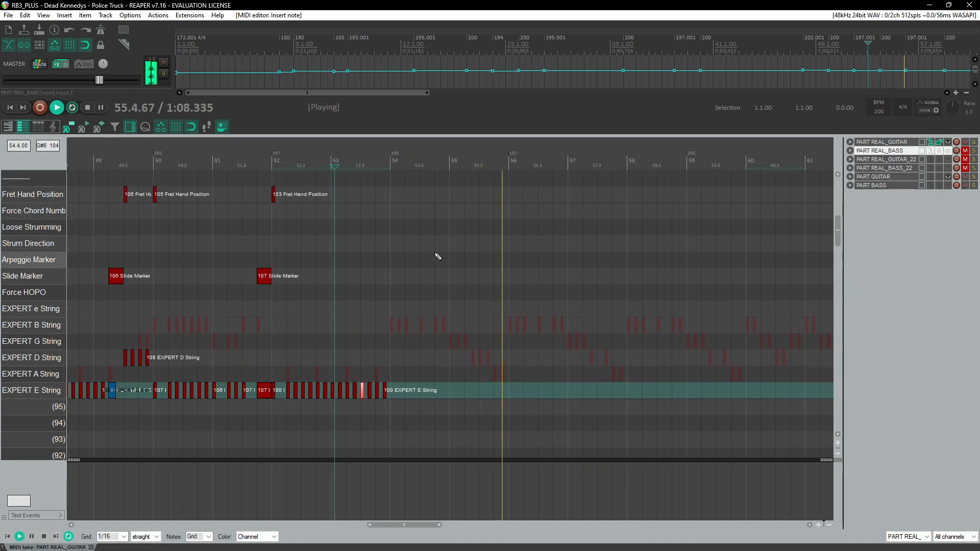
pyautogui.scroll(-3, 438, 254)
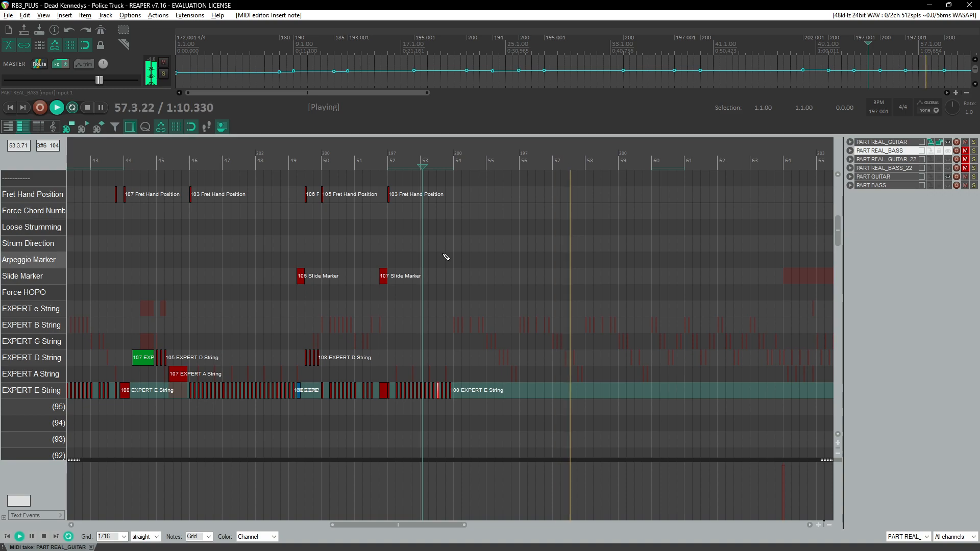
pyautogui.scroll(-5, 447, 252)
pyautogui.scroll(5, 272, 215)
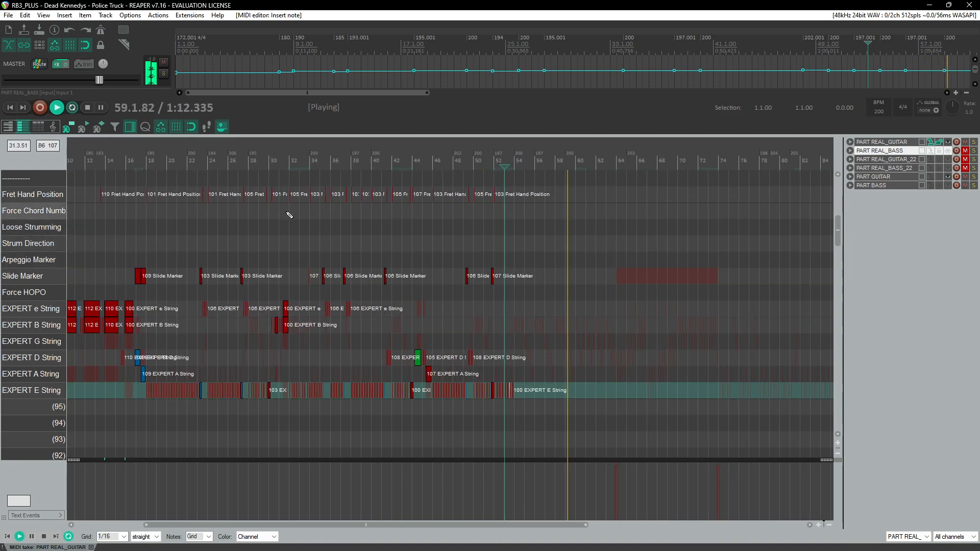
pyautogui.hscroll(3, 433, 315)
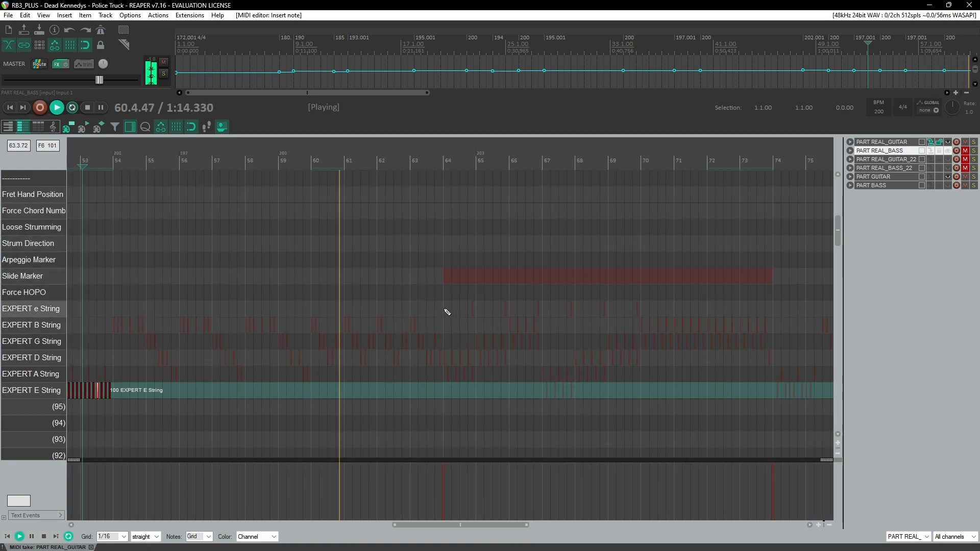
pyautogui.hscroll(-2, 510, 262)
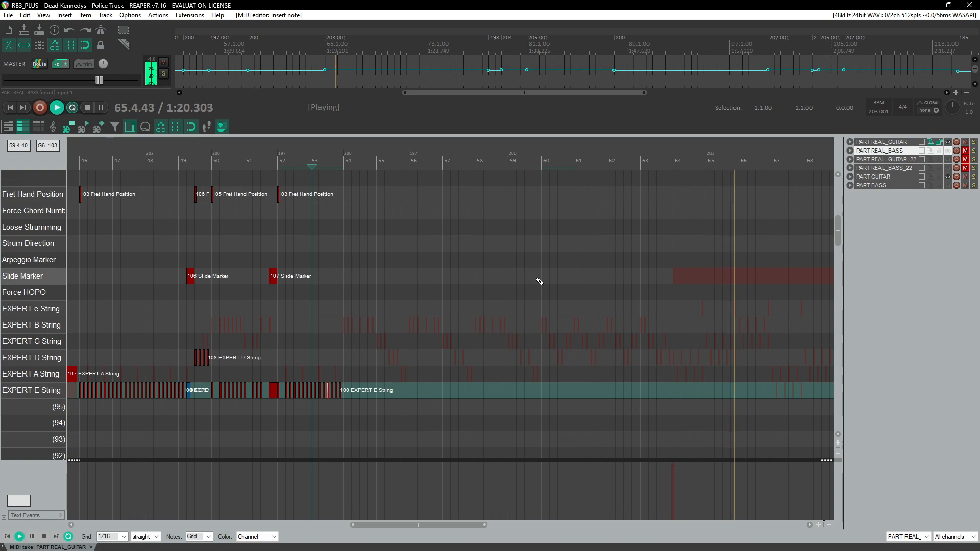
pyautogui.click(339, 165)
pyautogui.scroll(5, 442, 282)
pyautogui.scroll(2, 443, 282)
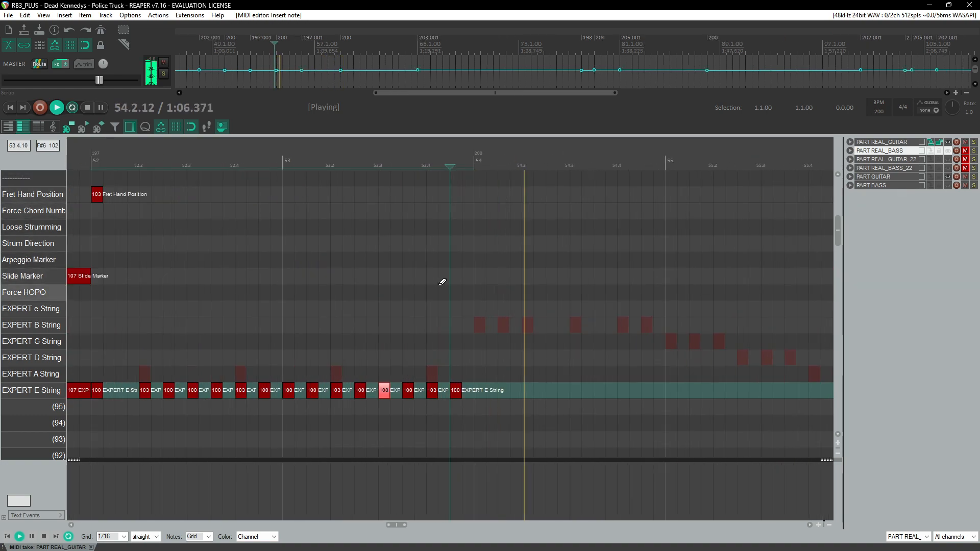
pyautogui.hotkey('ctrl', 'space')
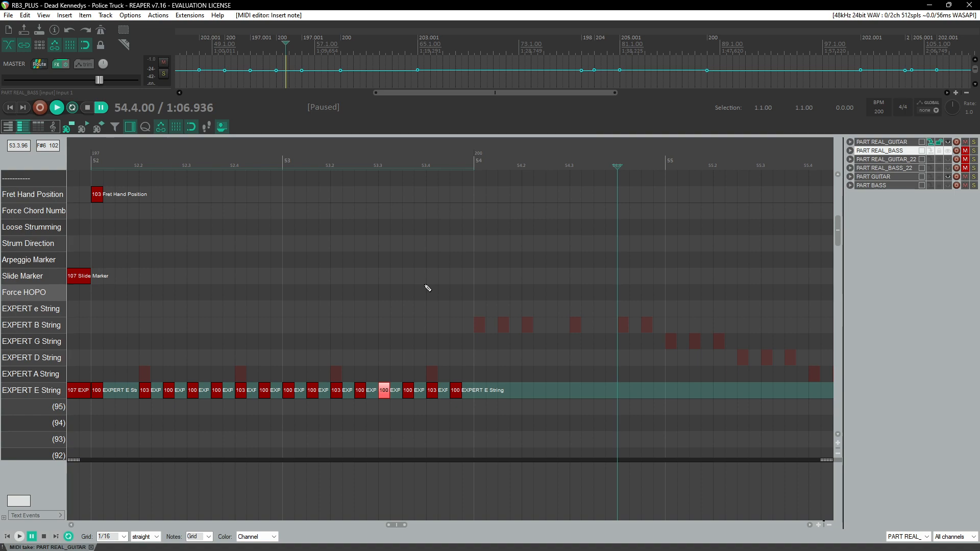
# Step: Add velocity-107 E-string notes across beats 1 to 4 of measure 54
pyautogui.click(485, 166)
pyautogui.click(461, 165)
pyautogui.press('space')
pyautogui.hotkey('ctrl', 'space')
pyautogui.scroll(2, 441, 397)
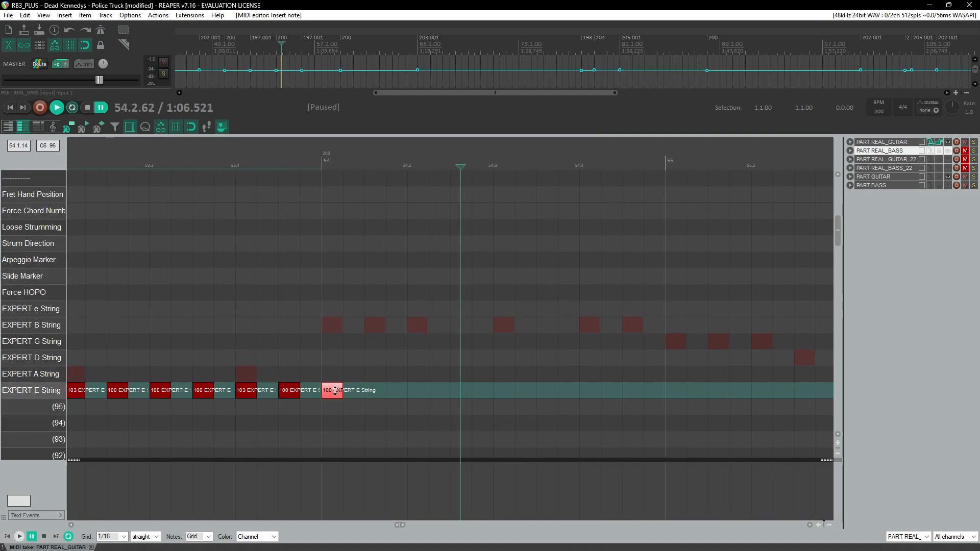
pyautogui.click(384, 398)
pyautogui.hotkey('ctrl', 'space')
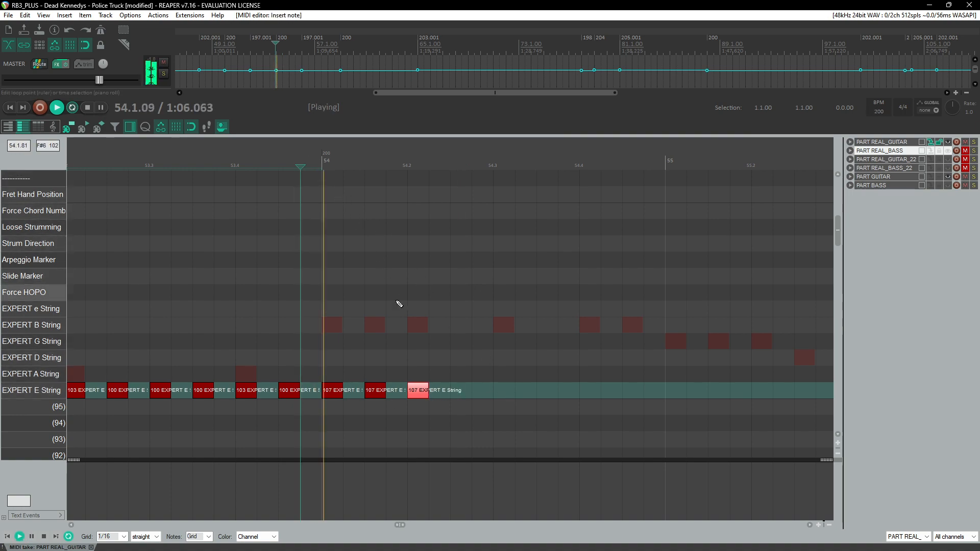
pyautogui.hotkey('ctrl', 'space')
pyautogui.hotkey('ctrl', 'space')
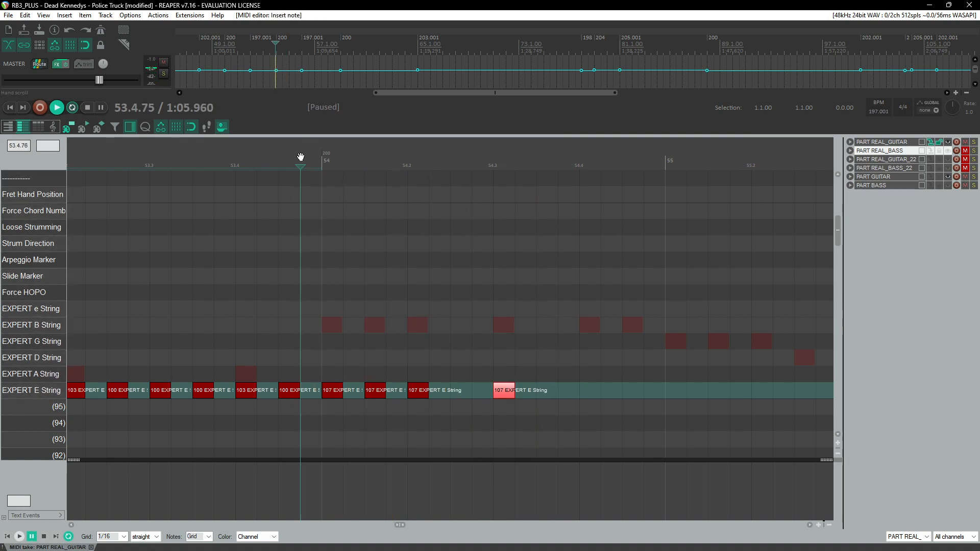
pyautogui.hotkey('ctrl', 'space')
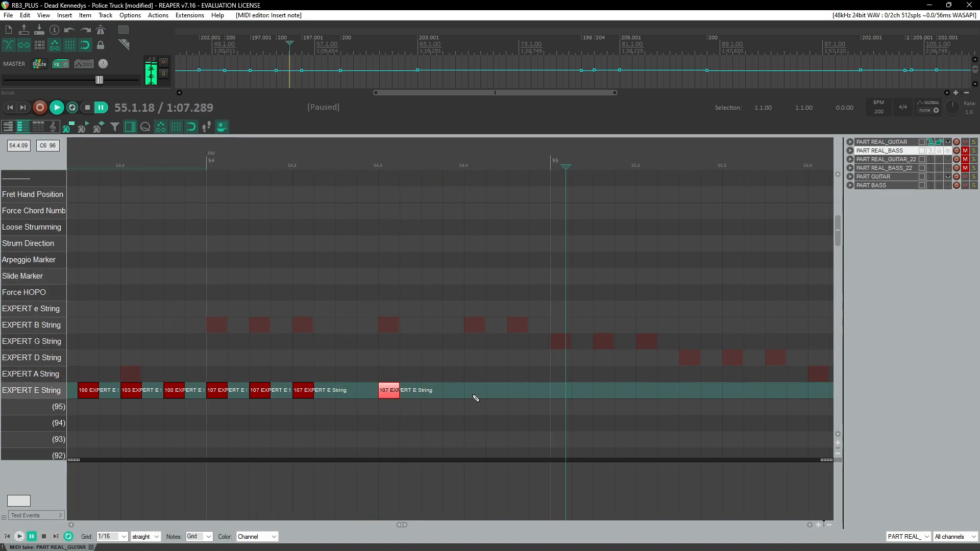
pyautogui.click(519, 392)
# Step: Add E-string notes at the start of measure 55 and set their velocity to 106
pyautogui.click(209, 161)
pyautogui.press('space')
pyautogui.scroll(-3, 265, 288)
pyautogui.scroll(1, 422, 363)
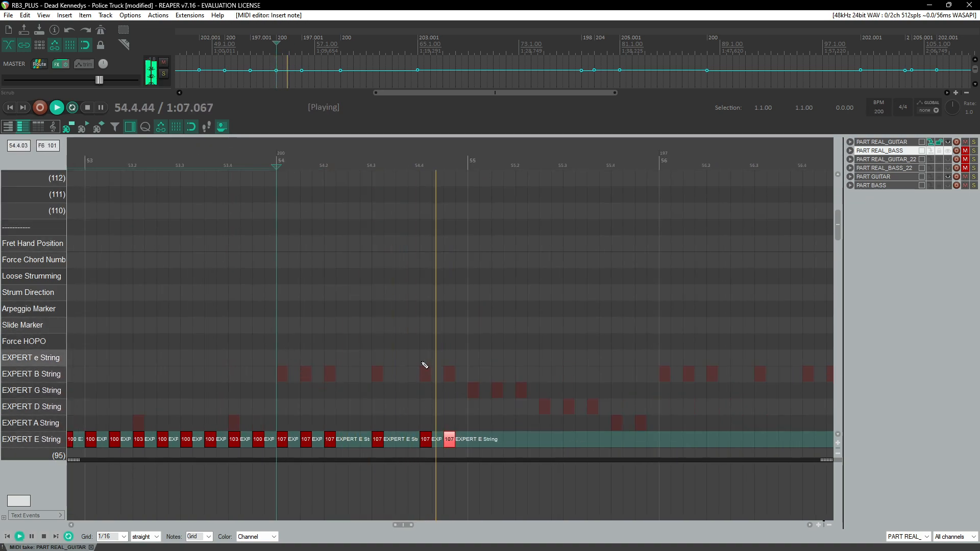
pyautogui.scroll(-2, 425, 365)
pyautogui.hotkey('ctrl', 'space')
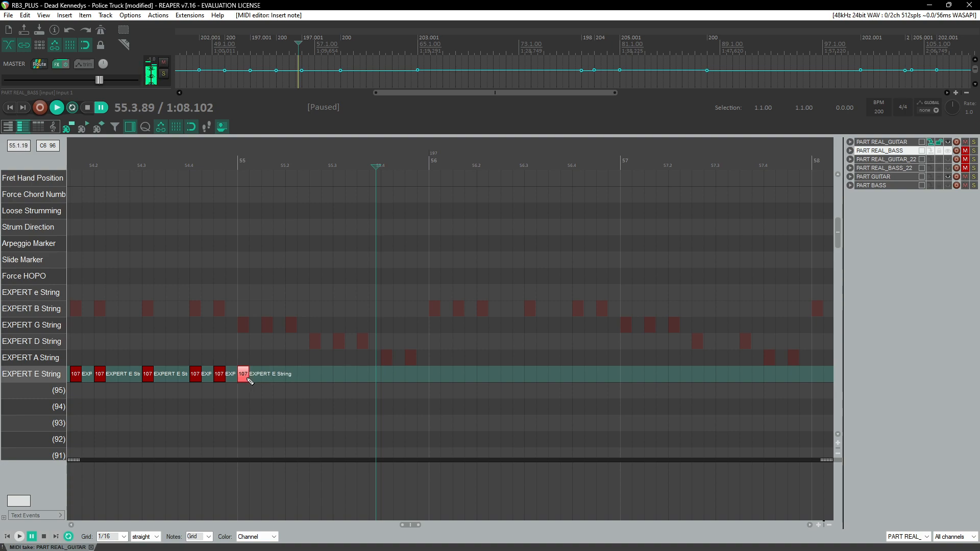
pyautogui.click(294, 378)
pyautogui.moveTo(301, 355); pyautogui.dragTo(242, 387)
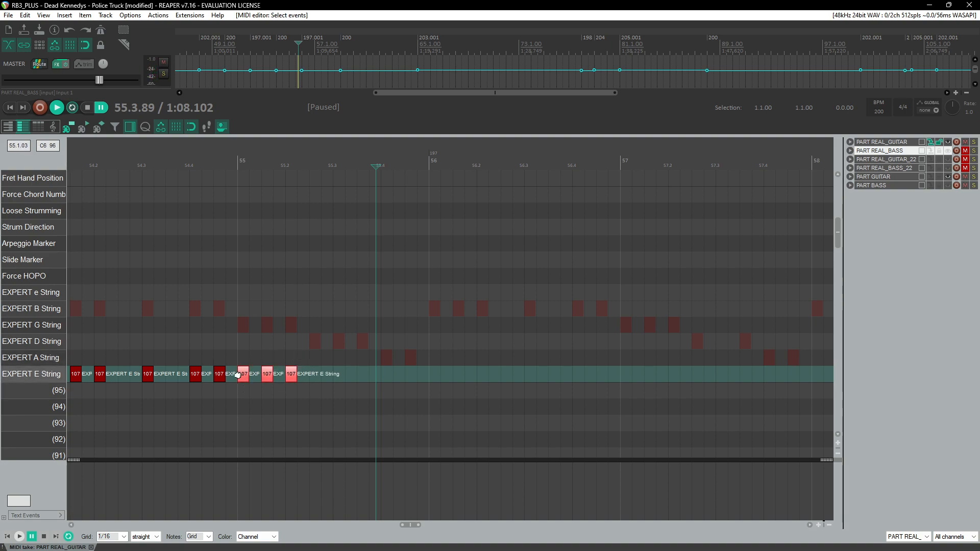
pyautogui.click(178, 158)
pyautogui.press('space')
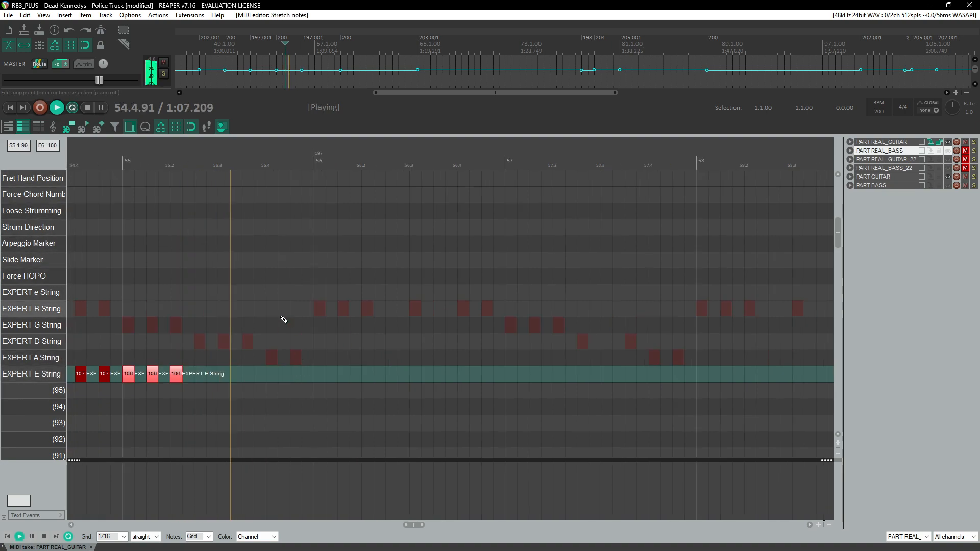
# Step: Fill the rest of measure 55 with E-string notes at velocities 106, 105 and 103
pyautogui.scroll(-1, 408, 373)
pyautogui.hotkey('ctrl', 'space')
pyautogui.click(315, 359)
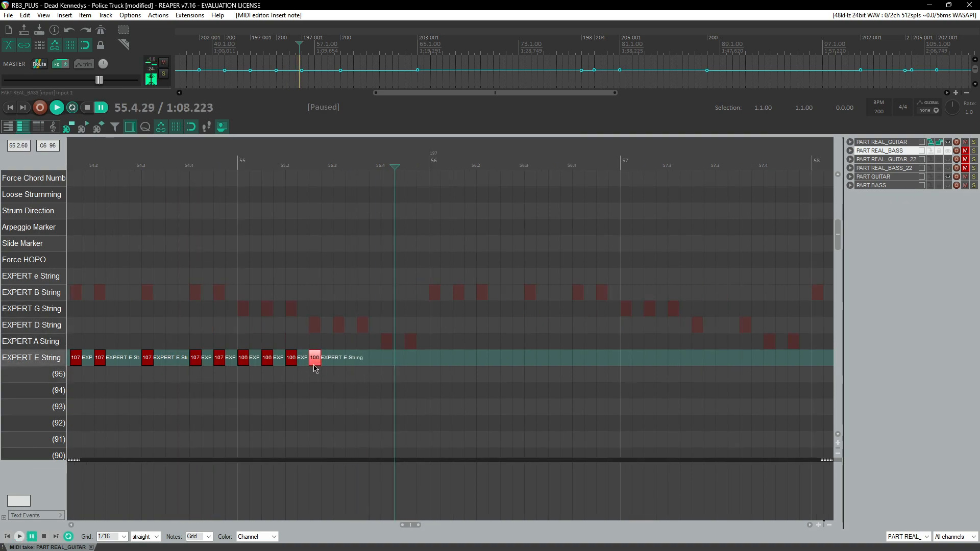
pyautogui.click(341, 359)
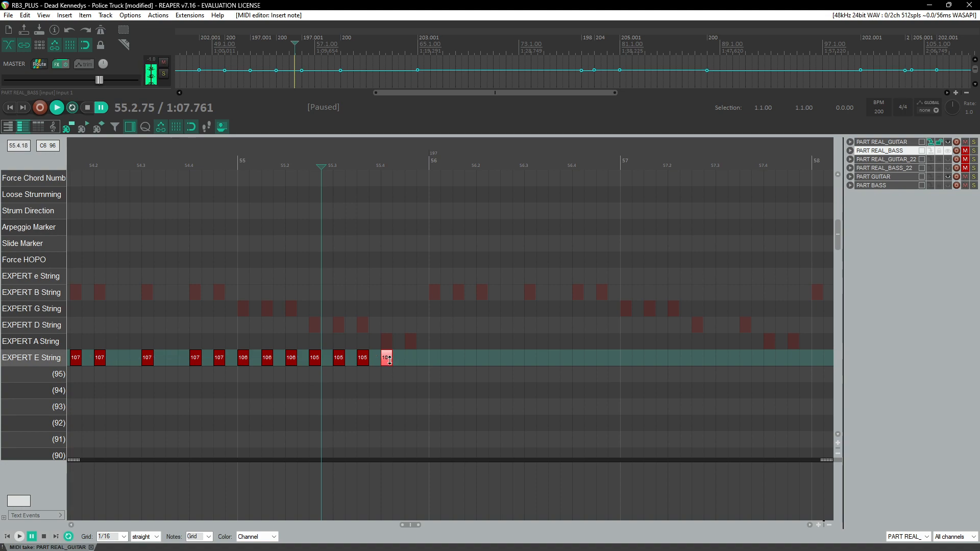
pyautogui.click(410, 359)
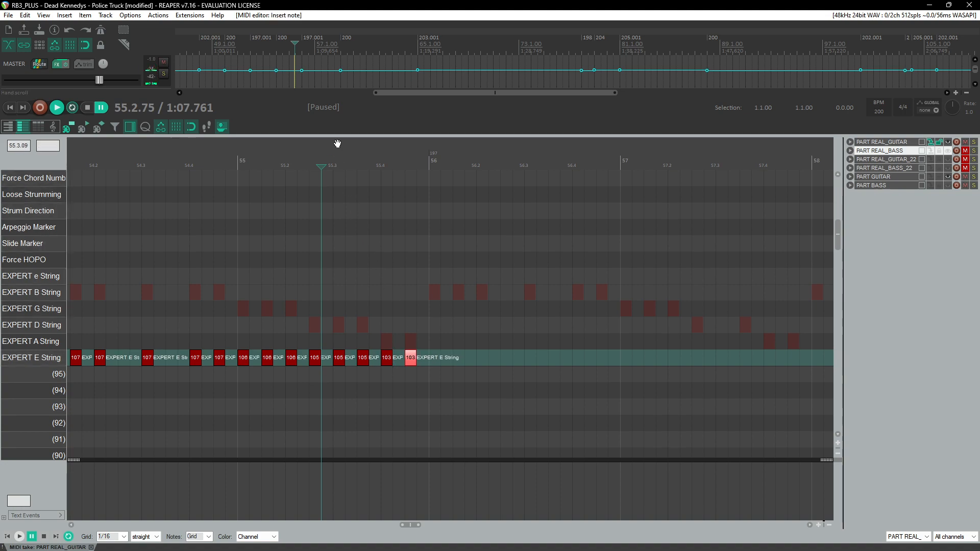
# Step: Replay measures 53 to 56 to check the new E-string notes
pyautogui.press('space')
pyautogui.scroll(-2, 306, 228)
pyautogui.click(252, 166)
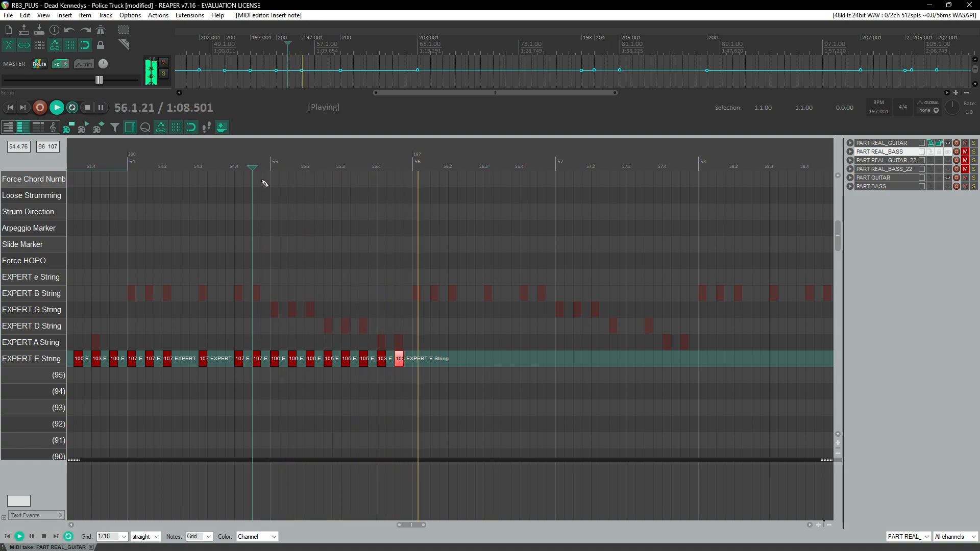
pyautogui.click(243, 153)
pyautogui.scroll(1, 327, 270)
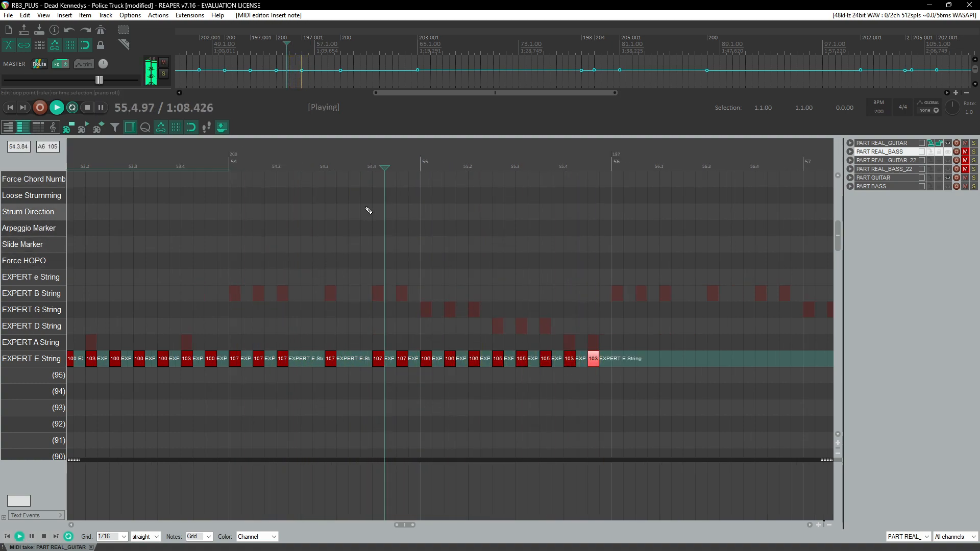
pyautogui.click(366, 194)
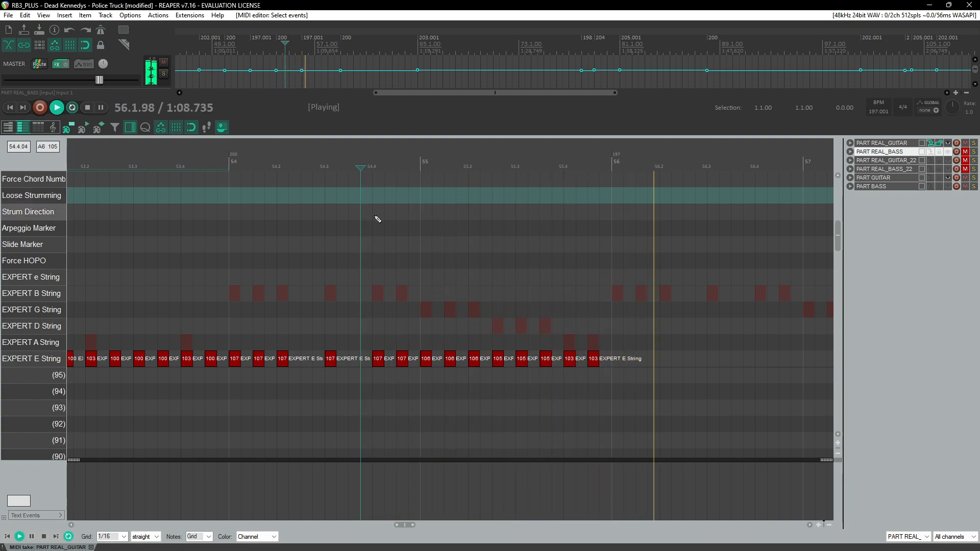
pyautogui.click(376, 218)
pyautogui.press('space')
pyautogui.click(341, 176)
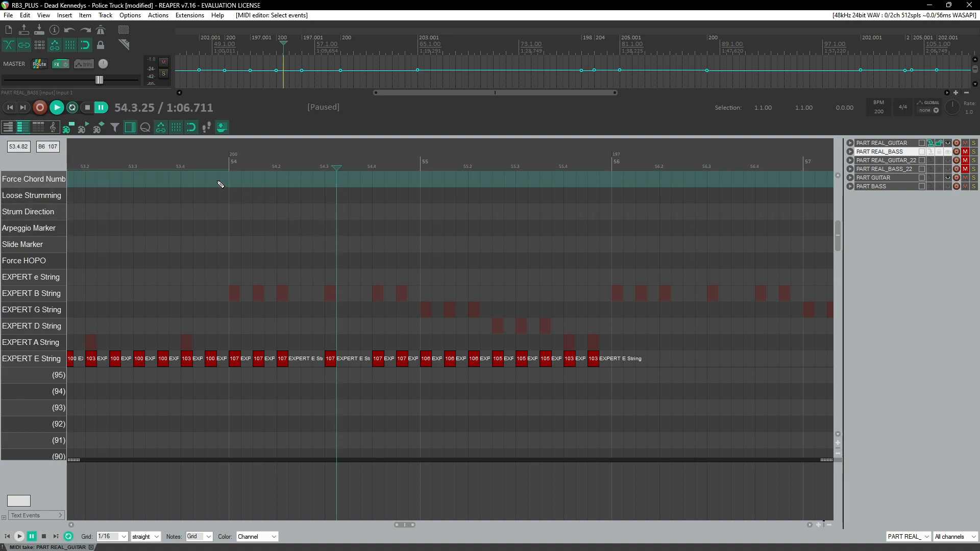
pyautogui.hscroll(-3, 510, 165)
pyautogui.click(525, 165)
pyautogui.press('space')
pyautogui.scroll(1, 521, 245)
pyautogui.hscroll(2, 529, 268)
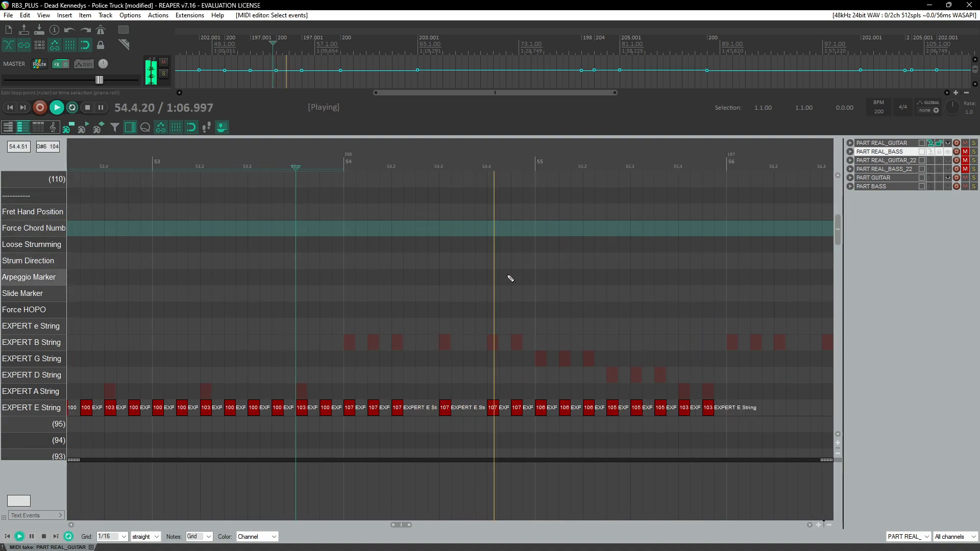
pyautogui.press('space')
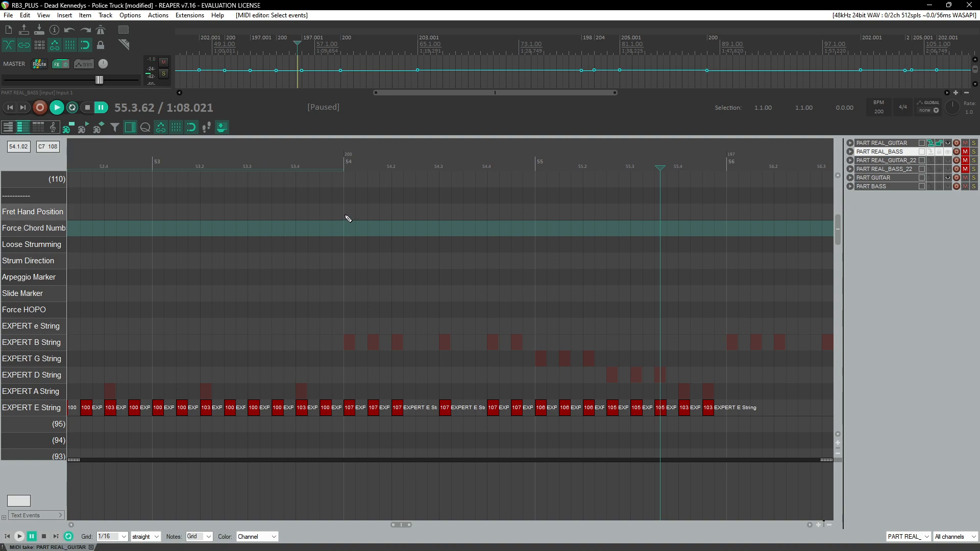
# Step: Add a velocity-105 fret hand position marker at the start of measure 54
pyautogui.click(348, 219)
pyautogui.moveTo(359, 216); pyautogui.dragTo(364, 219)
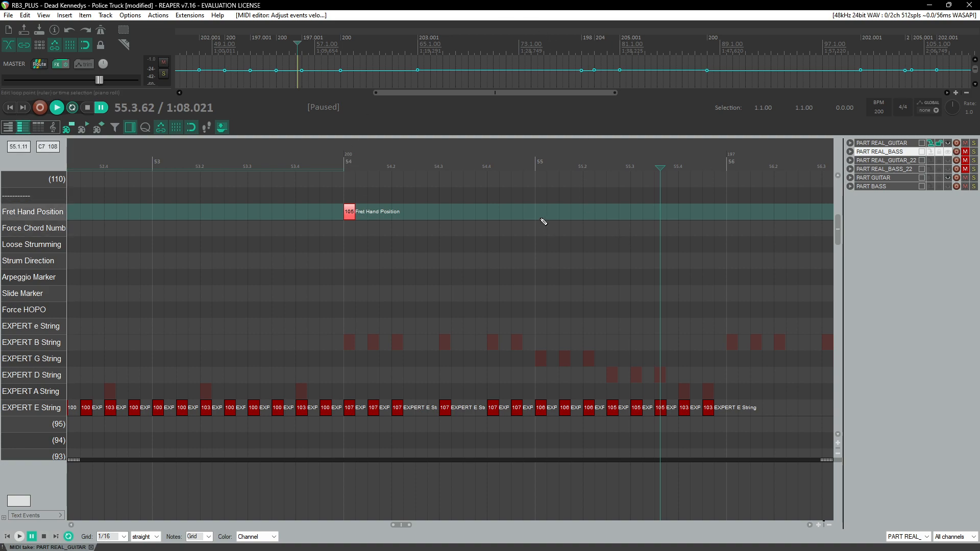
pyautogui.click(332, 161)
pyautogui.press('space')
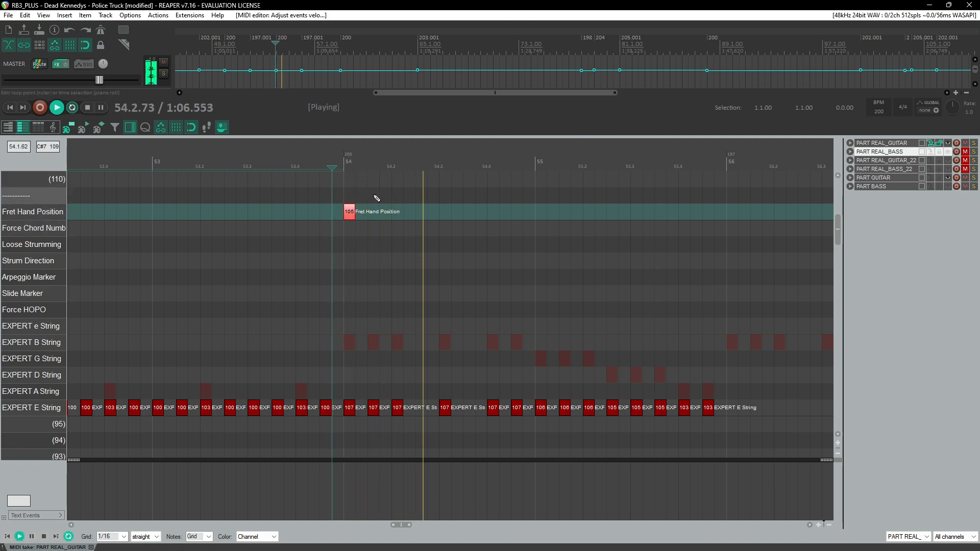
pyautogui.hotkey('ctrl', 'space')
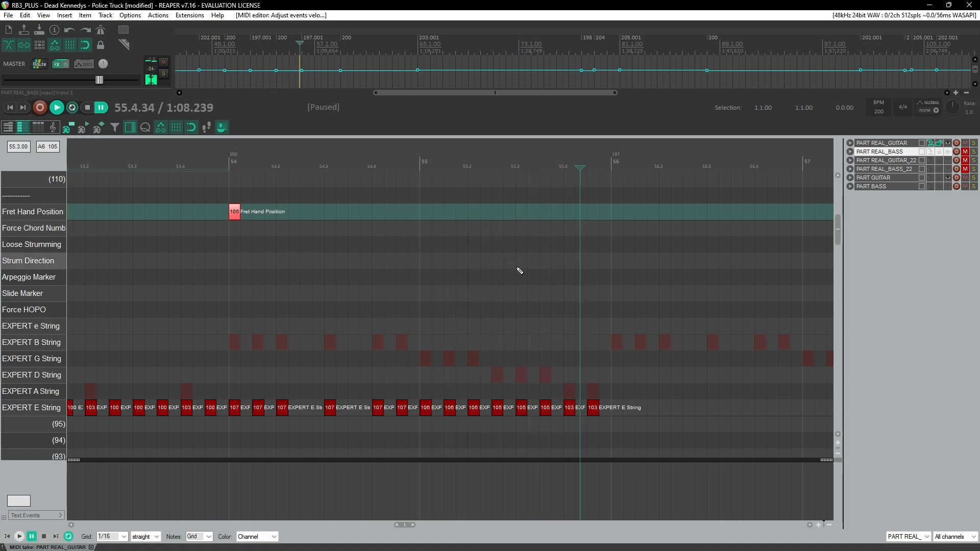
# Step: Add a velocity-103 fret hand position marker on beat 4 of measure 55
pyautogui.click(569, 412)
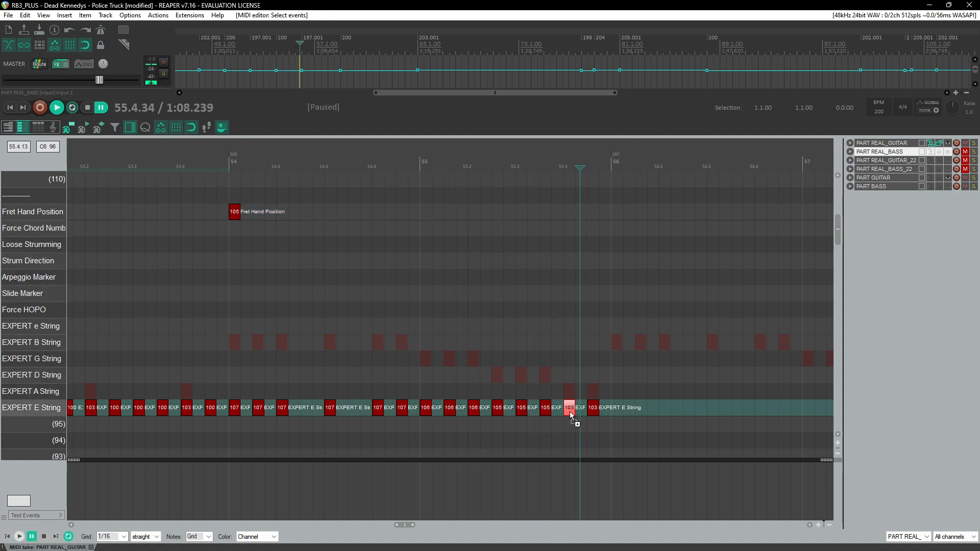
pyautogui.moveTo(570, 413); pyautogui.dragTo(514, 235)
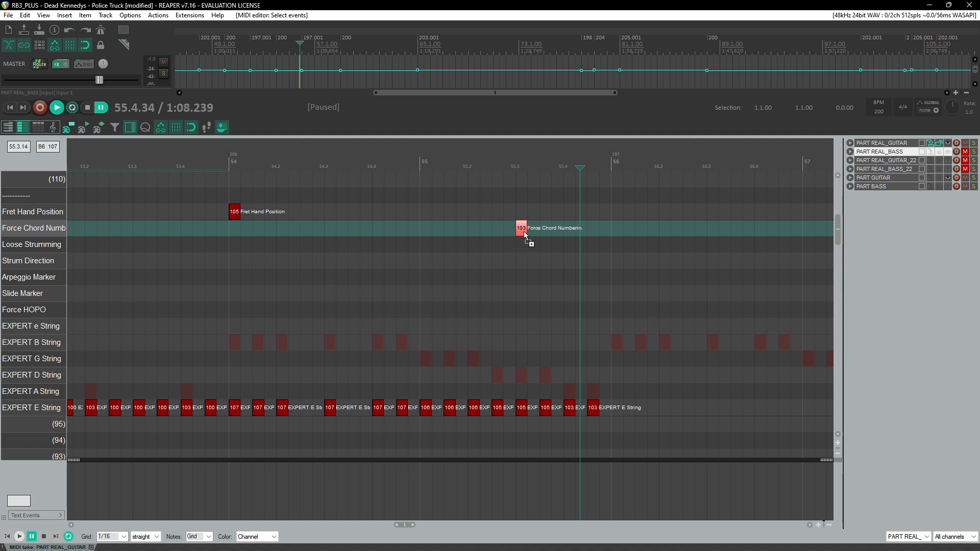
pyautogui.moveTo(579, 233); pyautogui.dragTo(578, 218)
# Step: Copy all notes and markers of measures 54 and 55 and paste them at measure 56
pyautogui.click(231, 167)
pyautogui.press('space')
pyautogui.moveTo(232, 199); pyautogui.dragTo(597, 436)
pyautogui.hotkey('ctrl', 'c')
pyautogui.click(611, 247)
pyautogui.hotkey('ctrl', 'v')
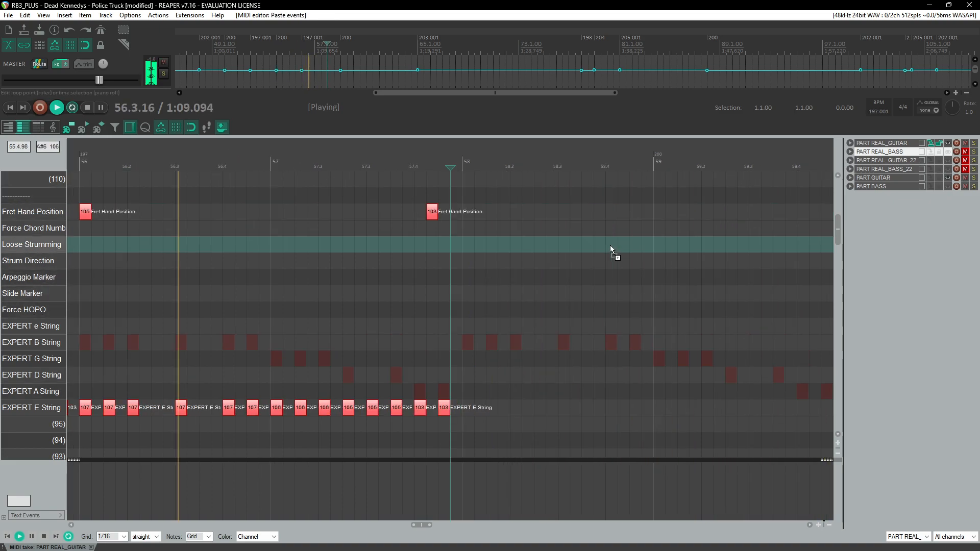
# Step: Replay from measure 55 to check the pasted section
pyautogui.scroll(-3, 519, 263)
pyautogui.click(351, 161)
pyautogui.scroll(3, 248, 302)
pyautogui.click(262, 177)
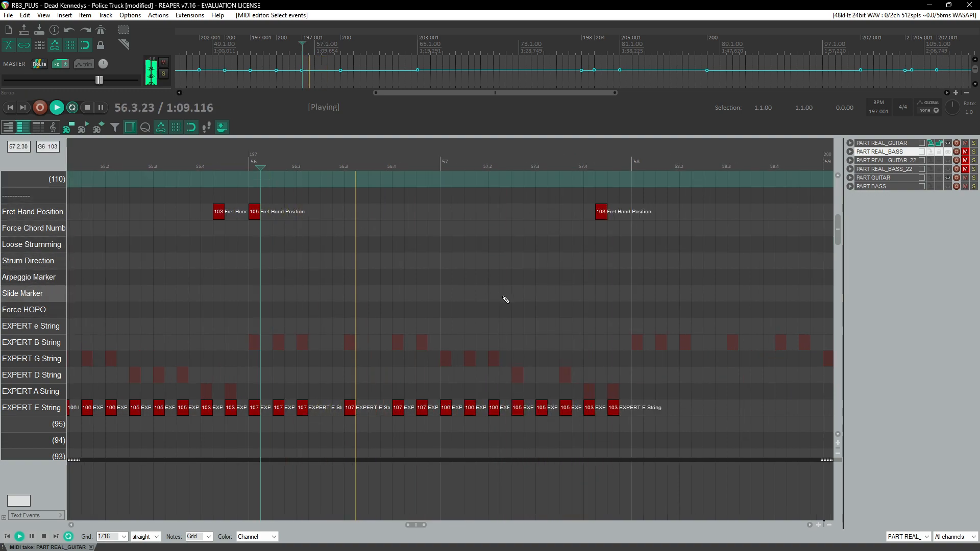
# Step: Delete an E-string note in measure 57 and paste the copied two-measure section at measure 58
pyautogui.doubleClick(543, 410)
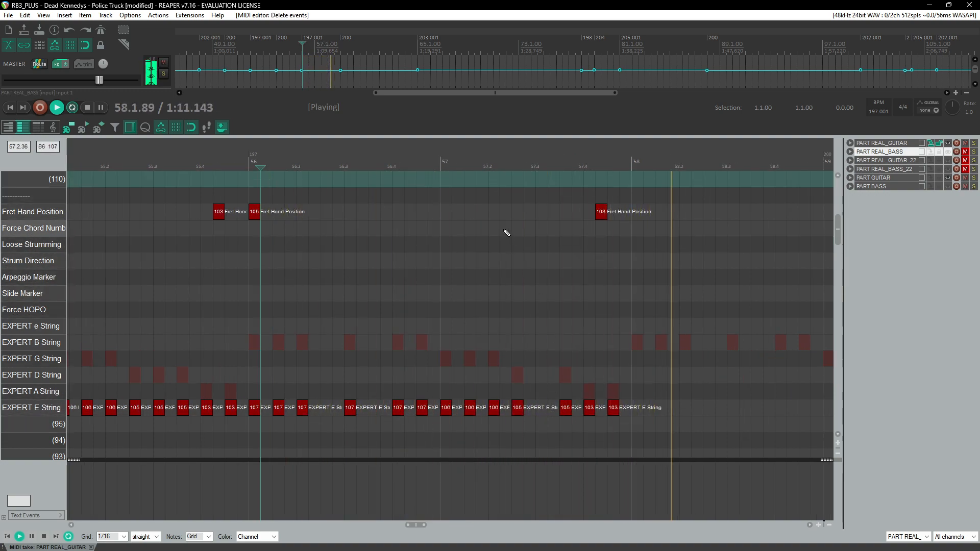
pyautogui.click(449, 238)
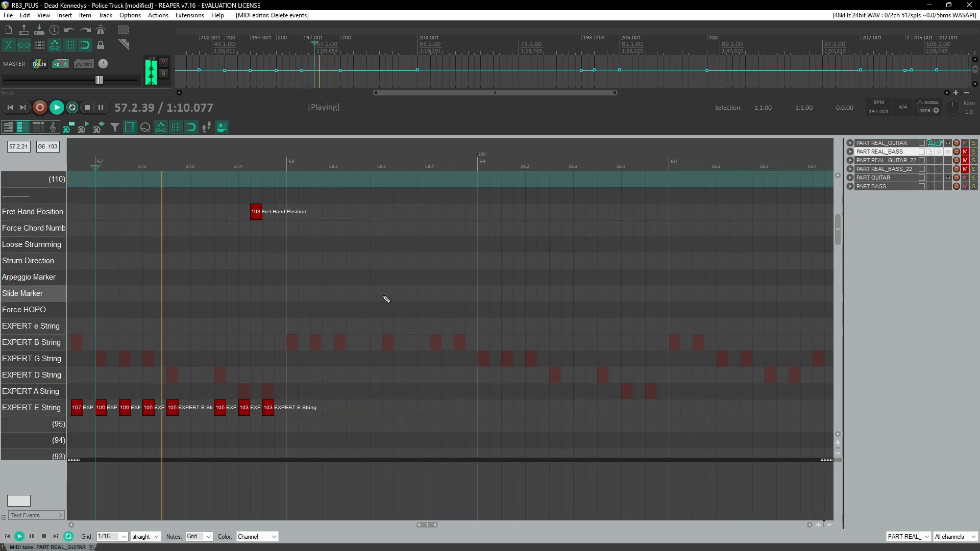
pyautogui.click(288, 376)
pyautogui.hotkey('ctrl', 'v')
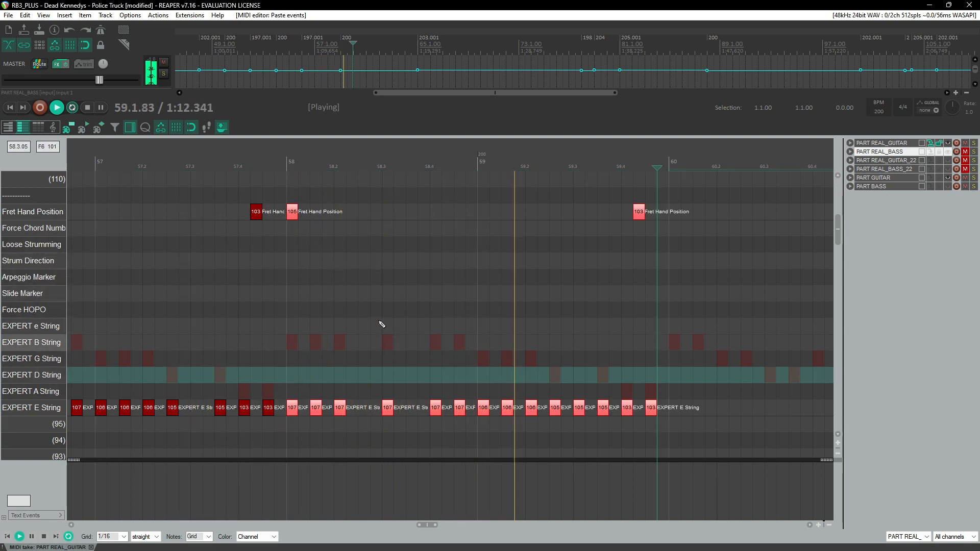
# Step: Delete the pasted E-string note on beat 3 of measure 59 while replaying the section
pyautogui.click(226, 168)
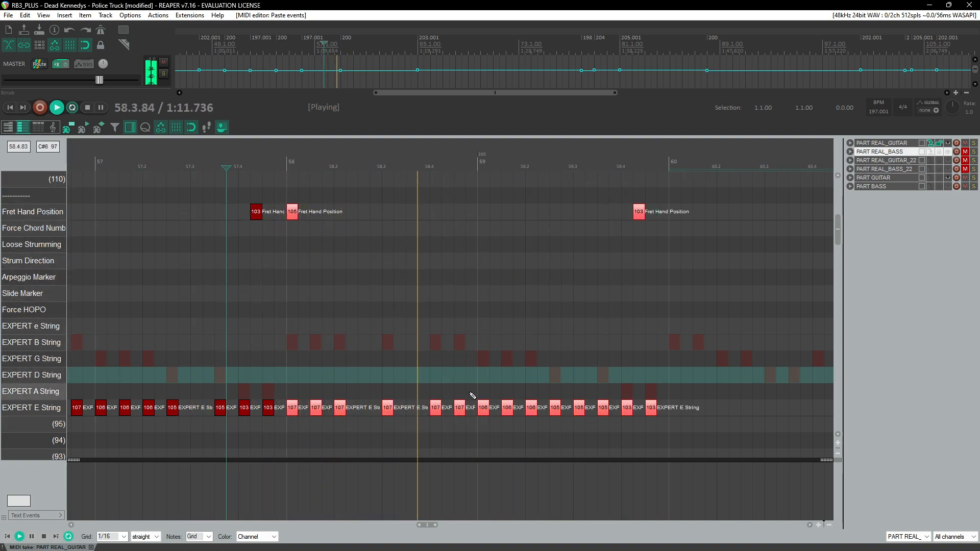
pyautogui.doubleClick(580, 408)
pyautogui.click(288, 167)
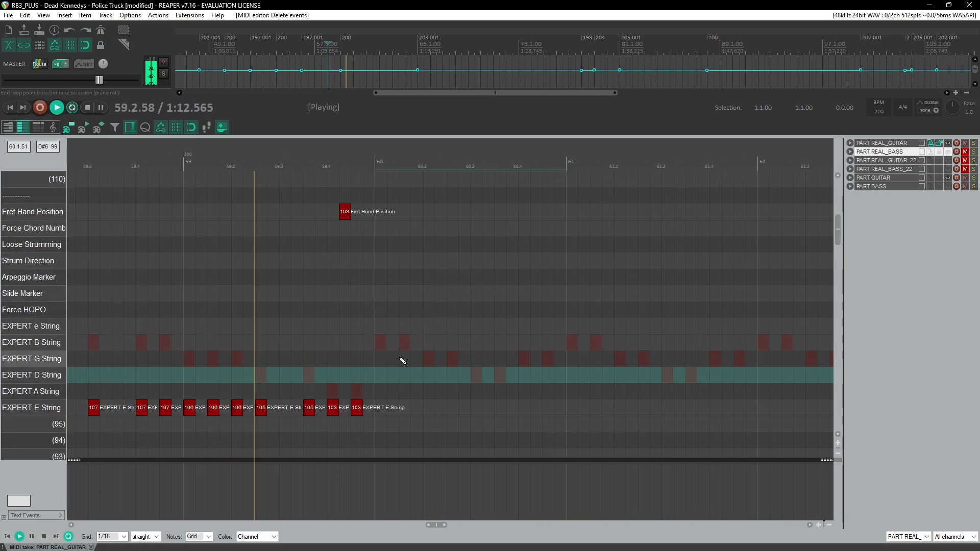
# Step: Fill measure 60 with eight eighth-note A-string notes with velocities 107, 107, 106, 106, 105, 105, 107, 107
pyautogui.hotkey('ctrl', 'space')
pyautogui.moveTo(382, 365); pyautogui.dragTo(381, 397)
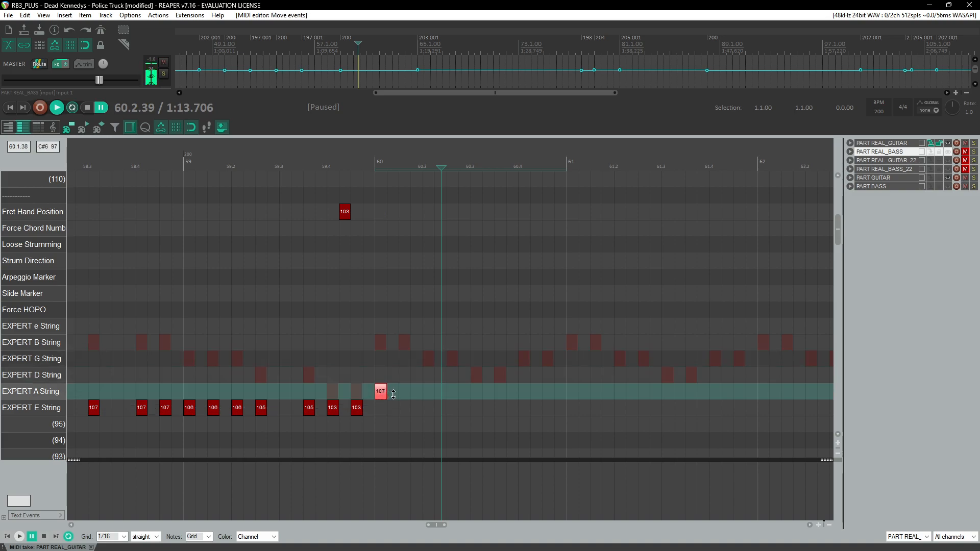
pyautogui.click(406, 391)
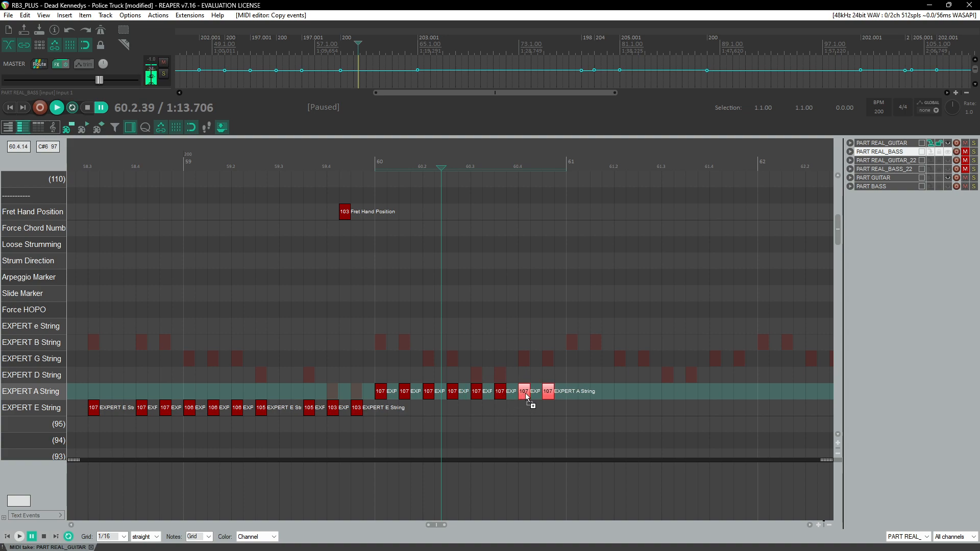
pyautogui.moveTo(432, 390); pyautogui.dragTo(503, 394)
pyautogui.press('space')
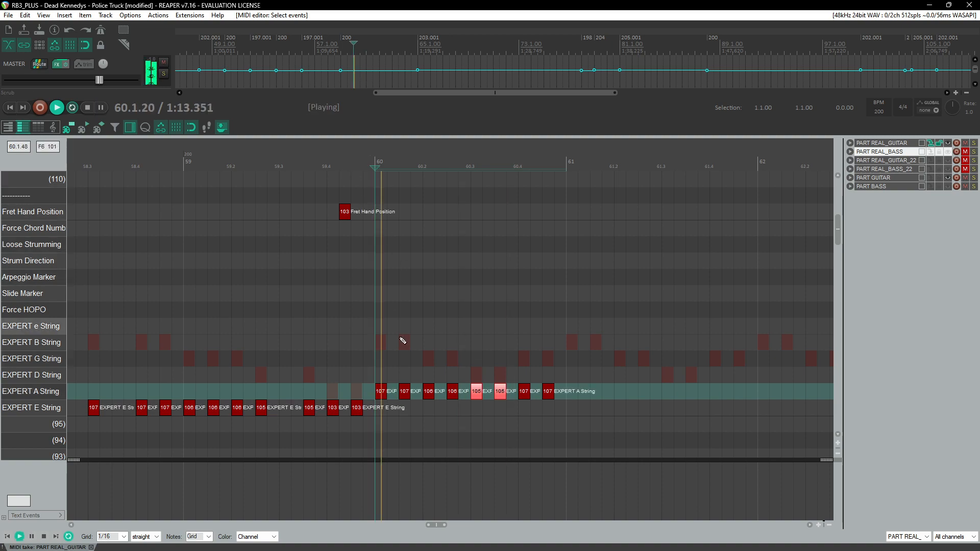
# Step: Copy the A-string notes of measure 60 and paste them at measure 61
pyautogui.click(339, 167)
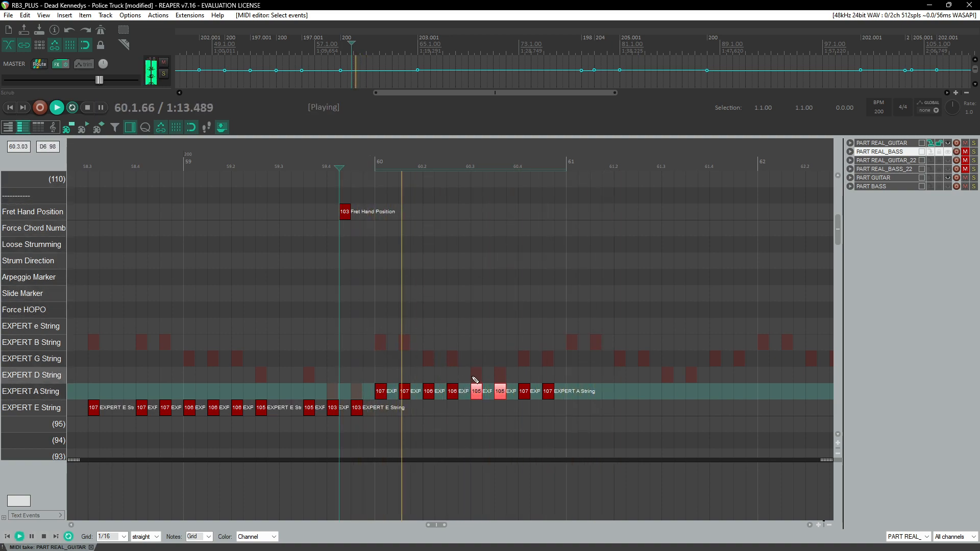
pyautogui.moveTo(477, 401); pyautogui.dragTo(381, 221)
pyautogui.click(363, 167)
pyautogui.press('space')
pyautogui.moveTo(571, 372); pyautogui.dragTo(377, 402)
pyautogui.click(341, 180)
pyautogui.press('space')
pyautogui.hotkey('ctrl', 'c')
pyautogui.click(567, 390)
pyautogui.hotkey('ctrl', 'v')
# Step: Paste the copied A-string measure again at measures 62 and 63
pyautogui.hscroll(3, 507, 412)
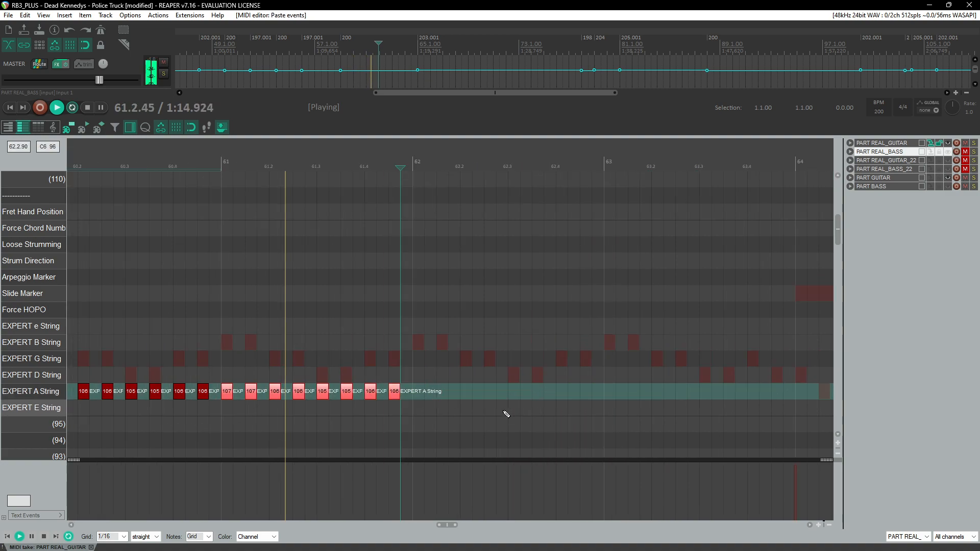
pyautogui.click(413, 389)
pyautogui.hotkey('ctrl', 'v')
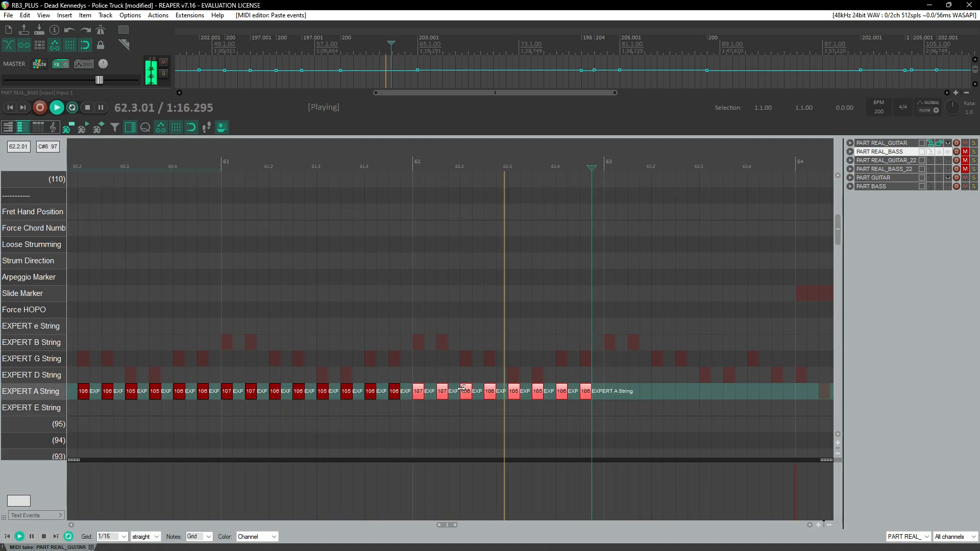
pyautogui.click(605, 391)
pyautogui.hotkey('ctrl', 'v')
pyautogui.hscroll(3, 567, 396)
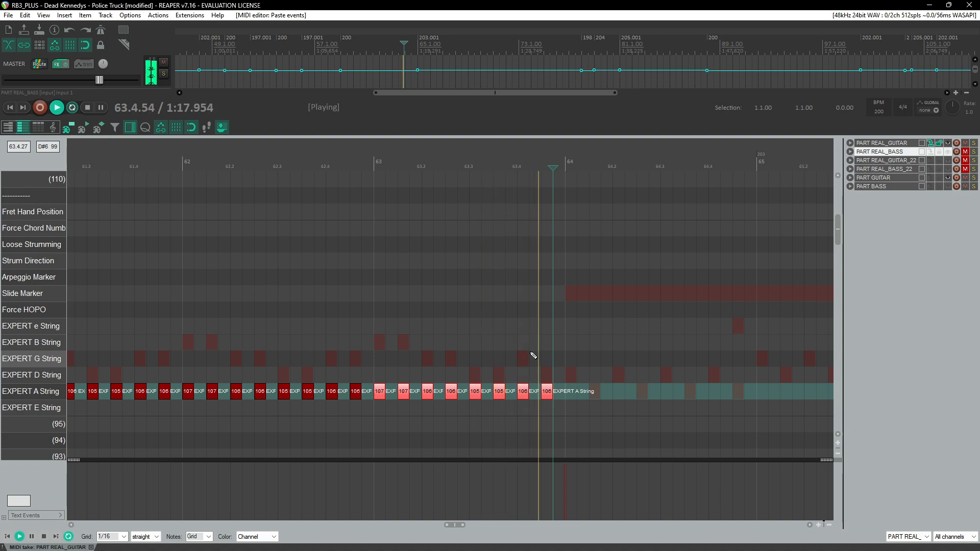
# Step: Delete the last A-string note of measure 63 and replay that passage
pyautogui.click(505, 201)
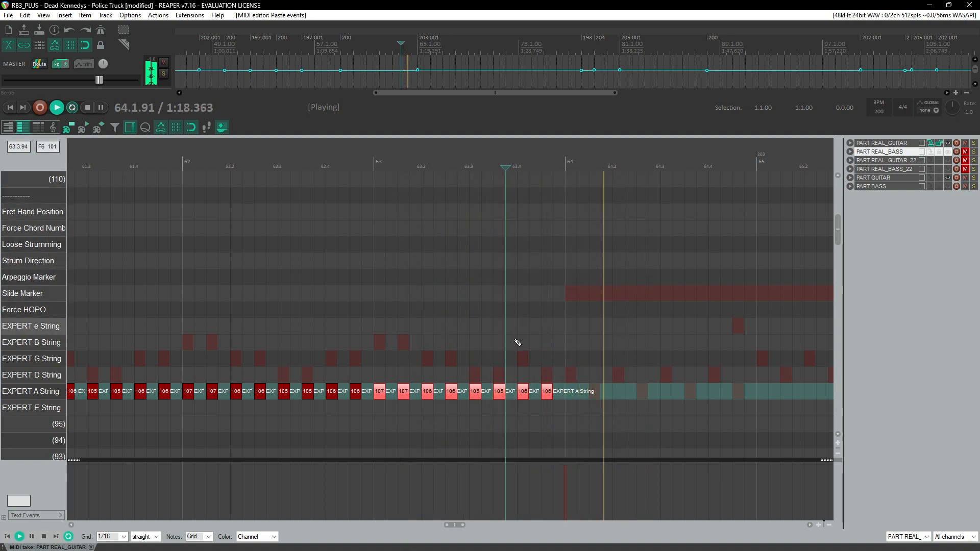
pyautogui.hotkey('ctrl', 'space')
pyautogui.click(547, 391)
pyautogui.press('Delete')
pyautogui.click(485, 197)
pyautogui.press('space')
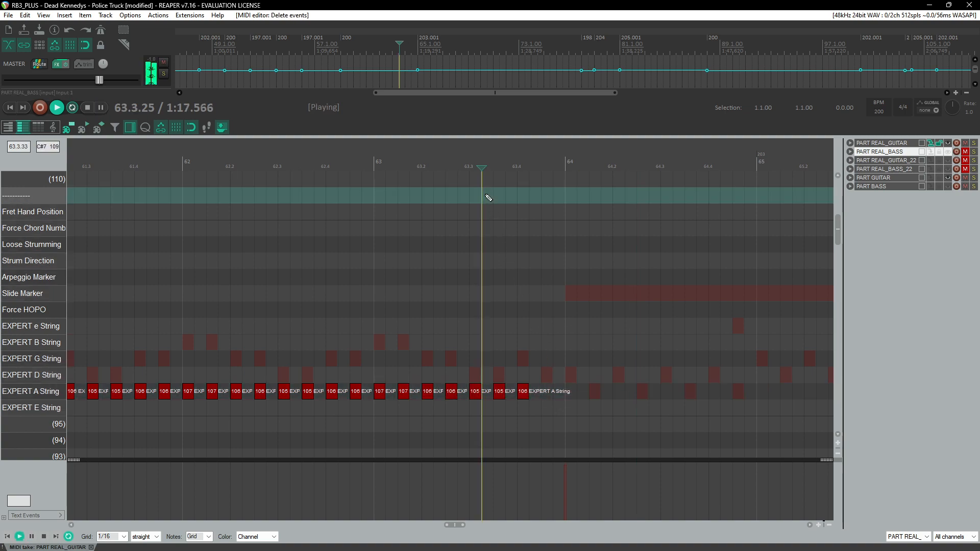
pyautogui.moveTo(506, 167); pyautogui.dragTo(530, 168)
pyautogui.hotkey('ctrl', 'space')
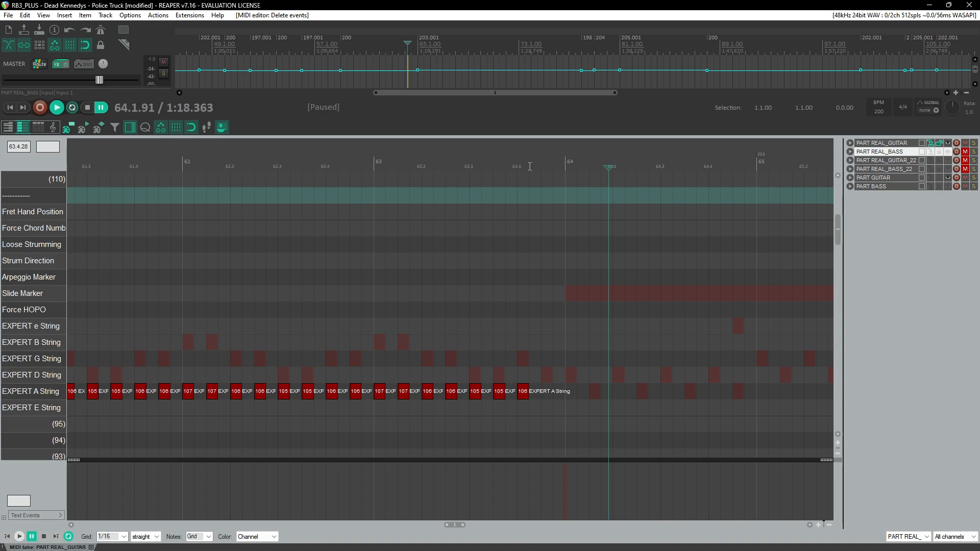
# Step: Play back and scroll through the charted guitar part from measure 57 onward to review it
pyautogui.press('space')
pyautogui.scroll(-3, 493, 230)
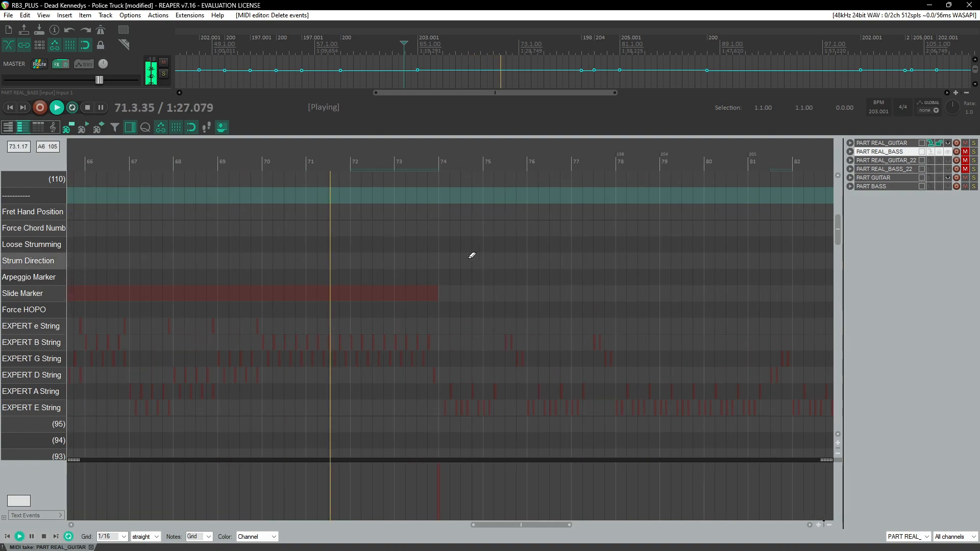
pyautogui.scroll(-3, 432, 269)
pyautogui.scroll(-1, 405, 284)
pyautogui.scroll(2, 405, 284)
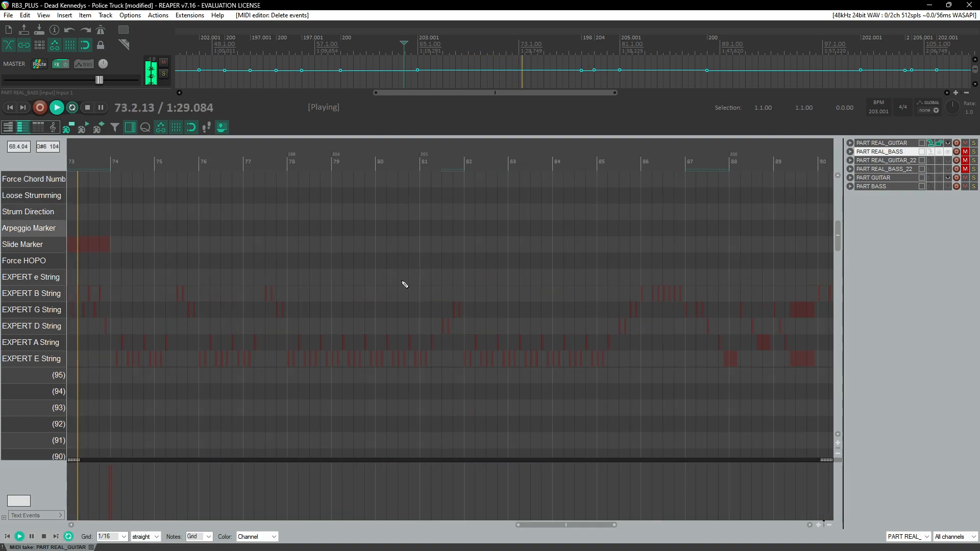
pyautogui.hscroll(-5, 405, 284)
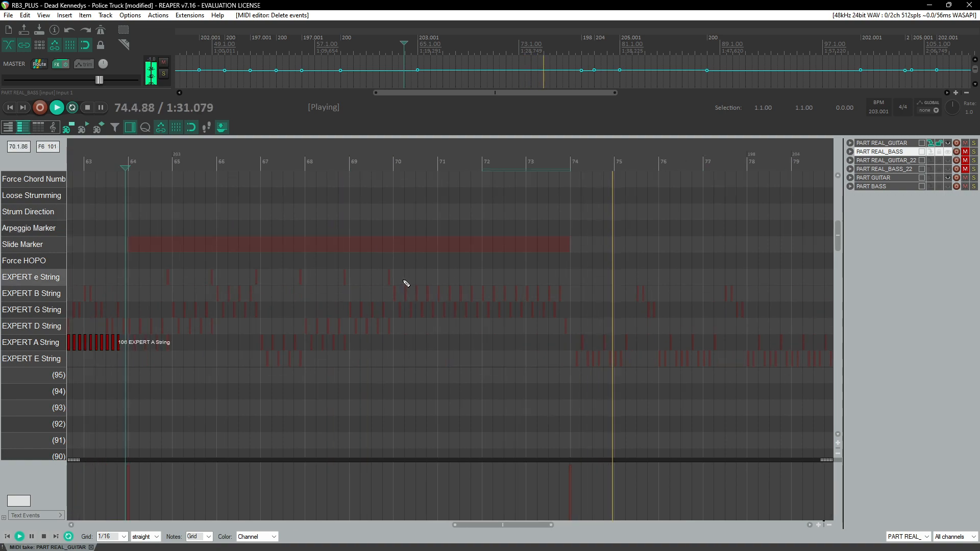
pyautogui.scroll(-5, 406, 284)
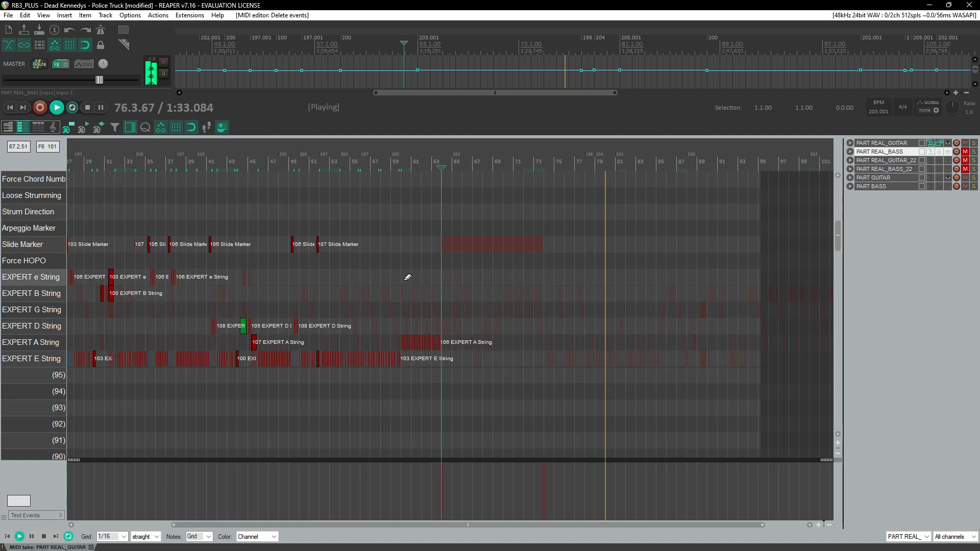
pyautogui.moveTo(338, 305); pyautogui.dragTo(529, 305)
pyautogui.hscroll(-4, 530, 304)
pyautogui.click(396, 166)
pyautogui.scroll(5, 429, 331)
pyautogui.scroll(1, 427, 332)
pyautogui.scroll(1, 427, 333)
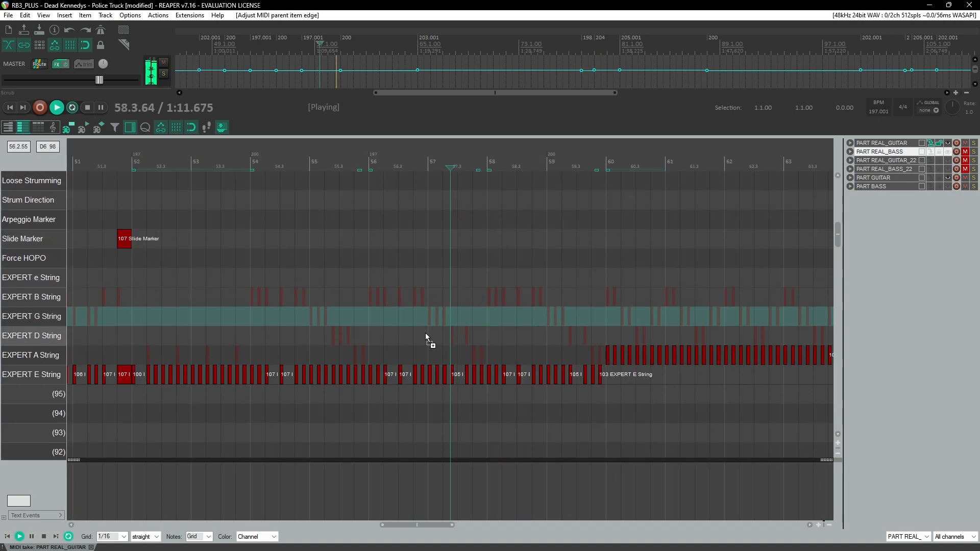
pyautogui.hscroll(4, 426, 332)
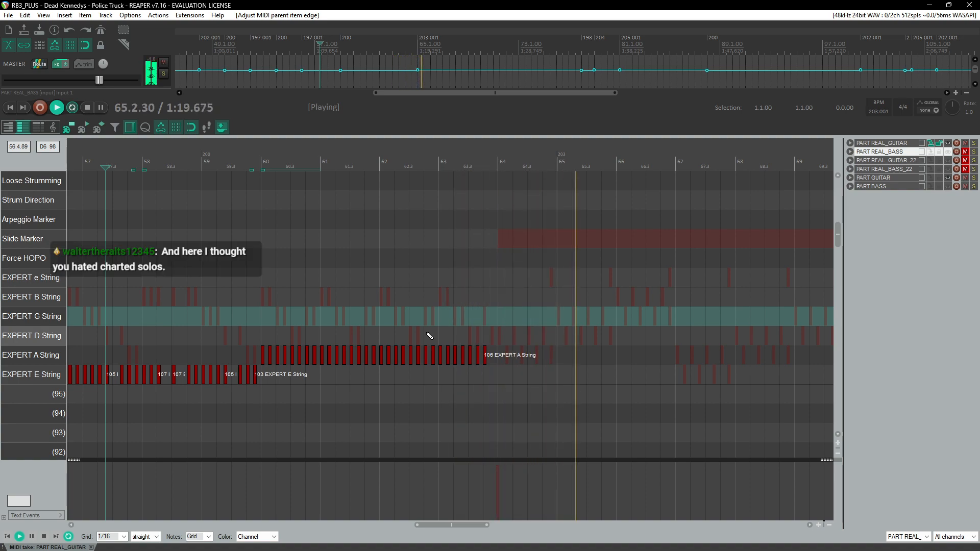
pyautogui.hotkey('ctrl', 'space')
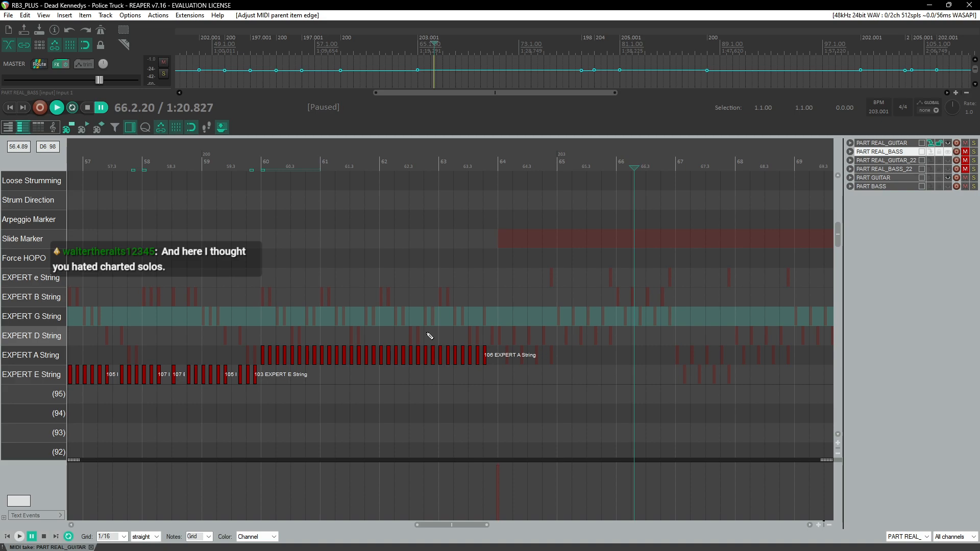
pyautogui.scroll(7, 450, 291)
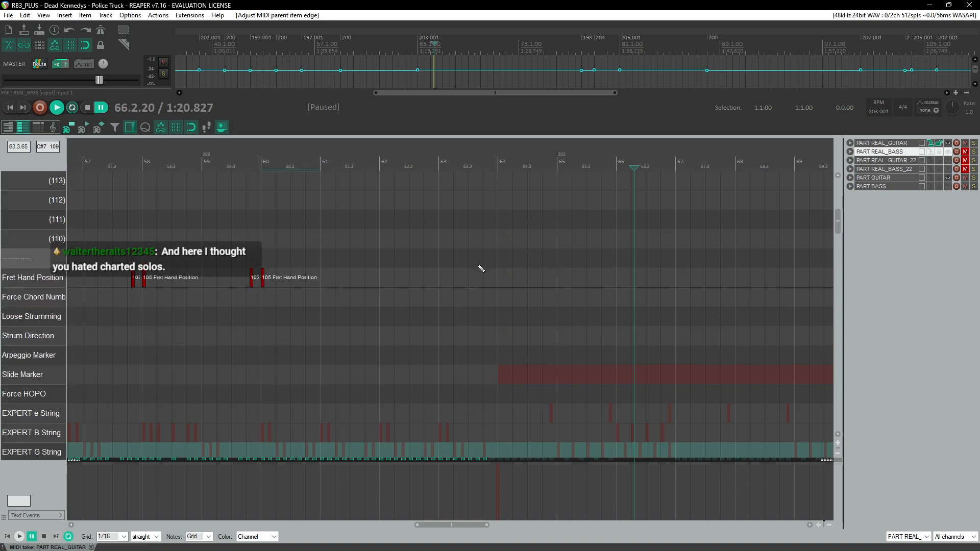
pyautogui.hscroll(4, 481, 266)
pyautogui.scroll(-6, 459, 288)
pyautogui.click(249, 164)
pyautogui.scroll(3, 299, 228)
pyautogui.press('space')
pyautogui.hotkey('ctrl', 'space')
pyautogui.scroll(3, 497, 355)
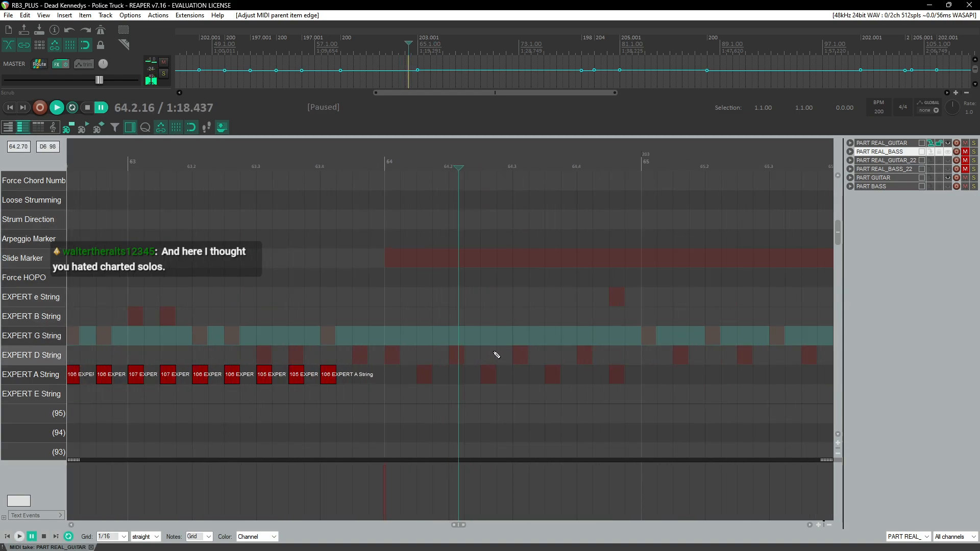
# Step: Add an A-string note on the last eighth of measure 63 with velocity 105, then clear the time selection
pyautogui.click(335, 162)
pyautogui.press('space')
pyautogui.click(367, 161)
pyautogui.press('space')
pyautogui.click(330, 374)
pyautogui.moveTo(354, 162); pyautogui.dragTo(384, 165)
pyautogui.press('space')
pyautogui.press('space')
pyautogui.click(328, 383)
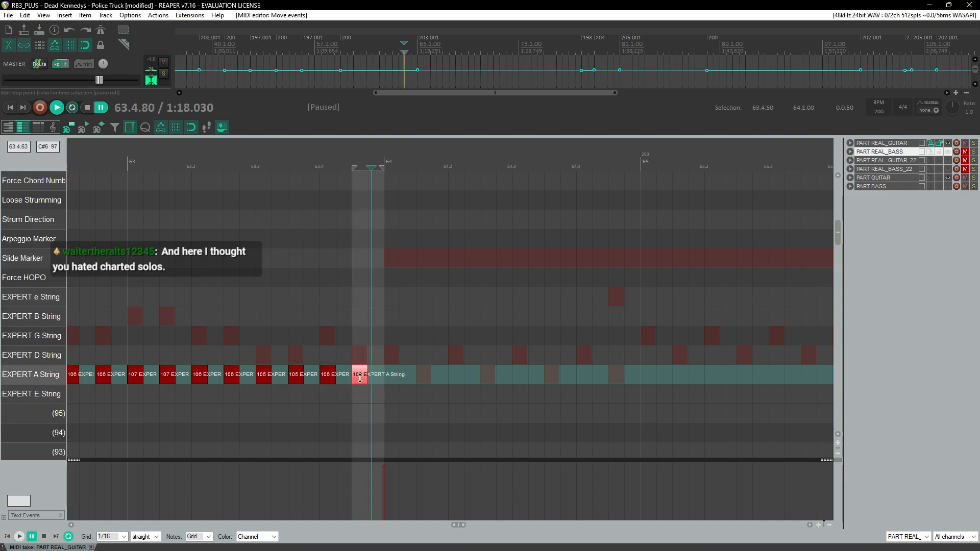
pyautogui.press('space')
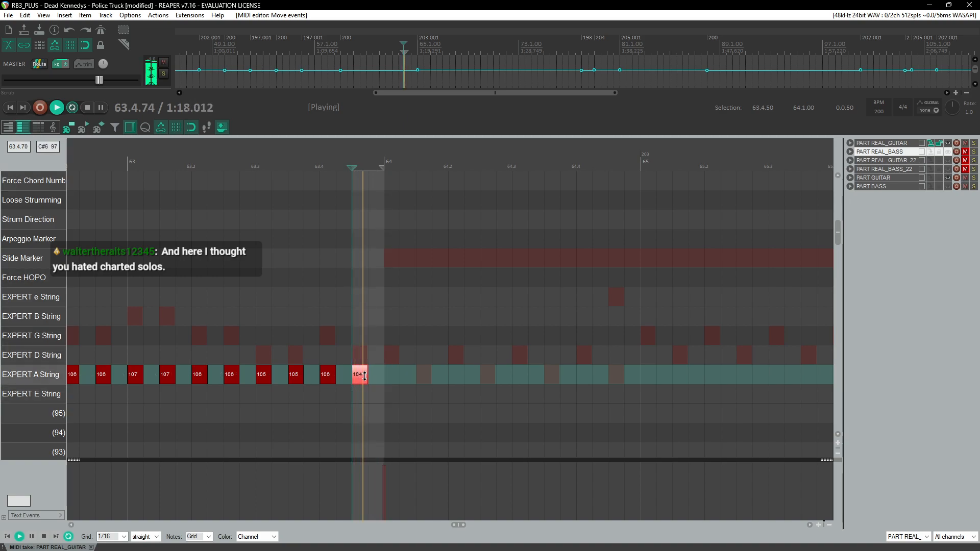
pyautogui.moveTo(367, 377); pyautogui.dragTo(369, 377)
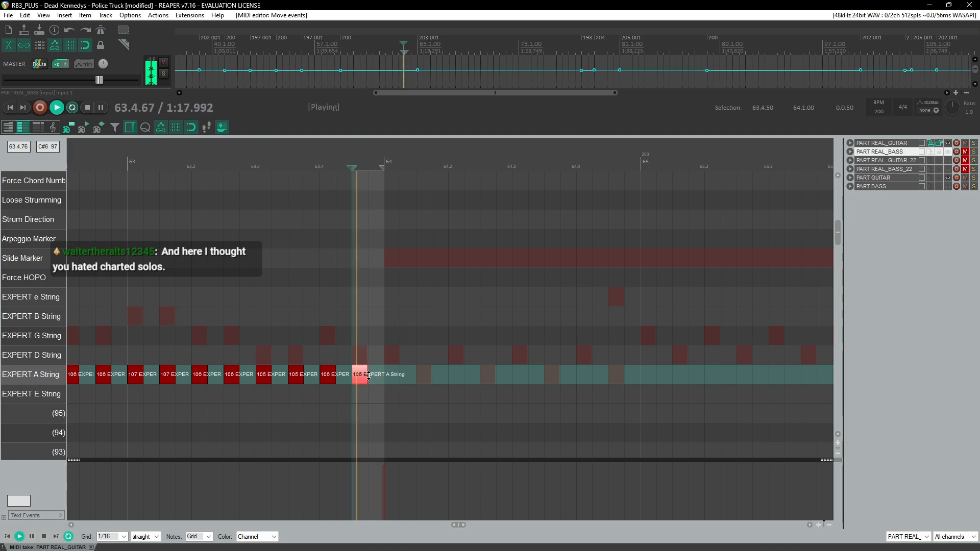
pyautogui.rightClick(364, 162)
pyautogui.click(415, 213)
pyautogui.hotkey('ctrl', 'space')
# Step: Draw a Solo Marker note across the solo section, ending at measure 74
pyautogui.scroll(3, 371, 314)
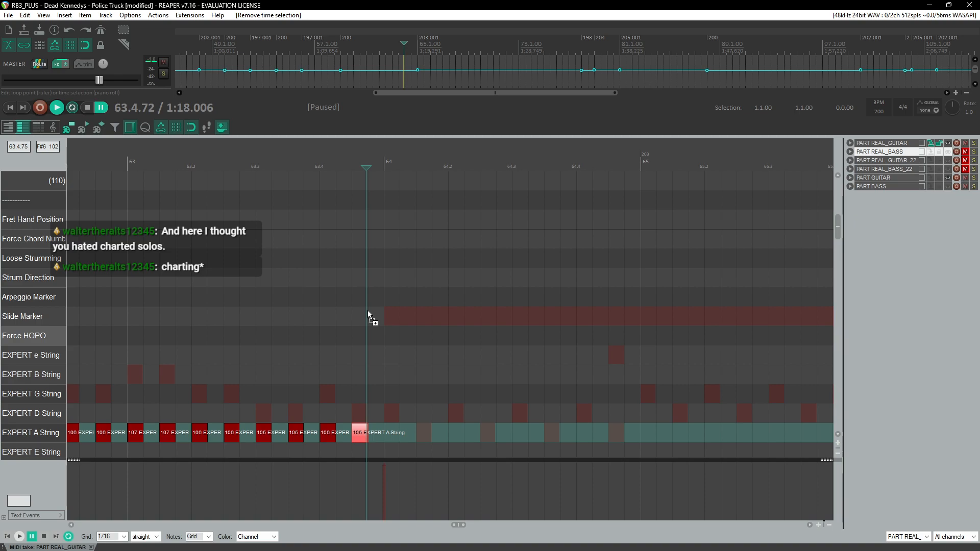
pyautogui.scroll(-3, 368, 311)
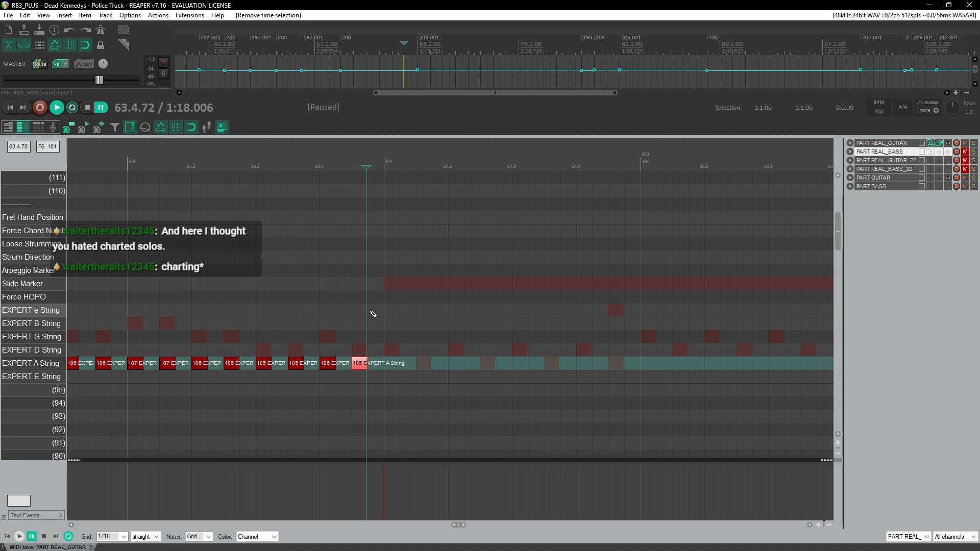
pyautogui.scroll(5, 374, 314)
pyautogui.scroll(-4, 383, 314)
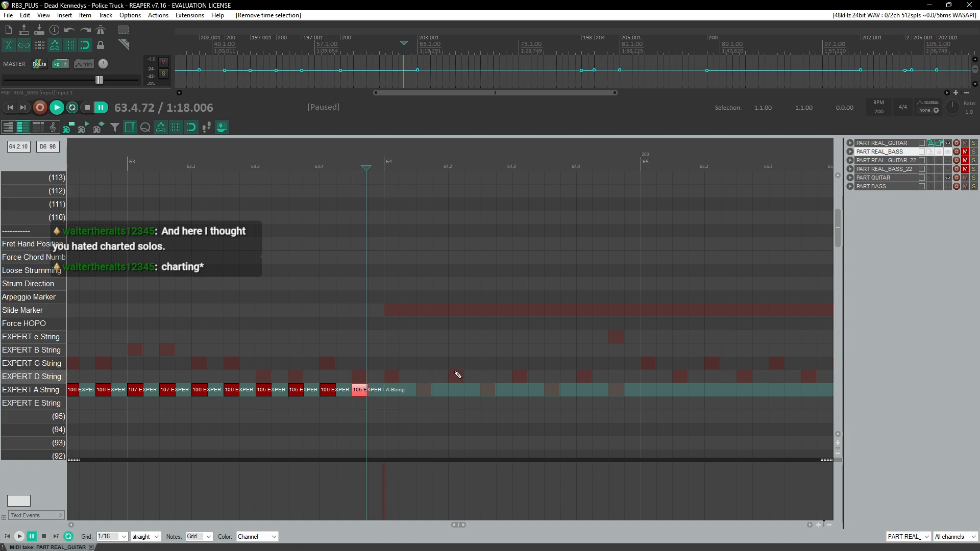
pyautogui.scroll(3, 460, 375)
pyautogui.scroll(-3, 452, 336)
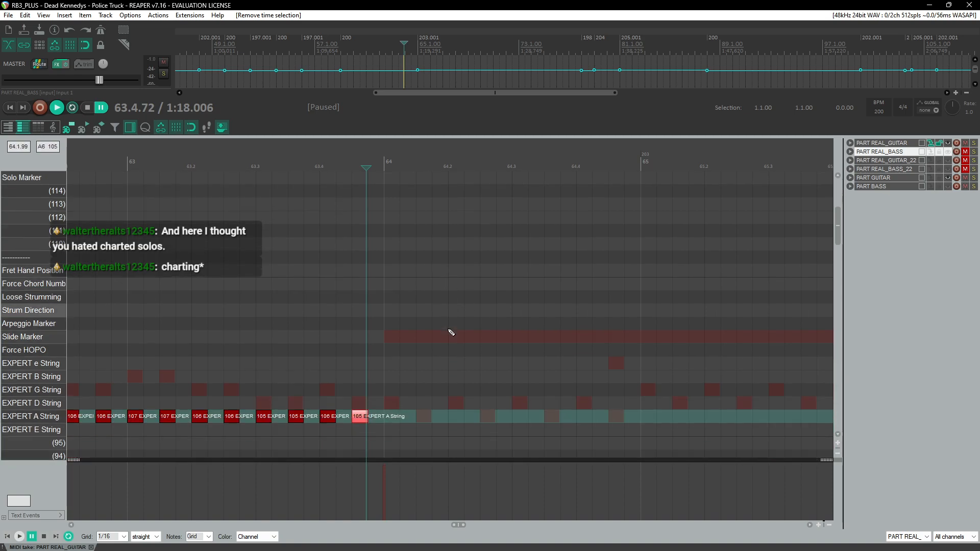
pyautogui.scroll(1, 399, 327)
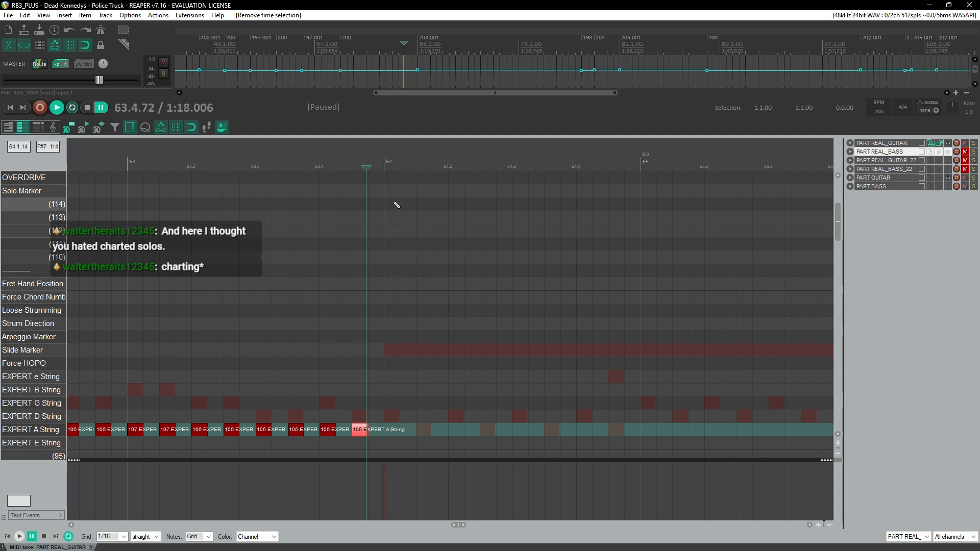
pyautogui.click(35, 195)
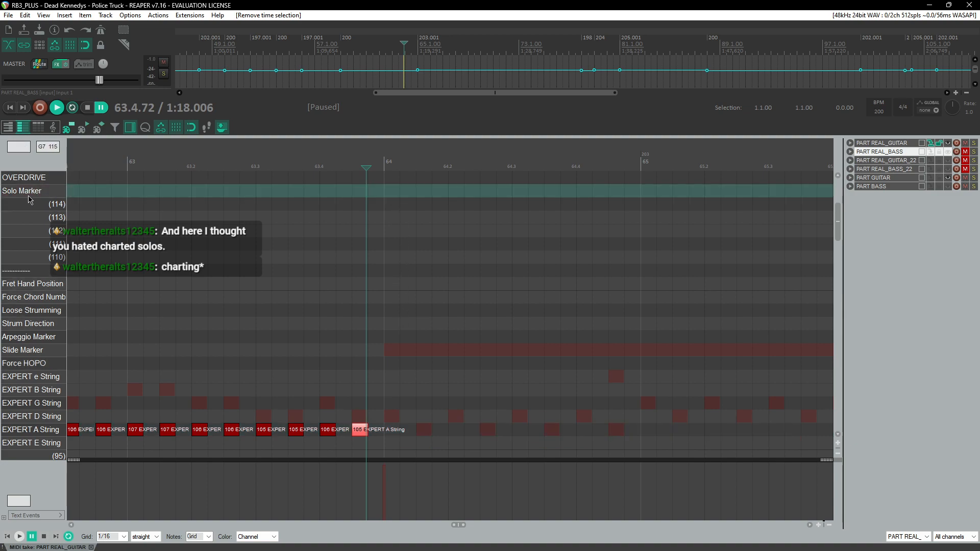
pyautogui.moveTo(391, 195)
pyautogui.mouseDown()
pyautogui.moveTo(890, 200)
pyautogui.moveTo(242, 206)
pyautogui.mouseUp()
pyautogui.hscroll(-3, 265, 311)
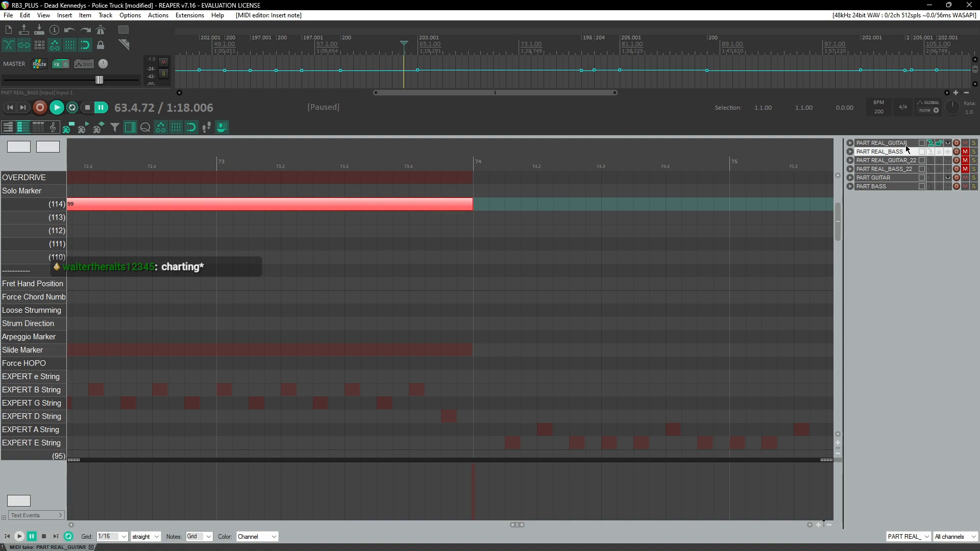
# Step: Switch to the PART GUITAR track to view its Solo Marker
pyautogui.click(930, 179)
pyautogui.hscroll(-8, 335, 344)
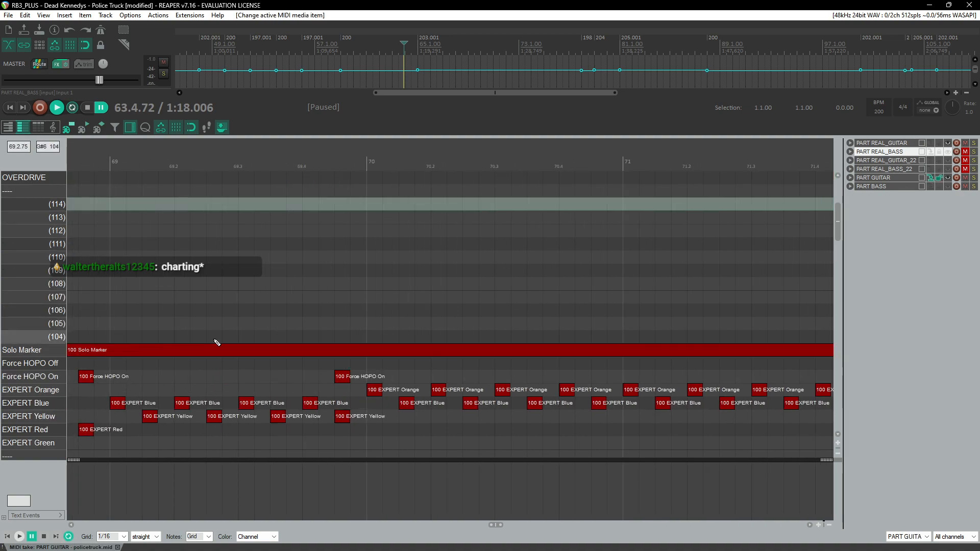
# Step: Switch to the PART REAL_GUITAR track and scroll through it to inspect the solo section around measures 59 to 74
pyautogui.hscroll(-2, 113, 357)
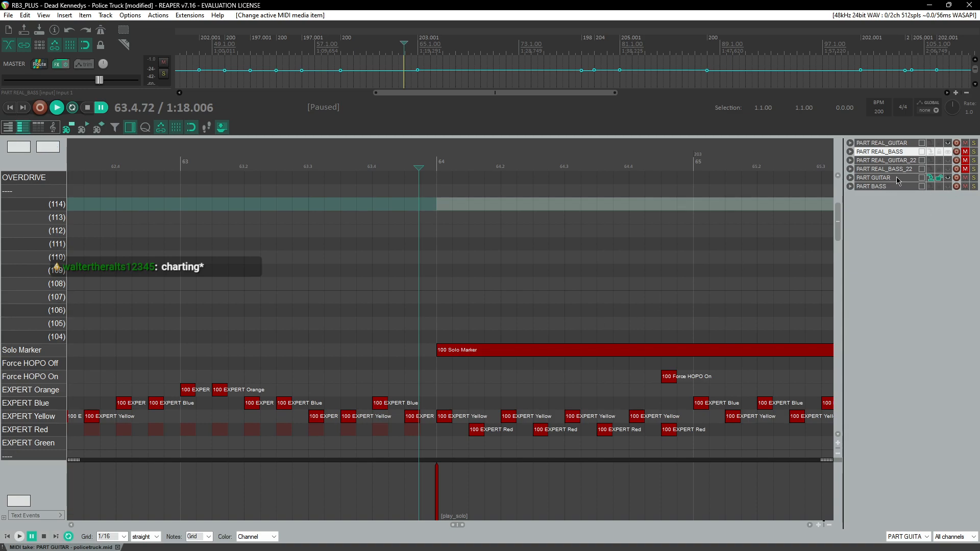
pyautogui.click(930, 144)
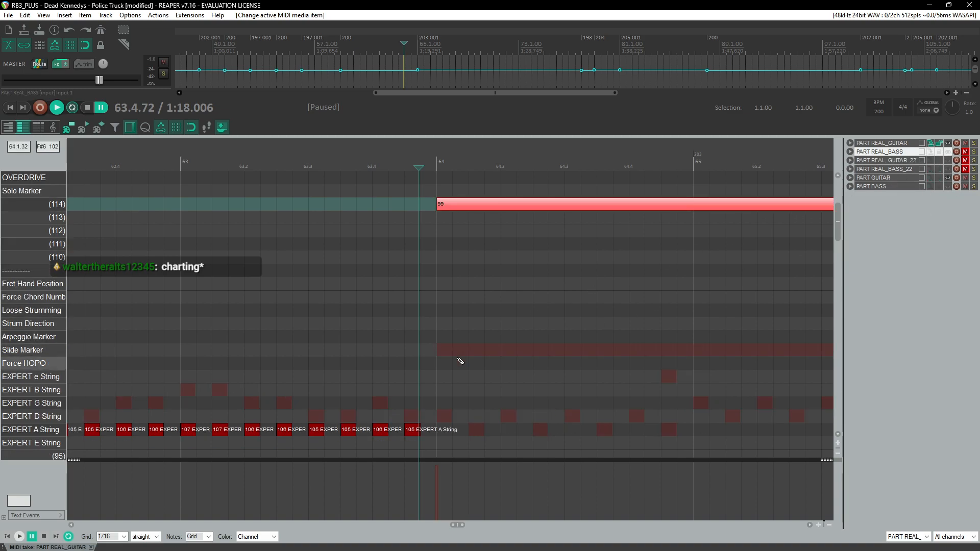
pyautogui.hscroll(4, 452, 359)
pyautogui.hscroll(20, 214, 356)
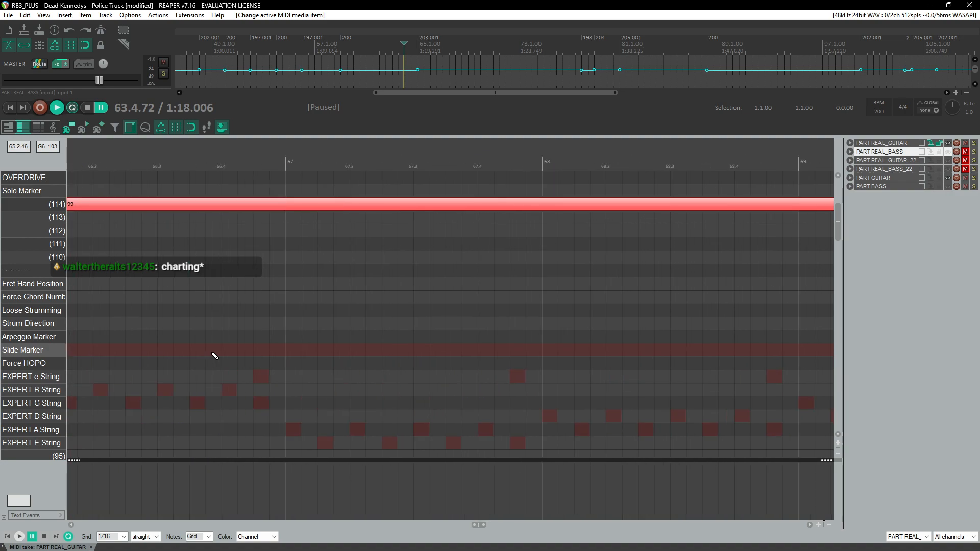
pyautogui.hscroll(-4, 218, 354)
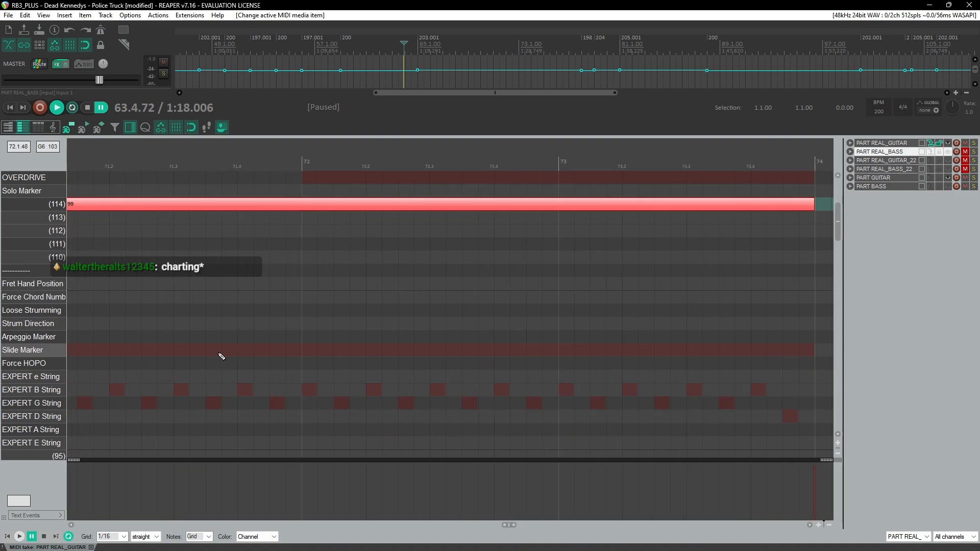
pyautogui.scroll(2, 240, 354)
pyautogui.scroll(-4, 242, 353)
pyautogui.hscroll(-2, 244, 352)
pyautogui.hscroll(-20, 293, 324)
pyautogui.scroll(-5, 312, 291)
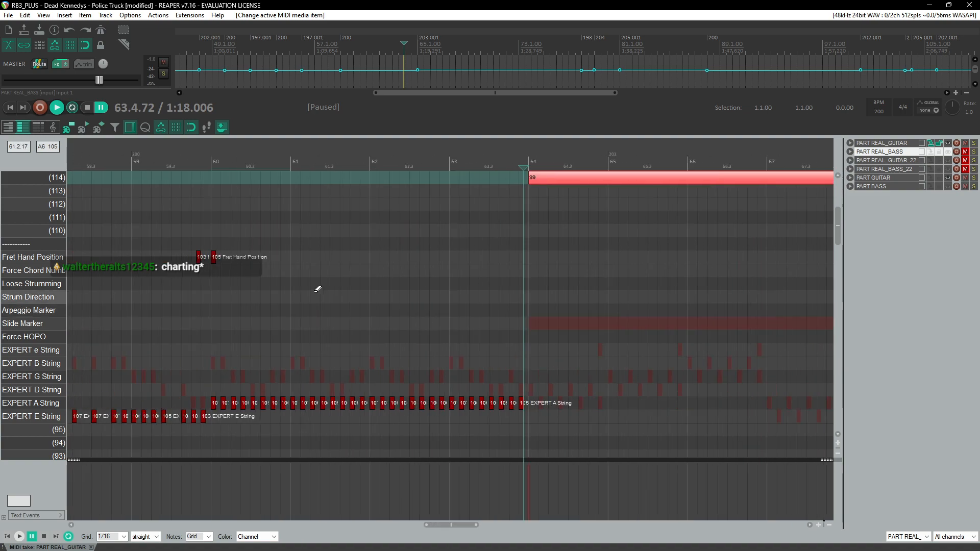
pyautogui.scroll(2, 441, 284)
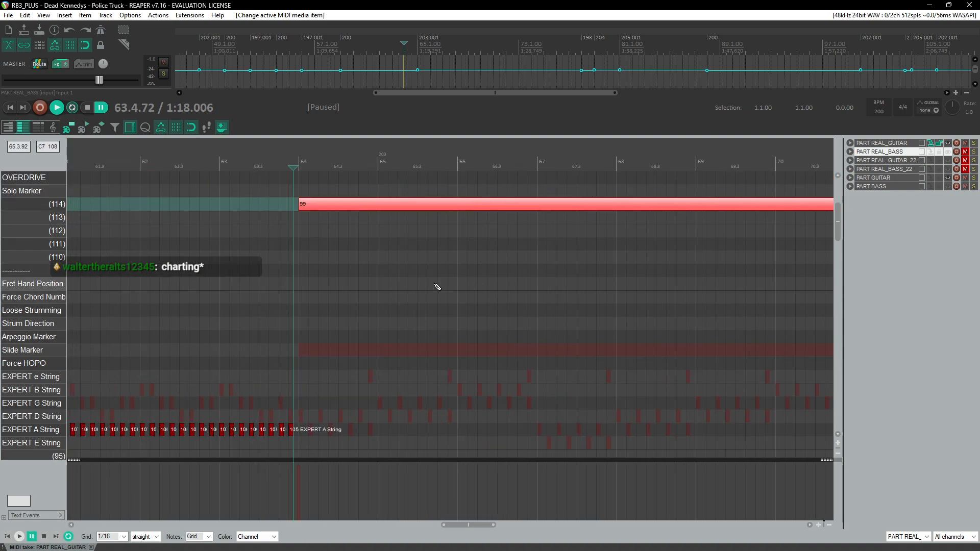
pyautogui.scroll(-5, 449, 284)
pyautogui.scroll(4, 388, 230)
pyautogui.scroll(4, 466, 248)
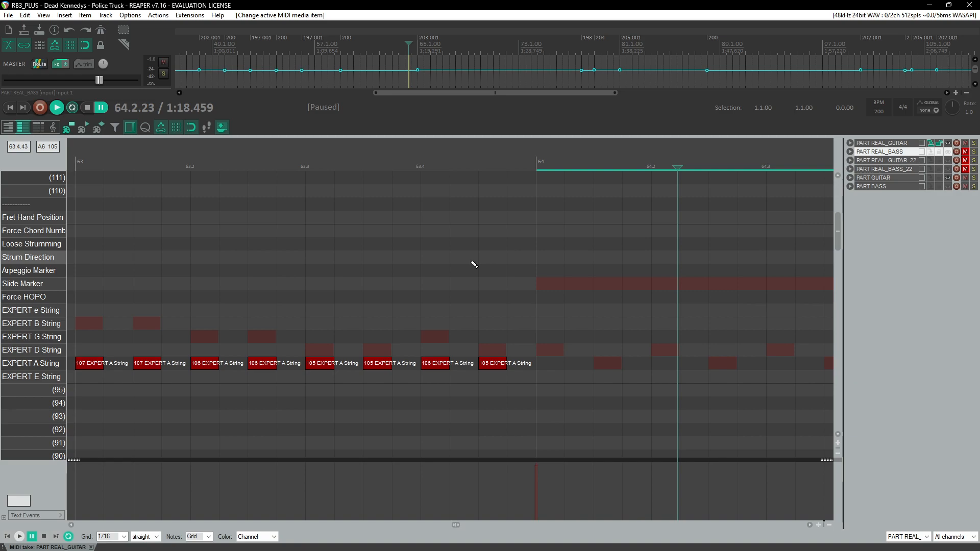
pyautogui.scroll(3, 475, 265)
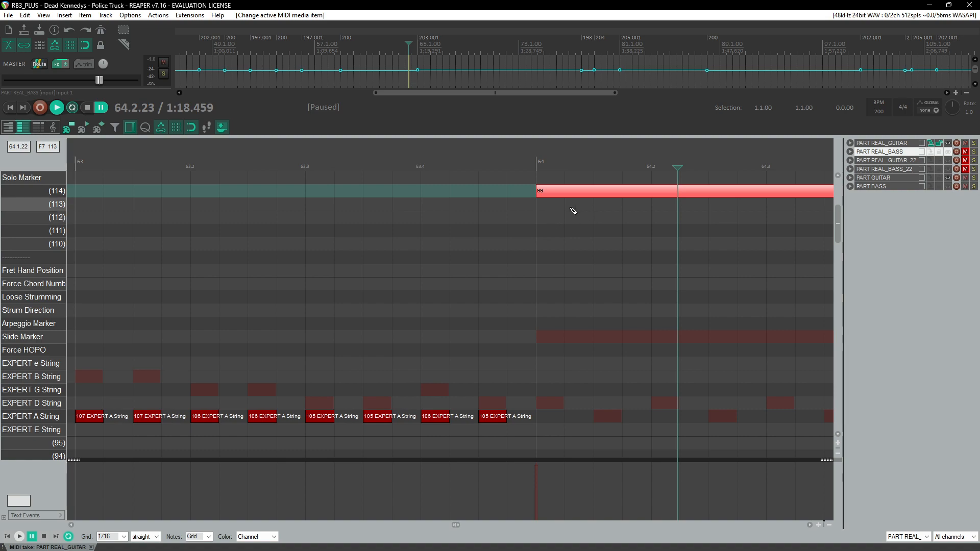
# Step: Move the velocity-99 note starting at measure 64 up into the Solo Marker lane and set the playhead to measure 64
pyautogui.press('Up')
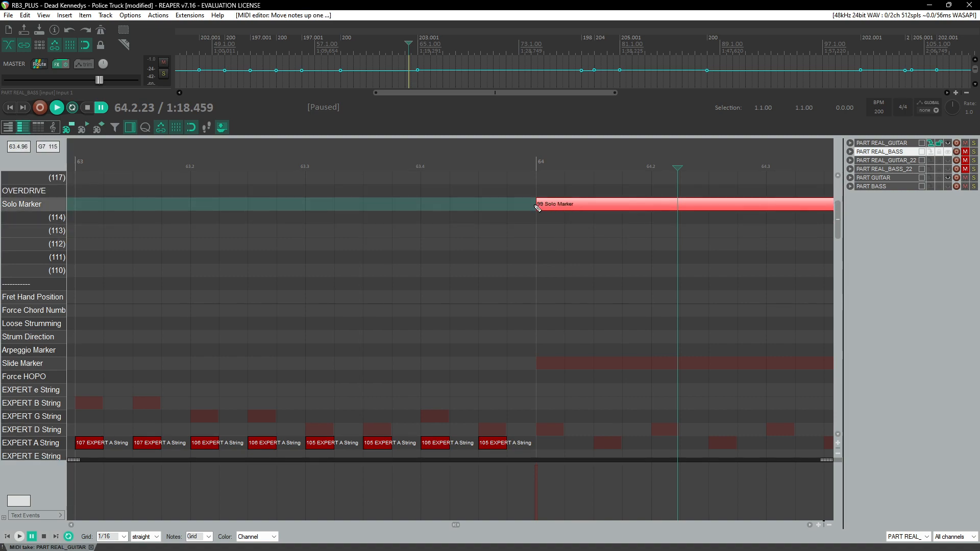
pyautogui.moveTo(559, 209)
pyautogui.mouseDown()
pyautogui.moveTo(557, 219)
pyautogui.moveTo(559, 207)
pyautogui.mouseUp()
pyautogui.click(534, 164)
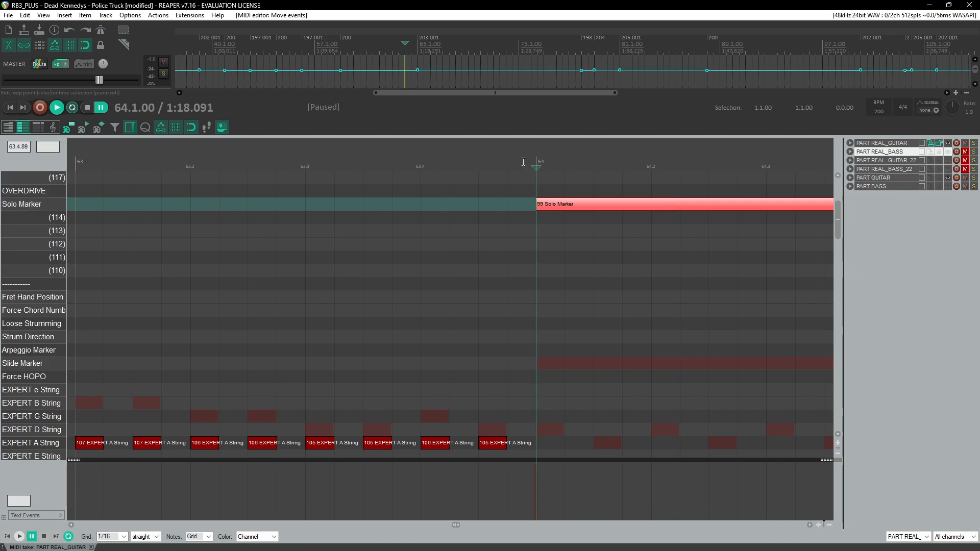
# Step: Play back from measure 64 and check the guitarist's hands in the live Police Truck video around 1:46
pyautogui.scroll(-3, 574, 245)
pyautogui.press('space')
pyautogui.hotkey('ctrl', 'space')
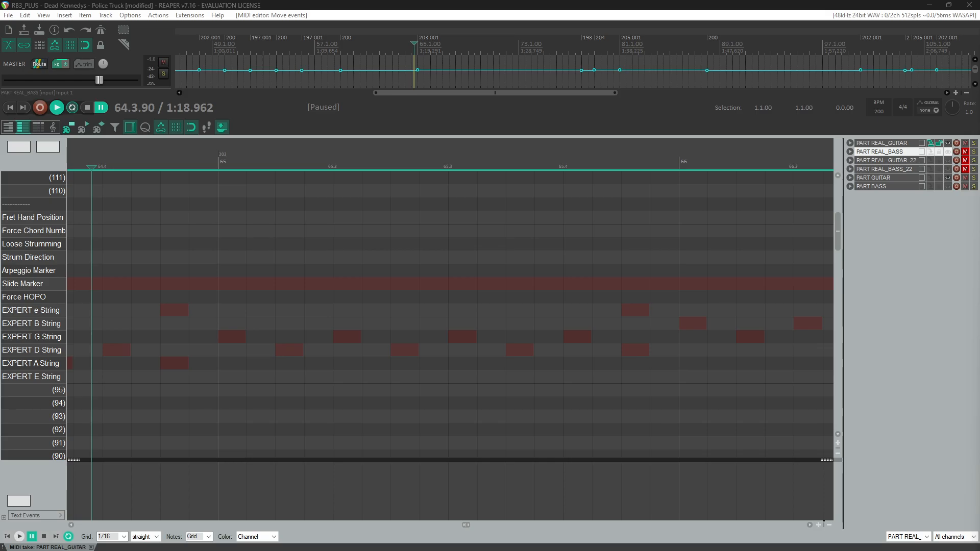
pyautogui.moveTo(979, 74); pyautogui.dragTo(536, 0)
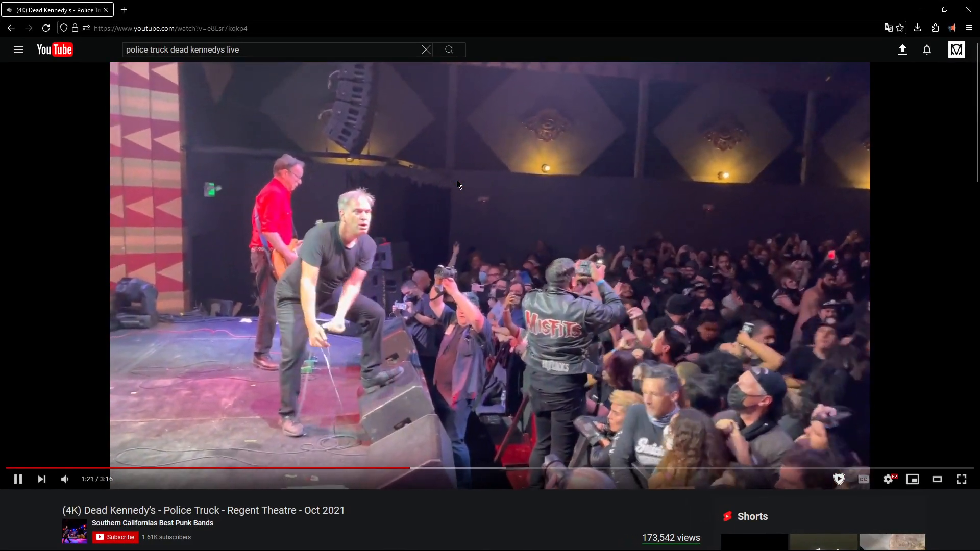
pyautogui.press('Right')
pyautogui.press('Right')
pyautogui.press('Right')
pyautogui.press('Right')
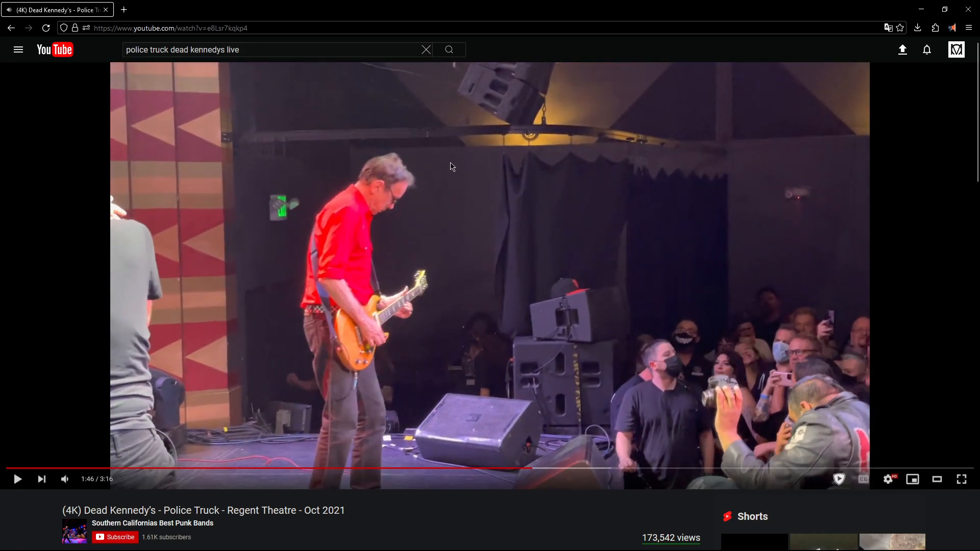
pyautogui.doubleClick(422, 313)
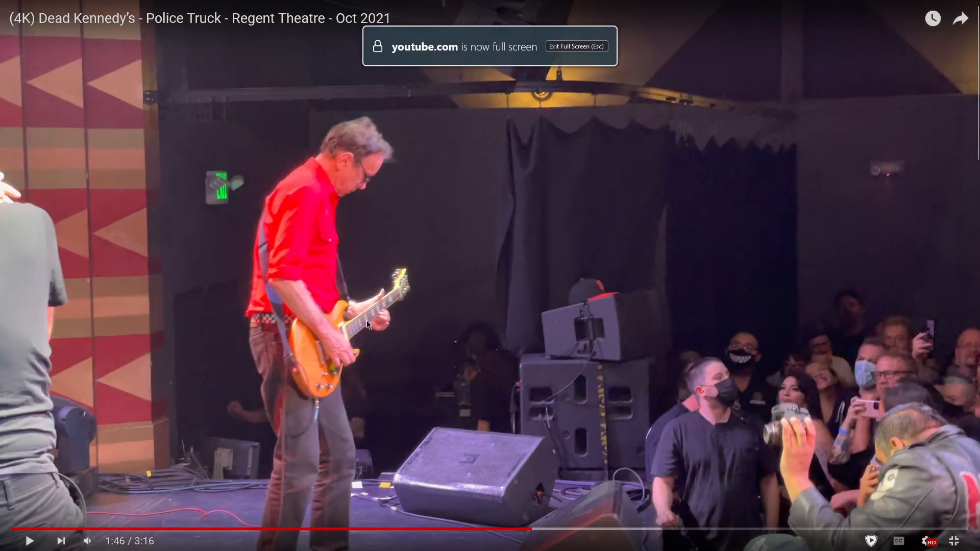
pyautogui.click(377, 320)
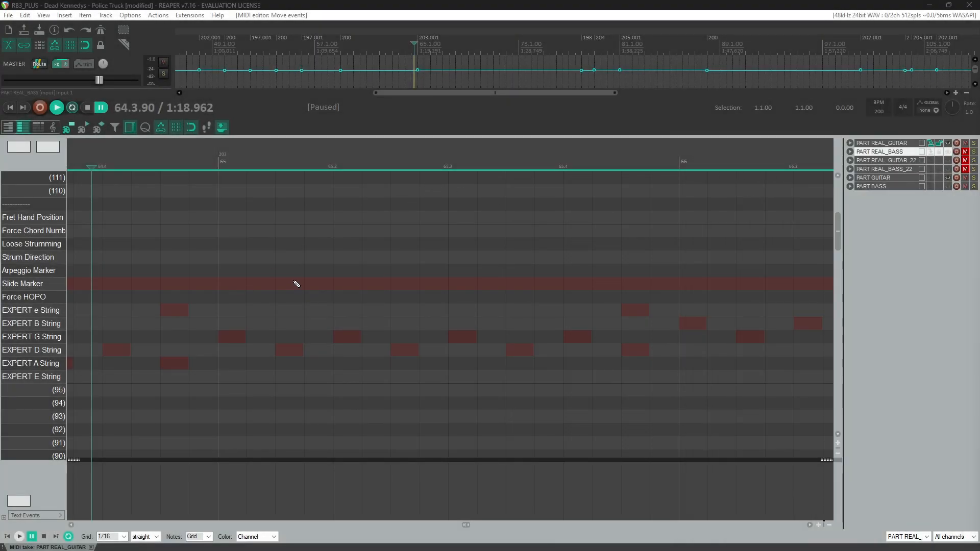
pyautogui.hscroll(-5, 294, 282)
# Step: Chart alternating e-string eighth notes at velocities 107 and 106 through measure 64, plus a Fret Hand Position note at 106
pyautogui.click(215, 162)
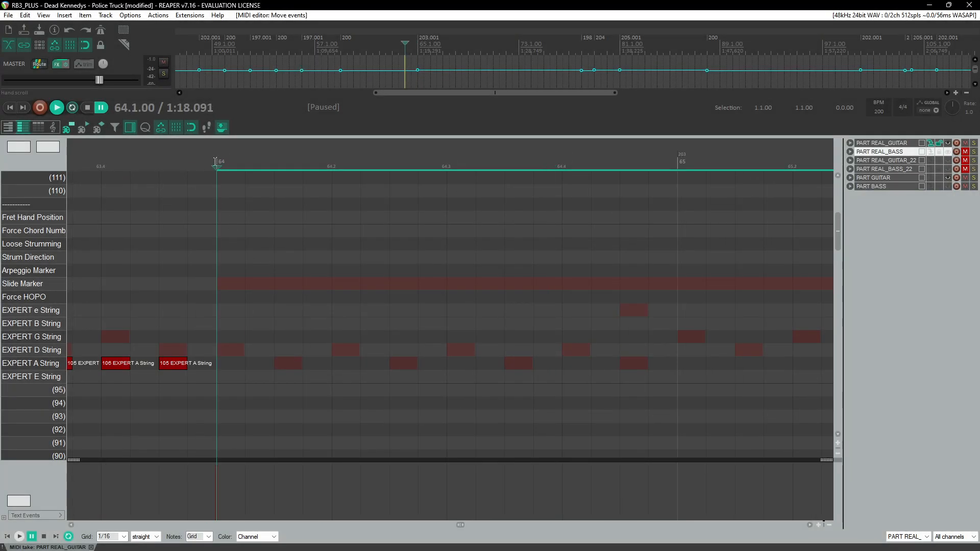
pyautogui.click(235, 315)
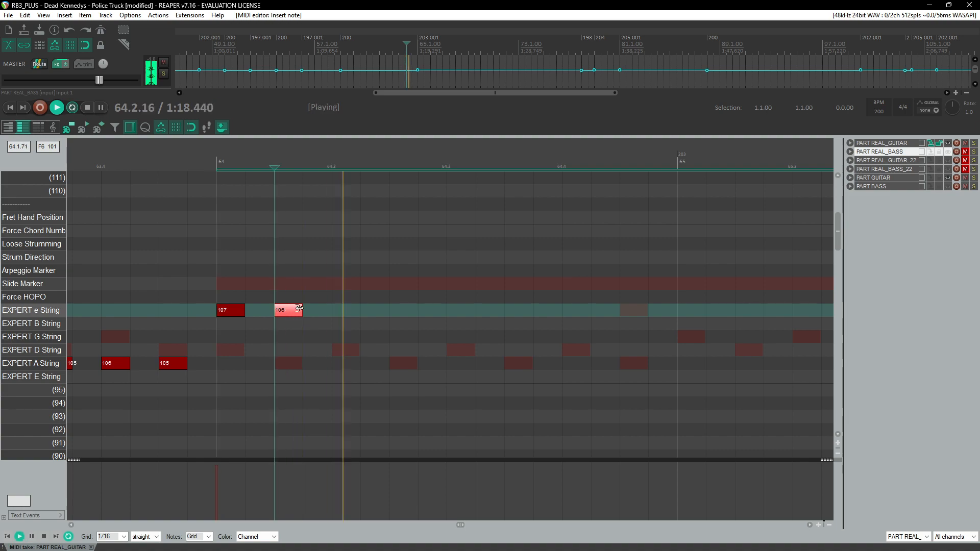
pyautogui.moveTo(223, 266); pyautogui.dragTo(326, 315)
pyautogui.press('space')
pyautogui.moveTo(229, 312); pyautogui.dragTo(458, 311)
pyautogui.click(222, 167)
pyautogui.press('space')
pyautogui.press('space')
pyautogui.moveTo(284, 276); pyautogui.dragTo(306, 314)
pyautogui.moveTo(284, 310); pyautogui.dragTo(232, 218)
pyautogui.click(188, 167)
# Step: Continue the e-string line from beat 4 of measure 64 into measure 65 with velocities 107, 109, 110 and 108
pyautogui.press('space')
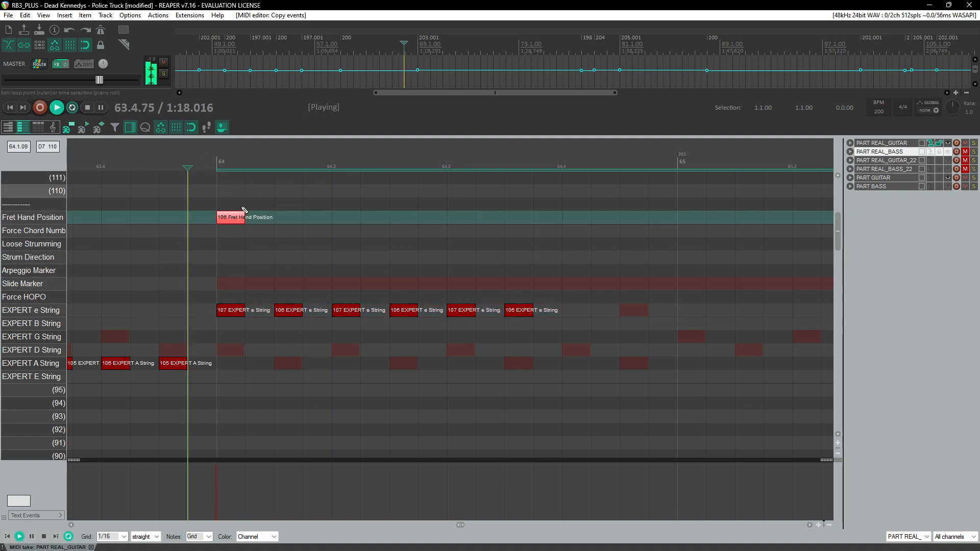
pyautogui.scroll(-3, 297, 259)
pyautogui.press('space')
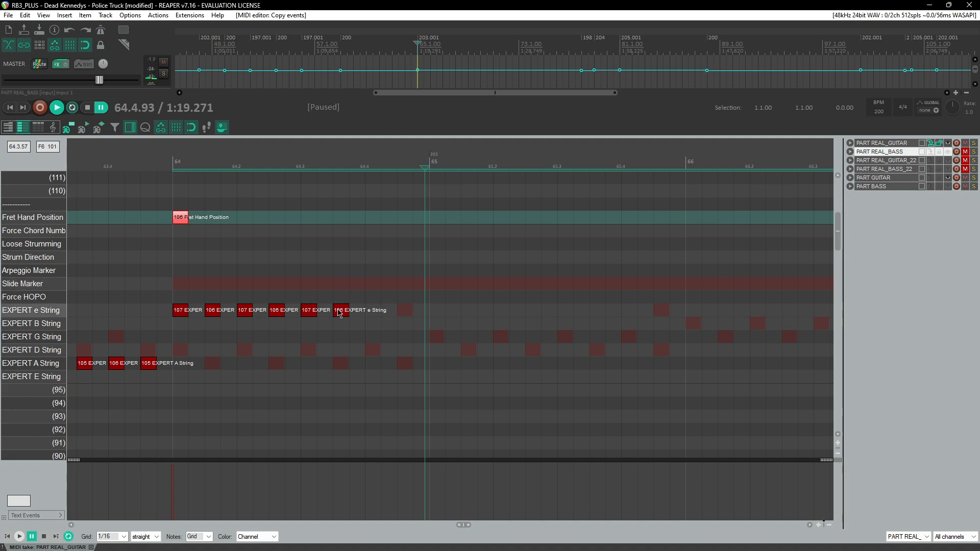
pyautogui.click(310, 313)
pyautogui.click(339, 160)
pyautogui.press('space')
pyautogui.click(367, 160)
pyautogui.click(368, 161)
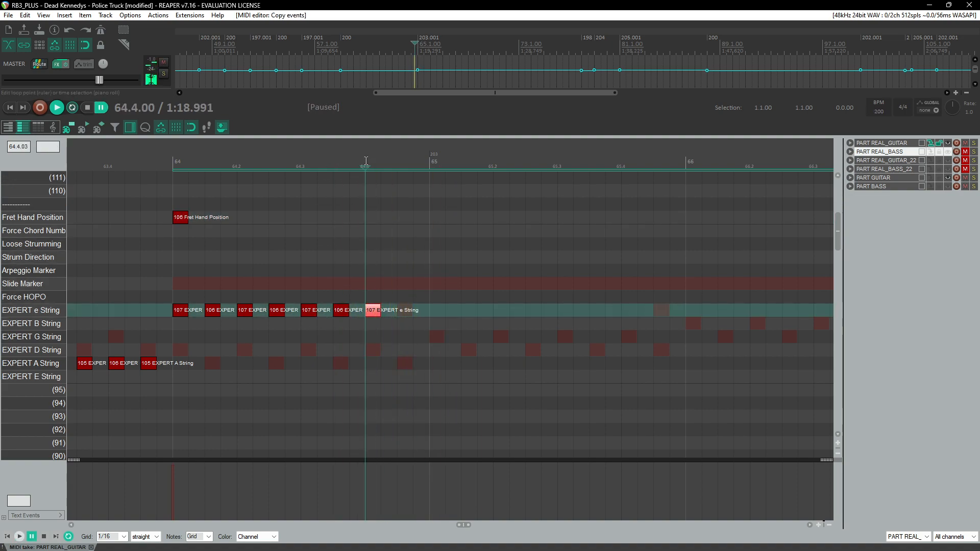
pyautogui.press('Delete')
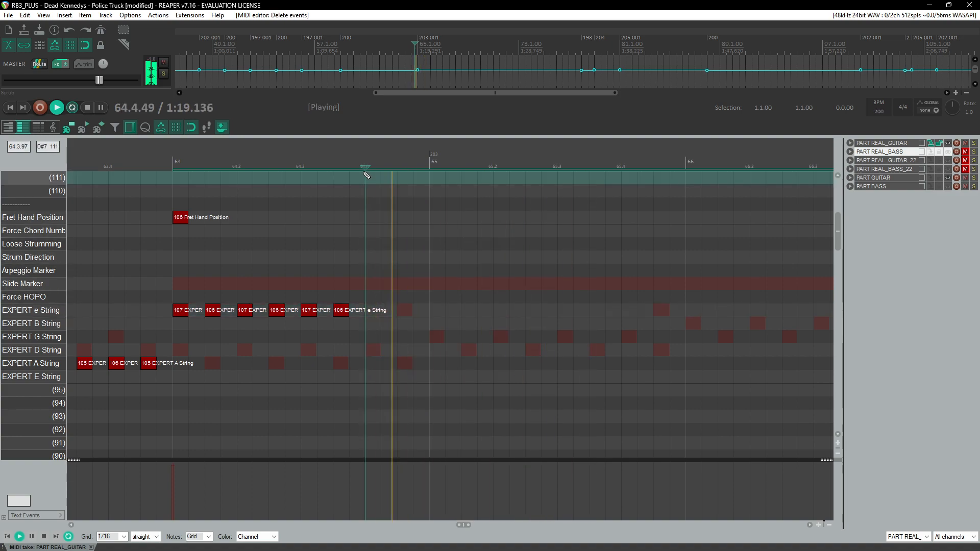
pyautogui.press('space')
pyautogui.press('space')
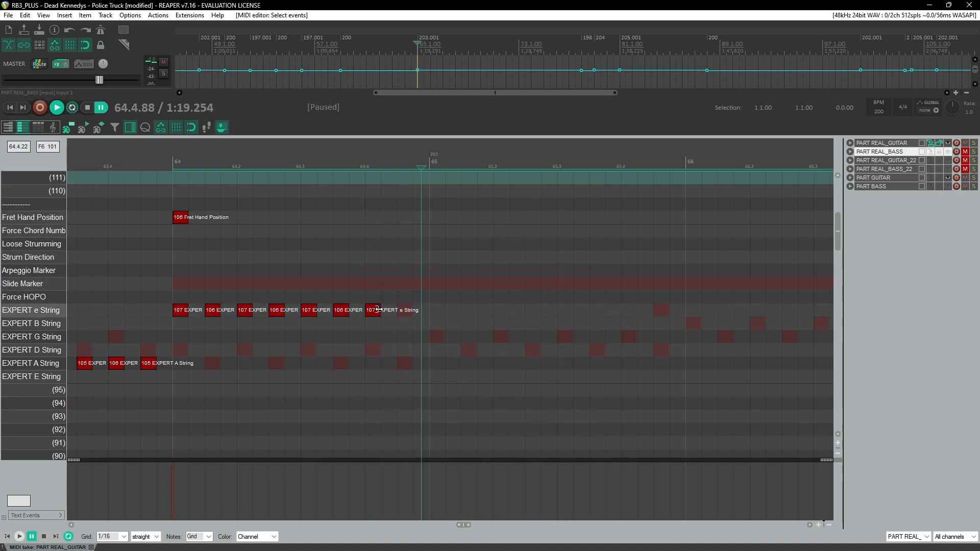
pyautogui.click(407, 313)
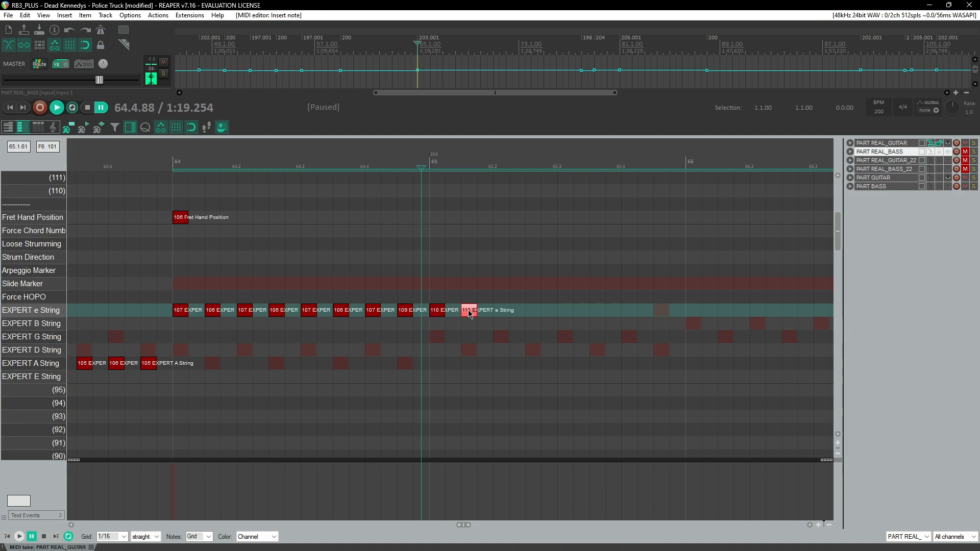
# Step: Play back measure 64 and lengthen the 107 e-string note on its fourth beat
pyautogui.click(174, 156)
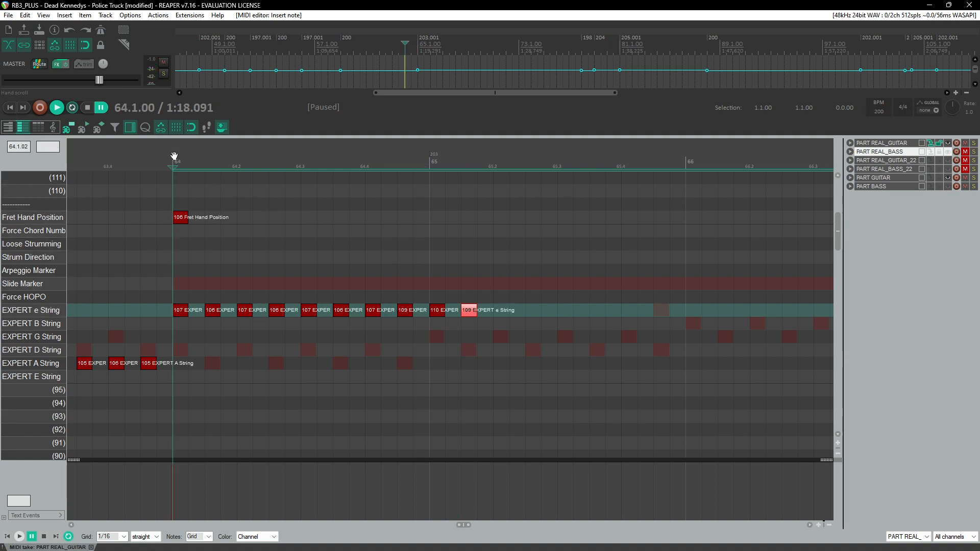
pyautogui.click(156, 158)
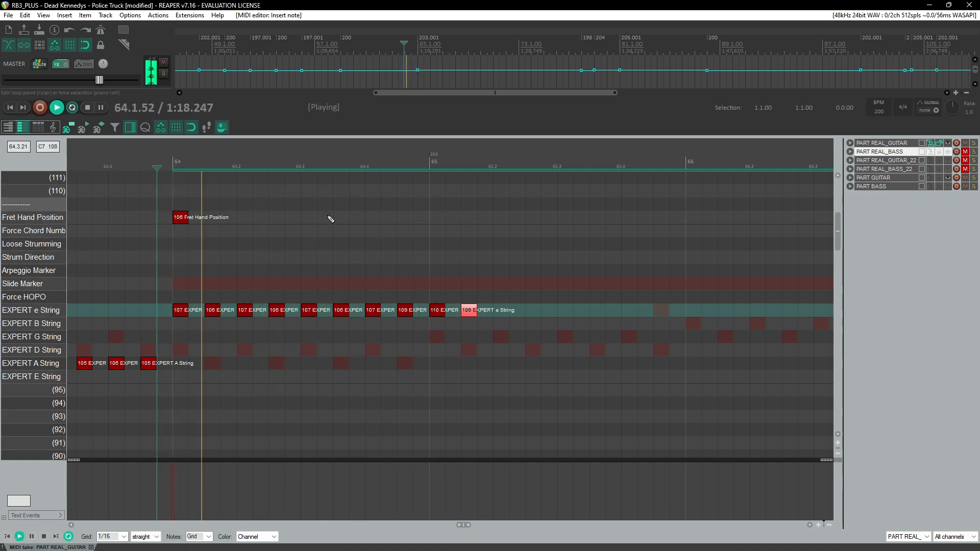
pyautogui.hotkey('ctrl', 'space')
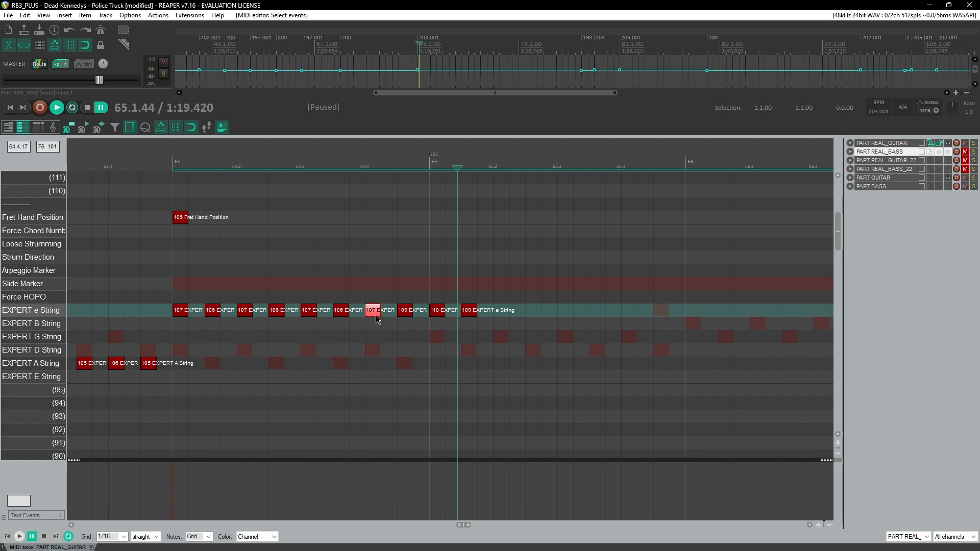
pyautogui.moveTo(350, 168); pyautogui.dragTo(364, 179)
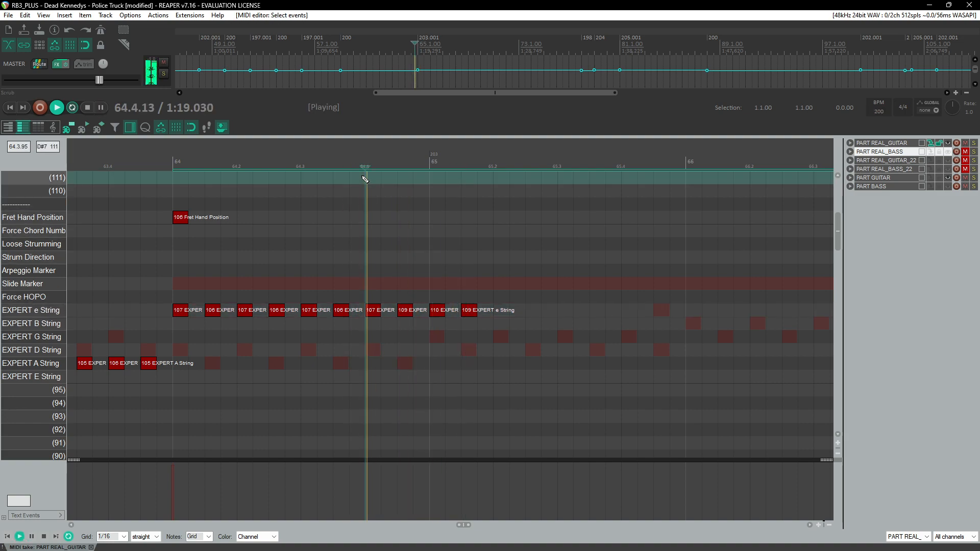
pyautogui.click(304, 167)
pyautogui.press('space')
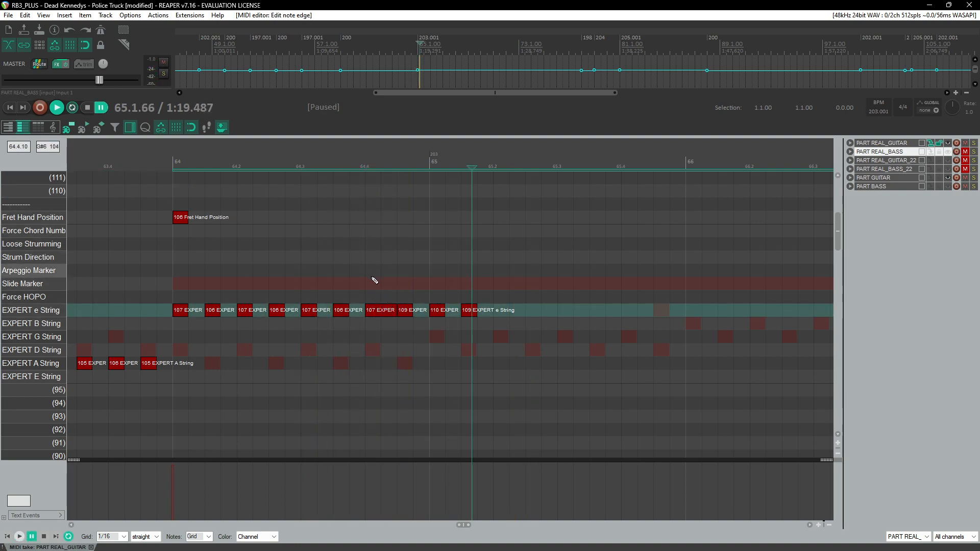
# Step: Draw a Slide Marker under the lengthened e-string note on beat 4 of measure 64 and play it back
pyautogui.moveTo(377, 284); pyautogui.dragTo(399, 285)
pyautogui.click(358, 163)
pyautogui.press('space')
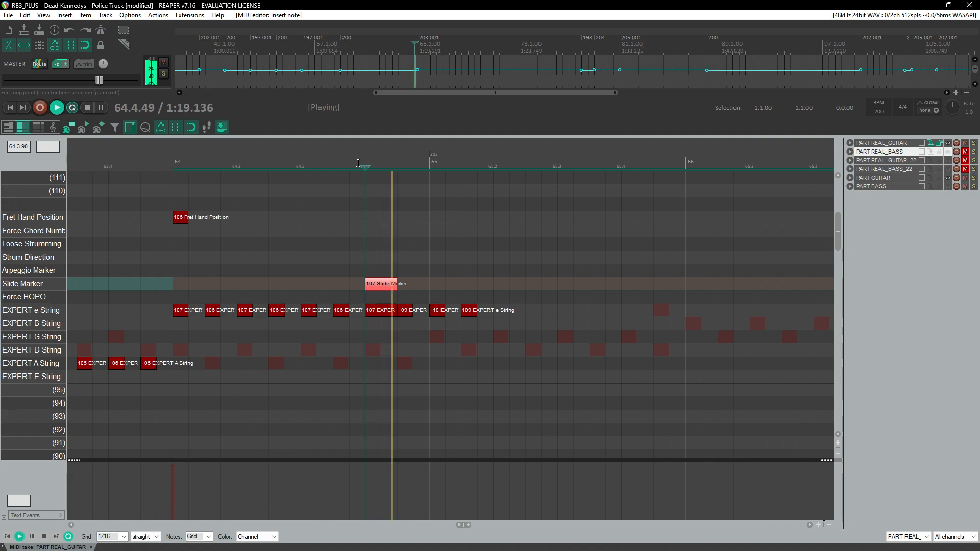
pyautogui.hotkey('ctrl', 'space')
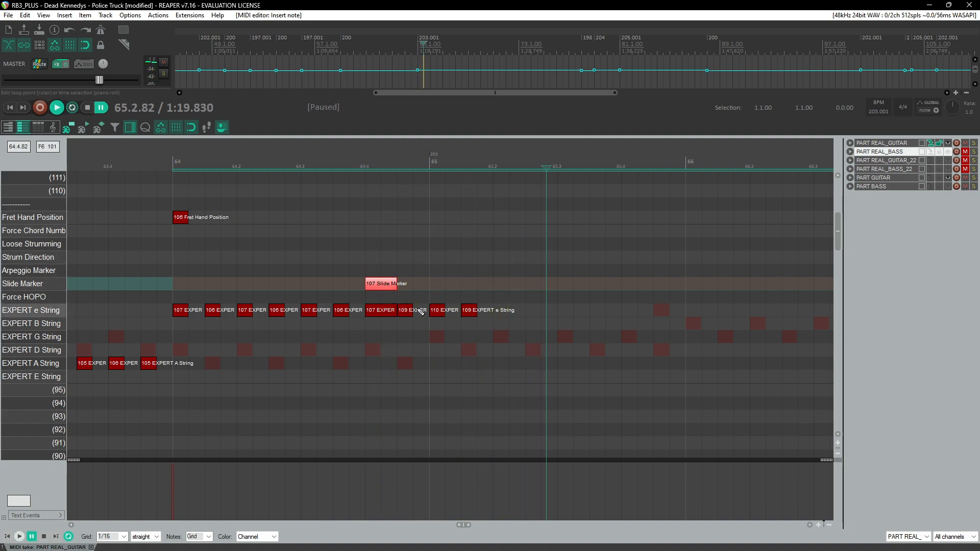
# Step: Copy the 109 e-string note into the Fret Hand Position lane to mark the new hand position
pyautogui.moveTo(403, 314); pyautogui.dragTo(404, 225)
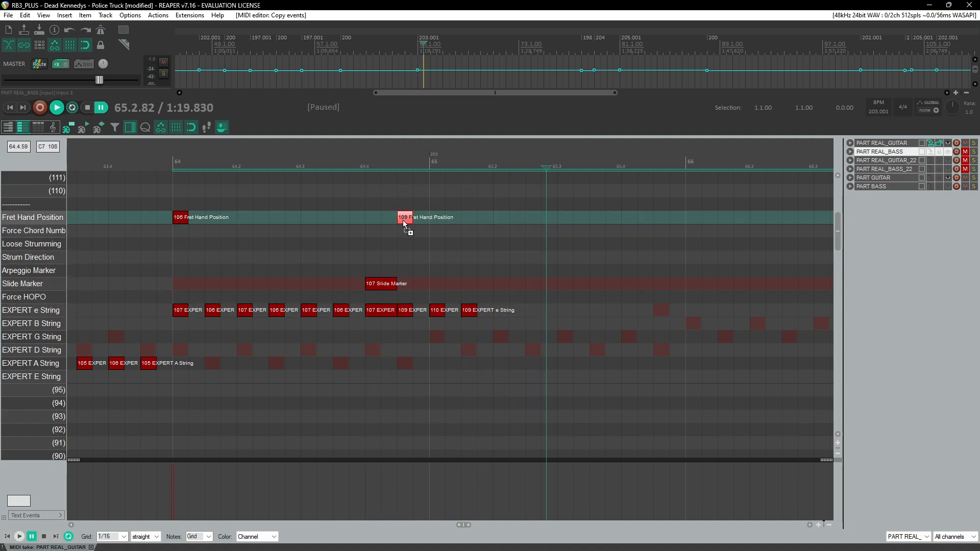
pyautogui.press('space')
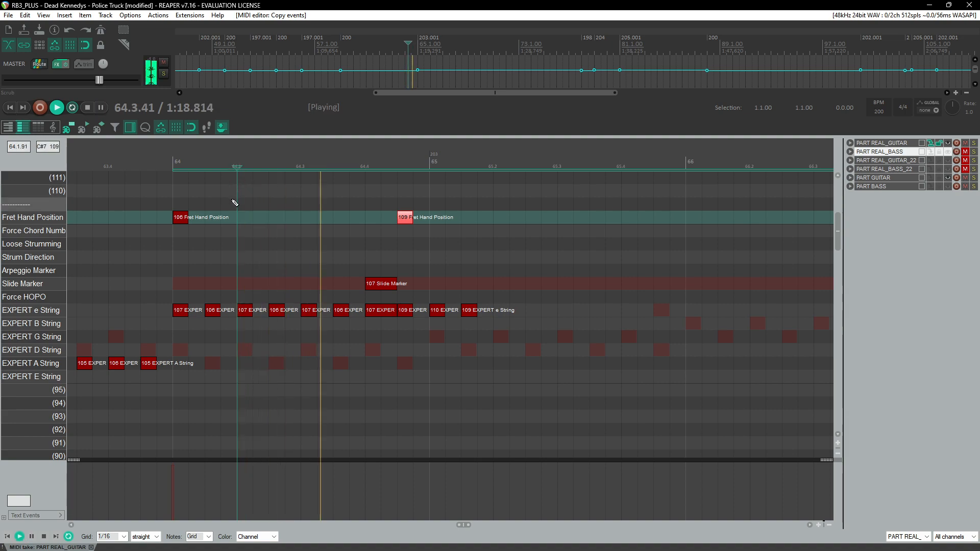
pyautogui.press('space')
# Step: Copy the 110 and 109 e-string note pair and paste it twice to repeat it through measure 65
pyautogui.moveTo(280, 302); pyautogui.dragTo(204, 319)
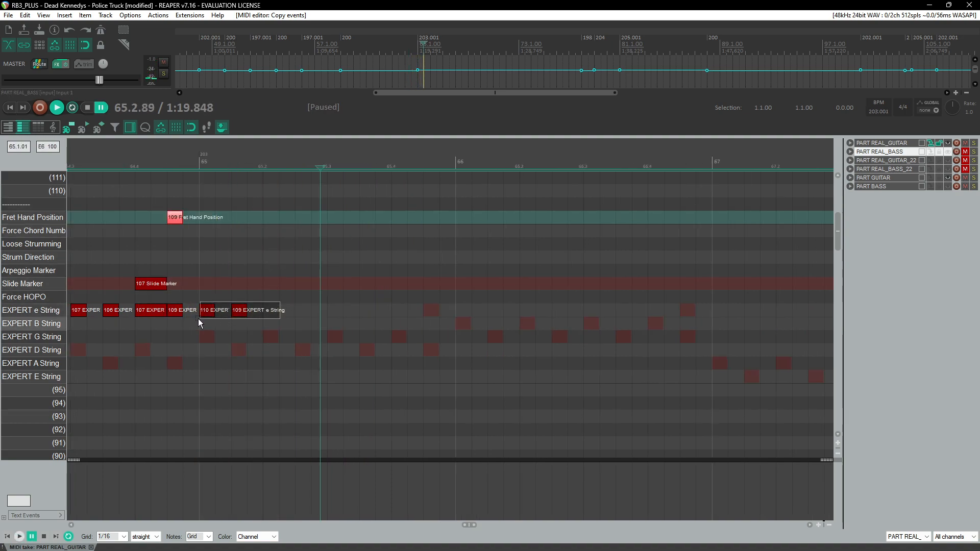
pyautogui.hotkey('ctrl', 'c')
pyautogui.click(265, 310)
pyautogui.hotkey('ctrl', 'v')
pyautogui.click(329, 310)
pyautogui.hotkey('ctrl', 'v')
# Step: Play back the new passage from measure 64 and switch to the live performance video for reference
pyautogui.hotkey('alt', 'Tab')
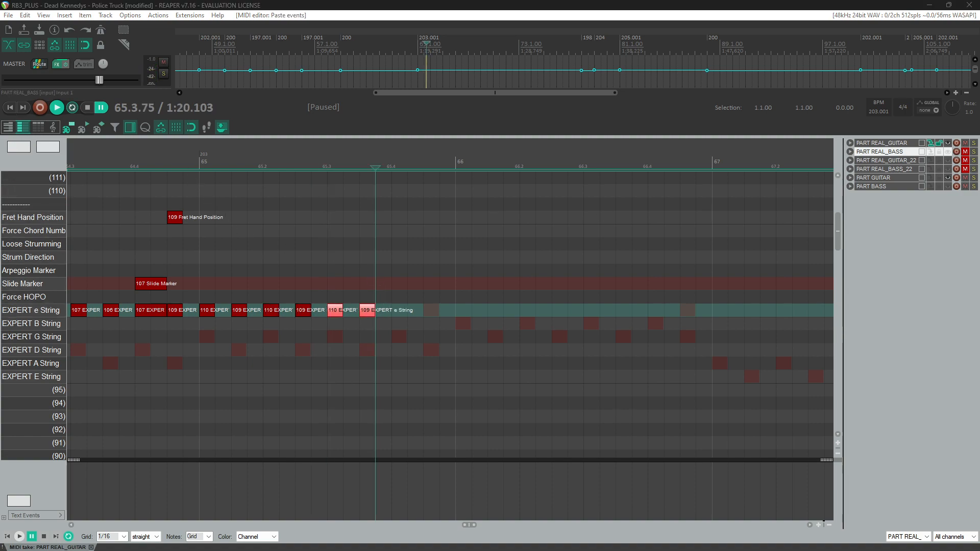
pyautogui.click(177, 158)
pyautogui.press('space')
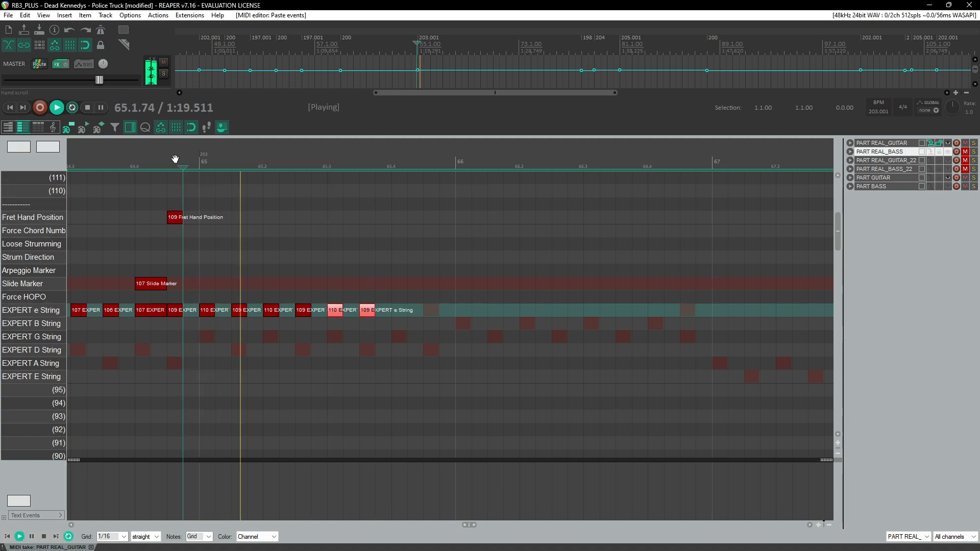
pyautogui.hotkey('ctrl', 'space')
pyautogui.hotkey('alt', 'Tab')
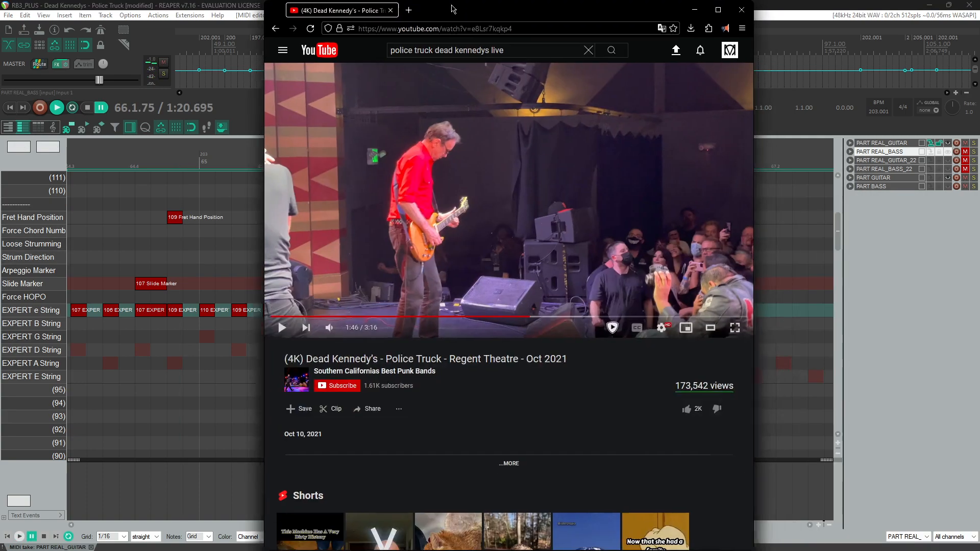
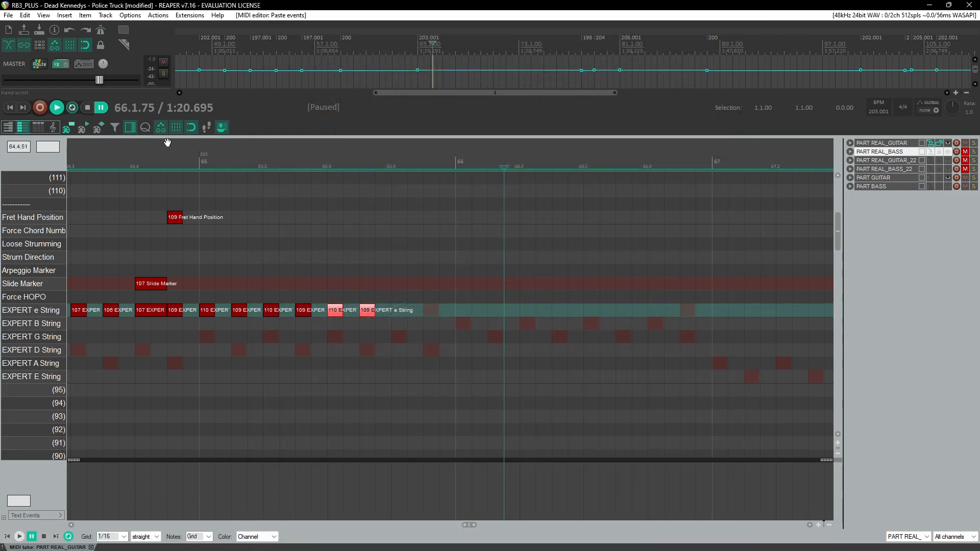
# Step: Add 111, 112 and 111 e-string notes running from the end of measure 65 into measure 66
pyautogui.click(167, 146)
pyautogui.press('space')
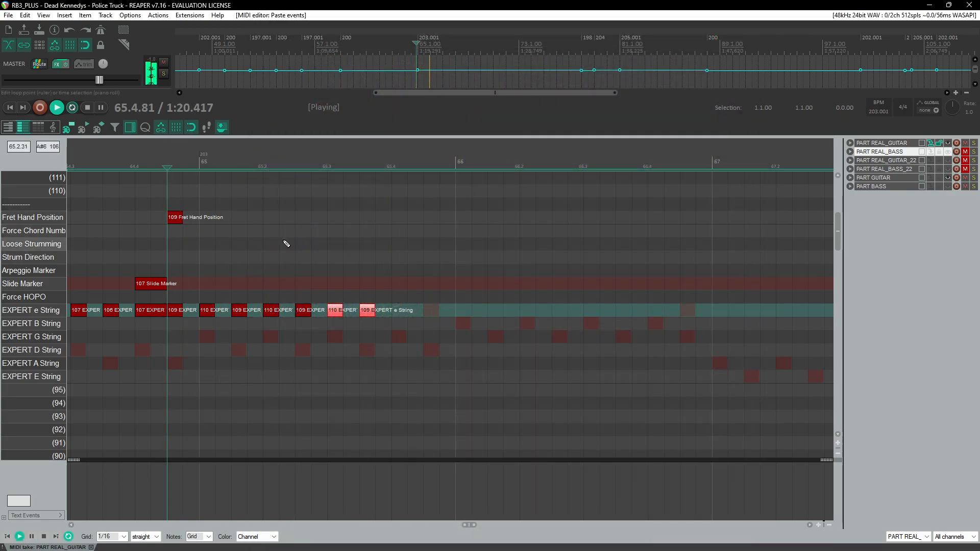
pyautogui.click(326, 162)
pyautogui.hotkey('ctrl', 'space')
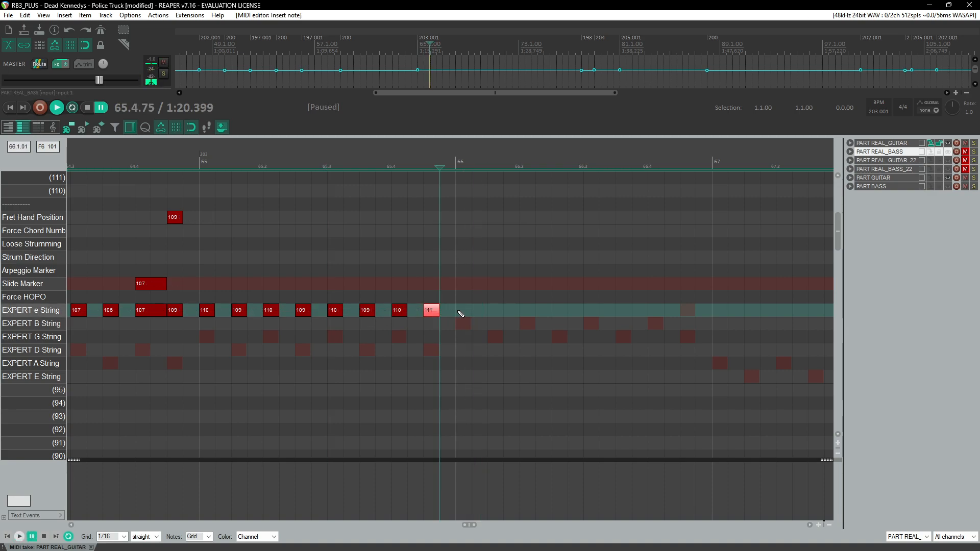
pyautogui.click(495, 310)
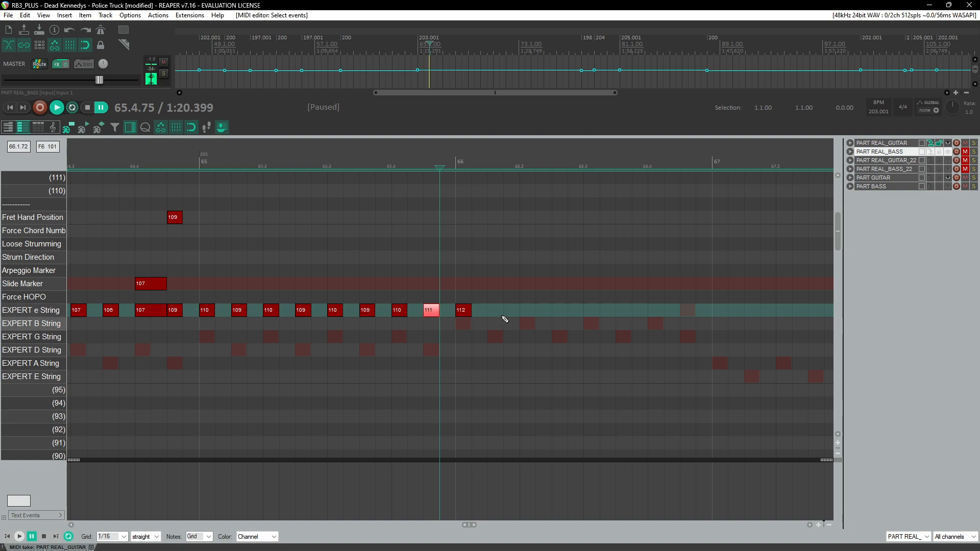
pyautogui.hotkey('ctrl', 'space')
# Step: Copy the 112 and 111 e-string note pair and paste it twice to continue through measure 66
pyautogui.moveTo(463, 287); pyautogui.dragTo(502, 337)
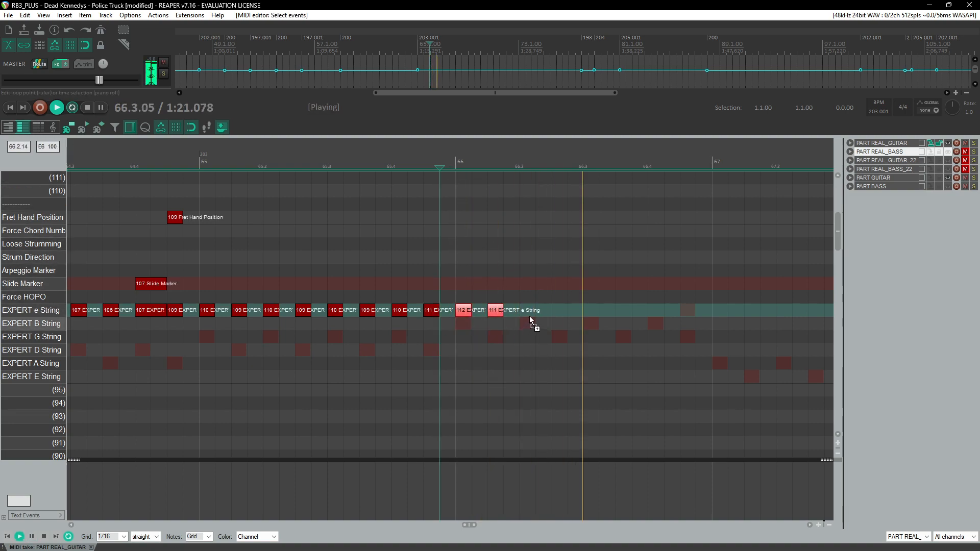
pyautogui.hotkey('ctrl', 'c')
pyautogui.click(523, 313)
pyautogui.hotkey('ctrl', 'v')
pyautogui.click(583, 313)
pyautogui.hotkey('ctrl', 'v')
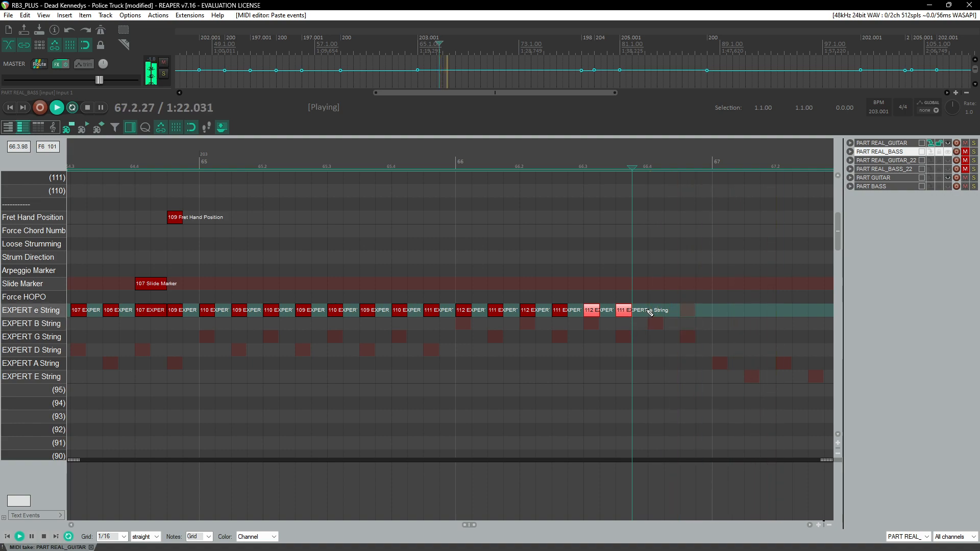
# Step: Play back the passage from measure 64 to review the new e-string notes
pyautogui.press('space')
pyautogui.click(270, 155)
pyautogui.scroll(-4, 266, 229)
pyautogui.click(270, 153)
pyautogui.press('space')
pyautogui.scroll(3, 403, 267)
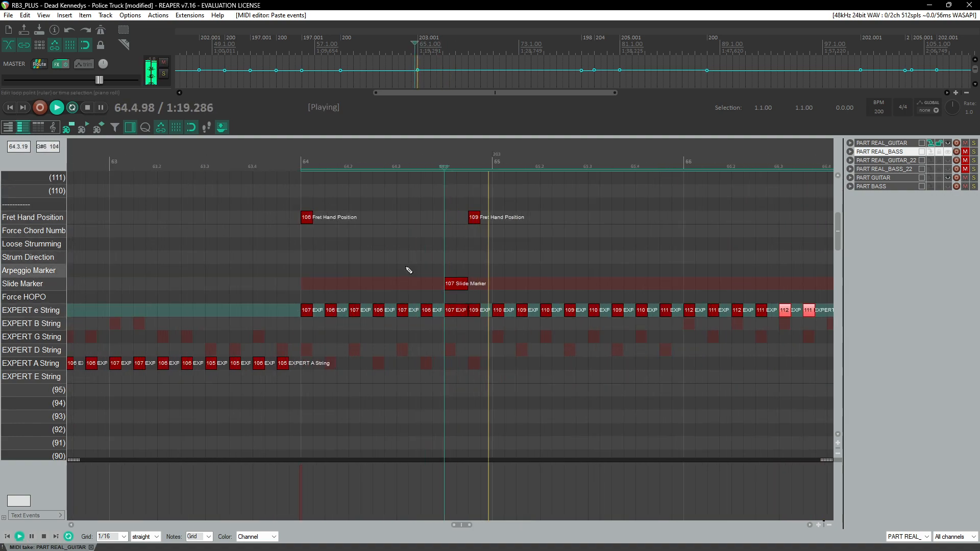
pyautogui.click(214, 179)
pyautogui.click(200, 158)
pyautogui.press('space')
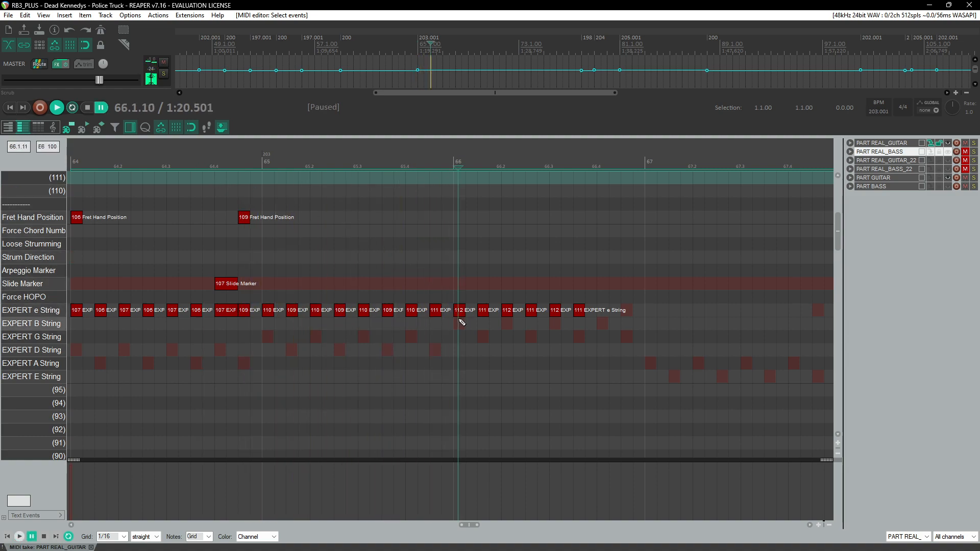
pyautogui.click(397, 158)
pyautogui.press('space')
# Step: Lengthen the 110 e-string note near the end of measure 65 and play it back
pyautogui.press('space')
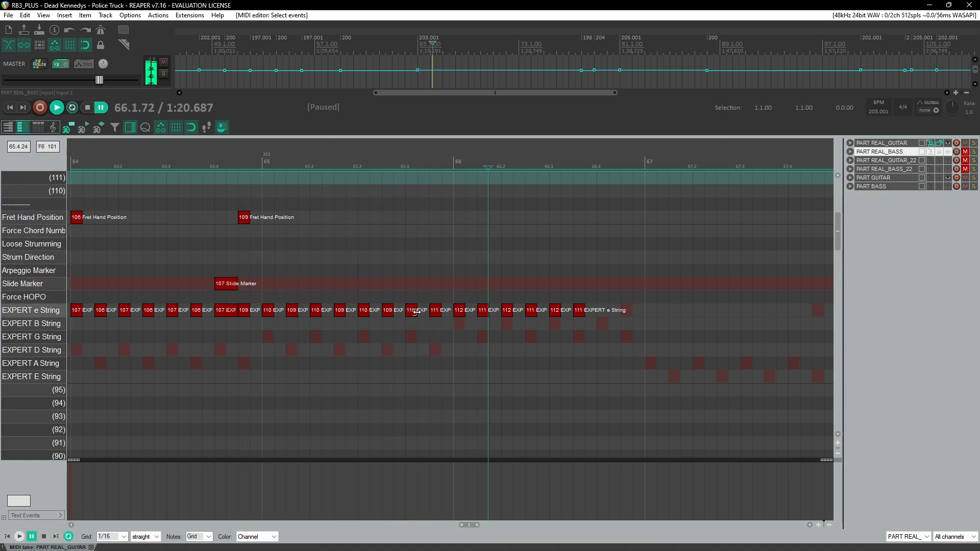
pyautogui.click(423, 313)
pyautogui.moveTo(422, 314); pyautogui.dragTo(430, 313)
pyautogui.click(374, 192)
pyautogui.press('space')
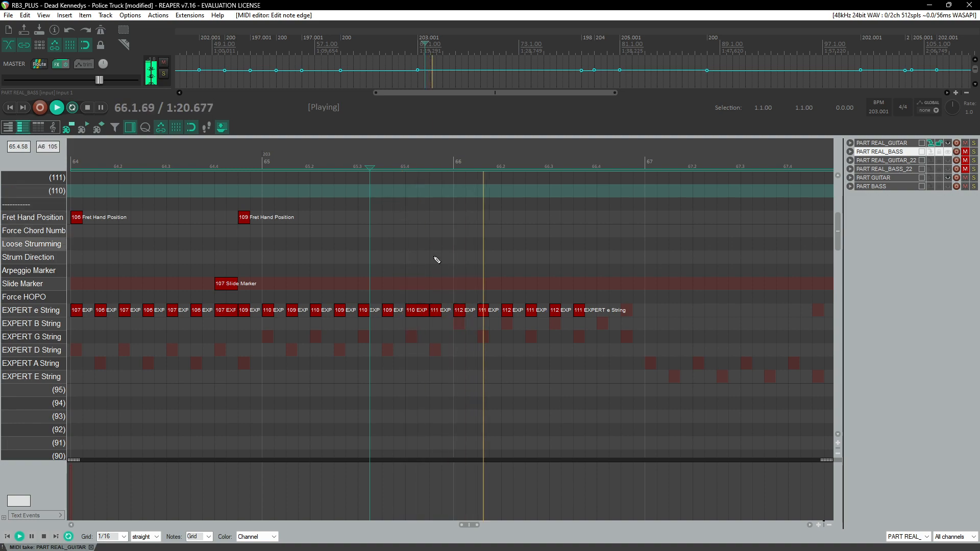
pyautogui.click(353, 166)
# Step: Draw a Slide Marker under the lengthened 110 note and a 111 Fret Hand Position marker at the following 111 note
pyautogui.press('space')
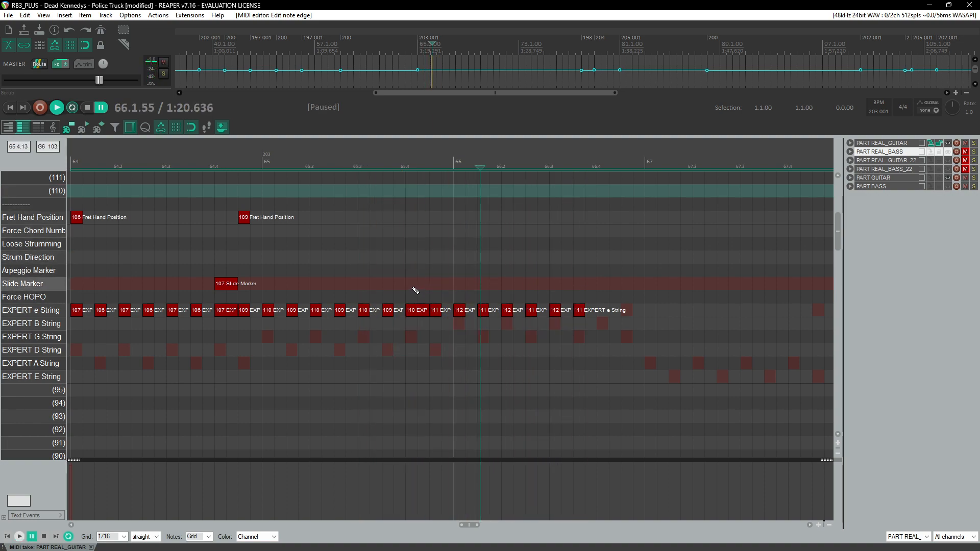
pyautogui.click(415, 288)
pyautogui.press('space')
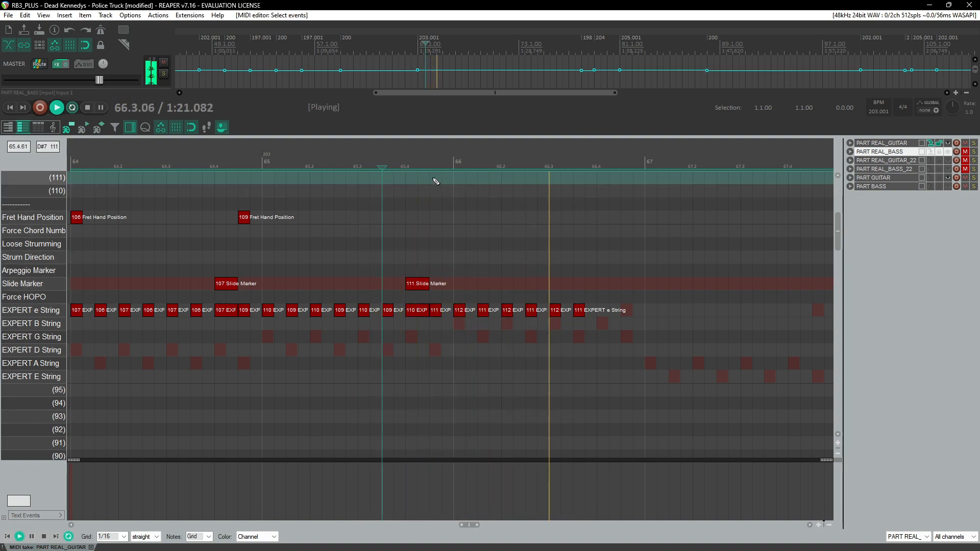
pyautogui.press('space')
pyautogui.click(435, 218)
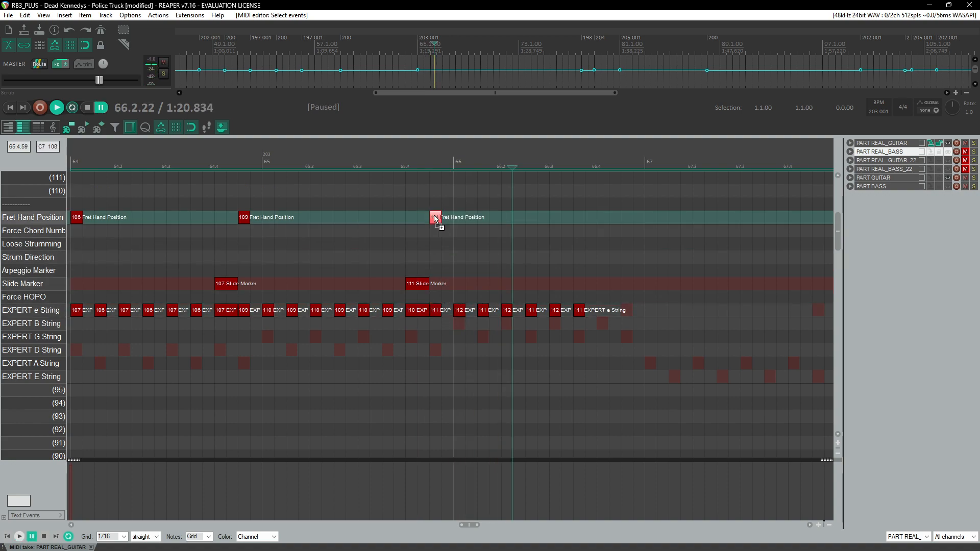
# Step: Add an e-string note on beat 4 of measure 66
pyautogui.click(163, 160)
pyautogui.press('space')
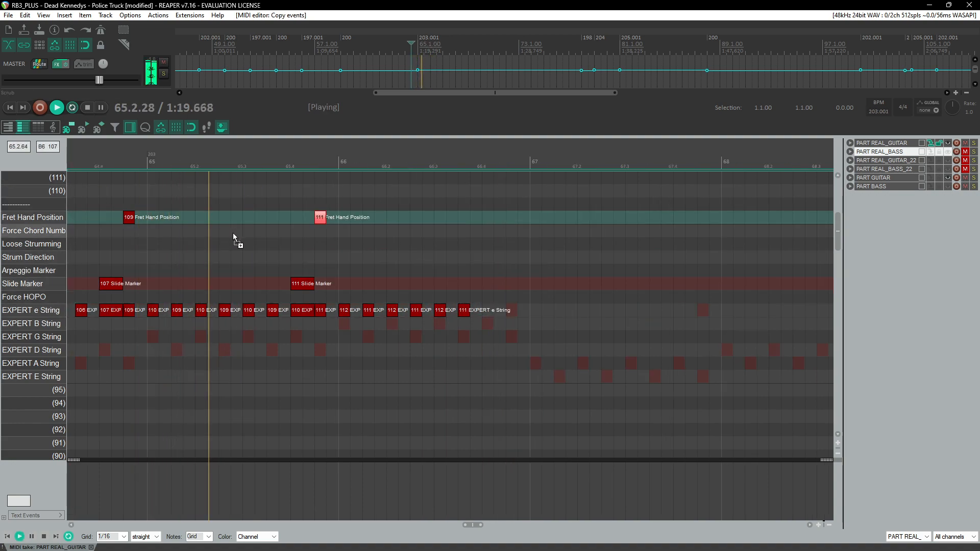
pyautogui.press('space')
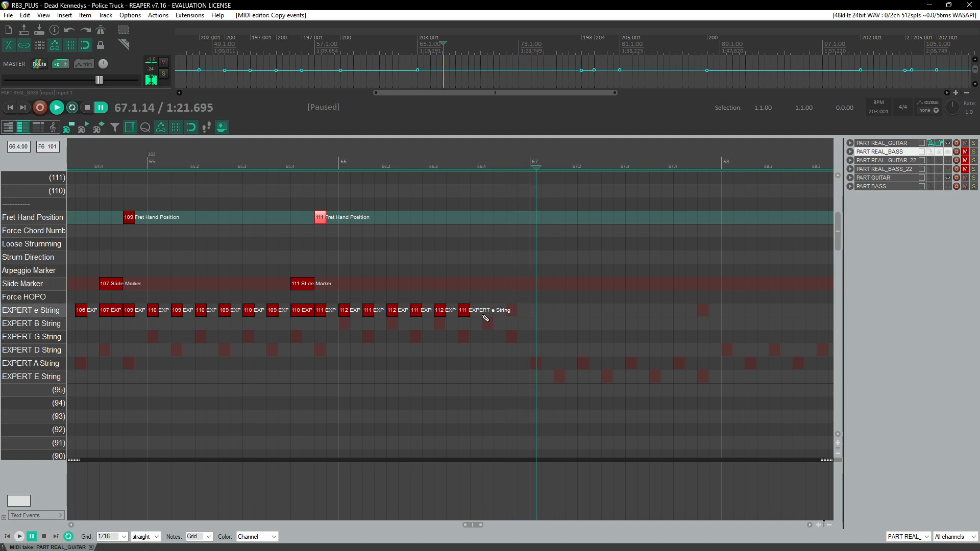
pyautogui.click(493, 312)
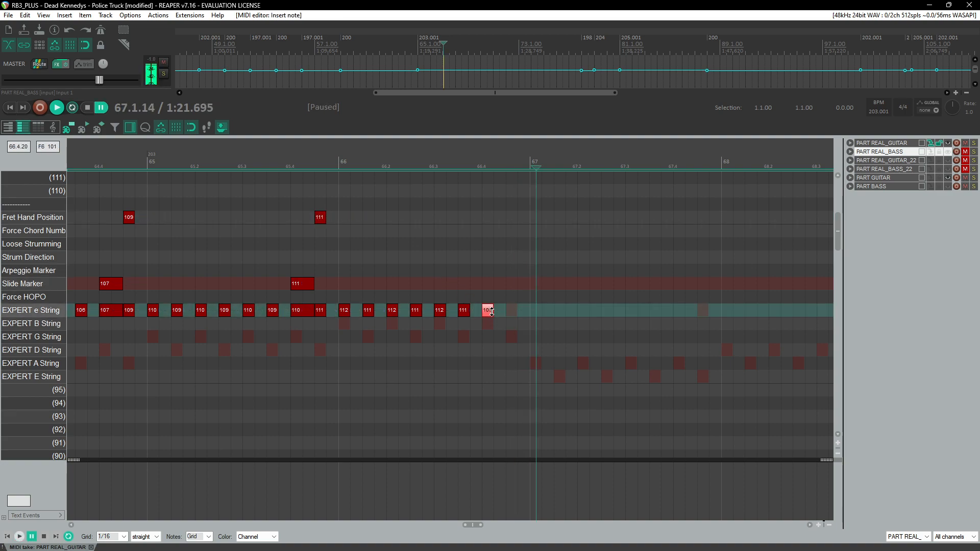
pyautogui.click(481, 176)
pyautogui.press('space')
pyautogui.scroll(2, 472, 225)
pyautogui.click(457, 192)
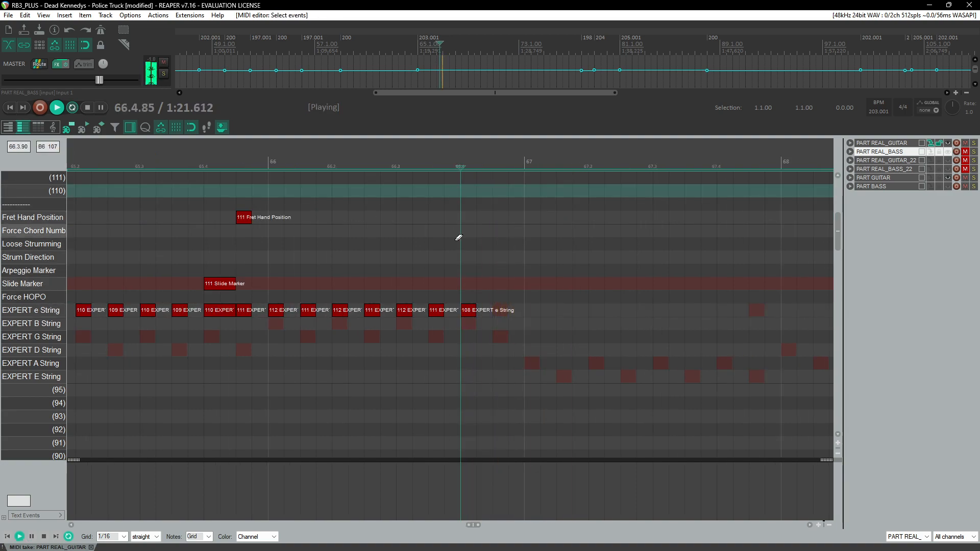
pyautogui.hotkey('alt', 'space')
pyautogui.click(477, 272)
pyautogui.press('space')
pyautogui.hotkey('ctrl', 'z')
pyautogui.hotkey('ctrl', 'z')
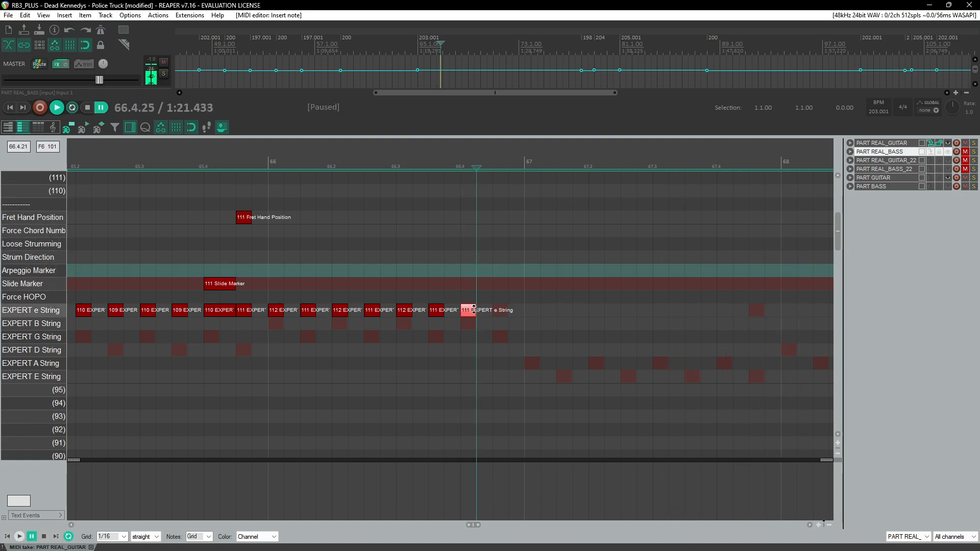
# Step: Set that note's fret velocity to 112
pyautogui.moveTo(473, 310); pyautogui.dragTo(474, 309)
pyautogui.press('Left')
pyautogui.press('space')
pyautogui.press('Left')
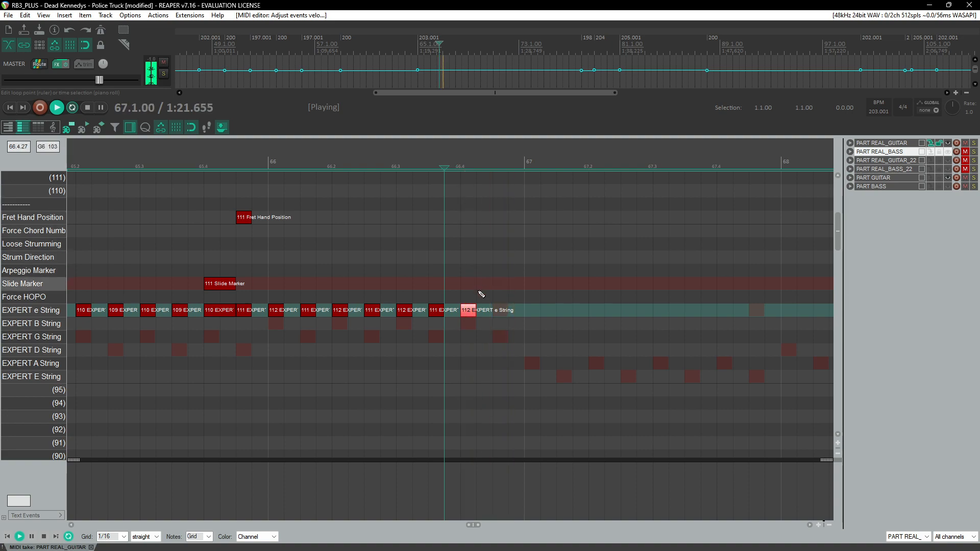
# Step: Add 105 and 104 e-string notes at the start of measure 67, slightly lengthening the 112 note before them
pyautogui.hotkey('ctrl', 'space')
pyautogui.click(469, 174)
pyautogui.press('space')
pyautogui.press('space')
pyautogui.moveTo(503, 313); pyautogui.dragTo(509, 313)
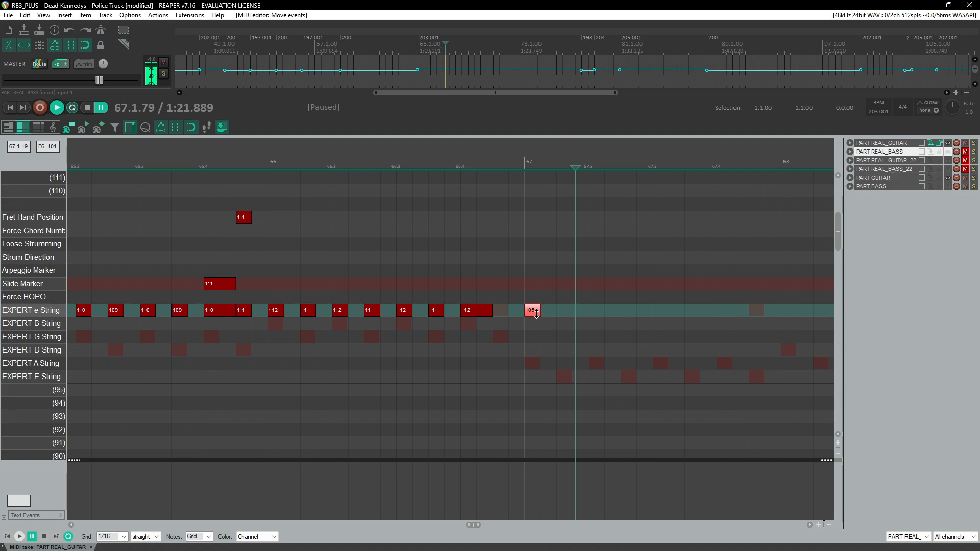
pyautogui.moveTo(558, 315); pyautogui.dragTo(570, 317)
# Step: Extend the 112 e-string note on beat 4 of measure 66 up to the start of measure 67
pyautogui.click(493, 163)
pyautogui.press('space')
pyautogui.click(512, 161)
pyautogui.click(463, 163)
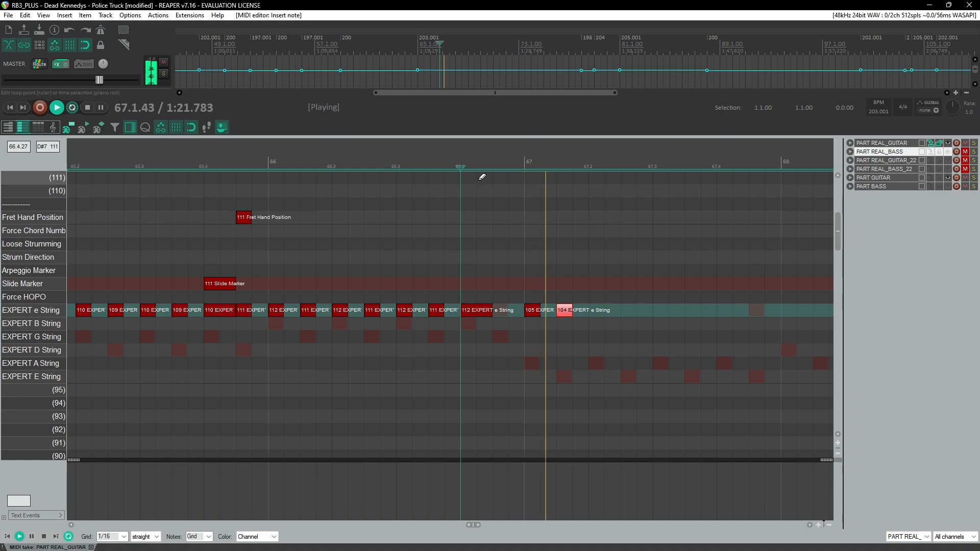
pyautogui.scroll(3, 472, 175)
pyautogui.click(458, 161)
pyautogui.hotkey('ctrl', 'space')
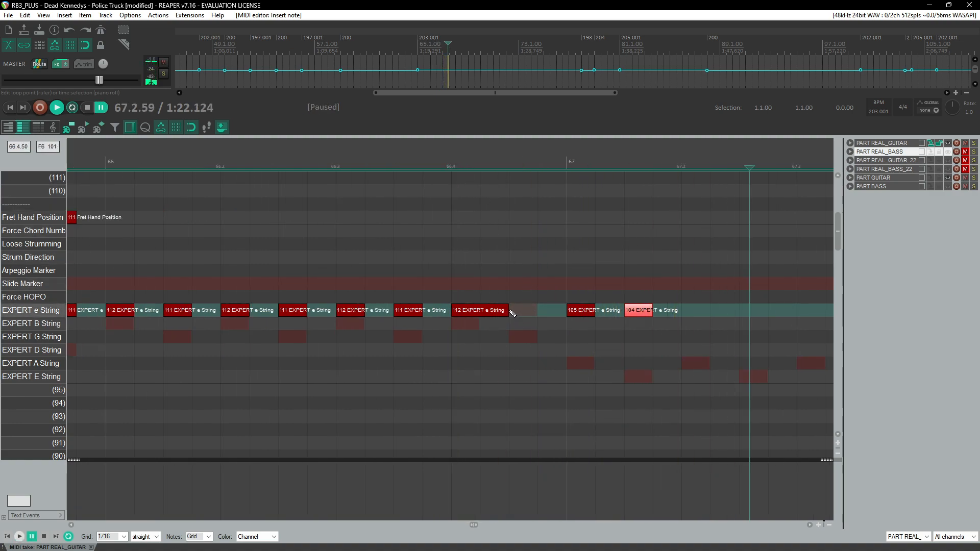
pyautogui.click(423, 144)
pyautogui.press('space')
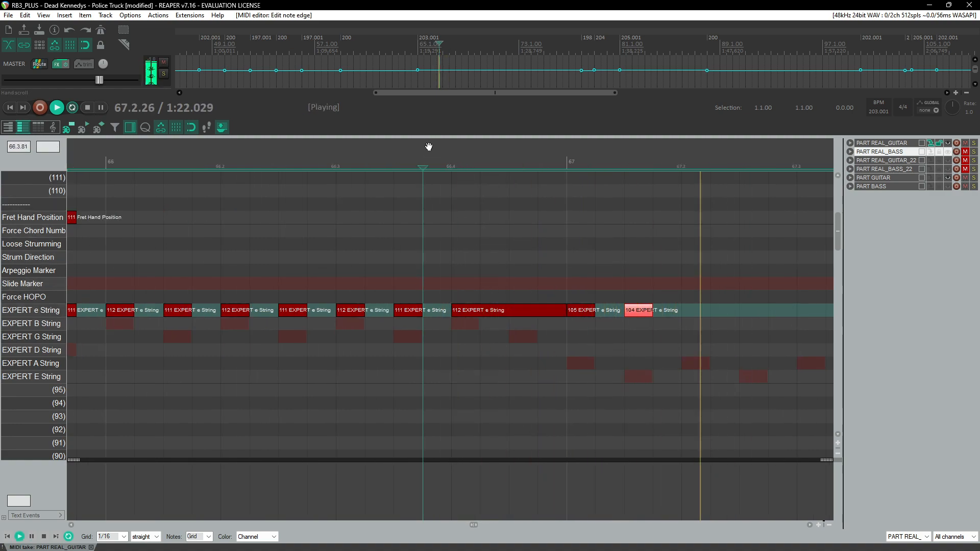
pyautogui.hotkey('ctrl', 'space')
# Step: Draw a Slide Marker under the extended 112 note and play it back
pyautogui.moveTo(453, 284)
pyautogui.mouseDown()
pyautogui.moveTo(592, 282)
pyautogui.moveTo(566, 282)
pyautogui.mouseUp()
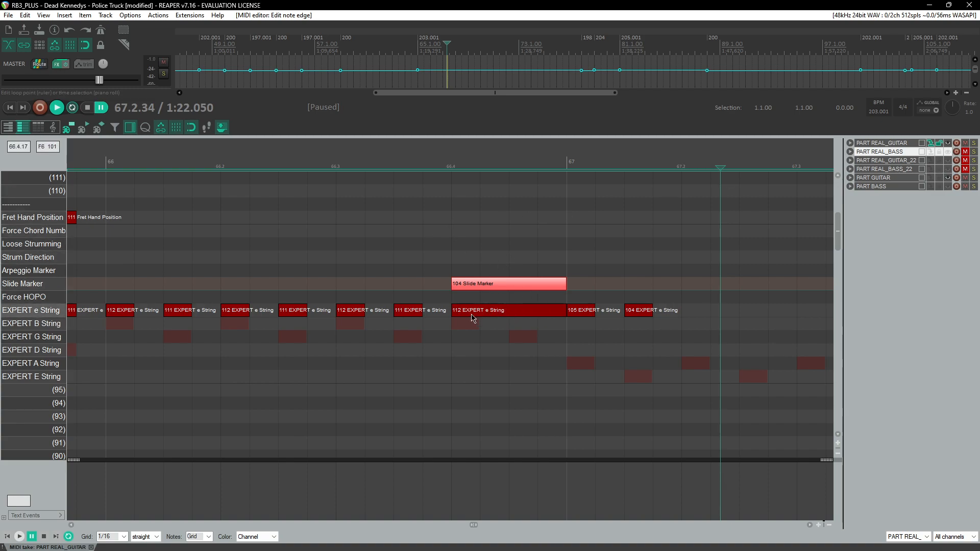
pyautogui.click(449, 163)
pyautogui.press('space')
pyautogui.click(434, 161)
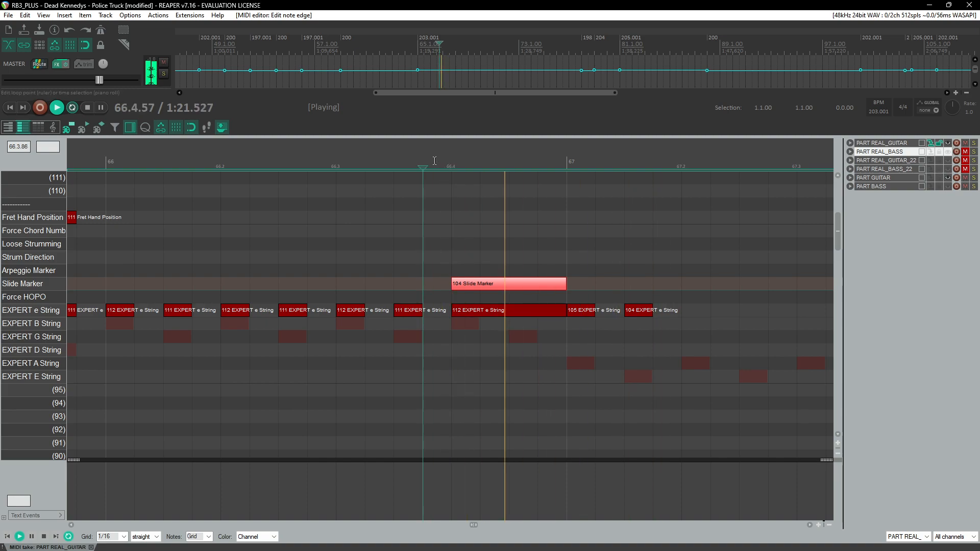
# Step: Play back from measure 64 and save the project
pyautogui.scroll(-3, 432, 202)
pyautogui.click(355, 178)
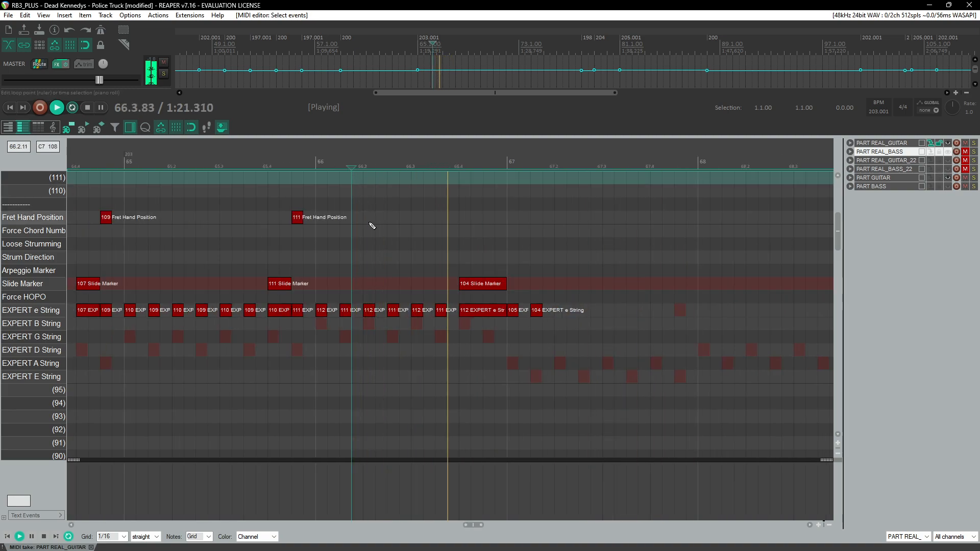
pyautogui.scroll(-2, 369, 223)
pyautogui.click(160, 166)
pyautogui.scroll(1, 265, 250)
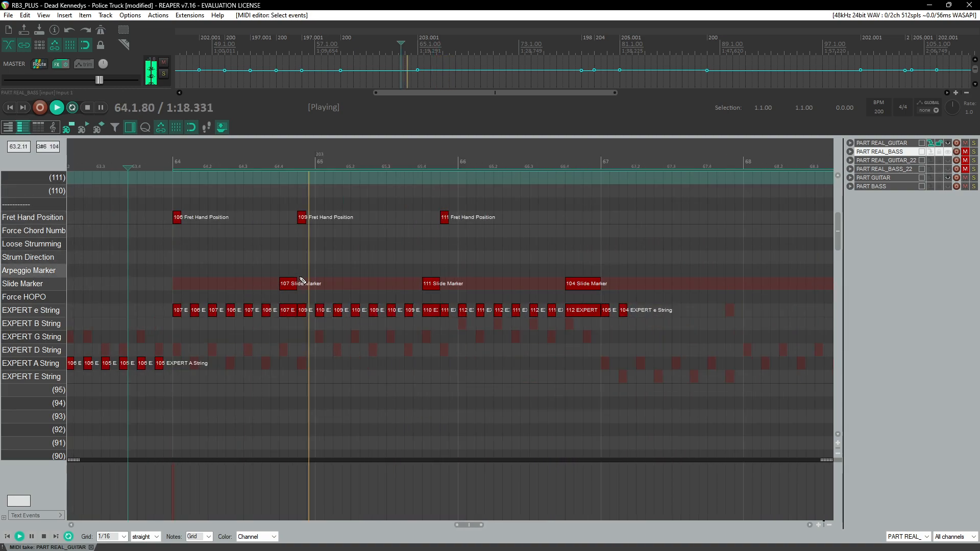
pyautogui.hotkey('ctrl', 's')
pyautogui.hscroll(1, 302, 282)
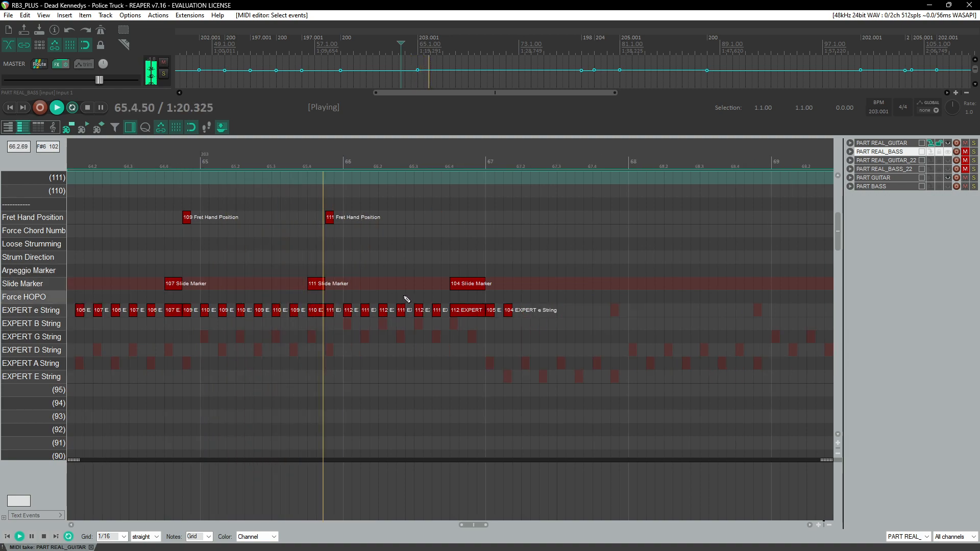
# Step: Copy the 104 e-string note into the Fret Hand Position lane at the start of measure 67
pyautogui.hotkey('alt', 'space')
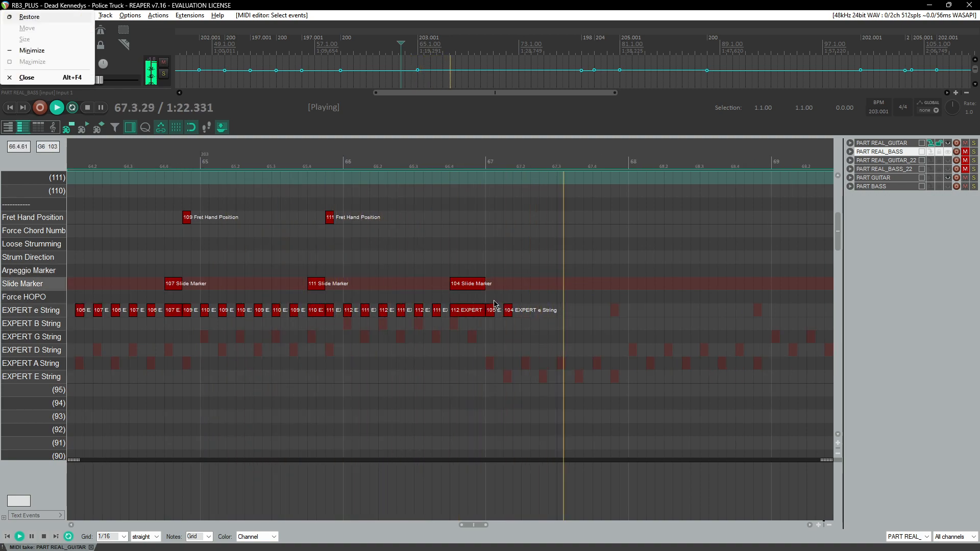
pyautogui.click(495, 299)
pyautogui.press('space')
pyautogui.doubleClick(508, 312)
pyautogui.hotkey('ctrl', 'z')
pyautogui.moveTo(510, 311); pyautogui.dragTo(490, 224)
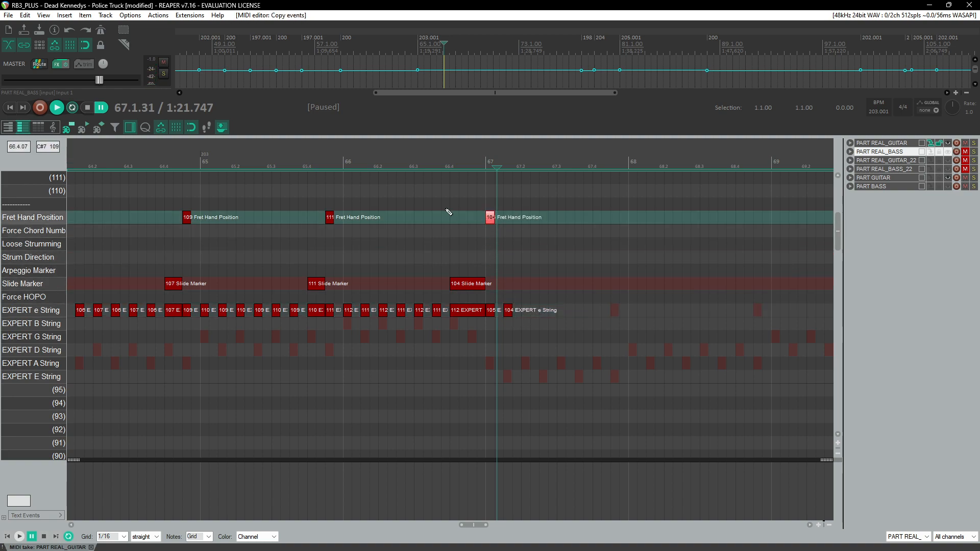
# Step: Copy the 105 and 104 e-string note pair and paste it three times through measure 67
pyautogui.click(315, 179)
pyautogui.press('space')
pyautogui.scroll(2, 378, 317)
pyautogui.hscroll(3, 378, 317)
pyautogui.hscroll(4, 380, 327)
pyautogui.scroll(-1, 381, 336)
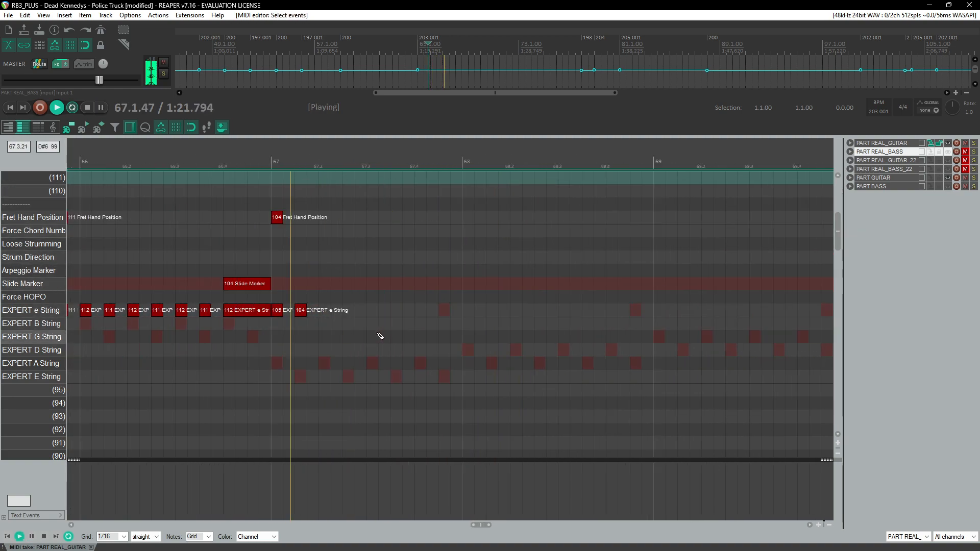
pyautogui.press('space')
pyautogui.moveTo(325, 298); pyautogui.dragTo(275, 318)
pyautogui.hotkey('ctrl', 'c')
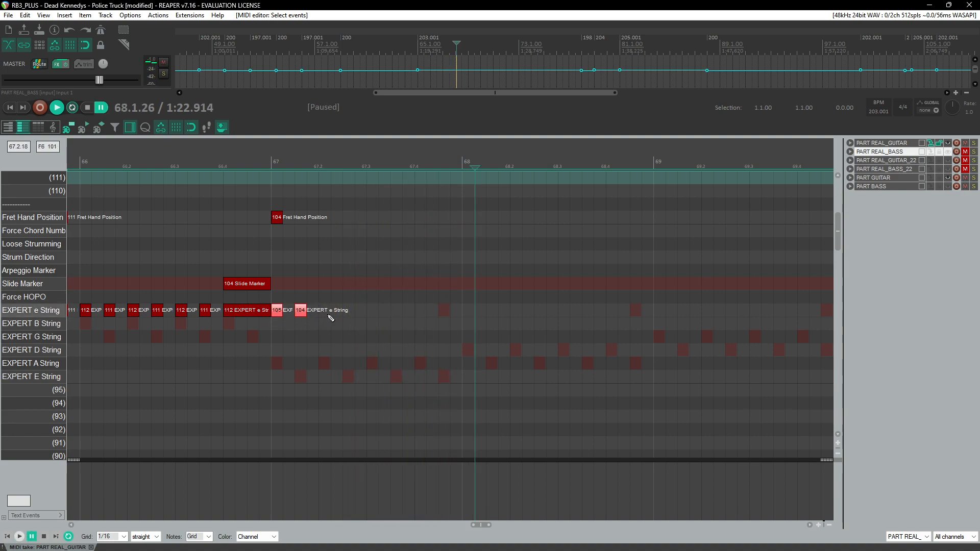
pyautogui.click(325, 310)
pyautogui.hotkey('ctrl', 'v')
pyautogui.hotkey('ctrl', 'v')
pyautogui.hotkey('ctrl', 'v')
# Step: Set the last pasted e-string note's fret velocity to 106
pyautogui.click(274, 166)
pyautogui.press('space')
pyautogui.scroll(2, 327, 292)
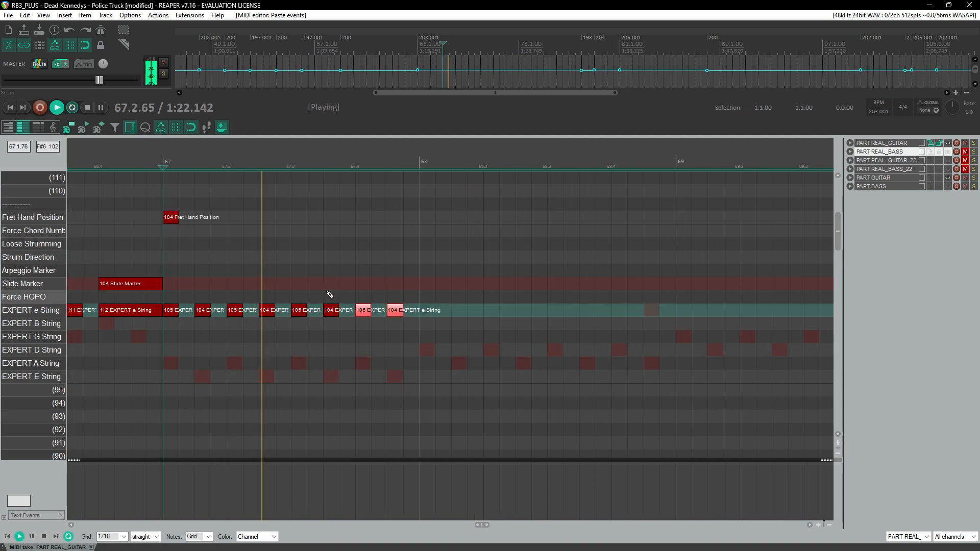
pyautogui.press('space')
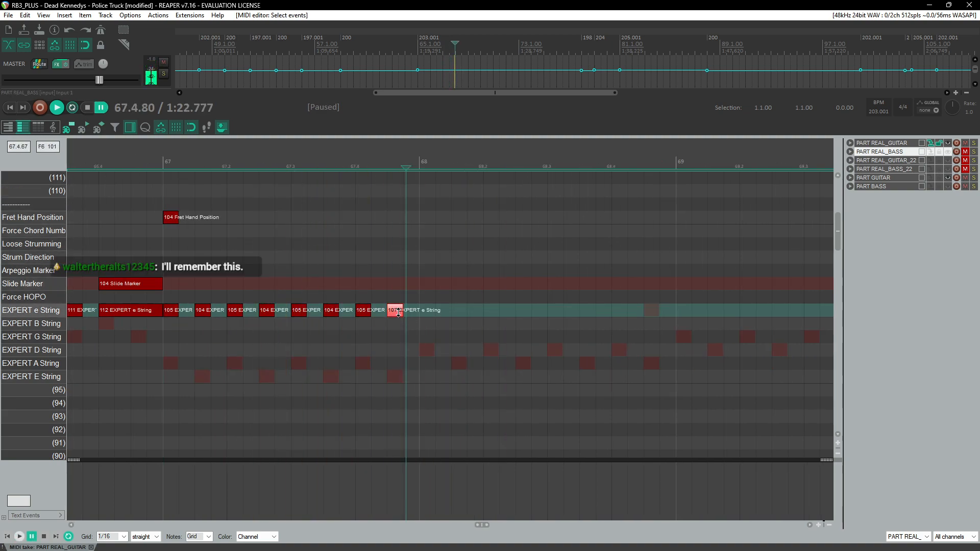
pyautogui.click(157, 156)
pyautogui.press('space')
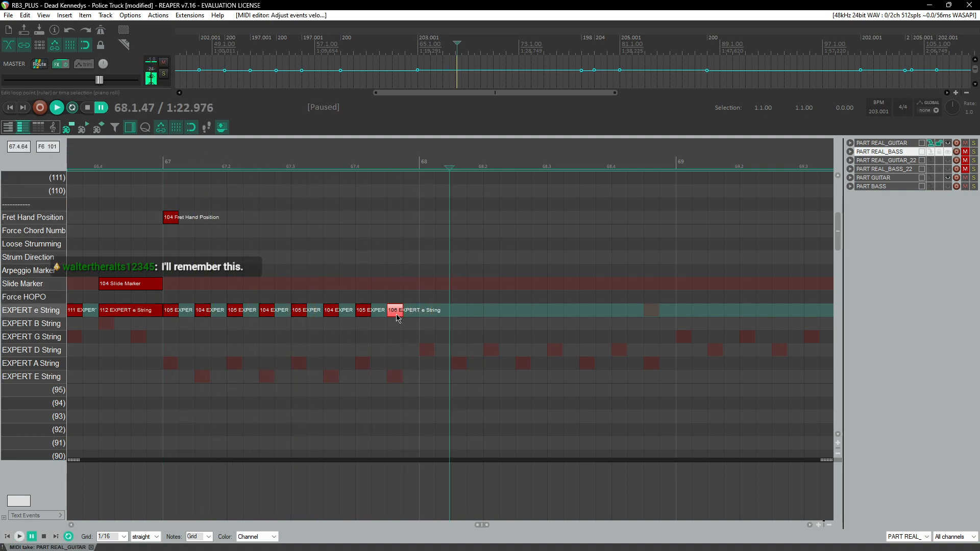
# Step: Add 107 and 108 e-string notes at the start of measure 68
pyautogui.click(428, 312)
pyautogui.click(142, 160)
pyautogui.press('space')
pyautogui.hotkey('ctrl', 'space')
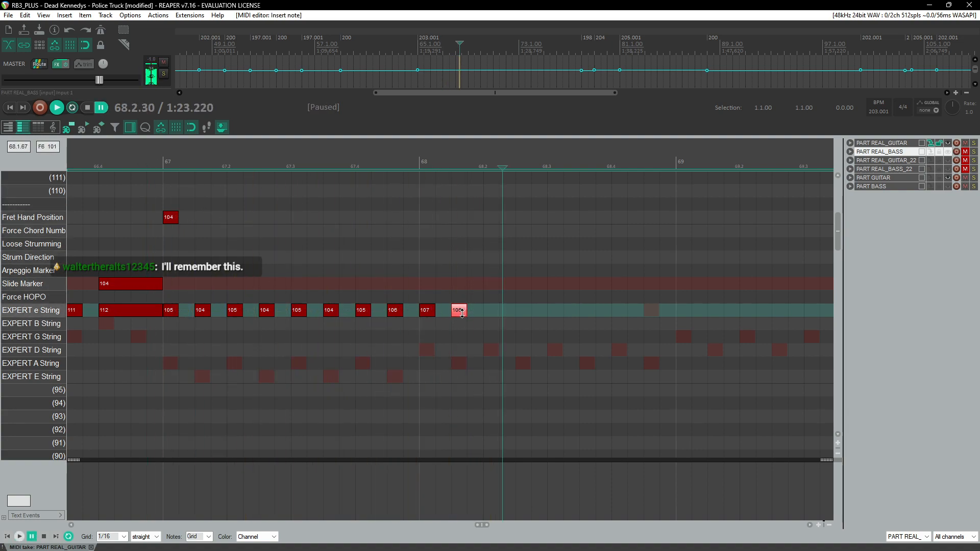
# Step: Copy the 107 and 108 e-string note pair and paste it twice through measure 68
pyautogui.click(421, 165)
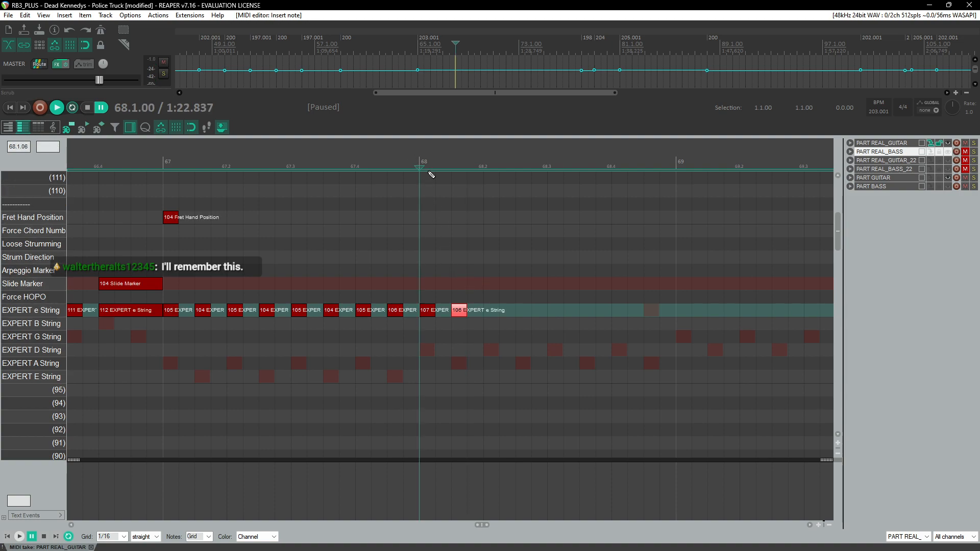
pyautogui.press('space')
pyautogui.hotkey('ctrl', 'space')
pyautogui.moveTo(433, 309); pyautogui.dragTo(469, 322)
pyautogui.hotkey('ctrl', 'c')
pyautogui.click(487, 311)
pyautogui.hotkey('ctrl', 'v')
pyautogui.click(551, 314)
pyautogui.hotkey('ctrl', 'v')
pyautogui.click(612, 311)
# Step: Copy the 106 e-string note just before measure 68 into the Fret Hand Position lane
pyautogui.click(308, 165)
pyautogui.press('space')
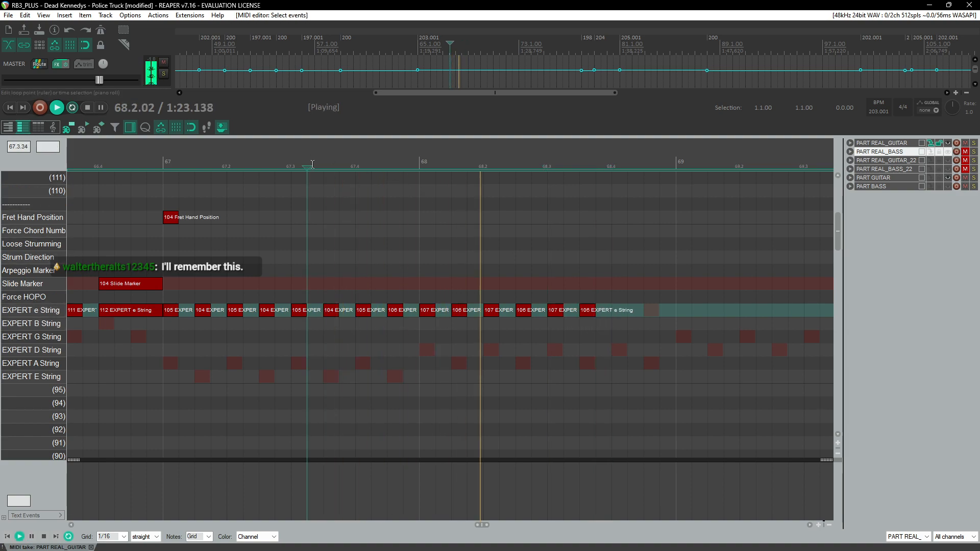
pyautogui.hotkey('ctrl', 'space')
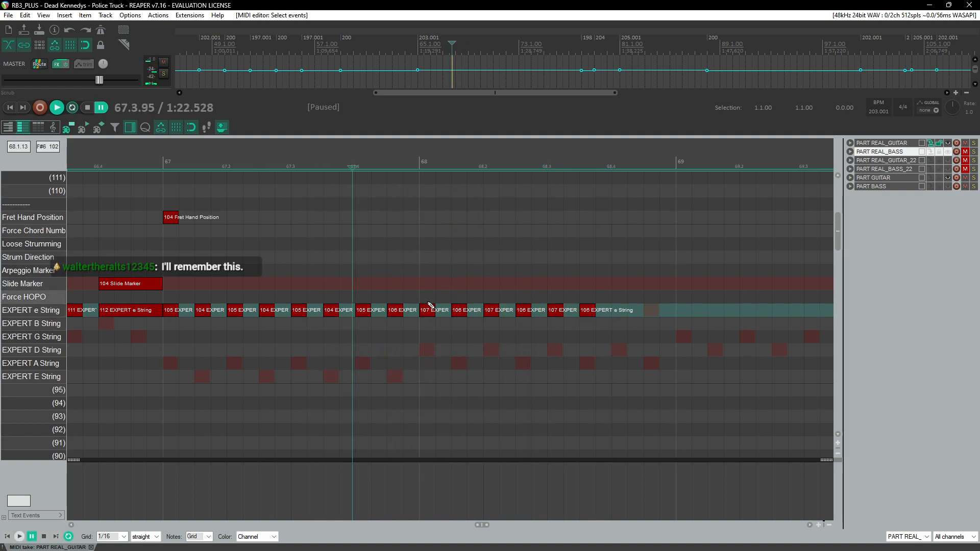
pyautogui.moveTo(396, 320); pyautogui.dragTo(394, 223)
pyautogui.click(144, 158)
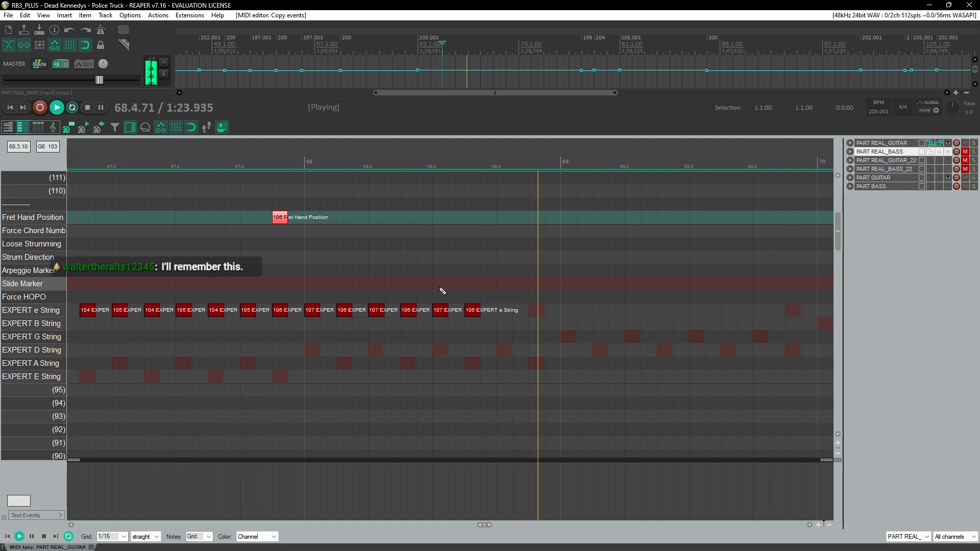
pyautogui.press('space')
pyautogui.click(273, 159)
pyautogui.press('space')
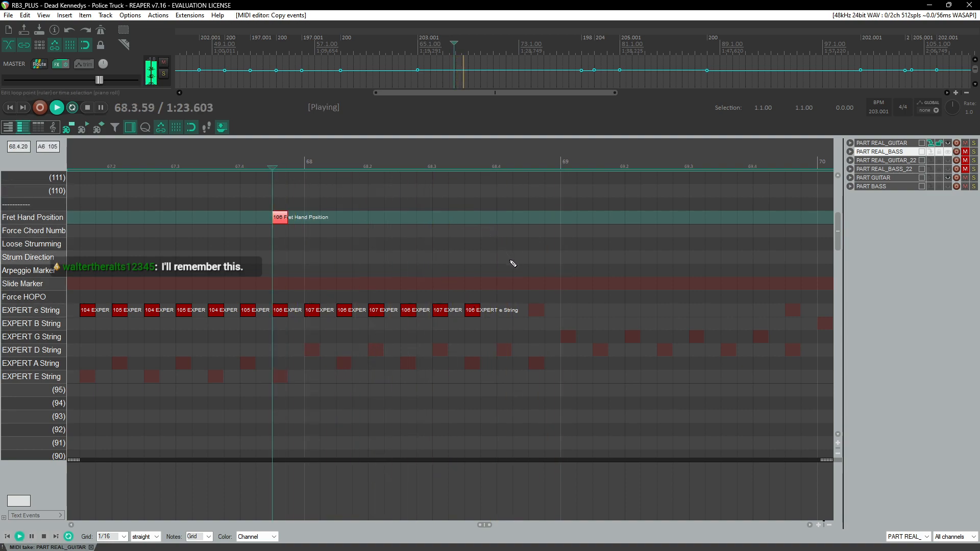
pyautogui.hotkey('ctrl', 'space')
# Step: Add an e-string note in the last beat of measure 68 and set its fret velocity to 109
pyautogui.click(441, 310)
pyautogui.moveTo(496, 315); pyautogui.dragTo(504, 316)
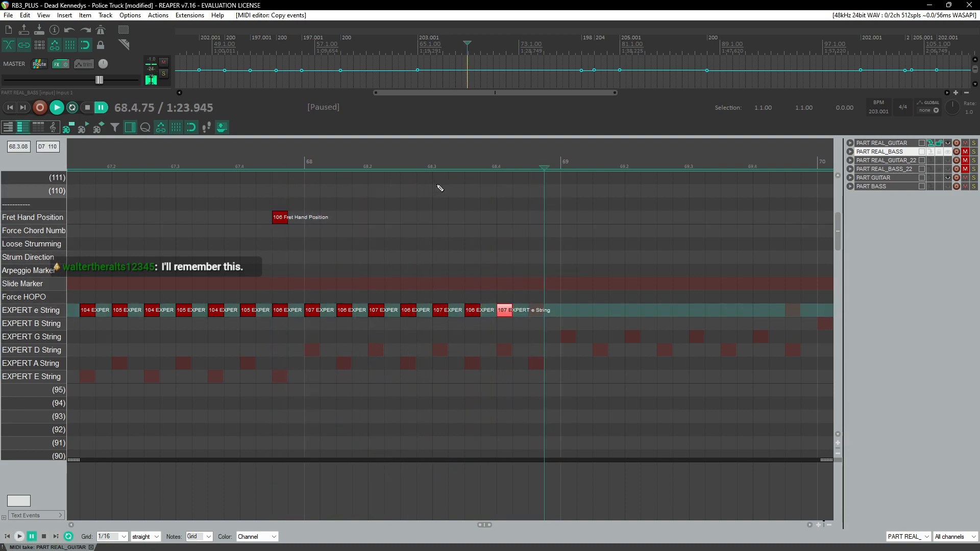
pyautogui.hotkey('ctrl', 'space')
pyautogui.hotkey('ctrl', 'space')
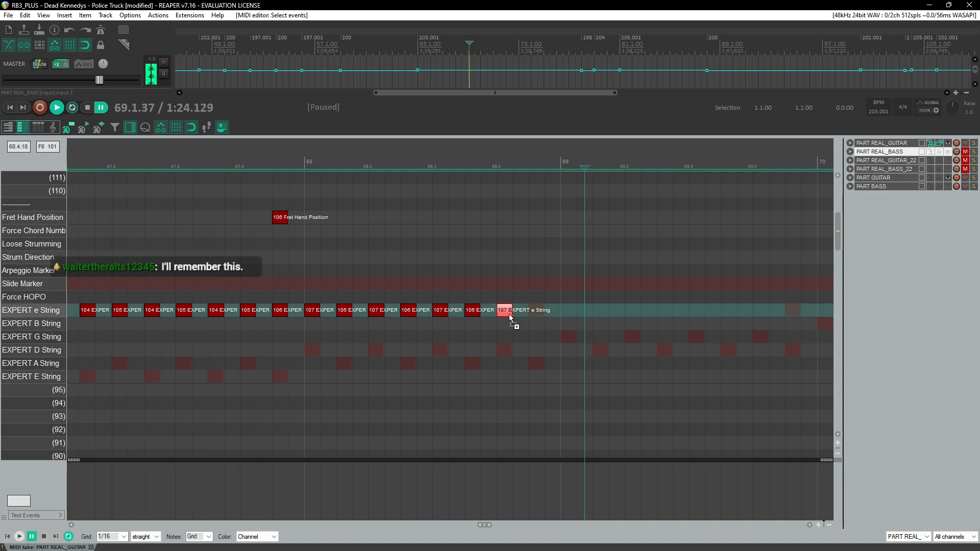
pyautogui.click(479, 160)
pyautogui.press('space')
pyautogui.click(531, 168)
pyautogui.scroll(-1, 546, 234)
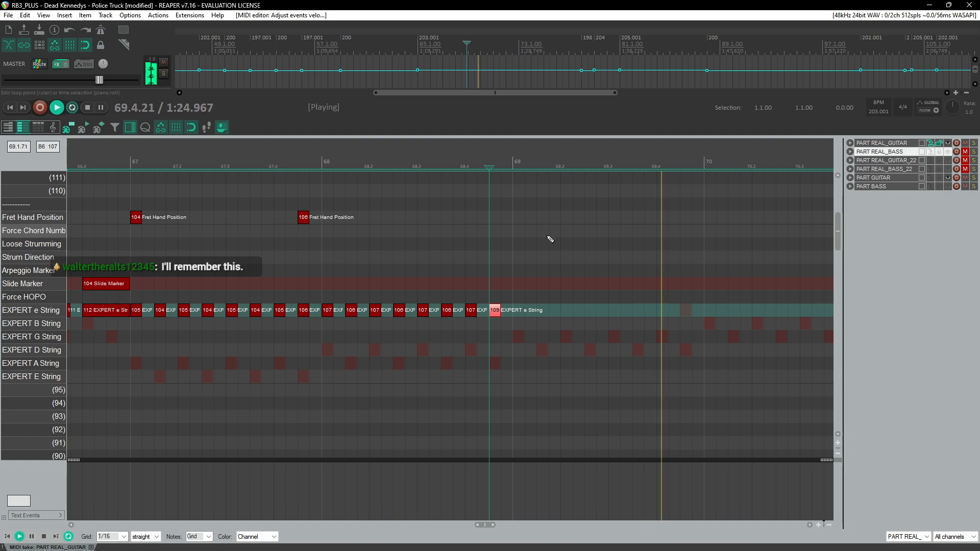
pyautogui.hotkey('ctrl', 'space')
# Step: Add a 110 e-string note at the start of measure 69 and paste a copy of the 109 note after it
pyautogui.click(520, 312)
pyautogui.scroll(2, 519, 316)
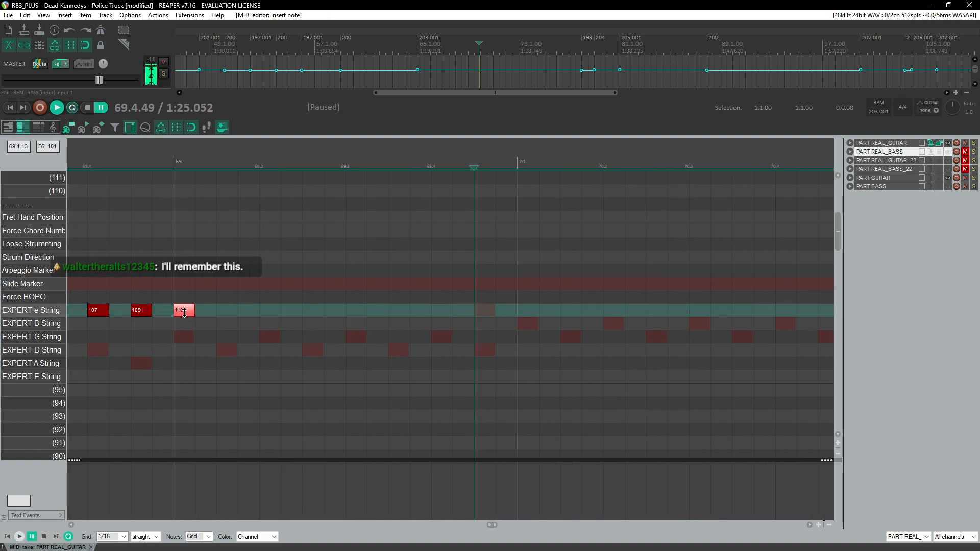
pyautogui.moveTo(145, 317); pyautogui.dragTo(145, 317)
pyautogui.hotkey('ctrl', 'c')
pyautogui.click(217, 306)
pyautogui.hotkey('ctrl', 'v')
# Step: Copy the 110 and 109 e-string note pair and paste it three times through measure 69
pyautogui.moveTo(250, 289); pyautogui.dragTo(188, 321)
pyautogui.hotkey('ctrl', 'c')
pyautogui.click(264, 309)
pyautogui.hotkey('ctrl', 'v')
pyautogui.click(348, 312)
pyautogui.hotkey('ctrl', 'v')
pyautogui.click(443, 312)
pyautogui.hotkey('ctrl', 'v')
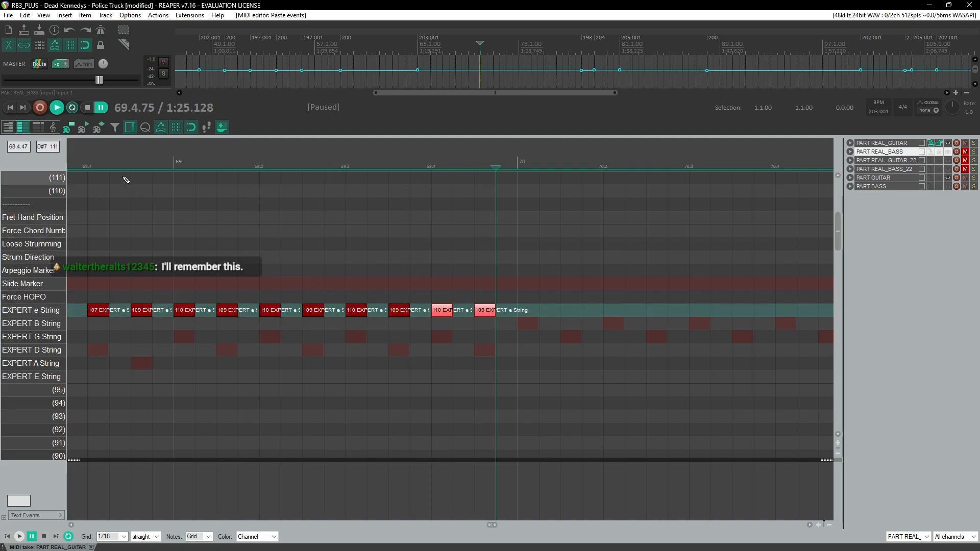
# Step: Play back measures 68 and 69 to check the new e-string notes against the audio
pyautogui.click(109, 167)
pyautogui.press('space')
pyautogui.scroll(-2, 373, 256)
pyautogui.press('space')
pyautogui.click(545, 186)
pyautogui.scroll(2, 587, 249)
pyautogui.press('space')
# Step: Set the fret velocity of the last e-string note in measure 69 to 111
pyautogui.press('space')
pyautogui.click(517, 313)
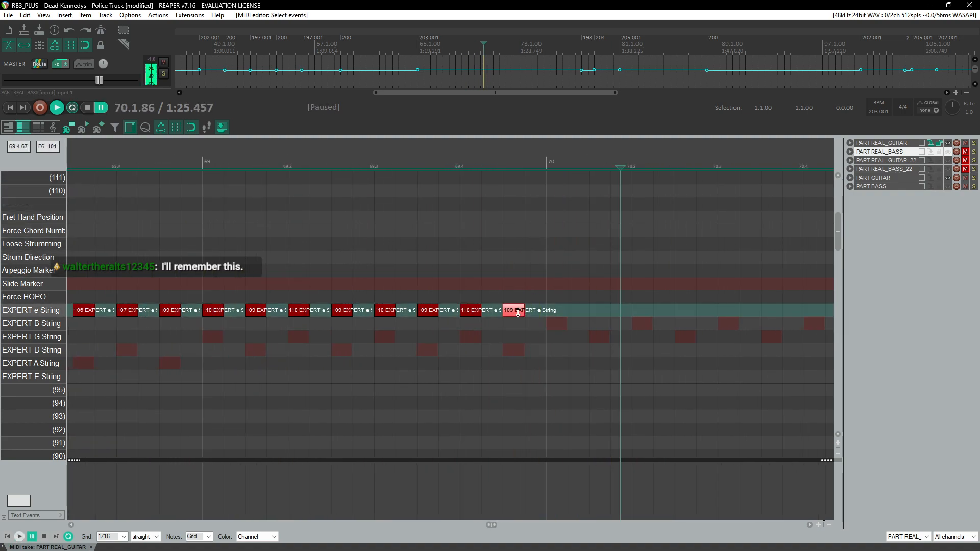
pyautogui.click(525, 195)
pyautogui.click(423, 196)
pyautogui.press('space')
pyautogui.click(398, 192)
pyautogui.press('space')
pyautogui.click(467, 315)
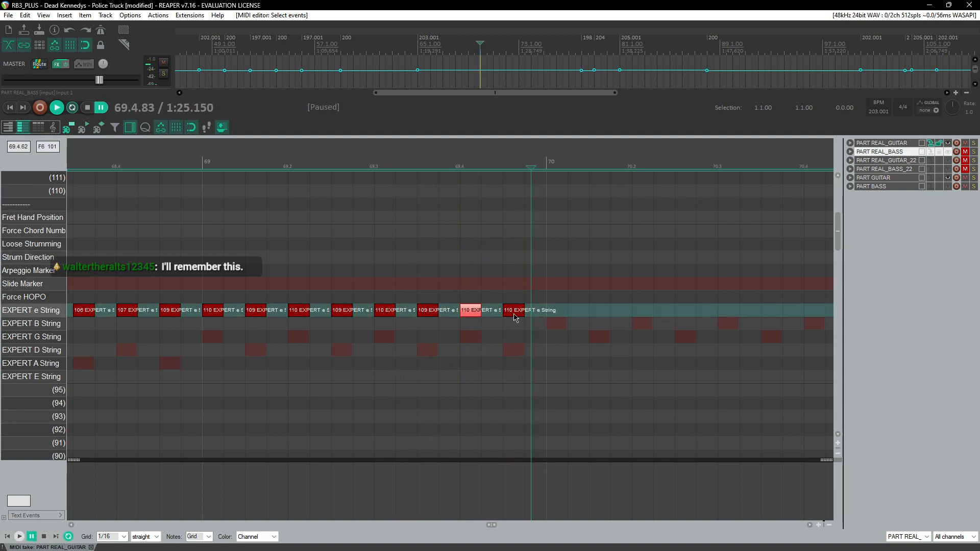
pyautogui.click(398, 160)
pyautogui.press('space')
pyautogui.click(416, 160)
# Step: Add a 112 e-string note at the start of measure 70 followed by a 111 note
pyautogui.click(558, 311)
pyautogui.press('space')
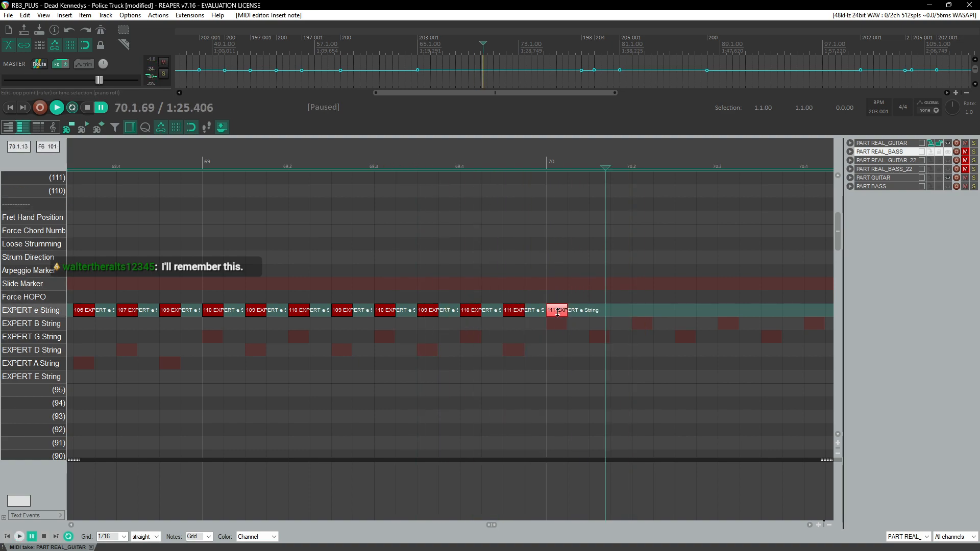
pyautogui.click(516, 313)
pyautogui.click(592, 310)
pyautogui.hotkey('ctrl', 'v')
# Step: Copy the 109 e-string note in the last beat of measure 68 into the Fret Hand Position lane
pyautogui.scroll(-3, 571, 280)
pyautogui.hscroll(-3, 408, 234)
pyautogui.click(312, 161)
pyautogui.press('space')
pyautogui.scroll(2, 401, 276)
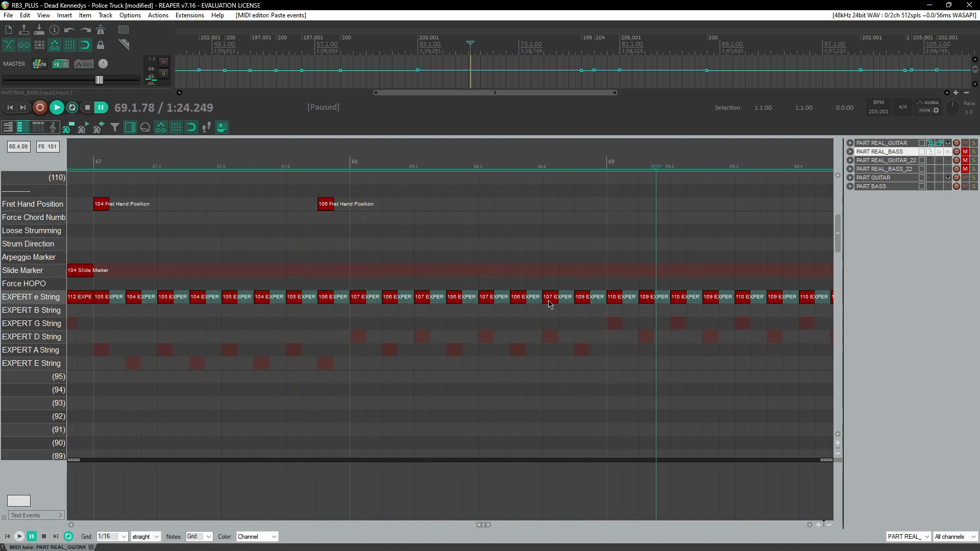
pyautogui.click(587, 310)
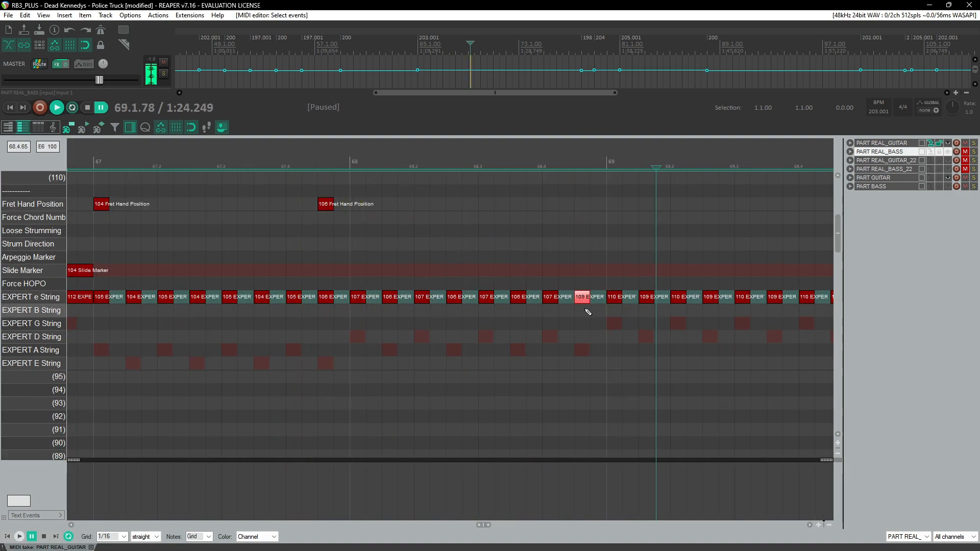
pyautogui.keyDown('ctrl'); pyautogui.moveTo(586, 302); pyautogui.dragTo(578, 207); pyautogui.keyUp('ctrl')
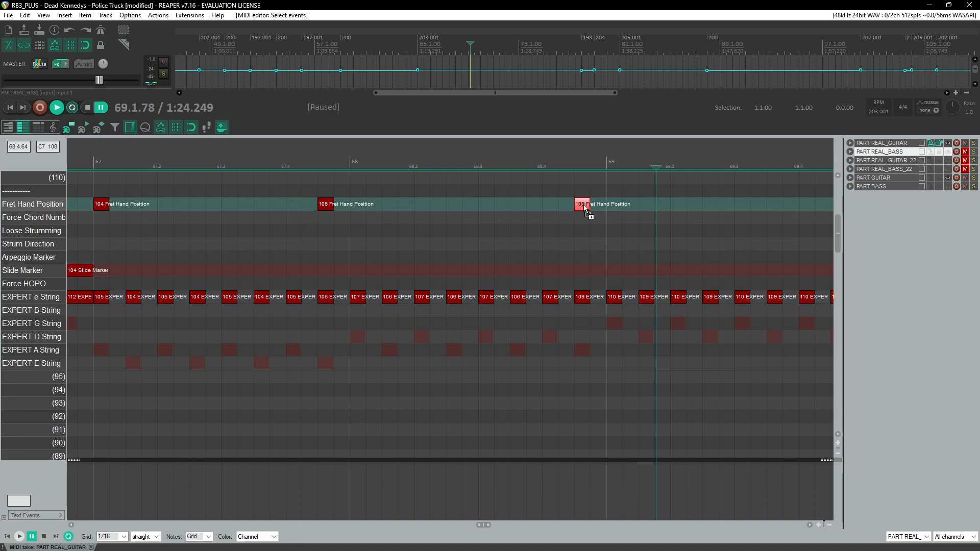
# Step: Draw a 109 Slide Marker over about half of the last beat of measure 68
pyautogui.click(510, 163)
pyautogui.press('space')
pyautogui.press('space')
pyautogui.moveTo(557, 299); pyautogui.dragTo(577, 273)
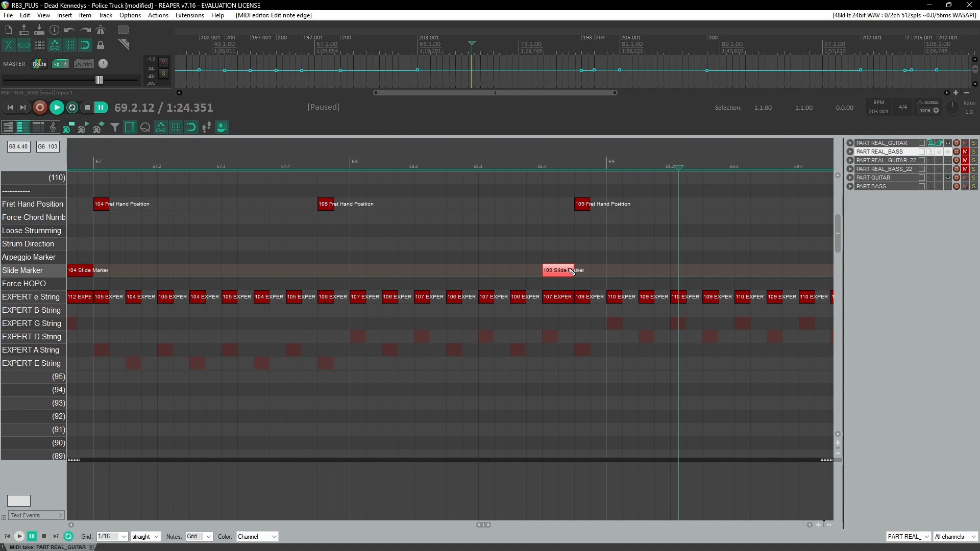
# Step: Play back measures 67 and 68 to review the fret hand positions and slide markers against the audio
pyautogui.click(237, 163)
pyautogui.press('space')
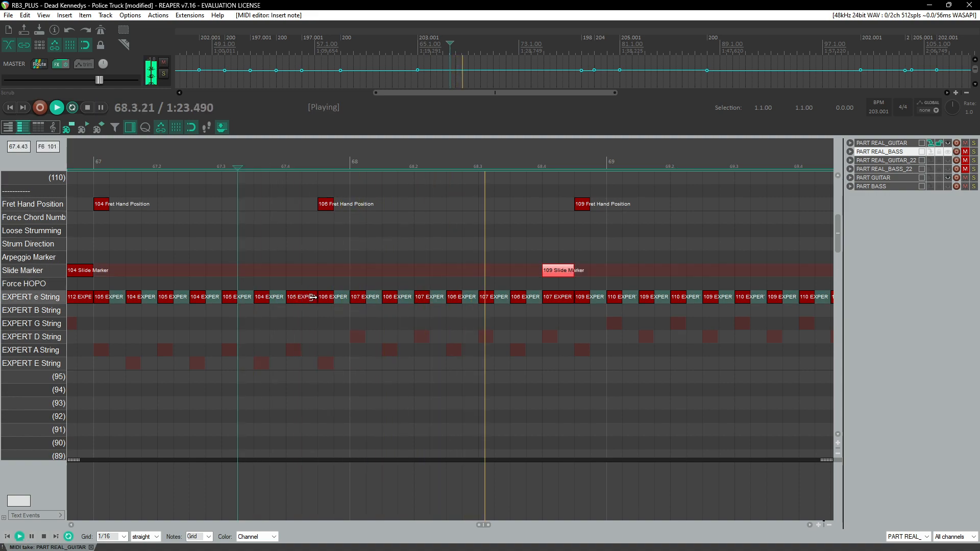
pyautogui.click(275, 163)
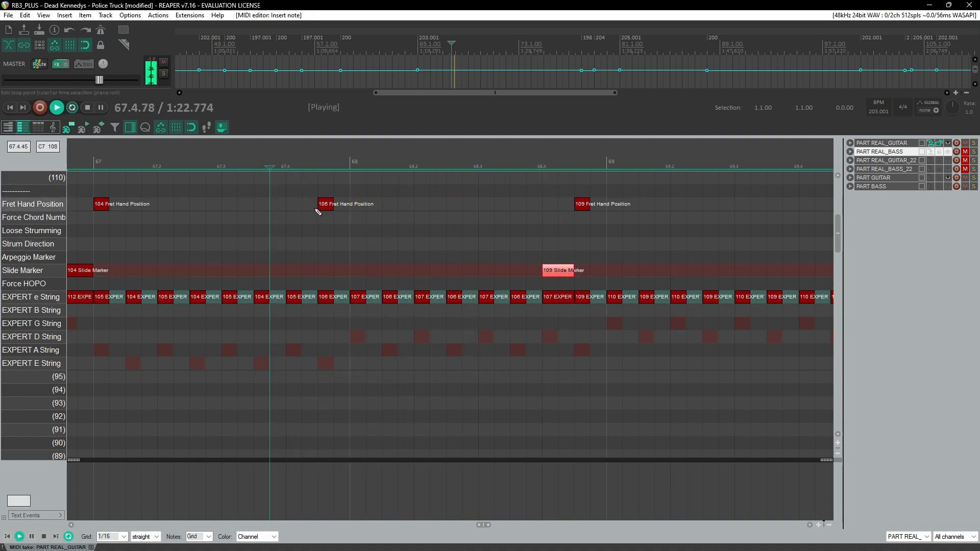
pyautogui.hotkey('ctrl', 'space')
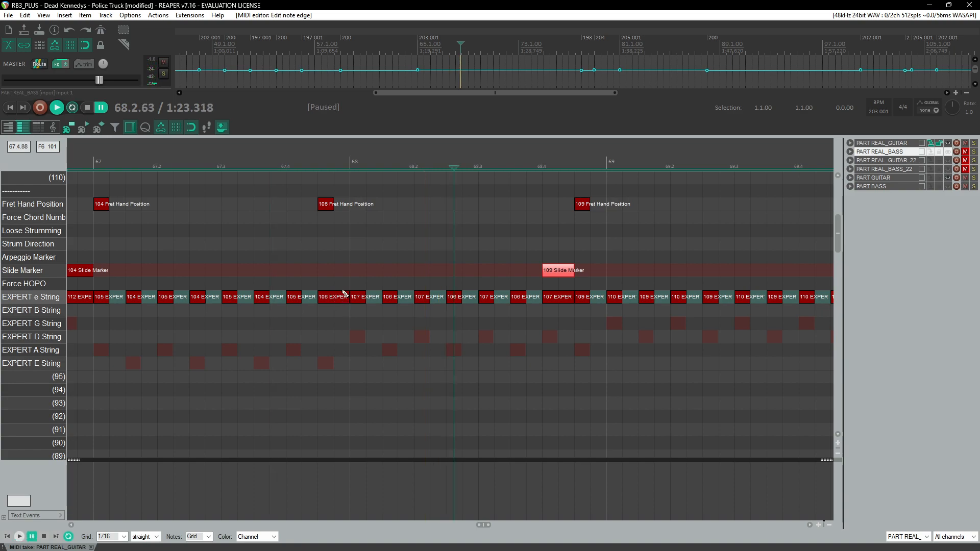
pyautogui.click(234, 155)
pyautogui.press('space')
pyautogui.click(202, 155)
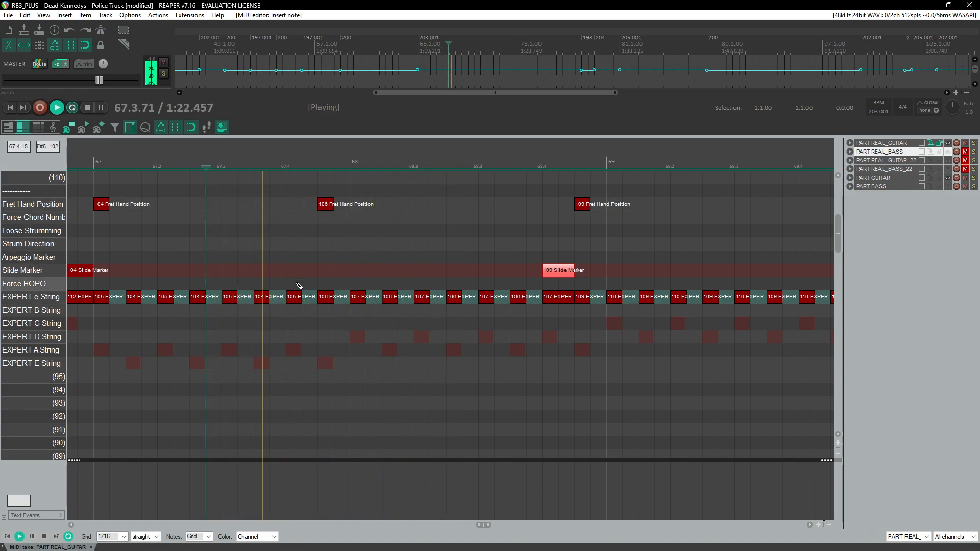
pyautogui.hotkey('ctrl', 'space')
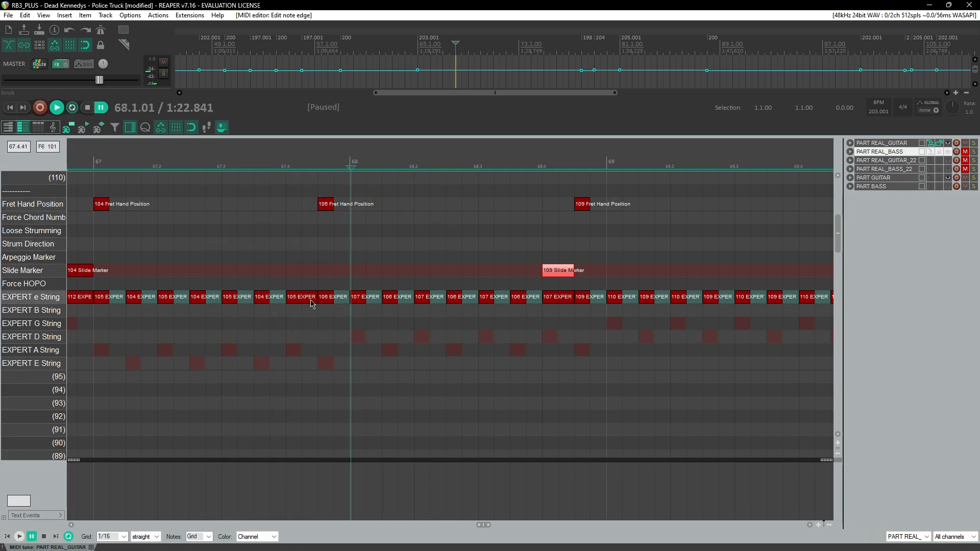
pyautogui.click(235, 155)
pyautogui.press('space')
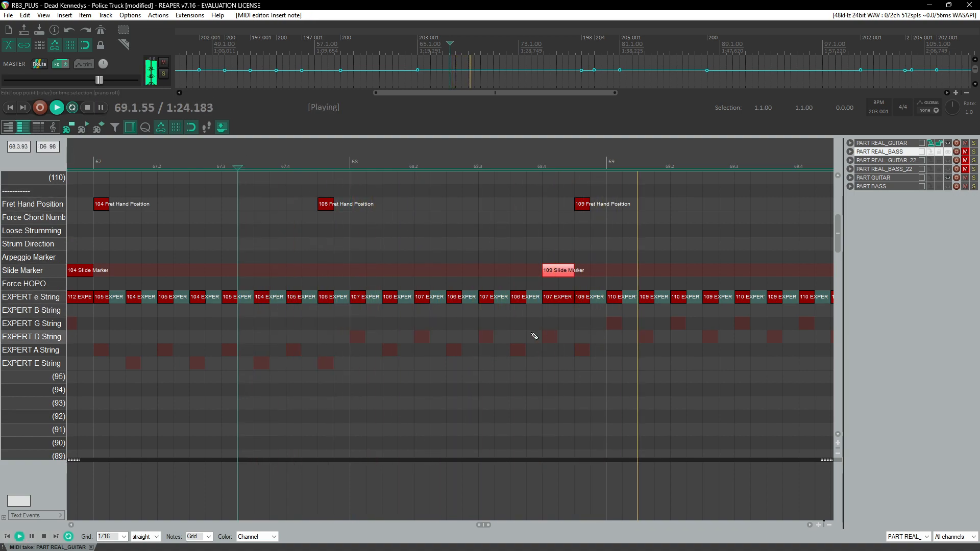
pyautogui.click(456, 155)
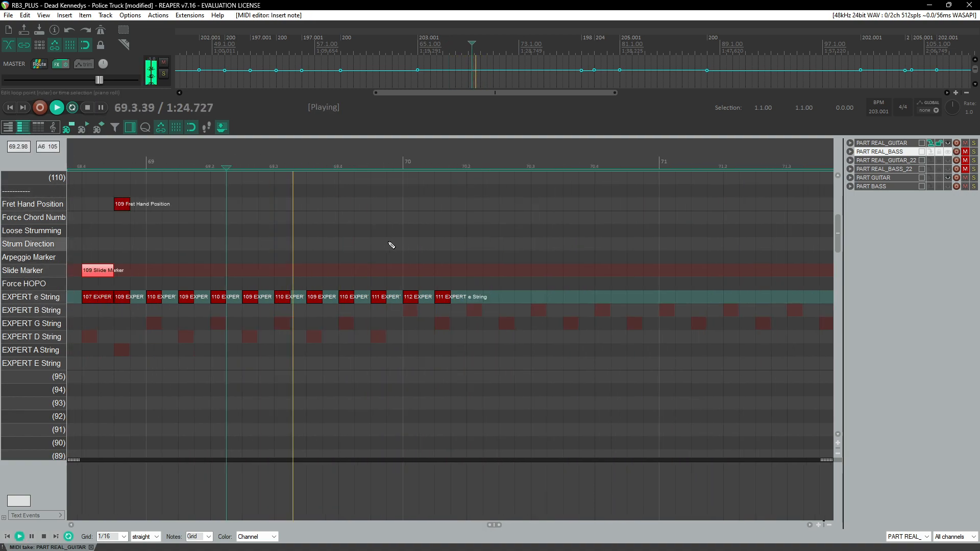
# Step: Copy the 112 and 111 e-string note pair and paste it three times through measure 70
pyautogui.press('space')
pyautogui.moveTo(170, 282); pyautogui.dragTo(228, 318)
pyautogui.click(240, 307)
pyautogui.hotkey('ctrl', 'v')
pyautogui.hotkey('ctrl', 'v')
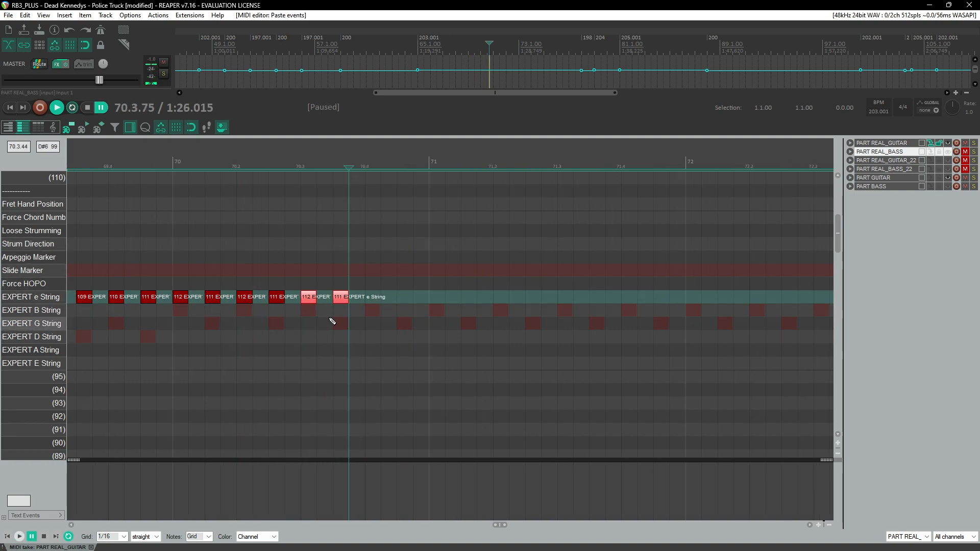
pyautogui.click(361, 314)
pyautogui.hotkey('ctrl', 'v')
# Step: Copy the 111 e-string note at the end of measure 69 into the Fret Hand Position lane
pyautogui.click(155, 155)
pyautogui.press('space')
pyautogui.scroll(-3, 236, 226)
pyautogui.click(240, 183)
pyautogui.scroll(2, 358, 260)
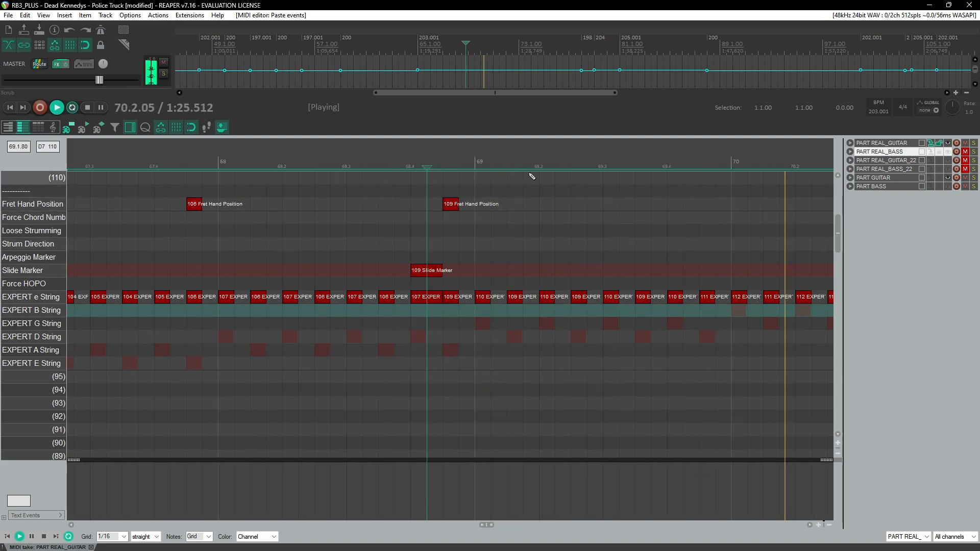
pyautogui.hotkey('ctrl', 'space')
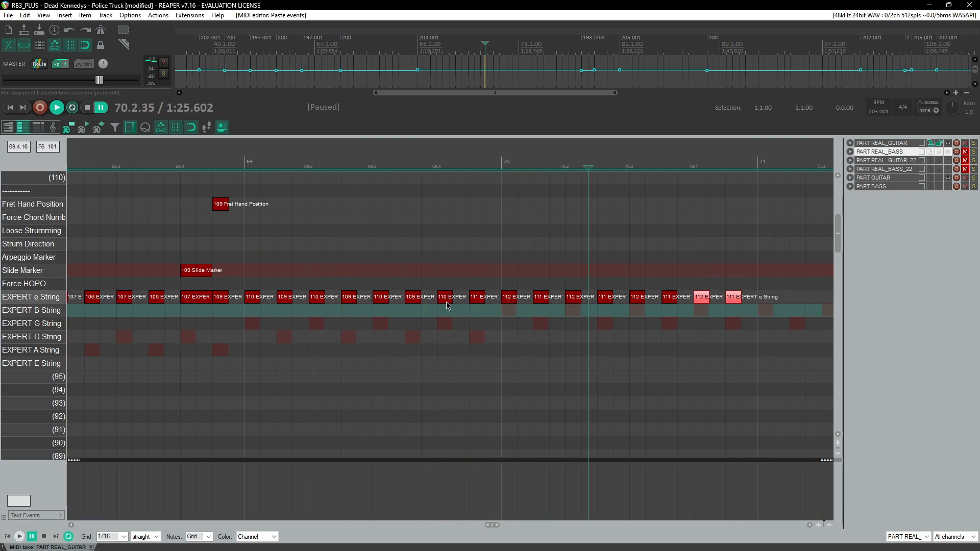
pyautogui.moveTo(476, 298); pyautogui.dragTo(477, 205)
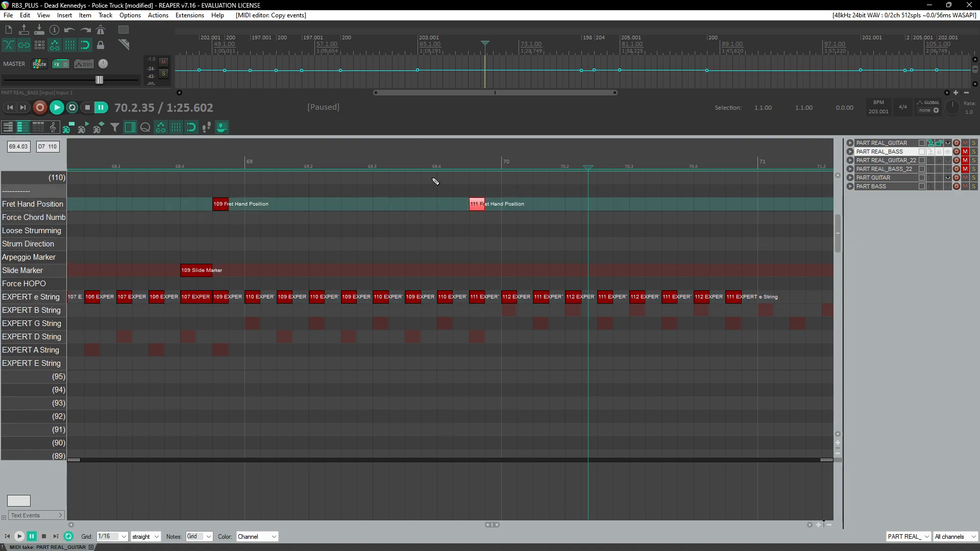
# Step: Copy the 112 and 111 e-string note pairs and paste them three times through measures 71 to 73
pyautogui.click(393, 194)
pyautogui.press('space')
pyautogui.scroll(-2, 390, 220)
pyautogui.moveTo(422, 278); pyautogui.dragTo(271, 307)
pyautogui.hotkey('ctrl', 'c')
pyautogui.hotkey('ctrl', 'v')
pyautogui.hotkey('ctrl', 'v')
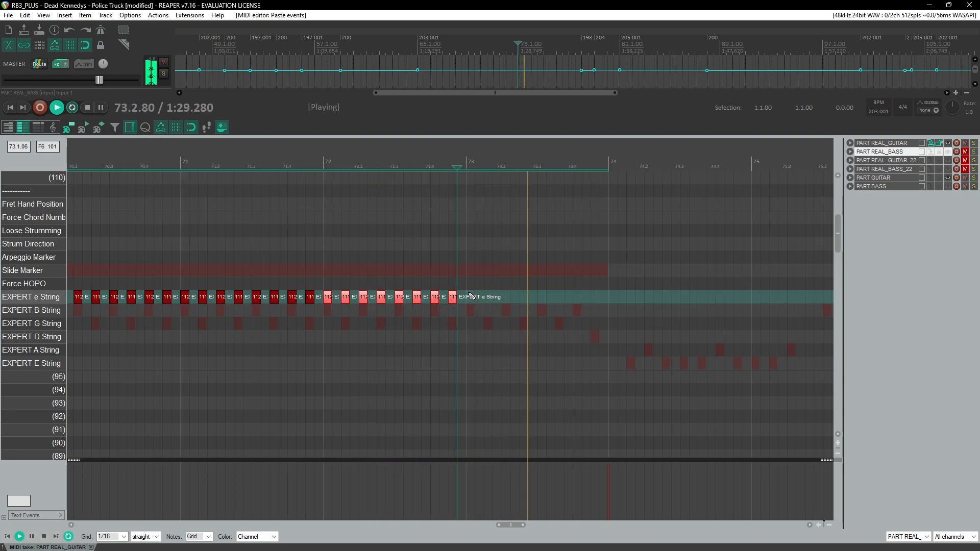
pyautogui.hotkey('ctrl', 'v')
pyautogui.scroll(2, 558, 309)
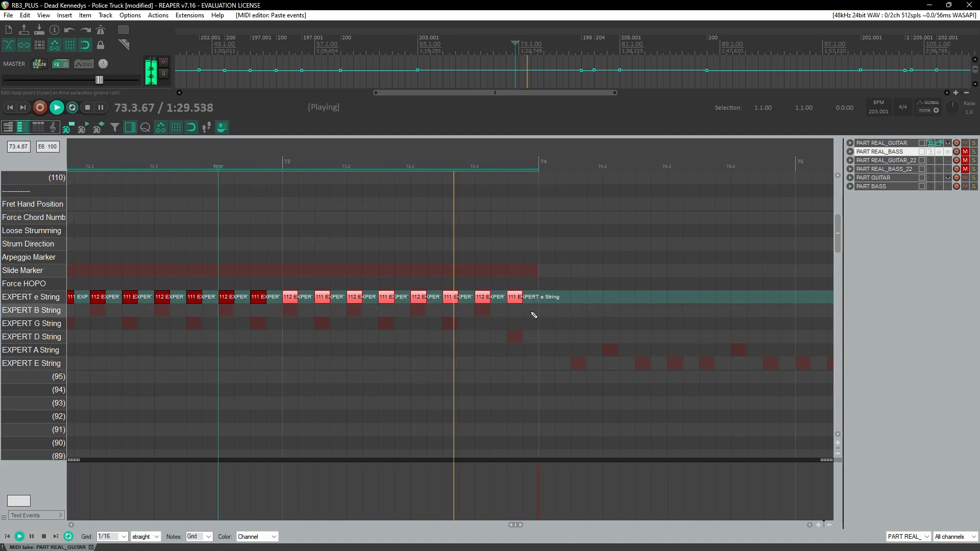
# Step: Delete the extra pasted e-string note at the end of measure 73
pyautogui.moveTo(508, 277); pyautogui.dragTo(537, 326)
pyautogui.press('Delete')
pyautogui.click(431, 156)
pyautogui.hotkey('ctrl', 'space')
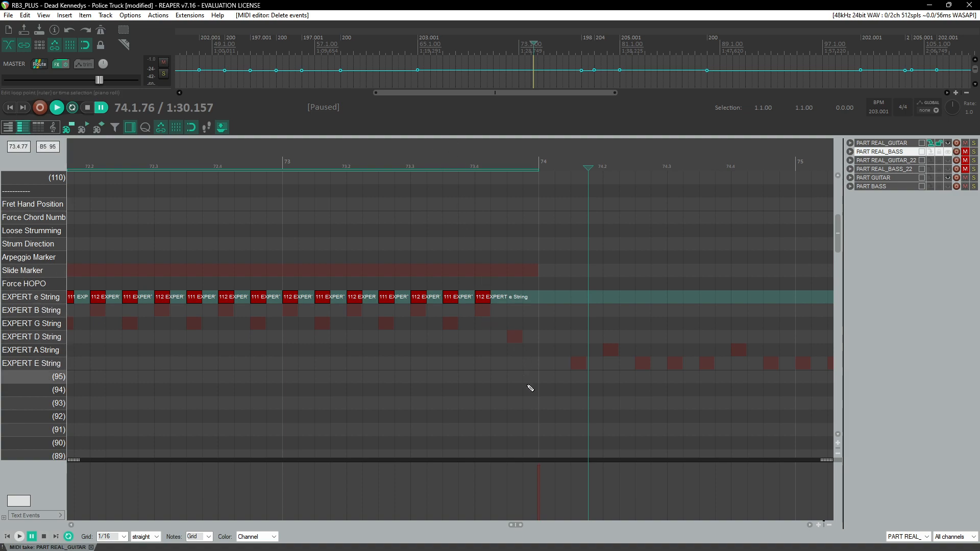
# Step: Add a 112 low E-string note in the last beat of measure 73, lasting about one beat
pyautogui.click(515, 367)
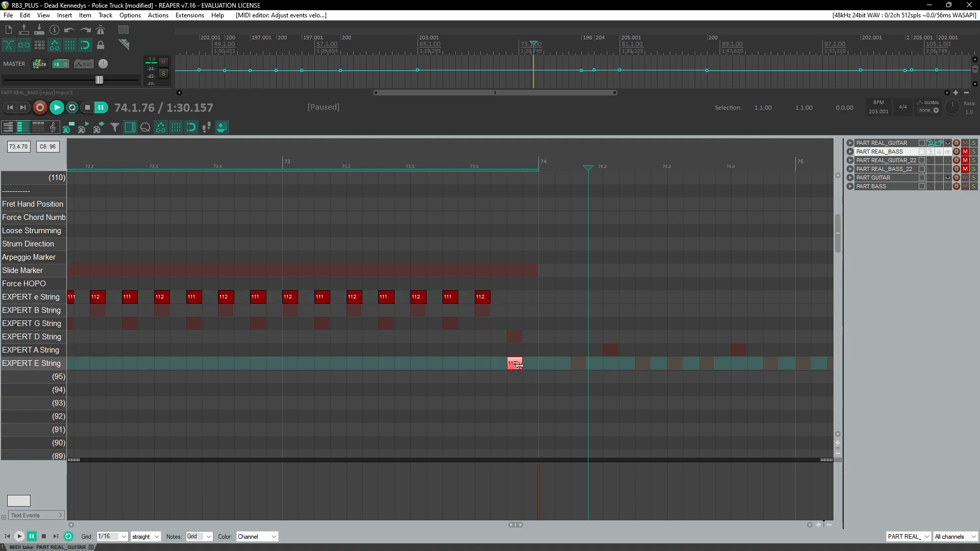
pyautogui.click(490, 158)
pyautogui.press('space')
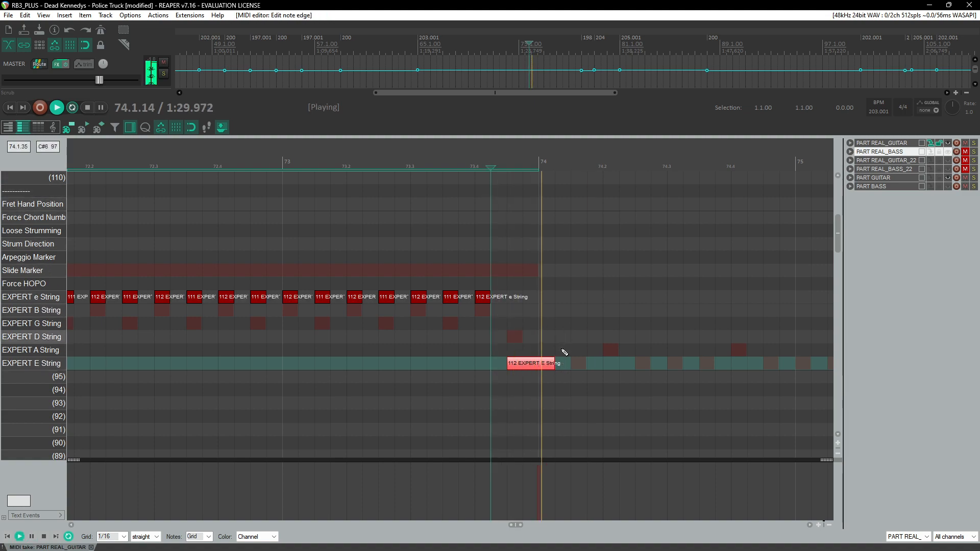
pyautogui.click(493, 149)
pyautogui.press('space')
pyautogui.press('space')
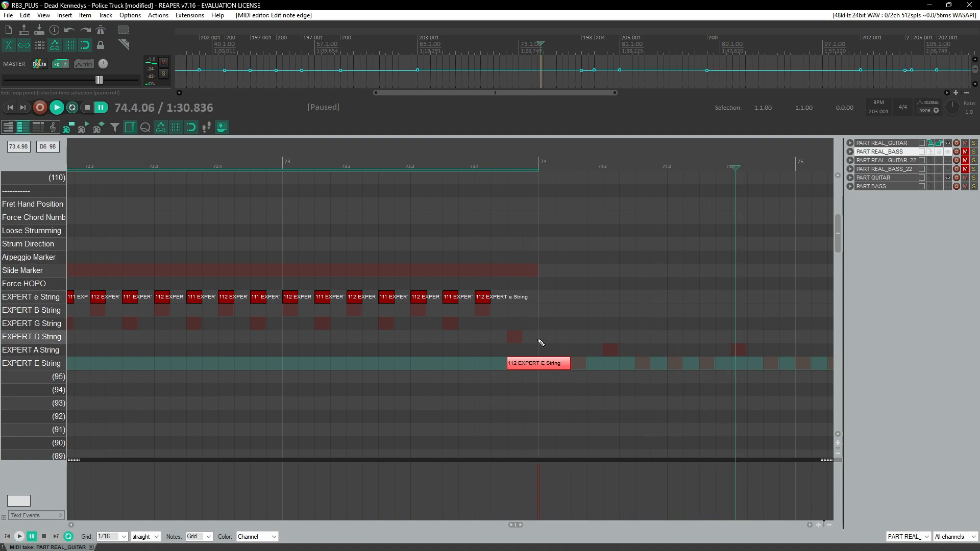
# Step: Set the 112 low E-string note's MIDI channel to 5 in its event properties
pyautogui.moveTo(533, 340); pyautogui.dragTo(540, 381)
pyautogui.hotkey('ctrl', 'F2')
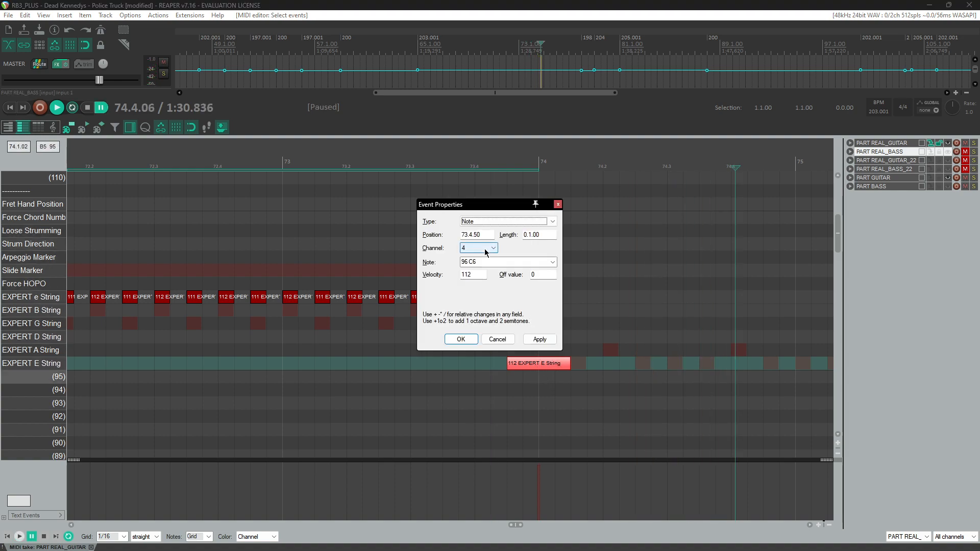
pyautogui.press('Return')
pyautogui.click(442, 190)
pyautogui.press('space')
pyautogui.press('space')
pyautogui.moveTo(536, 346); pyautogui.dragTo(545, 394)
pyautogui.hotkey('ctrl', 'F2')
pyautogui.click(477, 250)
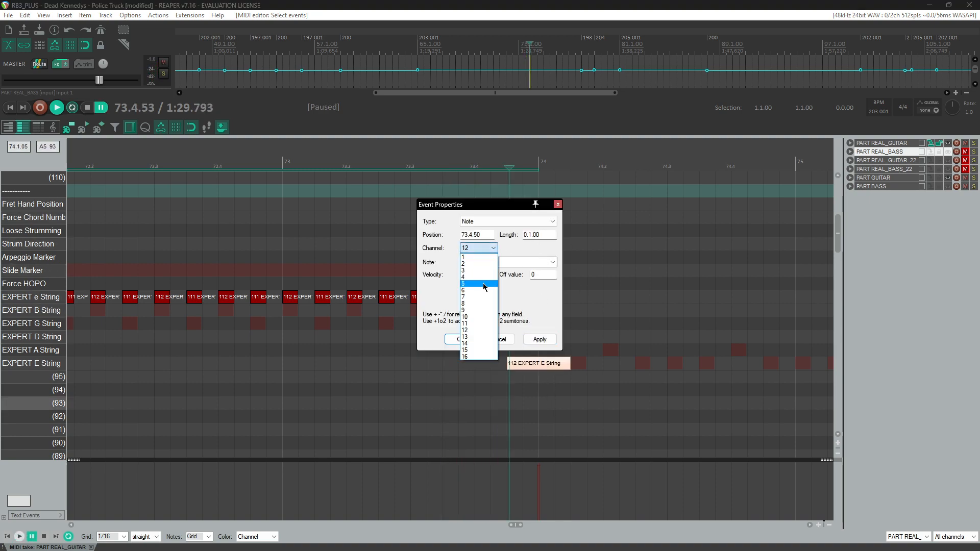
pyautogui.click(482, 284)
pyautogui.press('Return')
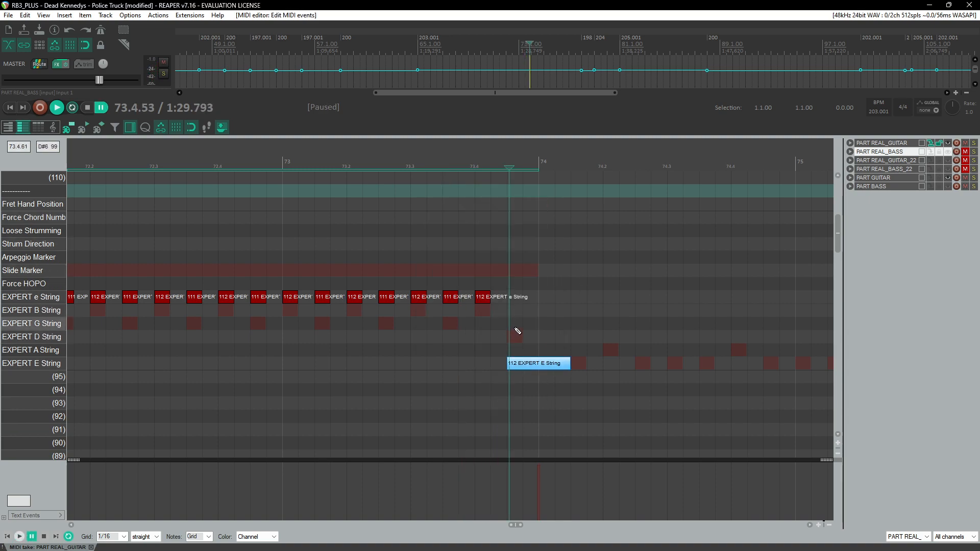
# Step: Draw a 112 Slide Marker over the 112 low E-string note, about one beat long
pyautogui.moveTo(517, 274); pyautogui.dragTo(558, 275)
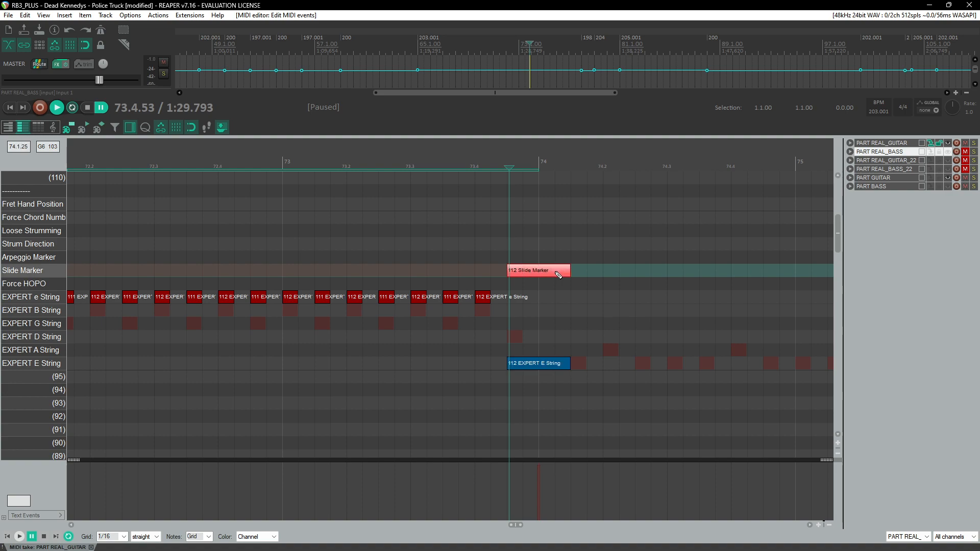
pyautogui.click(431, 162)
pyautogui.press('space')
pyautogui.hscroll(3, 568, 310)
pyautogui.press('space')
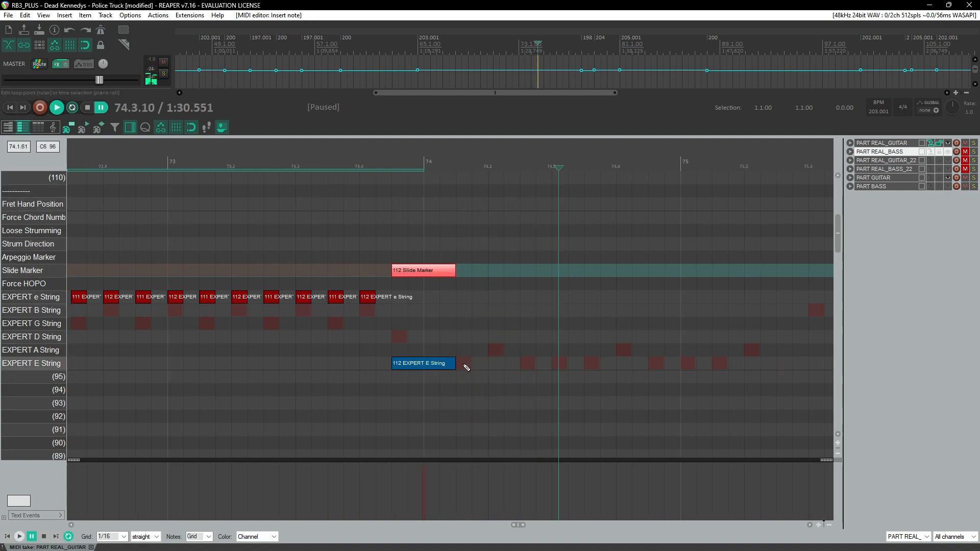
# Step: Insert a 100 low E-string note right after the slid note at the start of measure 74
pyautogui.scroll(2, 449, 312)
pyautogui.scroll(-2, 449, 316)
pyautogui.scroll(-1, 448, 311)
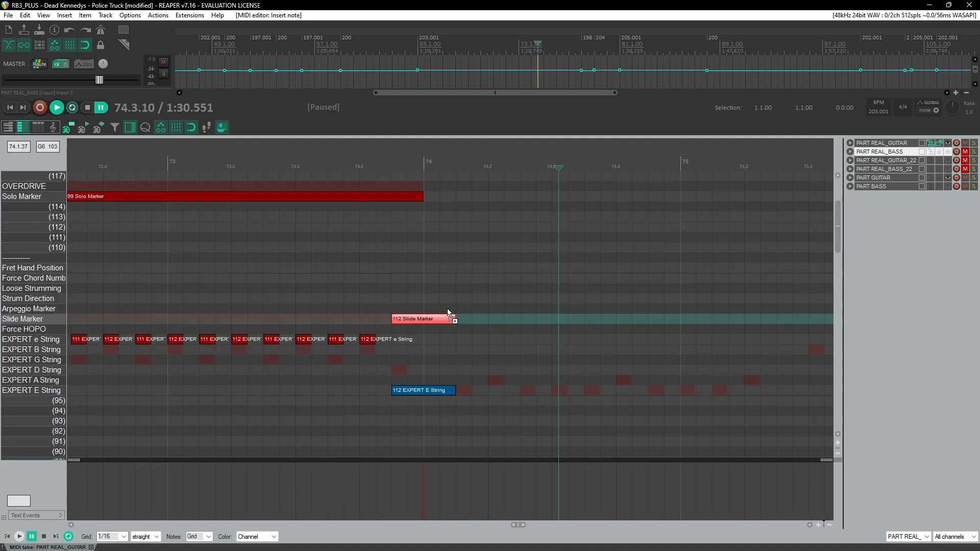
pyautogui.click(371, 163)
pyautogui.press('space')
pyautogui.scroll(-1, 439, 305)
pyautogui.press('space')
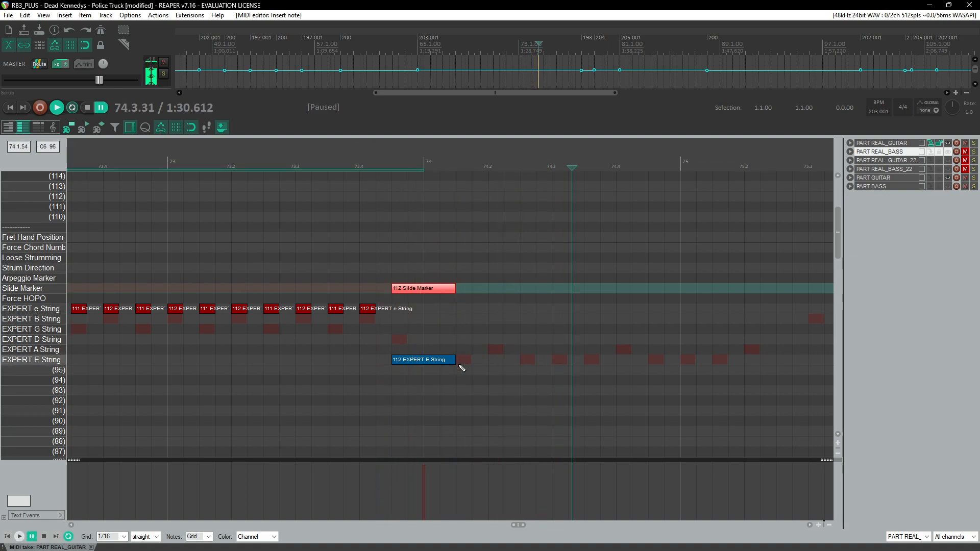
pyautogui.click(466, 361)
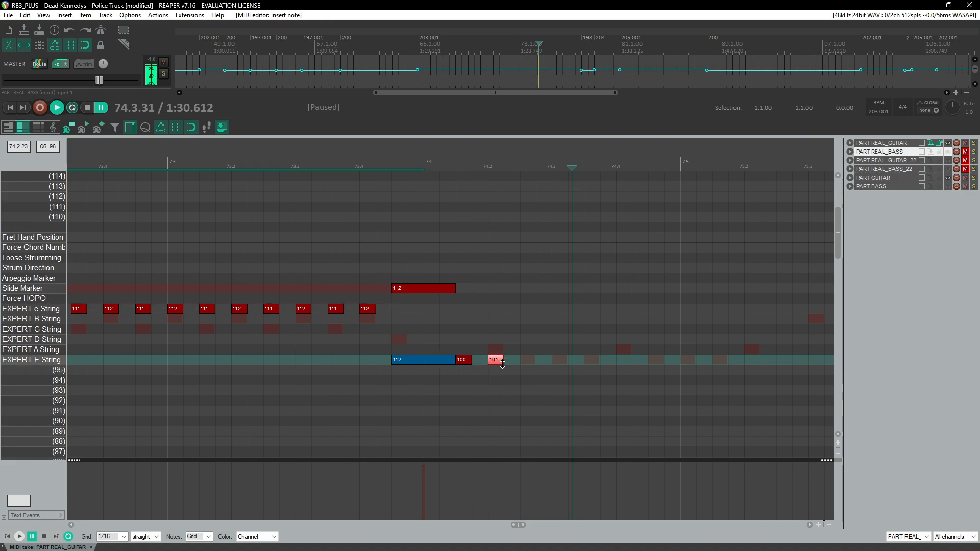
pyautogui.click(531, 361)
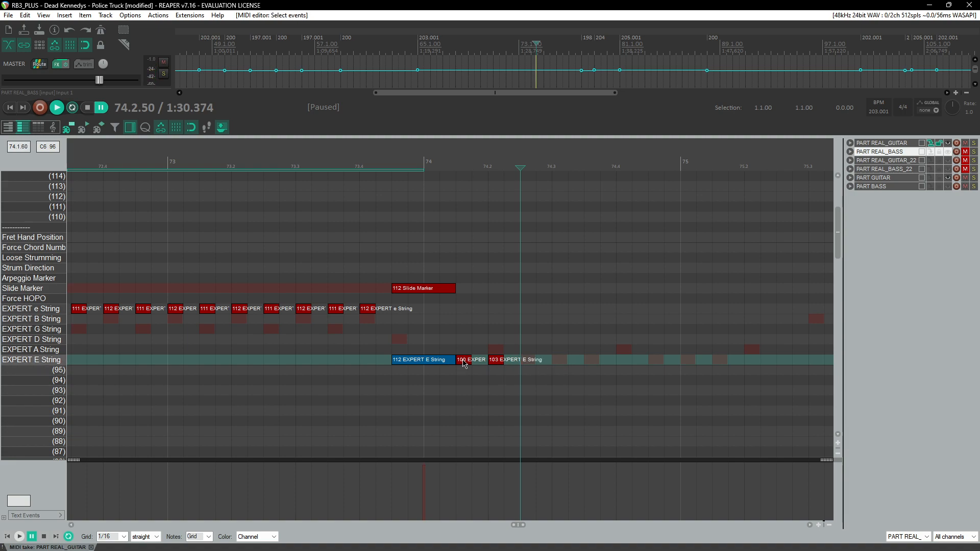
# Step: Paste the copied notes twice after it, adding more low E-string notes and a 103 Fret Hand Position
pyautogui.hotkey('ctrl', 'v')
pyautogui.hotkey('ctrl', 'v')
pyautogui.click(376, 150)
pyautogui.press('space')
pyautogui.press('space')
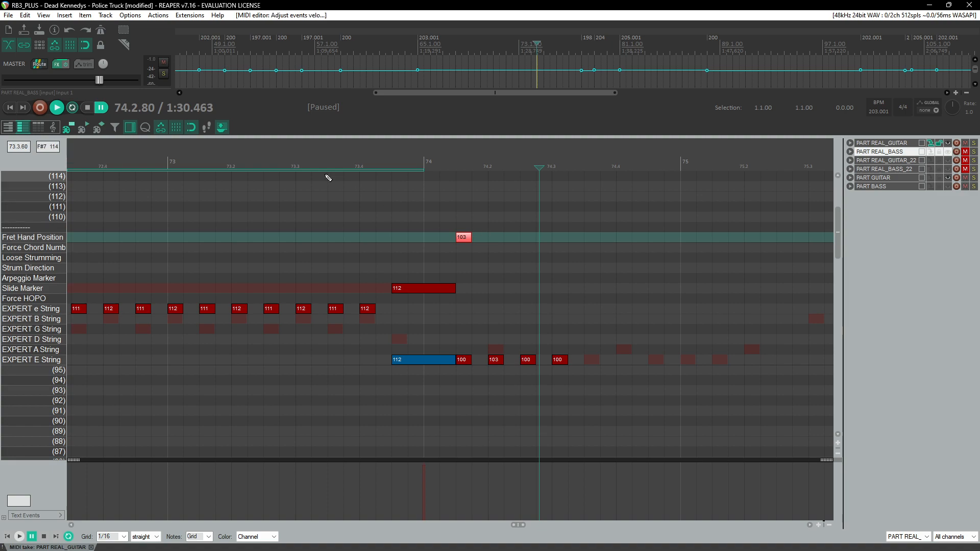
# Step: Continue the repeated low E-string notes through measure 74 into the start of measure 75
pyautogui.click(311, 166)
pyautogui.press('space')
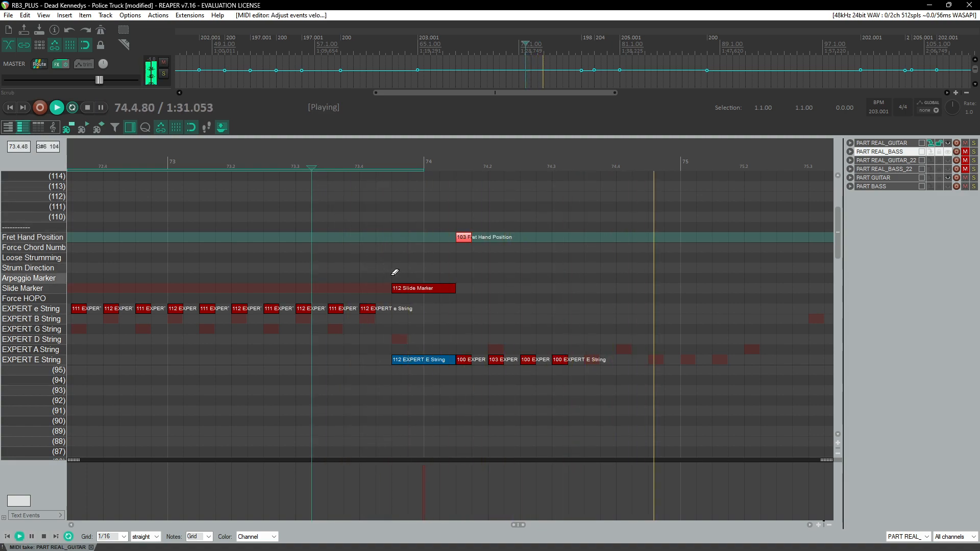
pyautogui.scroll(-3, 393, 276)
pyautogui.hscroll(3, 393, 275)
pyautogui.click(110, 165)
pyautogui.scroll(2, 289, 269)
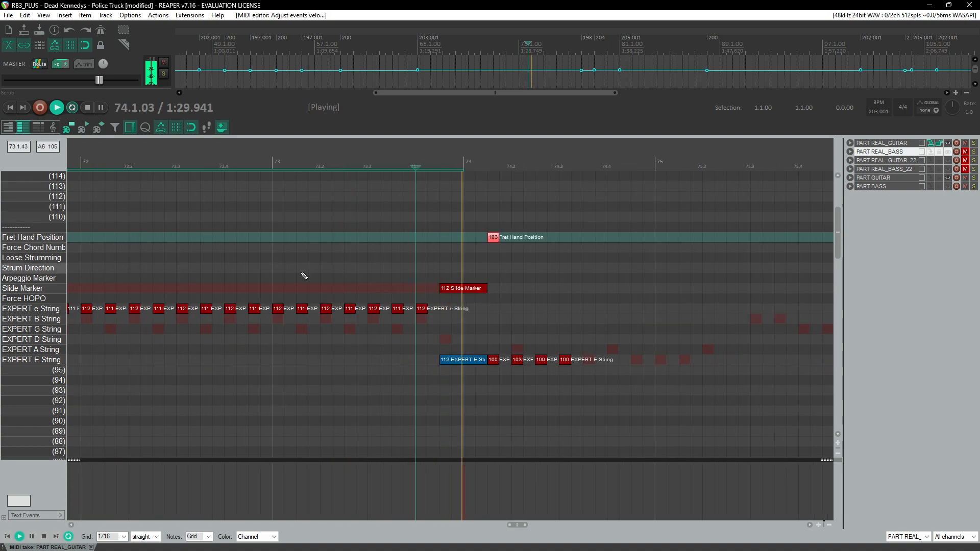
pyautogui.hscroll(3, 308, 274)
pyautogui.click(236, 166)
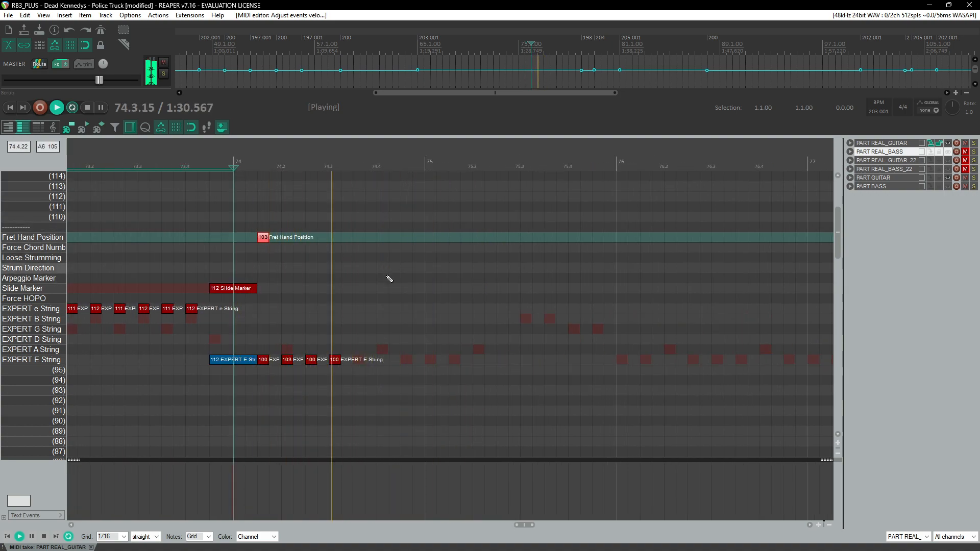
pyautogui.hotkey('ctrl', 'space')
pyautogui.click(363, 361)
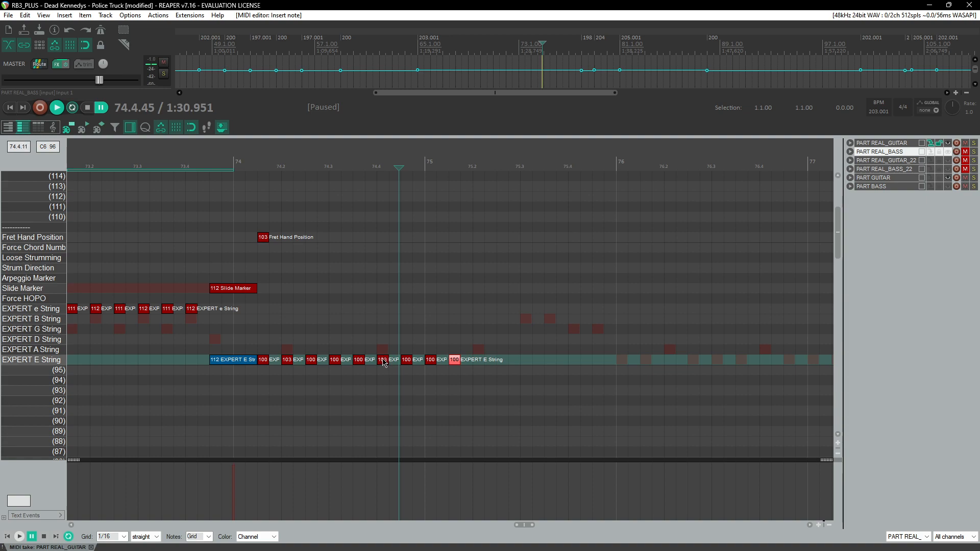
# Step: Play back the chart from earlier measures to review the charted guitar part
pyautogui.press('space')
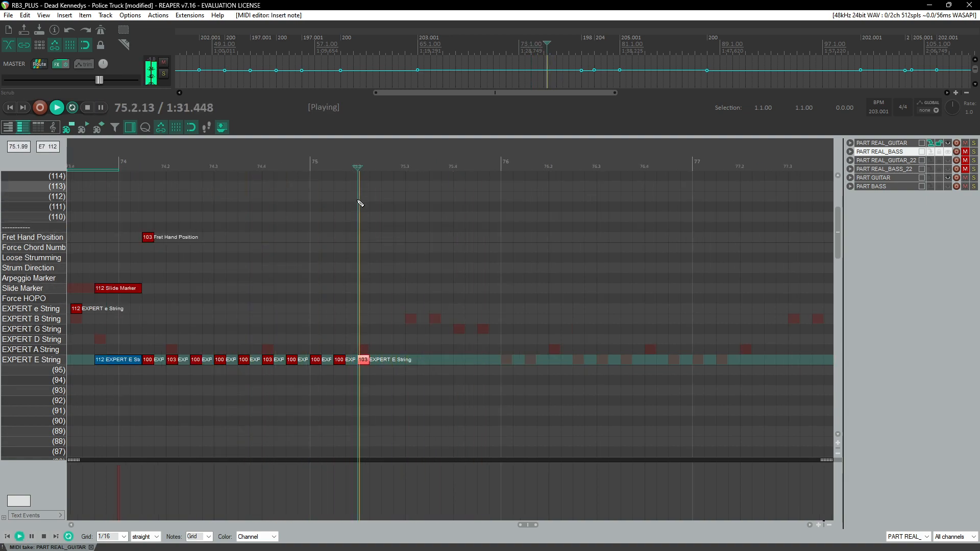
pyautogui.scroll(-4, 369, 244)
pyautogui.scroll(-4, 368, 244)
pyautogui.press('space')
pyautogui.hscroll(-10, 332, 257)
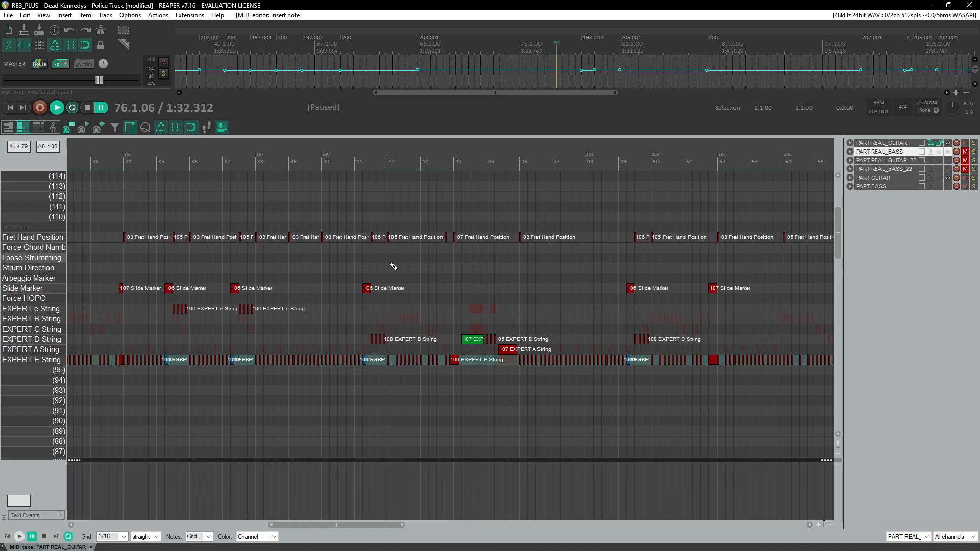
pyautogui.hscroll(-6, 445, 234)
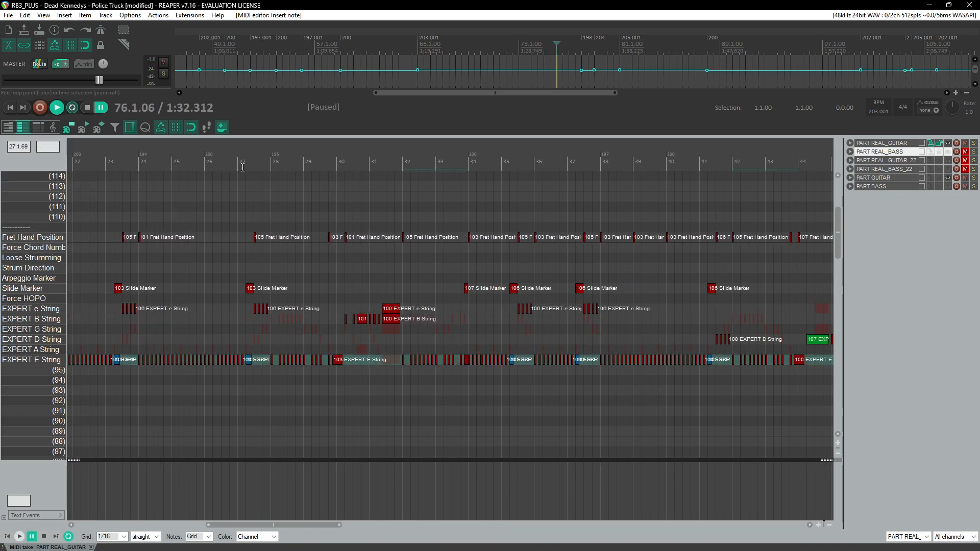
pyautogui.click(243, 167)
pyautogui.press('space')
pyautogui.scroll(4, 345, 262)
pyautogui.hscroll(4, 408, 268)
pyautogui.click(506, 176)
pyautogui.hscroll(7, 360, 231)
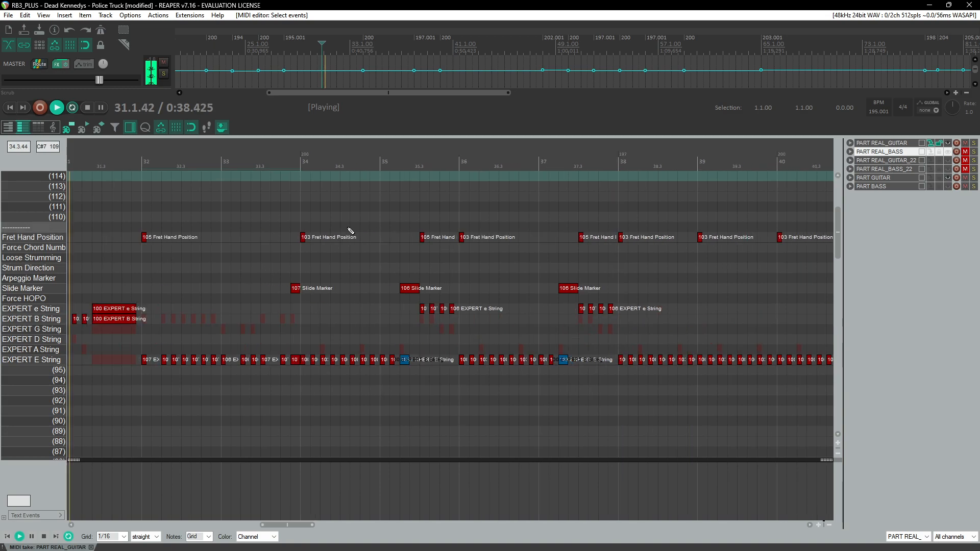
pyautogui.scroll(-5, 299, 175)
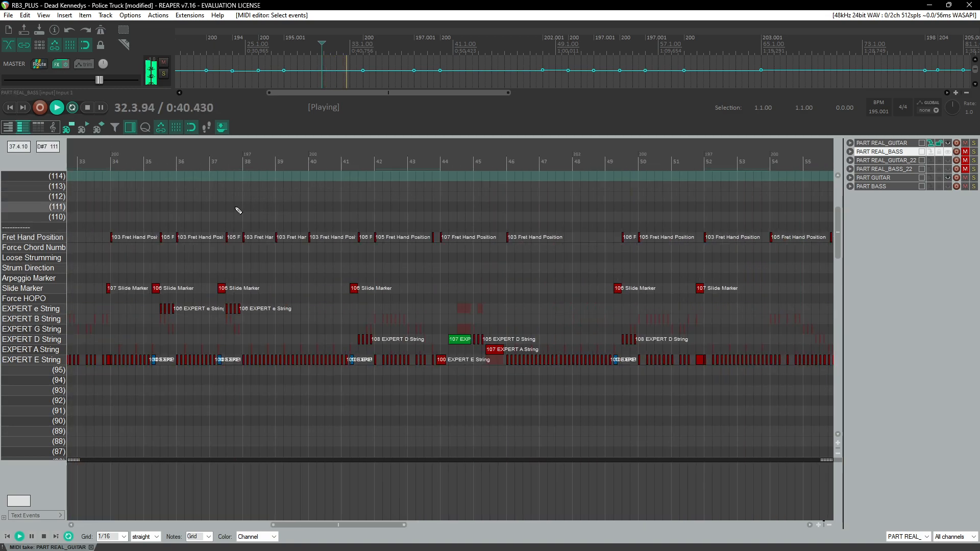
pyautogui.scroll(-4, 255, 227)
pyautogui.click(279, 187)
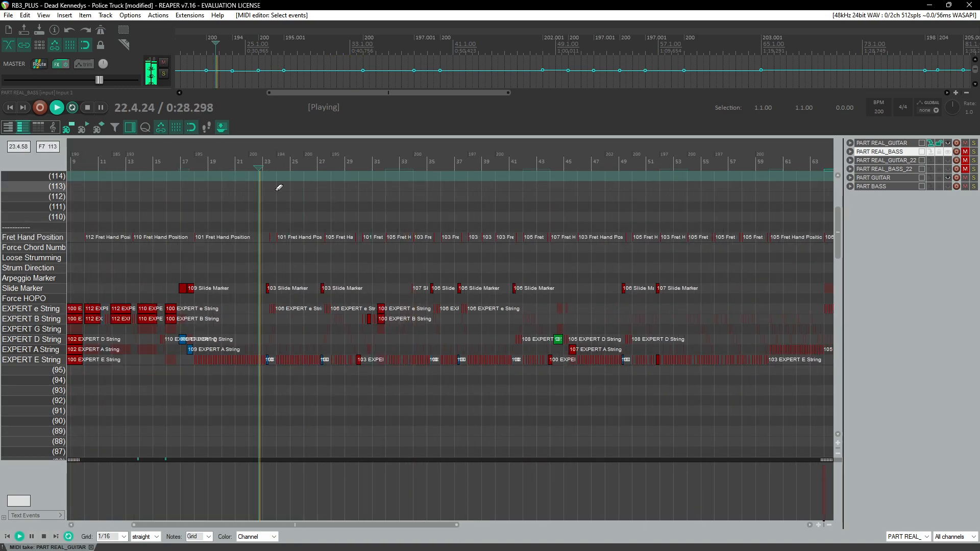
pyautogui.scroll(5, 278, 187)
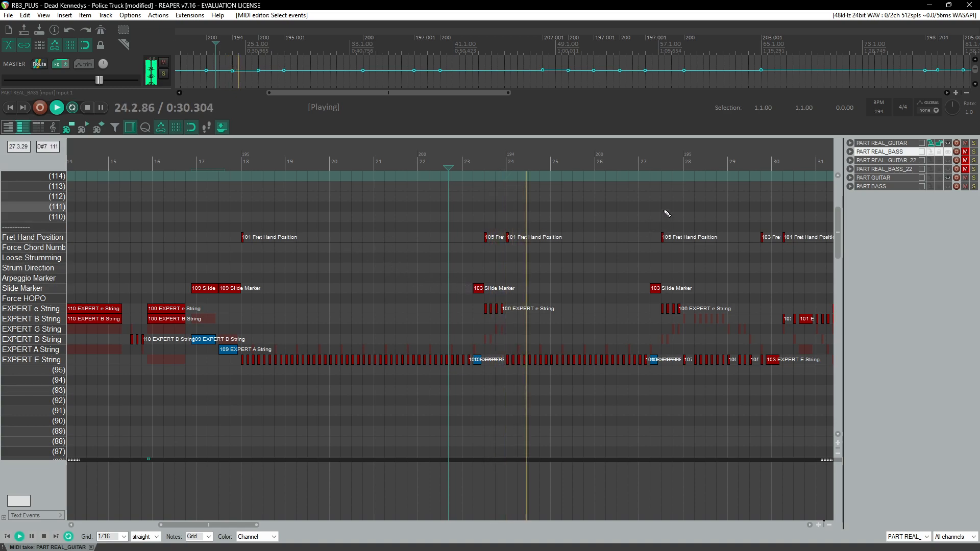
pyautogui.click(660, 179)
pyautogui.click(453, 201)
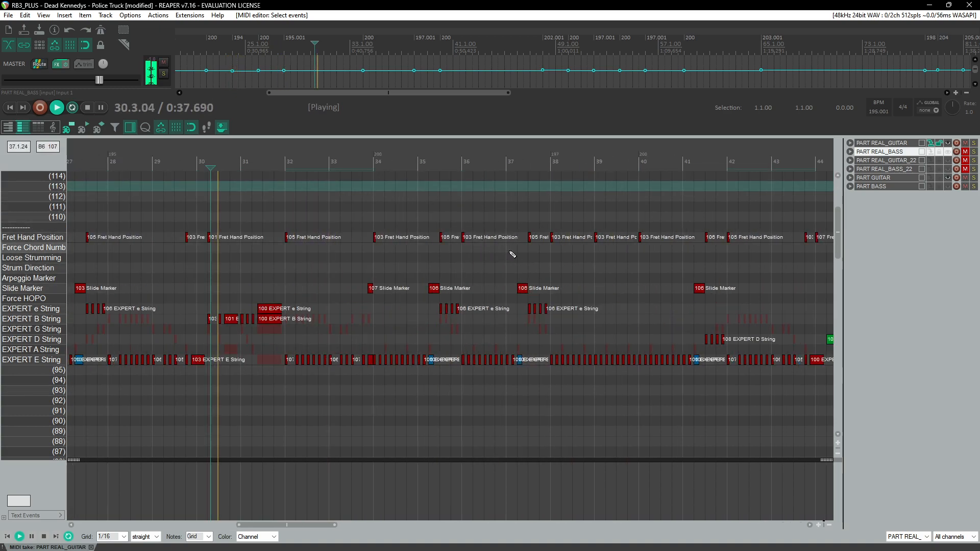
pyautogui.click(443, 178)
pyautogui.click(544, 177)
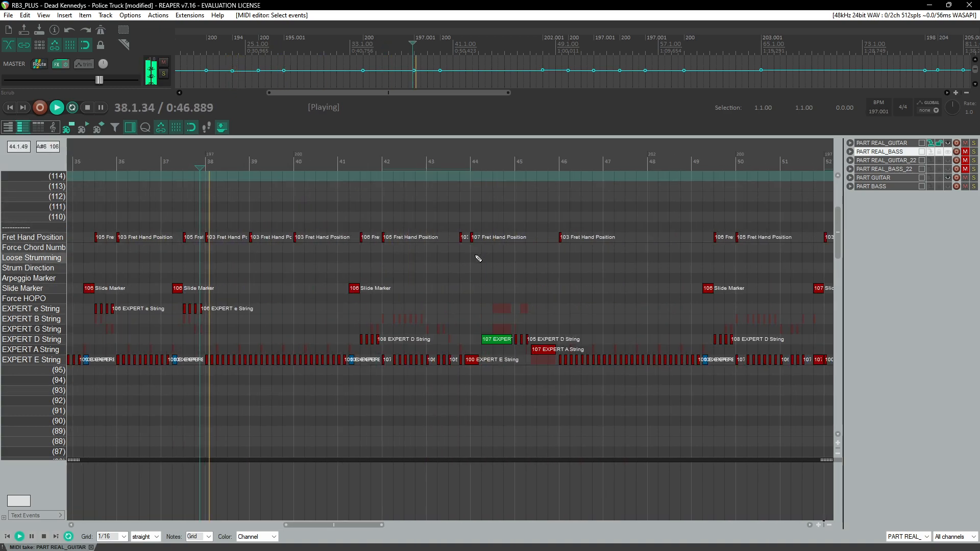
pyautogui.scroll(-6, 613, 289)
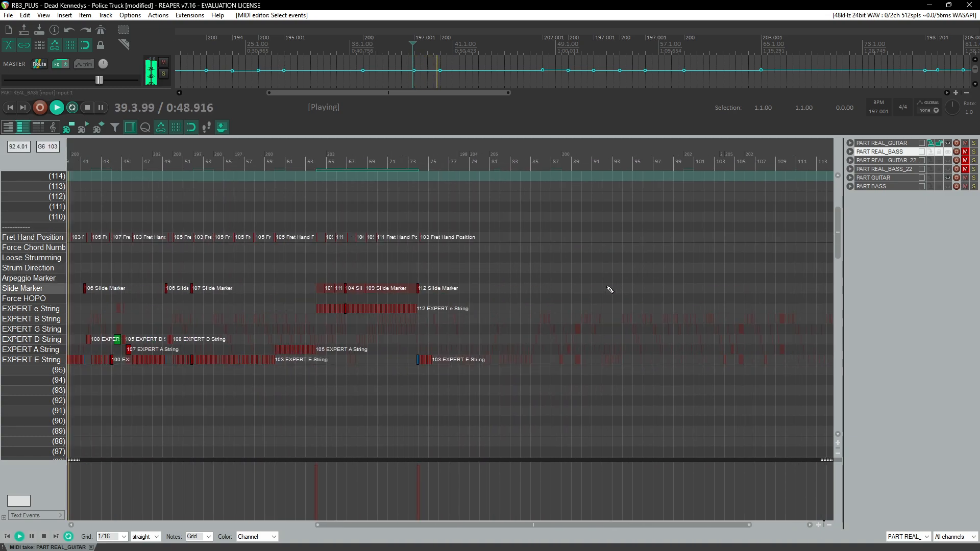
pyautogui.scroll(3, 408, 189)
pyautogui.click(449, 187)
pyautogui.scroll(-4, 453, 255)
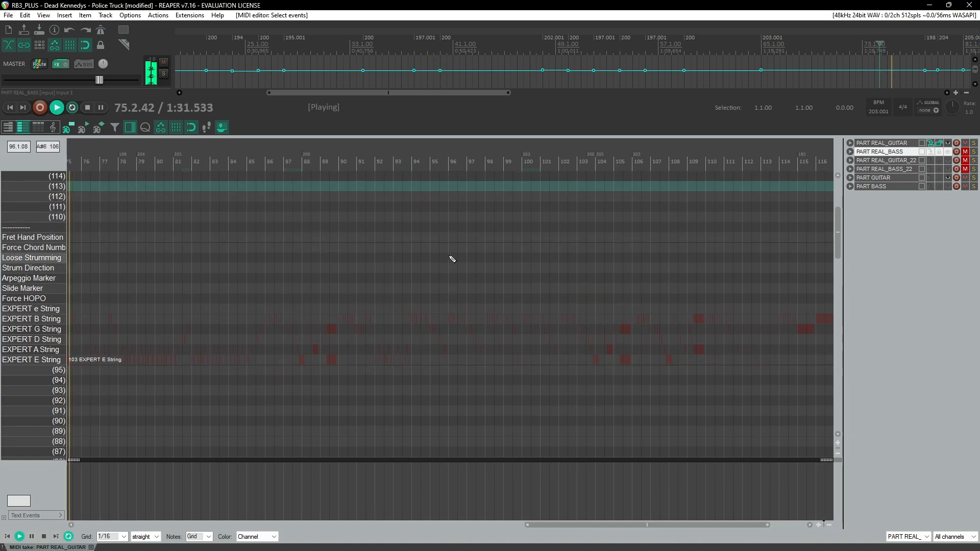
pyautogui.press('space')
pyautogui.click(193, 186)
pyautogui.scroll(3, 243, 269)
pyautogui.press('space')
pyautogui.scroll(2, 388, 275)
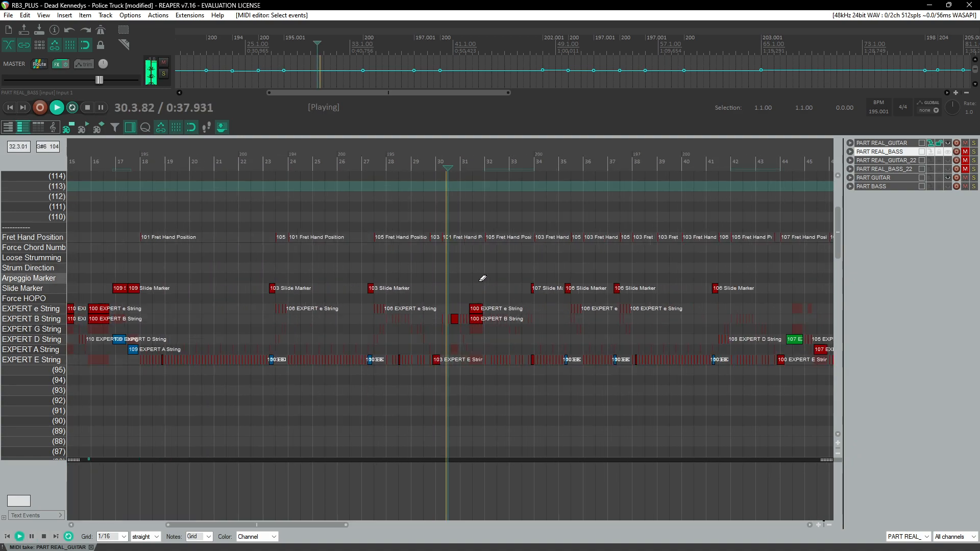
pyautogui.click(380, 185)
pyautogui.scroll(2, 310, 187)
pyautogui.click(242, 178)
pyautogui.scroll(2, 254, 197)
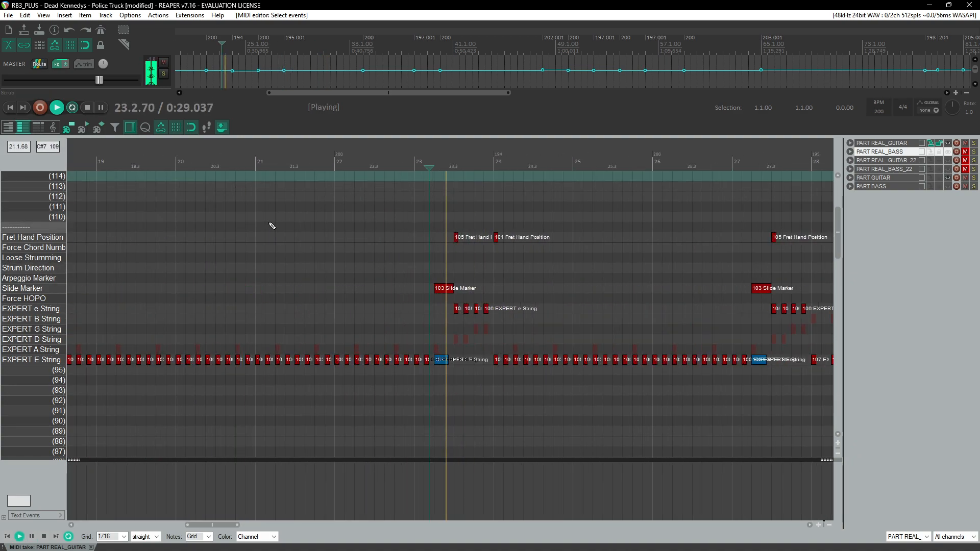
pyautogui.click(420, 165)
pyautogui.scroll(2, 453, 240)
# Step: Select and inspect the charted notes around measures 23 to 28 during playback
pyautogui.moveTo(474, 223)
pyautogui.mouseDown()
pyautogui.moveTo(570, 393)
pyautogui.moveTo(591, 405)
pyautogui.mouseUp()
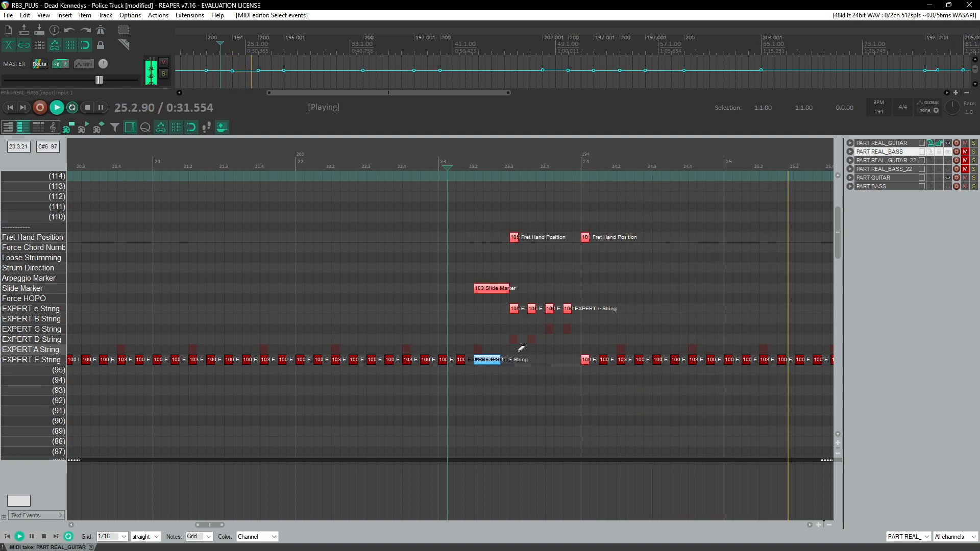
pyautogui.scroll(-2, 463, 274)
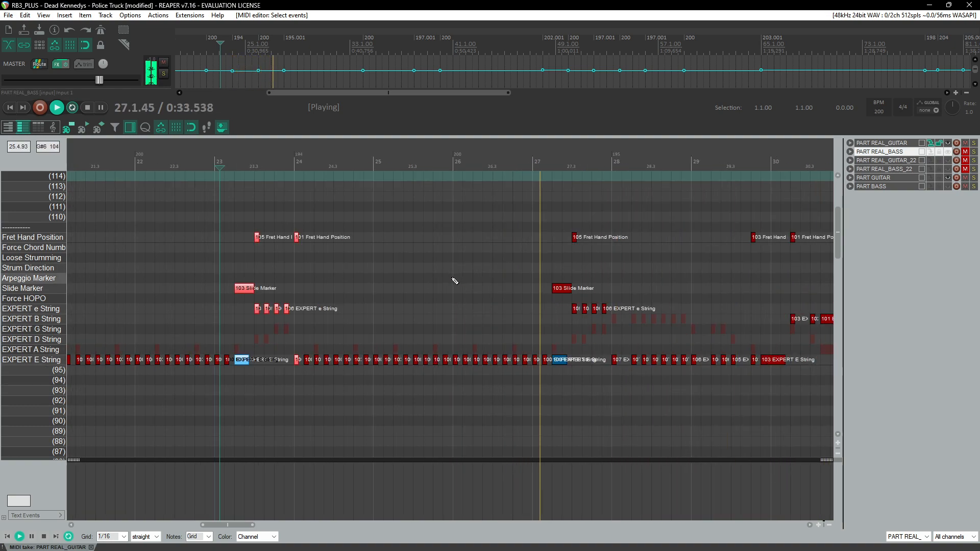
pyautogui.moveTo(234, 221)
pyautogui.mouseDown()
pyautogui.moveTo(320, 306)
pyautogui.moveTo(617, 417)
pyautogui.mouseUp()
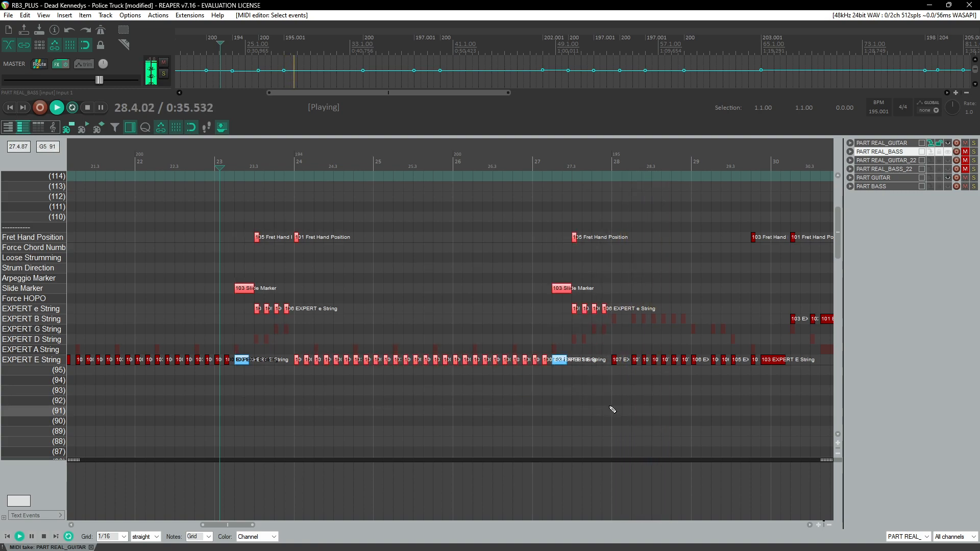
pyautogui.scroll(-2, 502, 377)
pyautogui.click(599, 157)
pyautogui.scroll(6, 612, 312)
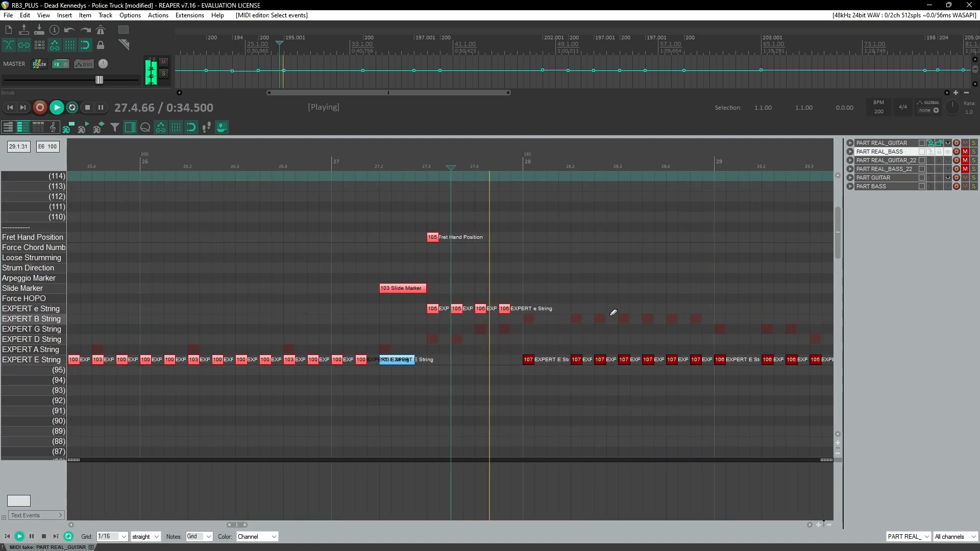
pyautogui.scroll(-3, 512, 334)
pyautogui.hscroll(8, 496, 344)
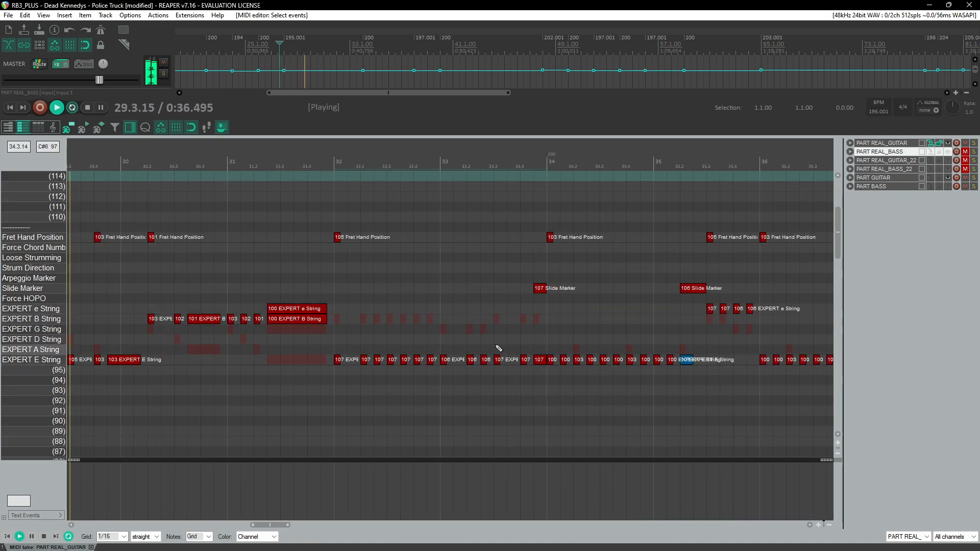
pyautogui.scroll(-3, 499, 348)
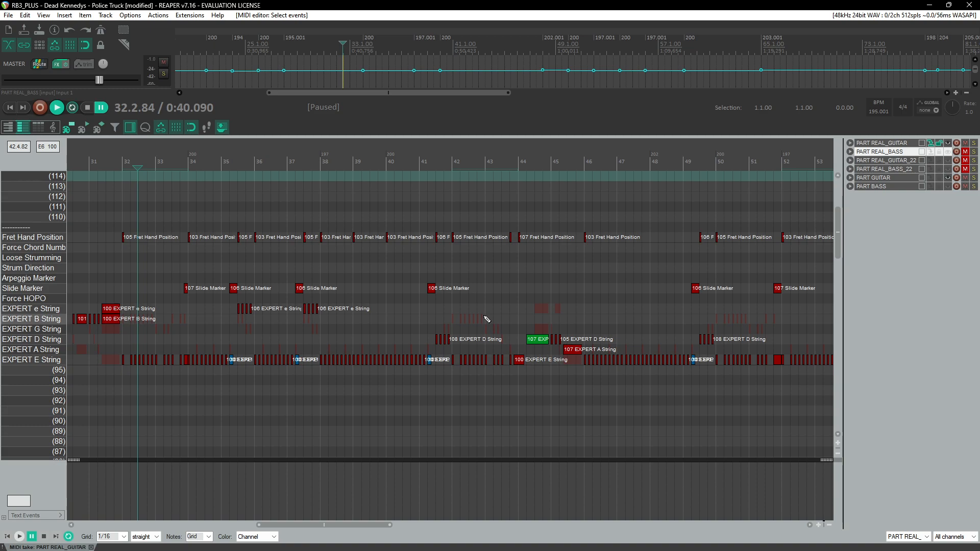
pyautogui.hscroll(10, 486, 320)
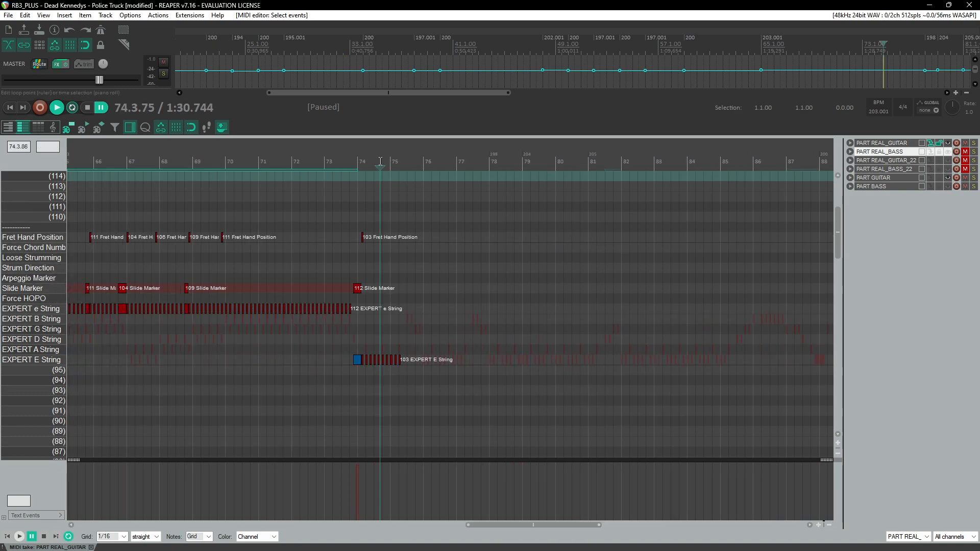
pyautogui.click(380, 161)
pyautogui.scroll(3, 380, 161)
pyautogui.scroll(2, 522, 214)
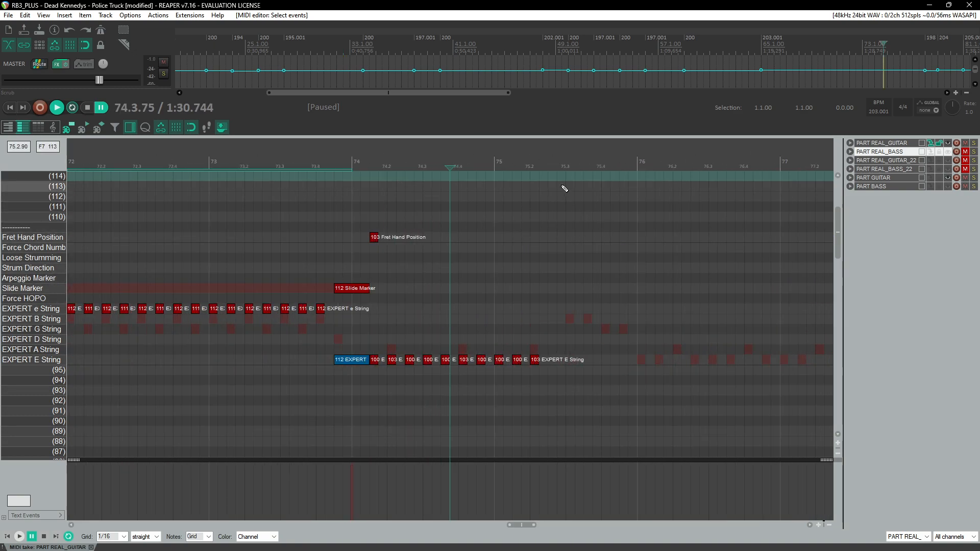
# Step: Replace the low E-string note at measure 75.2 with a pasted copy of the slide riff, then save the project
pyautogui.rightClick(534, 359)
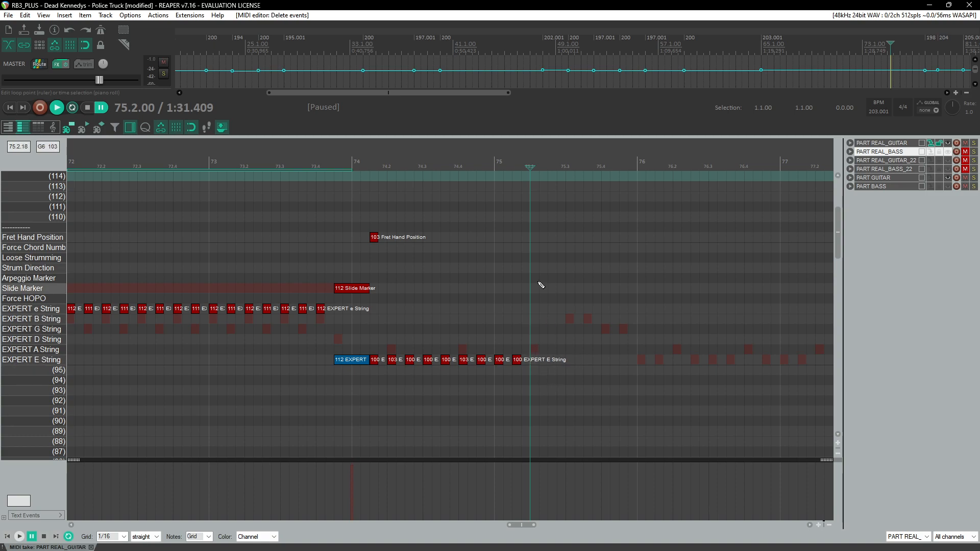
pyautogui.hotkey('ctrl', 'v')
pyautogui.scroll(-7, 414, 209)
pyautogui.click(320, 165)
pyautogui.press('space')
pyautogui.scroll(7, 511, 296)
pyautogui.hscroll(10, 529, 321)
pyautogui.hotkey('ctrl', 's')
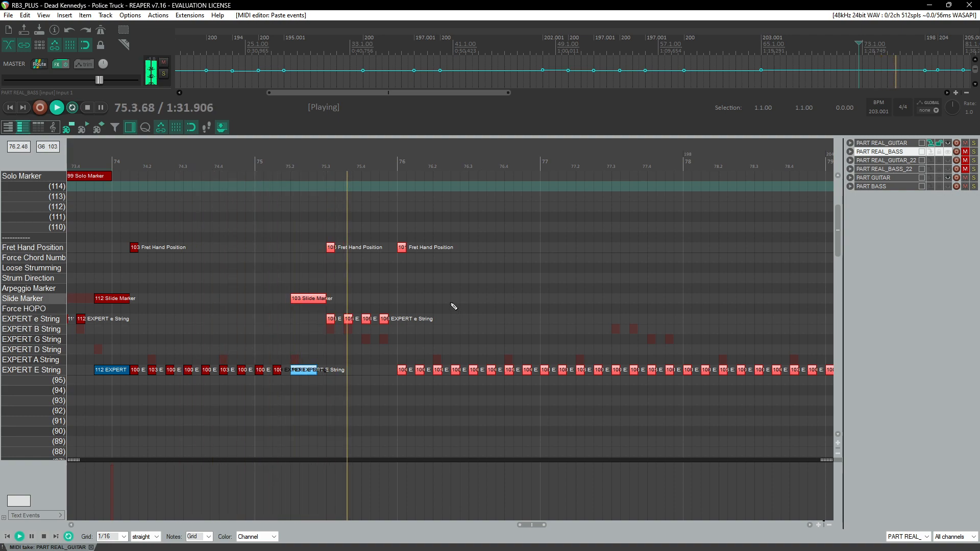
# Step: Raise the opening e-string notes of the pasted riff to velocity 107
pyautogui.click(282, 176)
pyautogui.scroll(4, 395, 268)
pyautogui.hscroll(5, 416, 289)
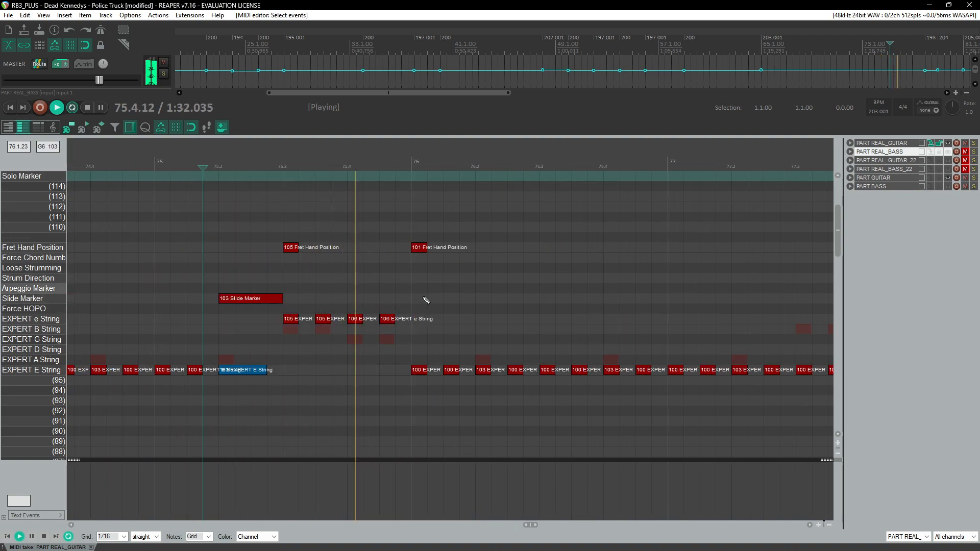
pyautogui.hotkey('ctrl', 'space')
pyautogui.click(293, 322)
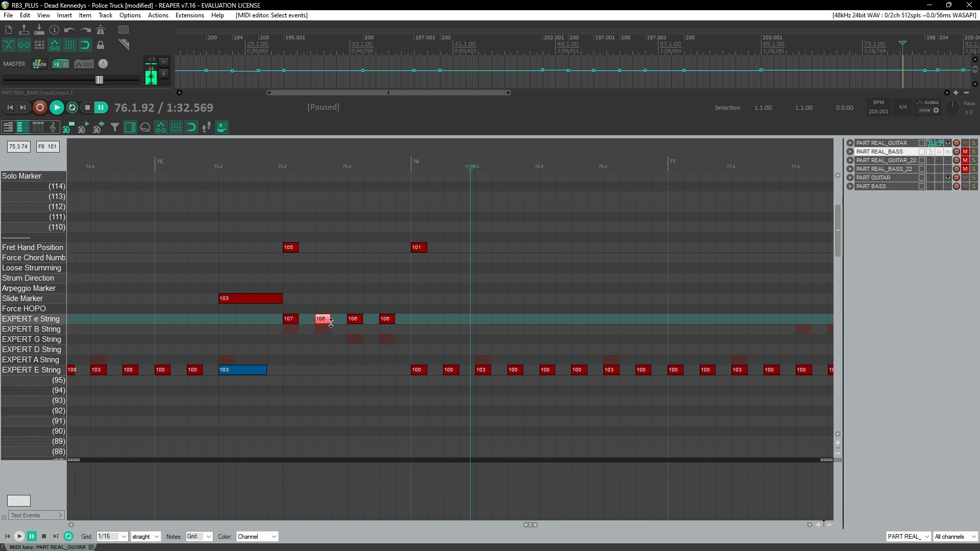
pyautogui.click(210, 165)
pyautogui.press('space')
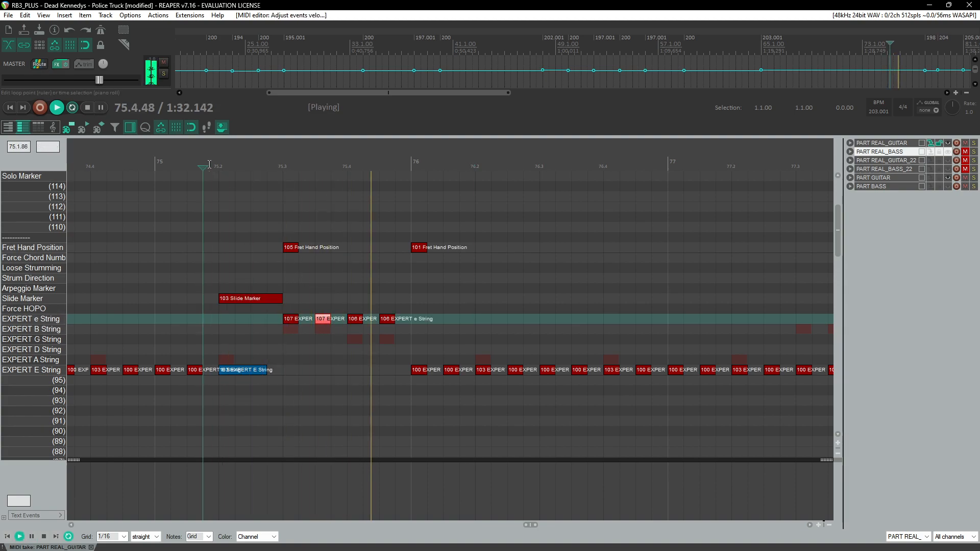
# Step: Delete the surplus pasted notes between measures 77 and 79
pyautogui.scroll(-3, 251, 230)
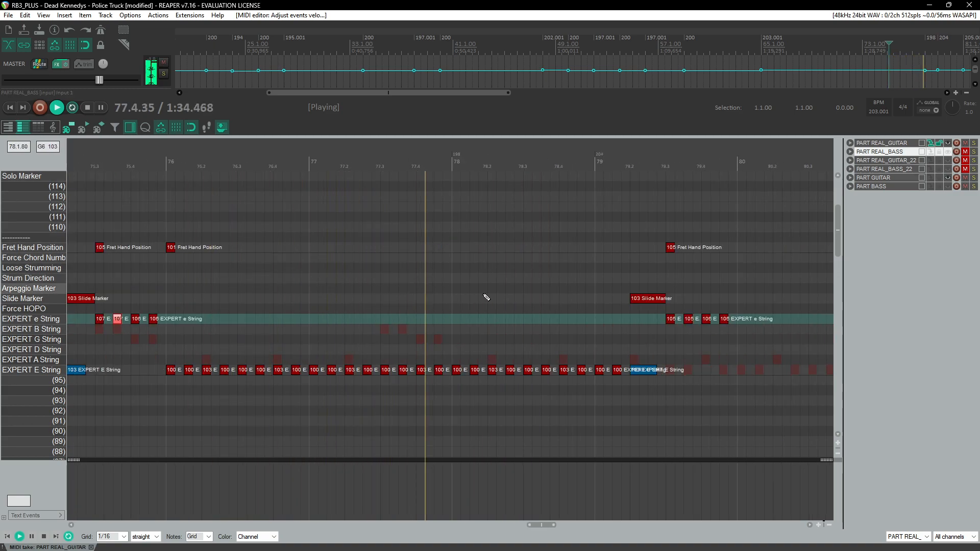
pyautogui.click(619, 168)
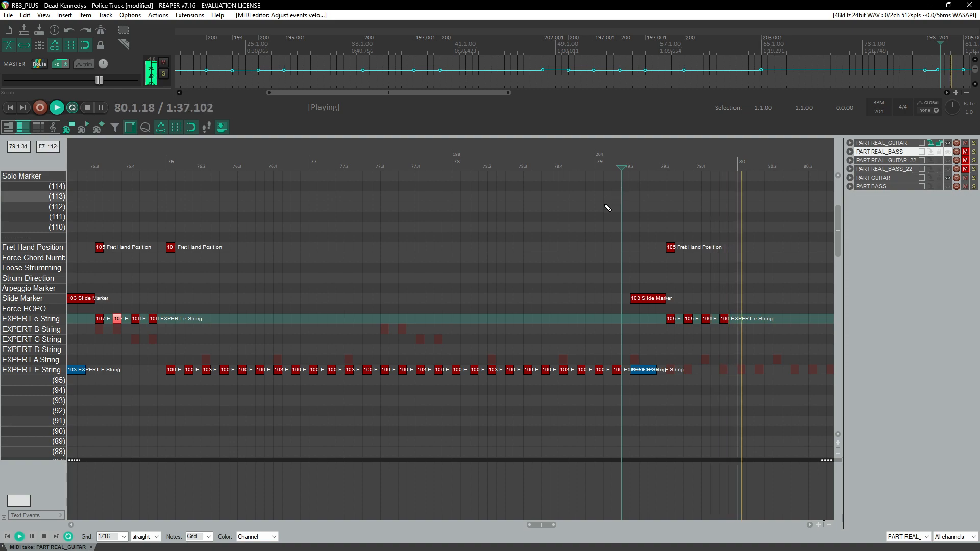
pyautogui.scroll(-3, 610, 204)
pyautogui.hotkey('ctrl', 'space')
pyautogui.moveTo(402, 238); pyautogui.dragTo(654, 416)
pyautogui.press('Delete')
pyautogui.press('space')
pyautogui.scroll(3, 271, 218)
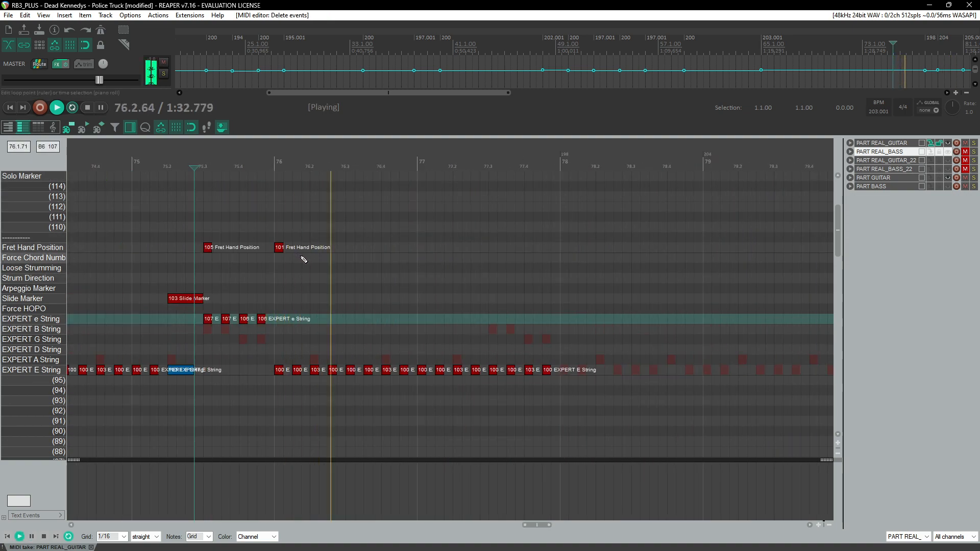
pyautogui.moveTo(454, 338); pyautogui.dragTo(571, 405)
pyautogui.press('Delete')
# Step: Copy the slide riff from measure 75 and paste it at measure 77.2
pyautogui.click(374, 175)
pyautogui.hscroll(-3, 431, 244)
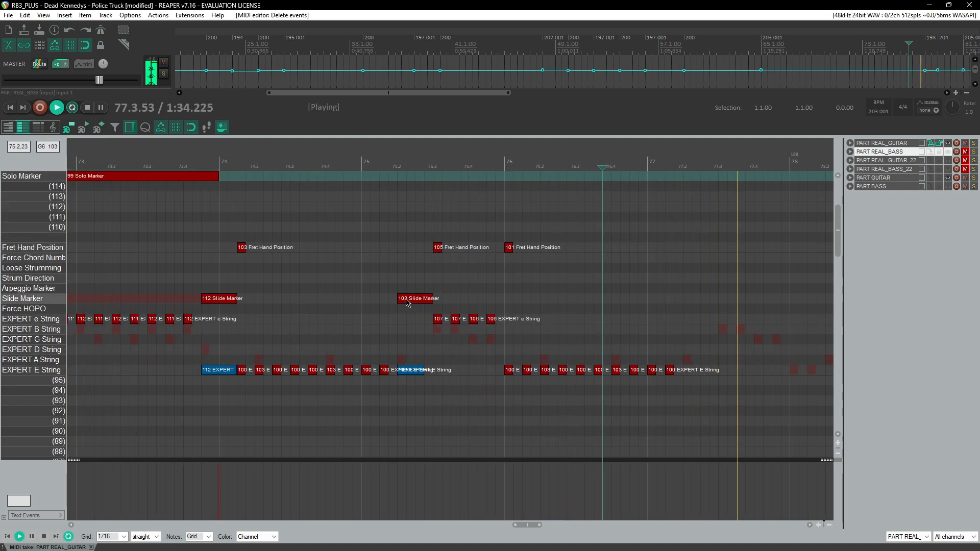
pyautogui.click(390, 186)
pyautogui.moveTo(397, 217)
pyautogui.mouseDown()
pyautogui.moveTo(456, 363)
pyautogui.moveTo(508, 398)
pyautogui.mouseUp()
pyautogui.moveTo(406, 232); pyautogui.dragTo(518, 416)
pyautogui.click(646, 177)
pyautogui.hscroll(3, 587, 245)
pyautogui.click(344, 361)
pyautogui.hotkey('ctrl', 'v')
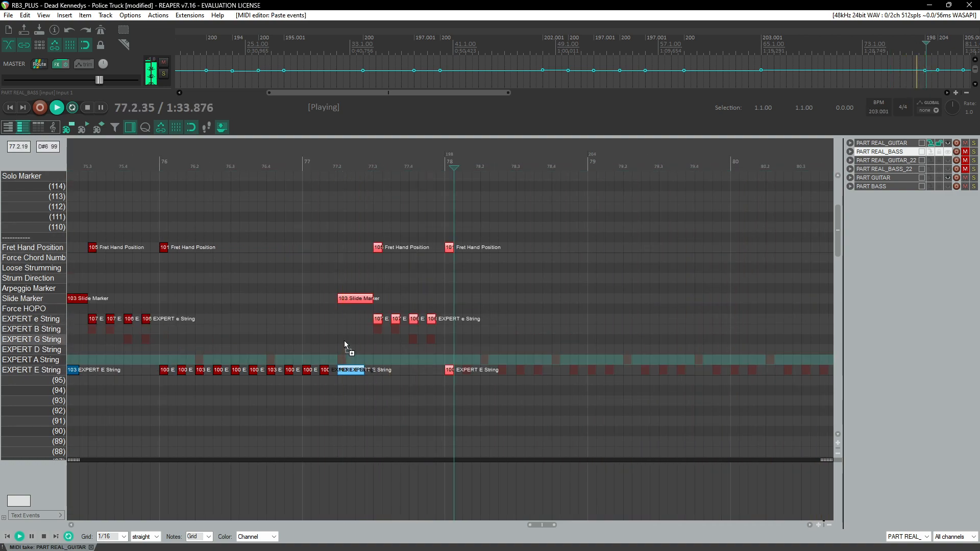
# Step: Delete the stray low E-string note at the start of measure 78
pyautogui.hscroll(2, 337, 243)
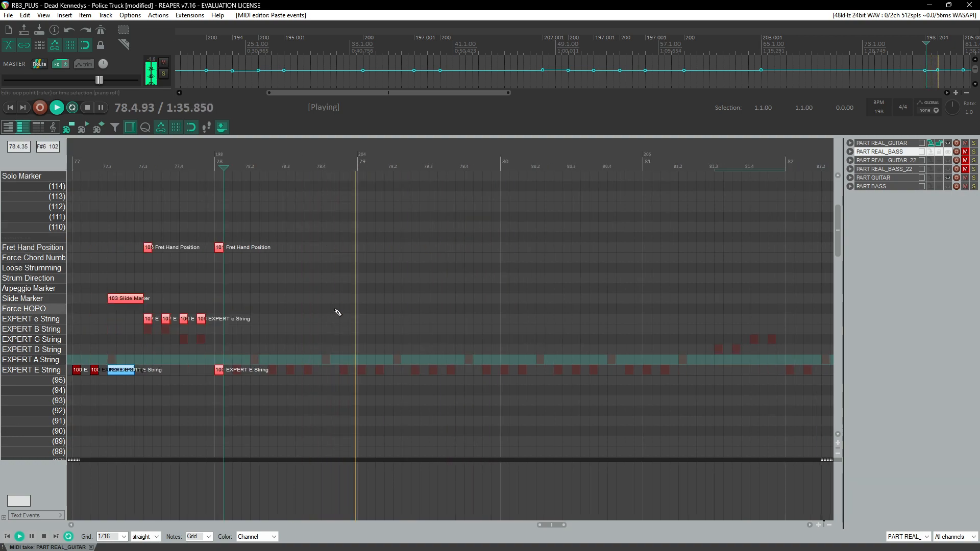
pyautogui.hscroll(-3, 339, 317)
pyautogui.click(564, 371)
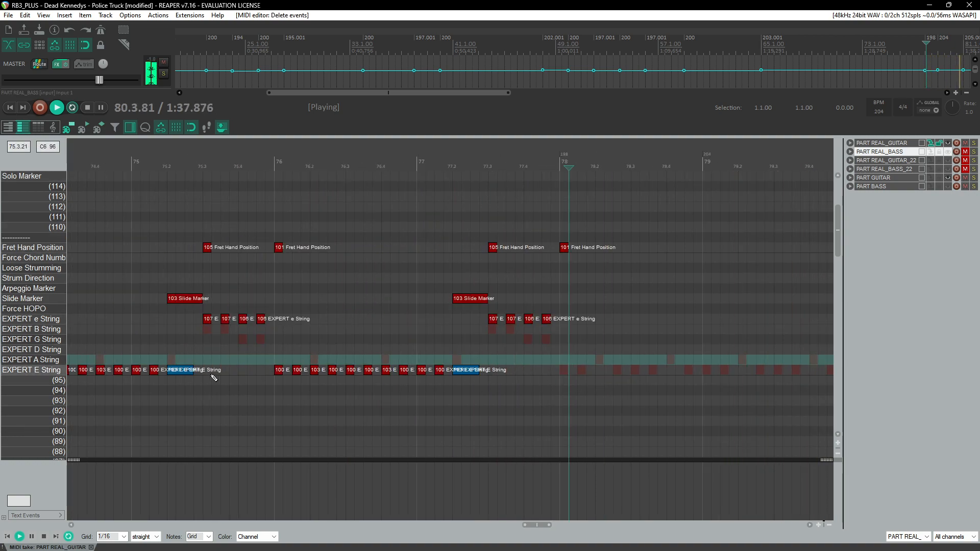
pyautogui.scroll(-2, 214, 376)
pyautogui.press('space')
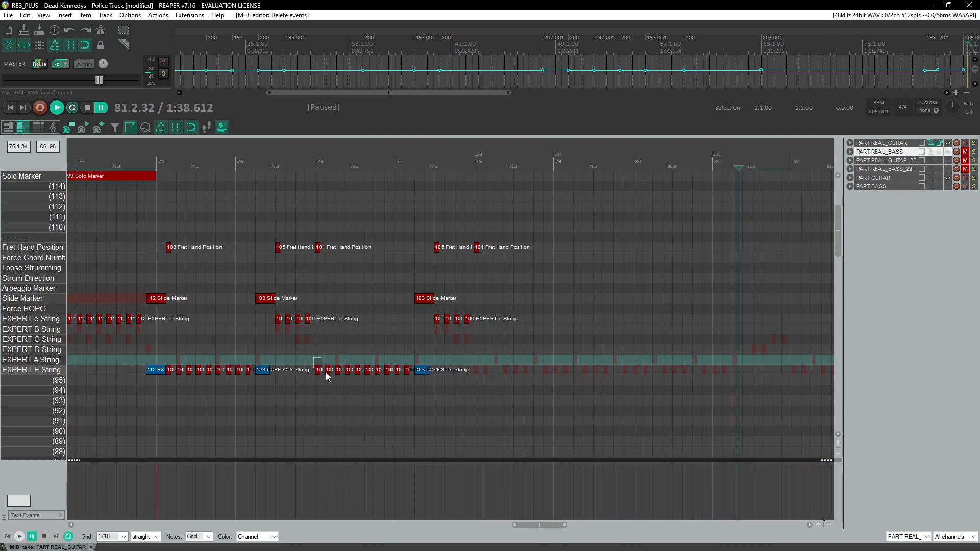
# Step: Select a run of measure-76 low E-string notes and paste it three times to fill measures 78 to 80
pyautogui.moveTo(345, 384); pyautogui.dragTo(398, 390)
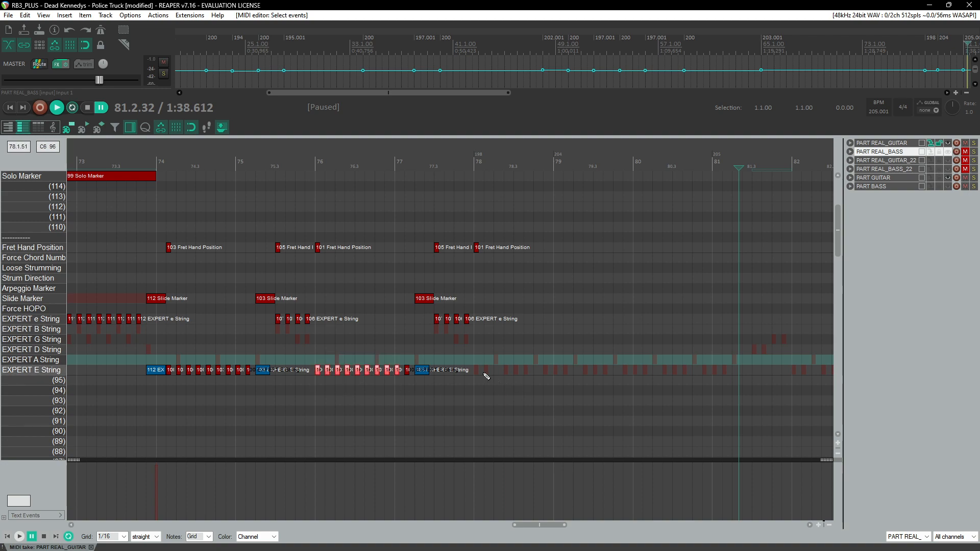
pyautogui.click(479, 372)
pyautogui.hotkey('ctrl', 'v')
pyautogui.click(427, 148)
pyautogui.press('space')
pyautogui.scroll(2, 427, 225)
pyautogui.moveTo(426, 225); pyautogui.dragTo(197, 235)
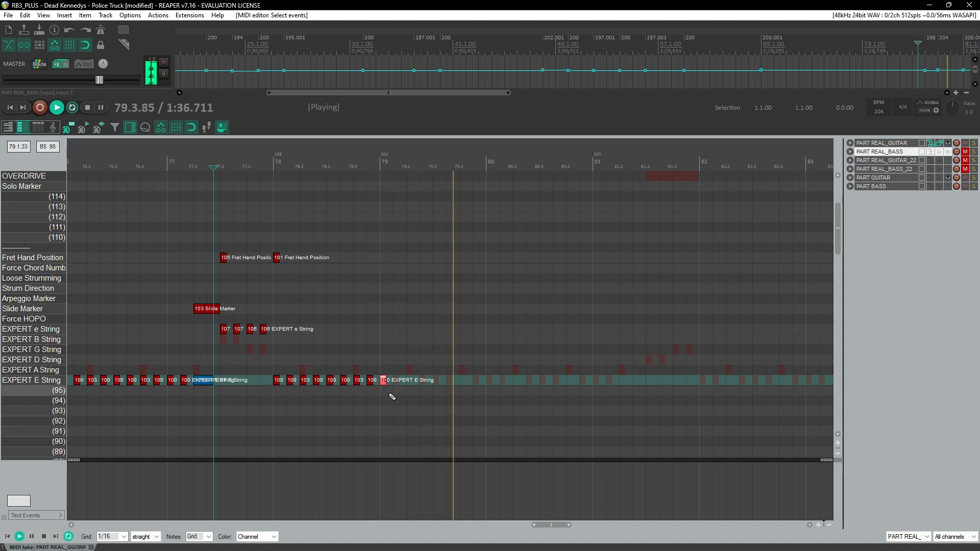
pyautogui.click(387, 374)
pyautogui.hotkey('ctrl', 'v')
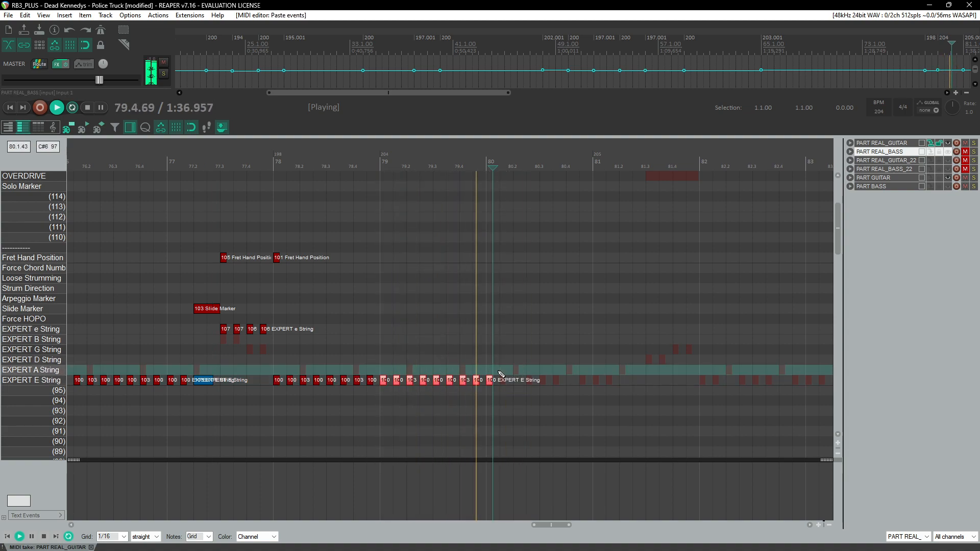
pyautogui.hotkey('ctrl', 'v')
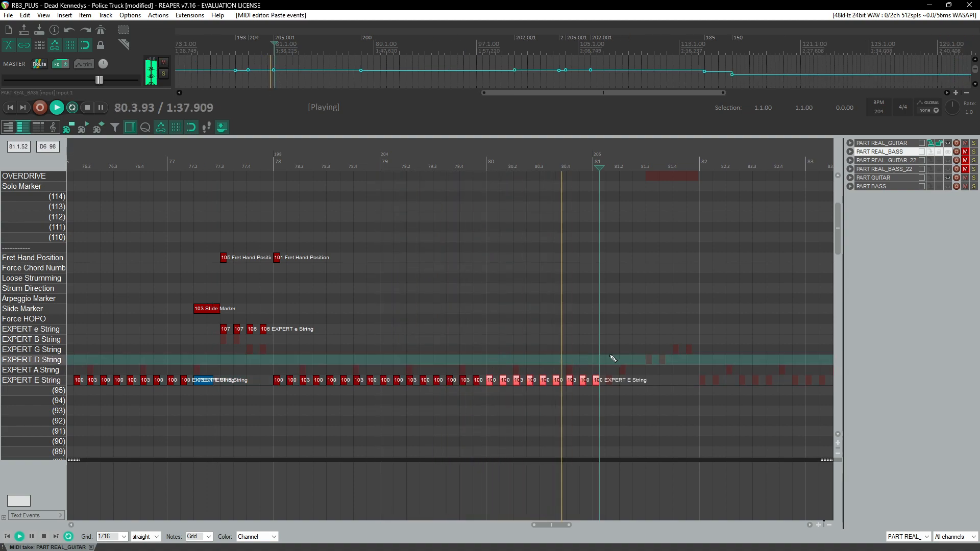
# Step: Add a low E-string note just after the downbeat of measure 81
pyautogui.hotkey('ctrl', 'space')
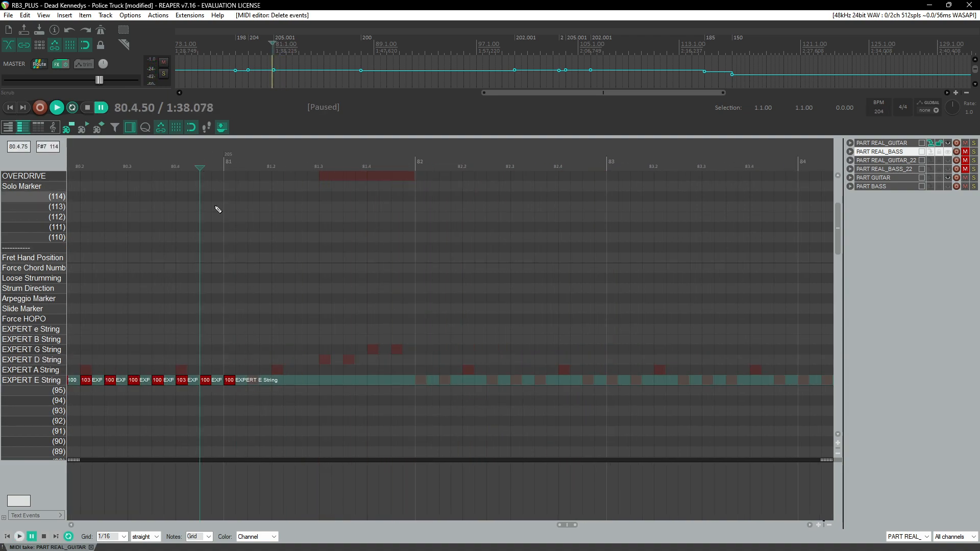
pyautogui.press('space')
pyautogui.hotkey('ctrl', 'space')
pyautogui.click(258, 385)
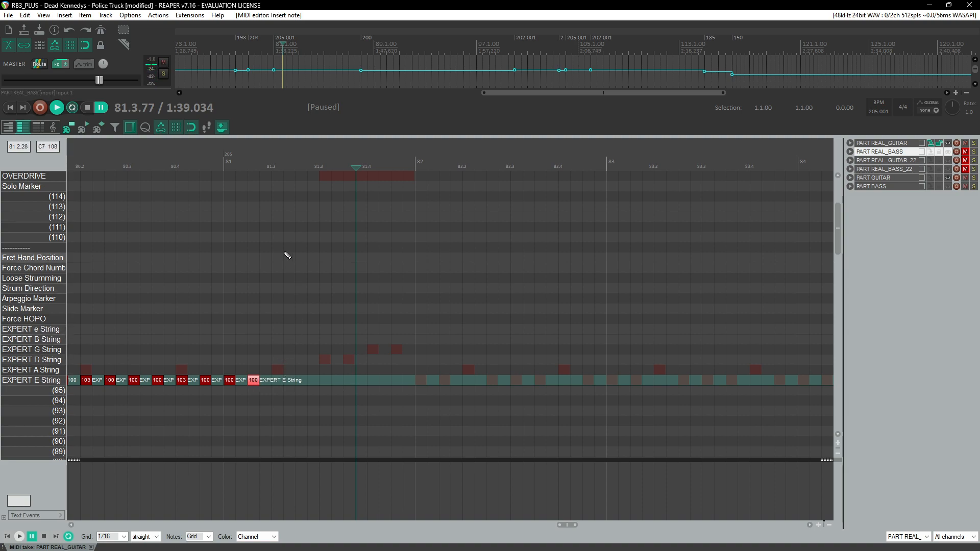
# Step: Play back the chart from earlier measures to review the charted sections
pyautogui.scroll(-5, 273, 253)
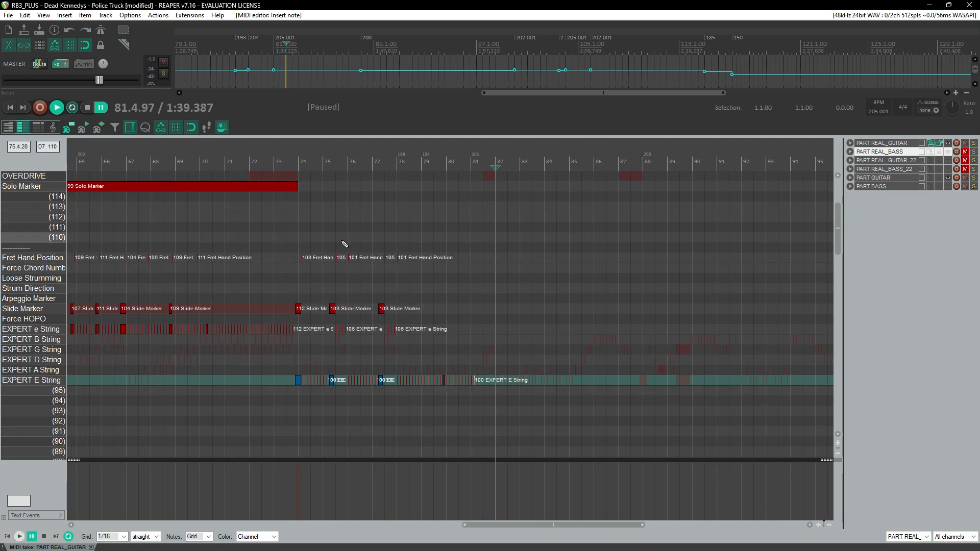
pyautogui.hscroll(-8, 350, 243)
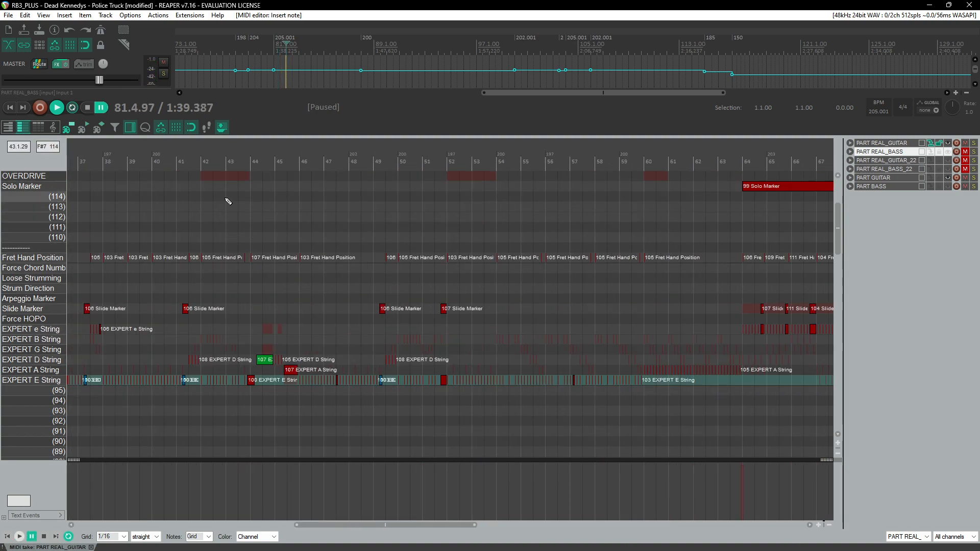
pyautogui.click(190, 150)
pyautogui.press('space')
pyautogui.scroll(2, 224, 219)
pyautogui.scroll(-1, 397, 272)
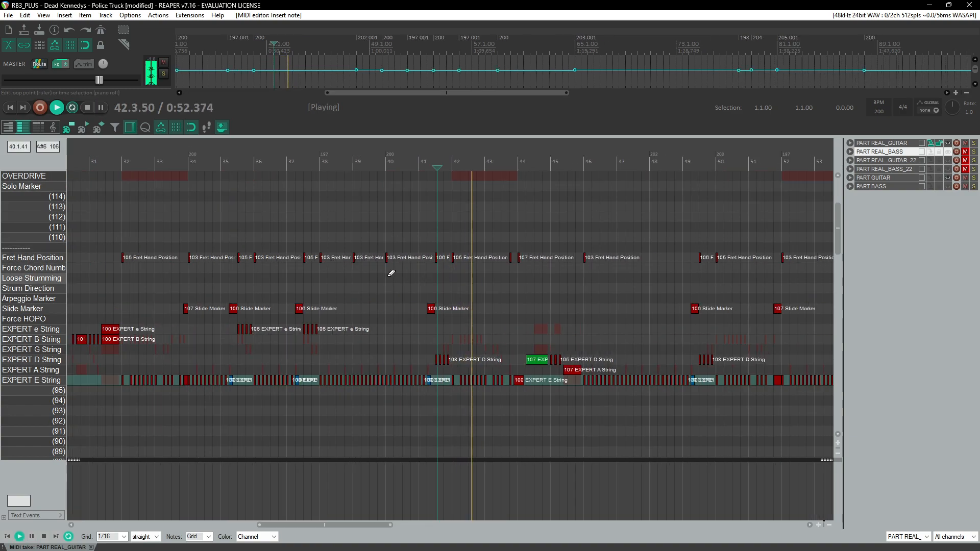
pyautogui.click(218, 176)
pyautogui.scroll(2, 255, 200)
pyautogui.click(571, 174)
pyautogui.click(210, 176)
pyautogui.hscroll(-2, 240, 204)
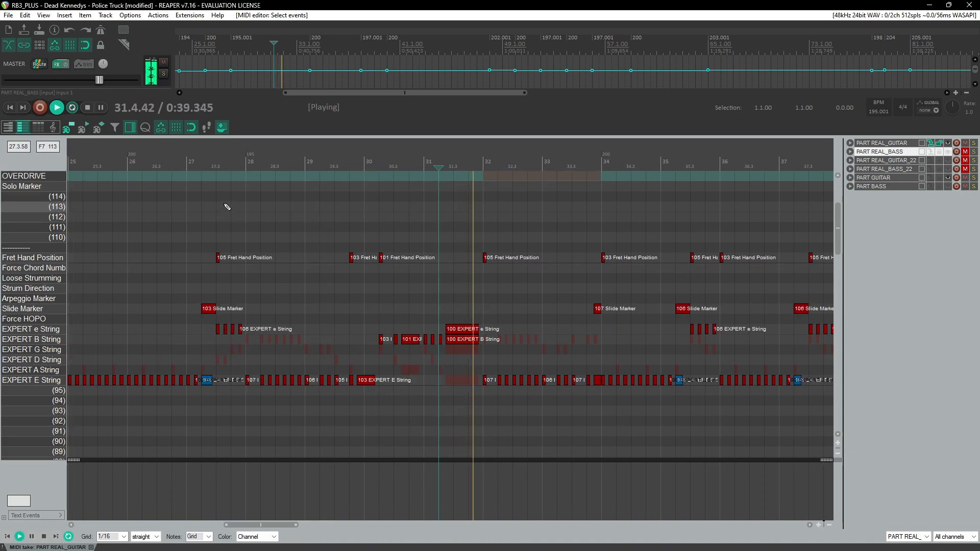
pyautogui.click(210, 176)
pyautogui.scroll(2, 240, 230)
pyautogui.click(334, 176)
pyautogui.scroll(2, 424, 278)
# Step: Copy a slide riff with its fret hand position and e-string notes and paste it at measure 81.2
pyautogui.moveTo(602, 237); pyautogui.dragTo(713, 425)
pyautogui.scroll(-3, 610, 394)
pyautogui.hscroll(3, 492, 403)
pyautogui.hscroll(8, 494, 401)
pyautogui.scroll(-4, 502, 391)
pyautogui.hscroll(8, 511, 380)
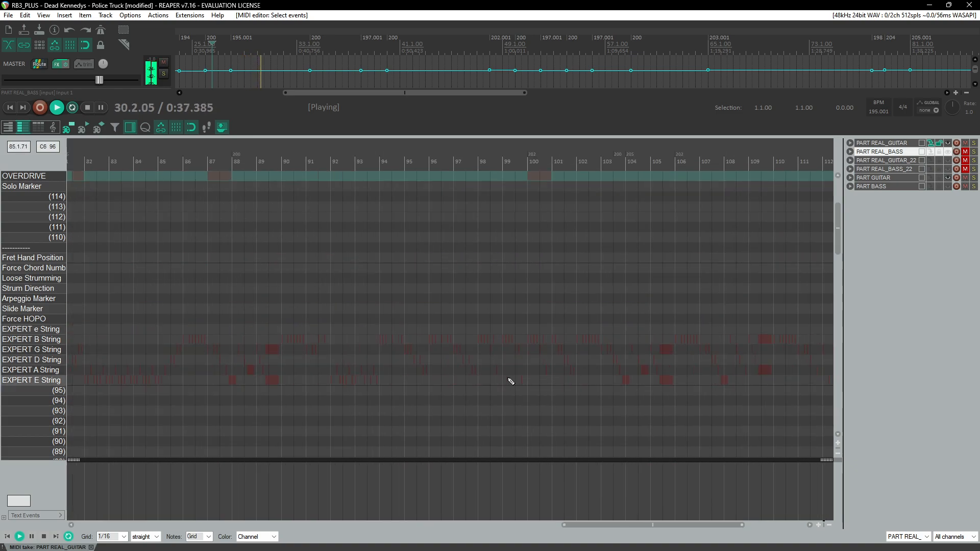
pyautogui.hscroll(-3, 413, 298)
pyautogui.scroll(6, 446, 317)
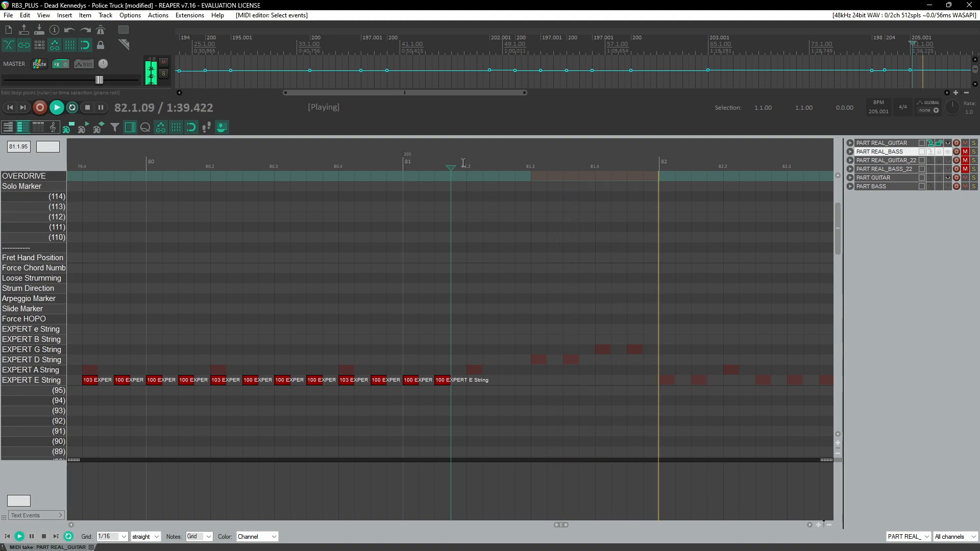
pyautogui.hotkey('ctrl', 'v')
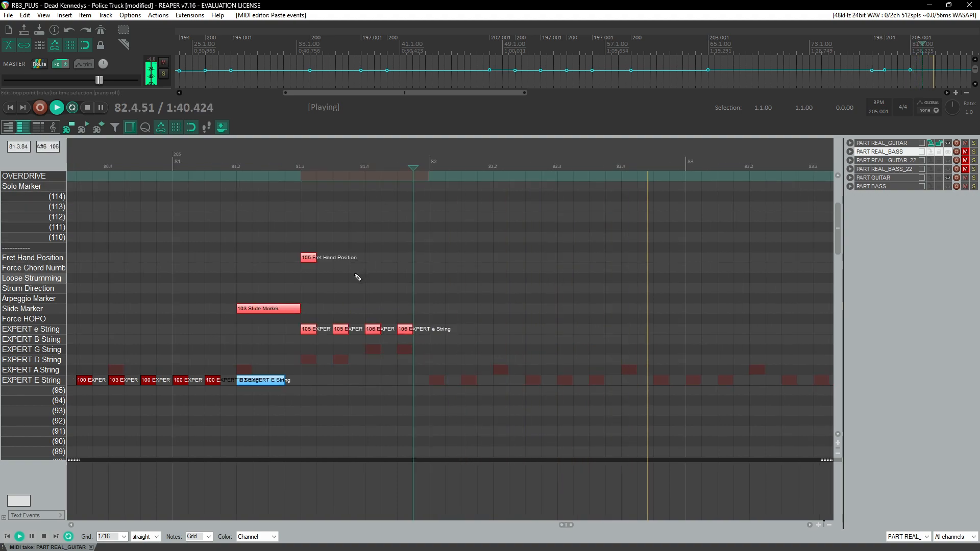
# Step: Paste a 101 Fret Hand Position at the start of measure 82
pyautogui.scroll(-1, 358, 271)
pyautogui.click(306, 249)
pyautogui.scroll(1, 328, 249)
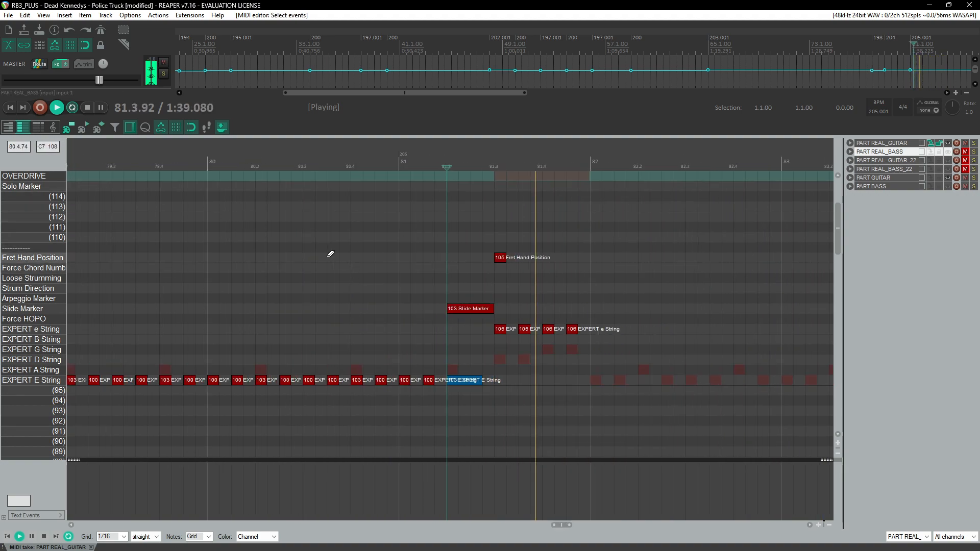
pyautogui.scroll(-5, 322, 289)
pyautogui.hscroll(2, 319, 311)
pyautogui.hscroll(-2, 311, 324)
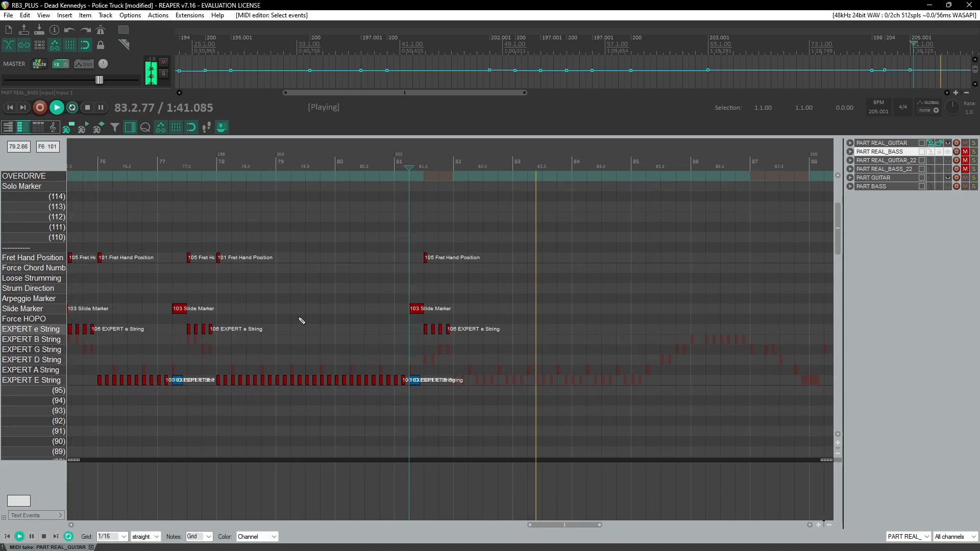
pyautogui.click(221, 162)
pyautogui.scroll(2, 321, 242)
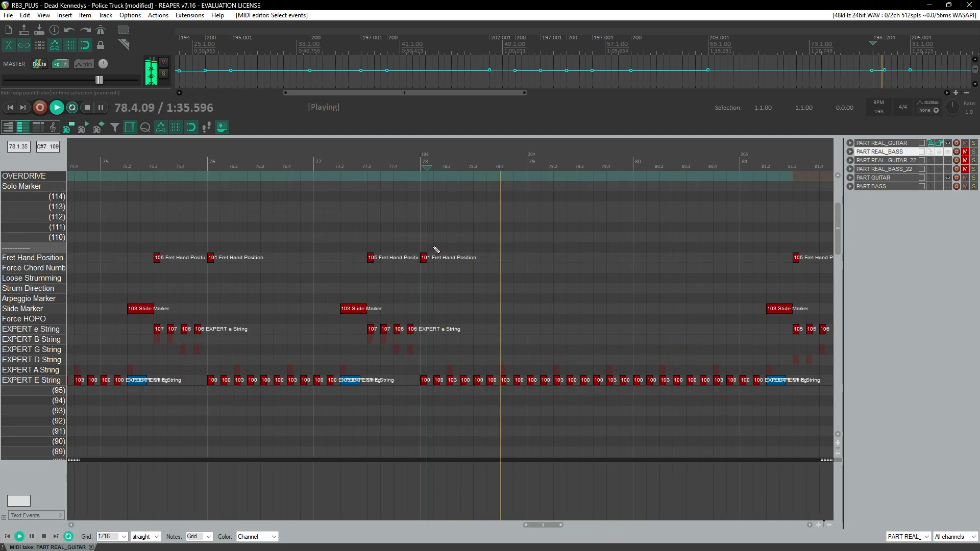
pyautogui.hscroll(5, 474, 306)
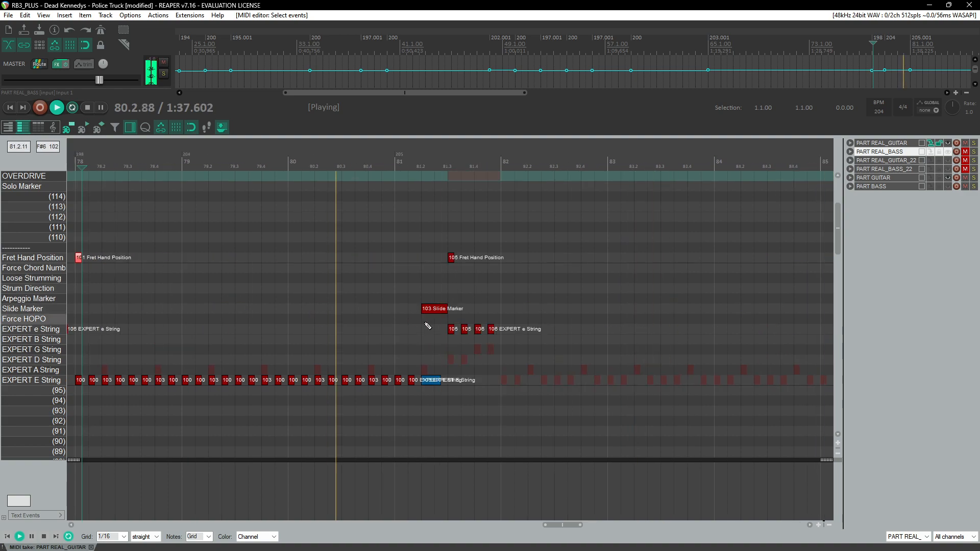
pyautogui.click(278, 261)
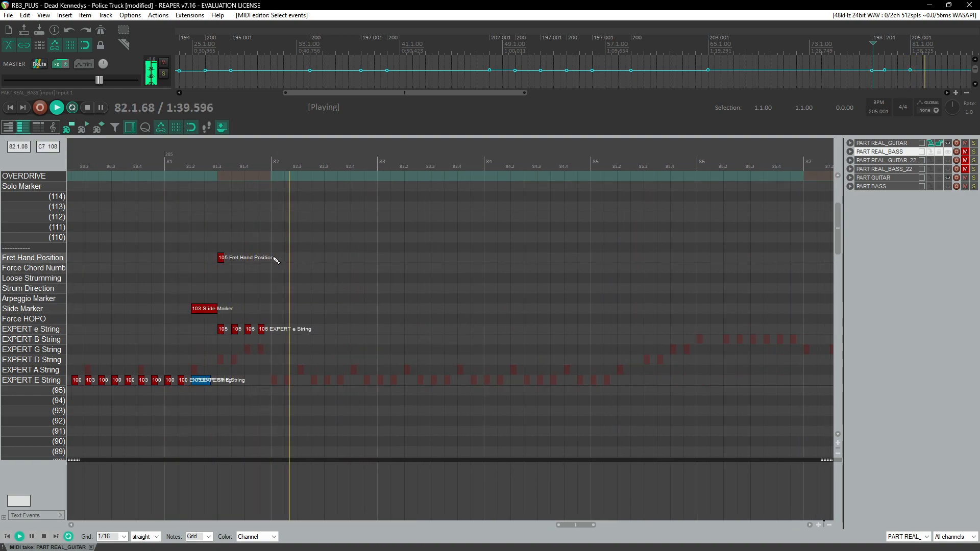
pyautogui.hotkey('ctrl', 'v')
# Step: Select a run of low E-string notes and paste it three times from measure 82 onward
pyautogui.hscroll(-3, 303, 273)
pyautogui.hotkey('ctrl', 'space')
pyautogui.moveTo(189, 376); pyautogui.dragTo(292, 404)
pyautogui.hscroll(2, 555, 399)
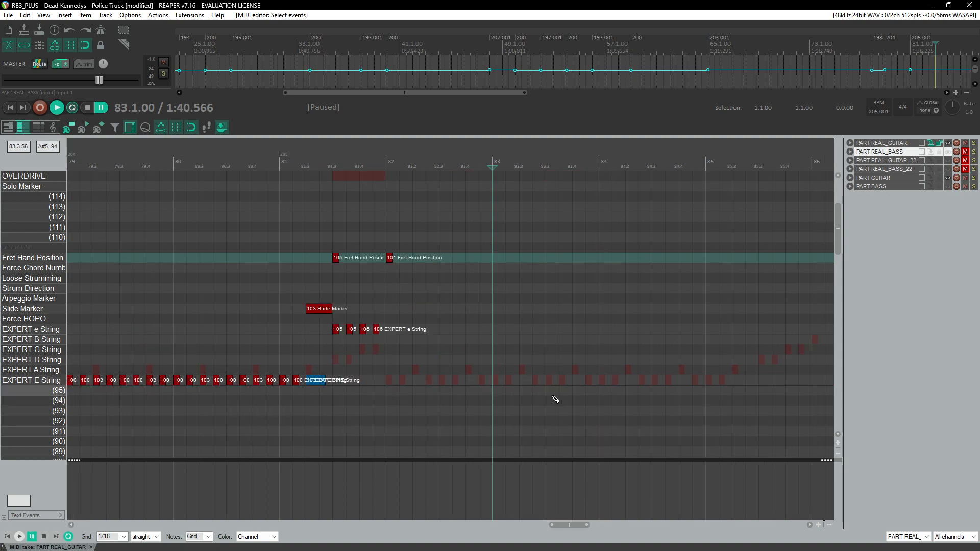
pyautogui.click(390, 381)
pyautogui.hotkey('ctrl', 'v')
pyautogui.hotkey('ctrl', 'v')
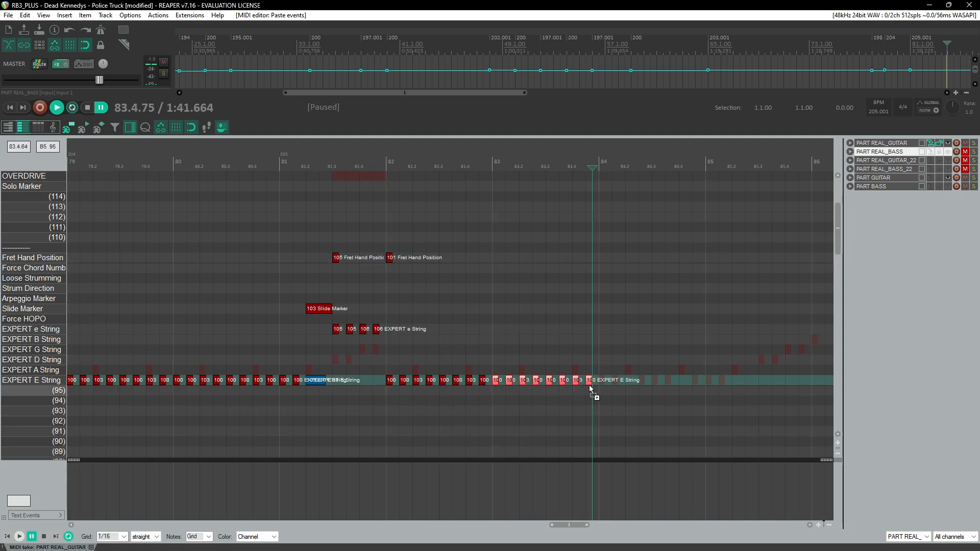
pyautogui.hotkey('ctrl', 'v')
# Step: Delete the extra low E-string notes between measures 85.2 and 86
pyautogui.press('space')
pyautogui.click(265, 148)
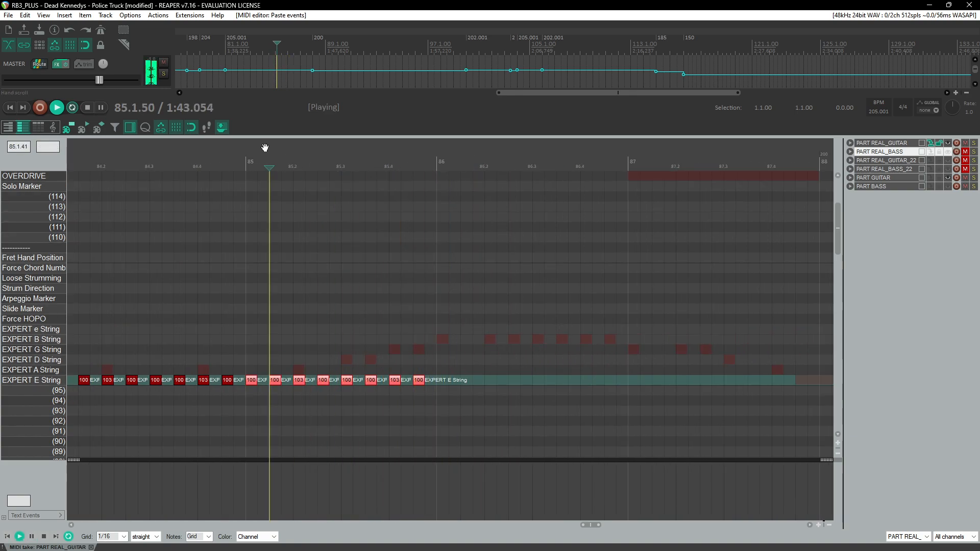
pyautogui.moveTo(346, 369); pyautogui.dragTo(441, 401)
pyautogui.press('Delete')
pyautogui.click(240, 188)
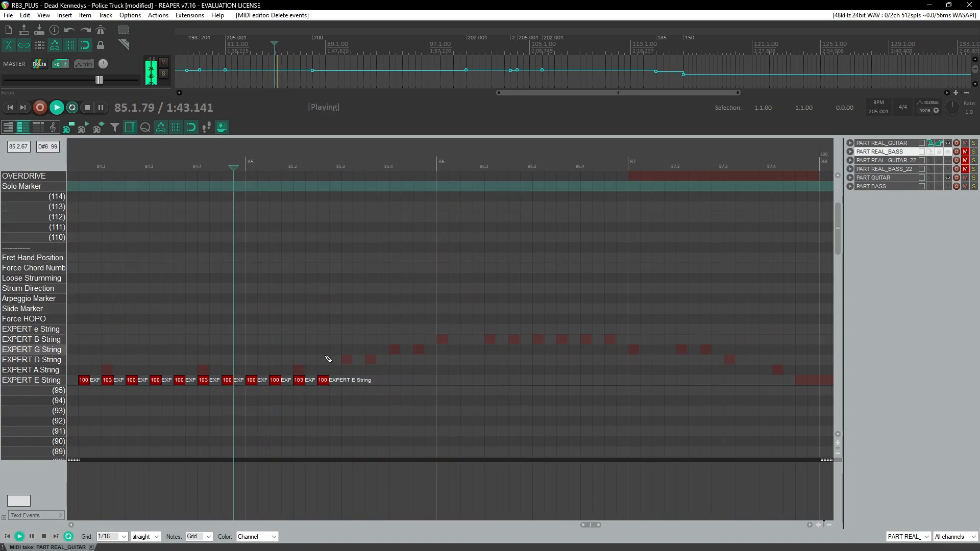
# Step: Delete the low E- and A-string notes just after measure 85
pyautogui.moveTo(288, 371); pyautogui.dragTo(334, 400)
pyautogui.press('Delete')
pyautogui.scroll(-5, 363, 290)
pyautogui.hscroll(-4, 364, 285)
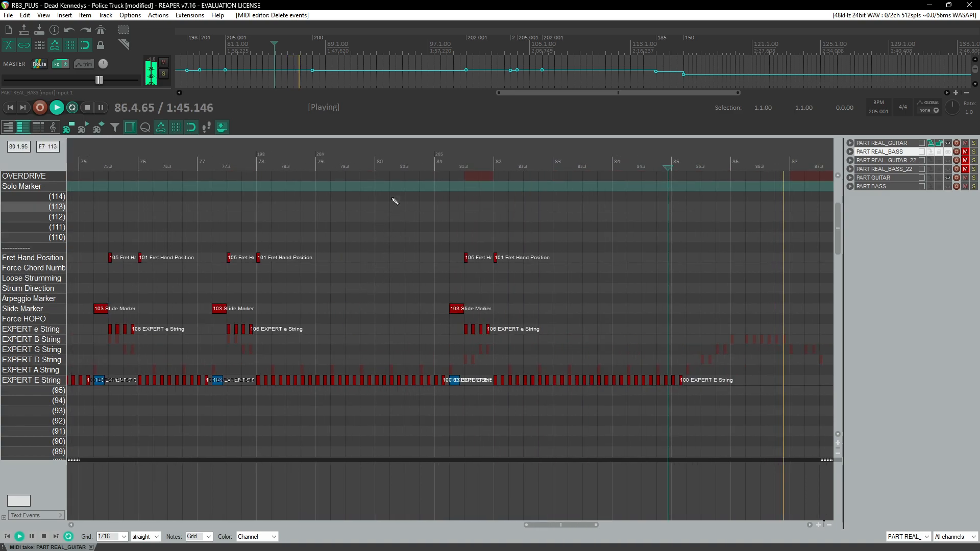
# Step: Select the slide riff around measure 81.2 and paste it at measure 85.2
pyautogui.scroll(4, 475, 165)
pyautogui.click(454, 164)
pyautogui.click(432, 164)
pyautogui.moveTo(431, 220); pyautogui.dragTo(503, 412)
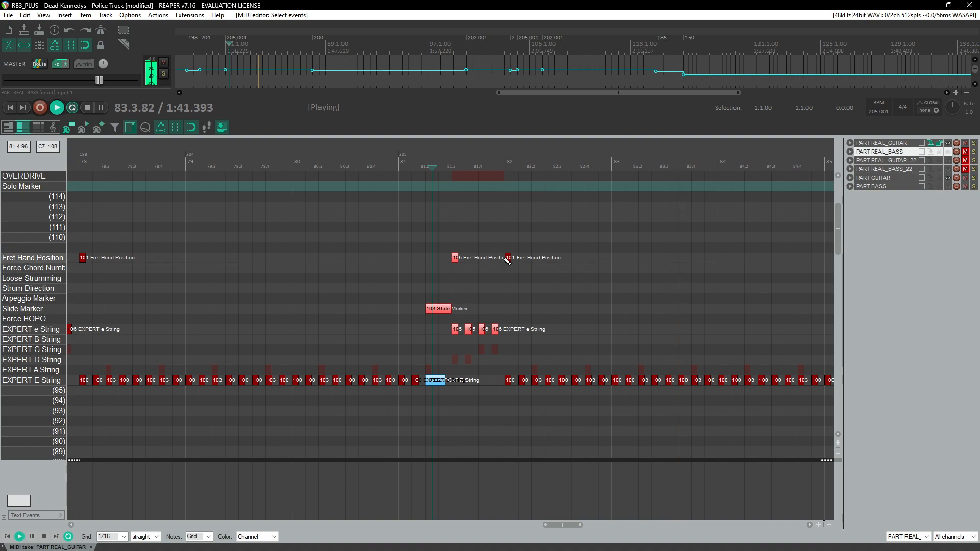
pyautogui.moveTo(434, 249); pyautogui.dragTo(511, 425)
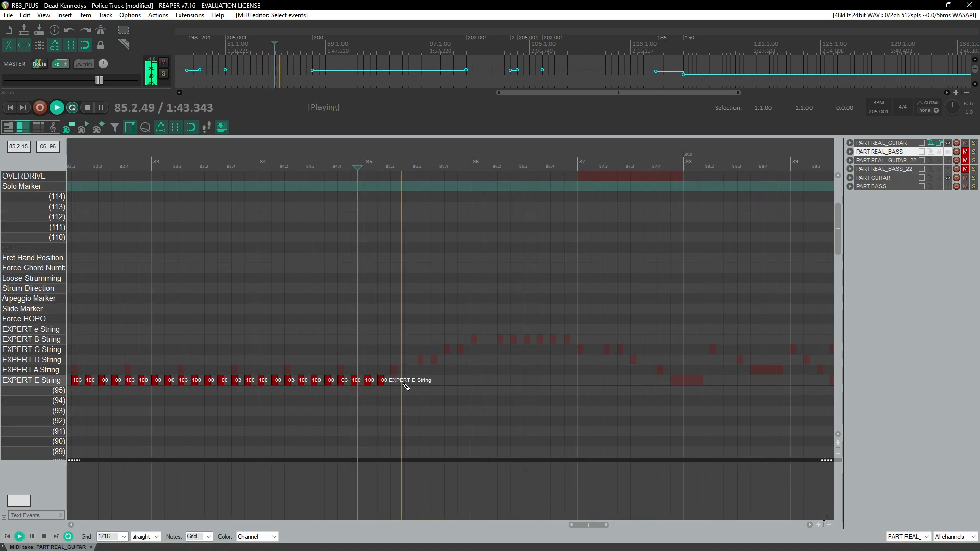
pyautogui.click(393, 382)
pyautogui.hotkey('ctrl', 'v')
pyautogui.click(338, 176)
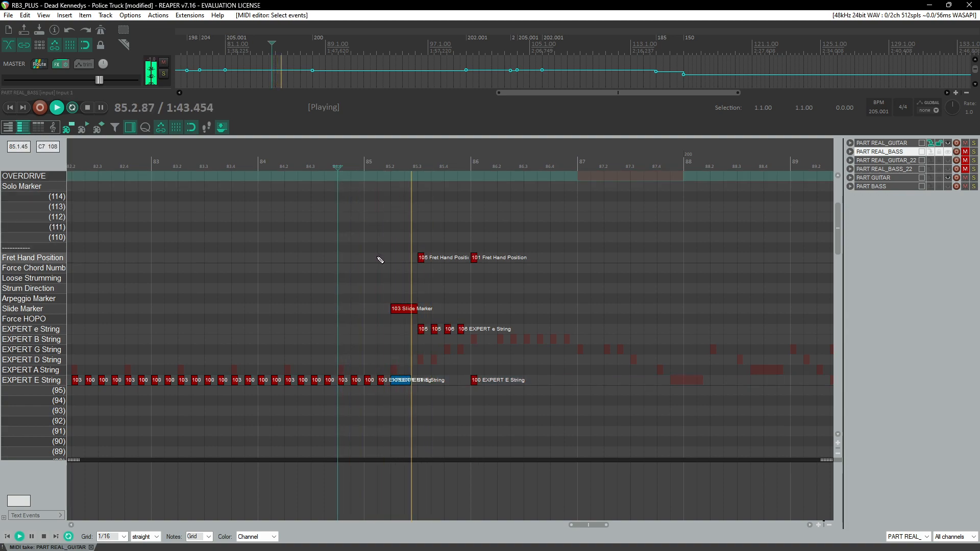
# Step: Delete the extra pasted E-string note at measure 86
pyautogui.moveTo(464, 359); pyautogui.dragTo(496, 404)
pyautogui.press('Delete')
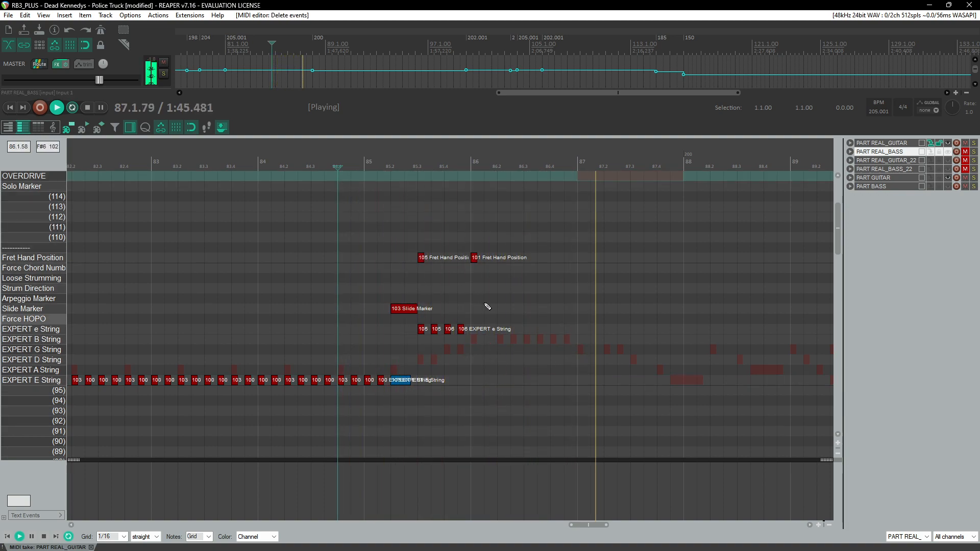
pyautogui.moveTo(465, 239); pyautogui.dragTo(500, 268)
pyautogui.scroll(-4, 503, 272)
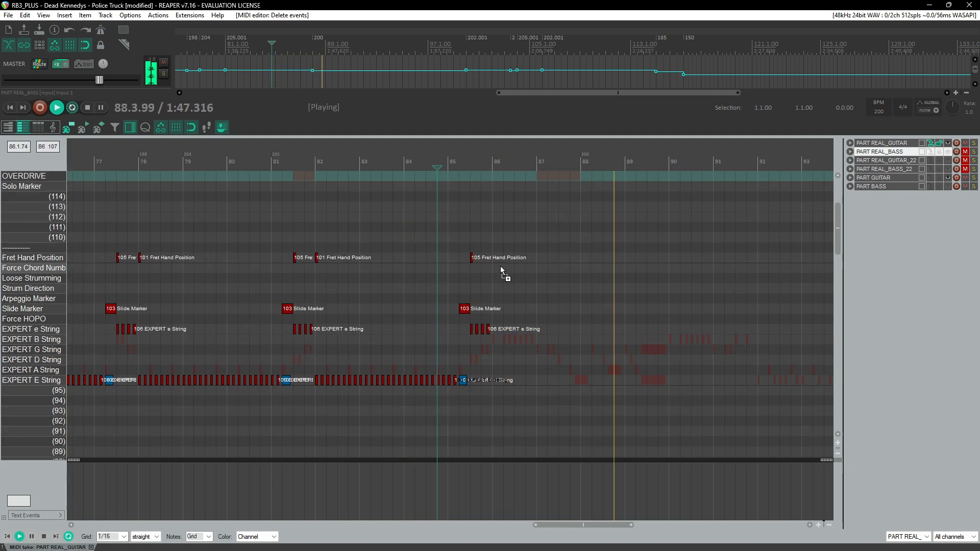
# Step: Select the riff spanning measures 28 to 31 on all strings and markers, and paste it starting at measure 86
pyautogui.scroll(-8, 501, 269)
pyautogui.scroll(8, 416, 265)
pyautogui.click(354, 163)
pyautogui.scroll(3, 373, 249)
pyautogui.click(393, 164)
pyautogui.moveTo(403, 249); pyautogui.dragTo(717, 441)
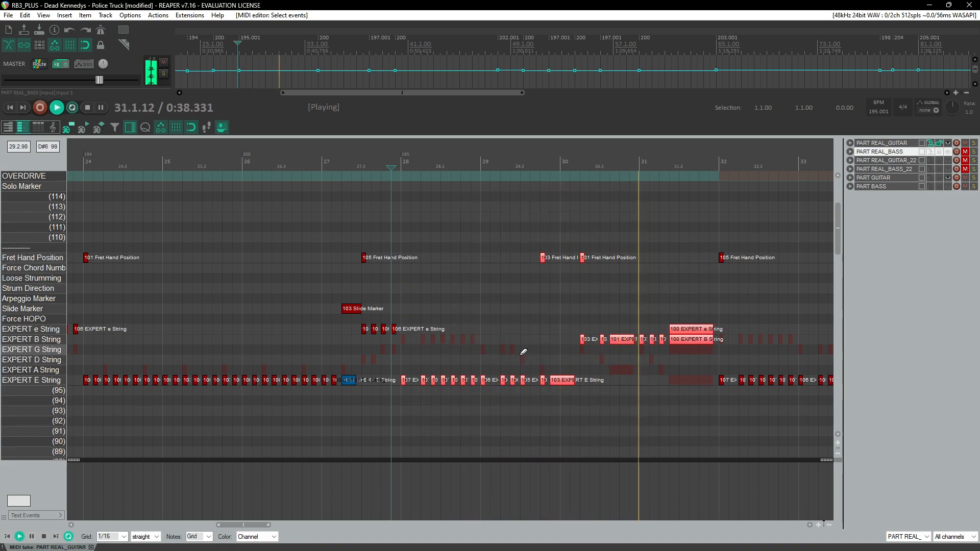
pyautogui.scroll(-1, 513, 352)
pyautogui.hscroll(15, 509, 351)
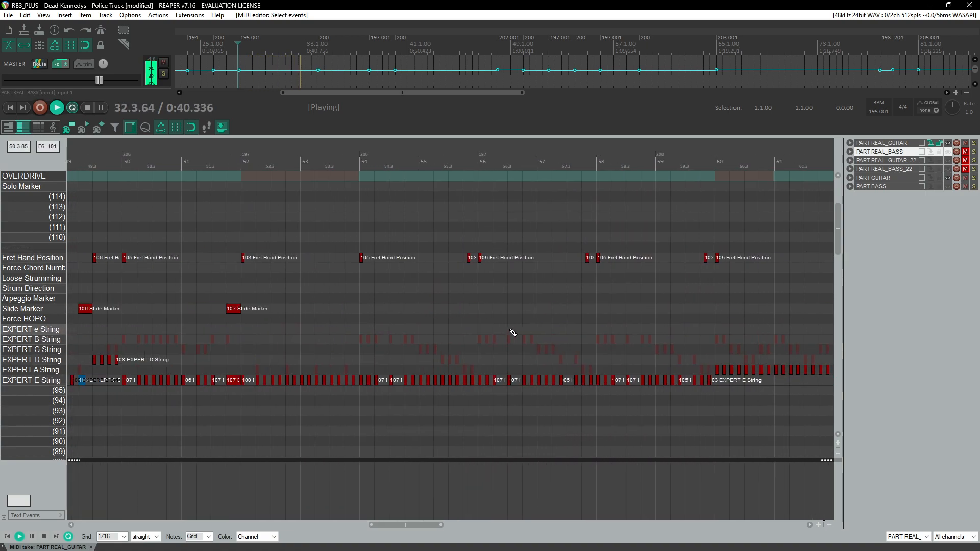
pyautogui.hscroll(6, 501, 330)
pyautogui.hscroll(-2, 302, 235)
pyautogui.click(360, 159)
pyautogui.scroll(3, 591, 320)
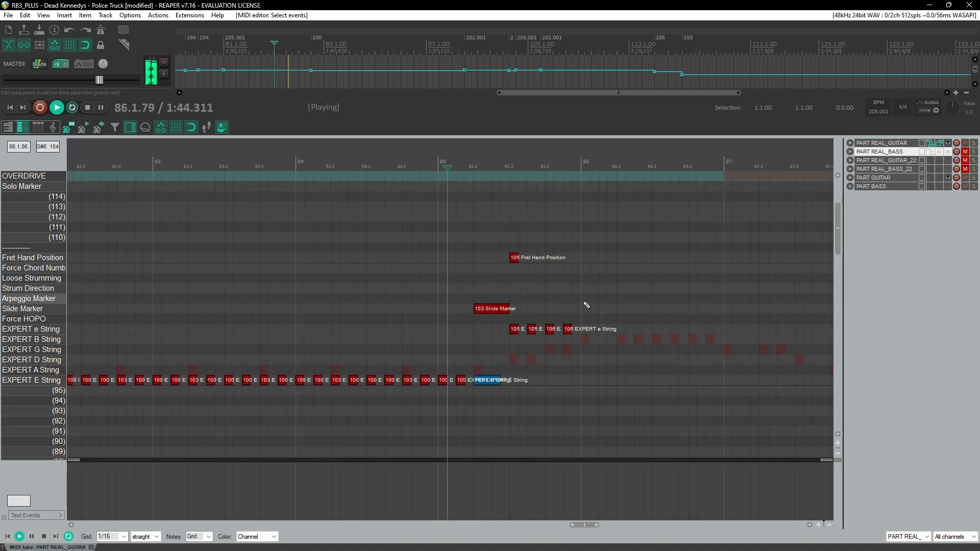
pyautogui.hotkey('ctrl', 'v')
# Step: Paste the same riff again starting at measure 90
pyautogui.hscroll(-3, 454, 307)
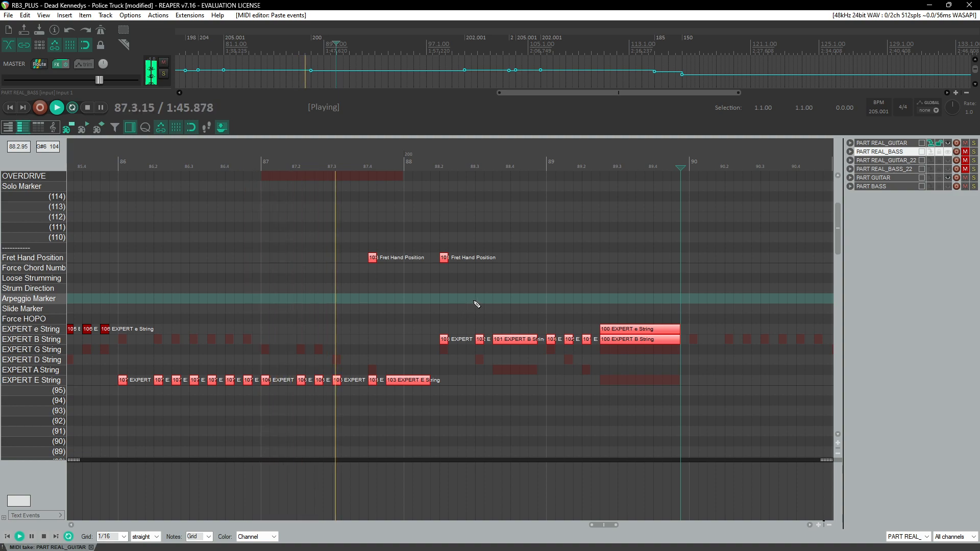
pyautogui.hscroll(4, 476, 305)
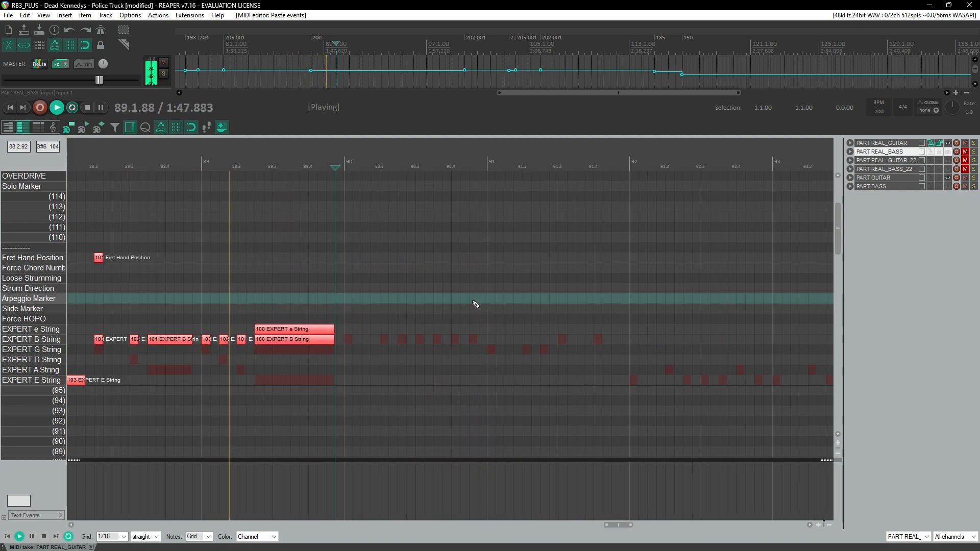
pyautogui.hotkey('ctrl', 'v')
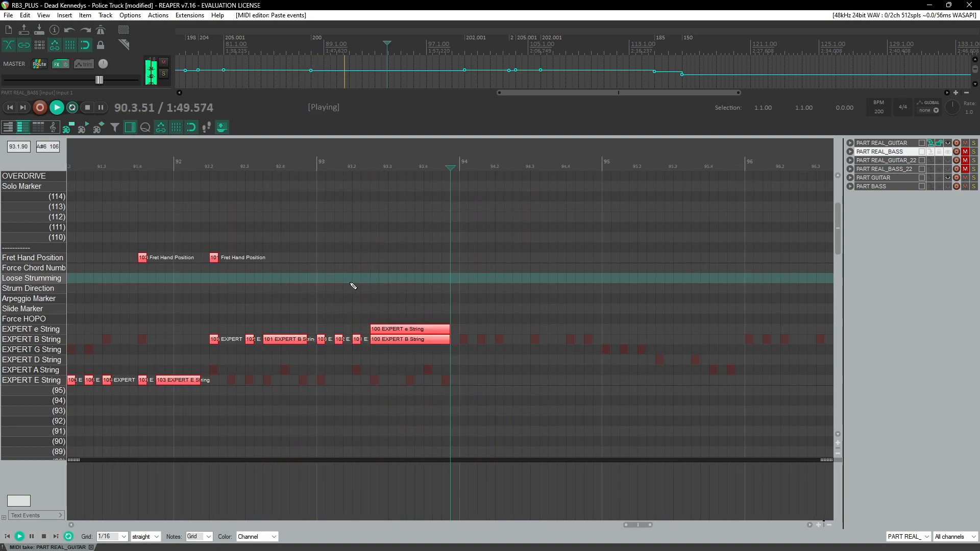
# Step: Delete the pasted notes and fret hand positions from about measure 91.4 to 94
pyautogui.hscroll(-3, 382, 287)
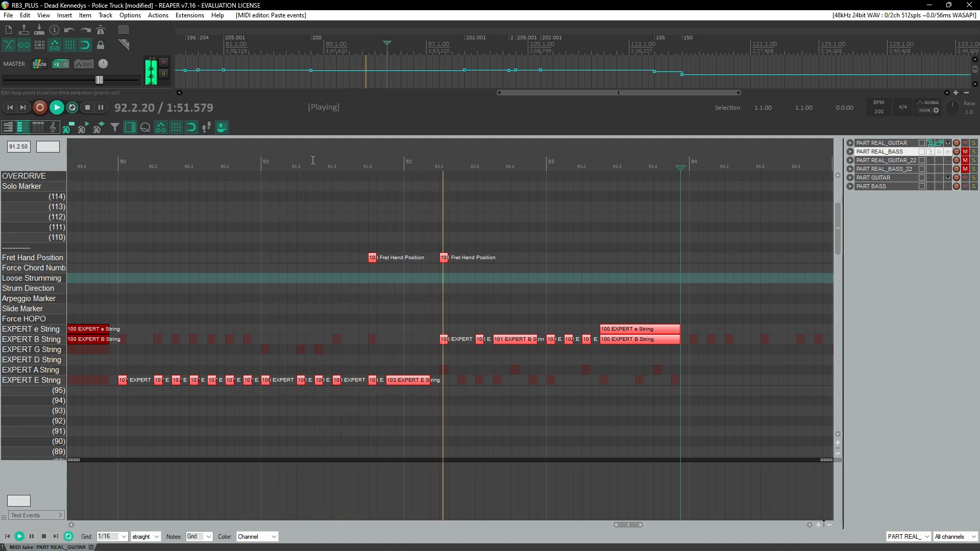
pyautogui.moveTo(377, 235); pyautogui.dragTo(687, 388)
pyautogui.press('Delete')
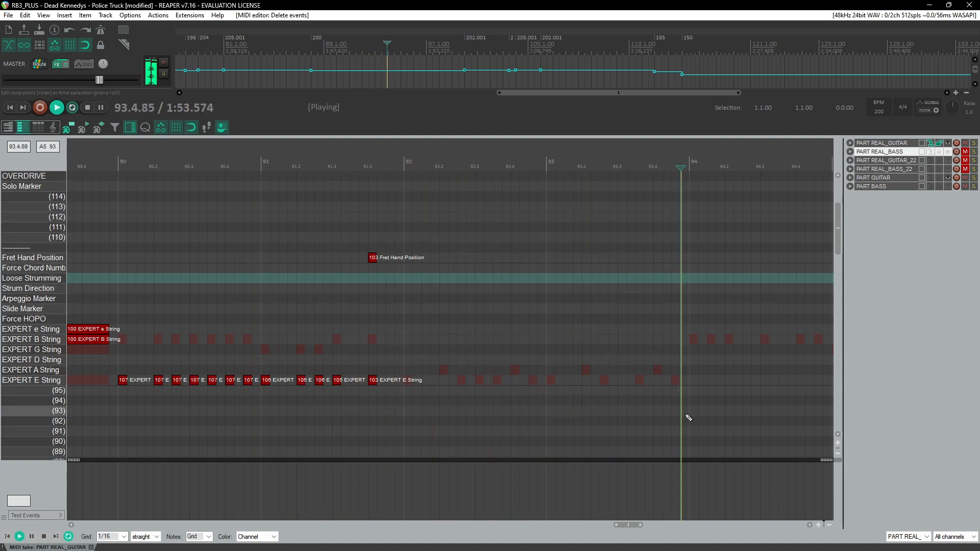
# Step: Play back the charted section around measures 90 to 92 to review it
pyautogui.scroll(2, 393, 279)
pyautogui.scroll(-5, 407, 225)
pyautogui.click(279, 163)
pyautogui.scroll(2, 296, 237)
pyautogui.scroll(2, 297, 237)
pyautogui.hotkey('ctrl', 'space')
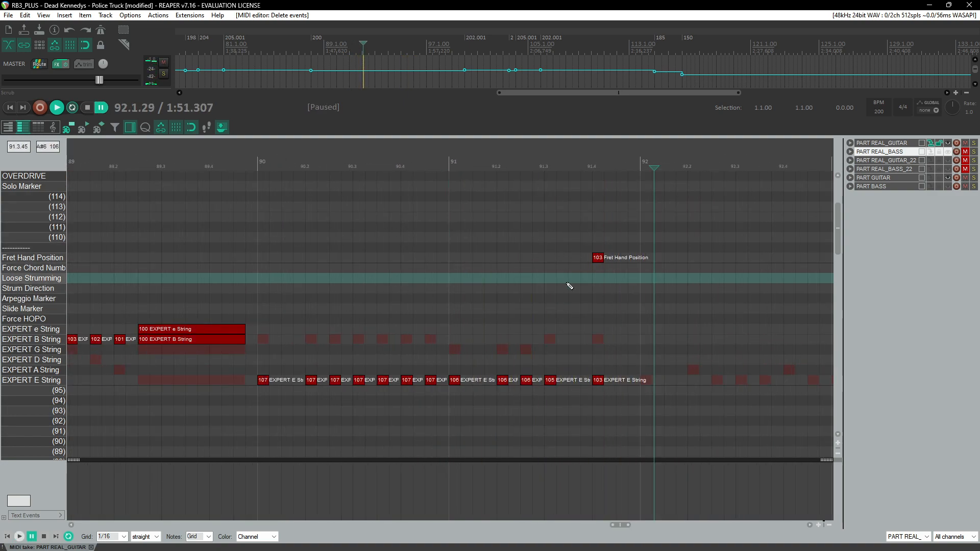
pyautogui.press('space')
pyautogui.scroll(-6, 466, 276)
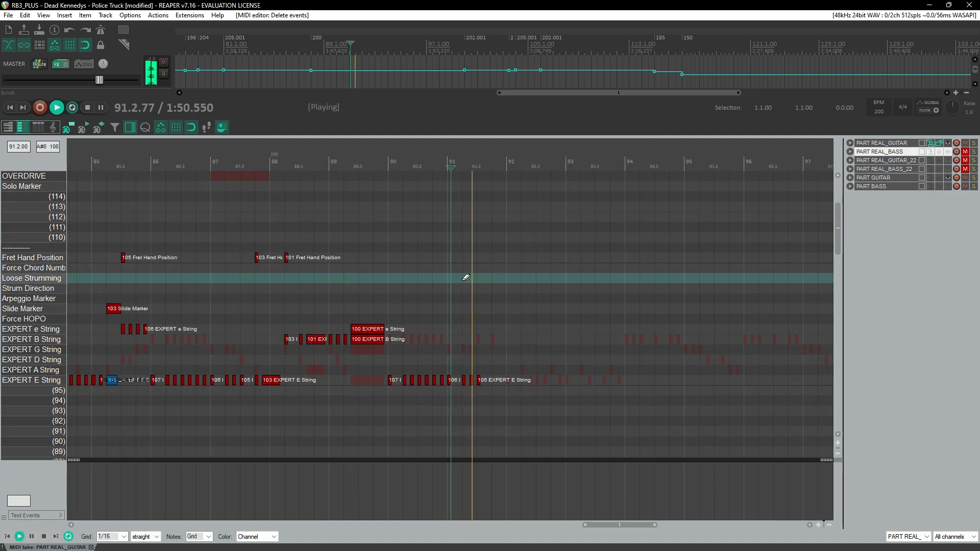
# Step: Save the project
pyautogui.click(113, 163)
pyautogui.scroll(3, 384, 260)
pyautogui.hscroll(-2, 388, 261)
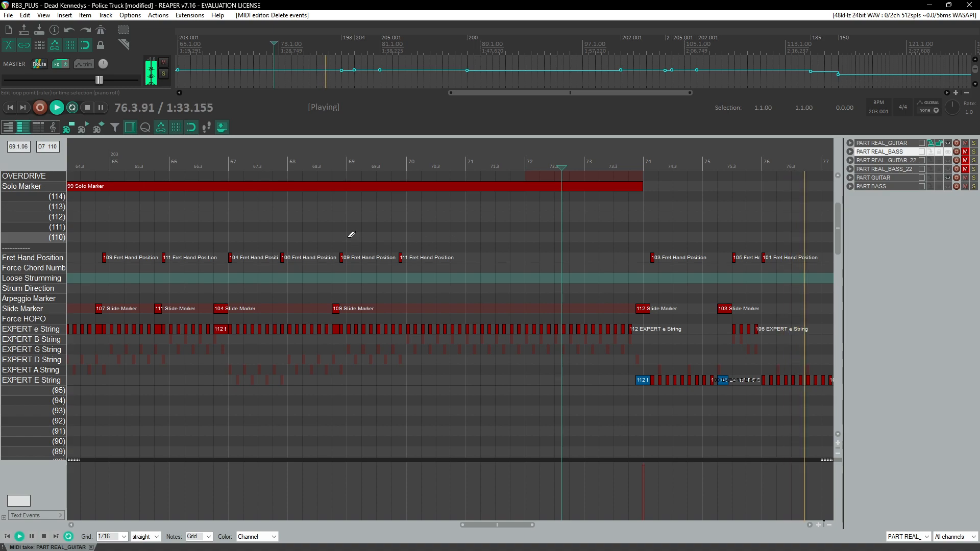
pyautogui.scroll(-4, 347, 239)
pyautogui.hotkey('ctrl', 's')
# Step: Play back several earlier sections of the chart to review the guitar part
pyautogui.hscroll(-2, 239, 207)
pyautogui.click(182, 164)
pyautogui.scroll(2, 321, 238)
pyautogui.hscroll(-3, 328, 241)
pyautogui.scroll(2, 328, 242)
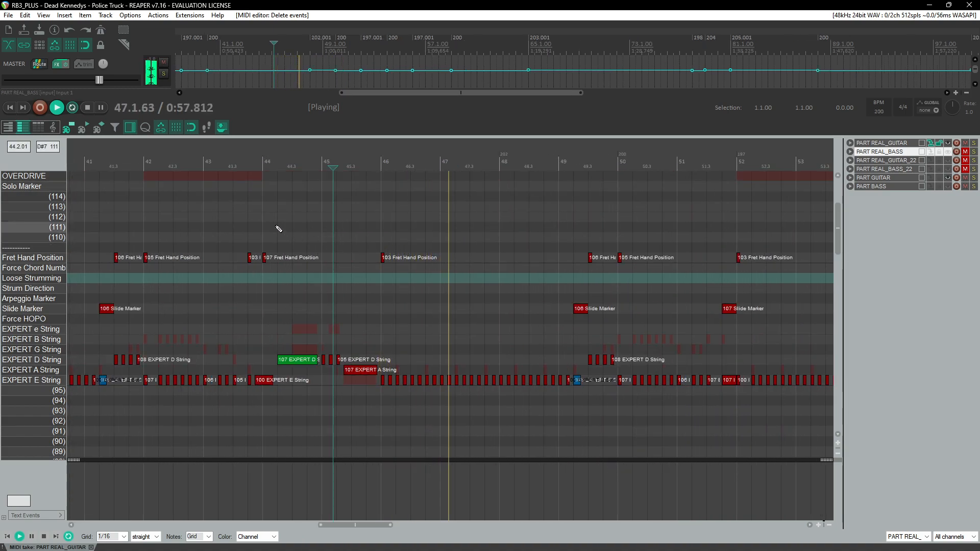
pyautogui.click(225, 177)
pyautogui.hscroll(-3, 265, 209)
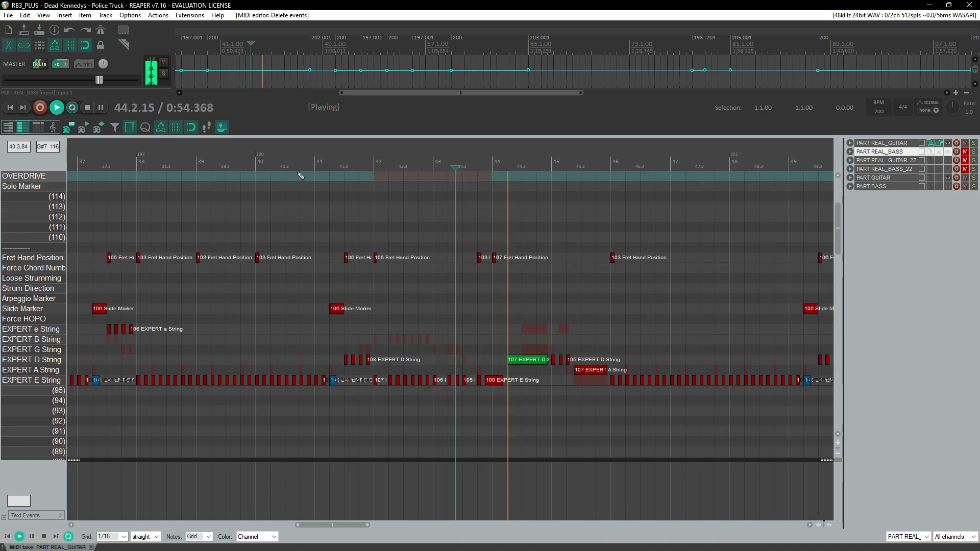
pyautogui.hscroll(-3, 398, 227)
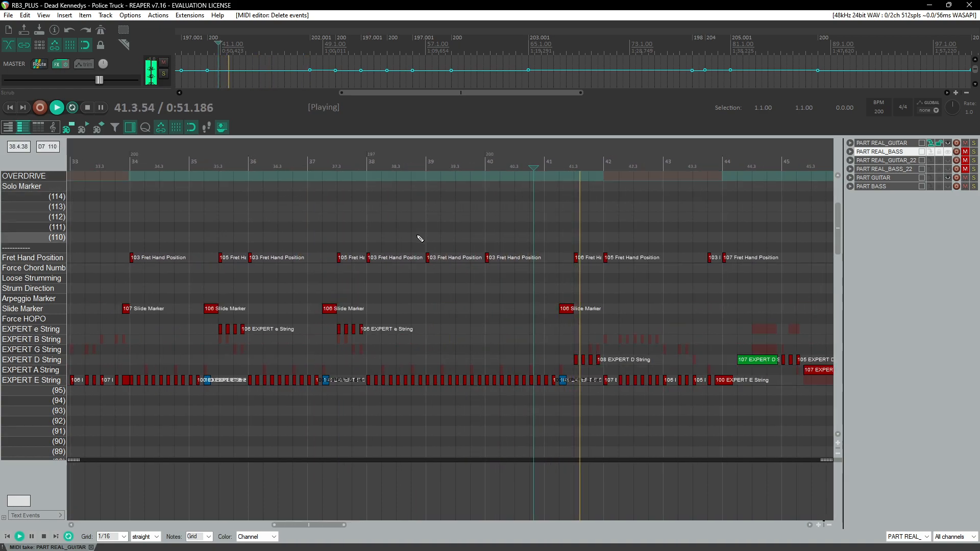
pyautogui.scroll(-5, 420, 239)
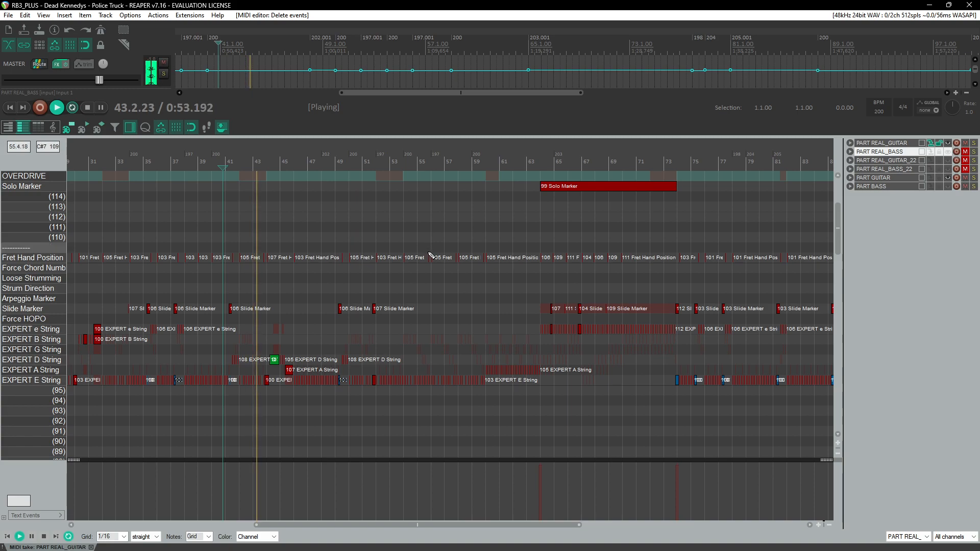
pyautogui.hscroll(8, 447, 267)
pyautogui.hscroll(-3, 479, 266)
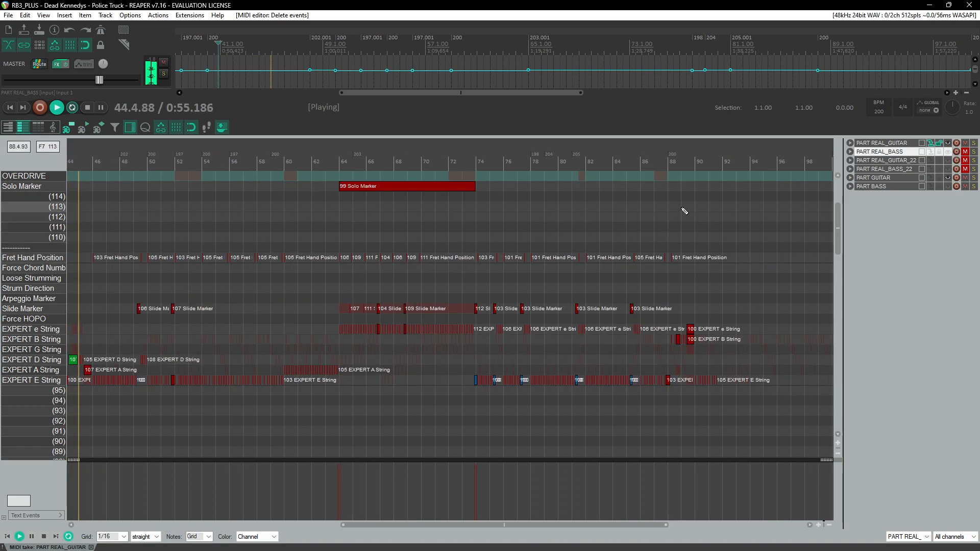
pyautogui.click(664, 162)
pyautogui.scroll(4, 666, 255)
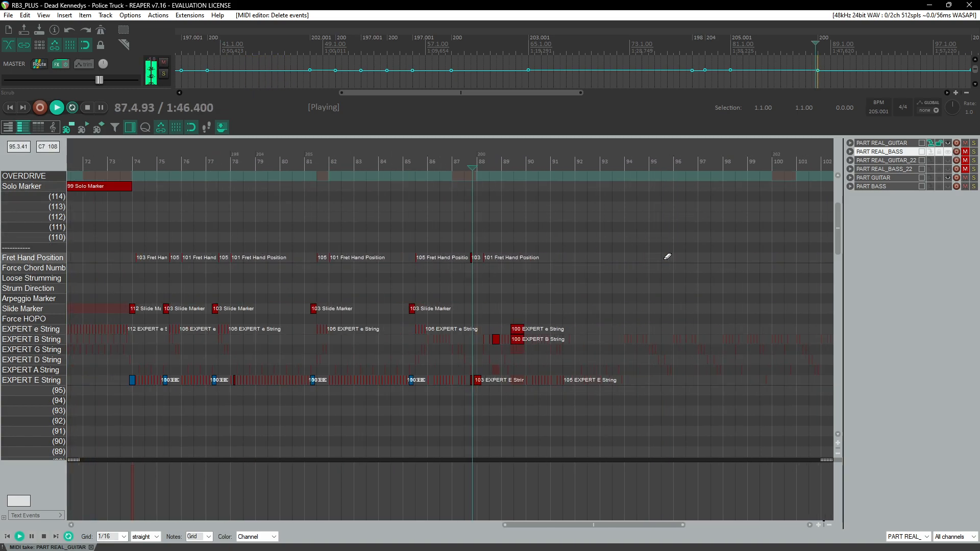
pyautogui.scroll(-6, 495, 314)
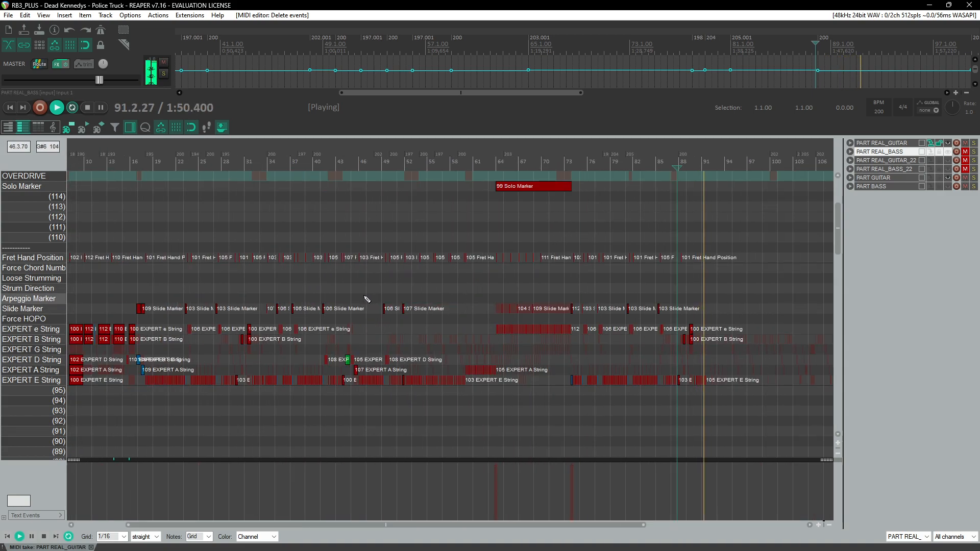
pyautogui.click(245, 162)
pyautogui.scroll(5, 492, 306)
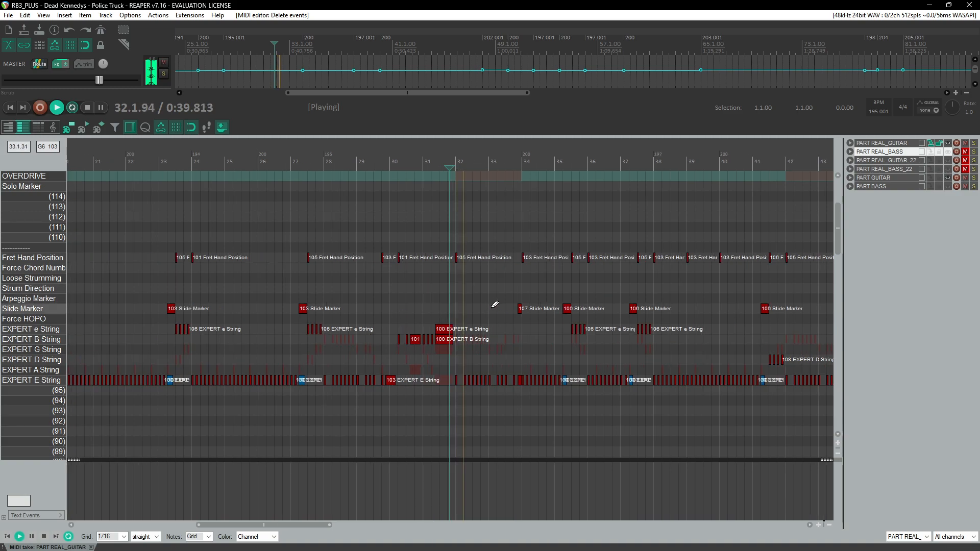
pyautogui.scroll(1, 496, 323)
pyautogui.hscroll(3, 503, 365)
pyautogui.hscroll(-2, 317, 364)
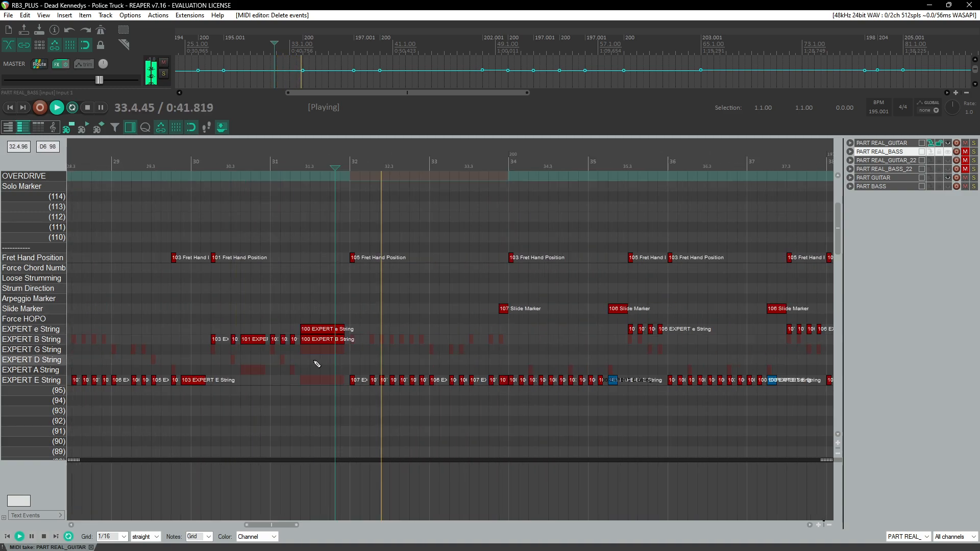
# Step: Select the riff from measures 32 to 35 and clear the E-string notes from measure 90 to about 91.5
pyautogui.moveTo(353, 248); pyautogui.dragTo(587, 415)
pyautogui.scroll(-3, 525, 409)
pyautogui.hscroll(20, 523, 416)
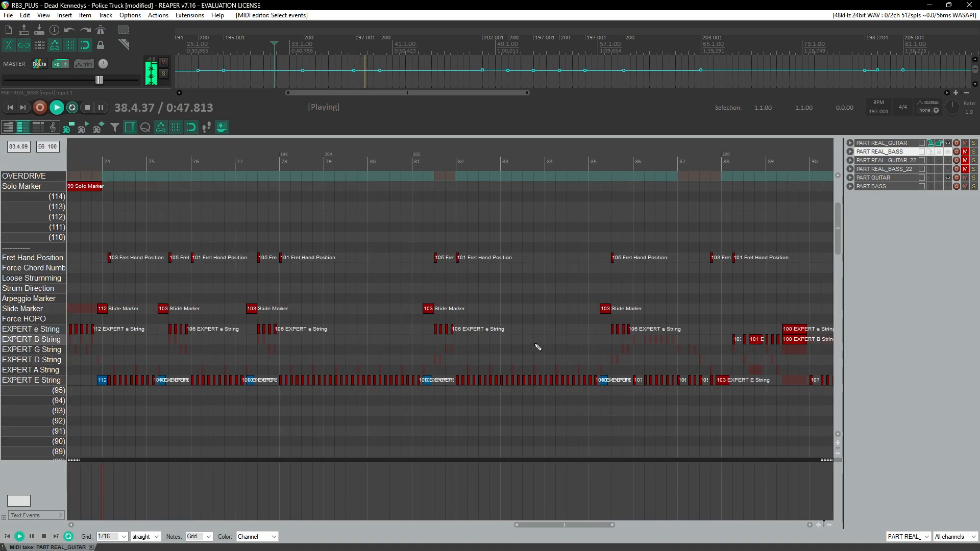
pyautogui.click(369, 164)
pyautogui.scroll(4, 475, 308)
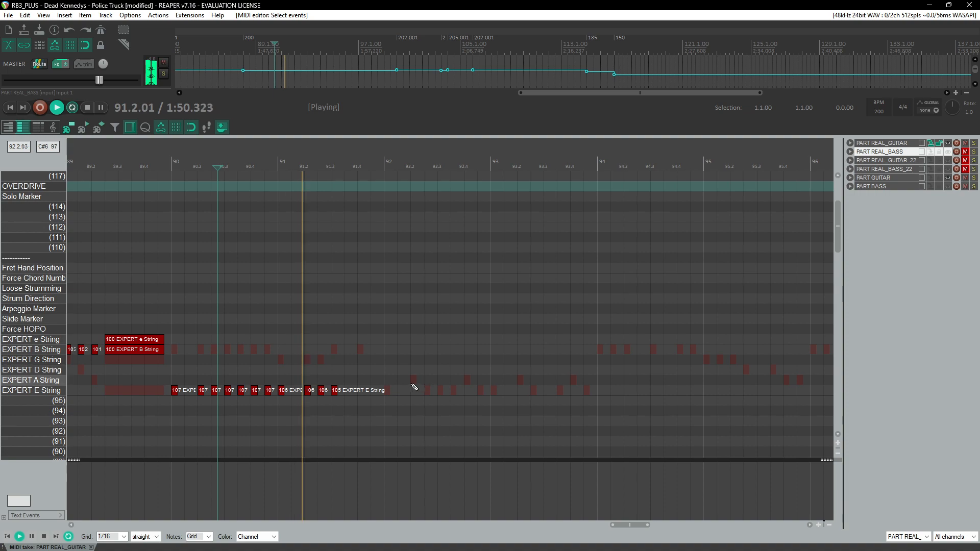
pyautogui.click(157, 175)
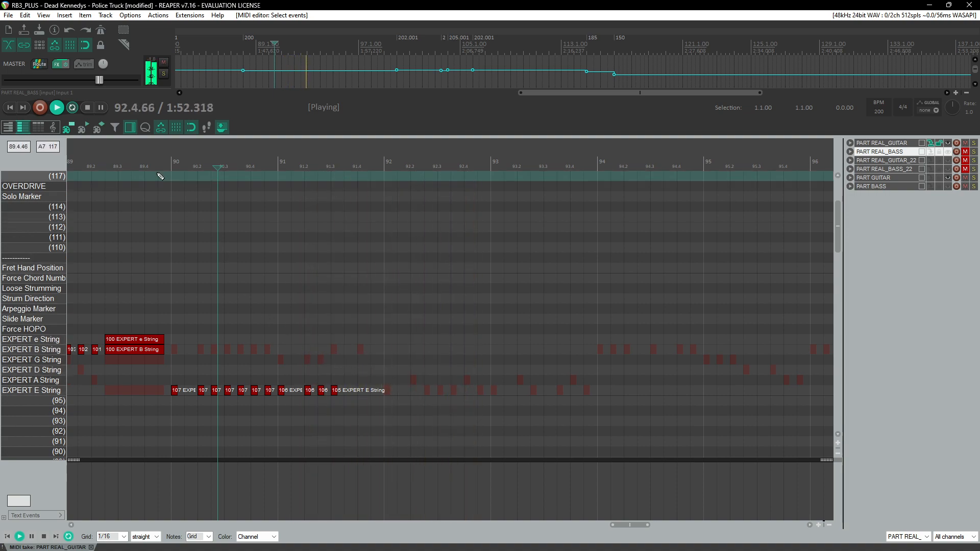
pyautogui.moveTo(175, 329); pyautogui.dragTo(343, 410)
pyautogui.press('Delete')
# Step: Paste the riff from measures 32 to 35 at measure 90
pyautogui.click(171, 350)
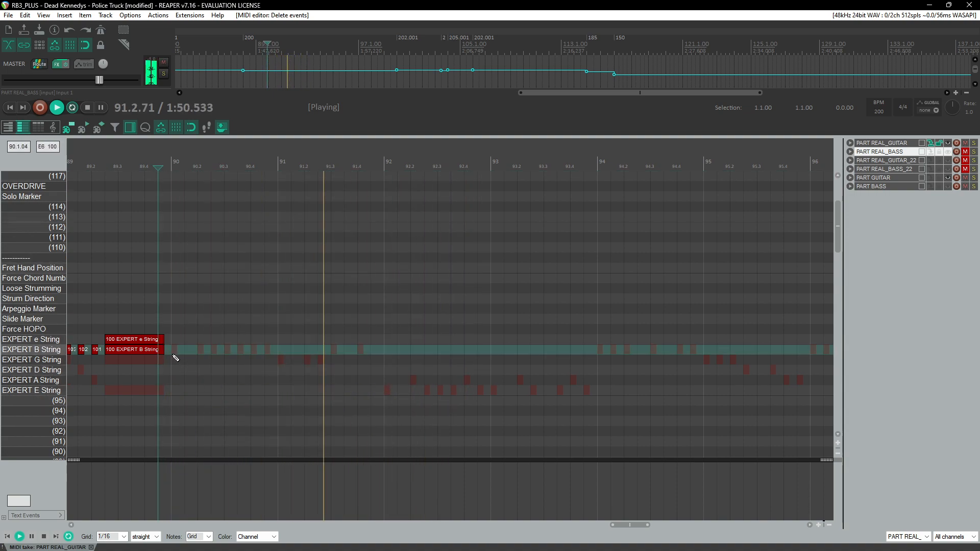
pyautogui.hotkey('ctrl', 'v')
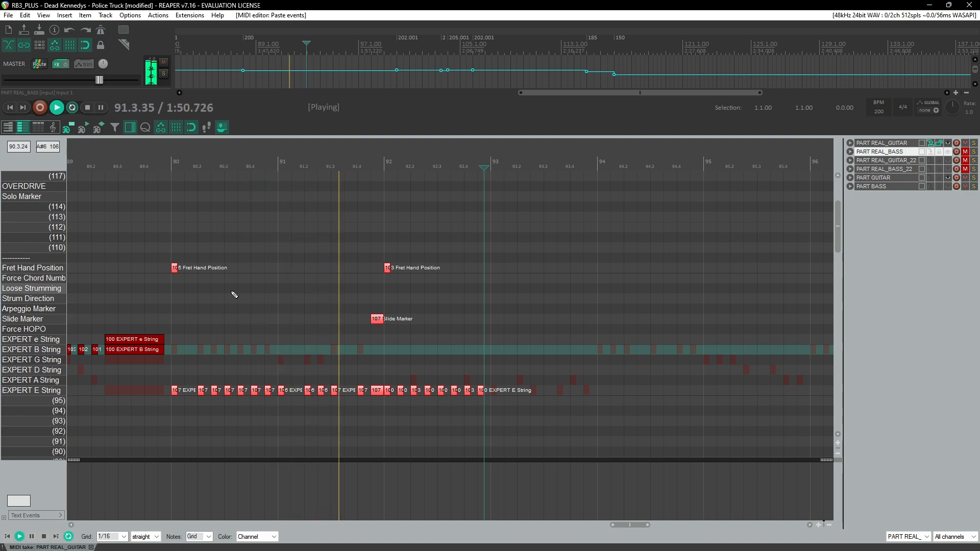
pyautogui.scroll(3, 422, 311)
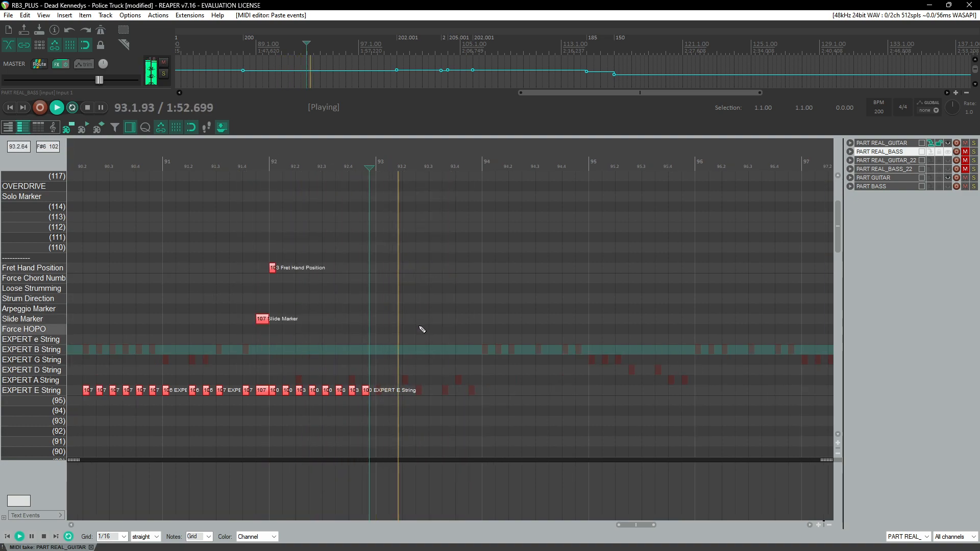
# Step: Try deleting the E-string notes after measure 92.5 and undo the deletion
pyautogui.moveTo(332, 383); pyautogui.dragTo(453, 403)
pyautogui.press('Delete')
pyautogui.hotkey('ctrl', 'space')
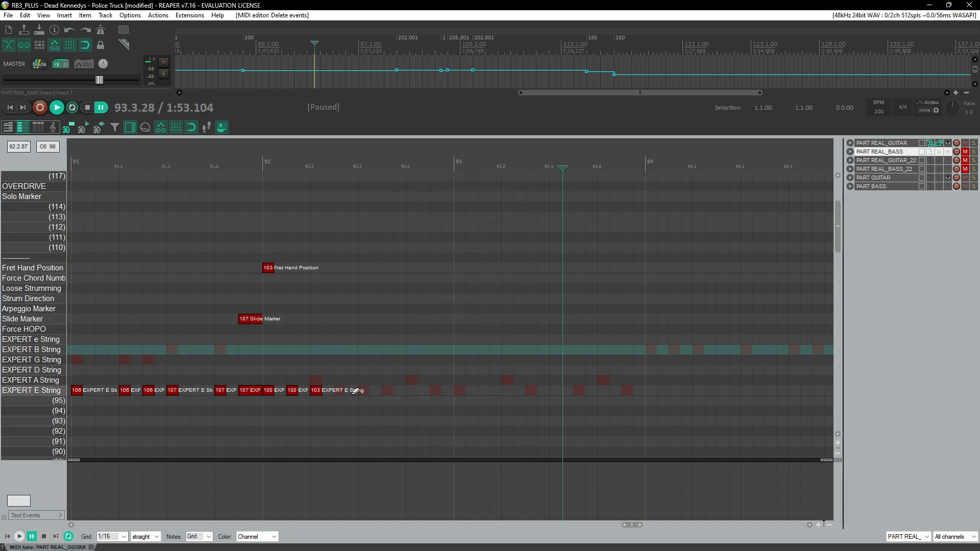
pyautogui.scroll(3, 356, 397)
pyautogui.scroll(2, 356, 395)
pyautogui.hscroll(-4, 403, 337)
pyautogui.hotkey('ctrl', 'z')
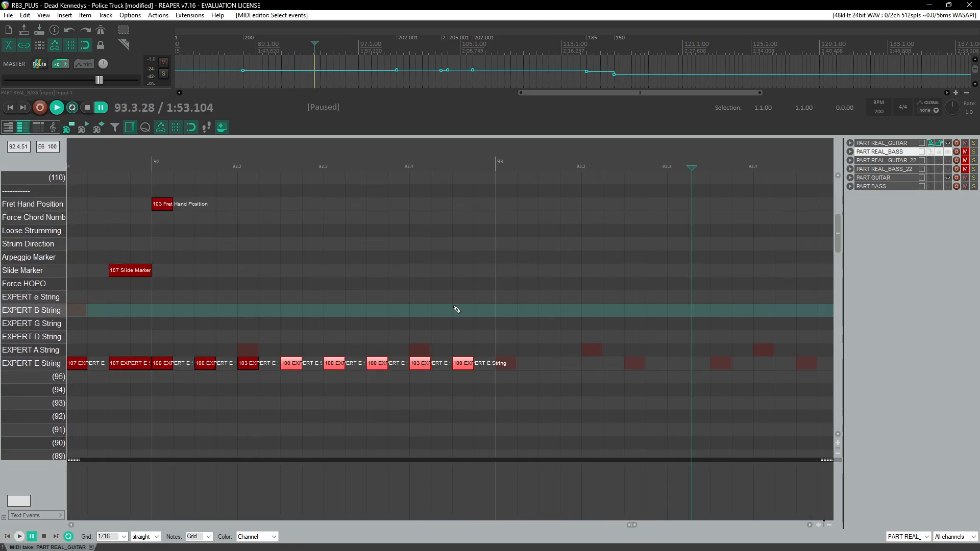
pyautogui.click(369, 164)
pyautogui.hotkey('ctrl', 'space')
pyautogui.hotkey('ctrl', 'space')
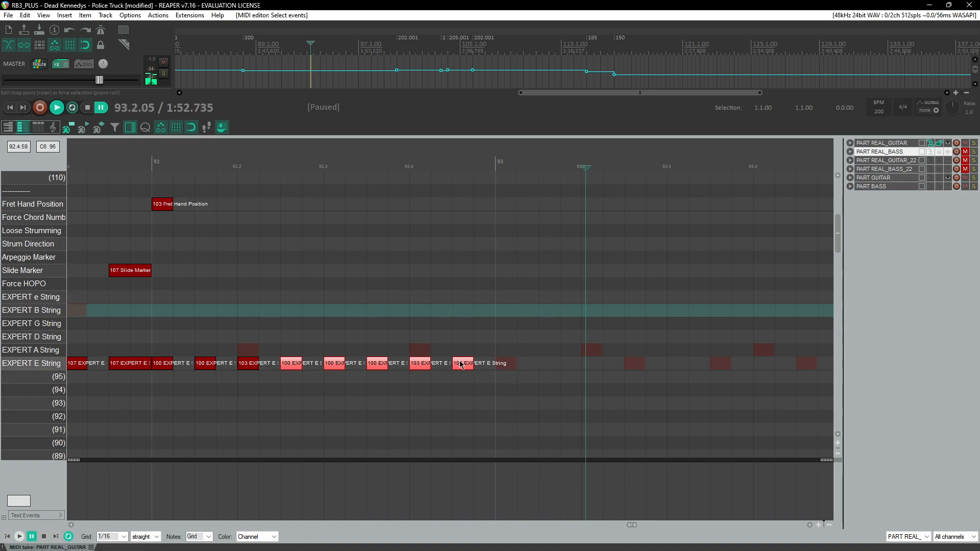
# Step: Add E-string notes across measure 93 and into measure 94
pyautogui.click(463, 367)
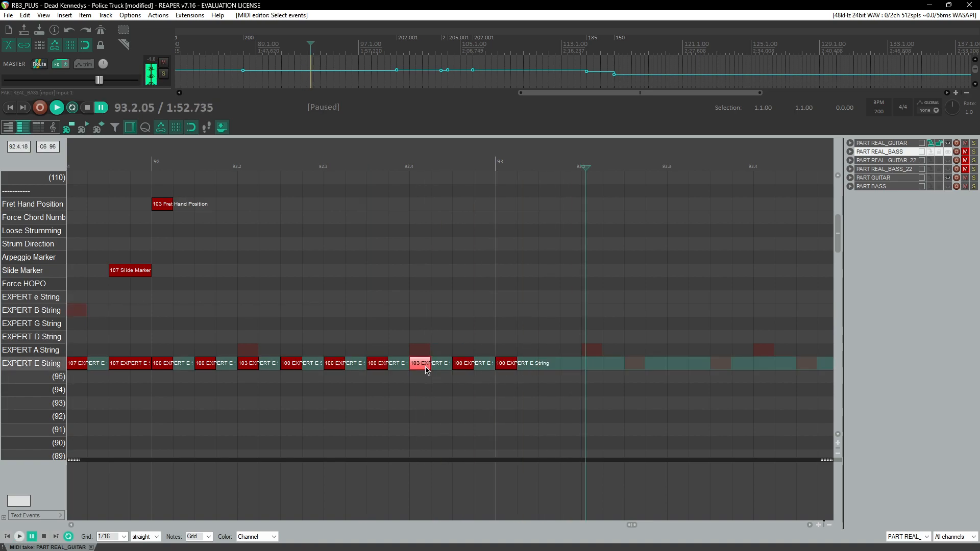
pyautogui.click(597, 373)
pyautogui.moveTo(594, 377); pyautogui.dragTo(595, 369)
pyautogui.click(500, 368)
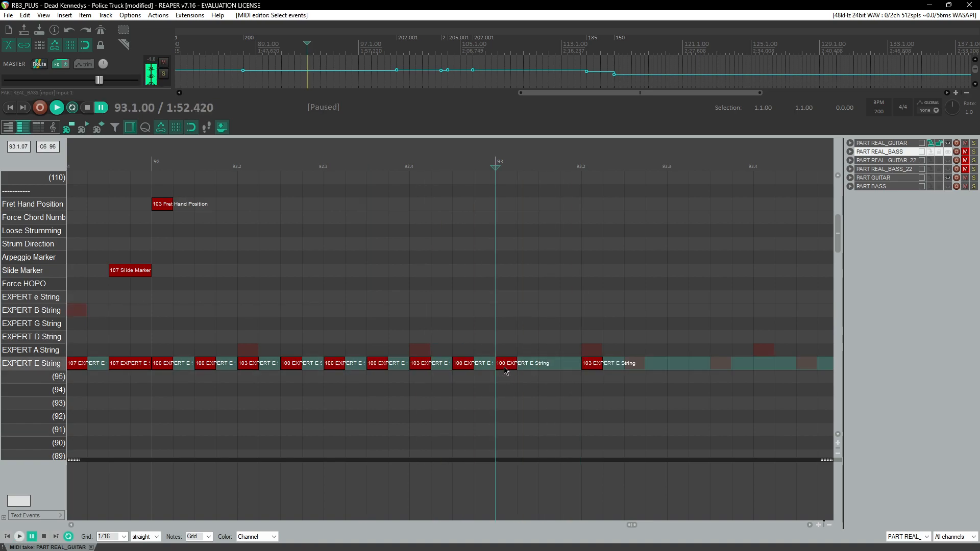
pyautogui.click(638, 369)
pyautogui.hscroll(4, 639, 388)
pyautogui.click(370, 366)
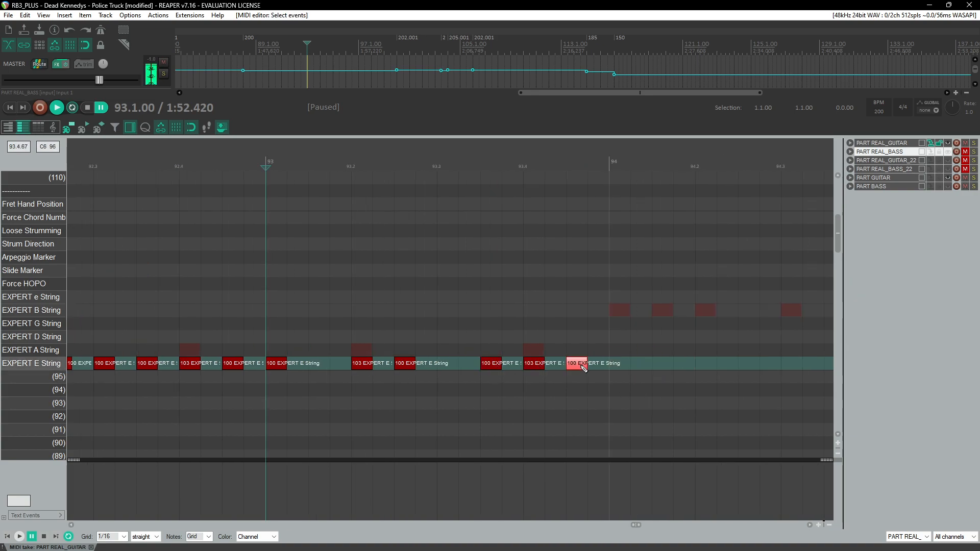
# Step: Play back the newly charted section and save the project
pyautogui.click(311, 144)
pyautogui.press('space')
pyautogui.scroll(-4, 335, 217)
pyautogui.hscroll(3, 357, 256)
pyautogui.scroll(-4, 376, 246)
pyautogui.scroll(-1, 378, 247)
pyautogui.scroll(3, 516, 292)
pyautogui.scroll(-3, 529, 295)
pyautogui.hotkey('ctrl', 's')
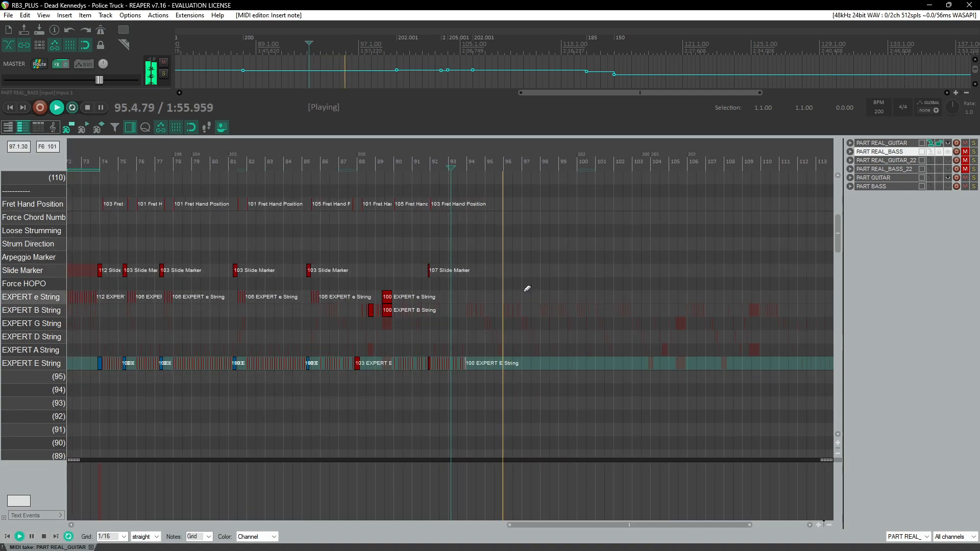
# Step: Play back earlier sections between measures 45 and 60 to review the guitar part
pyautogui.scroll(-3, 516, 284)
pyautogui.click(199, 161)
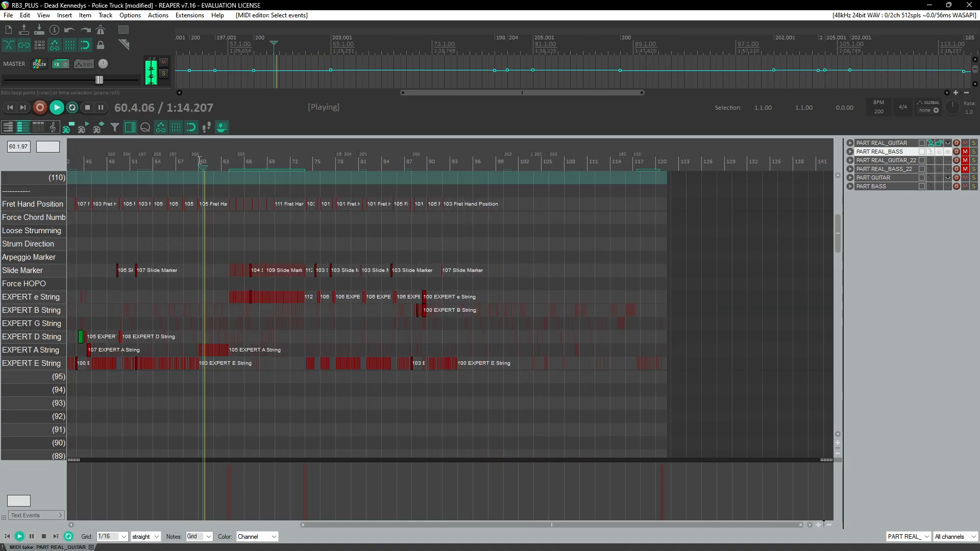
pyautogui.scroll(3, 215, 230)
pyautogui.click(217, 161)
pyautogui.scroll(3, 291, 217)
pyautogui.scroll(3, 490, 240)
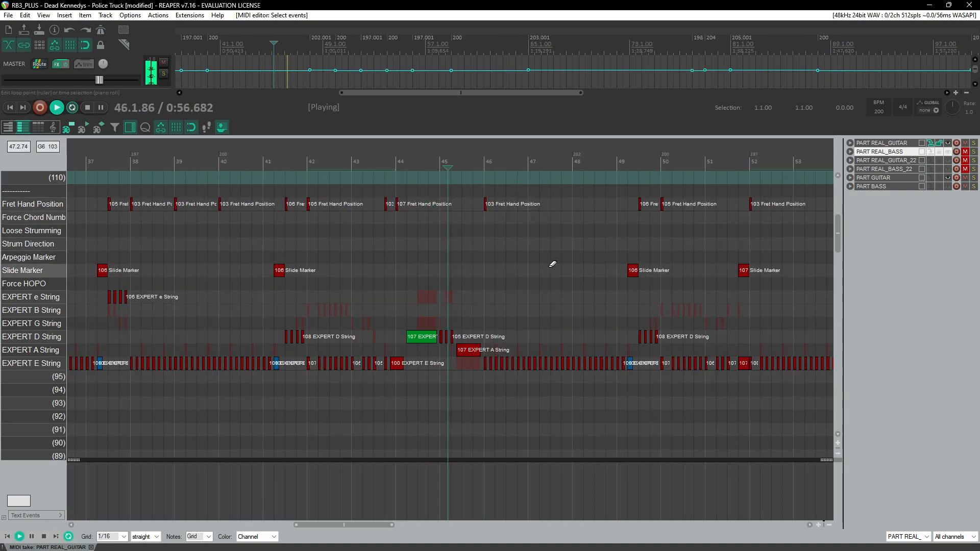
pyautogui.scroll(3, 446, 246)
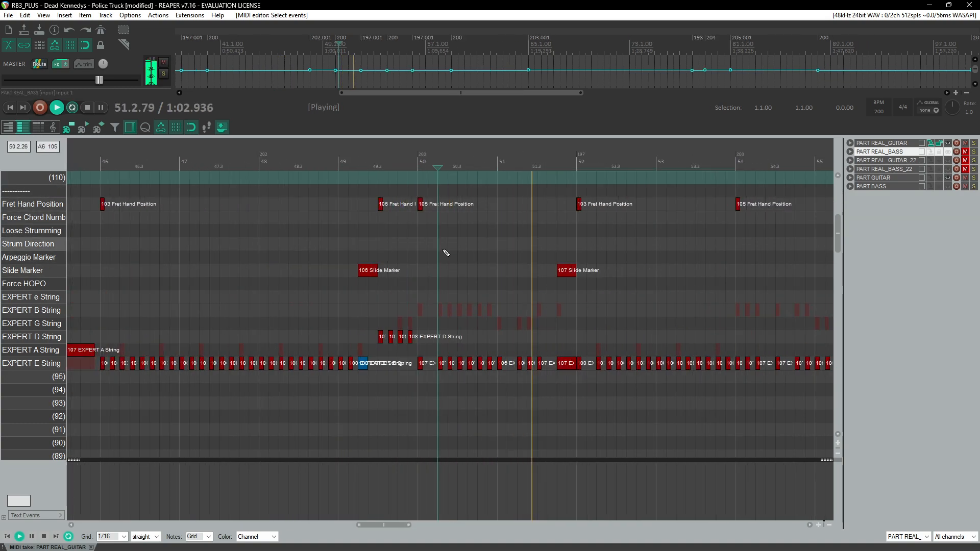
pyautogui.hscroll(1, 444, 250)
pyautogui.click(470, 164)
pyautogui.hscroll(2, 490, 204)
pyautogui.click(550, 166)
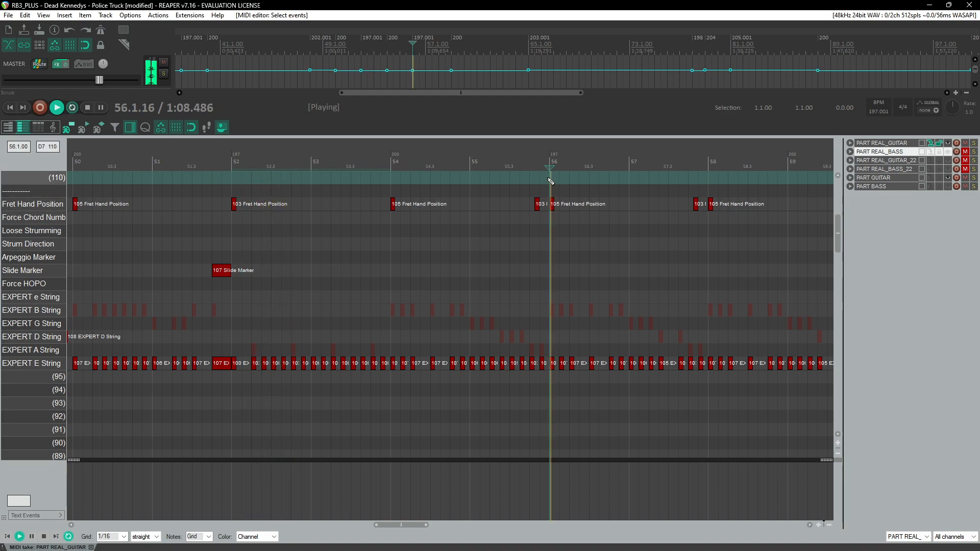
pyautogui.hscroll(3, 541, 204)
pyautogui.scroll(3, 326, 276)
pyautogui.hscroll(2, 384, 311)
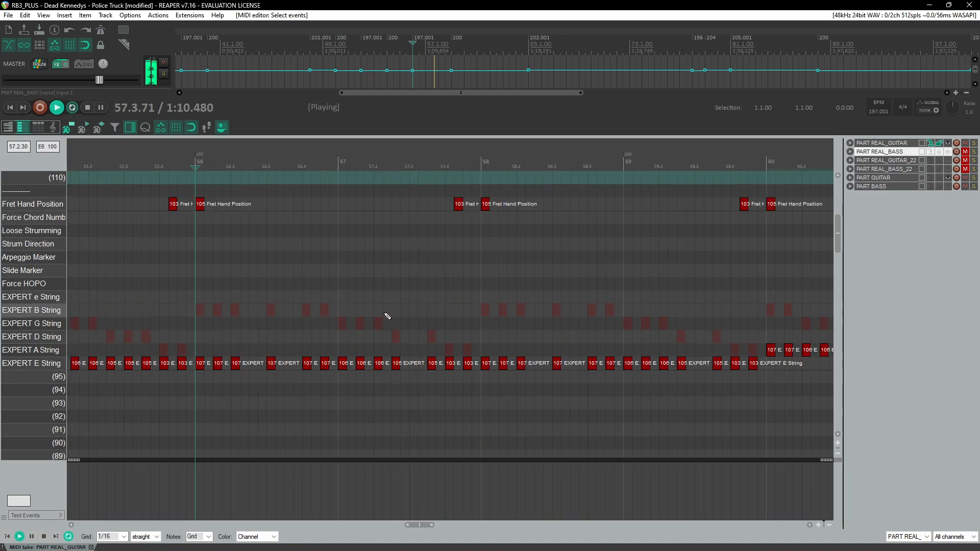
# Step: Select the riff from measures 56 to 58 and paste it twice starting at measure 95
pyautogui.moveTo(197, 195); pyautogui.dragTo(473, 405)
pyautogui.scroll(-4, 459, 386)
pyautogui.hscroll(10, 451, 384)
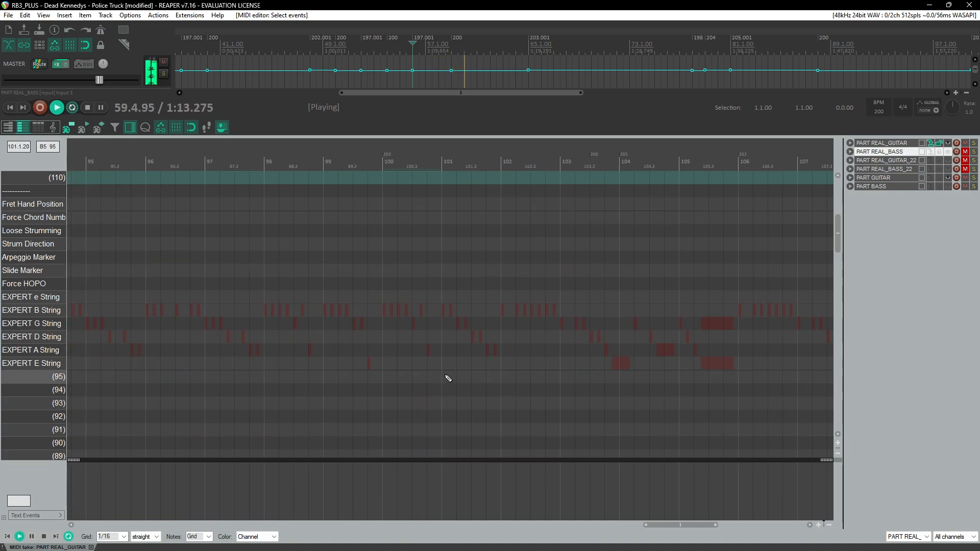
pyautogui.hscroll(-3, 439, 361)
pyautogui.click(341, 156)
pyautogui.scroll(4, 474, 332)
pyautogui.hotkey('ctrl', 'v')
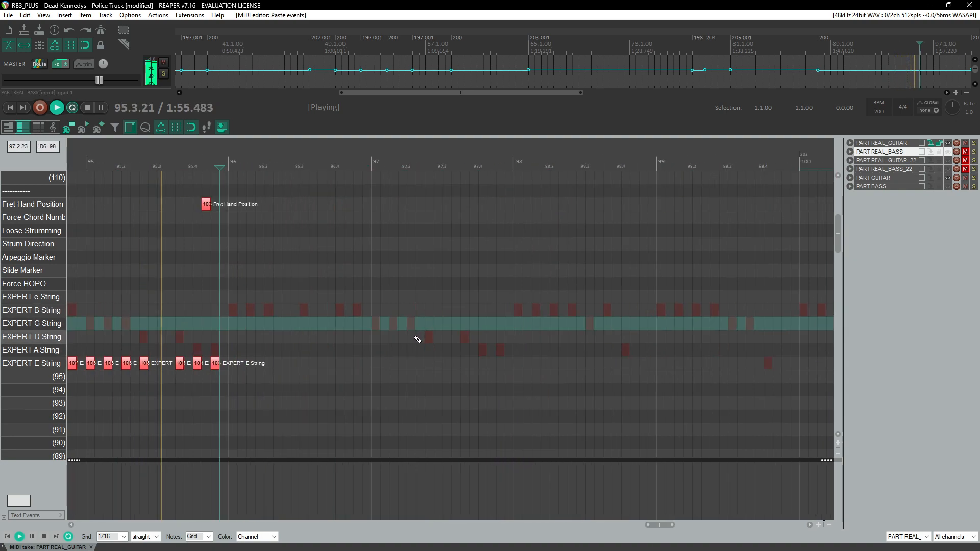
pyautogui.hotkey('ctrl', 'v')
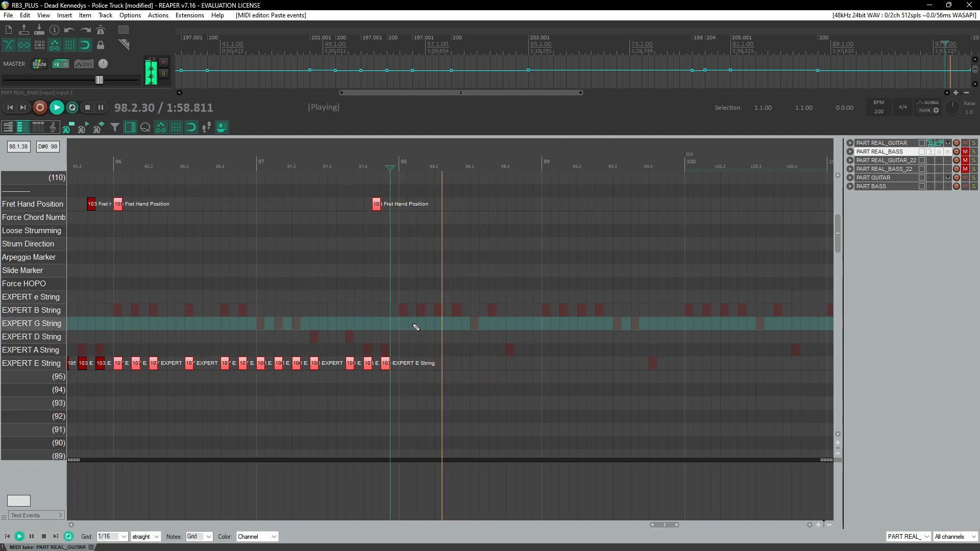
# Step: Play back the pasted section around measures 95 to 98
pyautogui.scroll(-2, 375, 280)
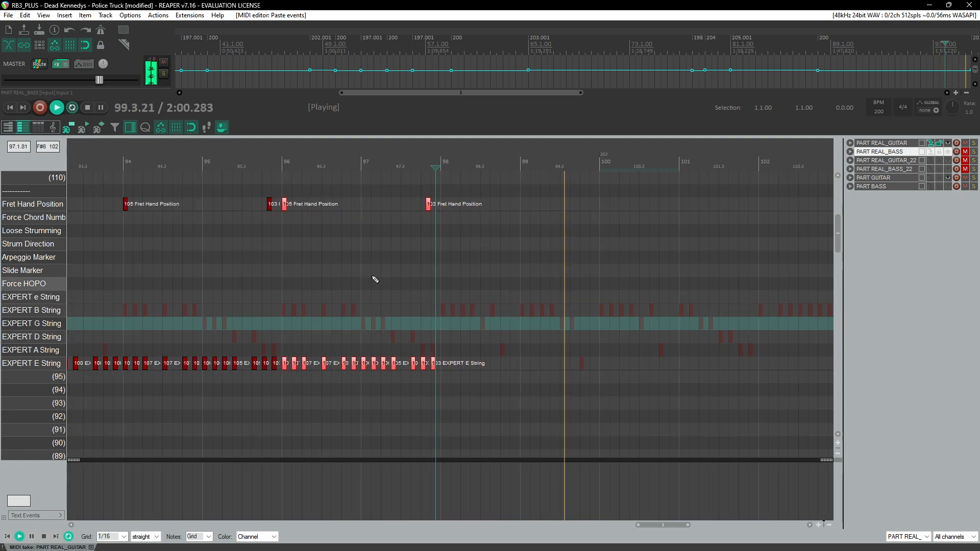
pyautogui.click(138, 166)
pyautogui.scroll(2, 234, 225)
pyautogui.click(405, 179)
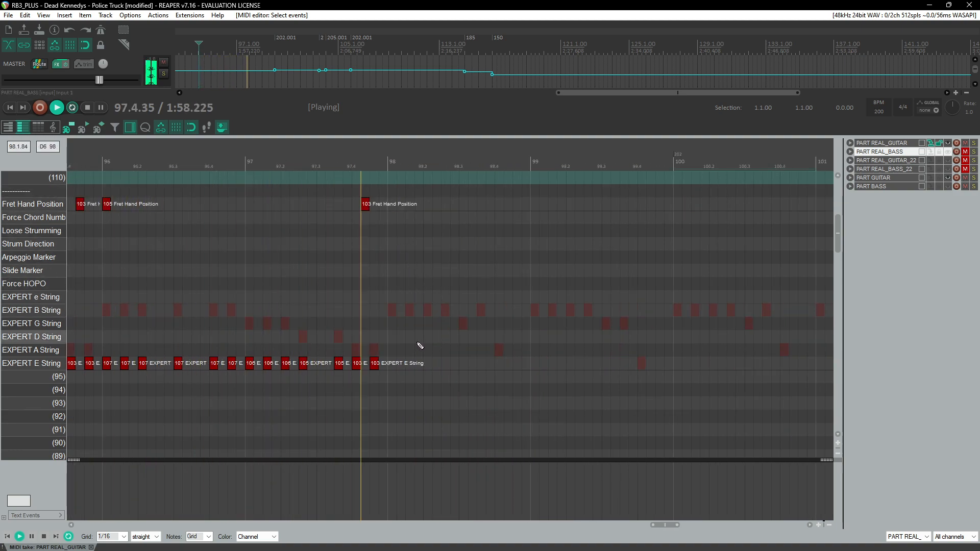
pyautogui.click(249, 352)
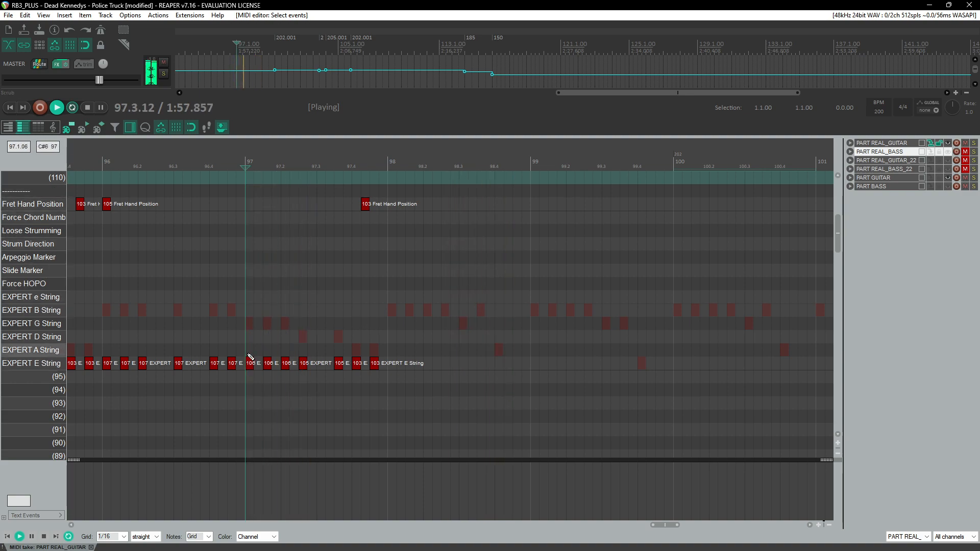
pyautogui.hscroll(-2, 270, 353)
pyautogui.press('space')
pyautogui.click(210, 267)
pyautogui.press('space')
# Step: Select the opening E-string notes and fret hand marker of measure 96 and paste them near measure 97.75
pyautogui.moveTo(216, 351); pyautogui.dragTo(295, 389)
pyautogui.moveTo(216, 194); pyautogui.dragTo(268, 377)
pyautogui.press('space')
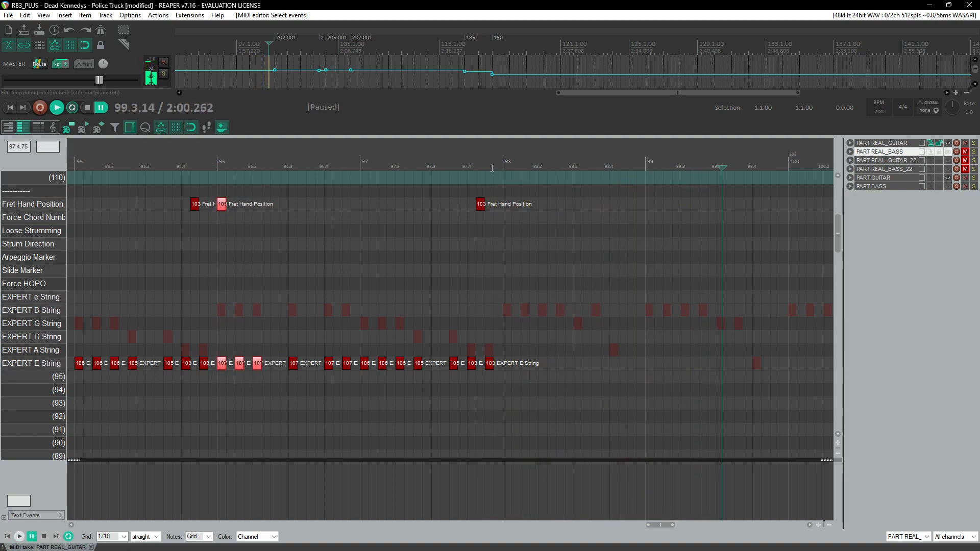
pyautogui.click(494, 164)
pyautogui.scroll(3, 490, 204)
pyautogui.click(474, 323)
pyautogui.hotkey('ctrl', 'v')
pyautogui.click(400, 179)
pyautogui.scroll(-2, 400, 306)
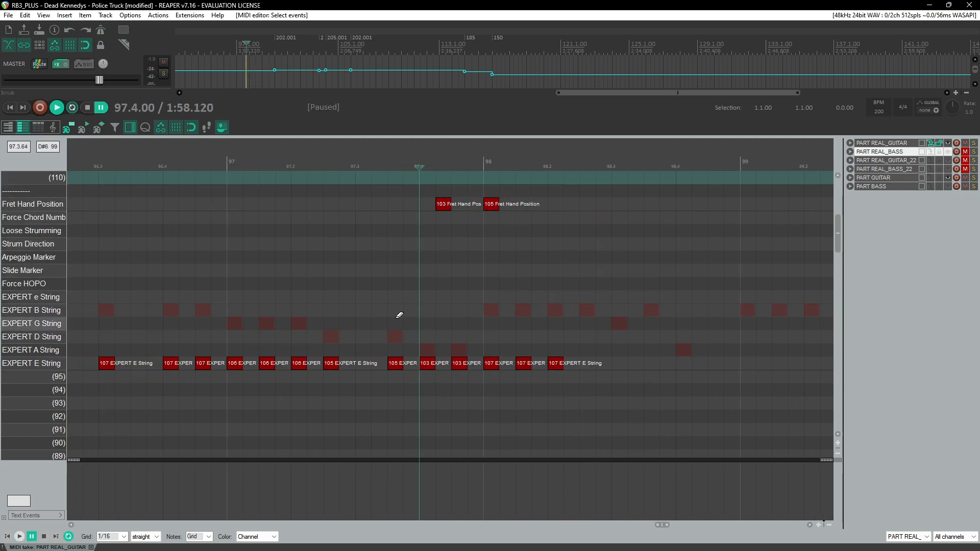
# Step: Add E-string notes around measure 98.5 and play them back
pyautogui.hscroll(3, 401, 319)
pyautogui.click(322, 367)
pyautogui.press('space')
pyautogui.click(359, 368)
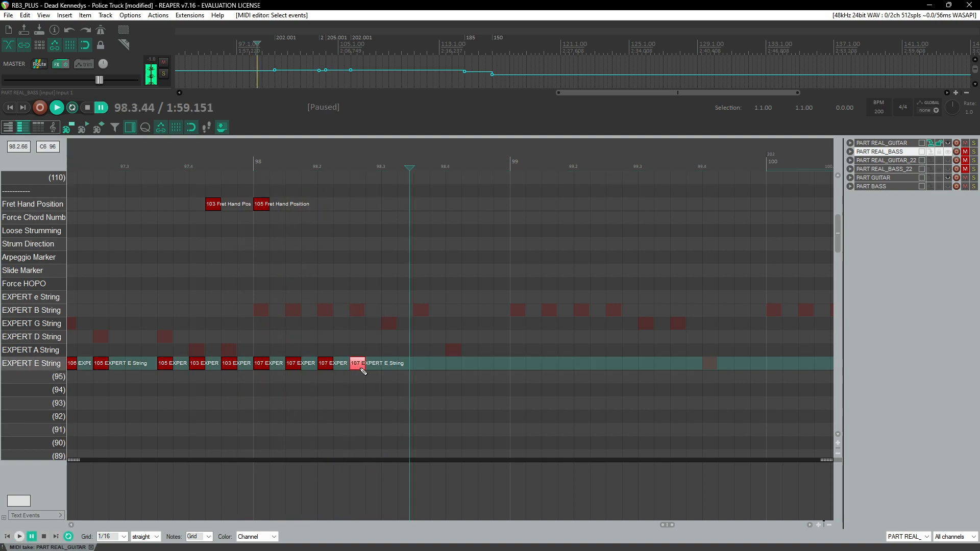
pyautogui.moveTo(392, 367); pyautogui.dragTo(392, 367)
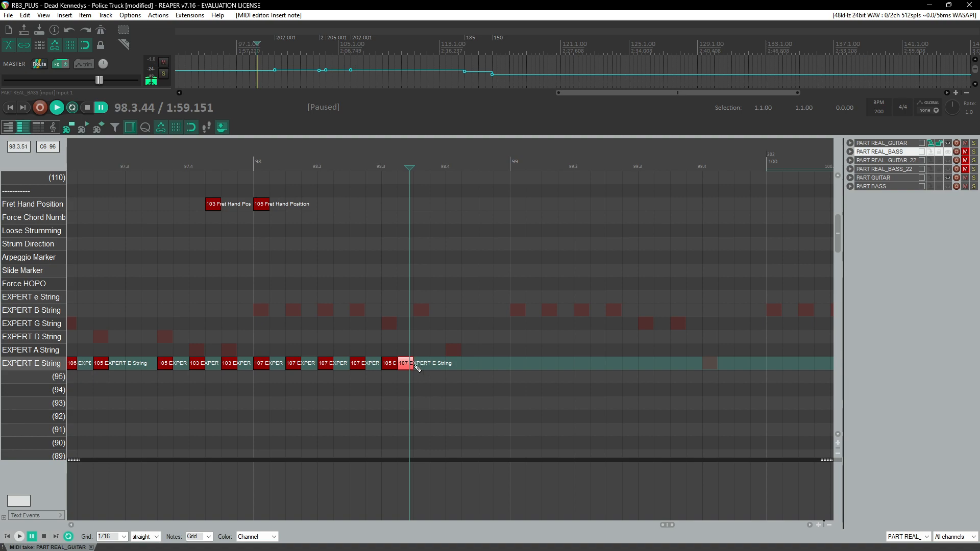
pyautogui.click(454, 363)
pyautogui.press('space')
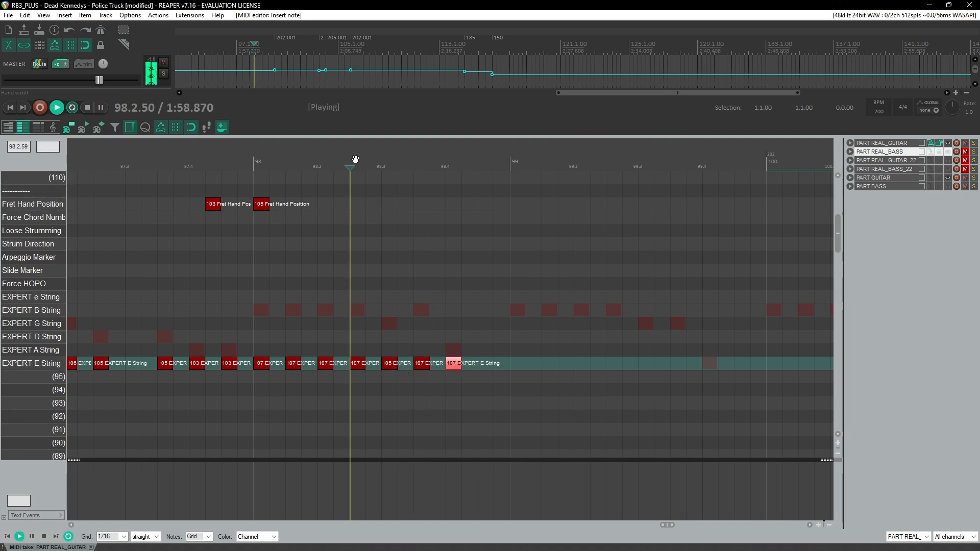
pyautogui.press('space')
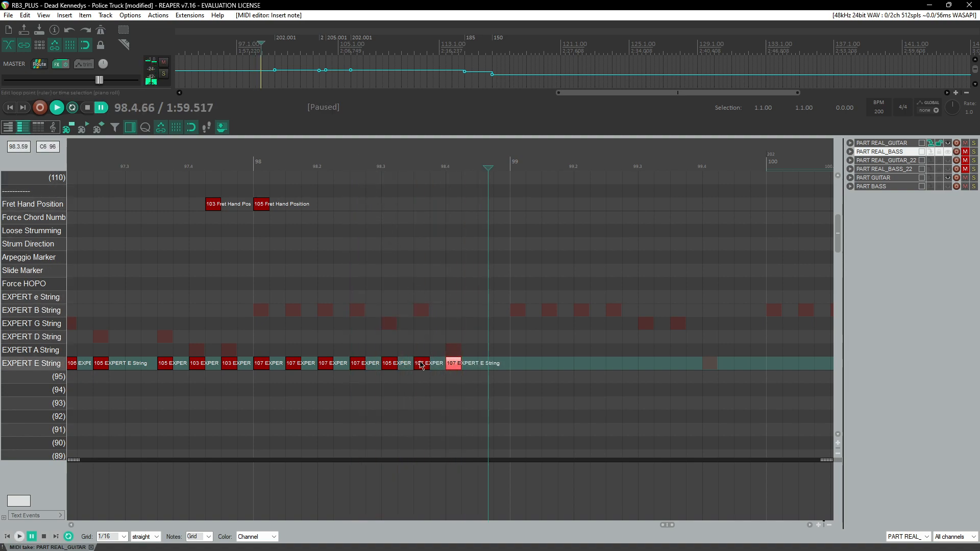
# Step: Move the last added note onto the A string with fret velocity 105
pyautogui.moveTo(455, 368); pyautogui.dragTo(454, 355)
pyautogui.click(455, 354)
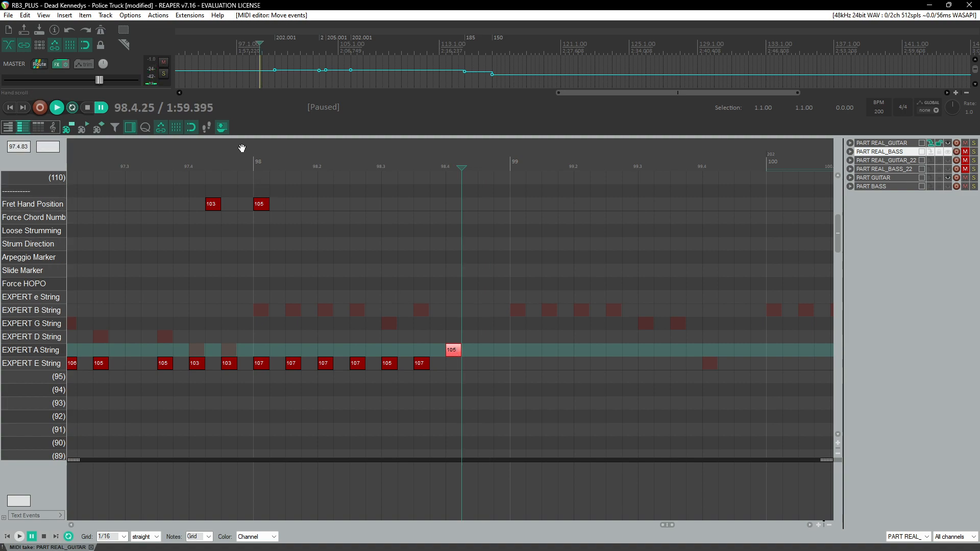
pyautogui.click(240, 149)
pyautogui.press('space')
pyautogui.click(253, 162)
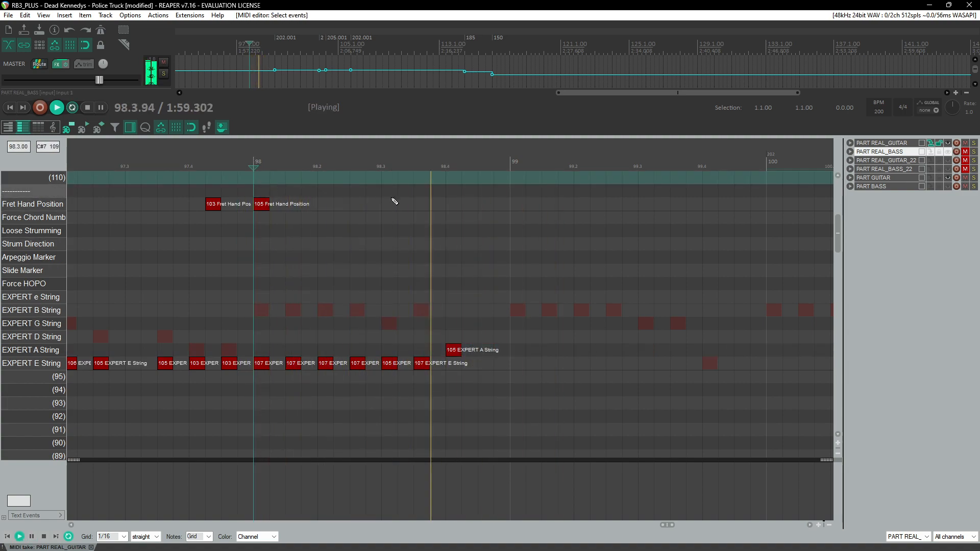
# Step: Play back measures 97 to 100 to review the new notes
pyautogui.click(380, 167)
pyautogui.press('space')
pyautogui.click(380, 169)
pyautogui.press('space')
pyautogui.scroll(-3, 372, 233)
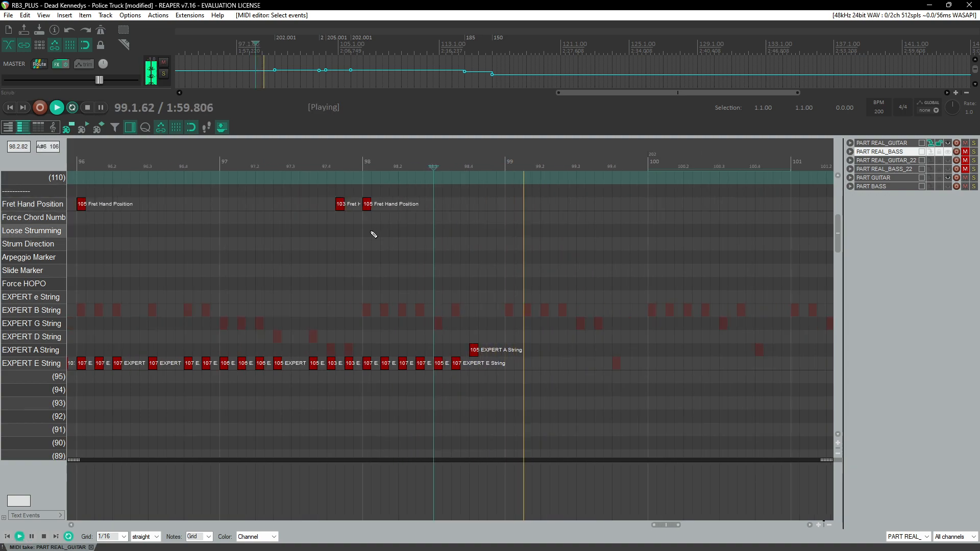
pyautogui.click(353, 167)
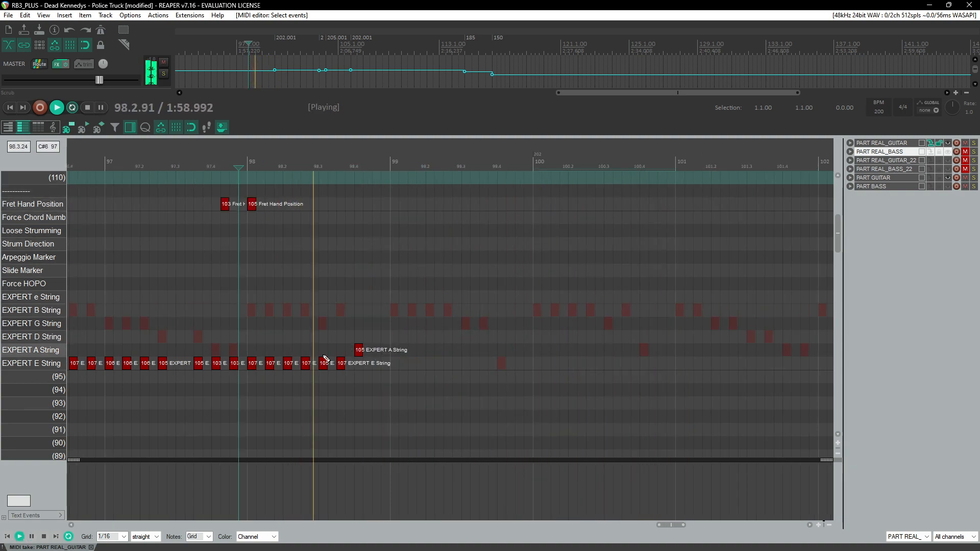
pyautogui.press('space')
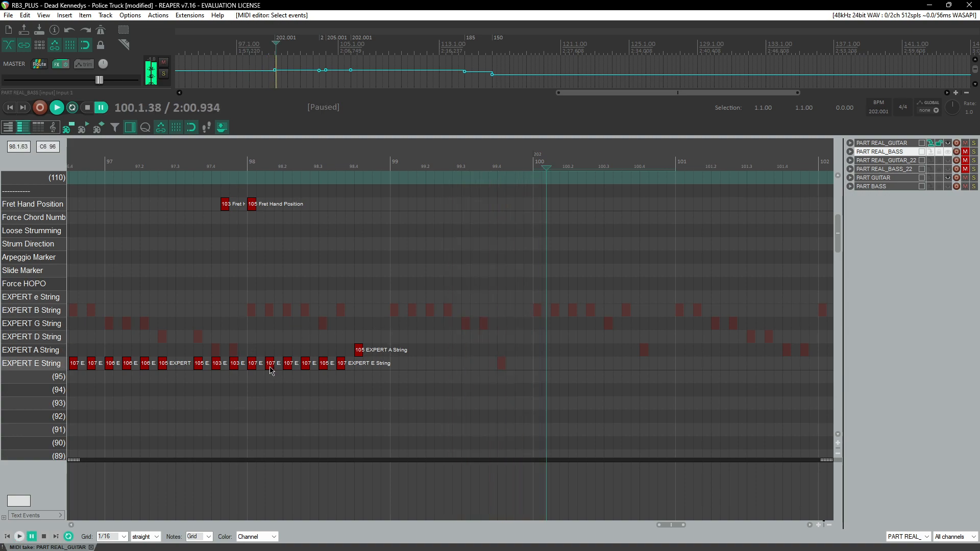
# Step: Select four E-string notes in measure 98 and paste them at measure 99
pyautogui.moveTo(254, 354); pyautogui.dragTo(306, 374)
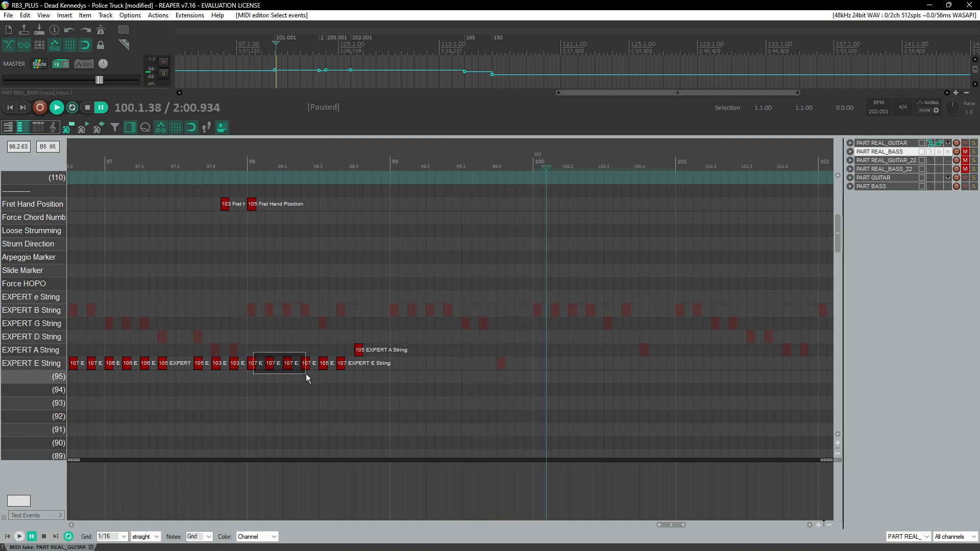
pyautogui.click(392, 352)
pyautogui.hotkey('ctrl', 'v')
# Step: Add three more E-string notes after the pasted ones in the second half of measure 99
pyautogui.click(388, 167)
pyautogui.scroll(3, 408, 235)
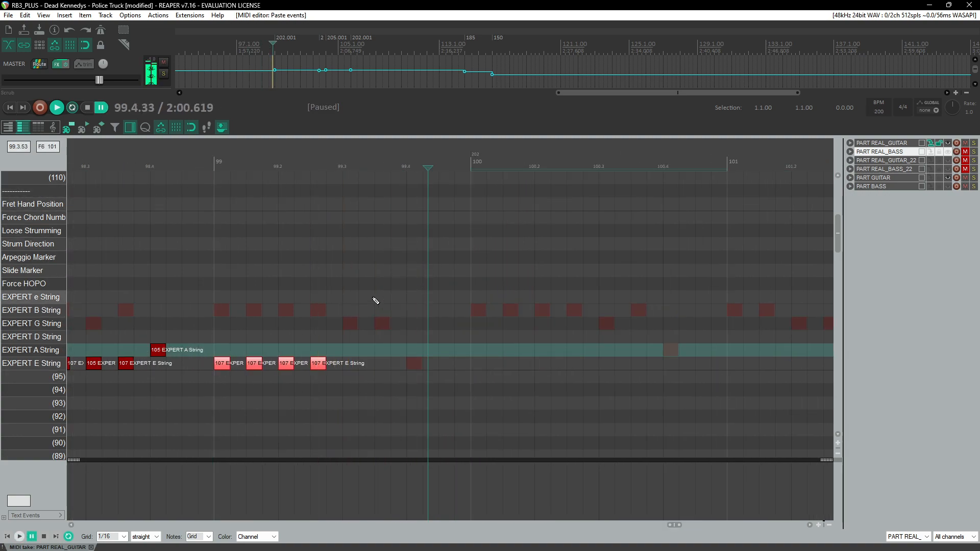
pyautogui.click(355, 364)
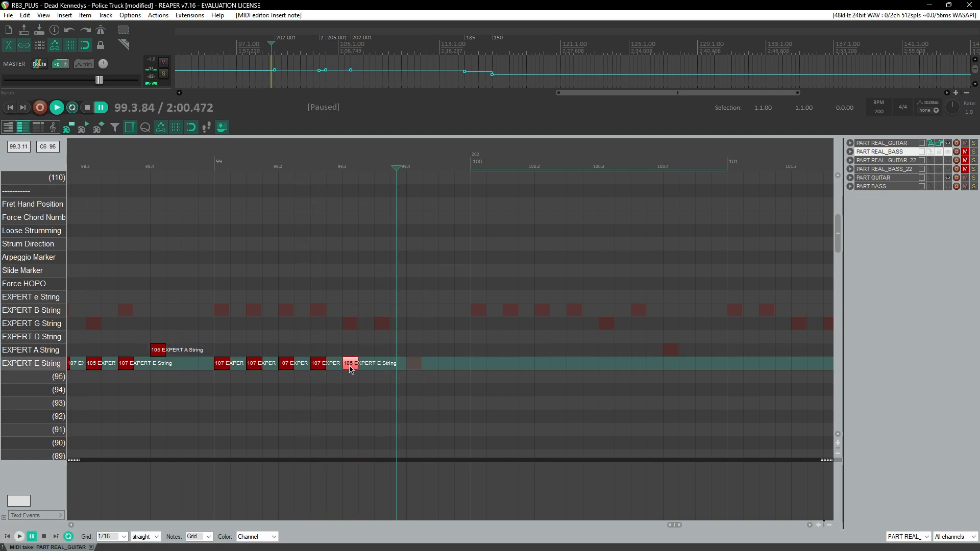
pyautogui.click(389, 364)
pyautogui.click(231, 168)
pyautogui.press('space')
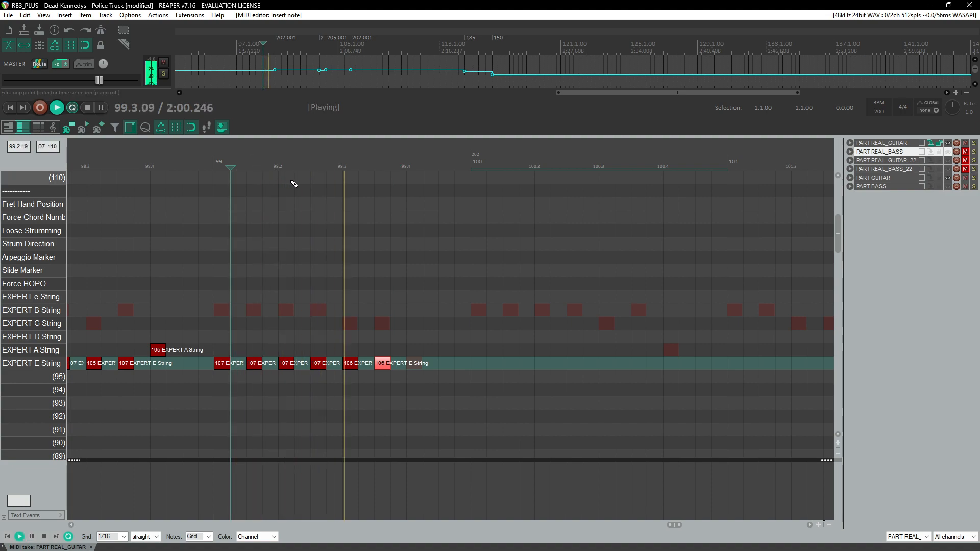
pyautogui.hotkey('ctrl', 'space')
pyautogui.moveTo(420, 368)
pyautogui.mouseDown()
pyautogui.moveTo(419, 381)
pyautogui.moveTo(419, 366)
pyautogui.mouseUp()
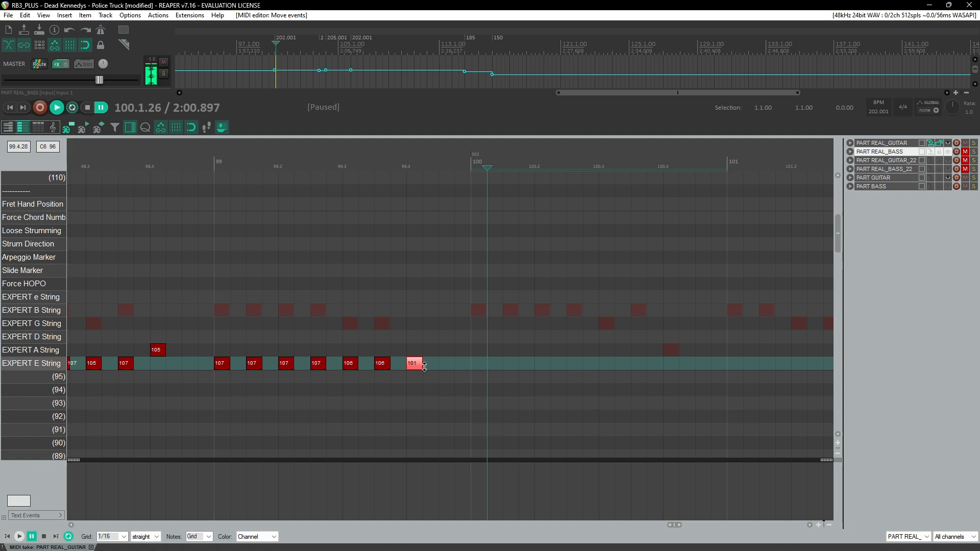
# Step: Play back measures 96 to 100 to review the chart
pyautogui.click(199, 162)
pyautogui.press('space')
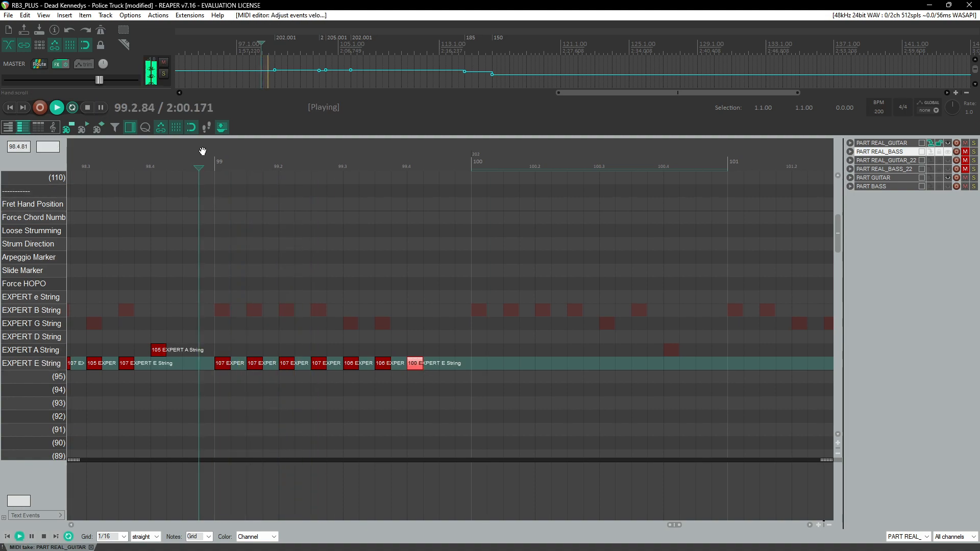
pyautogui.scroll(-3, 473, 295)
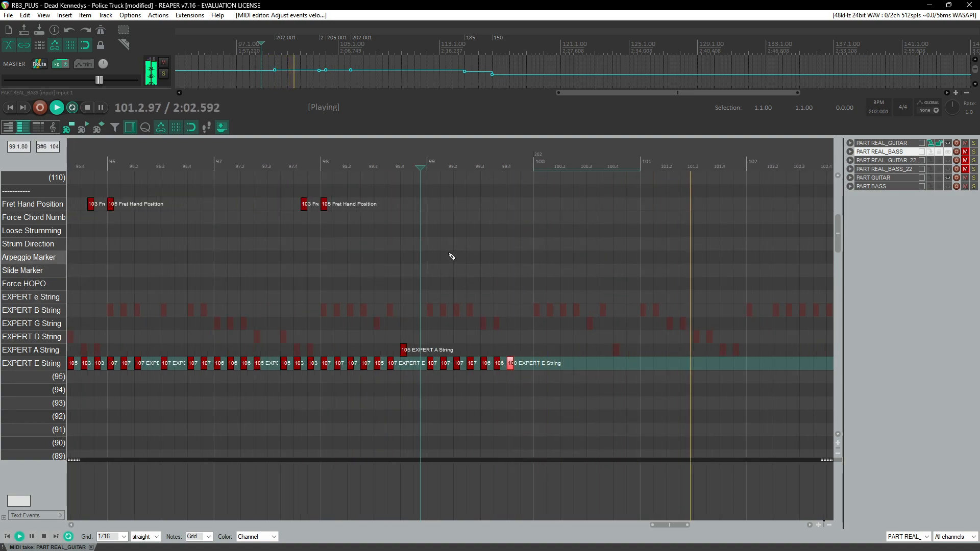
pyautogui.click(318, 164)
pyautogui.scroll(3, 363, 274)
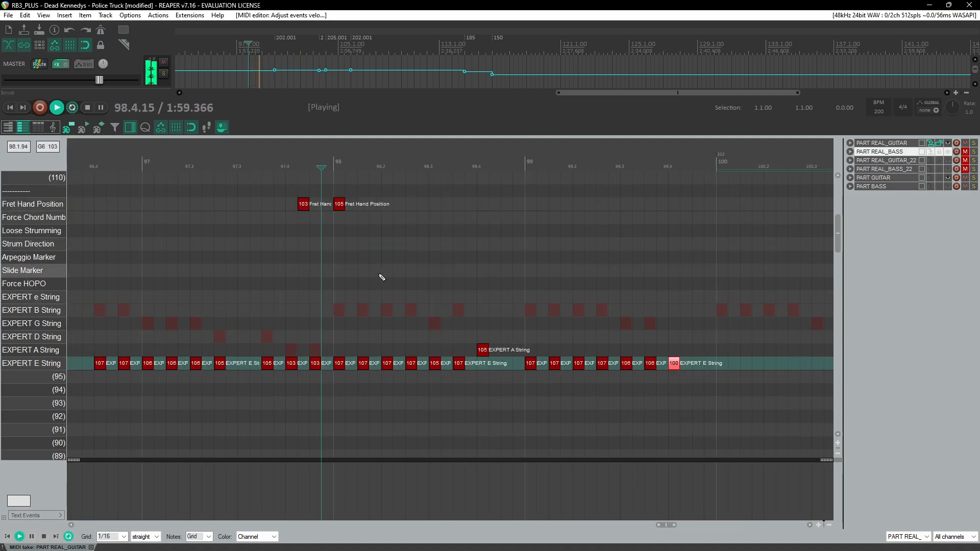
pyautogui.scroll(-2, 409, 212)
pyautogui.click(401, 158)
pyautogui.scroll(2, 471, 243)
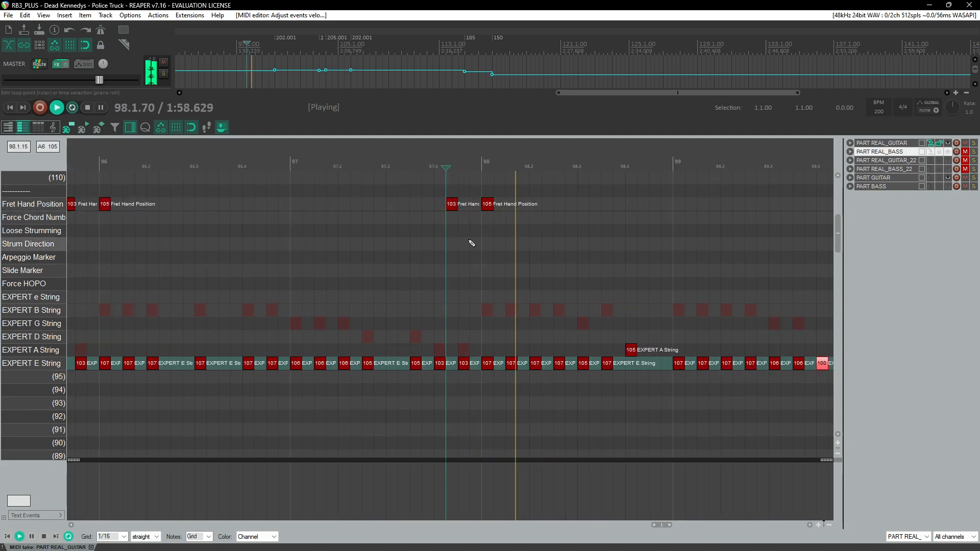
# Step: Copy the notes of measure 98 and paste them at measure 100
pyautogui.hscroll(2, 439, 231)
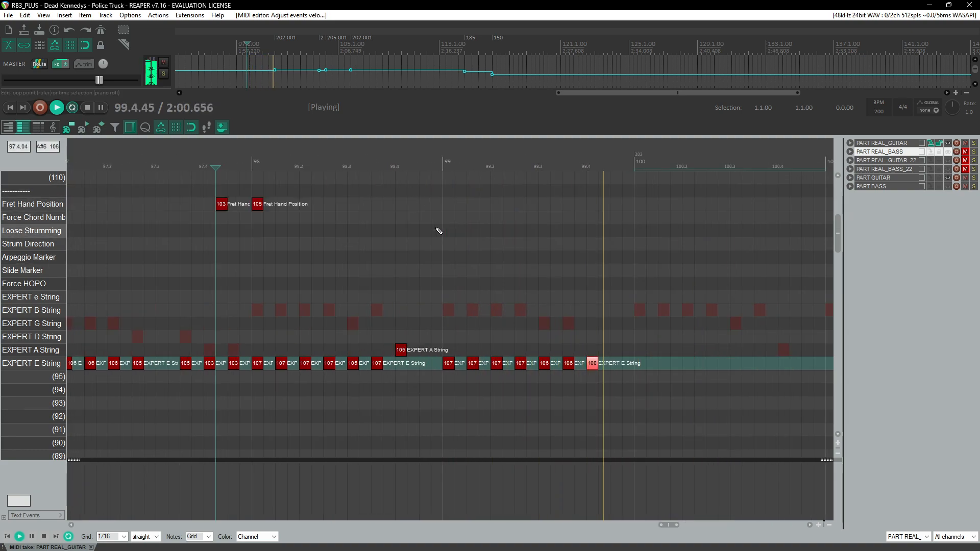
pyautogui.click(204, 161)
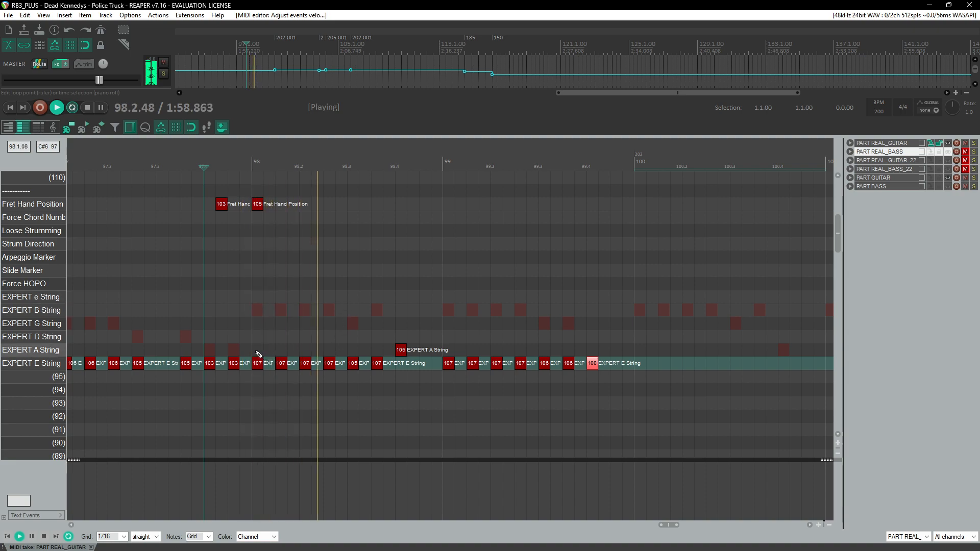
pyautogui.moveTo(256, 344); pyautogui.dragTo(400, 379)
pyautogui.scroll(-1, 408, 358)
pyautogui.scroll(-1, 413, 347)
pyautogui.moveTo(152, 338); pyautogui.dragTo(243, 400)
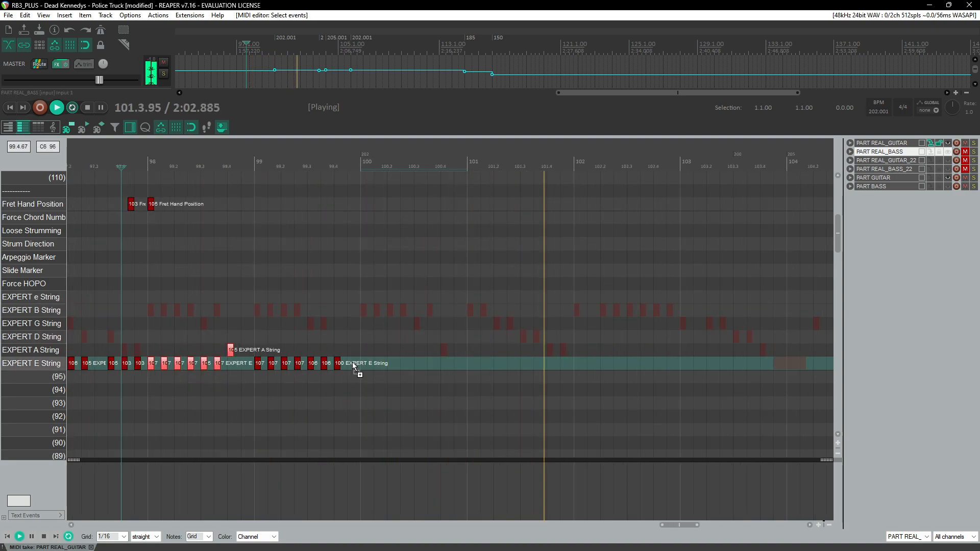
pyautogui.hotkey('ctrl', 'c')
pyautogui.click(360, 333)
pyautogui.hotkey('ctrl', 'v')
# Step: Play back from measure 100 to review the pasted notes
pyautogui.click(360, 178)
pyautogui.scroll(2, 383, 244)
pyautogui.hscroll(2, 382, 247)
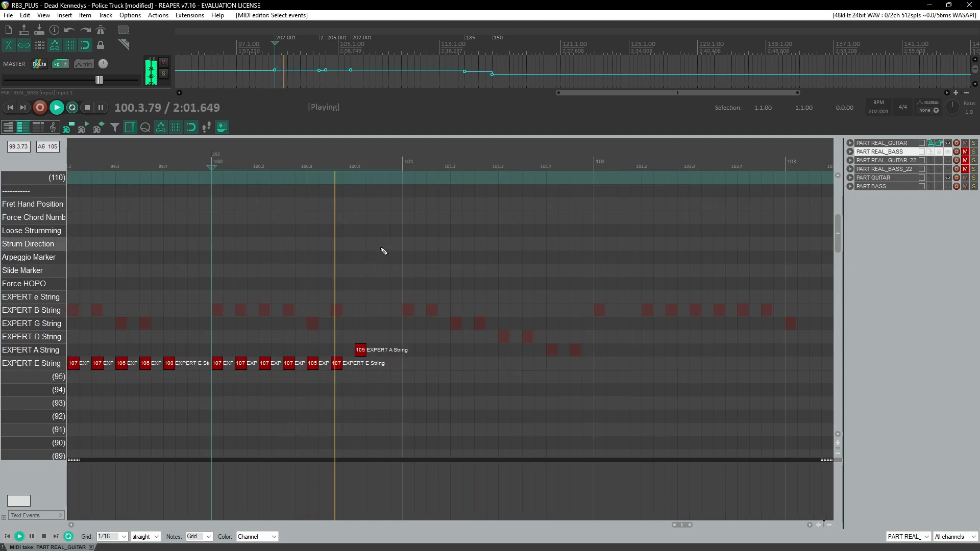
pyautogui.click(210, 160)
pyautogui.hotkey('ctrl', 'space')
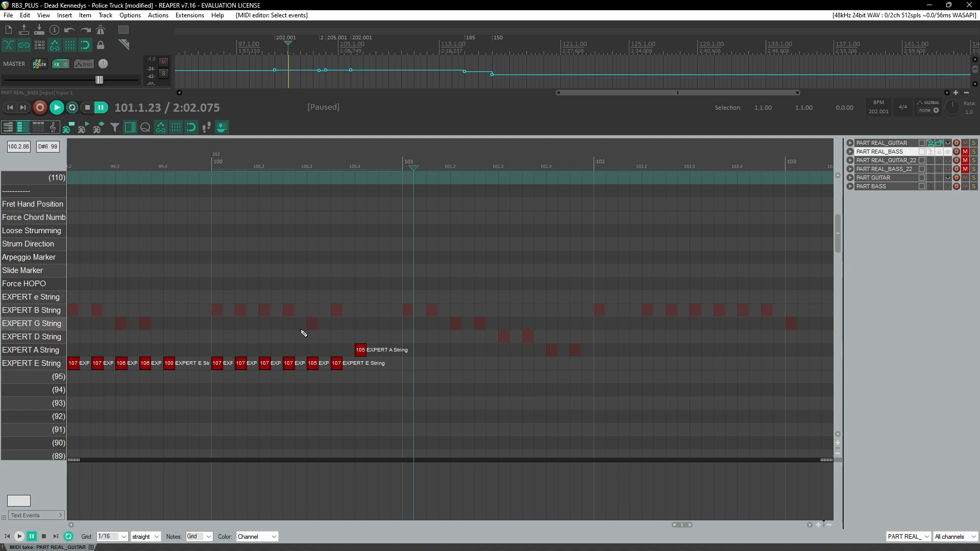
pyautogui.moveTo(680, 527)
pyautogui.mouseDown()
pyautogui.moveTo(664, 526)
pyautogui.moveTo(677, 526)
pyautogui.mouseUp()
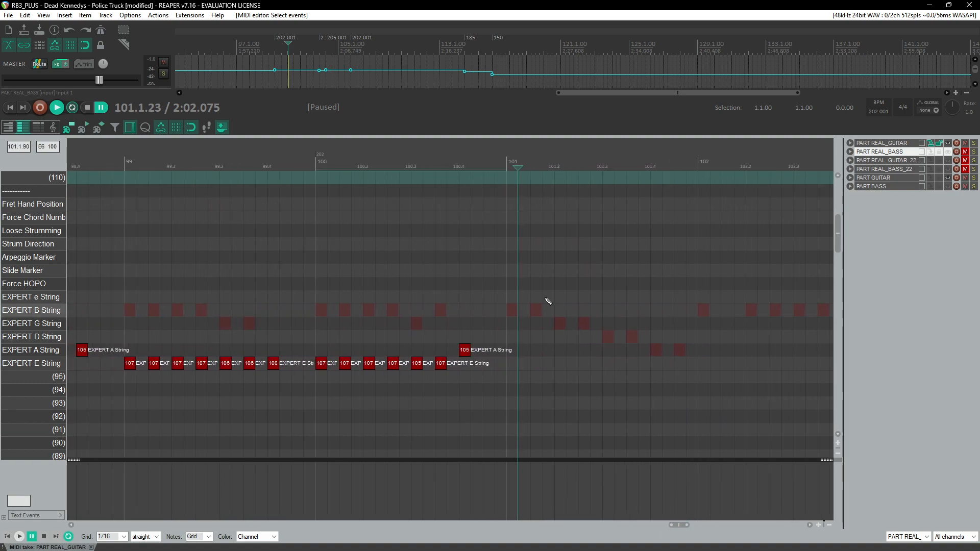
pyautogui.click(390, 167)
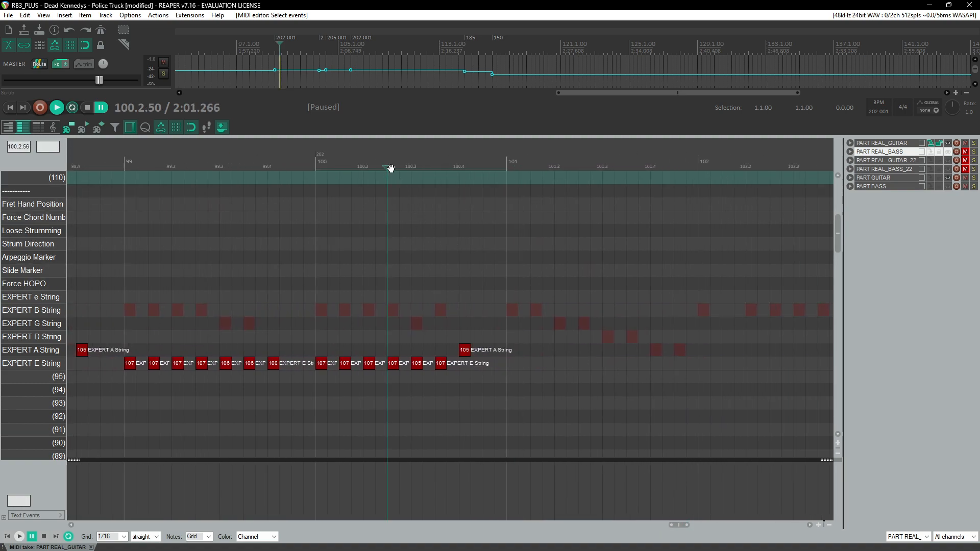
# Step: Toggle the PART REAL_GUITAR track's mute and play back measures 97 to 102
pyautogui.click(968, 144)
pyautogui.press('space')
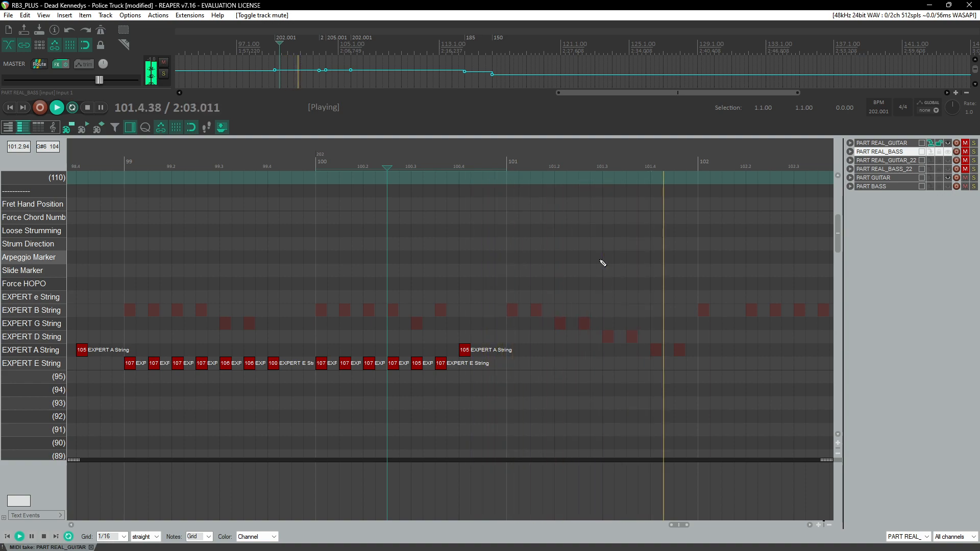
pyautogui.scroll(-2, 638, 301)
pyautogui.hotkey('ctrl', 'space')
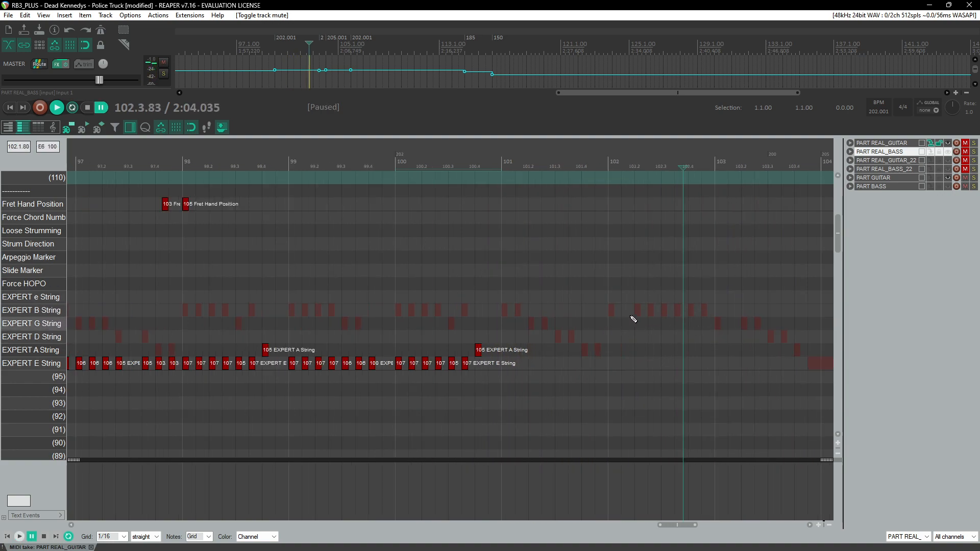
pyautogui.click(393, 157)
pyautogui.press('space')
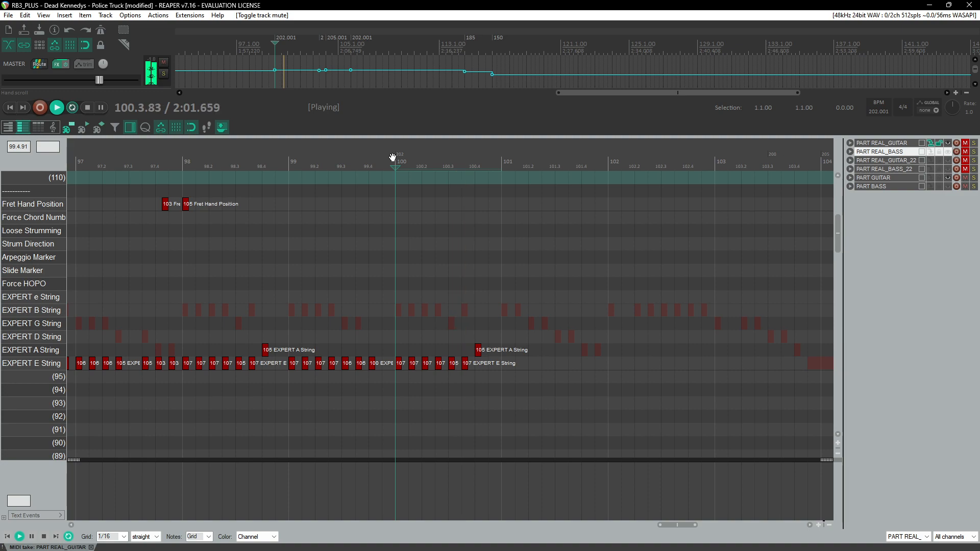
pyautogui.hotkey('ctrl', 'space')
pyautogui.hscroll(-3, 403, 304)
pyautogui.scroll(-3, 374, 232)
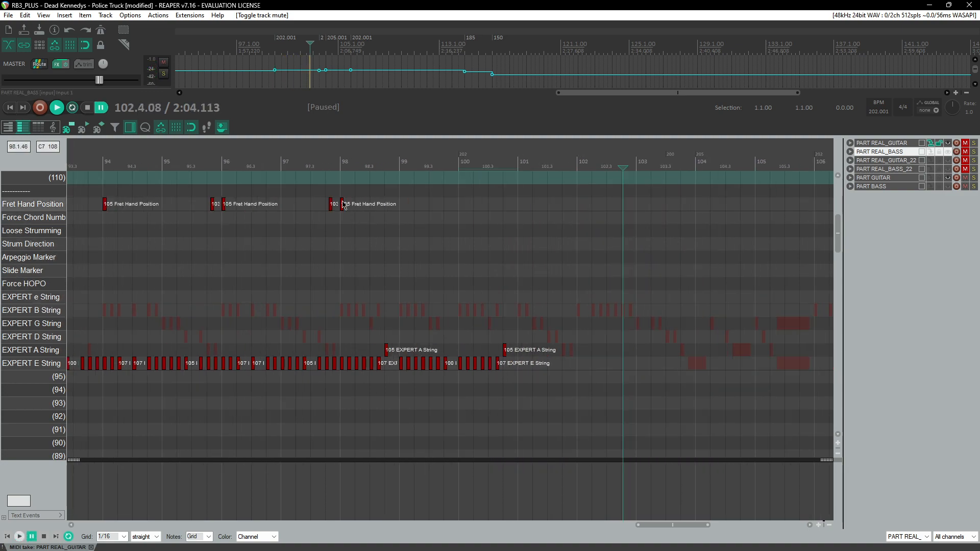
pyautogui.click(259, 161)
pyautogui.press('space')
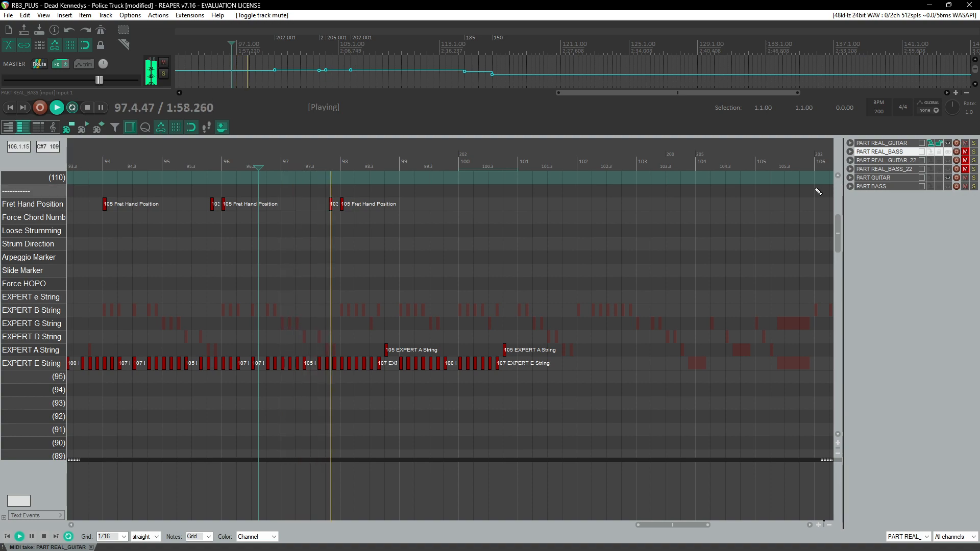
# Step: Play back measures 89 to 94 to review the chart
pyautogui.hscroll(-5, 301, 235)
pyautogui.click(207, 162)
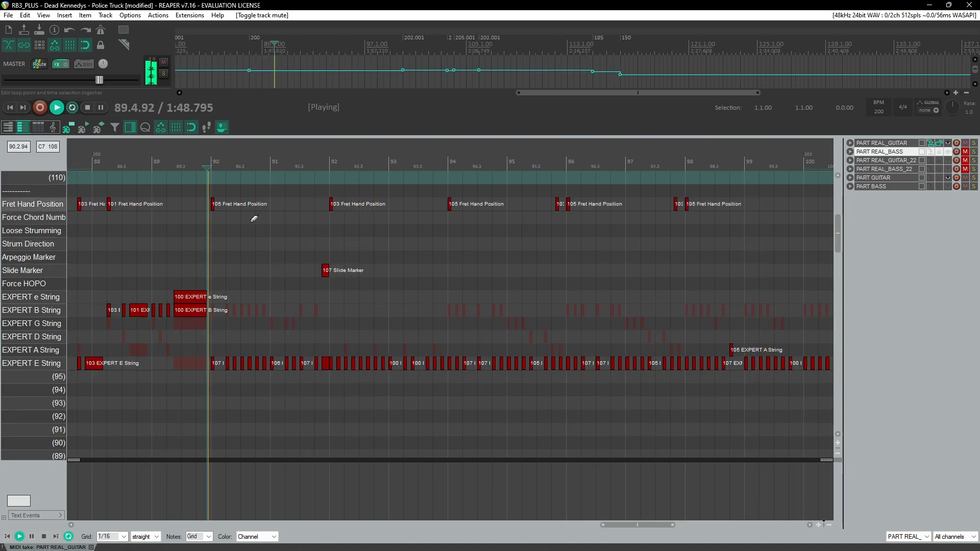
pyautogui.scroll(3, 301, 250)
pyautogui.hscroll(3, 312, 261)
pyautogui.hscroll(2, 332, 292)
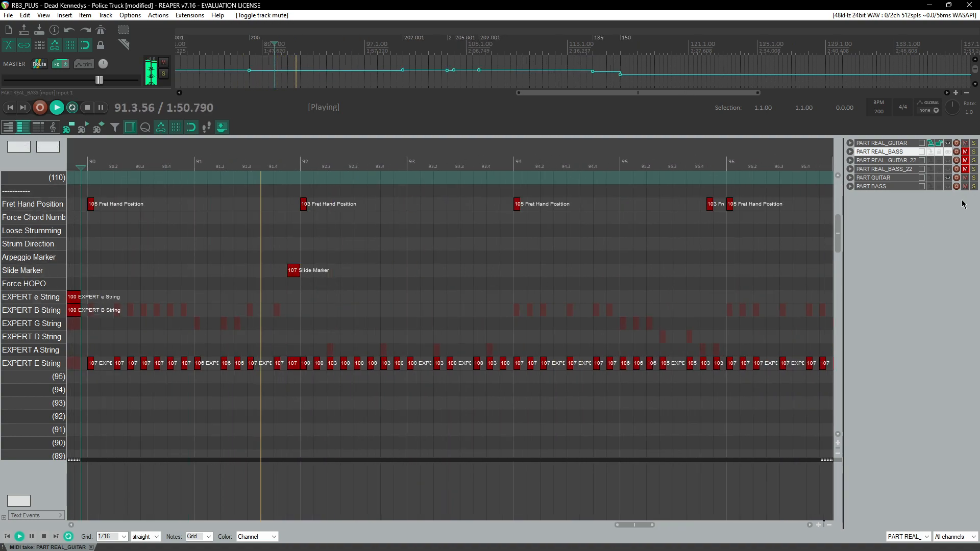
pyautogui.hscroll(2, 503, 305)
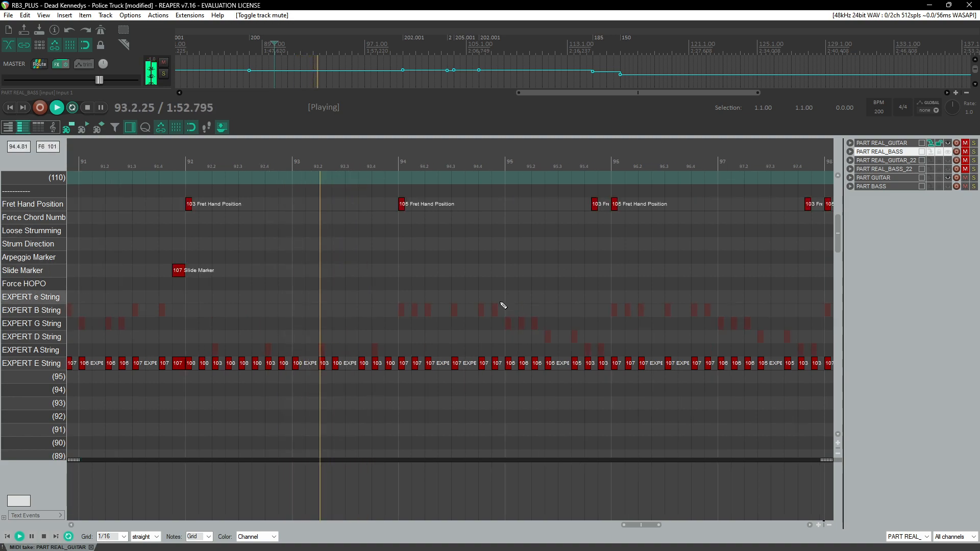
pyautogui.hscroll(4, 502, 306)
pyautogui.hotkey('ctrl', 'space')
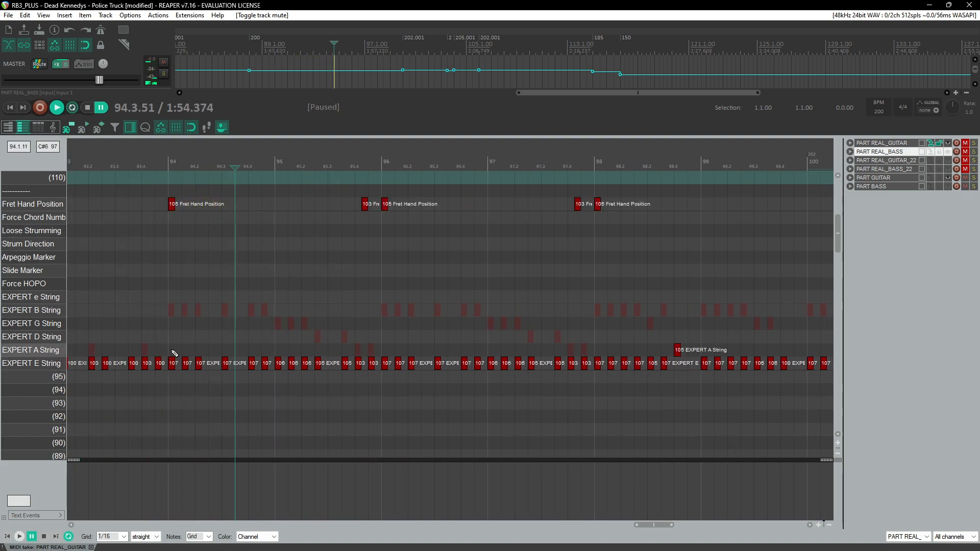
# Step: Shift the notes from measure 94 onward up one row onto the A string and lower their velocities by 5
pyautogui.moveTo(172, 193); pyautogui.dragTo(852, 395)
pyautogui.scroll(5, 328, 380)
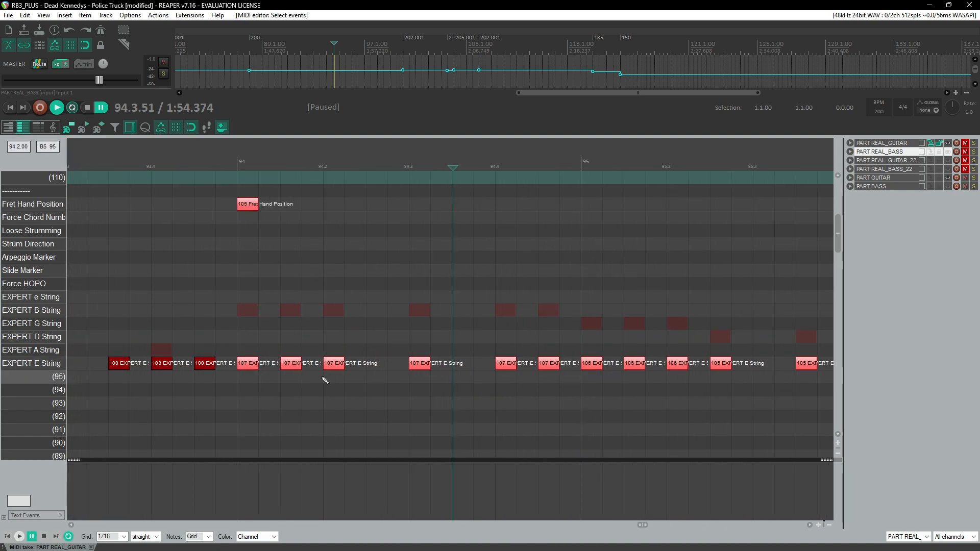
pyautogui.press('Up')
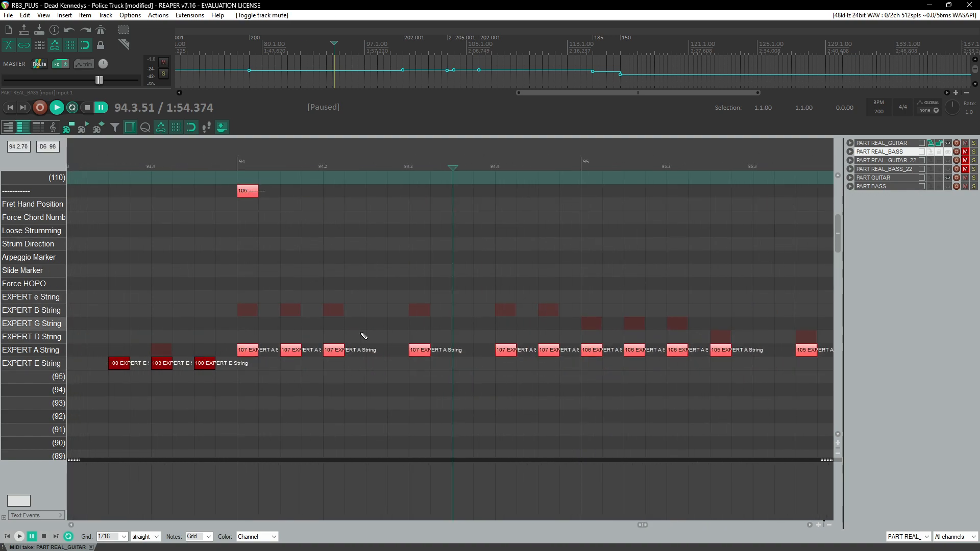
pyautogui.moveTo(253, 349); pyautogui.dragTo(252, 350)
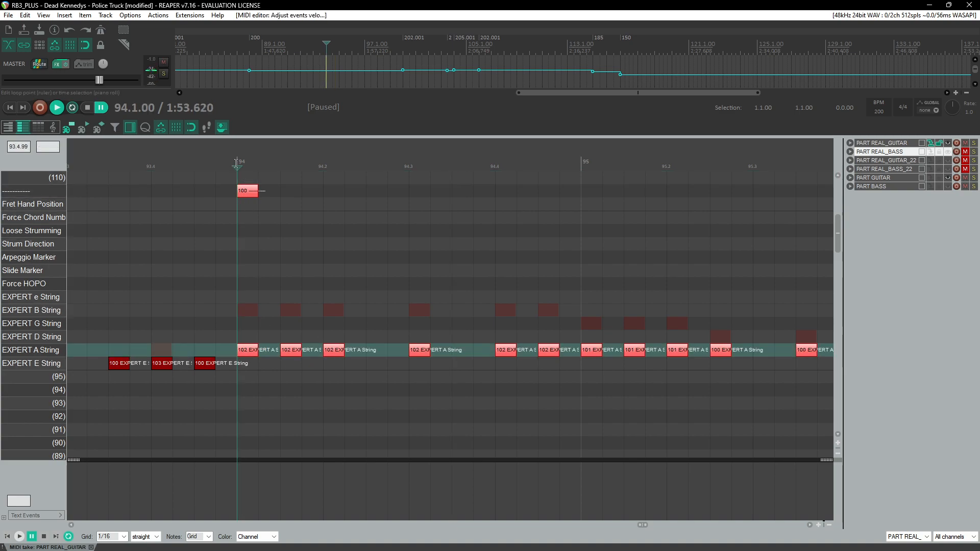
# Step: Play back measures 94 to 98 to review the shifted notes
pyautogui.scroll(-4, 267, 241)
pyautogui.press('space')
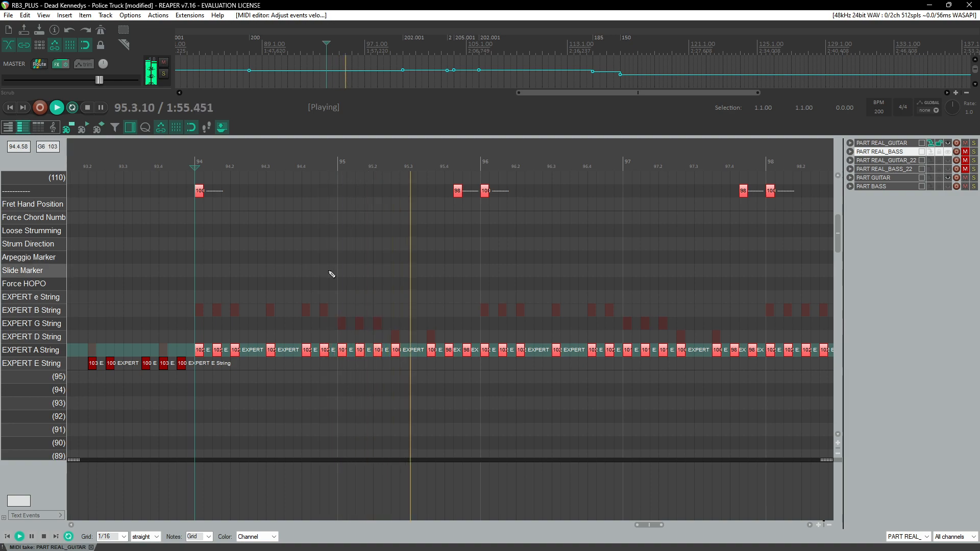
pyautogui.scroll(2, 455, 311)
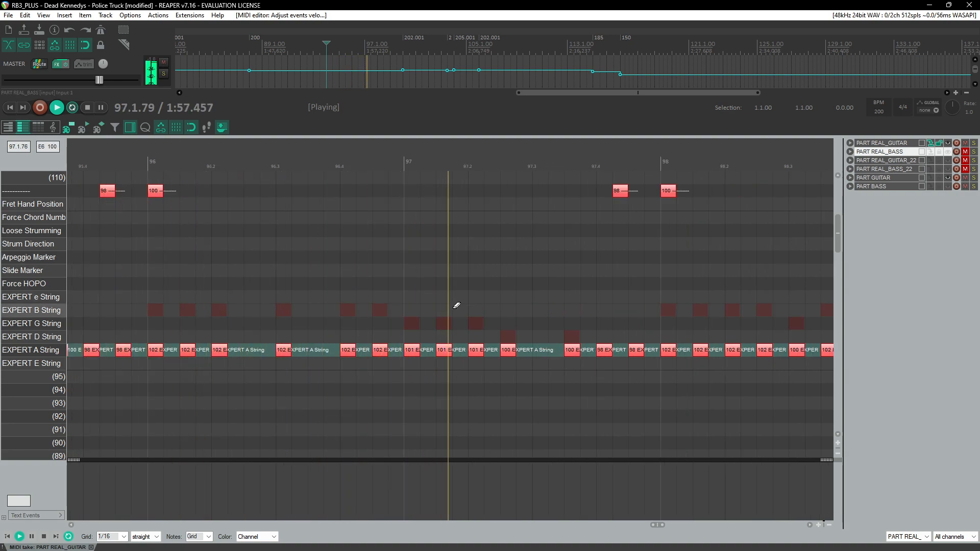
pyautogui.press('space')
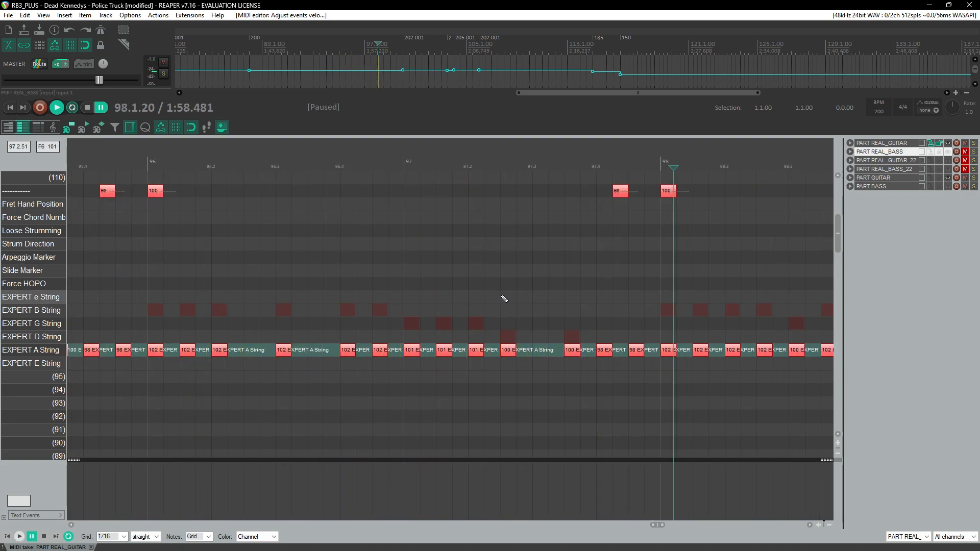
# Step: Undo the last three edits and play back around measure 97
pyautogui.hotkey('ctrl', 'z')
pyautogui.hotkey('ctrl', 'z')
pyautogui.hotkey('ctrl', 'z')
pyautogui.hotkey('ctrl', 'z')
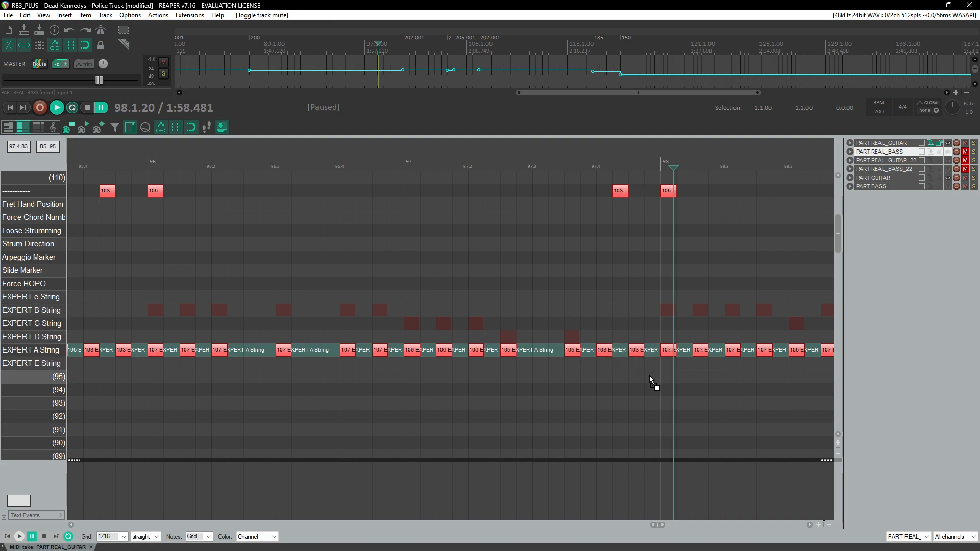
pyautogui.click(581, 162)
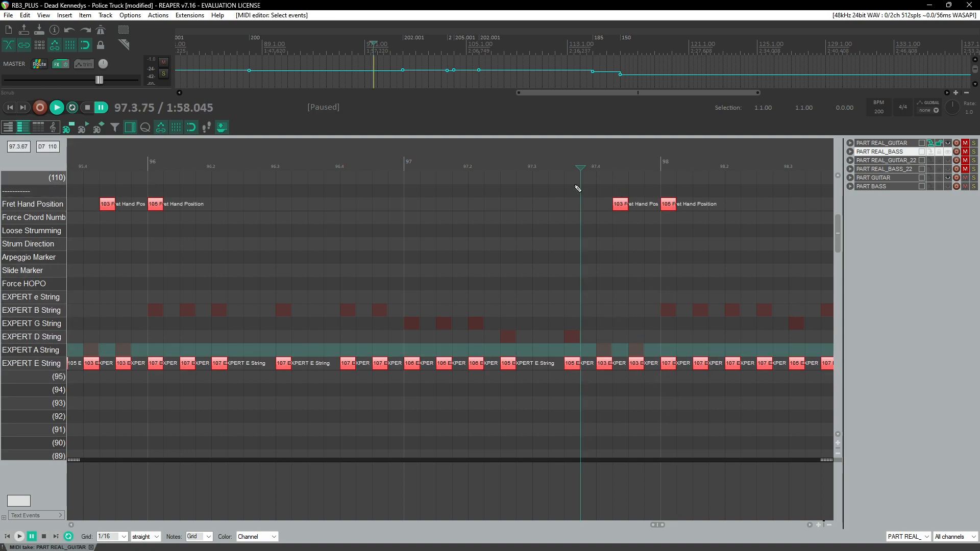
pyautogui.press('space')
pyautogui.press('space')
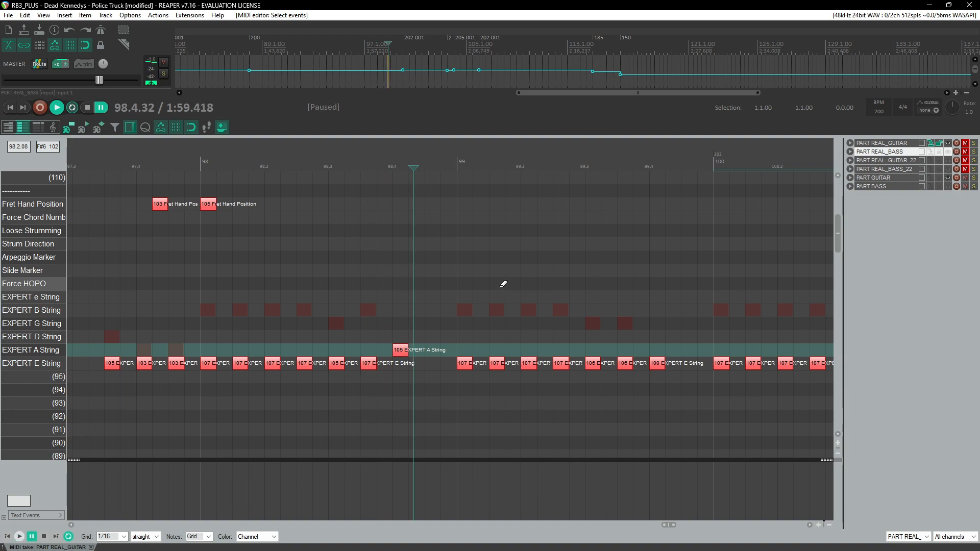
# Step: Redo the two undone edits to restore the A-string notes and their velocities
pyautogui.scroll(-3, 500, 287)
pyautogui.hotkey('ctrl', 'shift', 'z')
pyautogui.hotkey('ctrl', 'shift', 'z')
# Step: Play back from measure 94 to review the A-string notes
pyautogui.hscroll(-4, 316, 310)
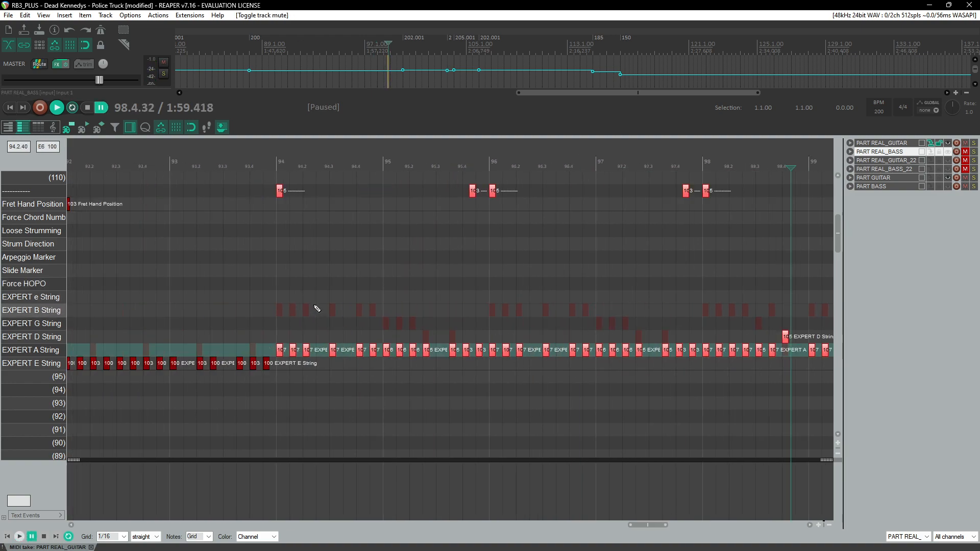
pyautogui.click(287, 163)
pyautogui.scroll(3, 323, 259)
pyautogui.hscroll(4, 326, 258)
pyautogui.press('space')
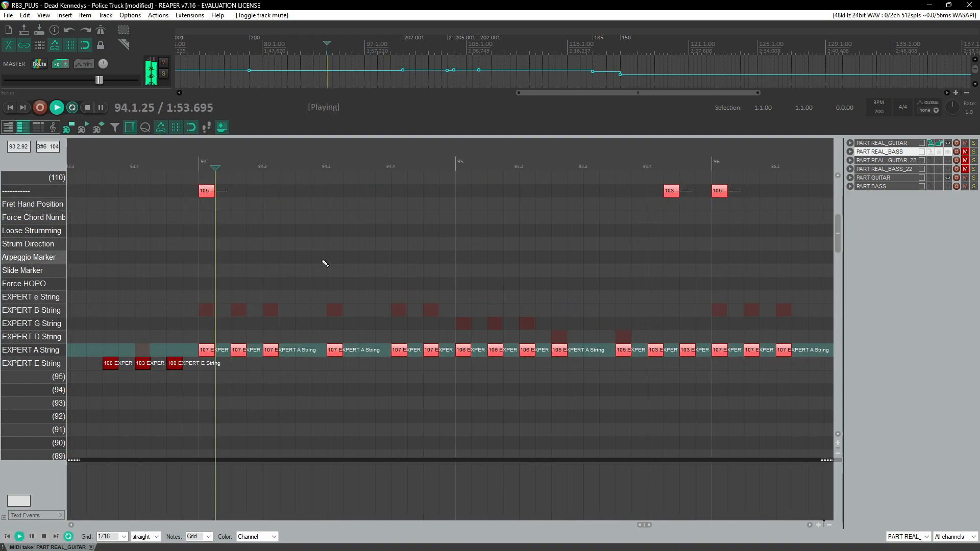
pyautogui.press('space')
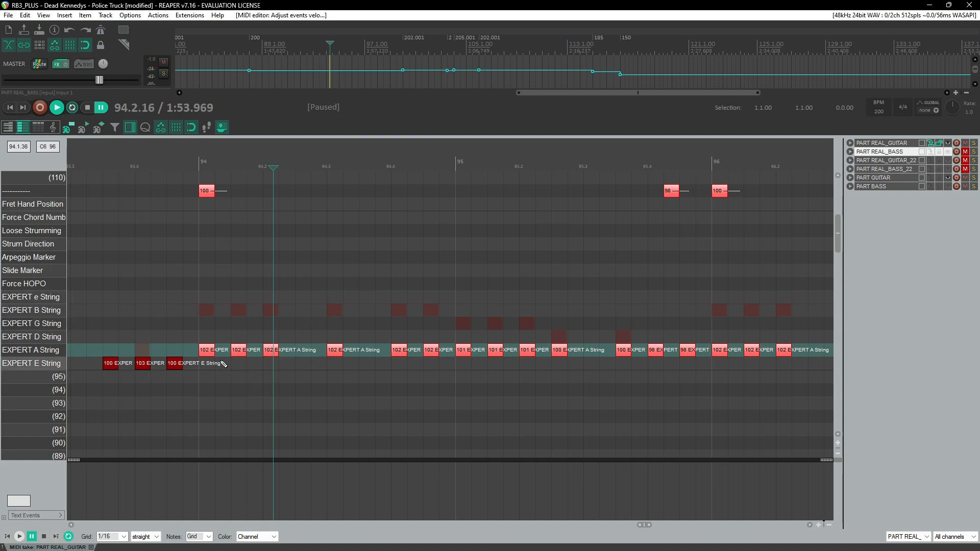
# Step: Play back from measure 95 to review the A-string passage again
pyautogui.click(220, 354)
pyautogui.press('space')
pyautogui.hscroll(2, 272, 371)
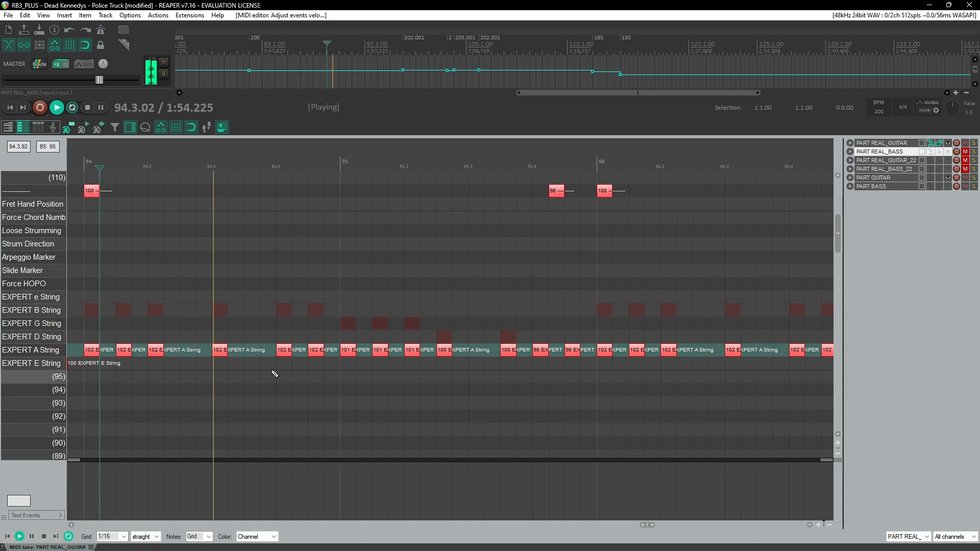
pyautogui.press('space')
pyautogui.click(391, 176)
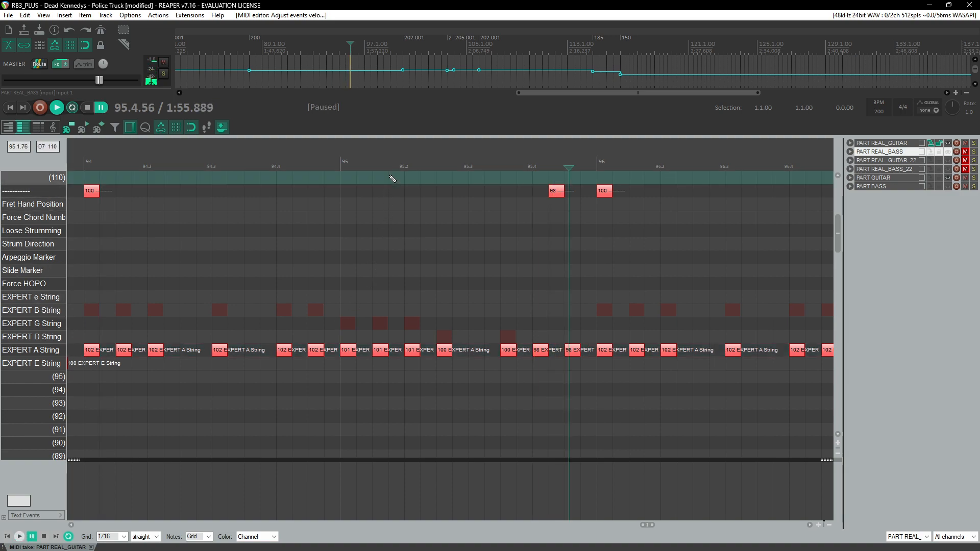
pyautogui.press('space')
pyautogui.hscroll(4, 384, 276)
pyautogui.press('space')
# Step: Move the selected A-string notes near measures 95.75 and 99.4 down onto the E string
pyautogui.moveTo(304, 339); pyautogui.dragTo(352, 371)
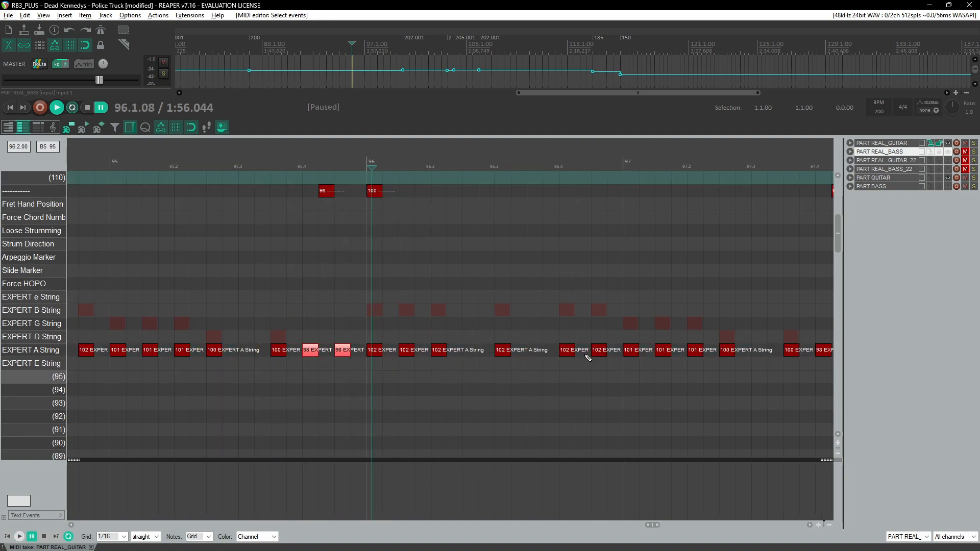
pyautogui.scroll(-2, 742, 370)
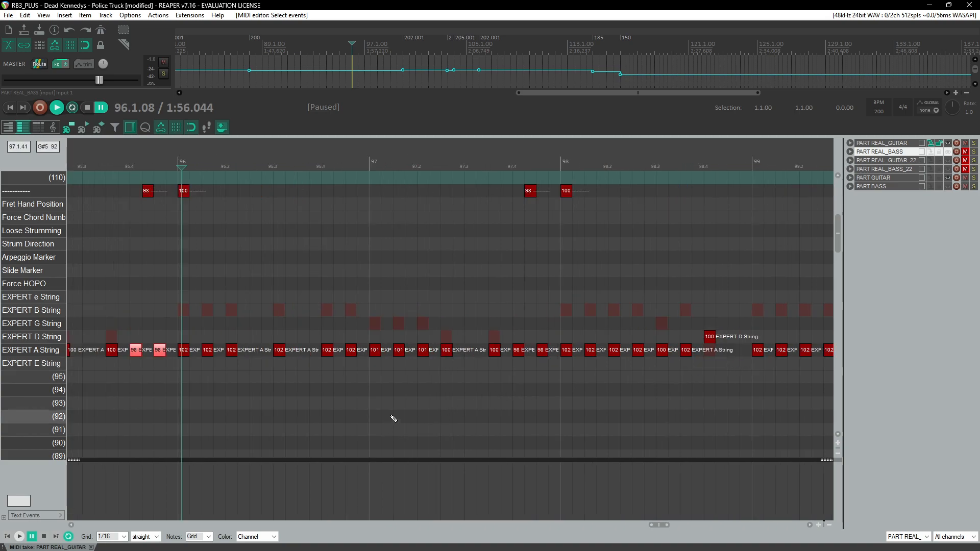
pyautogui.hscroll(3, 429, 396)
pyautogui.hscroll(3, 625, 395)
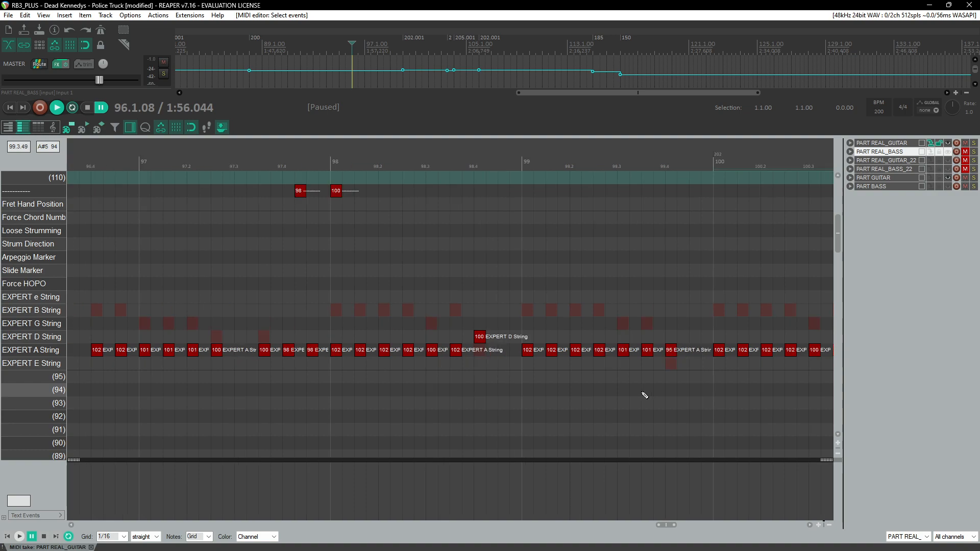
pyautogui.hscroll(6, 681, 364)
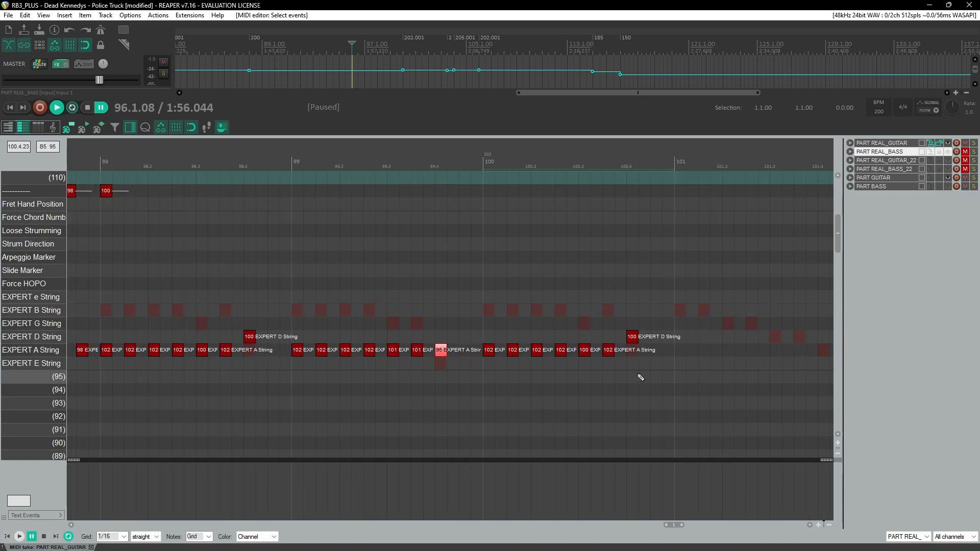
pyautogui.scroll(5, 423, 342)
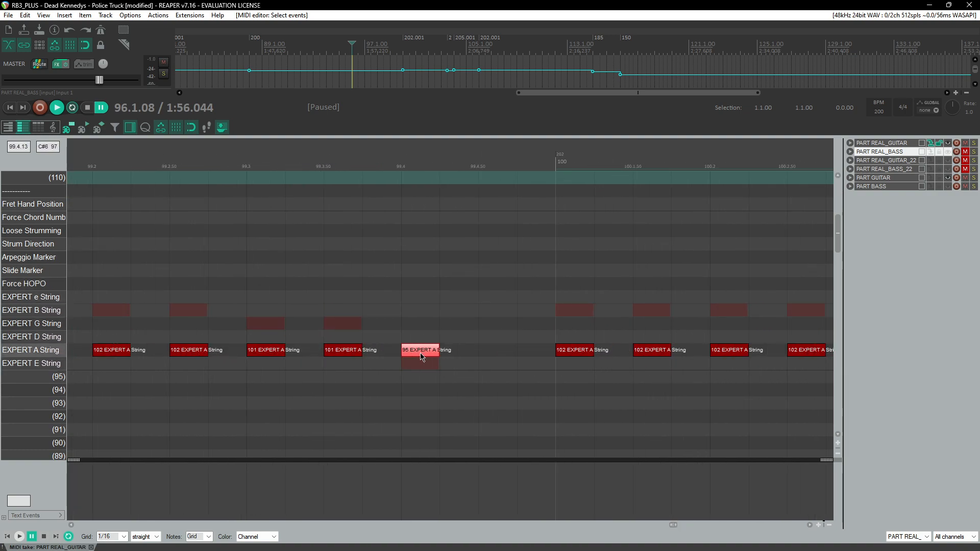
pyautogui.moveTo(421, 352)
pyautogui.mouseDown()
pyautogui.moveTo(420, 362)
pyautogui.moveTo(433, 362)
pyautogui.mouseUp()
pyautogui.scroll(-5, 449, 309)
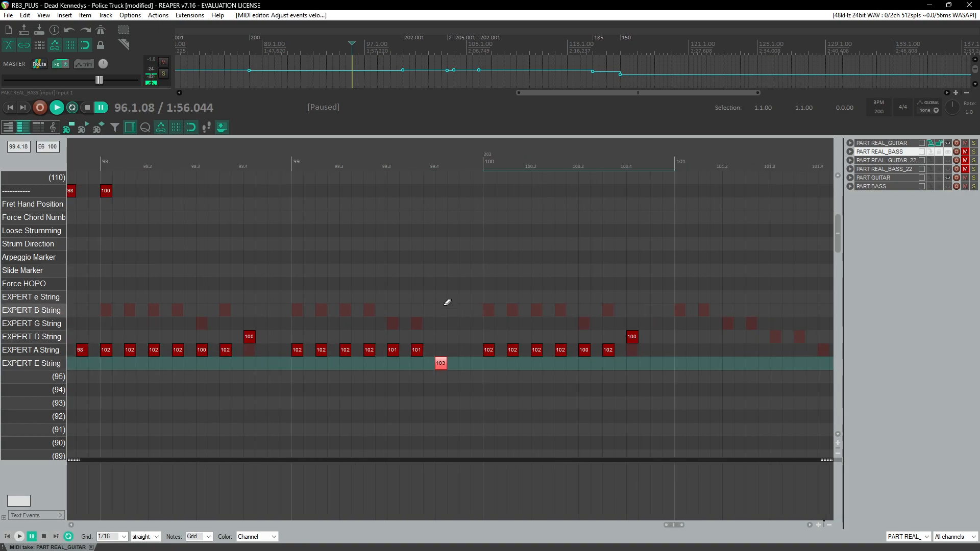
pyautogui.hscroll(-10, 472, 355)
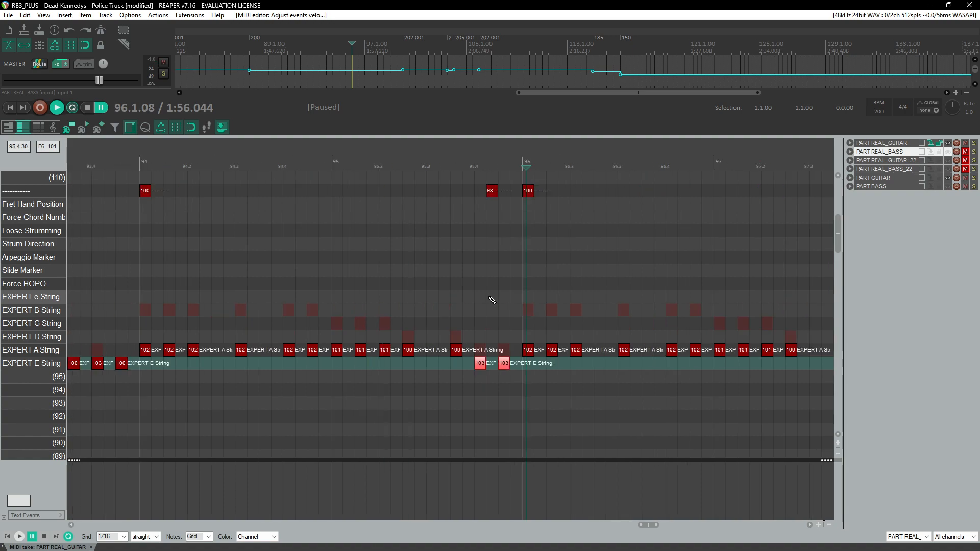
# Step: Play back from measure 94 to review the moved E-string notes
pyautogui.click(468, 152)
pyautogui.press('space')
pyautogui.scroll(1, 478, 276)
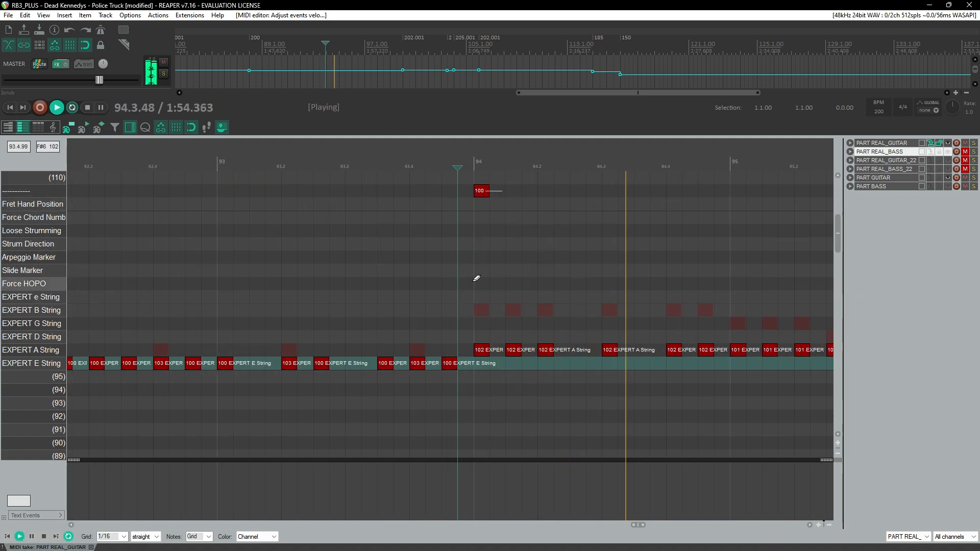
pyautogui.scroll(-2, 472, 294)
pyautogui.hscroll(3, 470, 305)
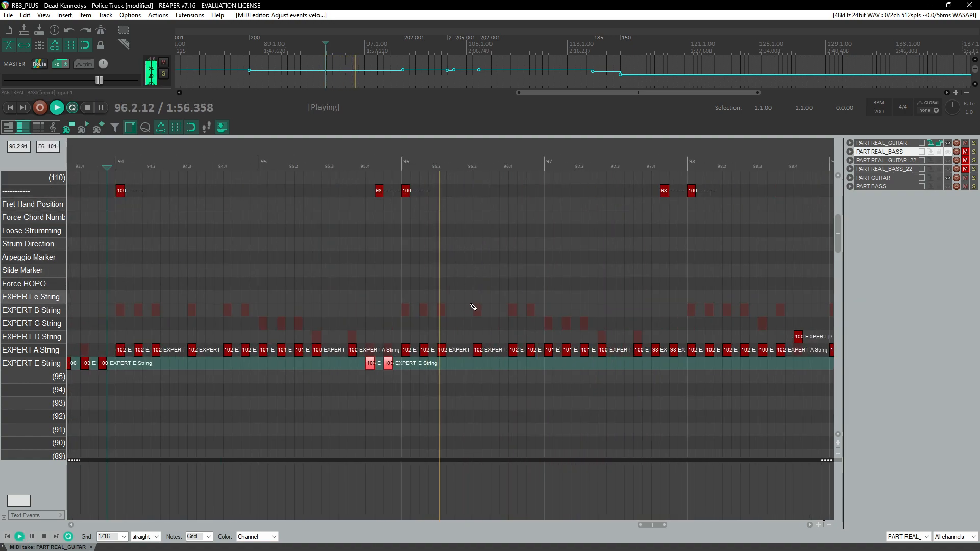
pyautogui.hscroll(5, 469, 305)
pyautogui.scroll(1, 469, 305)
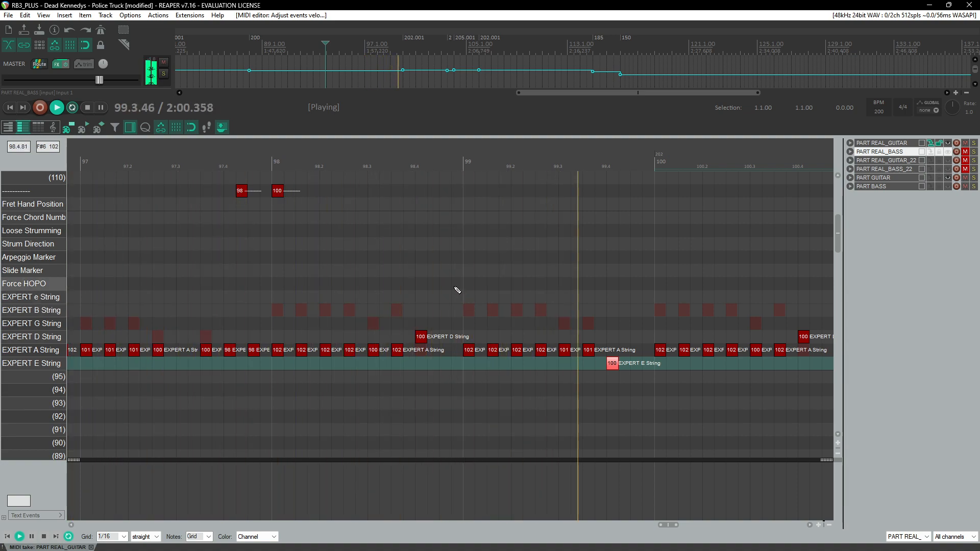
# Step: Select the fret hand position notes near measures 96 and 98 and lower them into the Fret Hand Position lane
pyautogui.scroll(-3, 460, 287)
pyautogui.scroll(-2, 463, 281)
pyautogui.moveTo(574, 188); pyautogui.dragTo(294, 195)
pyautogui.press('Down')
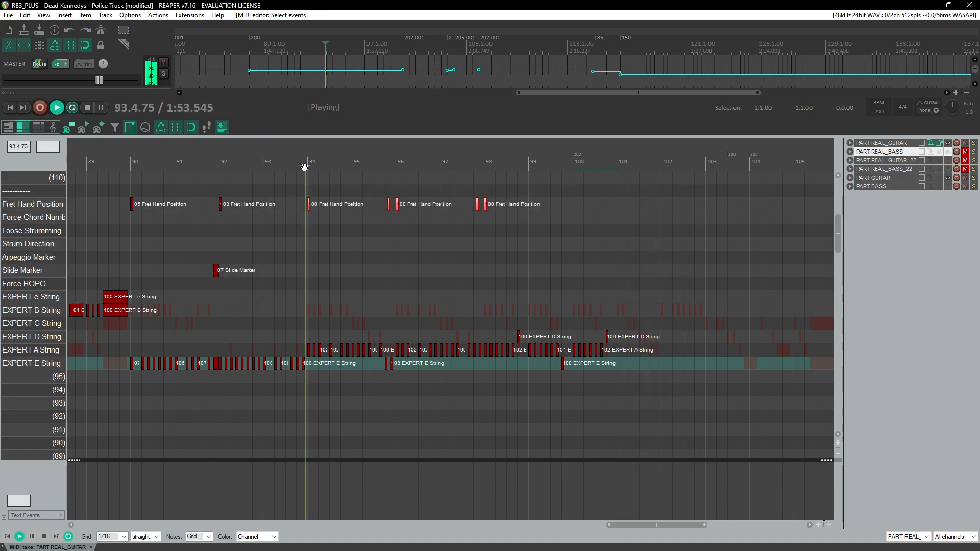
# Step: Shift the two A-string notes just before measure 98 onto the E string and delete the leftover selection
pyautogui.scroll(2, 407, 294)
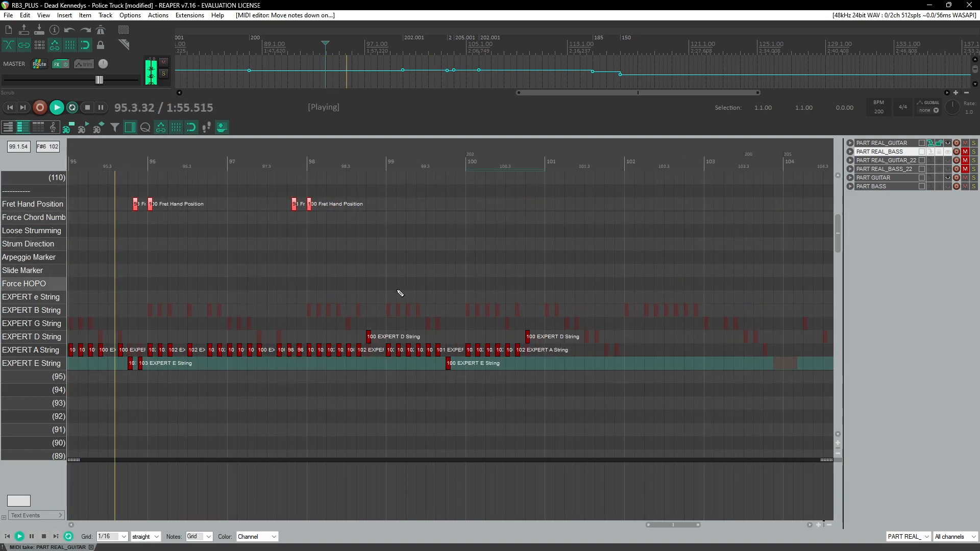
pyautogui.scroll(2, 401, 306)
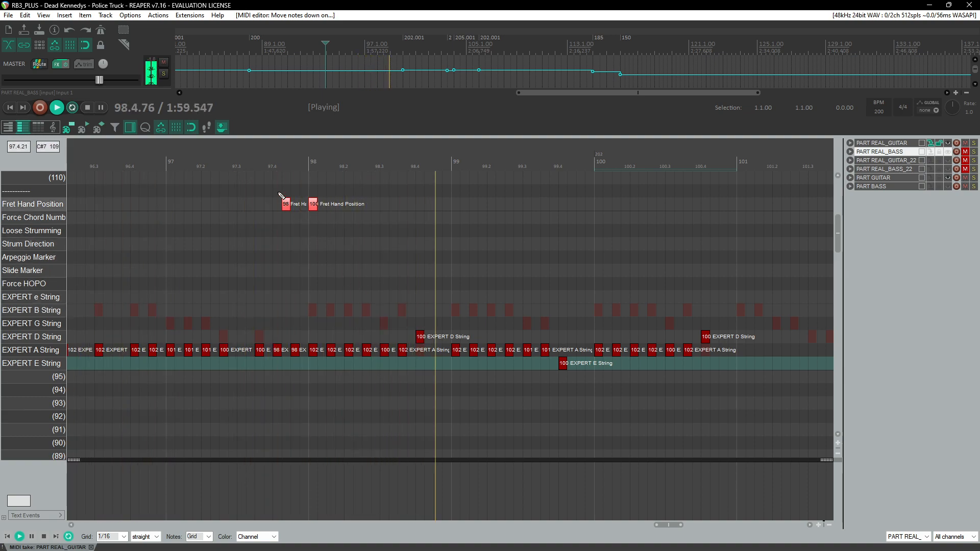
pyautogui.scroll(2, 450, 228)
pyautogui.hotkey('ctrl', 'space')
pyautogui.moveTo(456, 301); pyautogui.dragTo(502, 369)
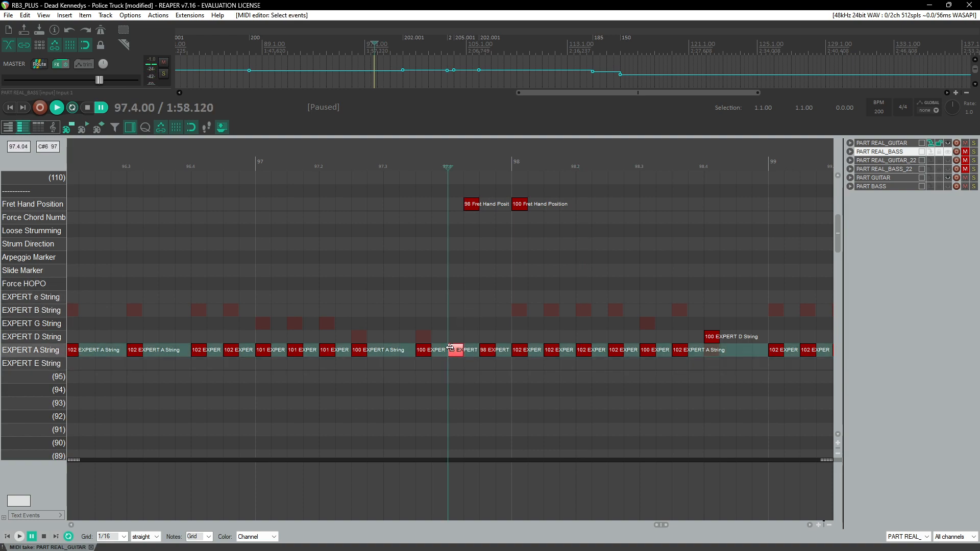
pyautogui.moveTo(487, 352)
pyautogui.mouseDown()
pyautogui.moveTo(488, 363)
pyautogui.moveTo(503, 361)
pyautogui.mouseUp()
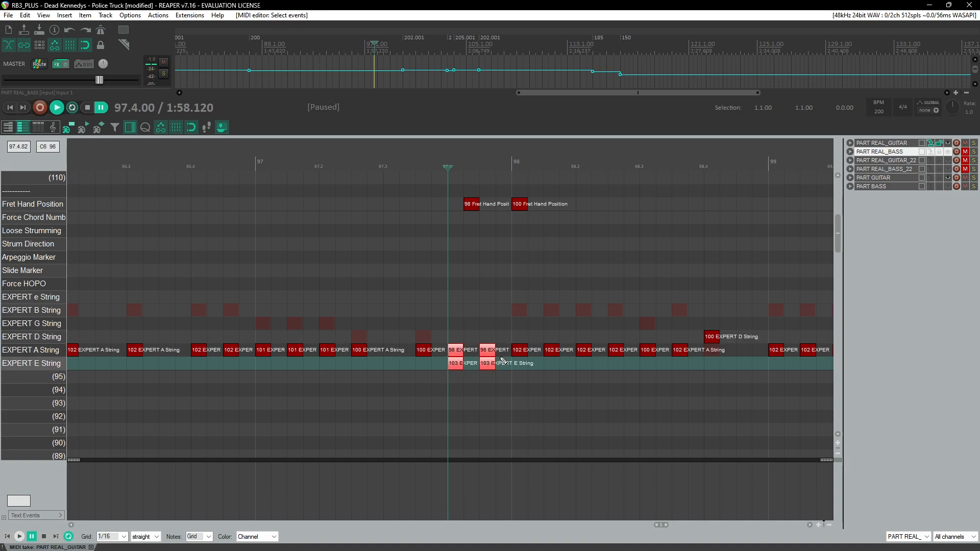
pyautogui.press('Delete')
# Step: Play back from around measure 97.6 to review the string changes
pyautogui.click(411, 162)
pyautogui.press('space')
pyautogui.scroll(-3, 421, 255)
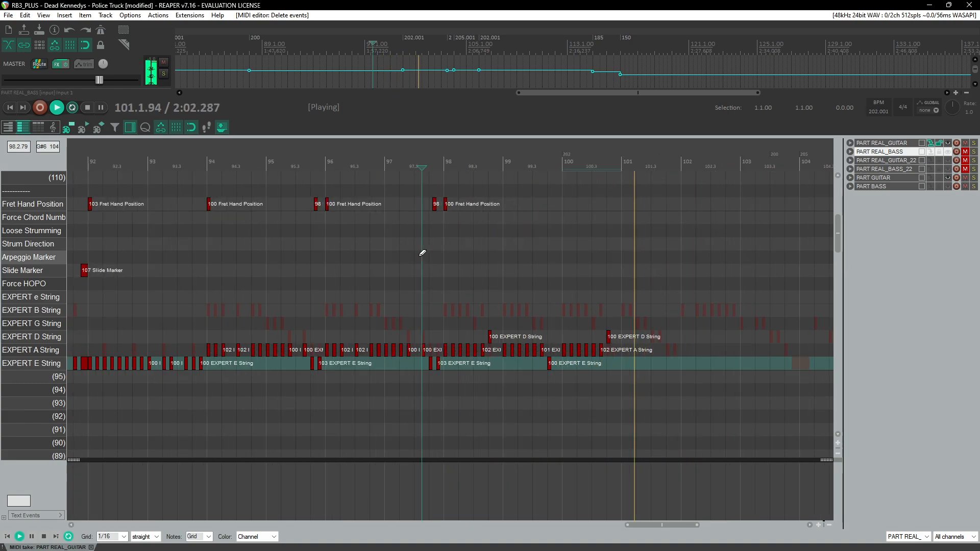
pyautogui.scroll(-2, 422, 257)
# Step: Delete the fret hand position notes between measures 95 and 99
pyautogui.click(196, 163)
pyautogui.moveTo(288, 193); pyautogui.dragTo(526, 215)
pyautogui.press('Delete')
# Step: Set the fret hand position note at measure 94 to velocity 101 and save the project
pyautogui.click(196, 165)
pyautogui.scroll(3, 215, 197)
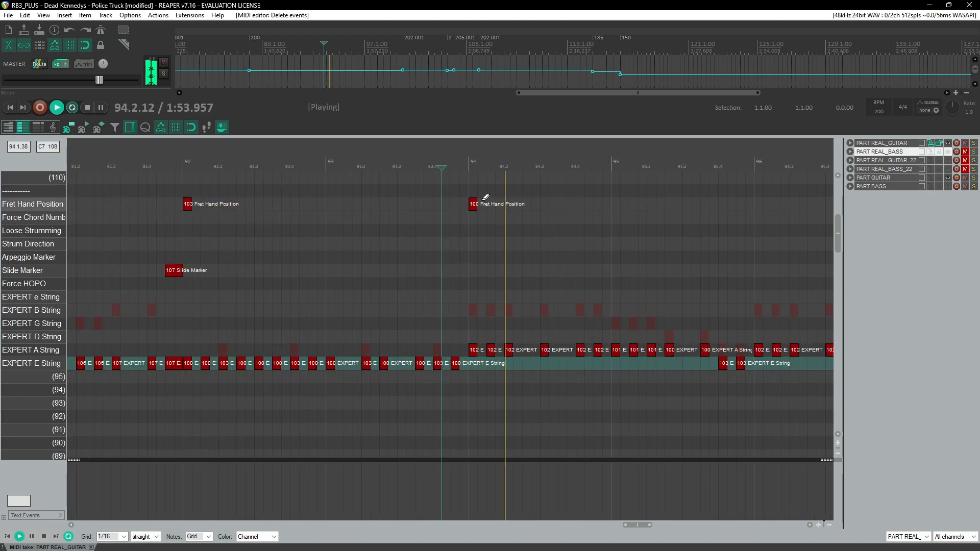
pyautogui.moveTo(482, 206); pyautogui.dragTo(481, 204)
pyautogui.click(339, 174)
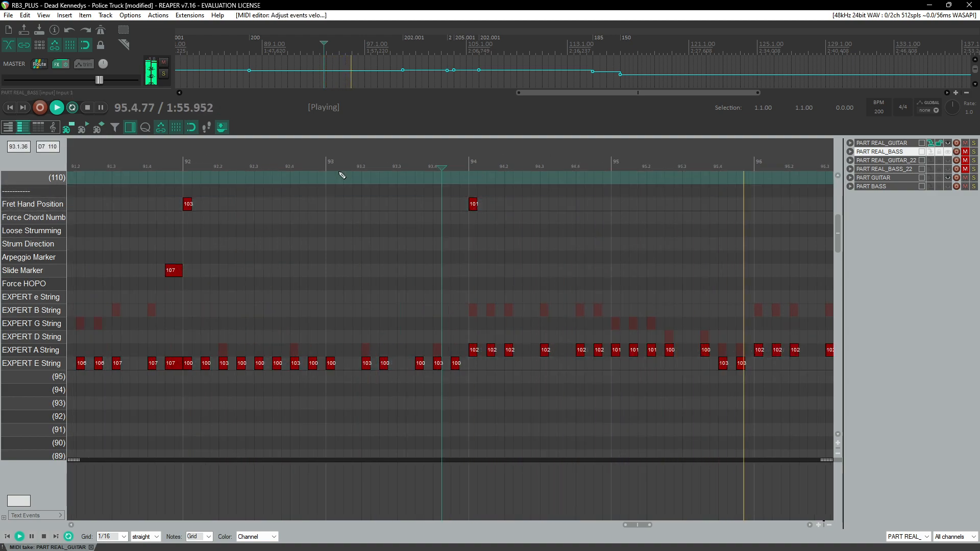
pyautogui.hotkey('ctrl', 's')
pyautogui.hscroll(3, 329, 224)
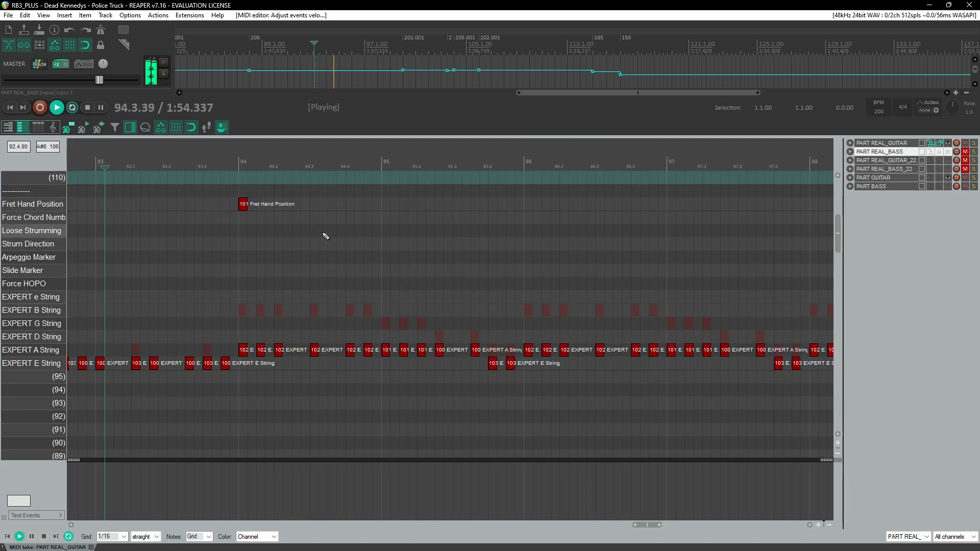
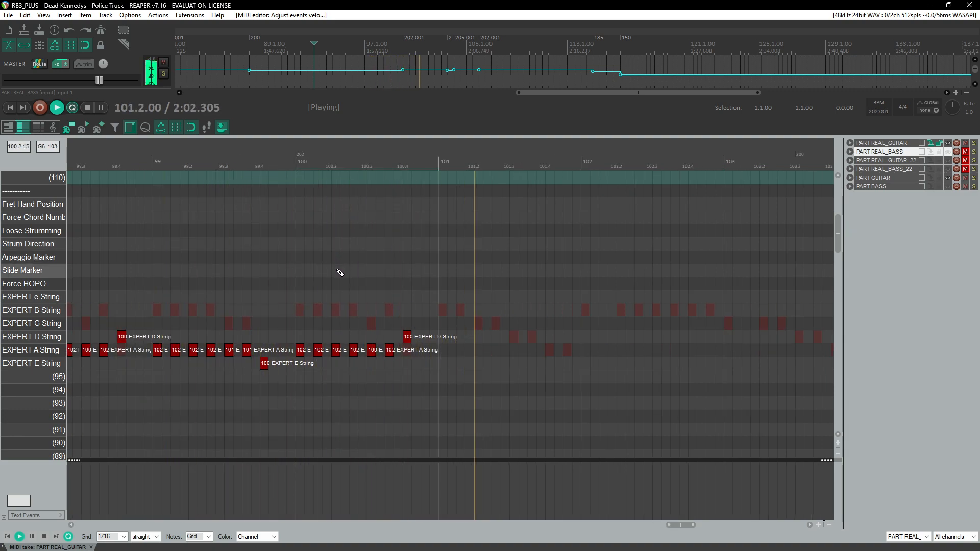
# Step: Add notes to the EXPERT A String lane around measure 101 while replaying the passage
pyautogui.hotkey('ctrl', 'space')
pyautogui.click(446, 350)
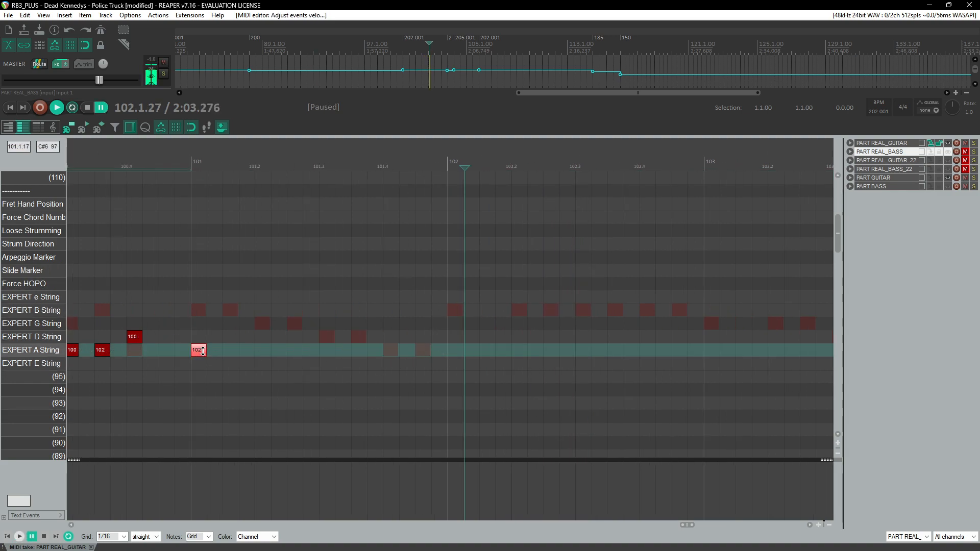
pyautogui.click(197, 162)
pyautogui.hotkey('ctrl', 'space')
pyautogui.hotkey('ctrl', 'space')
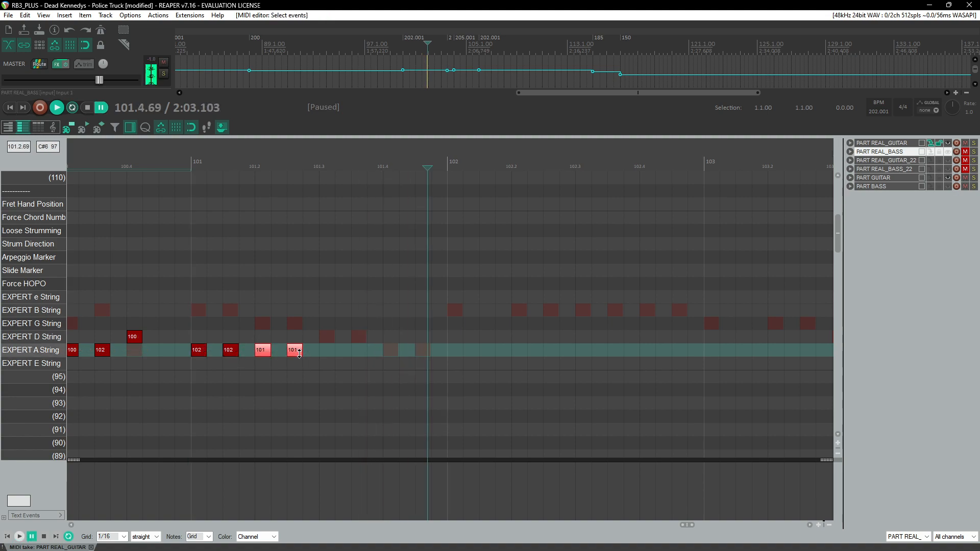
pyautogui.click(300, 352)
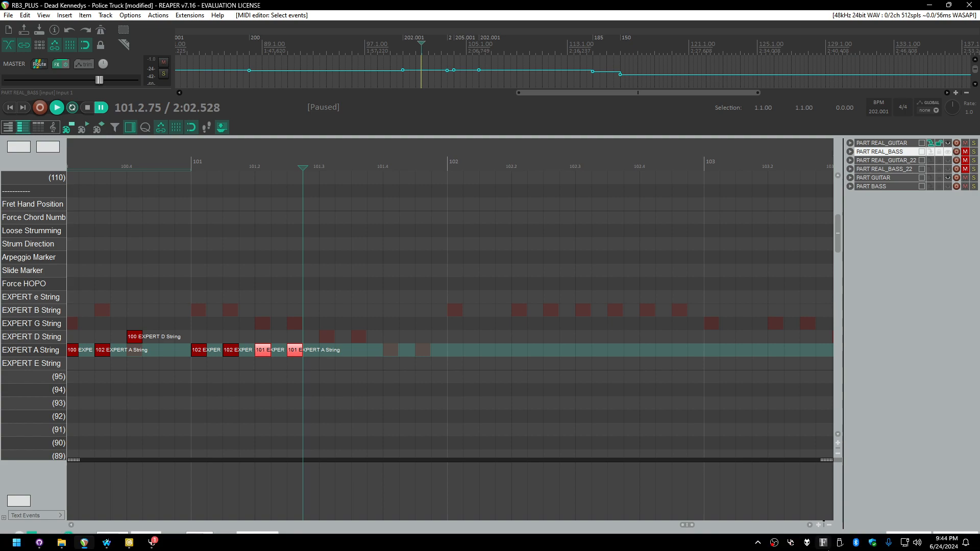
pyautogui.click(797, 543)
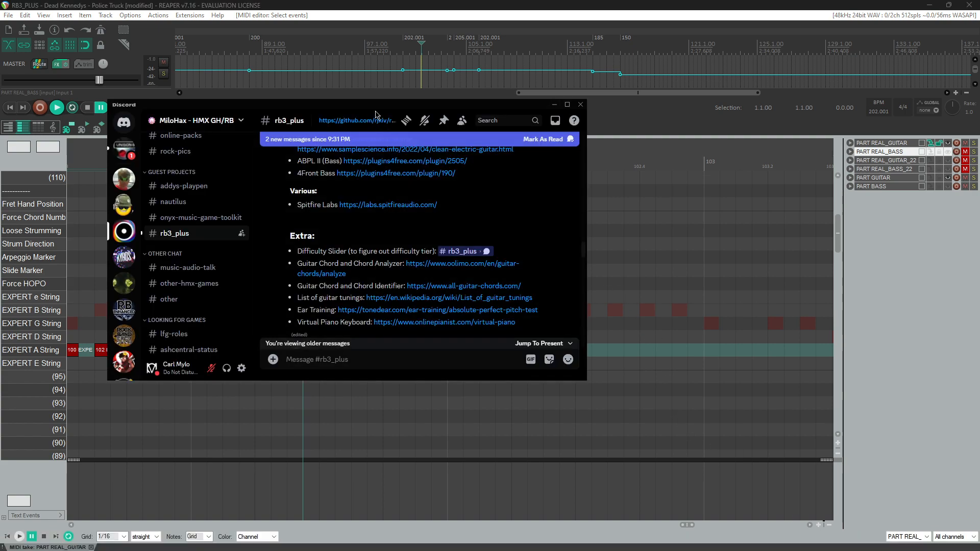
pyautogui.moveTo(382, 106); pyautogui.dragTo(0, 106)
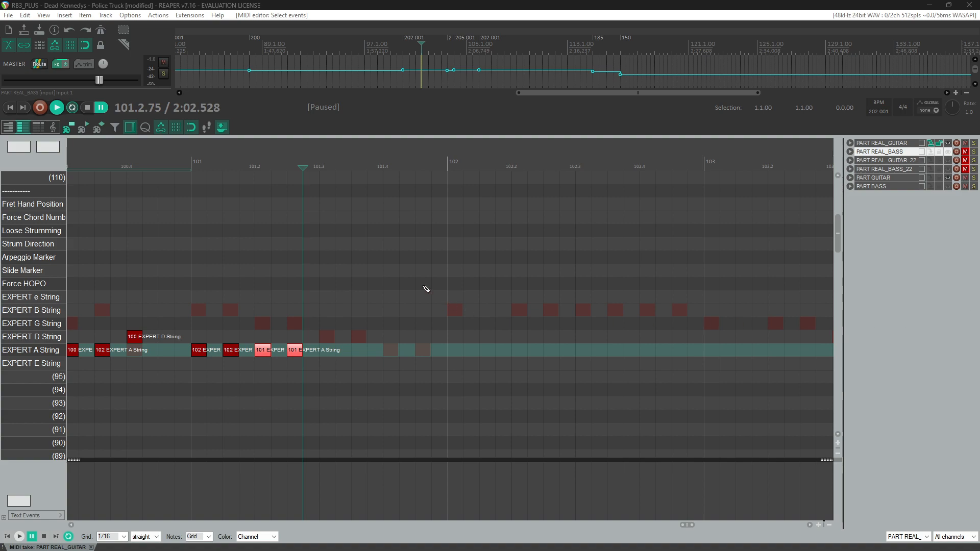
# Step: Replay measures 100–101 and add two notes with velocity 100 on the EXPERT A String lane near beat 101.3
pyautogui.scroll(-2, 322, 333)
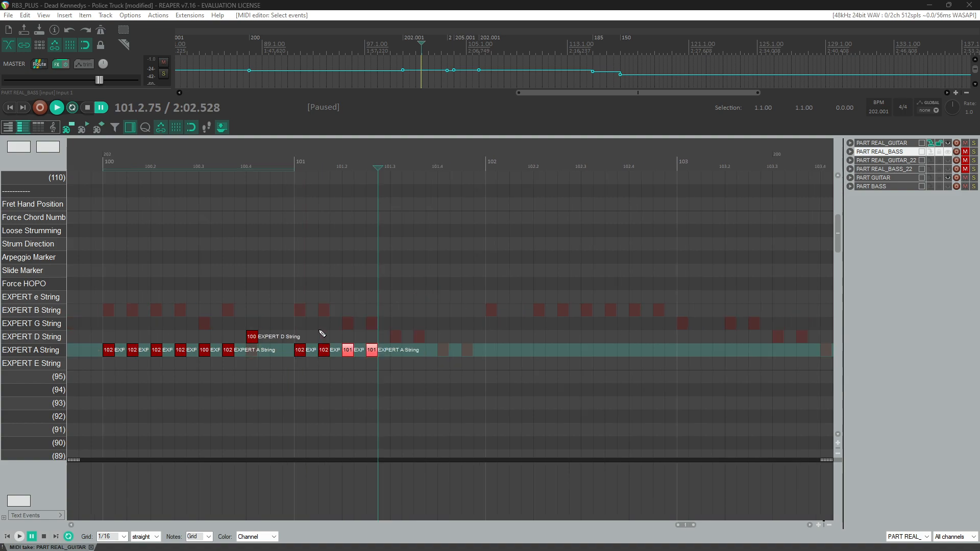
pyautogui.click(282, 200)
pyautogui.press('space')
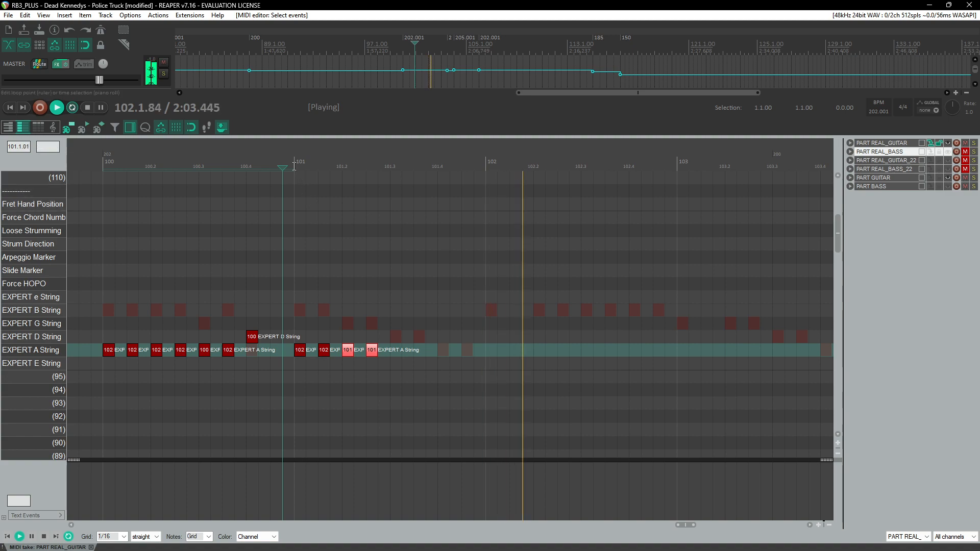
pyautogui.hotkey('ctrl', 'space')
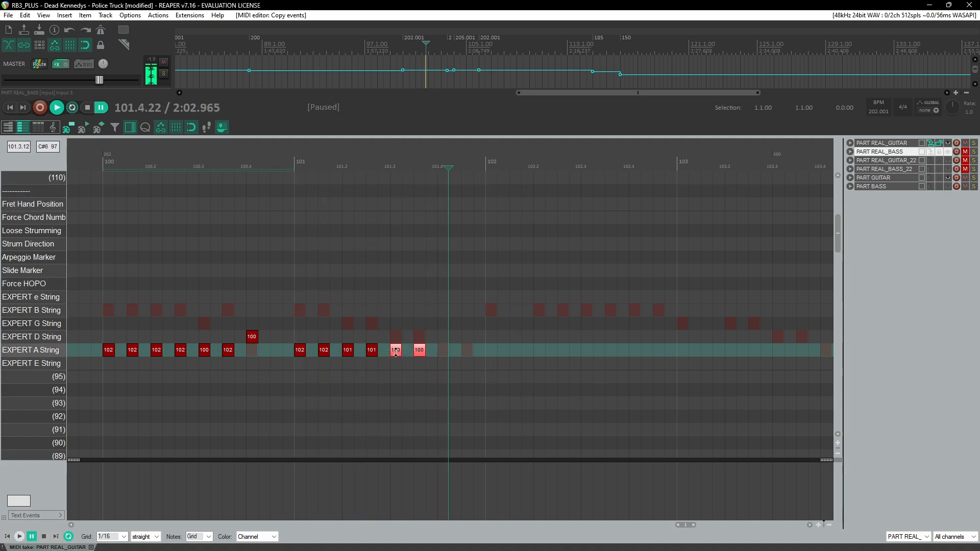
pyautogui.click(395, 352)
# Step: Copy the two selected notes down onto the EXPERT E String lane just after beat 101.4
pyautogui.click(280, 168)
pyautogui.press('space')
pyautogui.hotkey('ctrl', 'space')
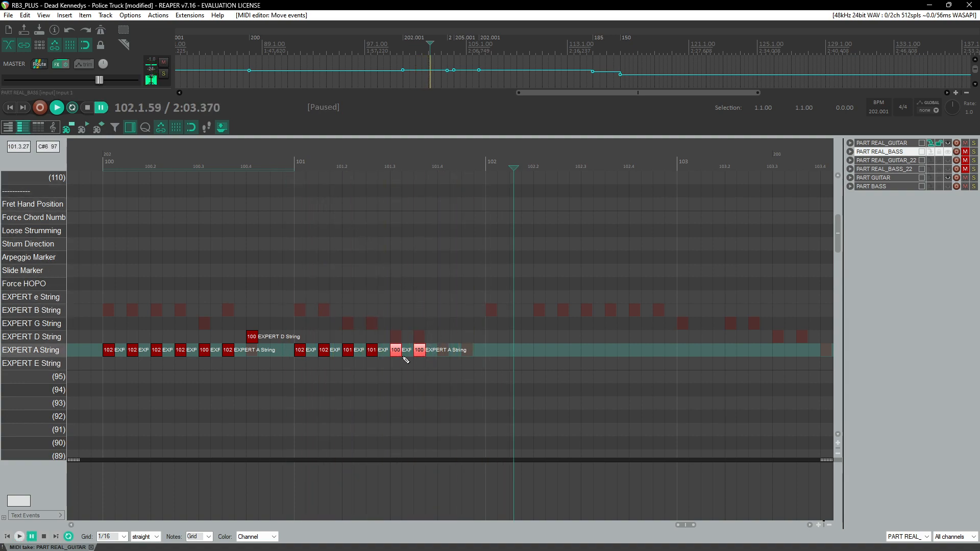
pyautogui.moveTo(397, 353); pyautogui.dragTo(446, 364)
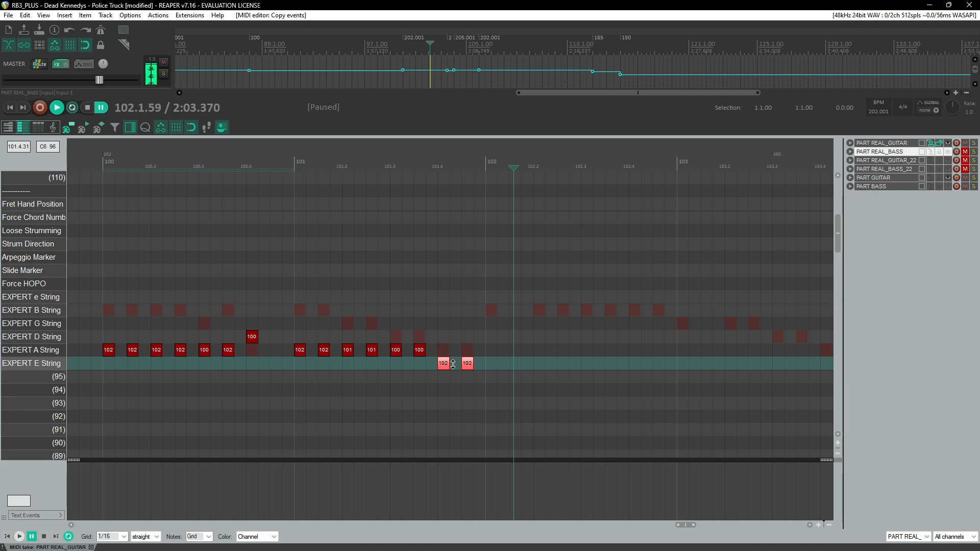
# Step: Play back the edited passage from measure 100
pyautogui.click(280, 168)
pyautogui.press('space')
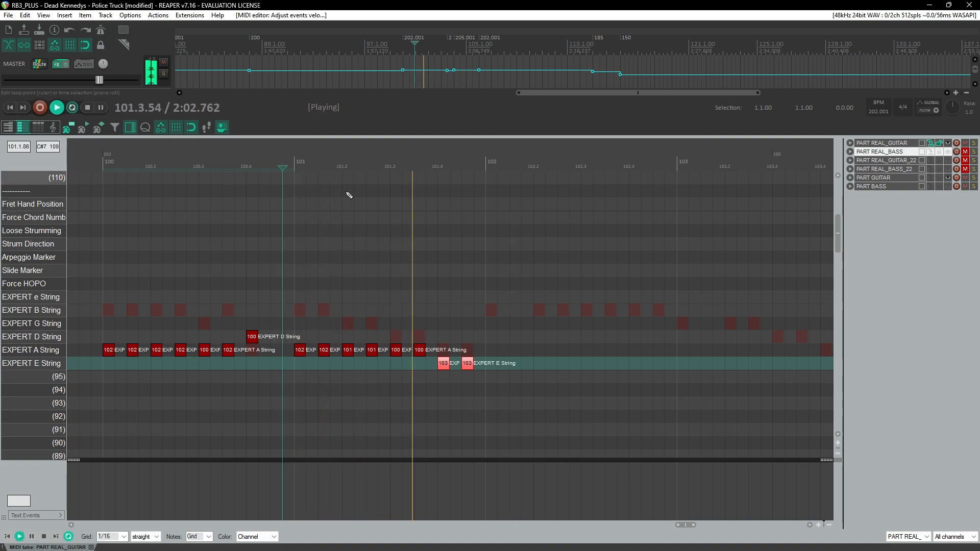
pyautogui.click(410, 162)
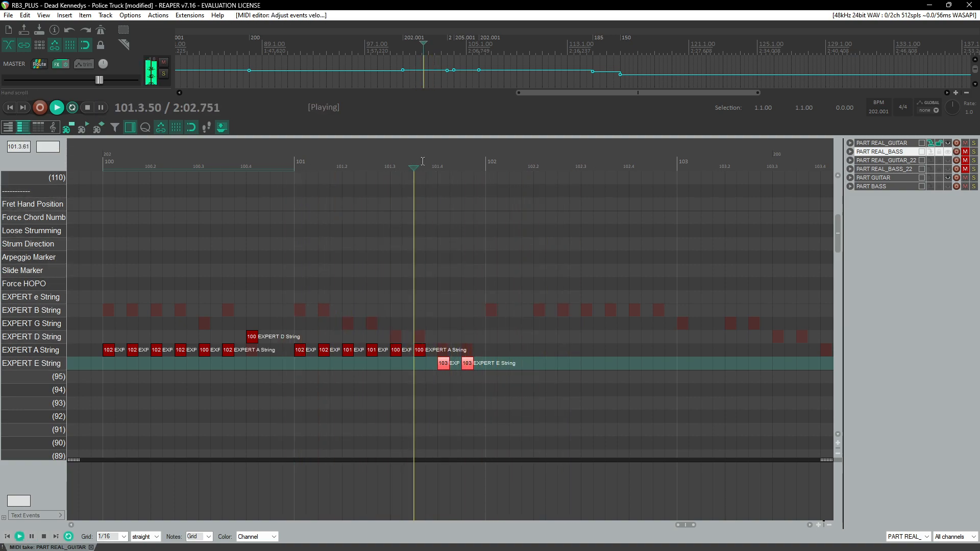
pyautogui.scroll(-3, 472, 352)
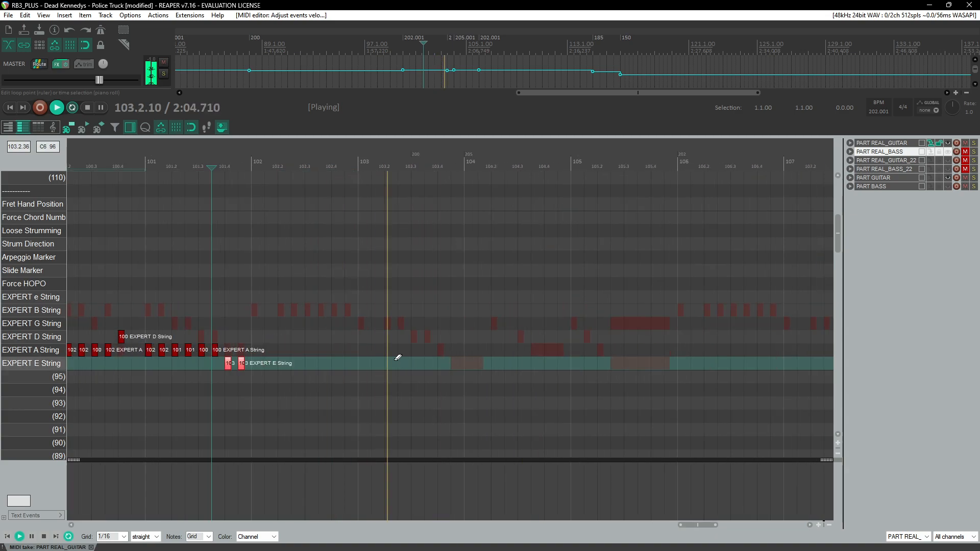
pyautogui.click(244, 160)
# Step: Browse through the whole chart to find an earlier section to reuse
pyautogui.scroll(-10, 342, 304)
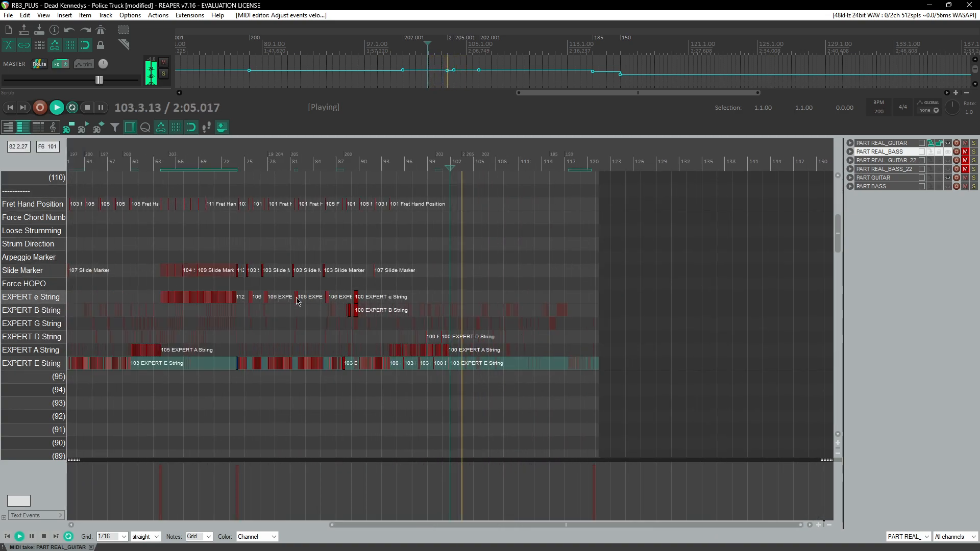
pyautogui.click(103, 187)
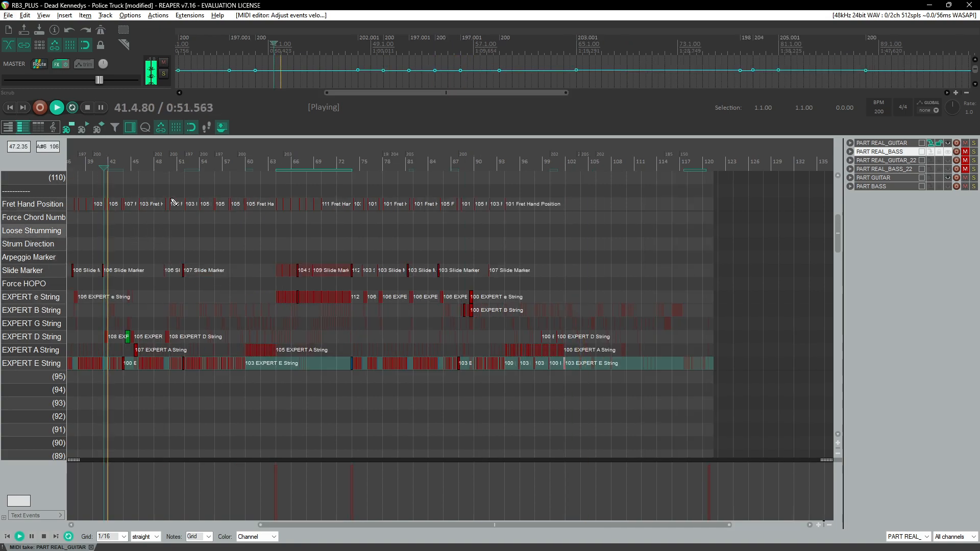
pyautogui.click(173, 174)
pyautogui.scroll(5, 169, 199)
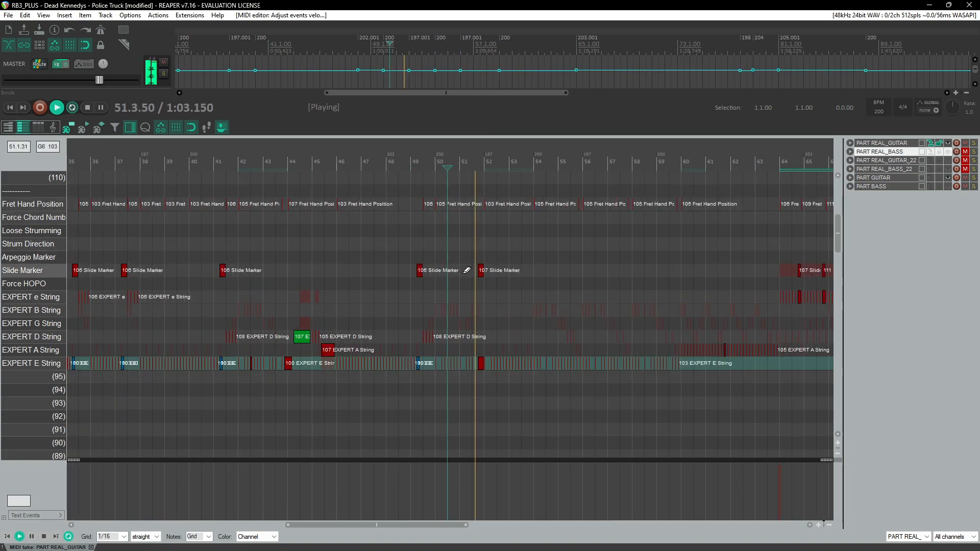
pyautogui.click(424, 209)
pyautogui.scroll(3, 443, 261)
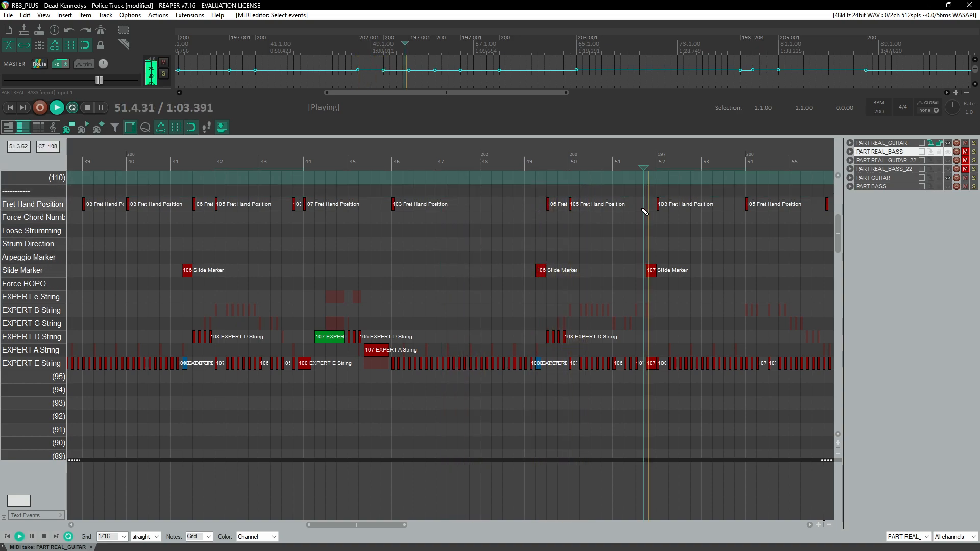
pyautogui.scroll(-6, 557, 264)
pyautogui.hscroll(-5, 511, 278)
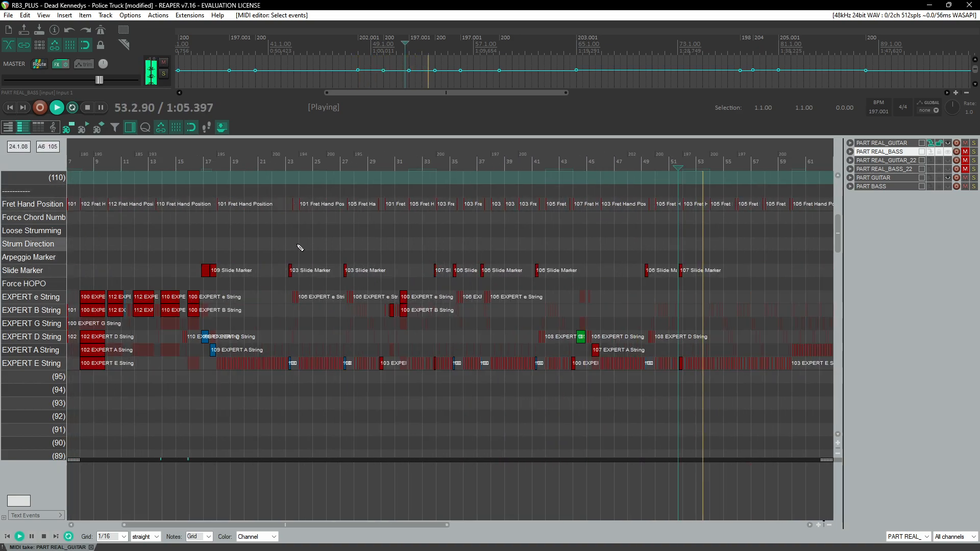
pyautogui.click(295, 187)
pyautogui.scroll(3, 462, 253)
pyautogui.click(525, 189)
pyautogui.click(614, 175)
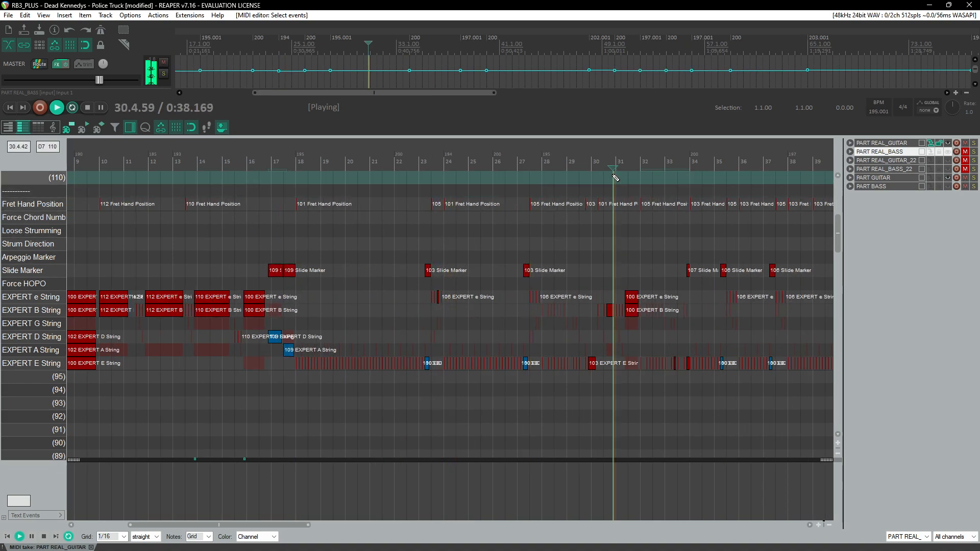
pyautogui.scroll(4, 638, 203)
pyautogui.click(332, 175)
pyautogui.scroll(4, 416, 250)
pyautogui.hscroll(4, 416, 281)
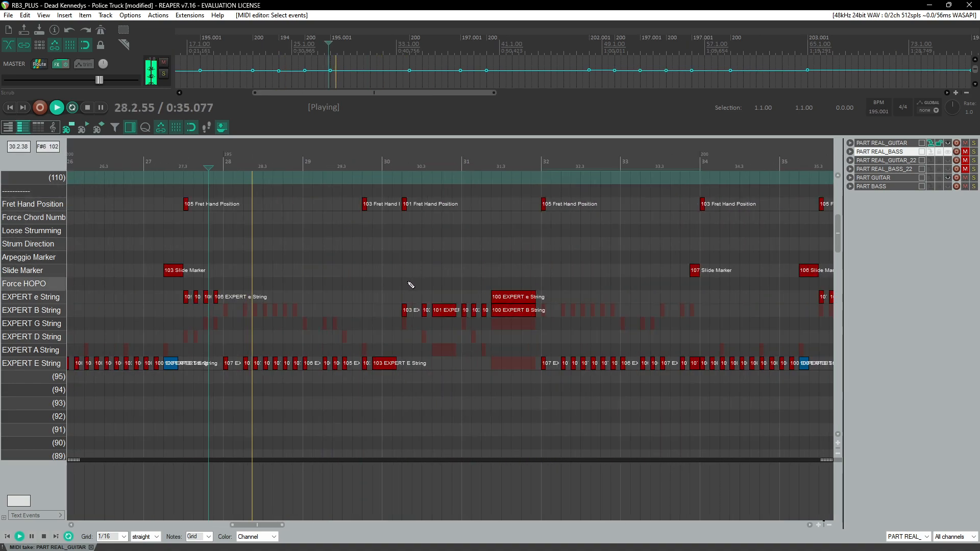
# Step: Select the notes in measures 28–31 across all lanes and paste them after measure 101
pyautogui.moveTo(226, 192); pyautogui.dragTo(524, 408)
pyautogui.scroll(-6, 465, 391)
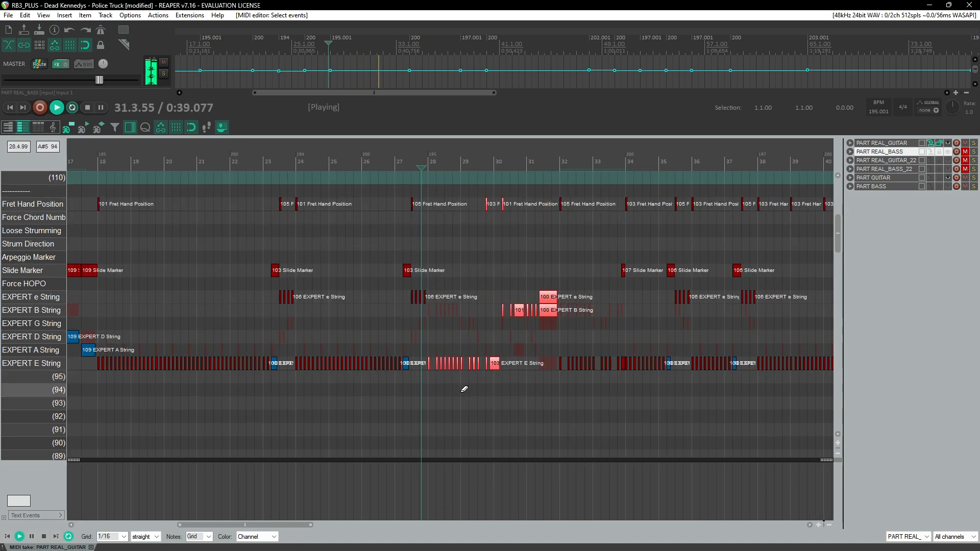
pyautogui.hscroll(12, 449, 401)
pyautogui.hscroll(8, 451, 405)
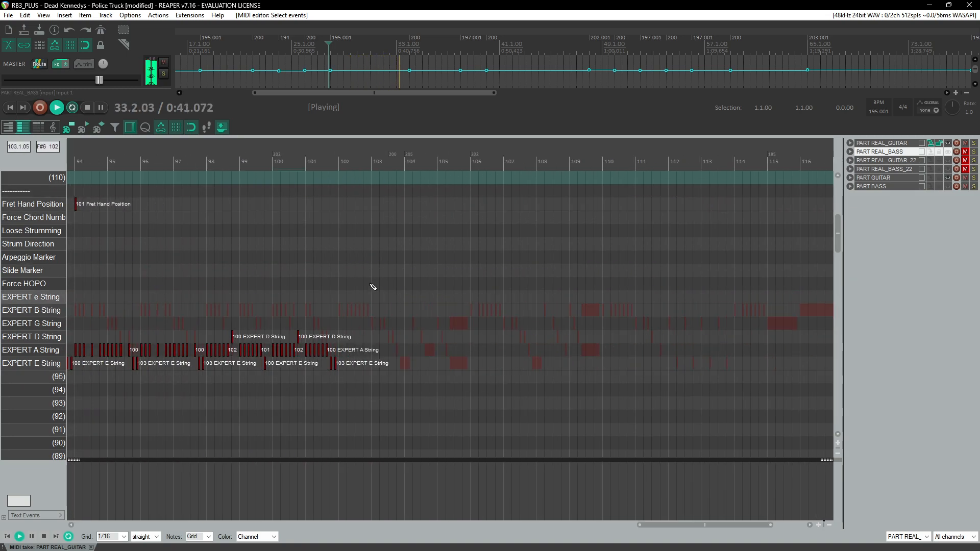
pyautogui.click(329, 177)
pyautogui.scroll(6, 393, 255)
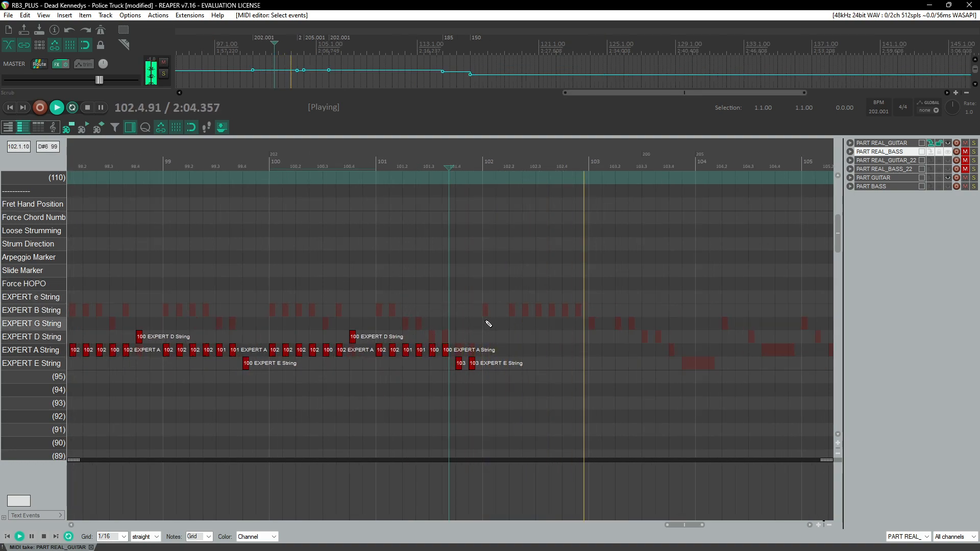
pyautogui.hotkey('ctrl', 'v')
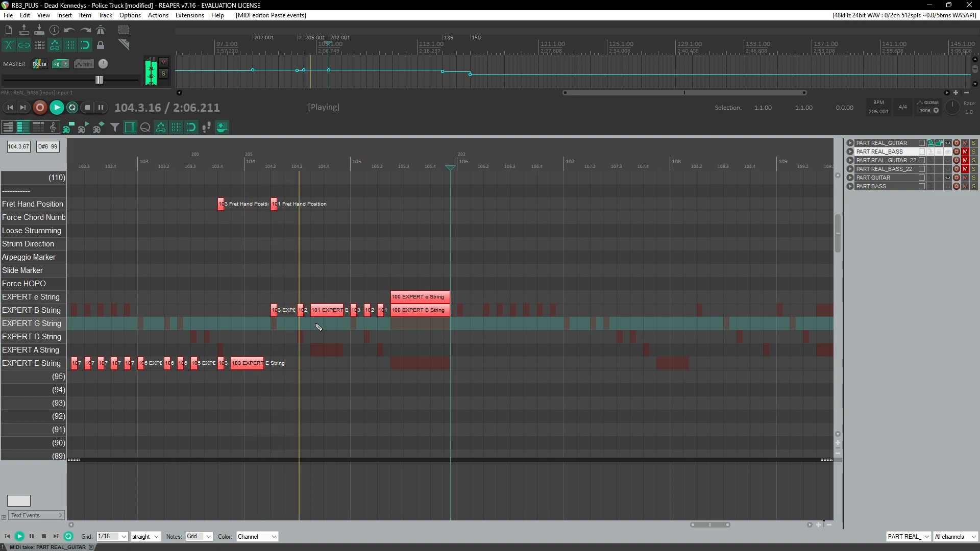
# Step: Paste the same riff again starting at measure 106
pyautogui.scroll(-1, 318, 327)
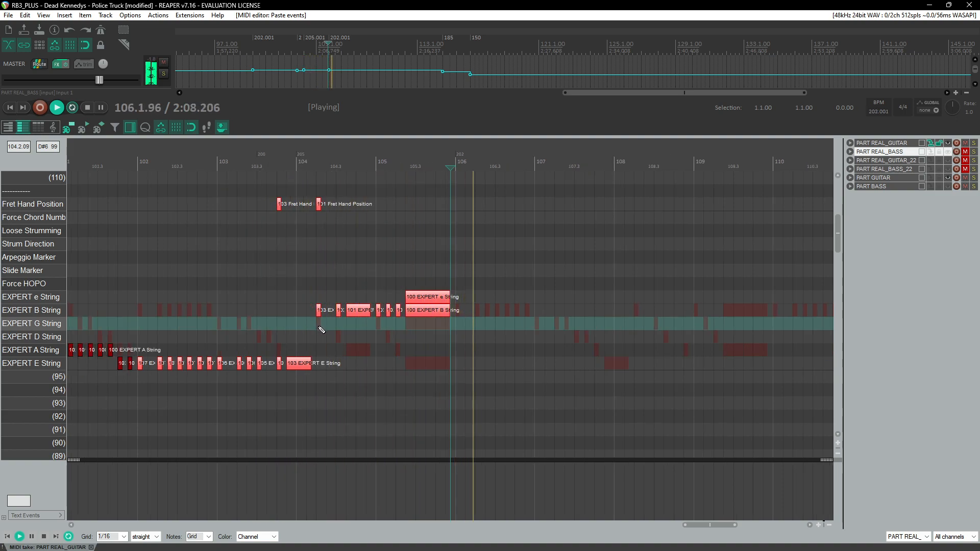
pyautogui.hscroll(3, 321, 329)
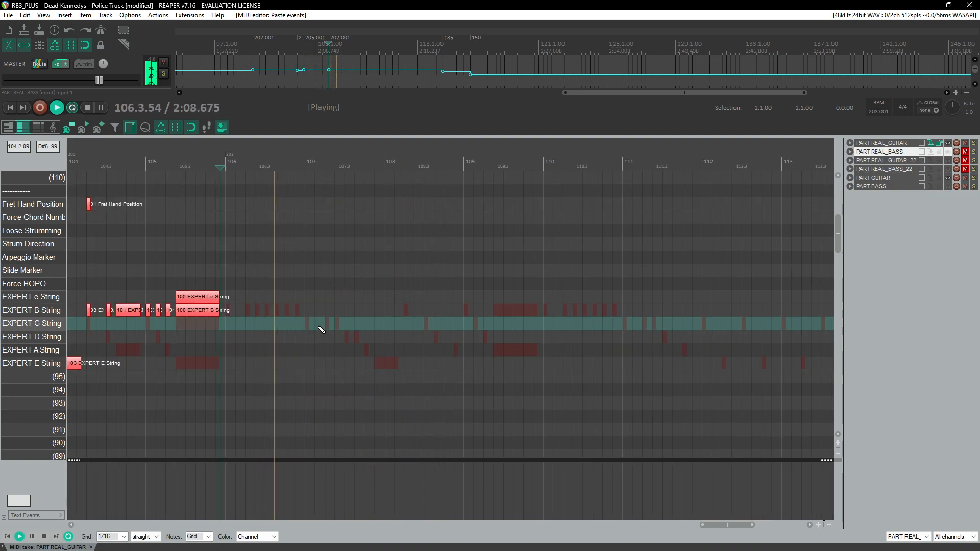
pyautogui.click(227, 335)
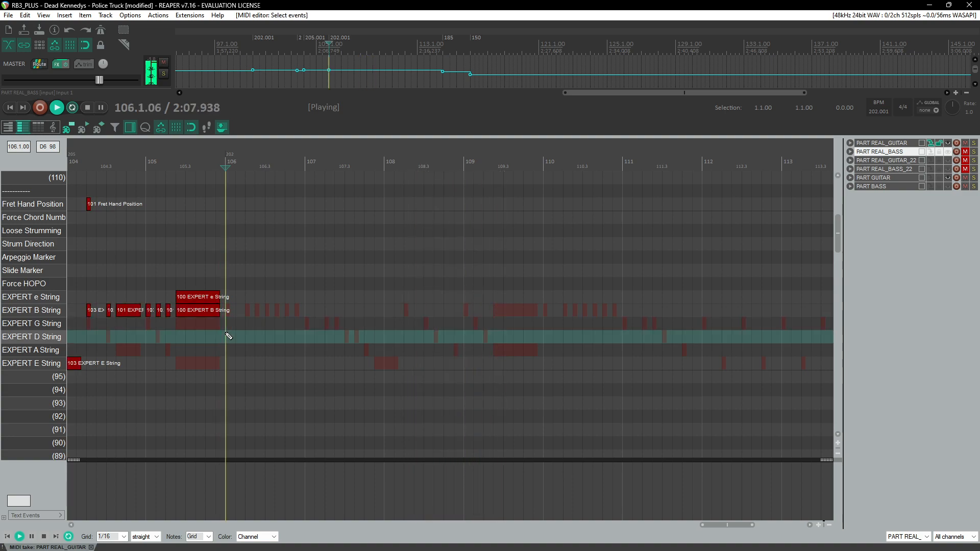
pyautogui.hotkey('ctrl', 'v')
# Step: Select and delete the pasted B and e string notes in measures 108–109
pyautogui.scroll(1, 296, 278)
pyautogui.scroll(2, 333, 312)
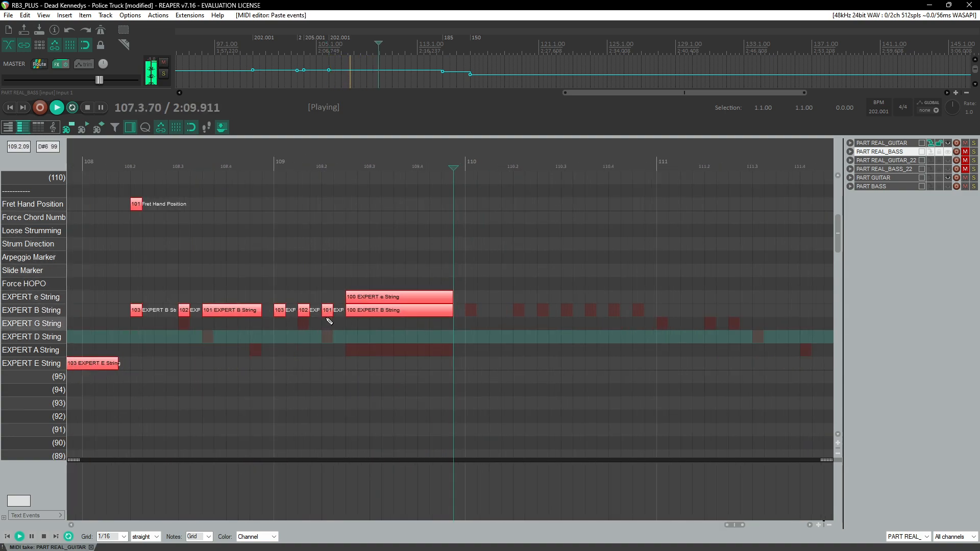
pyautogui.hscroll(-3, 347, 322)
pyautogui.click(132, 158)
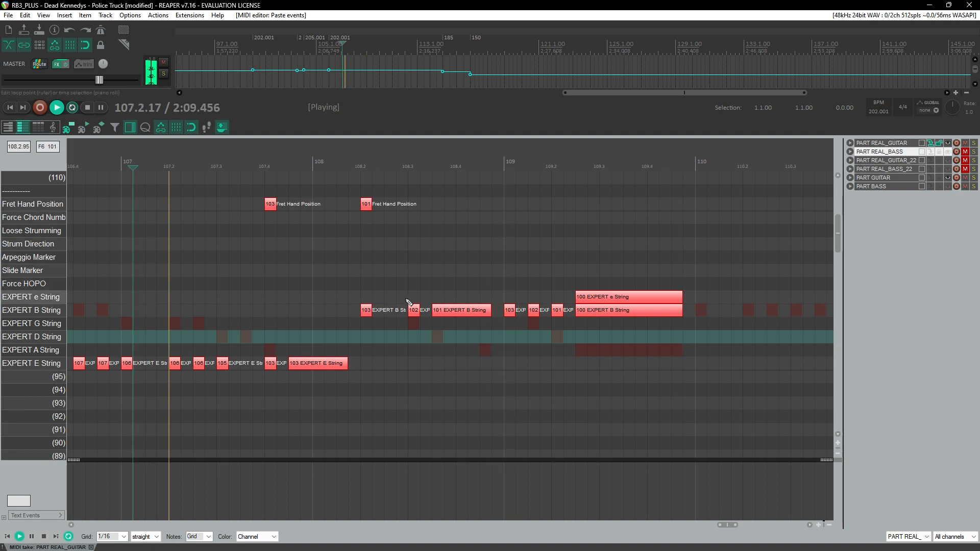
pyautogui.moveTo(347, 268); pyautogui.dragTo(654, 322)
pyautogui.moveTo(344, 280); pyautogui.dragTo(655, 327)
pyautogui.press('Delete')
# Step: Select and delete the extra Fret Hand Position marker at beat 108.2
pyautogui.click(238, 162)
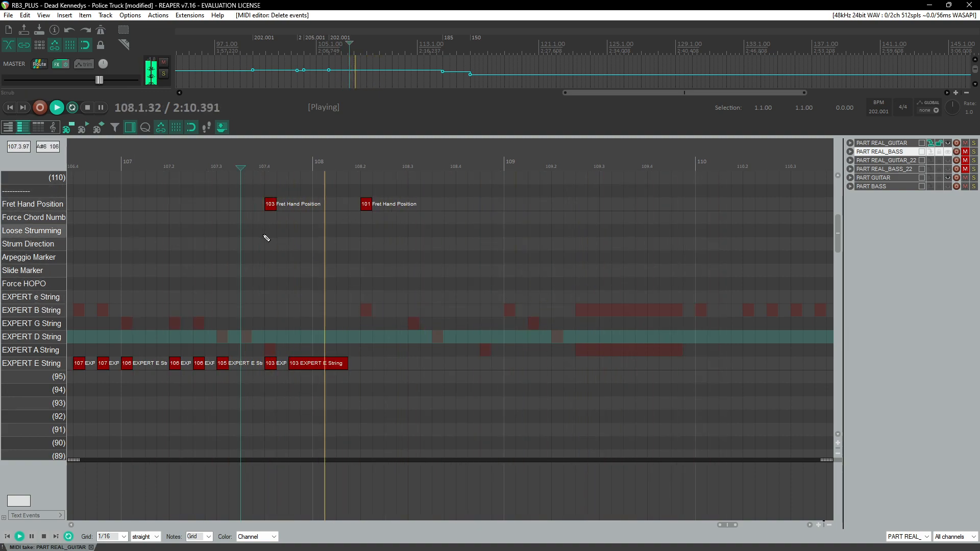
pyautogui.moveTo(339, 192); pyautogui.dragTo(452, 255)
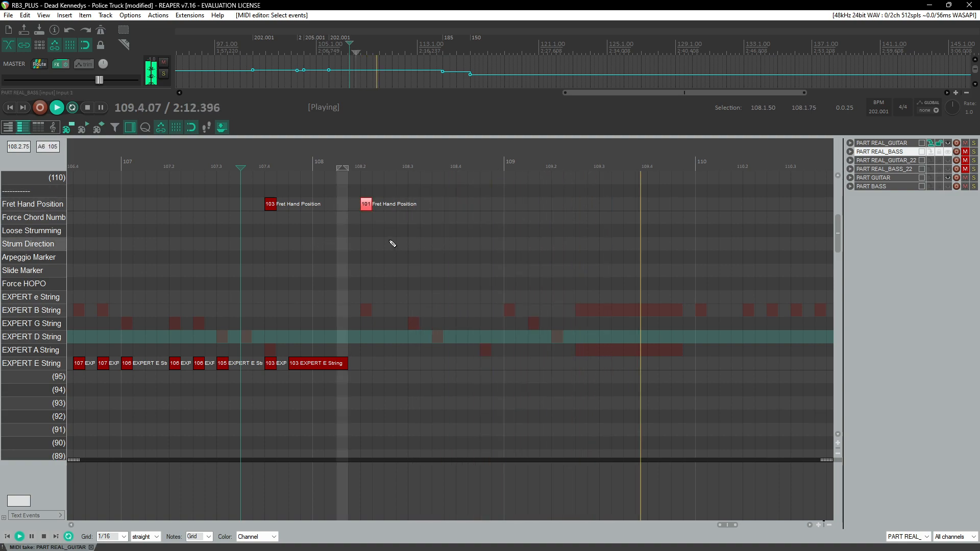
pyautogui.press('Delete')
# Step: Remove the time selection around measure 108
pyautogui.click(255, 160)
pyautogui.hotkey('ctrl', 'space')
pyautogui.click(313, 366)
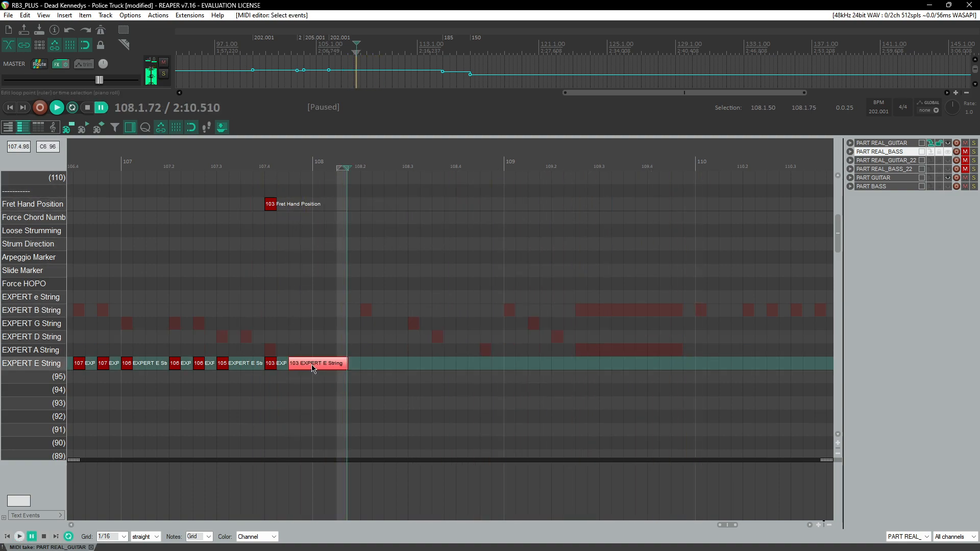
pyautogui.rightClick(340, 161)
pyautogui.click(389, 212)
# Step: Play back and zoom out to review the whole chart
pyautogui.click(240, 154)
pyautogui.scroll(-5, 335, 245)
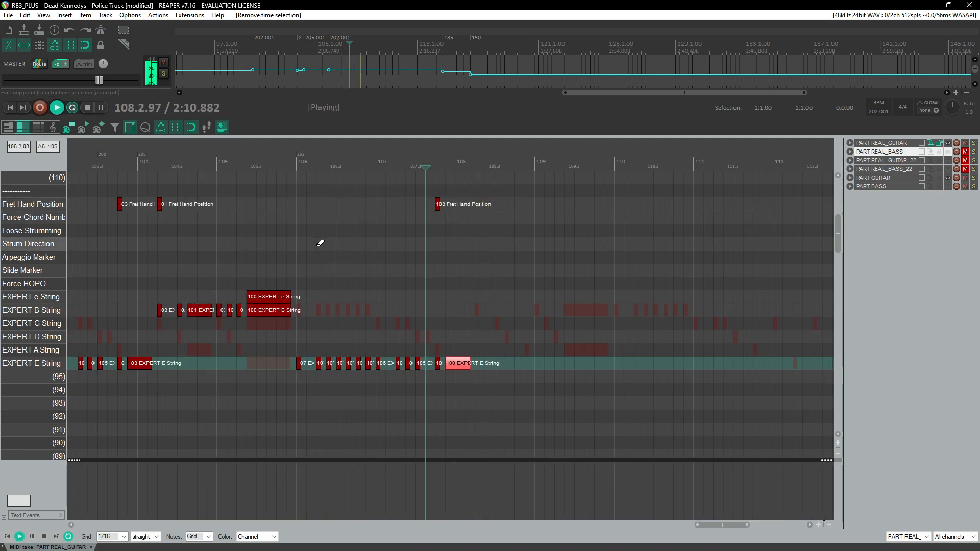
pyautogui.scroll(-6, 326, 250)
pyautogui.hotkey('ctrl', 'space')
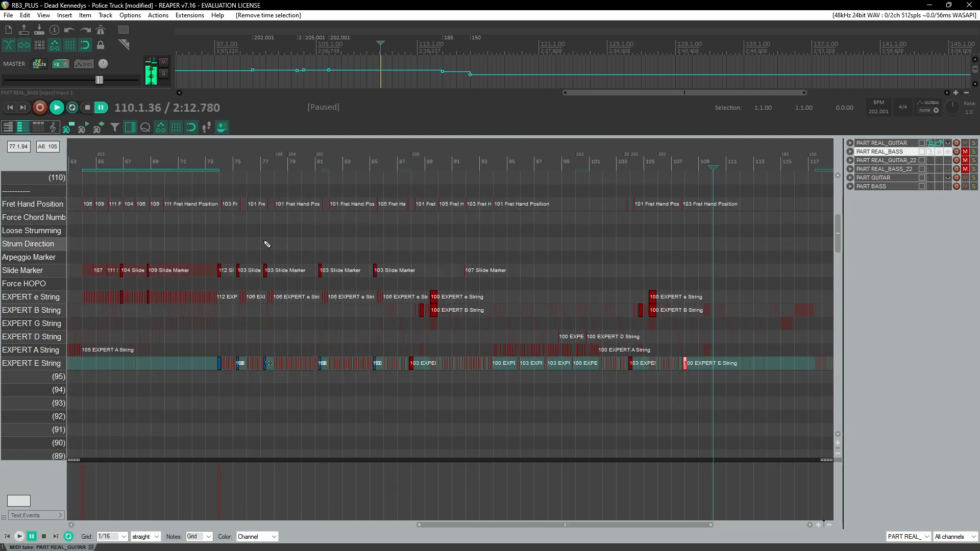
pyautogui.hscroll(-5, 155, 237)
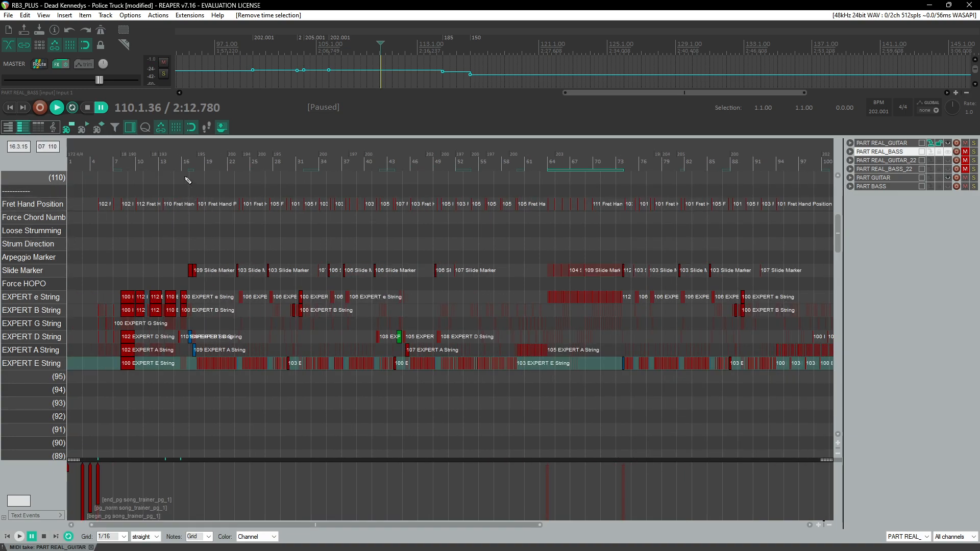
# Step: Play back the opening measures of the chart to listen to the guitar part
pyautogui.click(182, 165)
pyautogui.scroll(6, 326, 229)
pyautogui.click(161, 164)
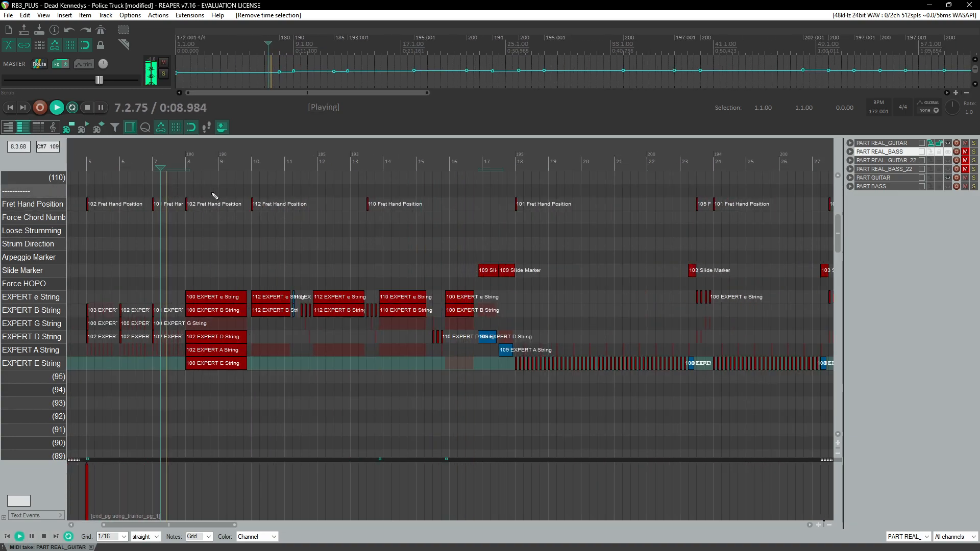
pyautogui.scroll(1, 380, 222)
pyautogui.click(504, 160)
pyautogui.scroll(2, 509, 237)
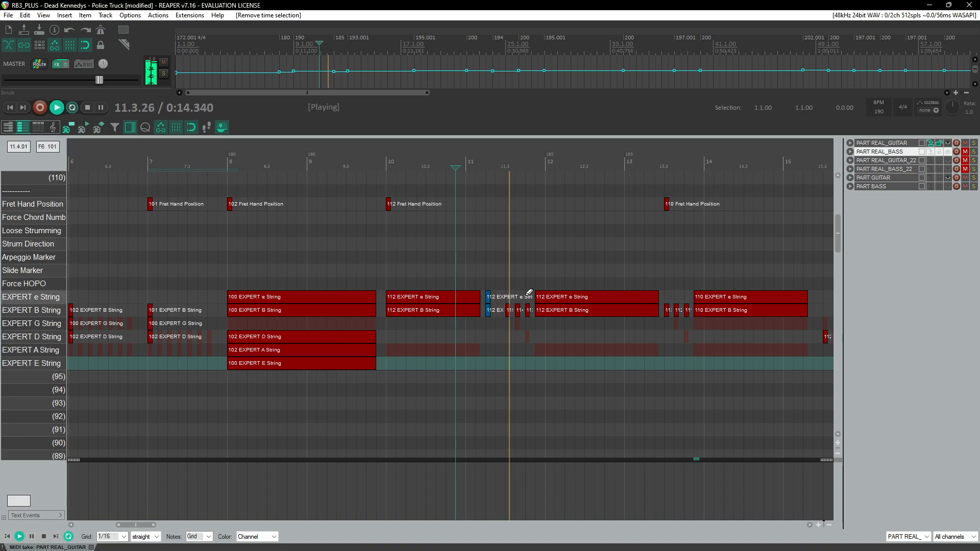
pyautogui.scroll(2, 525, 312)
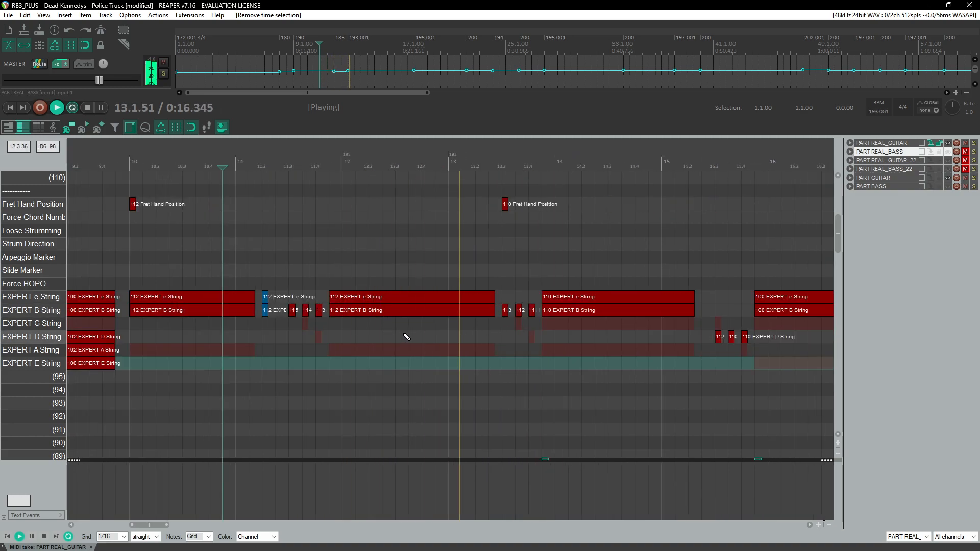
pyautogui.press('space')
# Step: Copy the B-string 115–114–113–112 run from measure 11 and paste it at beat 108.2
pyautogui.moveTo(285, 312); pyautogui.dragTo(367, 315)
pyautogui.scroll(-5, 394, 326)
pyautogui.hscroll(10, 396, 326)
pyautogui.hscroll(10, 400, 331)
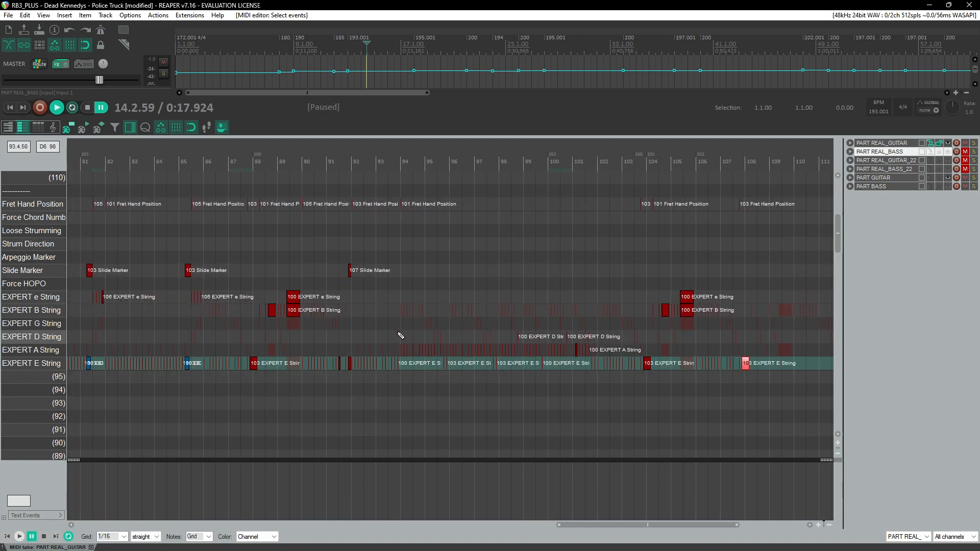
pyautogui.click(200, 164)
pyautogui.press('space')
pyautogui.scroll(6, 193, 223)
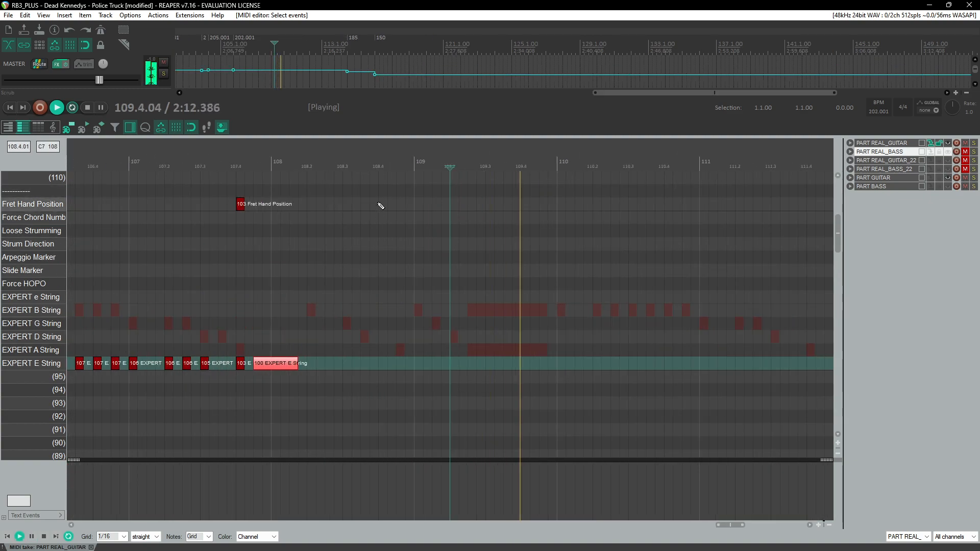
pyautogui.click(272, 177)
pyautogui.scroll(2, 344, 205)
pyautogui.hotkey('ctrl', 'space')
pyautogui.click(500, 296)
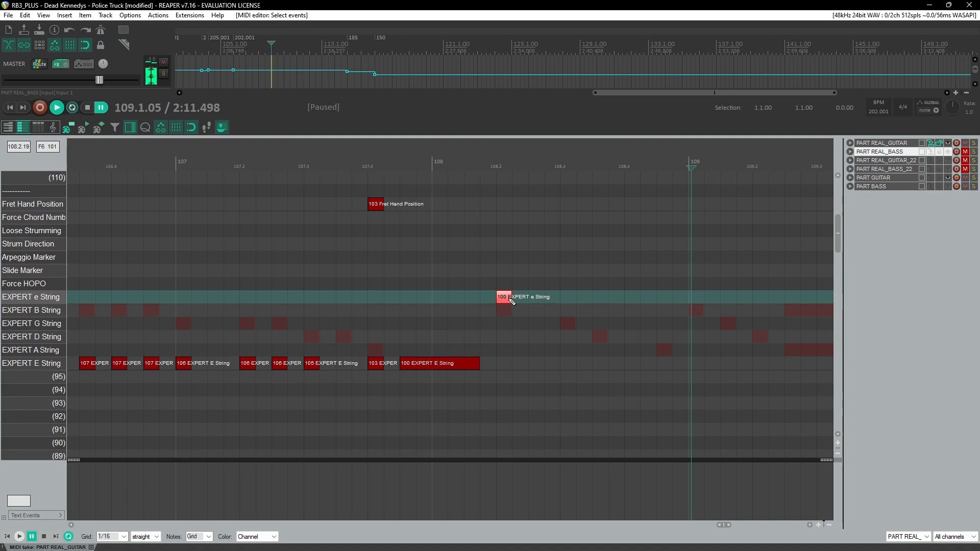
pyautogui.click(495, 168)
pyautogui.hotkey('ctrl', 'v')
# Step: Move the pasted long 112 B-string note later to start around beat 109.1.75
pyautogui.scroll(-12, 394, 245)
pyautogui.scroll(5, 282, 294)
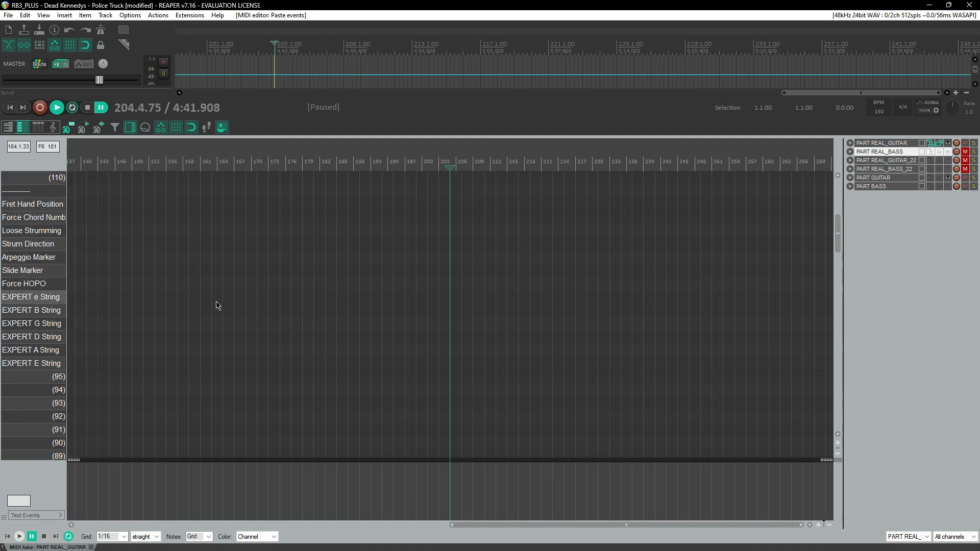
pyautogui.scroll(2, 567, 293)
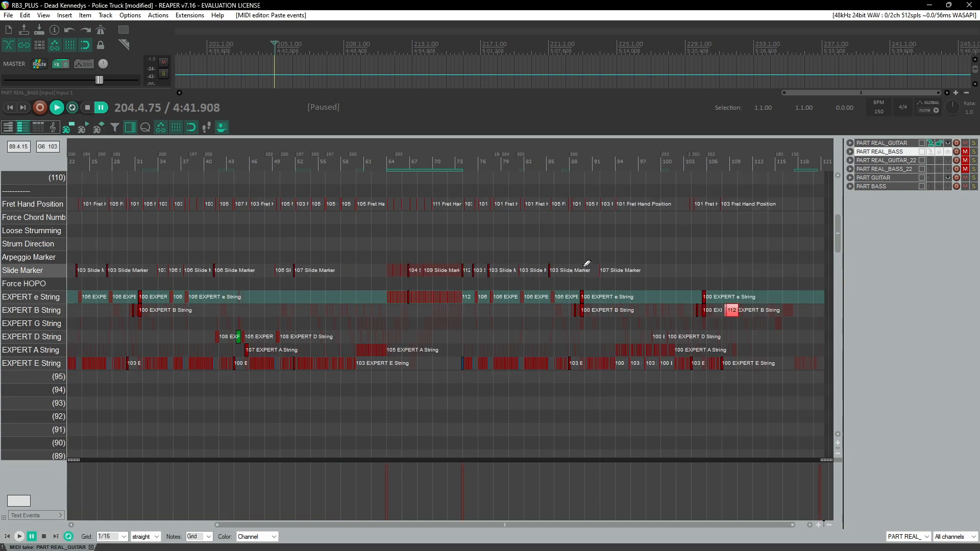
pyautogui.click(722, 165)
pyautogui.scroll(12, 701, 298)
pyautogui.click(478, 311)
pyautogui.click(478, 311)
pyautogui.moveTo(494, 288); pyautogui.dragTo(615, 326)
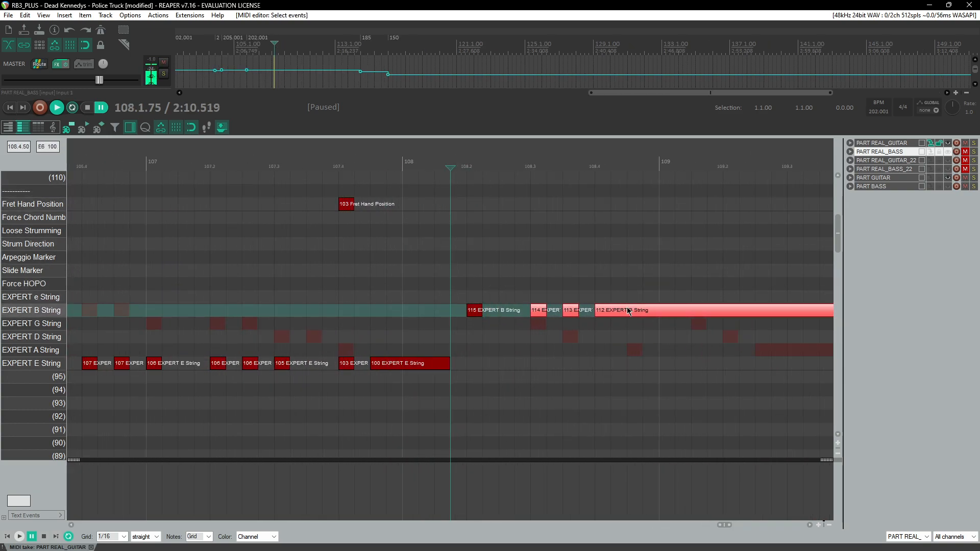
pyautogui.click(479, 167)
pyautogui.press('space')
pyautogui.press('space')
pyautogui.click(295, 310)
pyautogui.moveTo(295, 311); pyautogui.dragTo(407, 313)
pyautogui.click(117, 173)
# Step: Add a short 112 B-string note near beat 108.4.5 while playing back the passage
pyautogui.press('space')
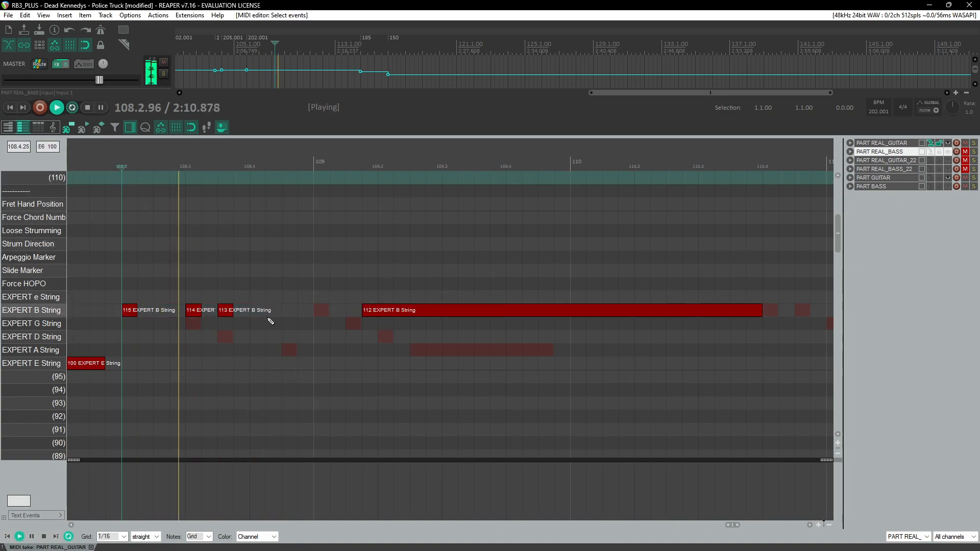
pyautogui.press('space')
pyautogui.click(125, 162)
pyautogui.press('space')
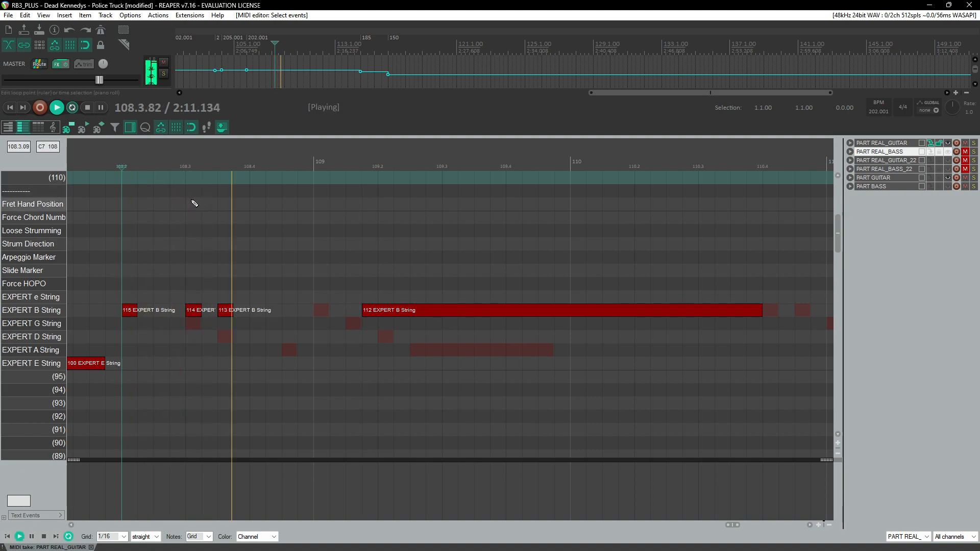
pyautogui.click(125, 167)
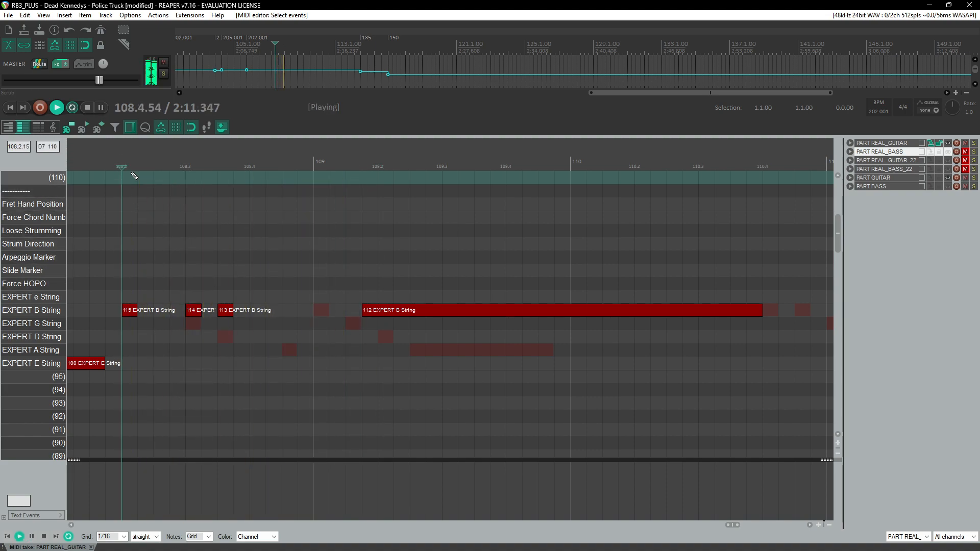
pyautogui.press('space')
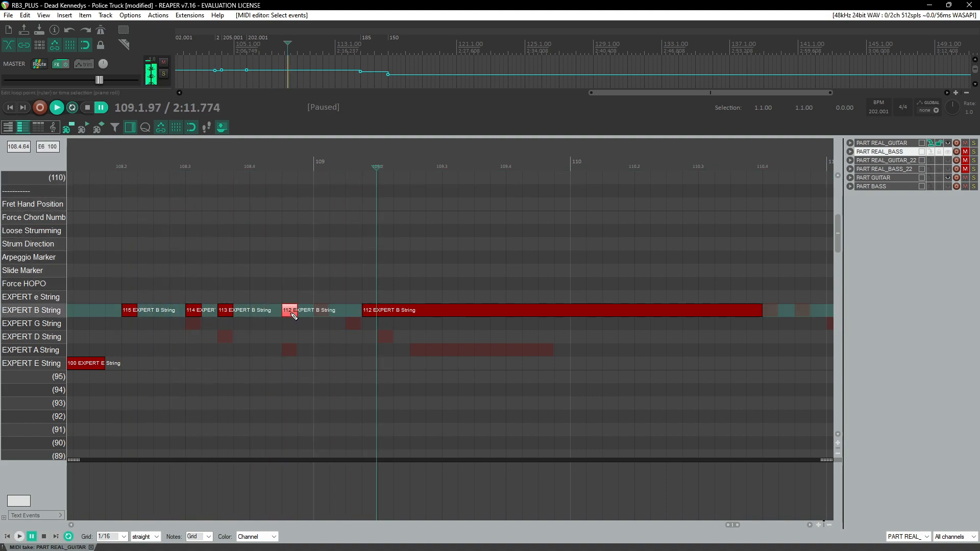
pyautogui.press('space')
# Step: Replay the measure 108 riff repeatedly to check the timing of the B-string notes
pyautogui.press('space')
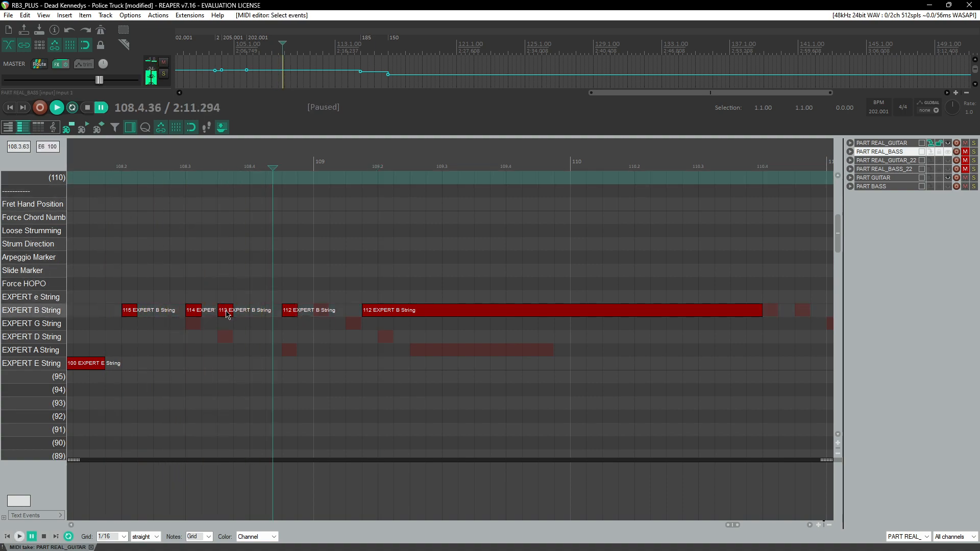
pyautogui.click(228, 309)
pyautogui.click(186, 167)
pyautogui.press('space')
pyautogui.click(217, 168)
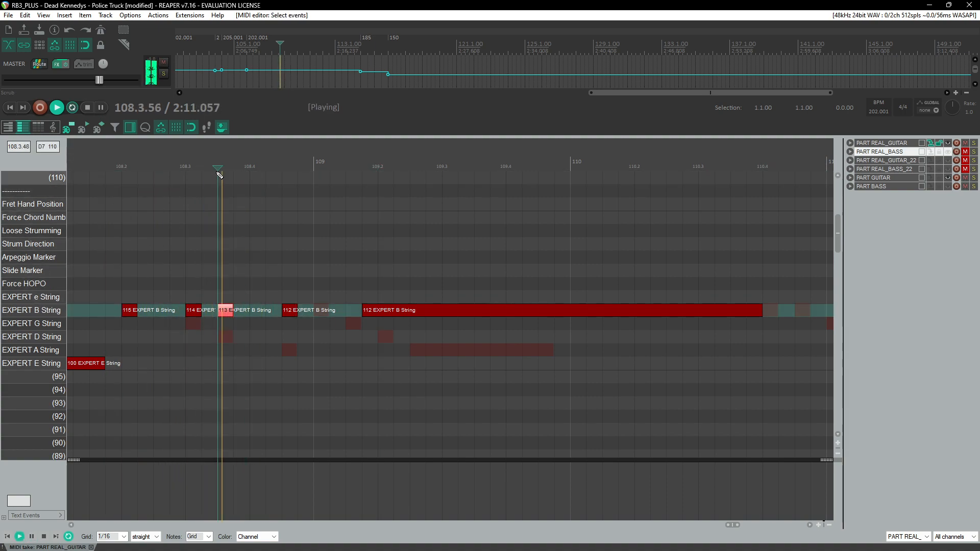
pyautogui.press('space')
pyautogui.press('space')
pyautogui.press('space')
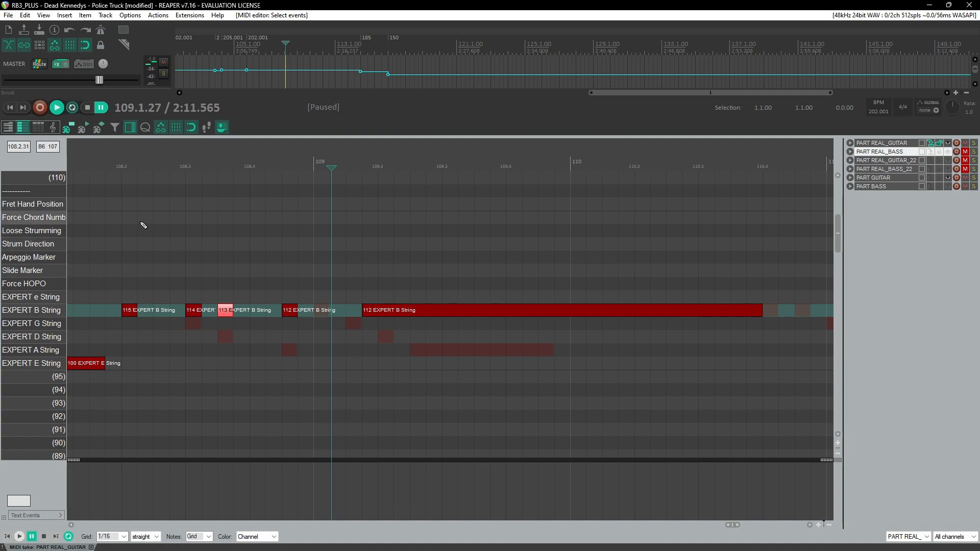
pyautogui.click(116, 169)
pyautogui.press('space')
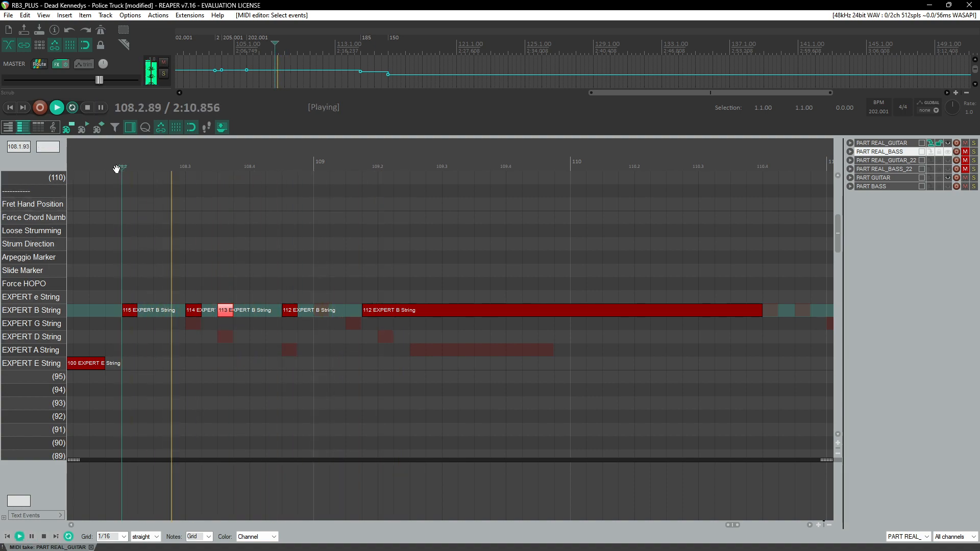
pyautogui.hotkey('ctrl', 'space')
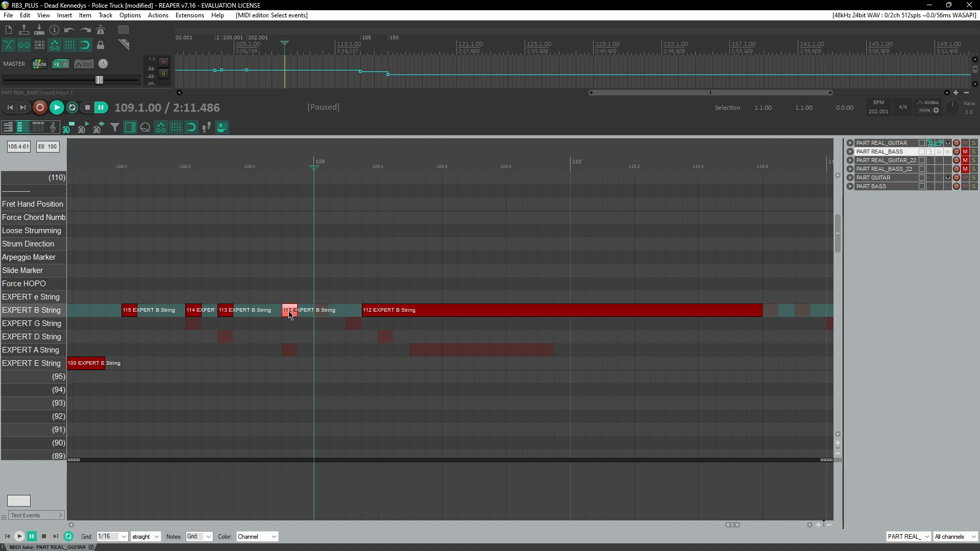
# Step: Shift the long 112 B-string note later and double it onto the e string
pyautogui.click(265, 167)
pyautogui.press('space')
pyautogui.moveTo(404, 310); pyautogui.dragTo(705, 327)
pyautogui.hotkey('ctrl', 'space')
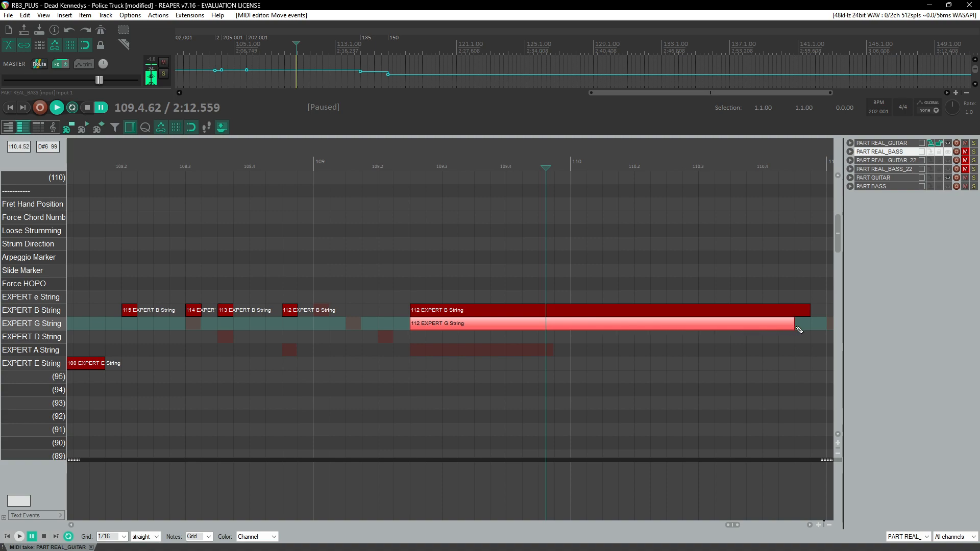
pyautogui.keyDown('ctrl'); pyautogui.click(462, 310); pyautogui.keyUp('ctrl')
pyautogui.press('Up')
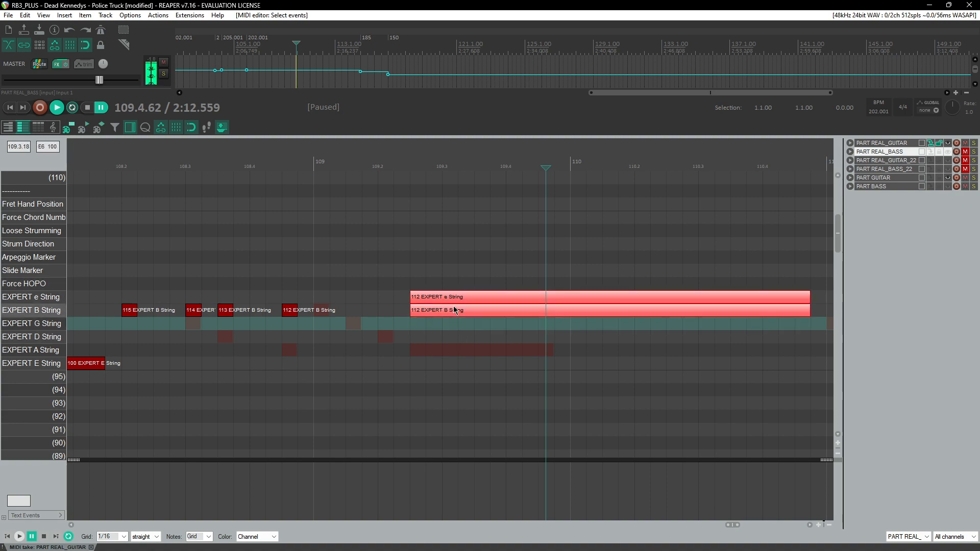
# Step: Move the short 112 note near beat 108.4.5 from the B string up to the e string
pyautogui.click(125, 157)
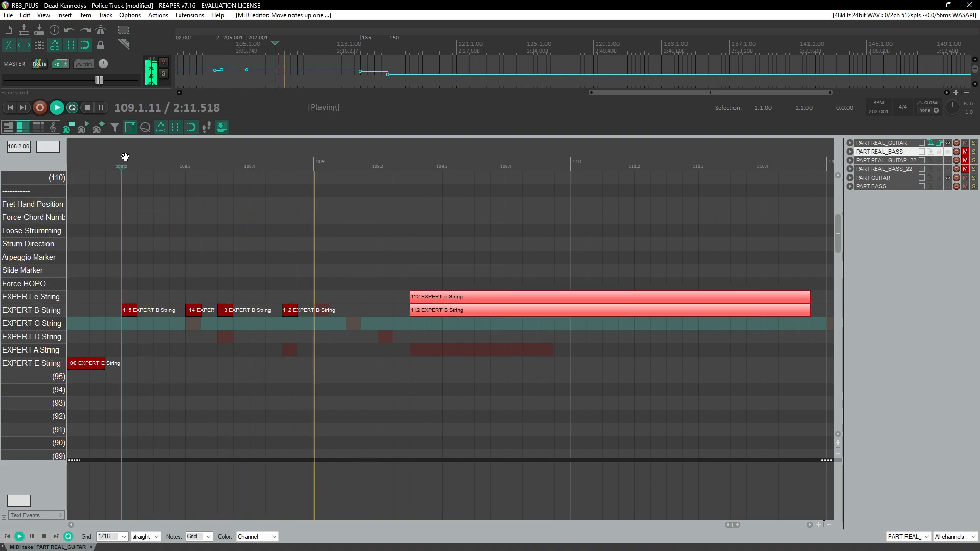
pyautogui.hotkey('ctrl', 'space')
pyautogui.click(228, 311)
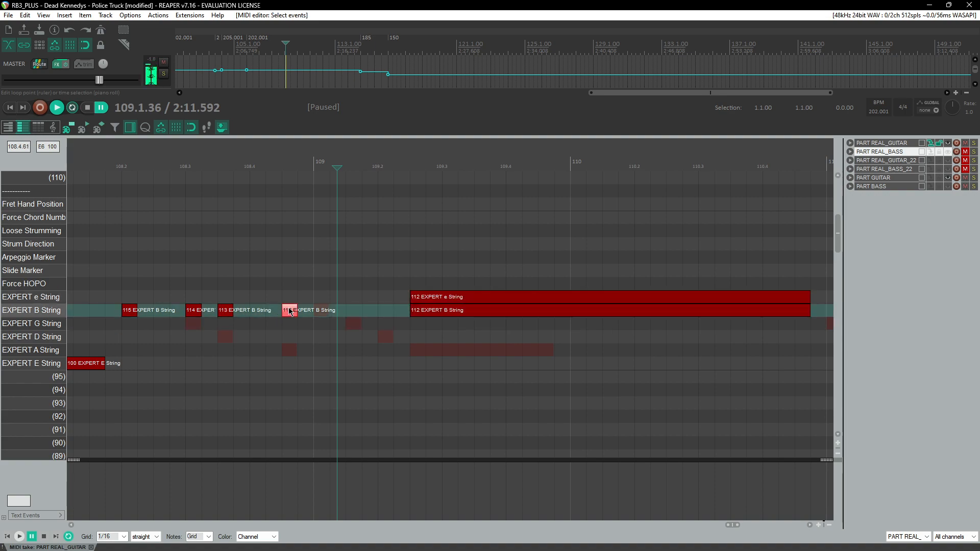
pyautogui.moveTo(290, 311); pyautogui.dragTo(289, 298)
pyautogui.click(111, 168)
pyautogui.hotkey('ctrl', 'space')
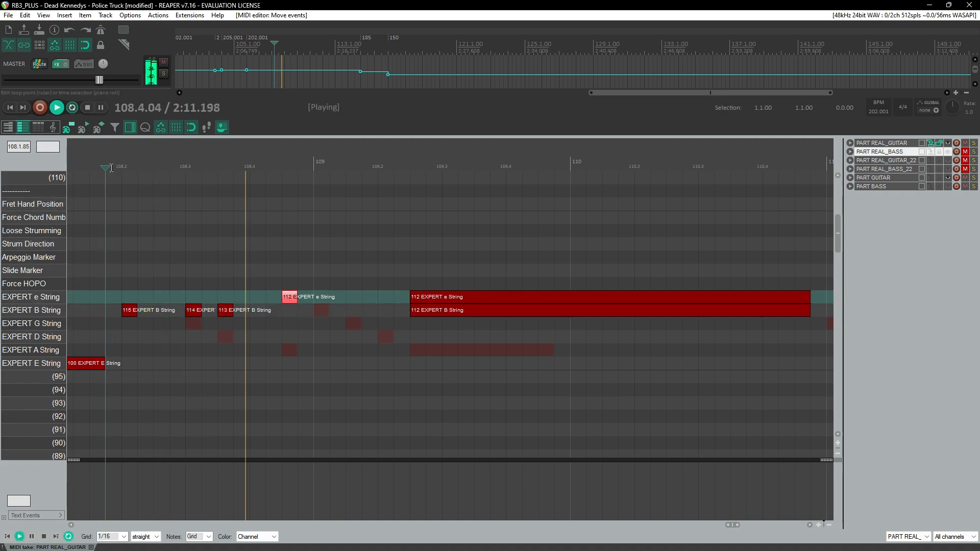
# Step: Add three short B-string notes from beat 109.1 to about 109.2, following the 115–114–113 run
pyautogui.hotkey('ctrl', 'space')
pyautogui.moveTo(120, 302); pyautogui.dragTo(255, 315)
pyautogui.click(321, 311)
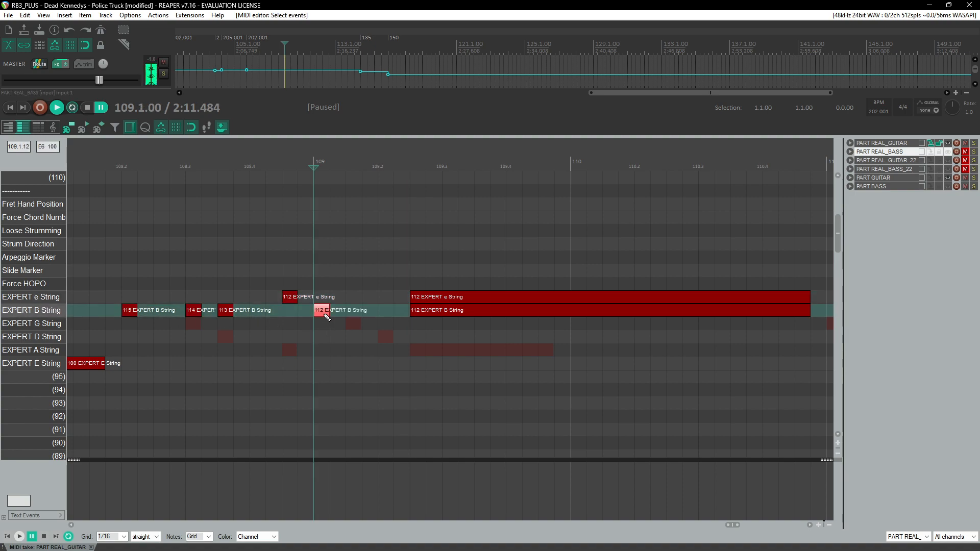
pyautogui.click(357, 312)
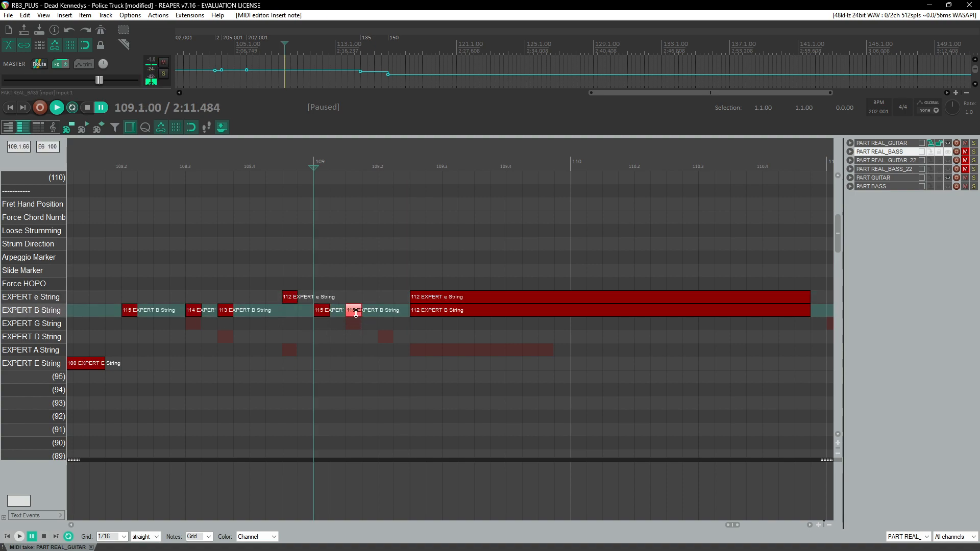
pyautogui.click(386, 313)
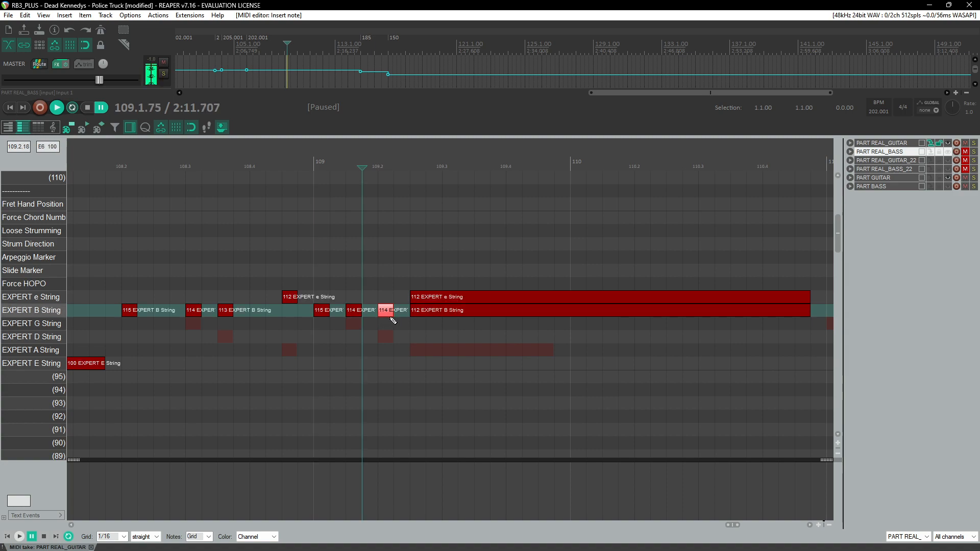
pyautogui.press('space')
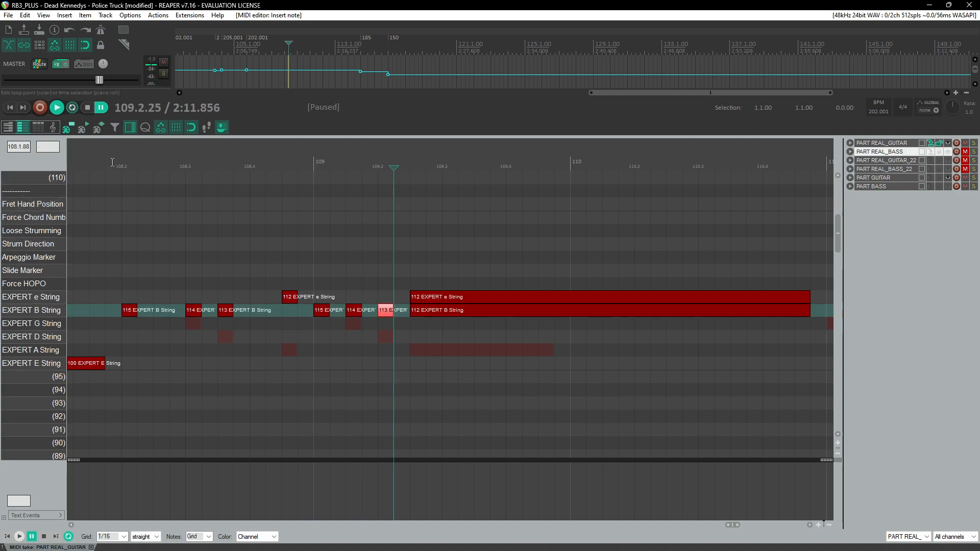
# Step: Shorten the long e and B 112 notes so they end just before measure 110
pyautogui.click(112, 160)
pyautogui.click(113, 161)
pyautogui.click(112, 161)
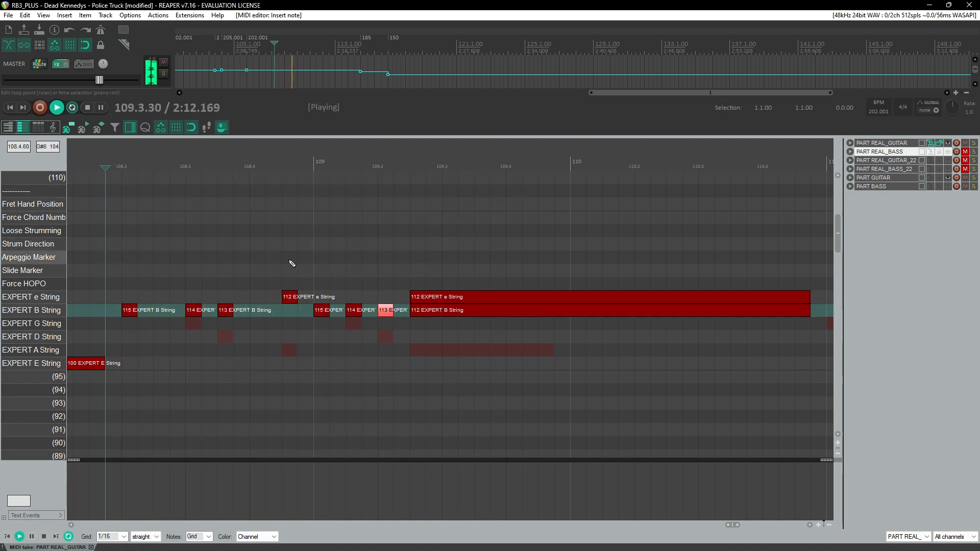
pyautogui.scroll(-4, 357, 258)
pyautogui.click(511, 161)
pyautogui.scroll(2, 585, 281)
pyautogui.moveTo(587, 273); pyautogui.dragTo(586, 335)
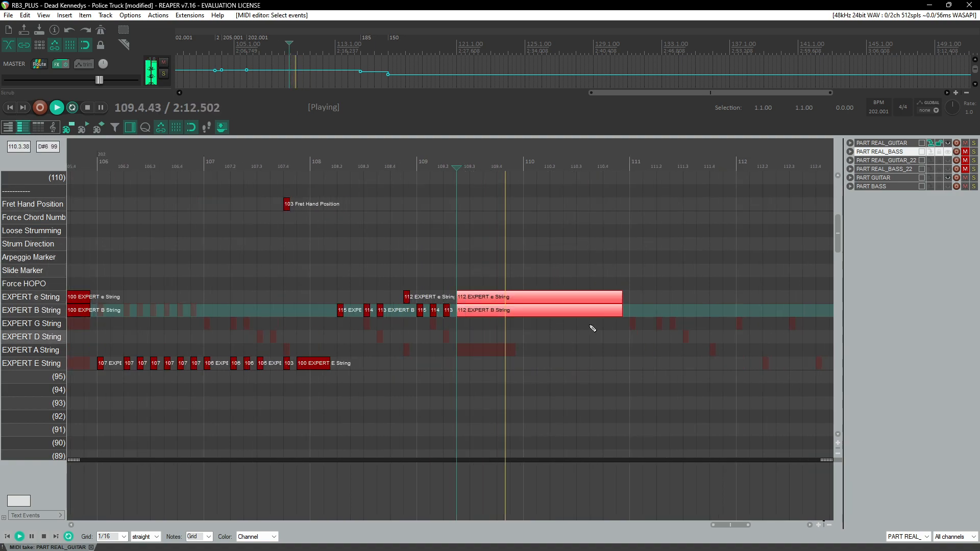
pyautogui.press('space')
pyautogui.moveTo(619, 298); pyautogui.dragTo(516, 298)
pyautogui.scroll(4, 510, 296)
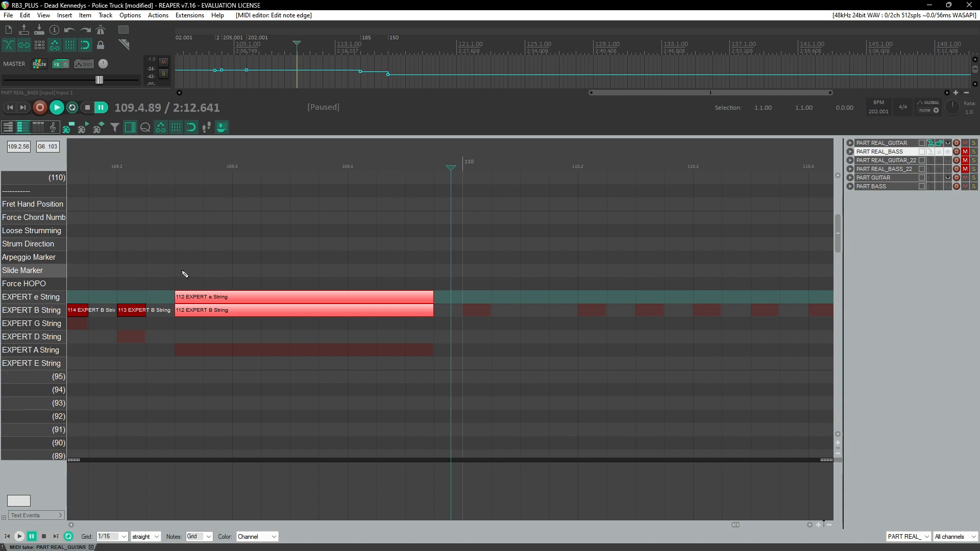
# Step: Draw a Slide Marker spanning the long 112 e and B notes in measure 109
pyautogui.press('space')
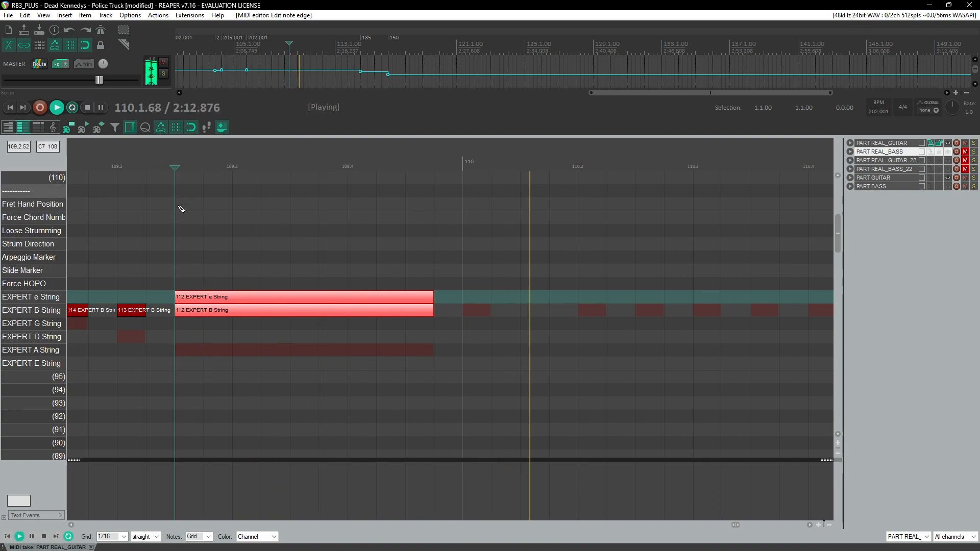
pyautogui.press('space')
pyautogui.moveTo(185, 266); pyautogui.dragTo(439, 270)
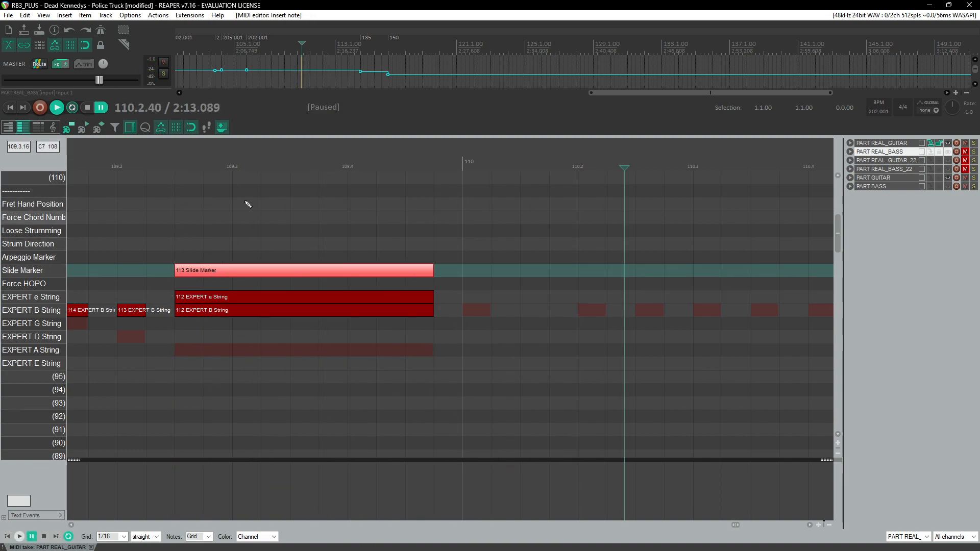
pyautogui.press('space')
# Step: Play back measures 108–110 to review the new slide section
pyautogui.scroll(-6, 247, 197)
pyautogui.scroll(-3, 246, 197)
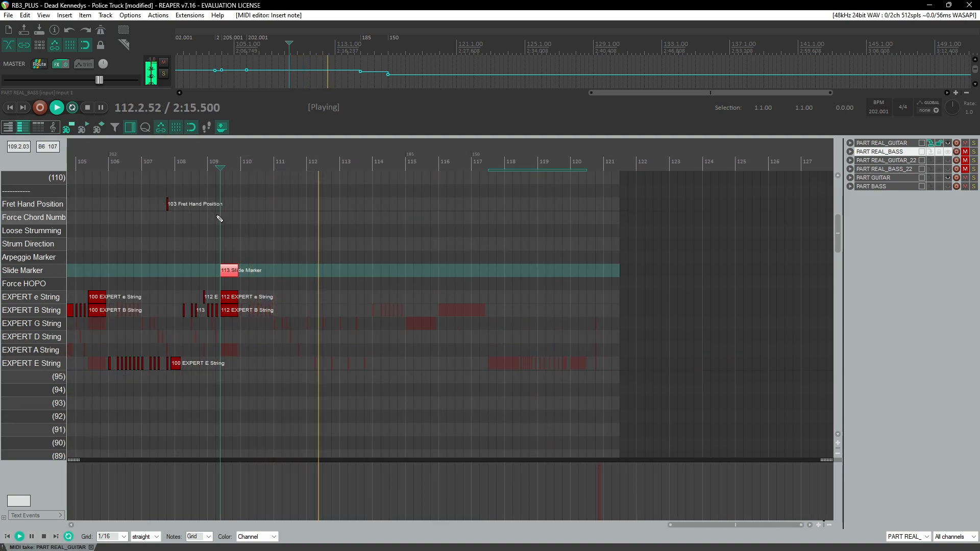
pyautogui.click(237, 163)
pyautogui.scroll(6, 265, 250)
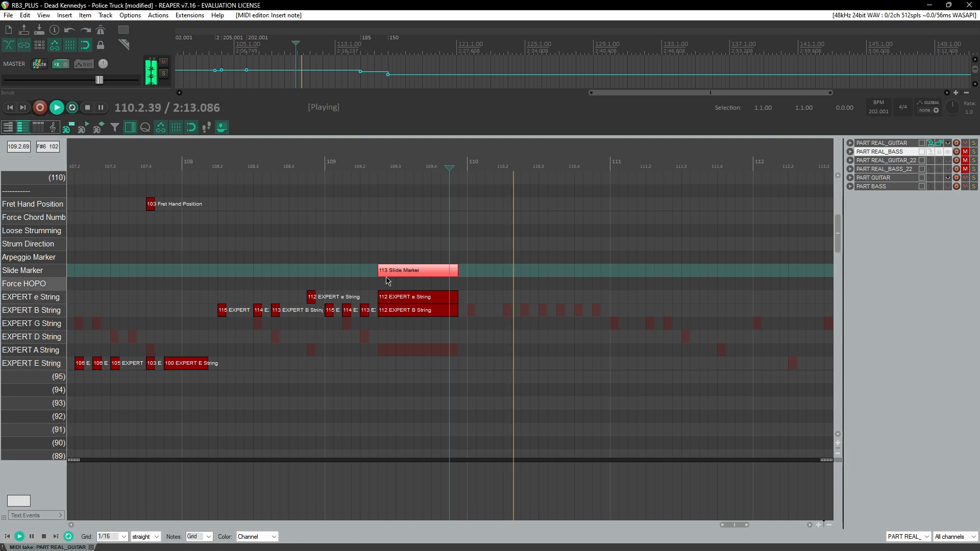
pyautogui.press('space')
pyautogui.hscroll(3, 424, 343)
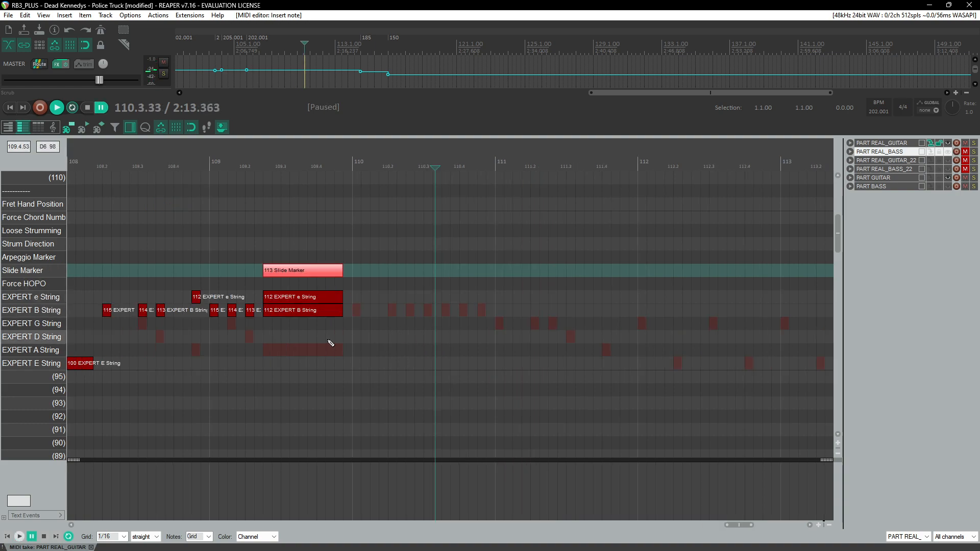
pyautogui.click(356, 364)
pyautogui.scroll(3, 353, 362)
pyautogui.hotkey('ctrl', 'z')
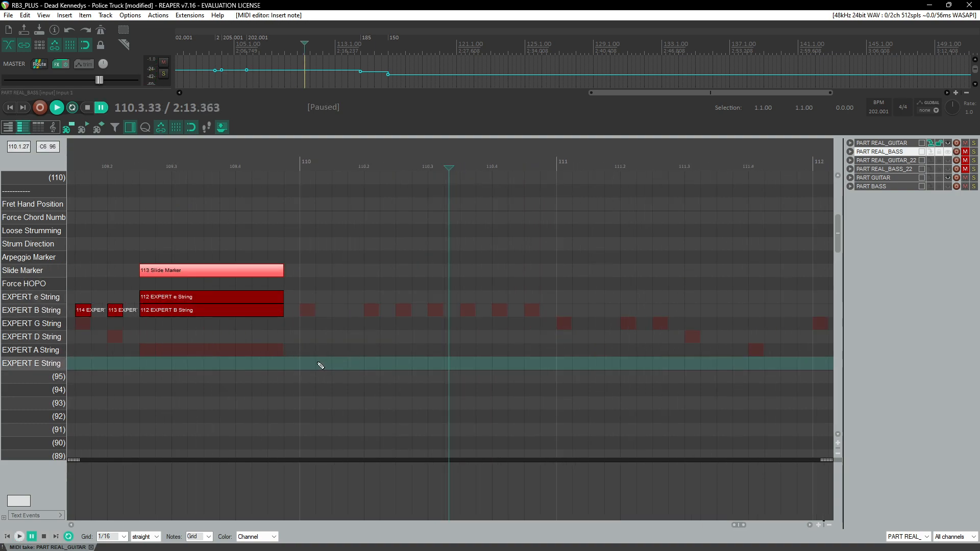
# Step: Play back the chart from around measure 101 to review the existing guitar notes
pyautogui.scroll(-8, 348, 337)
pyautogui.scroll(-4, 326, 316)
pyautogui.click(280, 178)
pyautogui.press('space')
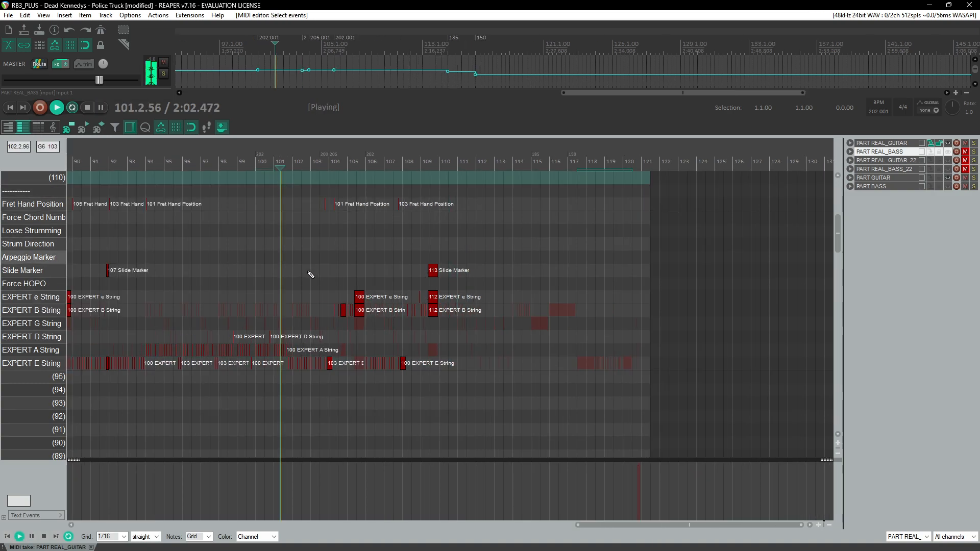
pyautogui.scroll(7, 319, 272)
pyautogui.hscroll(4, 382, 294)
pyautogui.hscroll(-3, 327, 380)
pyautogui.scroll(3, 317, 384)
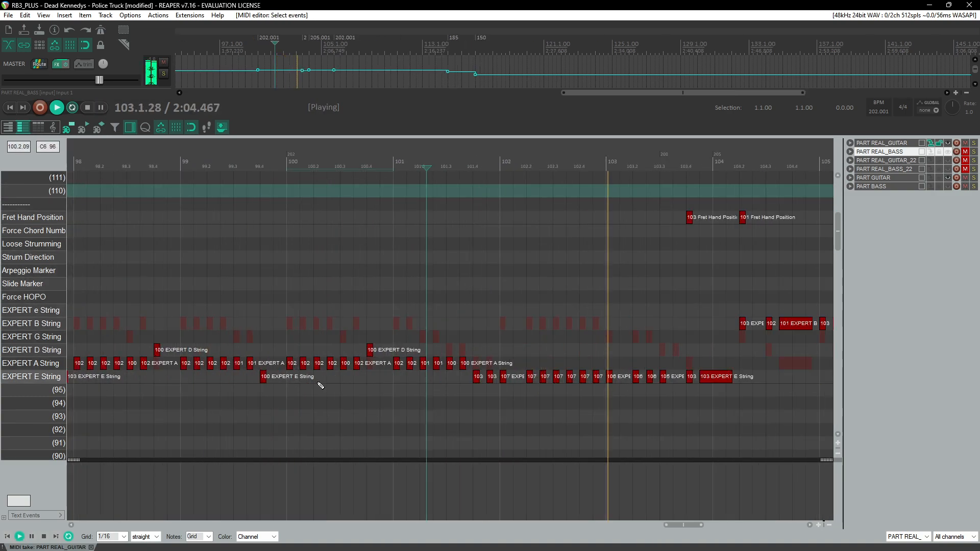
pyautogui.scroll(7, 408, 363)
pyautogui.scroll(-1, 442, 296)
pyautogui.scroll(-7, 443, 292)
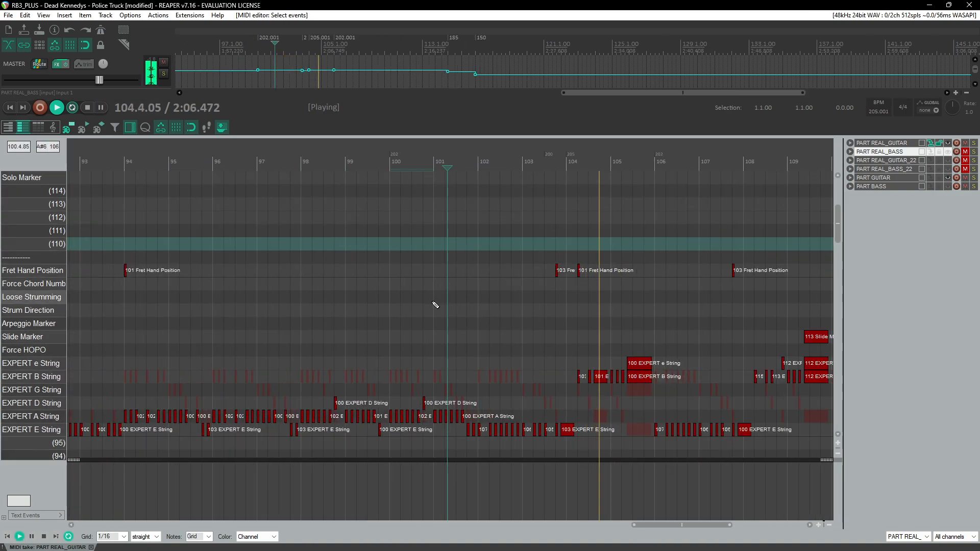
pyautogui.hscroll(4, 428, 305)
pyautogui.scroll(-3, 200, 219)
pyautogui.click(154, 179)
pyautogui.scroll(3, 275, 258)
pyautogui.hscroll(4, 337, 293)
pyautogui.scroll(-2, 341, 296)
pyautogui.hscroll(1, 342, 297)
pyautogui.scroll(3, 429, 317)
pyautogui.hscroll(4, 433, 327)
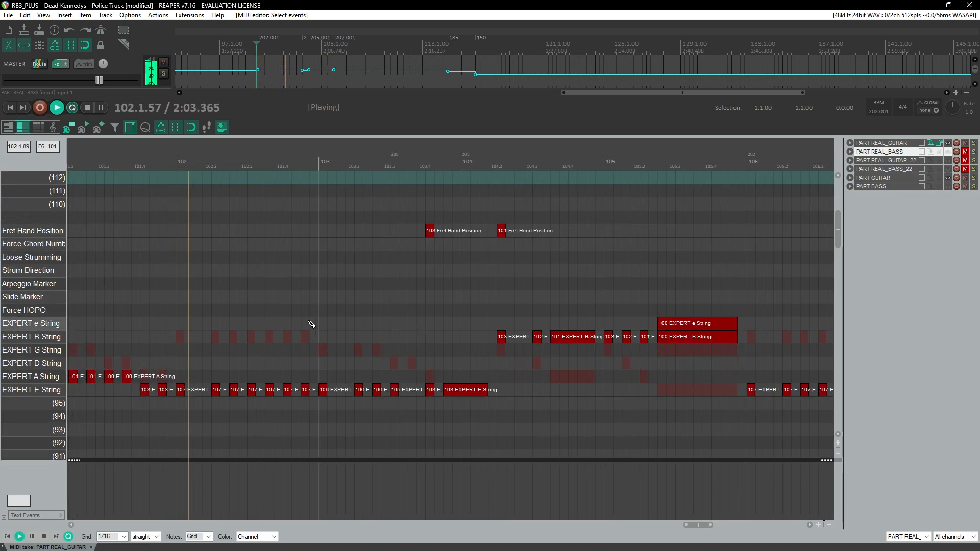
pyautogui.hotkey('ctrl', 'space')
# Step: Add a Fret Hand Position note at the start of measure 102 and adjust its fret value
pyautogui.click(181, 230)
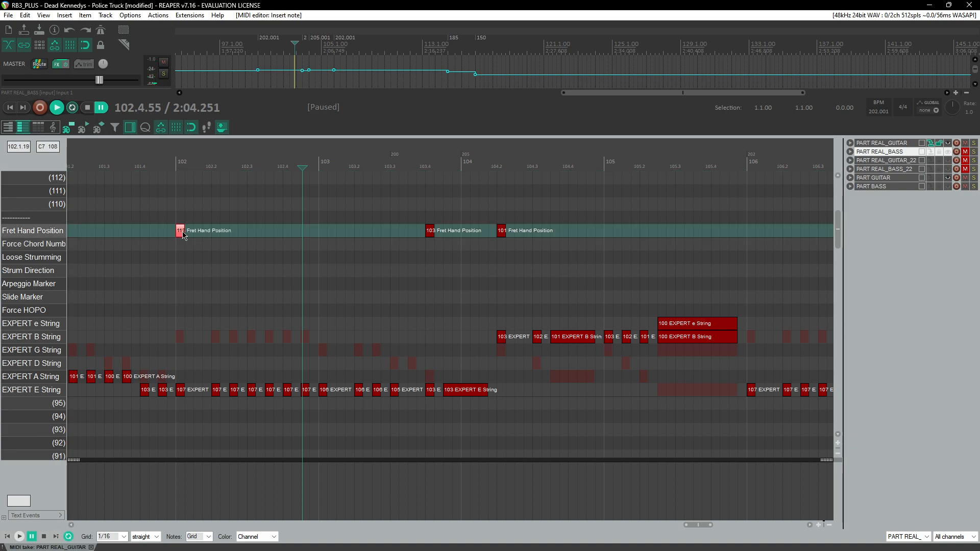
pyautogui.moveTo(195, 235); pyautogui.dragTo(195, 237)
pyautogui.click(167, 168)
pyautogui.press('space')
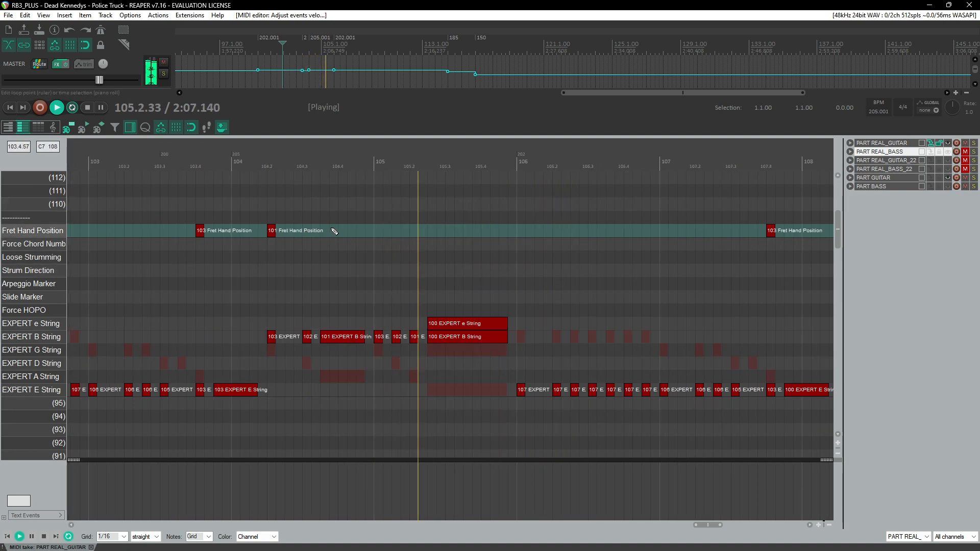
pyautogui.hotkey('ctrl', 'space')
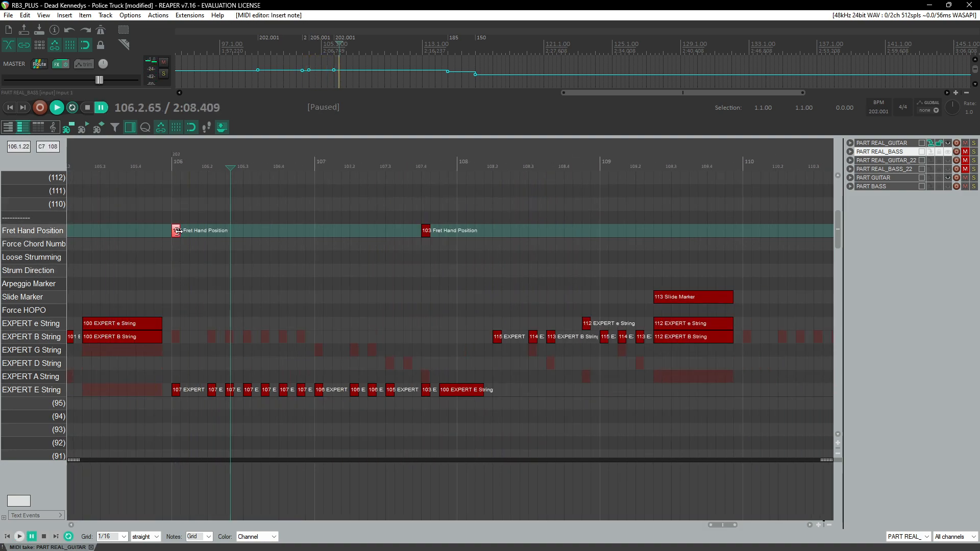
pyautogui.hotkey('ctrl', 'z')
# Step: Copy the 112 note into the Fret Hand Position lane at the start of measure 108
pyautogui.click(165, 178)
pyautogui.press('space')
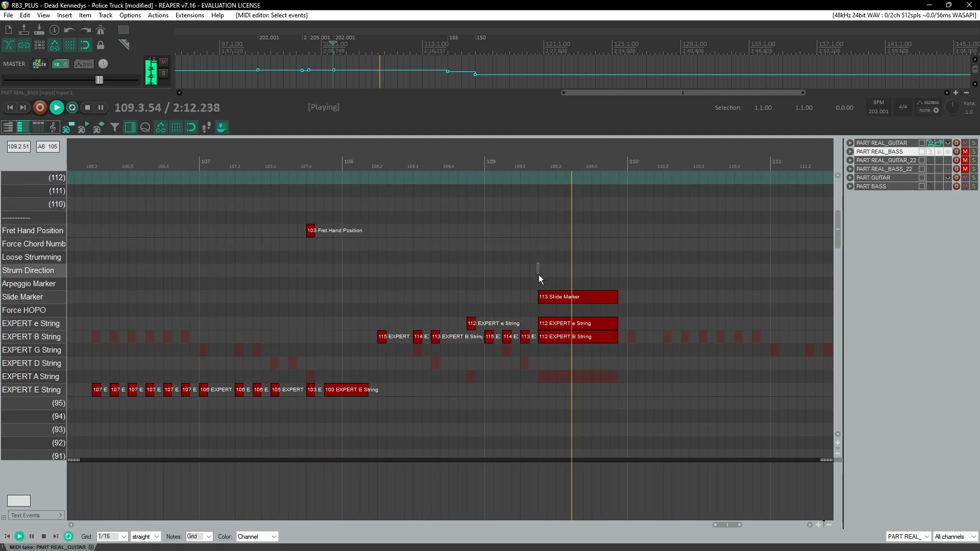
pyautogui.hotkey('ctrl', 'space')
pyautogui.moveTo(564, 323); pyautogui.dragTo(371, 233)
pyautogui.press('g')
# Step: Copy the E-string riff and Fret Hand Position note from measure 106 and paste them at measure 110
pyautogui.click(296, 169)
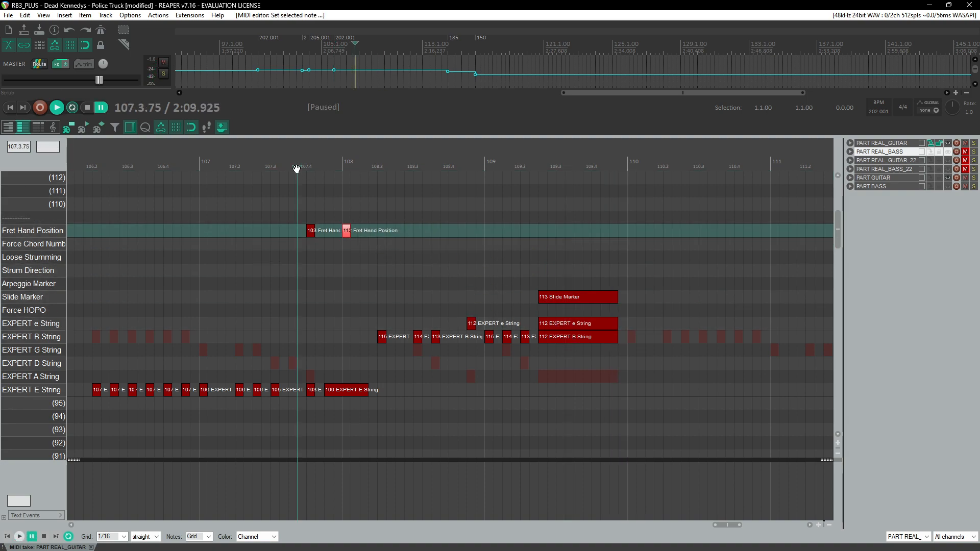
pyautogui.press('space')
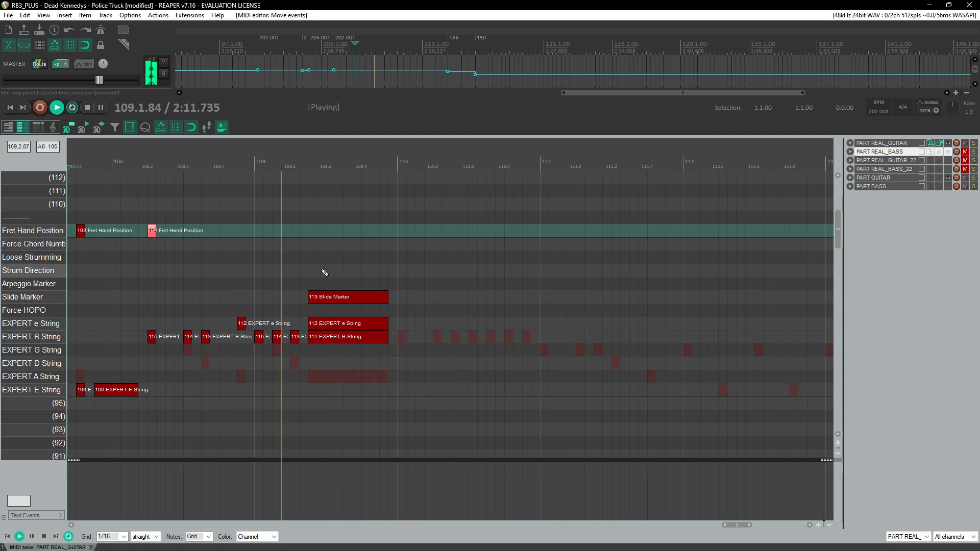
pyautogui.scroll(-3, 377, 272)
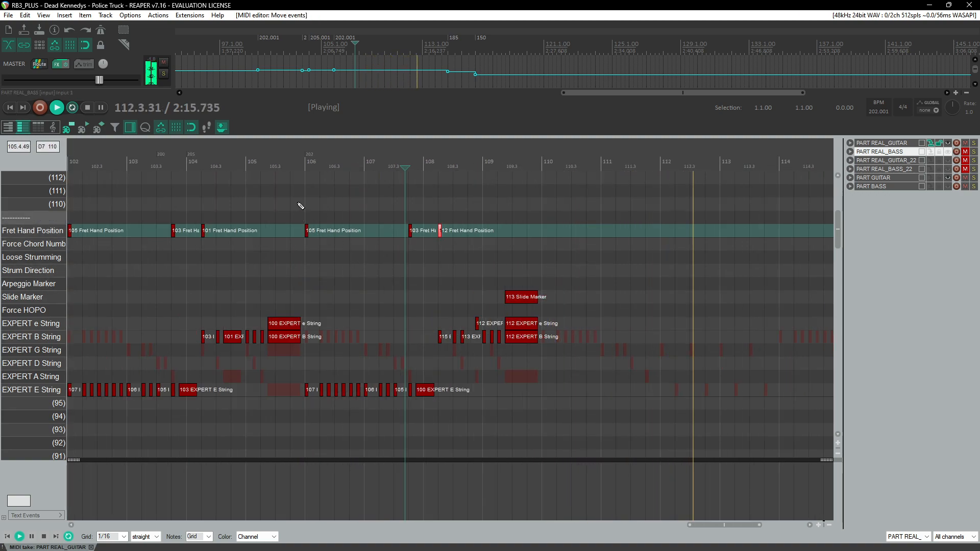
pyautogui.click(279, 165)
pyautogui.scroll(2, 350, 244)
pyautogui.hscroll(2, 352, 334)
pyautogui.moveTo(251, 224); pyautogui.dragTo(369, 403)
pyautogui.click(449, 164)
pyautogui.hotkey('ctrl', 'v')
# Step: Play back from measure 110 to review the pasted riff
pyautogui.scroll(1, 398, 291)
pyautogui.hscroll(2, 388, 292)
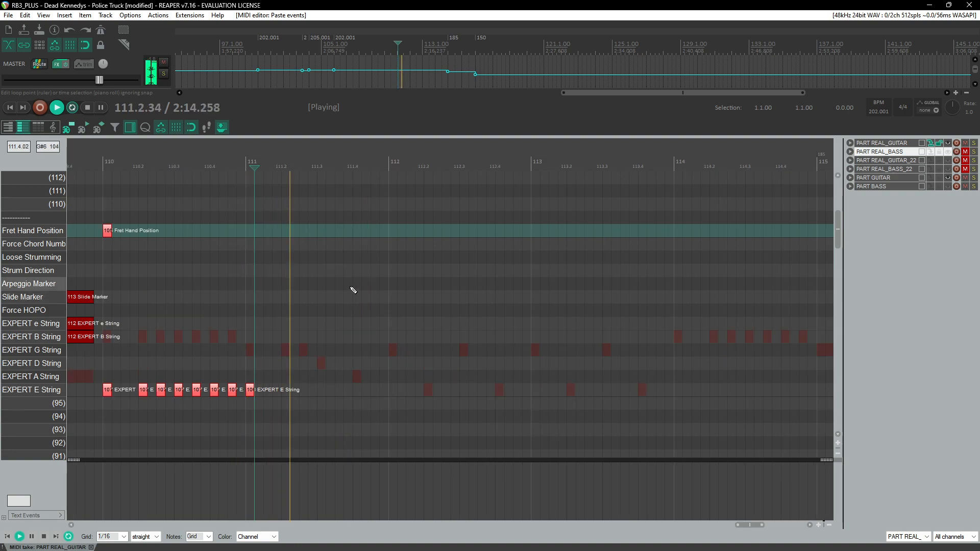
pyautogui.click(105, 165)
pyautogui.scroll(1, 276, 339)
pyautogui.hscroll(1, 279, 346)
pyautogui.scroll(1, 280, 348)
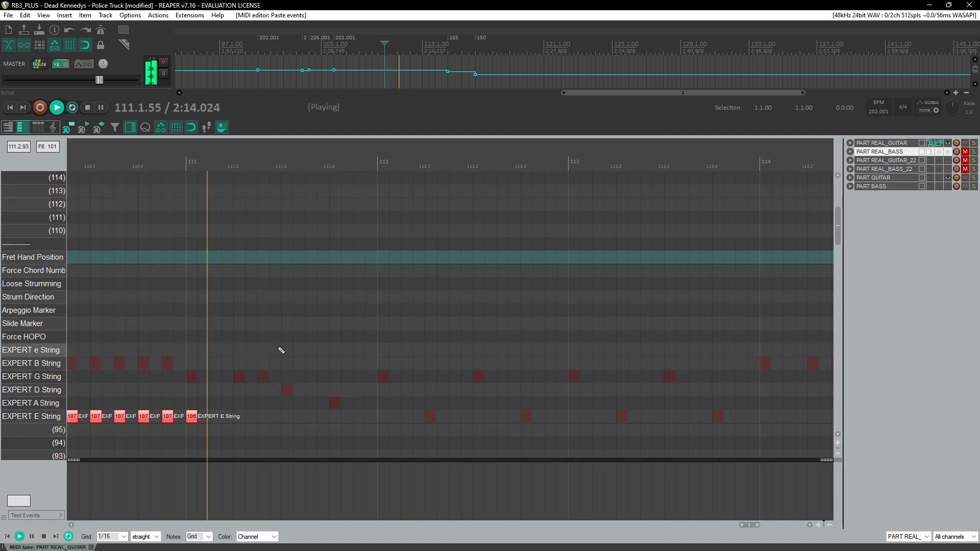
pyautogui.hscroll(-2, 307, 357)
pyautogui.press('space')
# Step: Add 106 and 105 E-string notes to continue the riff through measure 111
pyautogui.click(423, 419)
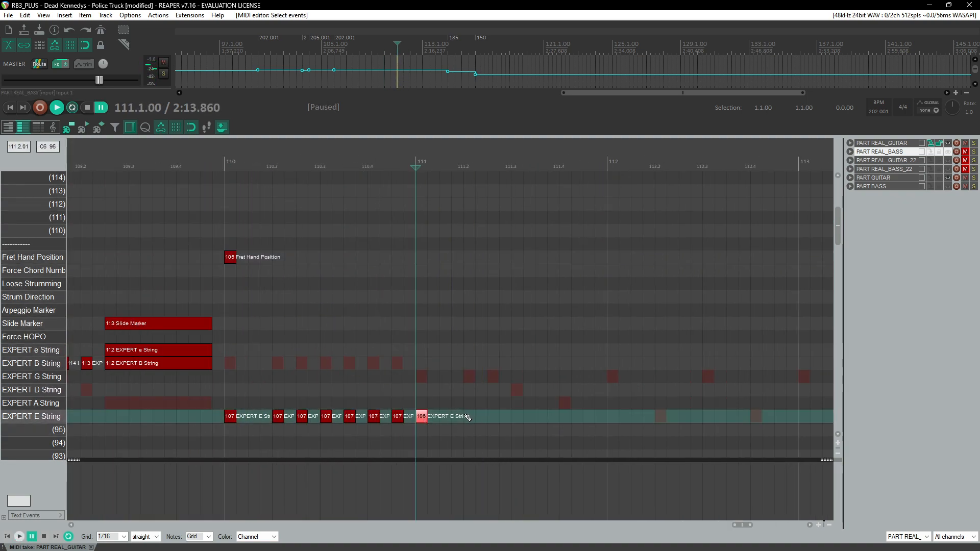
pyautogui.middleClick(523, 419)
pyautogui.click(453, 191)
pyautogui.press('space')
pyautogui.hscroll(3, 393, 337)
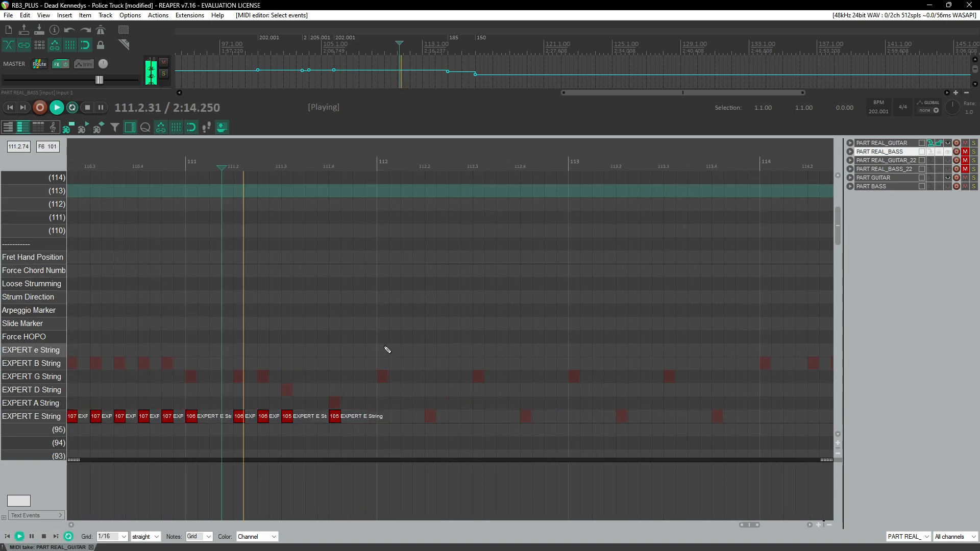
pyautogui.press('space')
# Step: Add a G-string 108 note at the start of measure 112
pyautogui.click(284, 162)
pyautogui.press('space')
pyautogui.press('space')
pyautogui.click(386, 393)
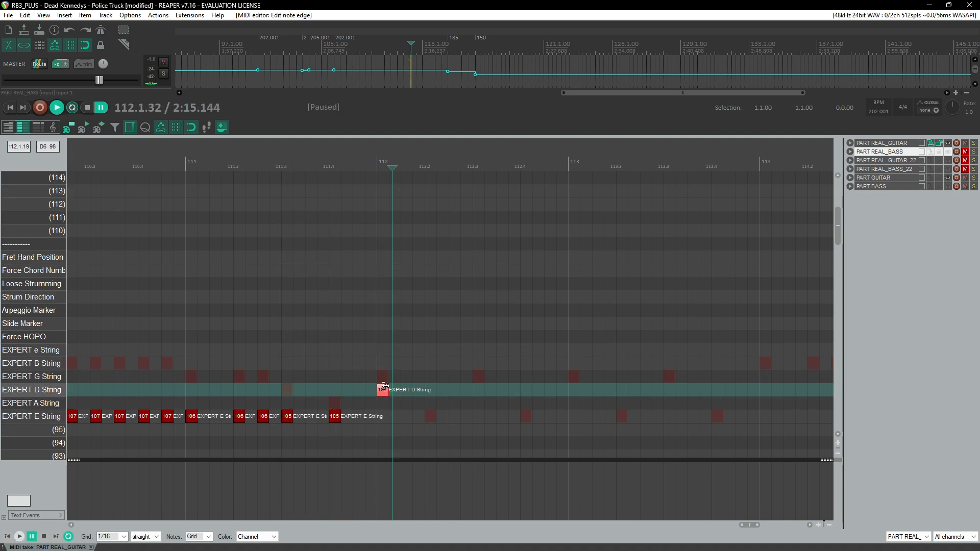
pyautogui.moveTo(384, 390); pyautogui.dragTo(385, 382)
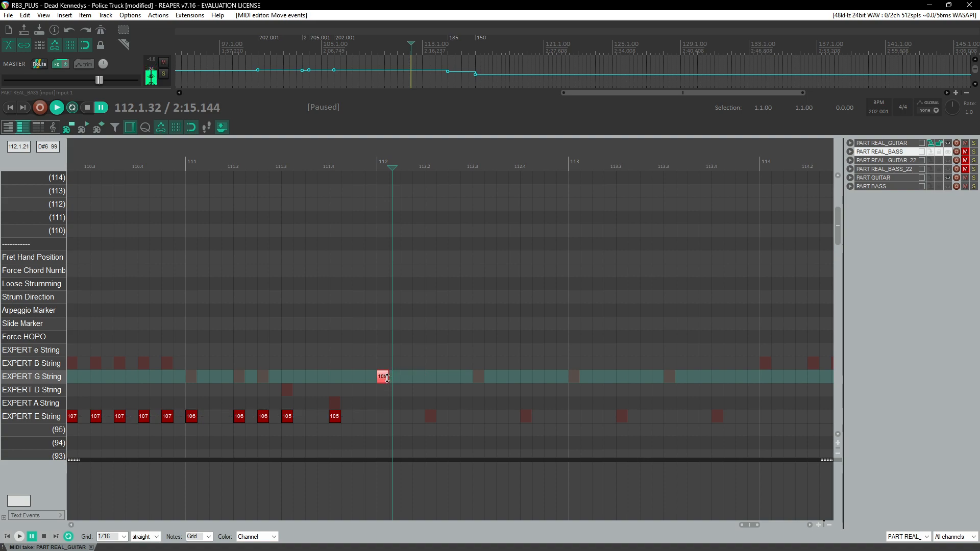
# Step: Add a D-string 109 note at beat 112.2
pyautogui.press('space')
pyautogui.press('space')
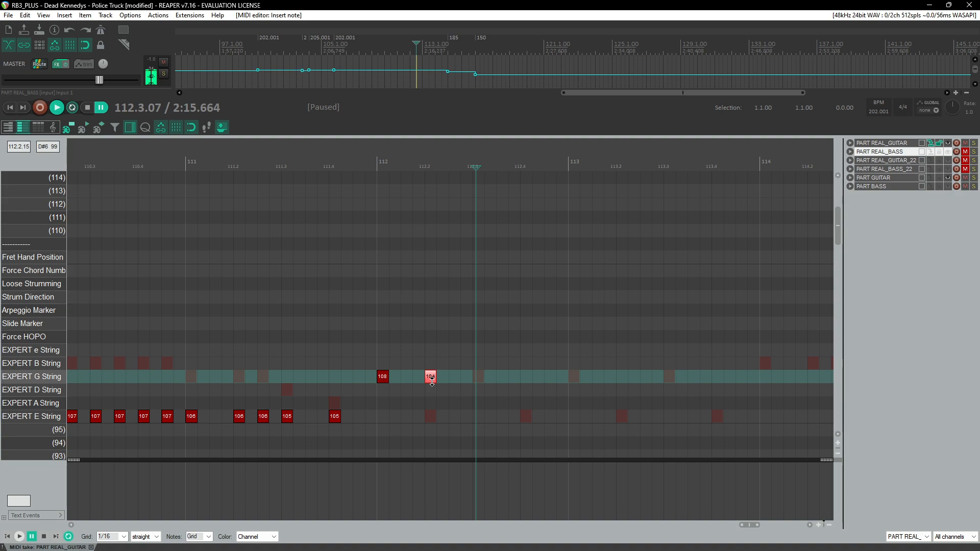
pyautogui.moveTo(432, 379); pyautogui.dragTo(433, 390)
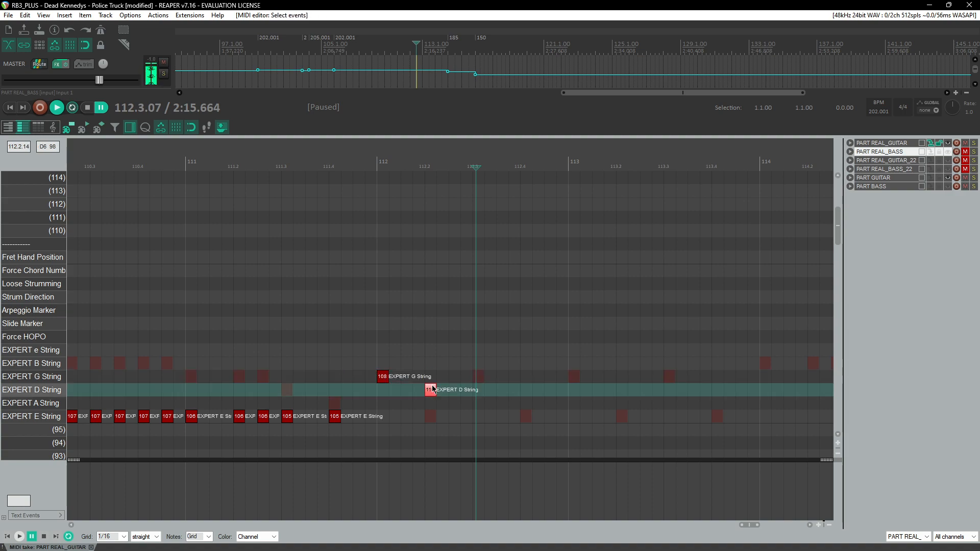
pyautogui.click(433, 389)
# Step: Copy the G 108 and D 109 note pair and paste it three times to fill measures 112–113
pyautogui.click(365, 161)
pyautogui.press('space')
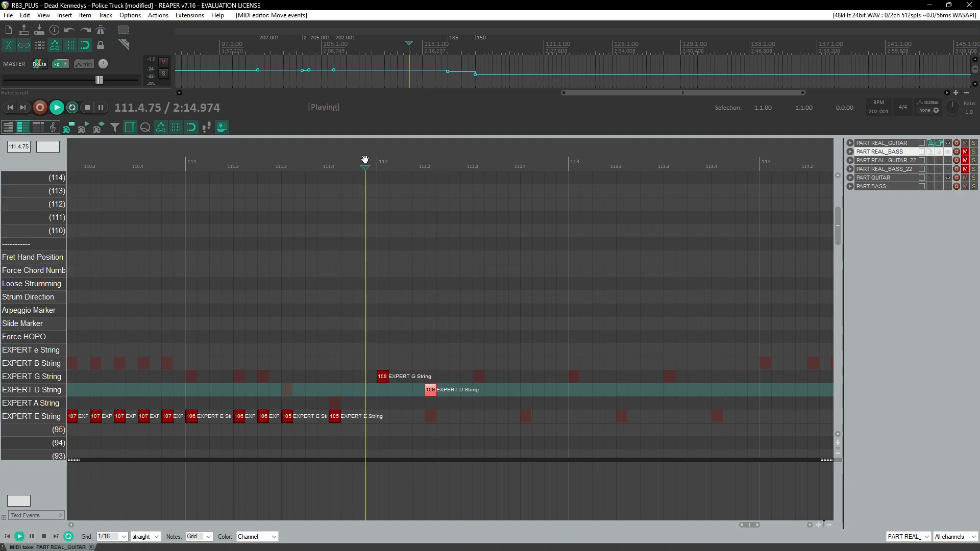
pyautogui.press('space')
pyautogui.moveTo(375, 358); pyautogui.dragTo(445, 403)
pyautogui.hotkey('ctrl', 'c')
pyautogui.hotkey('ctrl', 'v')
pyautogui.hotkey('ctrl', 'v')
pyautogui.hotkey('ctrl', 'v')
# Step: Play back measures 112–114 to review the alternating G and D notes
pyautogui.click(136, 161)
pyautogui.press('space')
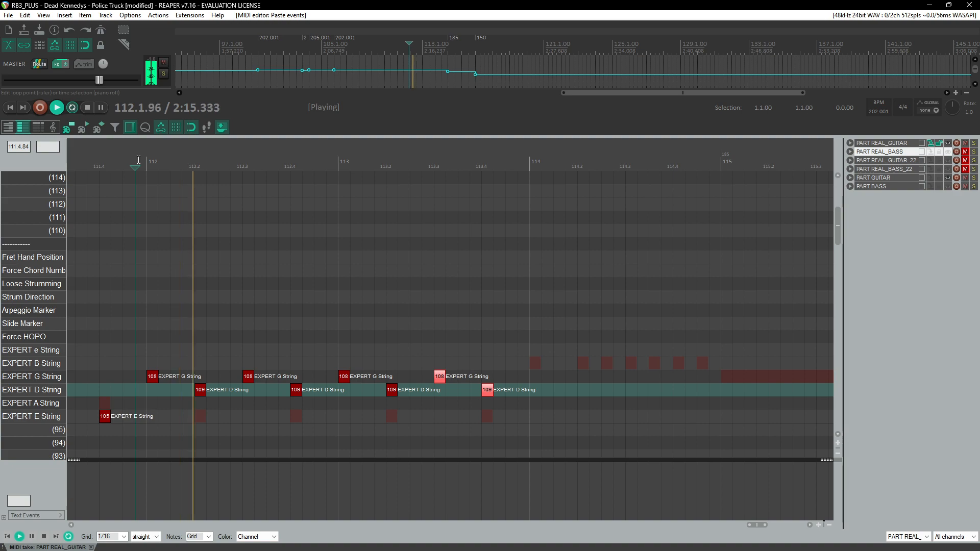
pyautogui.press('space')
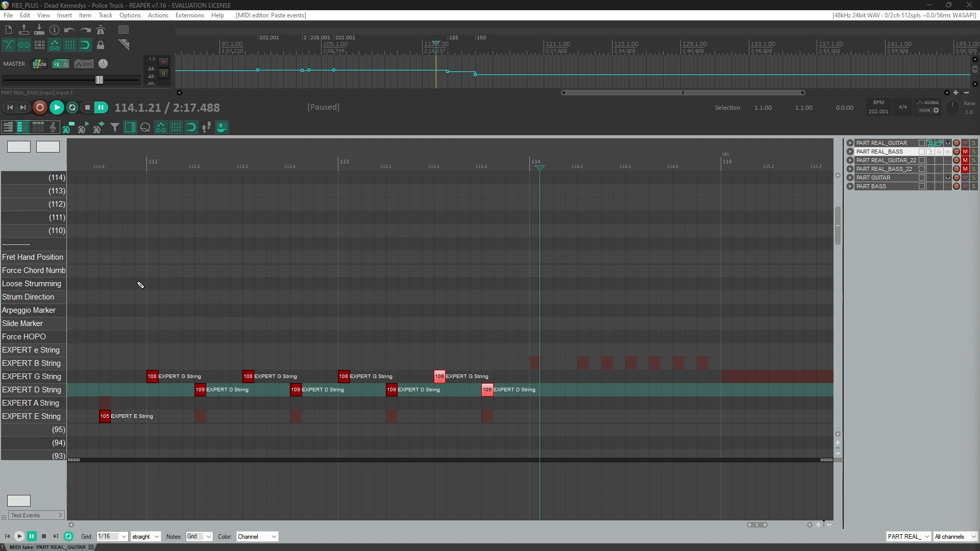
pyautogui.click(96, 163)
pyautogui.press('space')
pyautogui.scroll(-5, 222, 287)
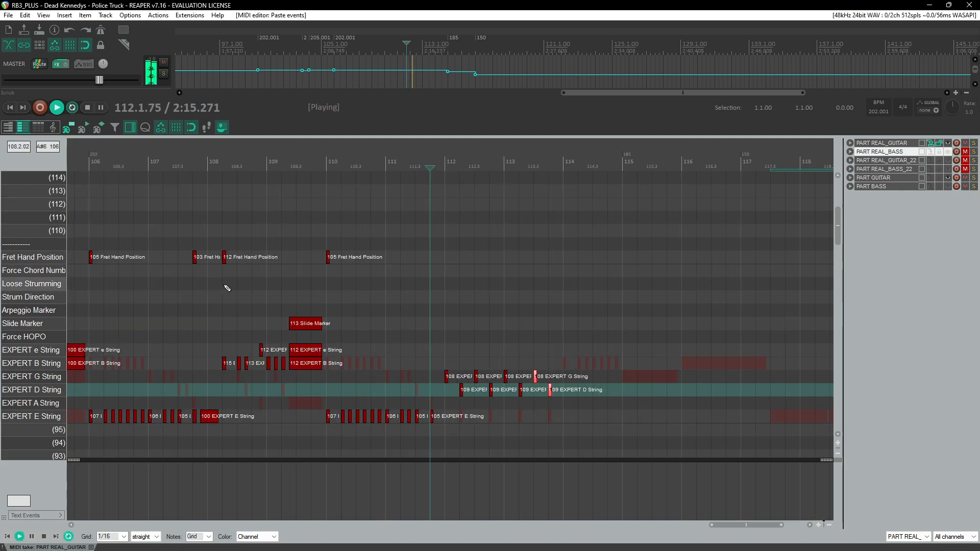
pyautogui.scroll(-1, 260, 292)
pyautogui.scroll(-1, 283, 290)
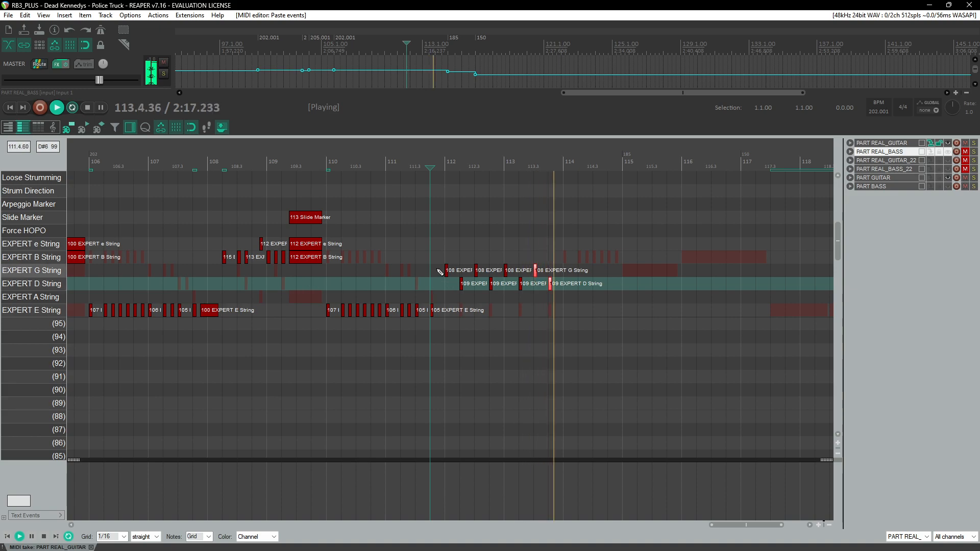
pyautogui.press('space')
# Step: Switch to the Pro Guitar/Bass authoring guide in the browser, read its Arpeggio Marker section, and return to REAPER
pyautogui.scroll(4, 467, 241)
pyautogui.scroll(3, 213, 267)
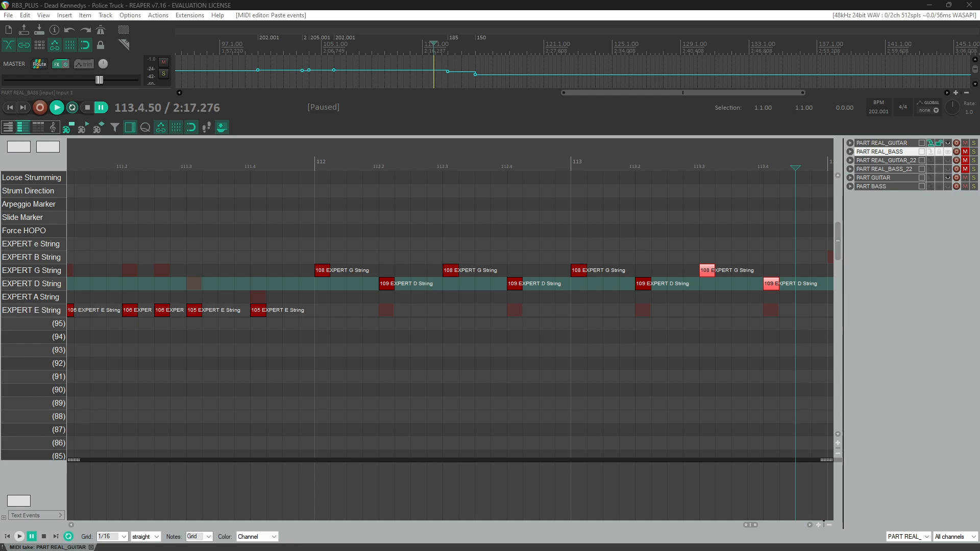
pyautogui.moveTo(979, 155); pyautogui.dragTo(531, 154)
pyautogui.click(803, 494)
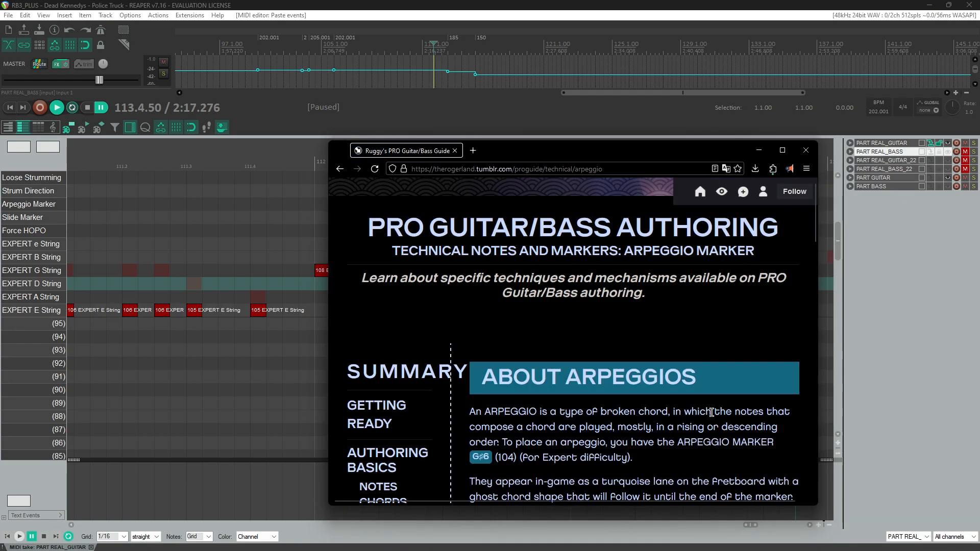
pyautogui.scroll(-15, 729, 434)
pyautogui.scroll(10, 661, 284)
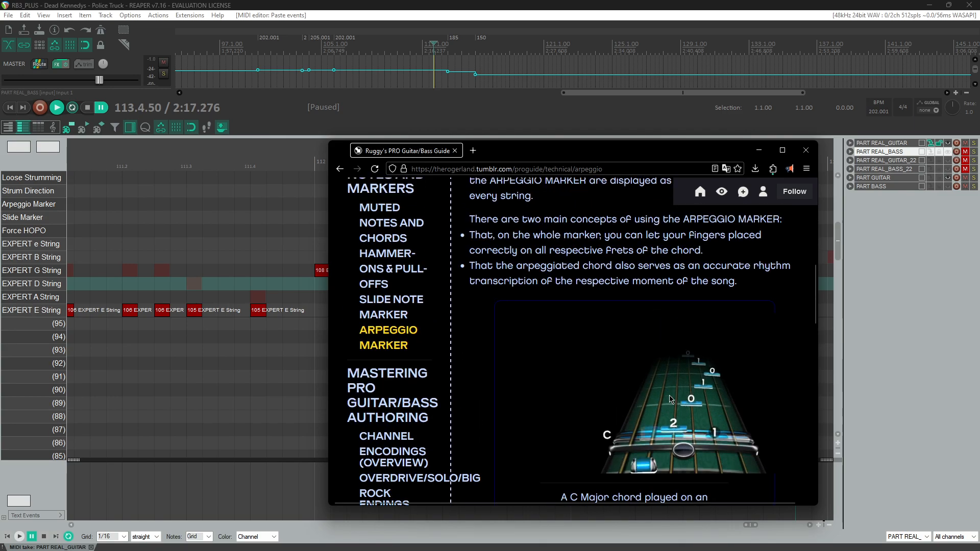
pyautogui.scroll(-1, 678, 396)
pyautogui.scroll(1, 705, 343)
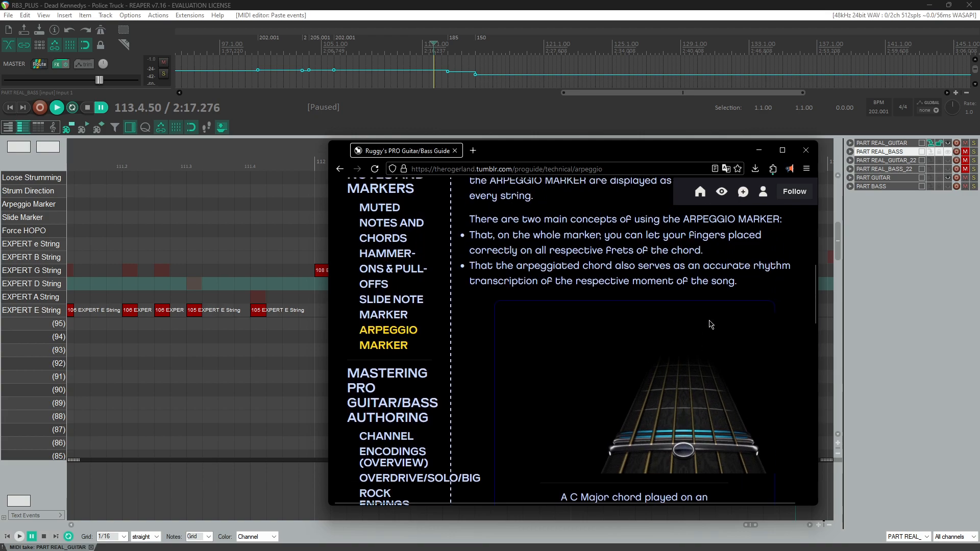
pyautogui.click(584, 4)
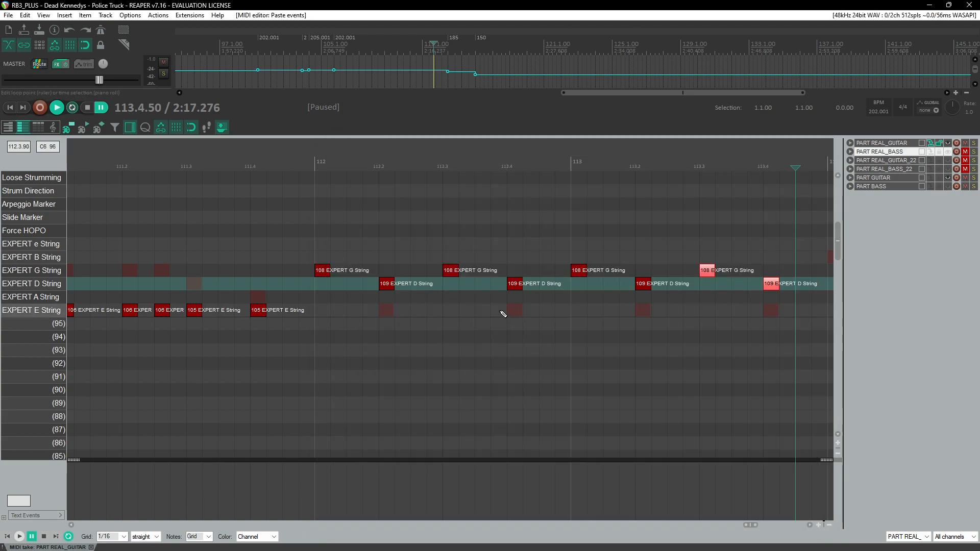
# Step: Copy the D-string 109 note to the start of measure 112, beneath the G-string 108 note
pyautogui.click(322, 273)
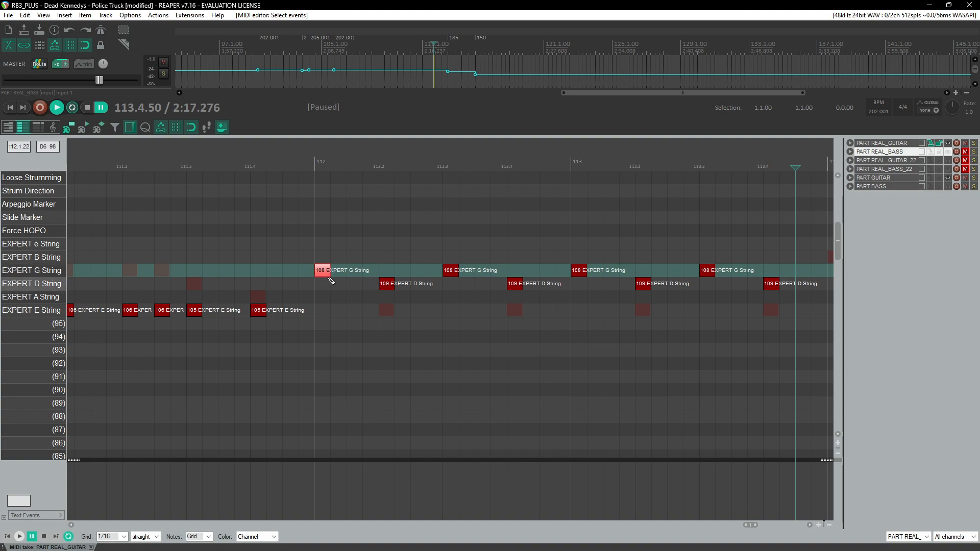
pyautogui.click(387, 287)
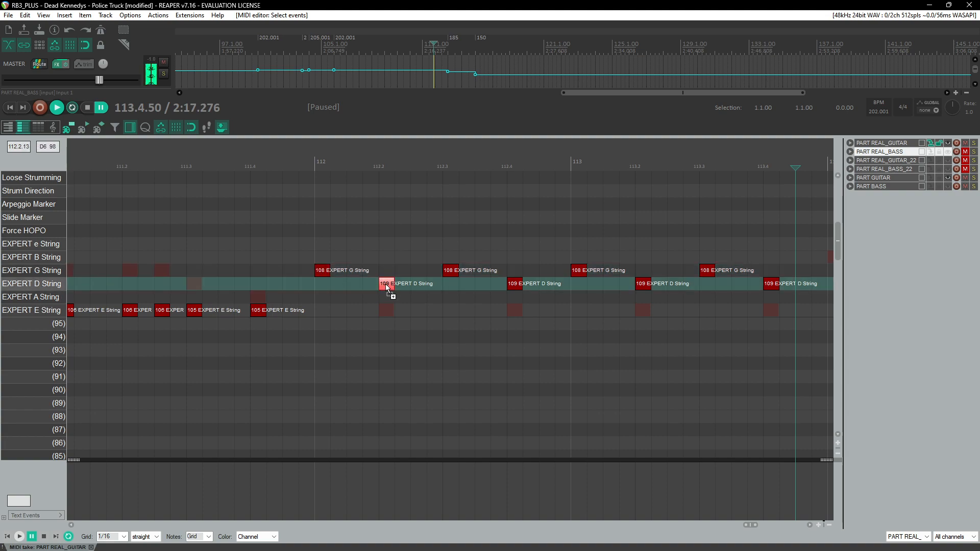
# Step: Switch to the authoring guide and check its MIDI channel encodings section before returning
pyautogui.hotkey('alt', 'Tab')
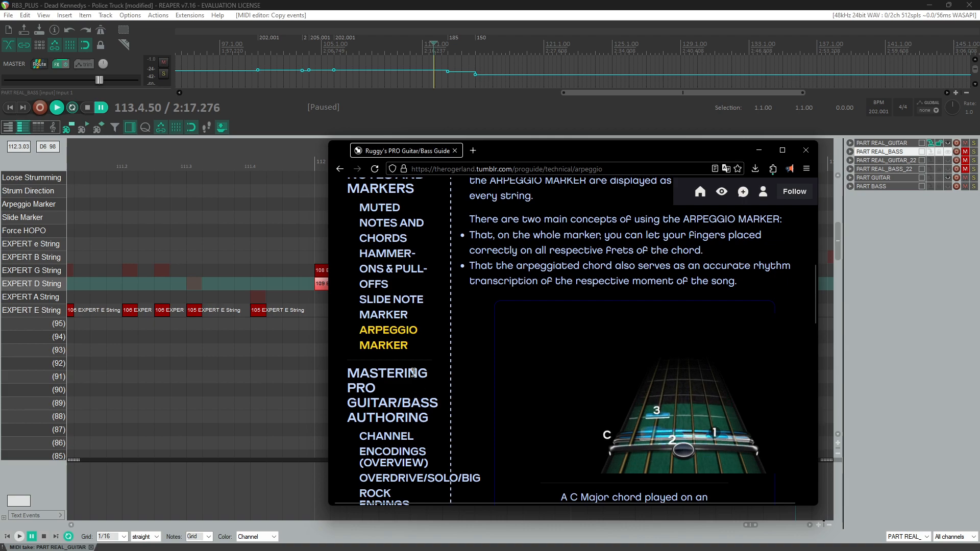
pyautogui.scroll(-4, 405, 313)
pyautogui.scroll(-6, 519, 351)
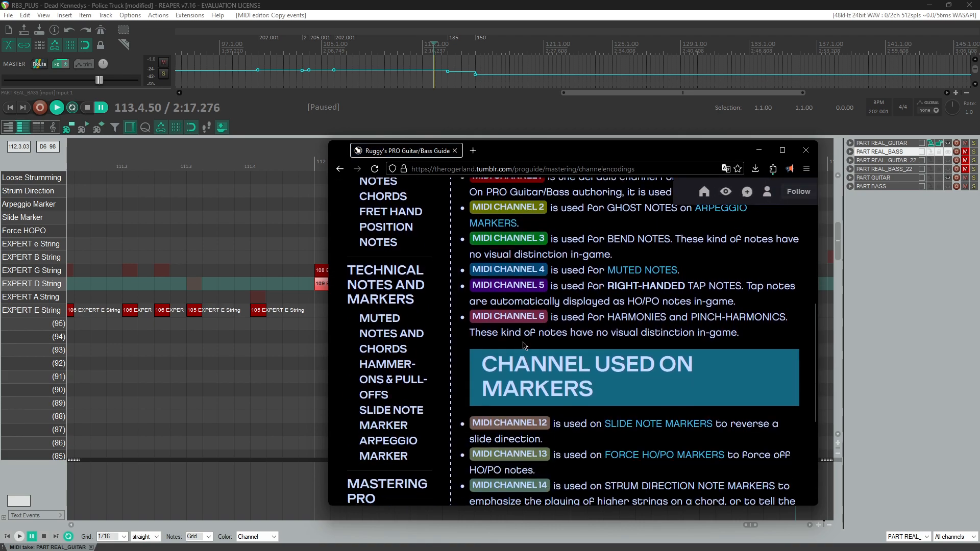
pyautogui.scroll(2, 566, 294)
pyautogui.hotkey('alt', 'Tab')
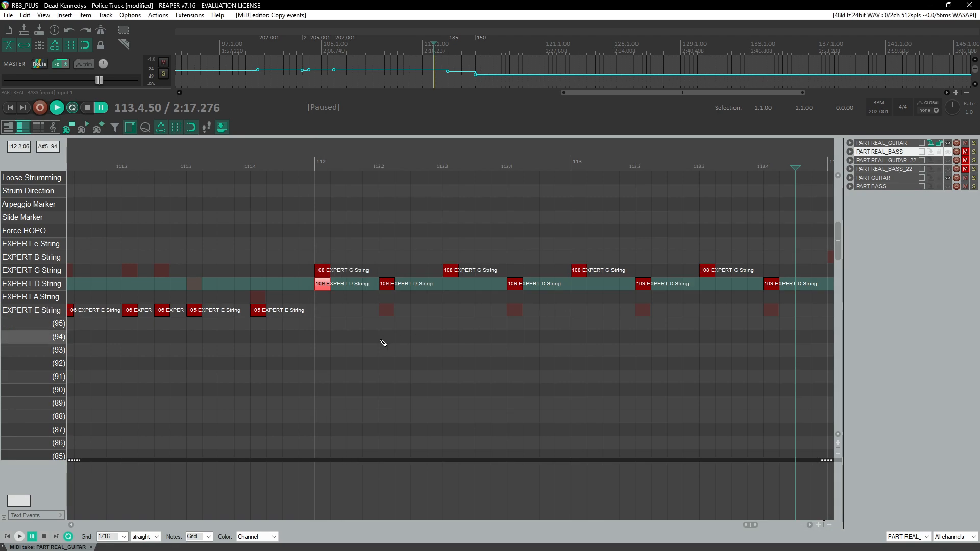
# Step: Inspect the event properties of the D-string 109 note at measure 112, then play back the passage
pyautogui.doubleClick(326, 287)
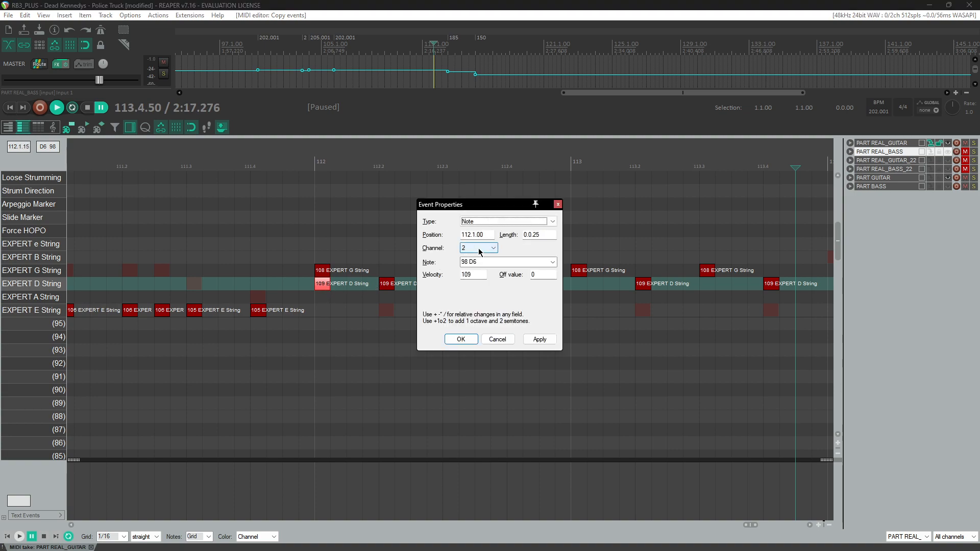
pyautogui.press('Return')
pyautogui.press('space')
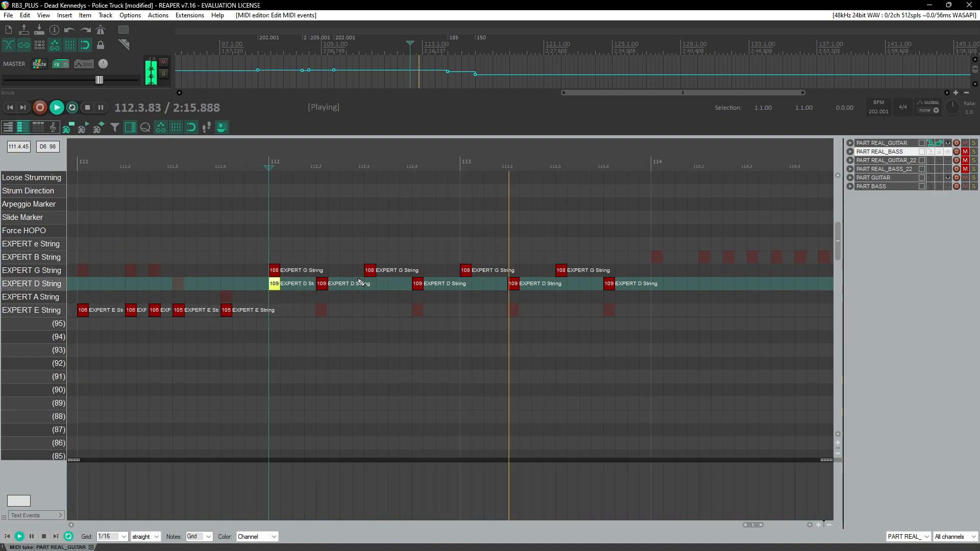
pyautogui.hotkey('ctrl', 'space')
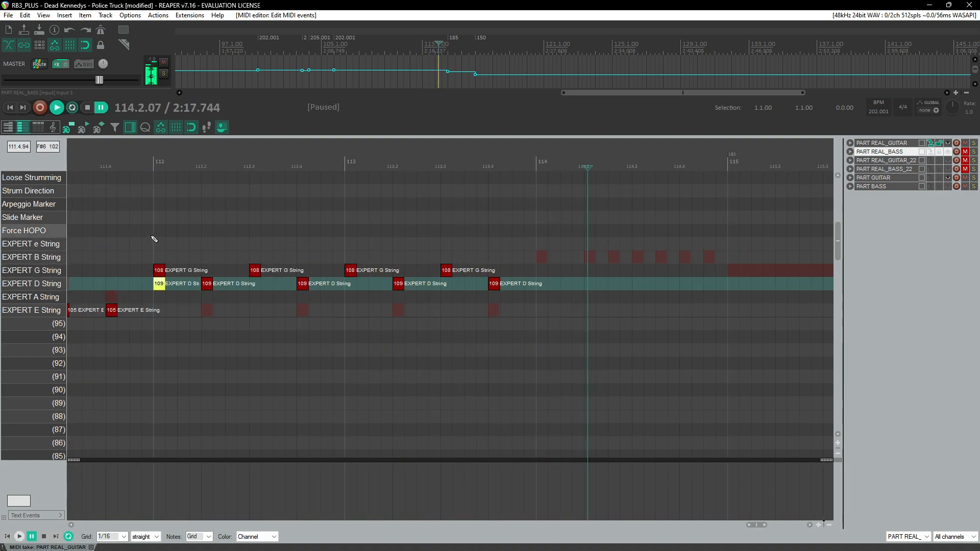
# Step: Draw an Arpeggio Marker spanning measures 112 to 113.4 and a Slide Marker from 113.4 to measure 114, then play them back
pyautogui.moveTo(158, 206); pyautogui.dragTo(399, 213)
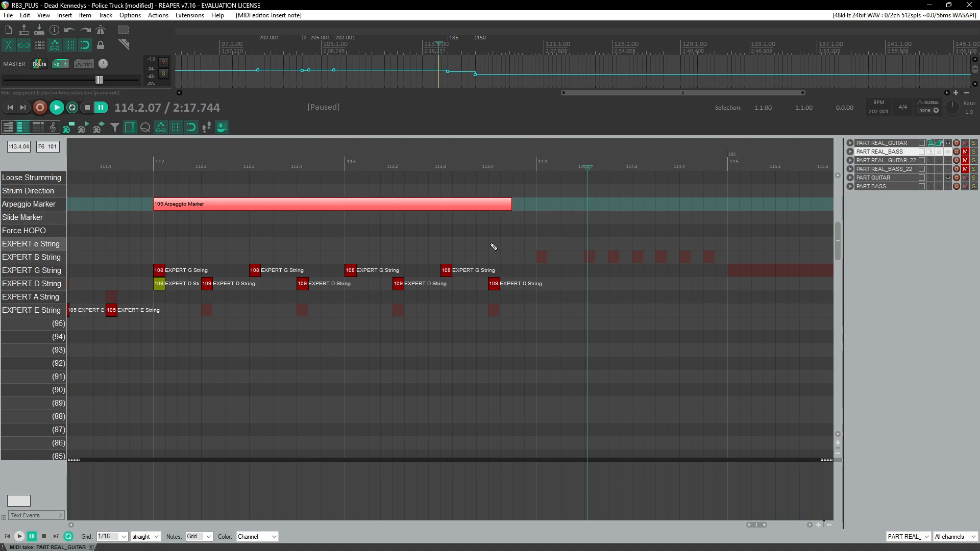
pyautogui.moveTo(500, 220); pyautogui.dragTo(531, 223)
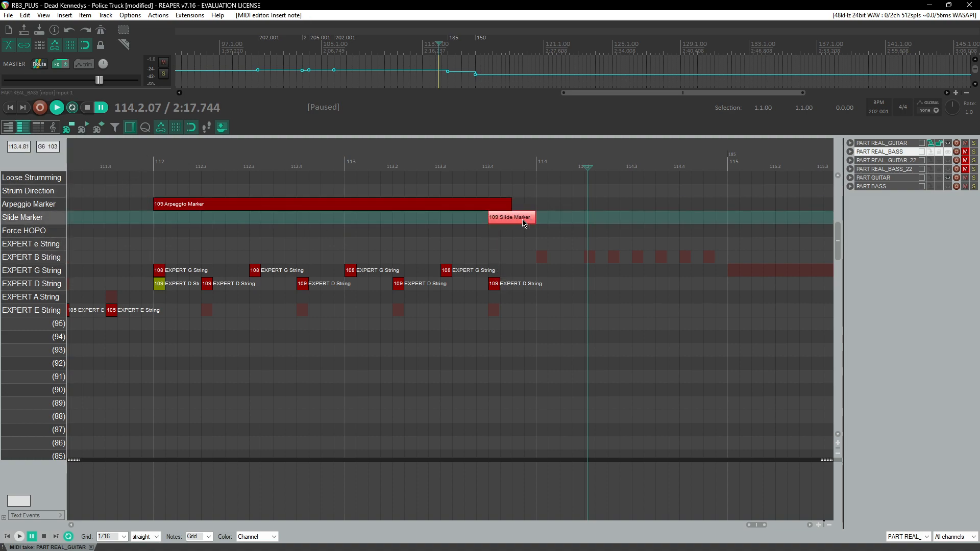
pyautogui.click(143, 162)
pyautogui.press('space')
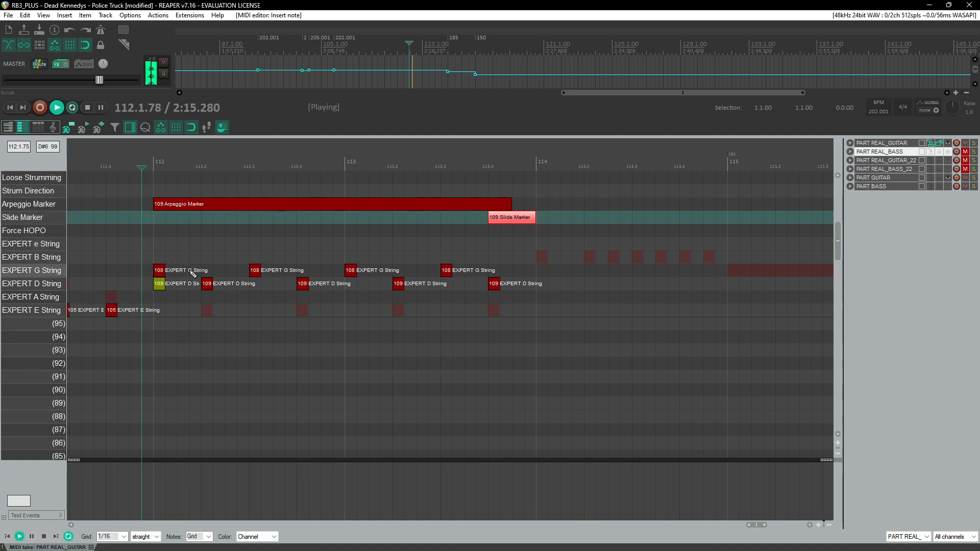
pyautogui.hotkey('ctrl', 'space')
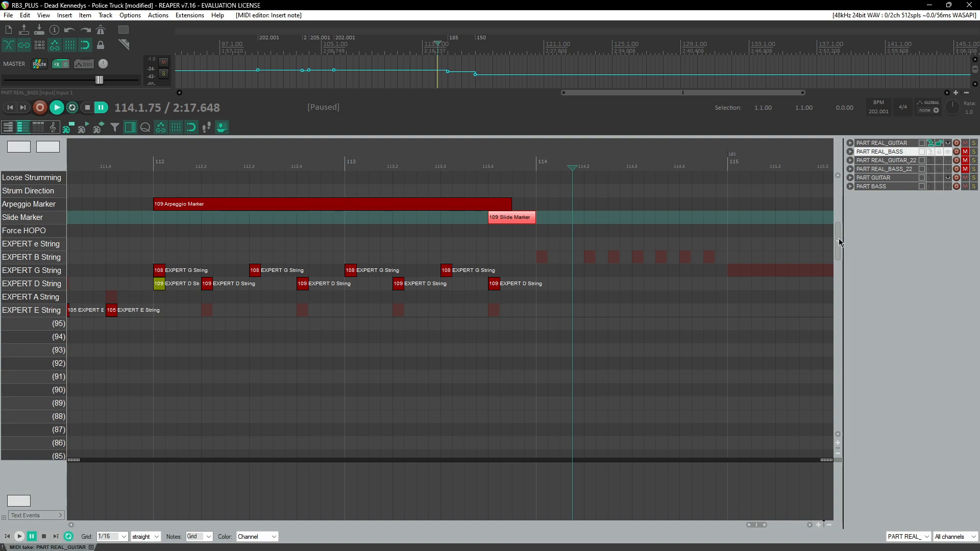
# Step: Add a B chord-name note at the start of measure 112
pyautogui.moveTo(839, 243); pyautogui.dragTo(823, 395)
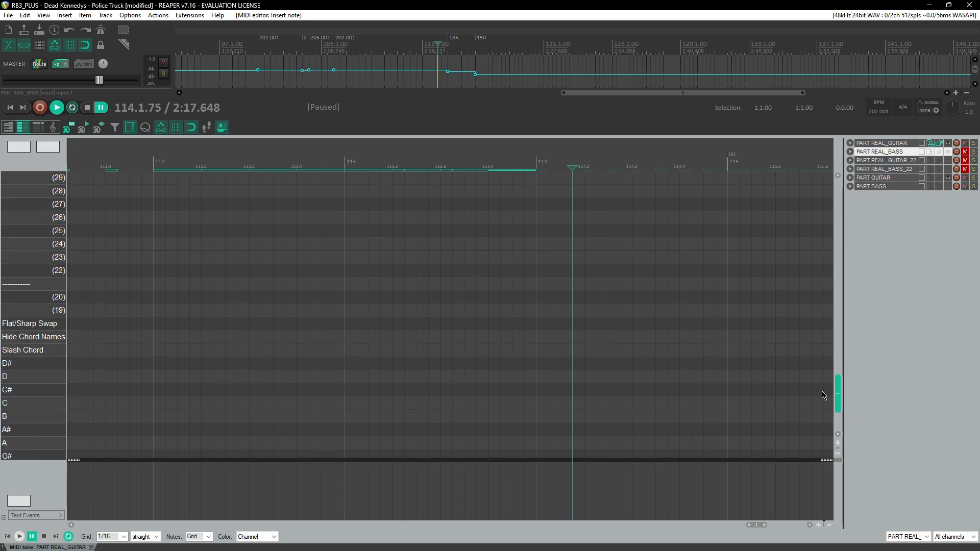
pyautogui.click(157, 419)
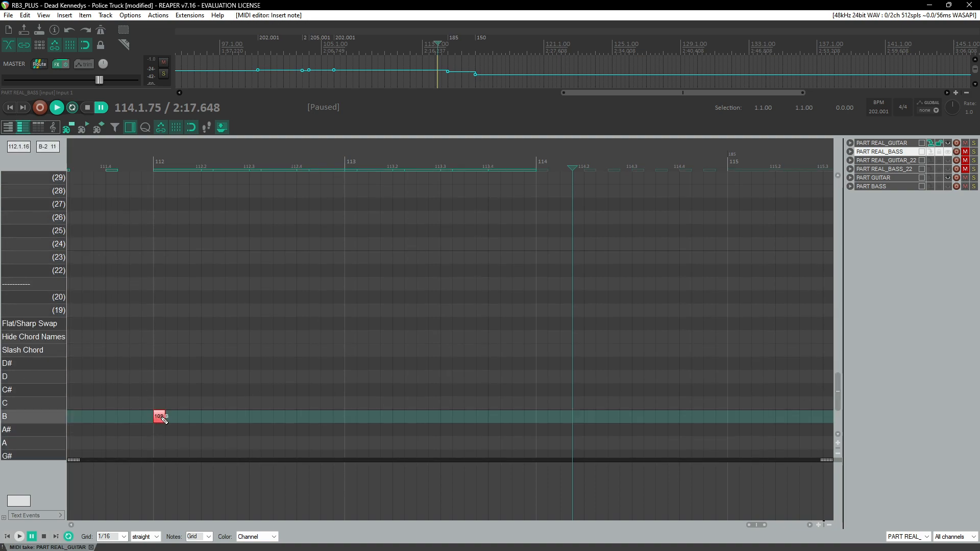
pyautogui.scroll(5, 185, 309)
pyautogui.scroll(10, 188, 302)
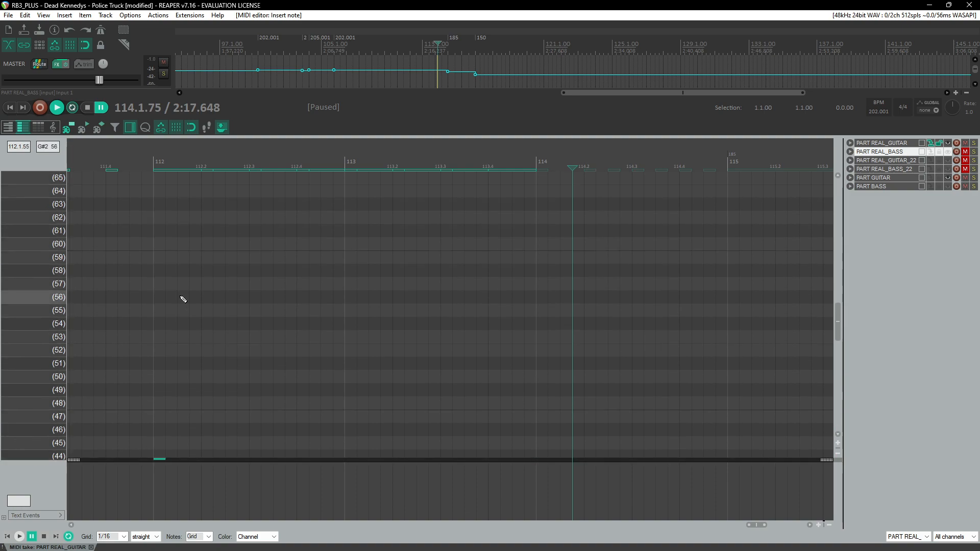
pyautogui.scroll(5, 191, 286)
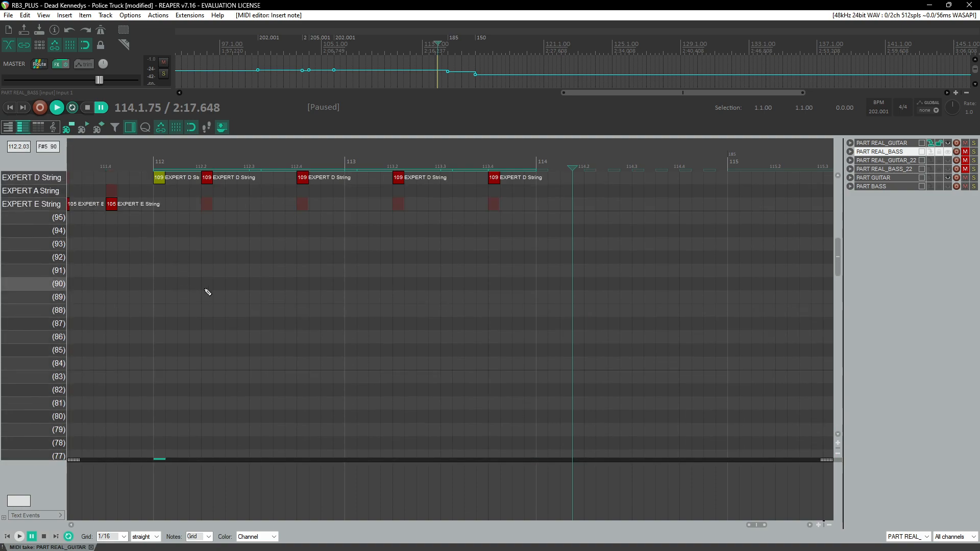
# Step: Copy the run of E-string 107 notes from measure 110 and paste it at measure 114
pyautogui.press('space')
pyautogui.scroll(-6, 308, 236)
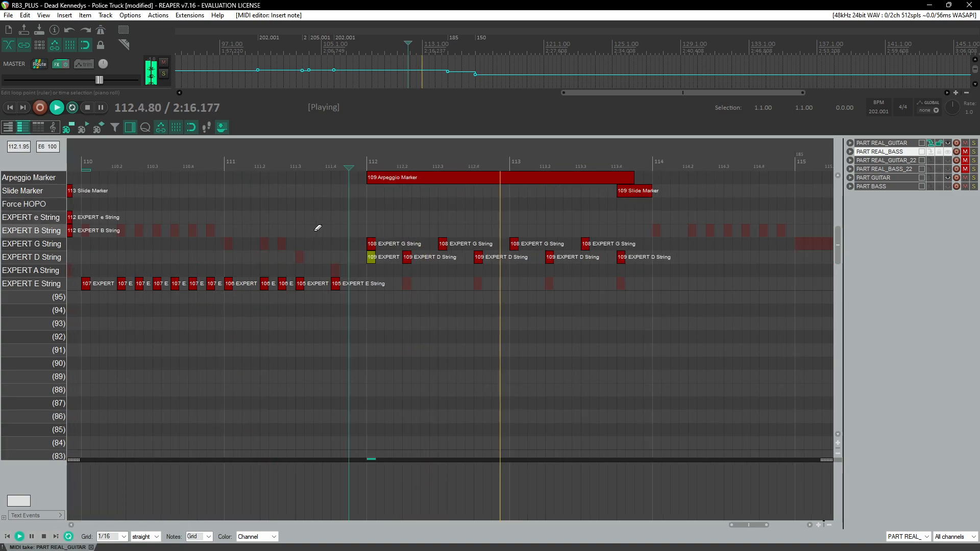
pyautogui.scroll(1, 430, 240)
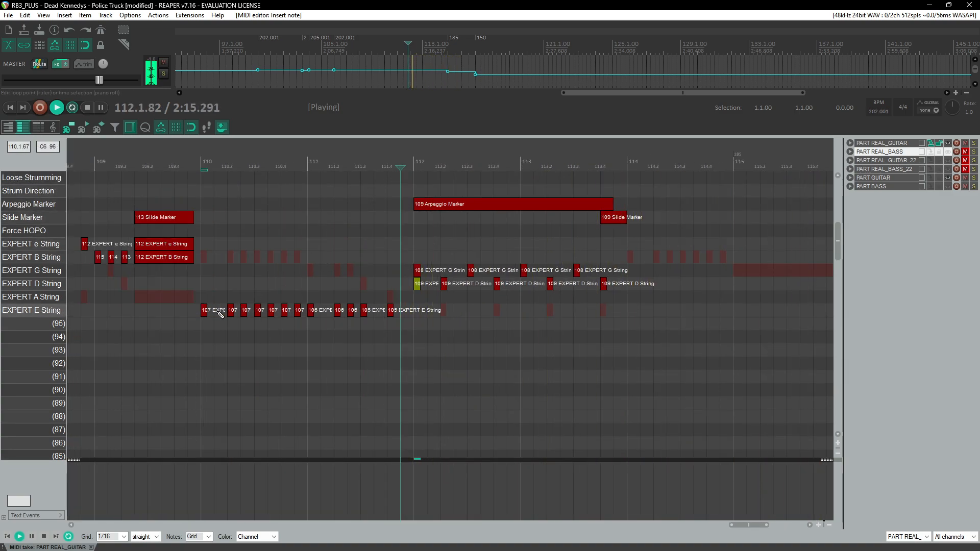
pyautogui.moveTo(197, 299); pyautogui.dragTo(296, 329)
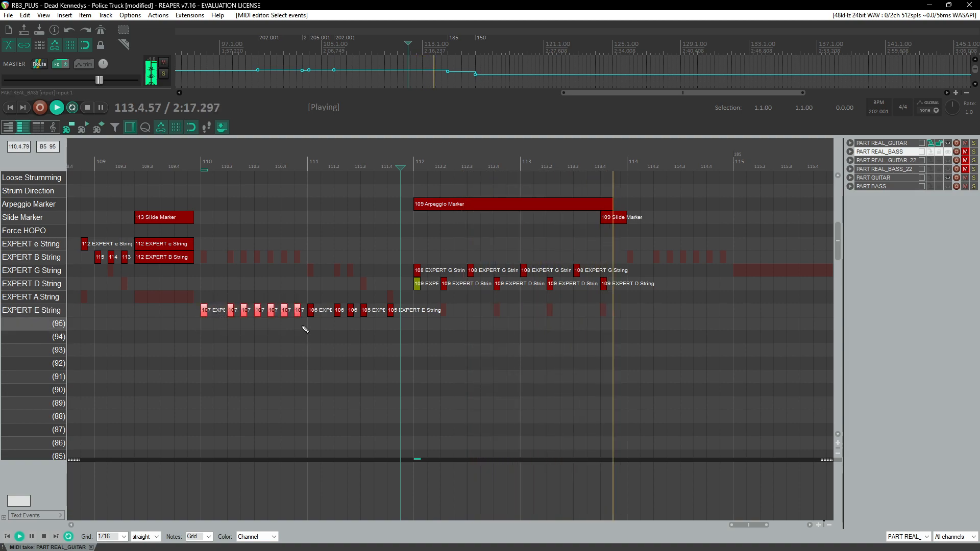
pyautogui.click(402, 261)
pyautogui.hotkey('ctrl', 'v')
pyautogui.hotkey('ctrl', 'z')
pyautogui.click(399, 167)
pyautogui.scroll(3, 401, 266)
pyautogui.hotkey('ctrl', 'v')
pyautogui.scroll(-4, 441, 263)
pyautogui.click(193, 169)
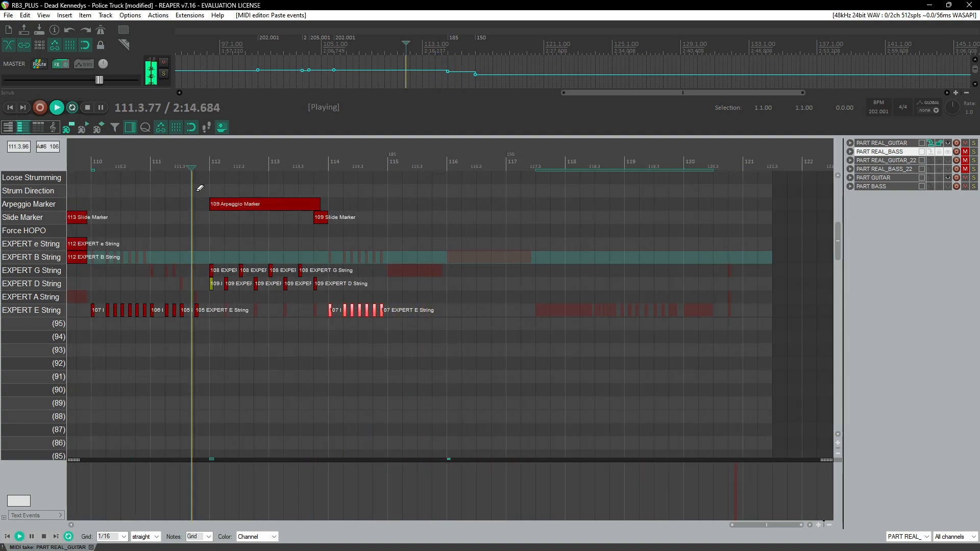
# Step: Copy the G-string 108 note at measure 112 into the Fret Hand Position lane
pyautogui.scroll(2, 352, 217)
pyautogui.scroll(1, 480, 260)
pyautogui.press('space')
pyautogui.click(492, 284)
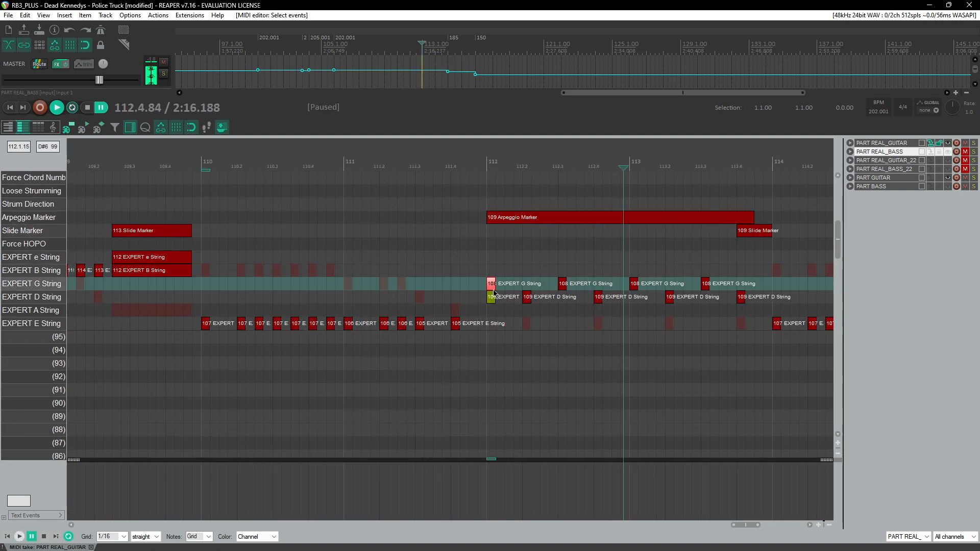
pyautogui.moveTo(493, 279); pyautogui.dragTo(504, 211)
pyautogui.press('Up')
# Step: Add a Fret Hand Position marker with value 105 at the start of measure 114
pyautogui.click(192, 165)
pyautogui.press('space')
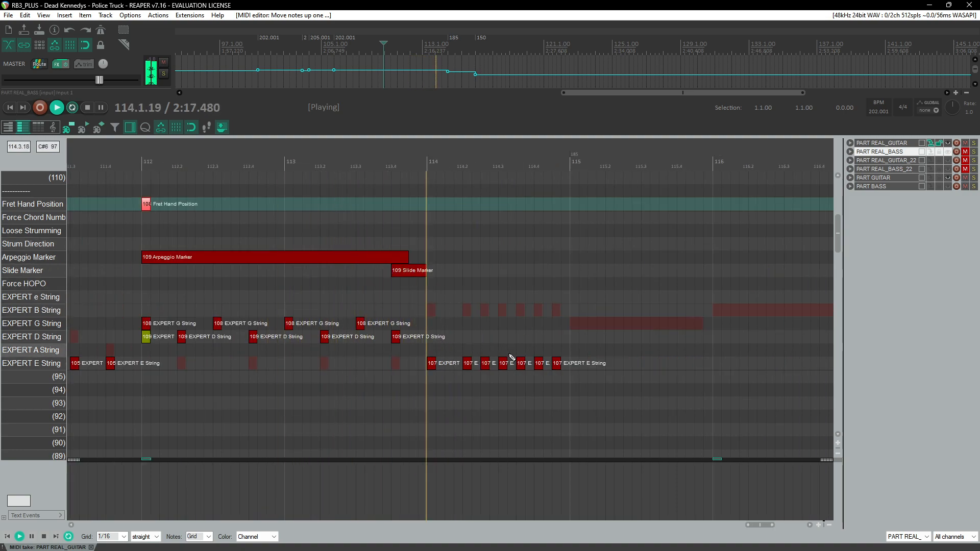
pyautogui.click(557, 362)
pyautogui.hotkey('ctrl', 'space')
pyautogui.click(432, 363)
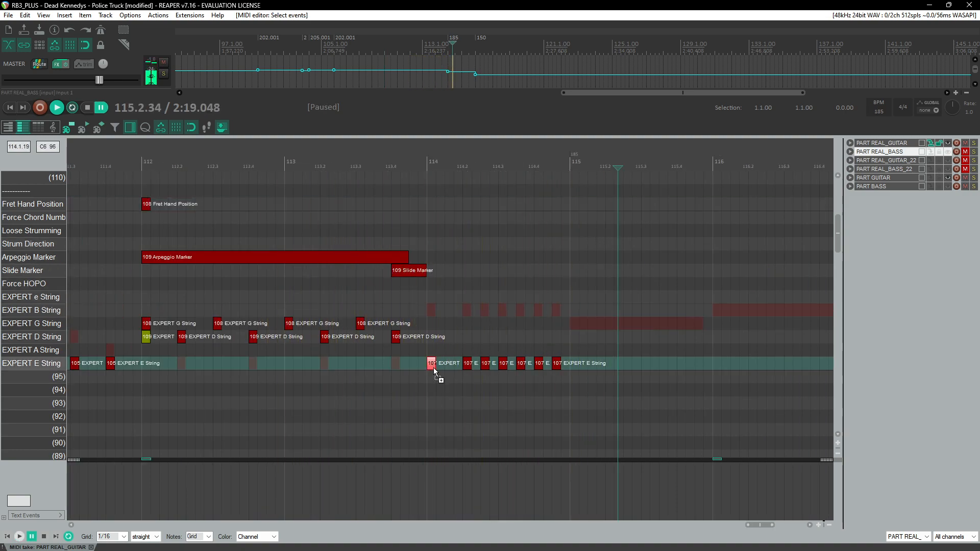
pyautogui.click(147, 204)
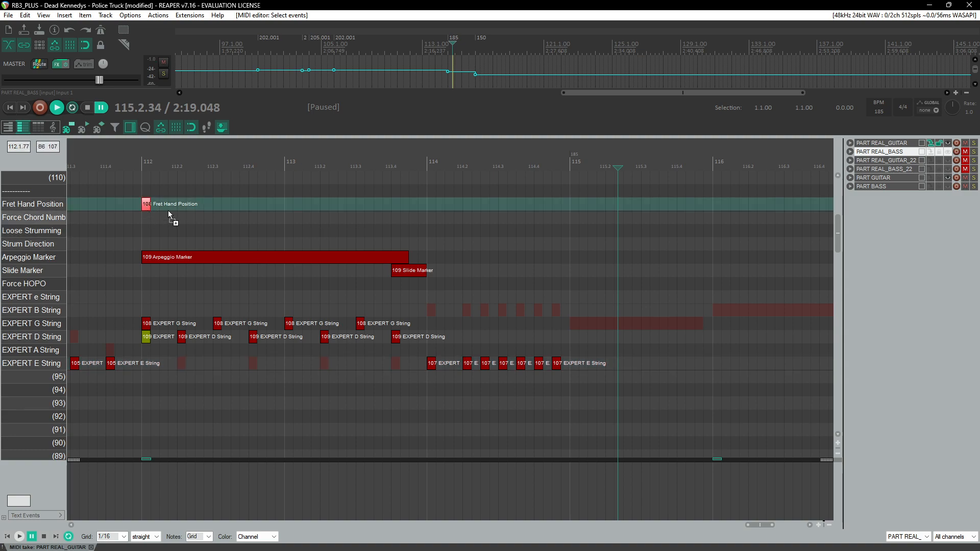
pyautogui.moveTo(443, 204); pyautogui.dragTo(444, 205)
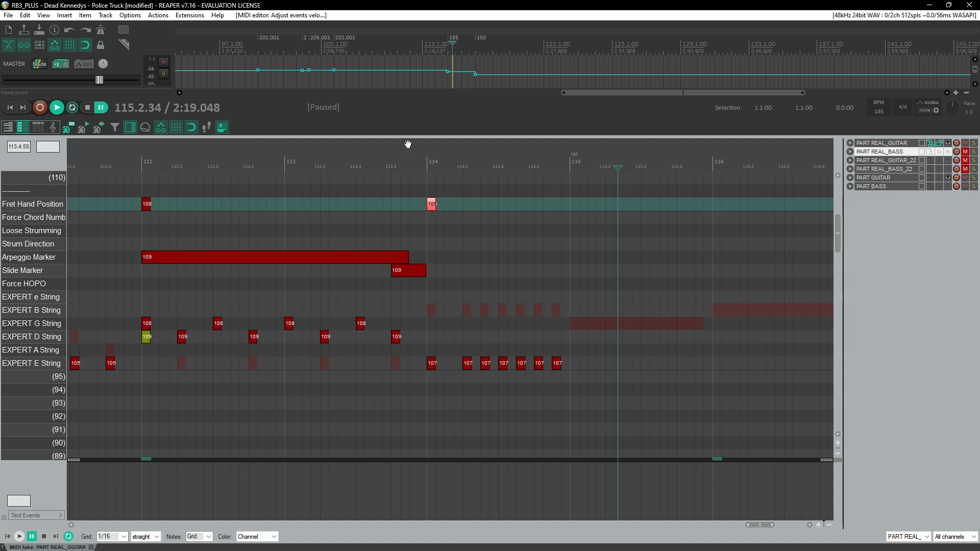
# Step: Draw a sustained E-string 106 note across measure 115 and a 107 note from measure 116 to about 117.3
pyautogui.click(400, 158)
pyautogui.press('space')
pyautogui.press('space')
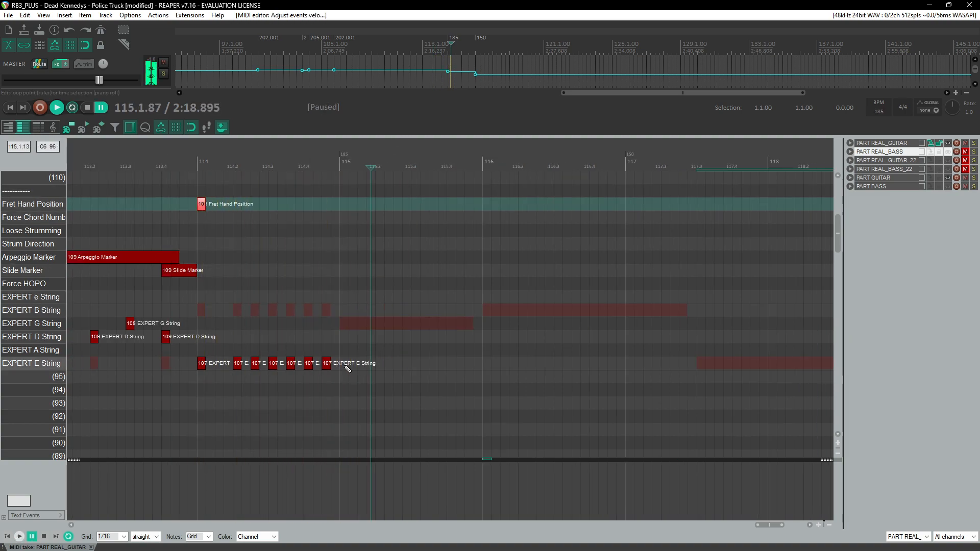
pyautogui.moveTo(347, 368); pyautogui.dragTo(471, 365)
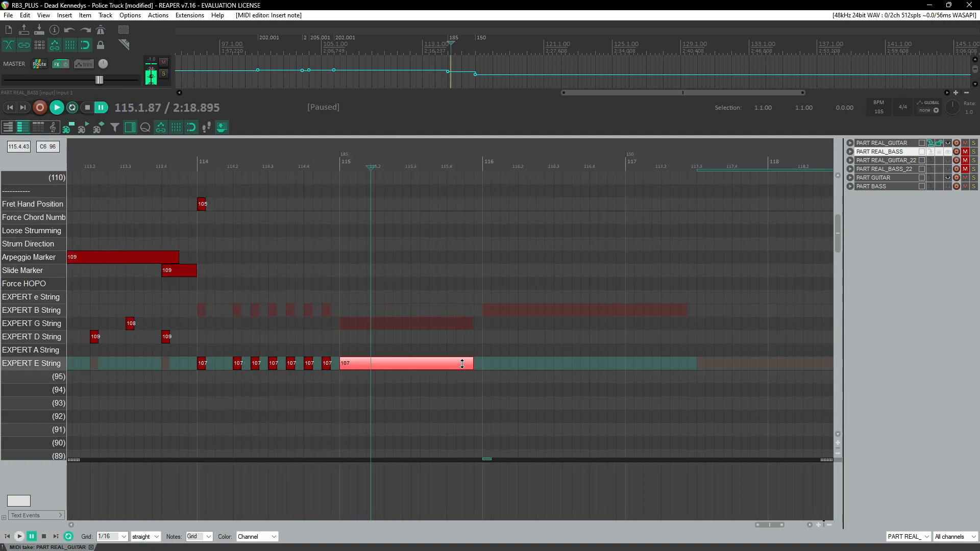
pyautogui.moveTo(505, 367); pyautogui.dragTo(687, 369)
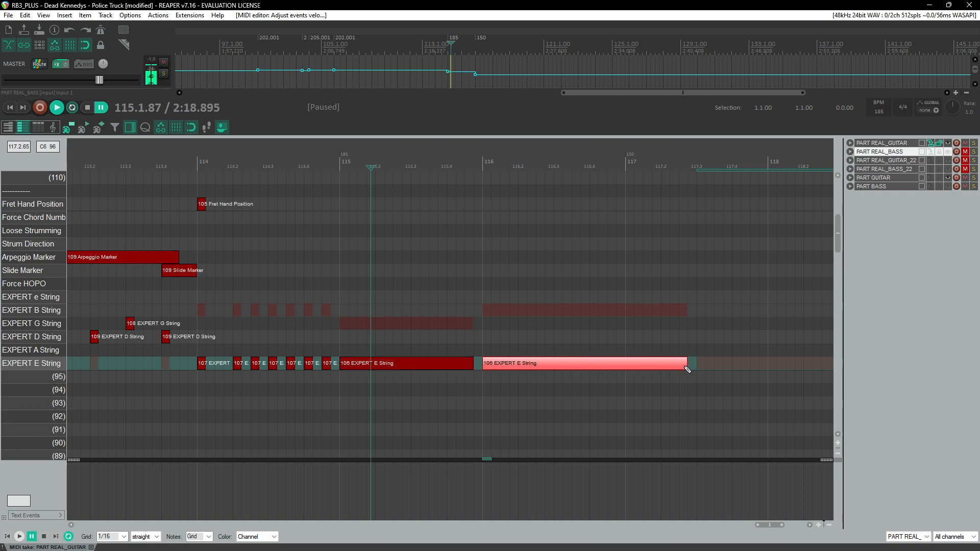
pyautogui.press('space')
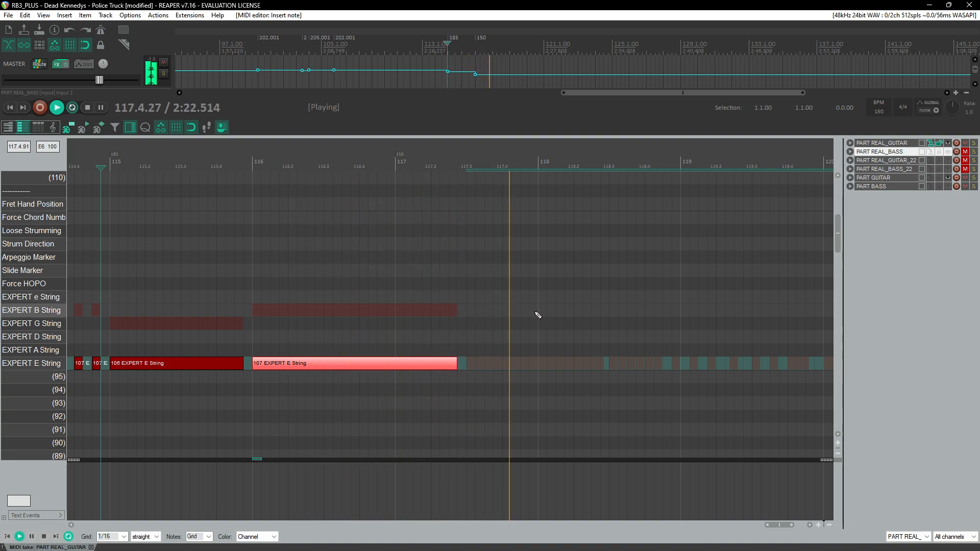
# Step: Save the project
pyautogui.scroll(-4, 543, 309)
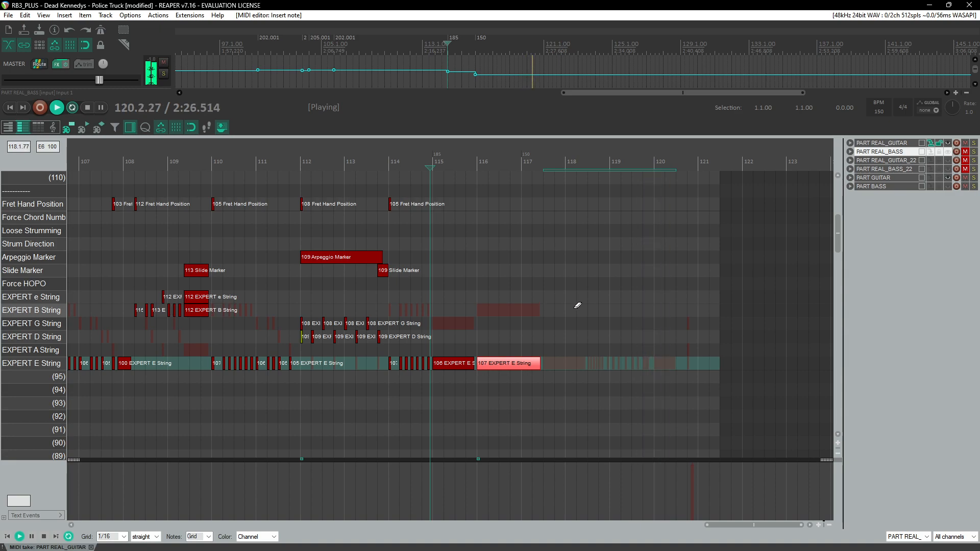
pyautogui.scroll(-2, 575, 304)
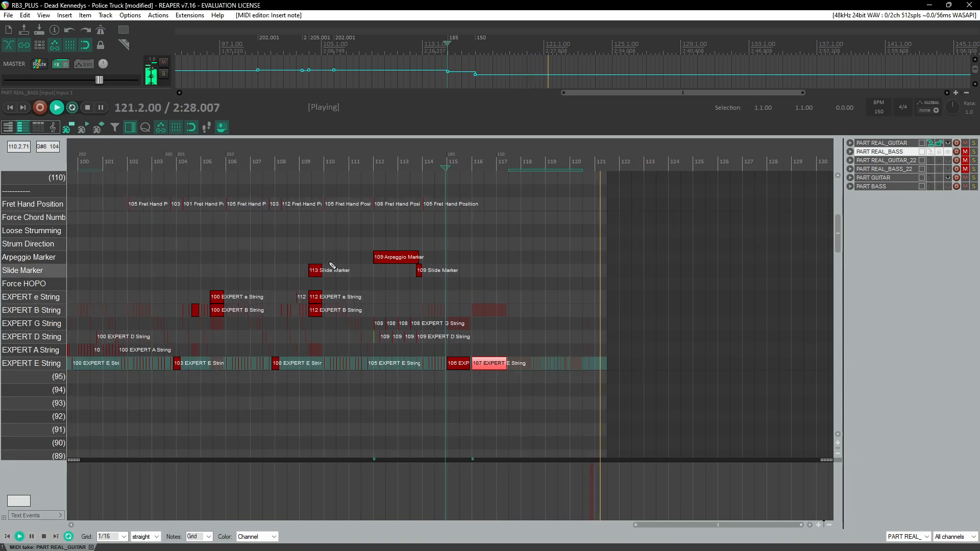
pyautogui.click(263, 157)
pyautogui.scroll(-2, 291, 227)
pyautogui.scroll(2, 150, 253)
pyautogui.scroll(-2, 234, 242)
pyautogui.hotkey('ctrl', 's')
# Step: Browse through the pro guitar chart from the opening measures to the end, reviewing the placed notes
pyautogui.scroll(4, 463, 327)
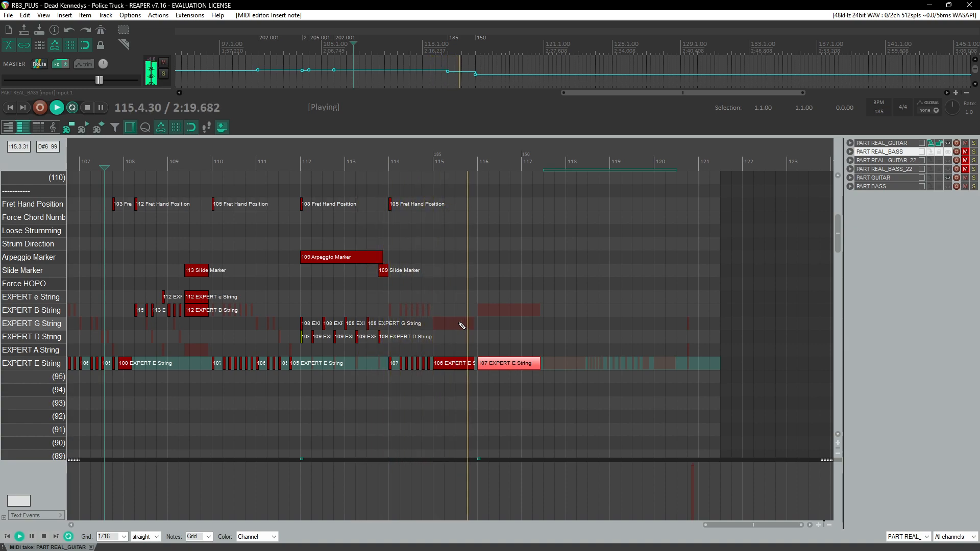
pyautogui.scroll(1, 524, 313)
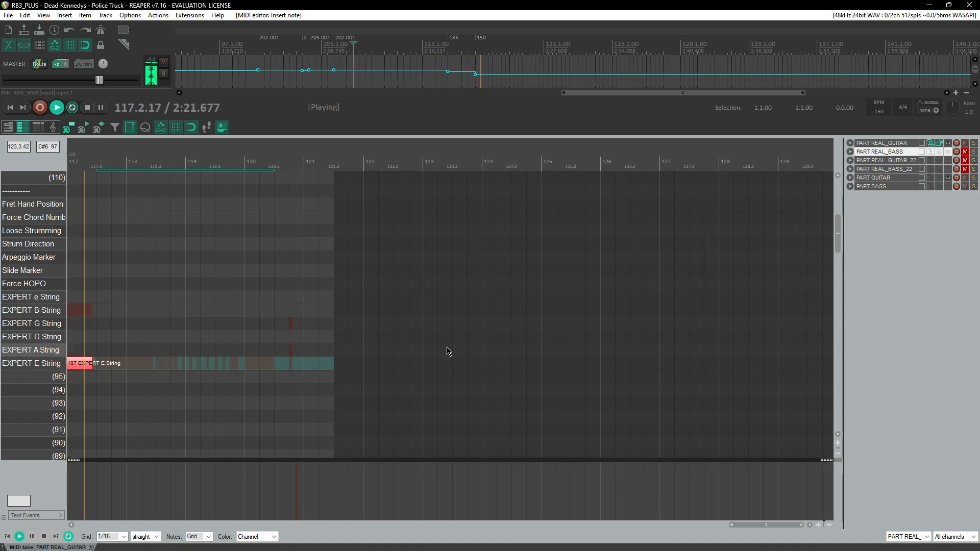
pyautogui.scroll(2, 144, 344)
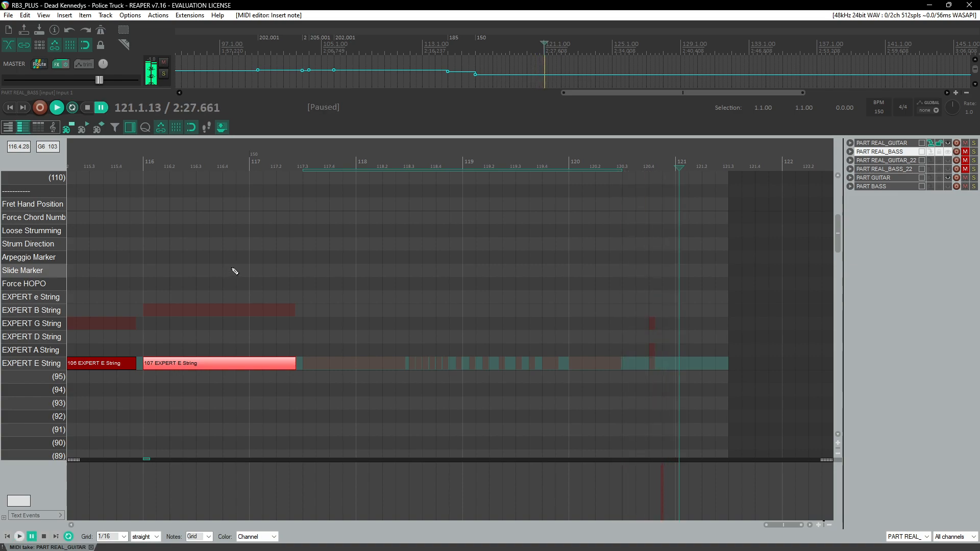
pyautogui.scroll(-6, 255, 258)
pyautogui.scroll(-3, 273, 276)
pyautogui.hscroll(-8, 273, 273)
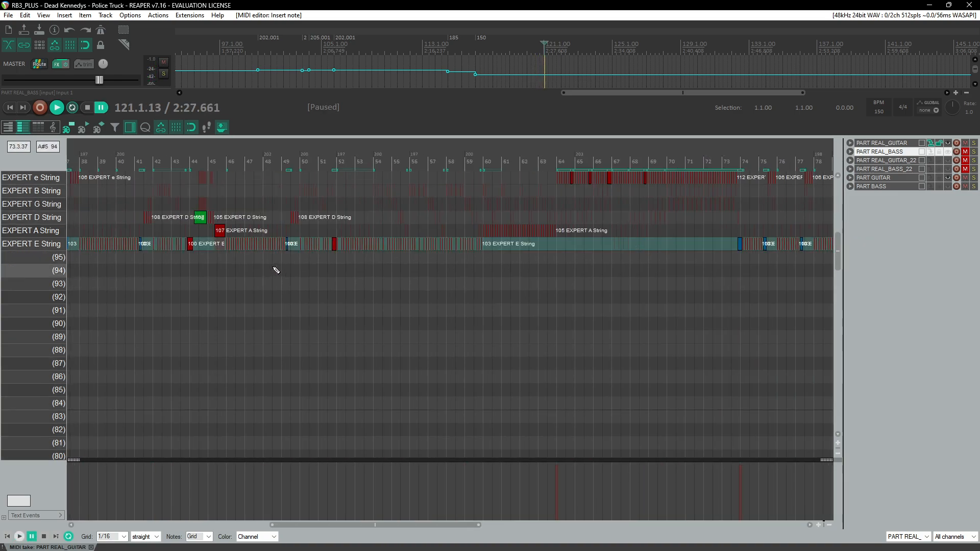
pyautogui.scroll(2, 274, 269)
pyautogui.hscroll(-8, 276, 270)
pyautogui.click(193, 155)
pyautogui.scroll(4, 315, 262)
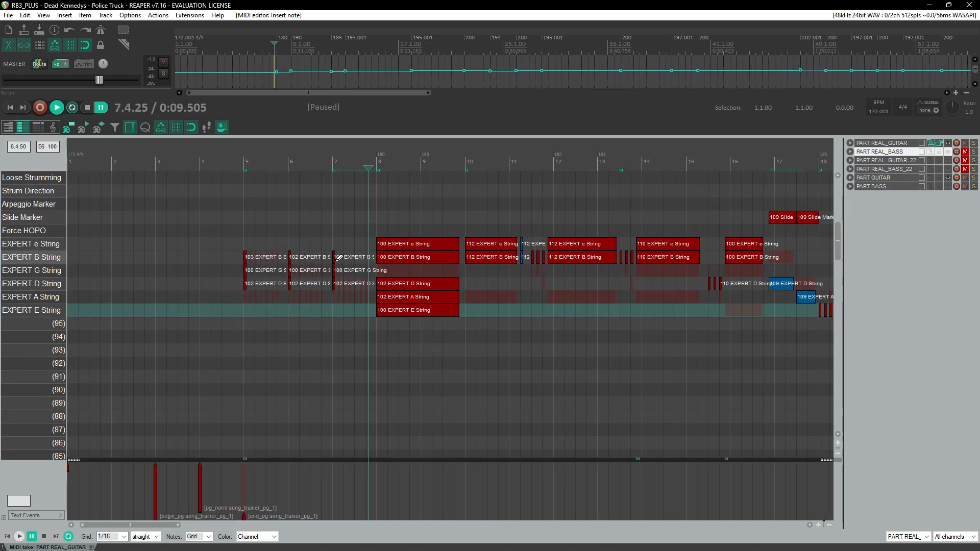
pyautogui.scroll(4, 315, 262)
pyautogui.scroll(3, 475, 279)
pyautogui.scroll(-8, 482, 276)
pyautogui.moveTo(449, 192); pyautogui.dragTo(522, 280)
pyautogui.scroll(4, 511, 305)
pyautogui.scroll(1, 468, 285)
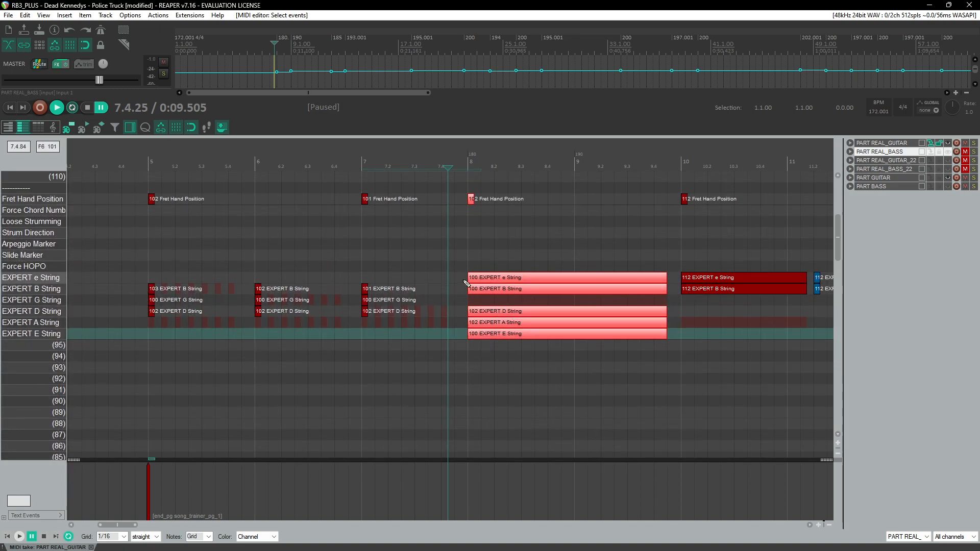
pyautogui.hscroll(20, 500, 279)
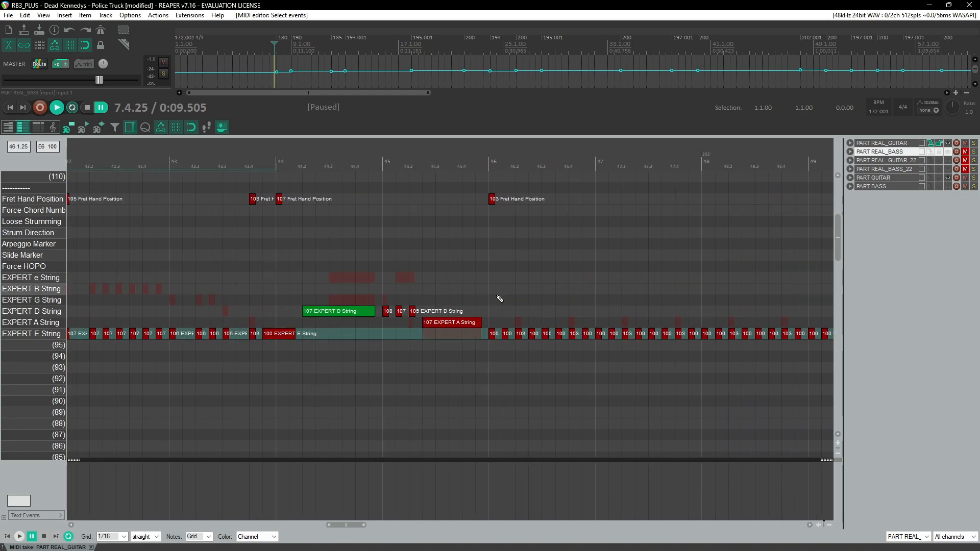
pyautogui.hscroll(20, 499, 298)
pyautogui.hscroll(20, 655, 371)
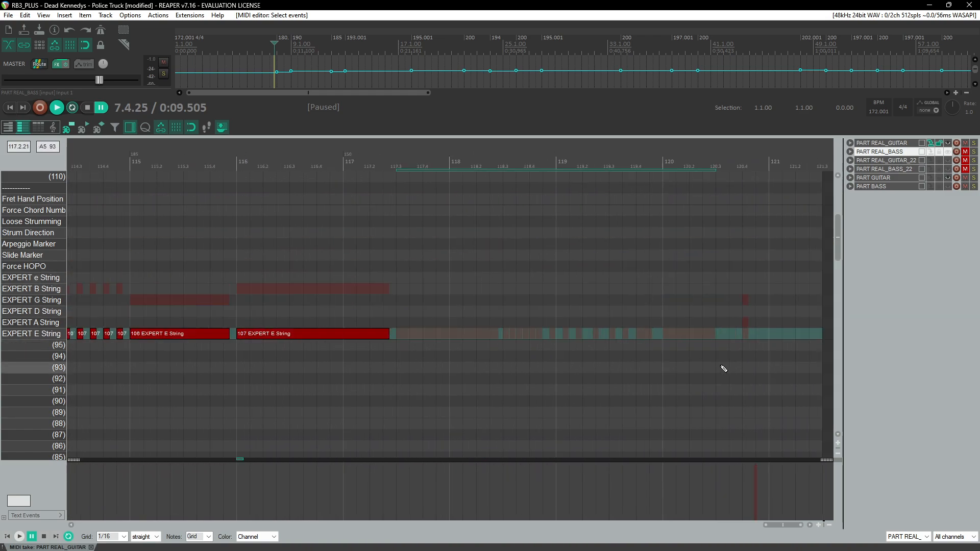
pyautogui.hscroll(3, 723, 369)
pyautogui.moveTo(836, 242); pyautogui.dragTo(835, 414)
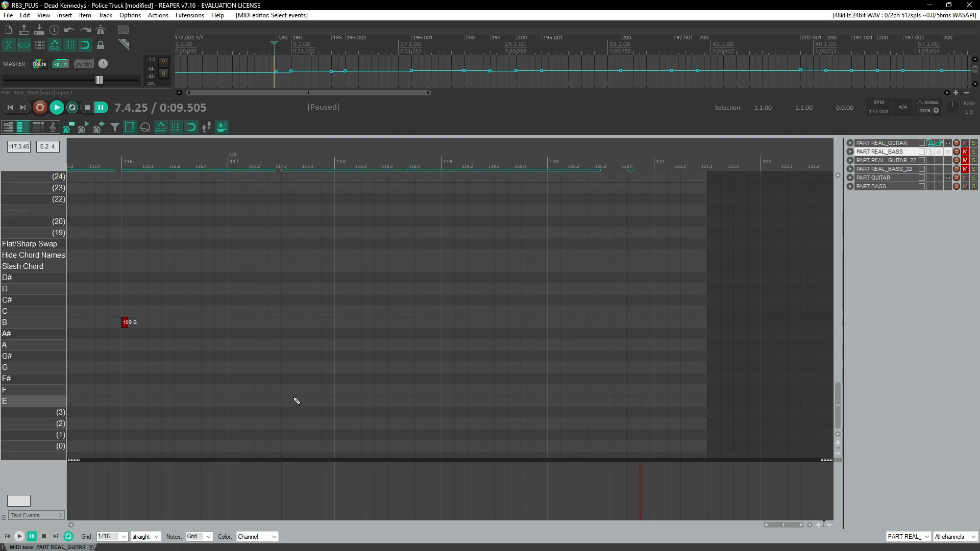
# Step: Add an E chord-name marker at about measure 117.3
pyautogui.click(210, 158)
pyautogui.press('space')
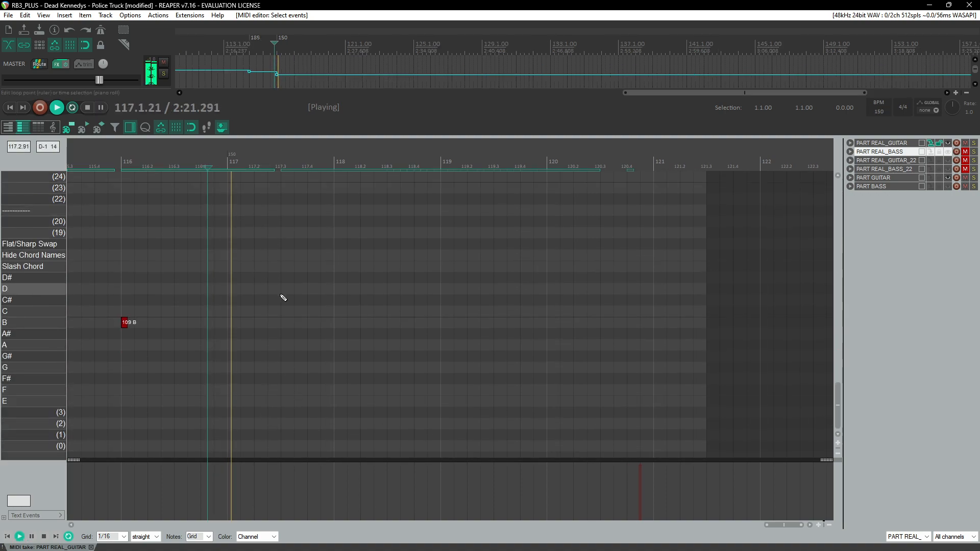
pyautogui.press('space')
pyautogui.click(290, 402)
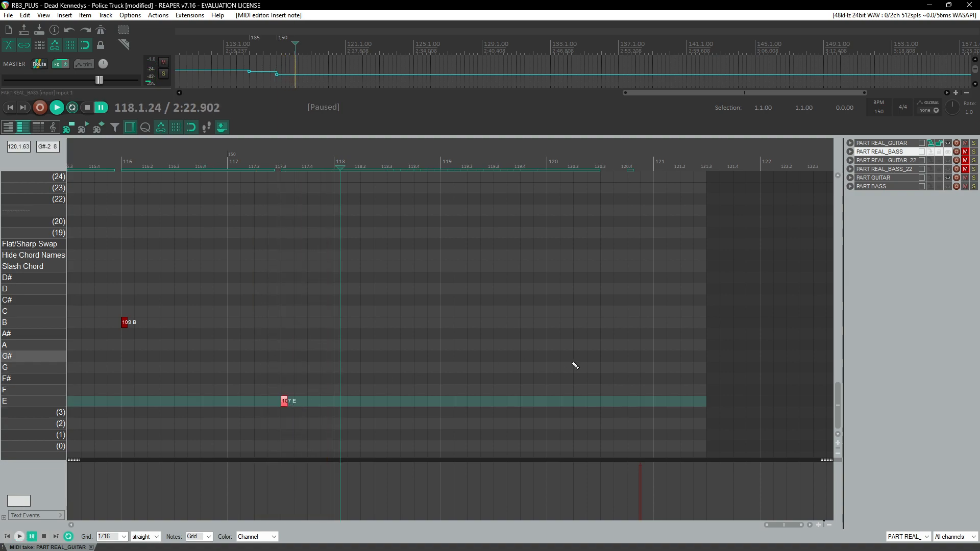
# Step: Paste the copied chord at about measure 117.3 and trim its string notes to end near 118.3
pyautogui.scroll(3, 646, 361)
pyautogui.moveTo(837, 387); pyautogui.dragTo(837, 224)
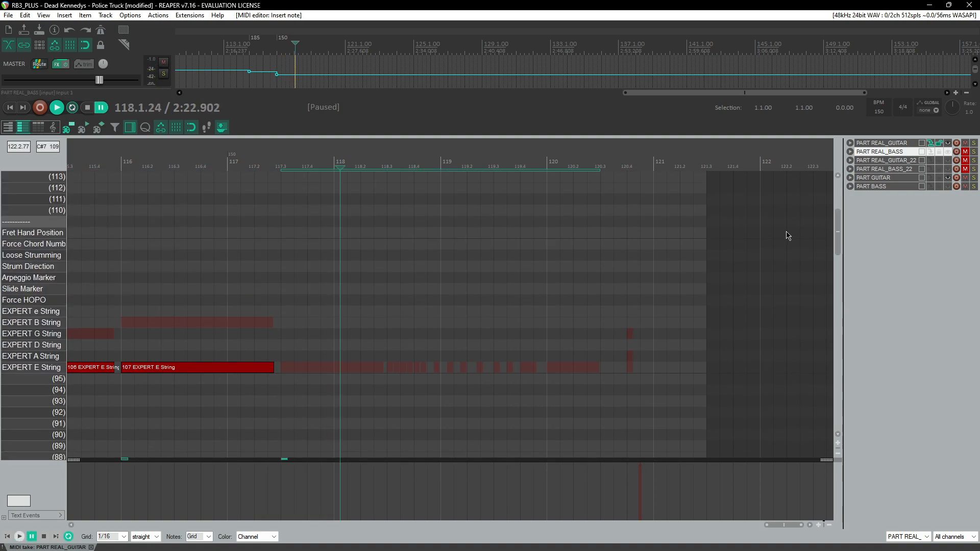
pyautogui.click(283, 167)
pyautogui.hotkey('ctrl', 'v')
pyautogui.click(274, 168)
pyautogui.press('space')
pyautogui.moveTo(478, 313); pyautogui.dragTo(377, 312)
pyautogui.hotkey('ctrl', 'space')
pyautogui.scroll(4, 371, 357)
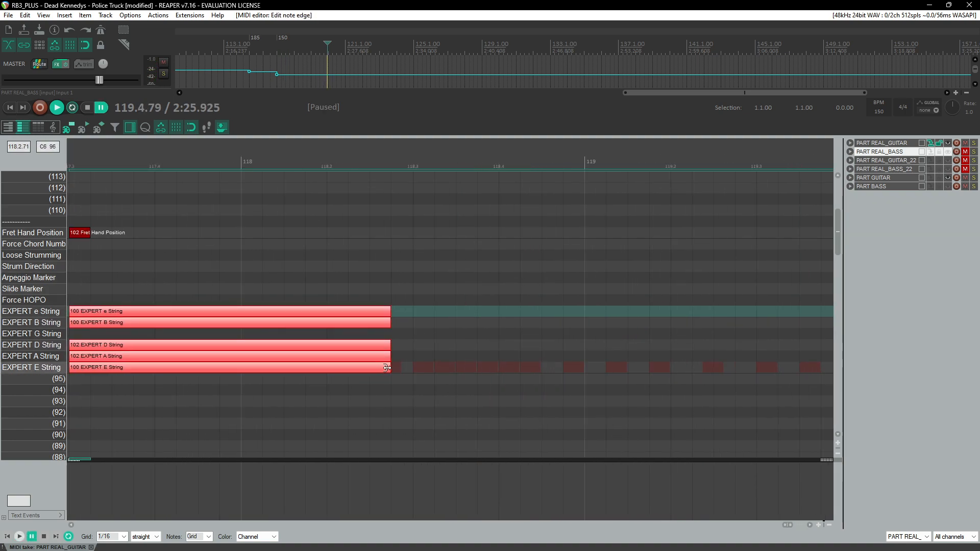
pyautogui.moveTo(387, 368); pyautogui.dragTo(394, 369)
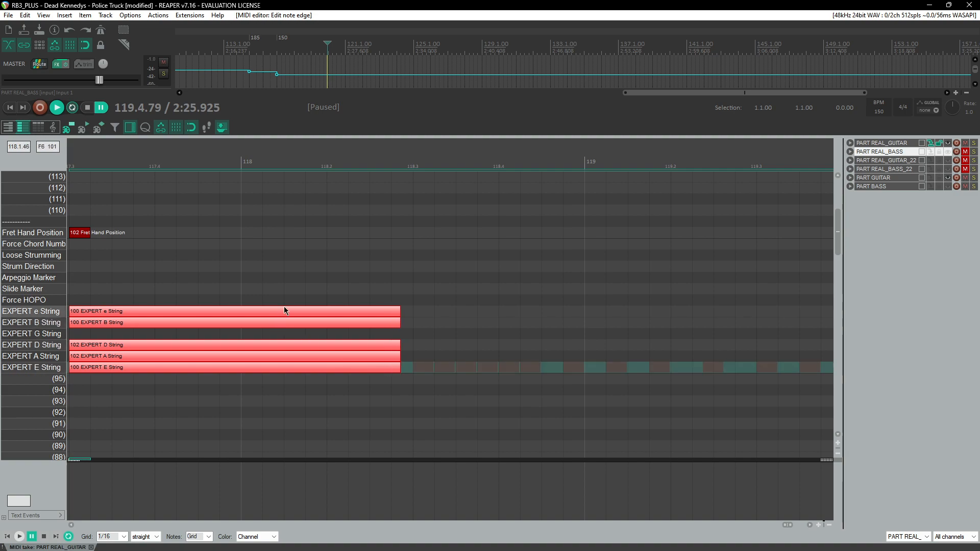
# Step: Duplicate the chord several times across measures 118 and 119 as repeated strums
pyautogui.keyDown('ctrl'); pyautogui.moveTo(118, 366); pyautogui.dragTo(462, 363); pyautogui.keyUp('ctrl')
pyautogui.moveTo(749, 315); pyautogui.dragTo(435, 316)
pyautogui.scroll(5, 391, 364)
pyautogui.keyDown('ctrl'); pyautogui.moveTo(311, 372); pyautogui.dragTo(732, 369); pyautogui.keyUp('ctrl')
pyautogui.scroll(-4, 616, 382)
pyautogui.hscroll(5, 616, 383)
pyautogui.keyDown('ctrl'); pyautogui.moveTo(243, 371); pyautogui.dragTo(599, 372); pyautogui.keyUp('ctrl')
pyautogui.scroll(1, 565, 353)
pyautogui.hscroll(3, 530, 354)
pyautogui.scroll(-3, 444, 342)
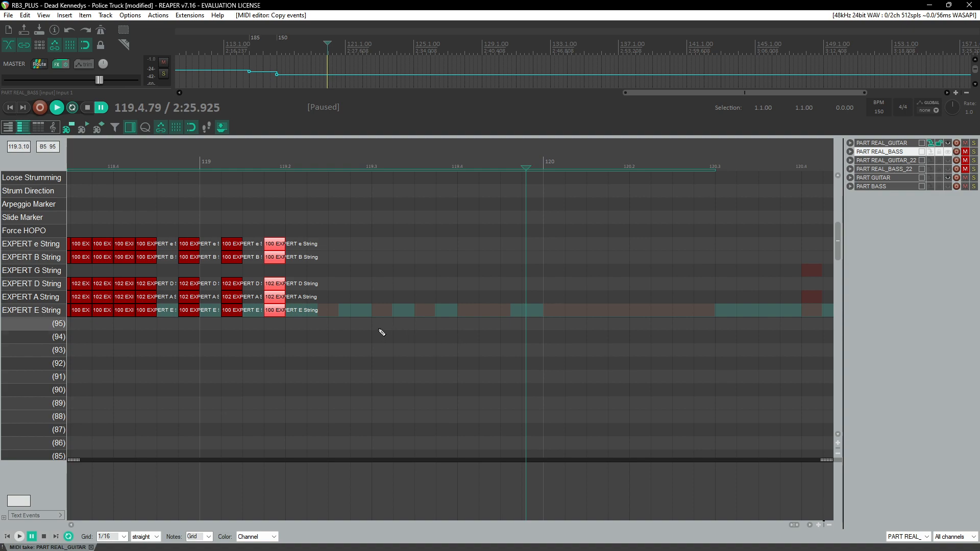
# Step: Duplicate the chord once more and shift the new copy slightly earlier
pyautogui.keyDown('ctrl'); pyautogui.moveTo(271, 314); pyautogui.dragTo(330, 311); pyautogui.keyUp('ctrl')
pyautogui.scroll(3, 307, 315)
pyautogui.hscroll(-4, 295, 316)
pyautogui.hscroll(1, 312, 314)
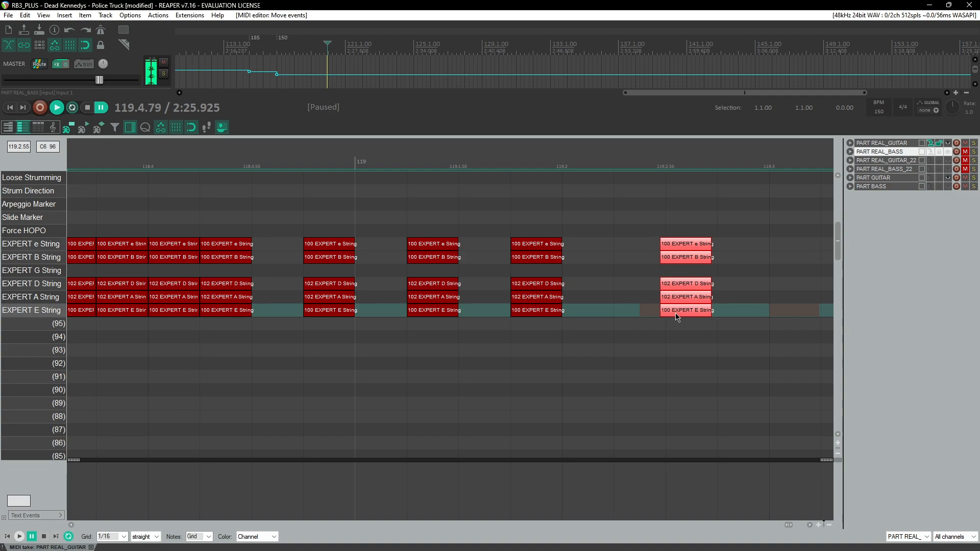
pyautogui.moveTo(685, 317); pyautogui.dragTo(660, 316)
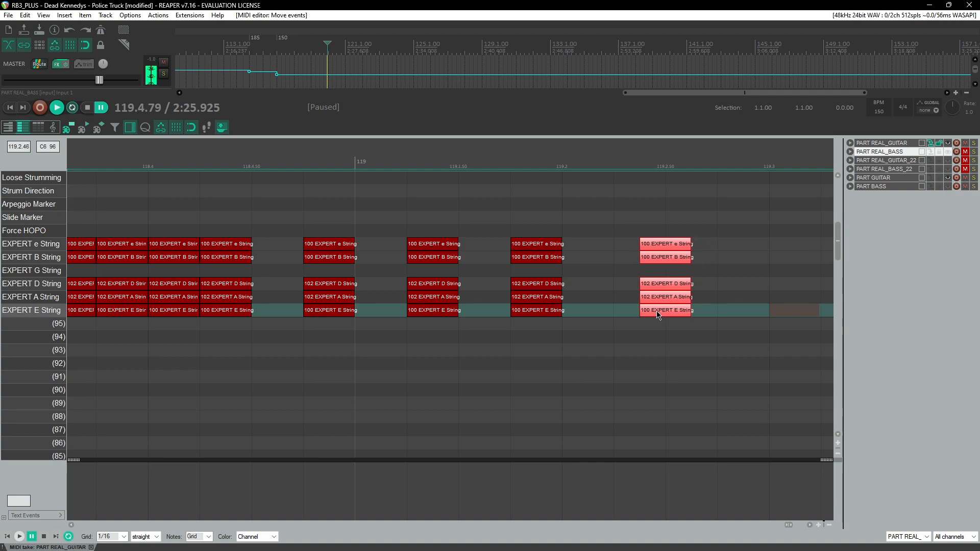
# Step: Continue duplicating the chord through measure 120
pyautogui.scroll(-3, 622, 331)
pyautogui.keyDown('ctrl'); pyautogui.moveTo(341, 309); pyautogui.dragTo(585, 318); pyautogui.keyUp('ctrl')
pyautogui.hscroll(3, 522, 337)
pyautogui.keyDown('ctrl'); pyautogui.moveTo(325, 311); pyautogui.dragTo(624, 341); pyautogui.keyUp('ctrl')
pyautogui.scroll(-1, 624, 341)
pyautogui.hscroll(4, 592, 343)
pyautogui.keyDown('ctrl'); pyautogui.moveTo(262, 311); pyautogui.dragTo(479, 311); pyautogui.keyUp('ctrl')
pyautogui.scroll(-6, 455, 313)
# Step: Add a Loose Strumming marker with value 100 spanning about measure 117.3 to 120.3
pyautogui.click(328, 170)
pyautogui.press('space')
pyautogui.scroll(3, 353, 286)
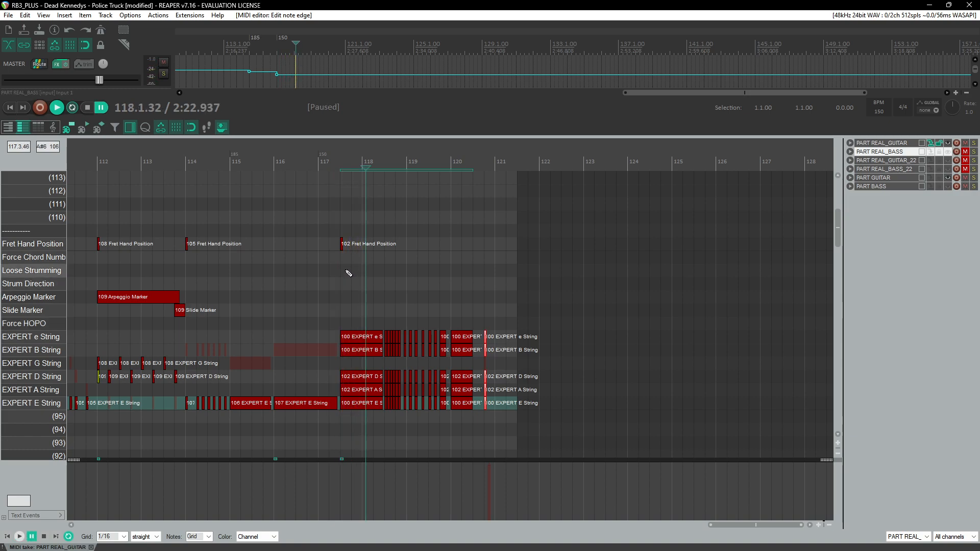
pyautogui.click(349, 274)
pyautogui.moveTo(445, 278); pyautogui.dragTo(498, 278)
pyautogui.scroll(2, 381, 286)
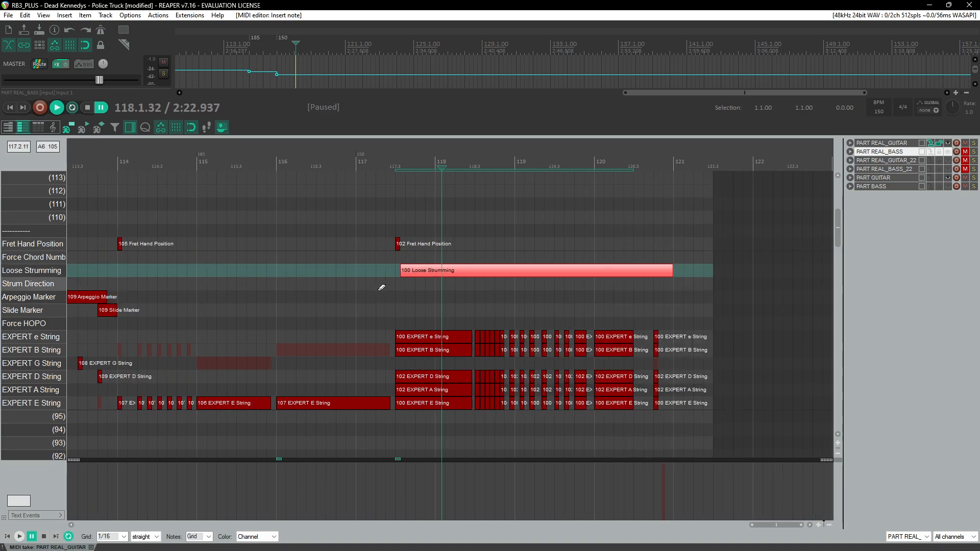
pyautogui.scroll(3, 715, 278)
pyautogui.moveTo(633, 270); pyautogui.dragTo(561, 280)
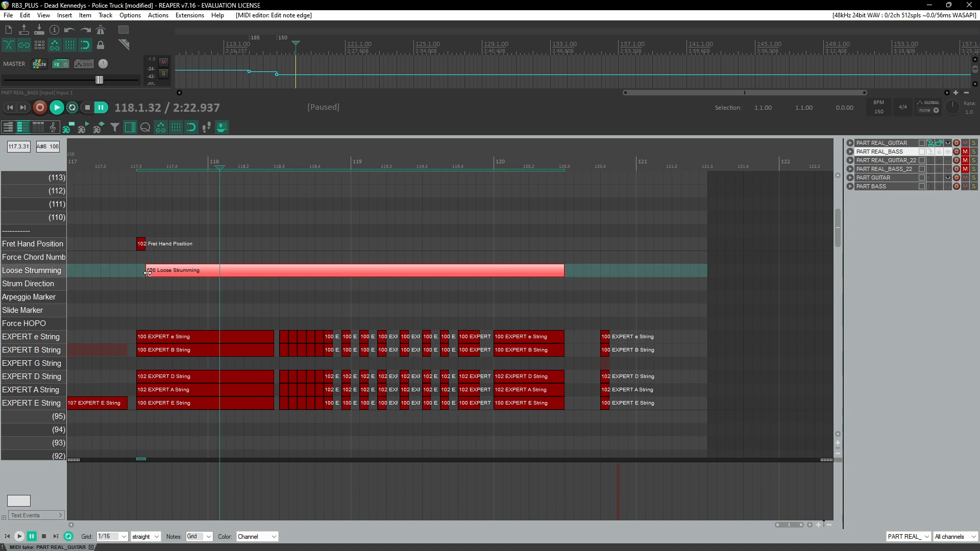
# Step: Draw Big Rock Ending notes across the BRE lanes from about 117.3 to 120.3
pyautogui.click(128, 168)
pyautogui.press('space')
pyautogui.scroll(1, 171, 250)
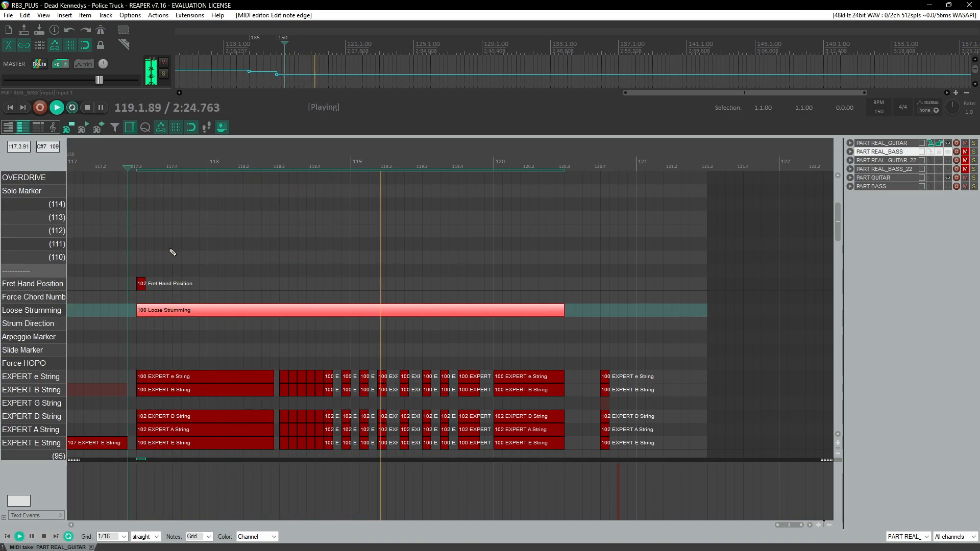
pyautogui.scroll(2, 221, 300)
pyautogui.scroll(-2, 221, 297)
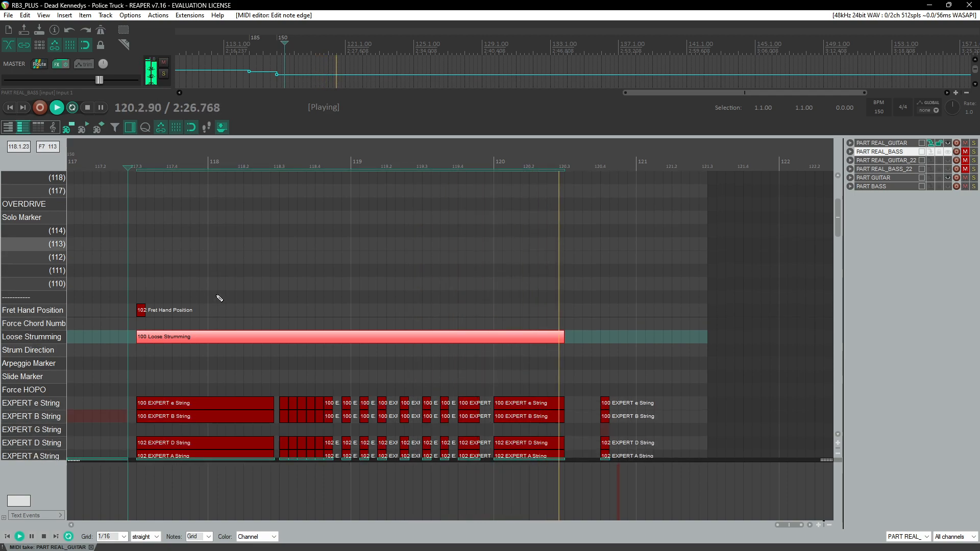
pyautogui.scroll(4, 220, 298)
pyautogui.hotkey('ctrl', 'space')
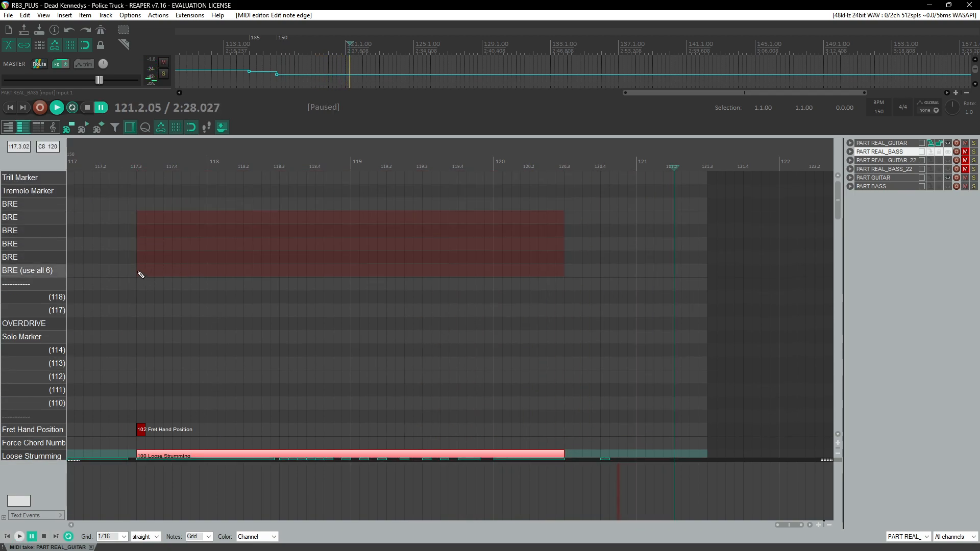
pyautogui.moveTo(138, 271); pyautogui.dragTo(539, 269)
pyautogui.moveTo(278, 267); pyautogui.dragTo(208, 219)
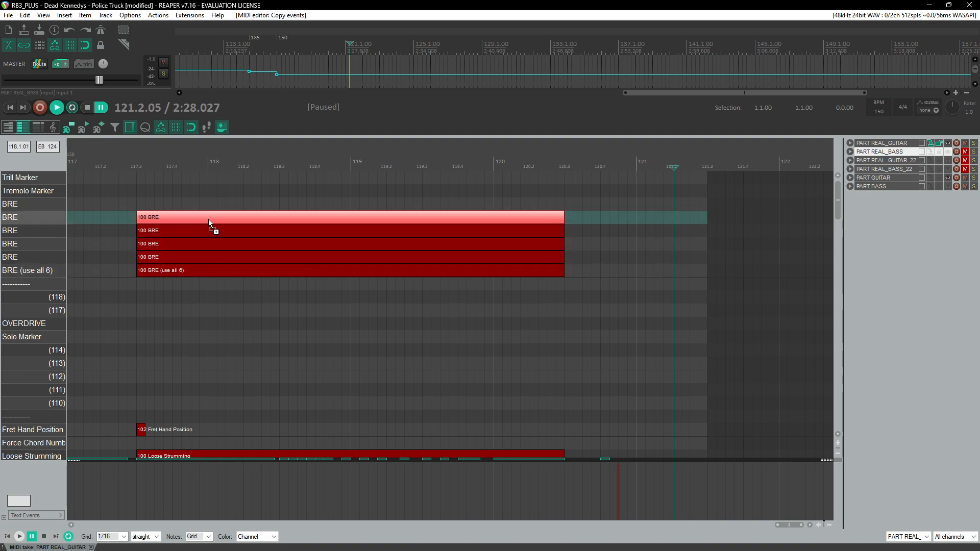
# Step: Switch to the bass part and copy a BRE note into its top BRE lane
pyautogui.click(929, 152)
pyautogui.click(156, 231)
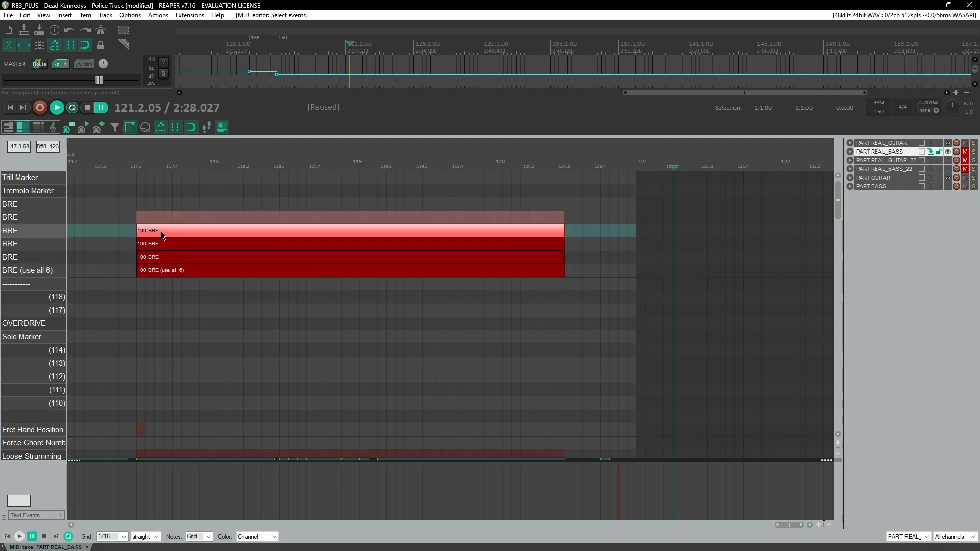
pyautogui.moveTo(156, 233); pyautogui.dragTo(156, 207)
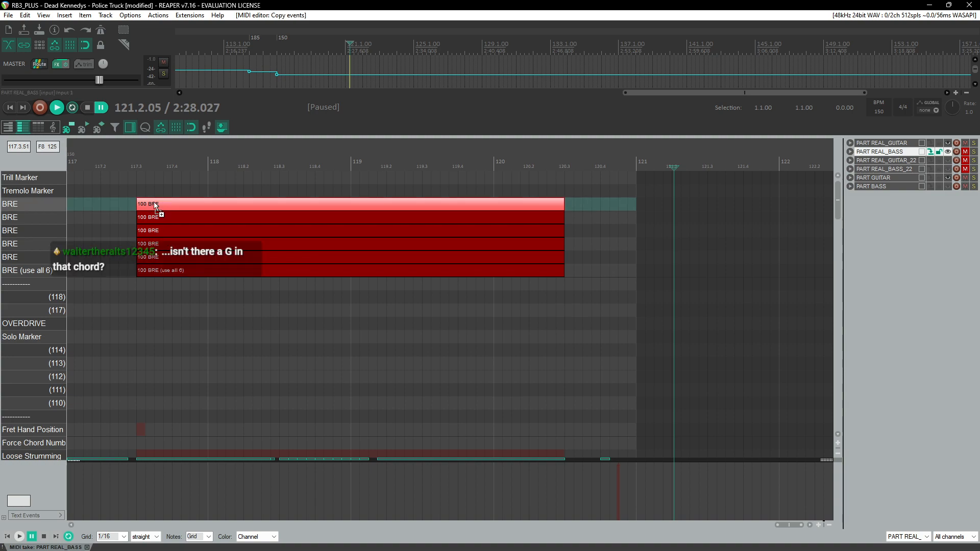
pyautogui.press('space')
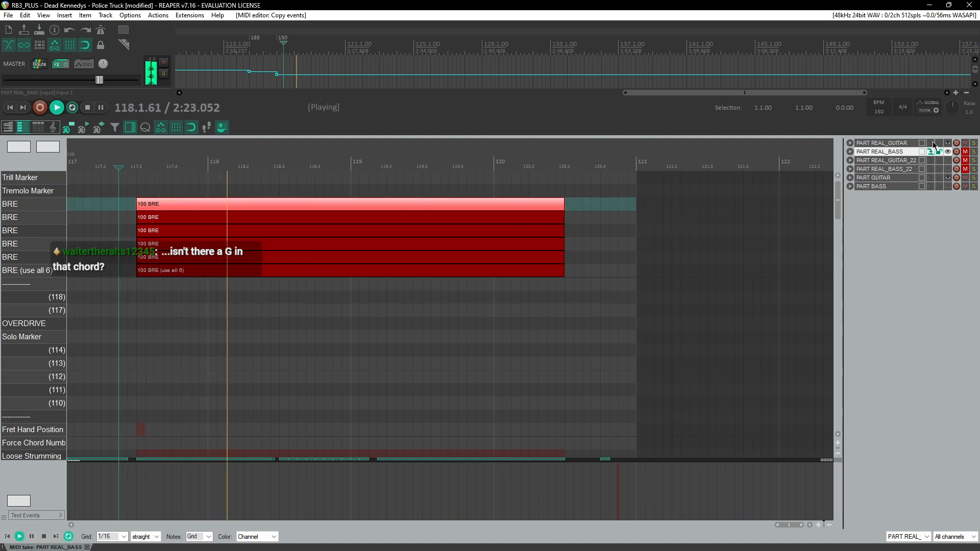
# Step: Compare the BRE lanes of the guitar and bass parts, selecting each bass BRE note
pyautogui.click(931, 143)
pyautogui.scroll(-3, 385, 306)
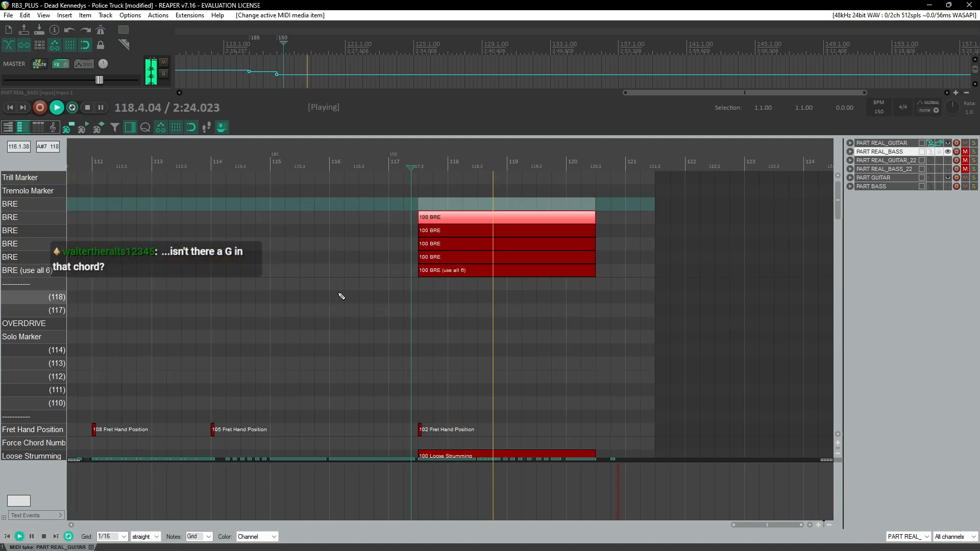
pyautogui.click(931, 152)
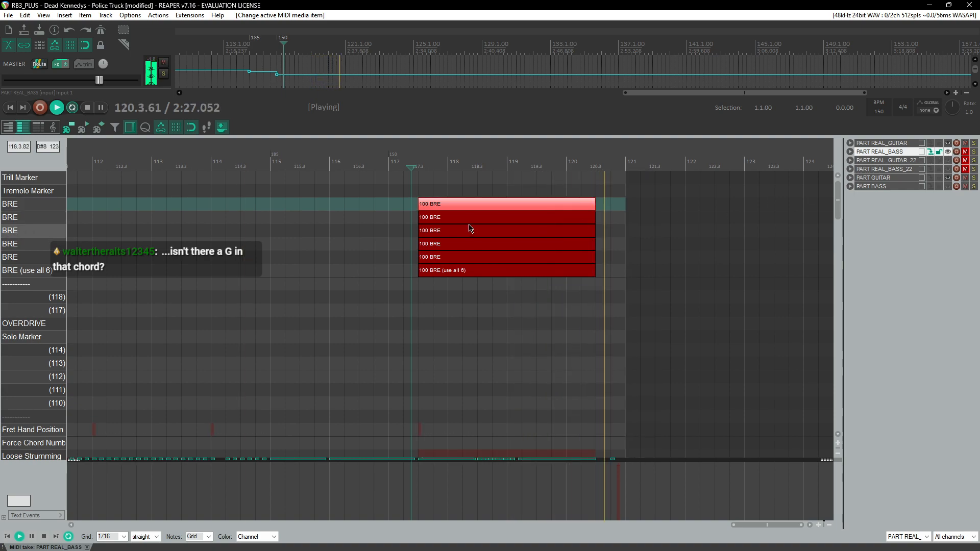
pyautogui.click(439, 271)
pyautogui.click(448, 258)
pyautogui.click(443, 244)
pyautogui.click(438, 232)
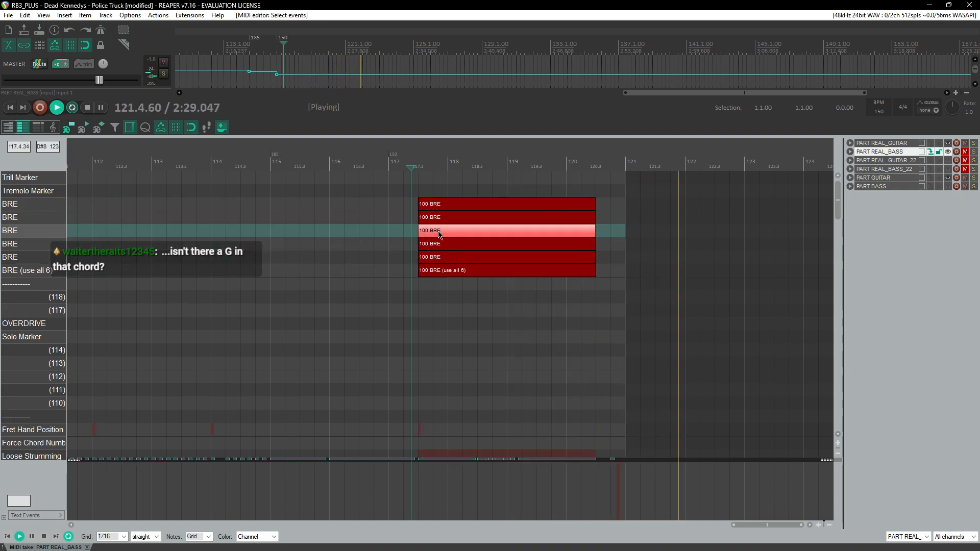
pyautogui.click(440, 218)
pyautogui.click(440, 206)
pyautogui.click(936, 144)
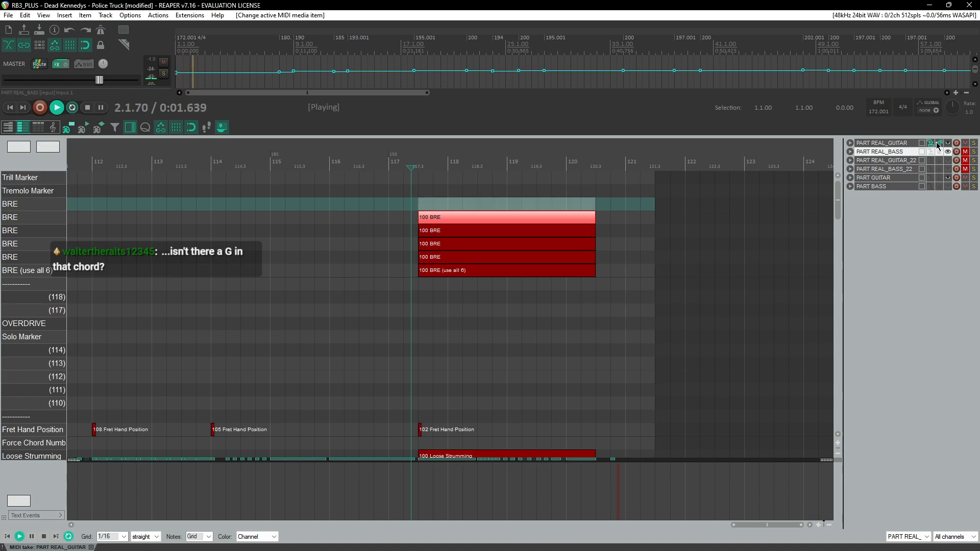
# Step: Copy a BRE note into the empty top BRE lane of the guitar part
pyautogui.press('space')
pyautogui.click(454, 273)
pyautogui.scroll(-4, 571, 290)
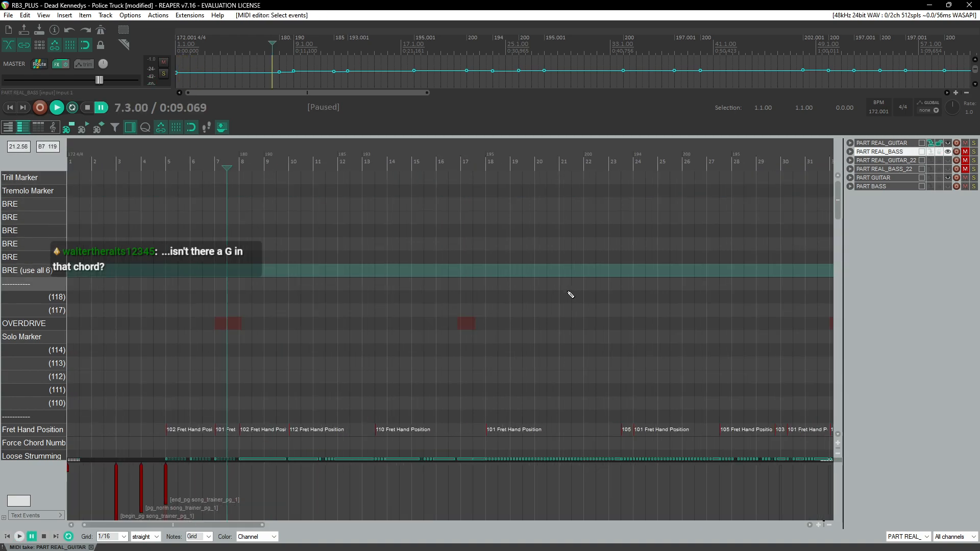
pyautogui.hscroll(20, 584, 320)
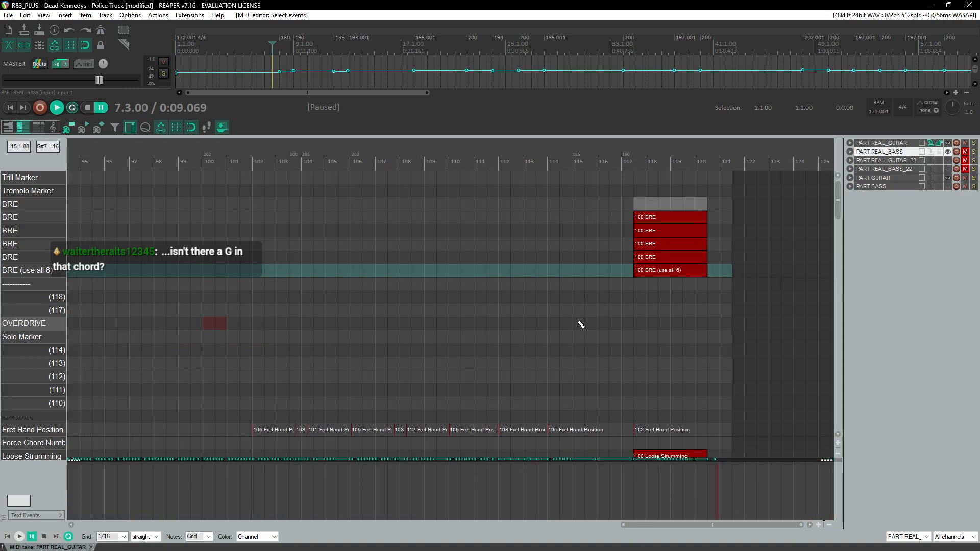
pyautogui.hscroll(-3, 306, 312)
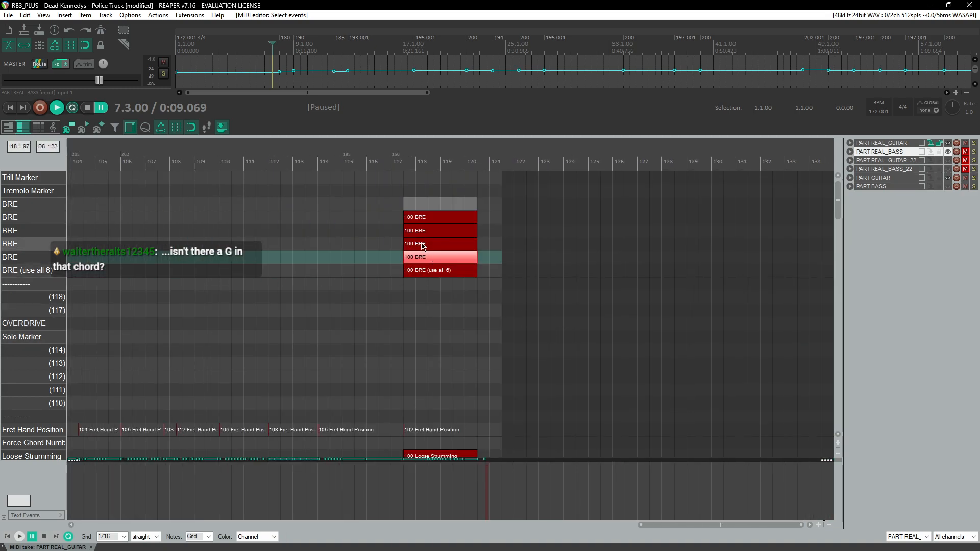
pyautogui.moveTo(424, 214); pyautogui.dragTo(430, 206)
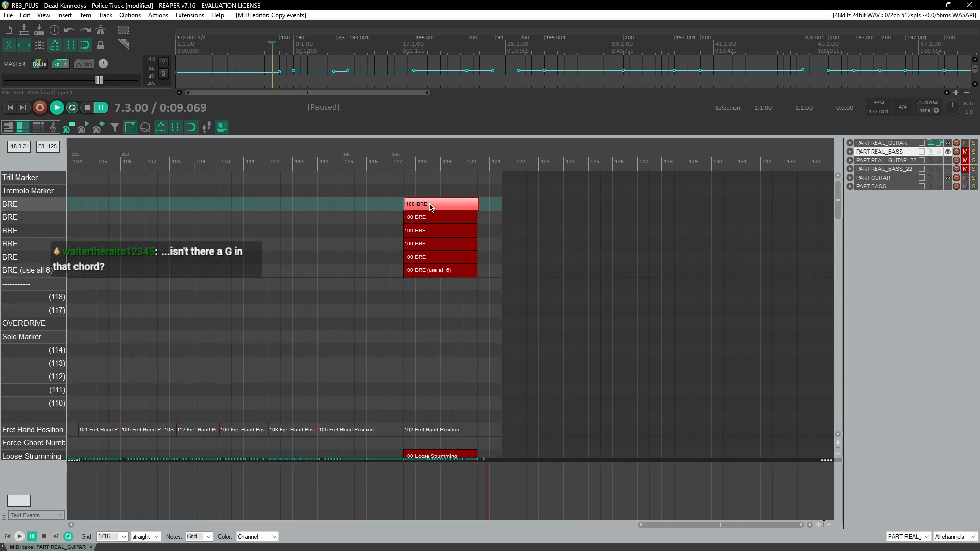
pyautogui.click(426, 216)
pyautogui.press('Down')
pyautogui.press('Up')
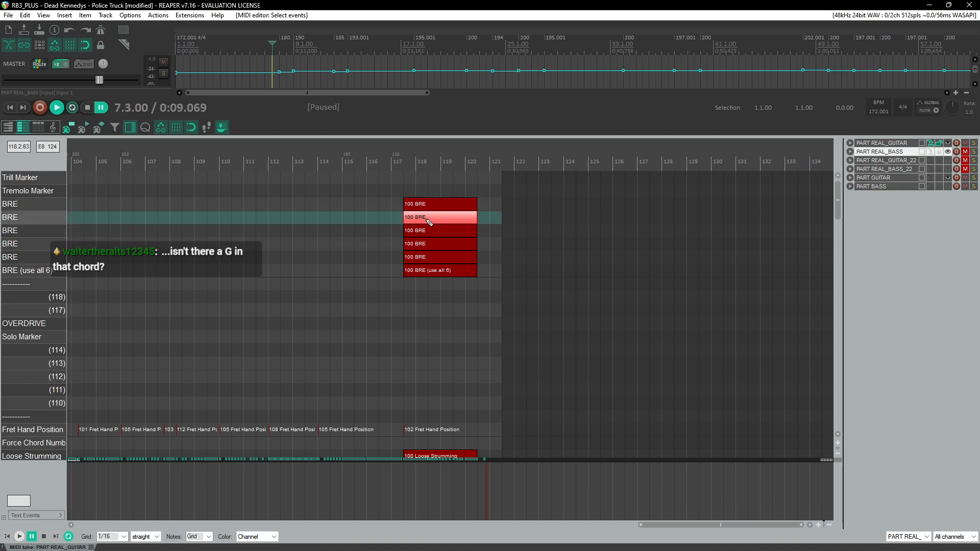
# Step: Examine the string notes of the chord at measure 120, selecting each one
pyautogui.scroll(-4, 424, 257)
pyautogui.scroll(-8, 459, 257)
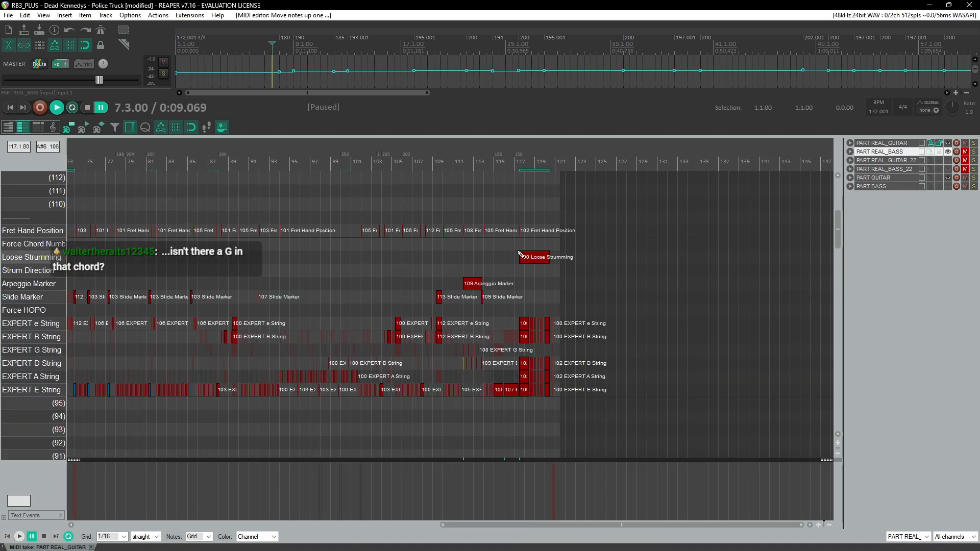
pyautogui.scroll(4, 550, 257)
pyautogui.hscroll(6, 612, 259)
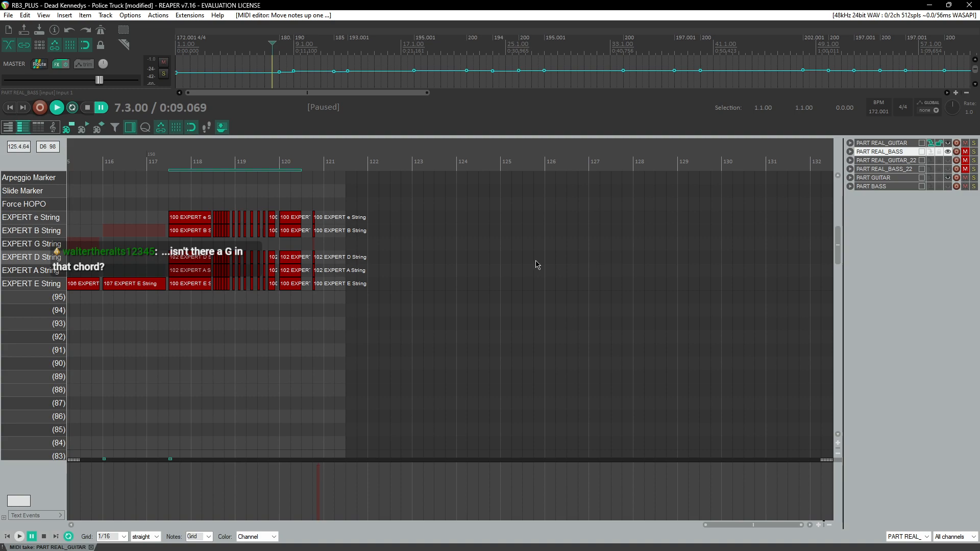
pyautogui.click(281, 163)
pyautogui.scroll(4, 266, 222)
pyautogui.click(452, 282)
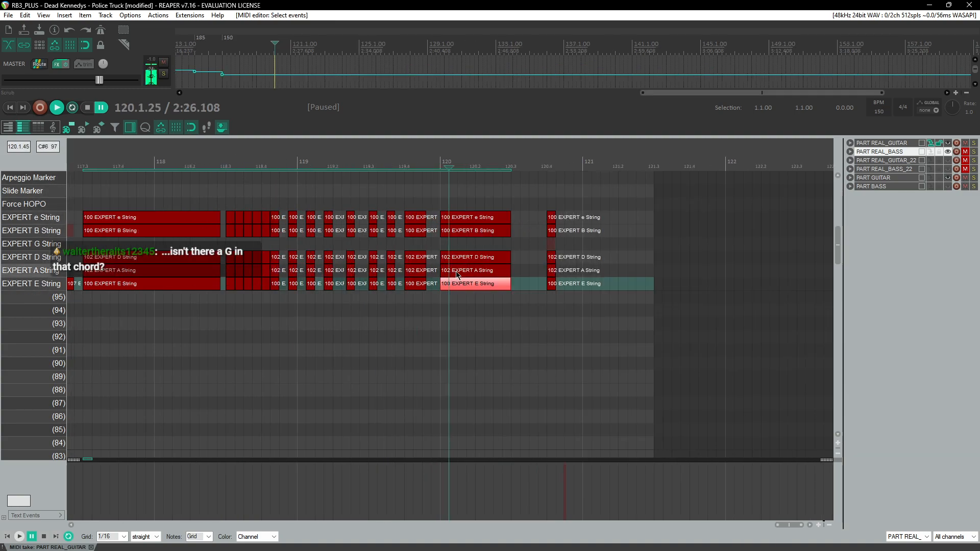
pyautogui.click(457, 271)
pyautogui.click(459, 259)
pyautogui.click(461, 233)
pyautogui.click(461, 221)
pyautogui.scroll(3, 453, 231)
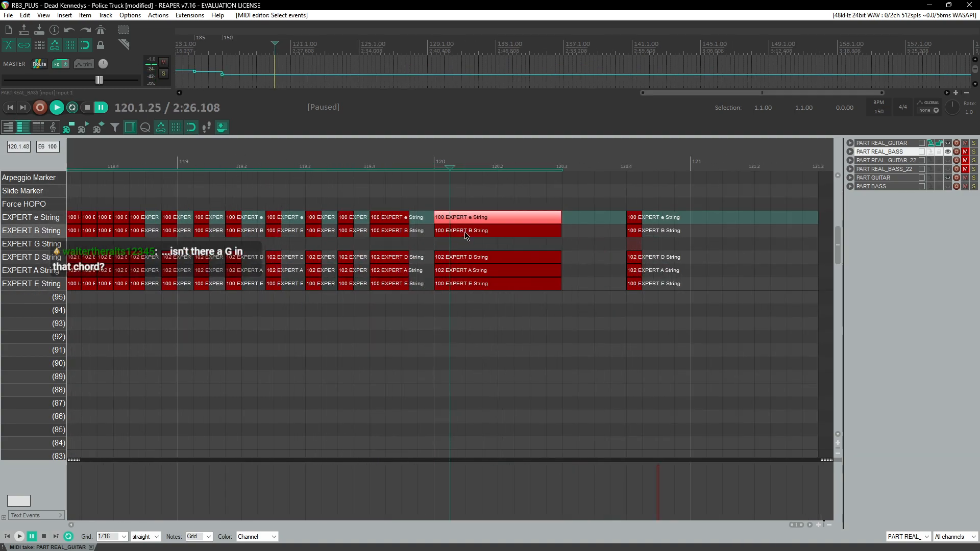
pyautogui.click(467, 234)
pyautogui.click(474, 258)
pyautogui.click(476, 233)
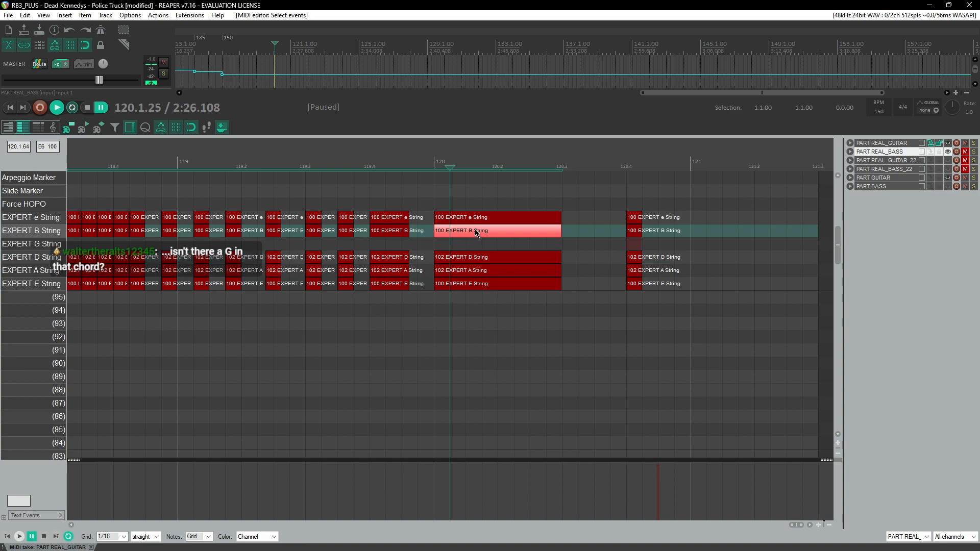
# Step: Add a G-string 100 note to the chord at measure 120, matching the other strings' length
pyautogui.click(436, 164)
pyautogui.press('space')
pyautogui.press('space')
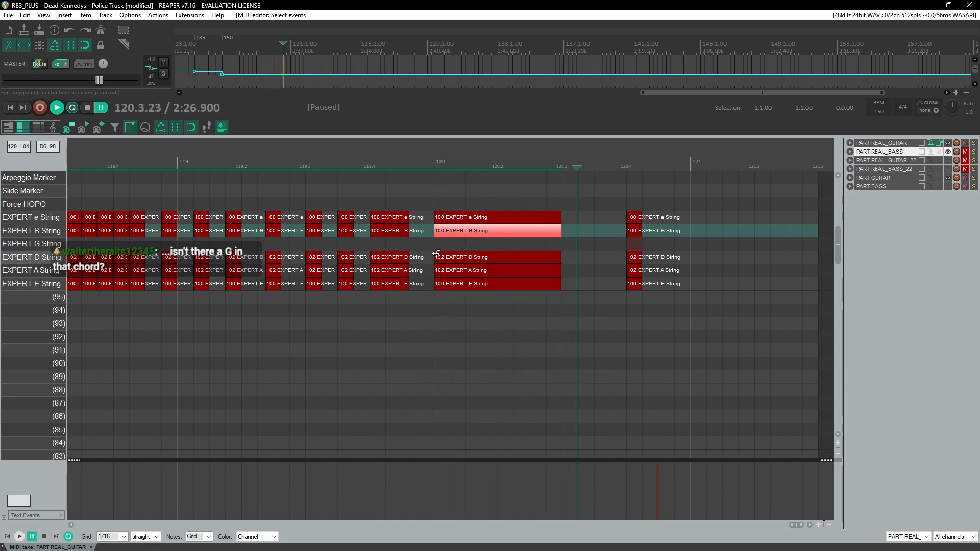
pyautogui.moveTo(437, 244); pyautogui.dragTo(551, 247)
pyautogui.click(423, 164)
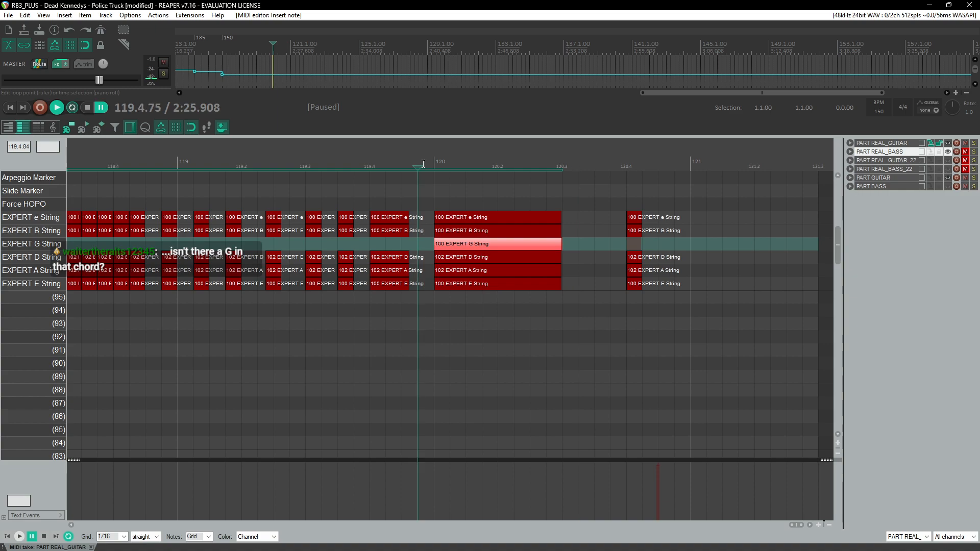
pyautogui.click(435, 163)
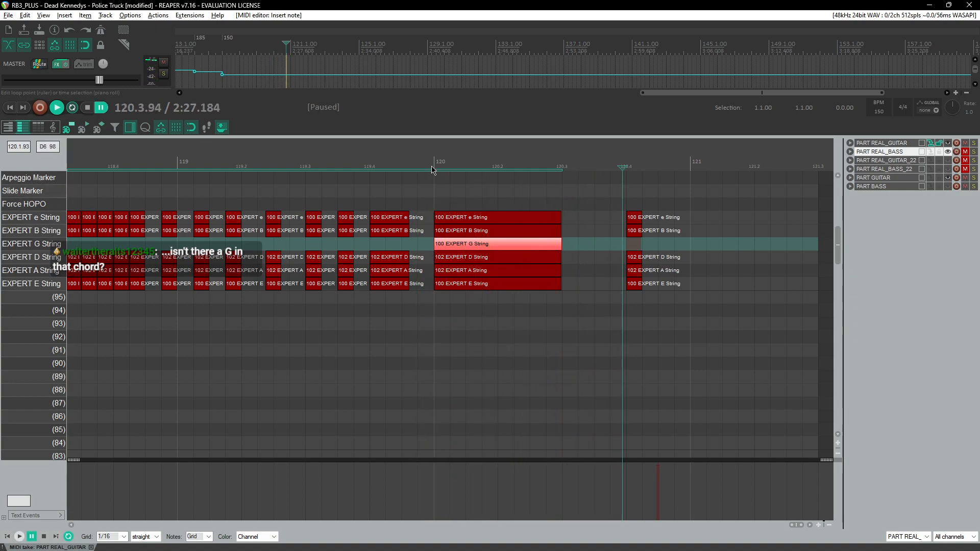
pyautogui.press('space')
pyautogui.hscroll(-2, 357, 250)
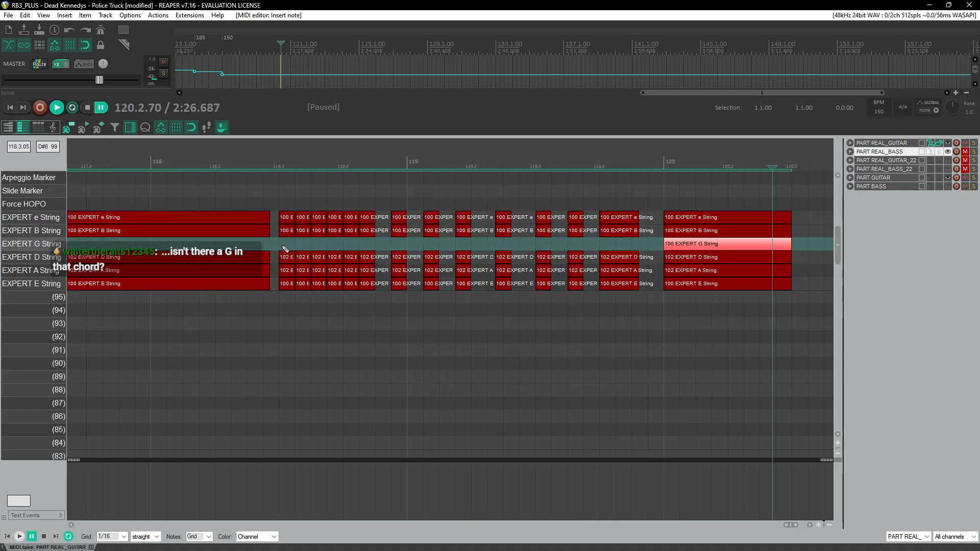
pyautogui.hscroll(-2, 278, 251)
pyautogui.moveTo(259, 250); pyautogui.dragTo(433, 251)
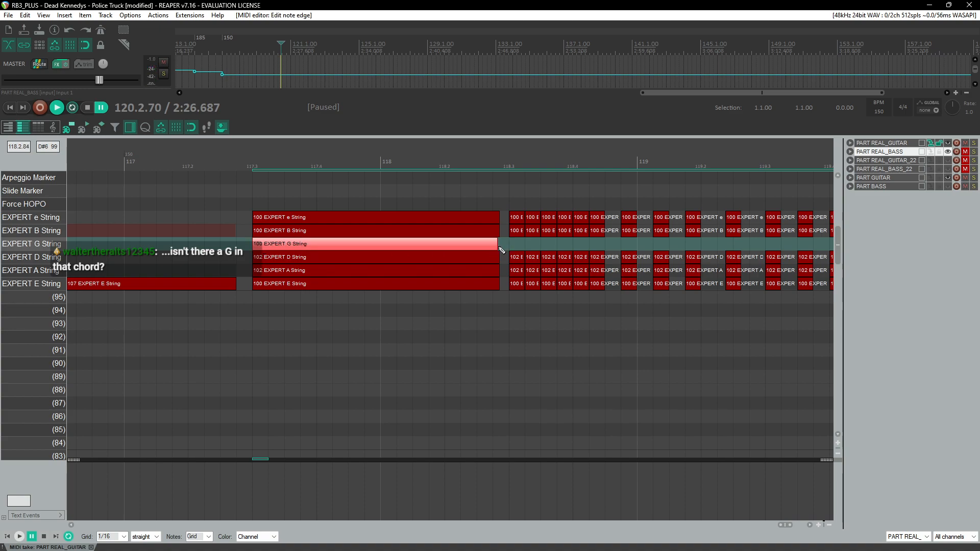
pyautogui.hotkey('ctrl', 'z')
pyautogui.hotkey('ctrl', 'z')
# Step: Copy the G-string notes into the strummed chords between measures 117 and 121
pyautogui.scroll(-2, 338, 264)
pyautogui.hscroll(2, 370, 266)
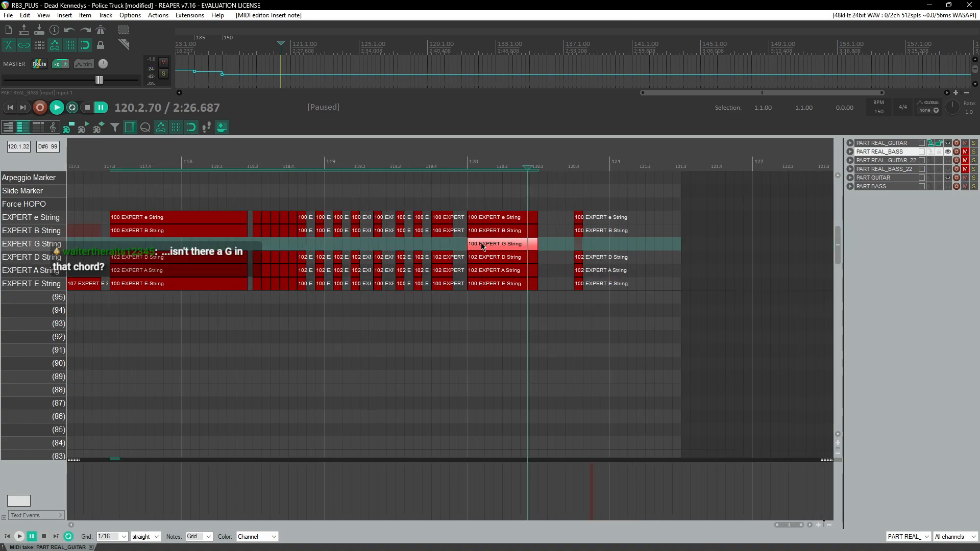
pyautogui.press('Delete')
pyautogui.moveTo(607, 250); pyautogui.dragTo(125, 244)
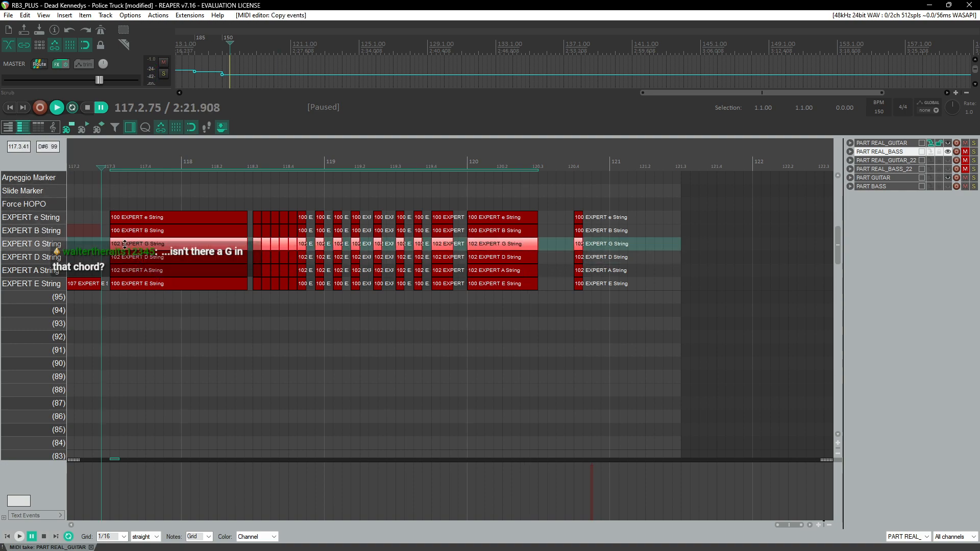
# Step: Play back the ending chords, then return to the opening measures of the song
pyautogui.press('space')
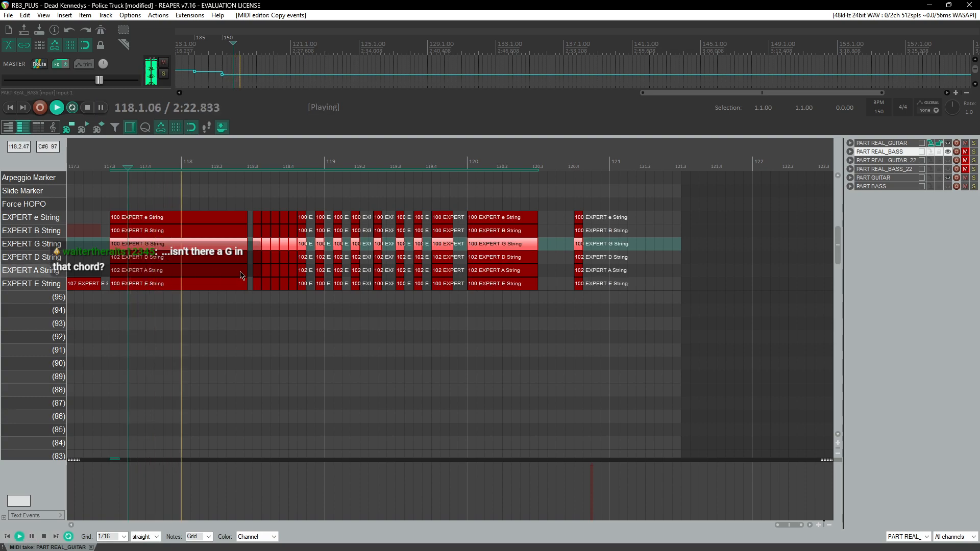
pyautogui.scroll(-2, 305, 272)
pyautogui.scroll(-6, 306, 273)
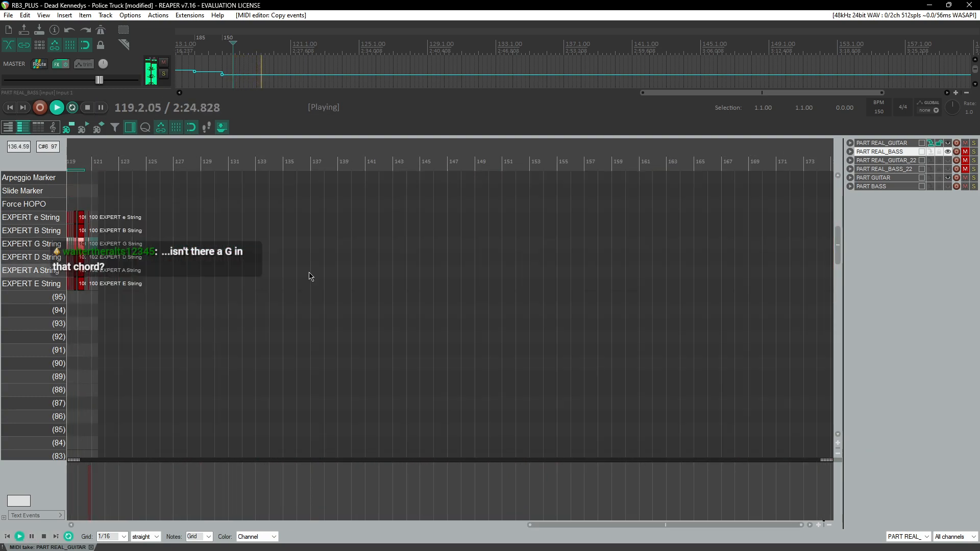
pyautogui.scroll(6, 313, 276)
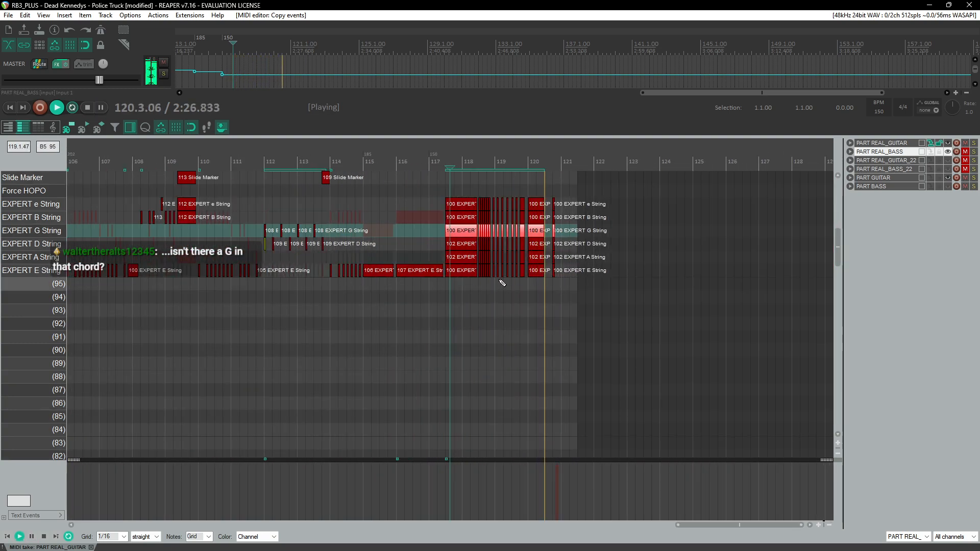
pyautogui.scroll(-5, 376, 277)
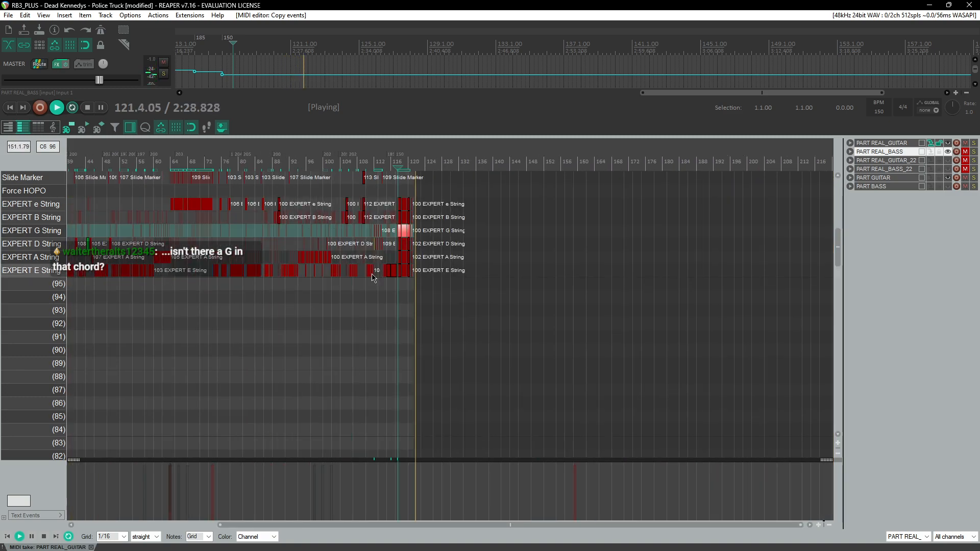
pyautogui.press('space')
pyautogui.hscroll(-5, 182, 237)
pyautogui.click(91, 166)
pyautogui.scroll(6, 352, 232)
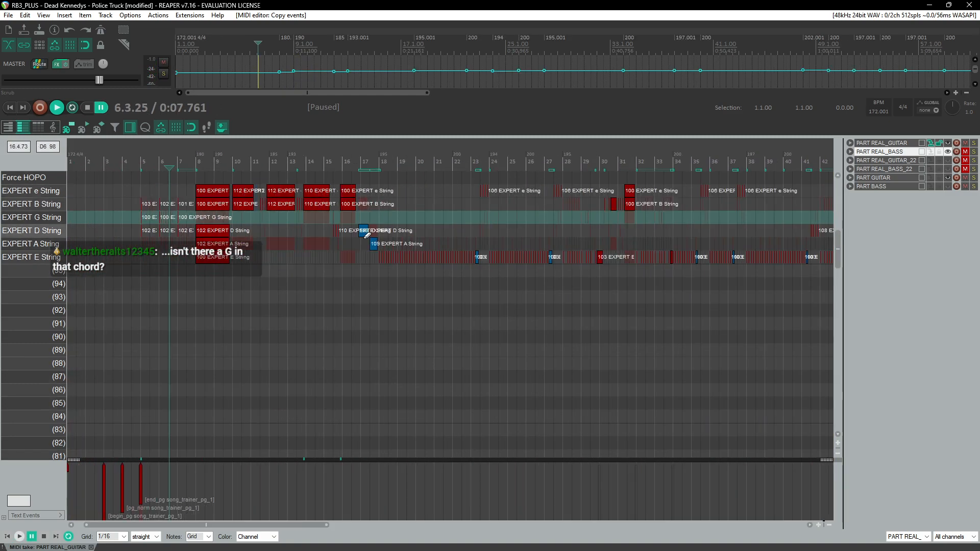
pyautogui.press('space')
pyautogui.scroll(2, 434, 234)
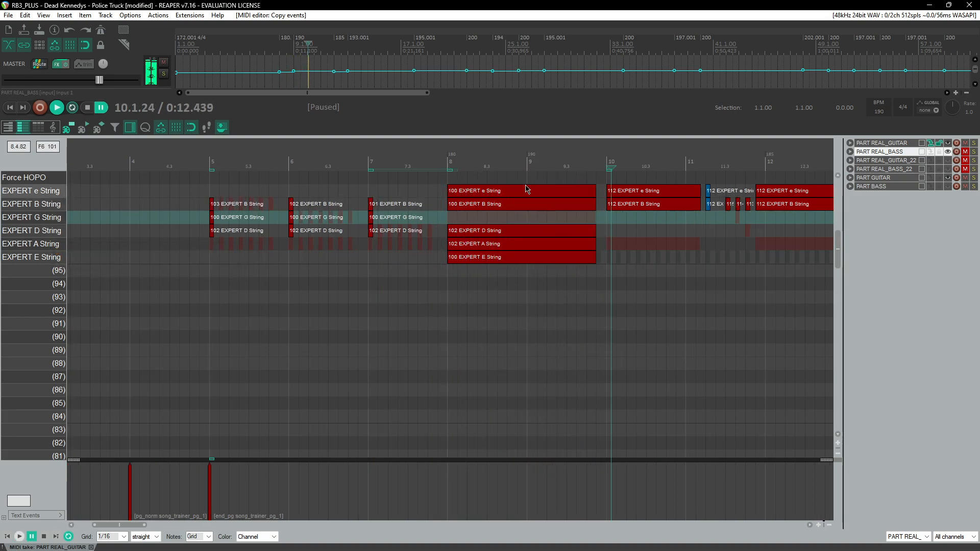
pyautogui.click(442, 153)
pyautogui.hotkey('ctrl', 'space')
pyautogui.moveTo(454, 222); pyautogui.dragTo(574, 226)
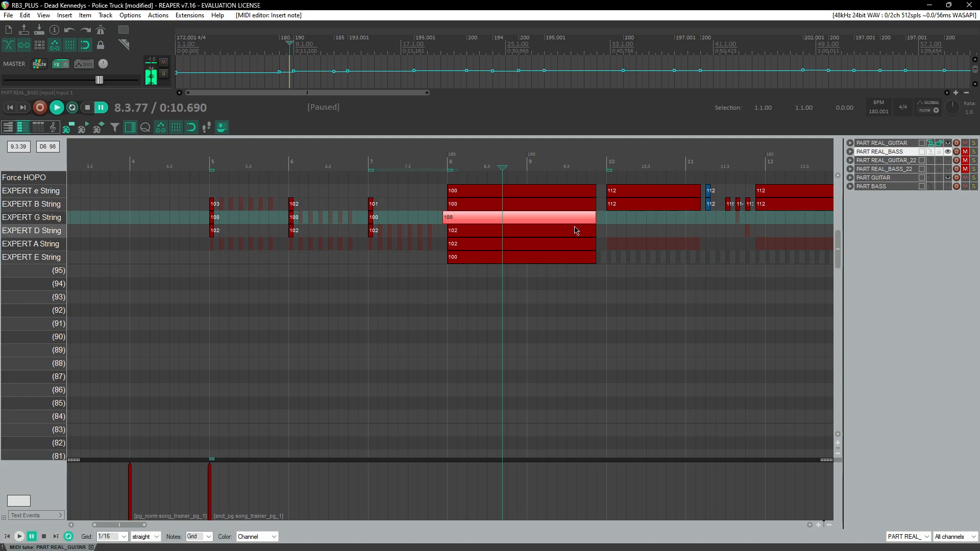
pyautogui.click(444, 155)
pyautogui.press('space')
# Step: Play back the opening section of the guitar part, scrolling along with the playhead
pyautogui.press('space')
pyautogui.press('Delete')
pyautogui.click(445, 159)
pyautogui.press('space')
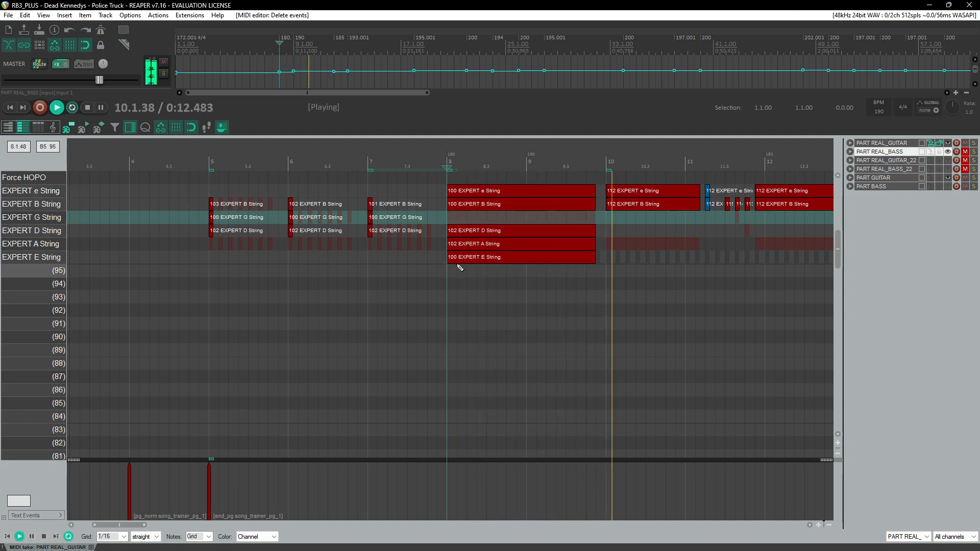
pyautogui.scroll(-4, 456, 265)
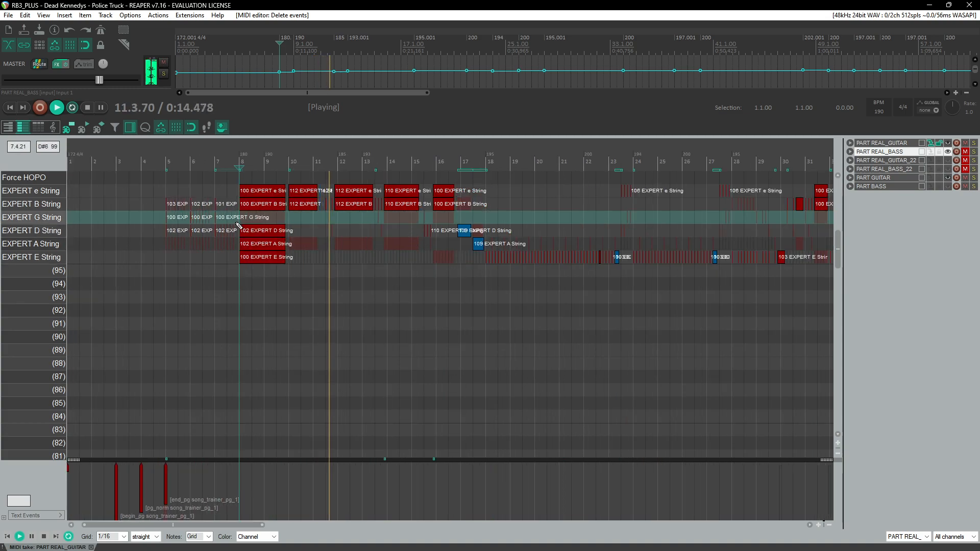
pyautogui.scroll(2, 287, 225)
pyautogui.hscroll(3, 357, 232)
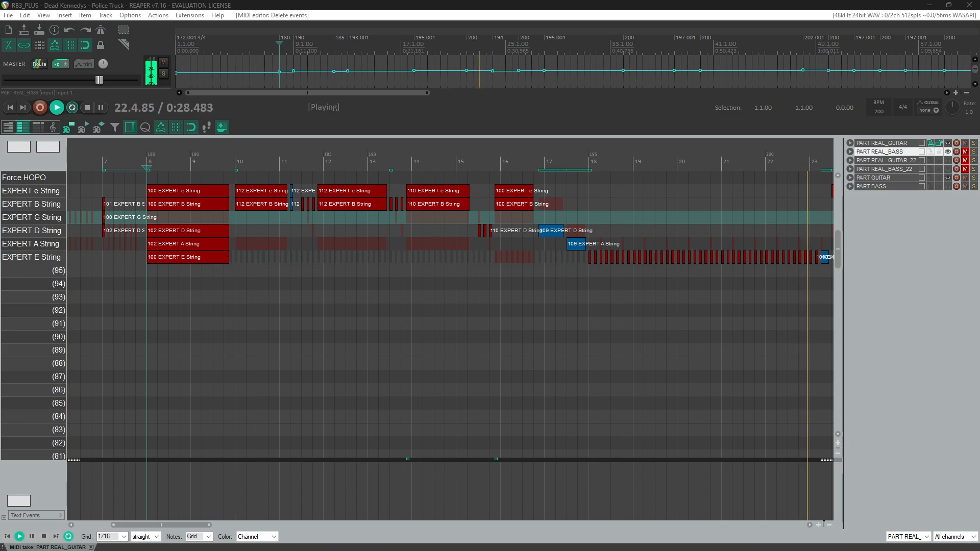
pyautogui.scroll(-4, 437, 246)
pyautogui.scroll(2, 255, 290)
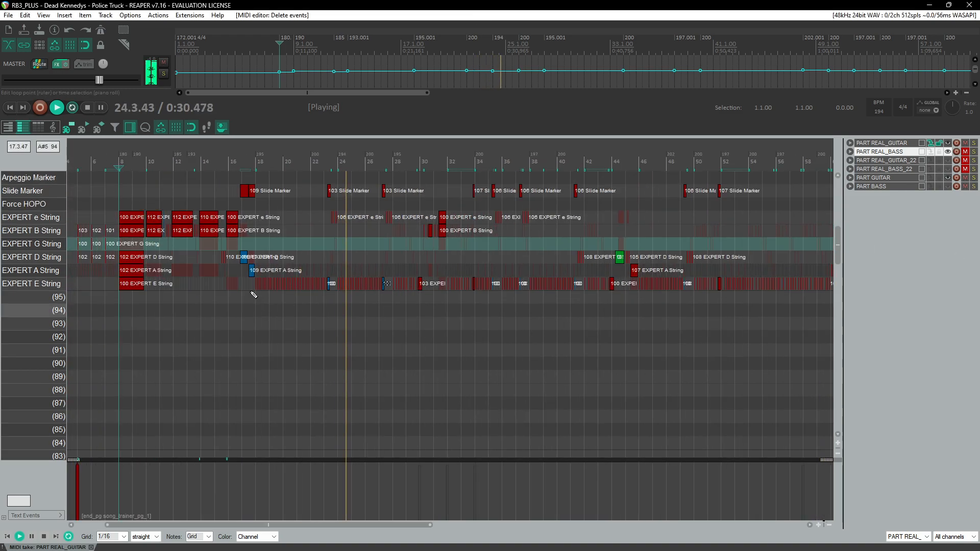
pyautogui.scroll(2, 254, 288)
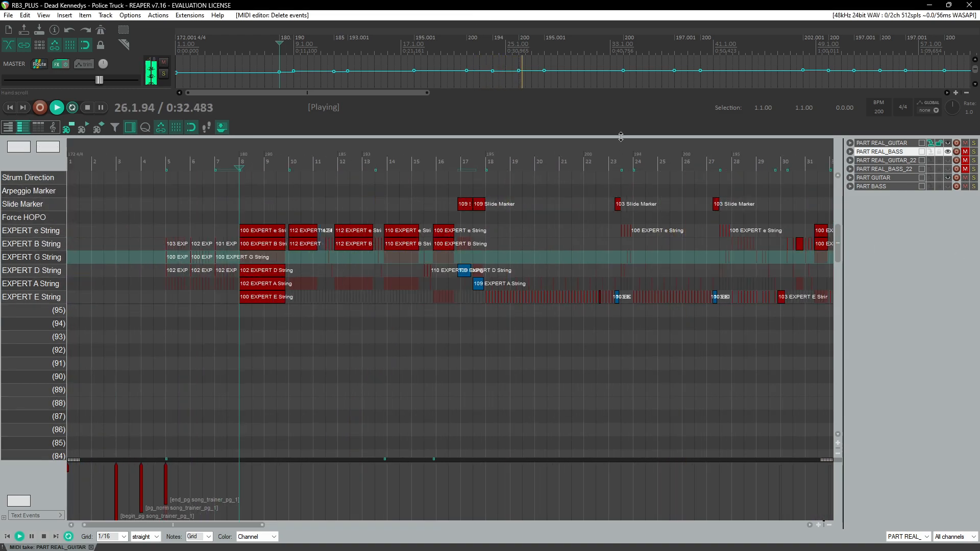
pyautogui.hscroll(3, 493, 266)
pyautogui.scroll(-2, 484, 272)
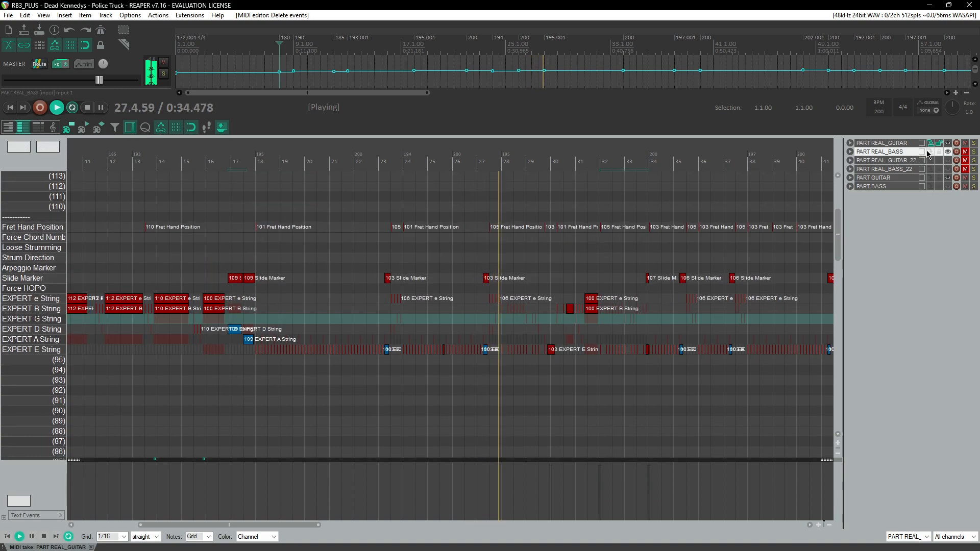
# Step: Solo the bass MIDI track, open the mixer, reset the bass part's pan and silence the guitar stem
pyautogui.click(968, 151)
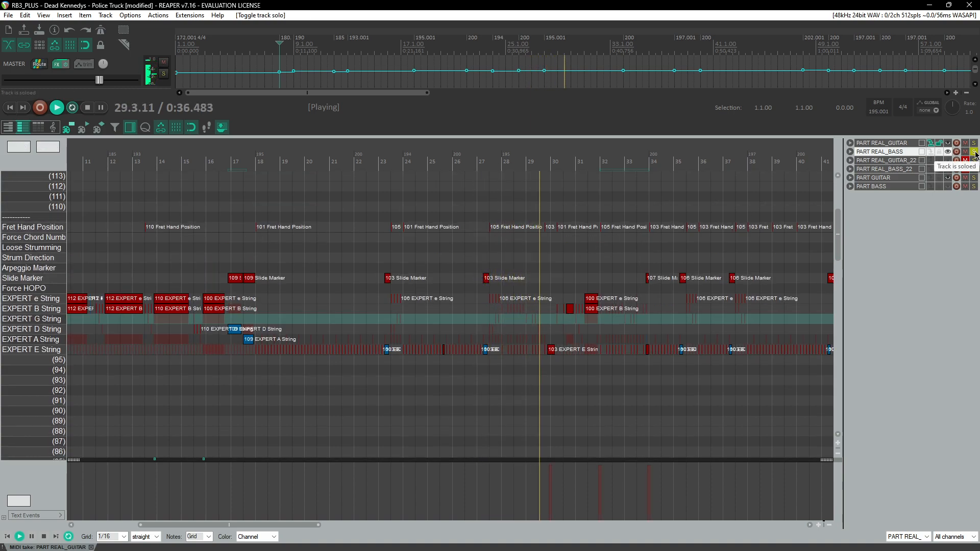
pyautogui.hotkey('ctrl', 'm')
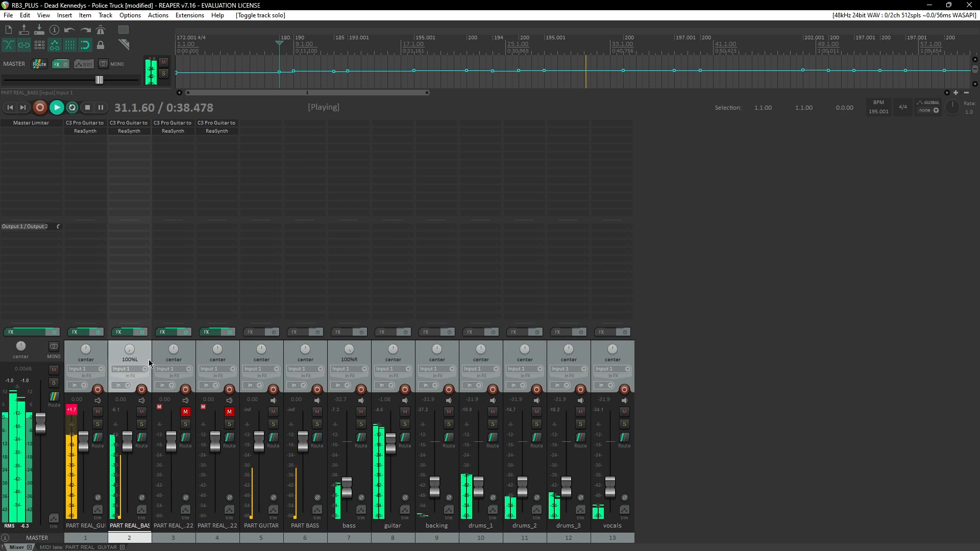
pyautogui.doubleClick(130, 349)
pyautogui.moveTo(128, 441); pyautogui.dragTo(131, 436)
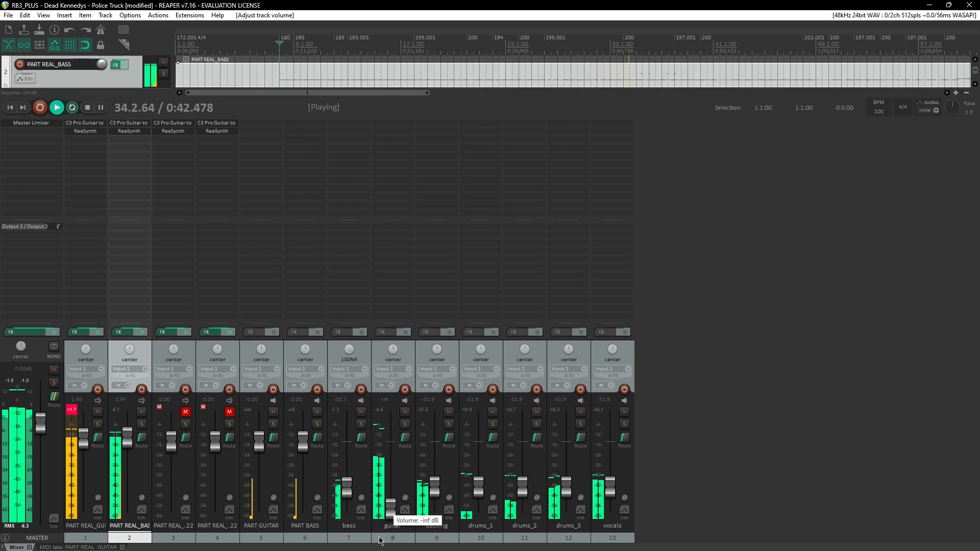
# Step: Raise the drums_1, drums_2 and drums_3 faders to about -7.5 dB
pyautogui.moveTo(478, 489); pyautogui.dragTo(480, 459)
pyautogui.moveTo(523, 492); pyautogui.dragTo(522, 459)
pyautogui.moveTo(566, 487); pyautogui.dragTo(566, 454)
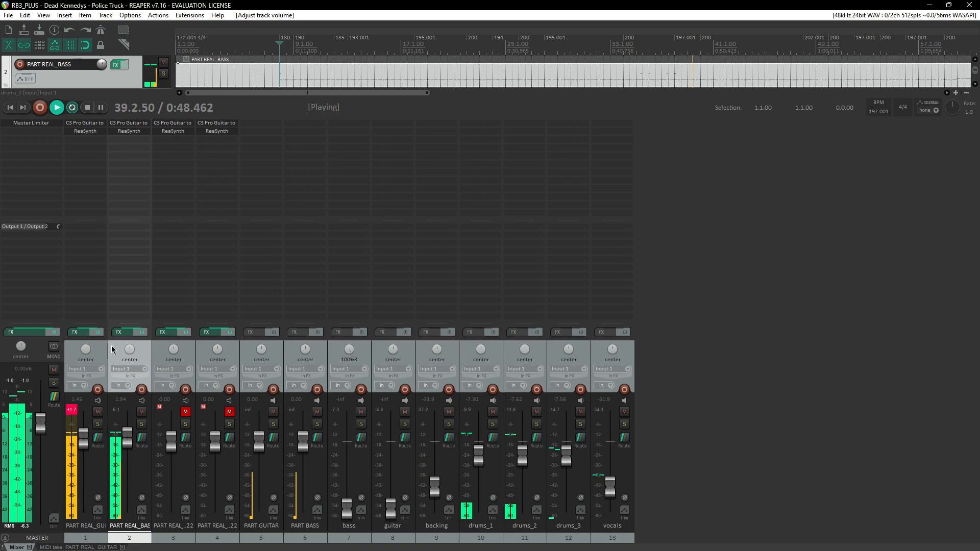
# Step: Pan the guitar part to 16%L and the bass part to 21%R, then save the project
pyautogui.moveTo(86, 352); pyautogui.dragTo(85, 357)
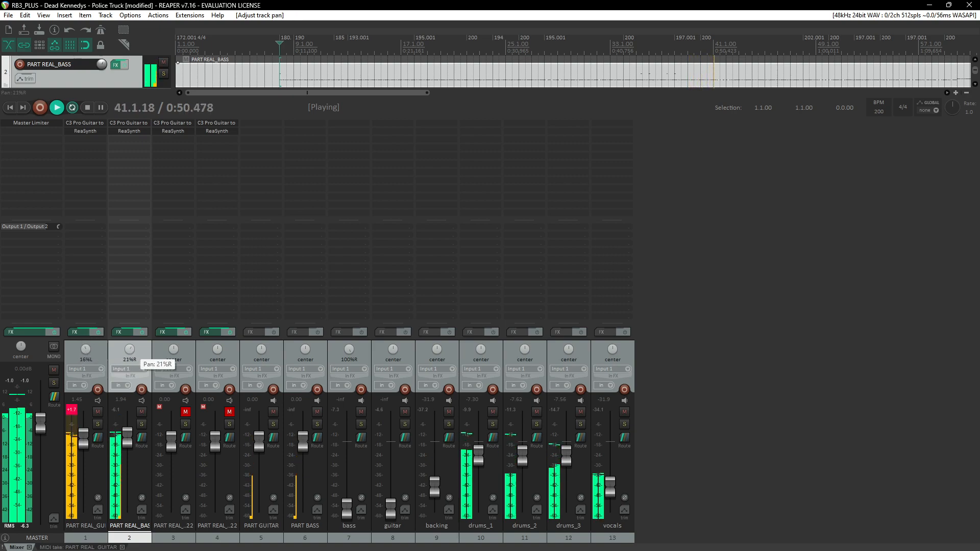
pyautogui.hotkey('ctrl', 's')
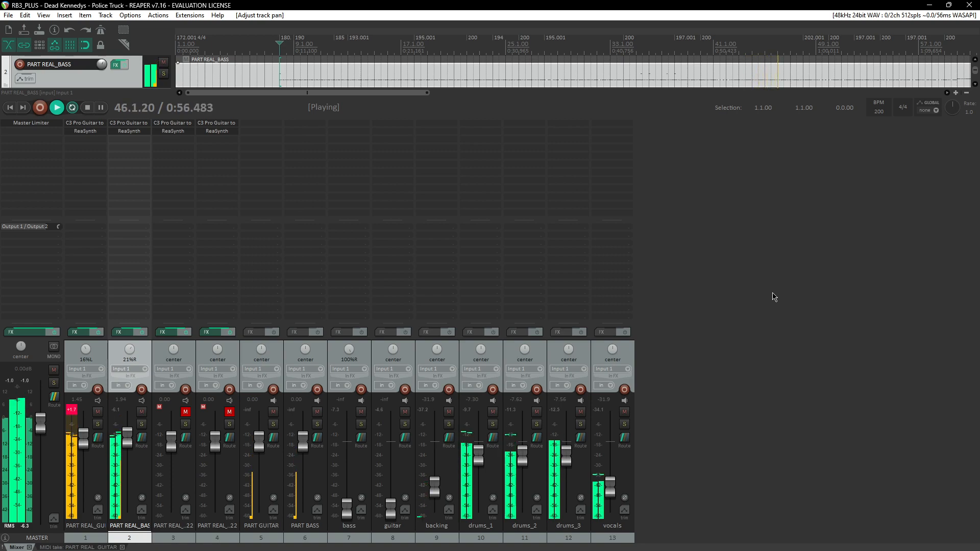
# Step: Return to the MIDI editor and play through the middle of the guitar part, following the playhead
pyautogui.hotkey('ctrl', 'm')
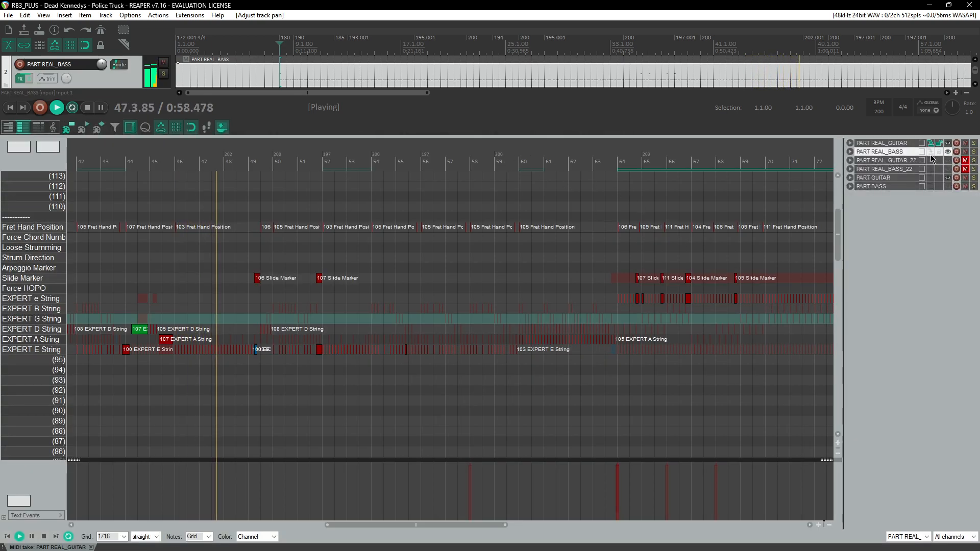
pyautogui.scroll(2, 489, 274)
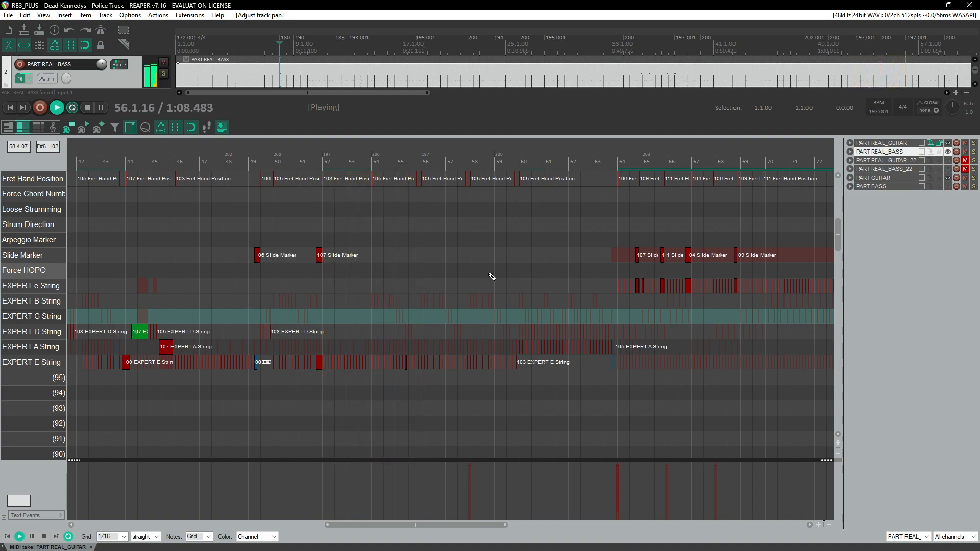
pyautogui.scroll(4, 464, 324)
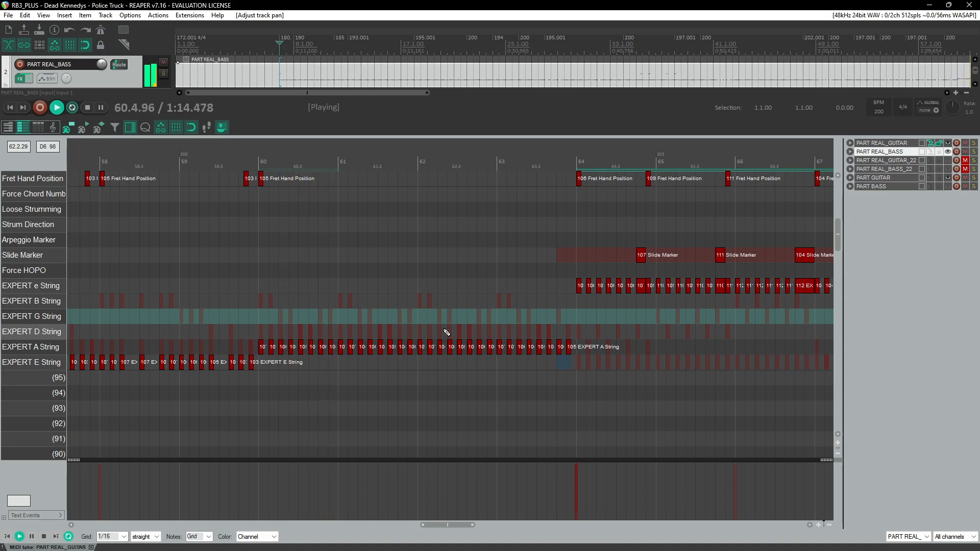
pyautogui.scroll(1, 447, 333)
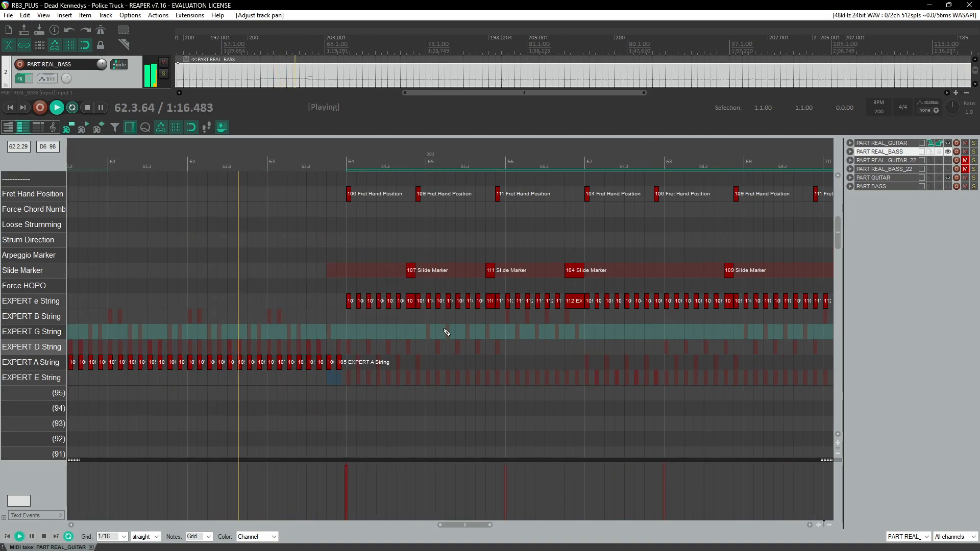
pyautogui.scroll(3, 447, 333)
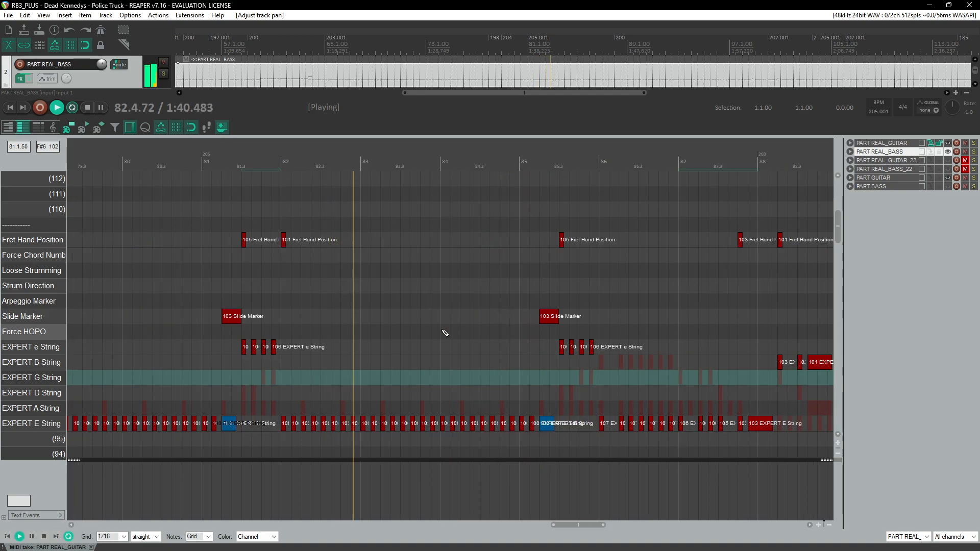
pyautogui.scroll(-1, 445, 333)
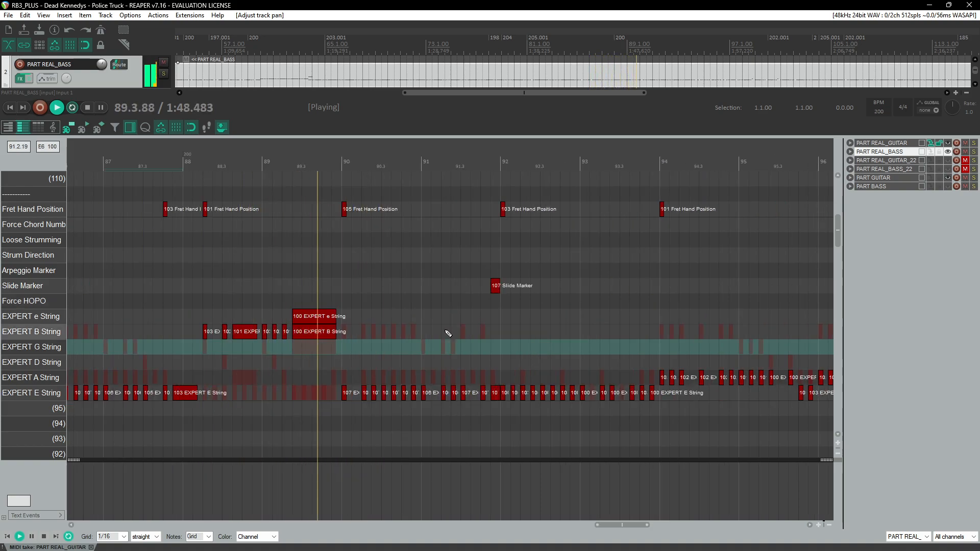
pyautogui.scroll(-4, 452, 330)
pyautogui.scroll(1, 453, 326)
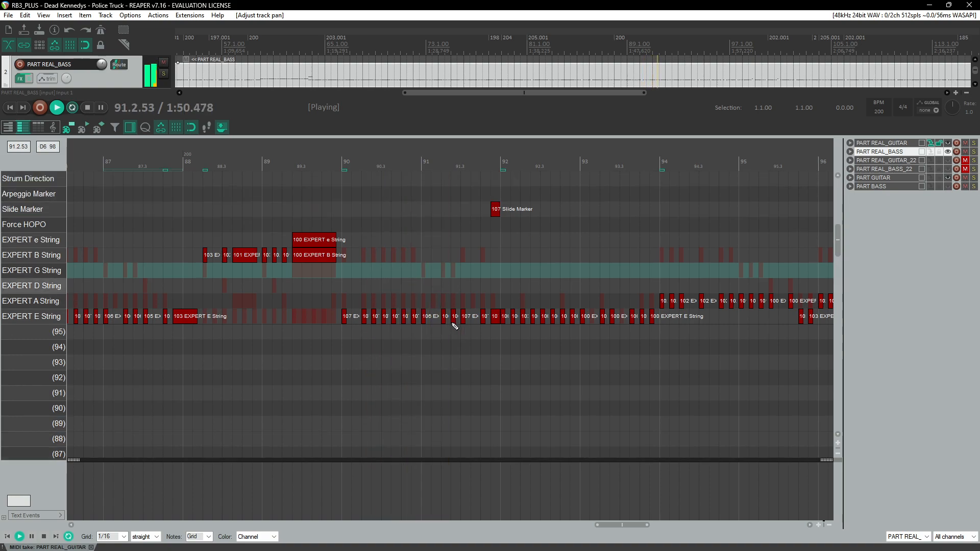
pyautogui.scroll(1, 613, 297)
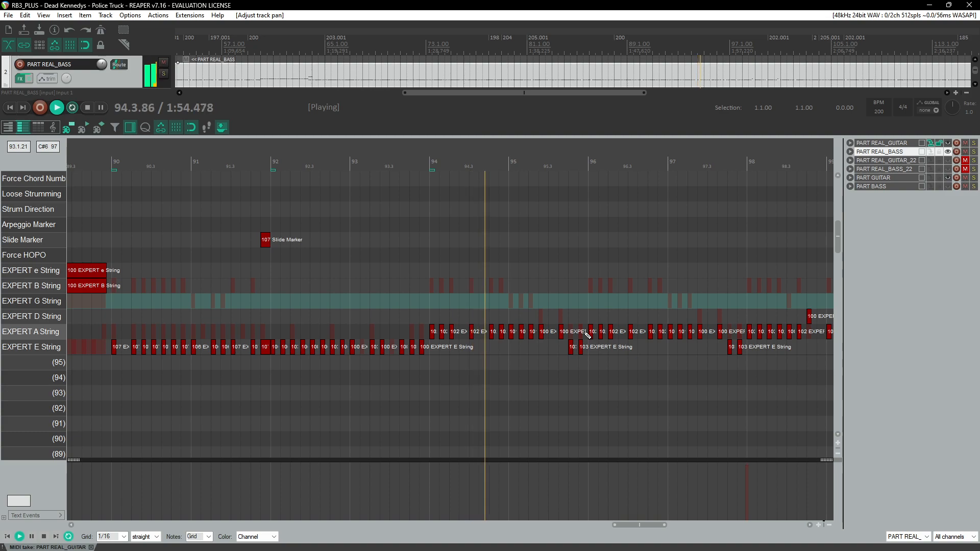
pyautogui.scroll(-2, 587, 334)
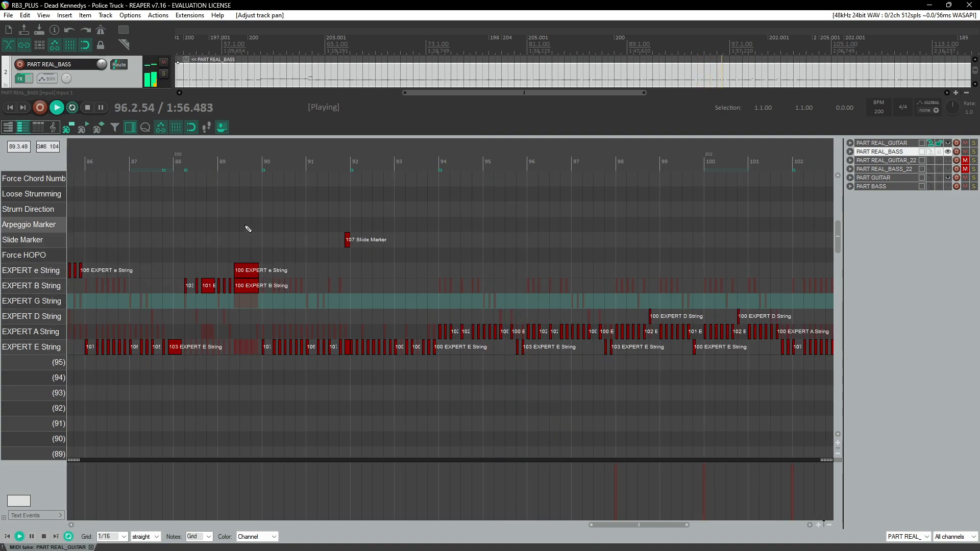
# Step: Review the chord name lanes and restart playback from near the beginning of the song
pyautogui.click(182, 162)
pyautogui.scroll(-8, 209, 298)
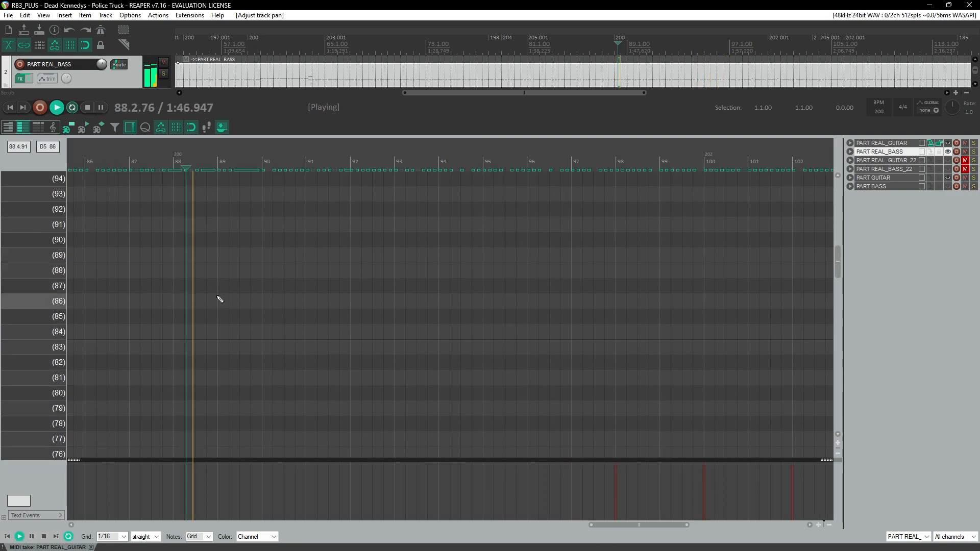
pyautogui.scroll(-6, 220, 290)
pyautogui.press('space')
pyautogui.moveTo(838, 320); pyautogui.dragTo(834, 413)
pyautogui.scroll(-12, 437, 372)
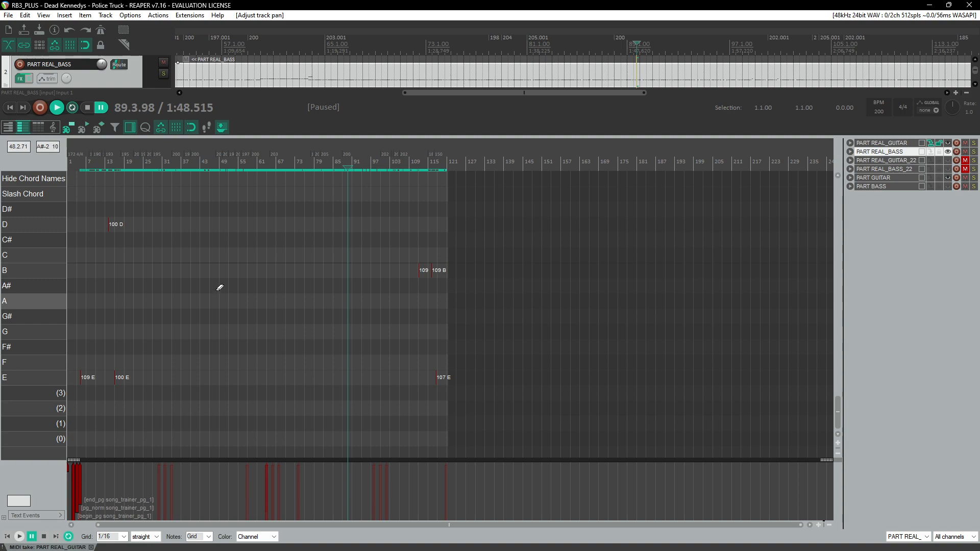
pyautogui.click(108, 160)
pyautogui.press('space')
pyautogui.scroll(4, 141, 198)
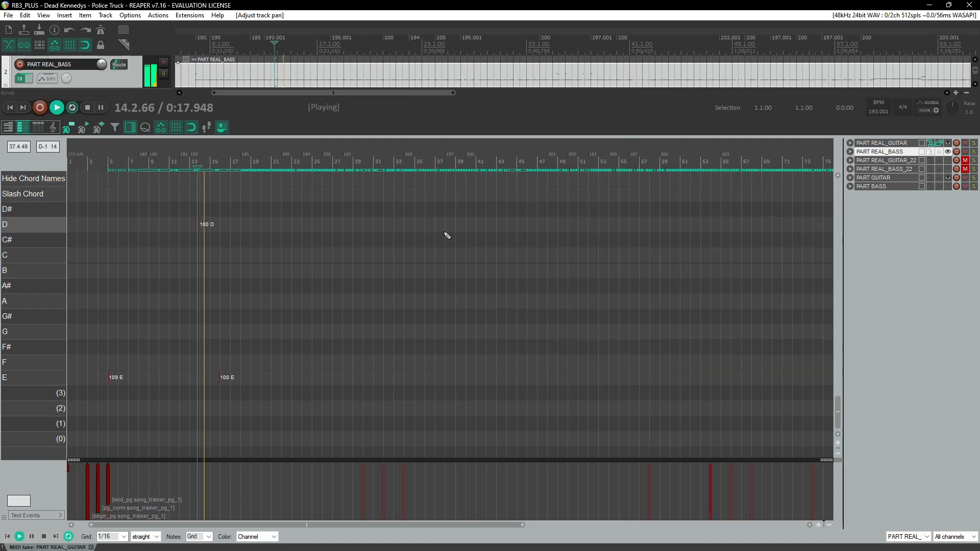
# Step: Reset the pro guitar and bass part faders to 0 dB
pyautogui.scroll(1, 455, 266)
pyautogui.scroll(3, 459, 290)
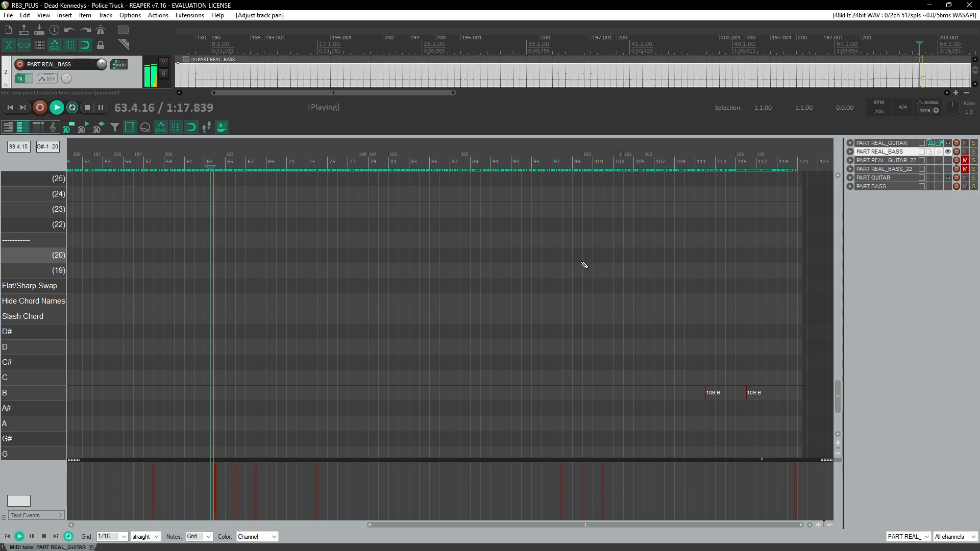
pyautogui.scroll(15, 580, 269)
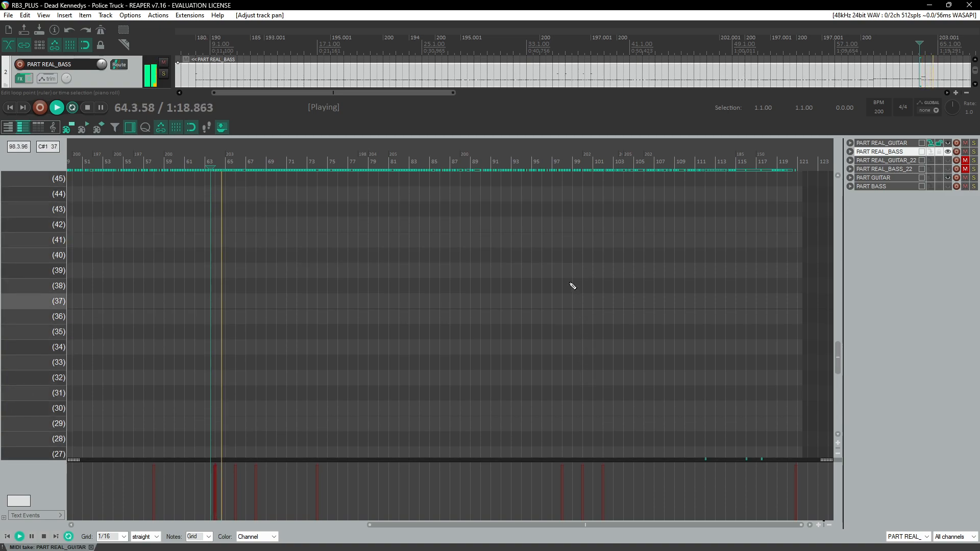
pyautogui.moveTo(838, 319); pyautogui.dragTo(827, 226)
pyautogui.scroll(7, 374, 317)
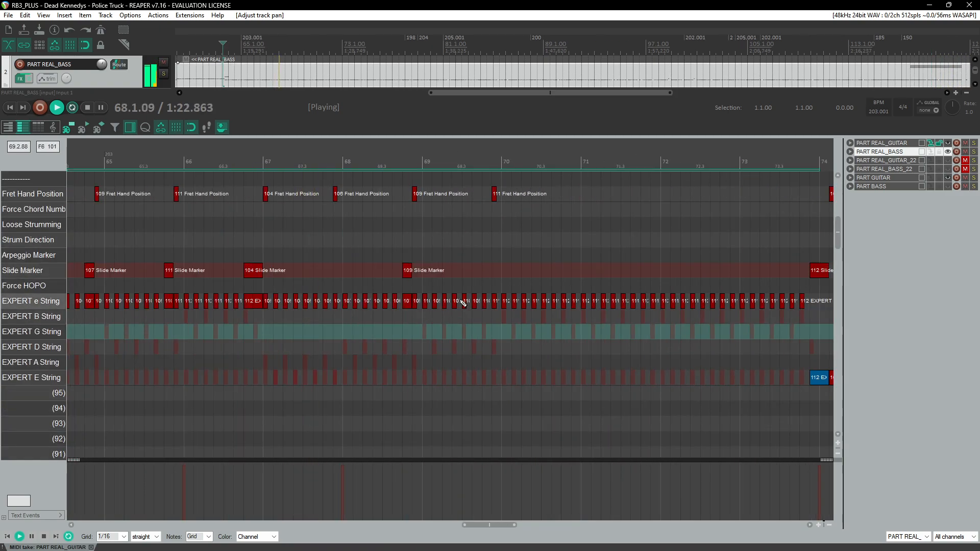
pyautogui.hotkey('ctrl', 'm')
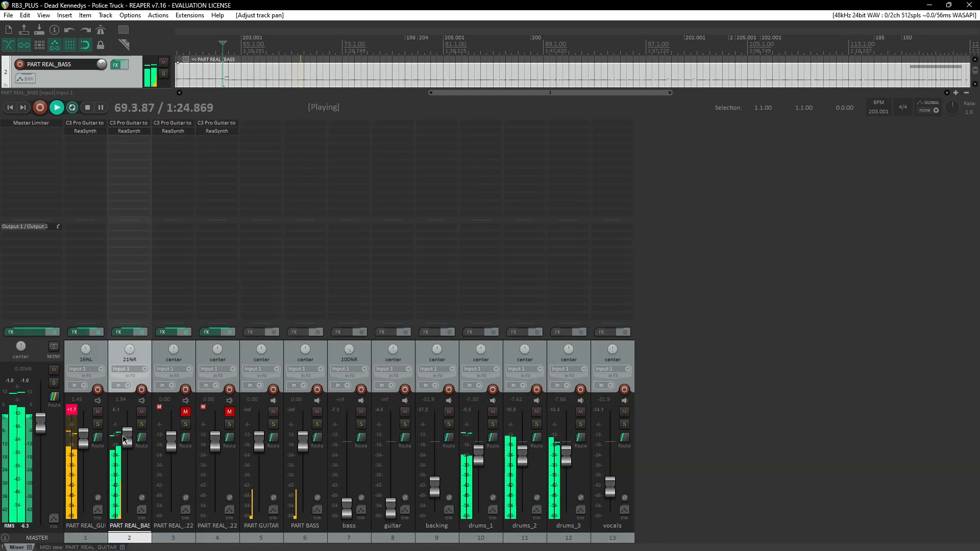
pyautogui.doubleClick(83, 441)
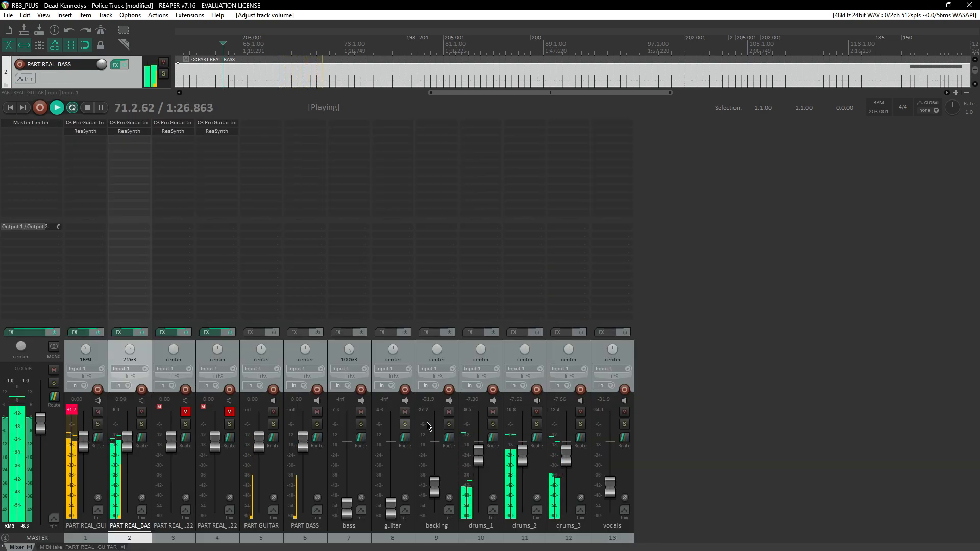
pyautogui.hotkey('ctrl', 'm')
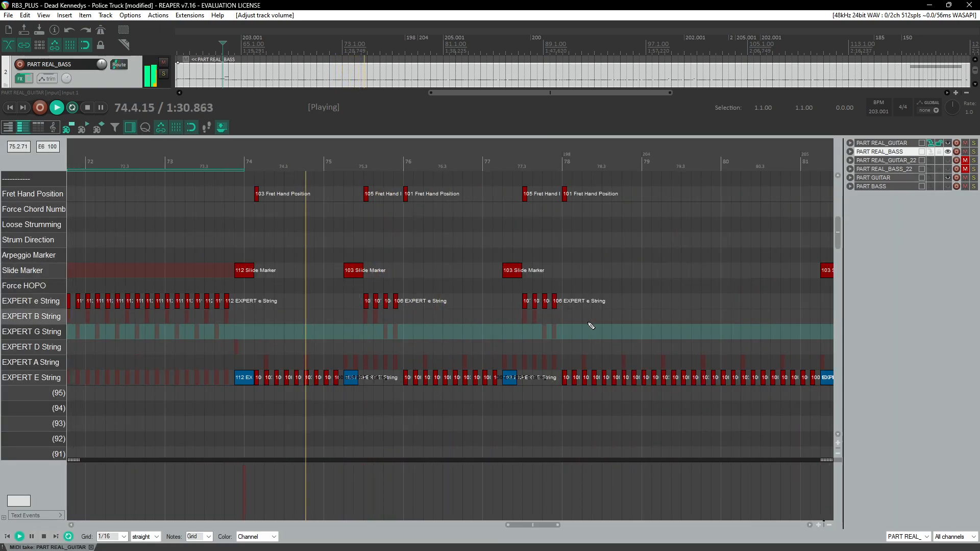
# Step: Pull the vocals fader all the way down
pyautogui.scroll(2, 591, 326)
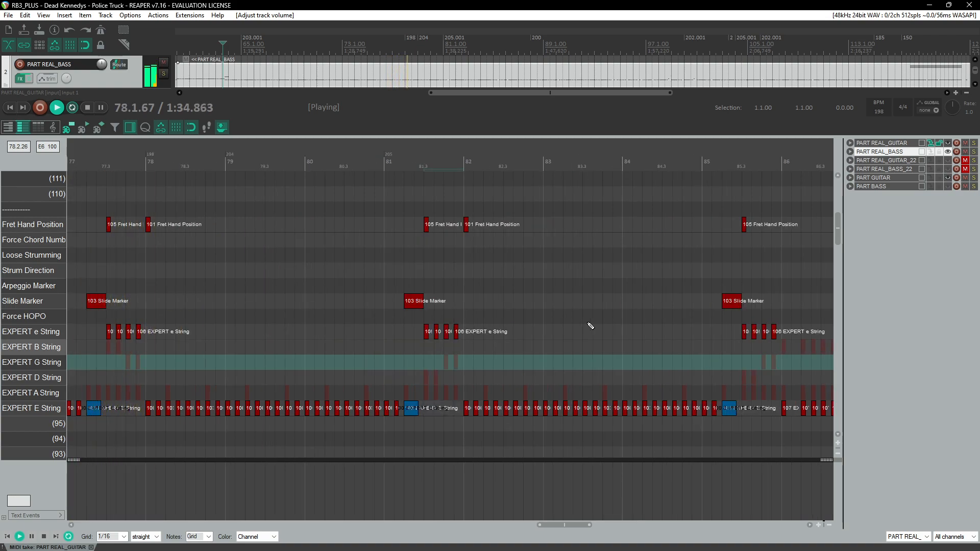
pyautogui.hotkey('ctrl', 'm')
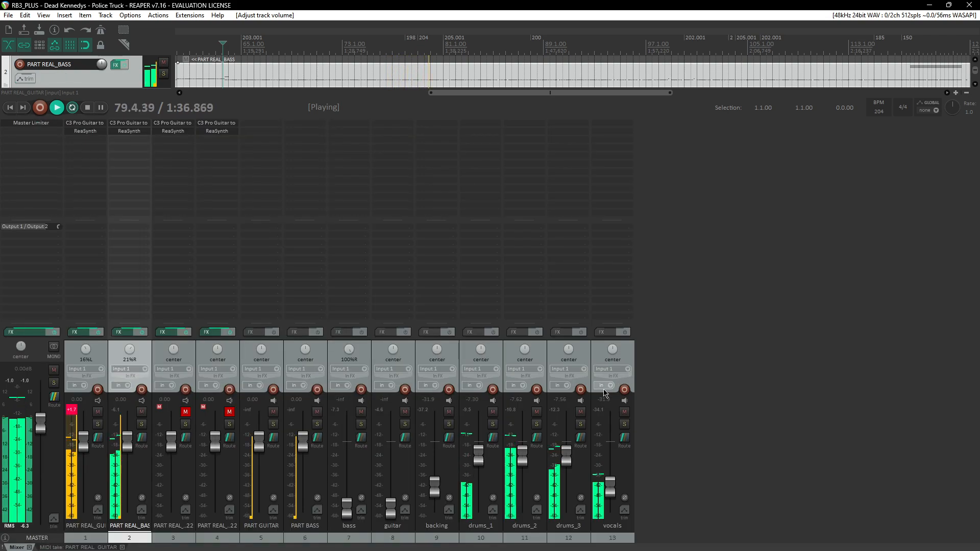
pyautogui.moveTo(610, 488); pyautogui.dragTo(611, 515)
pyautogui.hotkey('ctrl', 'm')
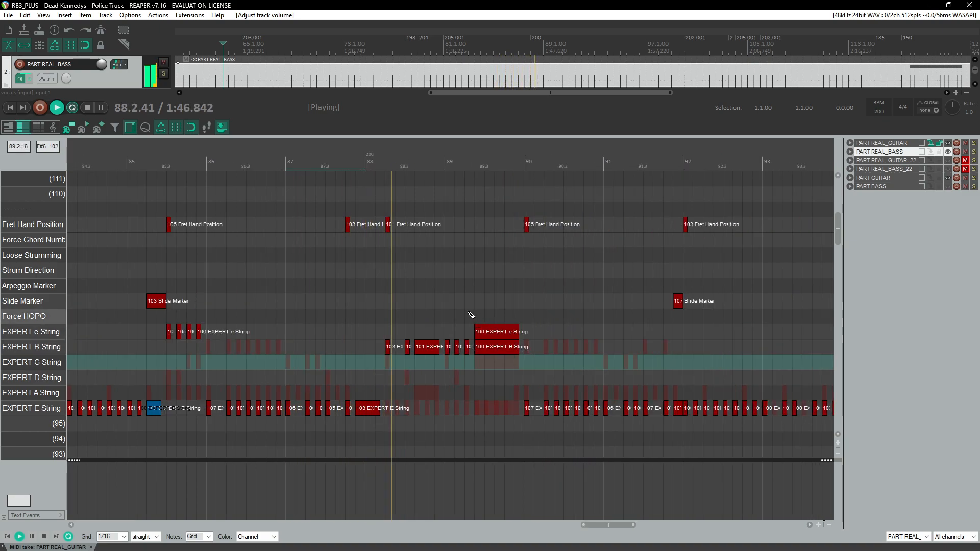
# Step: Delete the long 103 note on the EXPERT E String near the start of measure 88
pyautogui.click(330, 165)
pyautogui.scroll(3, 370, 235)
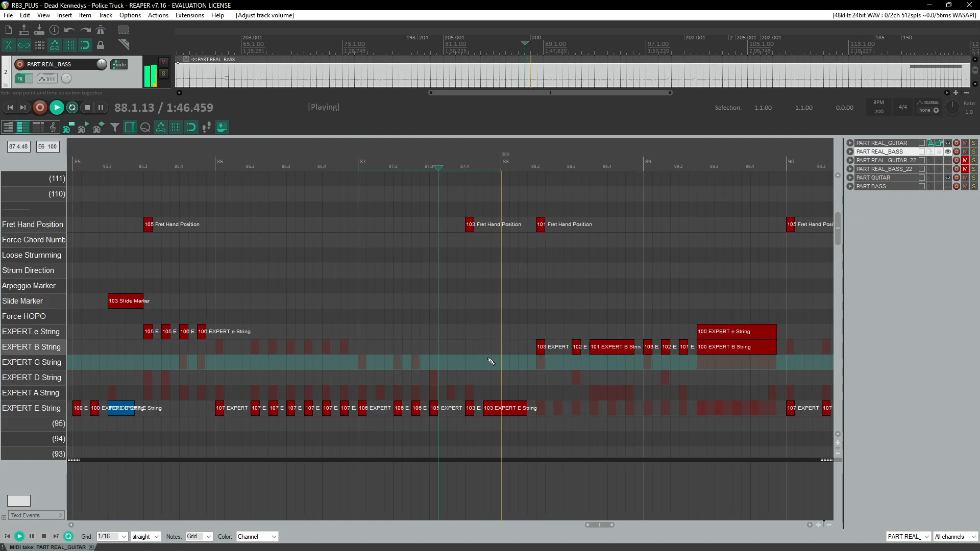
pyautogui.press('space')
pyautogui.doubleClick(522, 409)
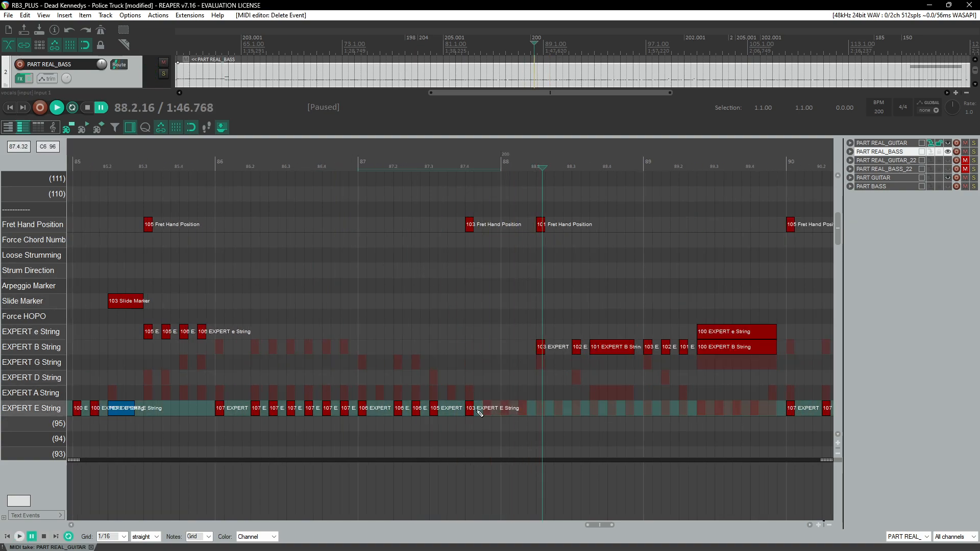
# Step: Add short 100 notes on the EXPERT E String just after the 103 note and replay from measure 87
pyautogui.scroll(3, 491, 413)
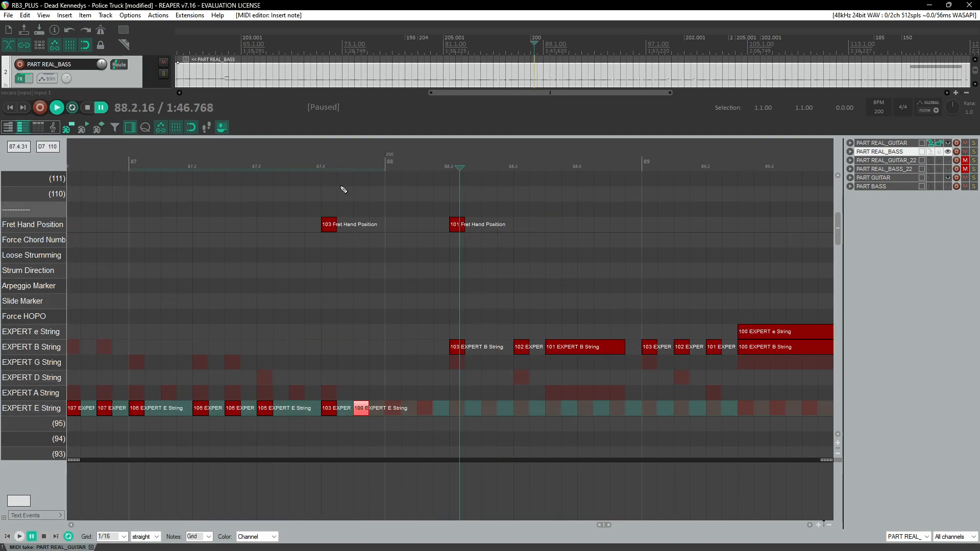
pyautogui.press('space')
pyautogui.click(317, 148)
pyautogui.press('space')
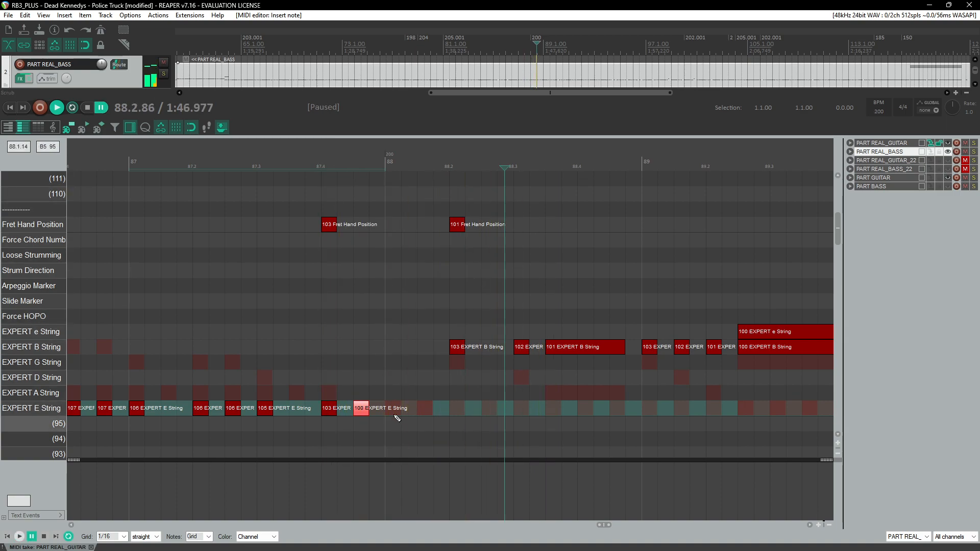
pyautogui.click(396, 411)
pyautogui.click(428, 411)
pyautogui.click(313, 154)
pyautogui.press('space')
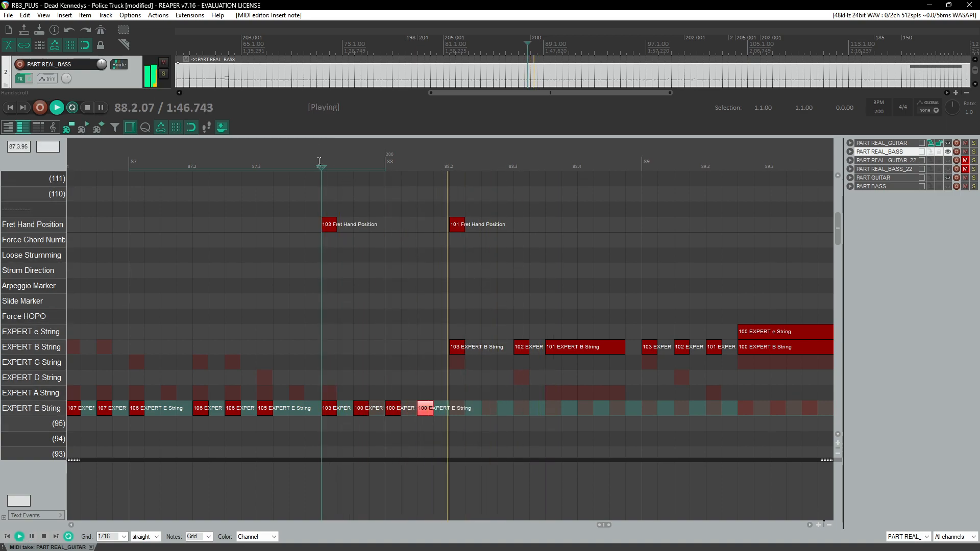
# Step: Delete the three added 100 notes from the EXPERT E String
pyautogui.scroll(-5, 323, 252)
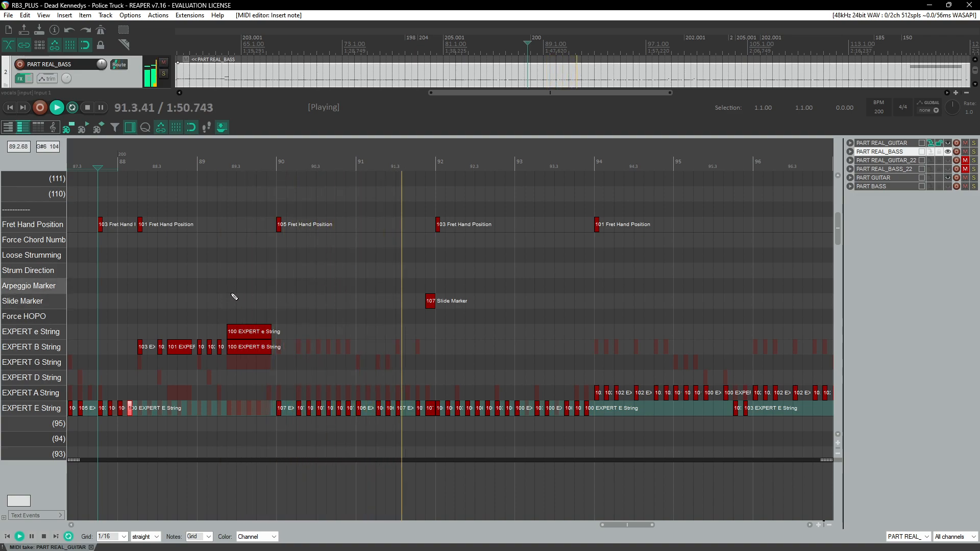
pyautogui.press('Delete')
pyautogui.press('Delete')
pyautogui.press('Delete')
pyautogui.press('space')
pyautogui.hscroll(-8, 202, 202)
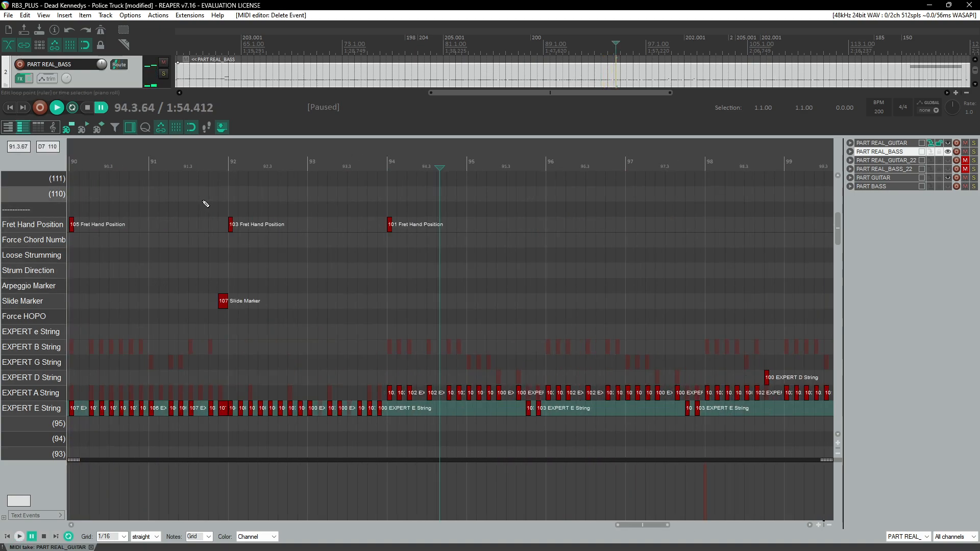
# Step: Reset the guitar audio fader to 0 dB and solo it together with the pro guitar part
pyautogui.hotkey('ctrl', 'm')
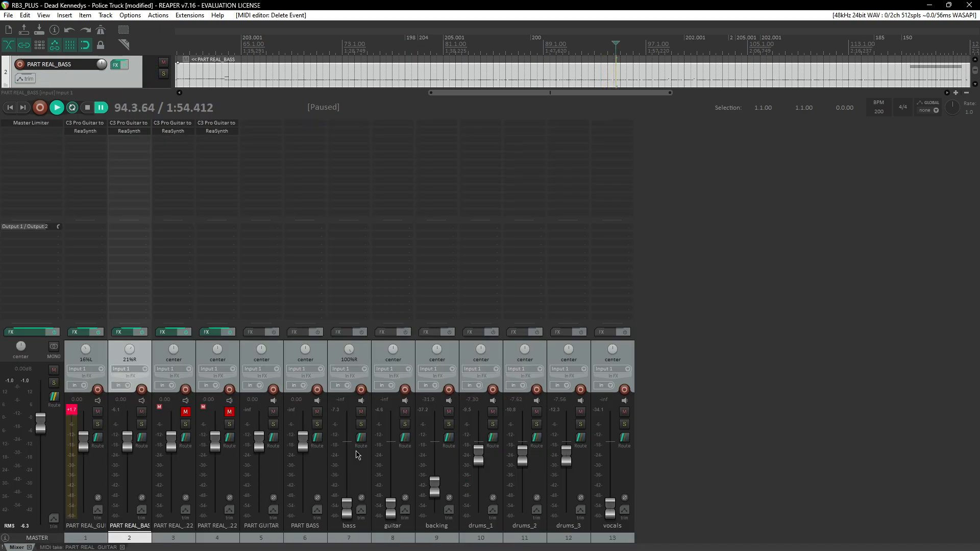
pyautogui.doubleClick(391, 508)
pyautogui.click(405, 424)
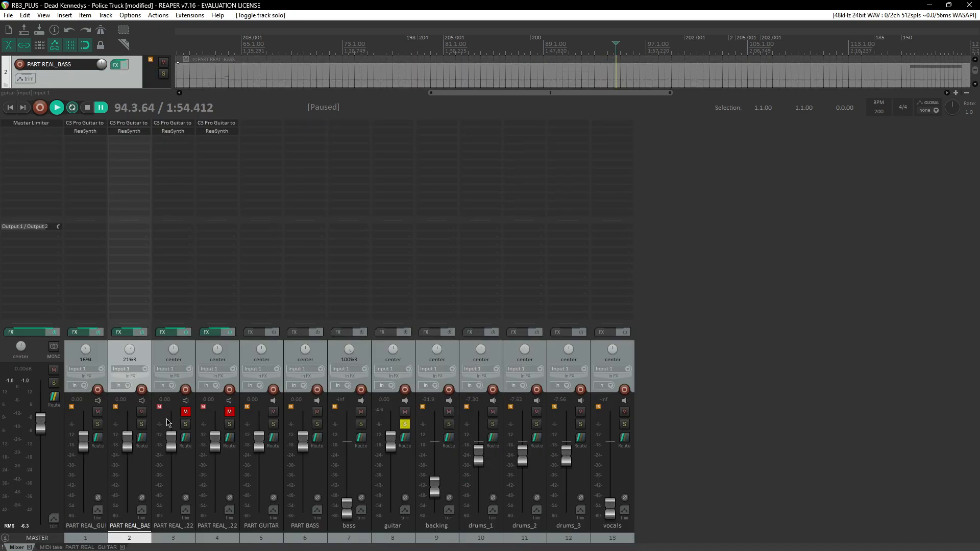
pyautogui.click(99, 425)
pyautogui.hotkey('ctrl', 'm')
# Step: Lengthen the 103 note at the end of measure 87 on the EXPERT E String slightly past measure 88, and replay it
pyautogui.click(185, 157)
pyautogui.press('space')
pyautogui.scroll(4, 380, 274)
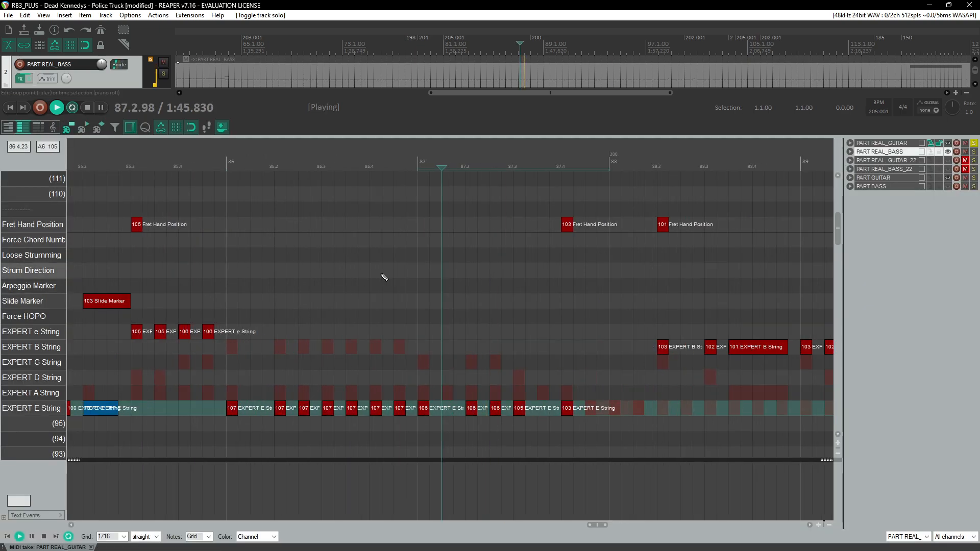
pyautogui.click(532, 317)
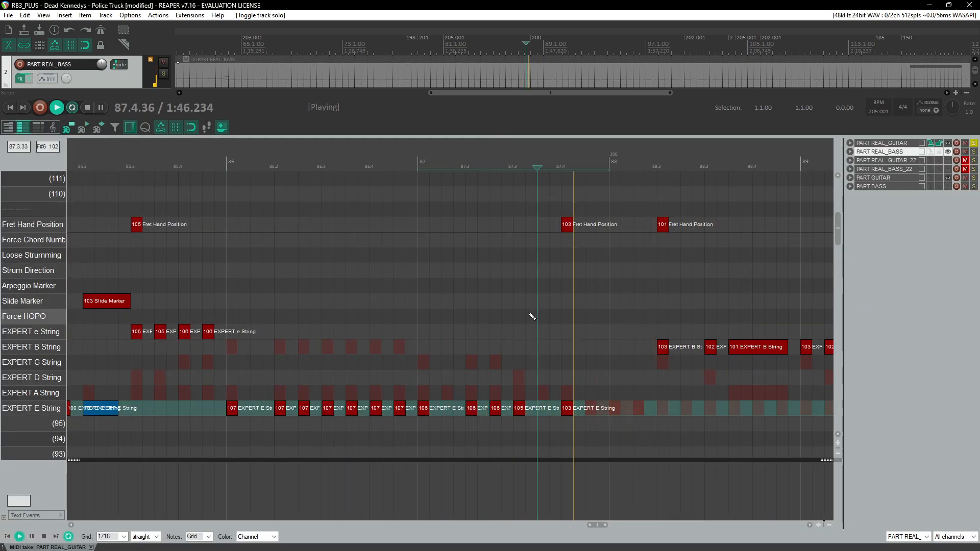
pyautogui.hotkey('ctrl', 'space')
pyautogui.moveTo(573, 409); pyautogui.dragTo(623, 419)
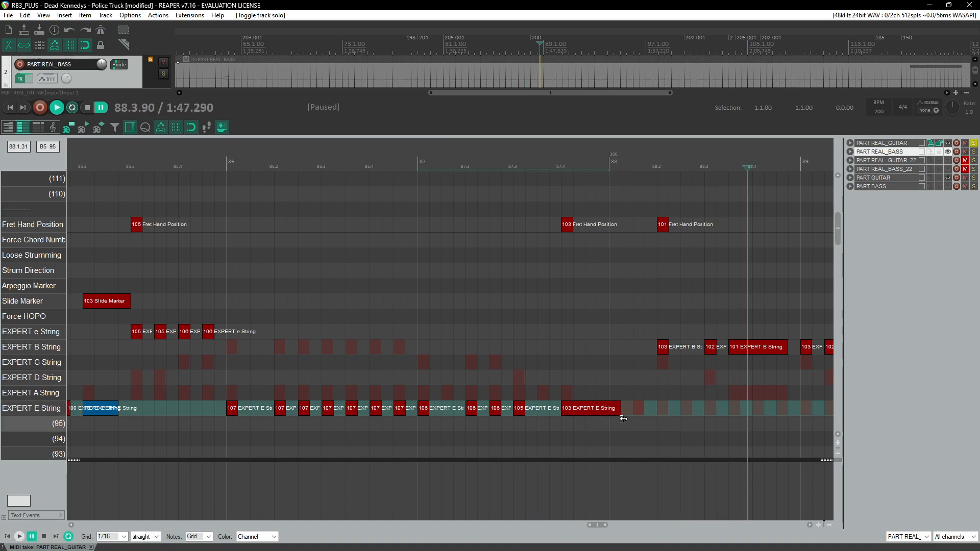
pyautogui.click(543, 154)
pyautogui.press('space')
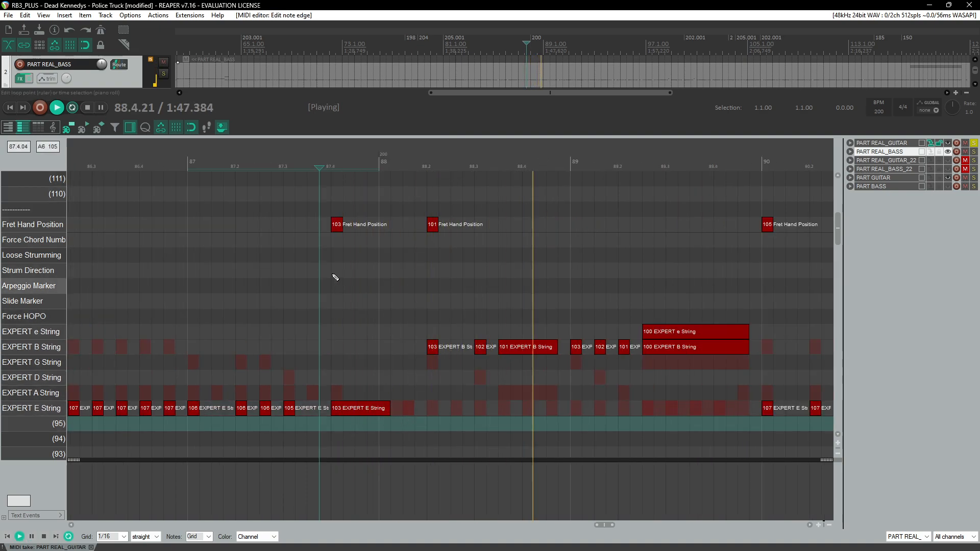
pyautogui.scroll(-4, 444, 279)
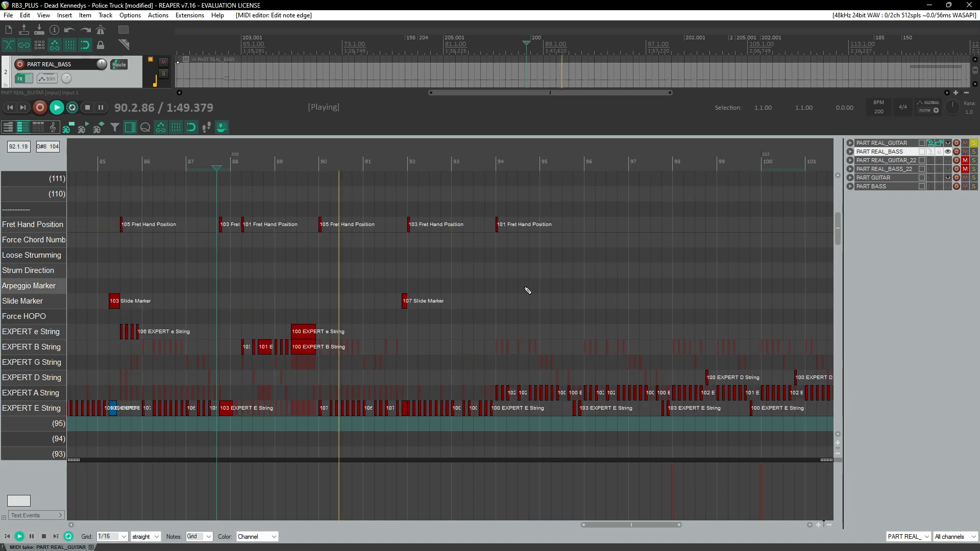
# Step: Unsolo the pro guitar part and pull the guitar audio fader all the way down
pyautogui.hotkey('ctrl', 'm')
pyautogui.keyDown('ctrl'); pyautogui.click(97, 426); pyautogui.keyUp('ctrl')
pyautogui.moveTo(391, 442); pyautogui.dragTo(391, 511)
pyautogui.hotkey('ctrl', 'm')
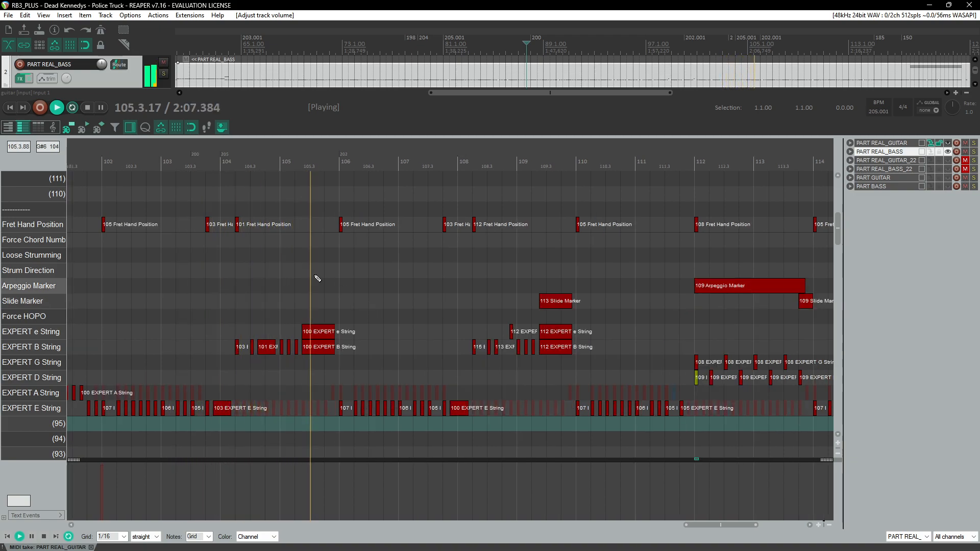
# Step: Raise the guitar audio fader back up and restart playback near measure 103
pyautogui.click(171, 162)
pyautogui.hotkey('ctrl', 'm')
pyautogui.moveTo(391, 509); pyautogui.dragTo(390, 454)
pyautogui.hotkey('ctrl', 'm')
pyautogui.press('space')
pyautogui.press('space')
# Step: Select the long note on the EXPERT E String in measure 103 and resume playback
pyautogui.scroll(3, 221, 218)
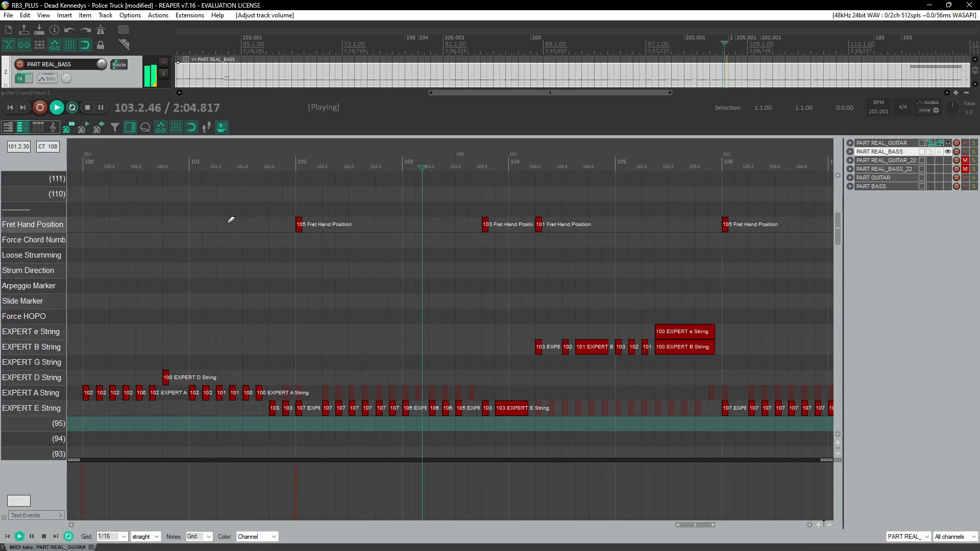
pyautogui.scroll(4, 535, 284)
pyautogui.hotkey('ctrl', 'space')
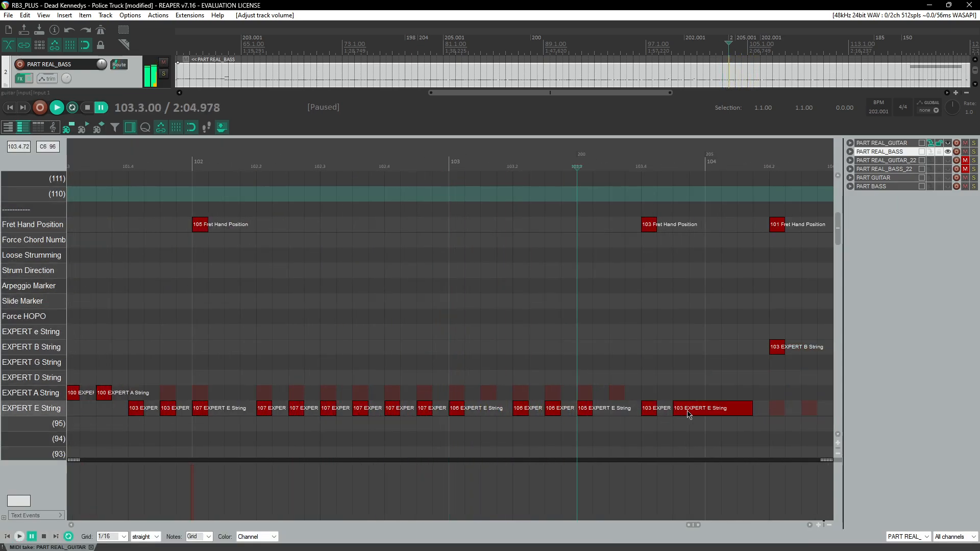
pyautogui.click(698, 409)
pyautogui.hotkey('ctrl', 'space')
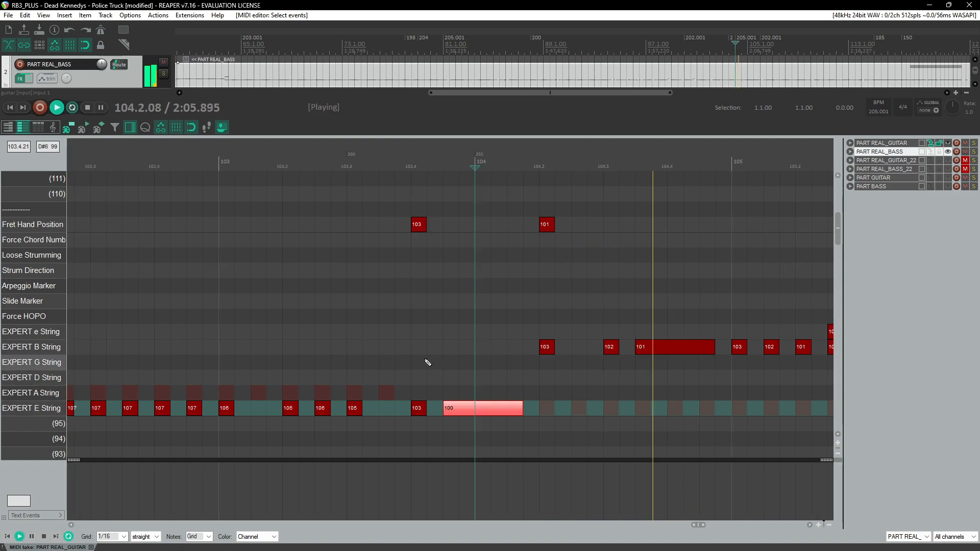
pyautogui.scroll(-4, 424, 363)
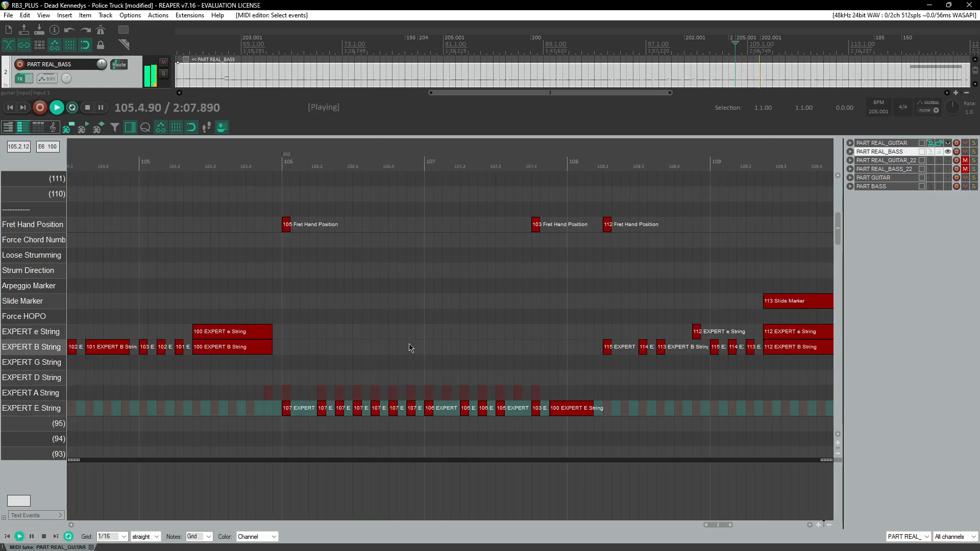
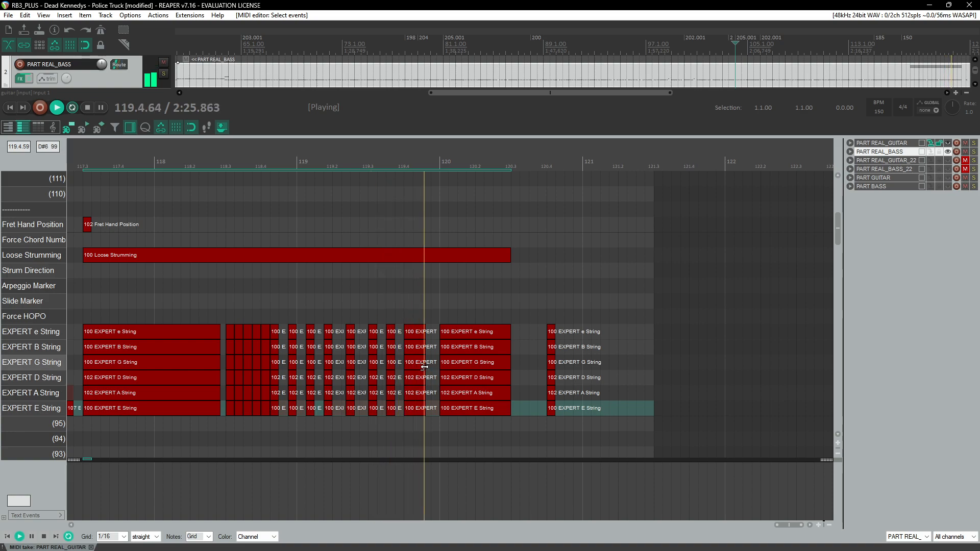
# Step: Stop playback with the whole pro guitar part in view and open the mixer
pyautogui.scroll(-8, 408, 337)
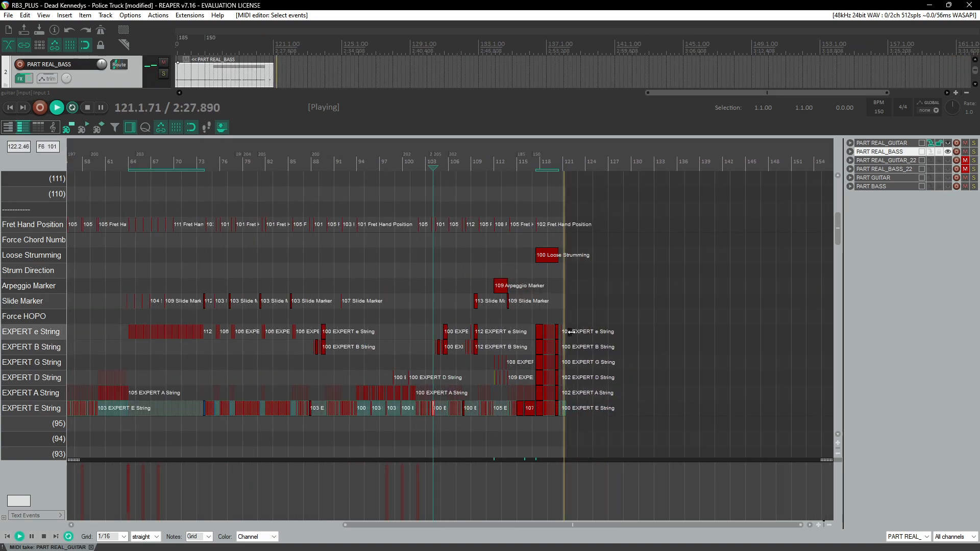
pyautogui.hotkey('ctrl', 'space')
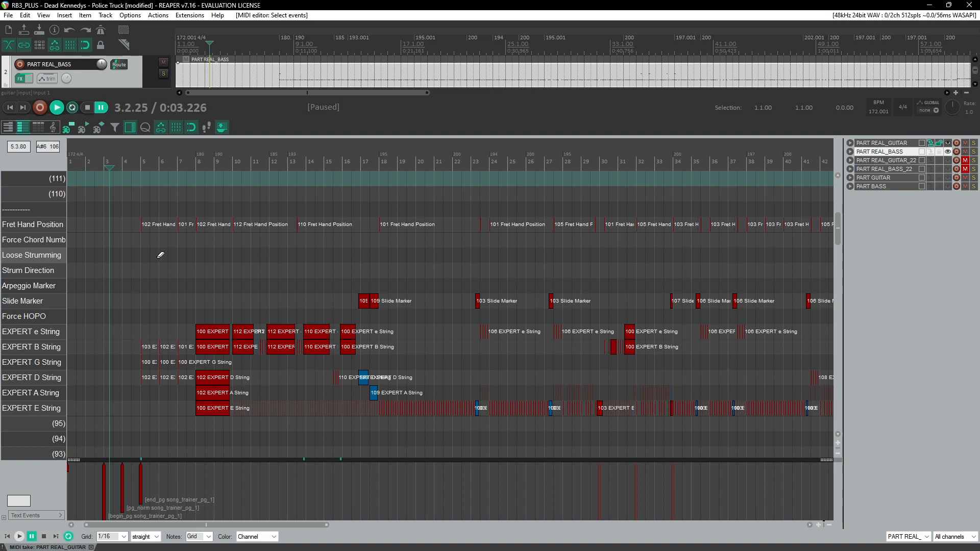
pyautogui.scroll(4, 162, 255)
pyautogui.hotkey('ctrl', 'm')
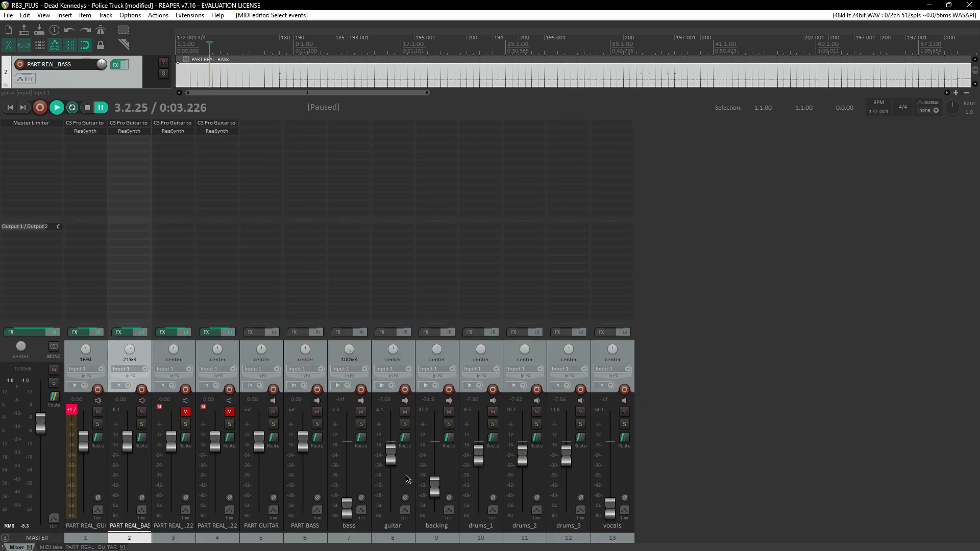
# Step: Solo the guitar audio track, pan the pro guitar track 100% left, and close the mixer
pyautogui.click(406, 424)
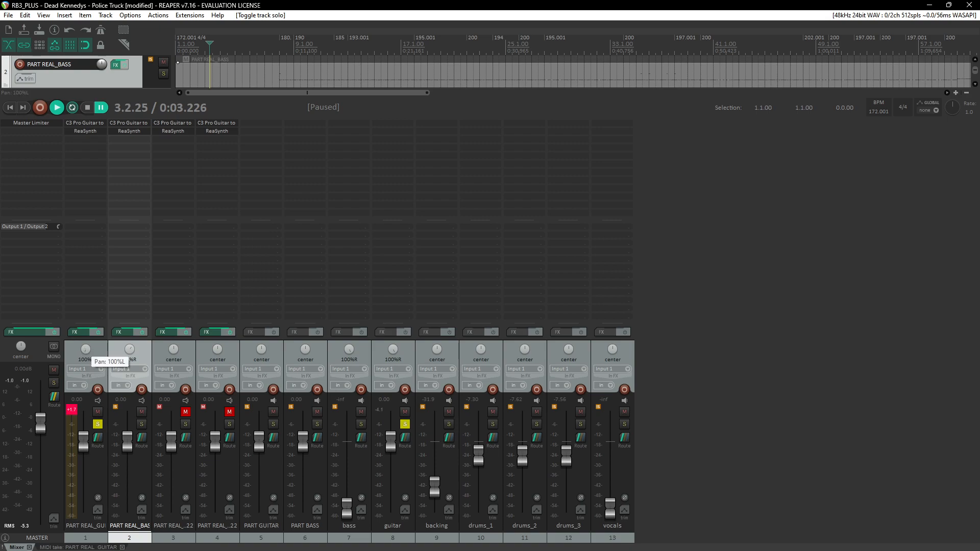
pyautogui.moveTo(86, 350); pyautogui.dragTo(85, 357)
pyautogui.hotkey('ctrl', 'm')
# Step: Start playback from around measure 4 and save the project
pyautogui.click(289, 167)
pyautogui.press('space')
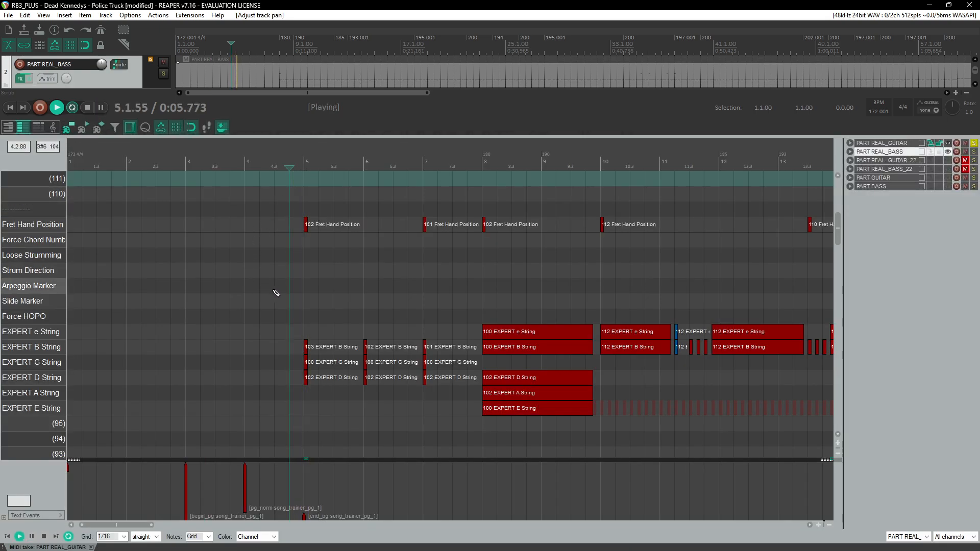
pyautogui.hscroll(3, 275, 293)
pyautogui.scroll(-3, 277, 293)
pyautogui.hotkey('ctrl', 's')
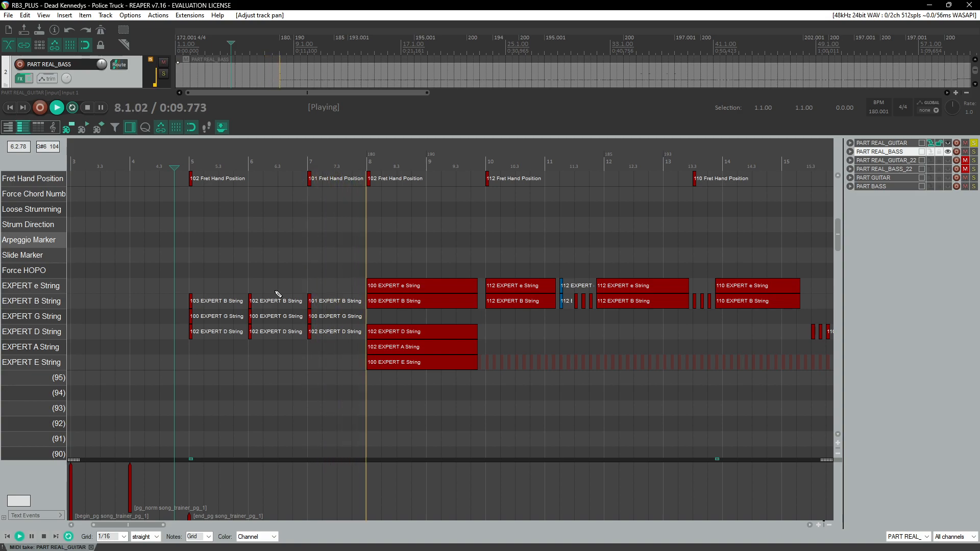
# Step: Move the 109 note on the EXPERT A String near measure 17 down onto the EXPERT E String
pyautogui.hscroll(5, 275, 294)
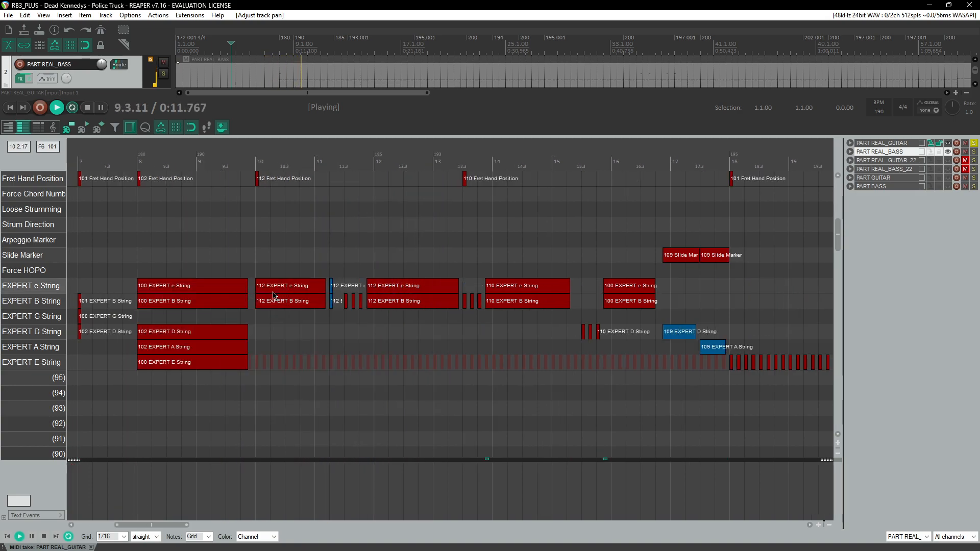
pyautogui.hscroll(3, 276, 298)
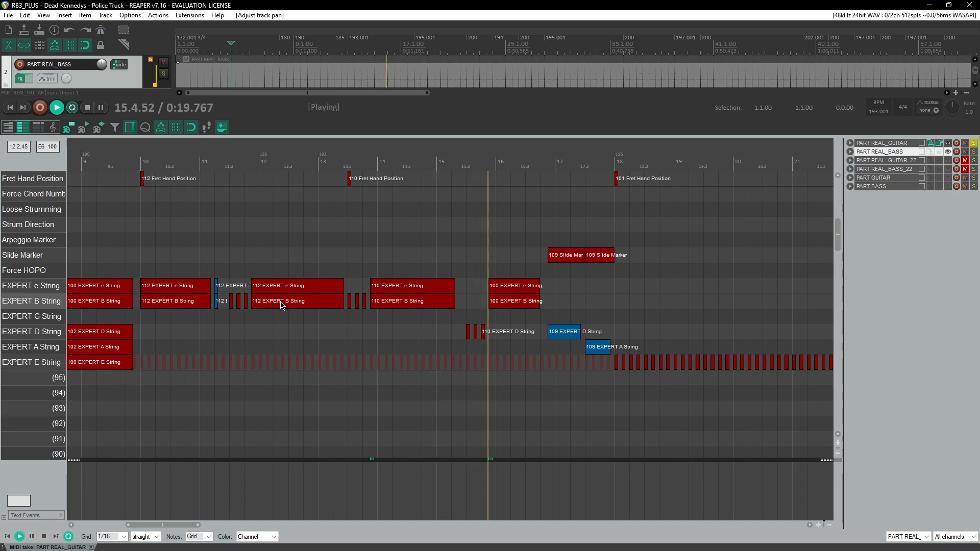
pyautogui.scroll(1, 311, 286)
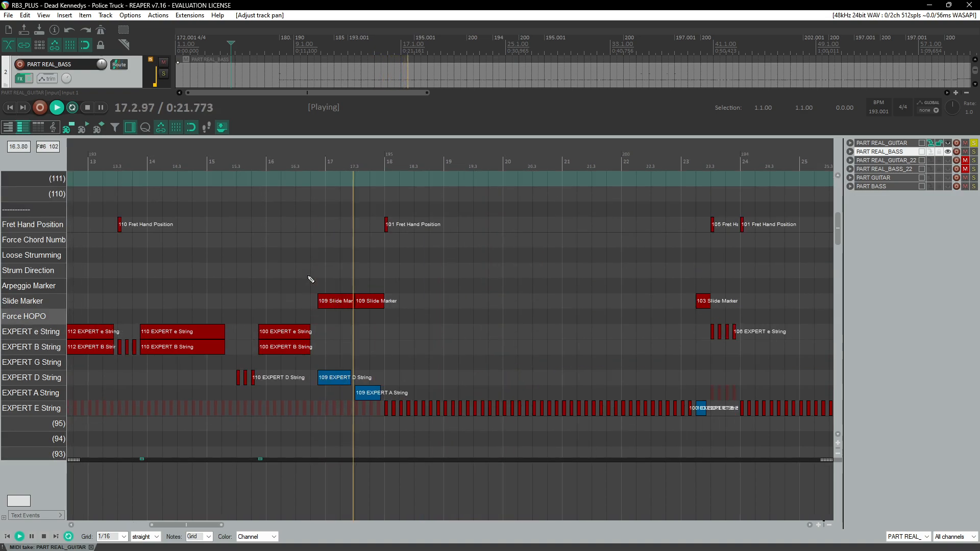
pyautogui.scroll(-1, 311, 279)
pyautogui.hscroll(-2, 312, 279)
pyautogui.hscroll(2, 314, 280)
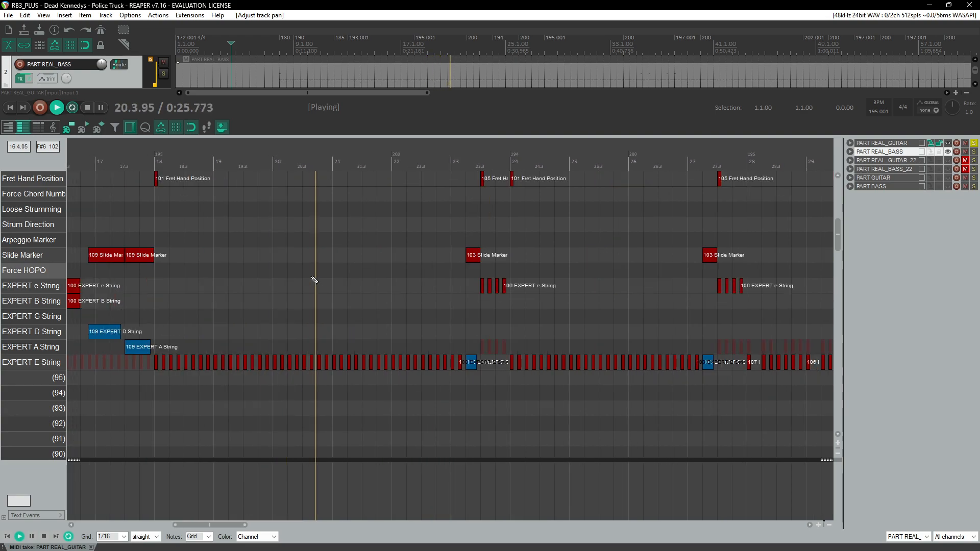
pyautogui.hscroll(-1, 313, 278)
pyautogui.click(256, 350)
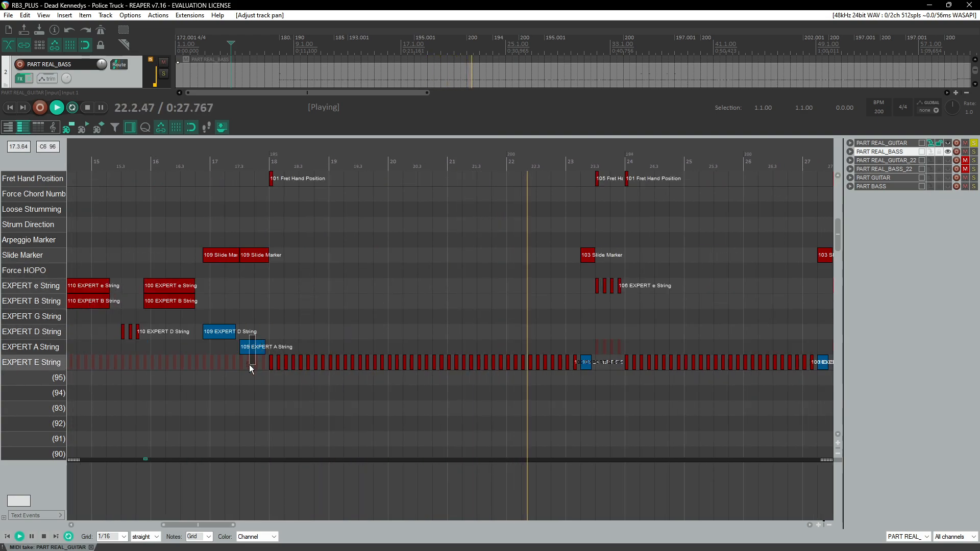
pyautogui.press('Down')
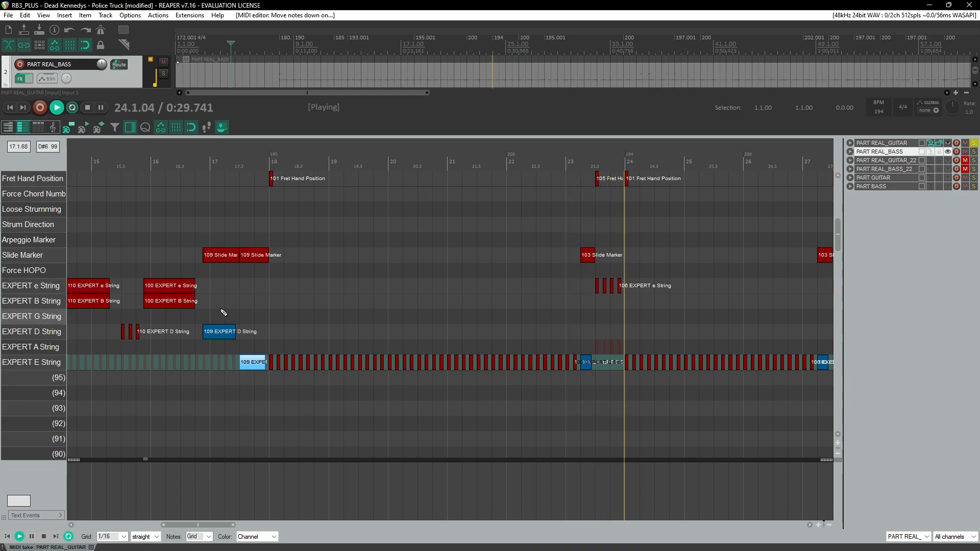
# Step: Set the long EXPERT E String note in measure 30 to a fret value of 100
pyautogui.hscroll(2, 288, 311)
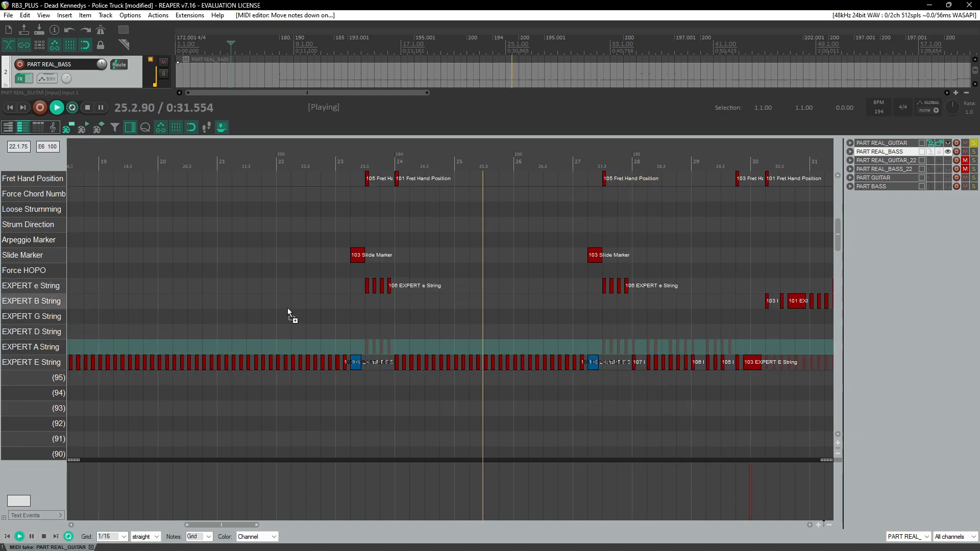
pyautogui.hscroll(3, 288, 309)
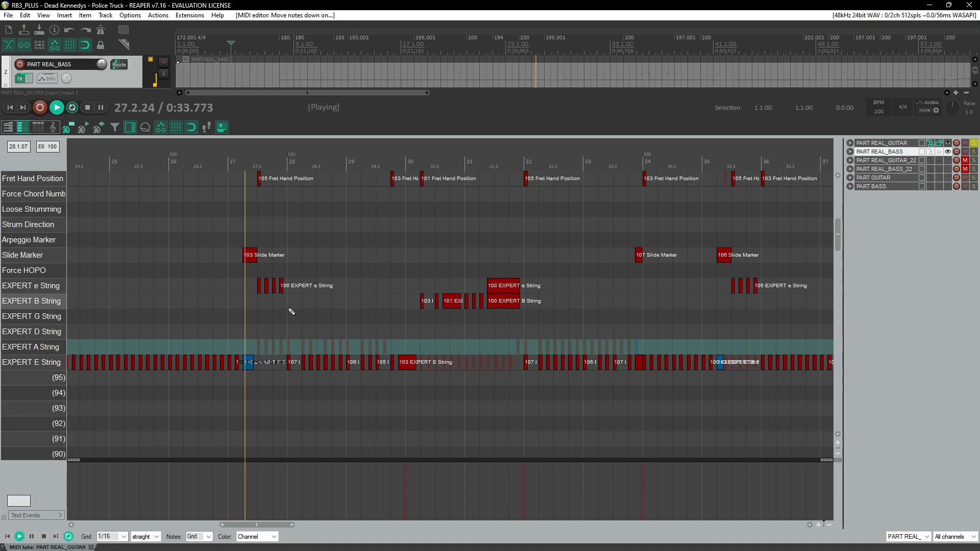
pyautogui.hscroll(2, 291, 312)
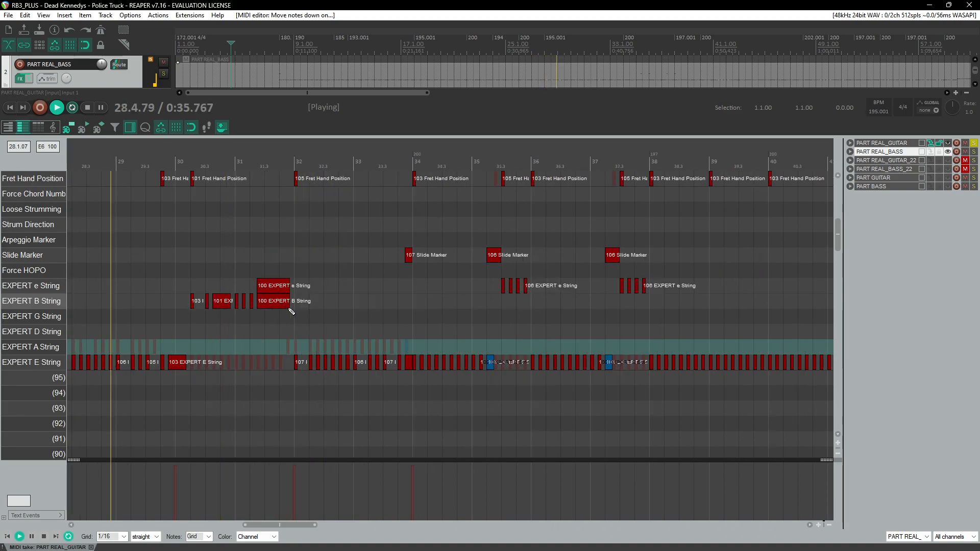
pyautogui.click(178, 364)
pyautogui.press('space')
pyautogui.scroll(-3, 178, 365)
pyautogui.press('space')
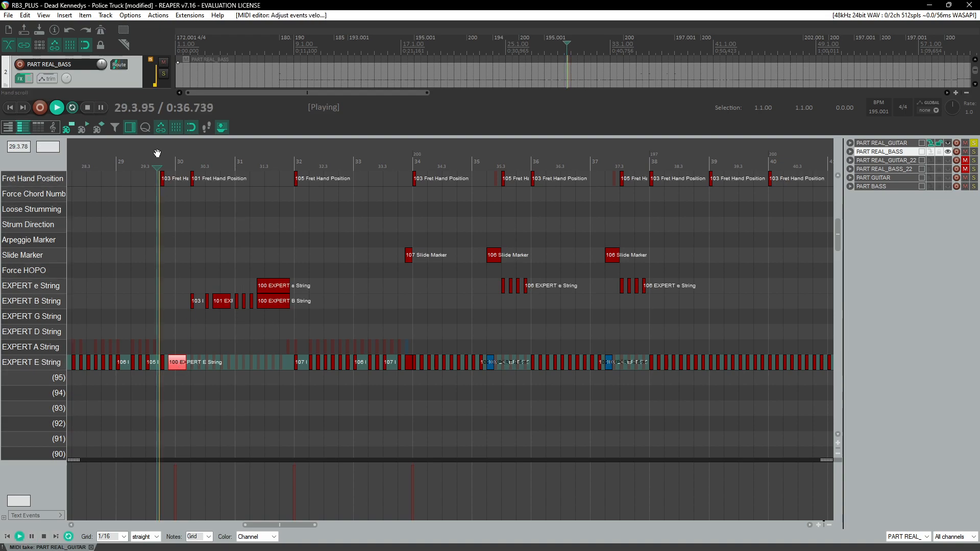
# Step: Follow playback through measures 30 to about 70 to review the chart
pyautogui.scroll(2, 303, 292)
pyautogui.hscroll(2, 303, 292)
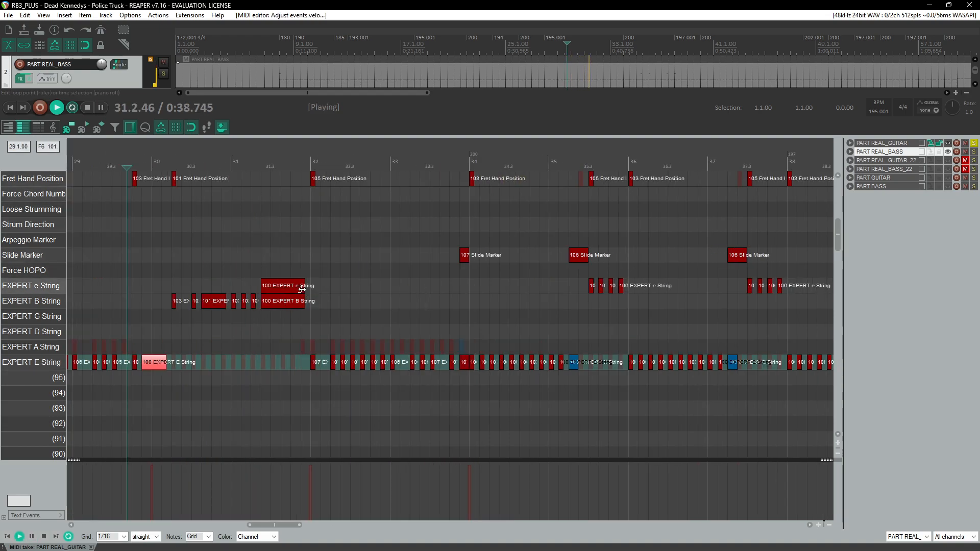
pyautogui.hscroll(-2, 367, 301)
pyautogui.scroll(1, 367, 303)
pyautogui.hscroll(2, 367, 303)
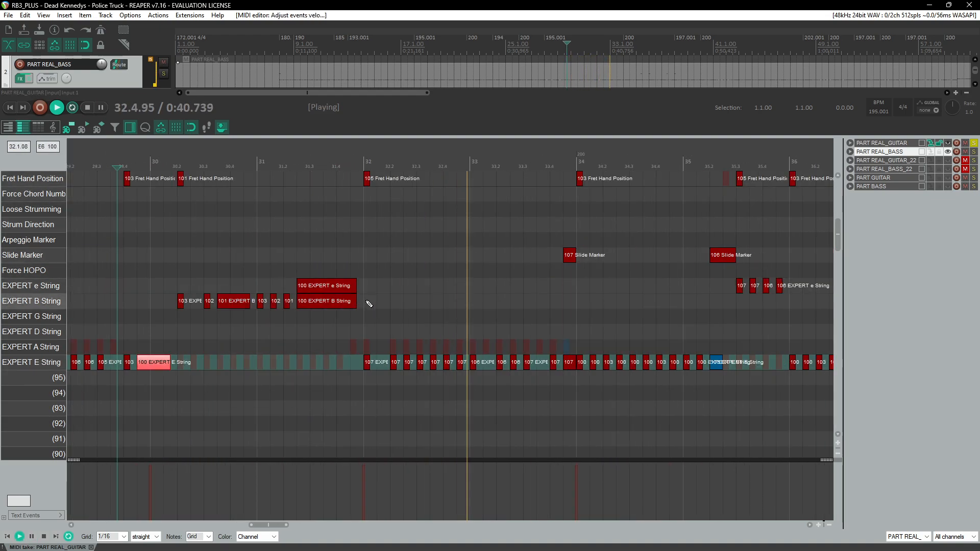
pyautogui.click(327, 163)
pyautogui.scroll(2, 342, 280)
pyautogui.scroll(-2, 345, 278)
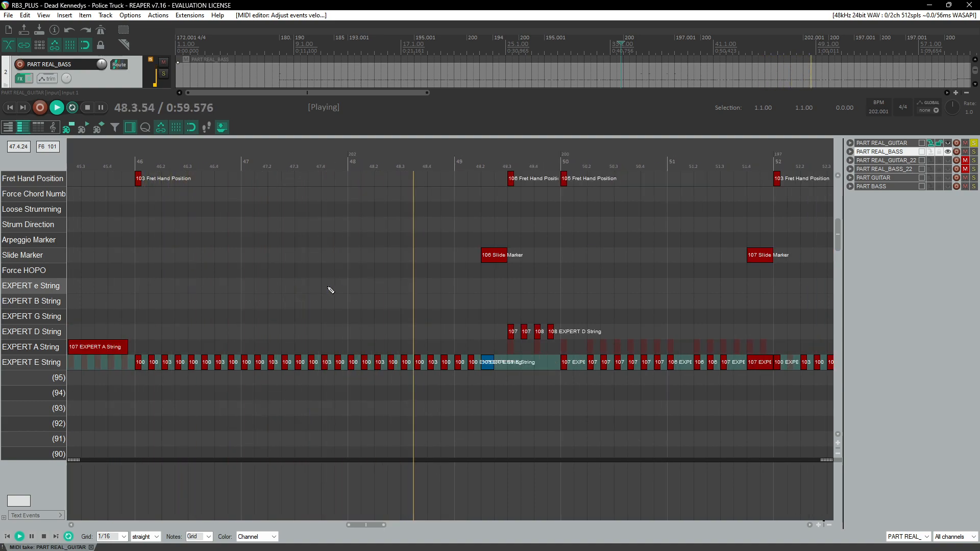
pyautogui.scroll(-3, 330, 290)
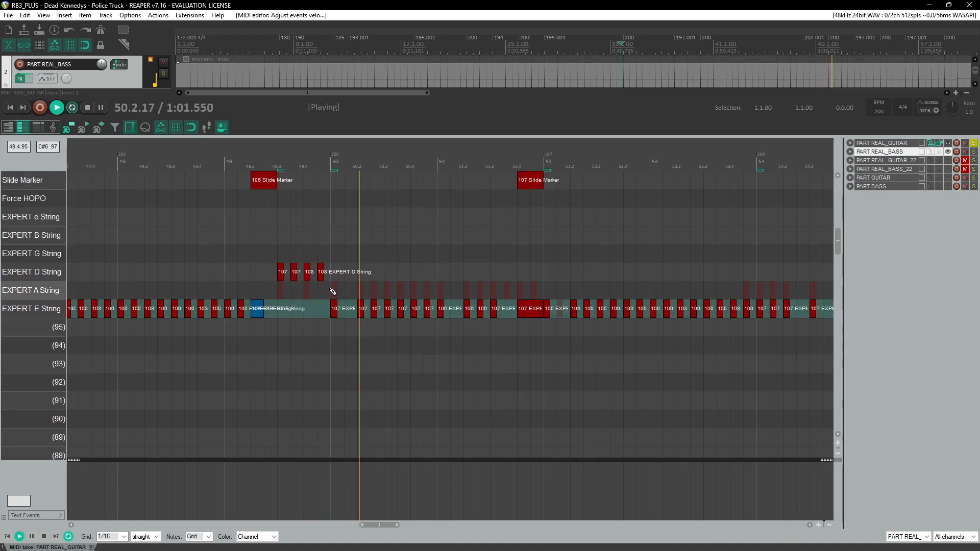
pyautogui.scroll(2, 333, 290)
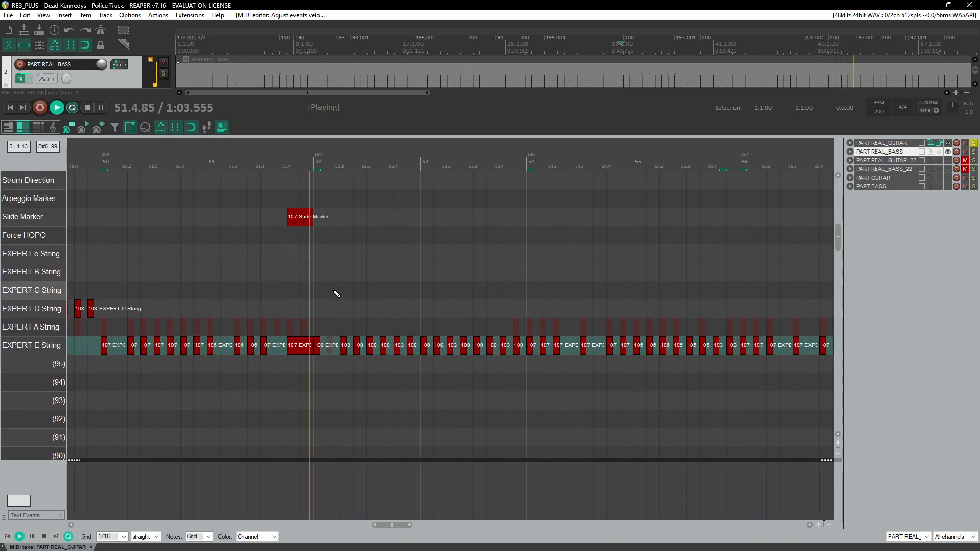
pyautogui.scroll(2, 337, 294)
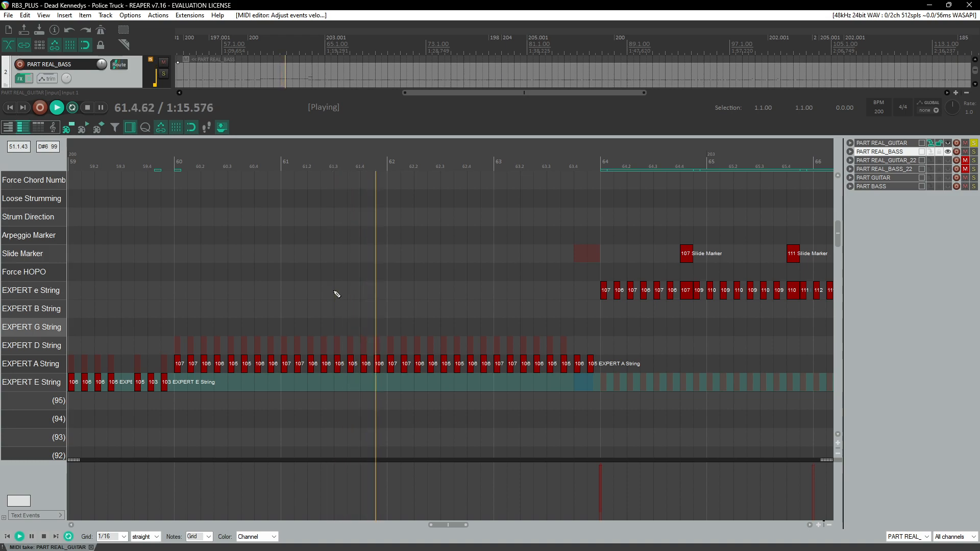
pyautogui.scroll(1, 337, 294)
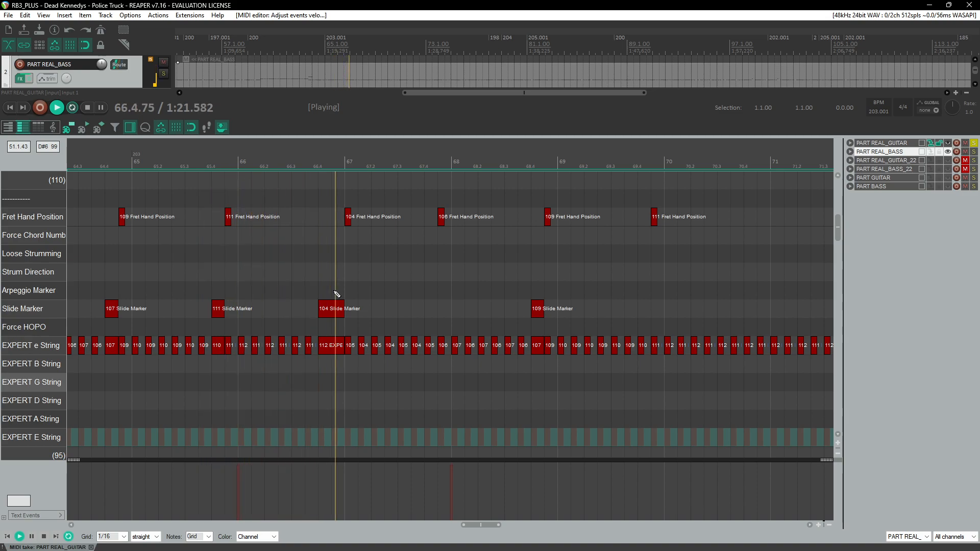
# Step: Restart playback around measure 78 and zoom in on that passage
pyautogui.click(314, 158)
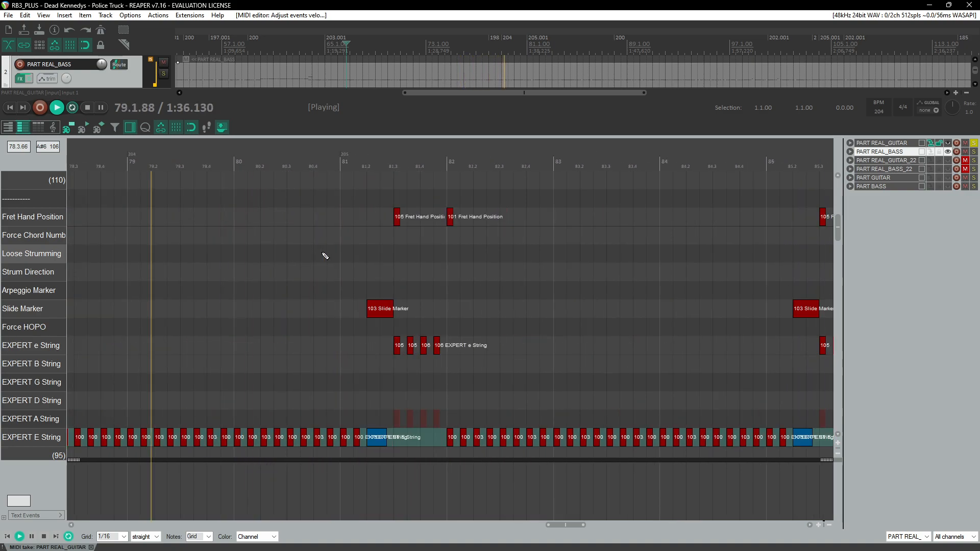
pyautogui.click(252, 158)
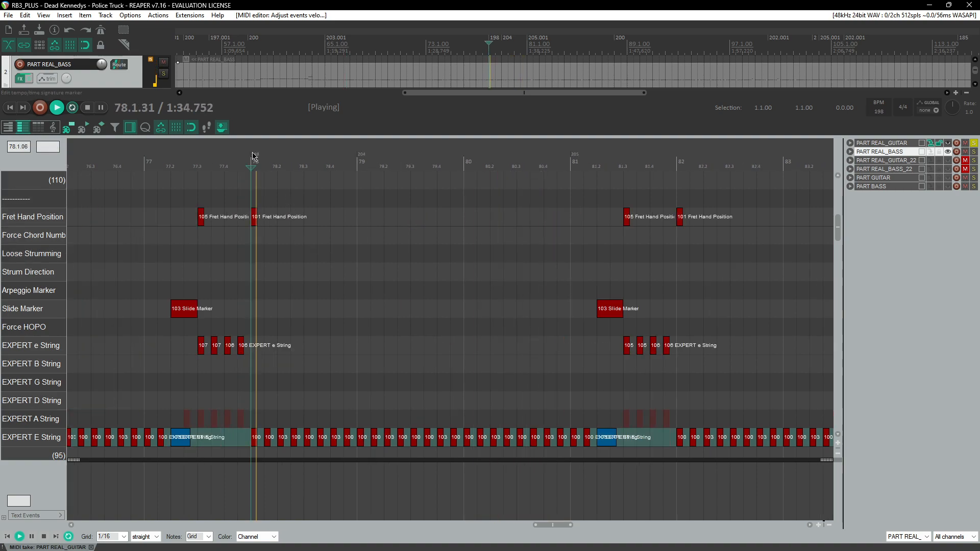
pyautogui.click(244, 161)
pyautogui.scroll(3, 331, 218)
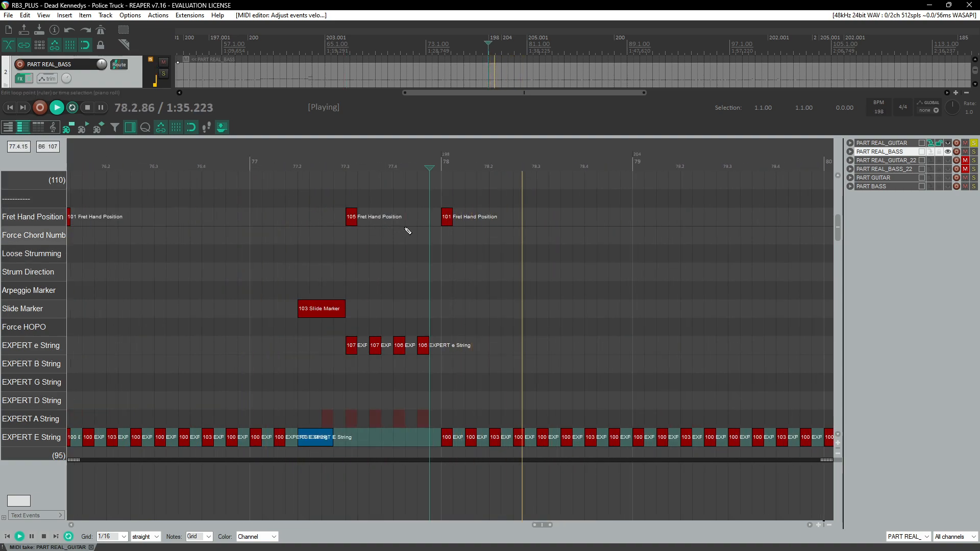
pyautogui.hotkey('ctrl', 'space')
pyautogui.click(503, 168)
pyautogui.hotkey('ctrl', 'space')
pyautogui.hotkey('ctrl', 'space')
pyautogui.click(500, 167)
# Step: Set a loop time selection from 78.3 to 78.4.50 and play it back
pyautogui.hotkey('ctrl', 'space')
pyautogui.hotkey('ctrl', 'space')
pyautogui.moveTo(502, 166); pyautogui.dragTo(523, 168)
pyautogui.click(502, 166)
pyautogui.hotkey('ctrl', 'space')
pyautogui.click(488, 168)
pyautogui.click(437, 167)
pyautogui.moveTo(502, 167); pyautogui.dragTo(463, 170)
pyautogui.moveTo(523, 167); pyautogui.dragTo(586, 167)
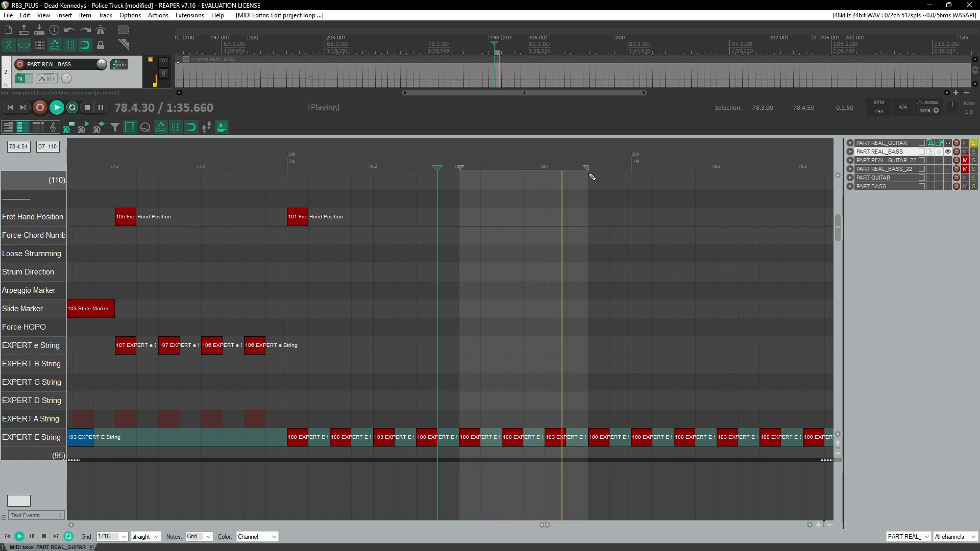
pyautogui.hotkey('ctrl', 'space')
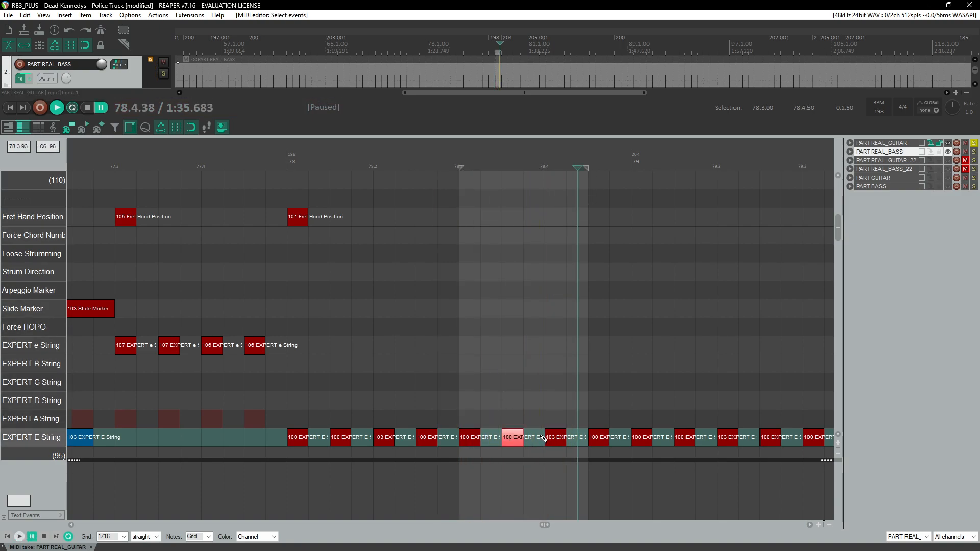
# Step: Set the E-string note at beat 78.4 to 104 and remove the time selection
pyautogui.moveTo(561, 440); pyautogui.dragTo(561, 438)
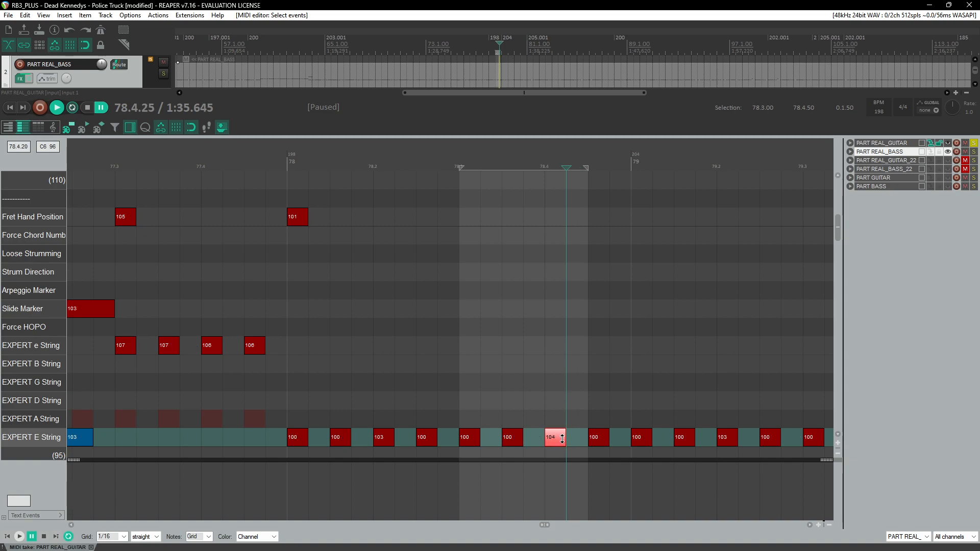
pyautogui.press('space')
pyautogui.rightClick(543, 169)
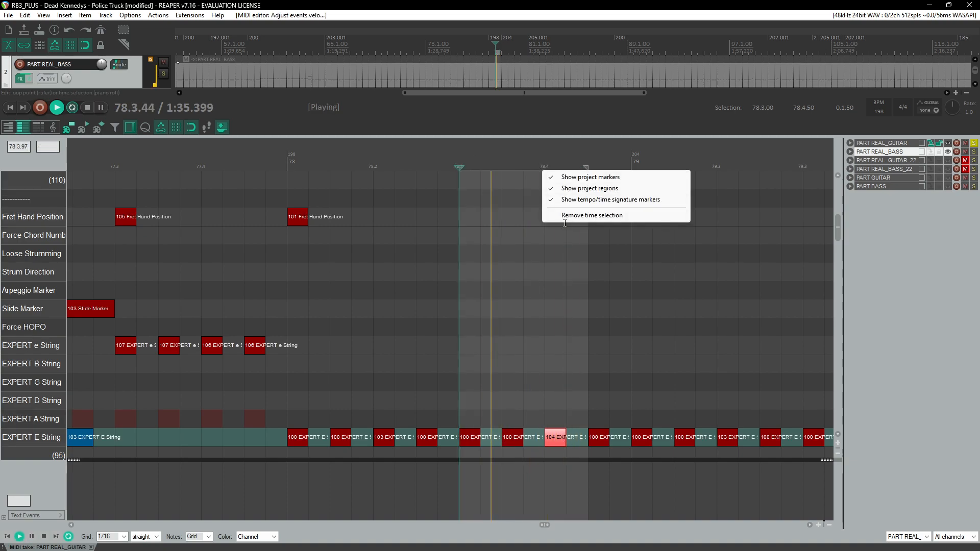
pyautogui.click(570, 216)
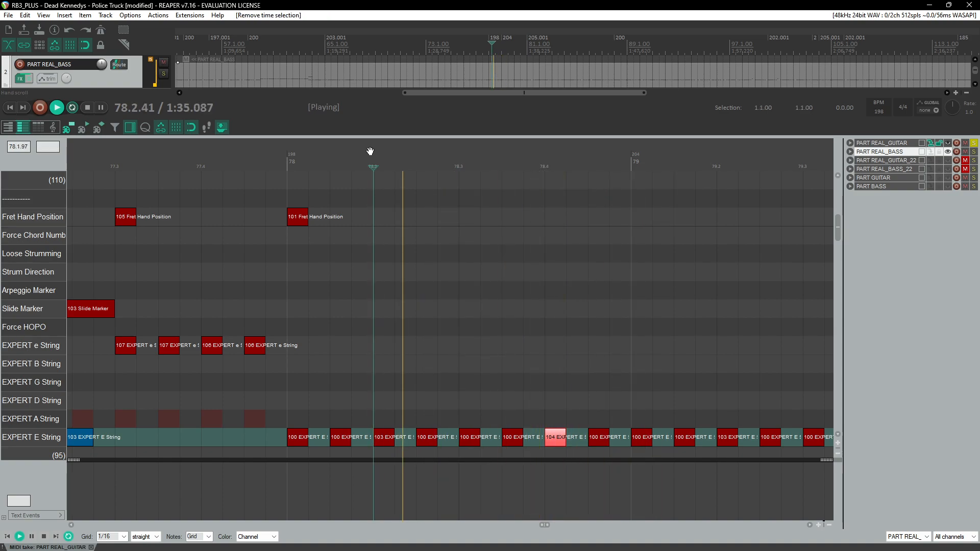
# Step: Replay the passage, then set the E-string note at beat 78.3 to 104 and the note at beat 78.4 to 103
pyautogui.moveTo(370, 151); pyautogui.dragTo(508, 158)
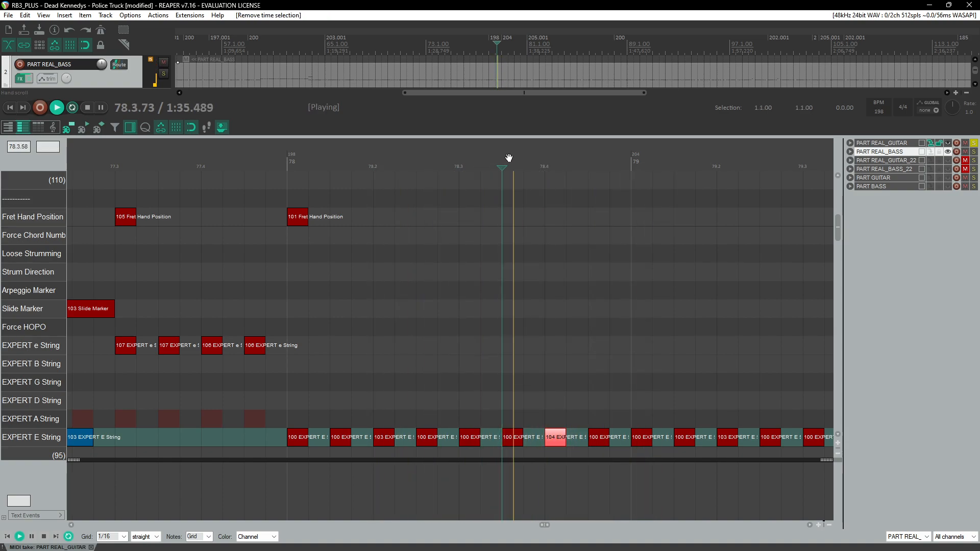
pyautogui.press('space')
pyautogui.press('space')
pyautogui.click(516, 443)
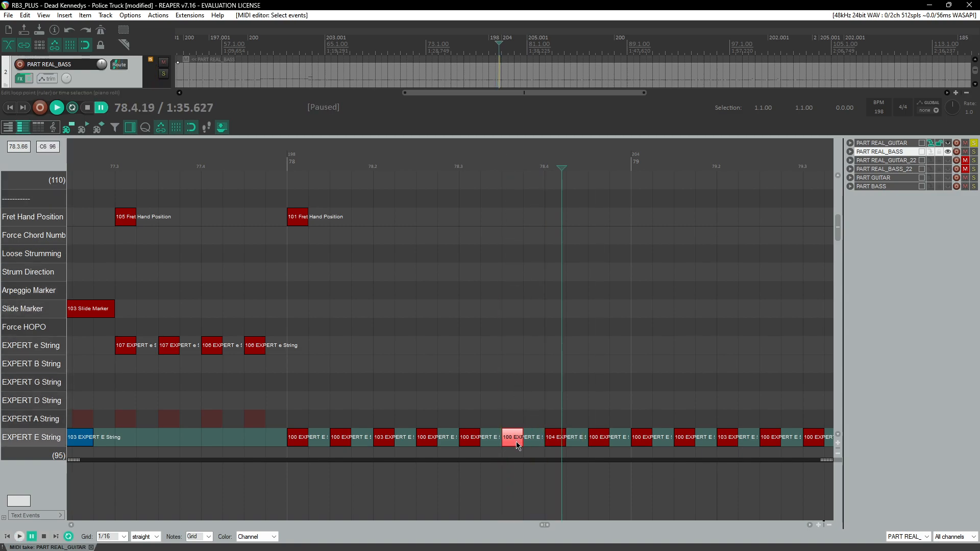
pyautogui.moveTo(514, 443); pyautogui.dragTo(517, 442)
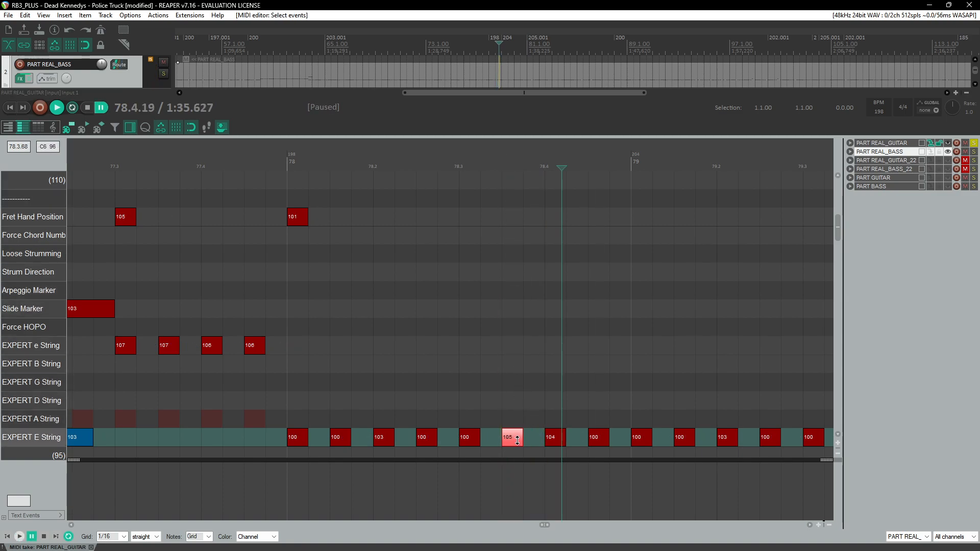
pyautogui.moveTo(552, 443); pyautogui.dragTo(559, 440)
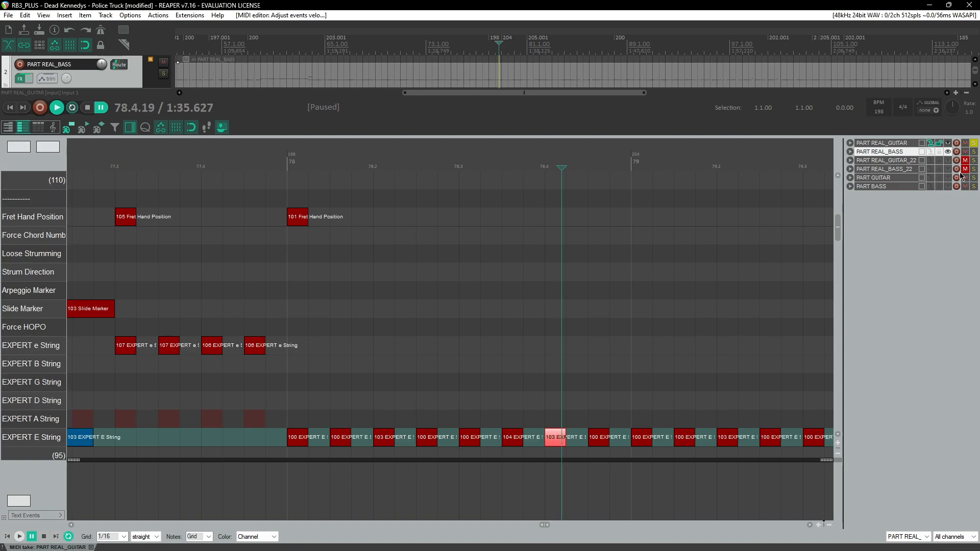
# Step: Play back the passage around measure 78 from several start points to review the chart
pyautogui.click(287, 162)
pyautogui.press('space')
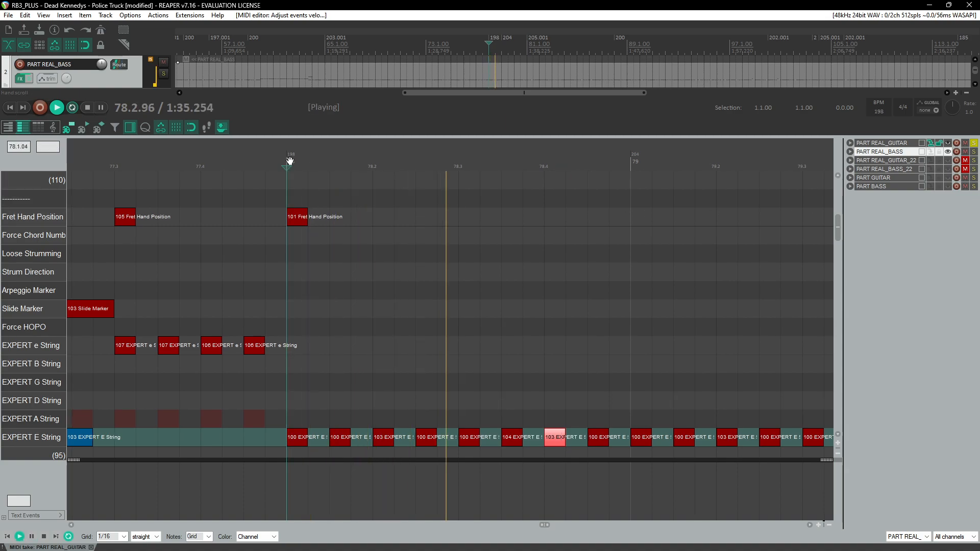
pyautogui.click(266, 161)
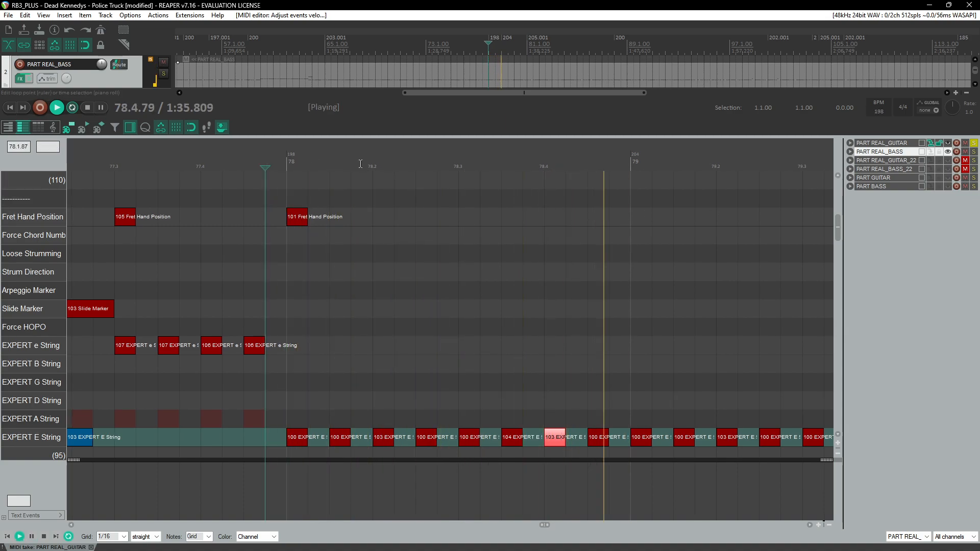
pyautogui.scroll(-5, 279, 210)
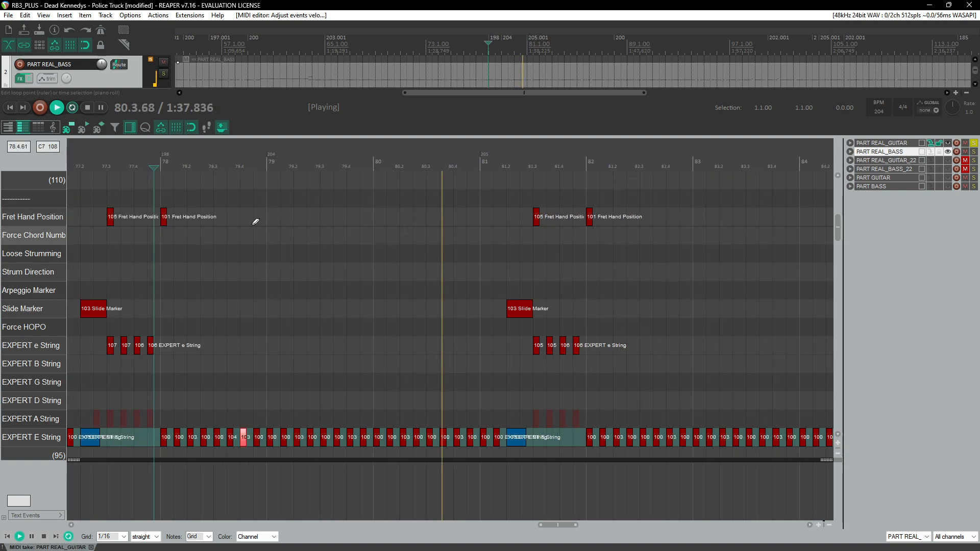
pyautogui.click(147, 163)
pyautogui.scroll(4, 158, 234)
pyautogui.scroll(-5, 954, 109)
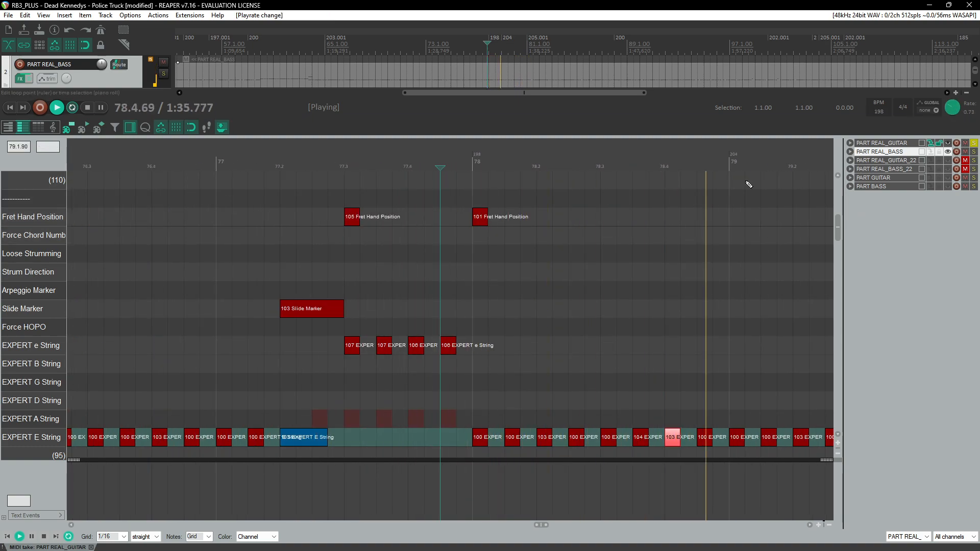
pyautogui.click(396, 161)
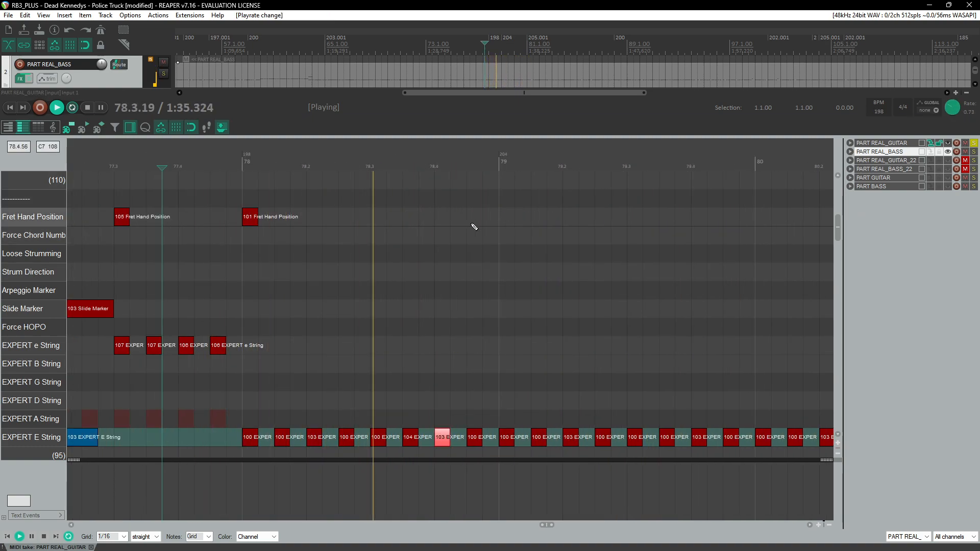
pyautogui.click(230, 153)
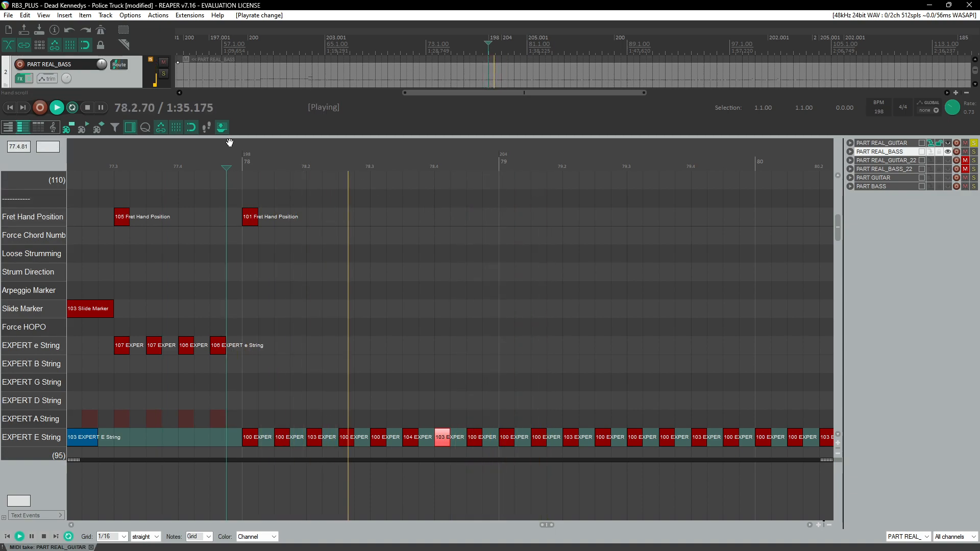
pyautogui.click(230, 144)
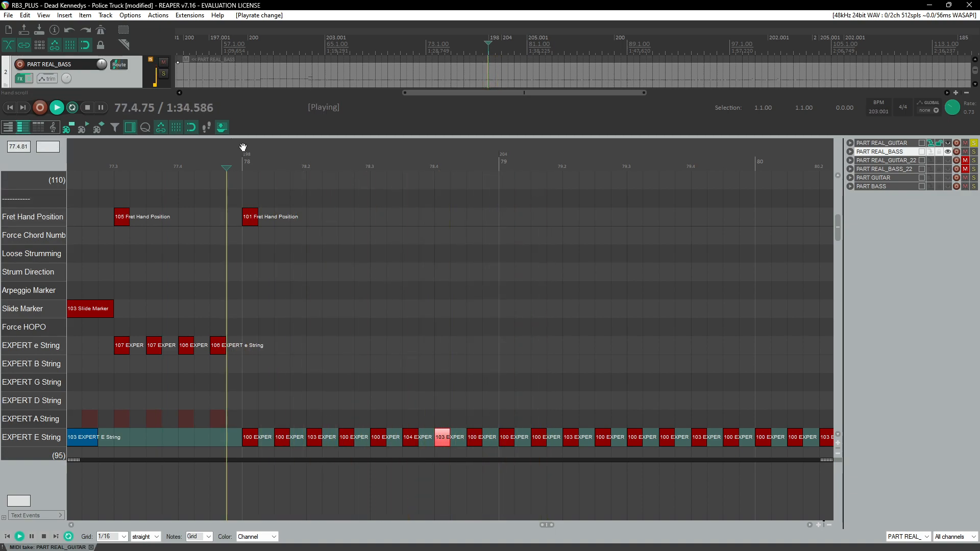
# Step: Set the E-string note just before beat 78.4 to 105 and replay from measure 78
pyautogui.click(413, 441)
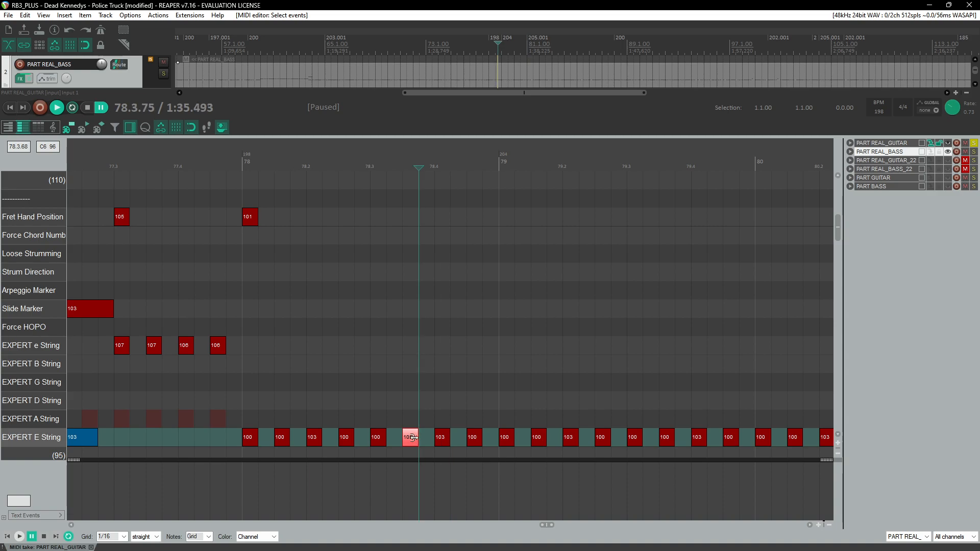
pyautogui.click(247, 160)
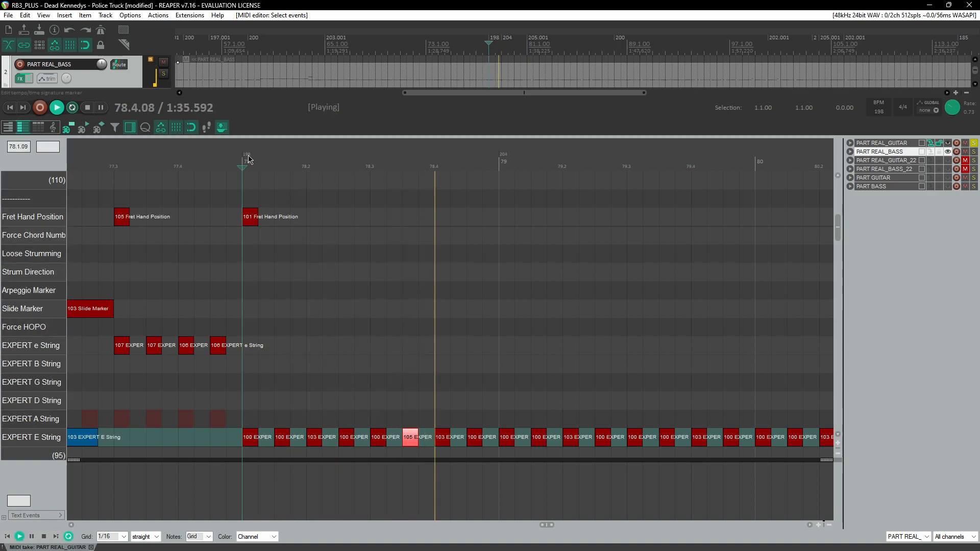
# Step: Reset the playback rate to 1.0
pyautogui.scroll(-2, 372, 276)
pyautogui.doubleClick(948, 112)
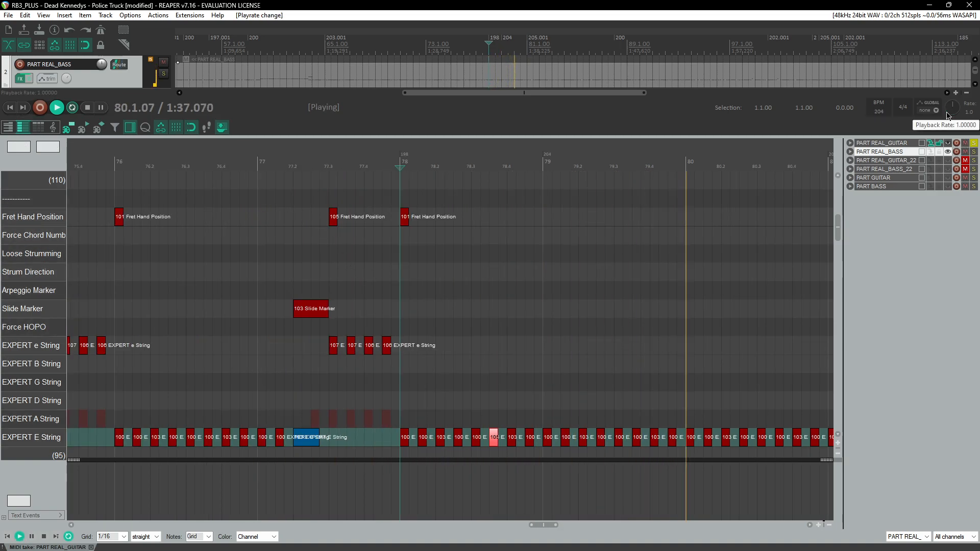
# Step: Shorten the 103 E-string note at beat 87.4 and replay the passage leading into measure 88
pyautogui.click(135, 166)
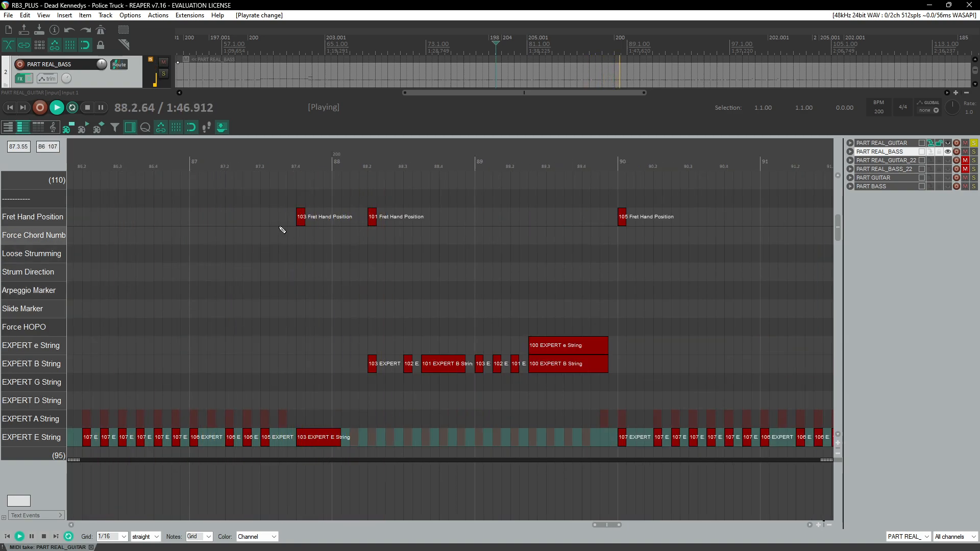
pyautogui.click(291, 165)
pyautogui.scroll(1, 350, 364)
pyautogui.hotkey('ctrl', 'space')
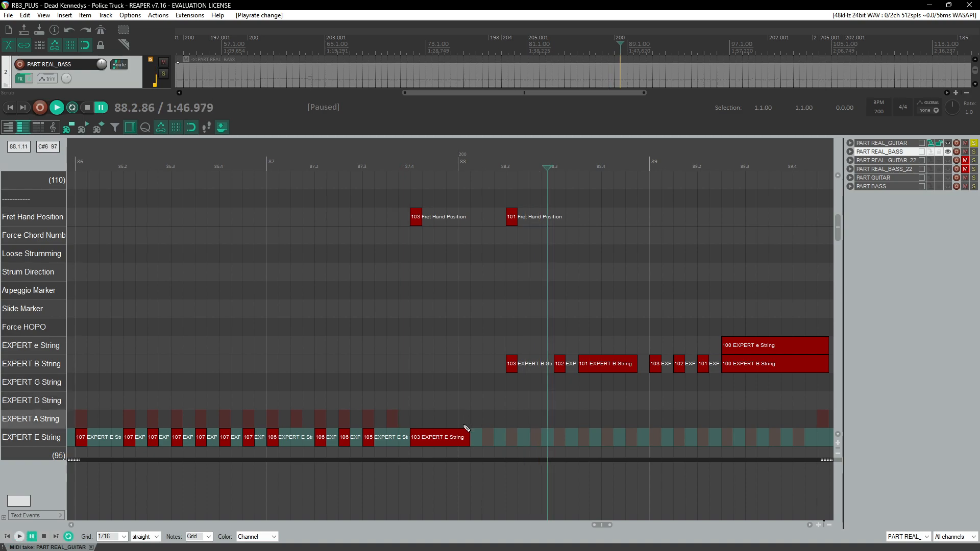
pyautogui.click(466, 437)
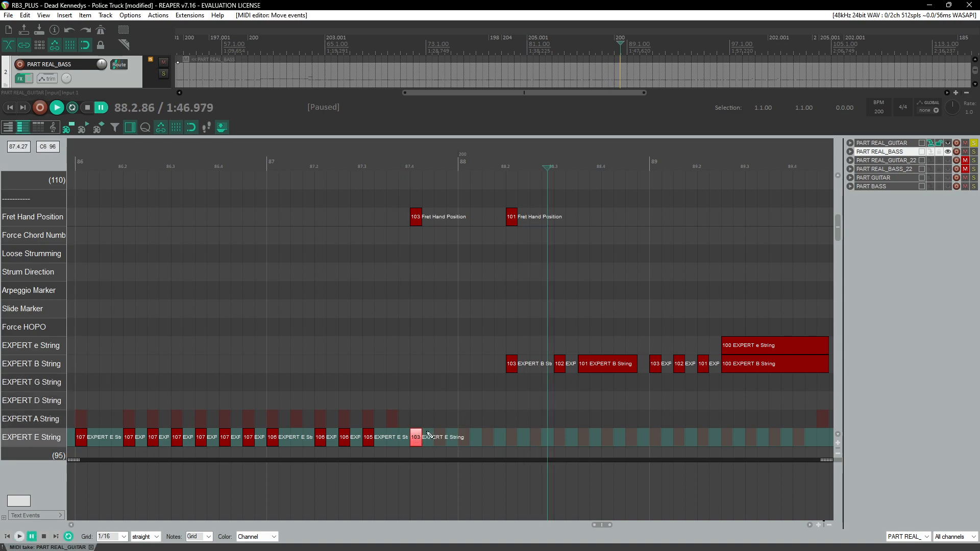
pyautogui.moveTo(424, 437); pyautogui.dragTo(423, 437)
pyautogui.click(397, 152)
pyautogui.click(411, 158)
pyautogui.hotkey('ctrl', 'space')
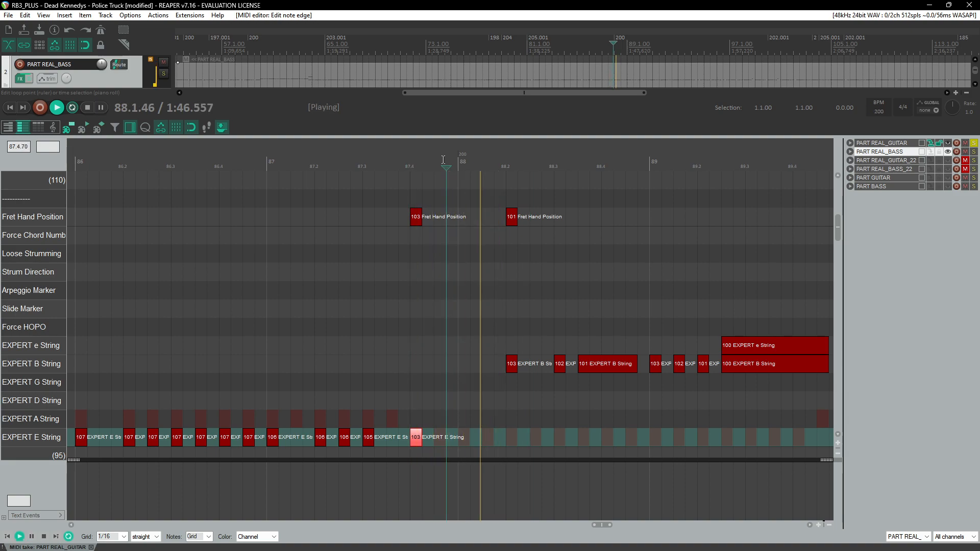
# Step: Show the PART GUITAR notes as reference and insert a 100 E-string note after beat 87.4, extended past measure 88
pyautogui.scroll(2, 446, 171)
pyautogui.hotkey('ctrl', 'space')
pyautogui.click(949, 178)
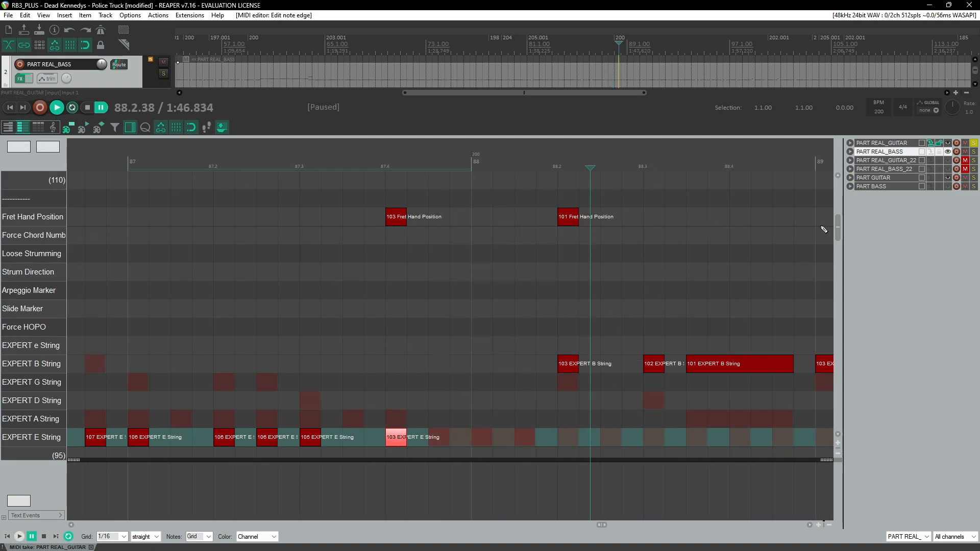
pyautogui.moveTo(501, 440); pyautogui.dragTo(500, 441)
pyautogui.click(501, 442)
pyautogui.click(384, 167)
pyautogui.press('space')
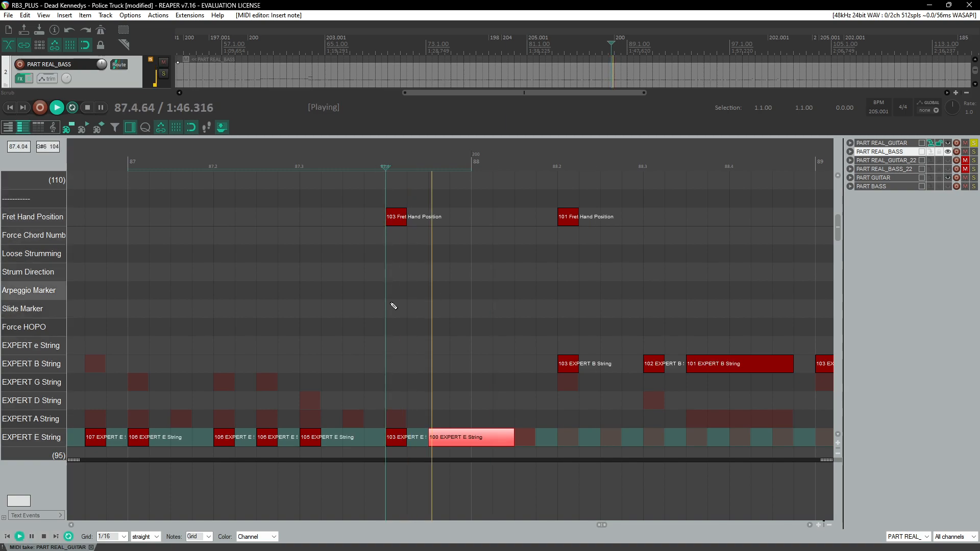
pyautogui.moveTo(529, 437); pyautogui.dragTo(530, 437)
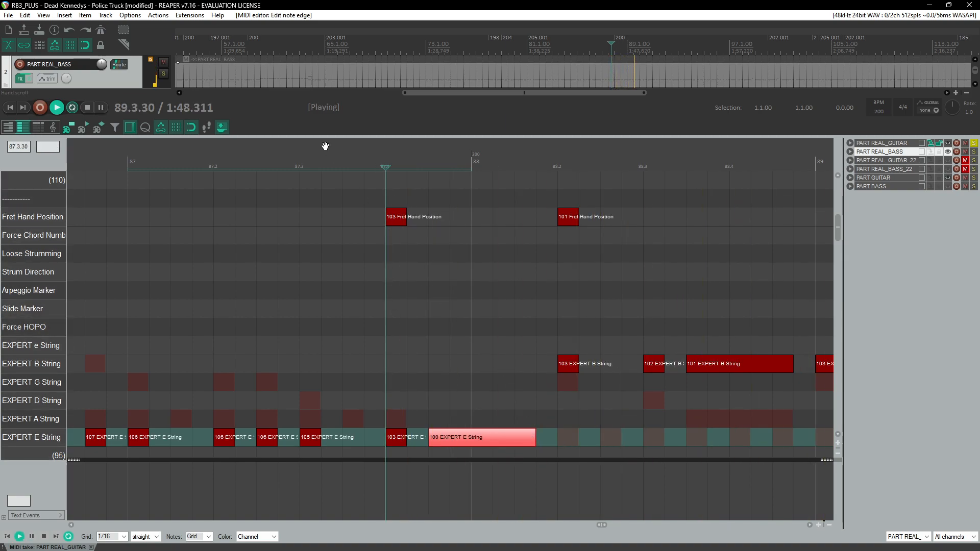
# Step: Scroll ahead and play the passage around measures 90 to 92
pyautogui.click(323, 149)
pyautogui.scroll(-2, 368, 260)
pyautogui.scroll(-3, 370, 291)
pyautogui.hscroll(3, 372, 327)
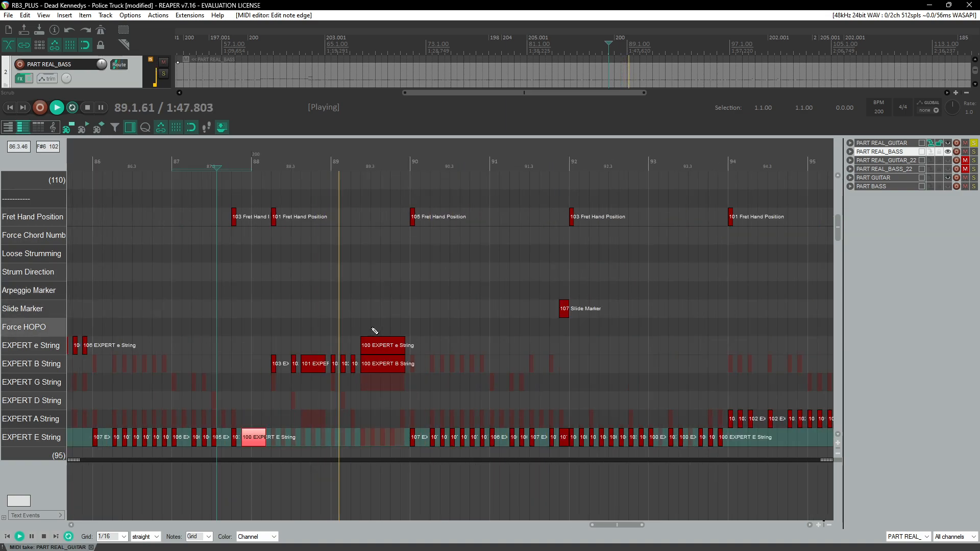
pyautogui.hscroll(3, 525, 354)
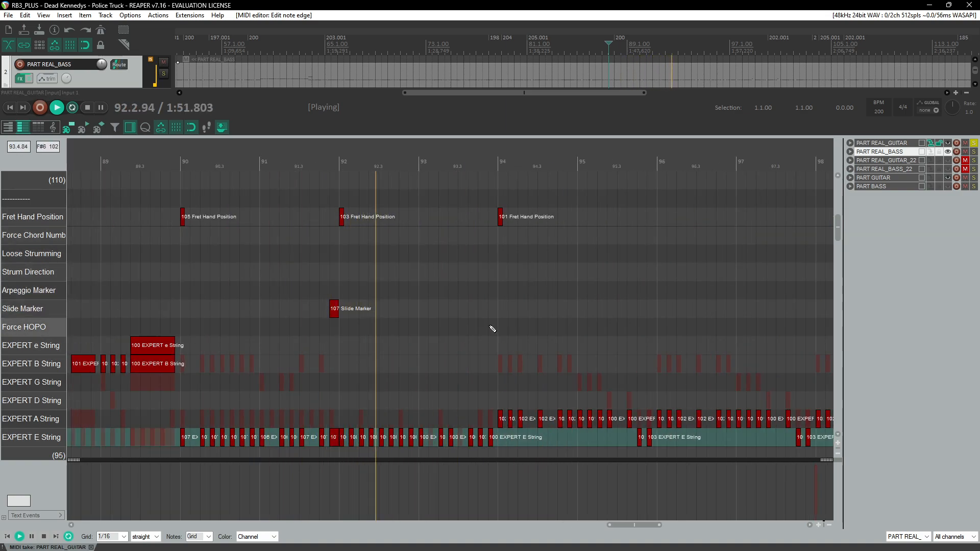
pyautogui.click(296, 181)
pyautogui.scroll(3, 376, 282)
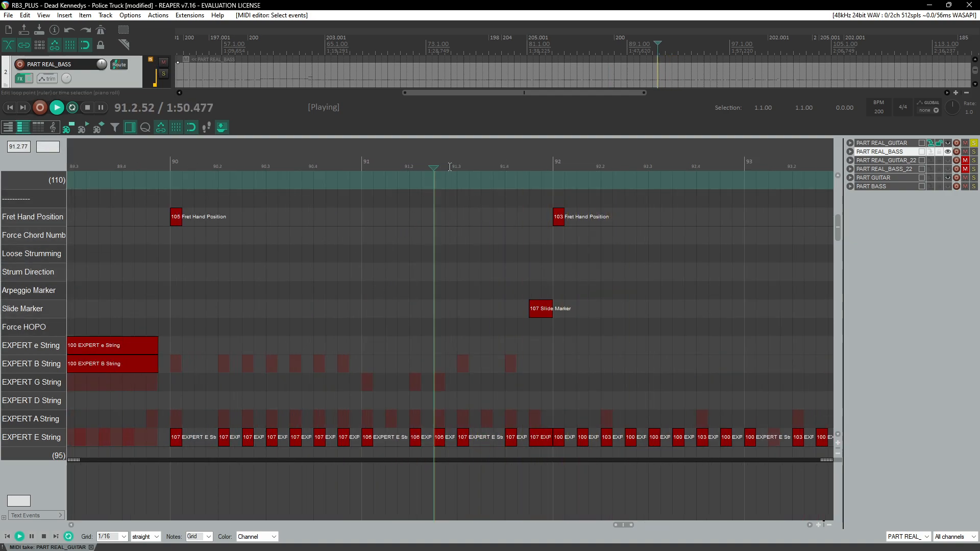
pyautogui.click(503, 161)
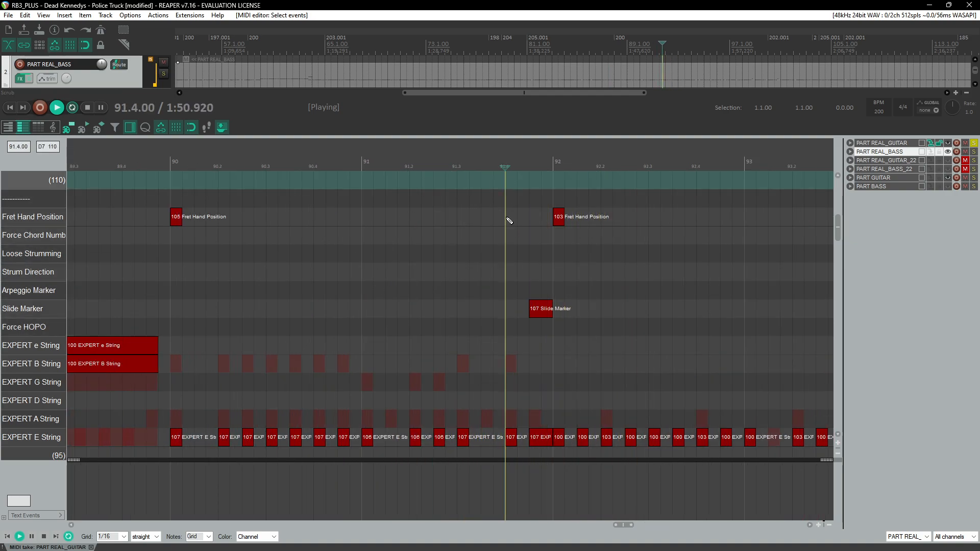
# Step: Delete the E-string note after beat 91.4 and extend the preceding 107 note to measure 92
pyautogui.click(537, 439)
pyautogui.press('Delete')
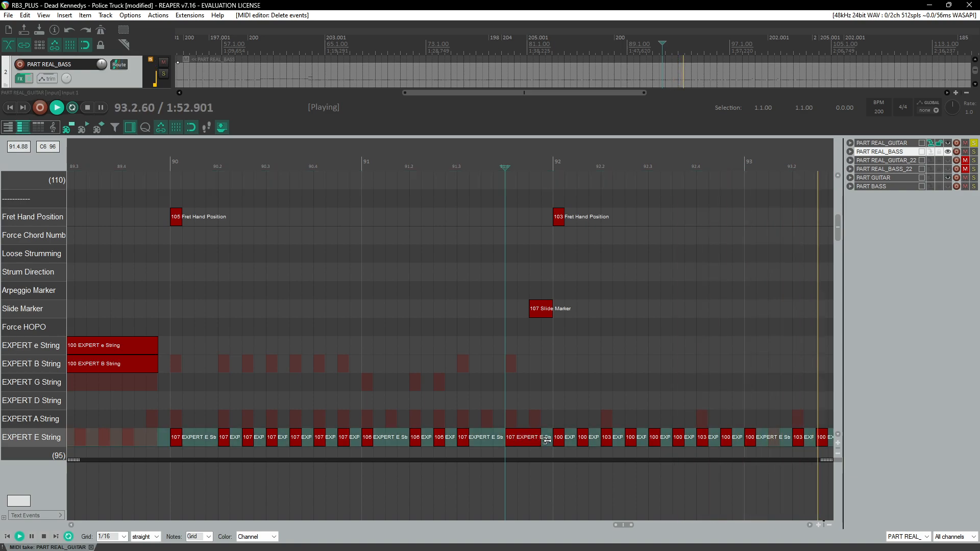
pyautogui.moveTo(518, 438); pyautogui.dragTo(552, 438)
# Step: Replay from measure 91 and nudge the 100 E-string note at measure 93 up and back down
pyautogui.click(313, 177)
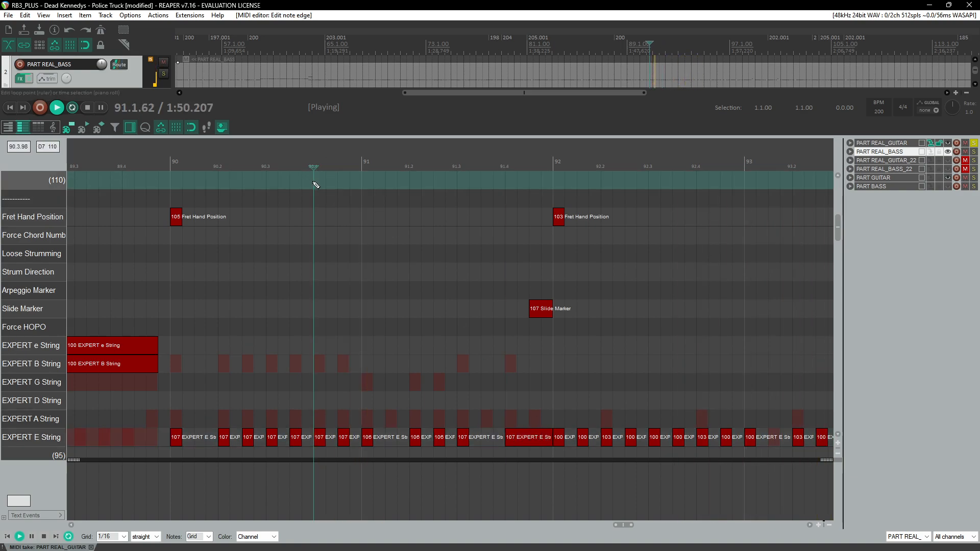
pyautogui.press('space')
pyautogui.press('space')
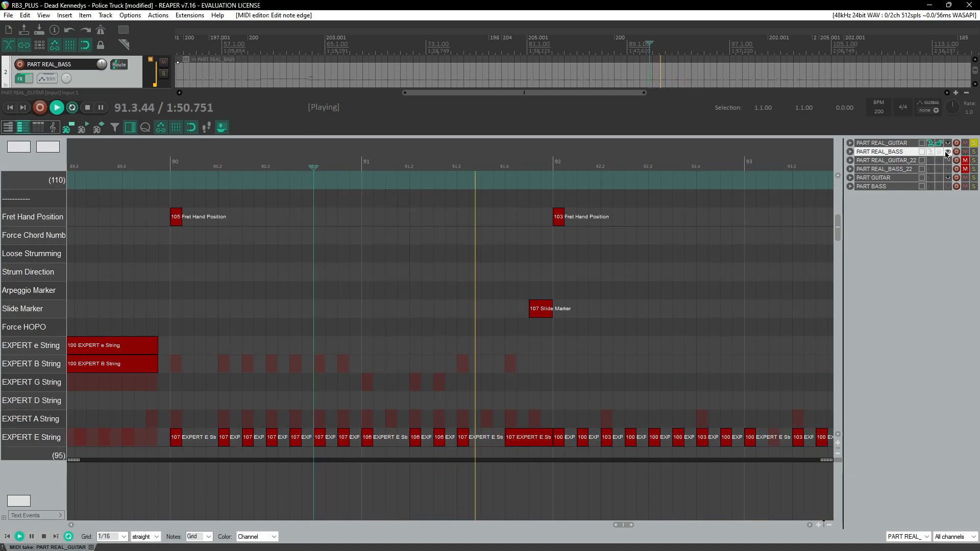
pyautogui.click(303, 162)
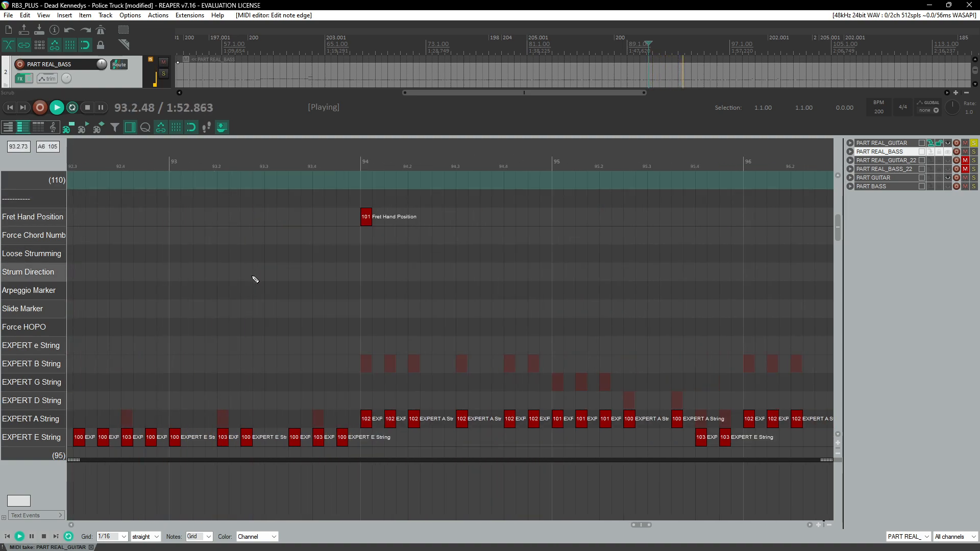
pyautogui.click(121, 164)
pyautogui.click(174, 438)
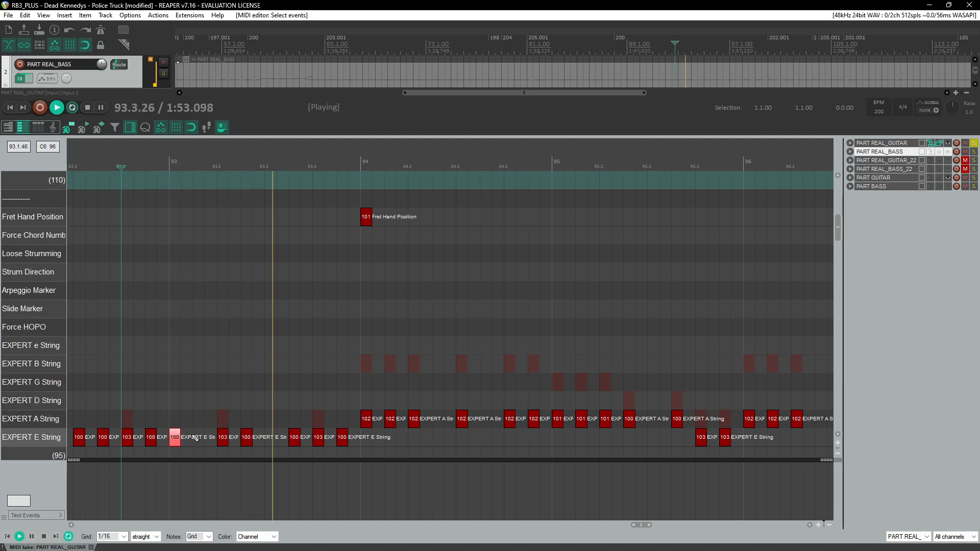
pyautogui.press('Up')
pyautogui.press('Down')
pyautogui.click(134, 163)
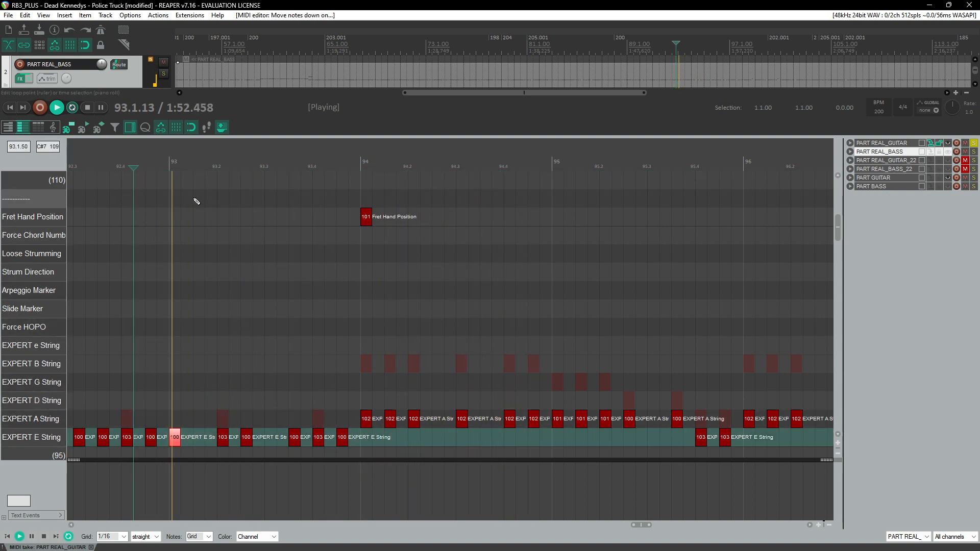
# Step: Scroll through the remaining measures to the end of the song, then return to the start zoomed out
pyautogui.scroll(-2, 212, 192)
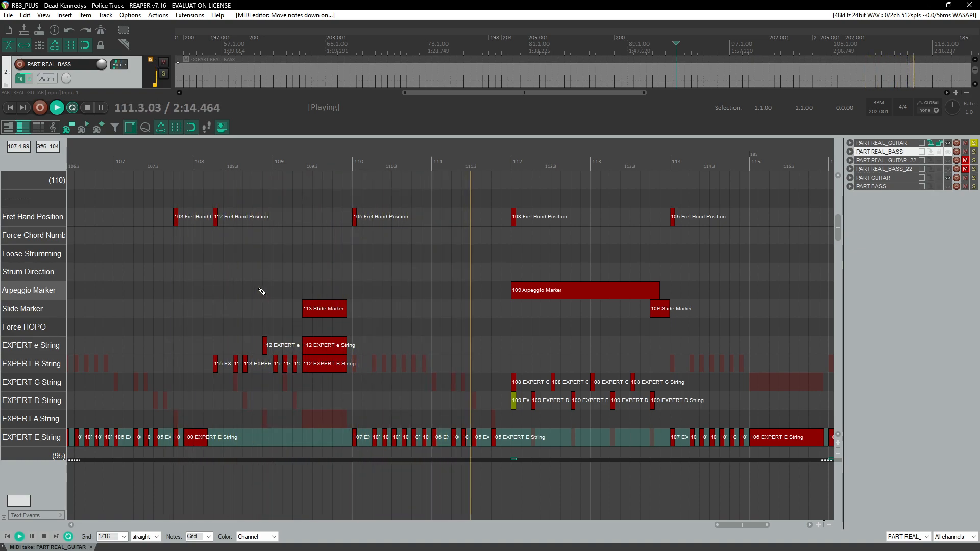
pyautogui.hscroll(2, 258, 289)
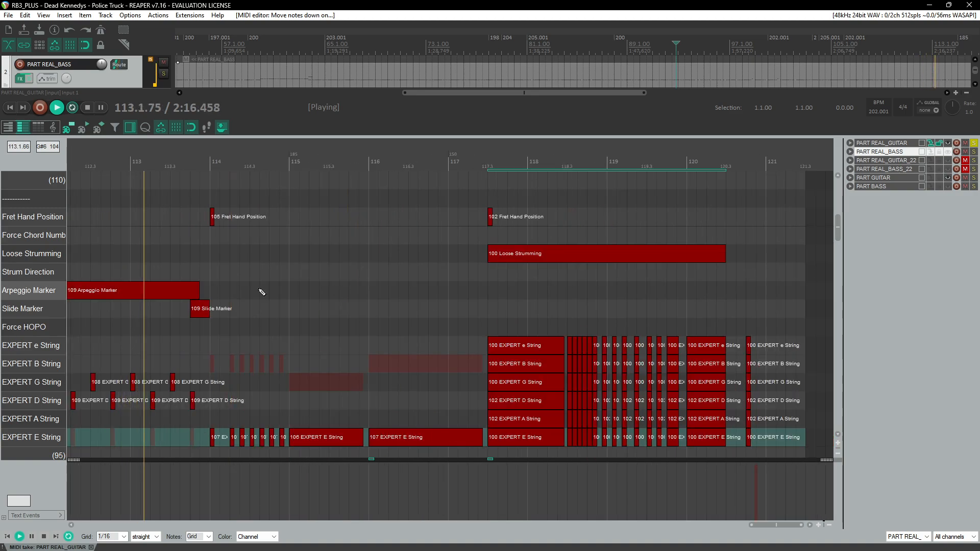
pyautogui.scroll(-1, 259, 289)
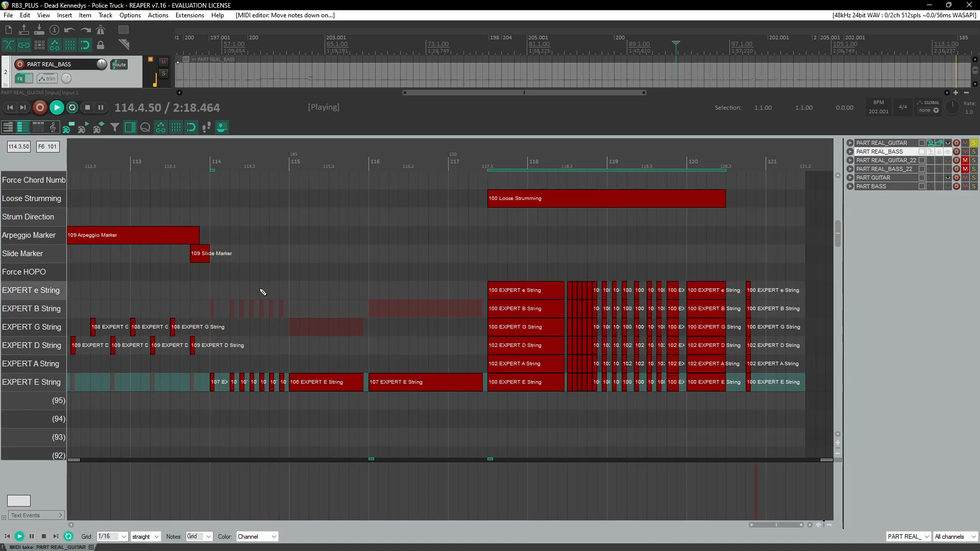
pyautogui.hscroll(-3, 262, 289)
pyautogui.hscroll(2, 262, 289)
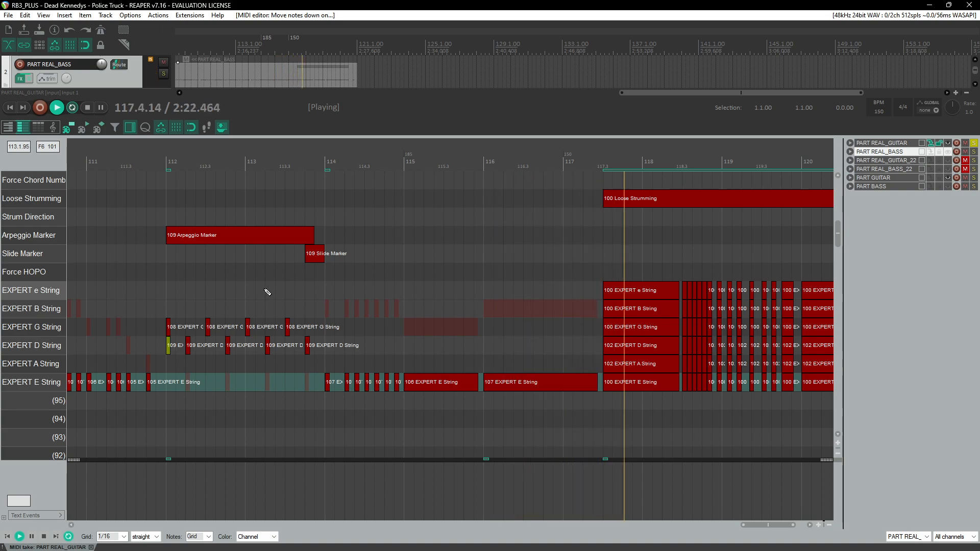
pyautogui.hscroll(2, 267, 292)
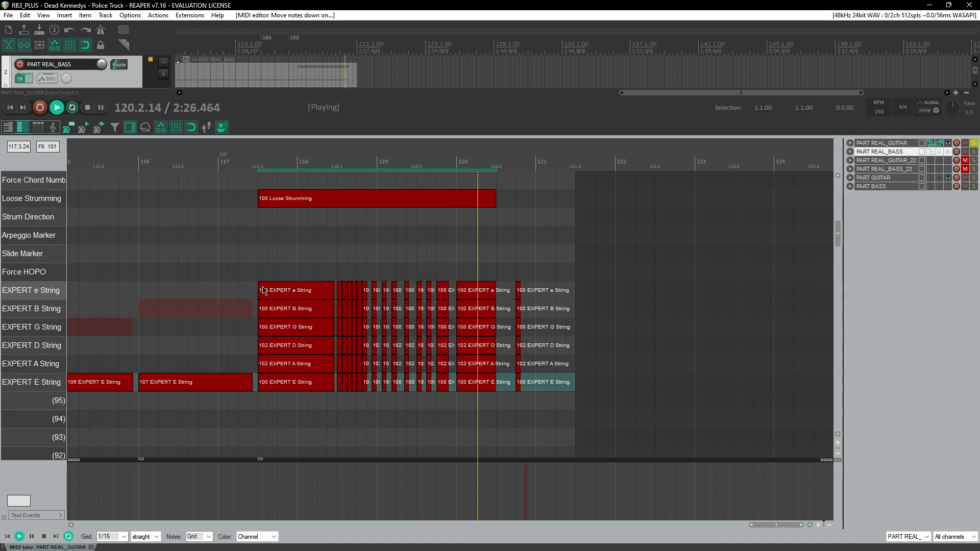
pyautogui.scroll(-4, 295, 306)
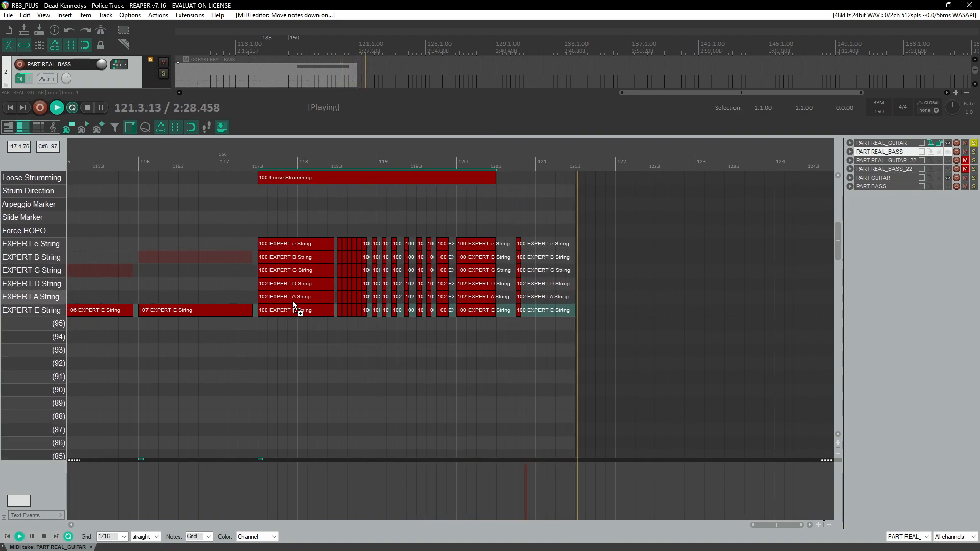
pyautogui.scroll(-3, 296, 291)
pyautogui.press('Home')
pyautogui.scroll(-2, 306, 263)
pyautogui.scroll(-4, 306, 263)
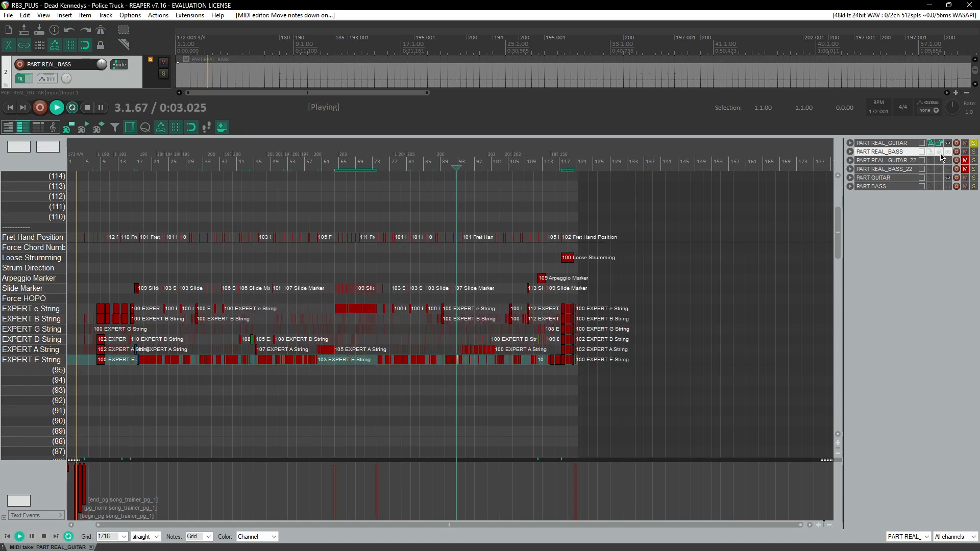
# Step: Solo the PART REAL_BASS track and open the mixer
pyautogui.click(973, 152)
pyautogui.hotkey('ctrl', 'm')
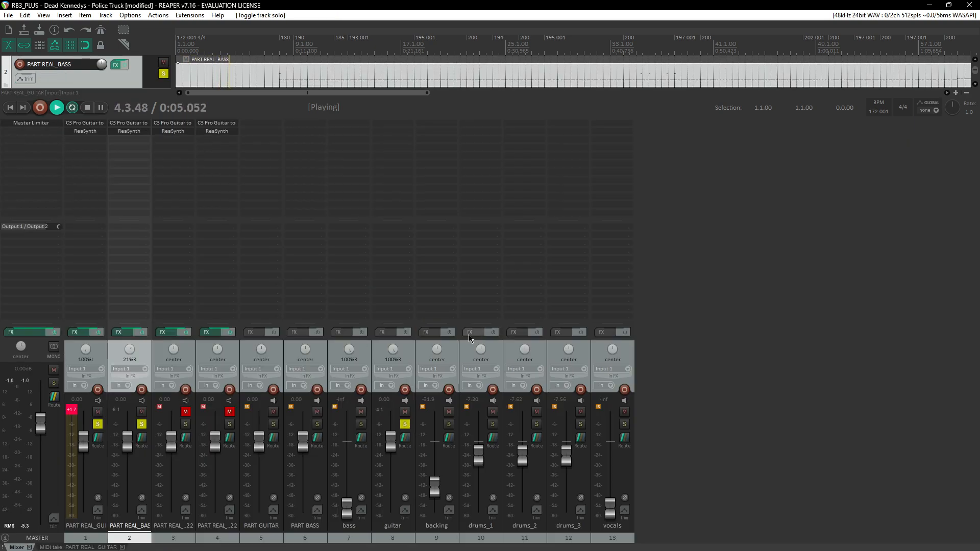
# Step: Pull the guitar and bass stem volume faders all the way down in the mixer
pyautogui.moveTo(390, 453); pyautogui.dragTo(383, 538)
pyautogui.moveTo(345, 511)
pyautogui.mouseDown()
pyautogui.moveTo(346, 472)
pyautogui.moveTo(348, 516)
pyautogui.mouseUp()
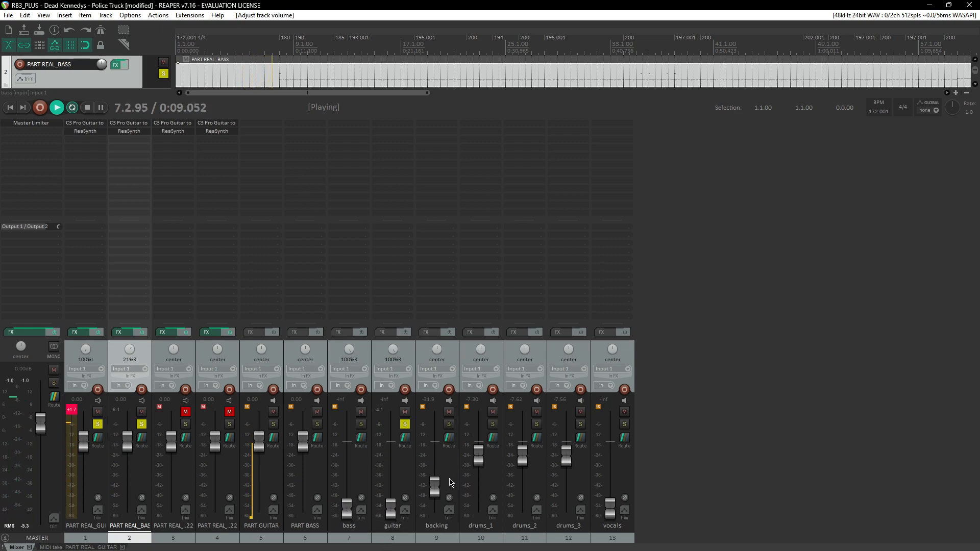
# Step: Unsolo all tracks and close the mixer to return to the MIDI editor
pyautogui.keyDown('ctrl'); pyautogui.click(141, 424); pyautogui.keyUp('ctrl')
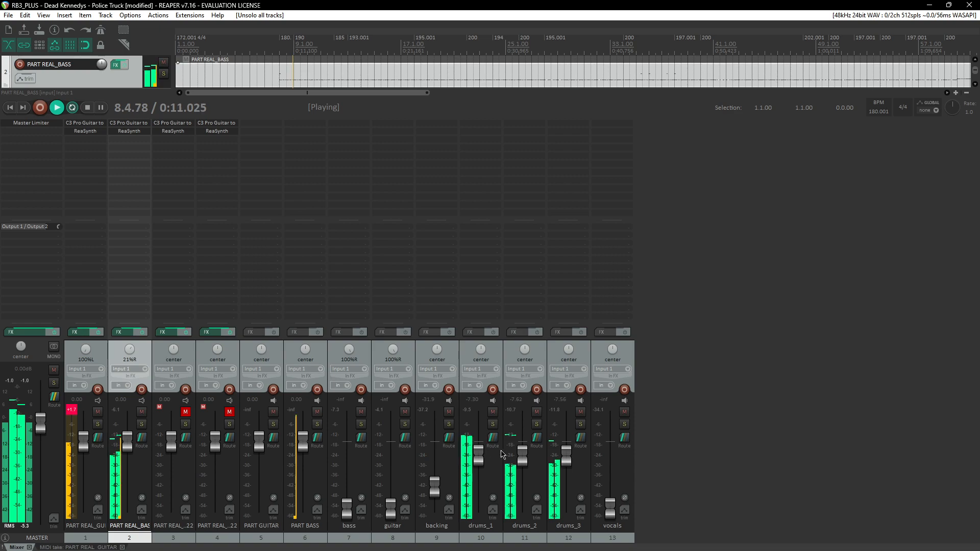
pyautogui.click(611, 510)
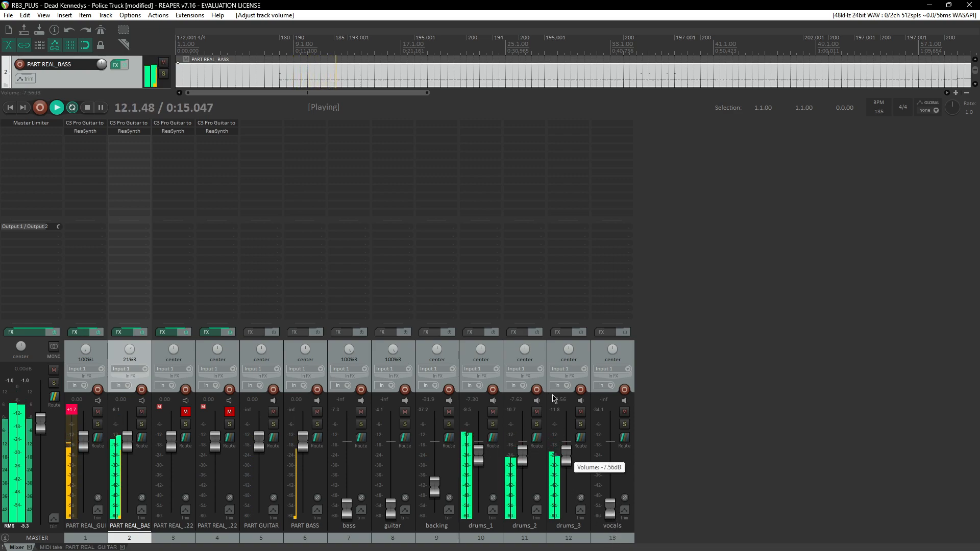
pyautogui.hotkey('ctrl', 'm')
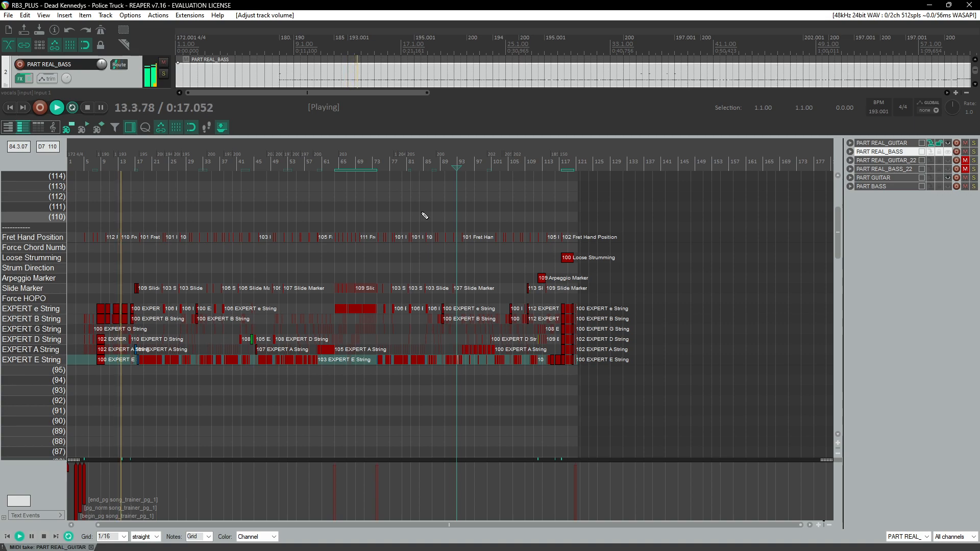
# Step: Zoom into measure 15, set the middle D-string note before measure 16 to 111, and replay from beat 15.3
pyautogui.scroll(3, 286, 270)
pyautogui.scroll(-2, 416, 265)
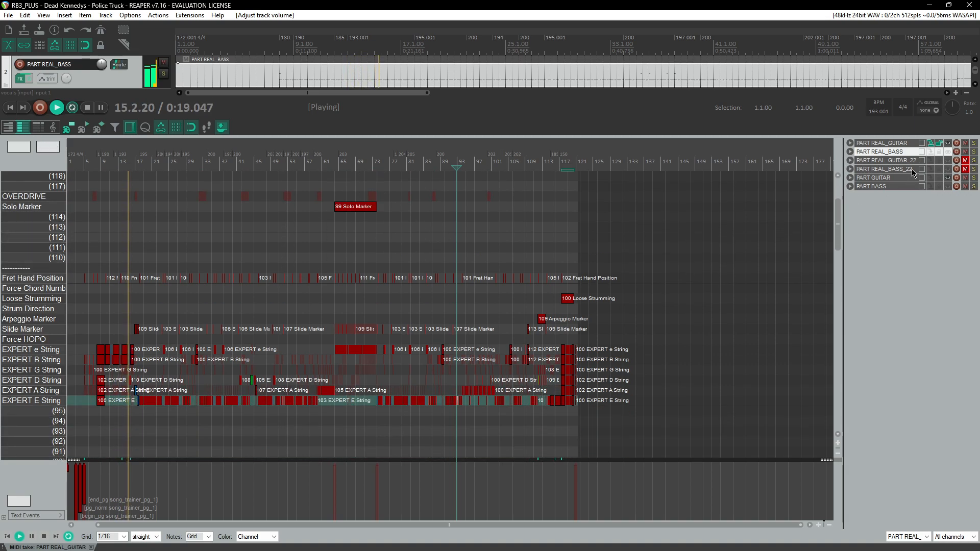
pyautogui.click(120, 162)
pyautogui.scroll(5, 219, 276)
pyautogui.scroll(5, 466, 284)
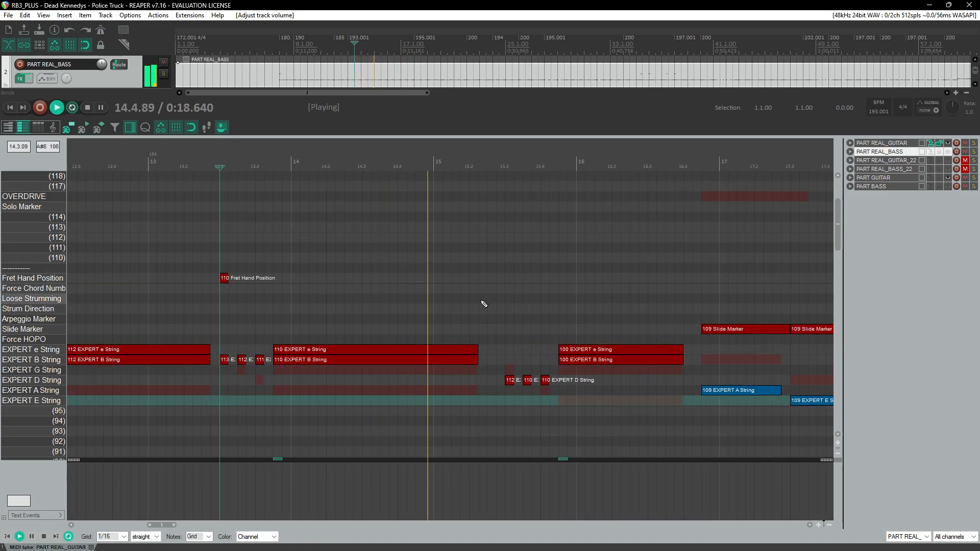
pyautogui.hotkey('ctrl', 'space')
pyautogui.scroll(4, 518, 247)
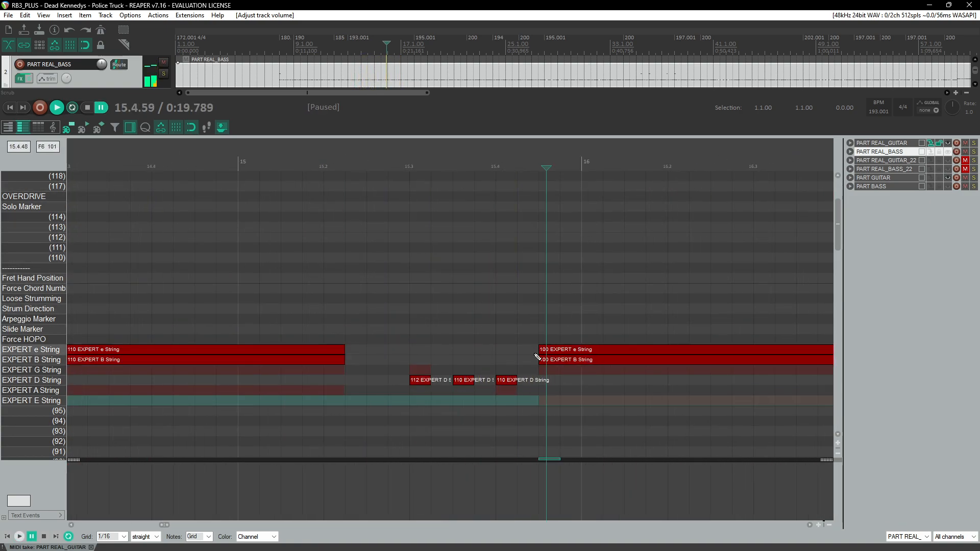
pyautogui.click(463, 380)
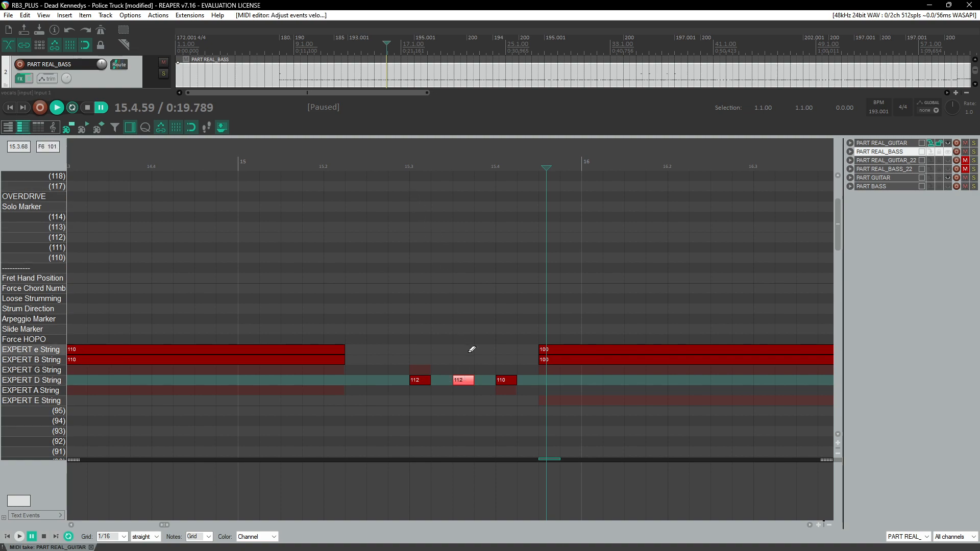
pyautogui.click(473, 166)
pyautogui.click(410, 165)
pyautogui.press('space')
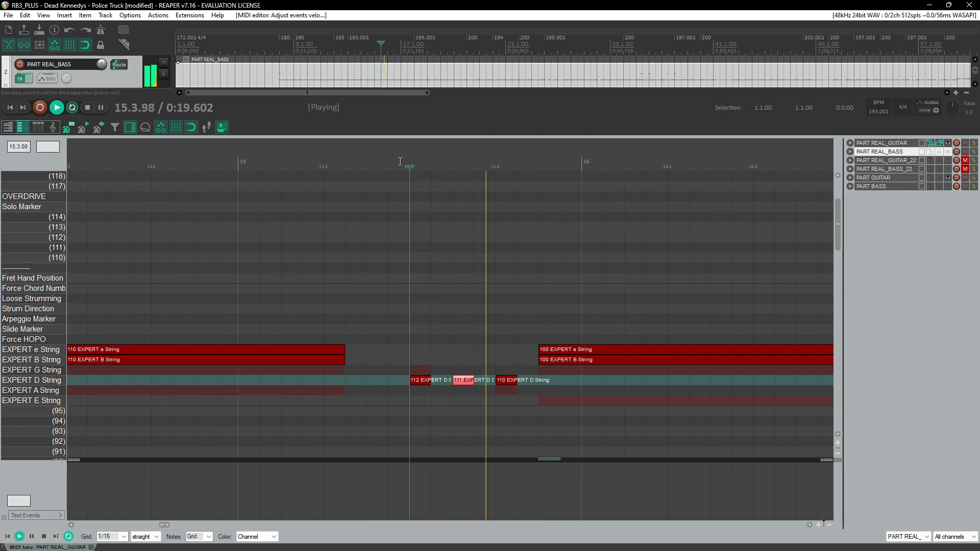
# Step: Review the chart while playing through to the end of the song and back to the start
pyautogui.scroll(-5, 376, 215)
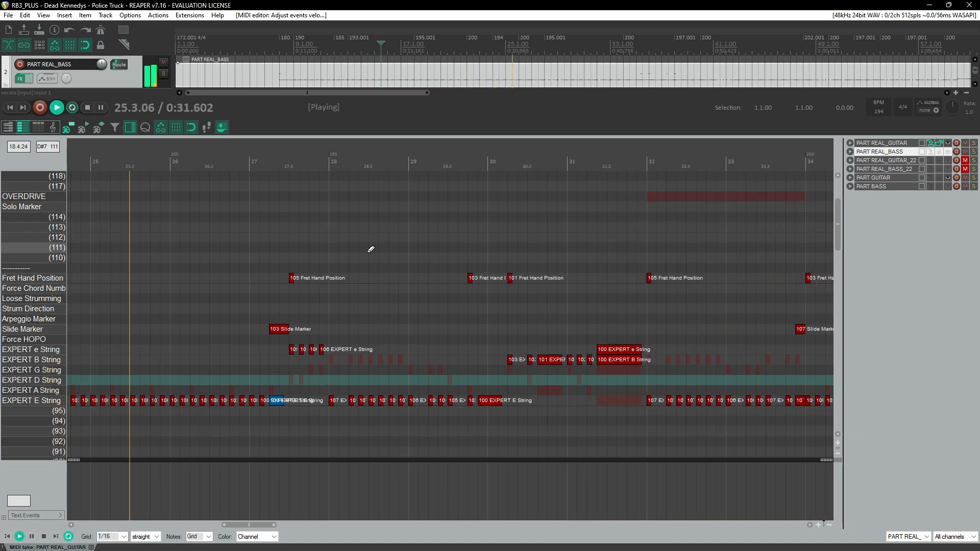
pyautogui.scroll(-4, 368, 250)
pyautogui.hscroll(-4, 333, 279)
pyautogui.hscroll(-1, 326, 291)
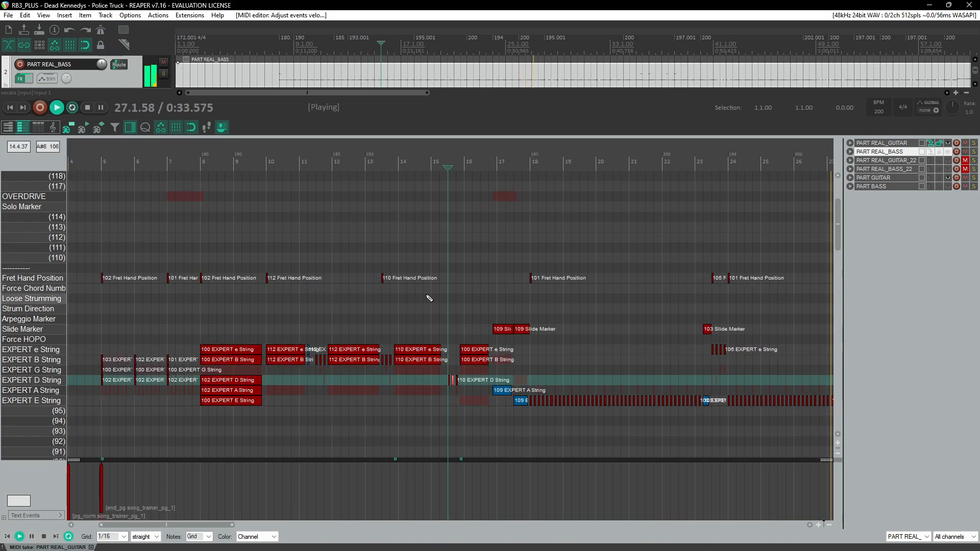
pyautogui.hscroll(3, 428, 296)
pyautogui.scroll(2, 469, 305)
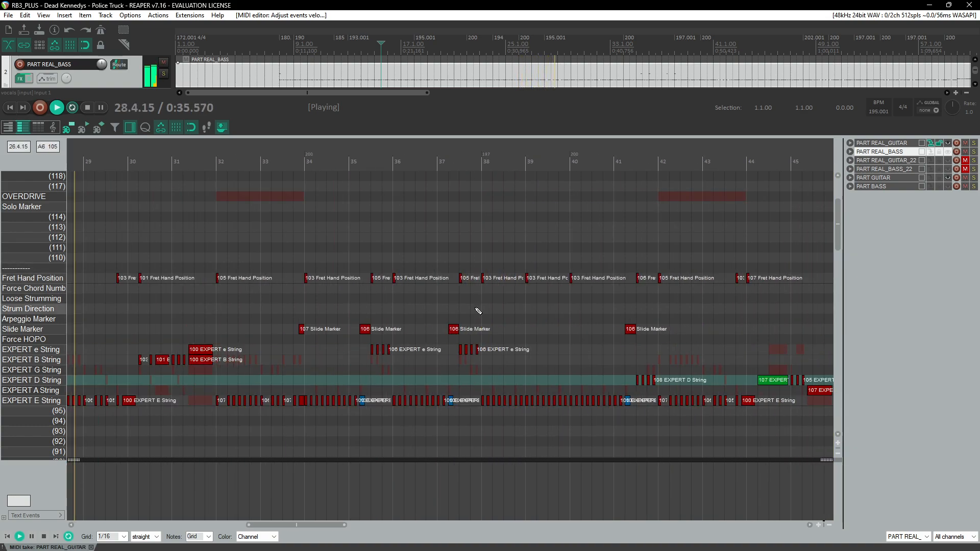
pyautogui.hscroll(-2, 478, 311)
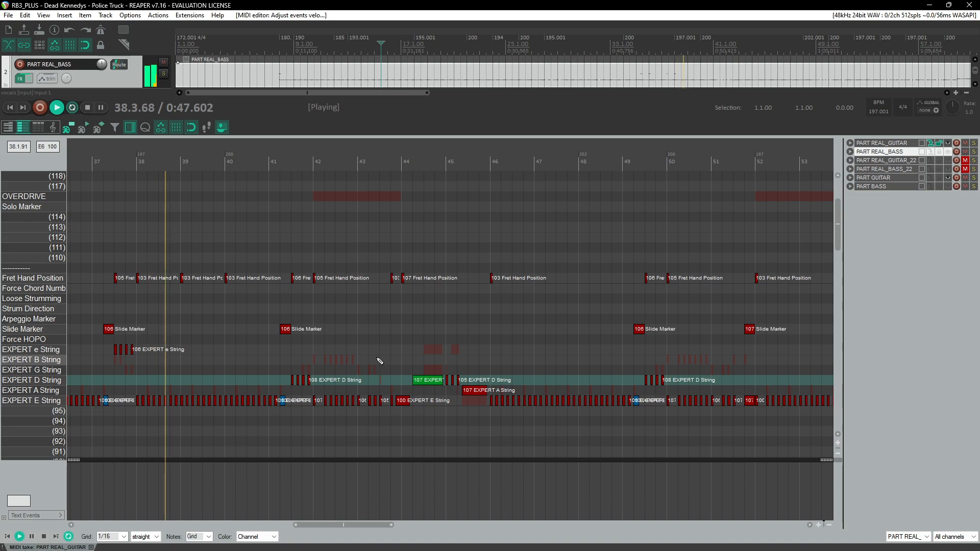
pyautogui.hscroll(-2, 379, 361)
pyautogui.scroll(1, 381, 361)
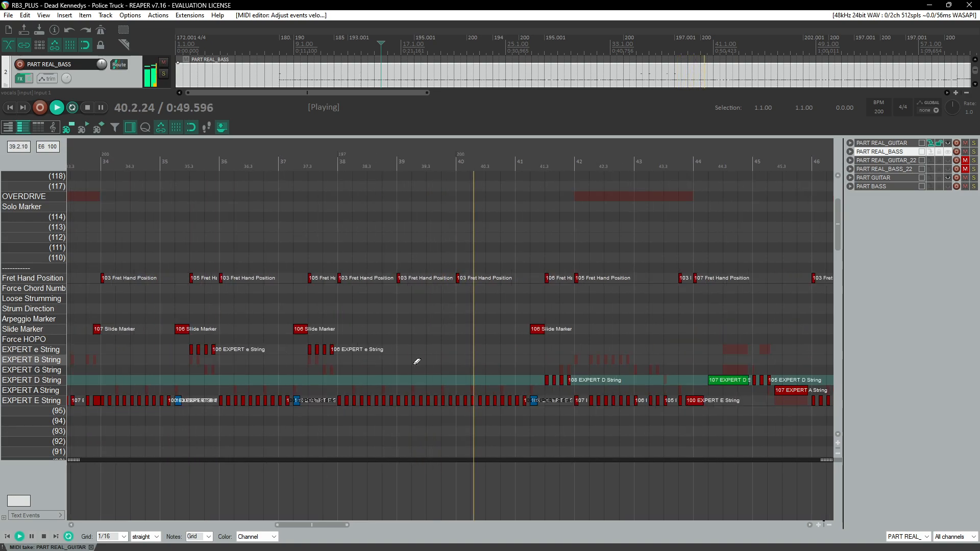
pyautogui.hscroll(2, 418, 368)
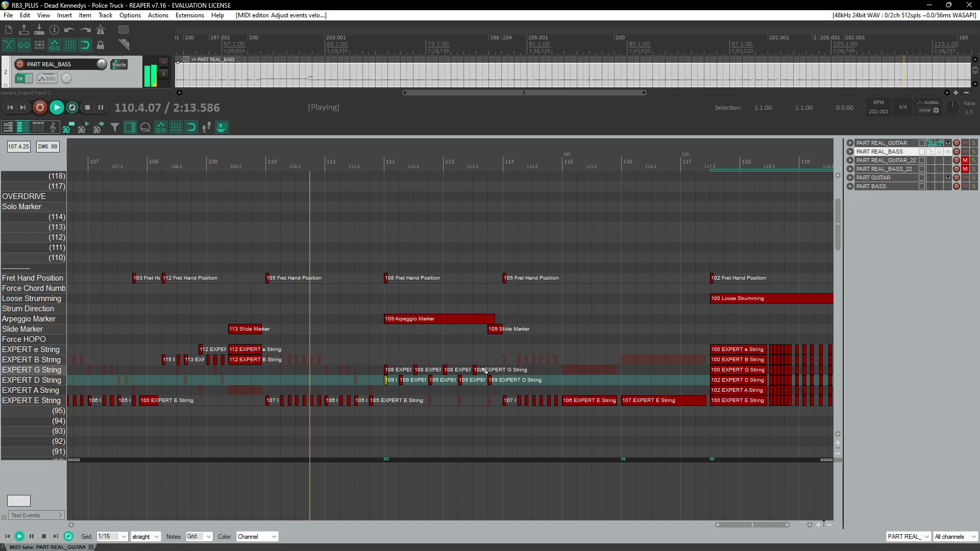
pyautogui.scroll(-2, 484, 370)
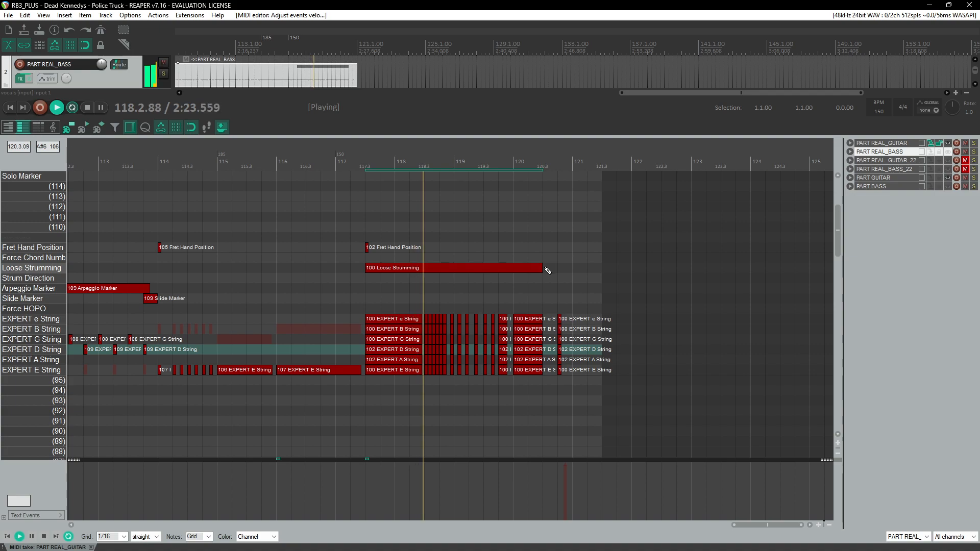
pyautogui.scroll(4, 535, 296)
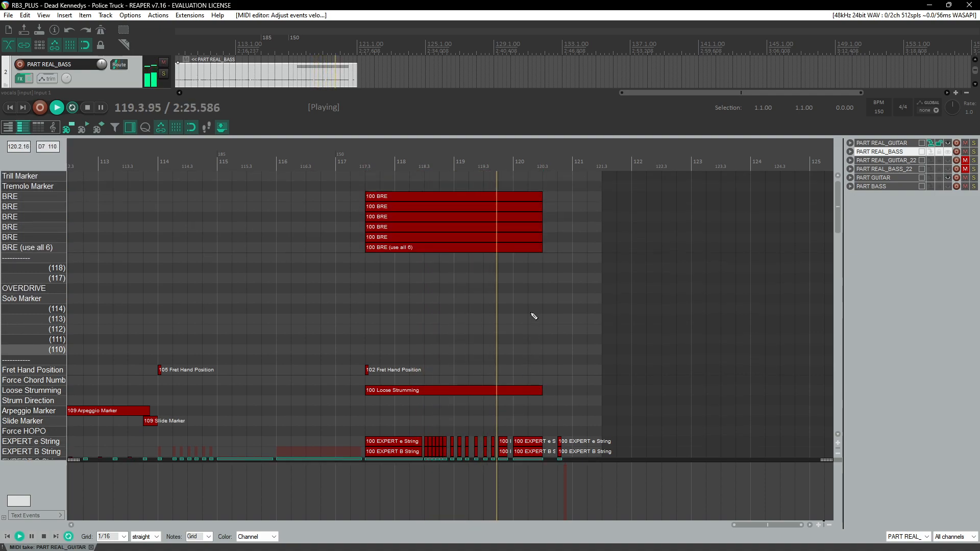
pyautogui.scroll(2, 534, 317)
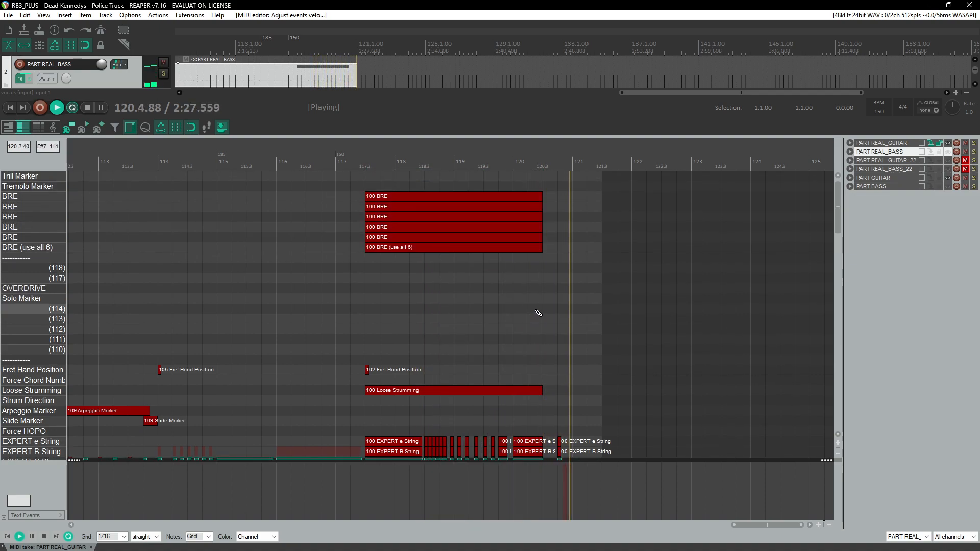
pyautogui.scroll(-10, 550, 288)
pyautogui.scroll(-7, 372, 297)
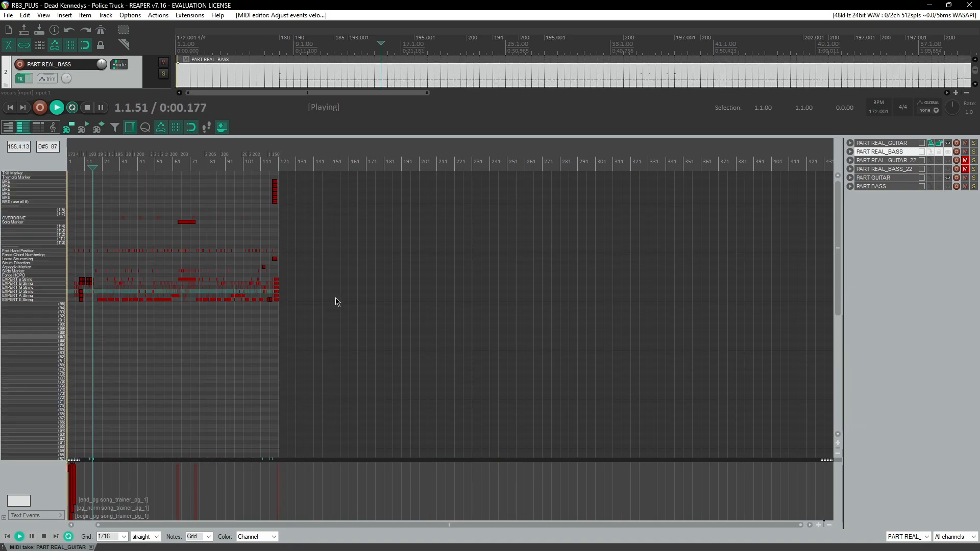
pyautogui.scroll(5, 326, 303)
pyautogui.press('space')
pyautogui.scroll(5, 200, 303)
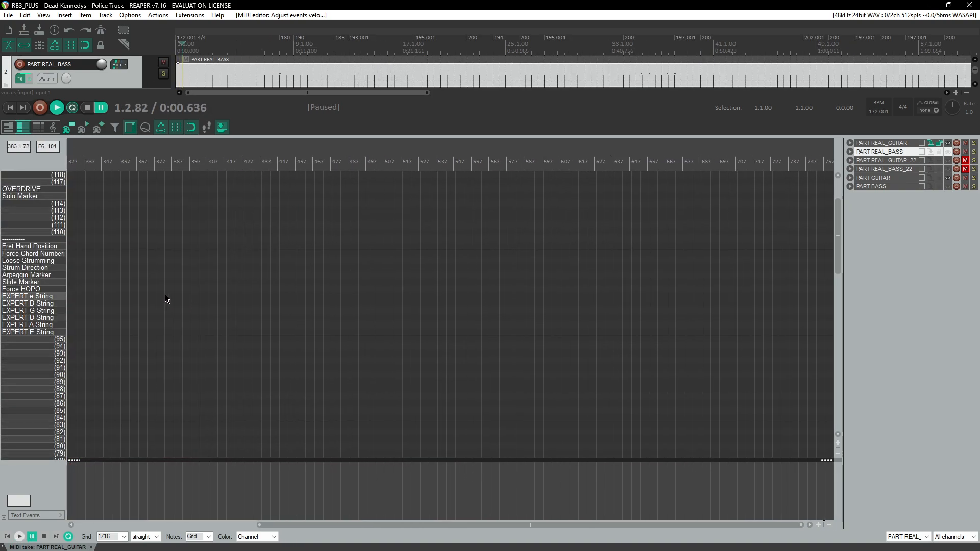
pyautogui.press('space')
pyautogui.press('space')
pyautogui.scroll(4, 131, 291)
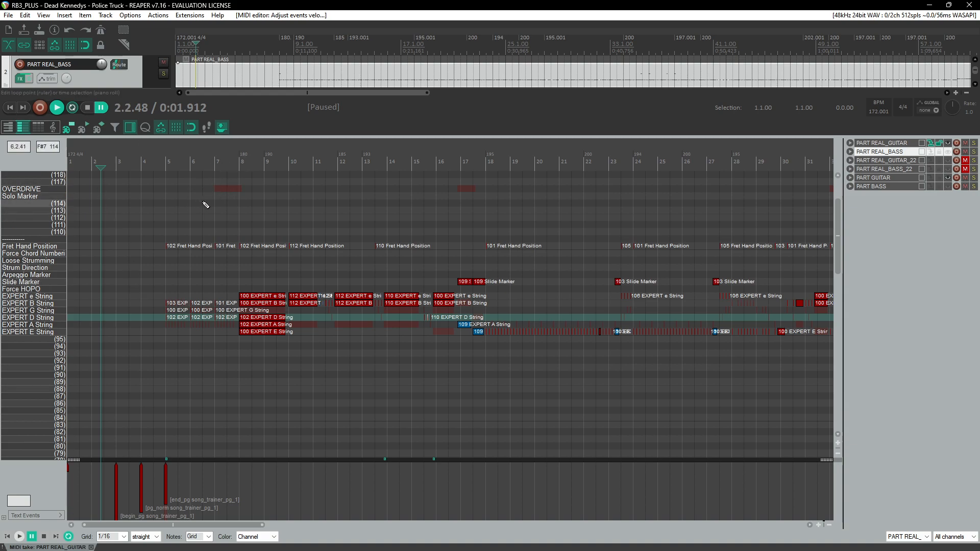
# Step: Reposition the song trainer text events so the section begins at measure 10 and ends at measure 20
pyautogui.click(167, 163)
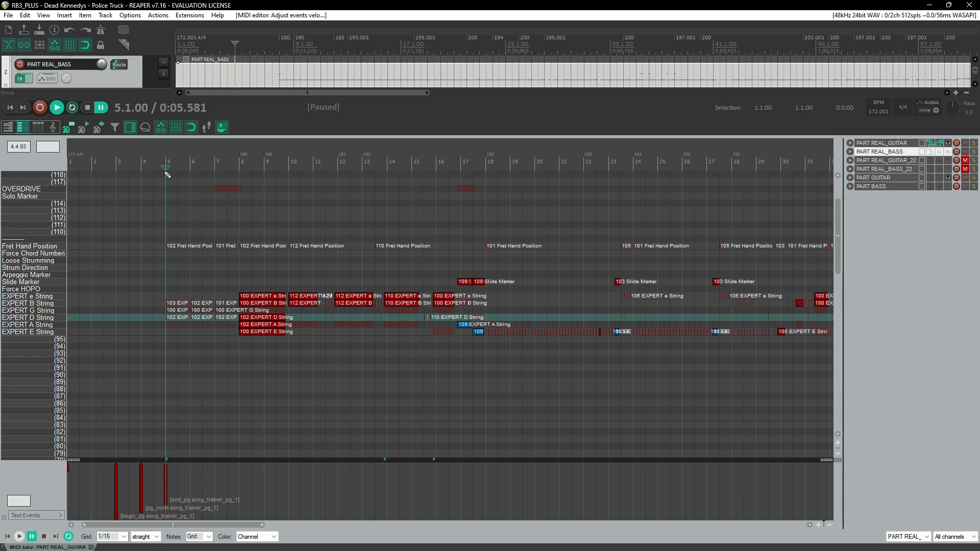
pyautogui.press('space')
pyautogui.scroll(3, 181, 277)
pyautogui.moveTo(174, 482); pyautogui.dragTo(207, 513)
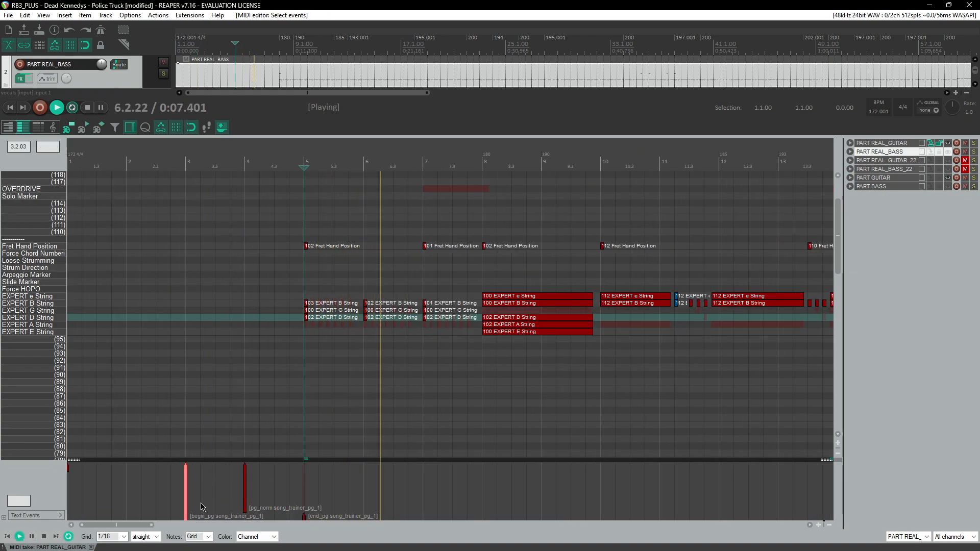
pyautogui.moveTo(304, 517); pyautogui.dragTo(724, 512)
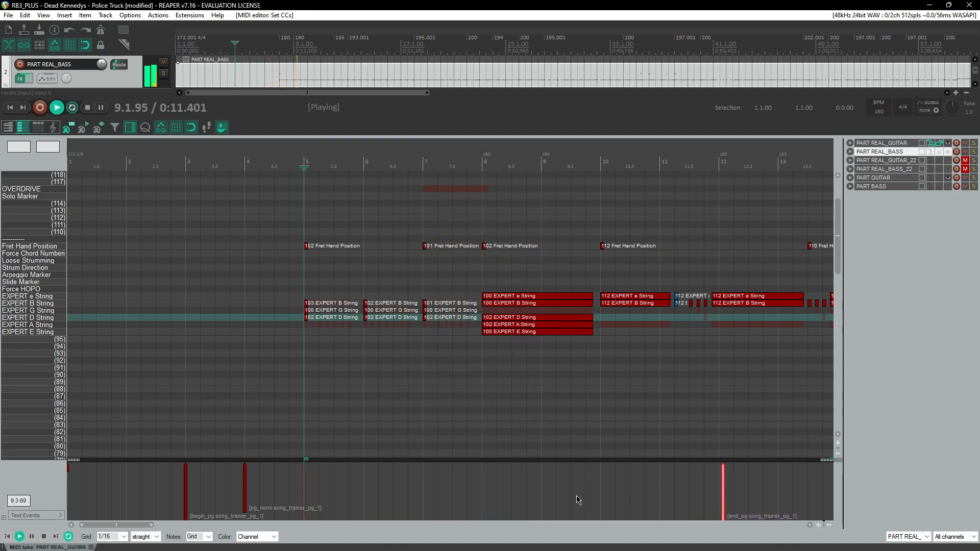
pyautogui.moveTo(185, 493); pyautogui.dragTo(716, 496)
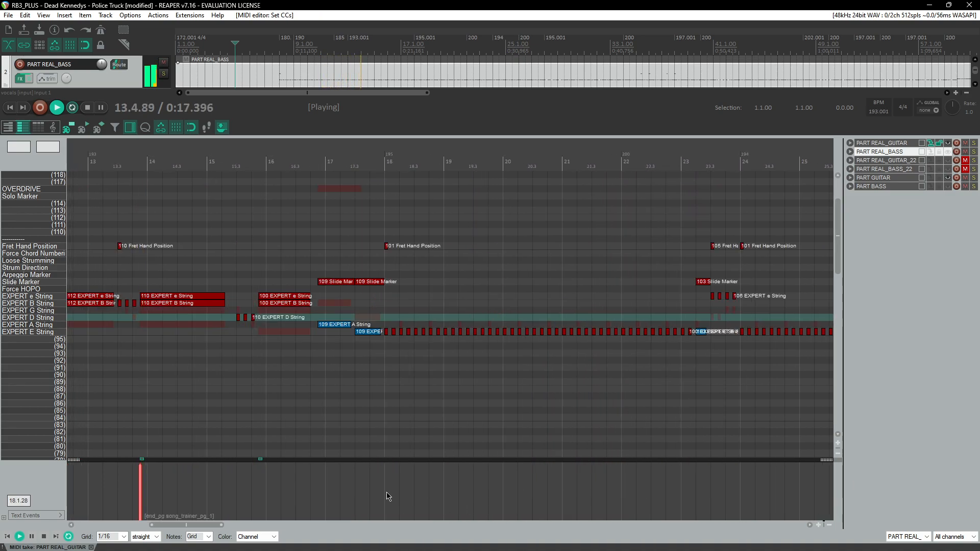
pyautogui.moveTo(368, 487); pyautogui.dragTo(613, 493)
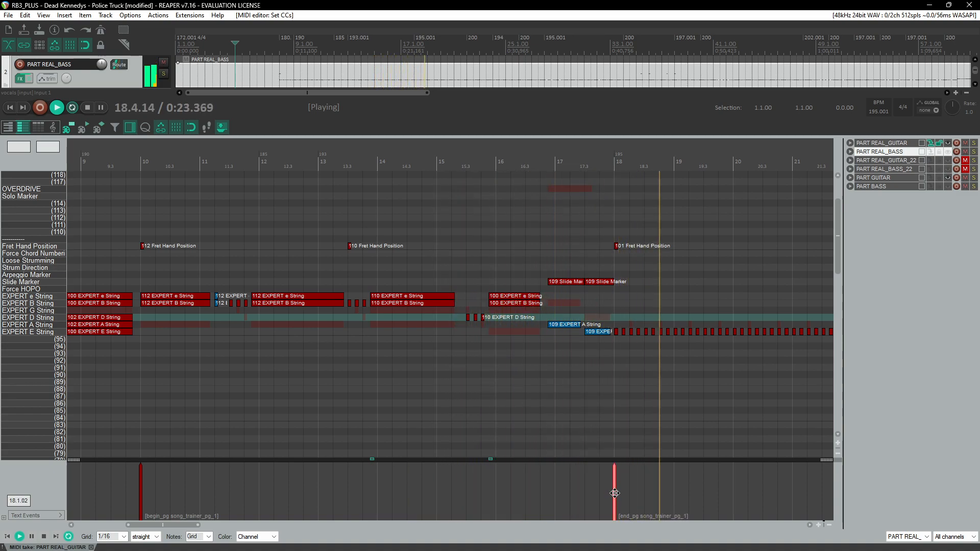
pyautogui.moveTo(615, 493); pyautogui.dragTo(734, 493)
pyautogui.click(139, 193)
pyautogui.scroll(-2, 188, 260)
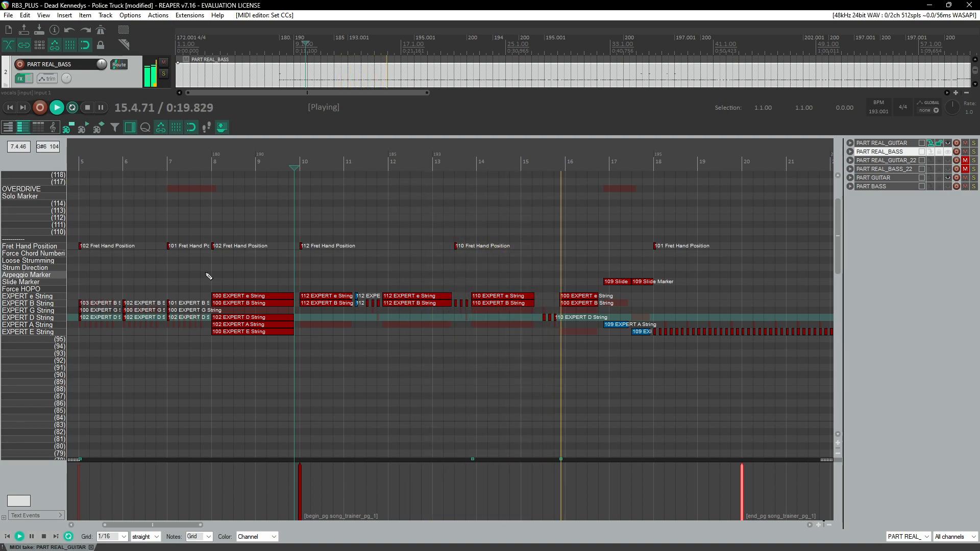
pyautogui.click(201, 160)
pyautogui.hscroll(-3, 239, 221)
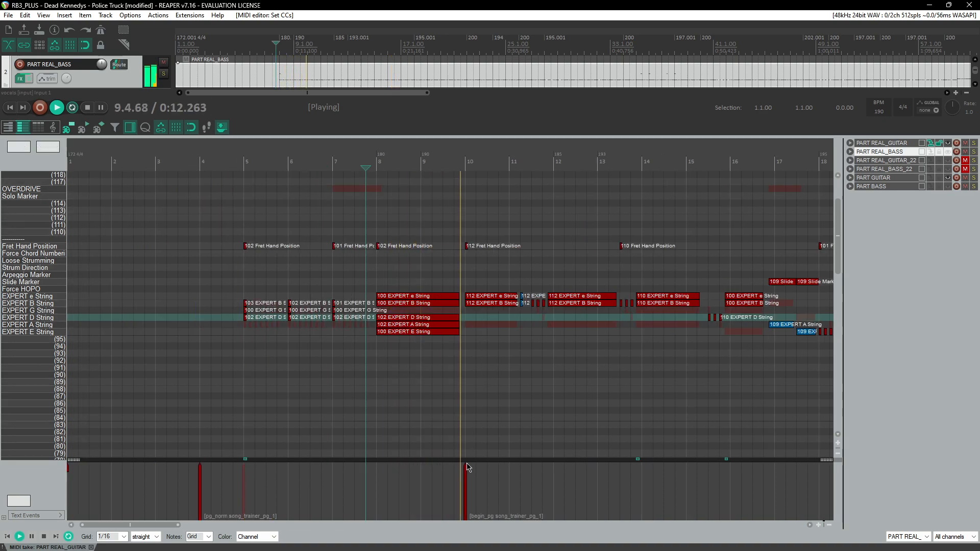
pyautogui.scroll(-2, 428, 401)
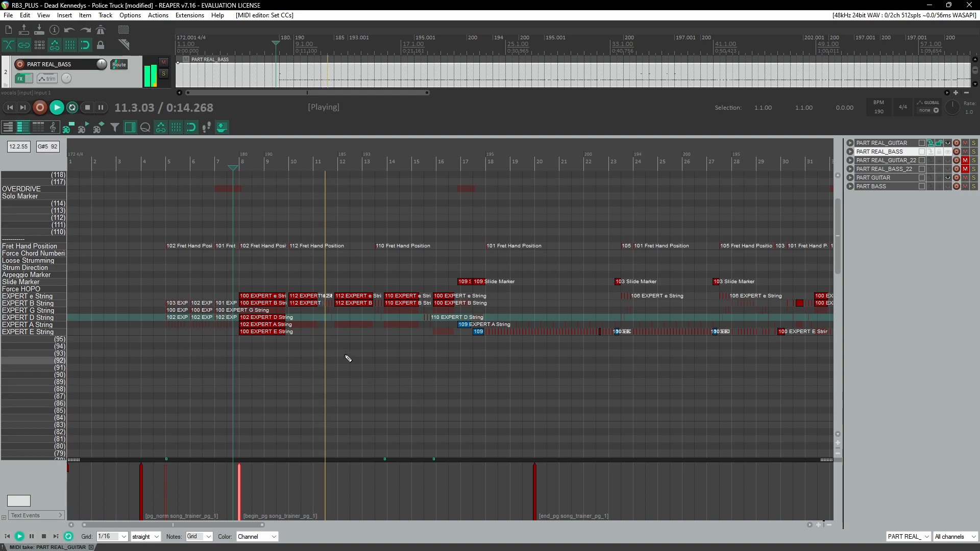
pyautogui.click(235, 165)
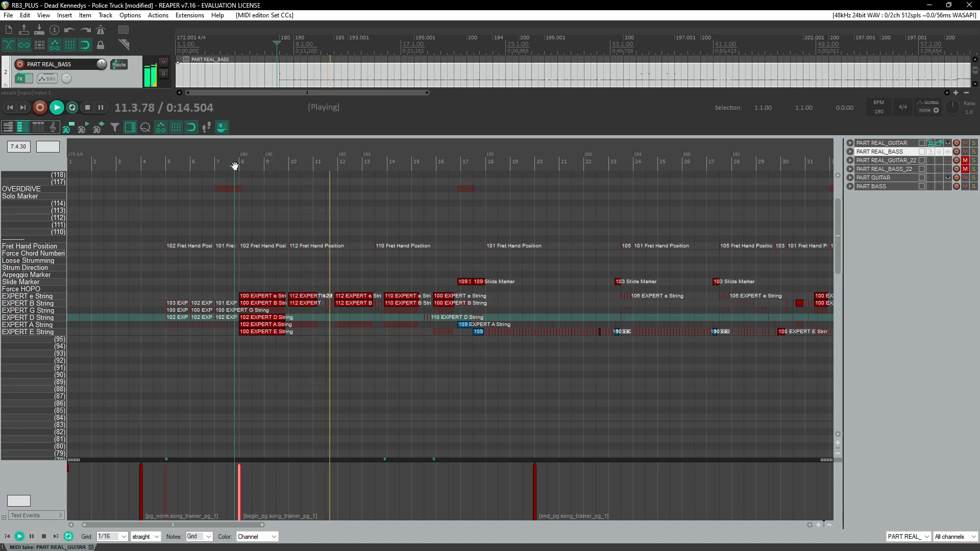
pyautogui.moveTo(240, 491); pyautogui.dragTo(289, 489)
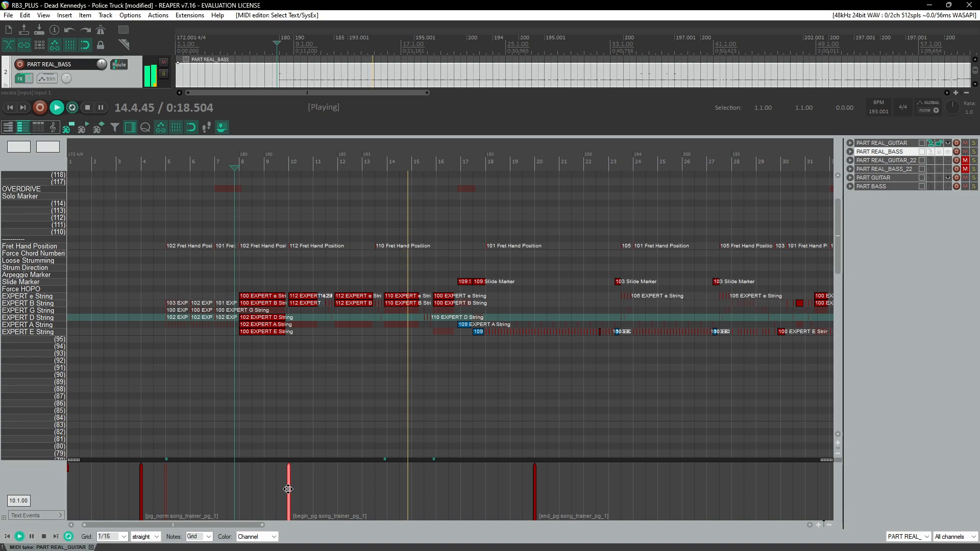
# Step: Paste a copy of the song trainer text events and place them to span measures 28 to 38
pyautogui.scroll(-2, 123, 537)
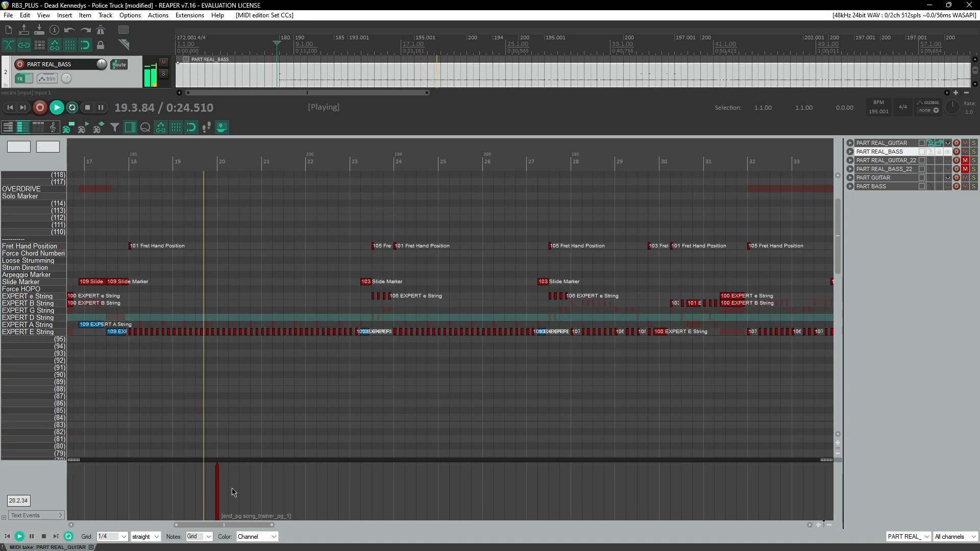
pyautogui.scroll(-4, 226, 398)
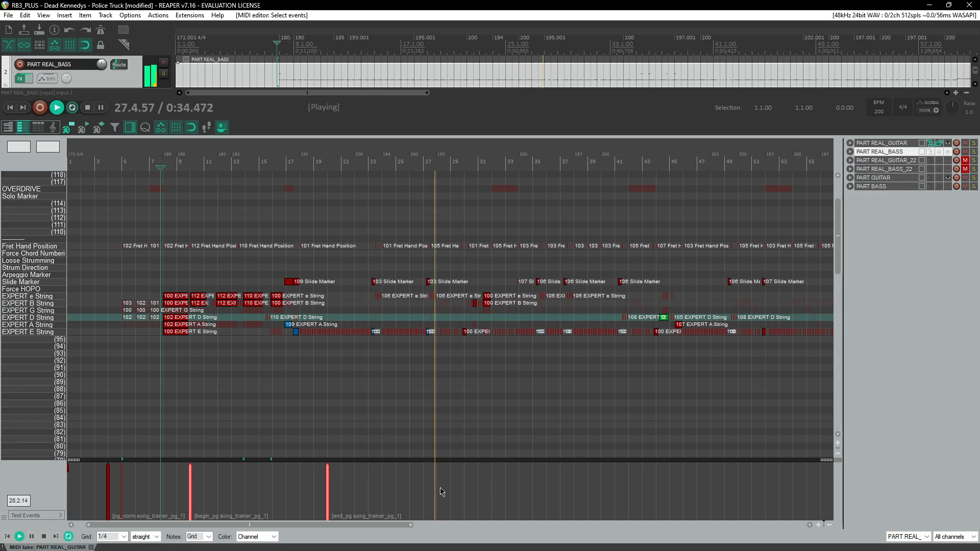
pyautogui.hotkey('ctrl', 'v')
pyautogui.moveTo(110, 500); pyautogui.dragTo(465, 503)
pyautogui.scroll(3, 465, 502)
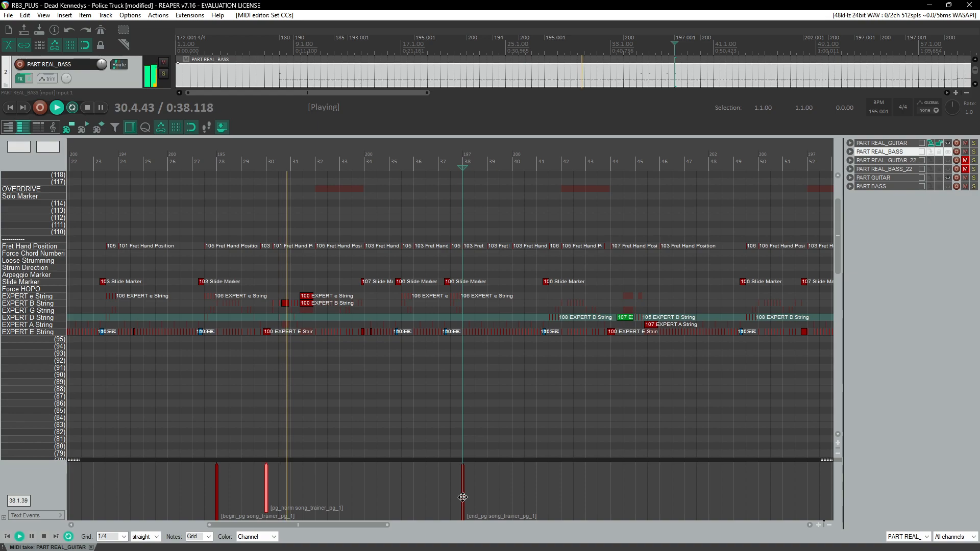
pyautogui.click(193, 163)
pyautogui.scroll(3, 256, 304)
pyautogui.hscroll(2, 408, 367)
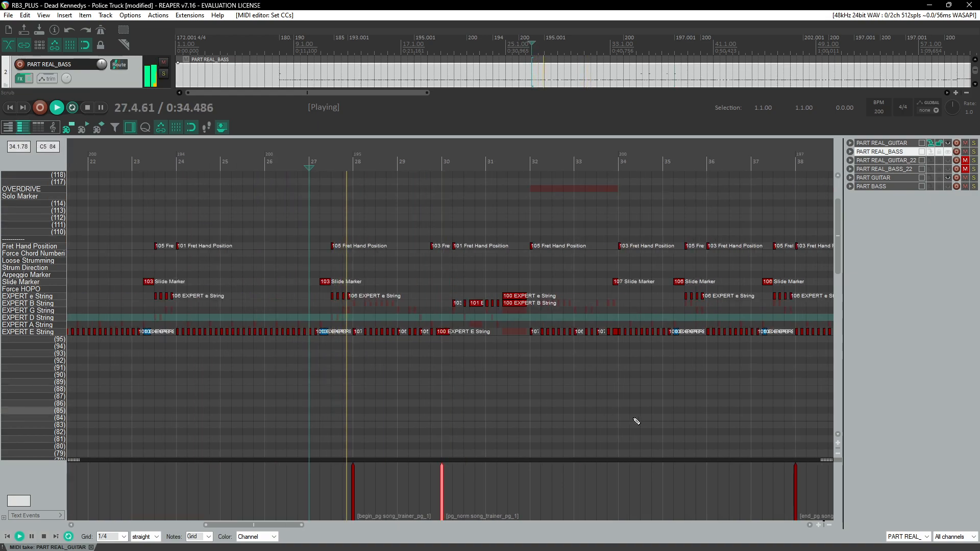
# Step: Move the second song trainer's end event to measure 32 and relabel its three events as song_trainer_pg_2
pyautogui.moveTo(794, 487); pyautogui.dragTo(527, 480)
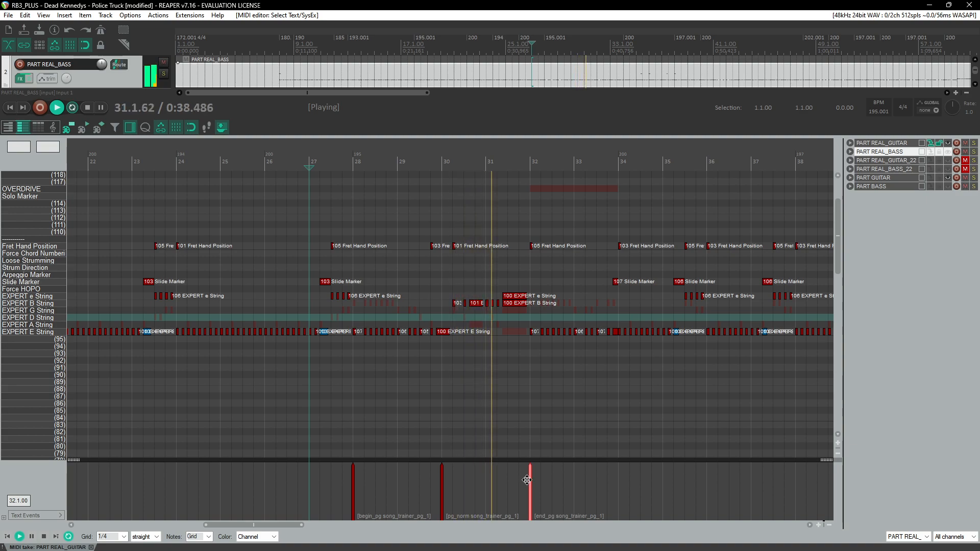
pyautogui.click(442, 487)
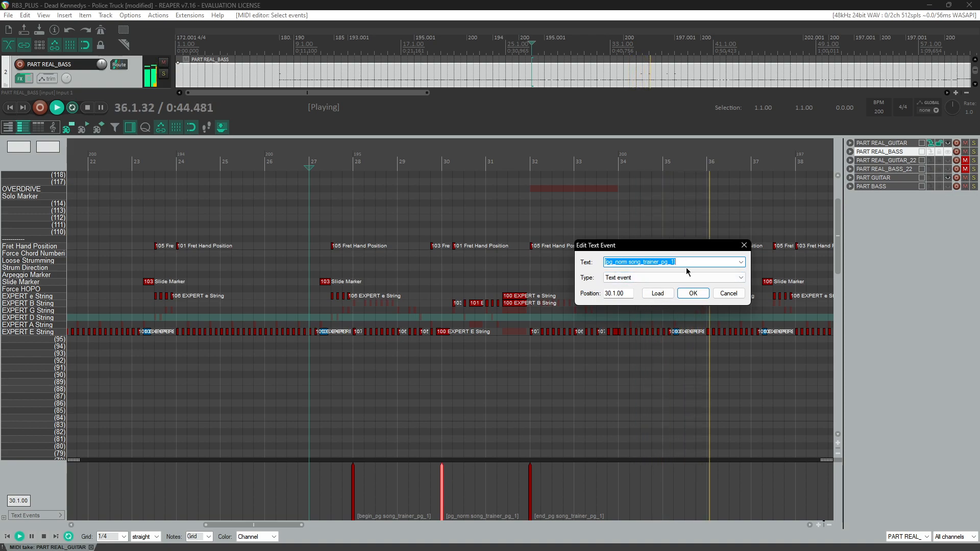
pyautogui.click(657, 293)
pyautogui.click(719, 340)
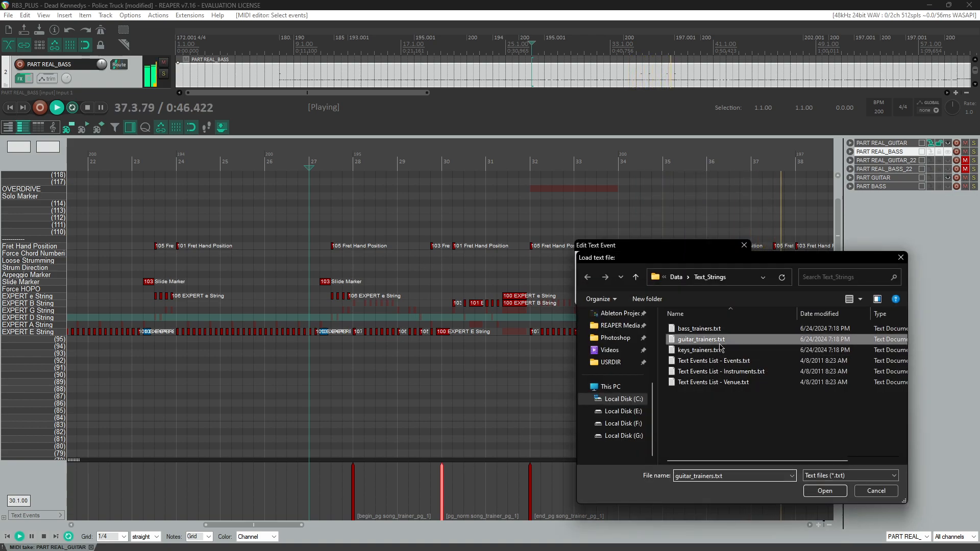
pyautogui.doubleClick(720, 343)
pyautogui.click(693, 295)
pyautogui.doubleClick(529, 491)
pyautogui.press('Down')
pyautogui.press('Return')
pyautogui.doubleClick(351, 484)
pyautogui.press('Down')
pyautogui.press('Return')
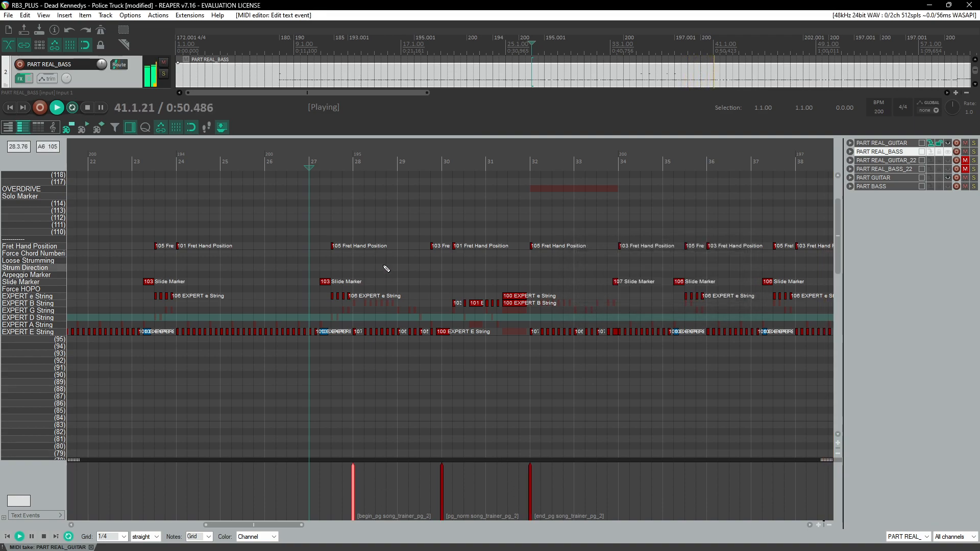
# Step: Paste another copy of the trainer text events and place them to span measures 34 to 36
pyautogui.click(336, 161)
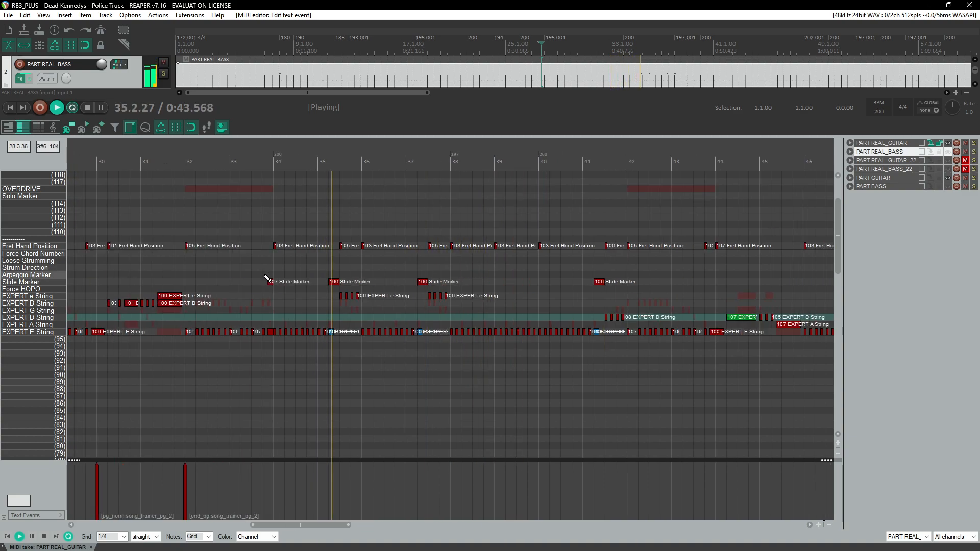
pyautogui.scroll(-1, 267, 278)
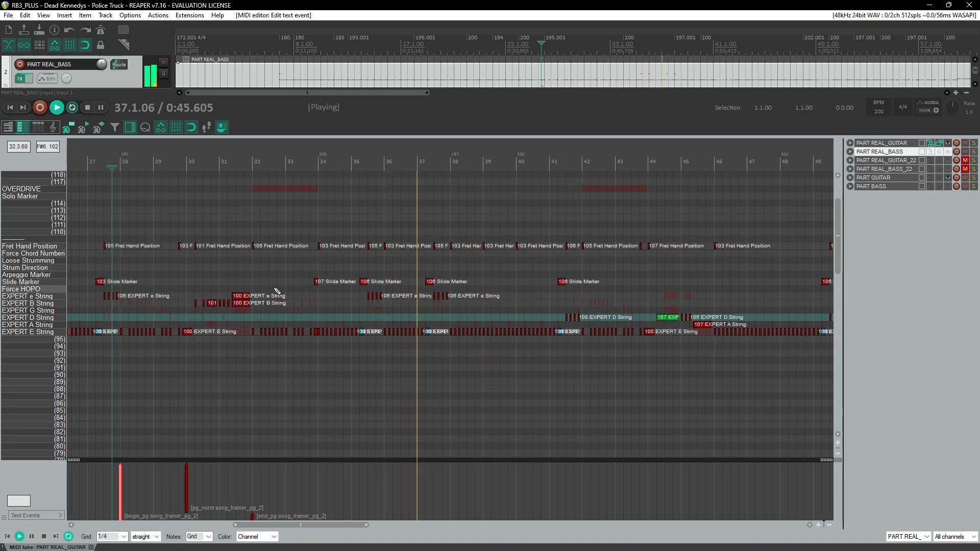
pyautogui.hscroll(-1, 275, 289)
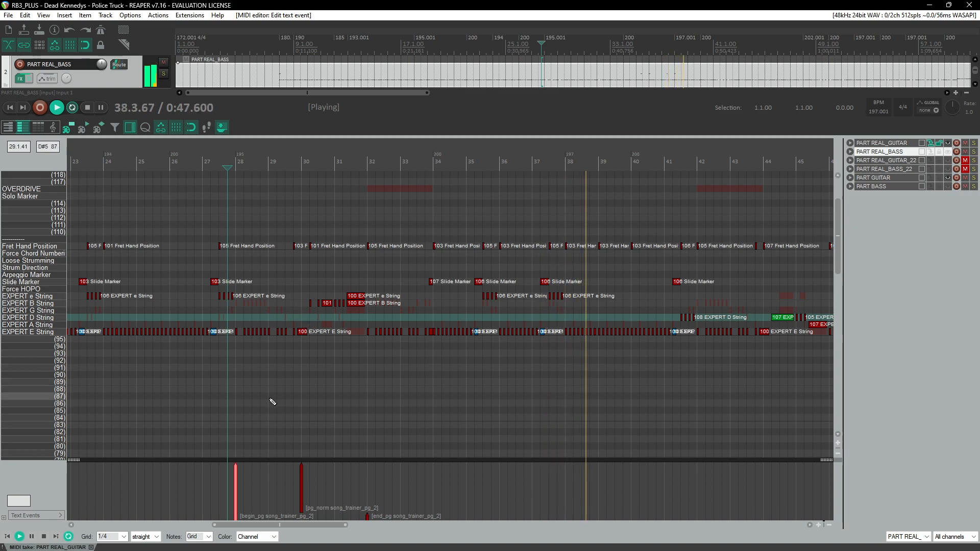
pyautogui.moveTo(206, 480); pyautogui.dragTo(380, 516)
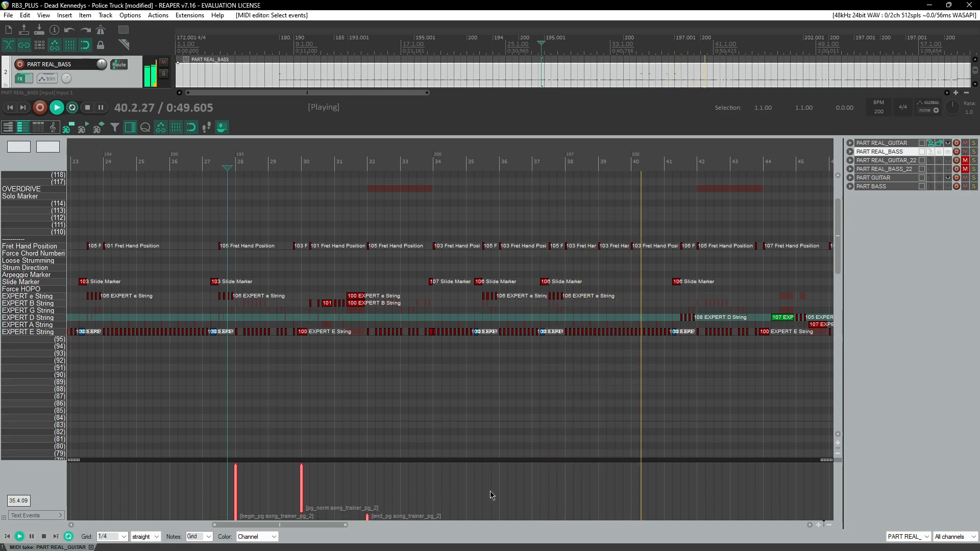
pyautogui.click(475, 492)
pyautogui.scroll(2, 477, 490)
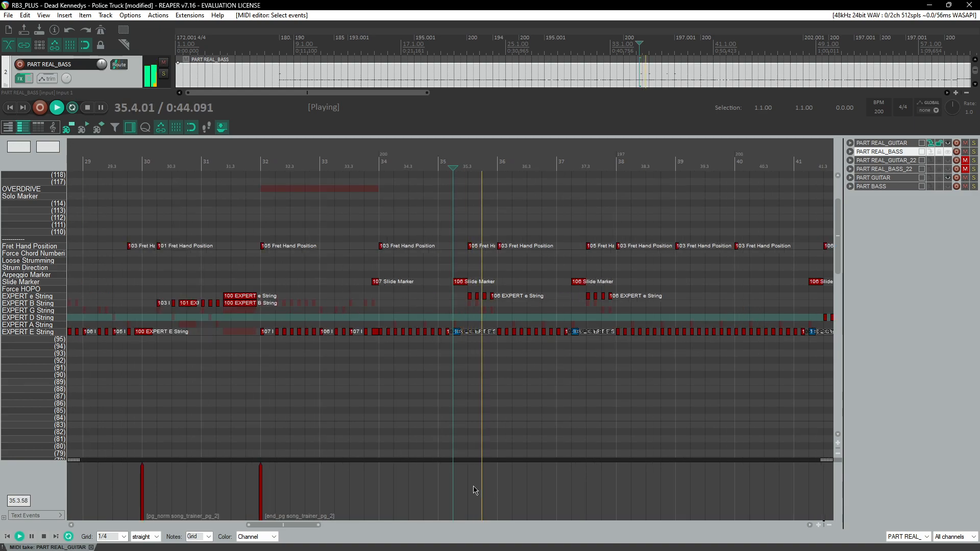
pyautogui.hotkey('ctrl', 'v')
pyautogui.click(498, 497)
pyautogui.moveTo(499, 499); pyautogui.dragTo(440, 490)
pyautogui.moveTo(618, 488); pyautogui.dragTo(499, 486)
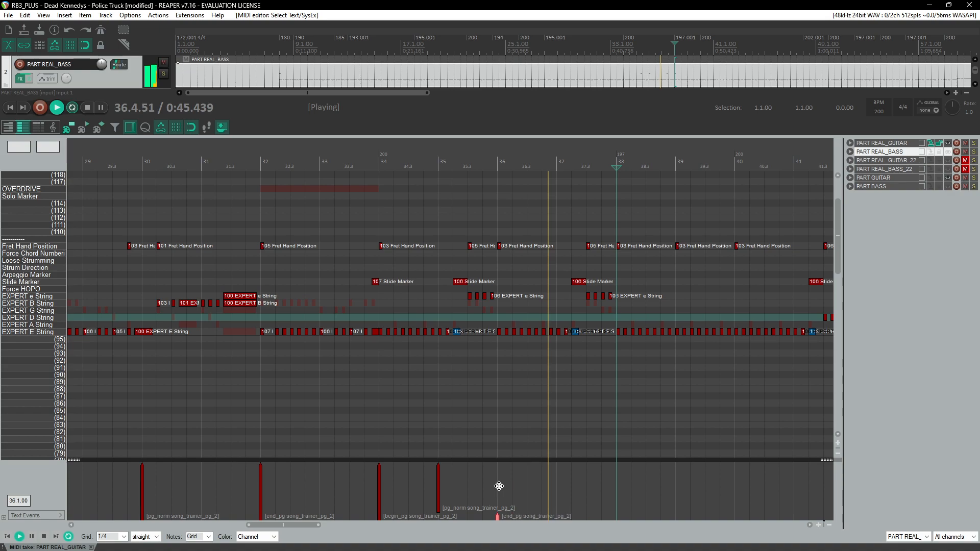
# Step: Relabel the newly pasted begin, norm and end events as song_trainer_pg_3
pyautogui.doubleClick(437, 482)
pyautogui.press('Return')
pyautogui.doubleClick(379, 491)
pyautogui.press('Down')
pyautogui.press('Return')
pyautogui.doubleClick(499, 518)
pyautogui.press('Down')
pyautogui.press('Return')
pyautogui.click(231, 162)
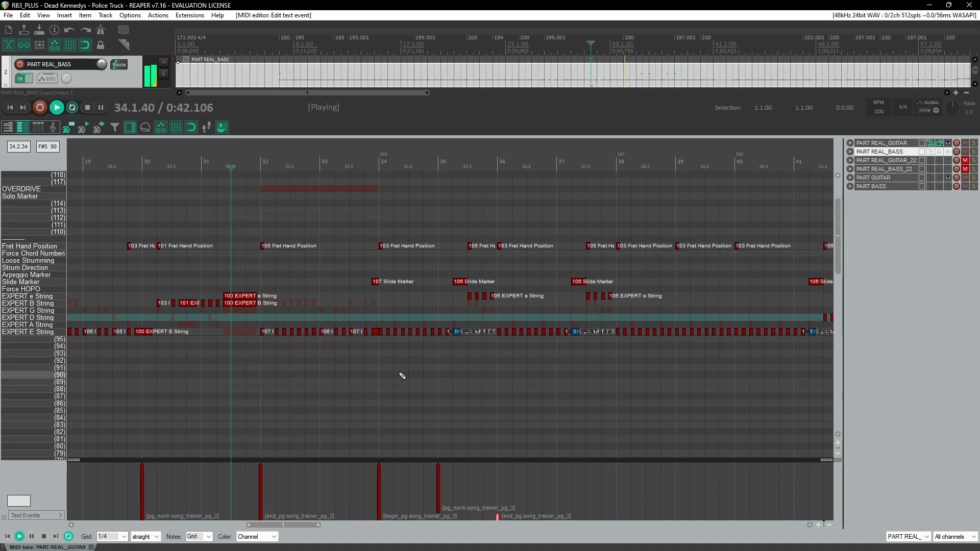
# Step: Compare the pro guitar chart with the standard guitar track around measures 44 to 46
pyautogui.scroll(-3, 402, 376)
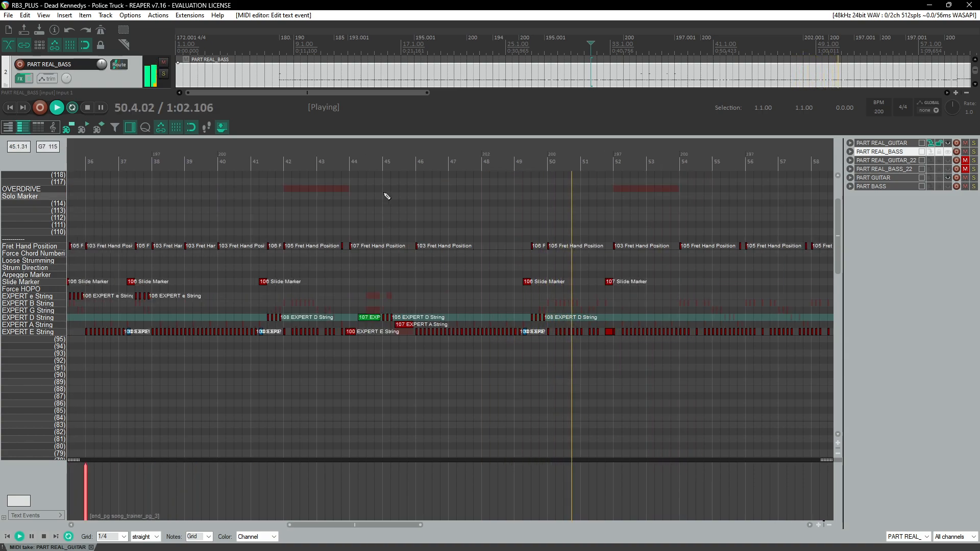
pyautogui.click(366, 162)
pyautogui.scroll(6, 460, 330)
pyautogui.hotkey('ctrl', 'space')
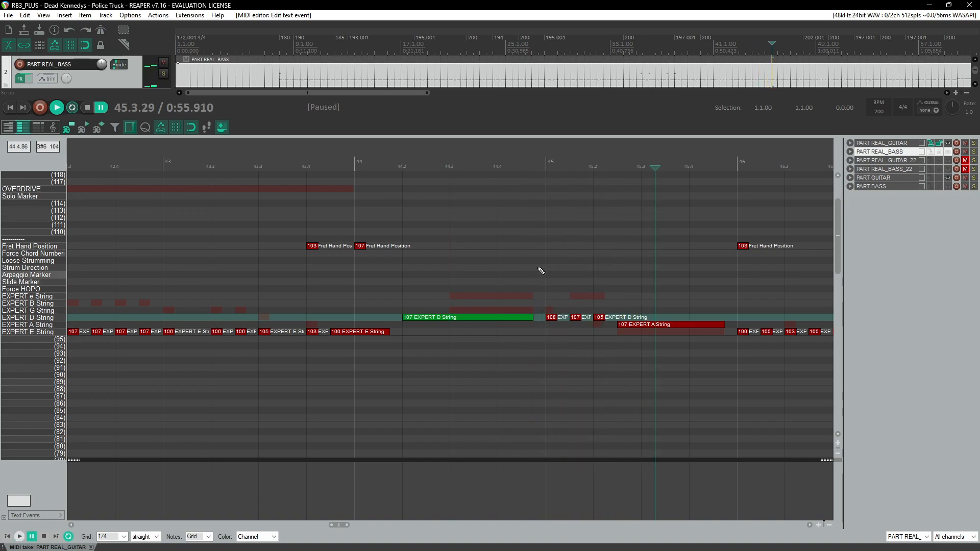
pyautogui.scroll(3, 569, 248)
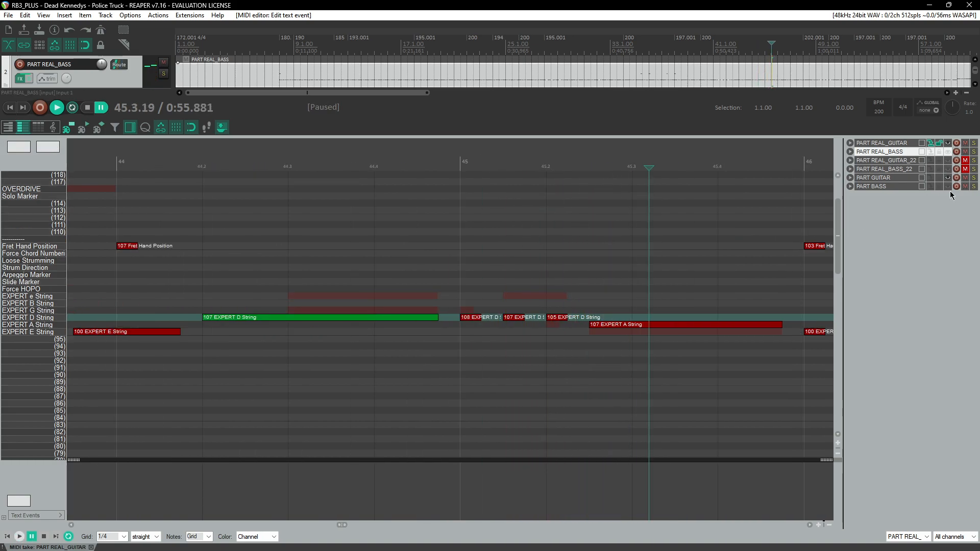
pyautogui.scroll(2, 514, 328)
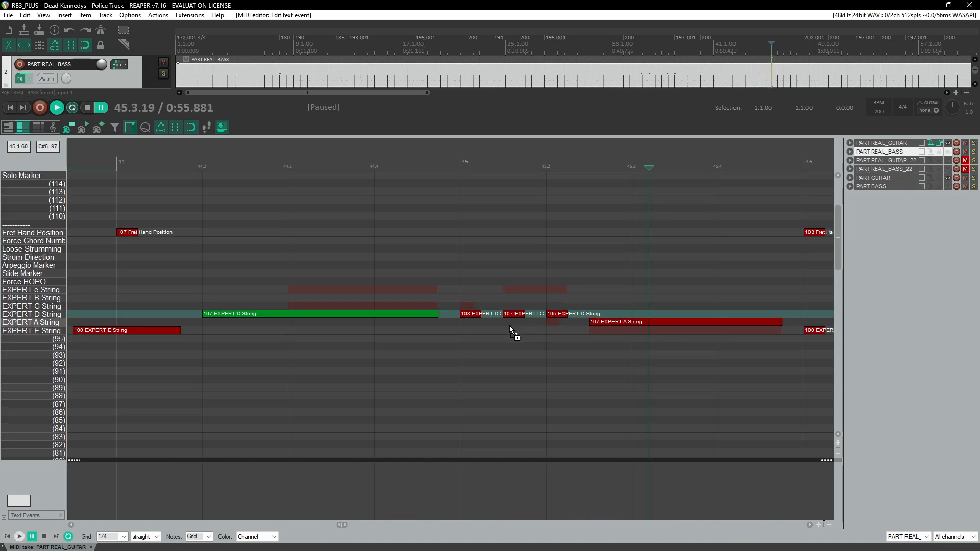
pyautogui.click(930, 178)
pyautogui.click(287, 165)
pyautogui.press('space')
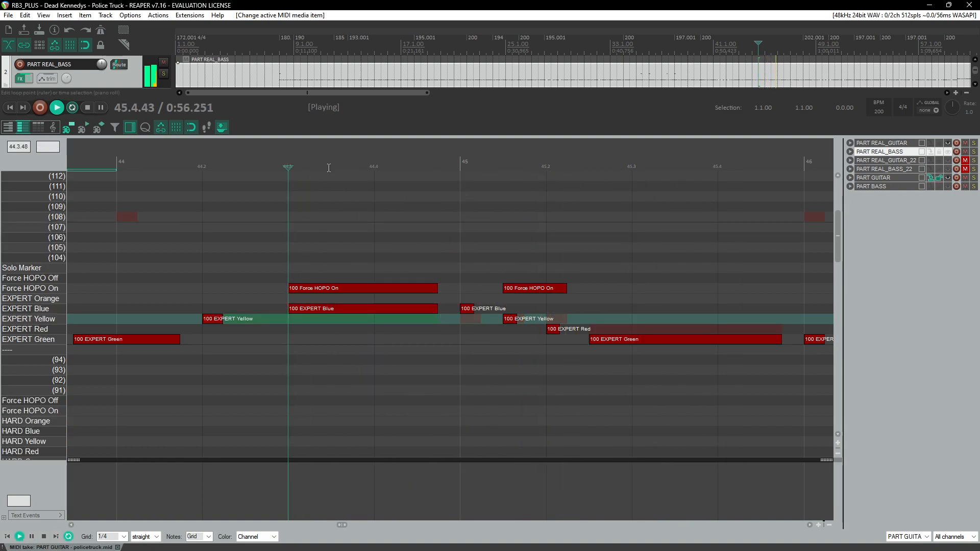
pyautogui.click(660, 224)
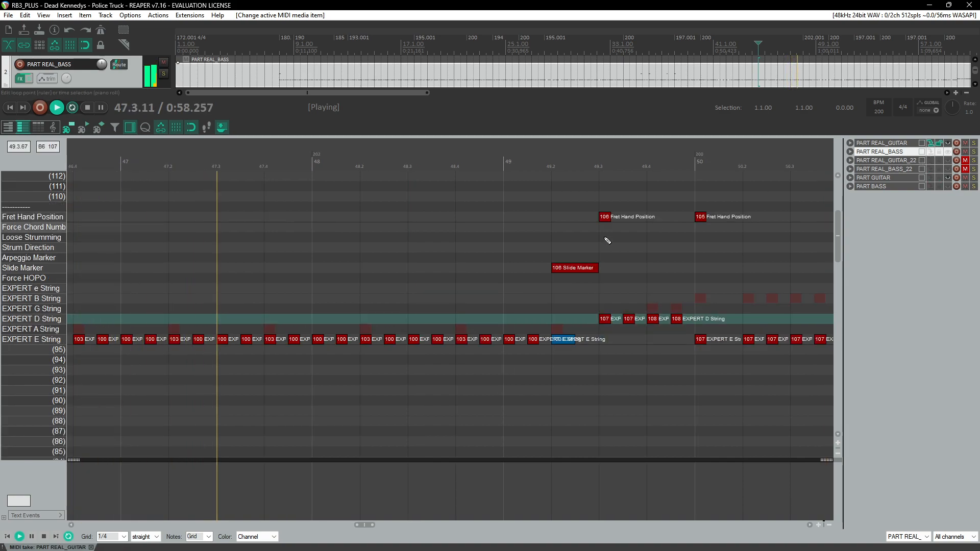
# Step: Select the third trainer's text events and paste a copy of them at measure 54
pyautogui.scroll(-8, 400, 287)
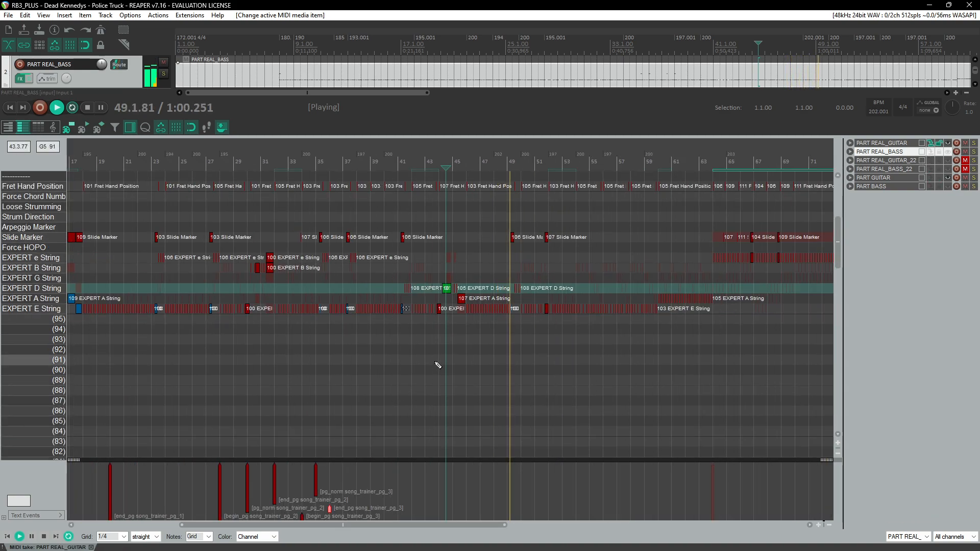
pyautogui.hscroll(3, 438, 365)
pyautogui.hscroll(-3, 389, 381)
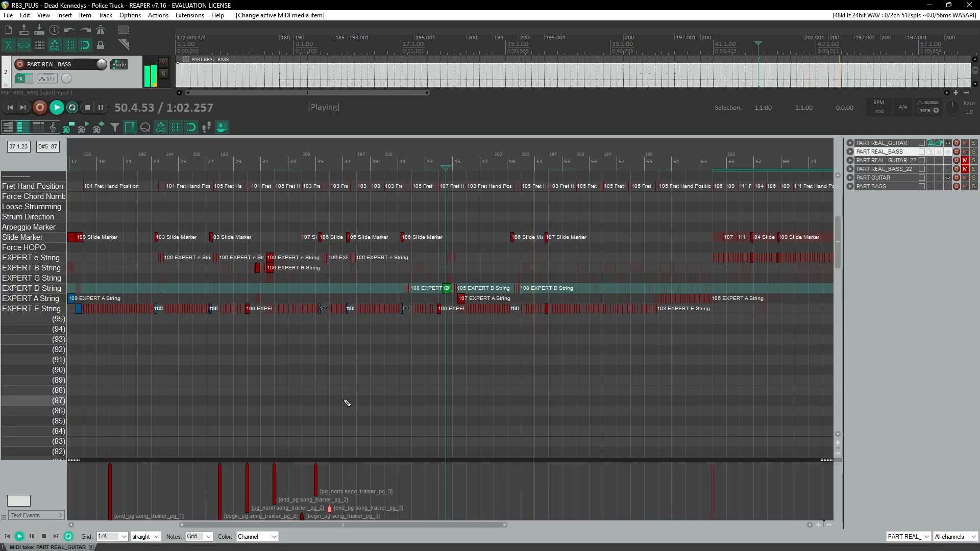
pyautogui.scroll(3, 312, 495)
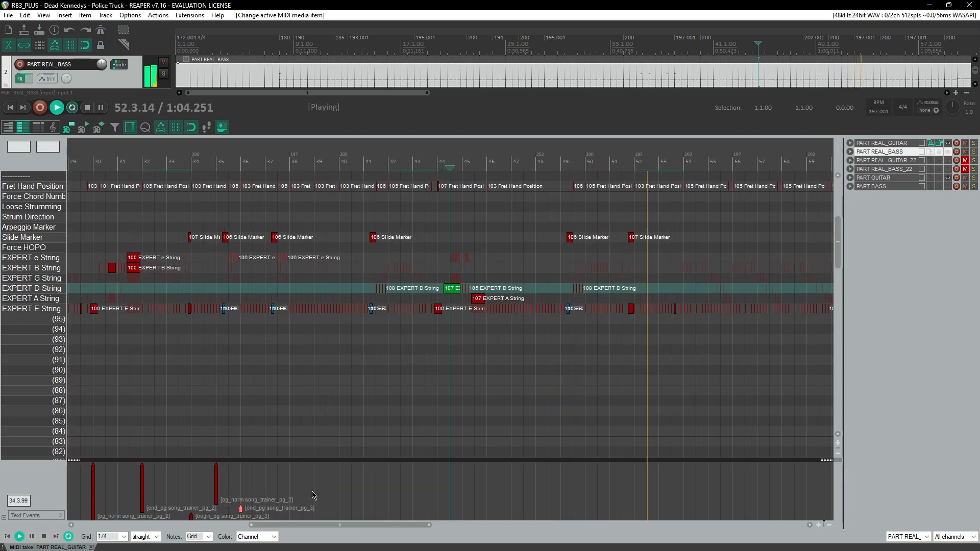
pyautogui.moveTo(315, 480); pyautogui.dragTo(187, 519)
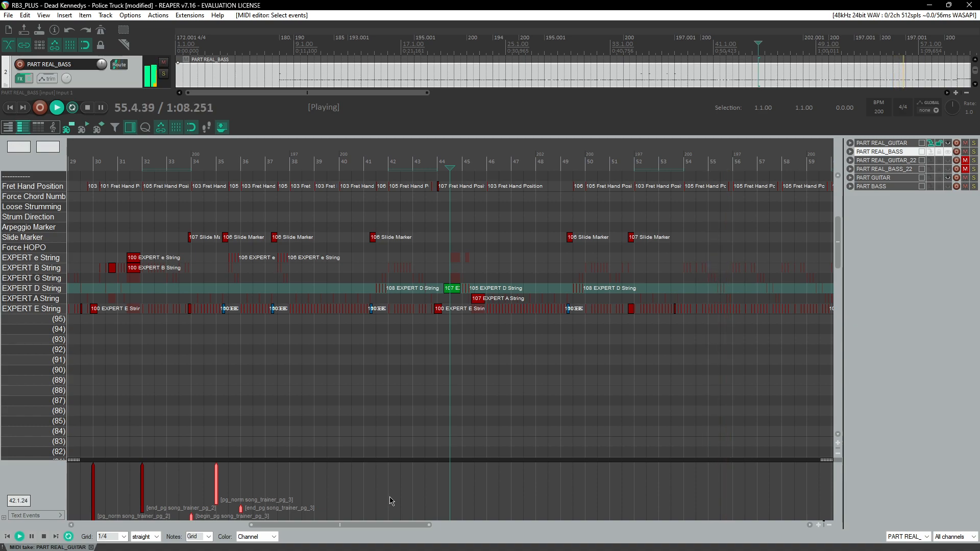
pyautogui.hscroll(4, 390, 501)
pyautogui.scroll(4, 400, 351)
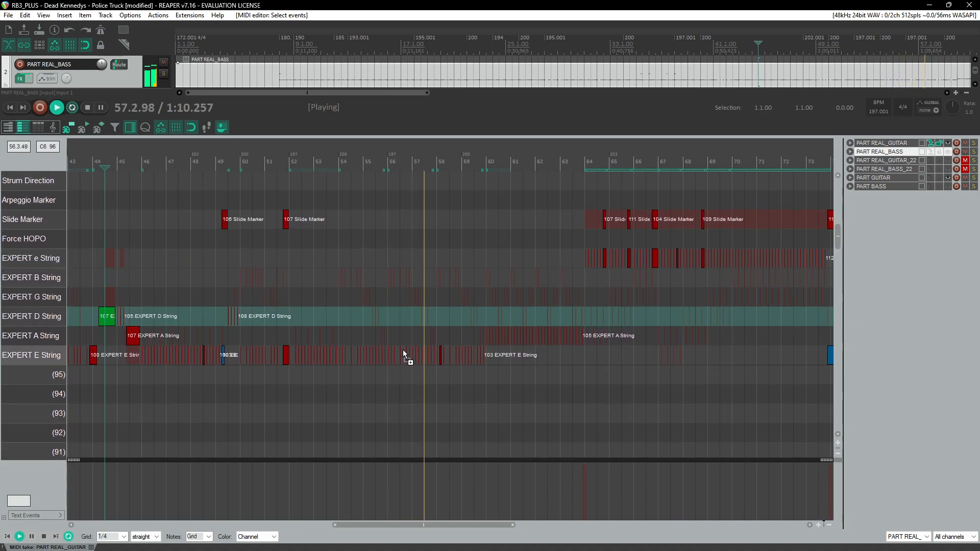
pyautogui.scroll(1, 403, 350)
pyautogui.scroll(-1, 406, 344)
pyautogui.click(290, 164)
pyautogui.scroll(3, 449, 324)
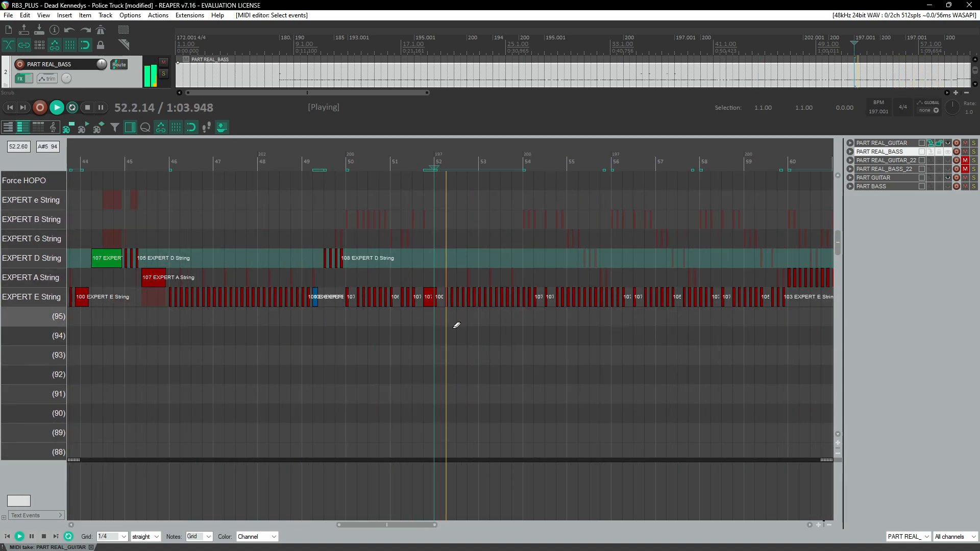
pyautogui.hscroll(3, 454, 326)
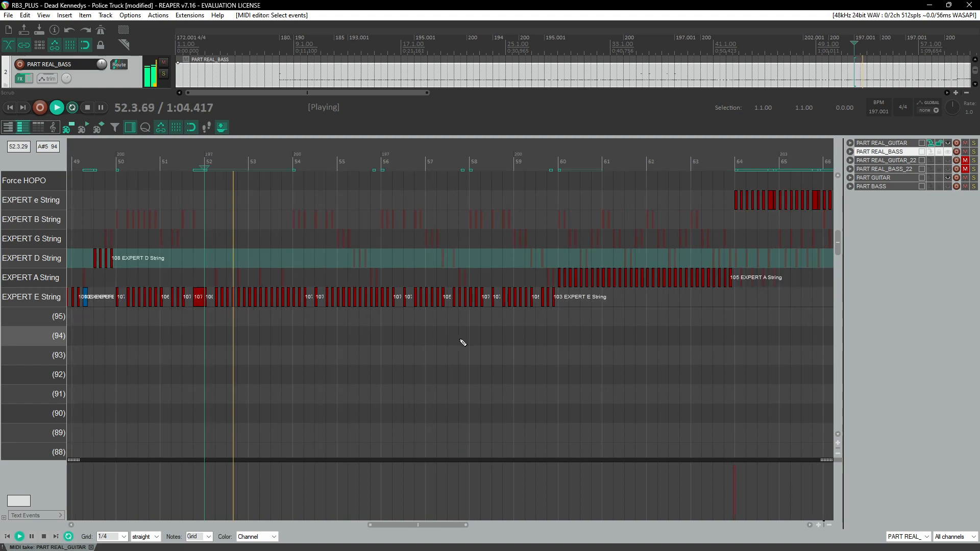
pyautogui.hotkey('ctrl', 'v')
# Step: Rename the pasted begin and norm events to song_trainer_pg_4
pyautogui.doubleClick(293, 487)
pyautogui.press('Right')
pyautogui.press('Left')
pyautogui.press('BackSpace')
pyautogui.write('4')
pyautogui.press('Return')
pyautogui.doubleClick(337, 488)
pyautogui.press('Right')
pyautogui.press('Left')
pyautogui.press('BackSpace')
pyautogui.write('4')
pyautogui.press('Return')
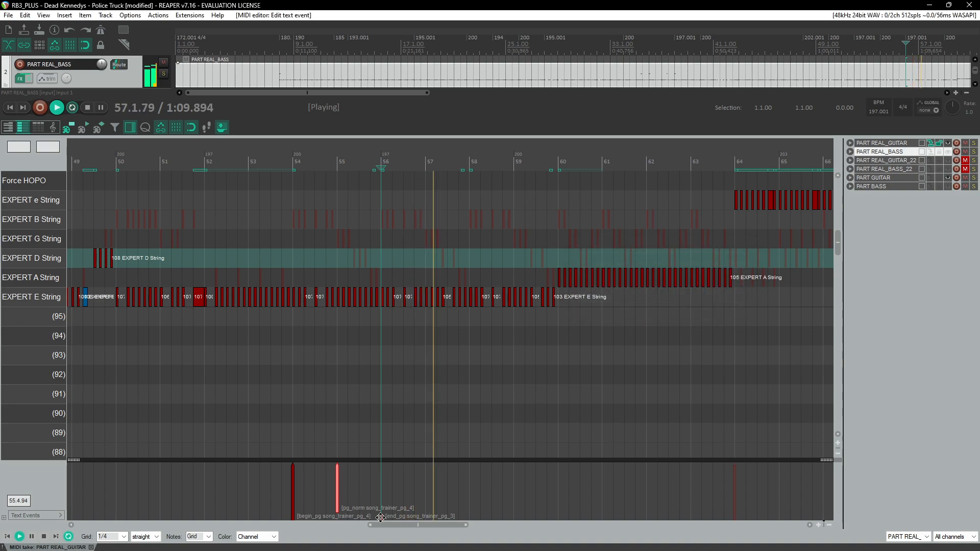
# Step: Move the fourth trainer's end event to measure 58 and its norm event to measure 56
pyautogui.moveTo(455, 477); pyautogui.dragTo(296, 517)
pyautogui.click(390, 502)
pyautogui.moveTo(381, 517); pyautogui.dragTo(468, 514)
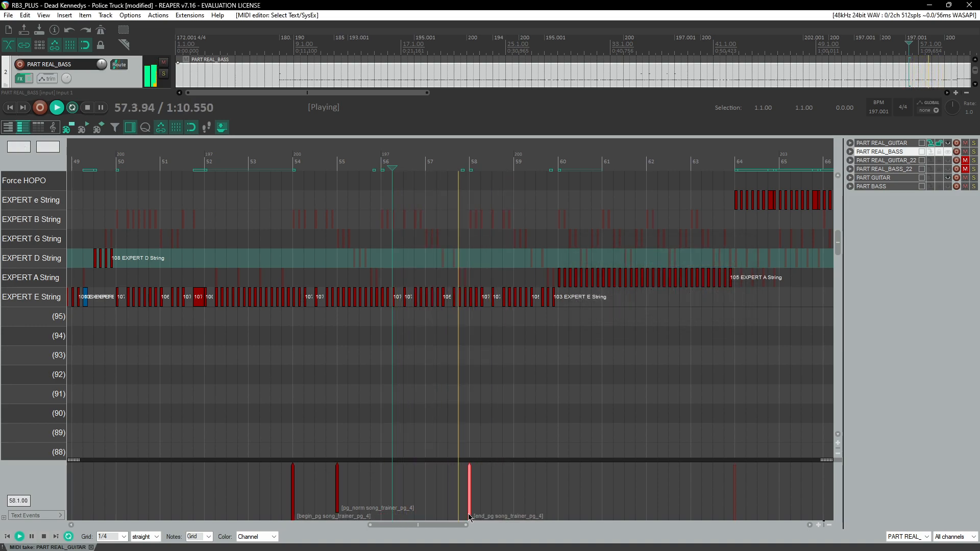
pyautogui.moveTo(337, 490); pyautogui.dragTo(381, 490)
# Step: Select the fourth trainer's events and paste a copy at measure 60
pyautogui.moveTo(507, 487); pyautogui.dragTo(219, 505)
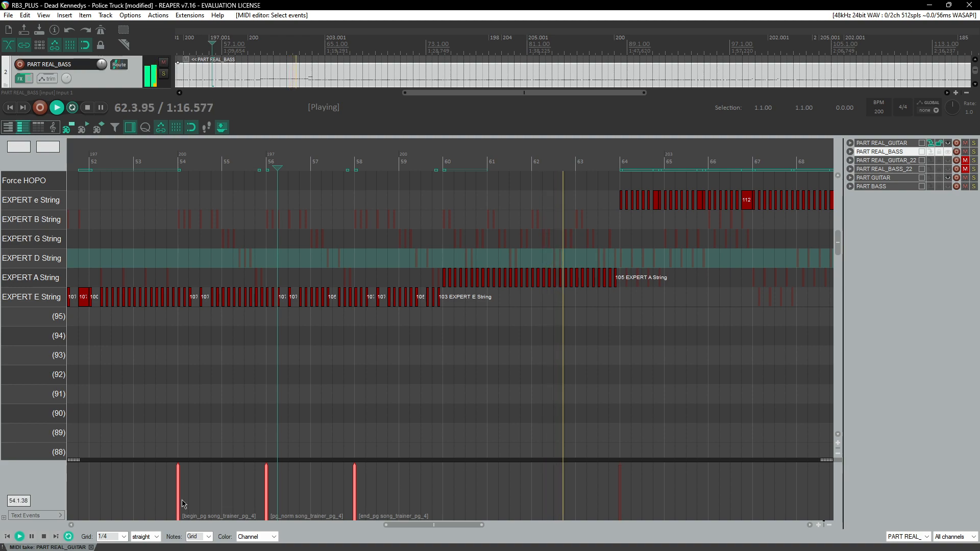
pyautogui.click(443, 486)
pyautogui.hotkey('ctrl', 'v')
# Step: Rename the three pasted events to song_trainer_pg_5
pyautogui.doubleClick(443, 494)
pyautogui.press('Right')
pyautogui.press('Left')
pyautogui.press('BackSpace')
pyautogui.write('5')
pyautogui.press('Return')
pyautogui.doubleClick(531, 487)
pyautogui.press('Right')
pyautogui.press('Left')
pyautogui.press('BackSpace')
pyautogui.write('5')
pyautogui.press('Return')
pyautogui.doubleClick(619, 488)
pyautogui.press('Right')
pyautogui.press('Left')
pyautogui.press('BackSpace')
pyautogui.write('5')
pyautogui.press('Return')
# Step: Move the fifth trainer's norm event to measure 61 and its end event to measure 62
pyautogui.moveTo(531, 491); pyautogui.dragTo(487, 491)
pyautogui.moveTo(620, 483); pyautogui.dragTo(531, 487)
pyautogui.hscroll(3, 530, 490)
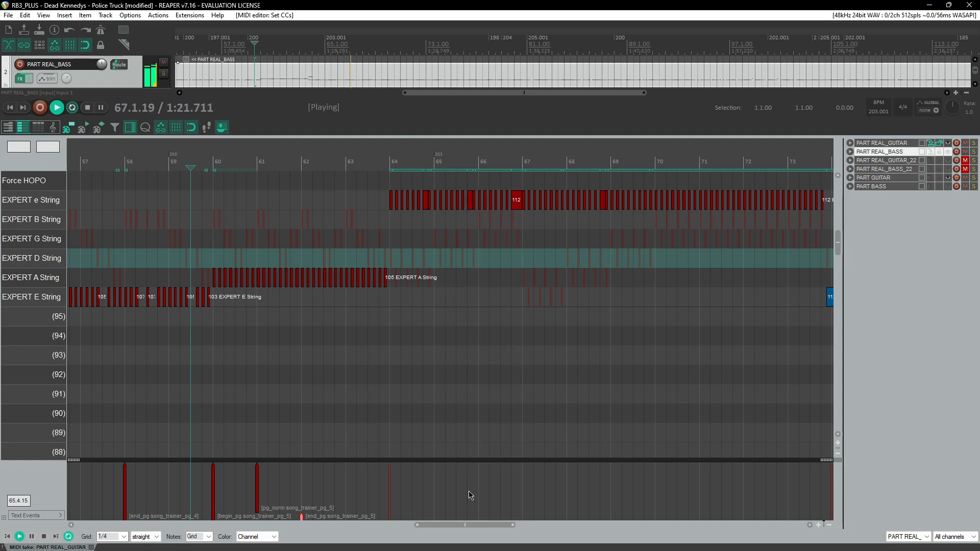
pyautogui.hscroll(3, 441, 526)
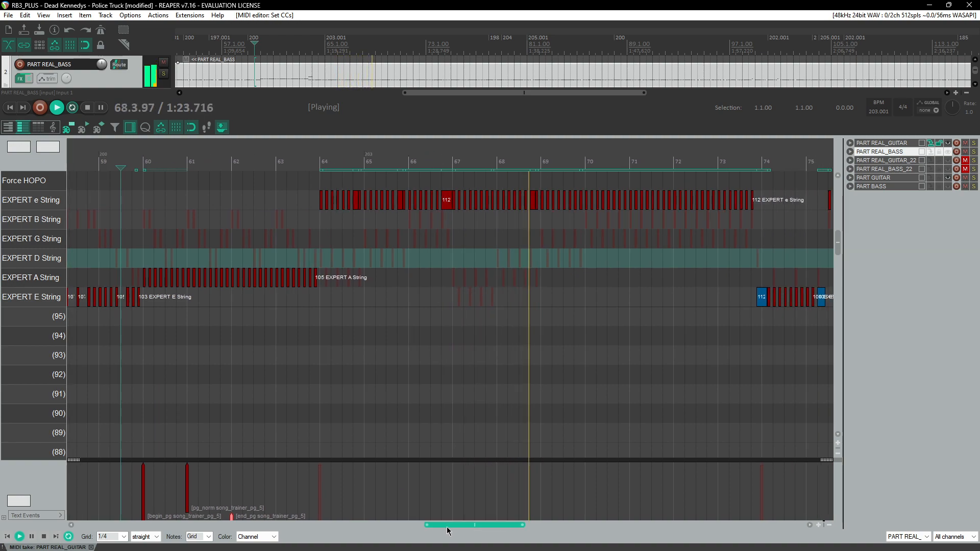
pyautogui.click(309, 160)
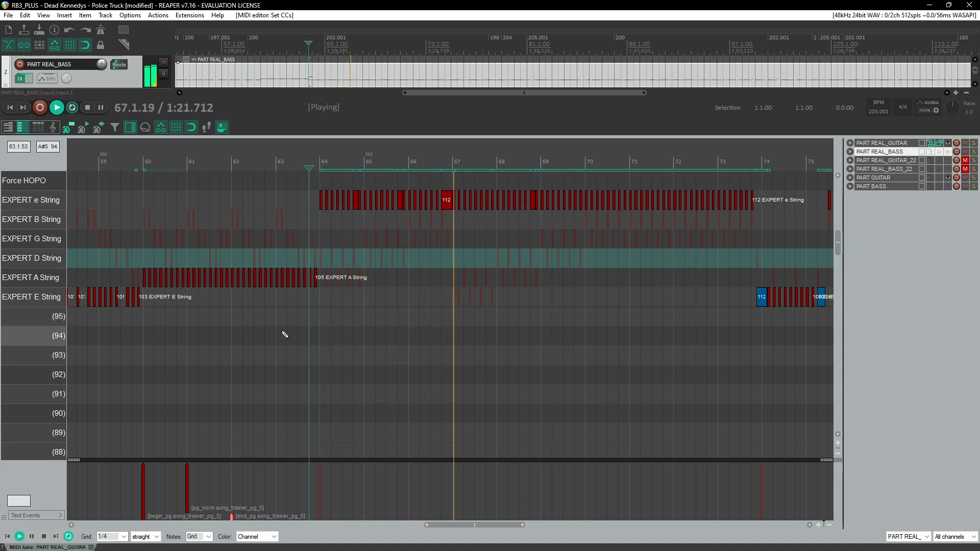
pyautogui.scroll(3, 542, 215)
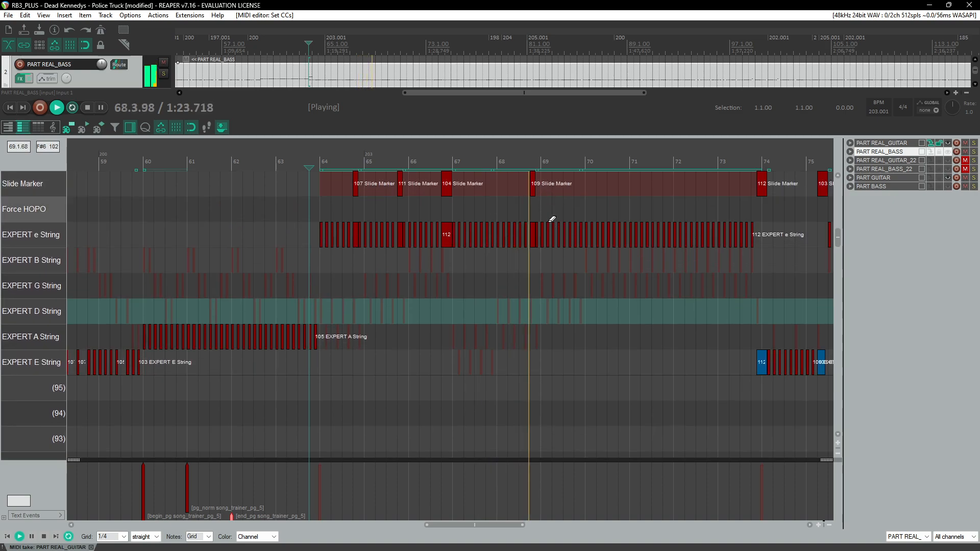
pyautogui.scroll(4, 552, 219)
pyautogui.scroll(-3, 559, 261)
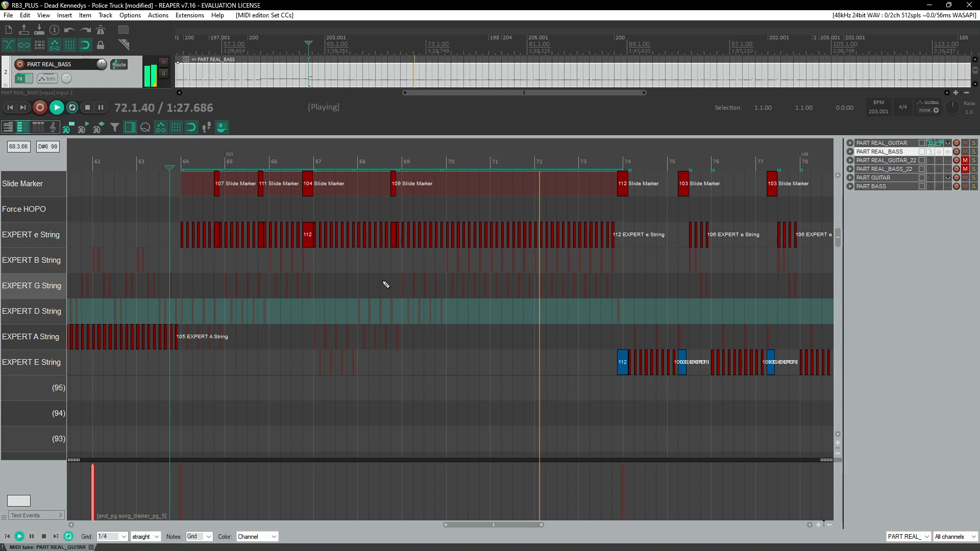
pyautogui.scroll(-3, 392, 282)
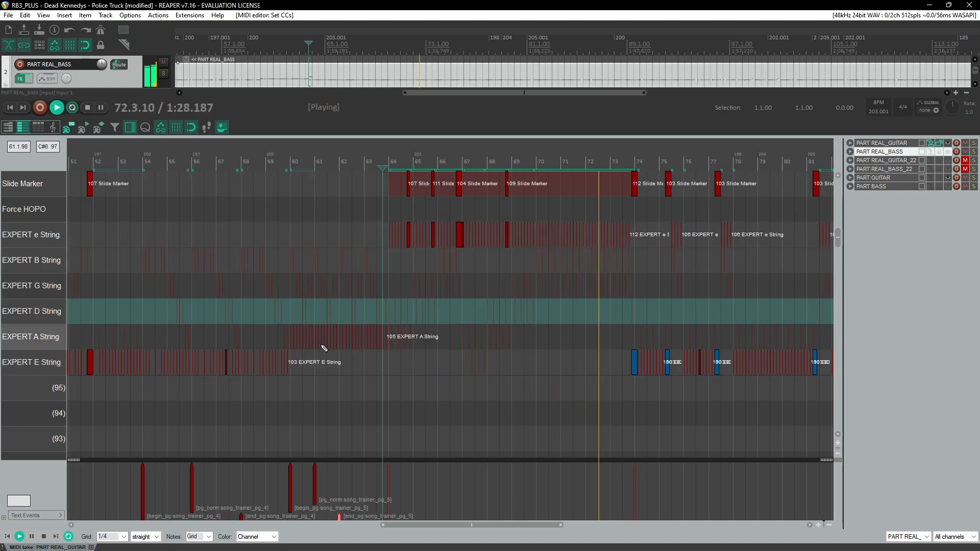
# Step: Paste a copy of the trainer events starting at measure 64 and move its norm event to measure 66
pyautogui.click(302, 163)
pyautogui.scroll(3, 328, 356)
pyautogui.moveTo(413, 483); pyautogui.dragTo(591, 518)
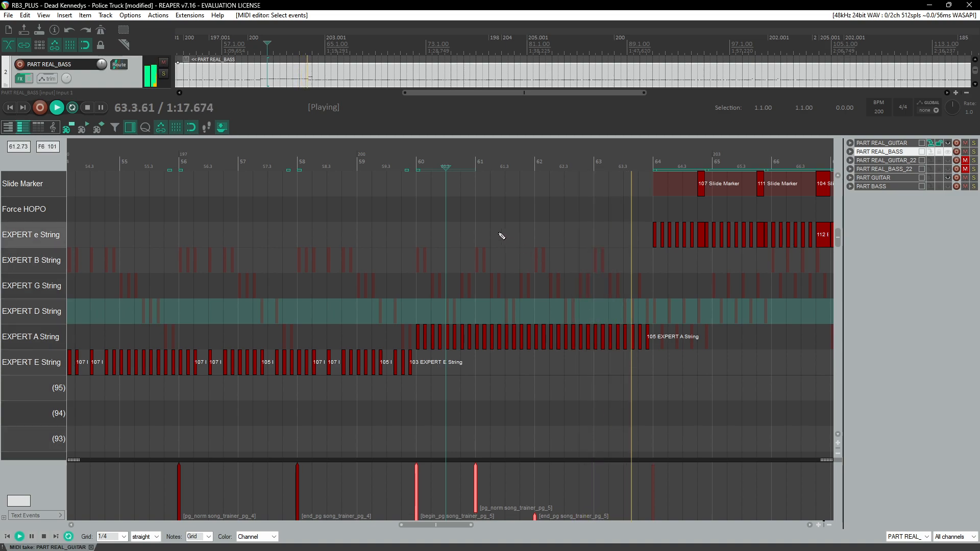
pyautogui.scroll(3, 464, 289)
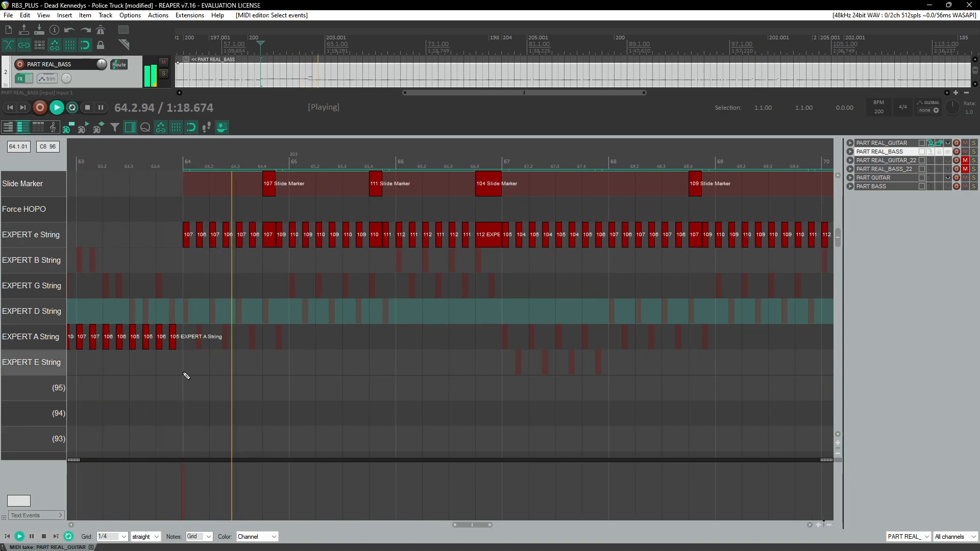
pyautogui.hotkey('ctrl', 'v')
pyautogui.scroll(-1, 358, 385)
pyautogui.click(193, 494)
pyautogui.moveTo(192, 491); pyautogui.dragTo(355, 483)
pyautogui.scroll(-2, 355, 483)
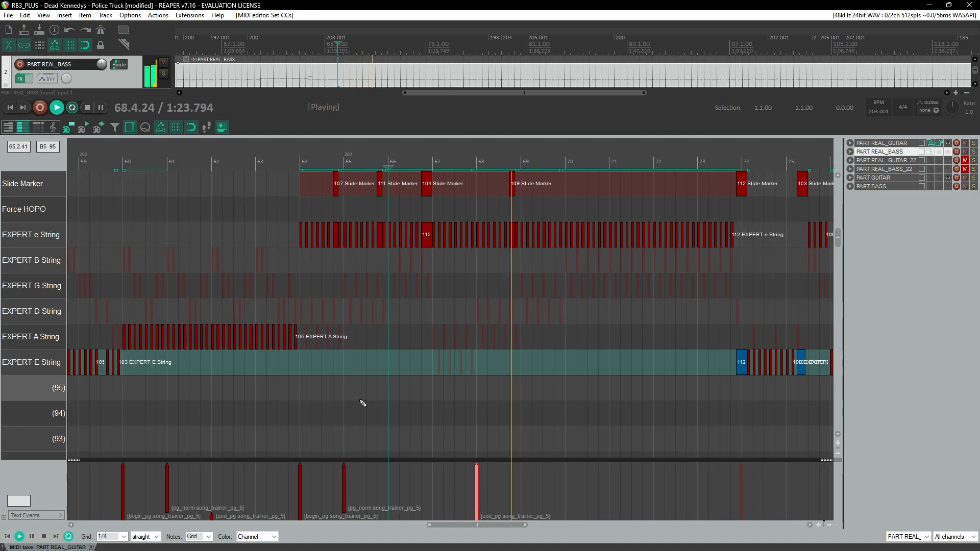
pyautogui.moveTo(347, 487); pyautogui.dragTo(390, 485)
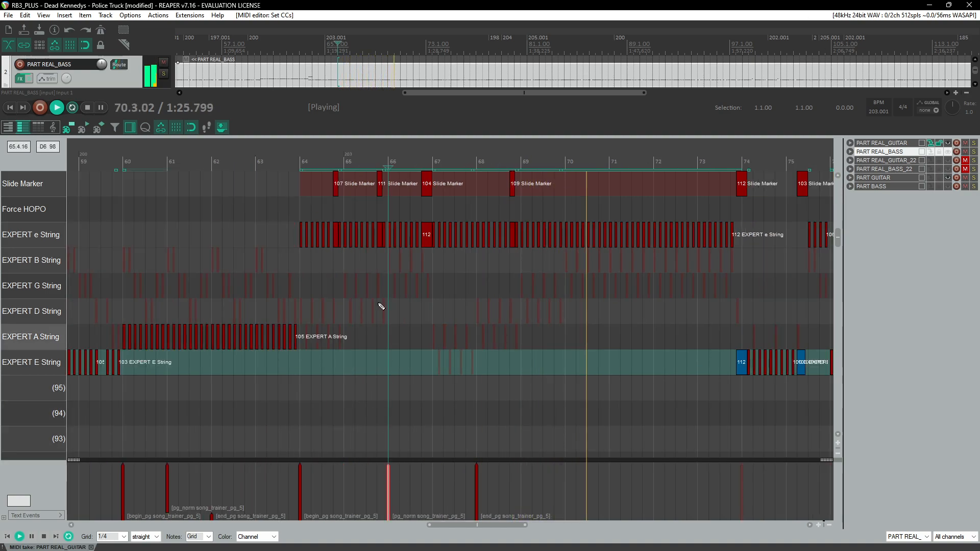
# Step: Rename the begin, norm and end events of the trainer at measures 64–68 to song_trainer_pg_6
pyautogui.click(302, 163)
pyautogui.moveTo(301, 163); pyautogui.dragTo(478, 173)
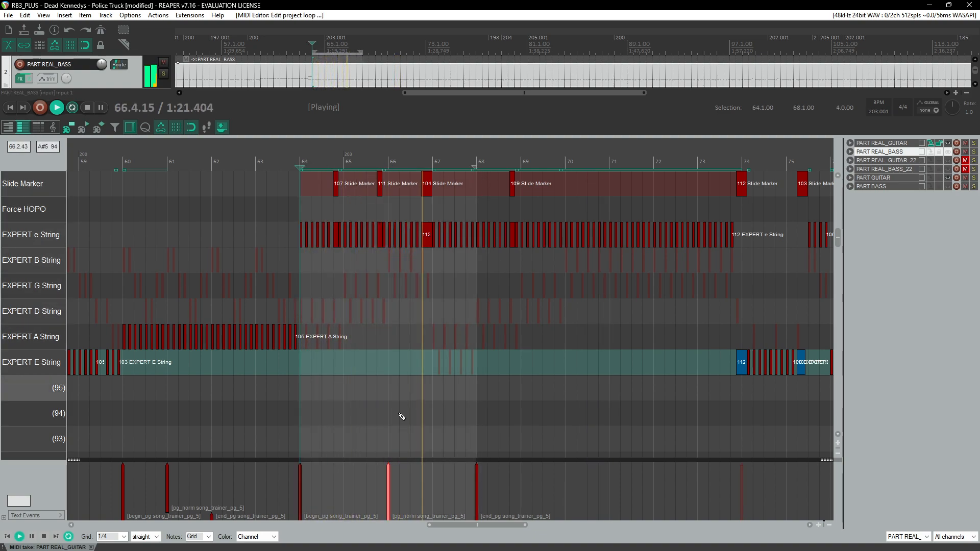
pyautogui.doubleClick(388, 491)
pyautogui.press('Return')
pyautogui.doubleClick(387, 491)
pyautogui.press('End')
pyautogui.press('Left')
pyautogui.press('BackSpace')
pyautogui.write('6')
pyautogui.press('Return')
pyautogui.doubleClick(476, 487)
pyautogui.press('End')
pyautogui.press('Left')
pyautogui.press('BackSpace')
pyautogui.write('6')
pyautogui.press('Return')
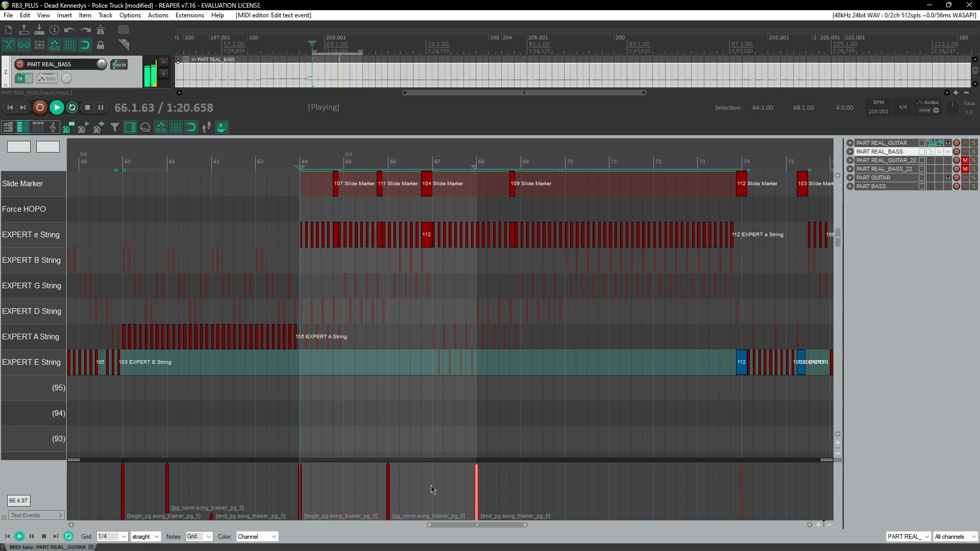
# Step: Remove the time selection over measures 64–68
pyautogui.scroll(-2, 379, 483)
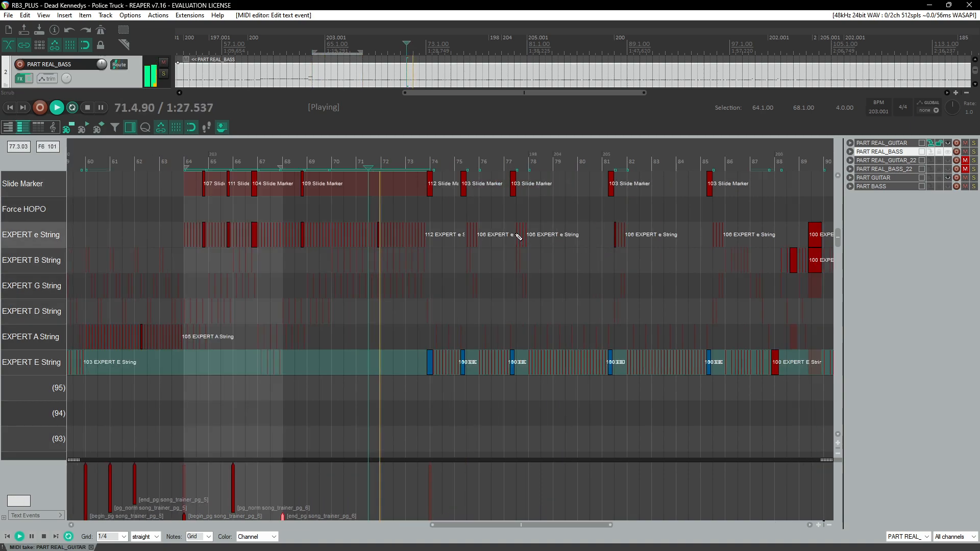
pyautogui.scroll(1, 376, 189)
pyautogui.rightClick(271, 164)
pyautogui.click(318, 211)
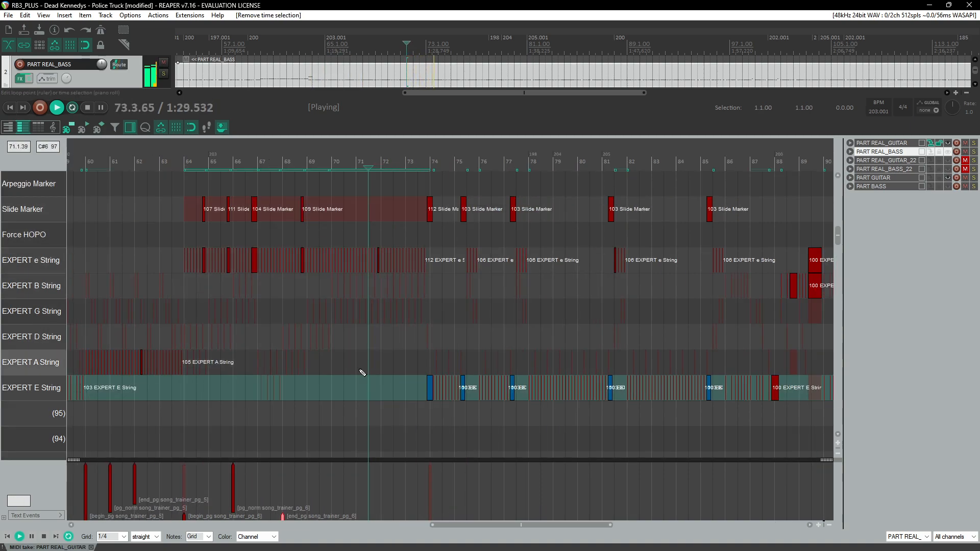
# Step: Paste a copy of the trainer events at measure 76 and rename its begin event to song_trainer_pg_7
pyautogui.scroll(2, 416, 501)
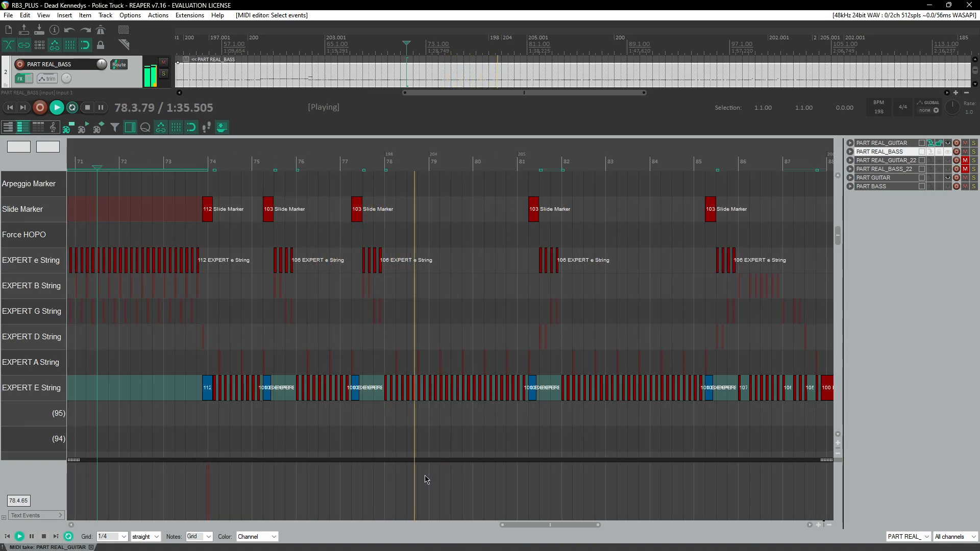
pyautogui.click(209, 477)
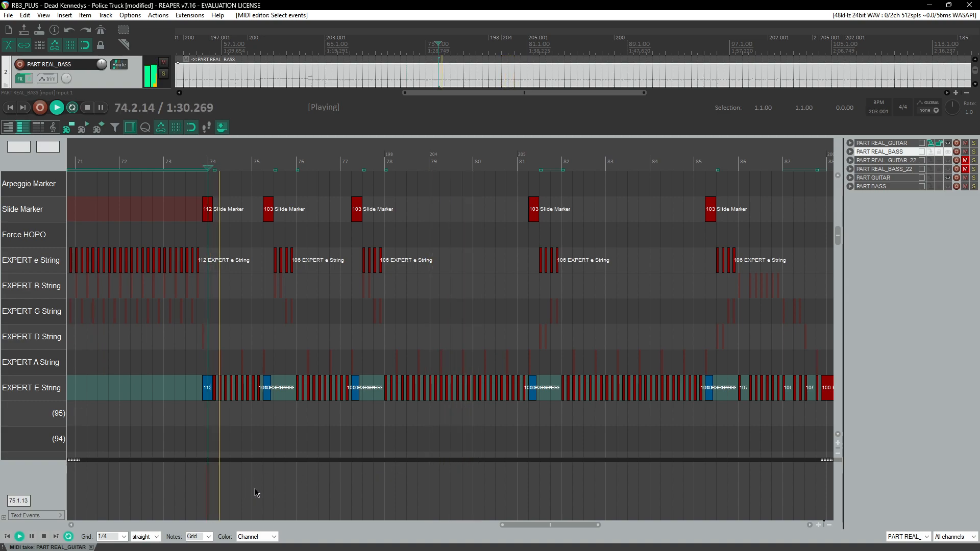
pyautogui.click(296, 493)
pyautogui.hotkey('ctrl', 'v')
pyautogui.doubleClick(297, 488)
pyautogui.press('Left')
pyautogui.press('BackSpace')
pyautogui.write('7')
pyautogui.press('Return')
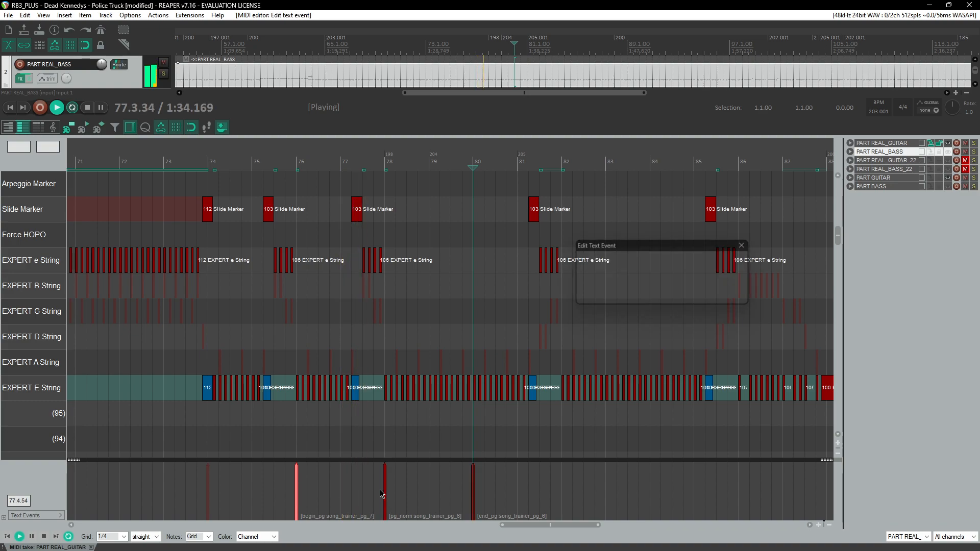
# Step: Rename the norm and end events at measures 78 and 80 to song_trainer_pg_7
pyautogui.doubleClick(385, 488)
pyautogui.press('Left')
pyautogui.press('BackSpace')
pyautogui.write('7')
pyautogui.press('Return')
pyautogui.doubleClick(473, 488)
pyautogui.press('Left')
pyautogui.press('BackSpace')
pyautogui.write('7')
pyautogui.press('Return')
# Step: Select the seventh trainer's events near measures 76–80 and delete them
pyautogui.scroll(1, 504, 460)
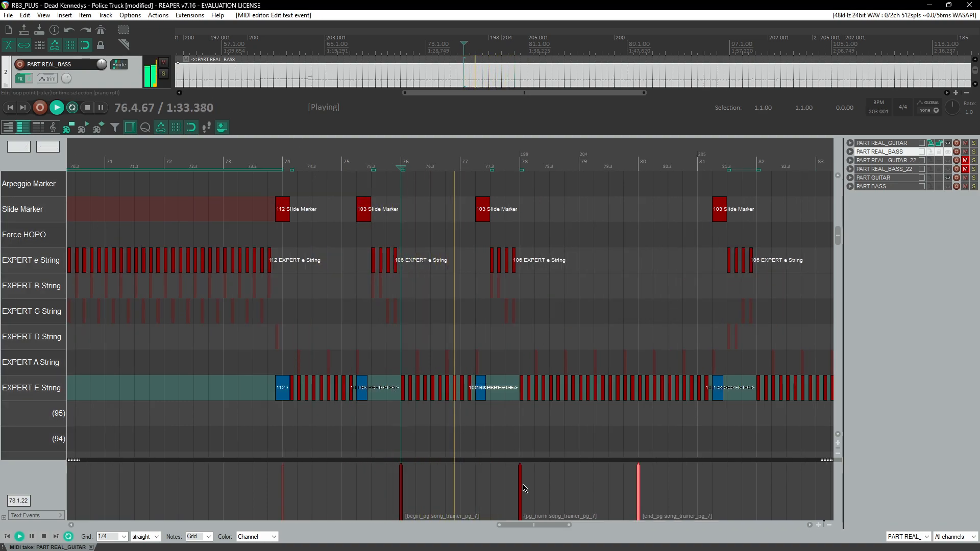
pyautogui.moveTo(520, 483); pyautogui.dragTo(452, 490)
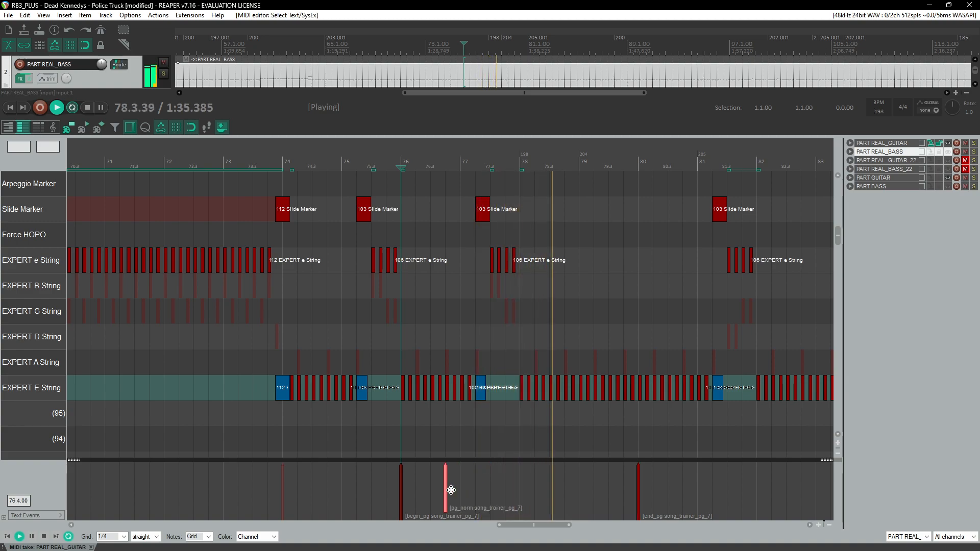
pyautogui.moveTo(358, 484); pyautogui.dragTo(692, 514)
pyautogui.scroll(-4, 614, 393)
pyautogui.press('Delete')
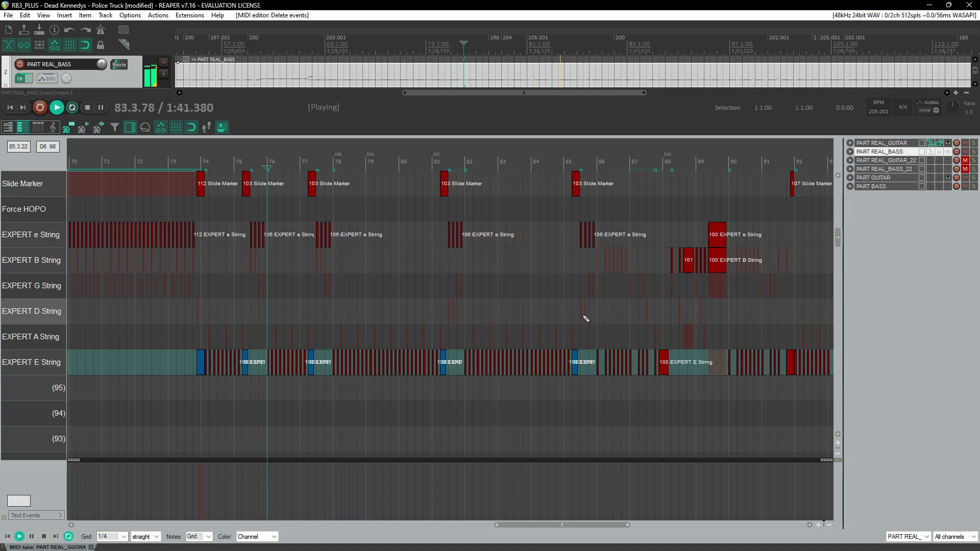
# Step: Paste the trainer events at measure 86 and rename them to song_trainer_pg_7
pyautogui.scroll(-3, 580, 328)
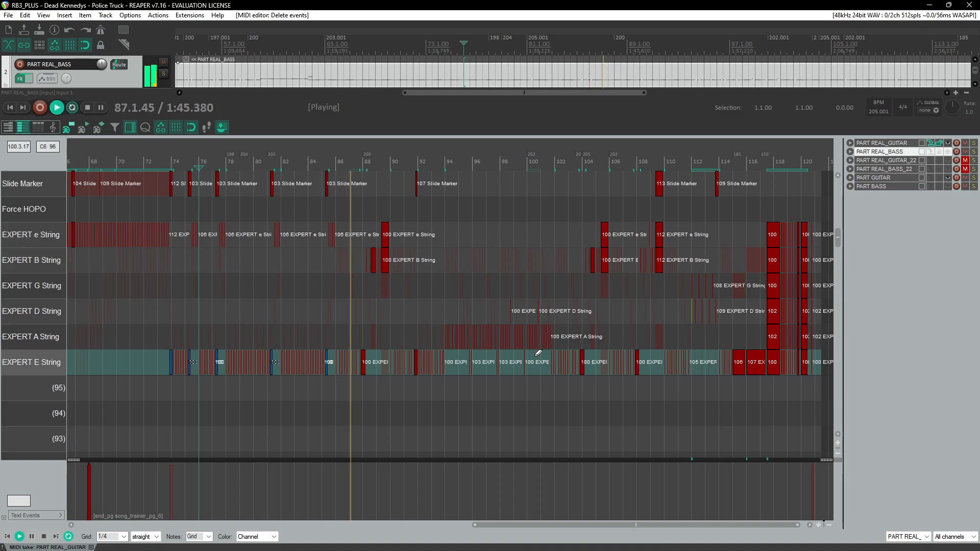
pyautogui.scroll(1, 539, 357)
pyautogui.scroll(1, 560, 357)
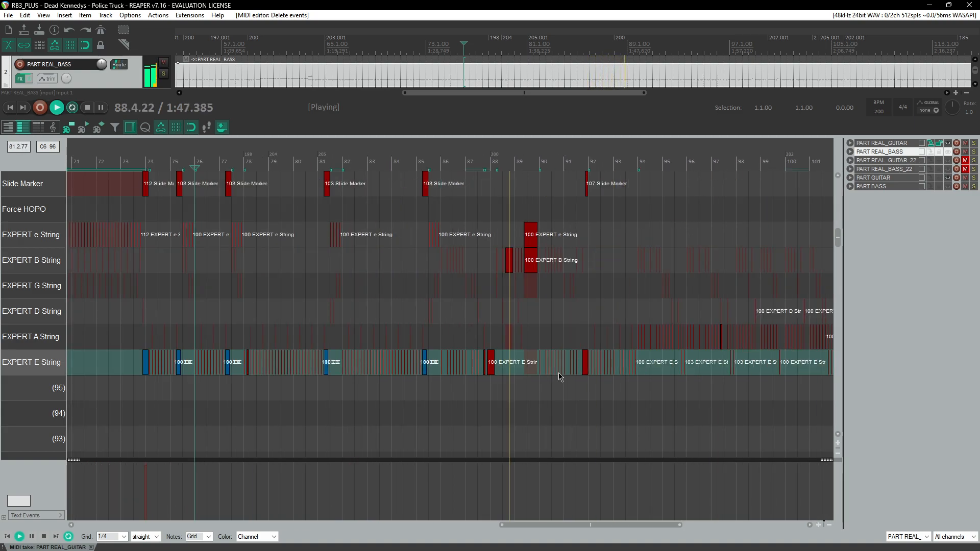
pyautogui.click(436, 162)
pyautogui.scroll(3, 485, 326)
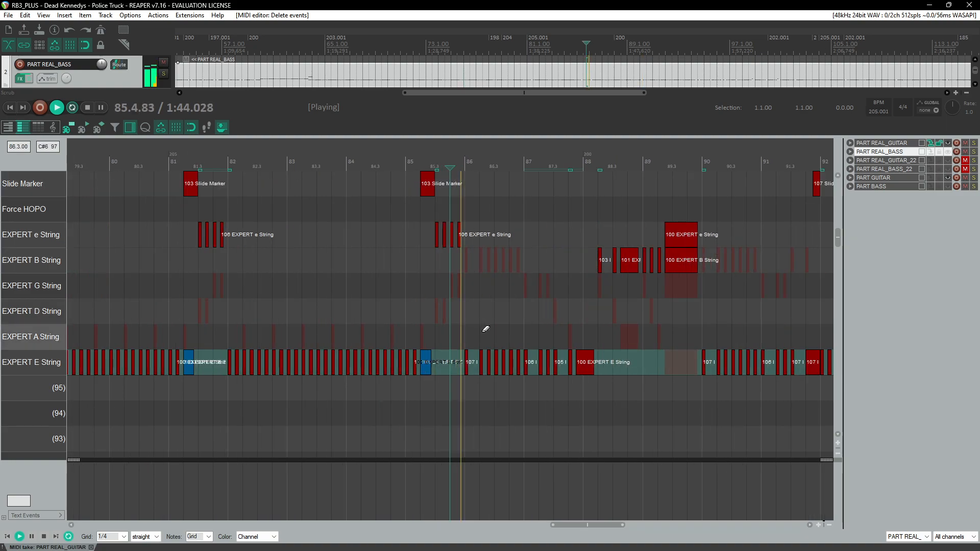
pyautogui.scroll(-5, 466, 510)
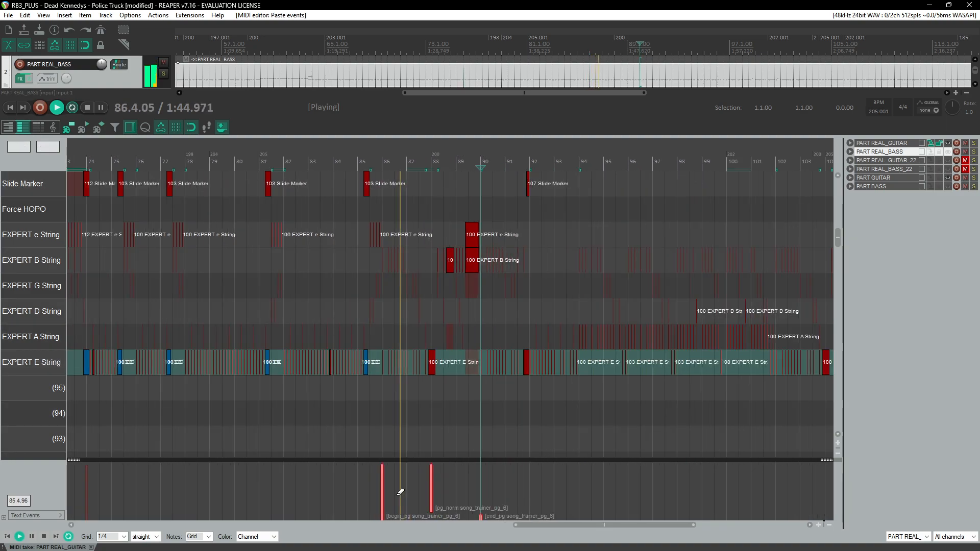
pyautogui.doubleClick(403, 497)
pyautogui.press('Down')
pyautogui.press('Return')
pyautogui.doubleClick(430, 493)
pyautogui.press('Down')
pyautogui.press('Return')
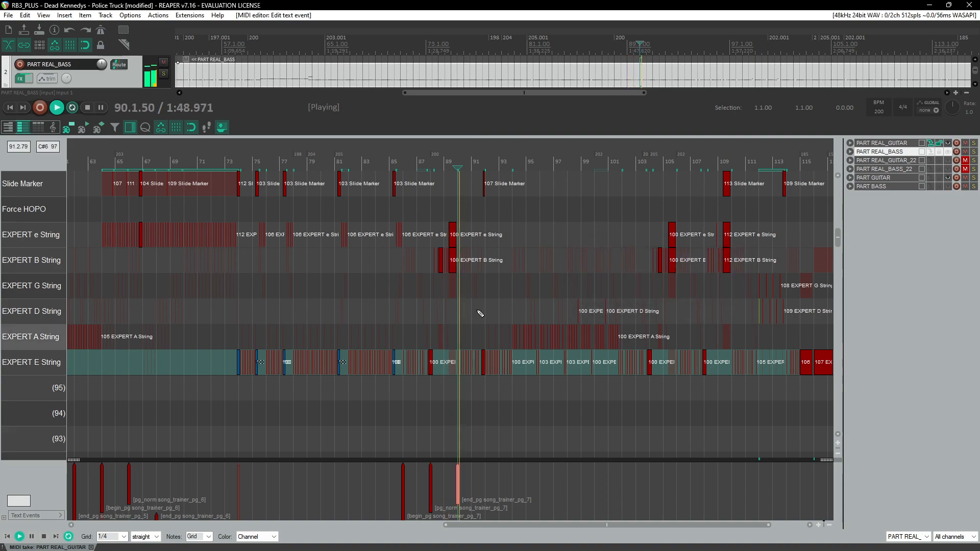
# Step: Paste a copy of the seventh trainer's events at measure 96, with its norm at measure 99 and end at measure 102
pyautogui.scroll(3, 447, 270)
pyautogui.scroll(2, 447, 269)
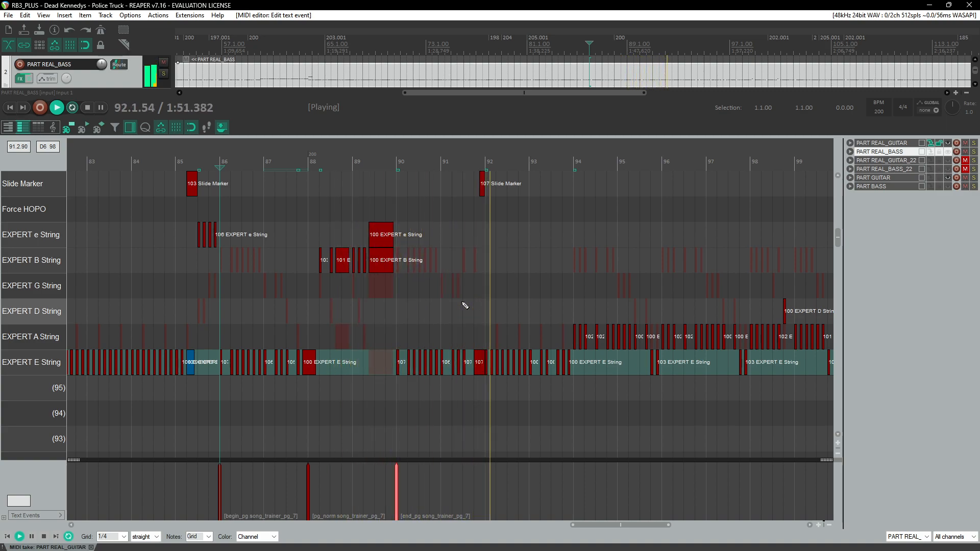
pyautogui.moveTo(482, 485); pyautogui.dragTo(210, 507)
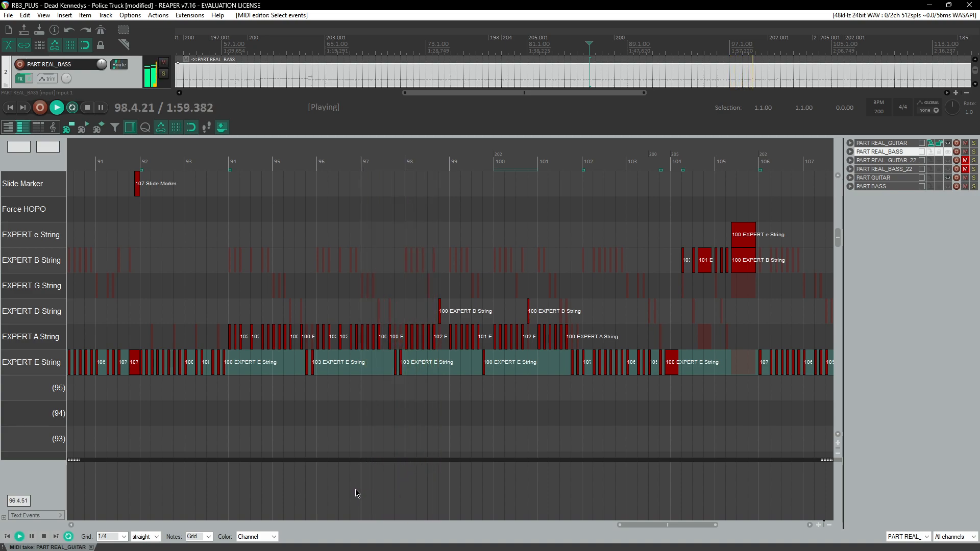
pyautogui.click(316, 487)
pyautogui.hotkey('ctrl', 'v')
pyautogui.click(405, 485)
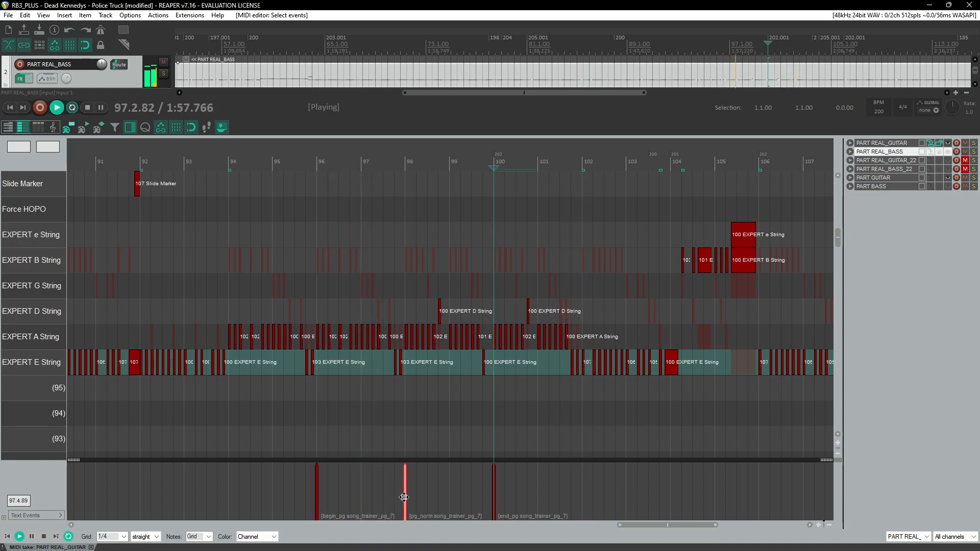
pyautogui.moveTo(404, 497); pyautogui.dragTo(580, 499)
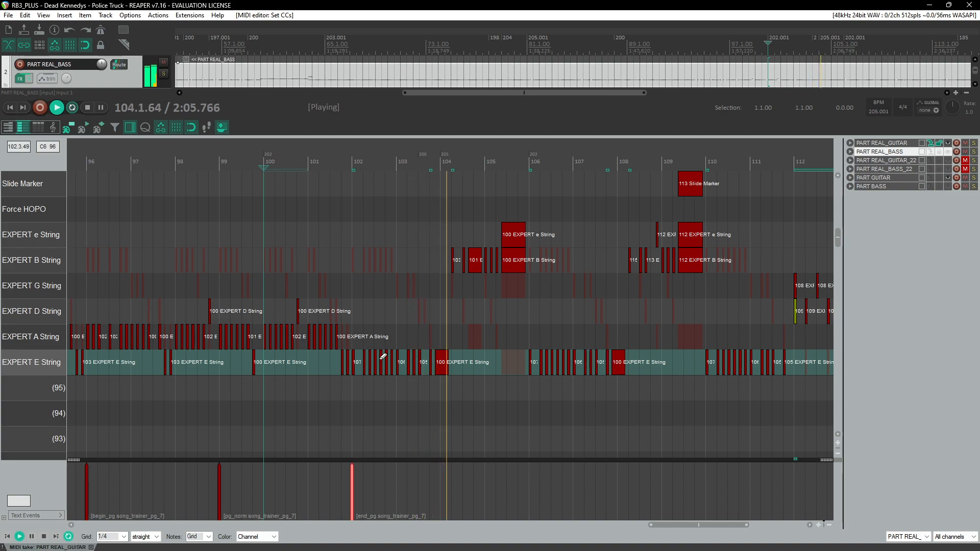
# Step: Rename the begin and norm events of the trainer at measure 96 to song_trainer_pg_8
pyautogui.scroll(-2, 383, 356)
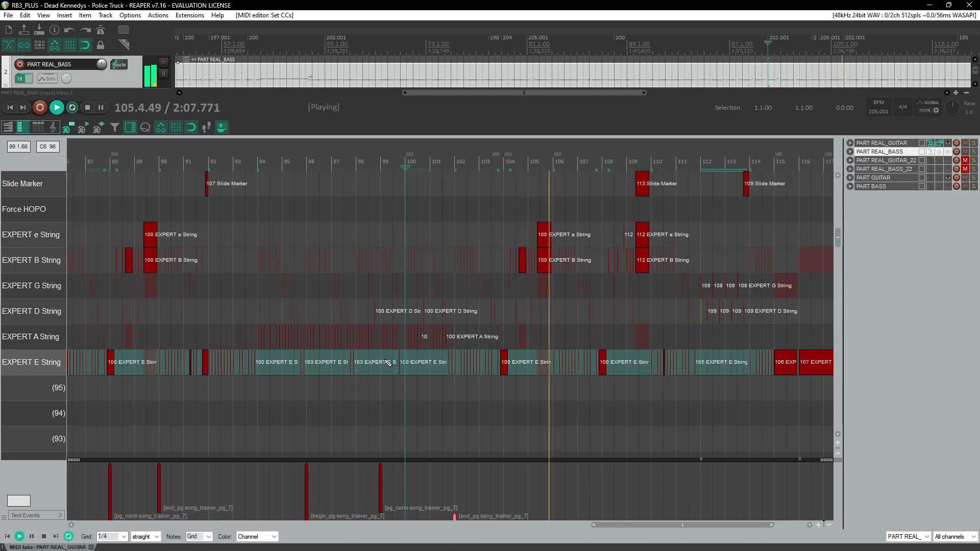
pyautogui.hscroll(-1, 388, 362)
pyautogui.hscroll(2, 389, 363)
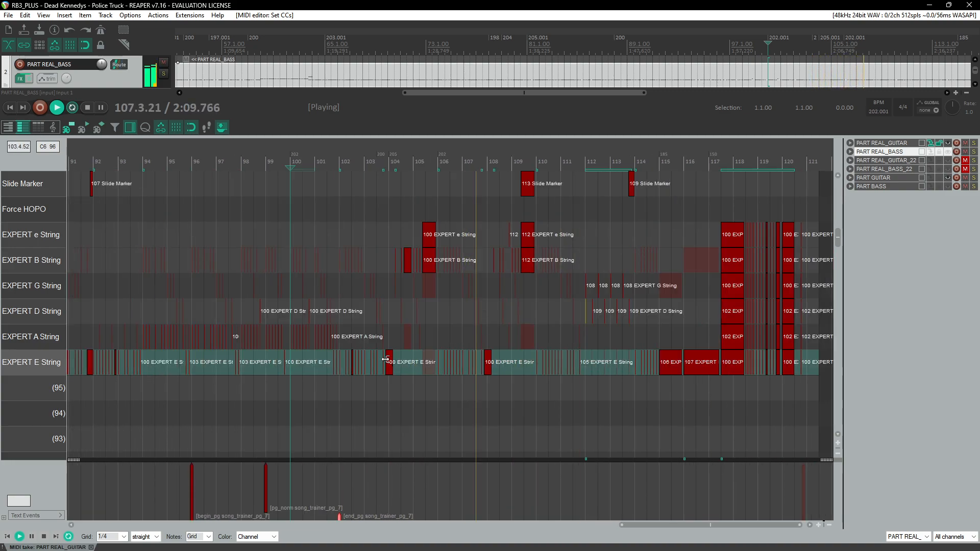
pyautogui.doubleClick(194, 496)
pyautogui.press('Right')
pyautogui.press('Left')
pyautogui.press('BackSpace')
pyautogui.write('8')
pyautogui.press('Return')
pyautogui.doubleClick(266, 494)
pyautogui.press('Right')
pyautogui.press('Left')
pyautogui.press('BackSpace')
pyautogui.write('8')
pyautogui.press('Return')
# Step: Rename the trainer's end event at measure 102 to song_trainer_pg_8 and save the project
pyautogui.doubleClick(340, 517)
pyautogui.press('Right')
pyautogui.press('Left')
pyautogui.press('BackSpace')
pyautogui.write('8')
pyautogui.press('Return')
pyautogui.hotkey('ctrl', 's')
pyautogui.scroll(1, 580, 382)
pyautogui.hscroll(-1, 605, 358)
pyautogui.hscroll(1, 604, 357)
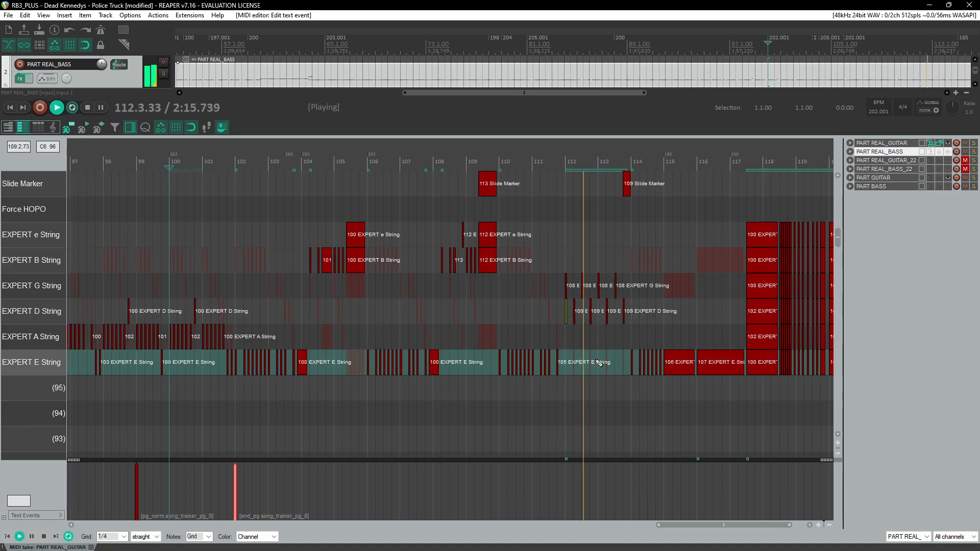
pyautogui.hscroll(1, 587, 370)
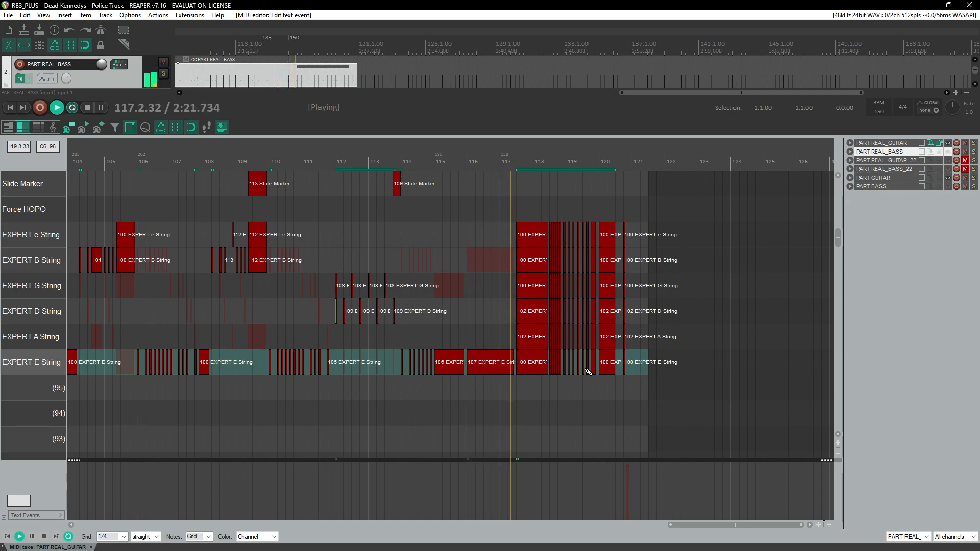
pyautogui.scroll(-5, 589, 372)
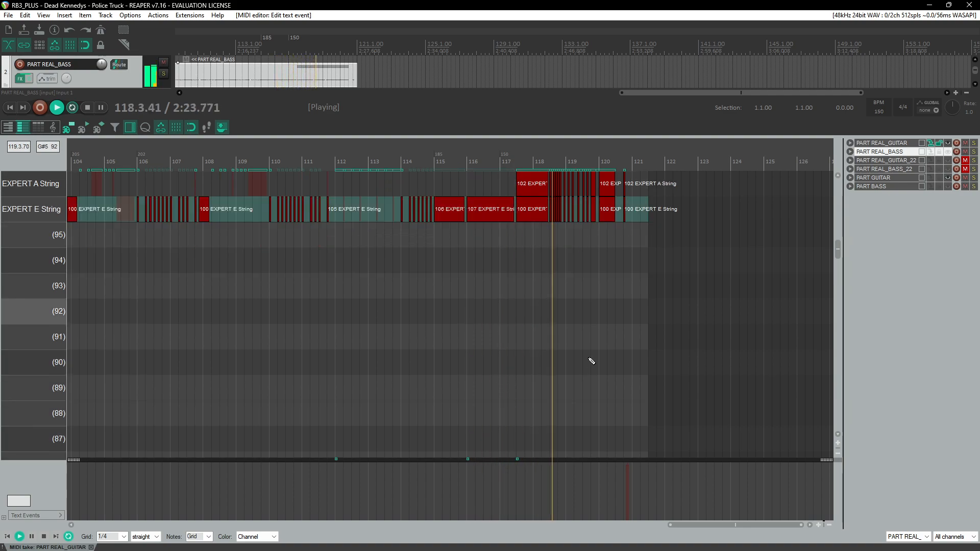
pyautogui.hotkey('ctrl', 'space')
pyautogui.scroll(-3, 466, 322)
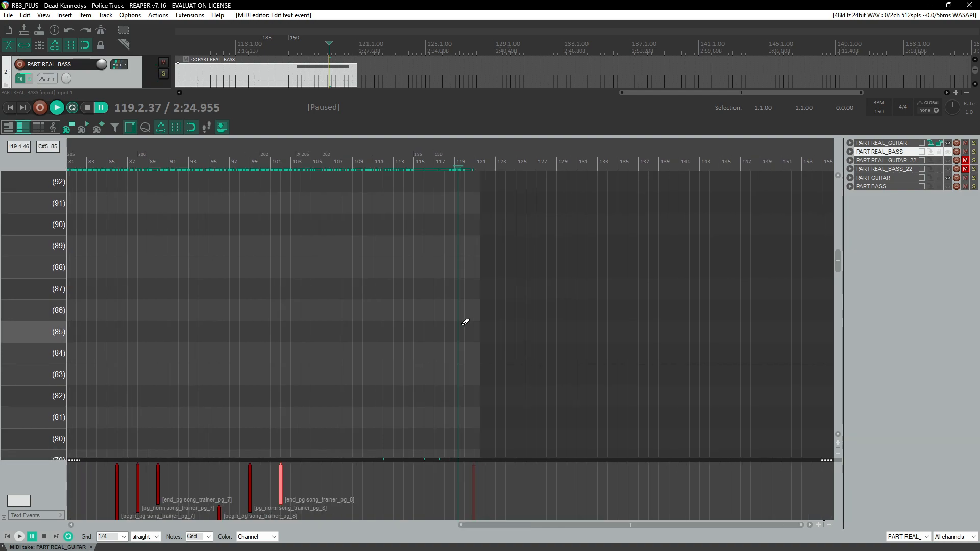
pyautogui.hscroll(-4, 344, 323)
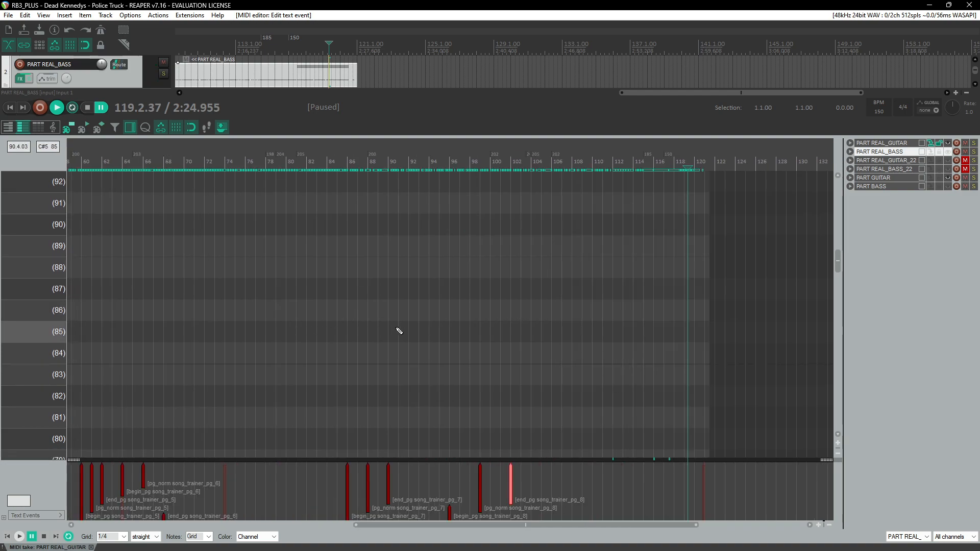
# Step: Play back the chart from the beginning while scrolling through the note lanes to review it
pyautogui.hscroll(-3, 398, 332)
pyautogui.scroll(-3, 397, 332)
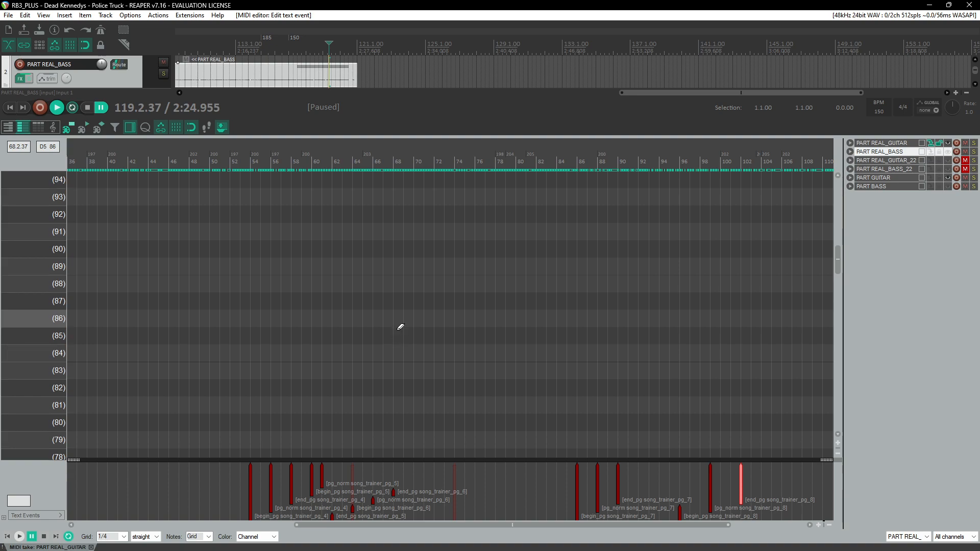
pyautogui.scroll(2, 401, 327)
pyautogui.moveTo(630, 527); pyautogui.dragTo(314, 533)
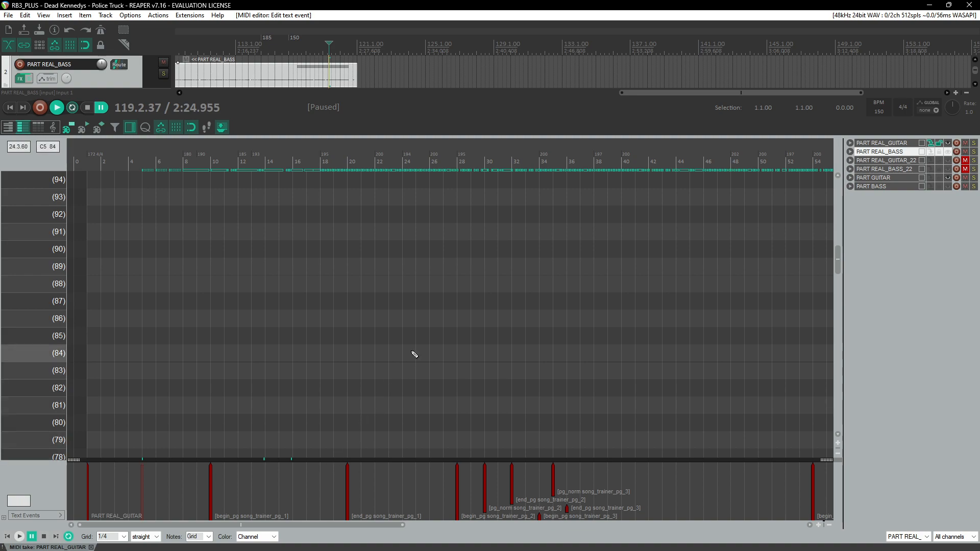
pyautogui.press('space')
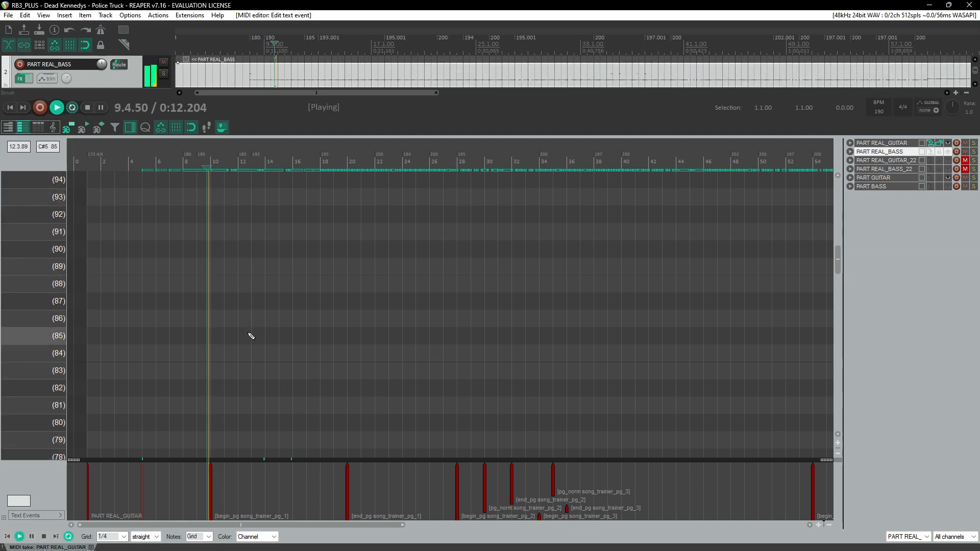
pyautogui.scroll(5, 256, 335)
pyautogui.scroll(-3, 257, 336)
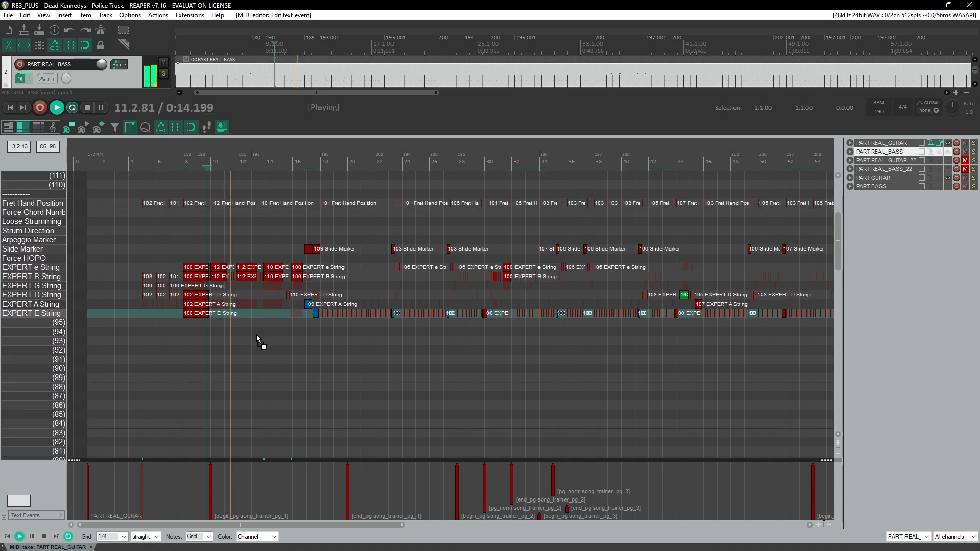
pyautogui.scroll(-2, 256, 335)
pyautogui.scroll(-2, 256, 334)
pyautogui.scroll(-2, 256, 335)
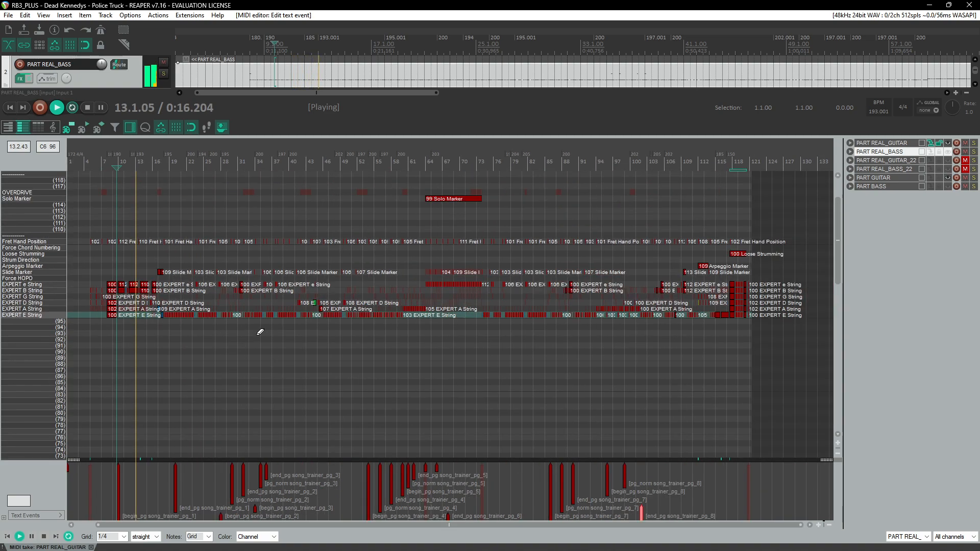
pyautogui.scroll(-2, 258, 336)
pyautogui.scroll(4, 258, 339)
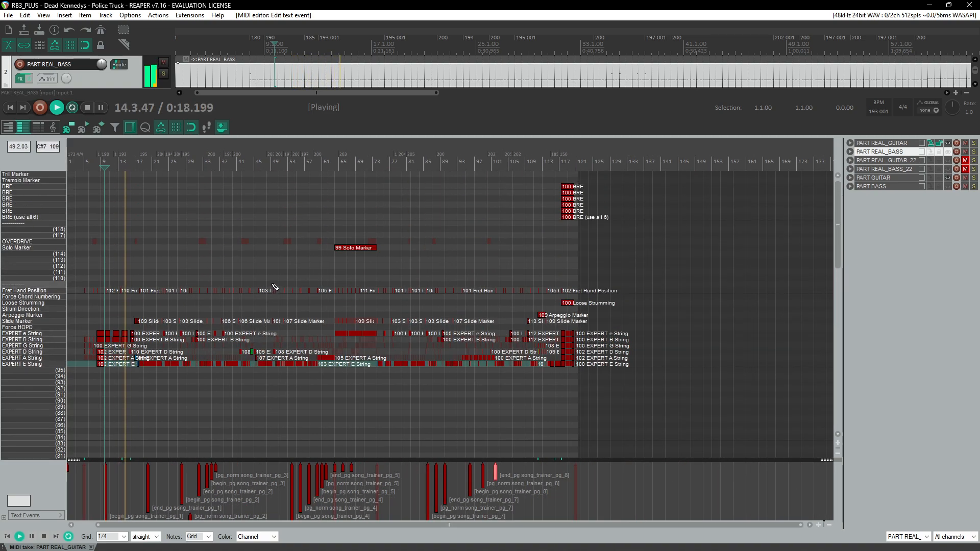
pyautogui.hotkey('ctrl', 'space')
pyautogui.scroll(5, 203, 290)
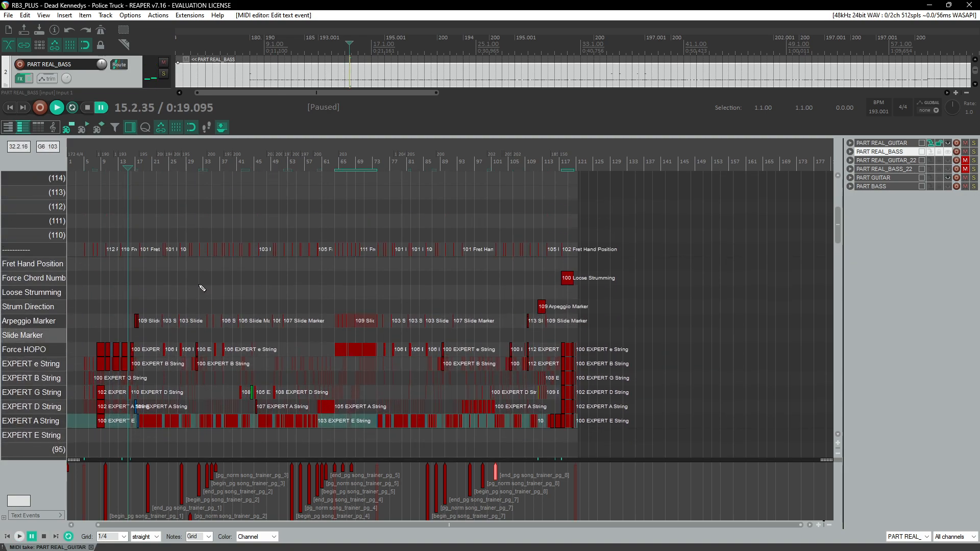
pyautogui.scroll(4, 137, 251)
pyautogui.click(130, 163)
pyautogui.scroll(2, 143, 228)
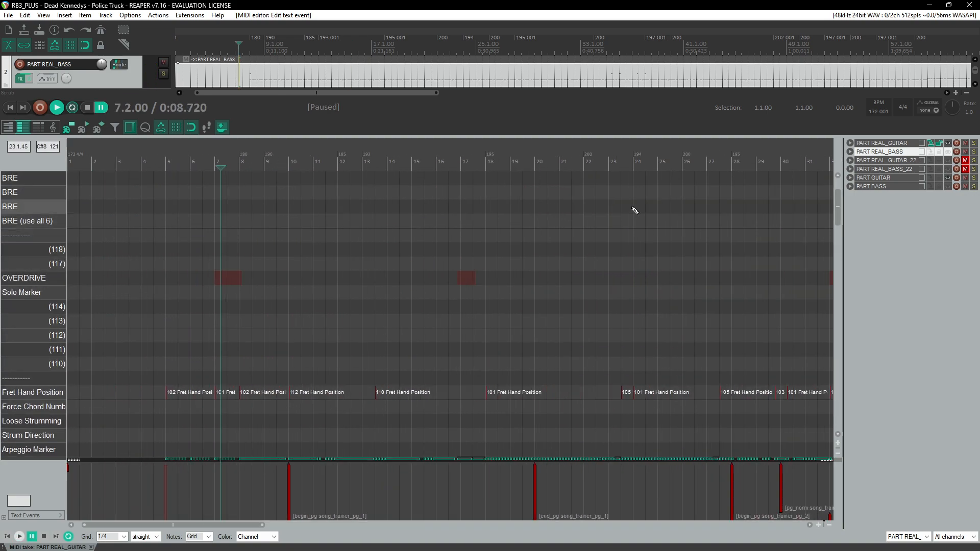
# Step: Copy the overdrive phrases from PART GUITAR and paste them into PART REAL_GUITAR
pyautogui.click(929, 178)
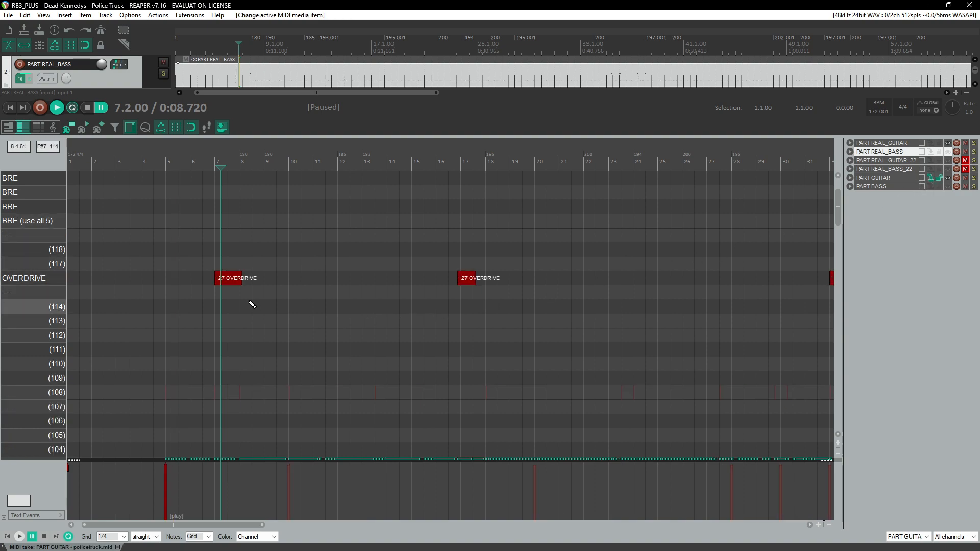
pyautogui.click(60, 284)
pyautogui.scroll(-3, 357, 274)
pyautogui.scroll(1, 244, 292)
pyautogui.scroll(2, 244, 292)
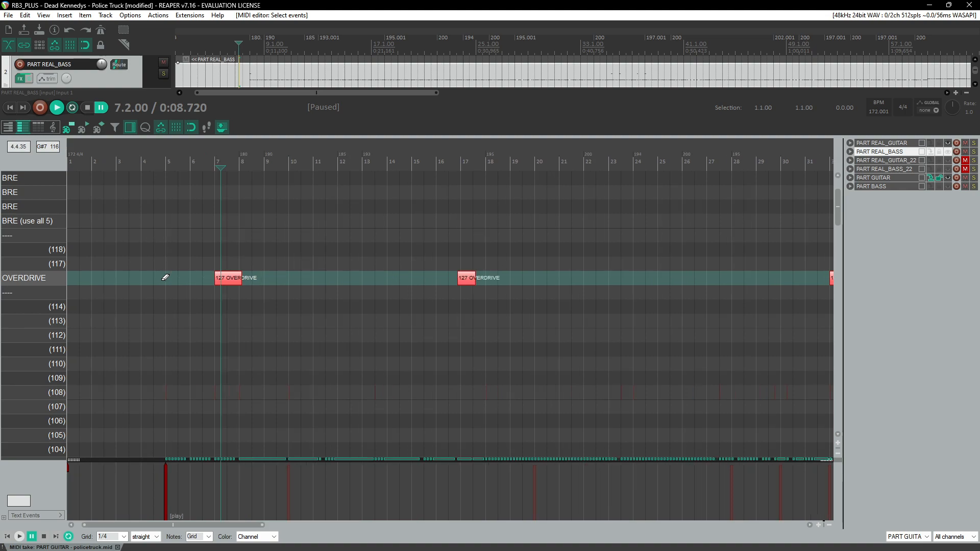
pyautogui.click(938, 144)
pyautogui.click(218, 190)
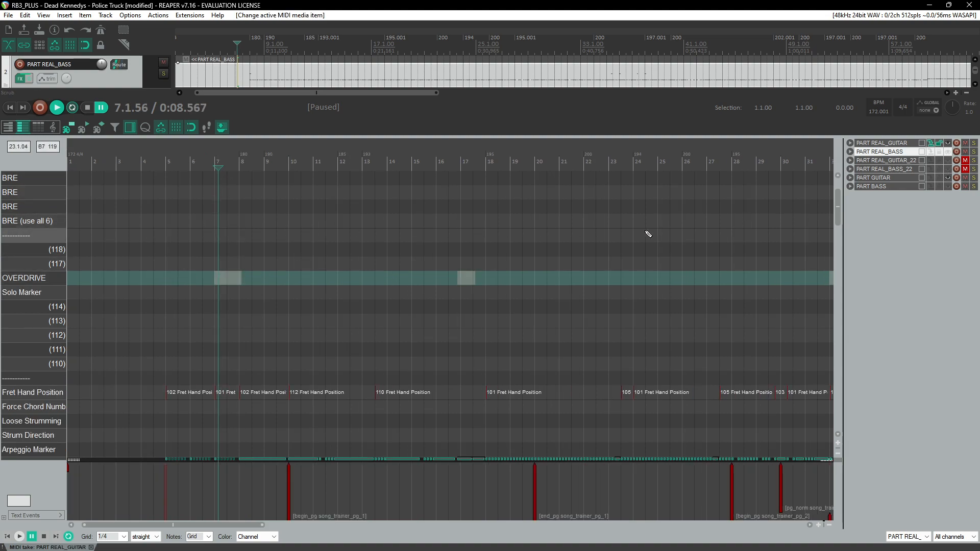
pyautogui.click(928, 178)
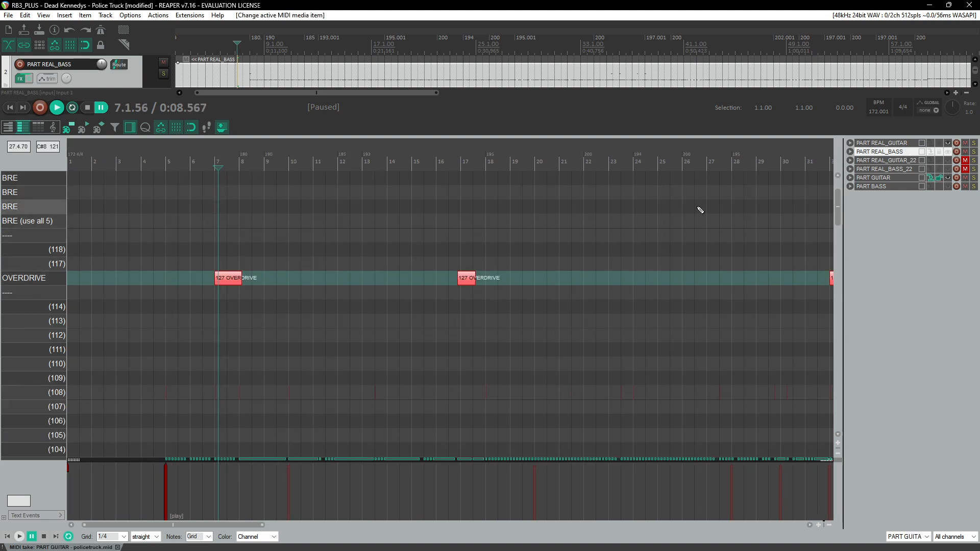
pyautogui.rightClick(39, 281)
pyautogui.click(159, 264)
pyautogui.click(55, 281)
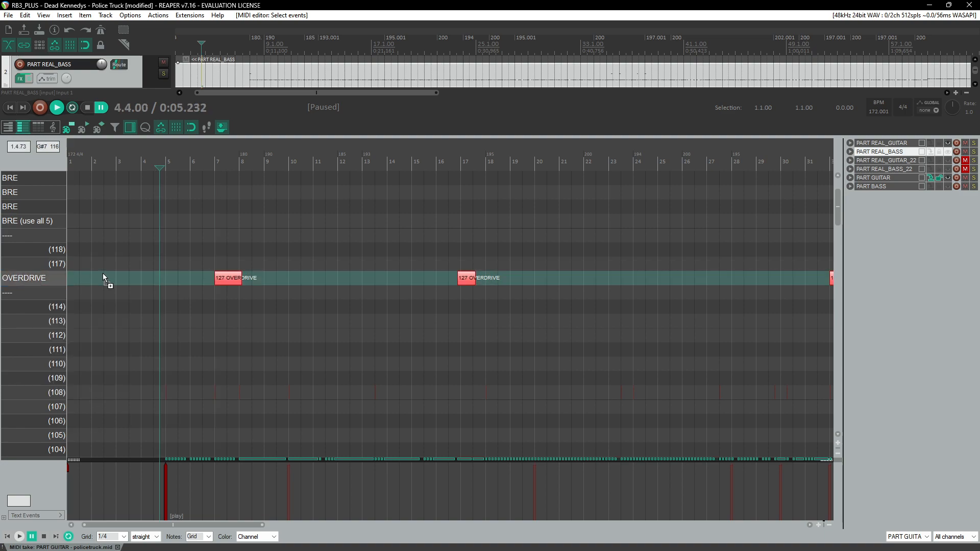
pyautogui.click(931, 144)
pyautogui.hotkey('ctrl', 'v')
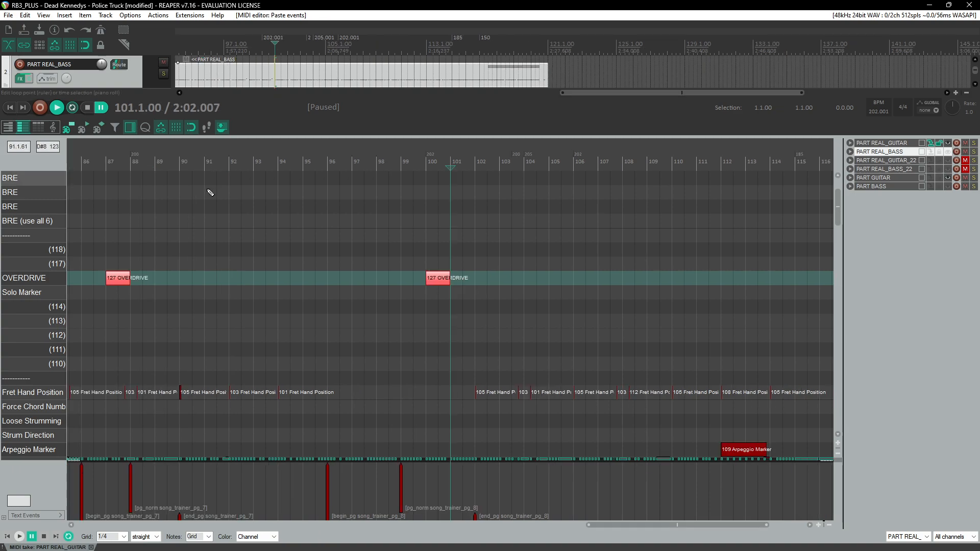
# Step: Copy the overdrive phrases from PART BASS and paste them into PART REAL_BASS from measure 9
pyautogui.scroll(-5, 225, 245)
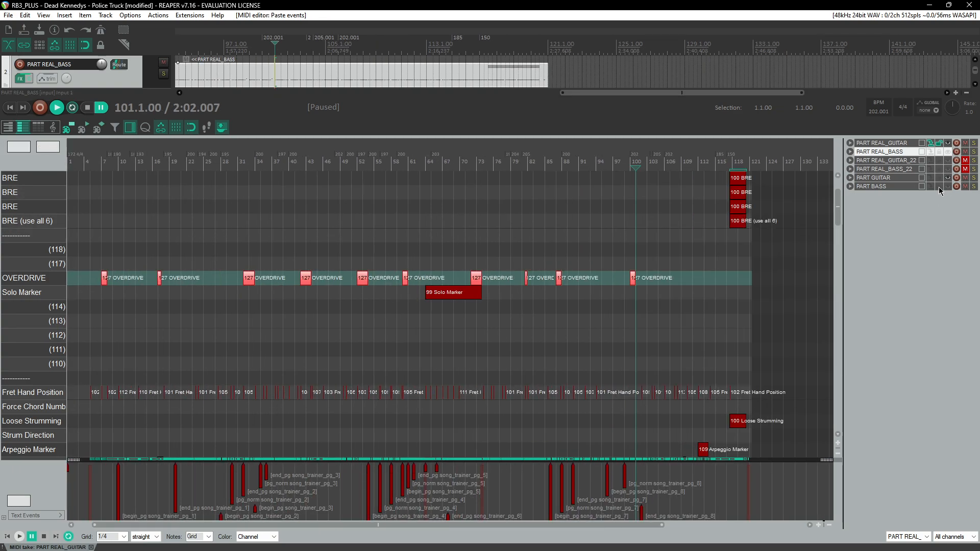
pyautogui.click(939, 187)
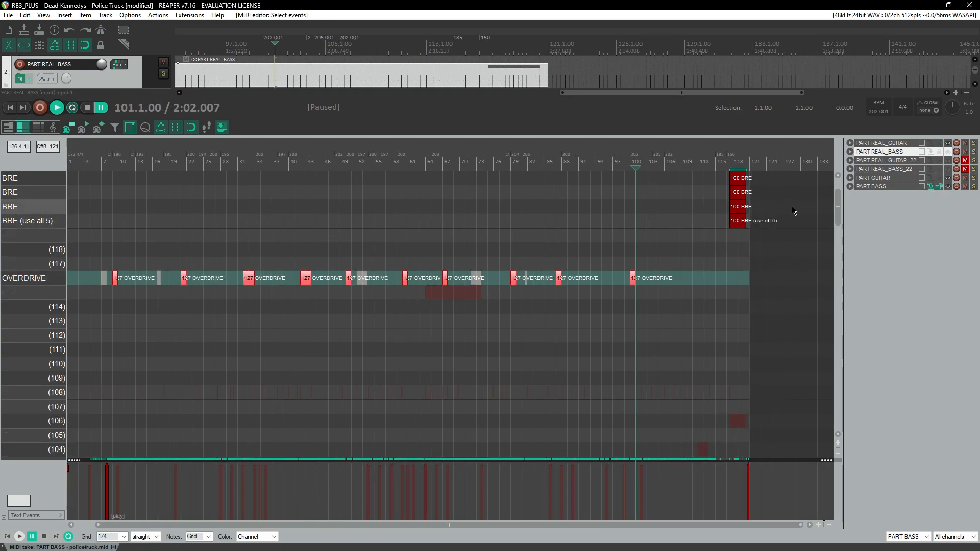
pyautogui.click(929, 152)
pyautogui.scroll(3, 141, 278)
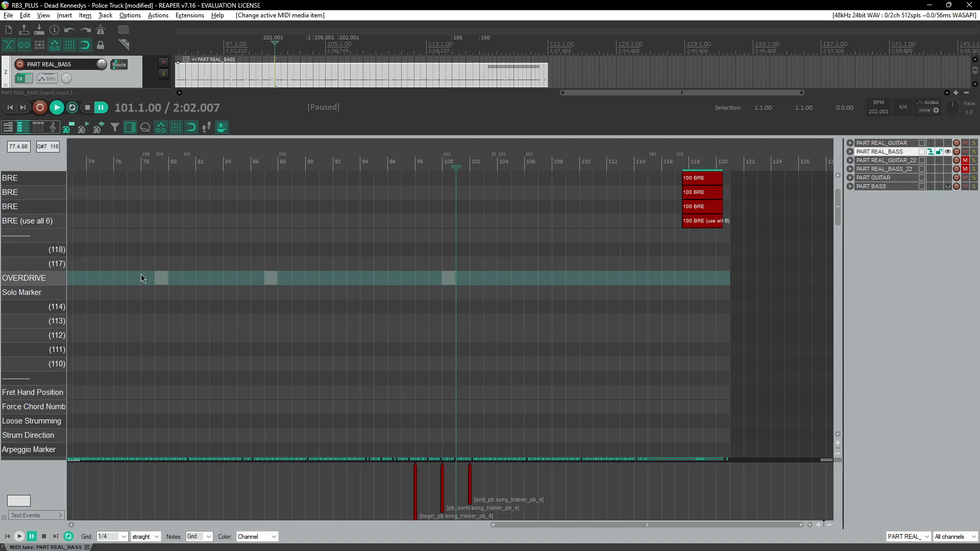
pyautogui.scroll(-4, 174, 257)
pyautogui.hscroll(-2, 219, 282)
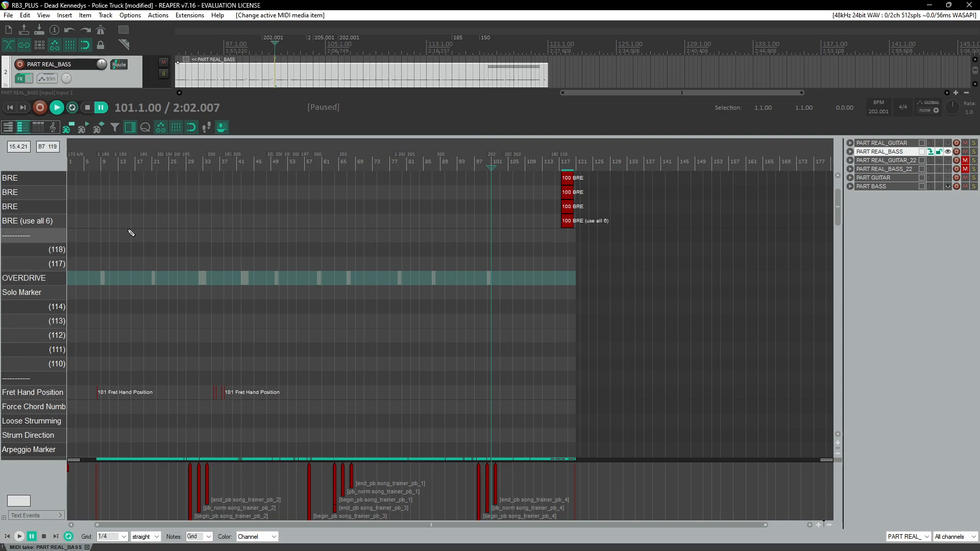
pyautogui.click(101, 163)
pyautogui.scroll(4, 204, 266)
pyautogui.scroll(5, 207, 267)
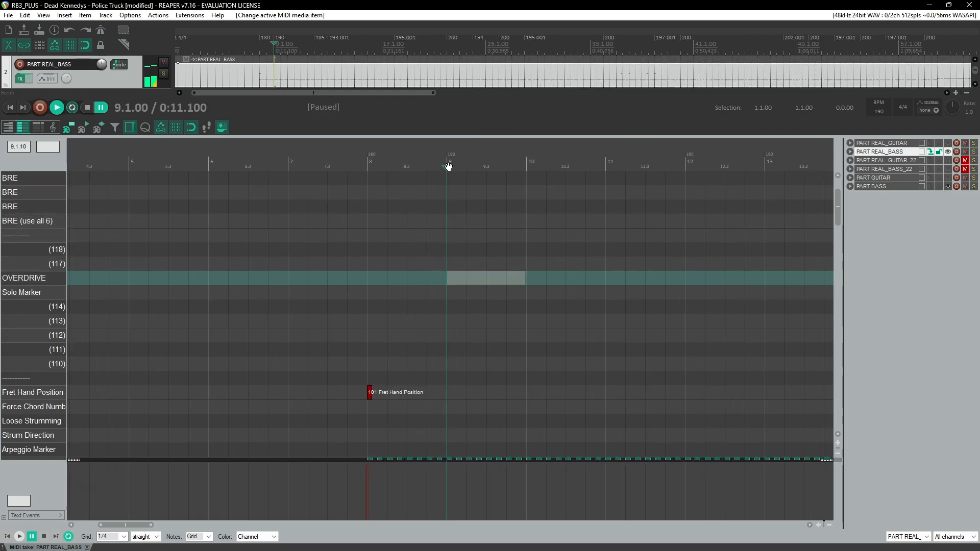
pyautogui.hotkey('ctrl', 'v')
# Step: Delete two of the BRE notes at the song's ending in PART REAL_BASS
pyautogui.scroll(-8, 365, 257)
pyautogui.scroll(3, 349, 255)
pyautogui.scroll(3, 219, 281)
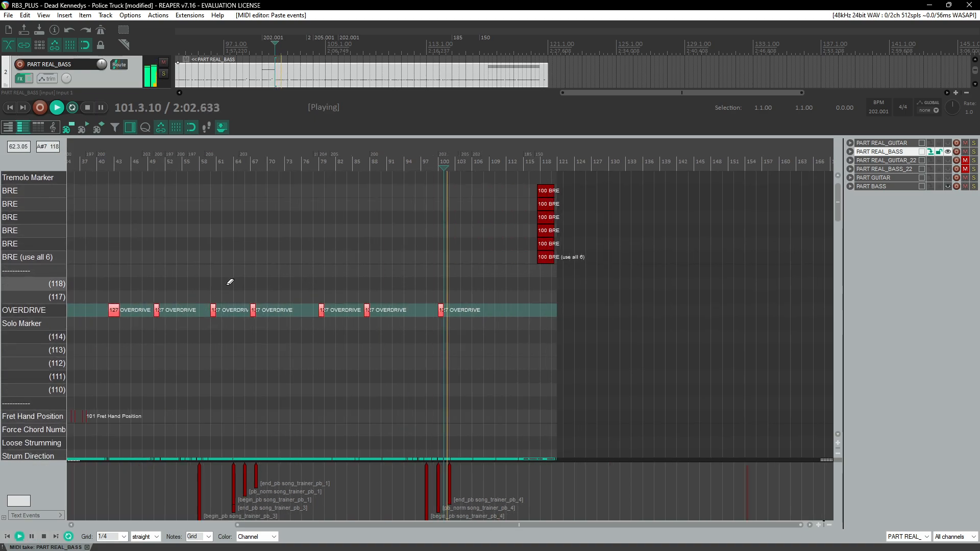
pyautogui.scroll(1, 361, 280)
pyautogui.scroll(-4, 362, 277)
pyautogui.scroll(3, 364, 275)
pyautogui.scroll(-2, 489, 267)
pyautogui.scroll(-6, 491, 276)
pyautogui.scroll(6, 547, 253)
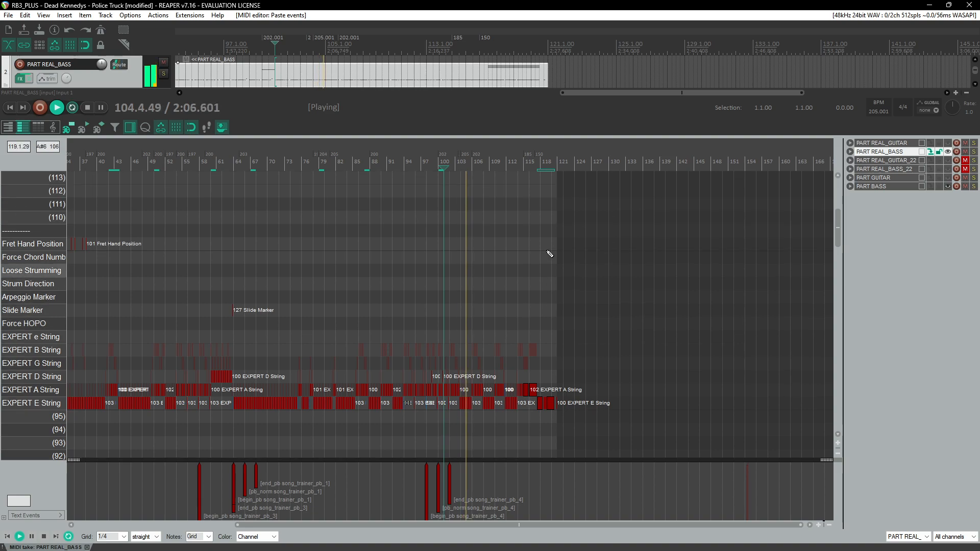
pyautogui.moveTo(536, 198); pyautogui.dragTo(556, 214)
pyautogui.press('Delete')
# Step: Play back PART REAL_BASS and scroll through its lanes to check the pasted overdrive and notes
pyautogui.scroll(-6, 449, 264)
pyautogui.scroll(3, 438, 267)
pyautogui.scroll(1, 439, 267)
pyautogui.scroll(-1, 439, 267)
pyautogui.scroll(2, 440, 267)
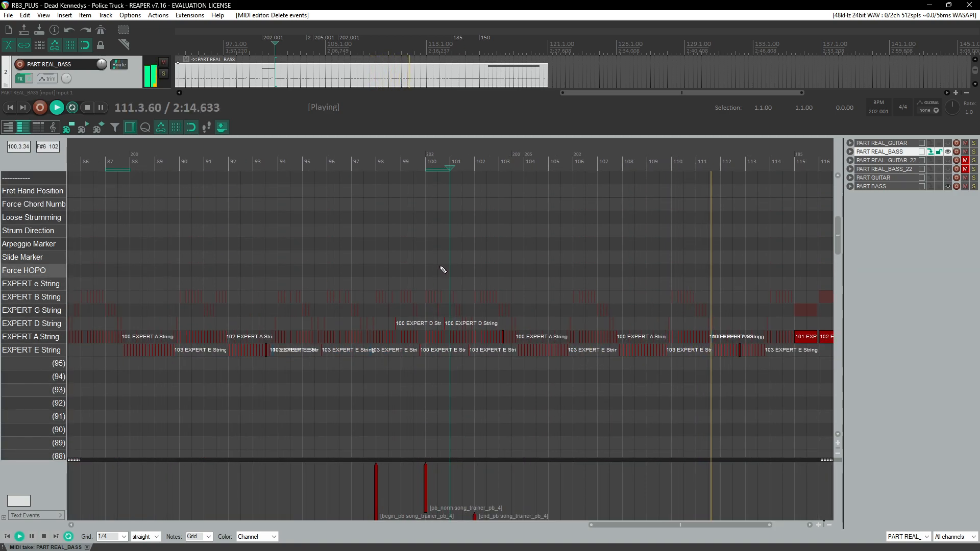
pyautogui.scroll(1, 443, 270)
pyautogui.scroll(5, 444, 270)
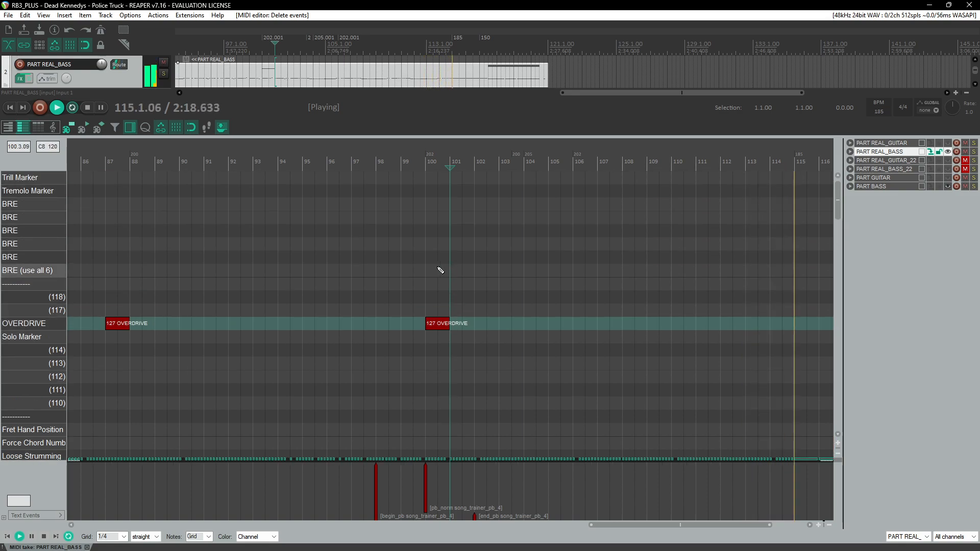
pyautogui.scroll(-5, 344, 254)
pyautogui.scroll(-1, 299, 255)
pyautogui.scroll(-3, 299, 255)
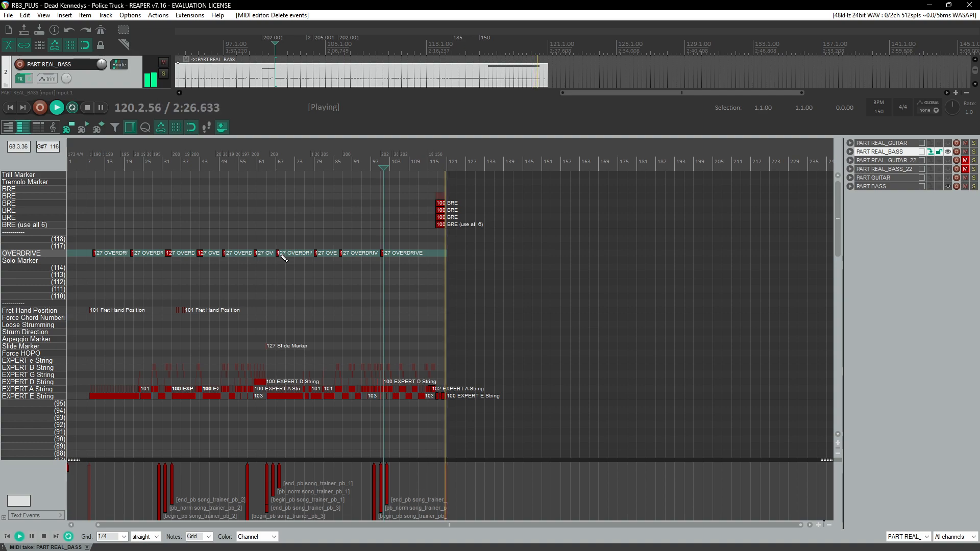
pyautogui.hotkey('ctrl', 'space')
pyautogui.scroll(4, 164, 280)
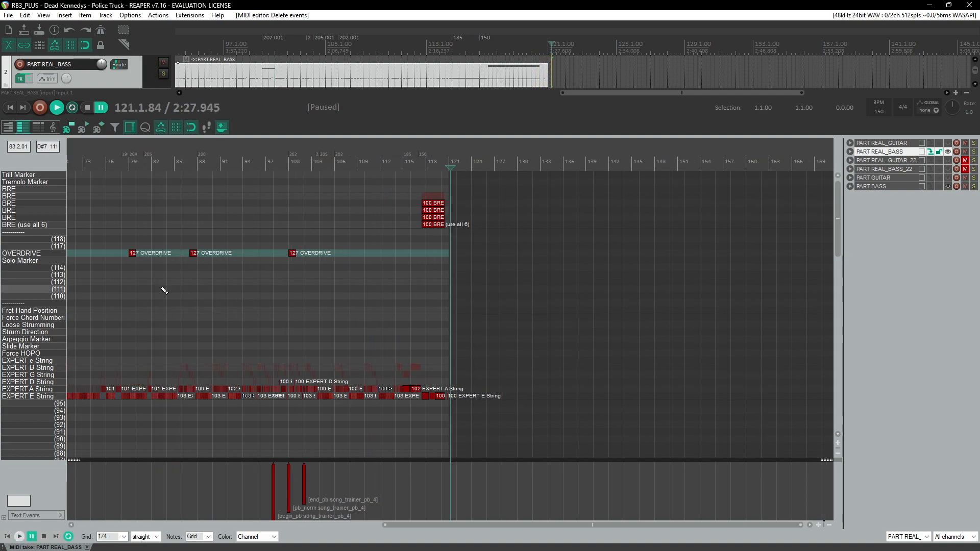
pyautogui.scroll(-2, 202, 277)
pyautogui.scroll(-10, 202, 277)
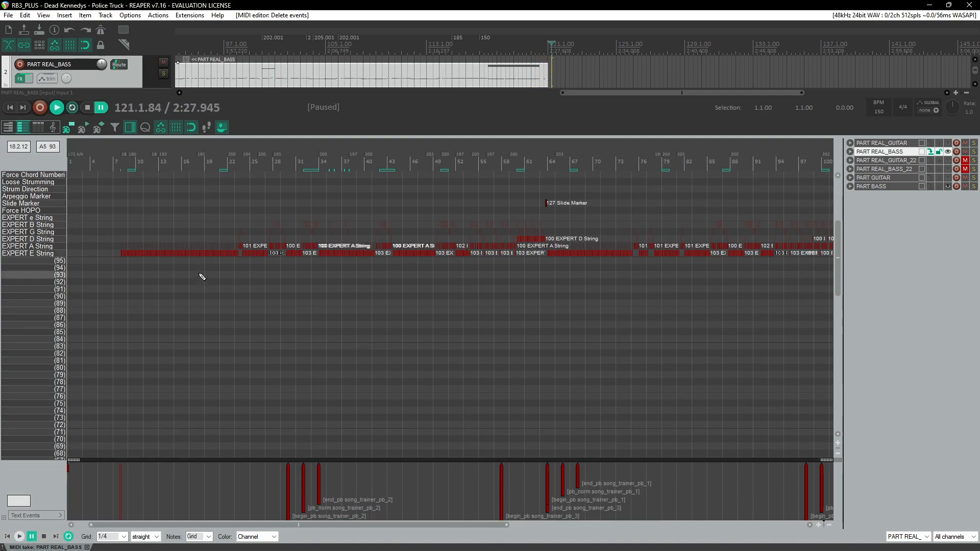
pyautogui.rightClick(26, 153)
pyautogui.moveTo(49, 160)
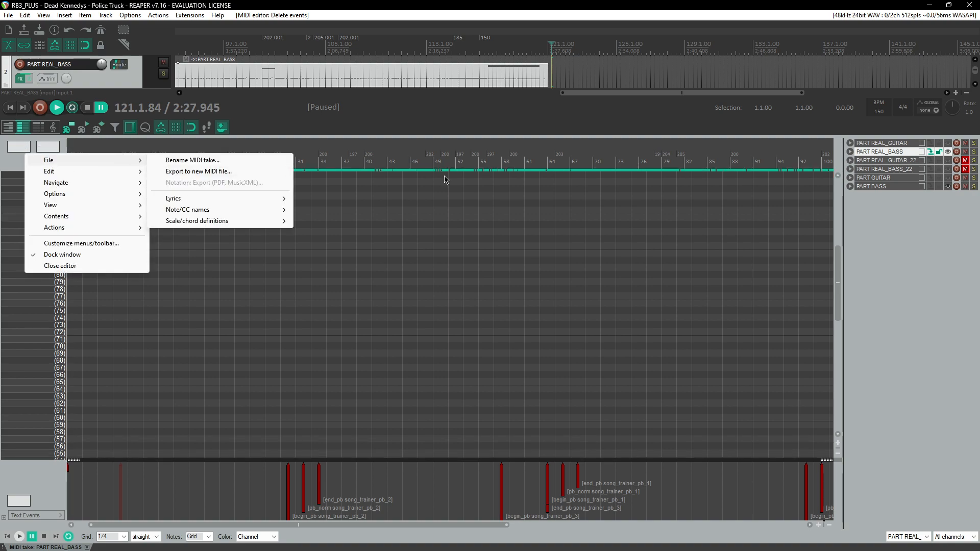
pyautogui.click(923, 205)
# Step: Load the RB PRO Guitar-Bass note names for PART REAL_BASS
pyautogui.rightClick(25, 162)
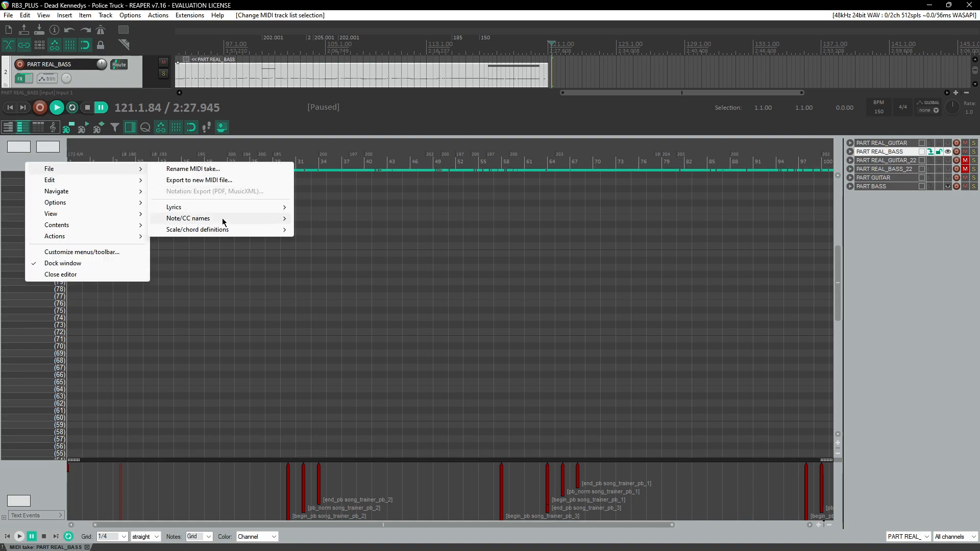
pyautogui.moveTo(215, 218)
pyautogui.moveTo(364, 243)
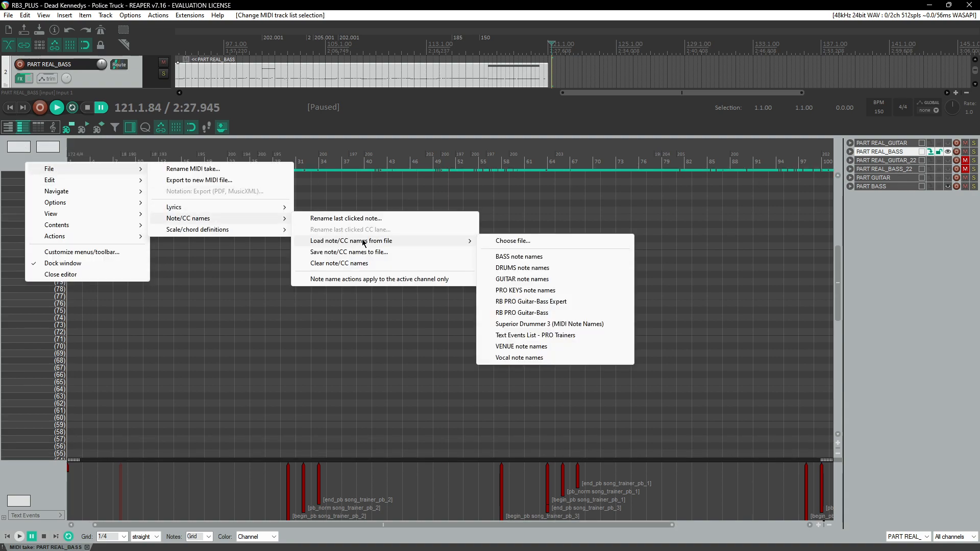
pyautogui.click(539, 313)
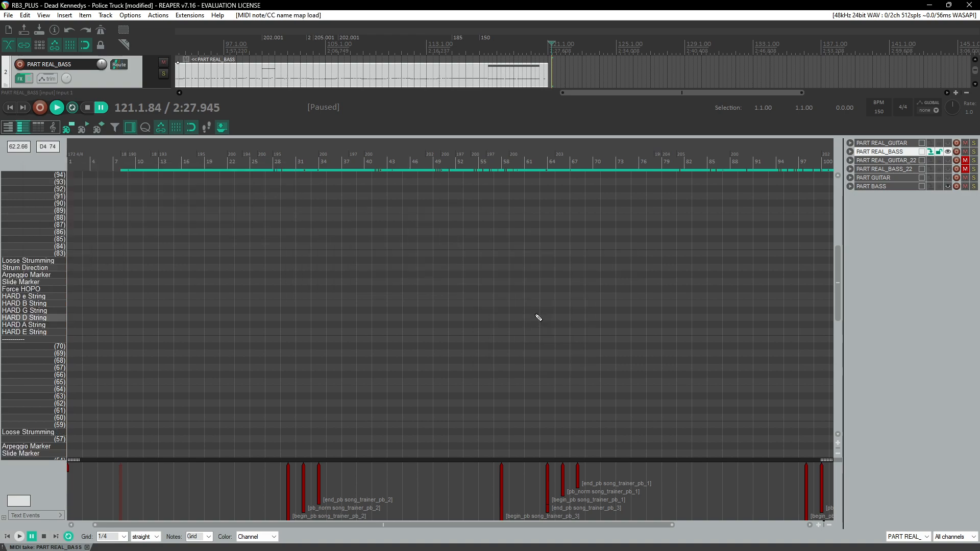
# Step: Switch to PART REAL_GUITAR and load the RB PRO Guitar-Bass note names for it
pyautogui.click(932, 143)
pyautogui.rightClick(38, 164)
pyautogui.moveTo(75, 168)
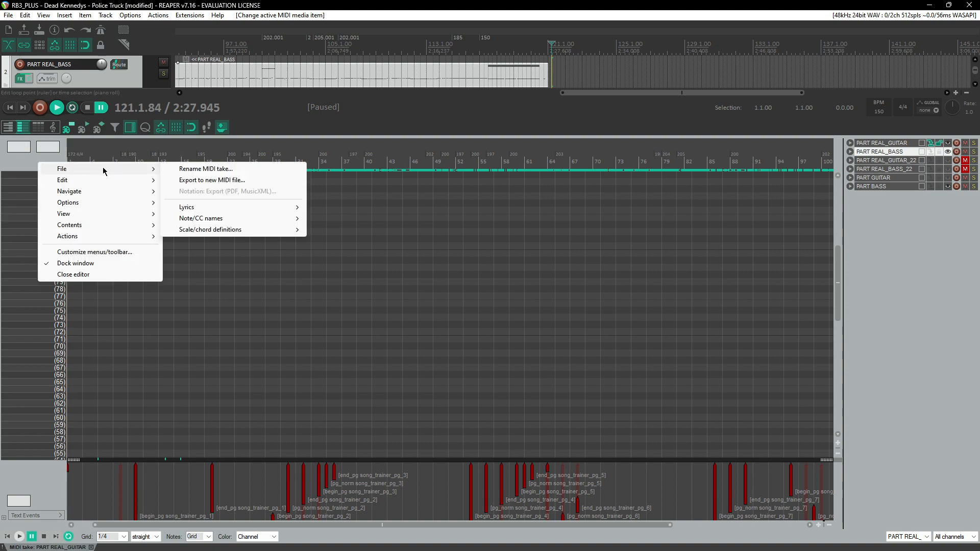
pyautogui.moveTo(239, 218)
pyautogui.moveTo(408, 240)
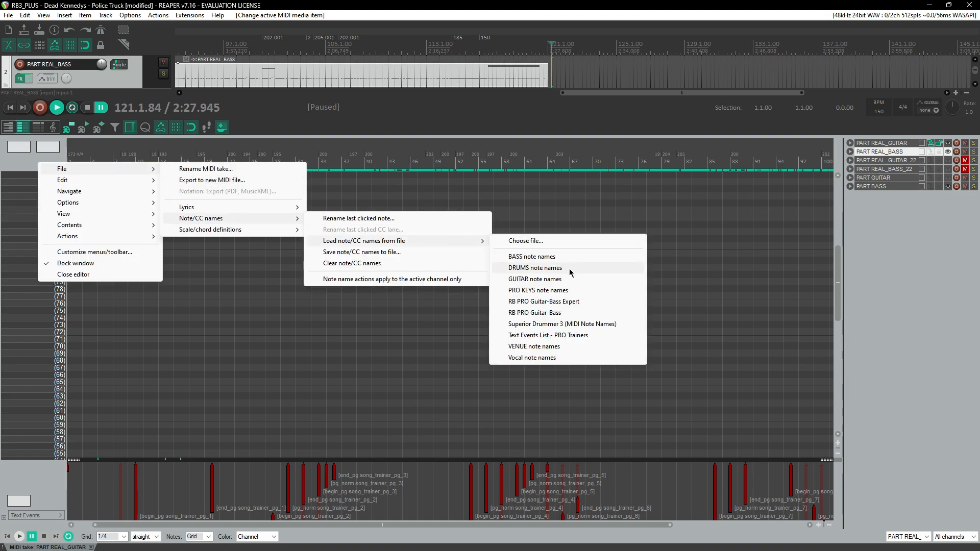
pyautogui.click(572, 314)
# Step: Scroll through PART REAL_GUITAR's relabeled note lanes down to the chord name rows
pyautogui.scroll(3, 689, 302)
pyautogui.moveTo(837, 288); pyautogui.dragTo(842, 234)
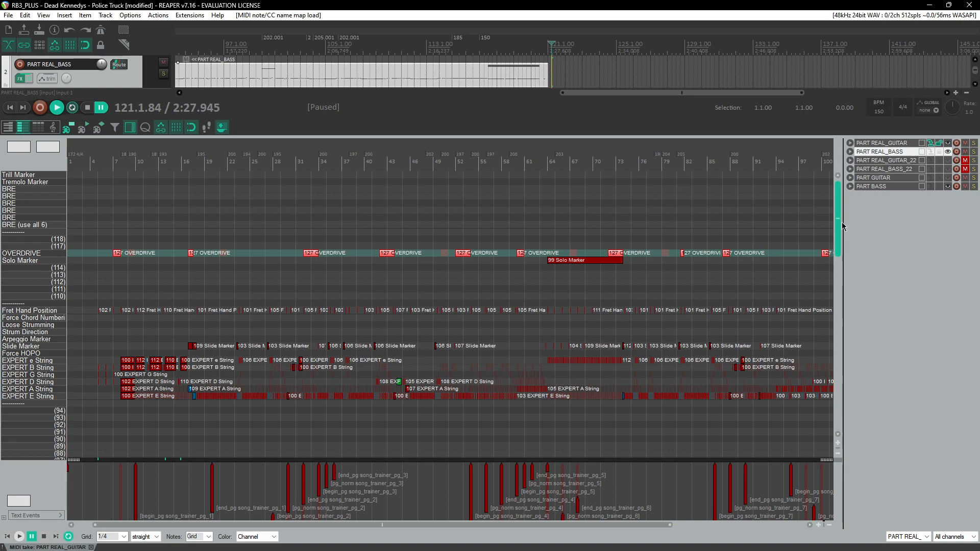
pyautogui.moveTo(841, 222); pyautogui.dragTo(819, 427)
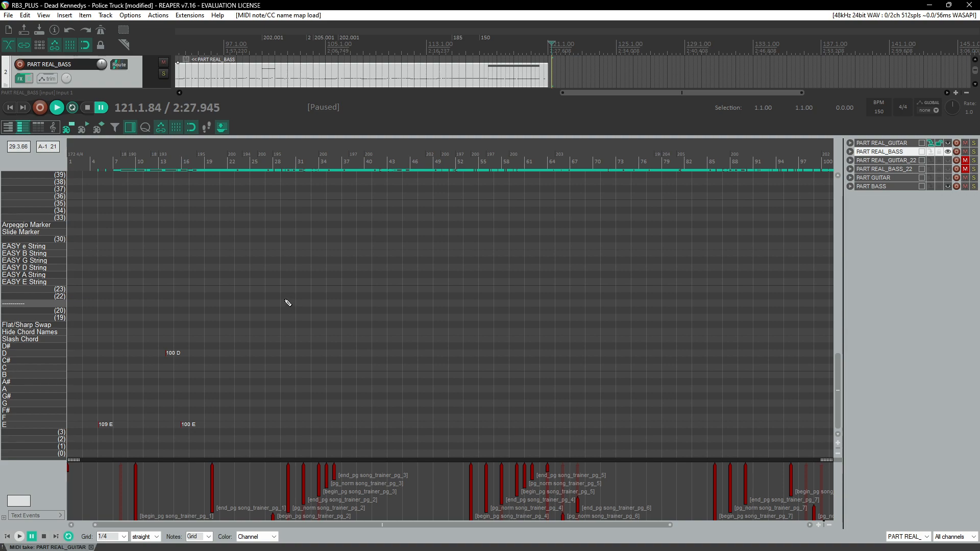
pyautogui.scroll(-3, 275, 287)
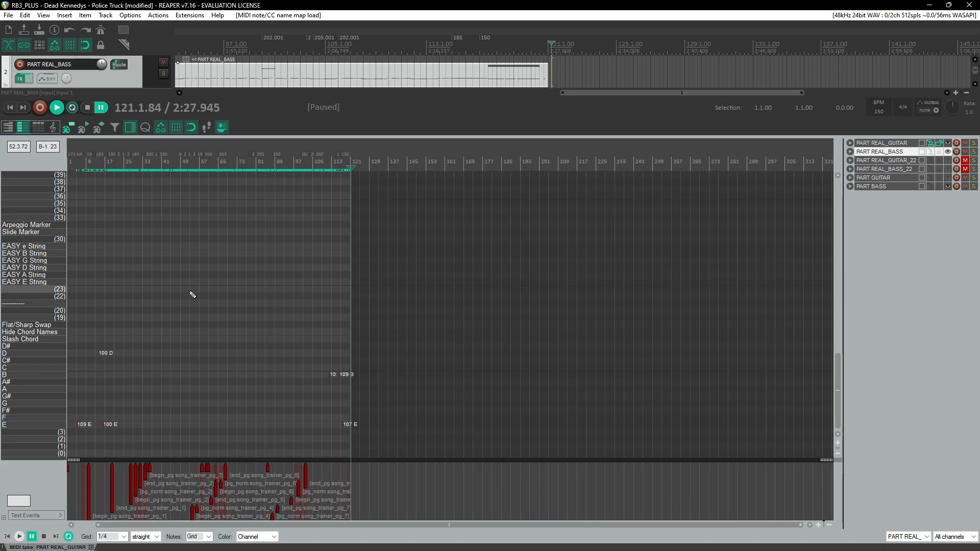
# Step: Play PART REAL_GUITAR near its end and delete the extra B chord-name note around measure 116
pyautogui.scroll(8, 214, 286)
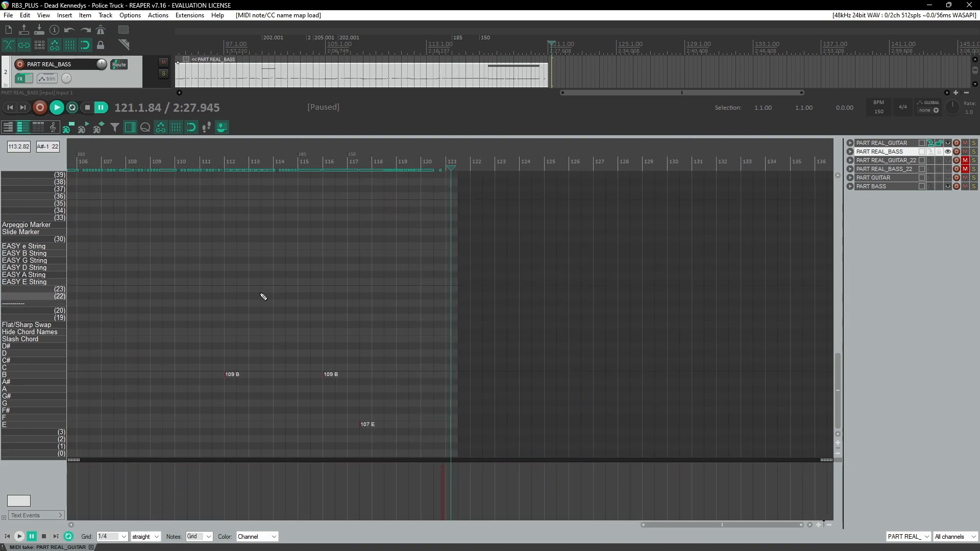
pyautogui.click(344, 167)
pyautogui.press('space')
pyautogui.scroll(2, 452, 276)
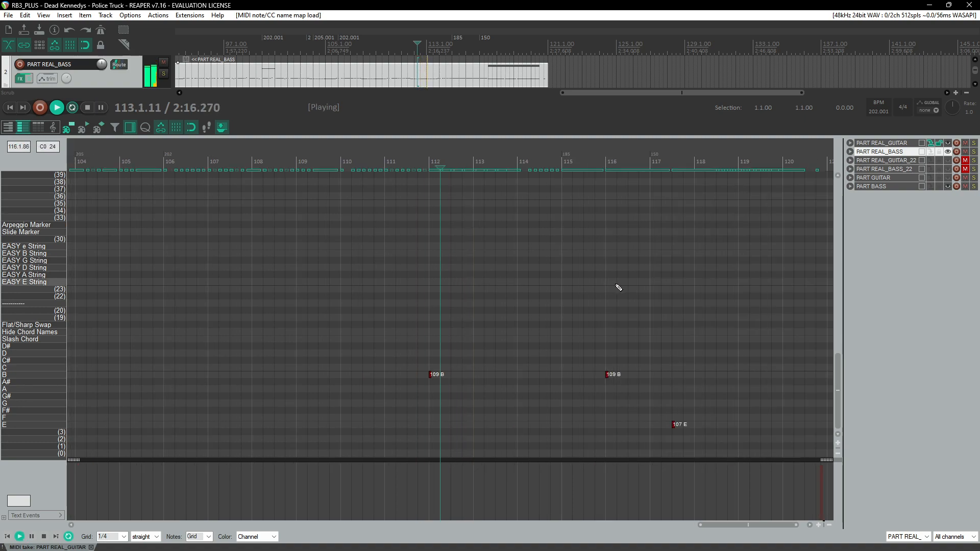
pyautogui.click(605, 163)
pyautogui.click(419, 165)
pyautogui.moveTo(568, 314); pyautogui.dragTo(632, 409)
pyautogui.scroll(1, 576, 312)
pyautogui.scroll(1, 585, 308)
pyautogui.scroll(-2, 590, 307)
pyautogui.scroll(4, 673, 300)
pyautogui.moveTo(837, 363); pyautogui.dragTo(847, 244)
pyautogui.press('Delete')
pyautogui.scroll(-20, 673, 339)
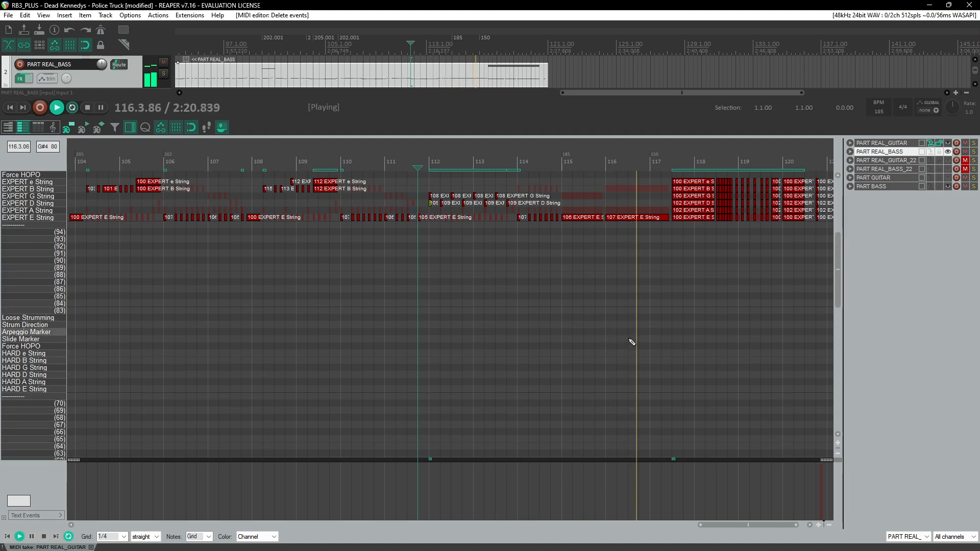
# Step: Play back and scroll through the final measures of PART REAL_GUITAR to review the remaining notes
pyautogui.scroll(-8, 631, 309)
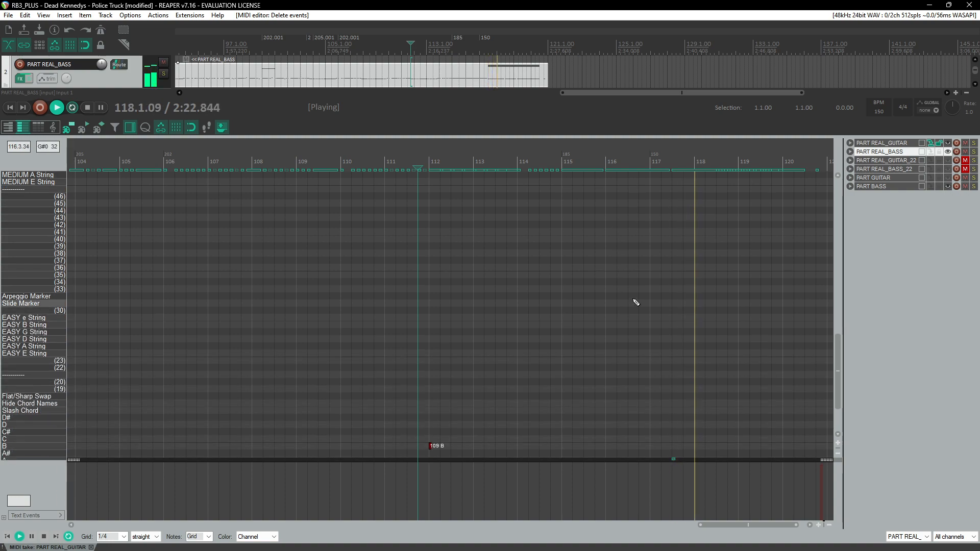
pyautogui.click(679, 168)
pyautogui.scroll(4, 678, 168)
pyautogui.click(381, 163)
pyautogui.click(416, 162)
pyautogui.scroll(-10, 420, 291)
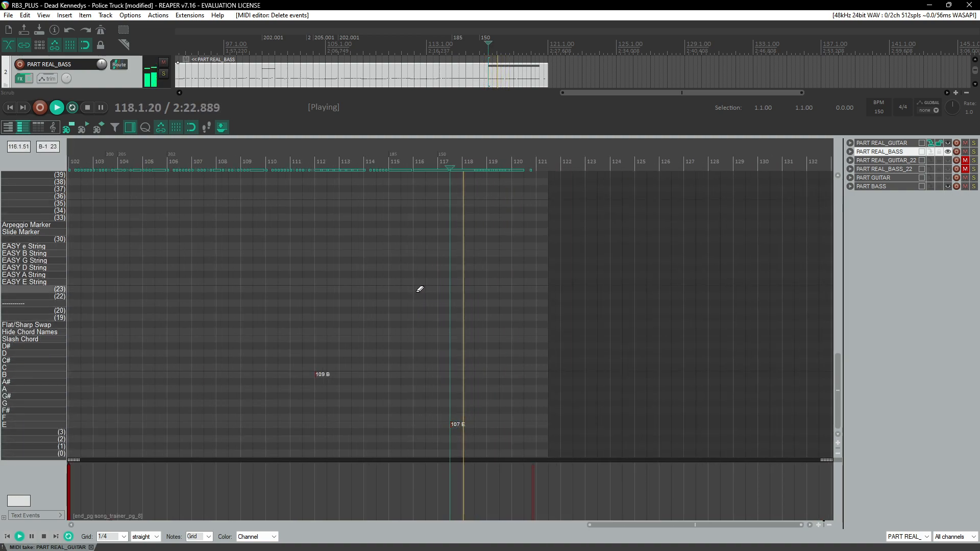
pyautogui.scroll(-6, 352, 306)
pyautogui.scroll(8, 307, 307)
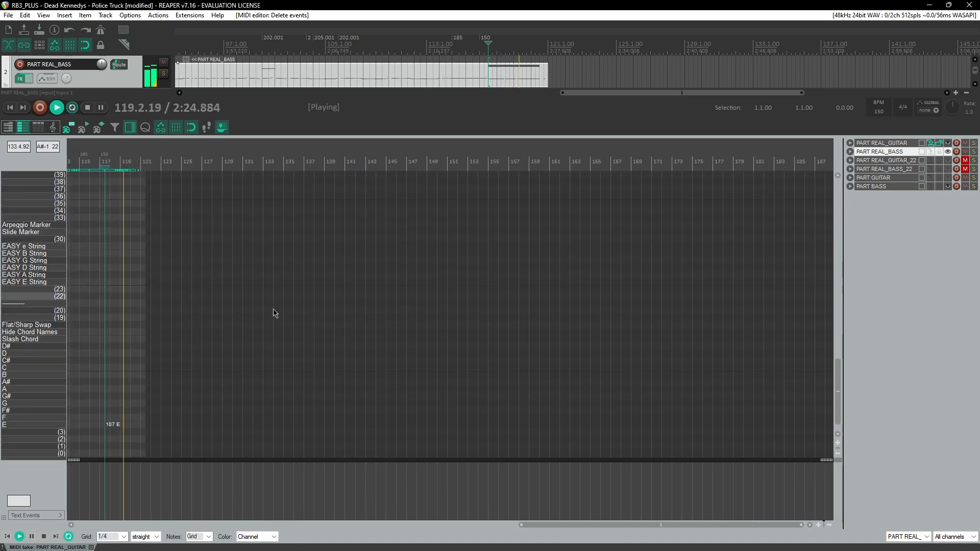
pyautogui.scroll(4, 284, 309)
pyautogui.scroll(-8, 281, 304)
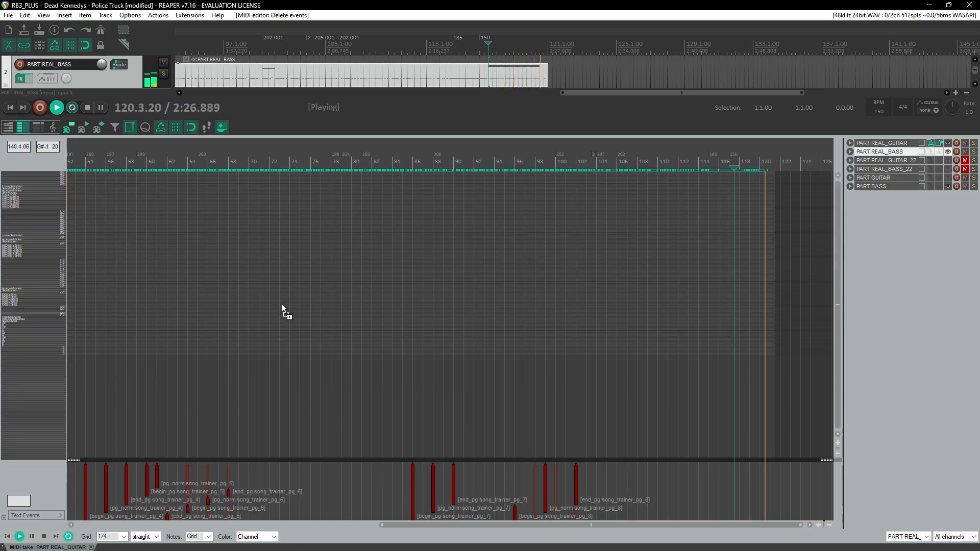
# Step: Stop playback and save the project
pyautogui.press('space')
pyautogui.scroll(5, 559, 251)
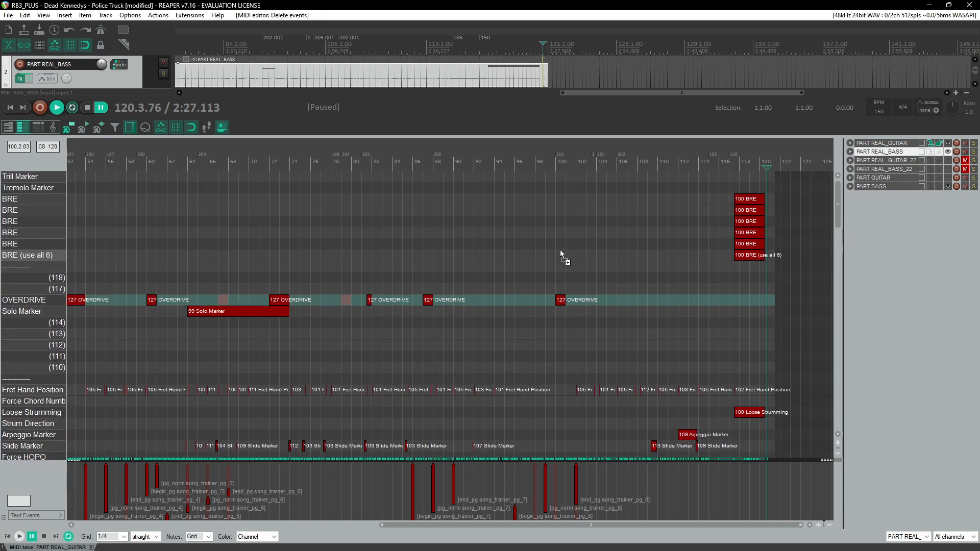
pyautogui.hotkey('ctrl', 's')
# Step: Switch to the browser and start the Dead Kennedys - Police Truck guitar tab video
pyautogui.hscroll(-10, 542, 280)
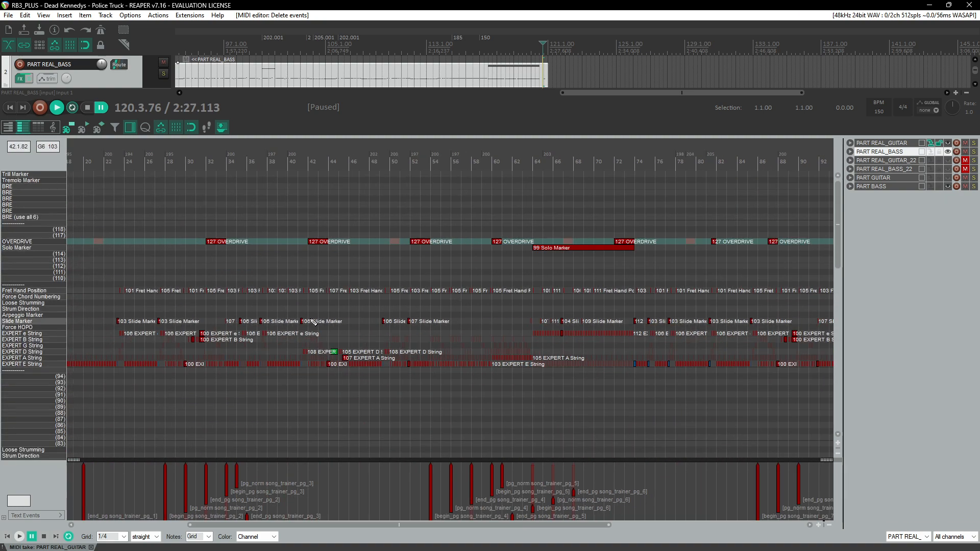
pyautogui.scroll(-3, 107, 344)
pyautogui.scroll(3, 104, 346)
pyautogui.scroll(-4, 102, 345)
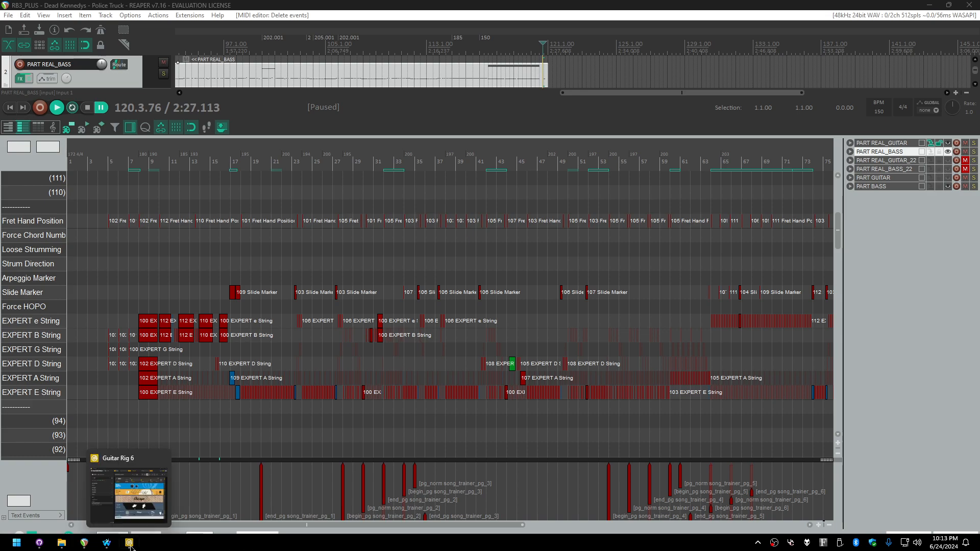
pyautogui.moveTo(107, 543)
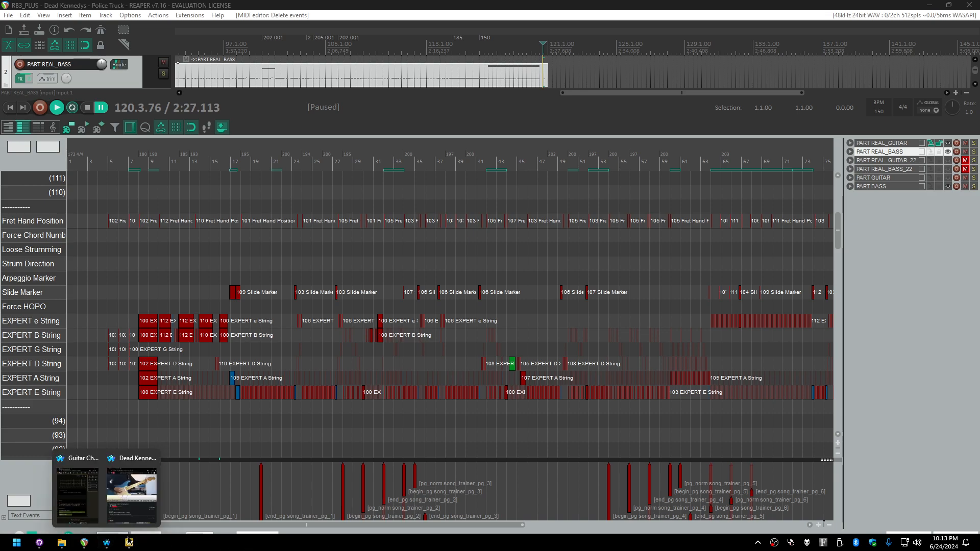
pyautogui.click(163, 487)
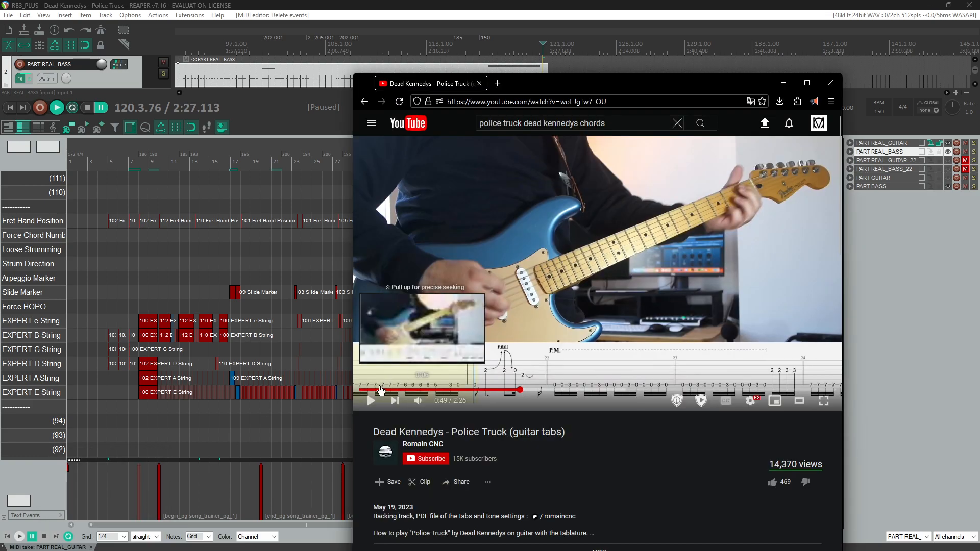
pyautogui.click(360, 390)
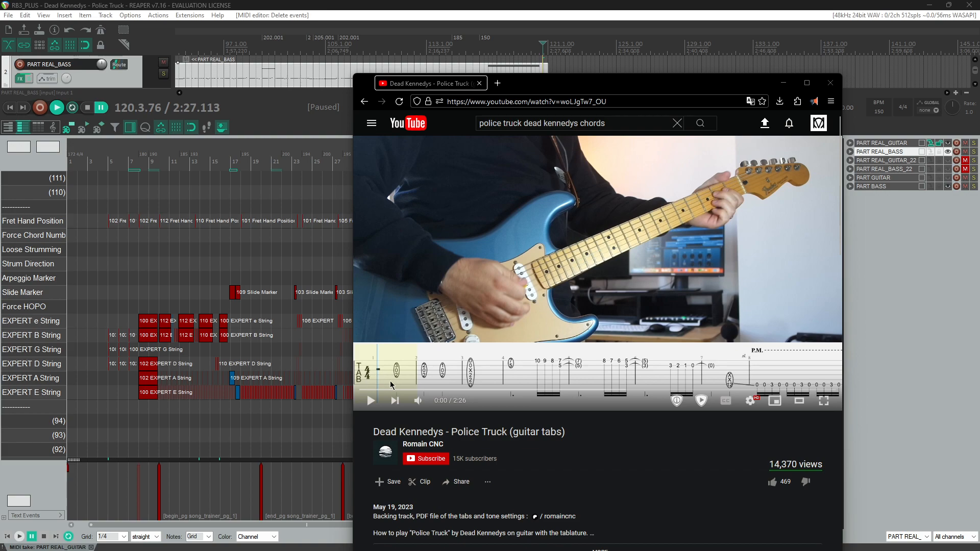
# Step: Compare the chart's opening measures with the tab video, moving the edit cursor and seeking through the video
pyautogui.click(101, 191)
pyautogui.scroll(12, 123, 263)
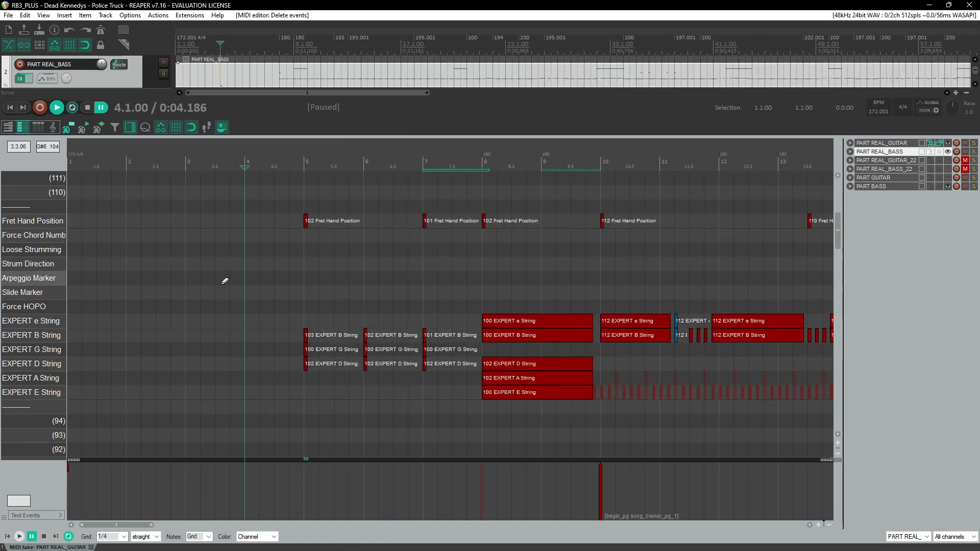
pyautogui.scroll(-3, 255, 283)
pyautogui.scroll(3, 283, 286)
pyautogui.hotkey('alt', 'Tab')
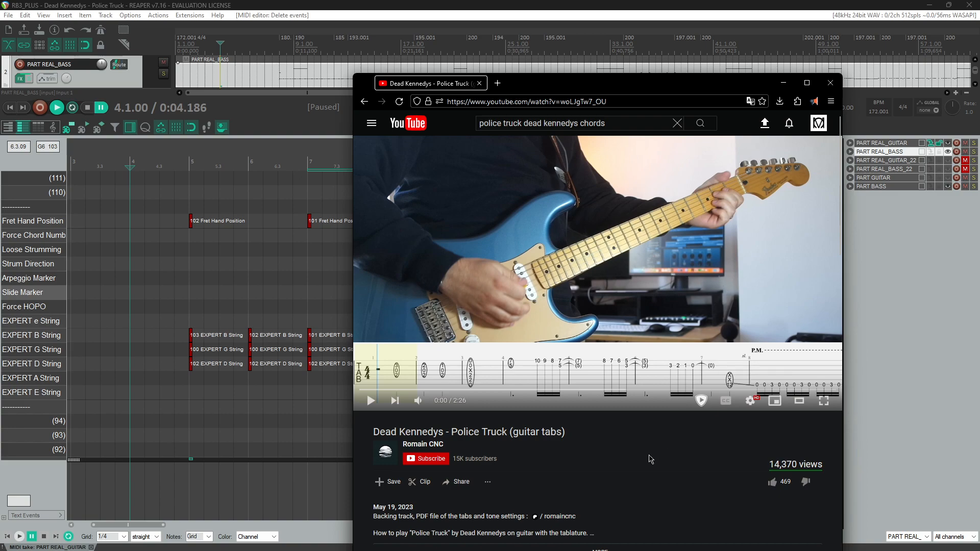
pyautogui.click(581, 320)
pyautogui.press('Right')
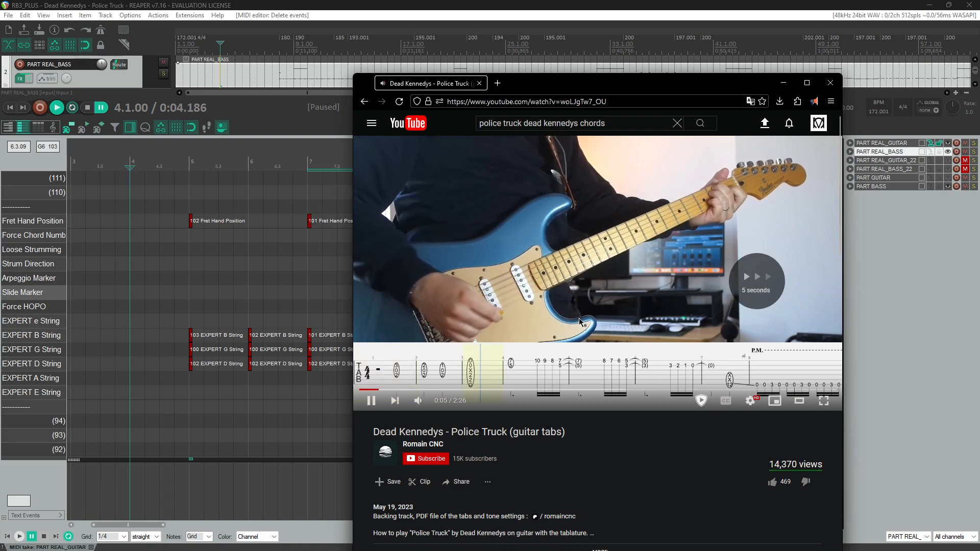
pyautogui.press('Left')
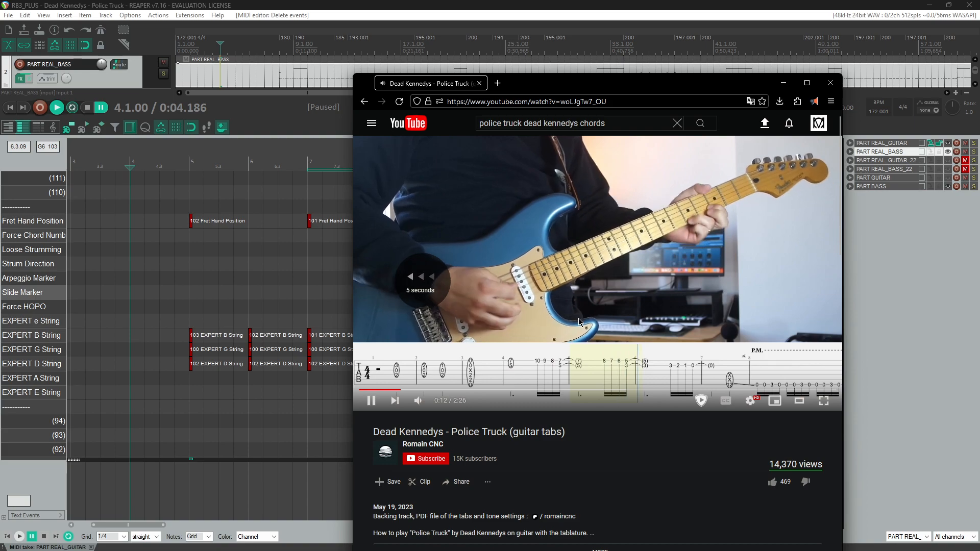
pyautogui.click(368, 390)
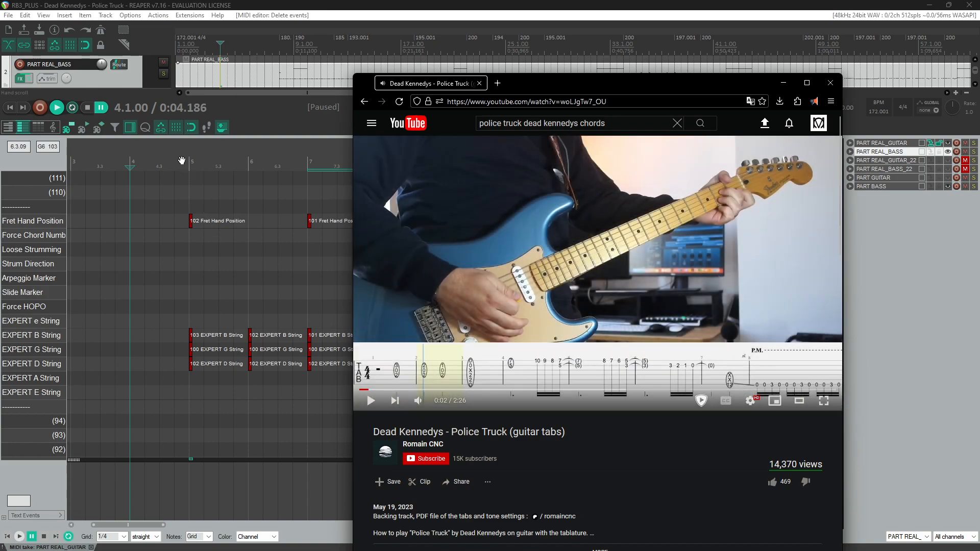
pyautogui.click(181, 162)
pyautogui.click(182, 162)
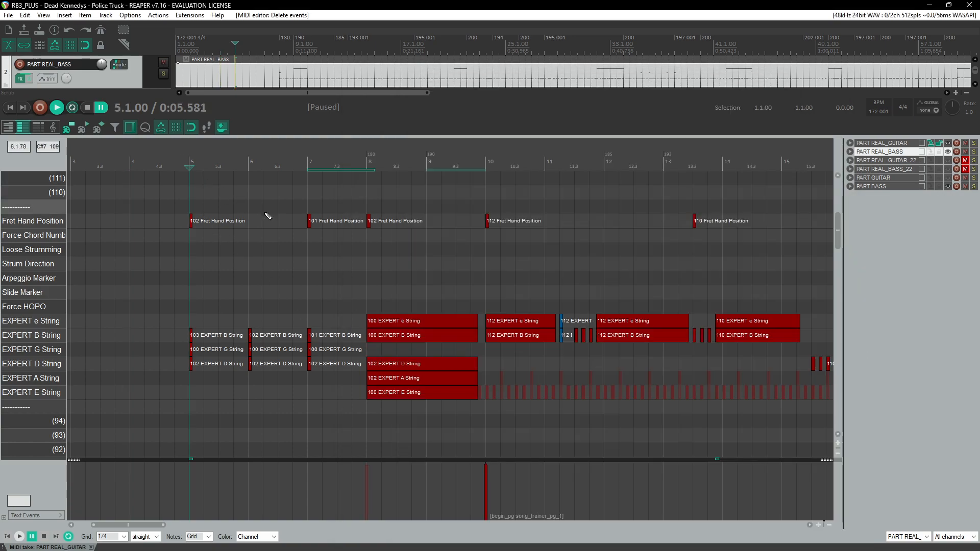
pyautogui.hscroll(5, 321, 249)
pyautogui.hscroll(-3, 325, 250)
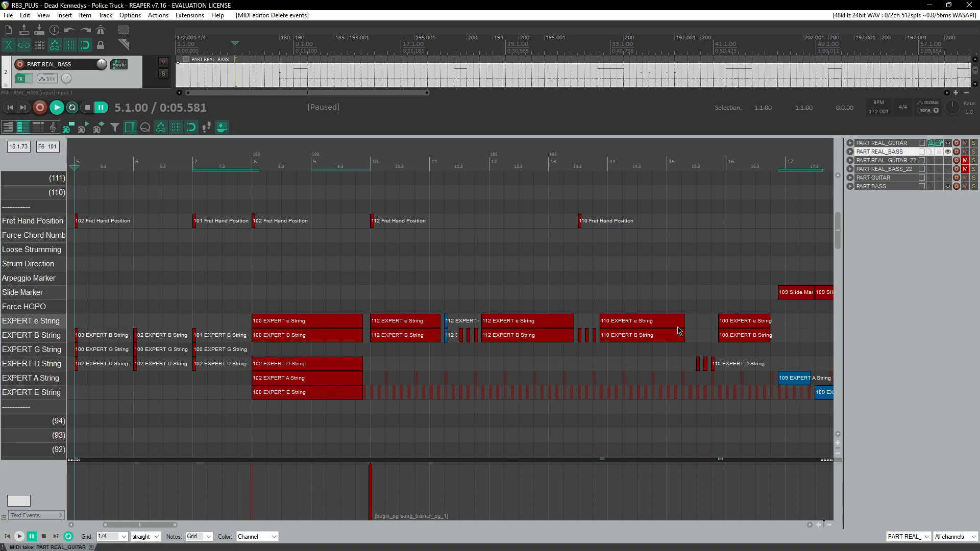
pyautogui.moveTo(145, 524); pyautogui.dragTo(145, 527)
# Step: Move and shrink the YouTube browser window to the upper left of the screen
pyautogui.hotkey('alt', 'Tab')
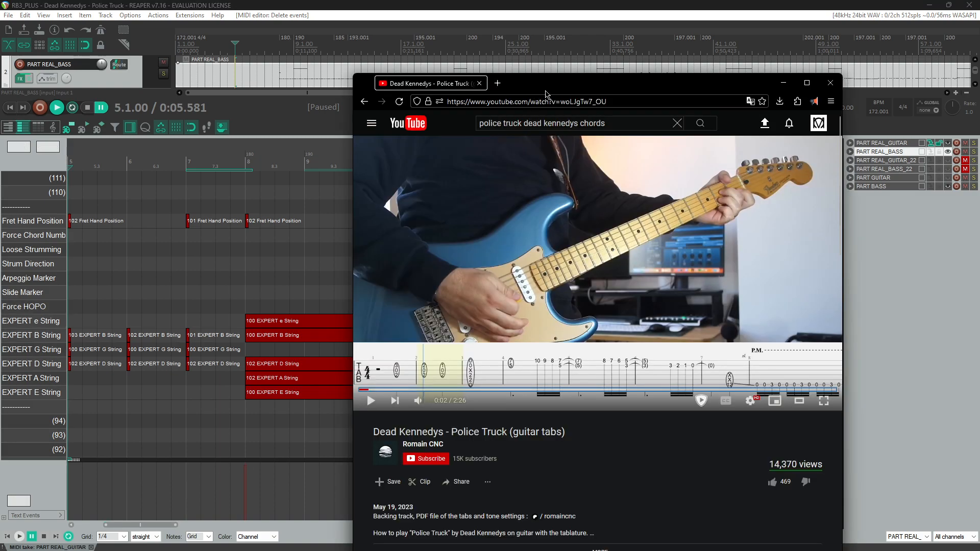
pyautogui.moveTo(553, 75); pyautogui.dragTo(232, 11)
pyautogui.moveTo(514, 285); pyautogui.dragTo(496, 212)
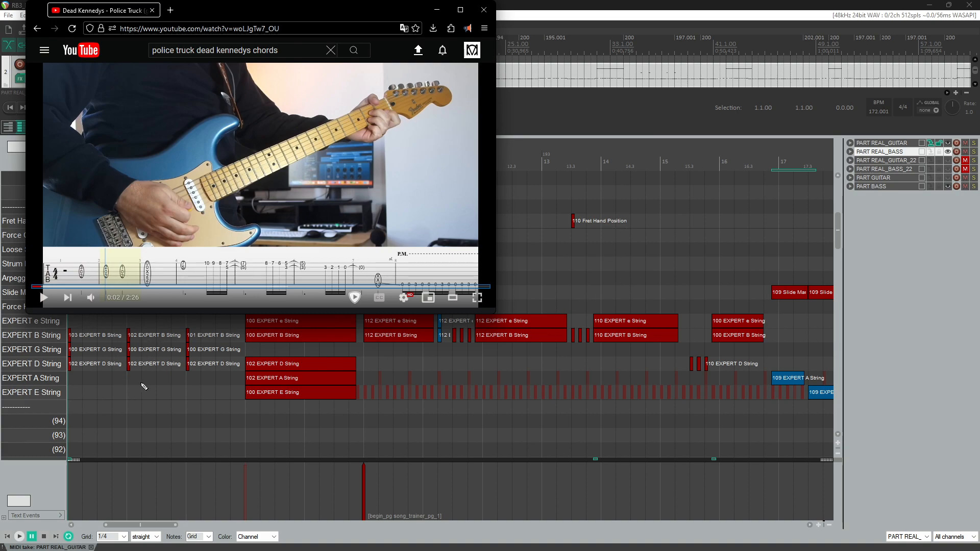
pyautogui.moveTo(271, 18); pyautogui.dragTo(296, 17)
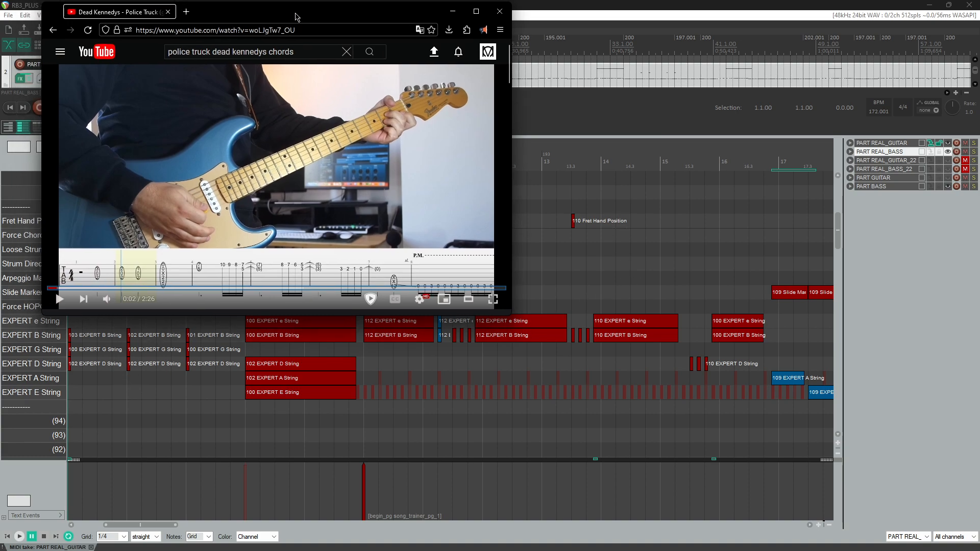
# Step: Undock the MIDI editor into a floating window and place it beneath the video
pyautogui.rightClick(65, 548)
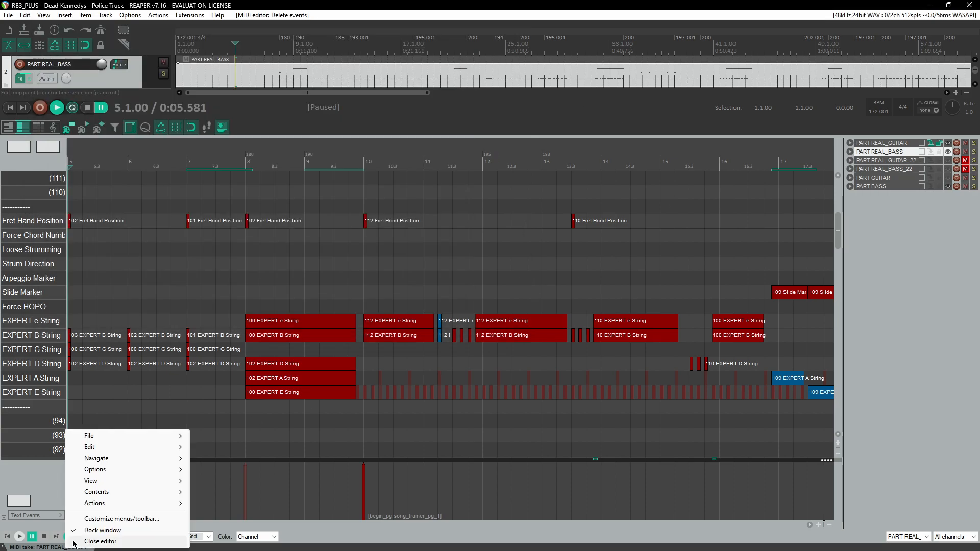
pyautogui.click(97, 531)
pyautogui.moveTo(419, 47); pyautogui.dragTo(432, 86)
pyautogui.hotkey('alt', 'Tab')
pyautogui.moveTo(540, 91); pyautogui.dragTo(417, 278)
pyautogui.moveTo(509, 3); pyautogui.dragTo(979, 190)
pyautogui.moveTo(381, 277); pyautogui.dragTo(369, 204)
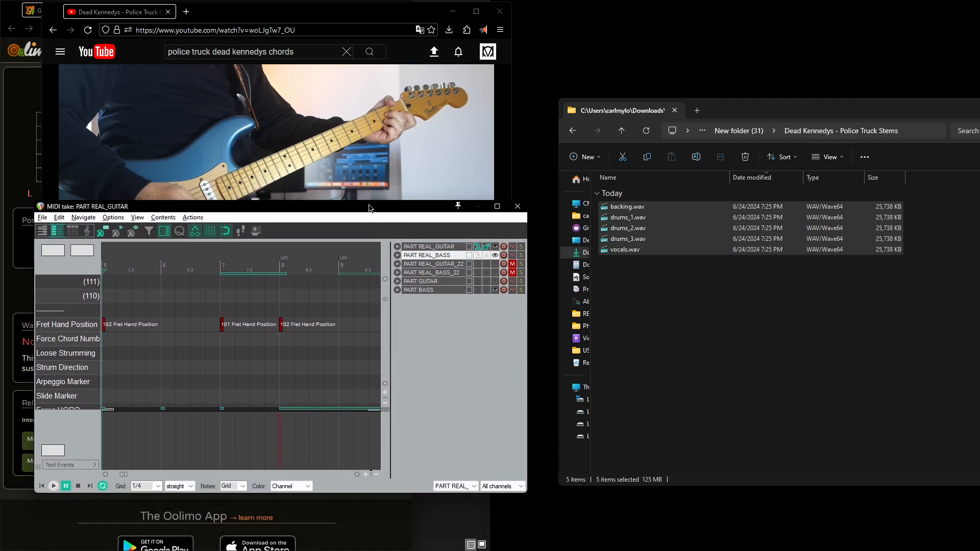
# Step: Hide the floating MIDI editor's track list, scroll to the opening measures, and move the editor to the lower left
pyautogui.scroll(-5, 227, 324)
pyautogui.scroll(-3, 229, 323)
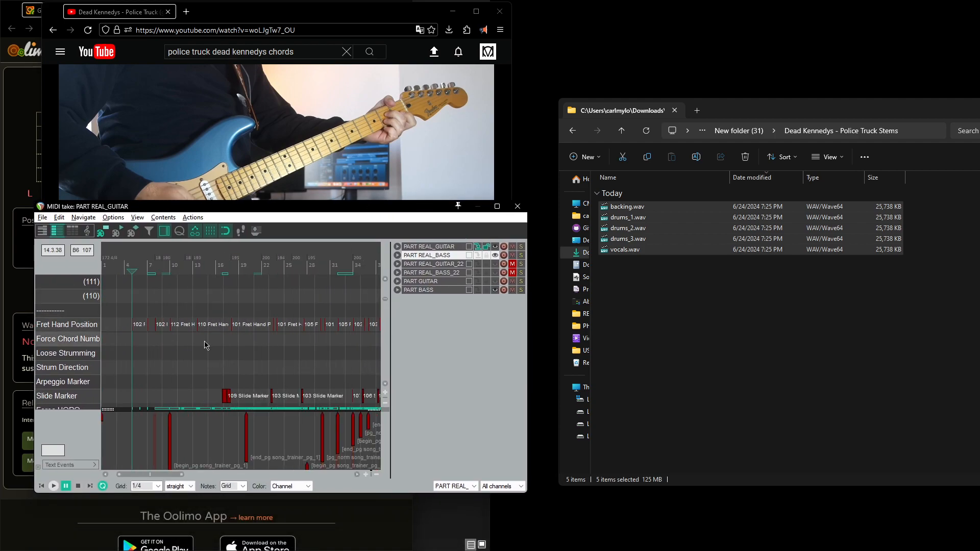
pyautogui.scroll(-9, 264, 339)
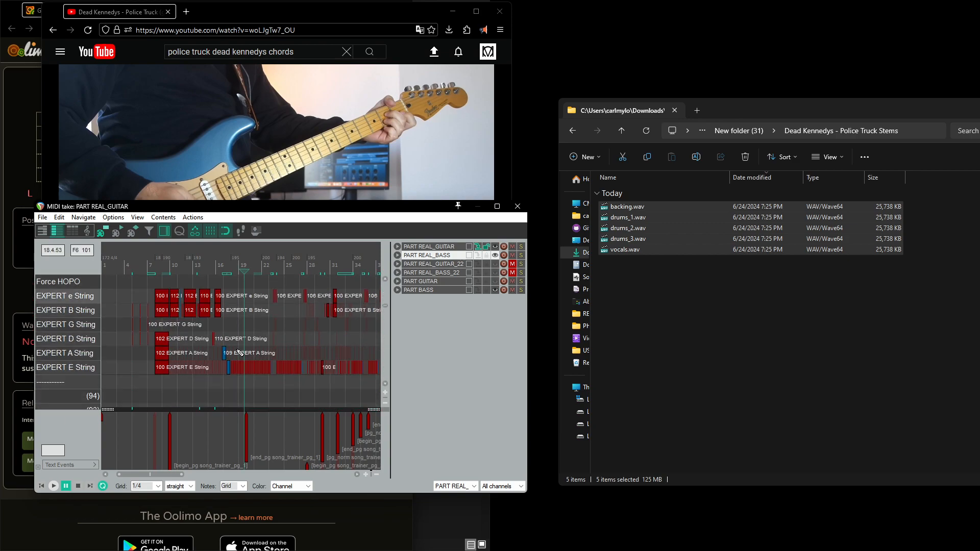
pyautogui.moveTo(161, 475); pyautogui.dragTo(168, 475)
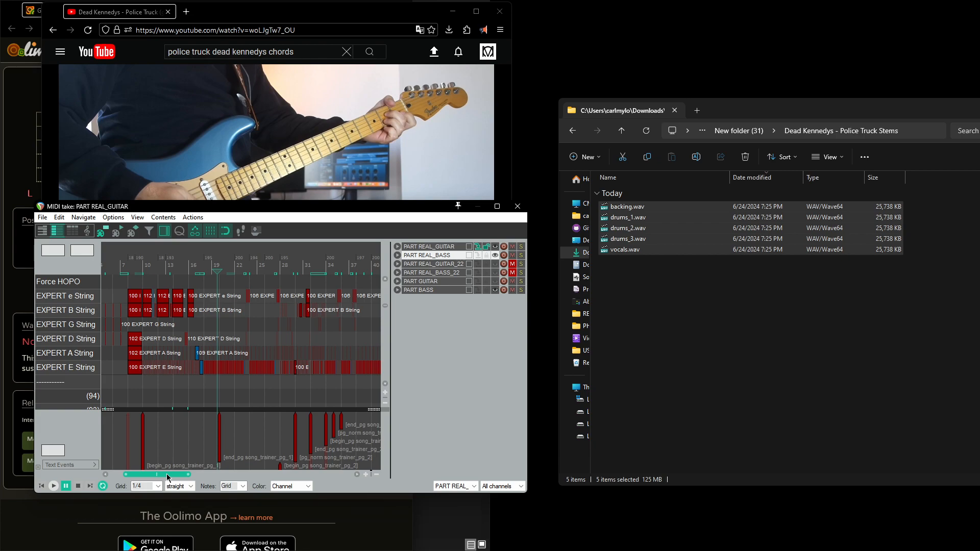
pyautogui.click(164, 230)
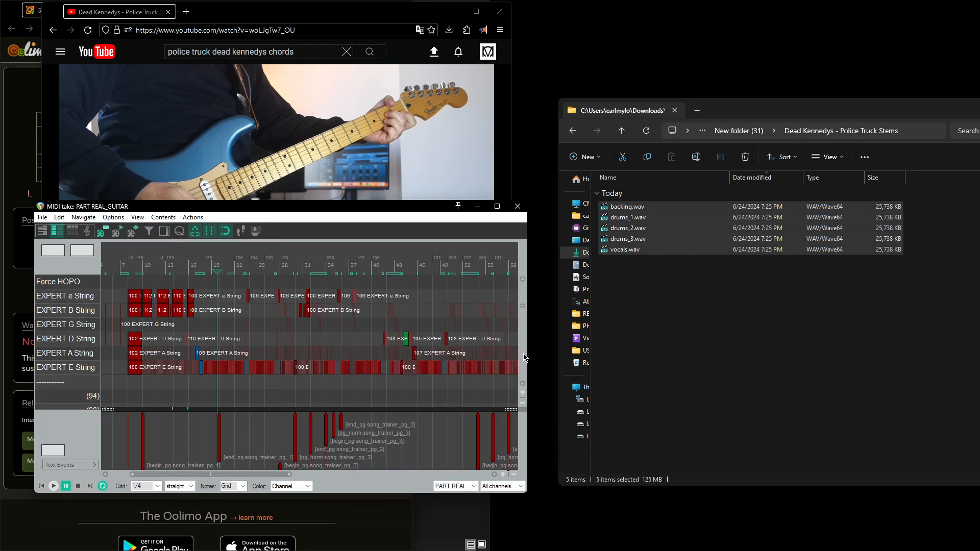
pyautogui.scroll(4, 149, 358)
pyautogui.hscroll(-3, 197, 345)
pyautogui.scroll(2, 245, 337)
pyautogui.hscroll(-3, 248, 341)
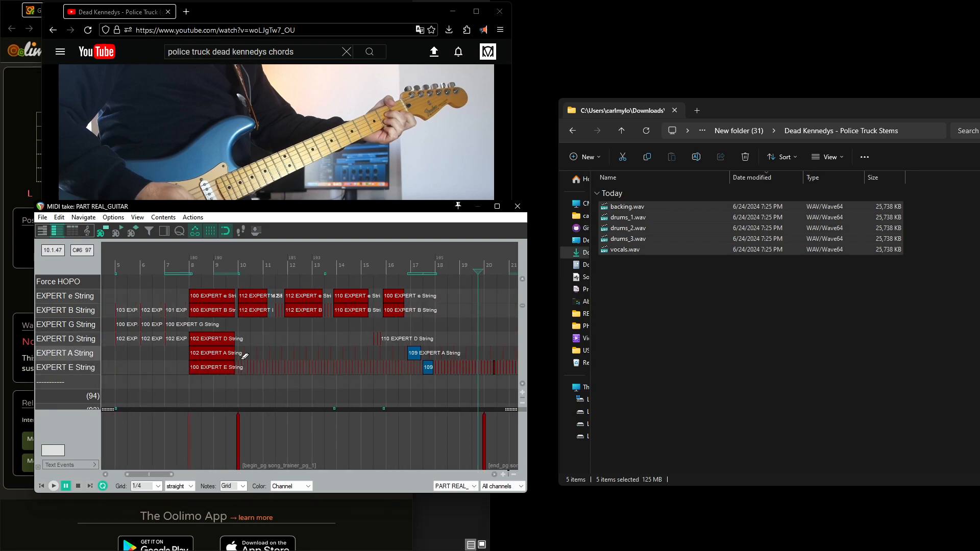
pyautogui.scroll(2, 245, 357)
pyautogui.moveTo(149, 478); pyautogui.dragTo(146, 479)
pyautogui.moveTo(292, 212); pyautogui.dragTo(262, 312)
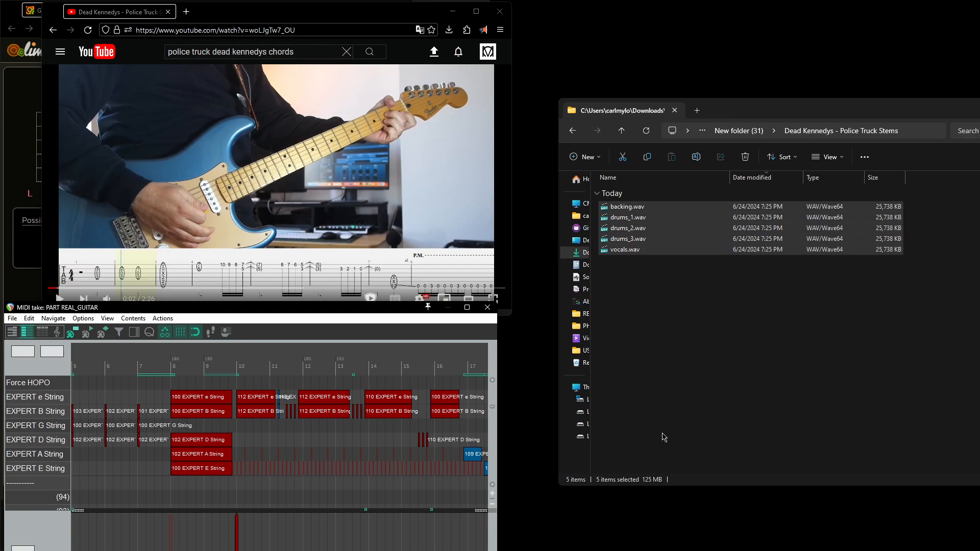
# Step: Switch to another program from the taskbar
pyautogui.moveTo(567, 550)
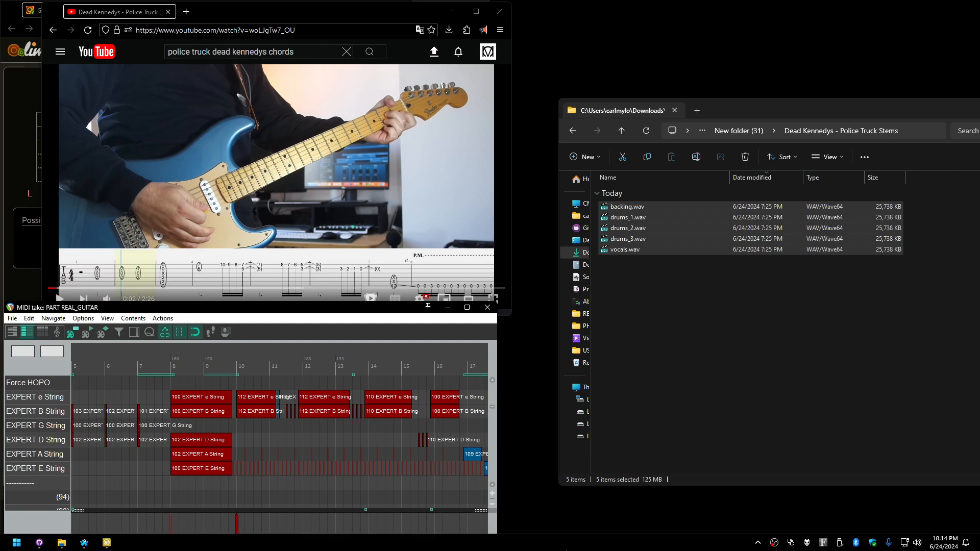
pyautogui.moveTo(106, 549)
pyautogui.click(38, 543)
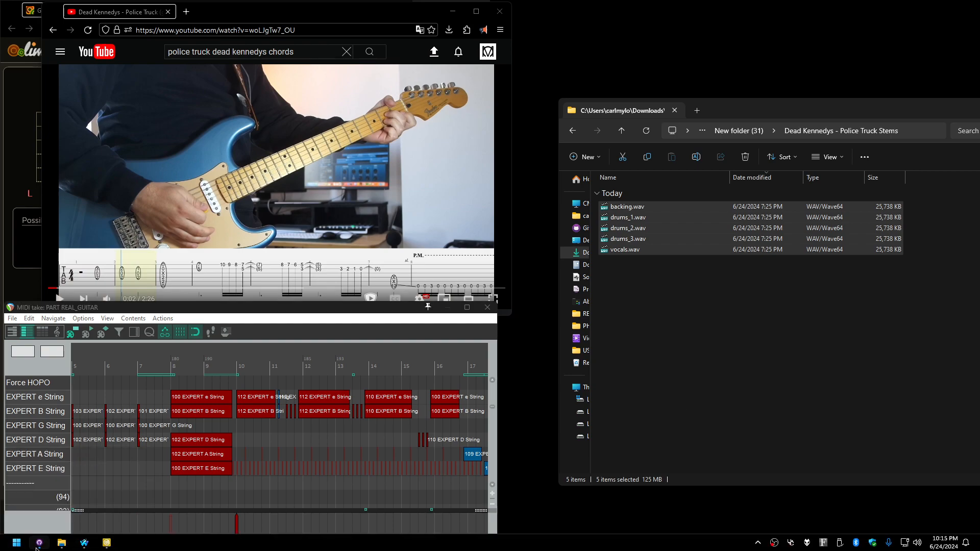